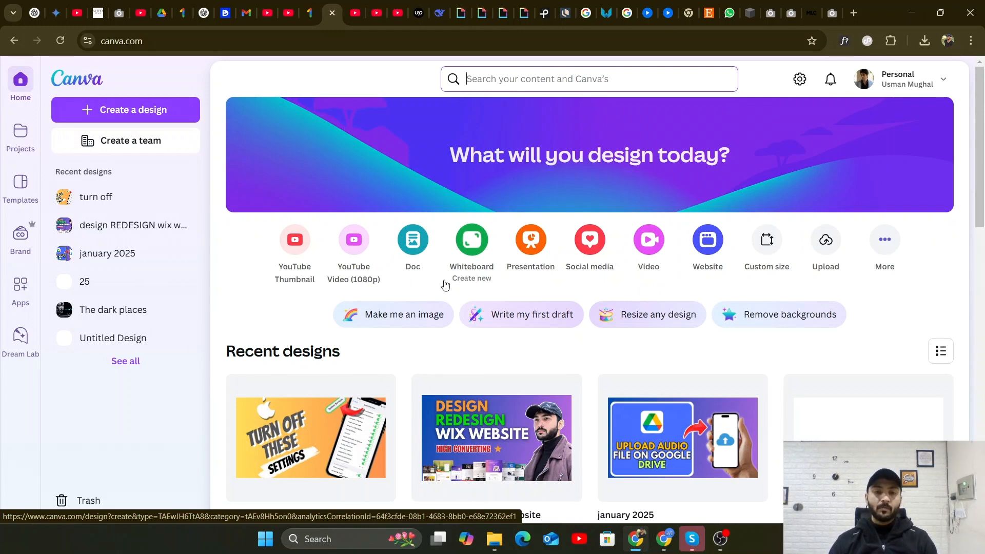
Look through the recent designs on the home page.
scroll(429, 373, "down", 7)
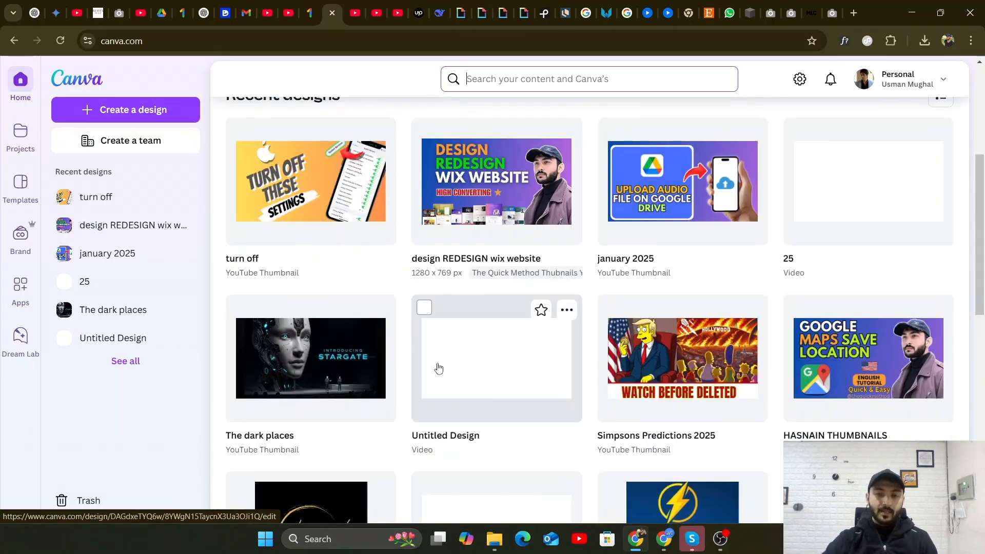
scroll(438, 367, "down", 3)
scroll(438, 367, "up", 10)
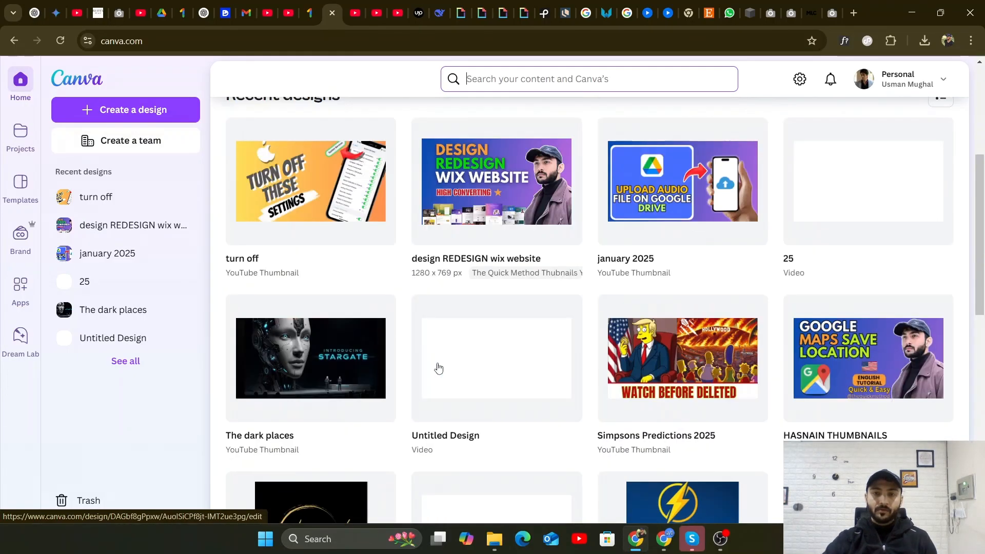
scroll(438, 367, "down", 15)
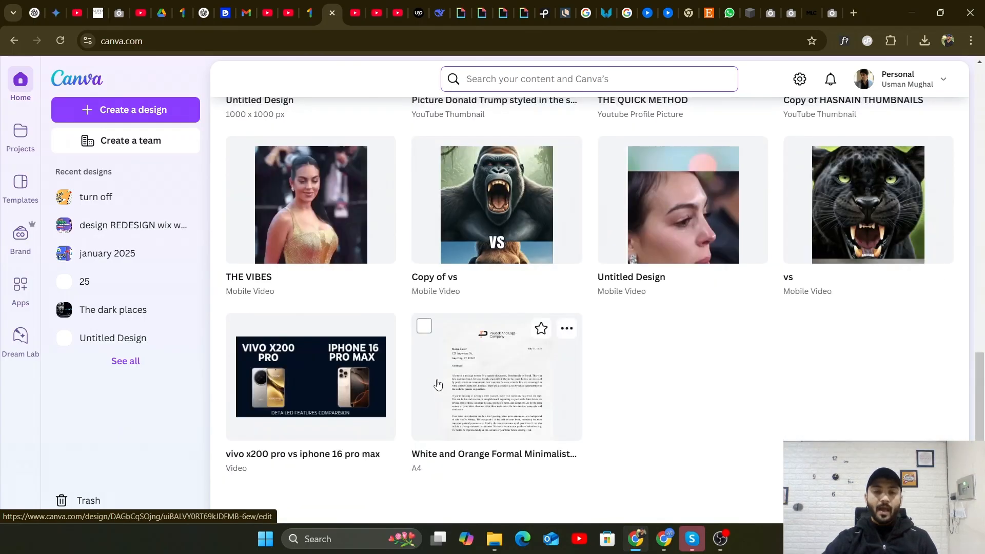
scroll(510, 290, "up", 12)
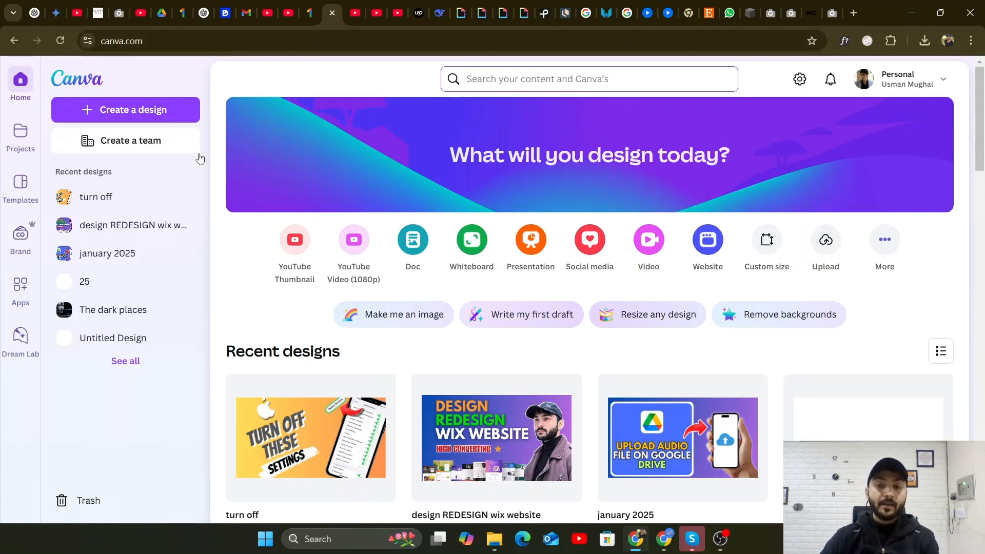
Start creating a new design and show the social media design types and templates.
left_click(132, 110)
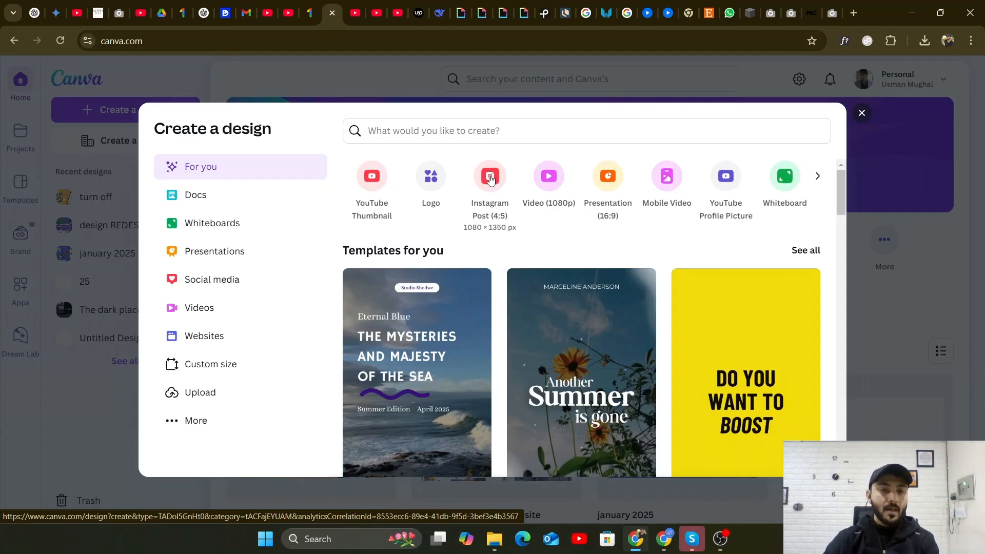
left_click_drag(490, 177, 226, 279)
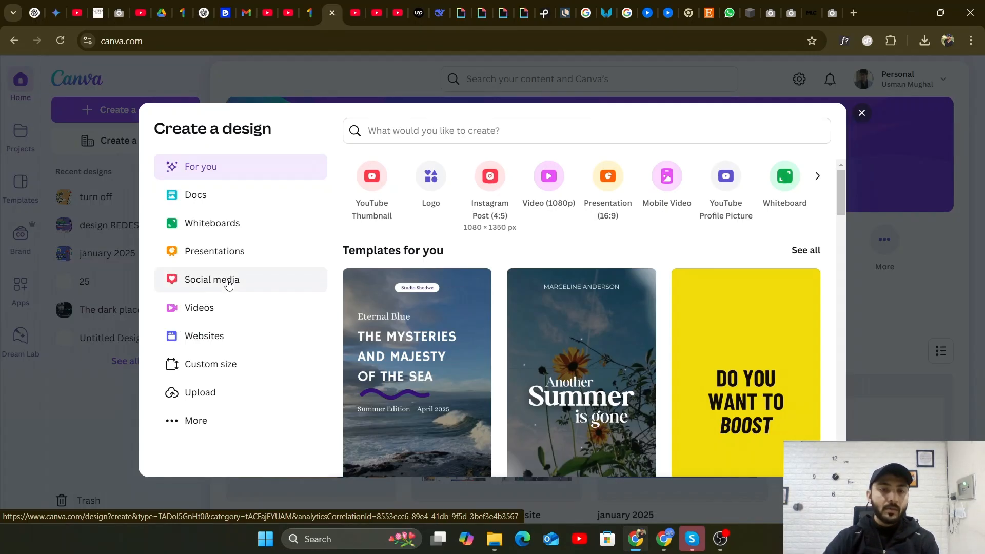
left_click(228, 279)
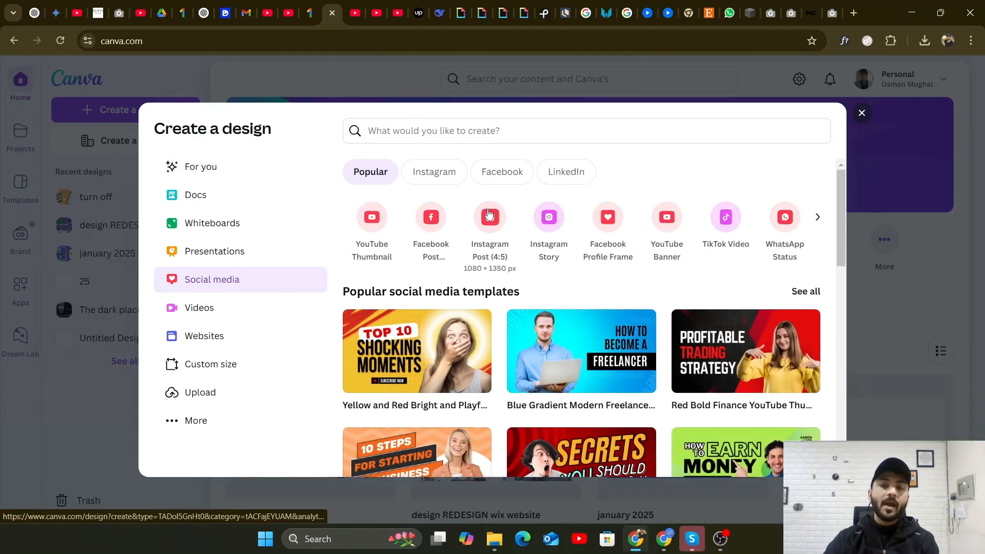
Browse the Instagram templates among the social media designs.
left_click(432, 171)
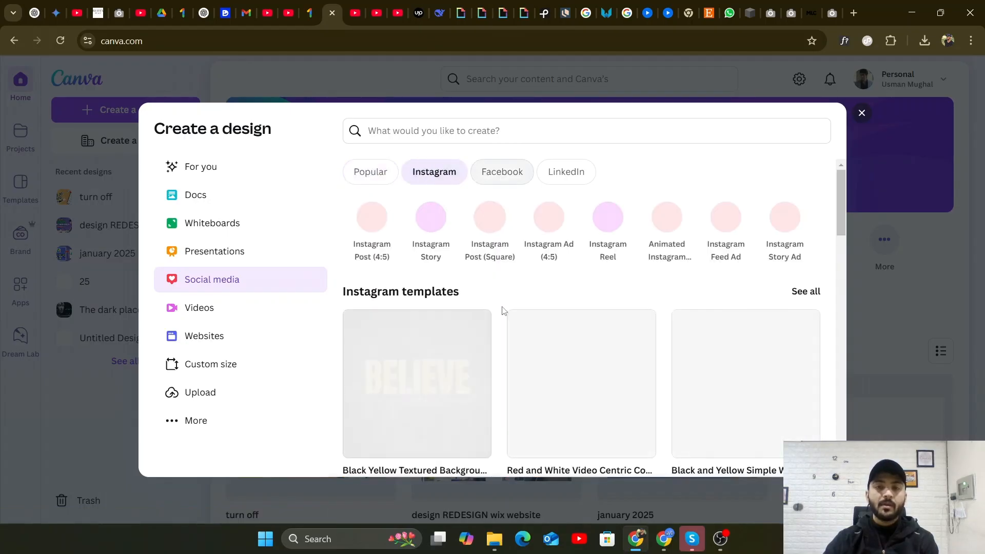
scroll(502, 316, "down", 10)
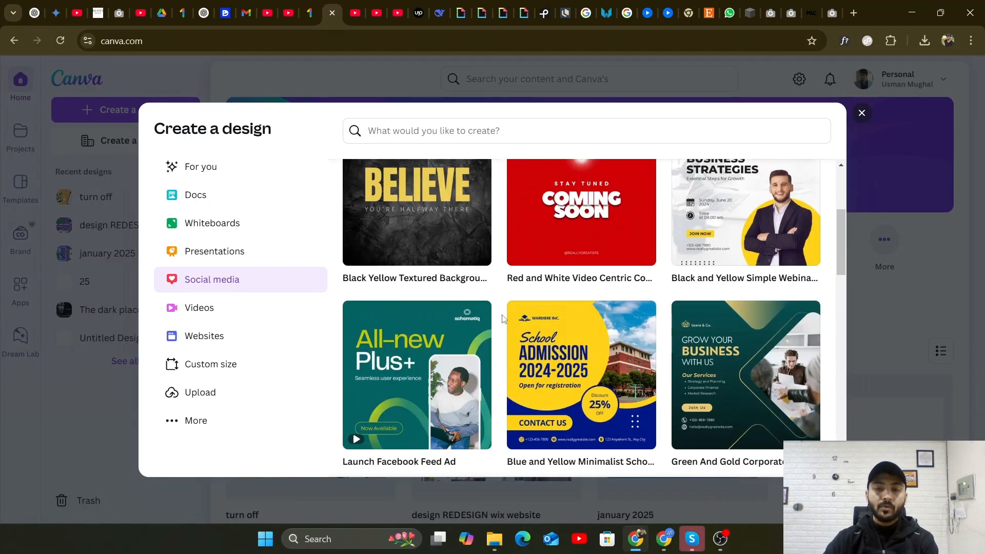
scroll(502, 319, "down", 9)
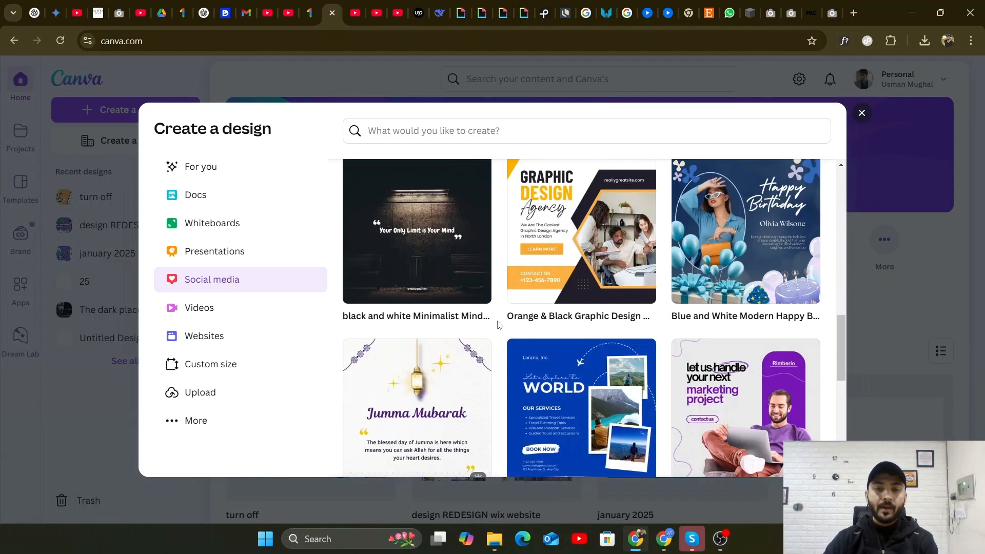
scroll(497, 325, "up", 4)
scroll(497, 325, "up", 10)
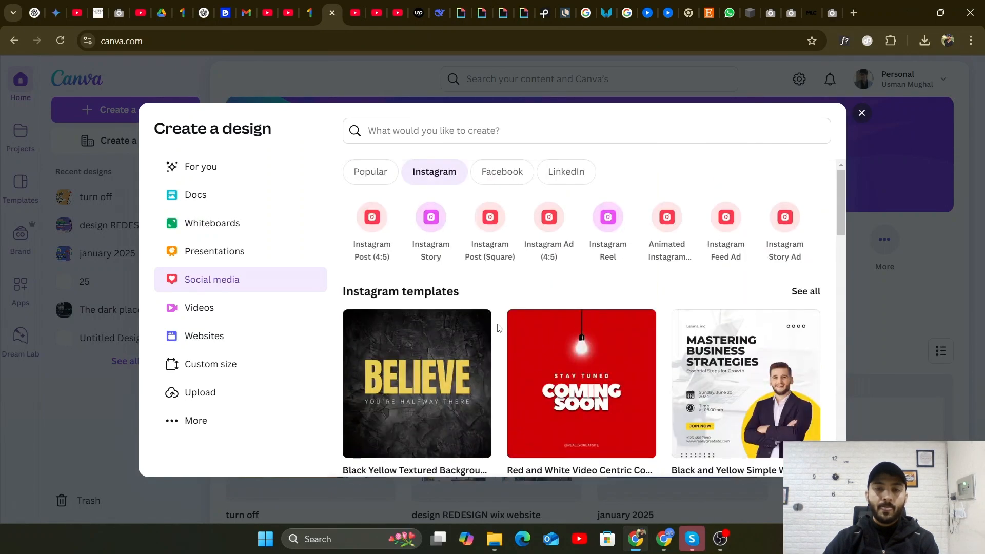
Browse the Facebook templates among the social media designs.
left_click(501, 170)
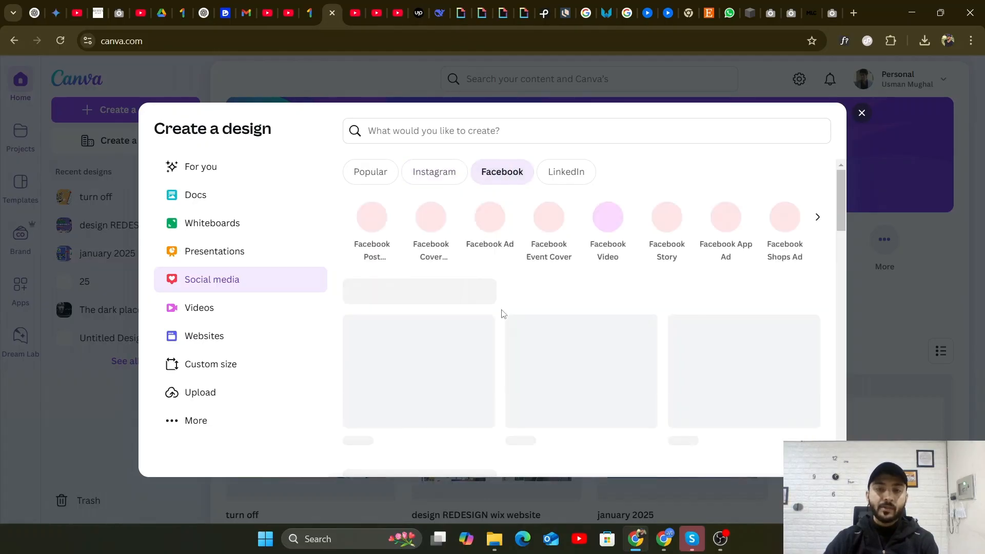
scroll(502, 316, "down", 3)
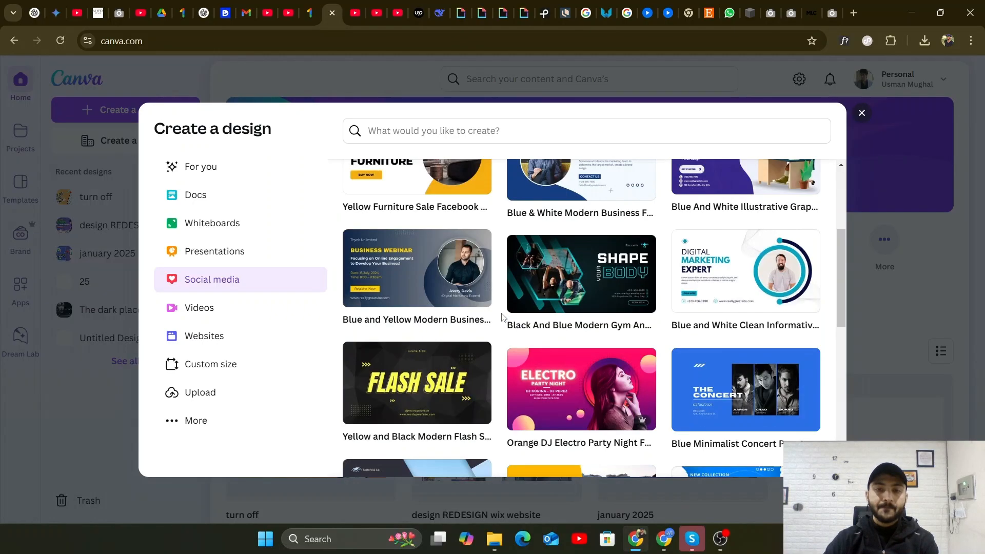
scroll(502, 317, "up", 3)
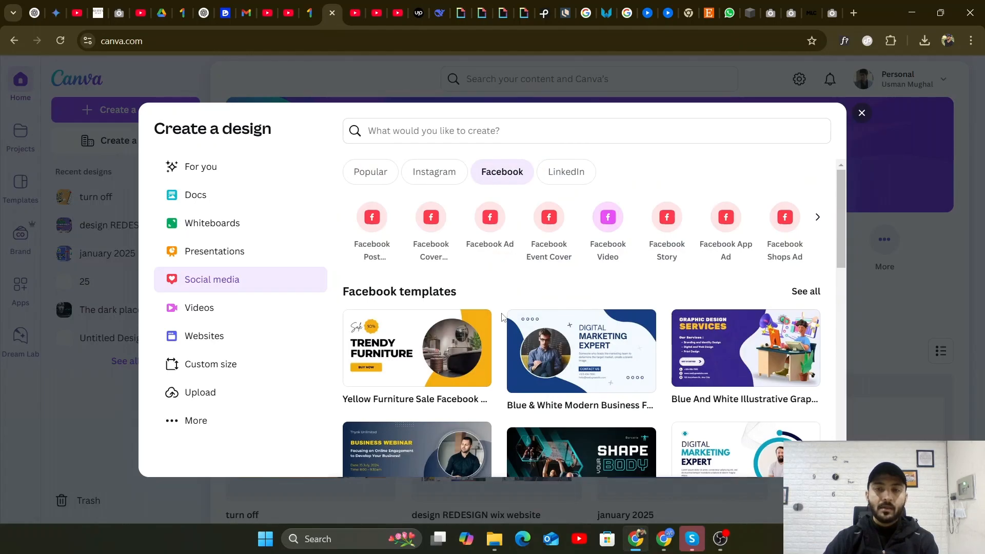
scroll(502, 318, "down", 10)
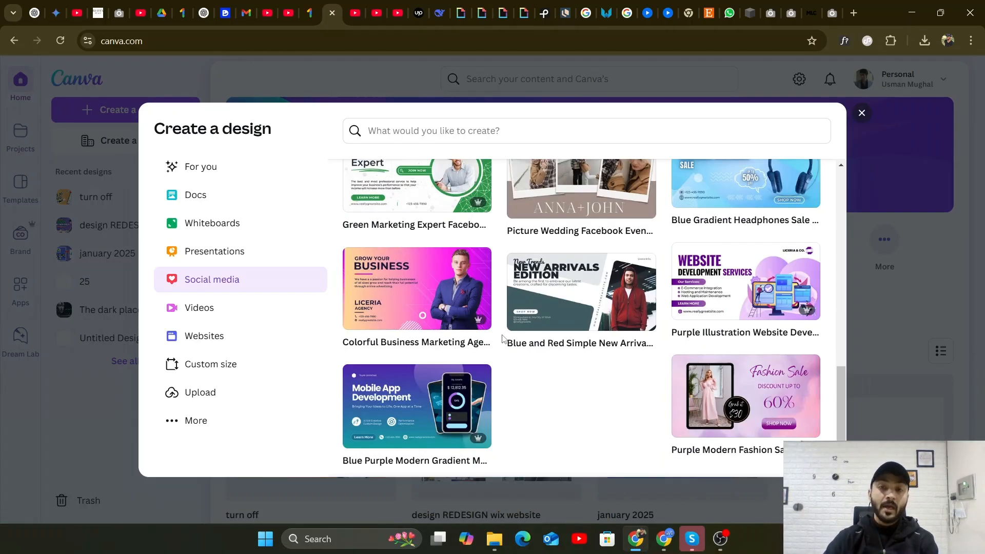
scroll(502, 339, "up", 10)
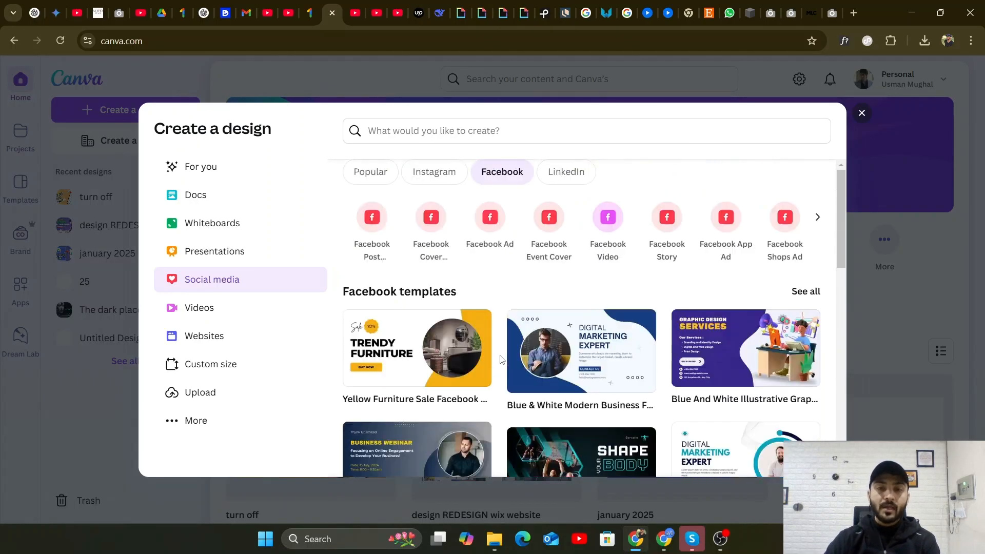
Browse the LinkedIn templates among the social media designs.
left_click(567, 172)
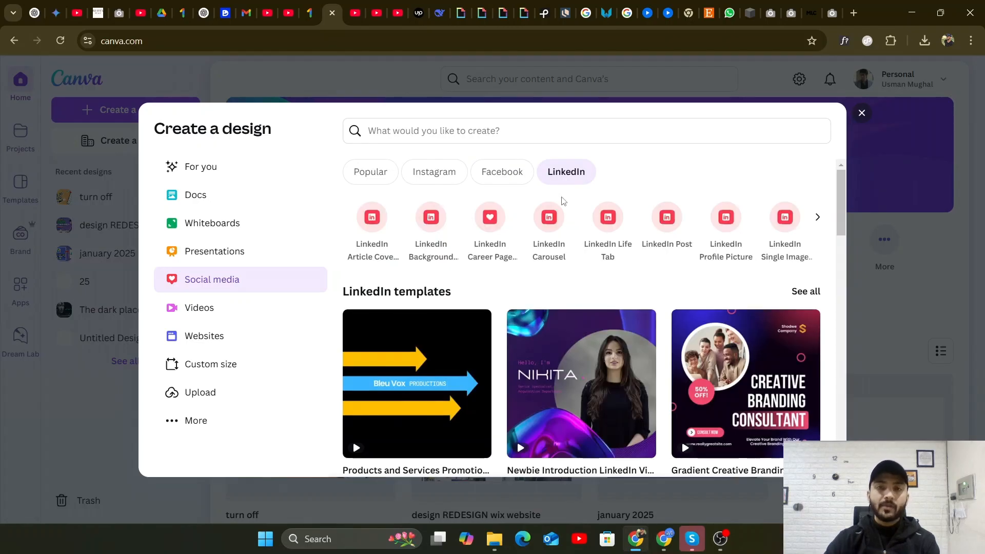
scroll(559, 264, "down", 10)
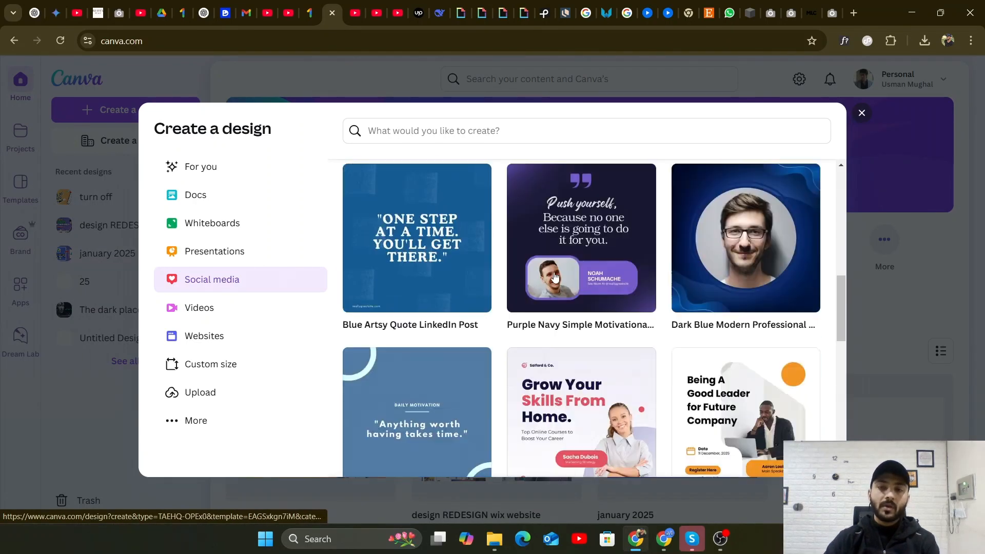
scroll(554, 277, "down", 8)
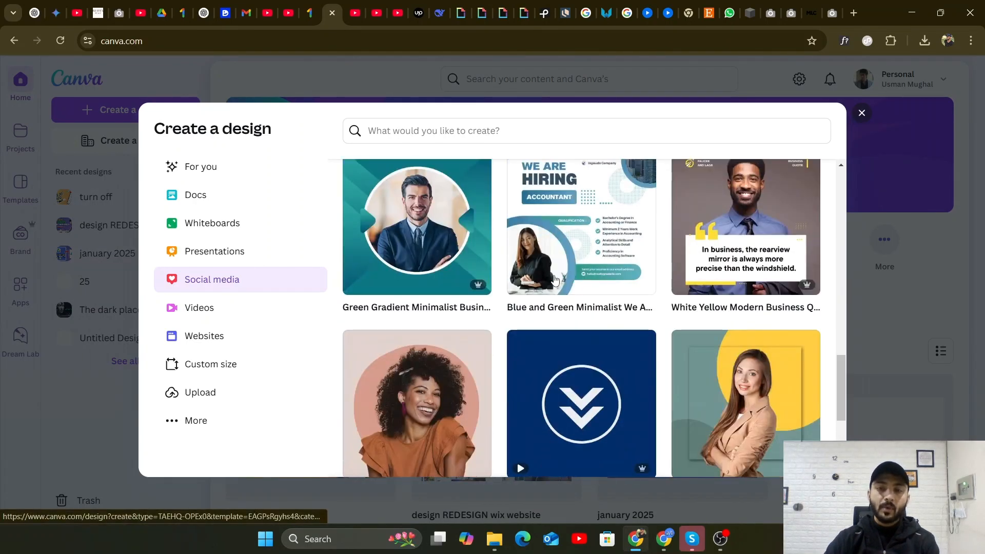
scroll(554, 278, "down", 3)
scroll(553, 279, "up", 10)
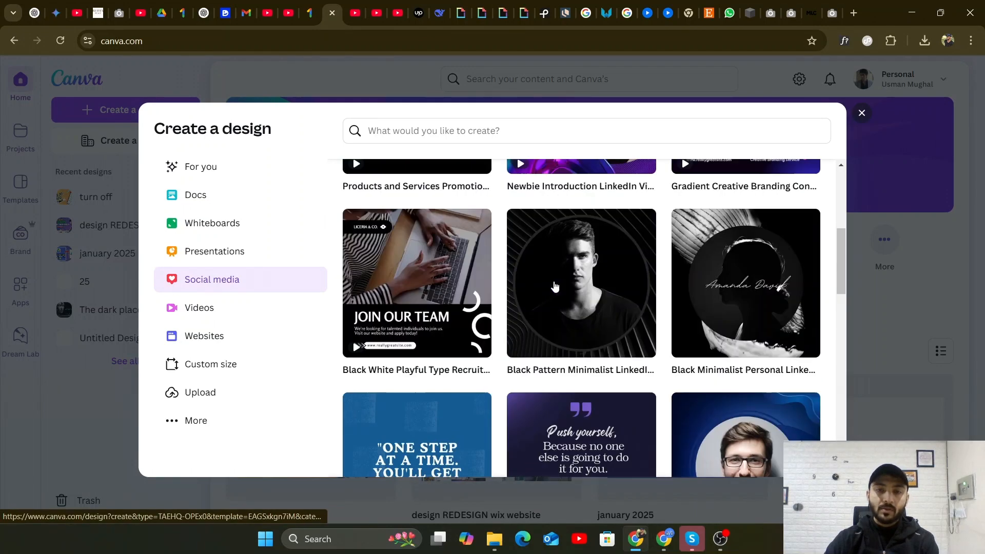
scroll(554, 287, "up", 6)
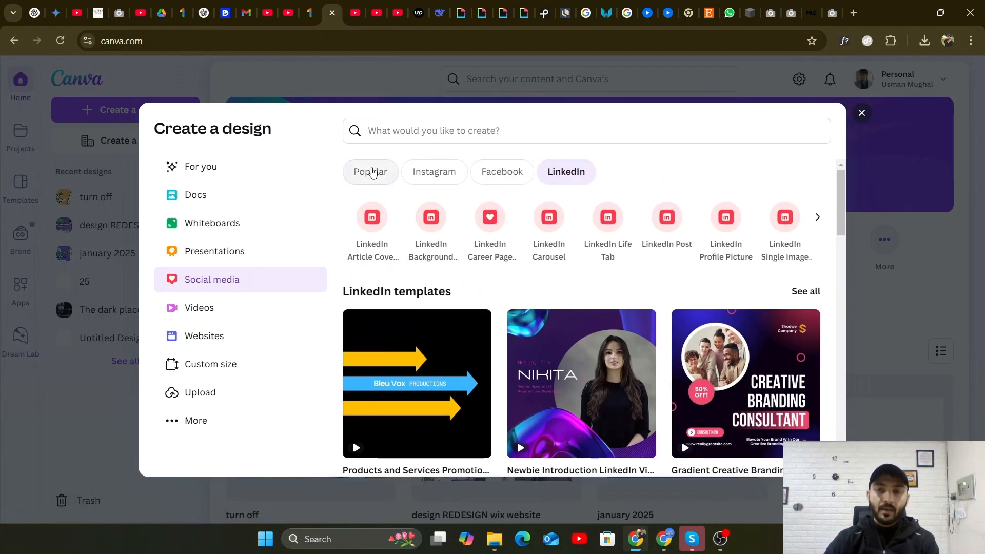
Review the popular social media templates and return briefly to the Facebook category.
left_click(372, 173)
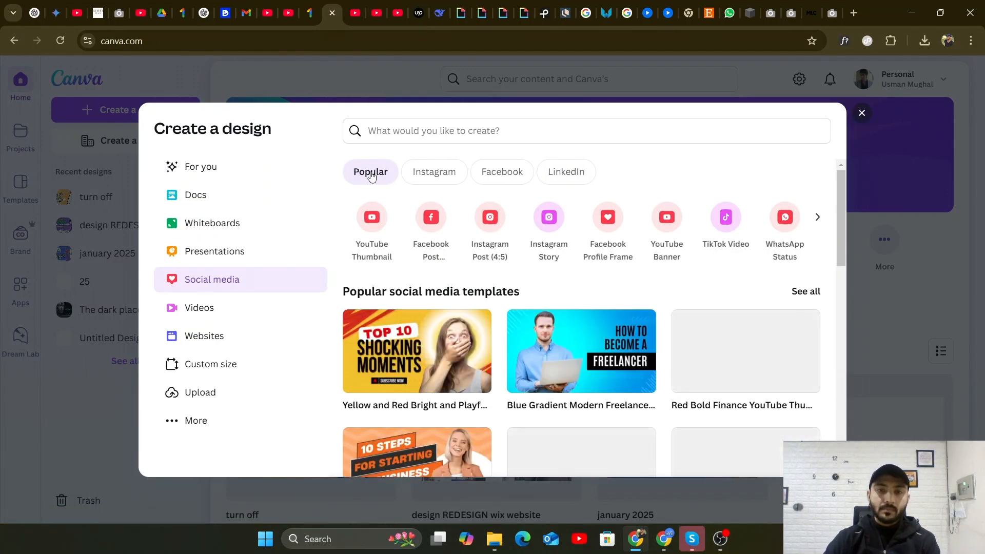
scroll(493, 267, "down", 2)
scroll(500, 271, "up", 2)
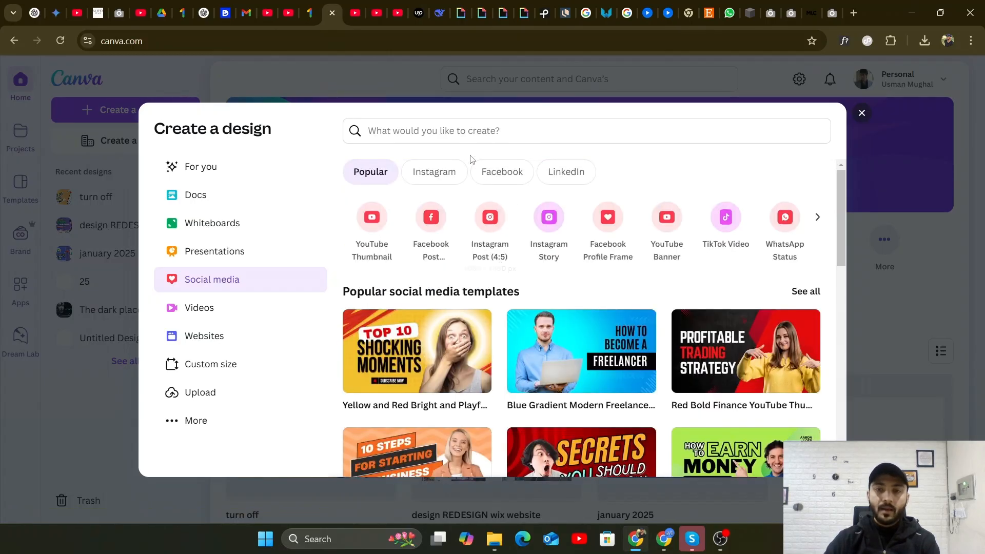
left_click(497, 173)
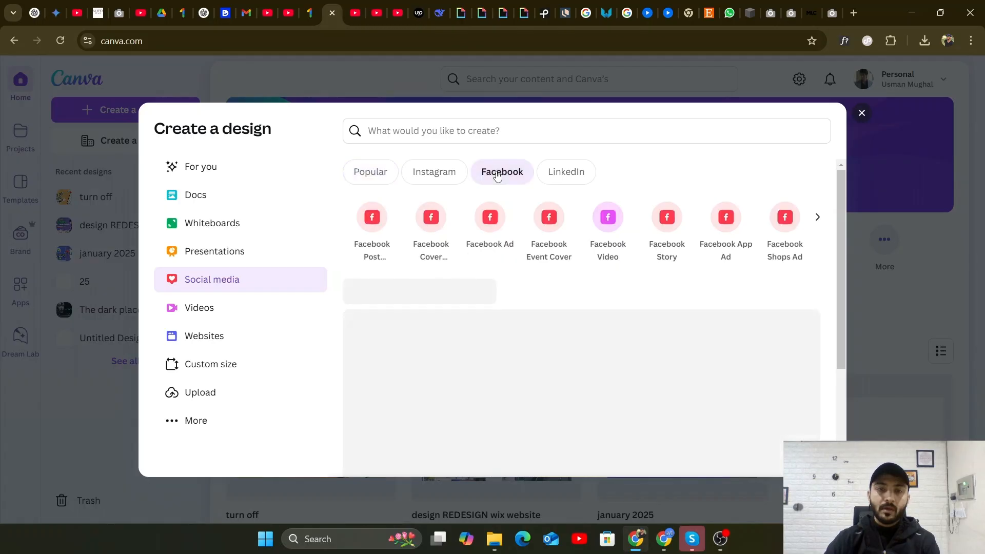
Create a design from the red and white "Coming Soon" Instagram template.
left_click(434, 175)
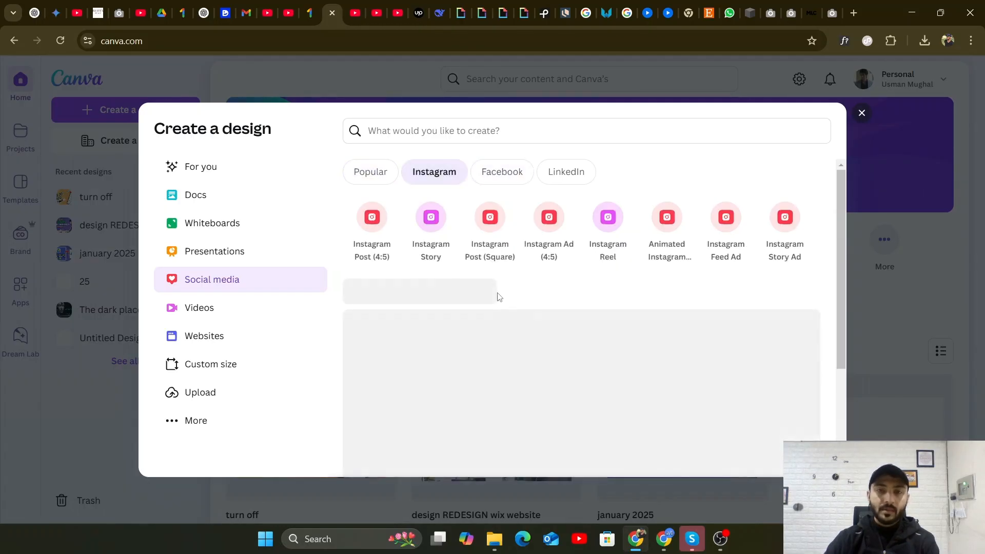
scroll(500, 302, "down", 4)
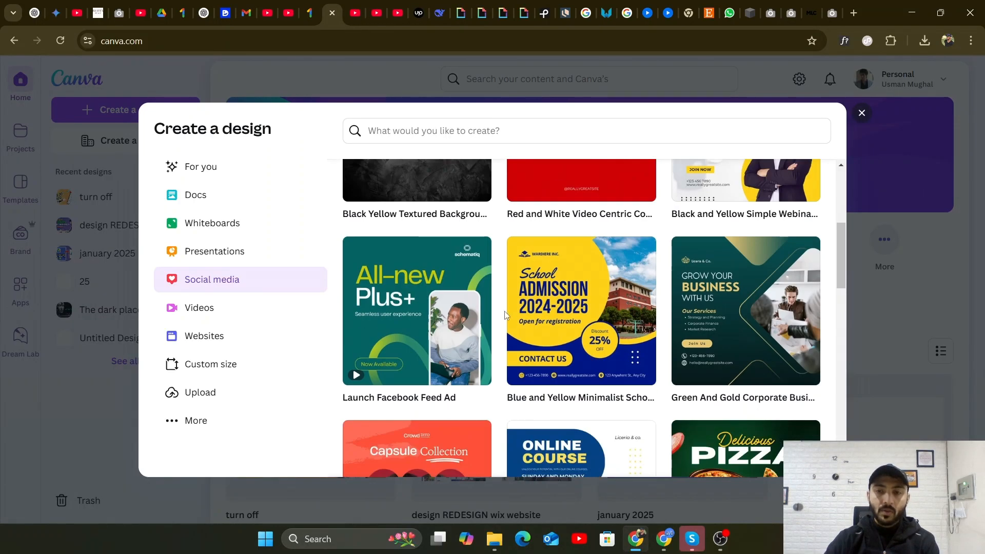
scroll(504, 310, "up", 4)
scroll(615, 326, "down", 2)
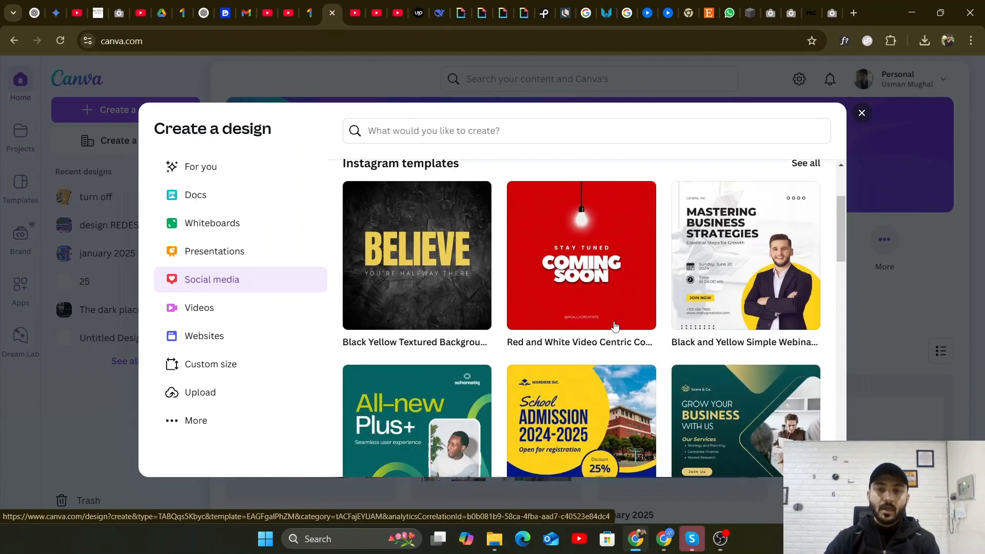
left_click(576, 245)
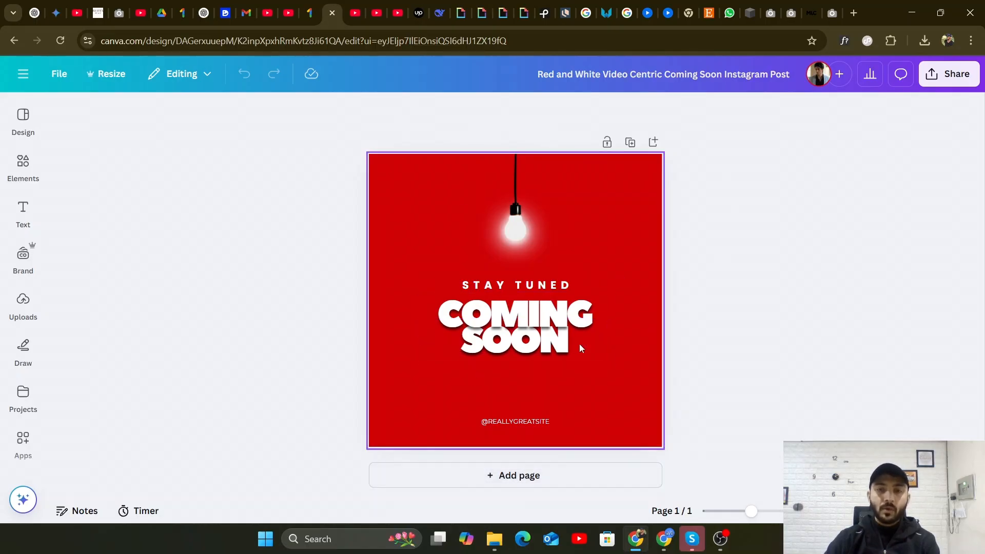
Add a second page, try white and blue backgrounds, and settle on the Brand Kit's dark navy after the bright blues.
left_click(512, 475)
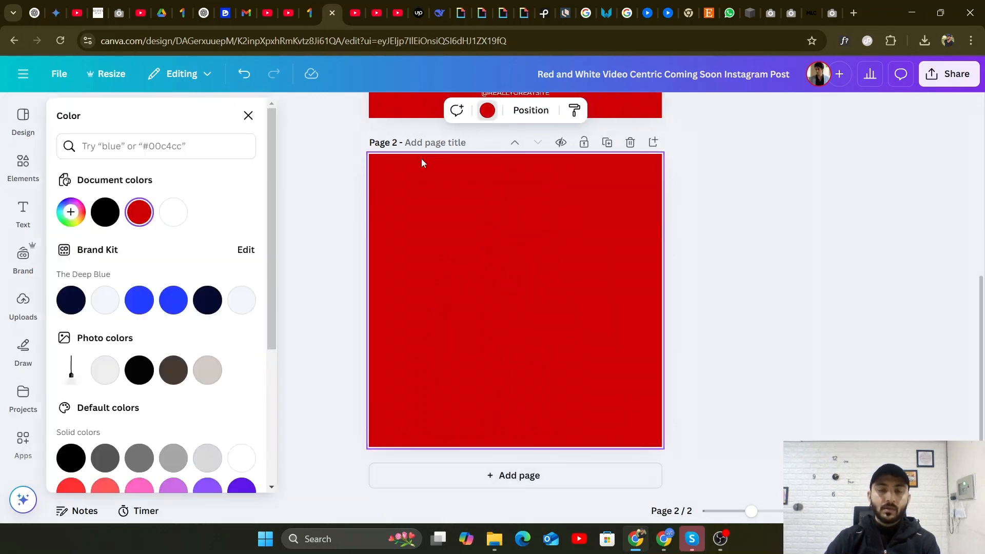
left_click(182, 215)
left_click(378, 226)
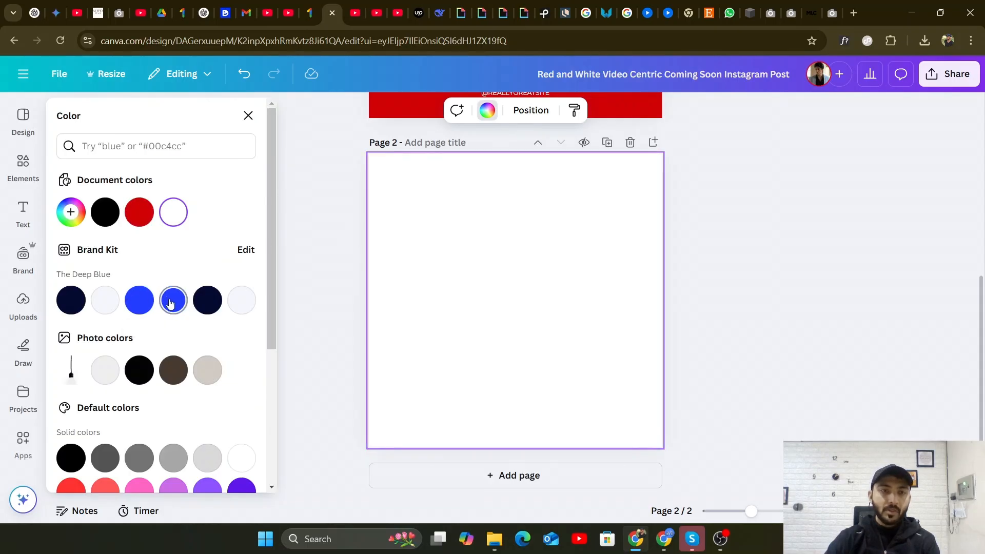
left_click(174, 301)
left_click(207, 300)
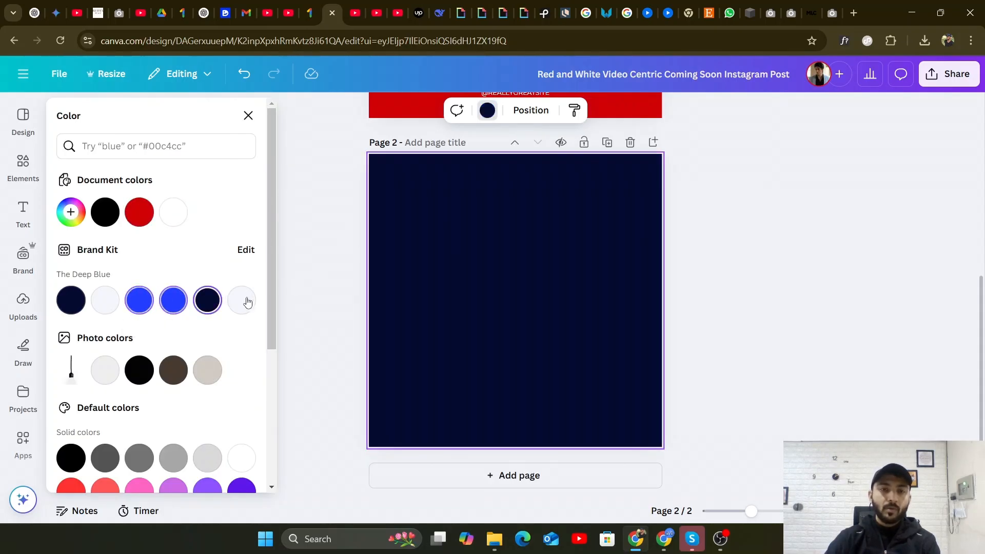
left_click(322, 235)
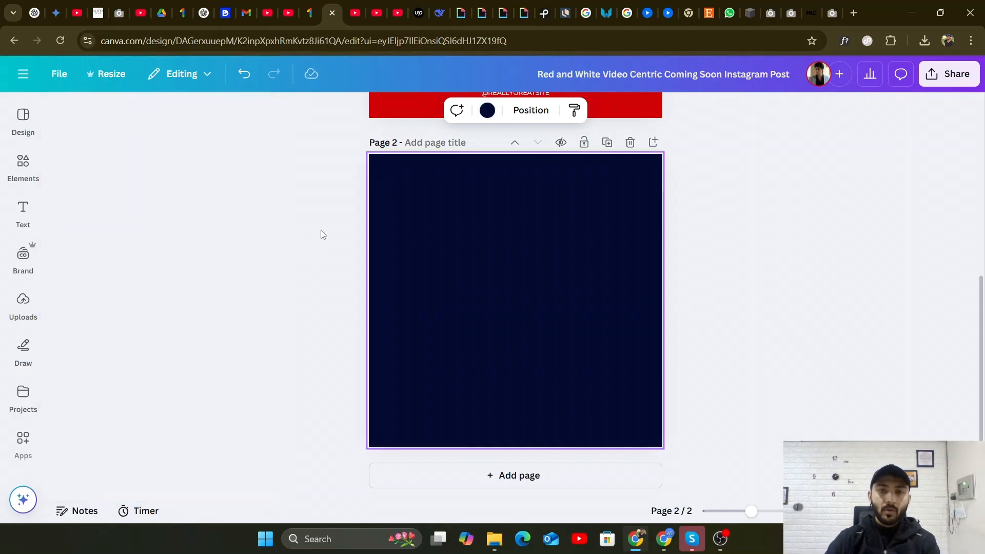
Compare the red "Coming Soon" page with the empty second page, selecting the hanging bulb image on page 1 to inspect it.
scroll(411, 256, "up", 6)
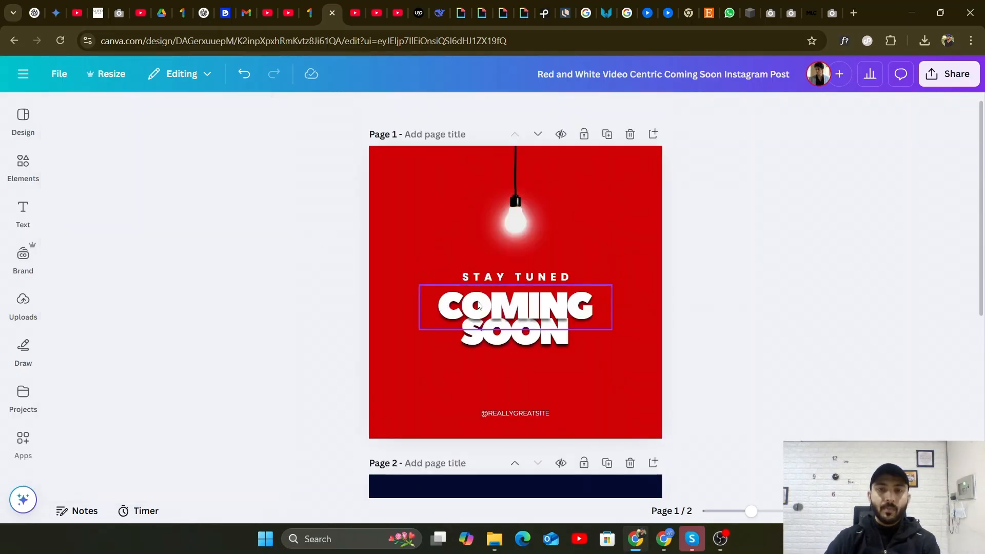
scroll(477, 301, "down", 3)
scroll(485, 272, "down", 2)
scroll(488, 250, "up", 5)
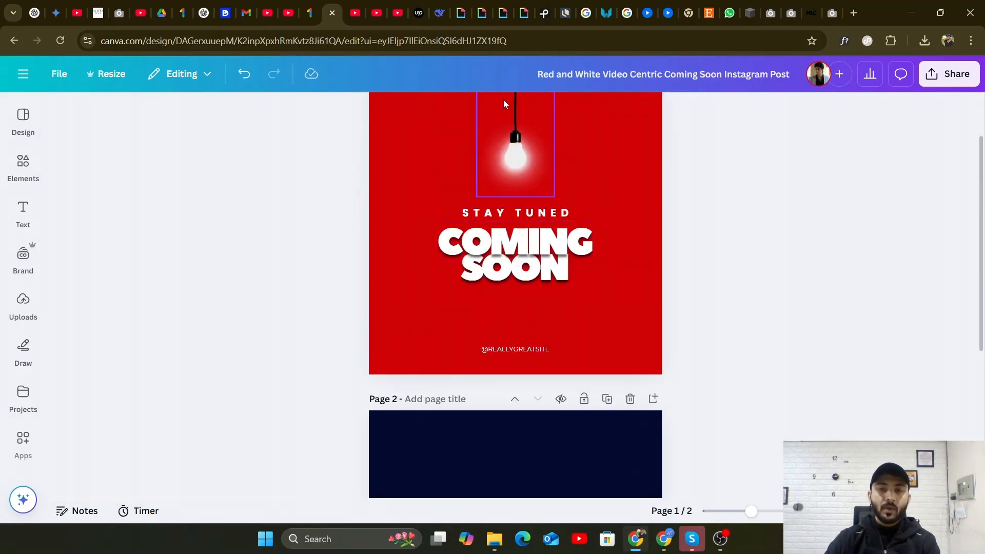
scroll(527, 132, "up", 2)
left_click(518, 215)
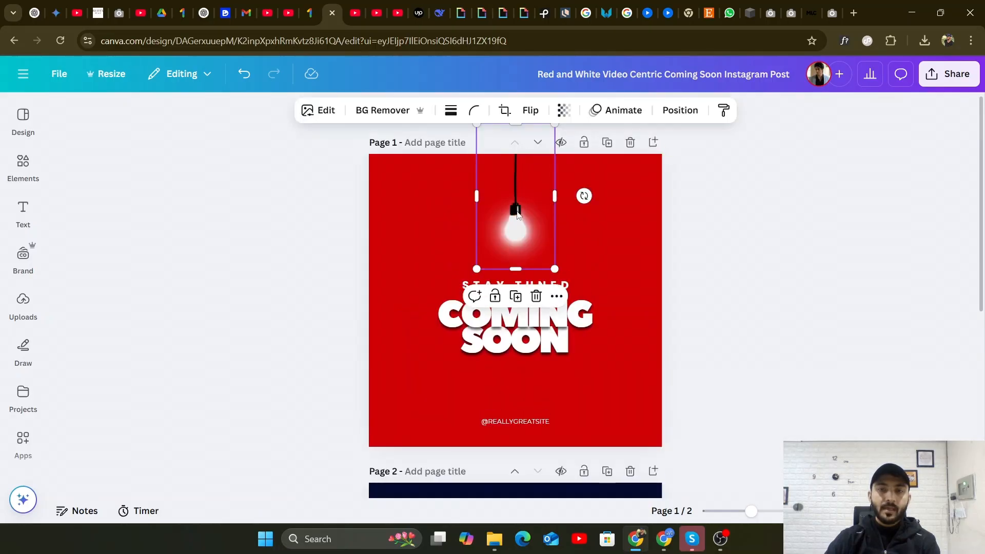
scroll(467, 291, "down", 5)
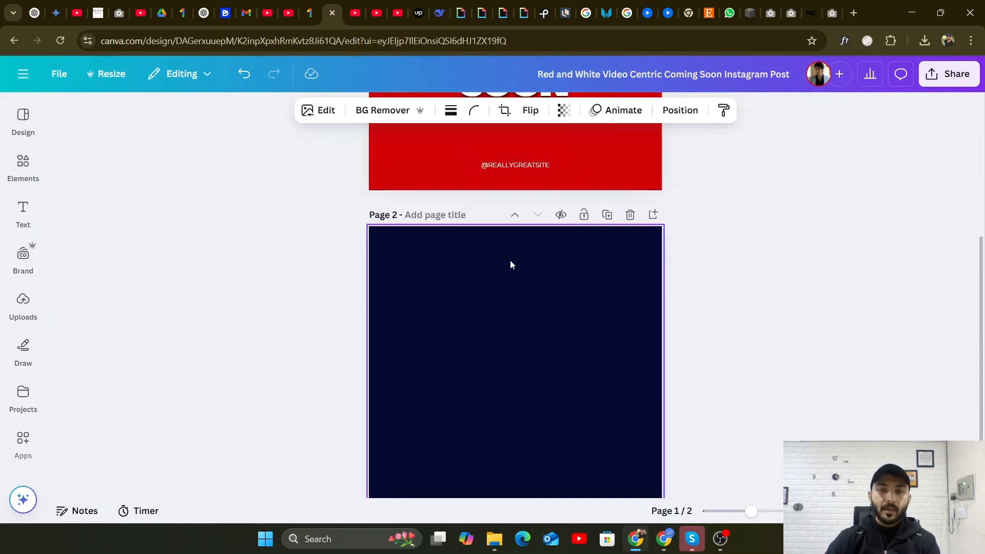
Search the elements library for "bulb", then refine the search to "wire bulb".
left_click(29, 161)
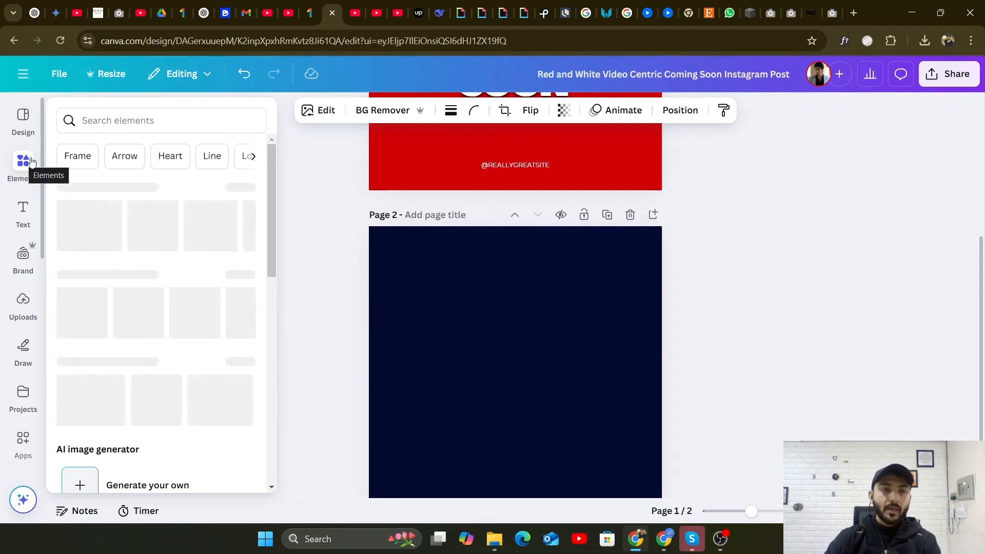
left_click(144, 120)
type("bulb")
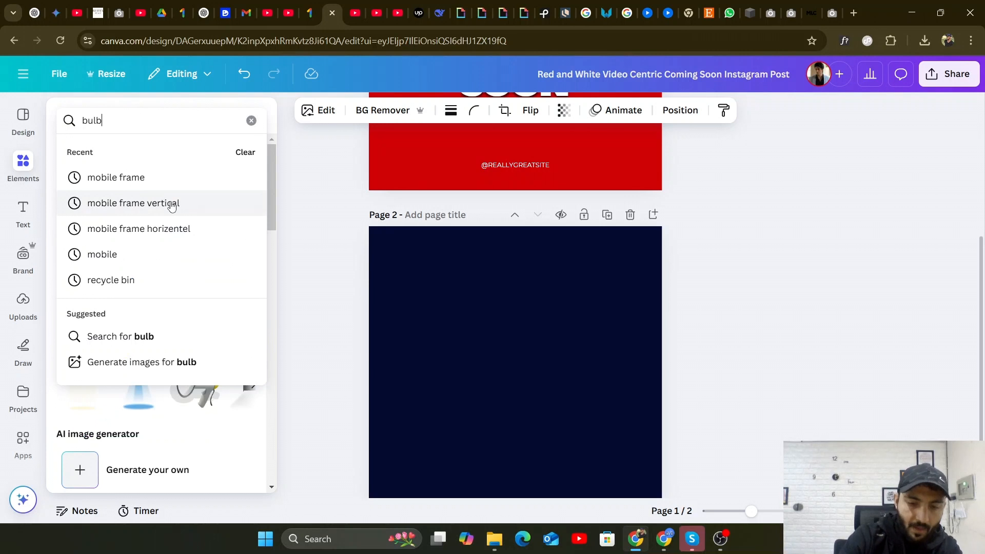
key("Return")
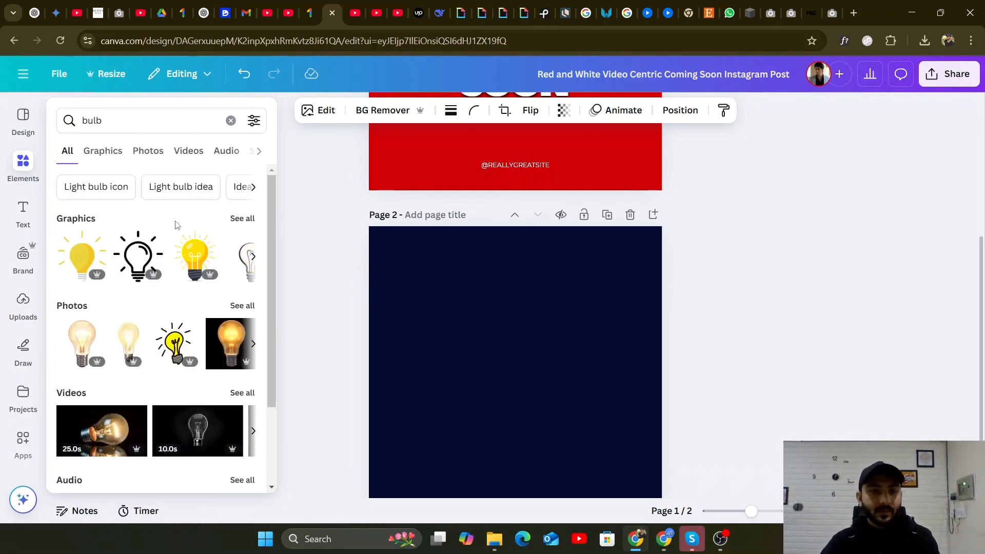
left_click(117, 113)
left_click(86, 121)
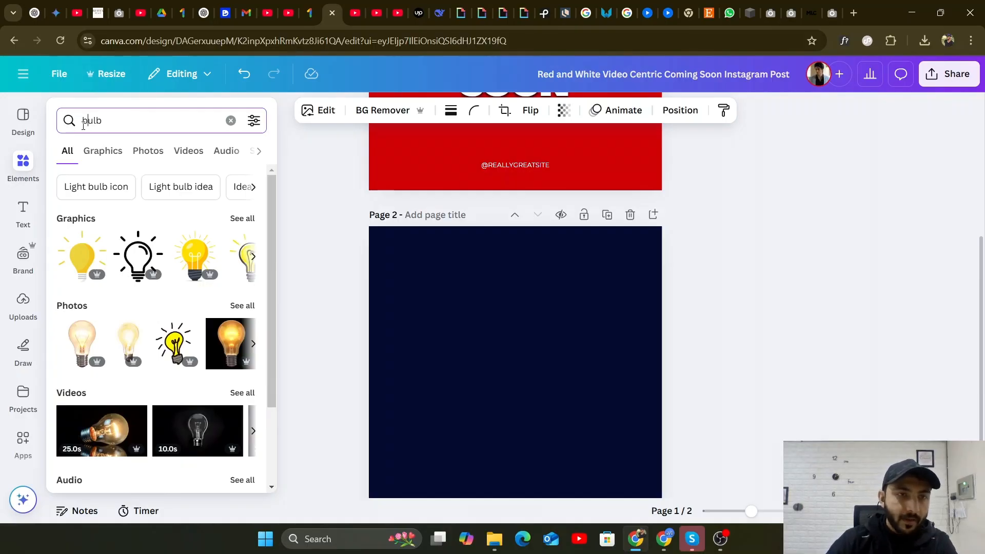
type("wire")
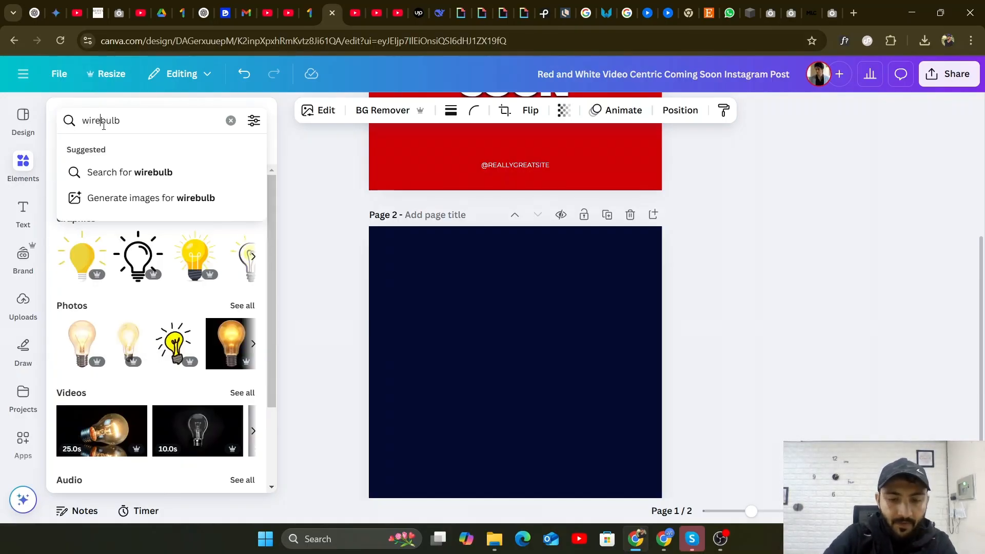
key("Return")
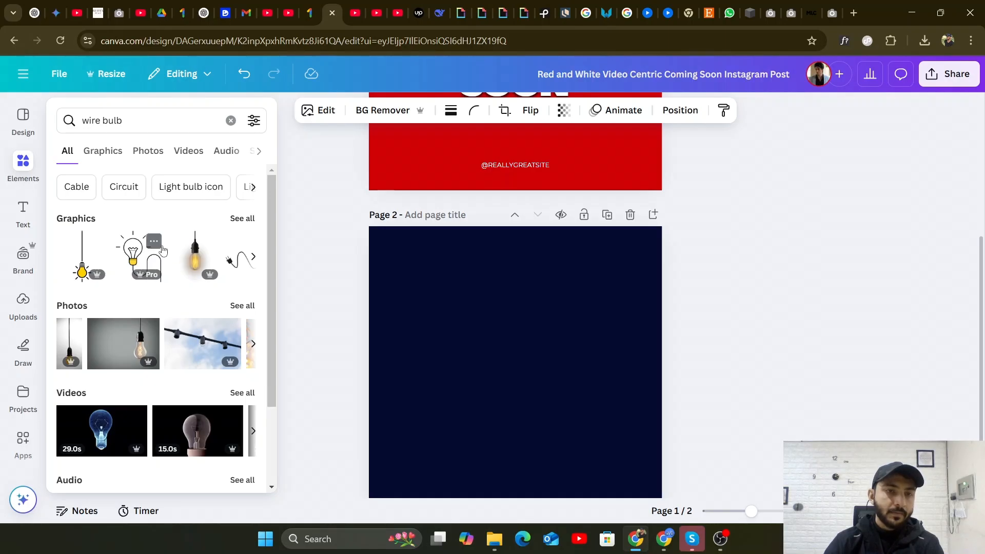
Look through the mixed "wire bulb" results and show all matching graphics.
scroll(175, 252, "down", 1)
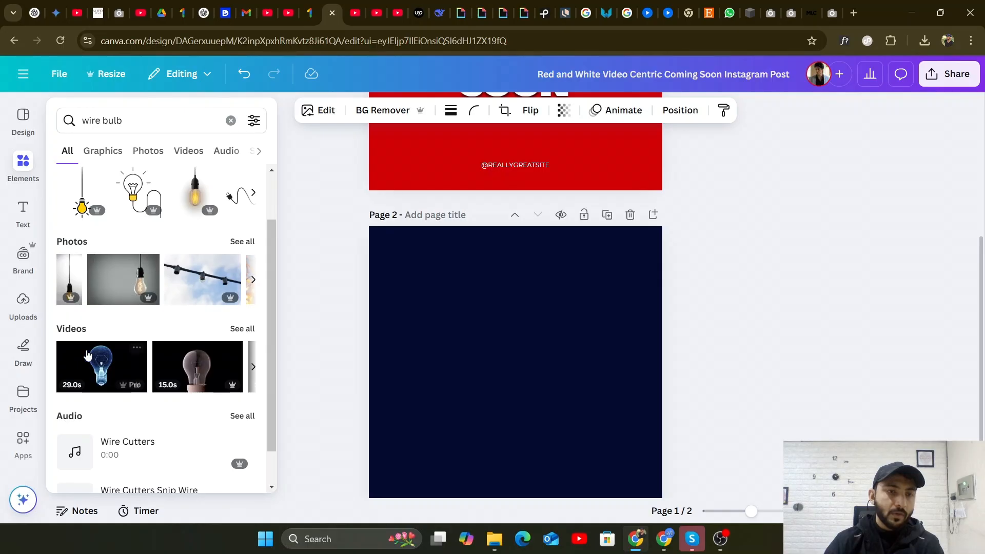
scroll(190, 363, "up", 1)
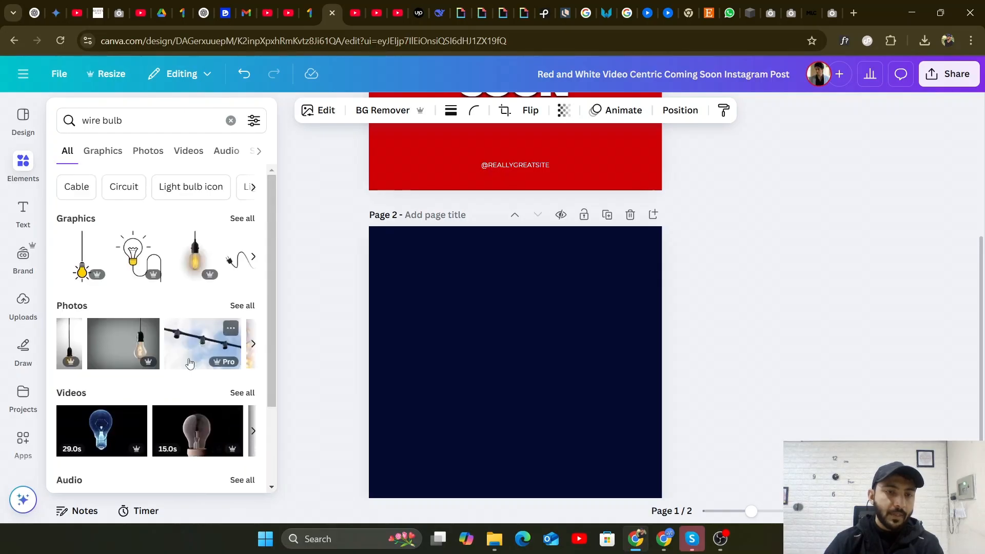
scroll(189, 363, "down", 2)
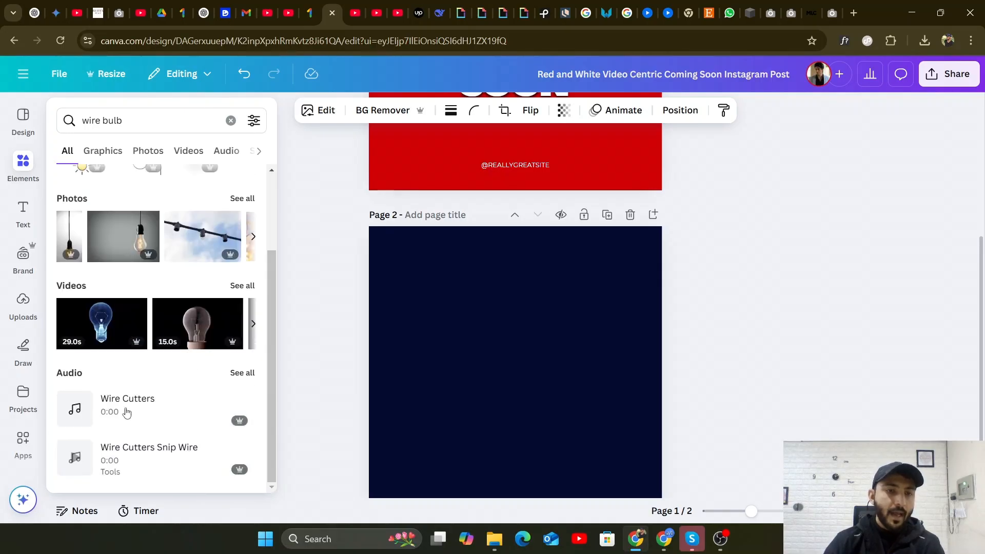
left_click(23, 346)
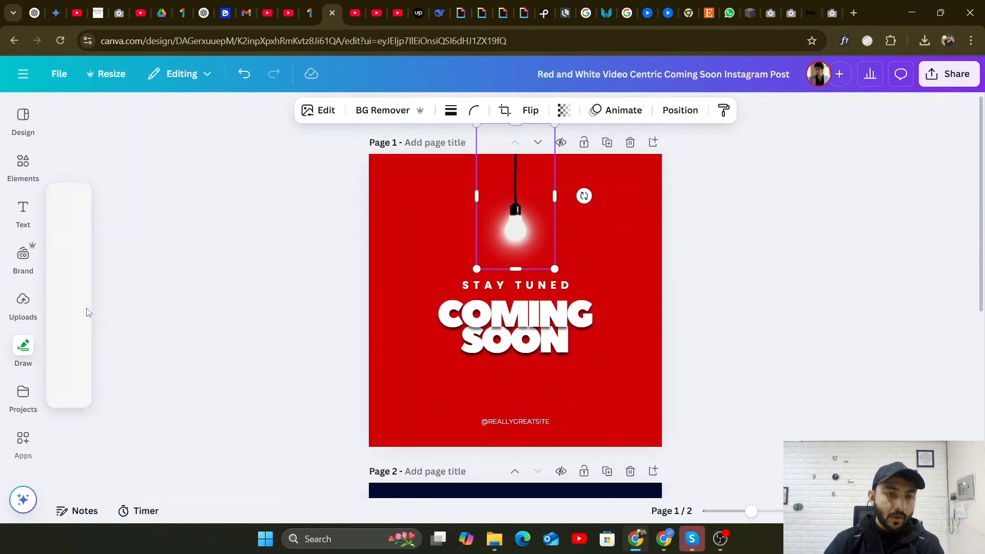
left_click(21, 164)
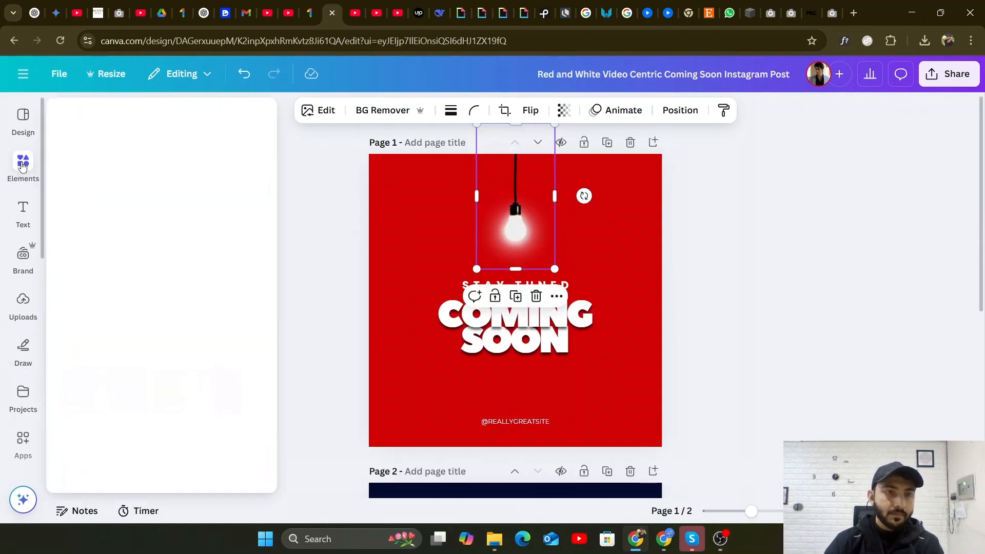
scroll(136, 176, "up", 1)
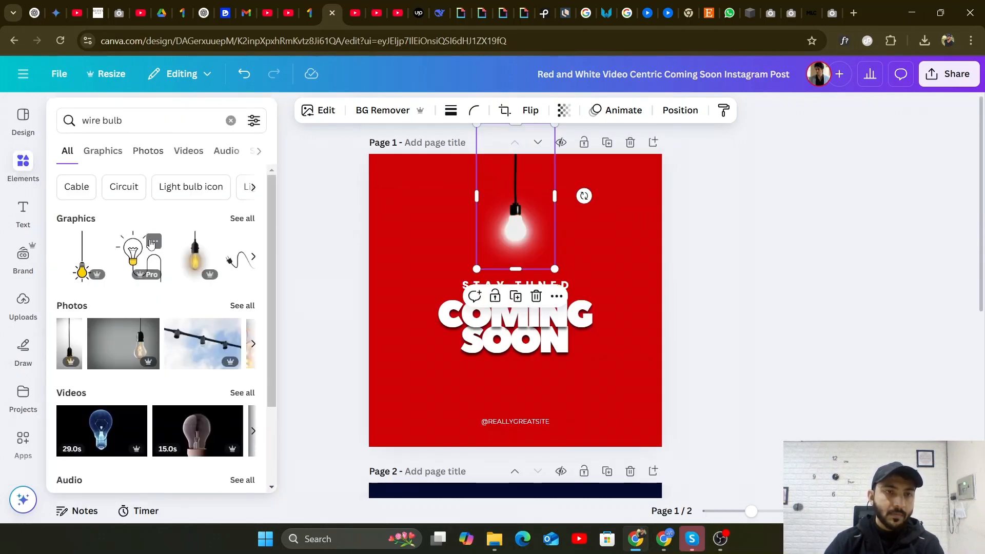
left_click(249, 221)
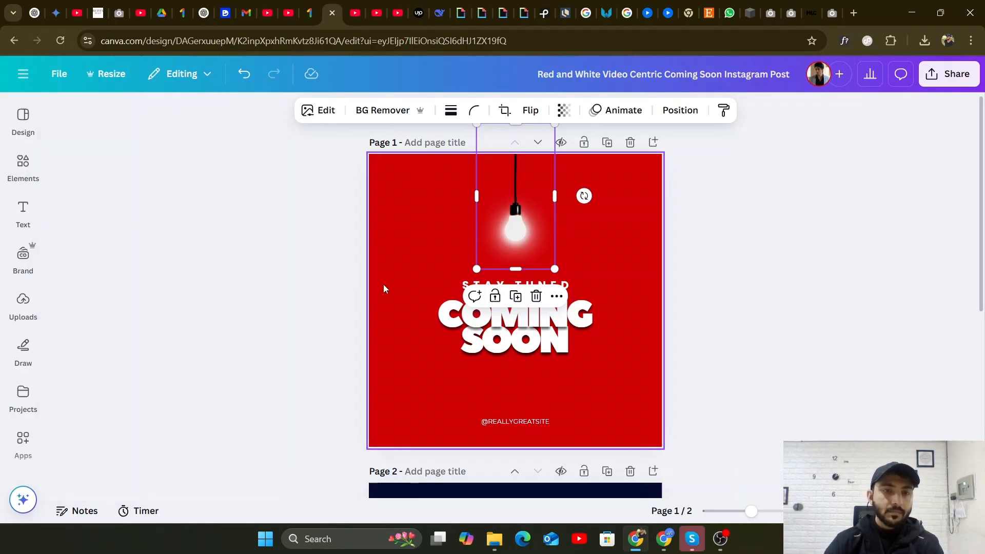
Browse the "wire bulb" graphics for a hanging bulb similar to the one on page 1.
mouse_move(29, 175)
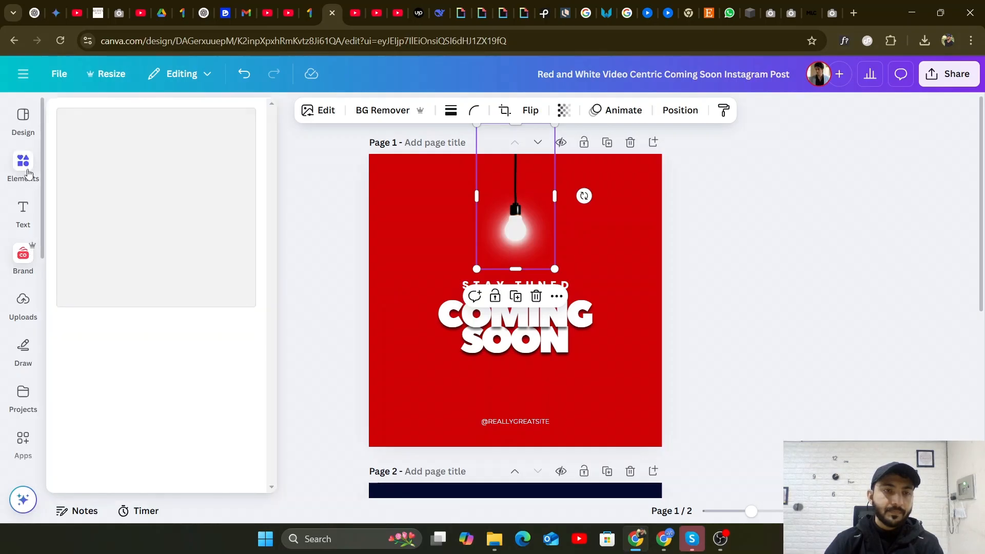
scroll(148, 264, "down", 2)
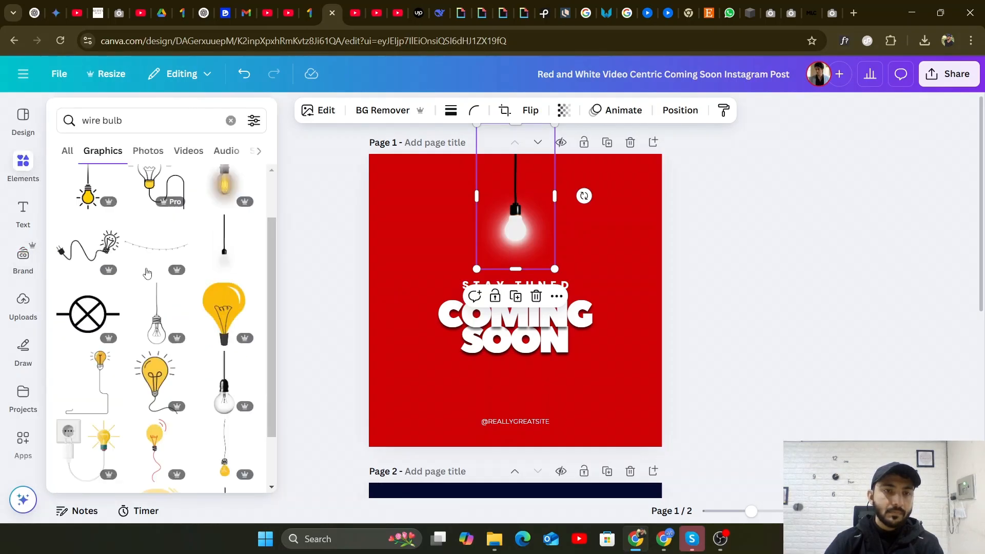
scroll(152, 284, "down", 1)
scroll(152, 285, "down", 4)
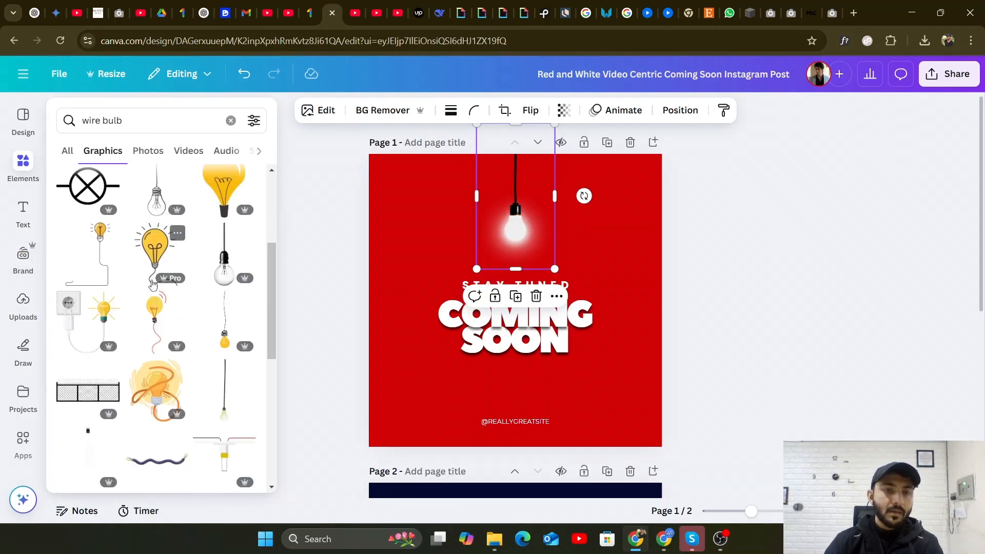
scroll(153, 284, "down", 3)
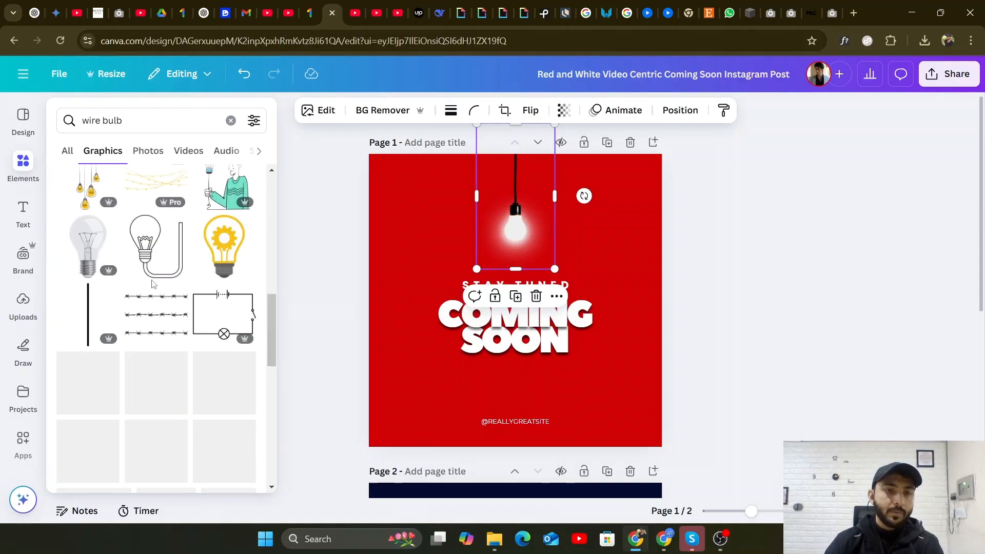
scroll(153, 287, "up", 5)
scroll(151, 287, "down", 4)
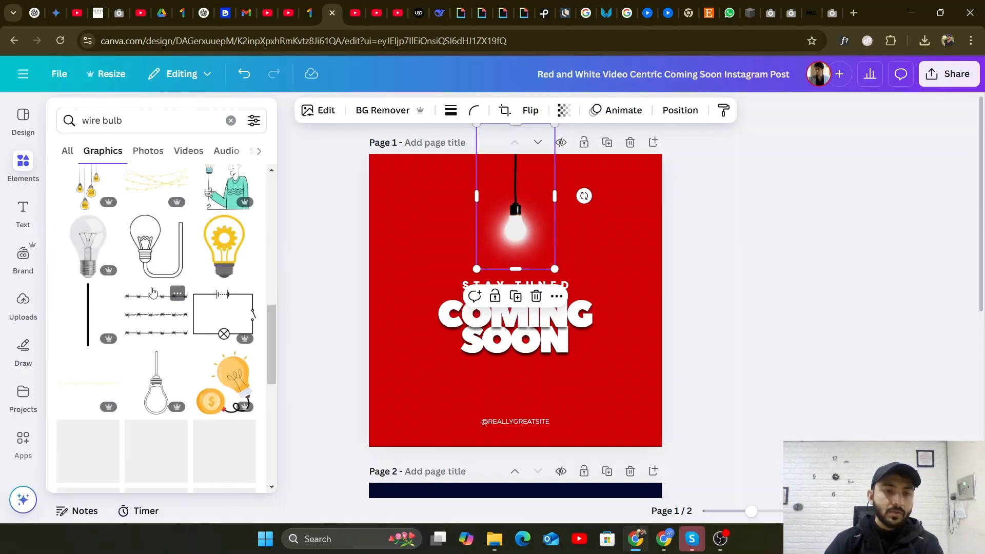
scroll(475, 375, "down", 3)
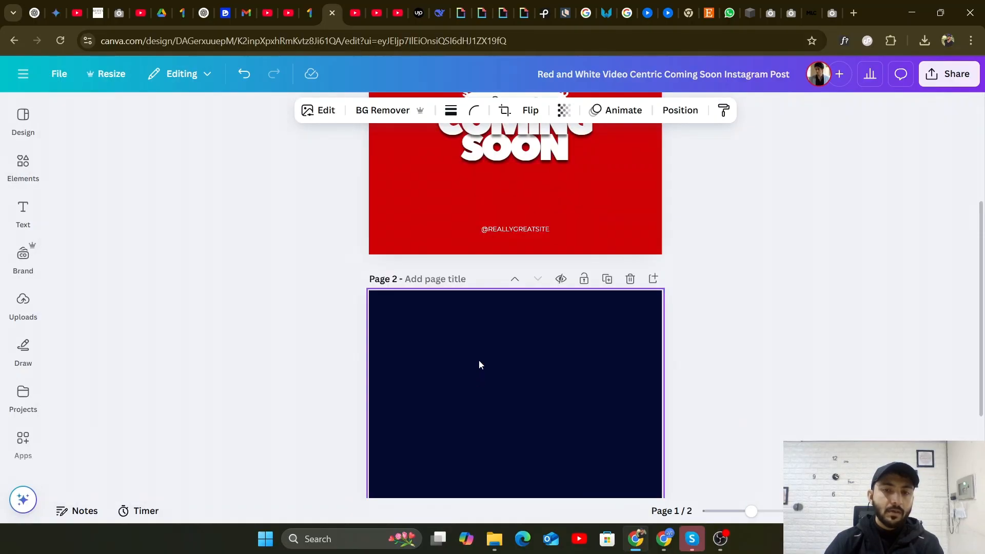
Add the graphic of four hanging yellow bulbs to page 2 and move it up to hang from the page's upper edge.
left_click(478, 360)
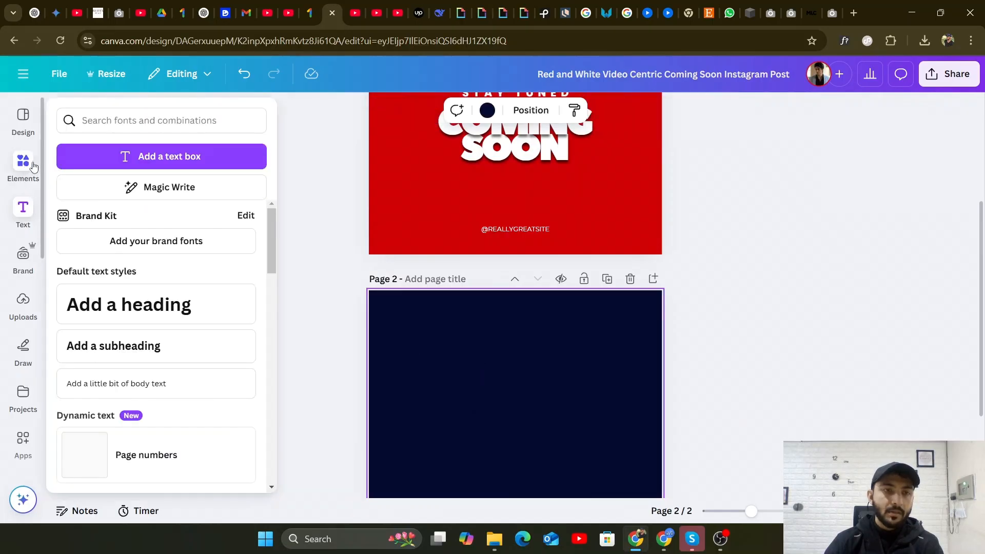
left_click(23, 167)
scroll(157, 287, "down", 5)
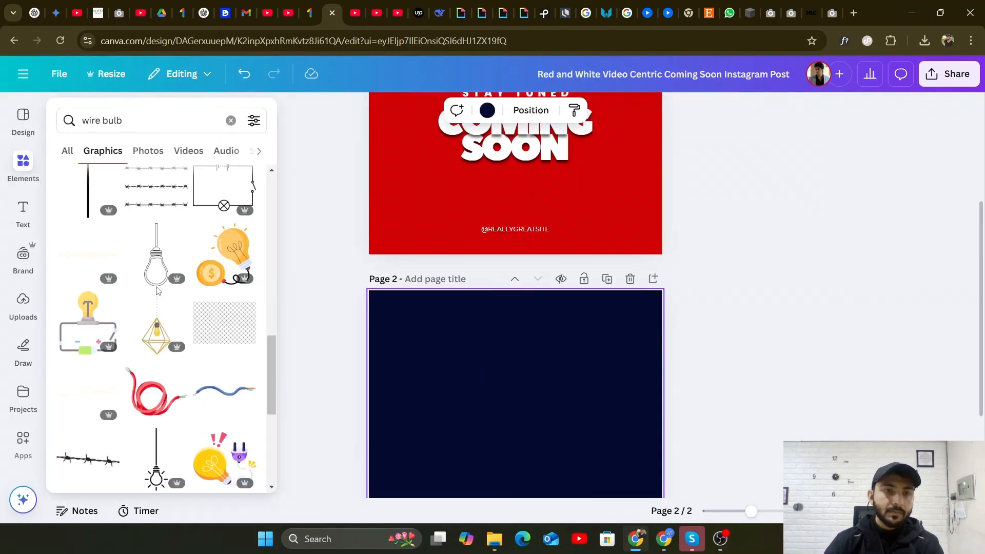
scroll(157, 293, "down", 1)
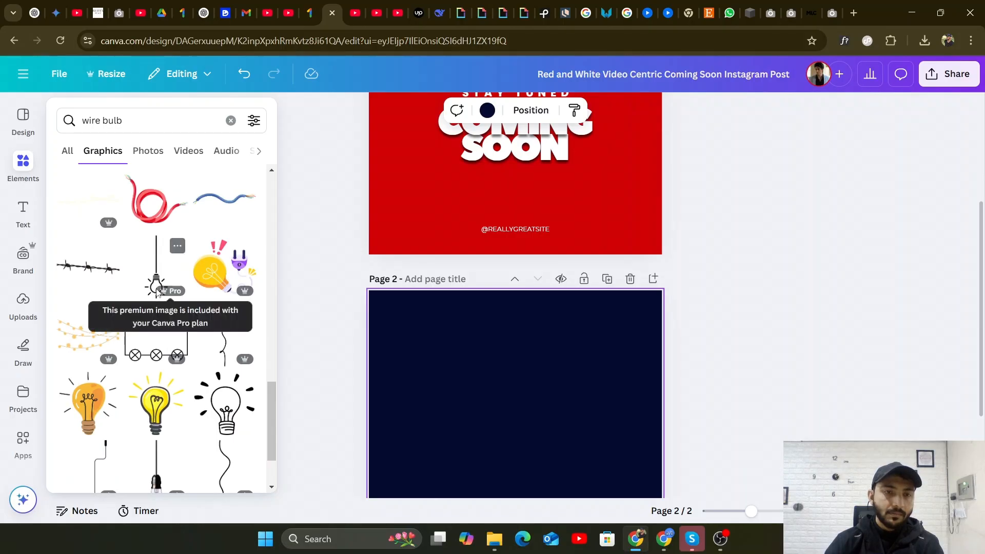
scroll(158, 292, "down", 4)
scroll(157, 293, "down", 5)
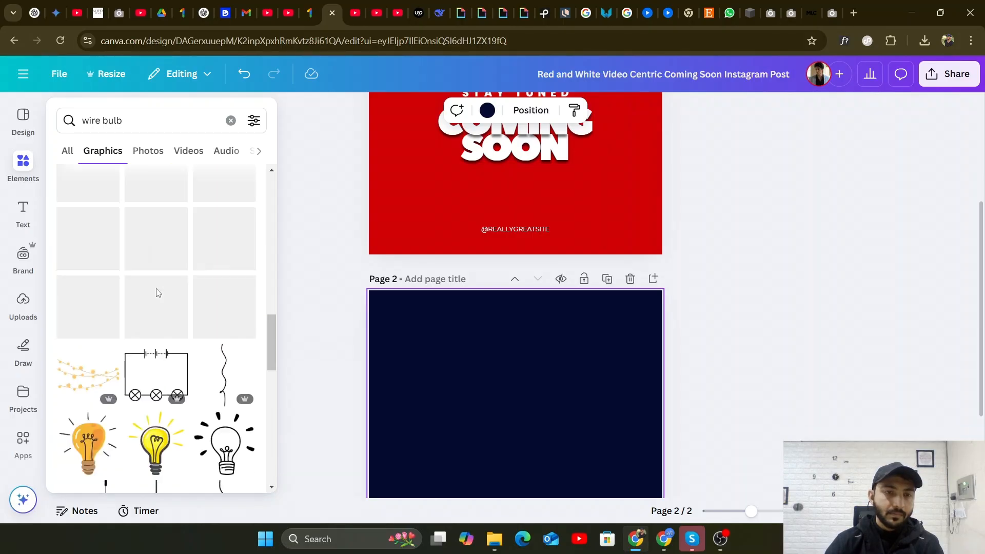
scroll(158, 293, "up", 3)
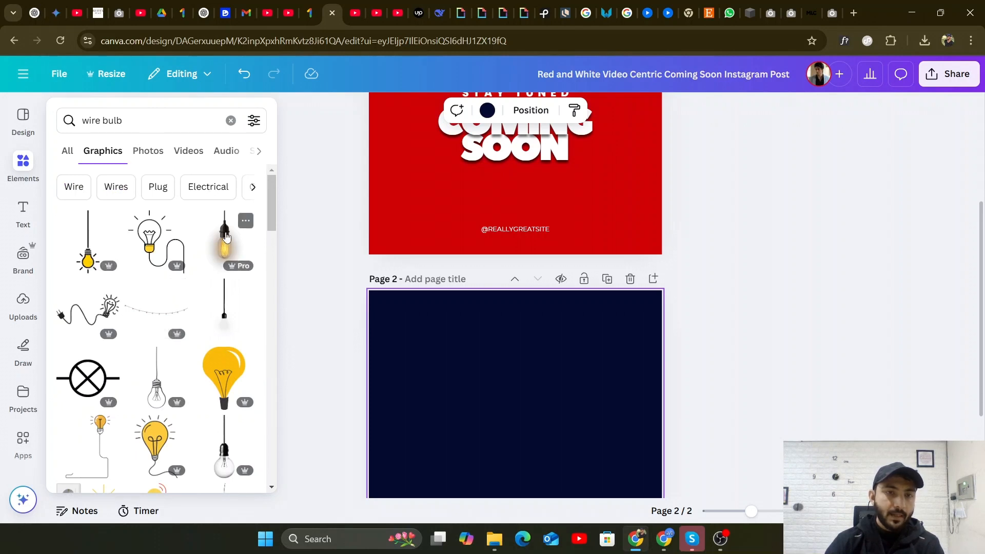
scroll(185, 295, "down", 3)
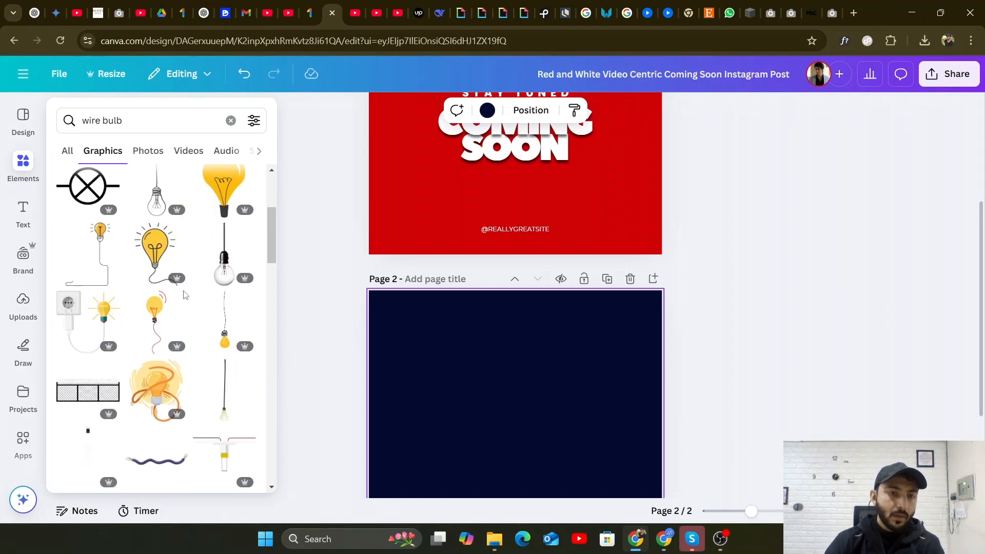
scroll(185, 295, "down", 3)
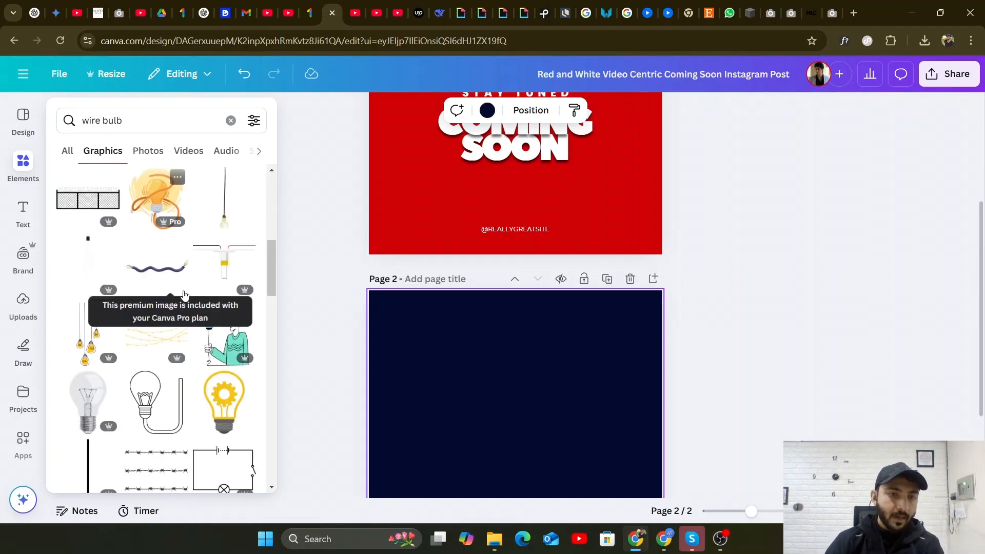
left_click(87, 328)
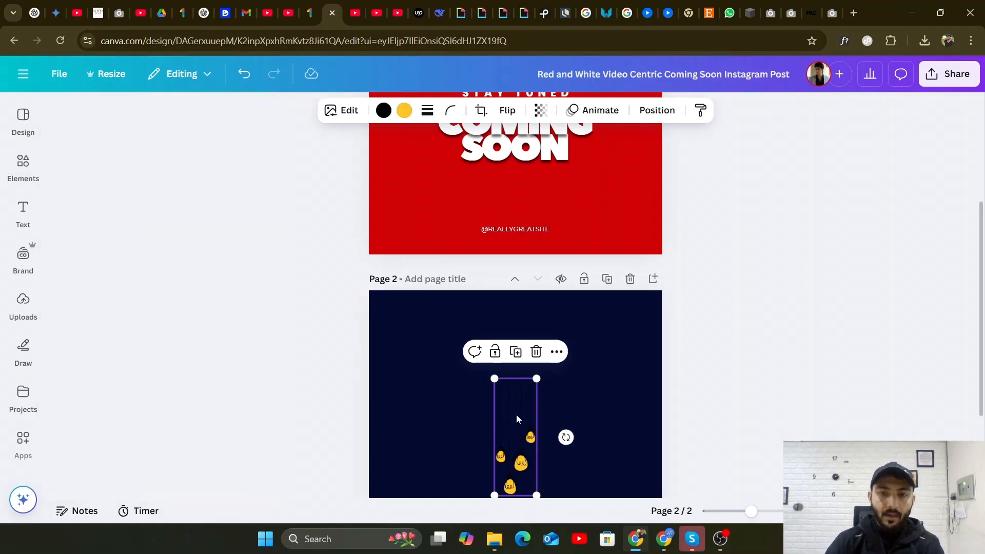
left_click_drag(517, 419, 519, 321)
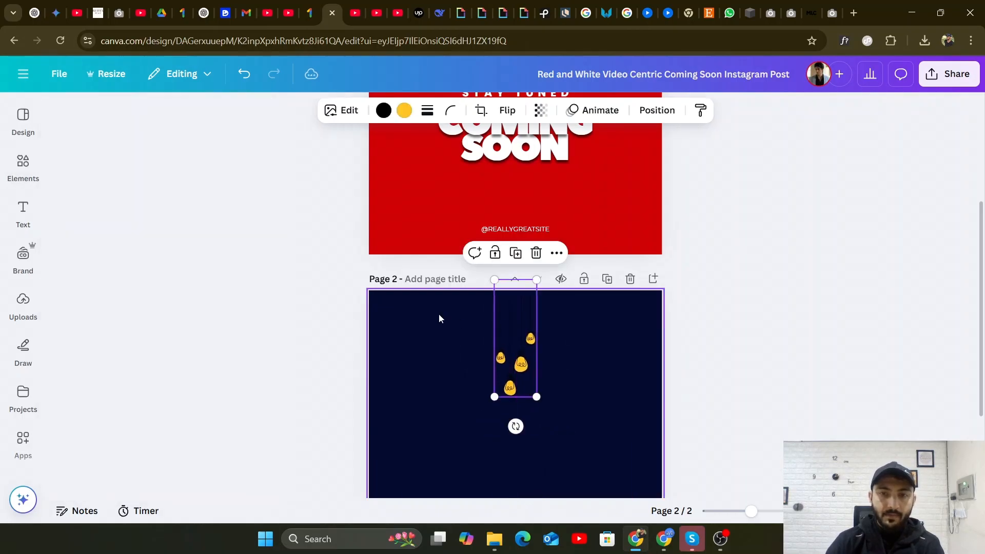
Change page 2's background color to yellow from the default solid colors.
left_click(438, 314)
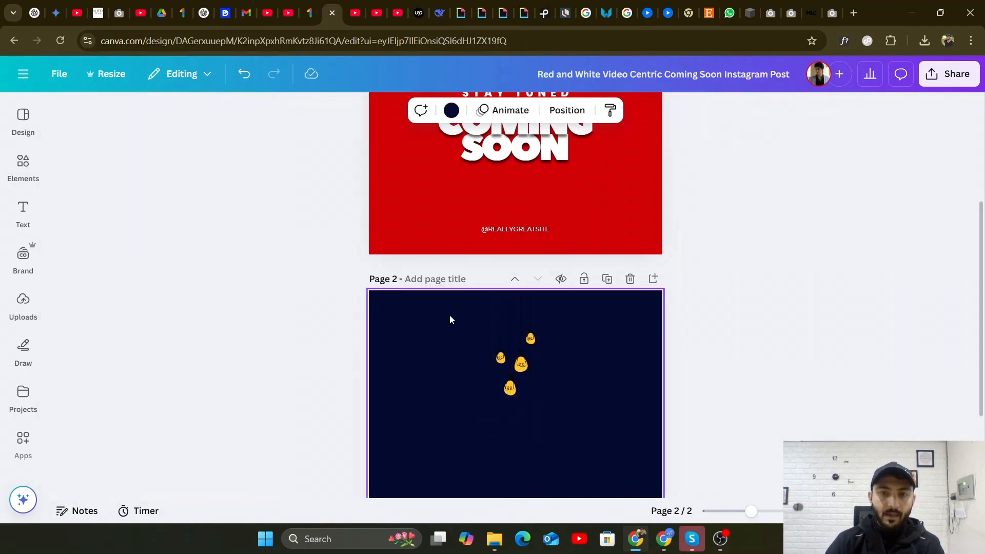
scroll(449, 315, "down", 2)
left_click(451, 110)
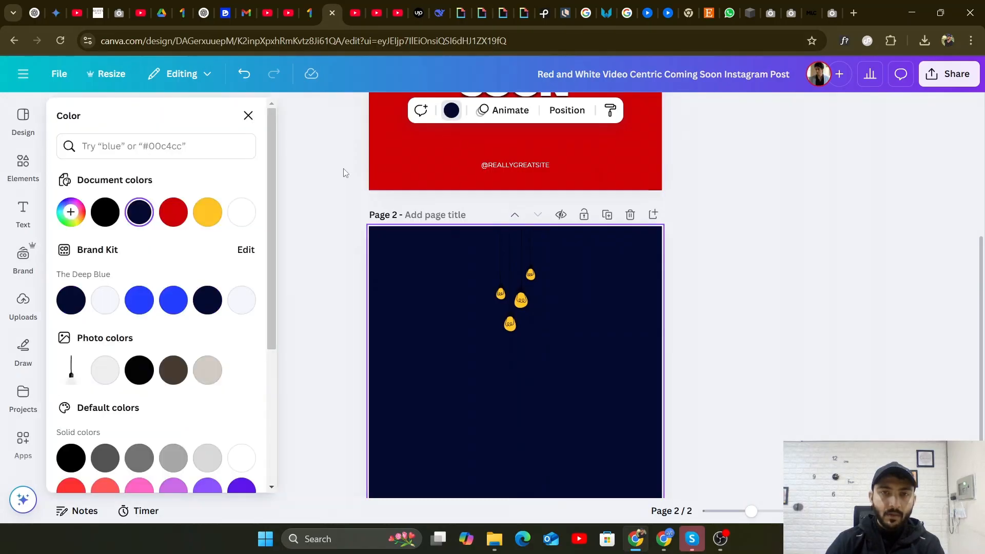
scroll(217, 226, "down", 3)
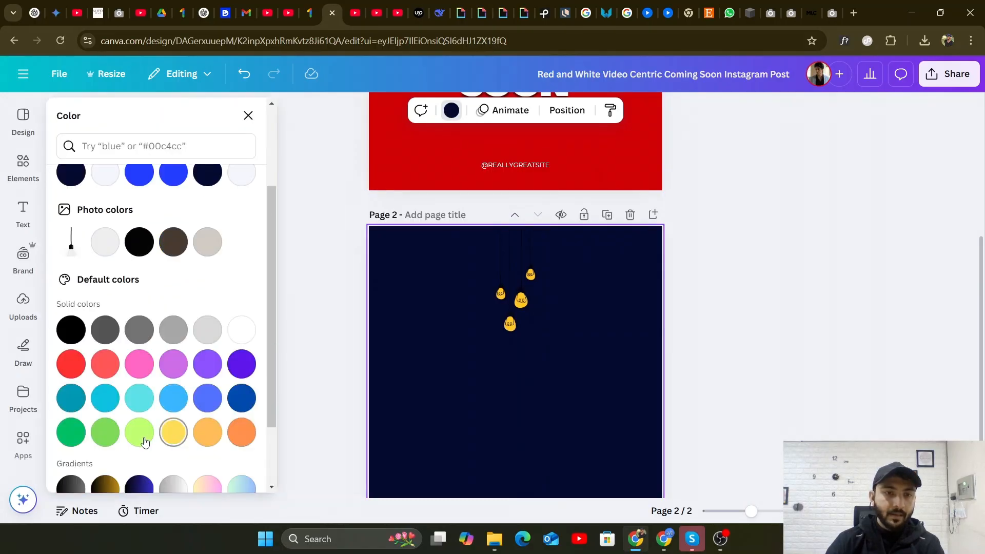
left_click(166, 440)
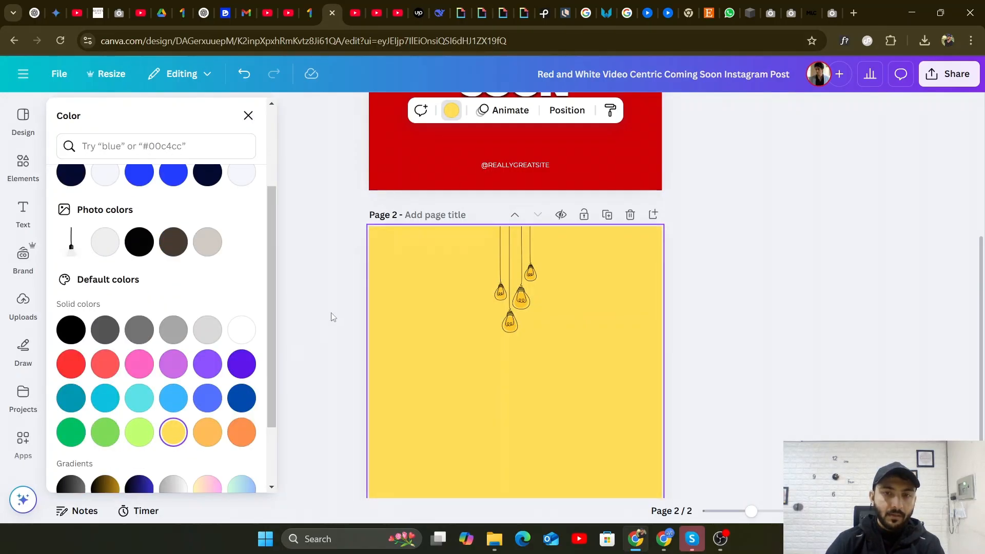
scroll(331, 317, "down", 2)
left_click(336, 276)
Nudge the hanging bulbs graphic on page 2 slightly upward and deselect it.
left_click(513, 218)
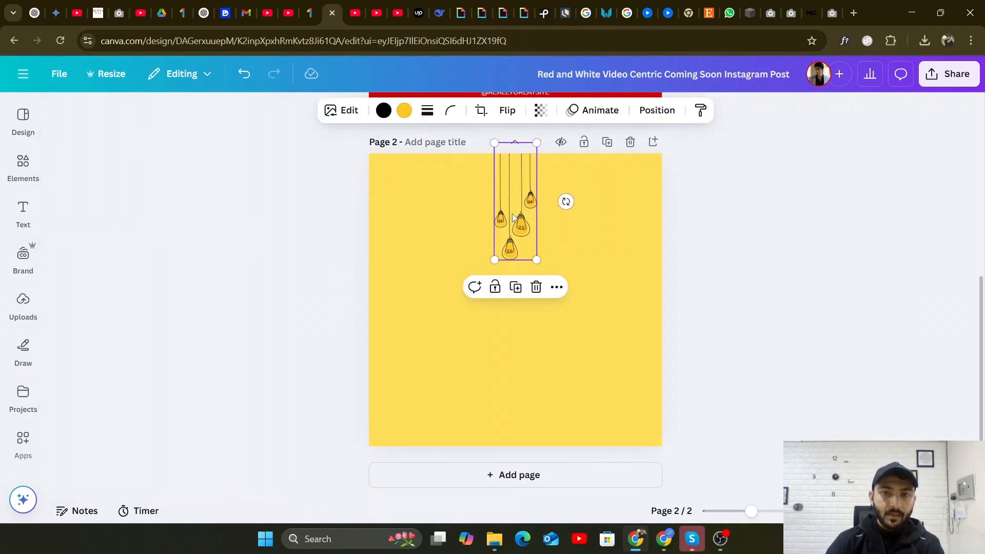
left_click_drag(513, 218, 513, 212)
left_click(286, 229)
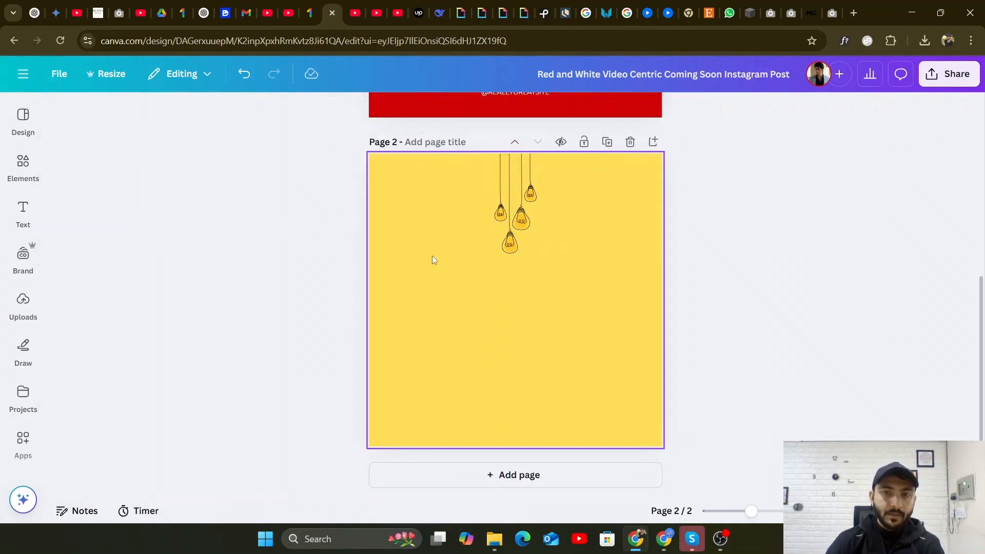
Check the text on page 1, and add a subheading reading "COMING SOON" to page 2.
left_click(23, 165)
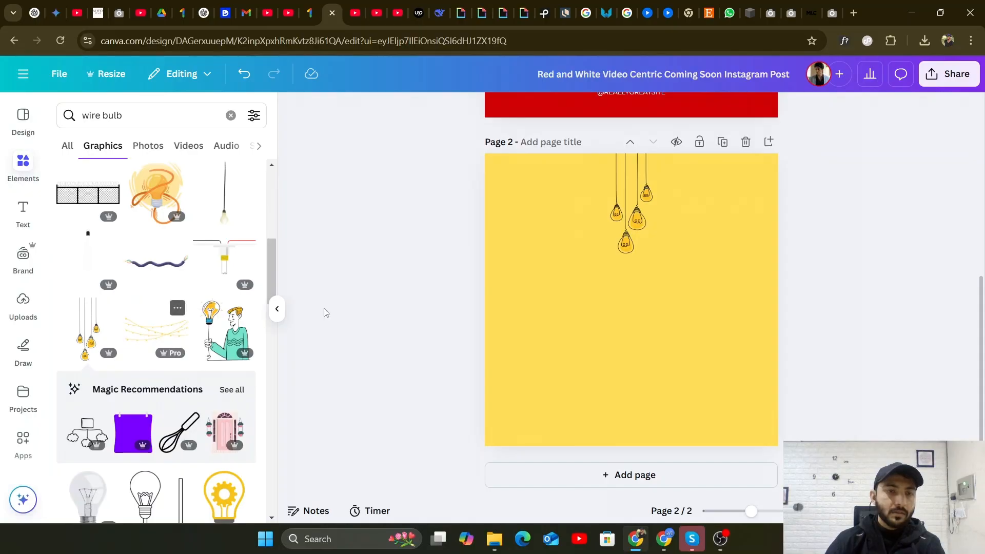
scroll(323, 313, "up", 6)
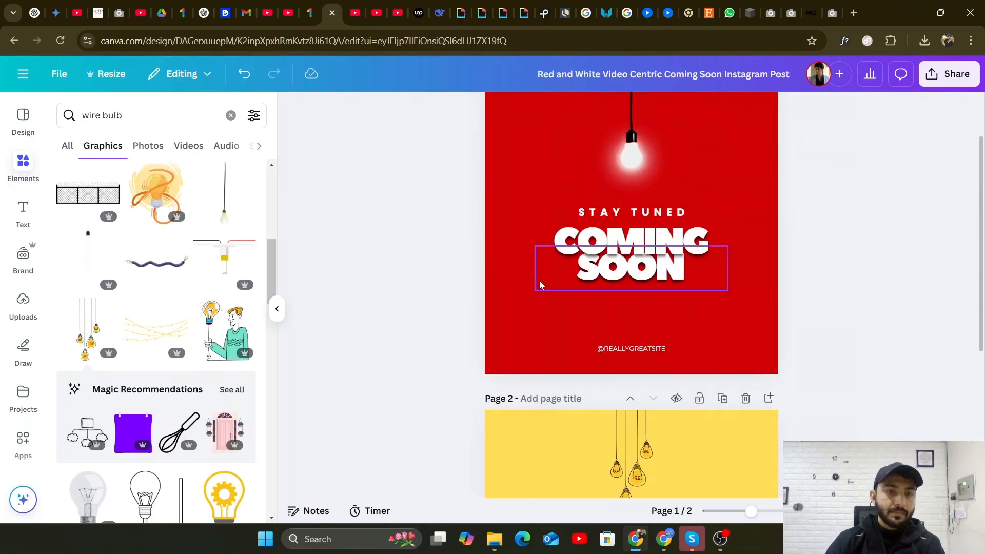
left_click(630, 213)
scroll(604, 327, "down", 5)
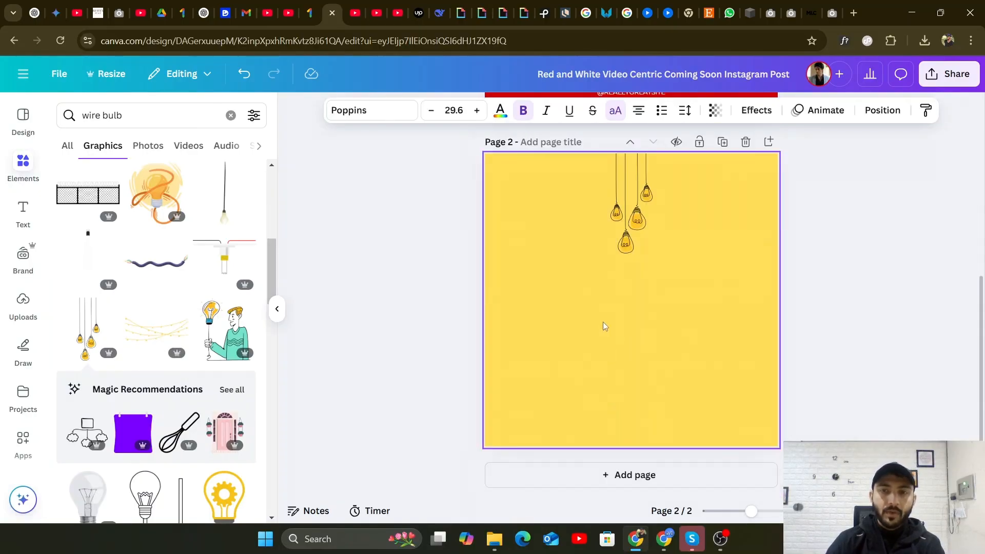
left_click(23, 213)
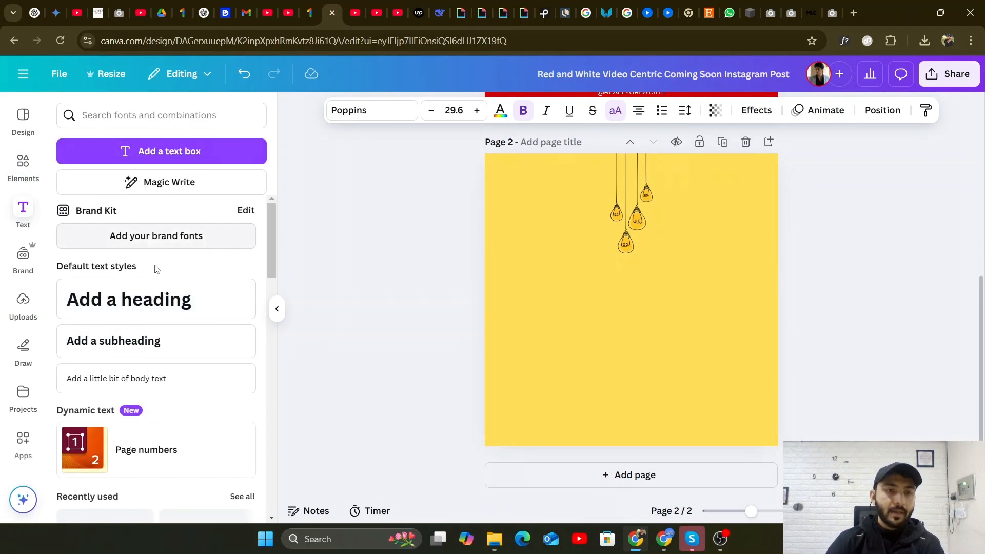
left_click(153, 350)
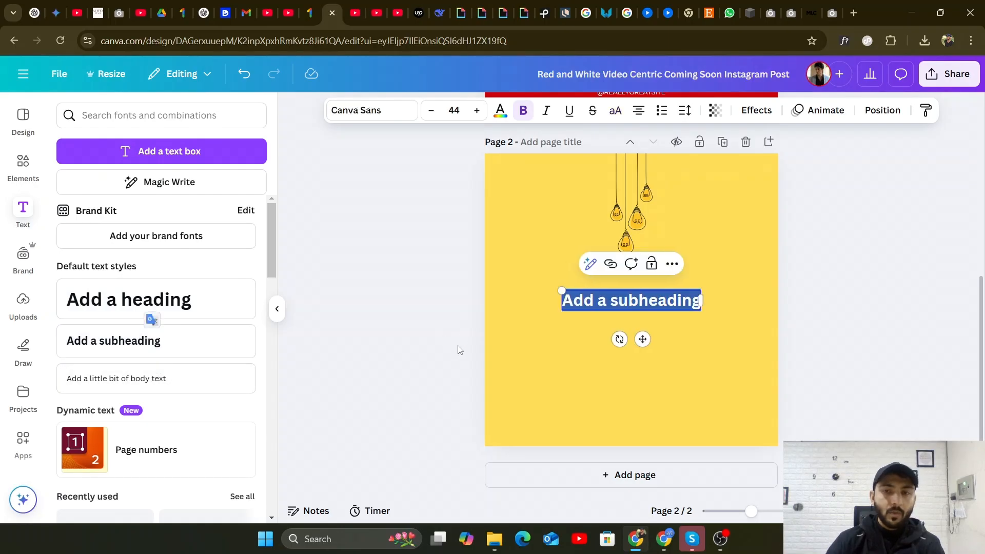
type("CO")
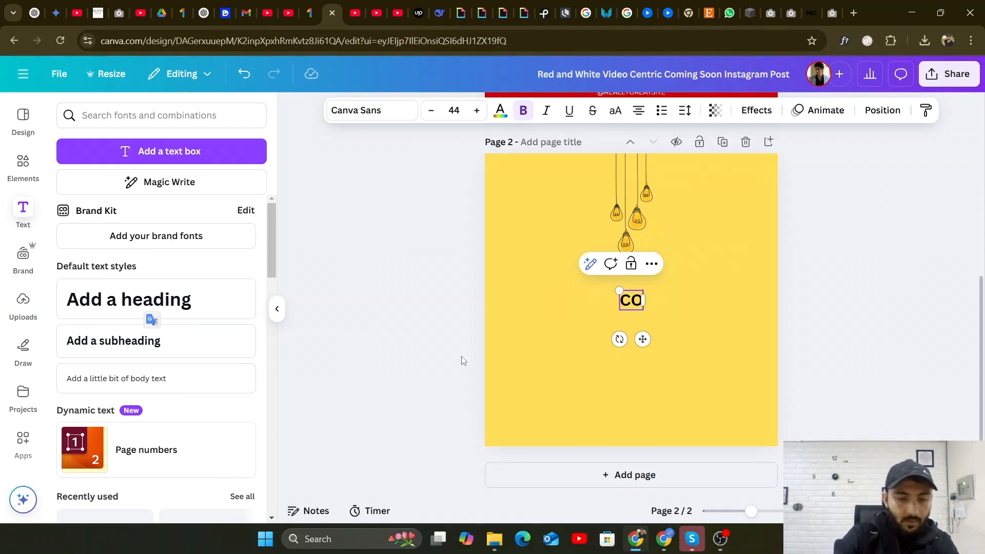
type("MING SOON")
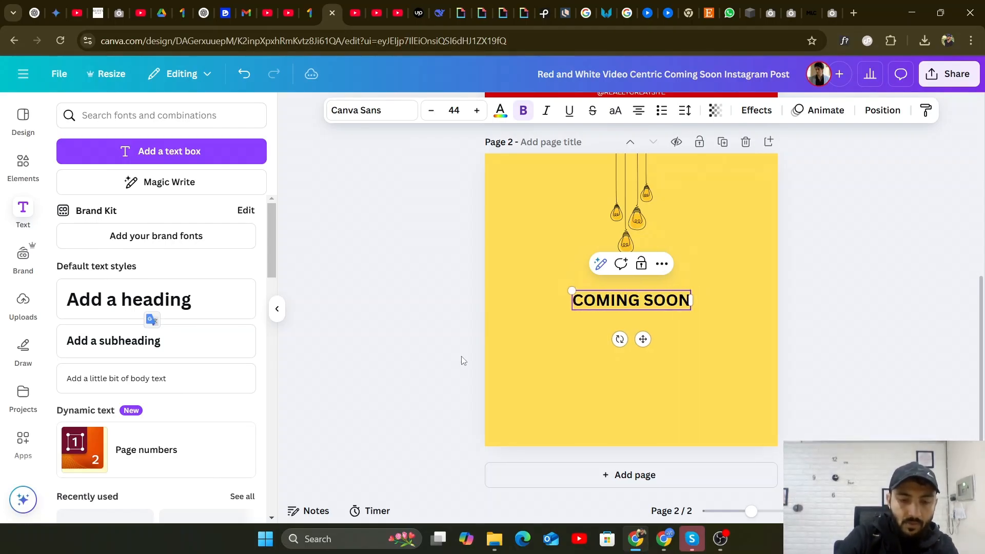
Try the Eastman Grotesque font on page 2's COMING SOON text.
left_click(351, 119)
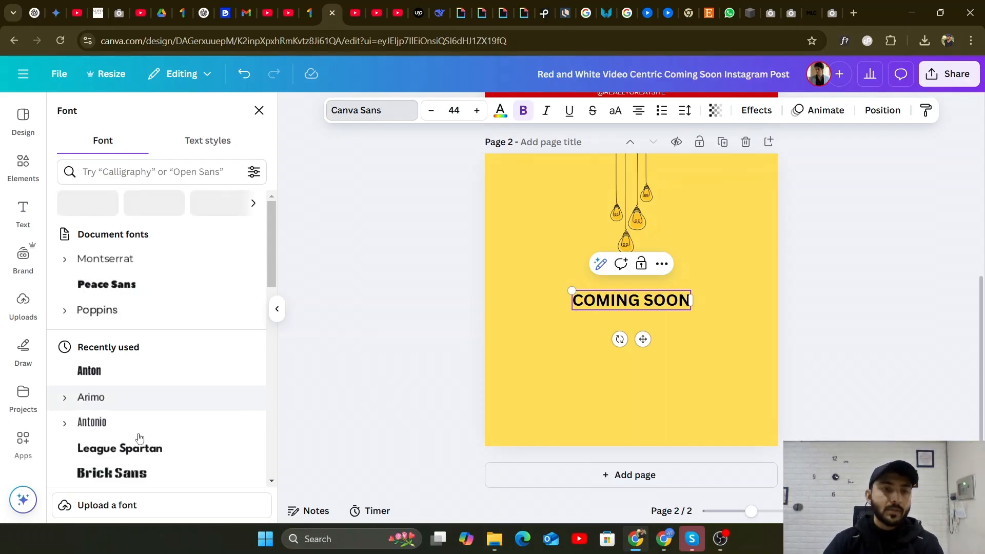
left_click(148, 454)
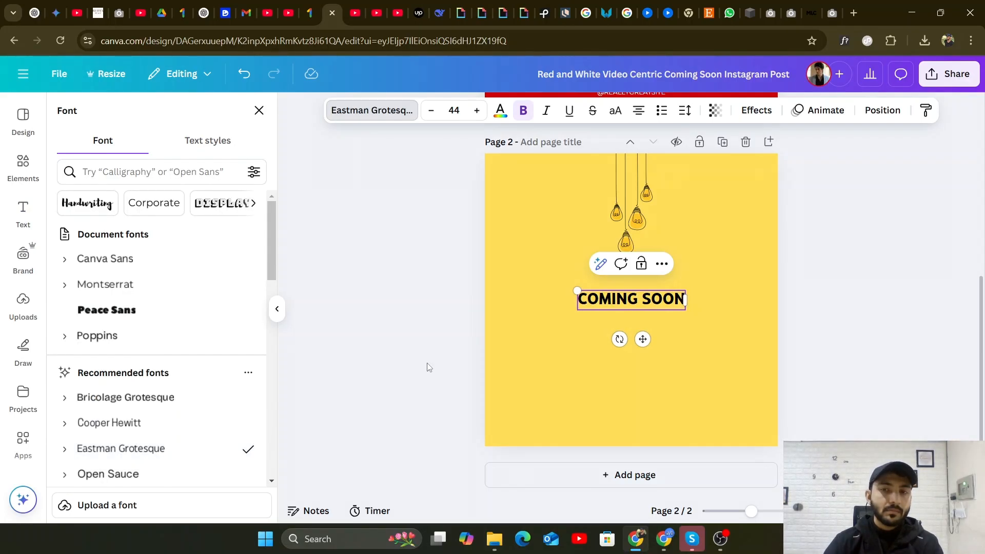
left_click(399, 334)
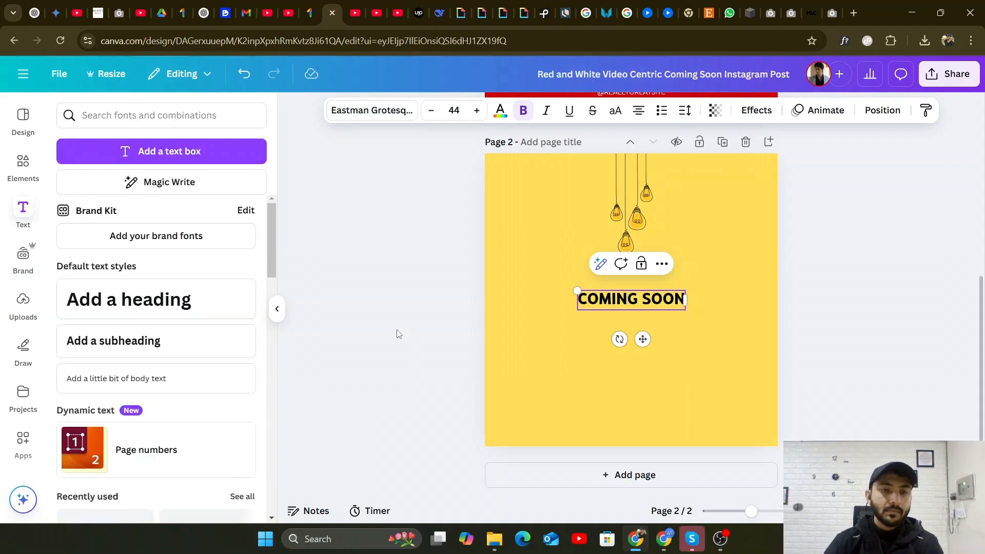
left_click(399, 334)
Set page 2's COMING SOON text to the League Spartan font at size 41.
left_click(628, 300)
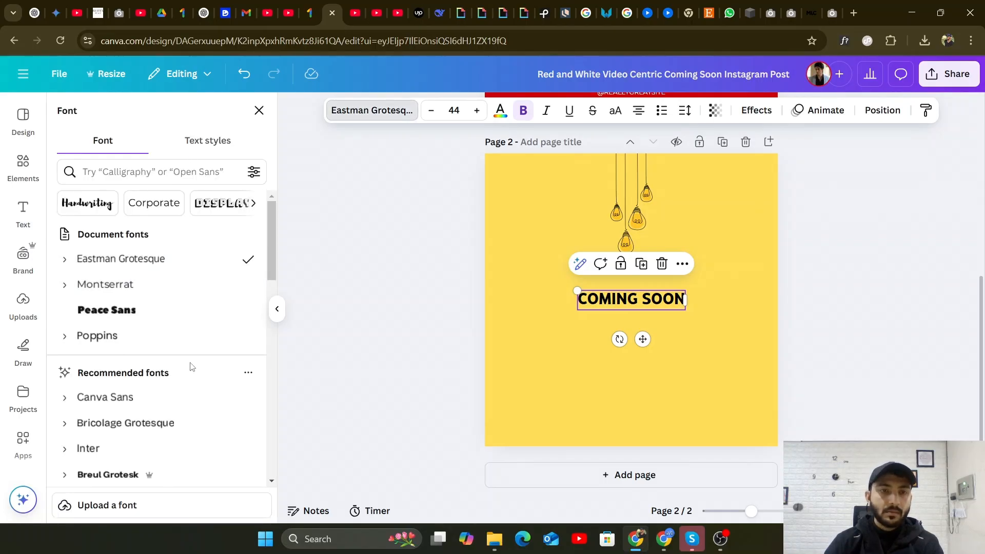
scroll(190, 369, "down", 3)
scroll(191, 374, "down", 1)
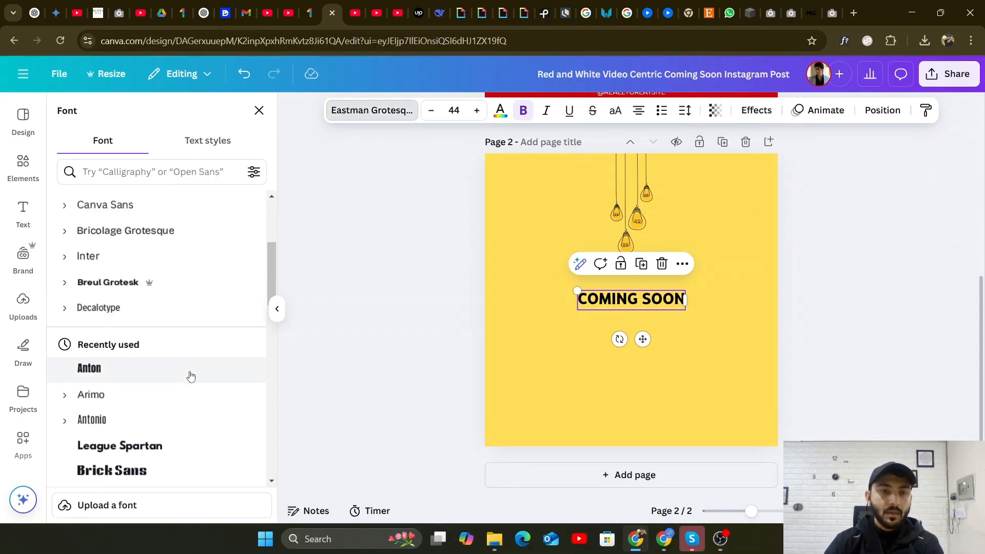
scroll(191, 376, "down", 2)
left_click(168, 319)
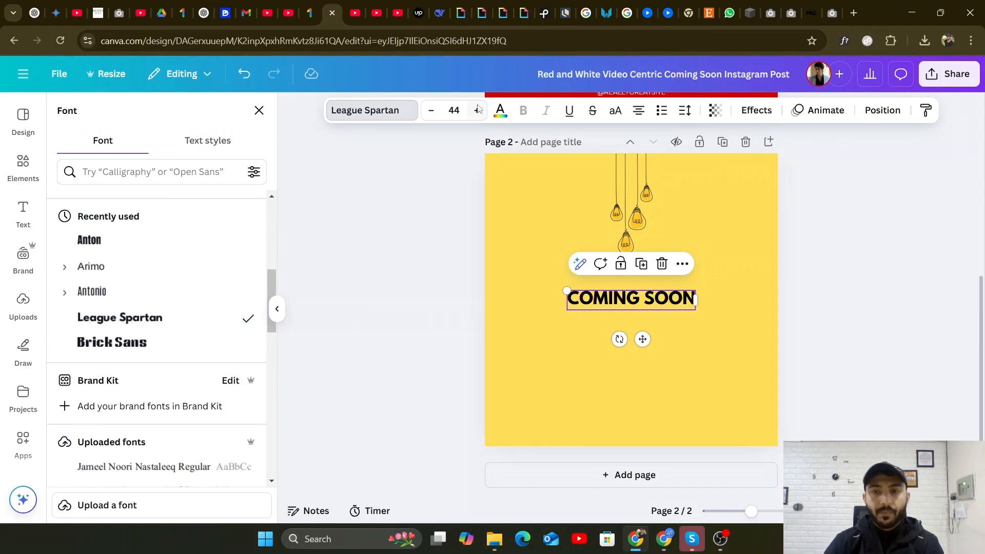
left_click(431, 111)
left_click(432, 110)
left_click(431, 110)
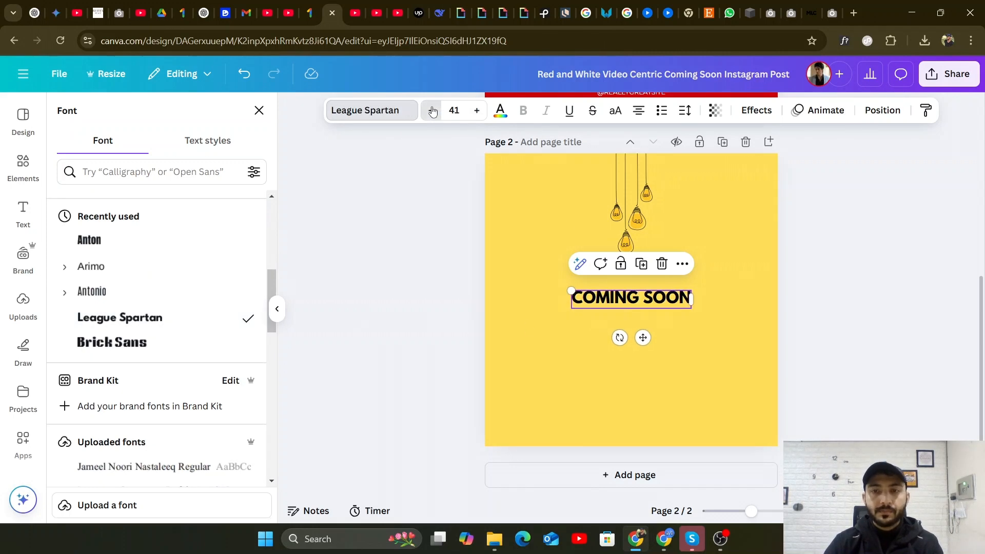
left_click(428, 241)
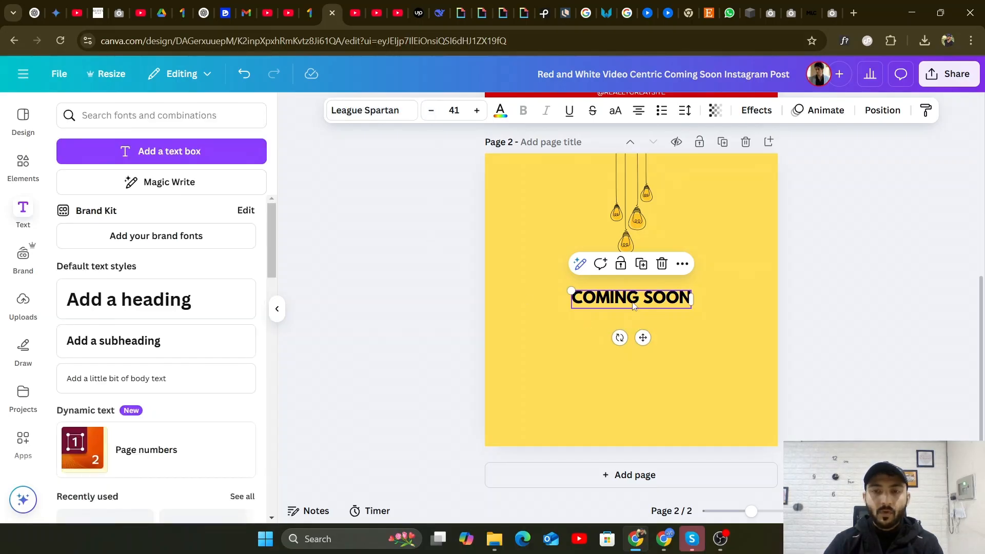
Try red and cyan on page 2's COMING SOON text and settle on dark blue from the default solid colors.
left_click(500, 111)
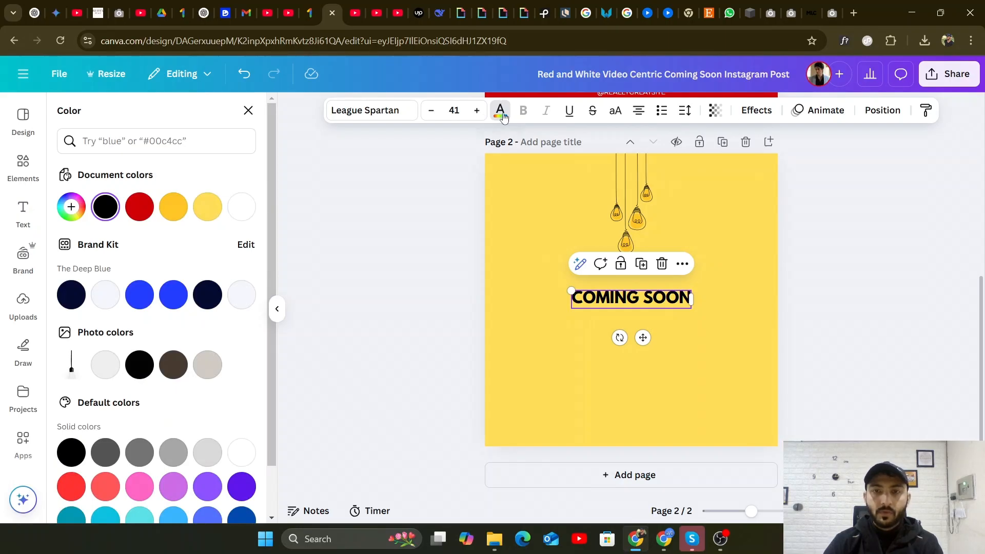
left_click(141, 205)
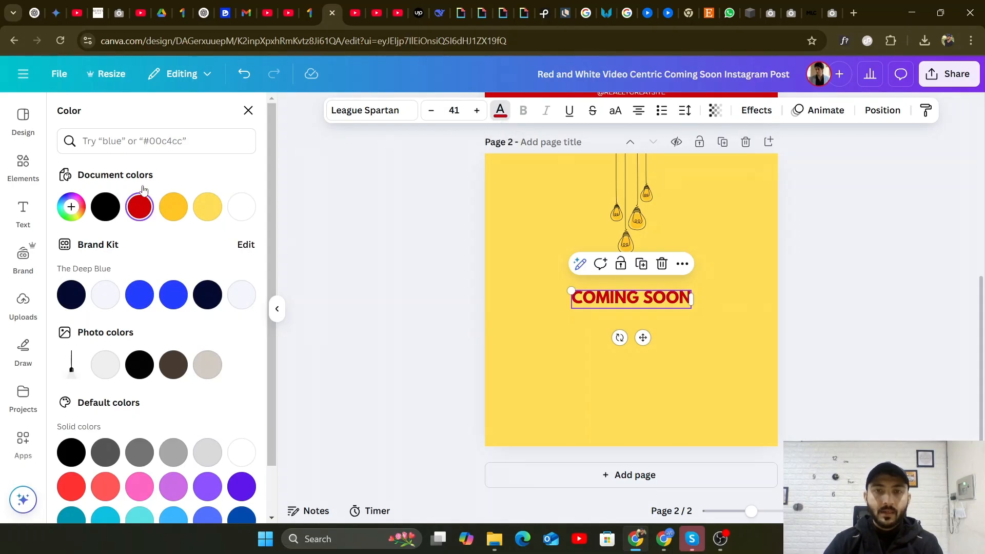
scroll(147, 264, "down", 1)
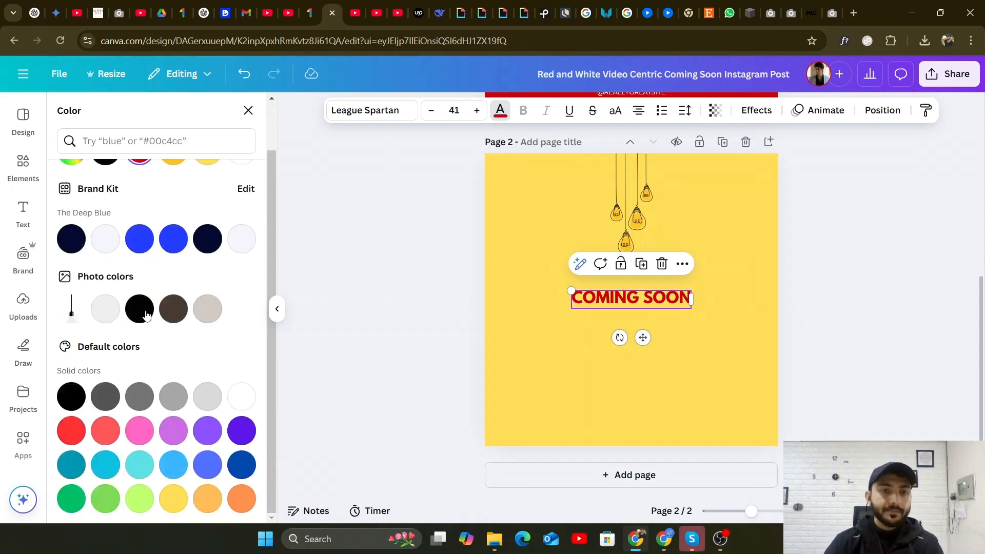
left_click(101, 466)
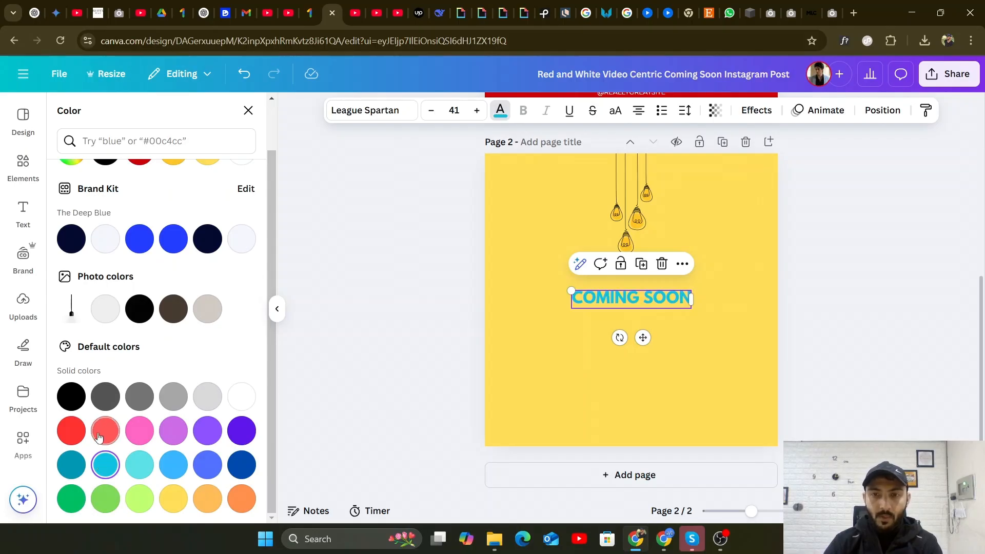
left_click(73, 429)
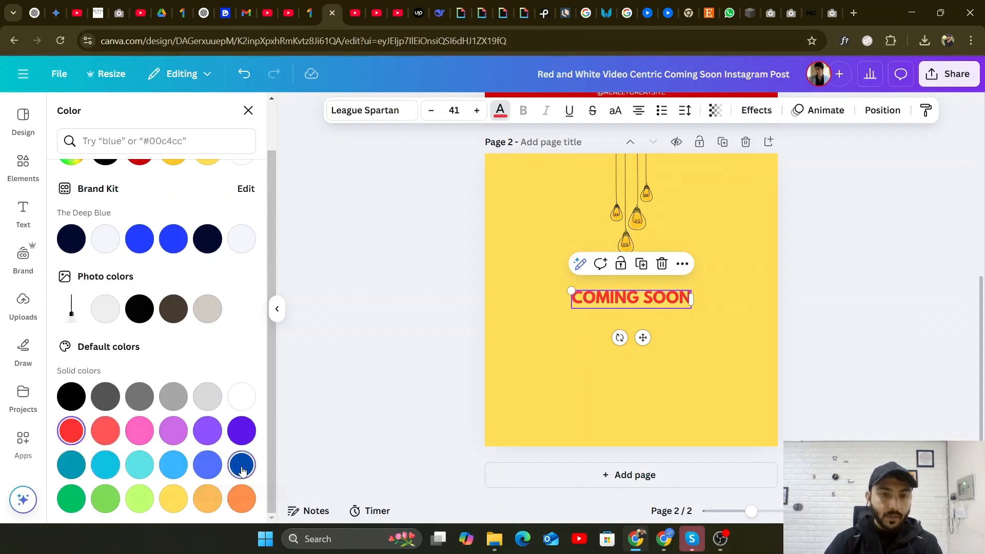
left_click(241, 466)
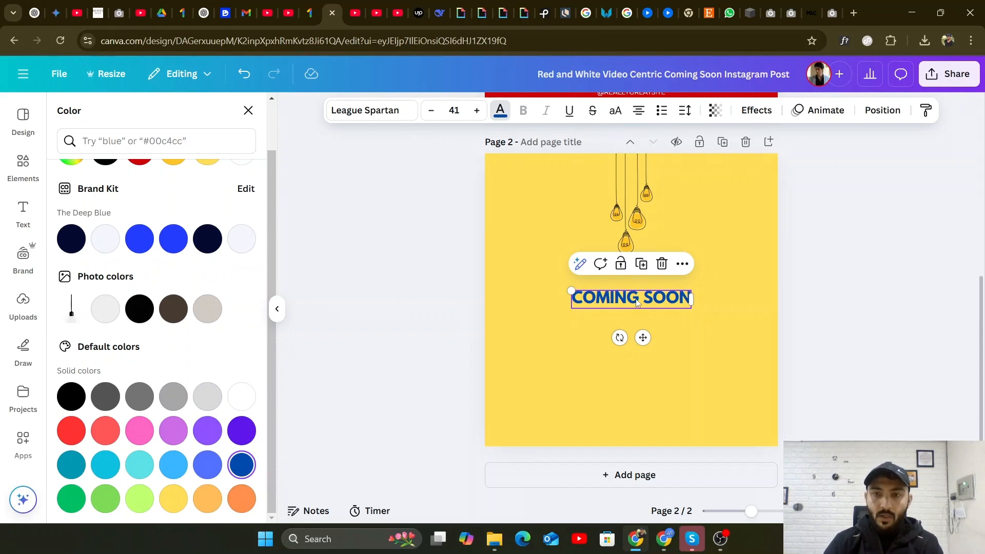
Move the COMING SOON text on page 2 slightly up, keeping it horizontally centered.
left_click_drag(636, 299, 633, 289)
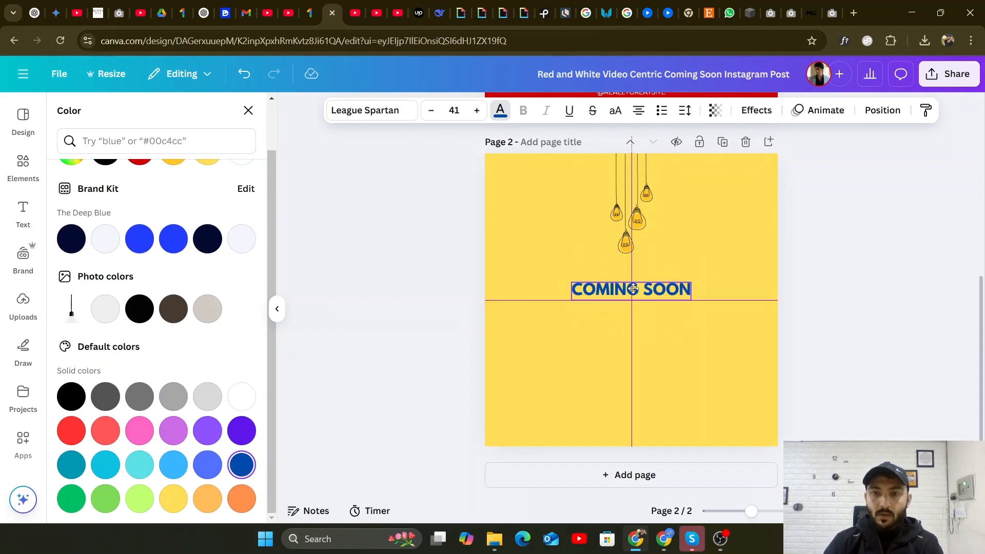
left_click(436, 290)
left_click(623, 295)
mouse_move(623, 296)
left_mouse_down()
mouse_move(613, 295)
mouse_move(623, 295)
left_mouse_up()
Copy the STAY TUNED text box from page 1.
scroll(562, 259, "up", 3)
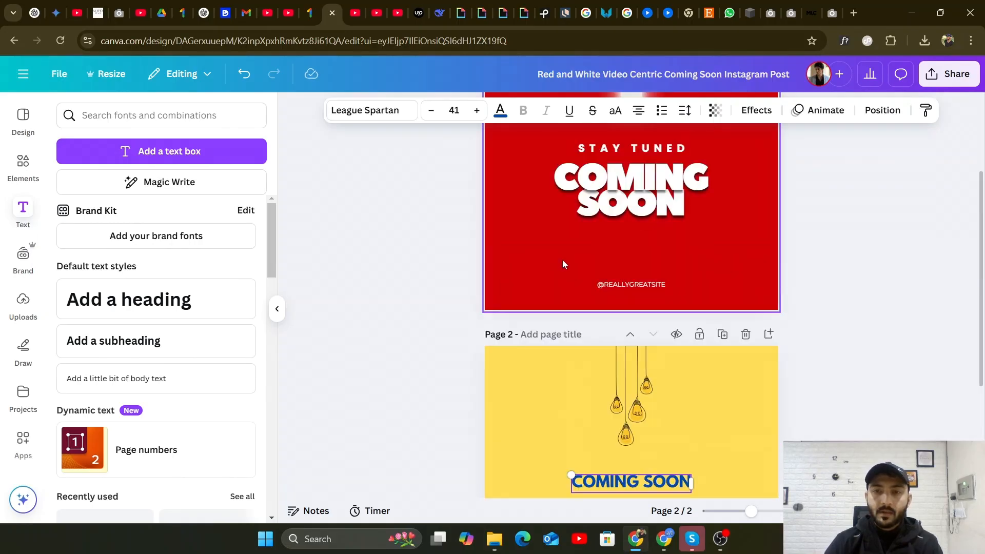
left_click(631, 151)
right_click(631, 150)
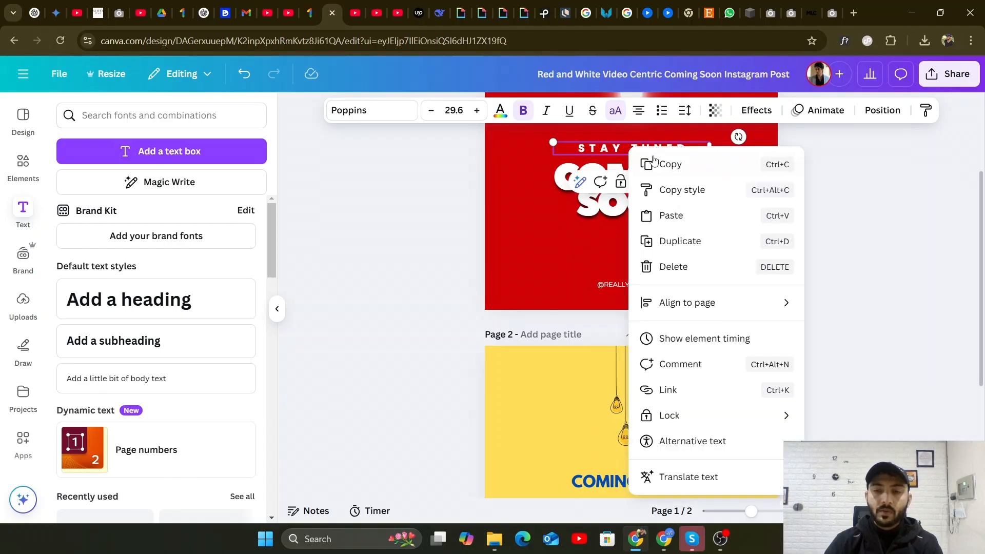
left_click(642, 162)
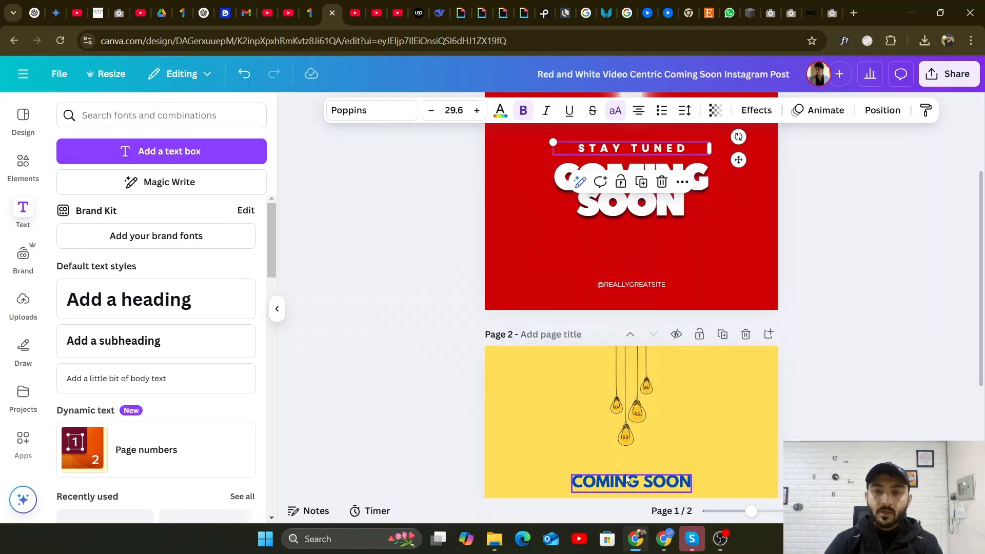
Move page 2's COMING SOON text down to just below the page's middle, keeping it horizontally centered.
left_click(627, 479)
left_click_drag(627, 494, 628, 505)
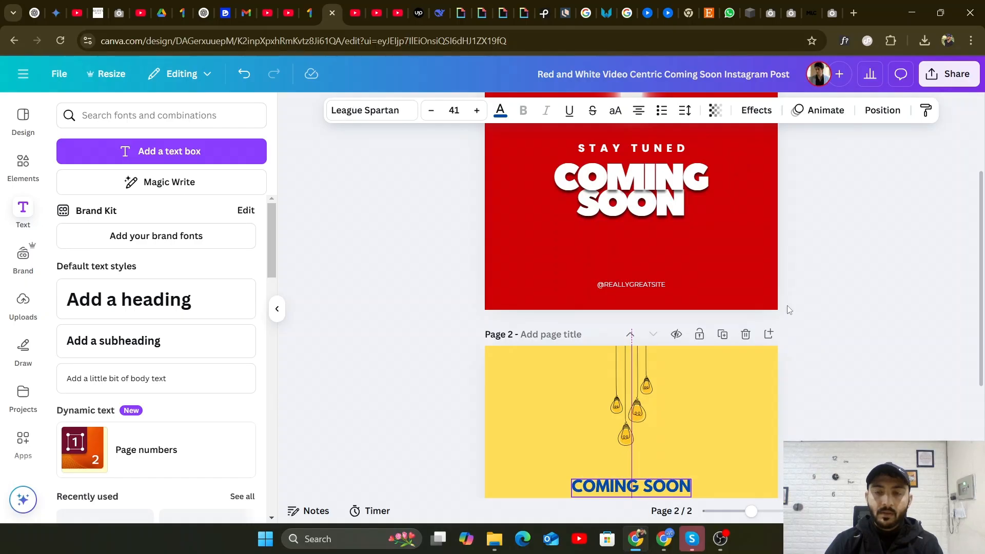
key("shift+Down")
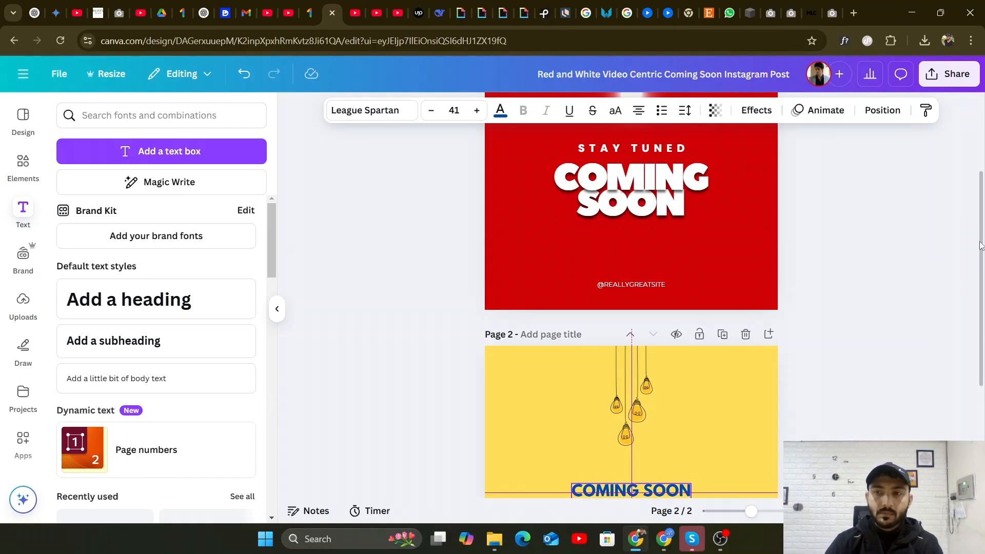
left_click(965, 285)
scroll(710, 325, "down", 3)
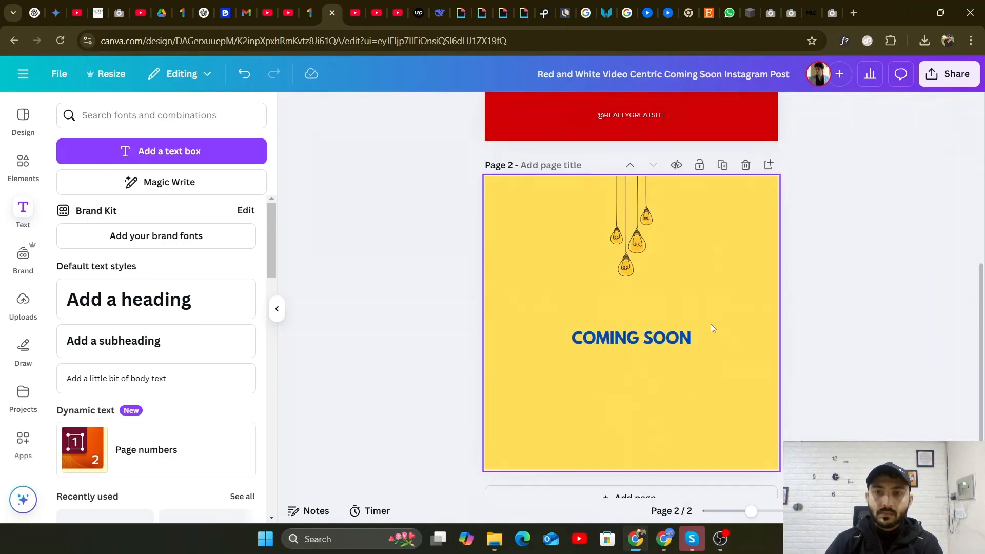
Paste the copied STAY TUNED text onto page 2 above the COMING SOON text.
right_click(631, 299)
left_click(667, 326)
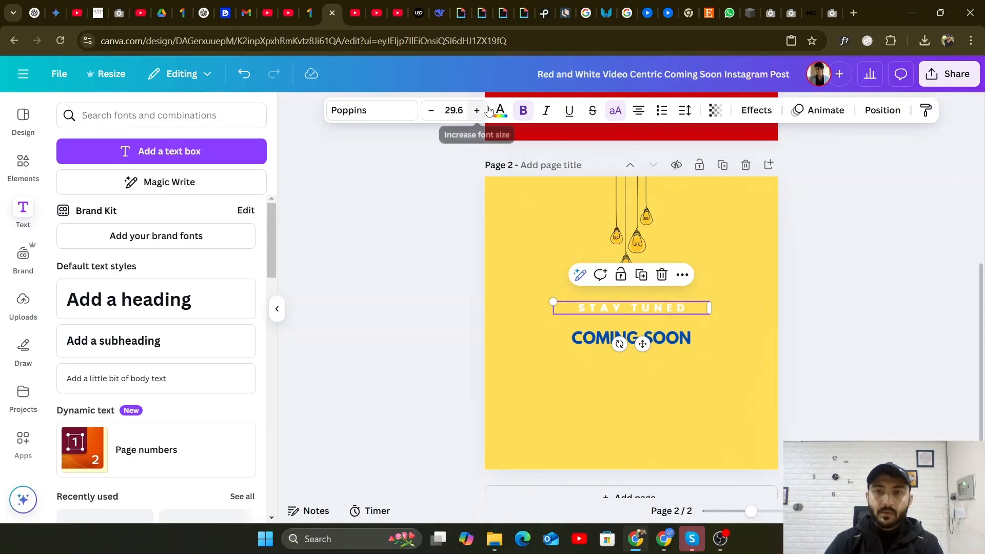
Color page 2's STAY TUNED text teal from the default solid colors and move it slightly down toward COMING SOON.
left_click(502, 112)
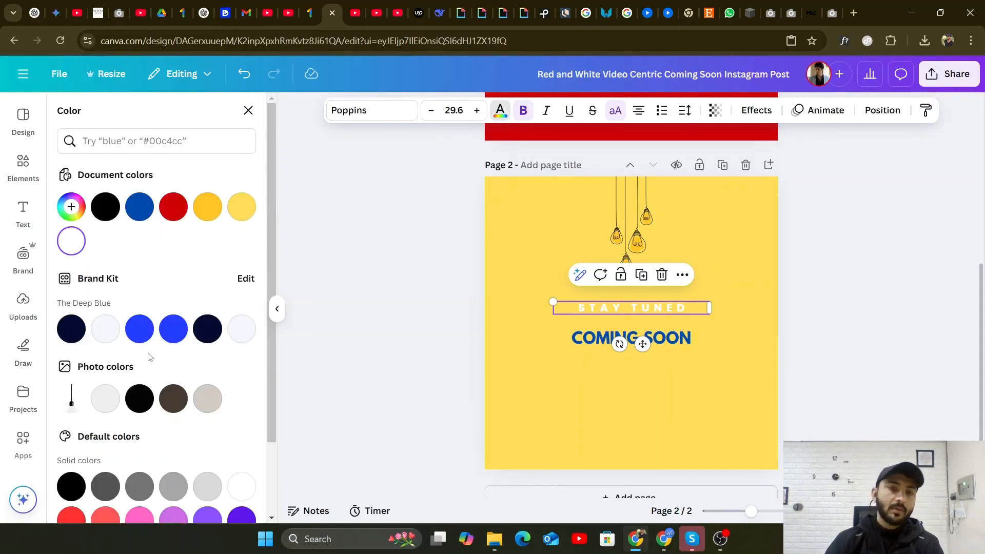
scroll(169, 407, "down", 1)
scroll(168, 406, "down", 1)
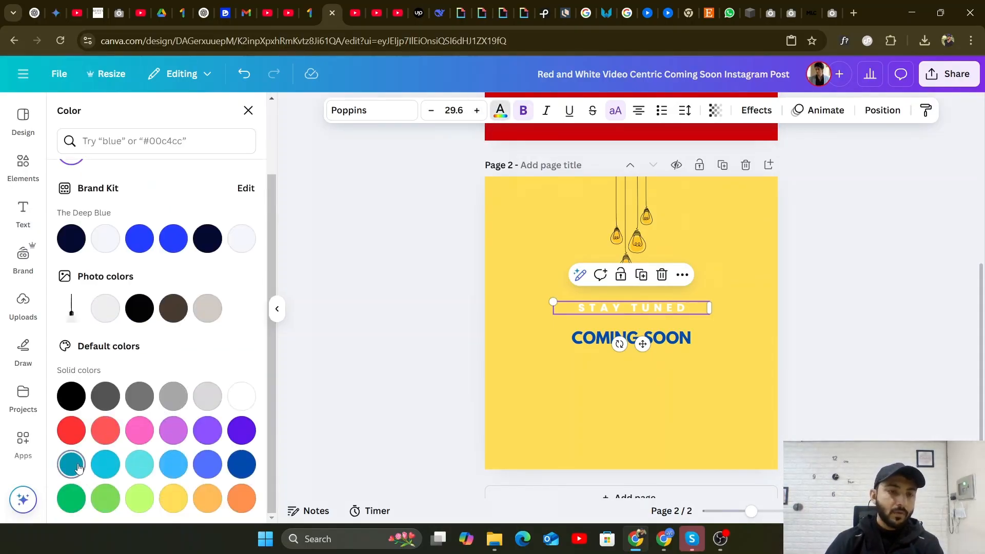
left_click(72, 465)
left_click_drag(625, 308, 625, 316)
Set the COMING SOON text's font size to 75 and move it a little lower on page 2.
left_click(622, 341)
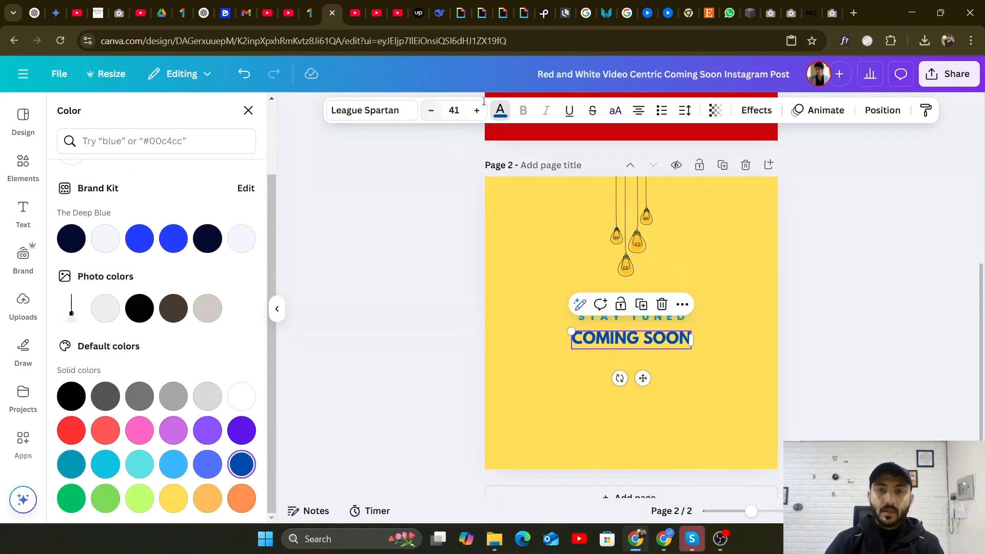
left_click_drag(483, 116, 483, 116)
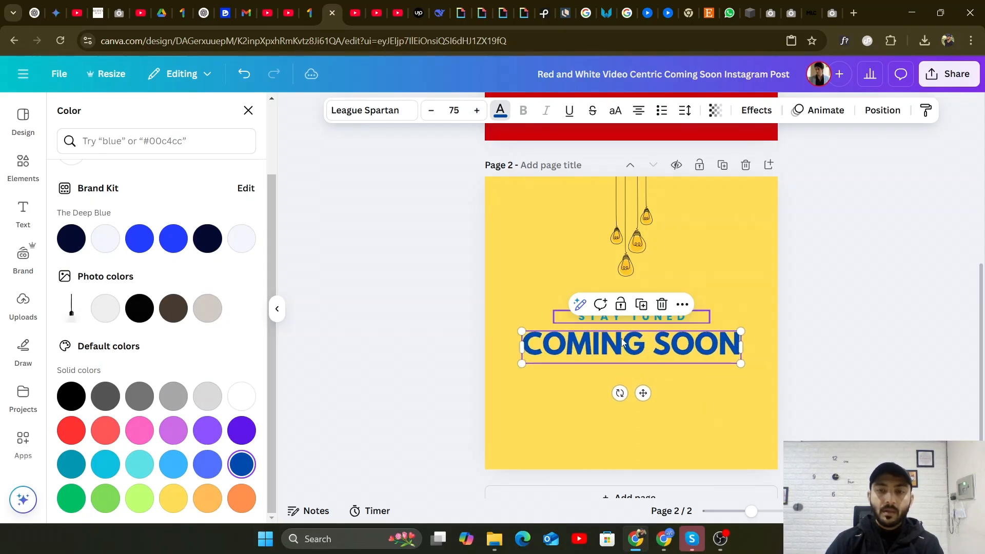
left_click_drag(623, 340, 626, 358)
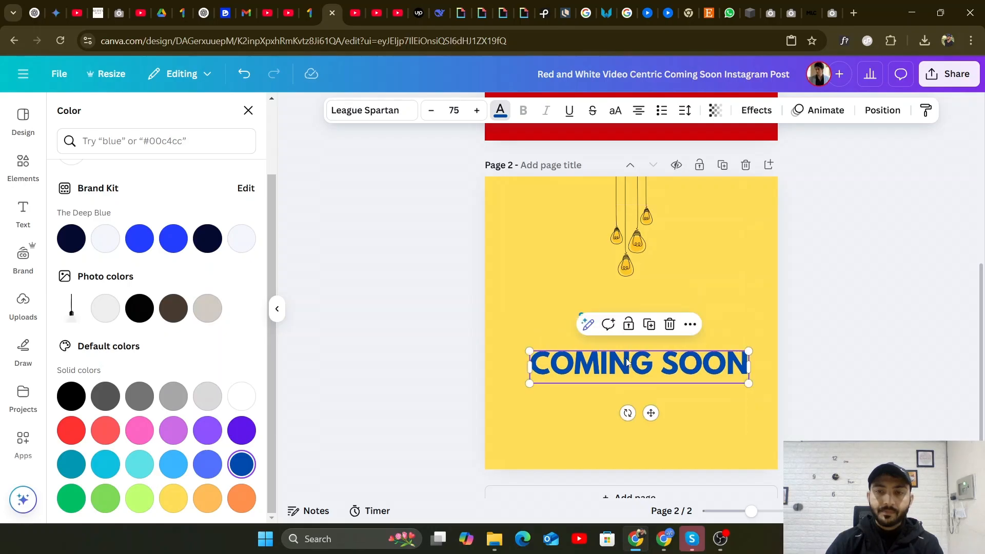
Try the Brick Sans font on the COMING SOON text.
left_click(382, 121)
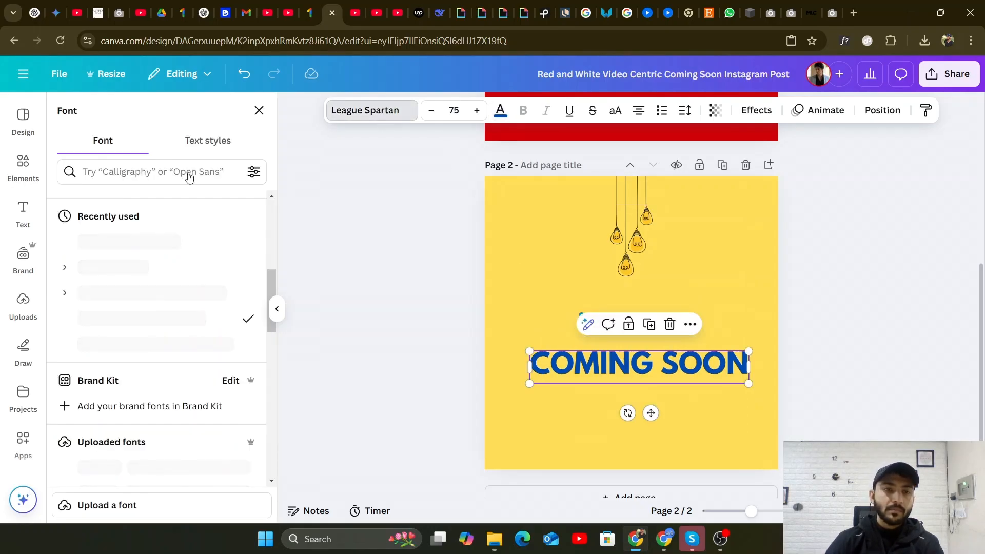
scroll(174, 318, "down", 4)
scroll(175, 318, "up", 5)
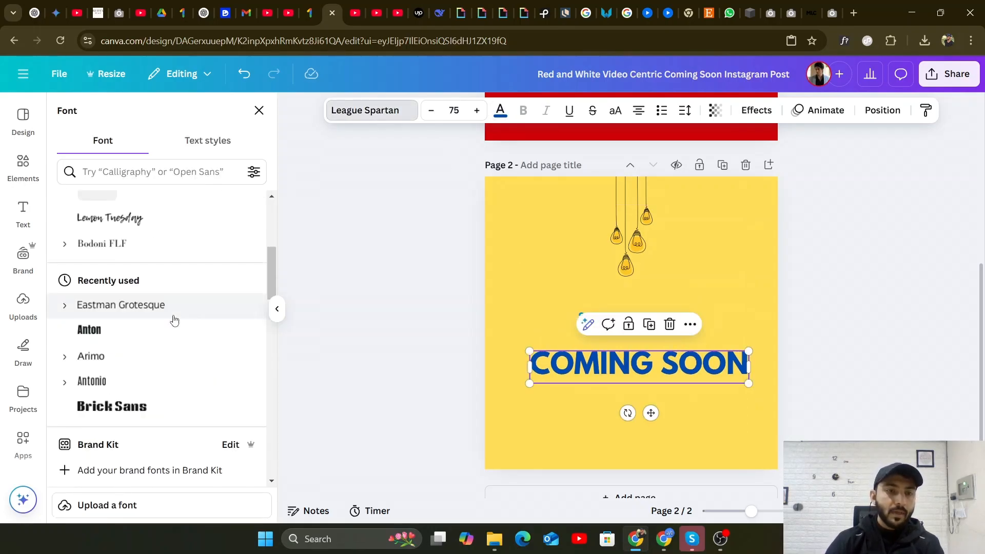
scroll(185, 306, "down", 4)
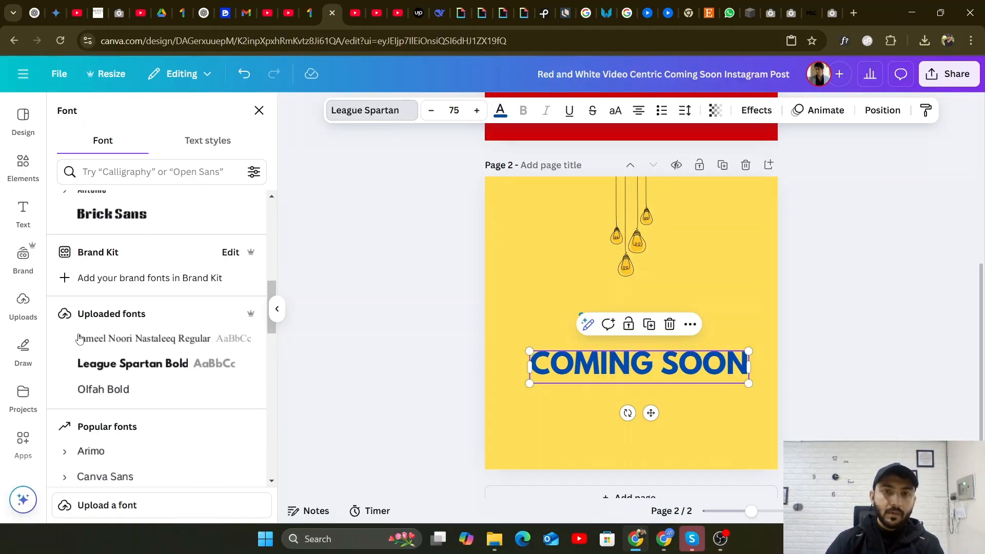
scroll(126, 348, "down", 15)
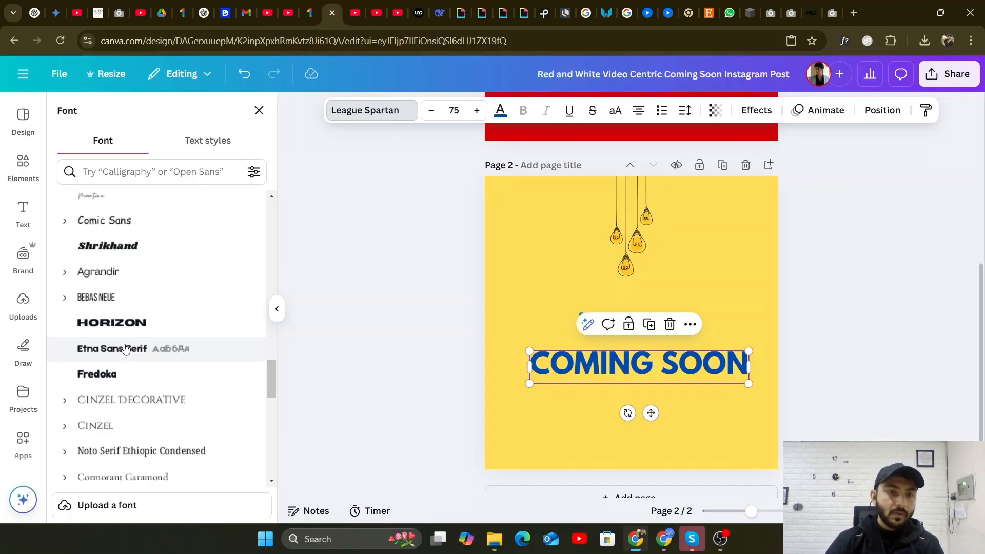
scroll(125, 349, "down", 5)
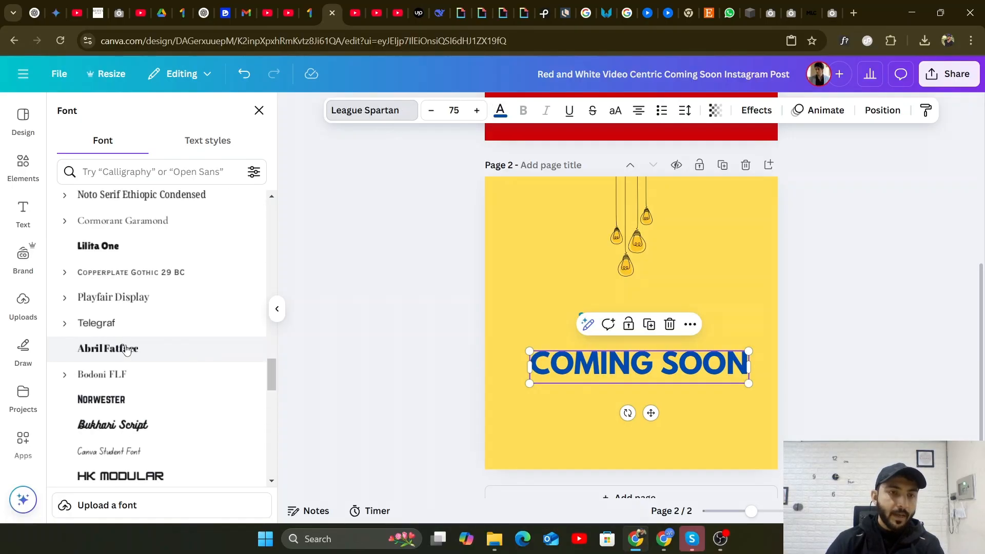
scroll(125, 348, "down", 15)
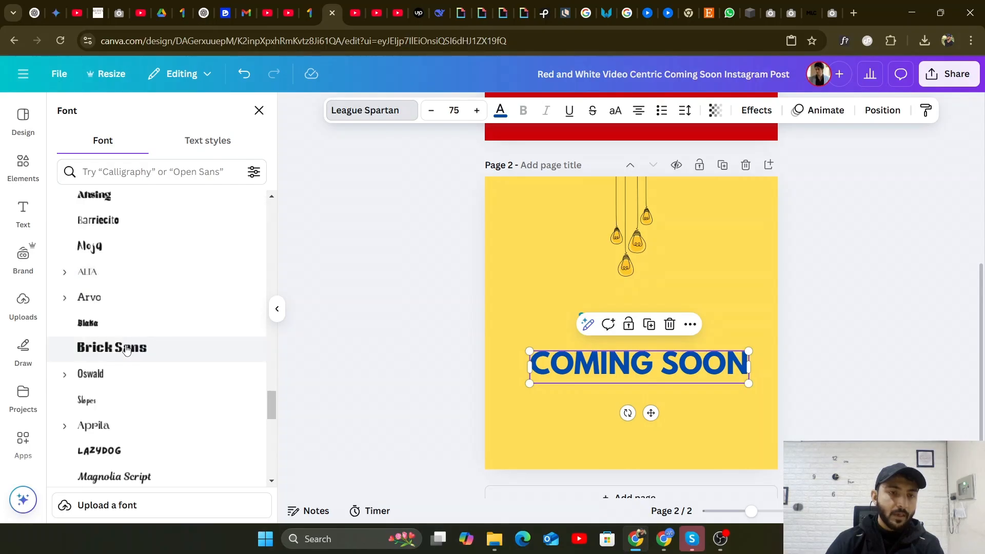
scroll(126, 348, "down", 4)
scroll(128, 347, "up", 4)
left_click(128, 348)
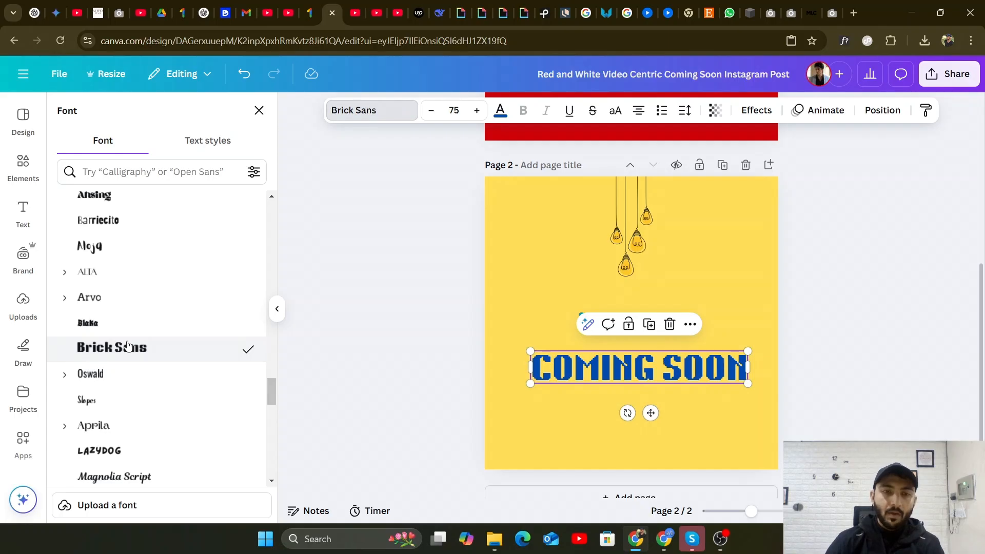
Try the Architype Aubette font and the Architype Bayer-Type font on the COMING SOON text.
scroll(138, 353, "down", 3)
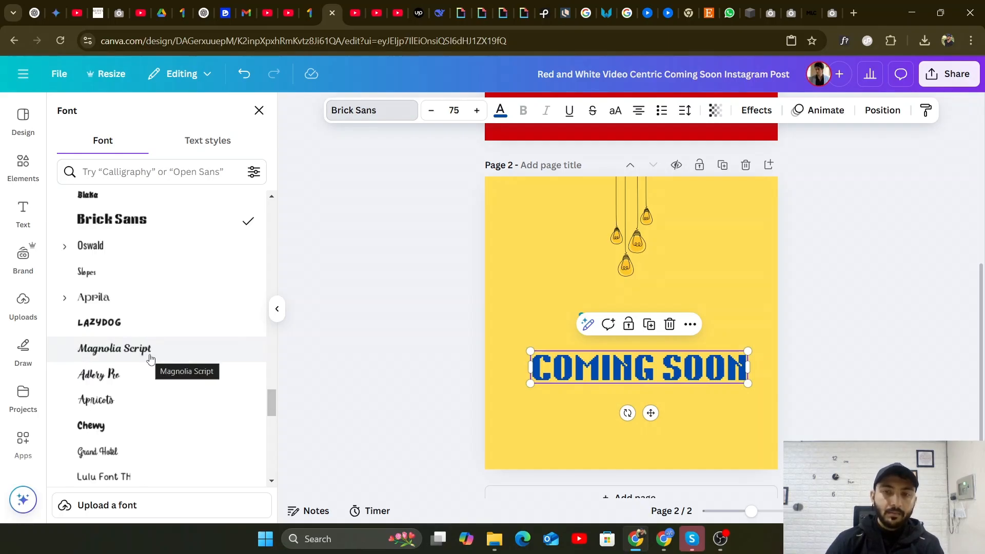
scroll(150, 359, "down", 10)
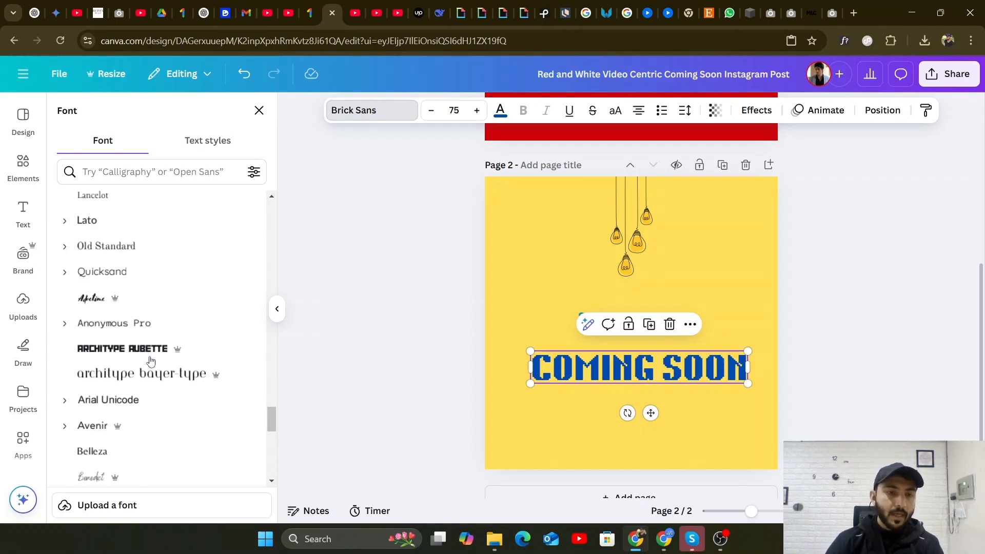
scroll(149, 359, "down", 3)
scroll(148, 337, "up", 3)
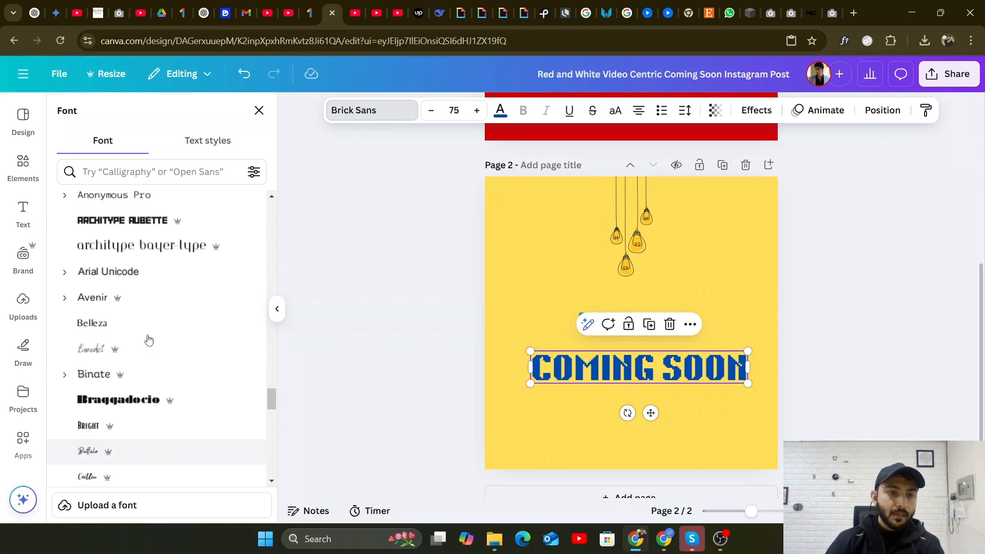
left_click(148, 286)
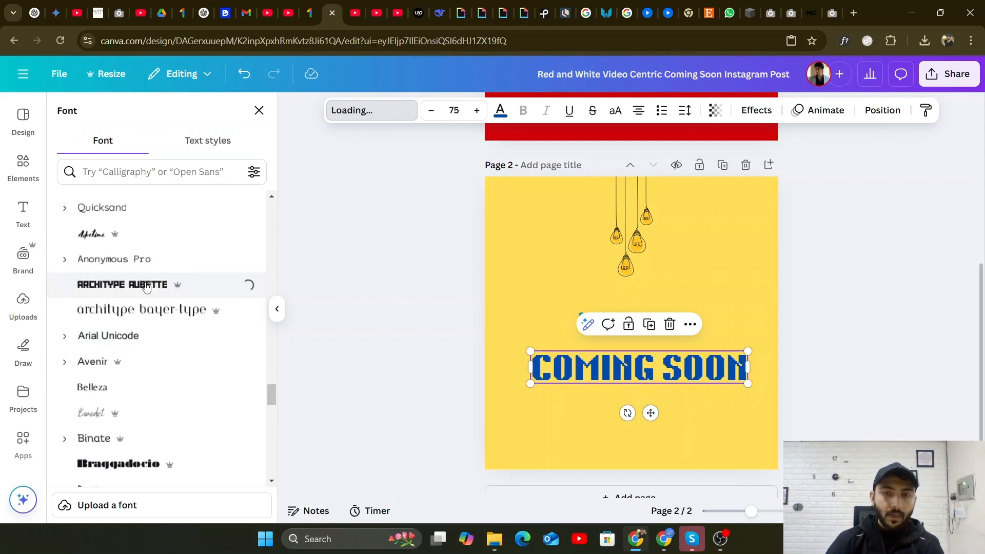
left_click(146, 308)
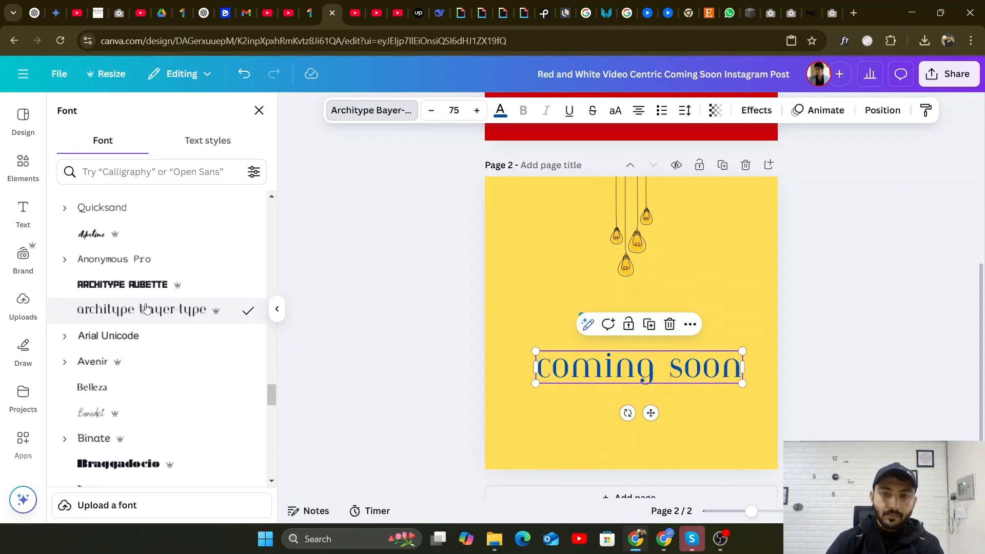
Set the COMING SOON text's font back to League Spartan.
scroll(149, 359, "up", 10)
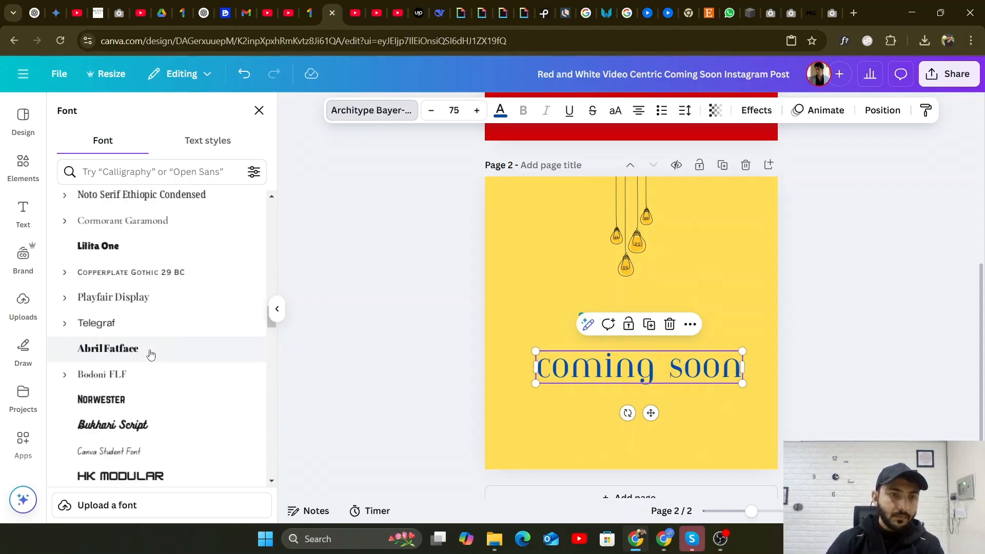
scroll(149, 354, "up", 15)
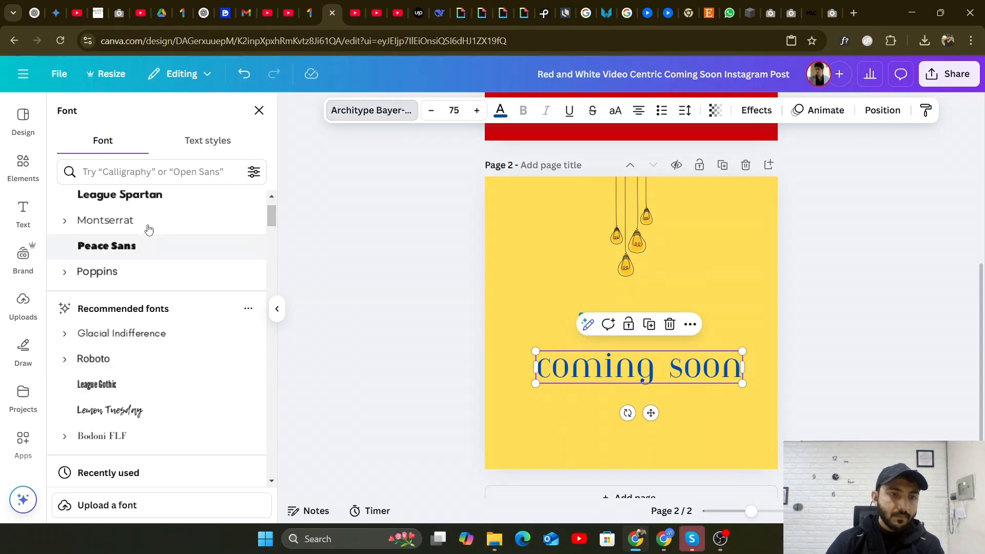
left_click(154, 195)
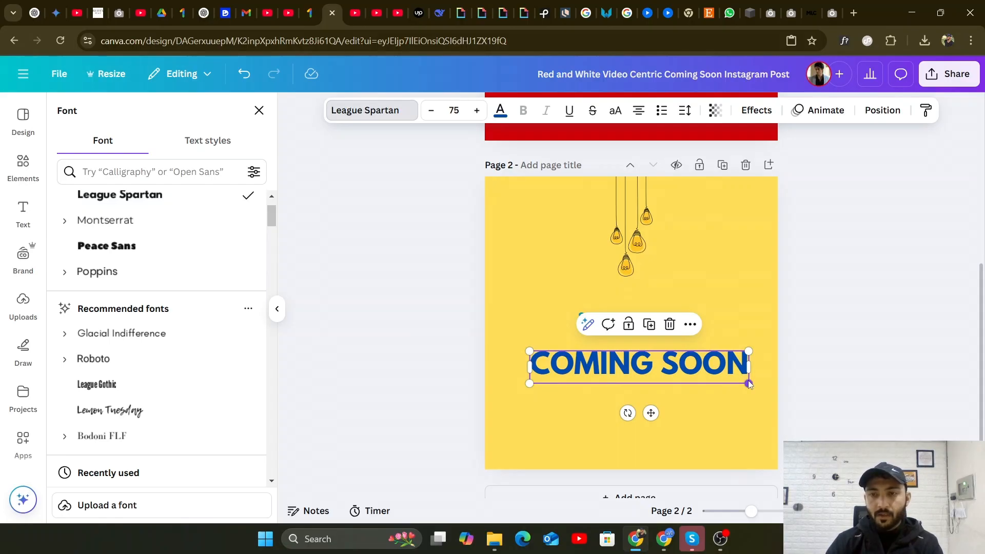
Shrink the COMING SOON text to size 67.3 and center it horizontally just below STAY TUNED.
left_click_drag(742, 378, 726, 367)
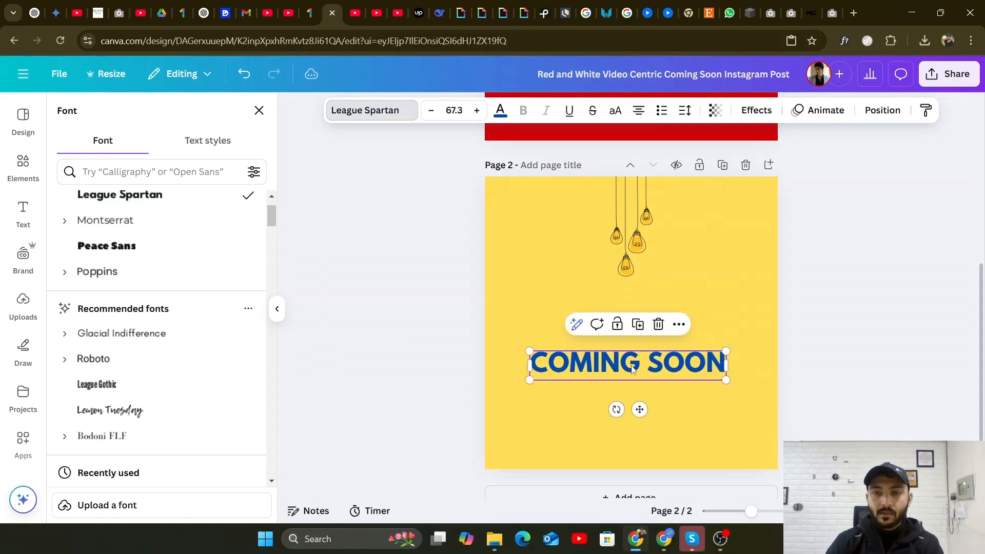
left_click_drag(648, 360, 631, 351)
left_click(643, 414)
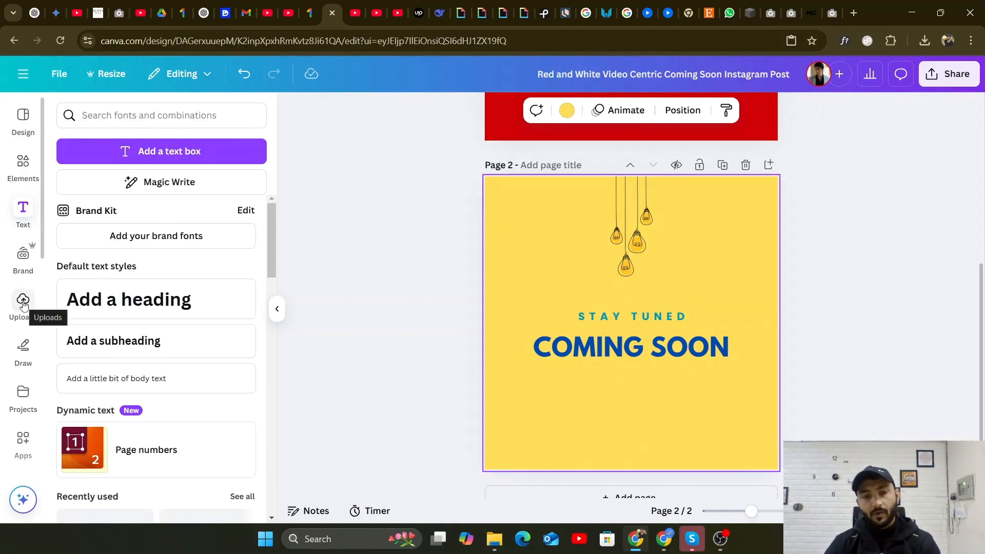
key("XF86MonBrightnessDown")
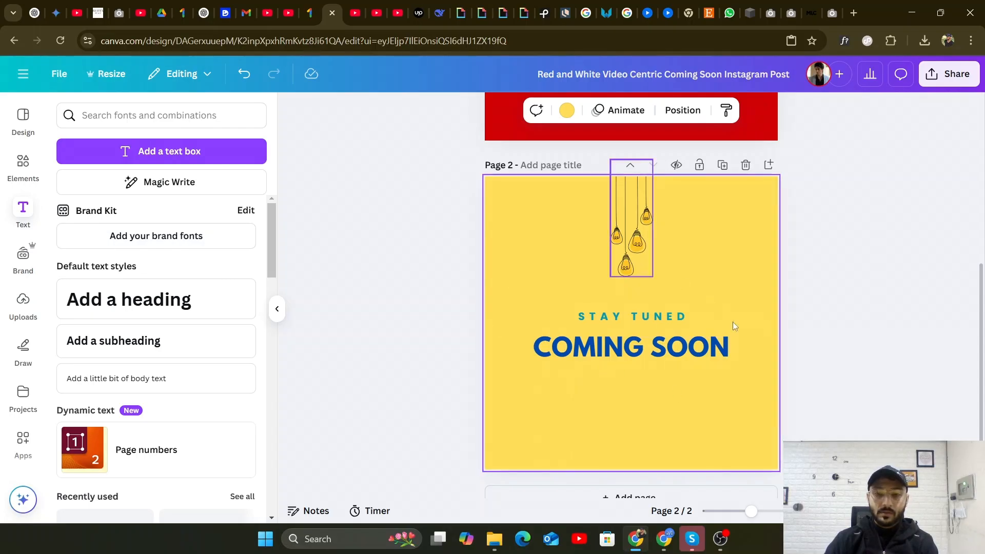
Upload the Christmas tree picture "images (1)" from the Downloads folder to the design's uploads.
left_click(24, 308)
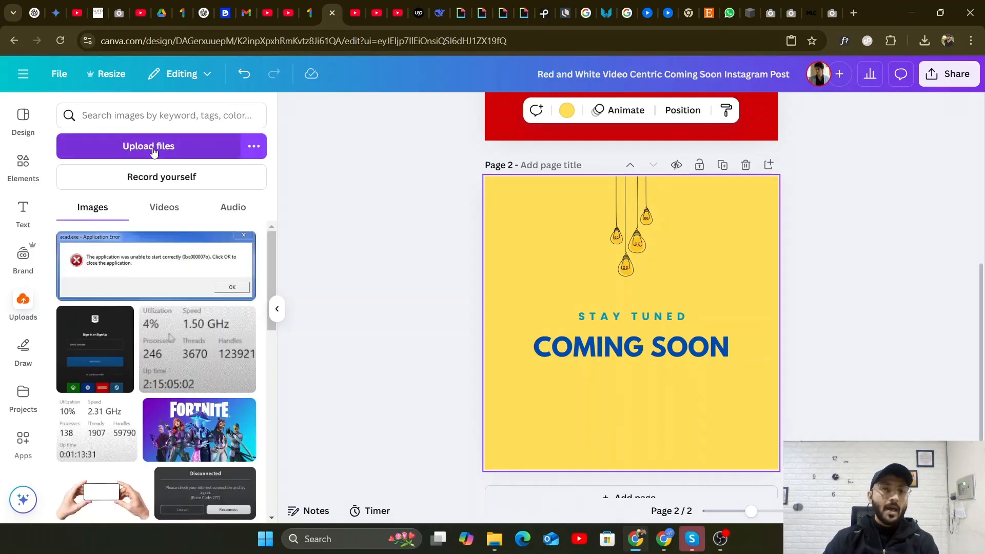
left_click(152, 146)
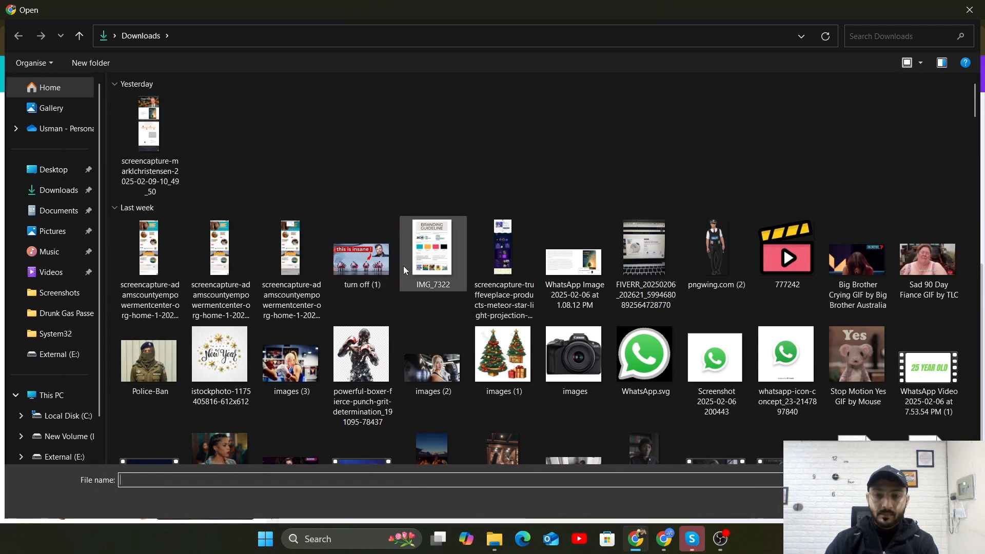
scroll(403, 269, "down", 3)
scroll(403, 269, "down", 4)
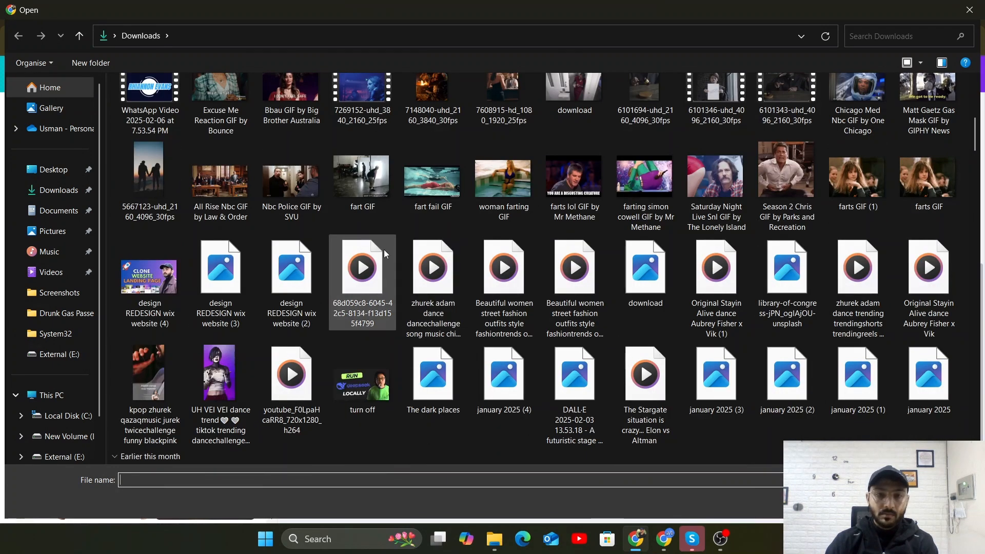
scroll(384, 249, "up", 5)
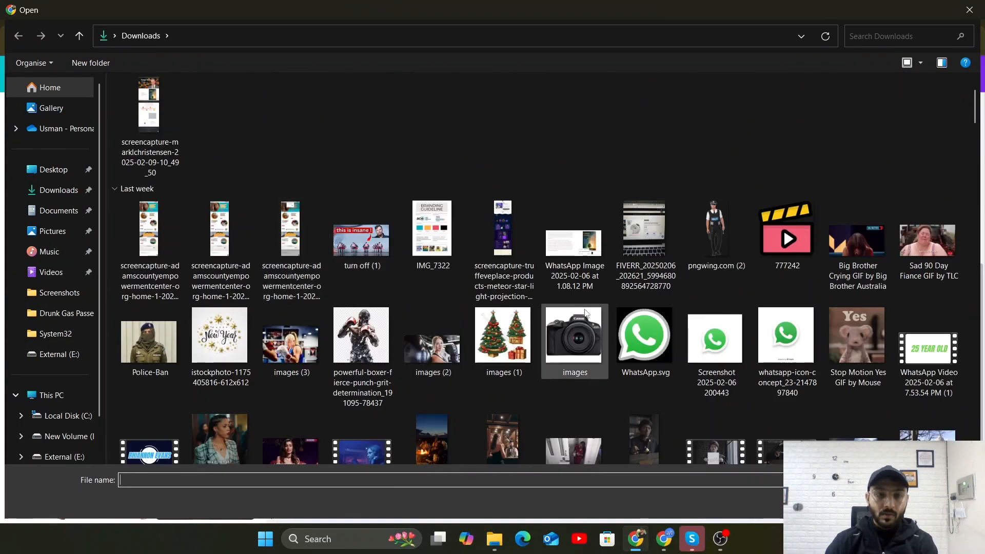
left_click(704, 236)
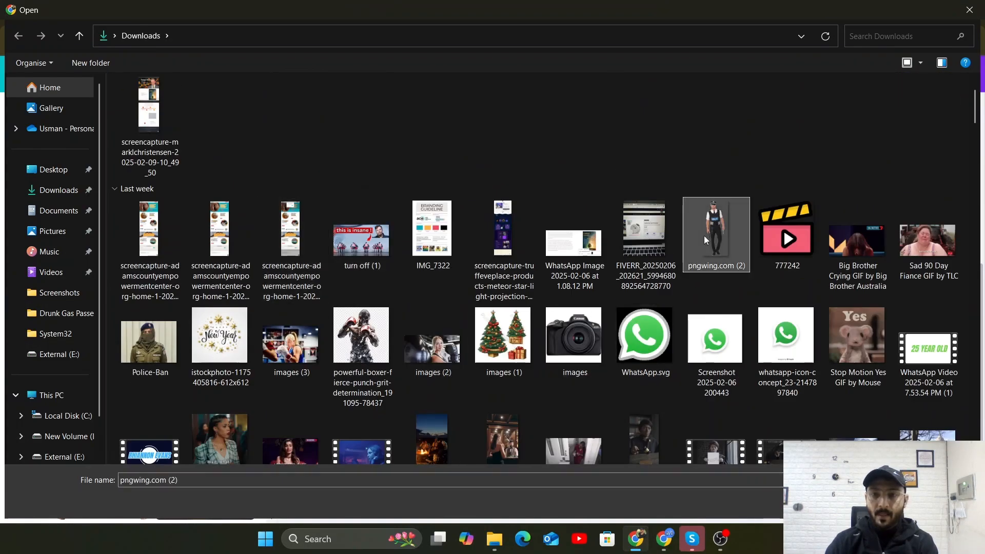
left_click(559, 324)
left_click(483, 341)
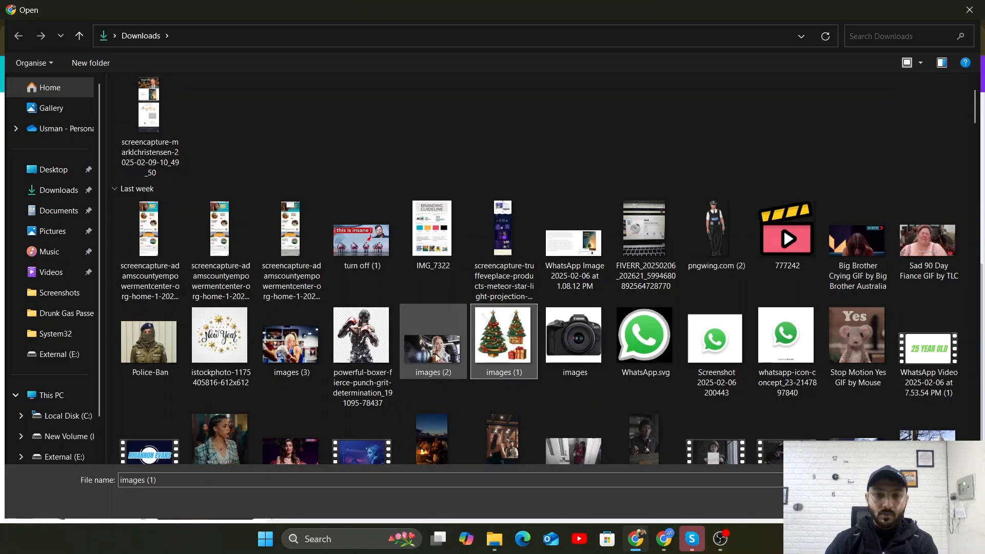
double_click(484, 354)
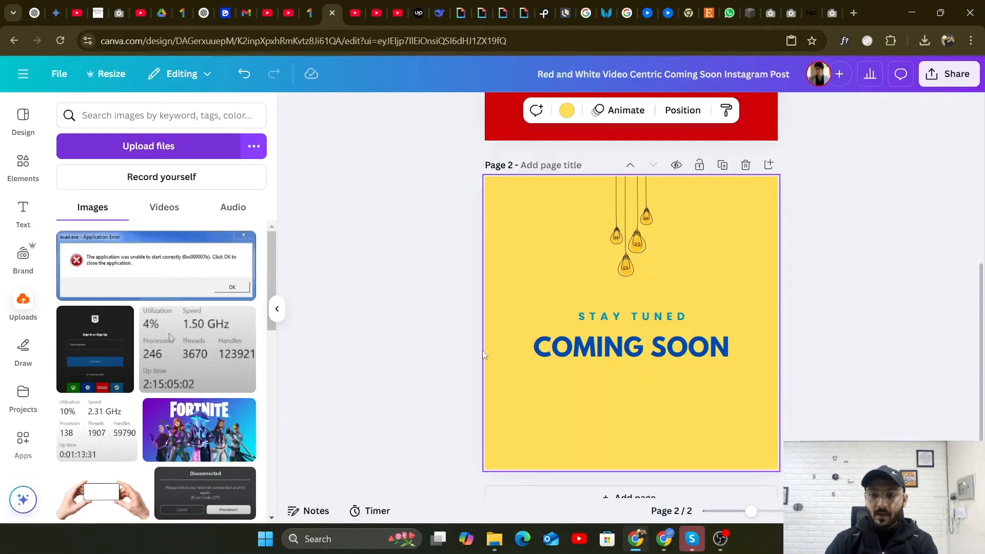
mouse_move(80, 281)
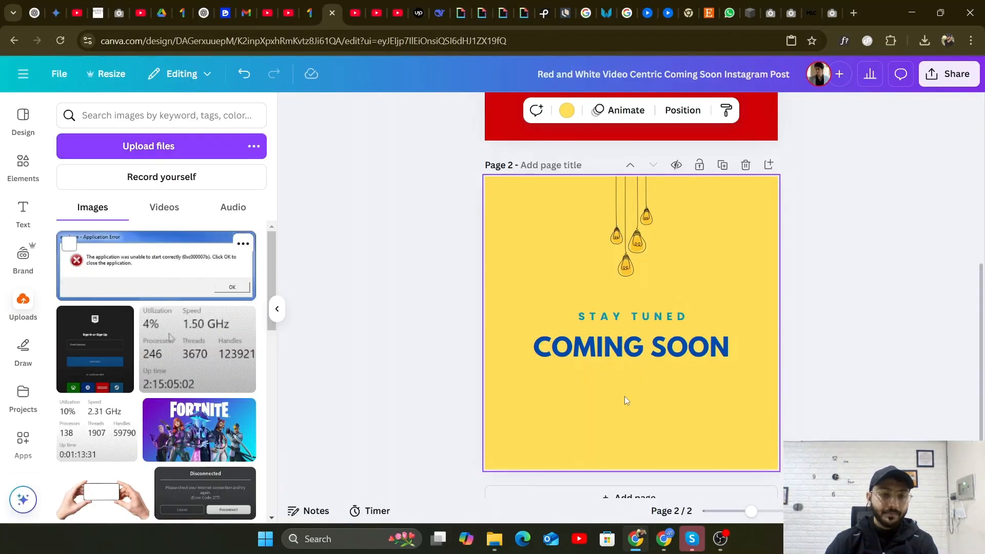
Close the other browser window showing the Fiverr orders page.
mouse_move(664, 539)
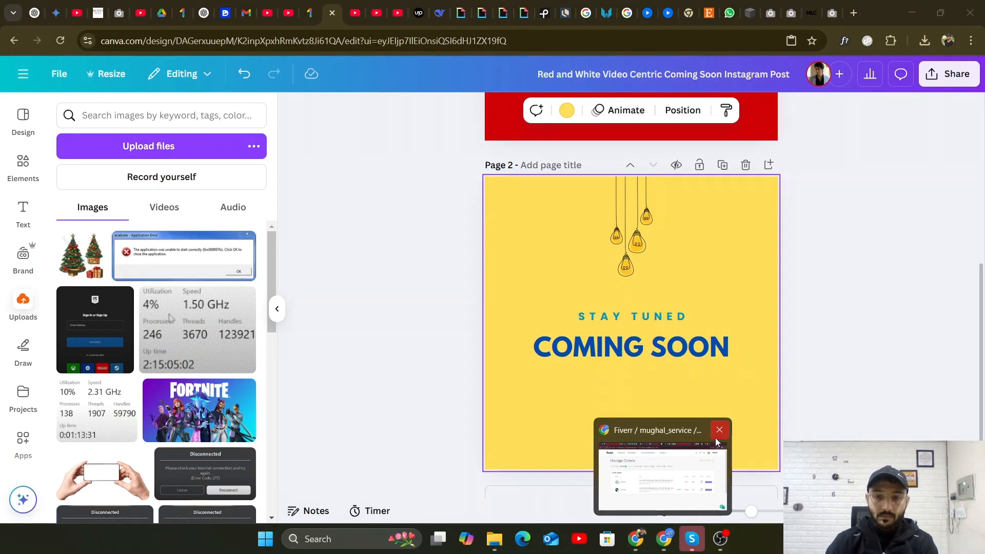
left_click(718, 434)
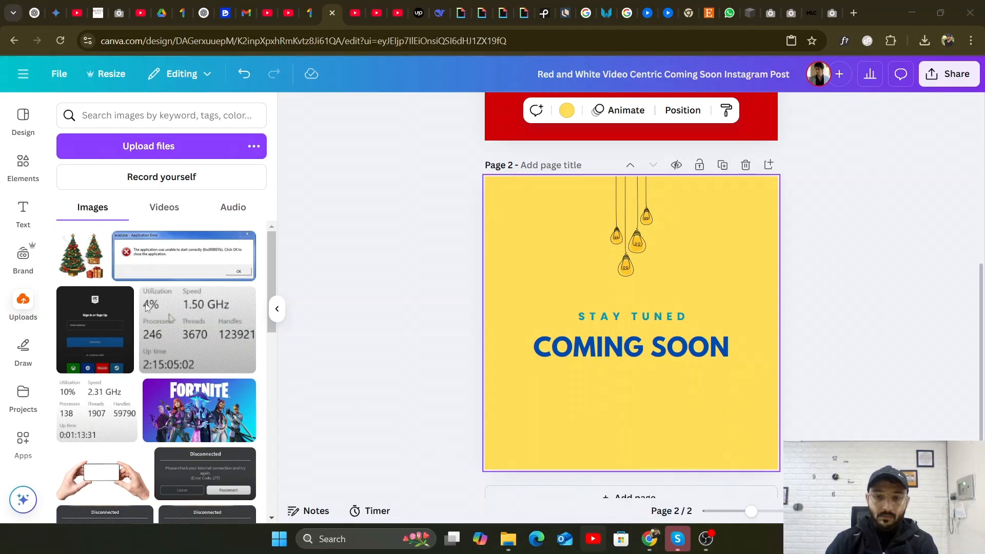
Add the uploaded Christmas tree image to page 2.
left_click(85, 262)
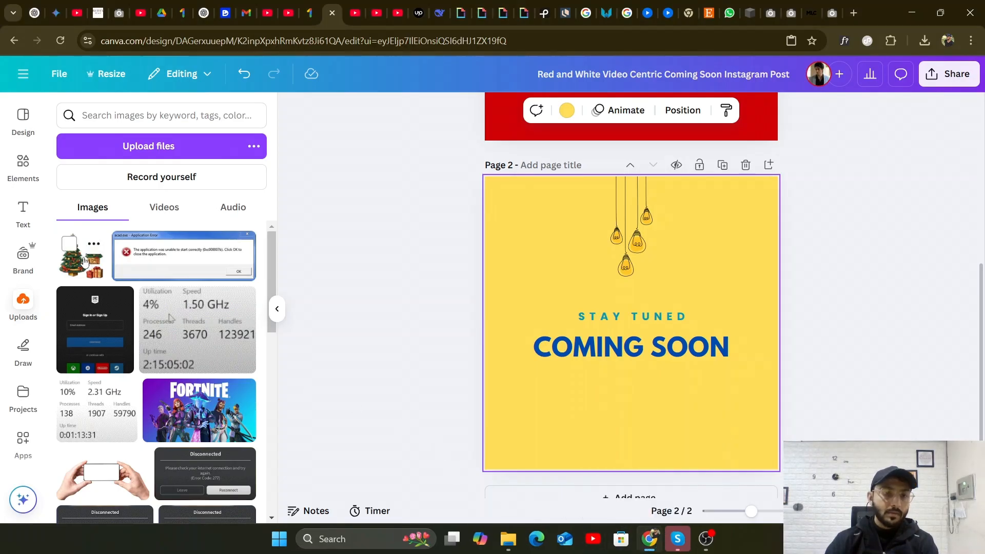
left_click(84, 262)
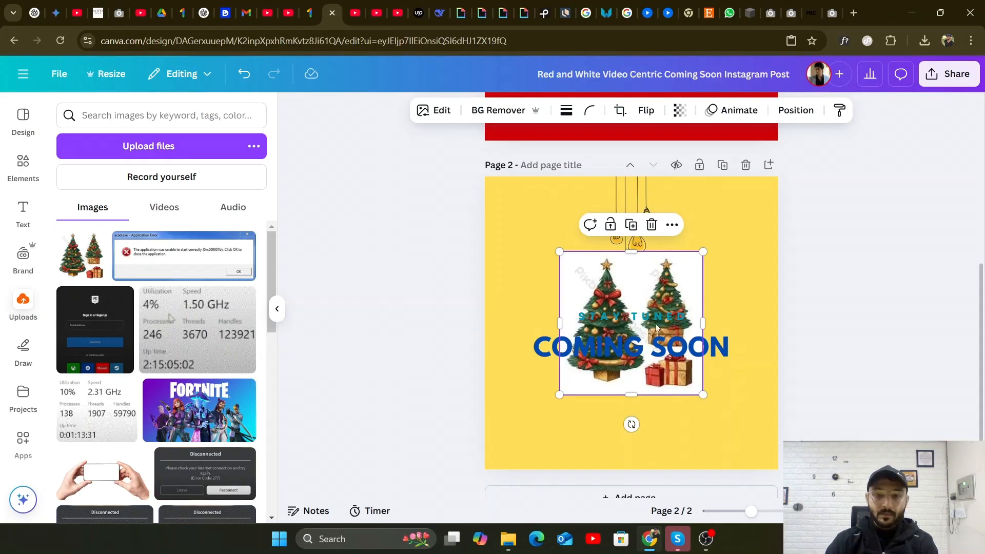
Move the Christmas tree image to the lower part of page 2 and remove its background.
left_click_drag(657, 327, 649, 348)
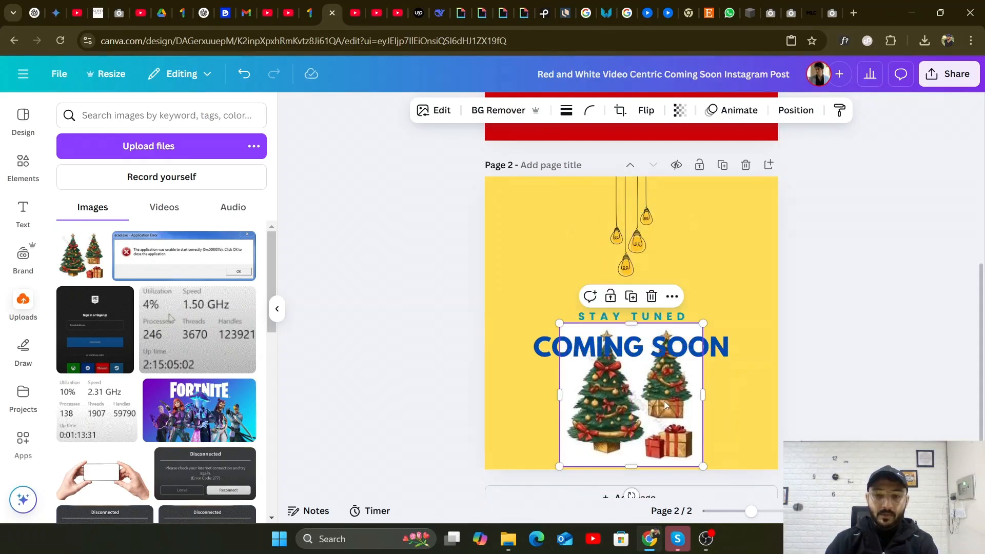
left_click_drag(662, 402, 627, 409)
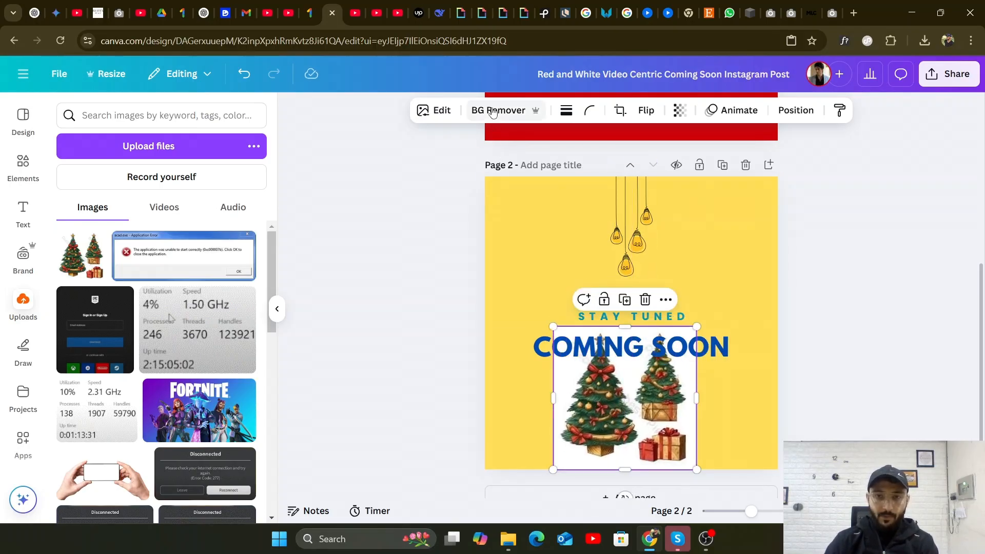
left_click(509, 114)
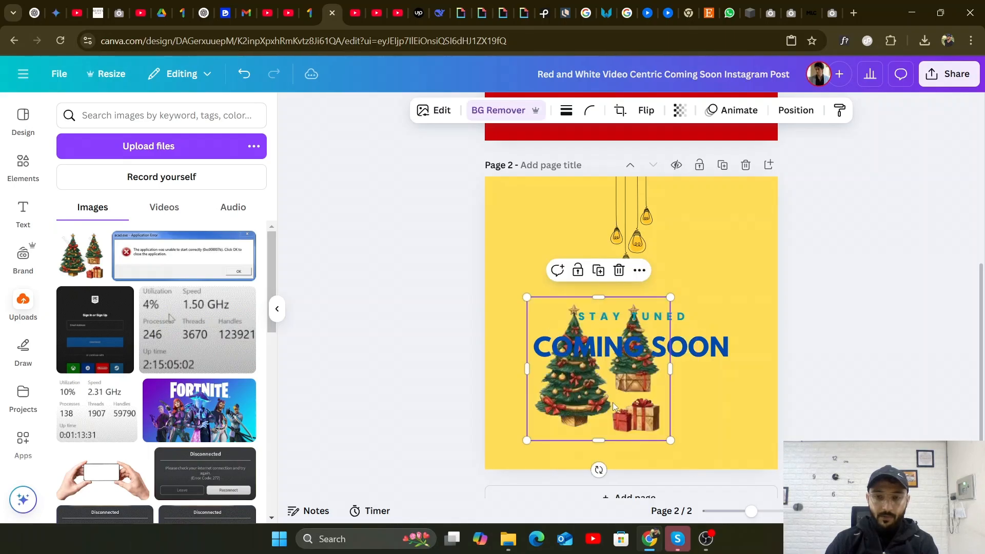
Shrink the Christmas tree image slightly and move it to the upper-left area of page 2, clear of the text.
left_click_drag(612, 402, 632, 427)
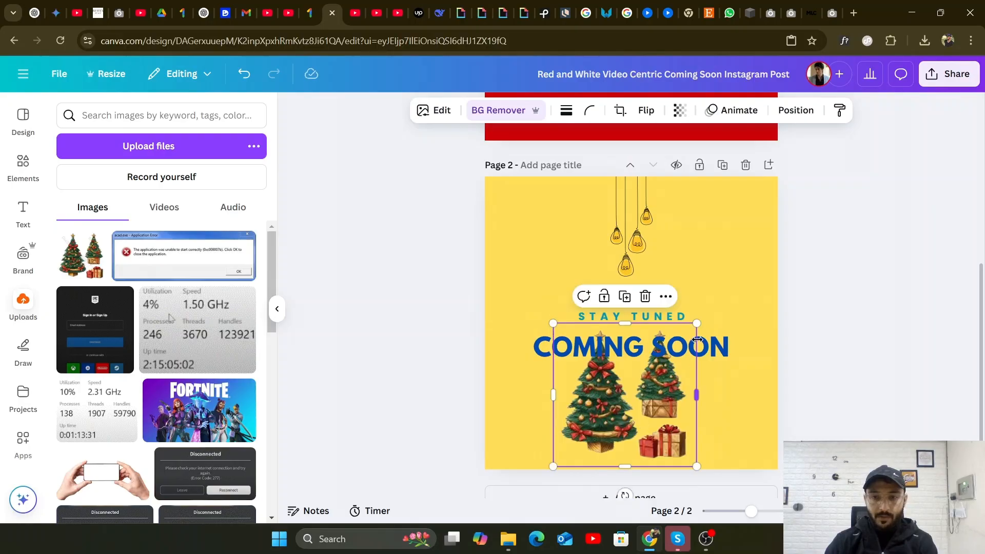
mouse_move(682, 346)
left_mouse_down()
mouse_move(654, 380)
mouse_move(682, 378)
mouse_move(610, 408)
mouse_move(685, 344)
left_mouse_up()
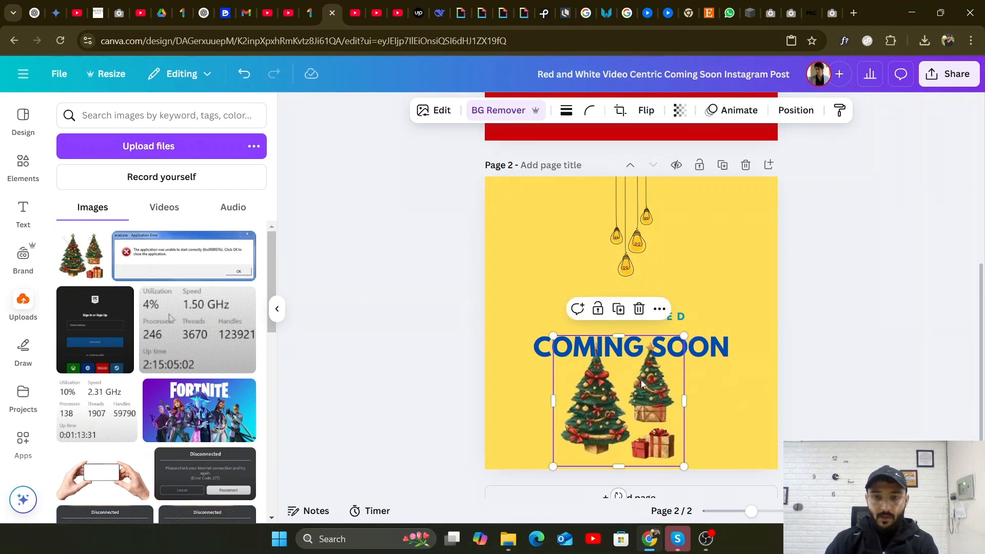
left_click_drag(630, 374, 567, 207)
Move COMING SOON down to the bottom edge of page 2 and place STAY TUNED centered just above it.
left_click_drag(641, 353, 640, 453)
left_click(632, 316)
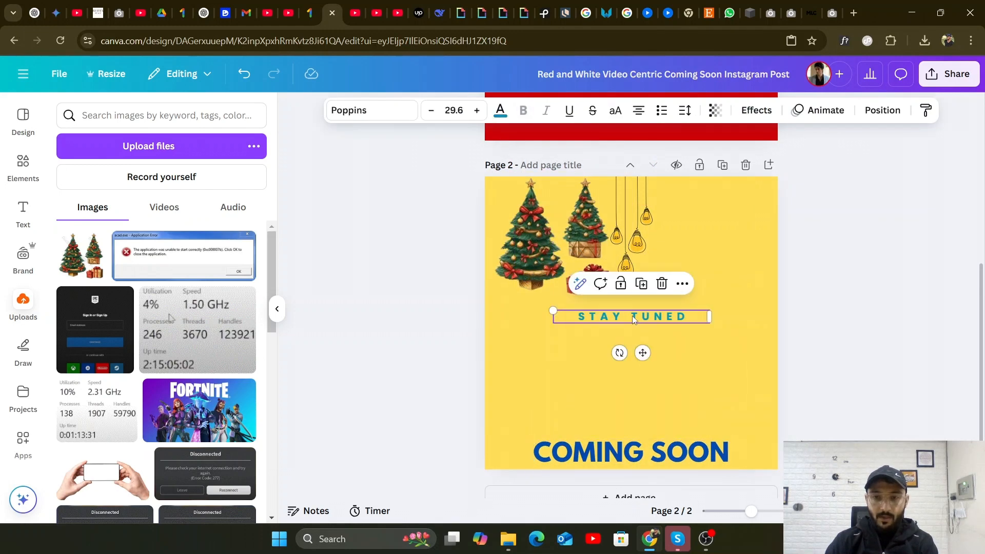
left_click_drag(635, 388, 633, 424)
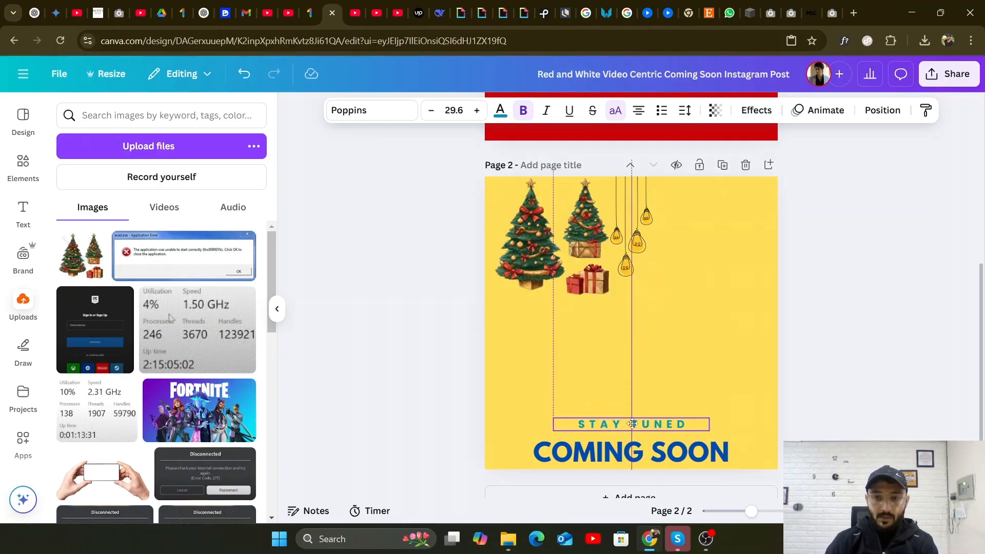
Place the Christmas tree image between the hanging bulbs and the STAY TUNED text.
left_click(583, 239)
left_click_drag(583, 239, 653, 352)
left_click_drag(653, 352, 655, 353)
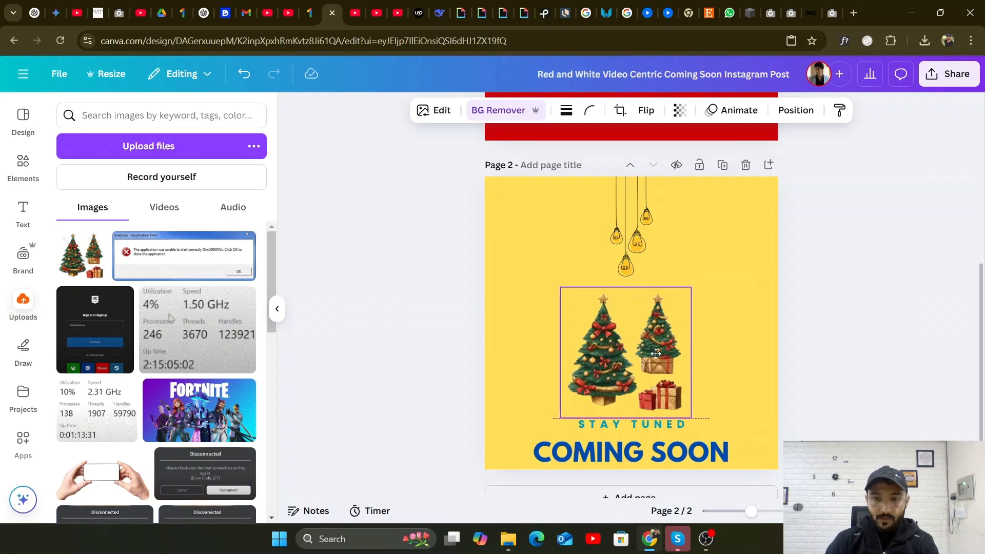
left_click(866, 296)
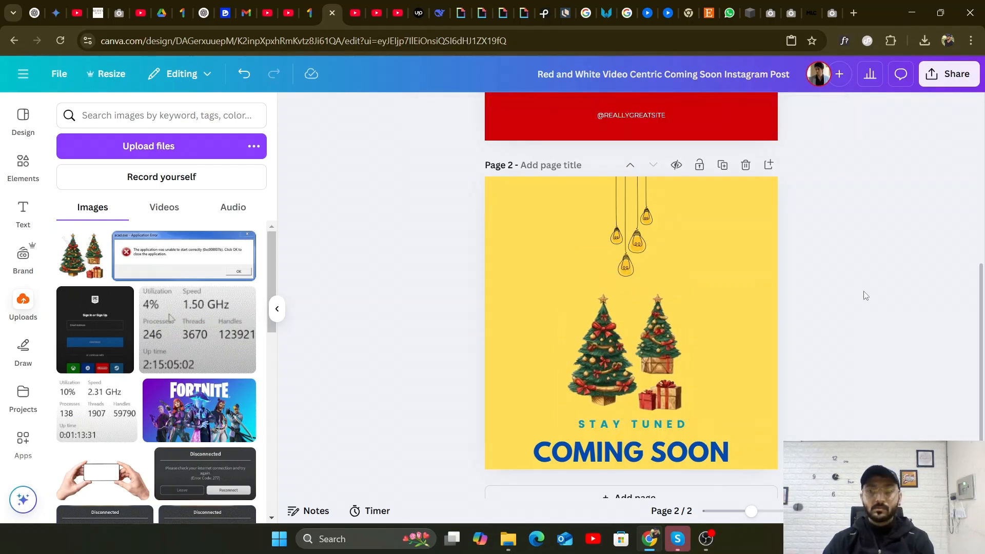
Set page 2's background to the medium violet-blue from the default solid colors, after trying the lighter sky blue.
left_click(764, 244)
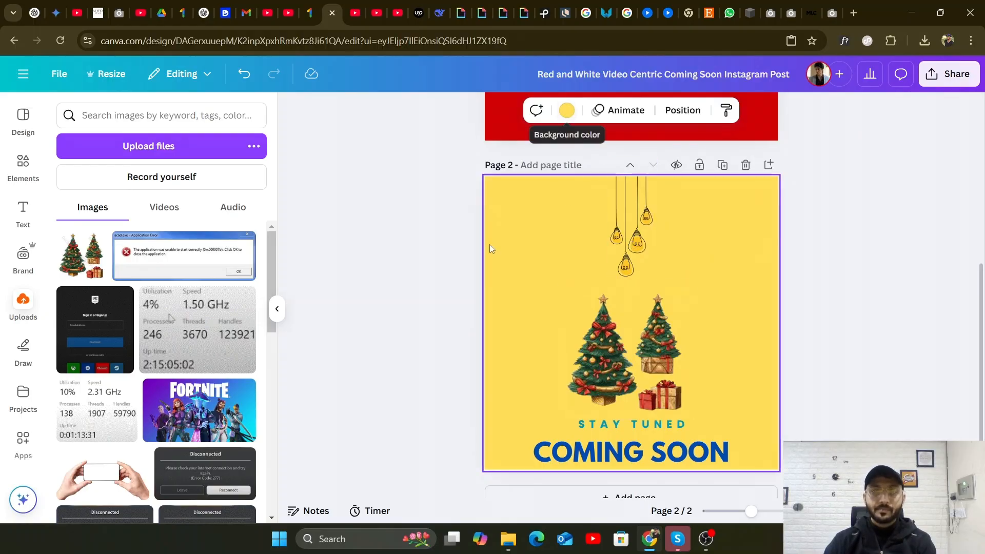
left_click(428, 262)
scroll(427, 263, "down", 1)
scroll(428, 263, "up", 5)
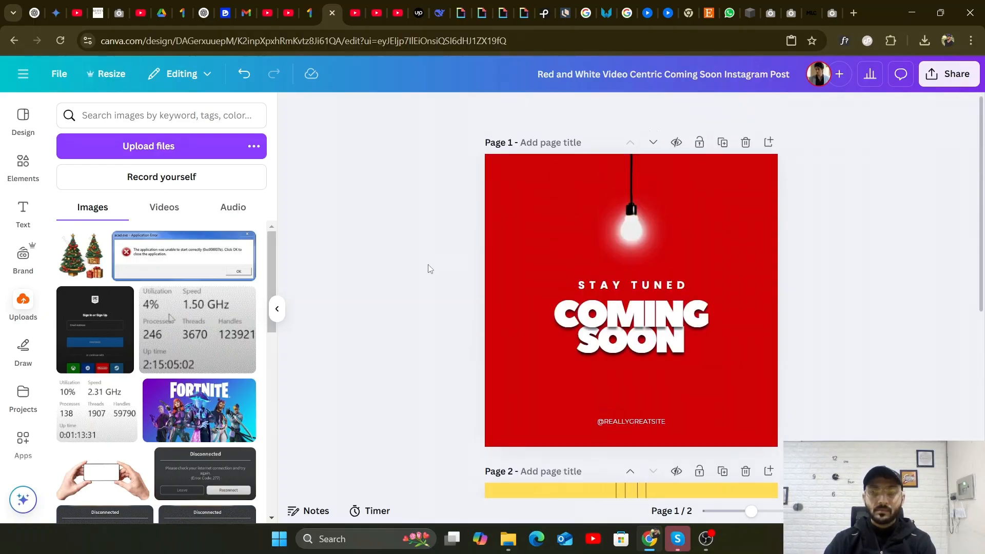
scroll(428, 264, "down", 5)
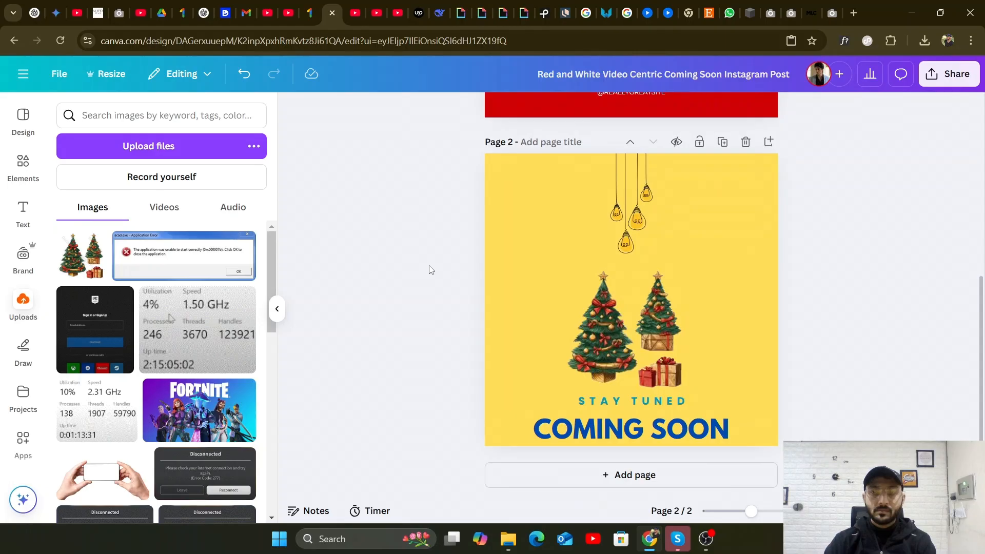
left_click(521, 205)
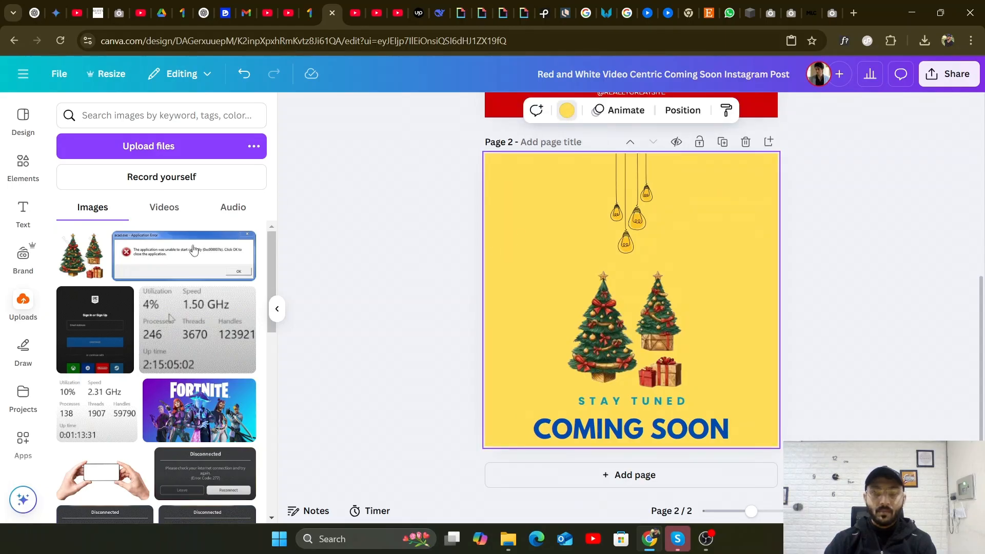
scroll(171, 303, "down", 3)
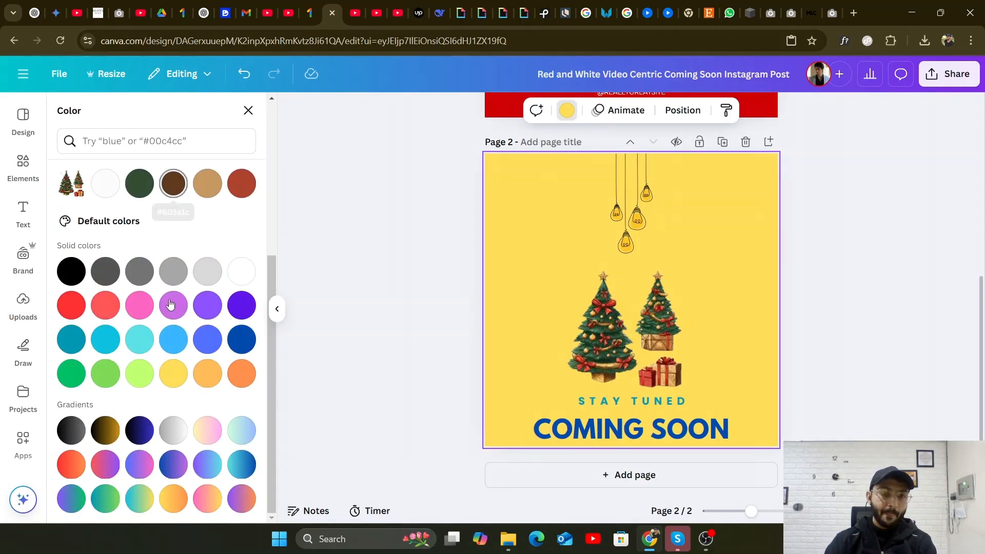
left_click(175, 343)
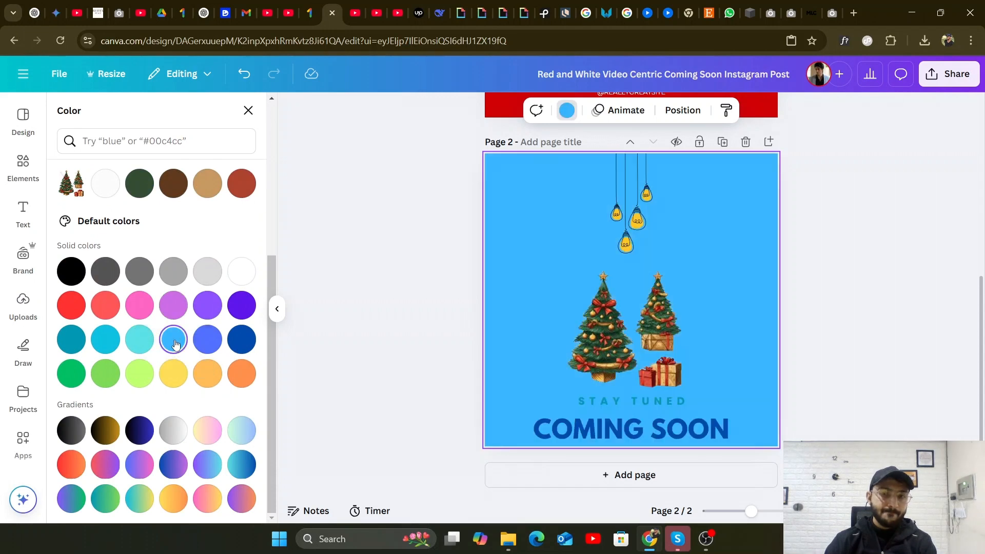
left_click(206, 340)
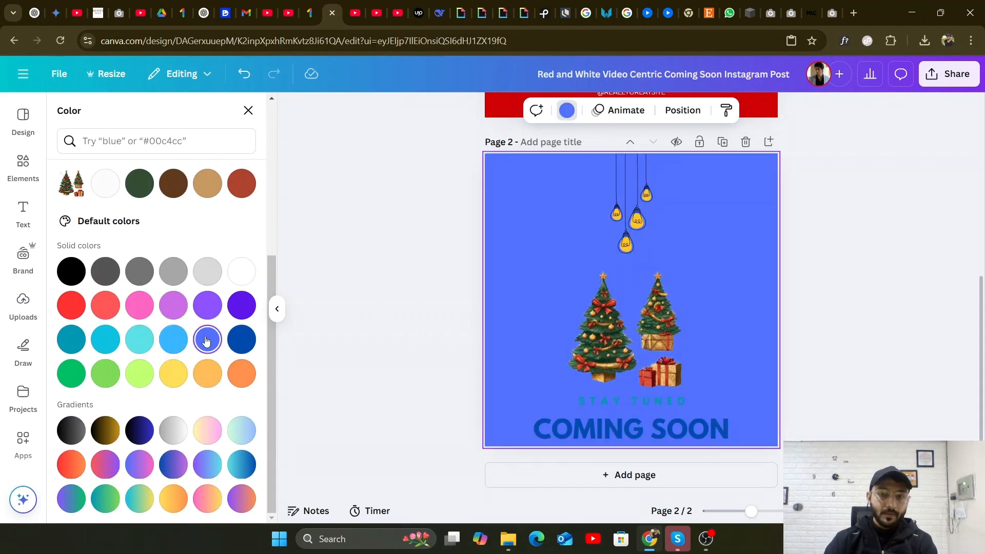
Recolor STAY TUNED to the white document color and COMING SOON to the near-white color of The Deep Blue brand kit.
left_click(633, 398)
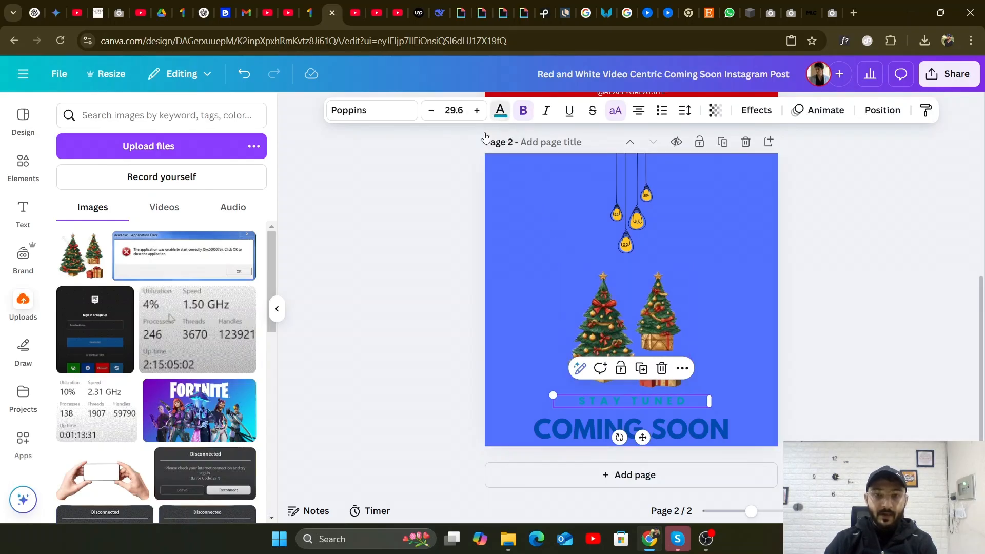
left_click(503, 115)
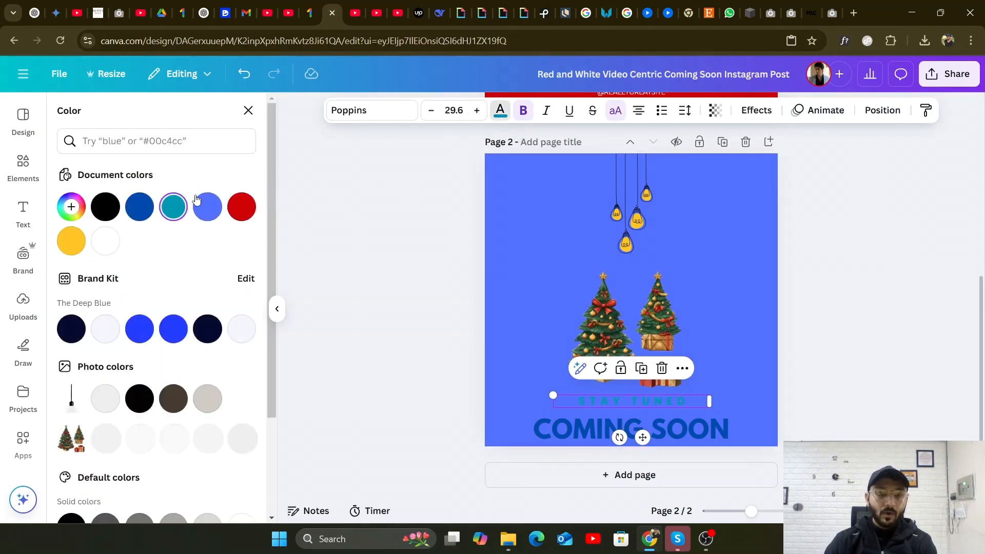
left_click(105, 241)
left_click(588, 431)
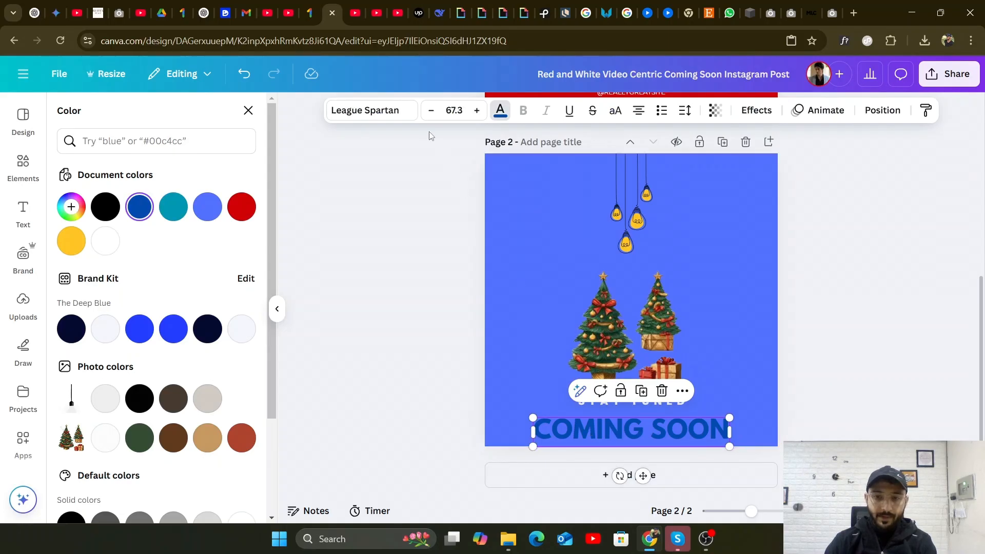
left_click(107, 331)
left_click(372, 292)
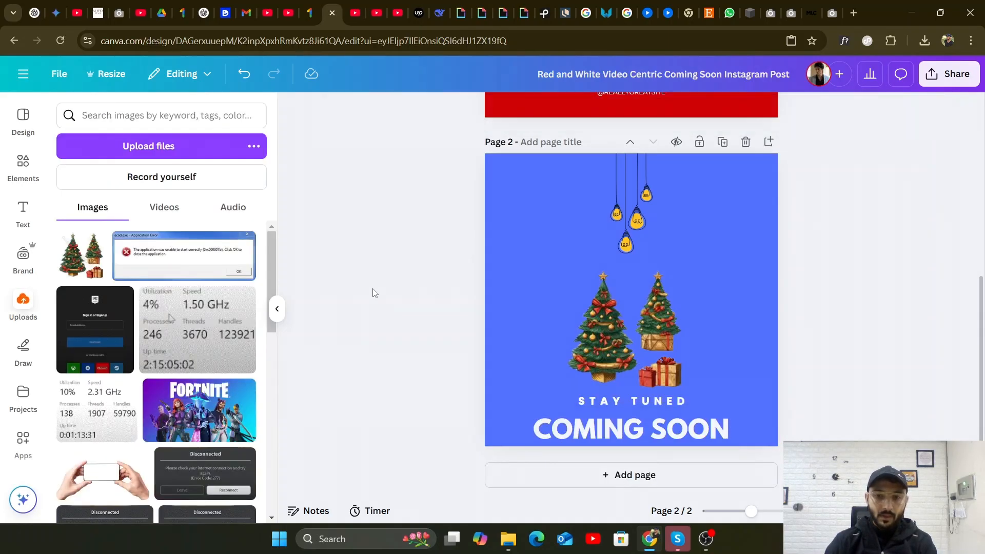
Lower STAY TUNED slightly so it is evenly spaced between the tree image and COMING SOON.
left_click_drag(622, 406, 621, 408)
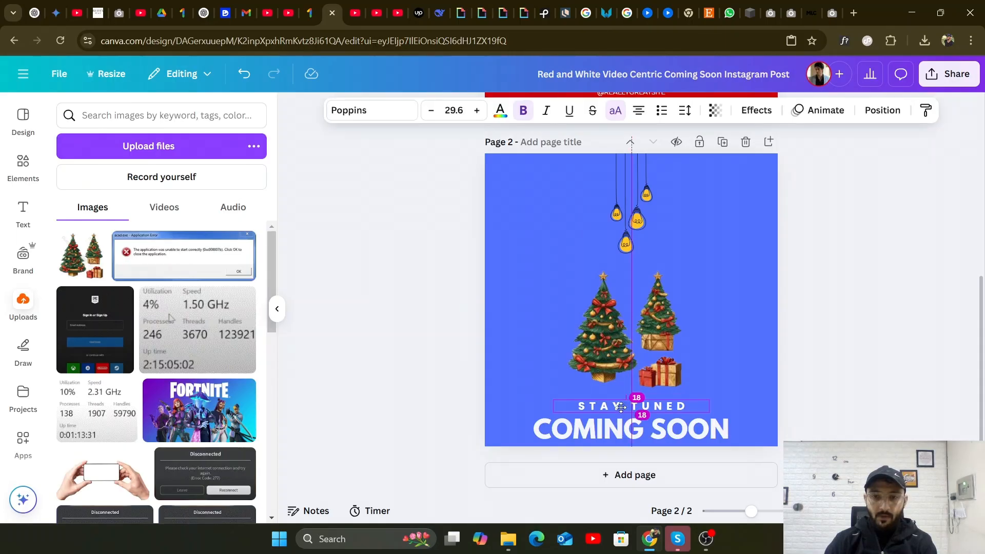
left_click(387, 329)
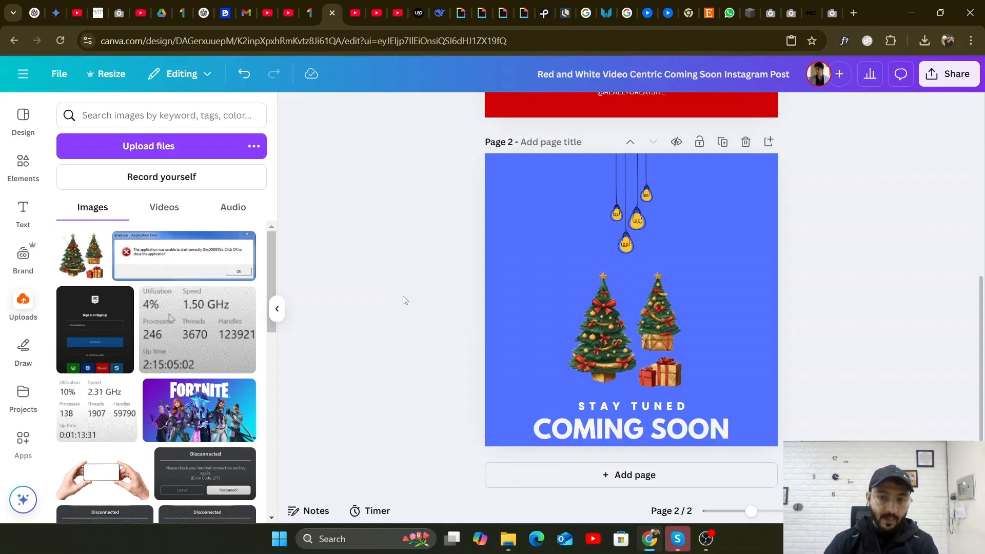
left_click(593, 300)
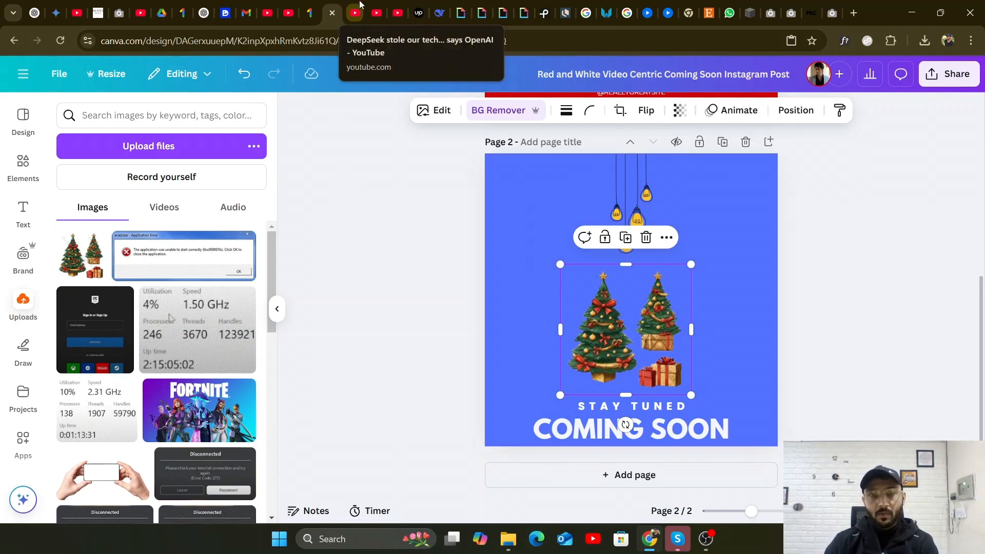
Switch to the last browser tab, search the web for "coolers" and open the Coolors palette generator site.
left_click(831, 13)
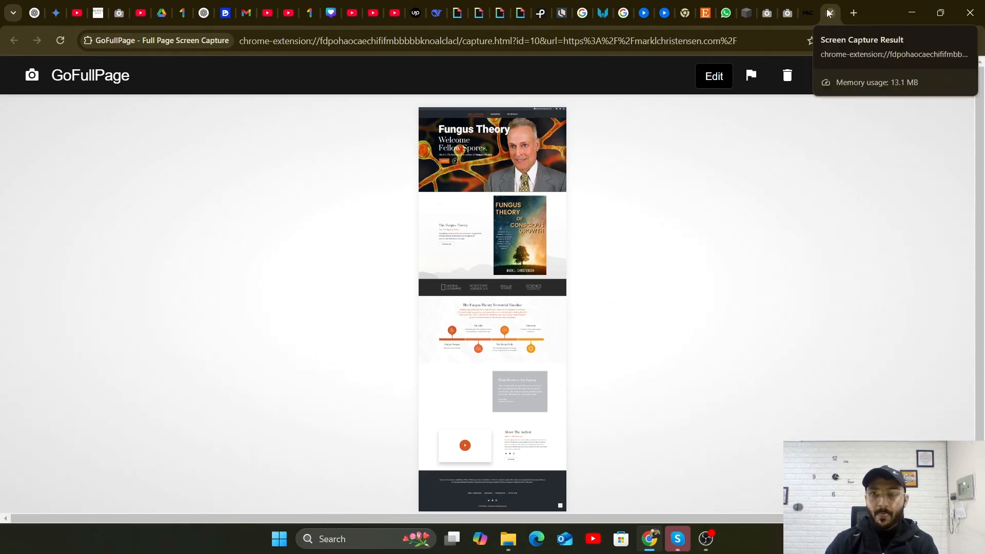
left_click(546, 40)
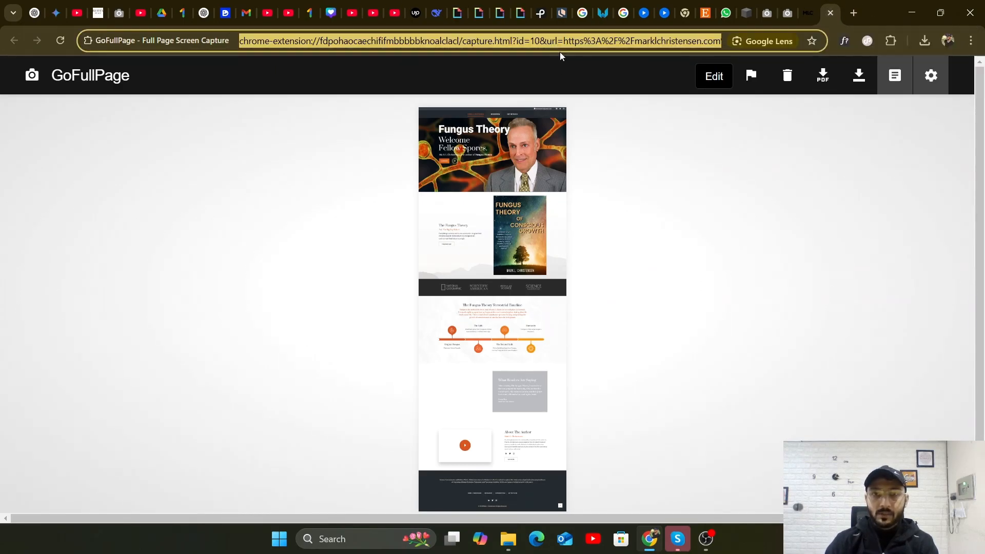
type("c")
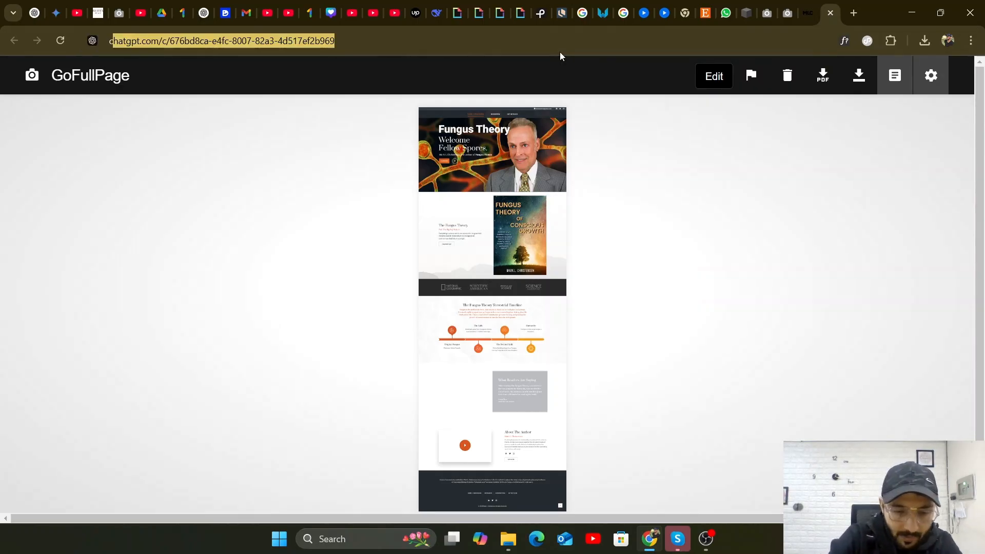
type("oolers")
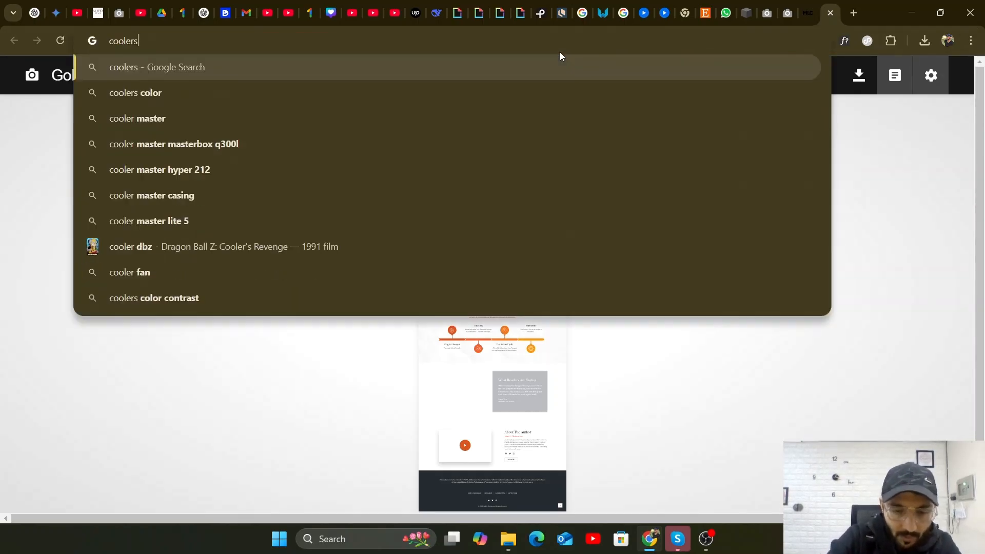
key("Return")
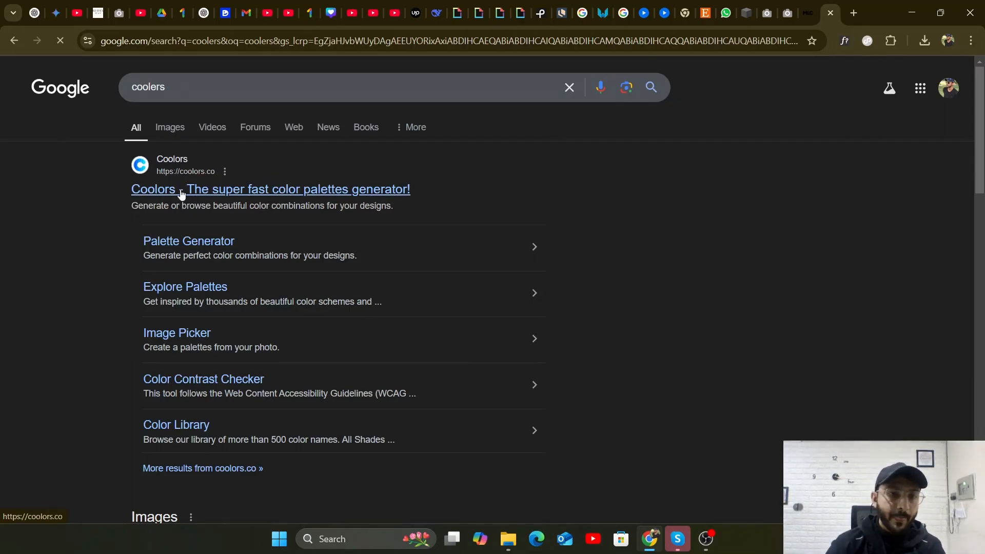
left_click(181, 194)
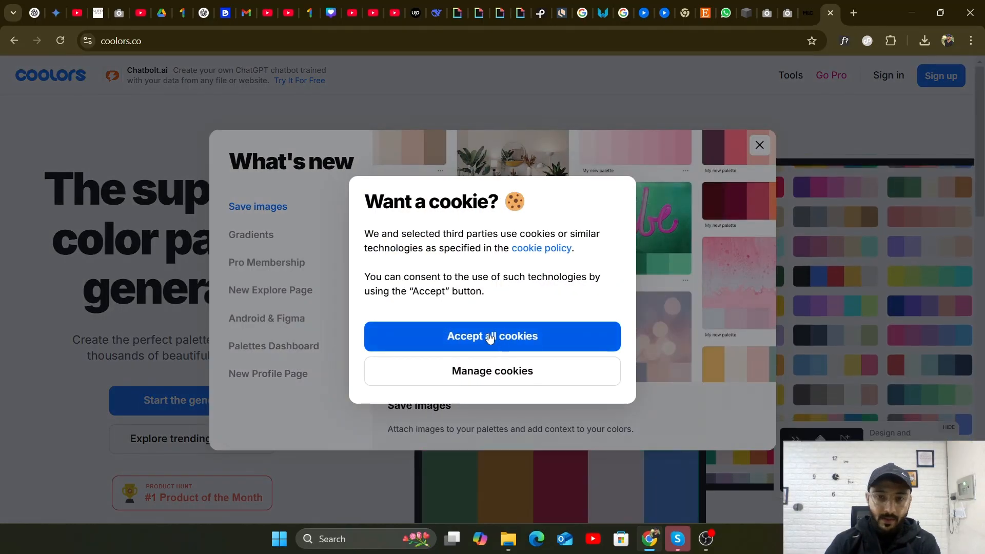
Accept all cookies and dismiss the What's new pop-up on the Coolors homepage.
left_click(489, 337)
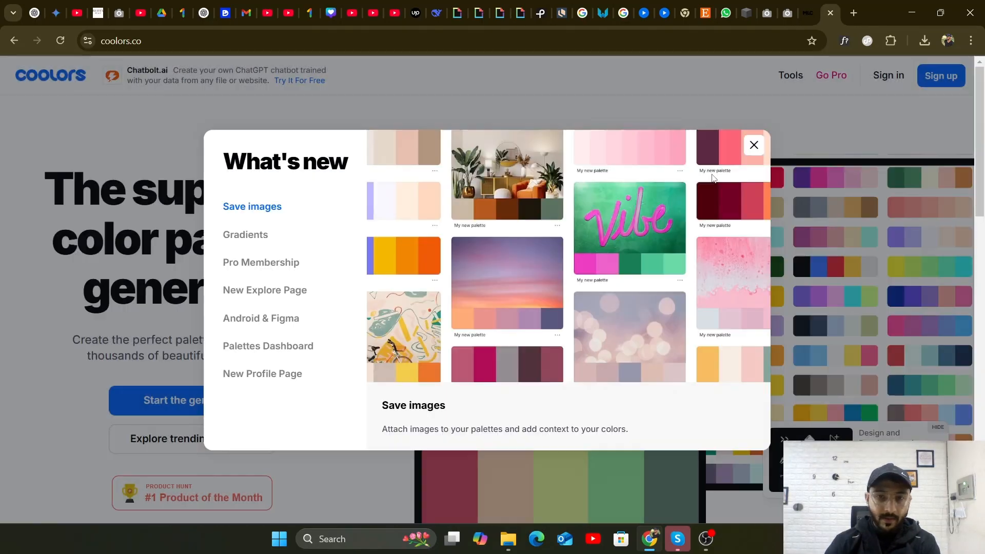
left_click(759, 146)
scroll(359, 331, "down", 2)
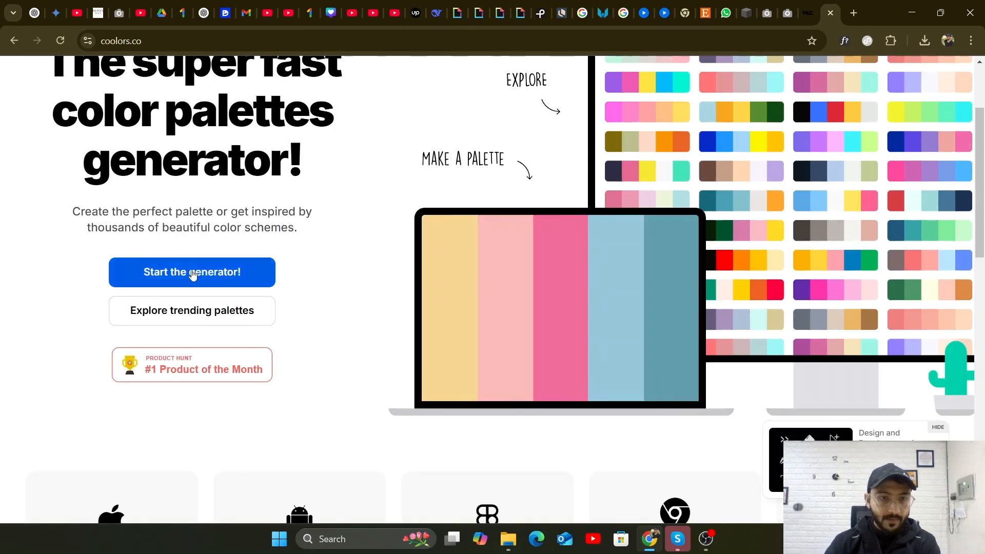
scroll(191, 277, "up", 2)
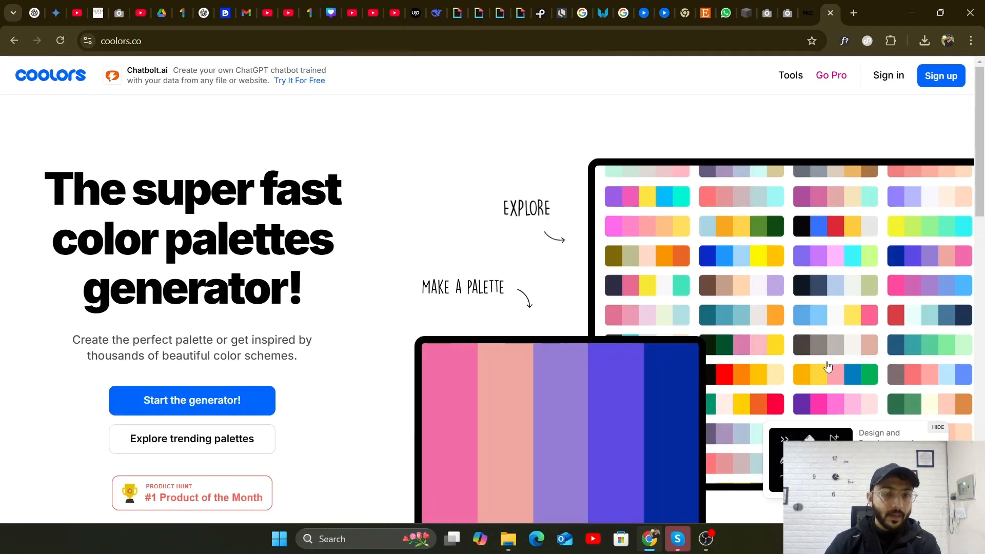
scroll(380, 234, "down", 1)
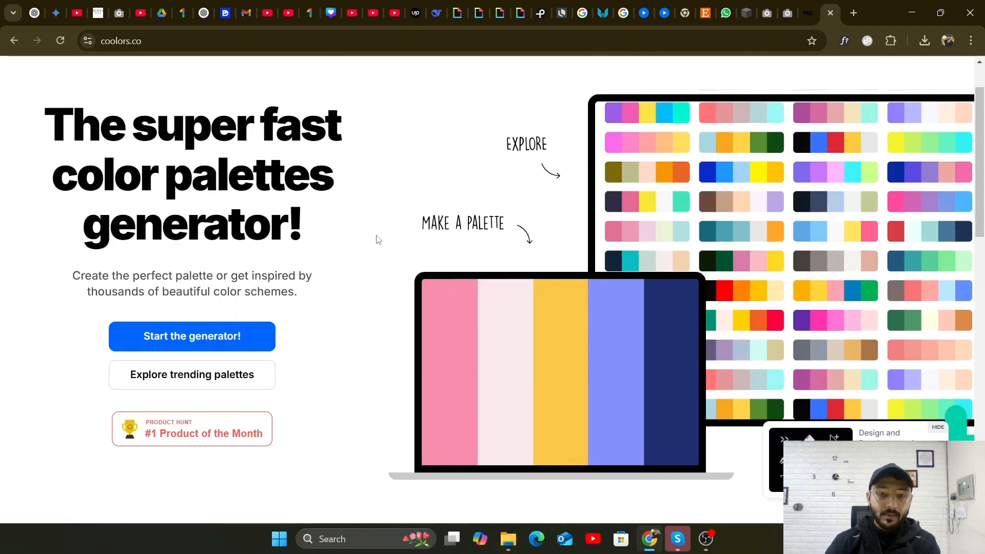
Start the Coolors palette generator with its tutorial and generate several random color palettes.
left_click(188, 340)
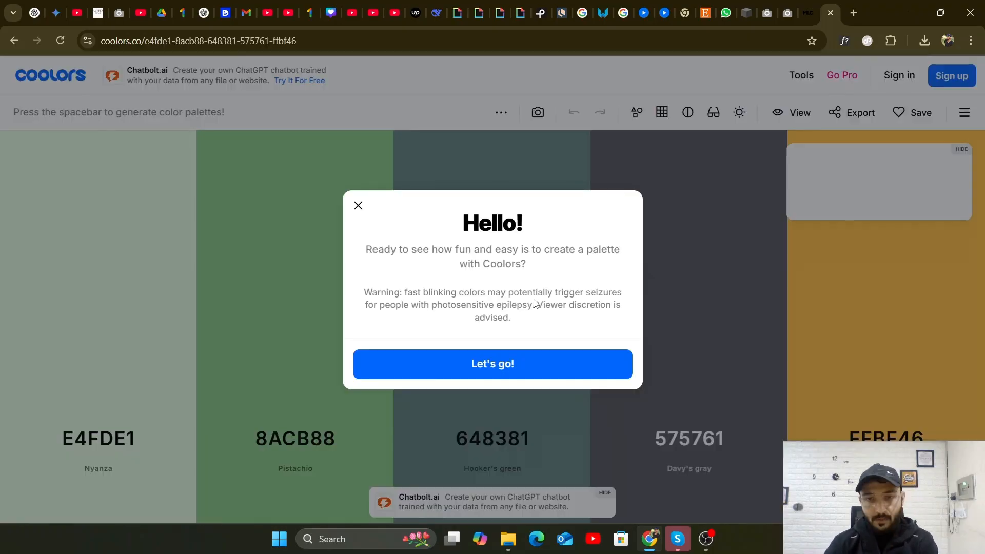
left_click(497, 364)
key("space")
key("space")
key("space")
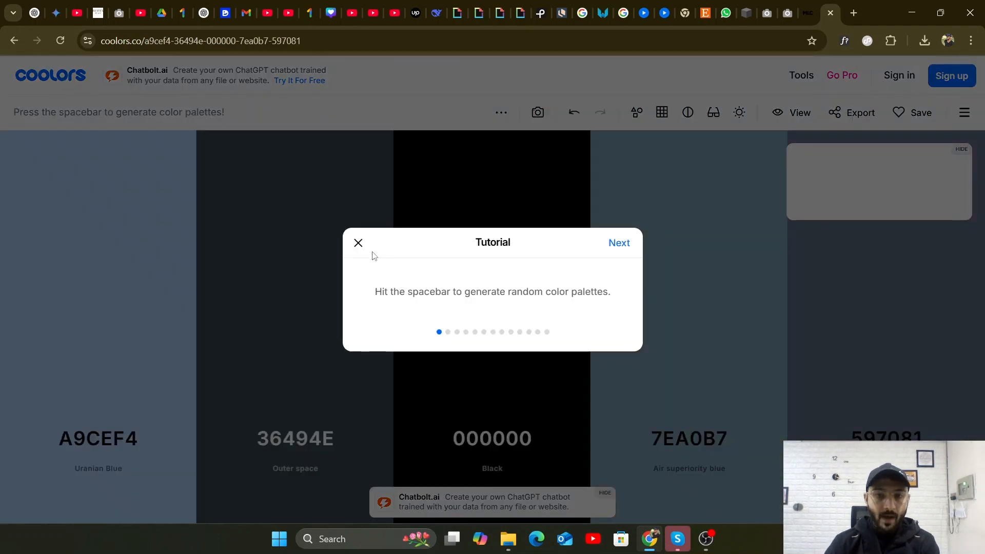
Generate several more random palettes and close the Coolors tutorial.
key("space")
key("space")
key("space")
key("space")
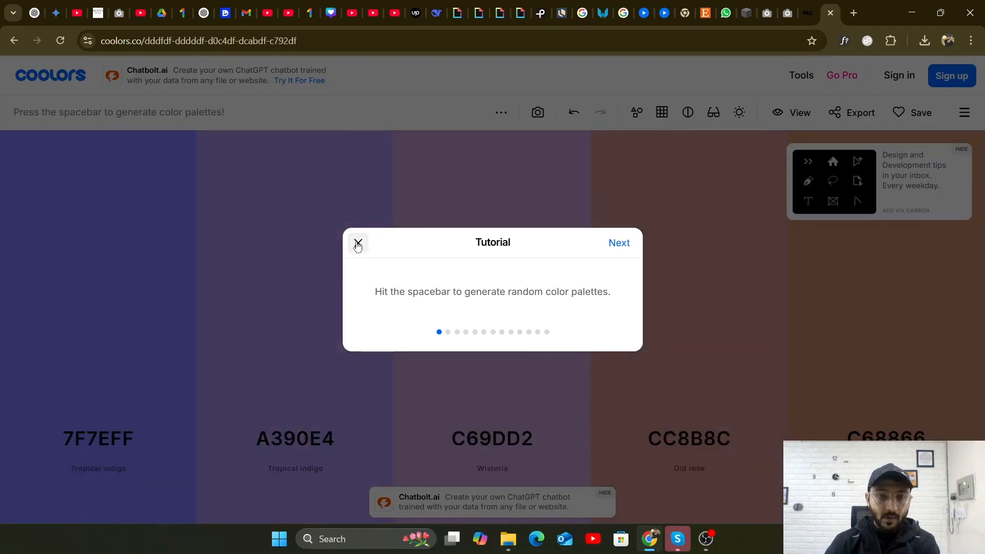
left_click(357, 244)
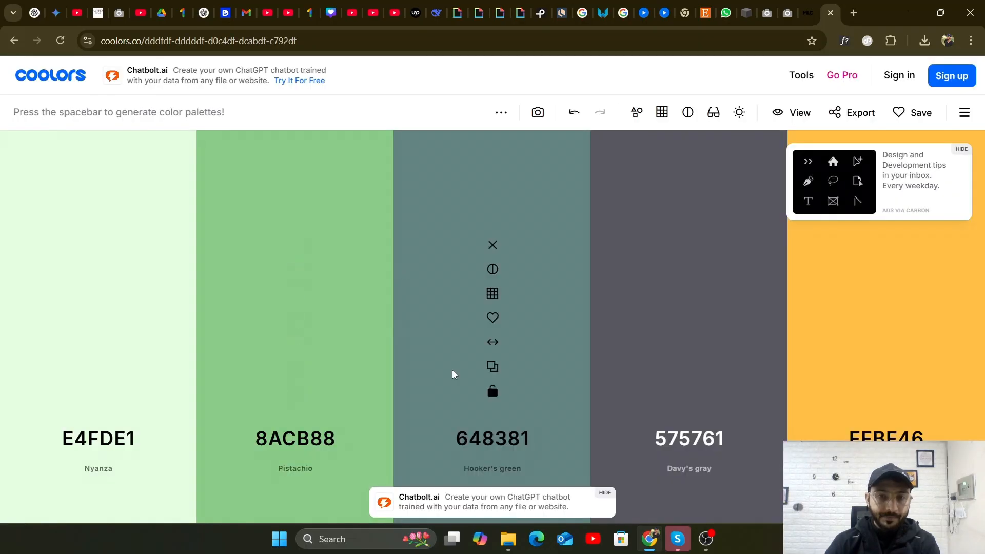
Open the hex code of the palette's middle color 648381 in the color picker and close it.
left_click(494, 444)
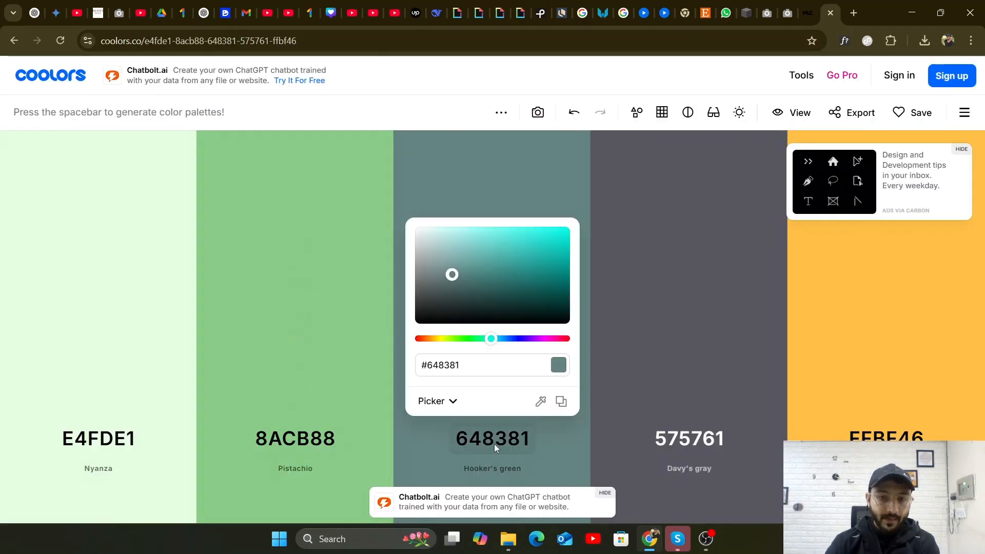
left_click(494, 445)
left_click(494, 444)
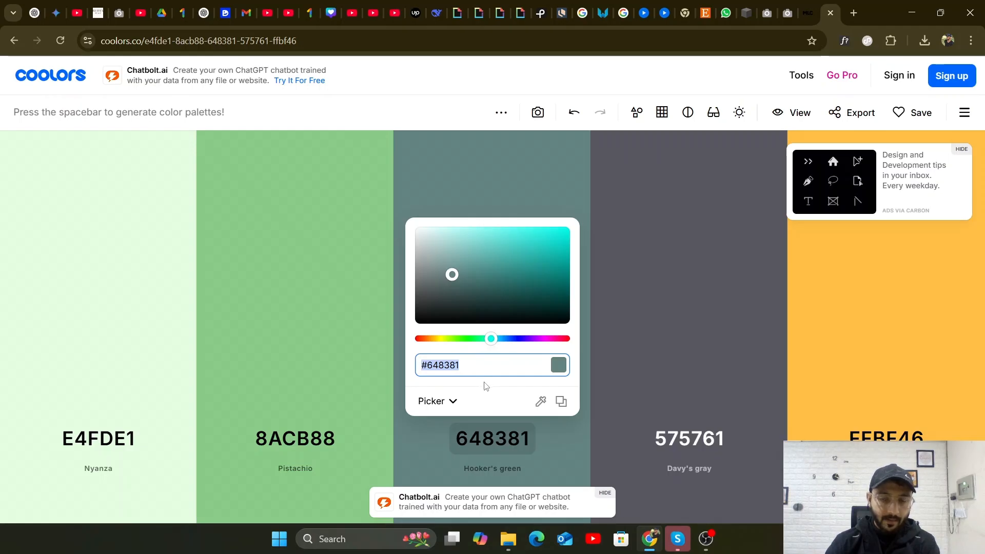
left_click(383, 397)
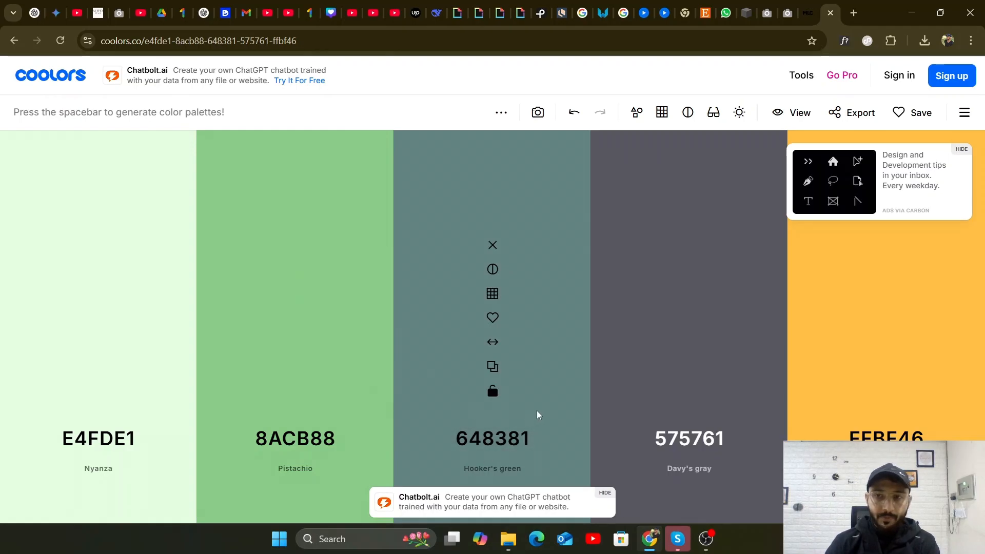
mouse_move(650, 539)
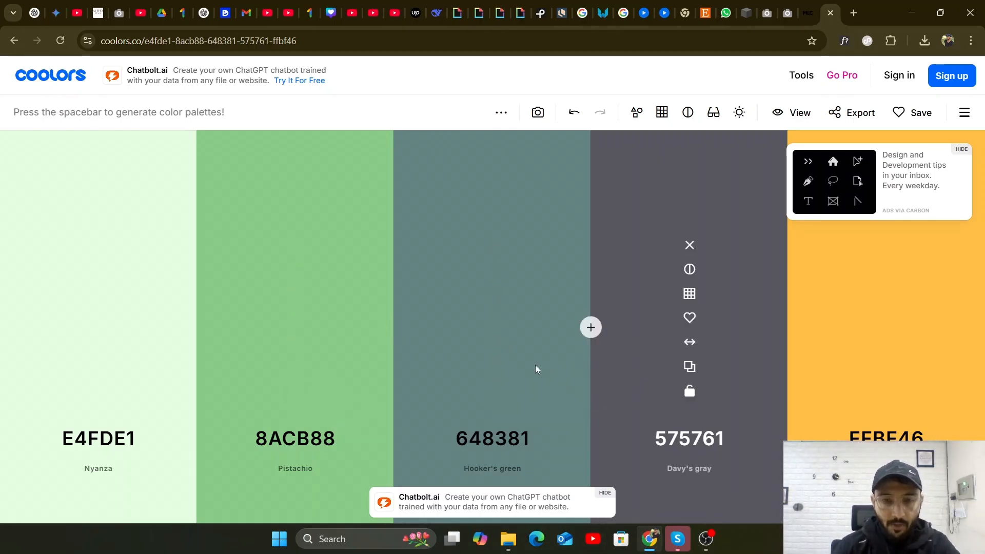
Generate new random palettes until one begins with light cyan CEE7E6 and silver BFC0C0.
key("space")
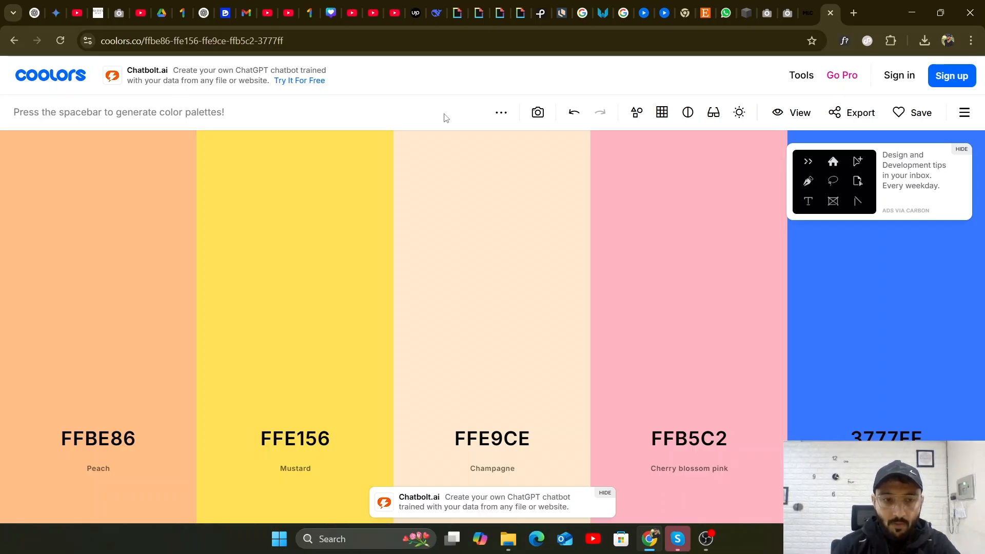
key("space")
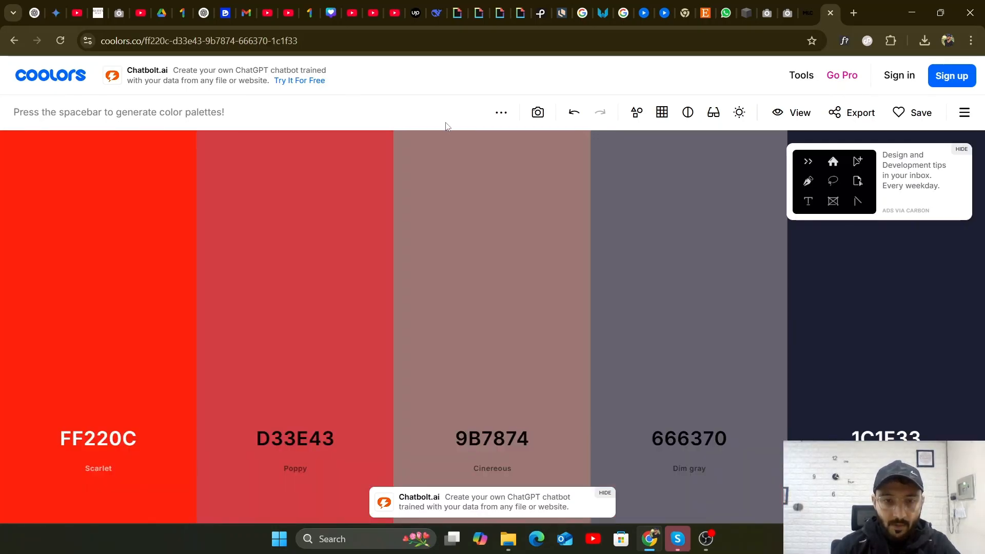
key("space")
Lock the silver BFC0C0 and light cyan CEE7E6 colors in the palette.
mouse_move(294, 383)
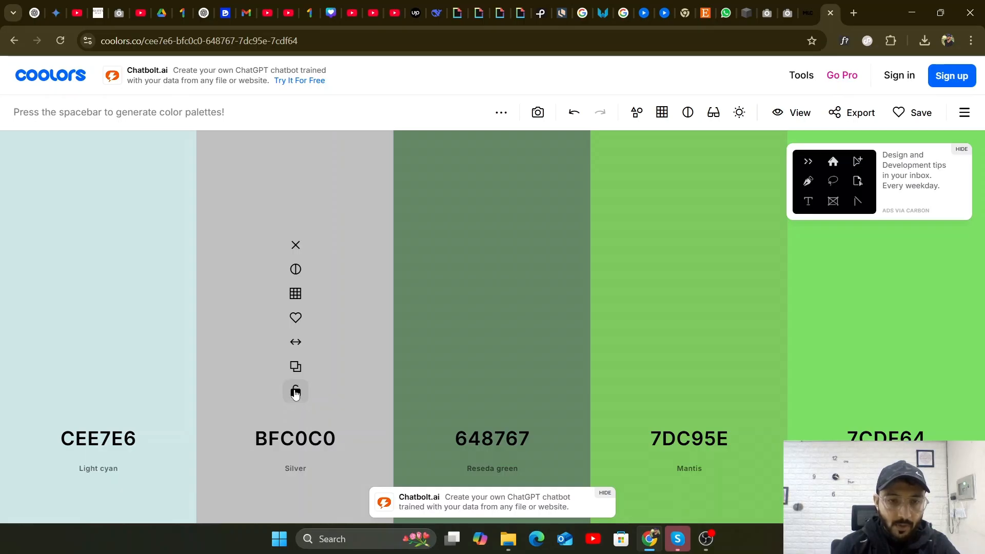
left_click(295, 392)
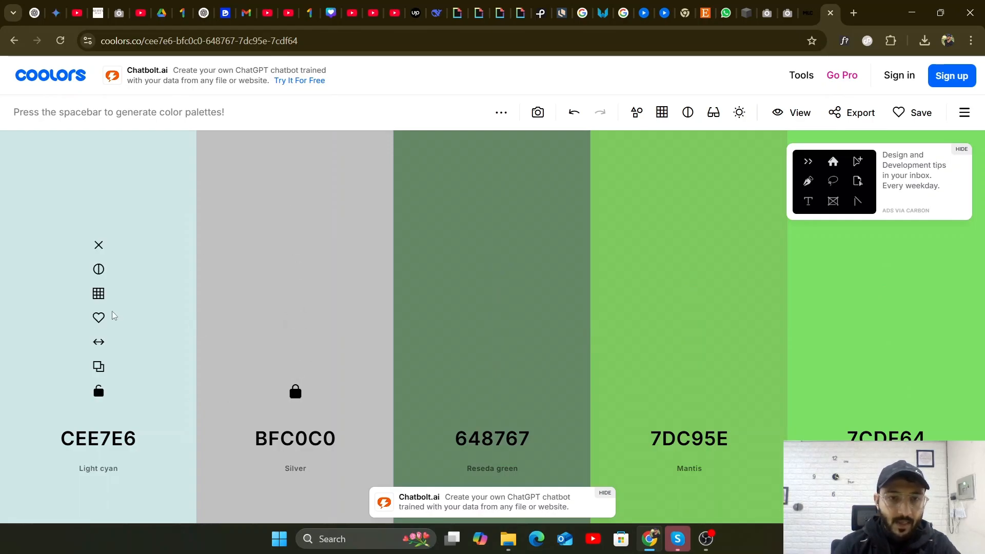
left_click(295, 393)
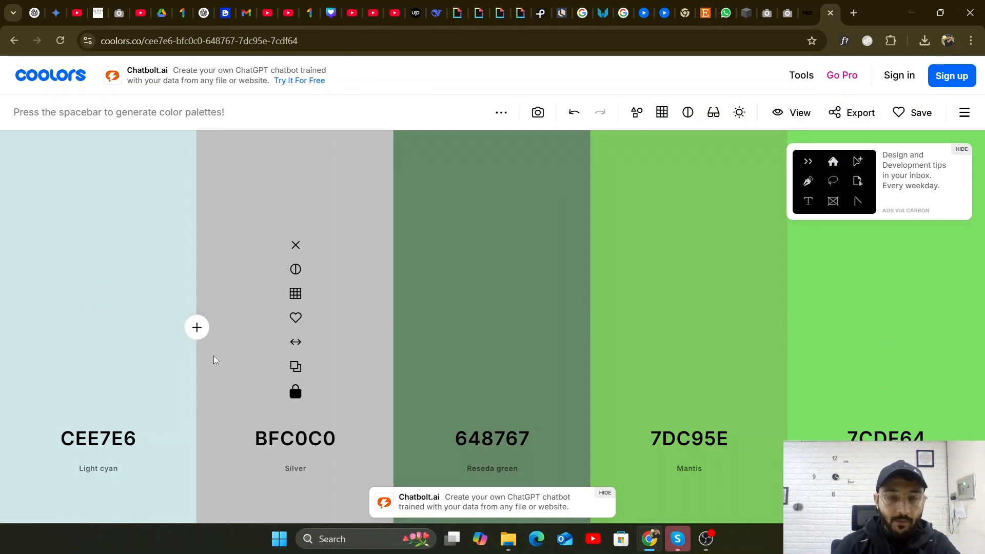
left_click(101, 395)
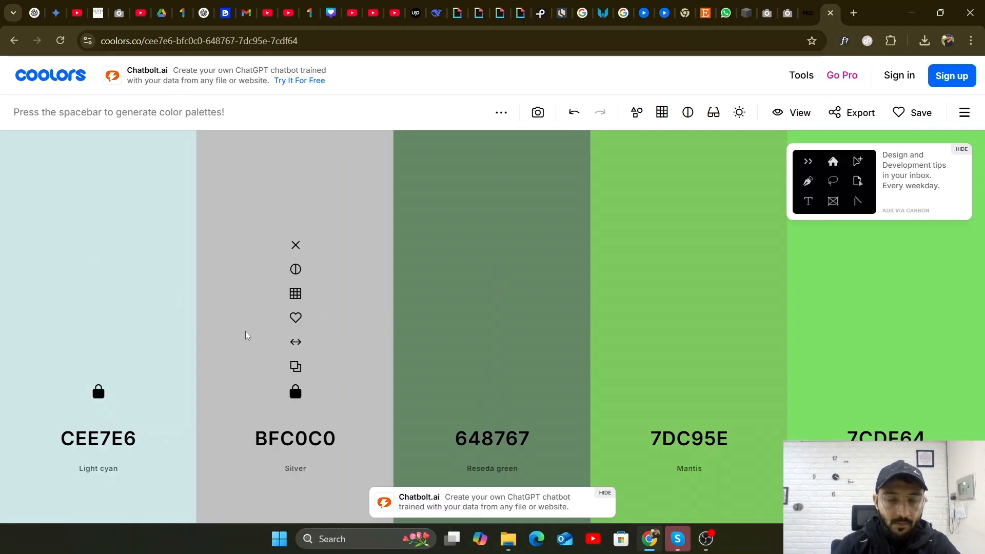
Regenerate the three unlocked colors and lock the fifth color 484D6D and the fourth color 2C365E.
key("space")
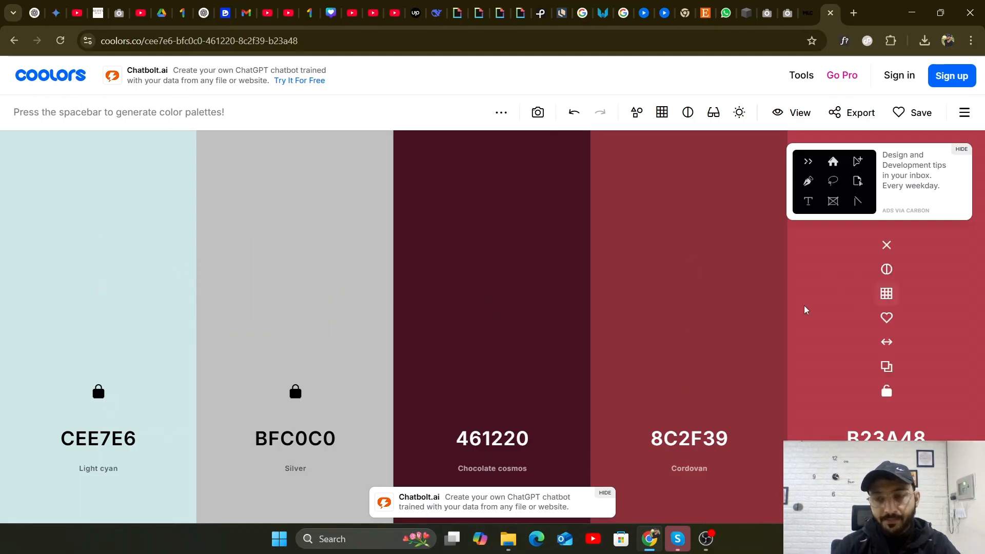
key("space")
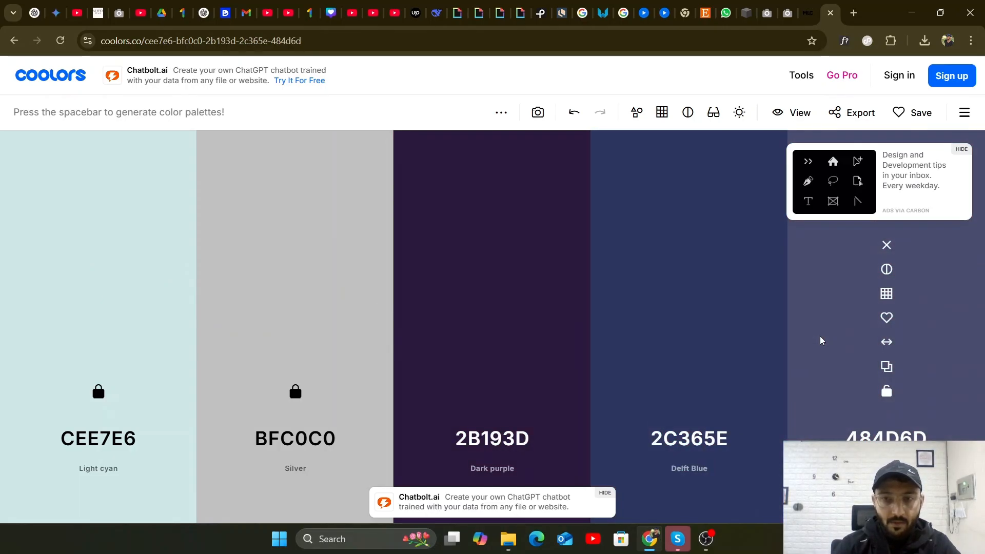
left_click(887, 392)
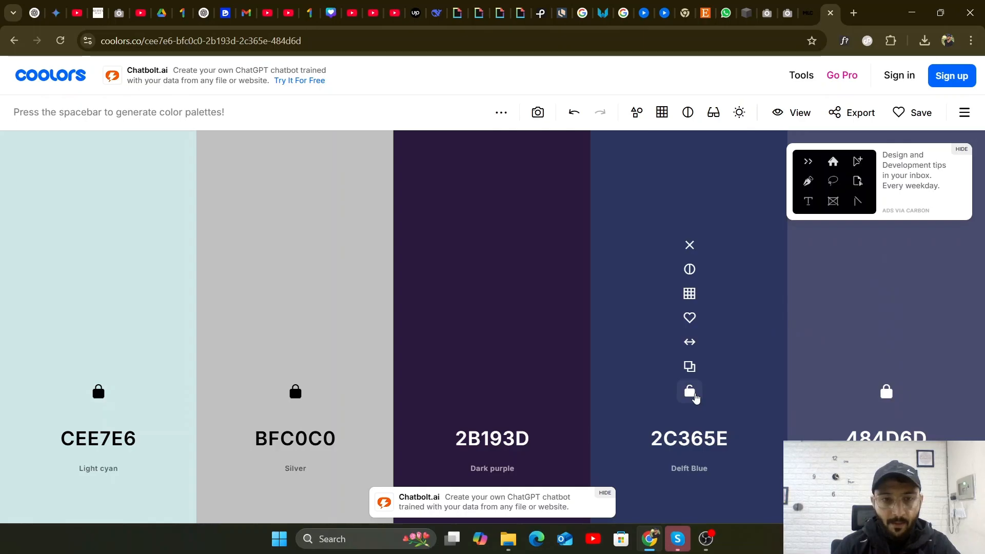
left_click(690, 393)
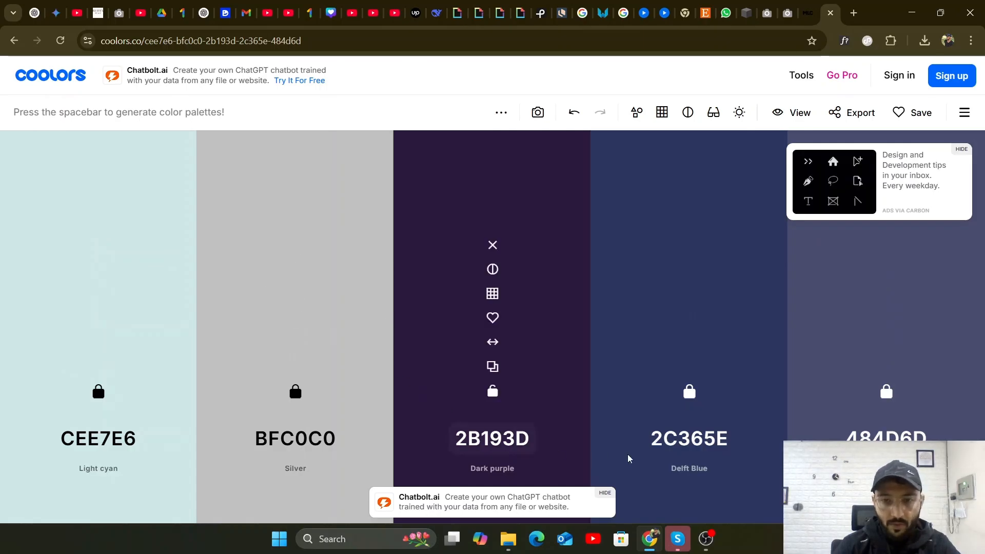
Regenerate the only unlocked color, the third one, repeatedly to try different shades beside the locked colors.
key("space")
key("space")
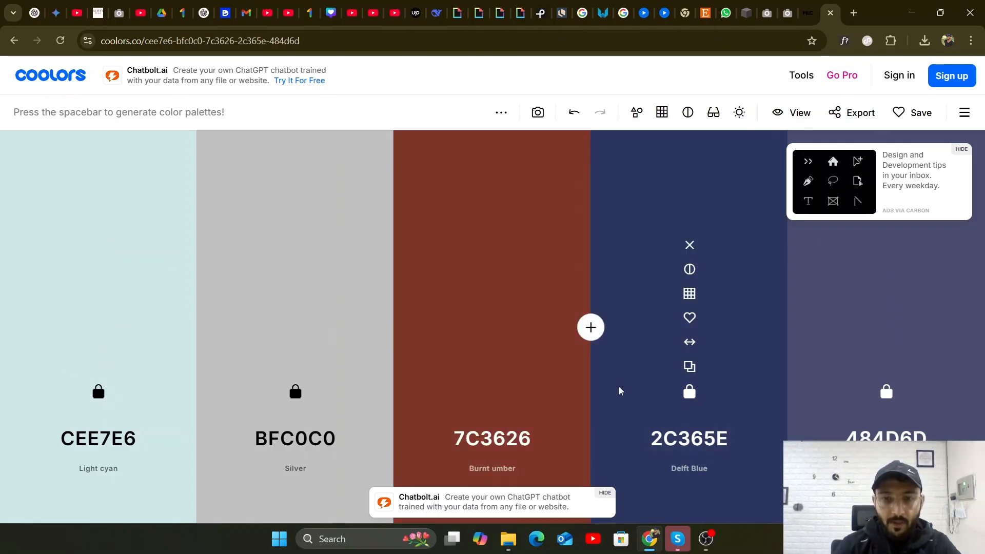
key("space")
key("space")
key("space")
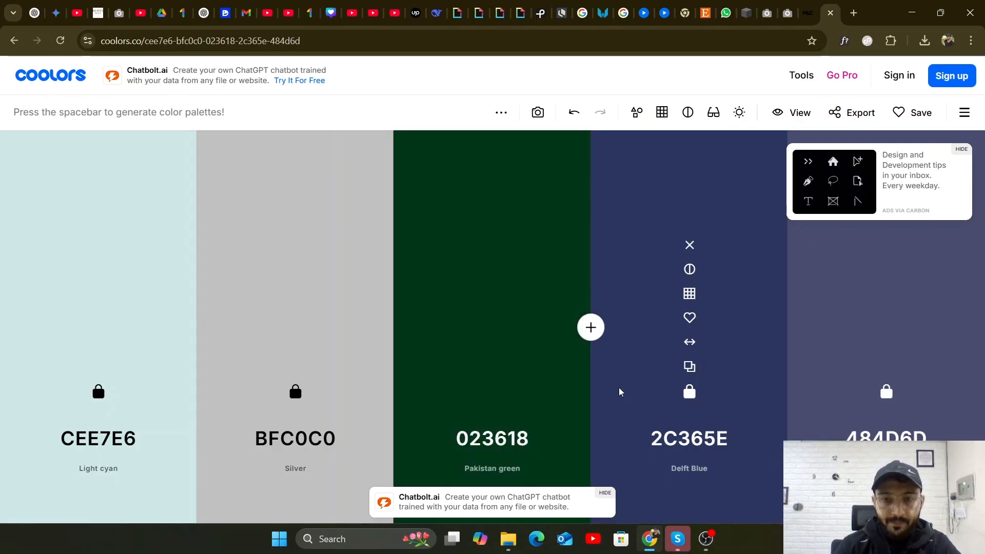
key("space")
key("space")
key("space")
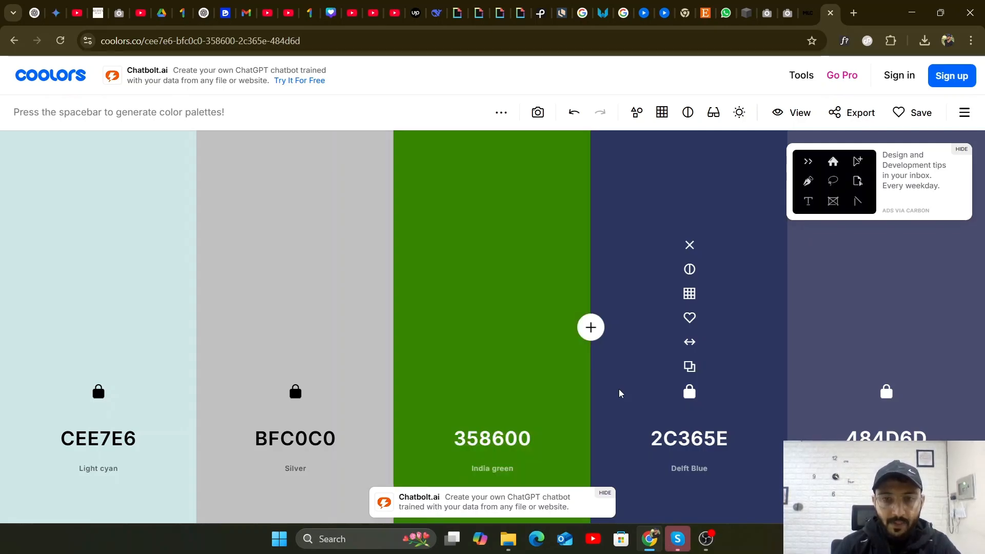
key("space")
key("space")
key("space")
key("space")
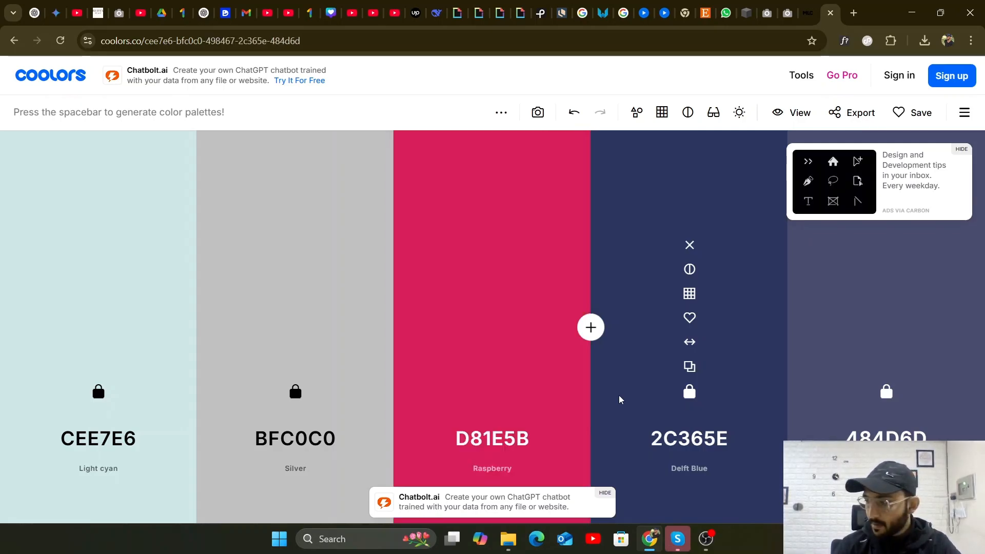
key("space")
key("space")
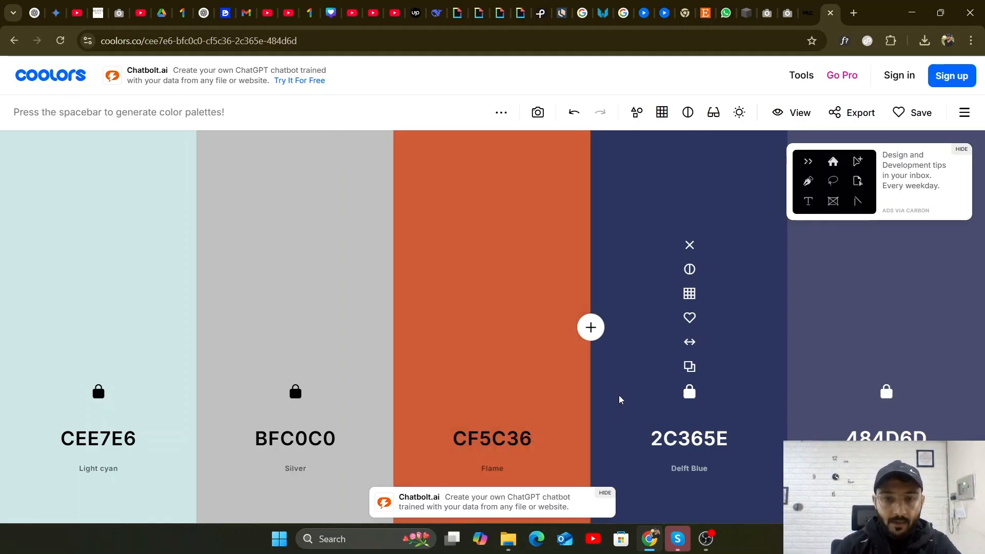
key("space")
key("space")
key("space")
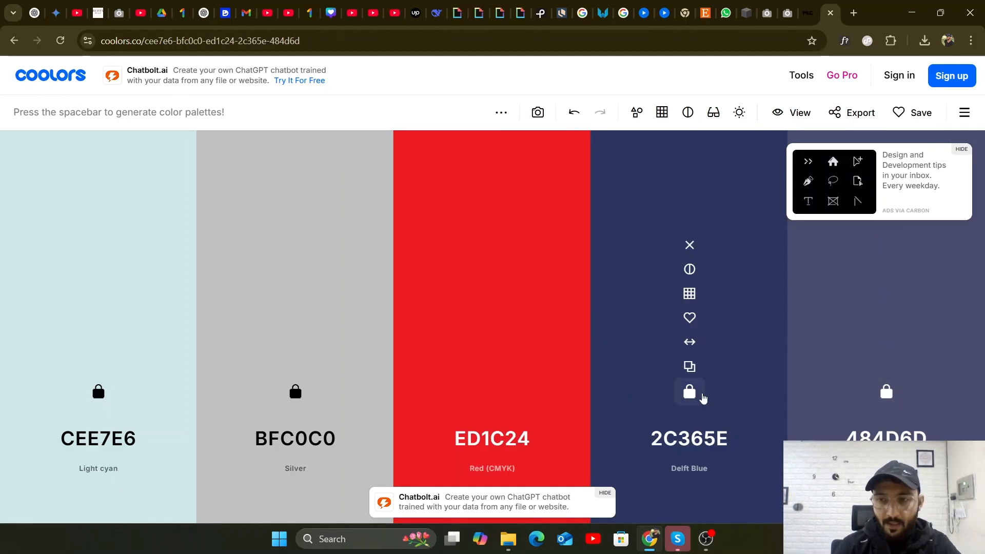
Unlock the fourth color and regenerate the third and fourth colors repeatedly until the third is B2675E.
left_click(701, 395)
key("space")
key("space")
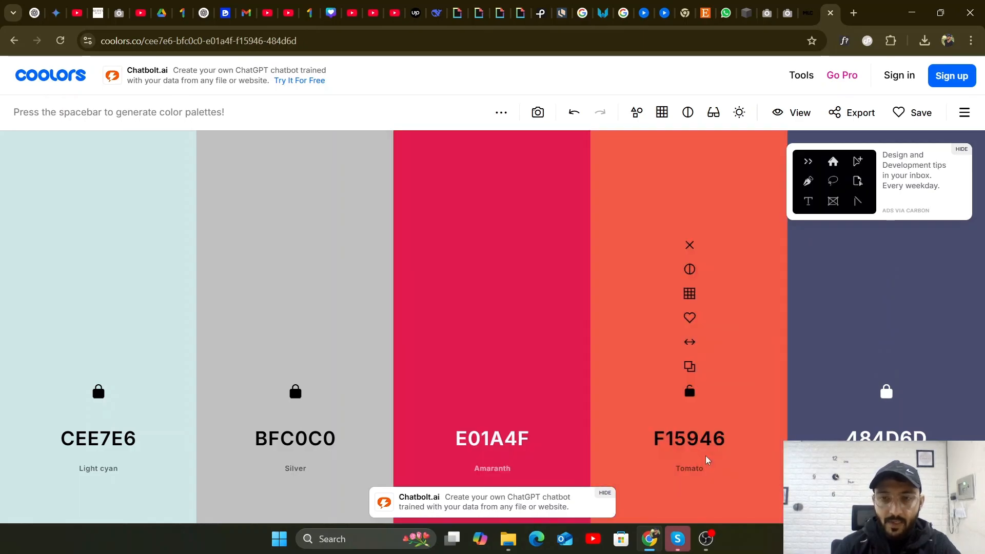
key("space")
key("space")
key("space")
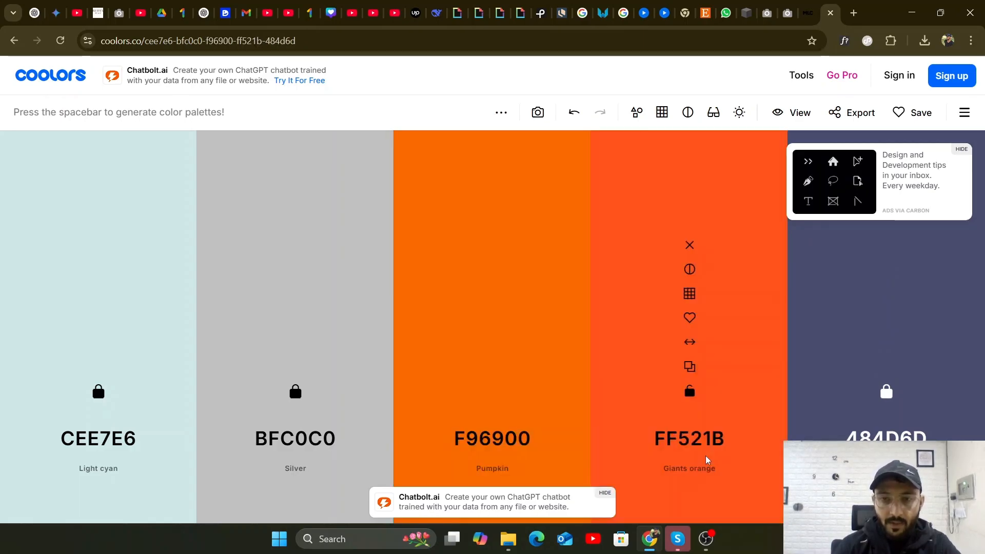
key("space")
key("space")
key("space")
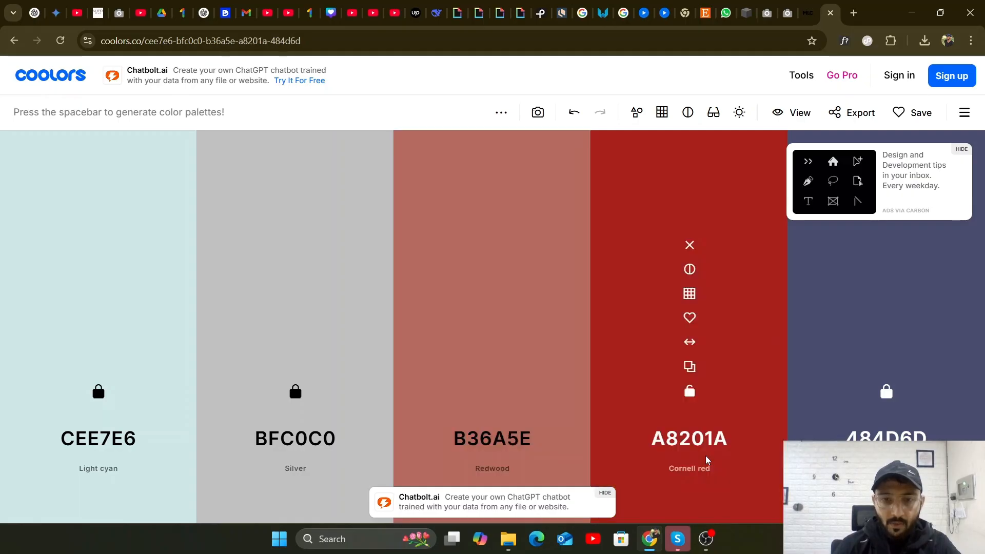
key("space")
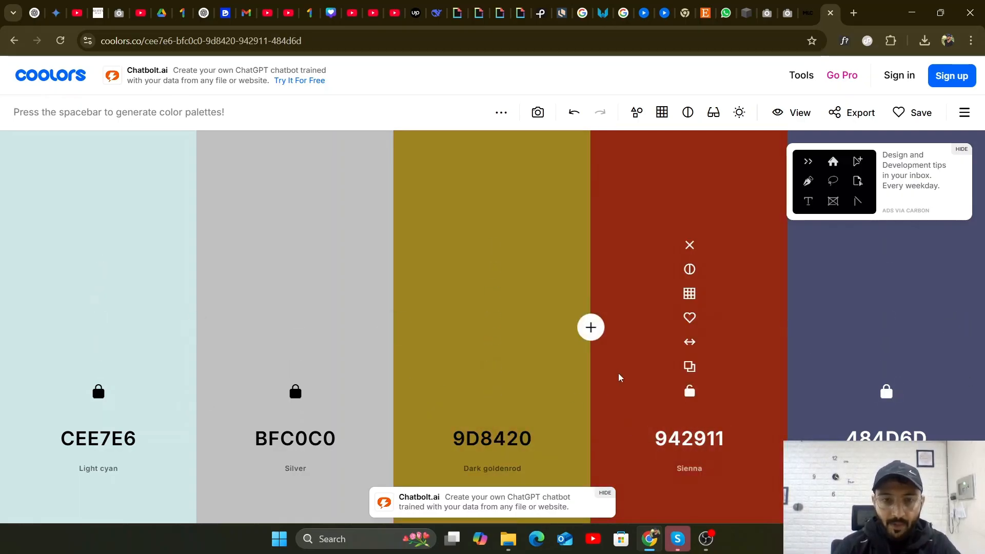
key("space")
key("space")
key("space")
key("space")
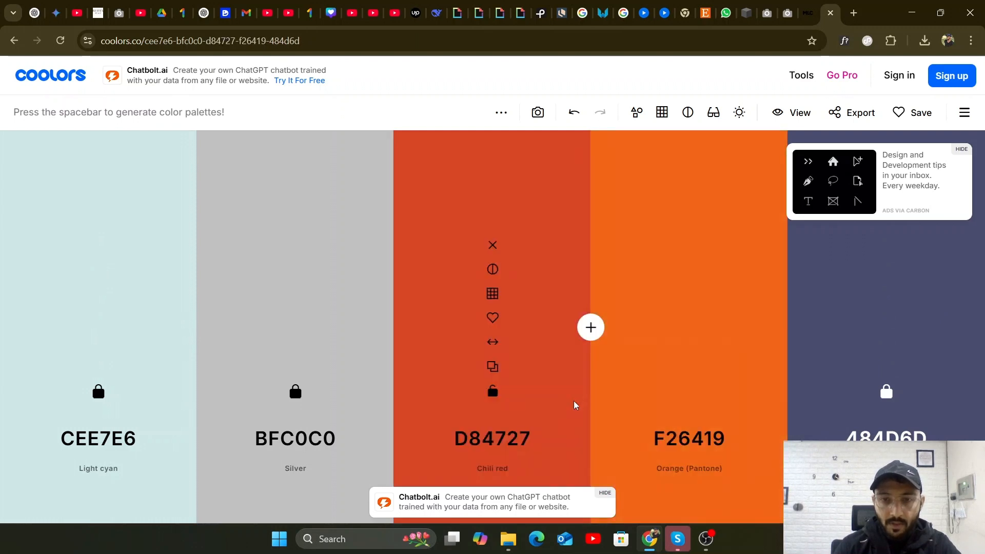
key("space")
key("space")
key("space")
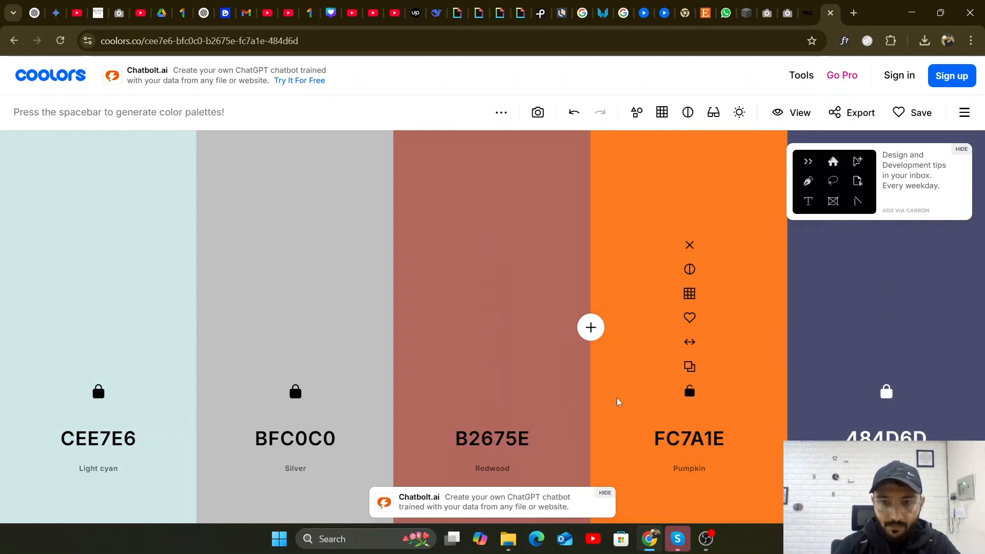
Lock the third color B2675E, regenerate the fourth color and lock it at 2C497F.
left_click(492, 393)
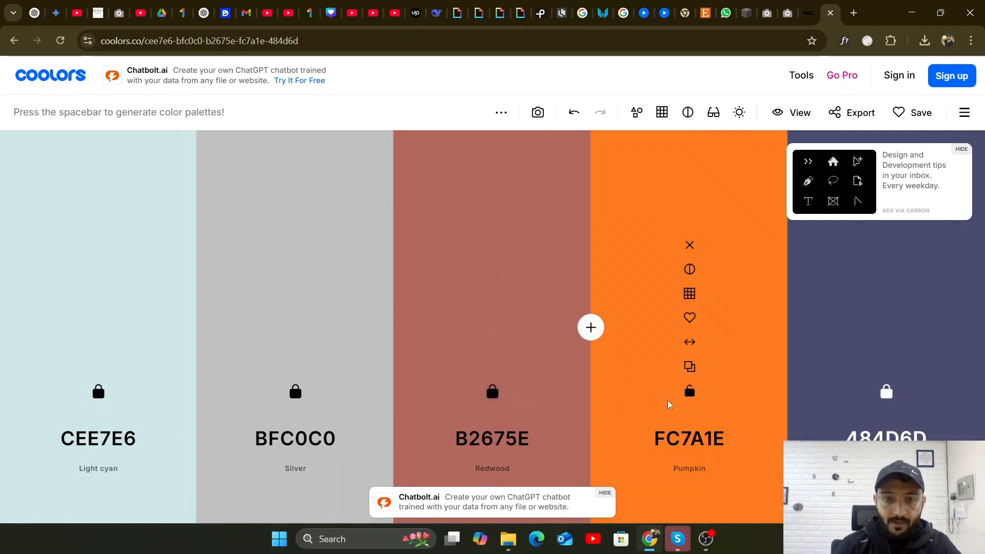
key("space")
key("space")
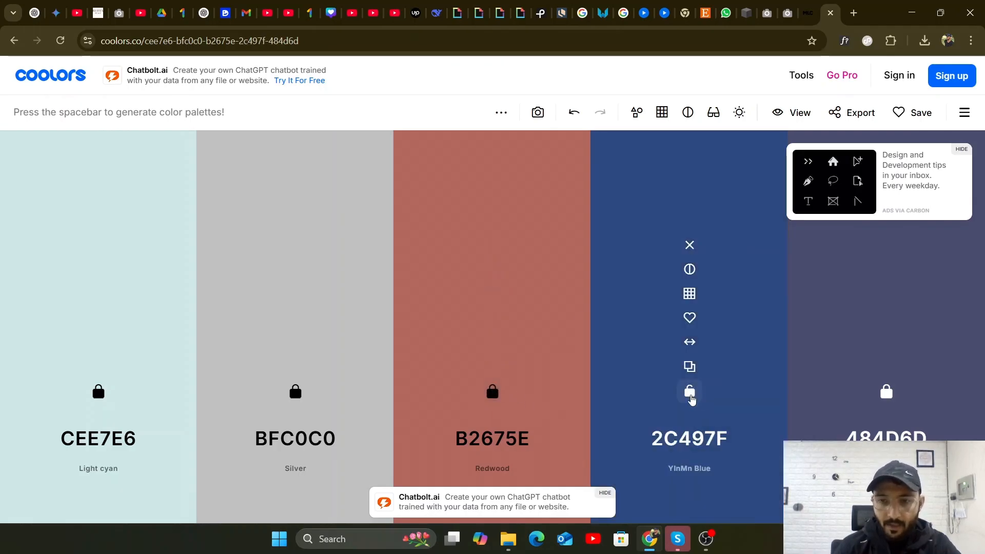
left_click(689, 392)
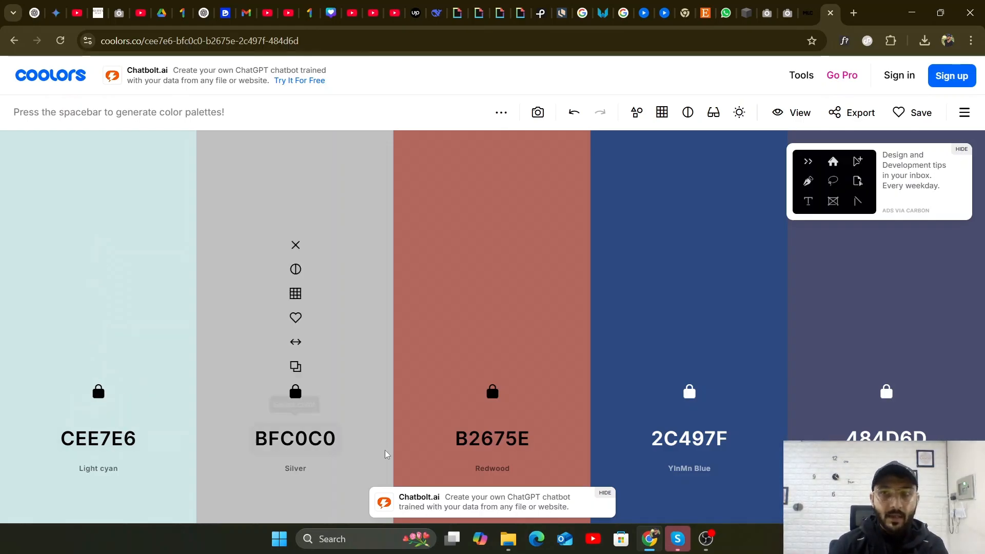
Copy the hex code #B2675E of the palette's third color.
left_click(501, 445)
right_click(437, 373)
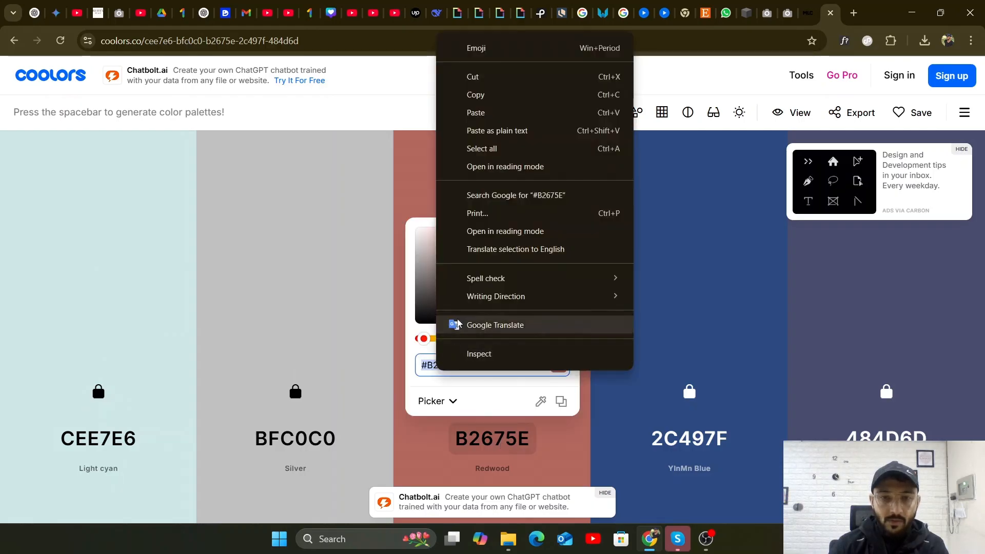
left_click(464, 95)
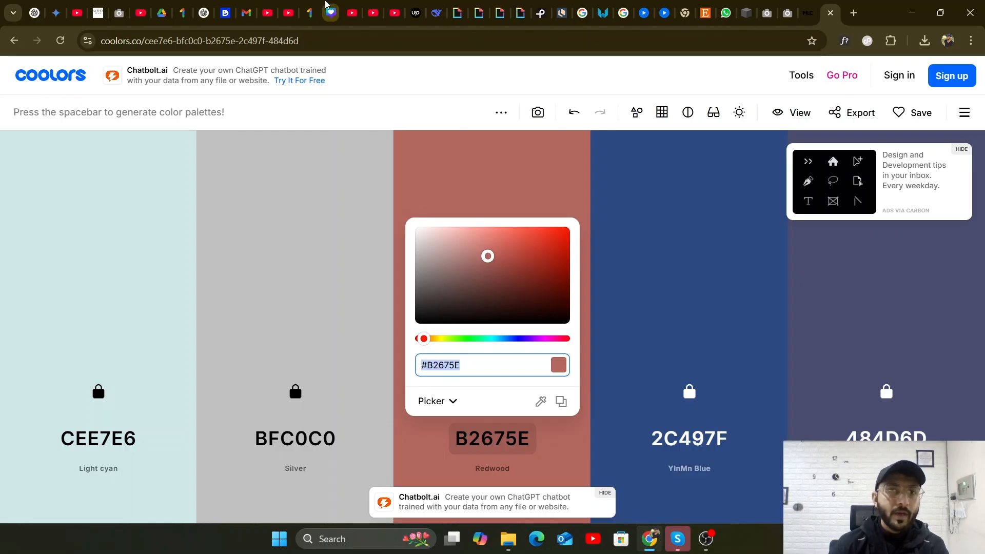
Switch to Canva and set the page 2 background color to #B2675E.
left_click(329, 10)
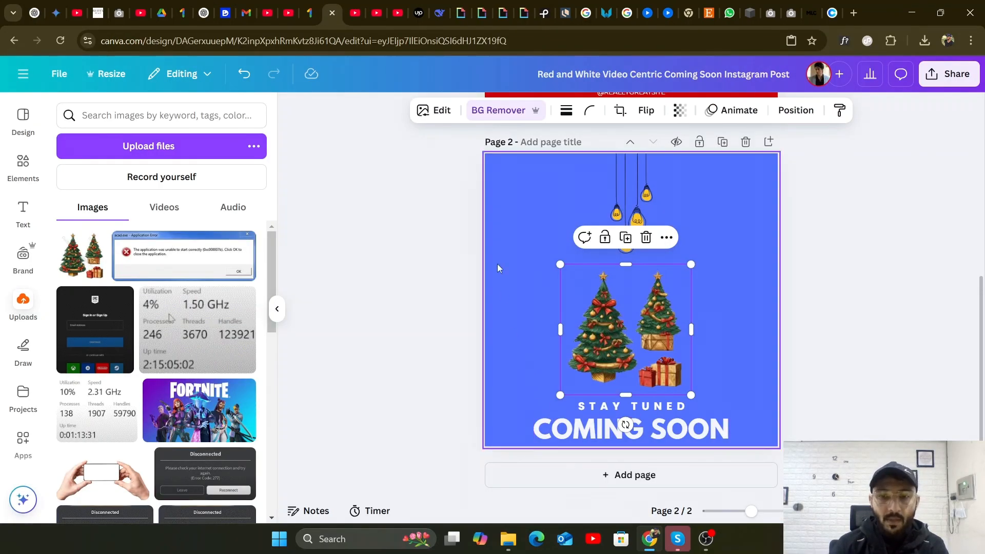
left_click(501, 176)
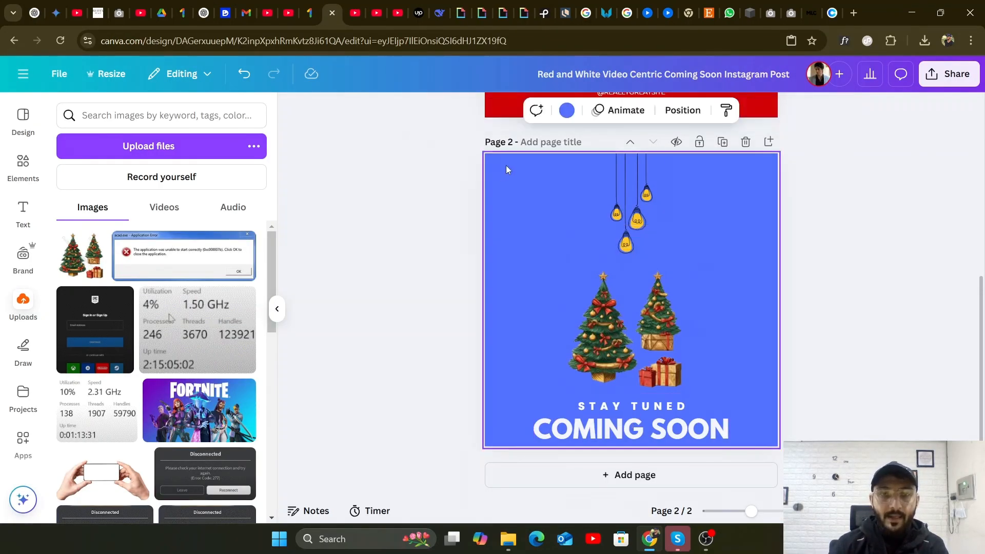
left_click(567, 110)
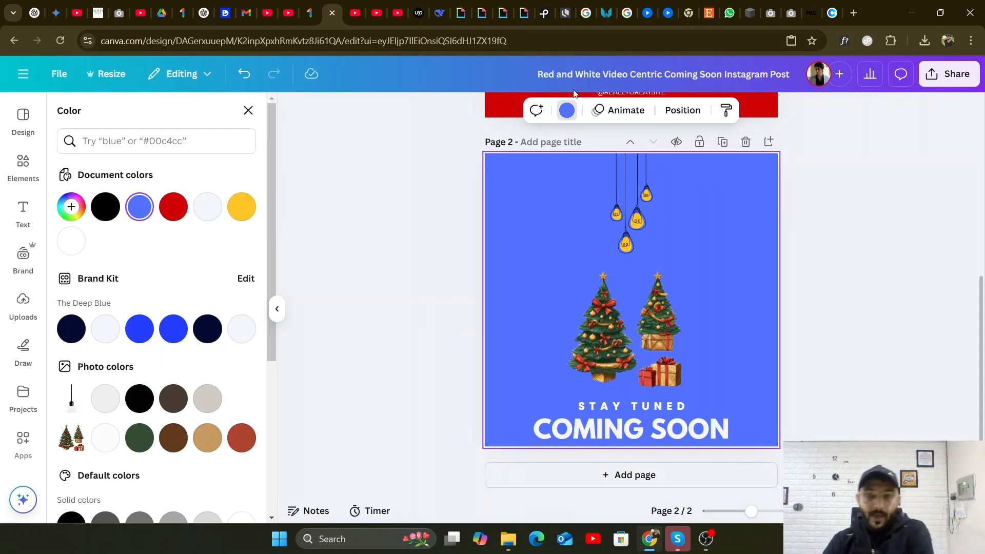
left_click(143, 209)
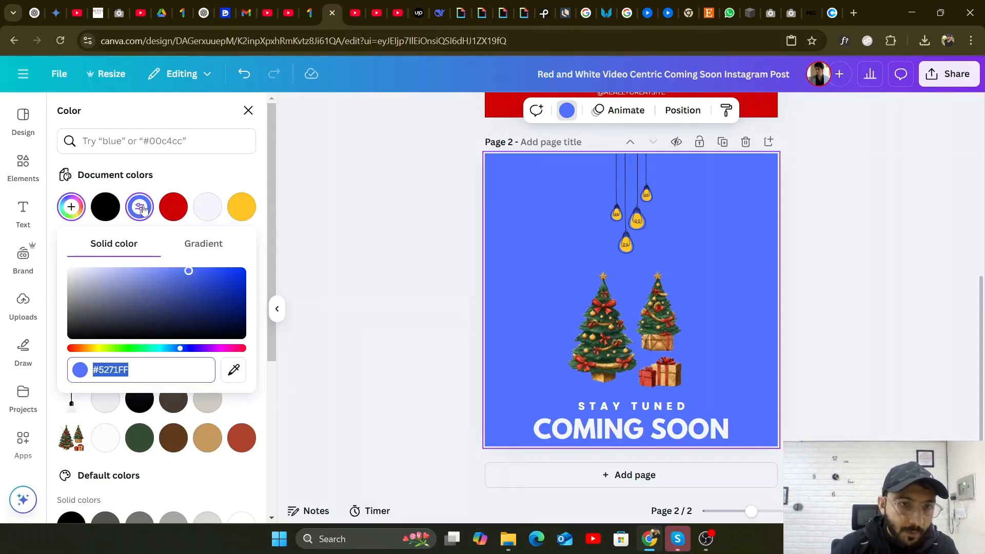
right_click(117, 373)
left_click(162, 107)
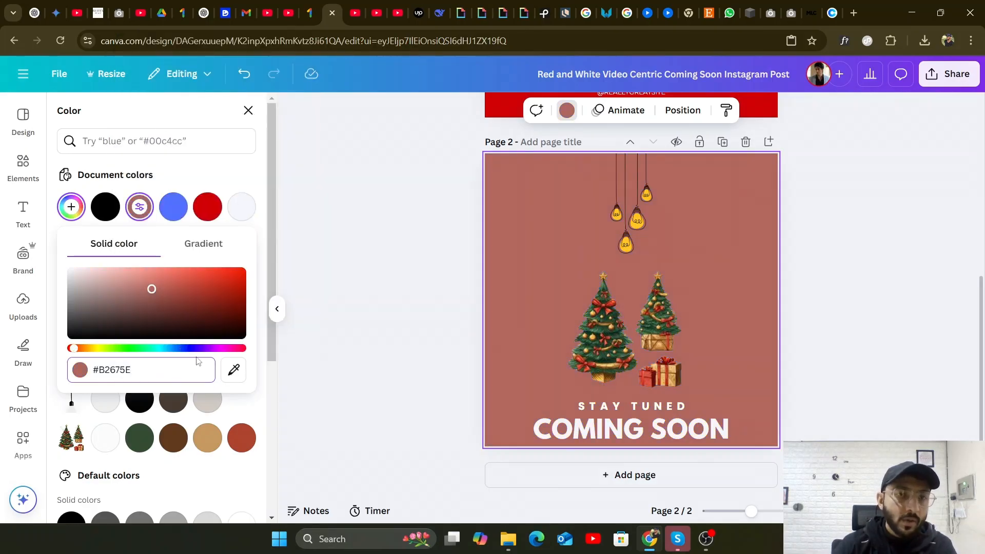
left_click(334, 362)
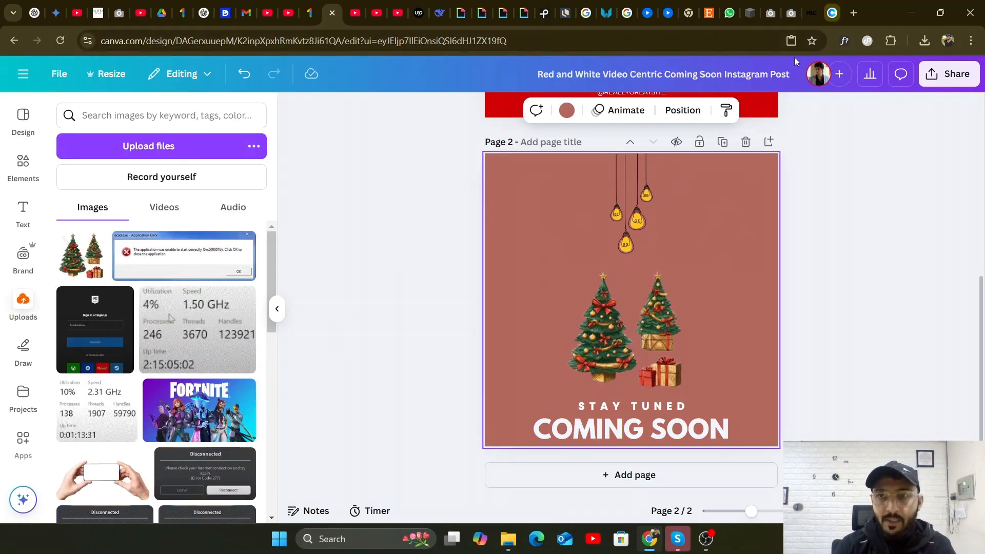
Switch to Coolors and copy the hex code #2C497F of the palette's fourth color.
left_click(832, 13)
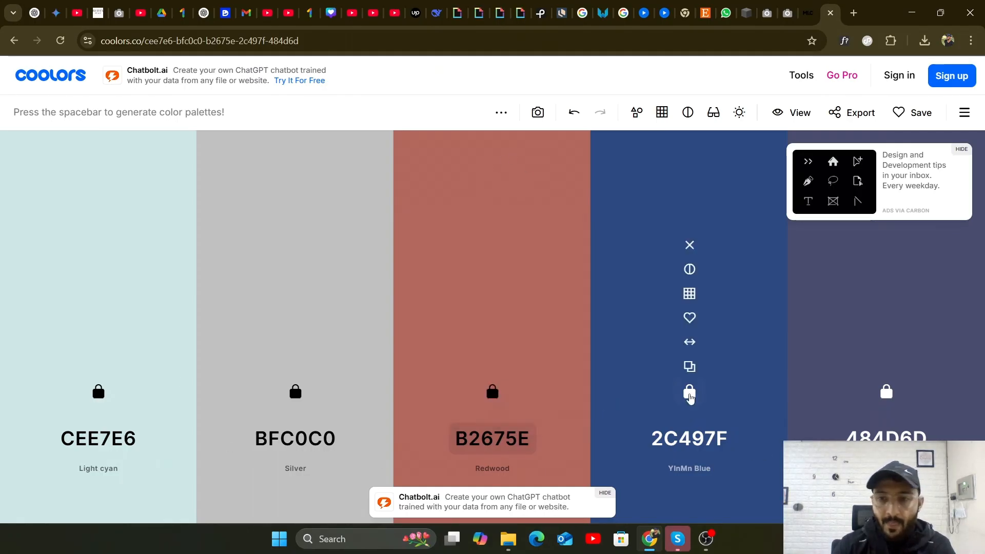
left_click(698, 470)
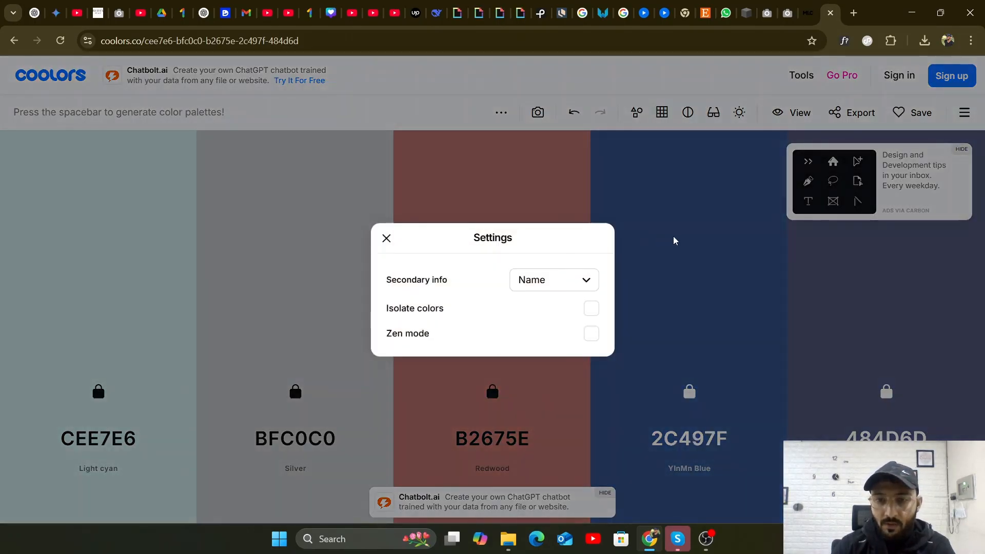
left_click(384, 240)
left_click(688, 437)
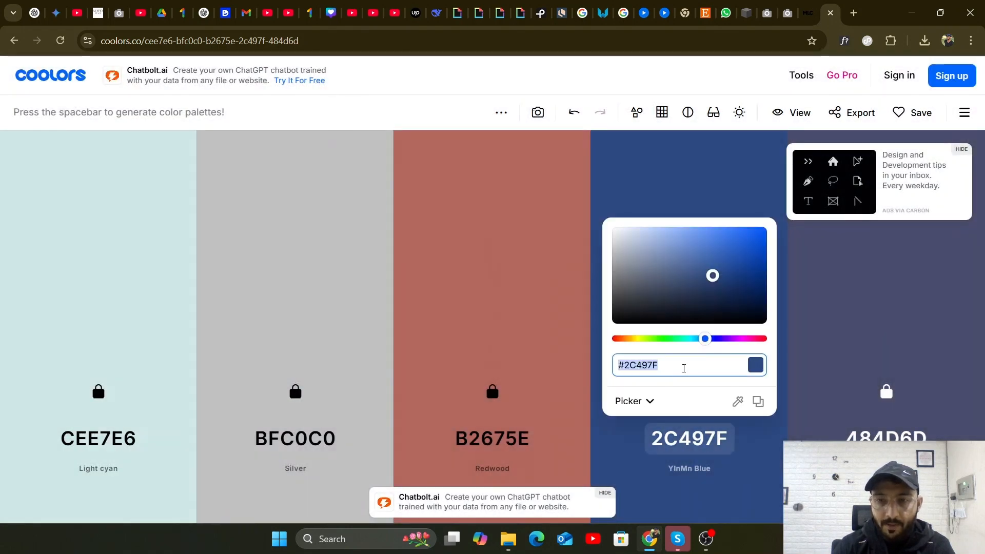
right_click(642, 367)
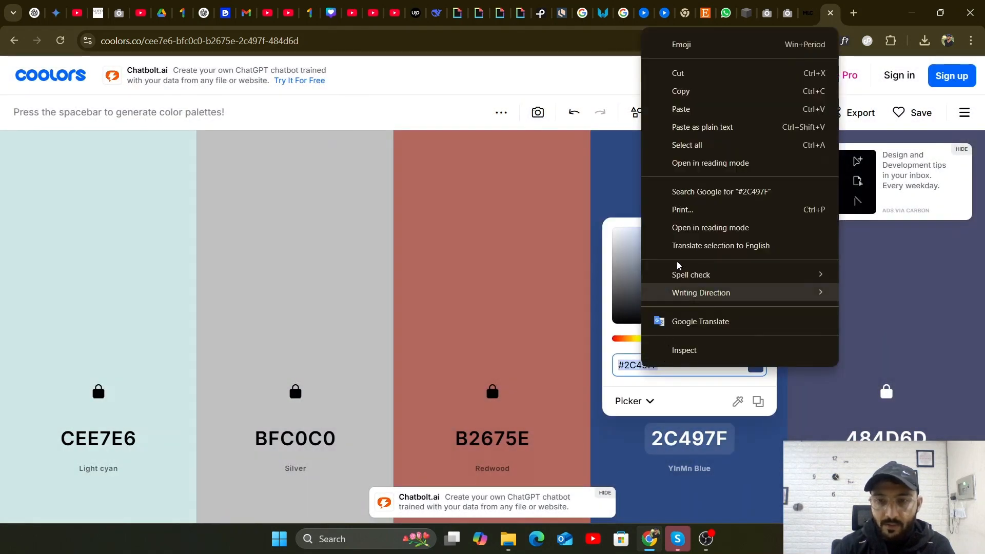
left_click(681, 89)
Switch to Canva and try to recolor the COMING SOON text with the copied hex code #2C497F.
left_click(331, 13)
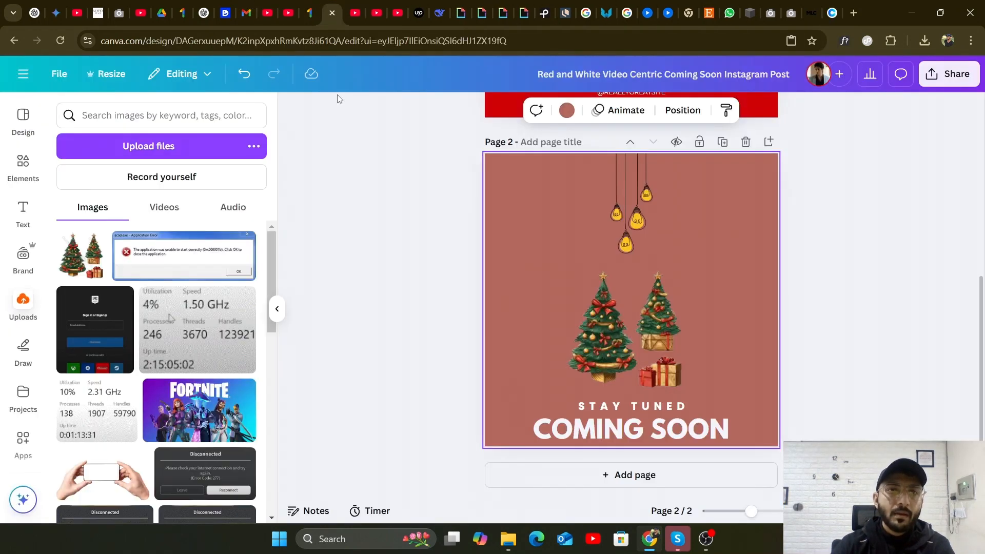
left_click(623, 427)
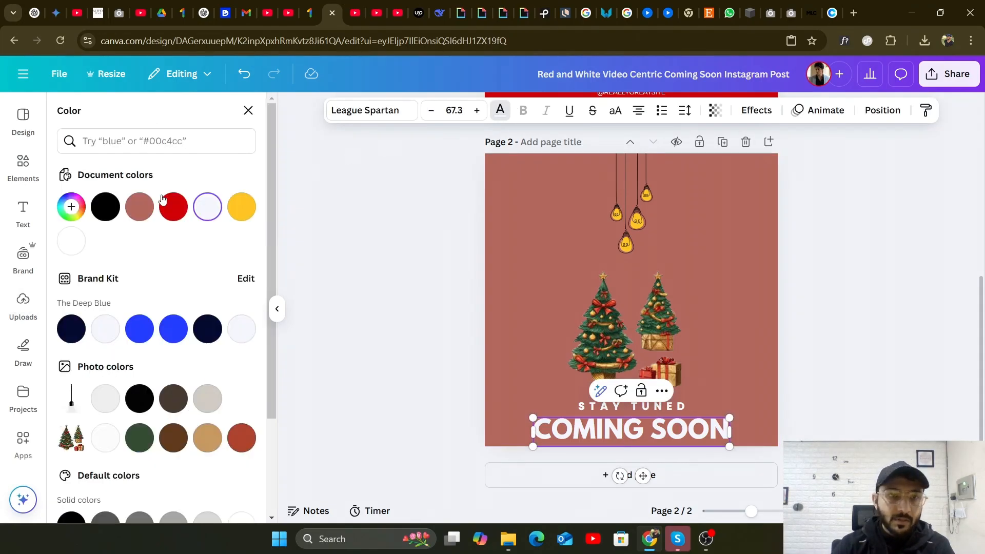
left_click(206, 210)
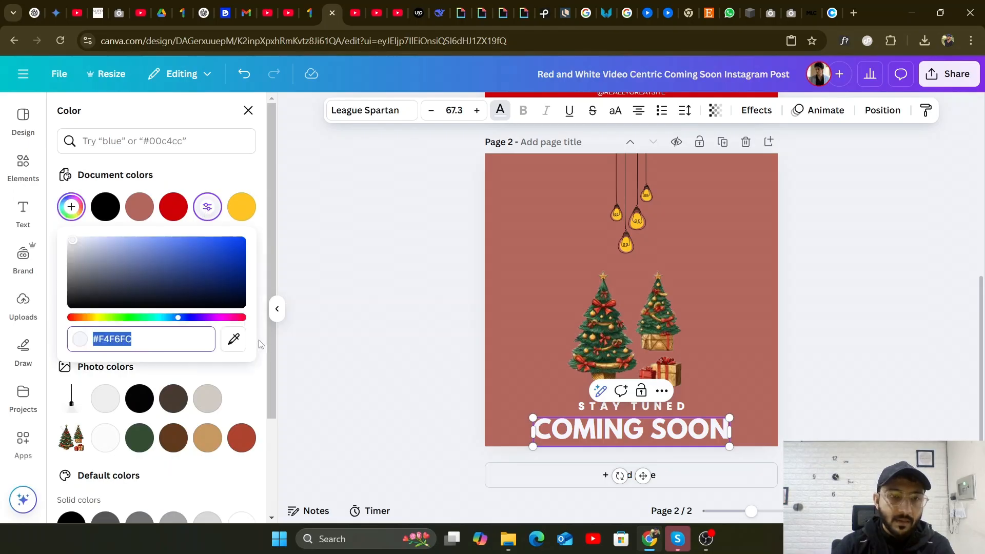
right_click(122, 342)
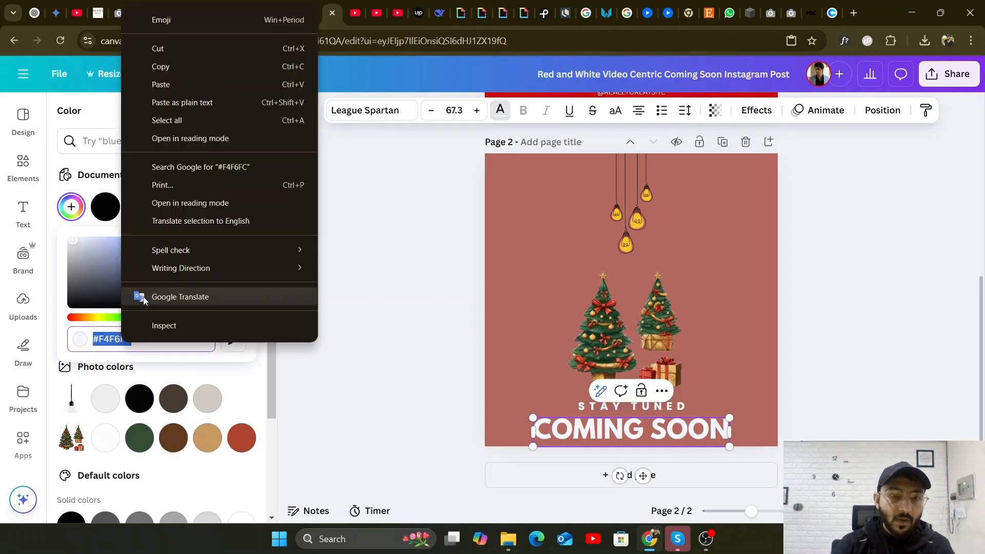
left_click(174, 88)
left_click(352, 279)
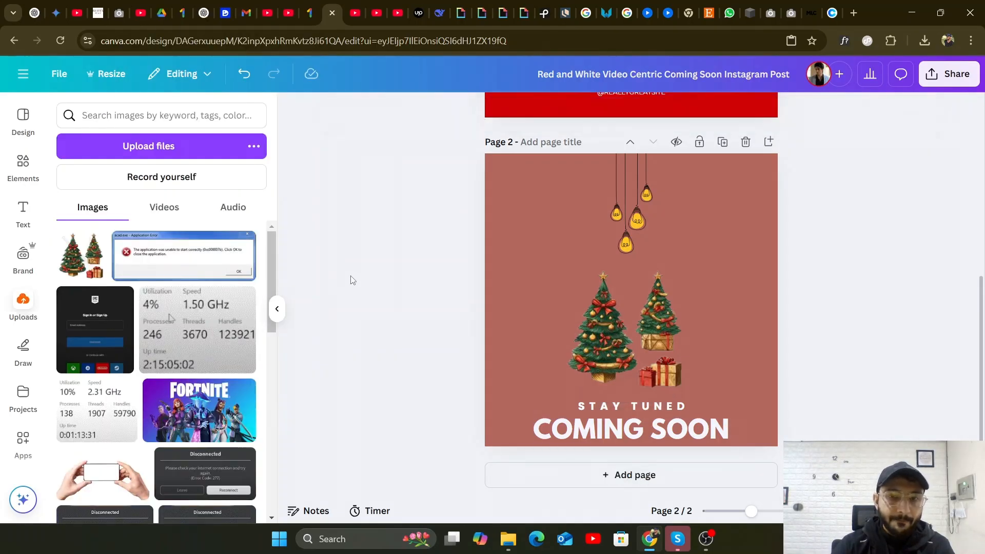
Set the COMING SOON text color to #2C497F.
left_click(543, 425)
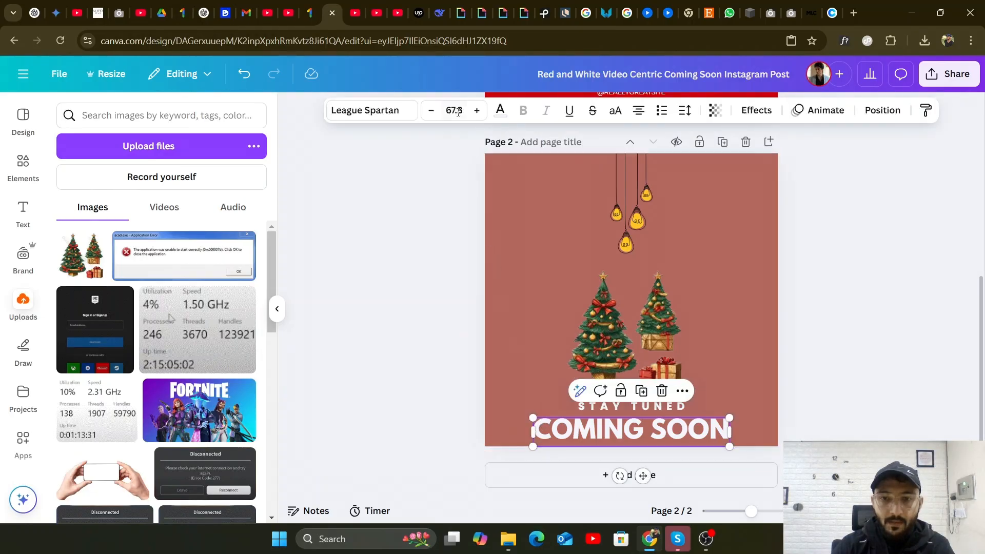
left_click(500, 110)
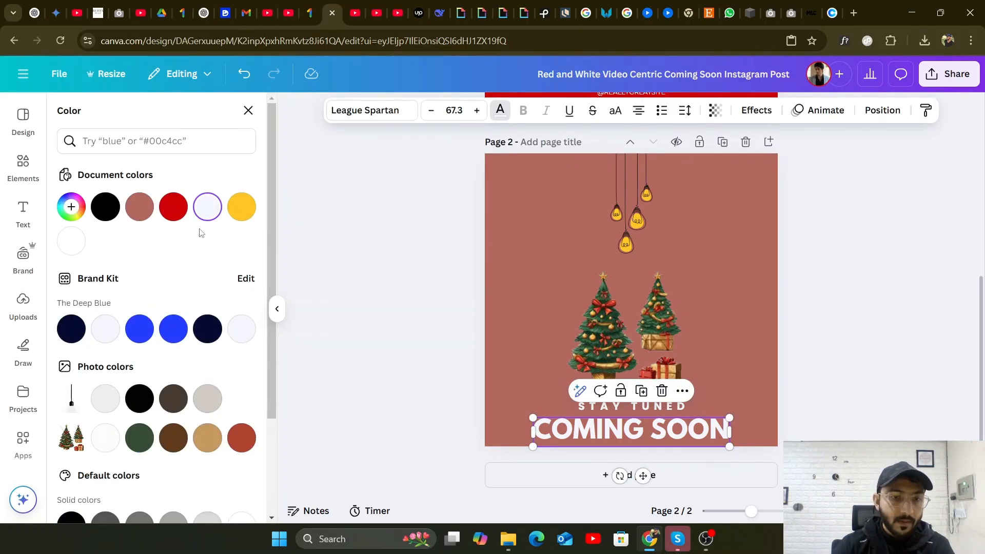
left_click(207, 207)
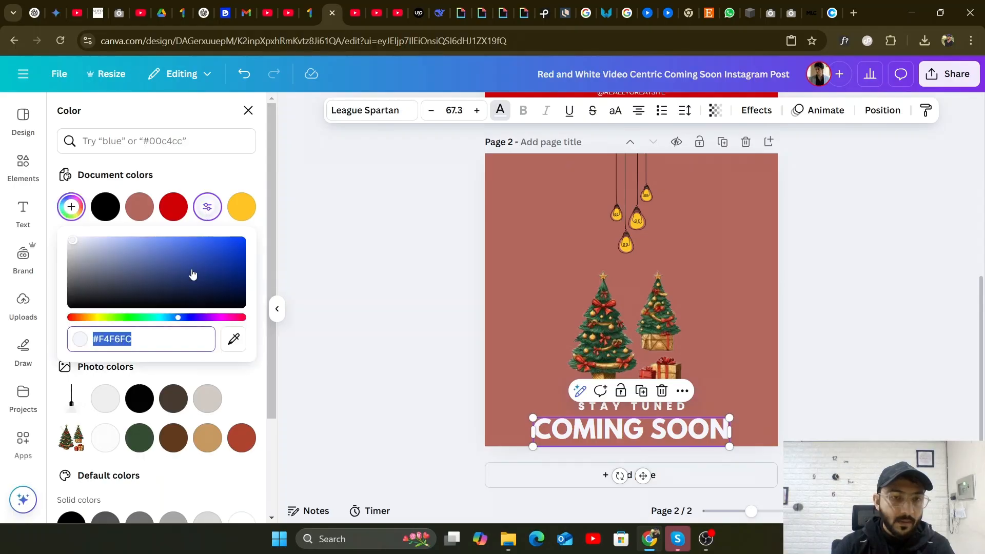
right_click(121, 334)
left_click(173, 267)
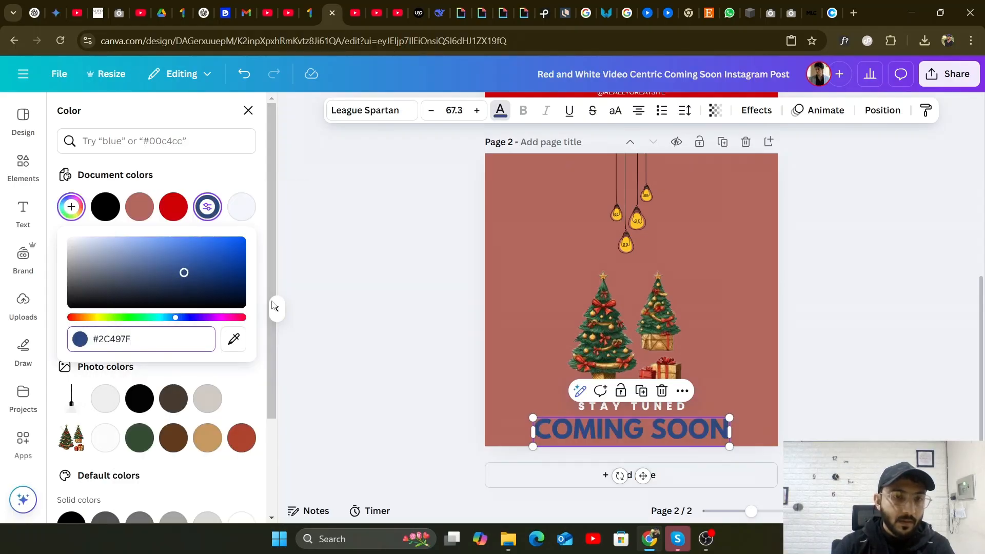
left_click(334, 287)
Select the page 2 background, then switch to Coolors and copy the hex code #CEE7E6 of the palette's first color.
left_click(513, 205)
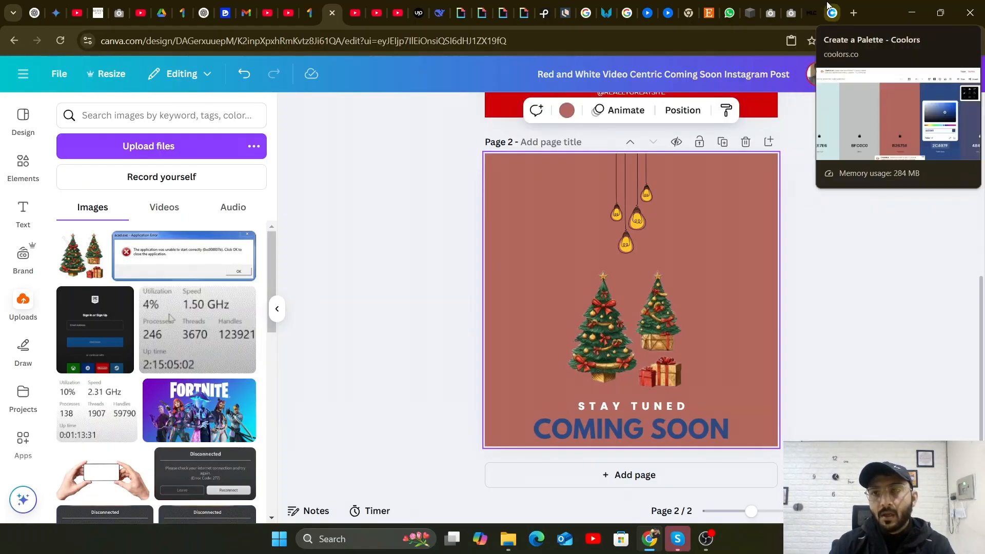
left_click(814, 11)
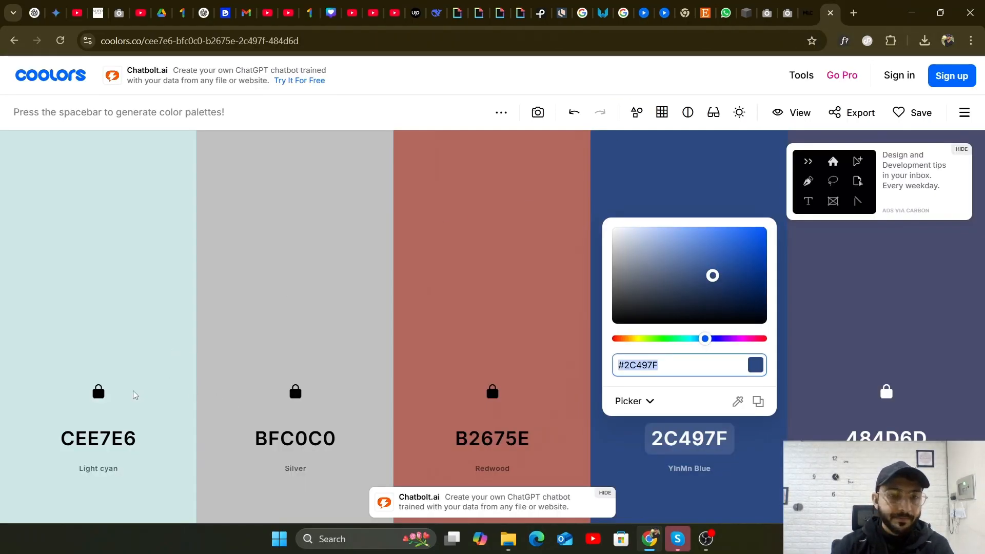
left_click(101, 440)
key("ctrl+c")
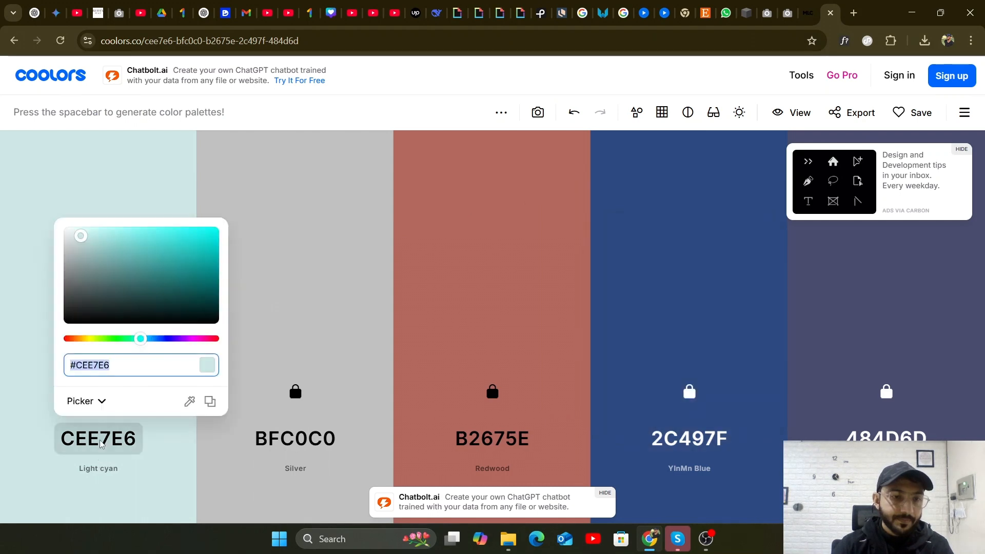
right_click(110, 369)
left_click(167, 93)
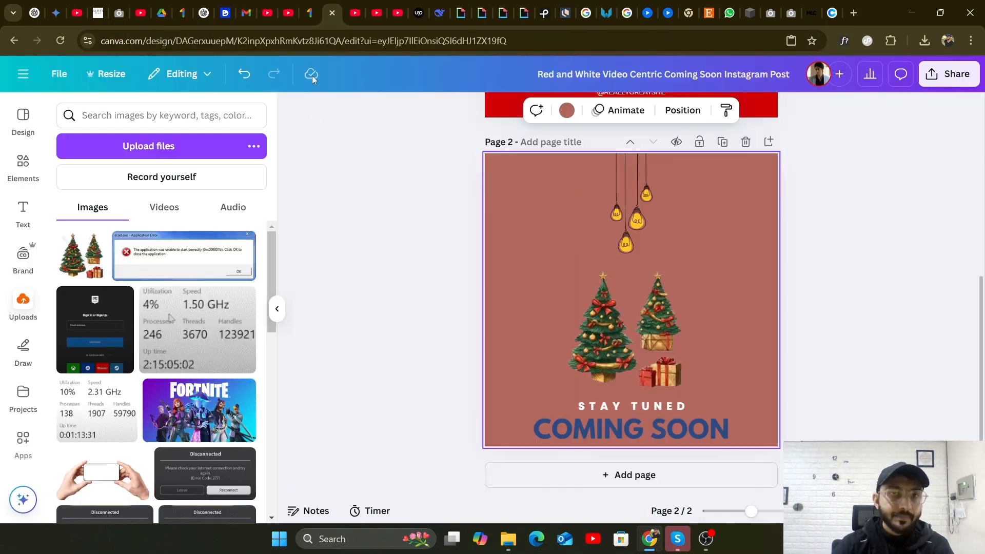
Switch back to Canva and change the page 2 background color to #CEE7E6.
left_click(331, 13)
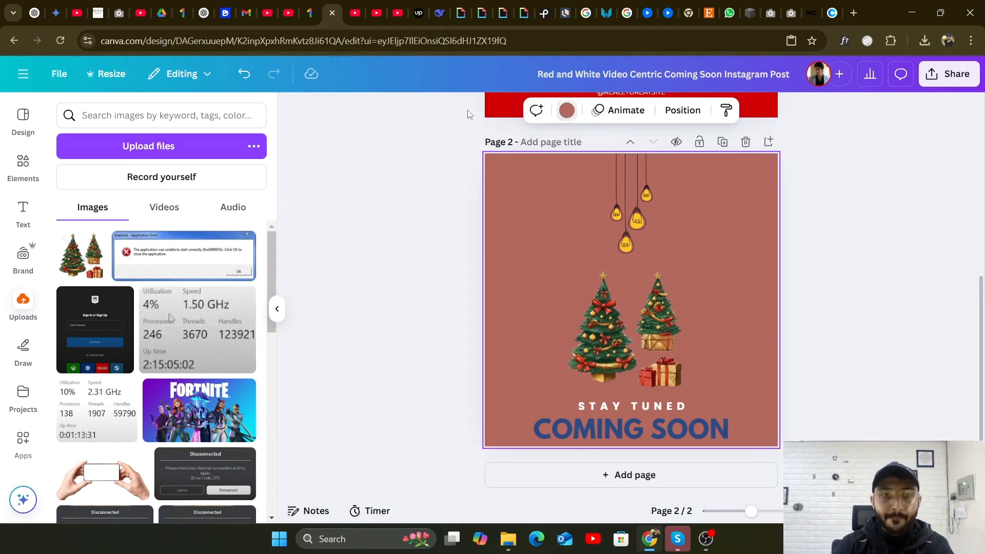
left_click(566, 110)
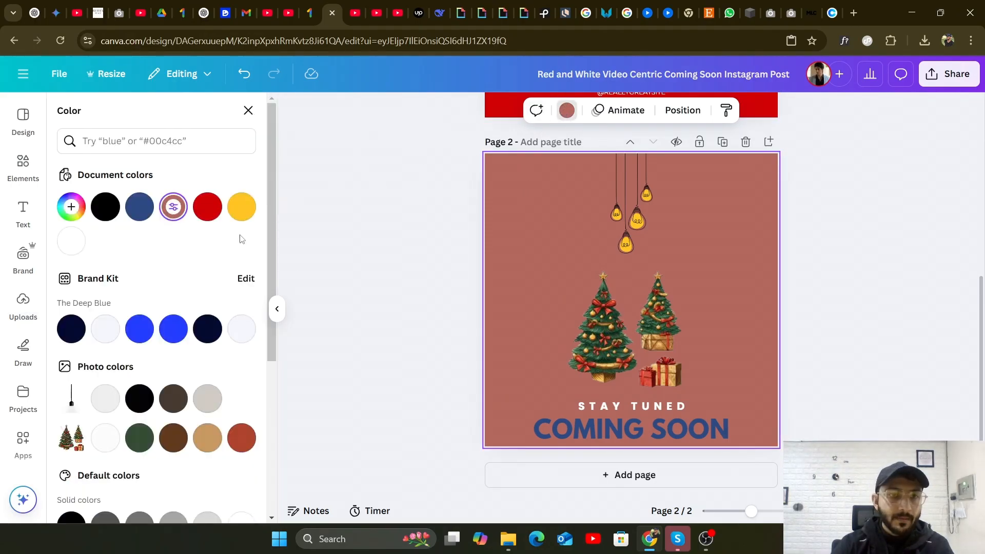
left_click(173, 207)
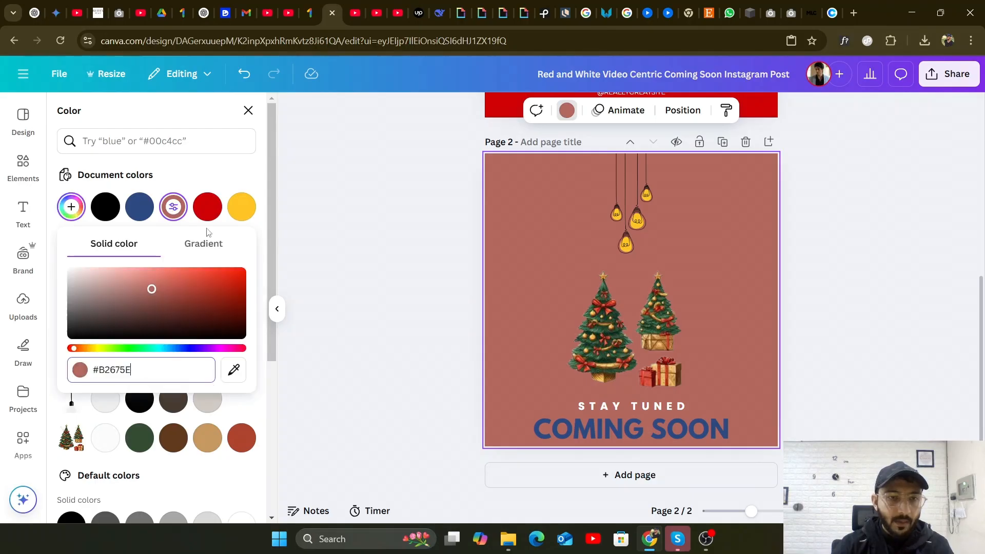
right_click(117, 365)
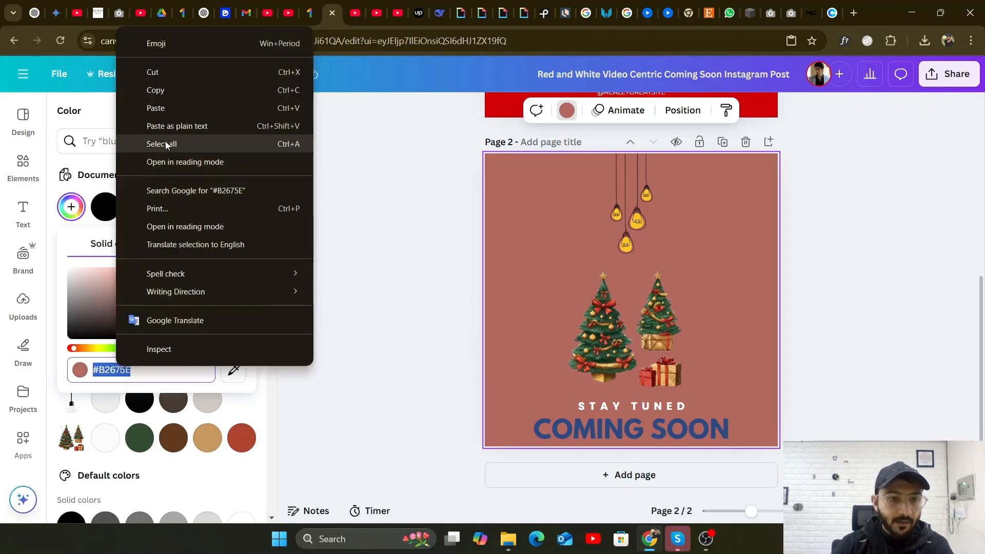
left_click(165, 114)
left_click(371, 255)
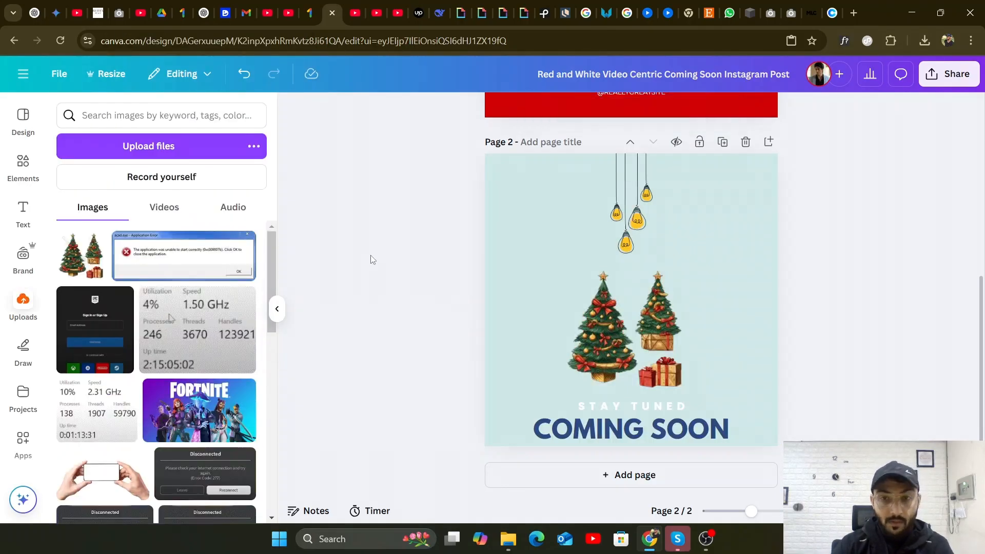
Select the STAY TUNED text, then switch to Coolors and copy the fourth color's hex code #2C497F again.
left_click(601, 416)
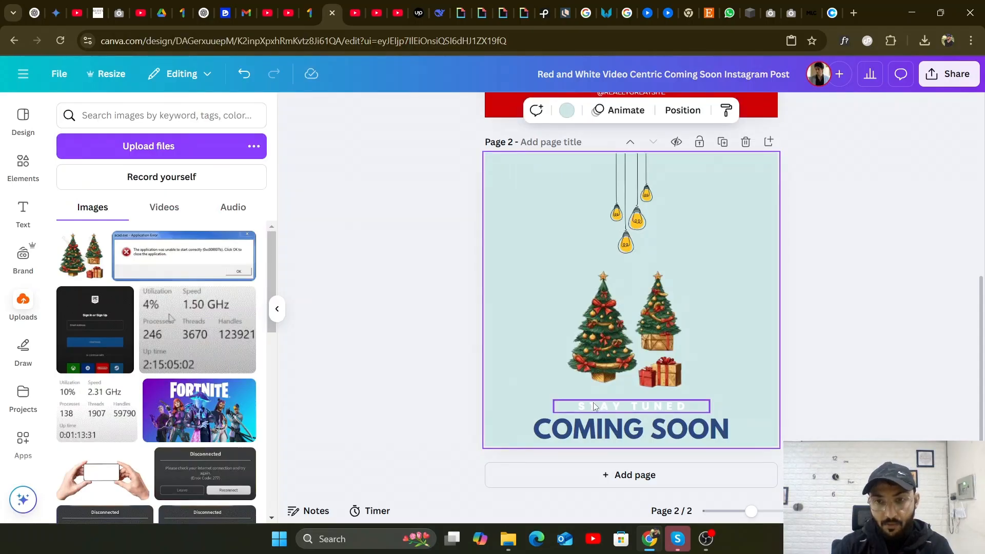
left_click(594, 406)
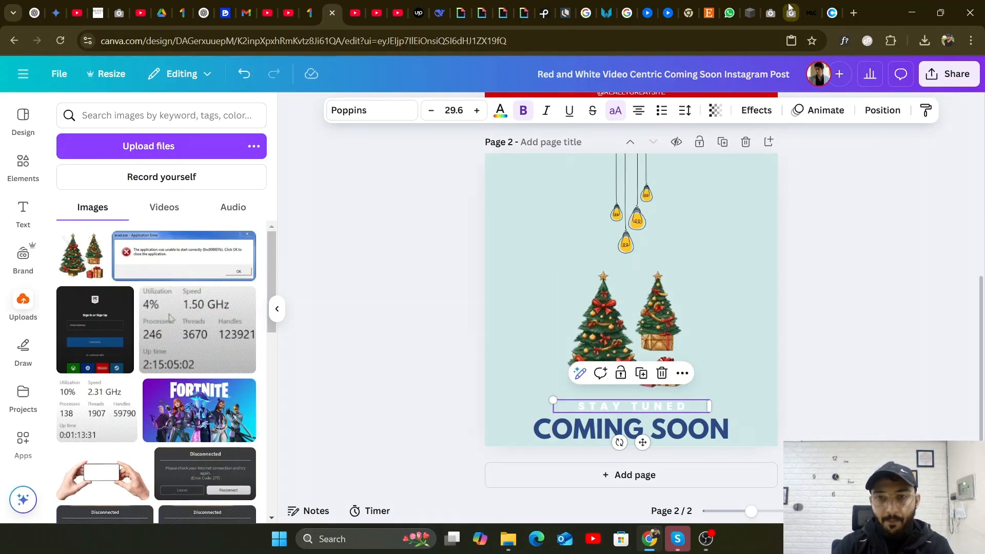
left_click(831, 12)
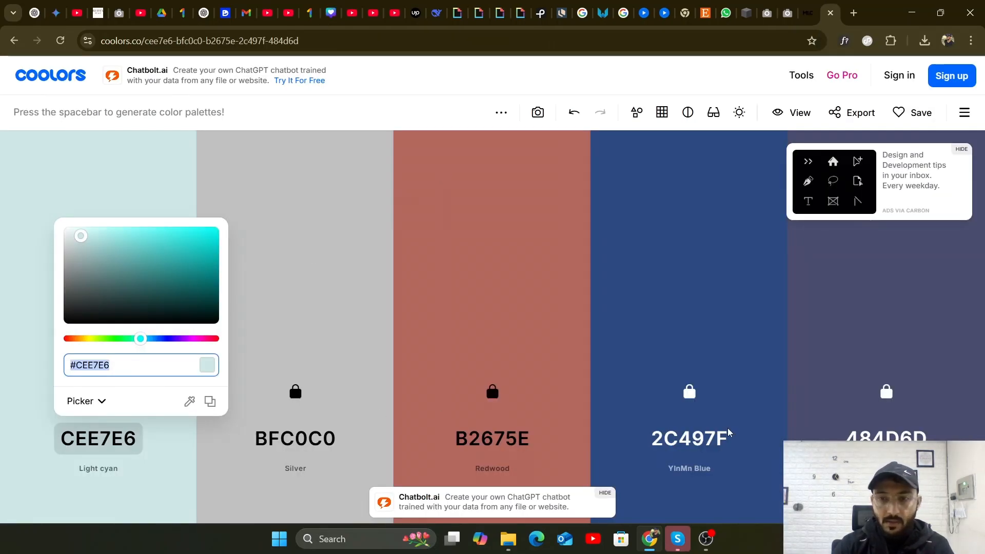
left_click(716, 439)
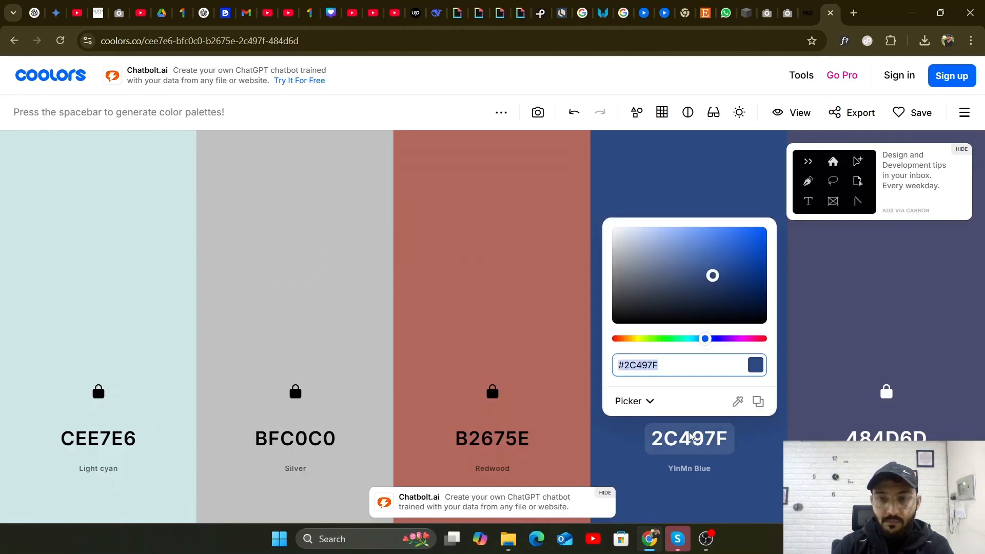
right_click(640, 369)
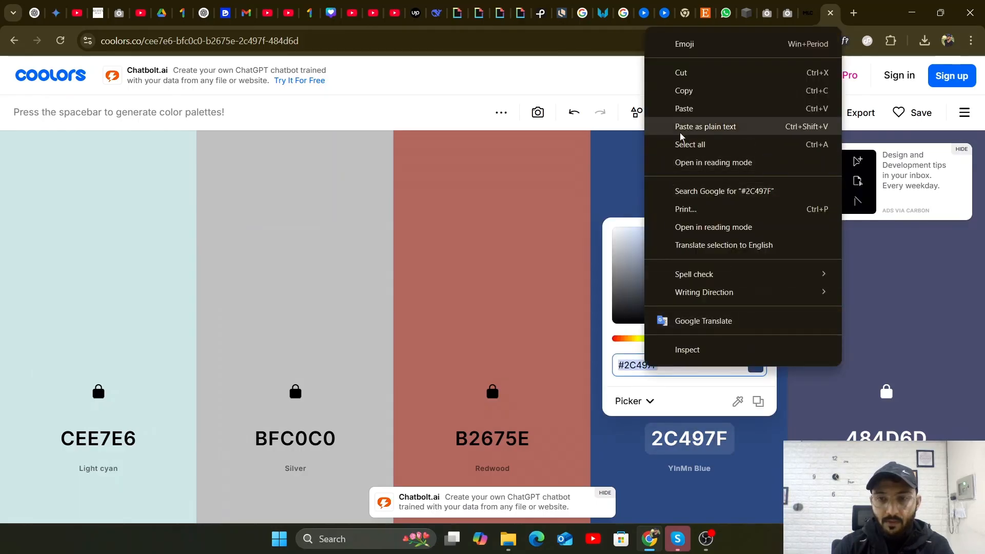
left_click(677, 92)
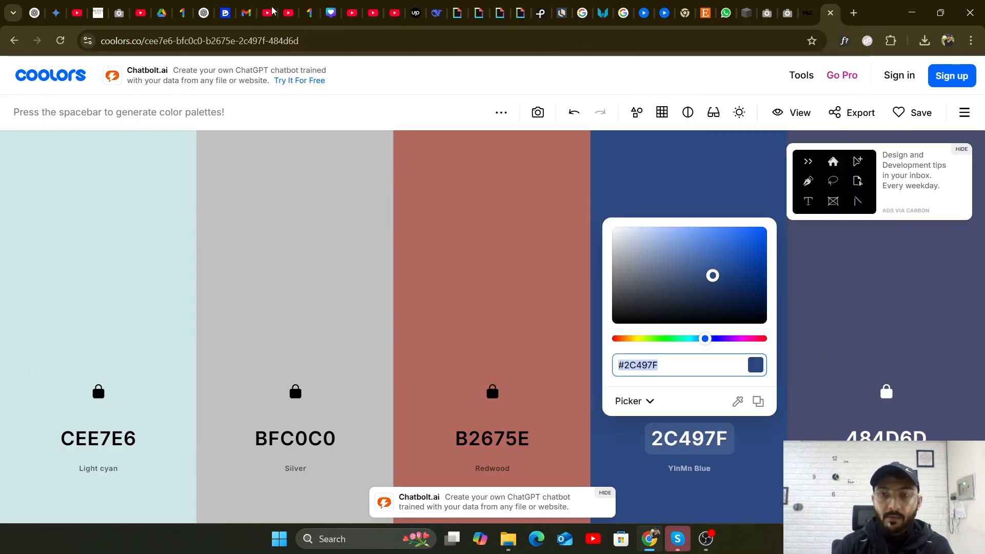
Switch back to Canva and set the STAY TUNED text color on page 2 to black.
left_click(331, 13)
double_click(602, 410)
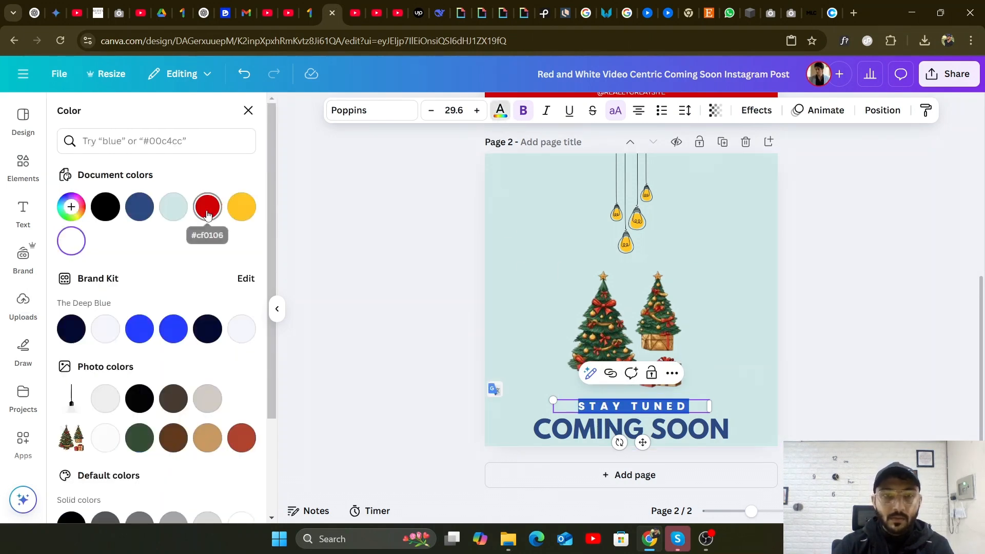
left_click(113, 213)
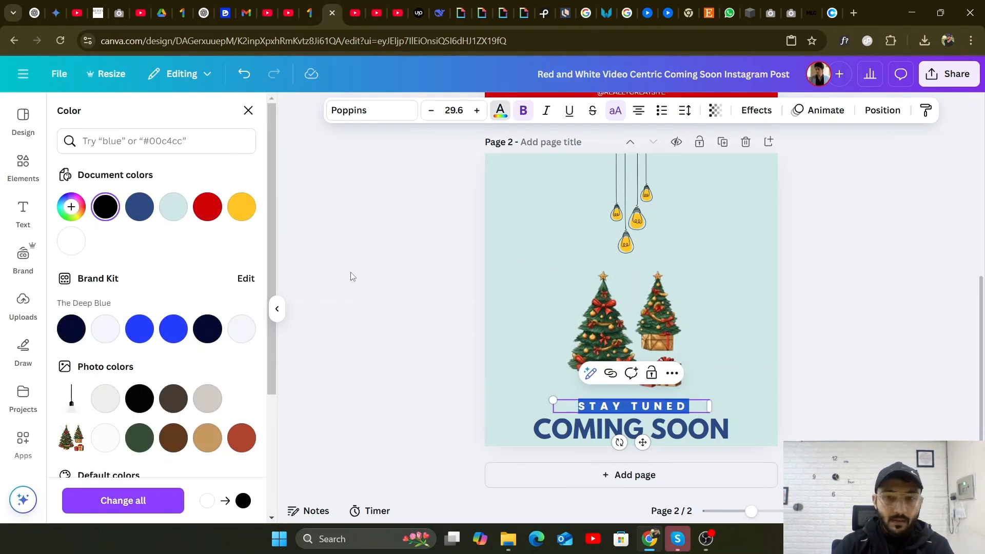
left_click(352, 276)
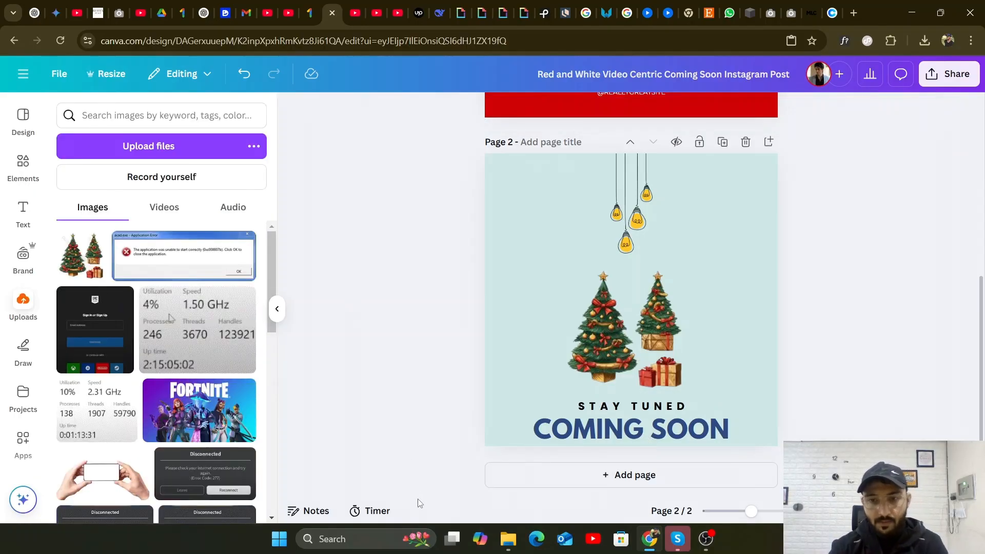
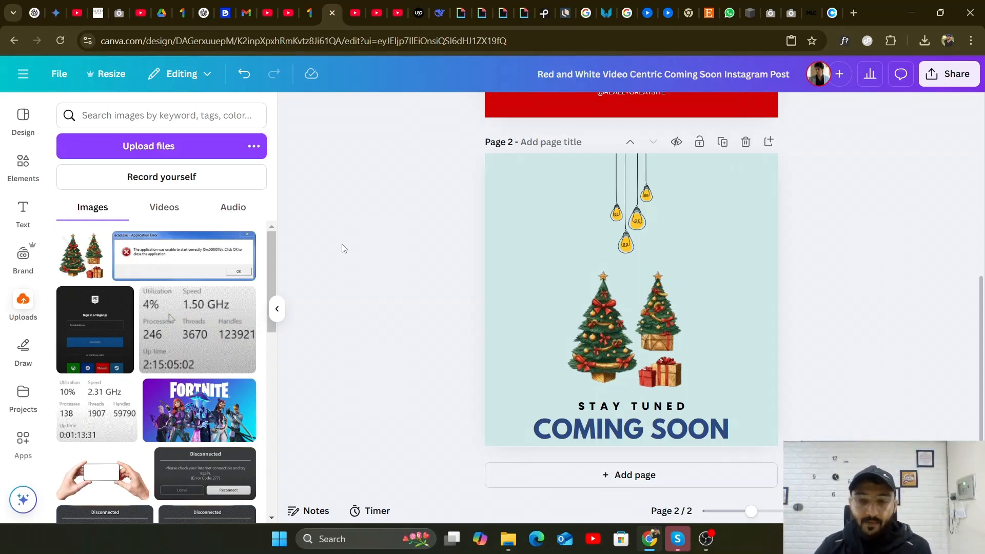
left_click(546, 190)
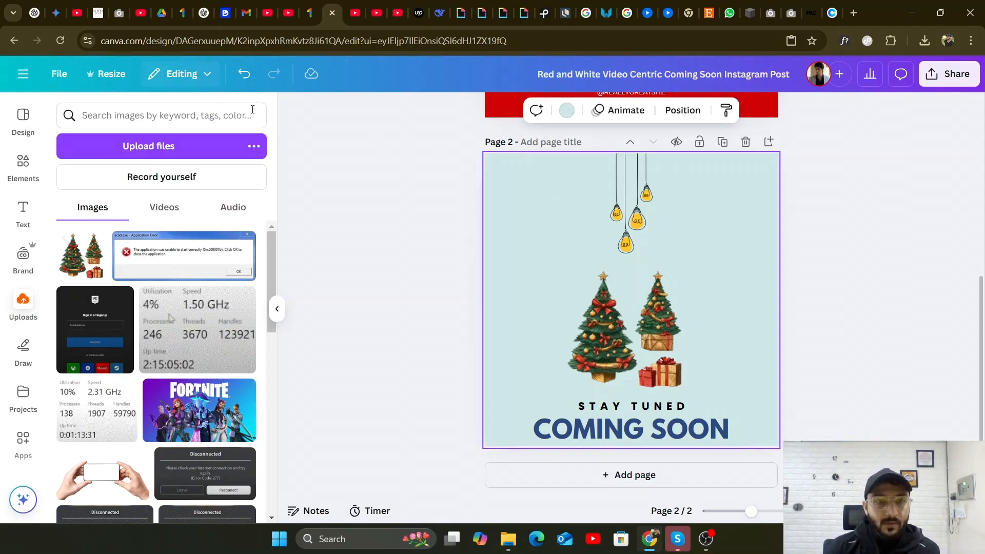
left_click(107, 74)
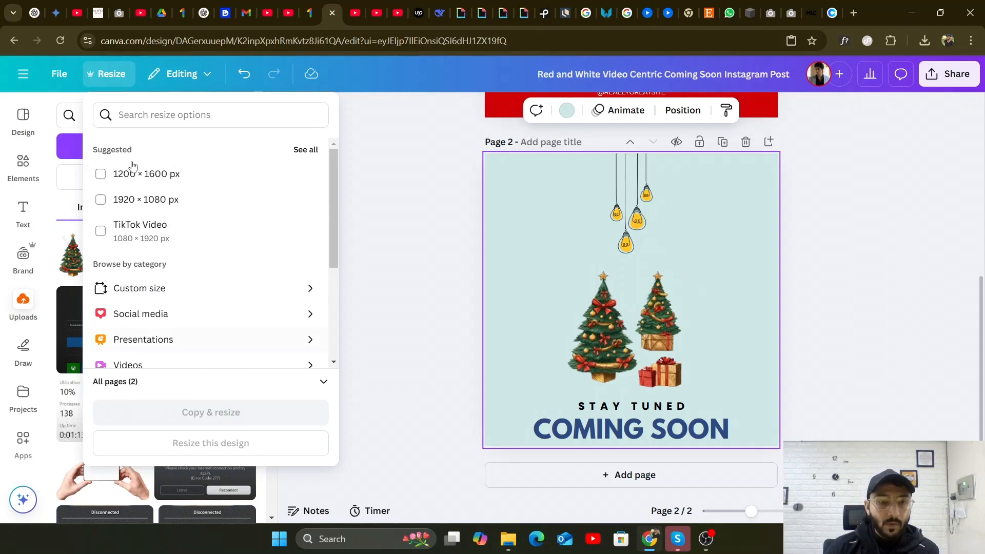
scroll(125, 180, "down", 3)
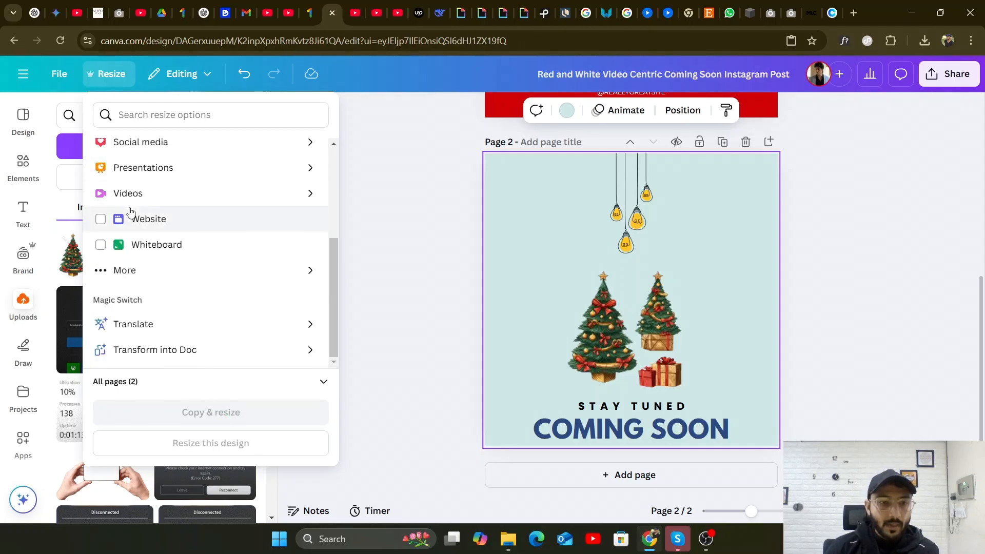
scroll(131, 219, "up", 2)
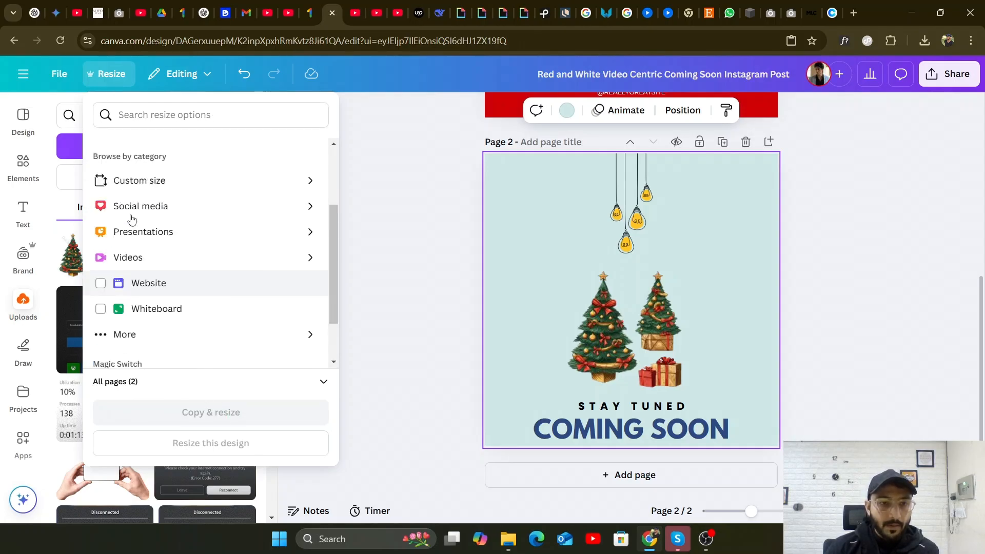
left_click(265, 182)
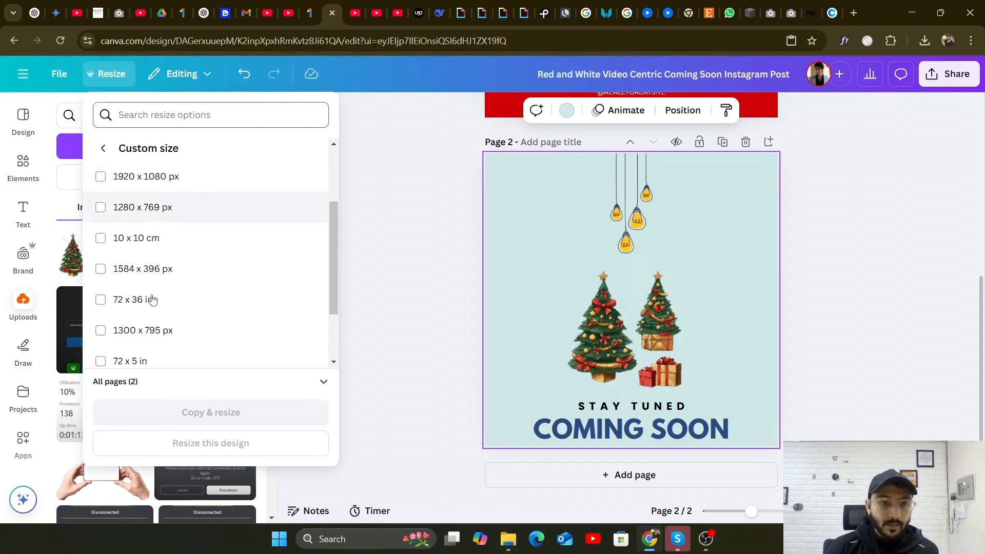
left_click(127, 206)
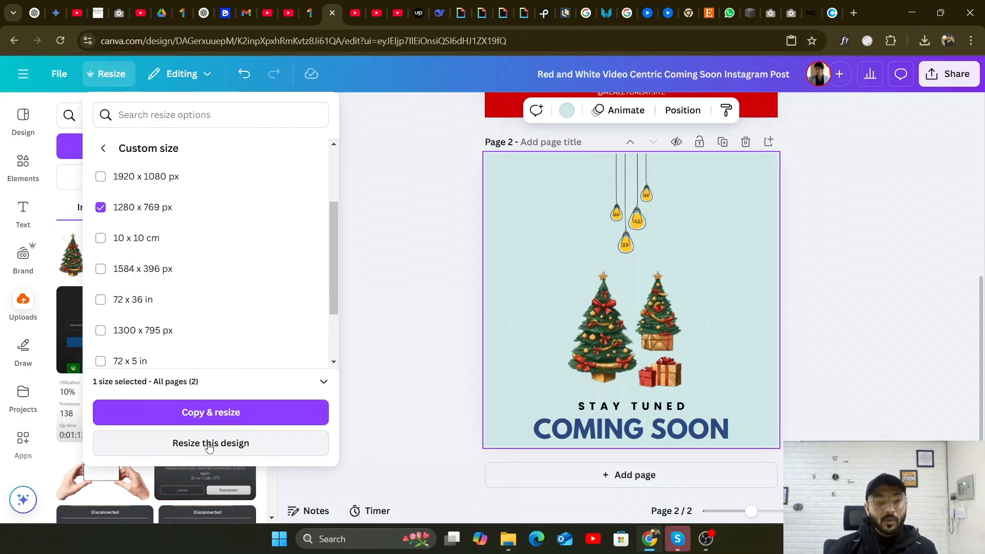
left_click(439, 277)
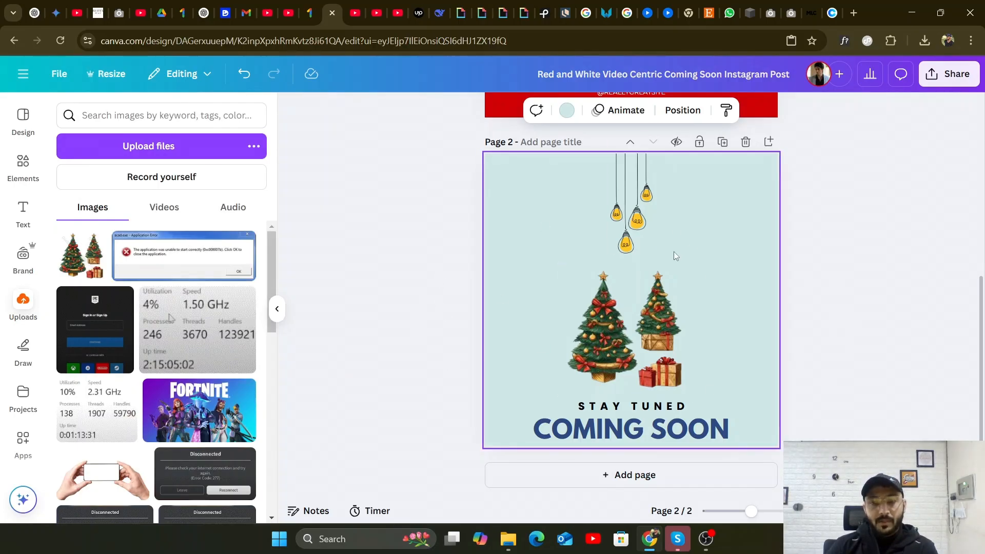
scroll(661, 301, "up", 6)
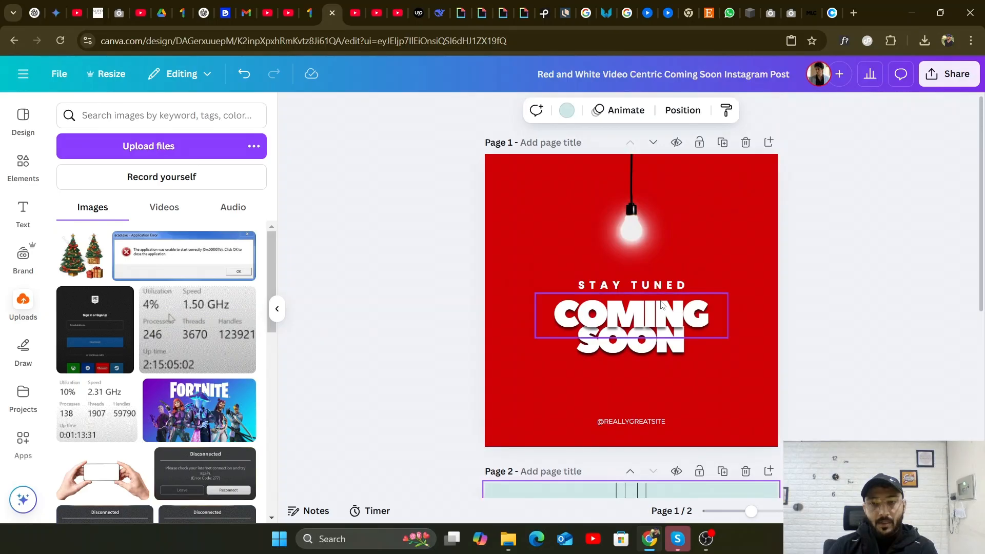
scroll(661, 305, "down", 6)
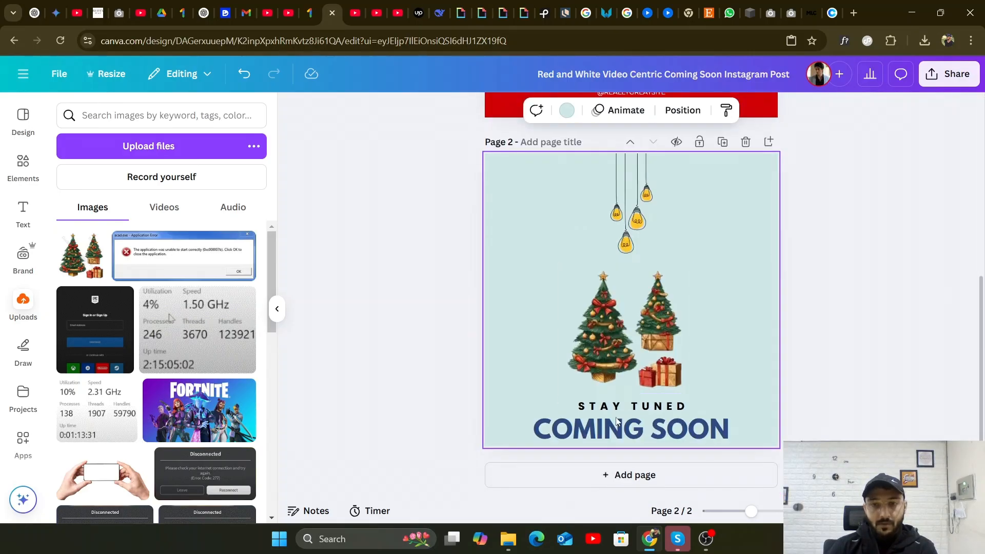
scroll(523, 268, "up", 6)
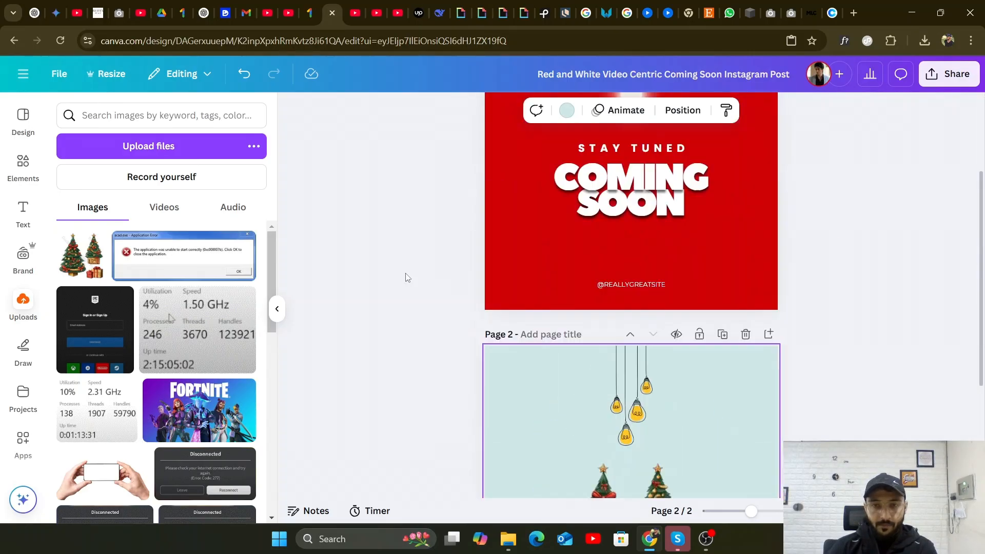
Create a new design from the Yellow Furniture Sale Facebook Ad template in the Facebook social media category.
left_click(19, 78)
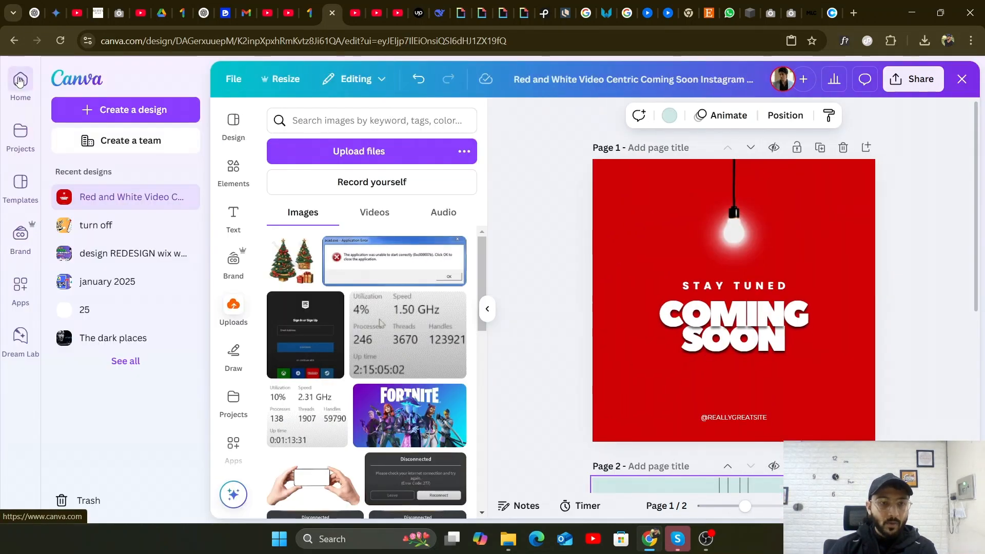
left_click(132, 111)
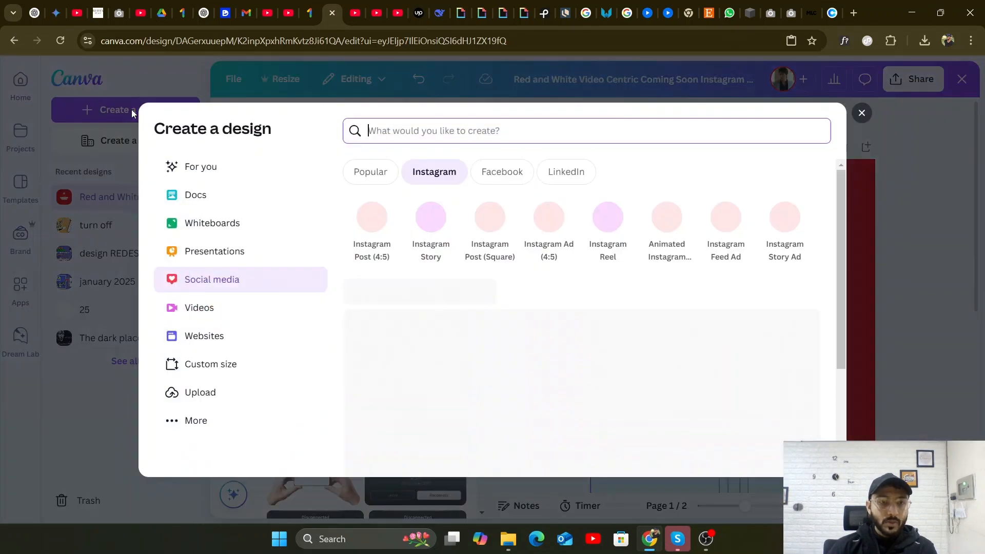
left_click(502, 173)
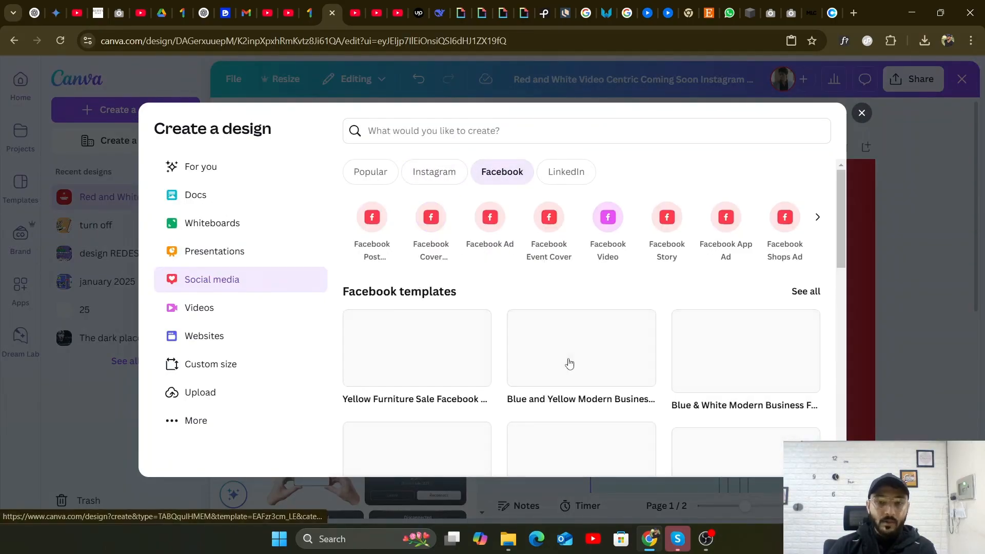
scroll(569, 363, "down", 1)
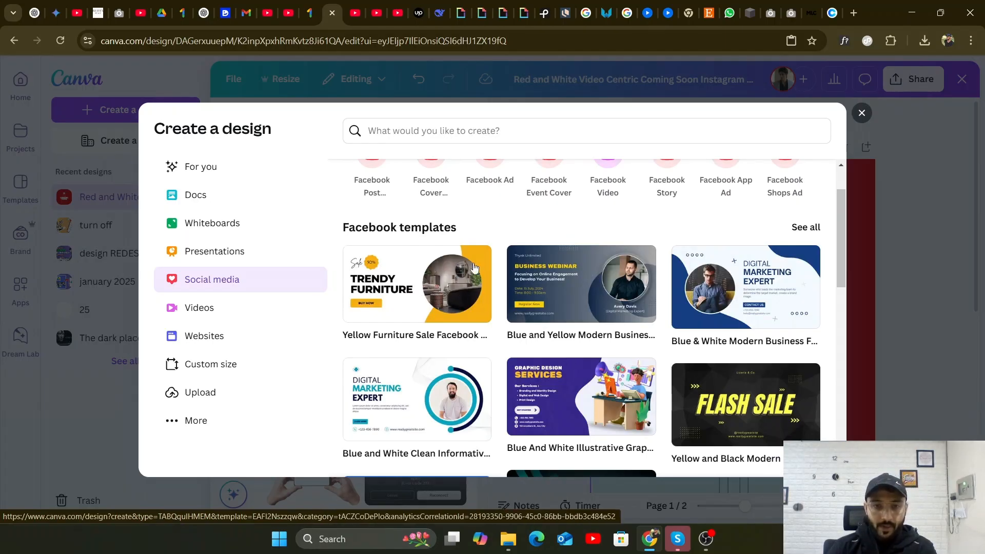
left_click(424, 279)
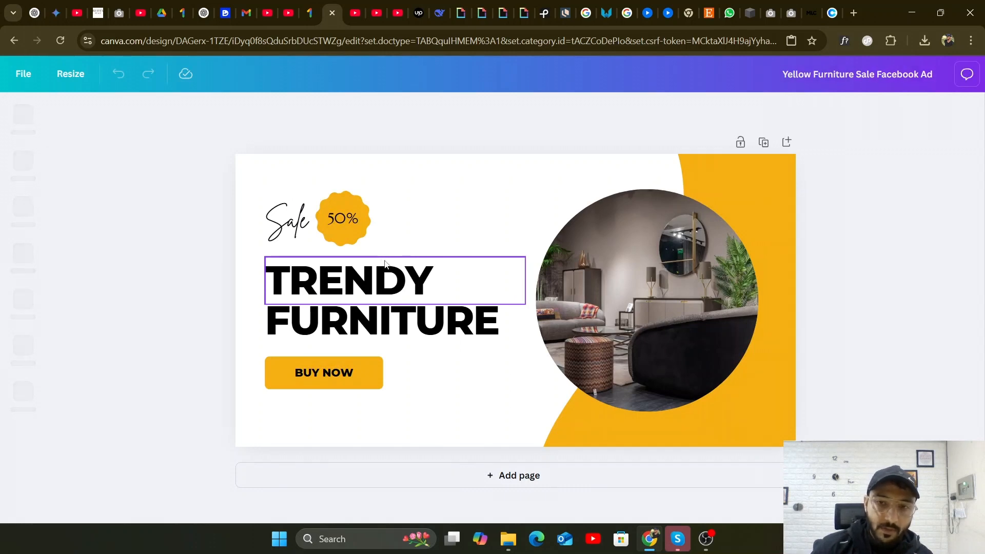
Add a blank second page below the Trendy Furniture ad.
left_click(508, 485)
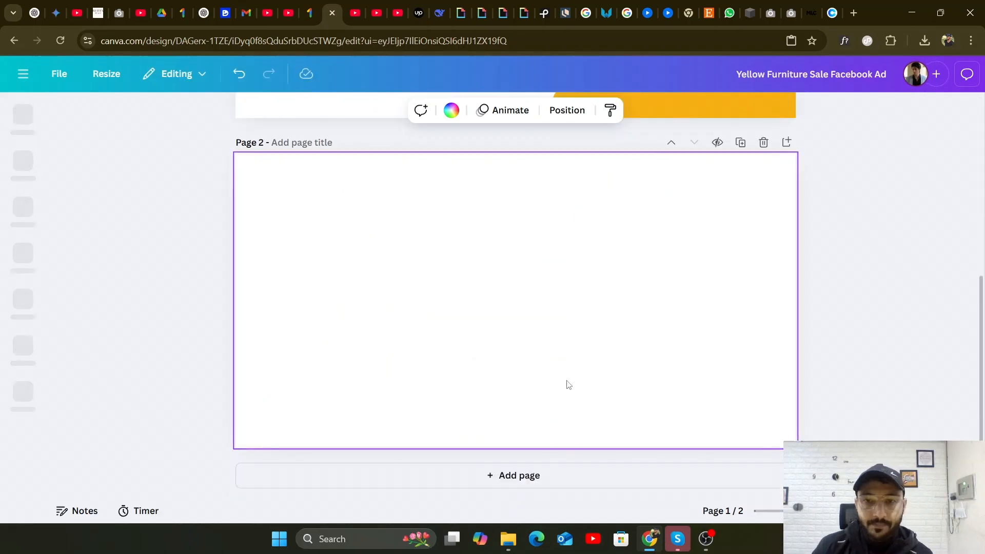
scroll(578, 297, "up", 3)
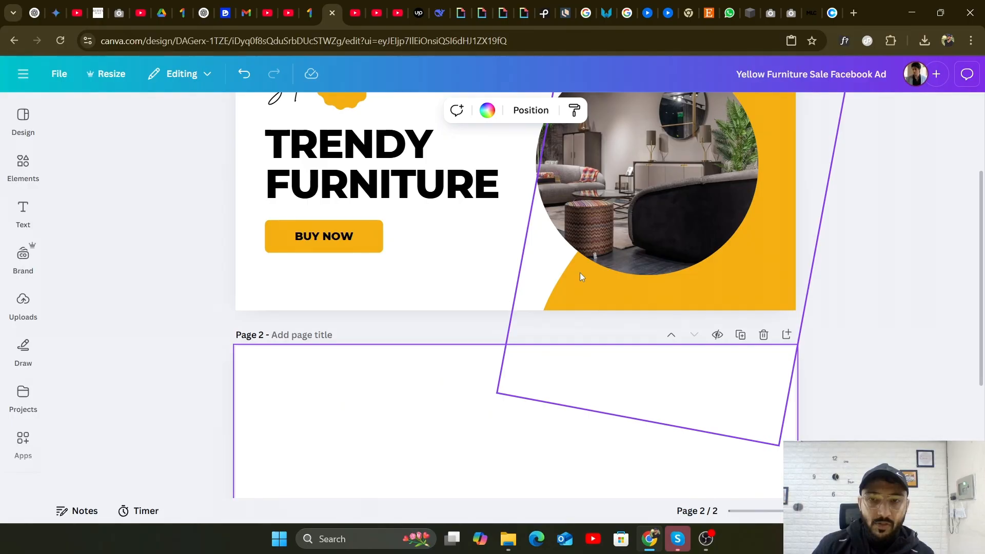
scroll(580, 275, "up", 1)
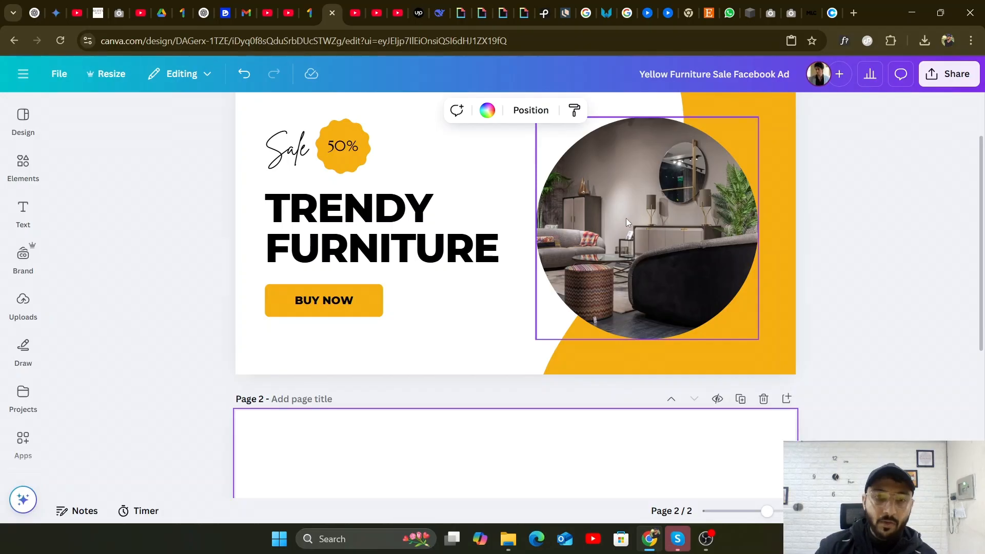
scroll(625, 221, "down", 2)
scroll(306, 275, "down", 2)
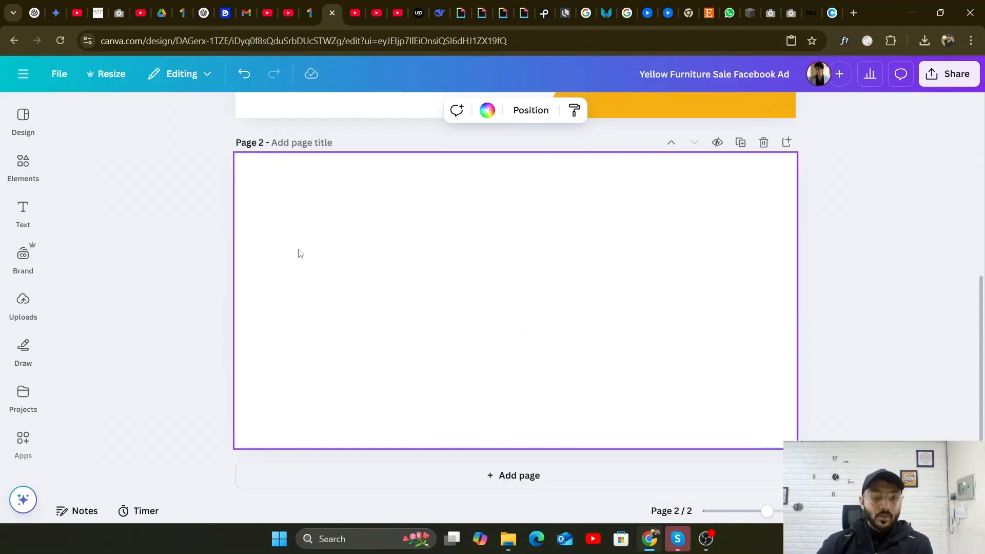
Find the frame elements and add the circular frame to the blank page 2.
left_click(23, 166)
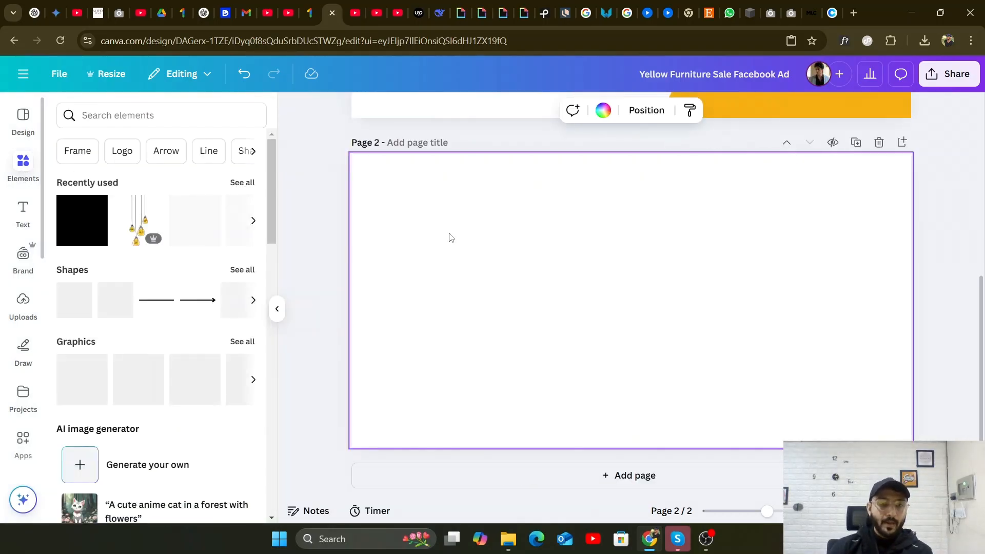
left_click(77, 151)
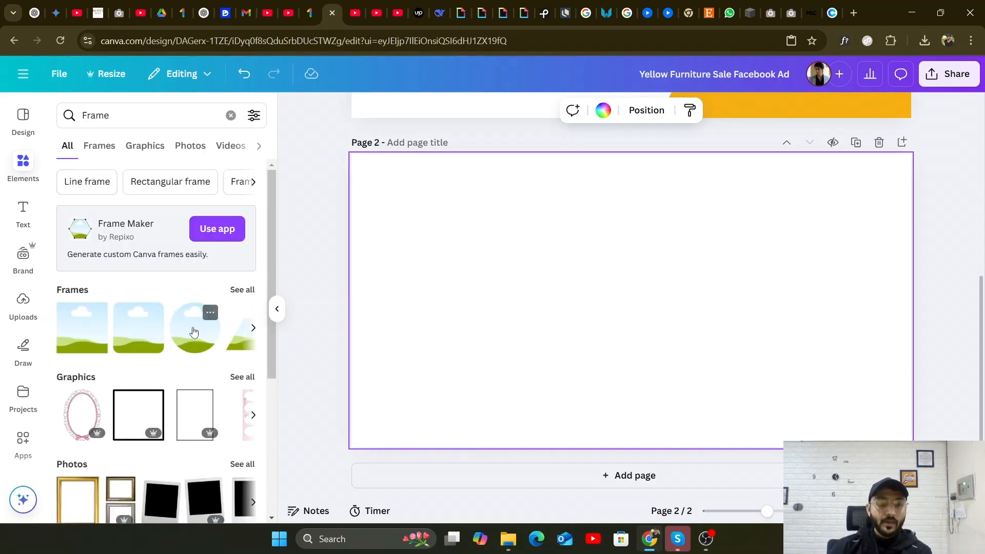
scroll(193, 331, "down", 3)
scroll(193, 330, "up", 3)
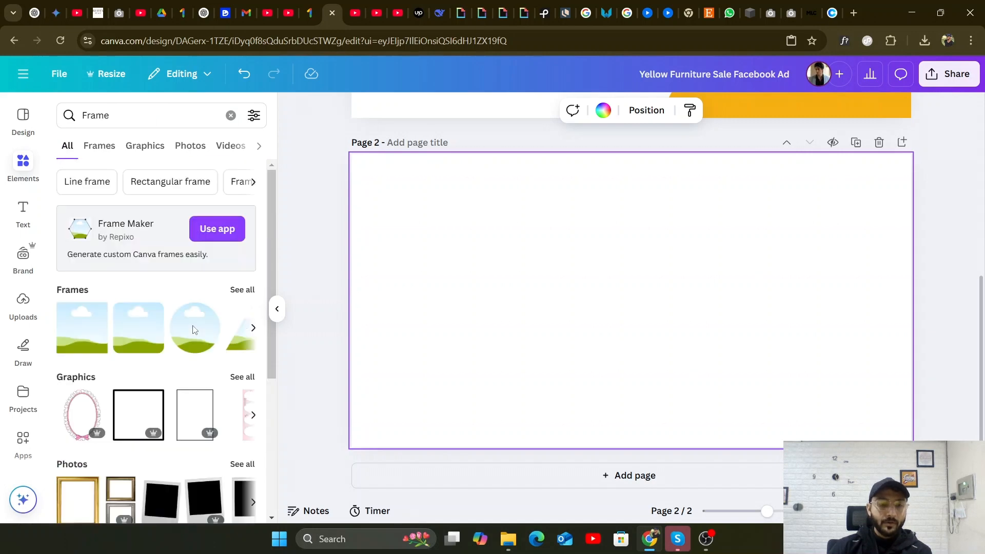
scroll(820, 306, "up", 5)
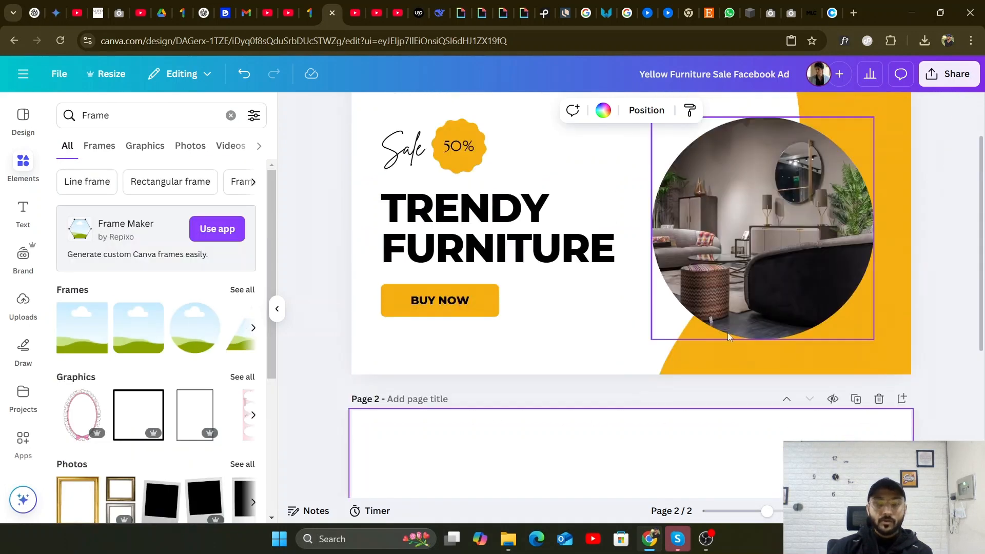
scroll(770, 296, "down", 3)
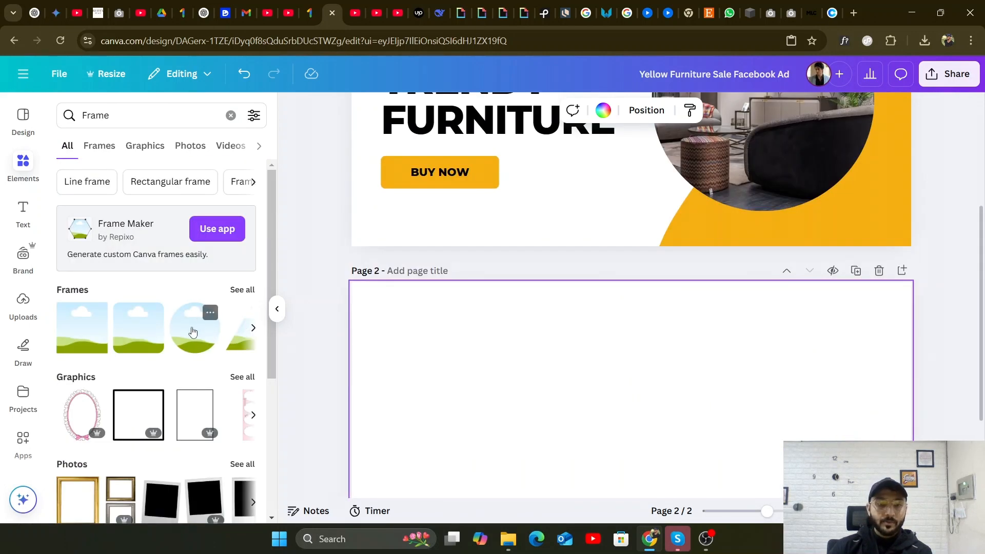
left_click_drag(316, 338, 608, 342)
scroll(616, 338, "down", 3)
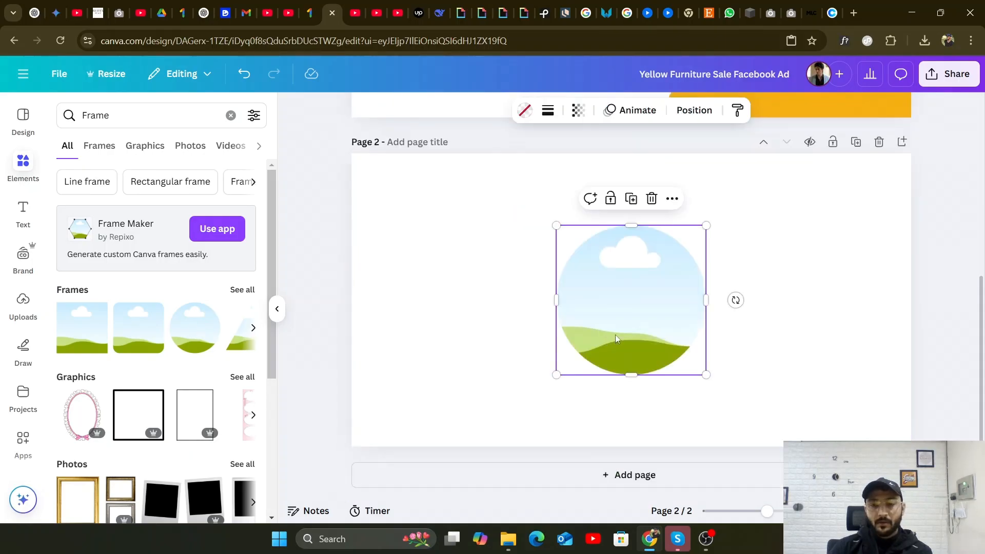
Enlarge the circular frame and place it in the right half of page 2, matching the photo's placement on page 1.
left_click_drag(706, 375, 764, 424)
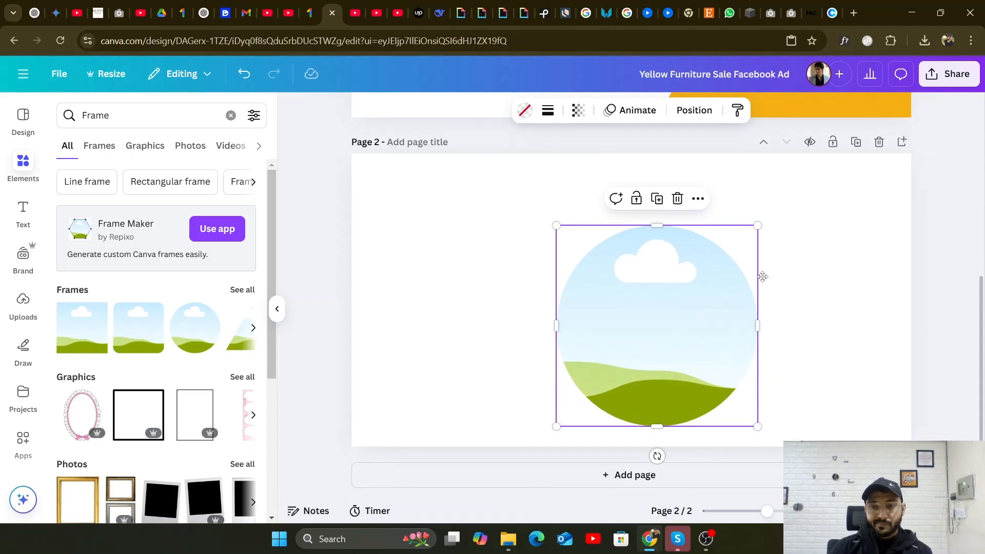
left_click_drag(698, 326, 805, 291)
Upload the Big Brother crying GIF from the Downloads folder.
left_click(23, 303)
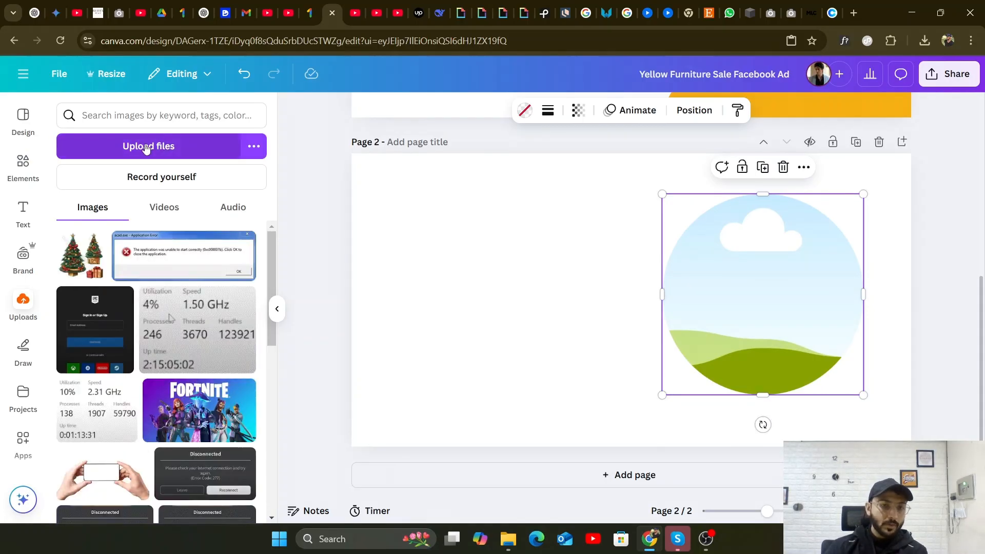
left_click(142, 143)
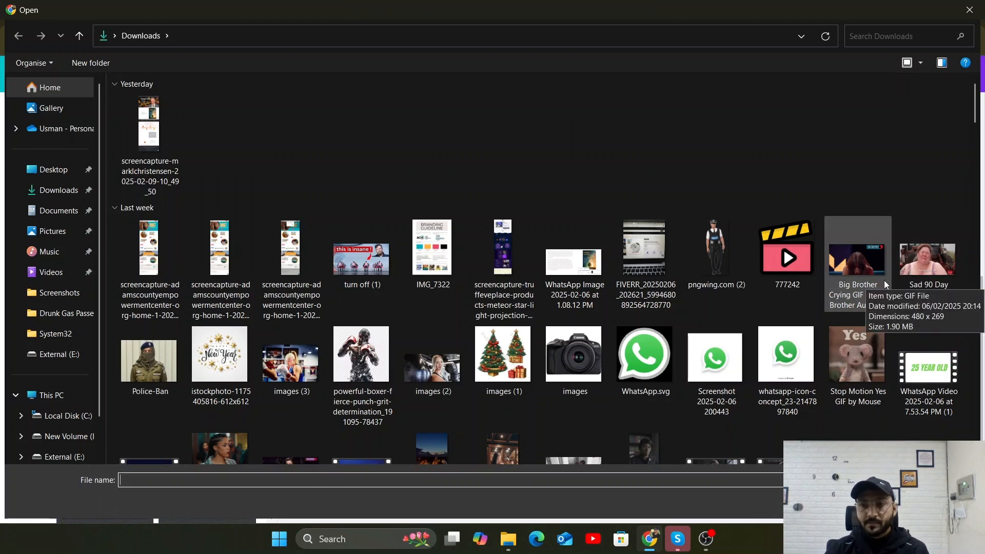
left_click(854, 267)
left_click(881, 503)
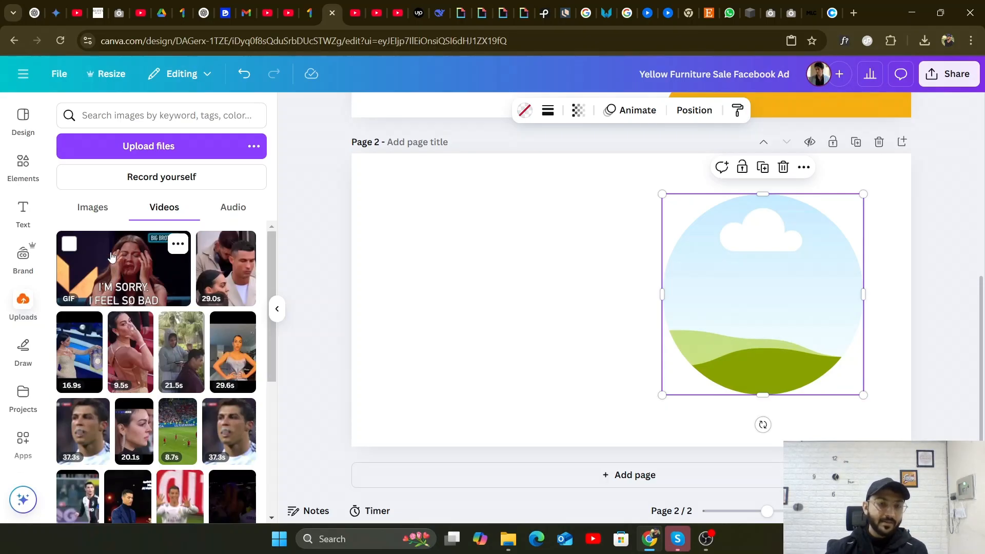
Place the uploaded GIF on page 2 and fit it inside the circular frame.
left_click_drag(111, 256, 643, 206)
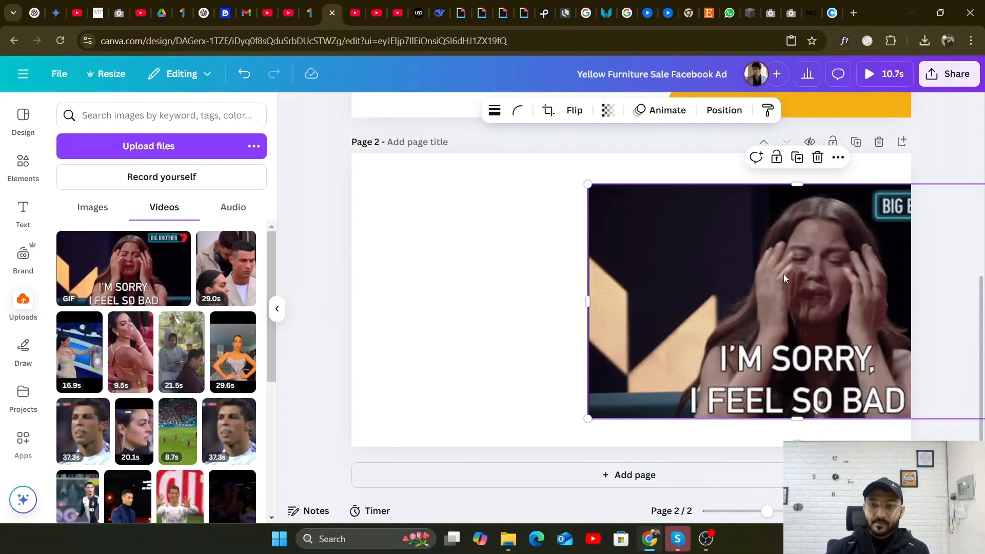
left_click_drag(784, 278, 735, 276)
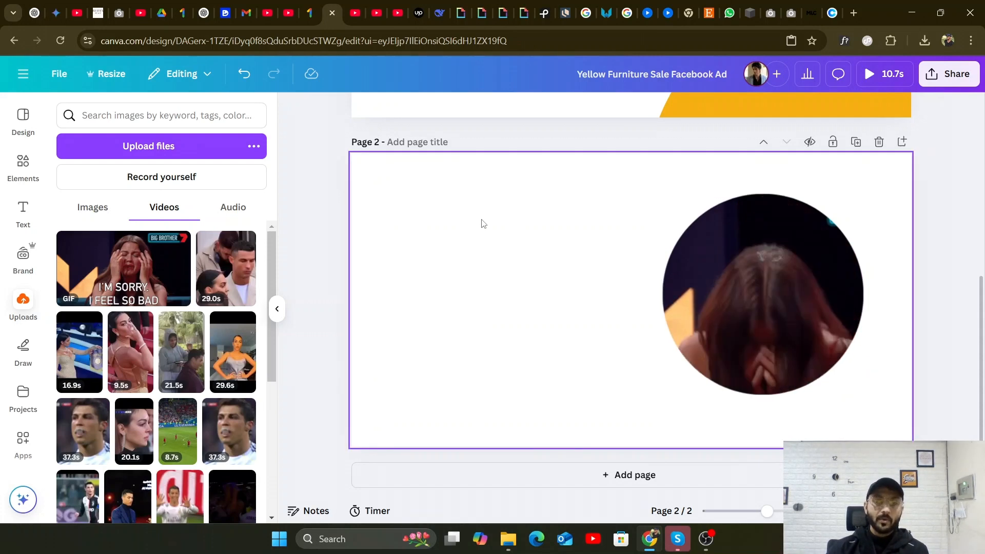
Add a rounded square frame and a starburst frame to page 2, placing them beside the circular GIF frame.
left_click(18, 164)
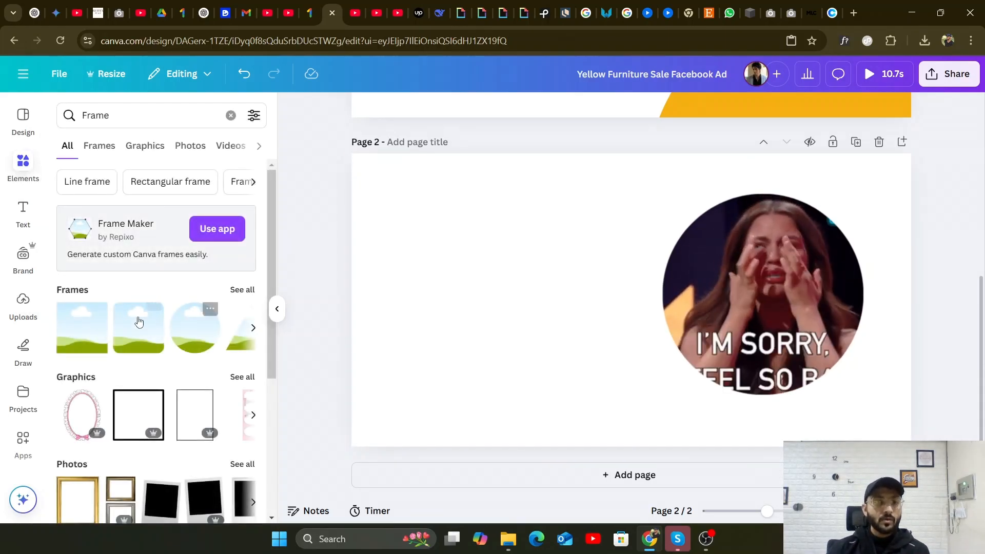
left_click(138, 322)
left_click_drag(604, 295, 483, 256)
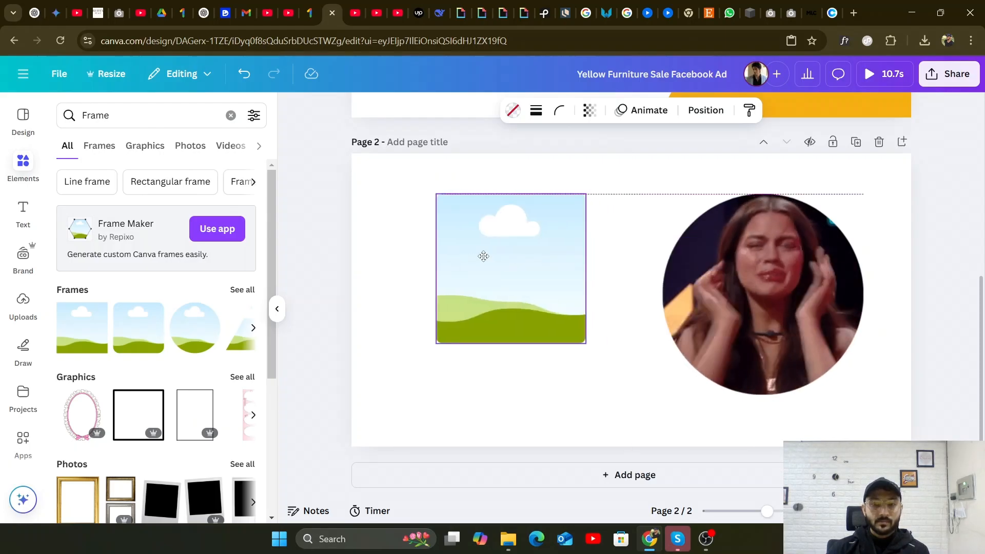
left_click(253, 328)
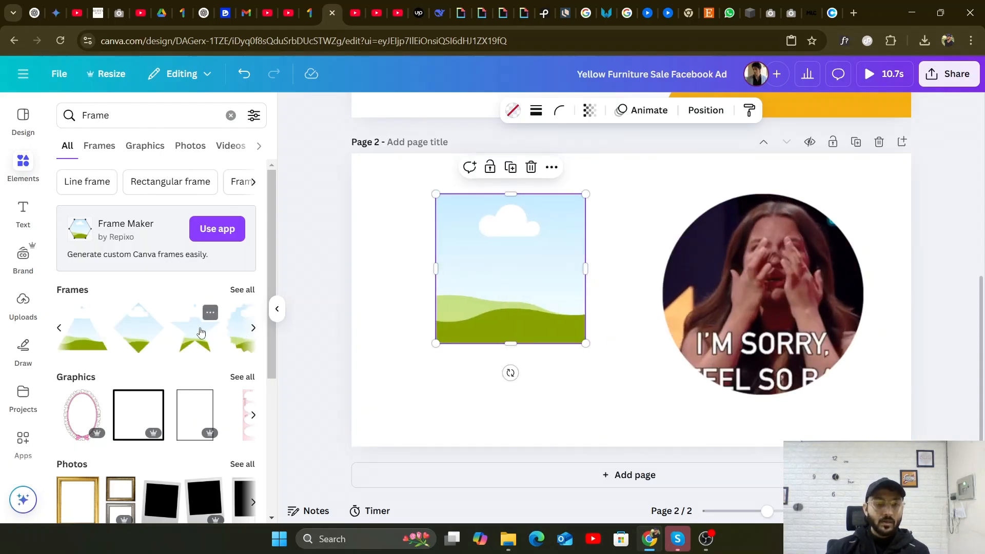
left_click(234, 332)
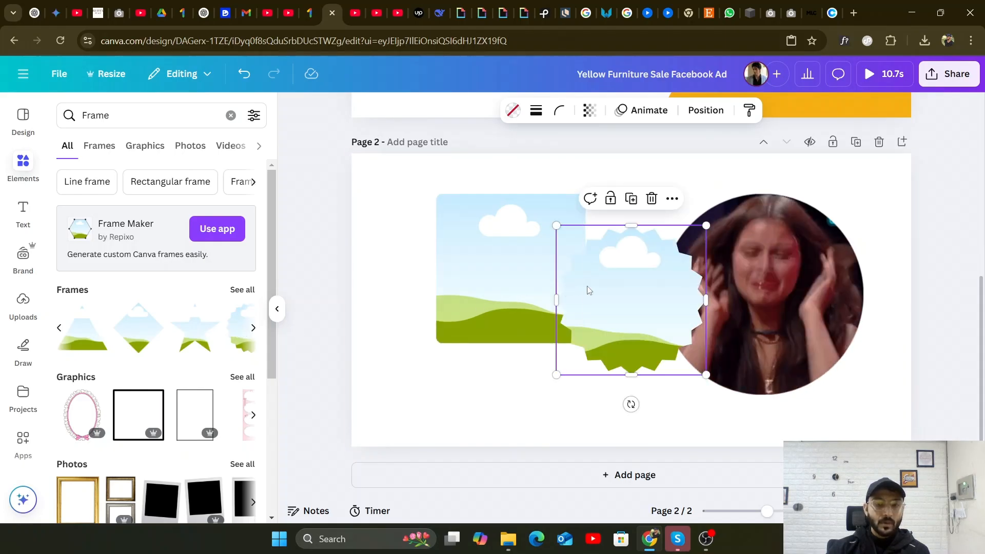
left_click_drag(602, 334, 580, 376)
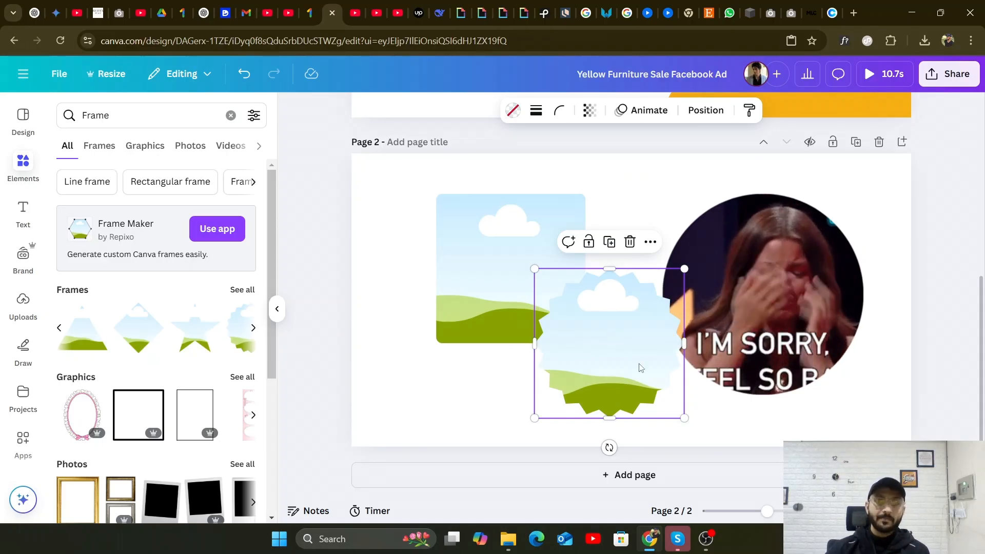
left_click(381, 276)
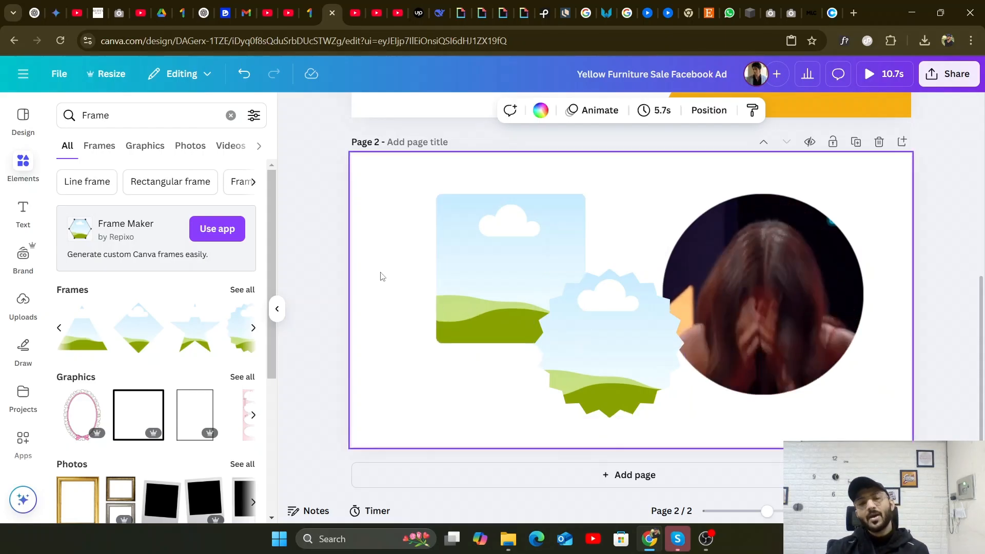
Add a heart-shaped frame and place it in the lower-left area of page 2.
left_click(252, 329)
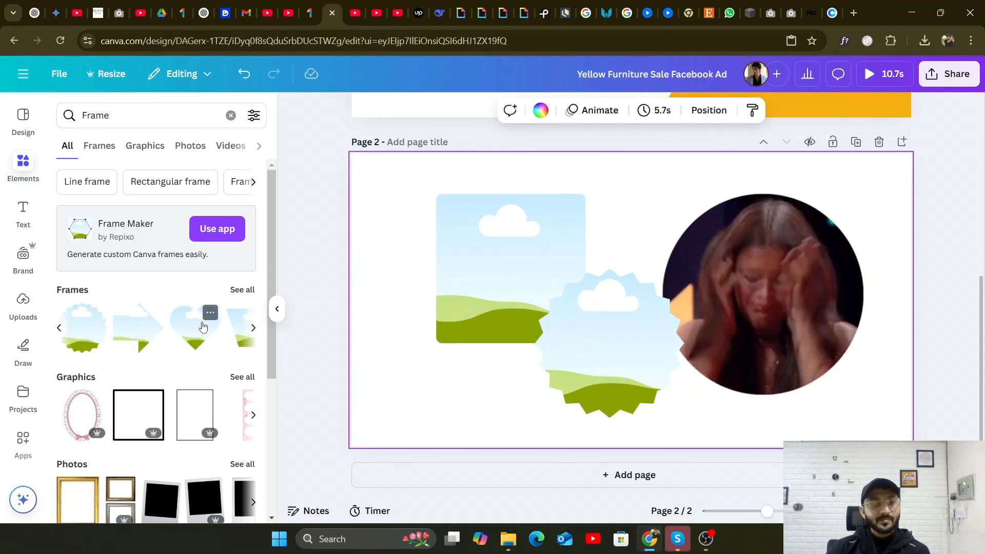
left_click(212, 327)
left_click_drag(641, 282, 467, 340)
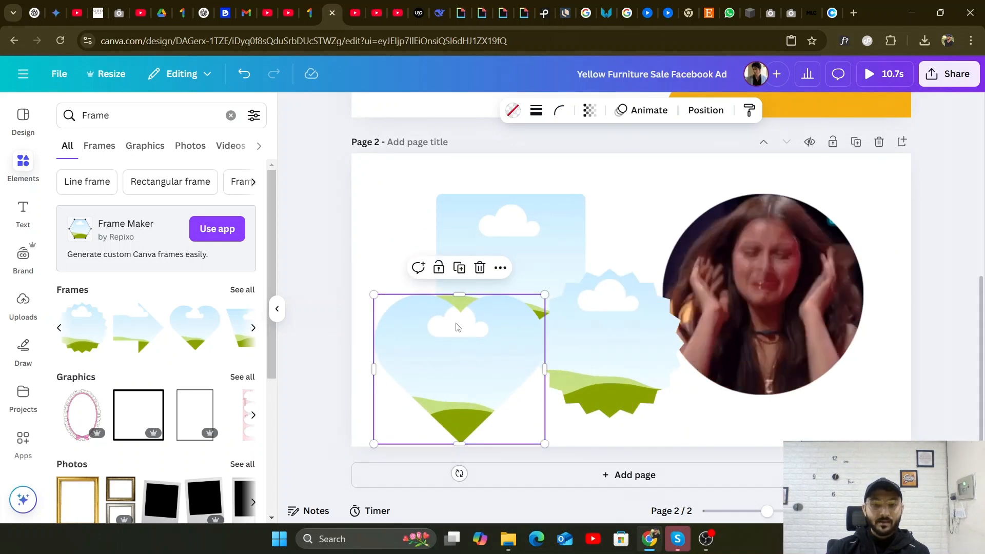
Delete the heart, rounded square and starburst frames from page 2, keeping only the circular GIF frame.
left_click(481, 268)
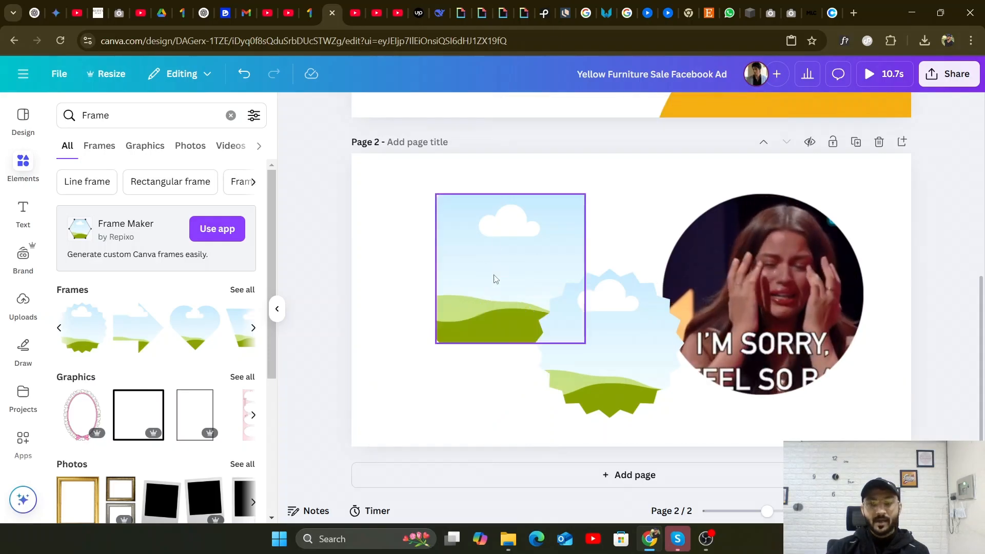
left_click(504, 222)
key("Delete")
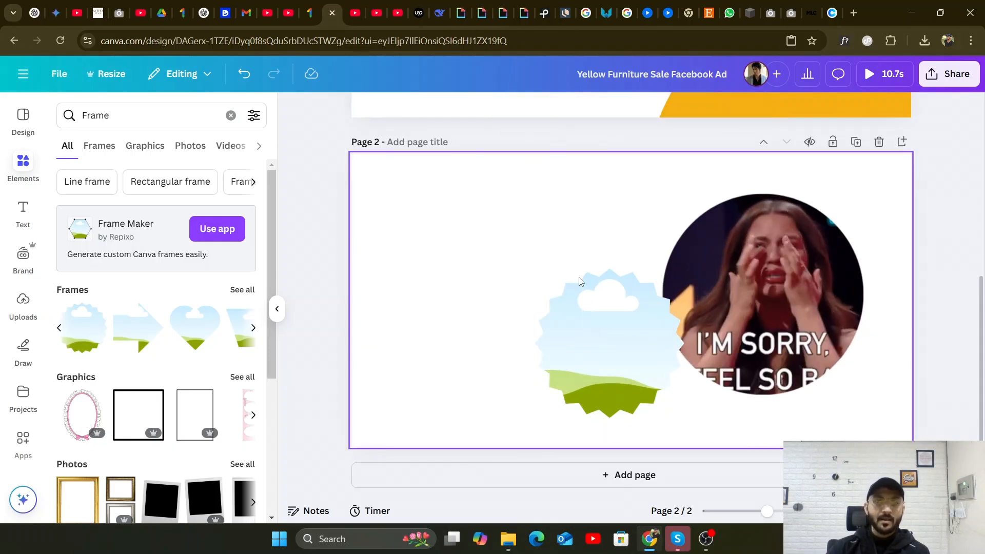
left_click(600, 326)
left_click(630, 240)
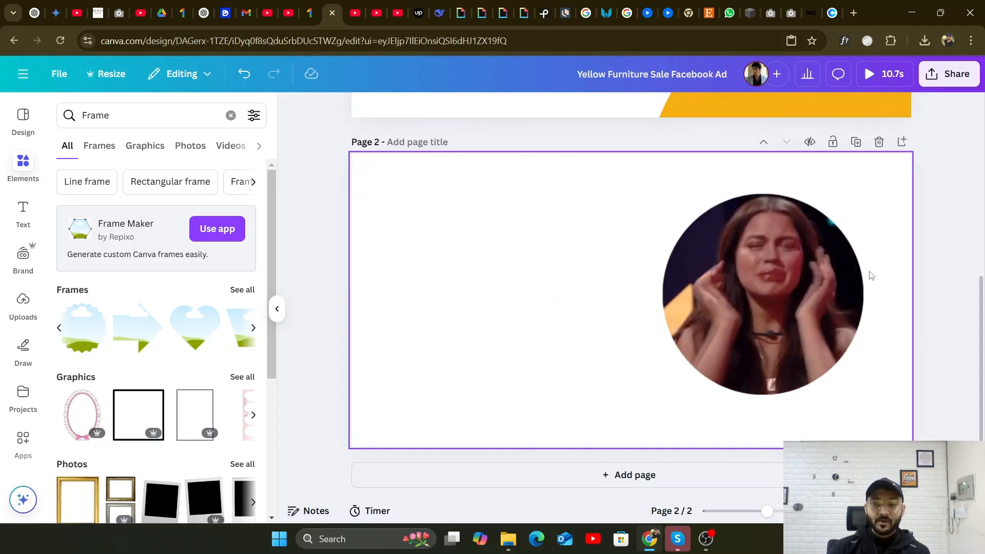
Examine the yellow curved background shape behind the furniture photo on page 1 and compare it with page 2.
scroll(538, 265, "up", 5)
scroll(539, 265, "down", 4)
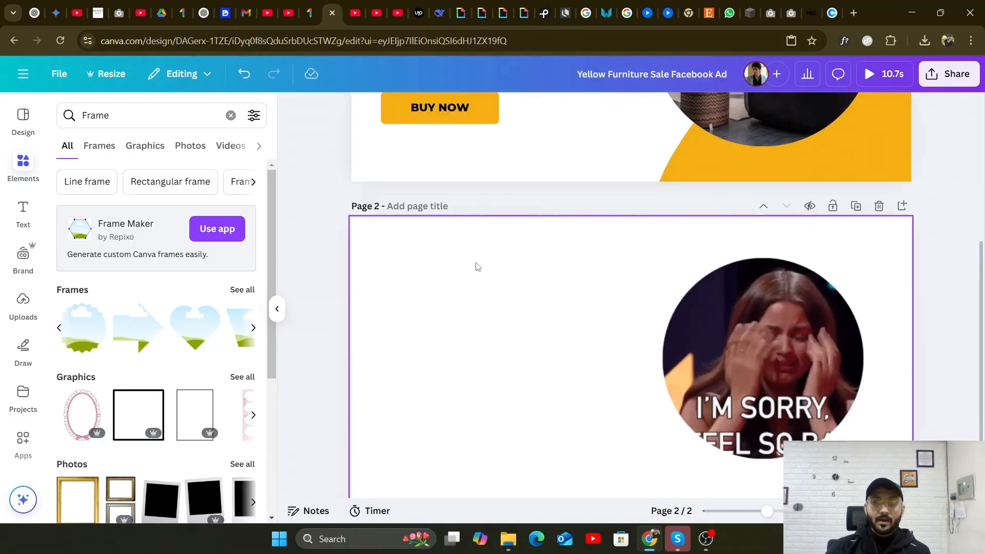
scroll(154, 333, "down", 4)
scroll(577, 236, "up", 3)
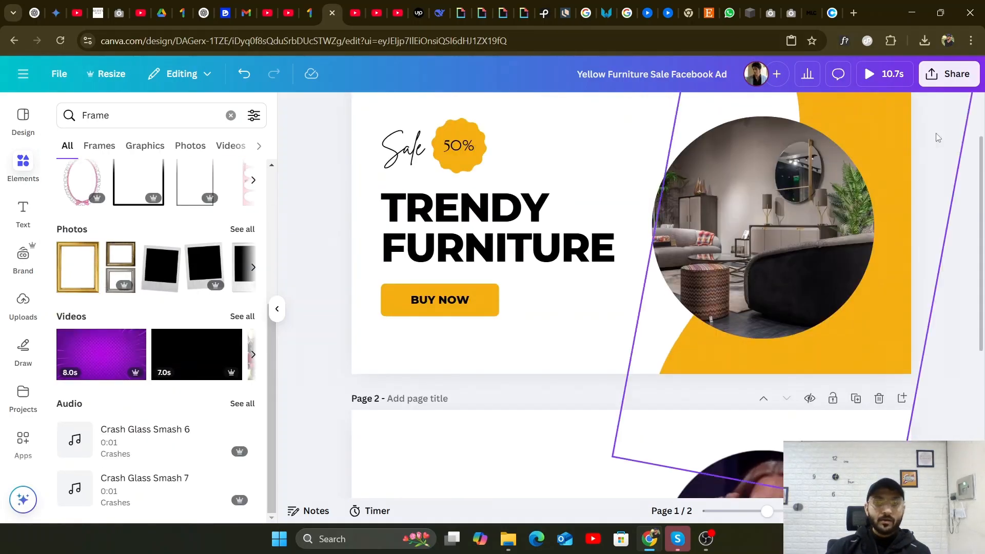
scroll(895, 120, "up", 1)
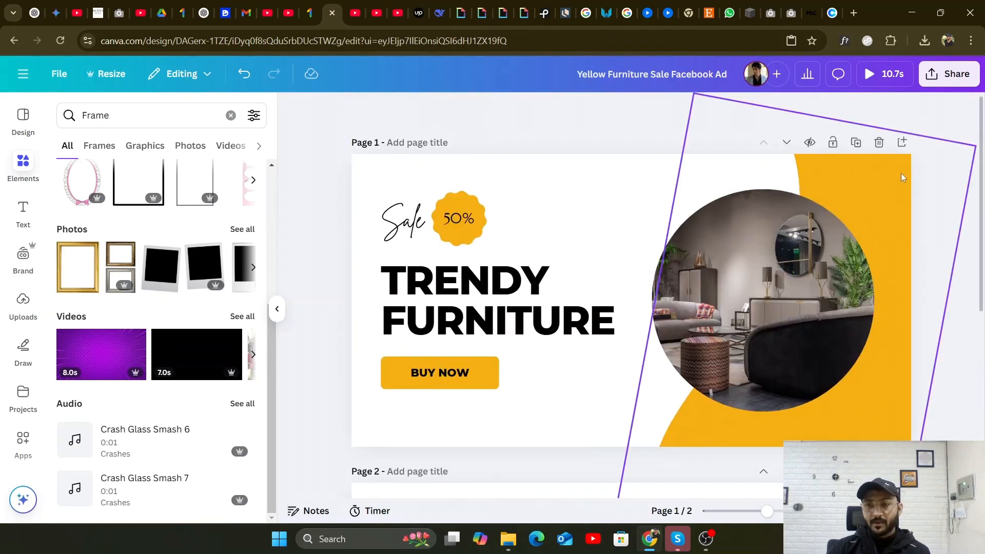
left_click(901, 173)
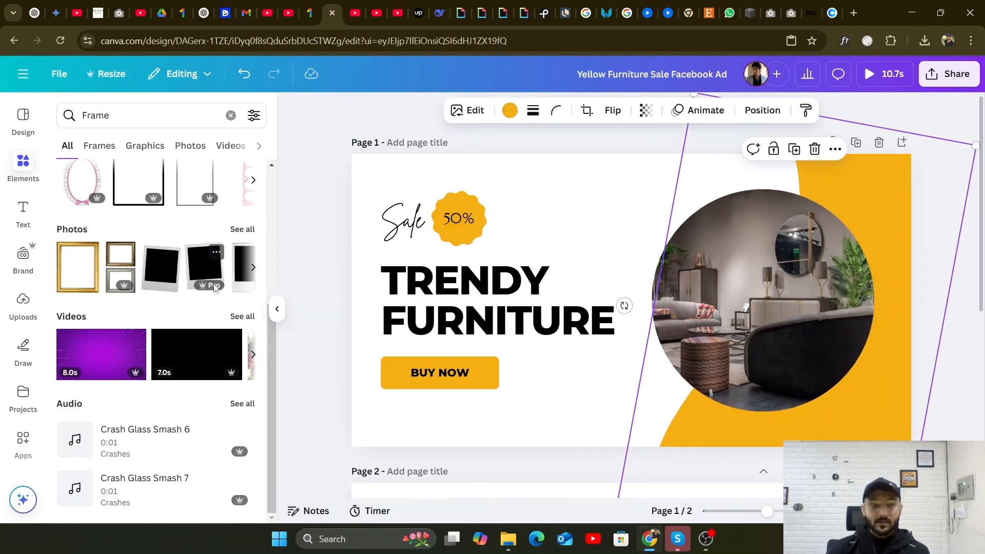
scroll(486, 346, "down", 5)
left_click(420, 285)
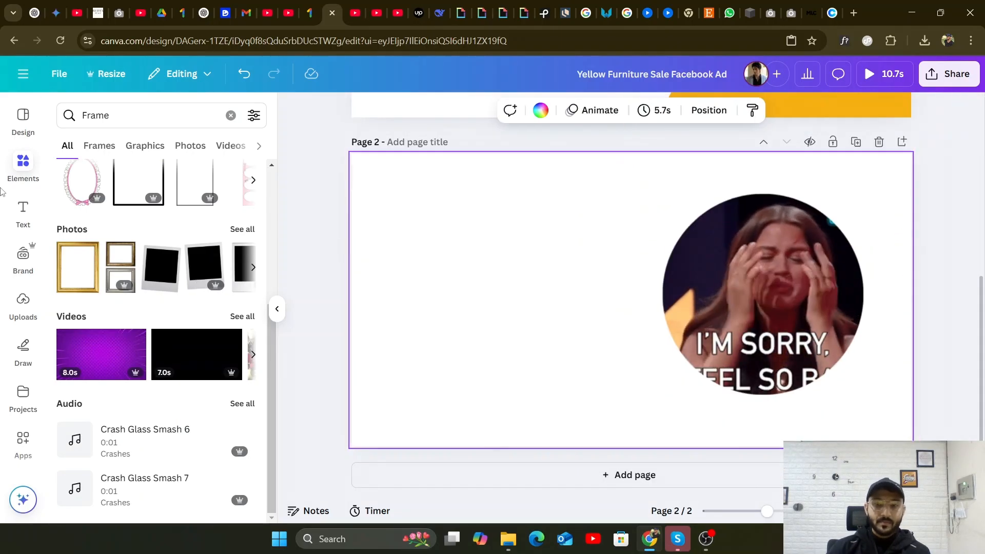
Replace the frame search in the elements library with a search for "shape".
left_click(24, 167)
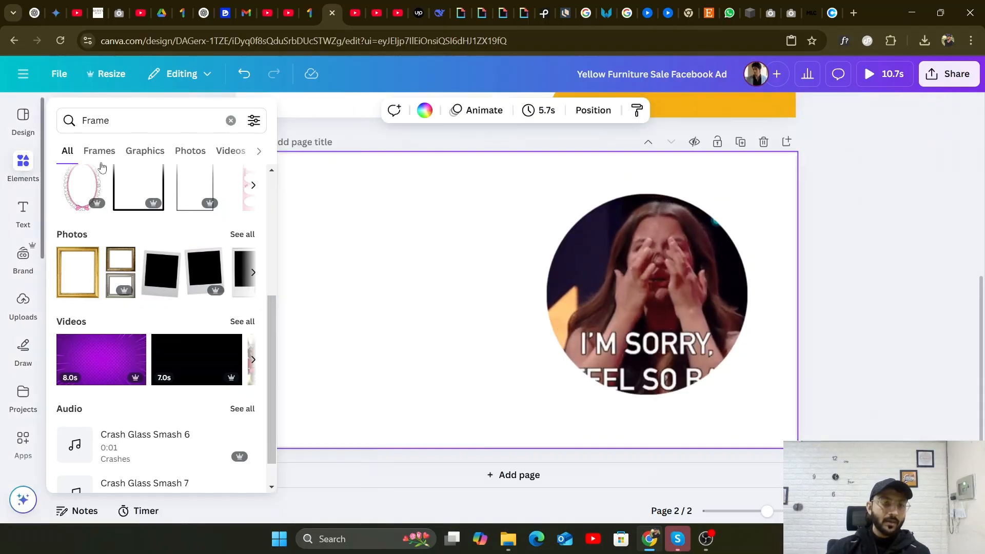
scroll(154, 231, "up", 5)
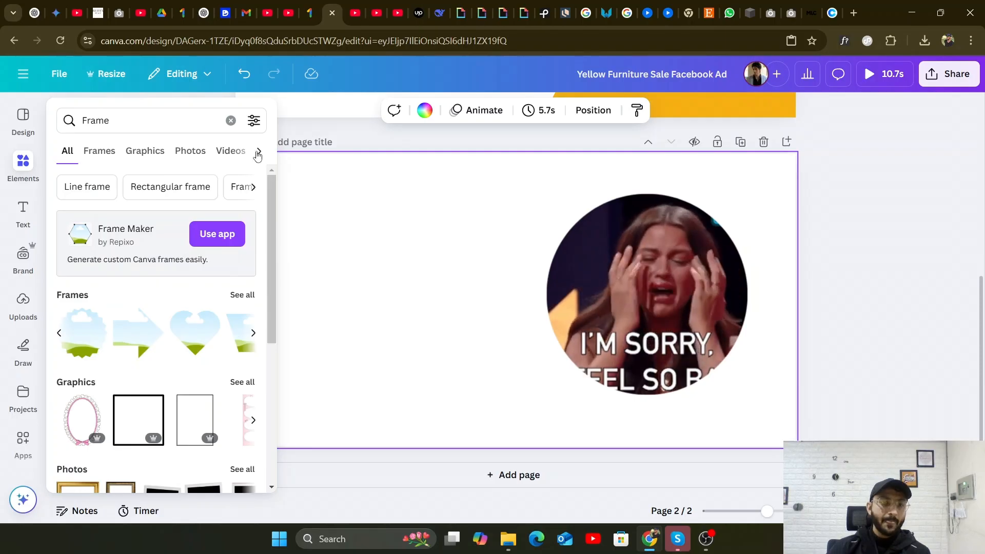
left_click(200, 153)
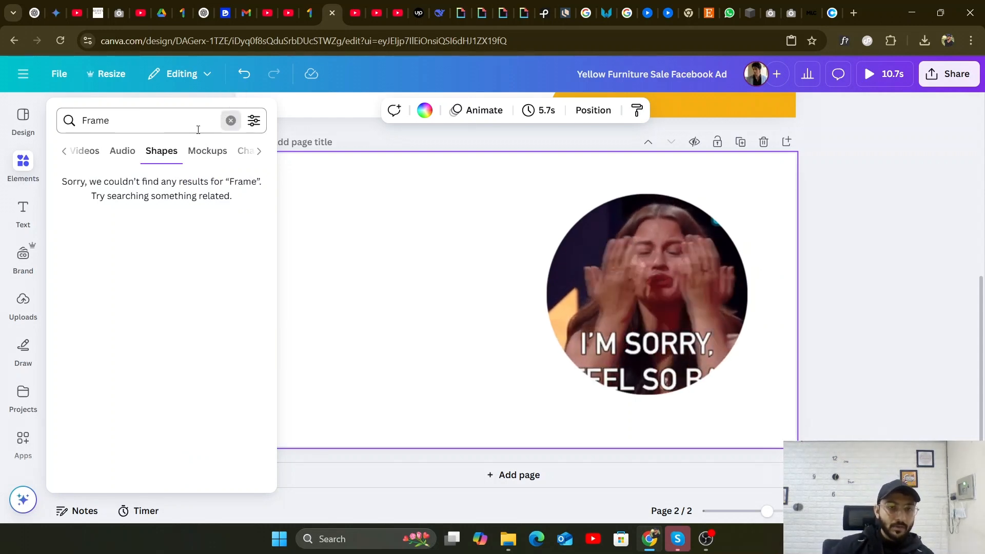
left_click(227, 121)
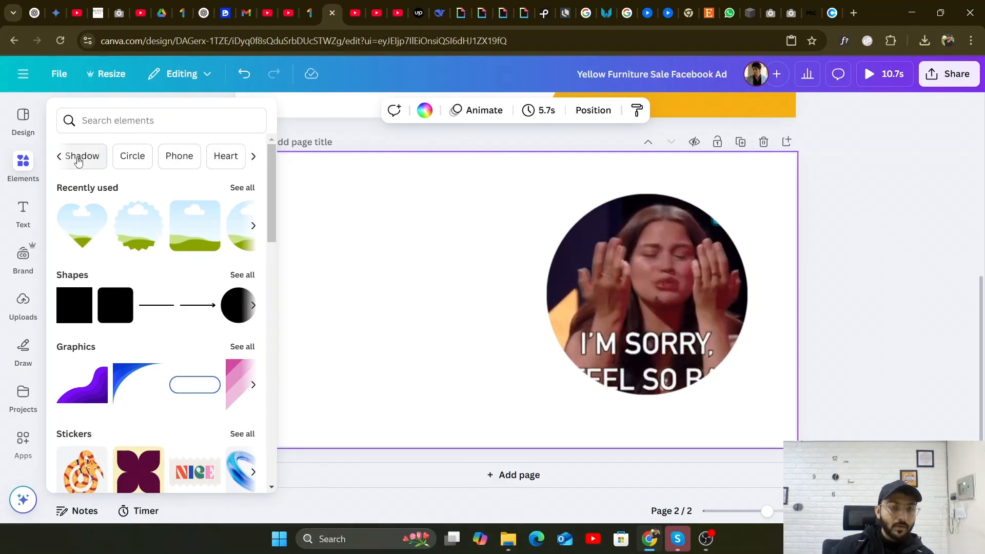
left_click(142, 122)
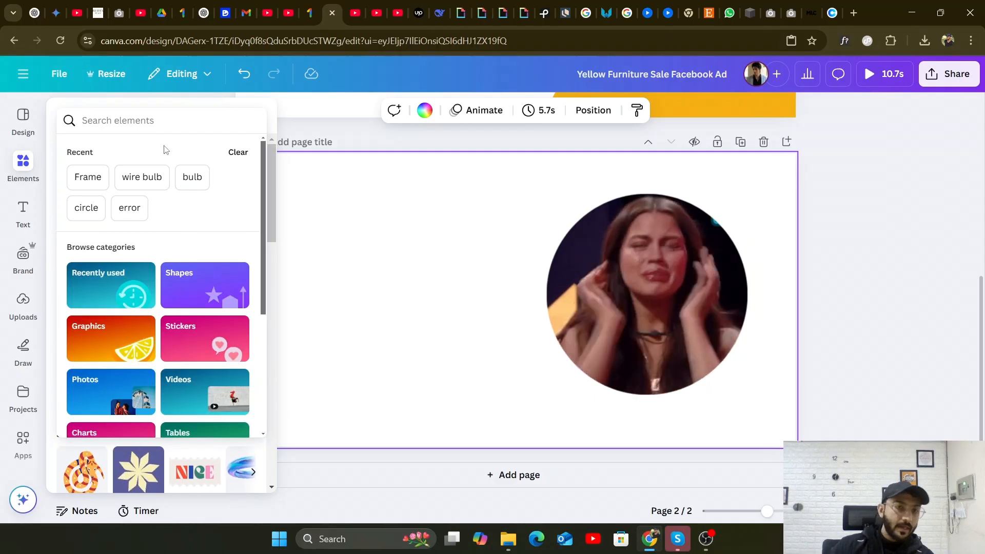
type("sha")
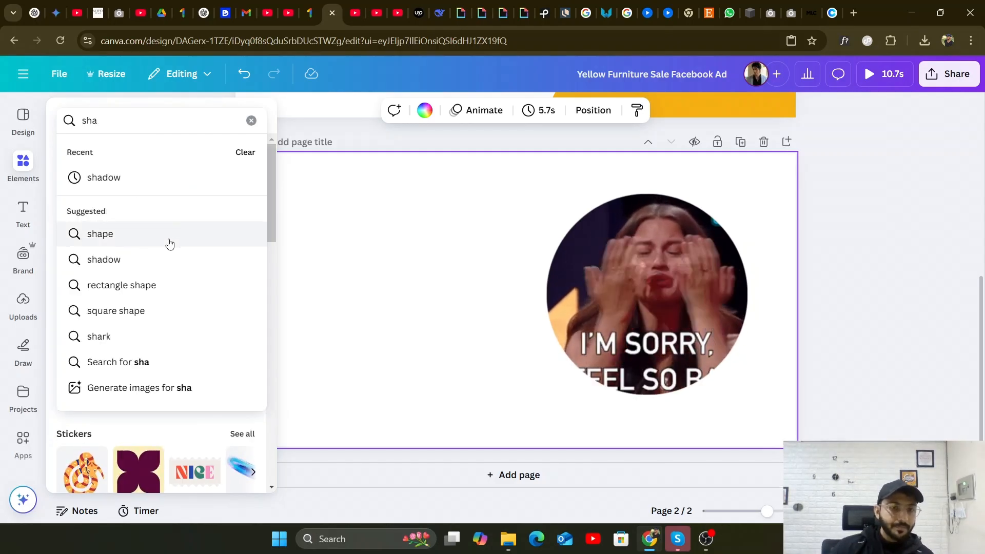
left_click(170, 237)
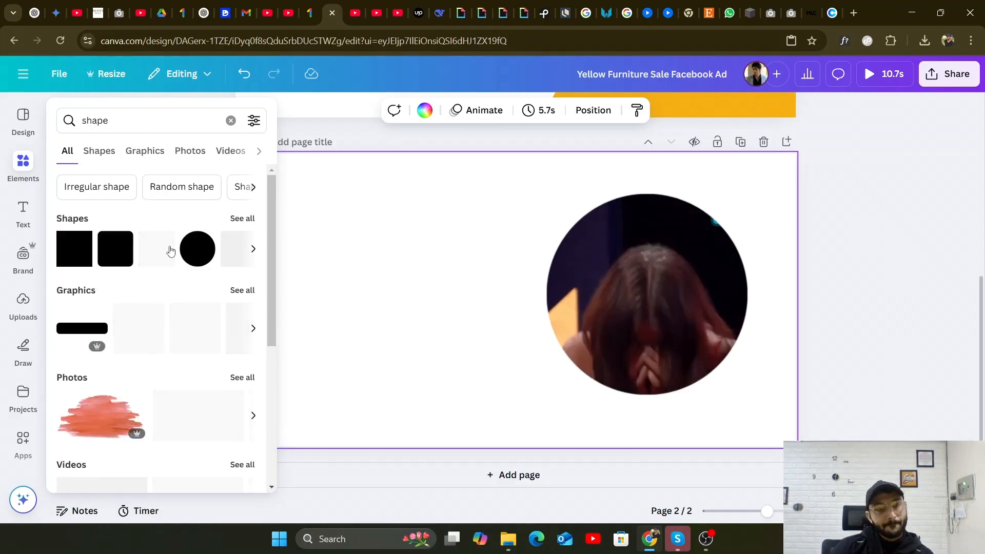
Browse the full set of basic shapes and place a rounded square on page 2, lower left of the circular frame.
left_click(242, 220)
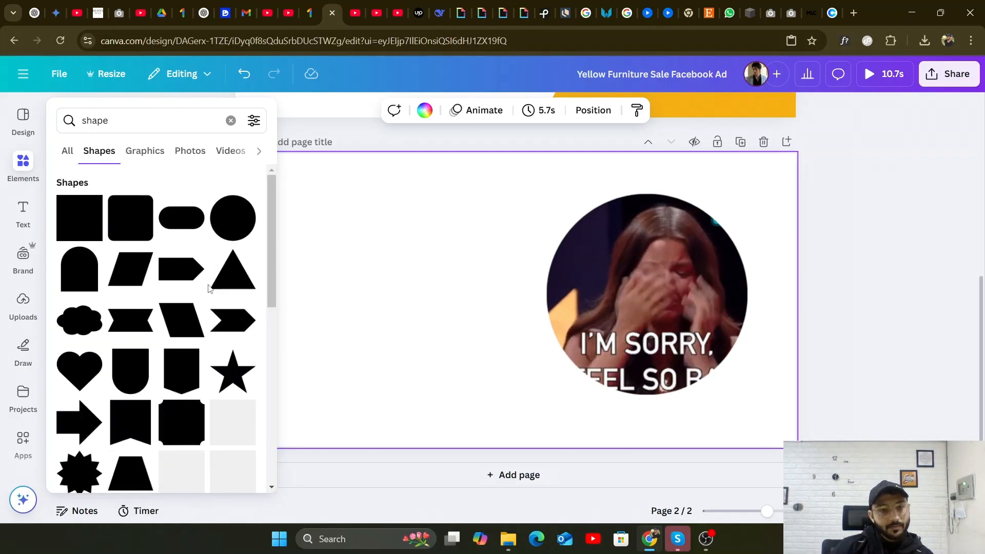
scroll(208, 290, "down", 5)
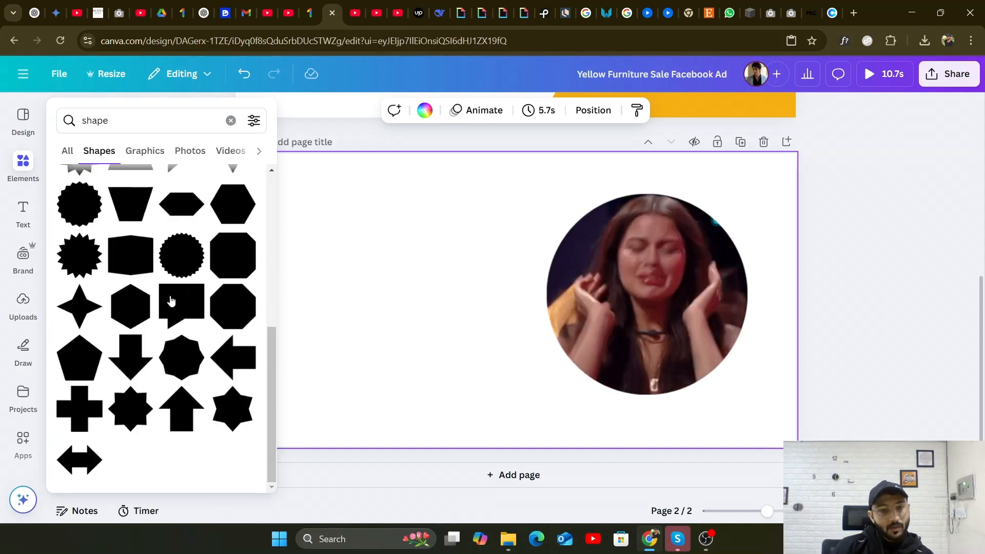
scroll(154, 288, "up", 6)
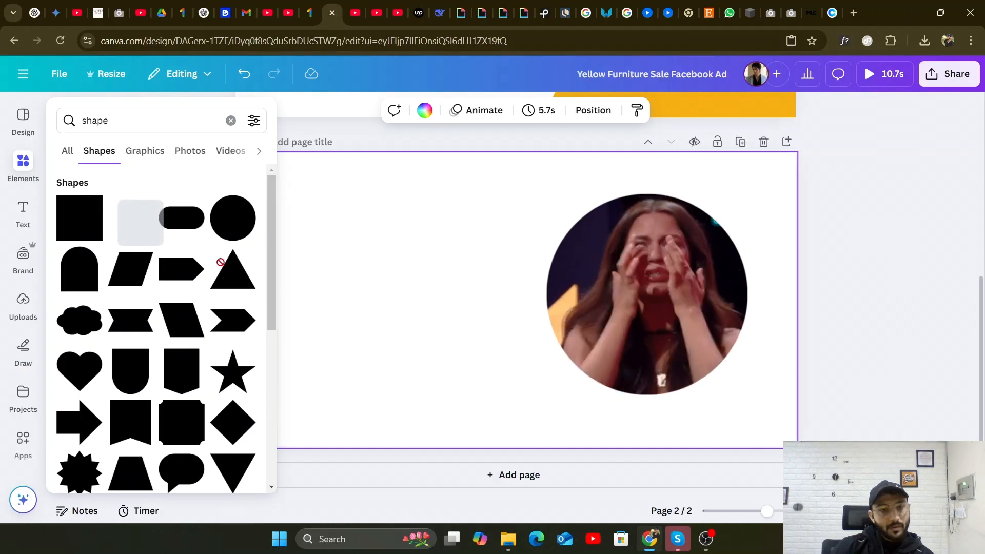
left_click_drag(220, 262, 474, 335)
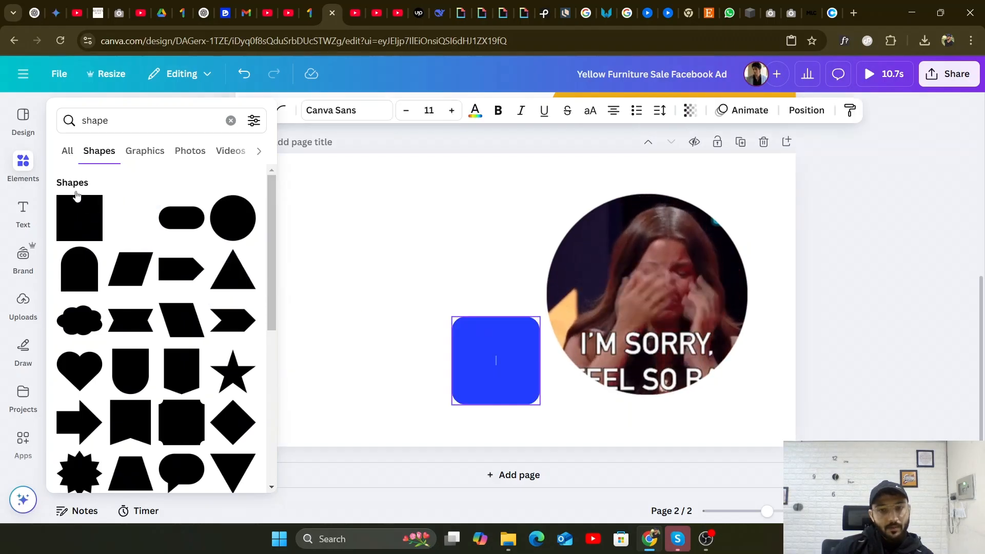
Find the light blue curved shape among the graphics results for "shape" and add it to page 2.
left_click(68, 152)
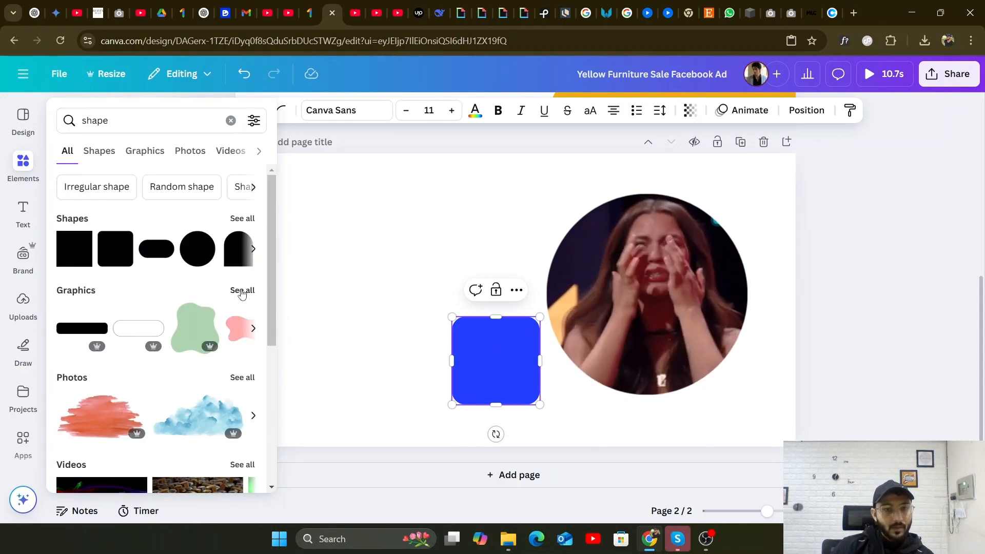
left_click(242, 291)
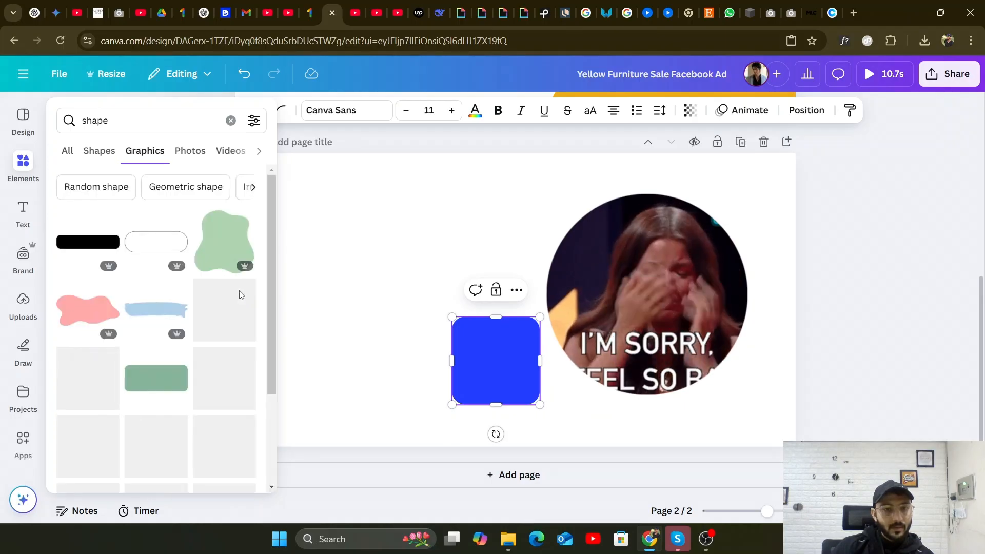
scroll(209, 333, "down", 1)
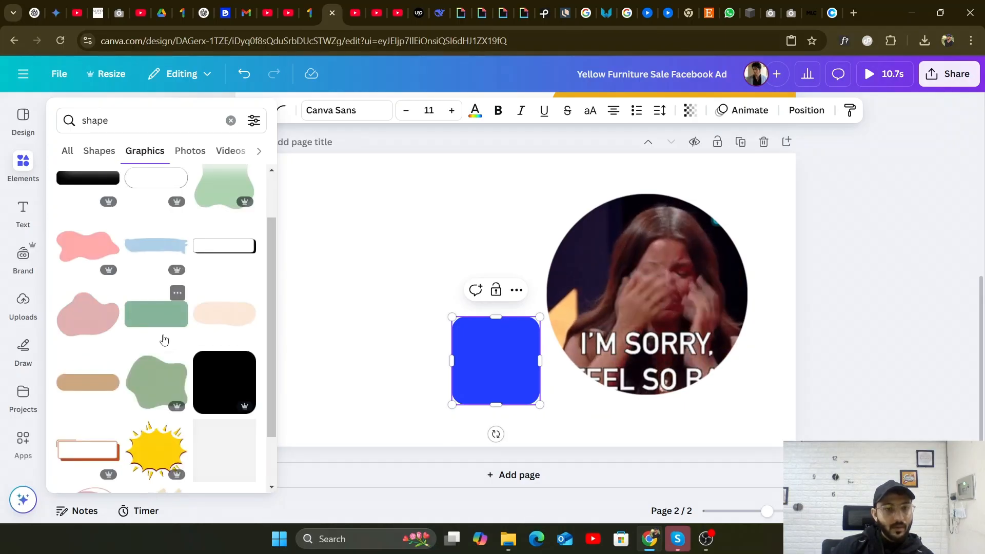
scroll(205, 333, "down", 3)
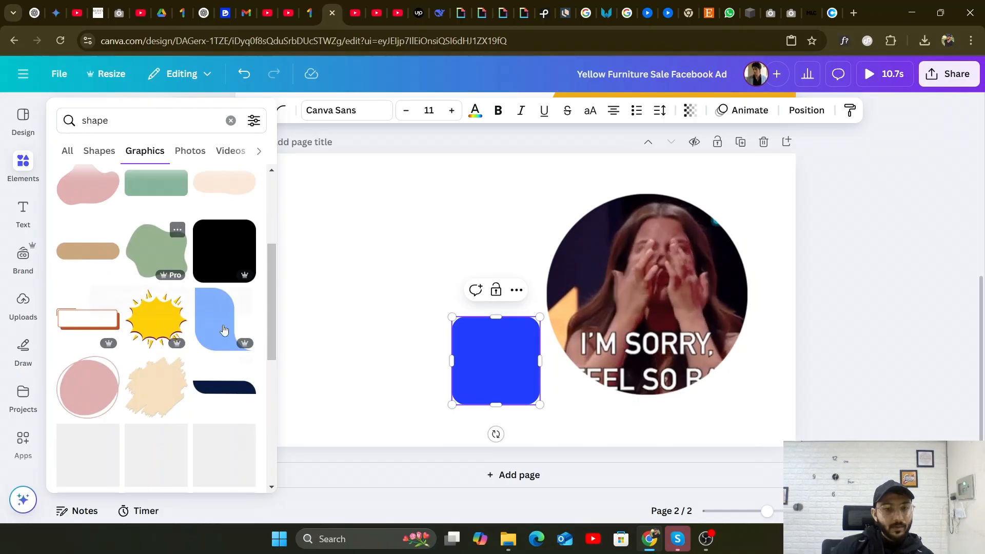
left_click(221, 334)
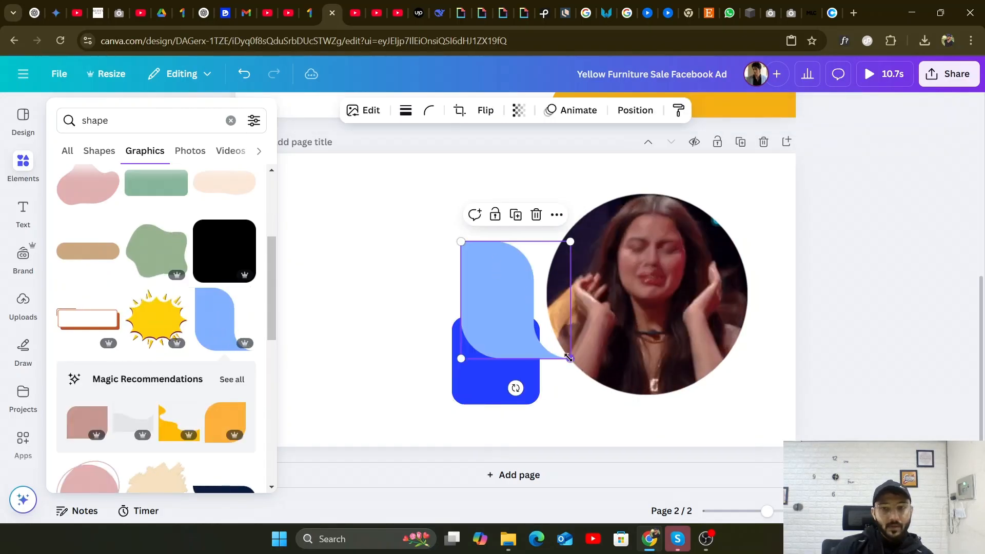
Enlarge the light blue curved shape to slightly more than the page height, rotate it upside down and move it over page 2's right edge.
left_click_drag(571, 359, 667, 463)
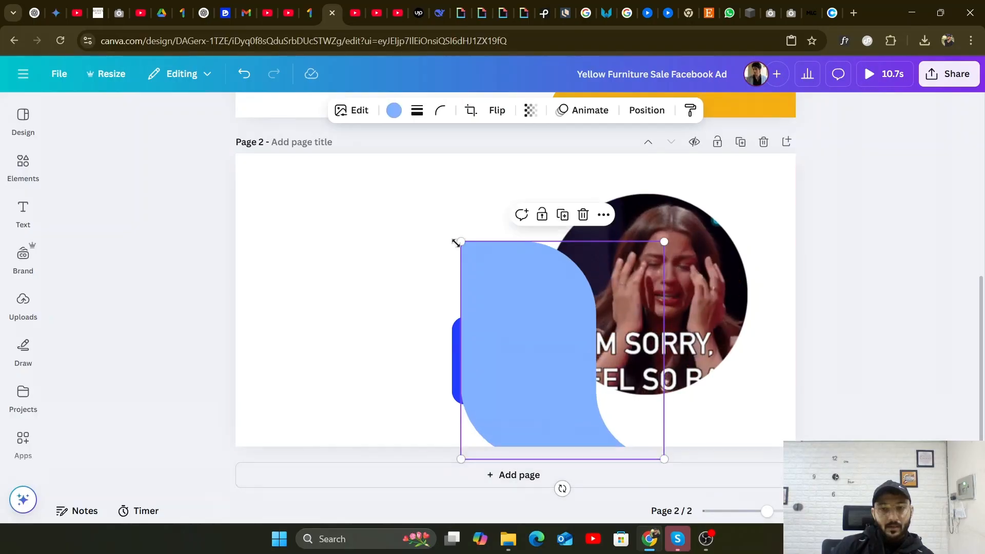
left_click_drag(442, 233, 359, 166)
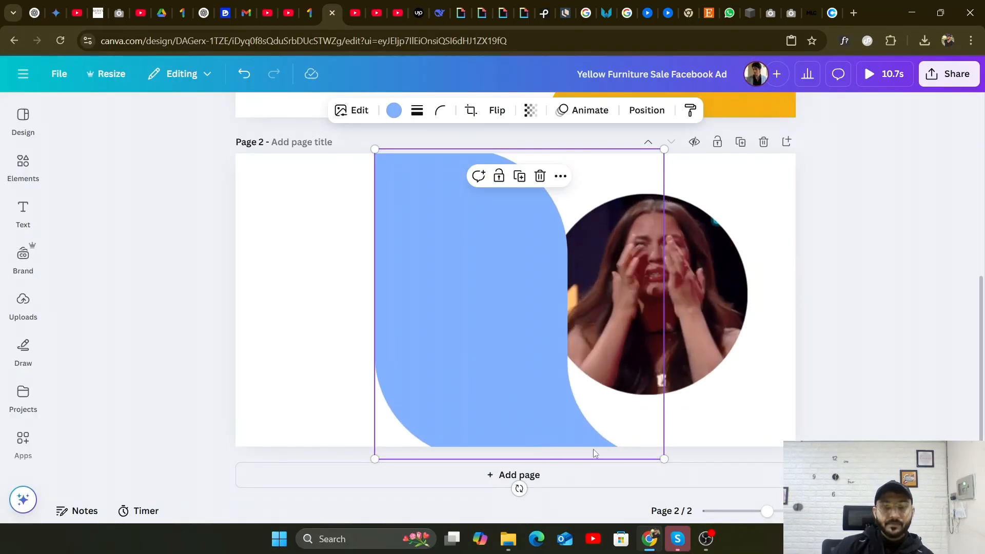
left_click_drag(519, 488, 518, 180)
left_click_drag(561, 268, 705, 268)
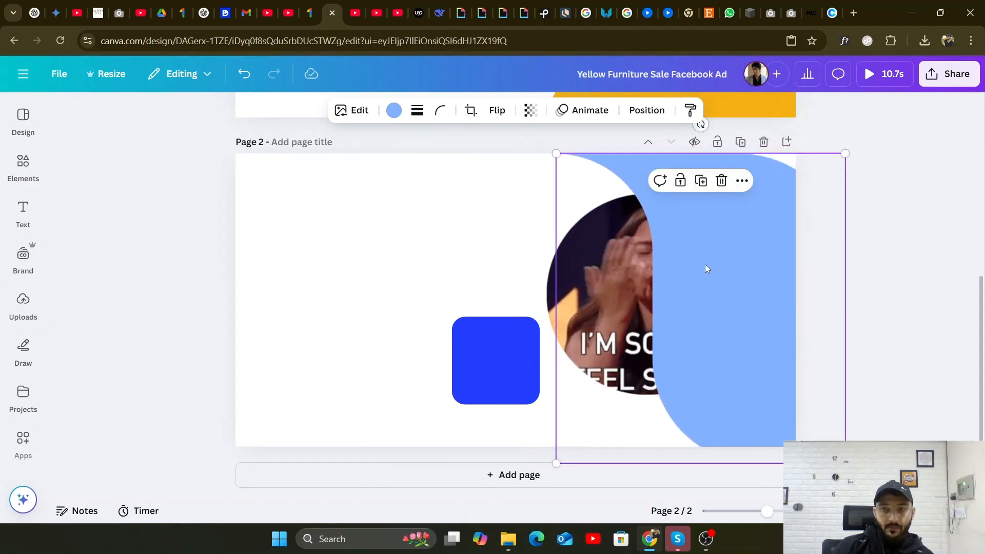
Move the blue rounded square on page 2 away from the circular frame, into the middle of the page's empty left half.
right_click(705, 268)
left_click(359, 240)
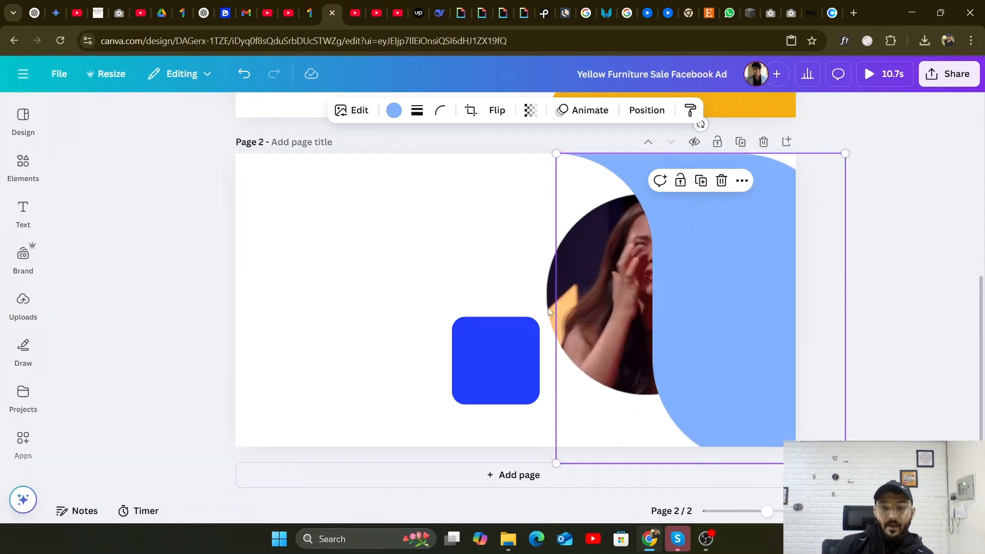
left_click_drag(465, 331, 344, 280)
left_click(774, 244)
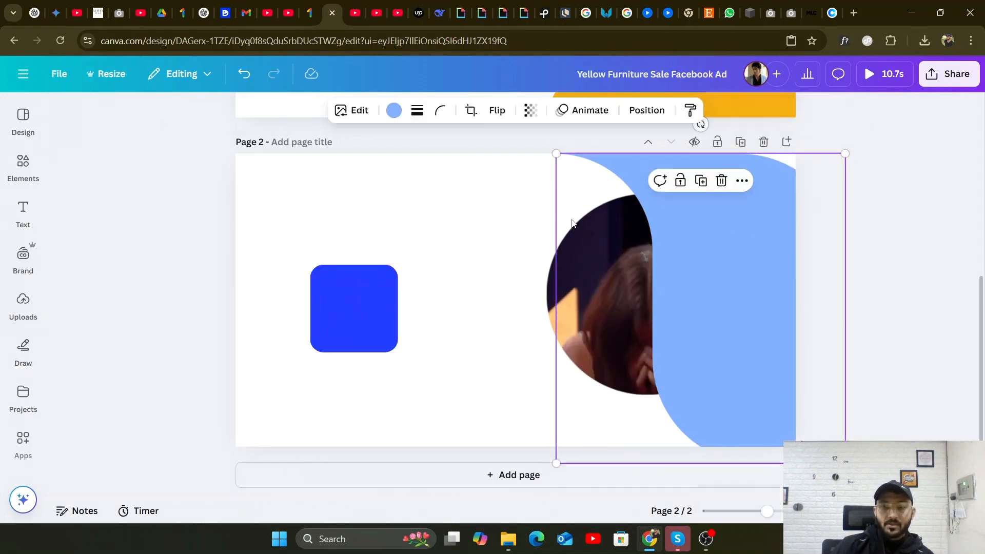
left_click(552, 275)
left_click(464, 262)
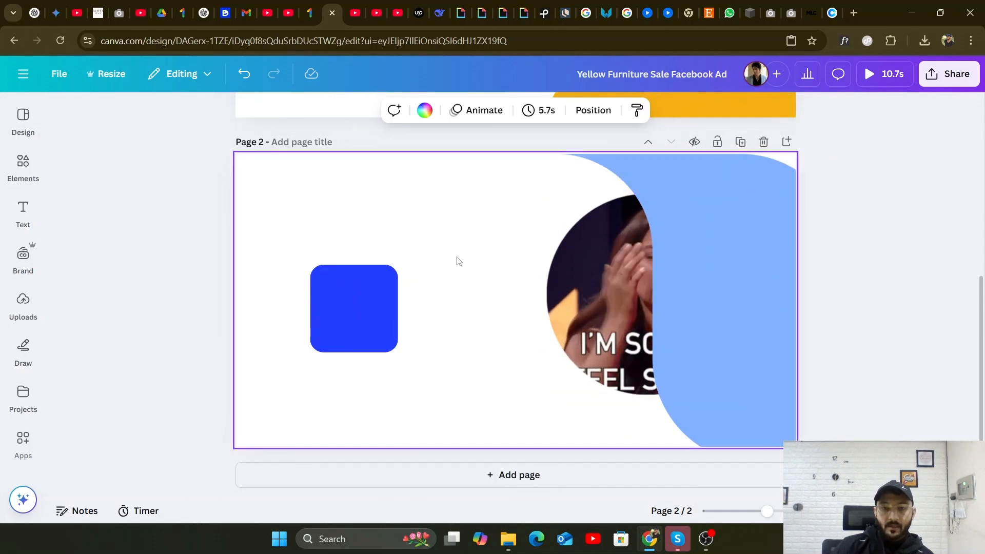
Send the light blue curved shape backward so that it sits behind the circular GIF frame.
left_click(760, 202)
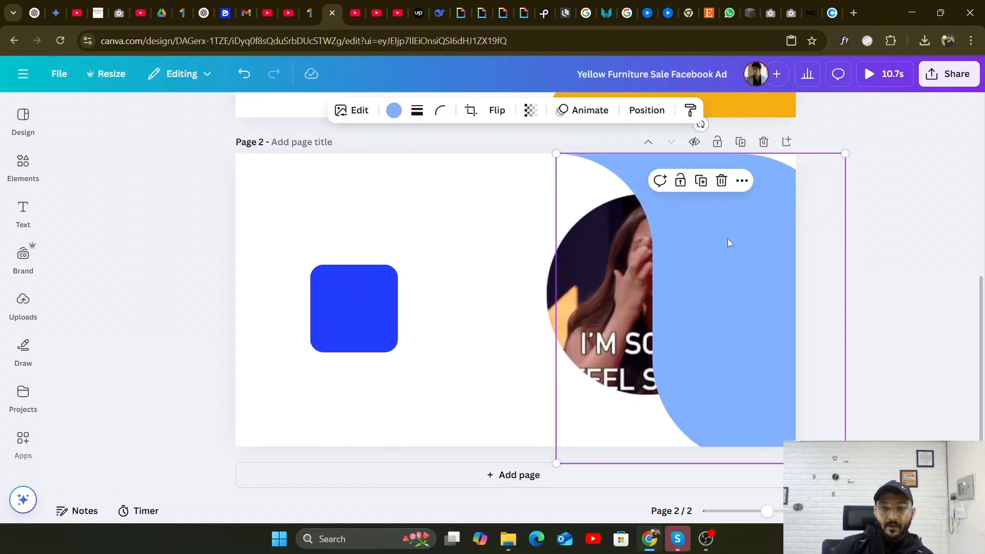
right_click(721, 277)
mouse_move(763, 304)
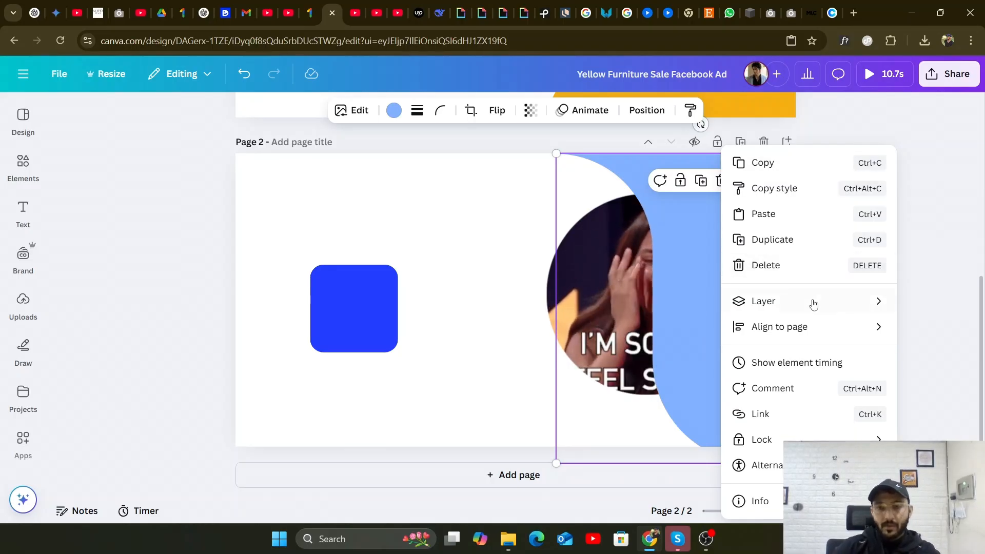
mouse_move(814, 304)
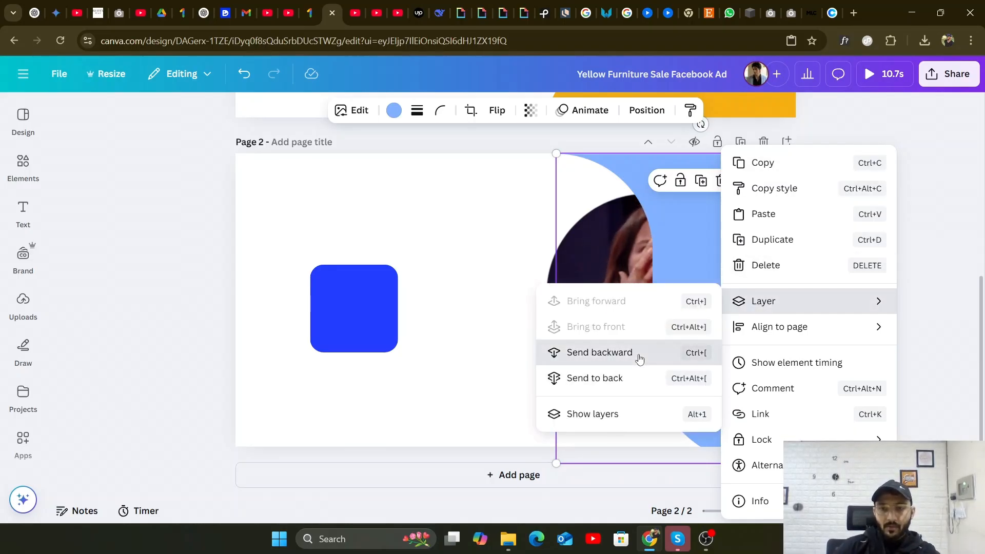
left_click(637, 353)
left_click(897, 232)
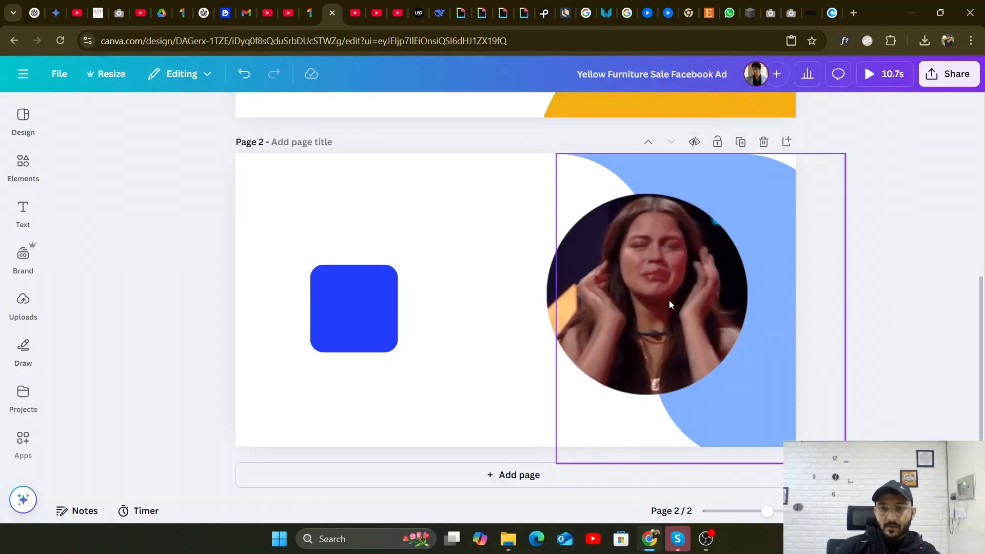
Enlarge the blue rounded square in width and height into a rectangle filling much of page 2's left half.
left_click(769, 206)
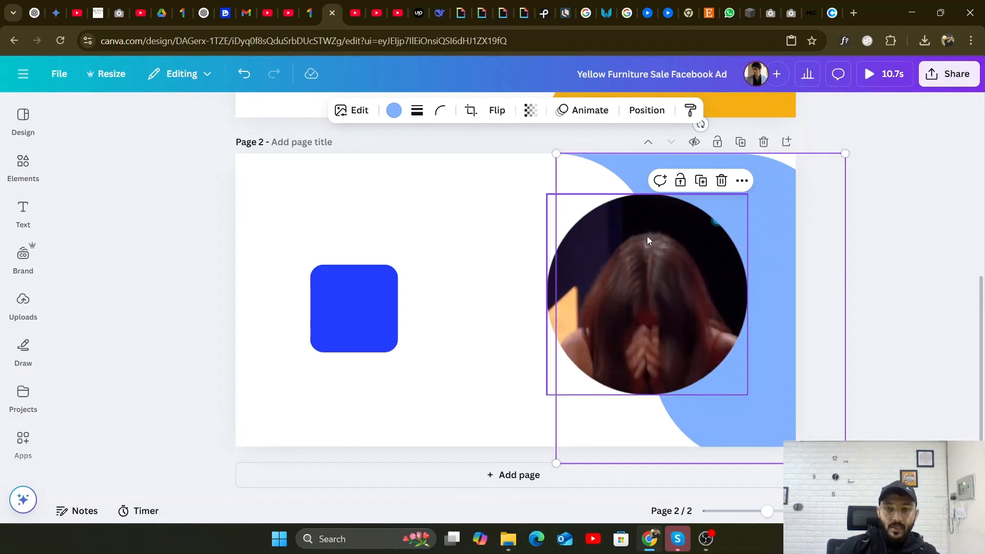
left_click(332, 294)
left_click_drag(400, 308, 458, 308)
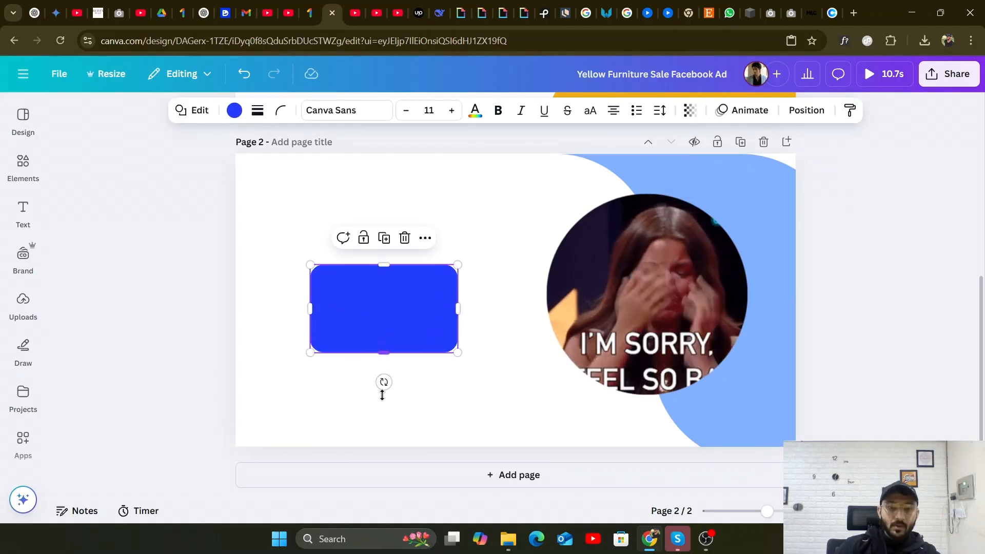
left_click_drag(383, 353, 382, 402)
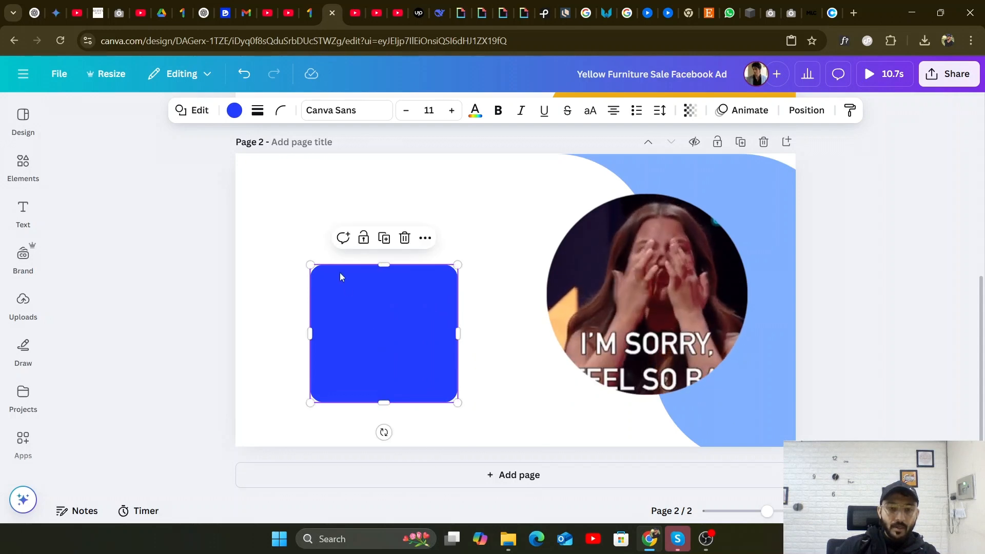
left_click_drag(310, 265, 260, 239)
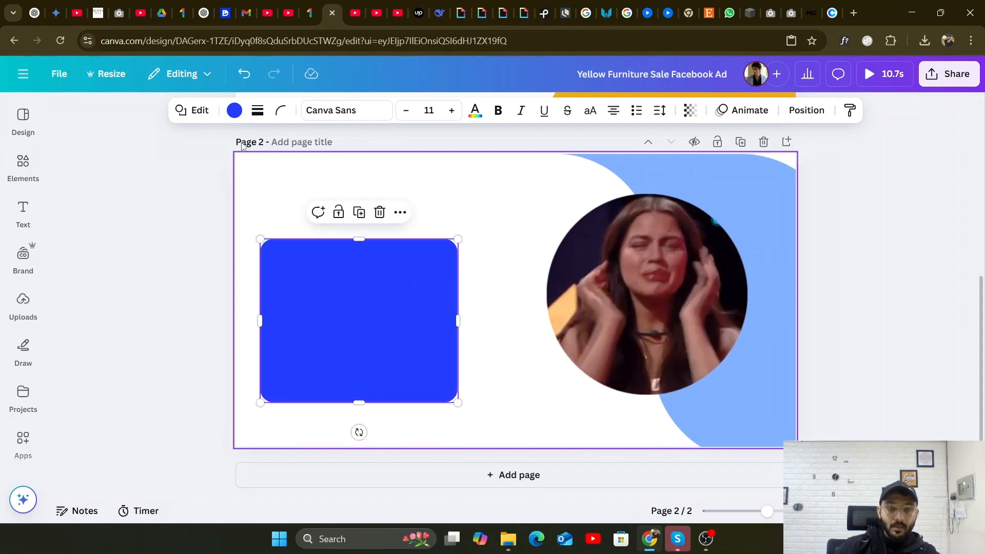
Recolor the blue rounded rectangle with the light taupe photo color and change its shape to a six-pointed star.
left_click(234, 110)
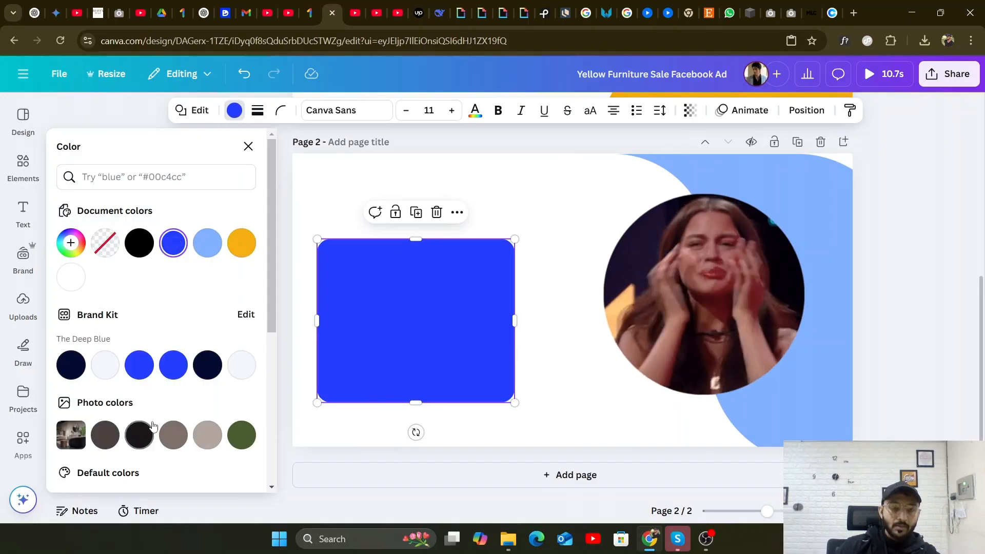
left_click(207, 435)
left_click(194, 110)
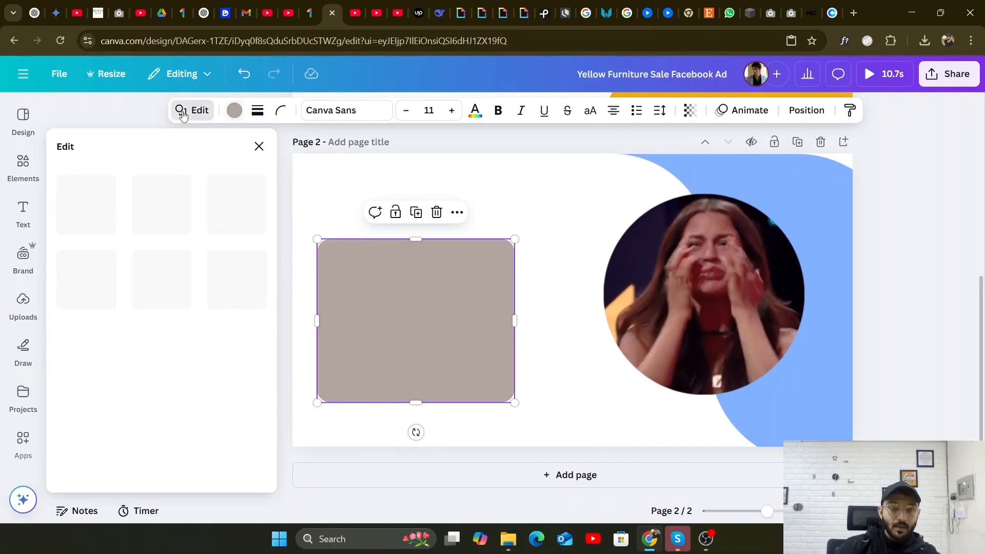
scroll(172, 359, "down", 1)
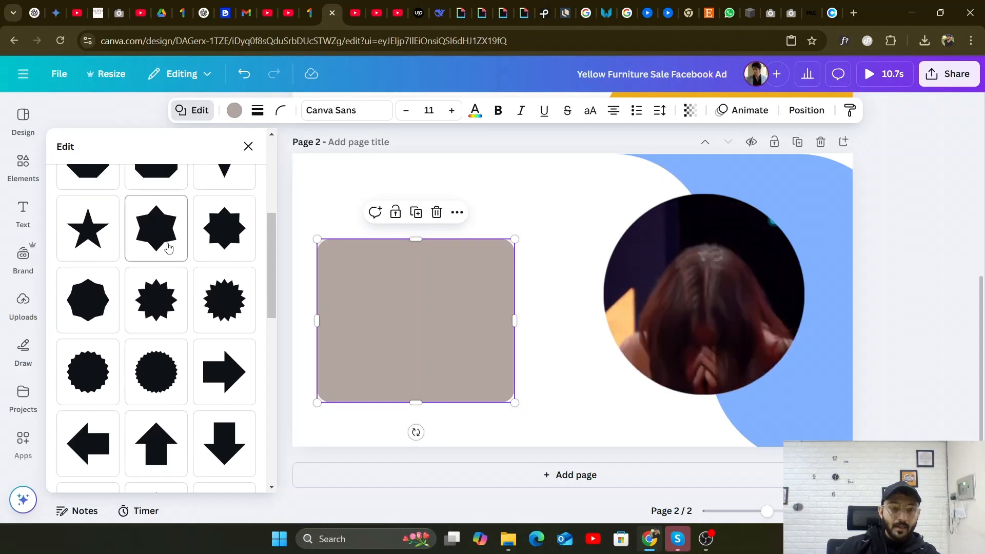
left_click(159, 227)
Shrink the taupe star to a small badge and place it in page 2's top left corner.
left_click_drag(419, 374, 419, 300)
left_click_drag(453, 334, 457, 353)
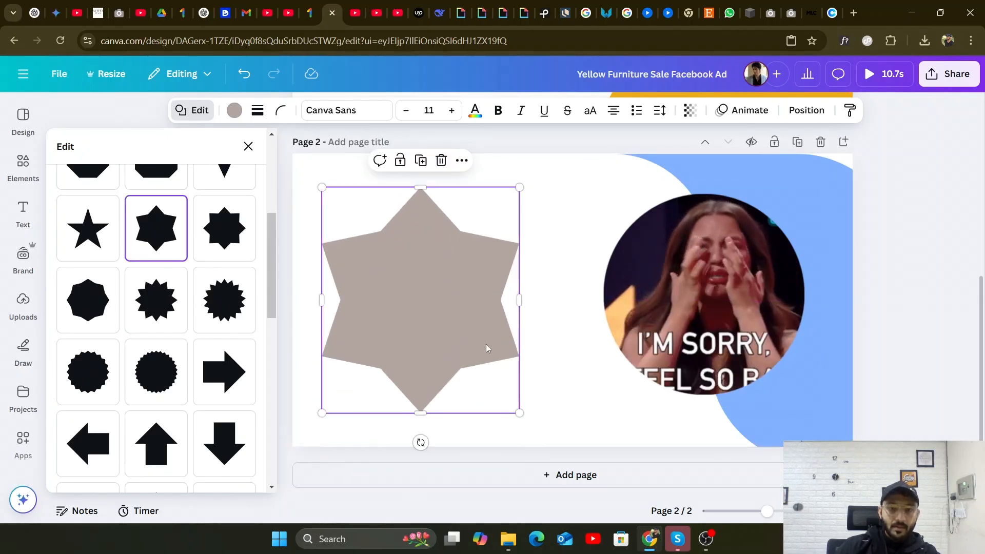
left_click_drag(496, 392, 382, 256)
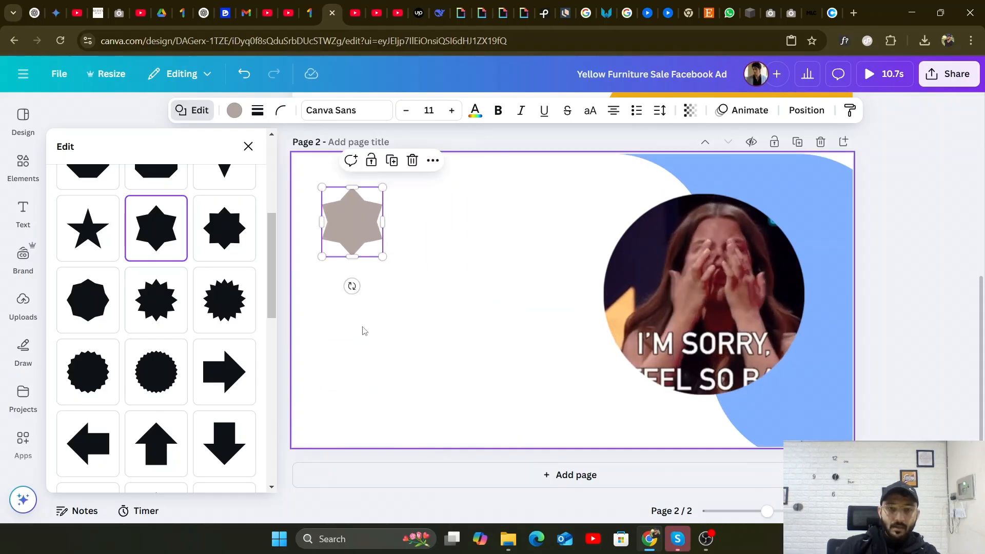
left_click(364, 459)
left_click(238, 219)
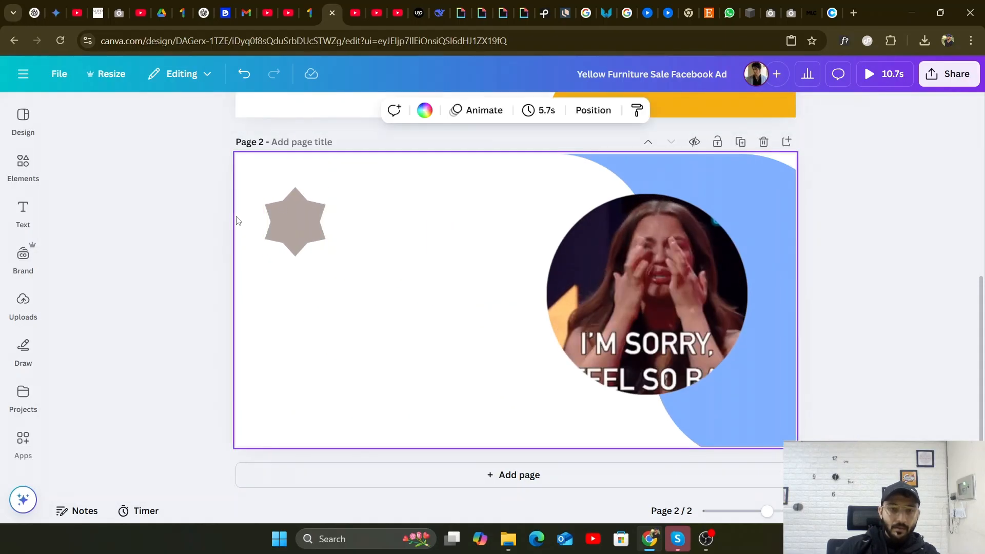
left_click_drag(310, 201, 300, 226)
left_click(549, 275)
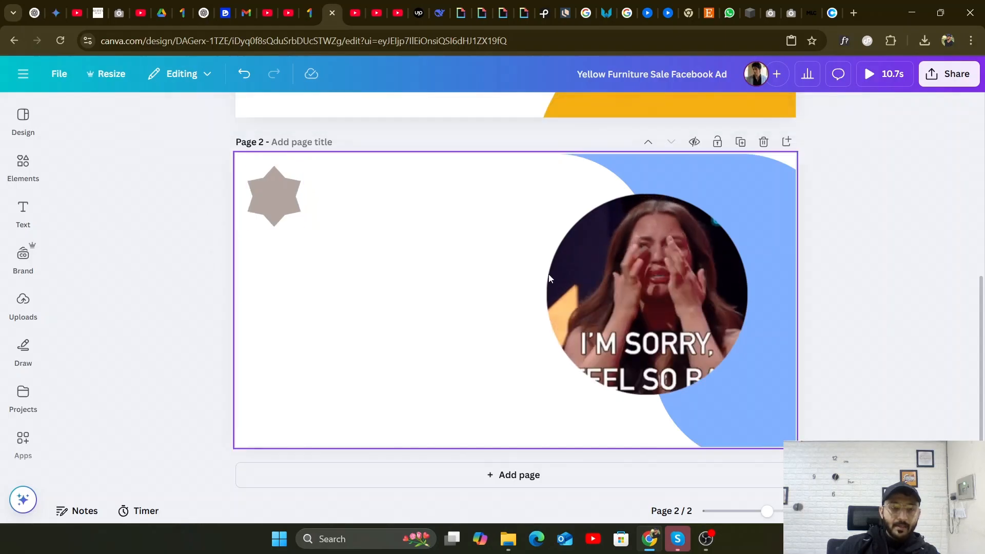
Add a light blue rounded square from the basic shapes and flatten it into a small button below the star, left of the circular frame.
scroll(518, 275, "up", 5)
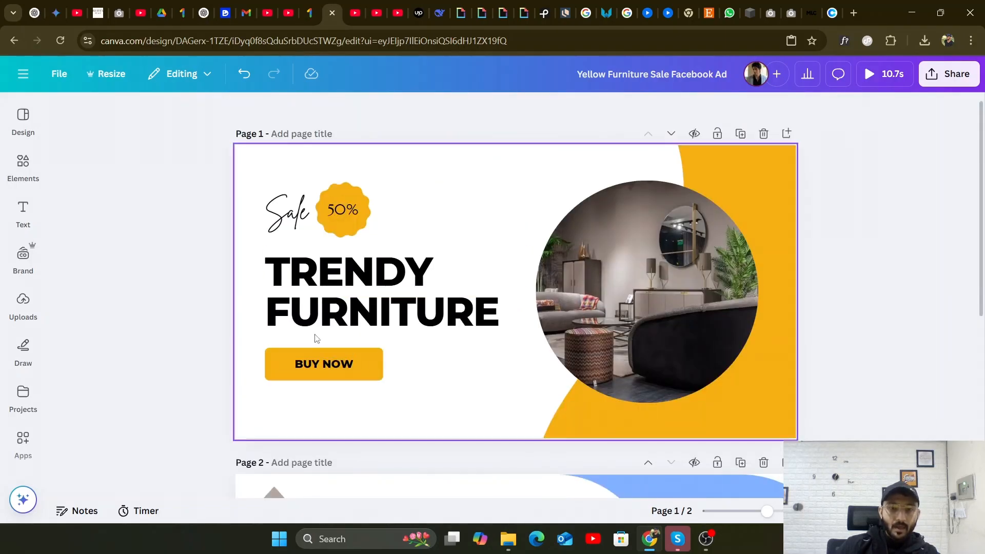
scroll(344, 368, "down", 5)
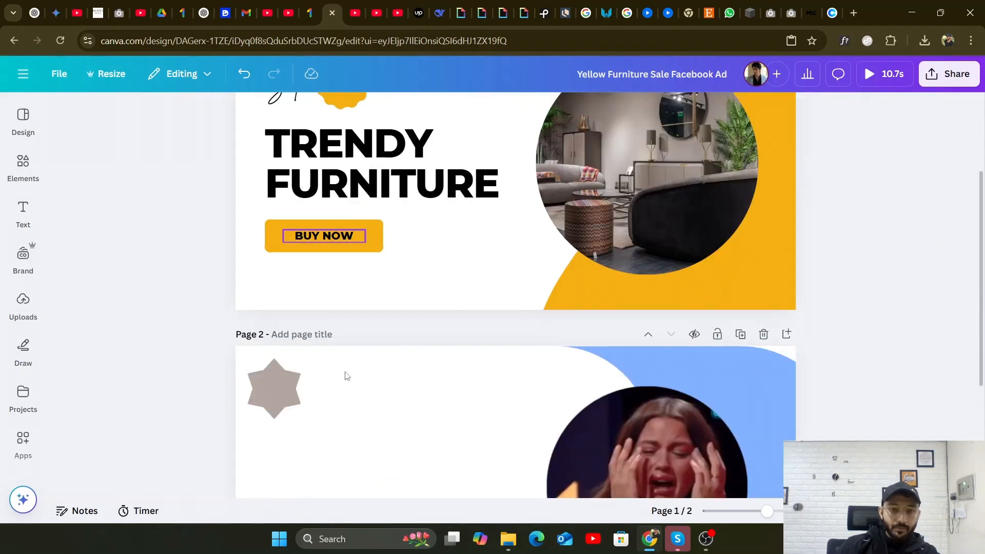
left_click(23, 163)
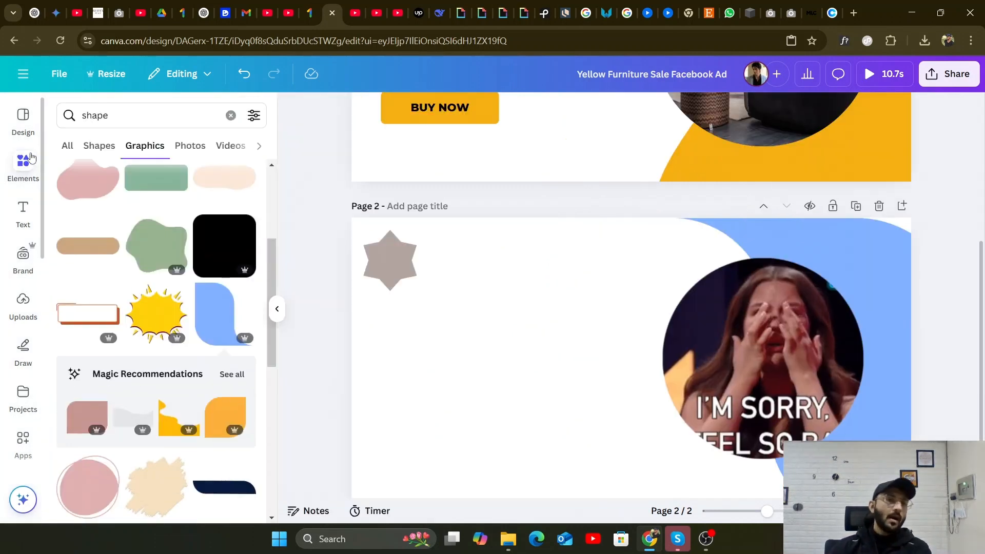
scroll(121, 443, "up", 3)
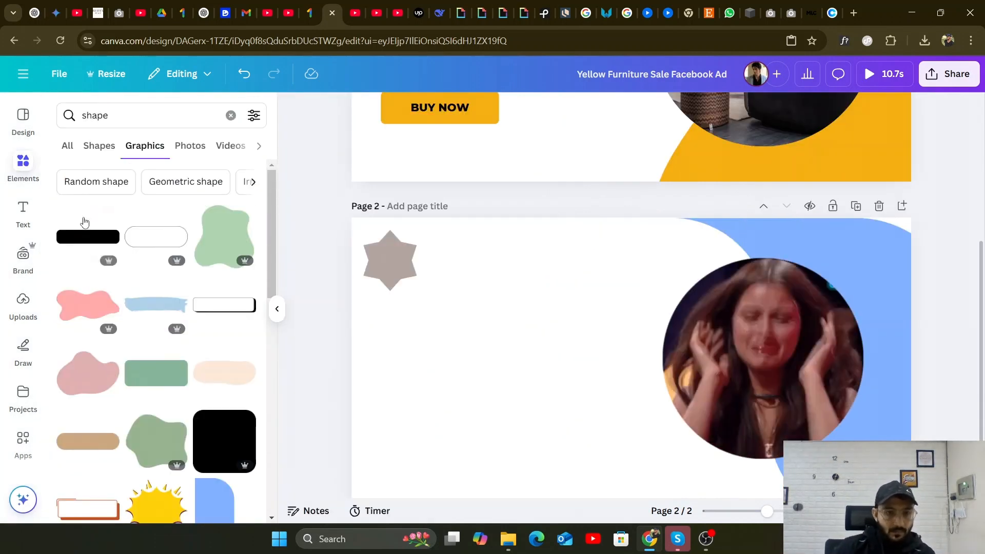
left_click(93, 149)
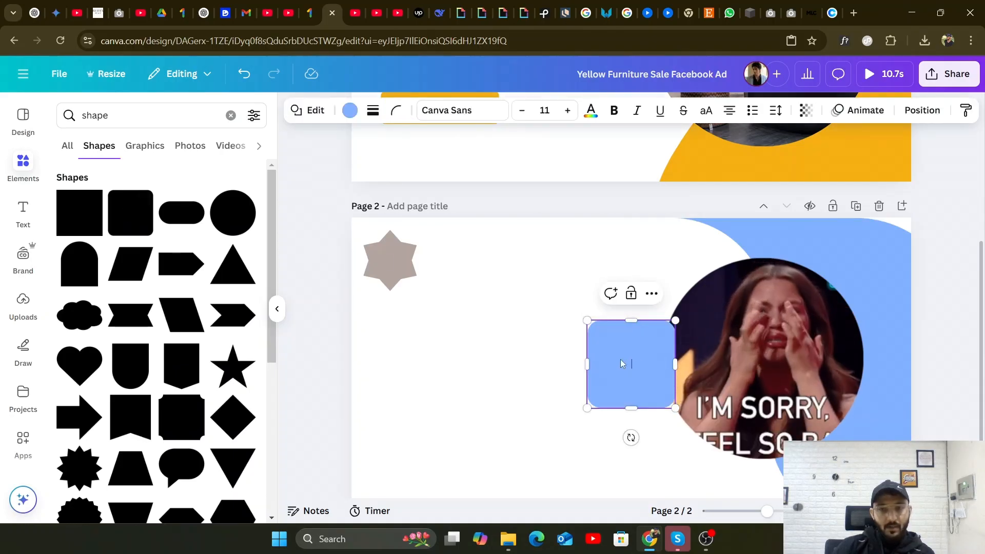
left_click_drag(622, 364, 482, 405)
left_click_drag(490, 363, 554, 433)
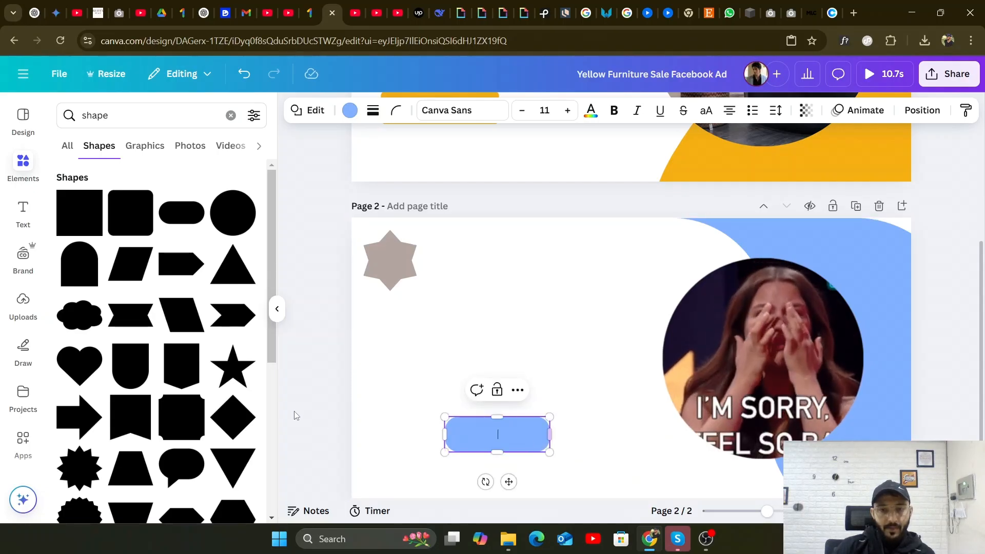
Set the corner rounding of the light blue button shape to 9.
left_click(394, 113)
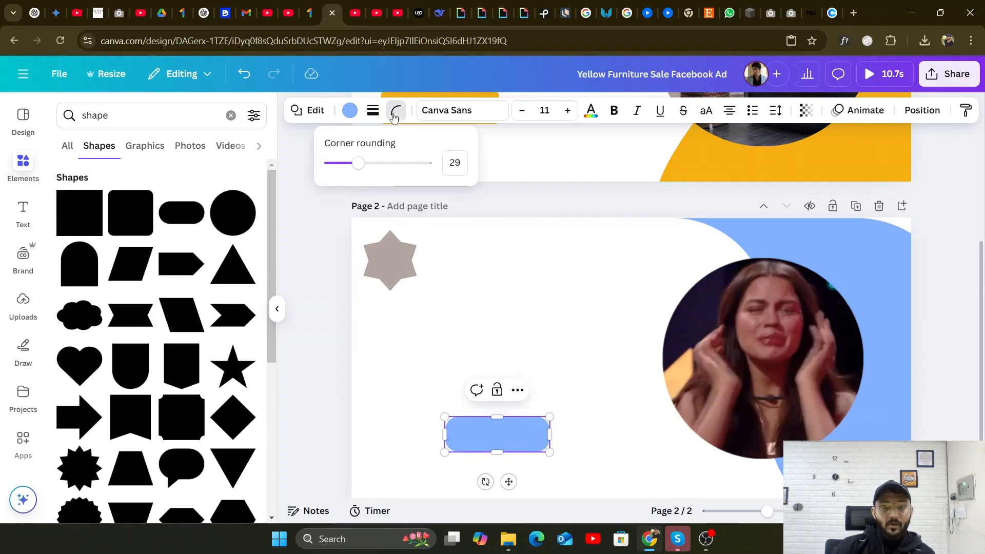
left_click_drag(355, 167, 338, 180)
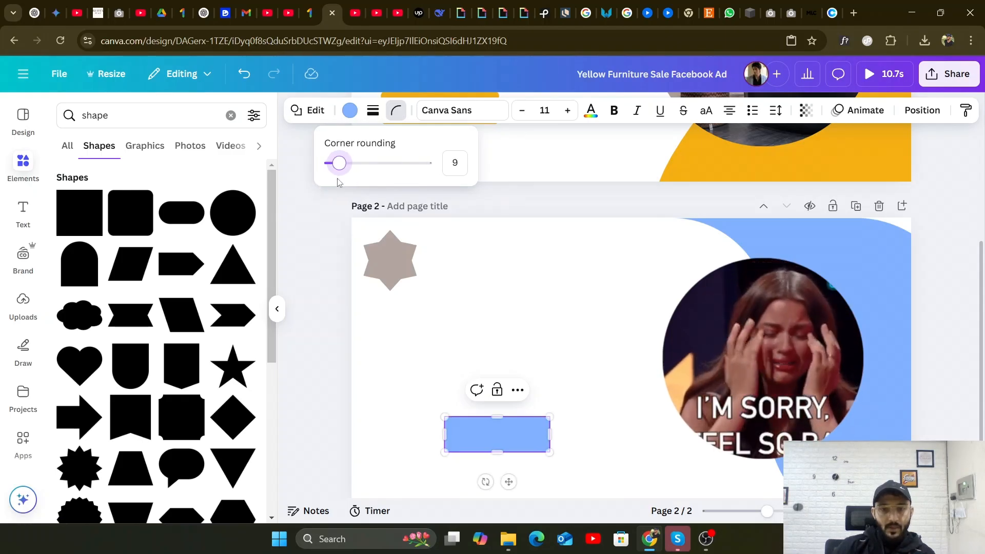
left_click(425, 335)
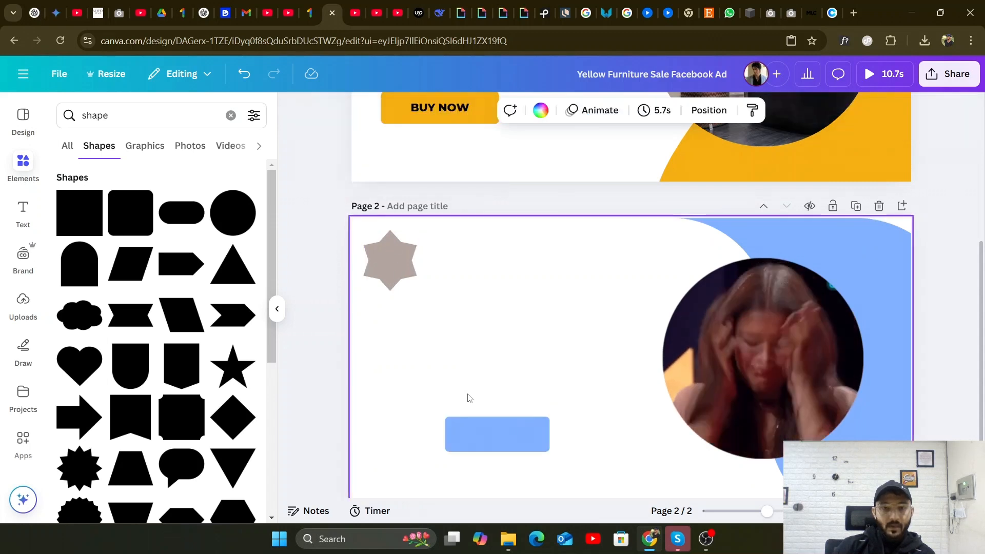
Add a text box to page 2 reading "BUY NOW".
left_click(23, 211)
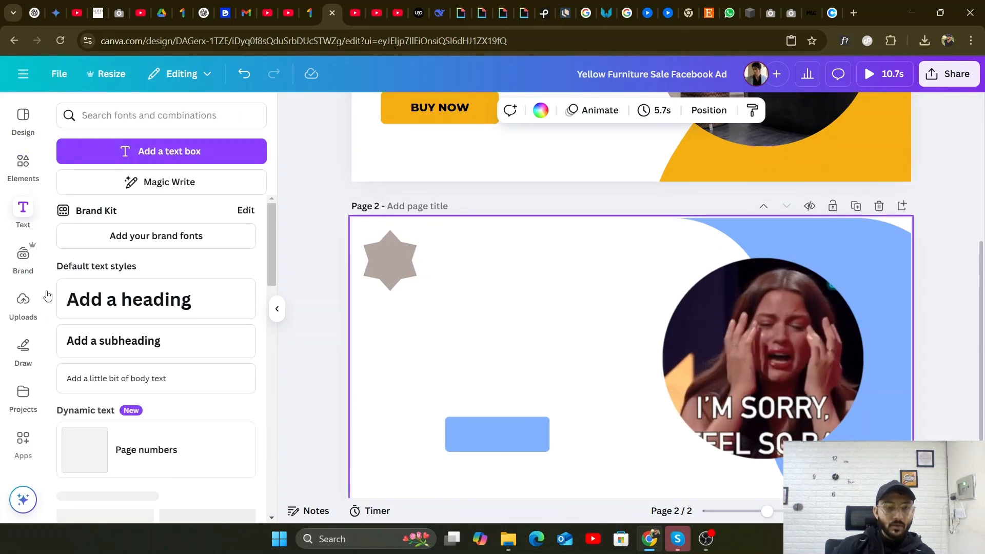
left_click(156, 152)
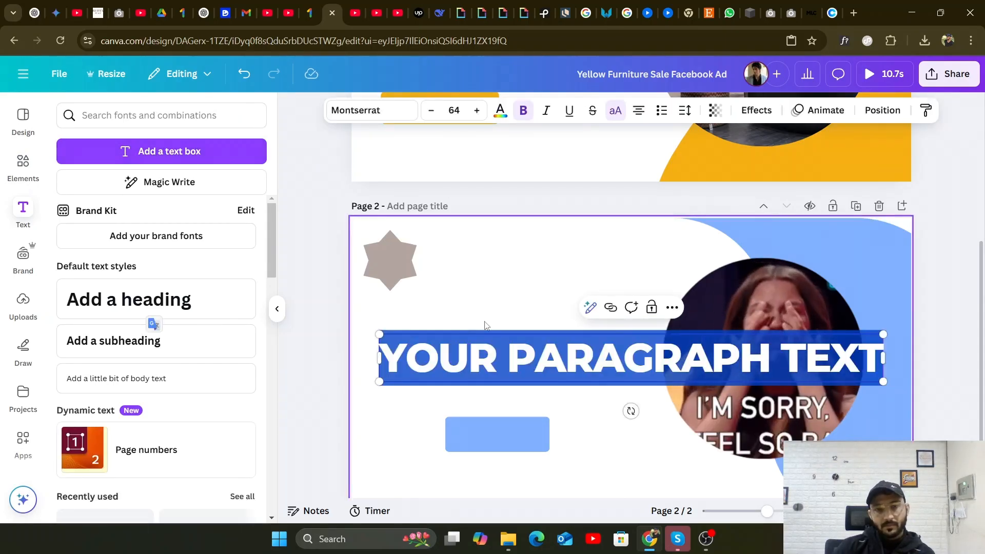
type("BU")
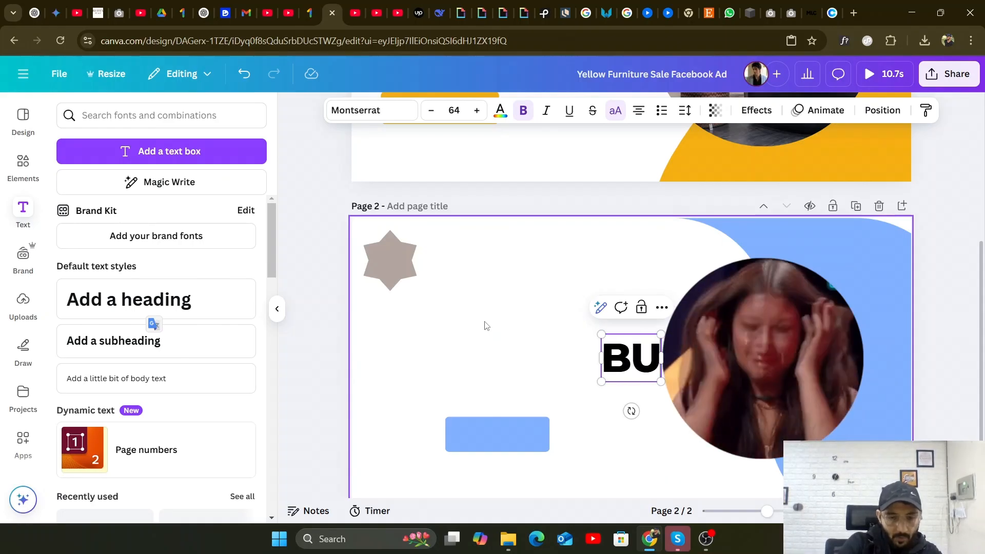
type("Y NOW")
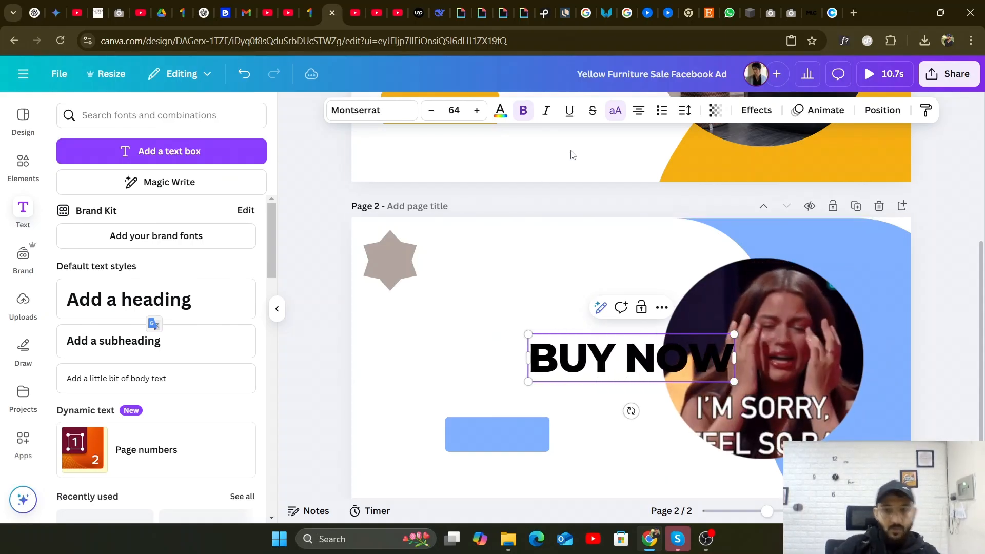
Reduce the "BUY NOW" text to size 28.6 and center it on the light blue button.
left_click_drag(735, 336, 634, 383)
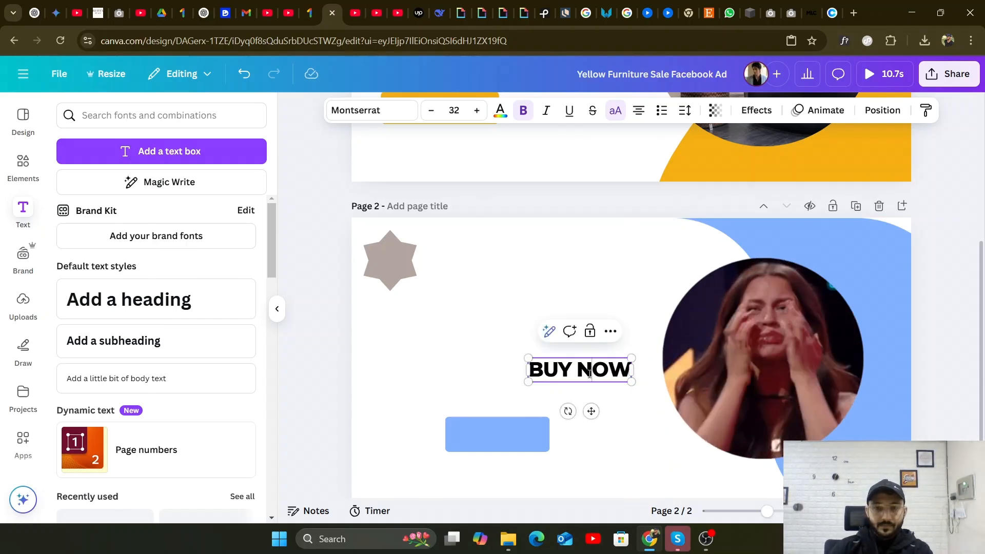
left_click_drag(586, 414, 509, 476)
left_click(406, 388)
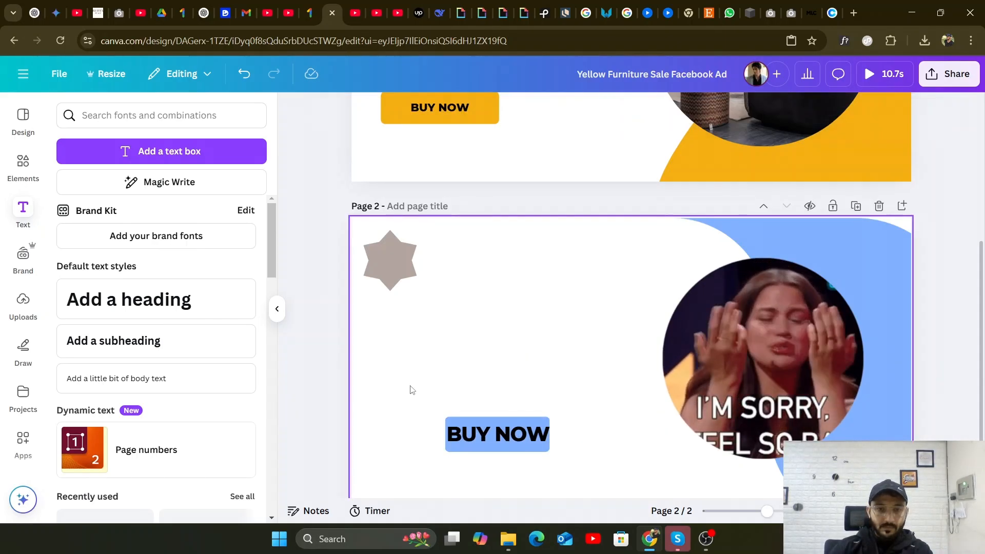
left_click(494, 435)
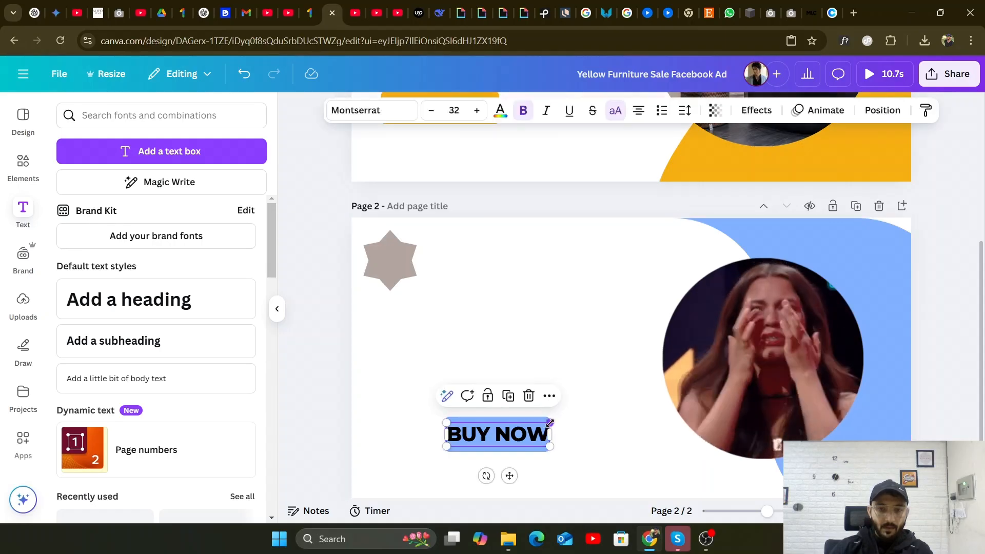
left_click_drag(550, 422, 498, 439)
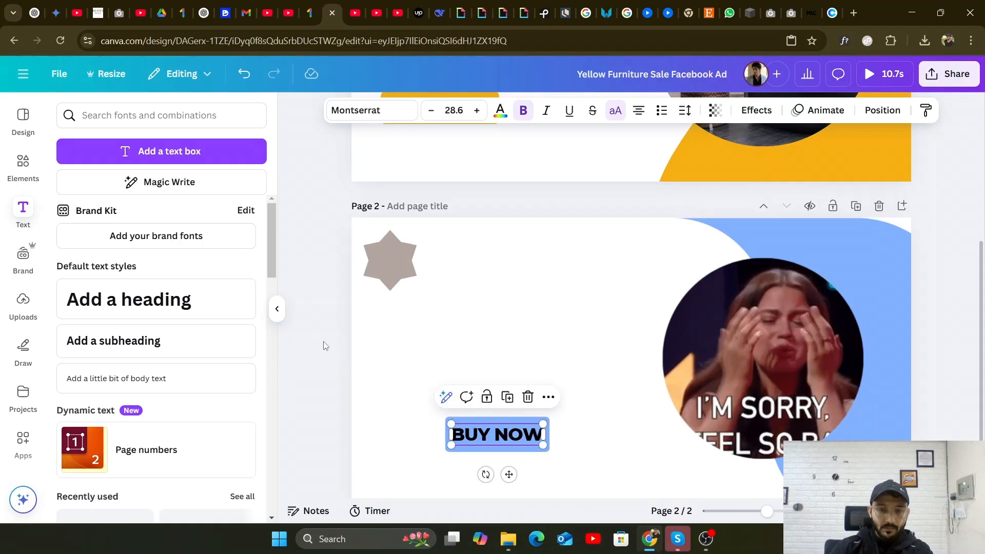
Change the "BUY NOW" text to the Canva Sans font at size 24.6 and recenter it on the light blue button.
left_click(358, 354)
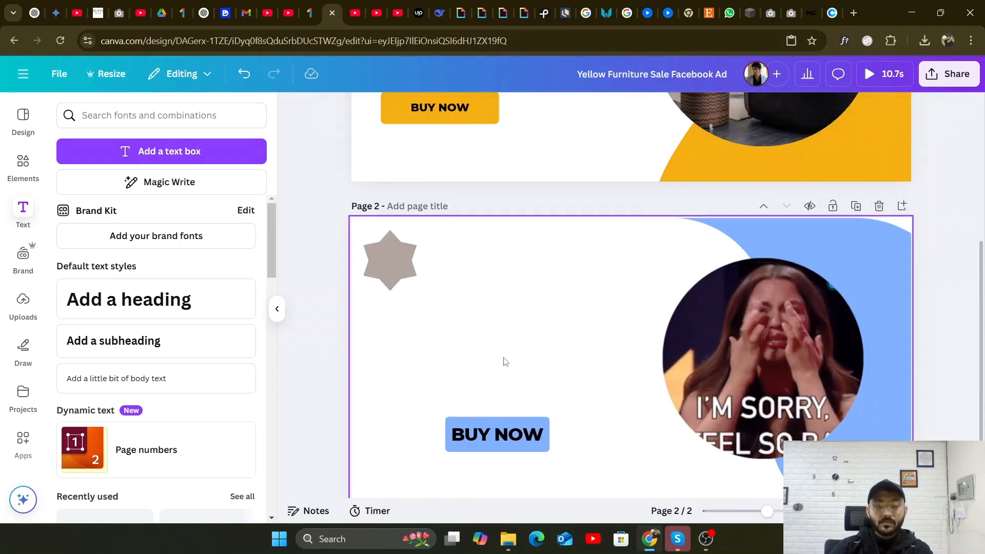
left_click(495, 434)
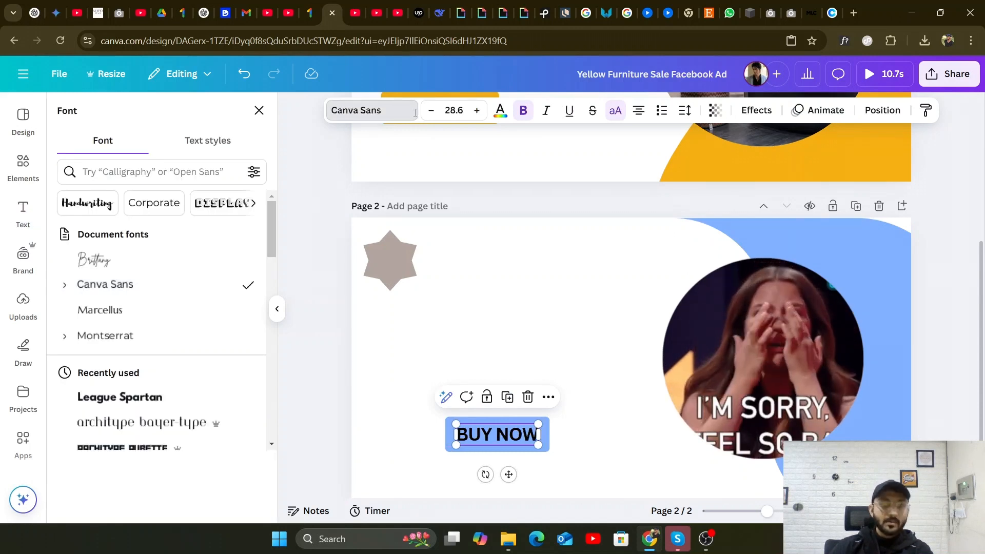
left_click(429, 117)
left_click(429, 118)
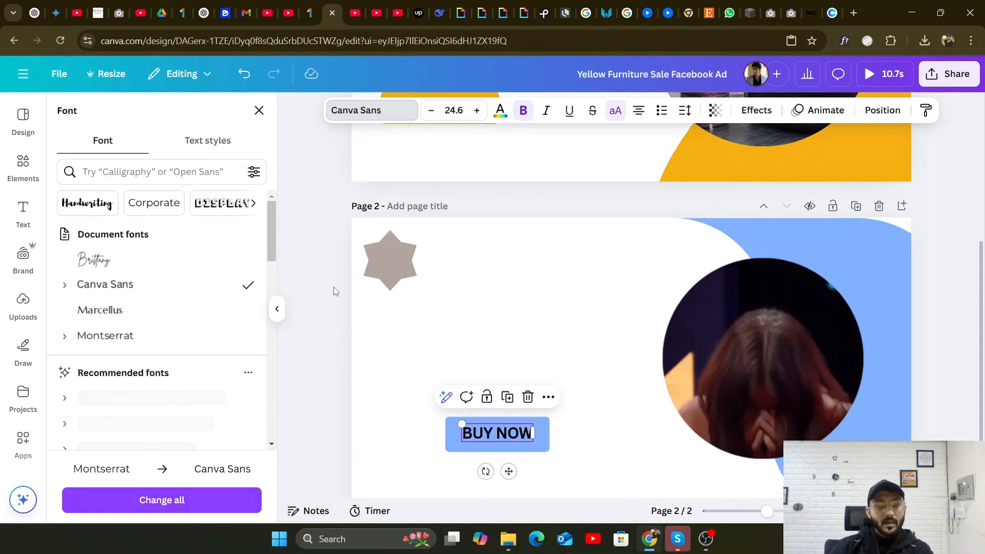
left_click(334, 288)
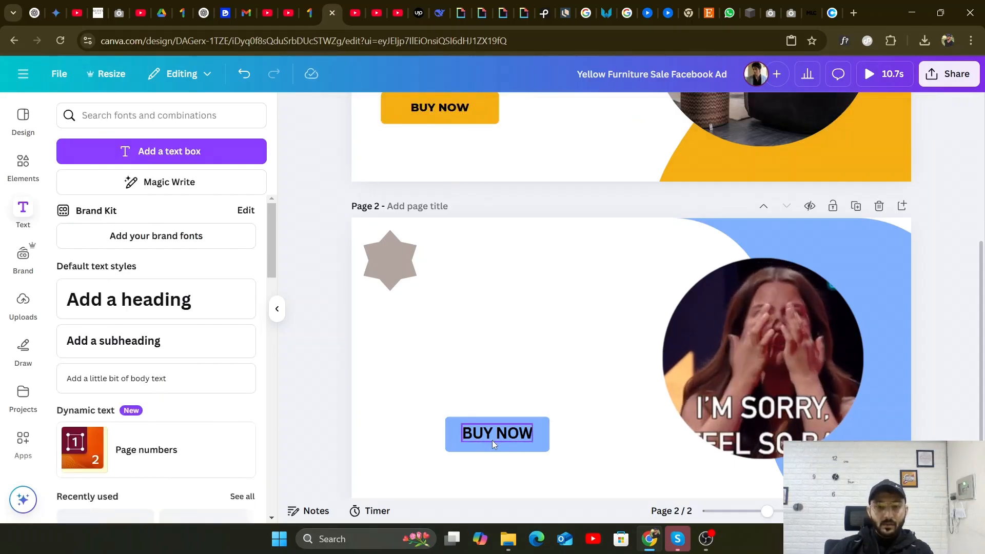
left_click_drag(492, 440, 492, 440)
left_click(313, 308)
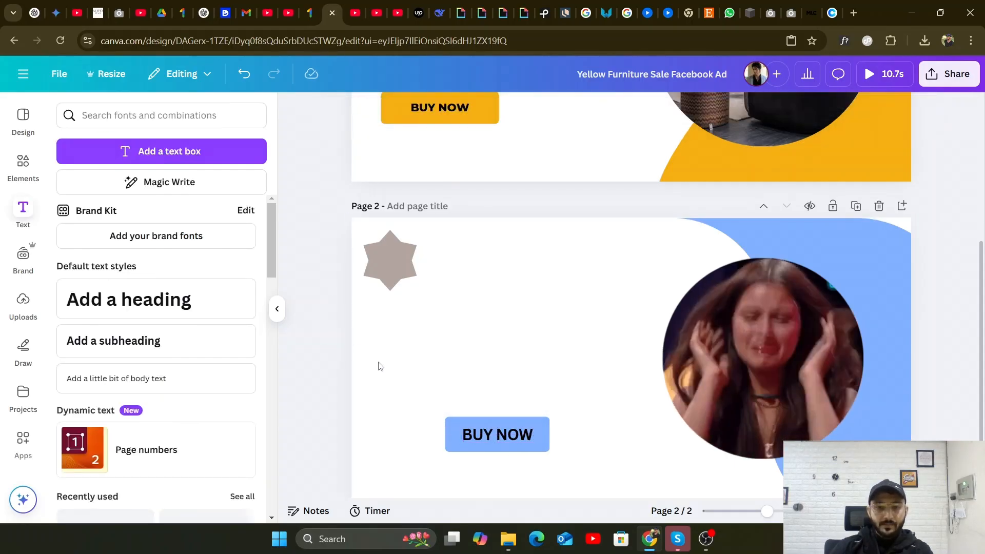
Add a subheading reading "SALE" to page 2 and place it just below the star, above the BUY NOW button.
scroll(380, 365, "up", 5)
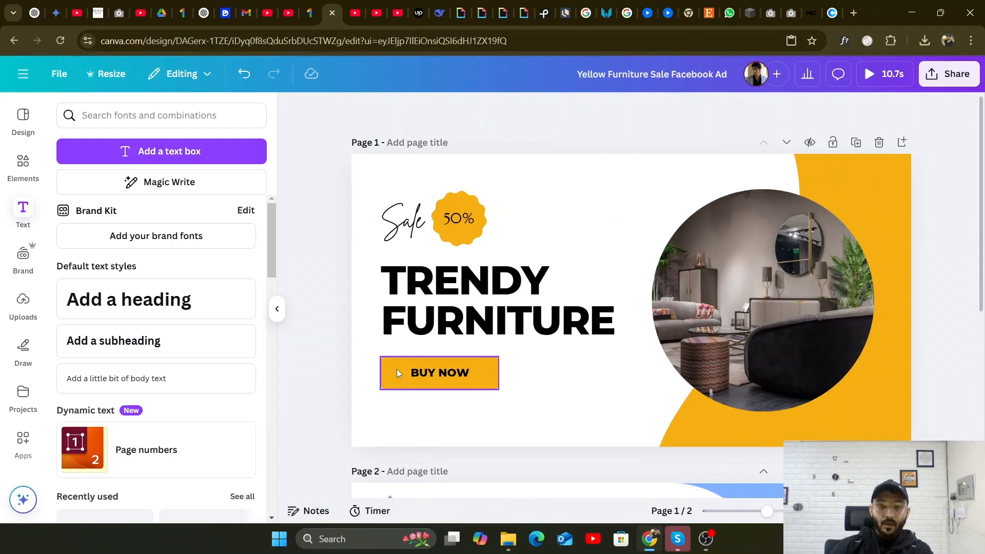
scroll(396, 369, "down", 2)
scroll(396, 370, "up", 2)
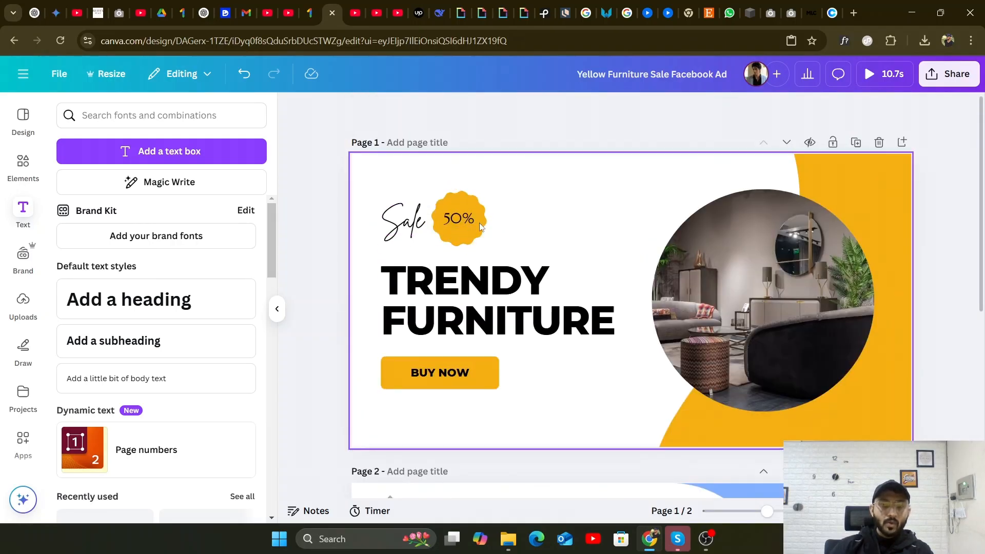
scroll(467, 242, "down", 6)
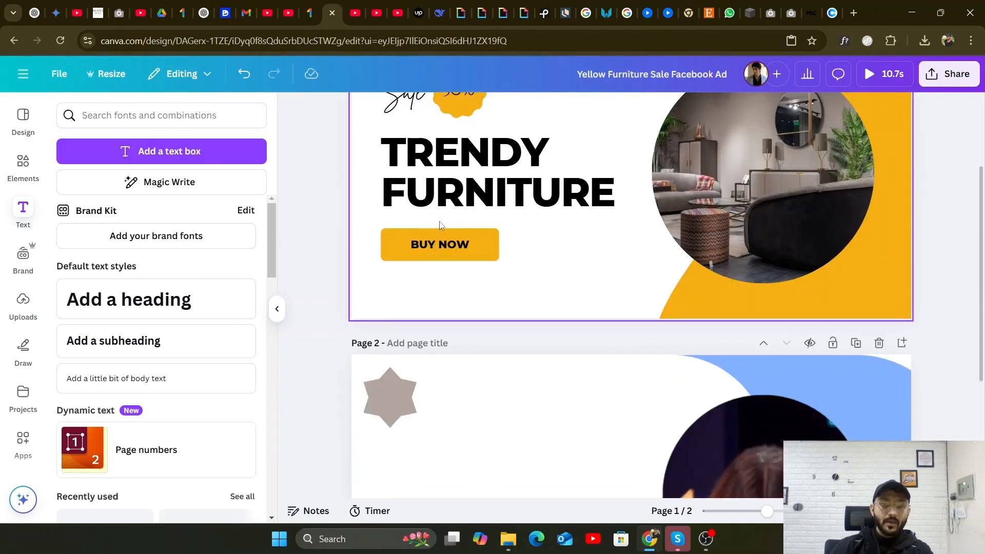
left_click(137, 348)
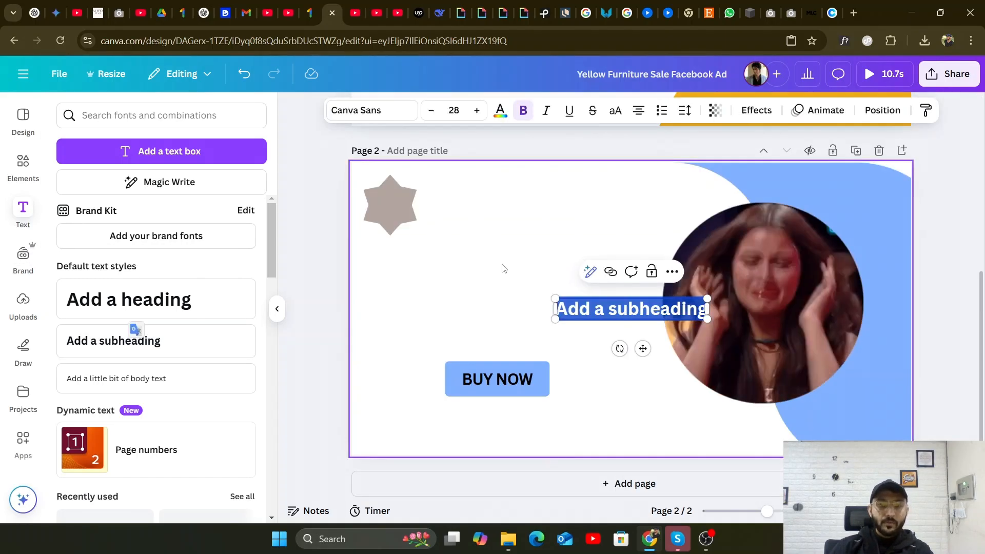
type("SALE")
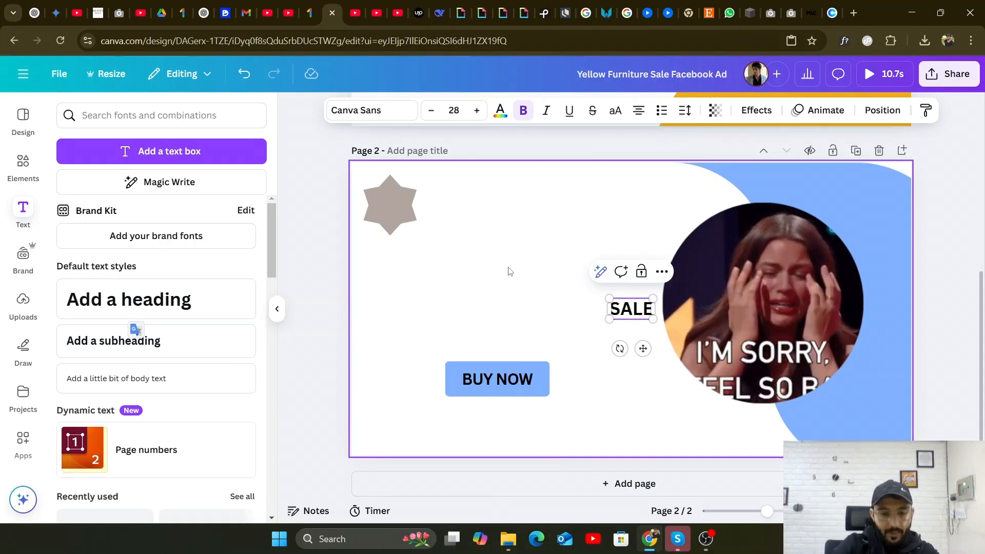
left_click_drag(644, 348, 440, 284)
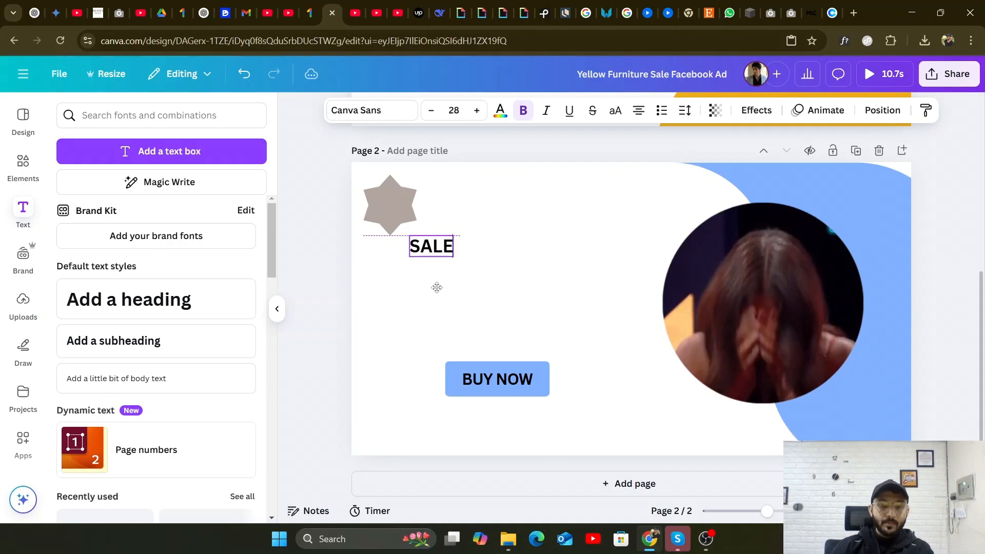
Set the "SALE" text in the Brittany font and shift it slightly down from the star.
left_click(399, 113)
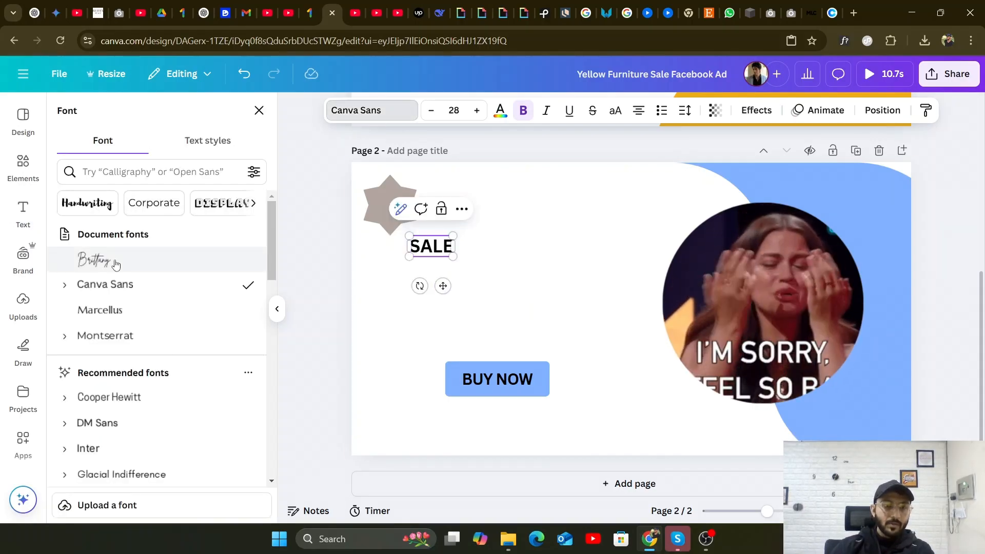
left_click(116, 262)
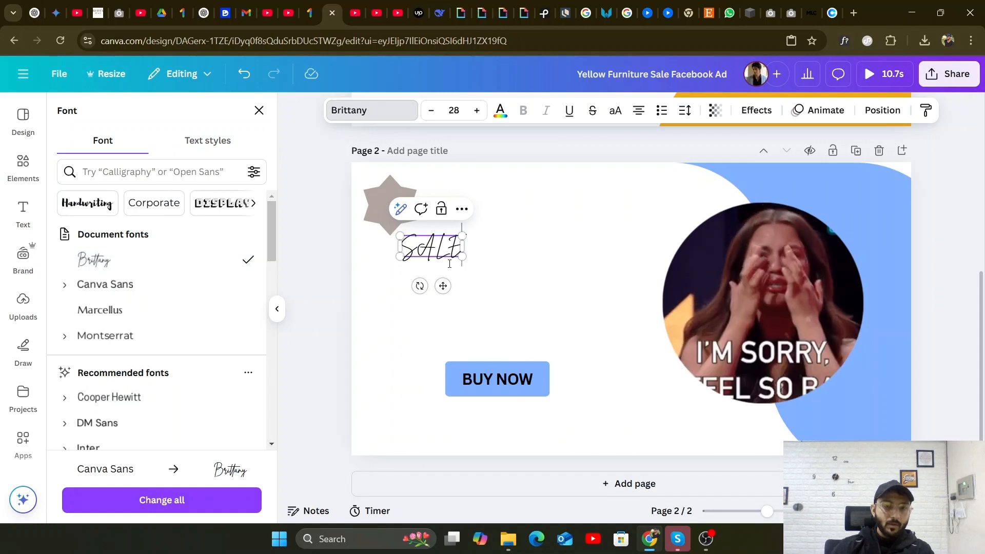
left_click_drag(443, 285, 442, 293)
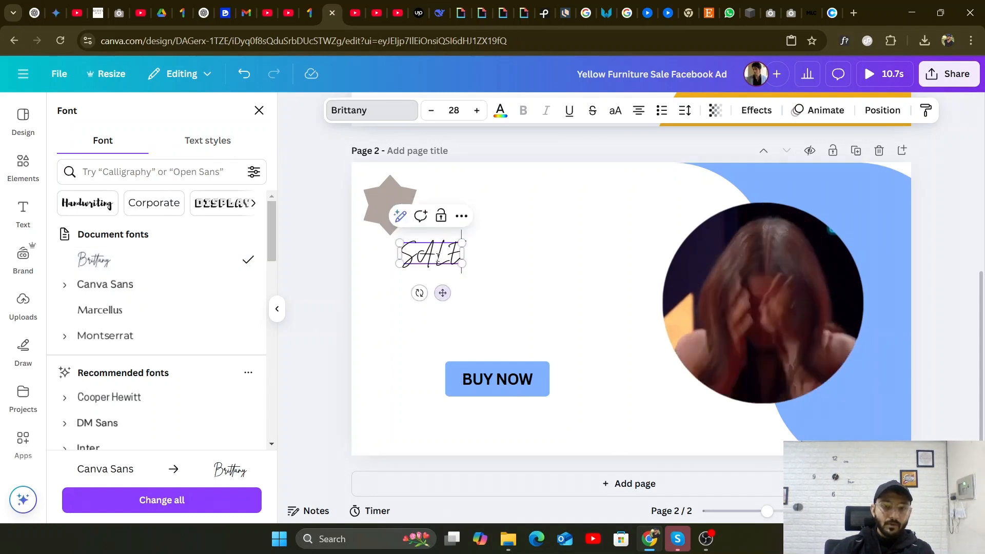
Rewrite the "SALE" text as "Sale" to match the page 1 template and enlarge it to size 63.6.
scroll(438, 260, "up", 5)
scroll(438, 260, "down", 5)
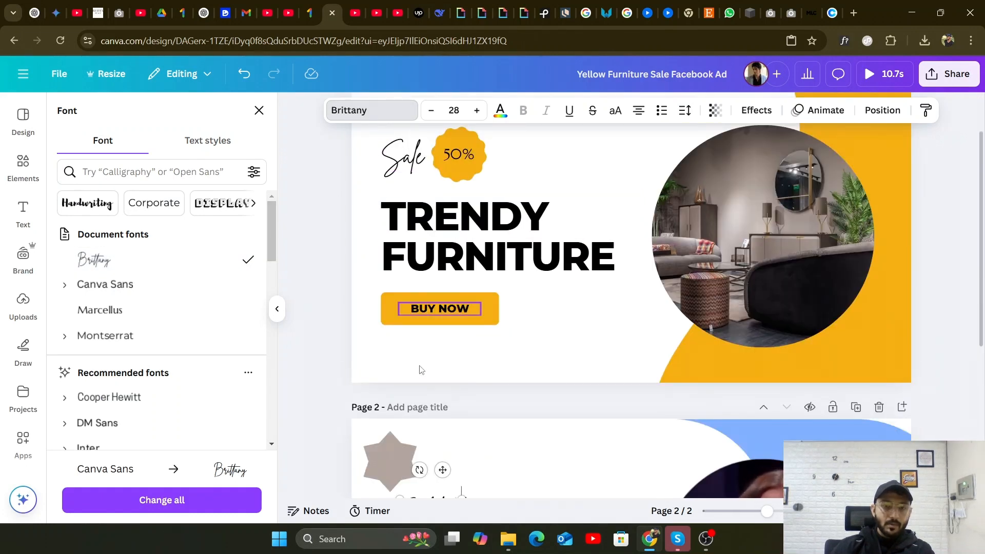
left_click_drag(459, 384, 416, 384)
type("ale")
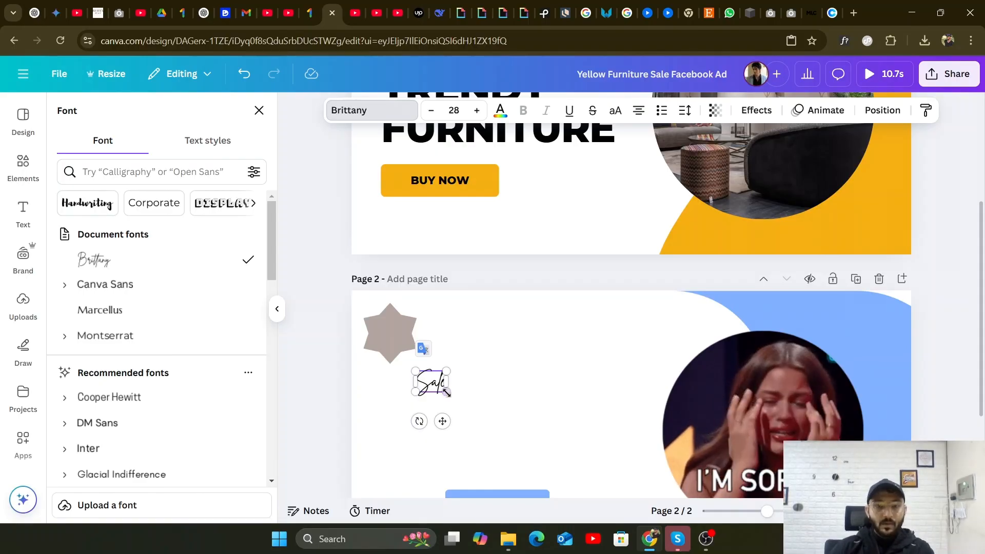
left_click_drag(446, 392, 484, 419)
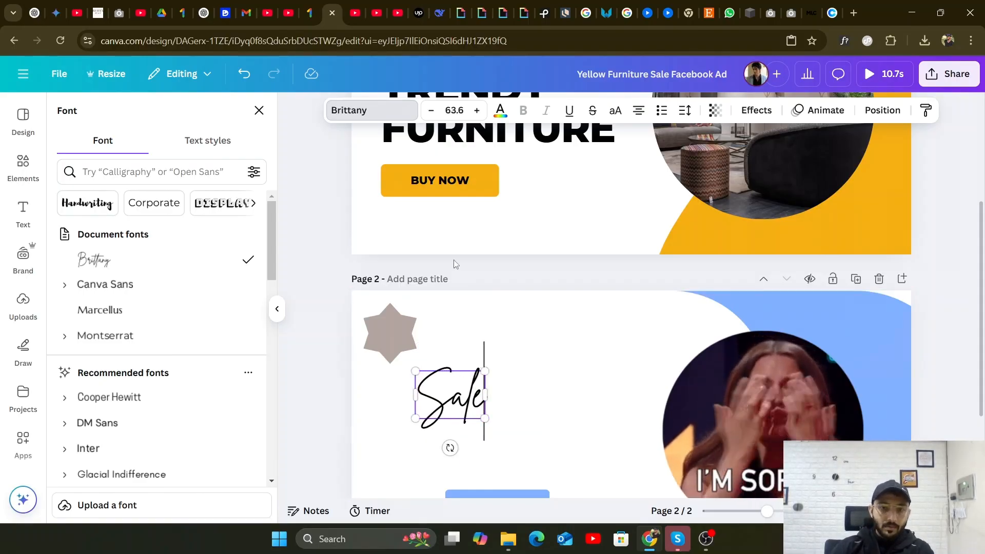
scroll(454, 260, "up", 3)
scroll(453, 260, "down", 3)
scroll(455, 297, "down", 1)
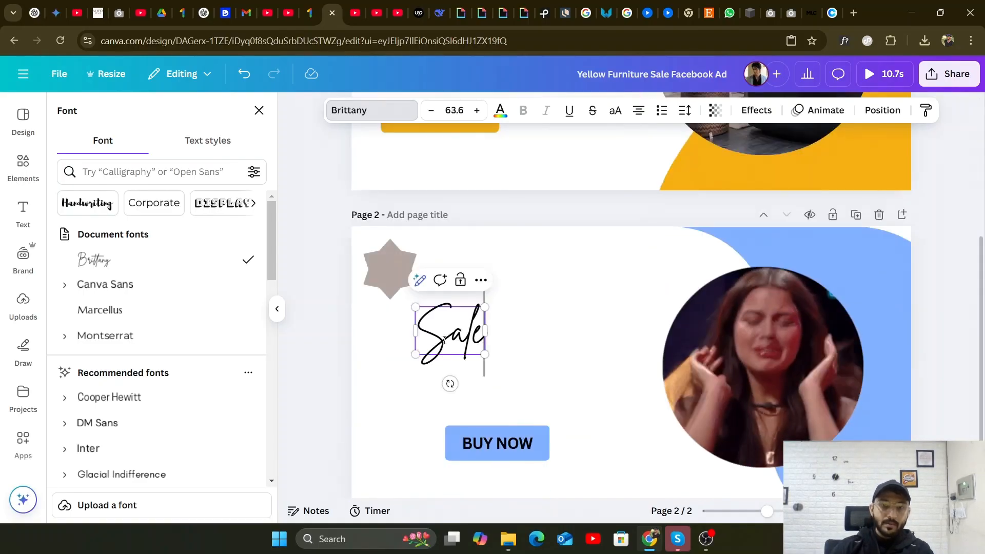
Shrink the Sale text on page 2 to about size 54.8 and move it beneath the grey star.
left_click_drag(485, 354, 476, 348)
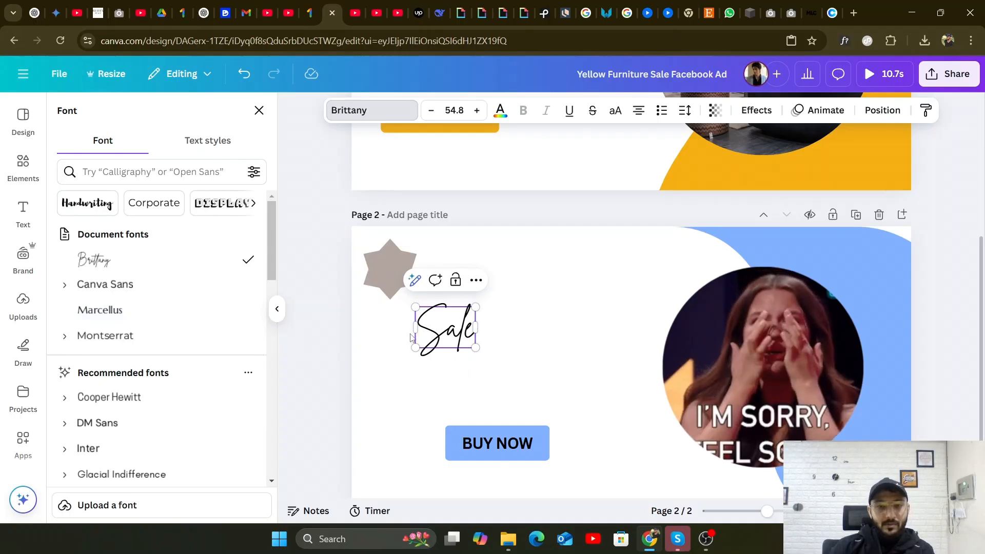
left_click(435, 331)
left_click(334, 316)
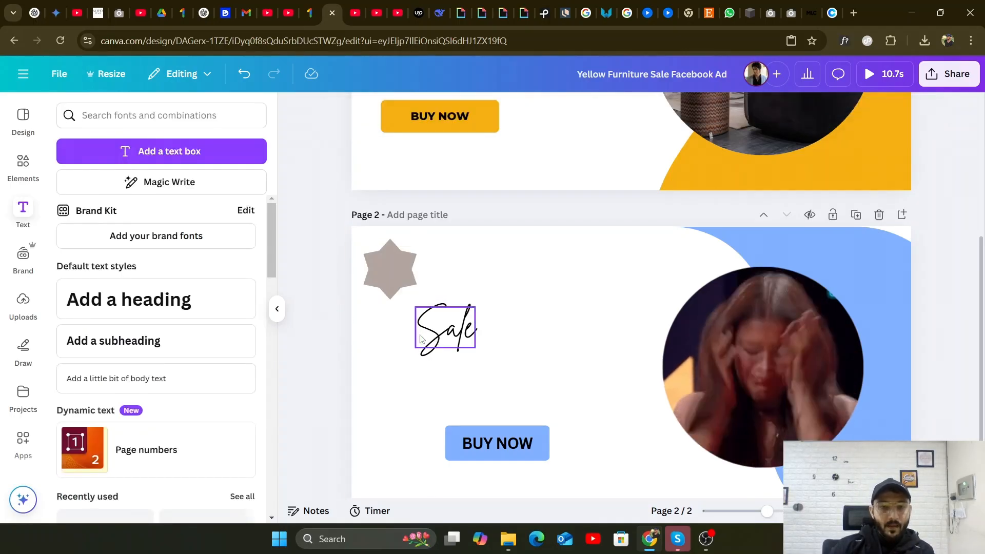
left_click_drag(438, 340, 417, 339)
scroll(407, 282, "up", 5)
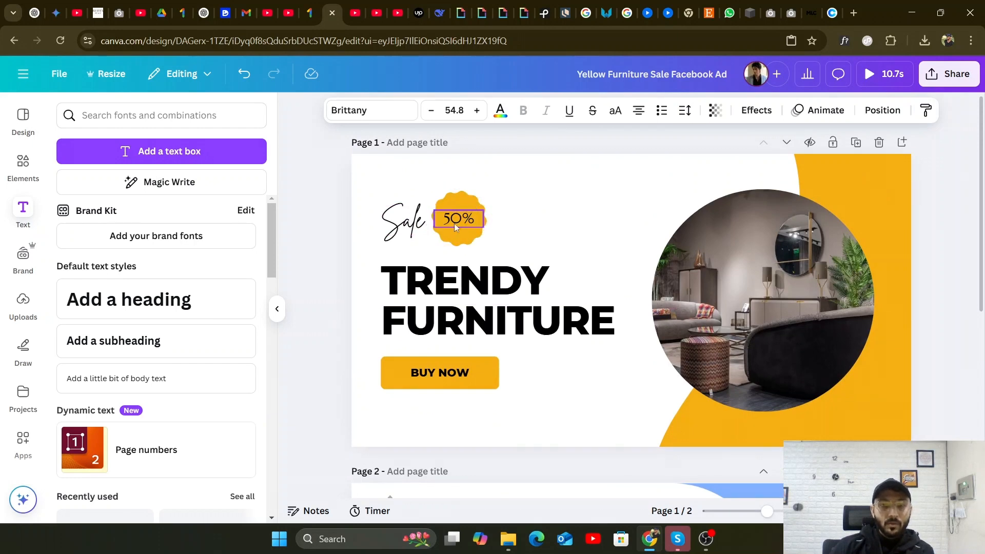
scroll(475, 353, "down", 4)
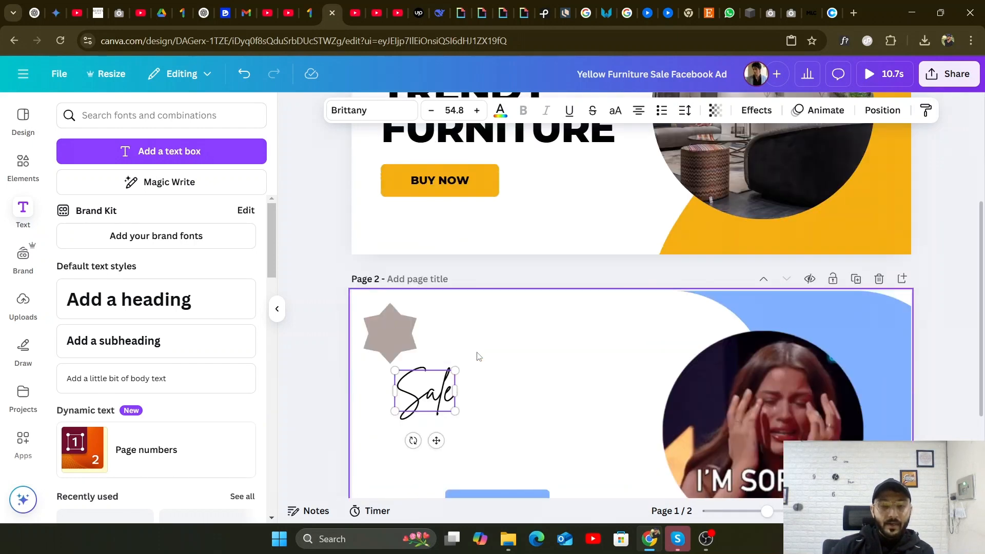
left_click(326, 338)
Add a multi-pointed starburst shape to page 2 and place it beside the Sale text.
left_click(27, 175)
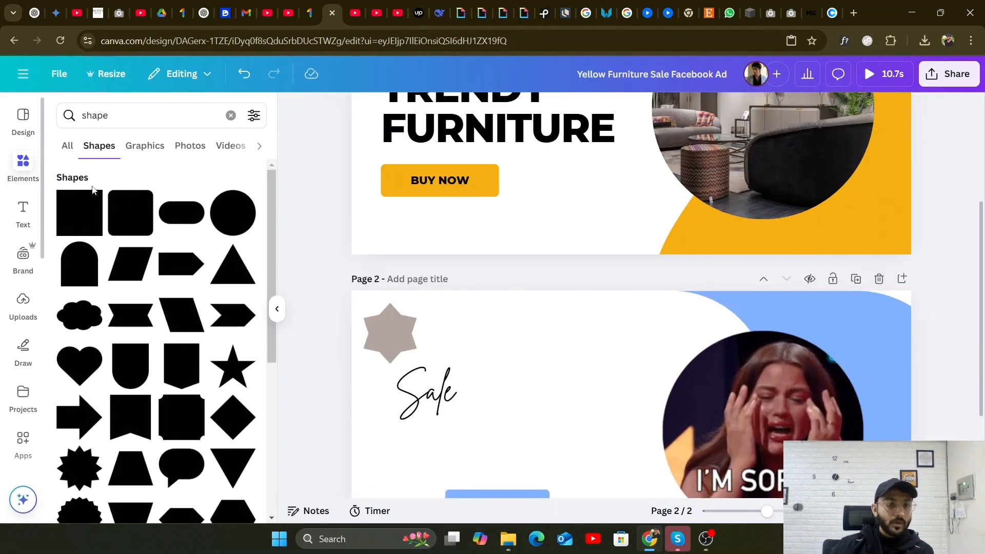
left_click(147, 149)
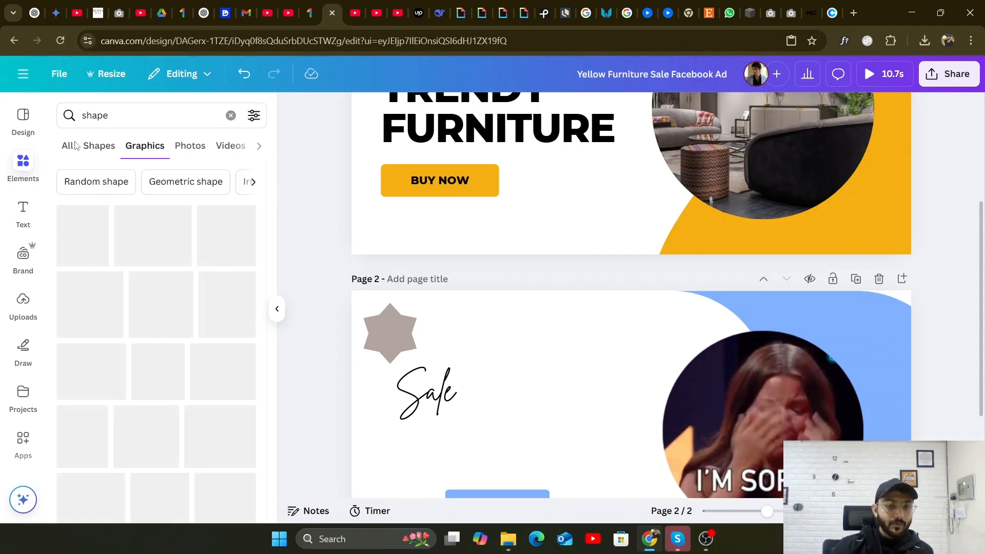
scroll(154, 334, "down", 1)
scroll(154, 334, "up", 1)
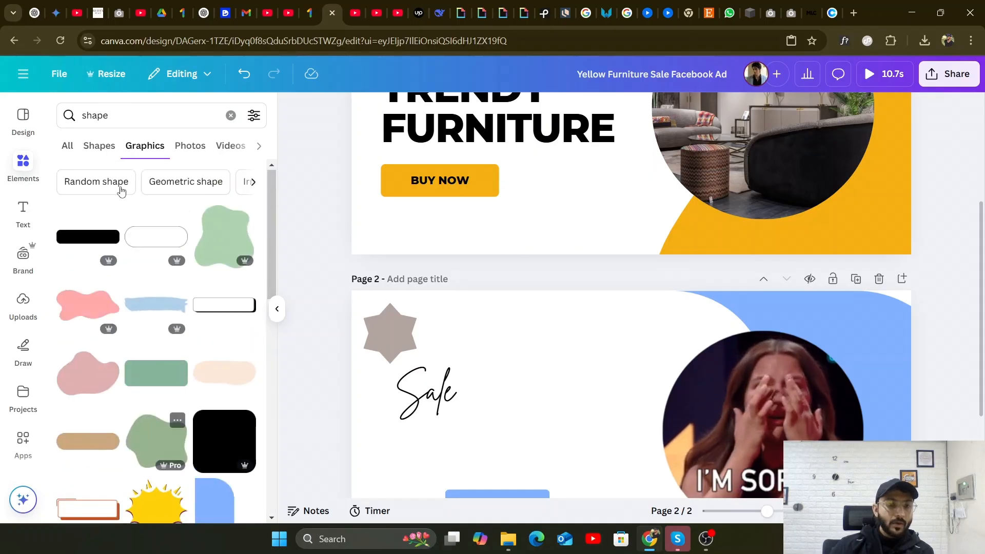
left_click(99, 146)
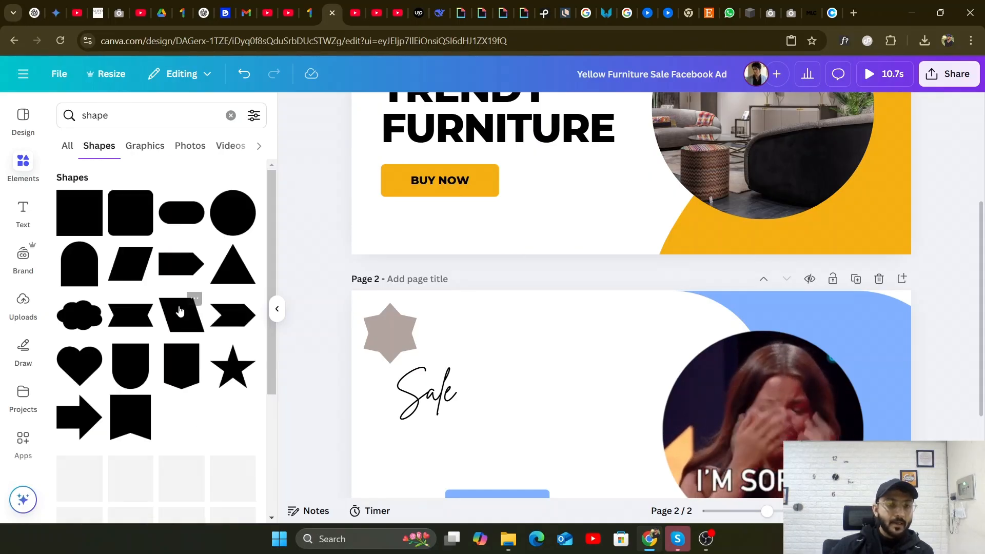
scroll(177, 315, "down", 3)
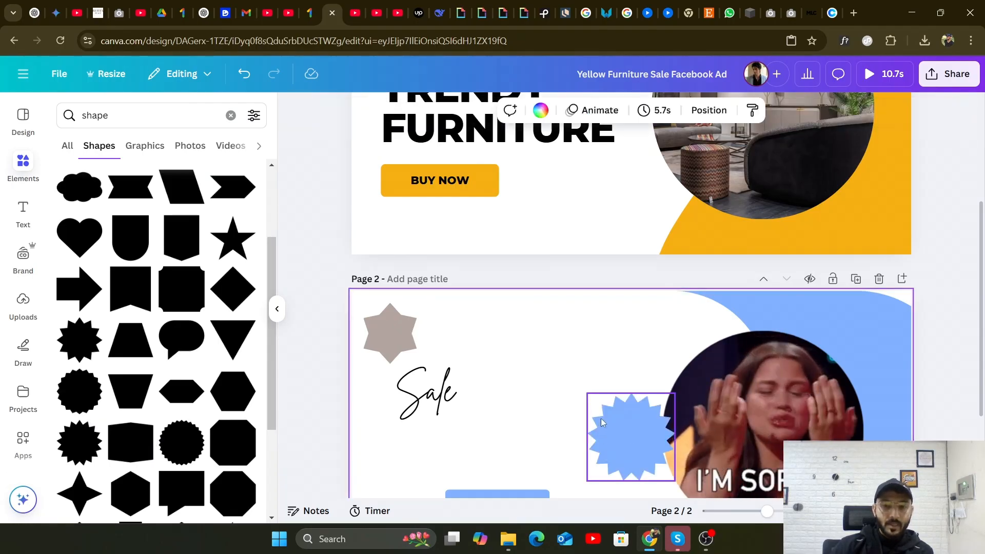
left_click_drag(608, 426, 504, 370)
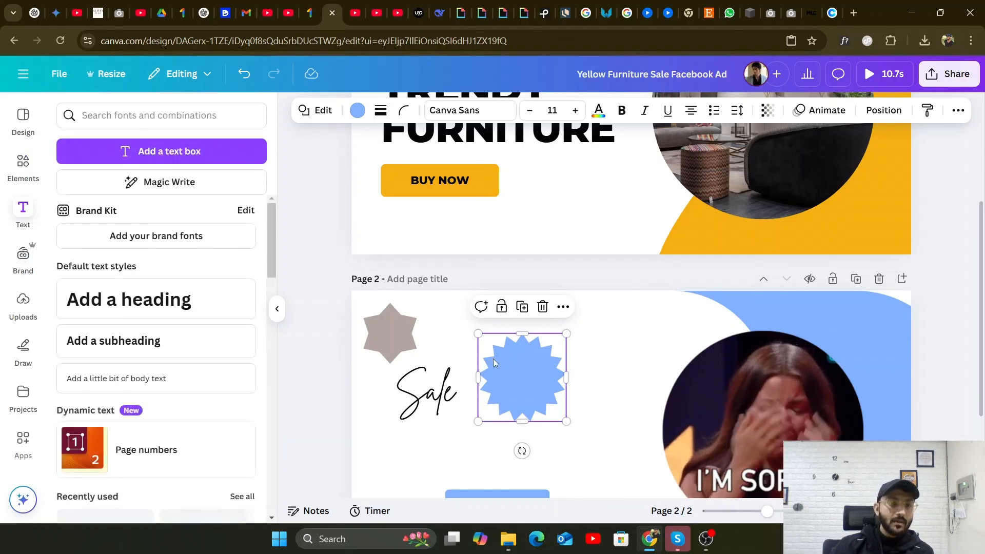
Add a subheading reading "50 % off" below the blue starburst on page 2.
left_click_drag(139, 341, 484, 395)
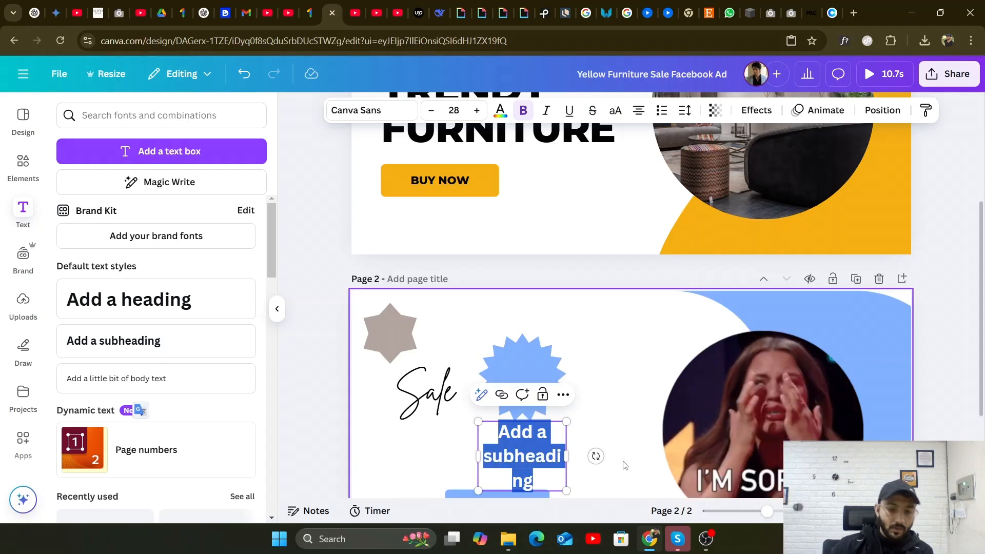
type("50 ")
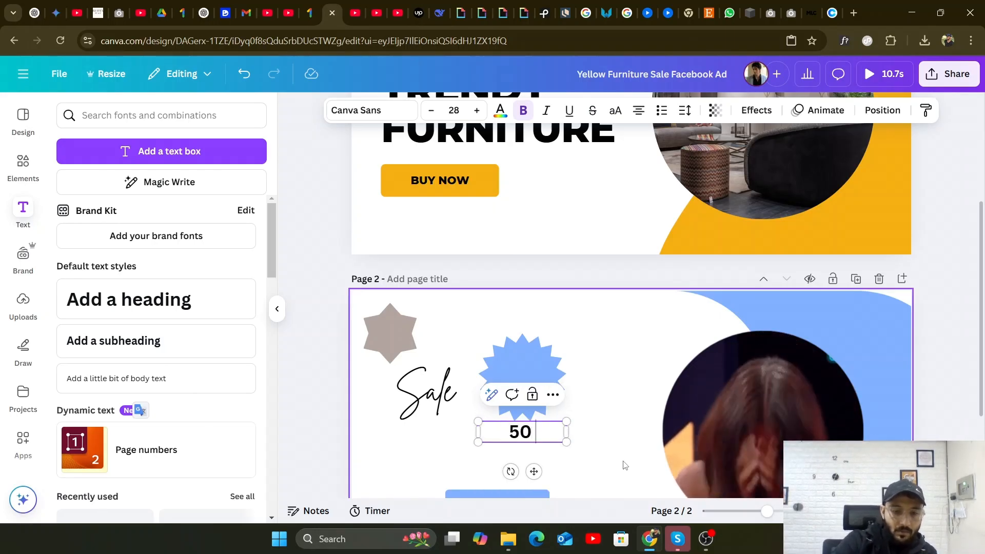
type("% off")
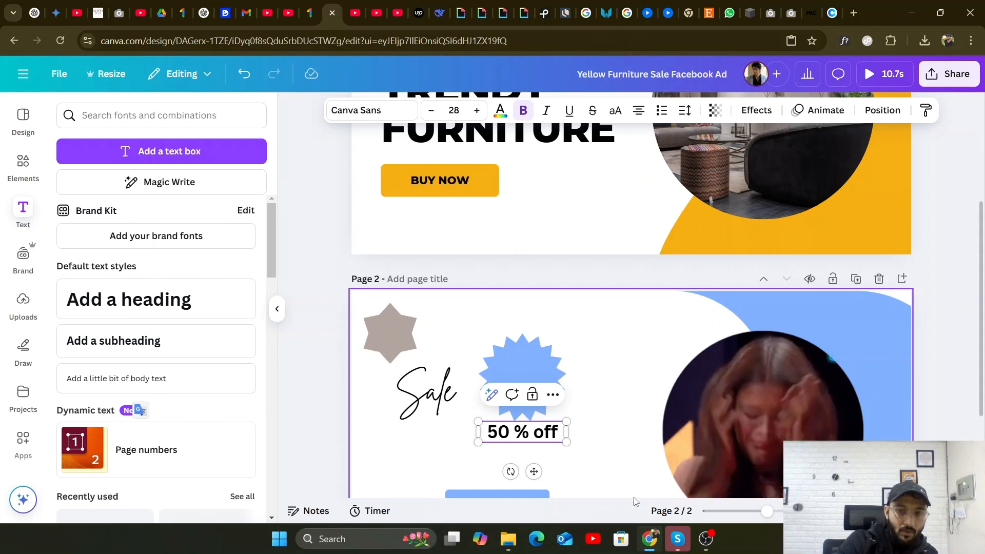
left_click(316, 362)
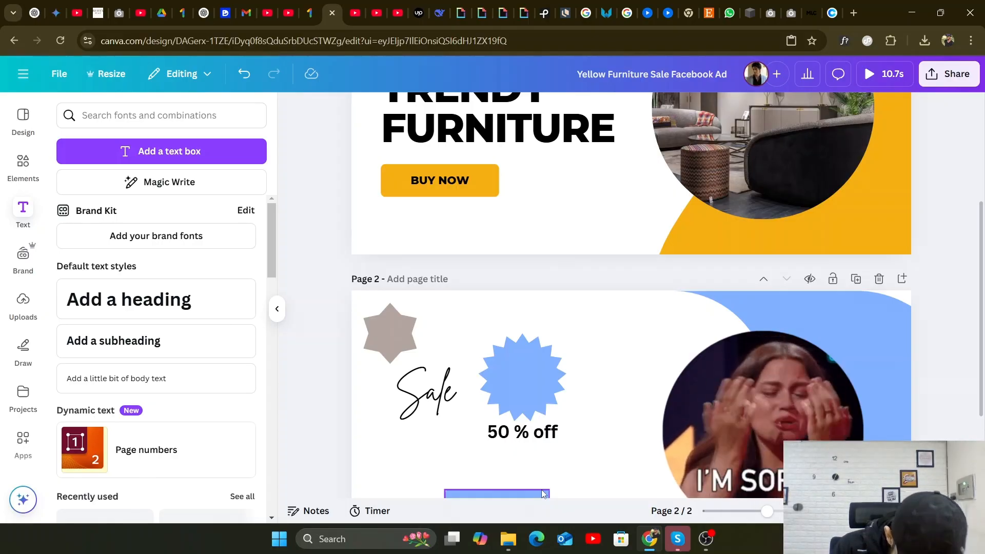
Shrink the "50 % off" text to about size 21.1 and center it on the blue starburst.
left_click(522, 433)
left_click_drag(522, 433, 543, 368)
mouse_move(512, 380)
left_mouse_down()
mouse_move(531, 379)
mouse_move(523, 381)
left_mouse_up()
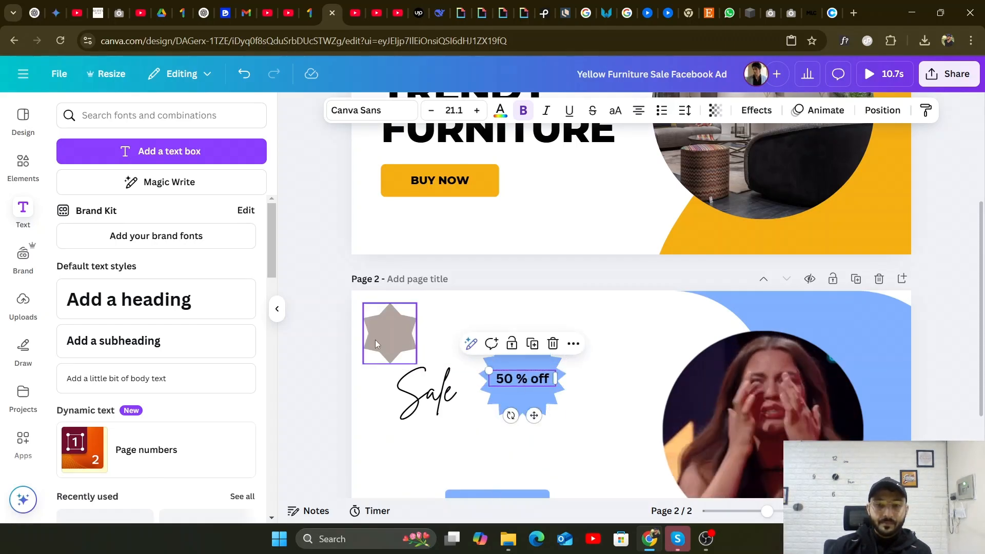
left_click(319, 337)
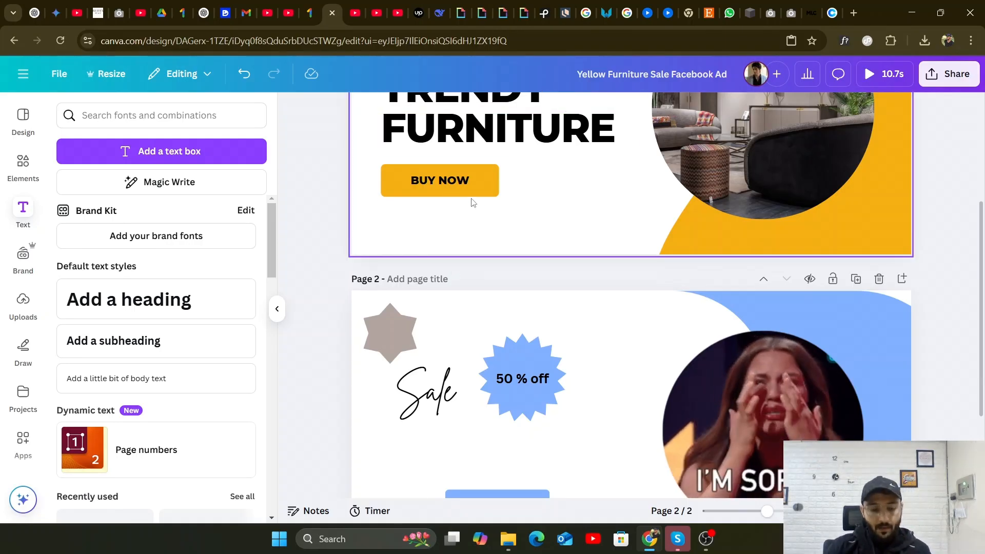
Recolor the blue curved background shape on page 2 with the yellow-orange document color.
scroll(453, 277, "down", 3)
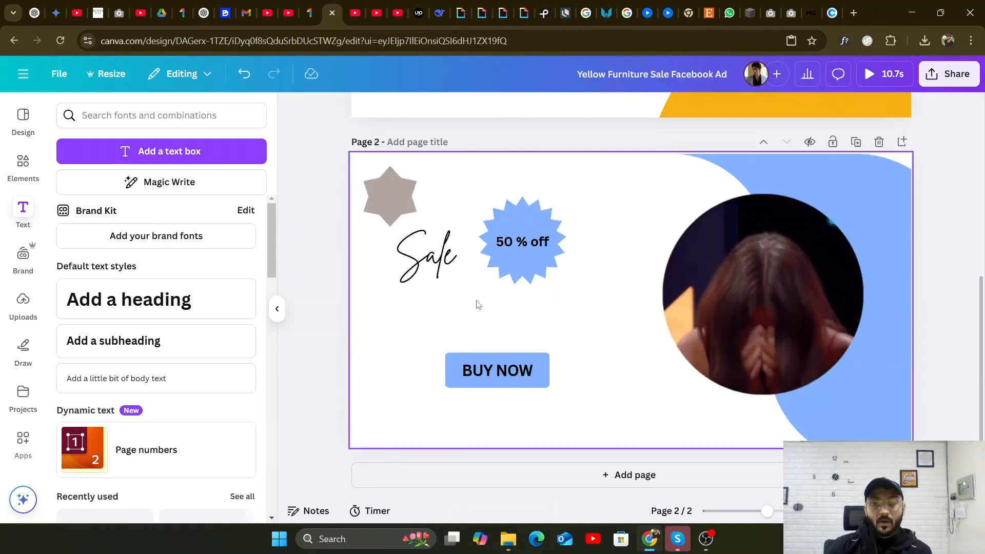
scroll(345, 260, "up", 7)
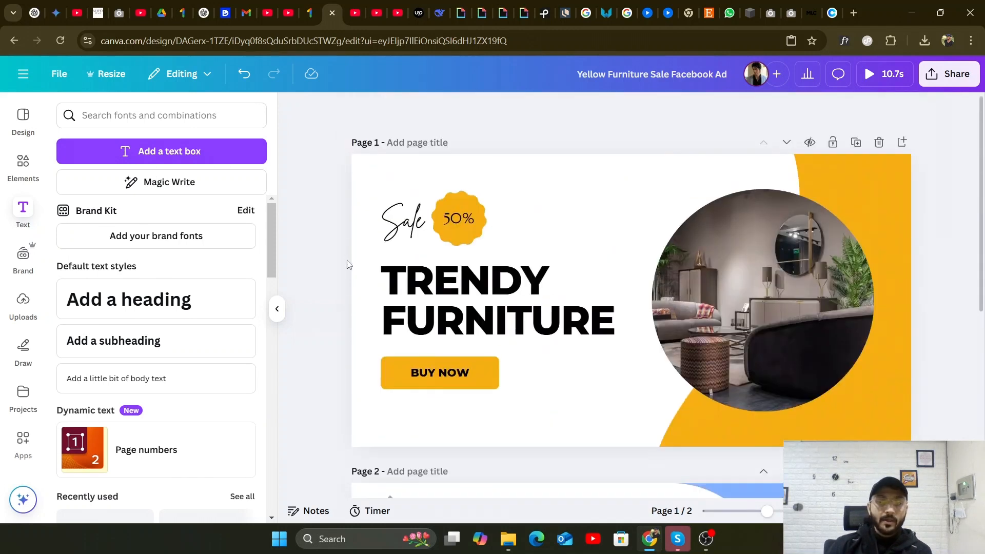
scroll(573, 334, "down", 1)
scroll(574, 334, "down", 6)
scroll(877, 399, "up", 4)
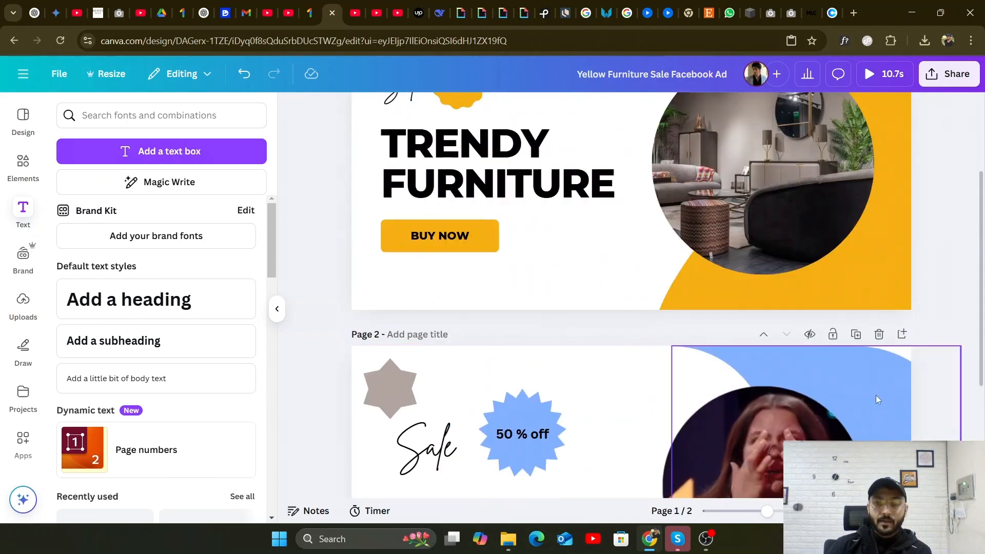
left_click(878, 380)
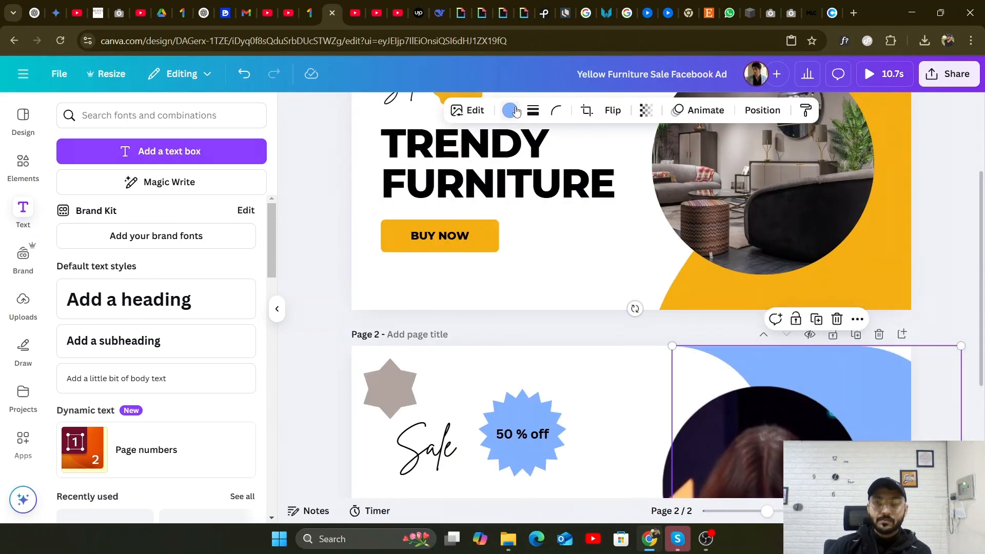
left_click(509, 110)
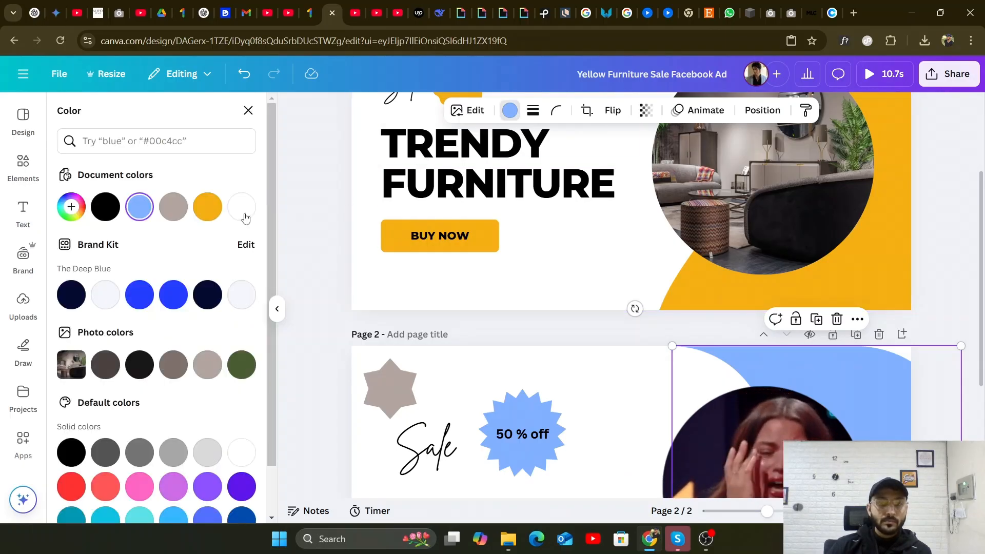
left_click(207, 206)
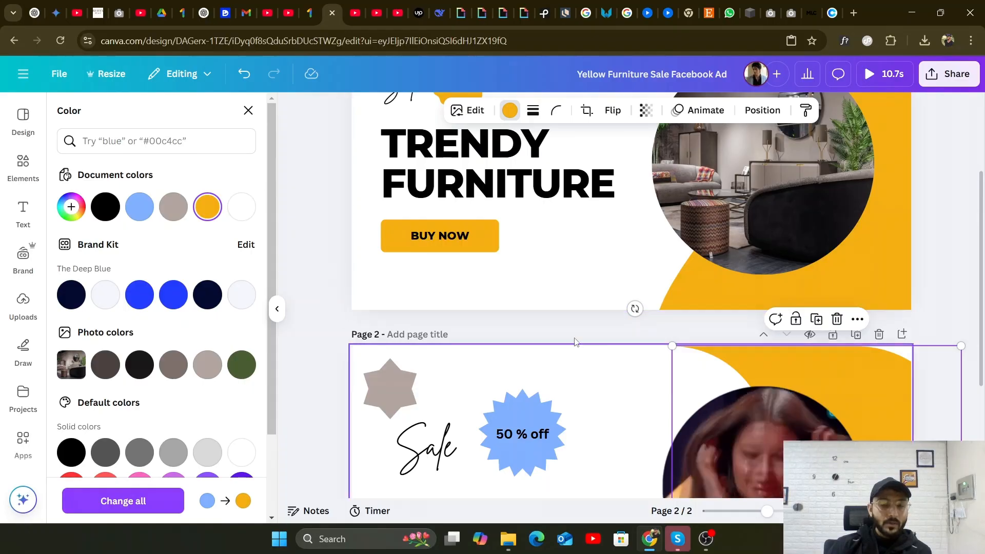
Compare page 2's layout and colors with the original furniture ad on page 1, and examine the available color swatches.
scroll(400, 287, "down", 1)
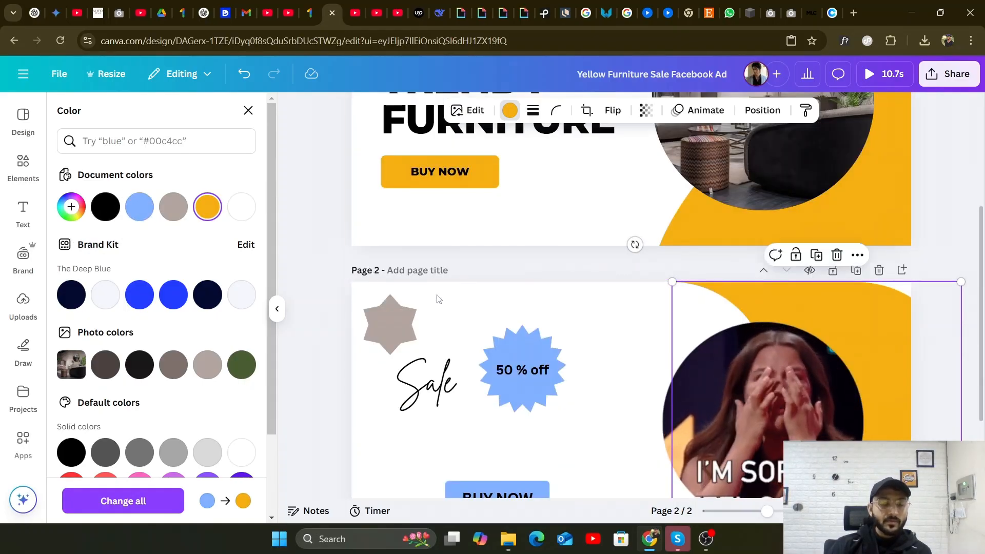
scroll(493, 321, "down", 2)
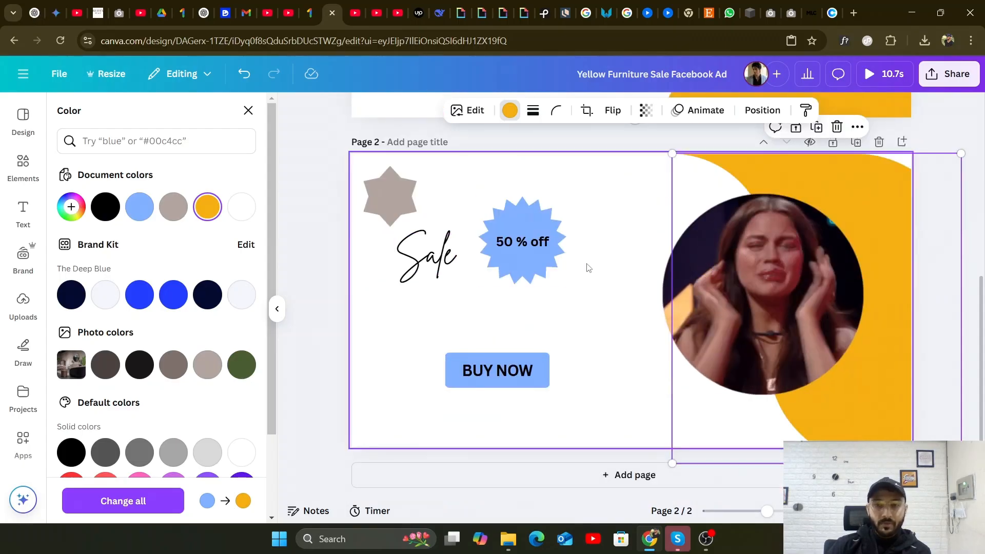
scroll(587, 268, "up", 5)
scroll(588, 267, "down", 3)
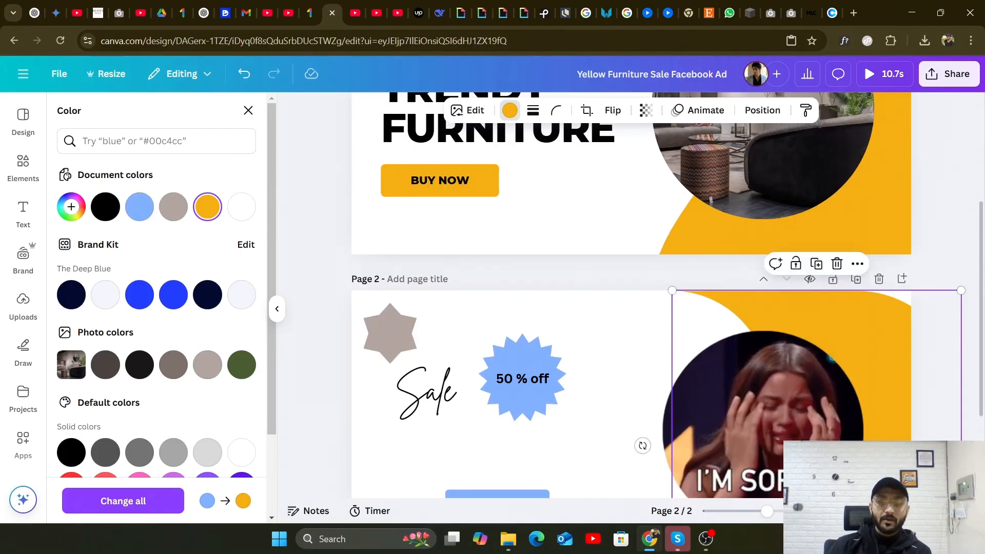
scroll(768, 359, "down", 2)
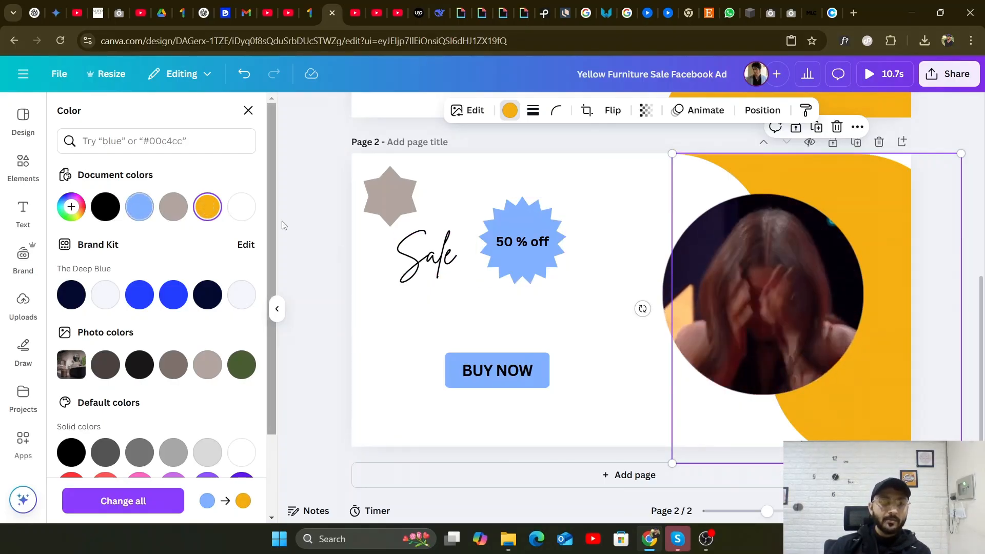
scroll(513, 291, "up", 6)
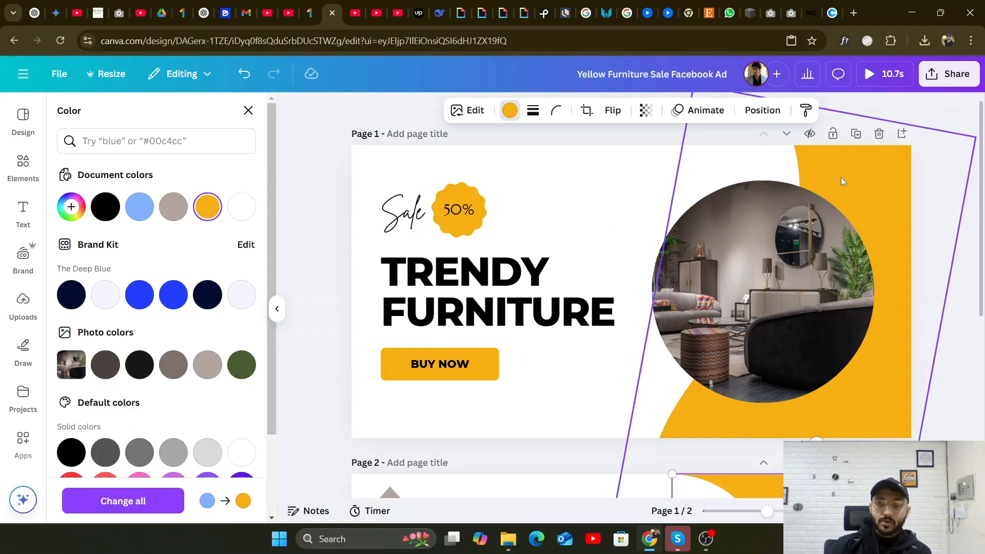
scroll(841, 190, "down", 5)
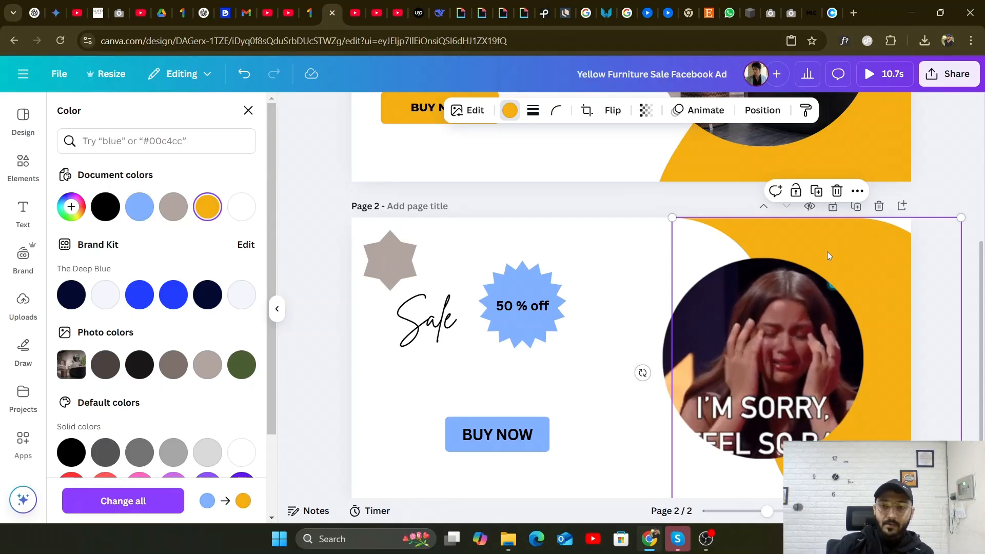
scroll(827, 256, "up", 4)
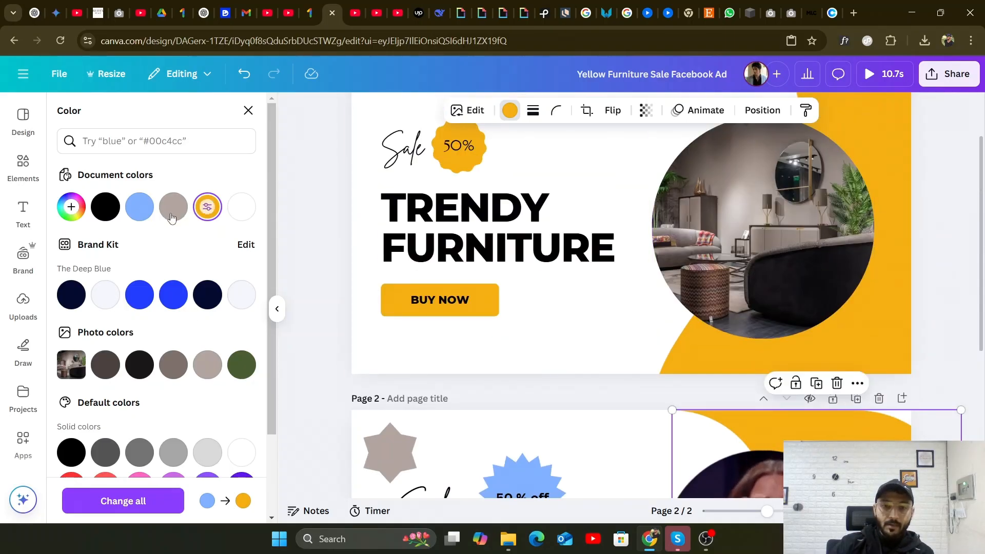
scroll(203, 302, "down", 2)
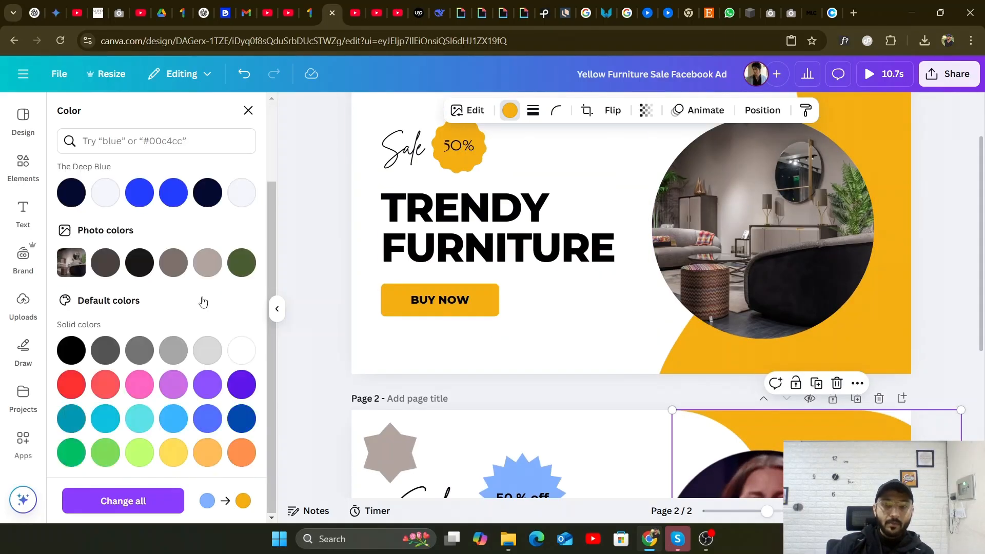
scroll(385, 313, "up", 2)
scroll(379, 328, "down", 7)
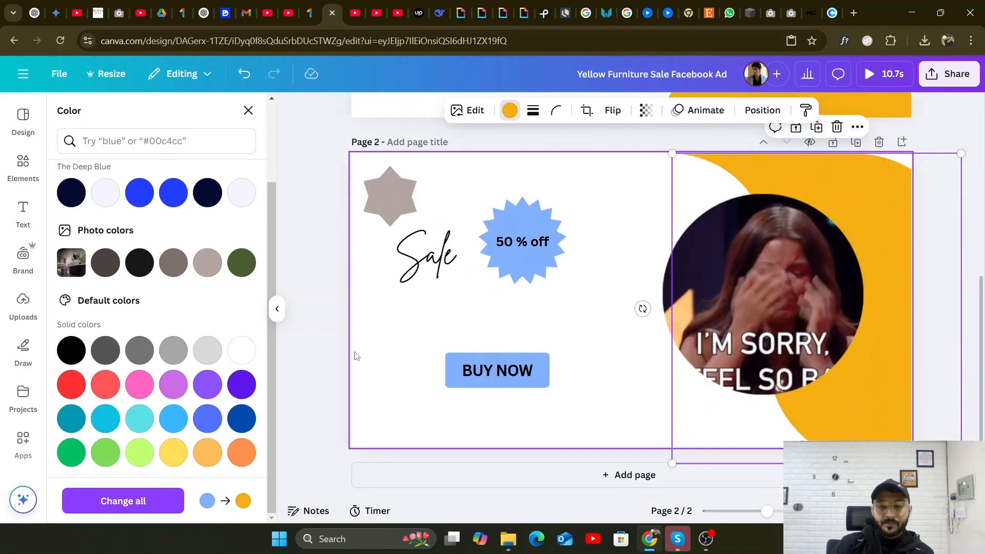
Leave the furniture ad design and return to the home page.
left_click(23, 211)
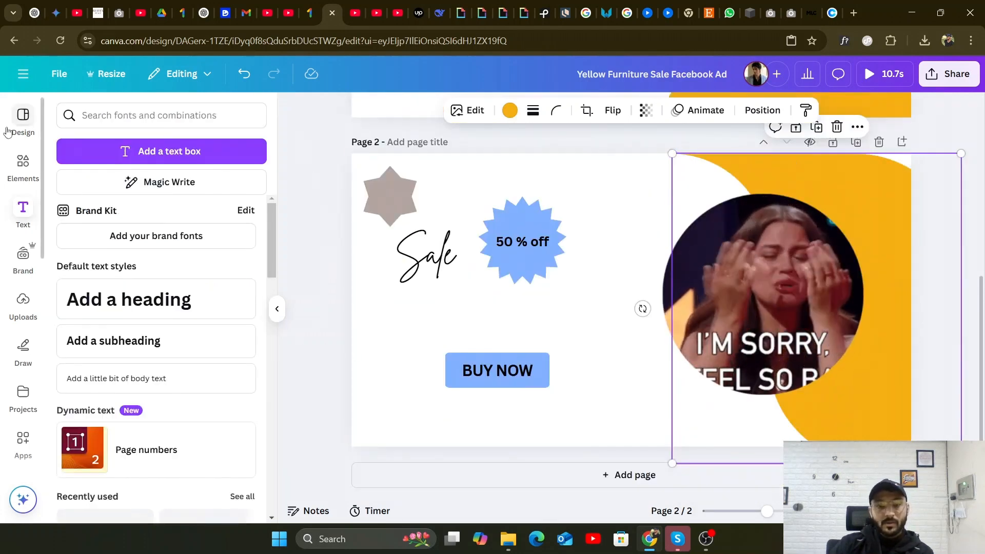
left_click(23, 74)
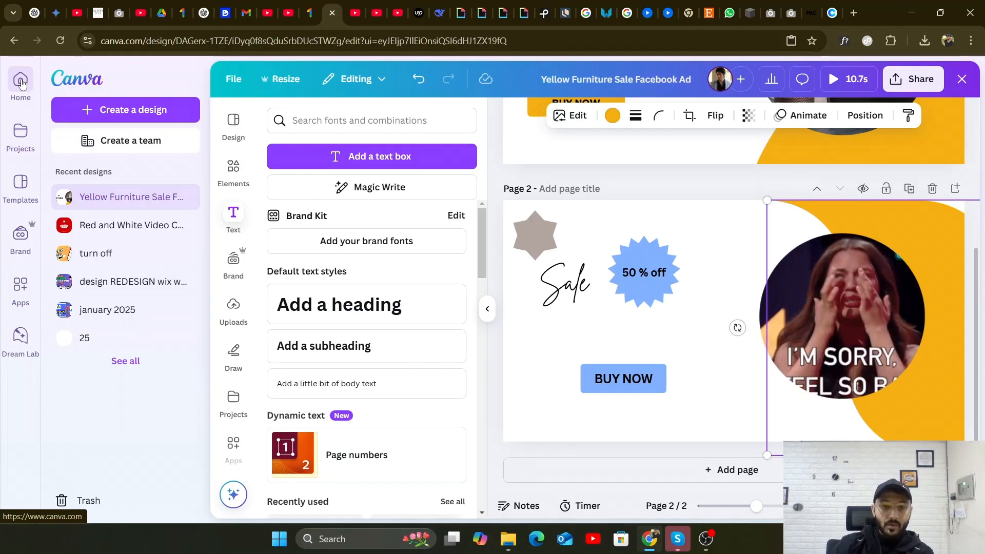
left_click(22, 83)
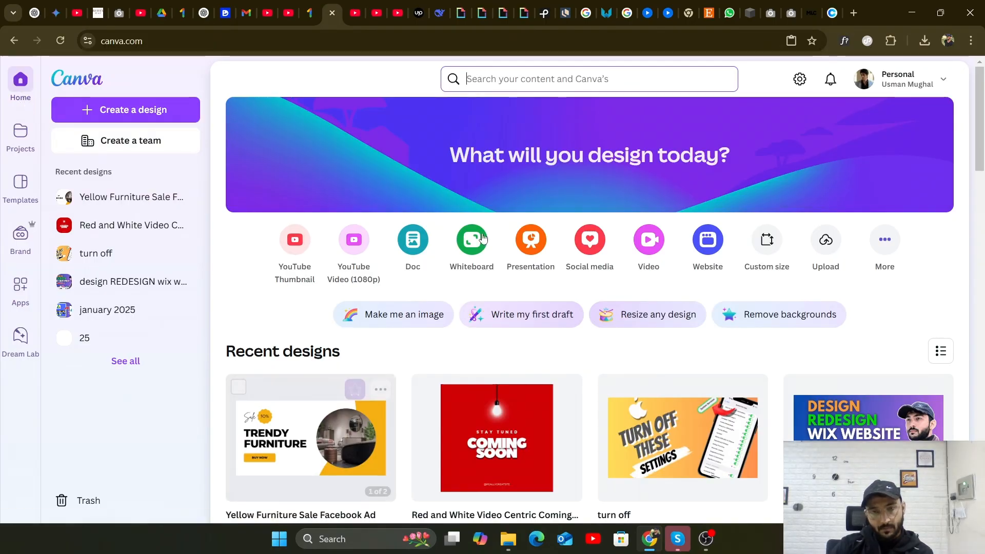
Search all content and templates from the home page for "resume".
left_click(517, 83)
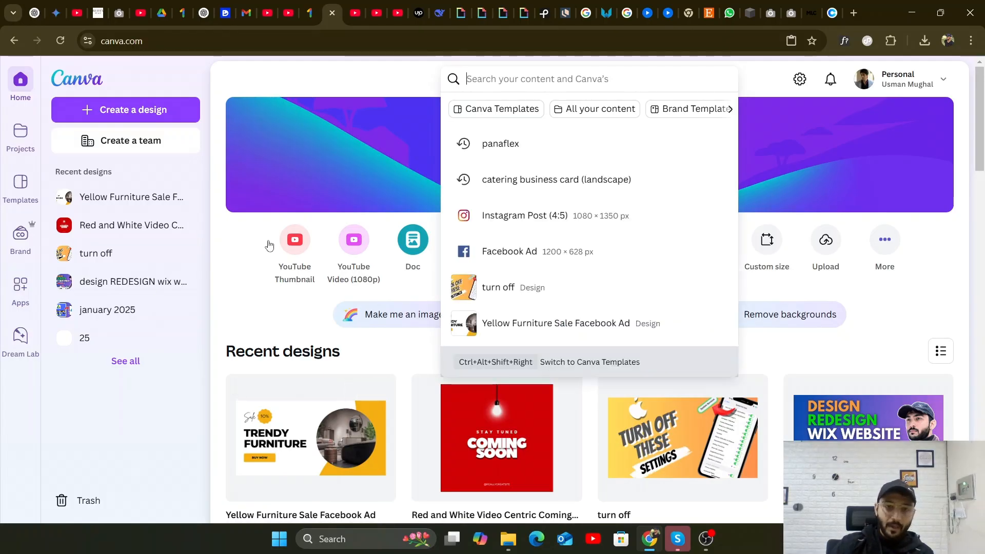
left_click(239, 281)
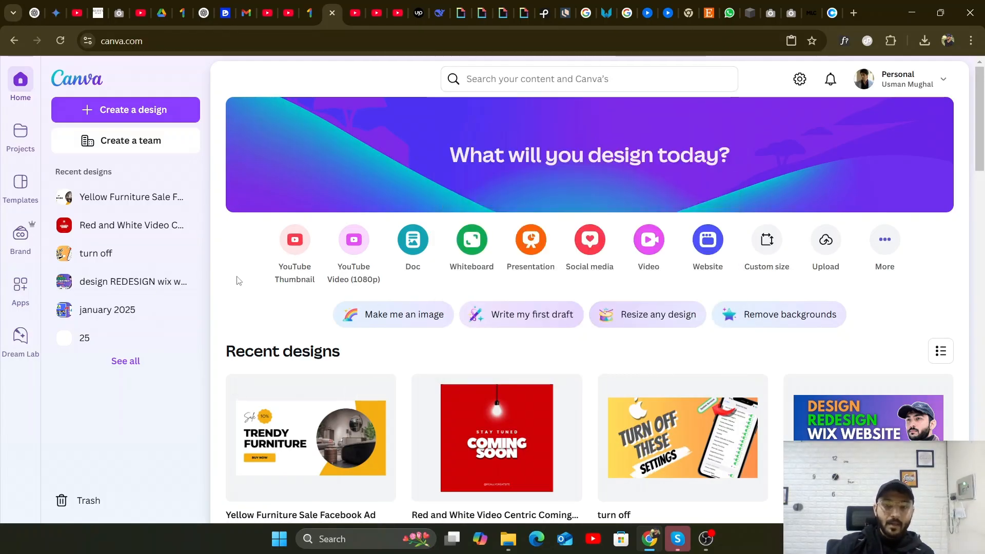
left_click(487, 79)
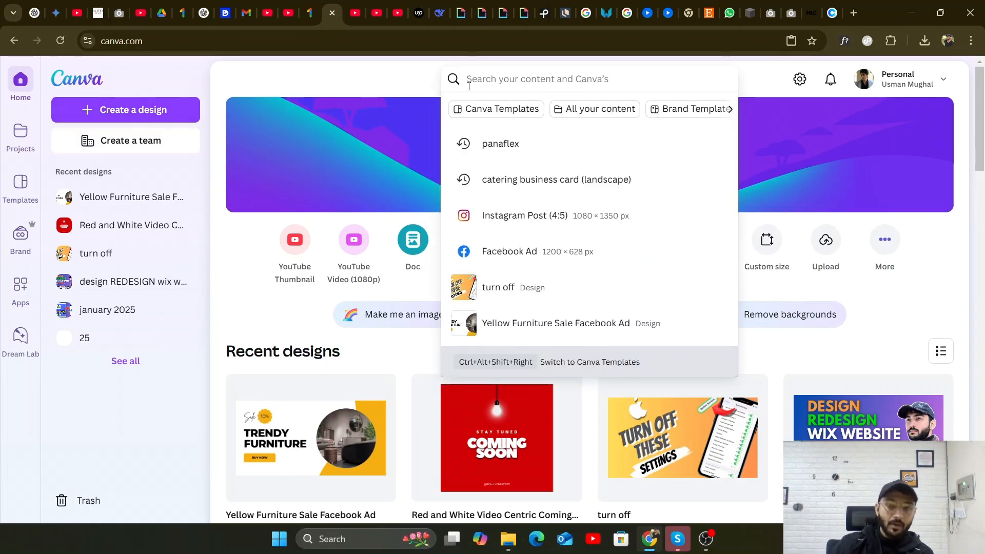
type("resum")
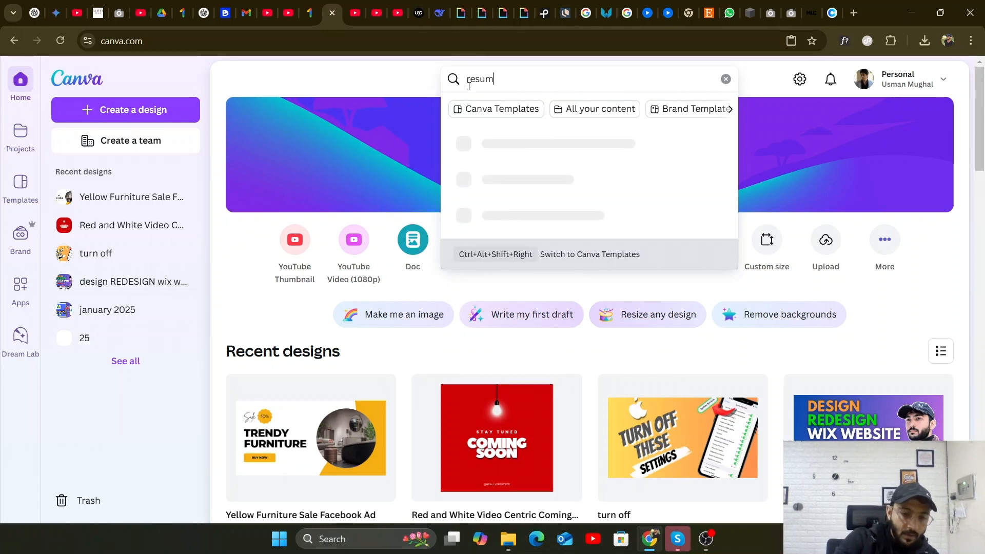
type("e")
key("Return")
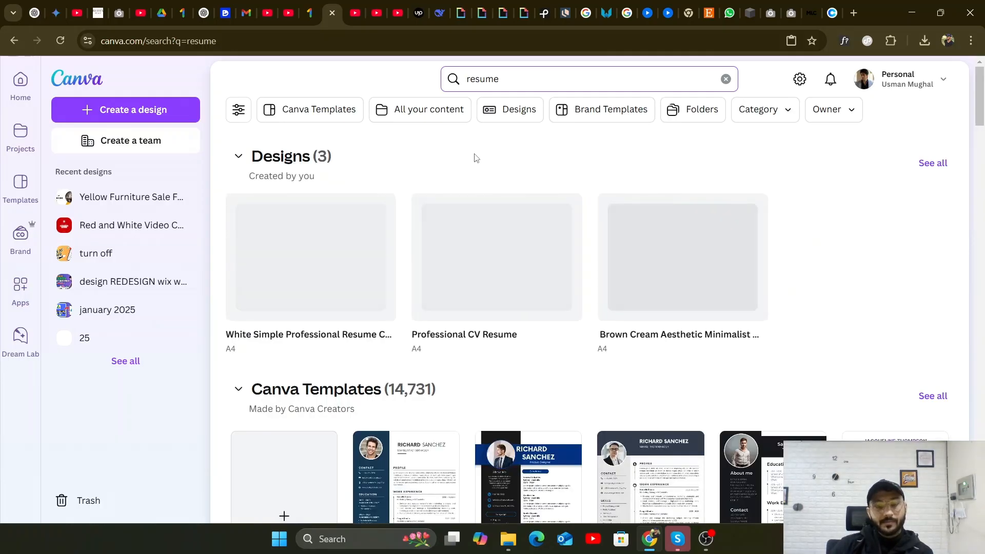
Browse the resume search results, examining the own designs and the template layouts.
scroll(475, 163, "down", 3)
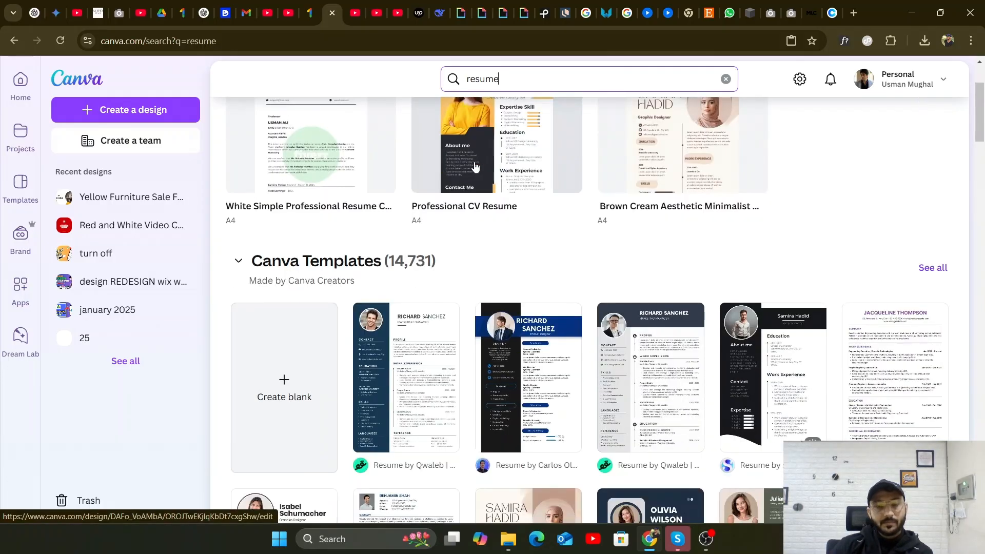
scroll(474, 165, "down", 1)
scroll(474, 169, "up", 3)
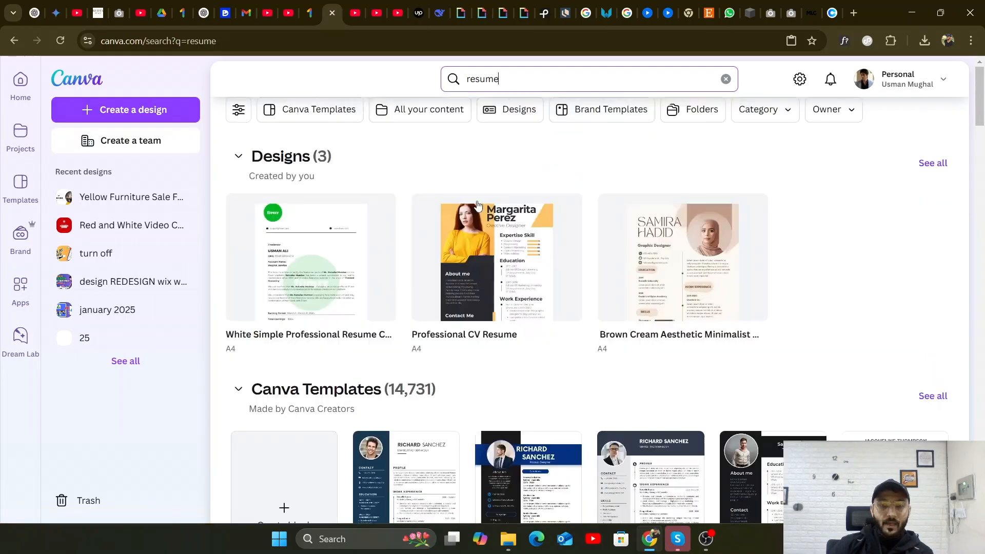
scroll(495, 278, "down", 6)
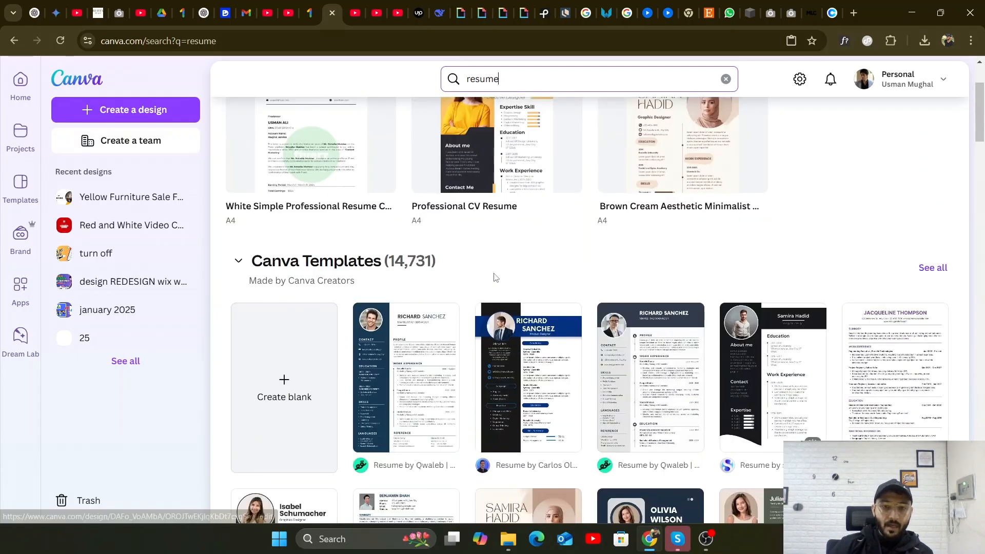
scroll(494, 278, "down", 4)
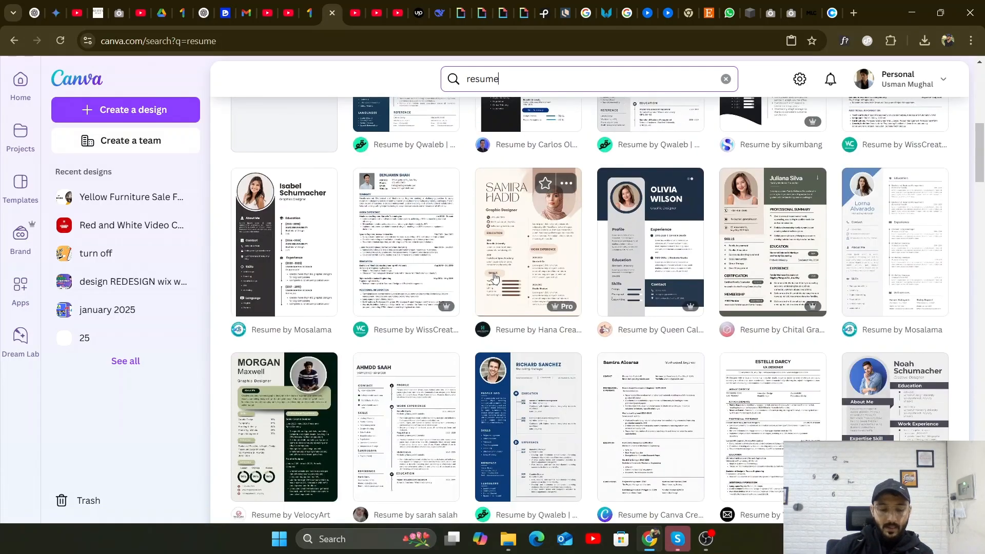
scroll(494, 278, "up", 4)
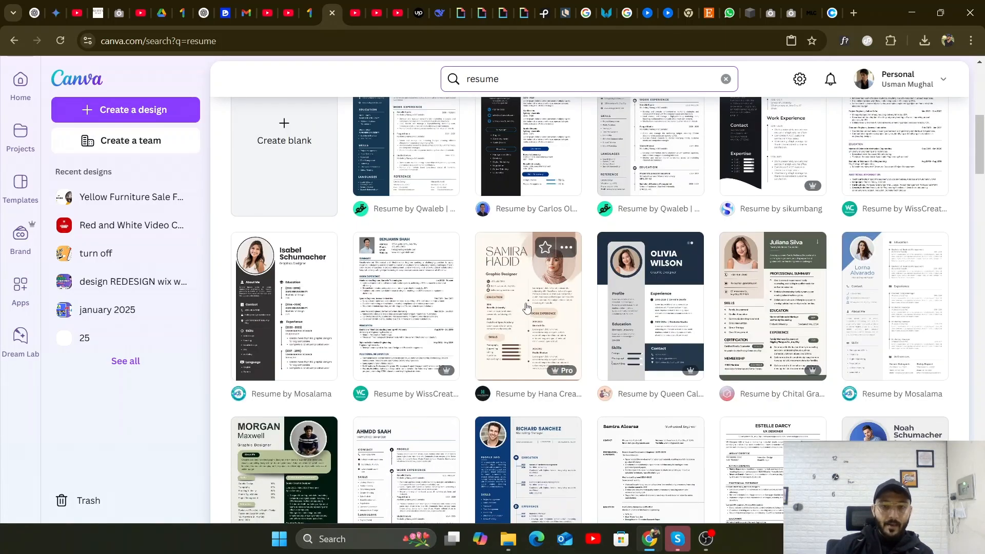
scroll(526, 307, "down", 5)
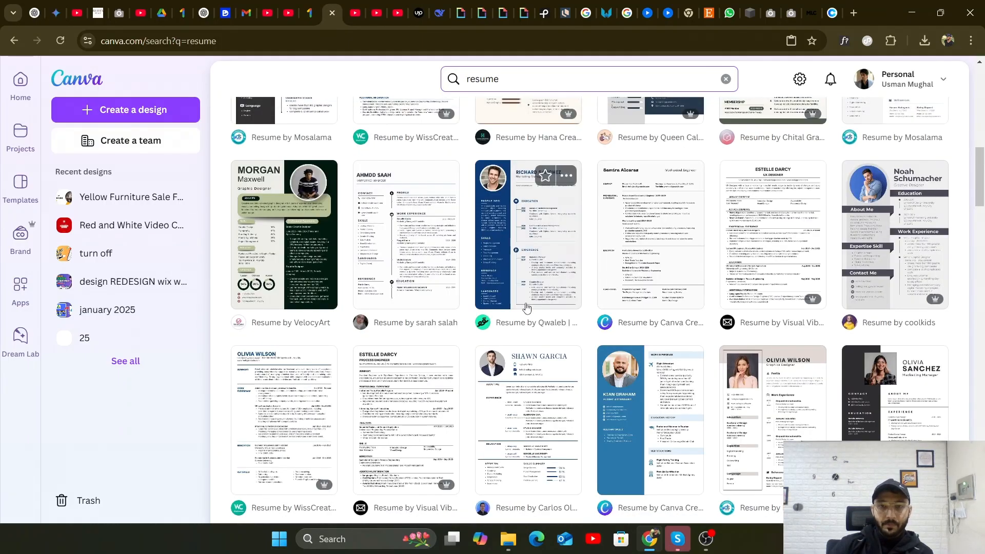
scroll(526, 310, "up", 6)
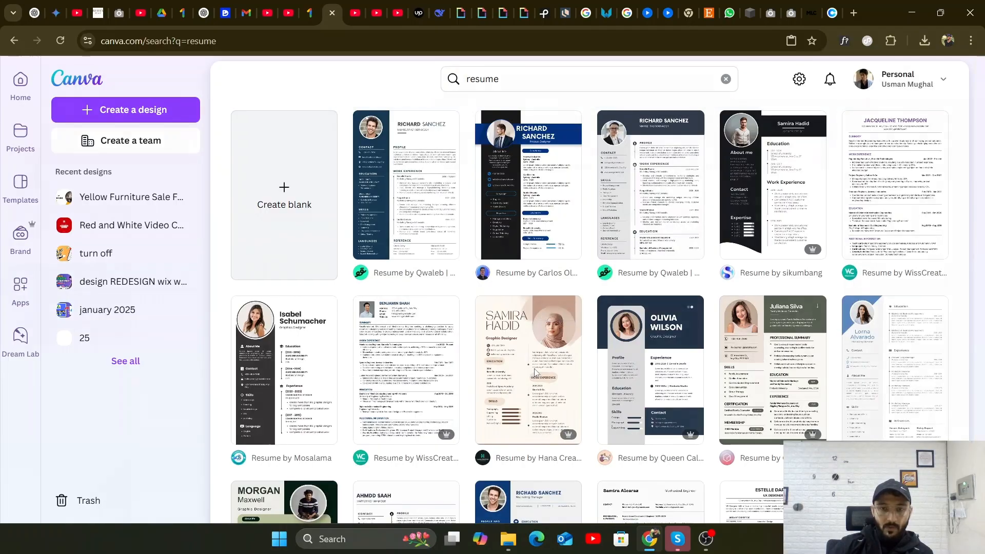
Open the Brown Cream Aesthetic Minimalist Graphic Designer Resume template for customizing as a new design.
left_click(535, 373)
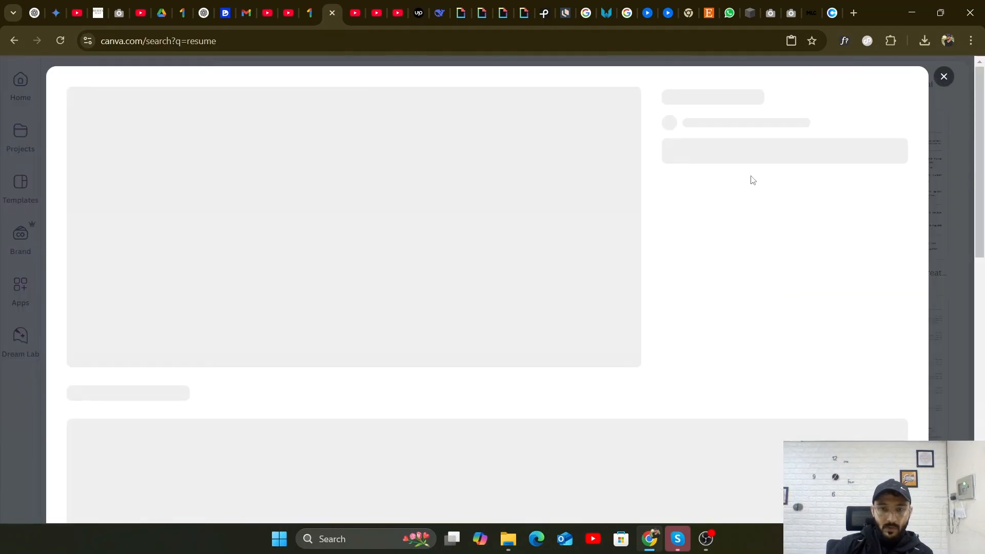
key("Escape")
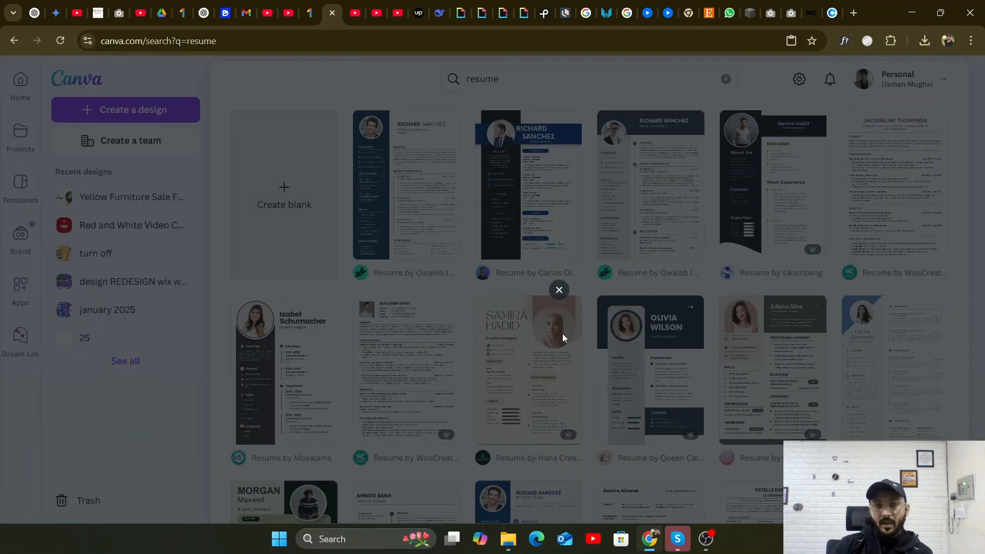
left_click(530, 349)
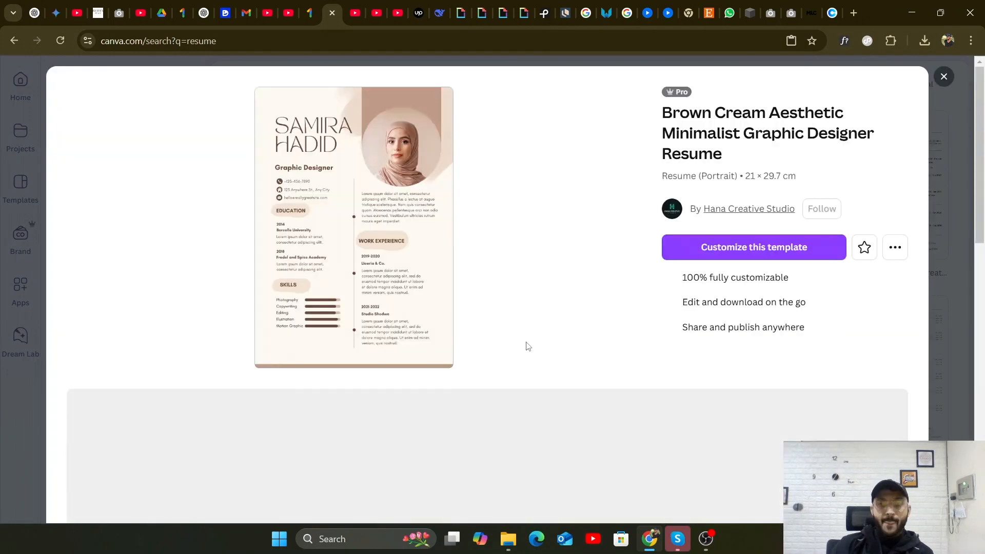
left_click(754, 250)
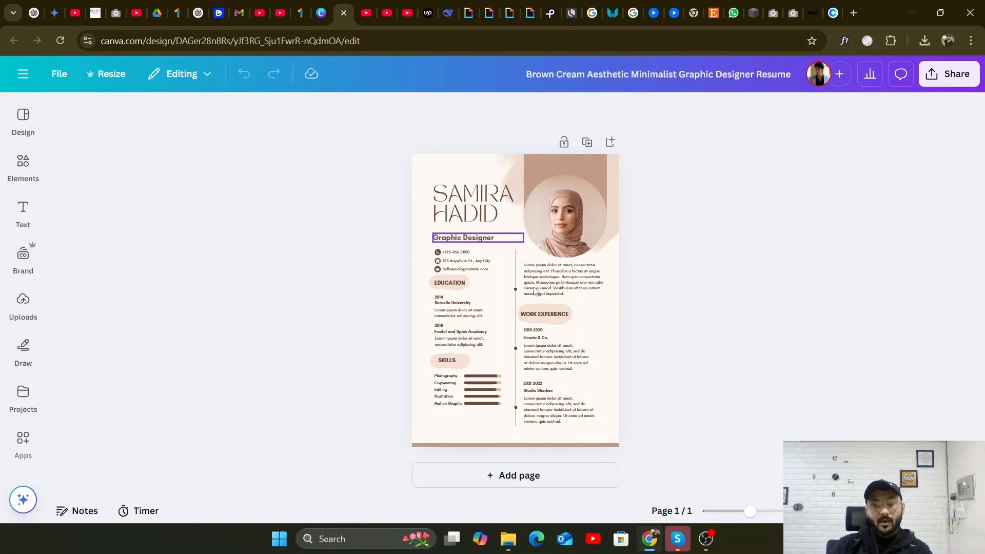
Add a second page and paste a copy of the resume's contact details group onto it.
left_click(517, 476)
scroll(521, 410, "up", 6)
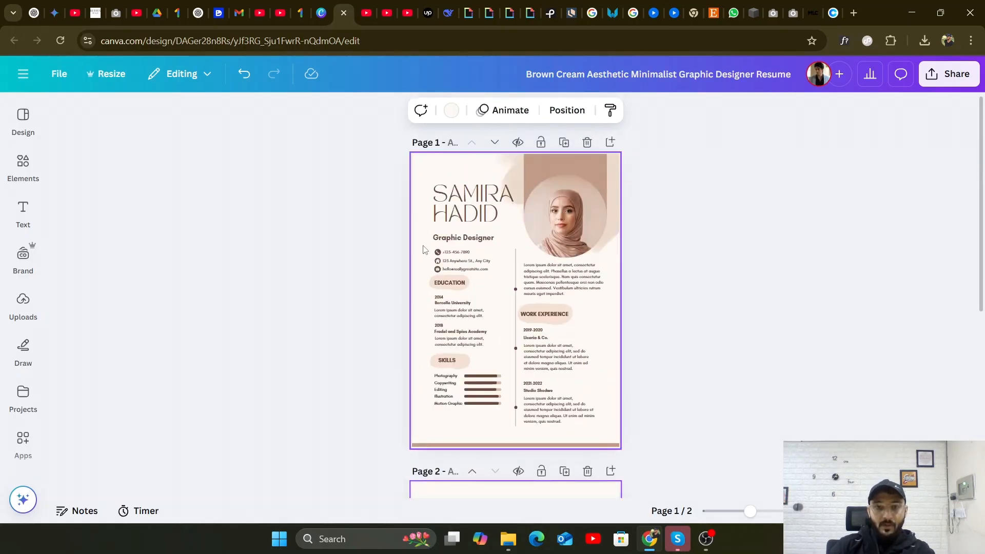
left_click_drag(423, 246, 487, 272)
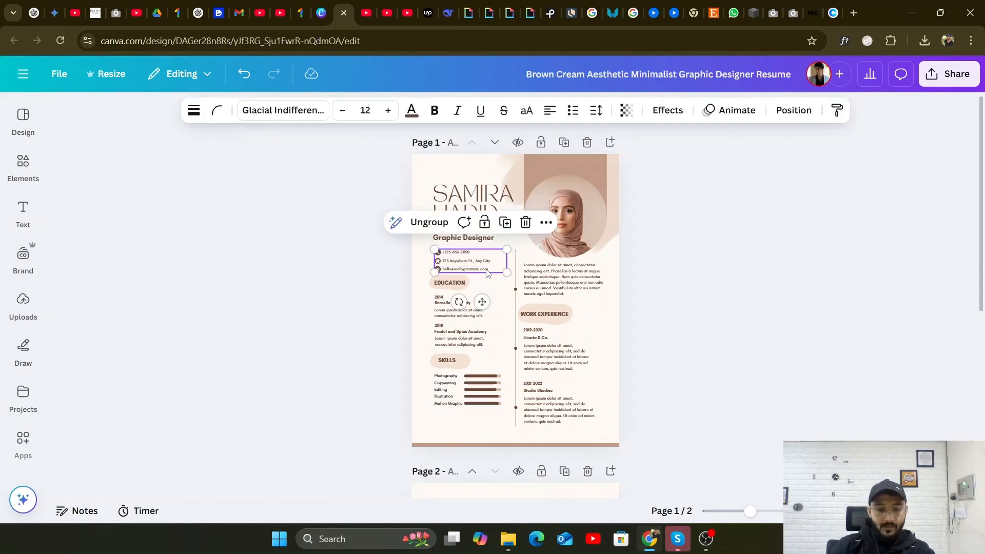
scroll(468, 368, "down", 5)
left_click(451, 275)
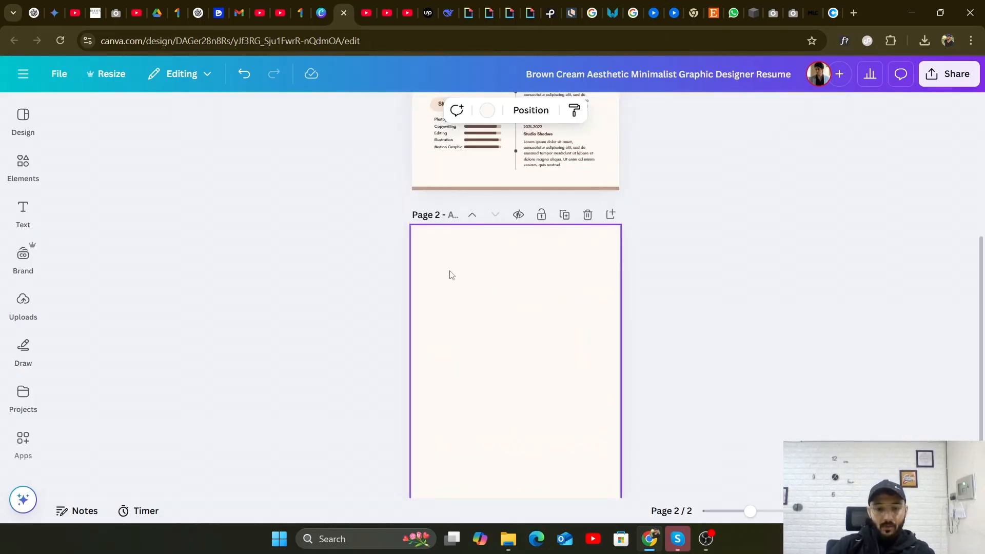
key("ctrl+v")
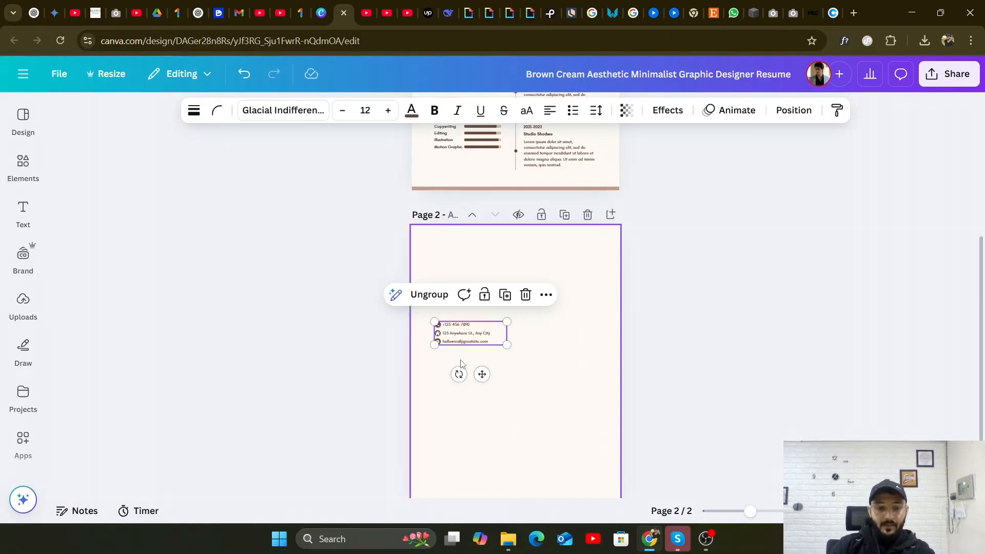
Select the phone number text inside the contact group pasted on page 2.
scroll(460, 355, "up", 8)
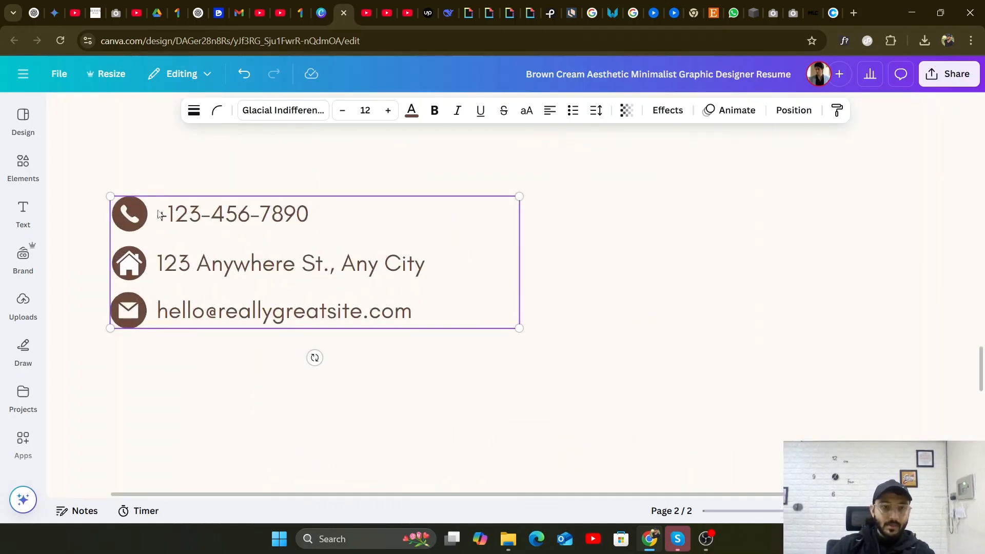
double_click(202, 213)
left_click(202, 210)
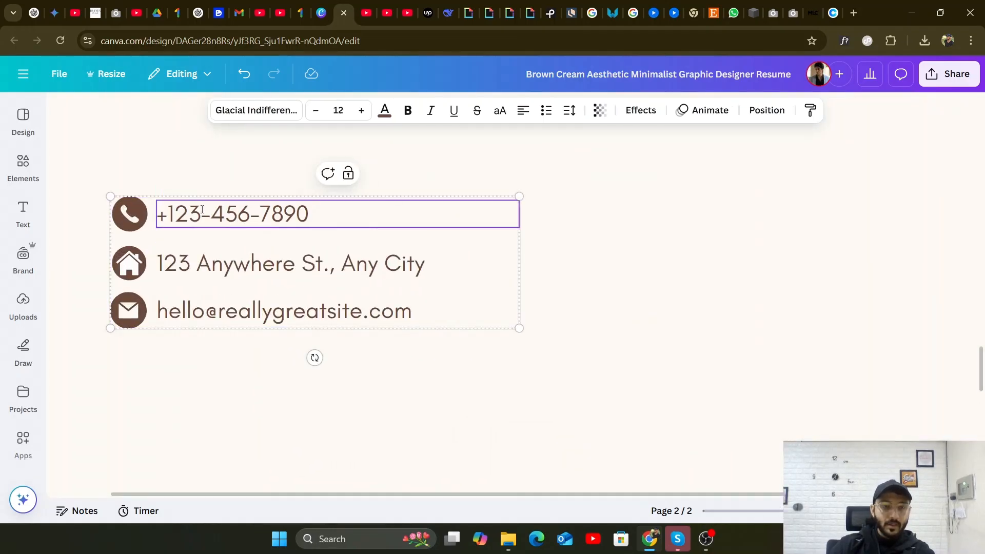
Select the address line's text in page 1's contact group, followed by the large name heading.
scroll(218, 307, "down", 2)
scroll(571, 285, "down", 1)
scroll(570, 285, "up", 10)
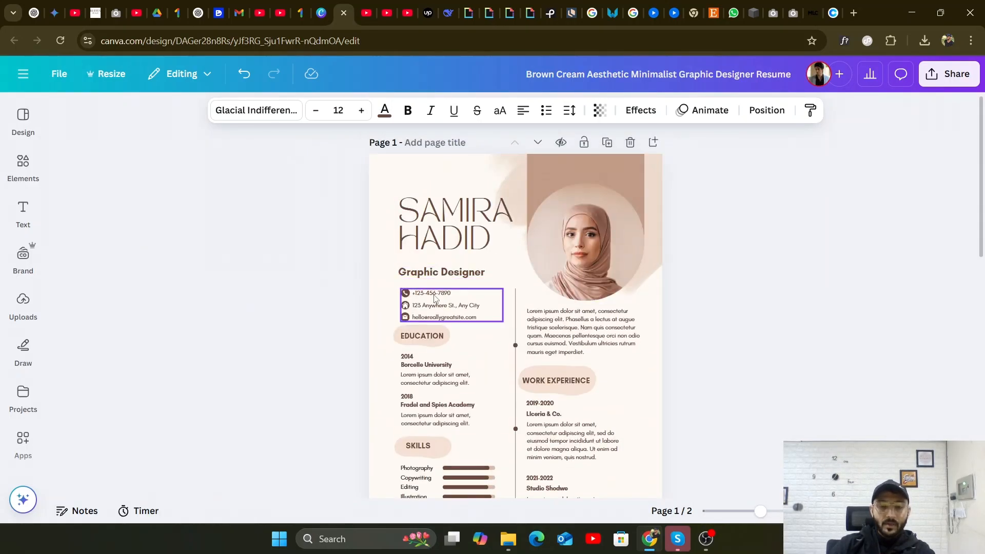
double_click(434, 295)
double_click(434, 307)
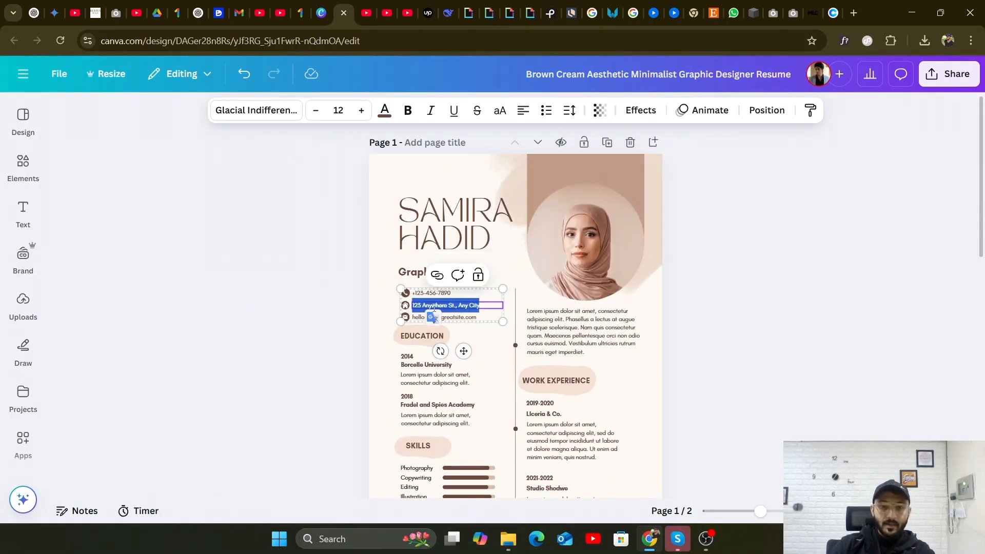
left_click(433, 242)
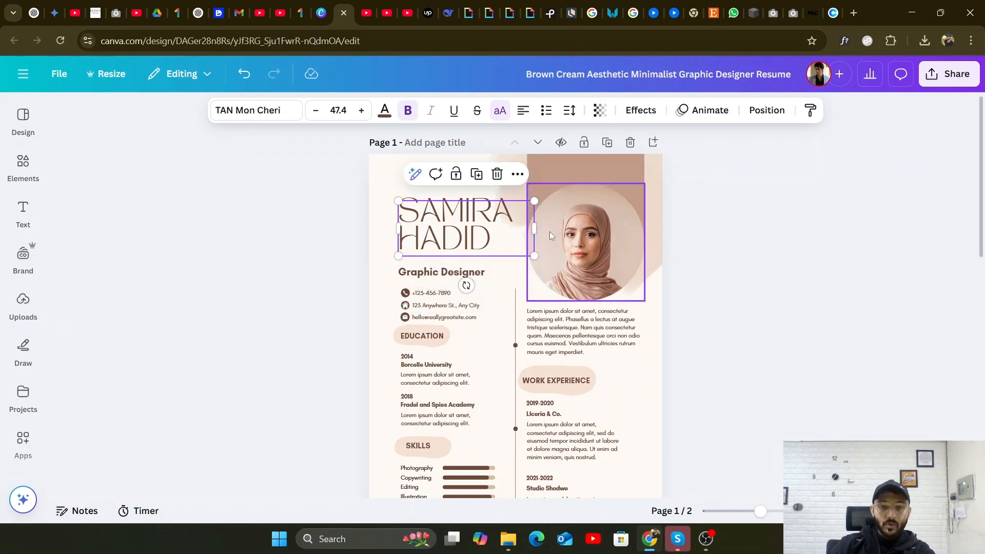
Replace the circular portrait on page 1 with the uploaded photo of a man against a black background.
left_click(577, 231)
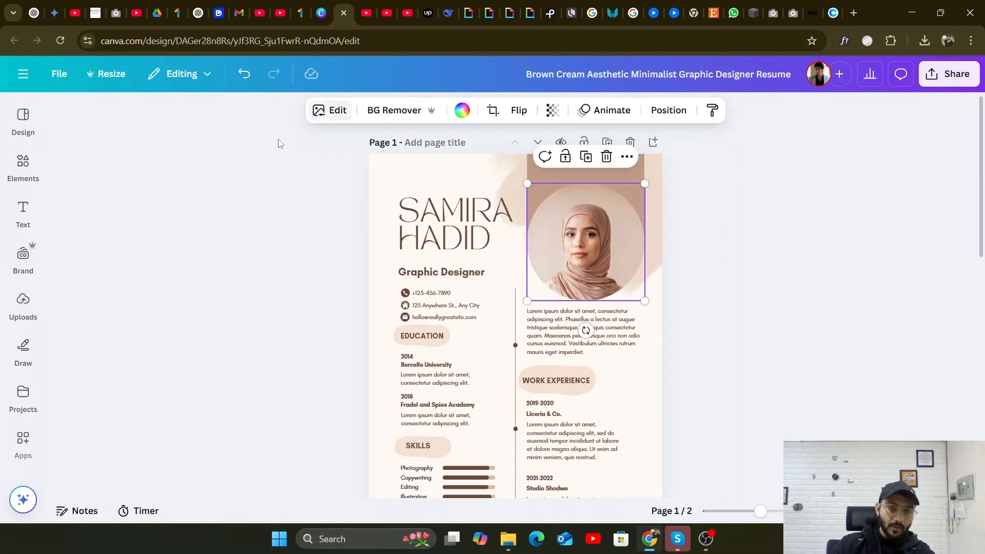
left_click(23, 299)
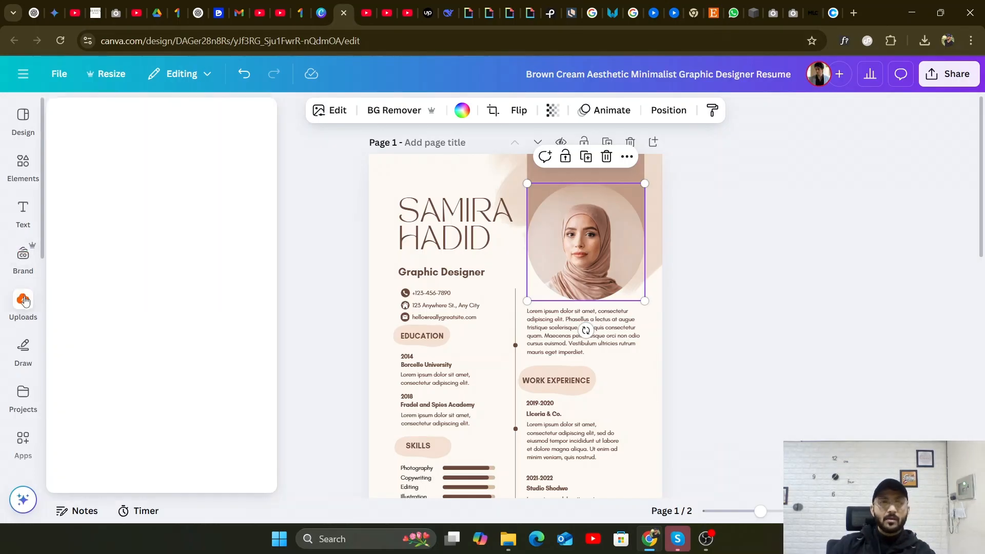
scroll(147, 328, "down", 10)
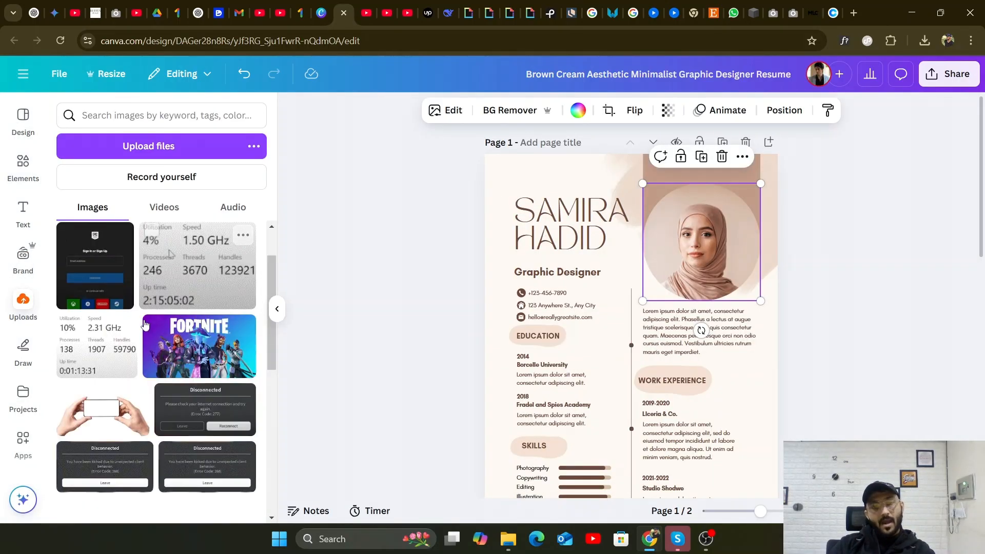
scroll(146, 328, "down", 5)
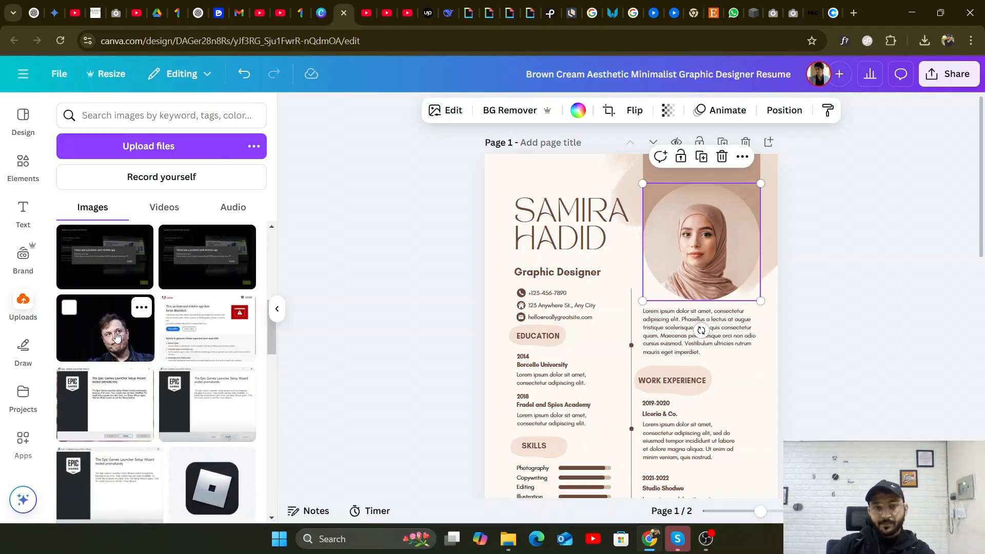
left_click_drag(116, 337, 700, 216)
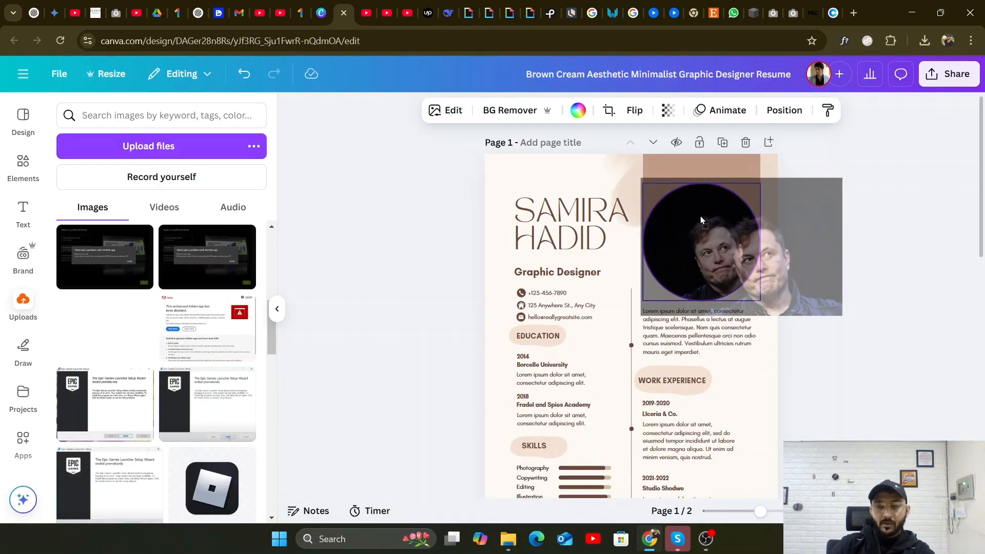
left_click_drag(700, 217, 701, 216)
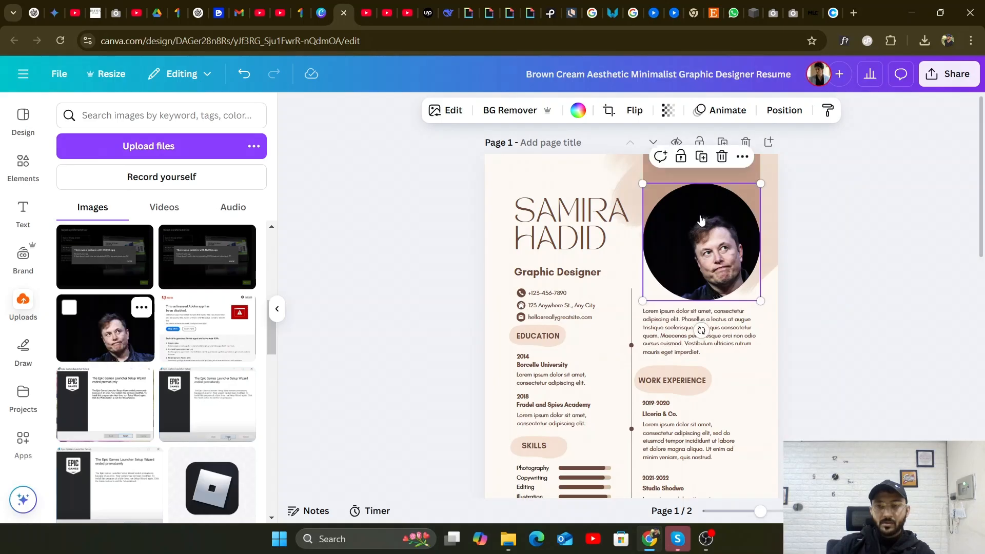
left_click(841, 253)
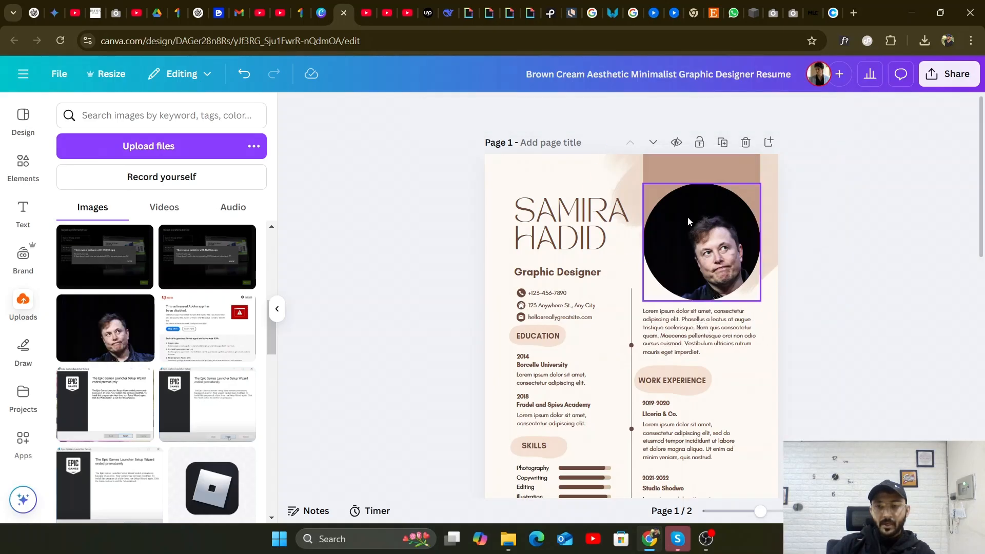
Delete the brown rectangle behind the circular portrait on page 1.
left_click(693, 253)
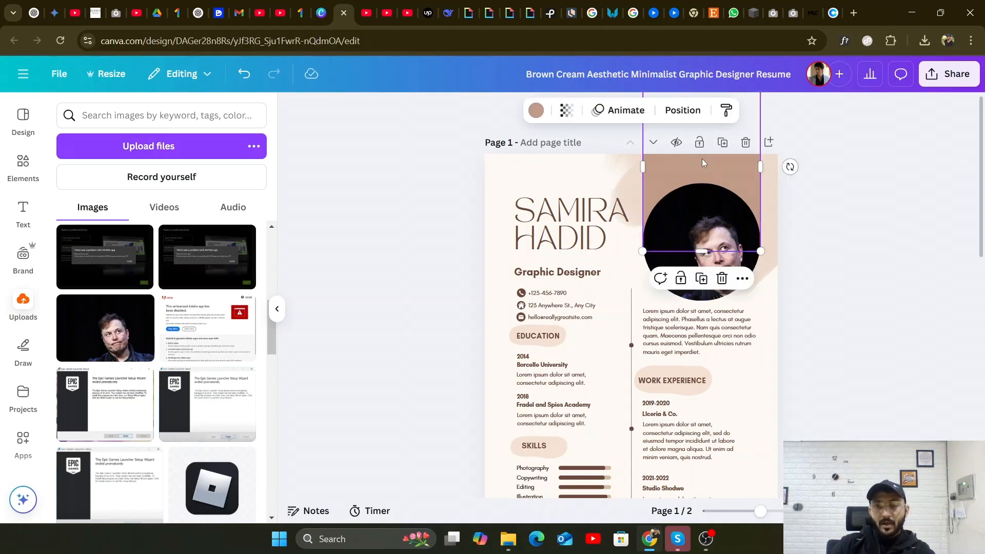
left_click_drag(702, 164, 695, 182)
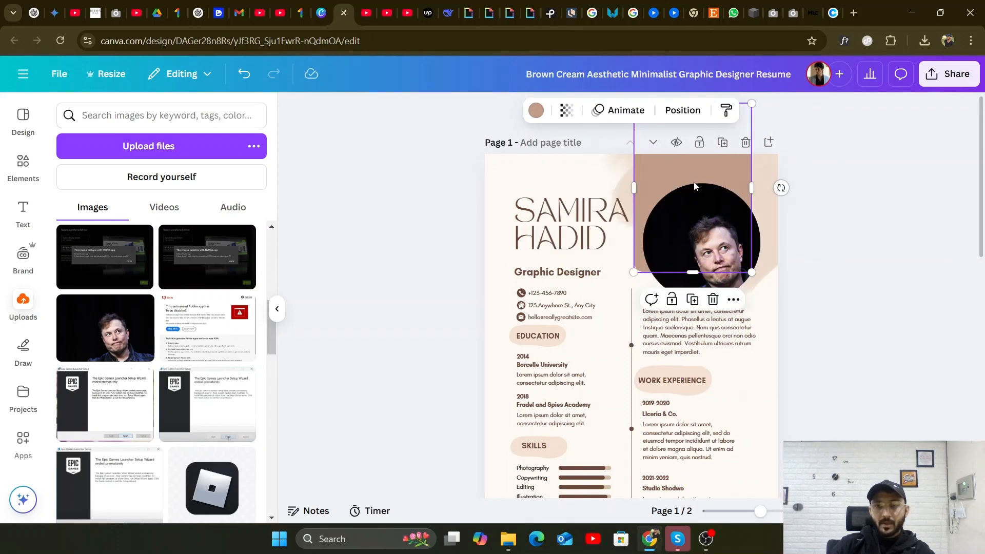
key("Delete")
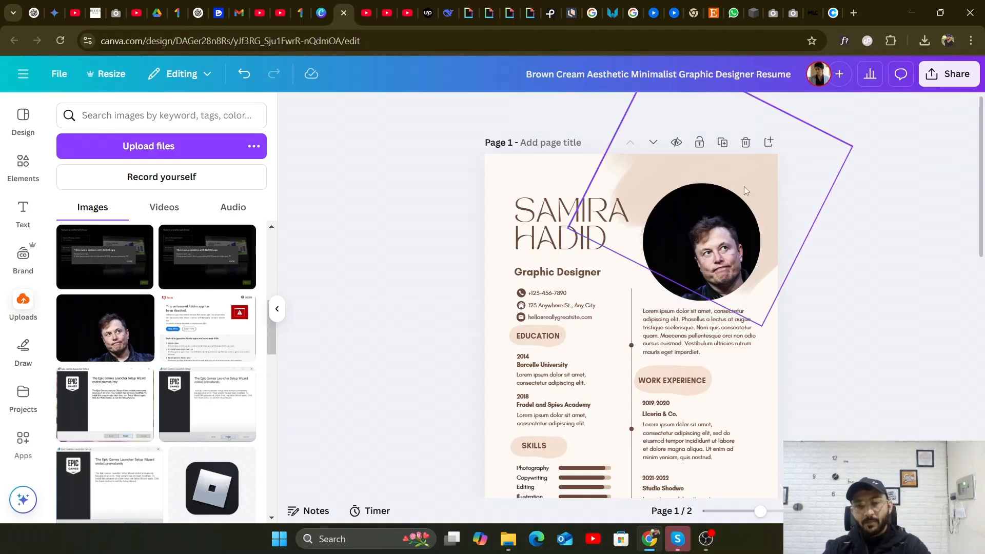
Shrink the circular portrait on page 1 slightly, keeping its upper-left corner in place.
left_click(696, 245)
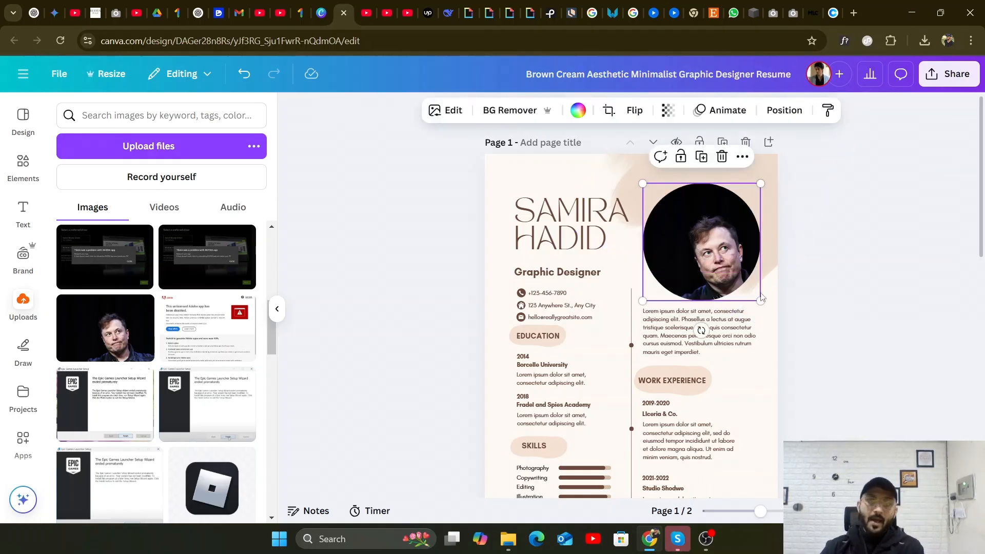
left_click_drag(749, 296, 756, 297)
left_click(452, 193)
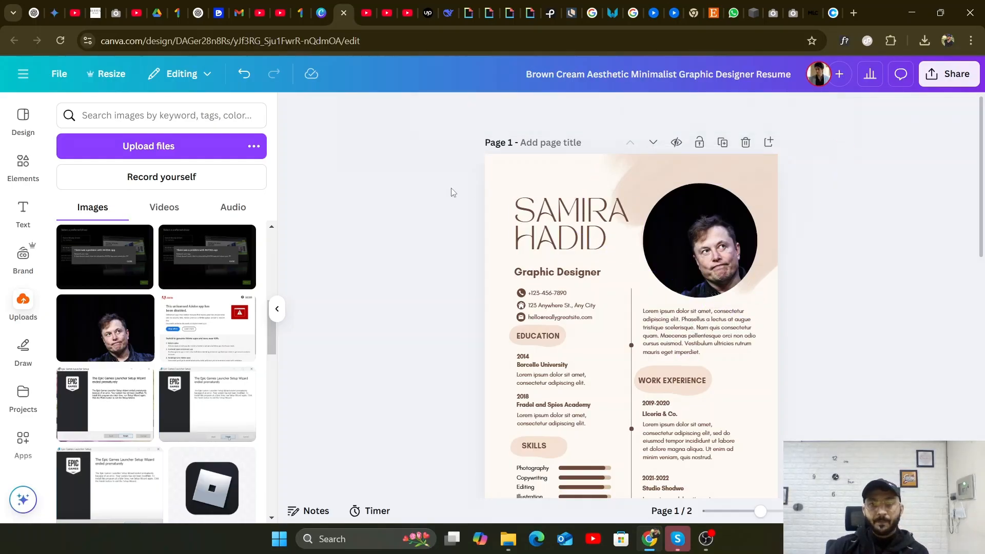
Detach the man's photo from its circular frame on page 1.
left_click(731, 208)
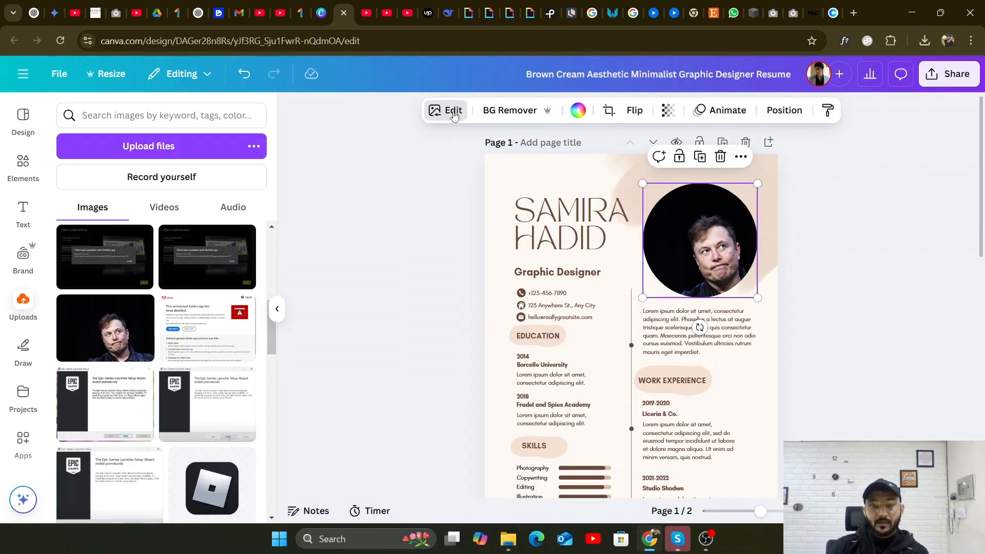
right_click(705, 256)
mouse_move(703, 259)
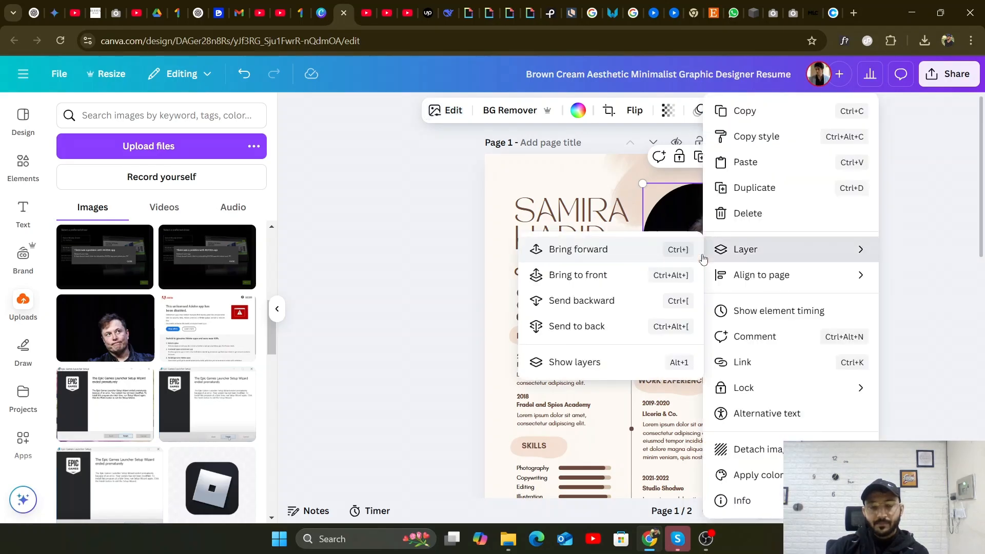
left_click(396, 265)
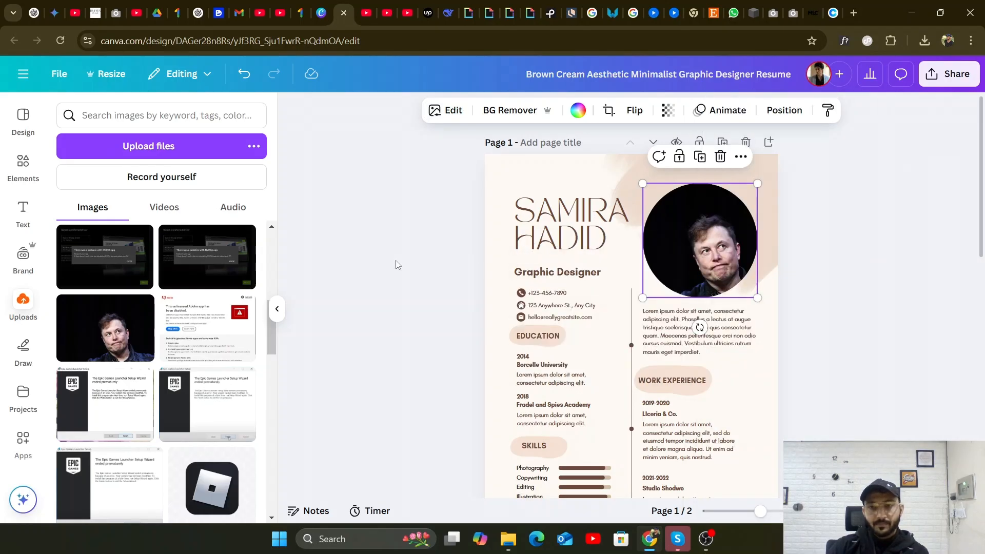
right_click(673, 251)
left_click(403, 234)
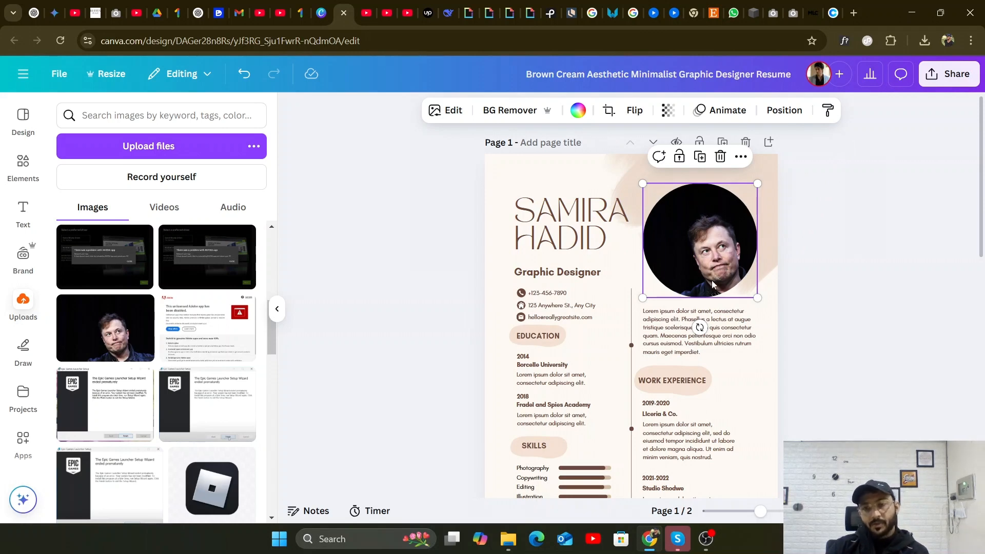
right_click(716, 244)
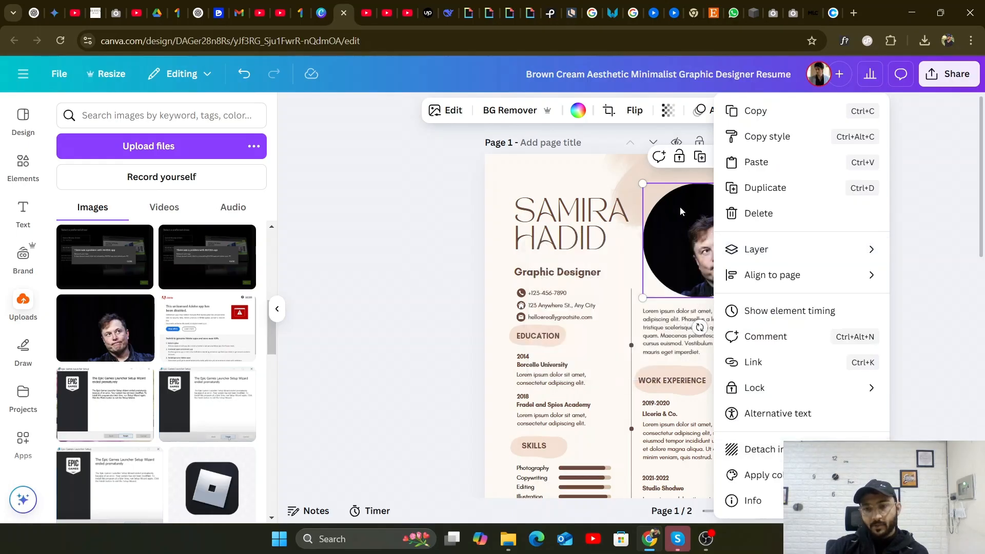
left_click(771, 450)
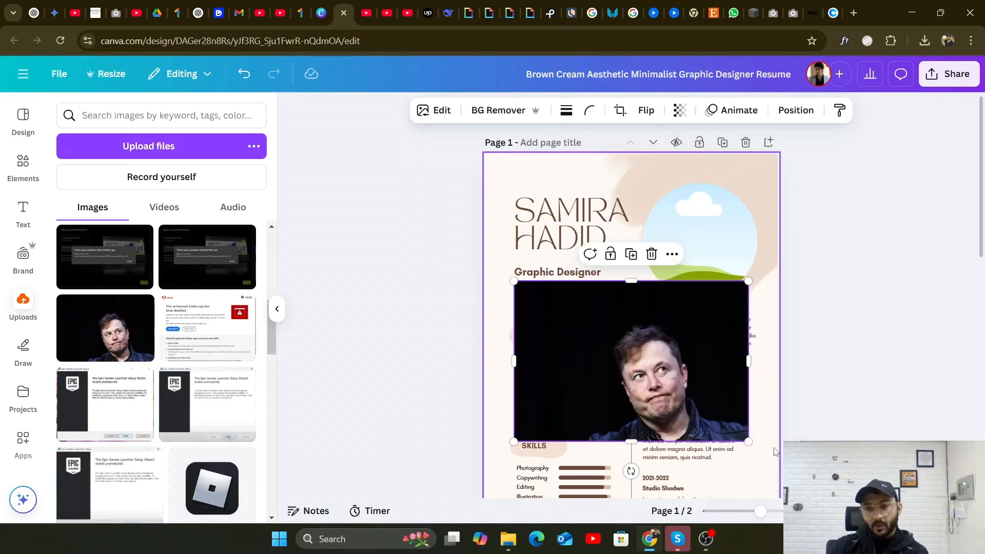
Crop the detached photo to a near-square around the man's head and shoulders, and place it back into the circular frame.
left_click_drag(654, 361, 652, 335)
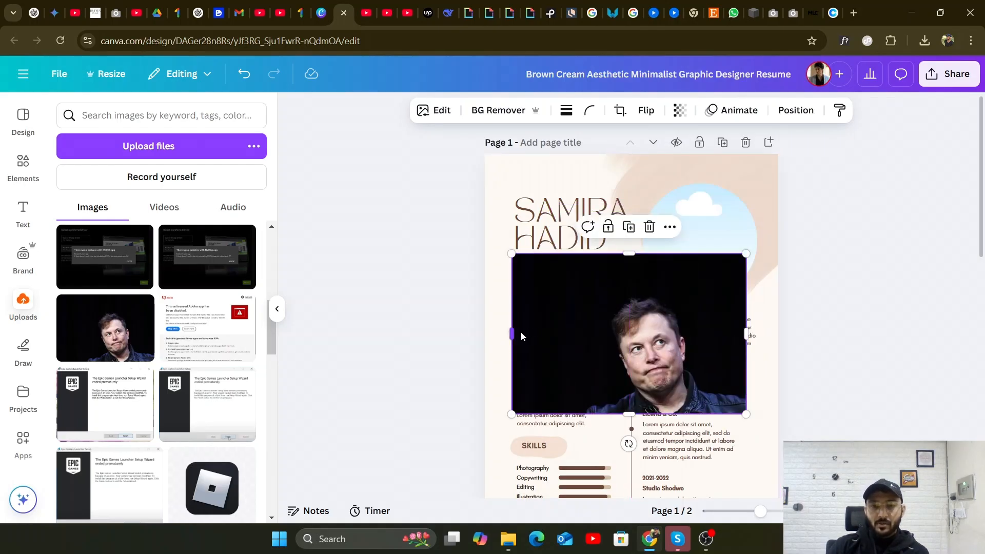
left_click_drag(522, 336, 579, 338)
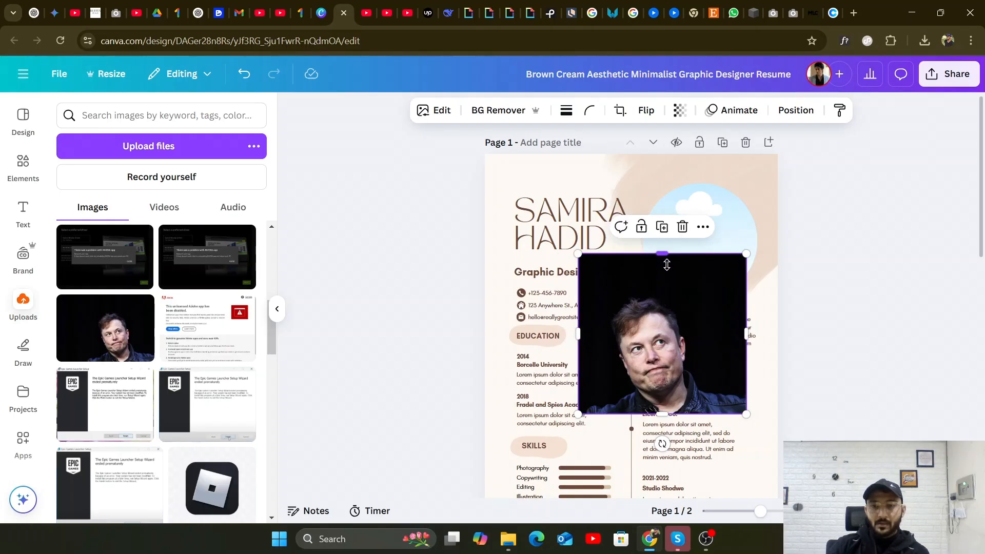
left_click_drag(666, 265, 667, 281)
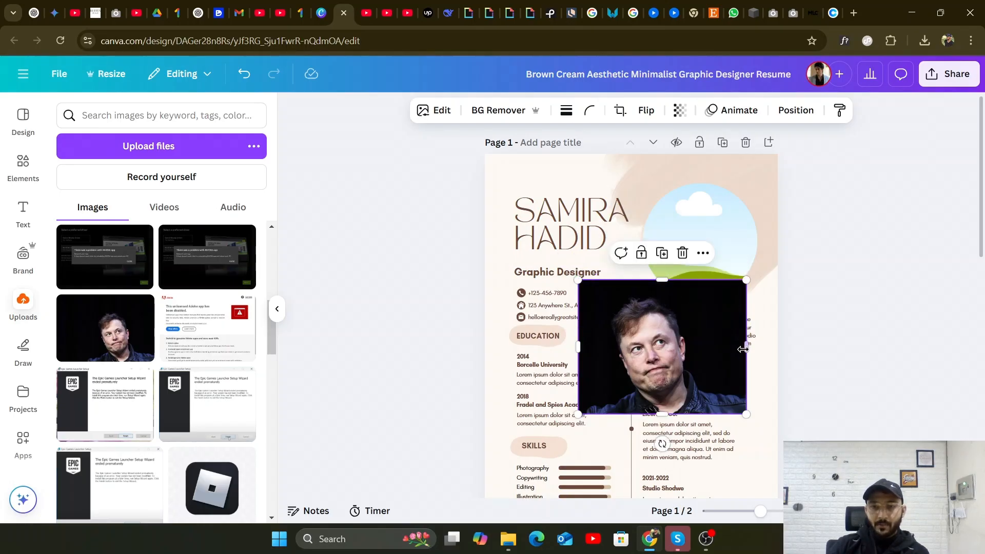
left_click_drag(739, 351, 721, 352)
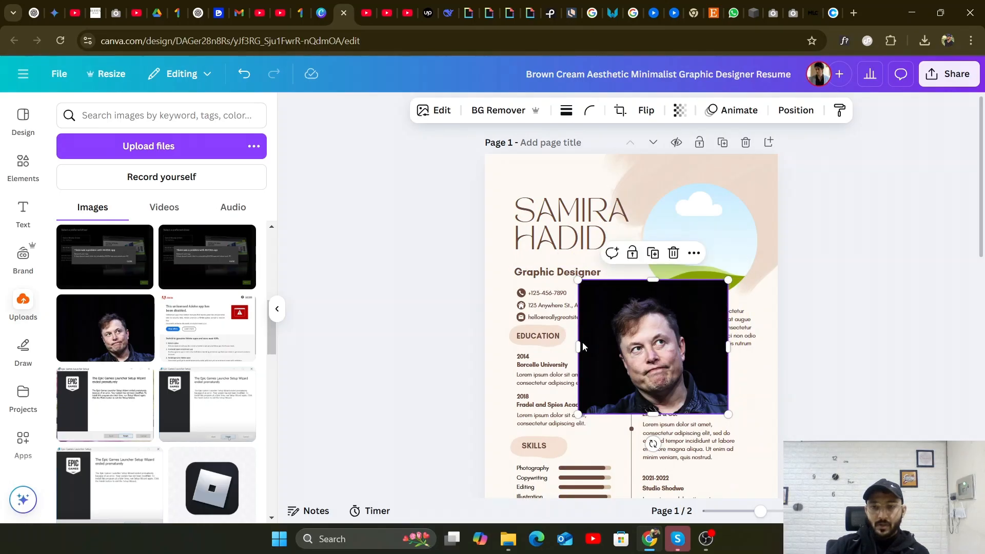
left_click_drag(578, 346, 596, 343)
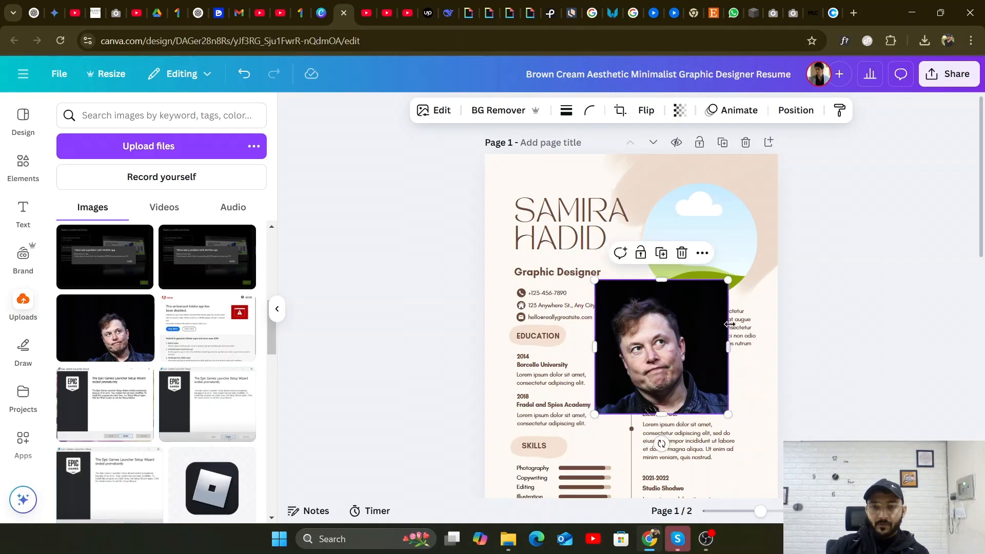
left_click_drag(729, 345, 720, 344)
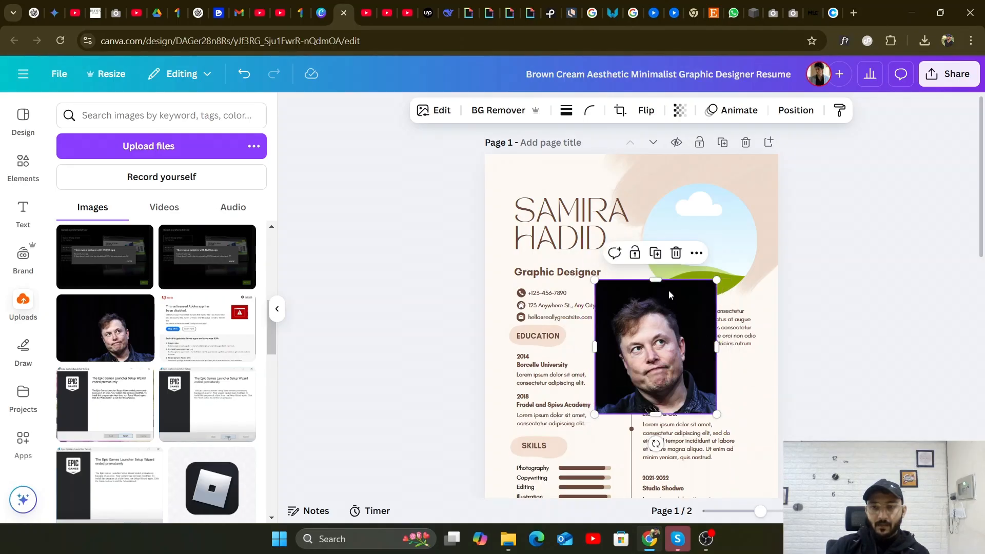
left_click_drag(658, 283, 658, 290)
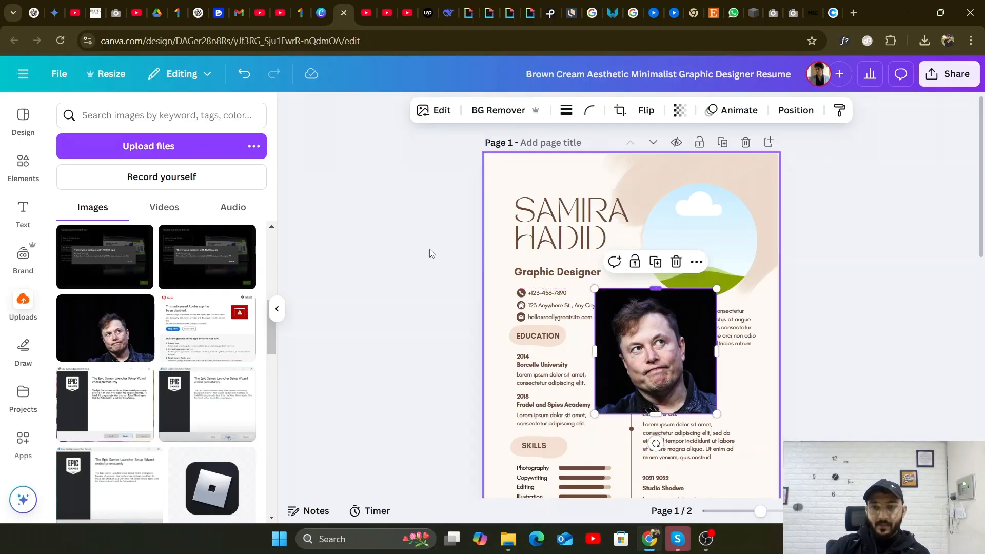
left_click(429, 253)
left_click_drag(674, 376, 719, 272)
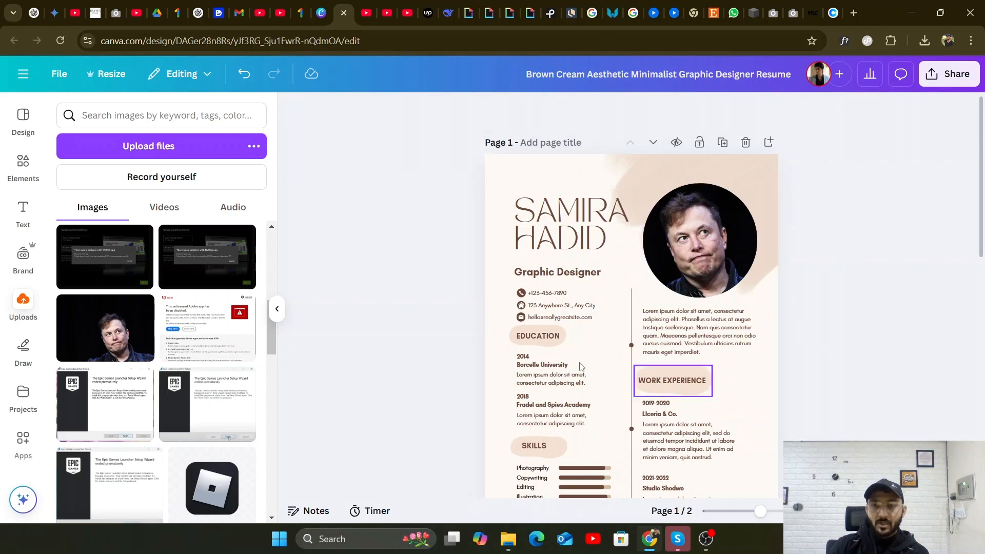
scroll(716, 303, "down", 3)
scroll(684, 300, "up", 2)
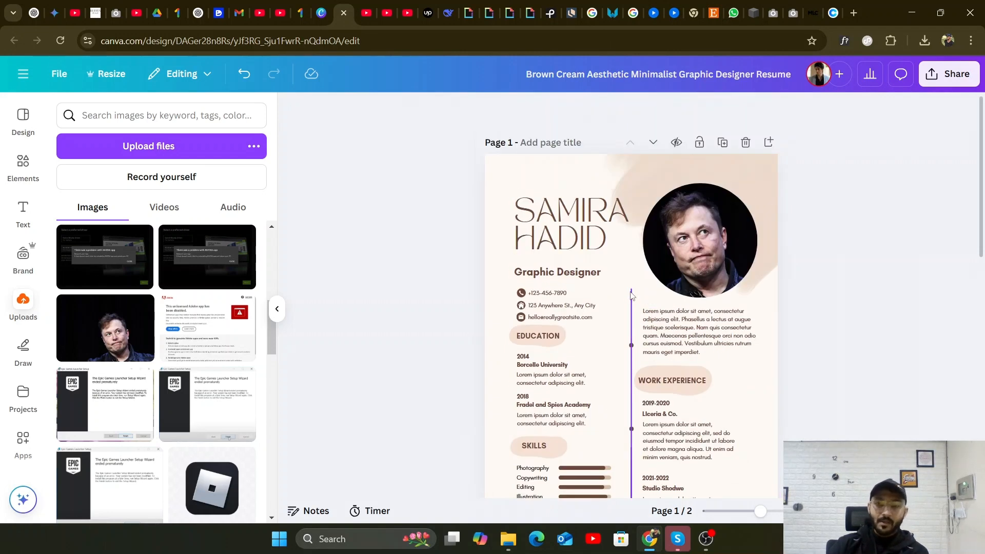
scroll(684, 300, "down", 2)
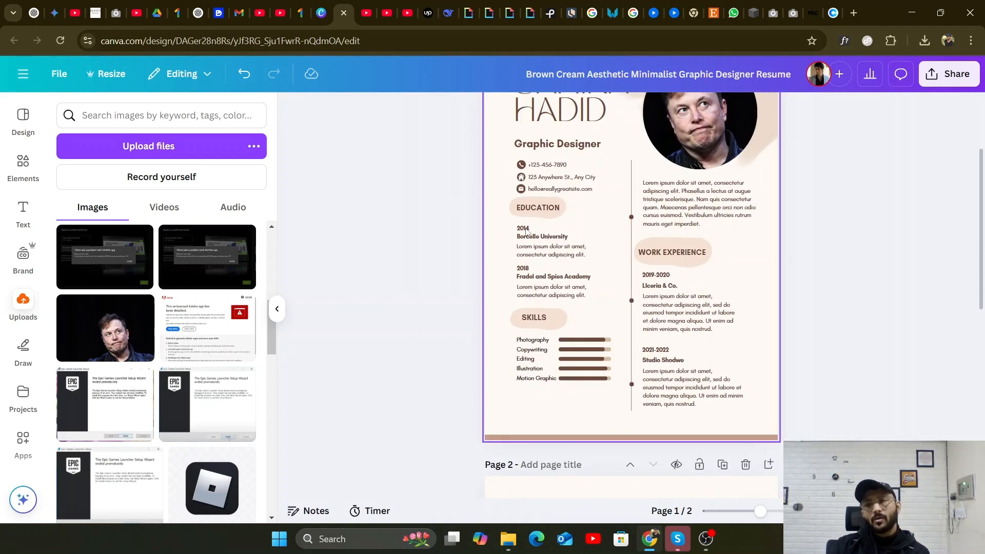
left_click(631, 214)
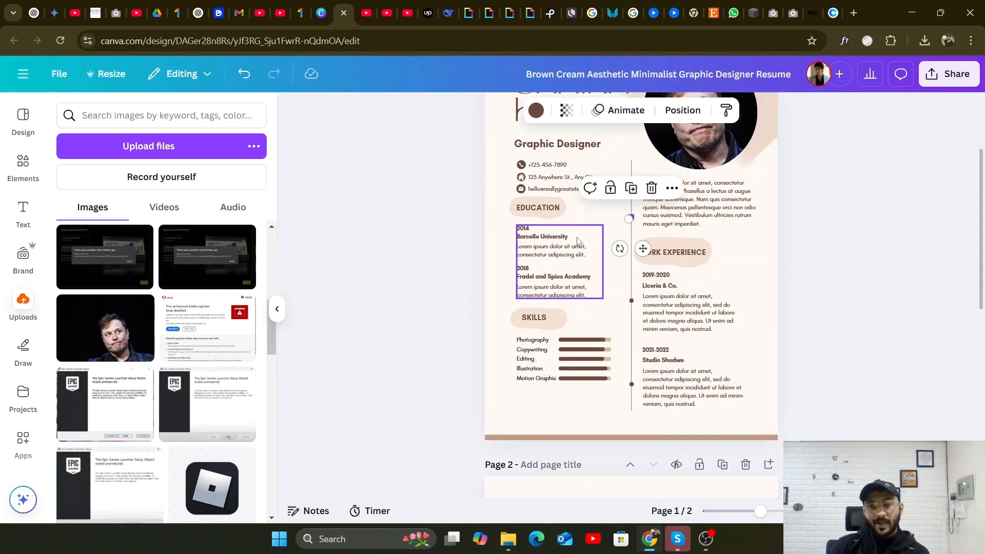
left_click(463, 222)
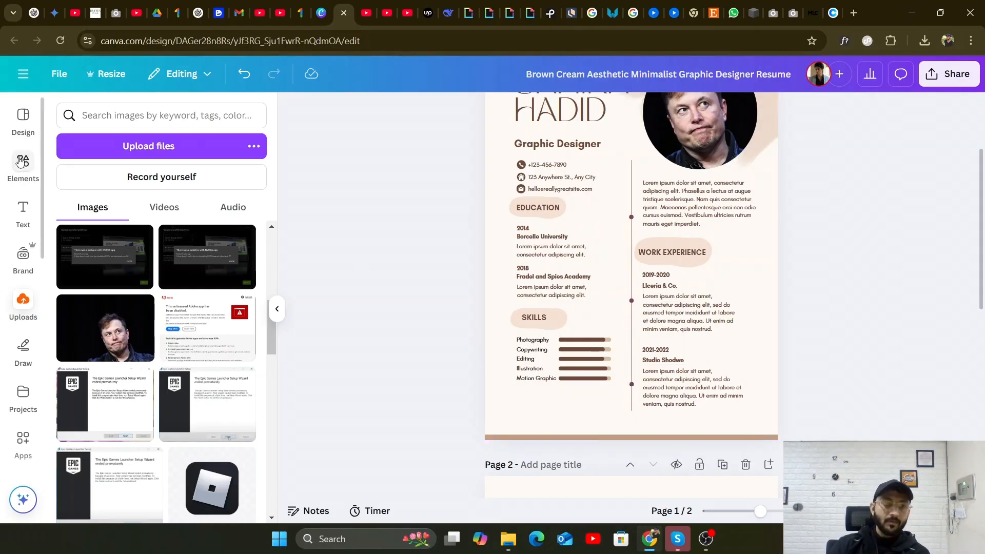
Add a rounded square shape from the element library next to the skill bars on page 1.
left_click(20, 161)
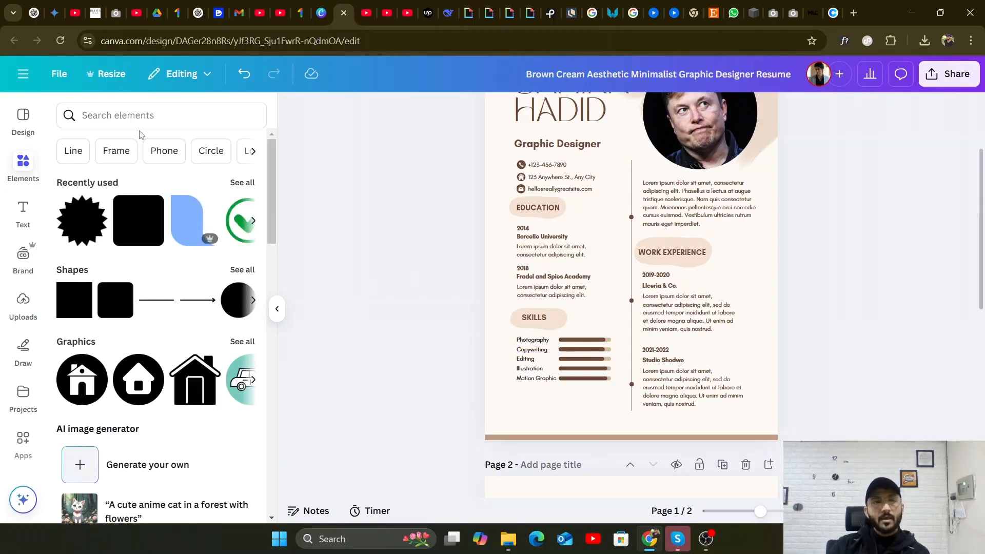
left_click(131, 123)
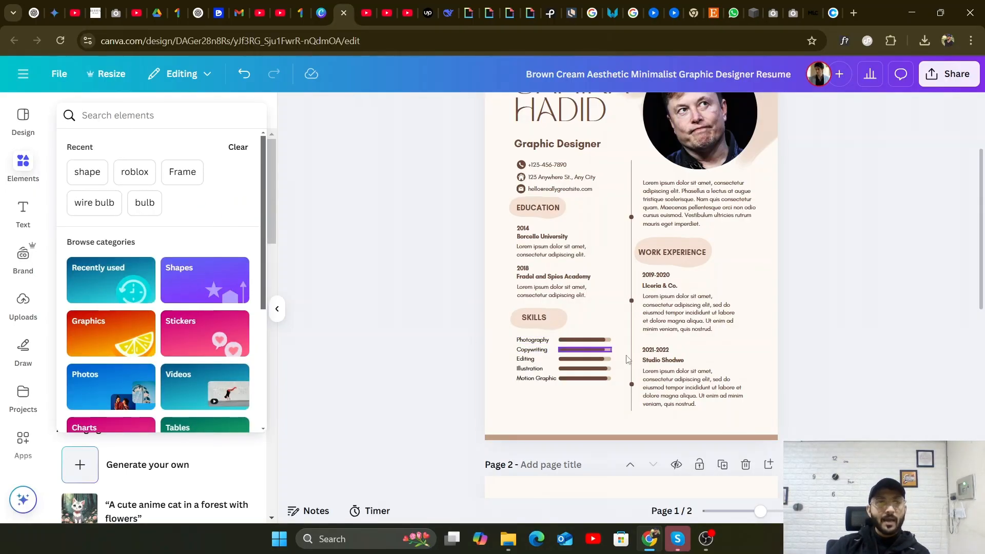
scroll(582, 348, "up", 5, "ctrl")
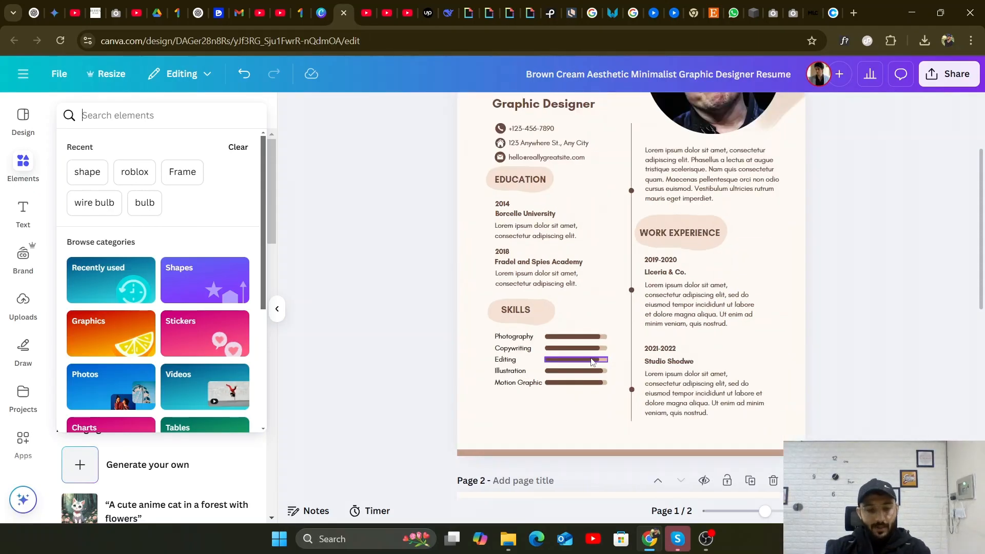
scroll(479, 331, "up", 2, "ctrl")
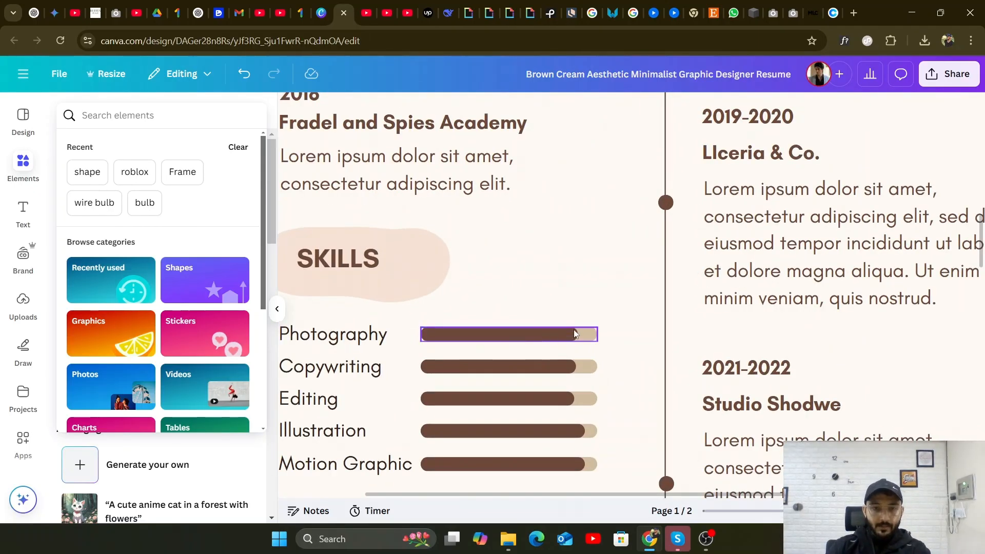
left_click(589, 336)
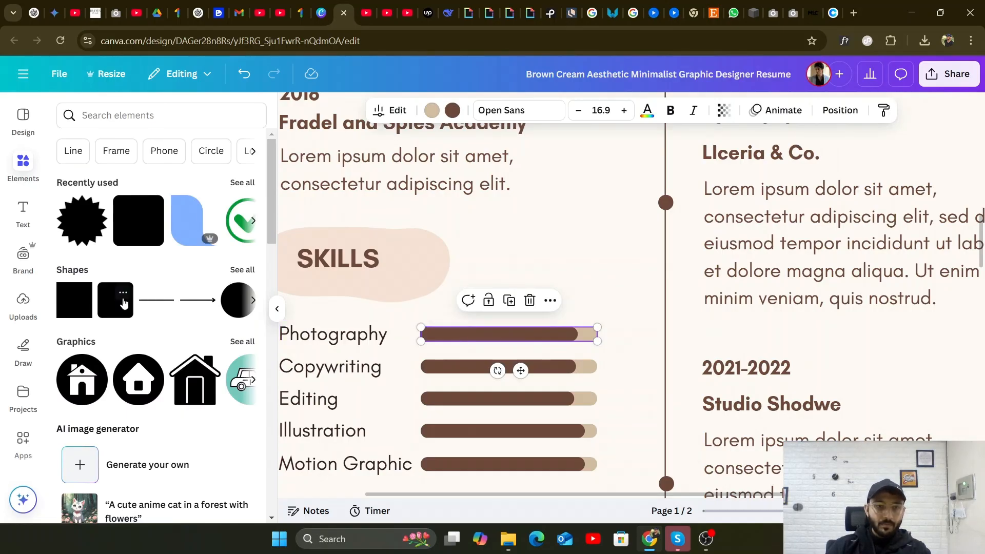
left_click(122, 296)
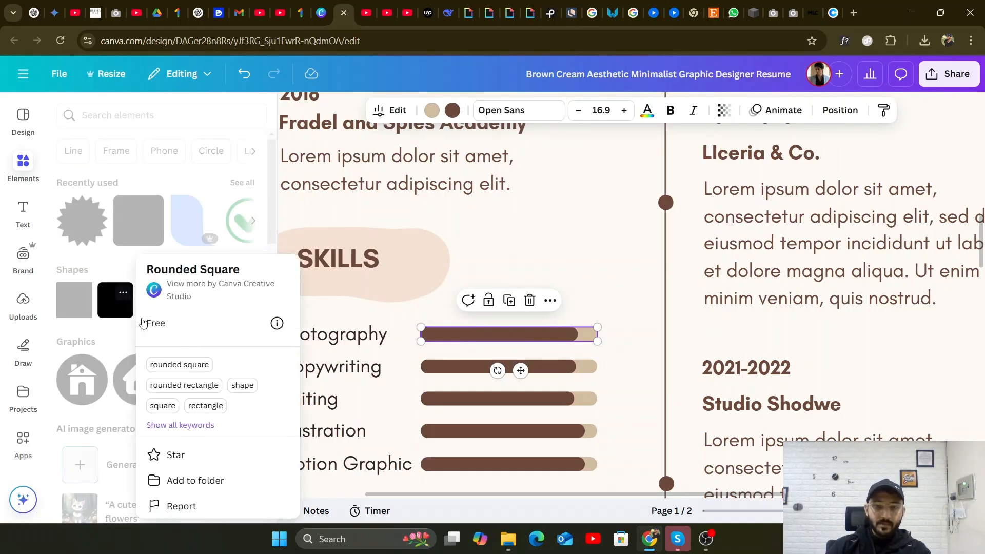
left_click(116, 296)
left_click_drag(116, 300, 547, 290)
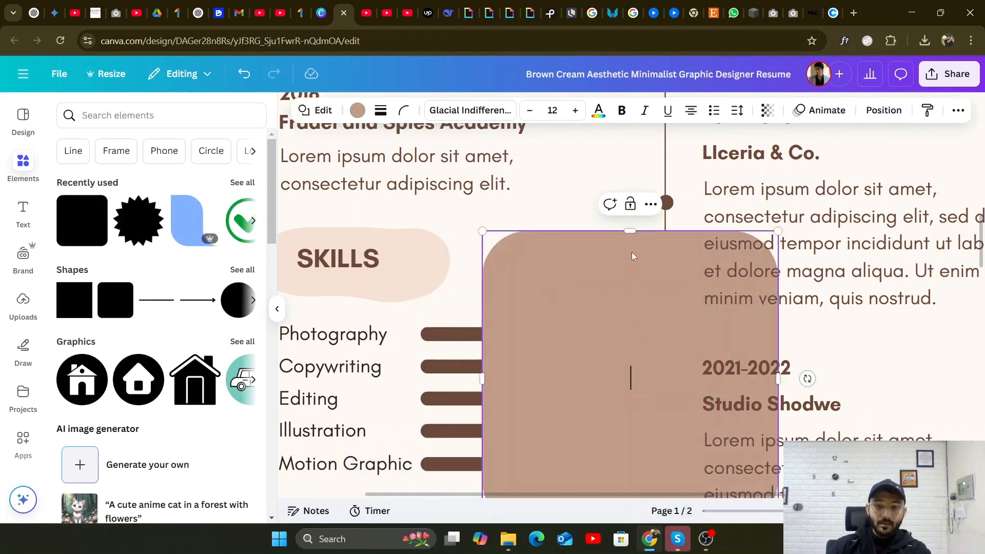
Flatten the rounded square into a thin bar and place it just above the Photography skill bar, matching that bar's width.
left_click_drag(632, 231, 631, 429)
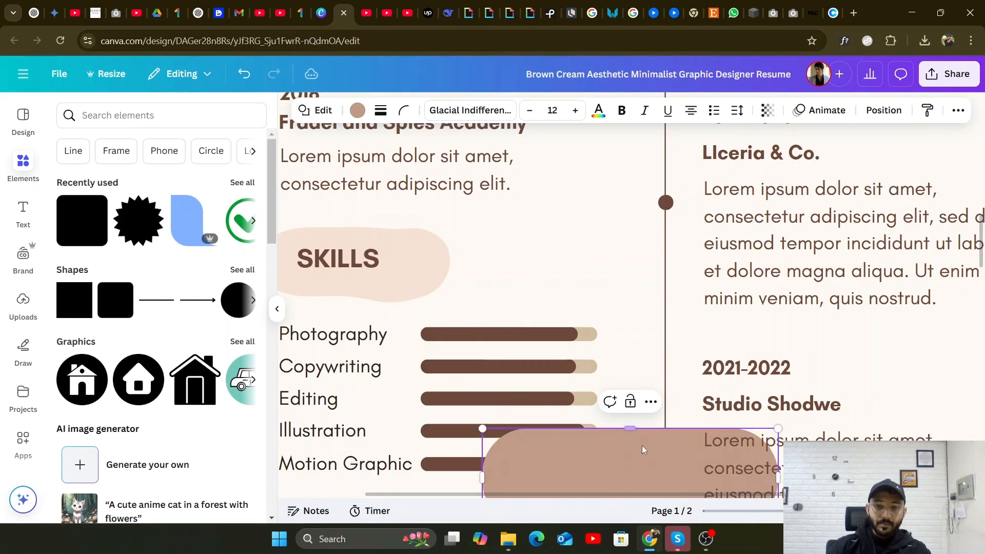
left_click_drag(631, 478, 613, 293)
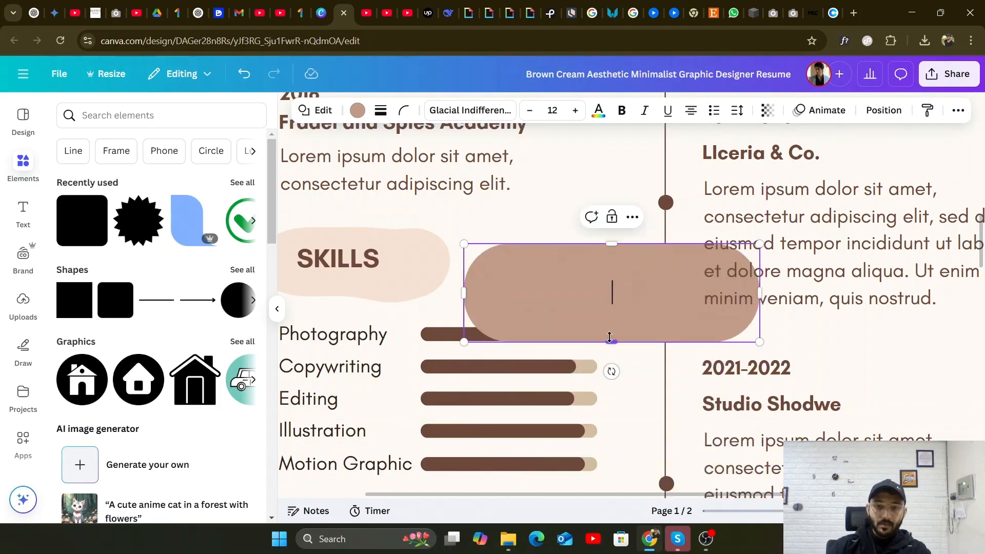
left_click_drag(611, 336, 611, 258)
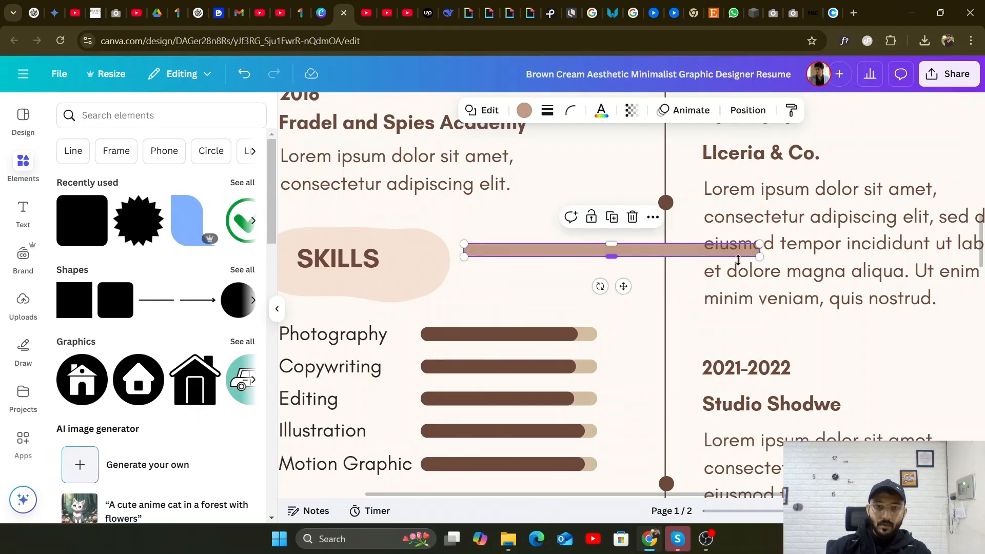
left_click_drag(738, 250, 657, 250)
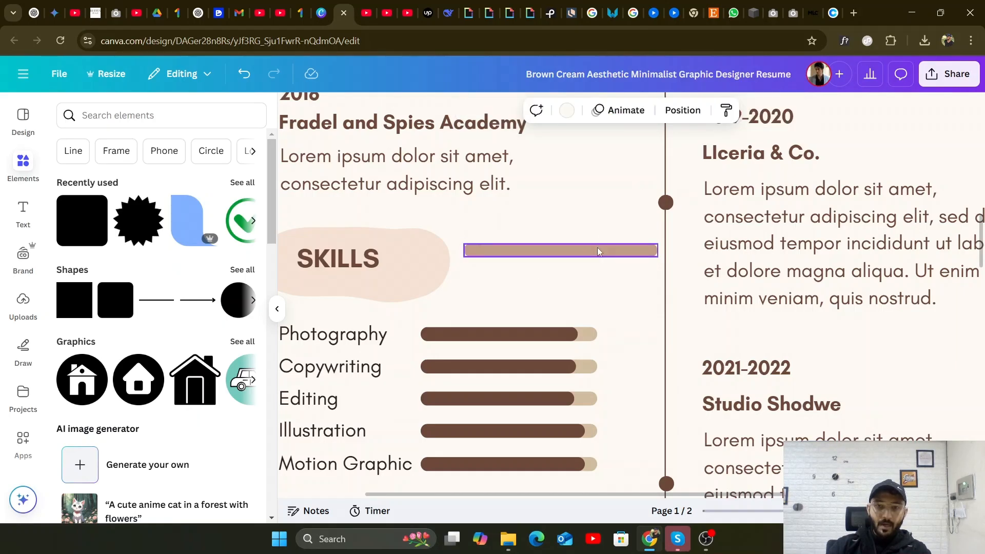
left_click_drag(598, 251, 553, 307)
left_click_drag(615, 309, 597, 310)
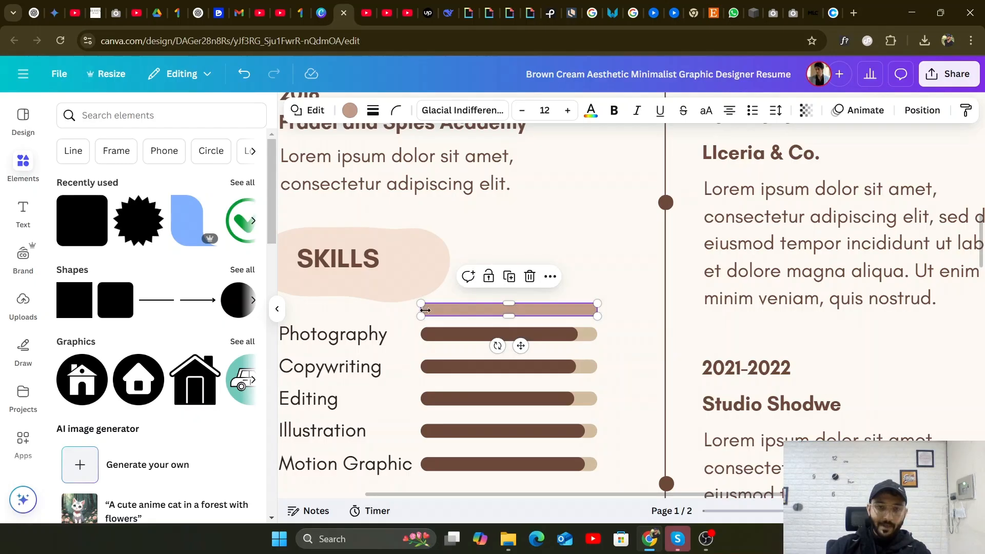
Duplicate the thin bar above the Photography skill bar, move the copy above the original and recolor it dark brown.
left_click_drag(424, 310, 421, 310)
left_click(584, 273)
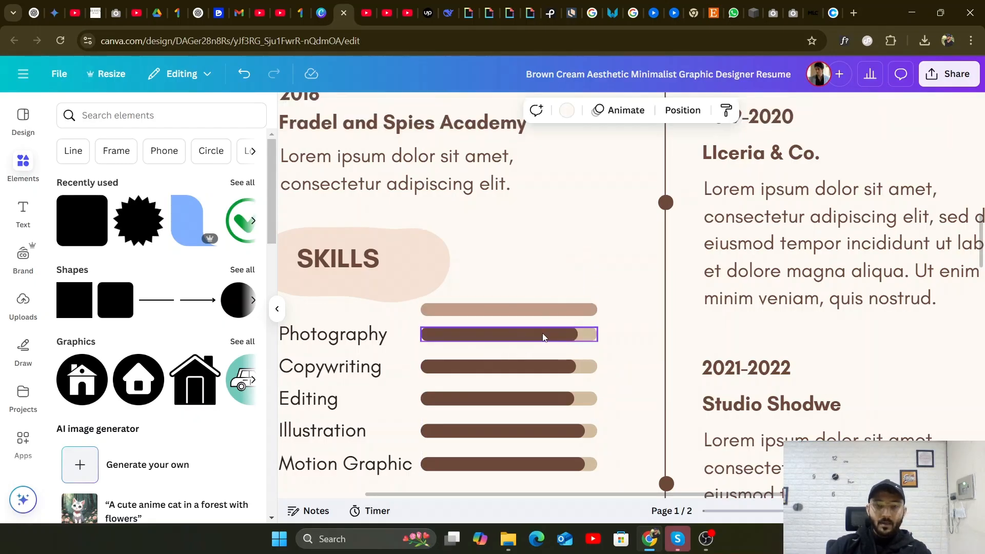
left_click(540, 306)
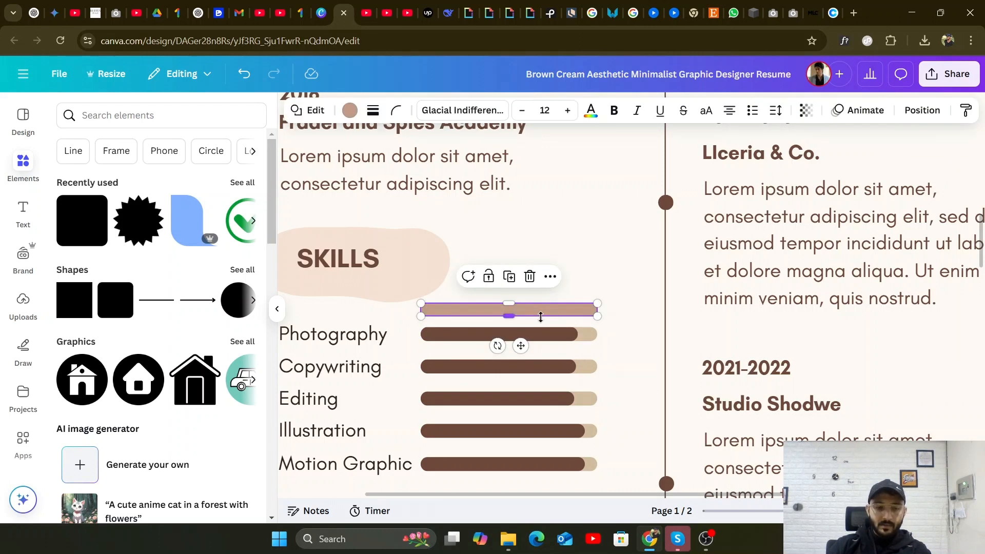
key("ctrl+d")
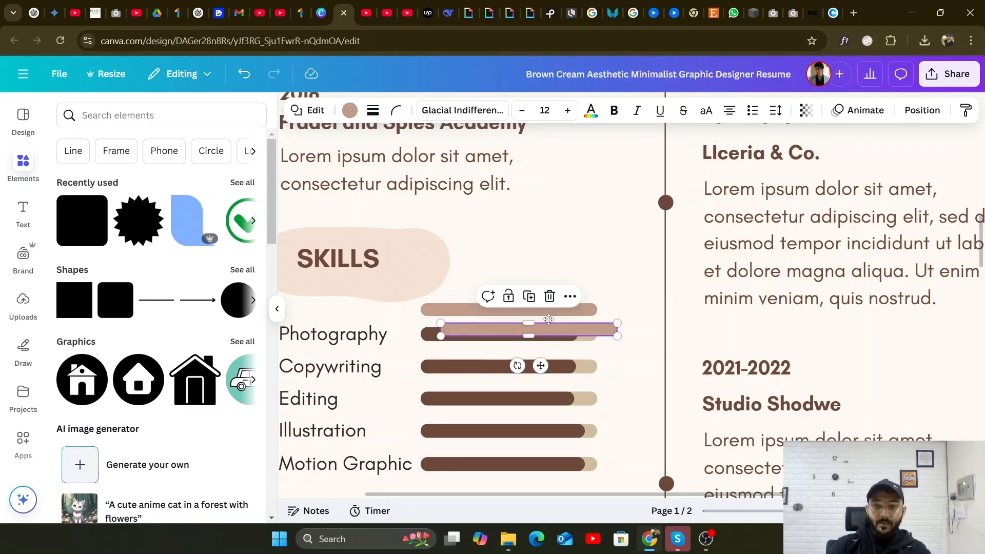
left_click_drag(553, 330, 552, 278)
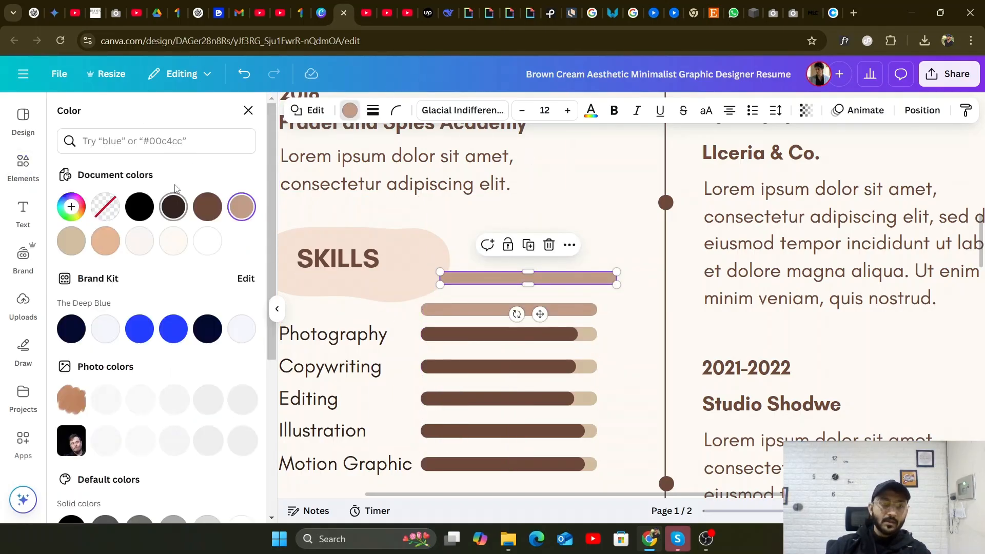
left_click(207, 207)
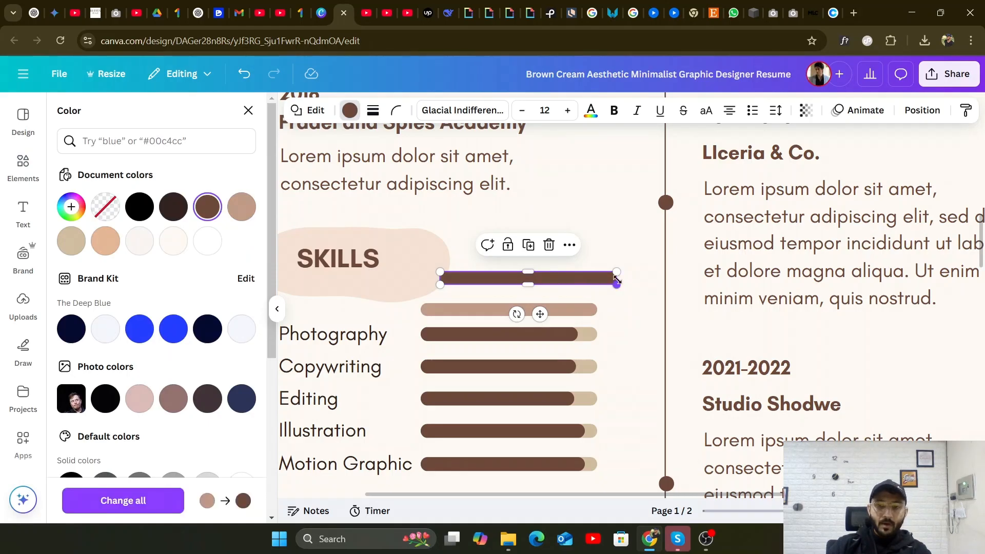
Shorten the dark brown bar and lay it over the light bar so only the light bar's right end shows, like the Photography bar.
left_click_drag(617, 278, 581, 279)
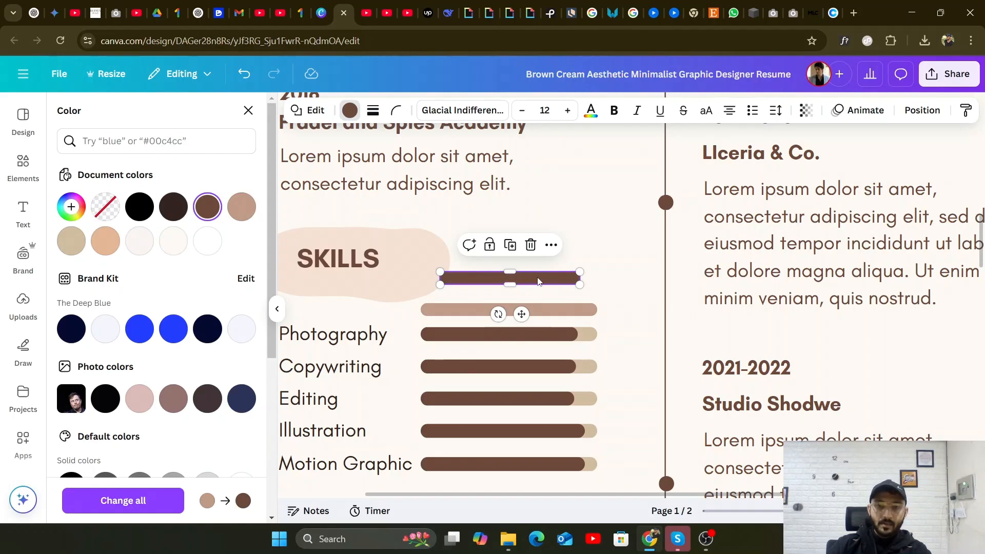
left_click_drag(536, 277, 578, 309)
left_click_drag(577, 308, 575, 308)
left_click(562, 228)
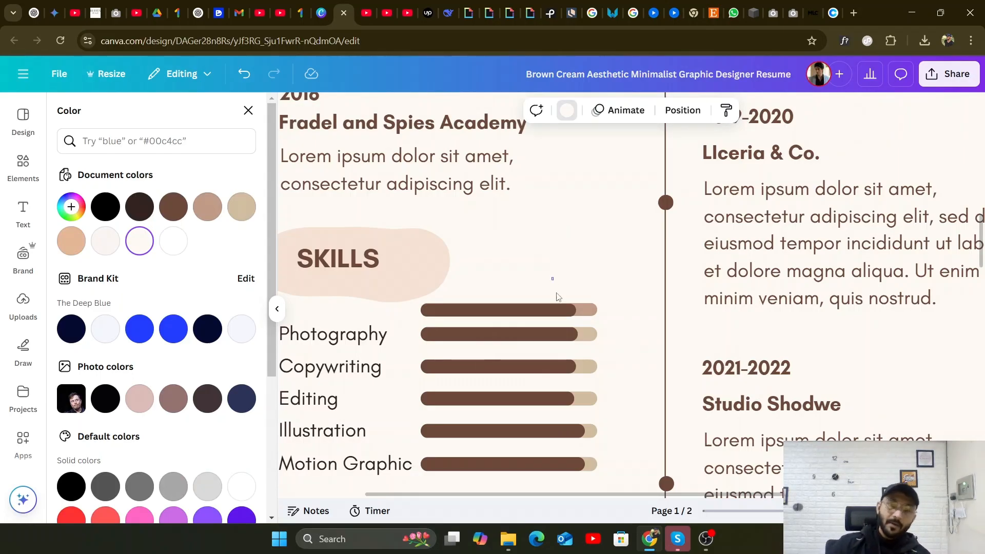
left_click_drag(552, 278, 571, 324)
left_click(537, 205)
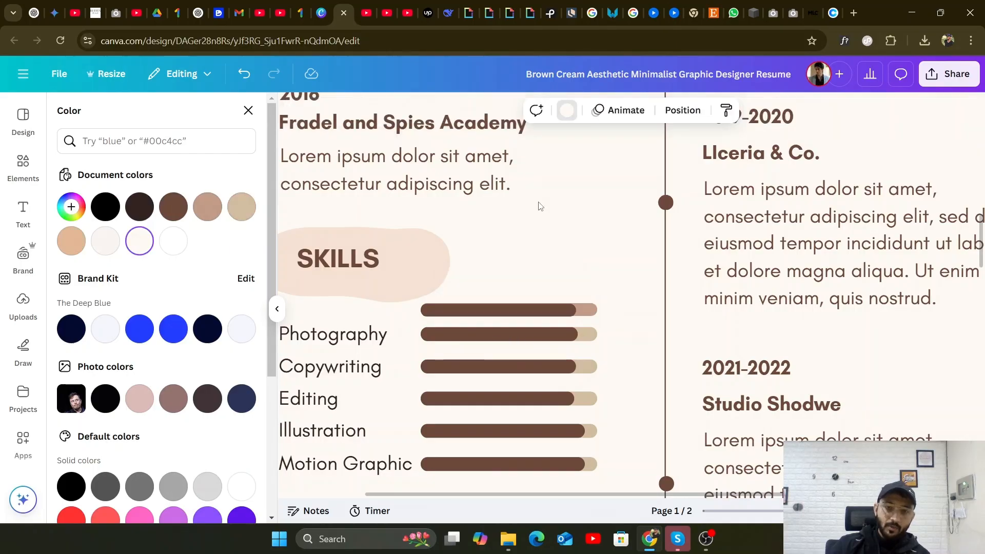
Shift the peach blob behind the SKILLS heading slightly to the left.
left_click(418, 256)
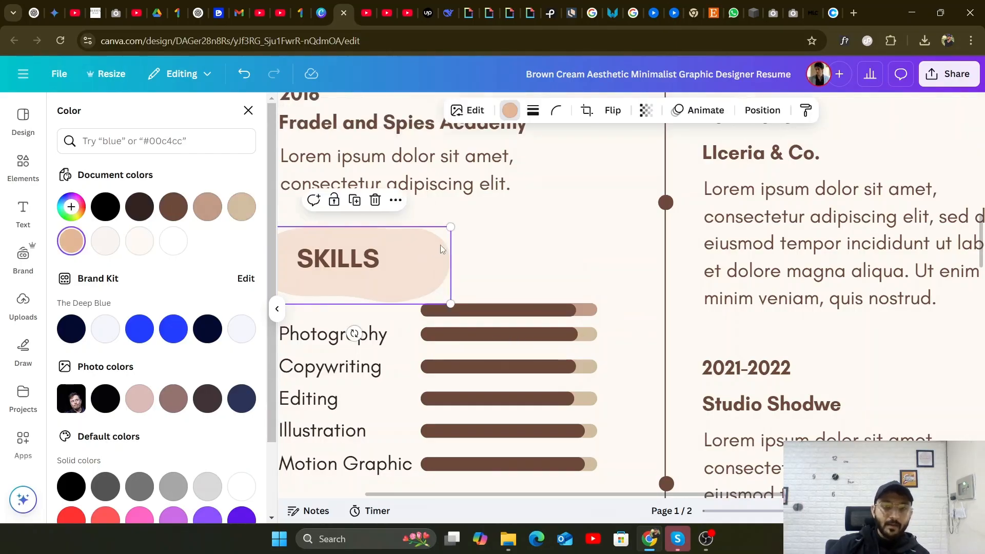
left_click_drag(419, 254, 407, 254)
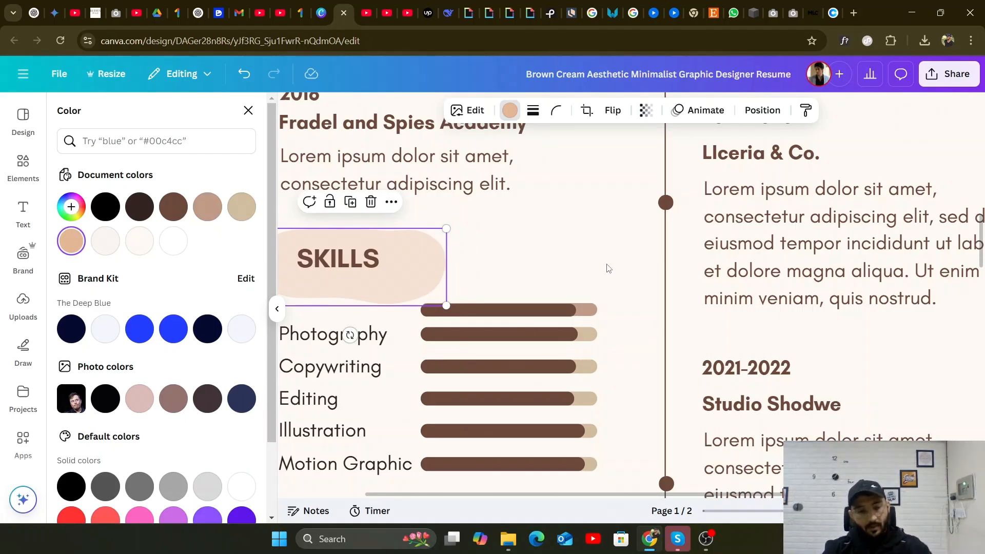
scroll(610, 272, "down", 5)
scroll(623, 292, "up", 3)
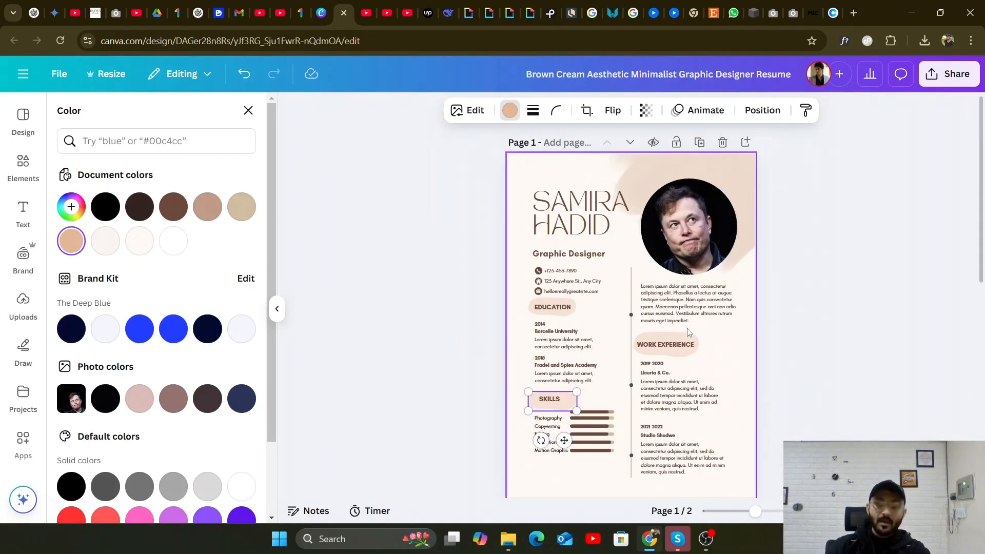
Look over both resume pages and browse the added apps, such as Murf AI, Imagen and Mockups.
scroll(667, 318, "down", 5)
scroll(688, 336, "down", 4)
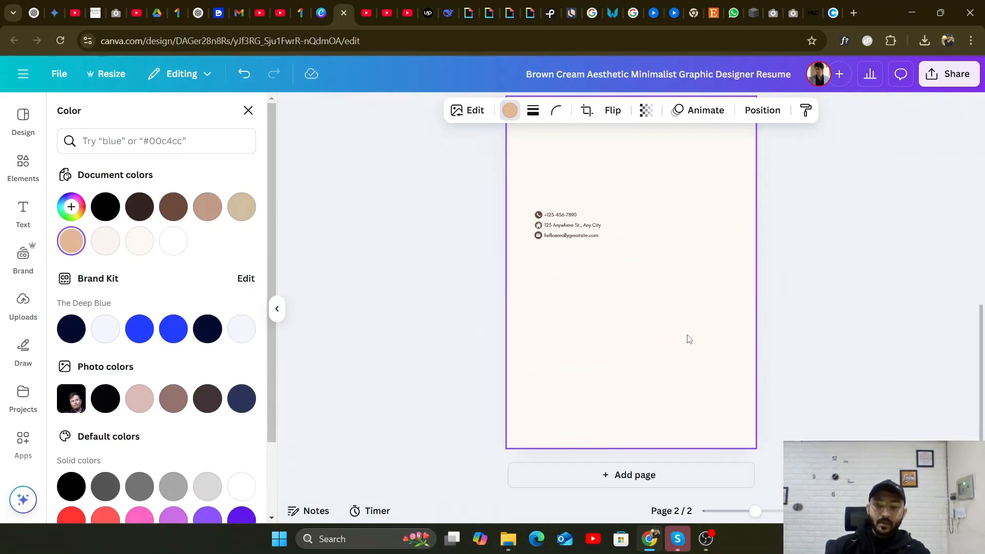
scroll(689, 339, "up", 5)
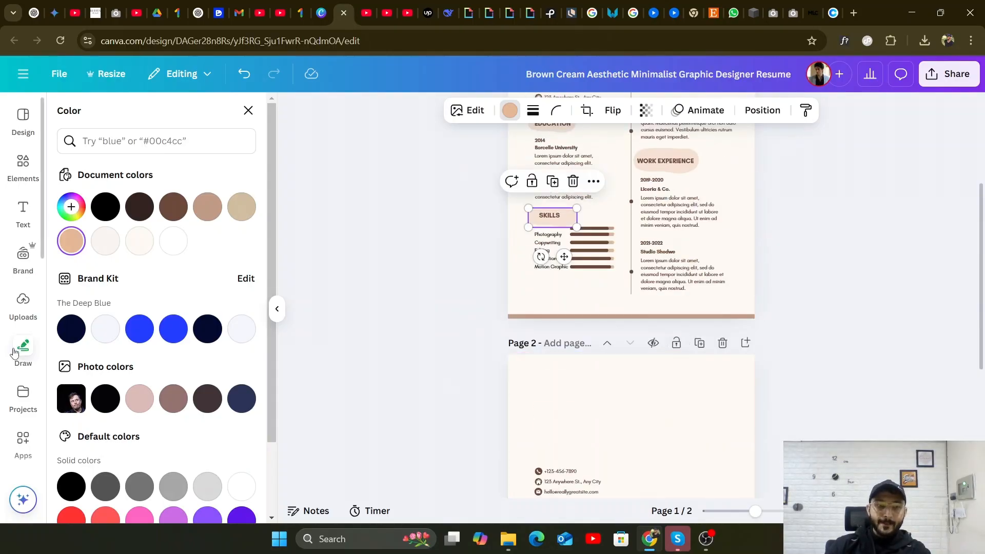
scroll(16, 353, "down", 5)
scroll(15, 354, "down", 5)
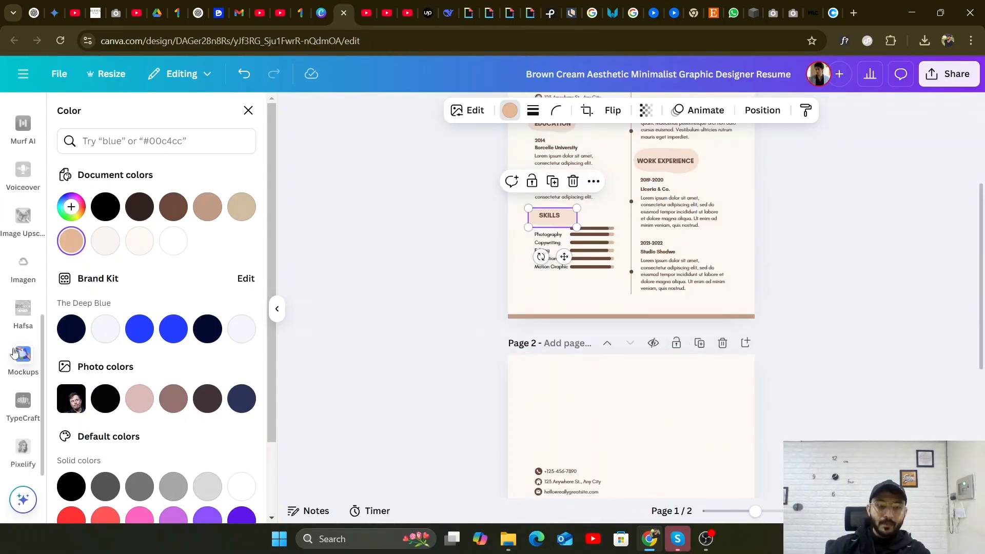
scroll(18, 359, "up", 6)
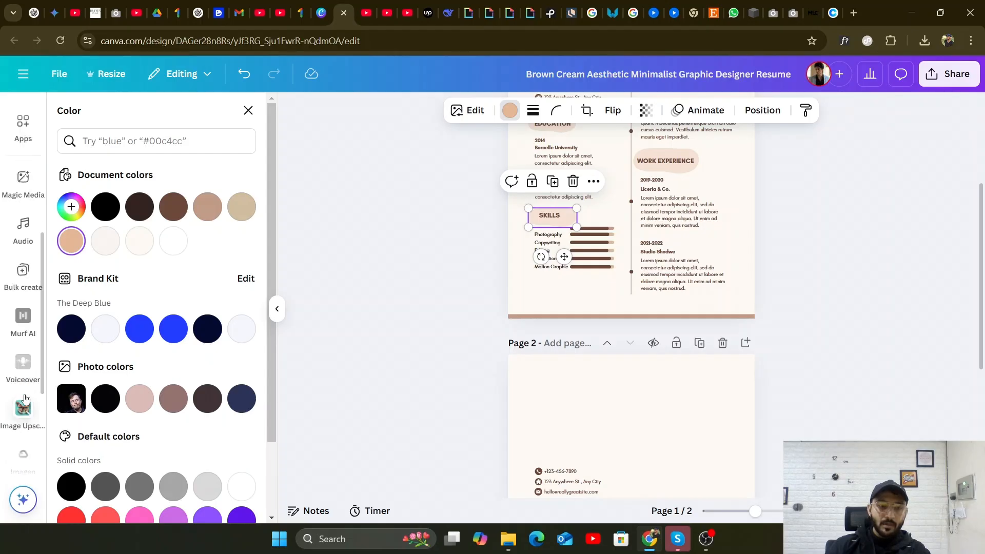
scroll(23, 390, "down", 2)
scroll(24, 398, "down", 4)
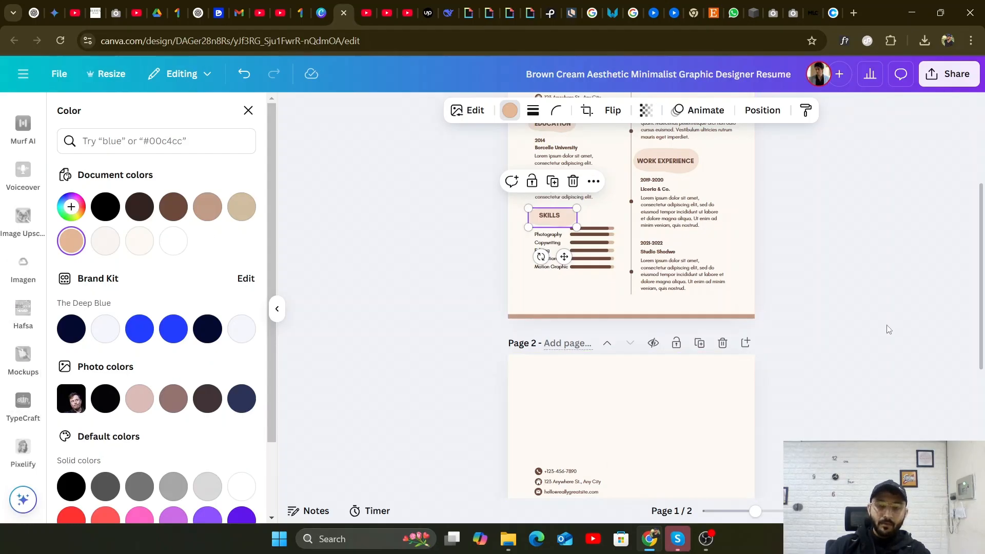
scroll(363, 330, "up", 4)
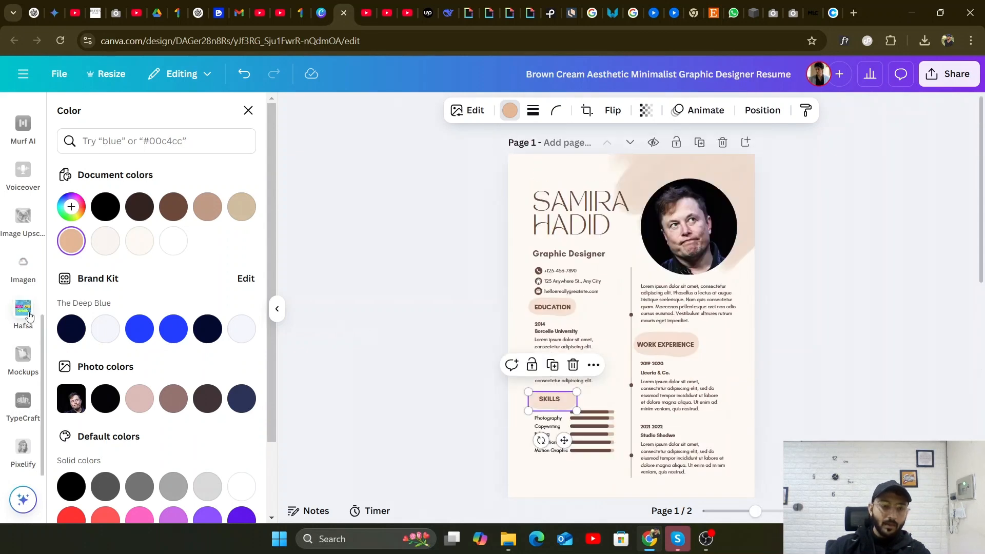
Generate images with the Imagen app from the prompt "imagine an old man sitting on a rock by river".
left_click(23, 263)
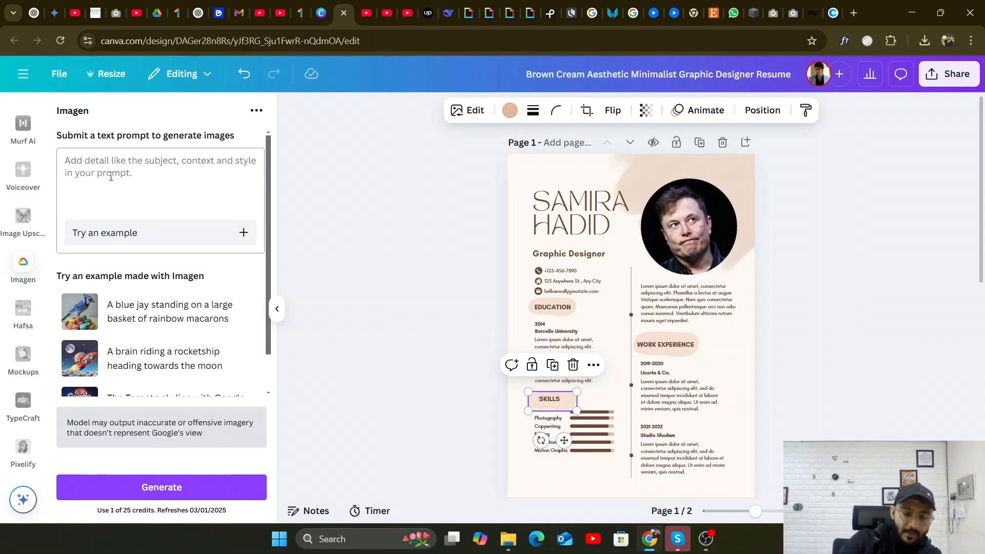
type("imagine ")
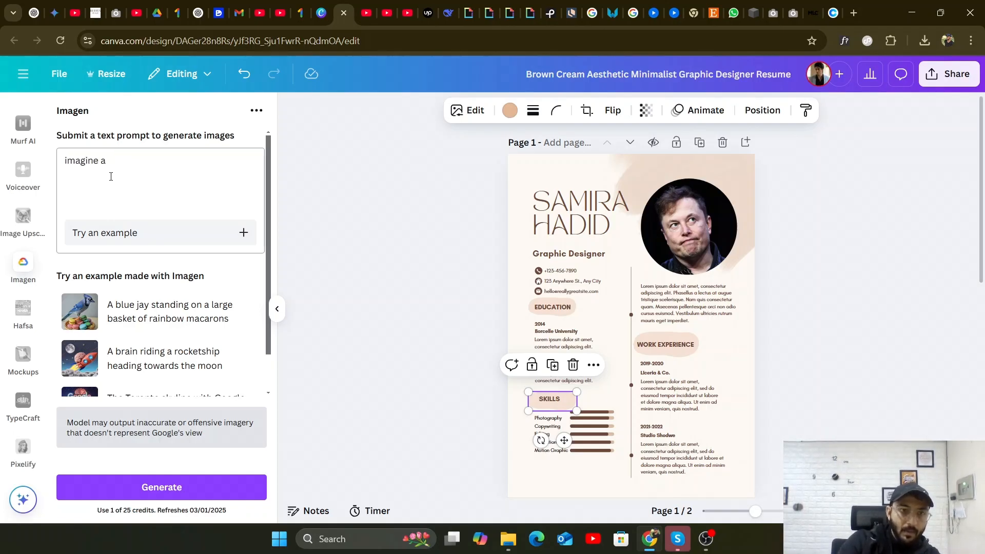
type("an old man")
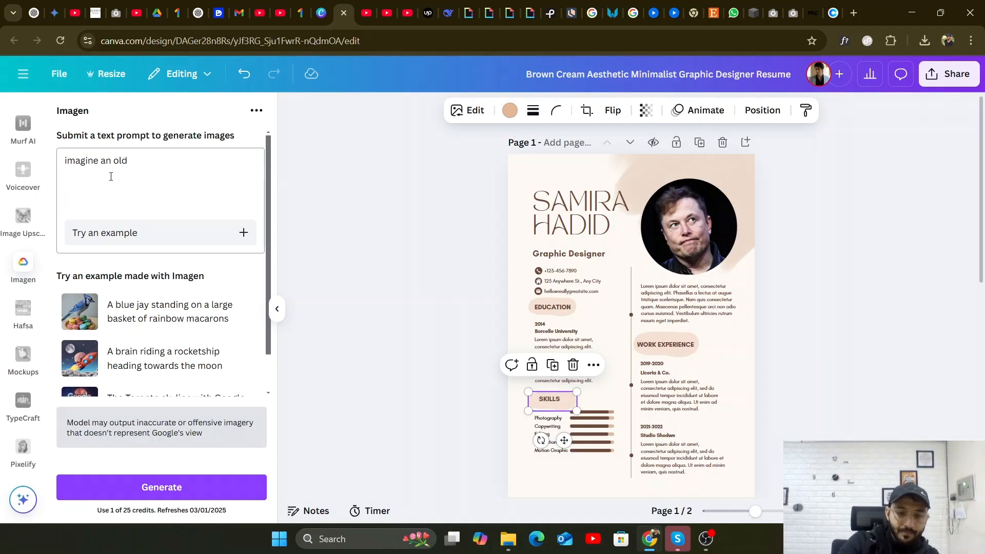
key("BackSpace")
type("man sitting o")
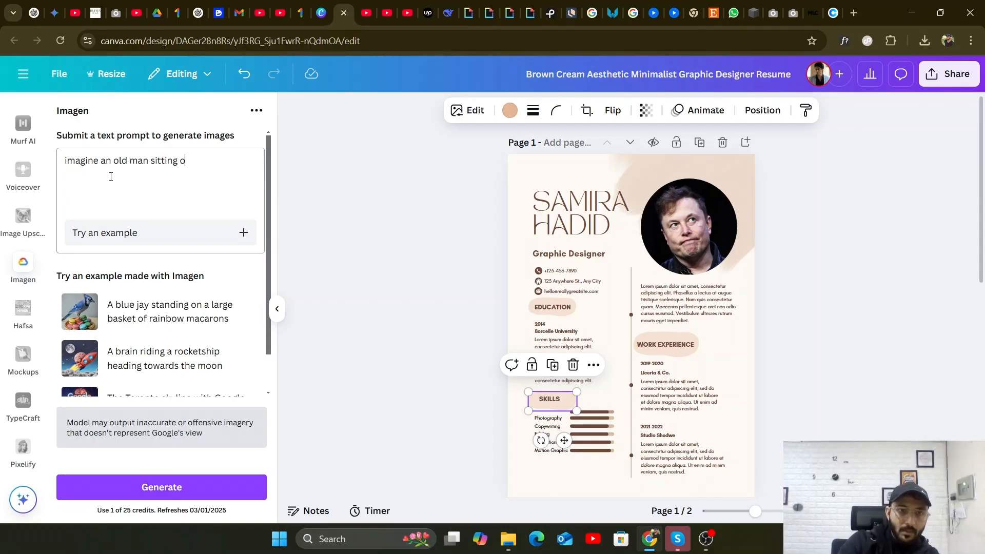
type("n a rock ")
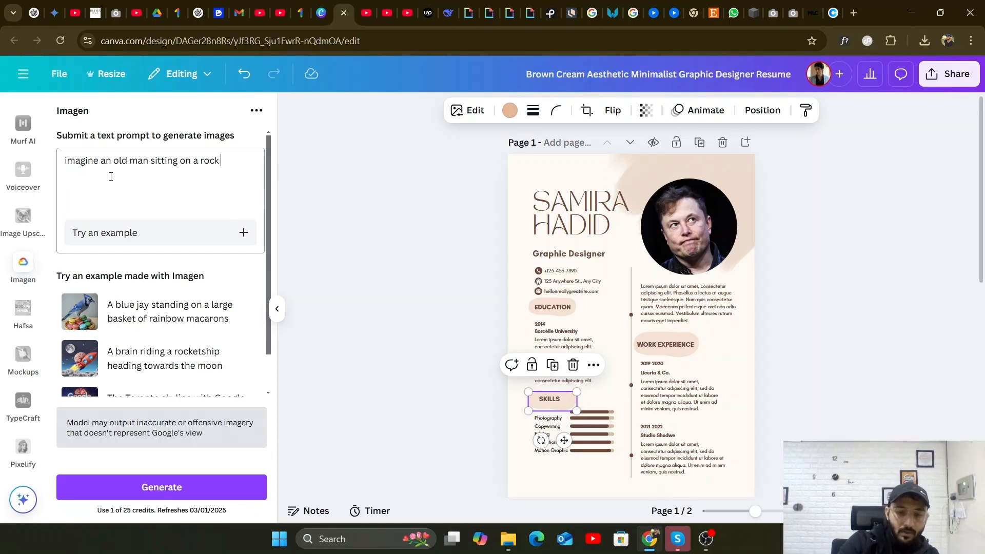
type("by river")
key("Return")
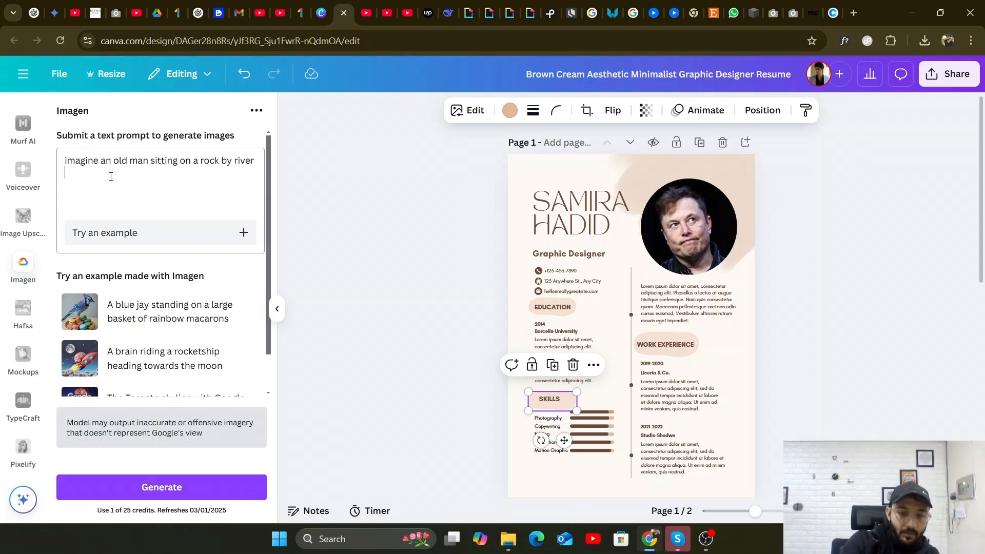
left_click(160, 488)
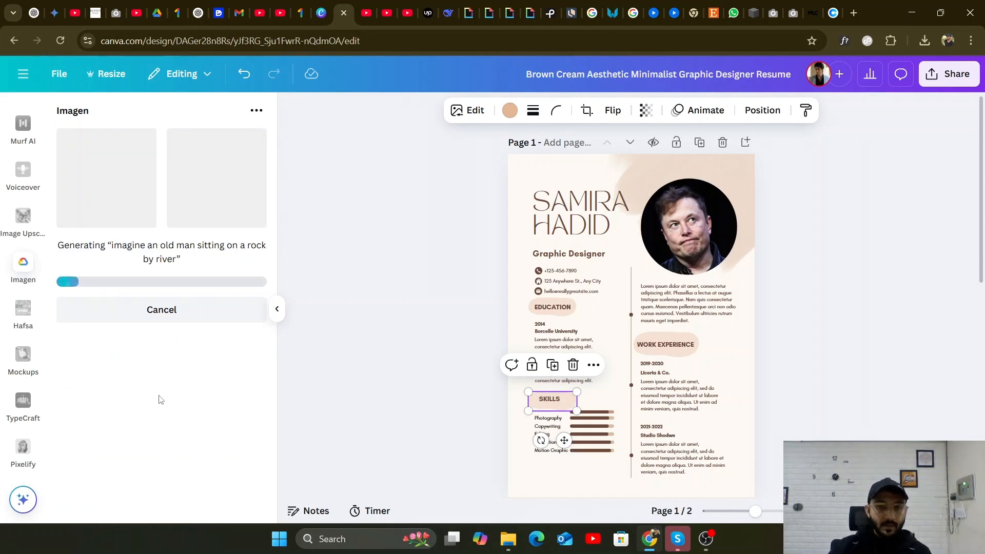
Place the first generated old-man image on page 2, enlarge it beyond the page width and move it to the page's lower part.
scroll(566, 329, "down", 1)
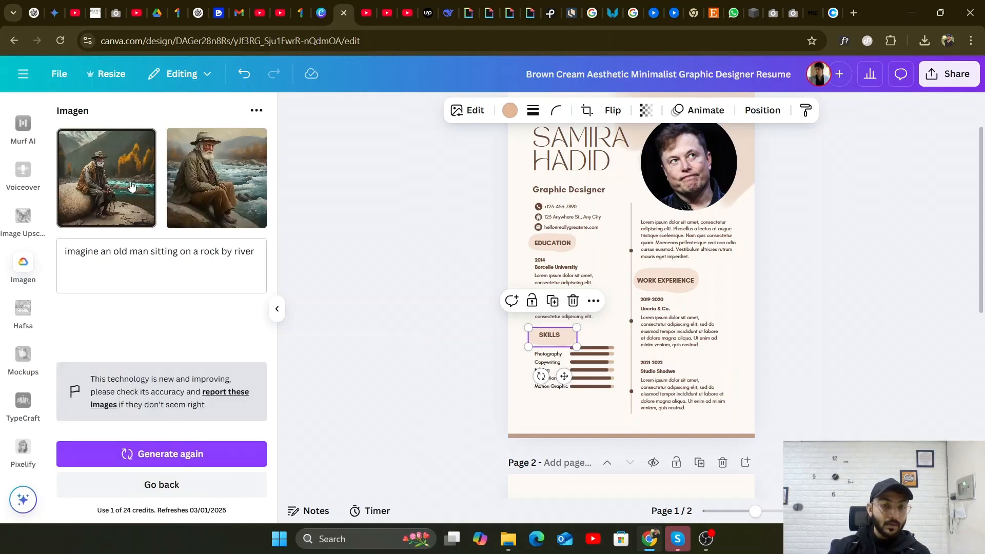
scroll(666, 319, "down", 10)
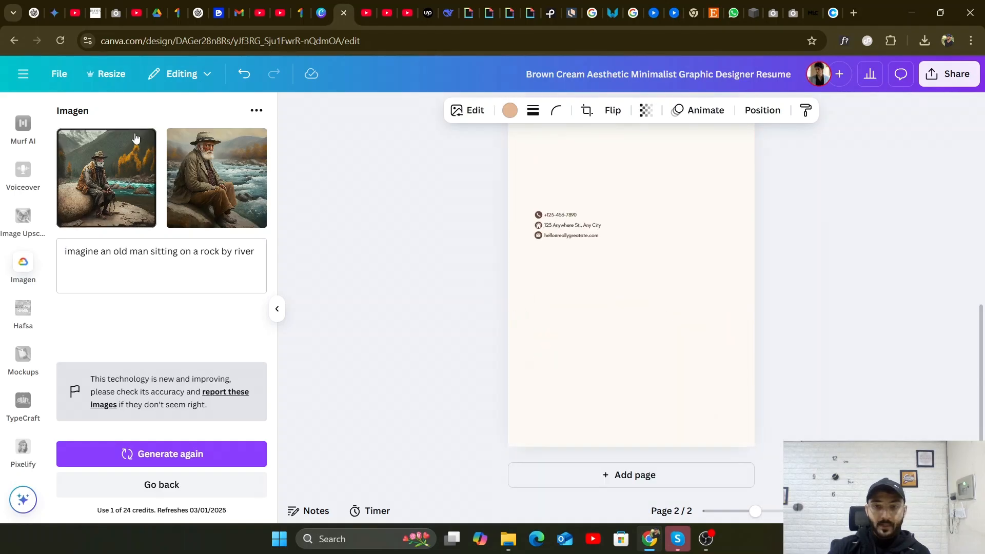
left_click_drag(135, 137, 657, 290)
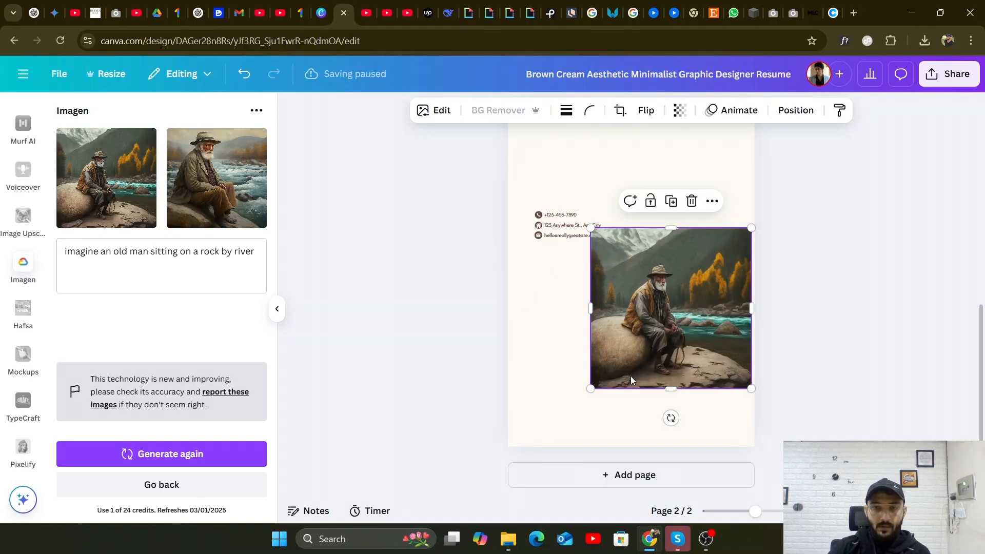
left_click_drag(591, 389, 499, 453)
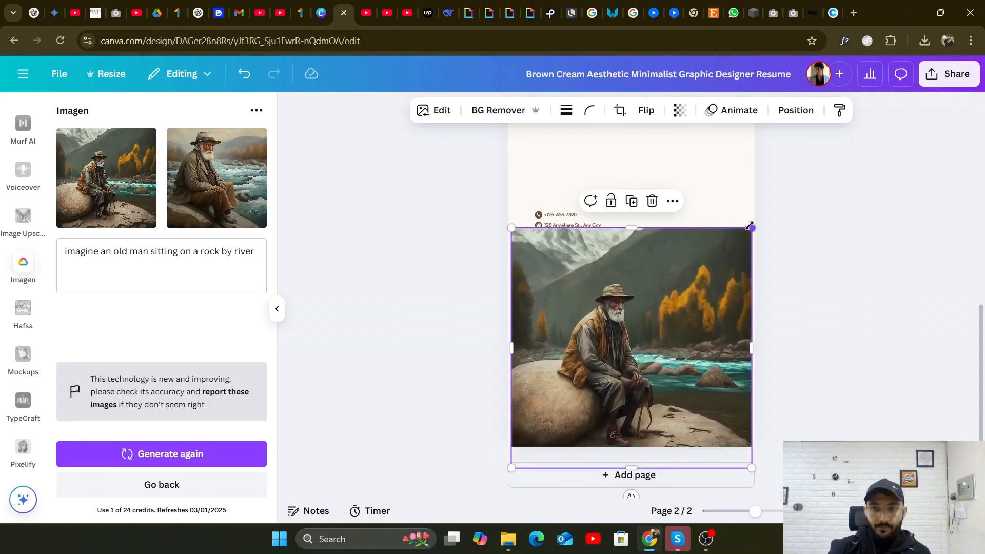
left_click_drag(752, 227, 856, 123)
left_click_drag(623, 277, 659, 508)
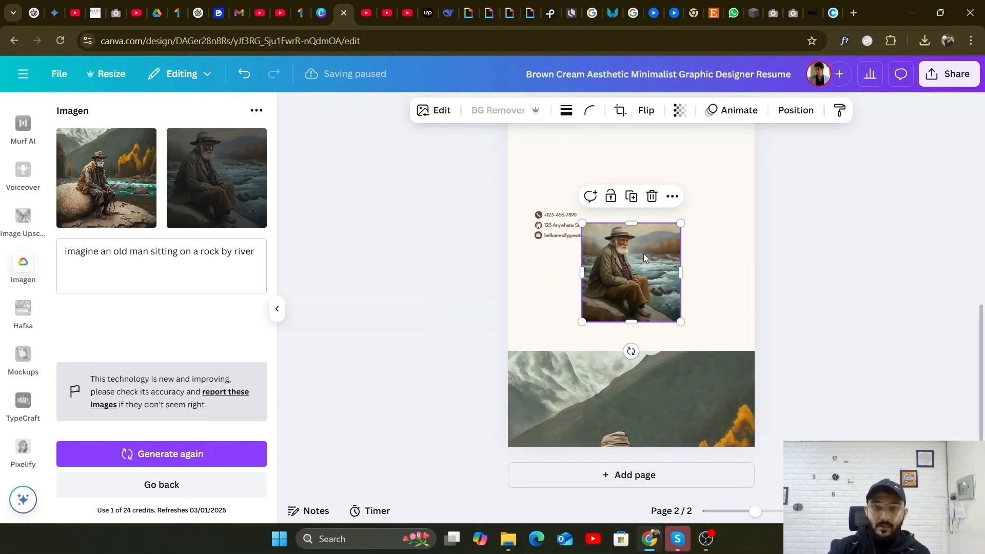
Enlarge the second generated old-man image on page 2 past the page width and position it over the page's upper area.
left_click_drag(681, 322, 770, 412)
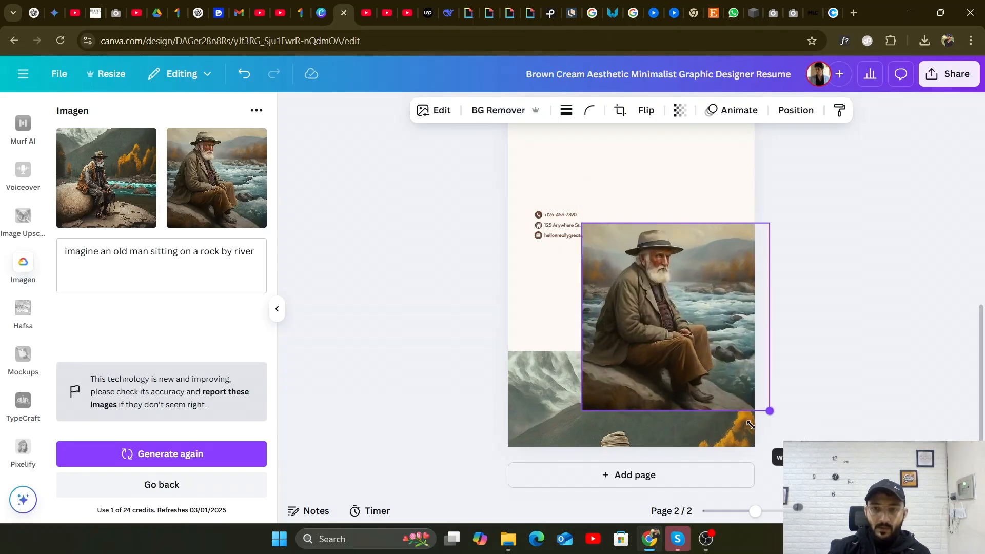
left_click_drag(583, 228, 433, 148)
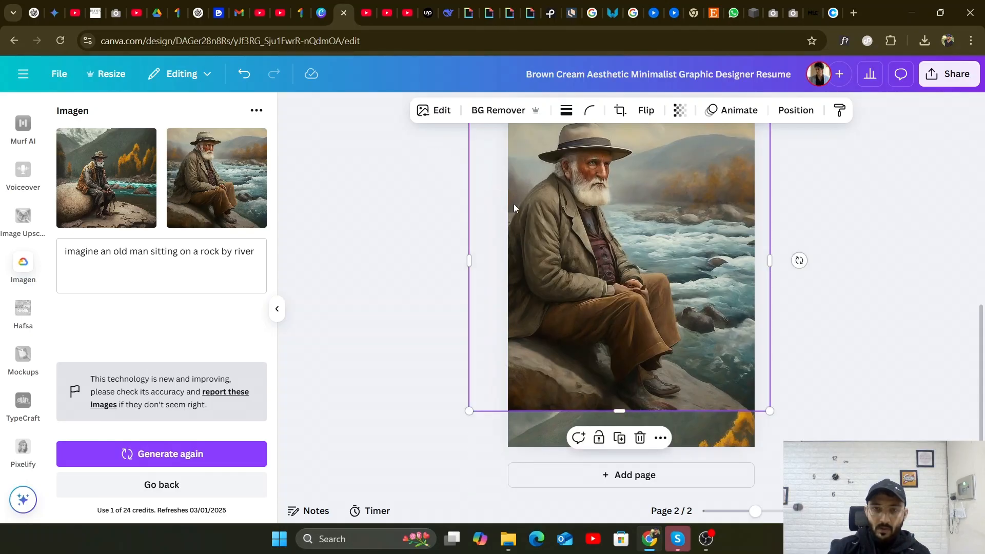
scroll(599, 240, "up", 2)
left_click_drag(651, 279, 661, 266)
left_click(860, 240)
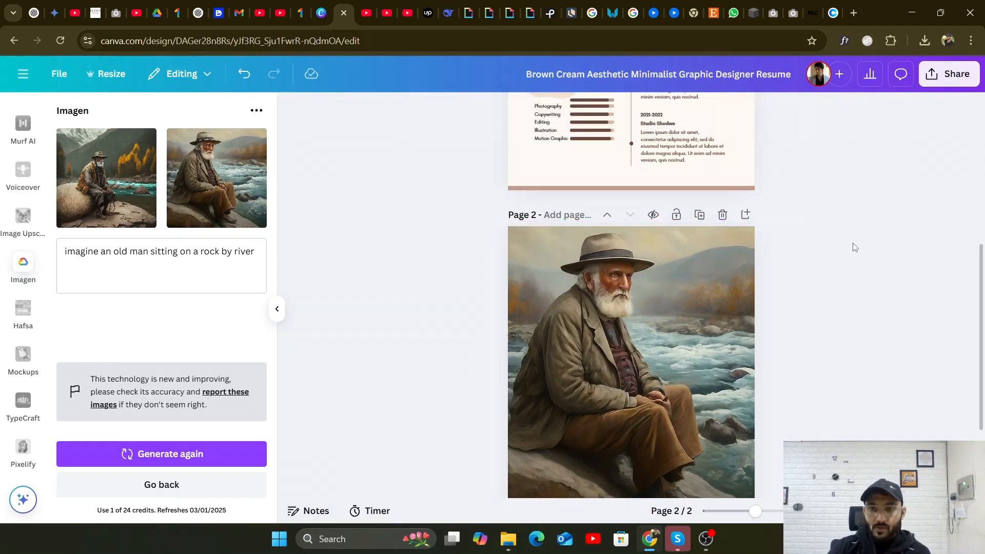
scroll(854, 248, "down", 3)
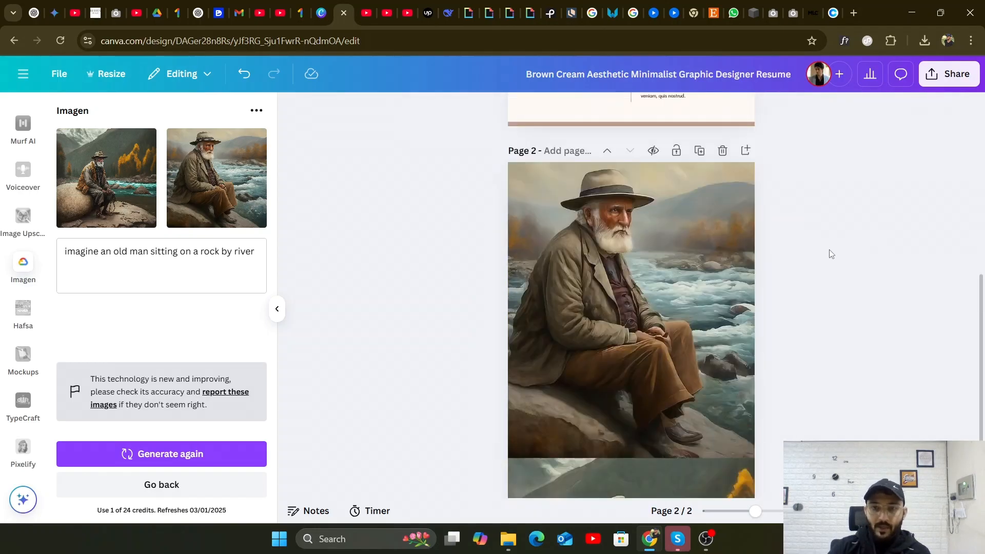
scroll(428, 222, "down", 1)
scroll(430, 230, "up", 4)
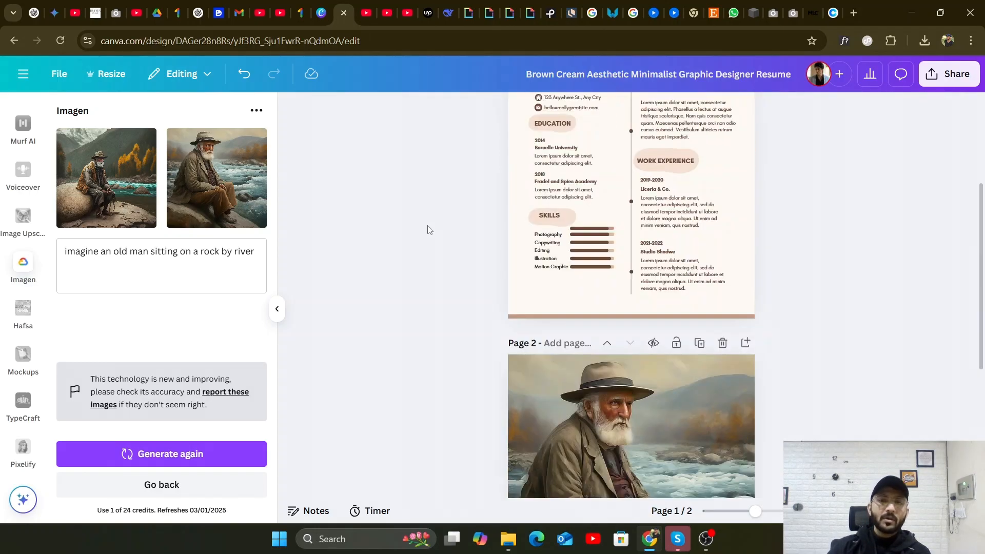
scroll(429, 231, "down", 4)
scroll(429, 230, "up", 4)
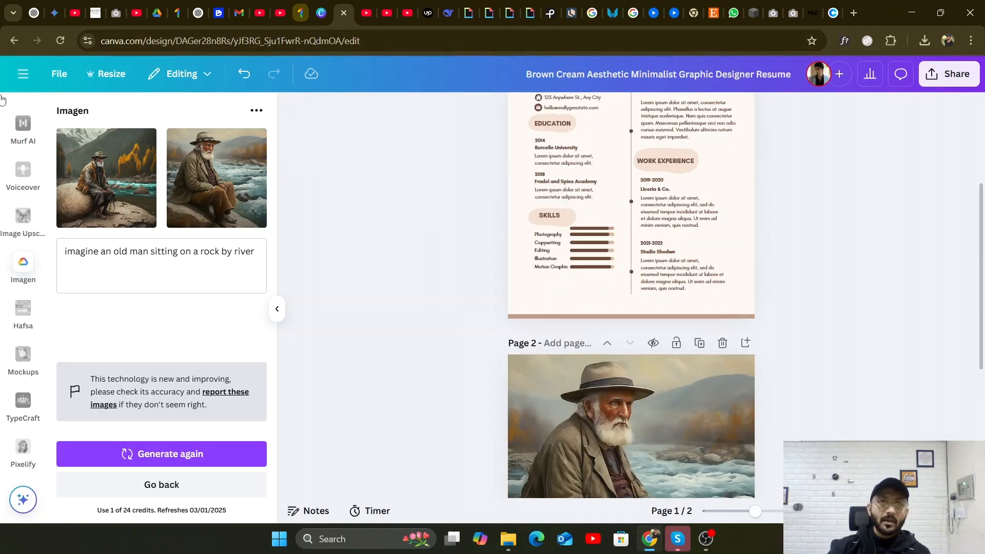
Reveal the main site navigation beside the design and look over both pages of the resume.
left_click(21, 76)
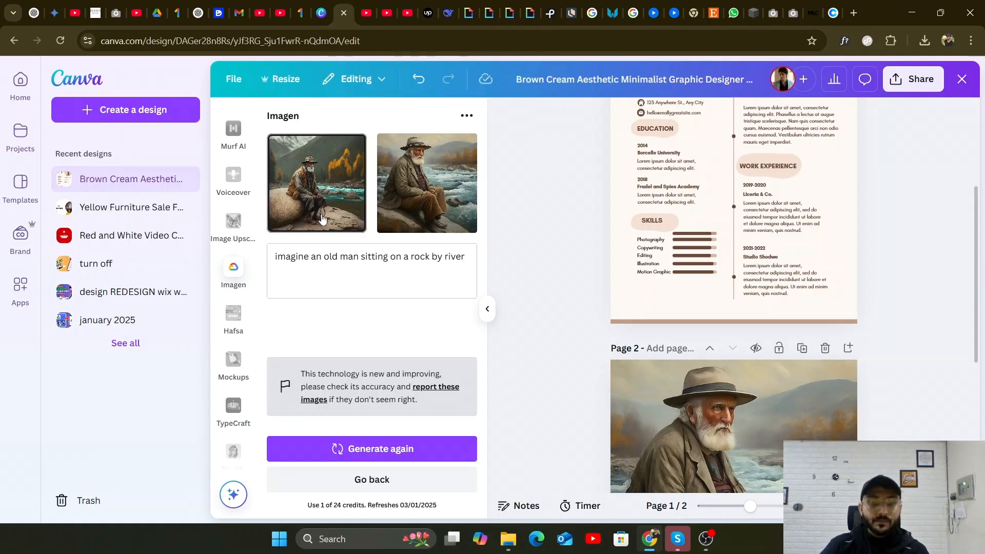
scroll(787, 395, "down", 5)
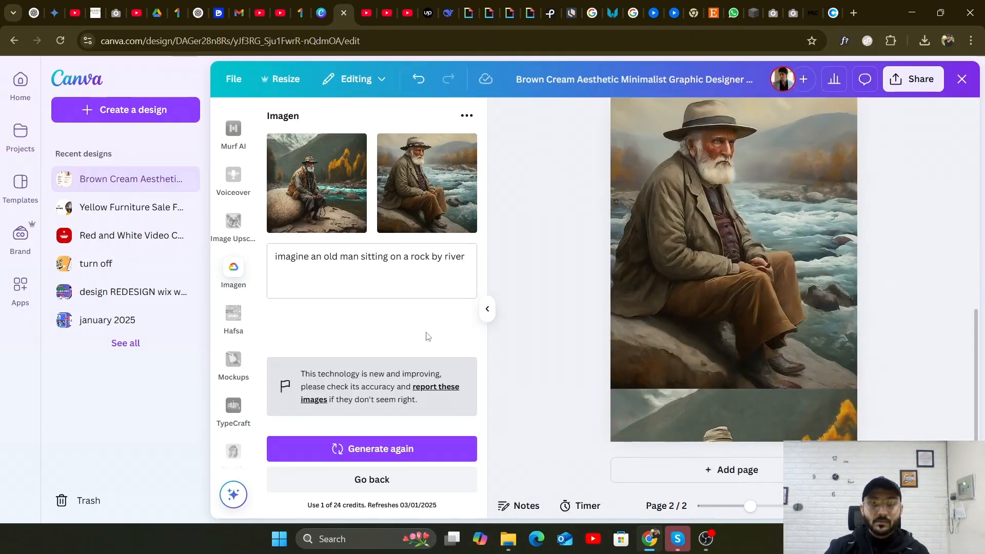
scroll(606, 338, "up", 1)
scroll(606, 338, "up", 7)
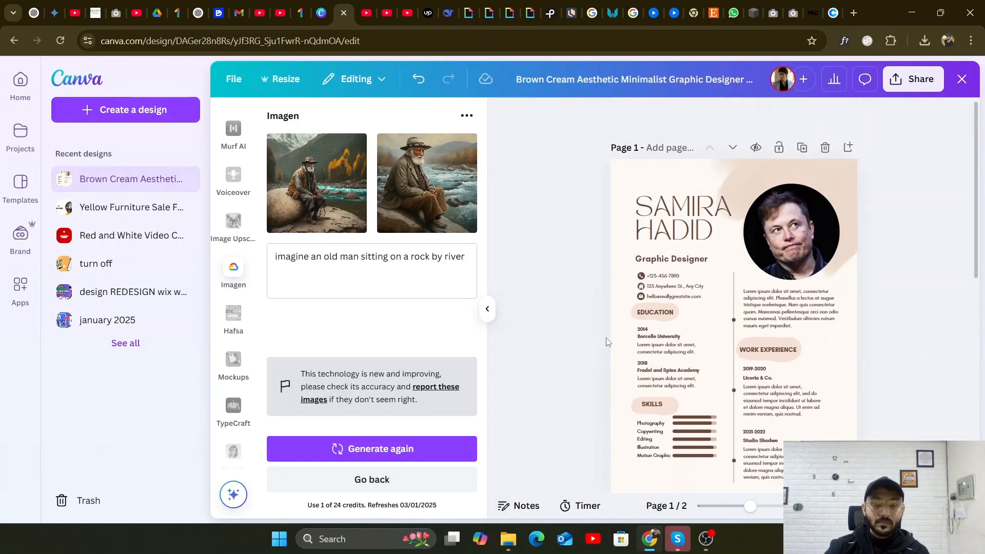
scroll(606, 341, "down", 8)
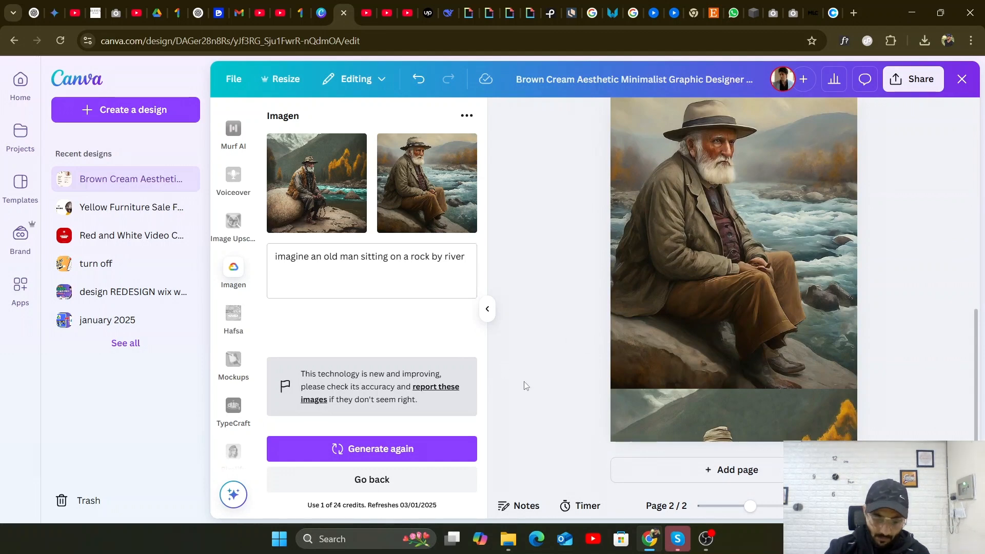
scroll(525, 388, "up", 3)
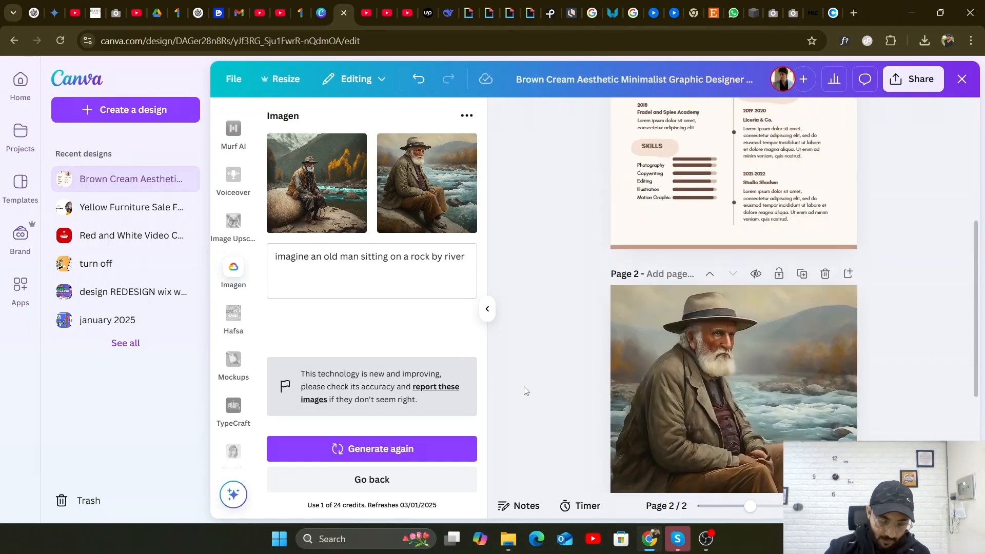
scroll(524, 389, "up", 5)
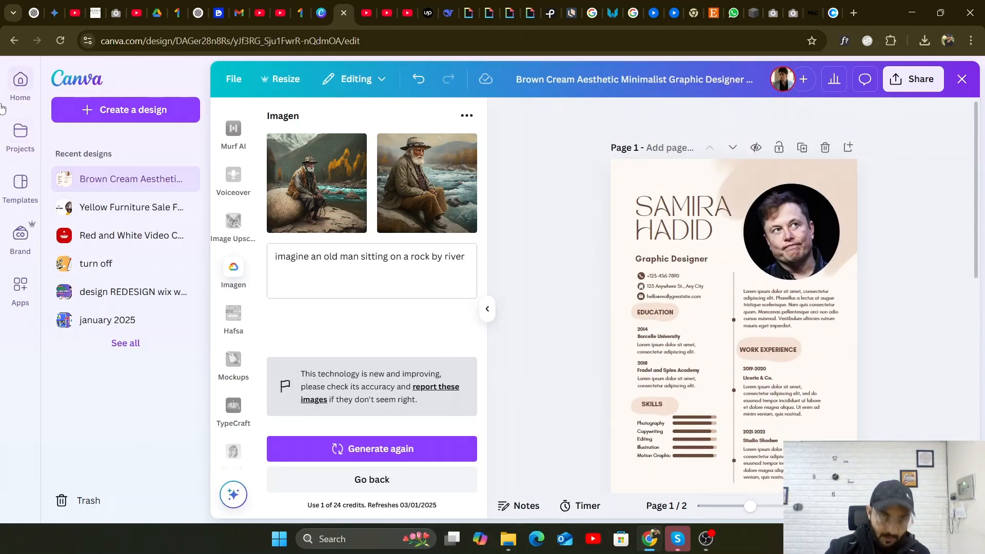
Go to the home page, search for "poster" and browse the poster templates.
left_click(17, 82)
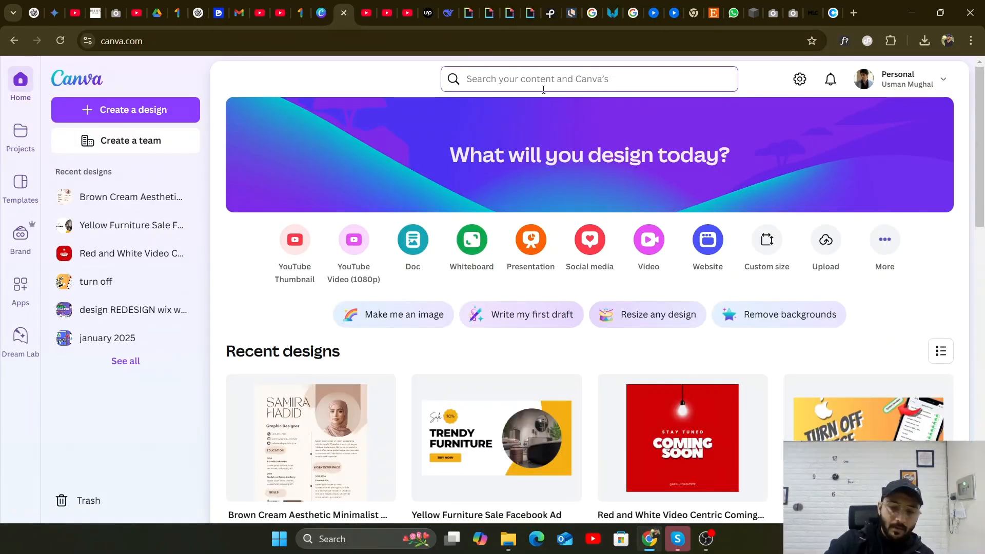
left_click(543, 89)
type("poster")
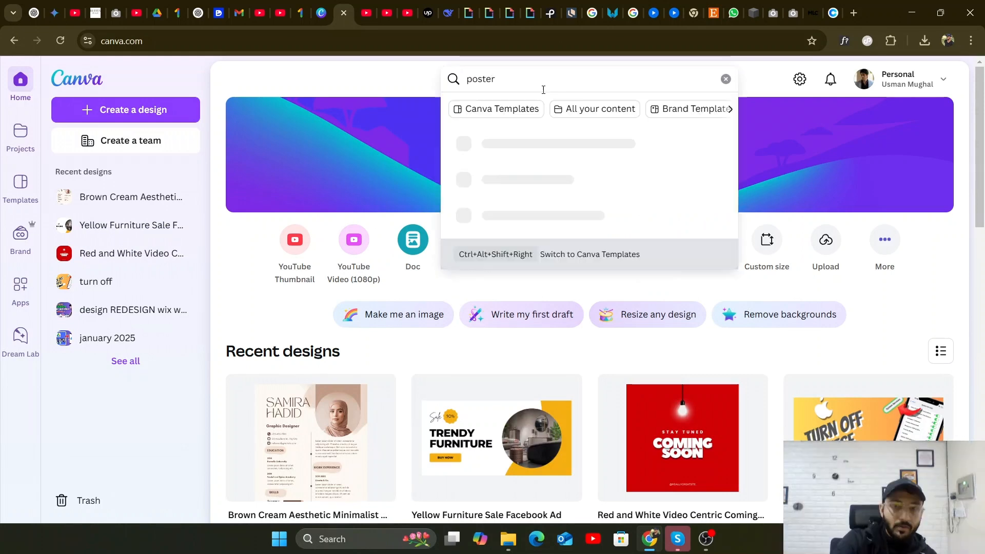
key("Return")
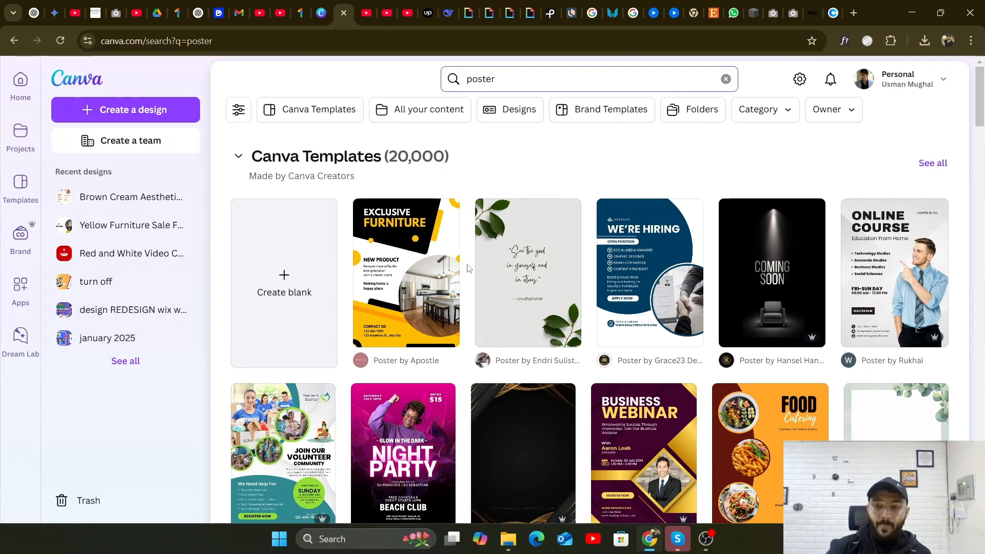
scroll(468, 267, "down", 3)
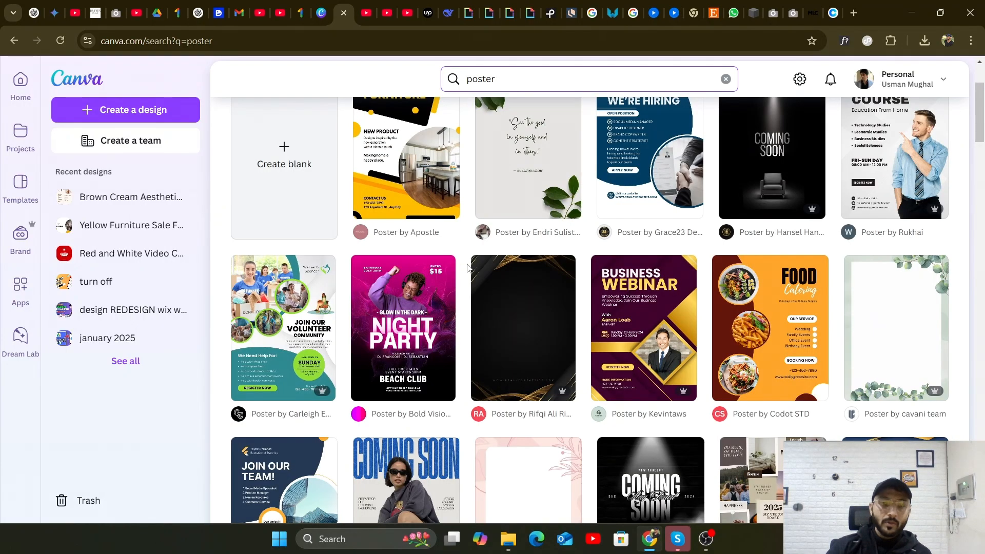
scroll(467, 270, "down", 2)
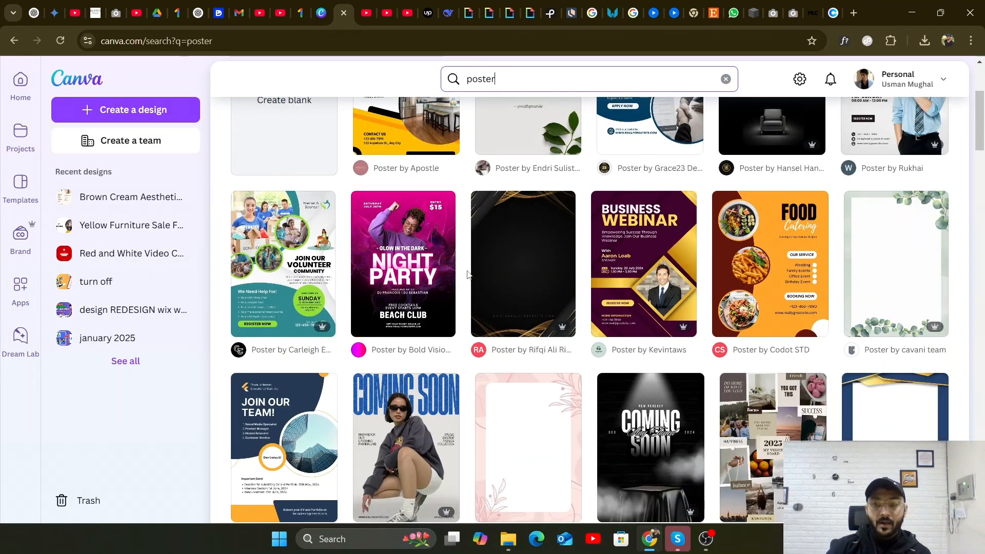
scroll(468, 275, "down", 3)
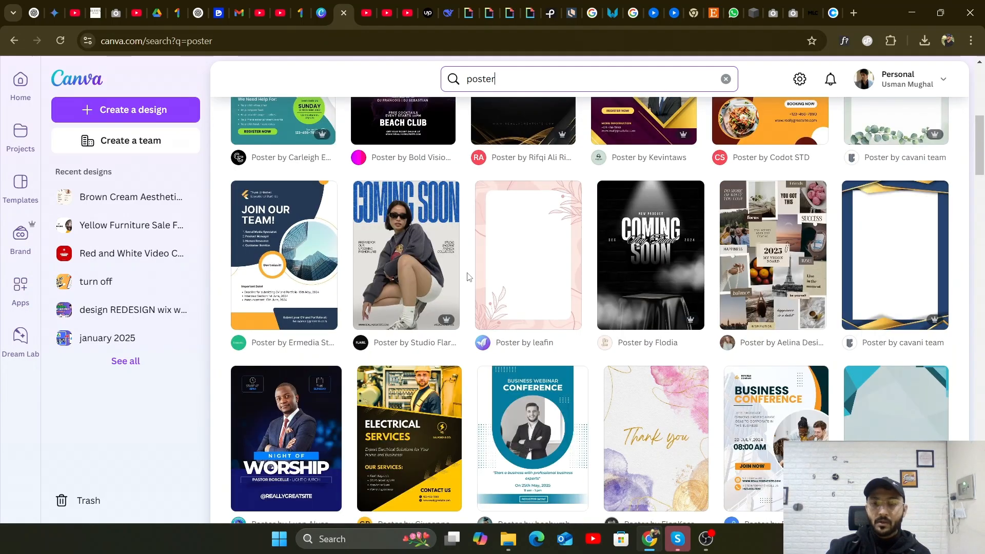
scroll(468, 277, "down", 2)
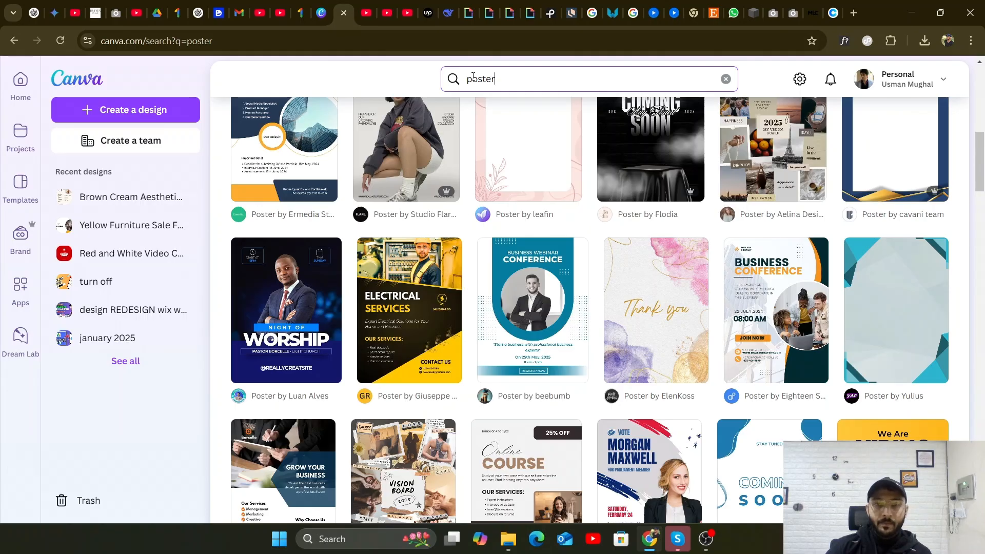
Refine the search to "bakery poster" and look through the matching templates.
left_click(468, 77)
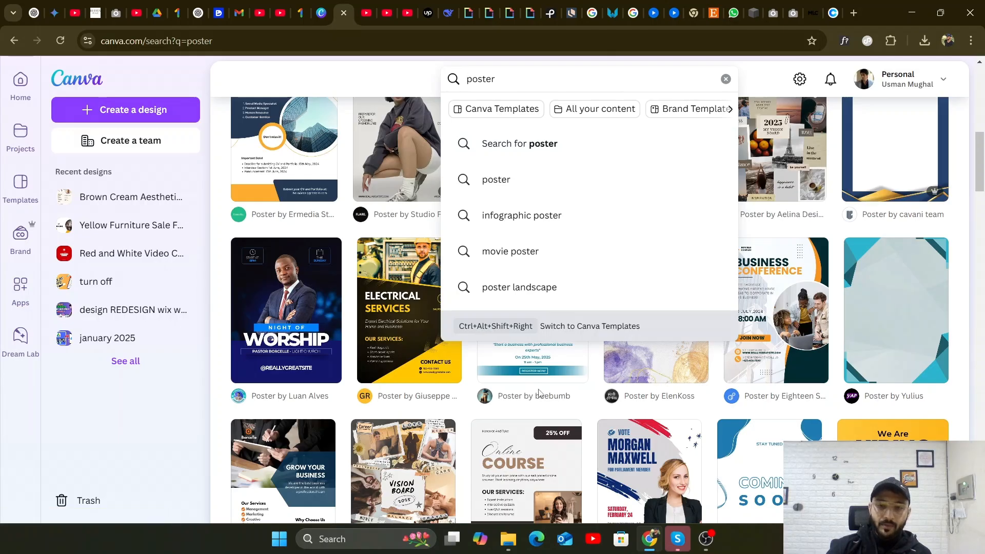
type("bak")
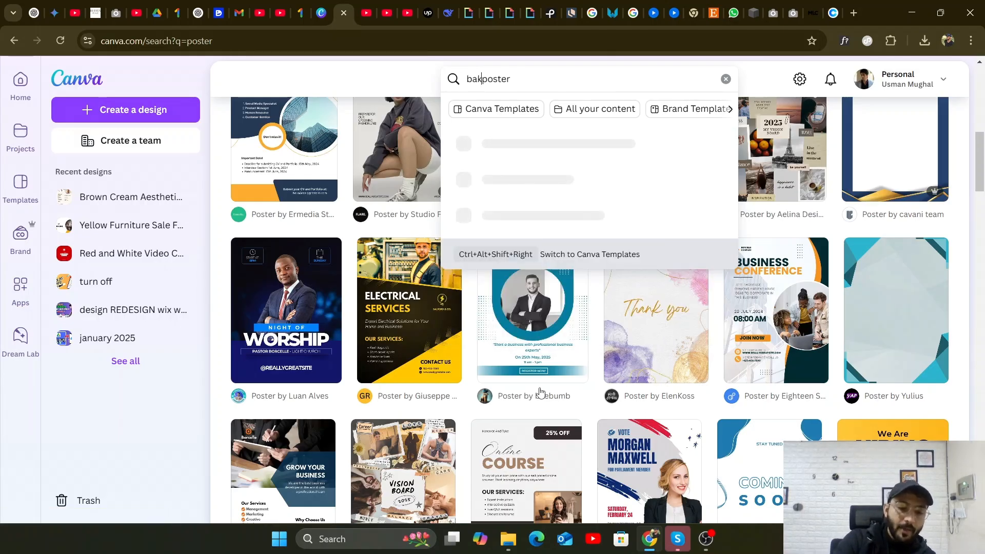
type("ery")
key("Return")
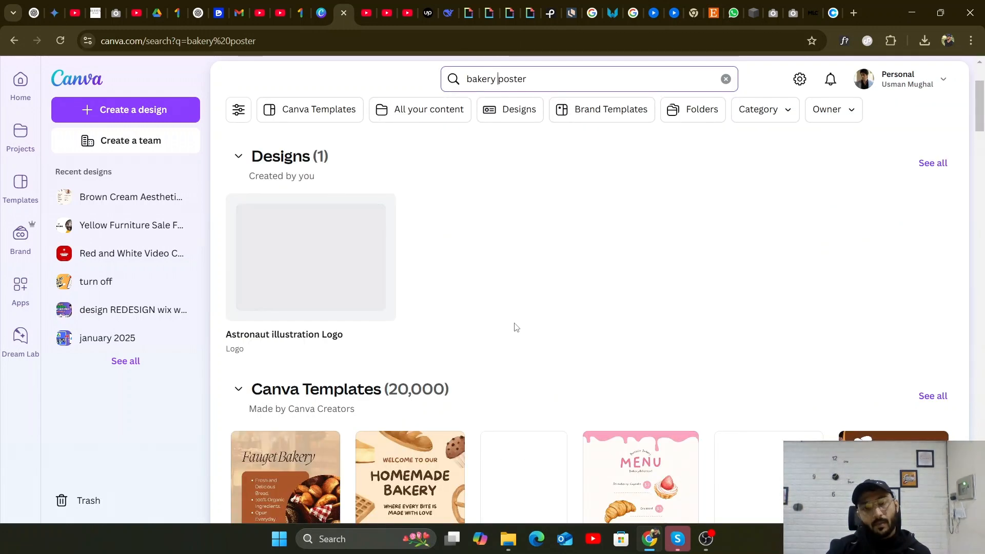
scroll(516, 328, "down", 5)
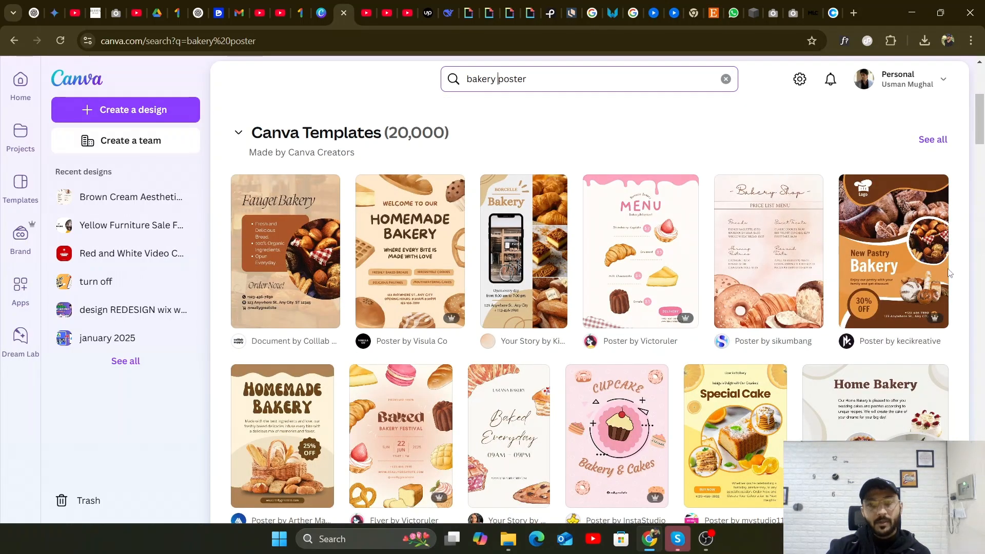
Preview the Cream Illustrative Homemade Bakery Poster template and open it for customization.
left_click(414, 243)
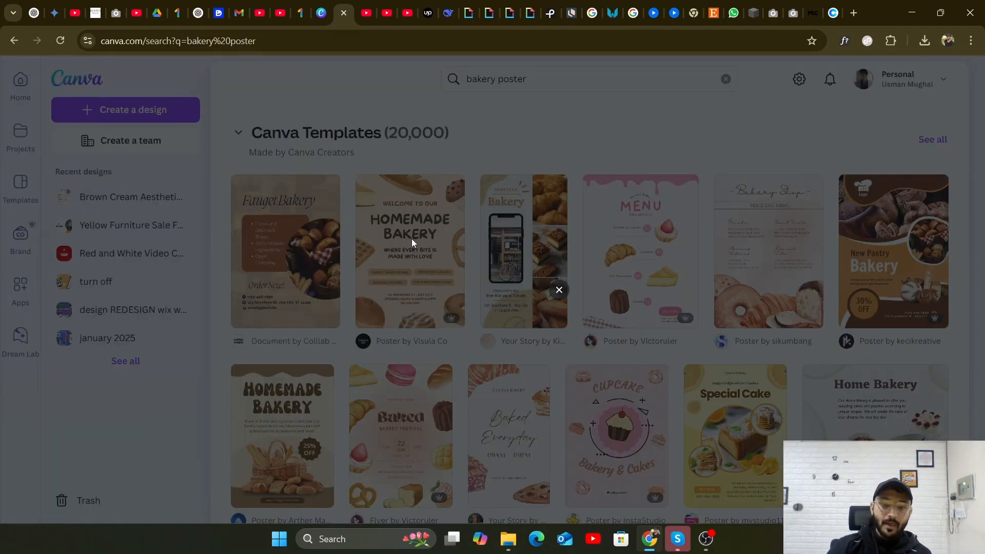
left_click(414, 243)
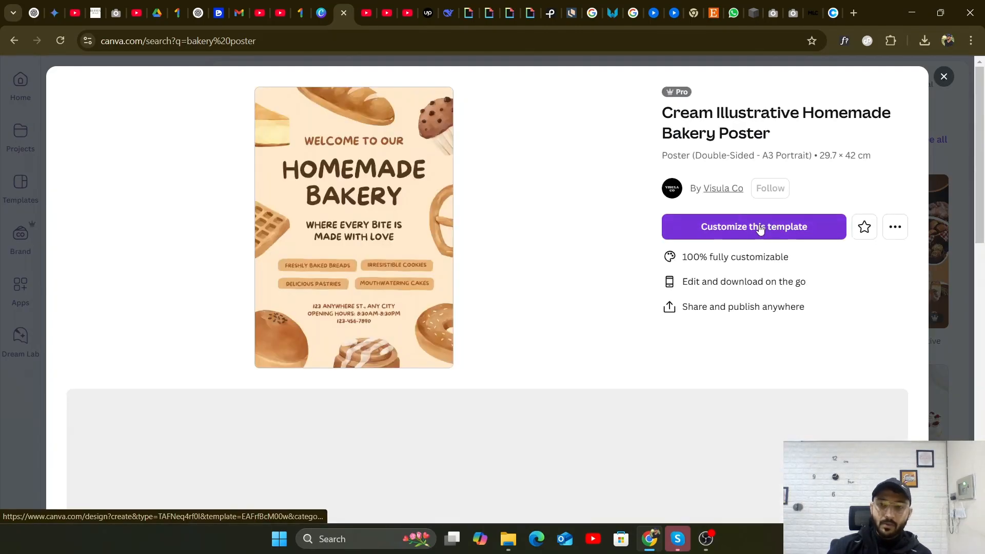
left_click(759, 229)
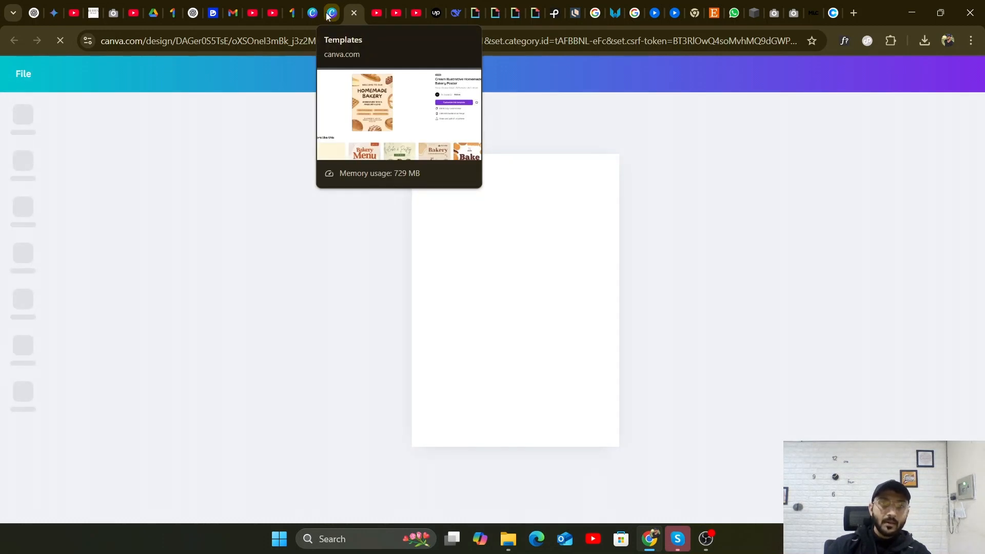
mouse_move(311, 9)
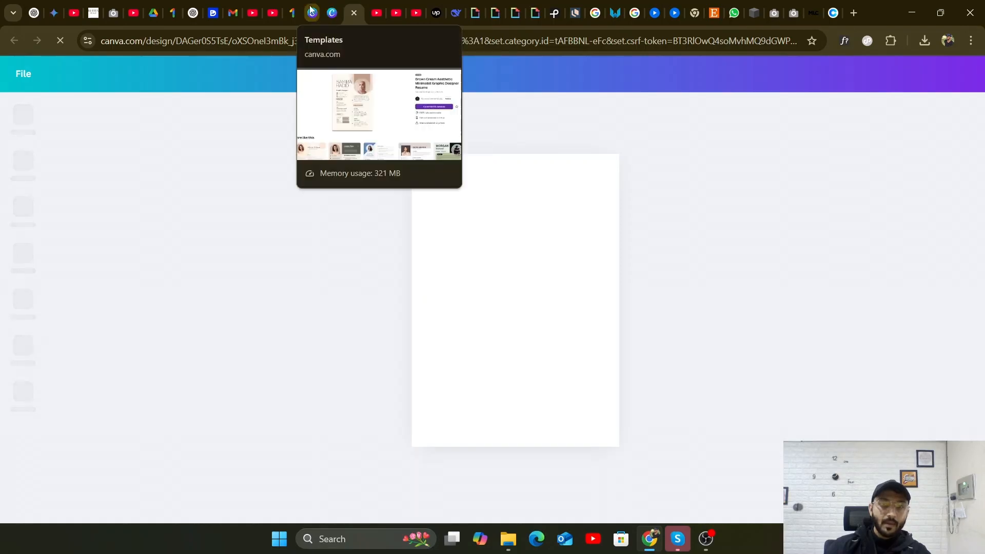
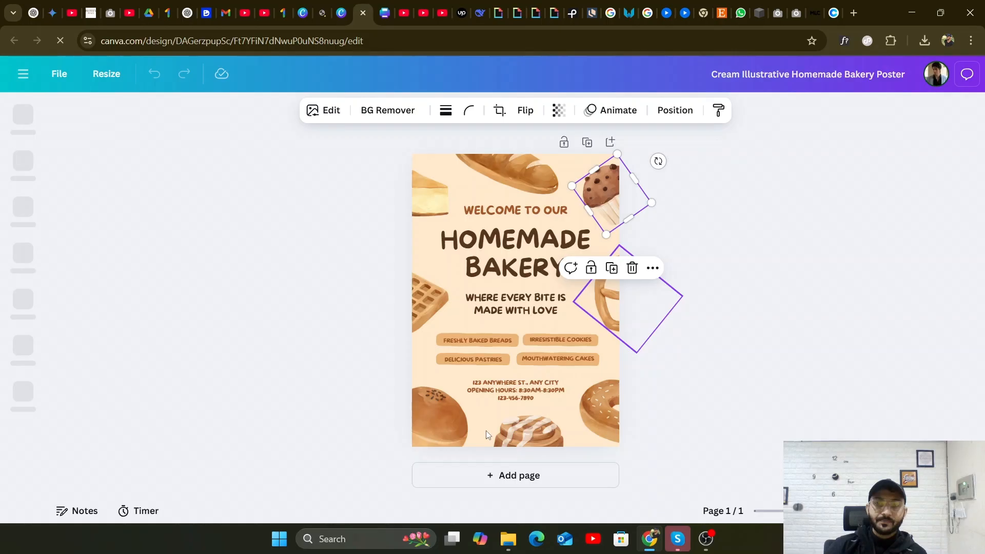
Try small shifts of the bread loaf along the bakery poster's upper edge.
left_click(609, 291)
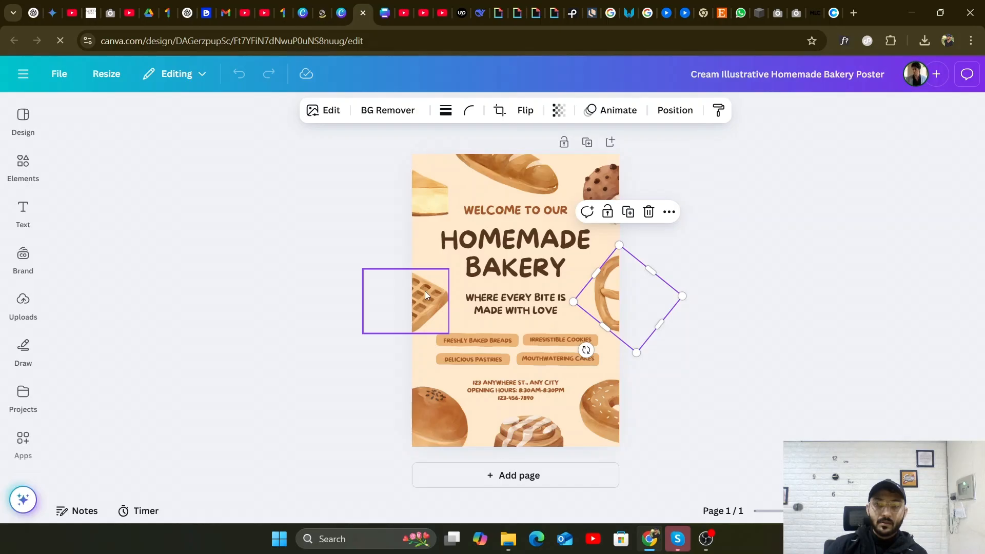
left_click_drag(504, 180, 509, 180)
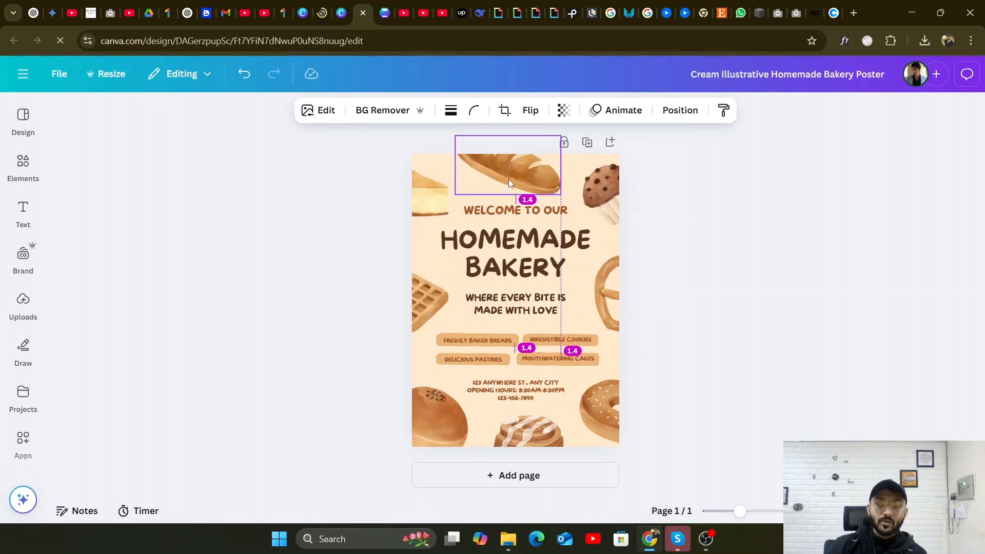
left_click_drag(509, 179, 496, 173)
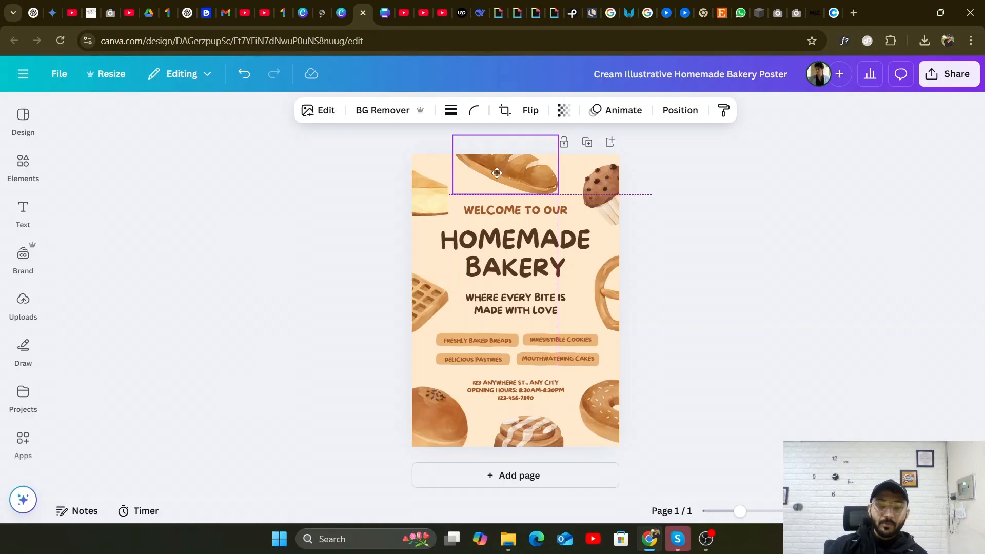
Apply the Outline shadow effect to the bread loaf at the poster's upper edge.
left_click_drag(497, 173, 497, 173)
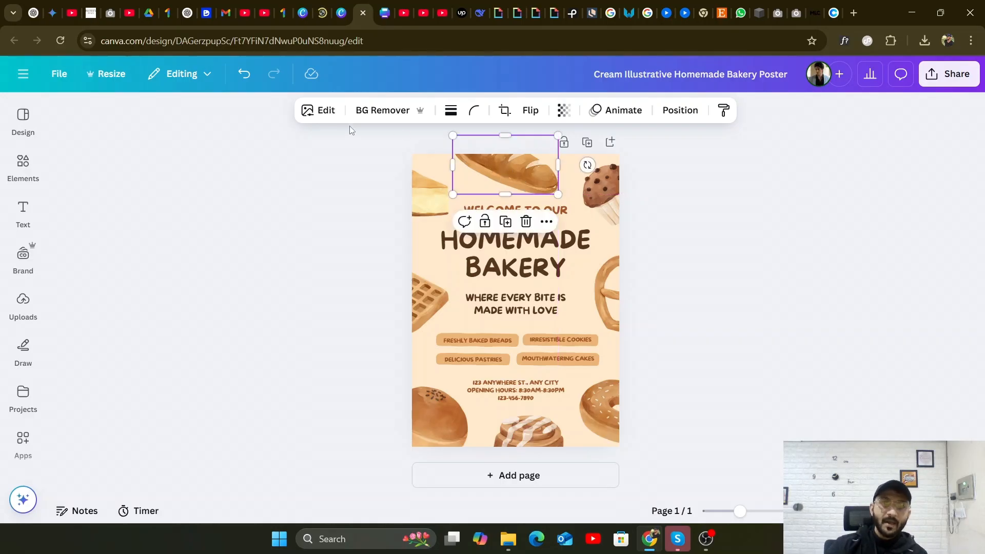
left_click(324, 112)
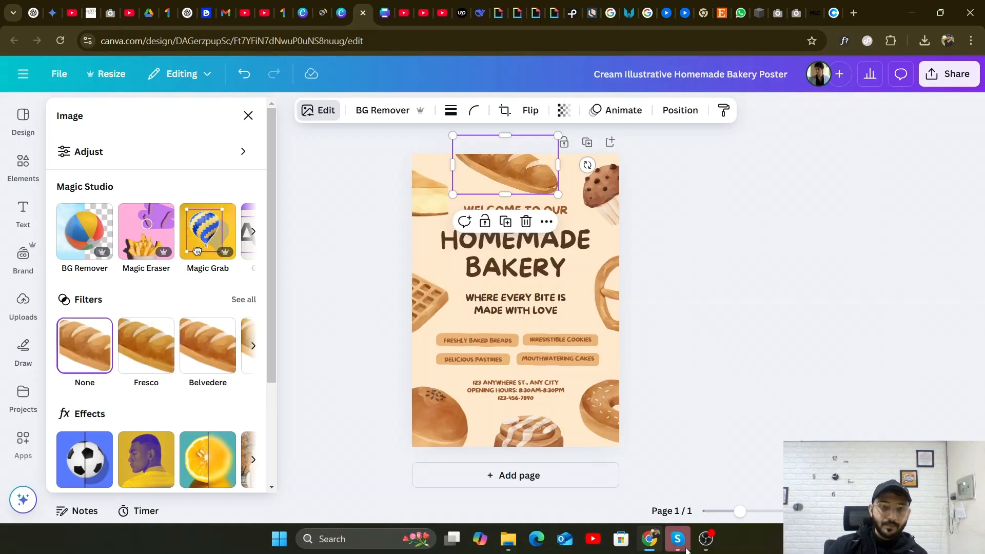
mouse_move(677, 539)
left_click(715, 430)
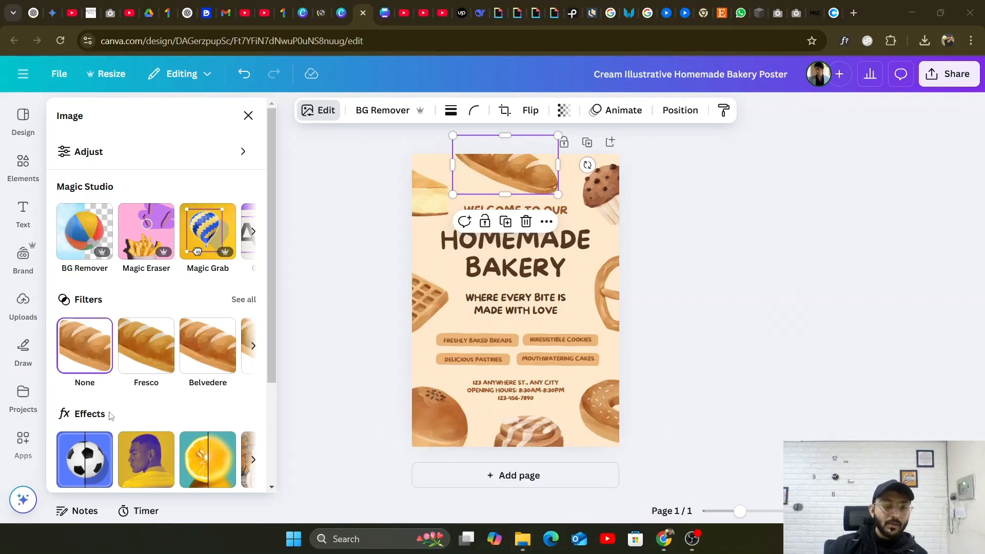
scroll(87, 457, "down", 3)
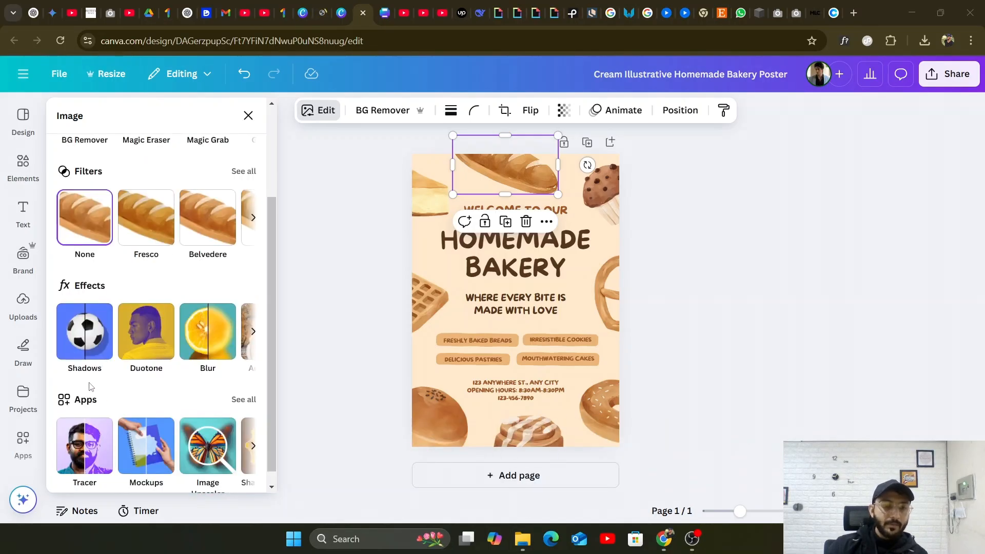
left_click(86, 332)
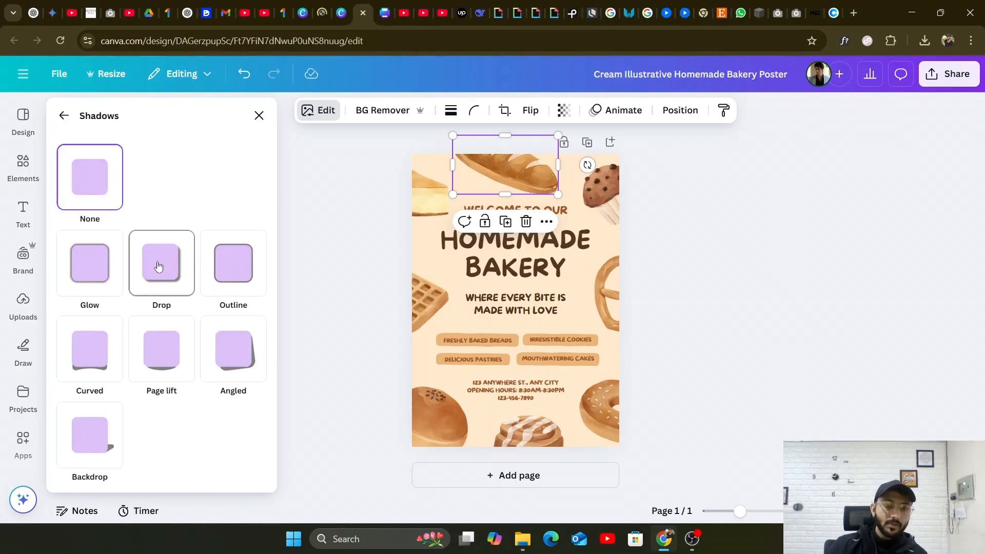
left_click(232, 268)
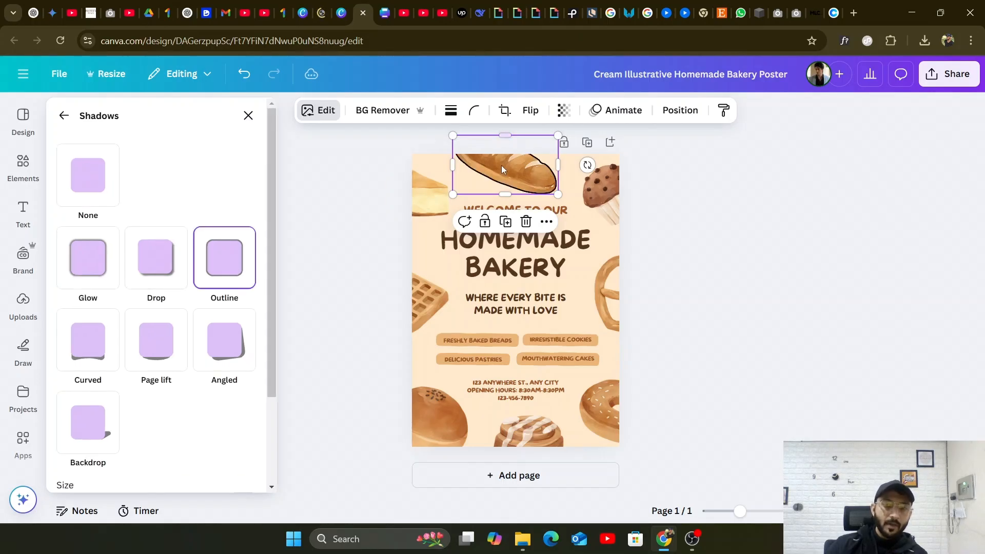
Move the outlined bread loaf down fully onto the page and bring it to the front of all layers.
left_click_drag(503, 170, 525, 188)
right_click(534, 187)
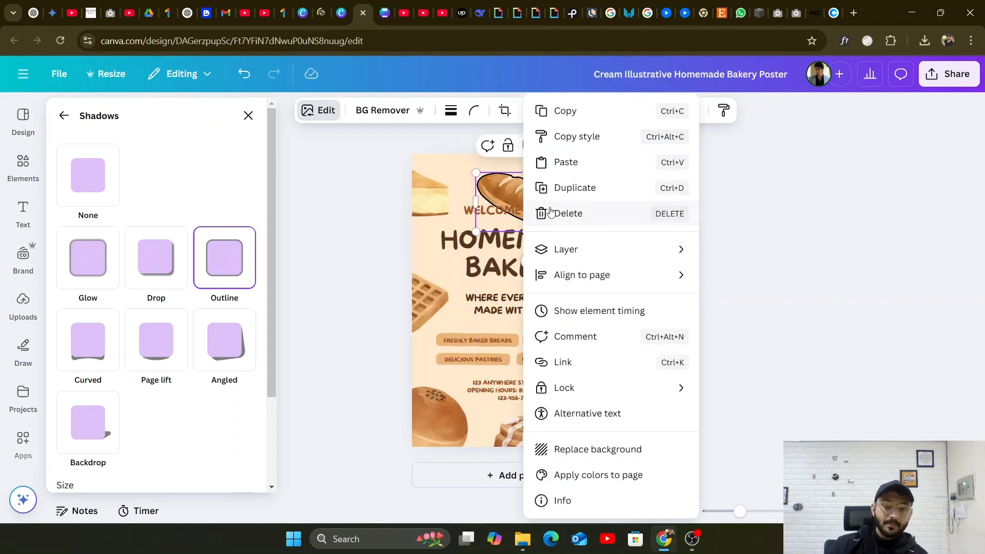
mouse_move(576, 255)
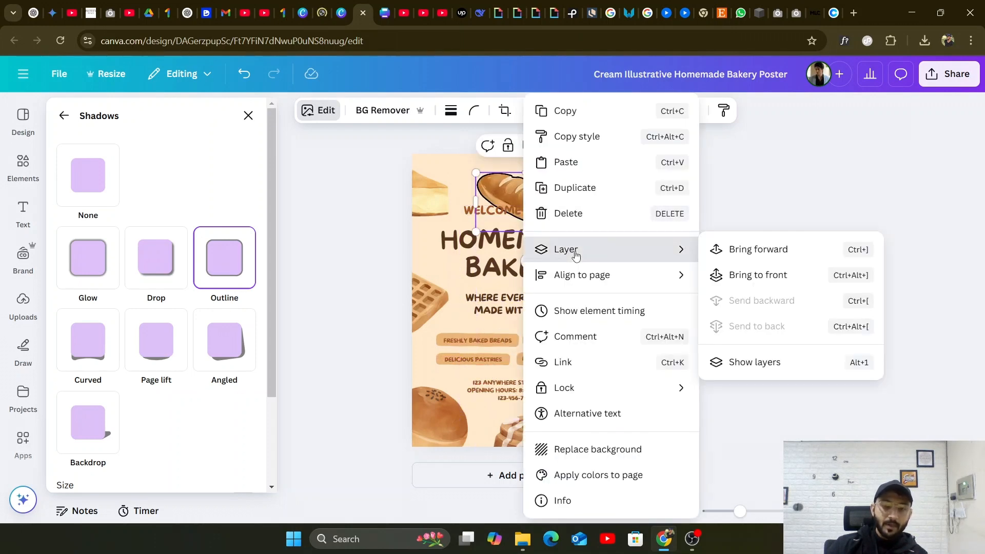
left_click(748, 274)
Move the bread loaf over the "HOMEMADE BAKERY" title and enlarge it to about 23.3 × 13.1 cm.
left_click_drag(536, 201, 536, 234)
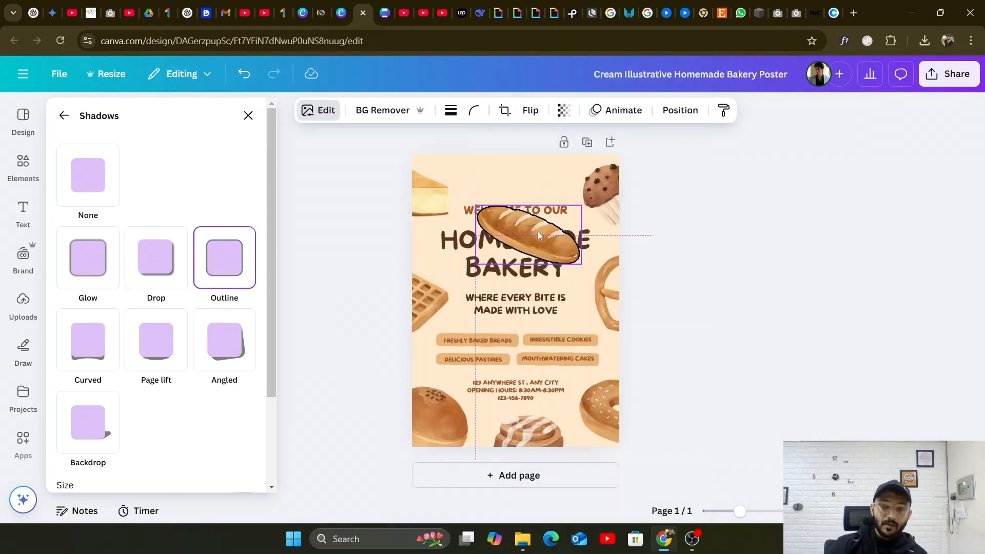
left_click_drag(582, 264, 638, 293)
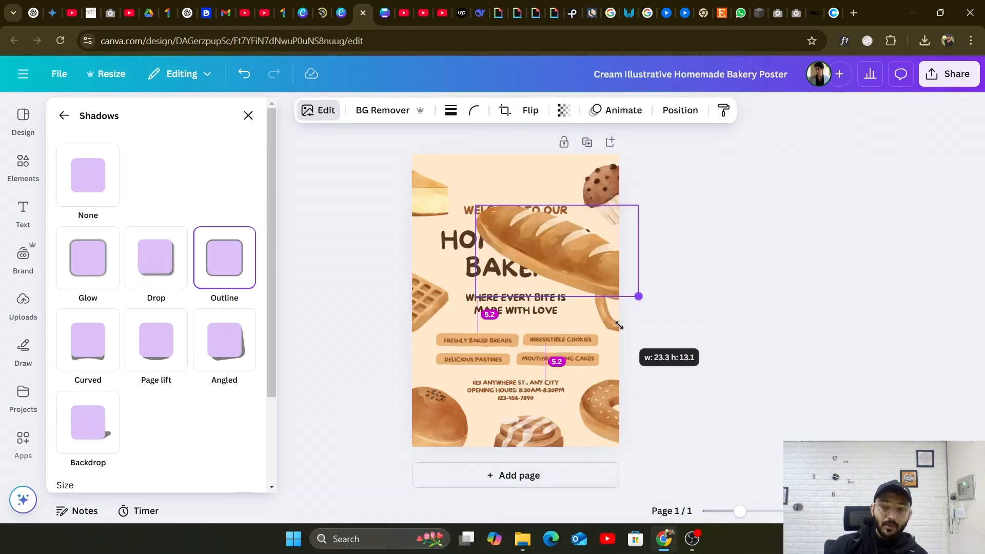
Switch the bread loaf's shadow effect to Drop and place the loaf over the poster's title and tagline.
left_click_drag(562, 247, 530, 328)
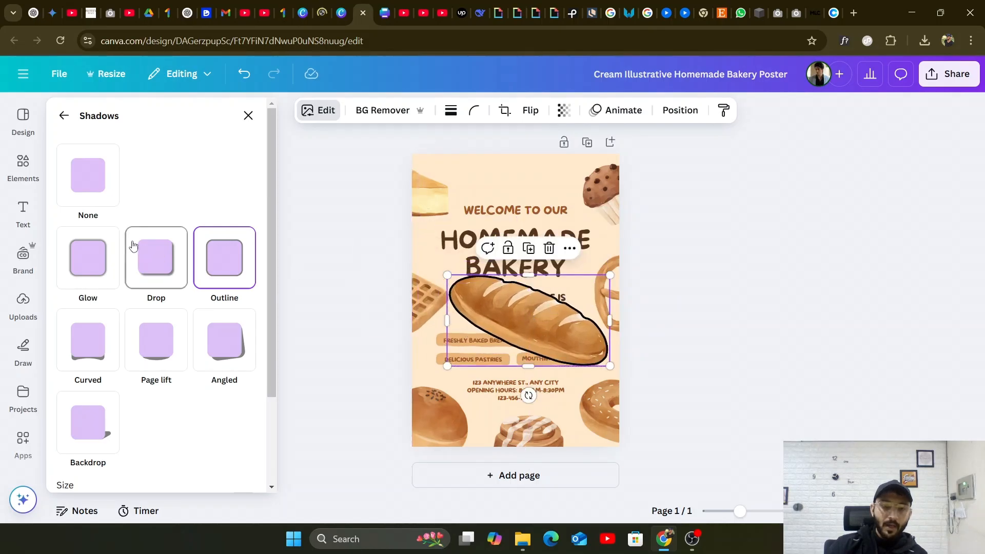
left_click(159, 258)
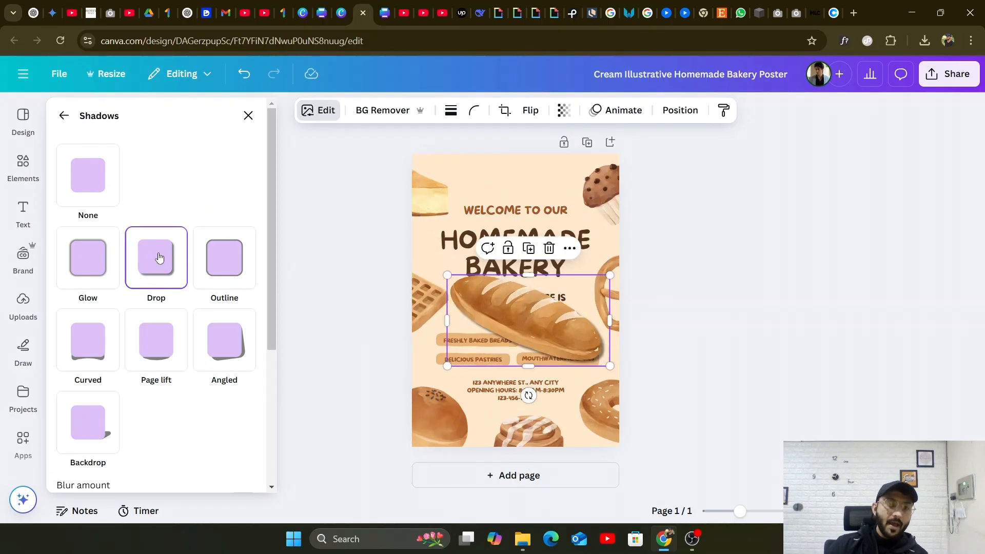
left_click_drag(574, 331, 552, 291)
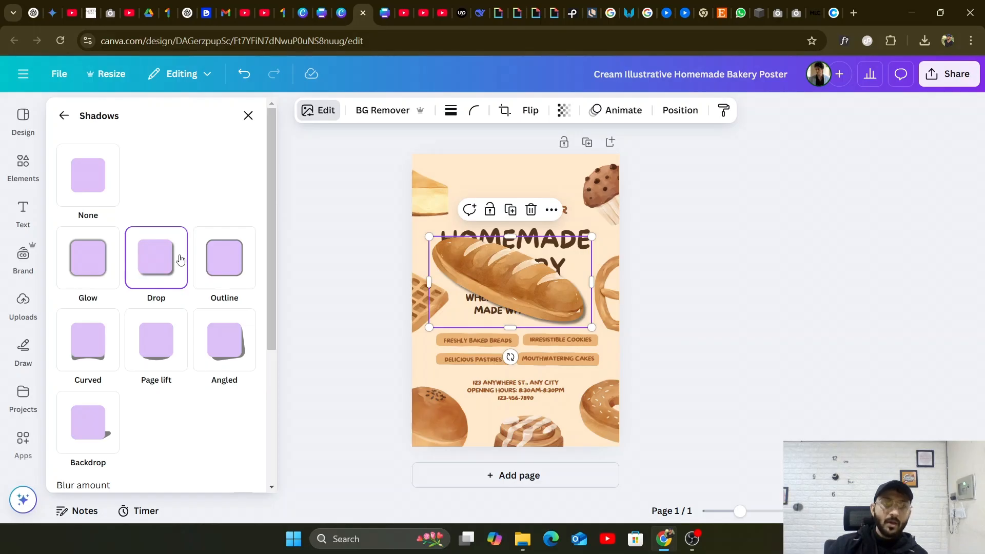
Try different angles for the bread loaf's drop shadow, including 90, 51 and 100.
scroll(149, 297, "down", 4)
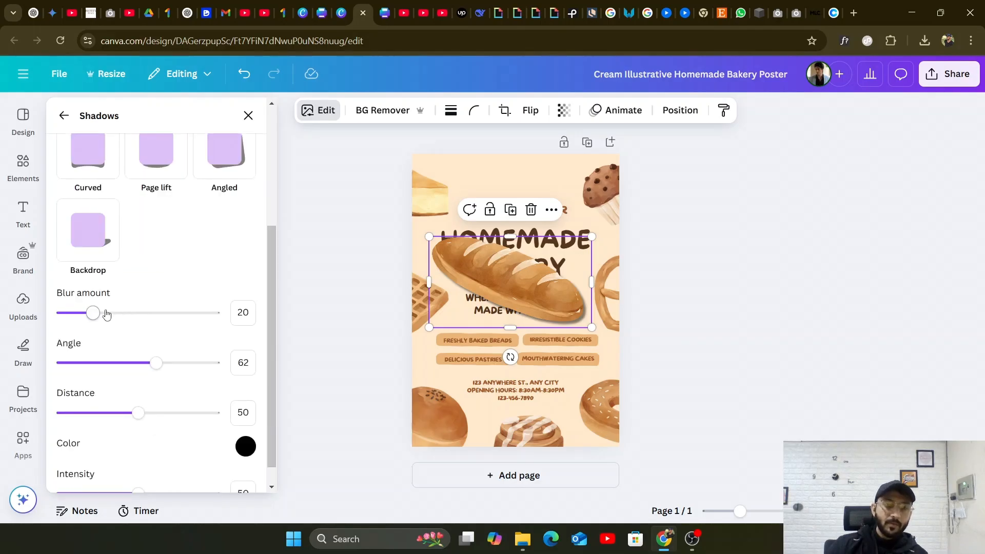
left_click_drag(157, 362, 88, 362)
left_click(203, 364)
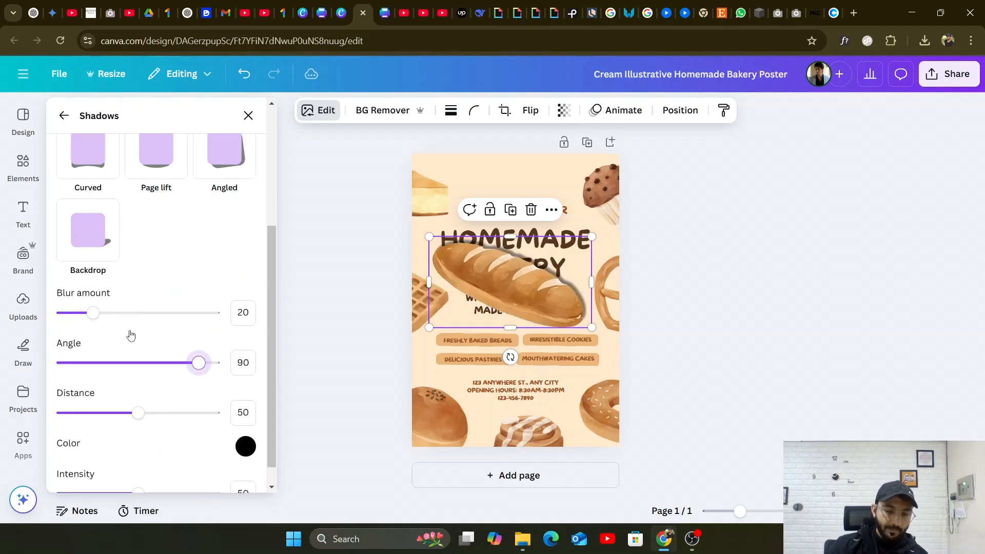
left_click(140, 362)
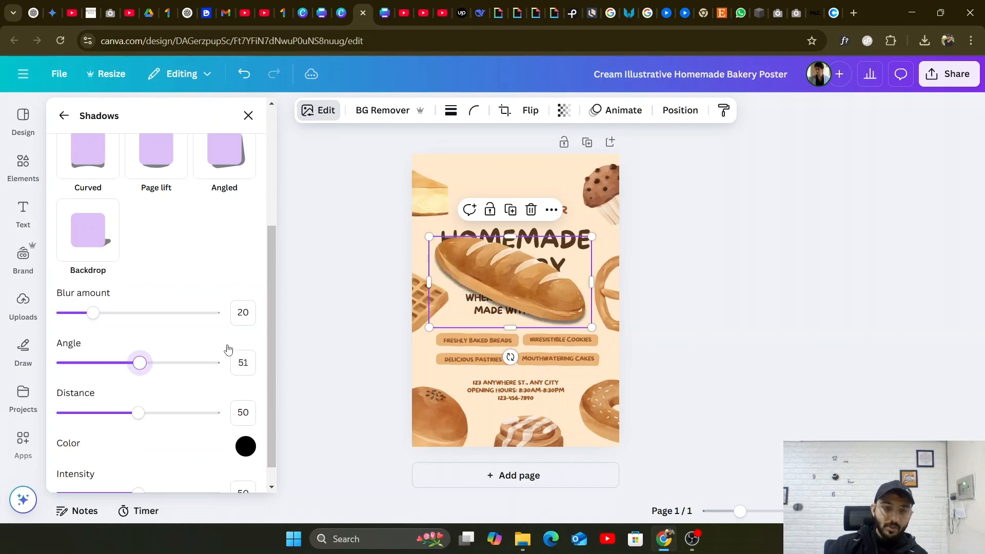
left_click(218, 363)
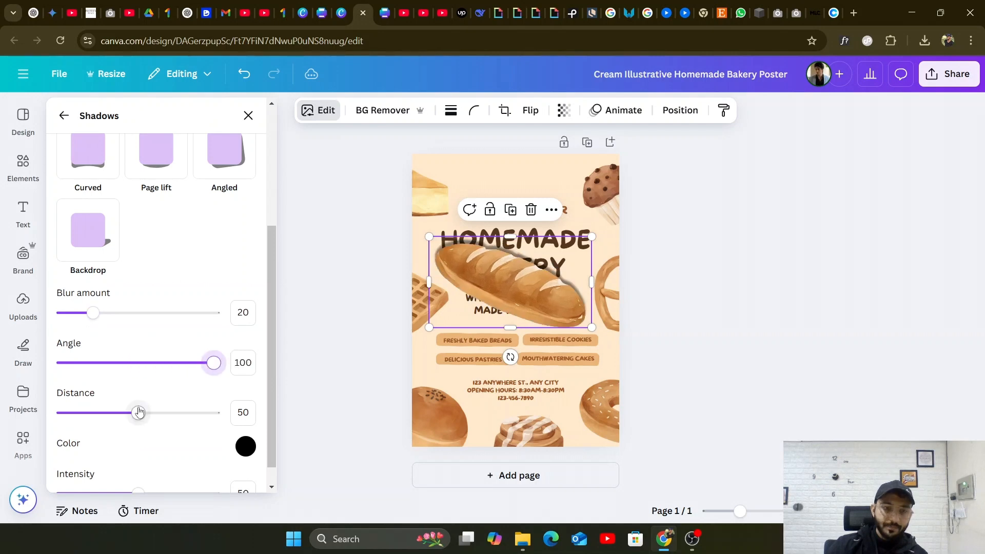
Set the bread loaf's drop shadow distance to 100 and its angle to 46.
left_click_drag(139, 412, 63, 412)
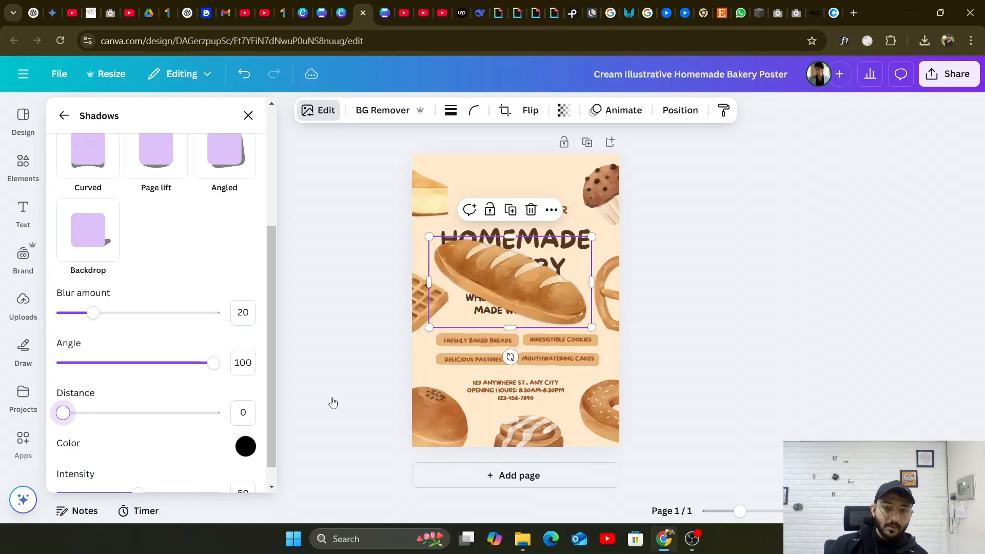
left_click(218, 412)
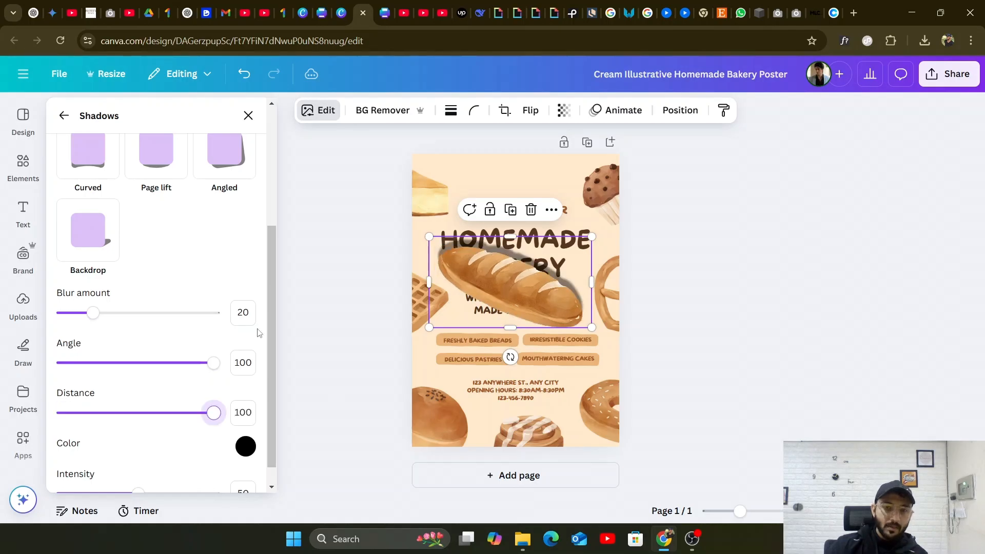
left_click(118, 363)
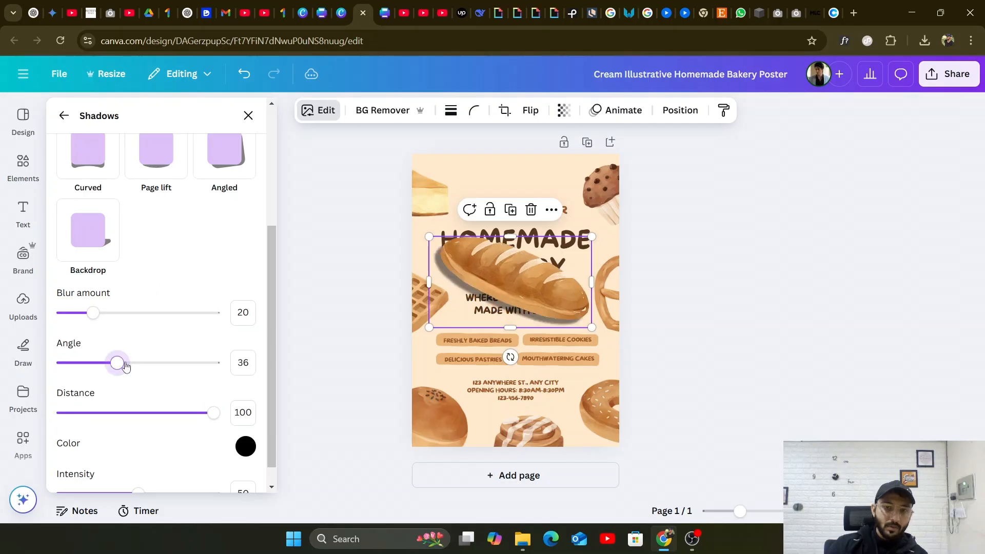
left_click_drag(125, 364, 133, 363)
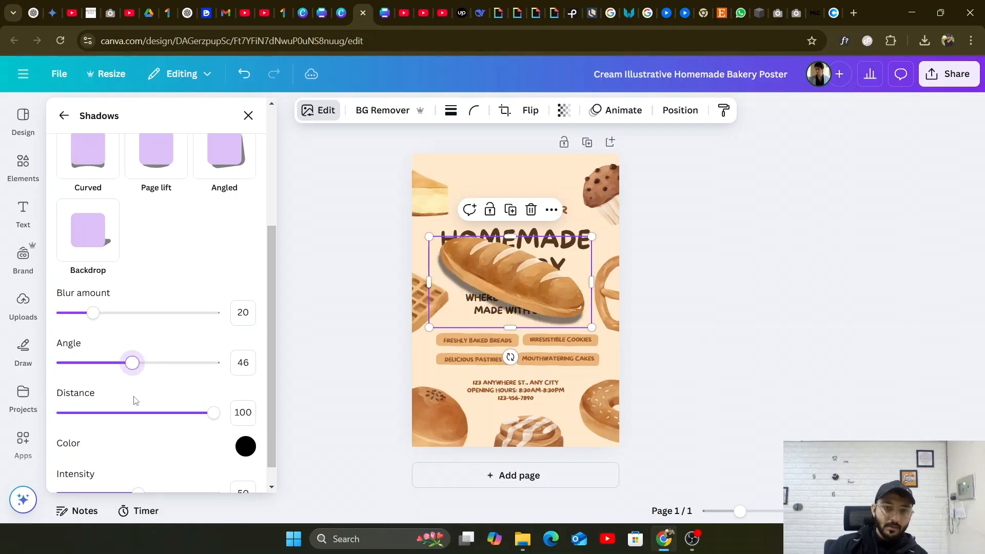
Set the drop shadow's intensity to 63 and blur amount to 36, and close the shadow settings.
scroll(119, 364, "down", 1)
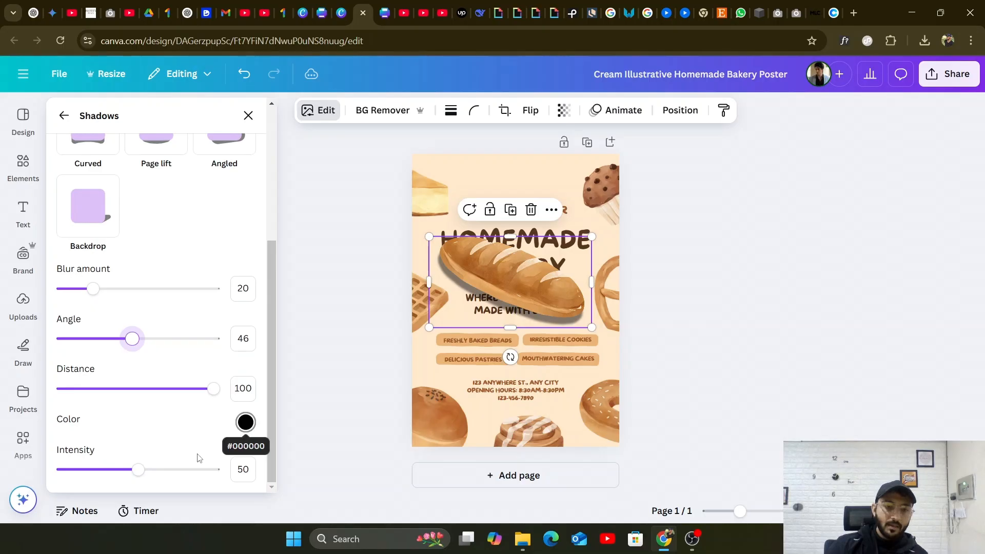
left_click(158, 470)
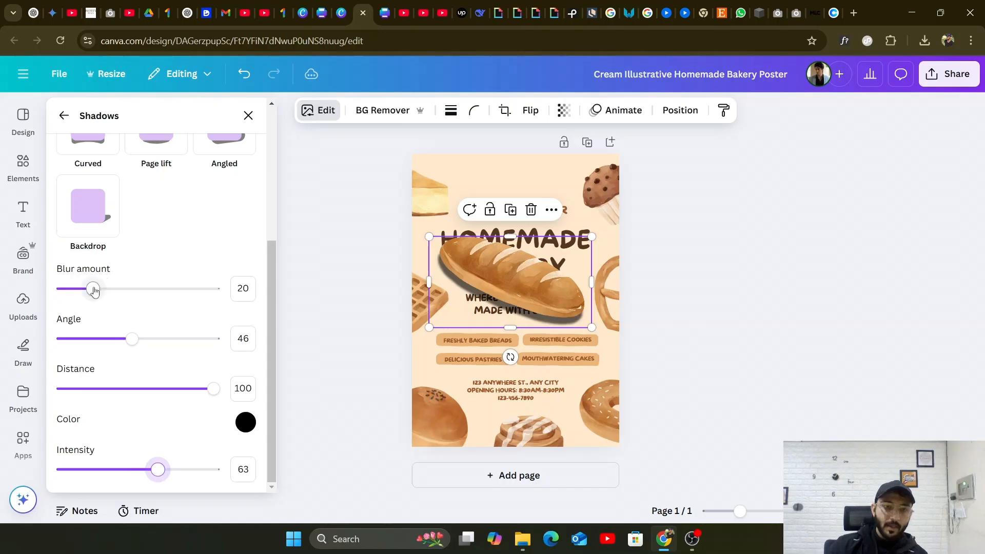
left_click_drag(94, 291, 210, 296)
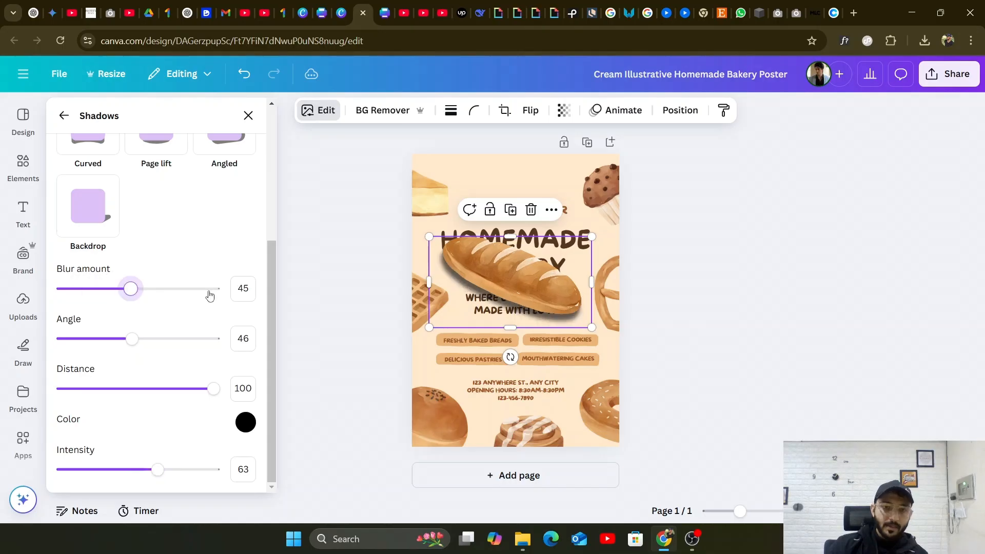
left_click(208, 291)
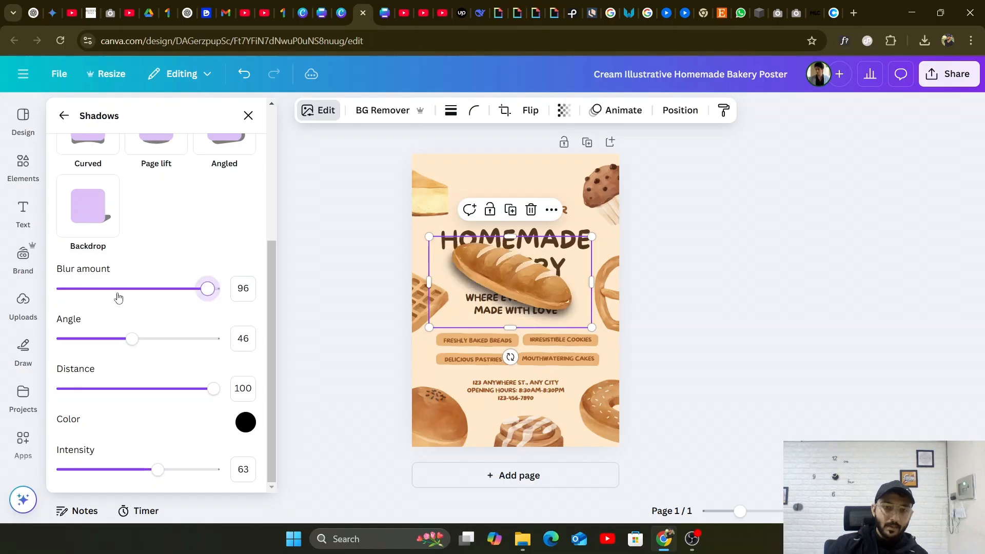
left_click(118, 295)
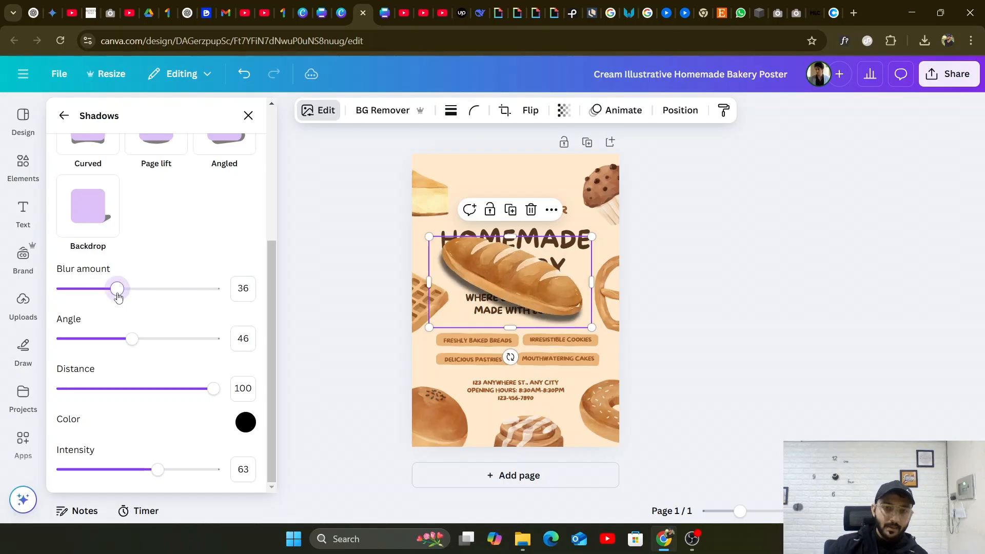
left_click(348, 234)
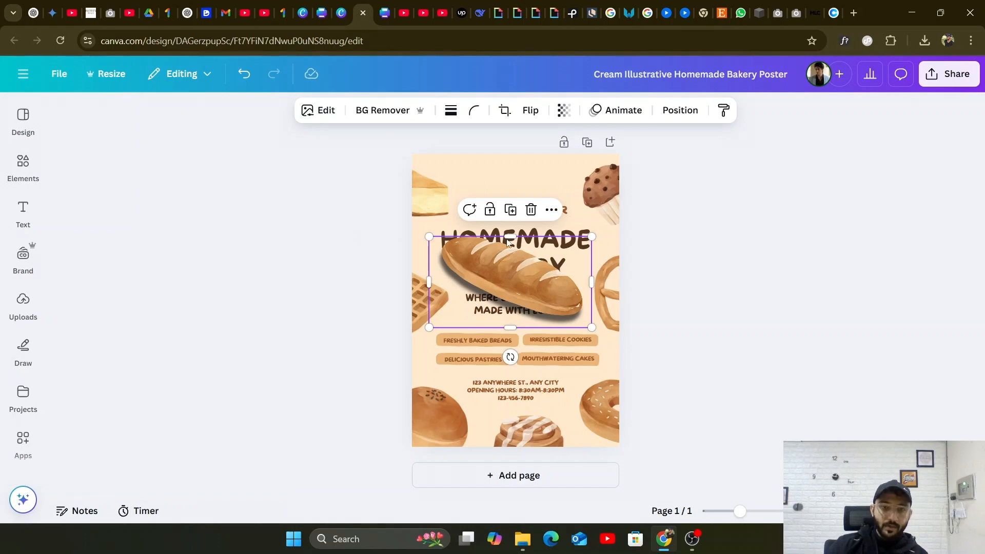
Move the bread loaf up over the "WELCOME TO OUR" line and open its image editing options.
left_click_drag(507, 241, 510, 200)
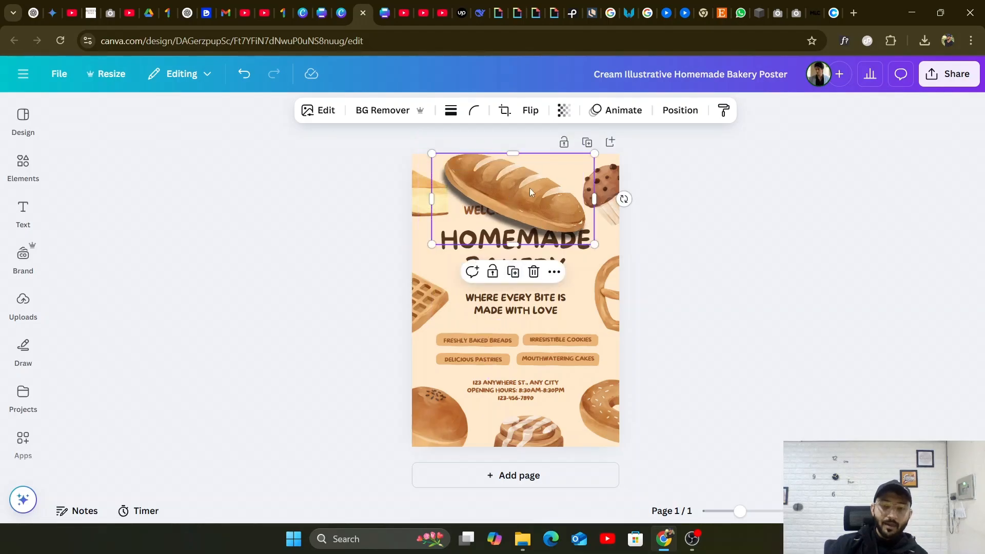
left_click_drag(529, 189, 516, 171)
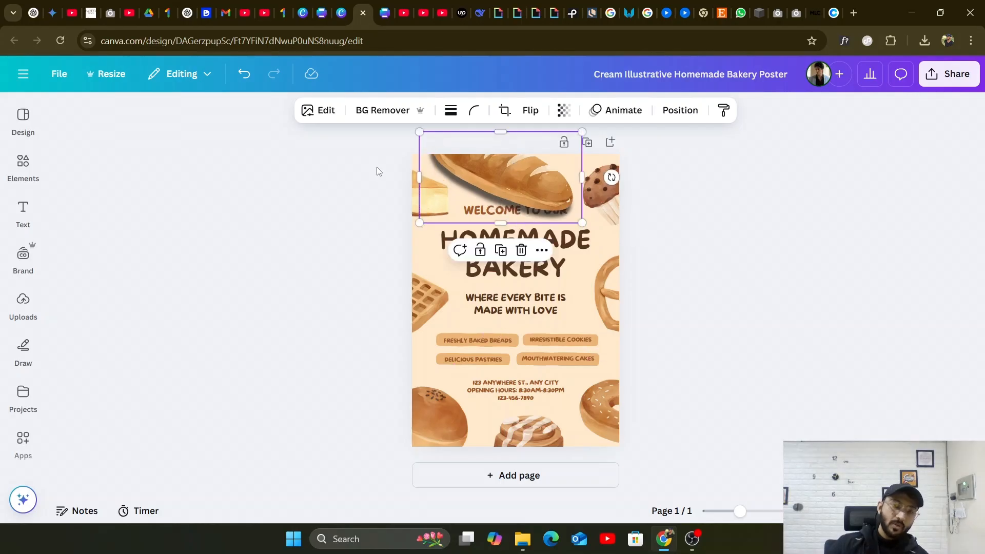
left_click(318, 111)
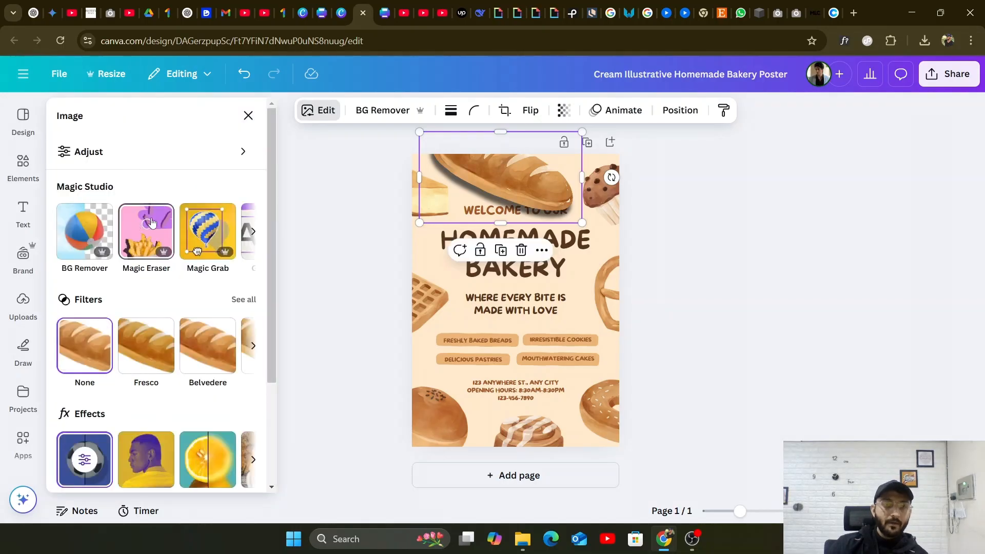
left_click_drag(507, 187, 510, 226)
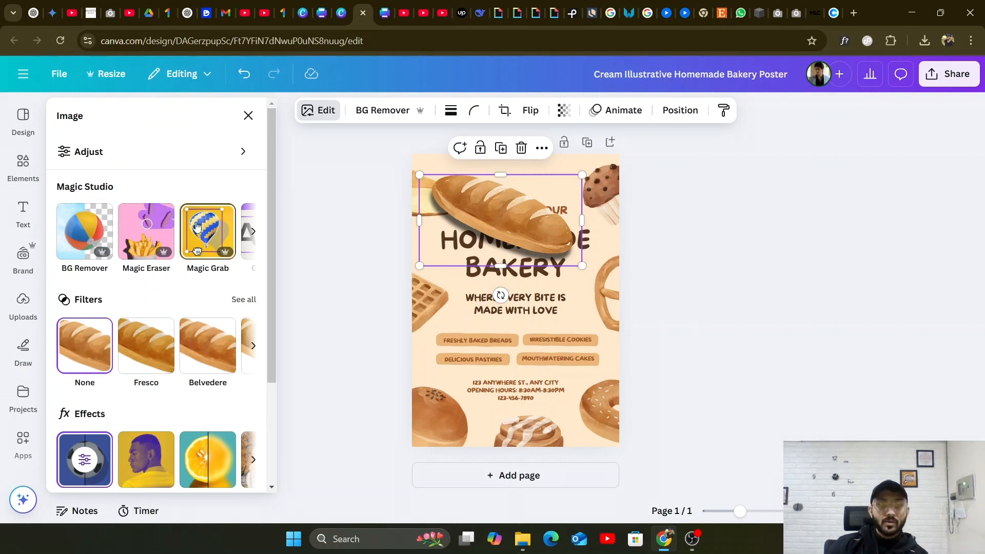
Erase the small white highlight near the loaf's lower edge using Magic Eraser with brush size 20, and return to the poster.
left_click(145, 233)
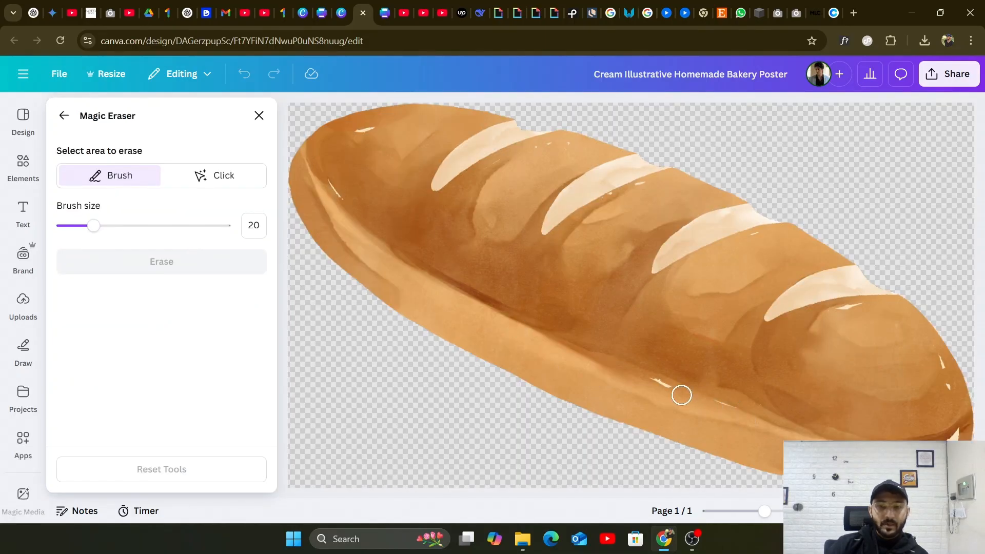
left_click_drag(659, 380, 670, 387)
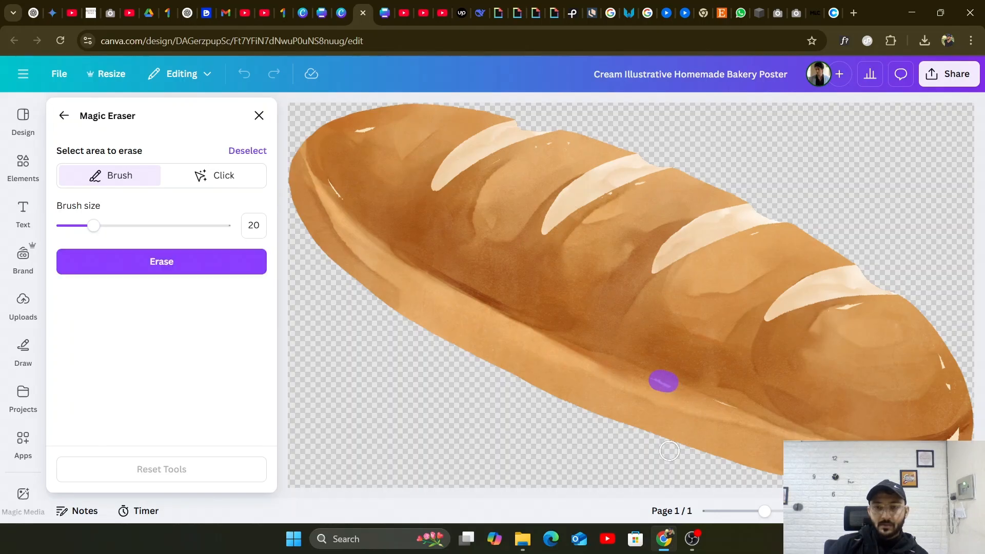
left_click(162, 267)
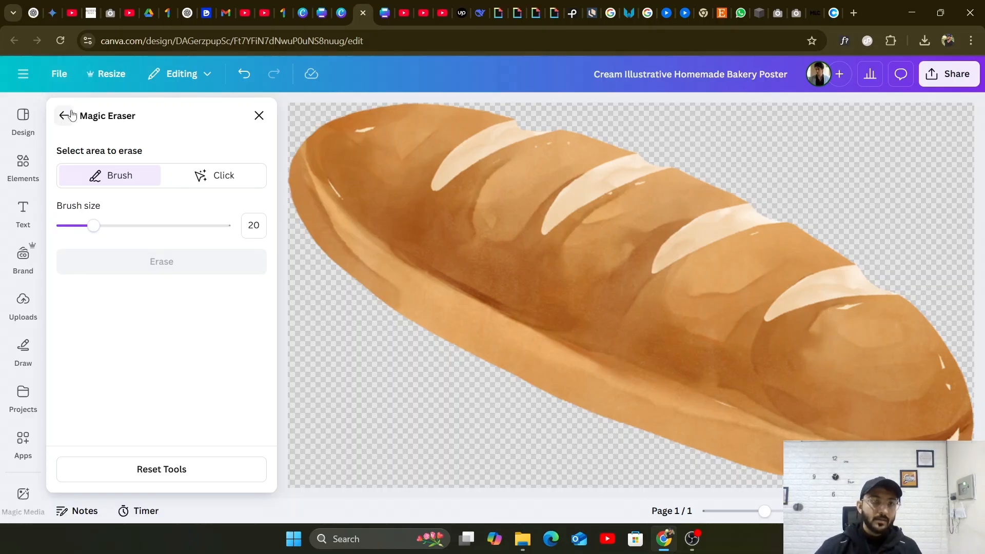
left_click(259, 117)
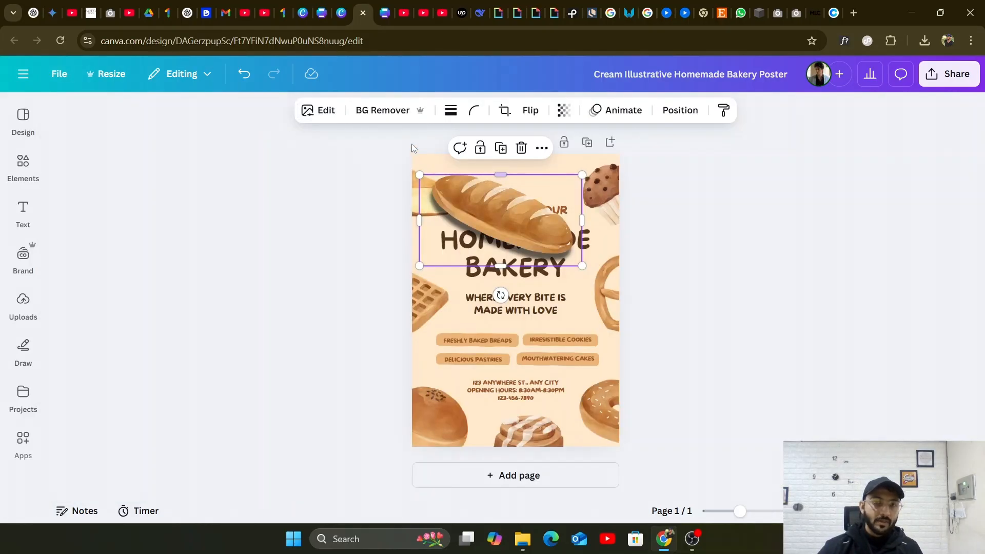
Look through the Magic Studio tools available for the bread loaf, from Magic Grab to Magic Expand.
left_click(320, 112)
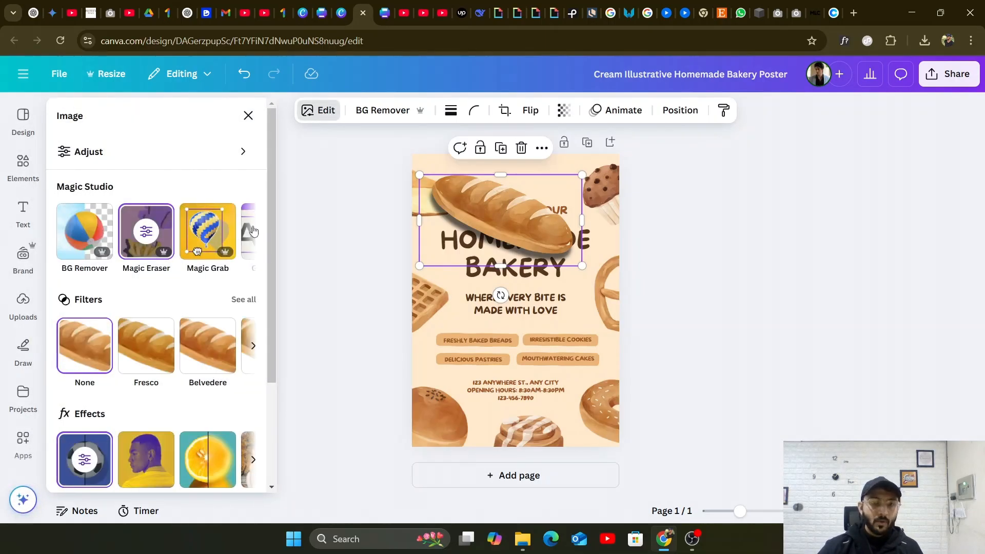
left_click(253, 231)
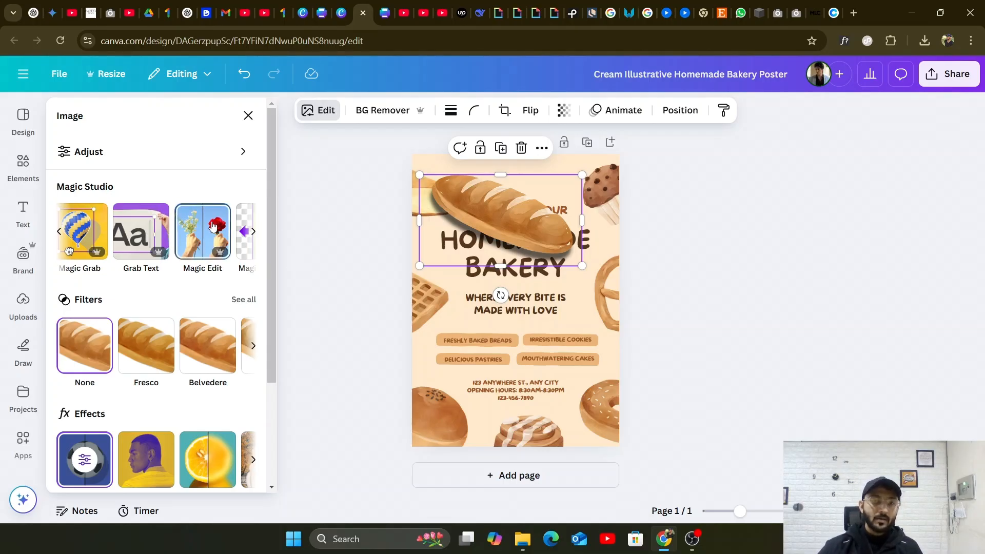
left_click(254, 231)
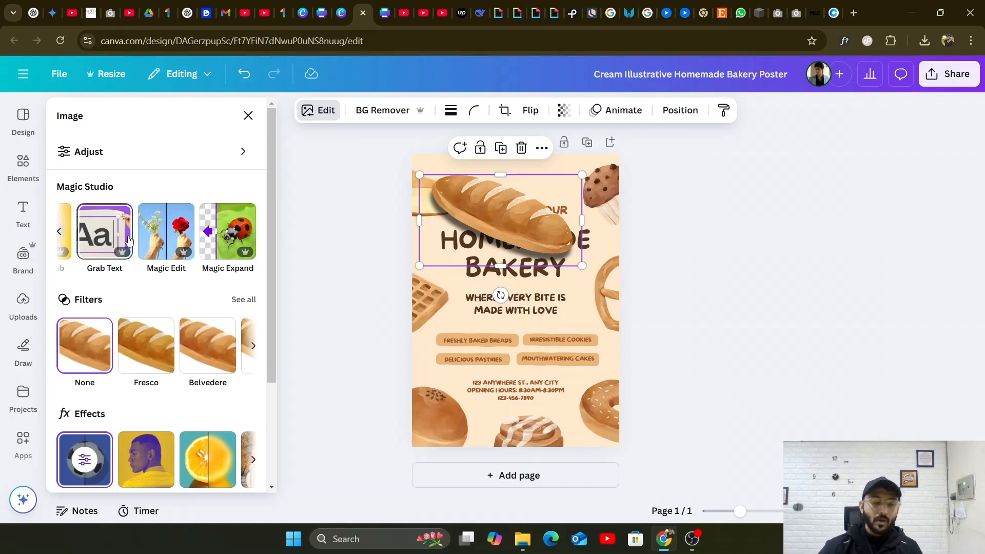
Browse the full list of image filters for the bread loaf, then view its available effects and apps.
scroll(135, 256, "down", 1)
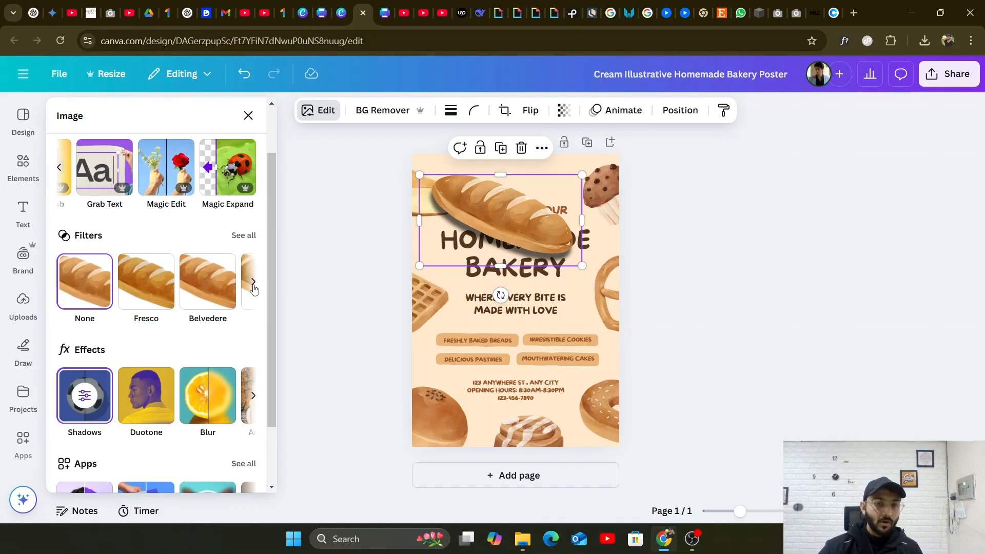
left_click(243, 235)
scroll(218, 297, "down", 5)
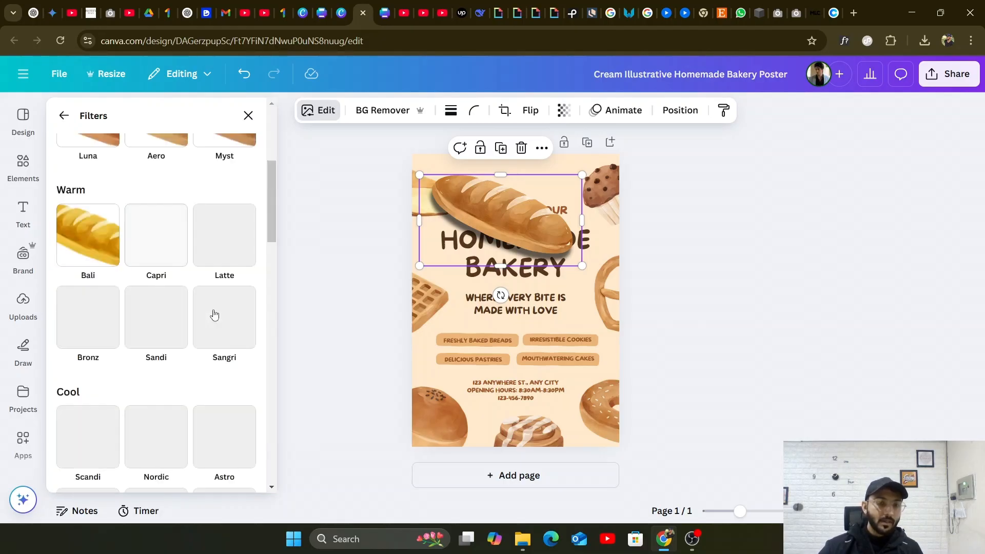
scroll(214, 315, "down", 5)
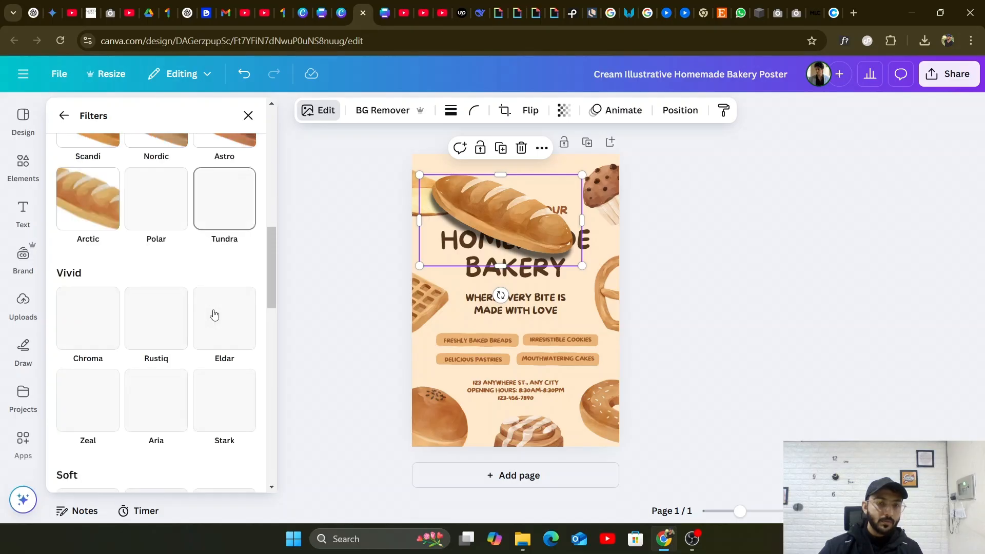
scroll(214, 314, "down", 5)
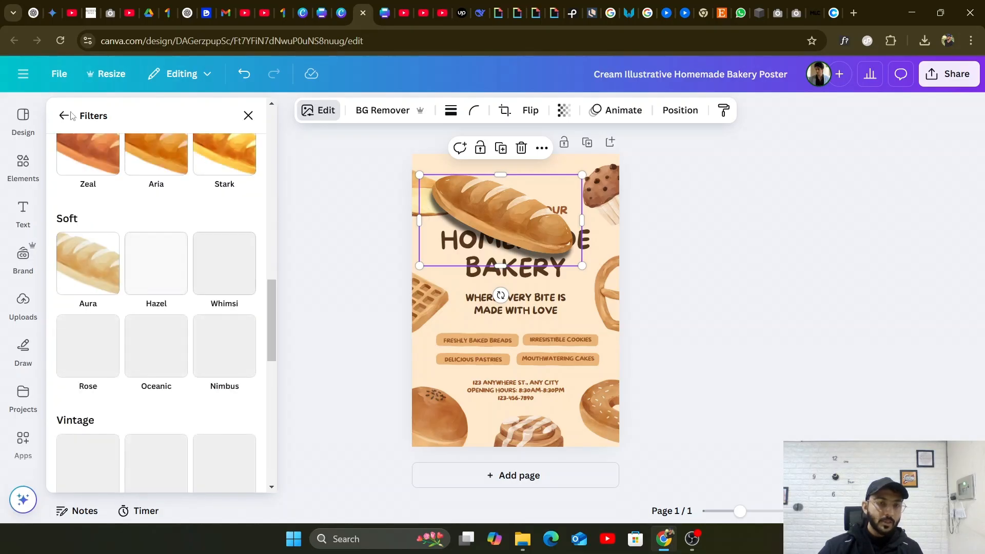
scroll(161, 302, "down", 6)
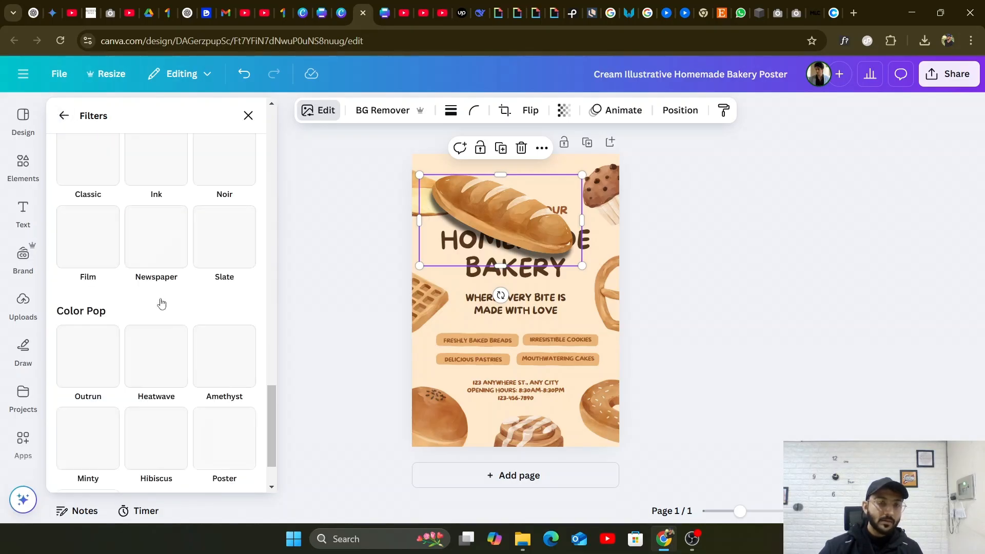
scroll(160, 302, "up", 12)
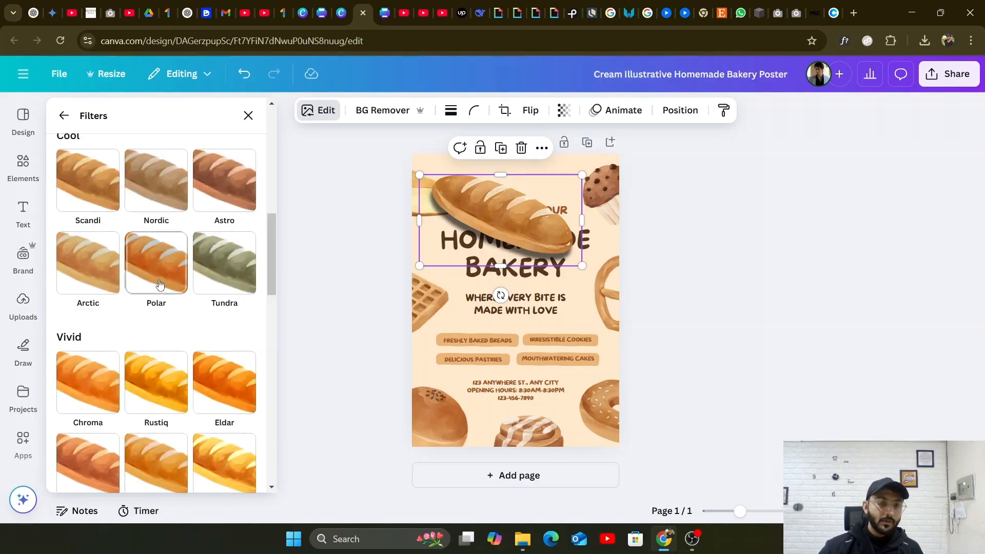
left_click(64, 115)
scroll(158, 316, "down", 2)
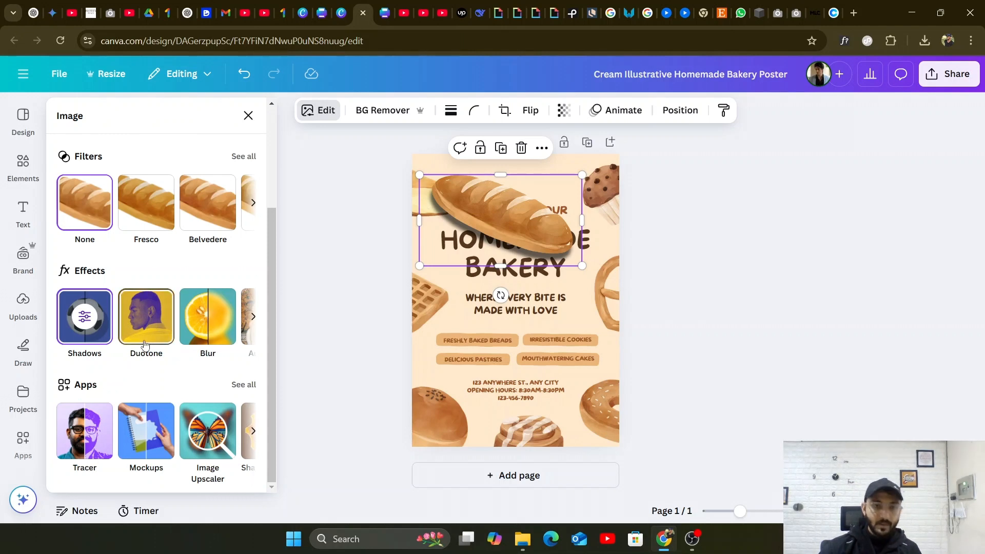
Blur the right end of the bread loaf with brush size 56, then raise the blur intensity to 100 and return to the poster.
left_click(192, 321)
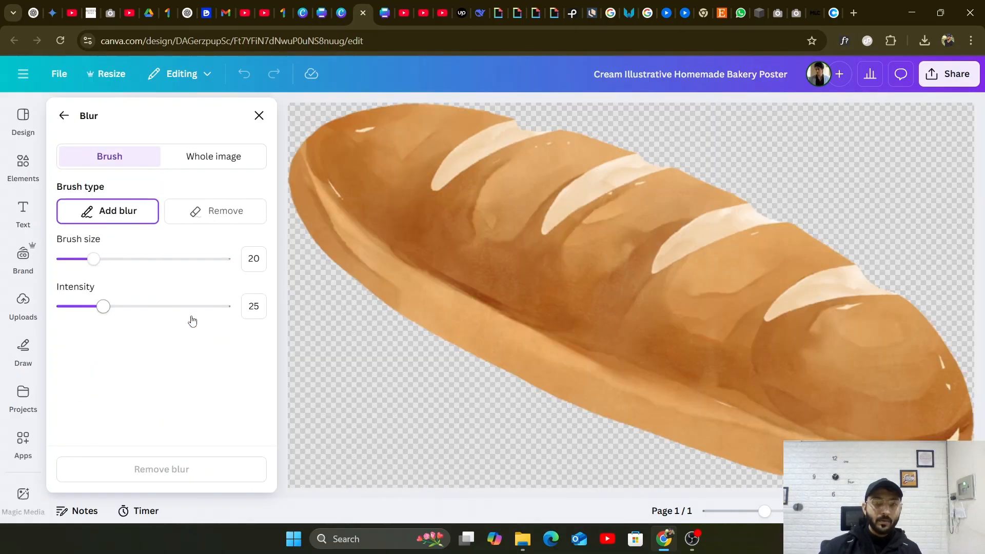
left_click_drag(91, 261, 152, 259)
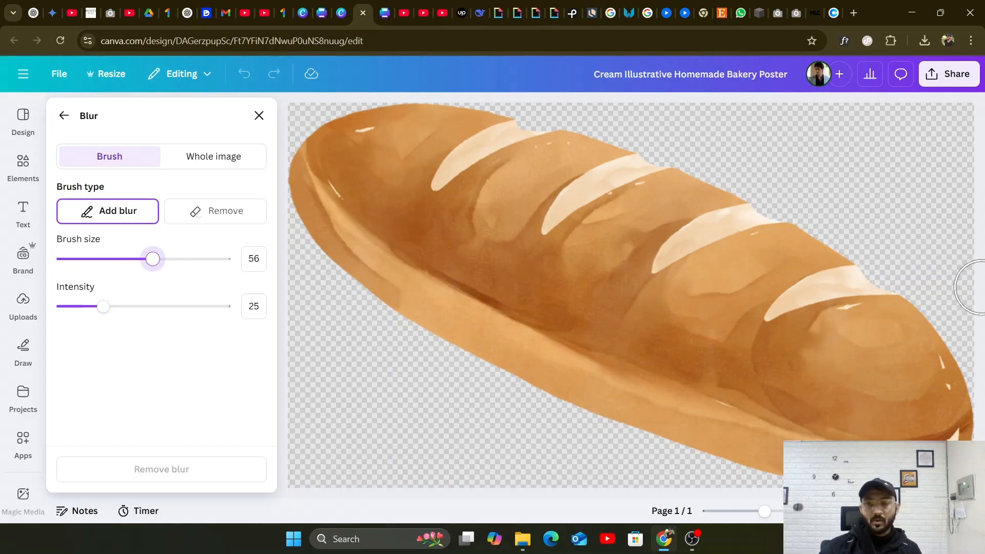
mouse_move(836, 280)
left_mouse_down()
mouse_move(780, 334)
mouse_move(765, 405)
mouse_move(878, 464)
mouse_move(928, 460)
mouse_move(805, 307)
mouse_move(734, 292)
mouse_move(820, 256)
mouse_move(883, 359)
mouse_move(888, 401)
mouse_move(822, 408)
mouse_move(810, 376)
mouse_move(867, 359)
left_mouse_up()
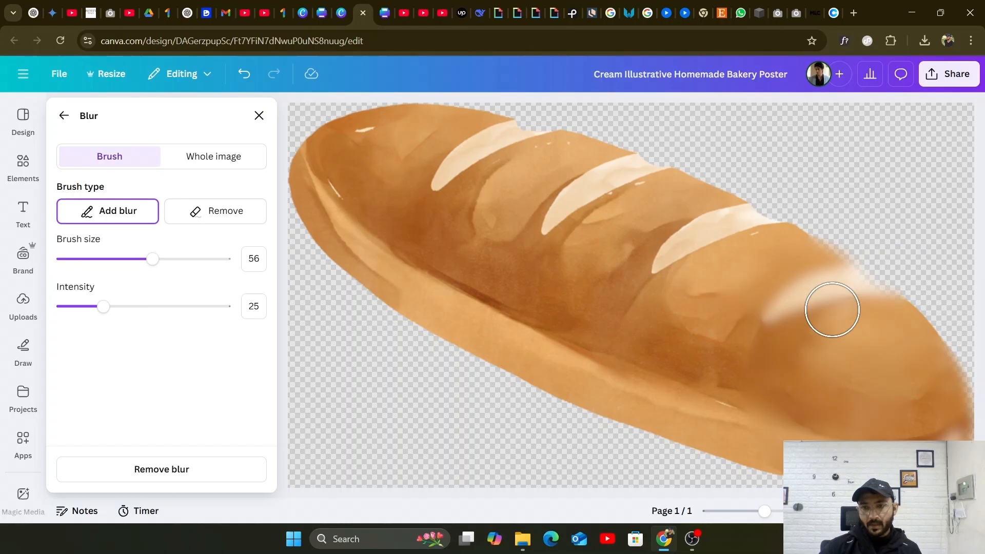
left_click(156, 308)
left_click_drag(156, 308, 230, 321)
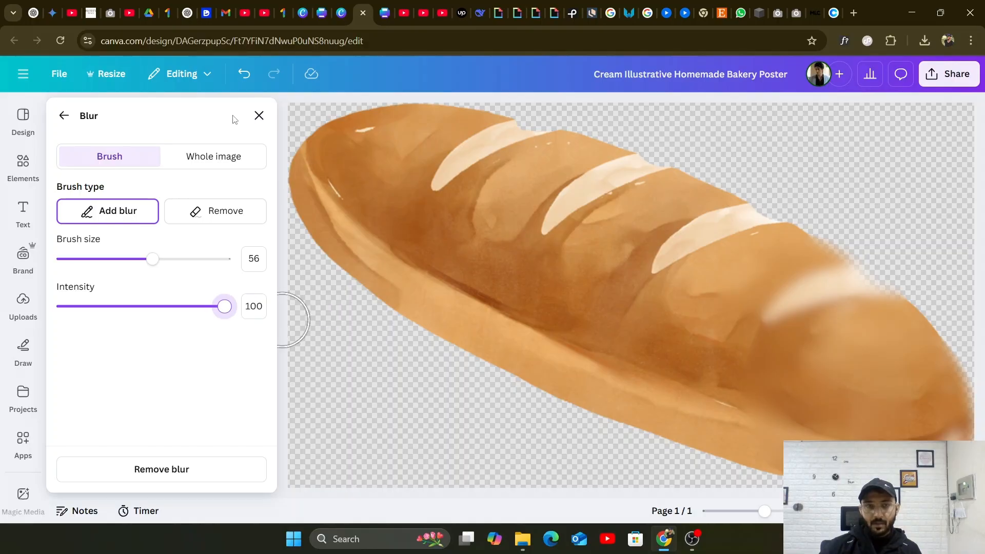
left_click(258, 116)
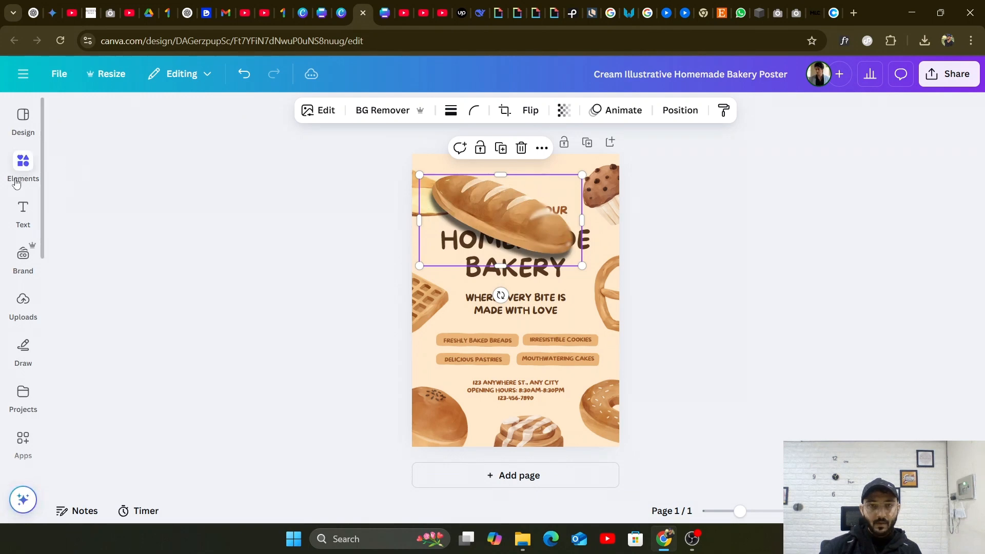
Apply the Auto Focus effect to the bread loaf and stretch the loaf downward to a height of about 16.9.
left_click(24, 164)
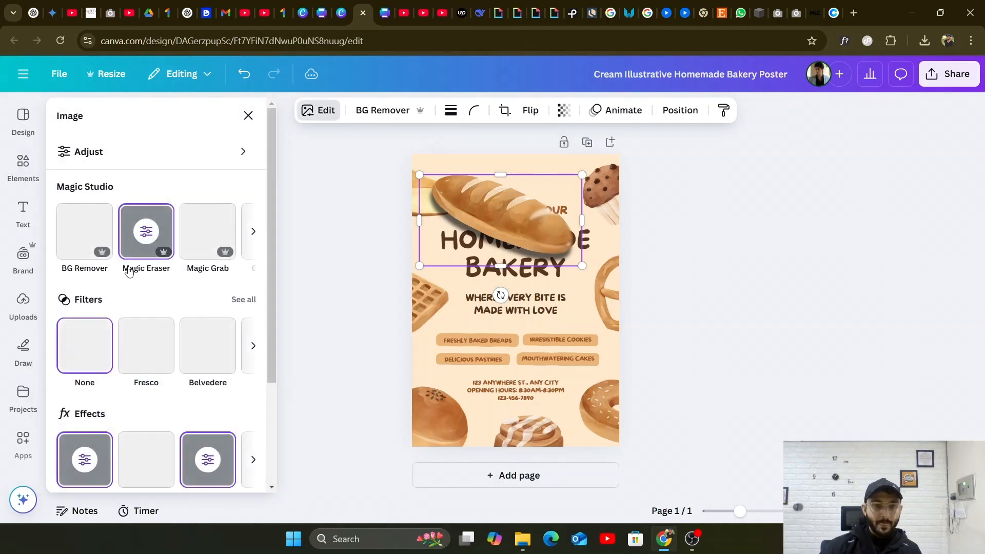
scroll(130, 273, "down", 3)
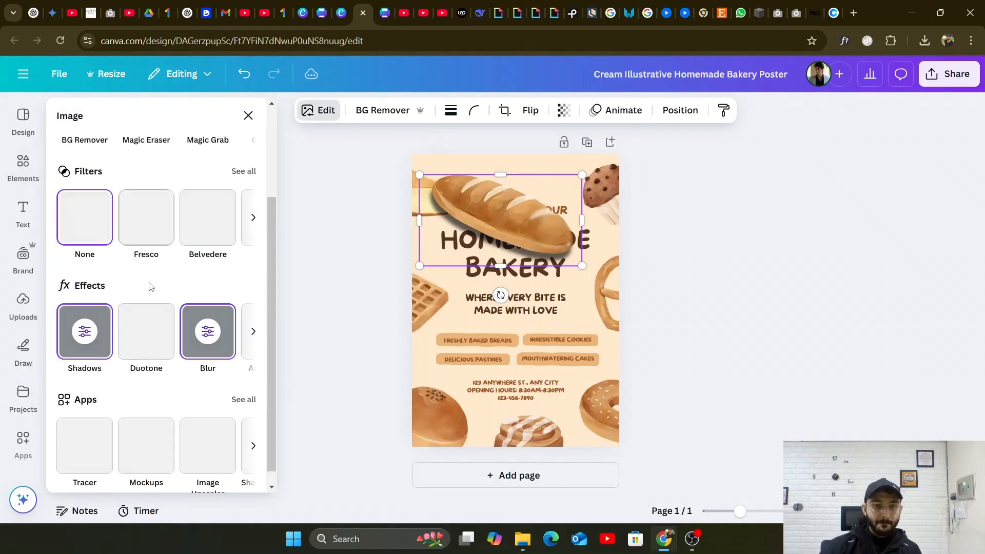
left_click(253, 319)
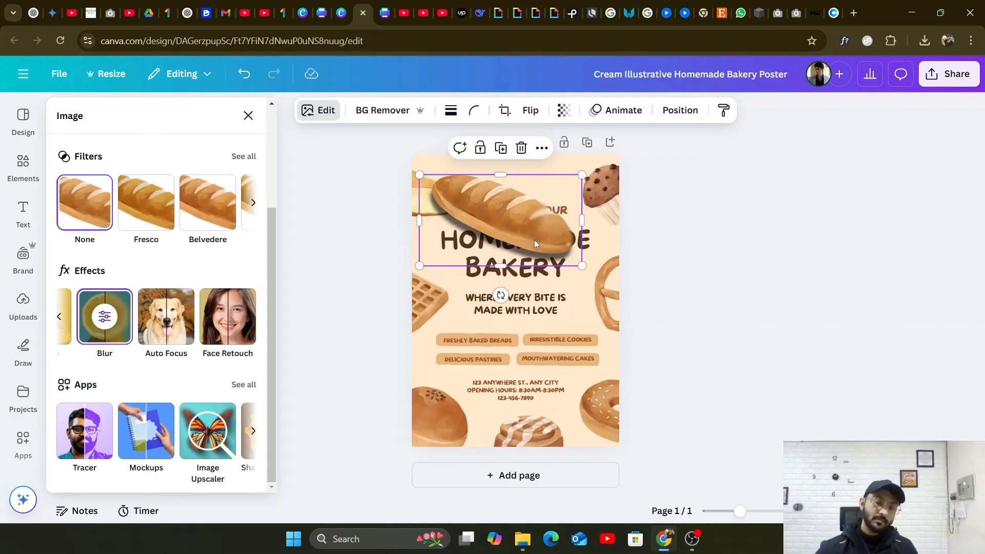
left_click(159, 317)
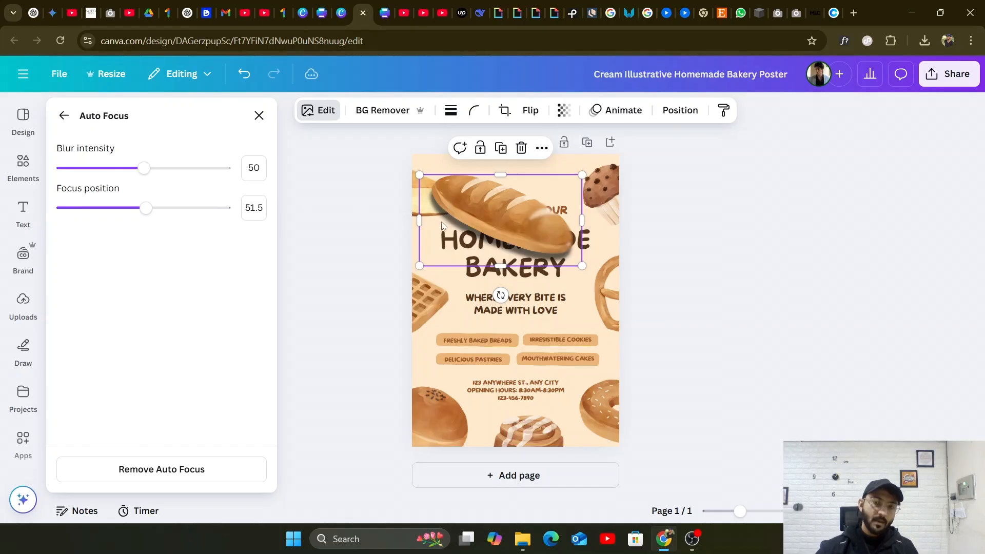
left_click_drag(501, 266, 515, 291)
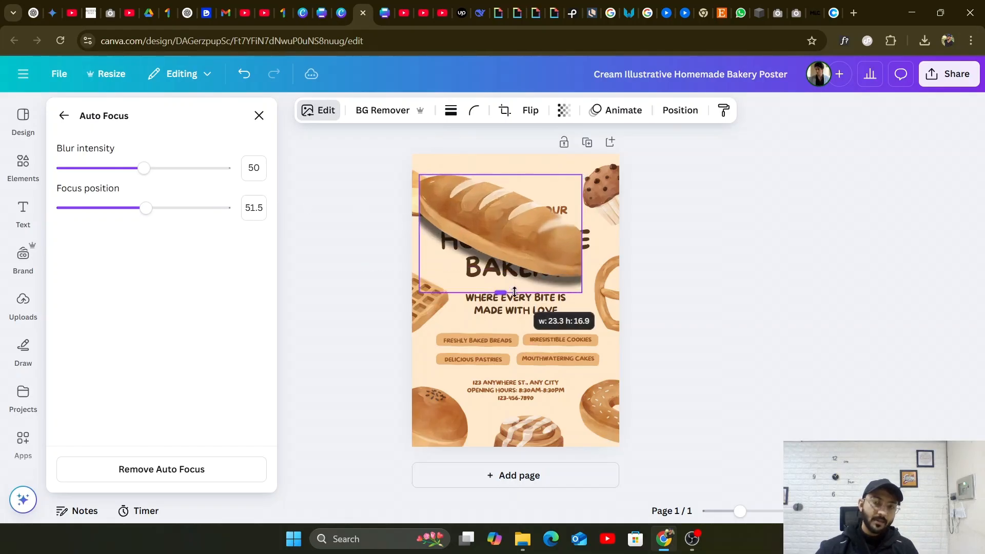
Set the loaf's Auto Focus blur intensity to 100 and focus position to 80.5, and close the image editing options.
left_click(157, 169)
left_click_drag(202, 177, 244, 178)
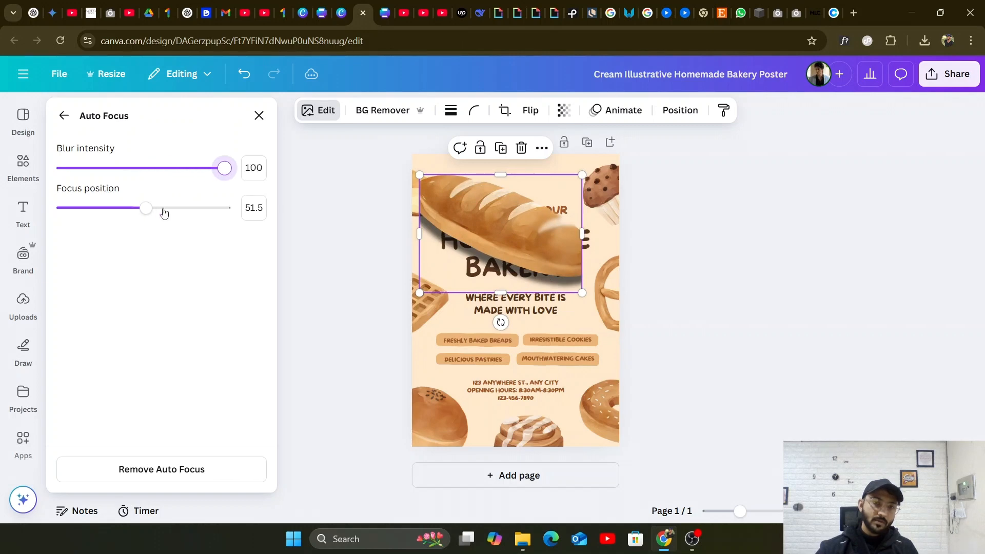
left_click_drag(170, 213, 93, 208)
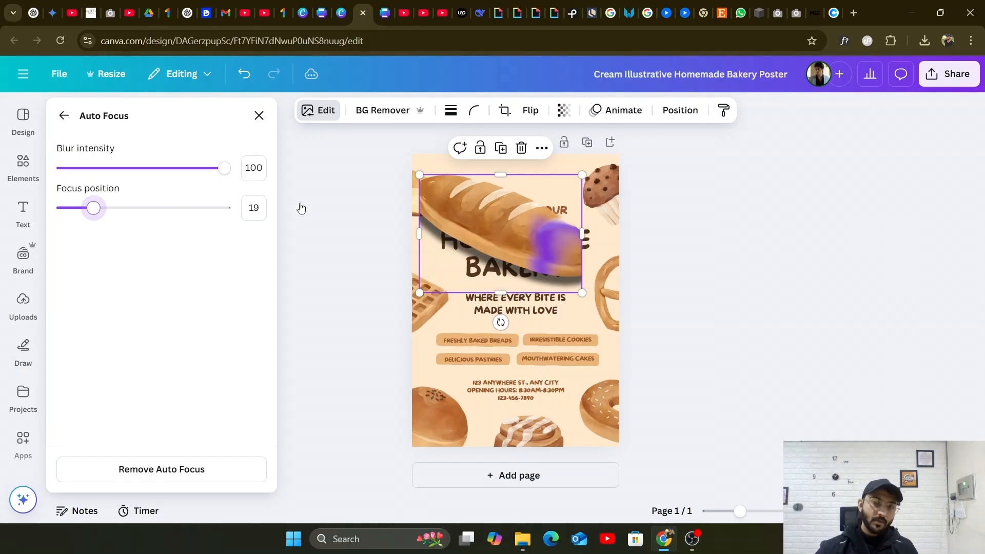
left_click_drag(301, 207, 387, 214)
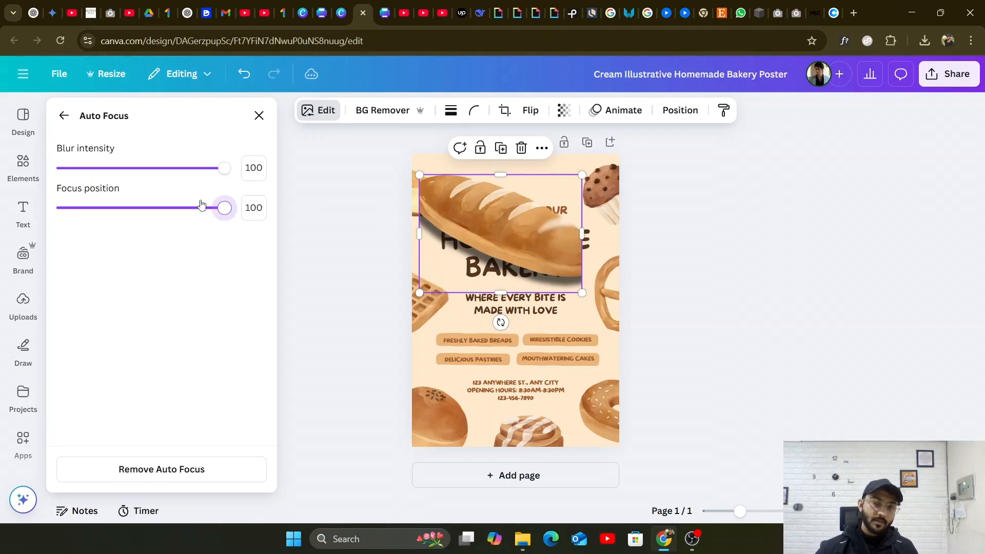
left_click_drag(202, 205, 196, 208)
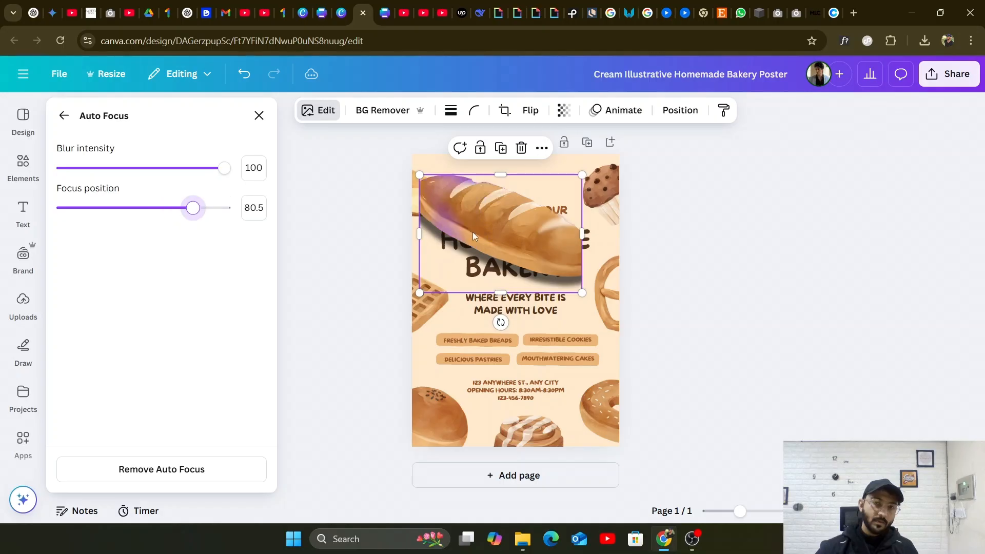
left_click(259, 116)
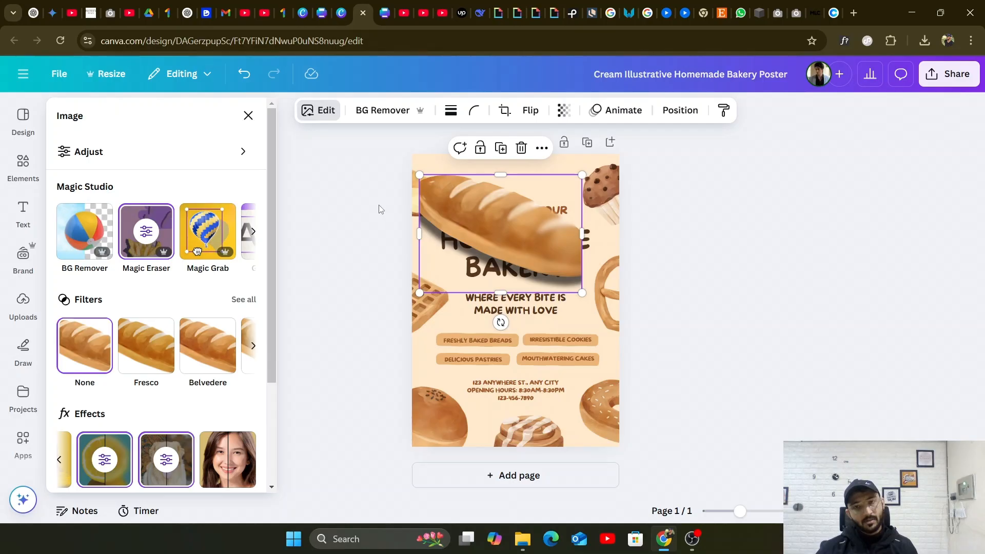
scroll(130, 288, "down", 3)
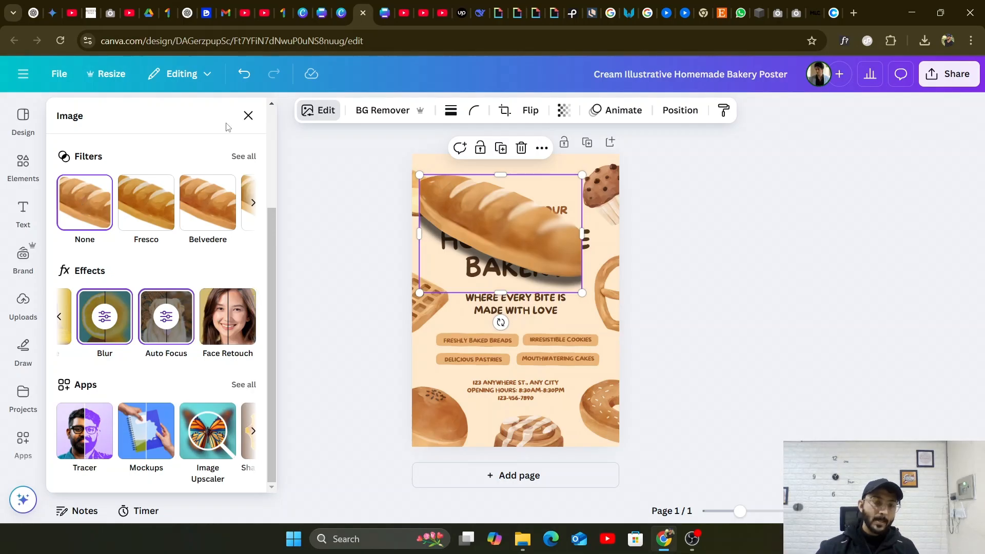
left_click(248, 116)
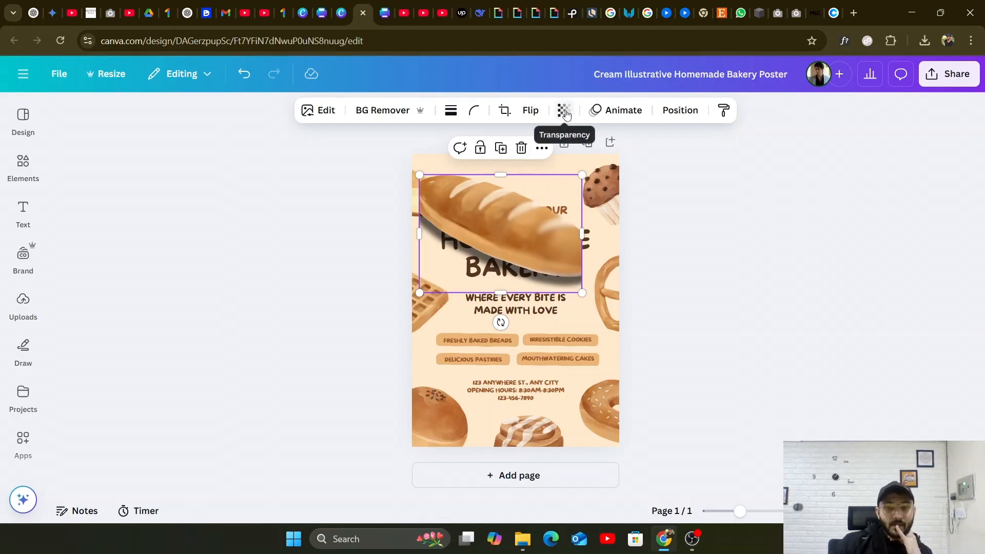
Try making the bread loaf more see-through and shifting it over the headline, and undo both changes.
left_click(563, 114)
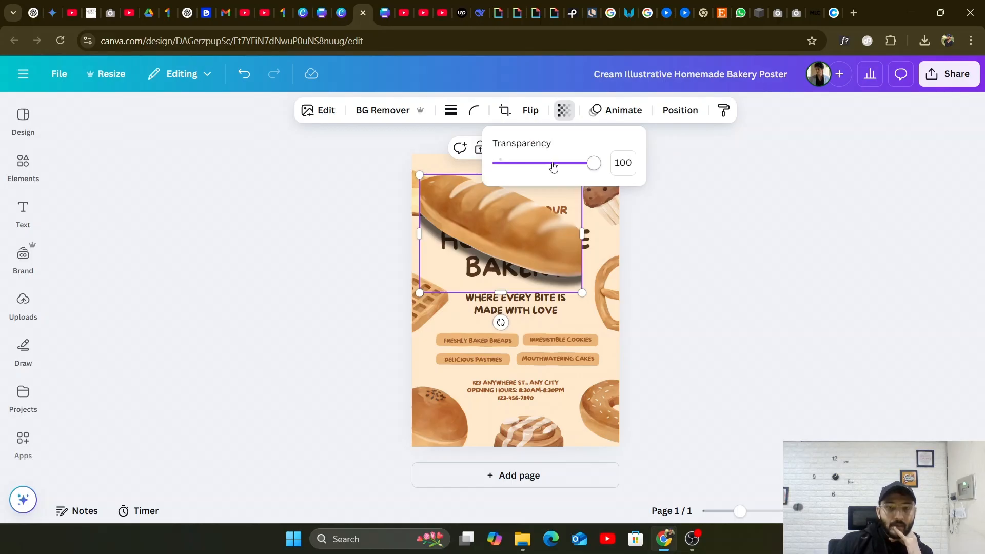
left_click_drag(592, 166, 530, 176)
left_click(256, 220)
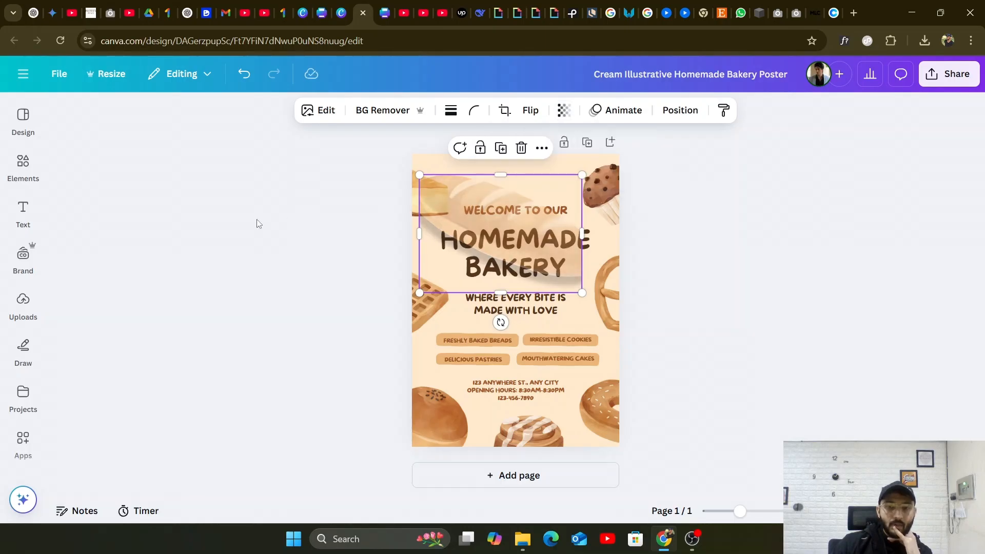
left_click_drag(488, 184, 491, 264)
mouse_move(503, 197)
left_mouse_down()
mouse_move(496, 220)
mouse_move(496, 183)
left_mouse_up()
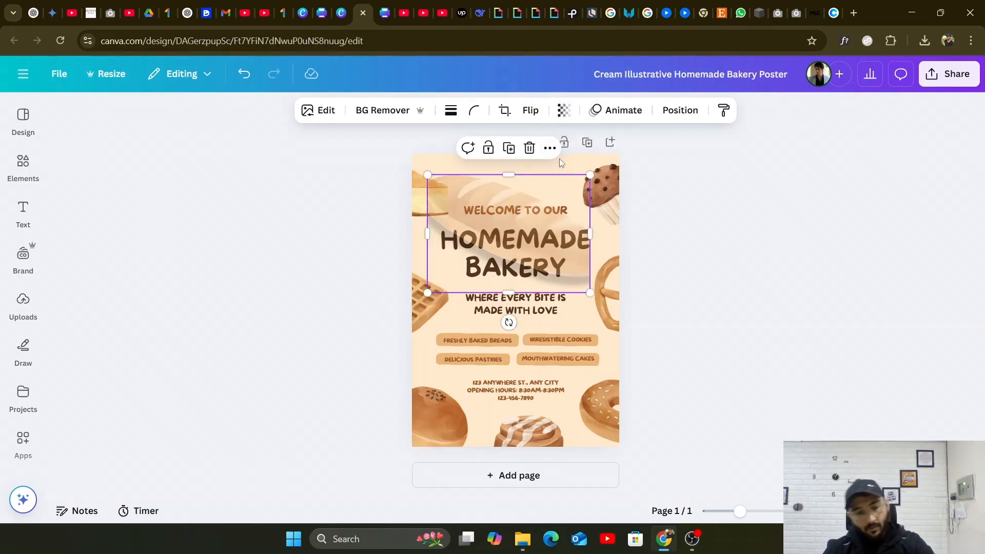
key("ctrl+z")
key("ctrl+z")
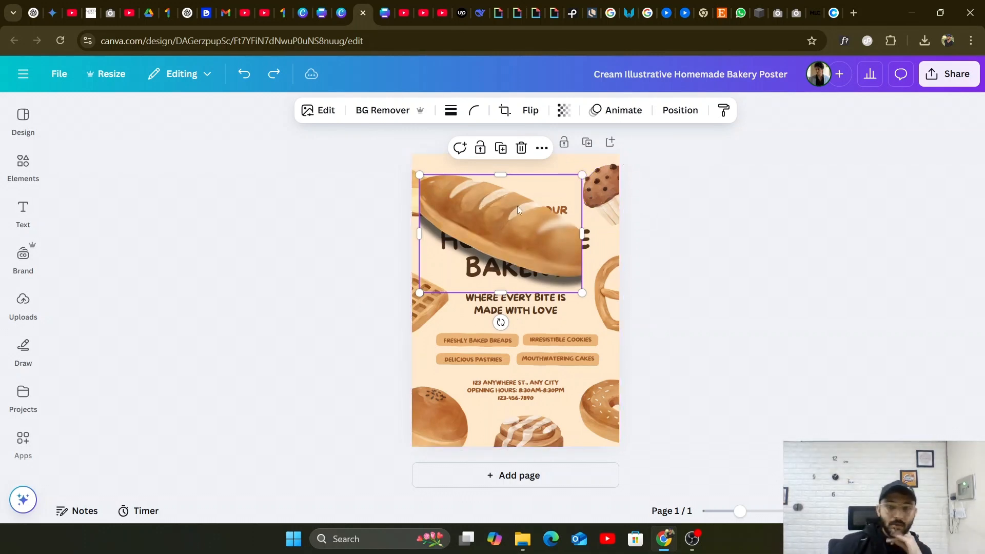
Move the bread loaf slightly down and to the right, and apply the Ink animation to it on enter after trying Brush.
left_click_drag(521, 213, 530, 224)
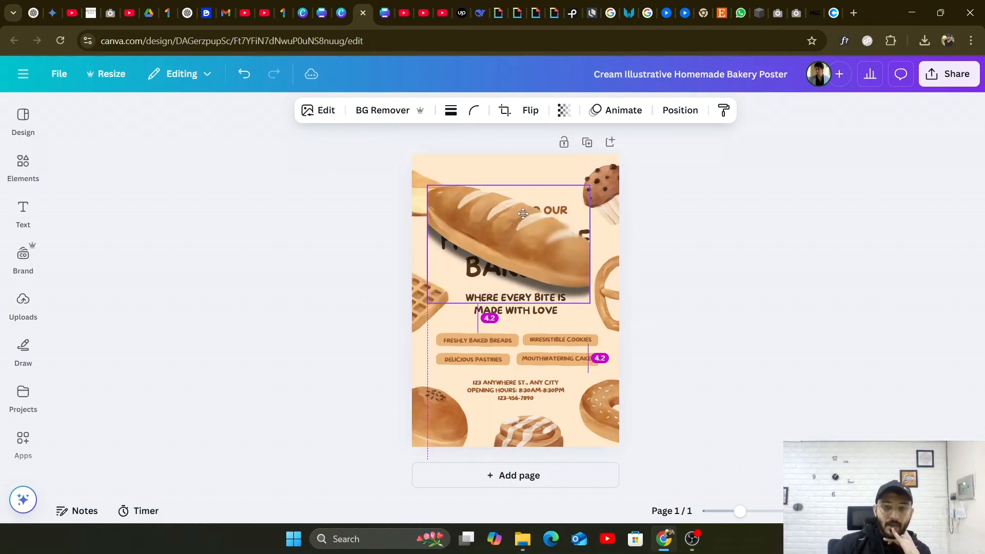
left_click(623, 112)
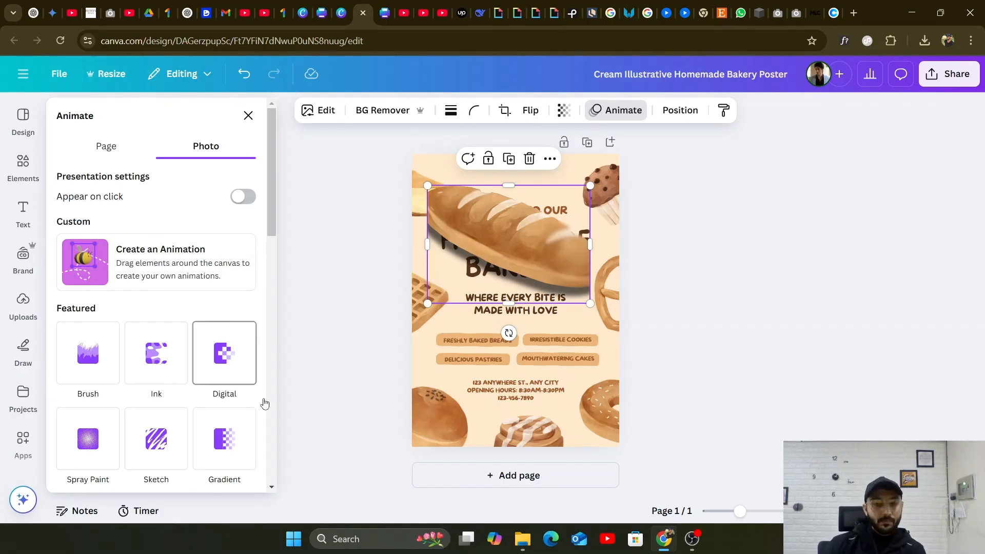
scroll(153, 315, "down", 1)
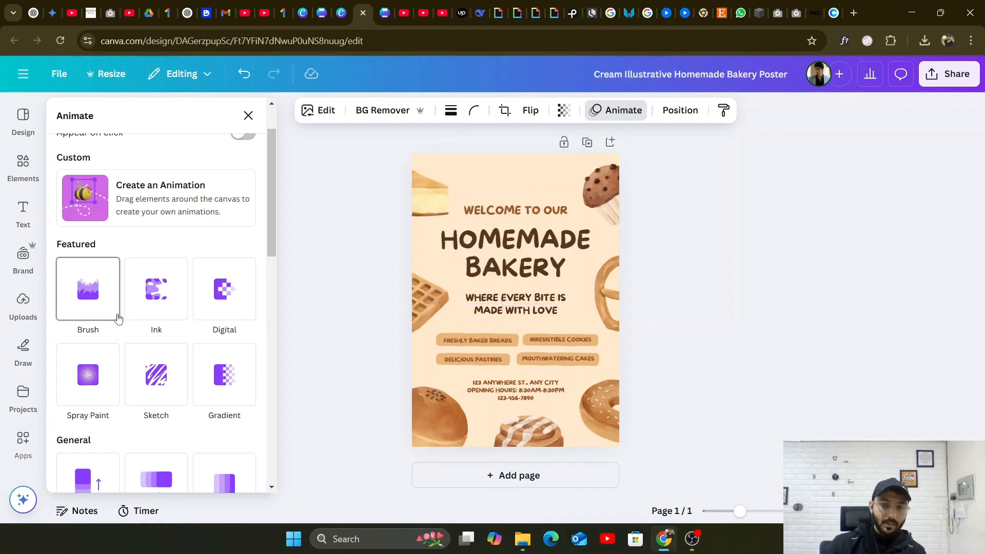
left_click(88, 308)
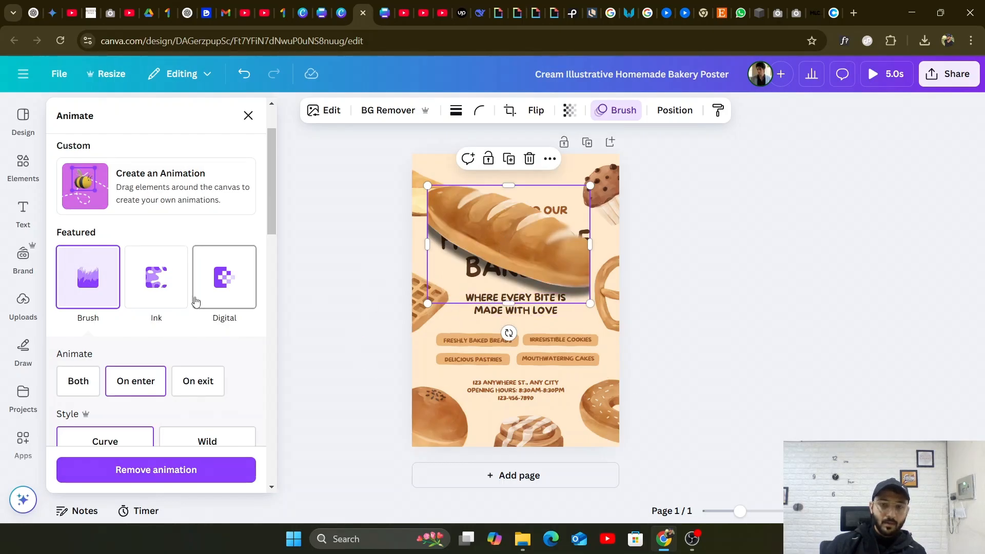
left_click(175, 288)
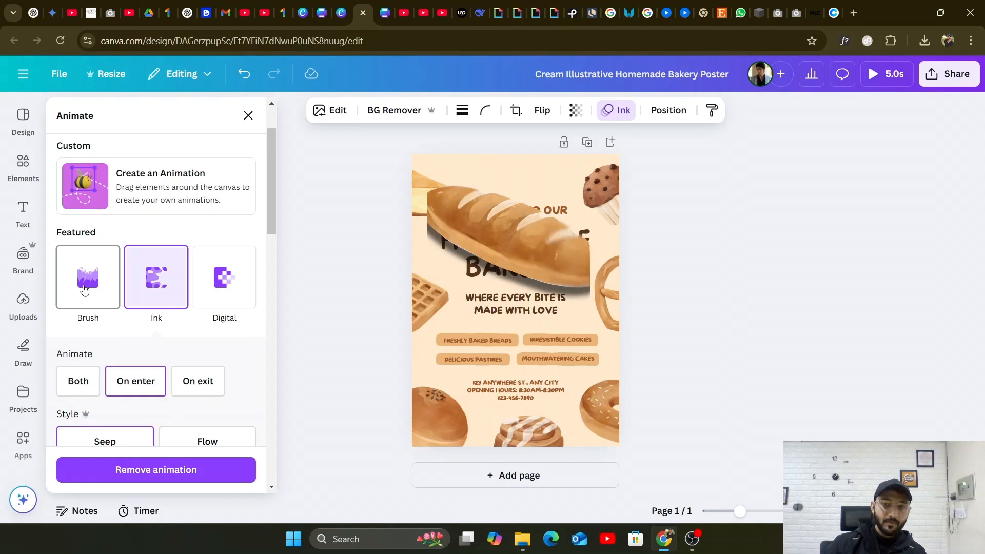
Look through the remaining photo animations for the bread loaf, from Spray Paint to the add-on effects.
scroll(87, 291, "down", 3)
scroll(87, 298, "down", 3)
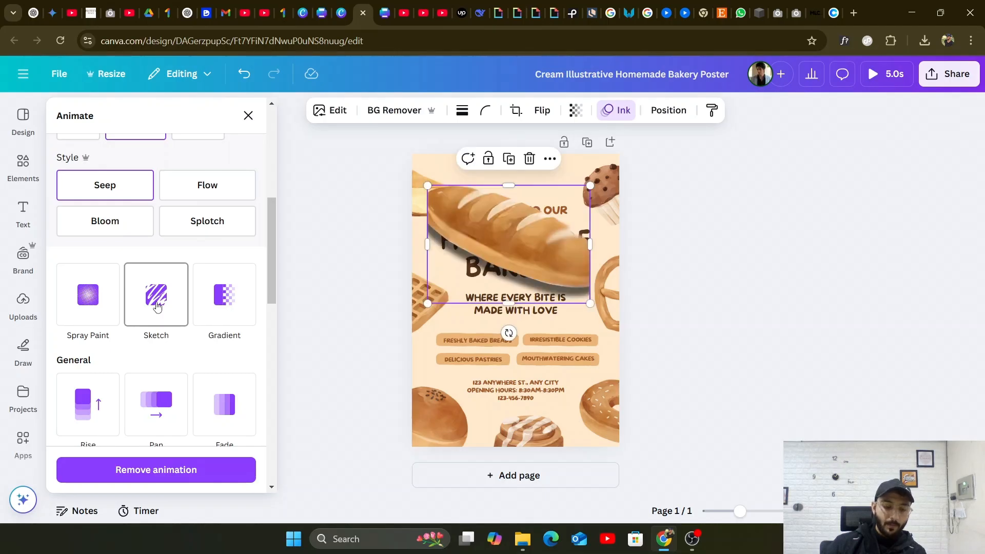
scroll(140, 343, "down", 1)
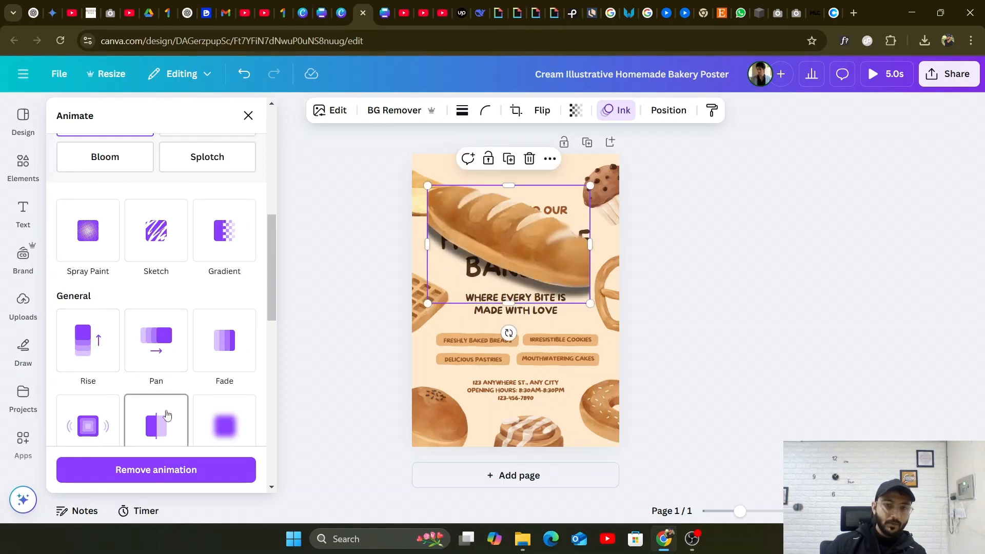
scroll(163, 416, "down", 3)
left_click(158, 329)
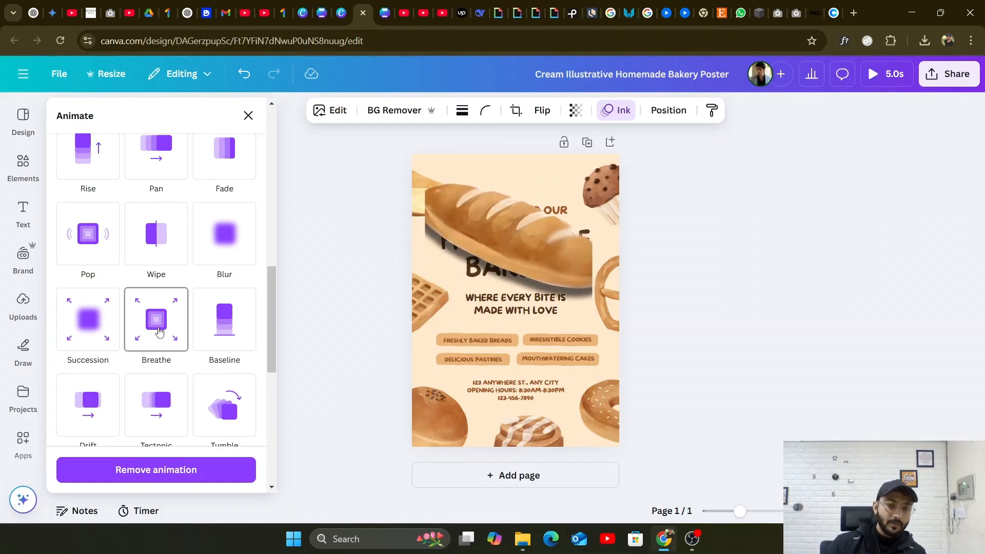
scroll(158, 332, "down", 3)
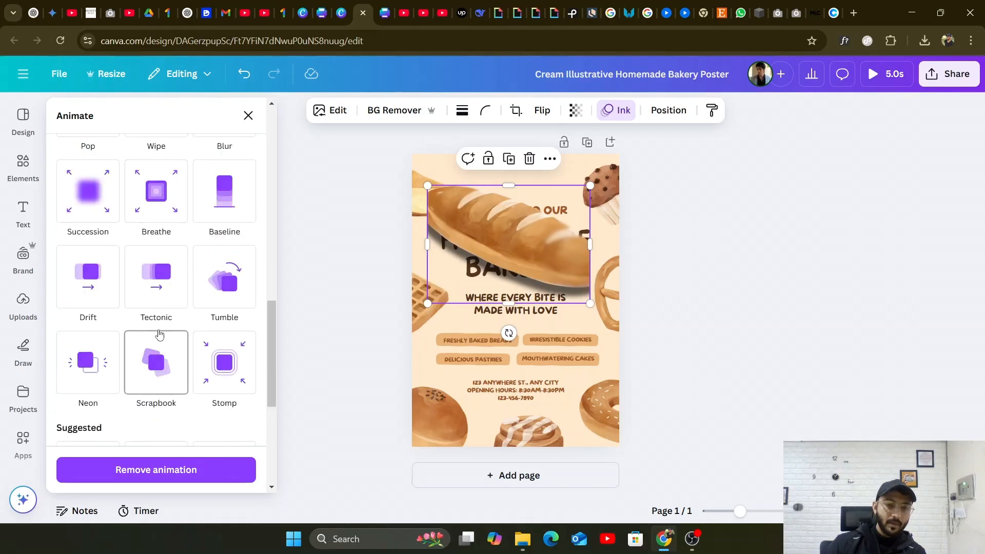
scroll(158, 333, "down", 5)
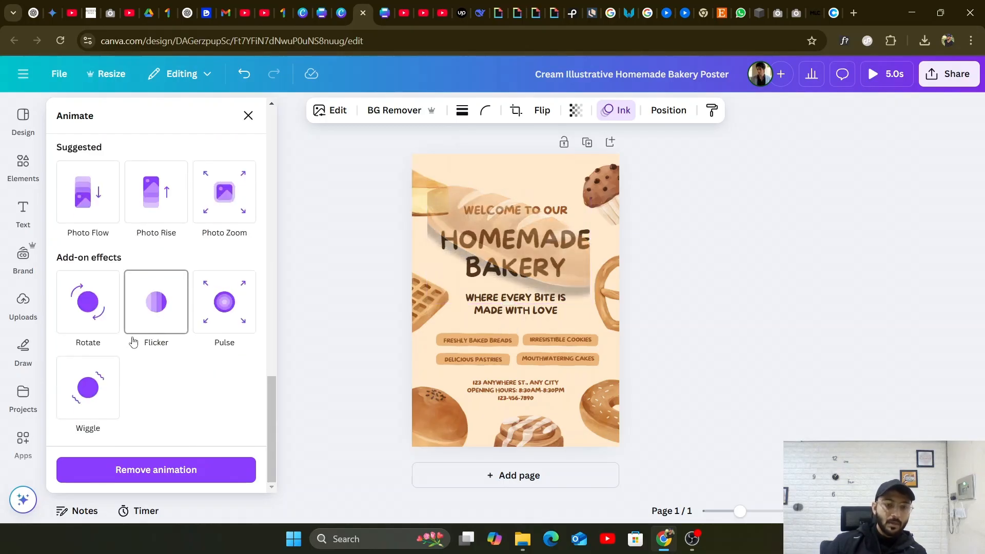
Try the Rotate add-on effect on the bread loaf, remove it, and close the animation options.
left_click(91, 307)
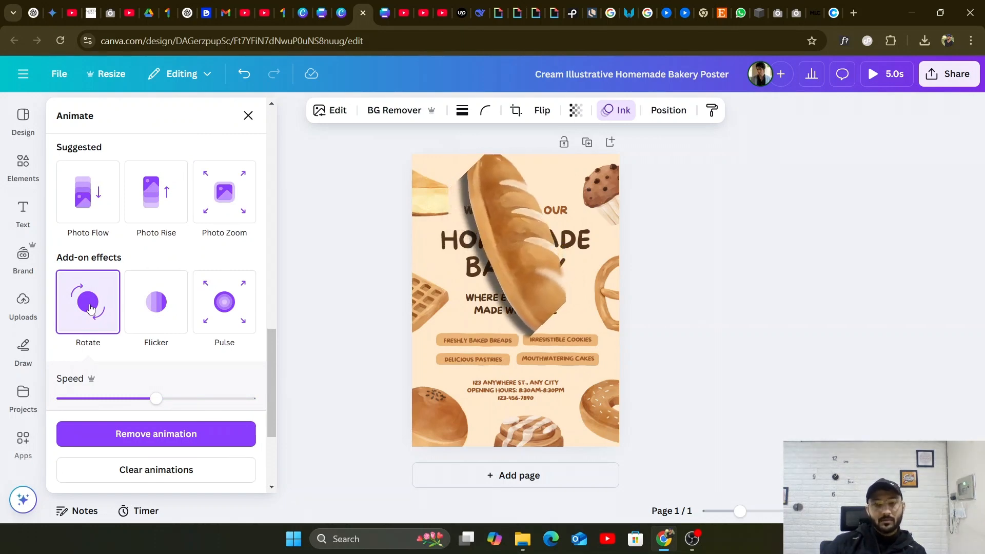
scroll(190, 364, "down", 3)
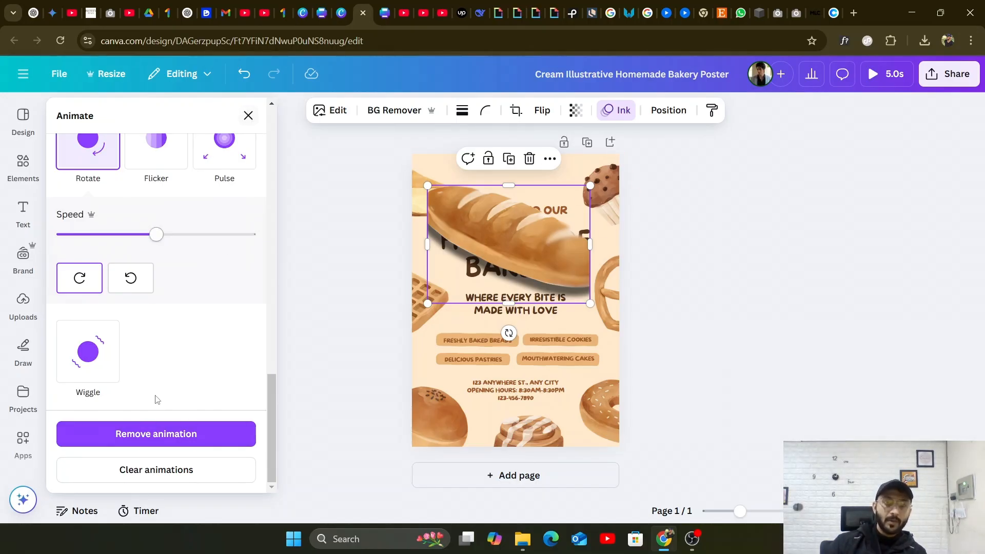
left_click(160, 440)
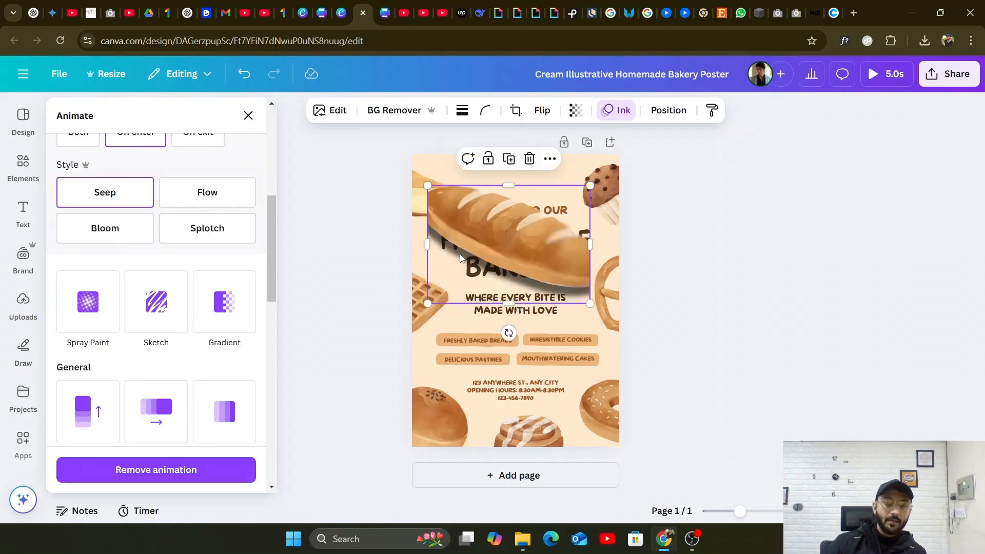
left_click(346, 194)
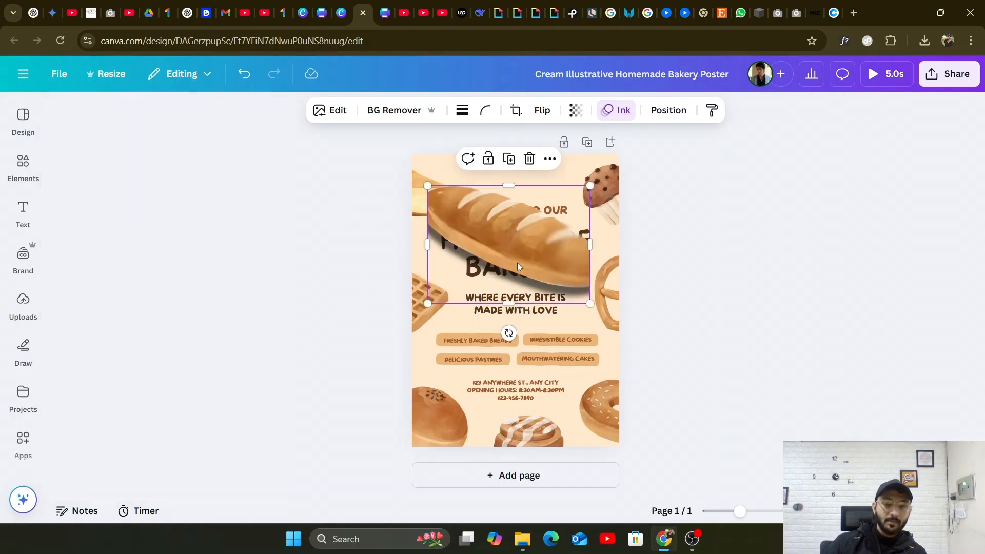
Move the bread loaf slightly down and to the right over the poster's headline.
left_click(356, 255)
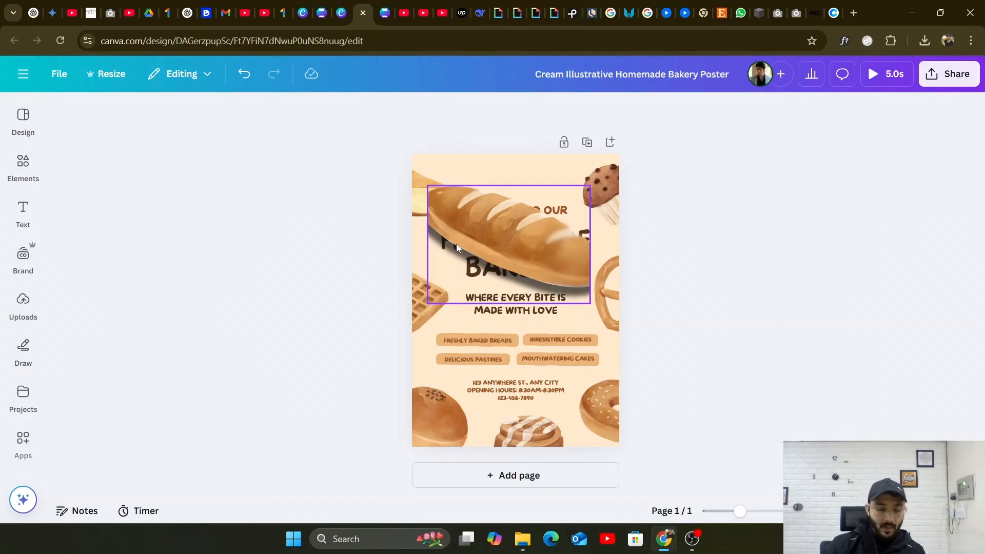
left_click_drag(496, 232, 468, 235)
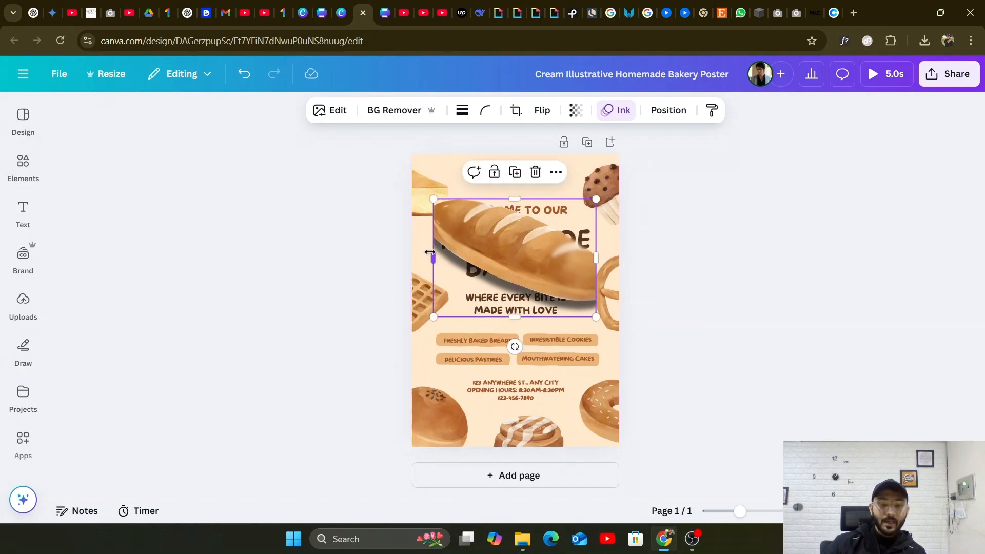
left_click_drag(425, 250, 419, 250)
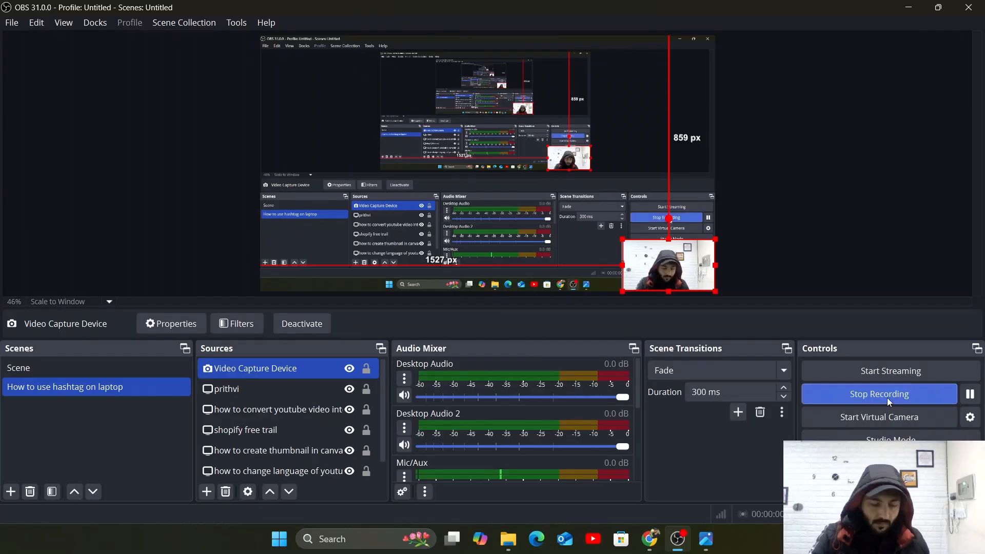
Switch from OBS to the browser's Canva page, close the resume template preview and go to the Canva home page.
left_click(909, 8)
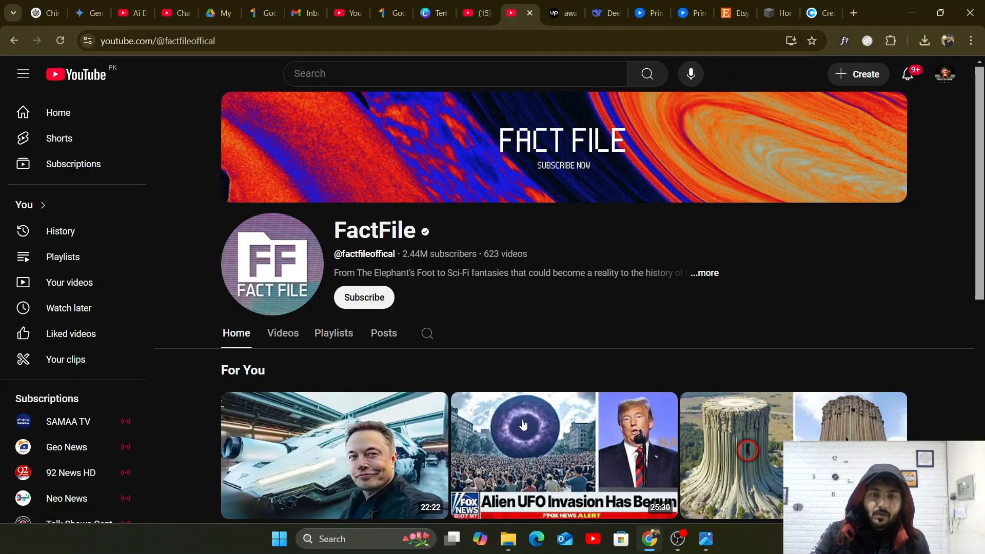
left_click(434, 6)
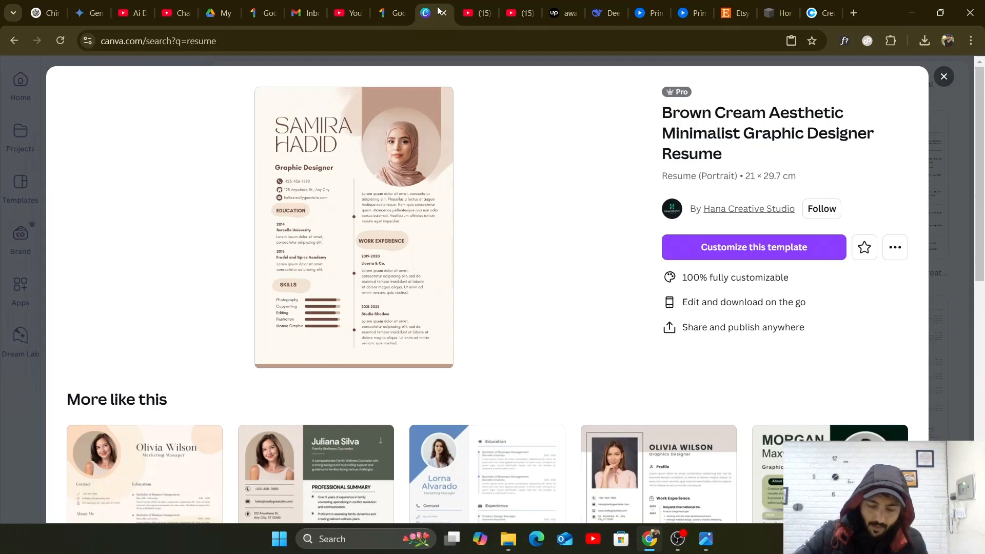
left_click(944, 75)
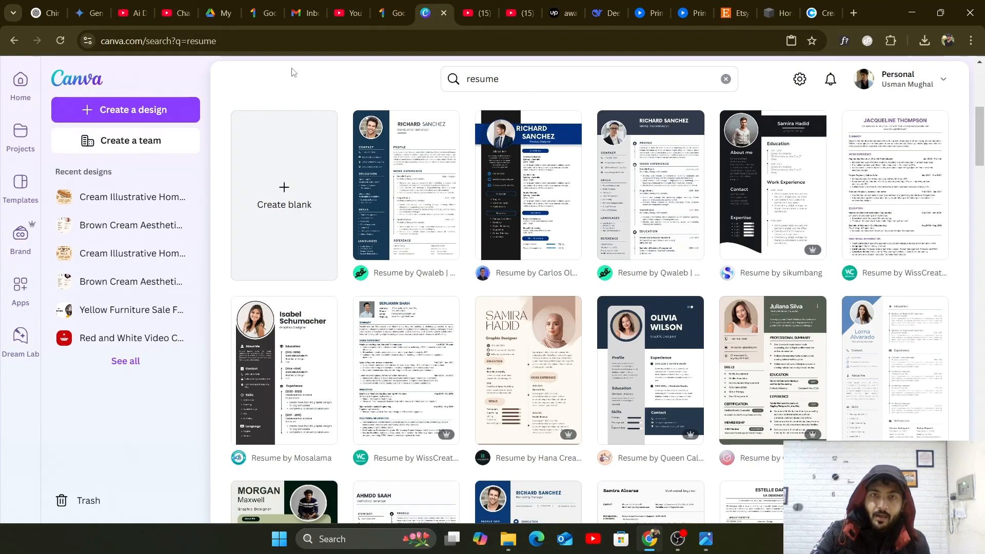
left_click(22, 85)
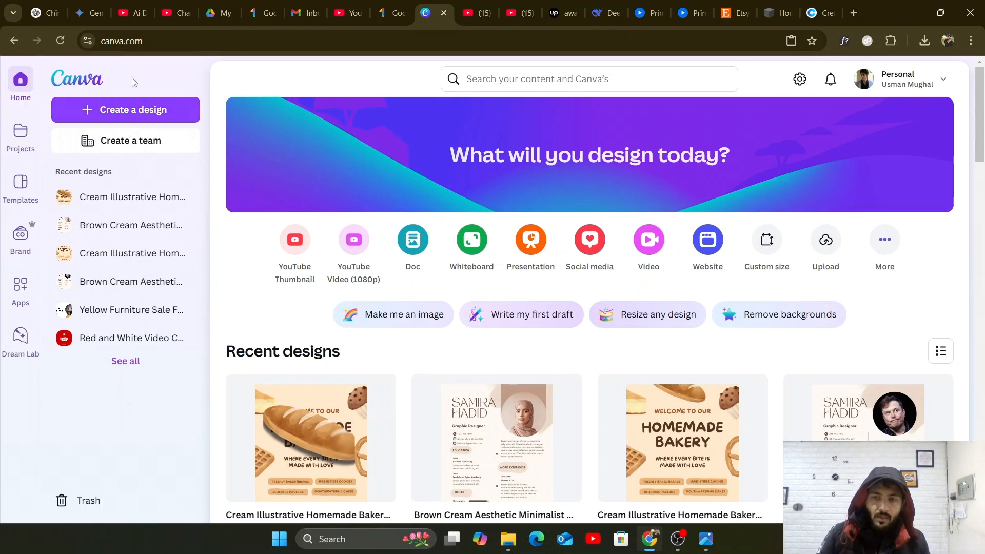
left_click(675, 547)
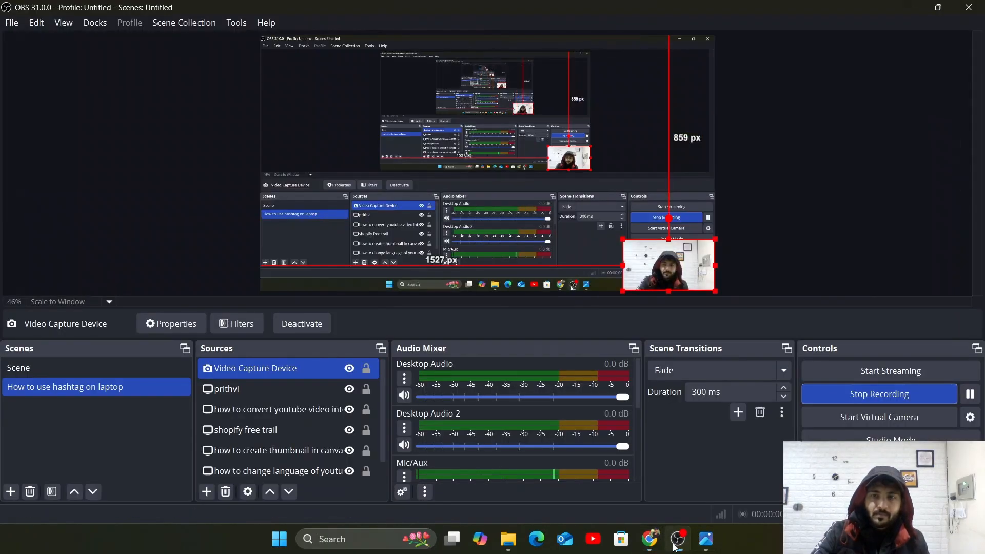
left_click(674, 547)
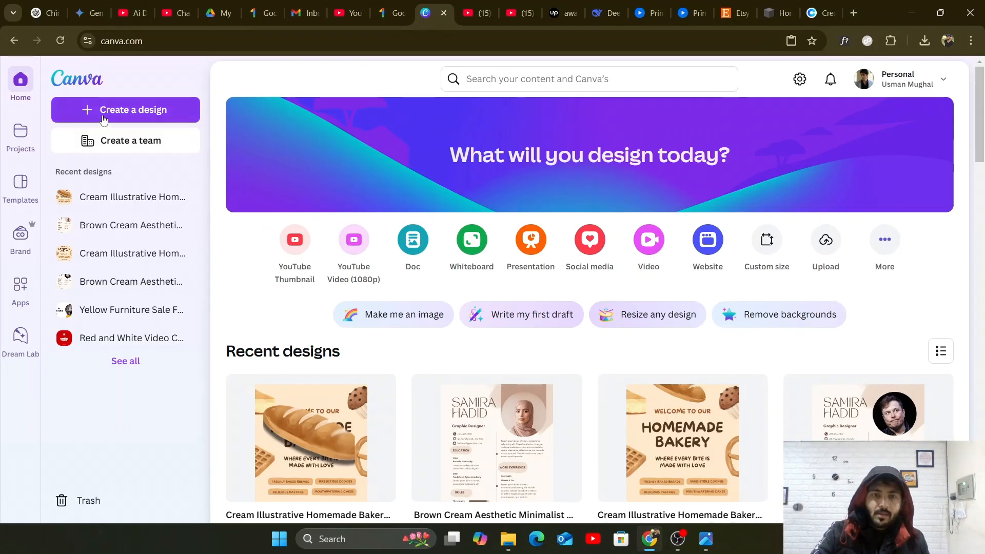
Create a new custom-size design of 2000 × 2000 px.
left_click(132, 109)
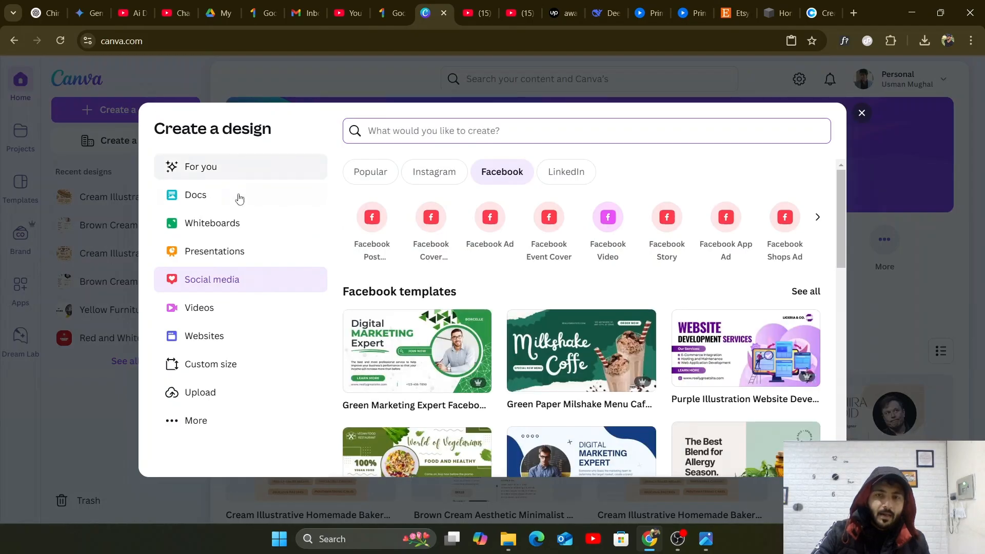
left_click(234, 366)
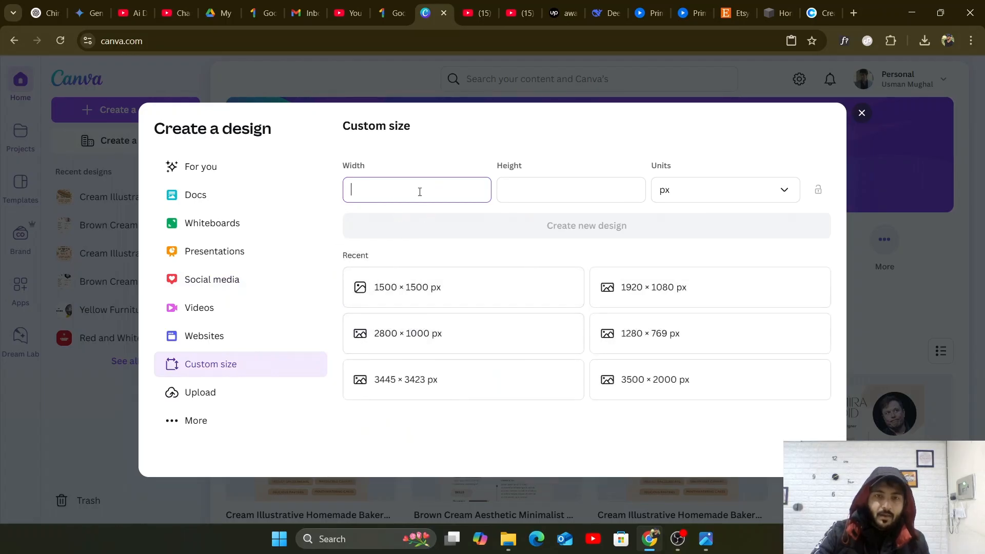
left_click(573, 188)
type("2000")
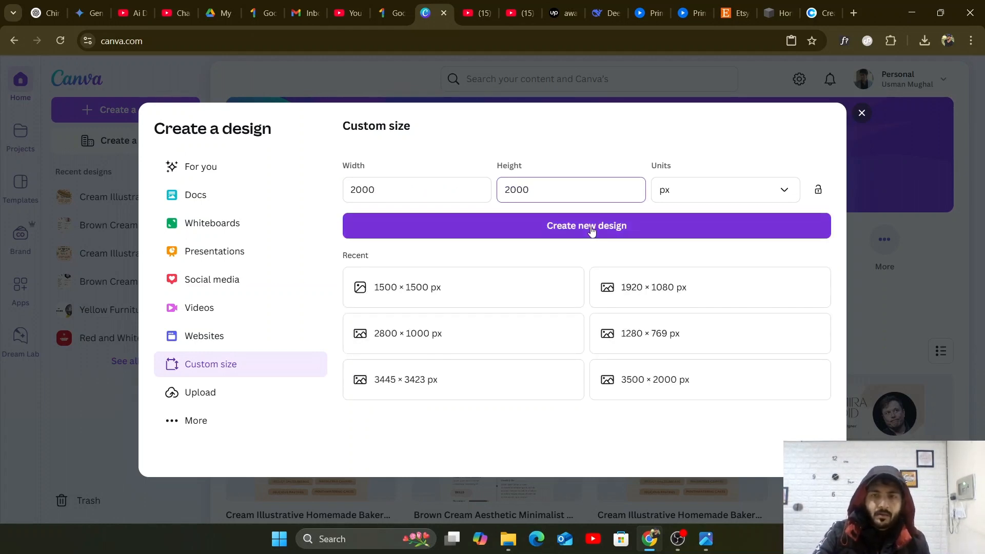
left_click(592, 230)
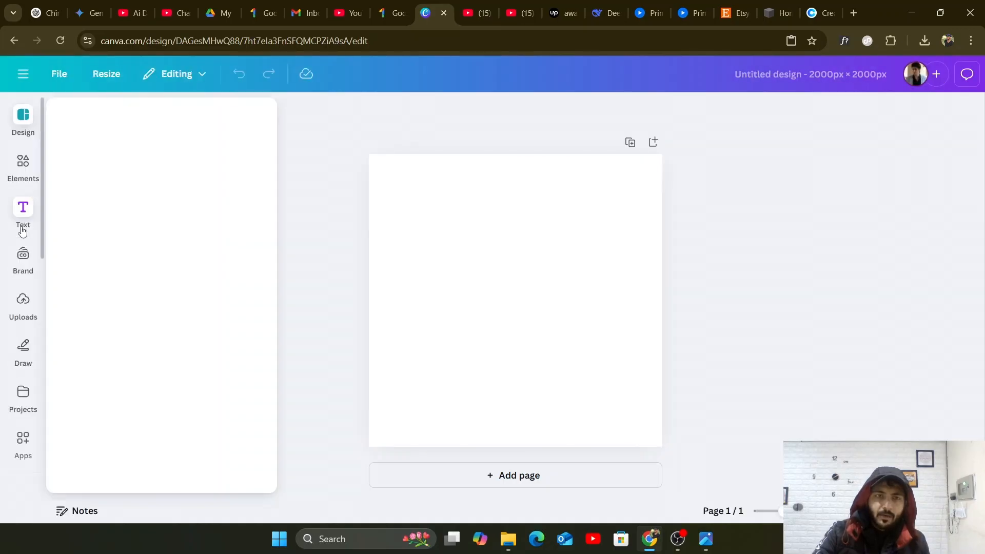
left_click(25, 303)
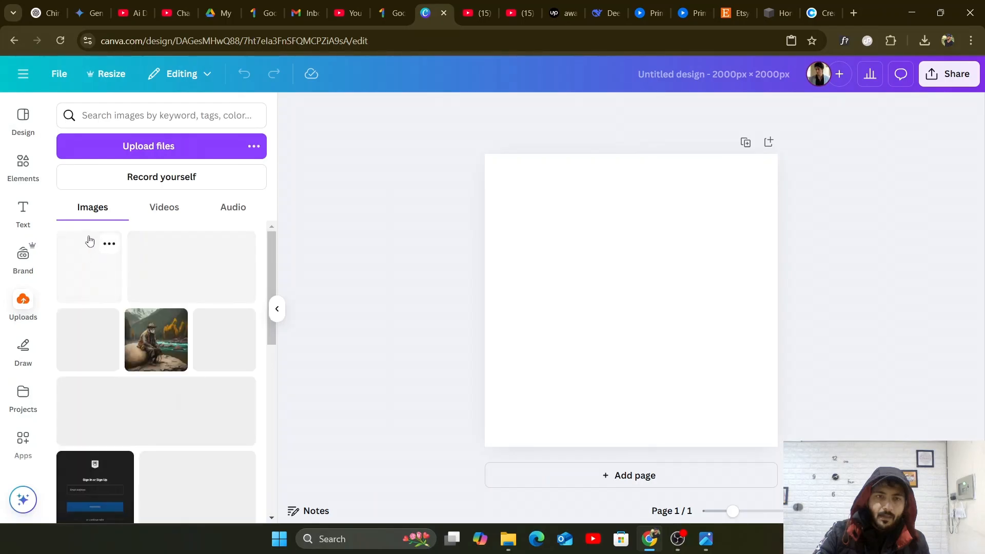
left_click(157, 151)
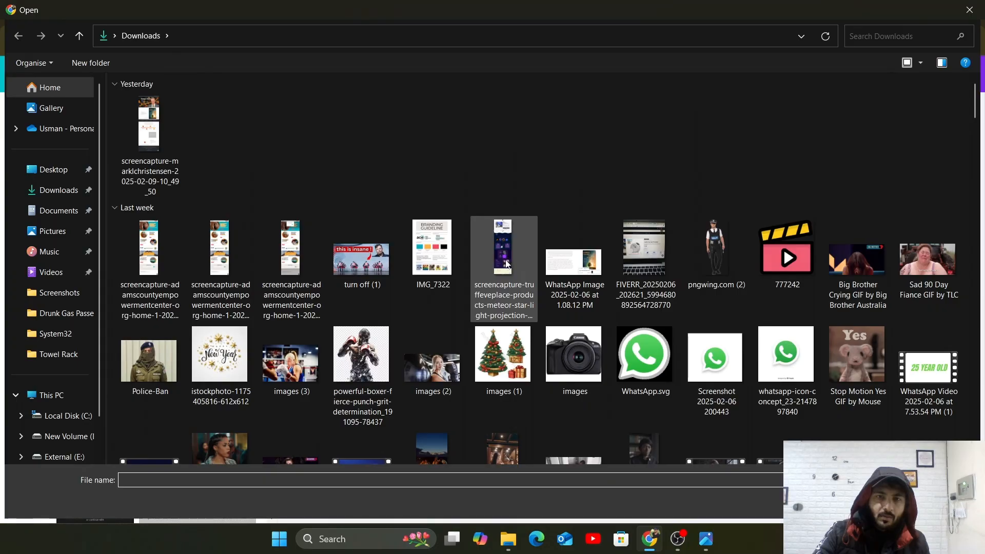
scroll(506, 260, "down", 3)
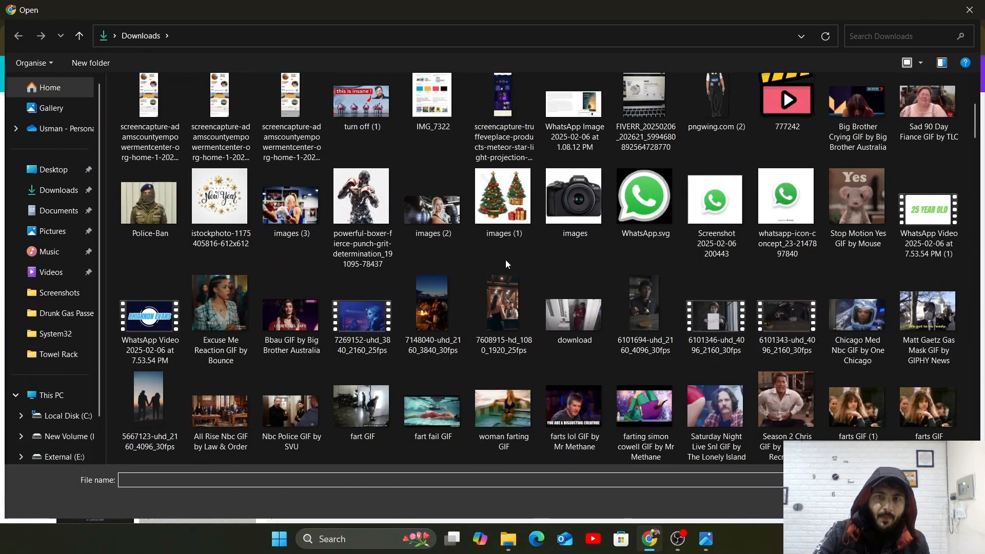
scroll(506, 260, "down", 5)
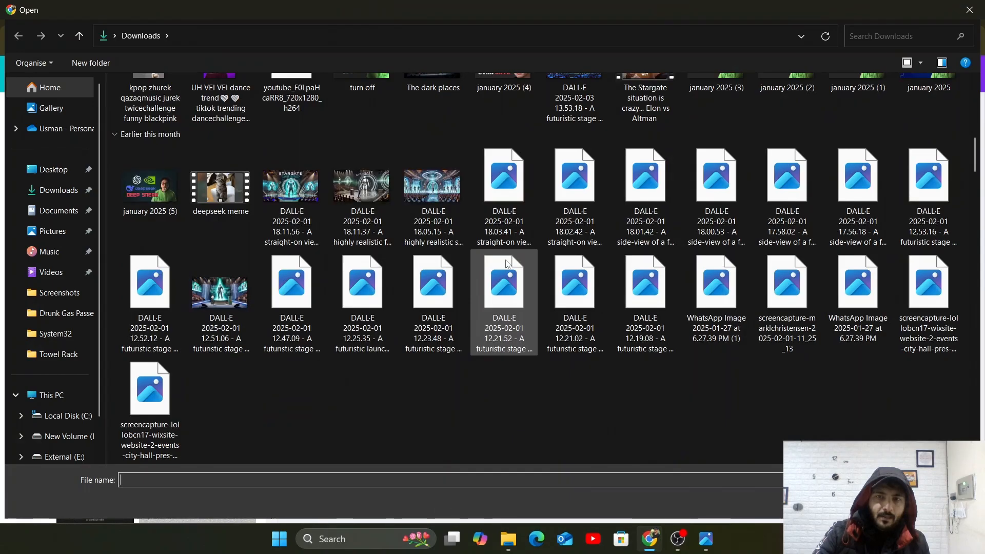
scroll(507, 264, "up", 3)
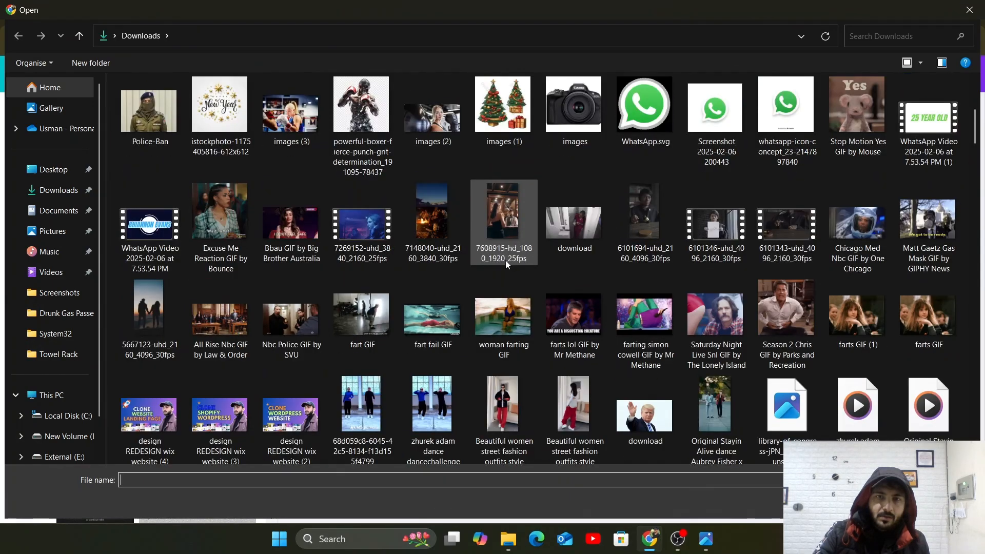
scroll(506, 263, "up", 3)
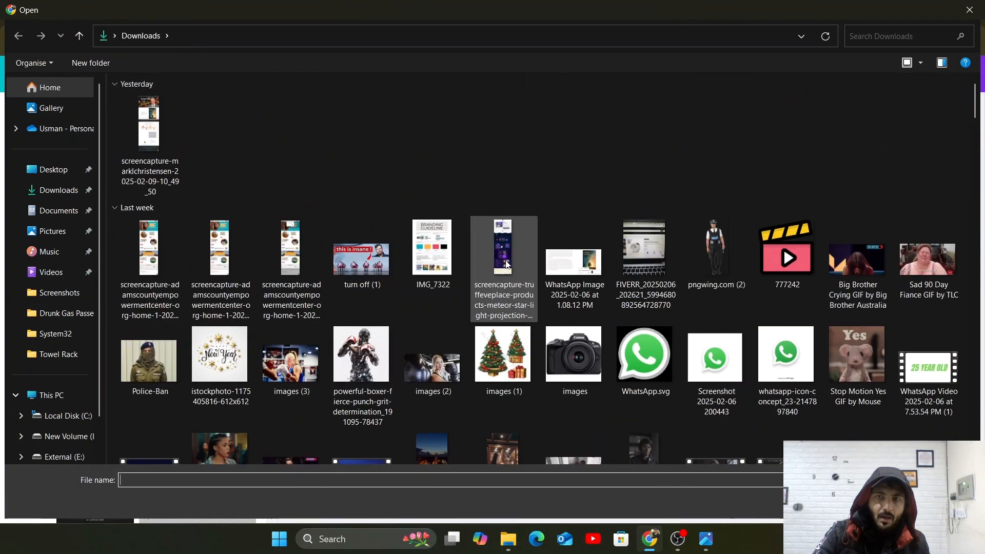
left_click(969, 10)
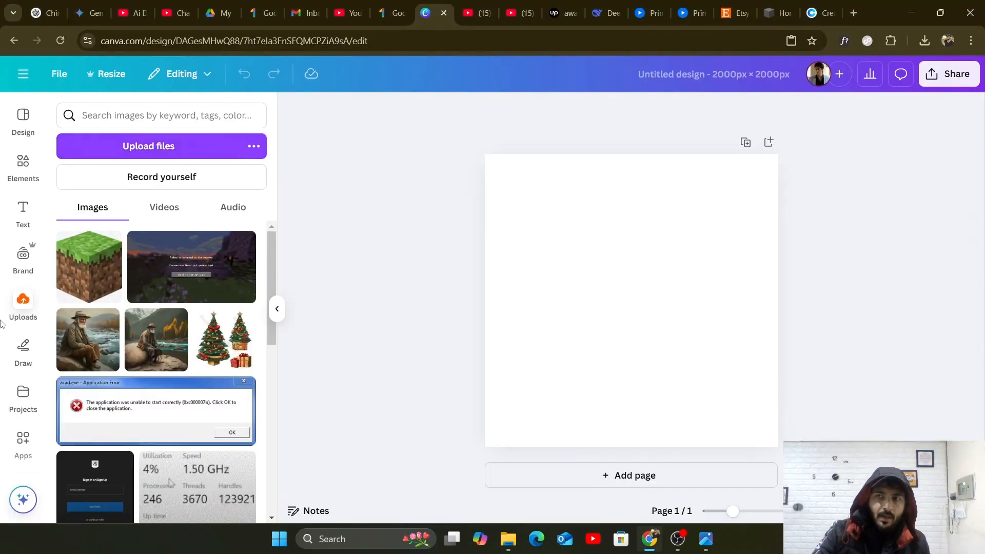
Generate images with the Imagen app from the prompt "a toy image".
scroll(23, 423, "down", 6)
scroll(23, 424, "down", 3)
scroll(23, 424, "up", 8)
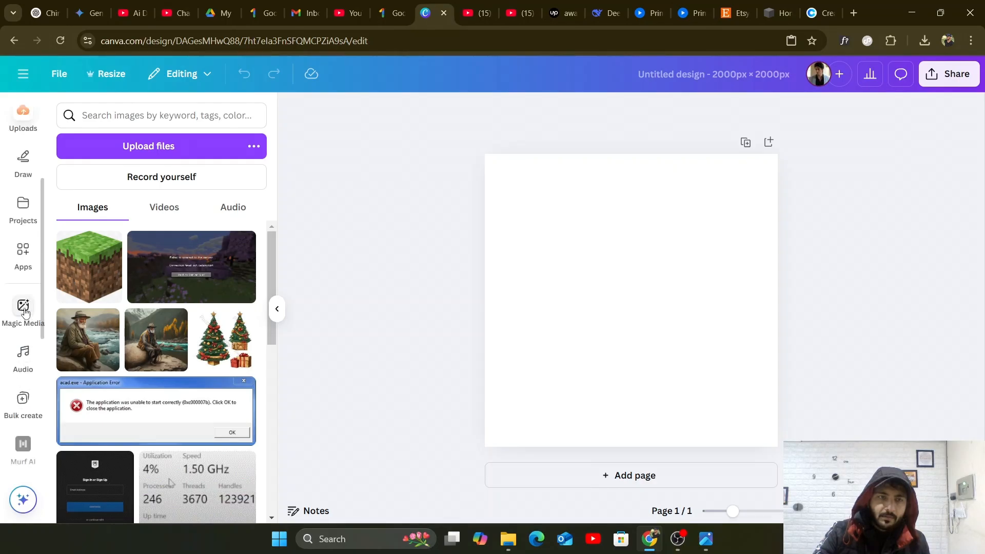
scroll(25, 406, "down", 2)
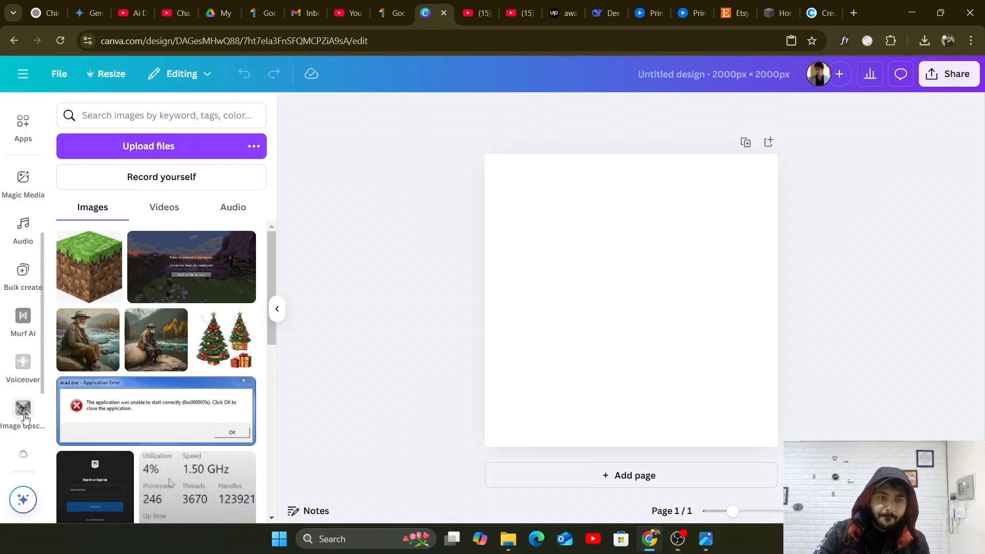
scroll(25, 410, "down", 3)
left_click(23, 326)
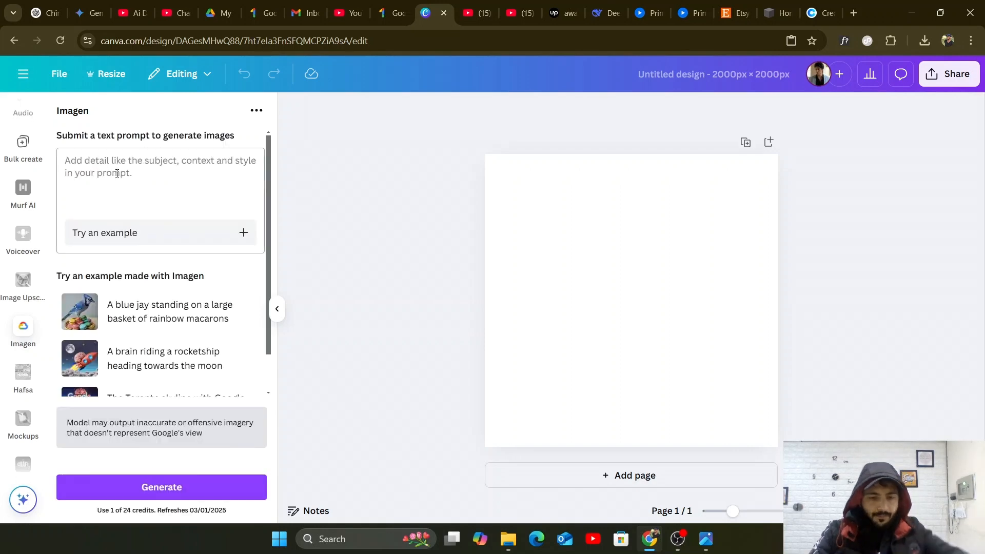
left_click(117, 174)
type("a to")
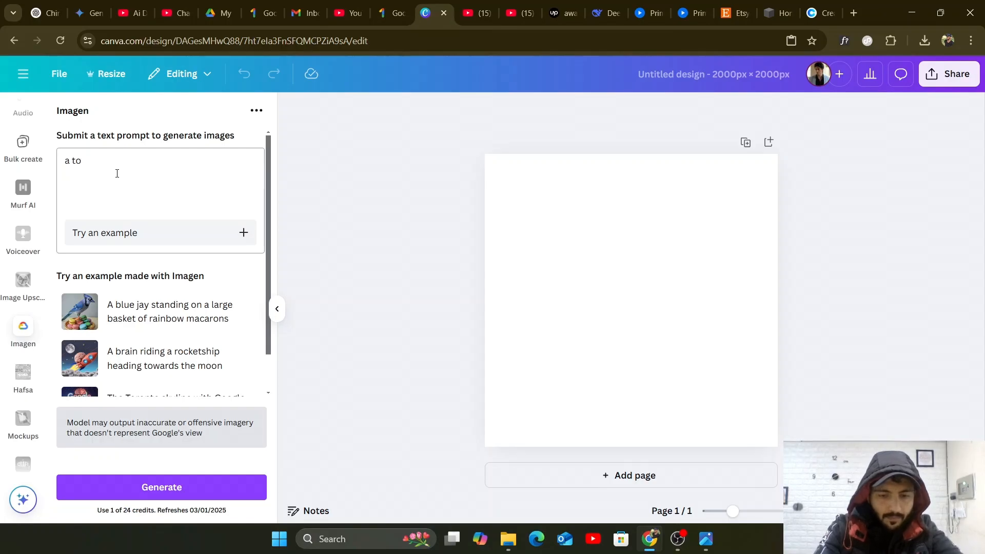
type("y image")
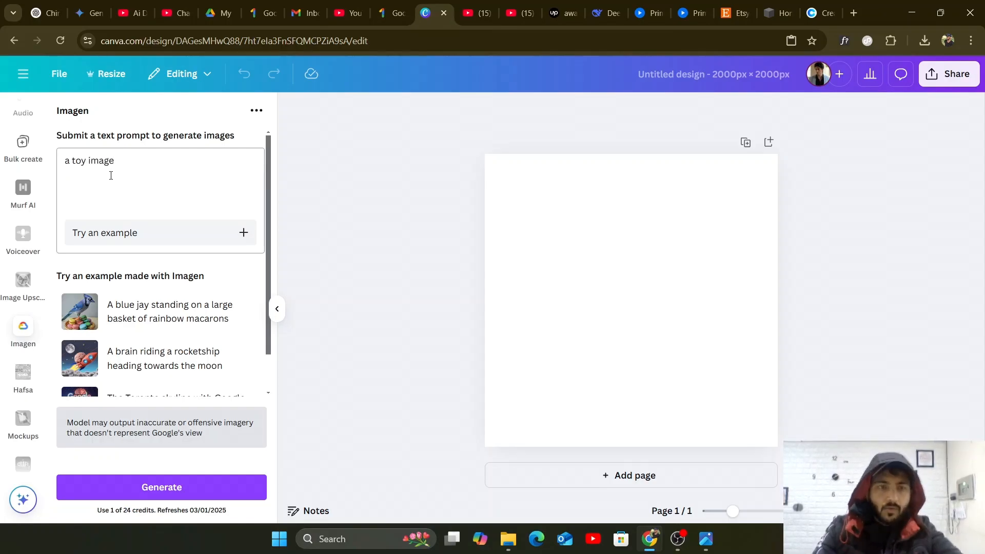
left_click(162, 489)
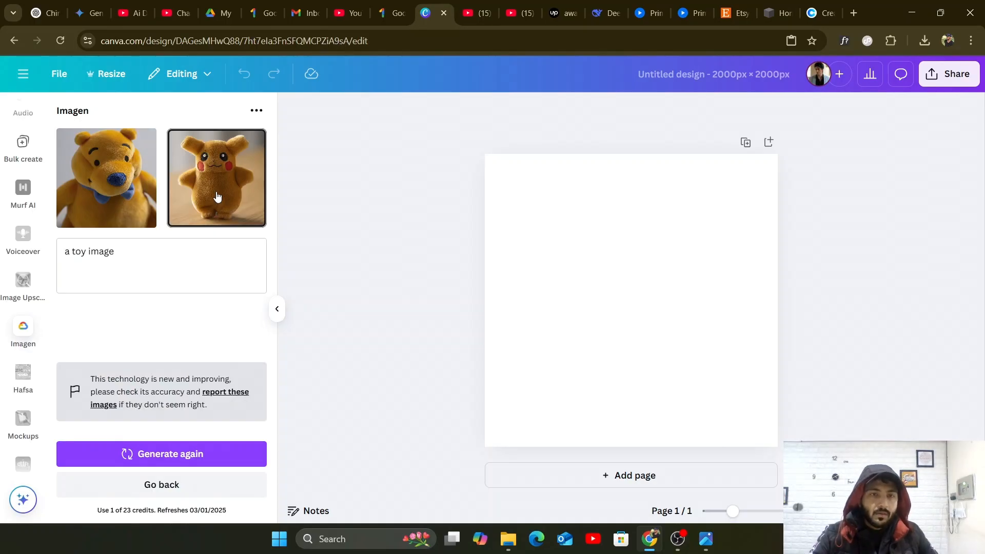
Add the generated red-cheeked plush toy image to the page, enlarge it and centre it horizontally in the upper part.
left_click(217, 196)
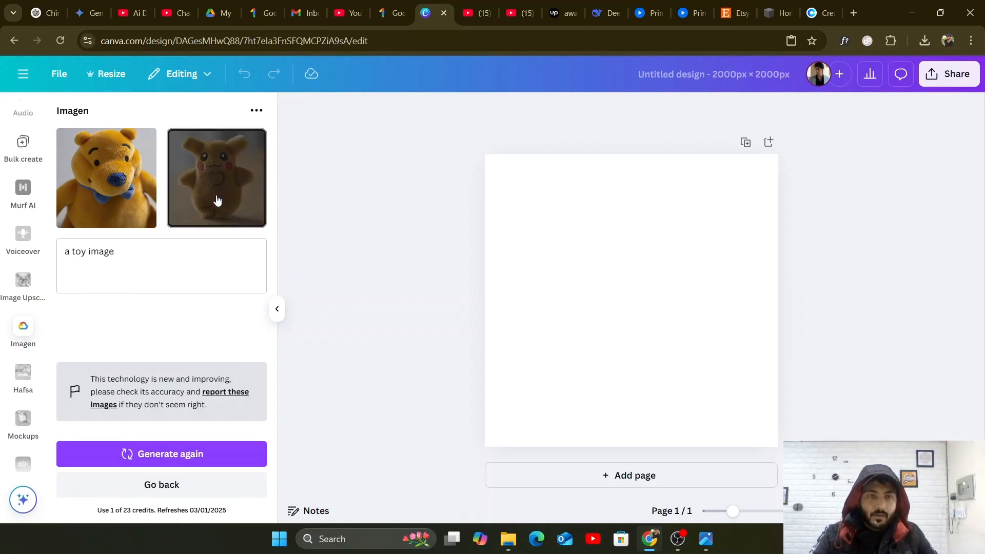
left_click_drag(689, 356, 744, 414)
left_click_drag(663, 328, 637, 275)
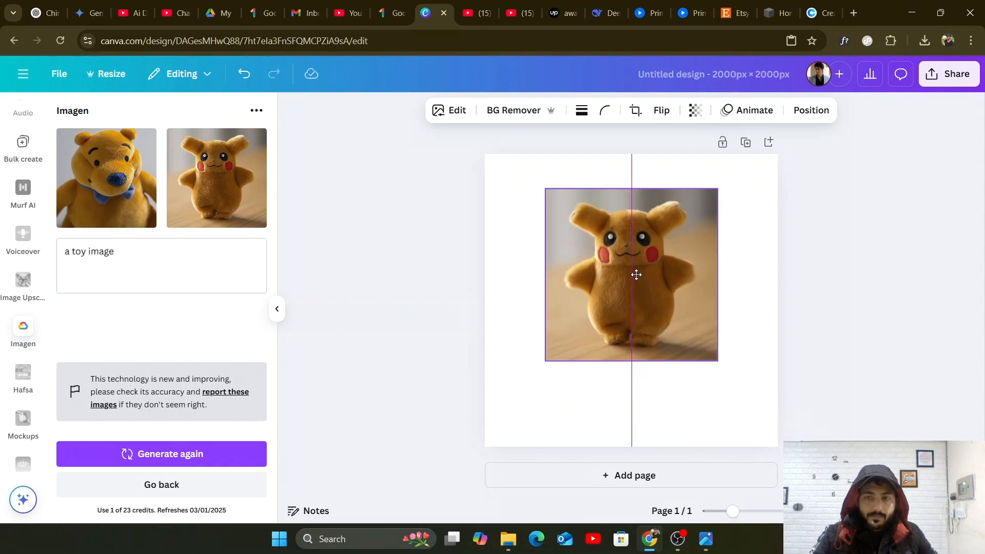
left_click(405, 222)
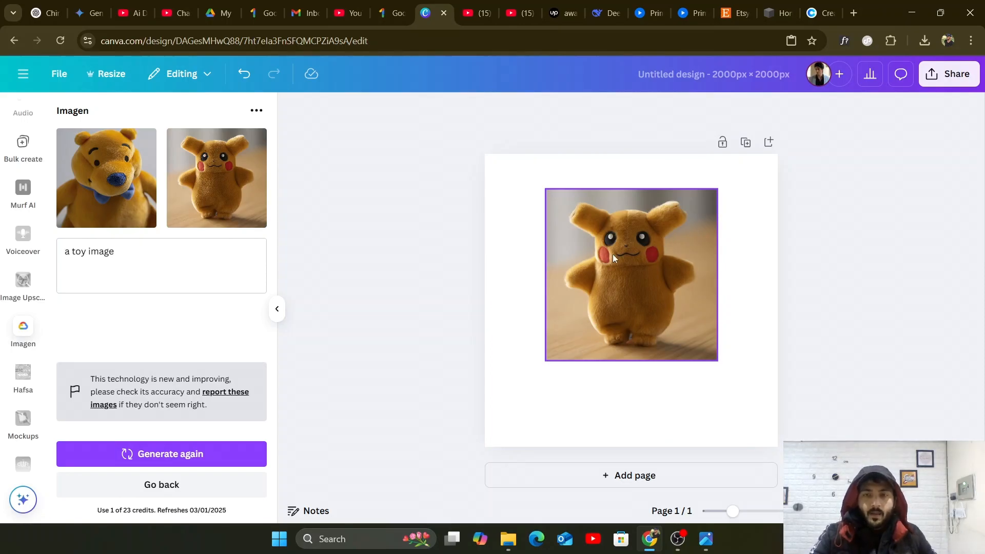
mouse_move(658, 262)
left_mouse_down()
mouse_move(670, 257)
mouse_move(658, 253)
left_mouse_up()
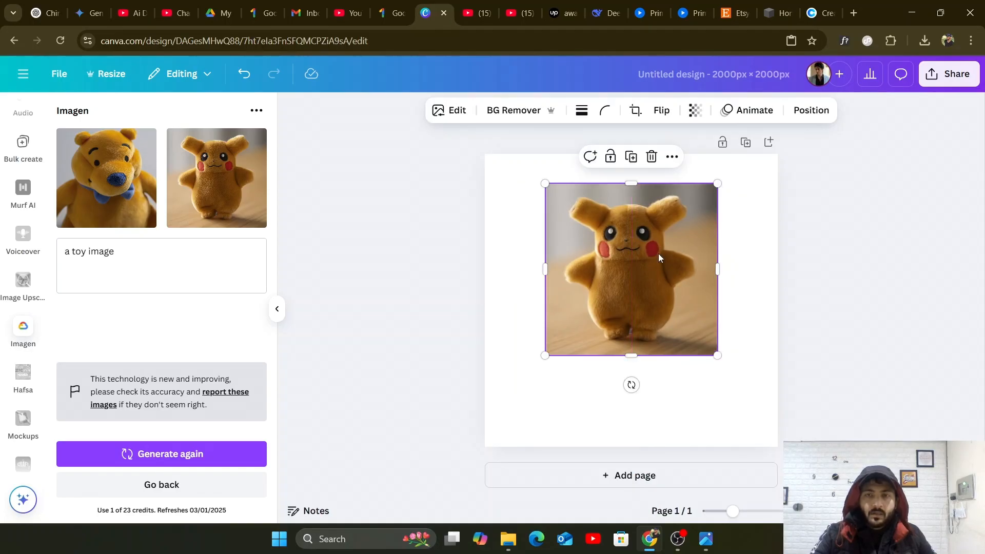
Remove the background of the toy image, enlarge it to nearly fill the page and centre it.
left_click(505, 112)
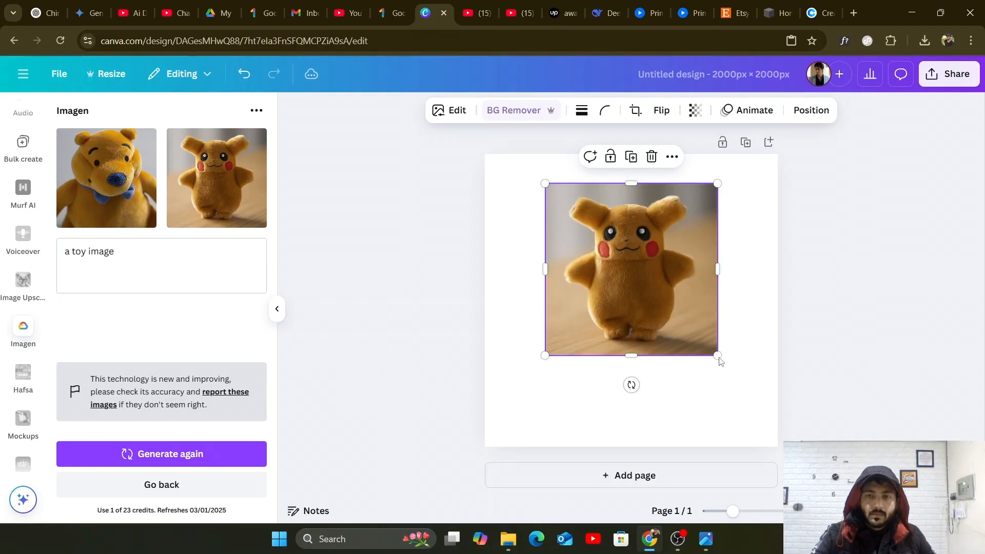
left_click_drag(718, 357, 846, 480)
left_click_drag(734, 357, 640, 283)
left_click(415, 224)
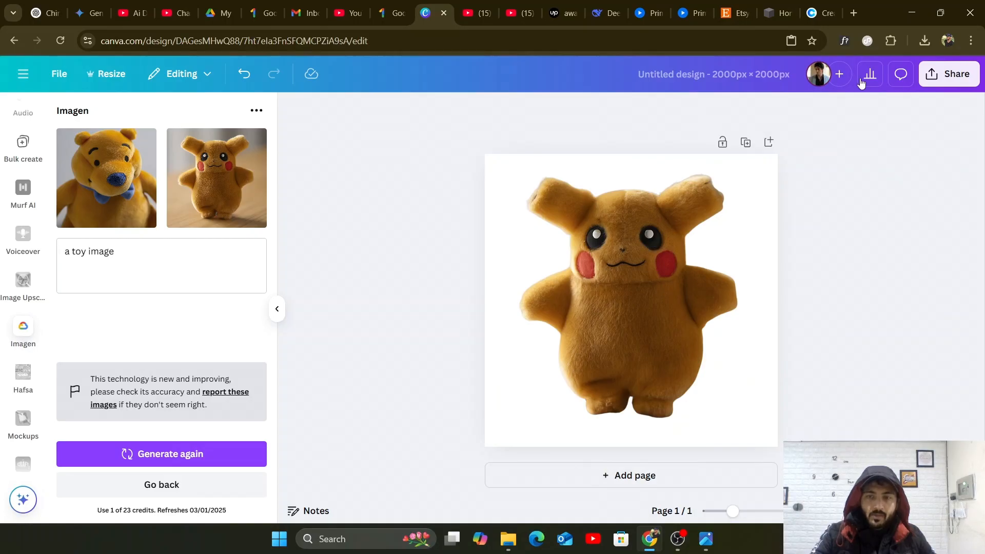
Set up the design's download as a JPG at quality 100, and close the options without downloading.
left_click(941, 82)
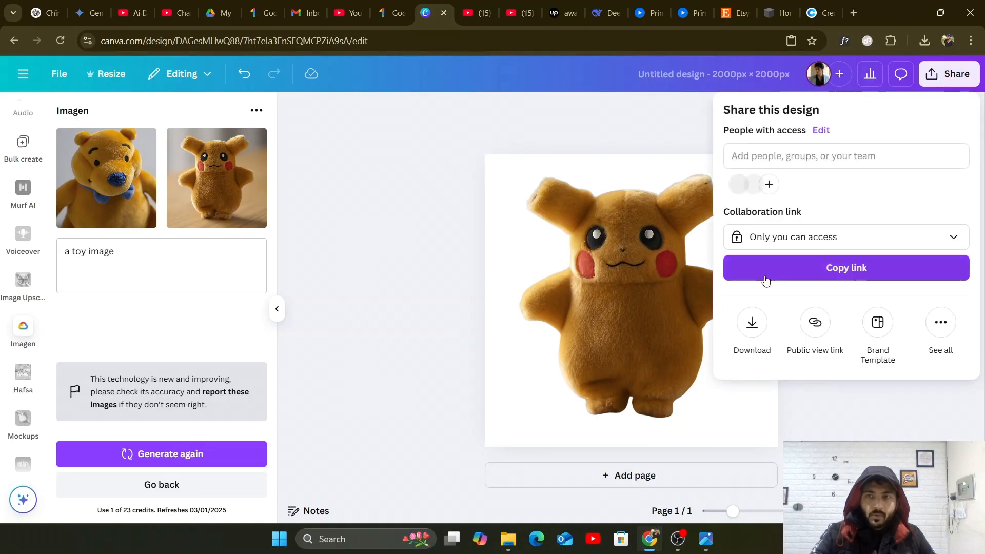
left_click(753, 323)
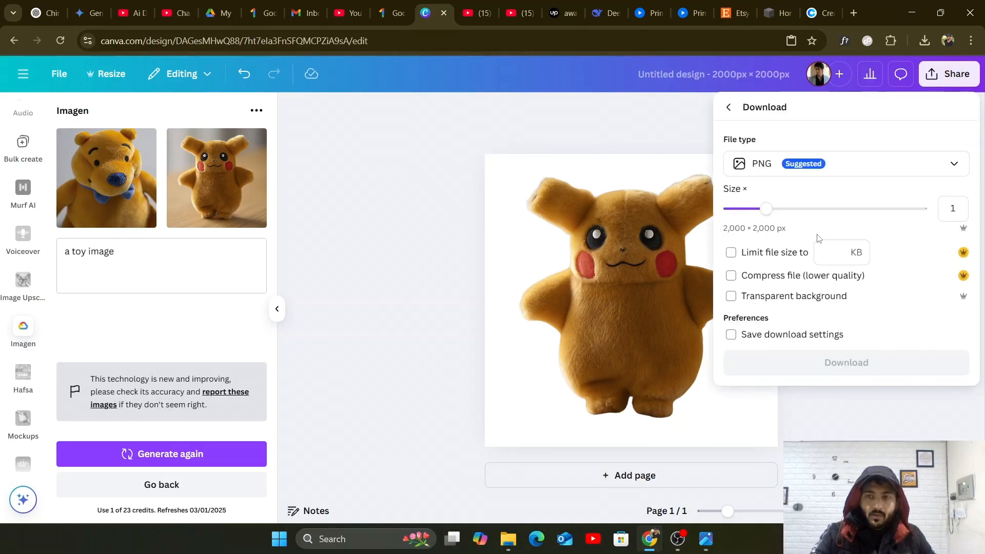
left_click(859, 157)
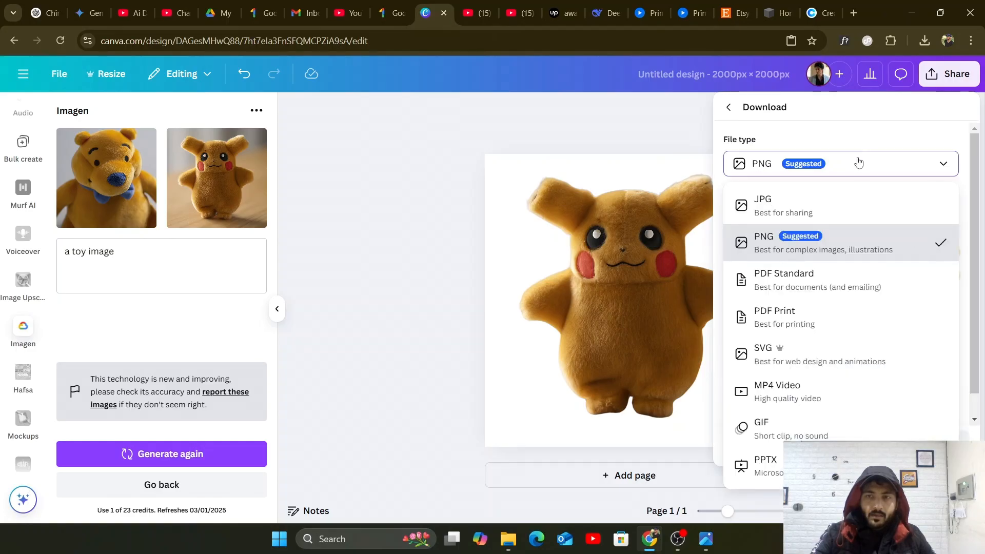
left_click(847, 205)
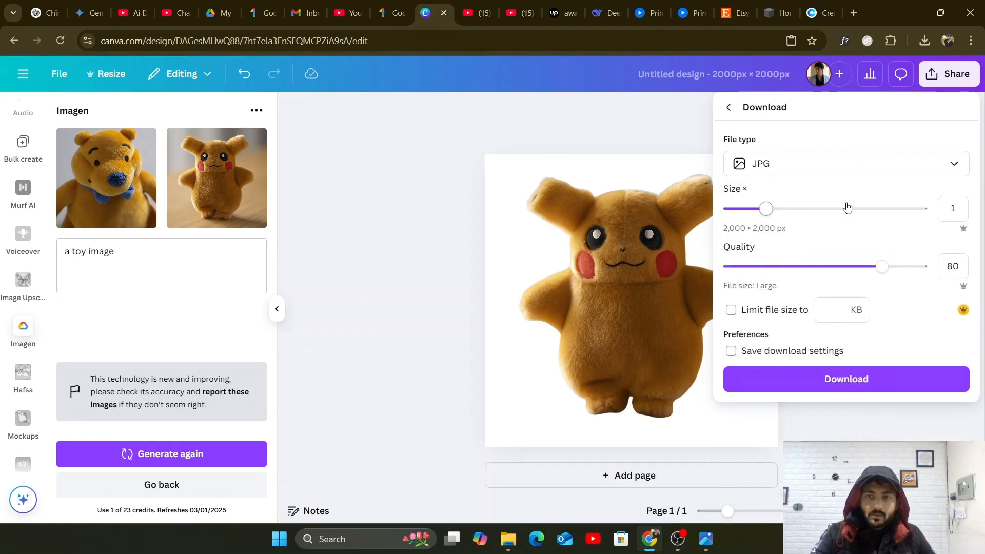
left_click_drag(882, 266, 930, 266)
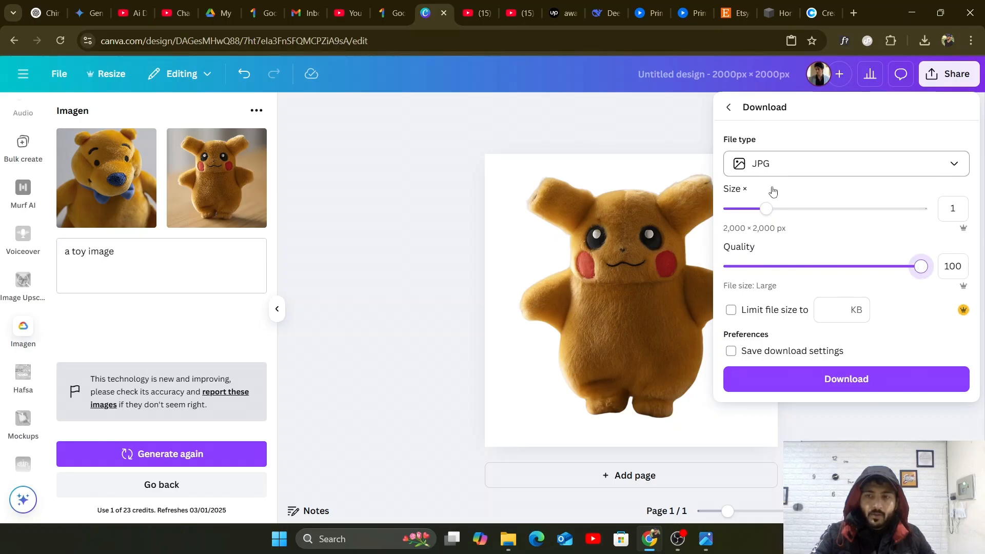
left_click(443, 192)
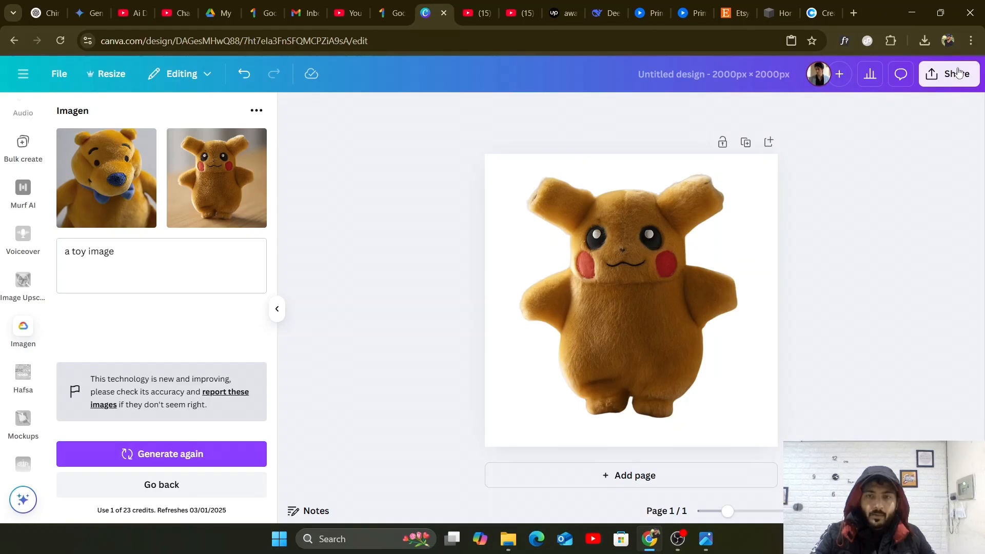
Set up the design's download as a PNG with a transparent background.
left_click(944, 81)
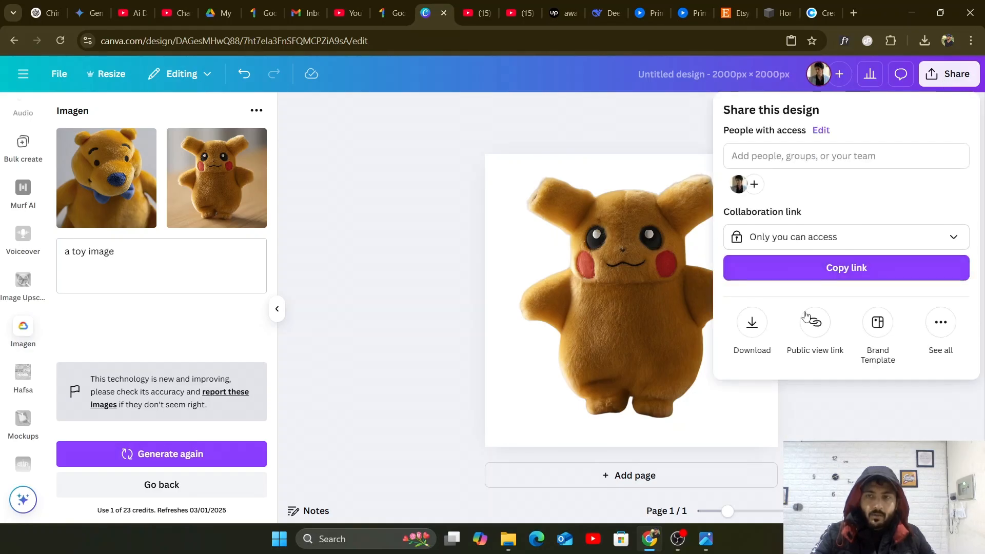
left_click(752, 322)
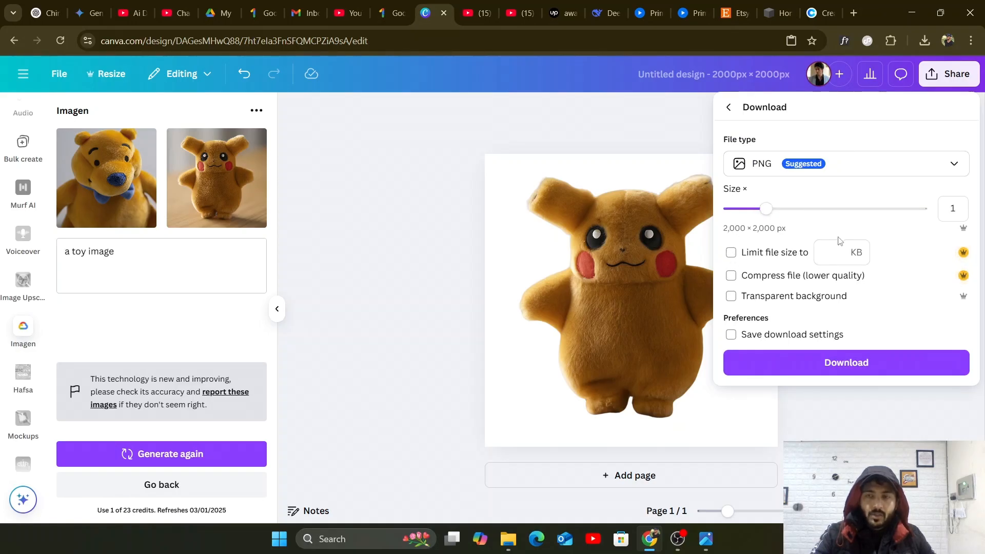
left_click(732, 297)
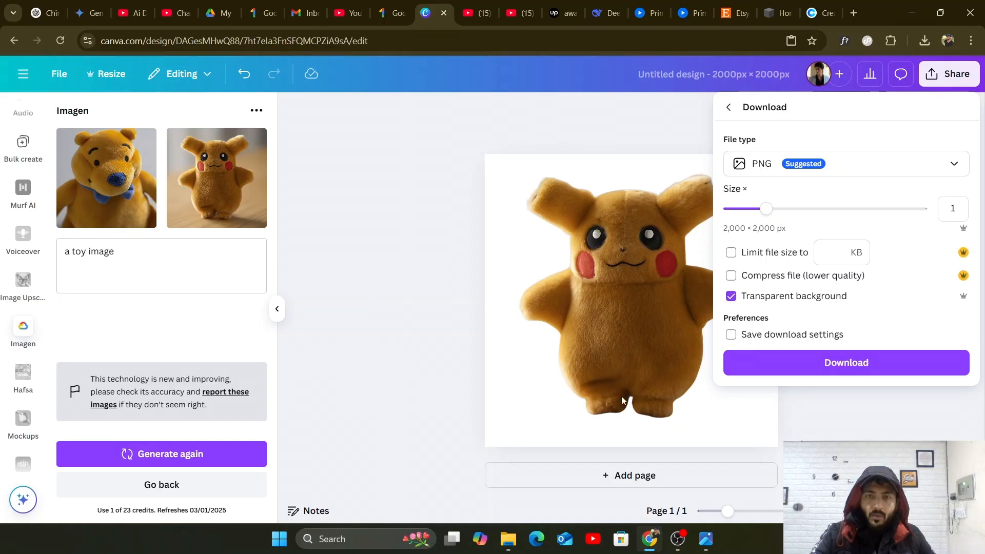
Return to the canvas and shift the toy image slightly left and down on the page.
left_click(621, 248)
left_click_drag(617, 236, 596, 240)
left_click(400, 241)
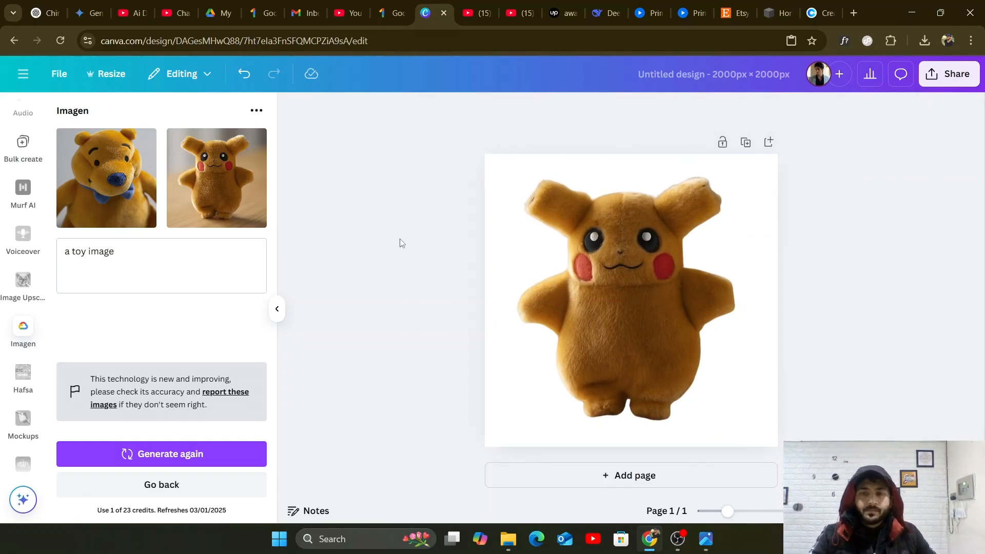
Add a second page and paste a copy of the toy image from page 1 onto it.
left_click(633, 475)
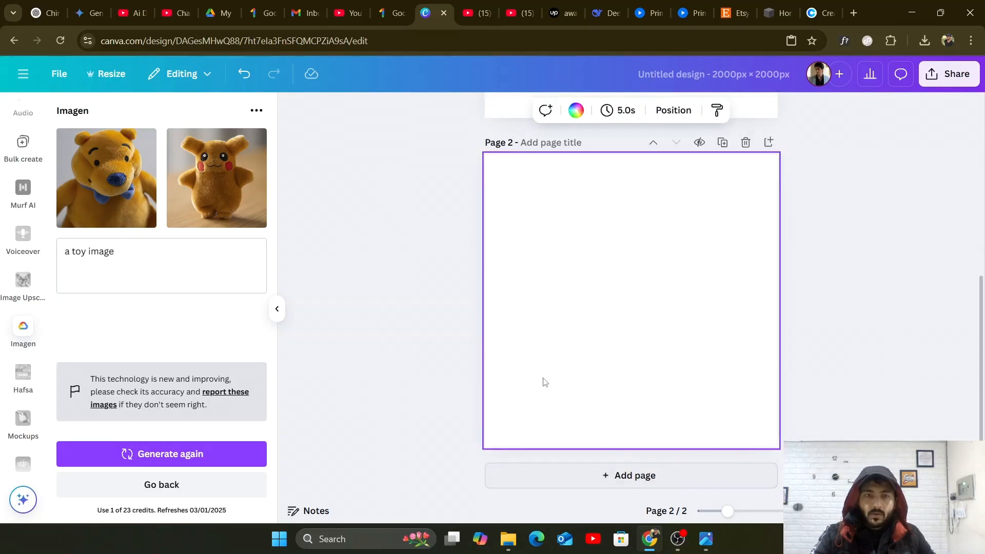
scroll(648, 248, "up", 4)
left_click(637, 201)
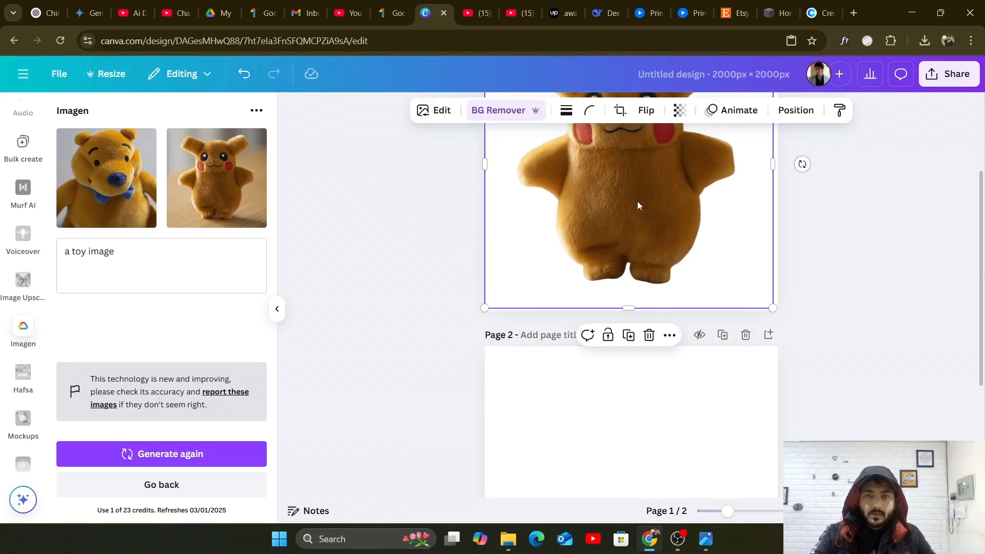
right_click(637, 201)
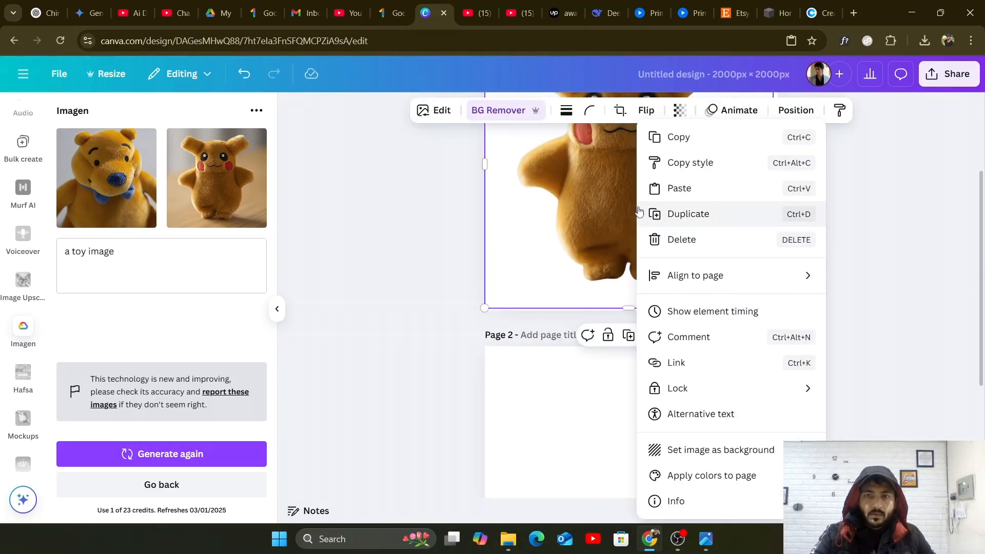
left_click(679, 137)
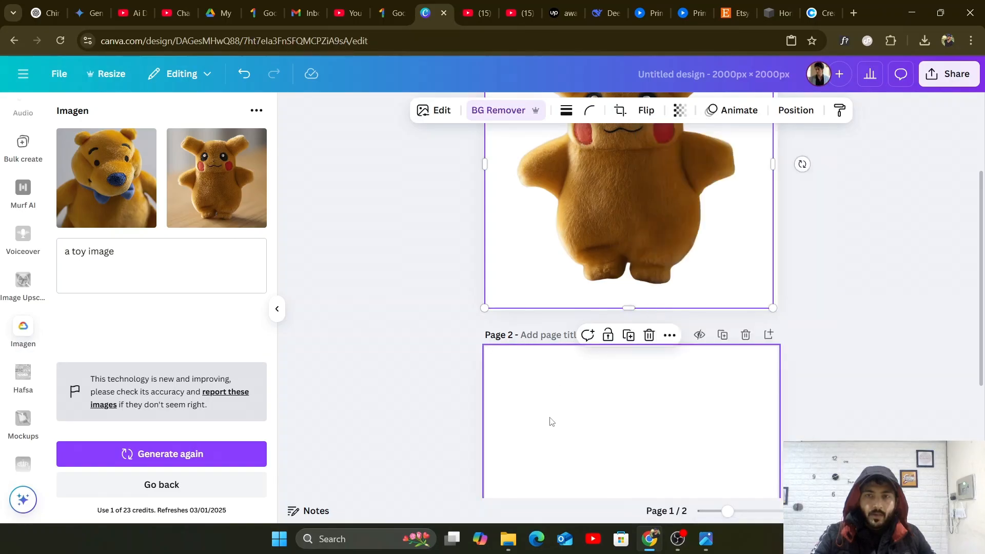
right_click(554, 417)
left_click(590, 414)
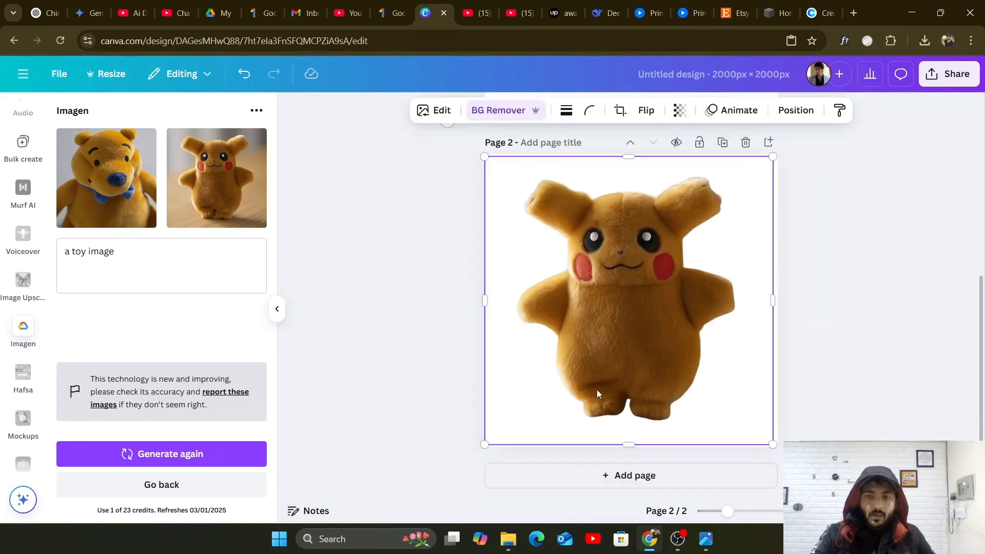
Shrink the toy image on page 2 to about 40% of the page width and place it slightly right of centre.
left_click(649, 267)
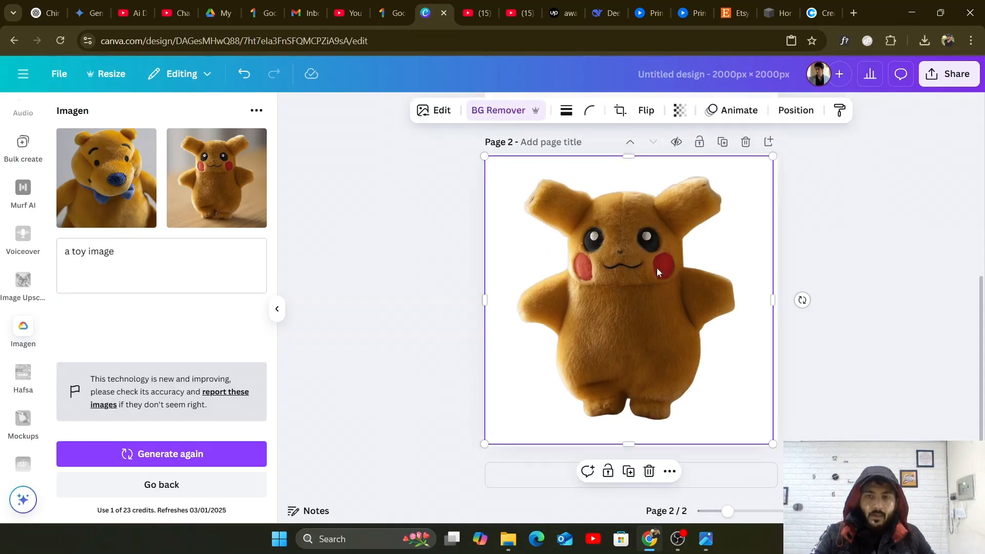
left_click_drag(651, 268, 661, 265)
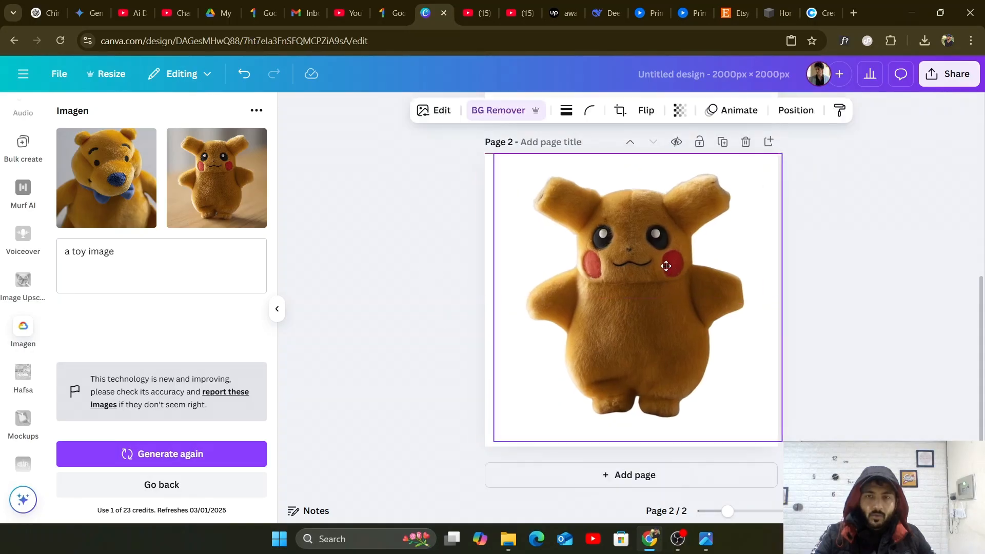
left_click_drag(778, 440, 713, 382)
left_click_drag(592, 303, 614, 307)
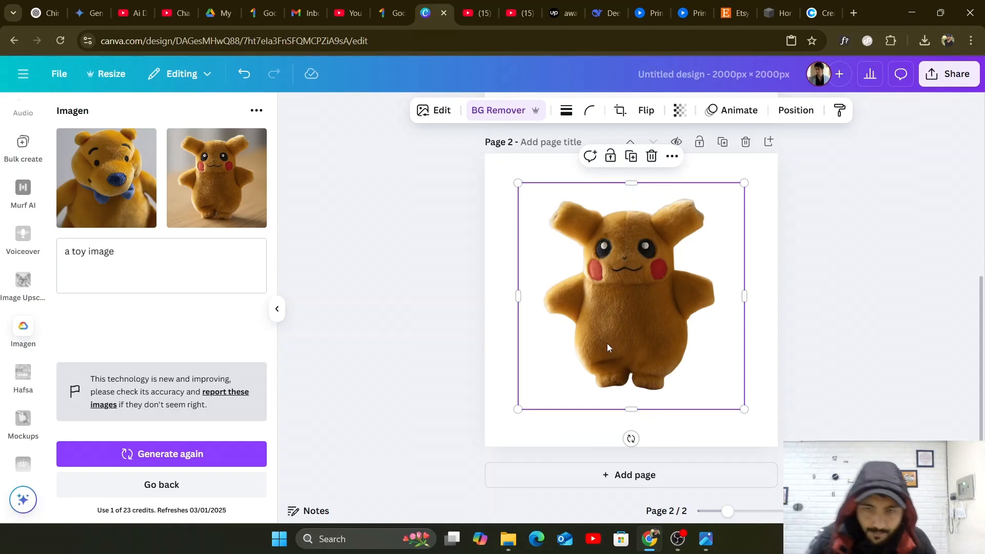
left_click_drag(745, 409, 667, 331)
left_click_drag(569, 274, 616, 301)
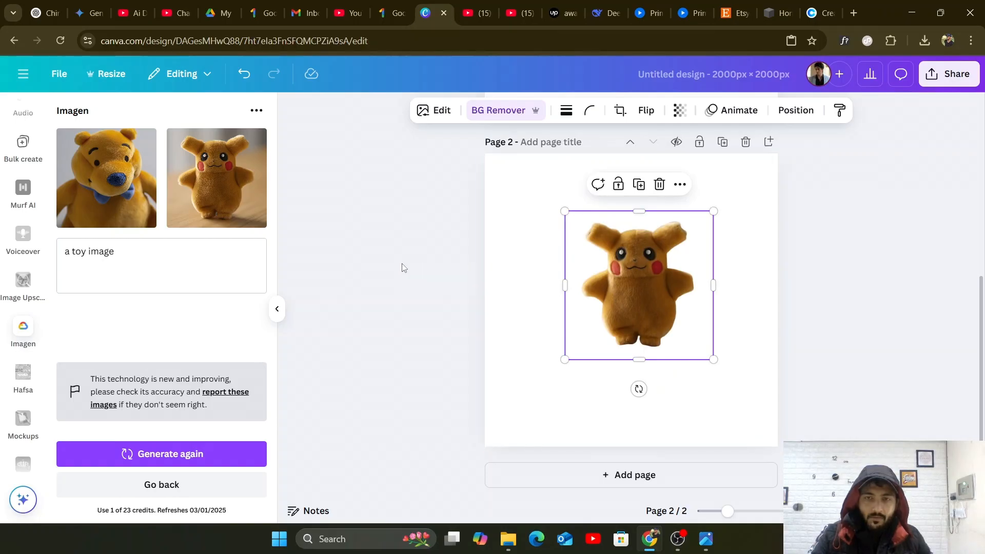
left_click(527, 243)
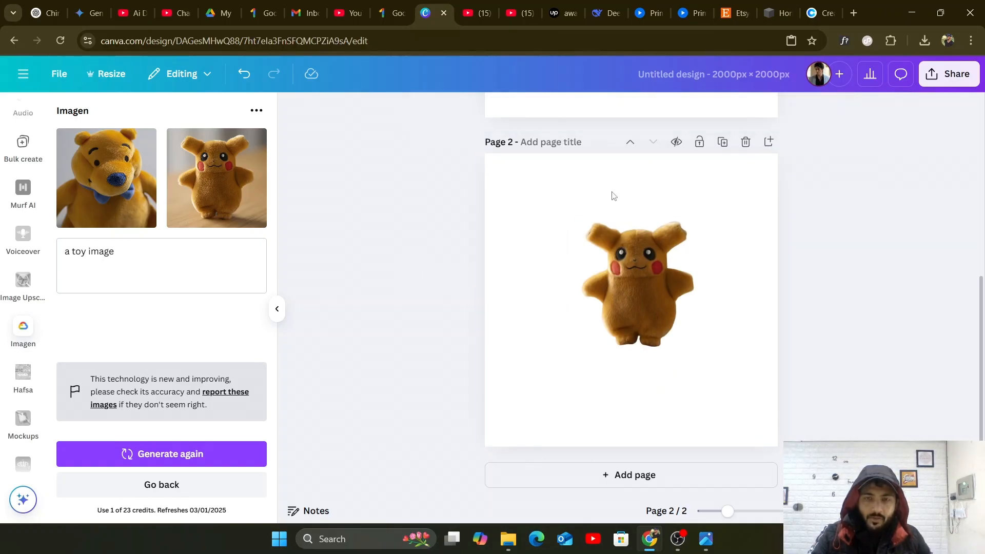
left_click(661, 290)
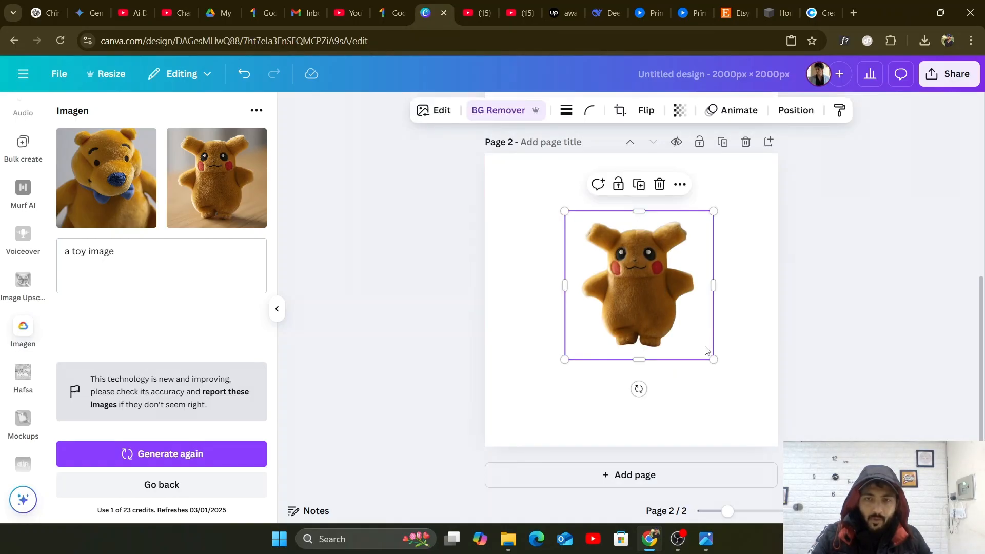
left_click_drag(709, 357, 682, 326)
left_click_drag(580, 269, 607, 285)
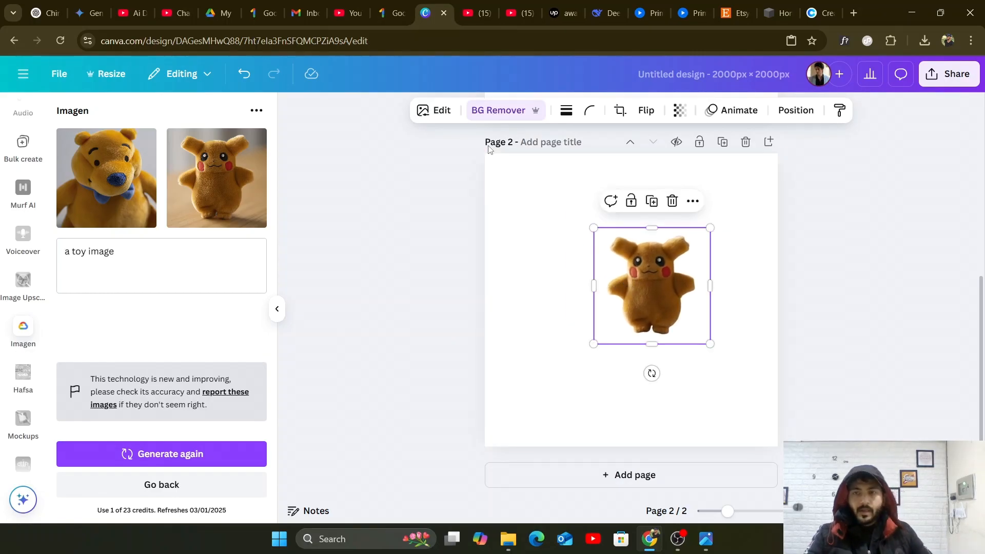
scroll(17, 319, "down", 2)
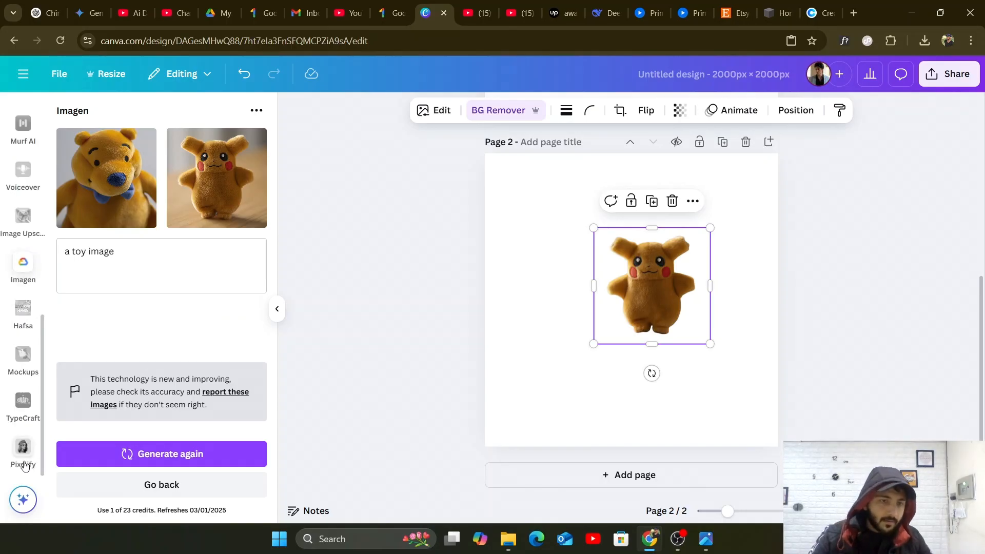
scroll(23, 231, "up", 3)
scroll(23, 231, "up", 5)
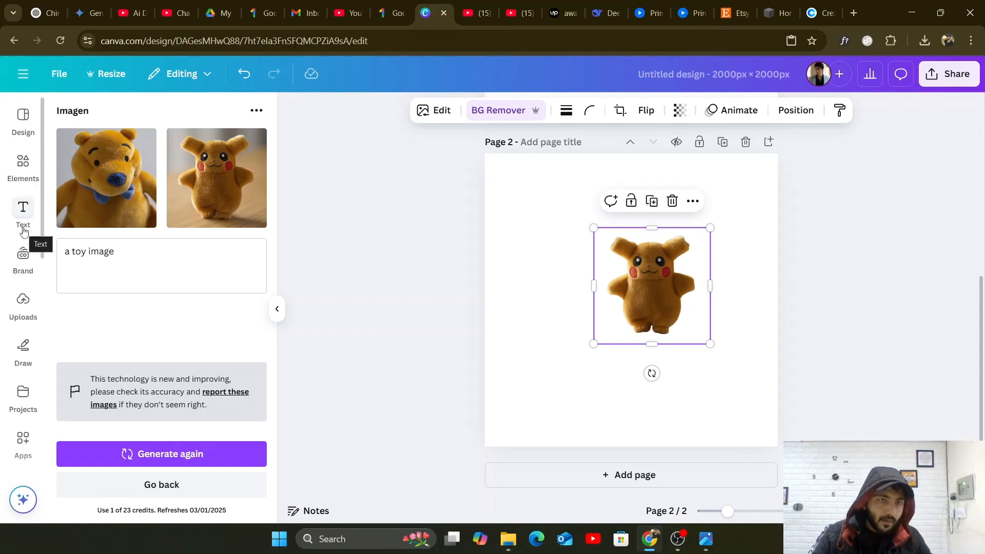
scroll(23, 233, "down", 6)
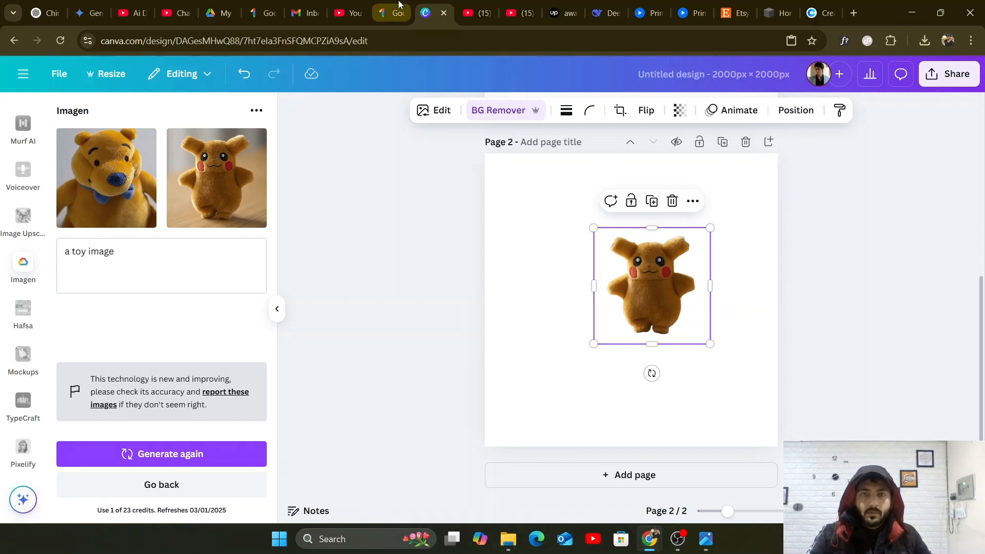
left_click(399, 6)
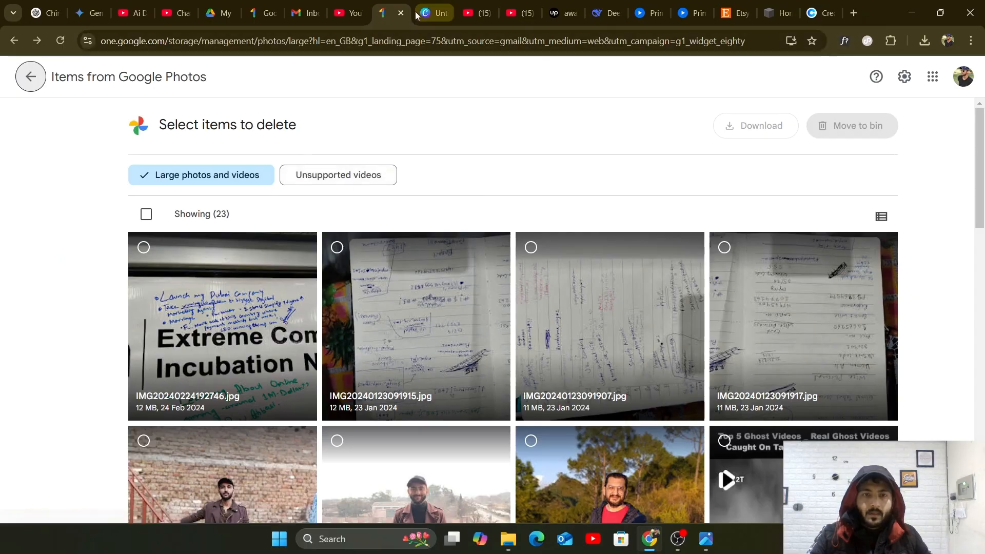
left_click(433, 11)
left_click(393, 11)
left_click(434, 11)
left_click(465, 5)
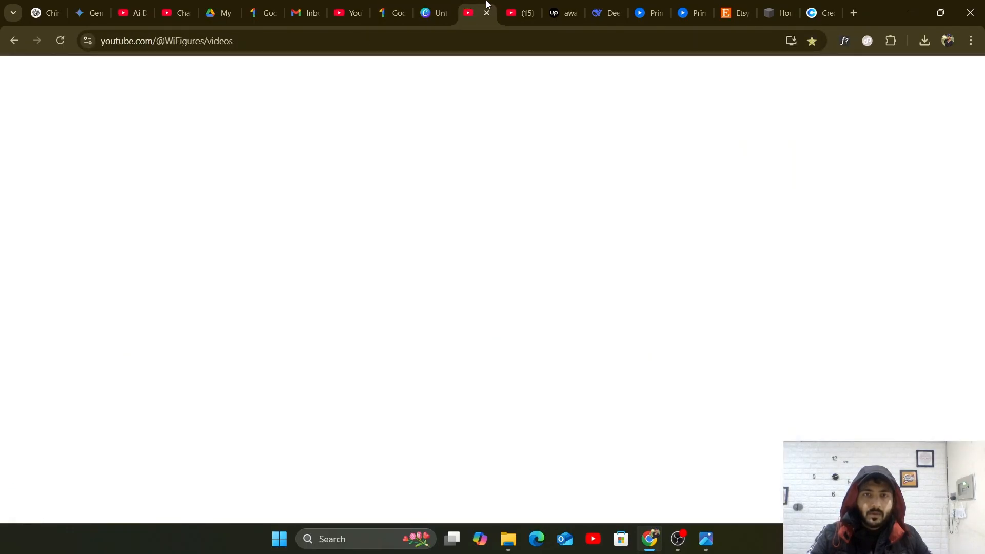
Search Google Images for "kid playing with toys" in a new browser tab and look over the pictures.
left_click(858, 8)
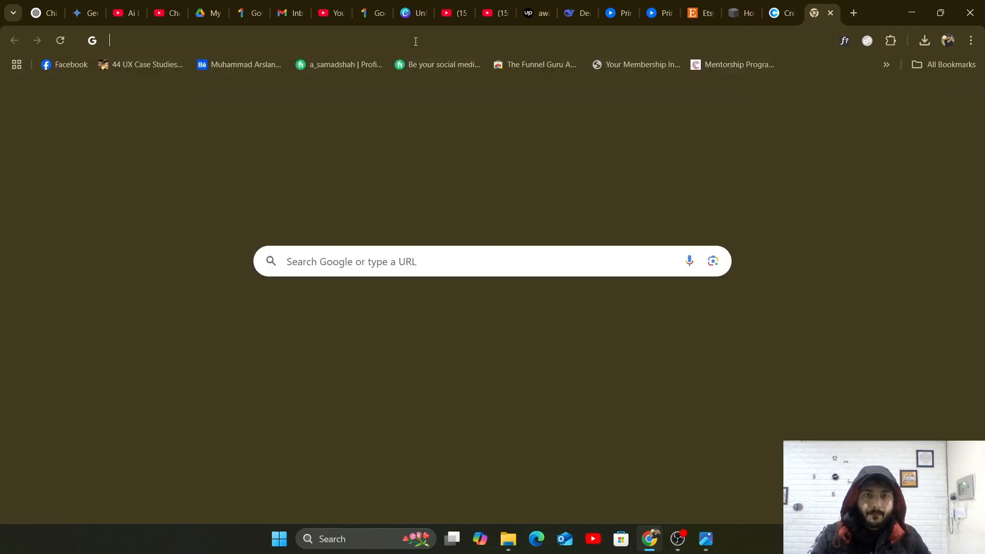
left_click(416, 42)
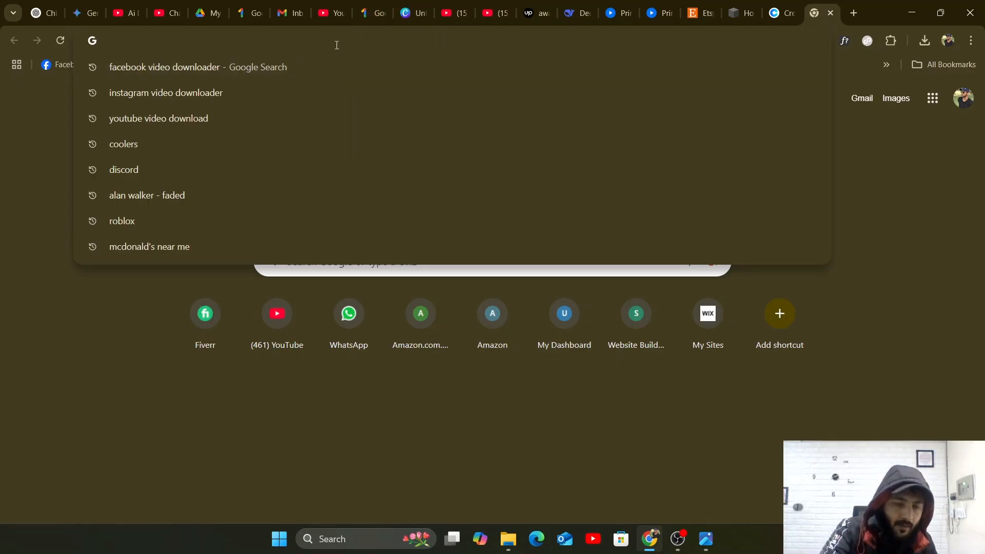
type("kid ")
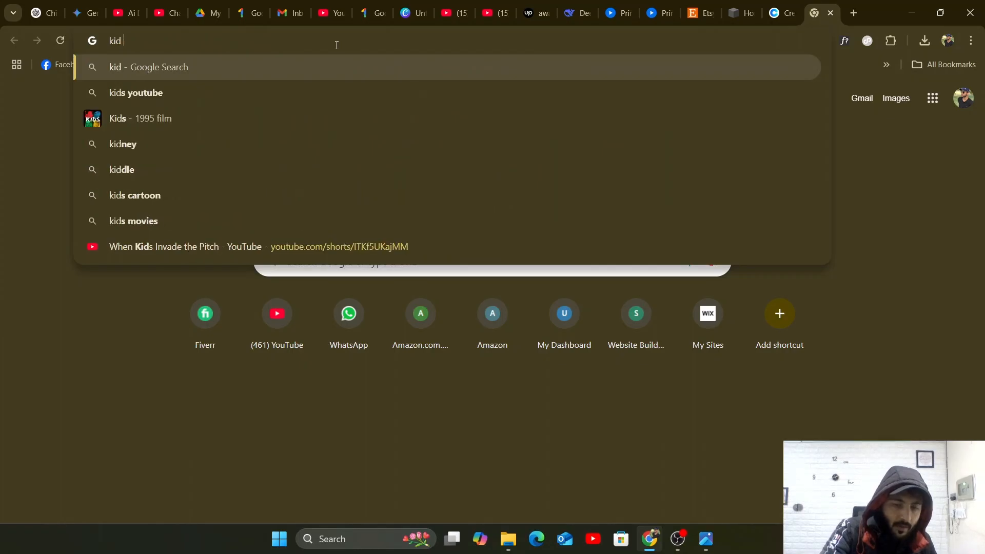
type("playing")
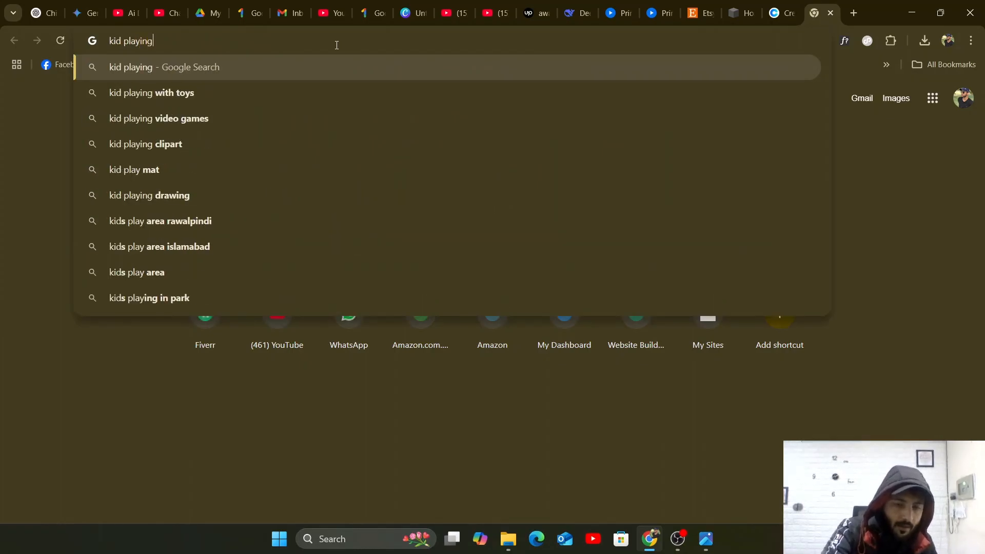
type(" with toy")
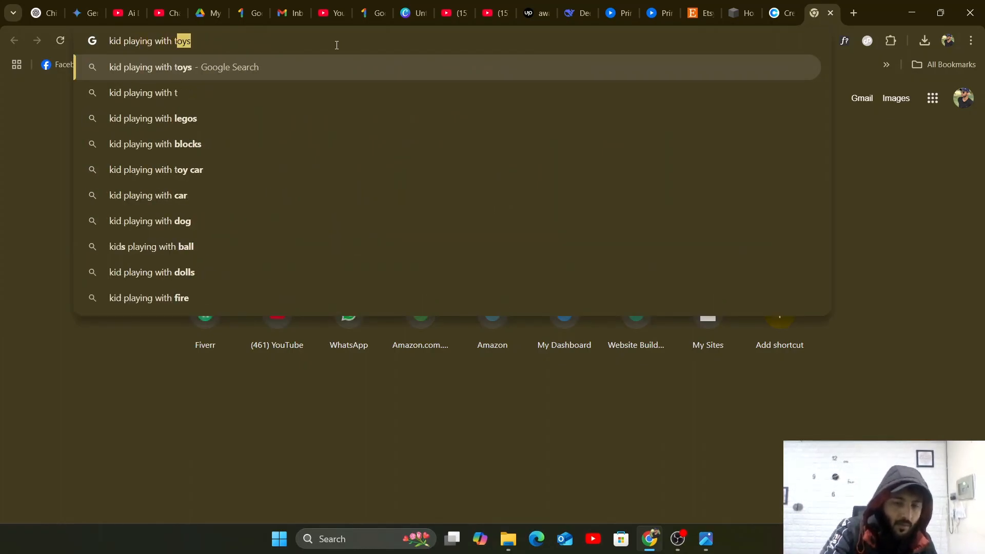
key("Return")
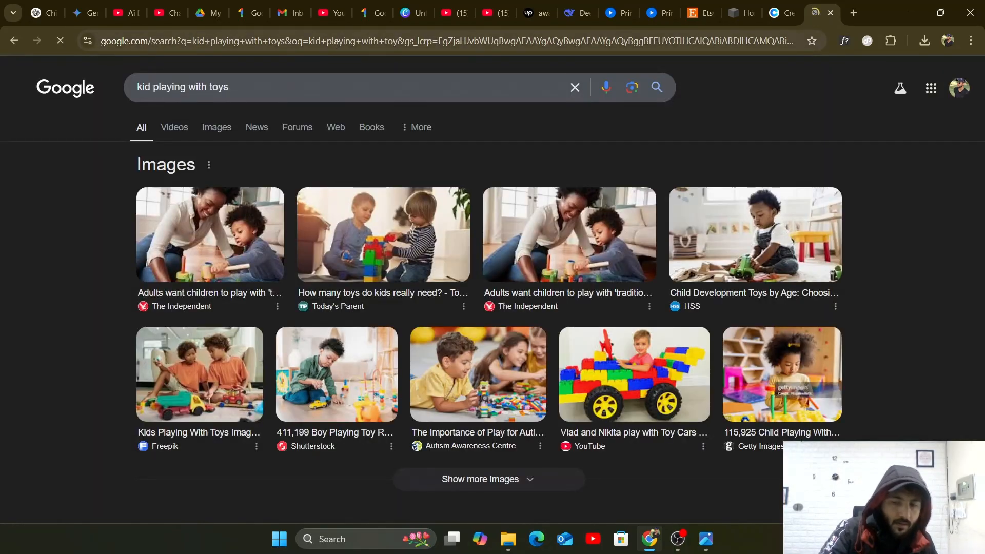
left_click(216, 134)
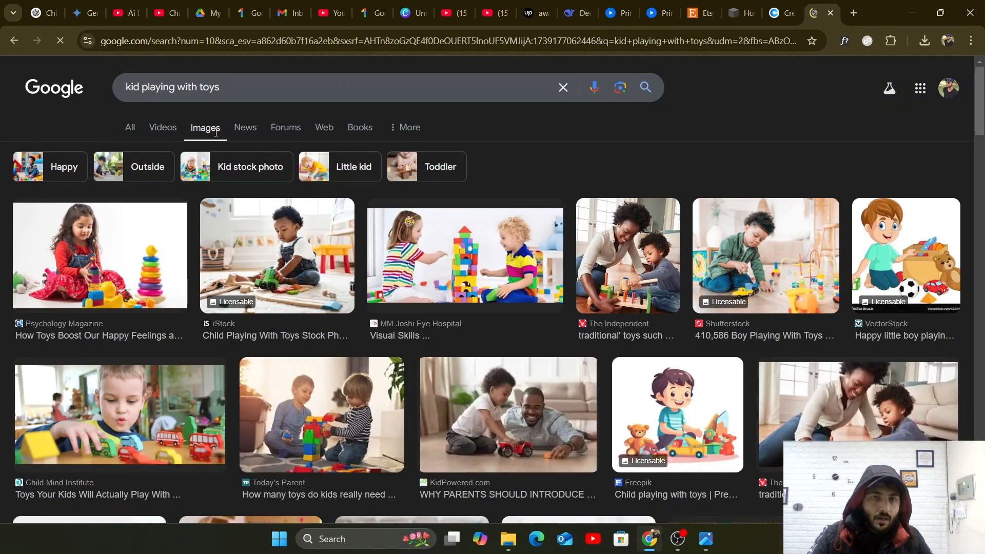
scroll(337, 311, "down", 1)
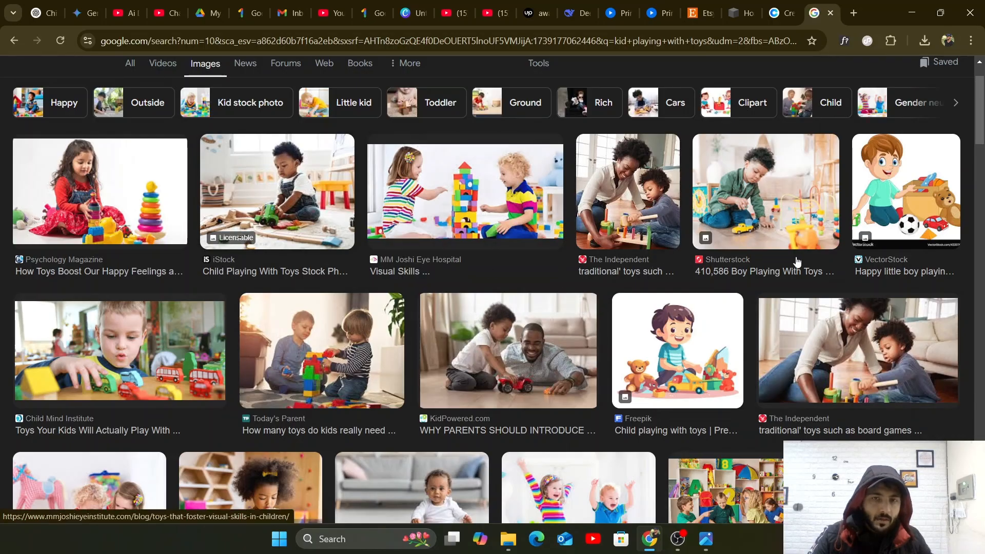
Refine the Google Images search to "kid playing with toys pexels".
scroll(727, 323, "down", 2)
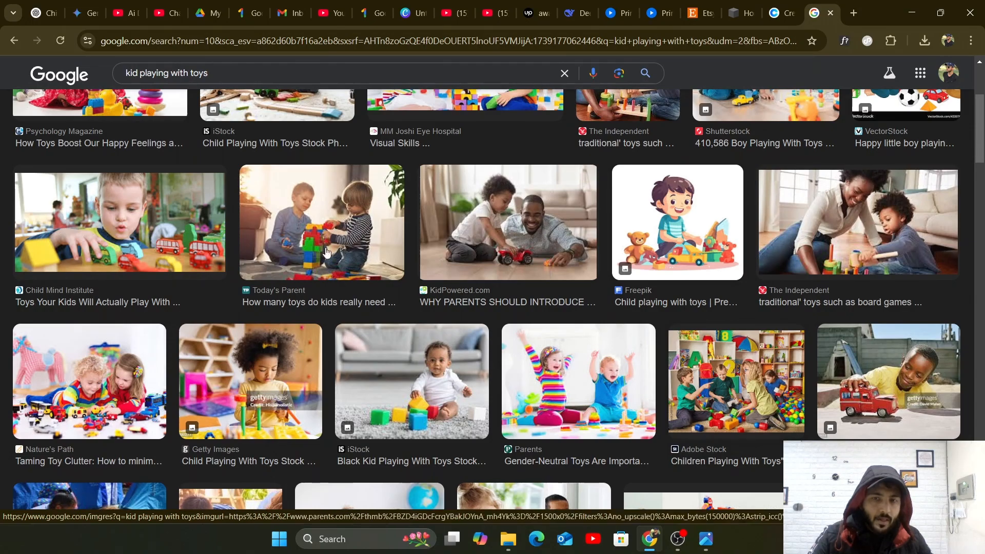
scroll(300, 172, "up", 3)
left_click(248, 98)
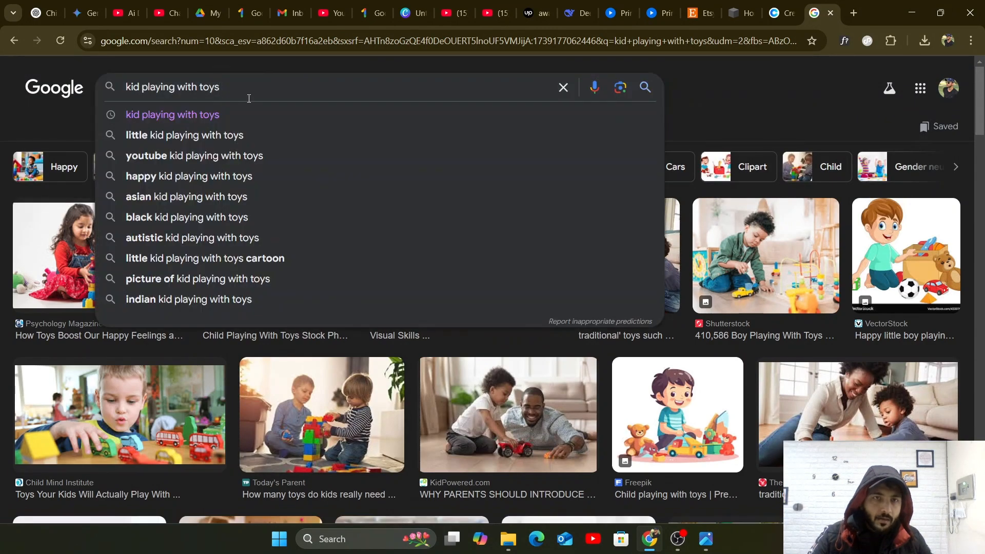
type("pexels")
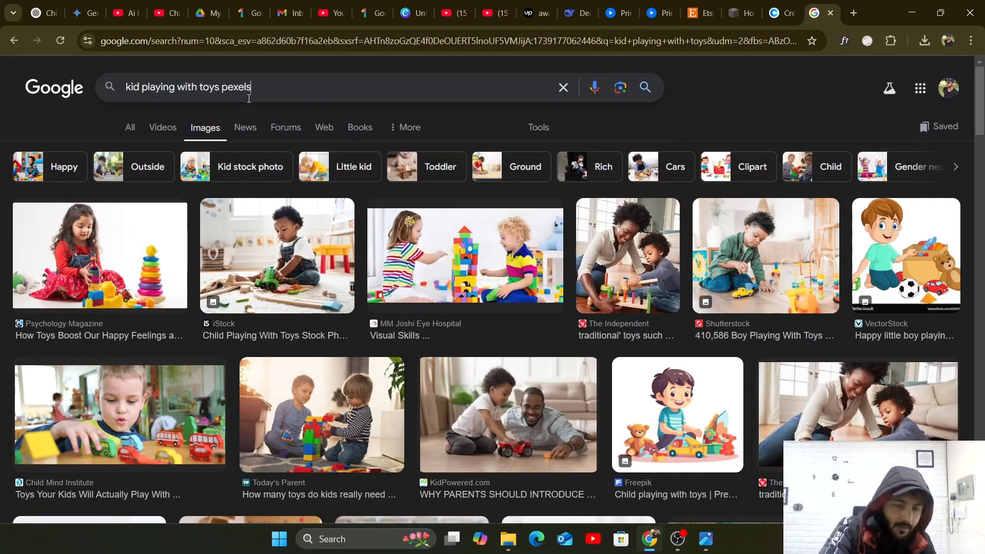
key("Return")
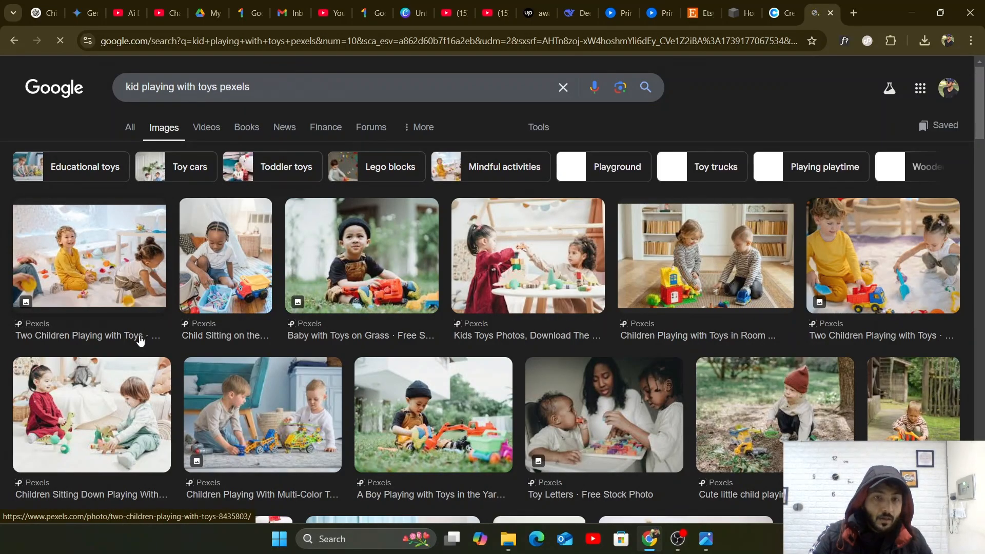
Open the Pexels page of the first result, two children playing with toys, download the photo for free and copy its credit line.
left_click(117, 267)
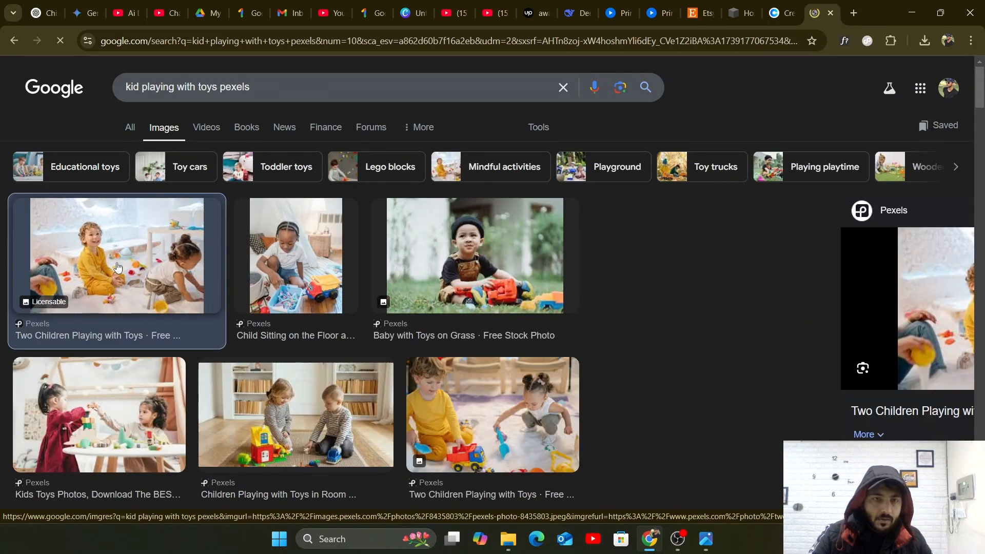
left_click(717, 336)
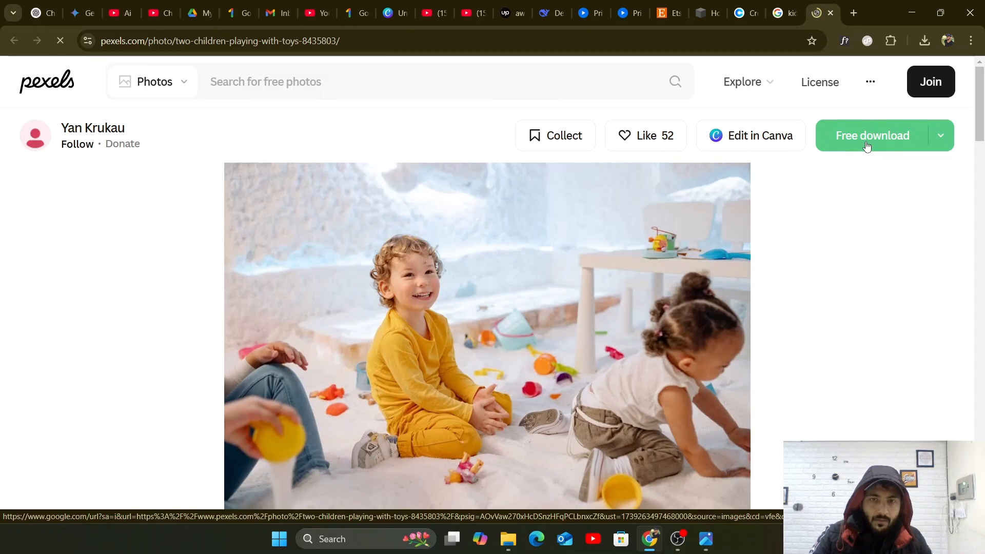
left_click(867, 147)
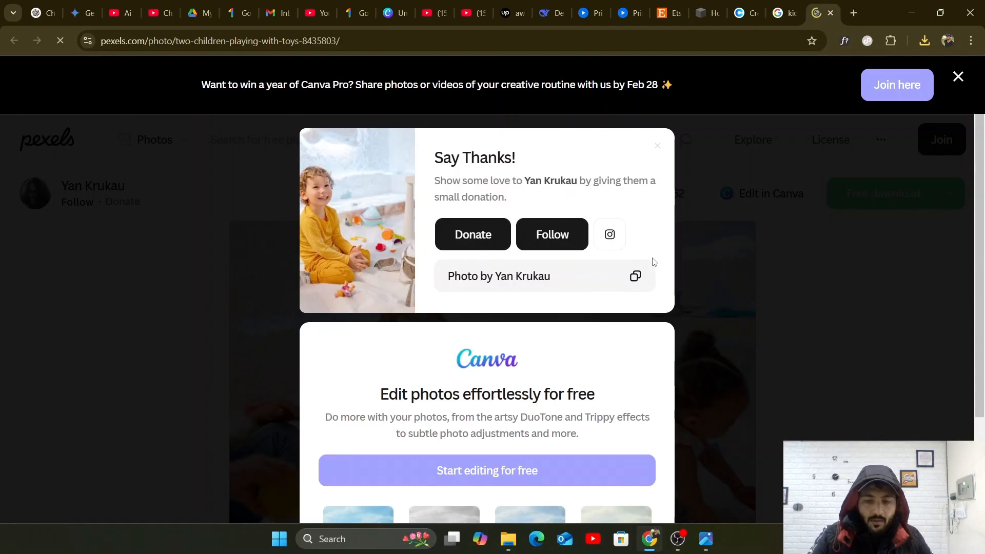
left_click(635, 277)
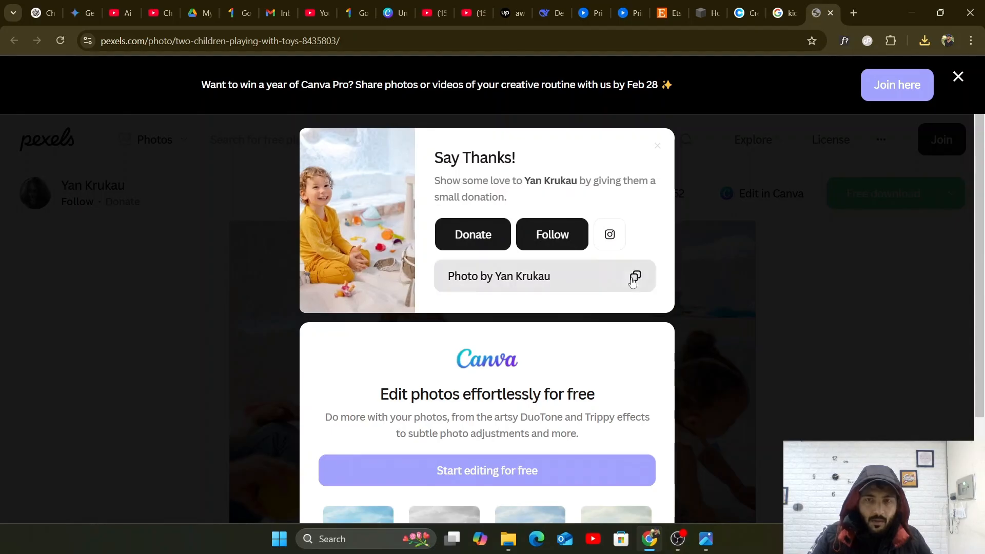
left_click(635, 277)
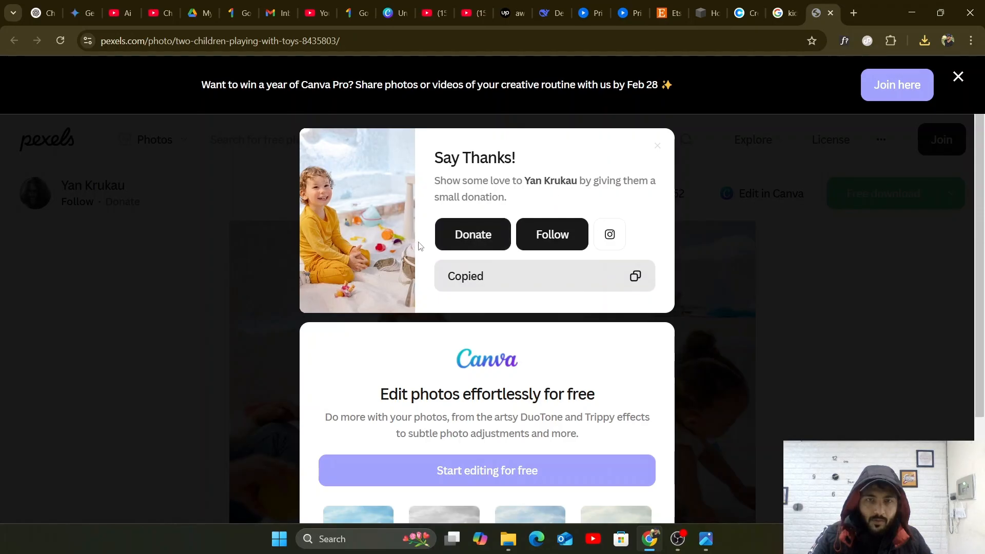
mouse_move(645, 547)
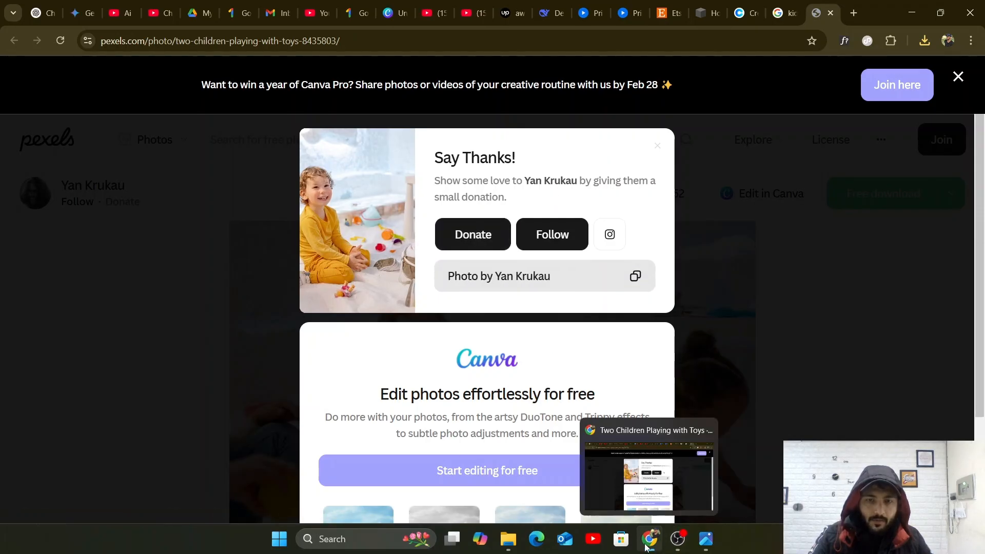
Switch back to the Canva design and upload the downloaded Pexels photo from the Downloads folder.
left_click(394, 5)
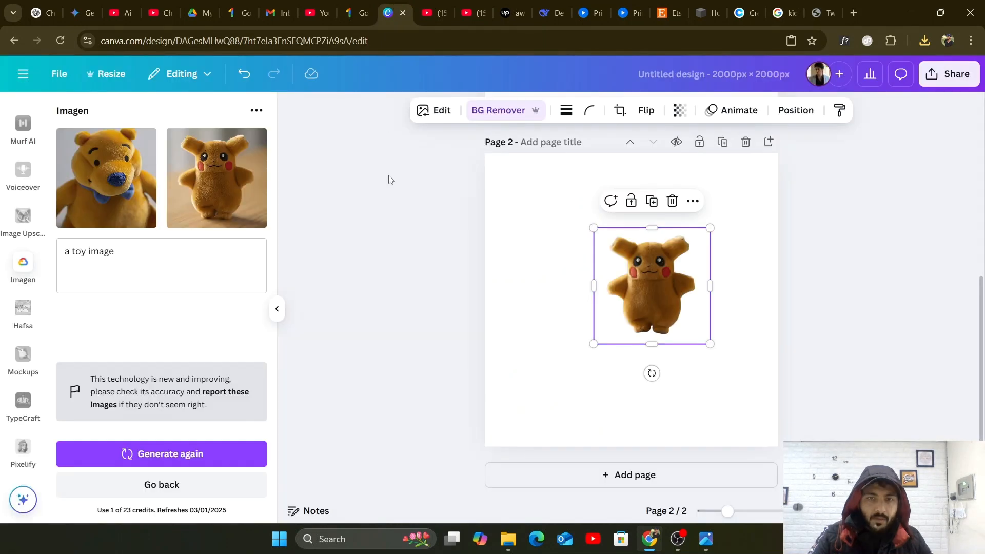
scroll(21, 252, "up", 10)
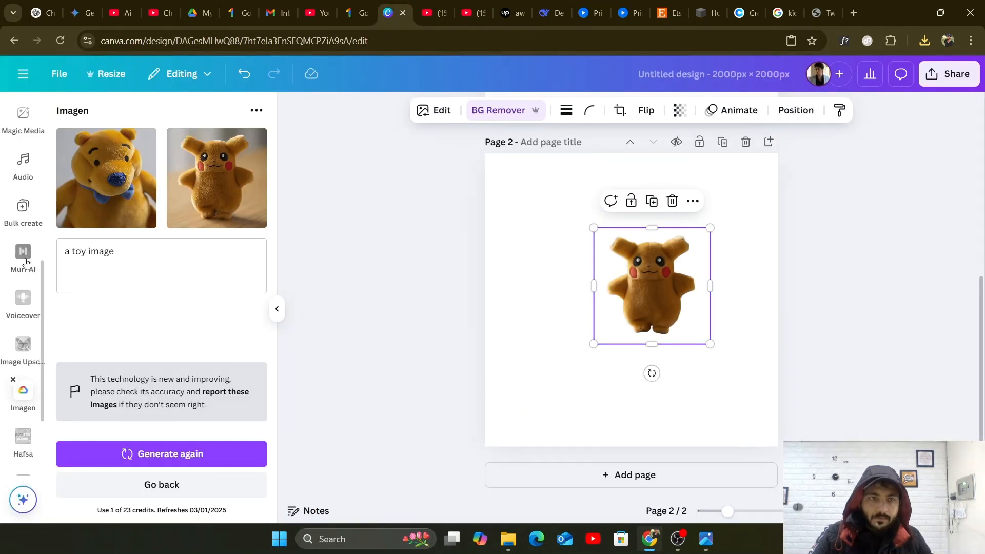
scroll(27, 262, "up", 2)
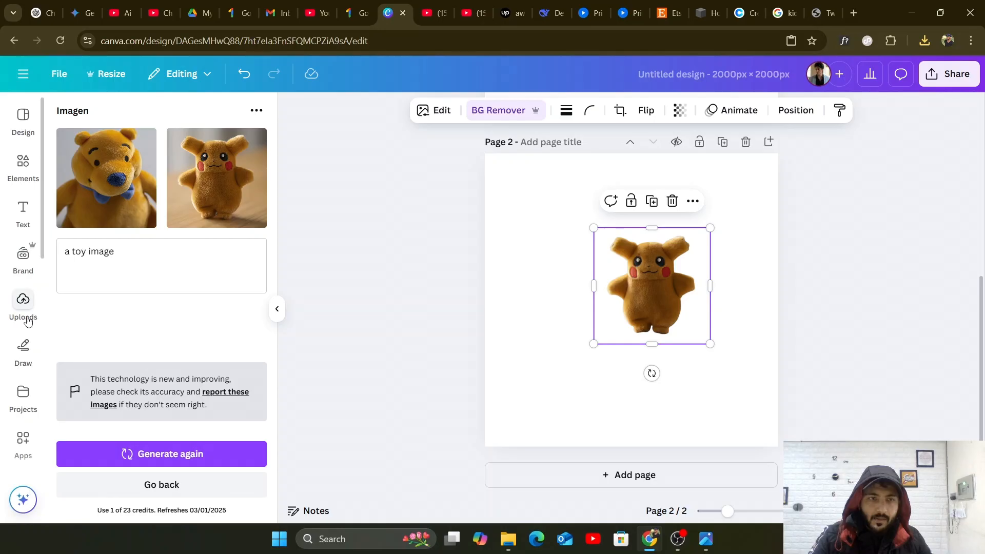
left_click(25, 308)
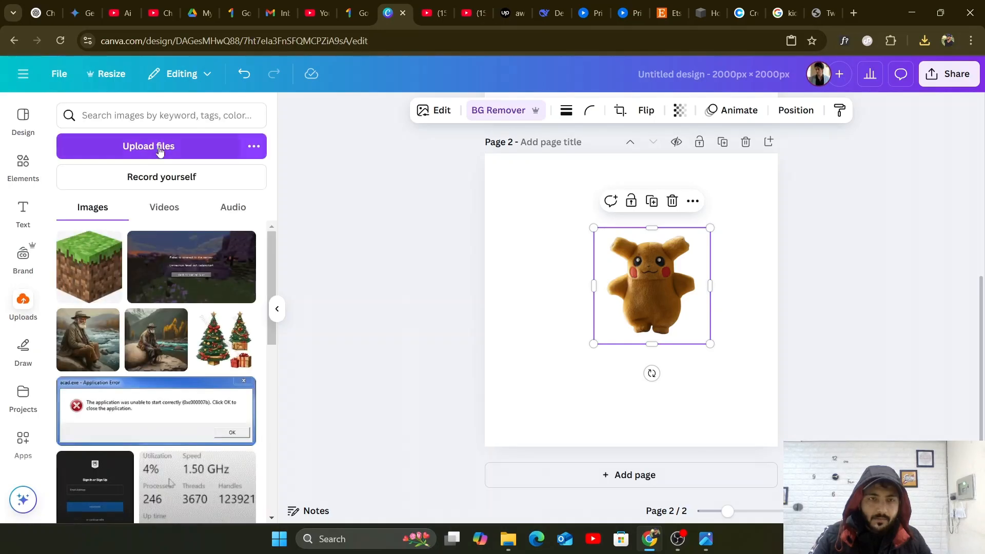
left_click(160, 149)
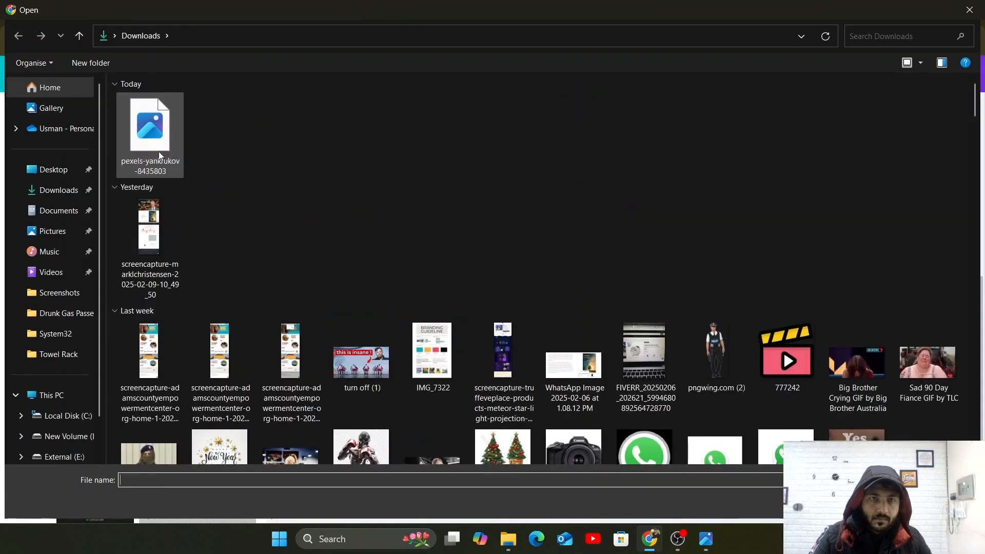
left_click(159, 153)
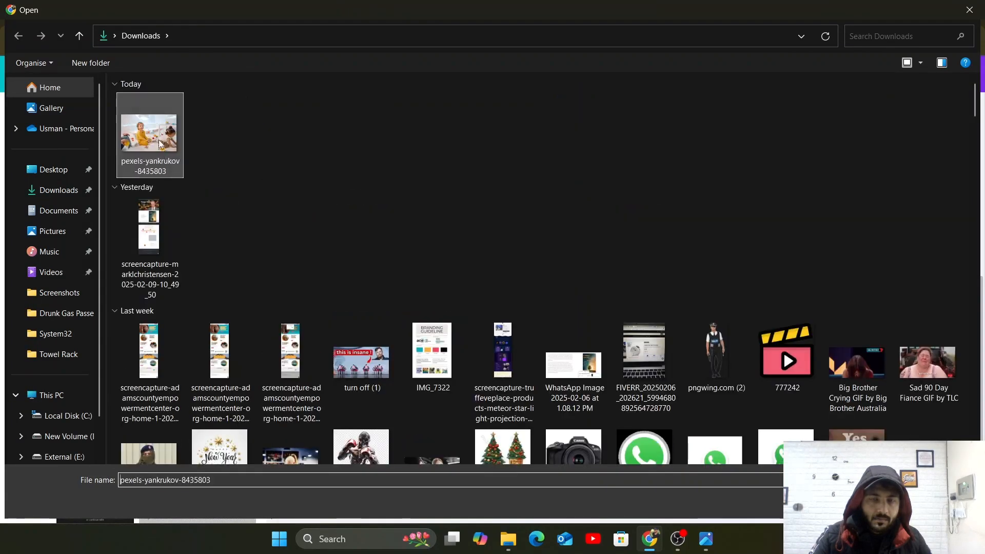
left_click(169, 479)
key("Return")
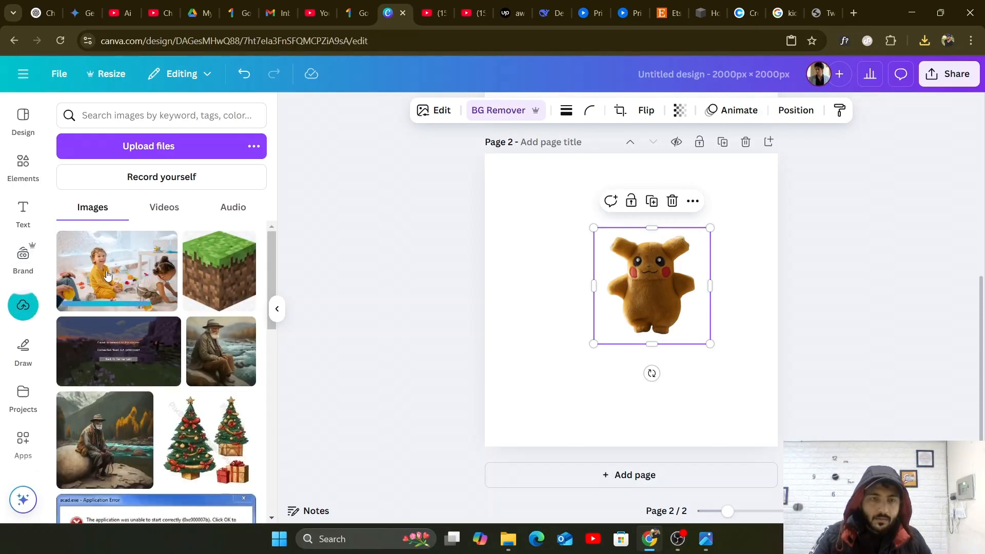
Add the uploaded kid photo to page 2 and enlarge it until it covers the whole page.
left_click(107, 276)
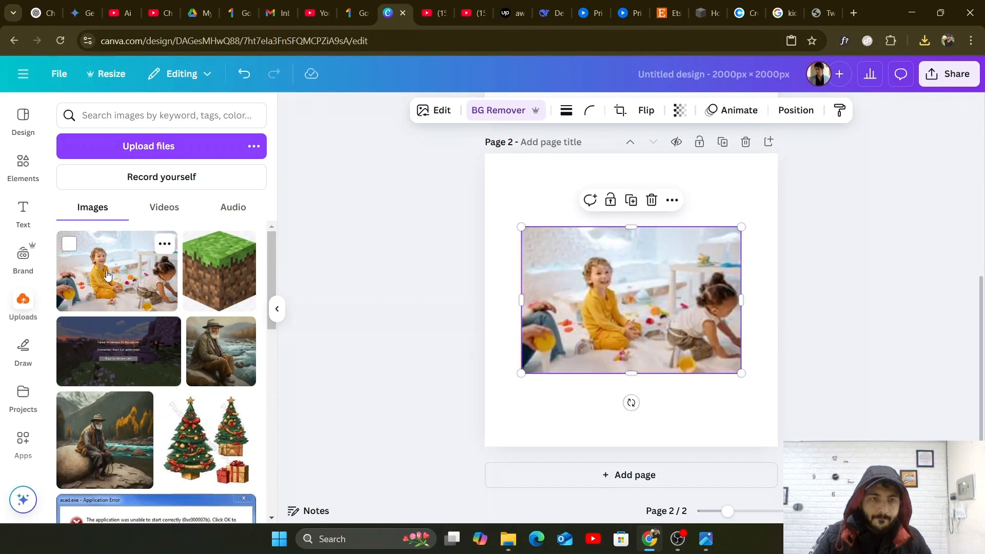
left_click_drag(743, 374, 851, 446)
left_click_drag(522, 227, 394, 152)
left_click_drag(717, 344, 729, 344)
Send the kid photo backward so that it sits behind the toy image on page 2.
right_click(696, 304)
mouse_move(760, 261)
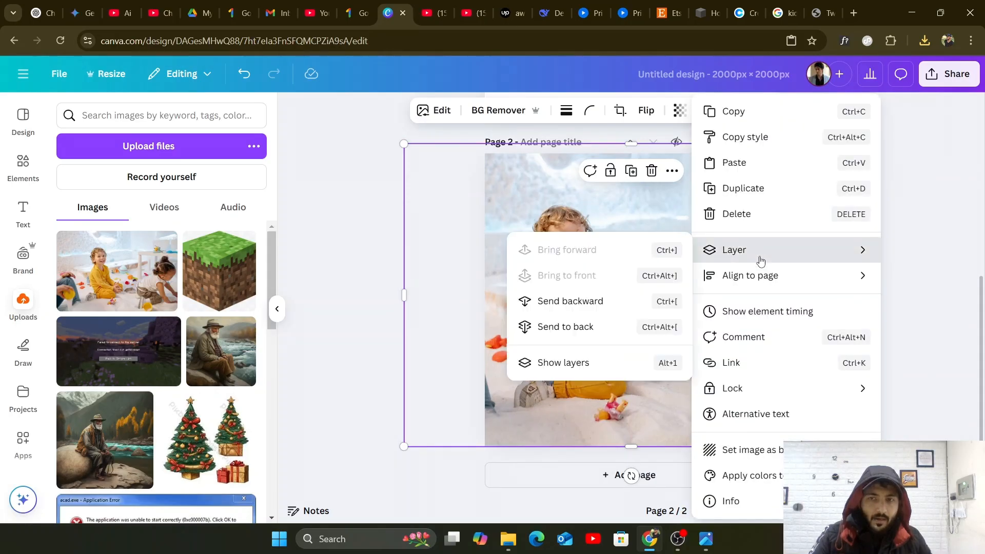
left_click(571, 301)
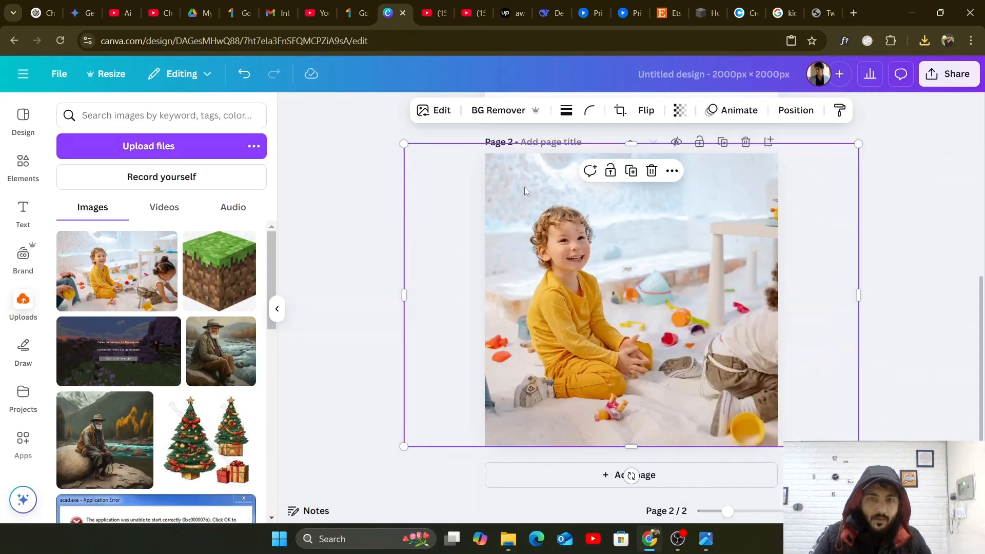
right_click(524, 186)
mouse_move(646, 256)
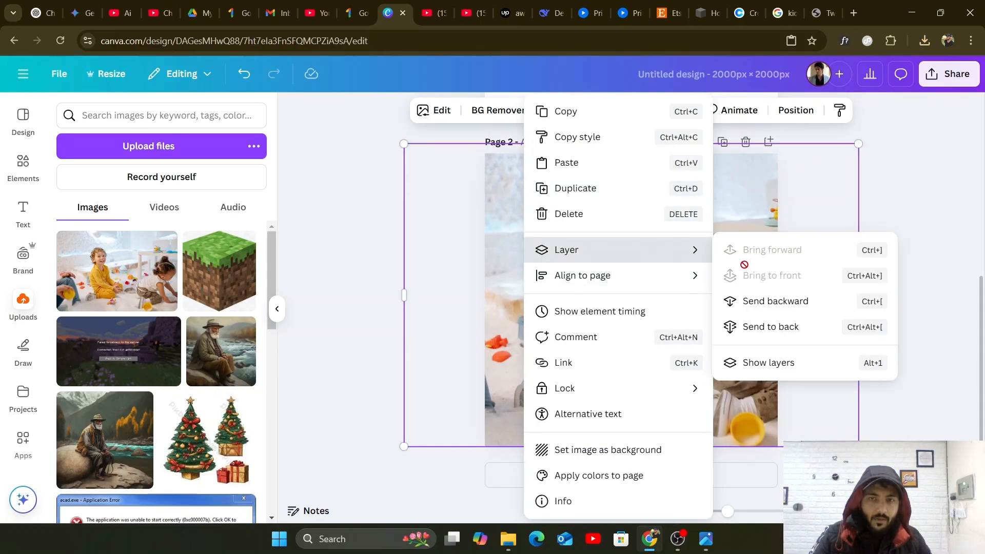
left_click(778, 306)
Shrink the toy image to about a quarter of the page width and place it just above the seated child's hands.
left_click(658, 279)
left_click_drag(658, 279, 677, 282)
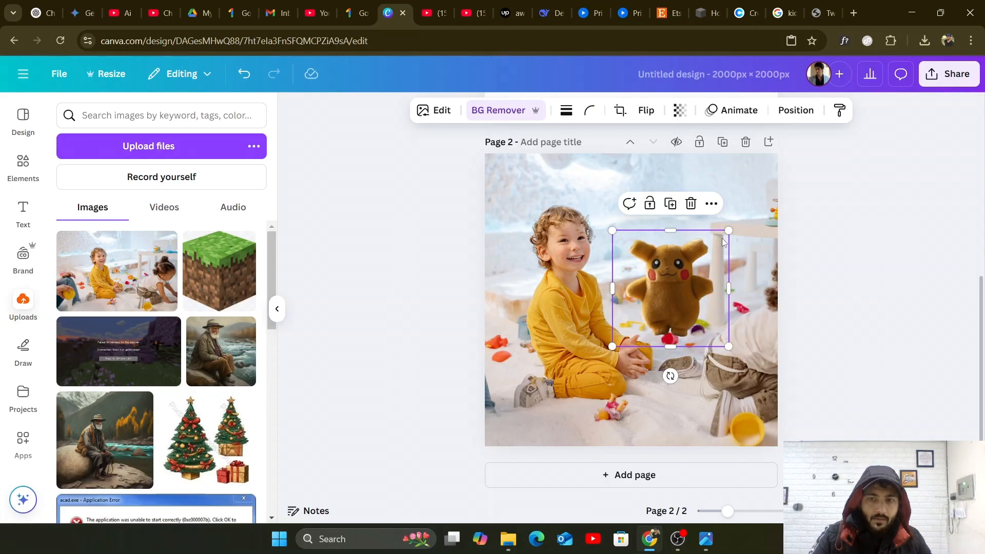
left_click_drag(730, 231, 681, 279)
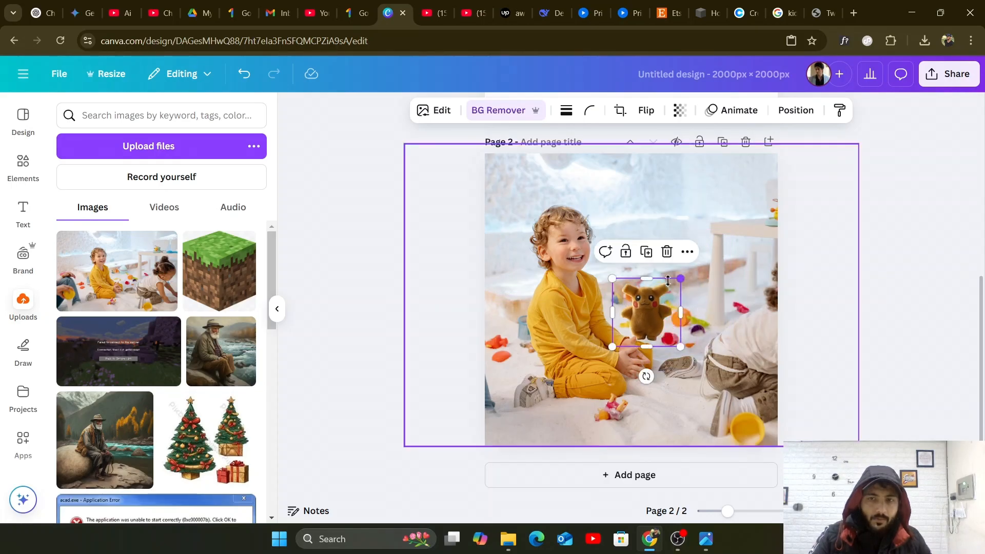
left_click_drag(651, 320, 665, 372)
left_click_drag(666, 316, 657, 304)
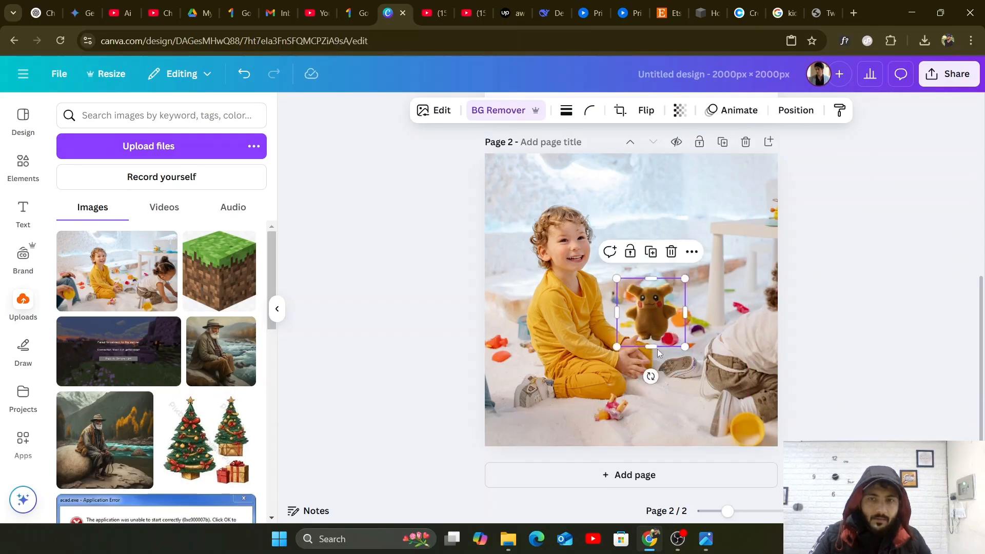
left_click(392, 279)
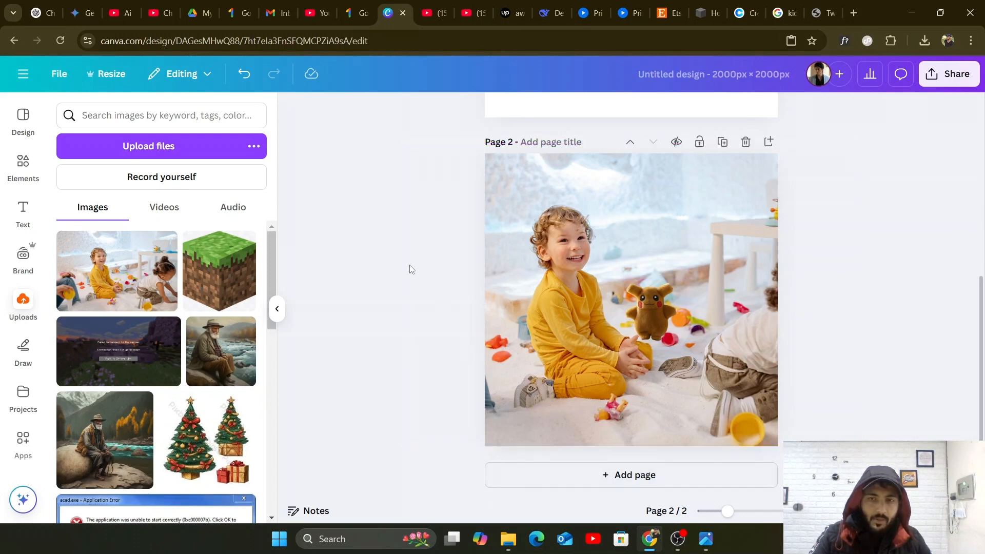
Add a heading to page 2 reading "CREATE BEAUTIFUL MEMORIES".
left_click(17, 207)
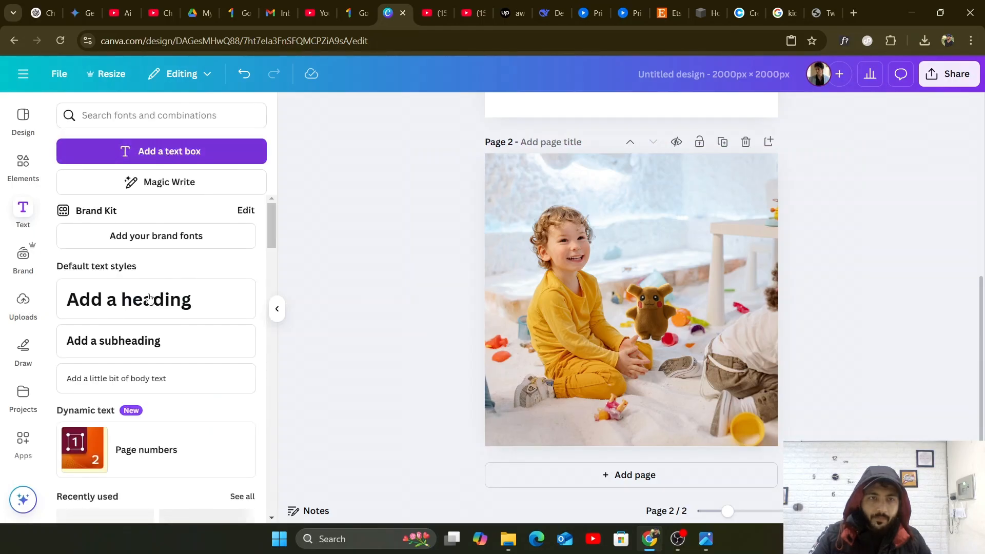
key("t")
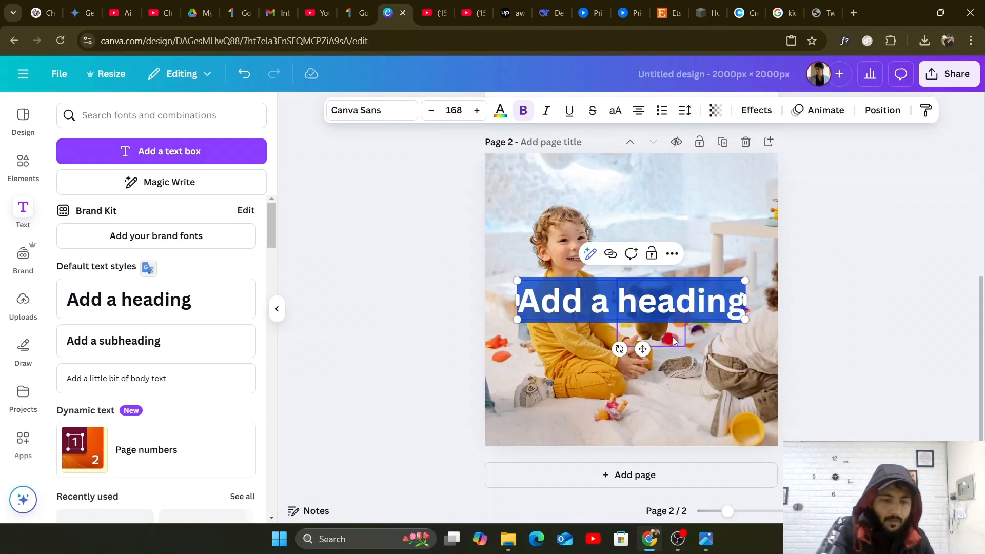
type("RE")
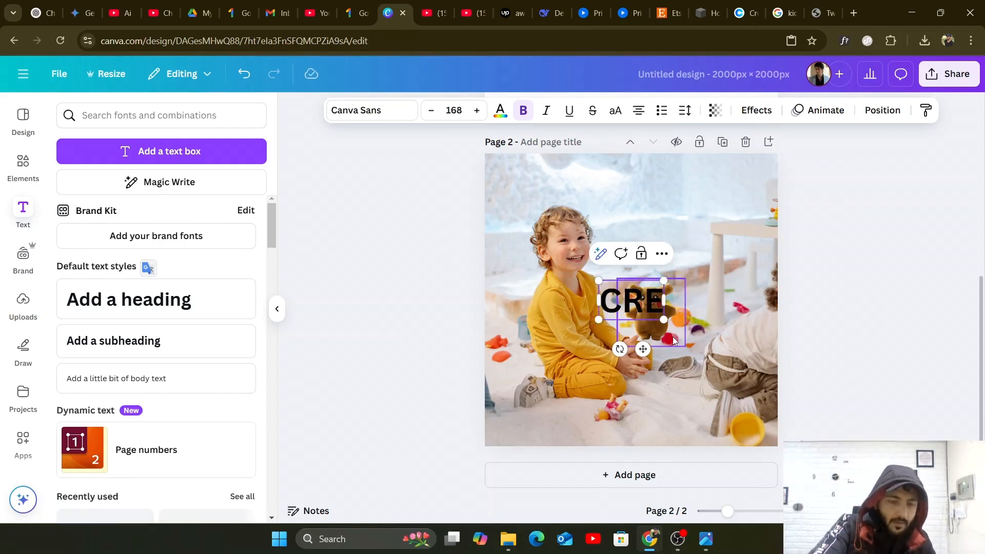
type("ATE BEAUTIFUL MEMORI")
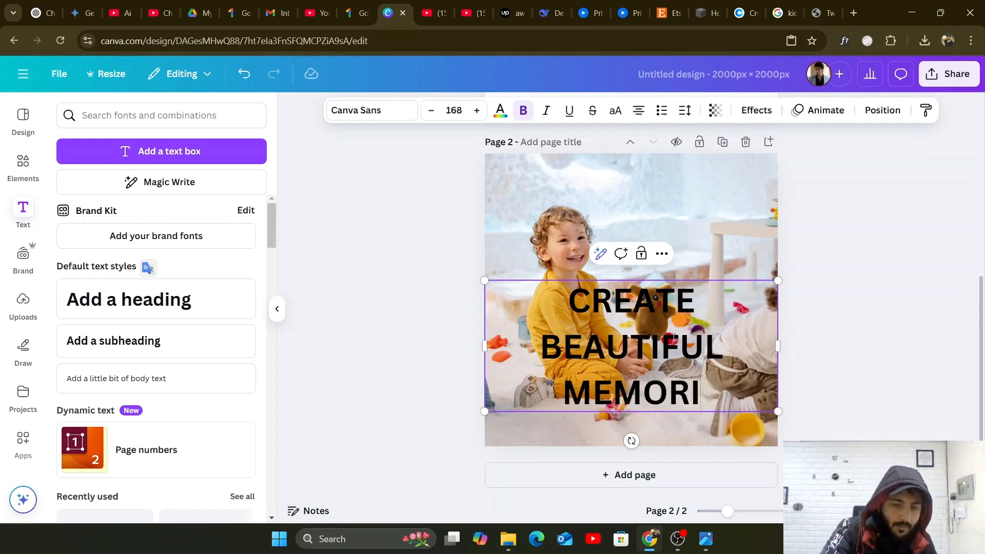
type("ES")
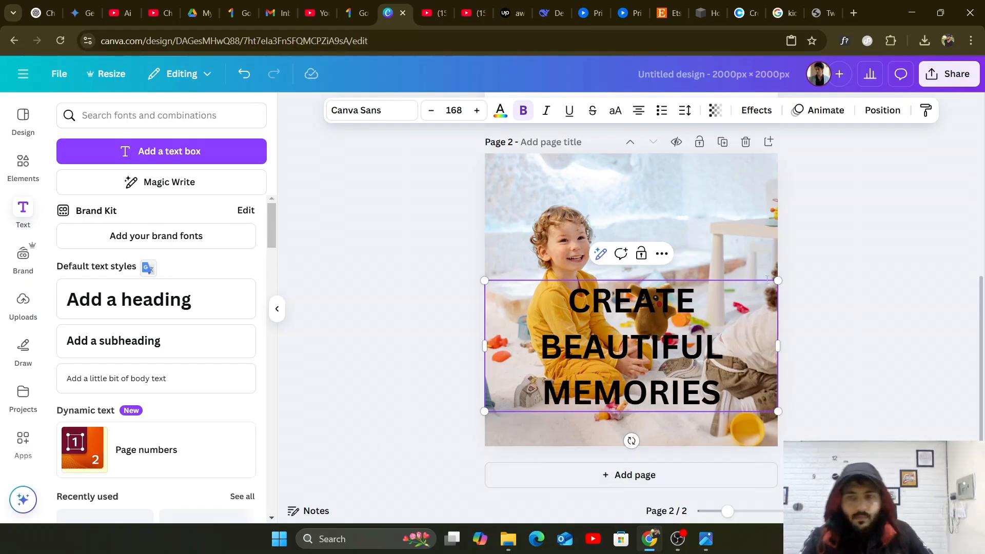
Set the page 2 heading's font to League Spartan and its text colour to the orange from the default solid colours.
left_click(381, 111)
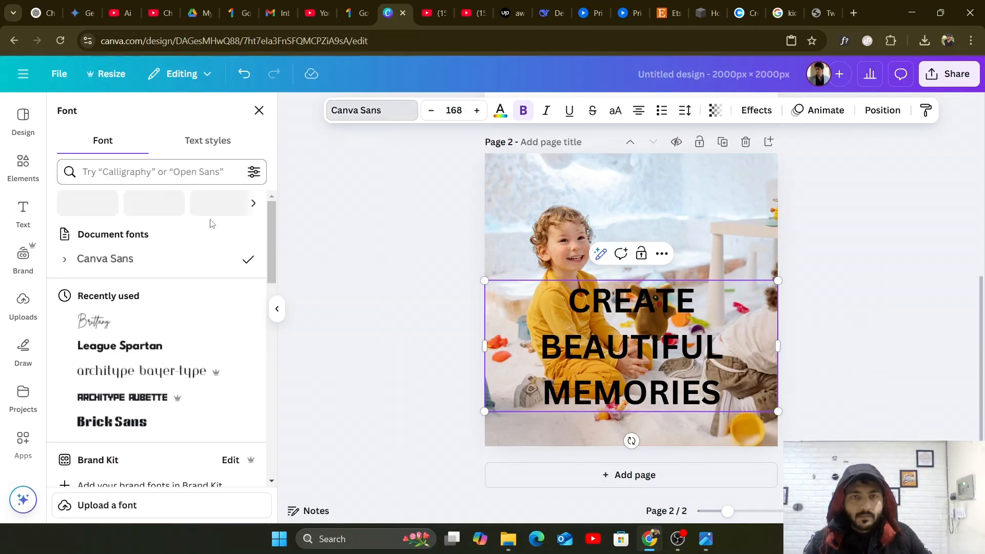
left_click(172, 346)
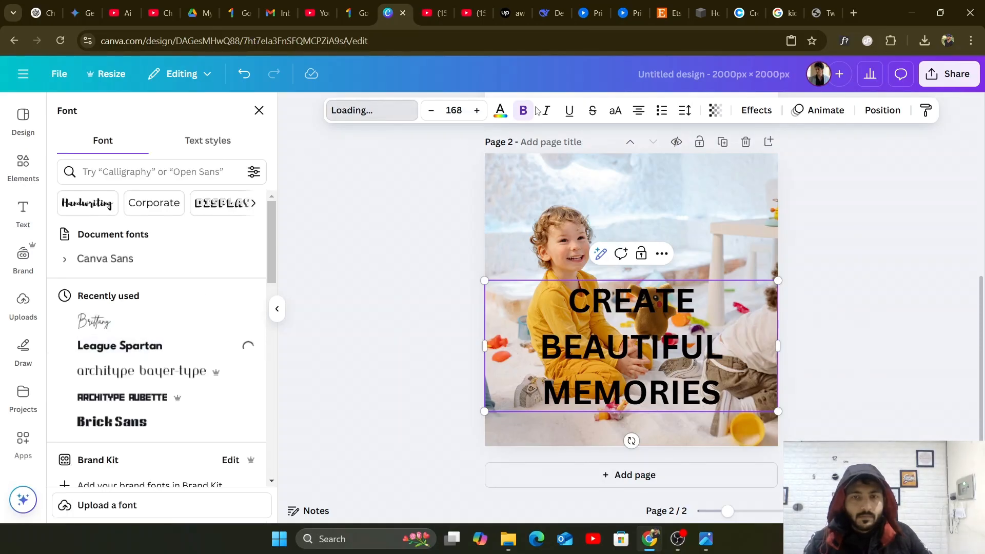
left_click(500, 112)
scroll(174, 321, "down", 2)
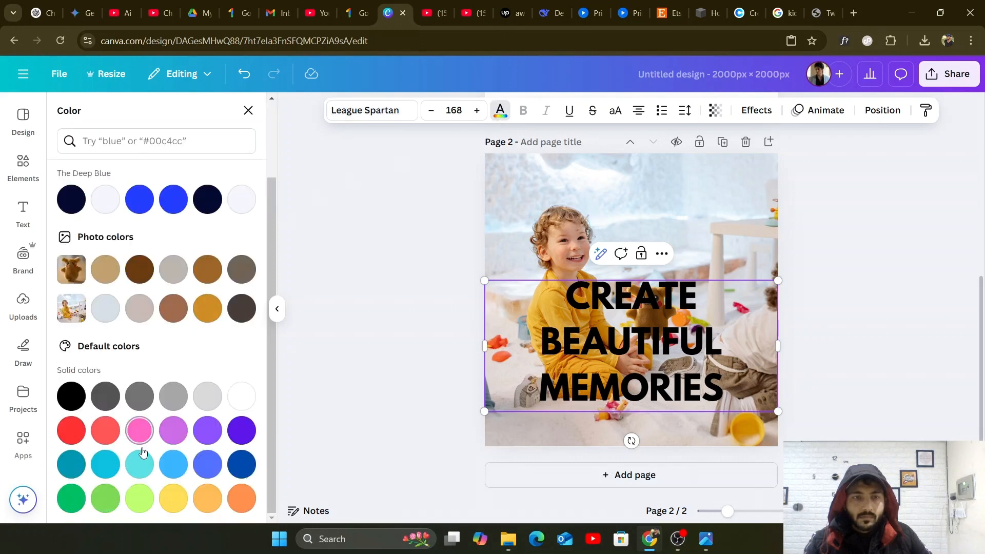
left_click(137, 499)
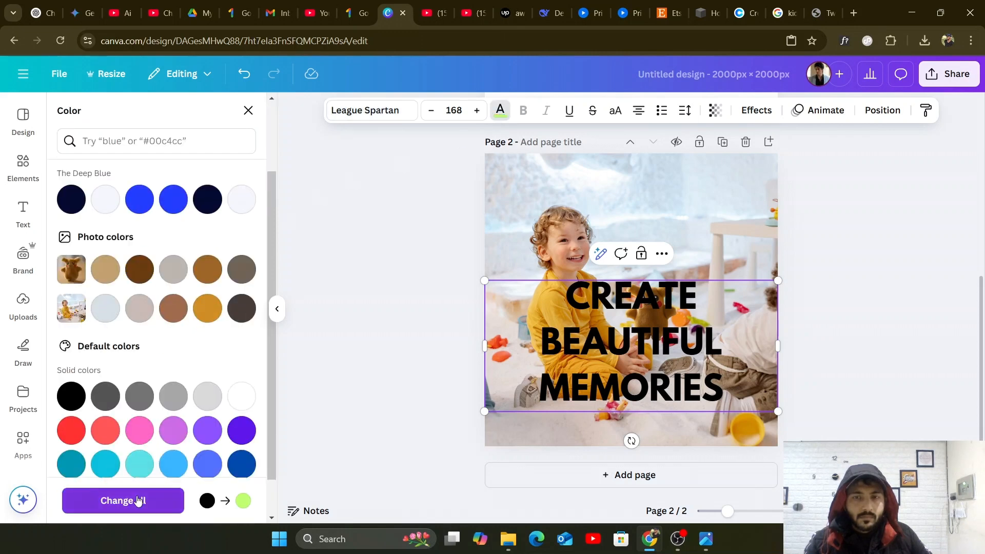
scroll(146, 472, "down", 1)
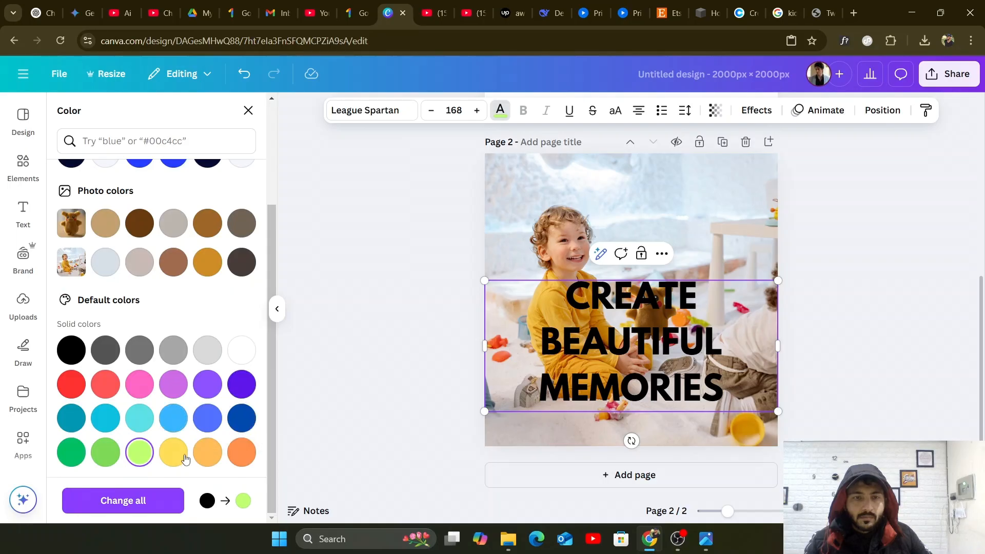
left_click(250, 453)
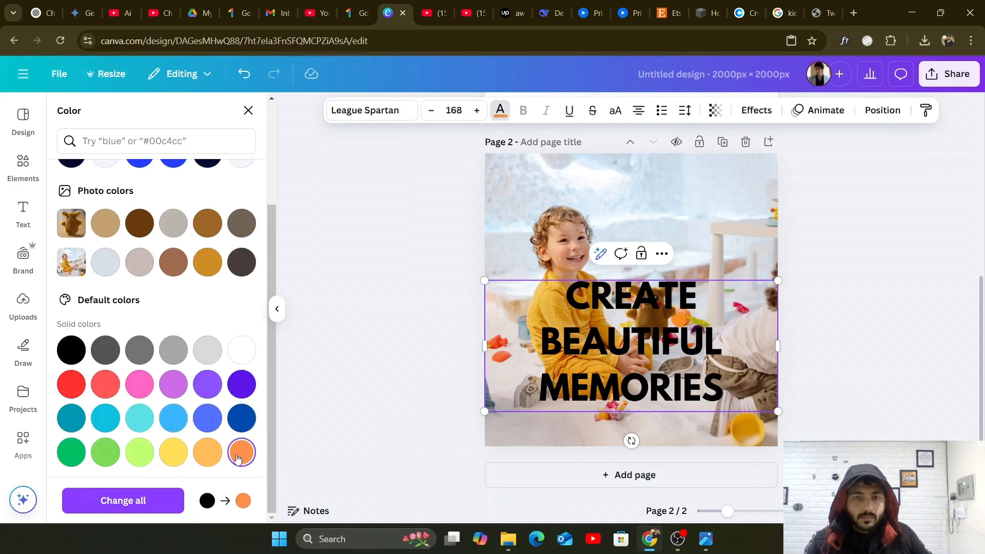
triple_click(552, 354)
left_click(243, 451)
left_click(402, 340)
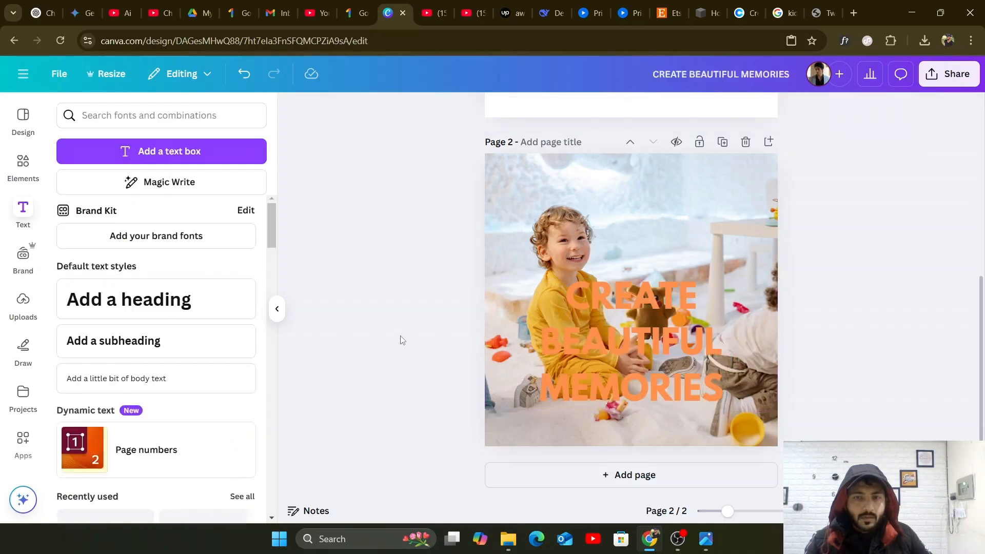
Scale the heading down to font size 100, widen its text box to about the page width and place it above the child's head.
left_click(648, 354)
left_click_drag(778, 412, 660, 358)
left_click_drag(725, 309, 785, 306)
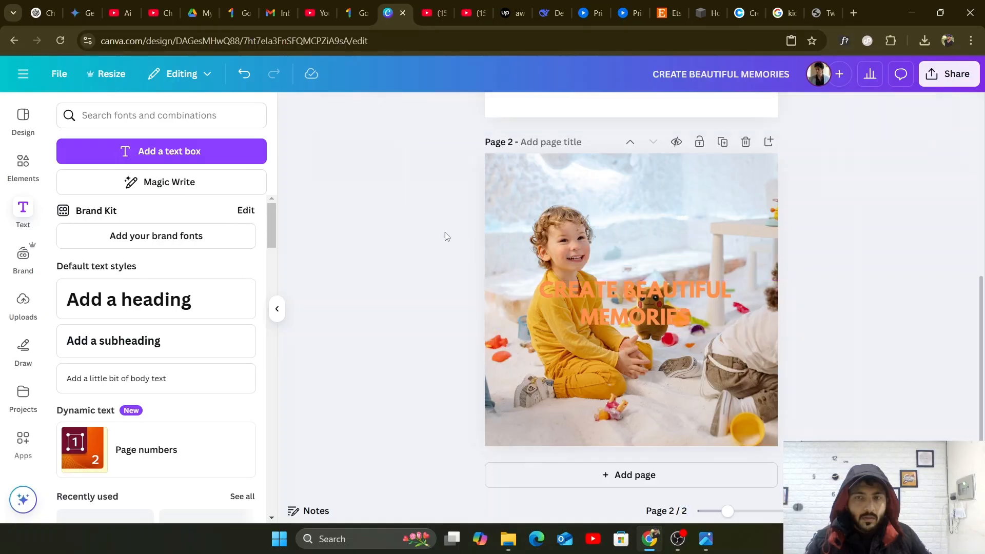
left_click_drag(617, 288, 613, 168)
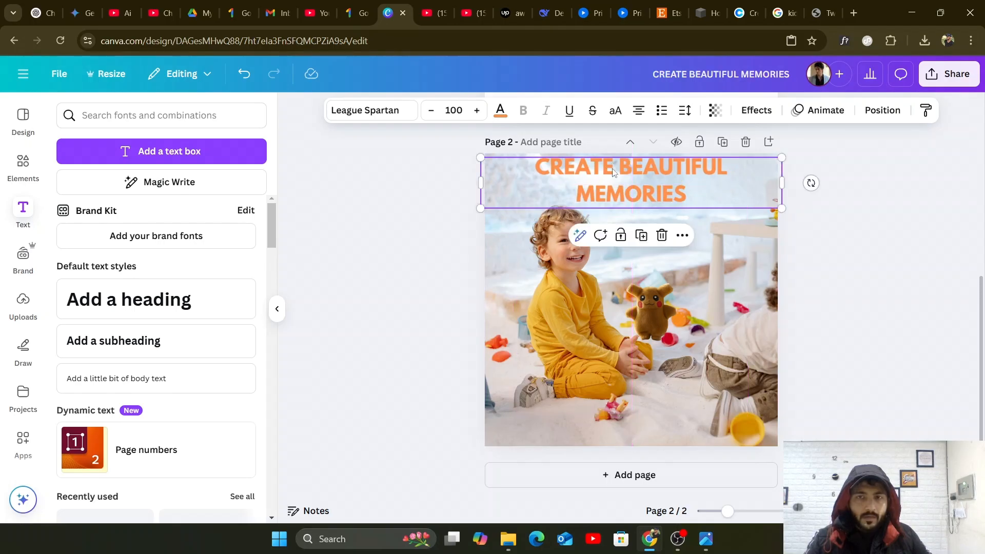
left_click(425, 181)
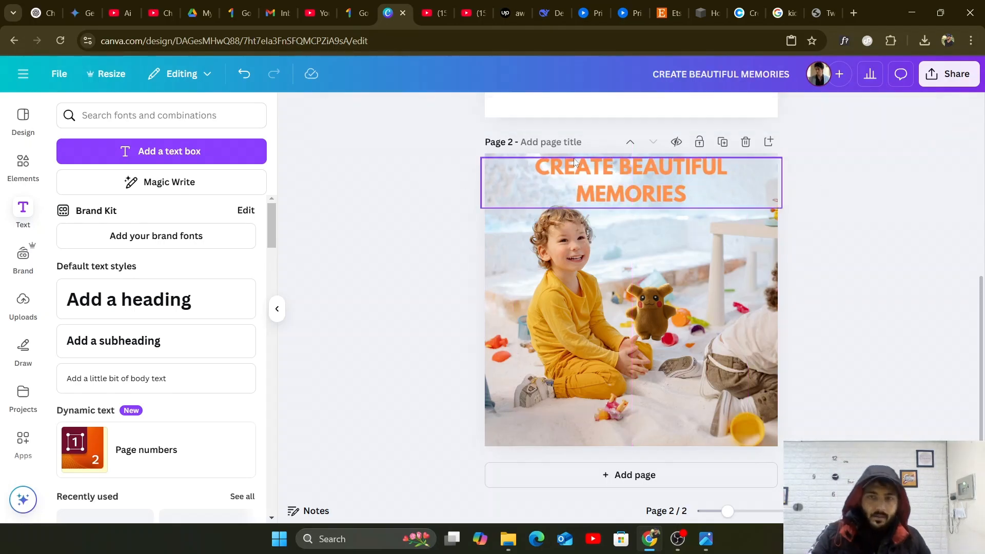
Try the Lift text effect on the heading with an intensity of 100.
left_click(614, 183)
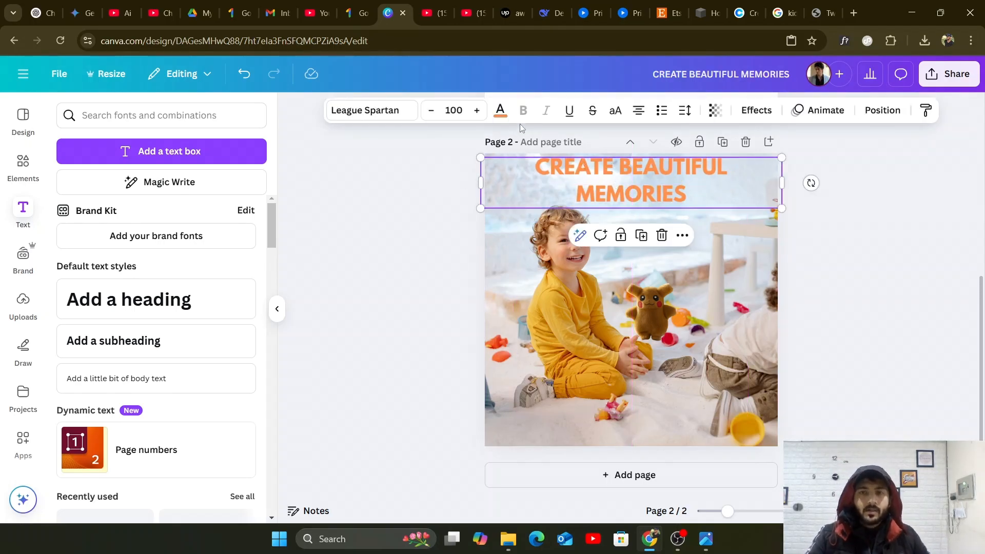
left_click(499, 110)
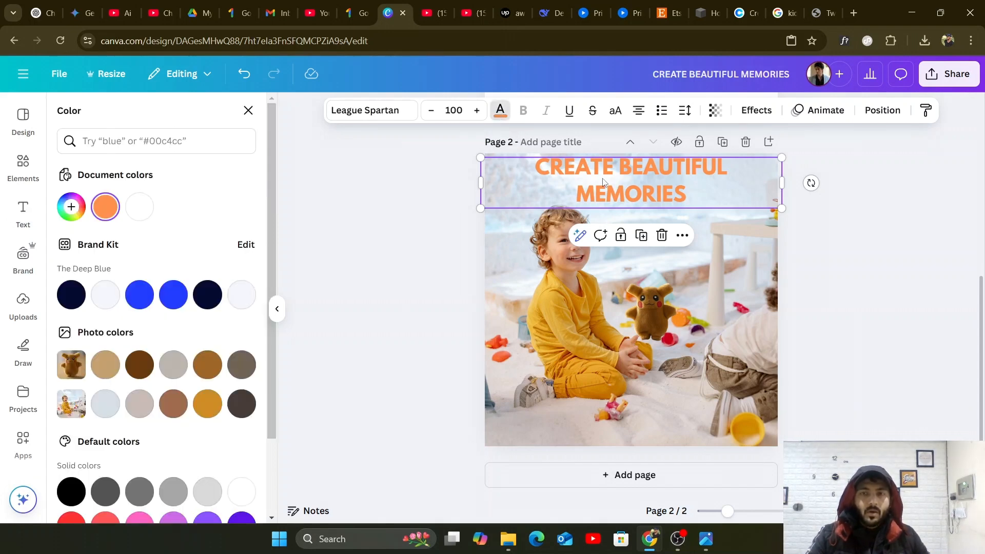
left_click(756, 110)
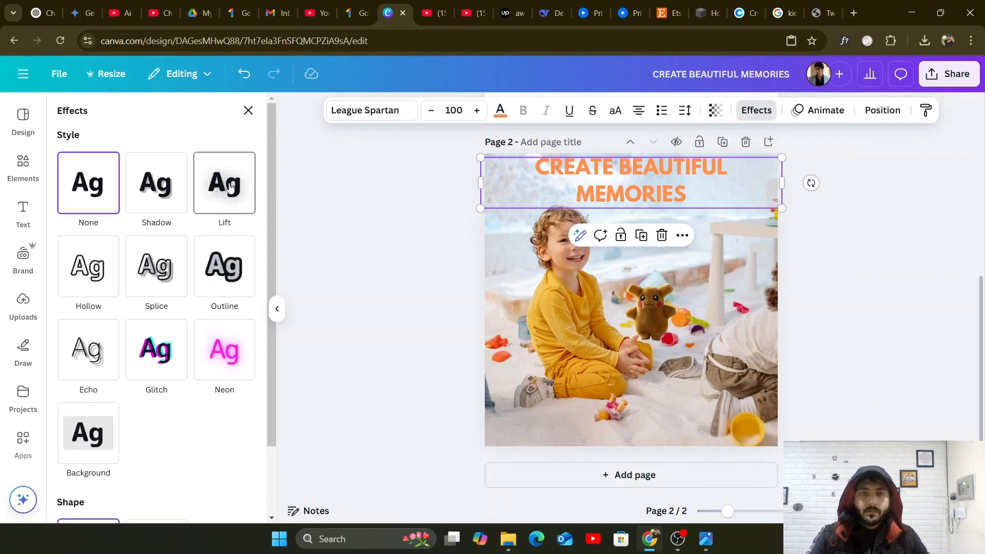
left_click(221, 180)
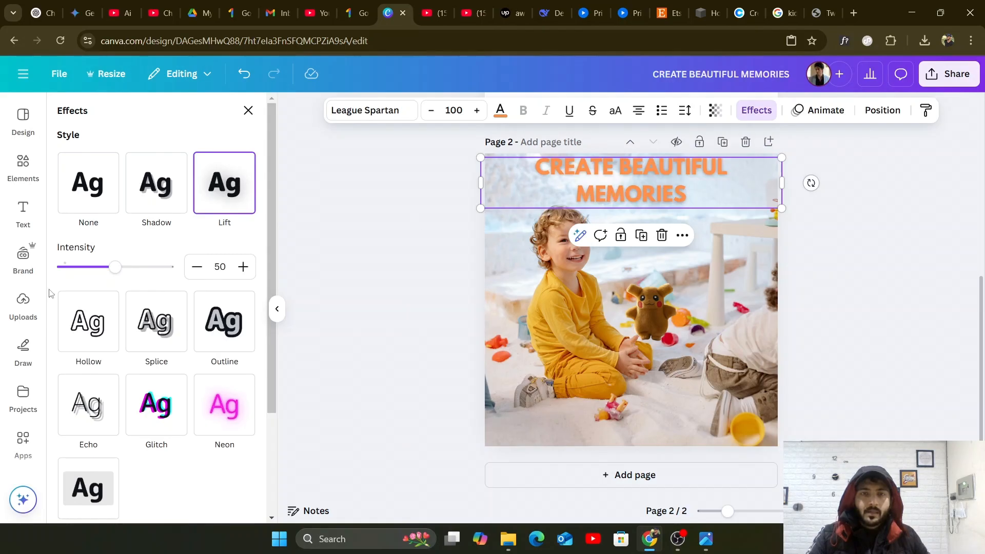
left_click_drag(114, 267, 182, 266)
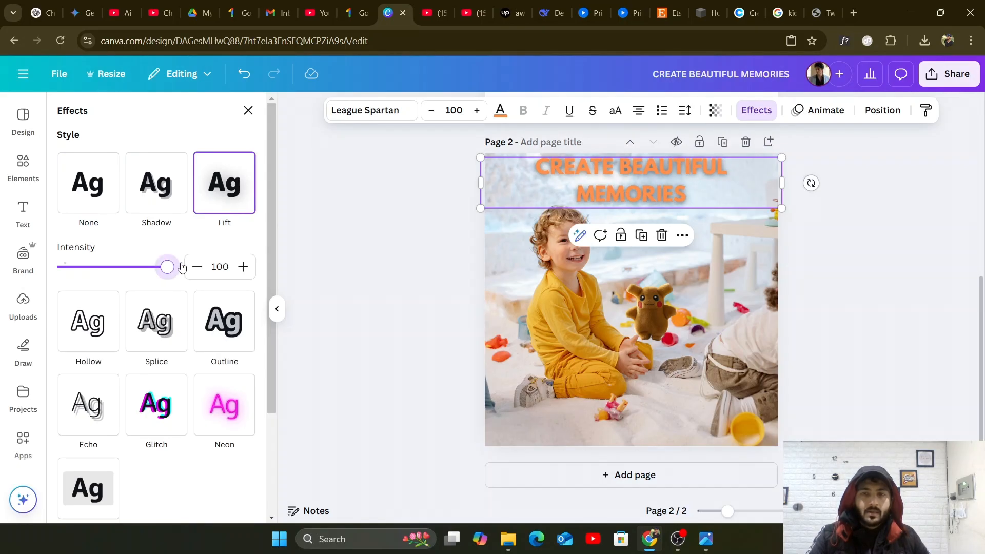
Apply the Outline text effect to the heading in place of Lift.
left_click(224, 323)
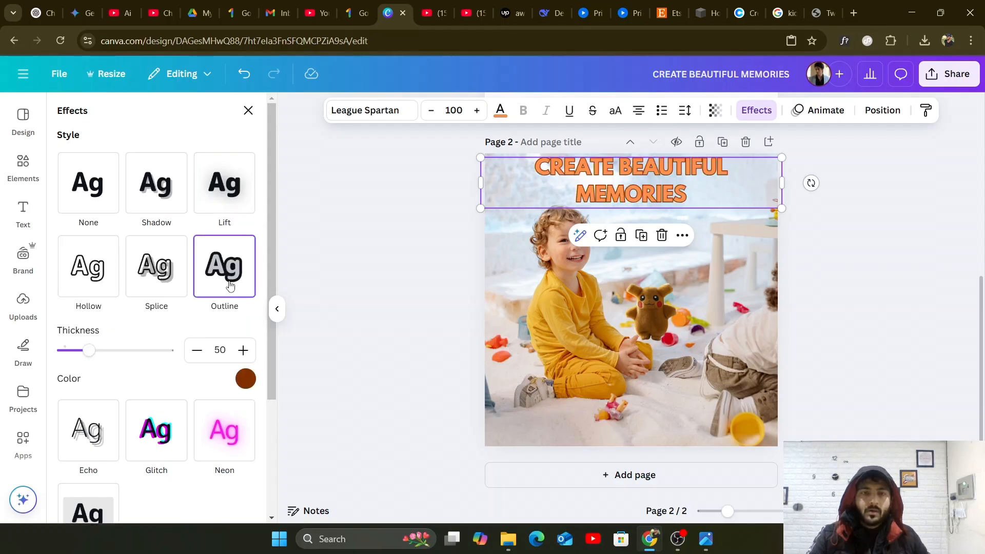
left_click(246, 378)
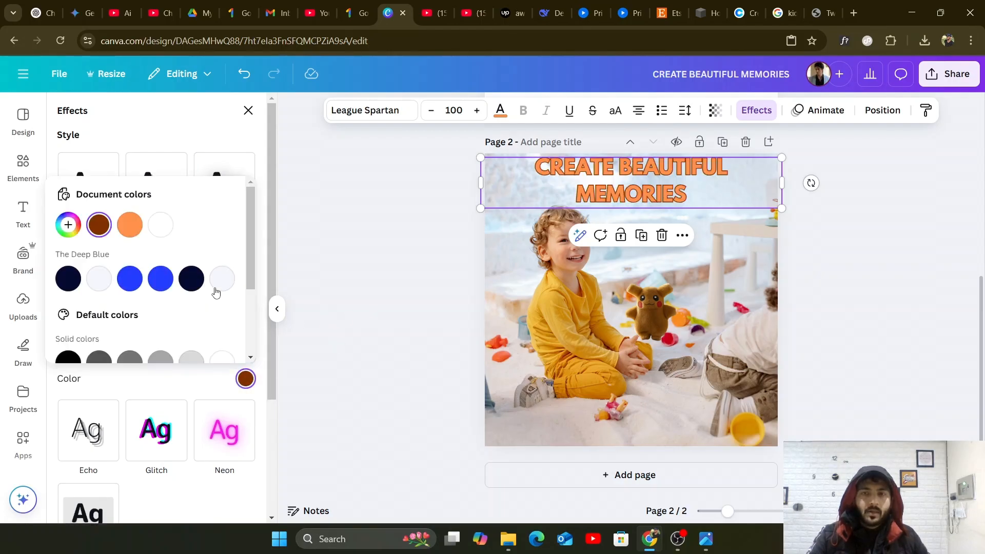
left_click(336, 223)
left_click(336, 222)
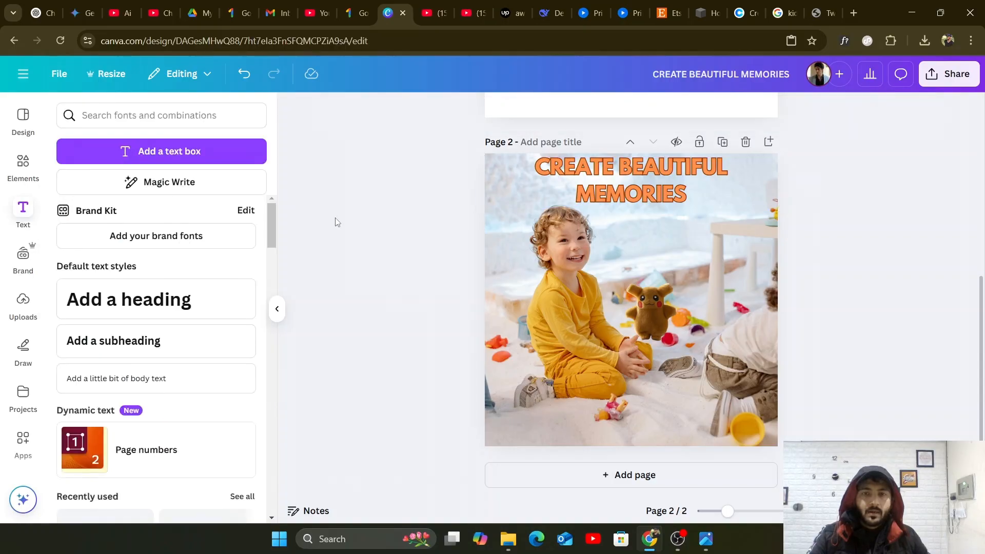
Tighten the heading's line spacing and slightly widen its letter spacing.
left_click(603, 184)
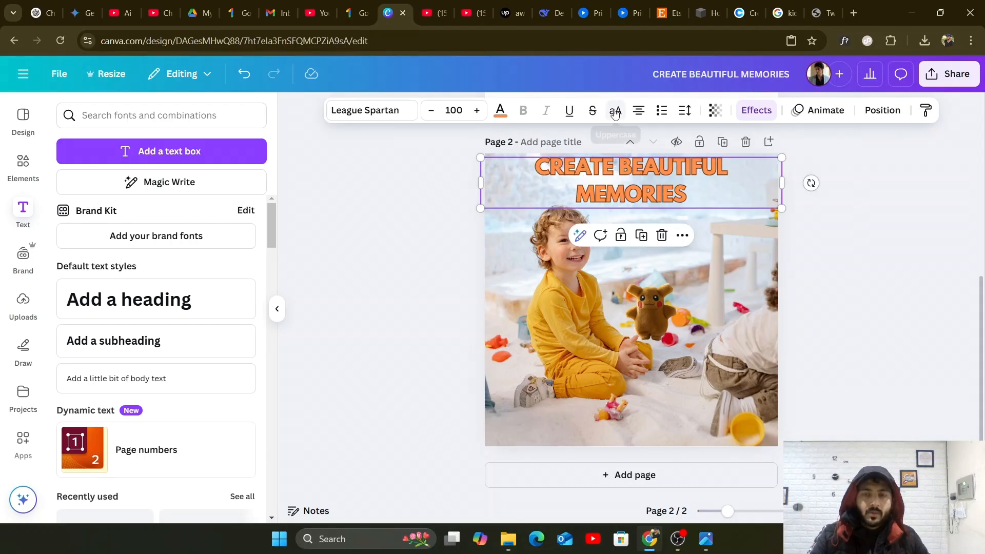
left_click(684, 112)
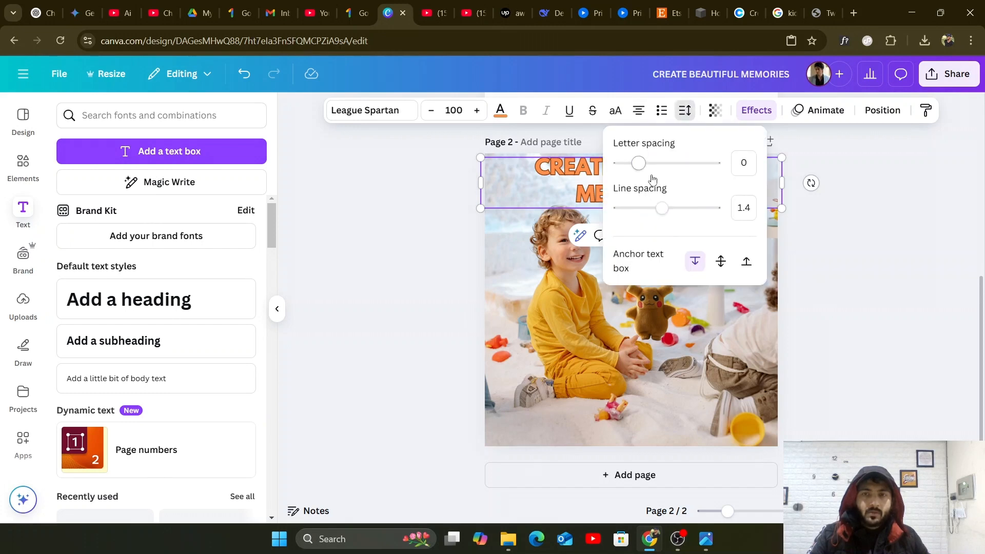
mouse_move(662, 213)
left_mouse_down()
mouse_move(670, 209)
mouse_move(642, 209)
mouse_move(660, 208)
mouse_move(642, 207)
mouse_move(651, 208)
left_mouse_up()
left_click_drag(645, 166, 650, 166)
left_click(362, 166)
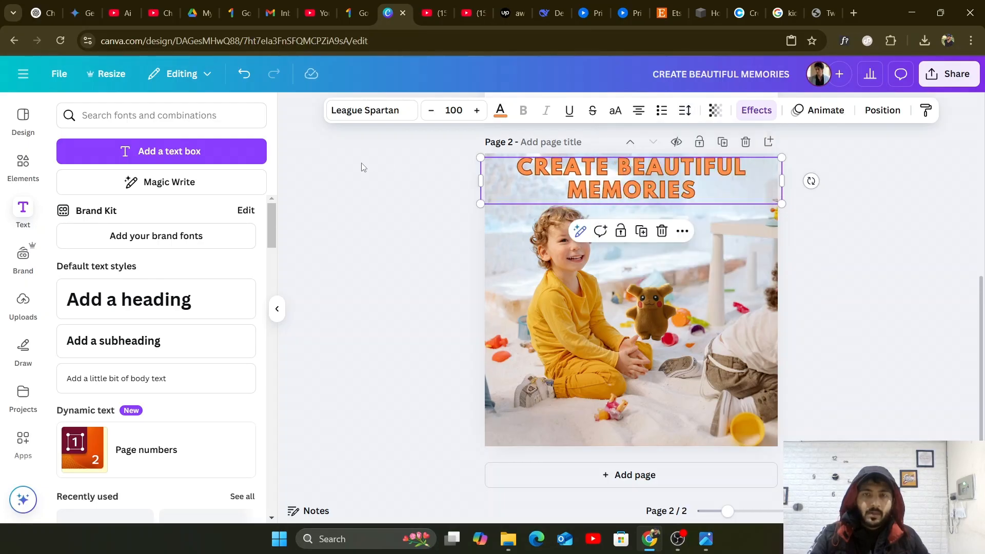
left_click(361, 165)
left_click(591, 186)
left_click(382, 189)
left_click(614, 189)
left_click(436, 210)
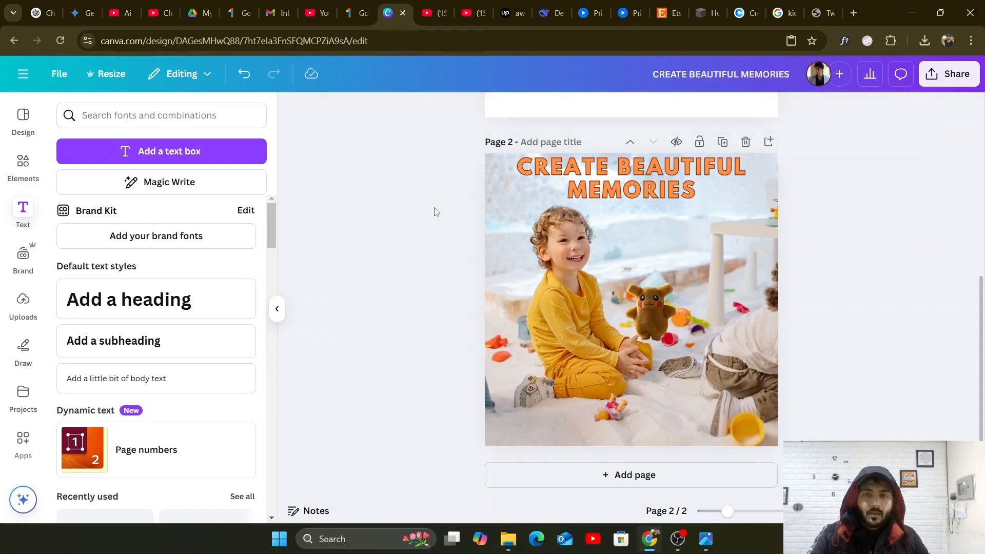
Recolour the "CREATE BEAUTIFUL MEMORIES" heading on page 2, trying brown, grey, ochre and light orange before settling on yellow.
left_click(640, 174)
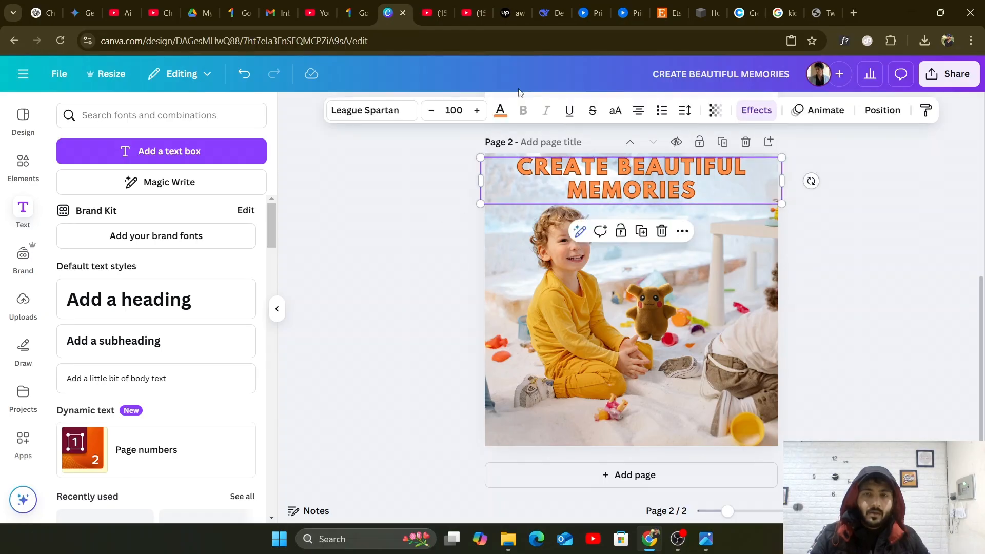
left_click(501, 113)
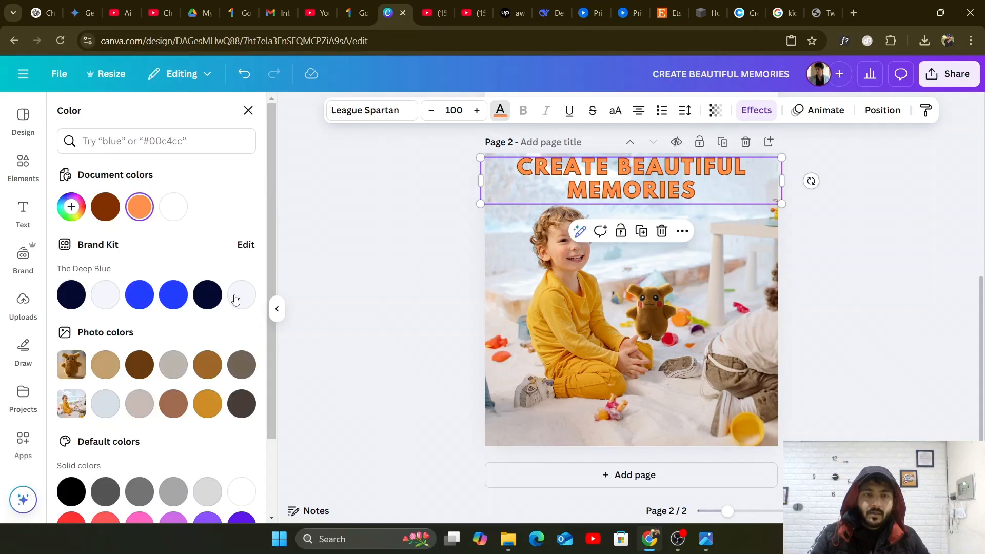
left_click(137, 366)
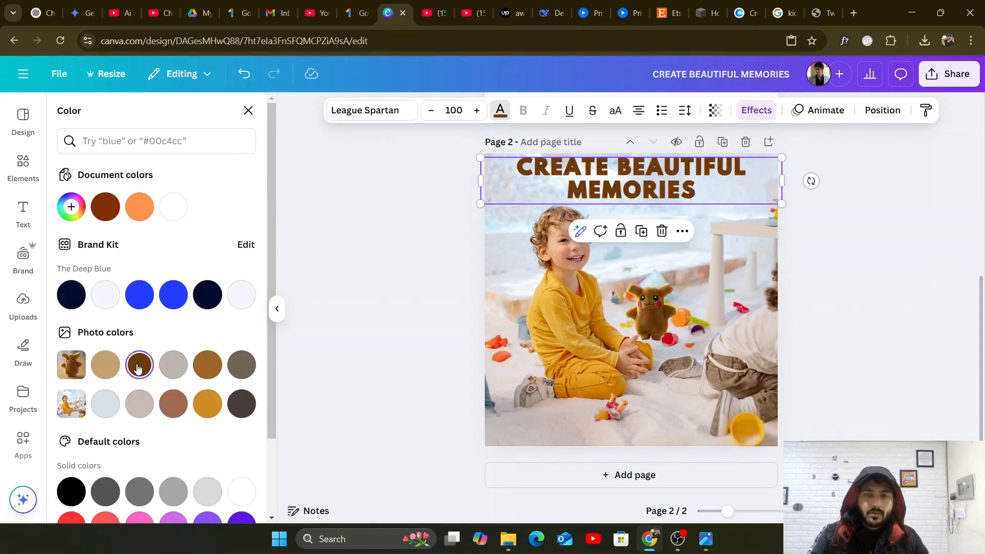
left_click(174, 364)
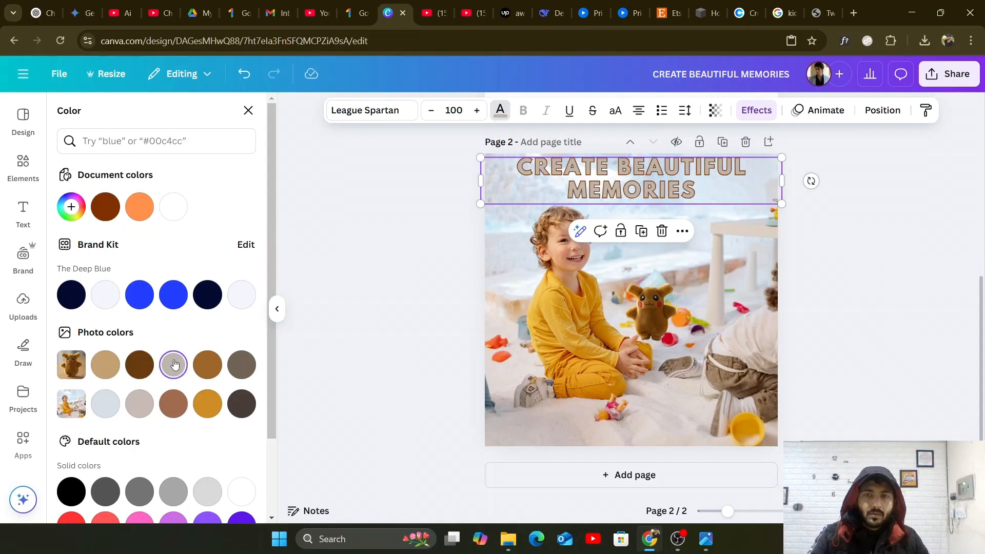
left_click(208, 405)
scroll(173, 354, "down", 3)
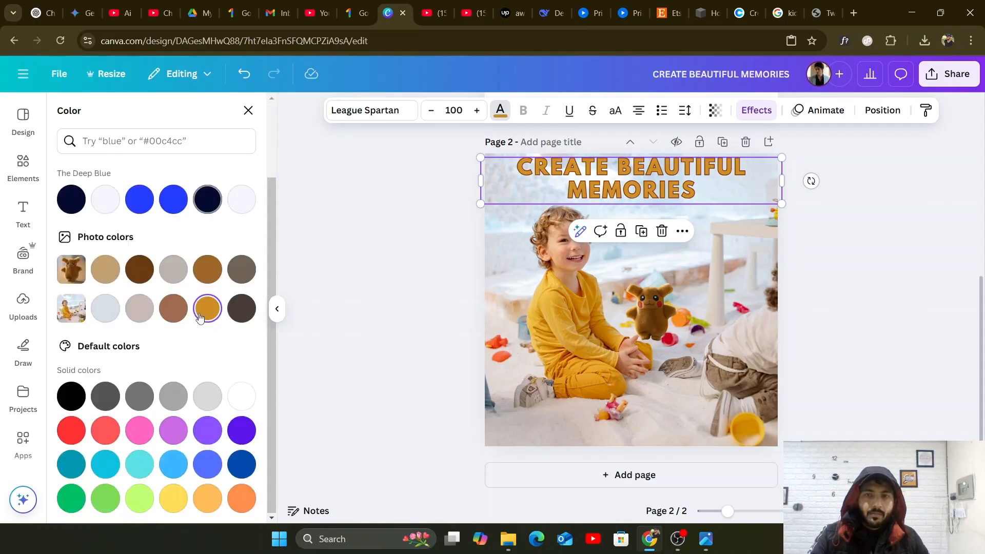
left_click(207, 502)
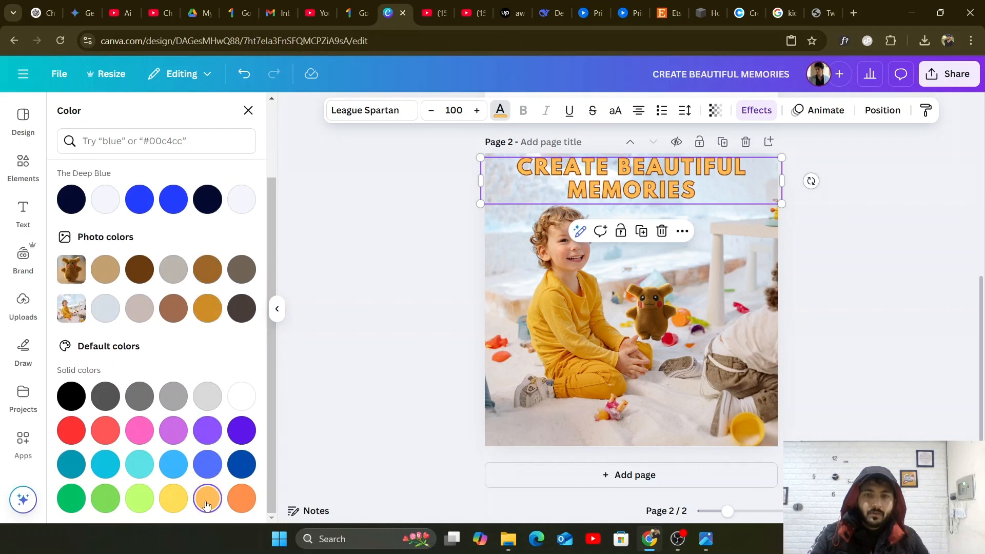
left_click(173, 501)
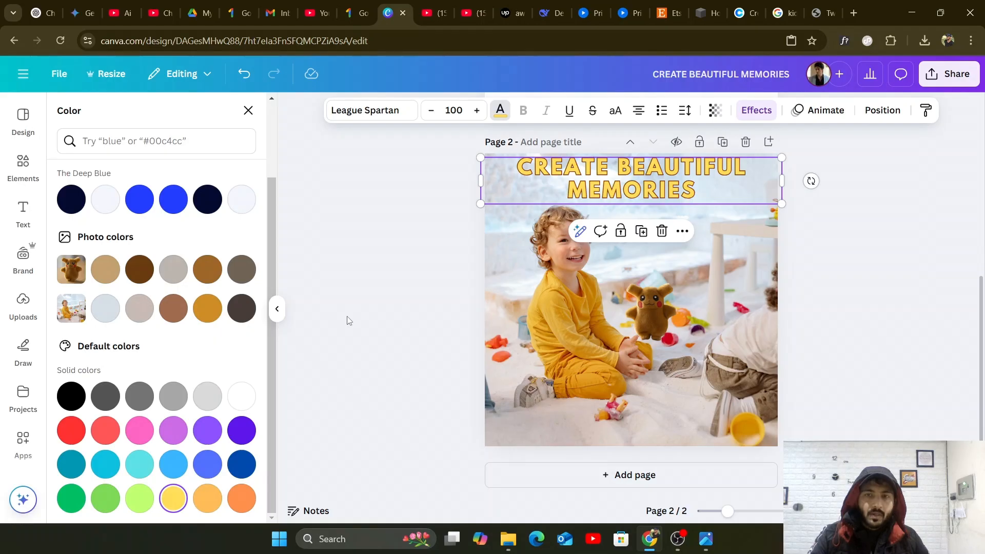
left_click(400, 303)
Increase the thickness of the heading's Outline effect to 108, keeping the brown outline colour.
left_click(601, 184)
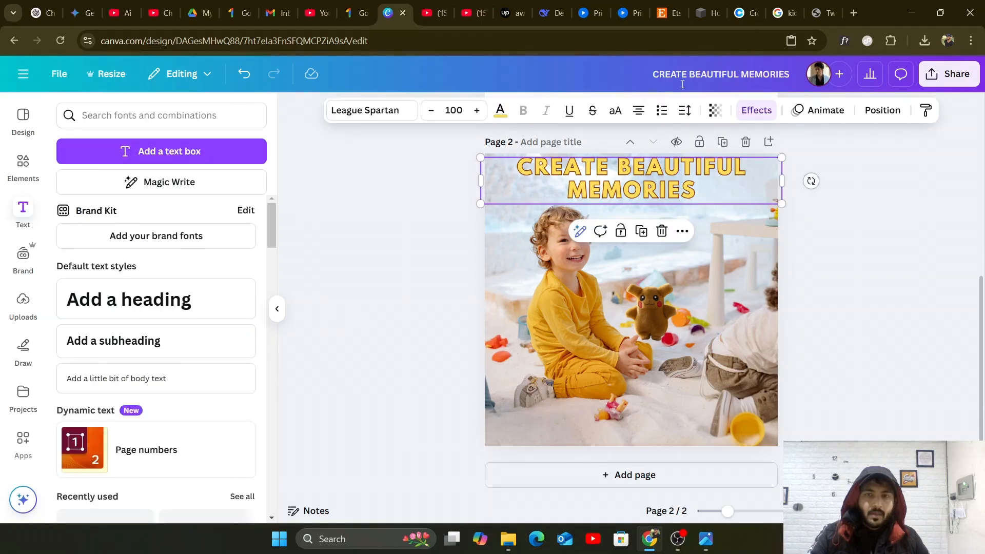
left_click(754, 111)
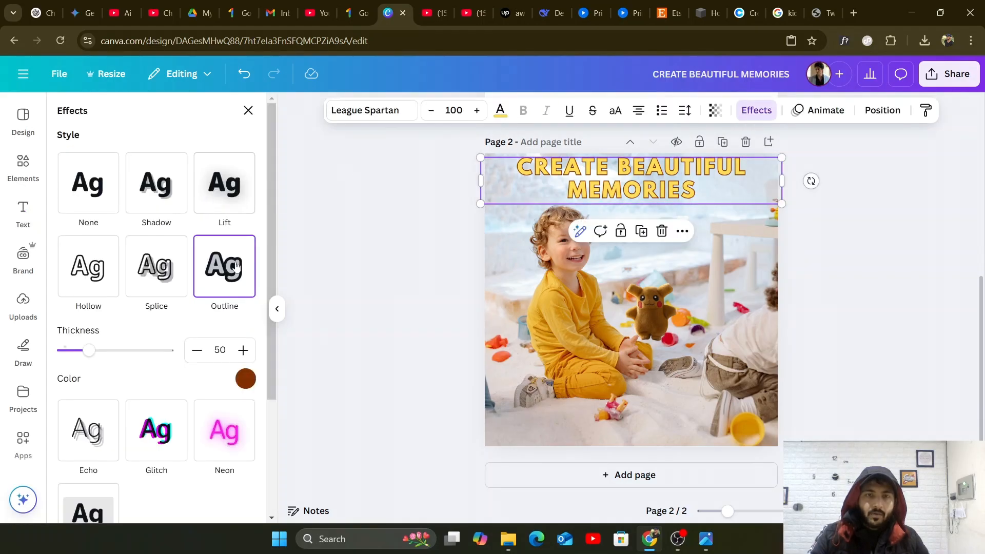
left_click(246, 379)
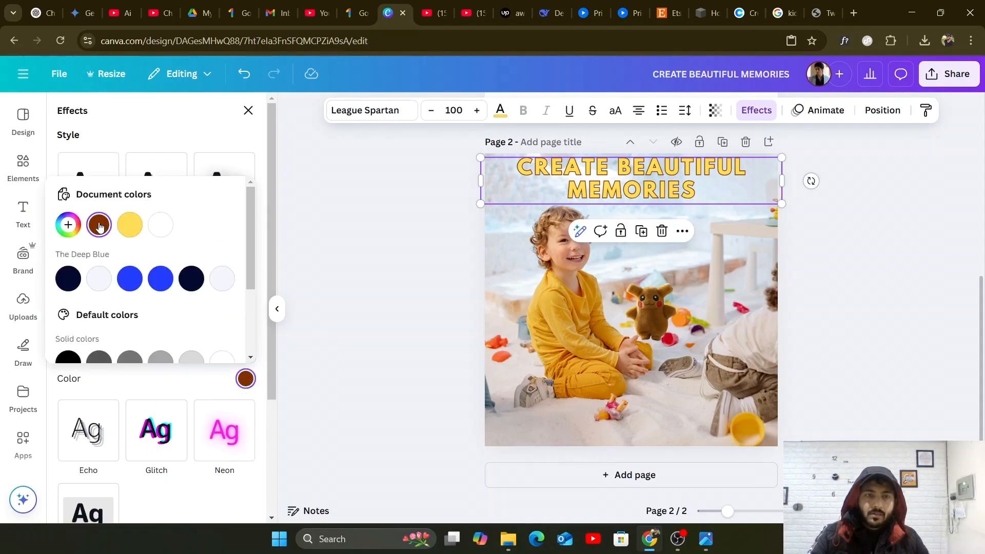
scroll(127, 256, "down", 3)
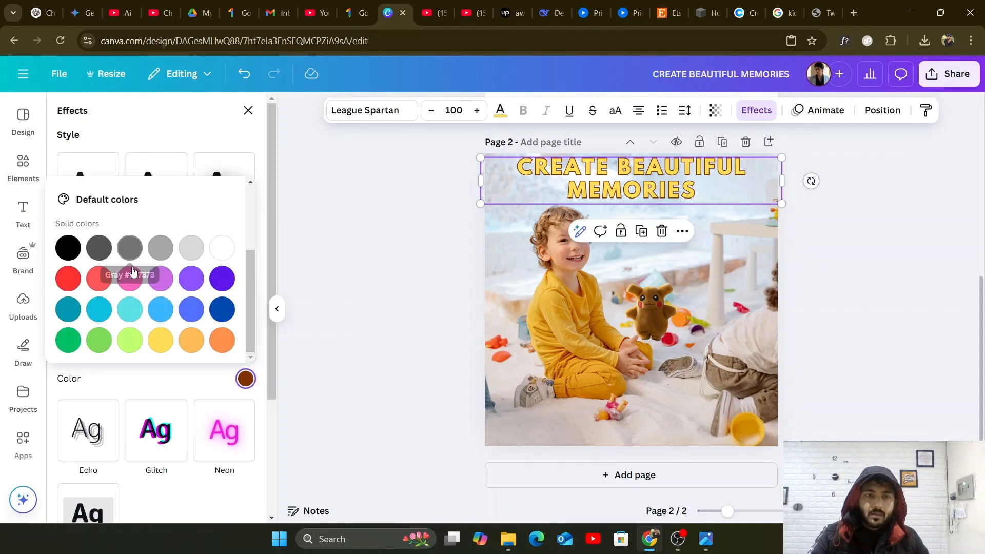
scroll(136, 288, "up", 3)
left_click(146, 378)
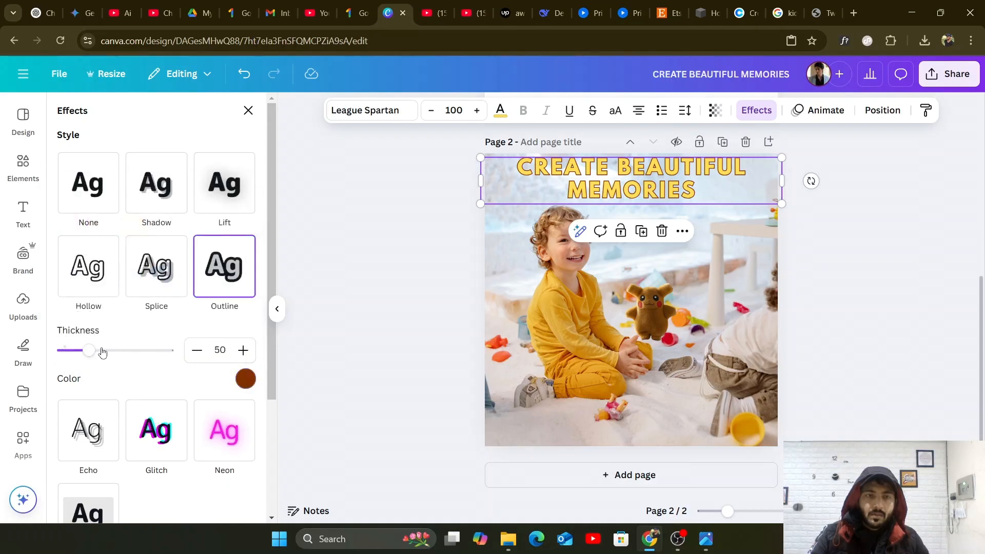
left_click_drag(88, 351, 120, 353)
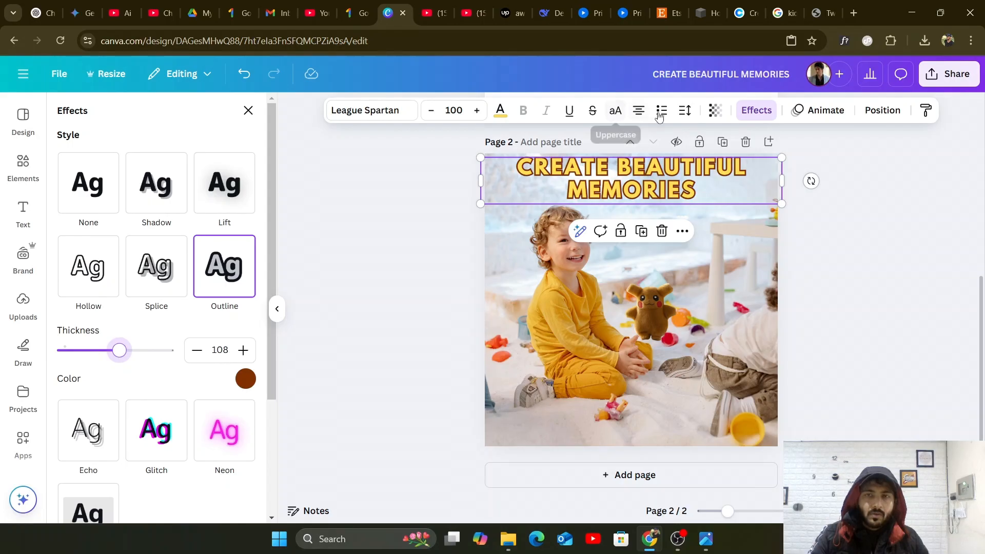
Set the heading's letter spacing to 163, and preview the page in full screen.
left_click(685, 111)
left_click_drag(649, 165, 654, 167)
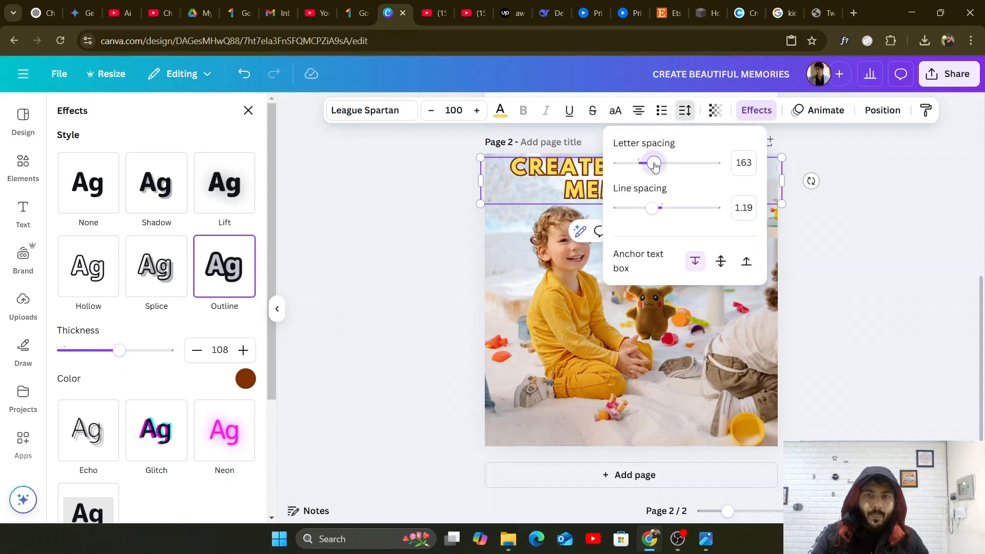
left_click(386, 183)
left_click(388, 183)
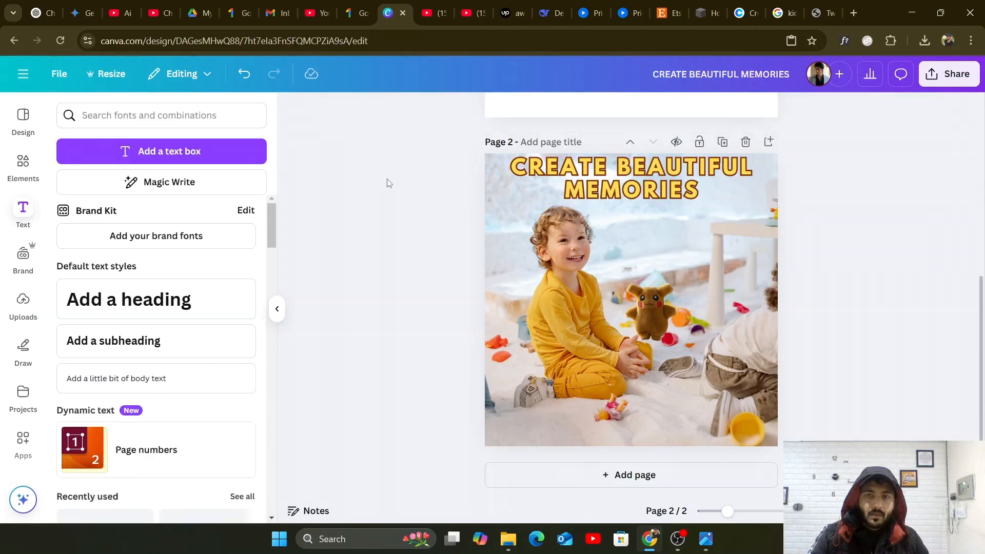
key("ctrl+alt+p")
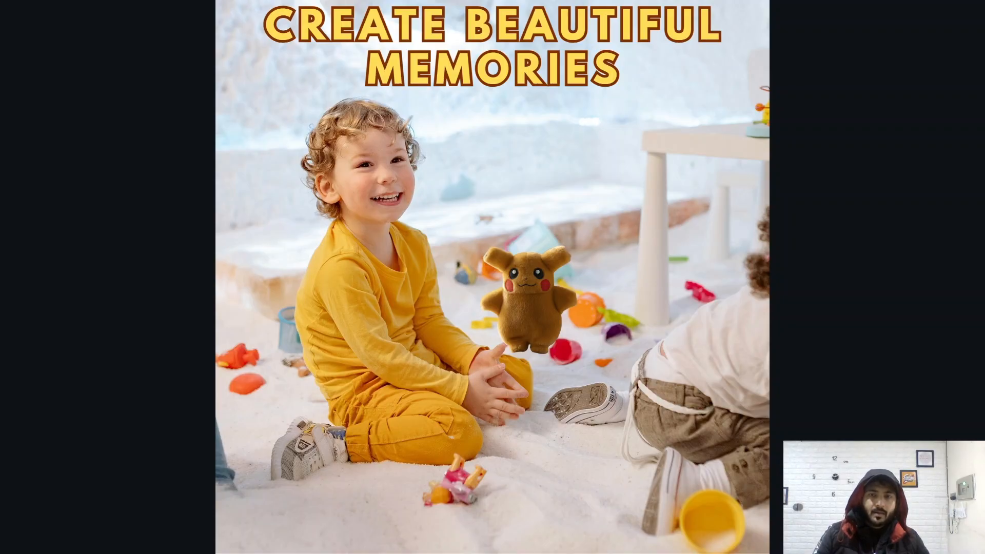
key("Escape")
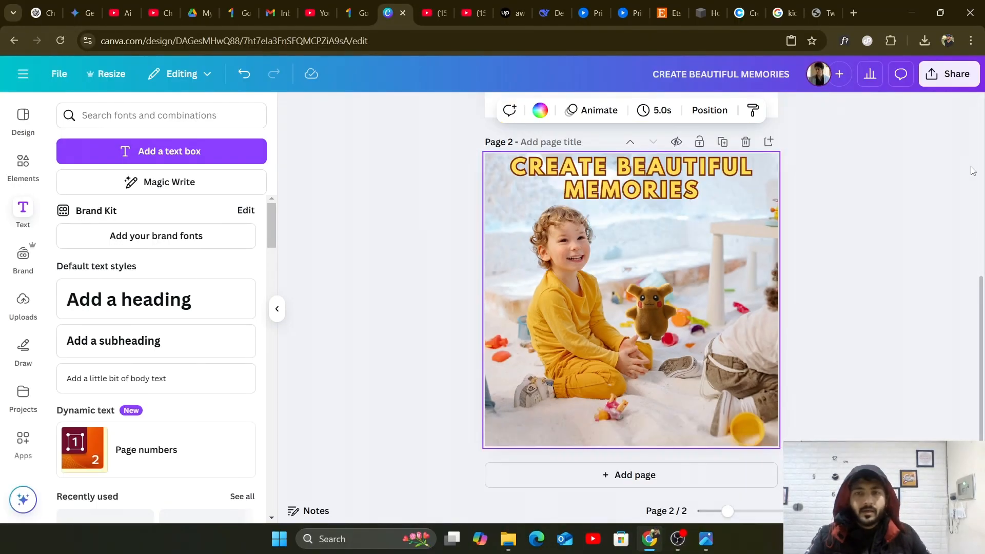
left_click(387, 215)
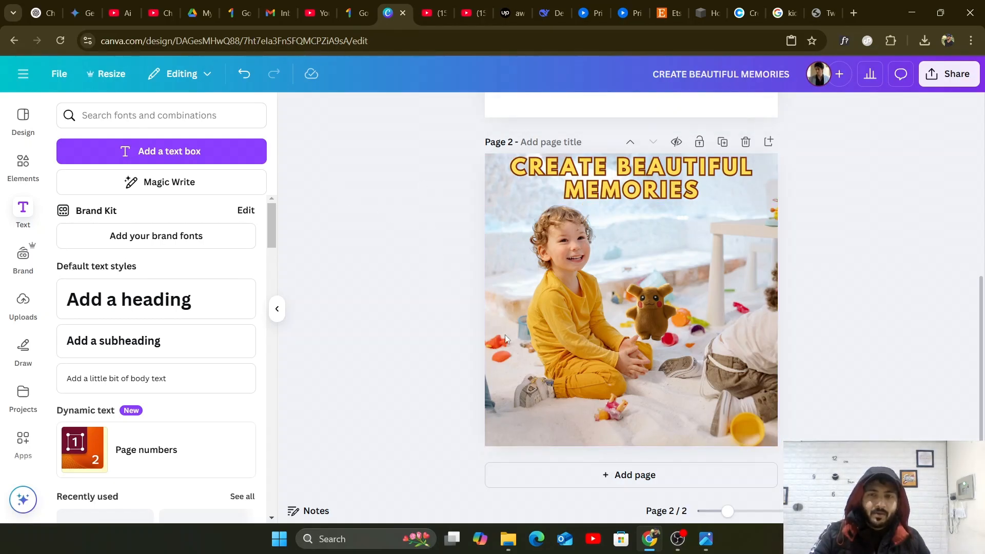
Add a third page and place a circle shape on it, shrunk to a small dot near the page centre.
left_click(626, 475)
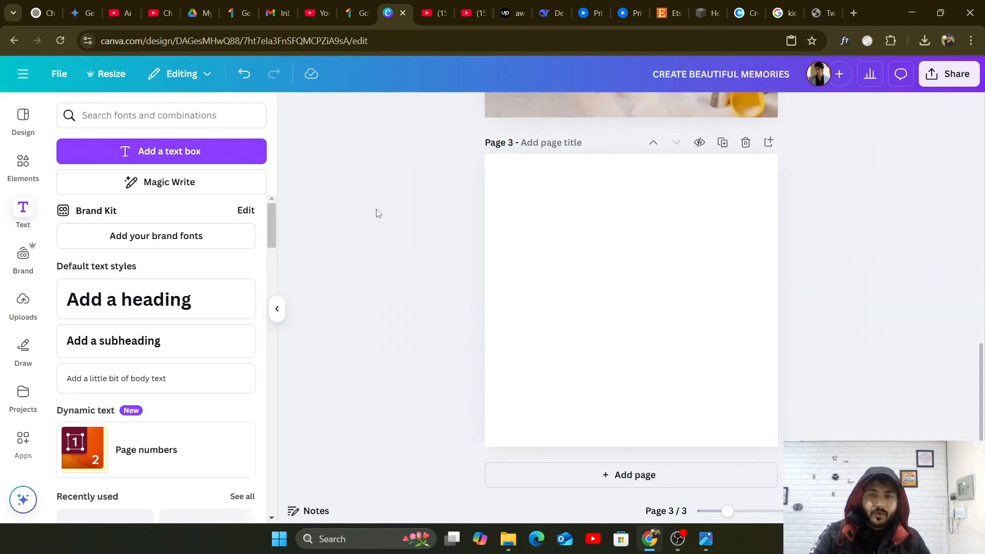
left_click(24, 161)
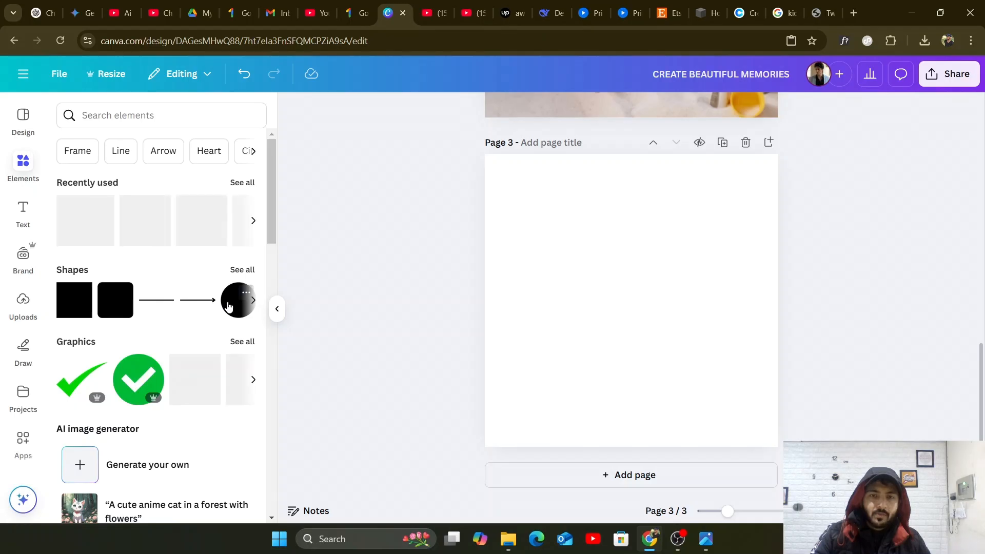
left_click(228, 306)
left_click_drag(661, 327, 621, 291)
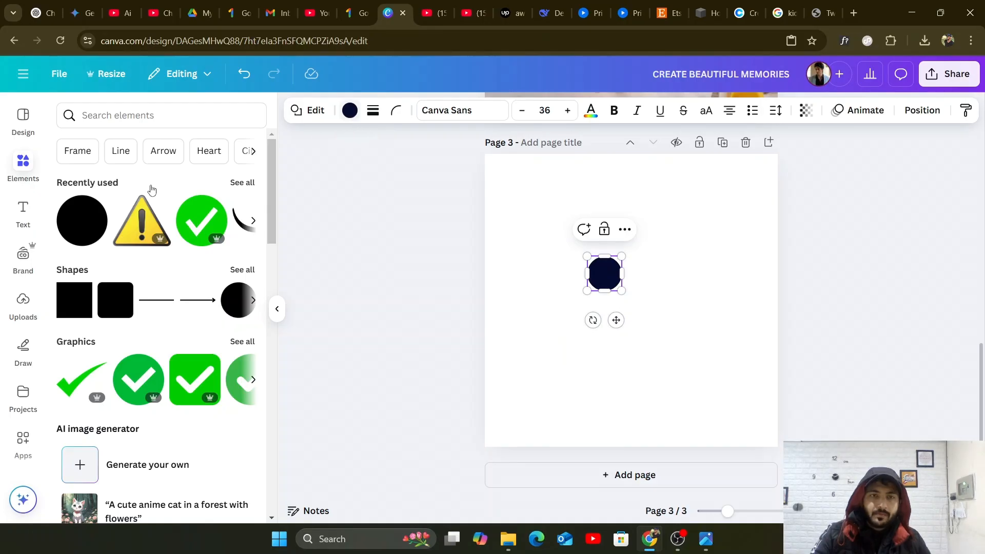
Fill the circle with the document's dark brown and move it to the upper-left area of page 3.
left_click(350, 110)
left_click(174, 206)
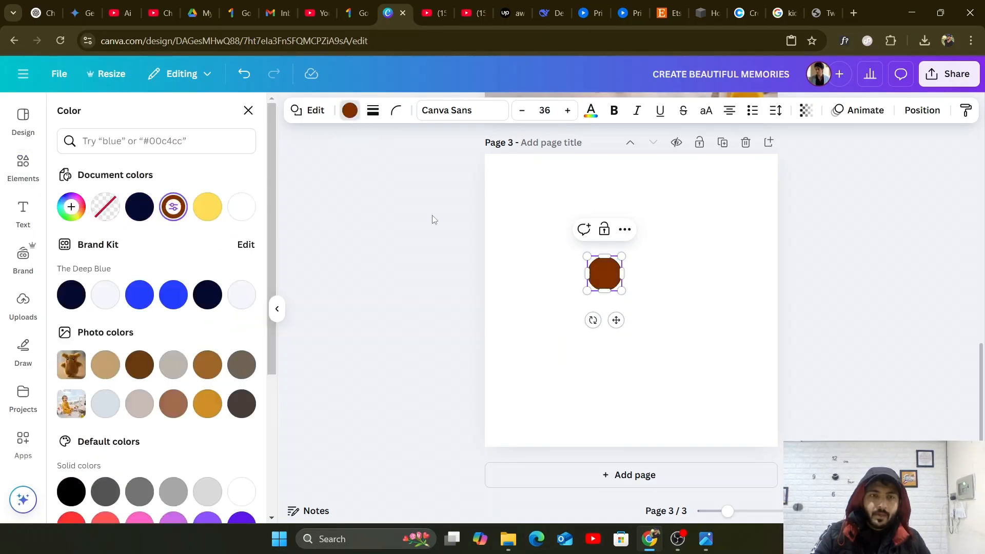
left_click_drag(615, 320, 541, 259)
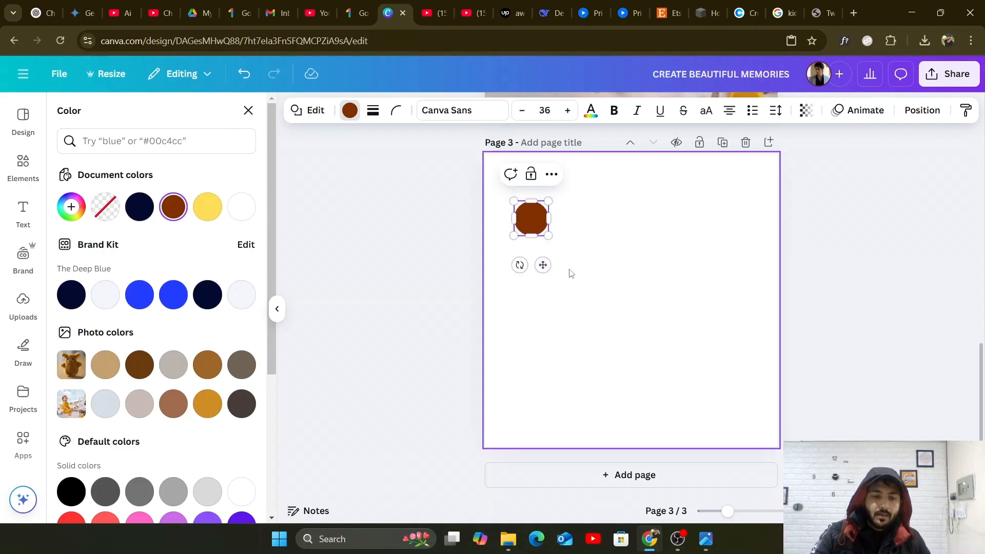
left_click(340, 234)
Duplicate the brown circle three times to form an evenly spaced vertical column of four circles.
left_click(526, 256)
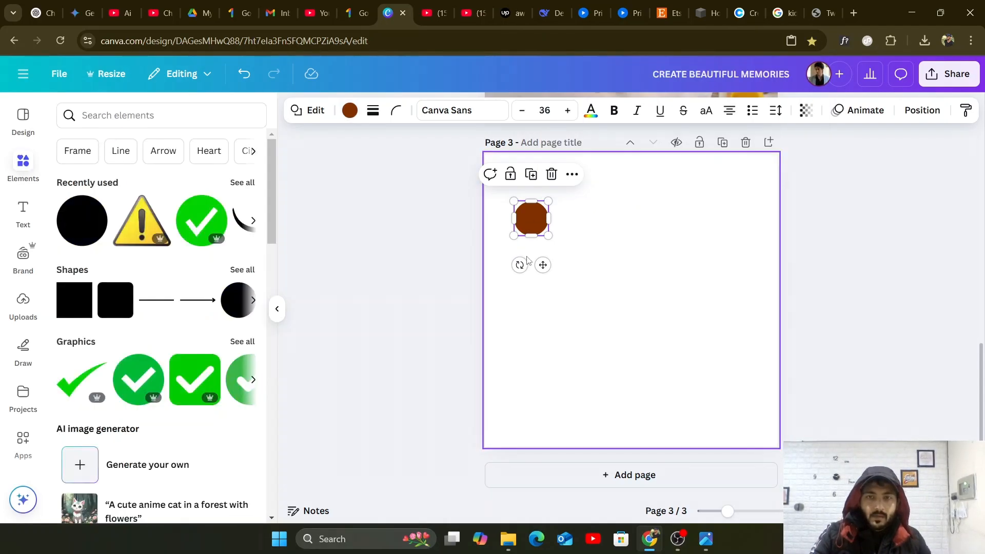
key("ctrl+d")
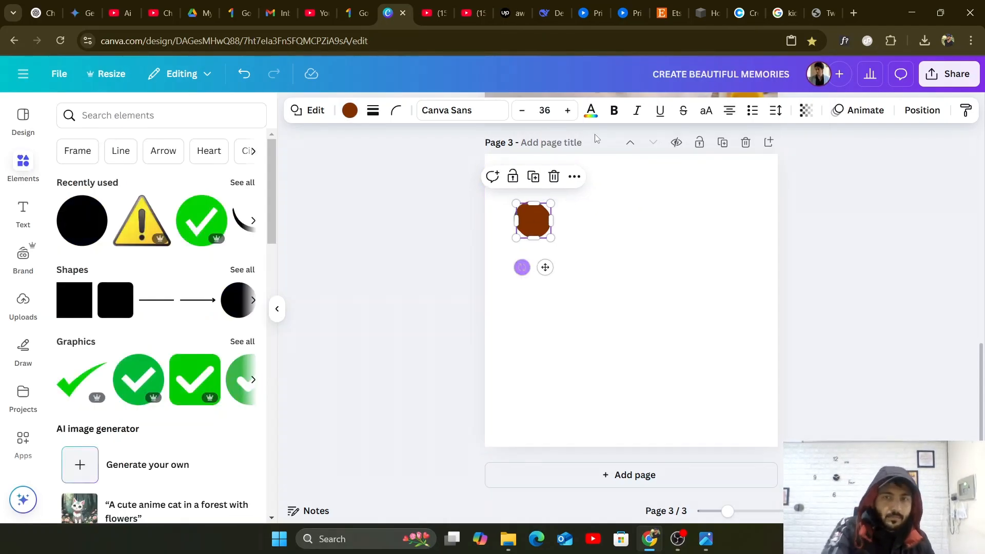
left_click_drag(529, 238, 530, 264)
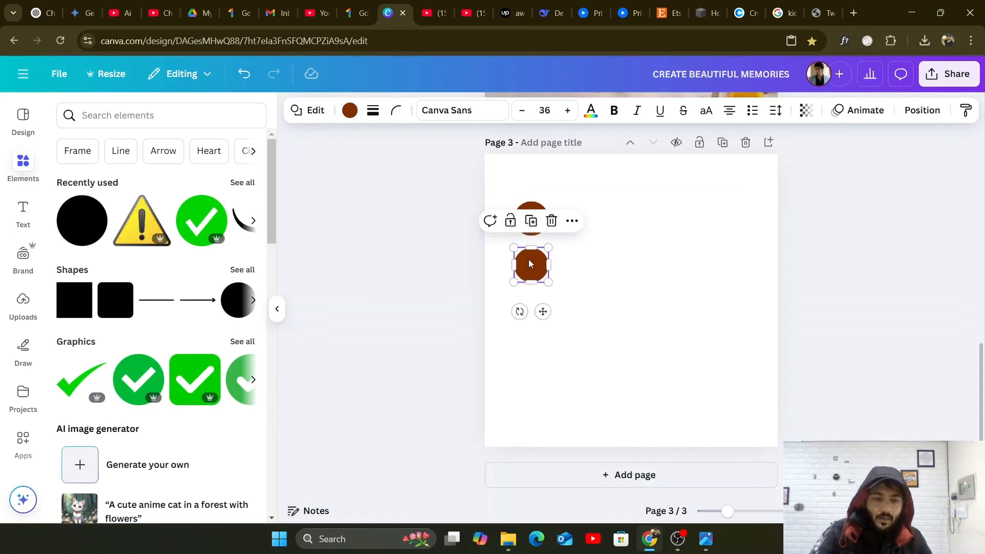
key("ctrl+d")
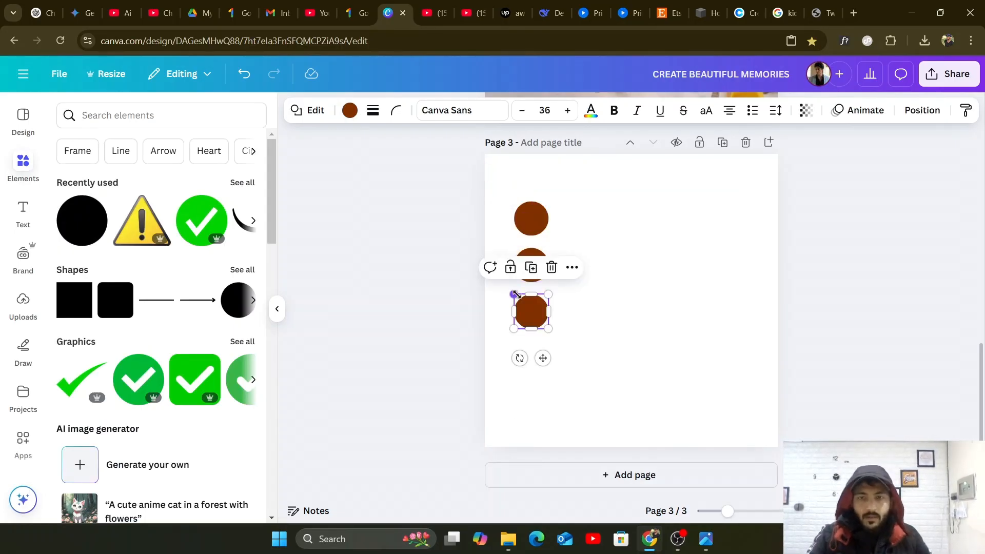
key("ctrl+d")
left_click(414, 187)
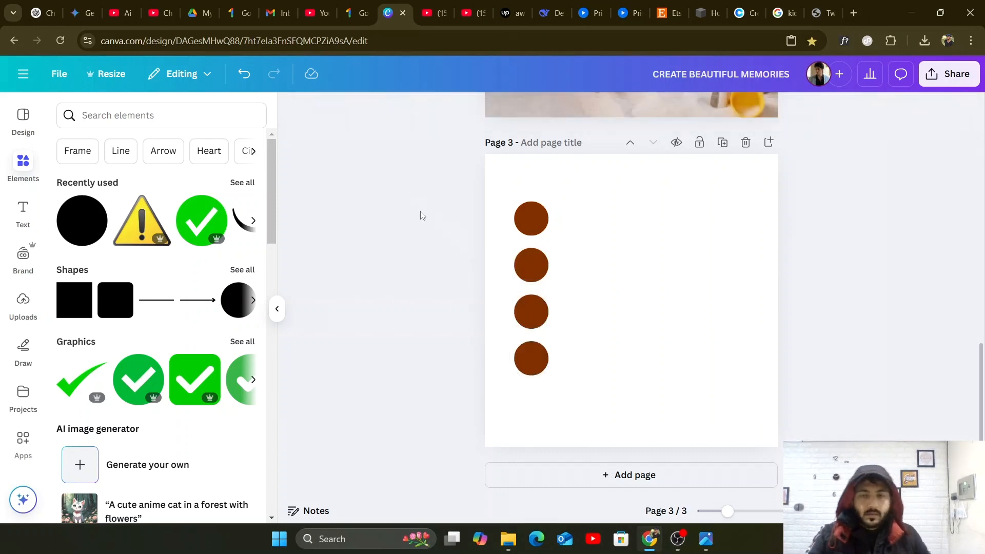
Copy the plush toy image from page 2 and paste it onto page 3.
scroll(468, 293, "up", 3)
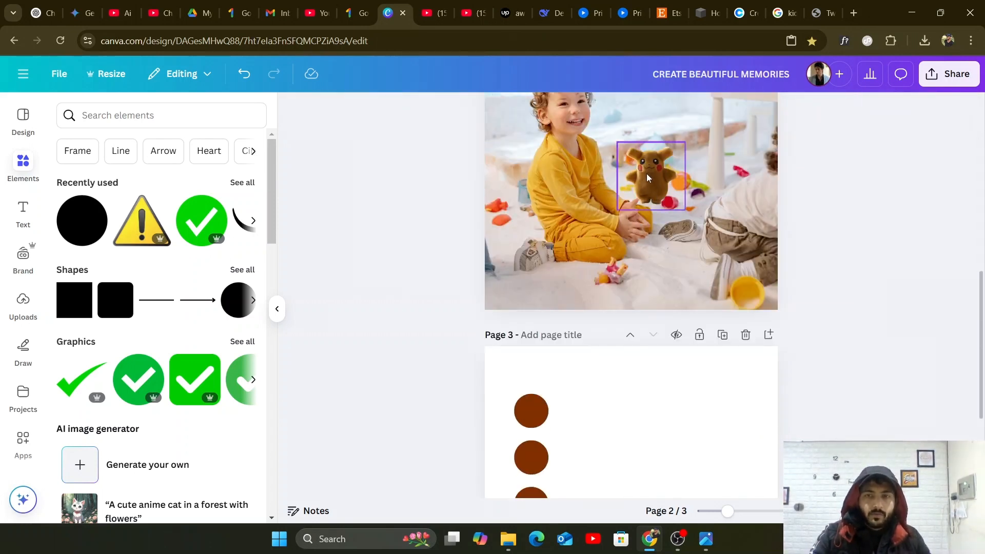
left_click(661, 204)
right_click(661, 204)
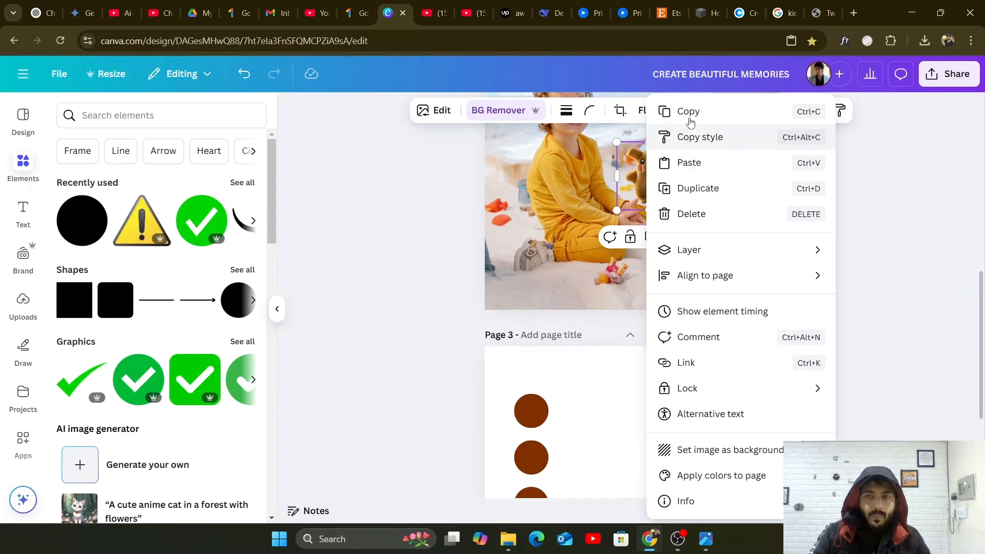
left_click(651, 374)
scroll(627, 244, "down", 3)
right_click(627, 244)
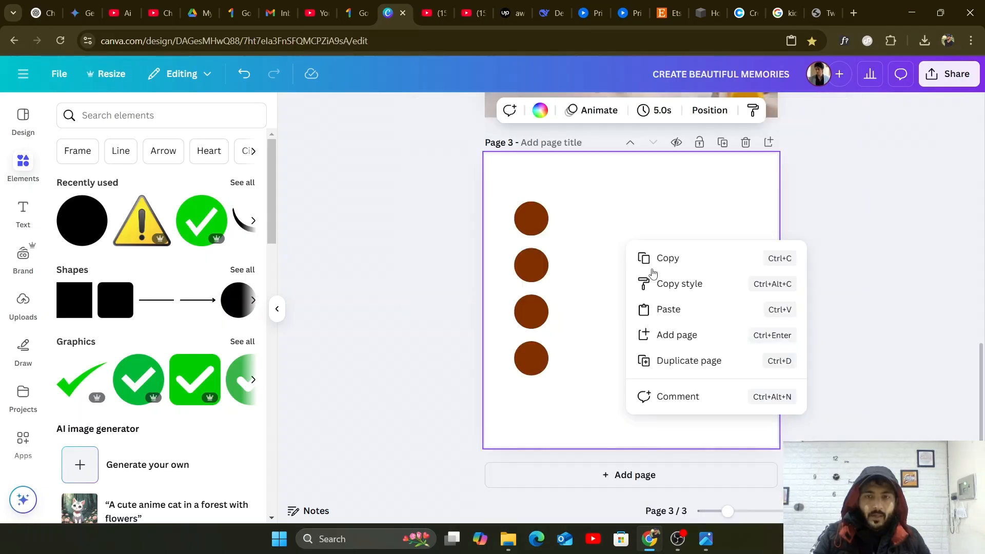
left_click(674, 311)
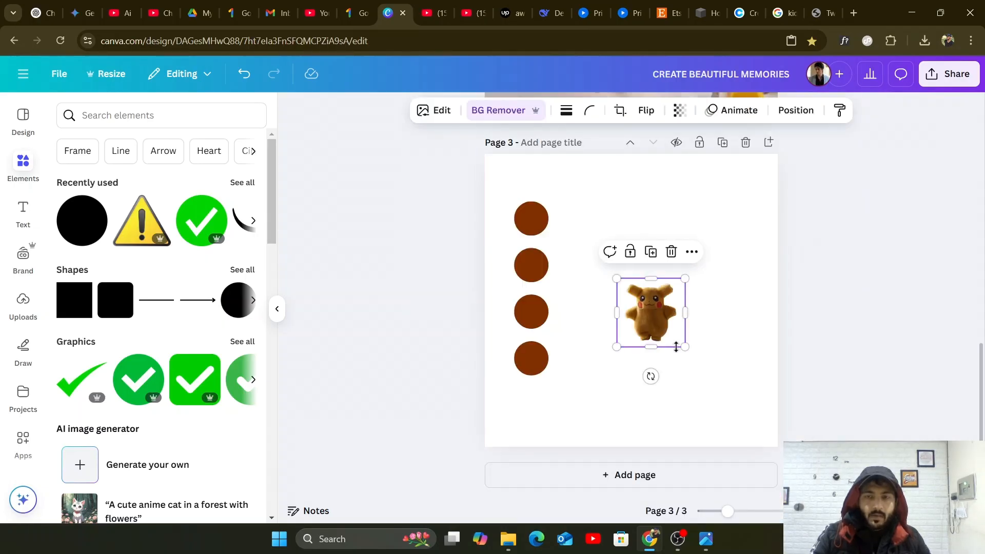
Enlarge the plush toy and position it so that it fills the right side of page 3.
left_click_drag(724, 416, 727, 401)
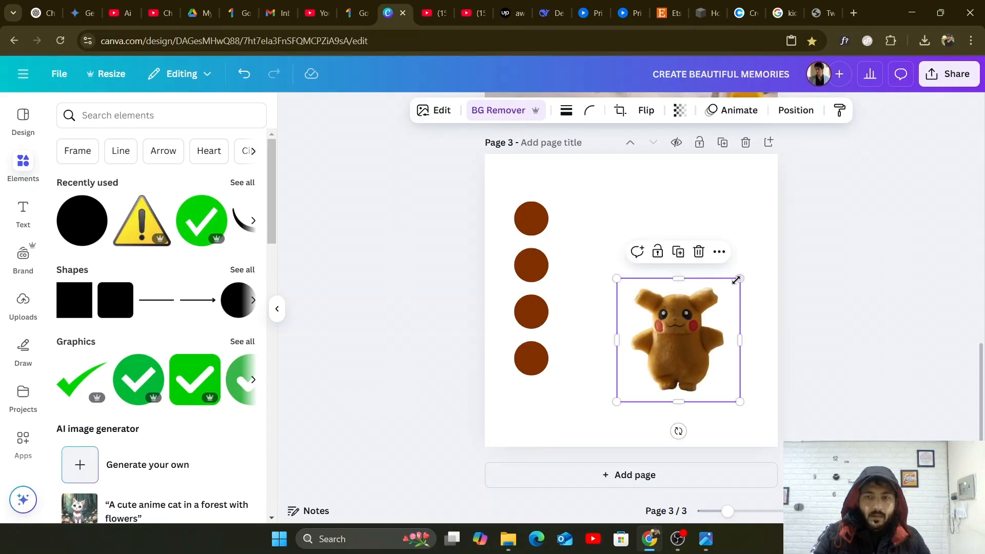
left_click_drag(752, 230, 774, 163)
left_click_drag(771, 339, 724, 321)
left_click_drag(768, 383, 853, 468)
left_click_drag(716, 354, 685, 352)
Select the four brown circles together and enlarge the column so it spans most of the page's height beside the toy.
left_click(413, 253)
left_click_drag(463, 186, 501, 436)
left_click(408, 318)
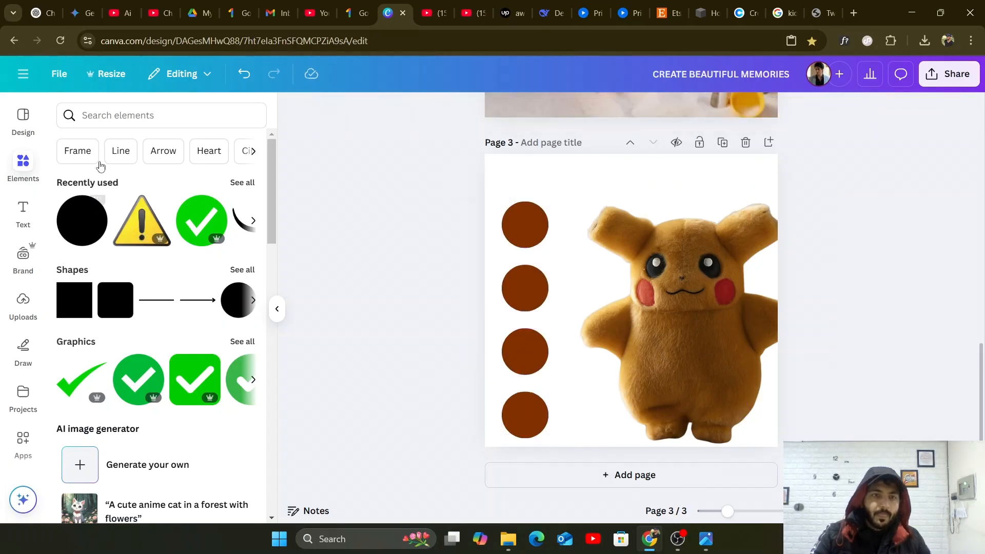
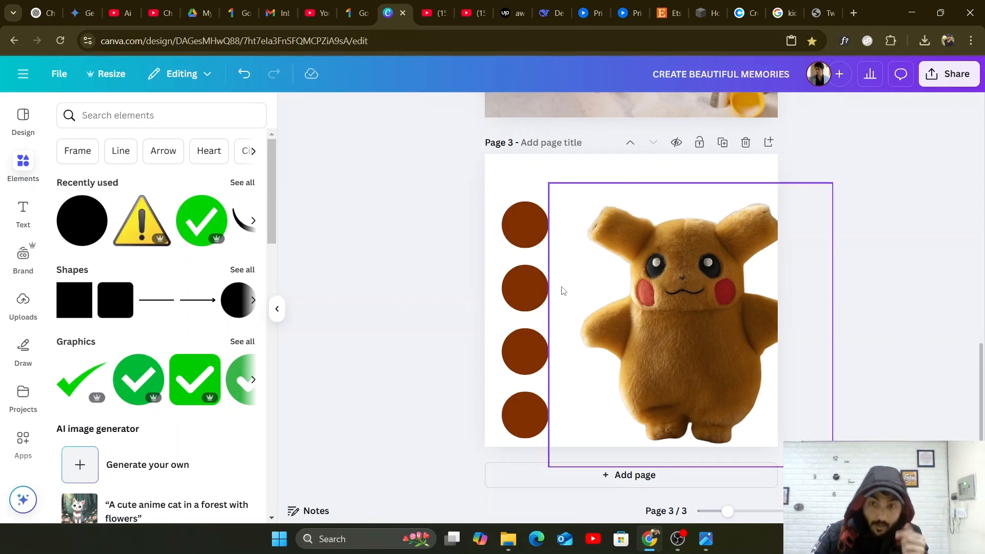
Search the element graphics for "SOFT" and add the black outline graphic of a feather above a cloud to page 3.
left_click(89, 113)
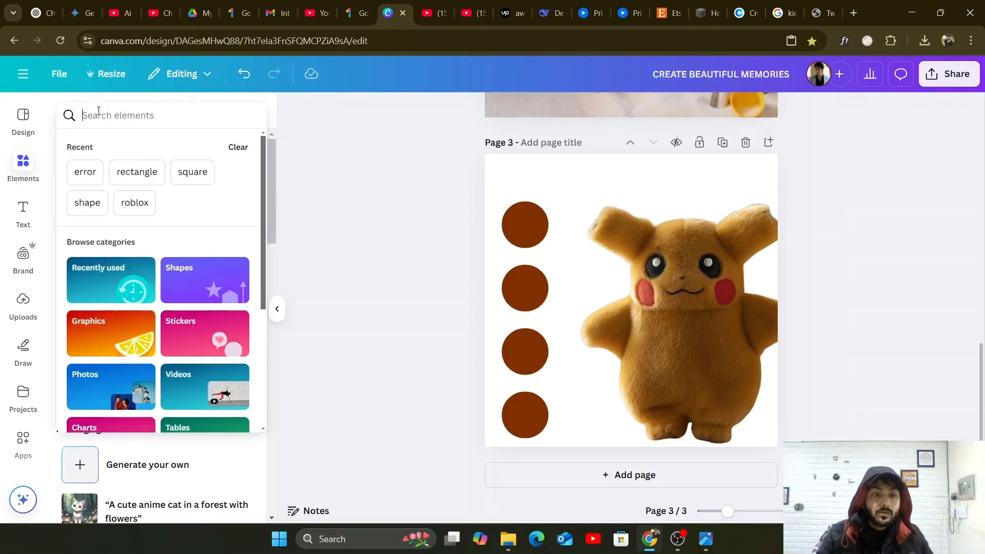
type("SOFT")
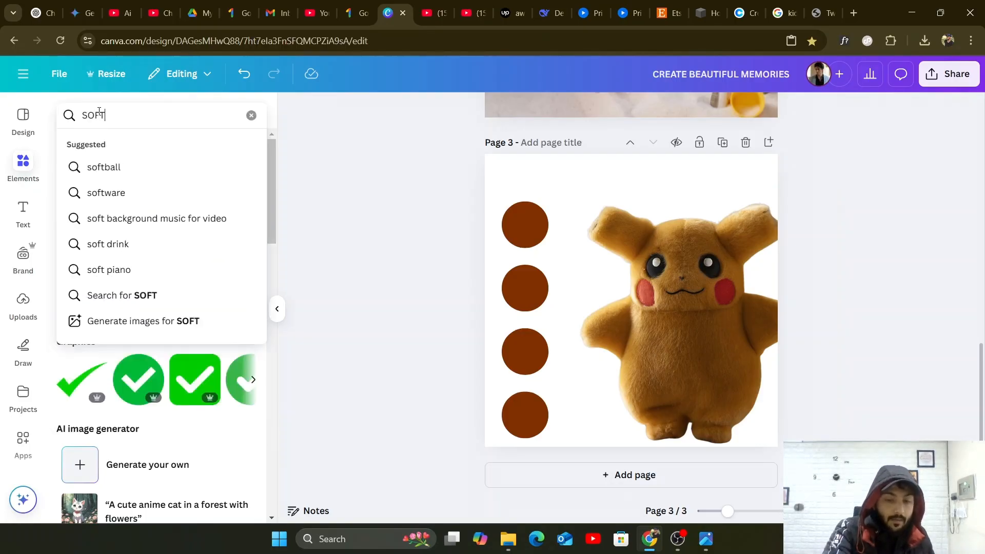
key("Return")
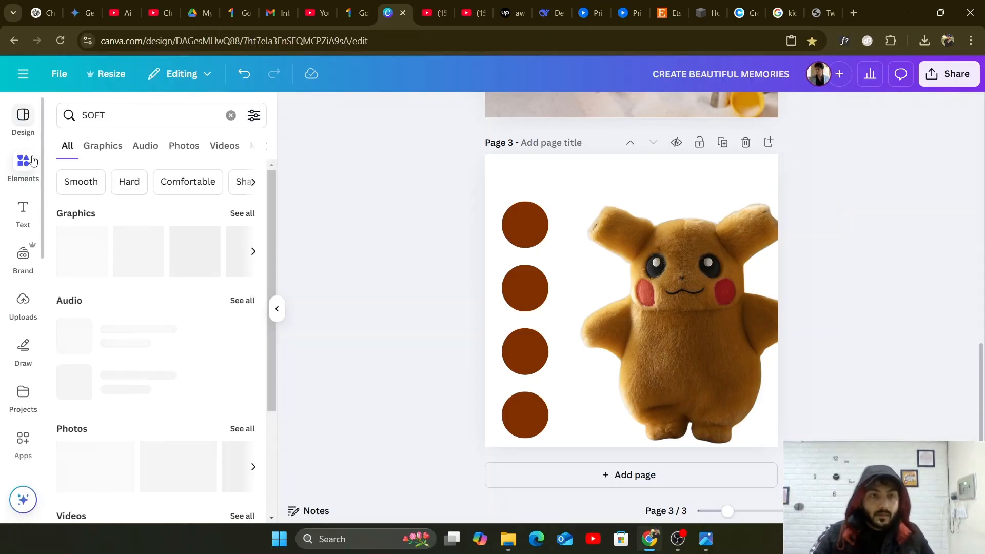
left_click(104, 149)
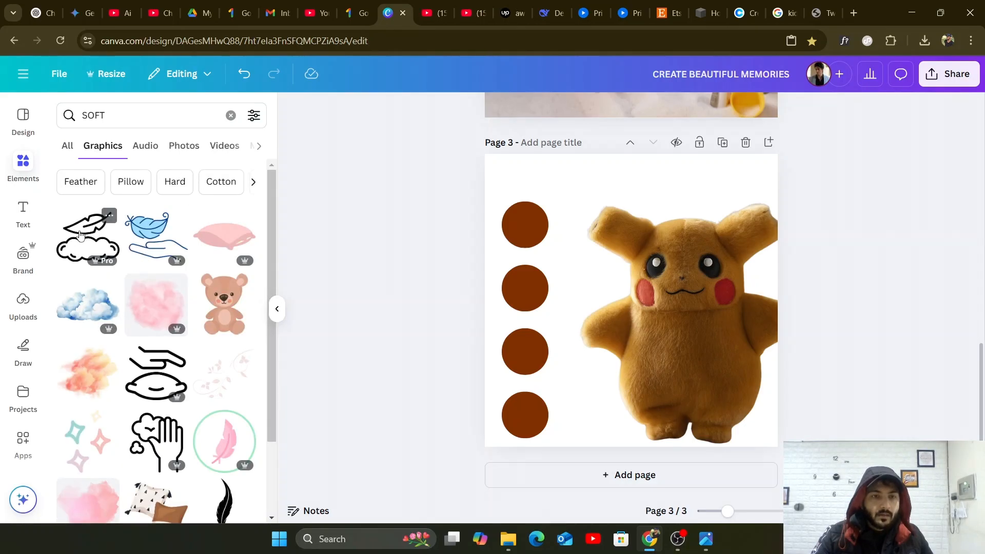
left_click(79, 235)
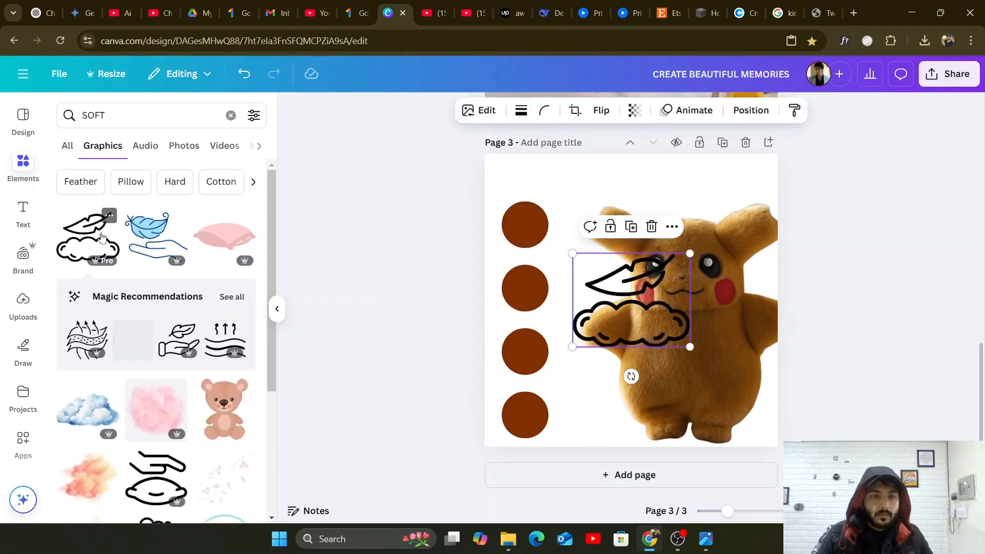
Shrink the feather-and-cloud graphic to fit inside the top brown circle and recolor it white.
left_click_drag(690, 253, 525, 221)
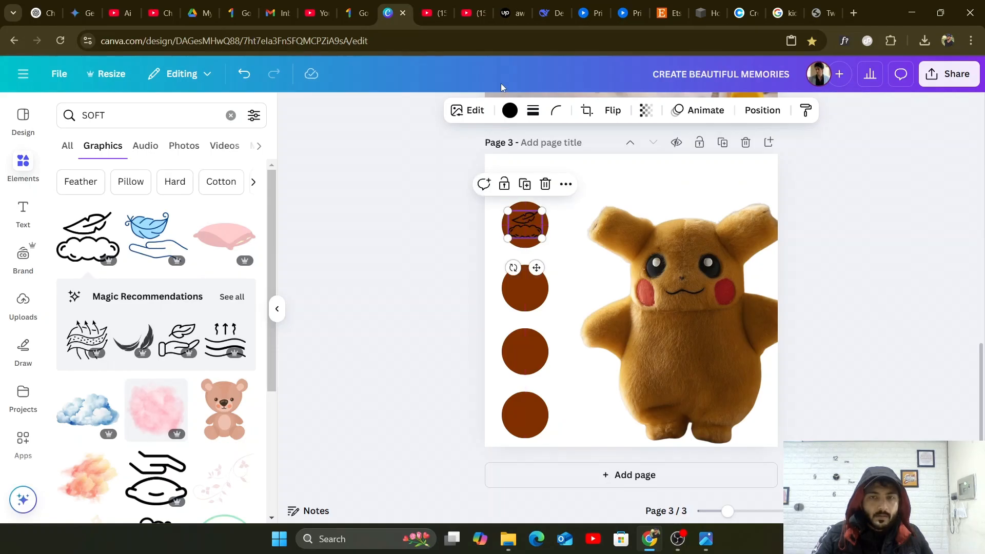
left_click(510, 110)
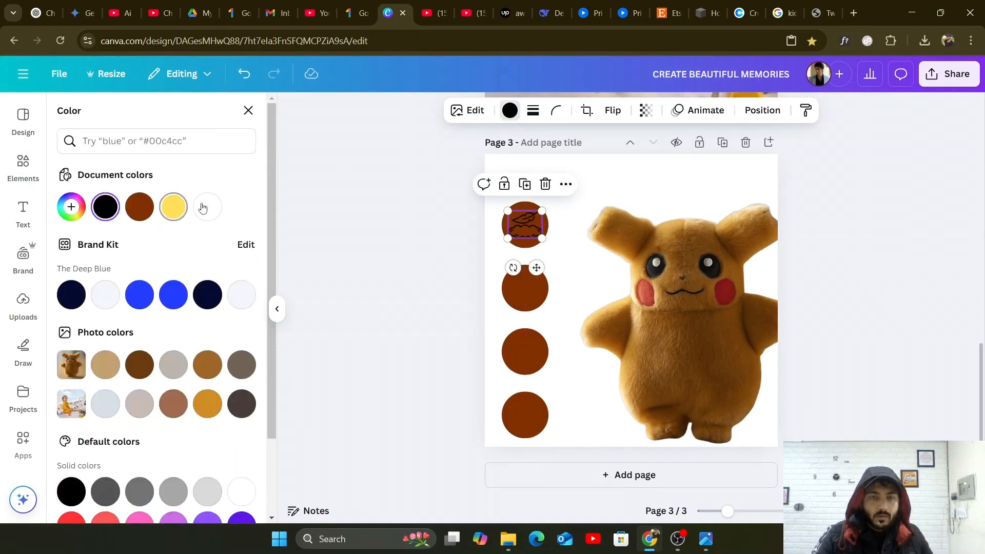
left_click(374, 202)
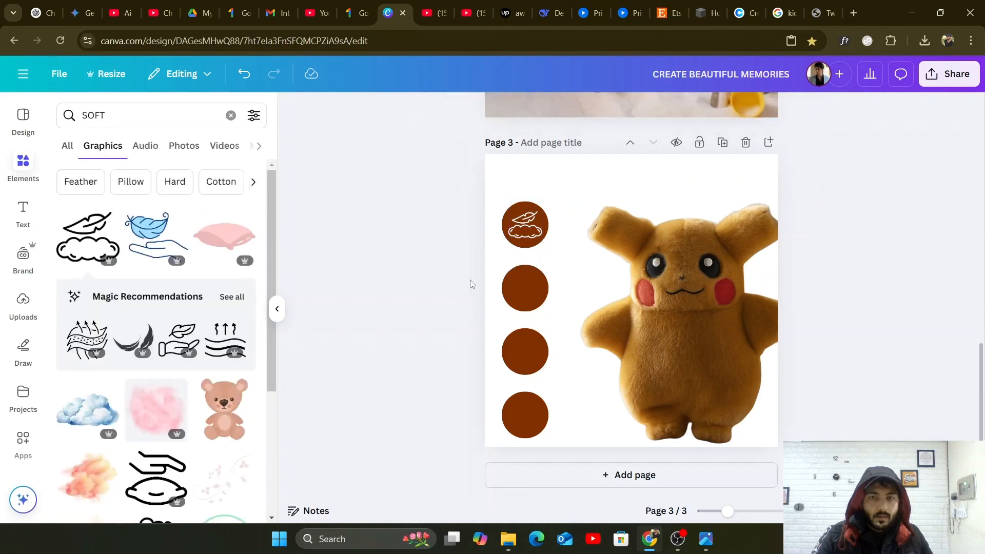
Add a heading reading "SOFT MATERIAL" to page 3.
left_click(668, 252)
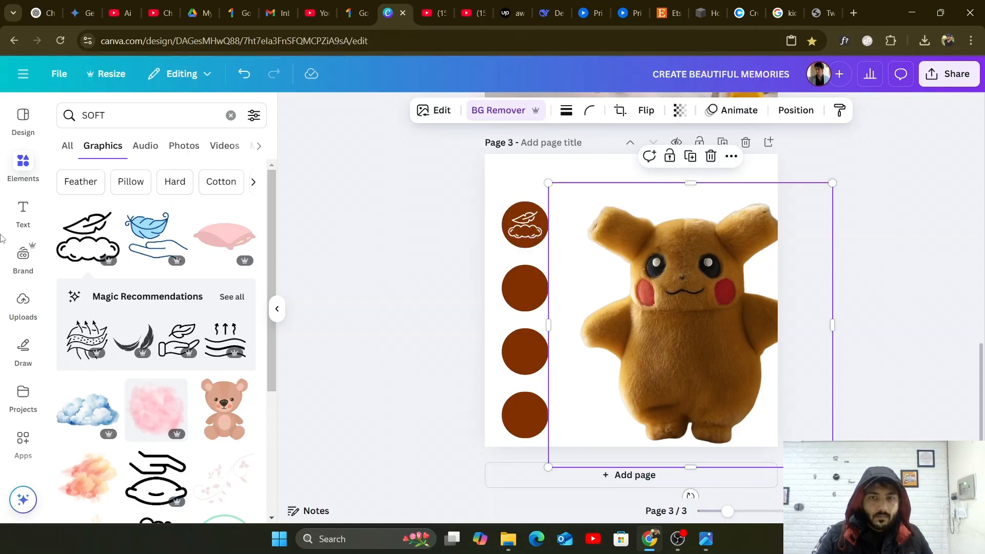
left_click(25, 216)
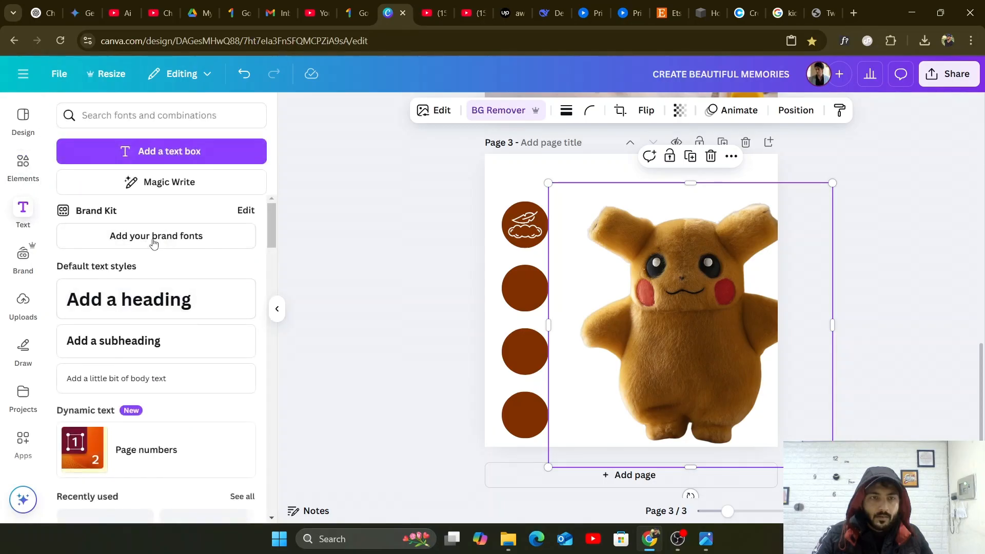
left_click(147, 299)
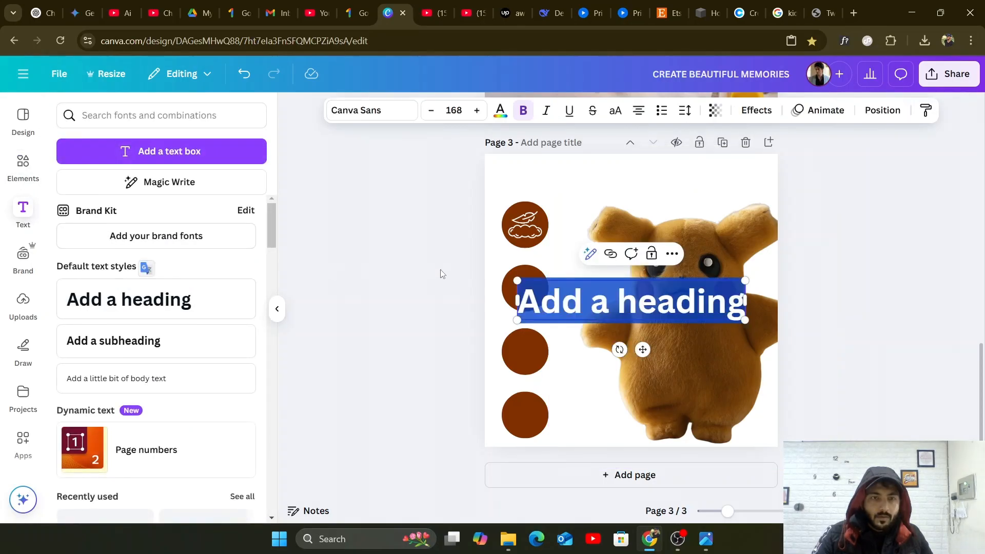
type("SOF")
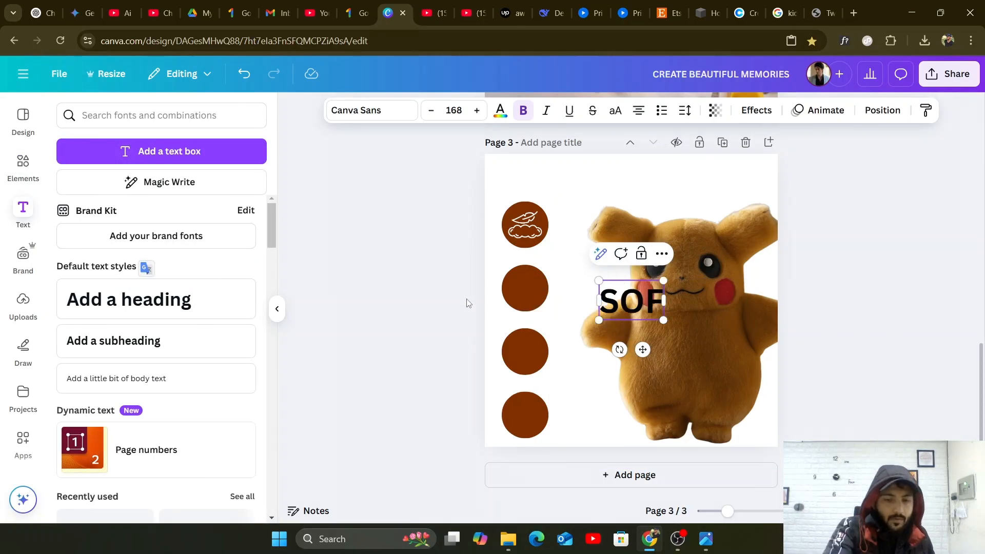
type("T MAT")
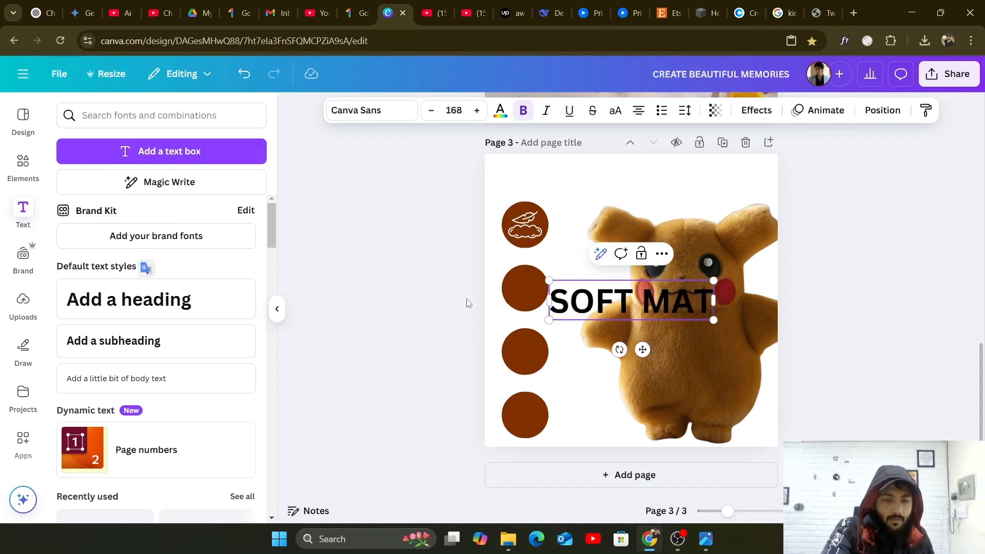
type("ERIAL")
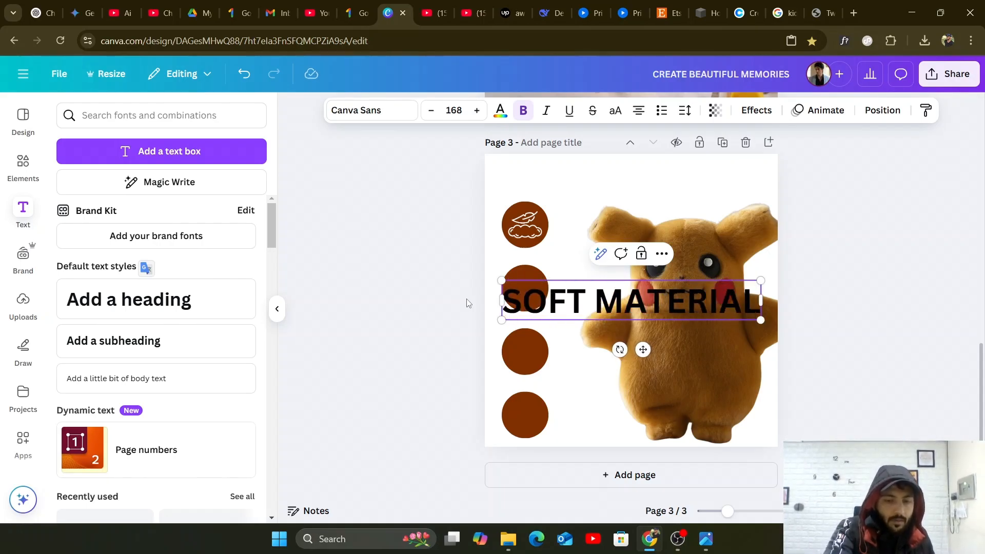
left_click(491, 112)
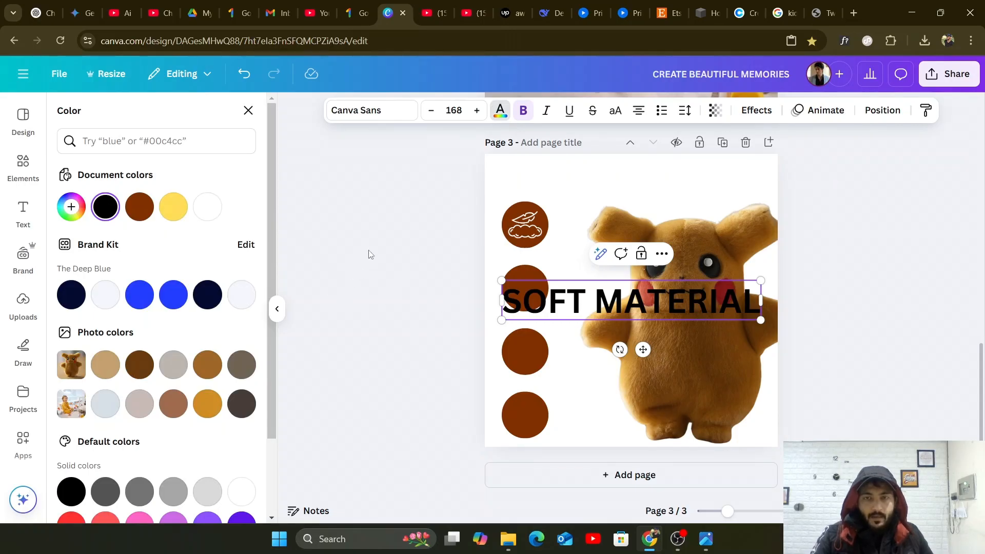
left_click(392, 234)
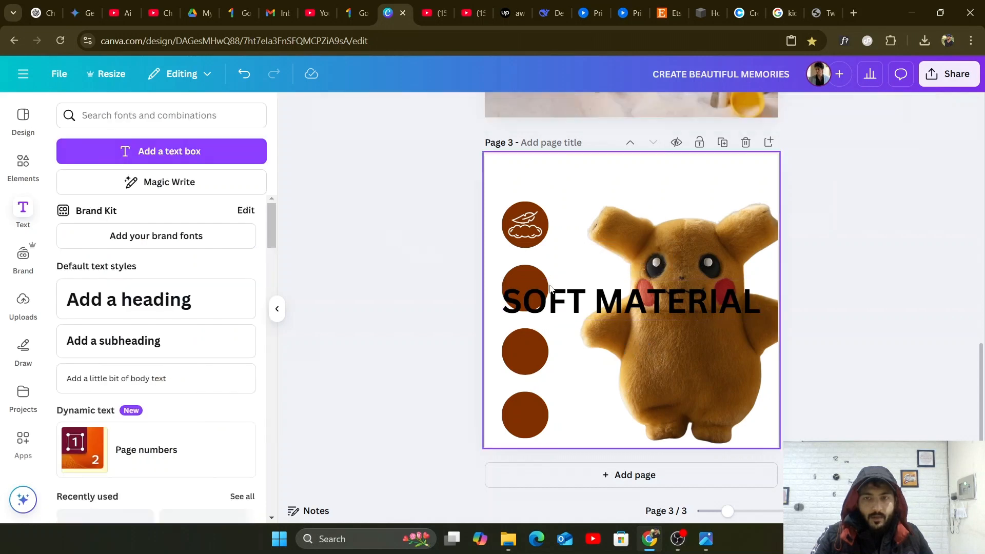
Shrink the plush toy to about 1,139 × 1,139 and move it into the lower-right corner of page 3.
left_click(688, 245)
left_click_drag(821, 204, 733, 310)
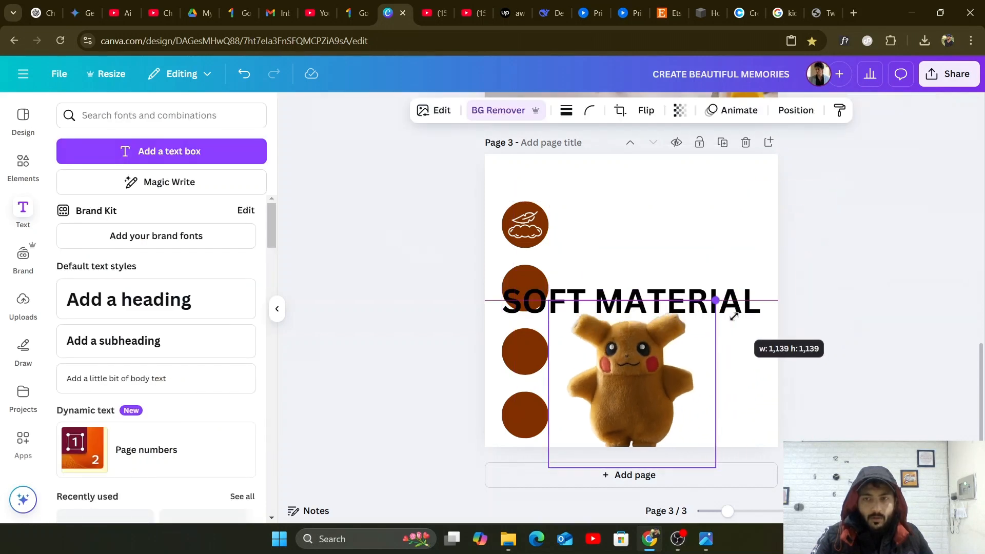
left_click_drag(644, 346, 726, 357)
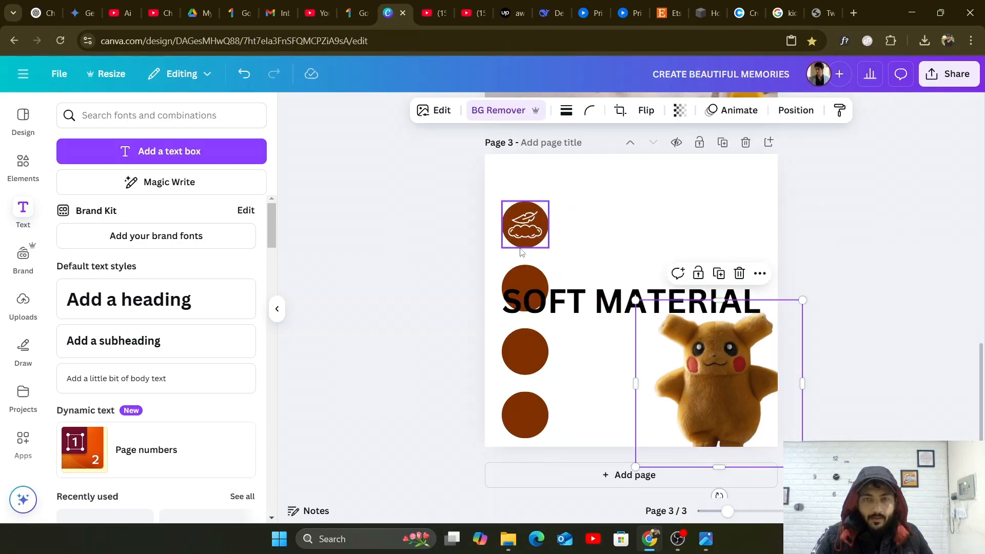
Reduce the "SOFT MATERIAL" heading to font size 115 and align it just right of the top circle.
left_click_drag(594, 296, 629, 222)
left_click_drag(785, 214, 714, 227)
left_click_drag(609, 234, 624, 226)
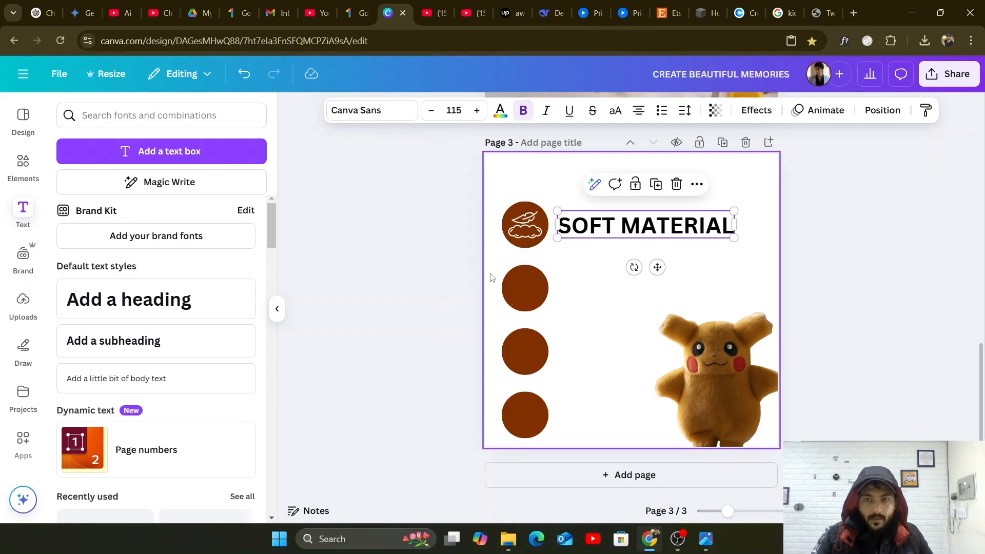
left_click(438, 206)
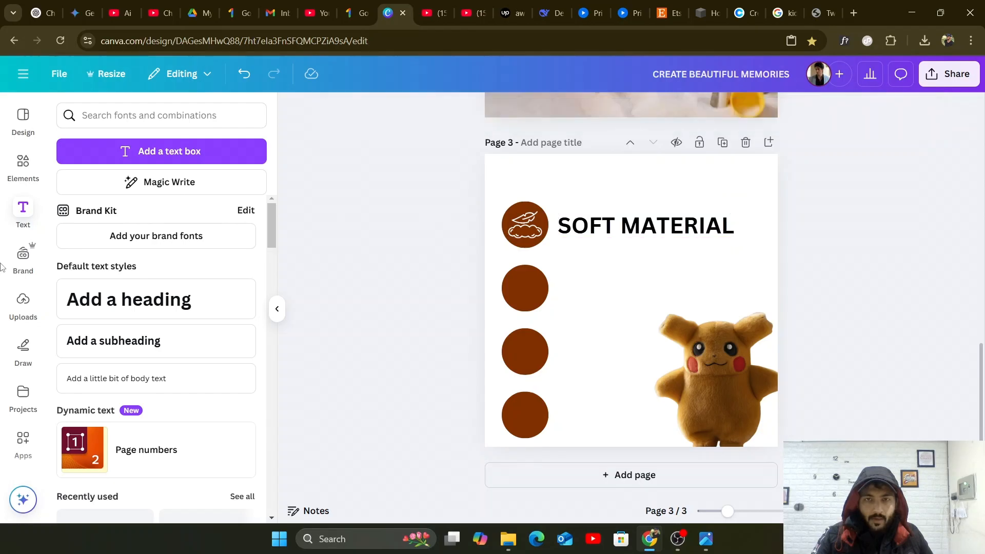
Add a brown square and reshape it into a thin bar spanning the "SOFT MATERIAL" text and overlapping the top circle's right edge.
left_click(24, 171)
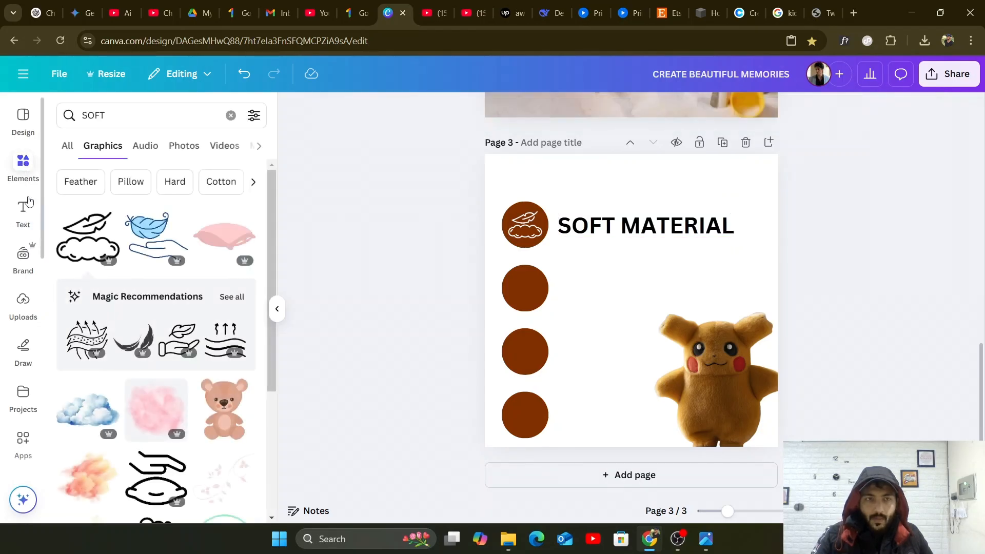
scroll(83, 190, "down", 4)
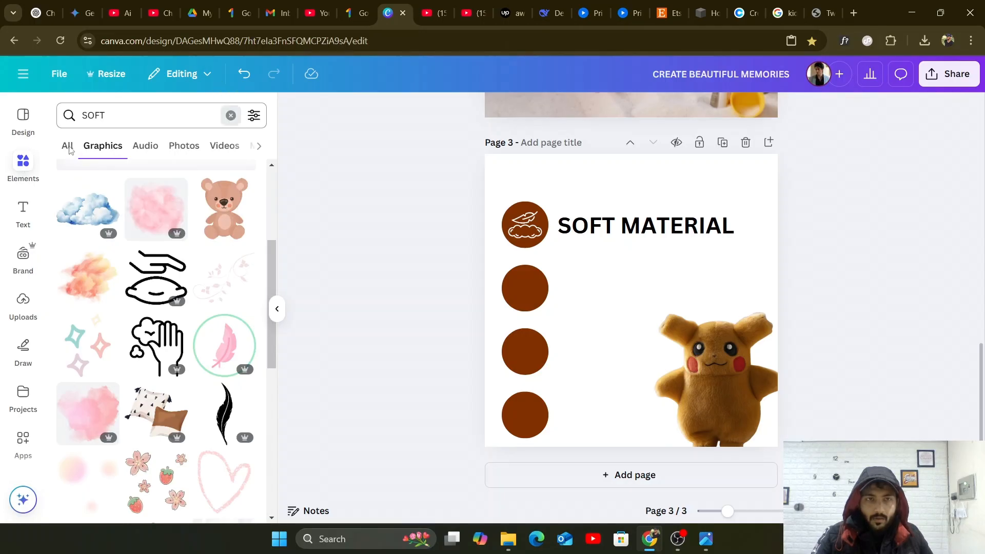
left_click(84, 149)
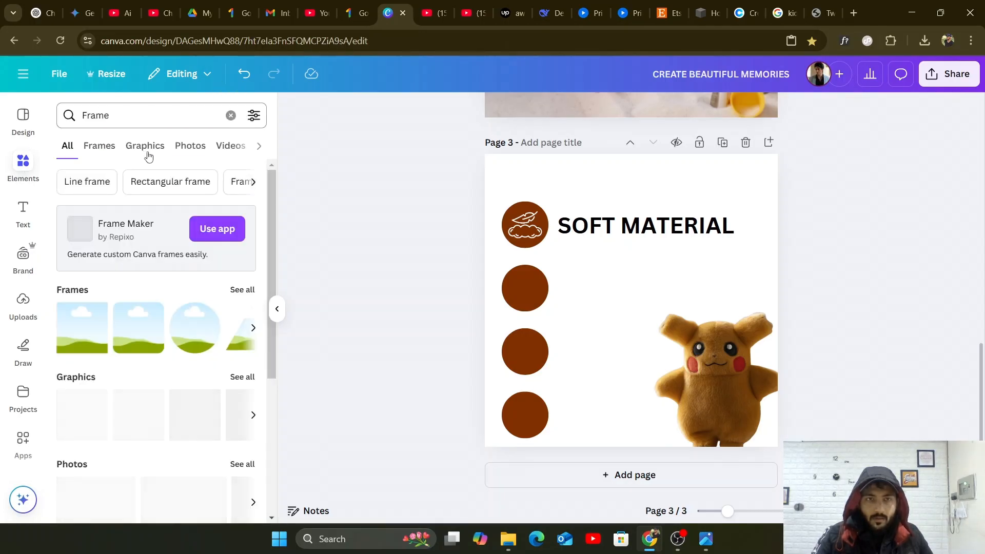
left_click(231, 116)
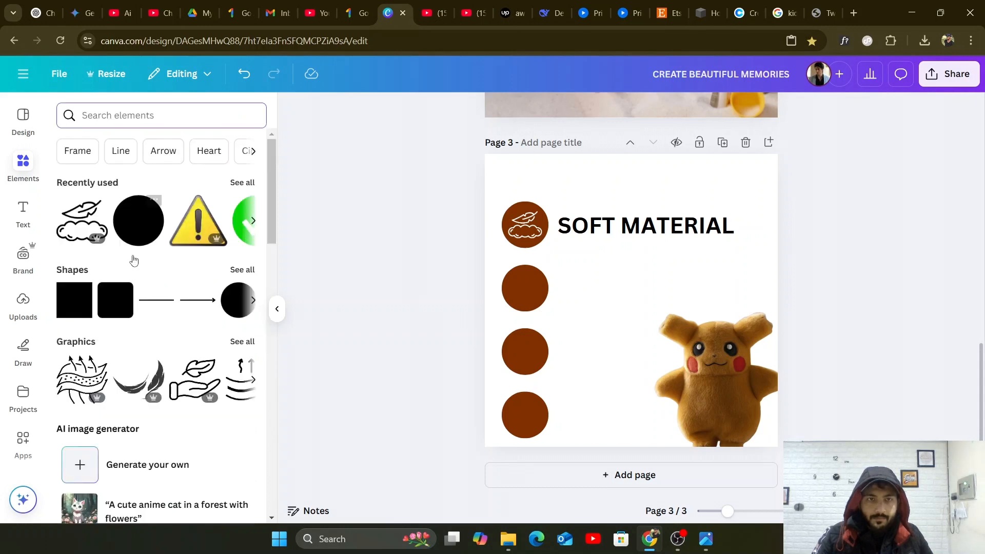
left_click(76, 300)
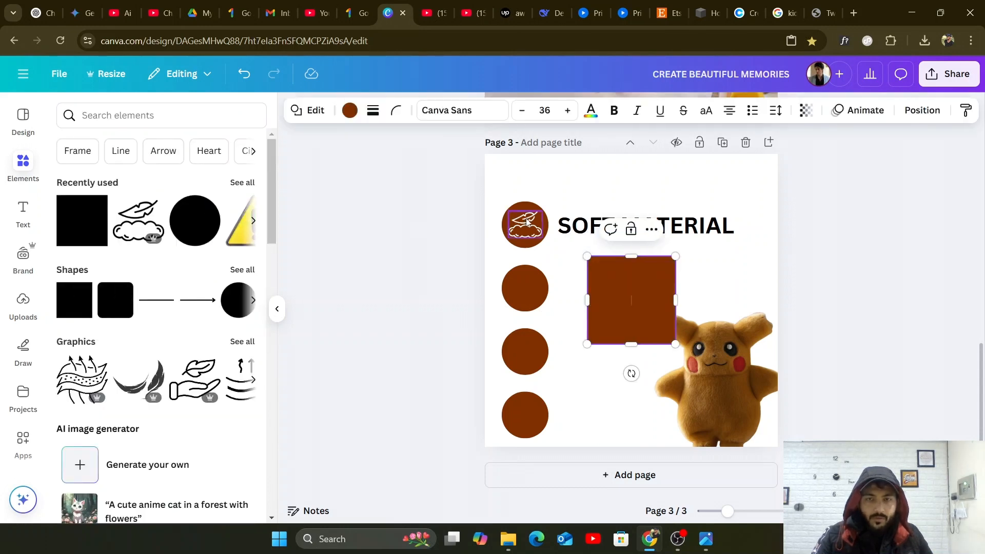
left_click_drag(618, 295, 735, 227)
left_click_drag(653, 184, 657, 211)
left_click_drag(655, 268, 654, 233)
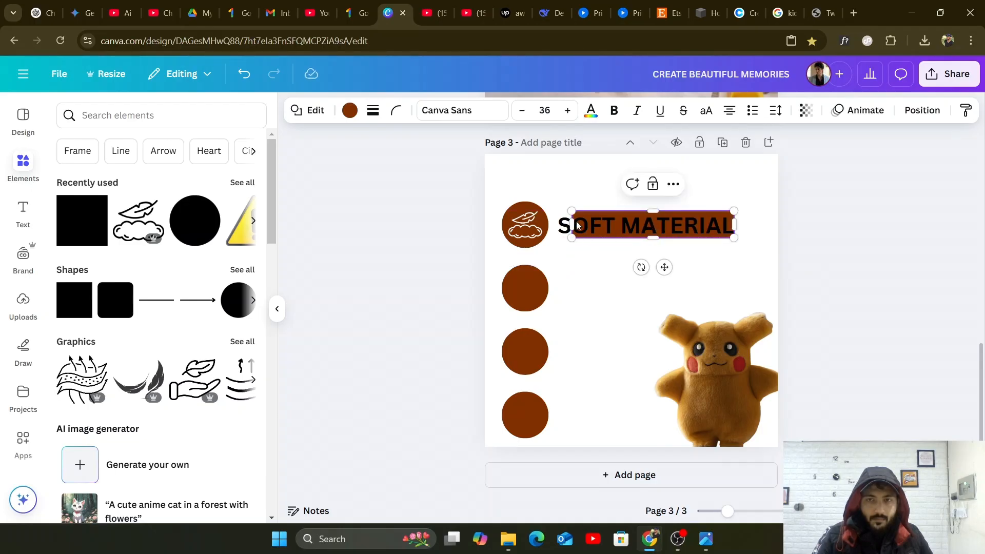
left_click_drag(574, 226, 540, 223)
Send the brown bar backward so that it sits behind the feather-and-cloud icon in the top circle.
right_click(552, 228)
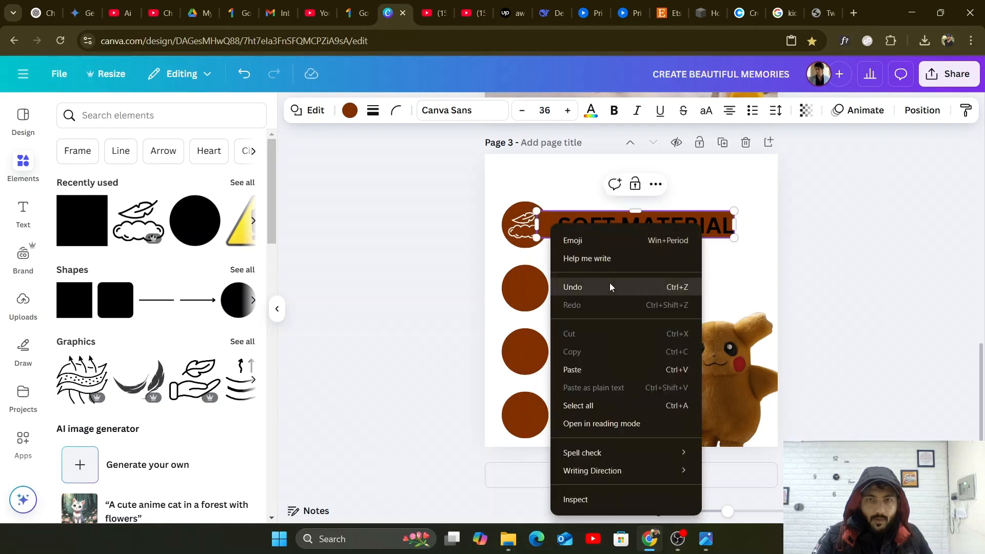
left_click(409, 184)
left_click(547, 226)
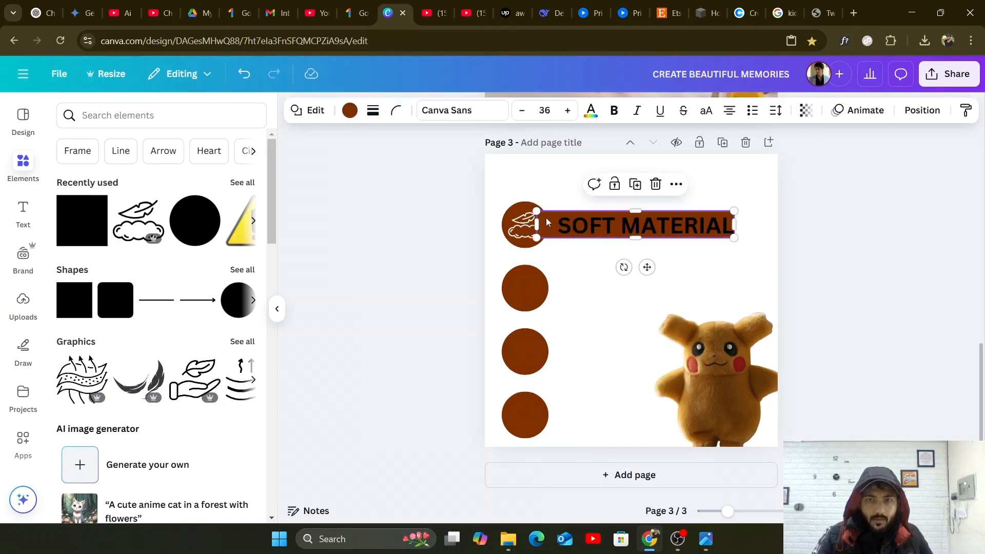
right_click(546, 226)
mouse_move(629, 304)
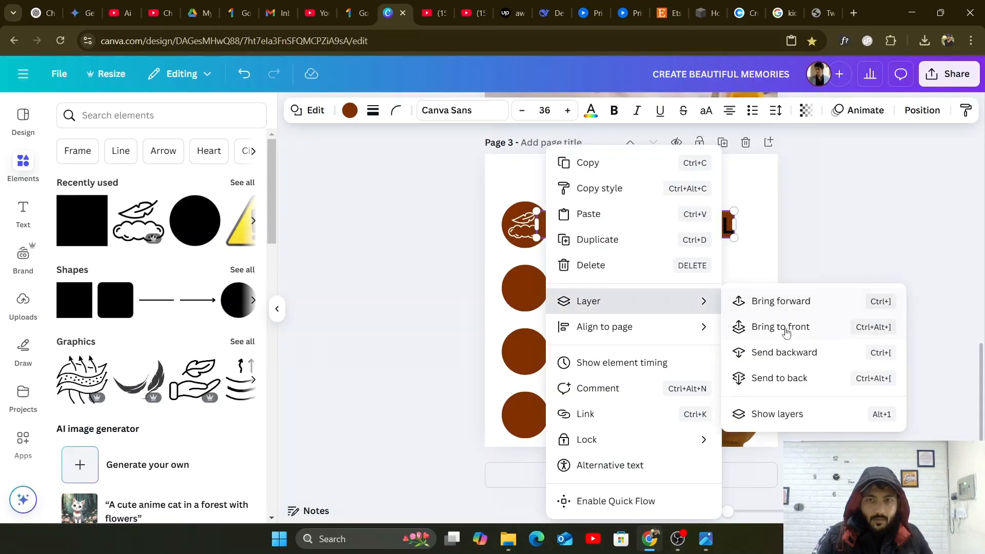
left_click(796, 353)
left_click(418, 253)
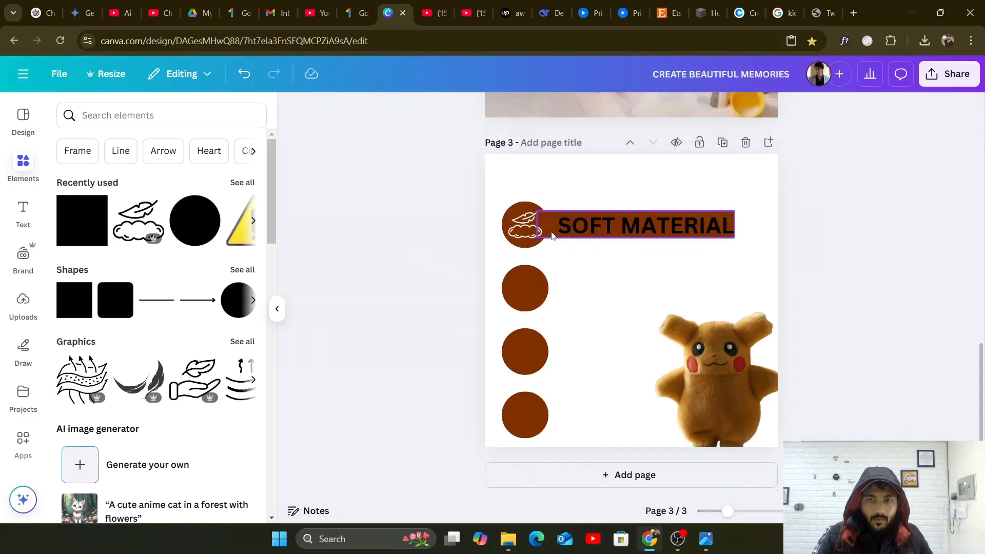
Recolor the "SOFT MATERIAL" text white (#ffffff).
left_click(603, 225)
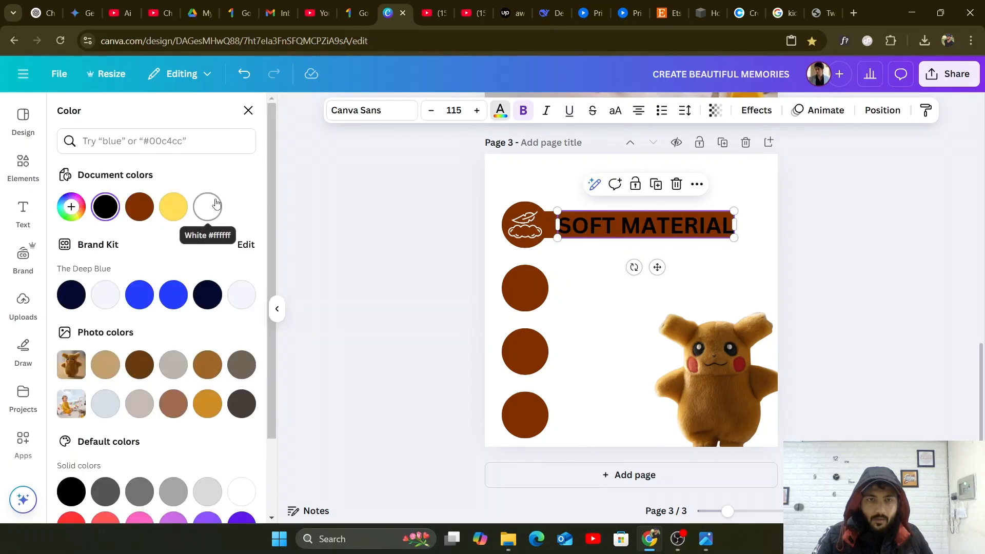
left_click(207, 206)
left_click(361, 213)
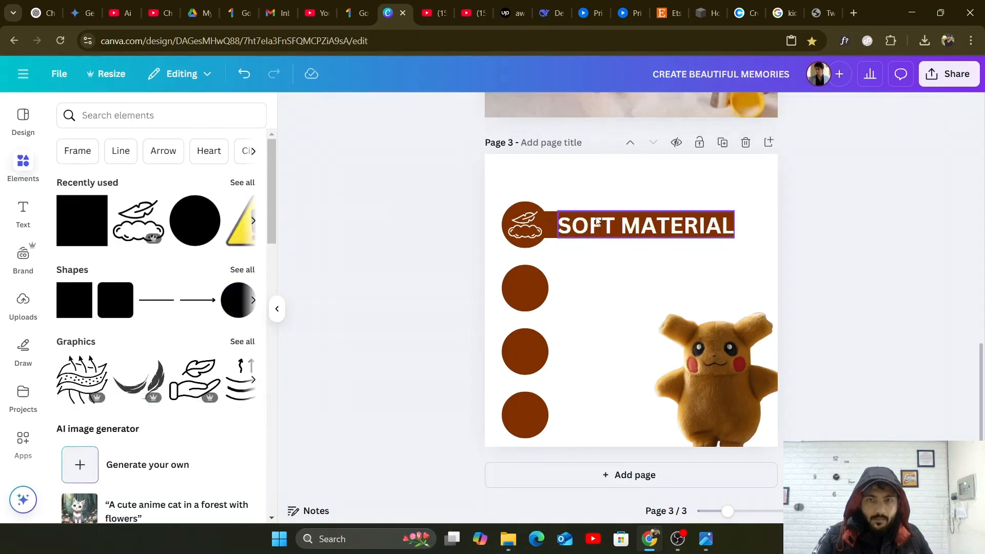
Shift the "SOFT MATERIAL" text left along the brown bar so it starts at the top circle's right edge.
left_click_drag(593, 230, 598, 224)
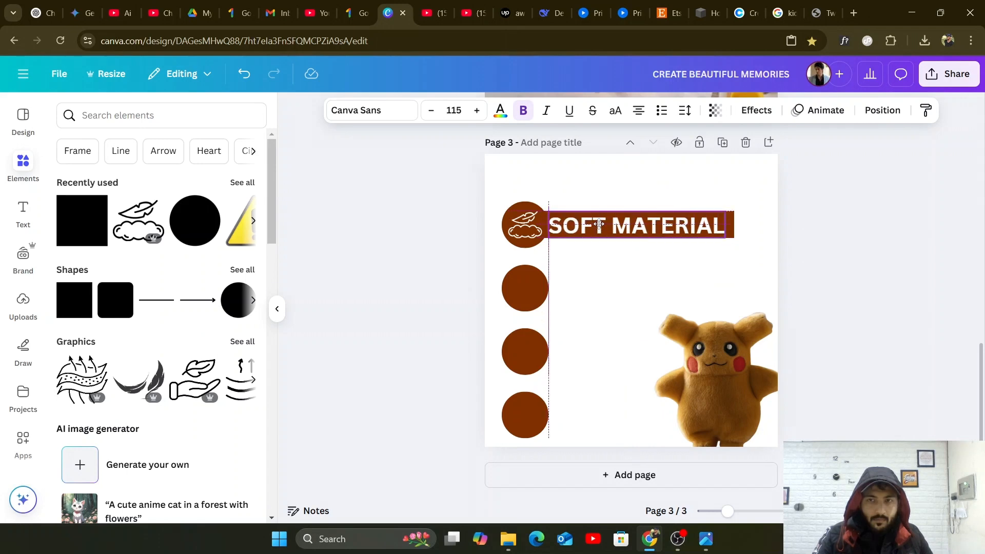
left_click_drag(598, 221, 599, 226)
left_click(402, 191)
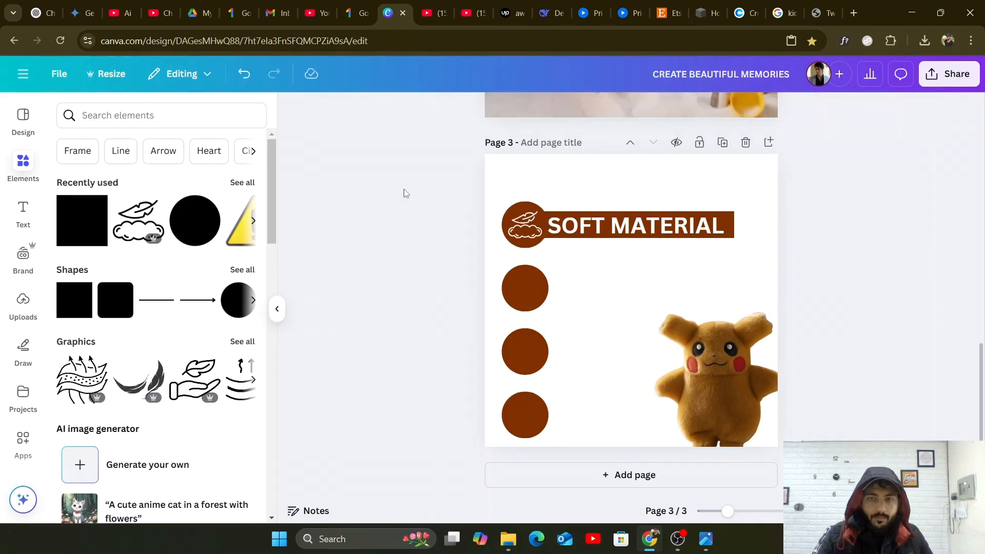
Replace Canva Sans with Eastman Grotesque across the whole design and shift the "SOFT MATERIAL" text slightly right on its bar.
left_click(584, 225)
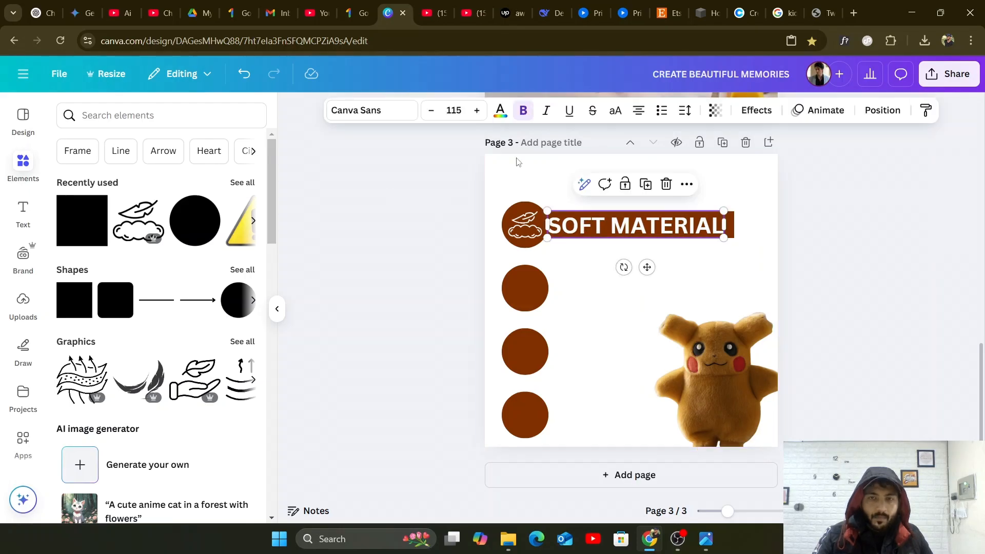
left_click(360, 122)
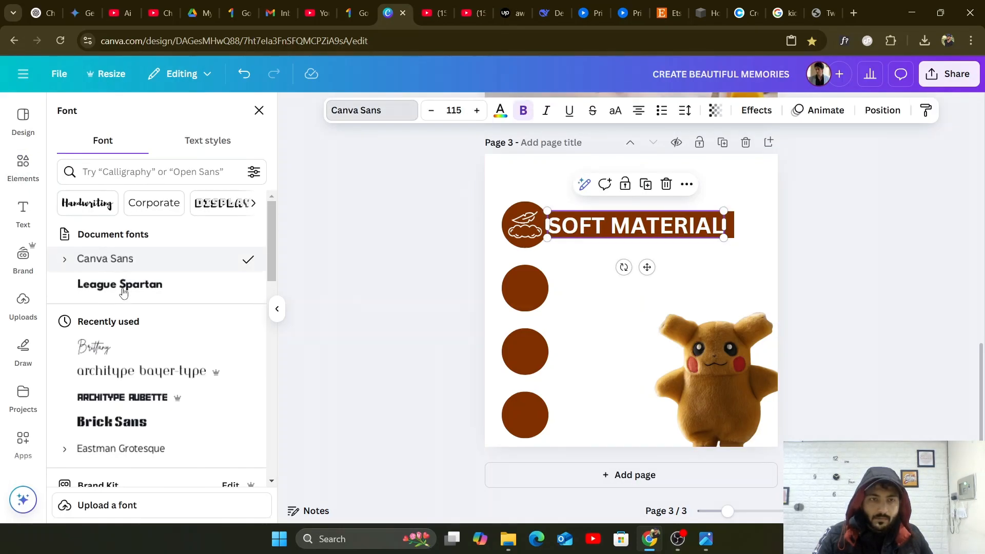
left_click(164, 459)
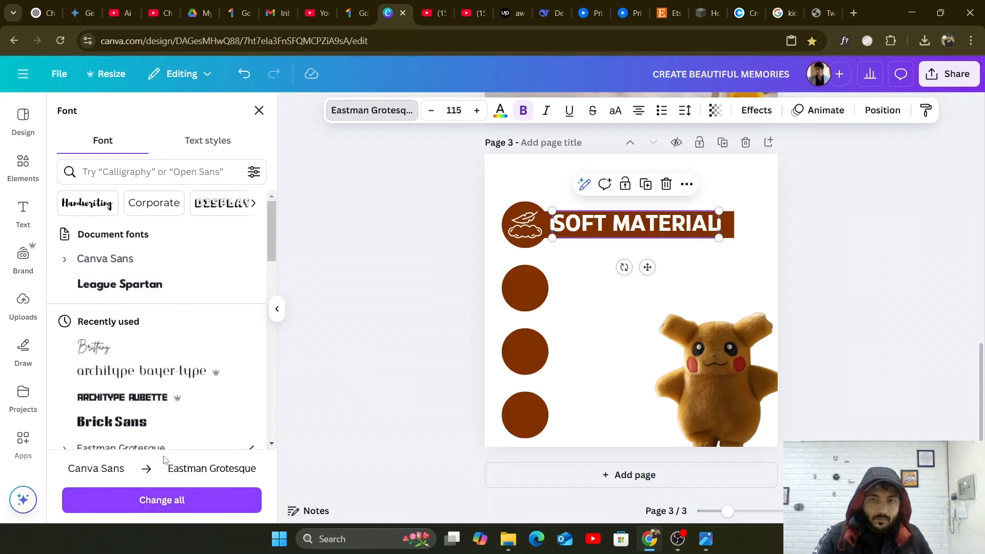
scroll(188, 408, "down", 3)
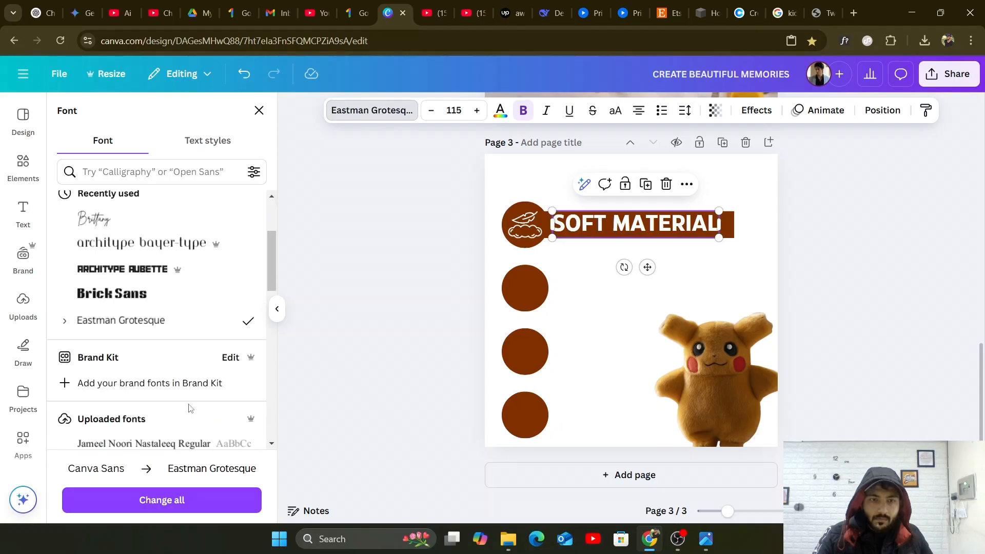
left_click(195, 507)
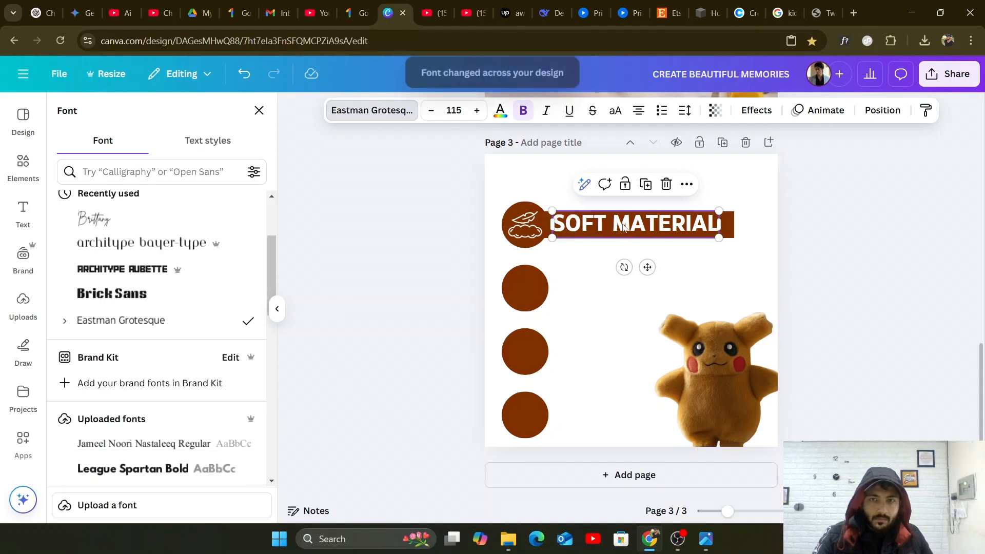
left_click_drag(624, 227, 626, 226)
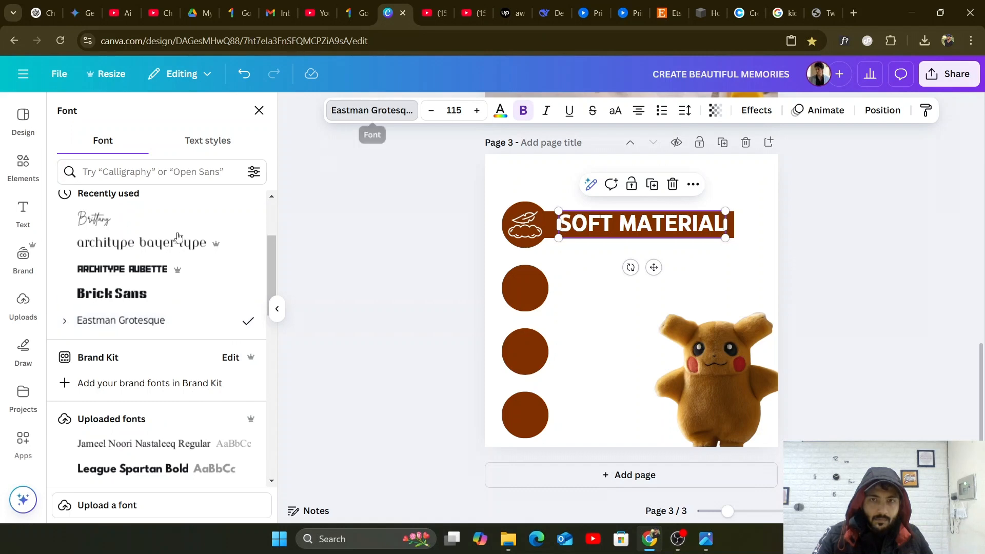
Remove the bold from the "SOFT MATERIAL" text and set its font to Jameel Noori Nastaleeq Regular.
left_click(522, 111)
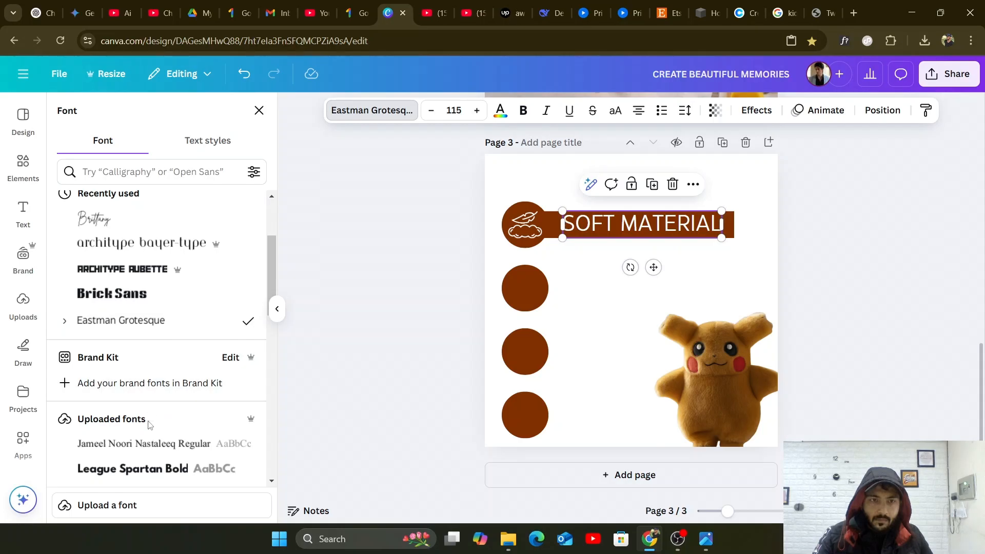
left_click(149, 451)
scroll(149, 451, "down", 1)
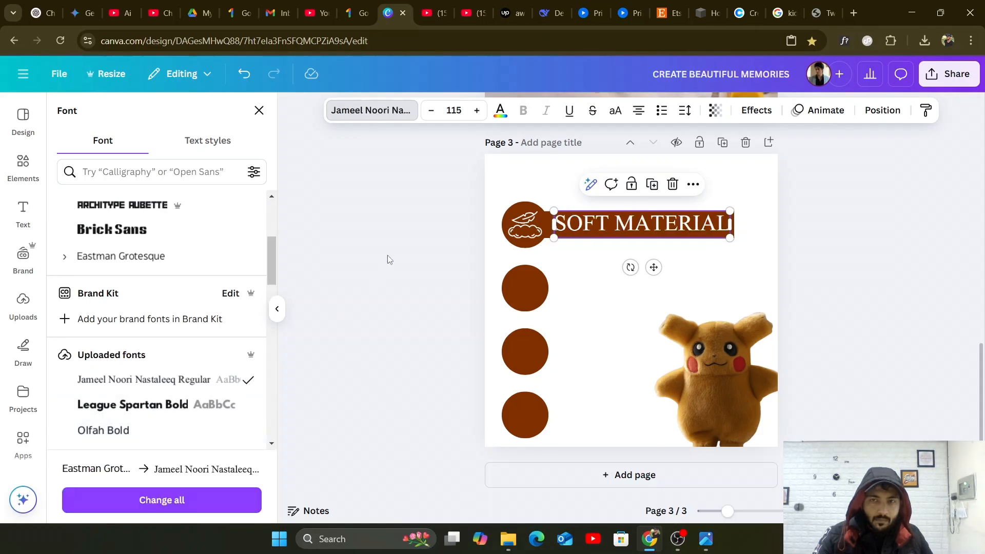
Set the "SOFT MATERIAL" text's font size to 109.
left_click(437, 114)
left_click(437, 114)
left_click(437, 114)
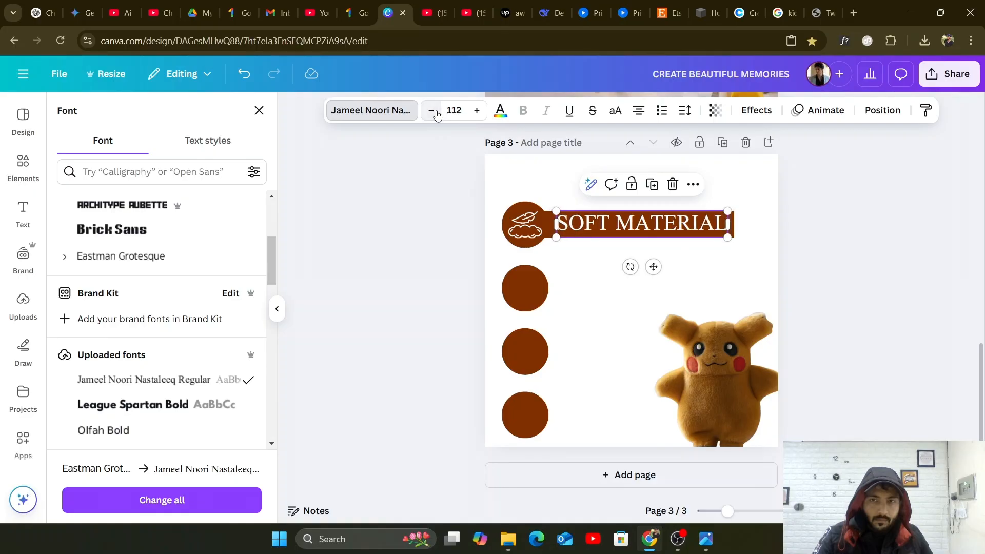
left_click(437, 114)
left_click(437, 114)
left_click(437, 114)
left_click(444, 214)
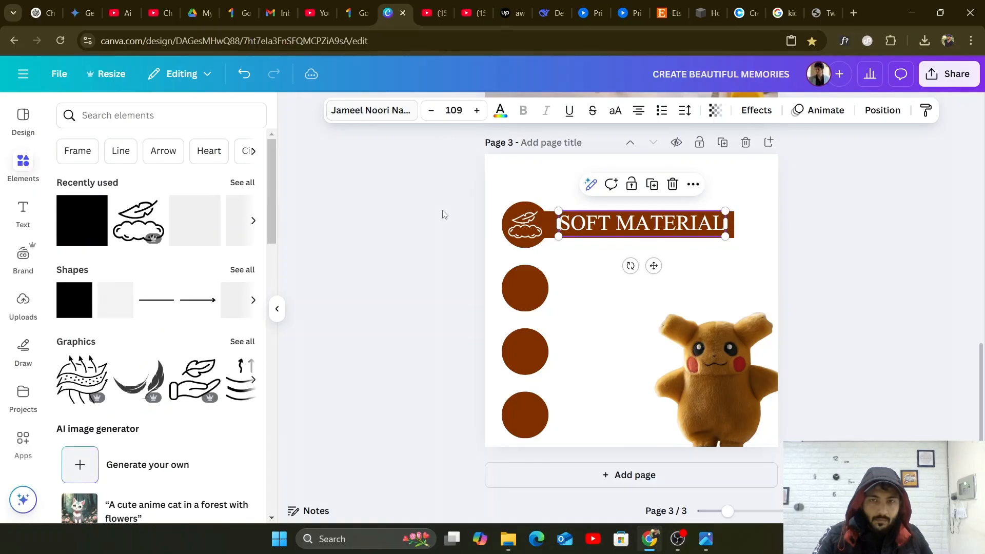
Move the "SOFT MATERIAL" text slightly left and shorten the brown bar's right end to just past the text.
left_click_drag(659, 226, 650, 223)
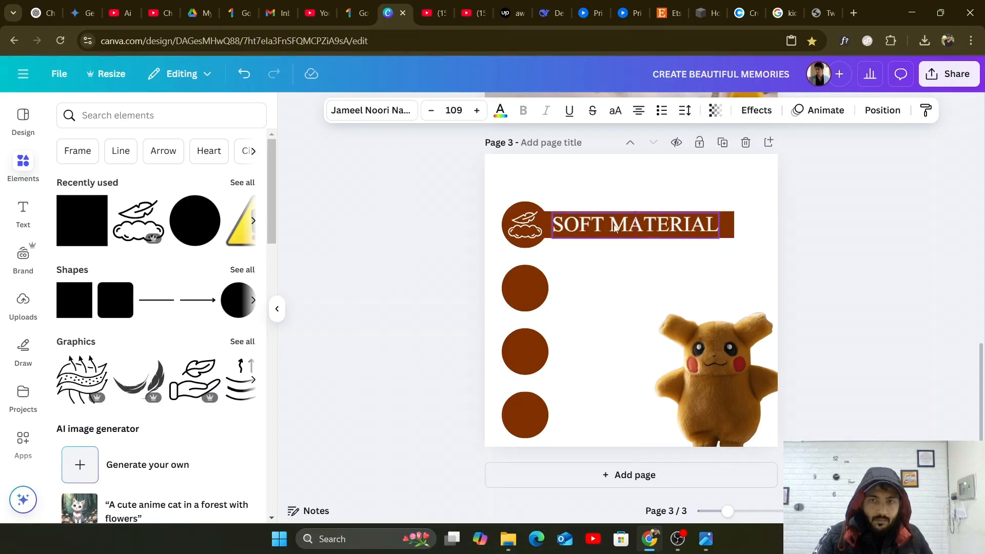
left_click(437, 208)
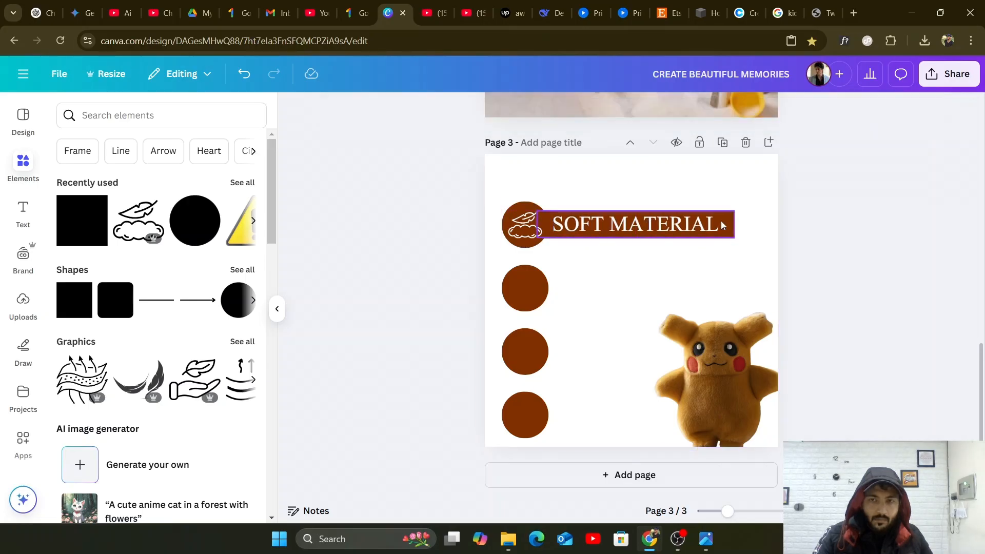
left_click(722, 224)
left_click_drag(728, 226, 718, 226)
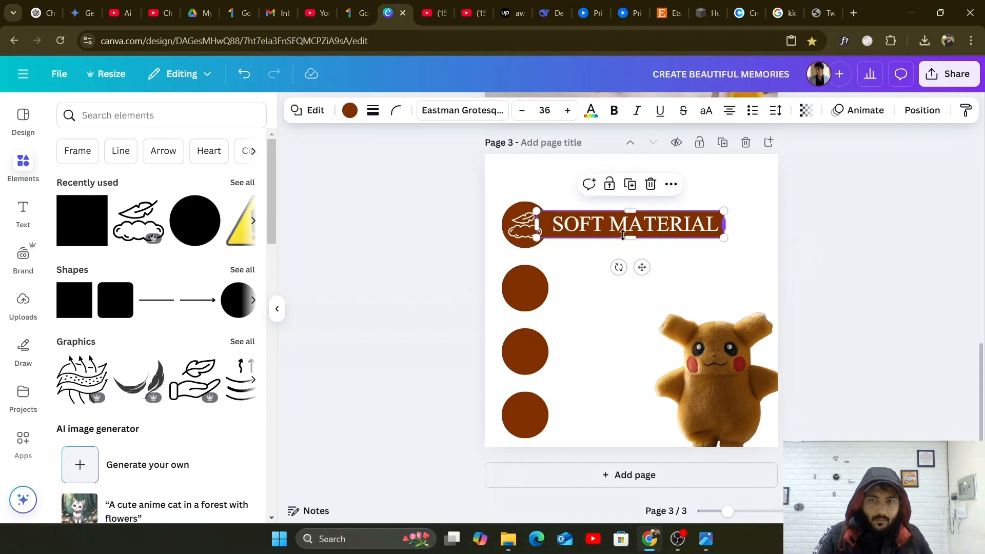
left_click(402, 214)
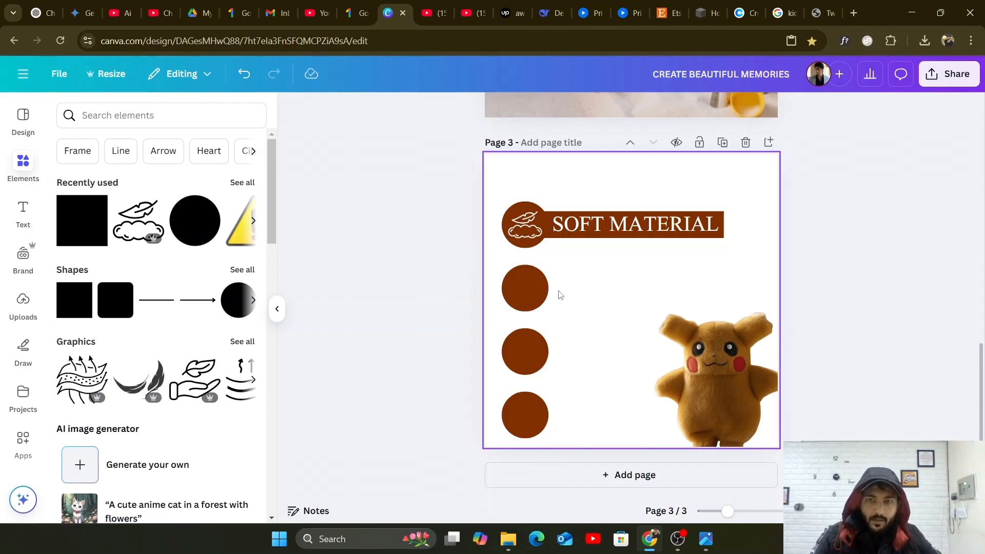
Move the toy image to the middle of page 3 and enlarge it to fill almost the entire page.
left_click(721, 392)
left_click_drag(721, 392, 588, 305)
left_click_drag(649, 321, 630, 315)
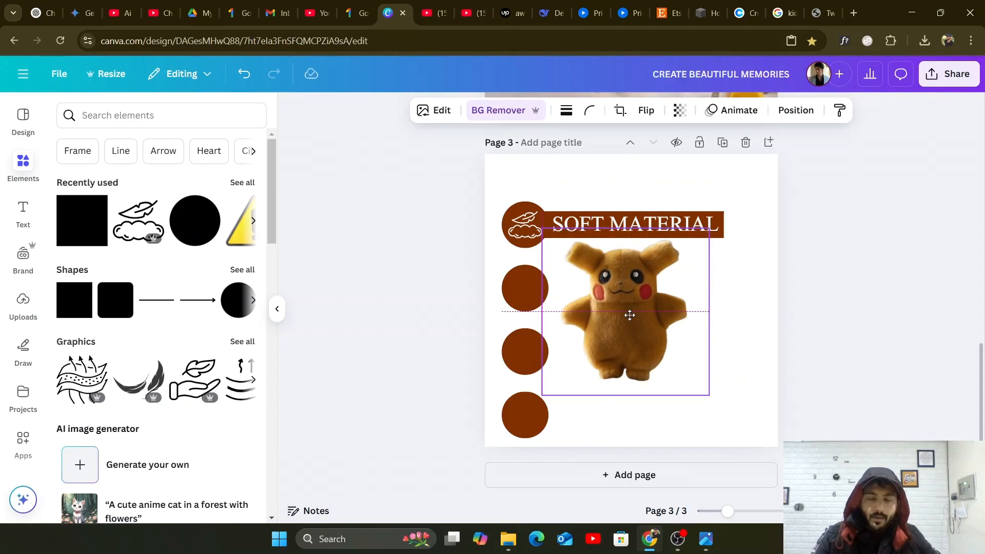
left_click_drag(629, 315, 630, 315)
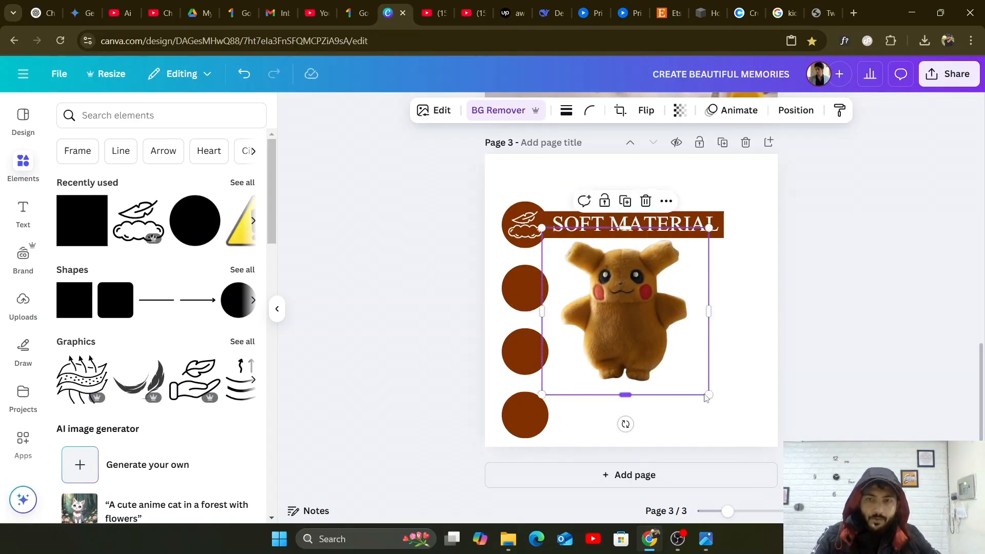
left_click_drag(708, 395, 768, 453)
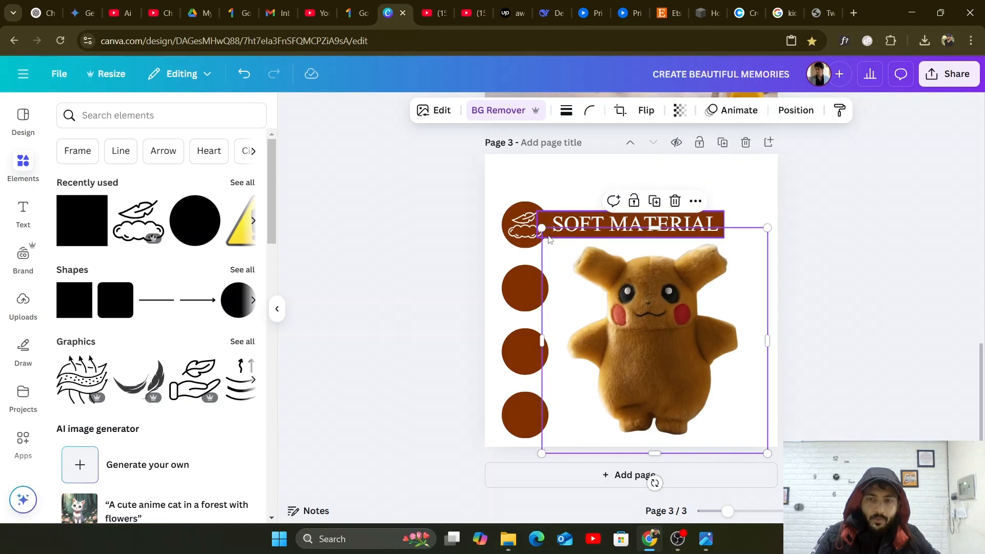
left_click_drag(542, 227, 453, 139)
left_click_drag(626, 195, 631, 166)
Set the toy image's transparency to 17 and nudge it slightly right and down behind the label.
left_click(675, 118)
left_click(638, 168)
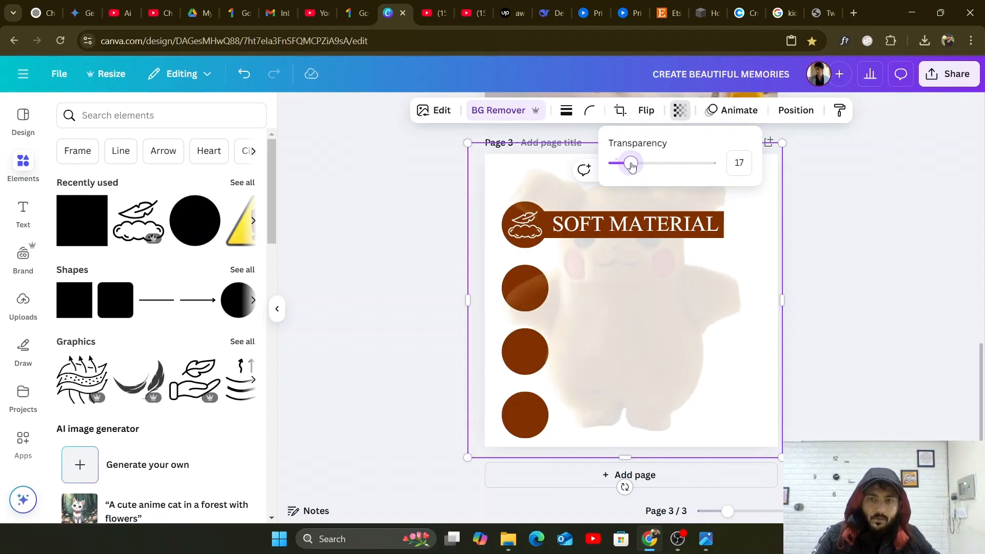
left_click(402, 197)
left_click(402, 196)
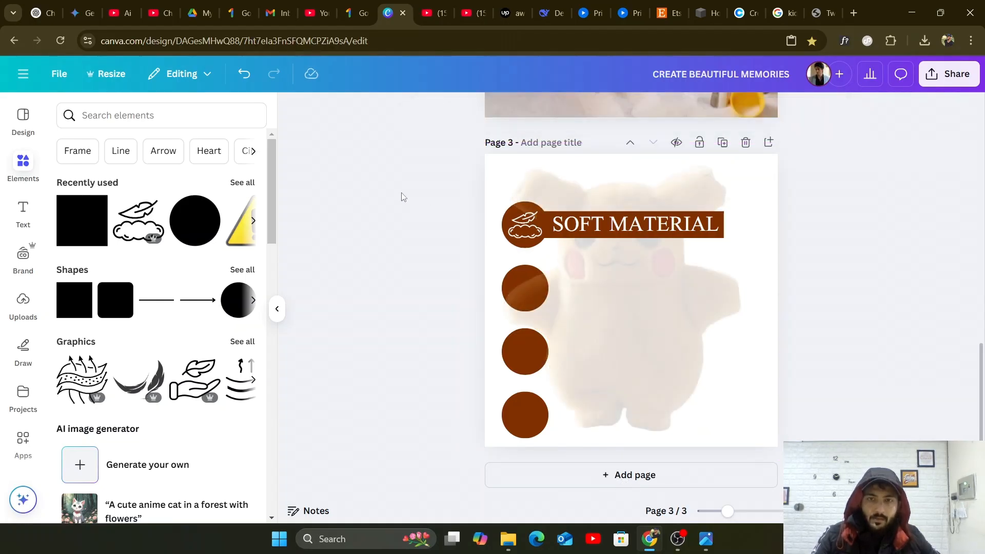
left_click_drag(624, 349, 635, 350)
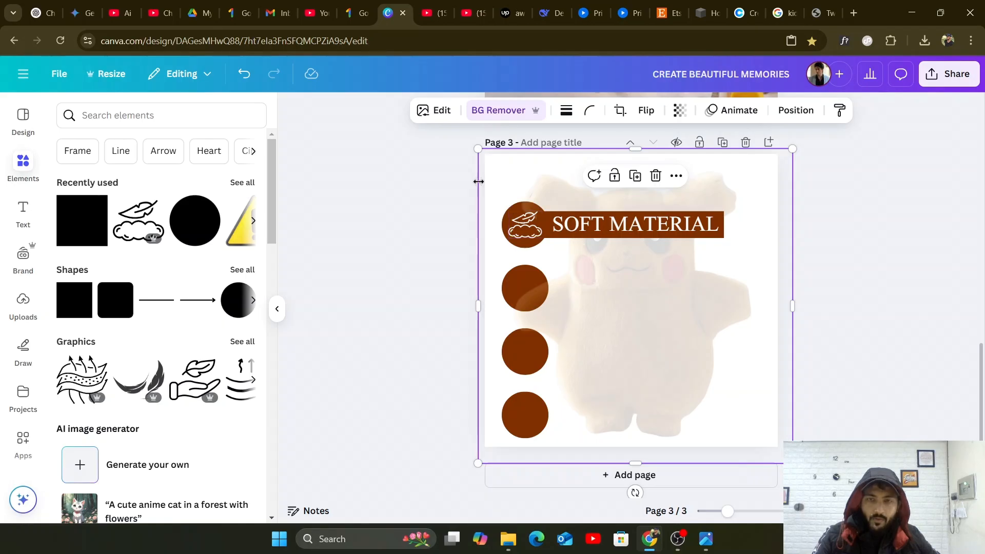
Select the top circle, icon, bar and "SOFT MATERIAL" text together, shrink them and move them to the page's lower-right corner.
left_click(458, 210)
left_click_drag(475, 200, 563, 426)
left_click(413, 239)
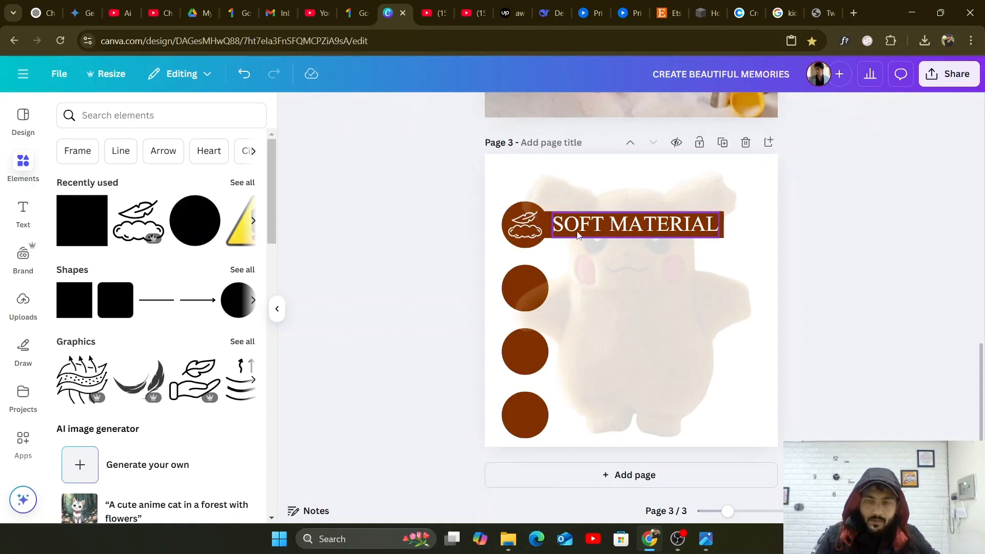
left_click_drag(479, 211, 619, 224)
left_click_drag(533, 236, 691, 425)
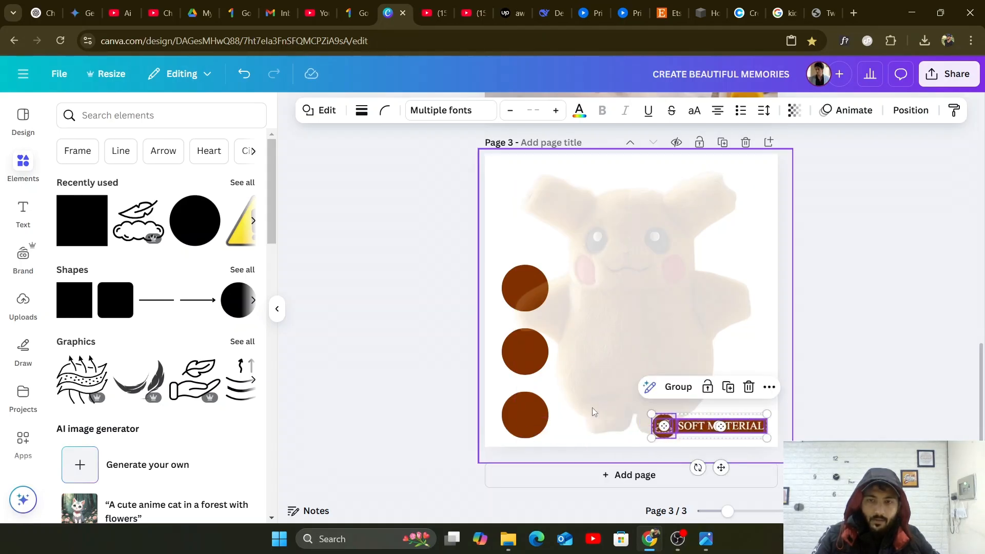
Shrink the faded toy image and move it up so that it sits above the "SOFT MATERIAL" badge.
left_click(642, 263)
left_click_drag(642, 264, 637, 218)
left_click_drag(787, 418, 739, 360)
left_click_drag(651, 258, 678, 264)
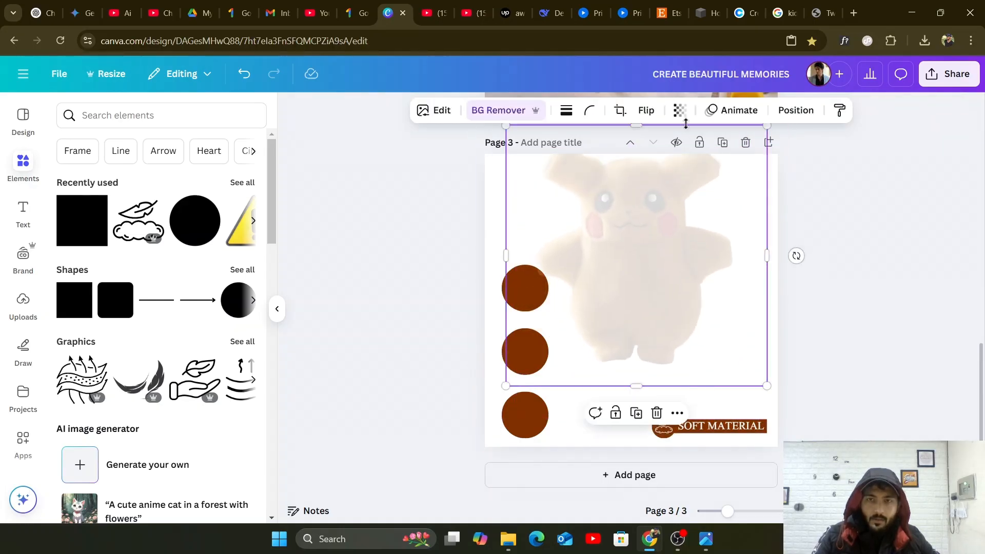
Restore the toy image's transparency to 100 and move it slightly down on the page.
left_click(680, 110)
left_click_drag(663, 162, 724, 173)
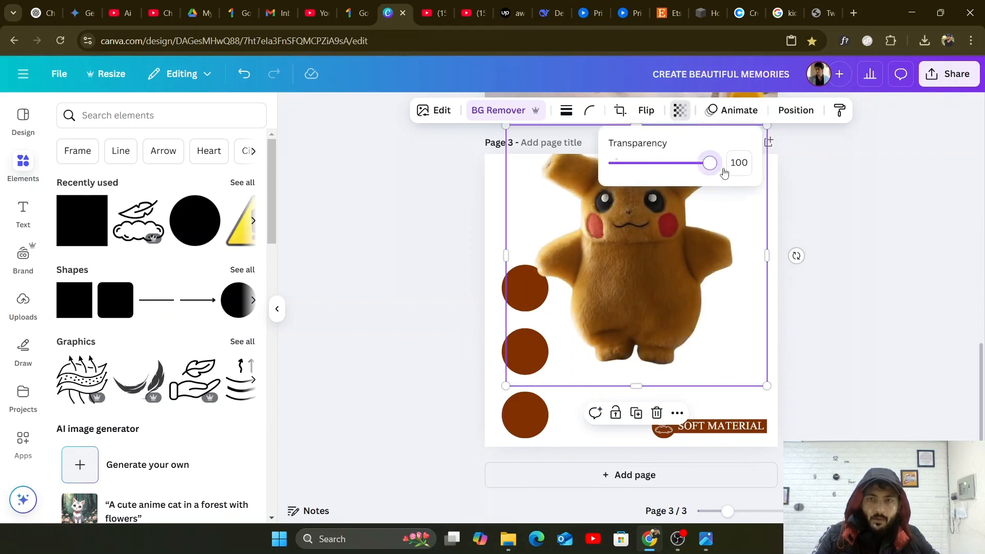
left_click(426, 227)
left_click_drag(612, 237, 610, 245)
left_click_drag(384, 207, 389, 208)
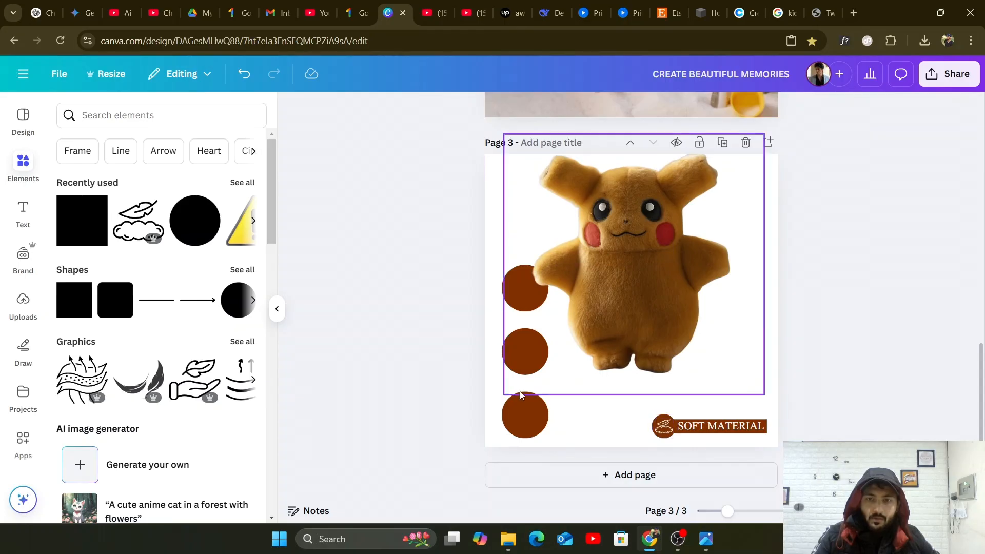
Move the toy image right, clear of the circle column, and delete the three remaining brown circles.
left_click_drag(483, 254, 494, 451)
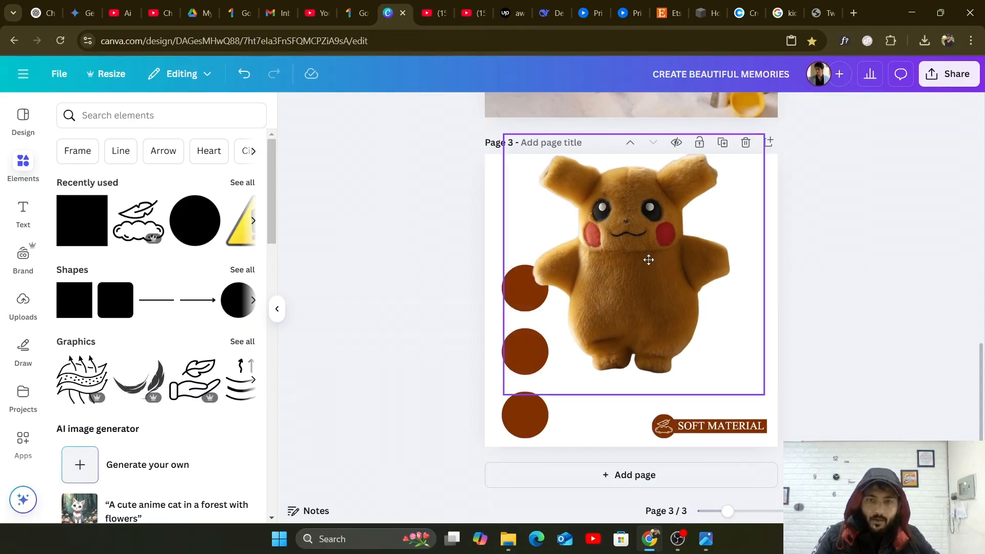
left_click_drag(645, 259, 699, 259)
left_click_drag(482, 264, 550, 443)
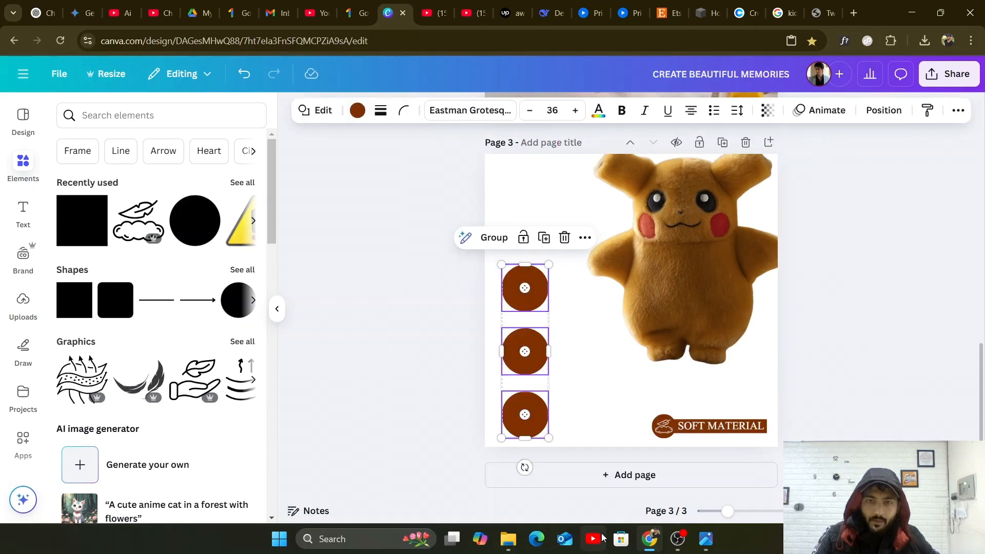
key("Delete")
Shrink the toy image a little and center it horizontally on the page above the "SOFT MATERIAL" badge.
left_click_drag(661, 255, 600, 280)
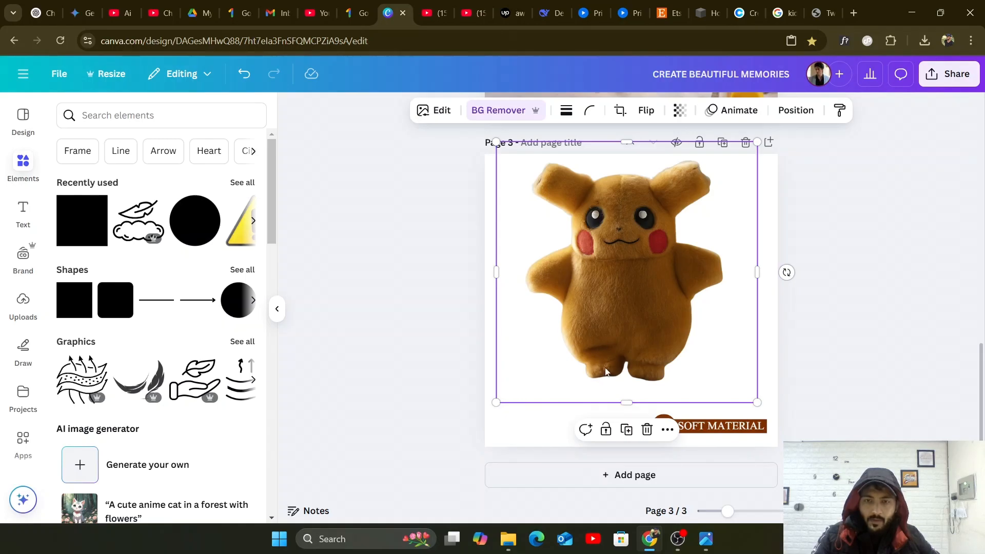
left_click_drag(758, 402, 724, 370)
left_click_drag(621, 279, 729, 298)
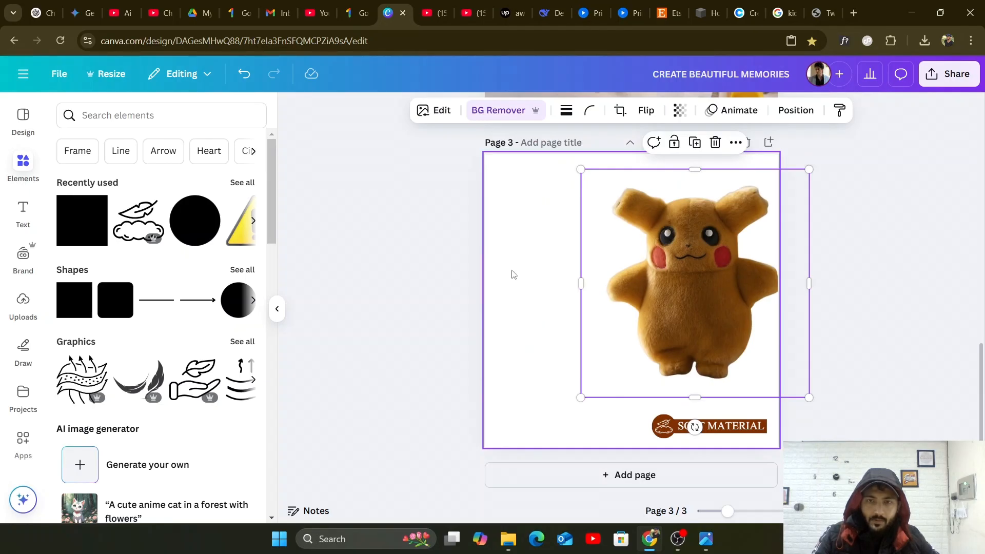
left_click_drag(614, 274, 560, 265)
left_click(367, 245)
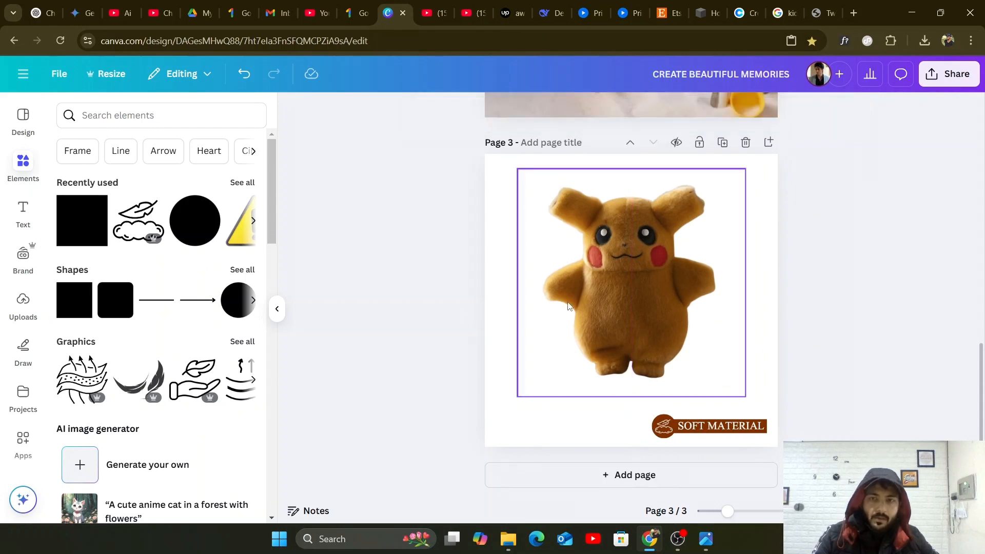
scroll(567, 304, "up", 3)
scroll(568, 303, "down", 3)
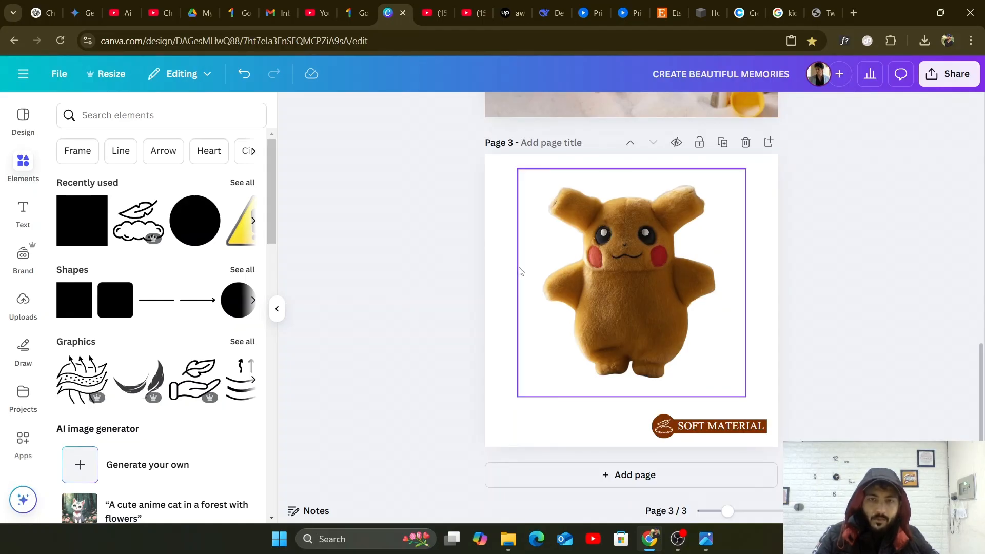
left_click(504, 205)
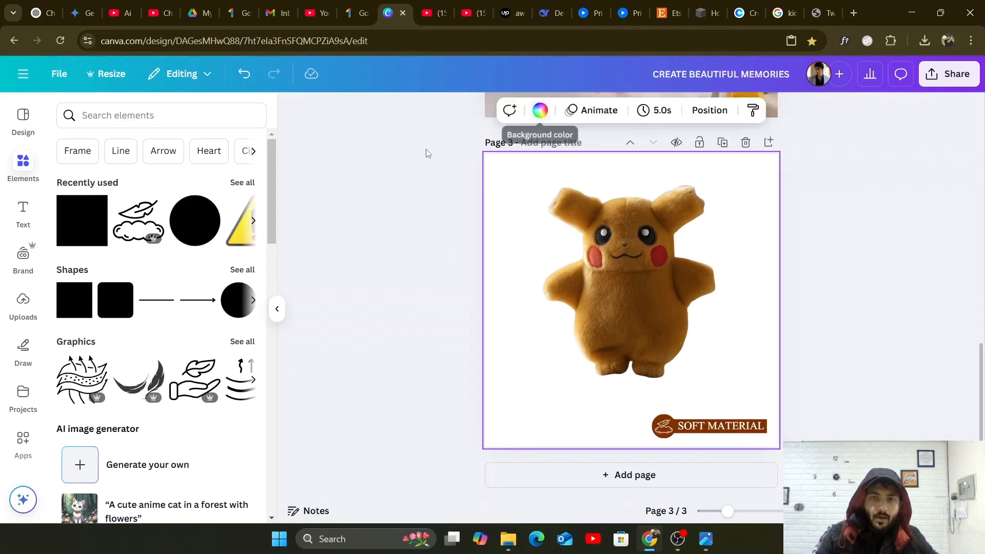
scroll(82, 359, "down", 5)
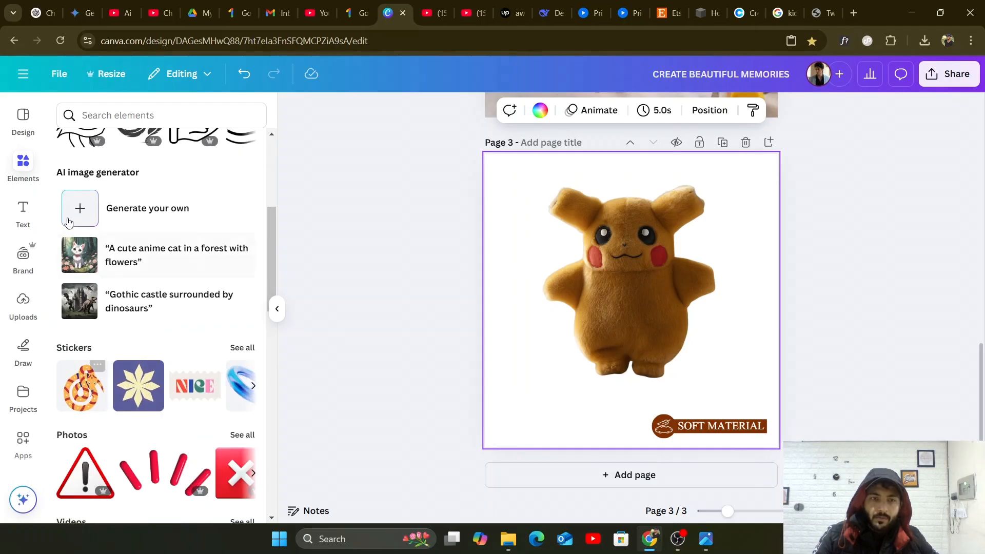
scroll(60, 227, "up", 5)
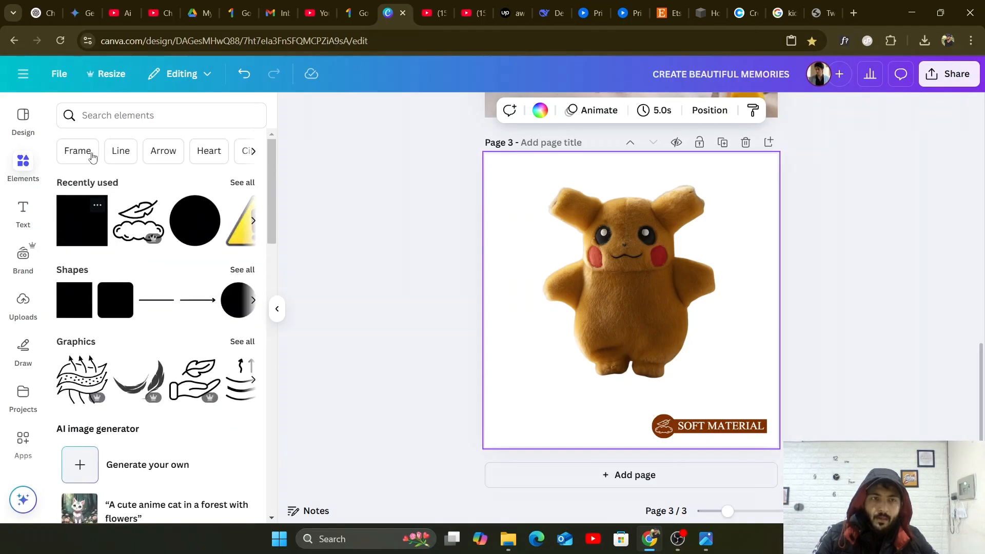
scroll(22, 308, "down", 5)
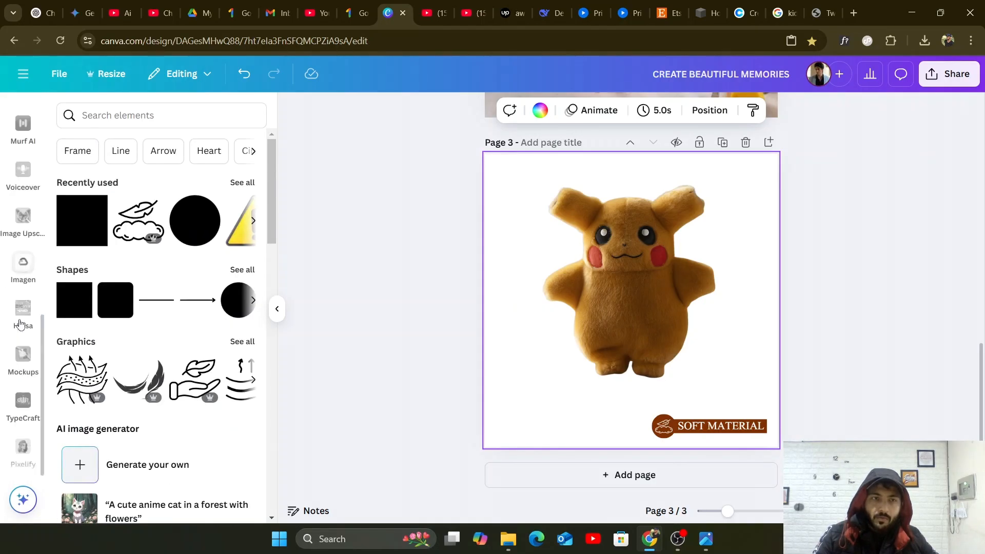
left_click(23, 267)
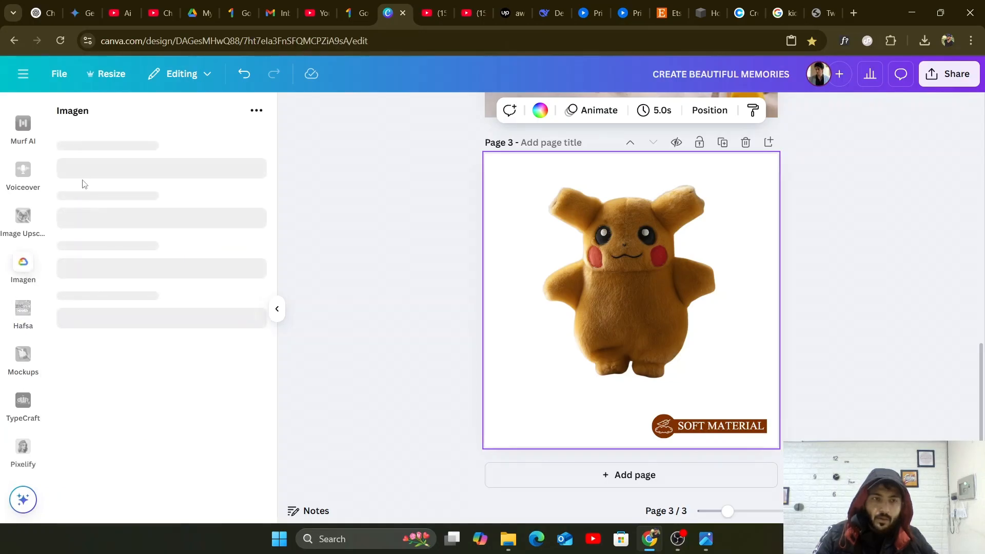
Switch to the Pexels page, dismiss its banner and thank-you popup, and search the photos for "BACKGROUND PLAY".
left_click(821, 12)
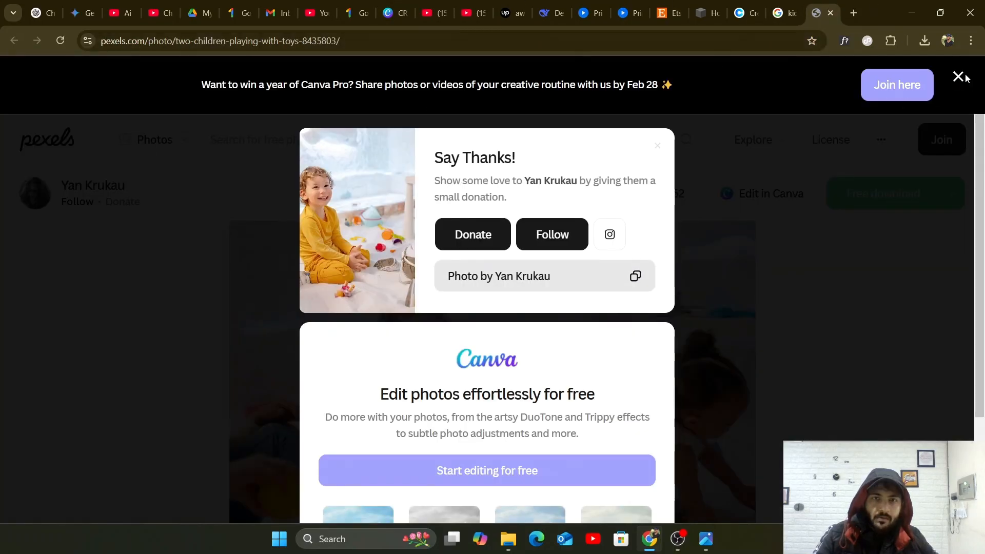
left_click(958, 77)
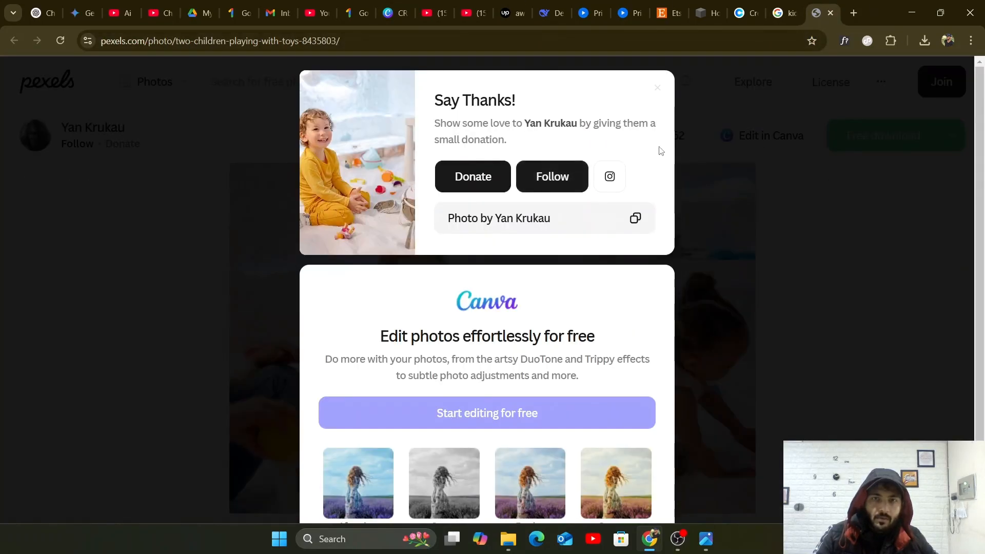
left_click(716, 150)
left_click(379, 74)
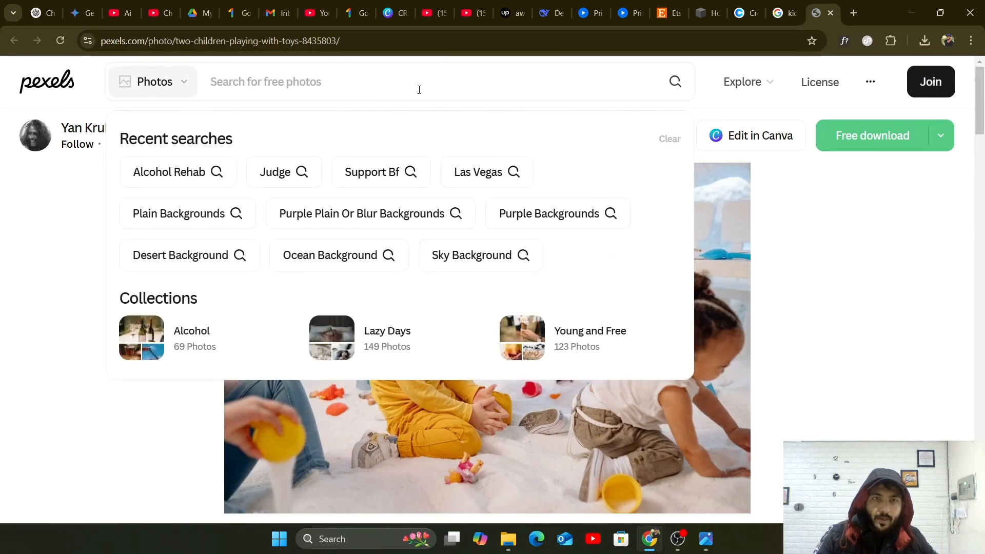
type("BACK")
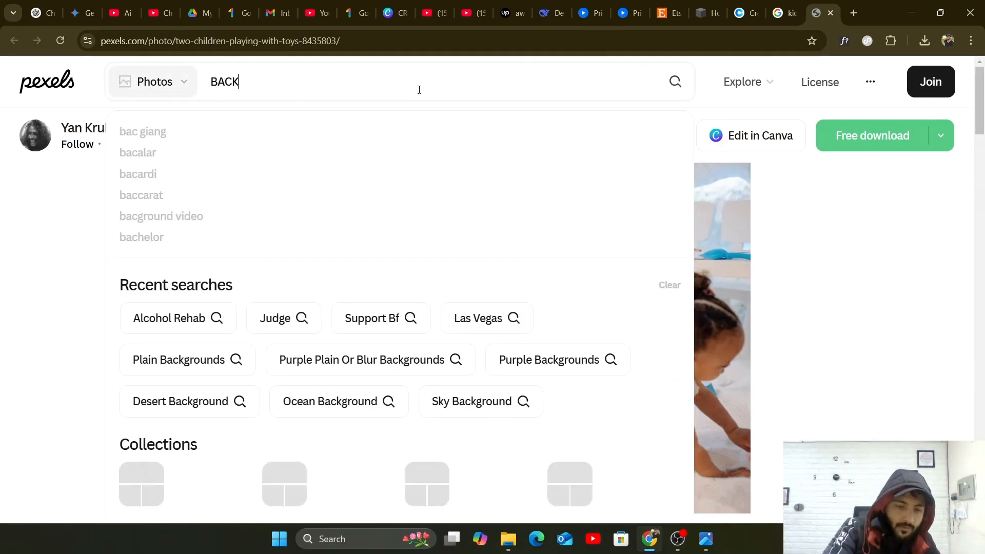
type("GROUND PLAY")
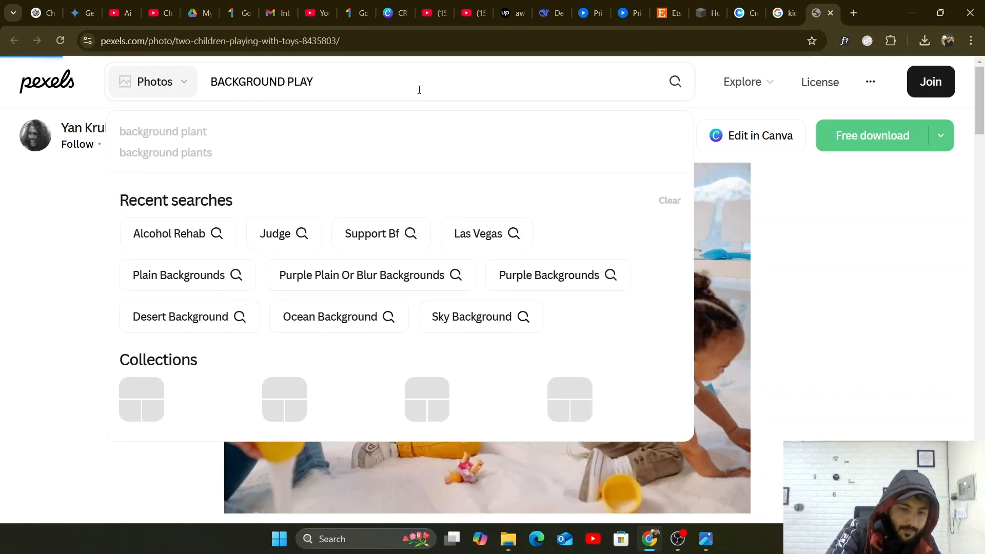
key("Return")
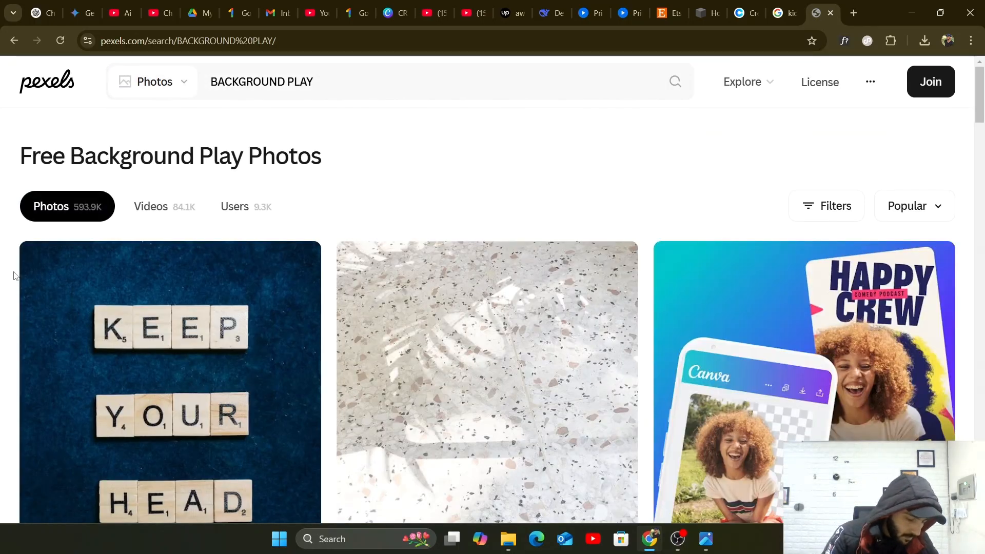
Download the pink background photo with the beach ball from the Pexels results and dismiss the popup.
scroll(57, 264, "down", 13)
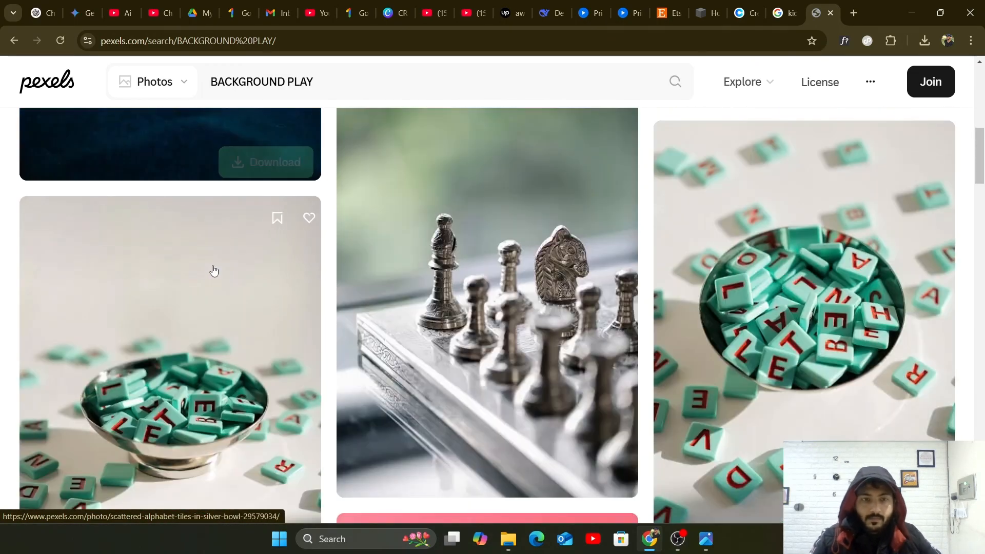
scroll(217, 283, "down", 9)
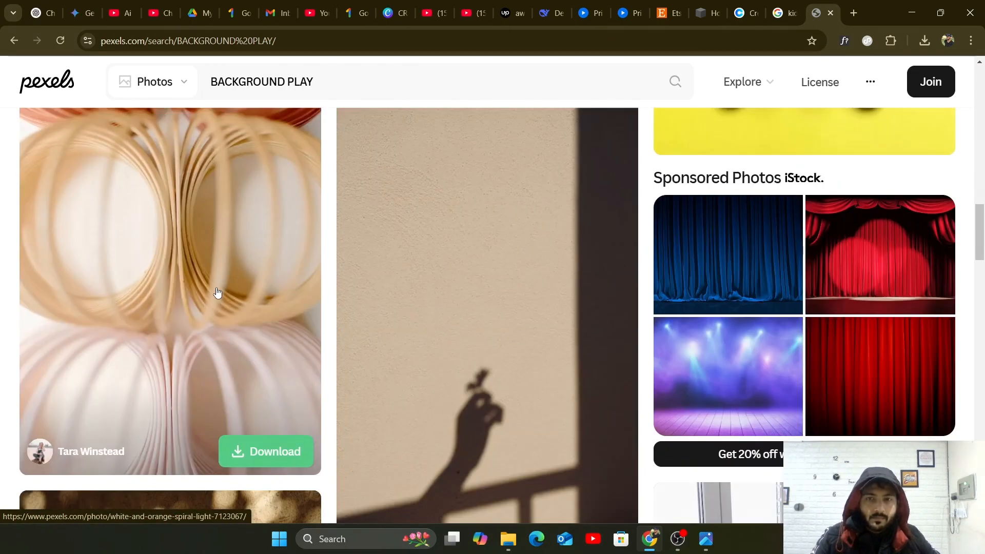
scroll(217, 292, "up", 4)
scroll(218, 292, "down", 18)
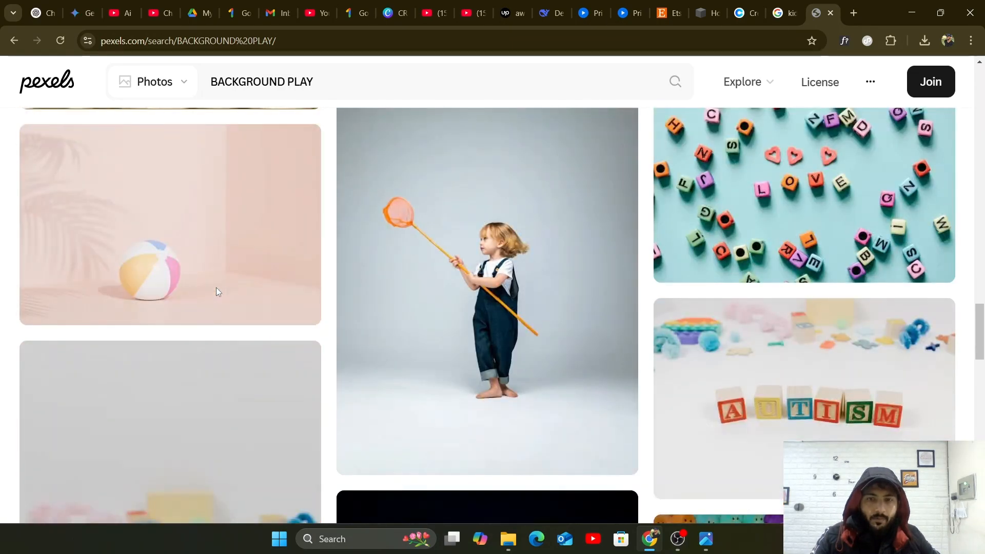
scroll(216, 290, "down", 4)
scroll(218, 295, "up", 6)
mouse_move(297, 292)
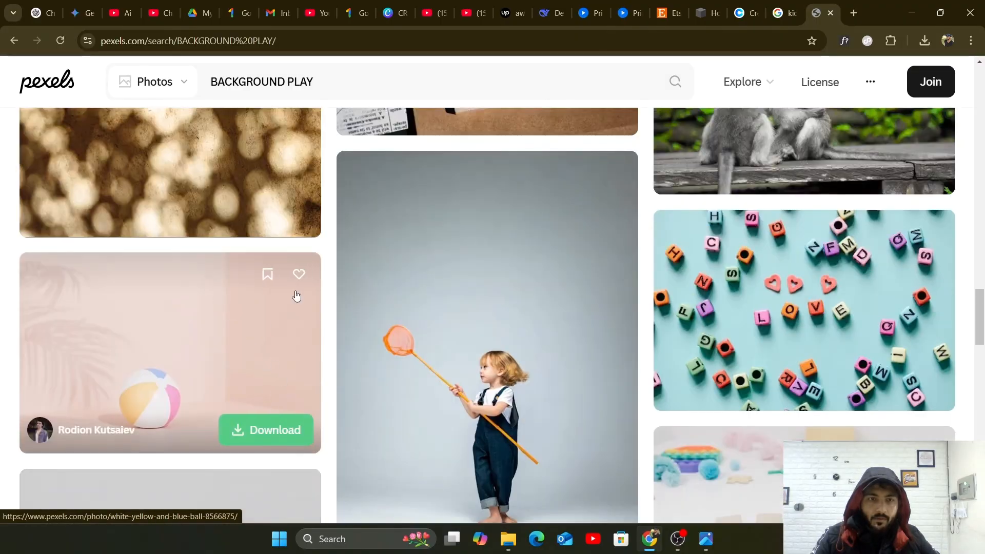
left_click(269, 433)
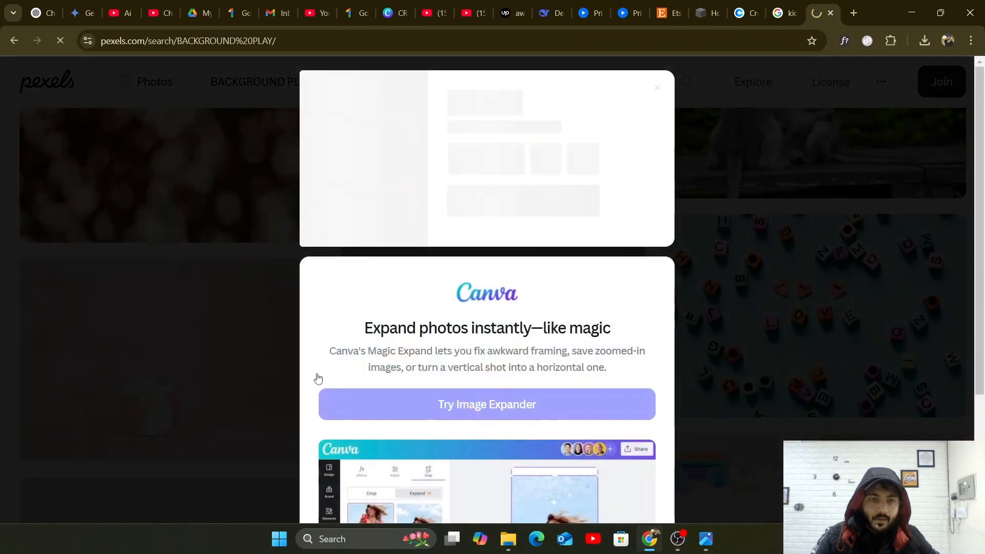
left_click(835, 226)
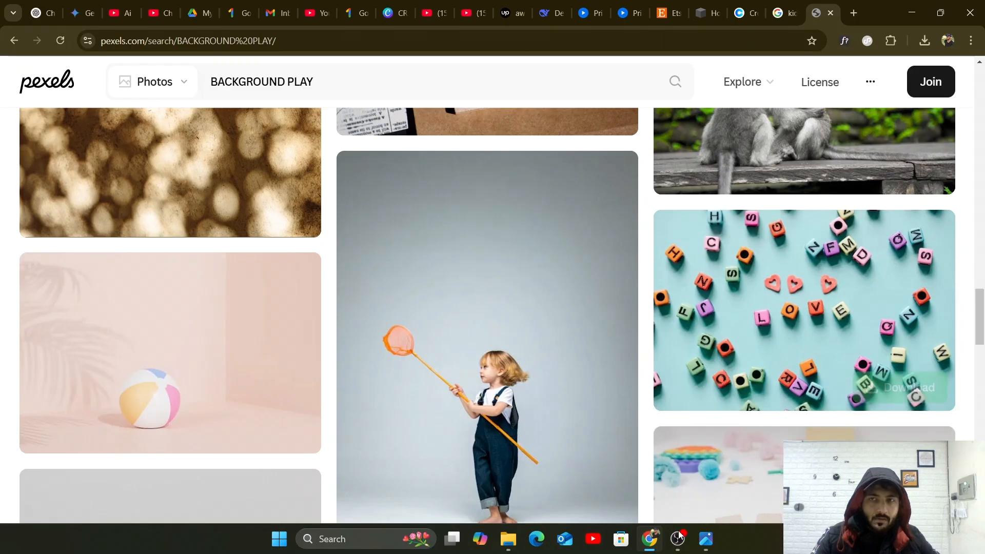
Return to the Canva design and upload the downloaded beach ball photo from the Downloads folder.
left_click(405, 7)
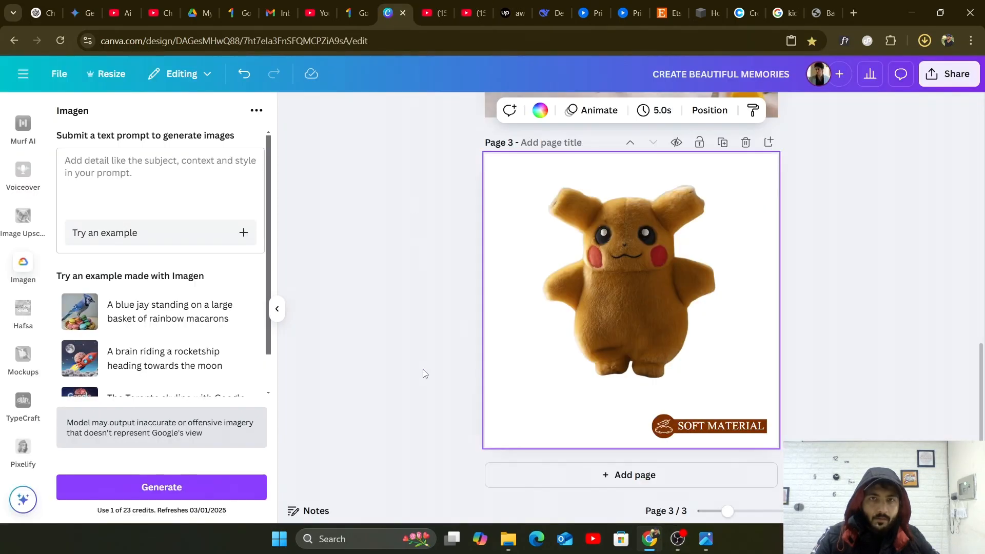
scroll(22, 265, "up", 10)
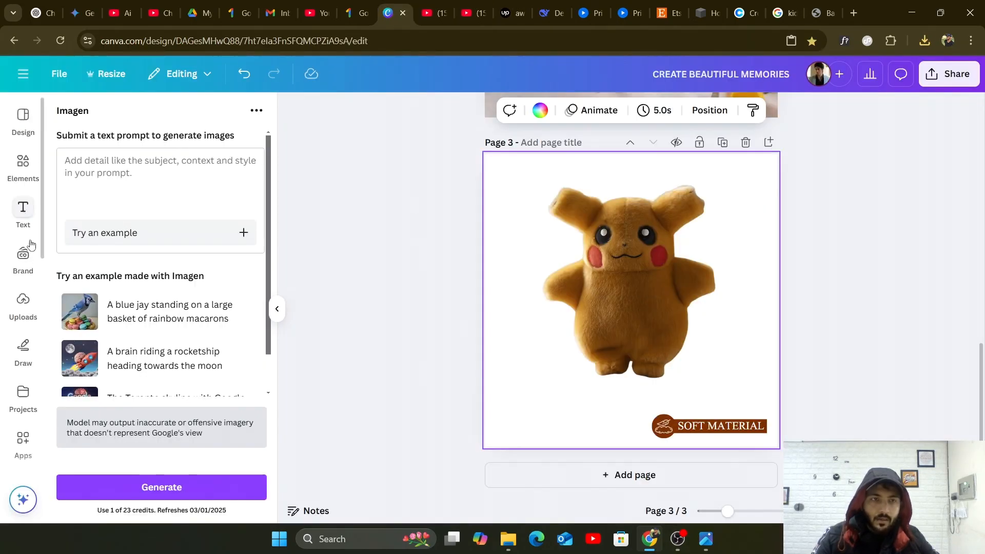
left_click(22, 307)
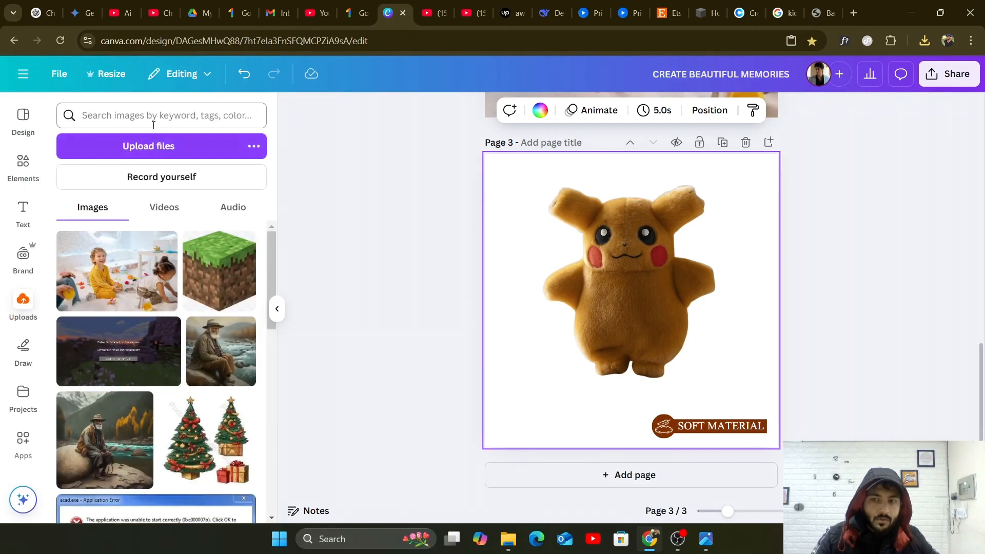
left_click(151, 152)
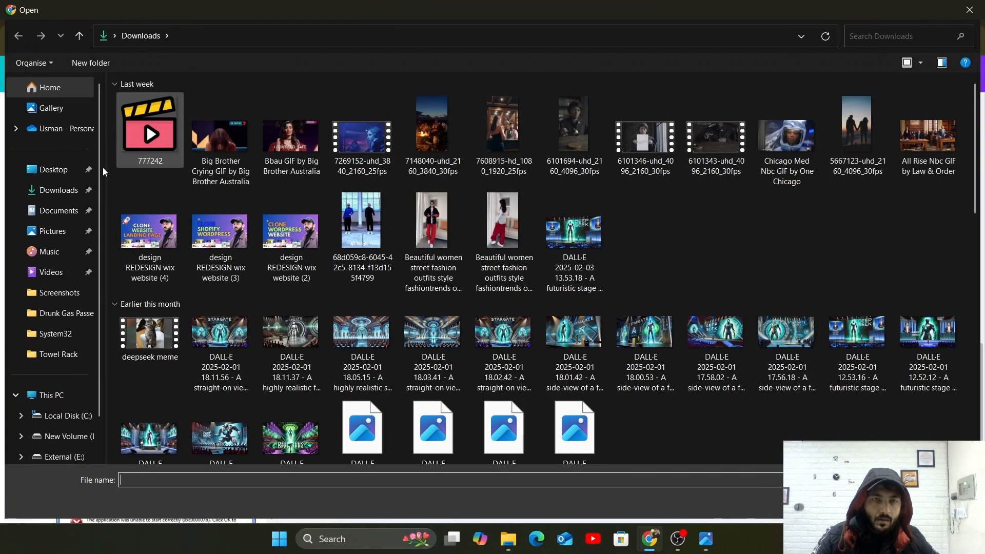
left_click(69, 192)
left_click(150, 146)
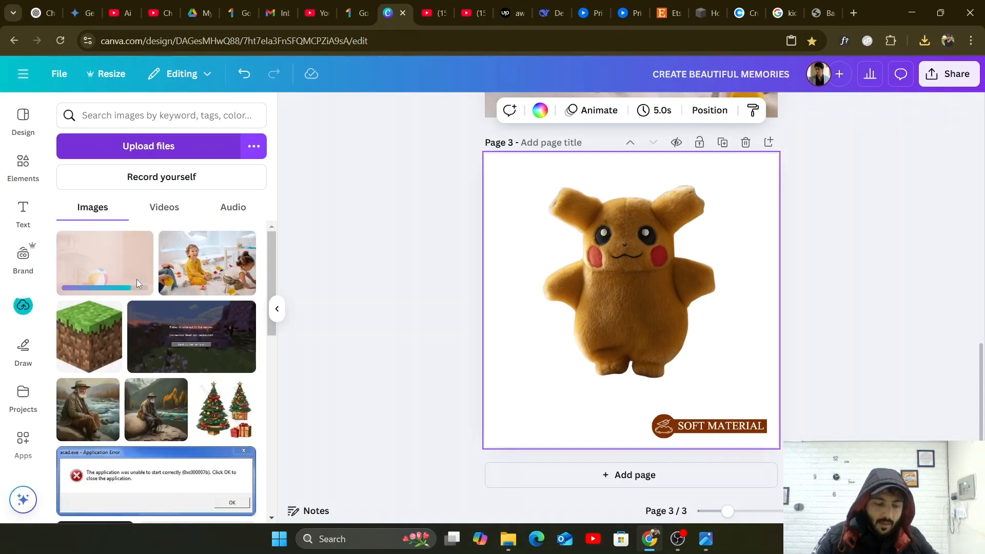
Add the beach ball photo to page 3, enlarge it and position it so that it covers the whole page.
left_click(97, 264)
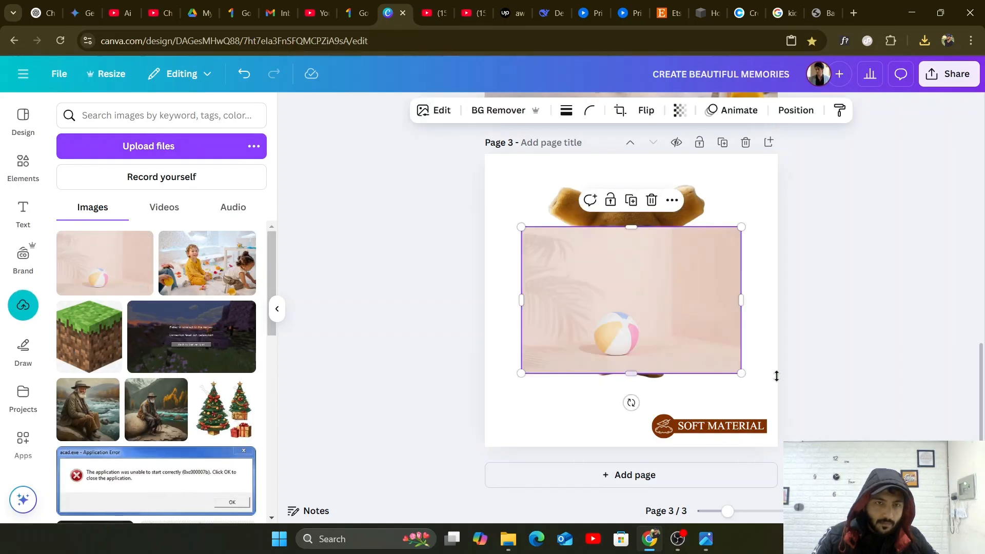
left_click_drag(764, 410, 876, 487)
left_click_drag(520, 226, 364, 129)
left_click_drag(613, 261, 715, 269)
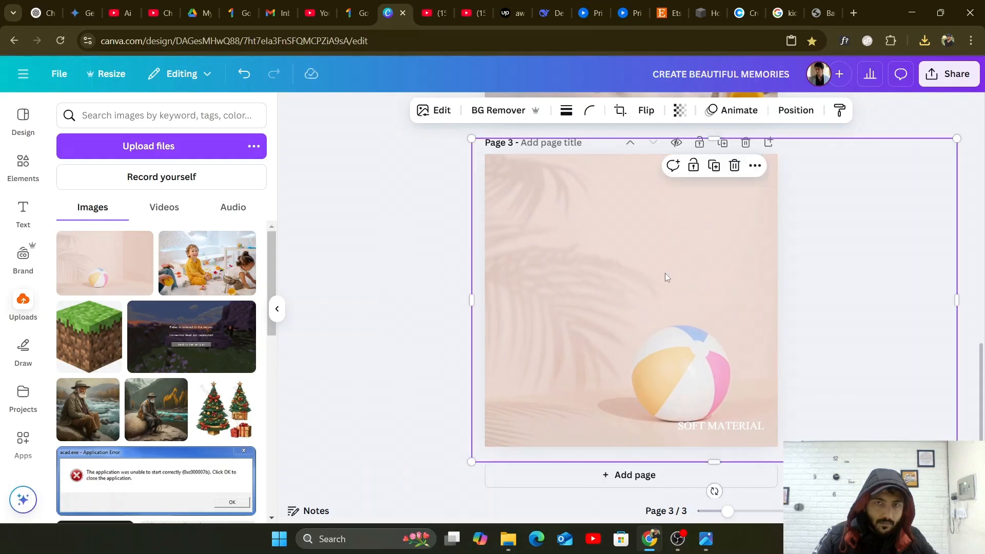
Send the beach ball photo backward behind the toy image and the "SOFT MATERIAL" badge, then deselect it.
right_click(665, 272)
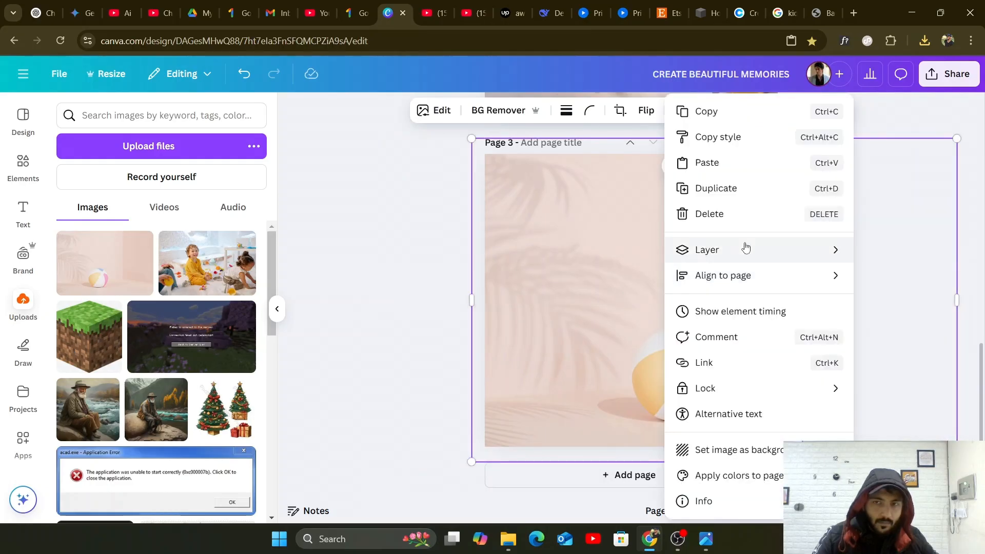
mouse_move(746, 249)
left_click(565, 307)
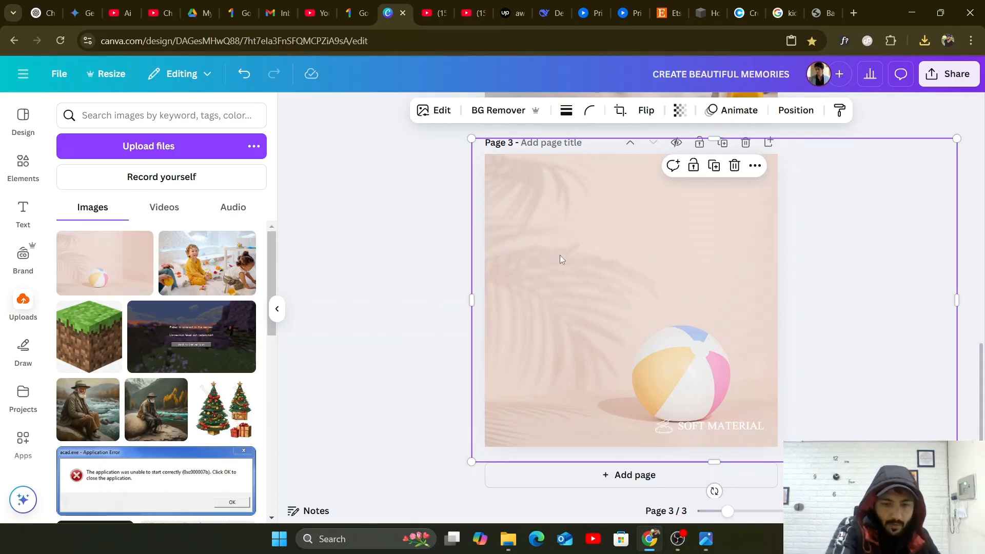
key("ctrl+z")
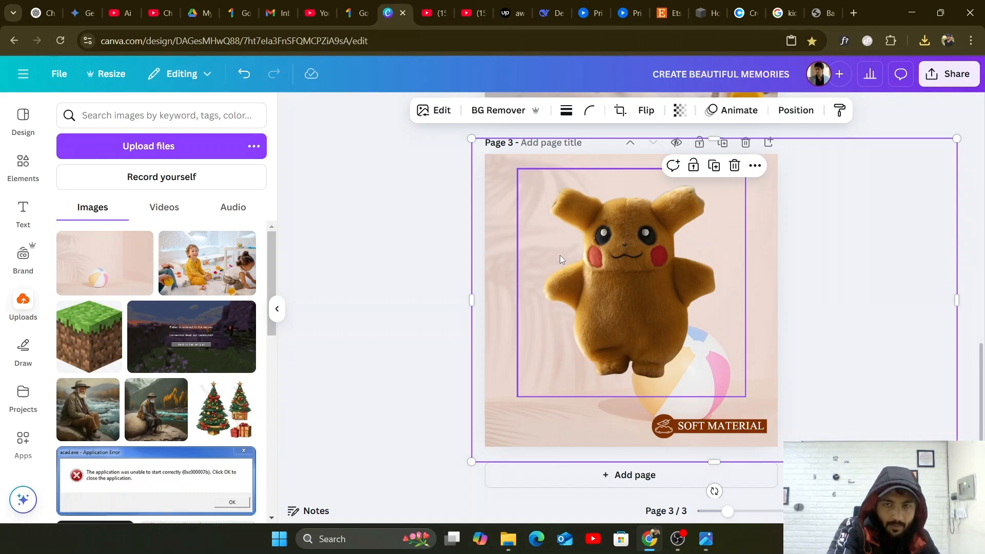
key("Escape")
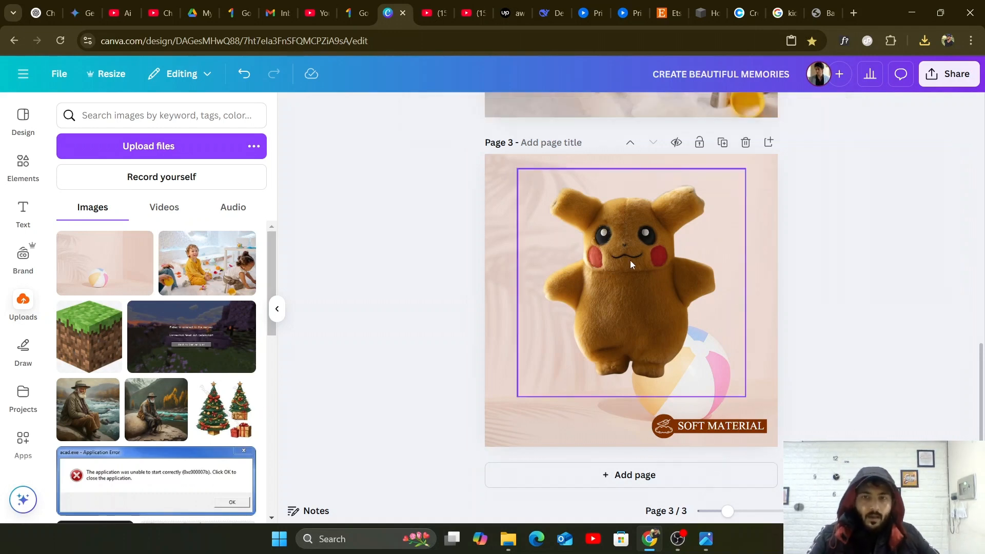
Move the toy image down and right so that it covers the beach ball and stands at the "SOFT MATERIAL" badge.
left_click_drag(635, 260, 689, 307)
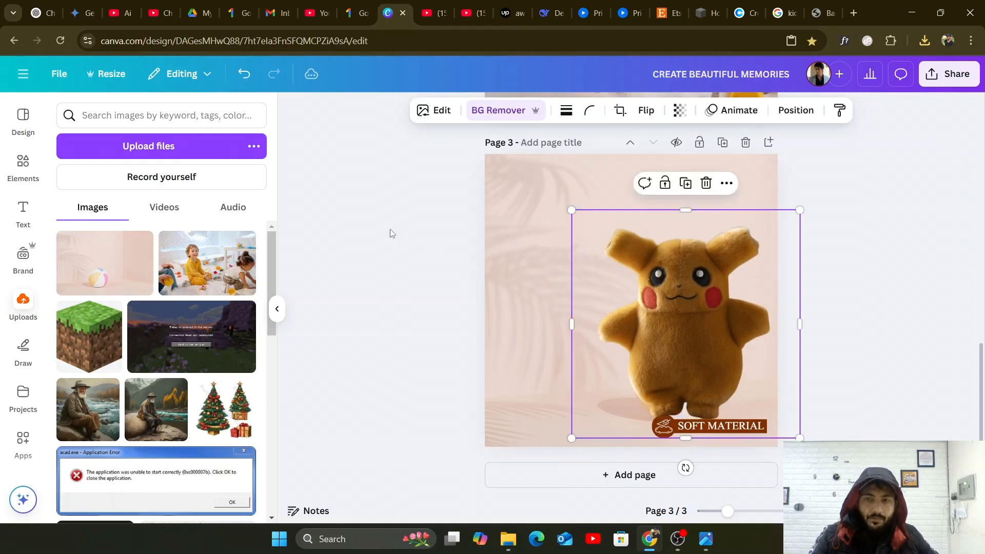
left_click(393, 231)
mouse_move(665, 430)
left_mouse_down()
mouse_move(506, 359)
mouse_move(547, 348)
mouse_move(633, 427)
mouse_move(665, 430)
left_mouse_up()
left_click(375, 317)
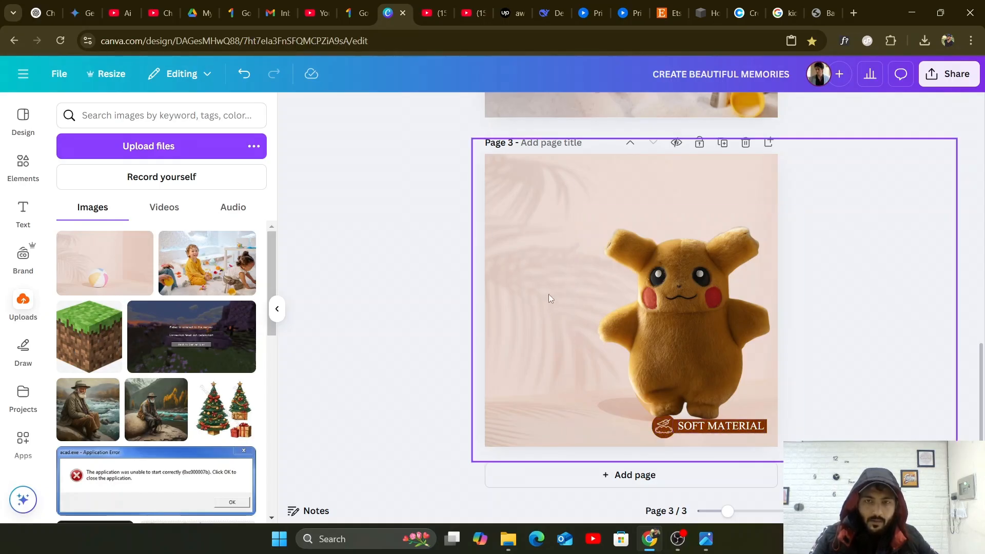
Browse the suggested design templates and search the templates for "PRODUCT".
scroll(19, 202, "down", 1)
scroll(22, 162, "up", 1)
left_click(22, 127)
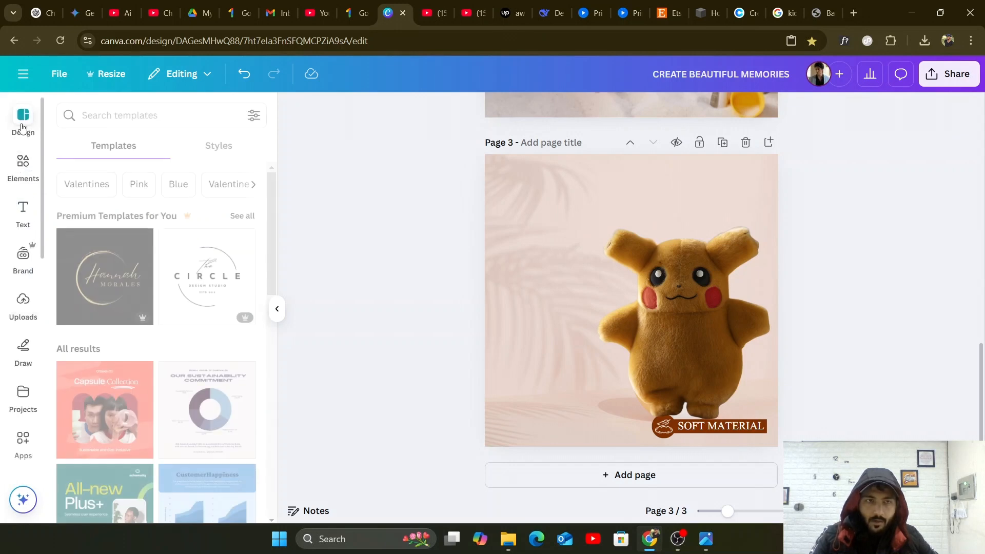
scroll(154, 363, "down", 6)
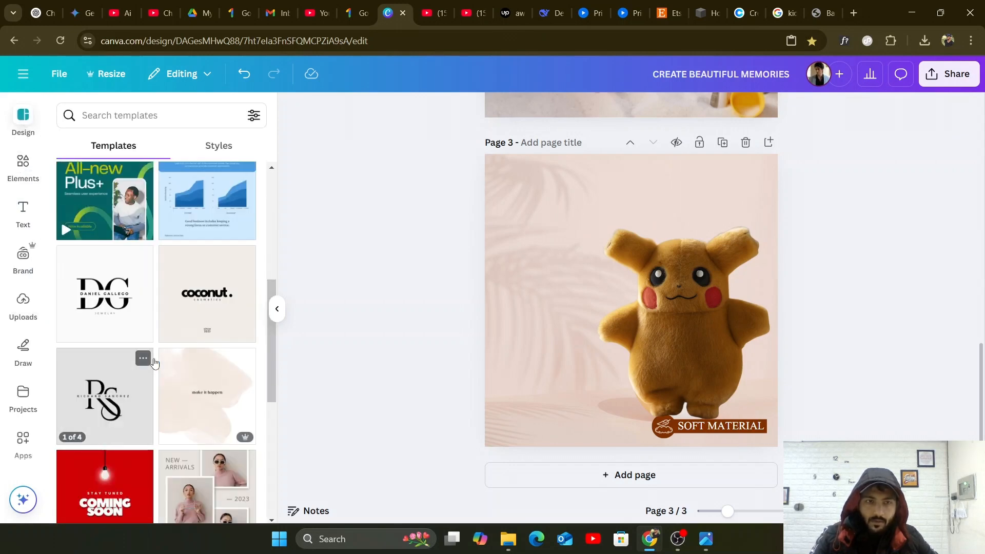
scroll(151, 359, "down", 3)
scroll(148, 359, "up", 9)
left_click(130, 112)
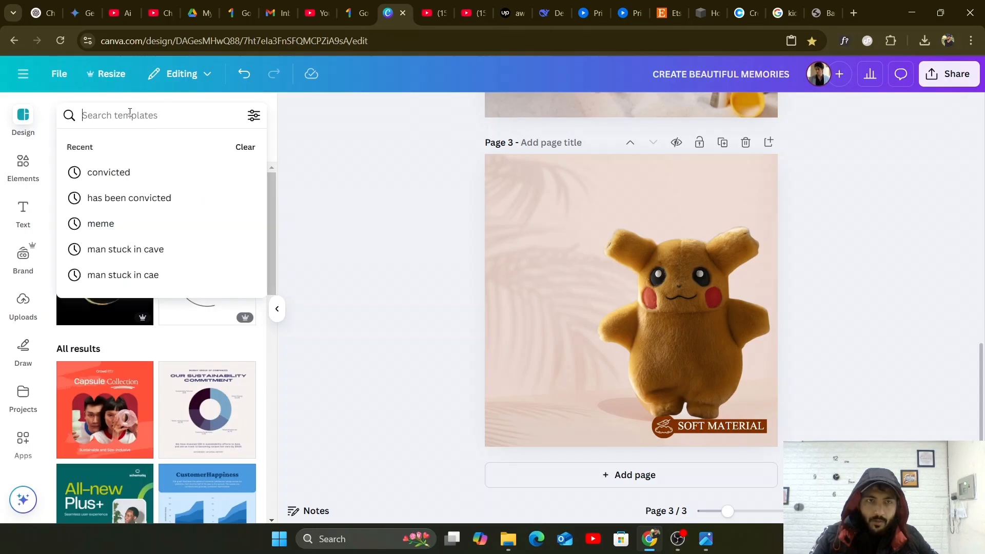
type("PR")
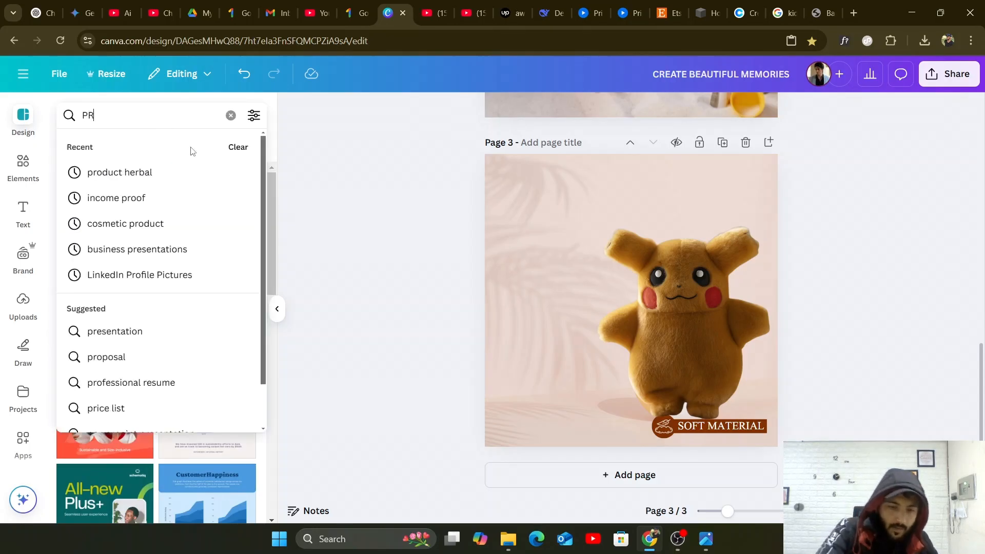
type("ODU")
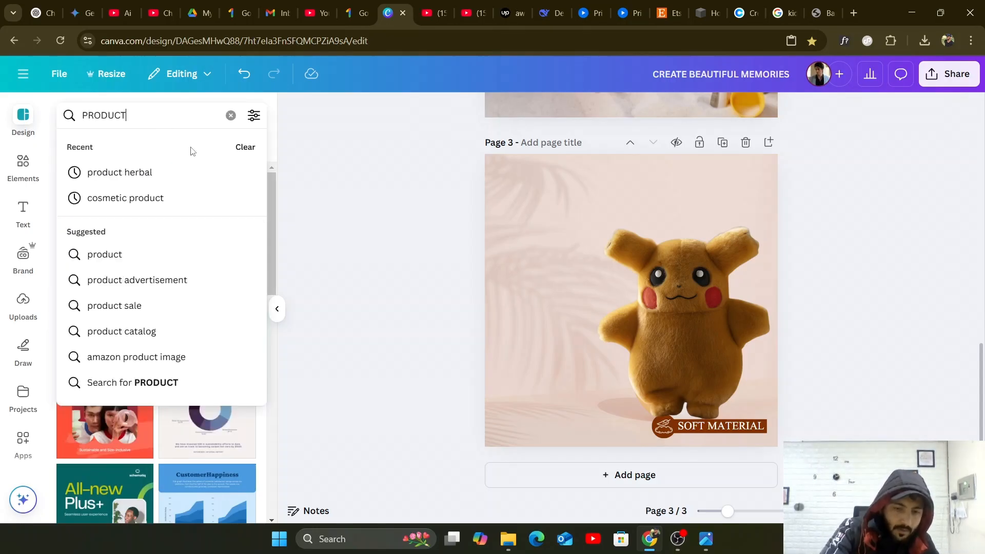
type("CT")
key("Return")
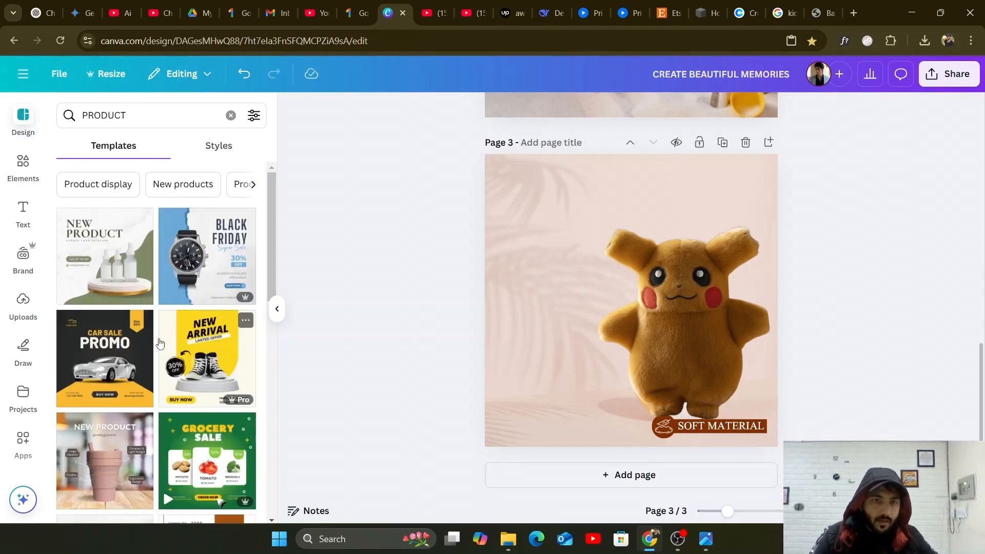
Look through the product templates as far as the blue wireless earbuds design and add a blank page 4.
scroll(160, 347, "down", 3)
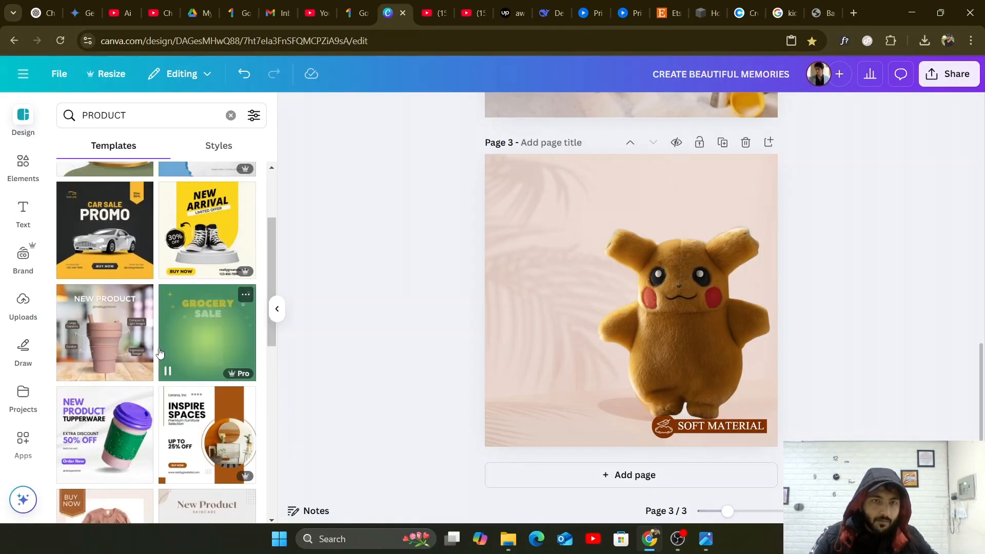
scroll(157, 356, "down", 2)
scroll(155, 360, "down", 5)
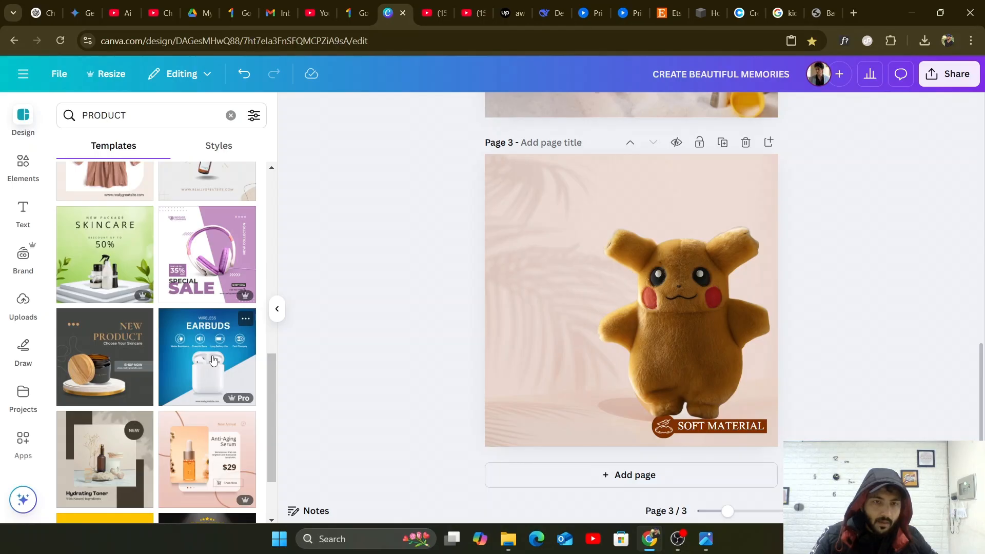
left_click(607, 475)
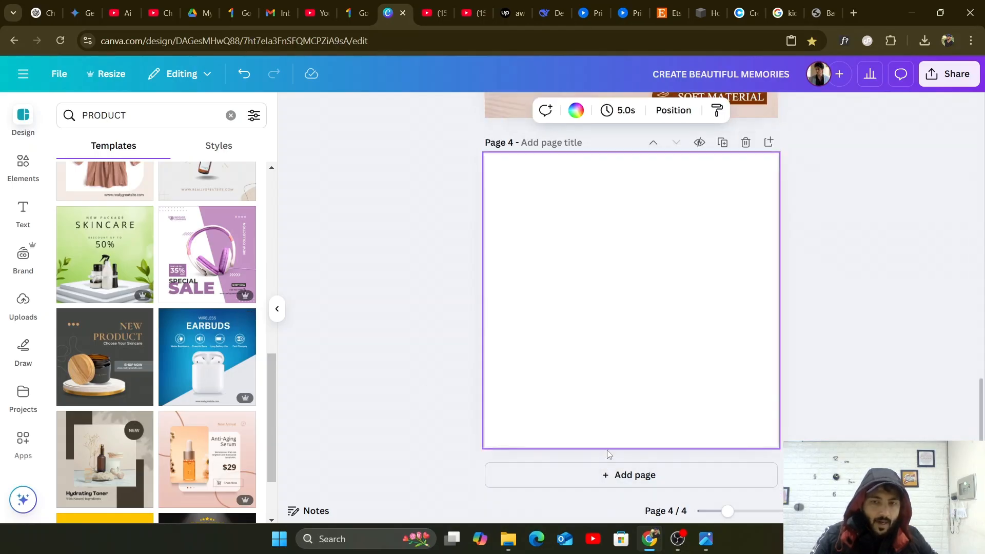
Apply the blue wireless earbuds template to the blank page 4 and copy the toy image from page 3.
left_click_drag(212, 354, 577, 307)
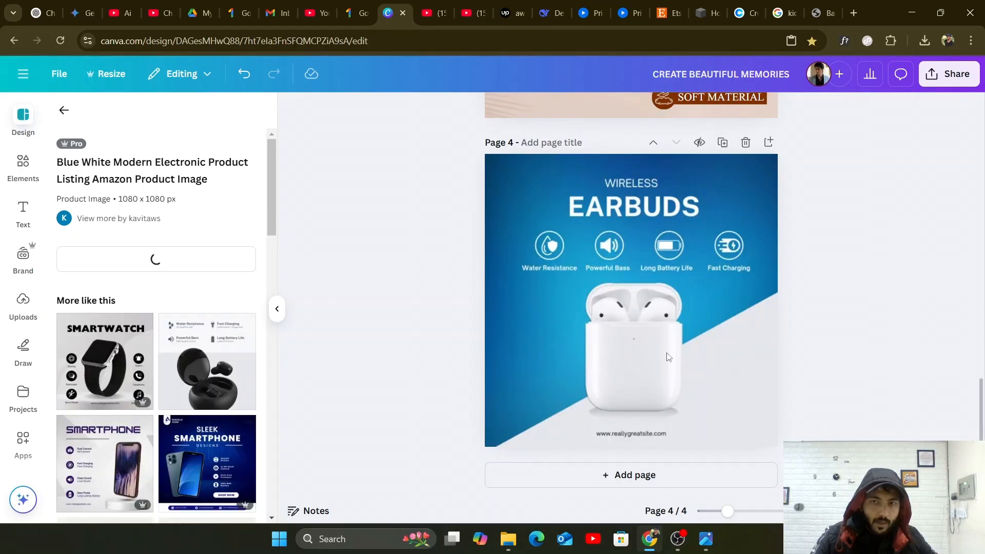
left_click(637, 343)
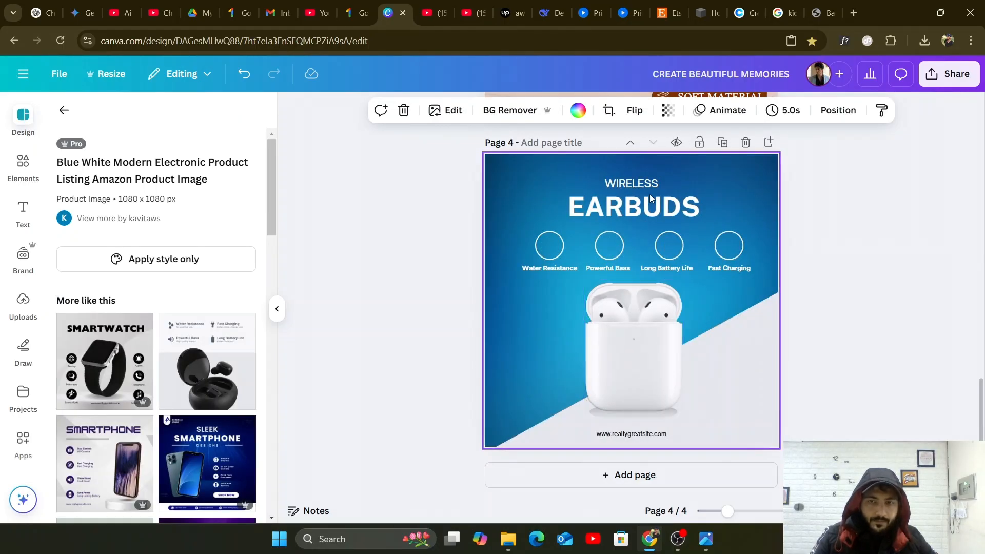
scroll(676, 214, "up", 3)
left_click(676, 177)
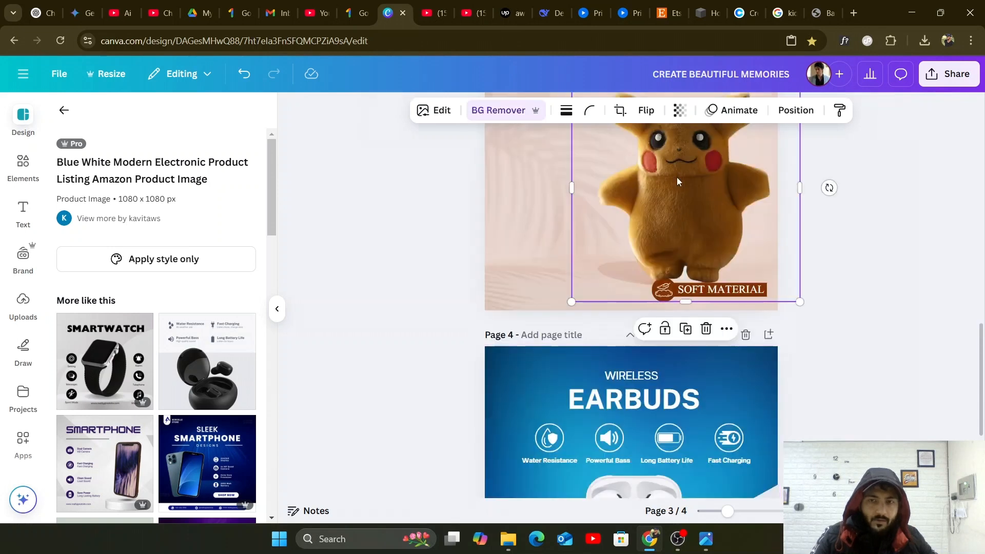
right_click(705, 214)
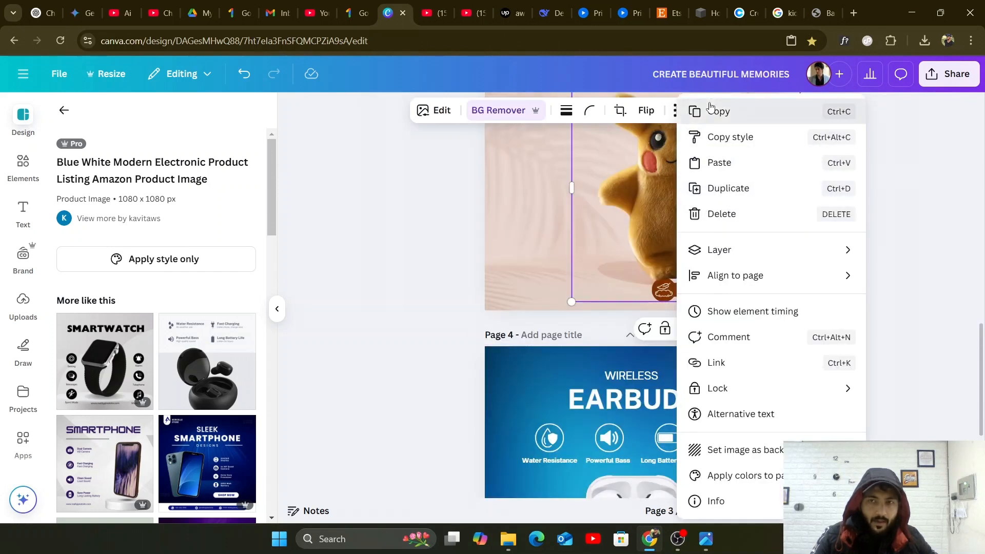
left_click(710, 111)
Replace the earbuds image on page 4 with the copied toy image, shrunk and centred over the template's oval shadow.
scroll(639, 272, "down", 4)
left_click(635, 343)
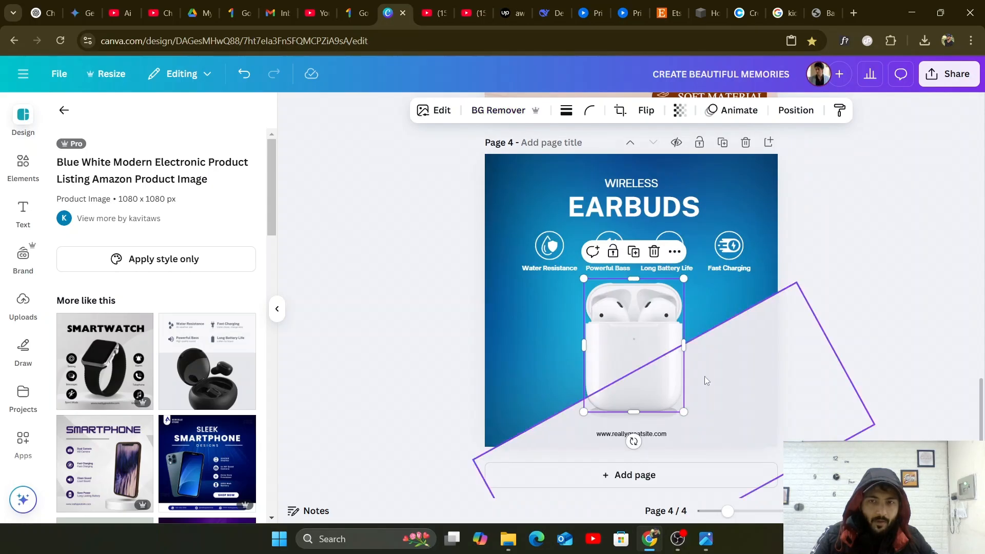
key("Delete")
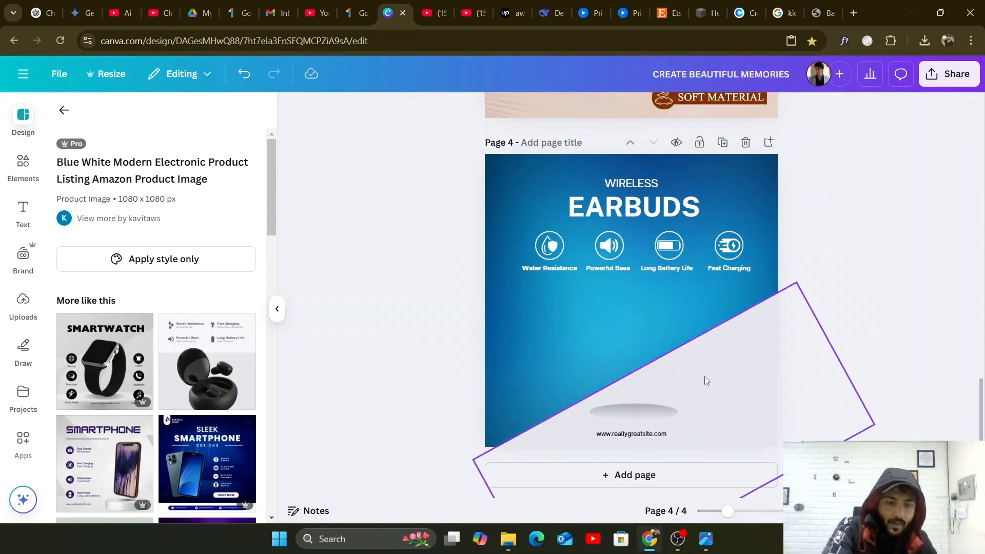
key("ctrl+v")
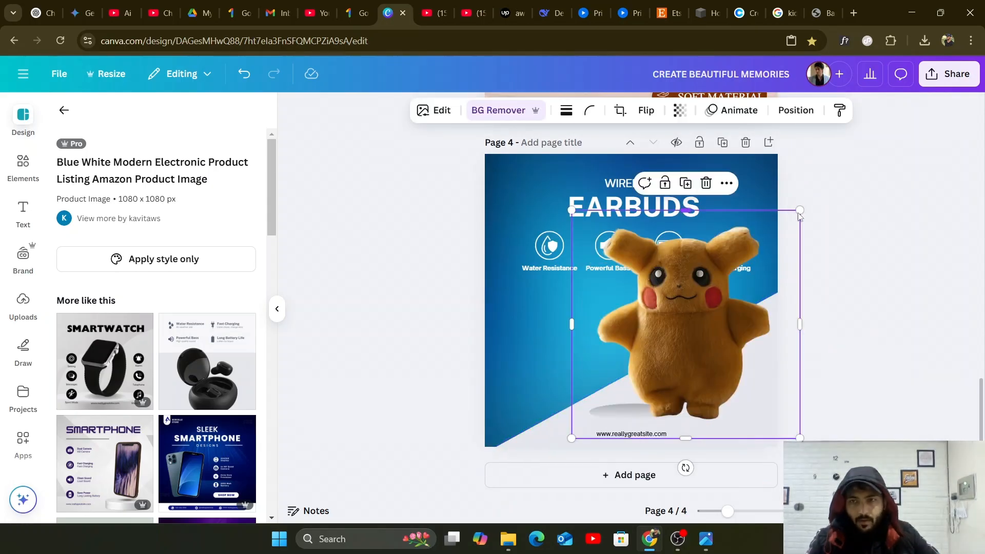
left_click_drag(785, 226, 739, 272)
left_click_drag(676, 366, 651, 359)
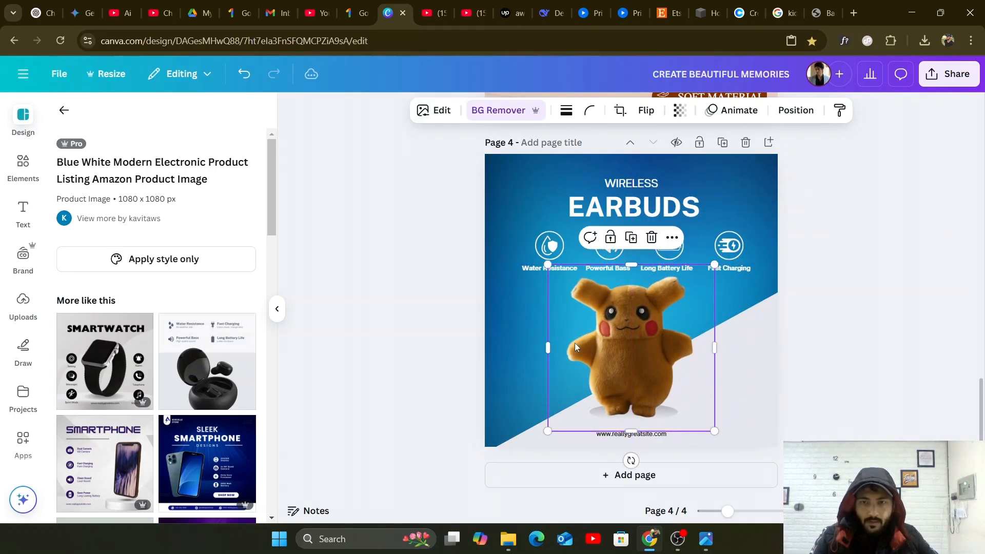
Try several gradients as the page 4 background, including blue-purple, green-blue, pink-yellow and pale yellow-pink.
left_click(524, 329)
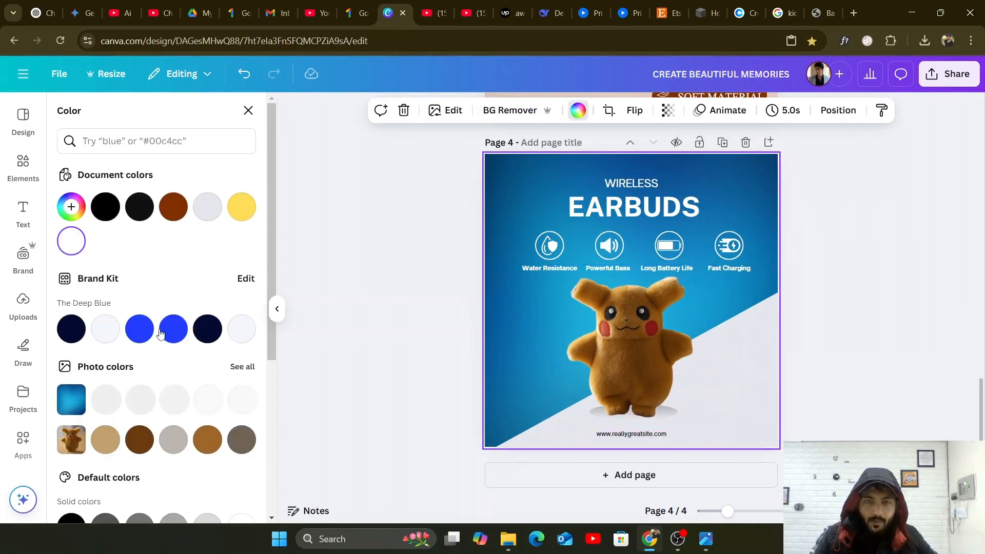
scroll(159, 350, "down", 3)
scroll(159, 351, "down", 2)
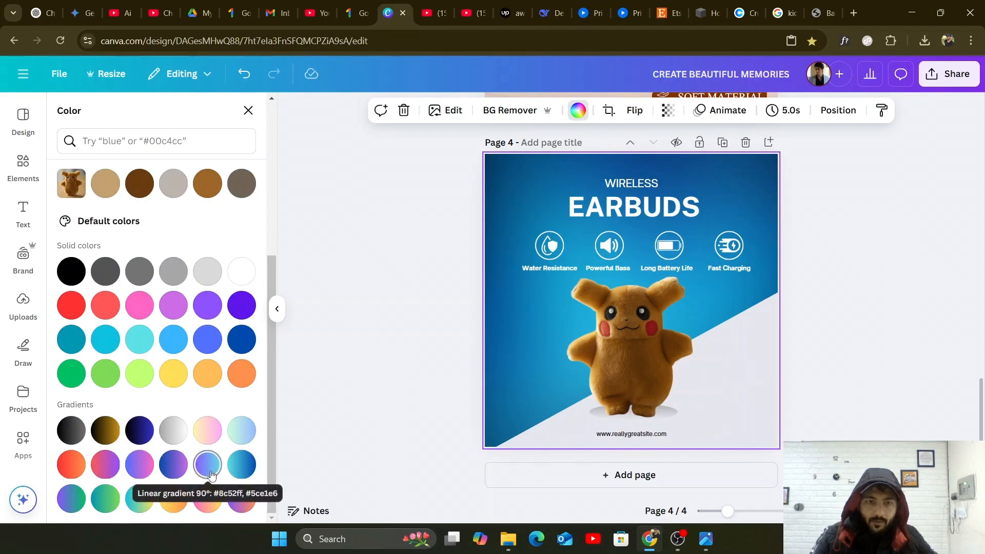
left_click(189, 465)
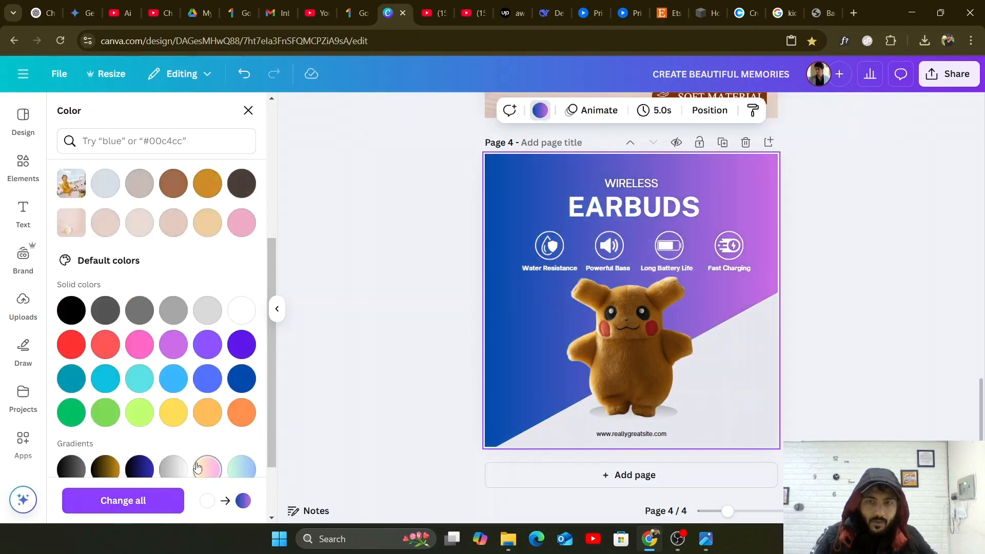
left_click(210, 468)
scroll(208, 465, "down", 2)
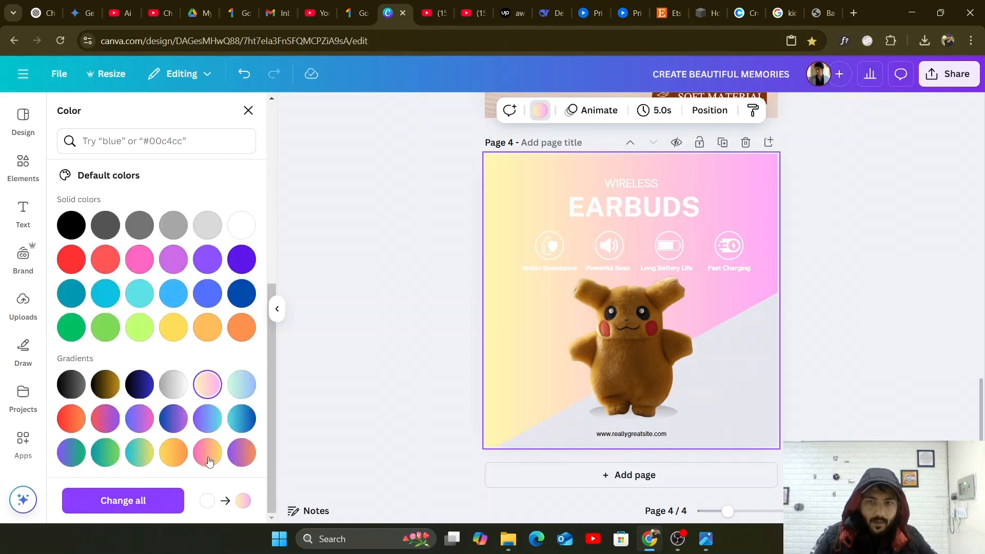
left_click(114, 452)
left_click(137, 453)
left_click(241, 385)
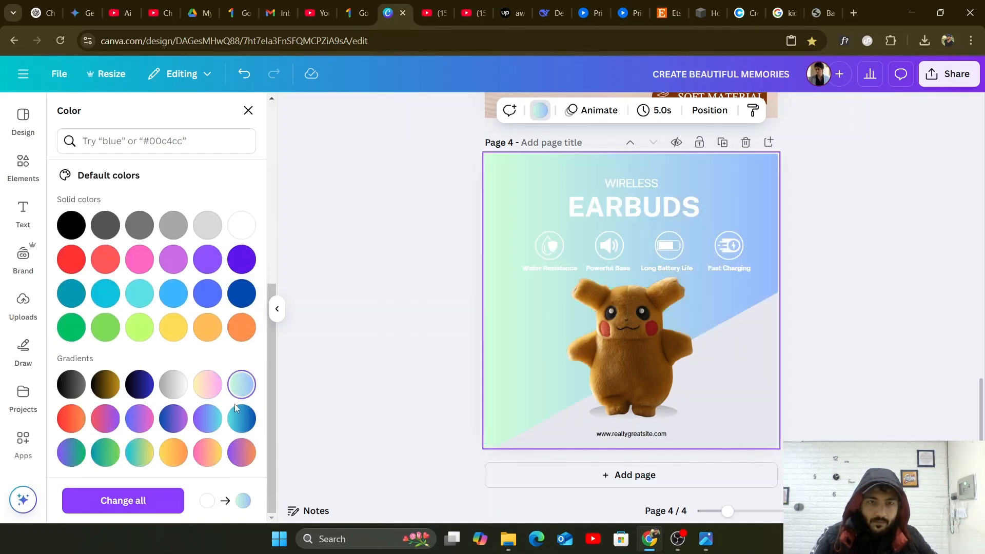
left_click(207, 453)
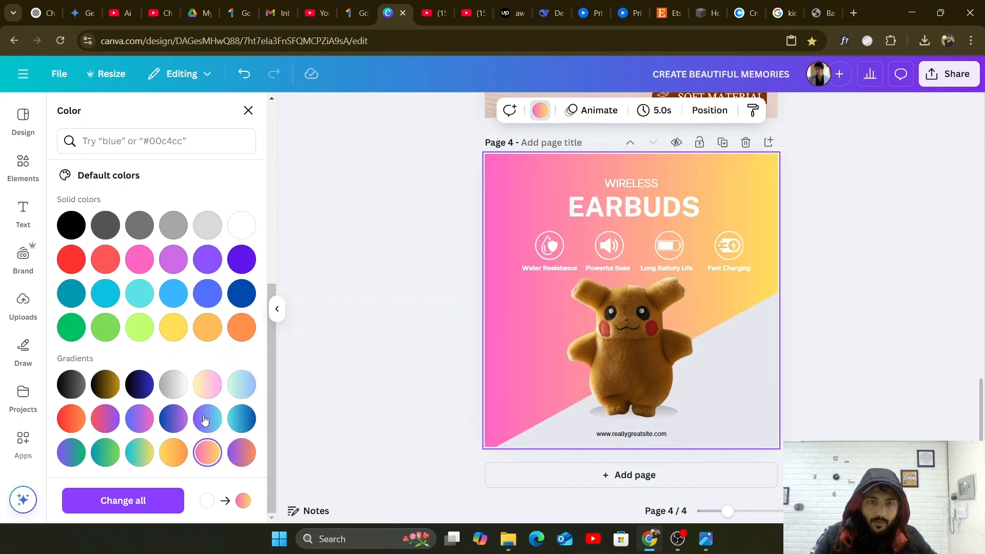
left_click(209, 391)
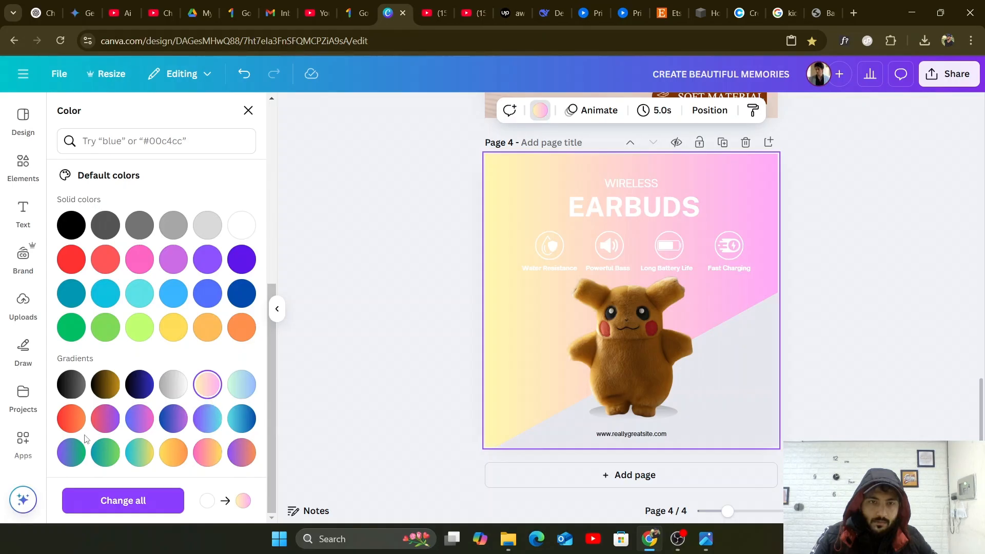
Try yellow and orange solid backgrounds on page 4, then set the background to solid light gray.
left_click(146, 331)
left_click(173, 327)
left_click(205, 329)
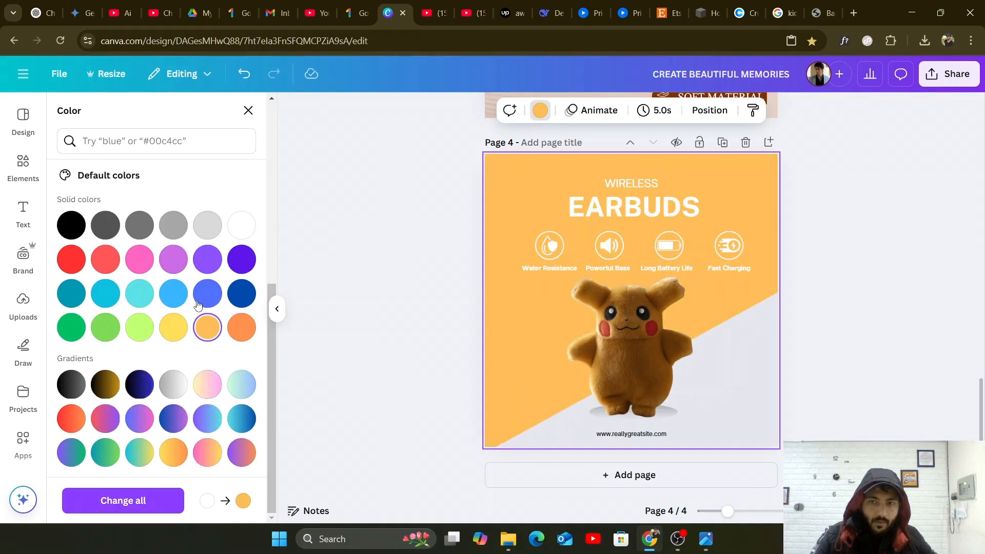
left_click(212, 230)
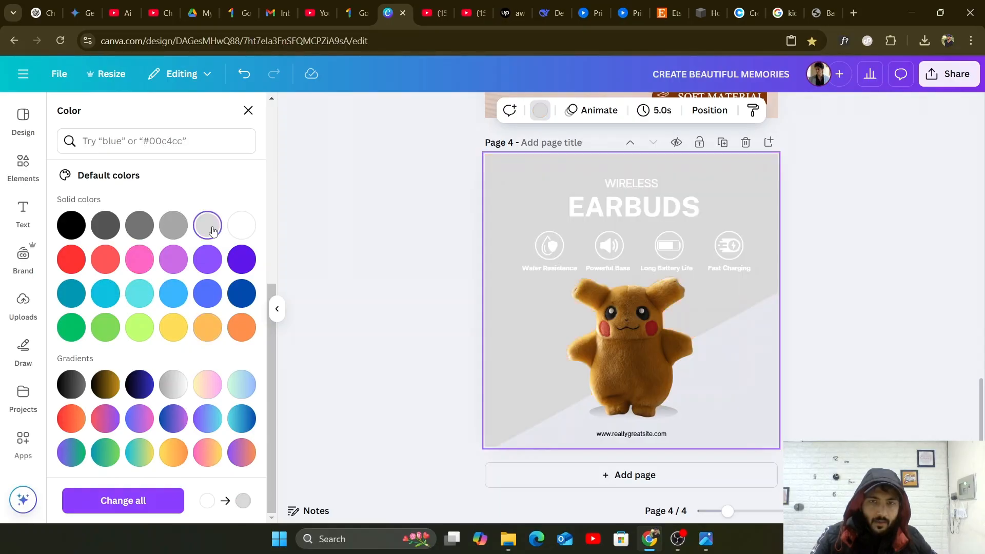
left_click(639, 337)
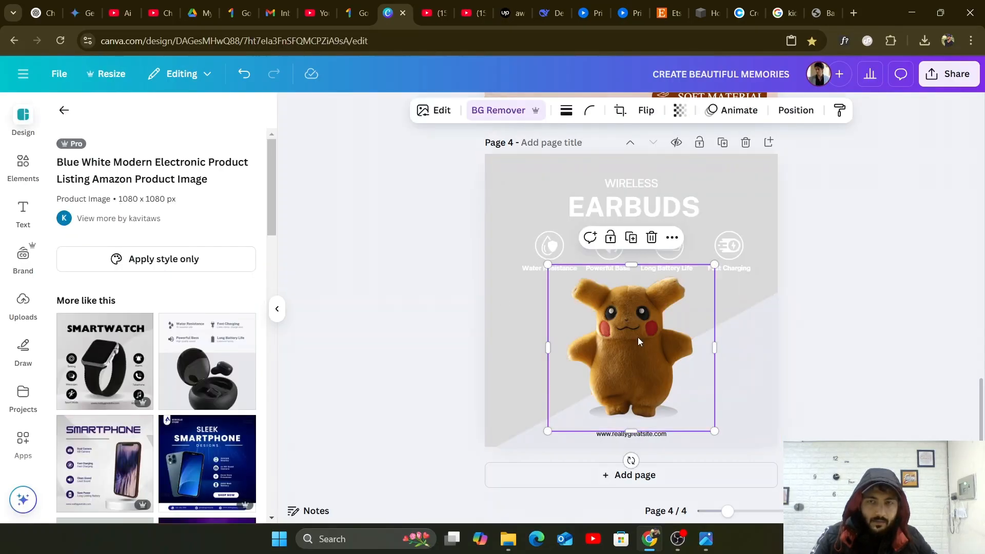
left_click_drag(632, 338, 635, 337)
left_click(457, 257)
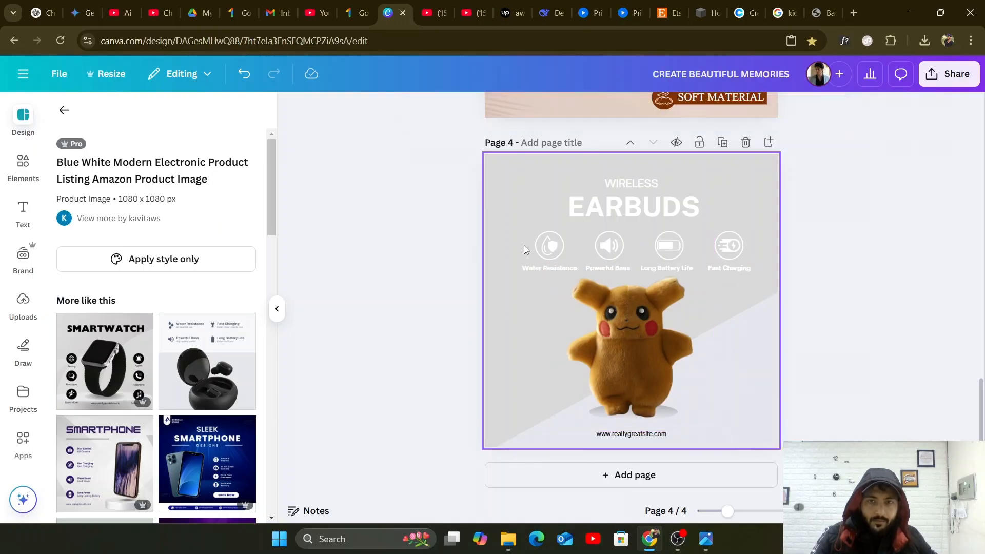
Replace the water-drop shield icon above "Water Resistance" with the recently used feather-and-cloud graphic, placed inside the circle.
left_click(550, 244)
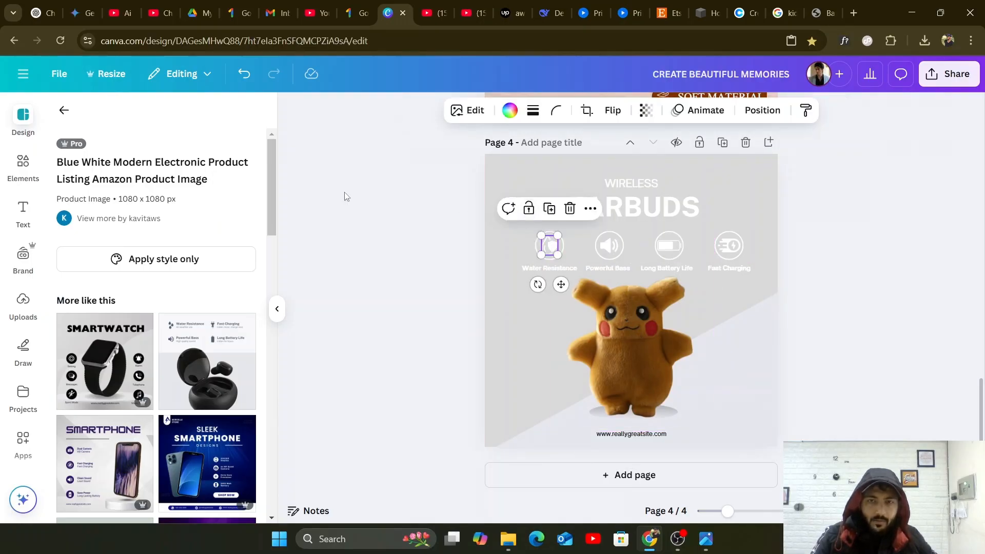
left_click(23, 163)
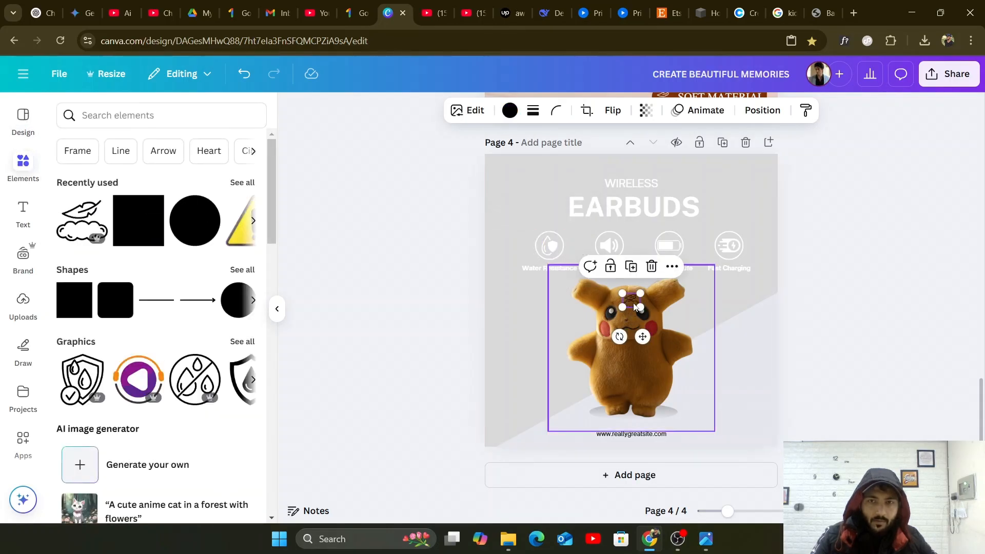
left_click(549, 244)
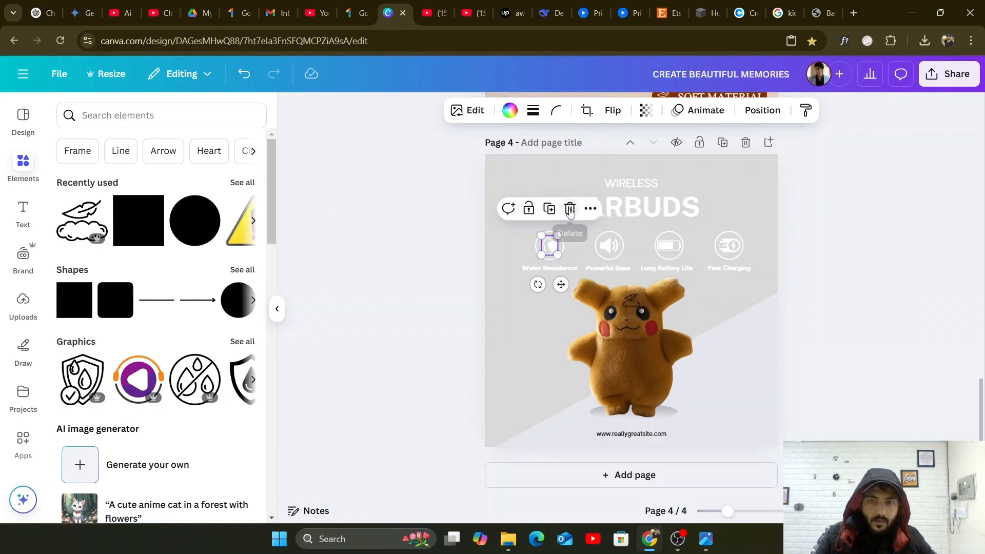
left_click(570, 208)
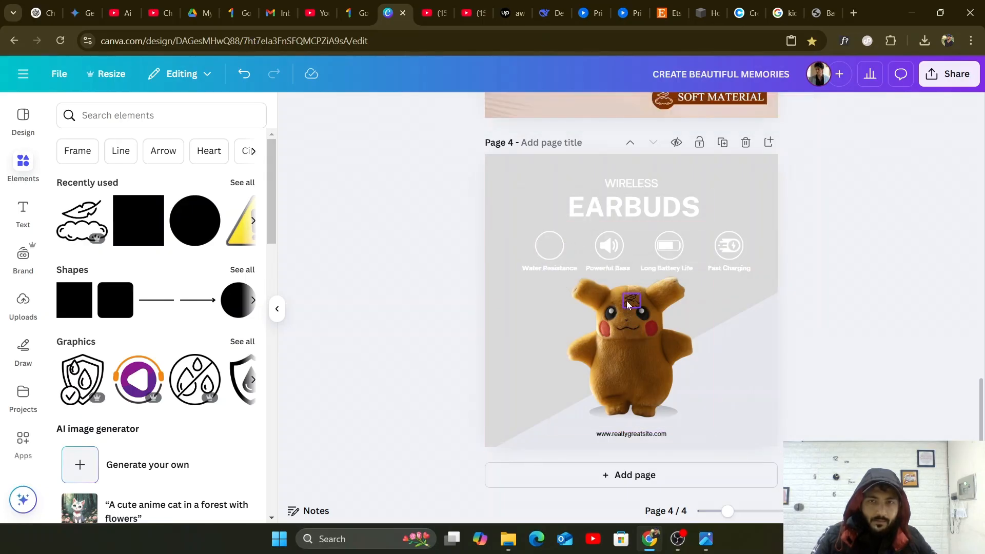
left_click_drag(631, 300, 545, 246)
double_click(544, 268)
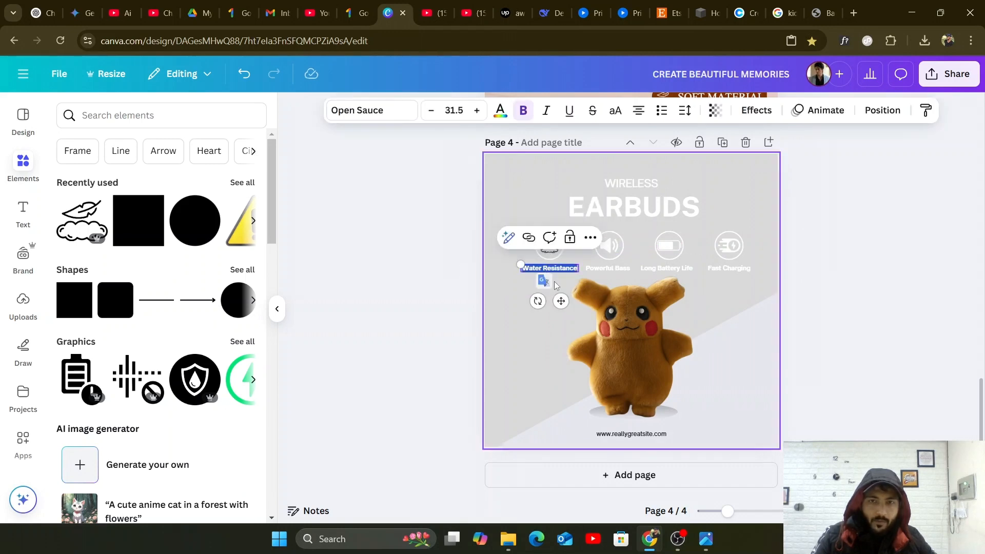
Set the border of the feather icon's circle to dark gray #0f0f0f and the speaker icon's circle border to black.
left_click(549, 245)
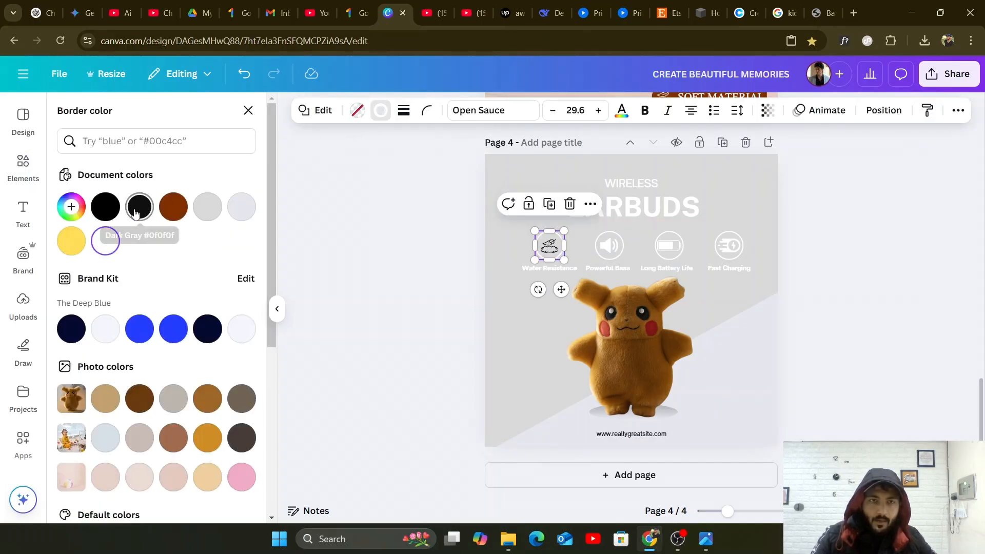
left_click(140, 207)
left_click(365, 219)
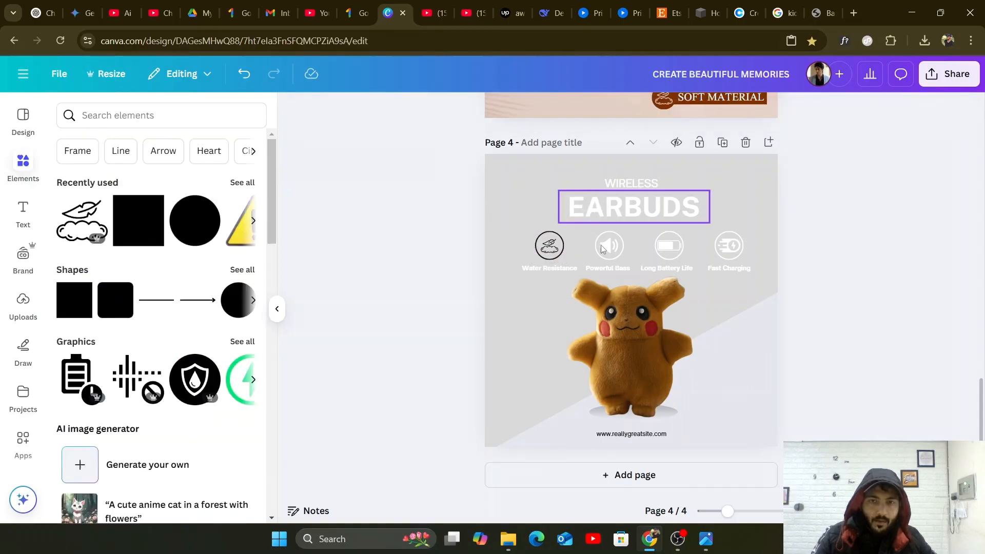
left_click(597, 248)
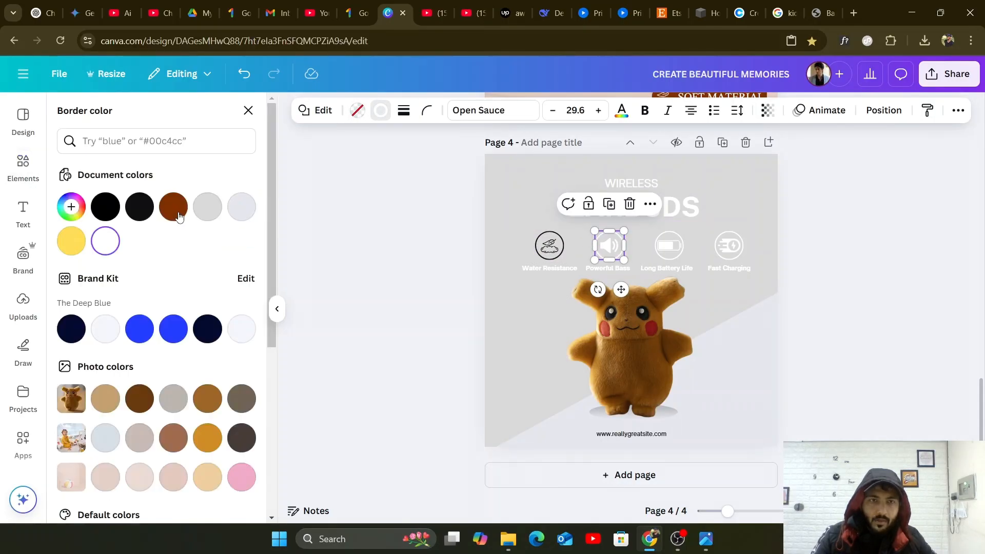
left_click(105, 207)
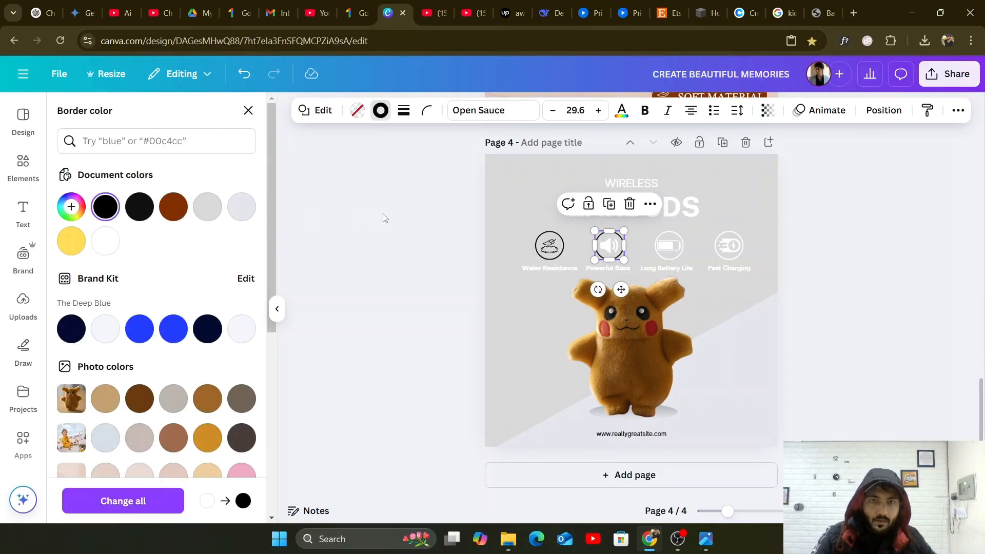
left_click(609, 247)
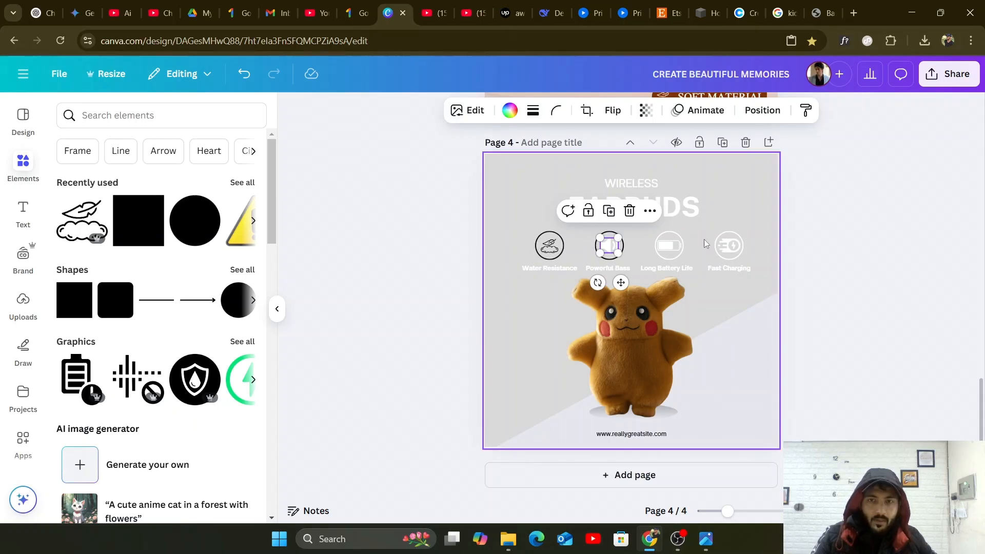
left_click(397, 250)
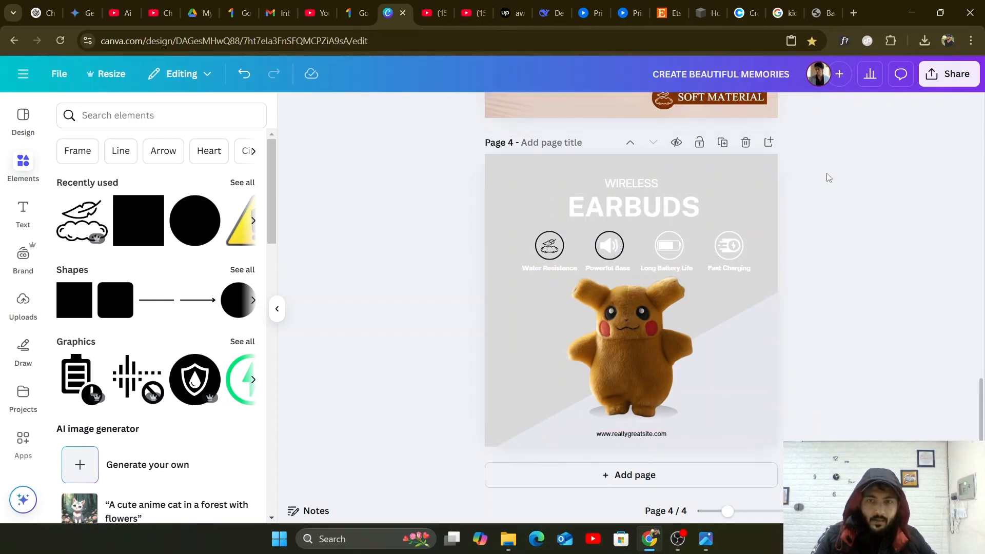
Change the text color of the "EARBUDS" title to black.
left_click(634, 208)
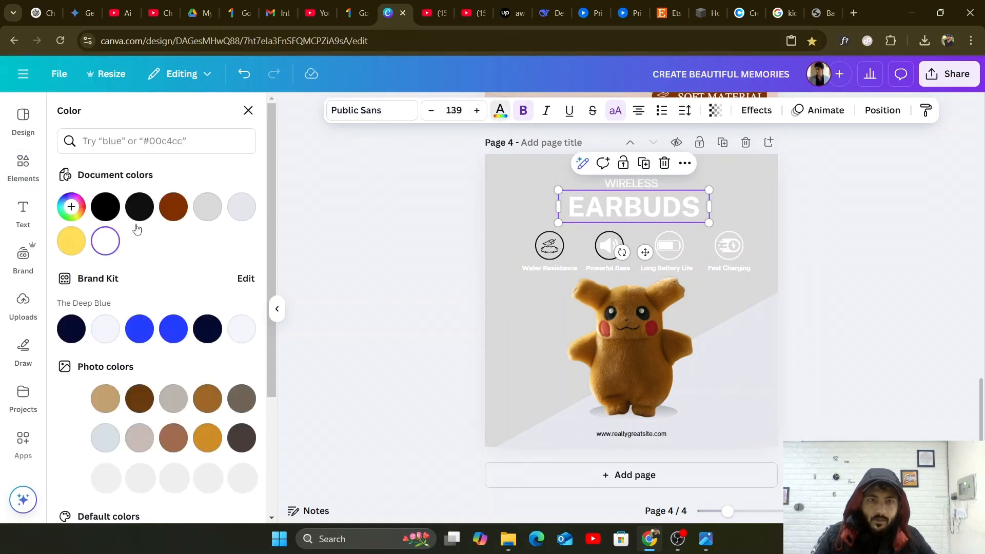
left_click(107, 208)
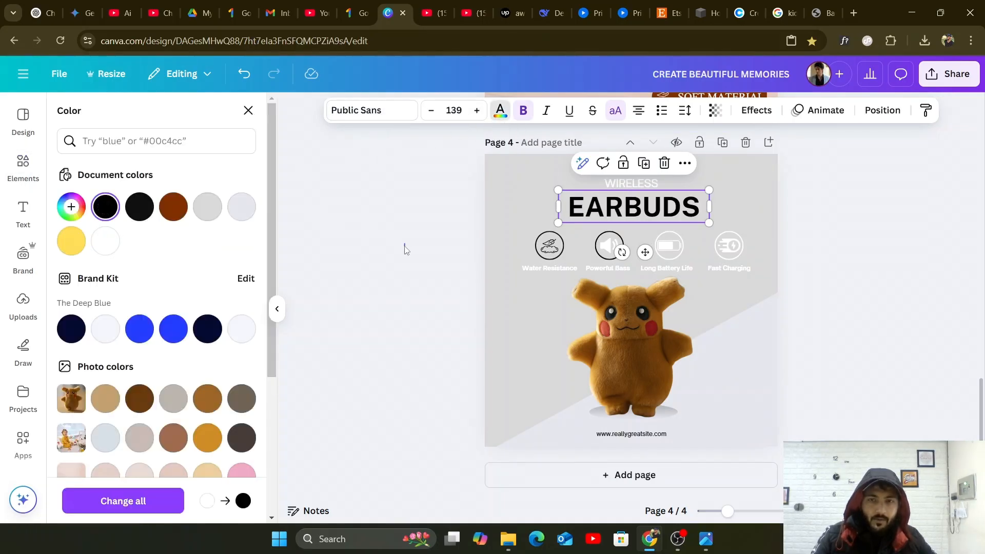
left_click(430, 330)
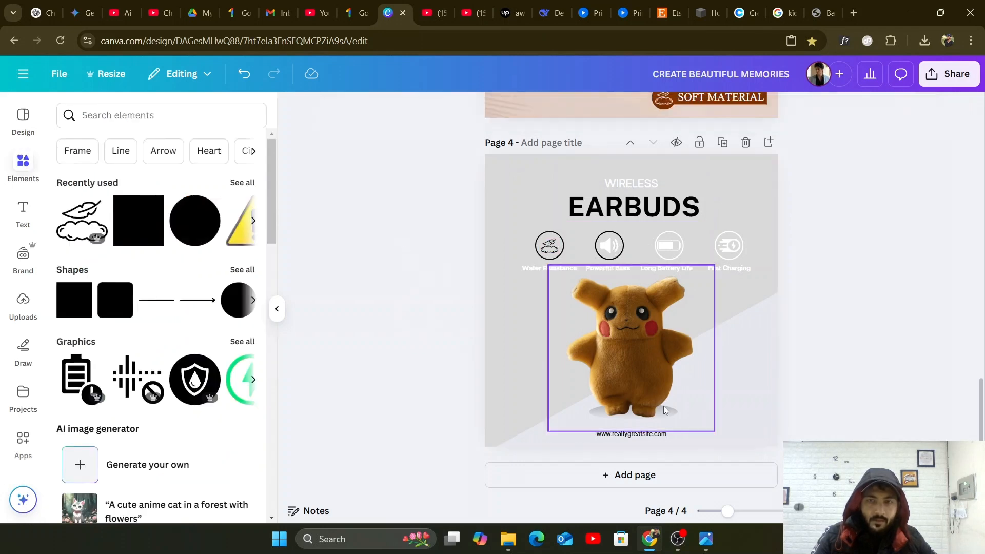
left_click(669, 246)
left_click(386, 228)
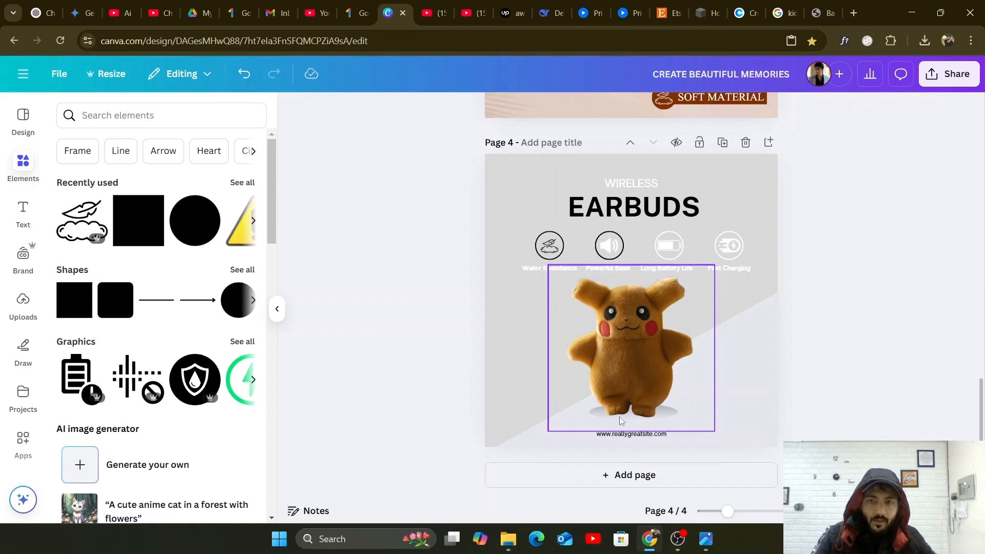
left_click(641, 435)
left_click(425, 321)
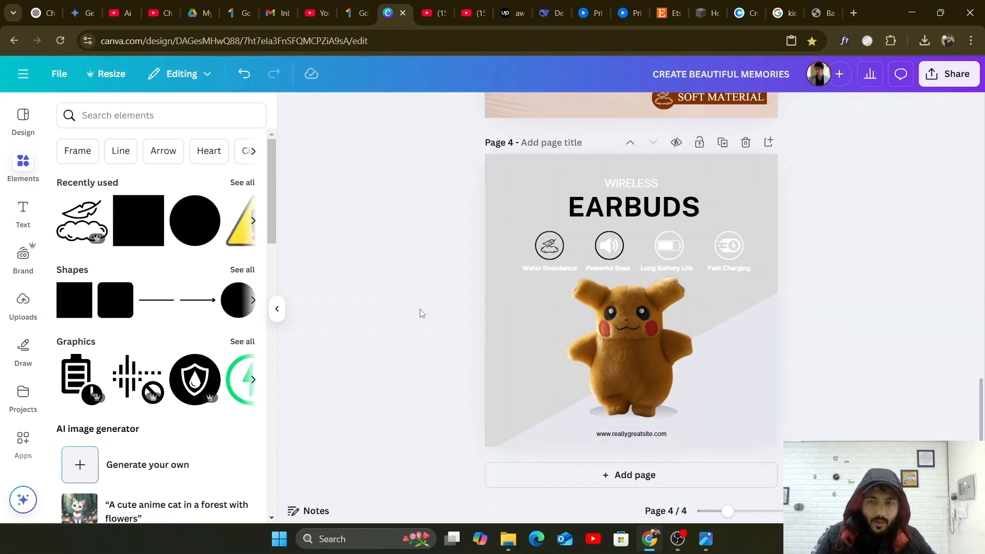
Replace the earbuds design on page 4 with the Black Purple Modern Gradient New Series Smartphone product image template.
scroll(481, 283, "up", 5)
scroll(481, 276, "down", 5)
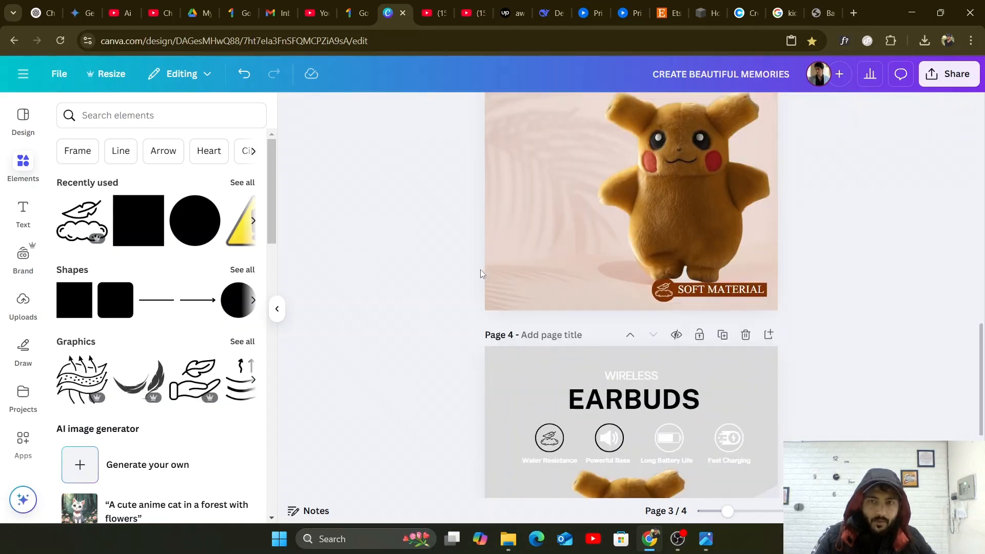
left_click(21, 129)
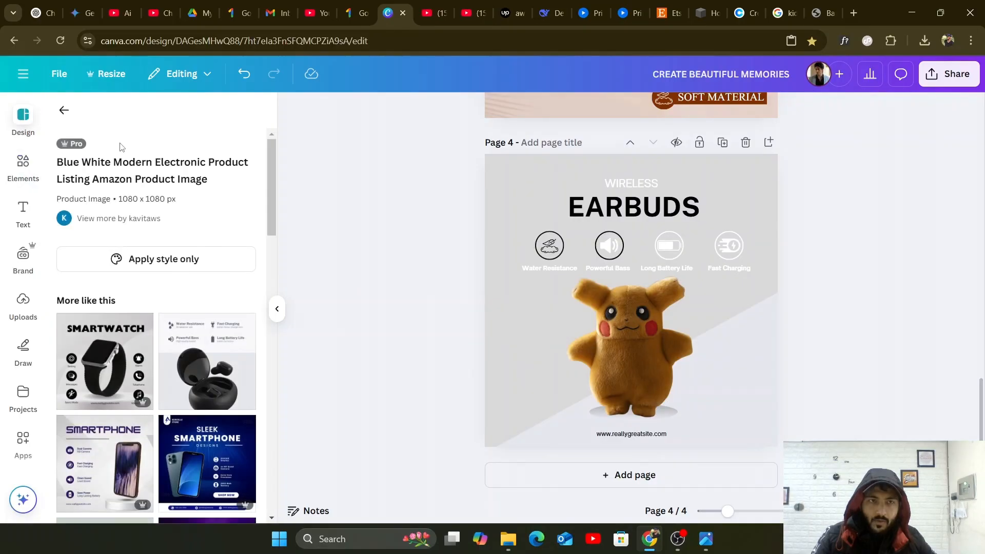
scroll(145, 316, "down", 3)
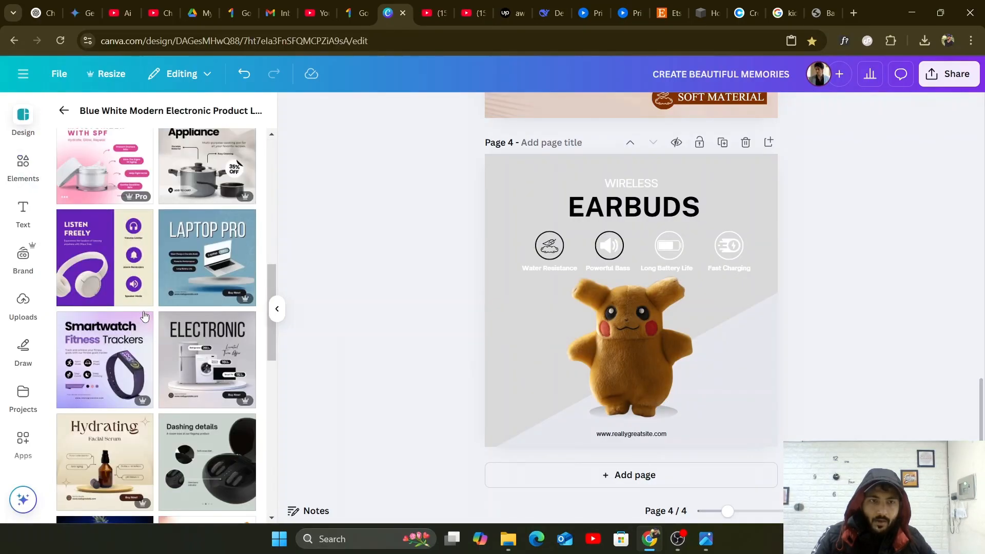
scroll(144, 316, "up", 2)
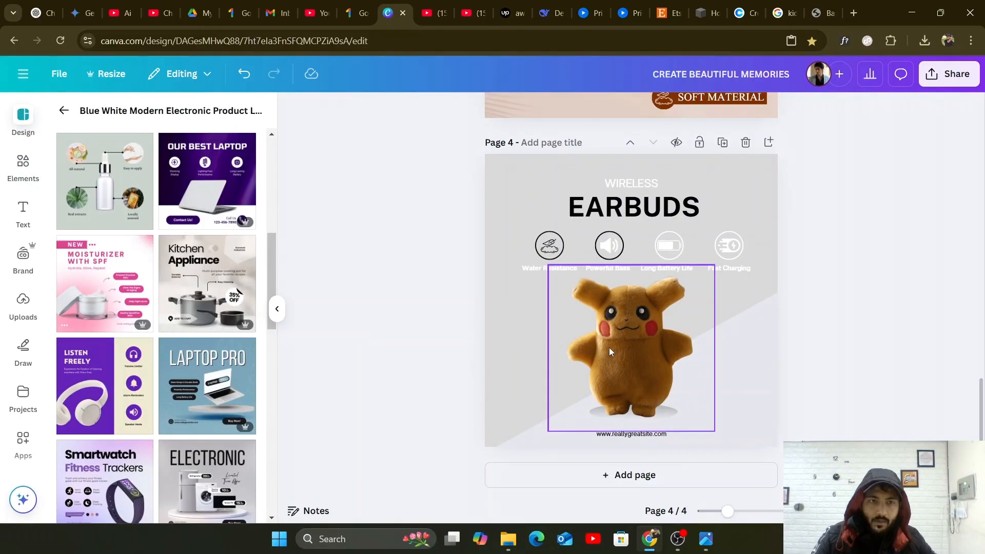
scroll(44, 282, "down", 3)
scroll(156, 316, "down", 5)
scroll(157, 315, "down", 3)
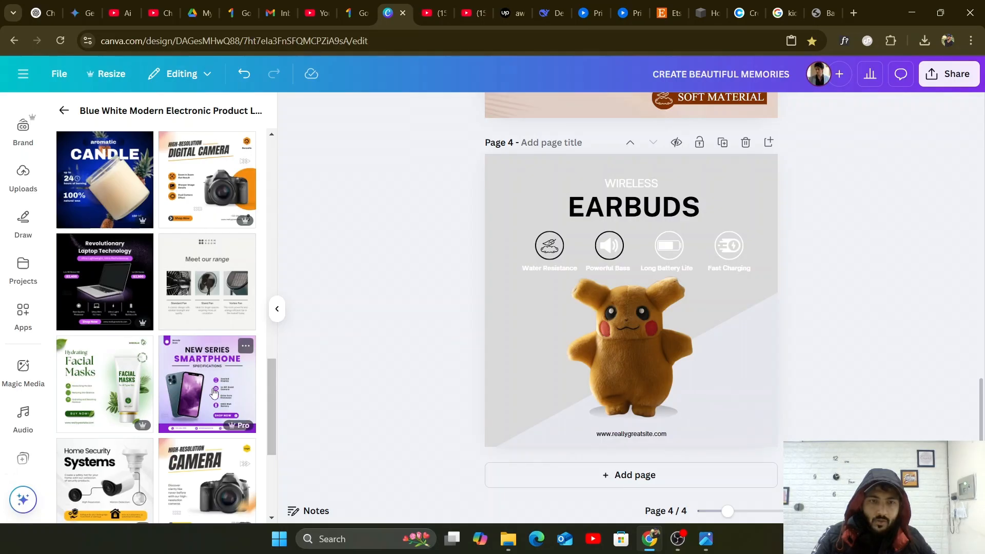
left_click(214, 393)
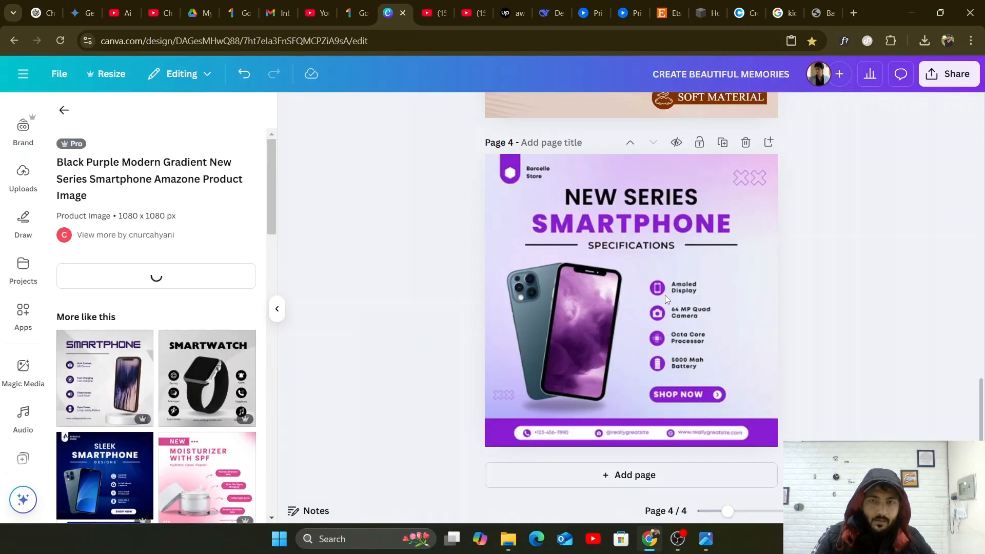
Delete both overlapping phone images from the smartphone template on page 4.
left_click(547, 381)
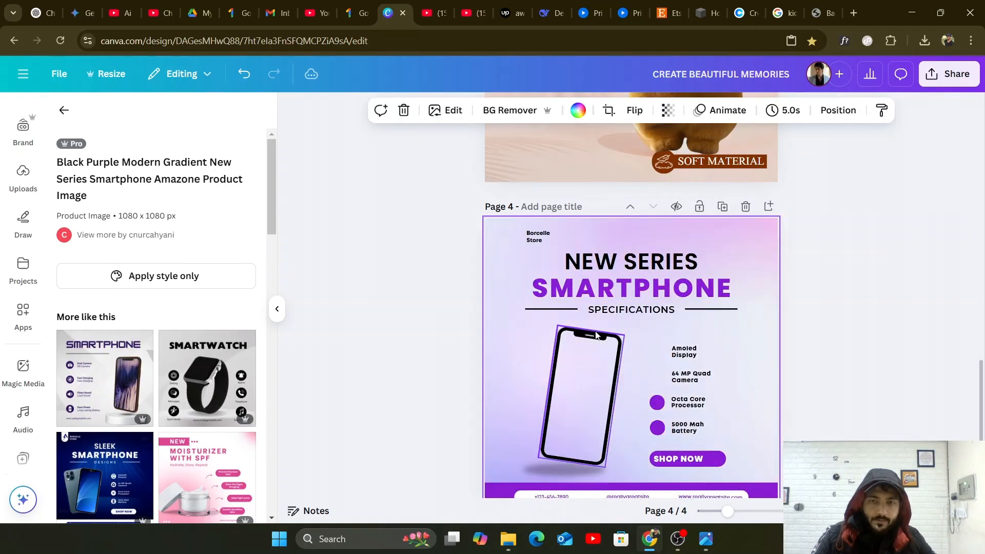
left_click_drag(455, 331, 598, 386)
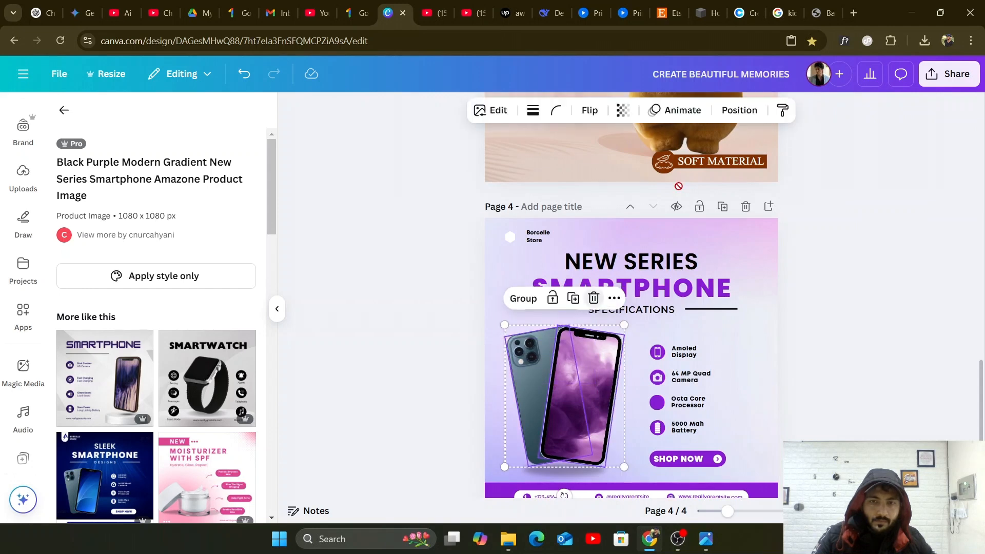
key("Delete")
Move the plush toy from page 3 onto page 4, shrink it and place it above the shadow beside the feature list.
left_click(678, 126)
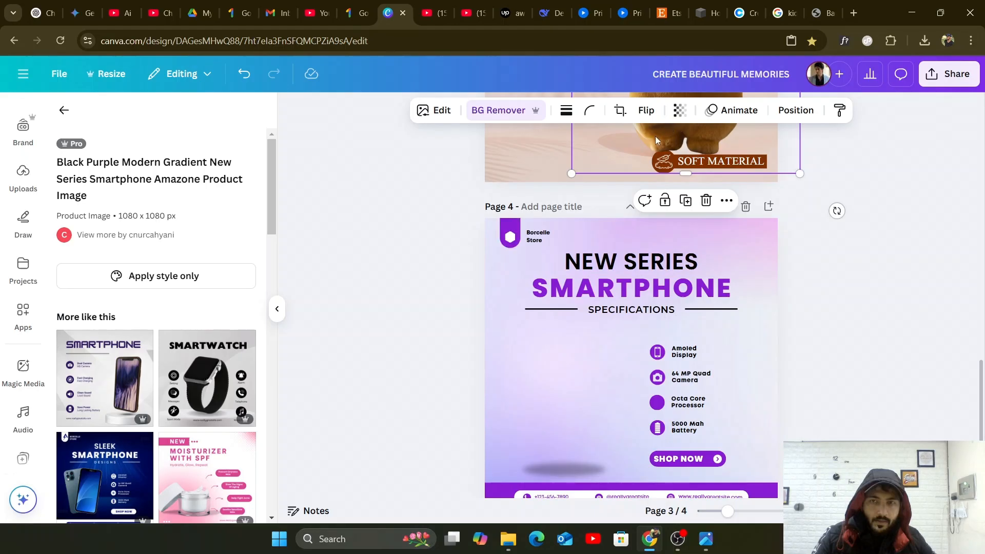
scroll(655, 160, "up", 3)
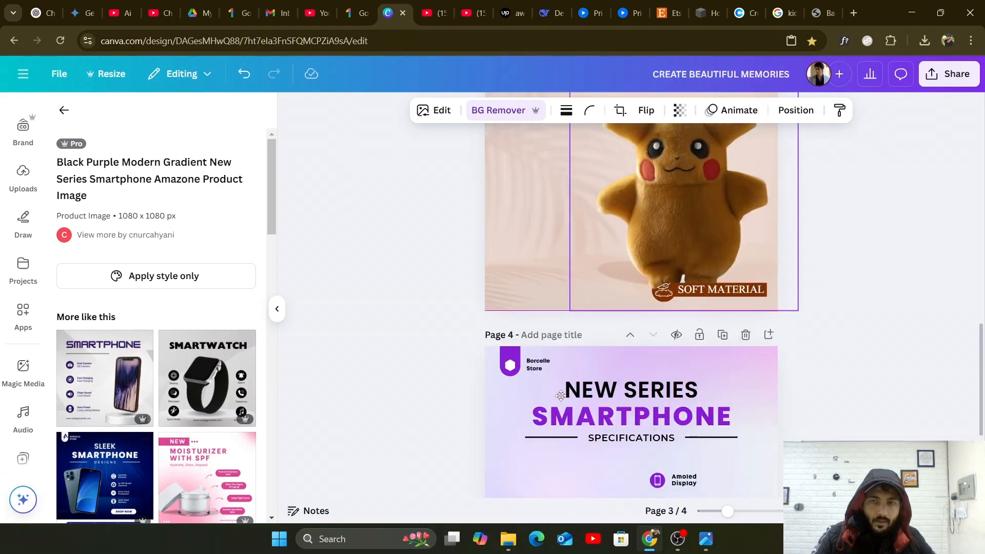
left_click_drag(538, 469, 554, 460)
scroll(560, 453, "down", 3)
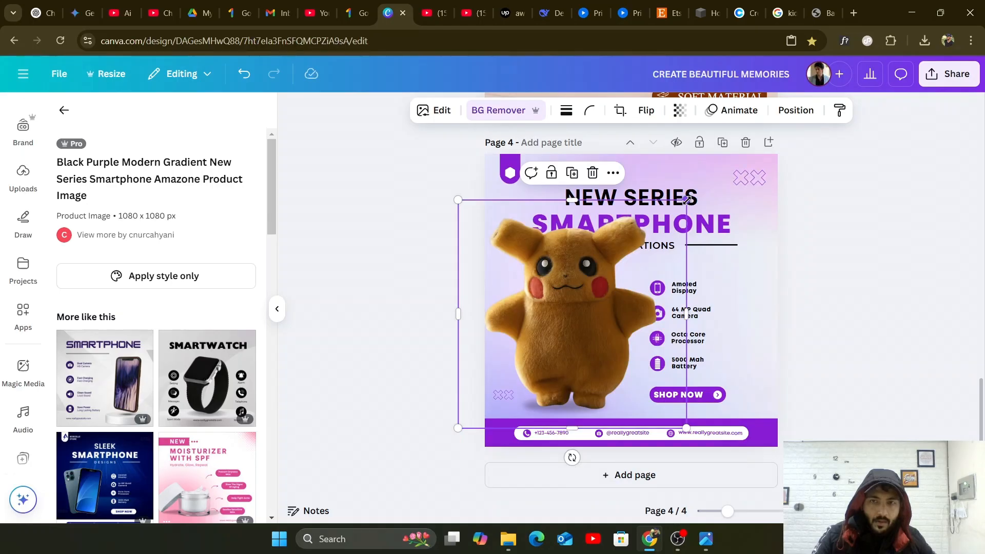
left_click_drag(687, 199, 643, 246)
left_click_drag(573, 321, 588, 316)
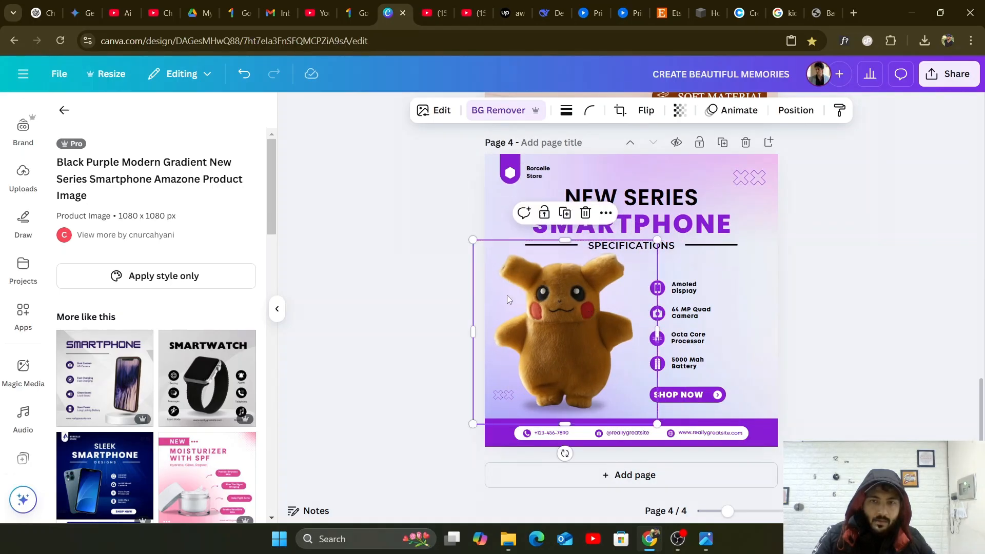
left_click(386, 273)
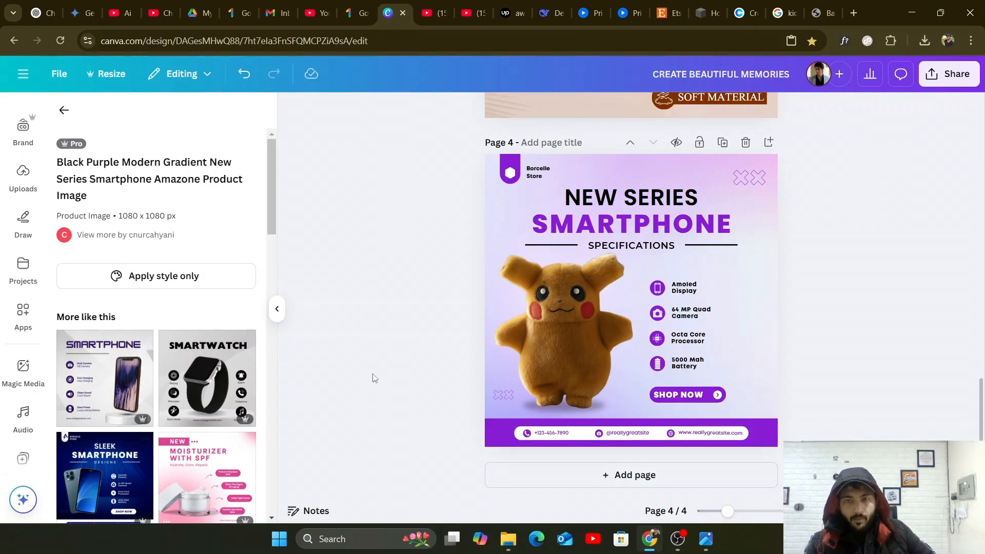
Review the plush toy designs across pages 1 to 4.
scroll(373, 377, "up", 5)
scroll(373, 377, "up", 5)
scroll(374, 378, "down", 7)
scroll(379, 359, "up", 3)
scroll(460, 336, "up", 5)
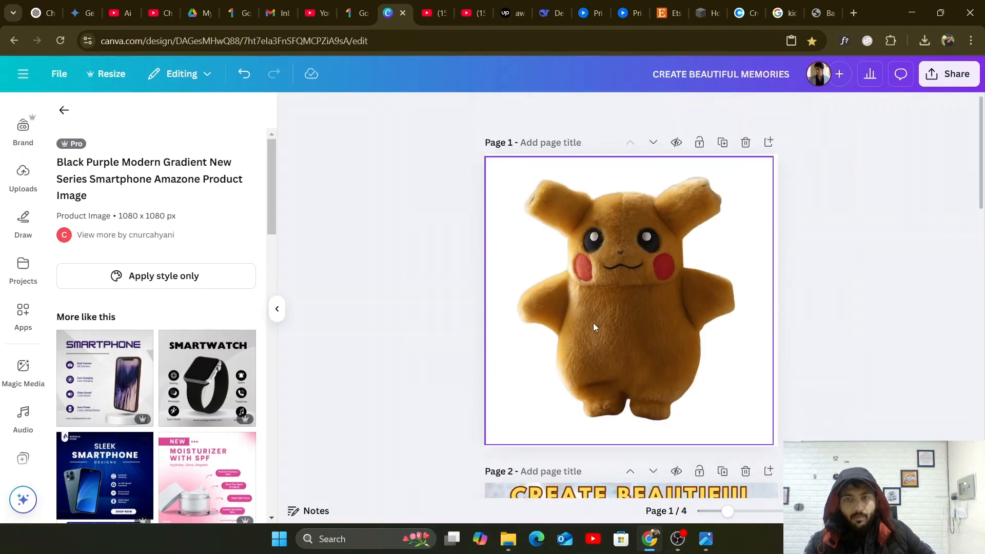
scroll(595, 327, "down", 15)
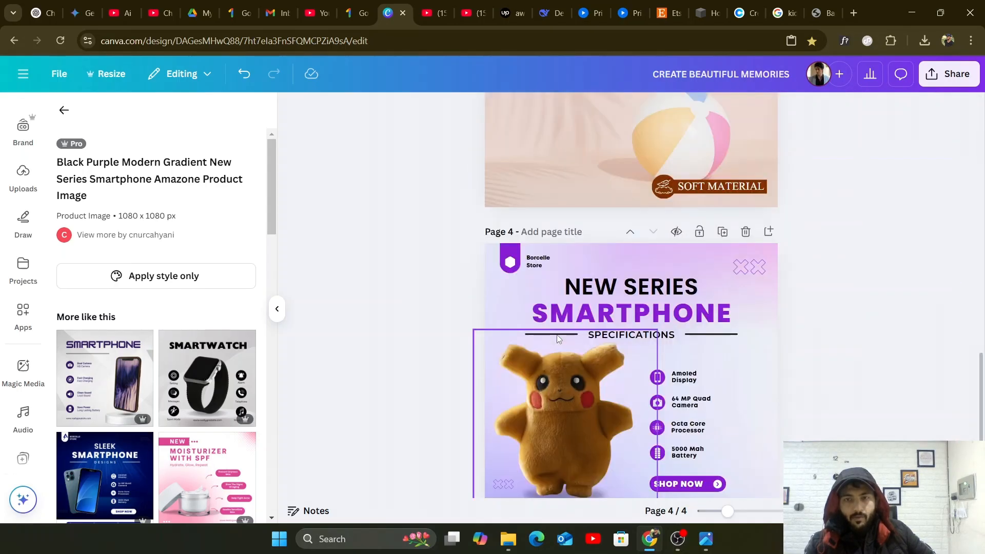
scroll(558, 339, "down", 2)
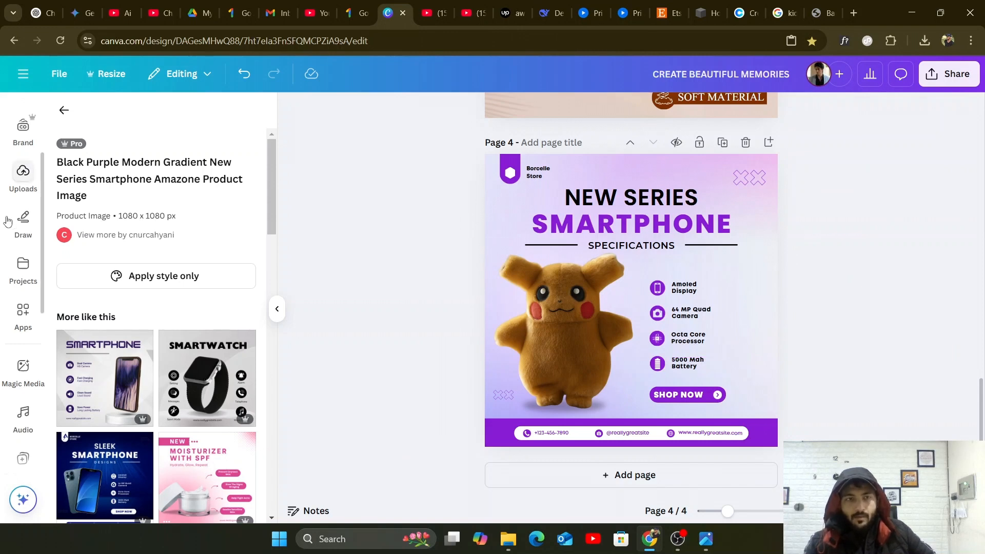
scroll(11, 210, "up", 3)
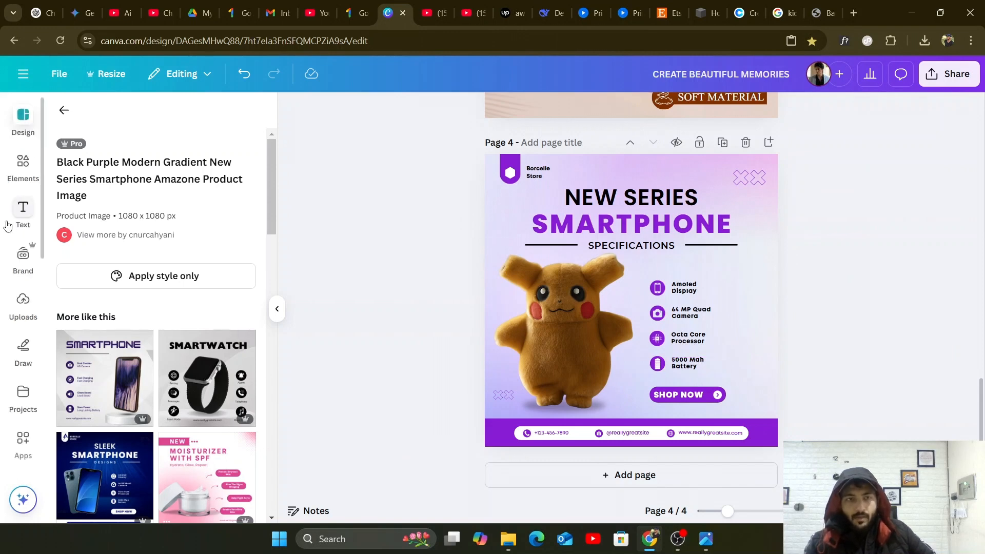
left_click(28, 169)
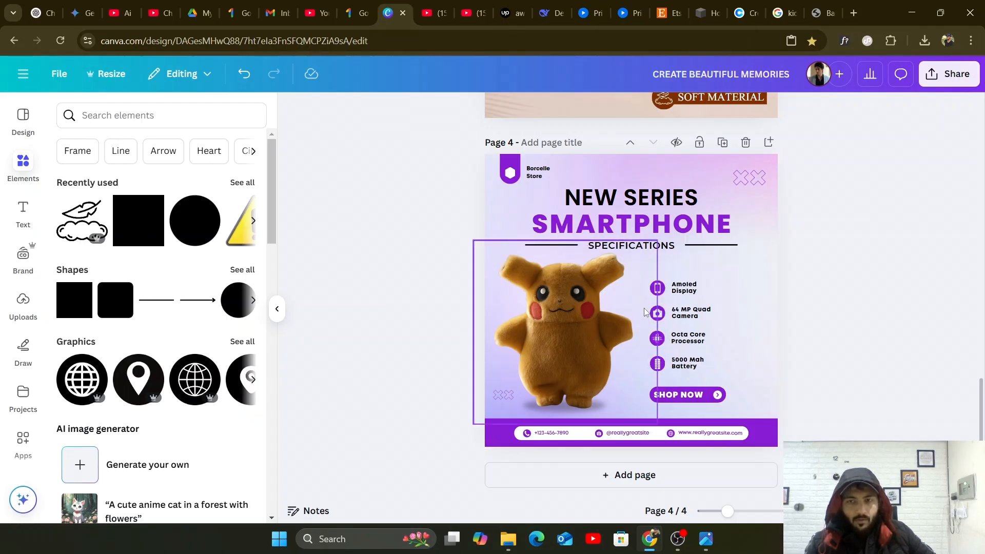
left_click(150, 113)
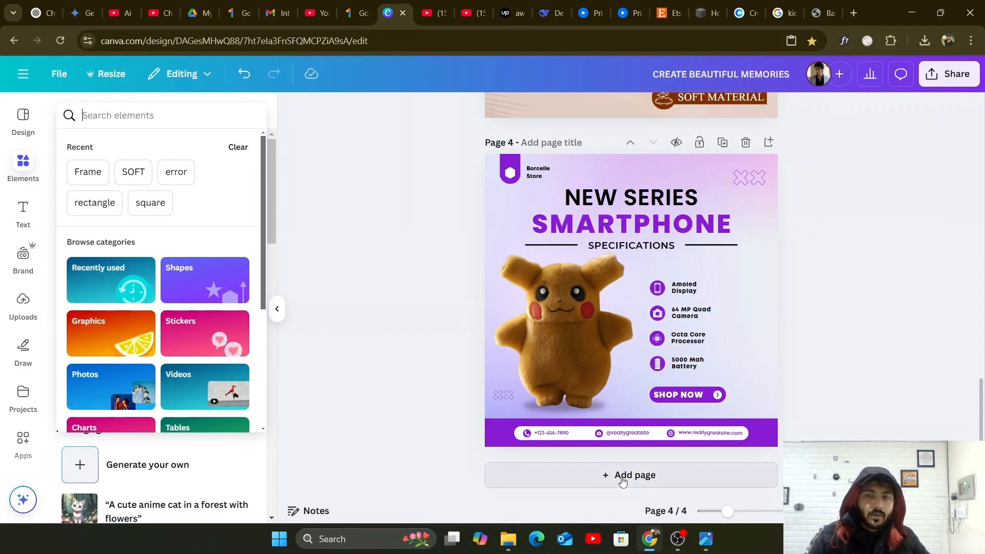
Add a blank page 5 and search the design templates for "LOGOS".
left_click(622, 481)
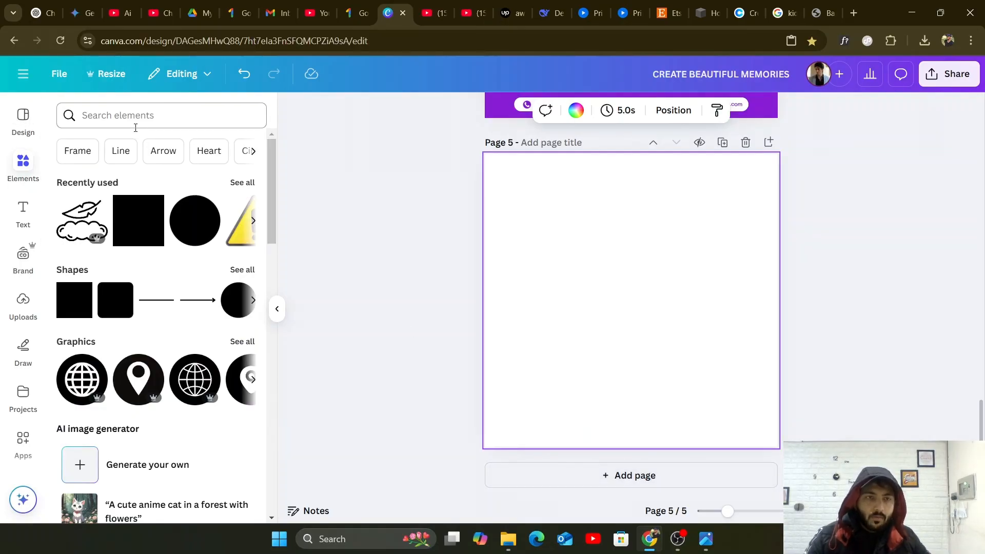
left_click(14, 123)
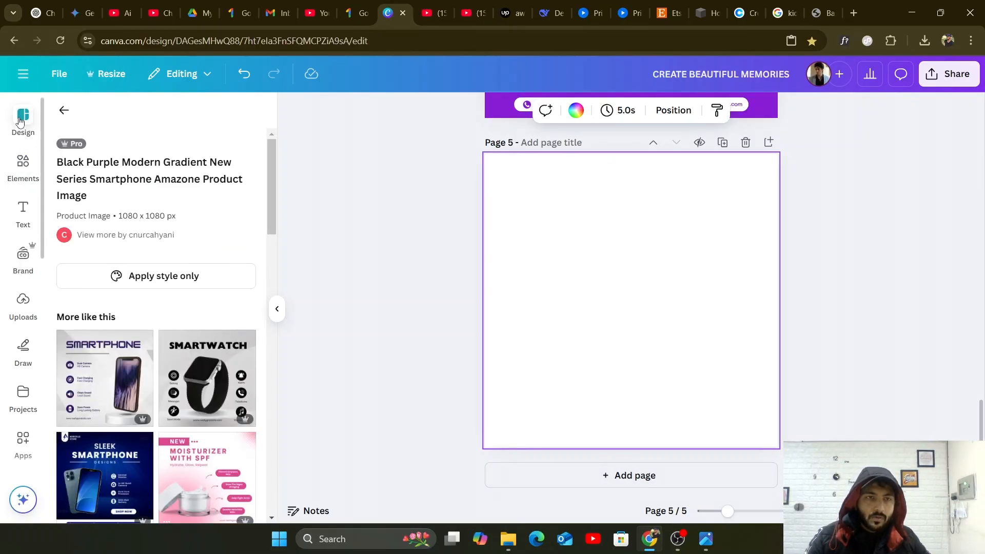
left_click(63, 110)
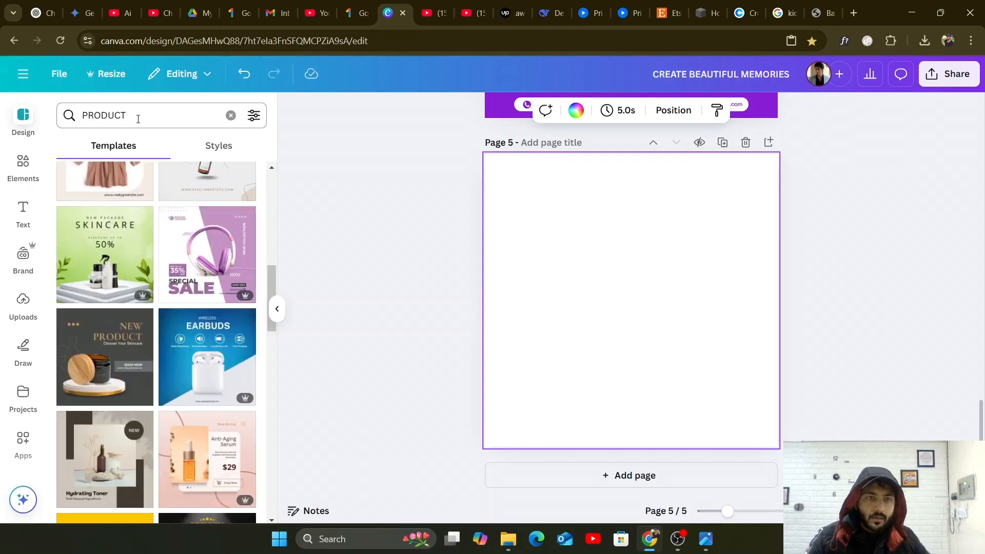
left_click(157, 119)
type("LO")
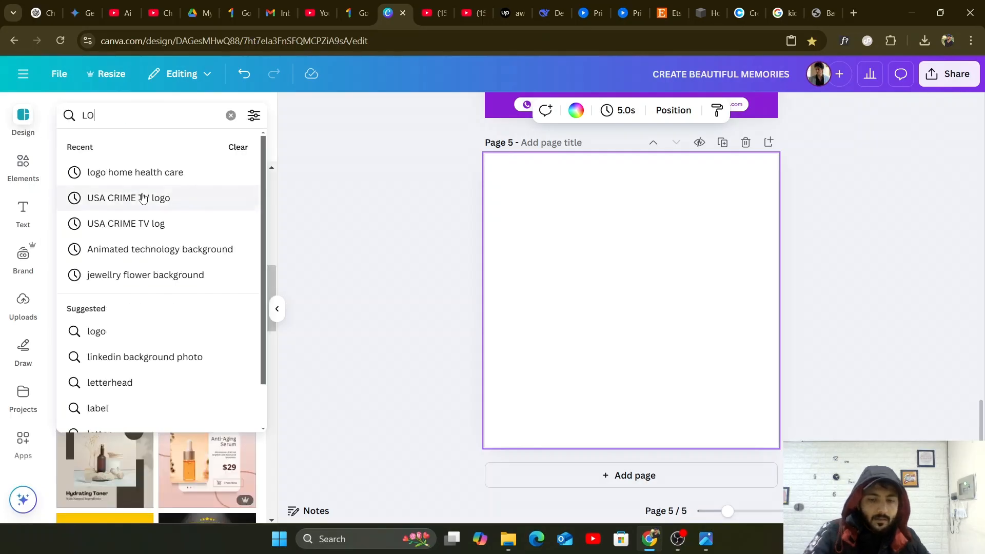
type("GOS")
key("Return")
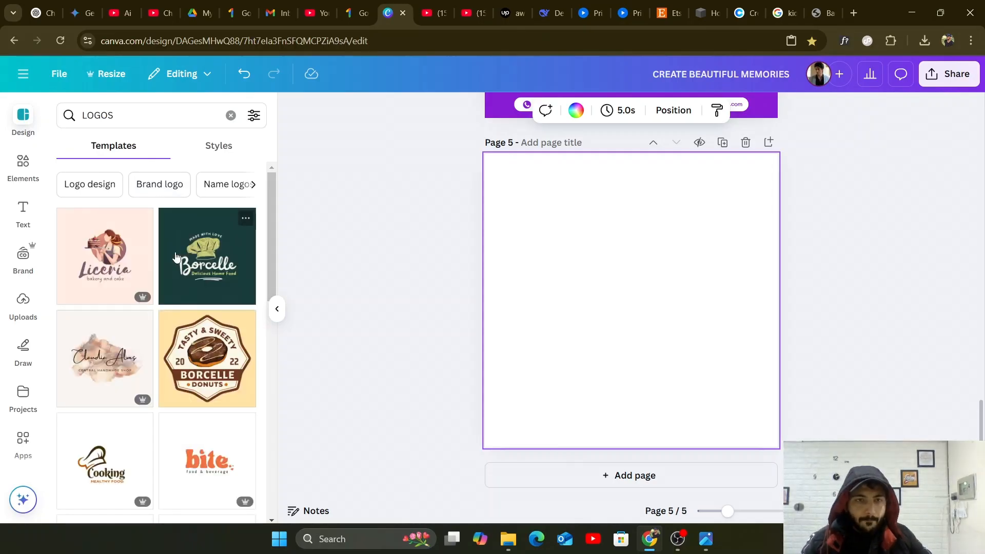
scroll(176, 256, "down", 9)
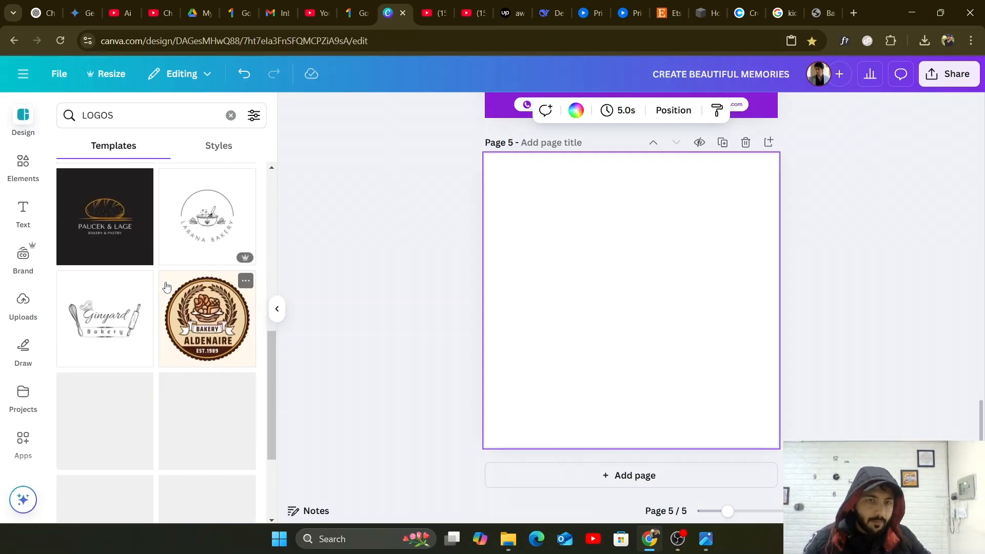
scroll(166, 285, "up", 9)
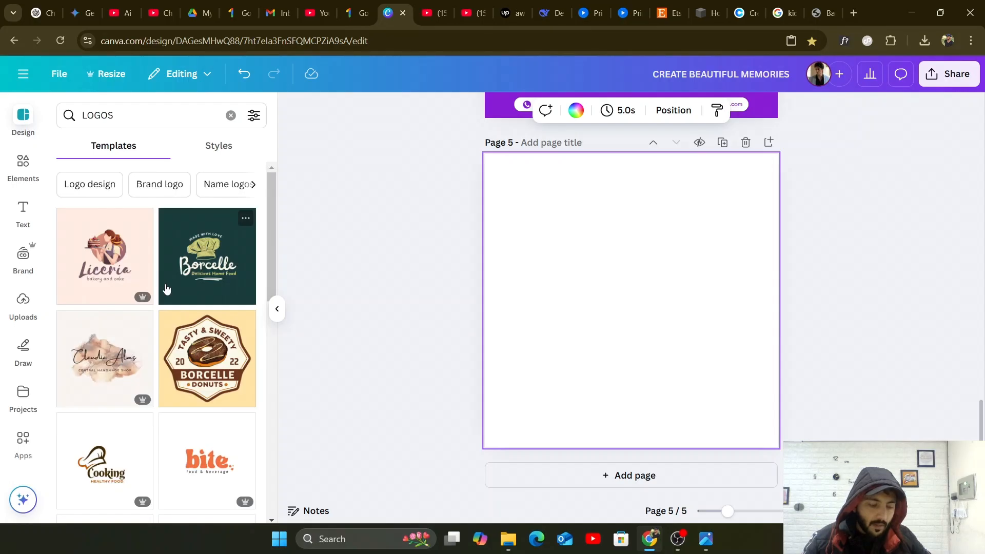
Search the templates for "LOGOS PROPERTY" and apply the Dark Blue and Gold Luxury Modern Real Estate Property Logo to page 5.
left_click(126, 114)
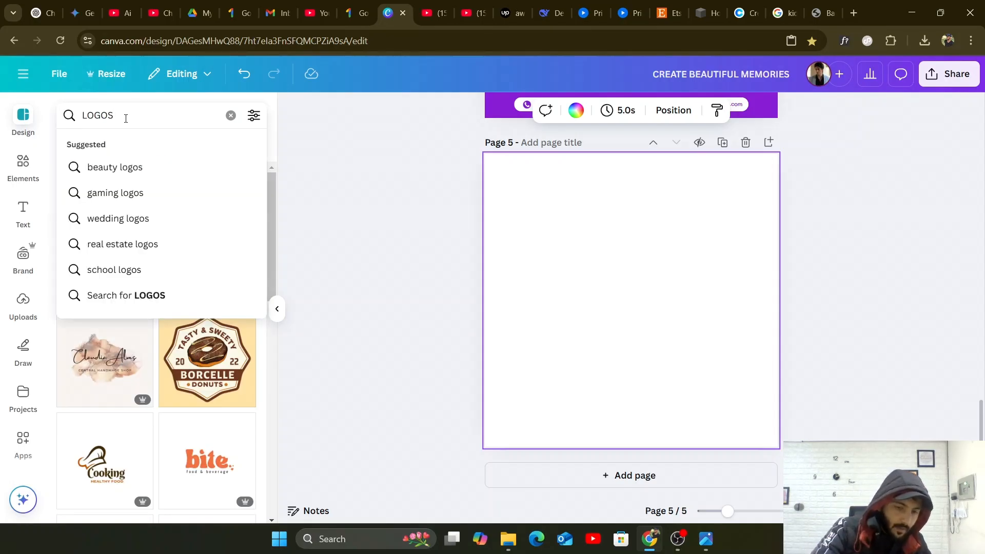
type("PROPERTY")
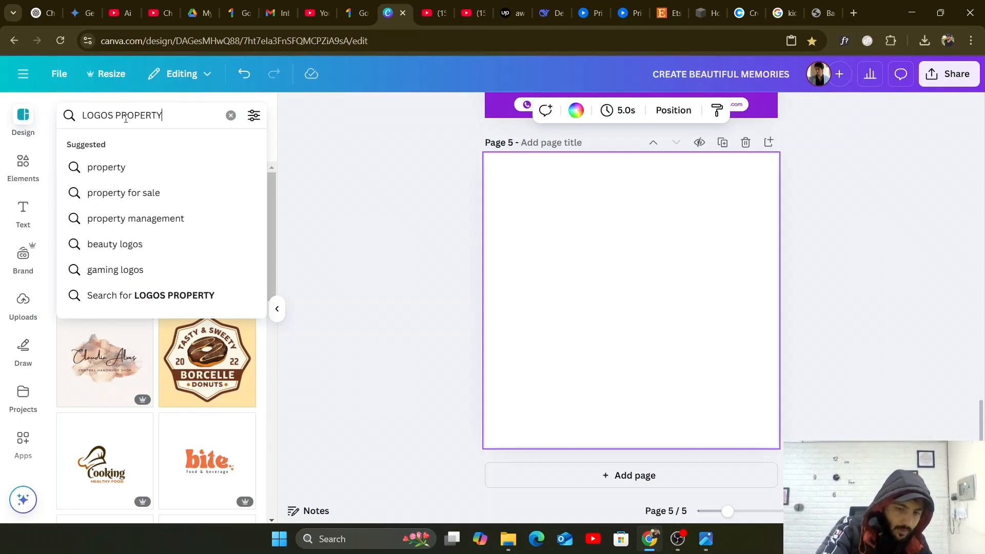
key("Return")
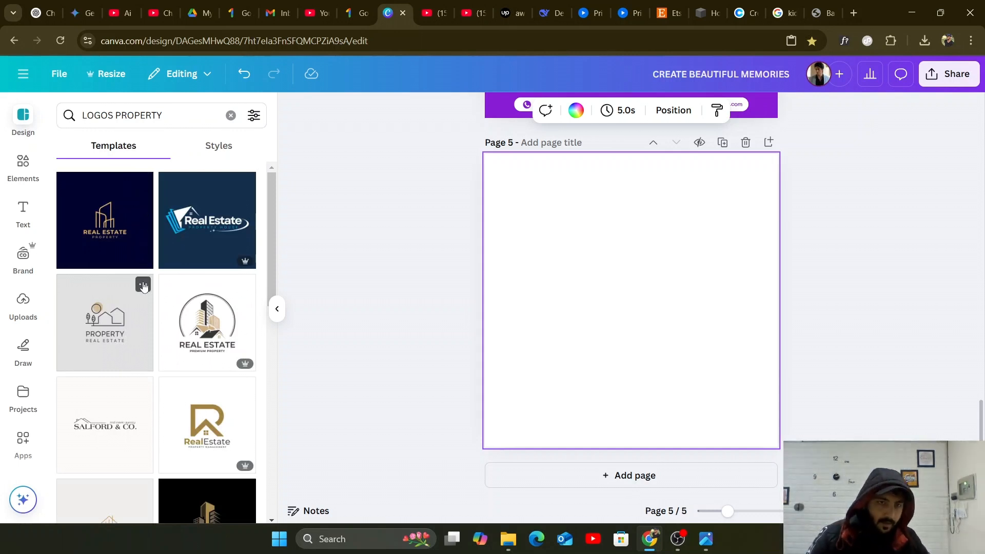
scroll(143, 287, "down", 8)
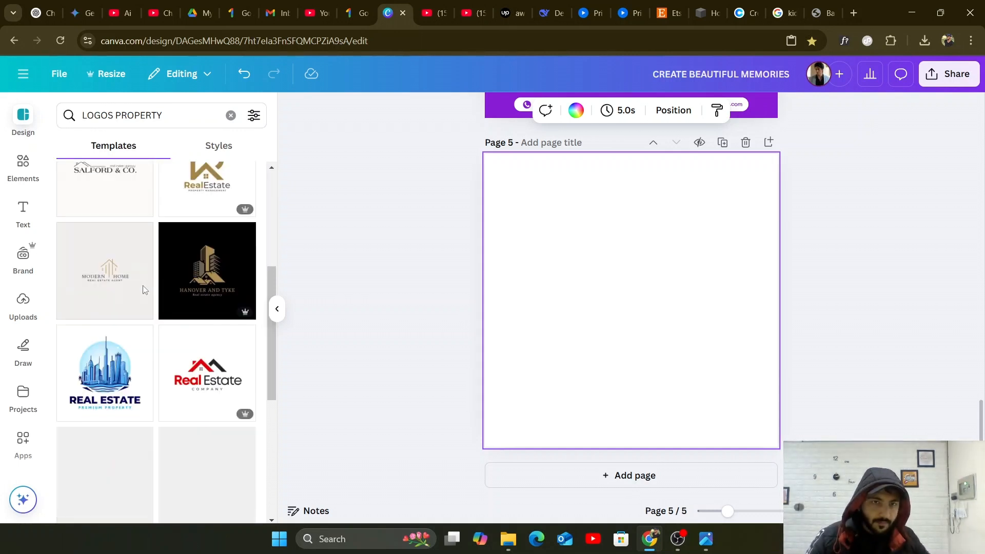
scroll(143, 291, "down", 2)
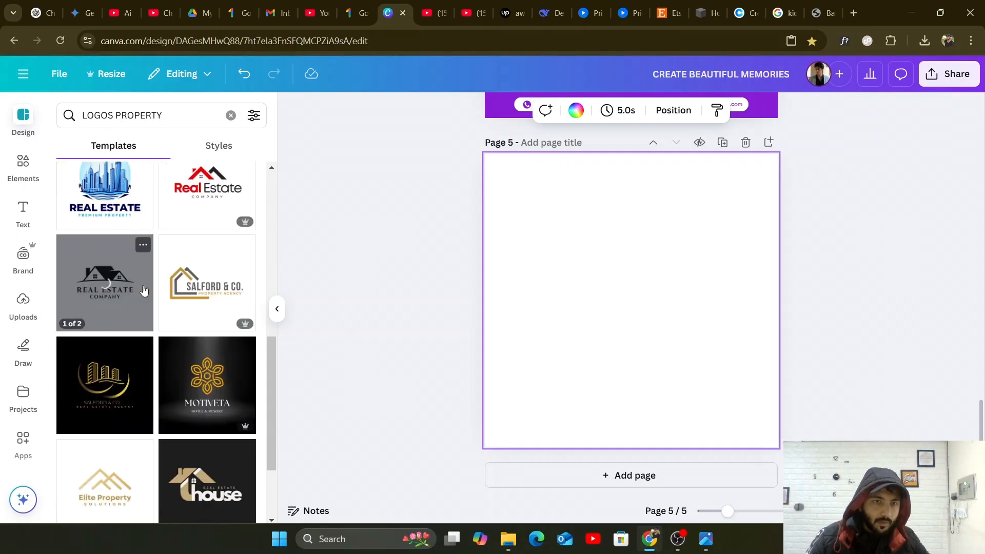
scroll(143, 292, "up", 5)
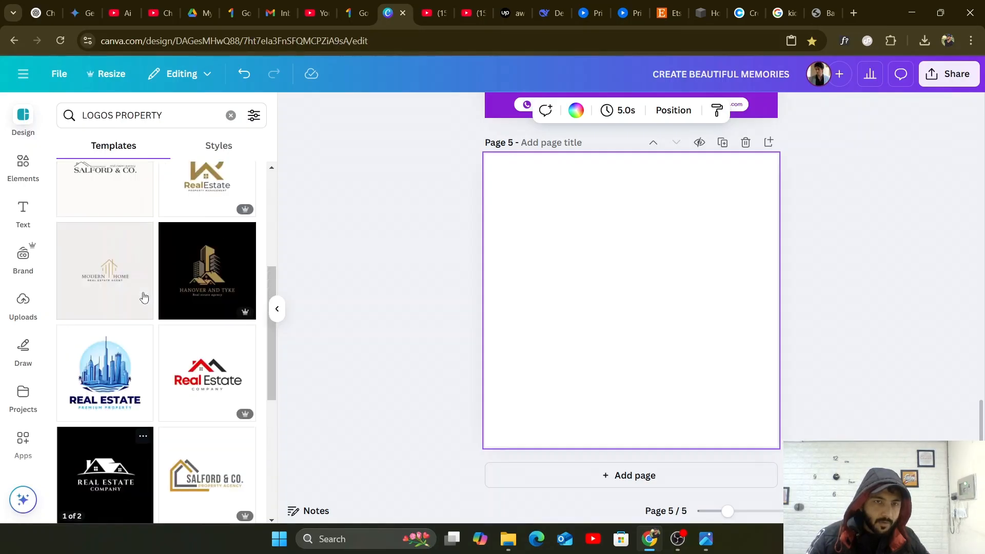
scroll(145, 316, "up", 3)
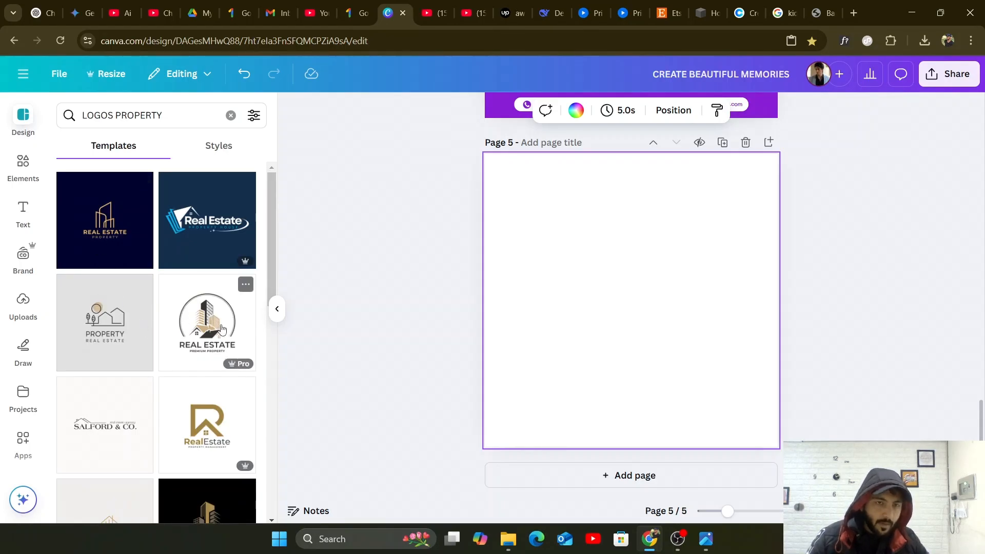
left_click(108, 222)
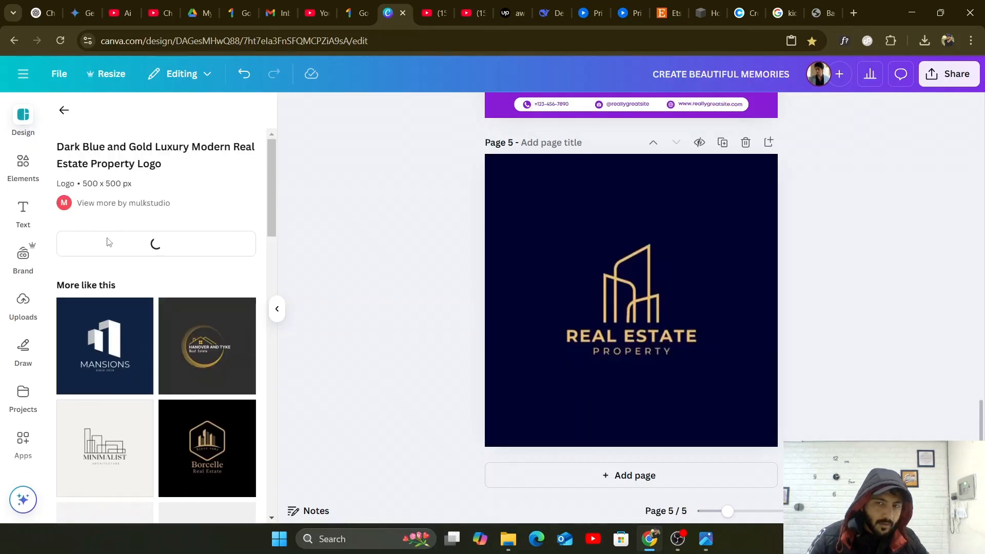
left_click(492, 308)
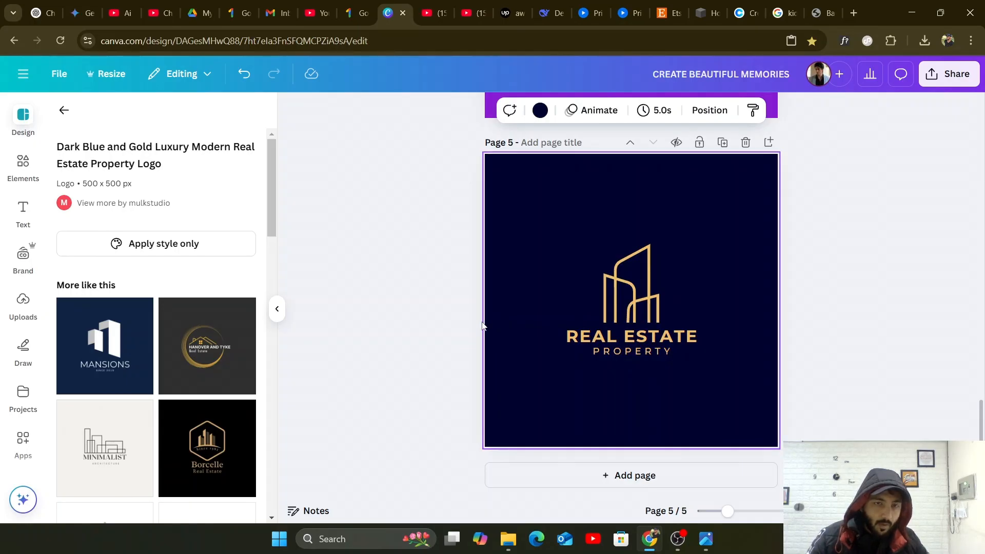
Check the REAL ESTATE text as a separate element on page 5 and nudge the building icon slightly upward.
left_click(619, 344)
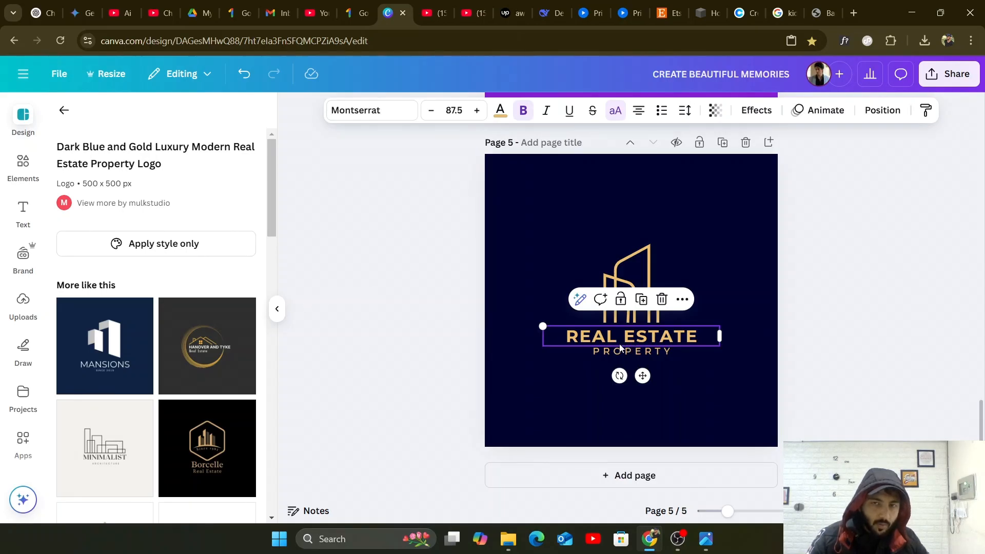
left_click(308, 273)
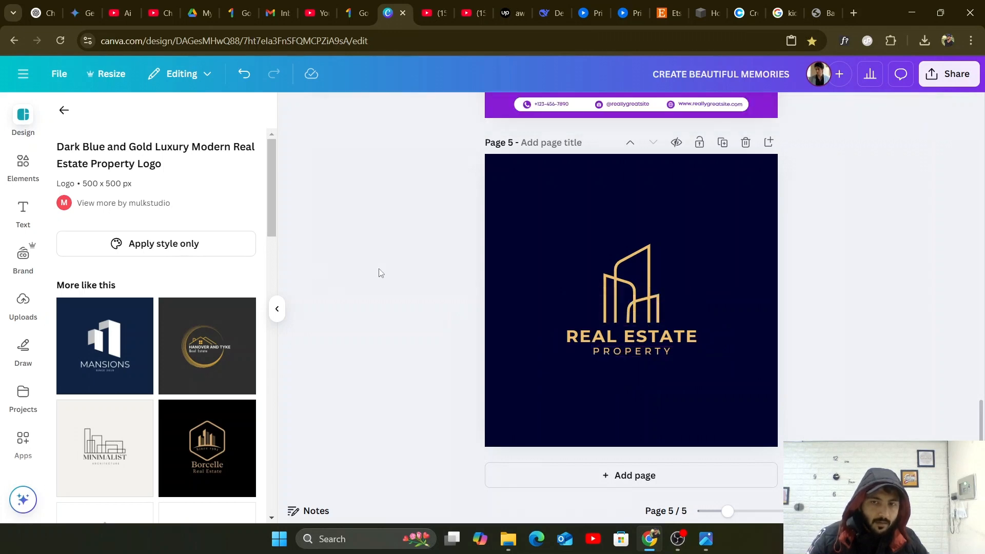
left_click(640, 292)
left_click_drag(641, 292, 638, 289)
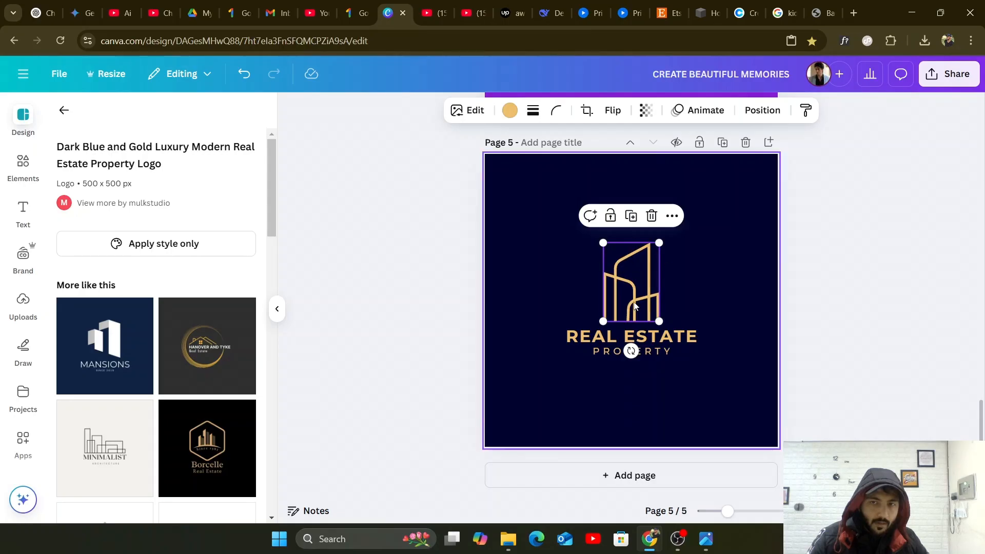
left_click(464, 280)
Try the Grey White Minimalist Real Estate Logo template on page 5 and undo the replacement.
scroll(159, 341, "down", 6)
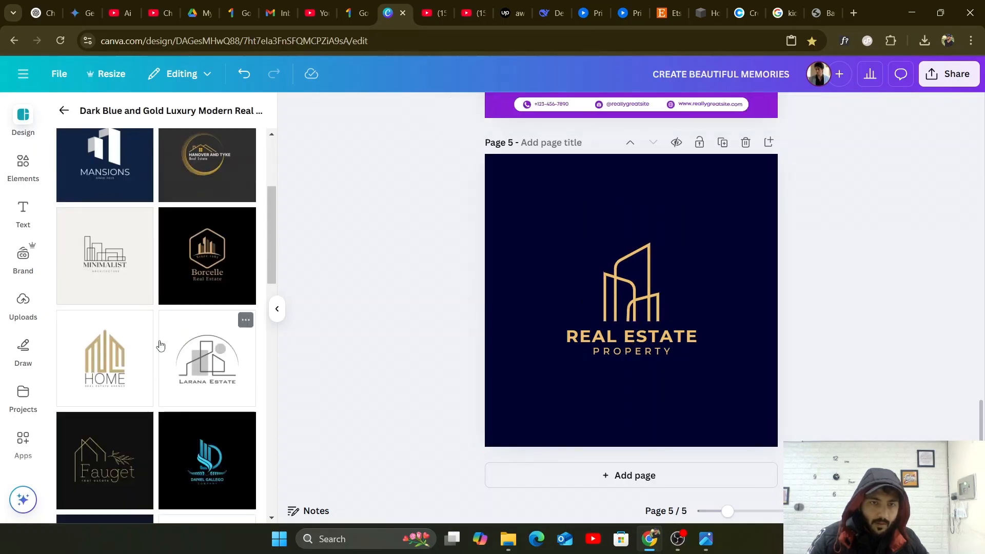
left_click(204, 230)
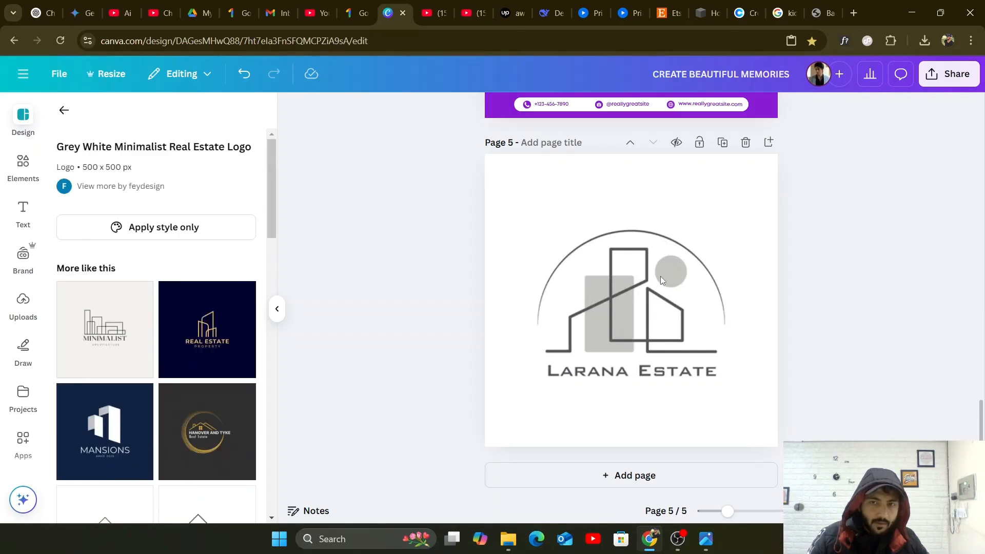
scroll(608, 294, "up", 4)
scroll(608, 295, "down", 4)
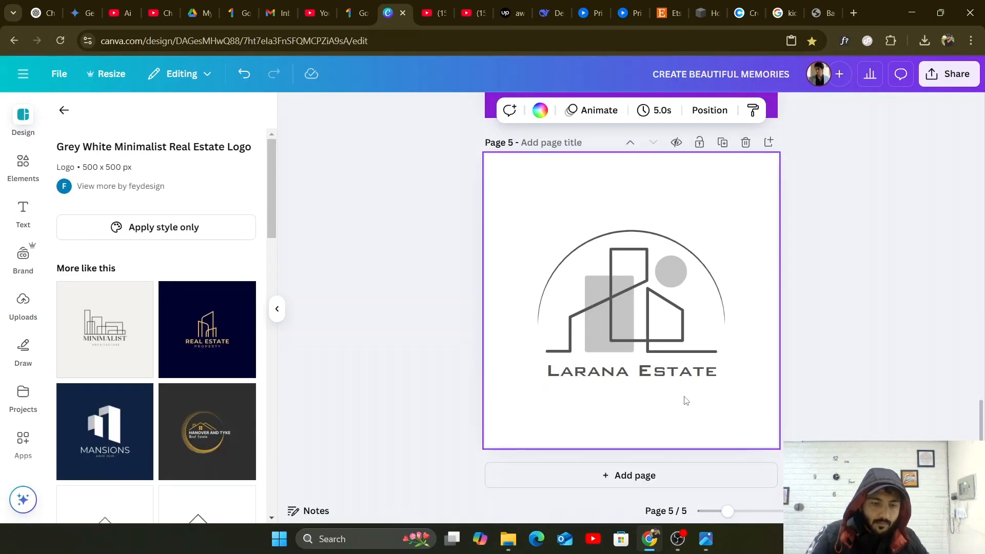
key("ctrl+z")
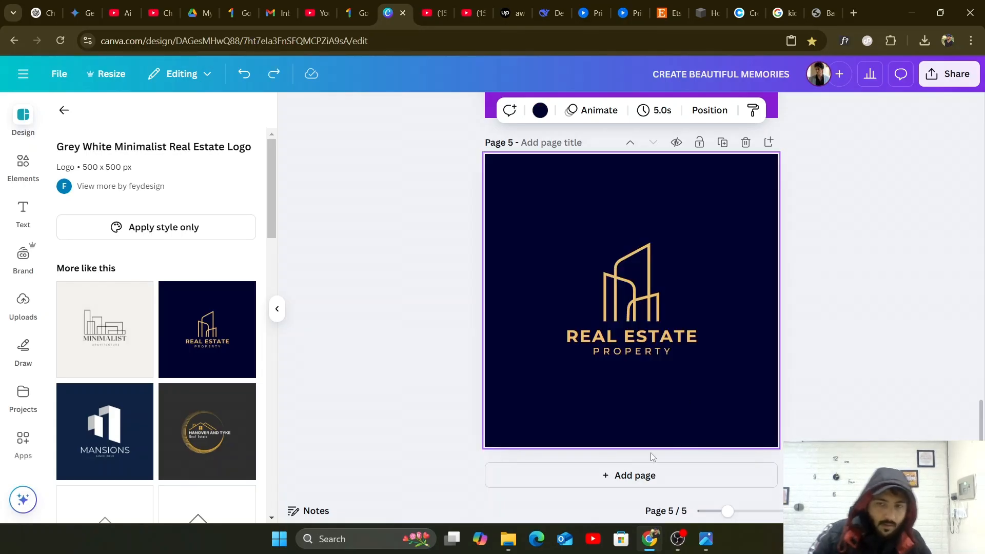
Add page 6 and apply the Simple Minimalist House Real Estate Logo template to it.
left_click(632, 479)
scroll(108, 337, "down", 3)
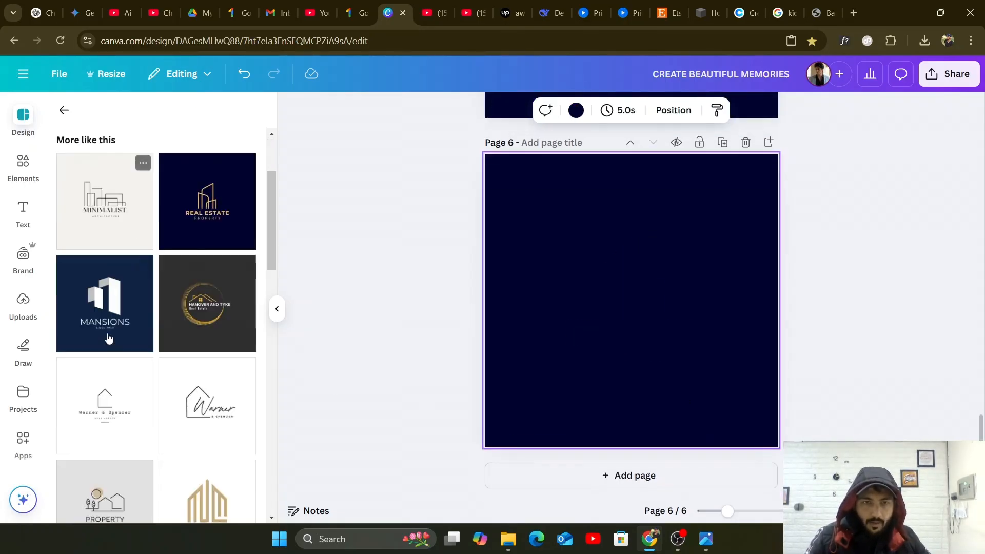
scroll(130, 341, "down", 2)
scroll(145, 349, "down", 3)
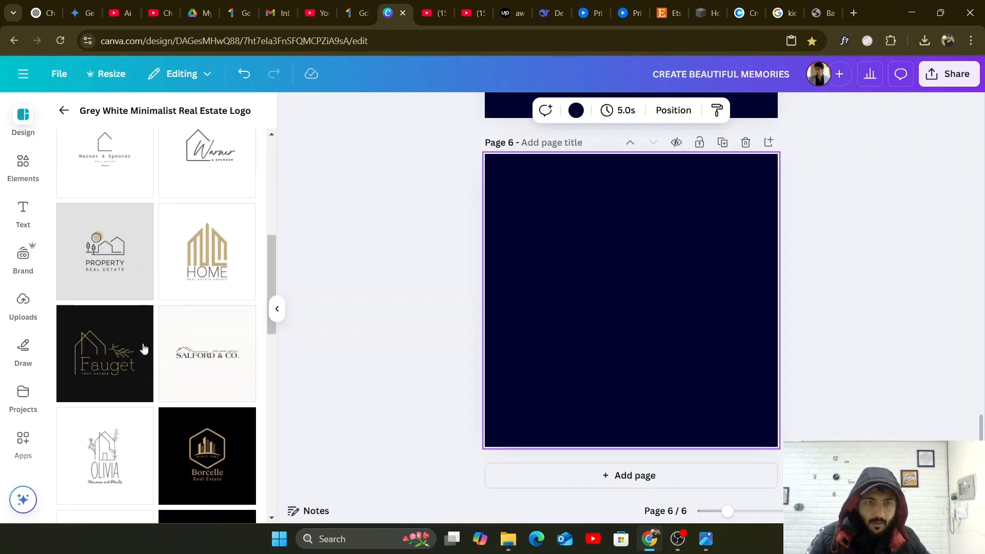
scroll(144, 348, "up", 8)
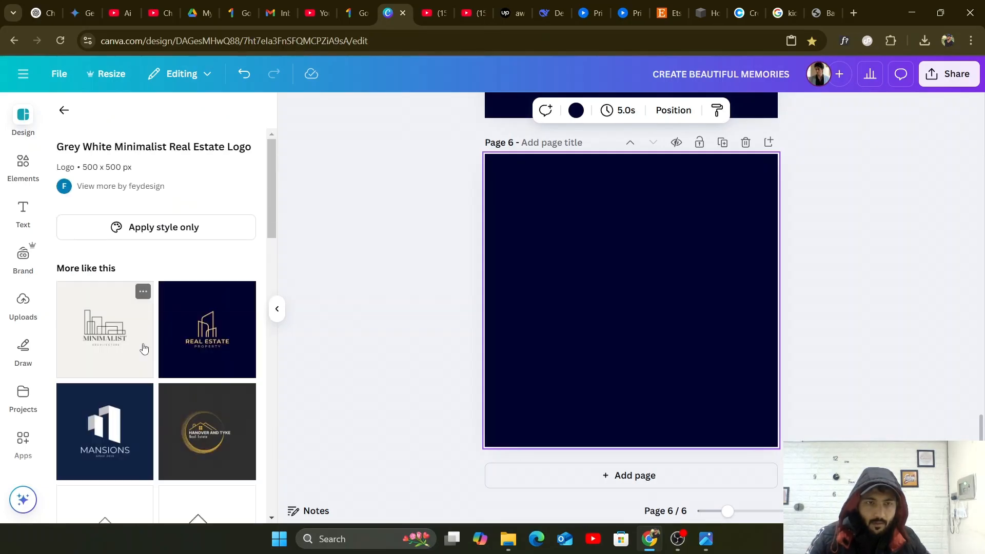
scroll(144, 349, "down", 3)
left_click(95, 332)
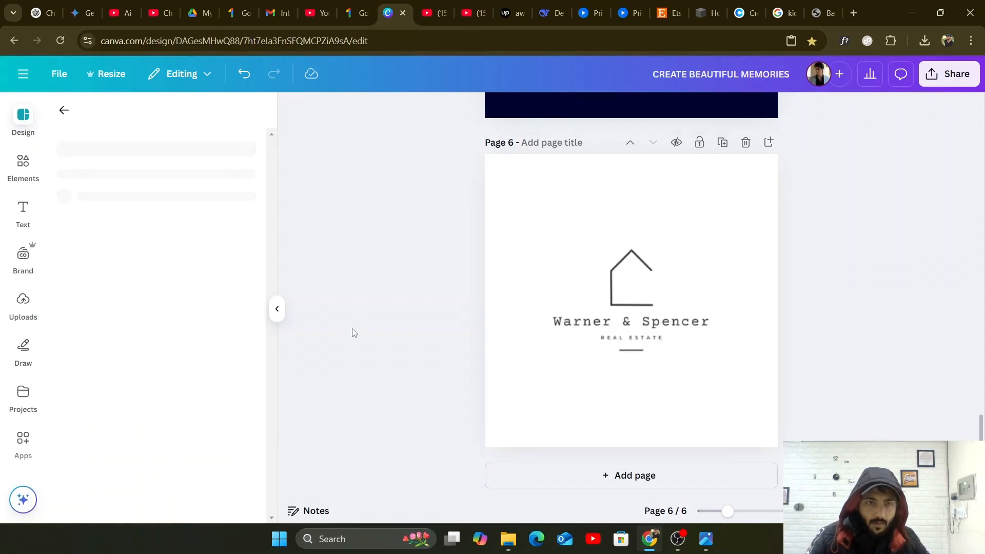
Copy the house outline group from the page 6 logo and paste it onto the dark blue logo on page 5.
scroll(588, 347, "up", 3)
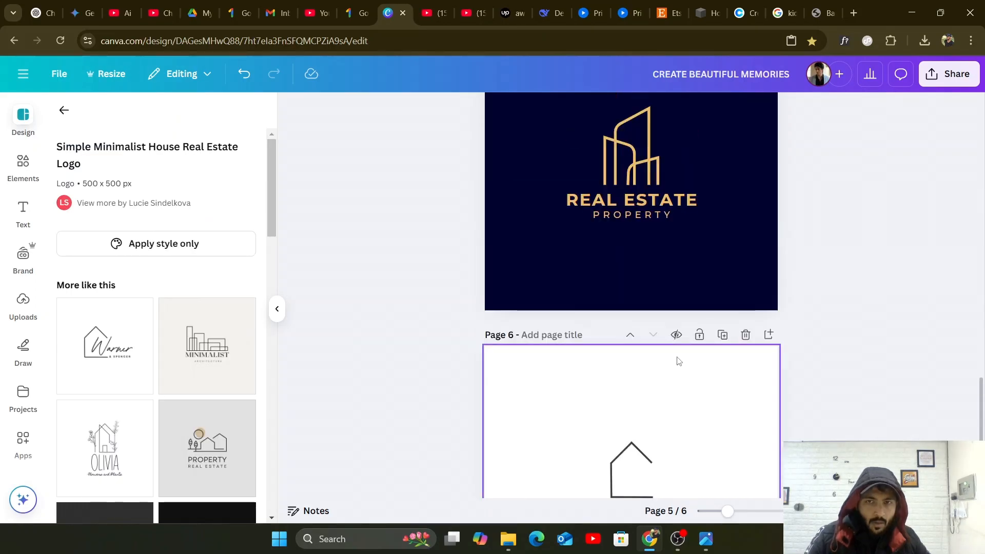
scroll(678, 359, "down", 3)
left_click(647, 259)
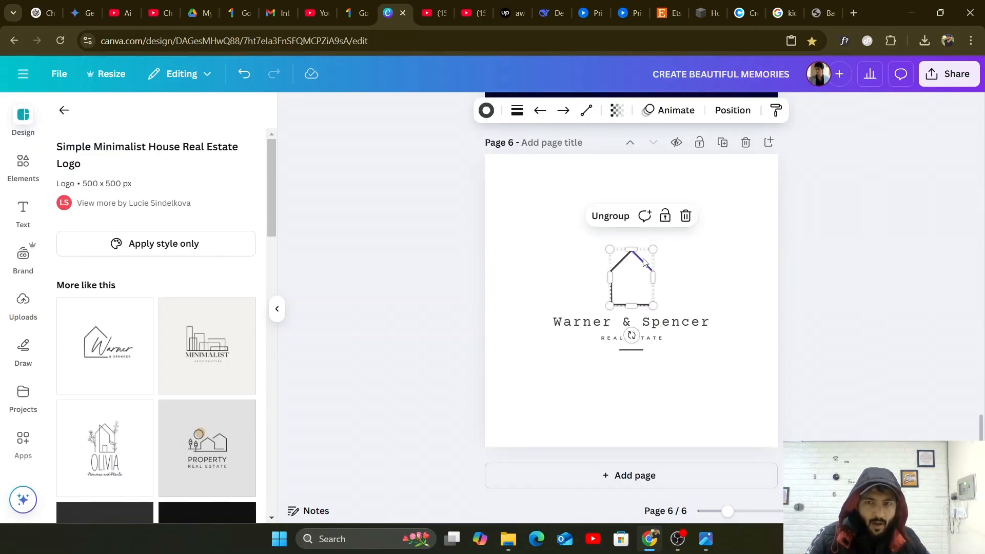
right_click(641, 267)
left_click(691, 219)
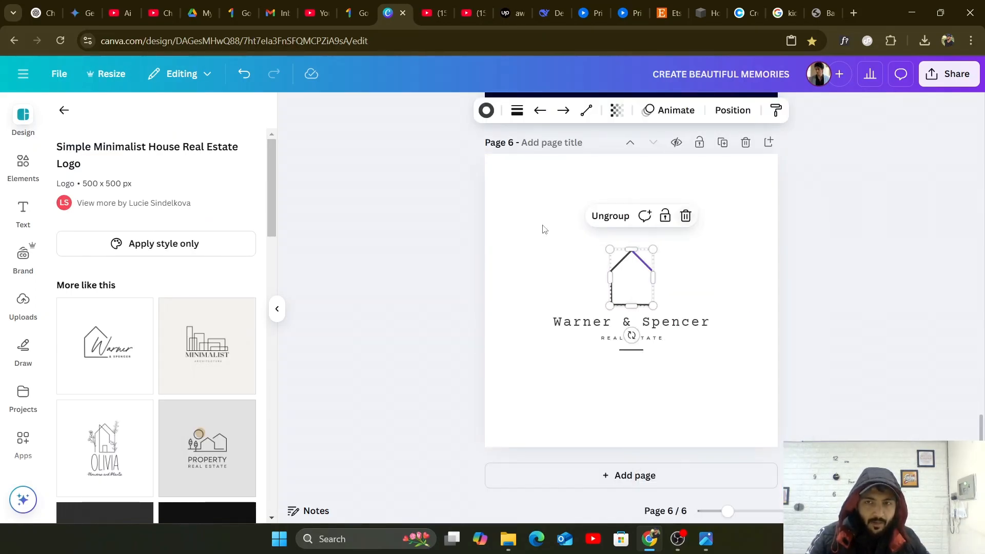
scroll(573, 232, "up", 5)
scroll(573, 232, "up", 3)
right_click(605, 349)
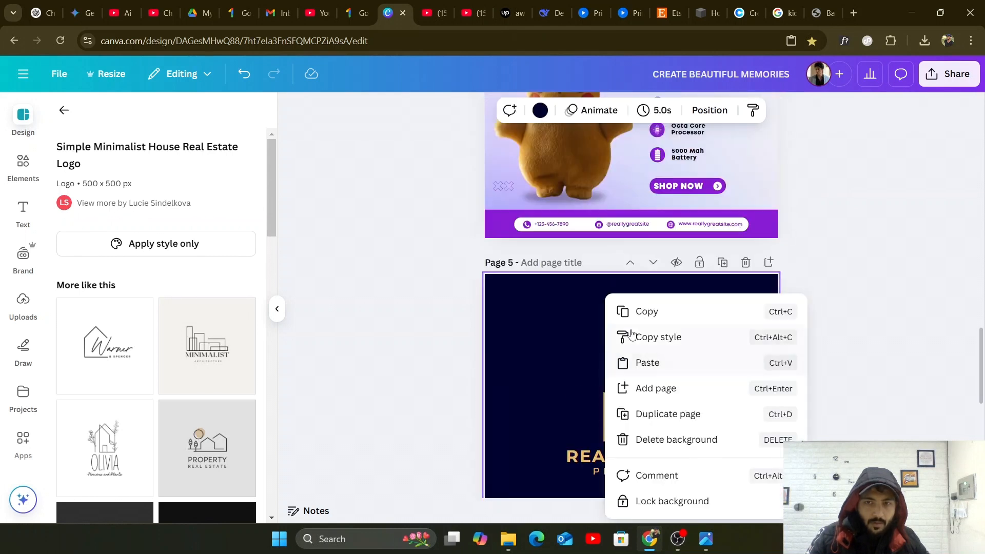
left_click(674, 362)
scroll(672, 356, "down", 2)
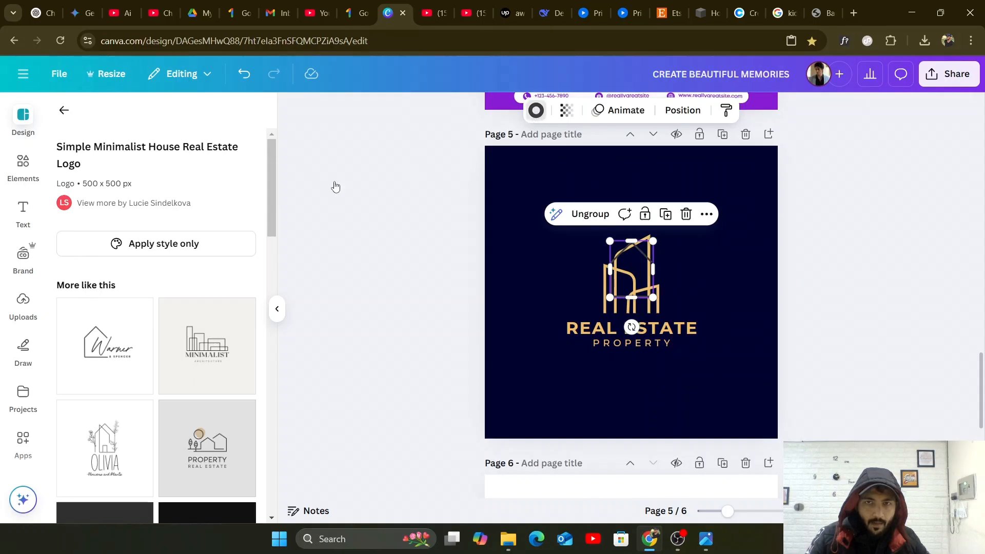
Recolor the pasted house outline with the yellow document color and move it above the gold building icon.
left_click(140, 240)
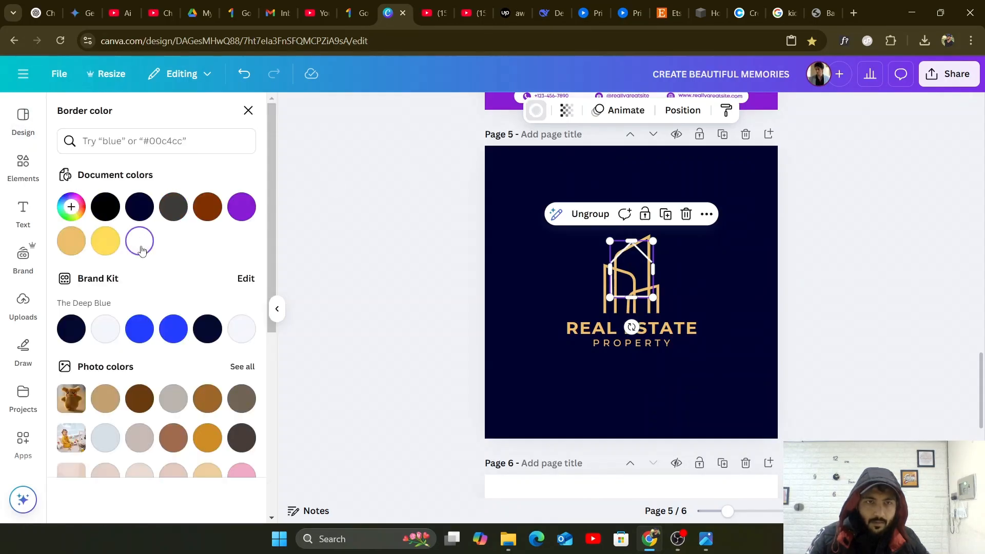
left_click(106, 240)
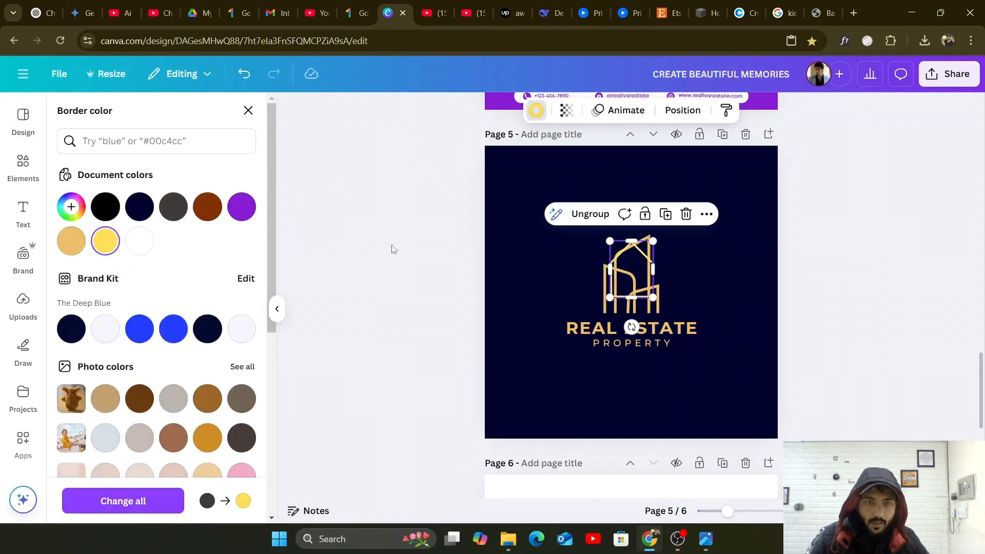
left_click_drag(621, 253, 633, 219)
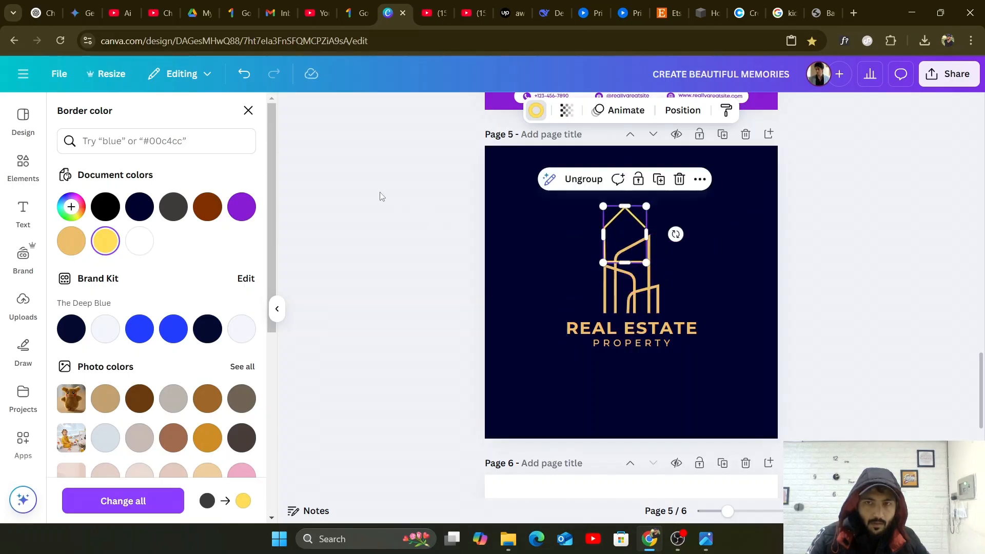
left_click(379, 194)
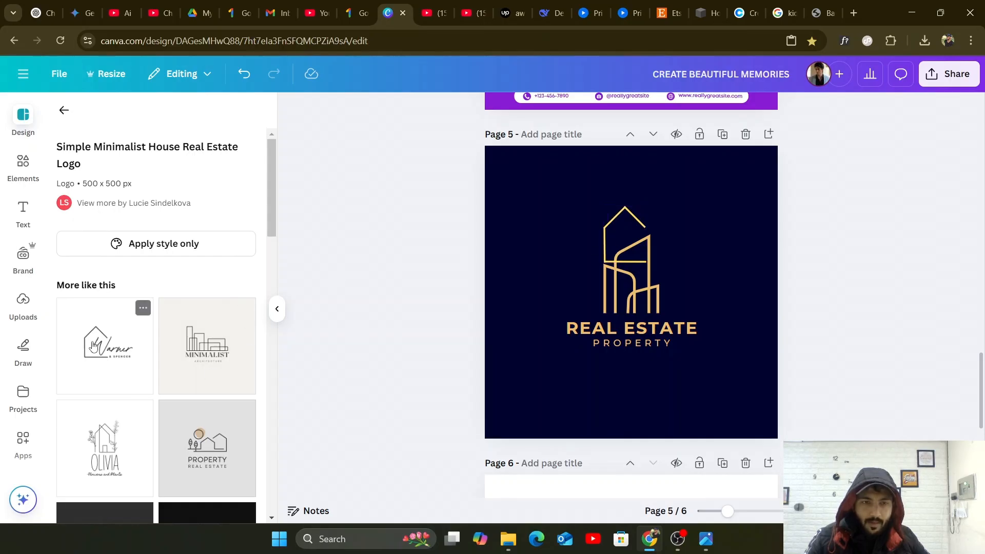
Nudge the yellow house outline slightly higher over the building icon on page 5.
left_click(582, 245)
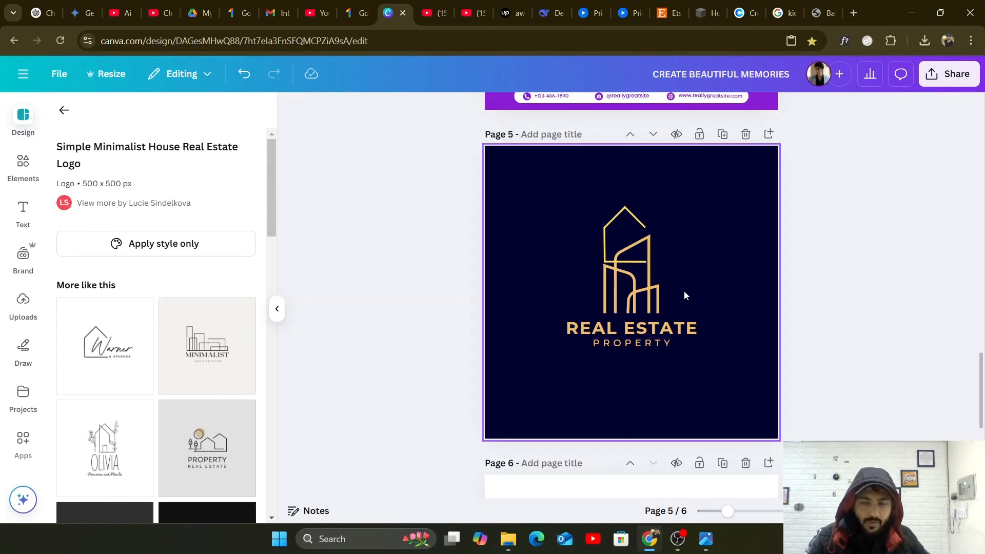
left_click(614, 230)
left_click_drag(616, 232, 616, 224)
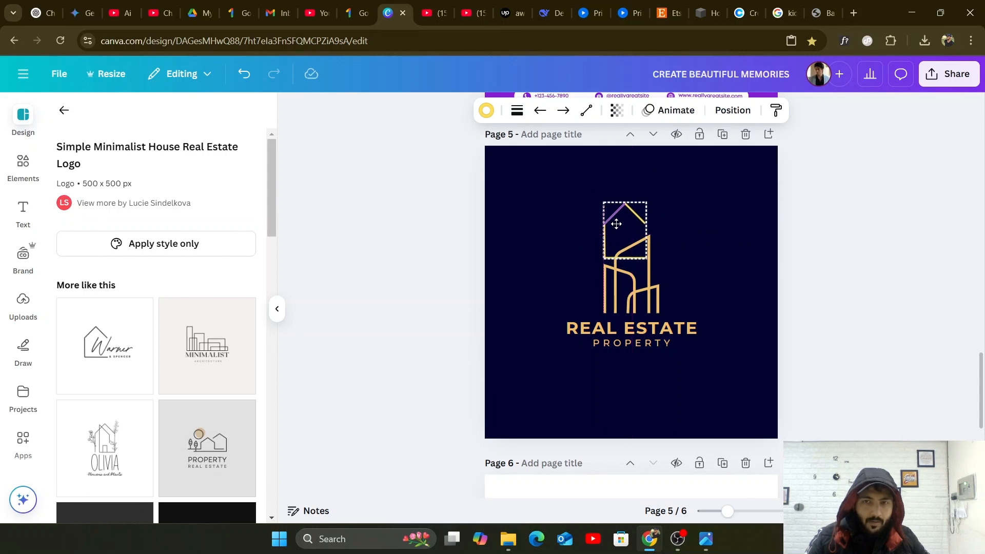
left_click(433, 250)
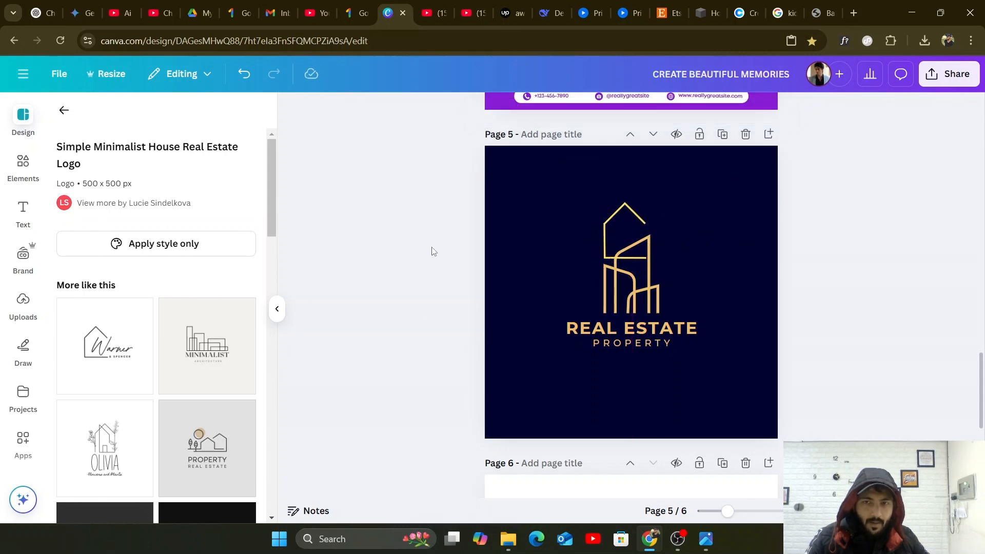
left_click(619, 271)
left_click(337, 260)
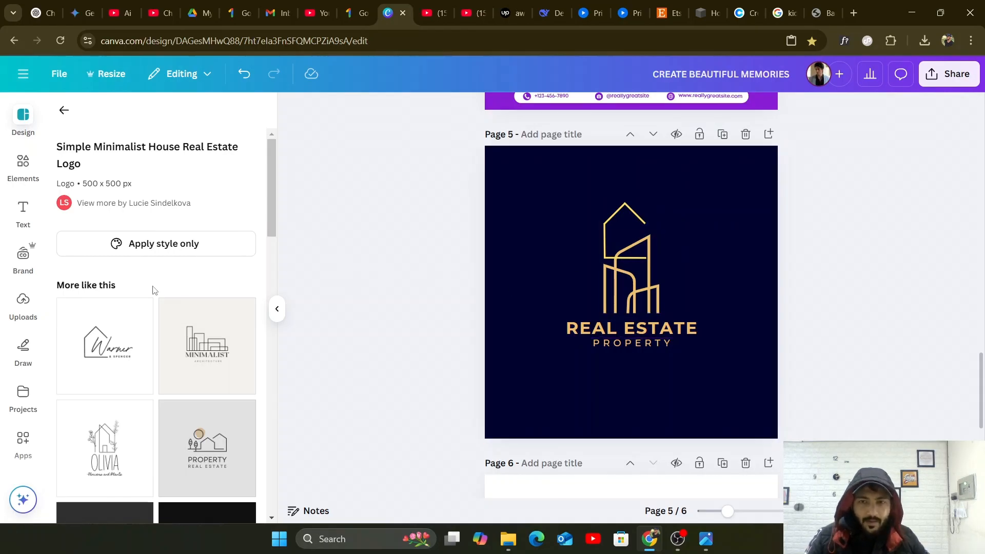
Replace the page 6 design with the Grey White Minimalist Real Estate Logo template.
scroll(183, 308, "down", 6)
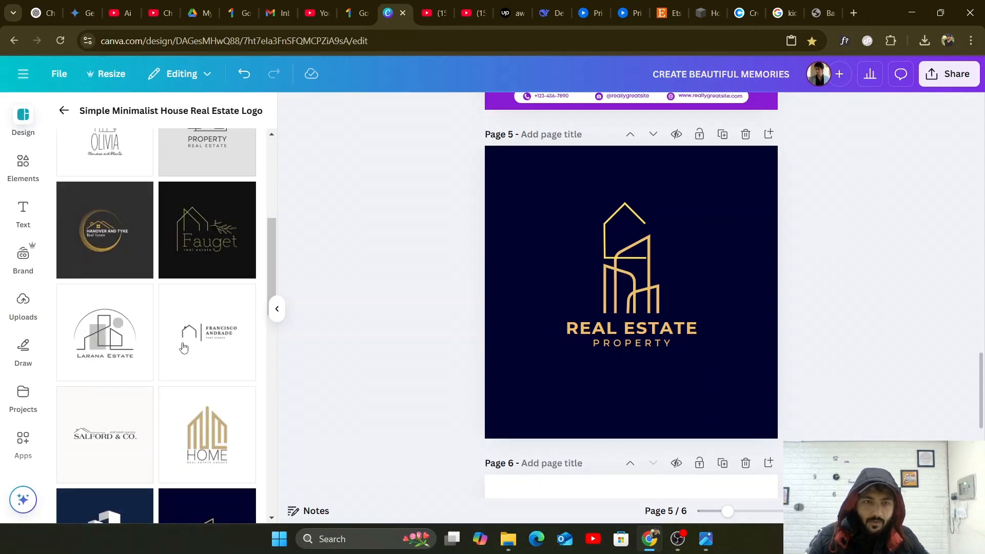
scroll(606, 346, "down", 4)
left_click(631, 347)
left_click(104, 334)
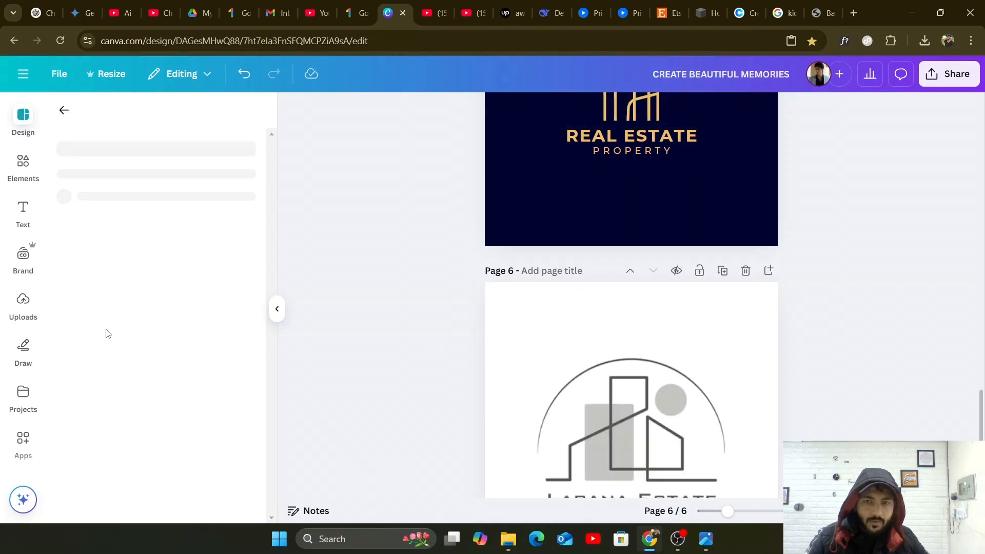
Move the semicircular arc from the page 6 logo onto page 5 so it curves over the house outline.
left_click(613, 369)
left_click_drag(613, 351, 618, 198)
scroll(617, 198, "up", 5)
left_click_drag(635, 467, 629, 257)
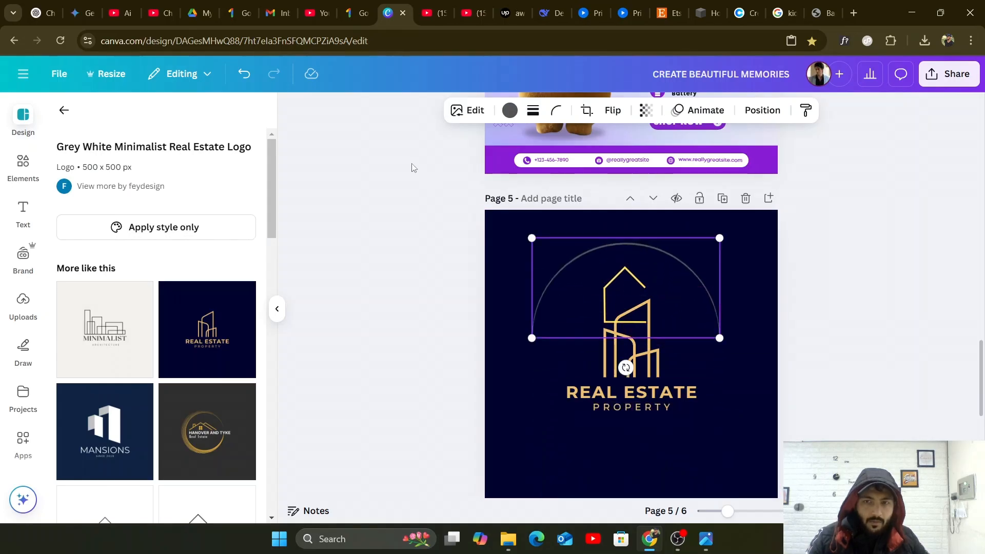
Recolor the arc on page 5 with the yellow document color.
left_click(509, 111)
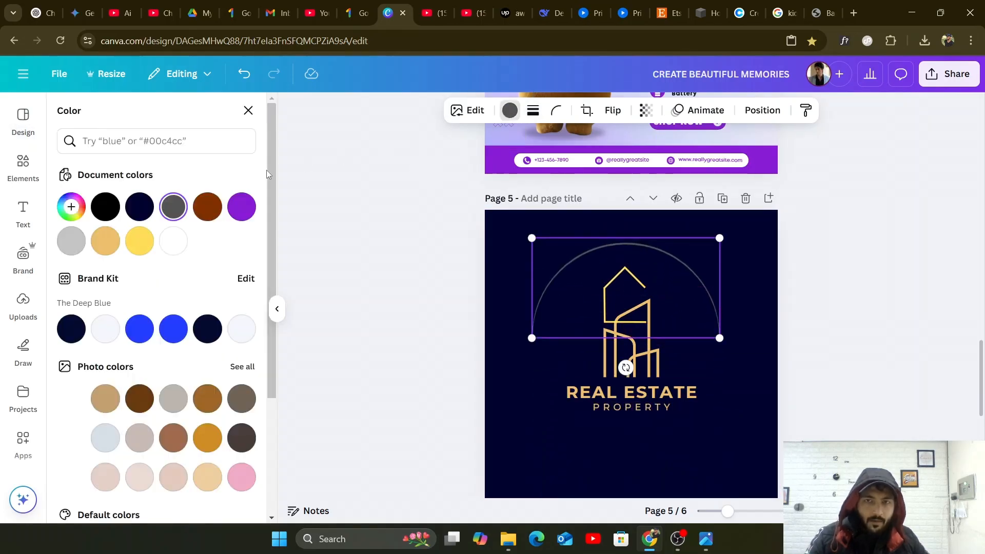
left_click(139, 240)
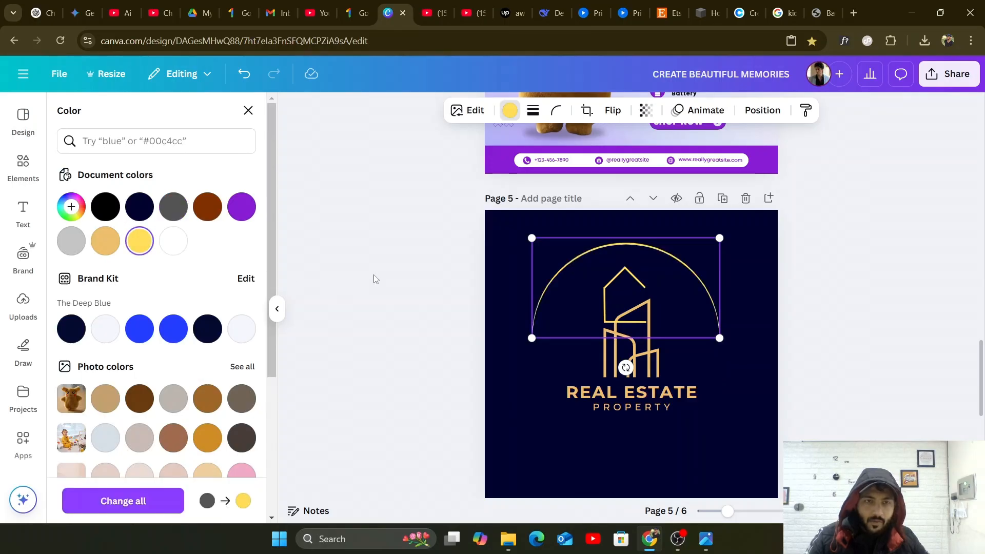
left_click(374, 279)
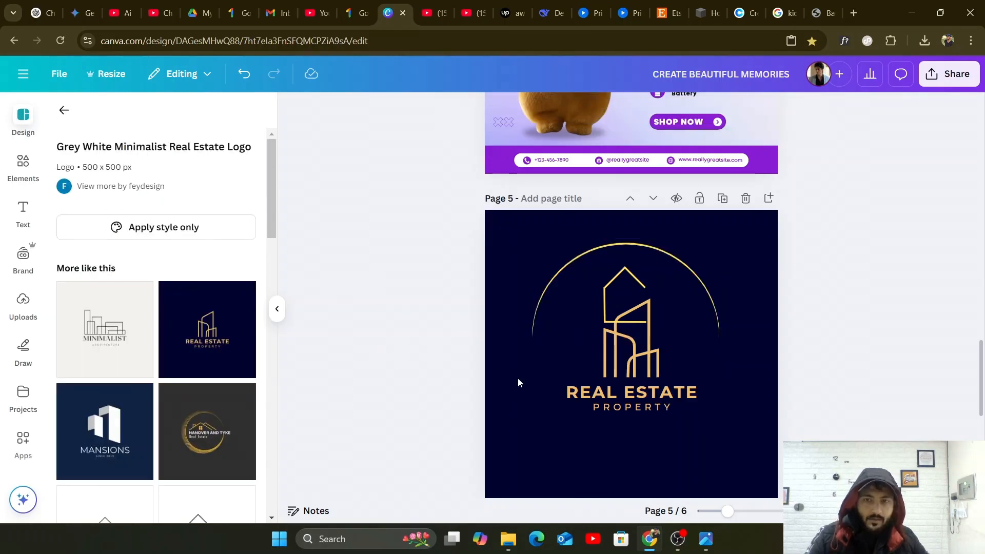
Shift the PROPERTY text slightly left and center the yellow arc horizontally on page 5.
left_click_drag(617, 409, 619, 410)
left_click(609, 394)
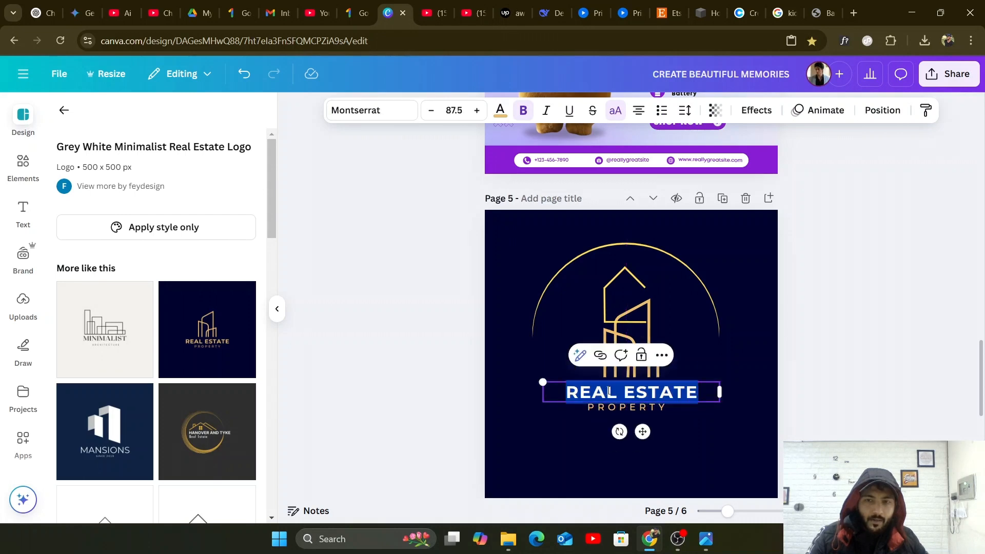
left_click_drag(617, 245, 622, 245)
left_click(409, 255)
Preview the page 5 logo in full-screen presentation and return to the editor to review it.
key("F11")
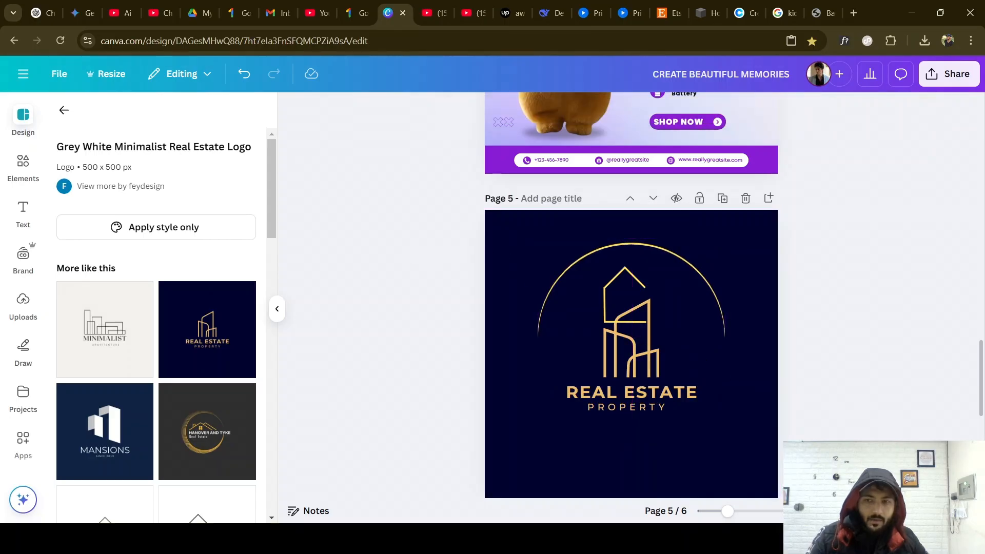
key("ctrl+alt+p")
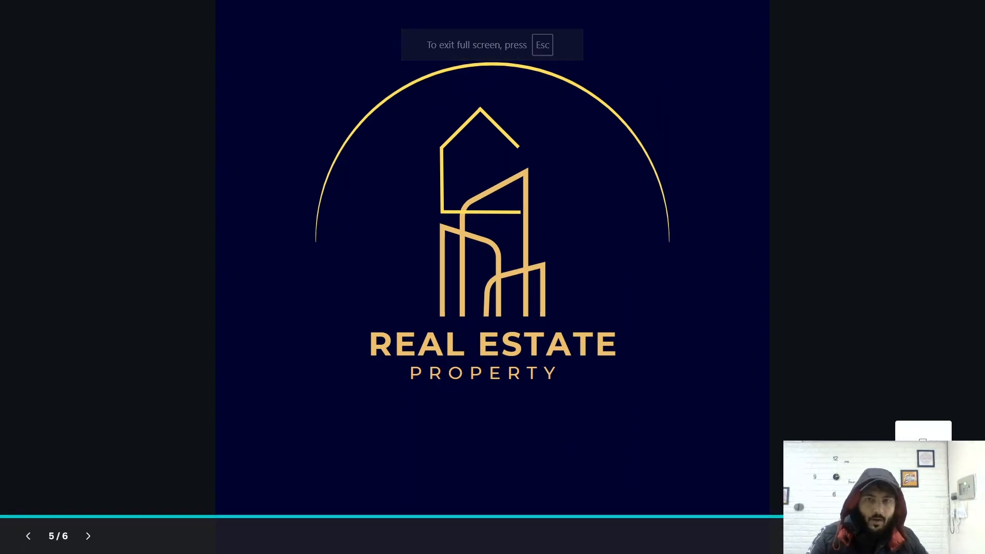
key("Escape")
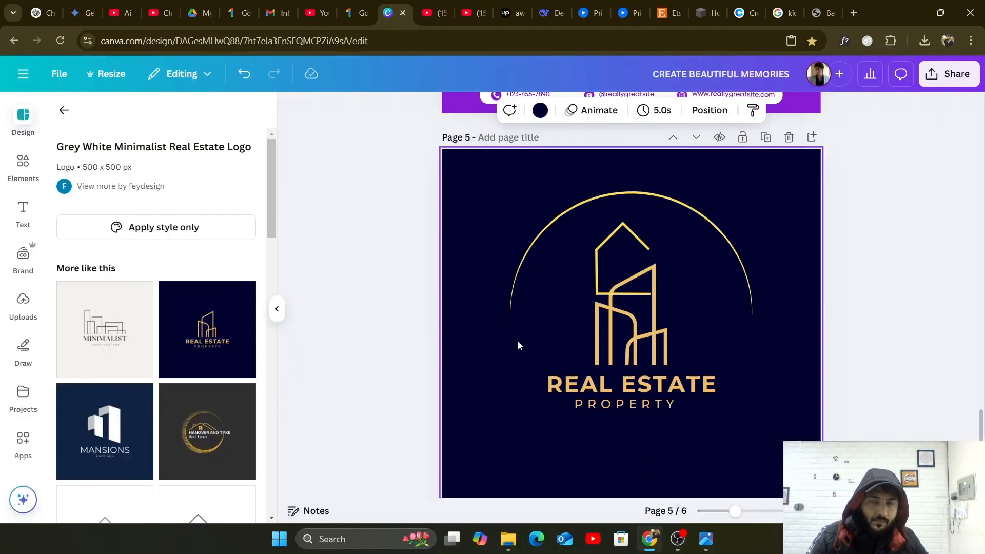
scroll(408, 241, "down", 2)
scroll(409, 241, "up", 1)
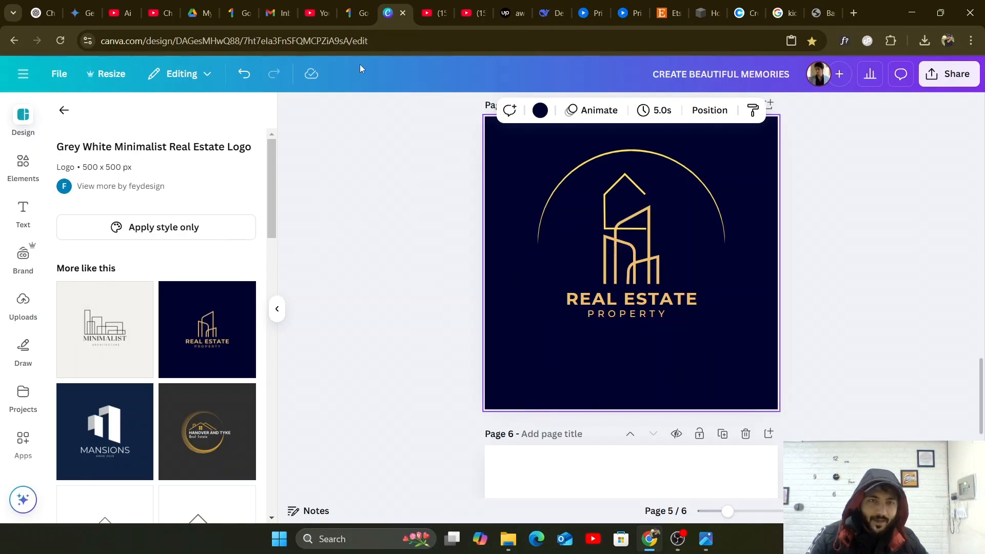
Return to the LOGOS PROPERTY template results and review the finished page 5 logo alongside the neighboring pages.
left_click(62, 112)
scroll(493, 286, "down", 2)
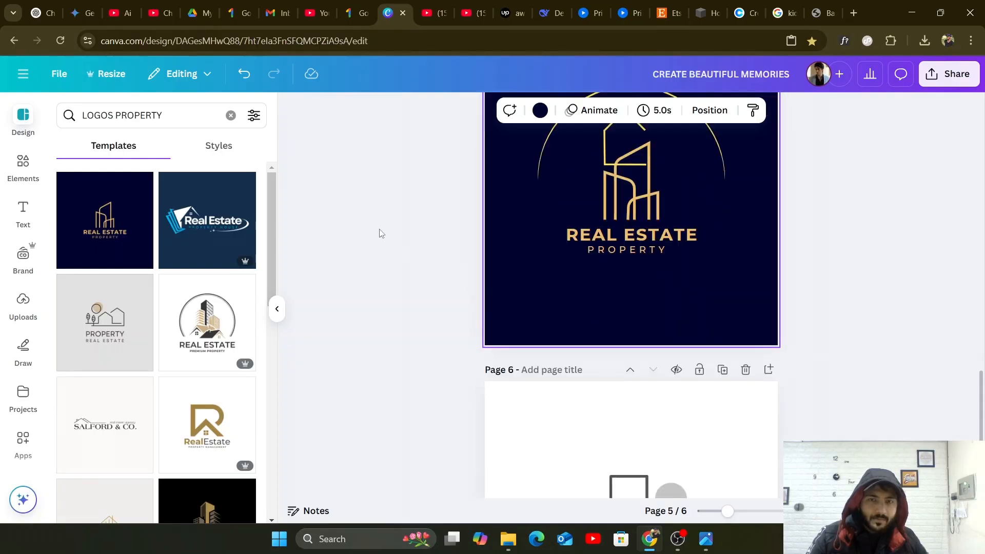
scroll(525, 286, "down", 4)
mouse_move(673, 548)
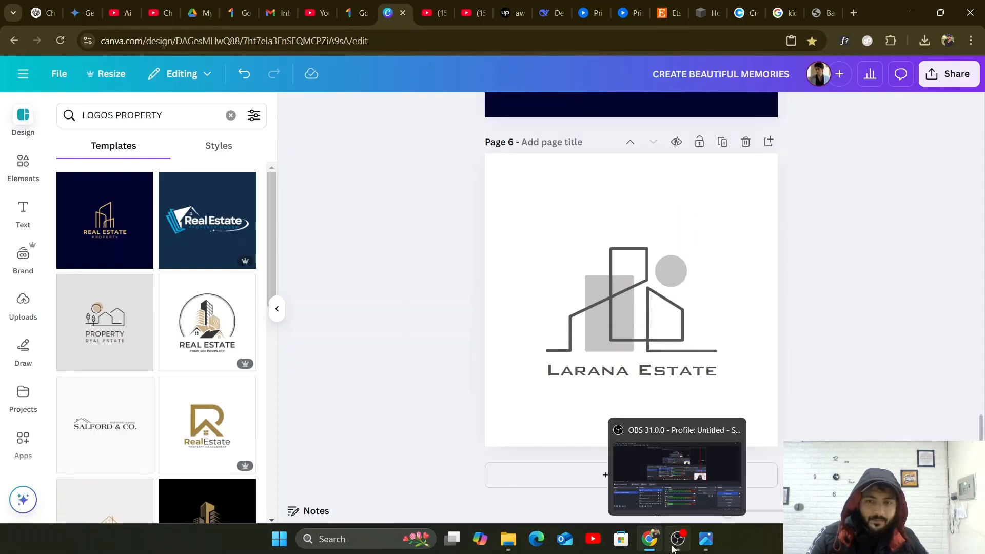
scroll(379, 306, "up", 6)
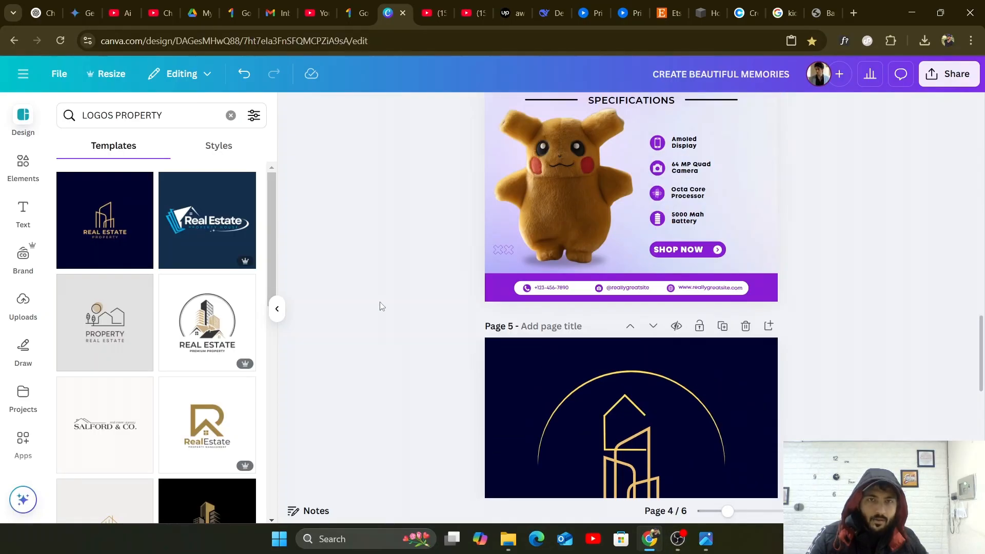
scroll(395, 321, "up", 4)
scroll(468, 358, "down", 6)
left_click(587, 312)
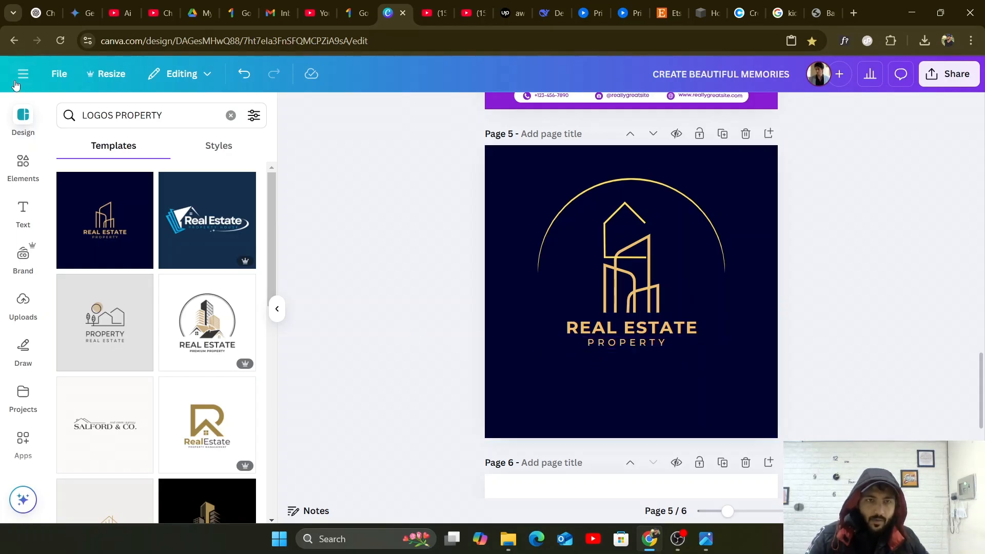
Leave the CREATE BEAUTIFUL MEMORIES design and return to the home page.
right_click(11, 45)
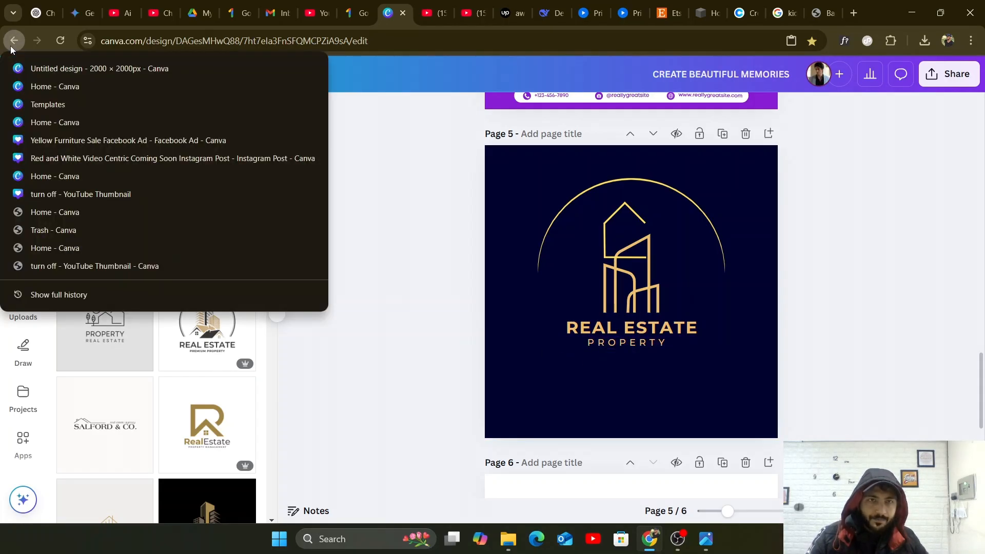
left_click(11, 47)
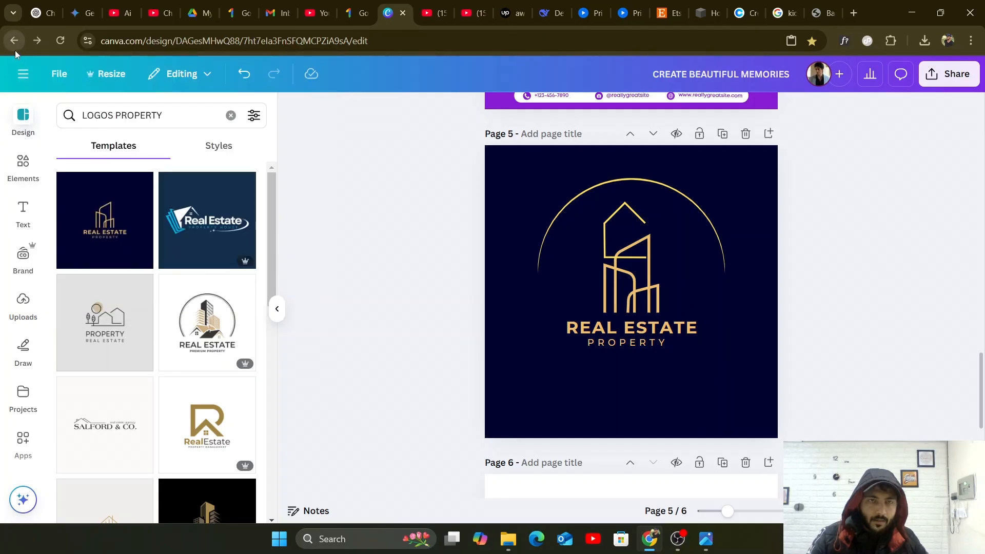
left_click(15, 51)
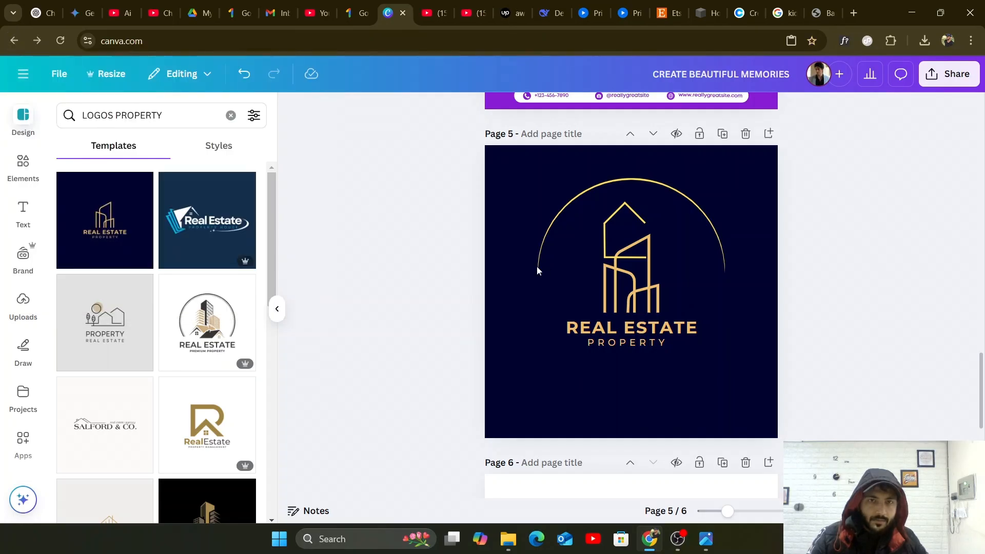
left_click(25, 74)
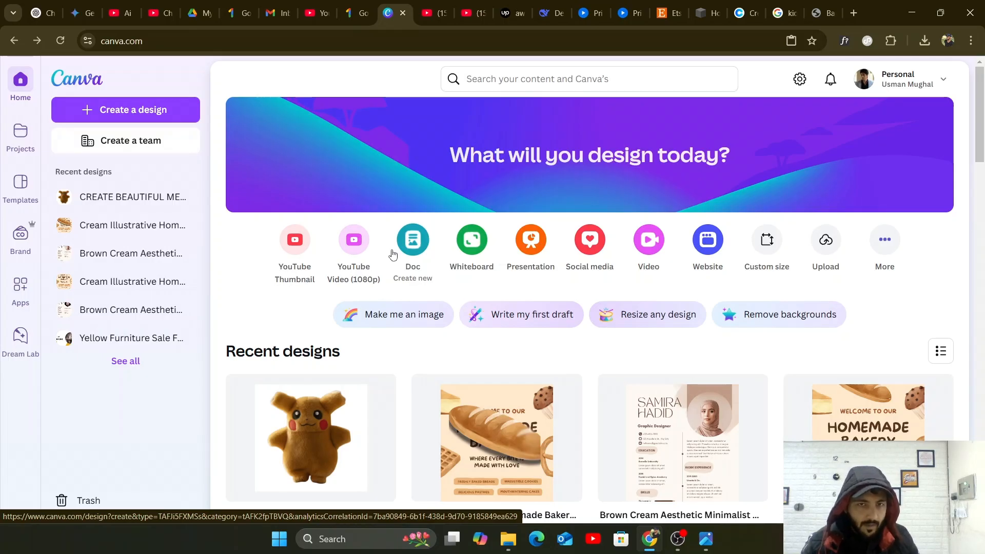
Create a blank Mobile Video design and show the uploaded media library.
left_click(648, 245)
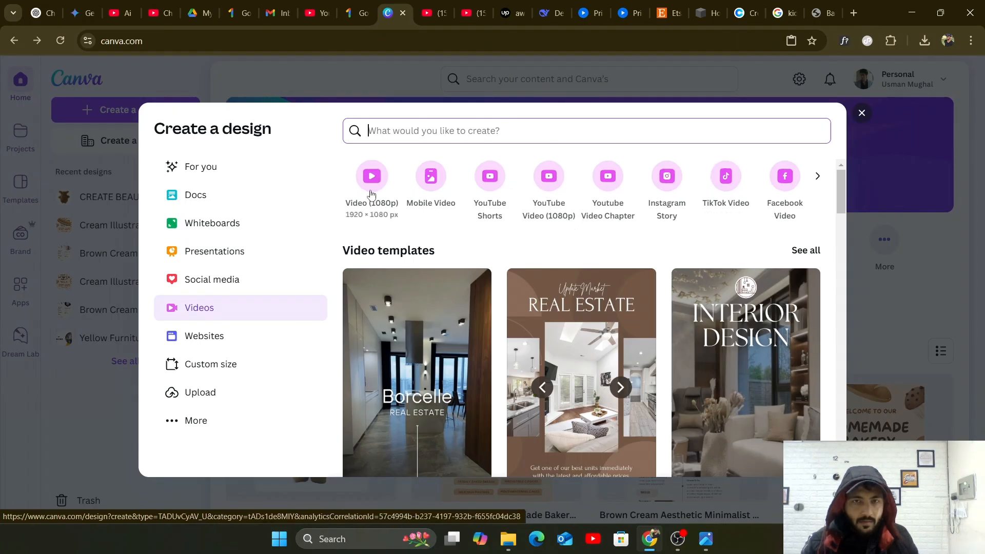
left_click(486, 180)
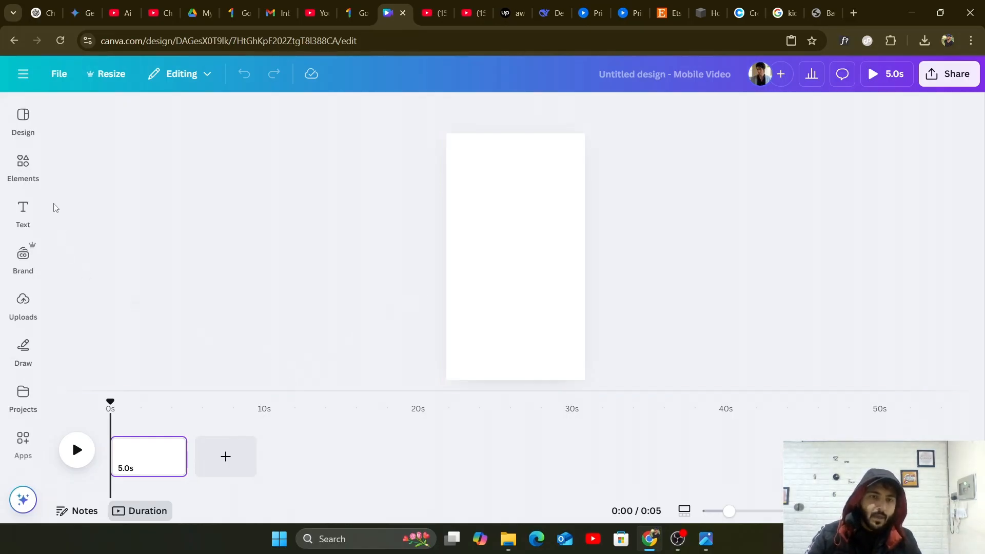
left_click(27, 171)
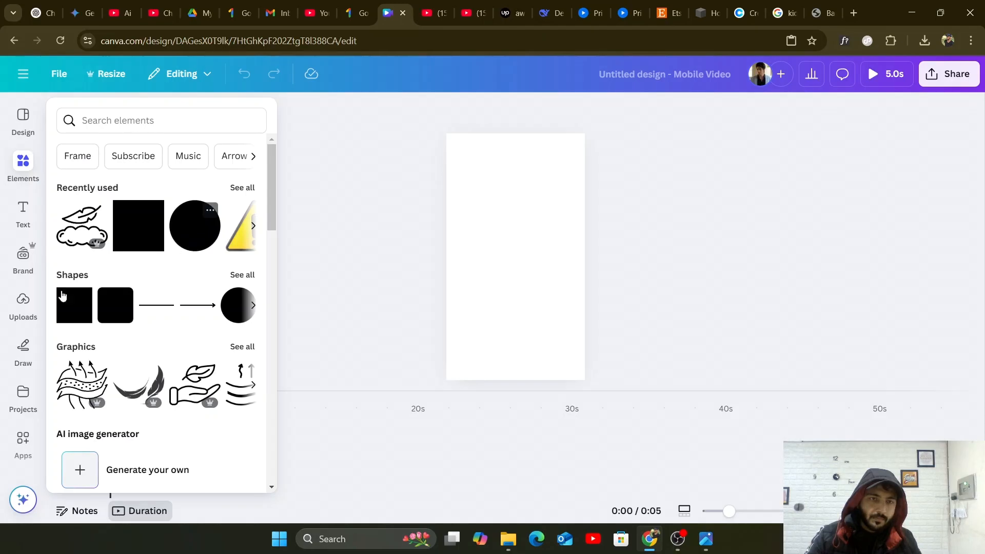
left_click(23, 211)
left_click(27, 300)
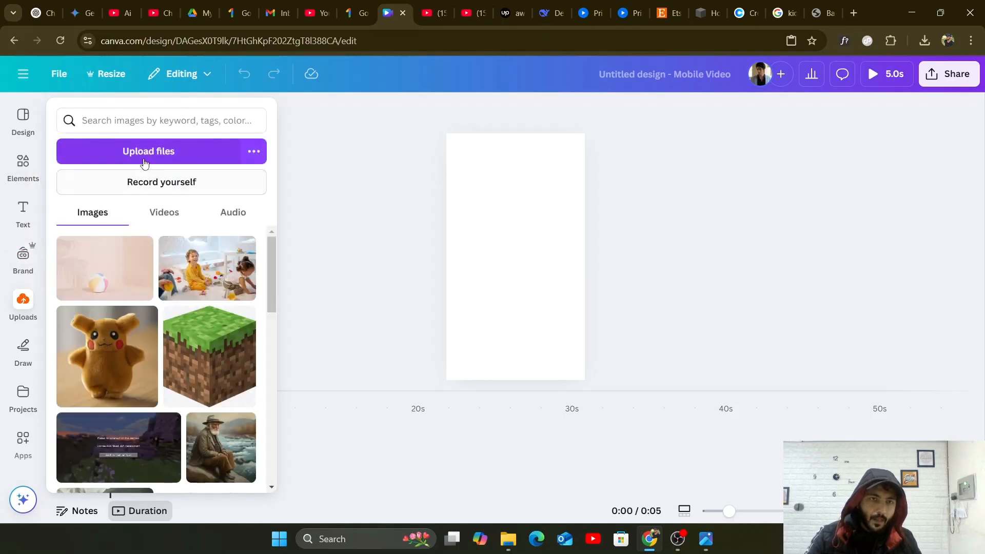
Browse the Downloads folder for media to upload and close the file picker without choosing a file.
left_click(144, 162)
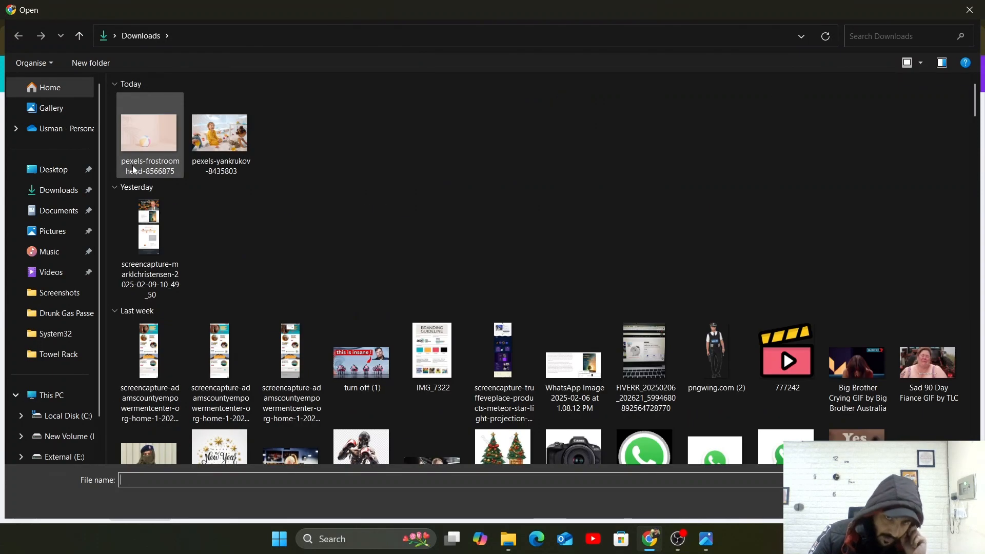
scroll(434, 237, "down", 3)
scroll(434, 237, "down", 3)
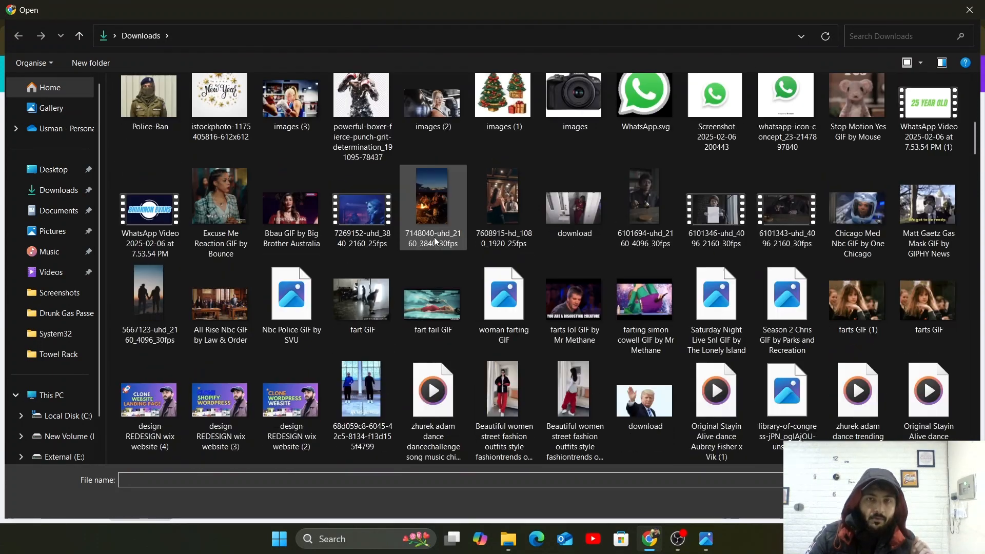
scroll(434, 239, "down", 3)
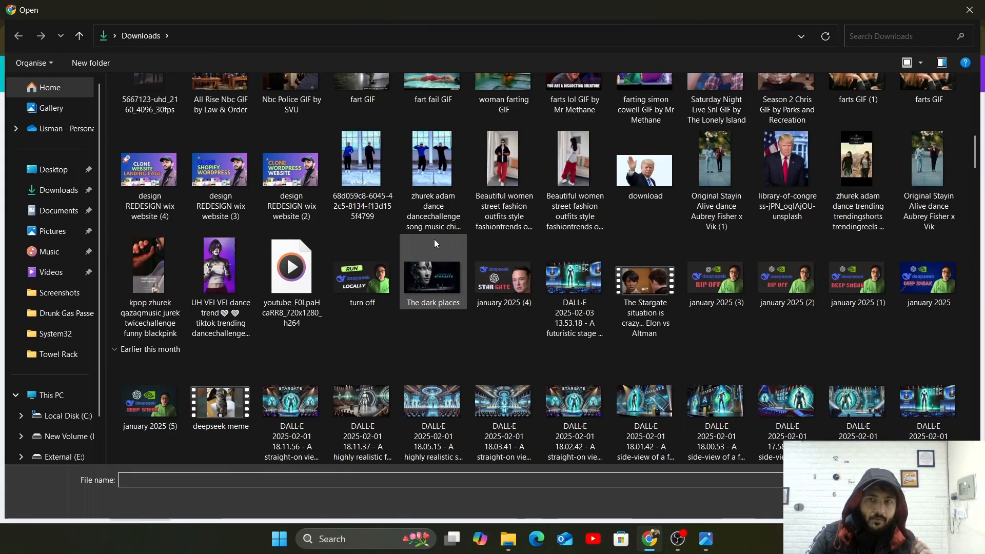
scroll(434, 247, "down", 3)
scroll(434, 247, "down", 4)
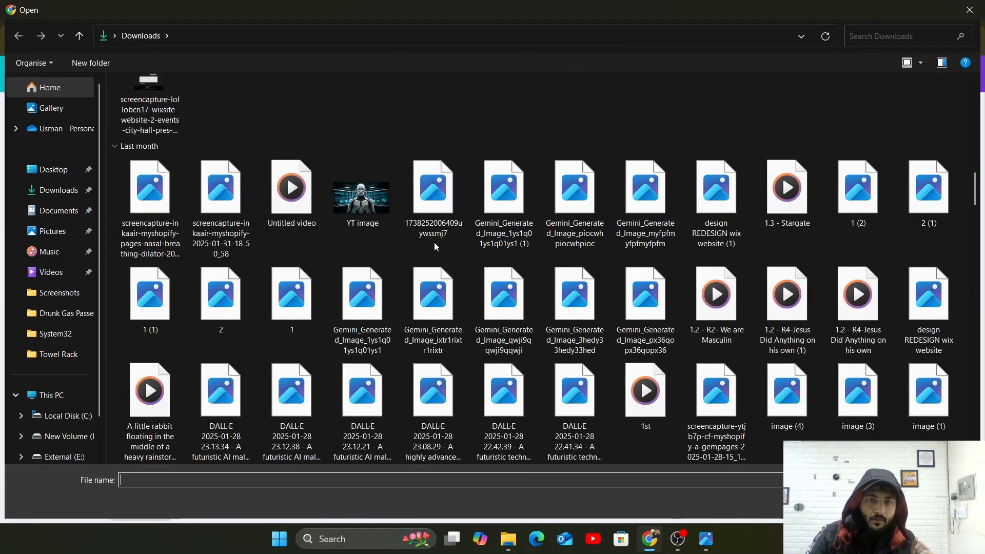
scroll(432, 249, "down", 7)
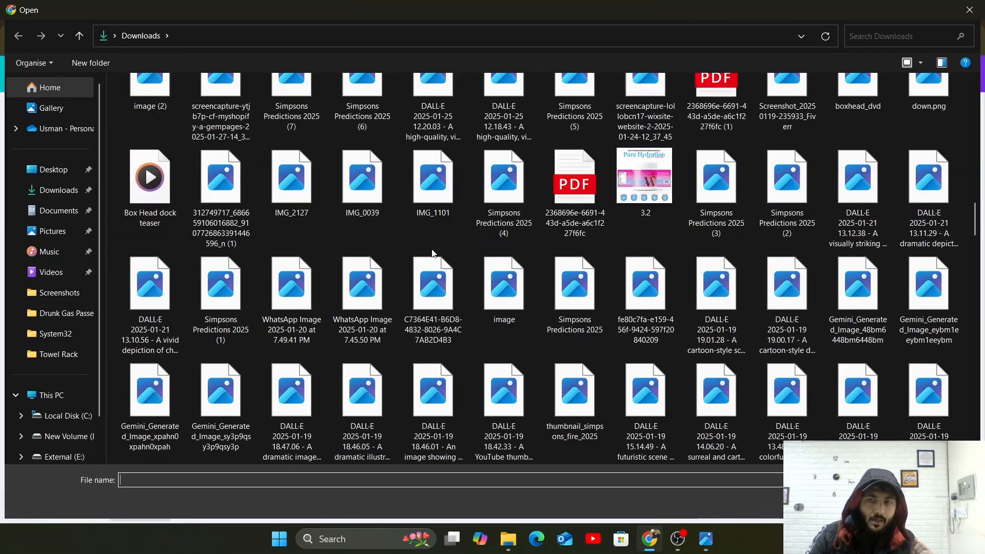
scroll(432, 253, "down", 3)
scroll(432, 253, "down", 2)
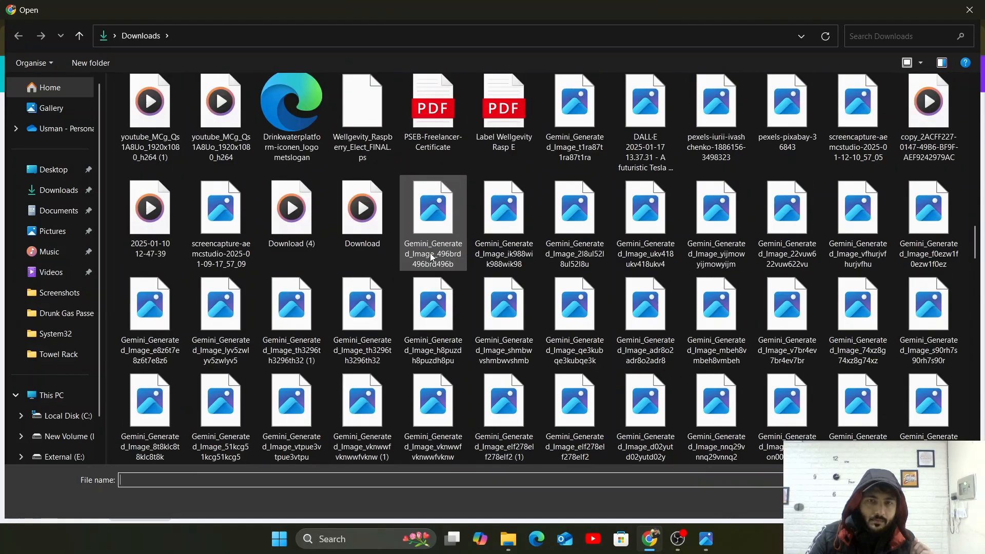
scroll(433, 256, "down", 3)
left_click(969, 9)
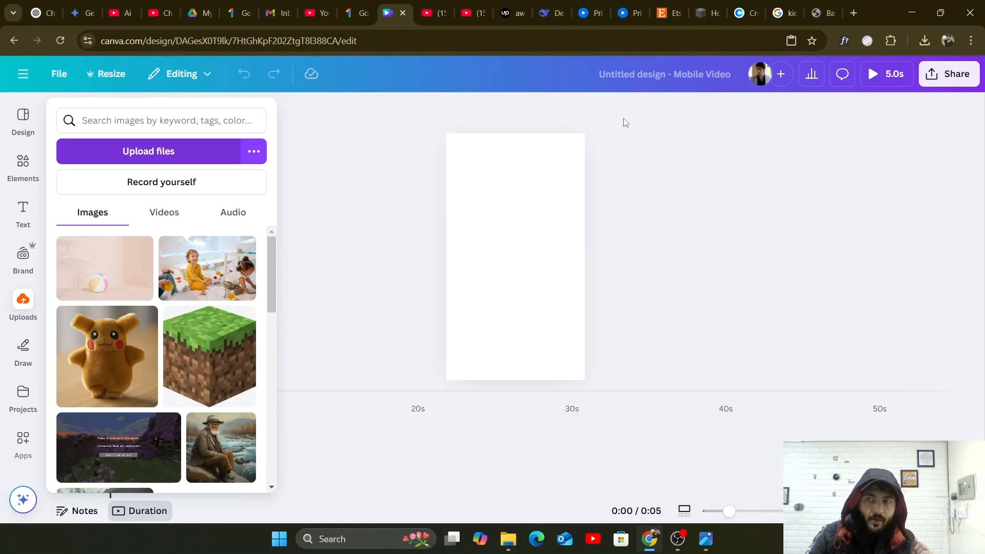
Return to the home page and open the "Copy of vs" mobile video from the recent designs.
left_click(28, 125)
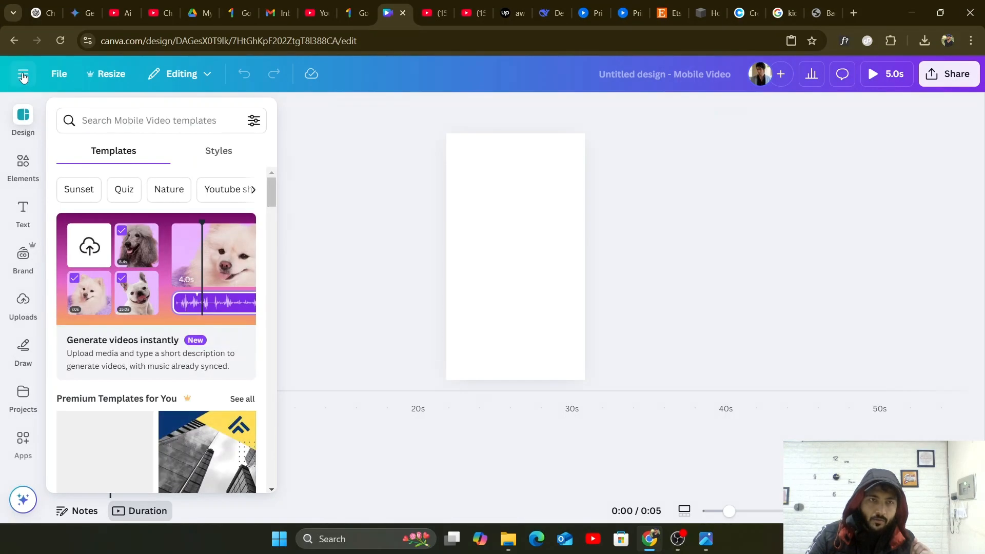
left_click(23, 76)
left_click(31, 87)
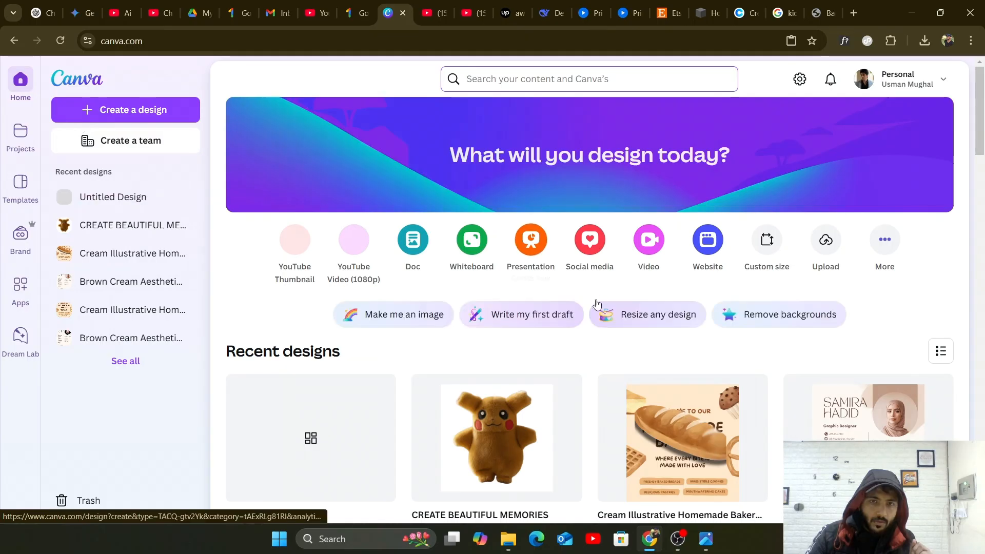
scroll(591, 313, "down", 4)
scroll(589, 319, "down", 4)
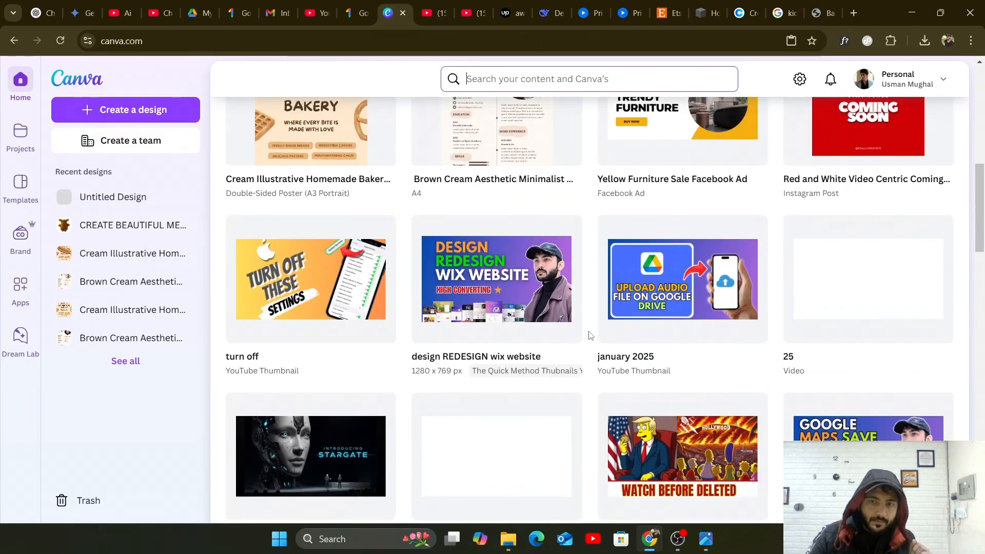
scroll(590, 333, "down", 3)
scroll(590, 336, "down", 6)
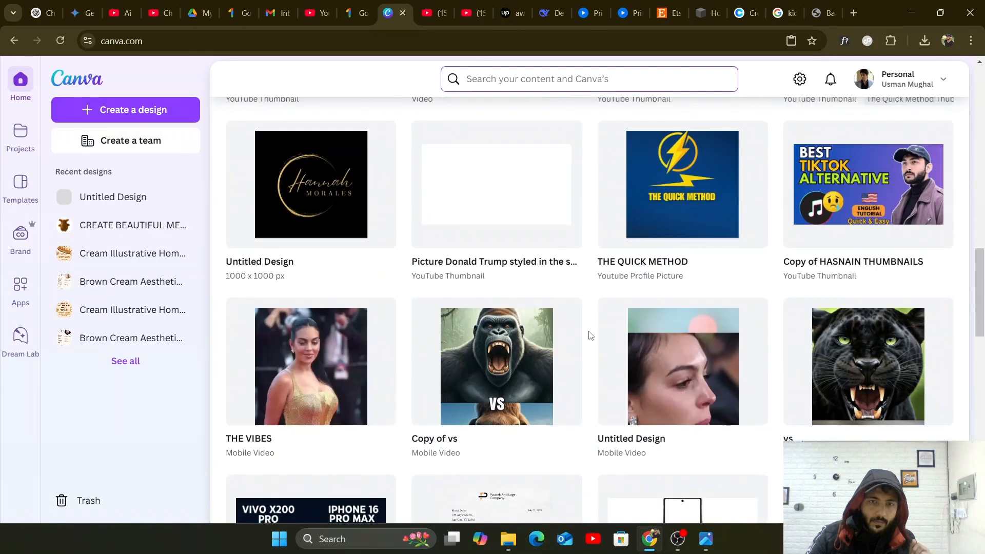
scroll(590, 335, "down", 2)
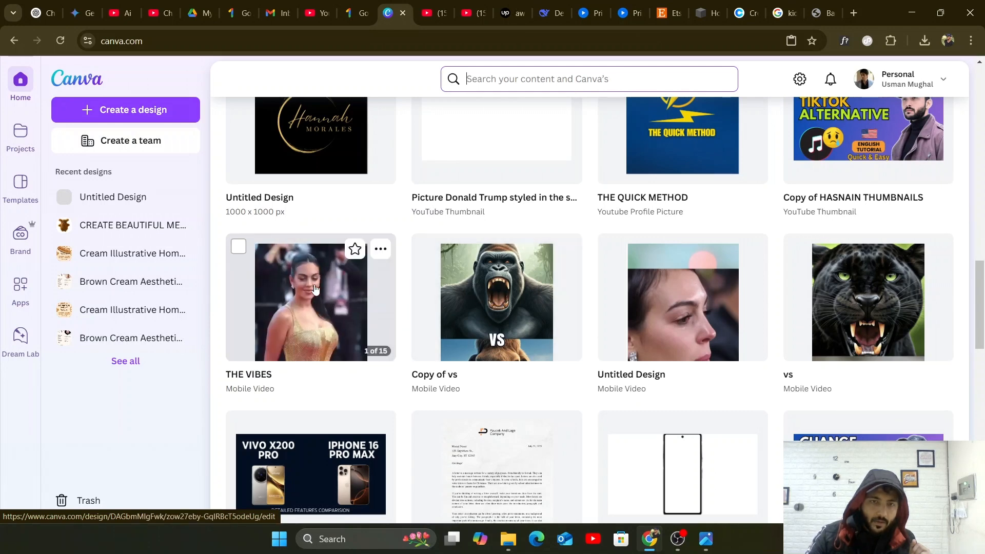
left_click(503, 294)
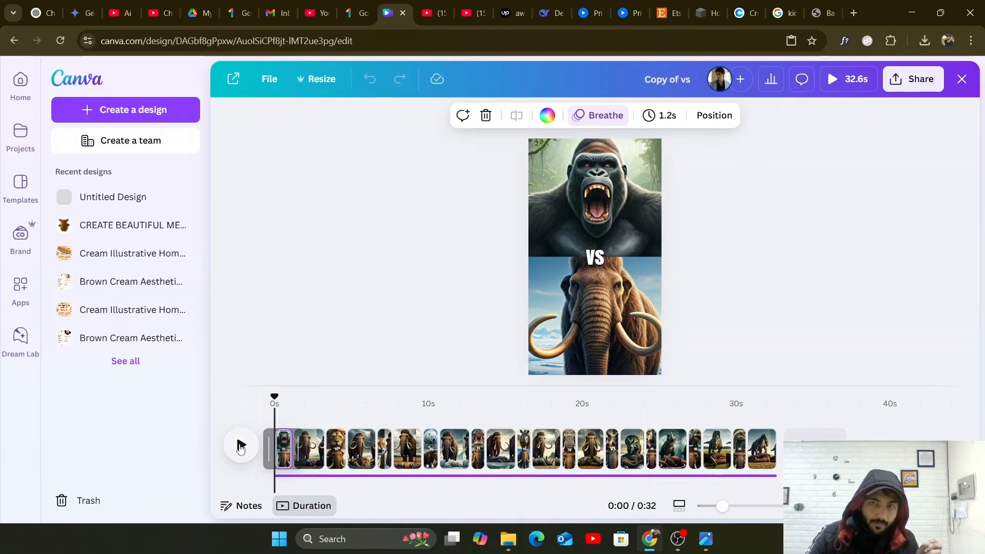
Preview the "Copy of vs" video in full screen and close the preview to return to the editor.
left_click(934, 505)
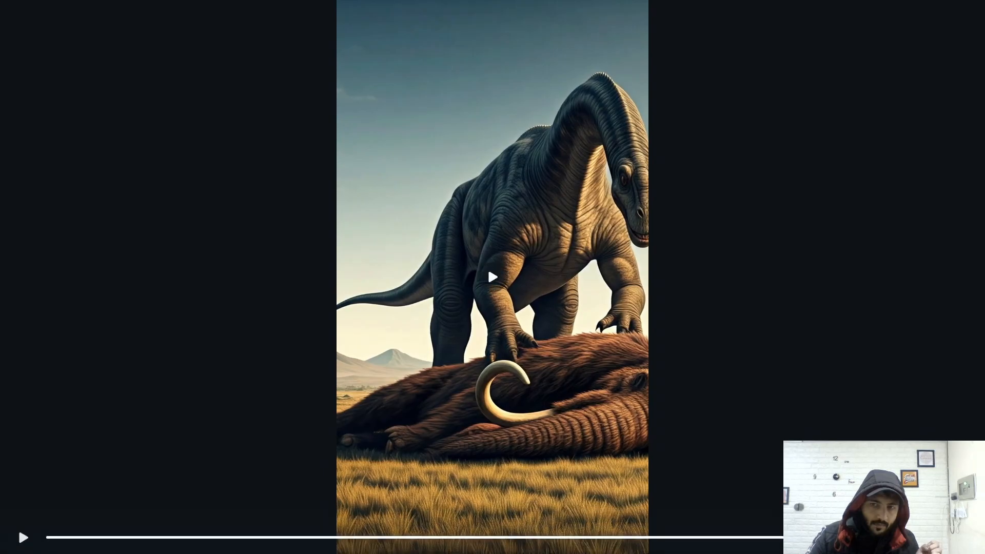
left_click(961, 538)
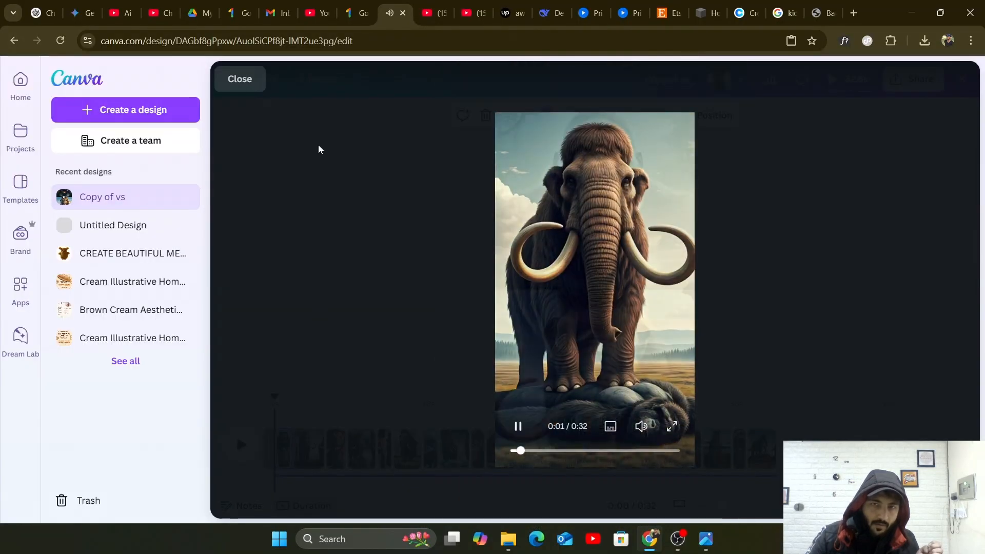
left_click(242, 84)
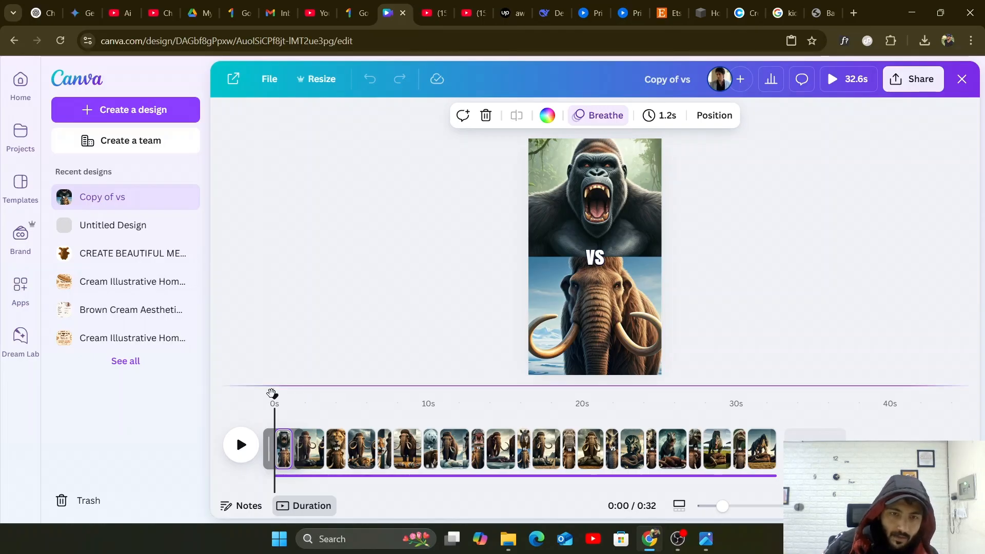
Examine the opening animal-versus-mammoth scenes one by one along the timeline and return to the first scene.
left_click(311, 414)
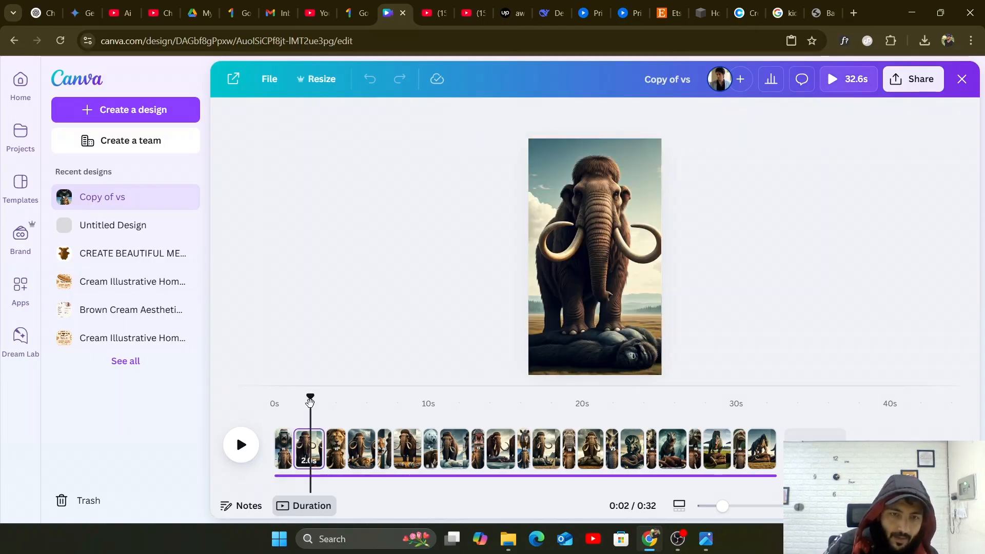
left_click(335, 410)
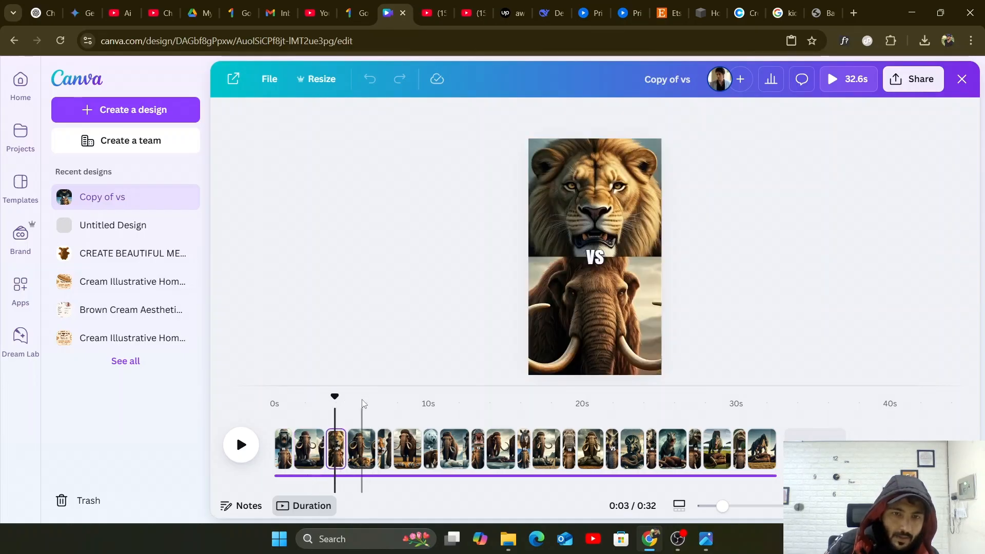
left_click(362, 402)
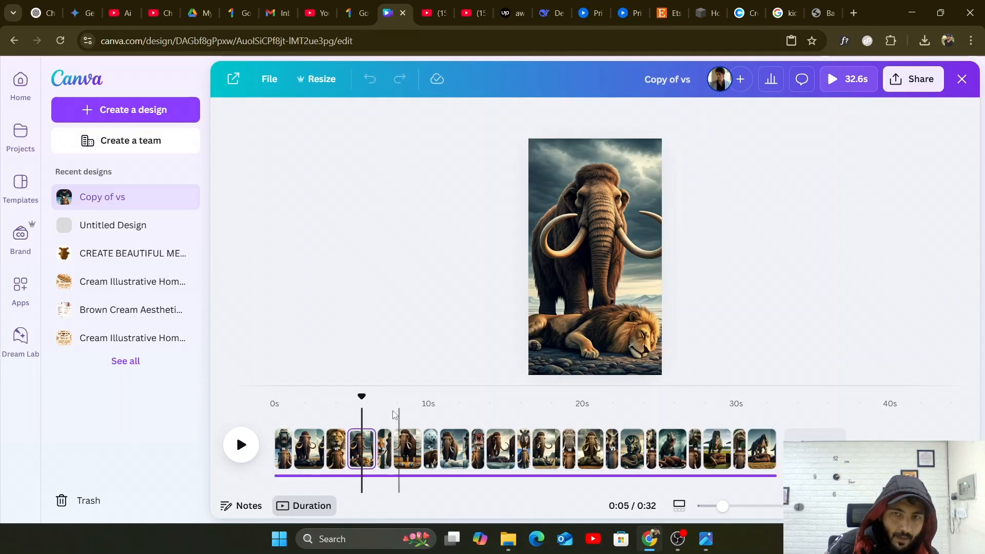
left_click(383, 410)
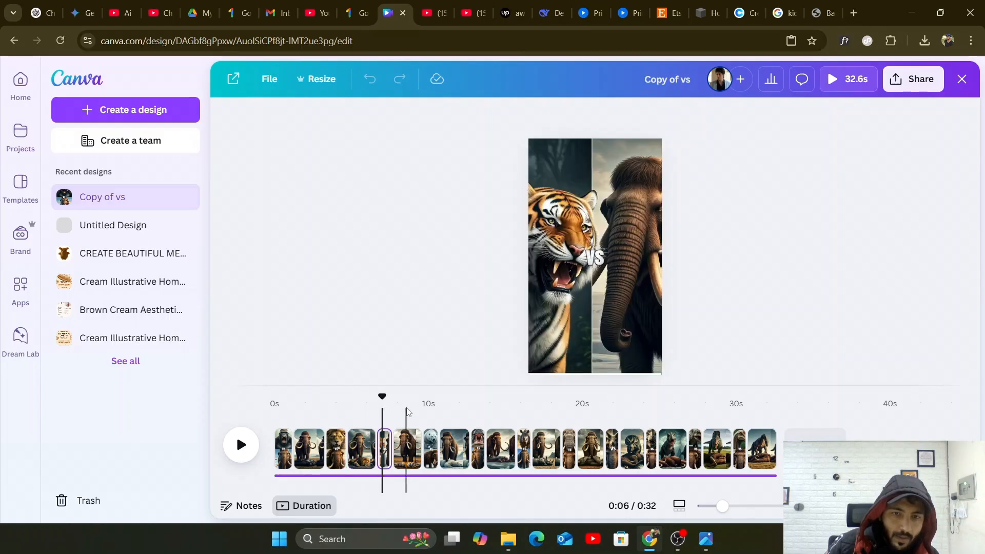
left_click(406, 411)
left_click(429, 409)
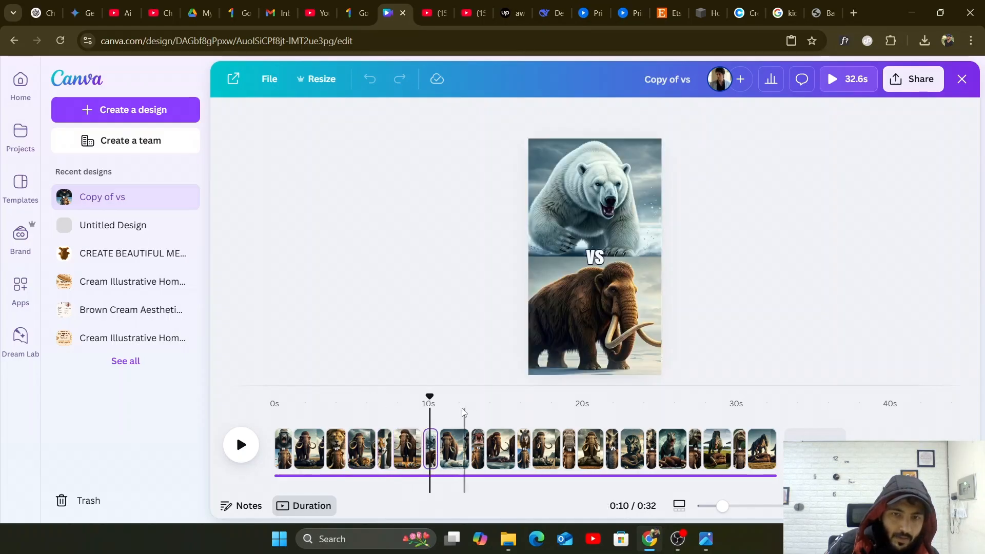
left_click(450, 403)
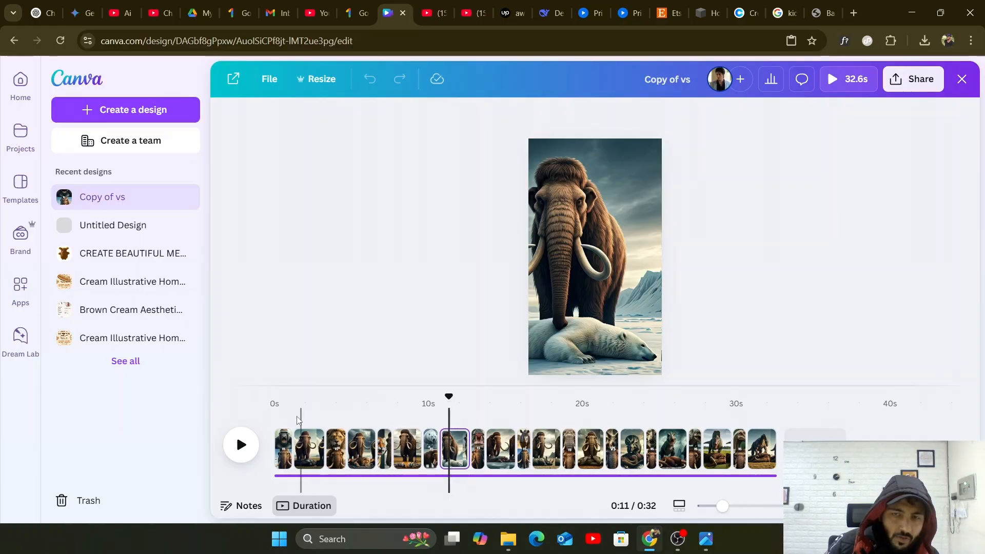
left_click(279, 412)
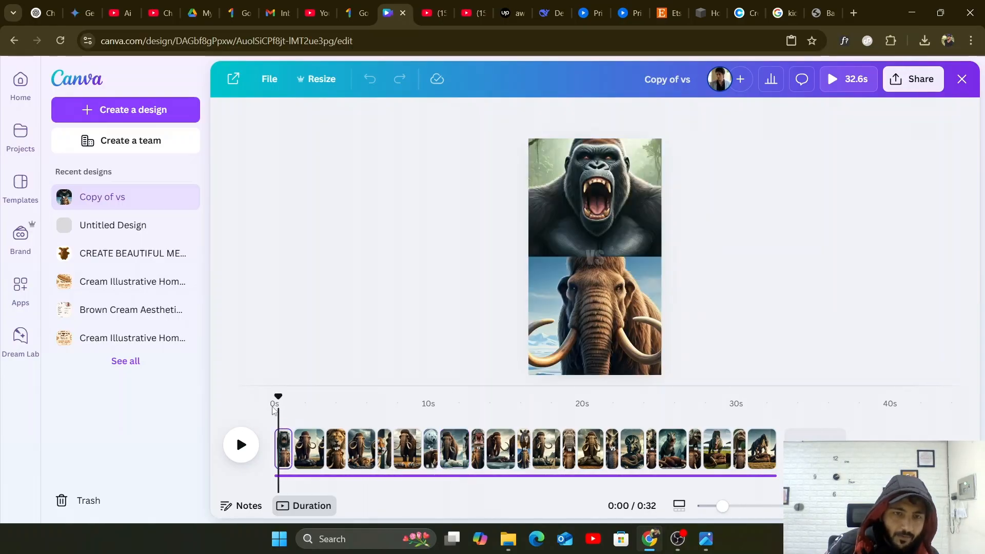
Examine the audio track and the first two scenes on the timeline, from the gorilla-versus-mammoth scene to the mammoth's win.
left_click(327, 479)
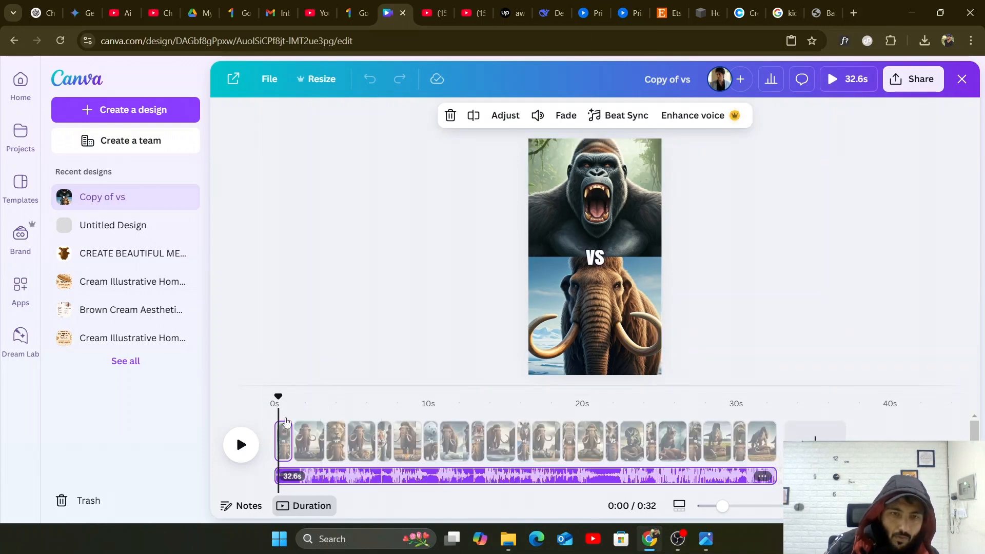
left_click_drag(278, 401, 278, 400)
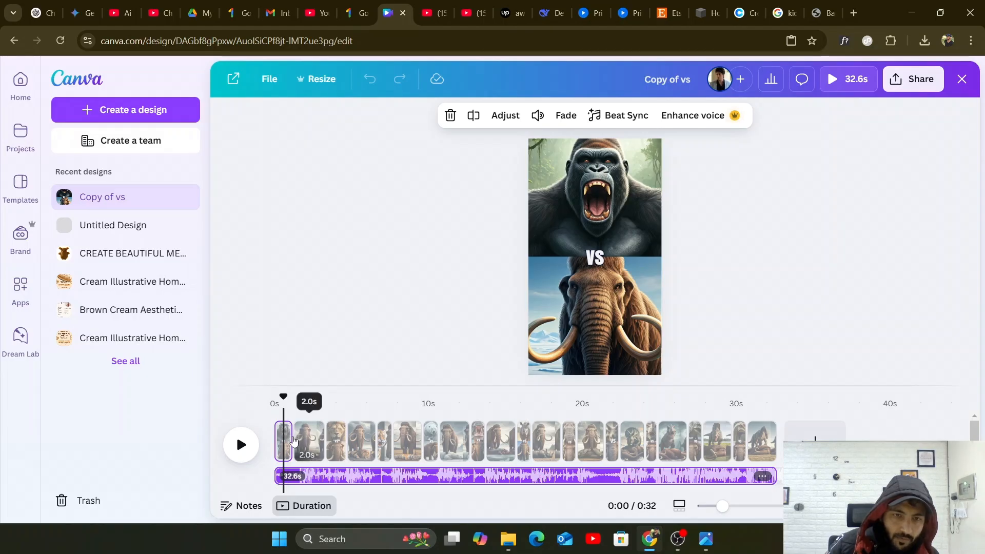
left_click_drag(300, 436, 291, 438)
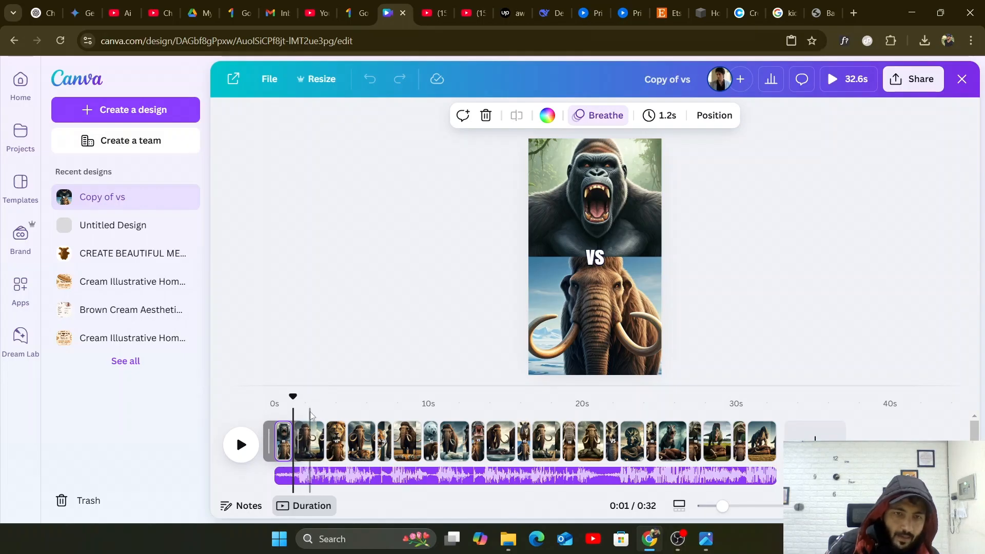
left_click(310, 438)
left_click(279, 404)
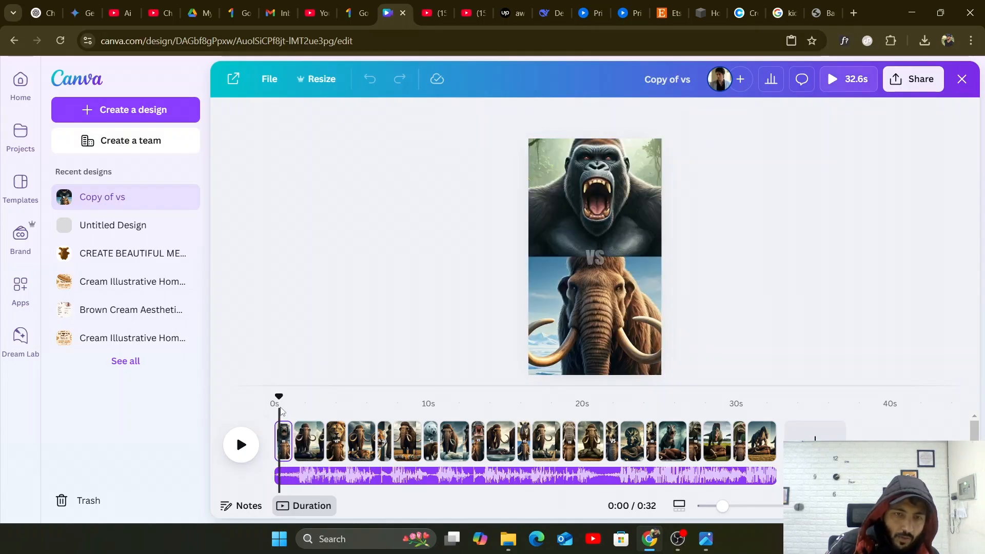
left_click(312, 410)
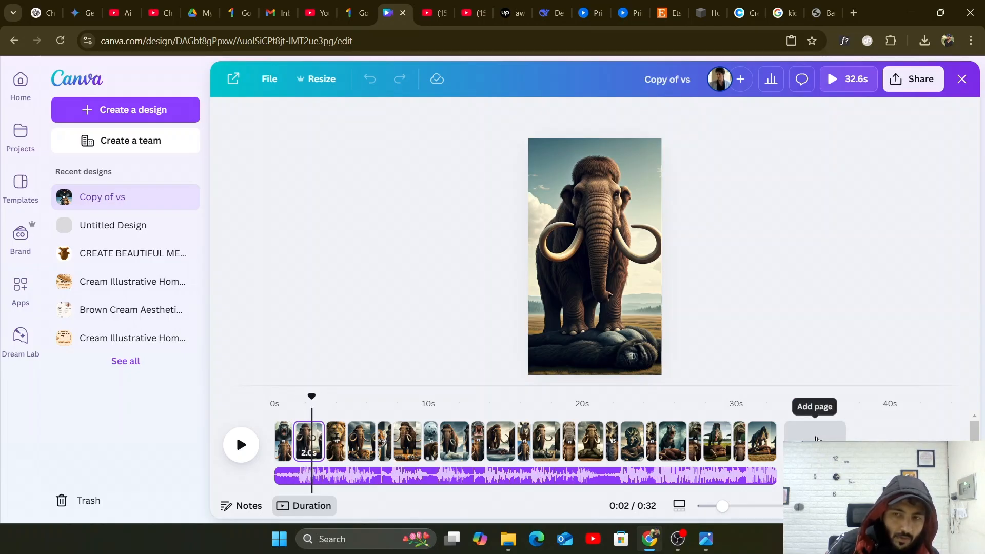
Add a blank page at the end of the video and reopen "Copy of vs" from the home page's recent designs.
left_click(816, 438)
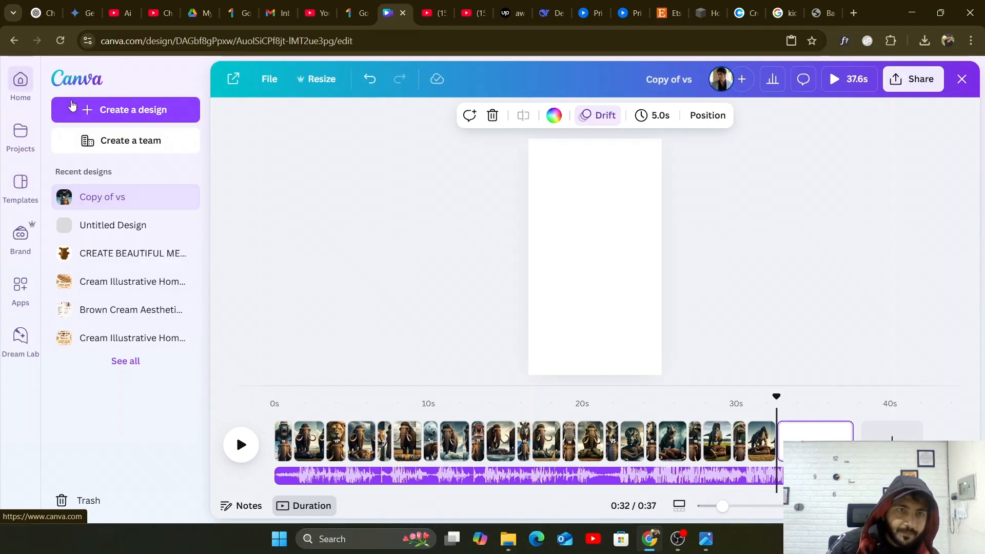
left_click(21, 80)
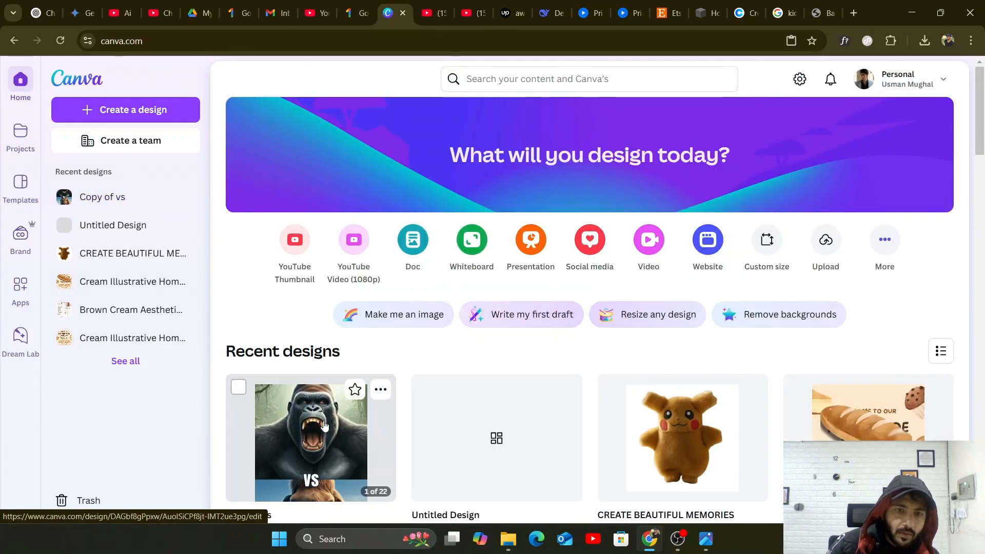
left_click(324, 425)
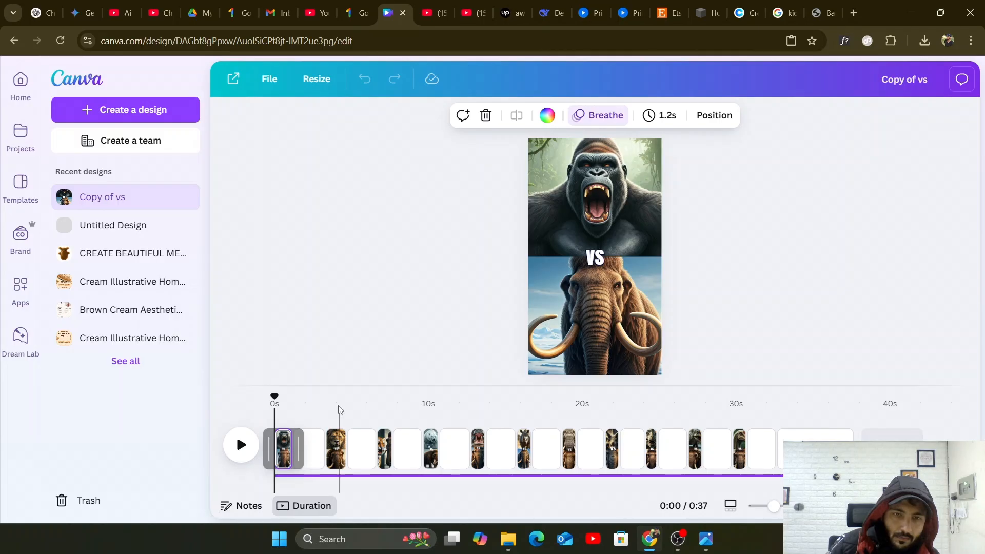
Examine the lion-versus-mammoth scene and the scene following it along the timeline.
left_click(338, 409)
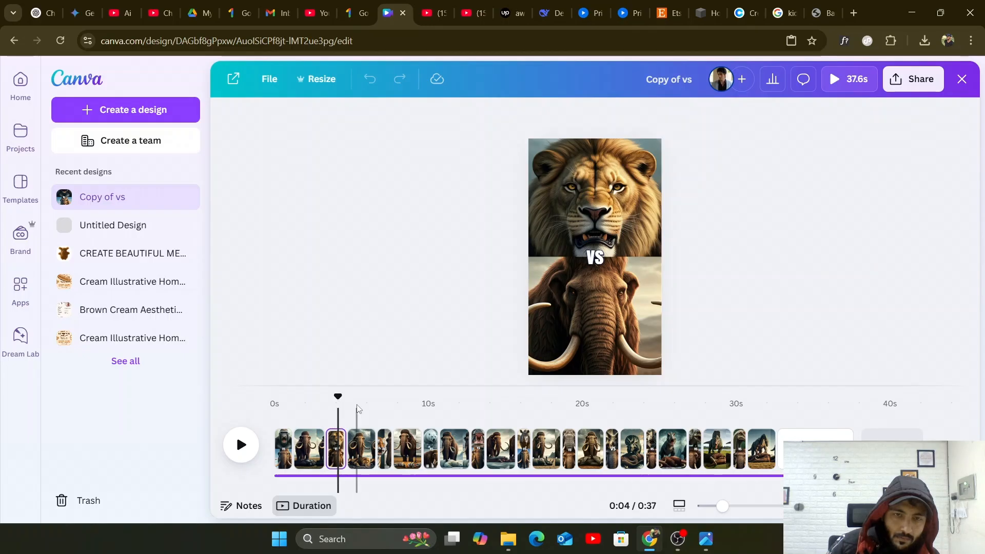
left_click(357, 407)
left_click(365, 414)
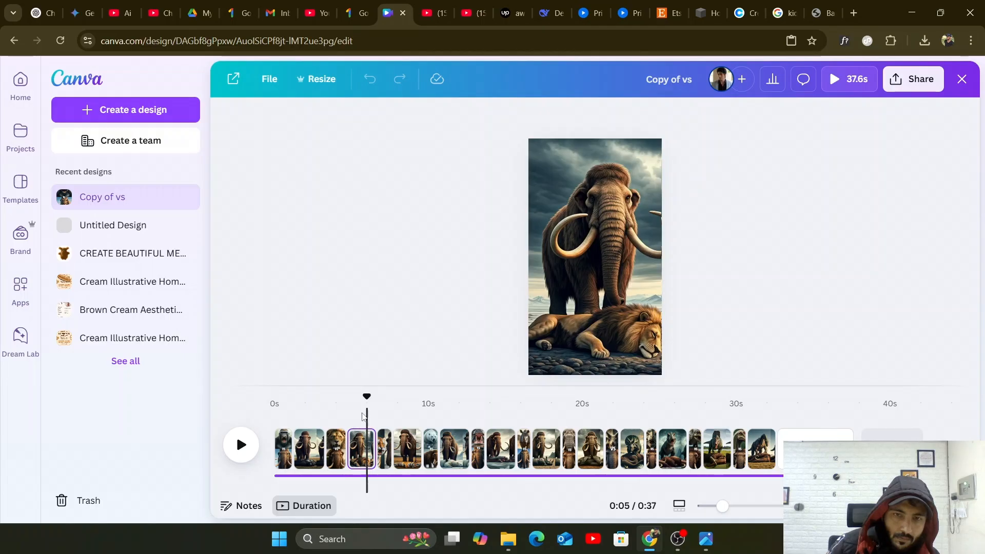
left_click(357, 413)
left_click(364, 414)
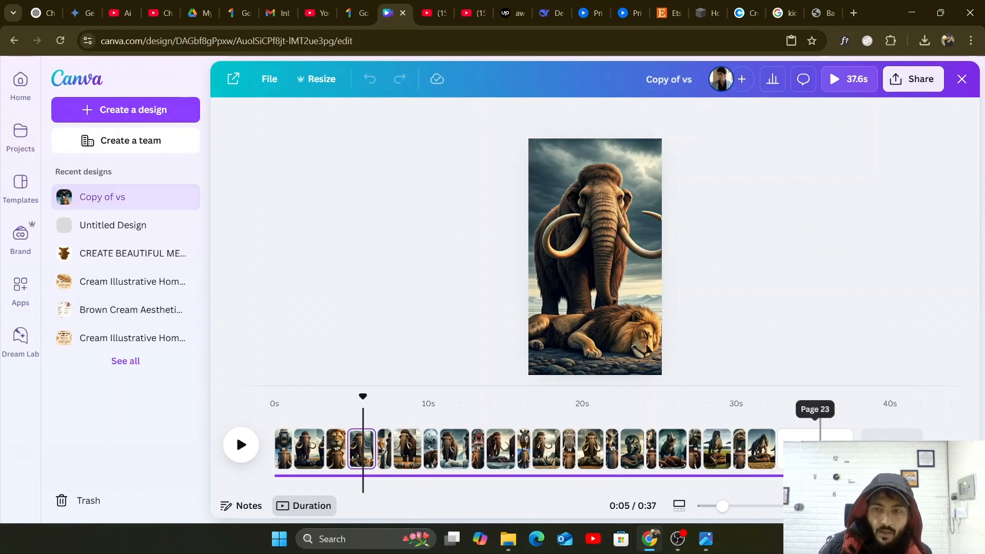
Insert the uploaded plush toy photo from the uploaded images and move it onto the blank last page.
left_click(819, 449)
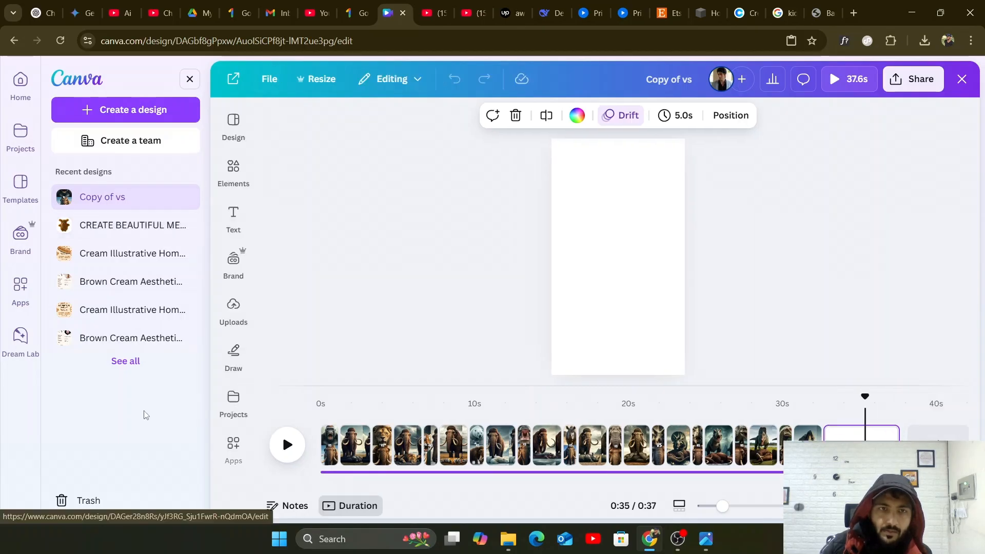
left_click(143, 454)
left_click(23, 298)
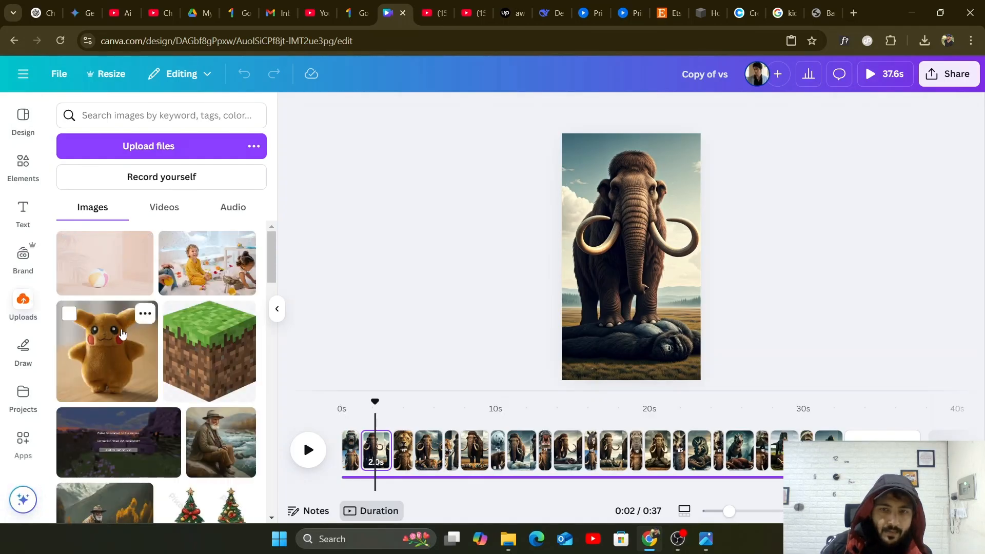
left_click(122, 334)
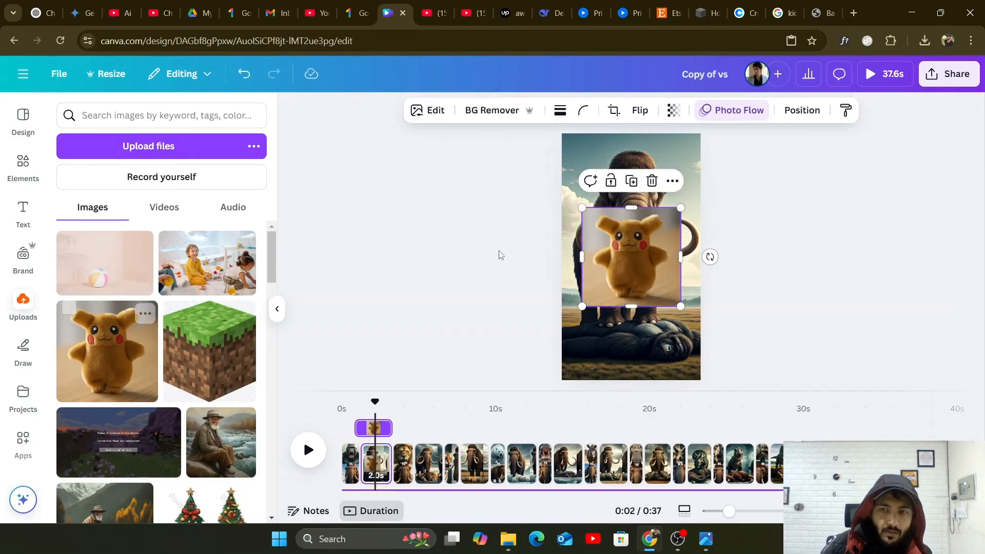
left_click_drag(699, 284, 854, 387)
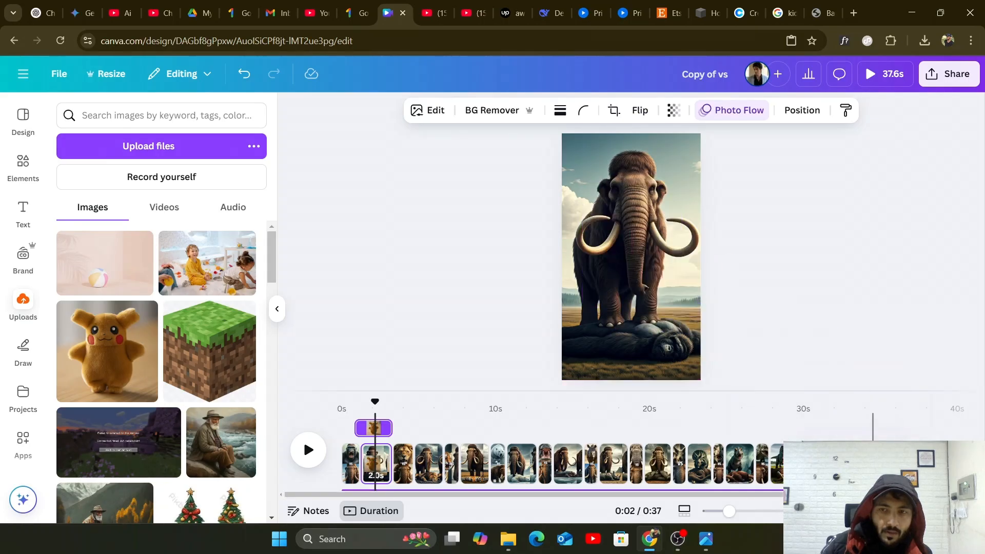
left_click_drag(874, 436, 878, 436)
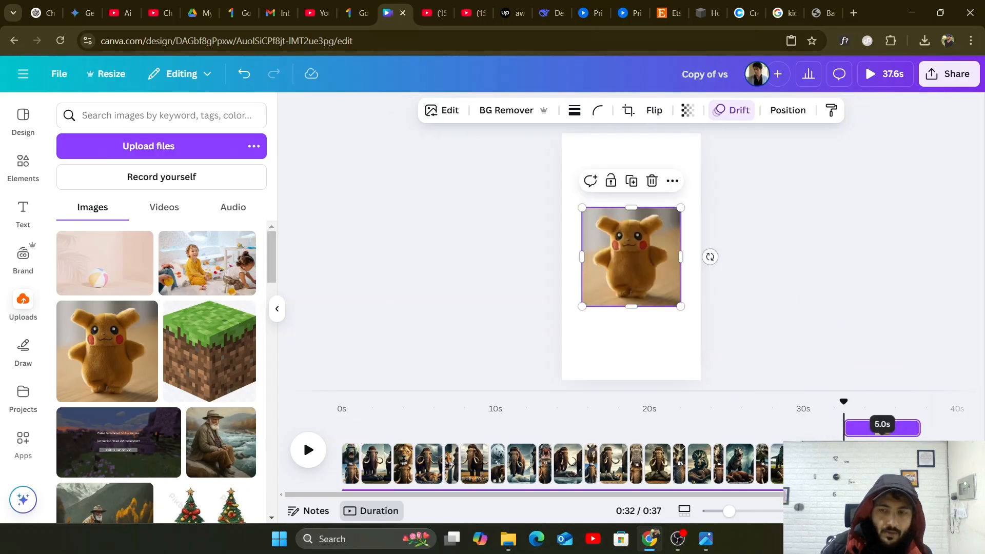
Shorten the plush toy page to 1.7 seconds and add the uploaded photo of children playing as a new page after it.
left_click(876, 461)
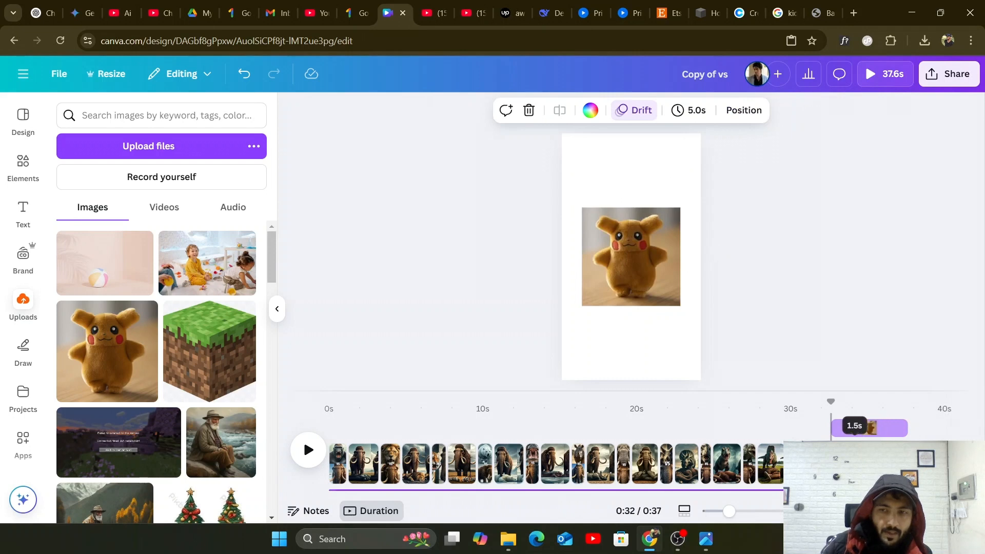
left_click_drag(858, 430, 856, 430)
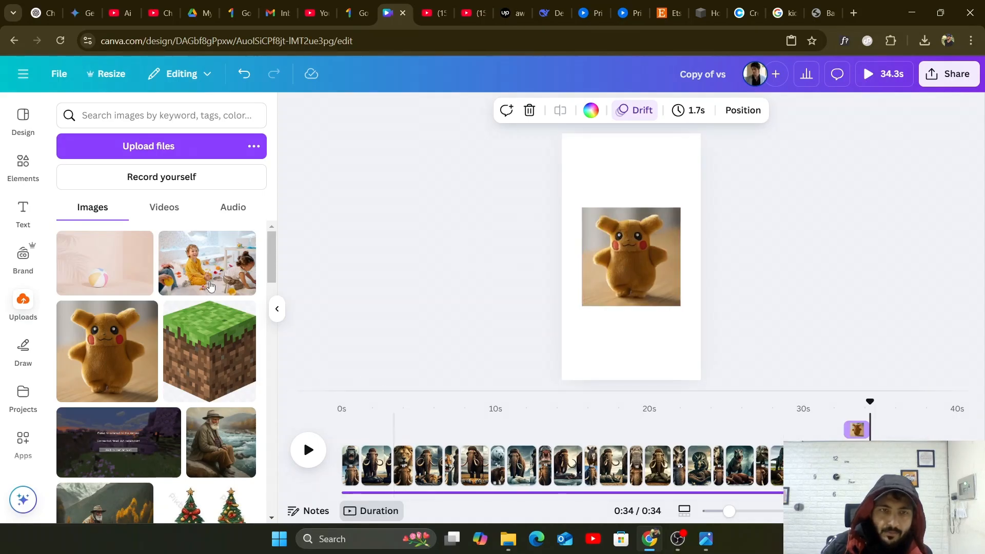
left_click_drag(288, 288, 908, 452)
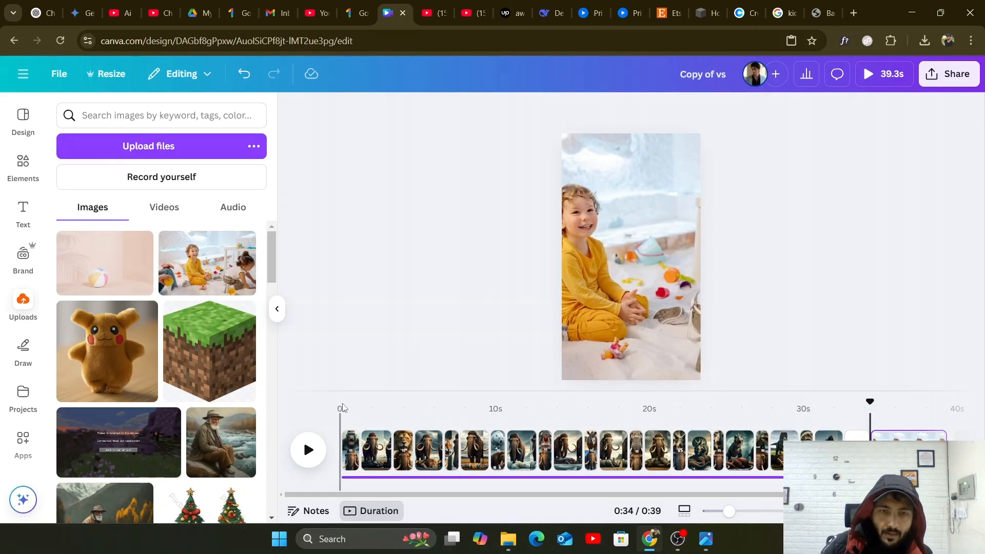
Inspect the existing audio track and add the song "Racing with a Lightbeam" from the Music elements.
left_click(369, 478)
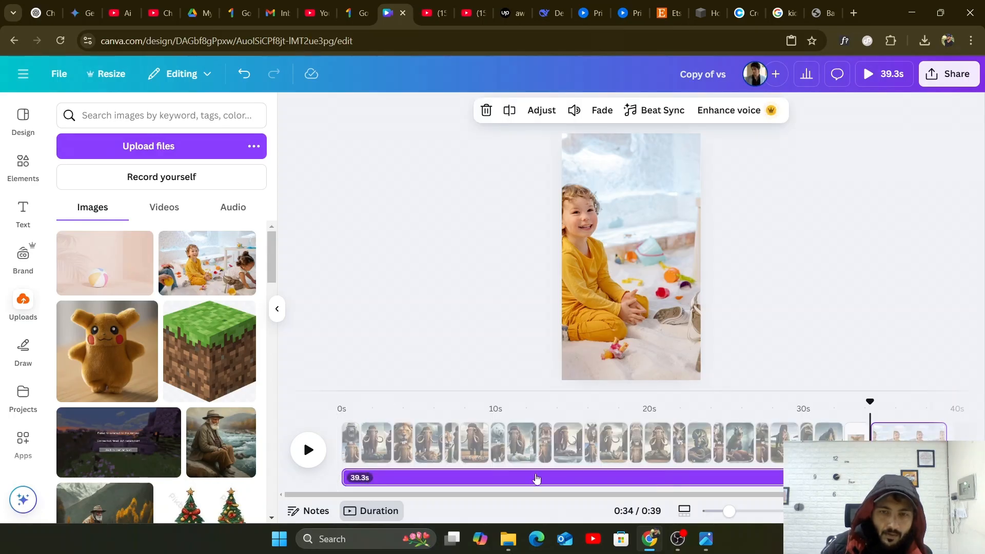
scroll(370, 478, "down", 1)
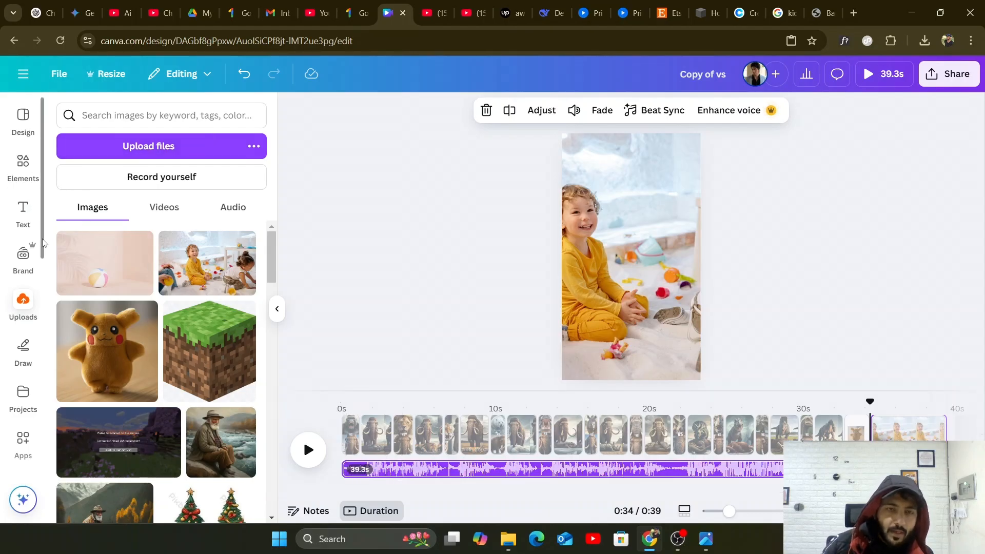
left_click(23, 167)
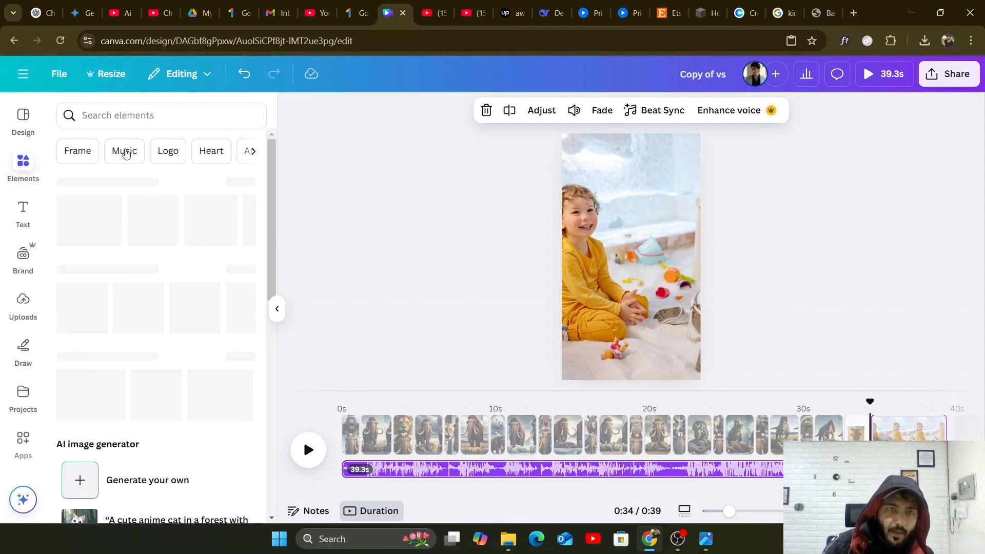
left_click(125, 151)
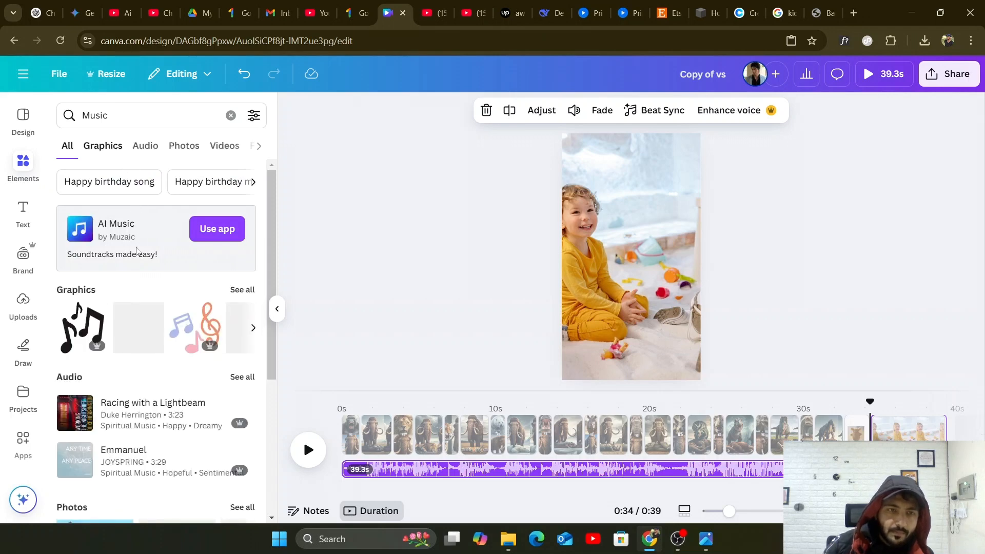
scroll(121, 267, "down", 3)
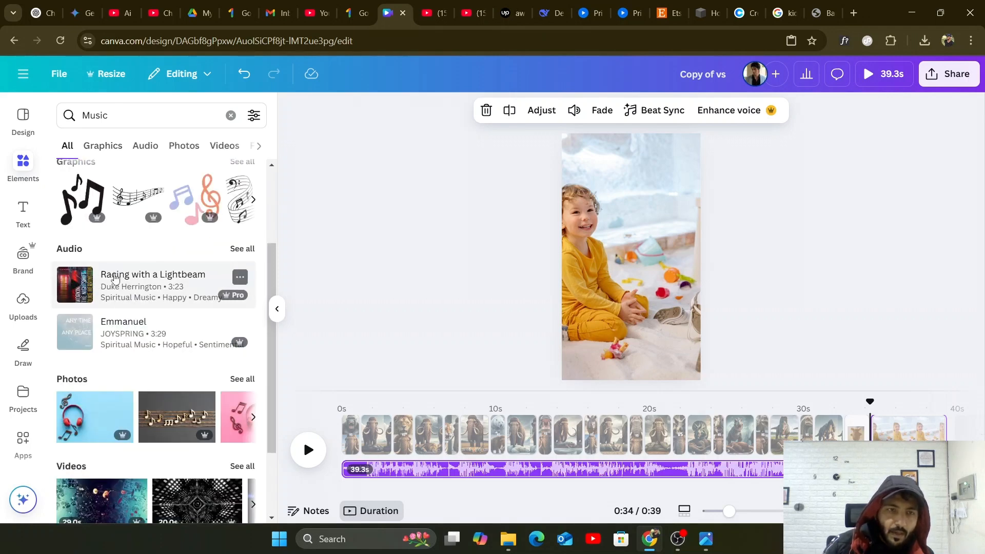
left_click(115, 279)
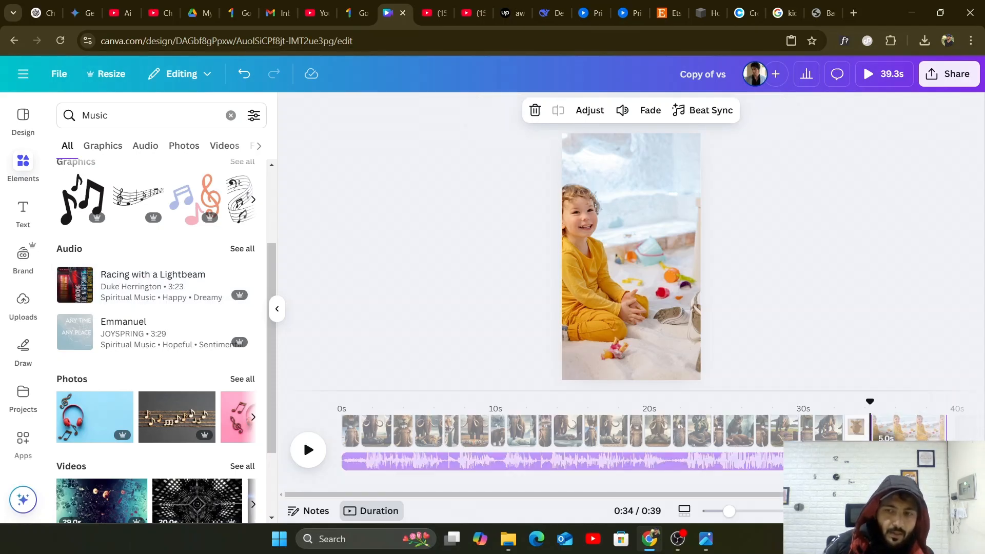
Move the added song to the start of the video and trim it to 27.7 seconds.
key("space")
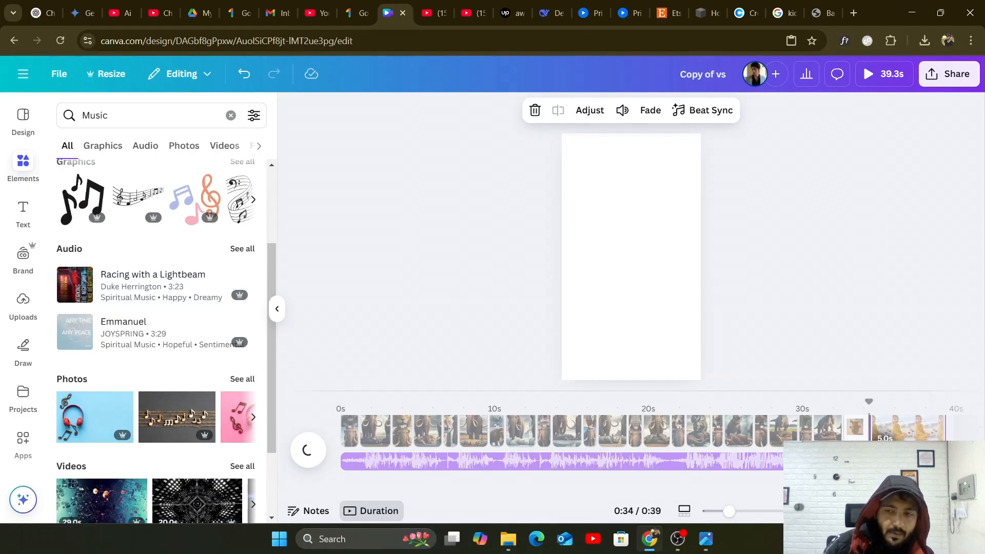
left_click(826, 405)
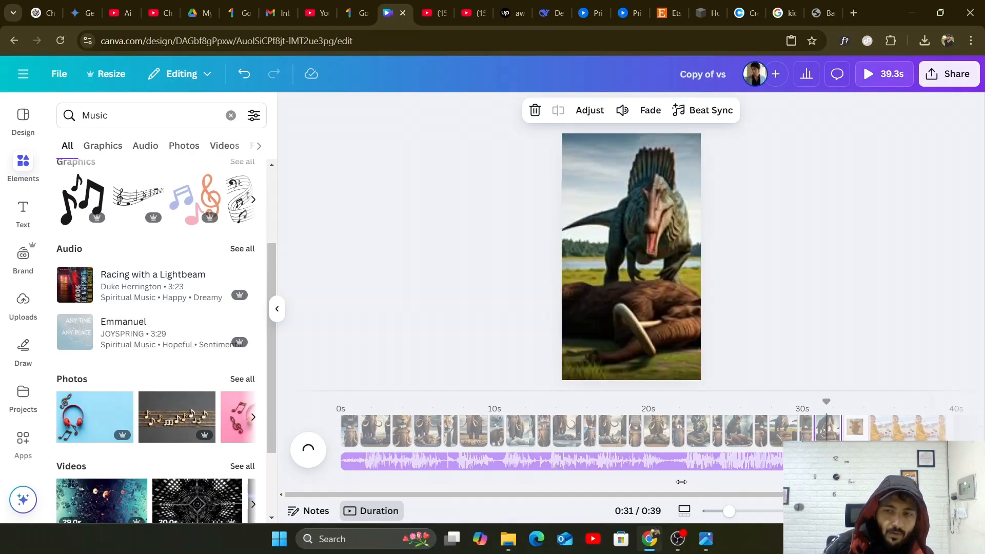
left_click_drag(790, 482, 636, 482)
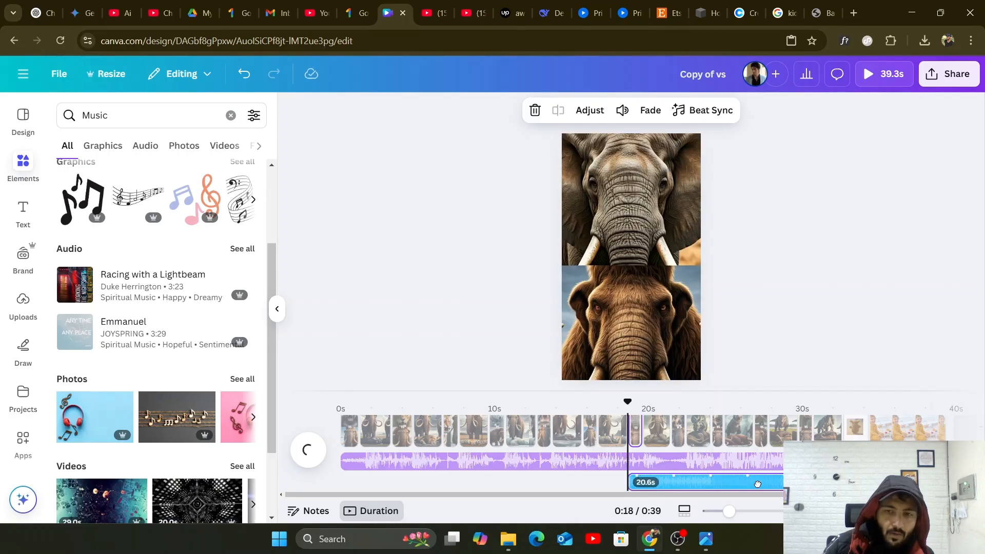
left_click_drag(699, 487, 643, 492)
left_click_drag(540, 492, 471, 492)
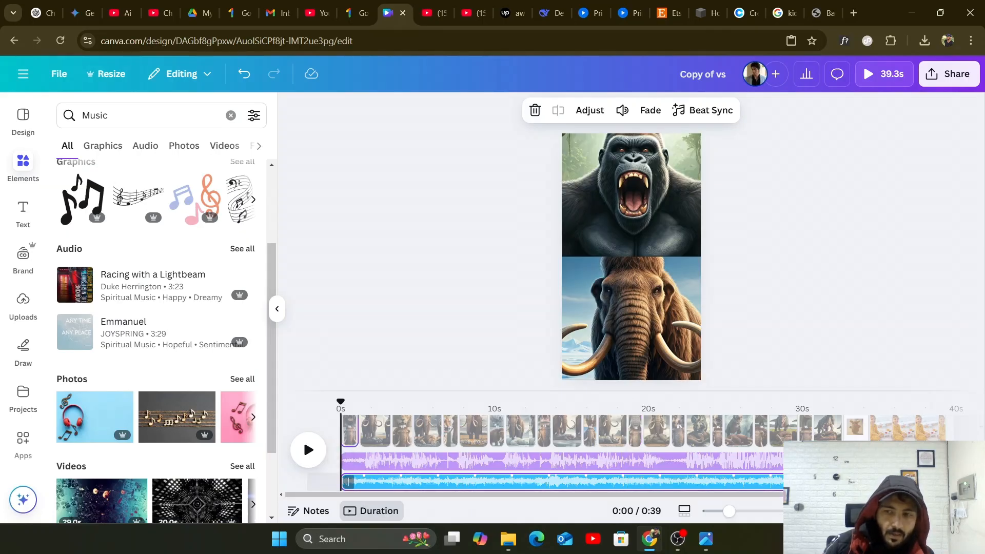
left_click_drag(939, 487, 712, 488)
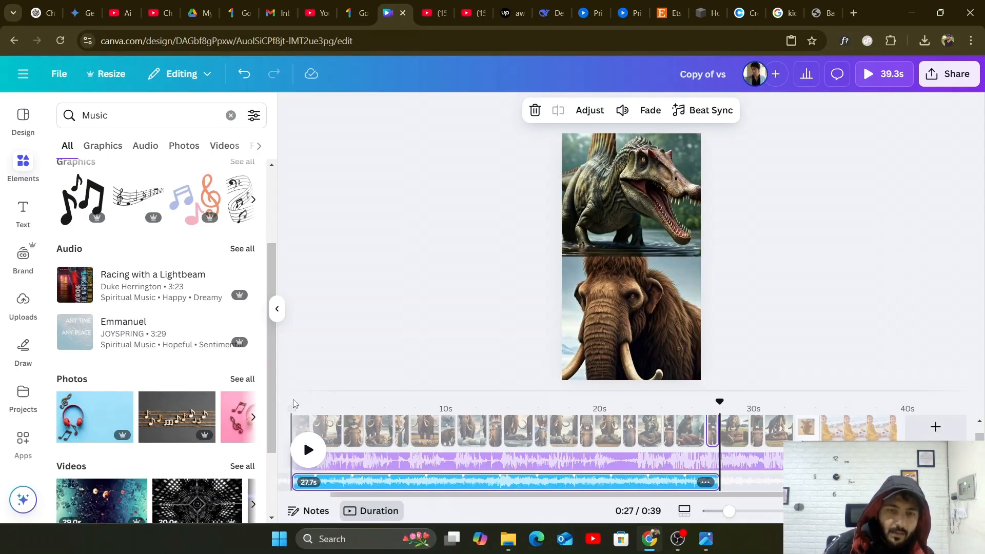
Play the video from the beginning to hear the added song over the opening scenes and pause playback.
left_click(306, 450)
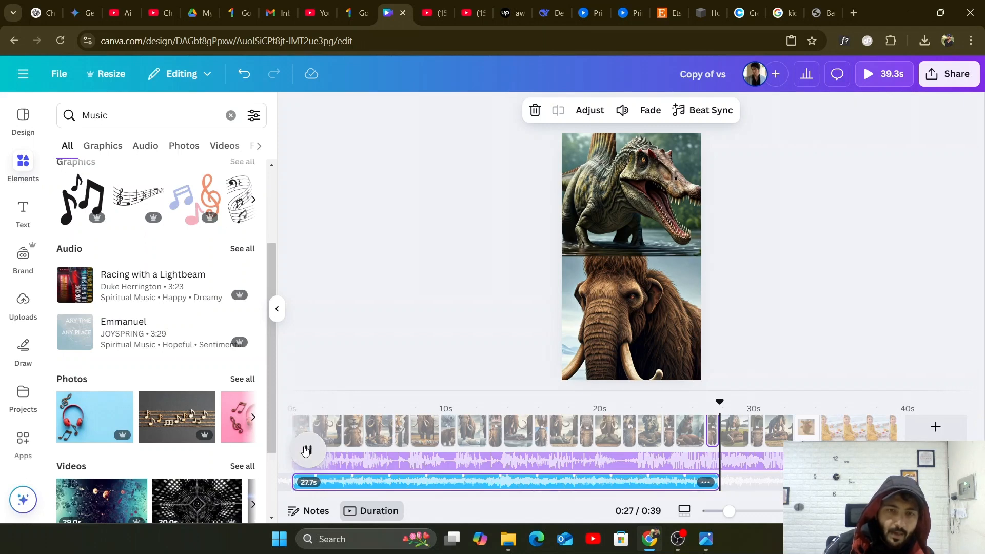
left_click(302, 407)
left_click(305, 460)
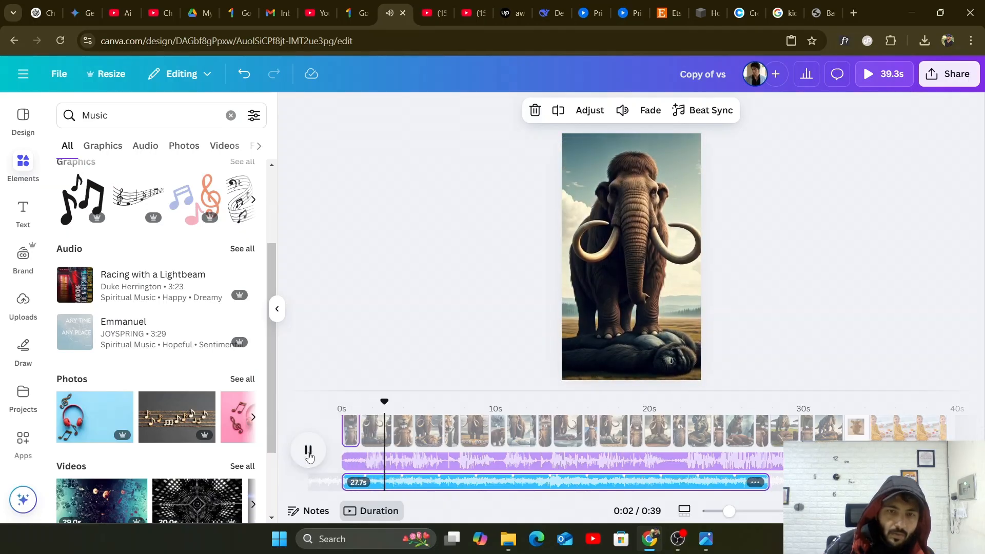
left_click(310, 458)
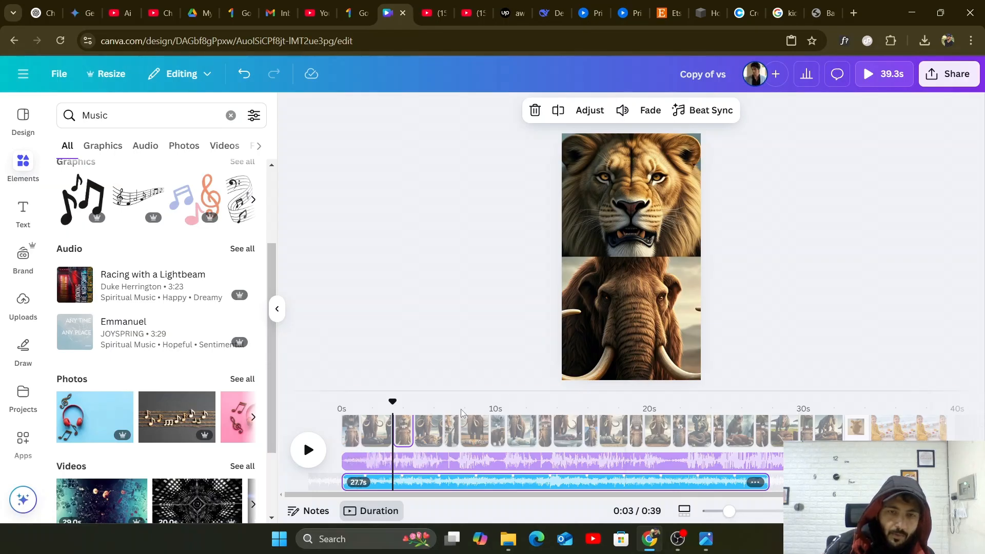
Delete the added song from the timeline and select the second scene.
left_click(354, 409)
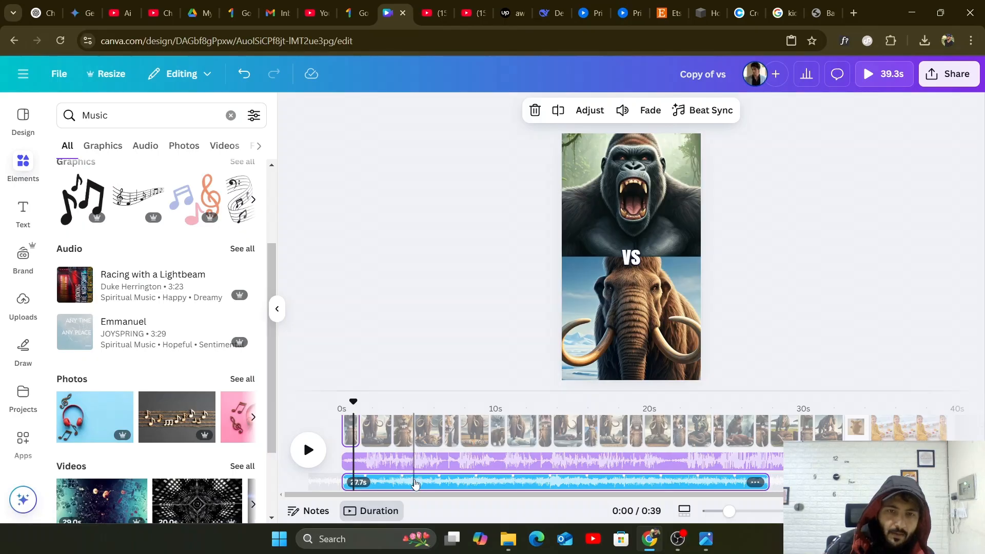
left_click(414, 483)
key("Delete")
left_click(374, 451)
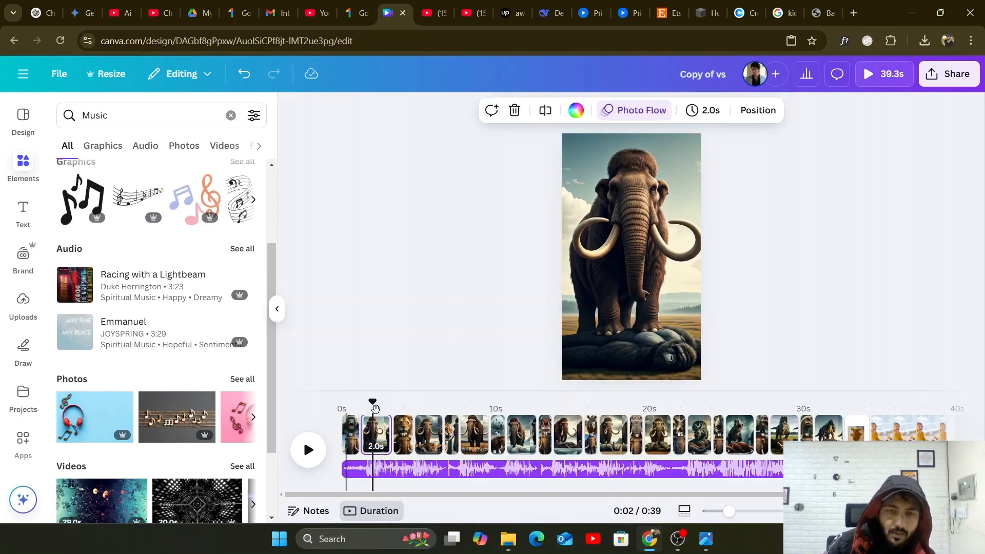
Play the video from the beginning to check the opening scenes with the original audio track and pause playback.
left_click_drag(368, 405, 343, 403)
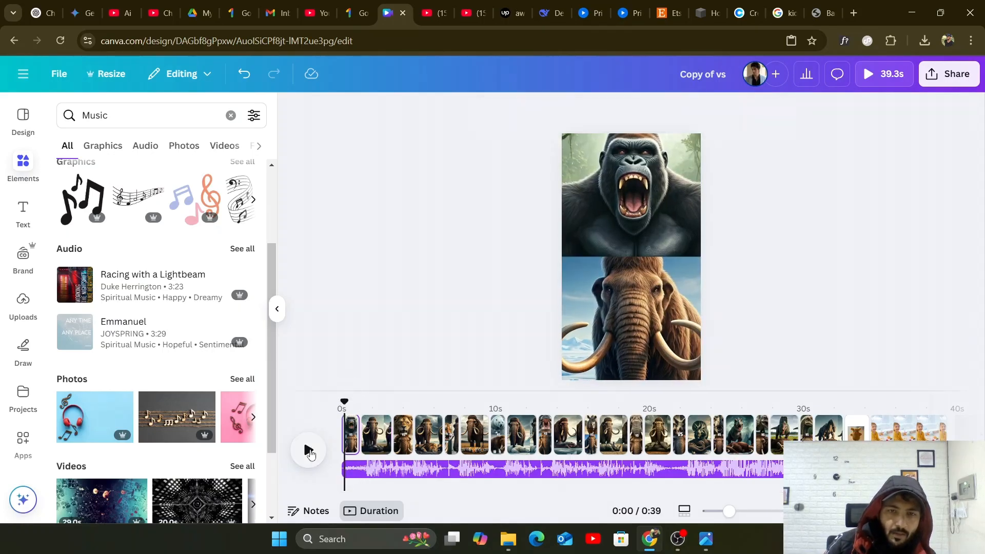
left_click(308, 451)
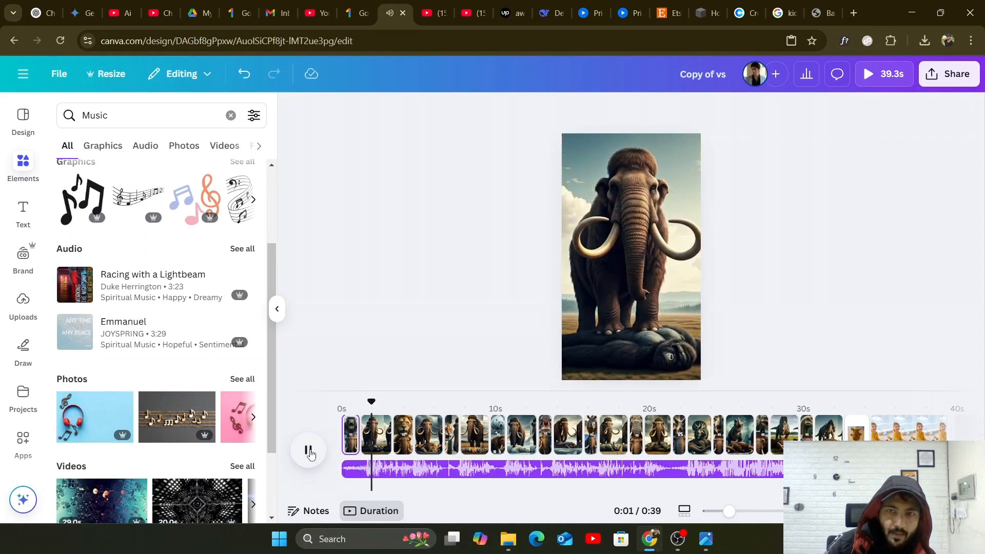
left_click(308, 451)
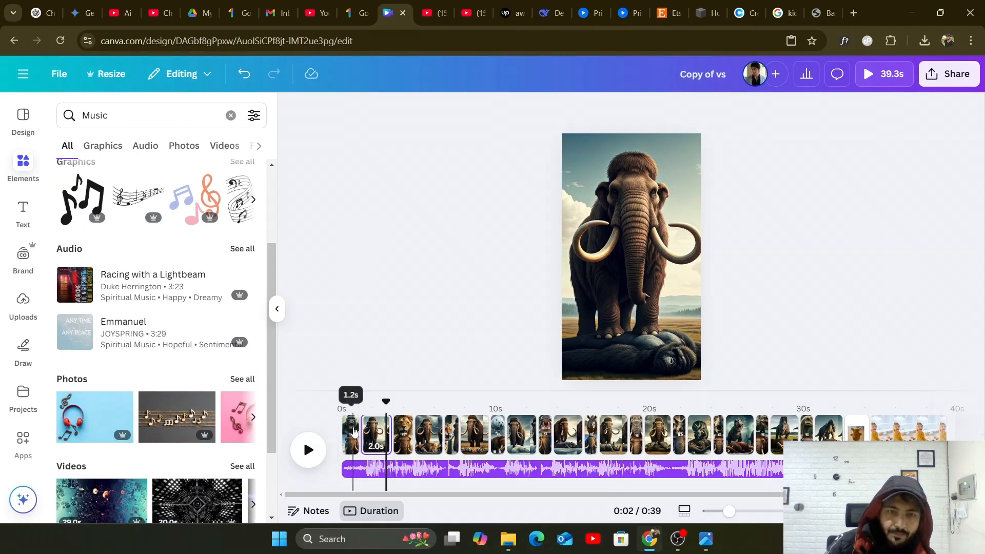
Review the page animations applied to the first scene (Breathe) and the second scene (Photo Flow).
left_click(353, 431)
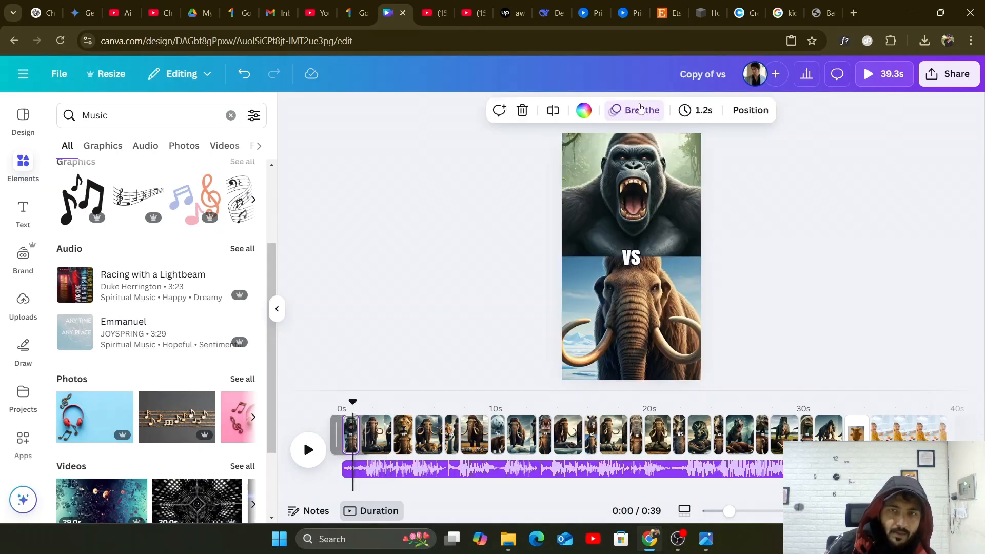
left_click(637, 110)
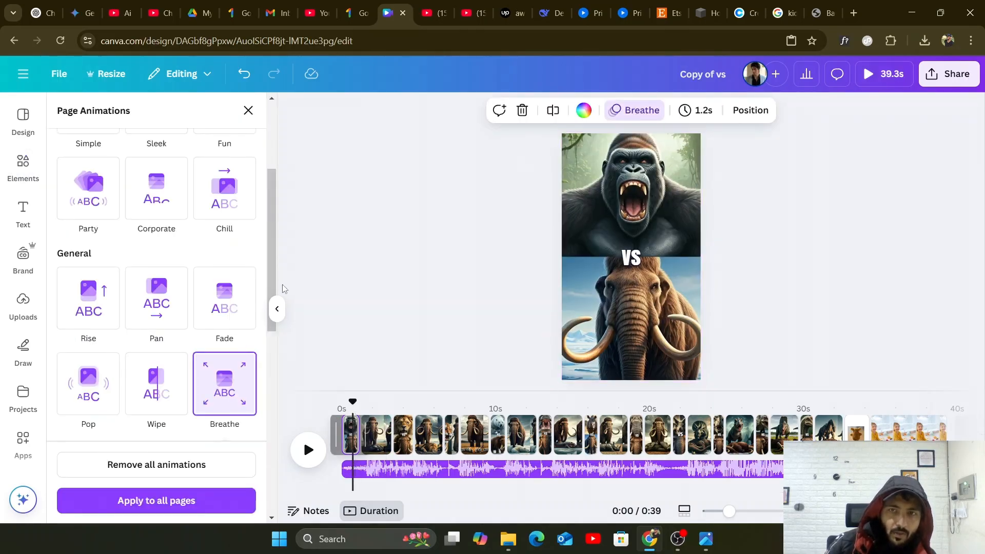
scroll(169, 215, "up", 4)
scroll(168, 214, "down", 5)
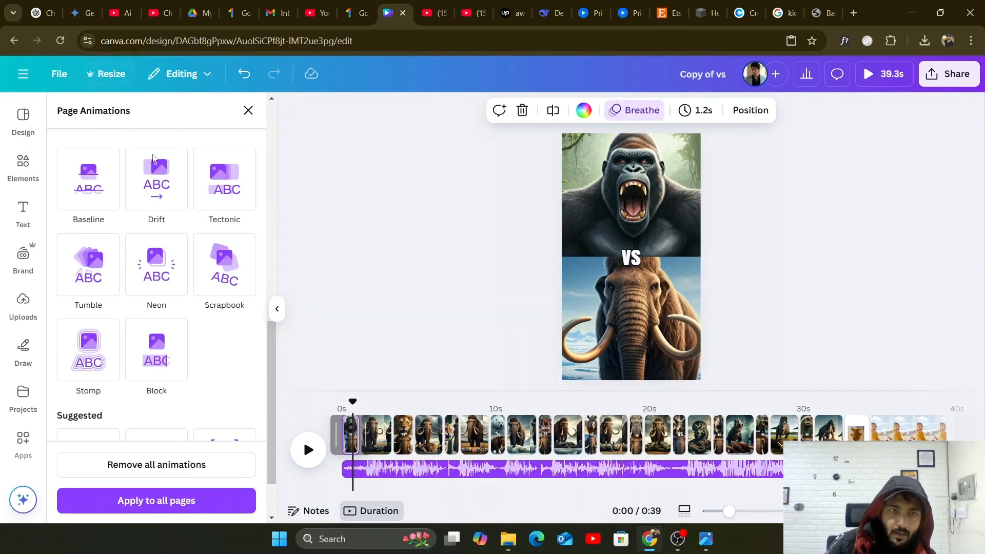
scroll(129, 205, "up", 5)
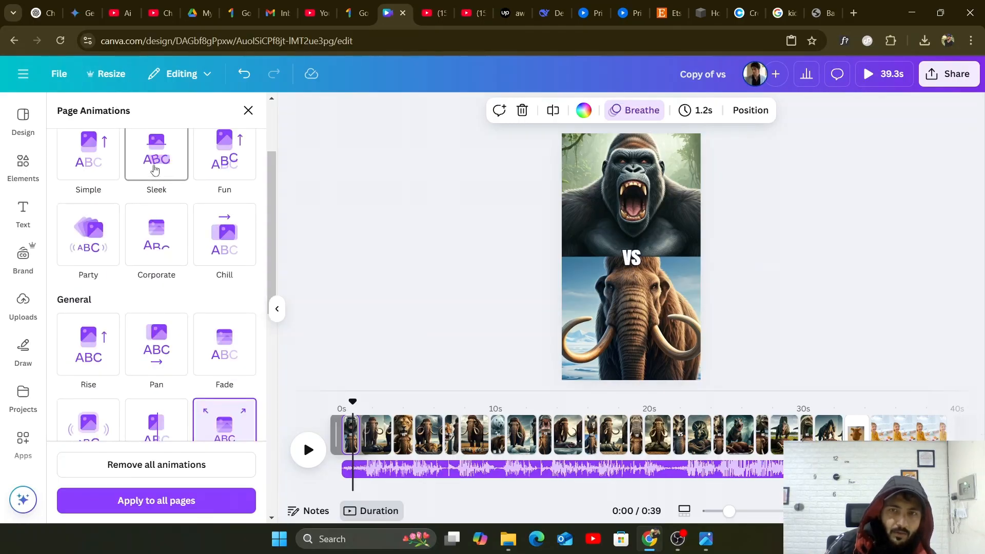
scroll(215, 246, "down", 3)
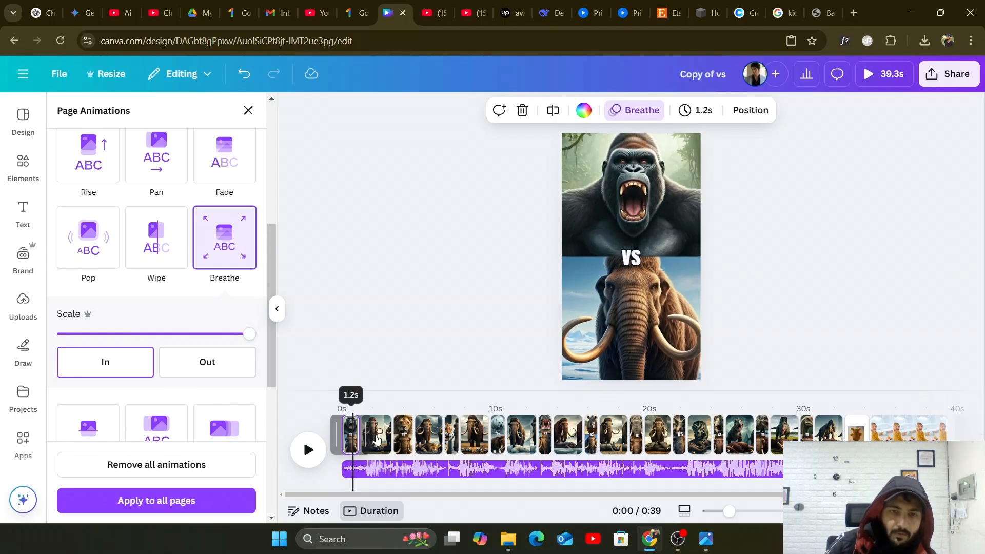
left_click(376, 438)
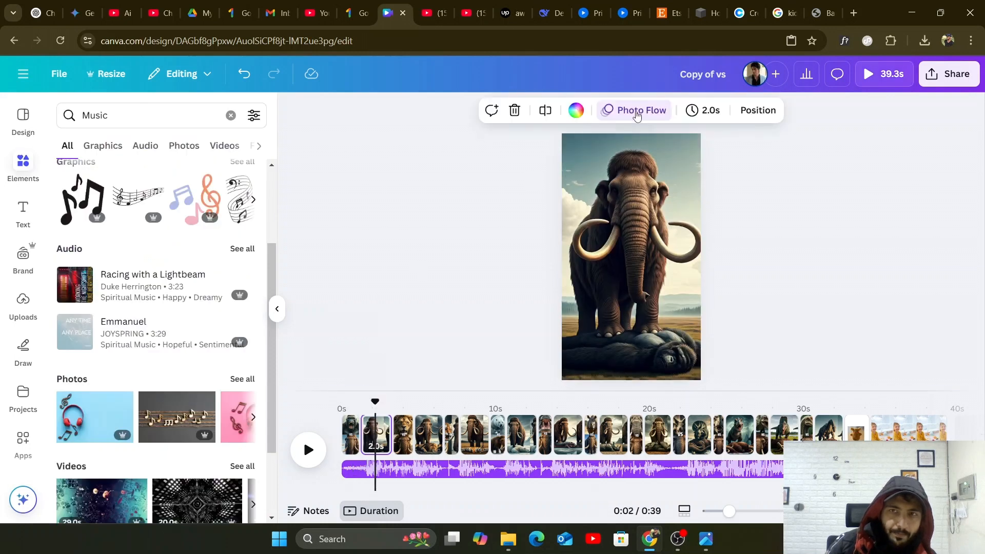
left_click(636, 112)
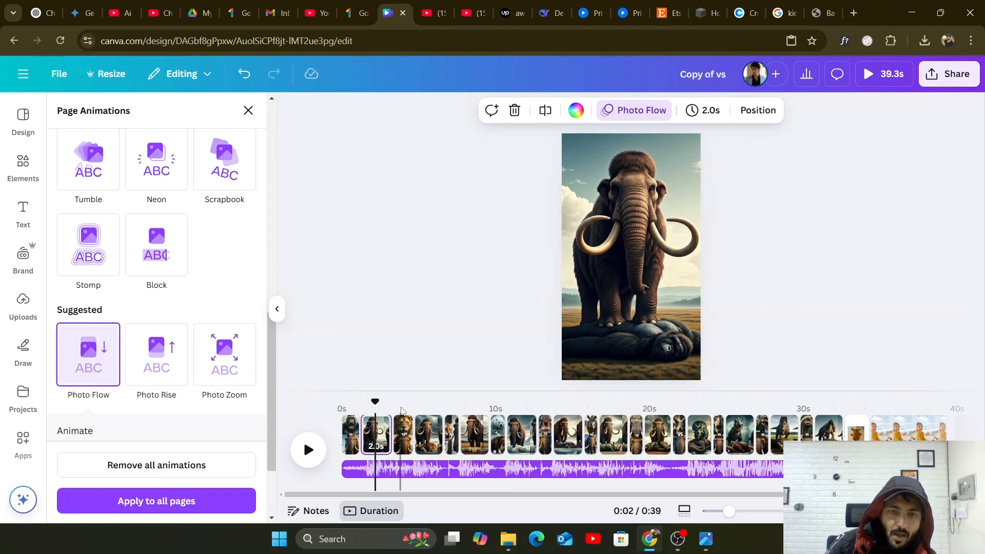
Go through the following scenes on the timeline, from the lion comparison to the polar bear comparison.
left_click(401, 410)
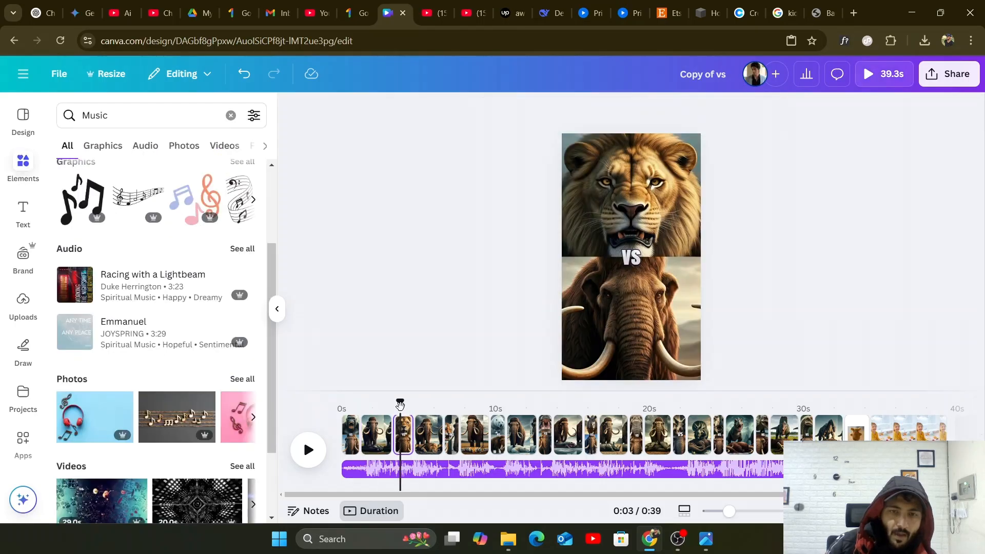
left_click(428, 405)
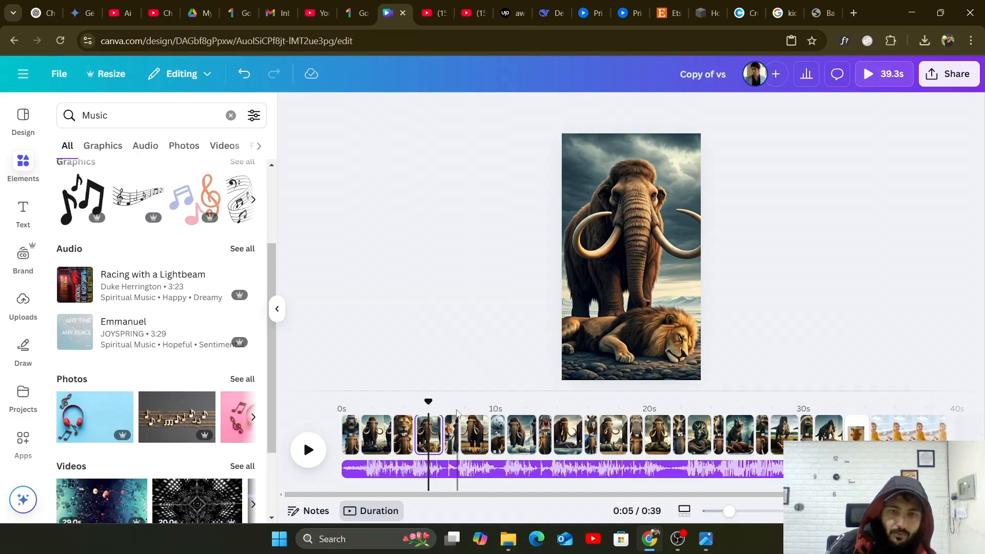
left_click(451, 405)
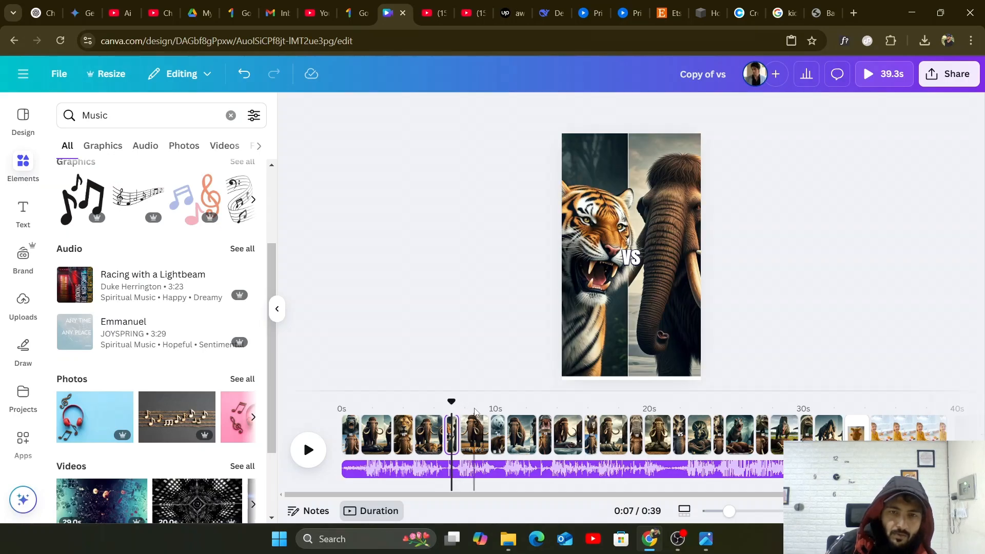
left_click(474, 406)
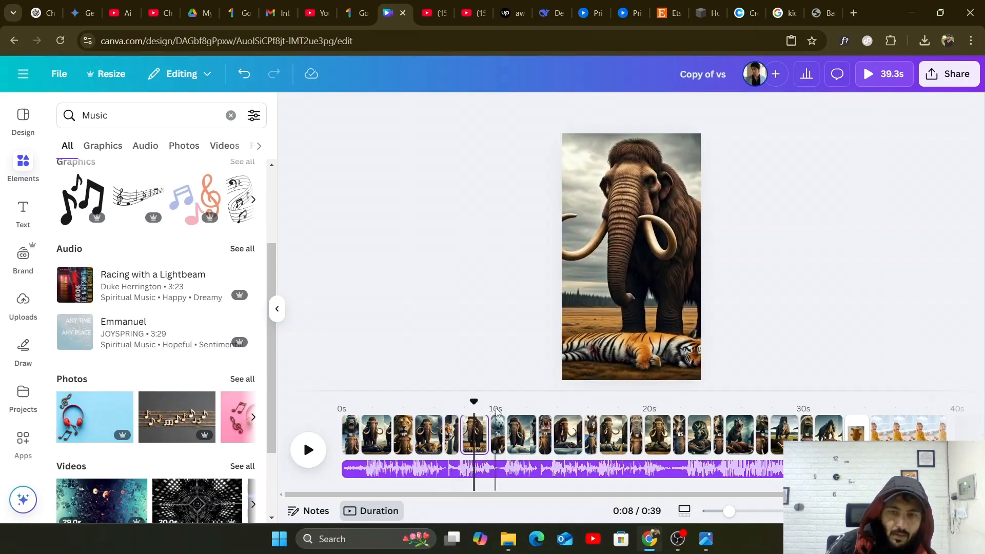
left_click(497, 406)
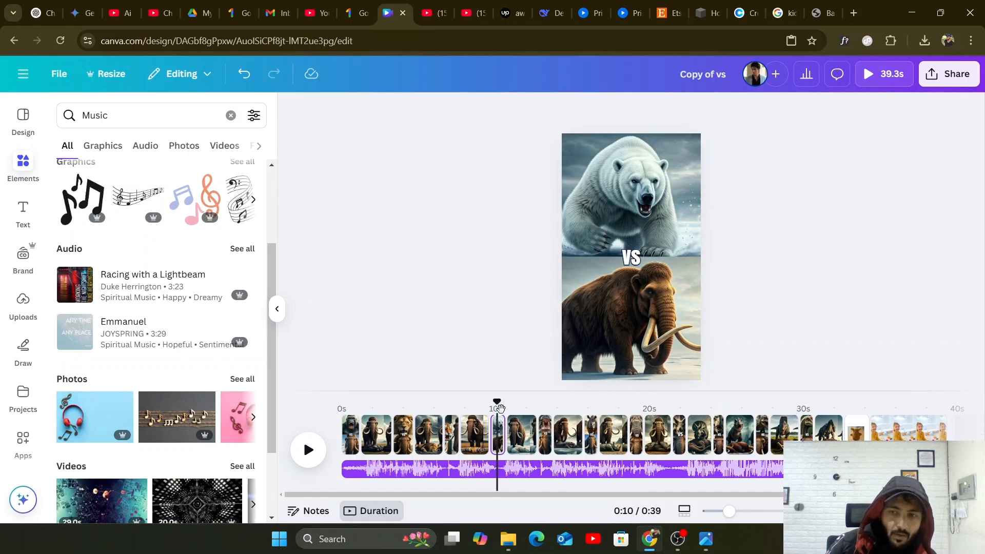
left_click(896, 432)
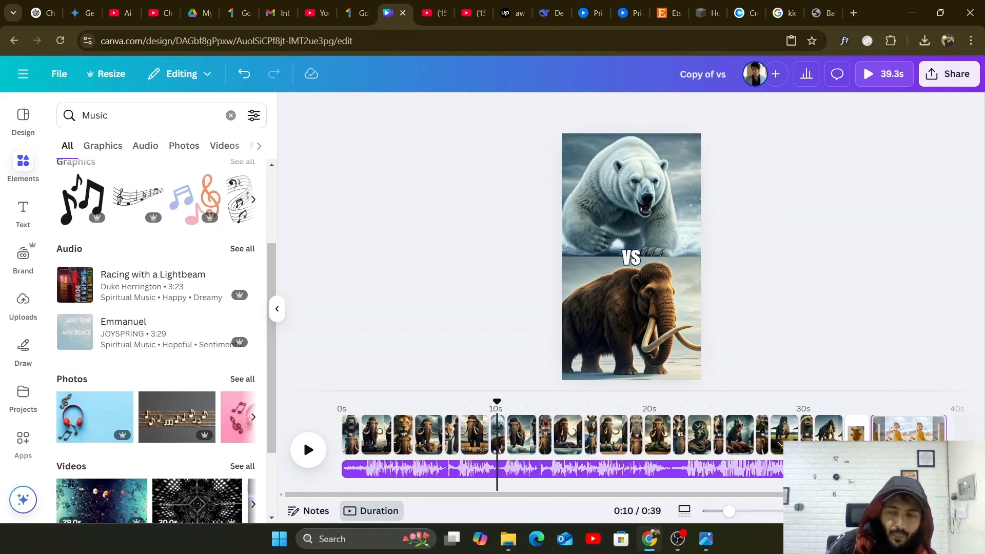
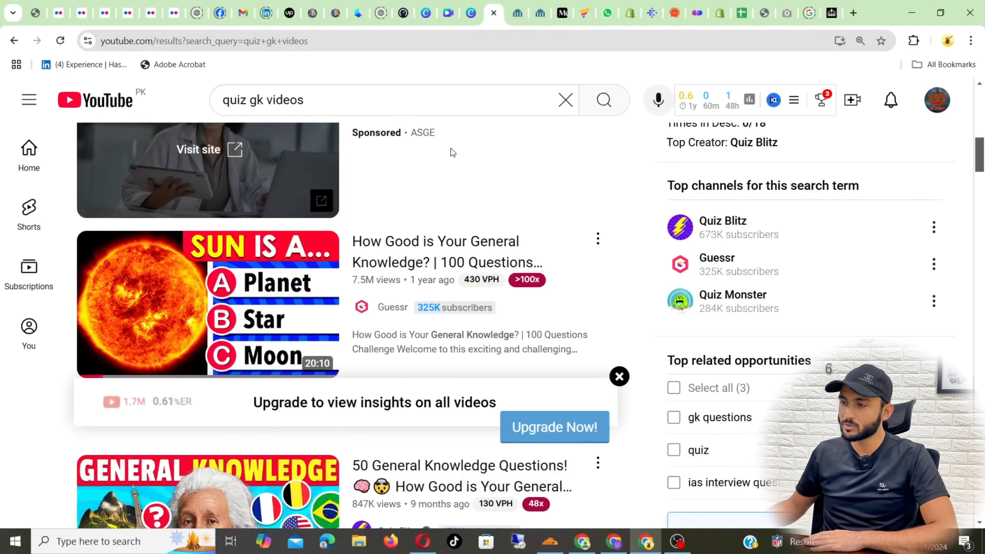
Look through the YouTube search results for "quiz gk videos" and compare their thumbnails, titles and views.
scroll(462, 169, "down", 5)
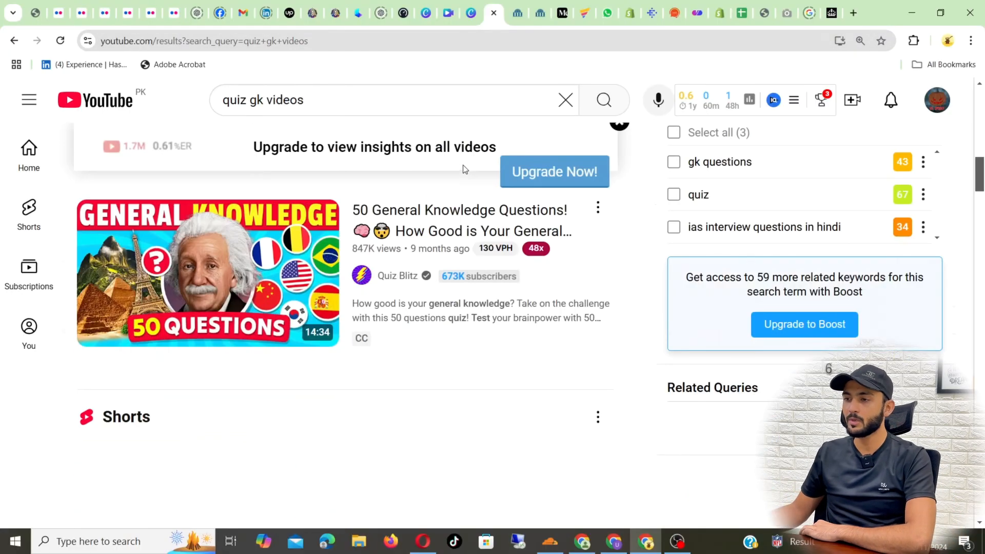
scroll(399, 209, "up", 5)
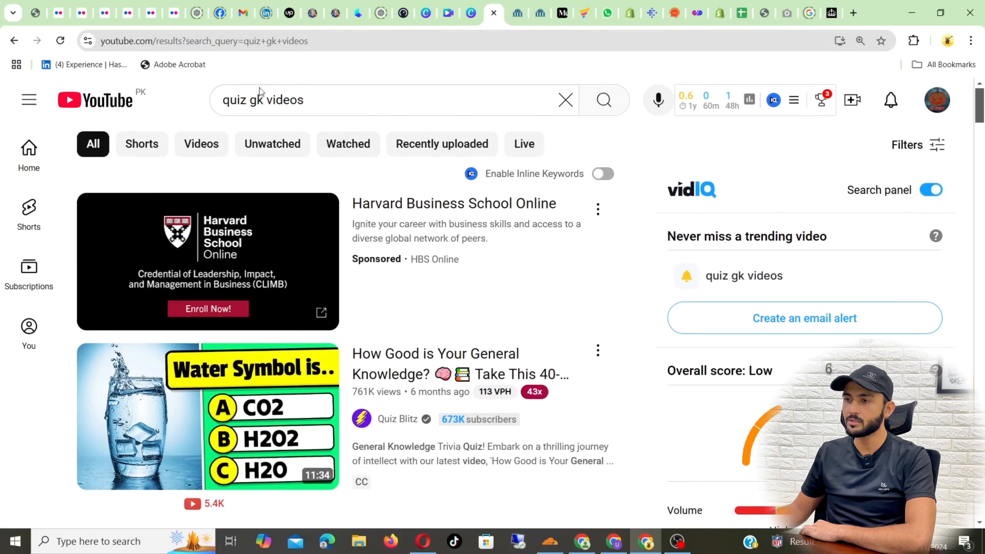
scroll(352, 182, "down", 5)
scroll(376, 193, "up", 3)
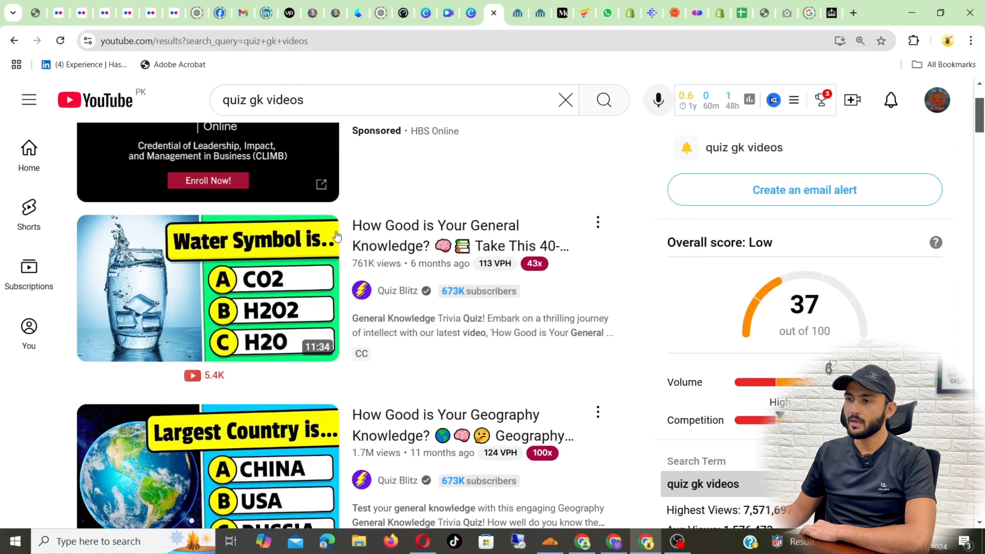
scroll(414, 266, "down", 5)
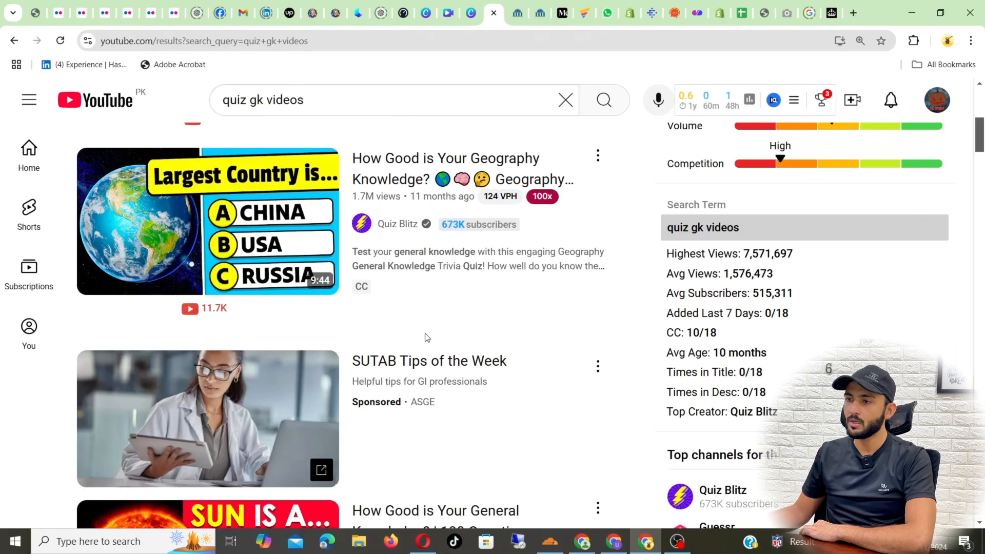
scroll(425, 337, "down", 7)
mouse_move(409, 177)
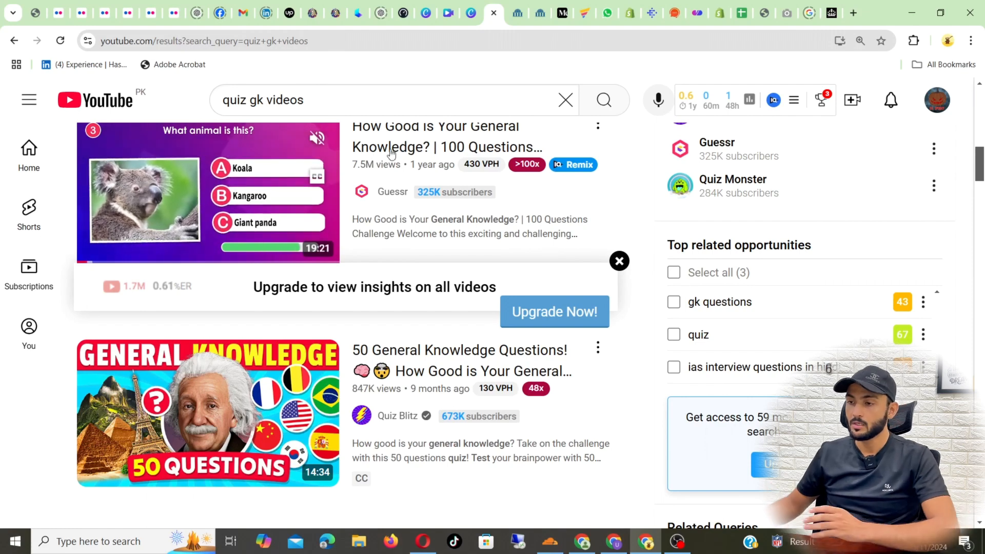
Open Guessr's "How Good is Your General Knowledge? | 100 Questions Challenge" video and replay its opening questions to study the format.
left_click(228, 176)
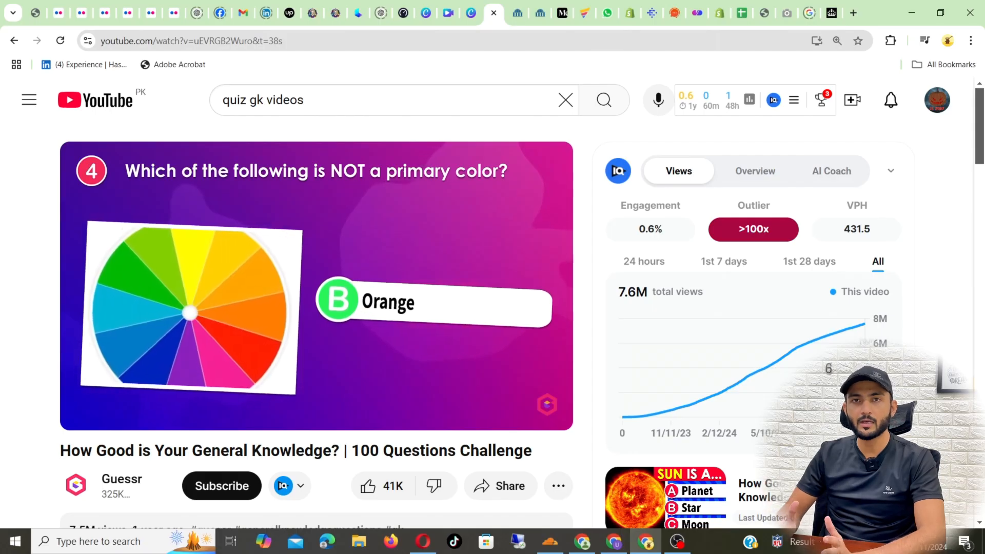
left_click(380, 336)
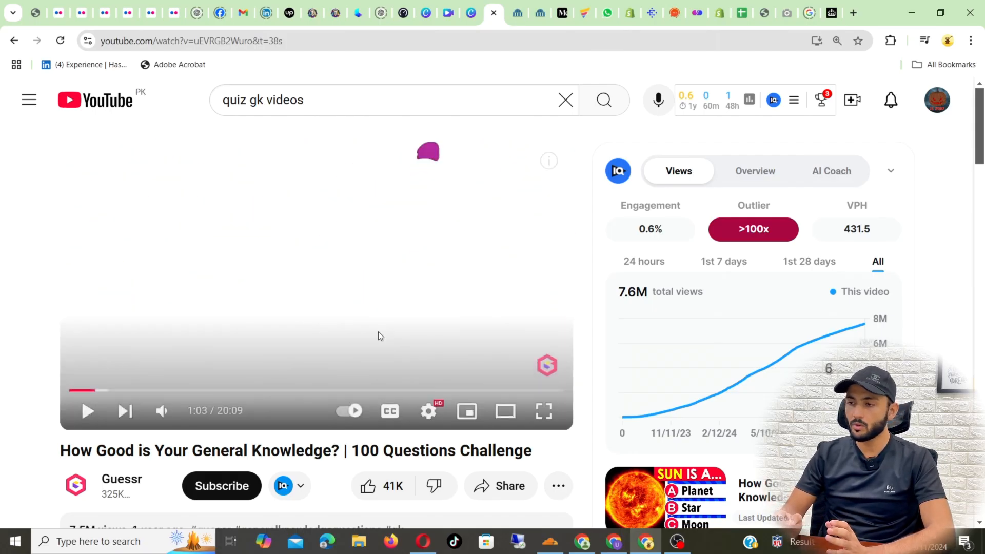
scroll(378, 334, "down", 2)
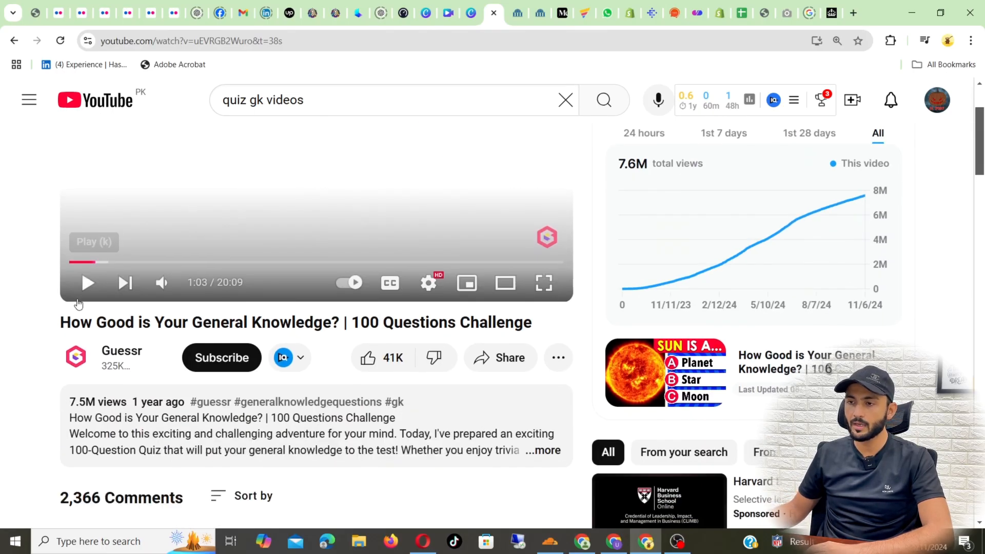
left_click(78, 263)
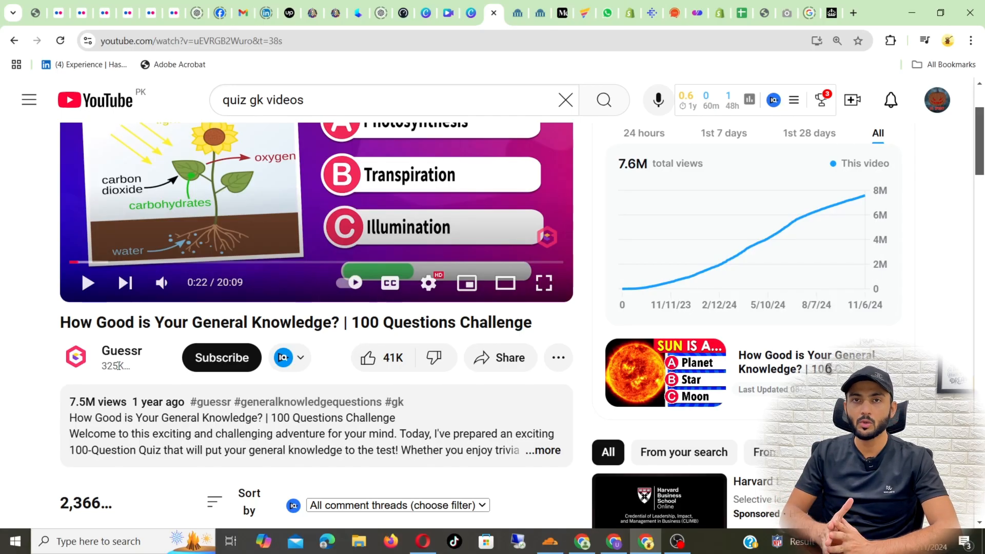
scroll(638, 384, "up", 3)
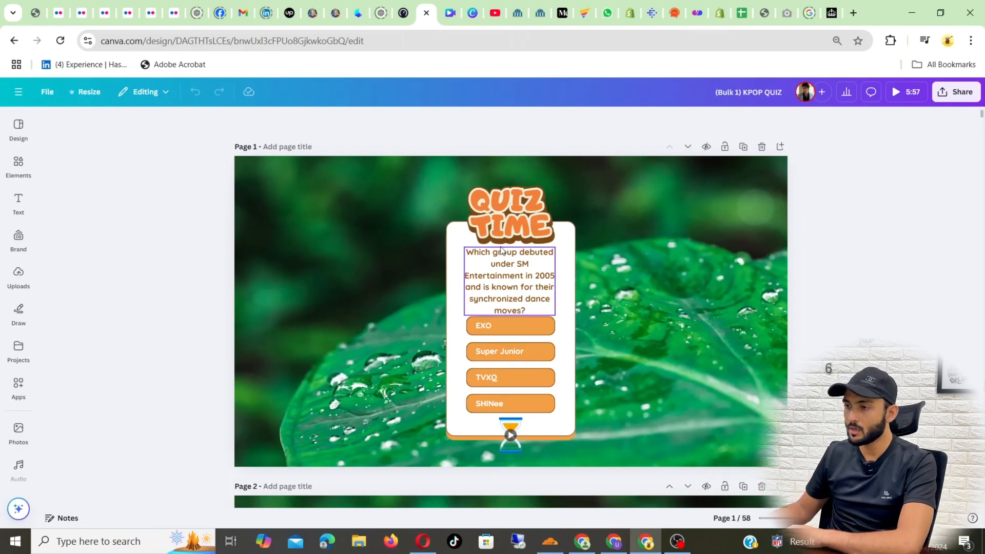
Preview the "(Bulk 1) KPOP QUIZ" design in Canva through the correct answer page and close the preview.
key("space")
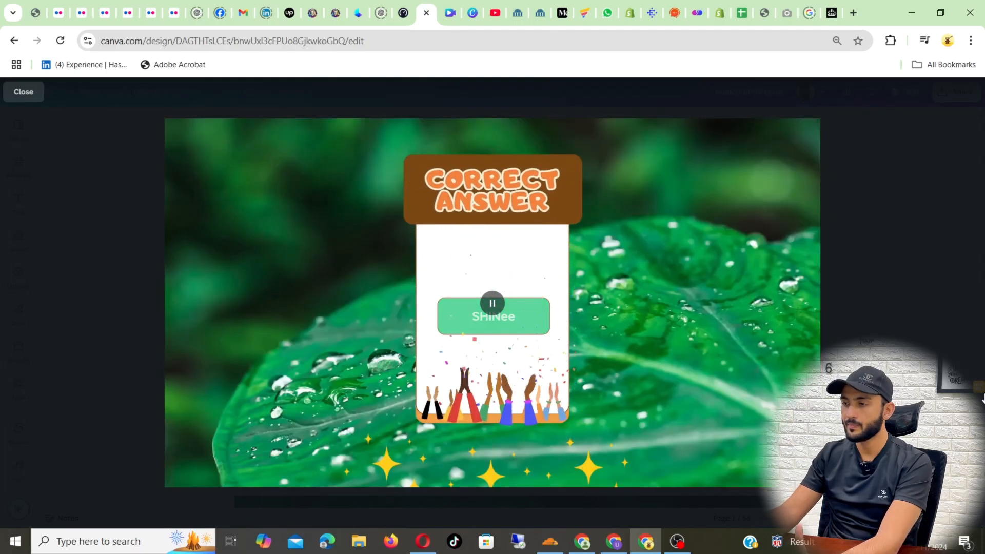
key("space")
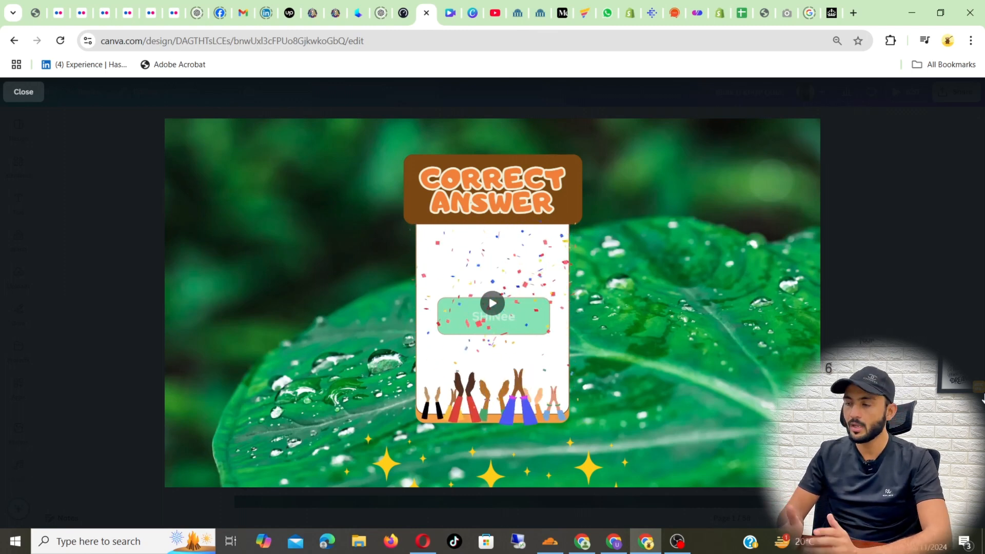
key("Escape")
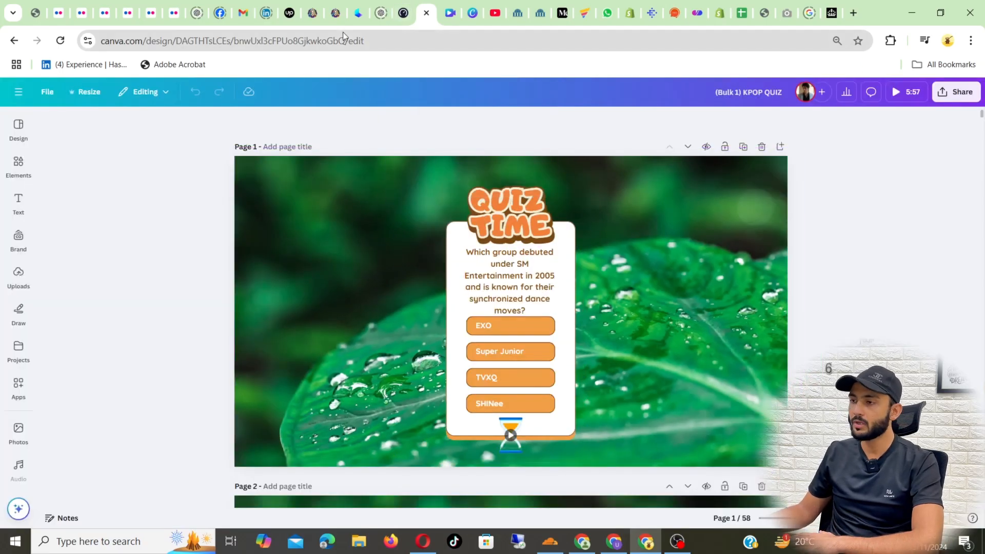
From the Canva home page, create a blank YouTube Video (1080p) design at 1920 × 1080 px.
left_click(452, 12)
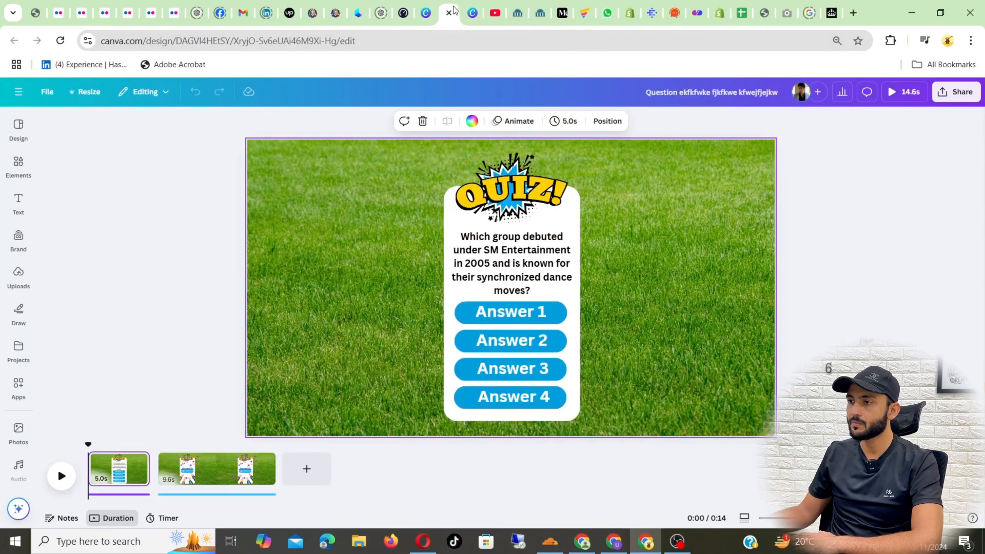
left_click(473, 10)
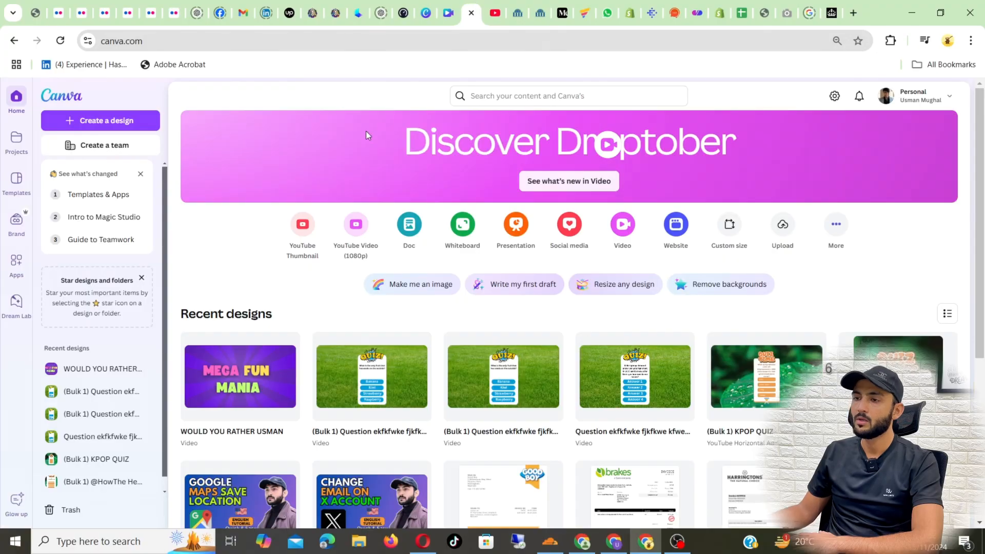
left_click(101, 120)
left_click(429, 140)
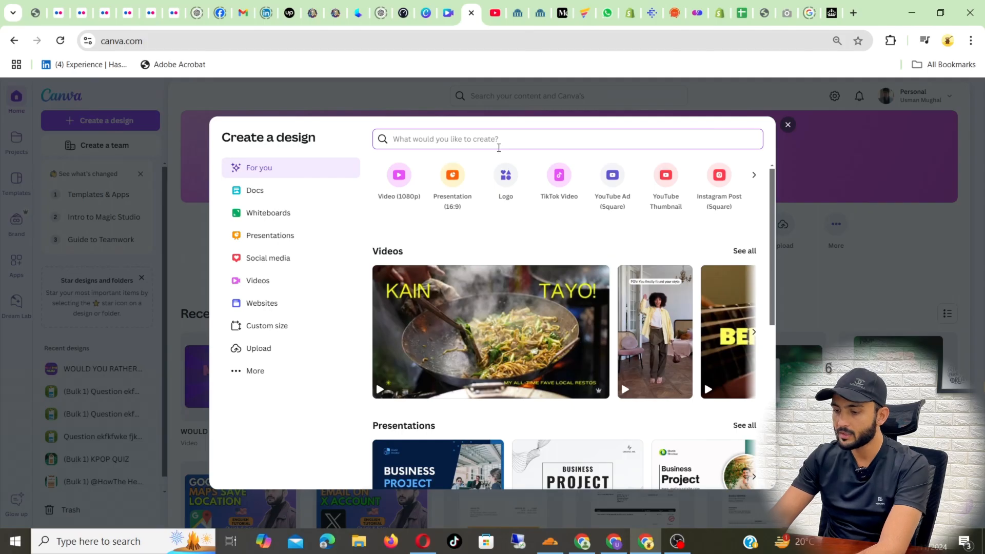
type("youtube")
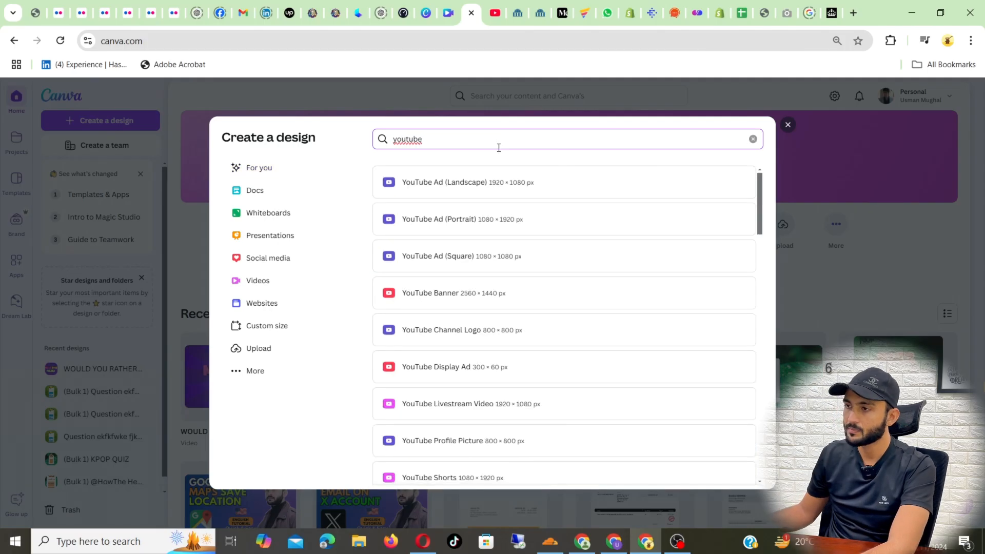
type(" video")
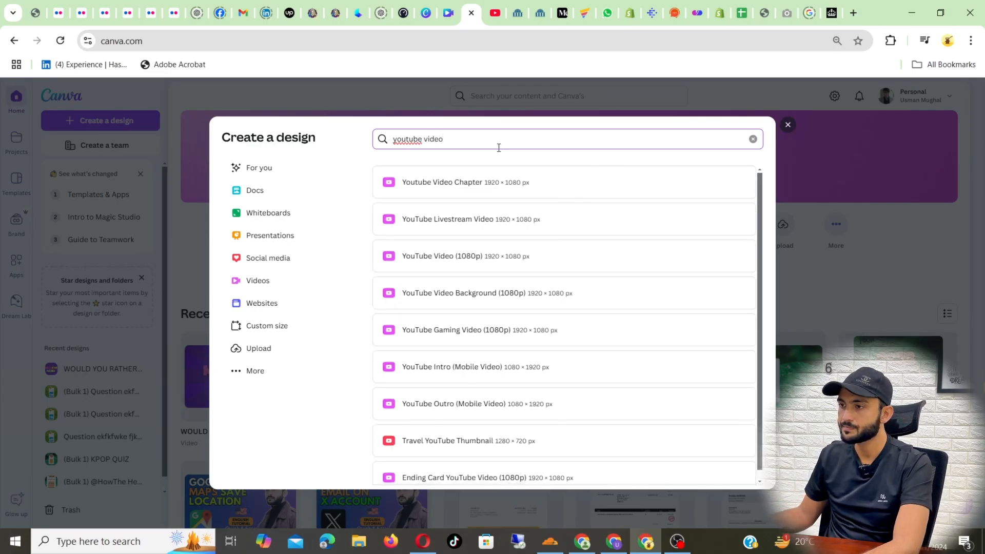
left_click(545, 265)
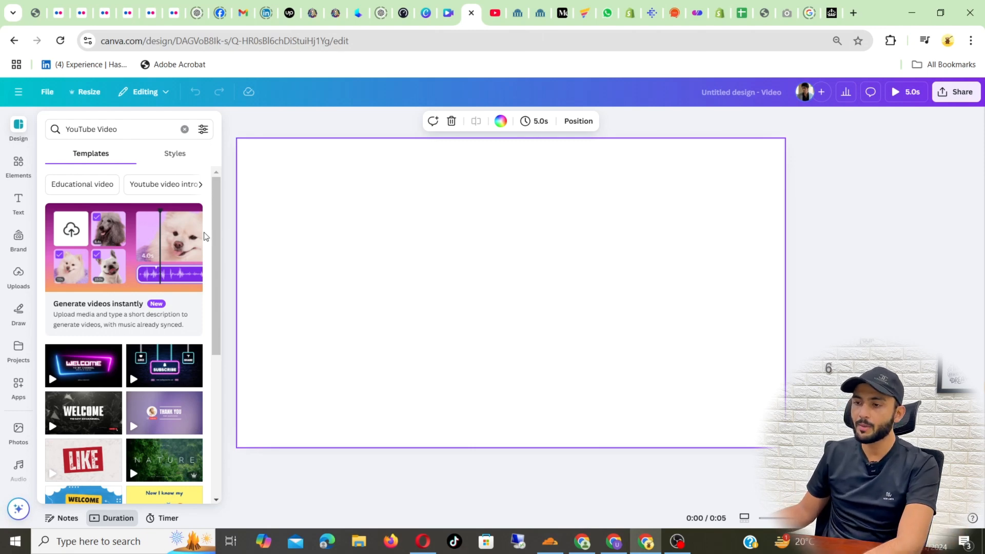
Compare the two existing quiz designs and the YouTube general-knowledge video as layout references, and return to the blank video design.
left_click(452, 3)
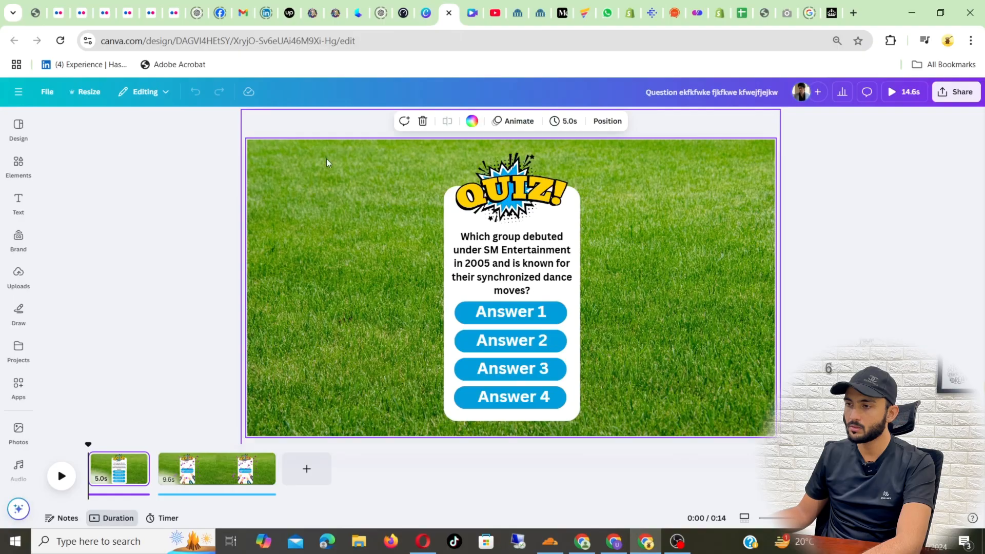
left_click(426, 12)
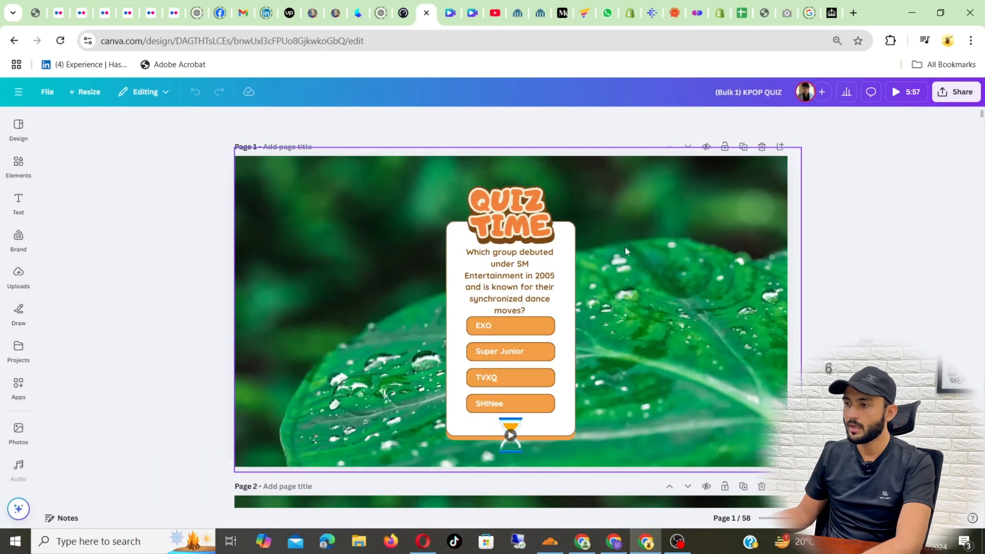
left_click(496, 13)
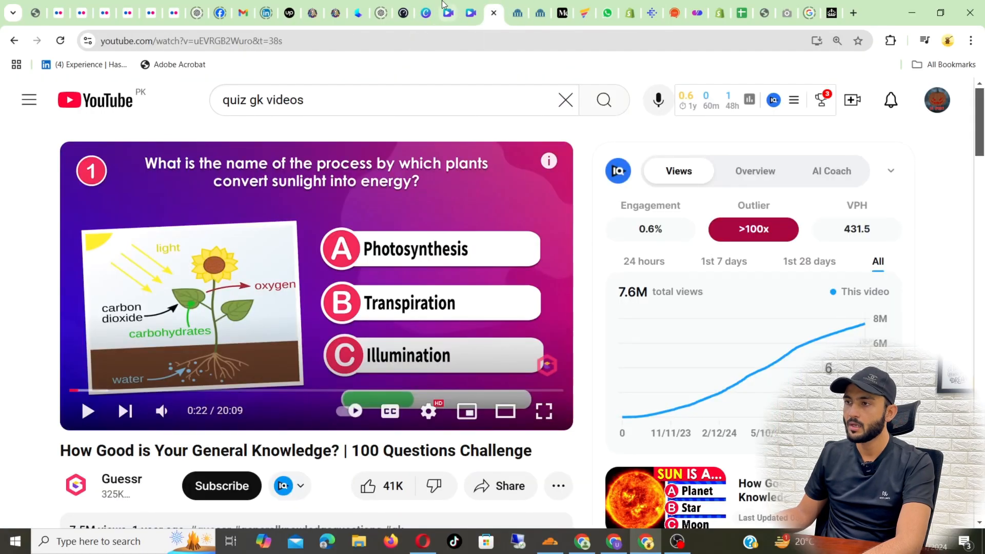
left_click(471, 5)
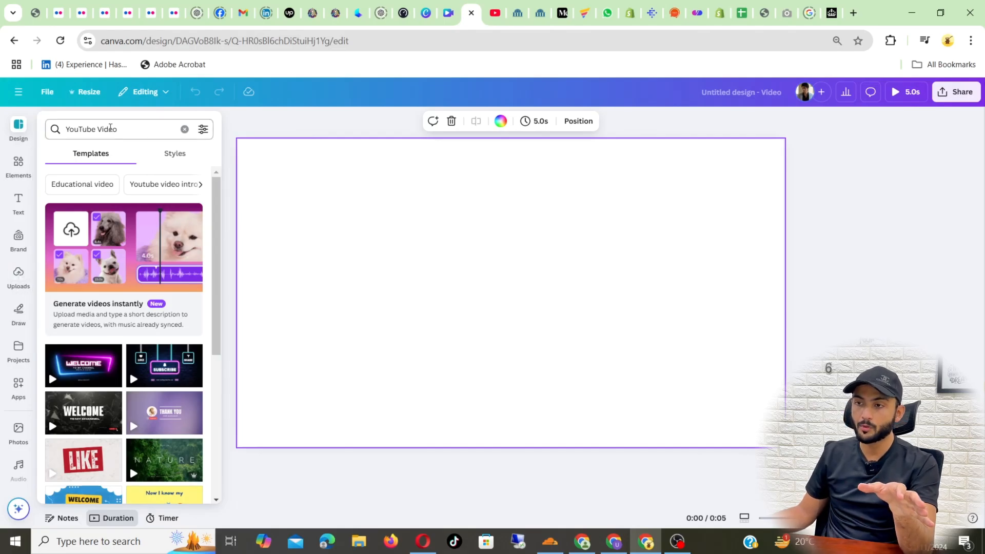
Search the photo library for "background" and browse the images for a quiz backdrop.
left_click_drag(121, 127, 3, 122)
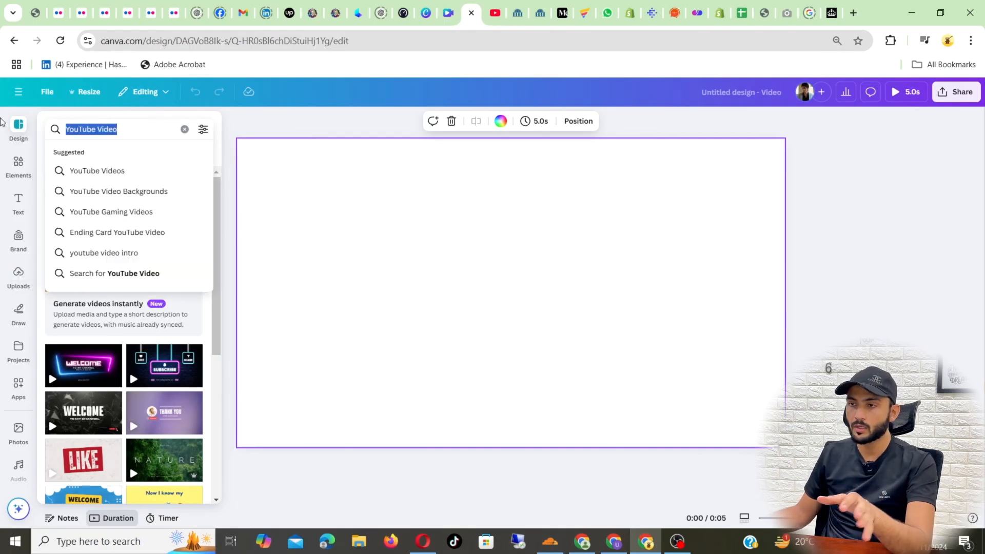
left_click(19, 430)
left_click(136, 125)
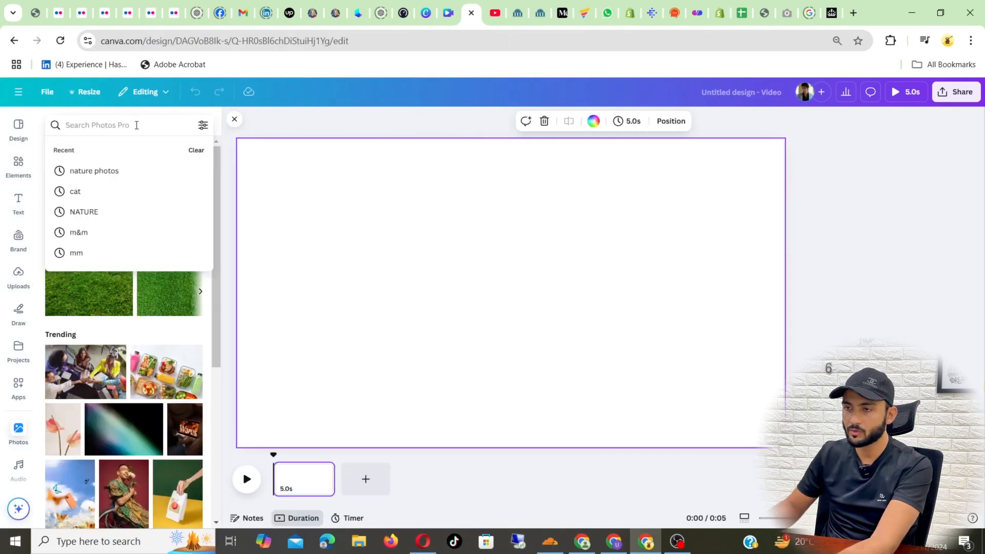
type("background")
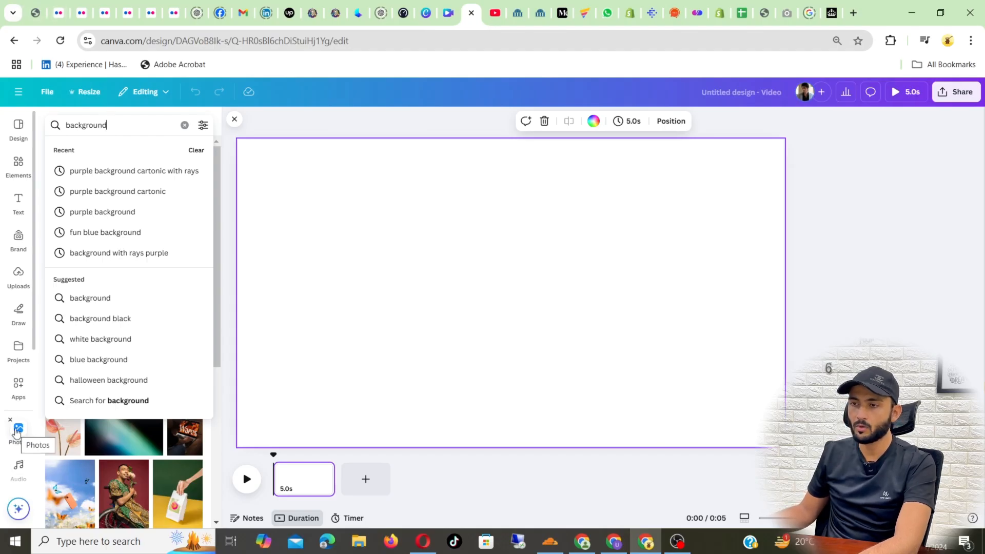
left_click(113, 298)
scroll(115, 300, "down", 8)
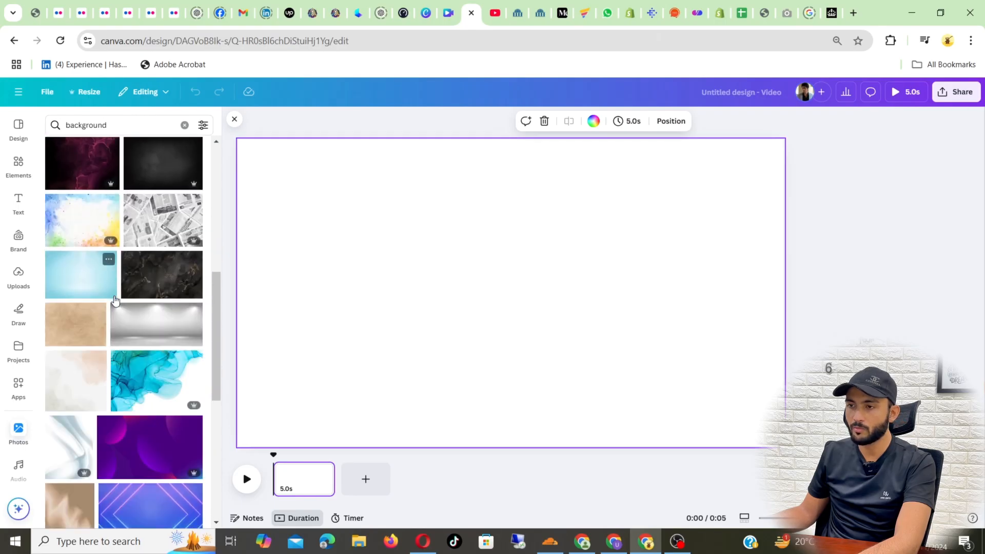
Search the photos for "background nature" and add the plain green grass lawn photo to the blank page.
scroll(115, 301, "down", 3)
left_click(61, 124)
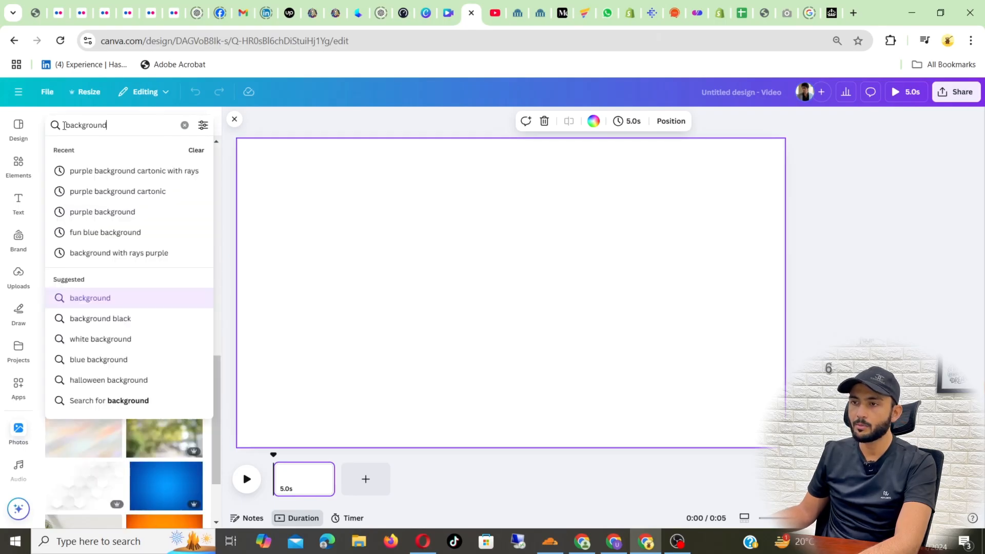
type("nature")
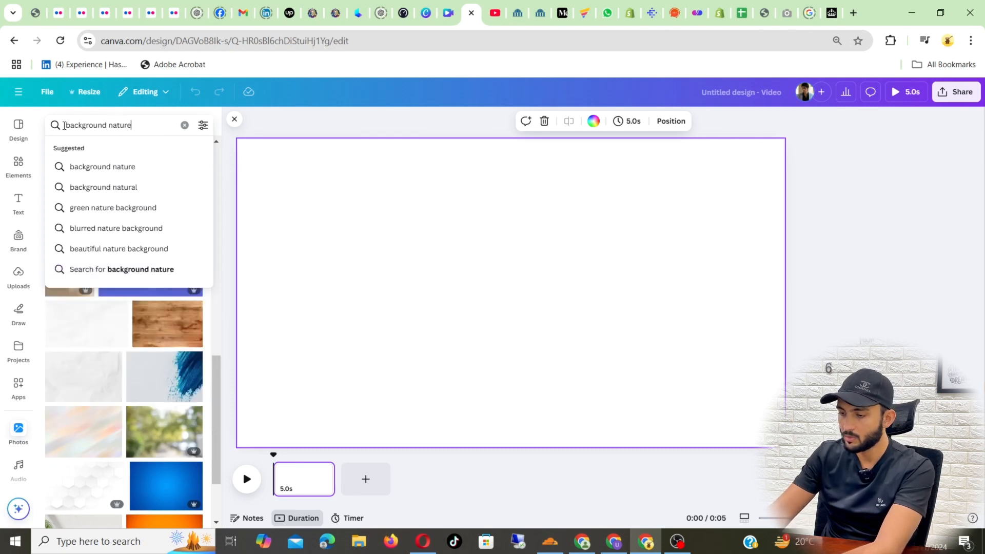
left_click(87, 172)
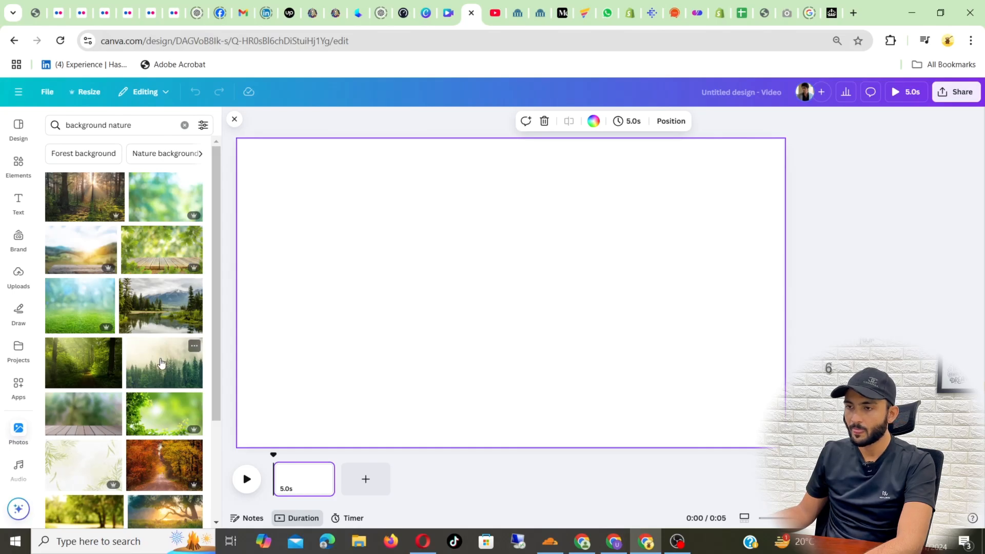
scroll(137, 292, "down", 10)
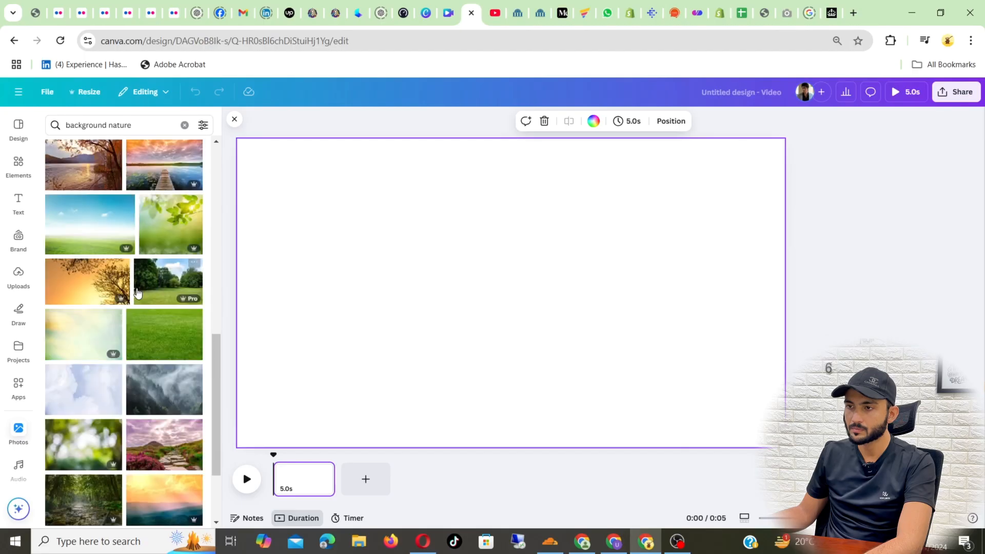
left_click(167, 349)
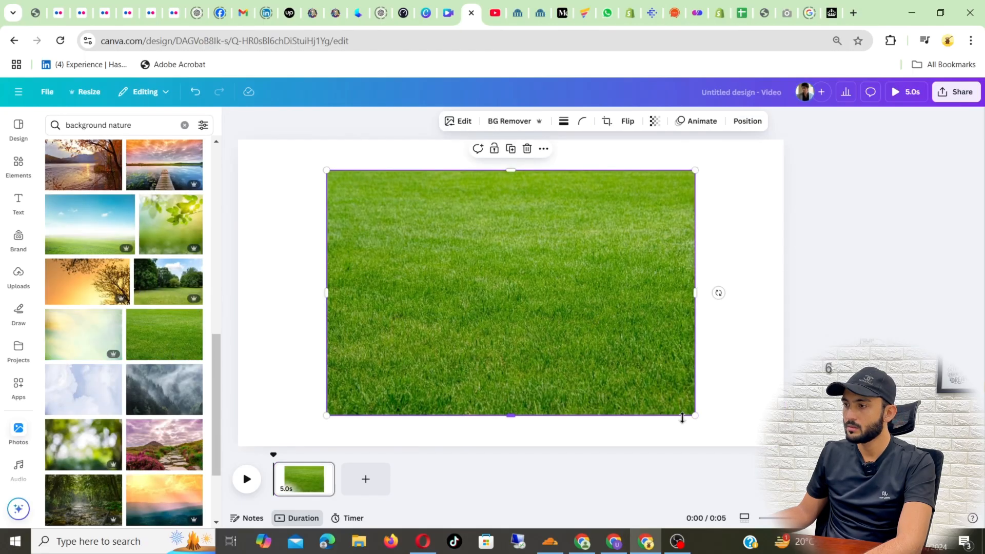
Enlarge the grass photo from its corners until it covers the whole page.
left_click_drag(696, 417, 812, 493)
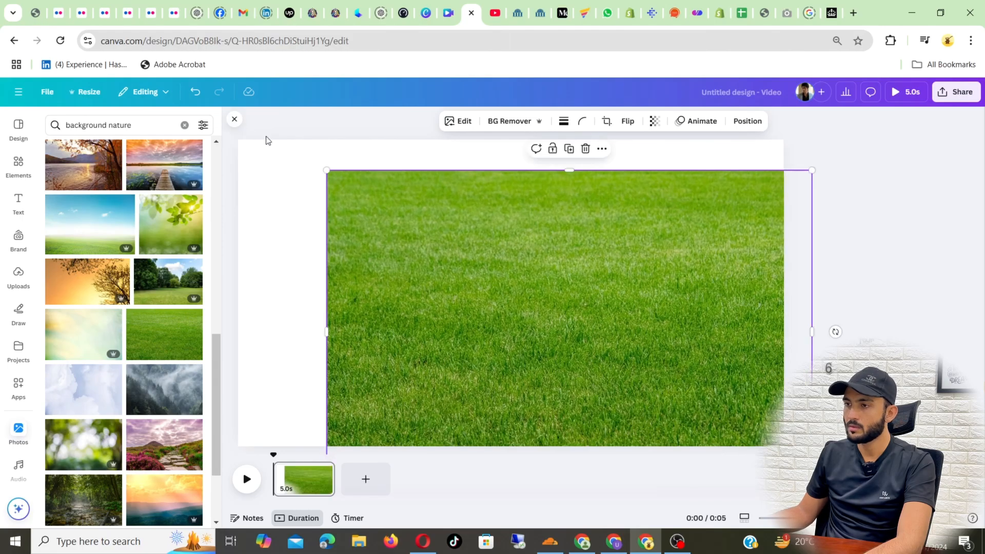
left_click_drag(328, 172, 205, 148)
left_click(904, 218)
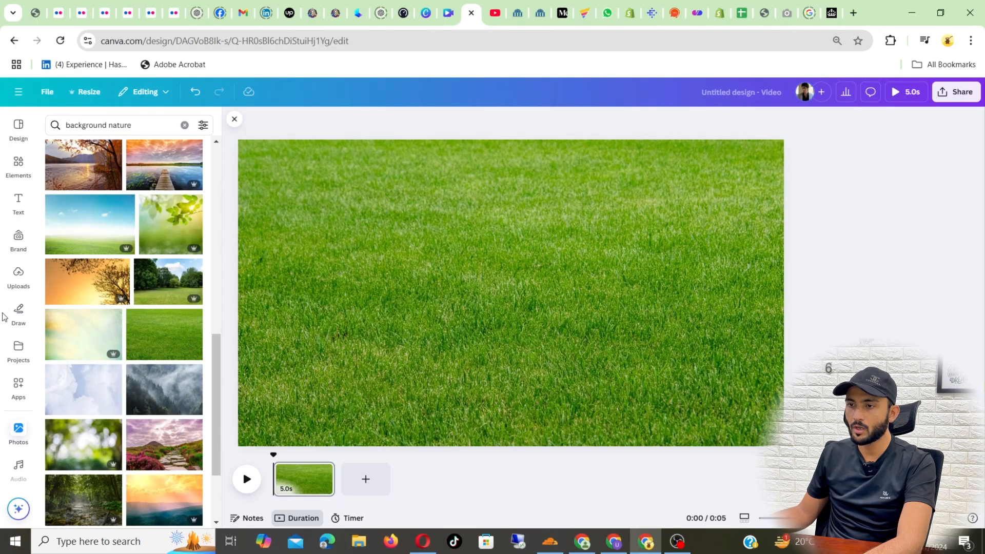
scroll(20, 328, "down", 4)
scroll(18, 354, "up", 4)
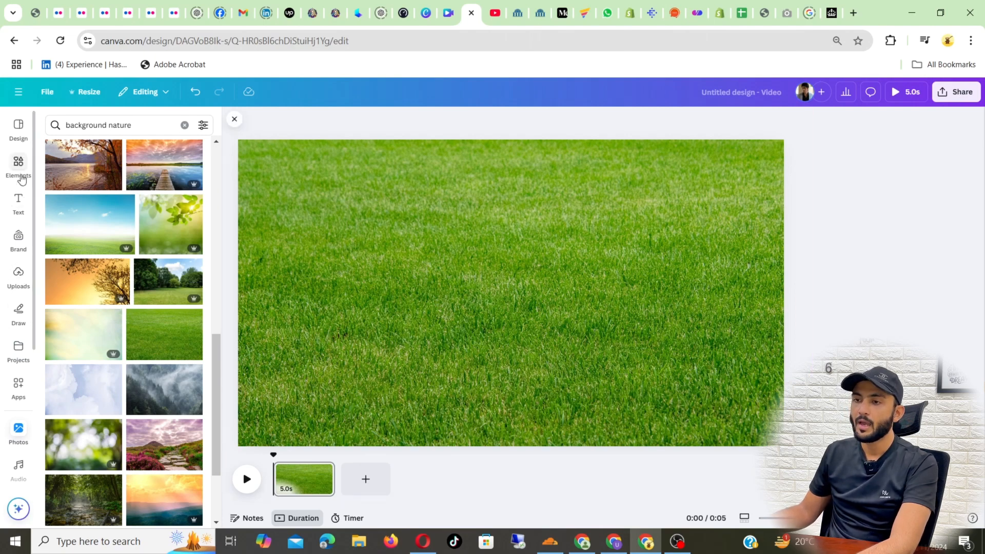
Check the question card in the KPOP QUIZ design, then add a rectangle shape to the grass page.
left_click(426, 13)
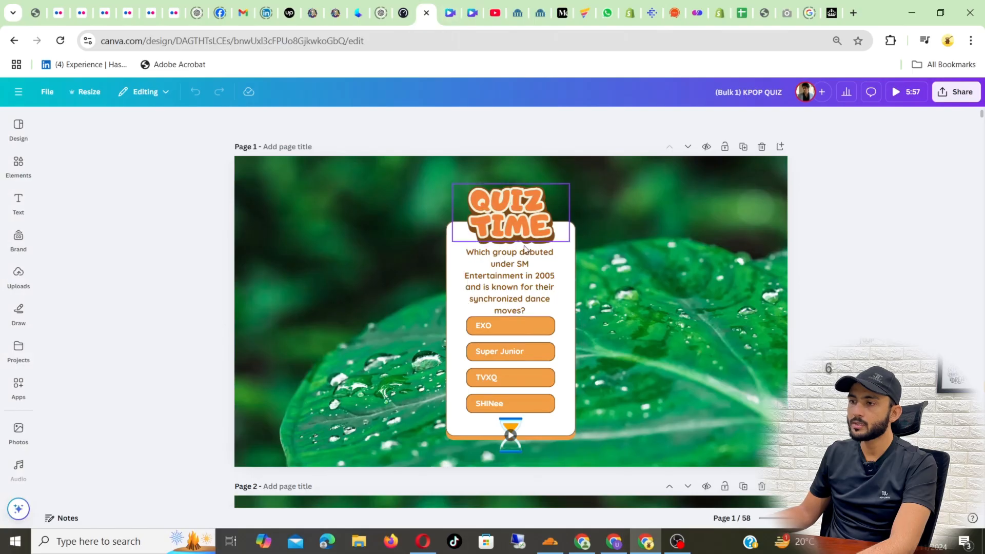
left_click(451, 241)
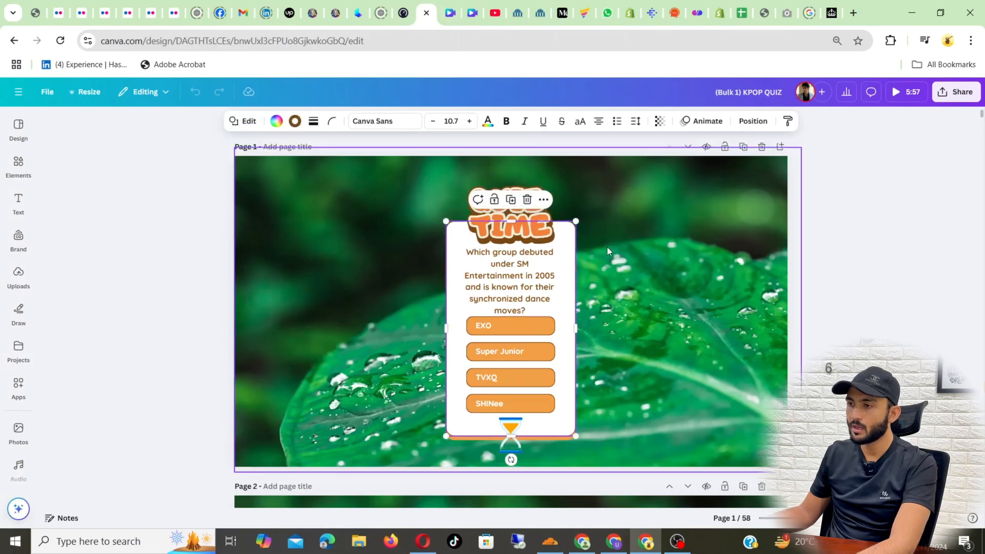
left_click(450, 13)
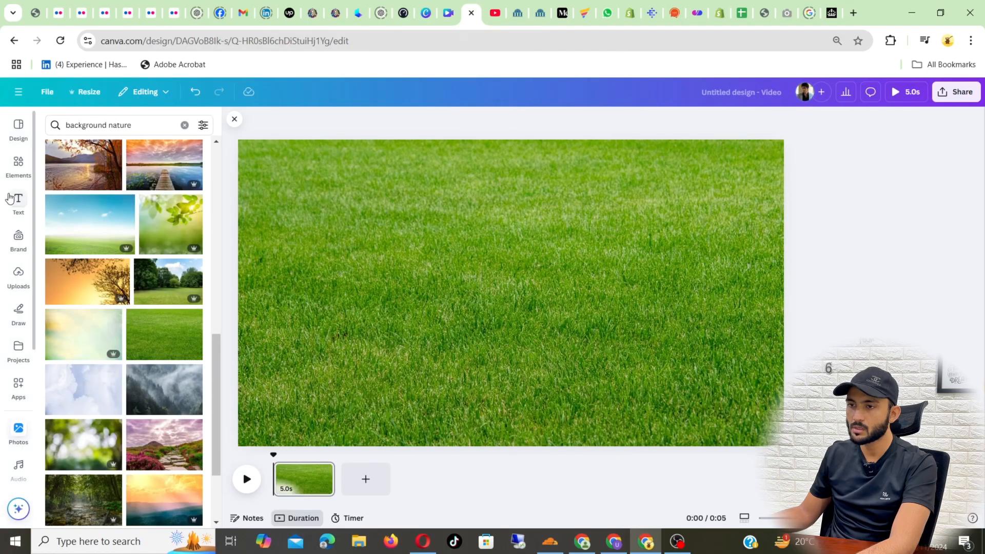
left_click(14, 160)
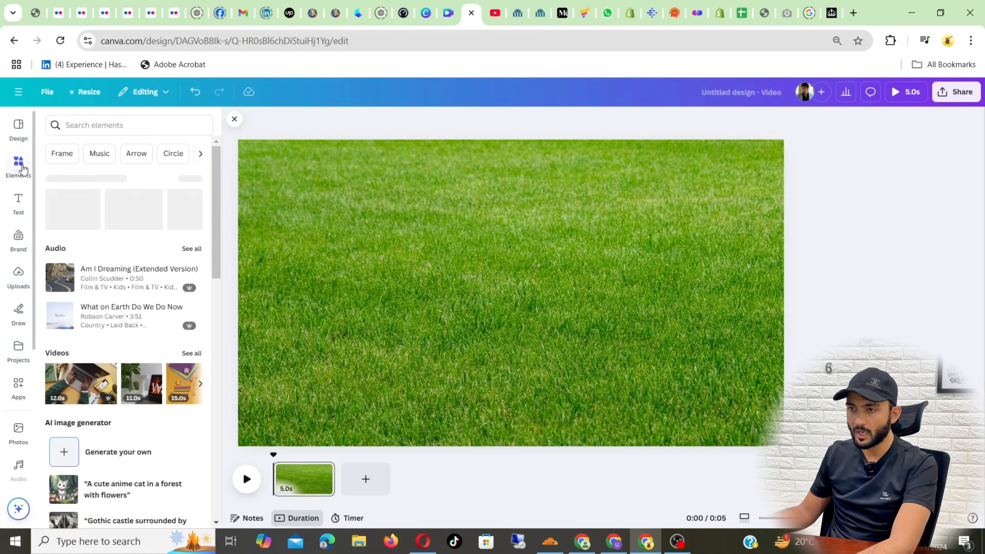
left_click(119, 126)
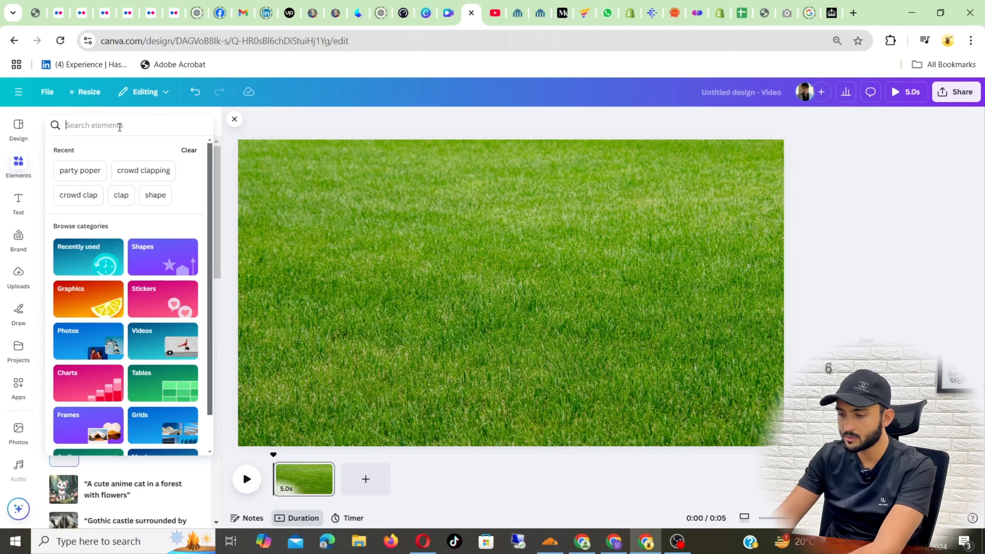
type("square")
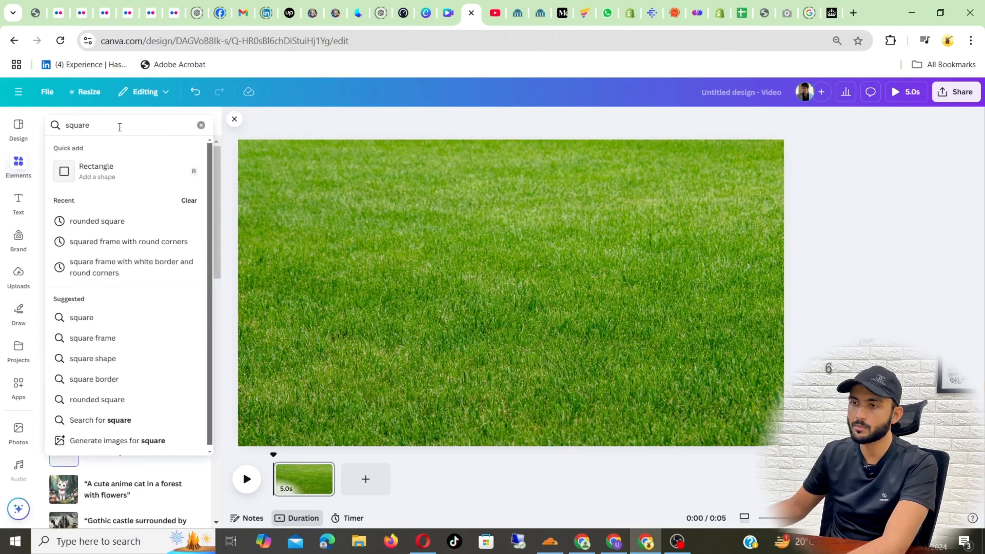
left_click(117, 168)
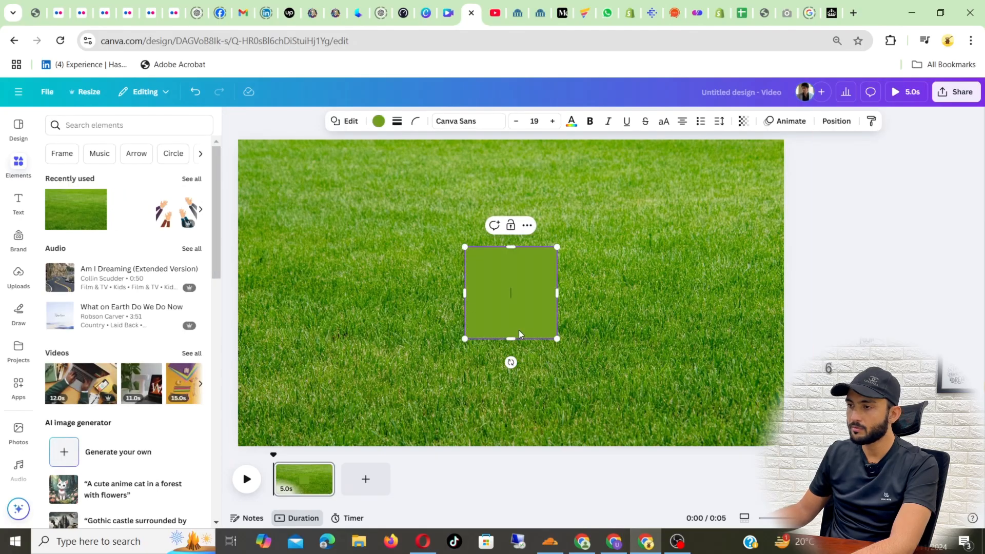
Fill the rectangle with white and resize it into a tall portrait card centred horizontally on the grass.
left_click_drag(508, 340, 510, 386)
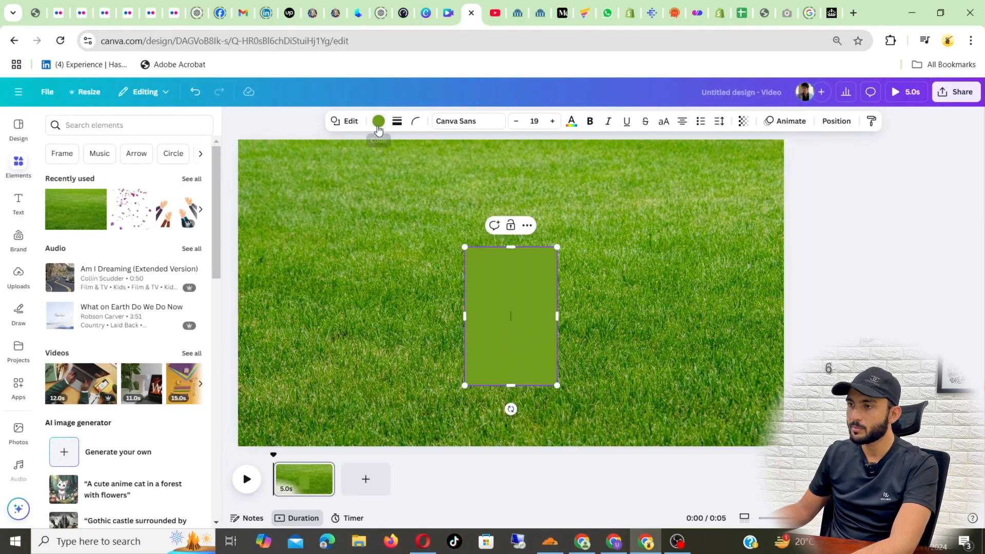
left_click(164, 202)
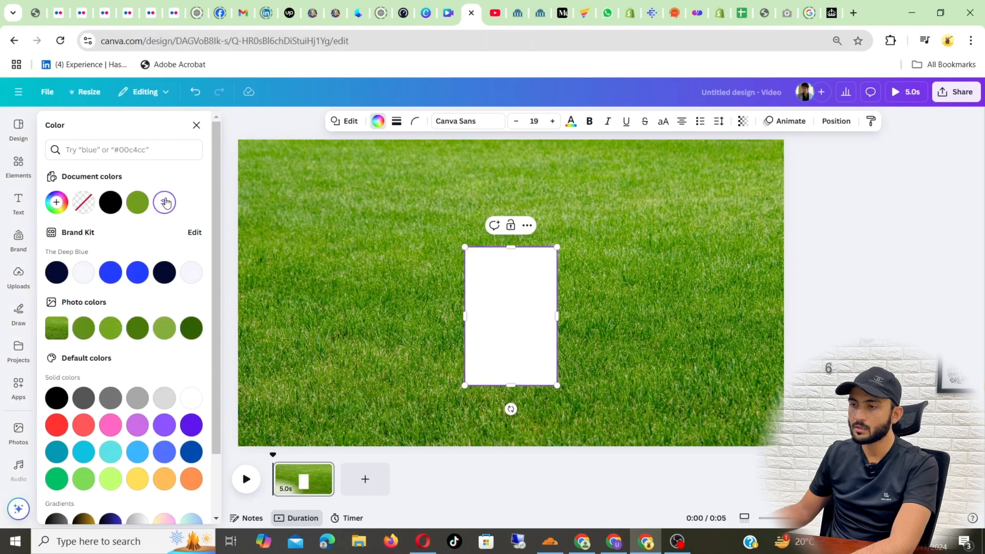
left_click_drag(507, 248, 506, 183)
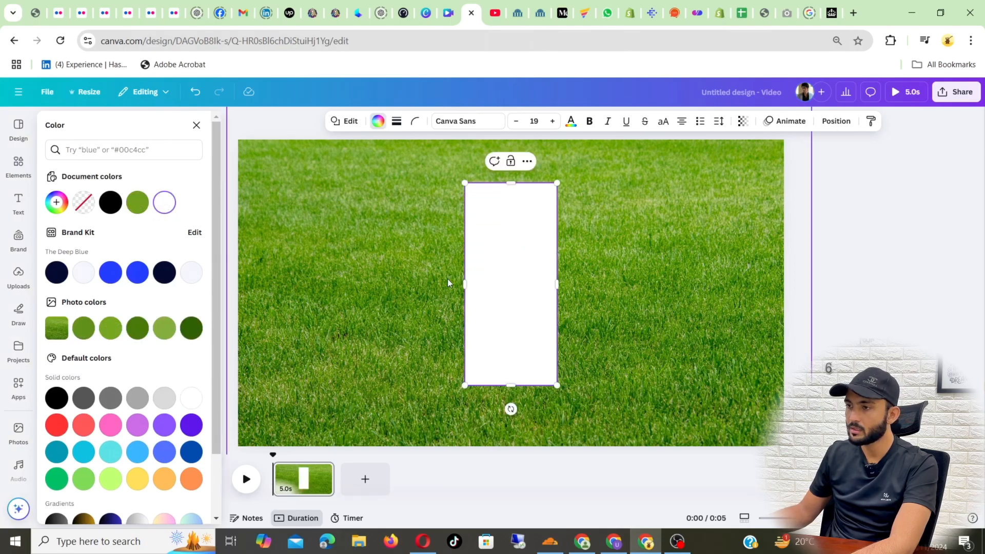
left_click_drag(467, 283, 425, 283)
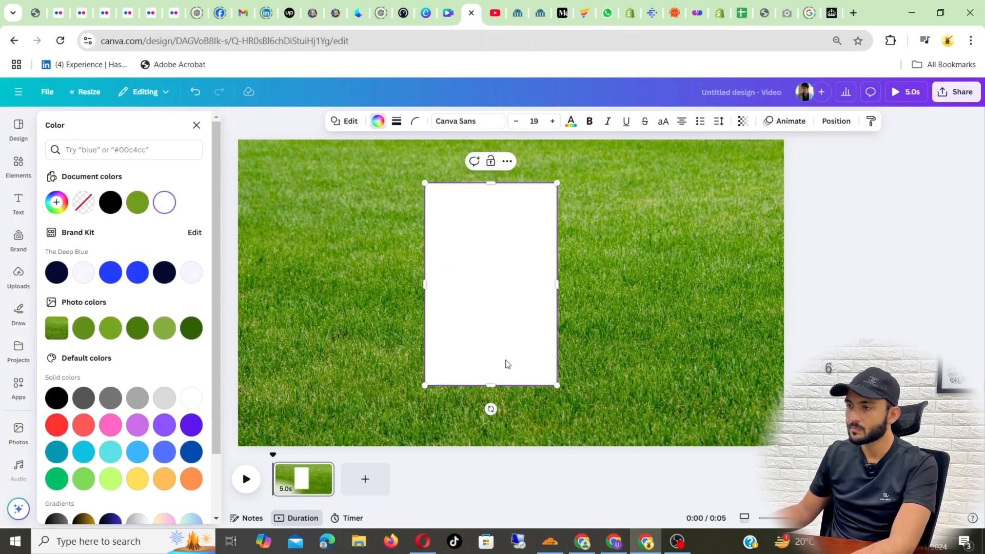
left_click_drag(495, 382, 492, 416)
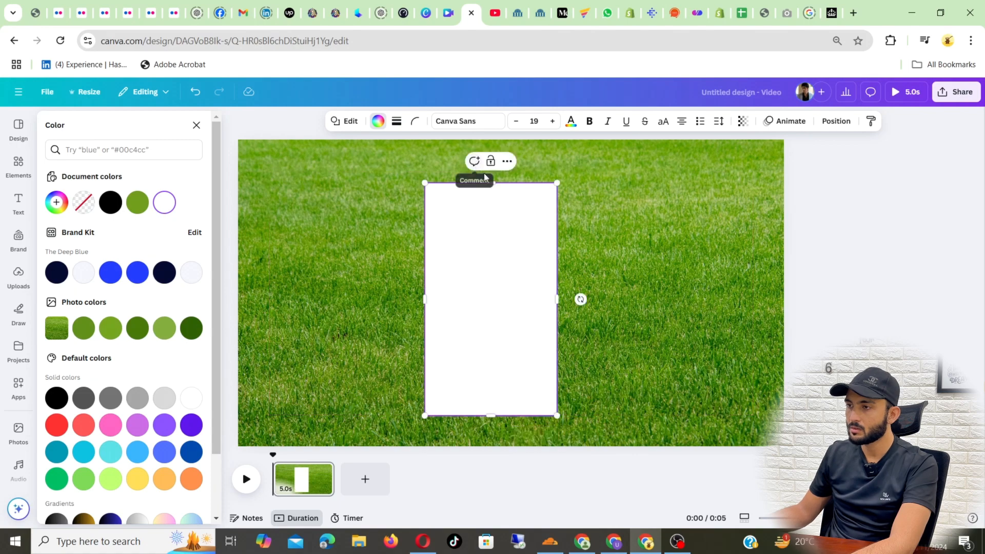
mouse_move(491, 183)
left_mouse_down()
mouse_move(492, 192)
mouse_move(492, 179)
left_mouse_up()
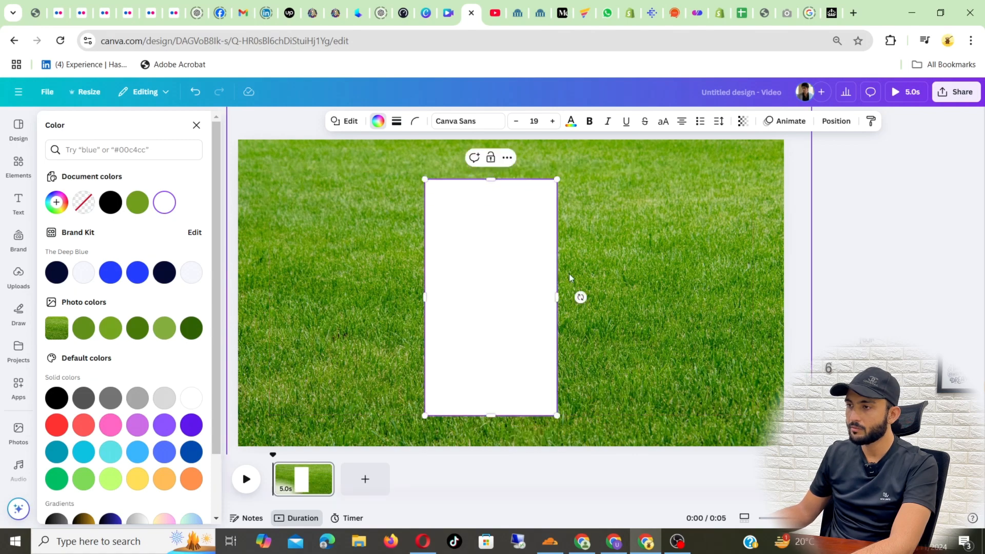
mouse_move(554, 298)
left_mouse_down()
mouse_move(565, 295)
mouse_move(508, 291)
mouse_move(535, 292)
left_mouse_up()
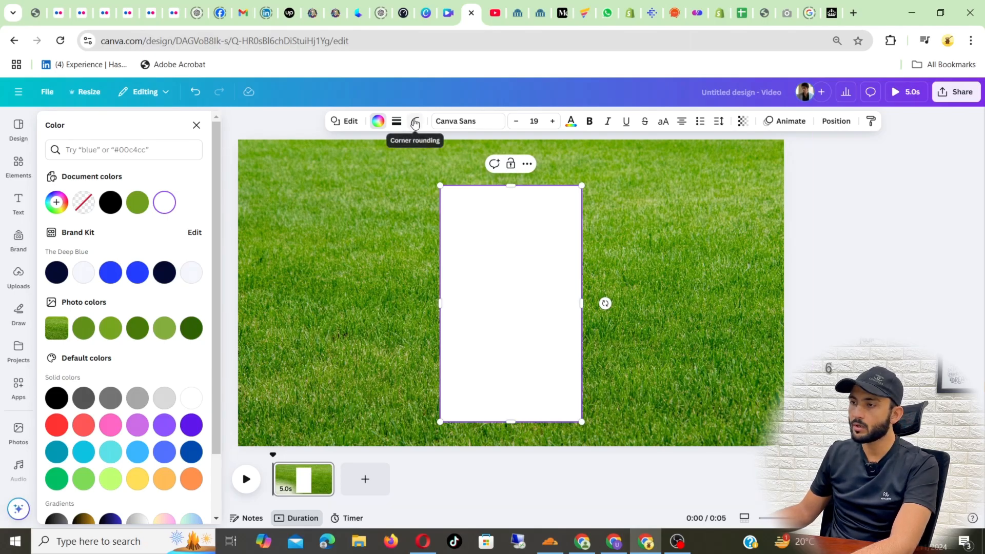
Round the corners of the white card.
left_click(415, 122)
left_click_drag(363, 169, 405, 169)
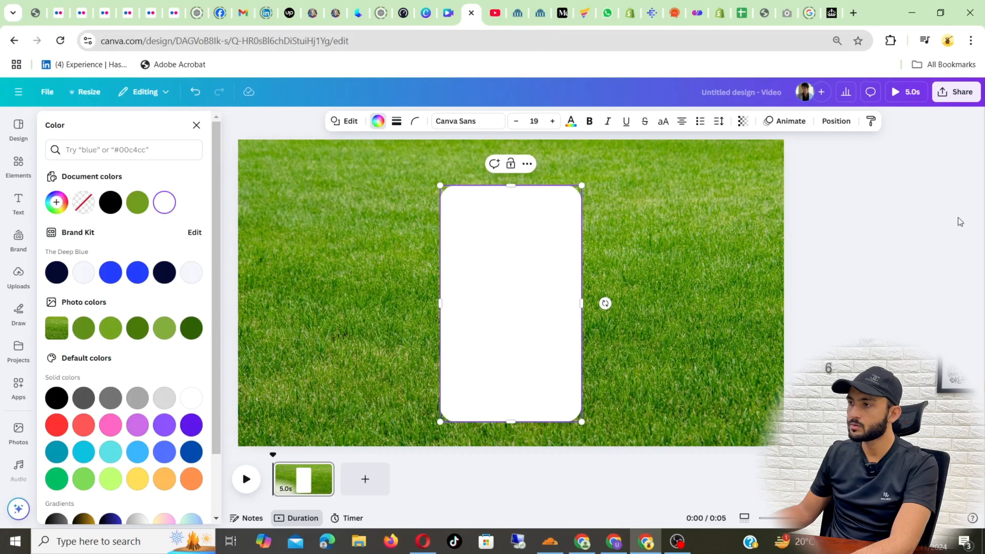
left_click(857, 194)
left_click(876, 205)
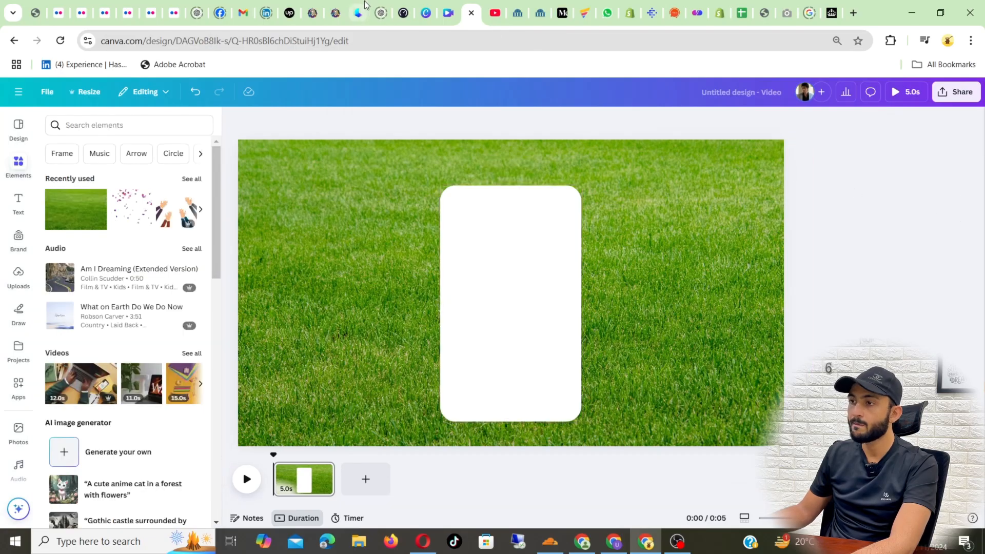
Copy the question text from page 1 of the KPOP QUIZ design and return to the grass design.
left_click(426, 13)
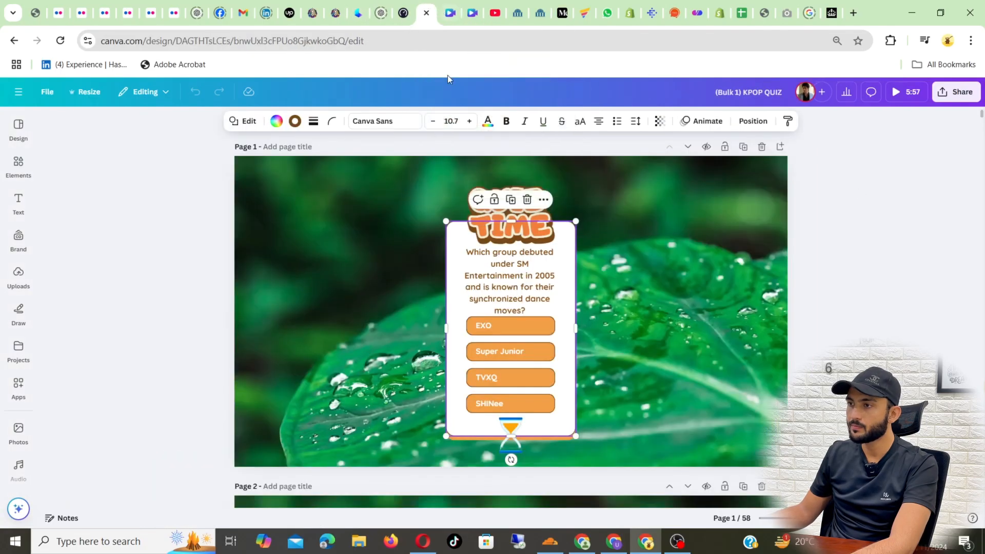
left_click(487, 265)
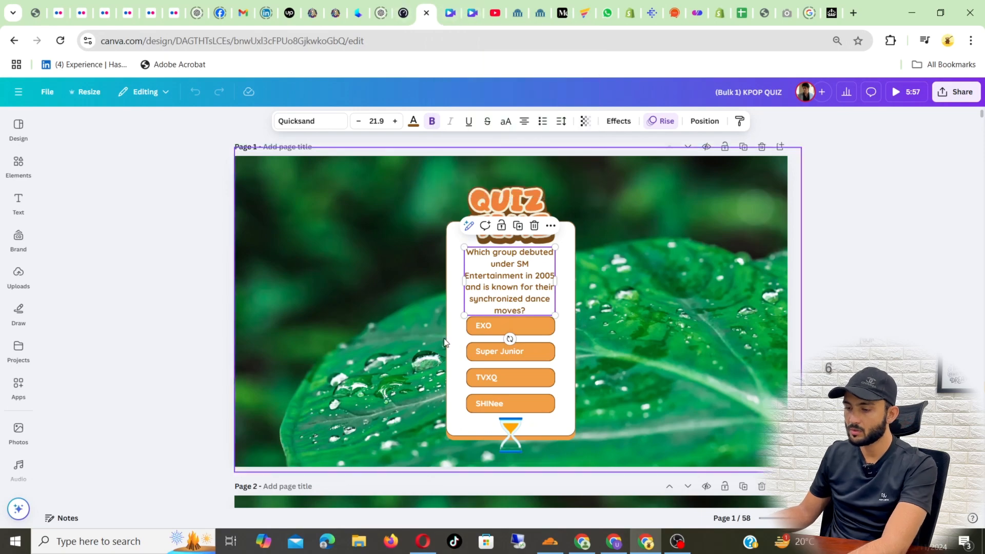
left_click(450, 7)
left_click(471, 7)
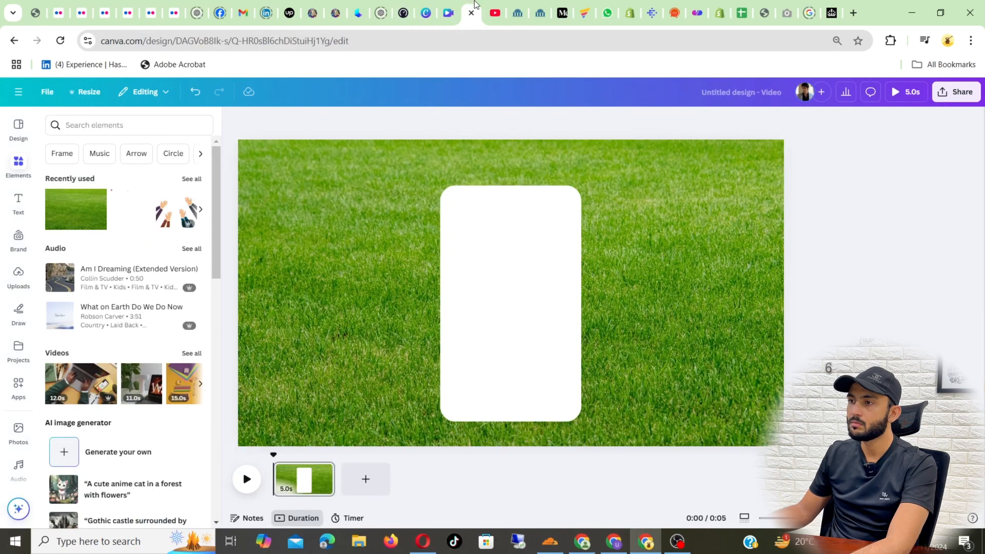
Add a text box and a subheading reading "Which group debuted under SM Entertainment in 2005 and is known for their synchronized dance moves?".
left_click(479, 260)
left_click(19, 203)
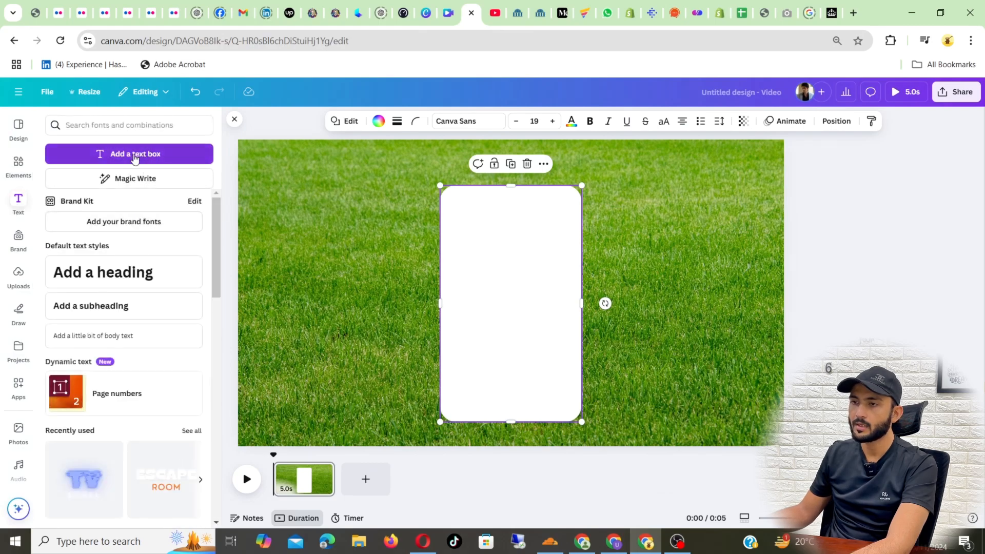
left_click(134, 156)
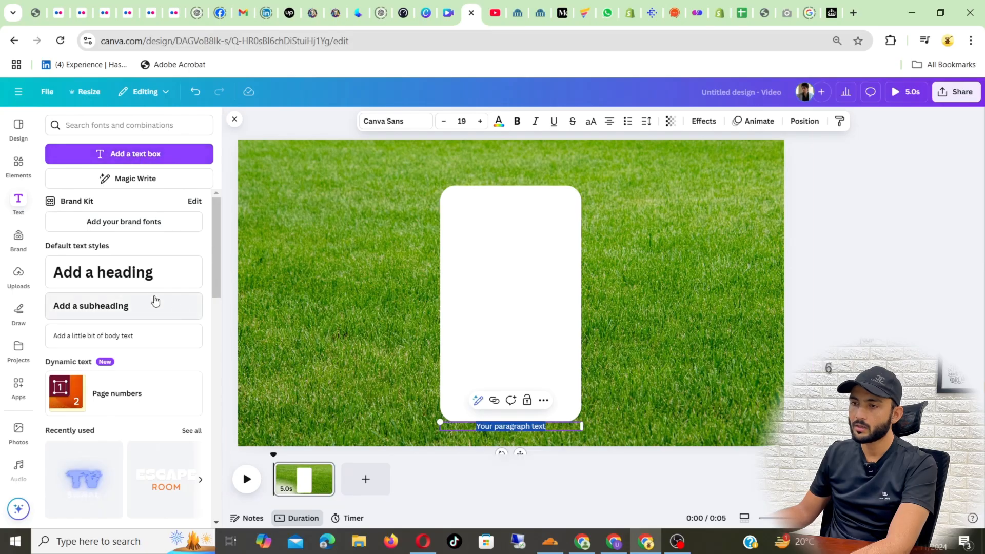
left_click(117, 313)
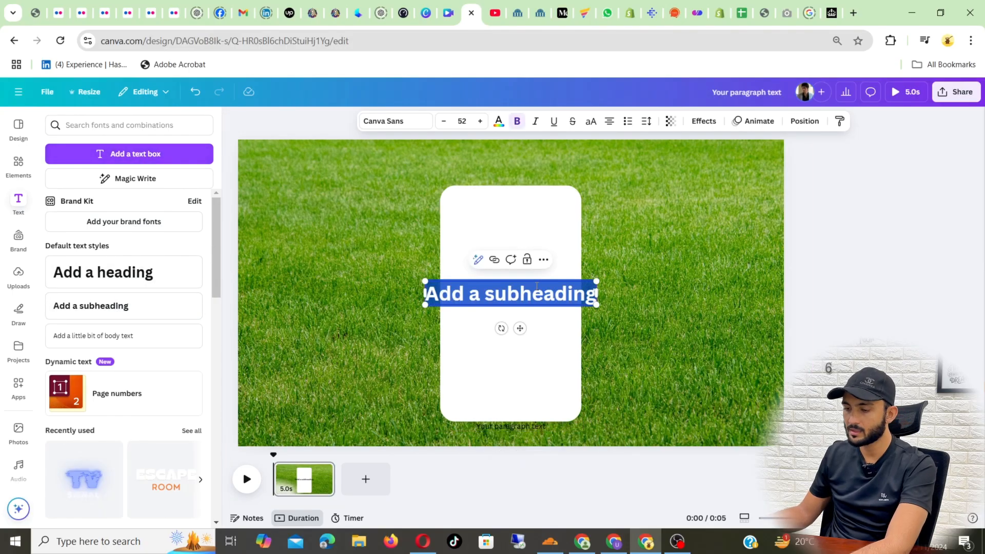
type("Which group debuted under SM Entertainment in 2005 and is known for their synchronized dance moves?")
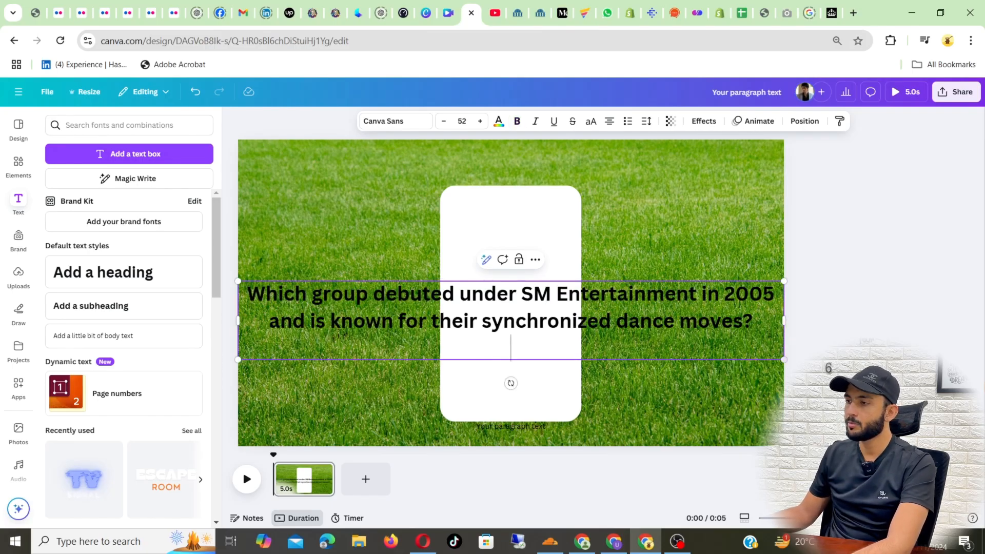
Shrink the question text to about size 19.2, wrap it over four lines and centre it in the white card's upper half.
left_click_drag(771, 358, 504, 320)
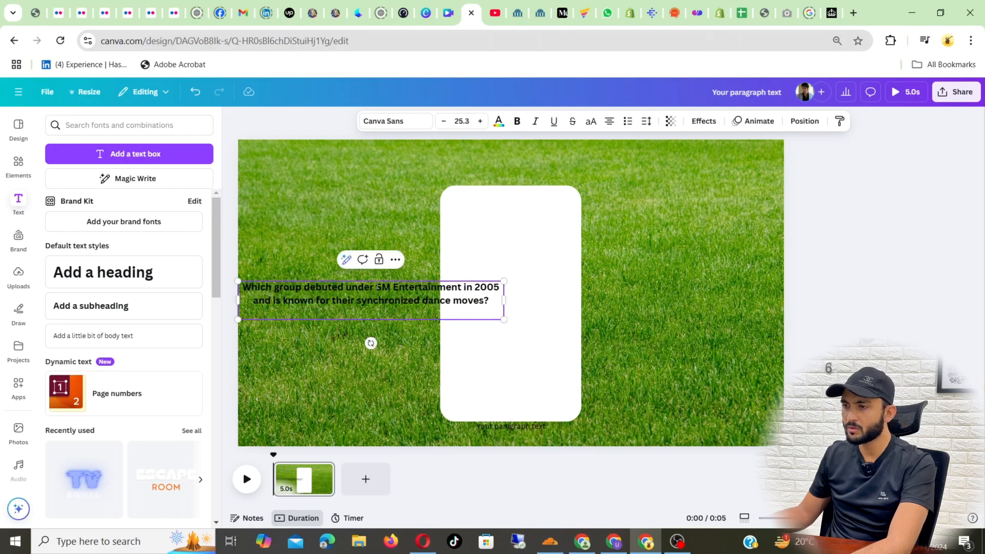
left_click_drag(502, 299, 439, 300)
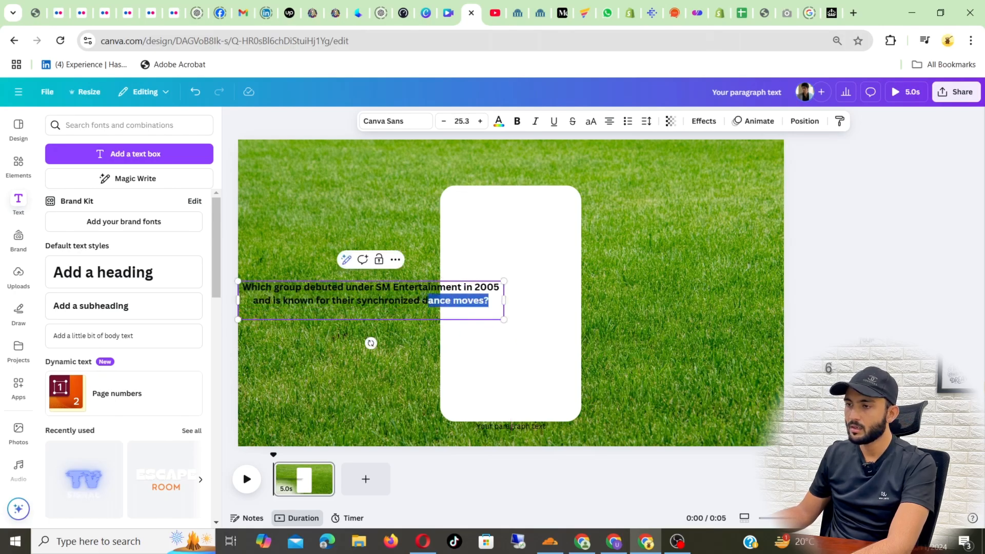
left_click(830, 241)
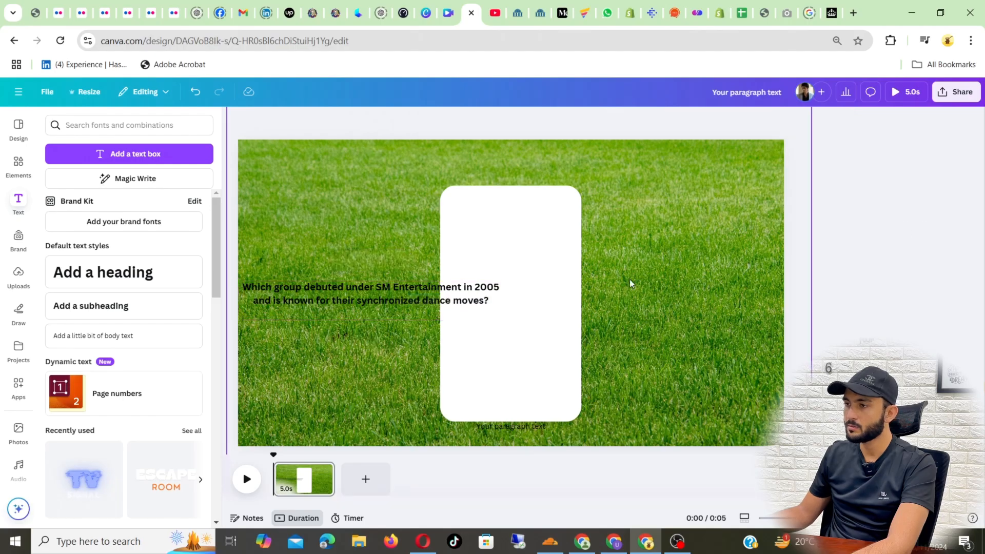
left_click(460, 296)
left_click_drag(504, 299, 395, 304)
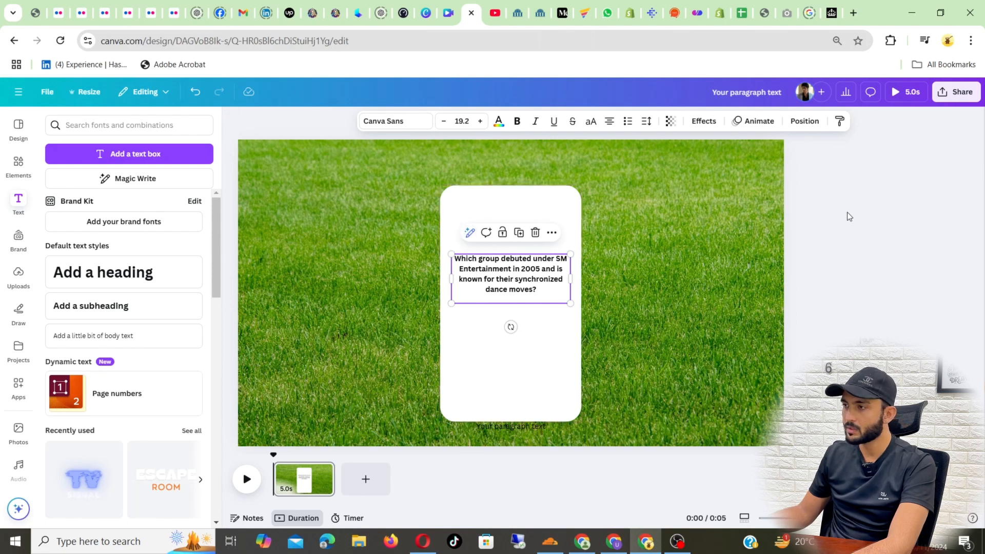
Move the question text slightly higher within the white card.
left_click(847, 211)
left_click_drag(507, 277, 505, 271)
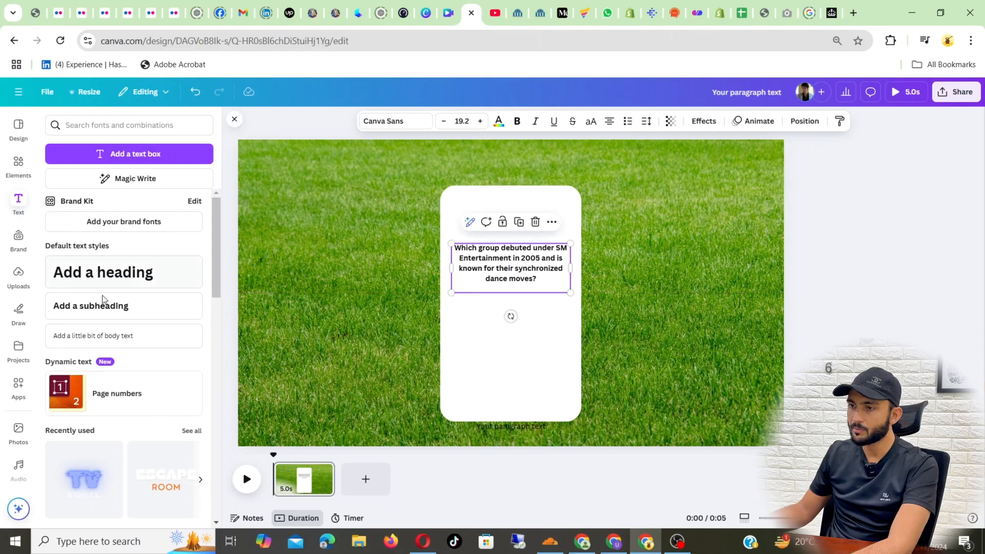
Check the title on page 1 of the KPOP QUIZ design, return to the grass design and search the element graphics for "quiz time".
left_click(17, 164)
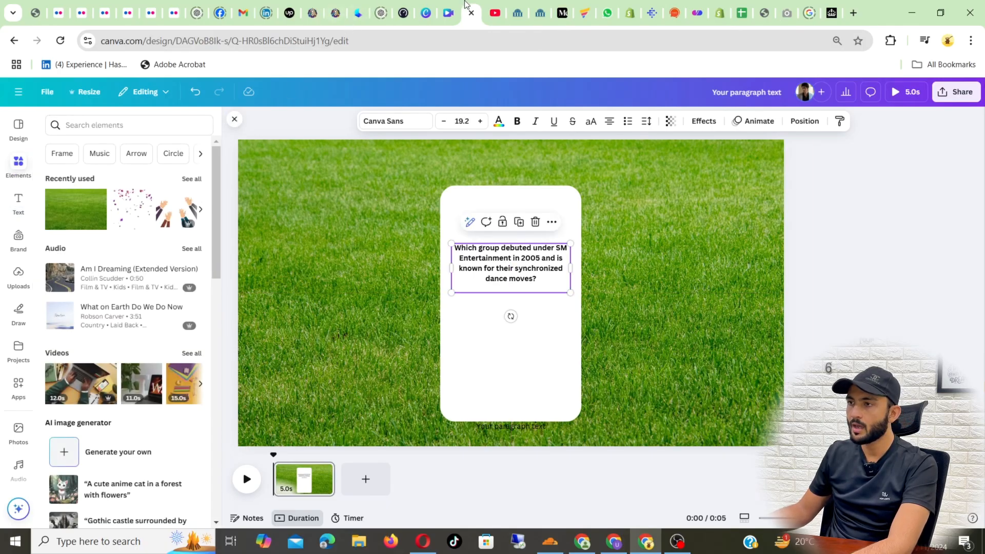
left_click(427, 13)
left_click(509, 201)
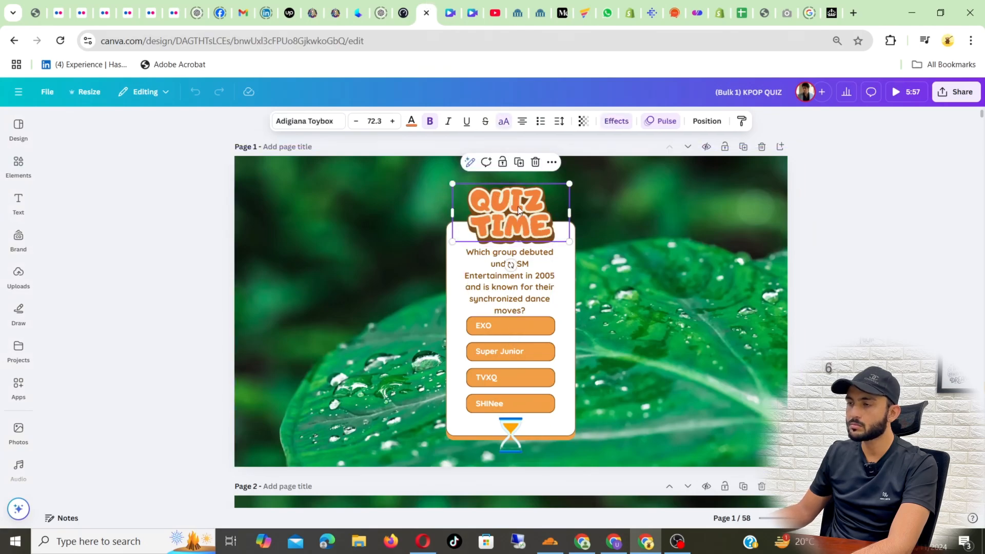
left_click(471, 12)
left_click(106, 123)
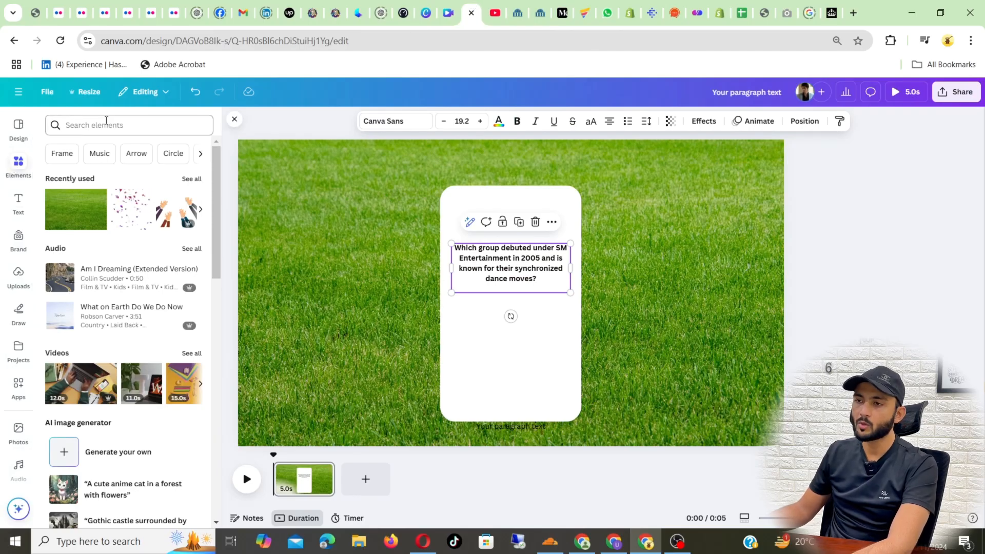
type("quiz")
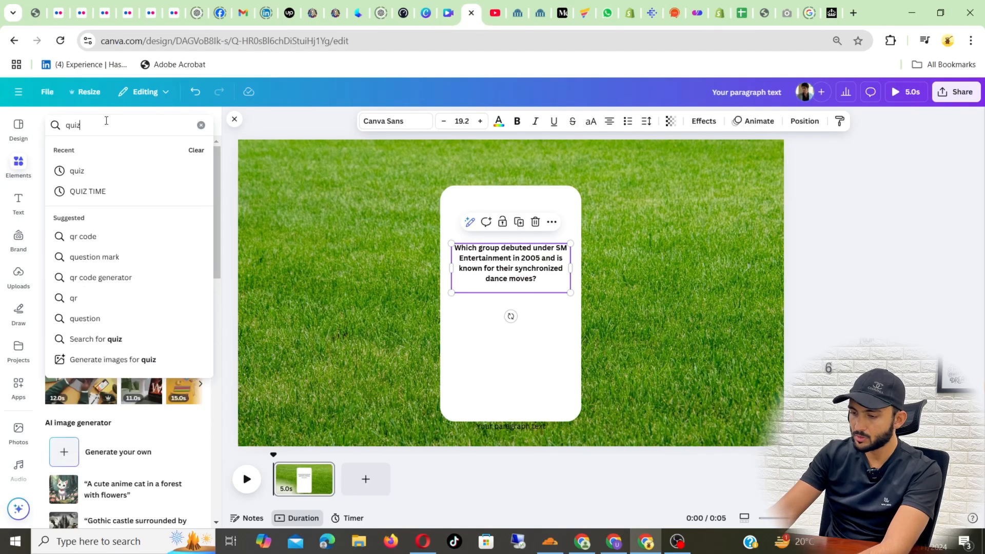
type(" time#")
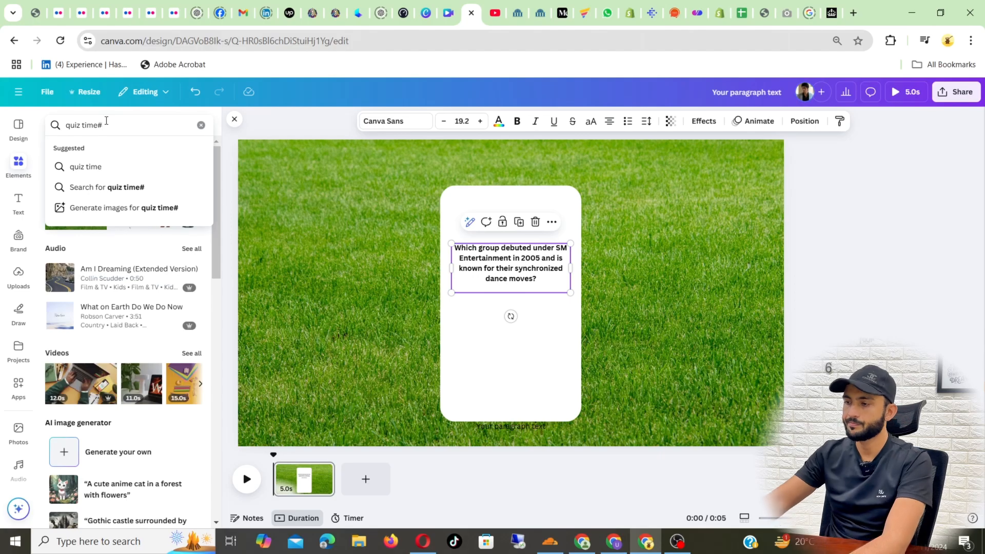
key("BackSpace")
key("Return")
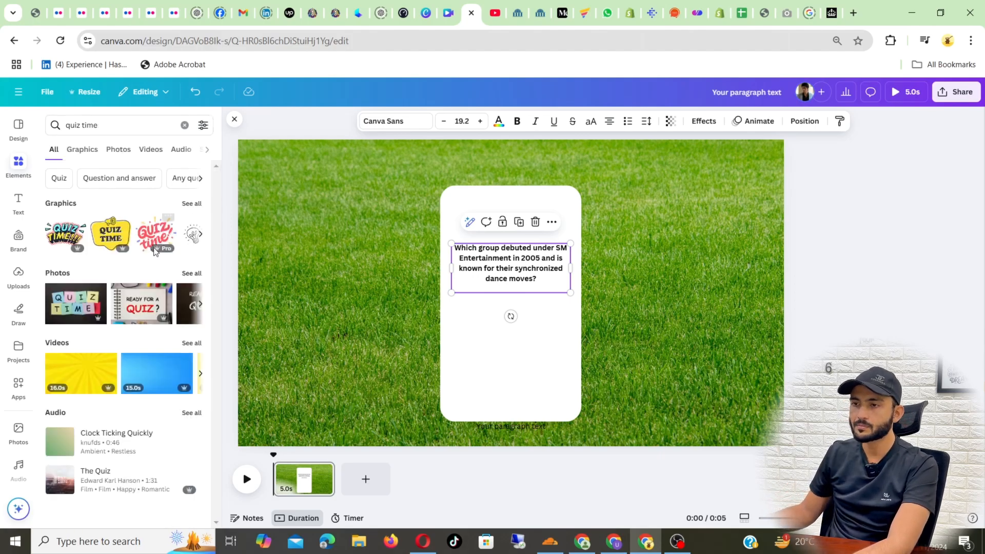
left_click(192, 204)
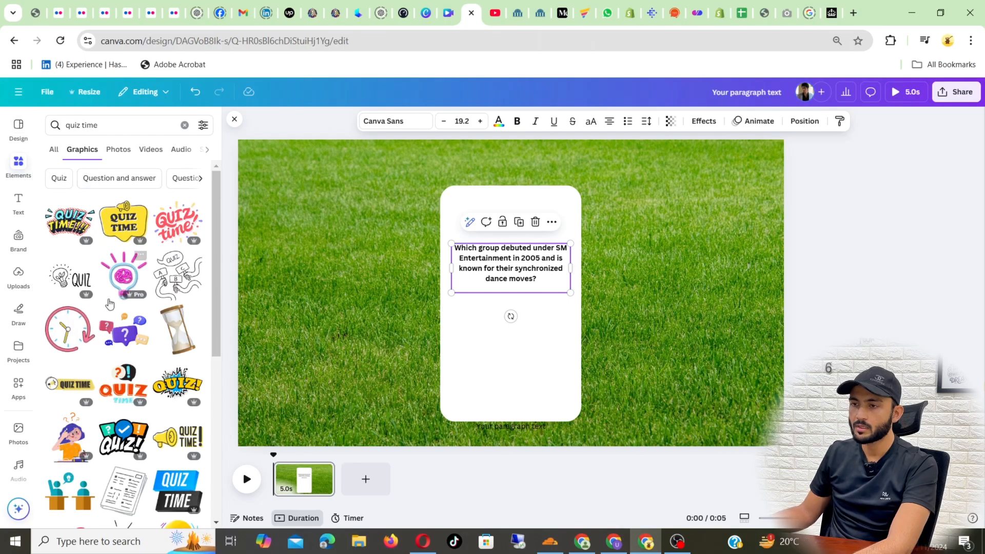
Try the yellow QUIZ TIME speech-bubble graphic, shrunk and centred over the white card's upper edge.
scroll(109, 334, "down", 6)
scroll(109, 334, "down", 5)
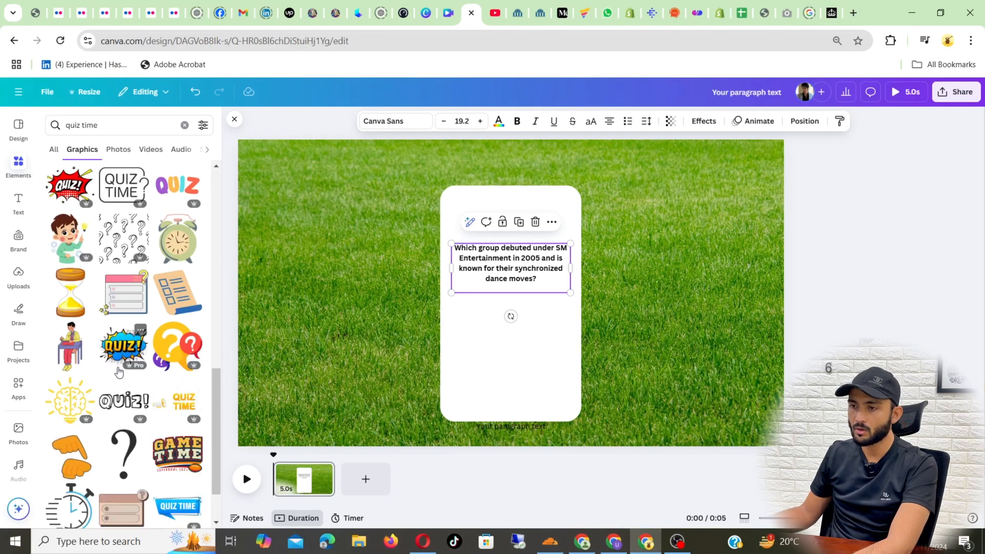
scroll(119, 371, "up", 15)
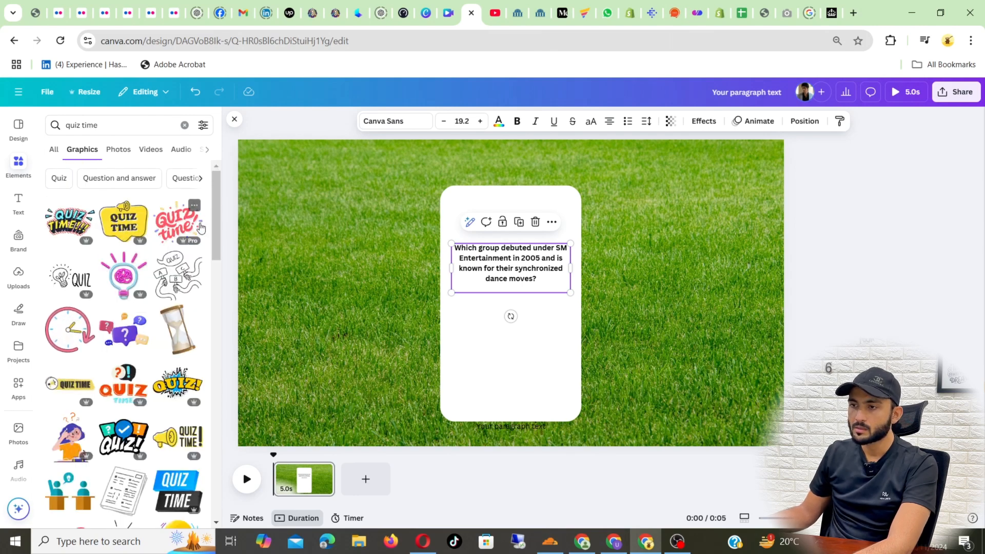
left_click(126, 224)
left_click_drag(519, 318, 508, 233)
left_click_drag(571, 146, 518, 191)
left_click_drag(467, 230, 507, 191)
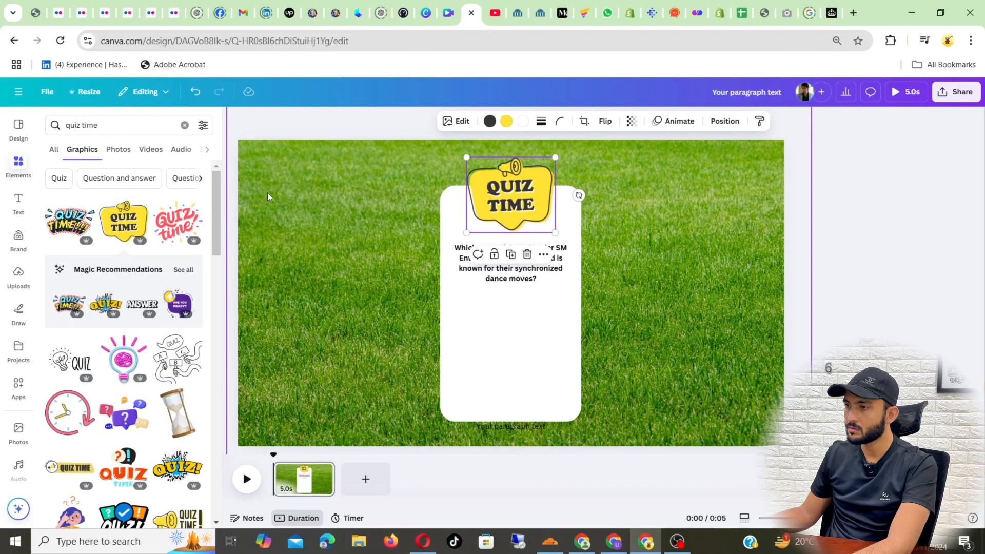
Replace the yellow QUIZ TIME graphic with the QUIZ! burst graphic, shrunk to nearly the card's width and centred over its upper edge.
scroll(94, 222, "down", 2)
scroll(95, 222, "down", 6)
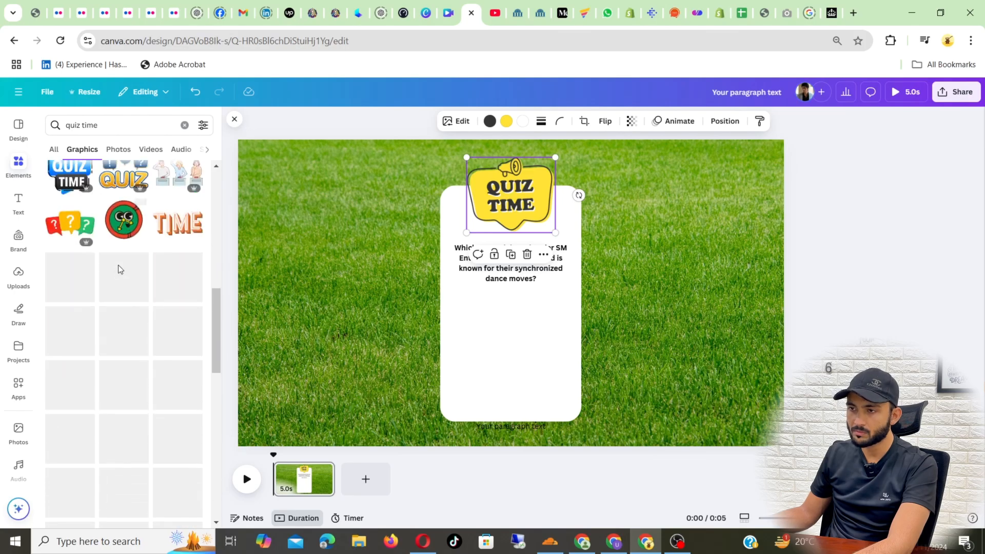
scroll(119, 270, "down", 8)
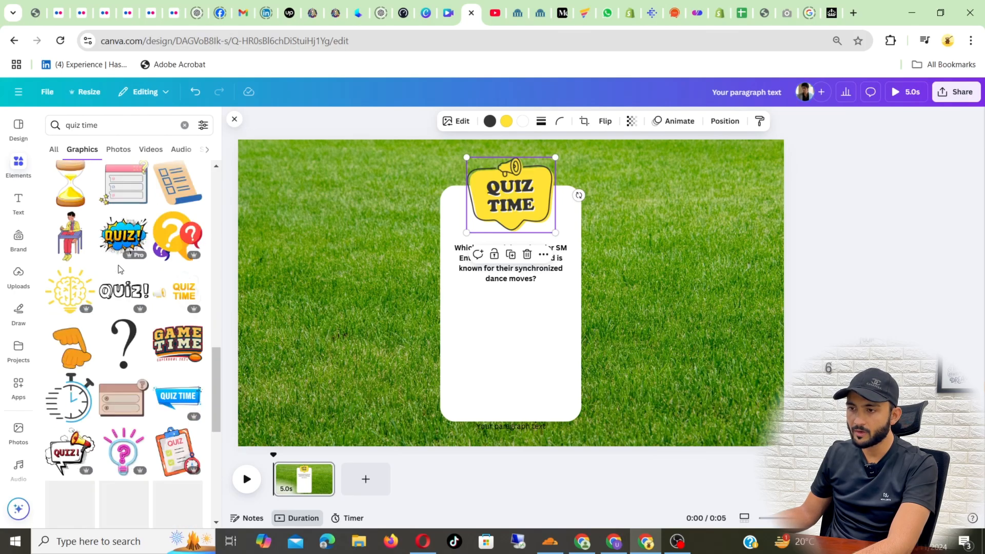
scroll(118, 265, "down", 10)
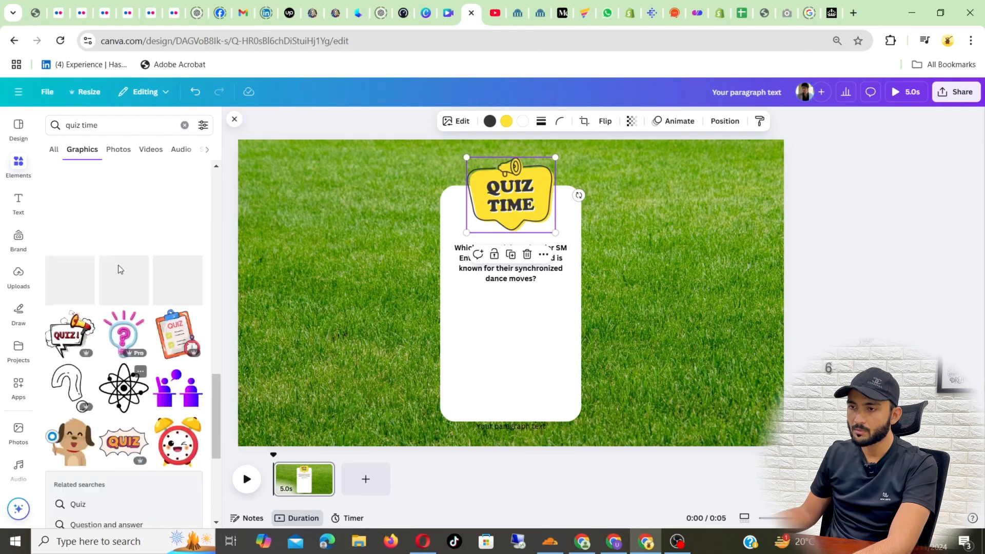
scroll(118, 265, "up", 12)
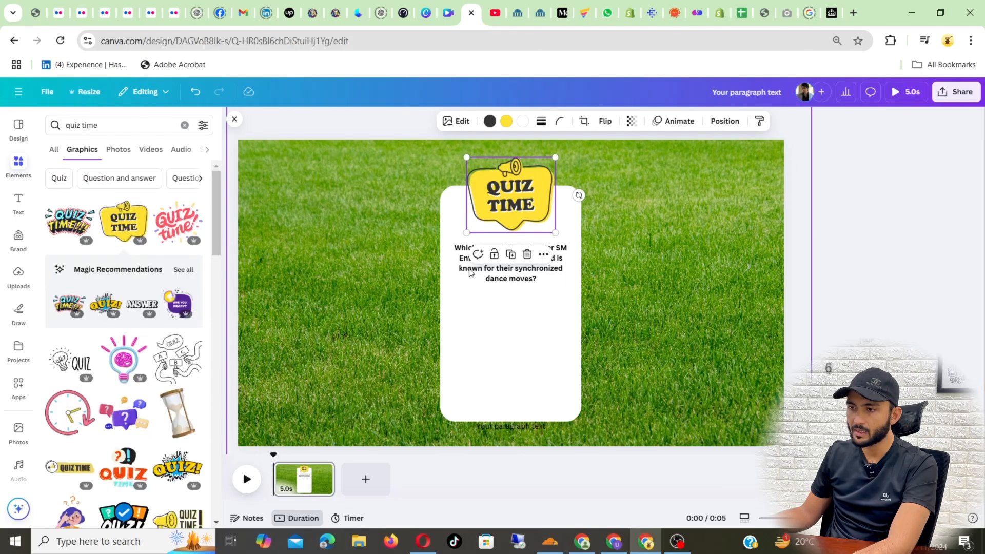
left_click(105, 298)
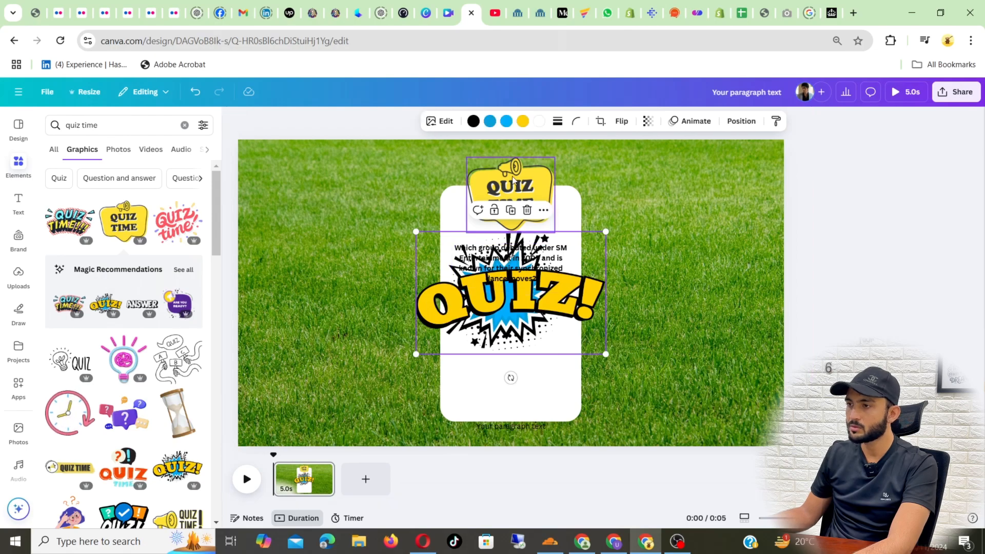
left_click(521, 211)
left_click(527, 254)
left_click_drag(503, 327, 508, 220)
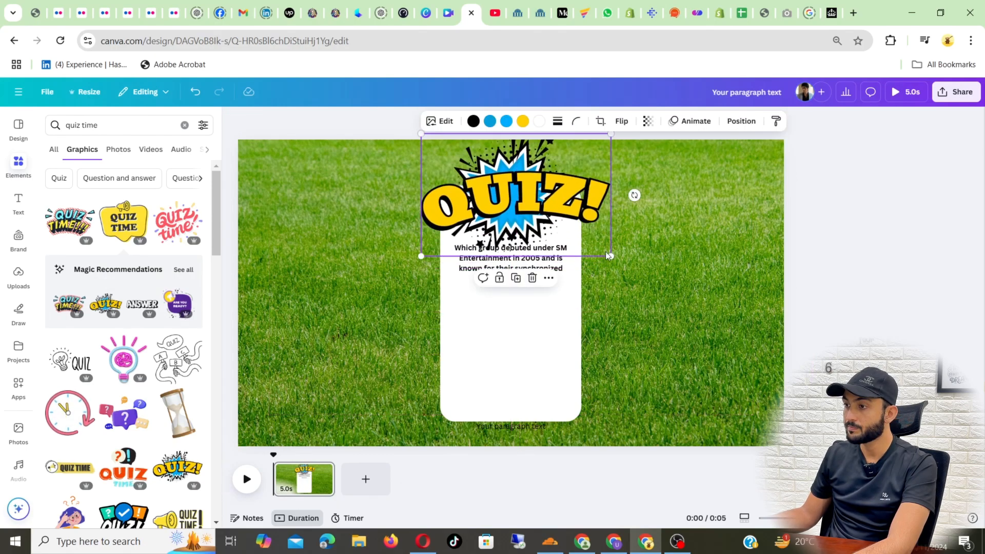
left_click_drag(612, 254, 564, 221)
left_click_drag(475, 187, 499, 183)
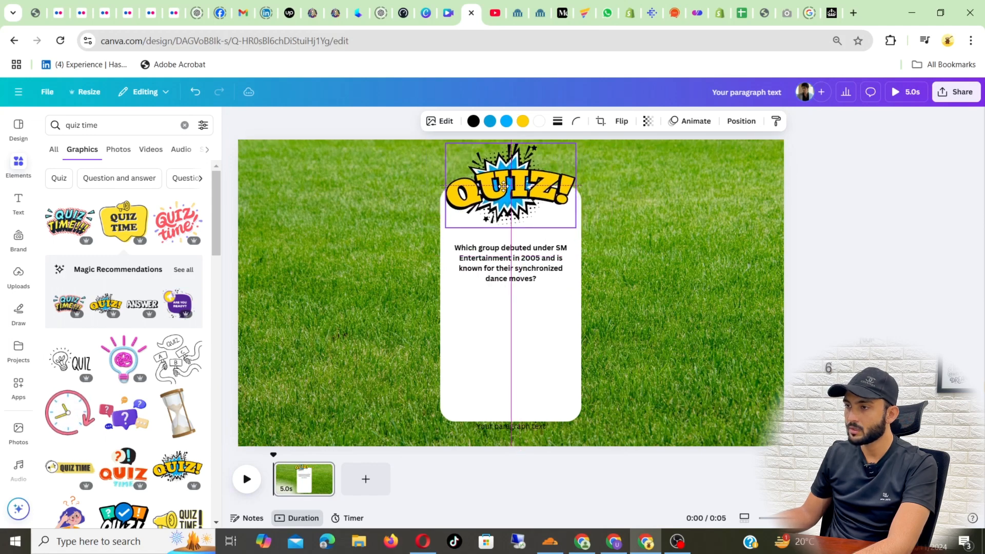
left_click(899, 204)
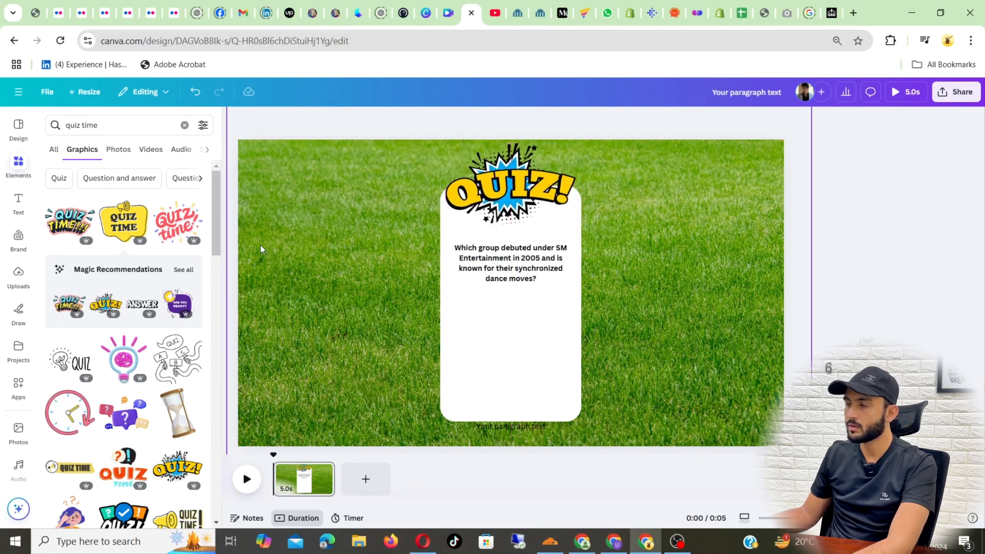
Check how the answer boxes are laid out on page 1 of the KPOP QUIZ design and return to the grass design.
left_click(507, 168)
left_click(502, 285)
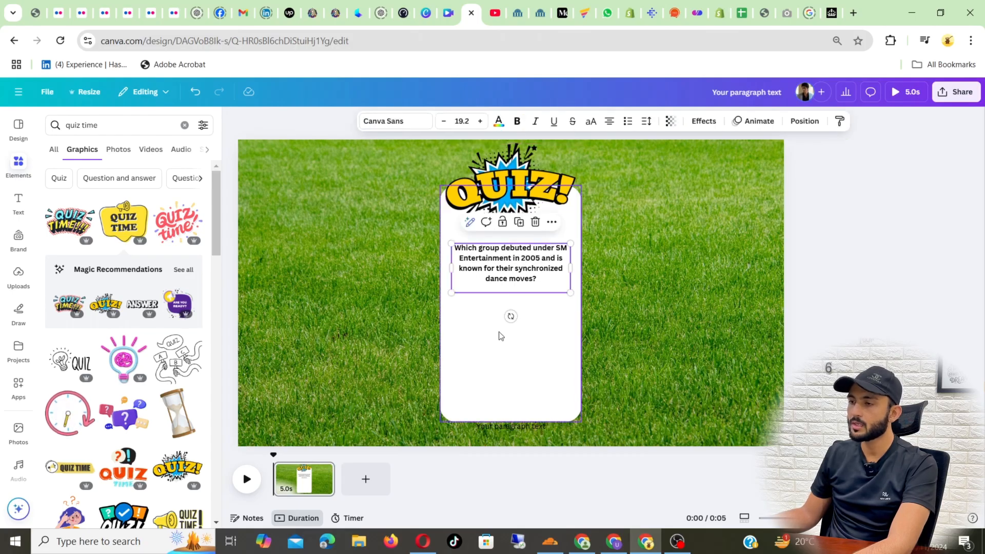
left_click(425, 6)
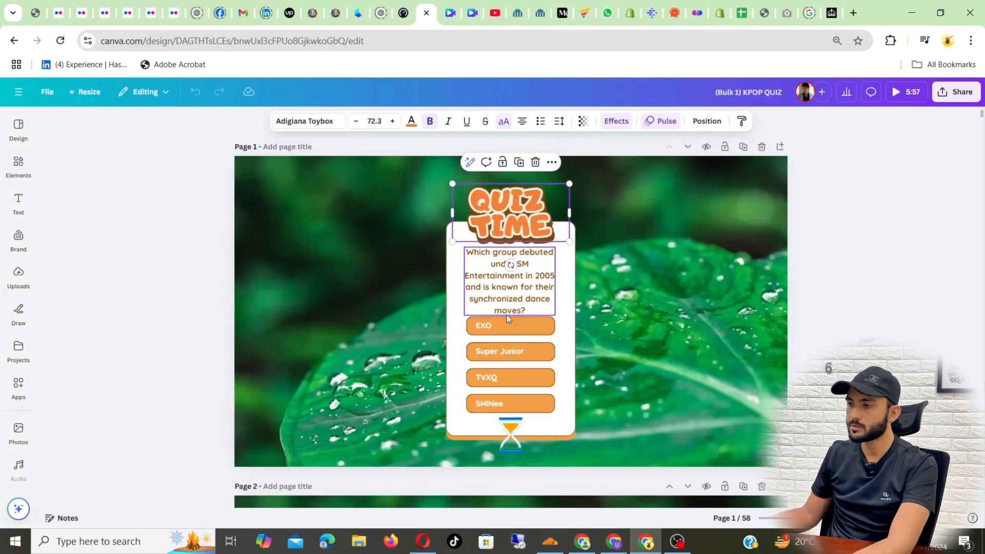
left_click(471, 12)
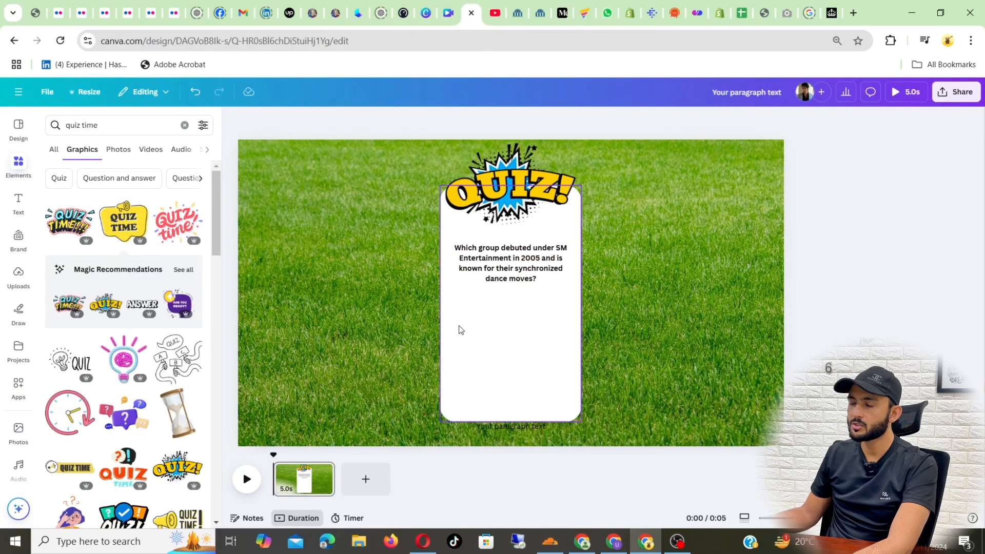
Search the elements for "shape" and limit the results to Shapes.
left_click(121, 129)
left_click_drag(121, 130, 43, 129)
type("shaoe")
key("BackSpace")
key("BackSpace")
type("p d")
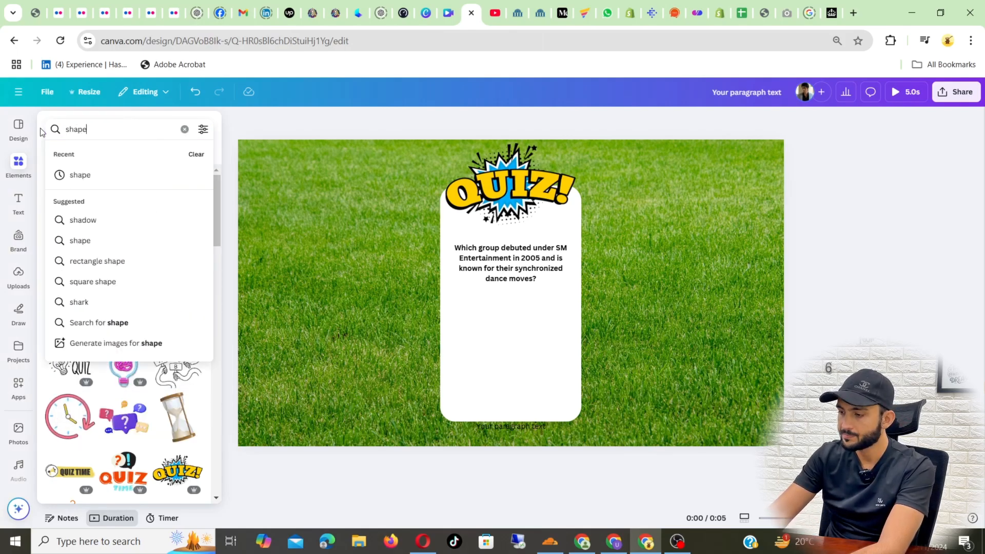
type("e")
key("Return")
left_click(18, 128)
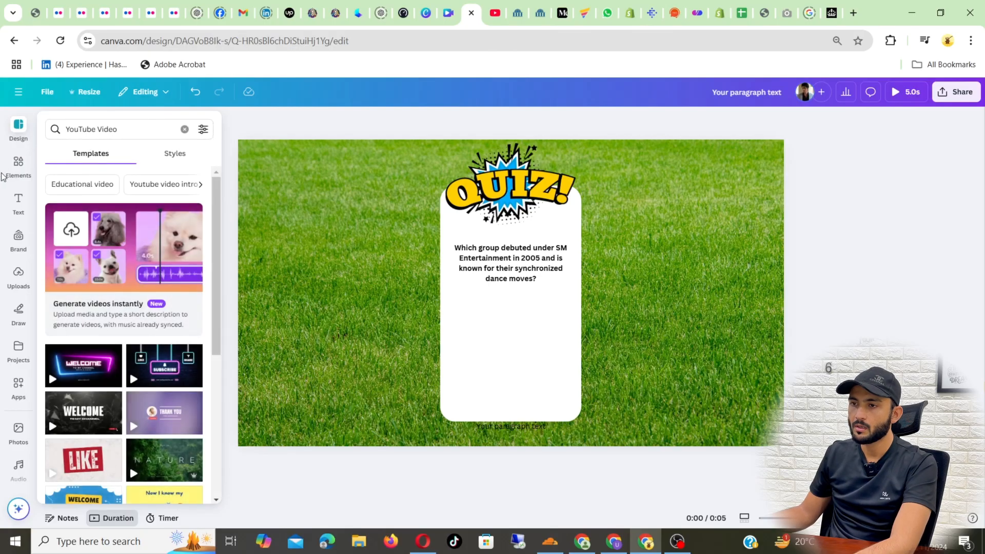
left_click(18, 164)
left_click(208, 151)
left_click(130, 149)
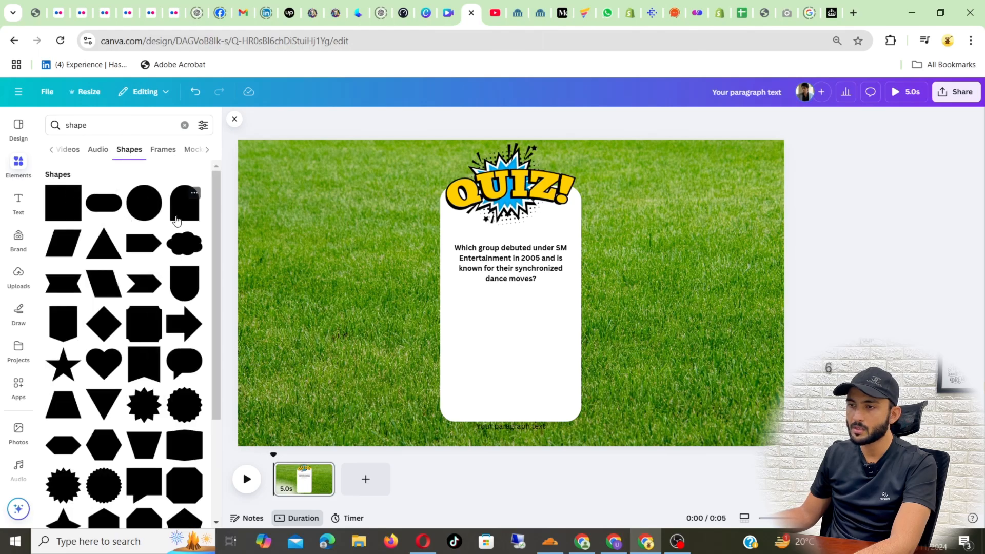
Try a pill shape stretched to the question's width as the answer box, check its corner rounding and delete it.
left_click(107, 206)
left_click(504, 296)
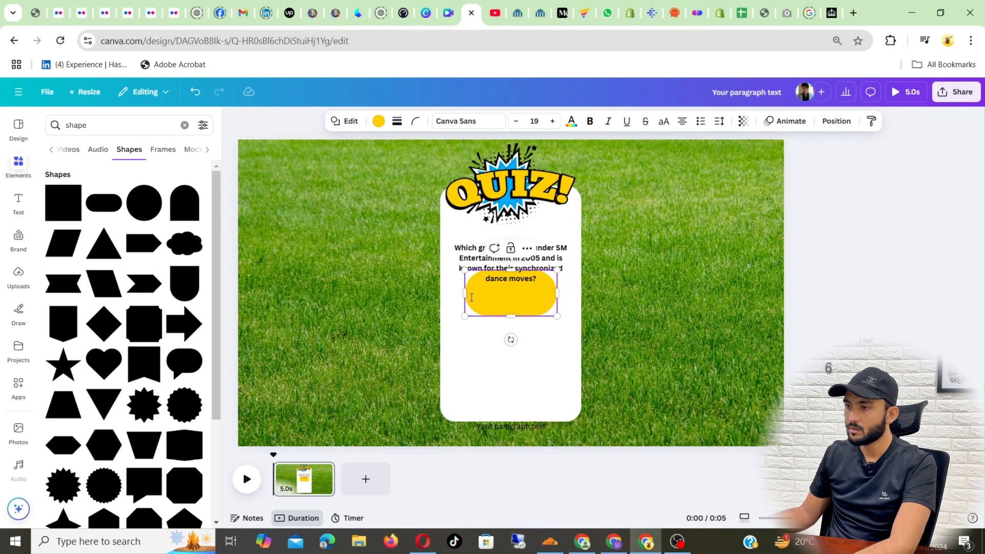
left_click_drag(480, 303, 478, 333)
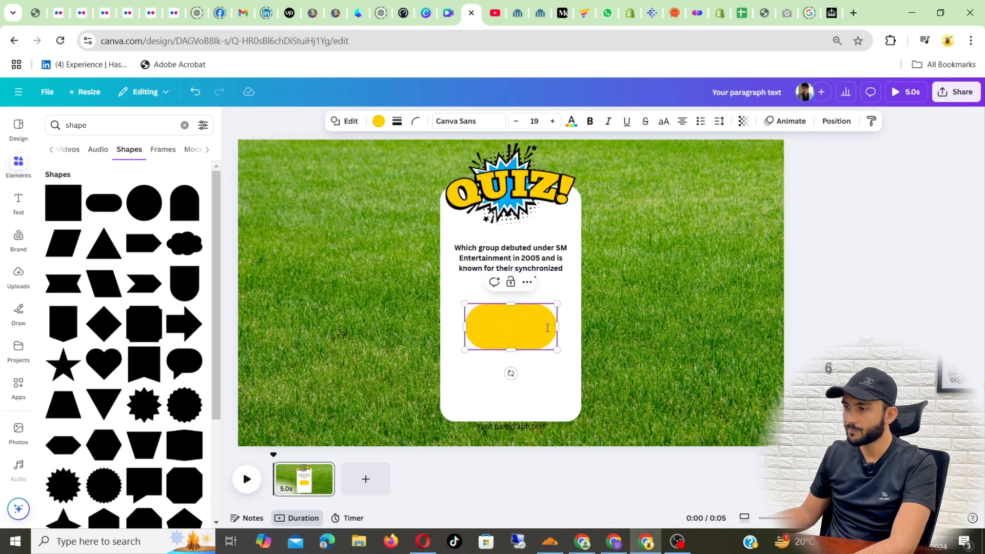
left_click_drag(558, 324, 570, 324)
left_click_drag(462, 326, 448, 328)
left_click_drag(511, 304, 511, 321)
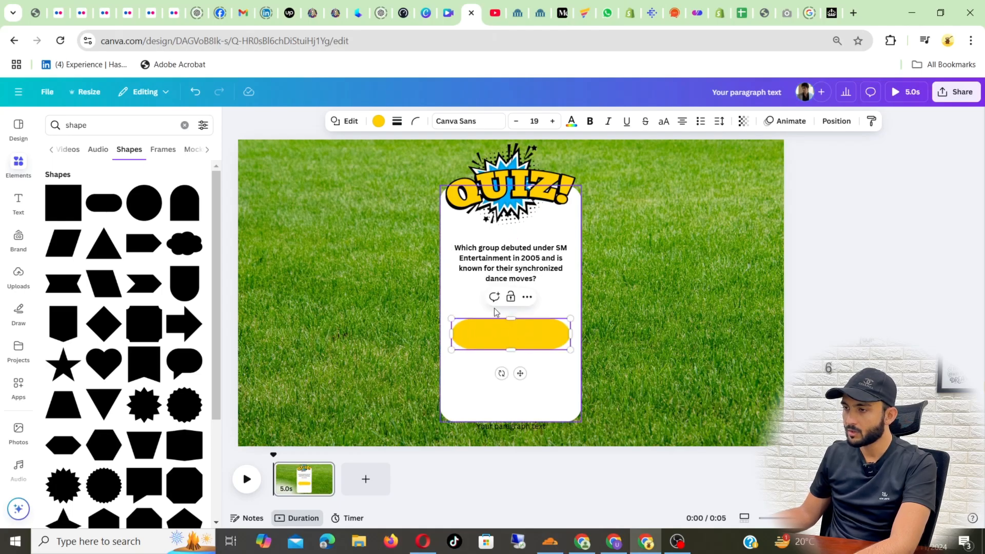
left_click(868, 254)
left_click(504, 336)
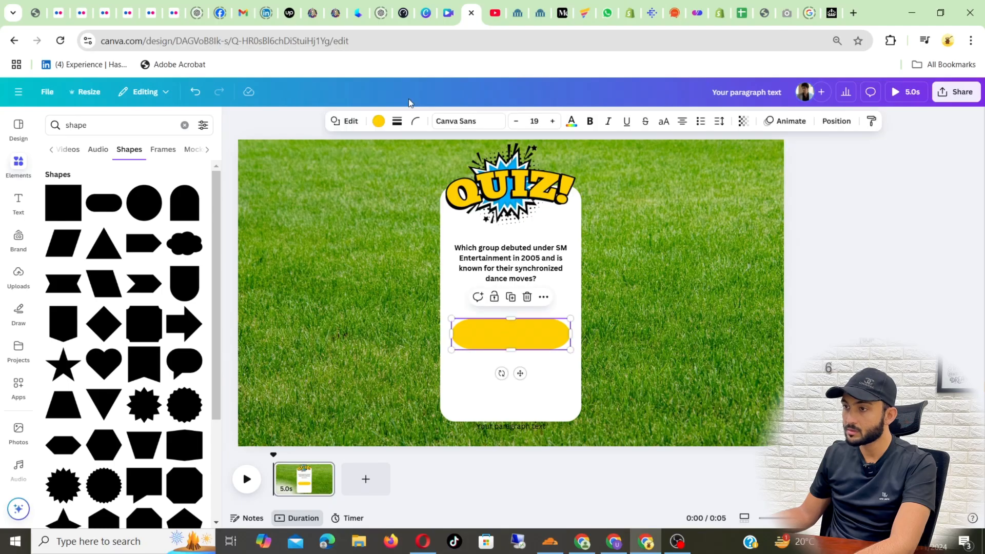
left_click(417, 123)
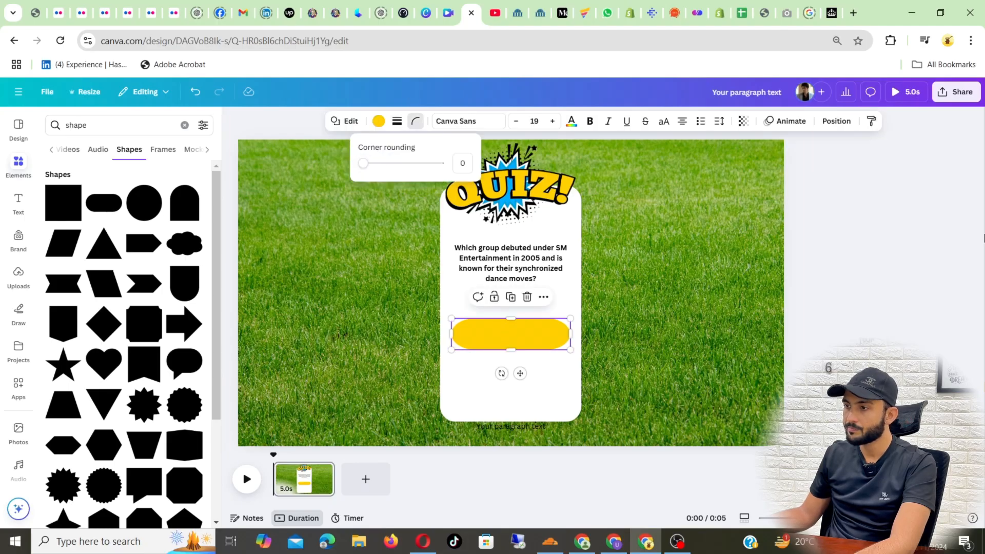
left_click(527, 296)
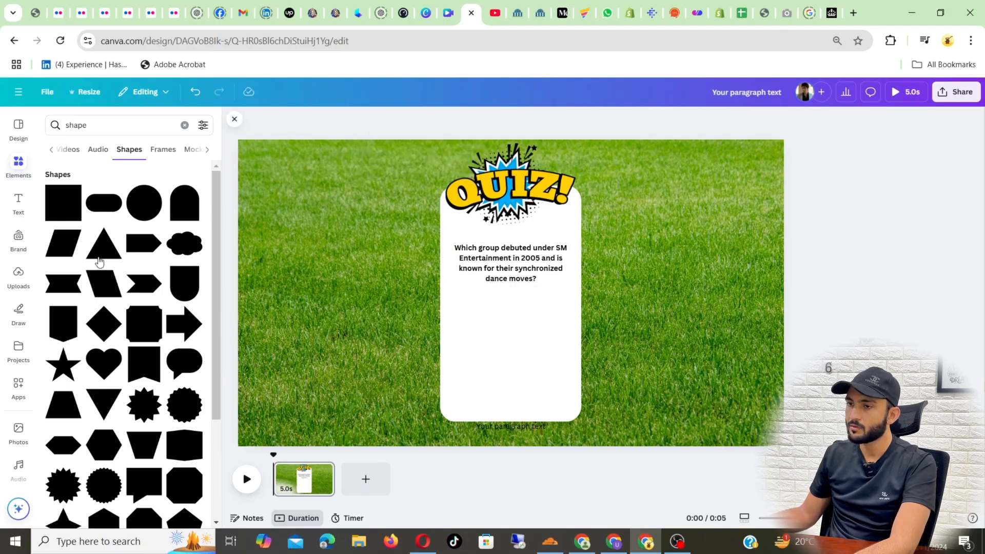
Add a square shape, reshape it into a flat bar as wide as the question text and place it just below the question.
left_click(55, 201)
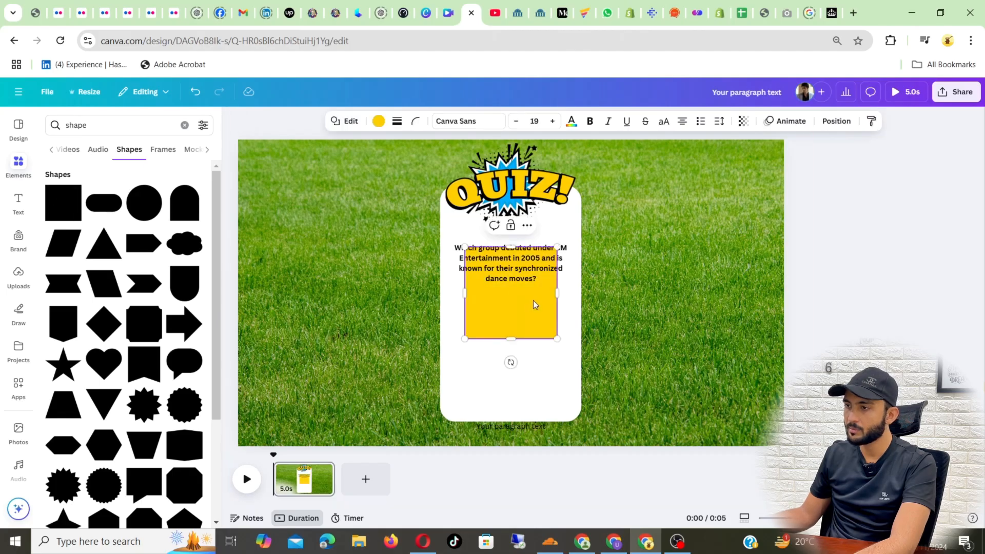
left_click_drag(525, 311, 527, 343)
left_click_drag(514, 277, 521, 319)
left_click_drag(468, 346, 452, 345)
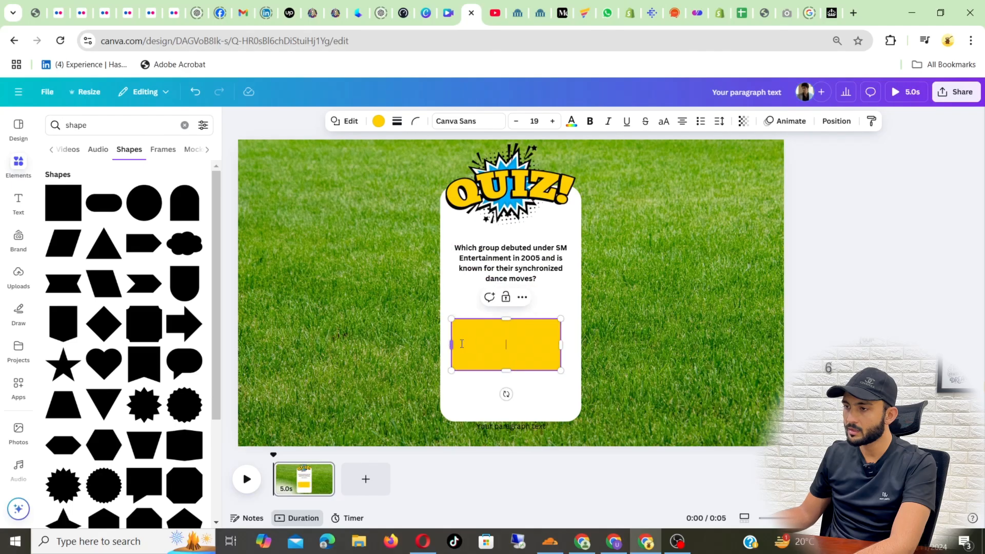
left_click_drag(561, 344, 567, 341)
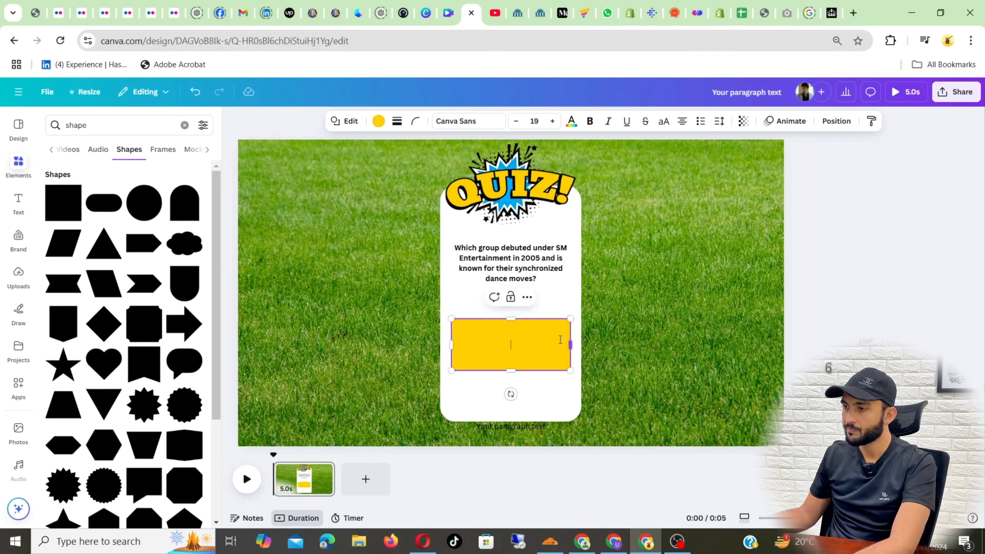
left_click(511, 315)
left_click(511, 331)
mouse_move(510, 318)
left_mouse_down()
mouse_move(511, 346)
mouse_move(509, 310)
left_mouse_up()
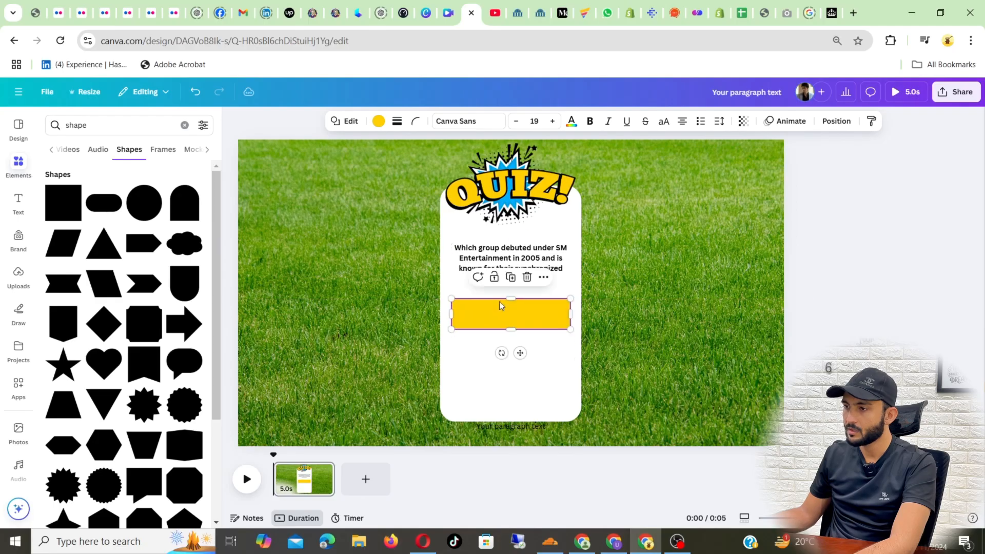
Round the corners of the yellow answer bar, then make it slightly flatter and move it a little lower.
left_click(416, 121)
mouse_move(373, 168)
left_mouse_down()
mouse_move(395, 173)
mouse_move(386, 172)
left_mouse_up()
left_click(848, 232)
left_click(868, 238)
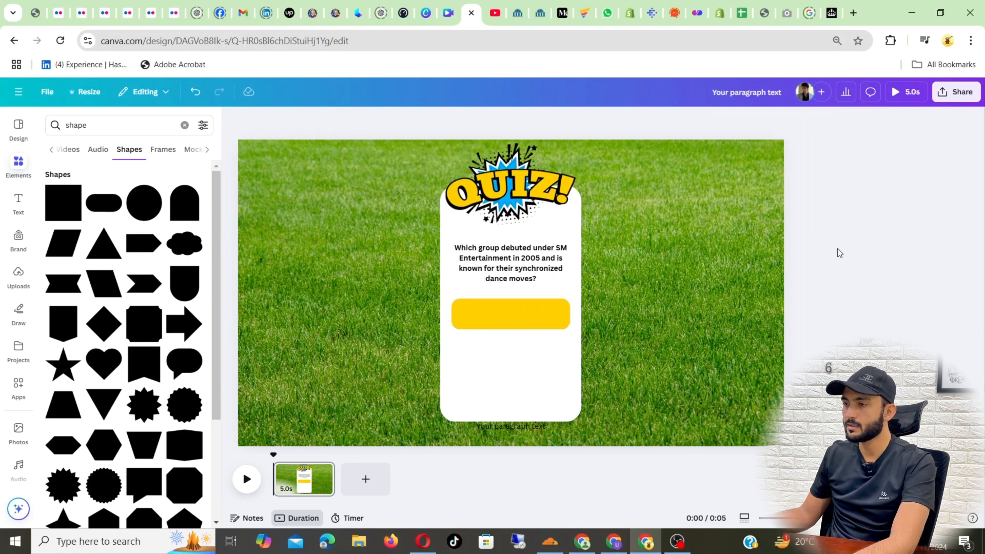
left_click_drag(504, 321, 514, 329)
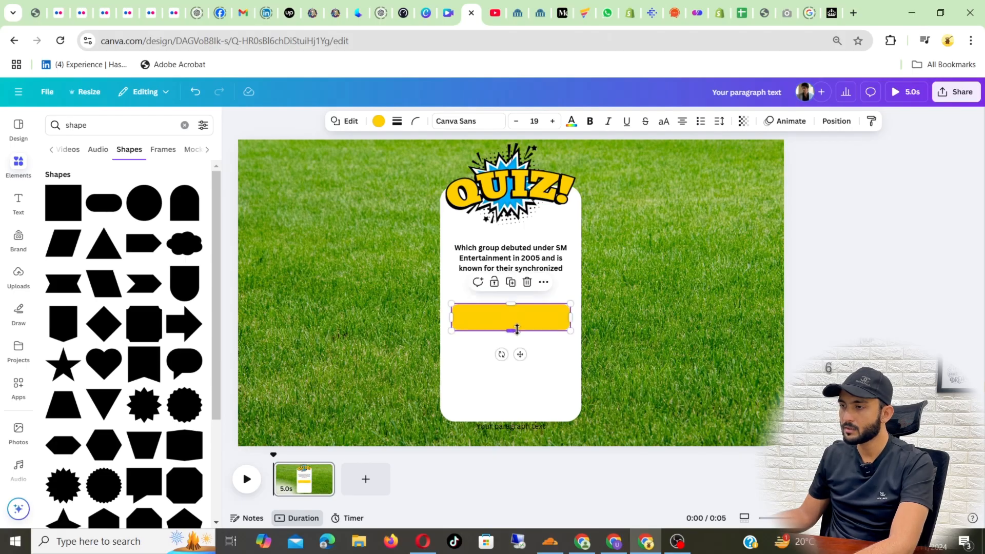
Duplicate the yellow answer bar twice, stacking the copies below it with even gaps.
key("ctrl+d")
left_click_drag(517, 322, 513, 355)
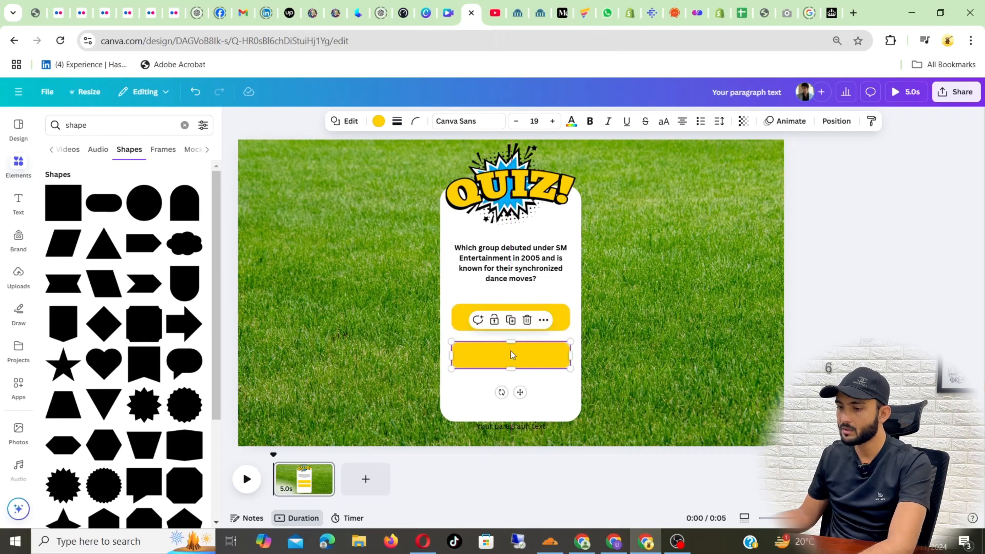
key("ctrl+d")
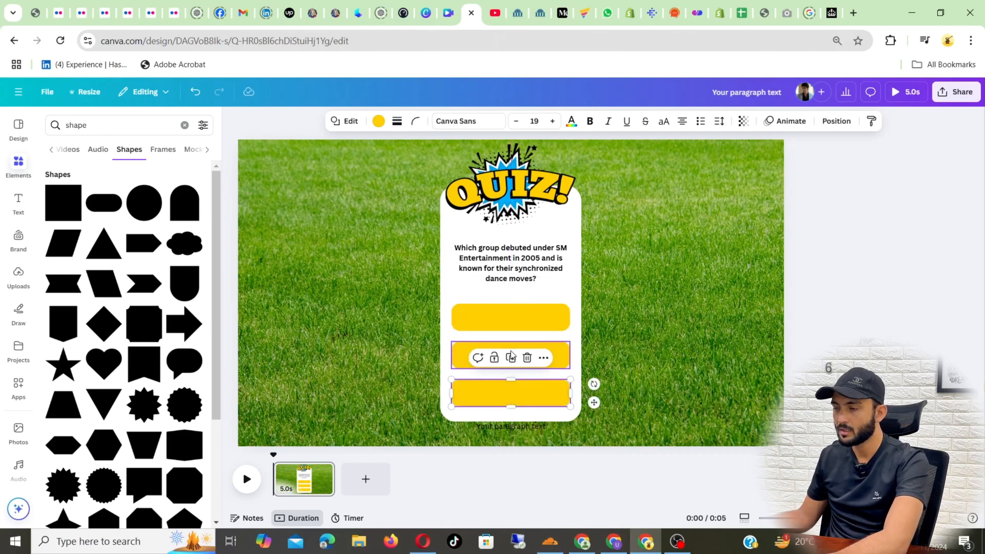
Move the first answer bar and the question text up, and reduce the bar's height to about 86.
left_click(504, 311)
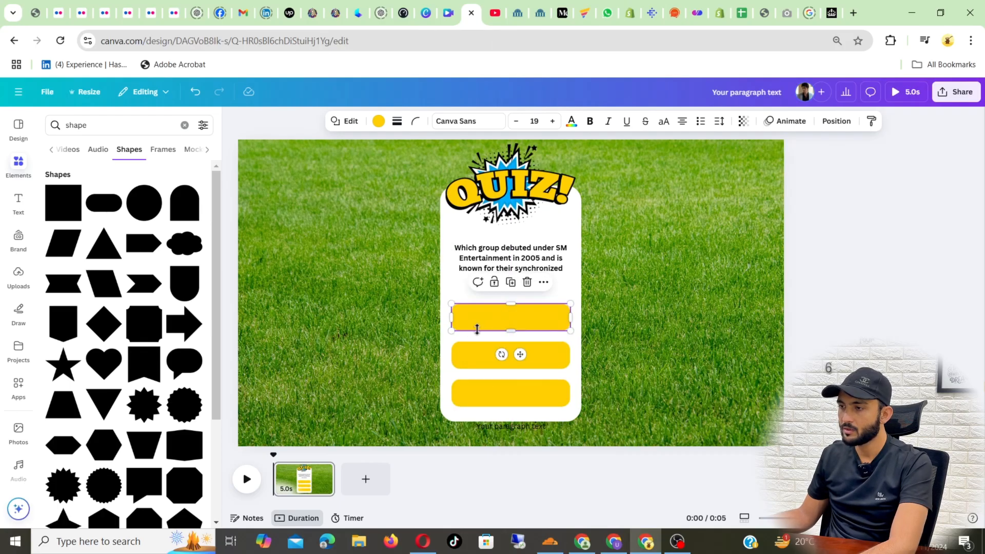
left_click_drag(491, 322, 491, 311)
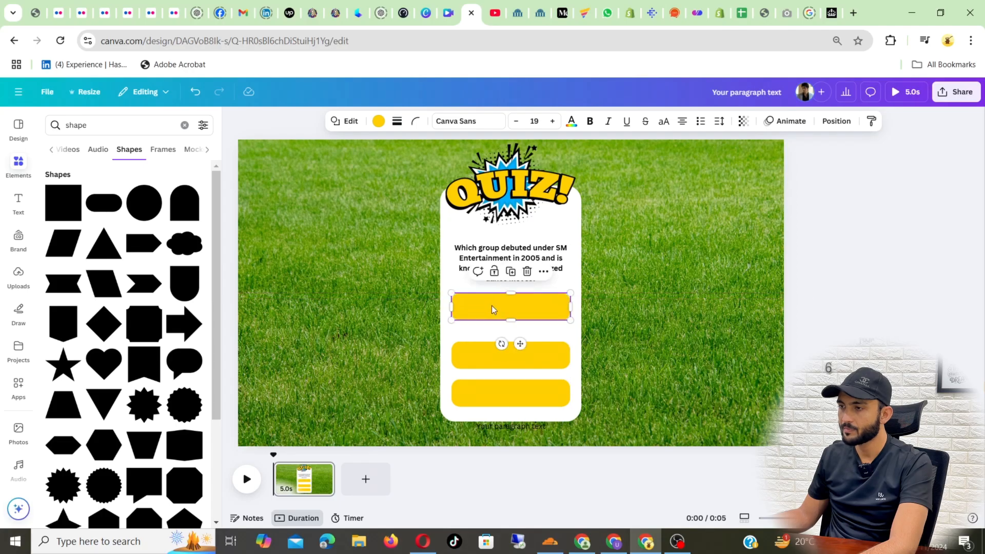
left_click_drag(505, 260, 505, 248)
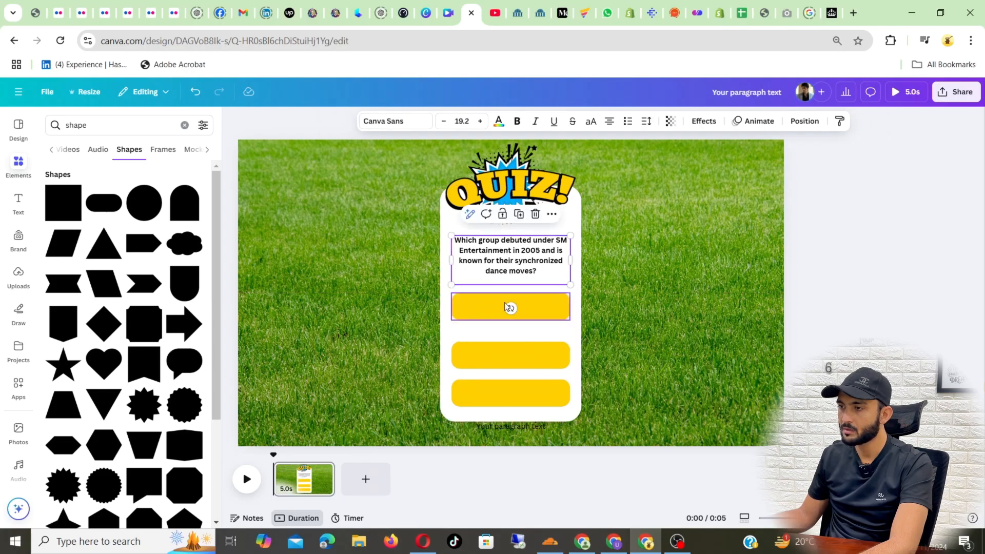
left_click(501, 318)
left_click_drag(508, 318, 508, 315)
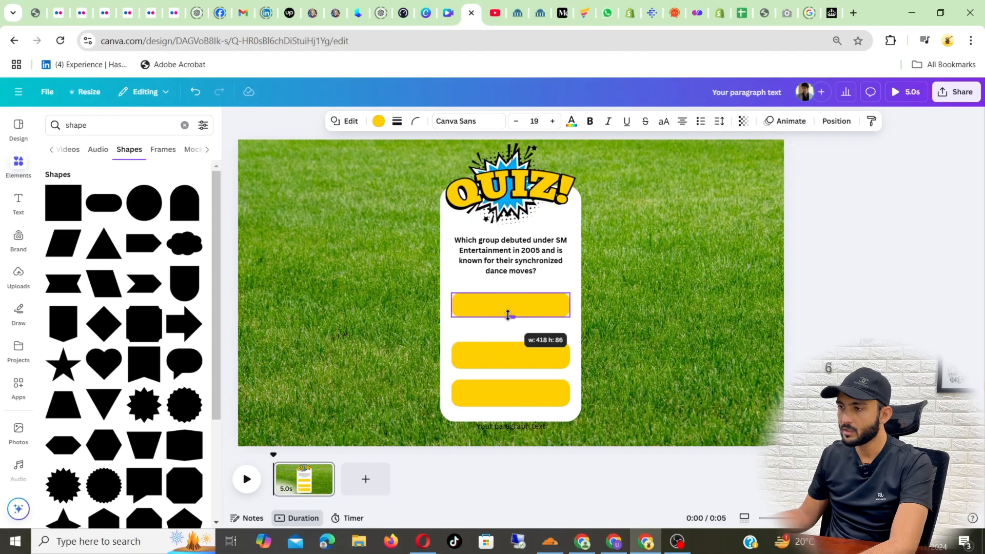
Delete the two answer bars below the first one.
left_click(510, 355)
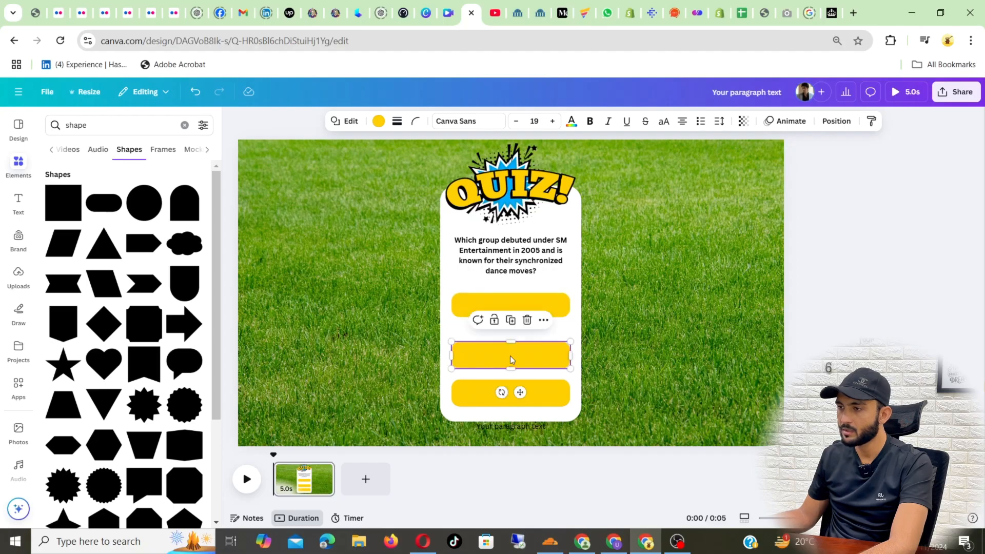
key("Delete")
left_click(519, 385)
key("Delete")
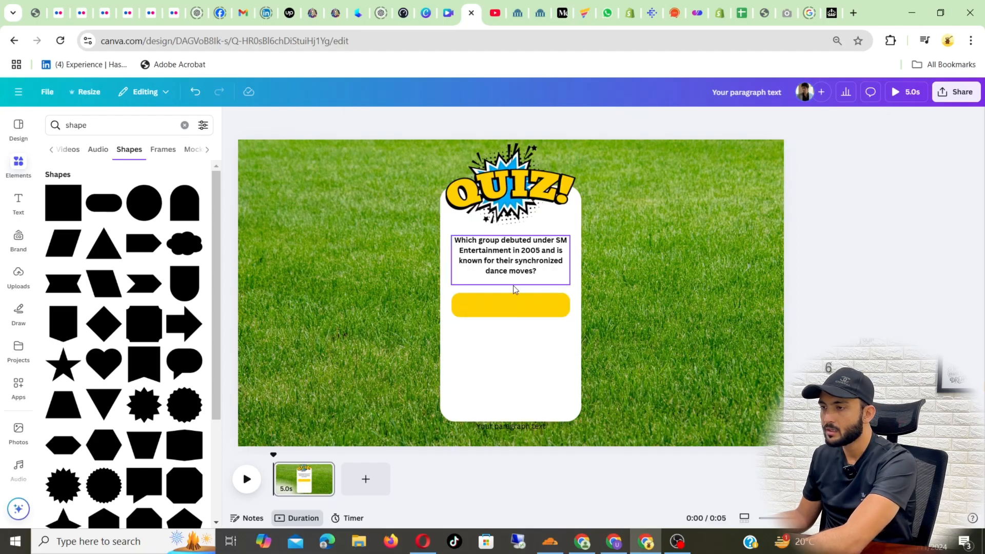
Duplicate the flattened answer bar three times, stacking the copies downward at equal spacing.
left_click(512, 304)
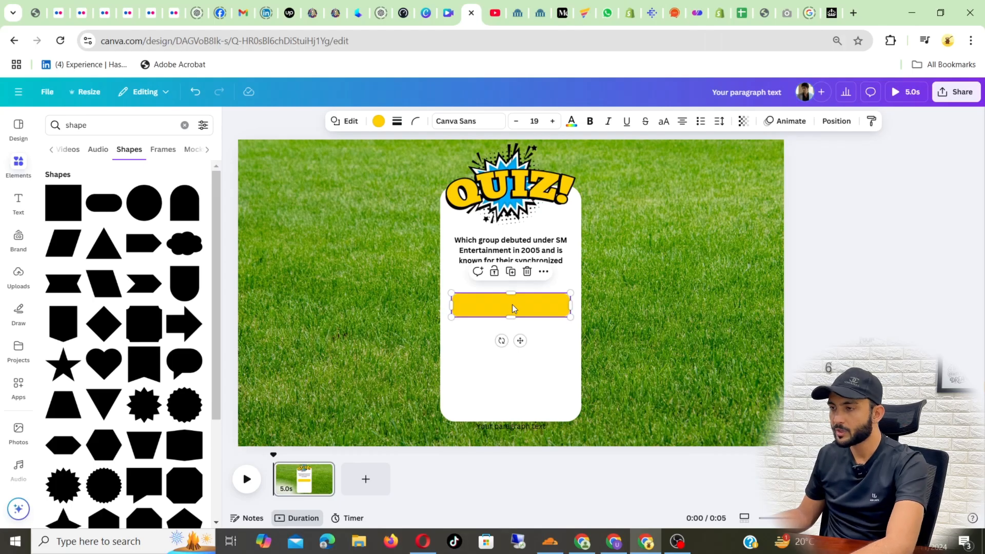
key("ctrl+d")
left_click_drag(512, 307, 510, 339)
key("ctrl+d")
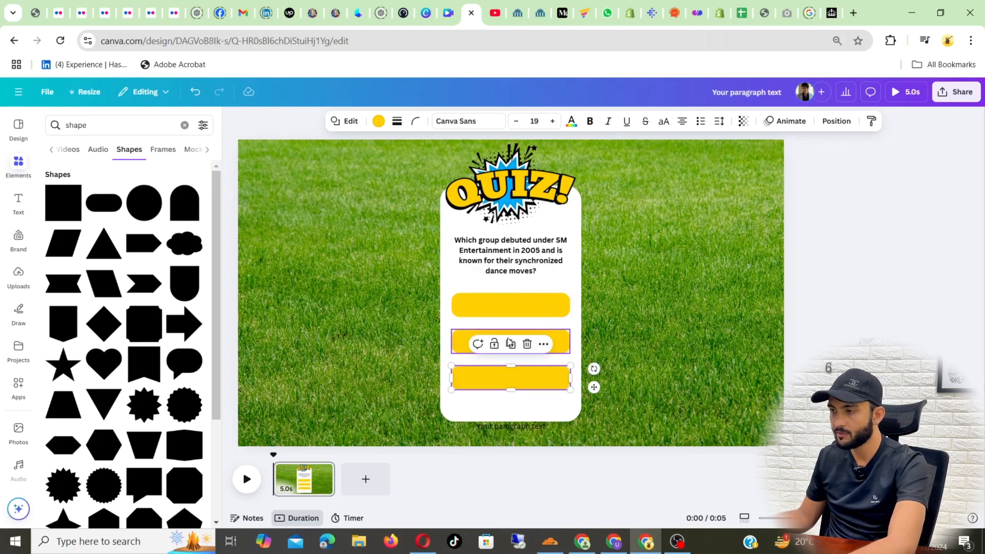
key("ctrl+d")
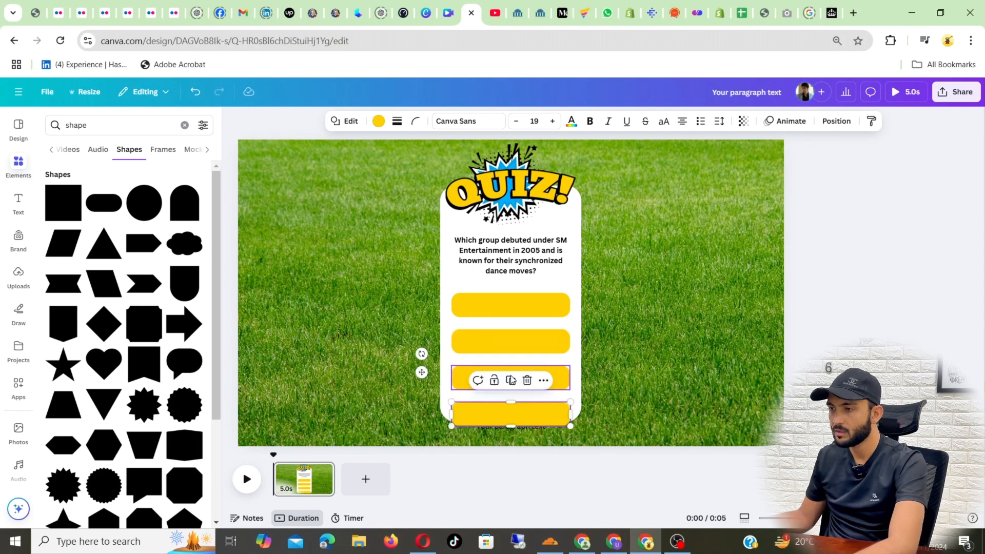
Move the four answer bars up and space them evenly so they all fit inside the white card.
left_click(510, 307)
left_click_drag(510, 341, 510, 330)
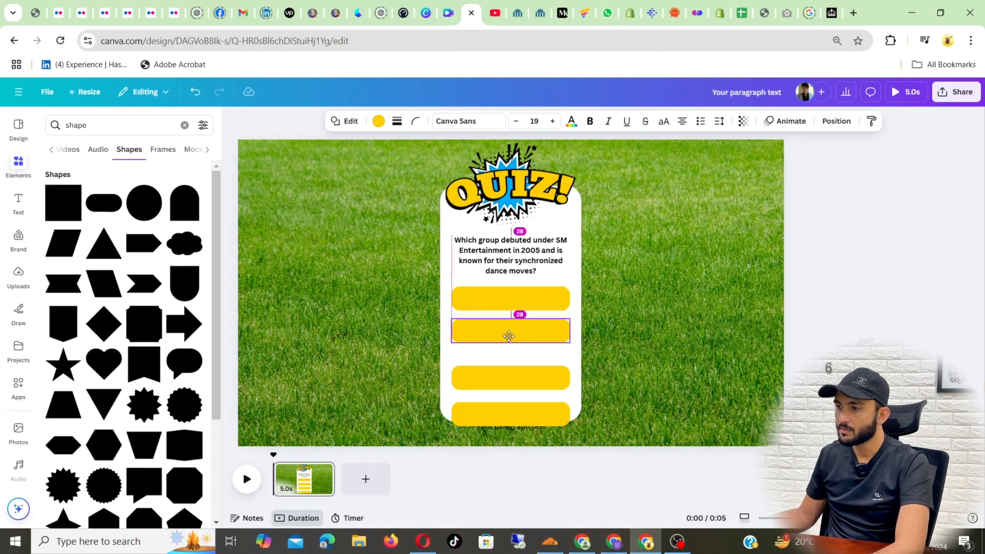
left_click_drag(511, 375, 510, 363)
left_click_drag(509, 414, 509, 405)
left_click_drag(506, 325, 505, 326)
left_click_drag(530, 369, 529, 363)
left_click_drag(542, 408, 544, 401)
left_click(850, 279)
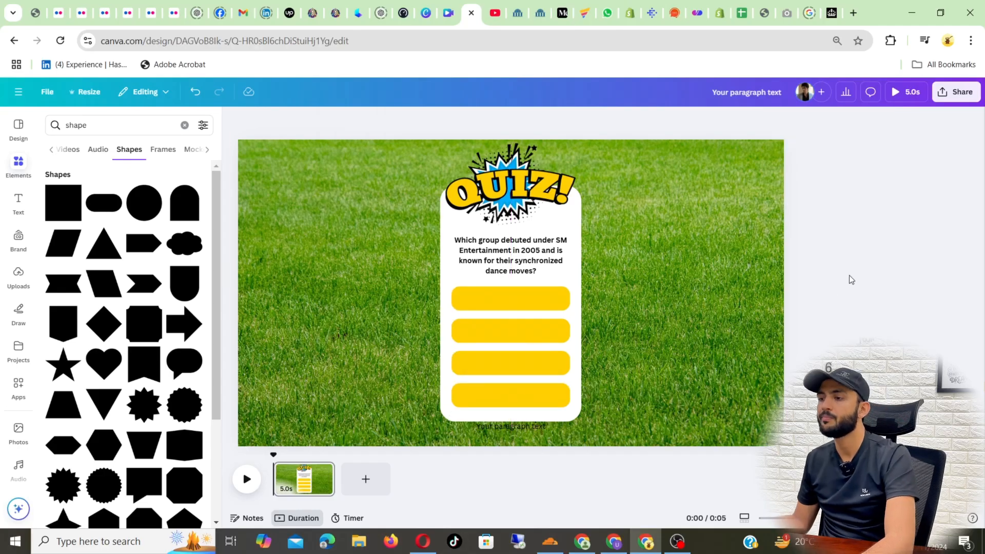
Check how the answers are labelled on page 1 of the KPOP QUIZ design and open the text options in the grass design.
left_click(430, 6)
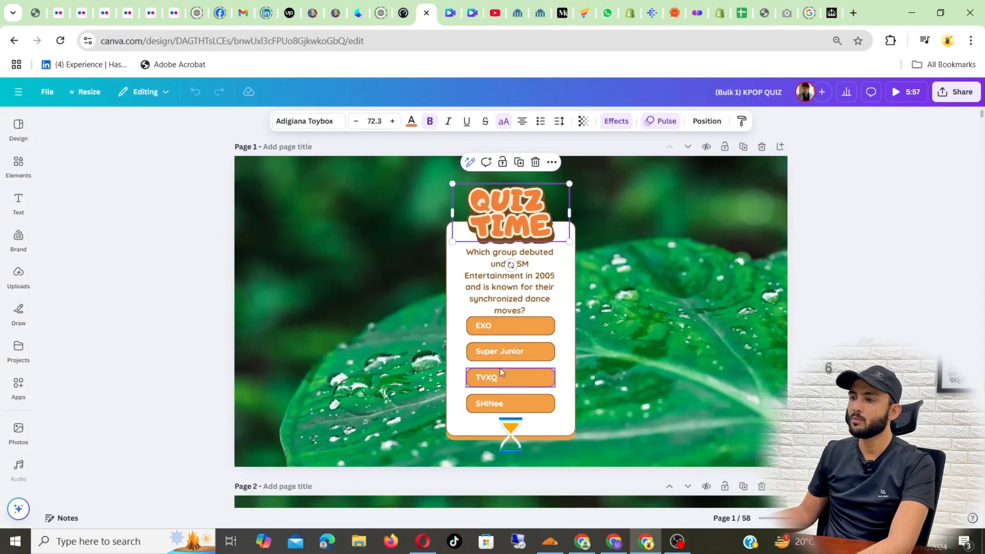
left_click(469, 4)
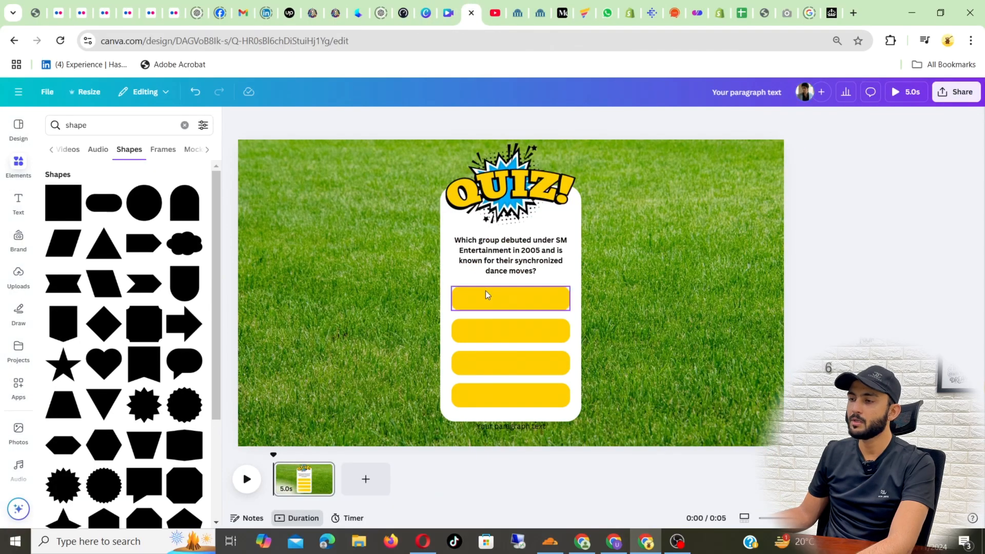
left_click(18, 203)
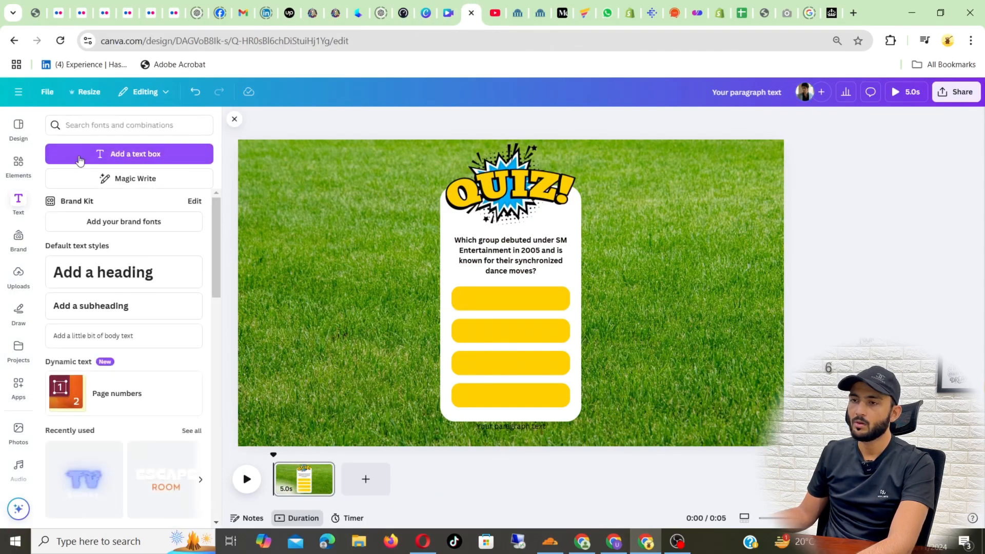
left_click(107, 124)
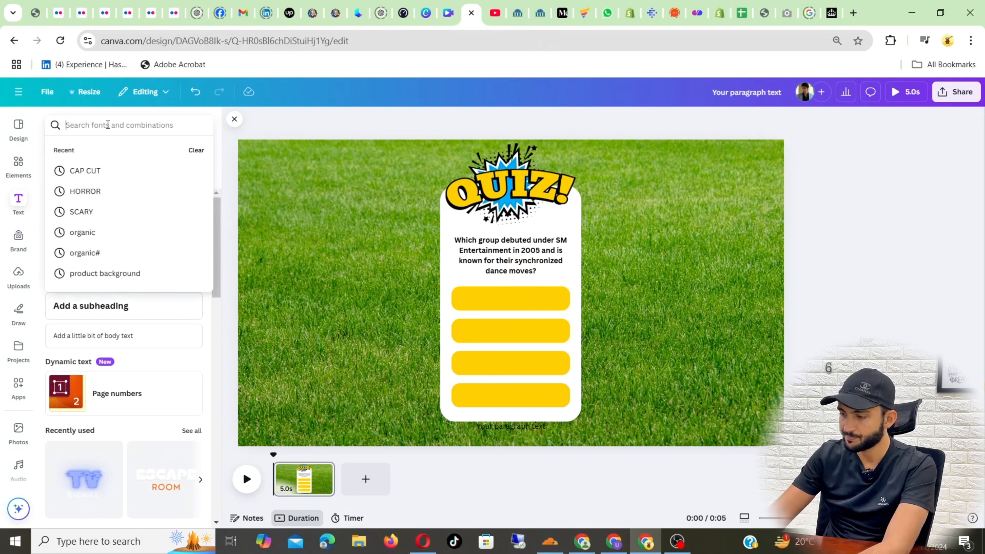
left_click(16, 197)
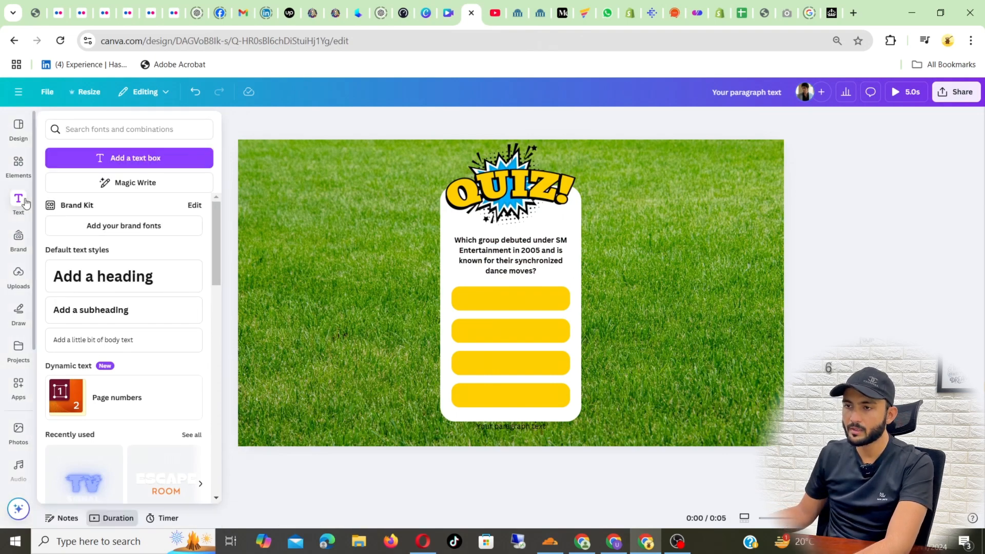
Add a subheading reading "ANSWER 1", shrink it to size 38.4 and centre it in the first answer box.
left_click(141, 312)
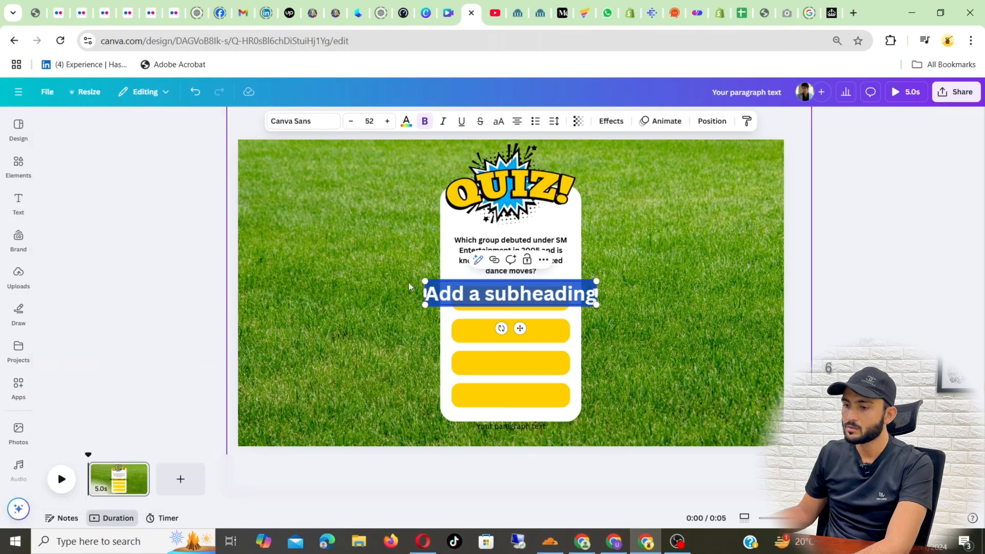
type("A")
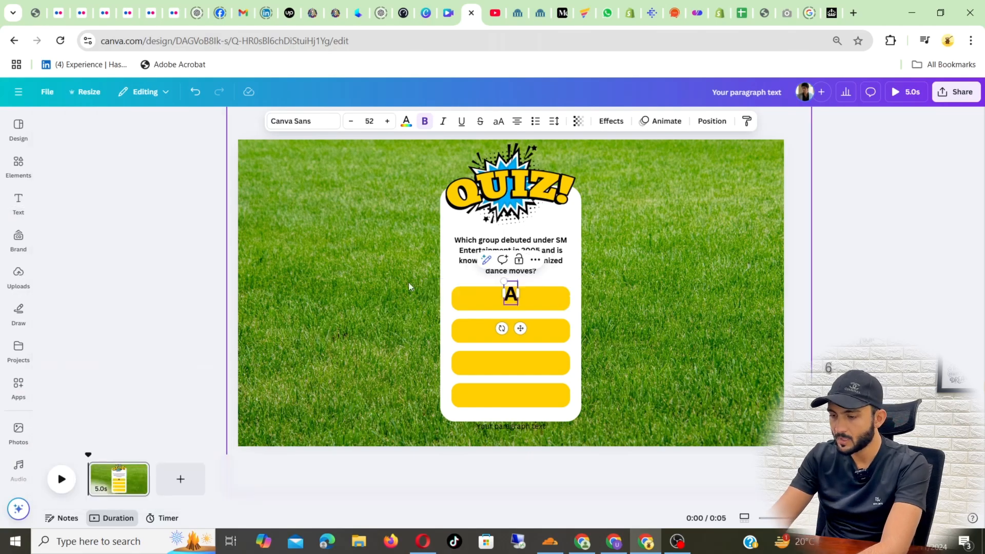
type("NSWE 1")
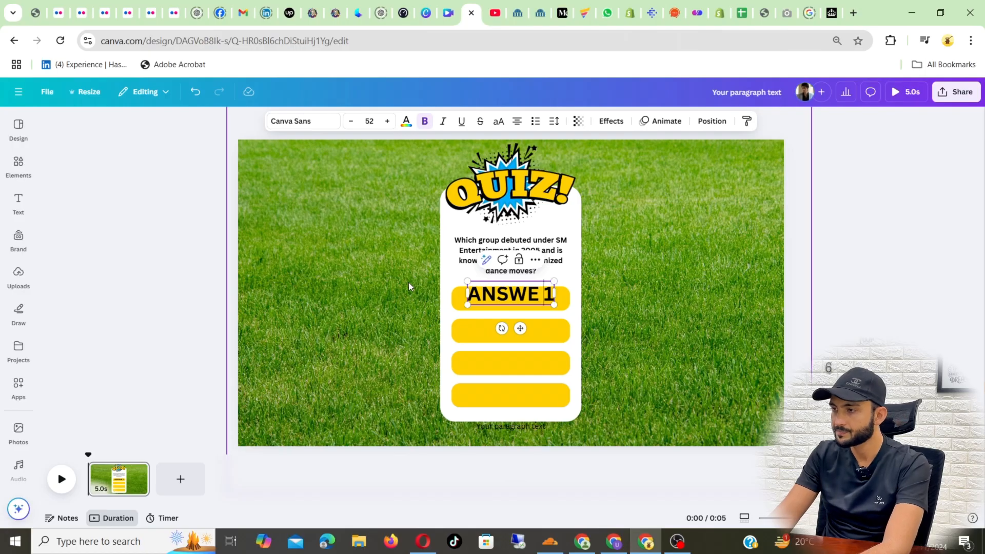
key("Left")
key("Left")
type("R")
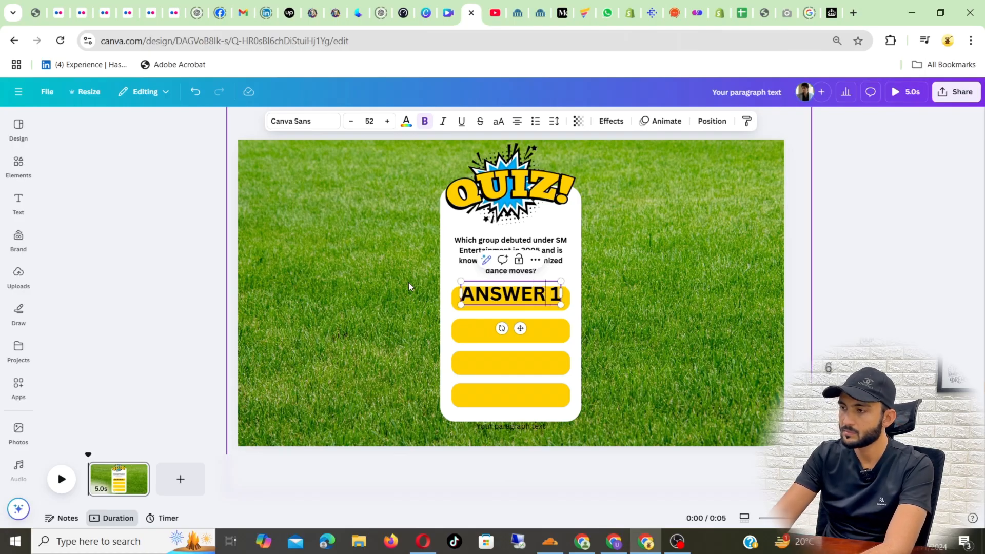
left_click_drag(561, 282, 535, 292)
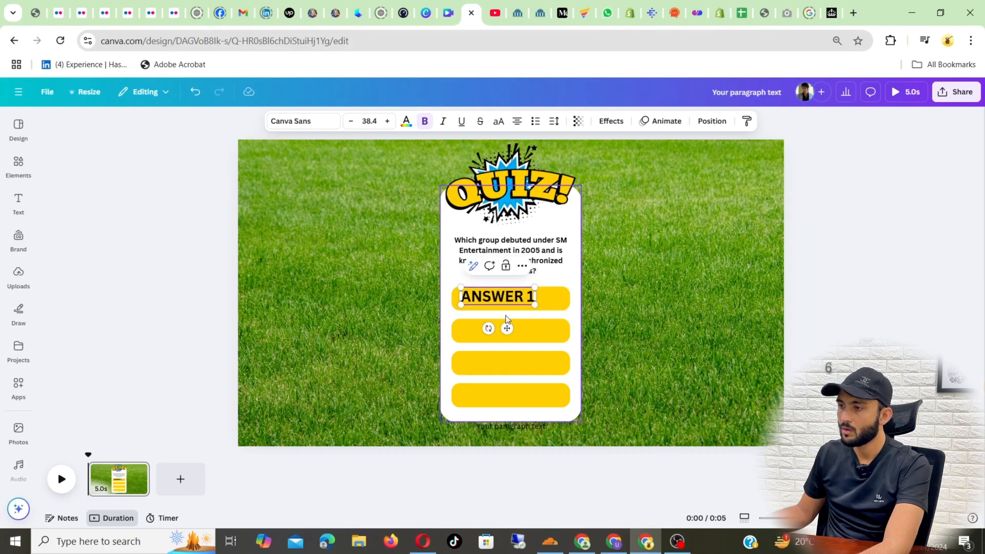
left_click_drag(506, 329, 517, 327)
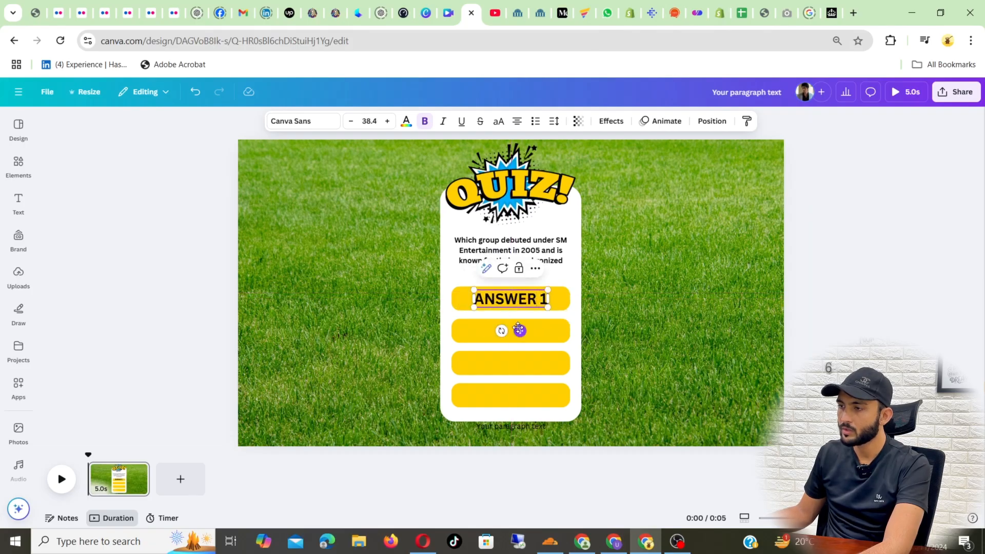
Copy the ANSWER 1 label into the three lower answer boxes, with the copies reading "ANSWER 2".
key("ctrl+d")
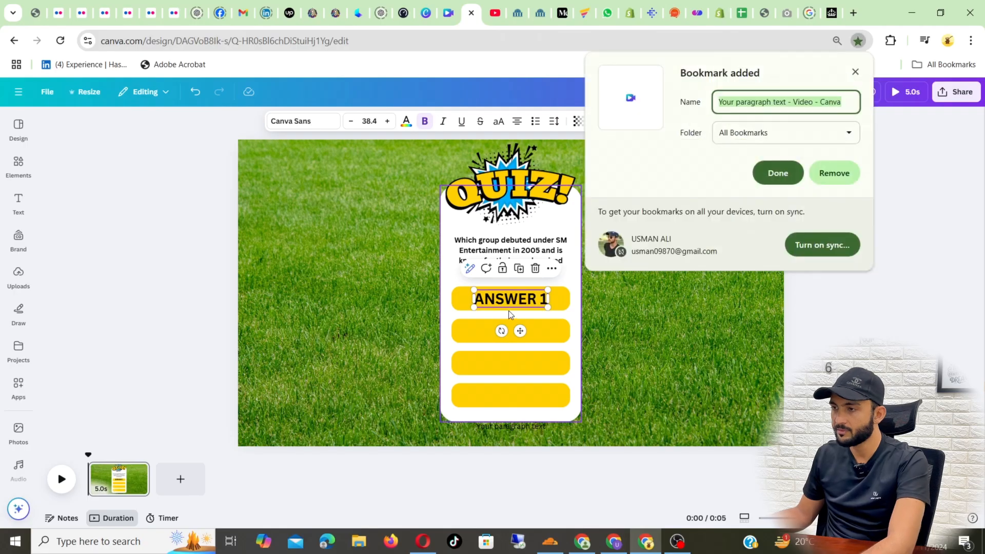
key("Escape")
key("Escape")
left_click(504, 304)
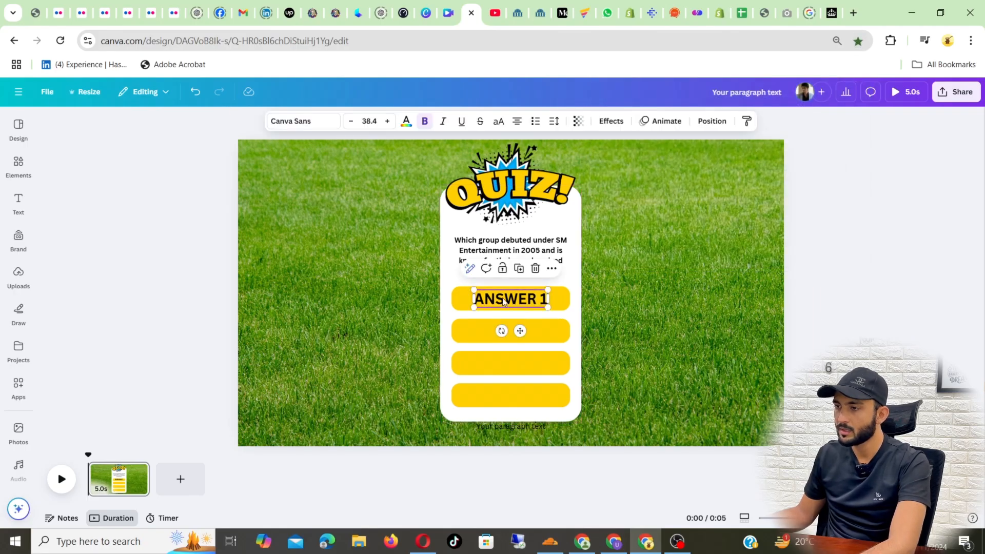
left_click_drag(504, 303, 510, 330)
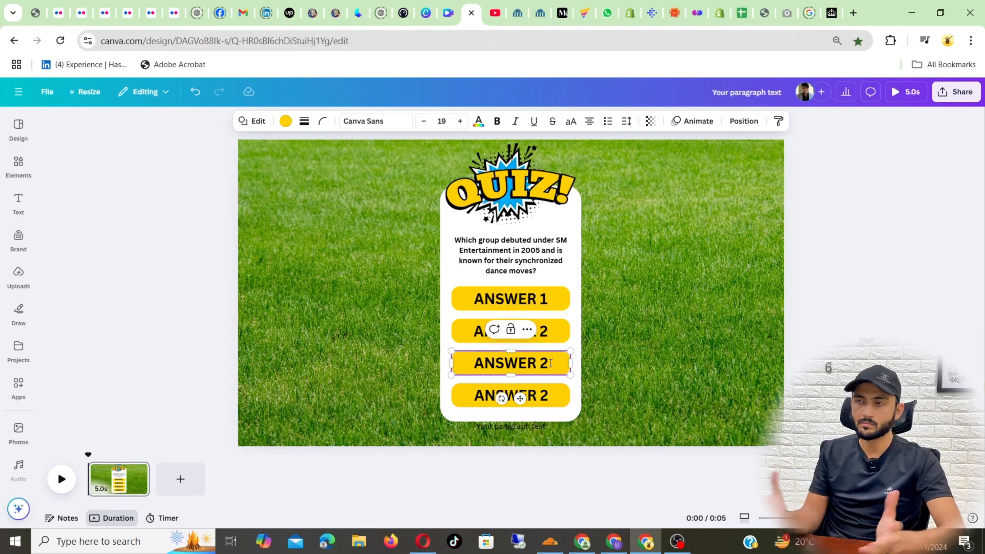
Change the label in the third answer box to "ANSWER 3".
left_click(545, 328)
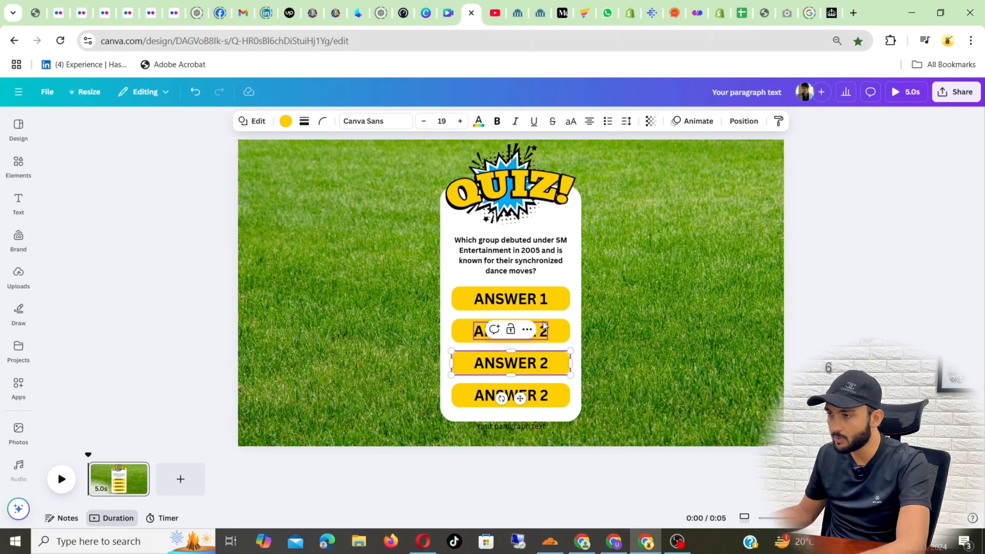
left_click(535, 329)
left_click(538, 331)
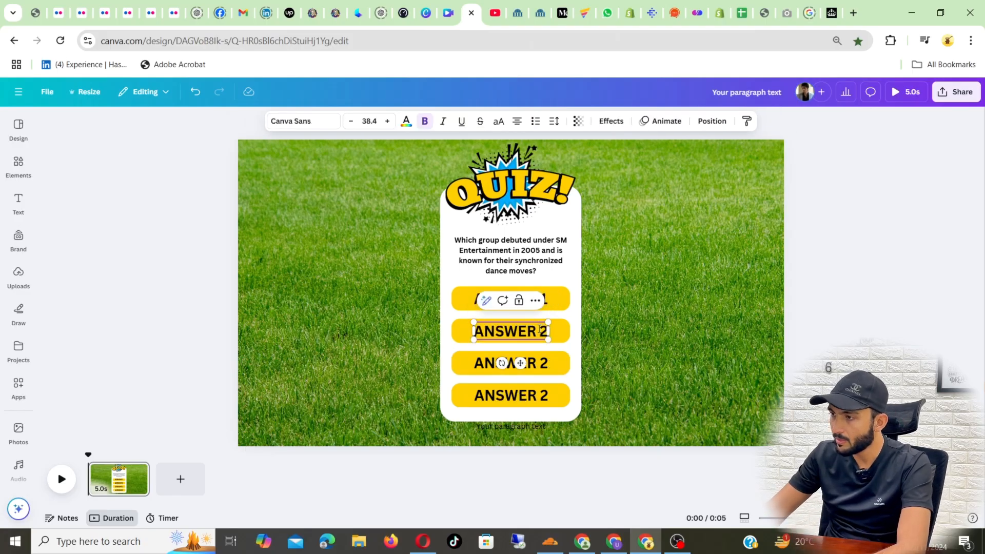
left_click(541, 357)
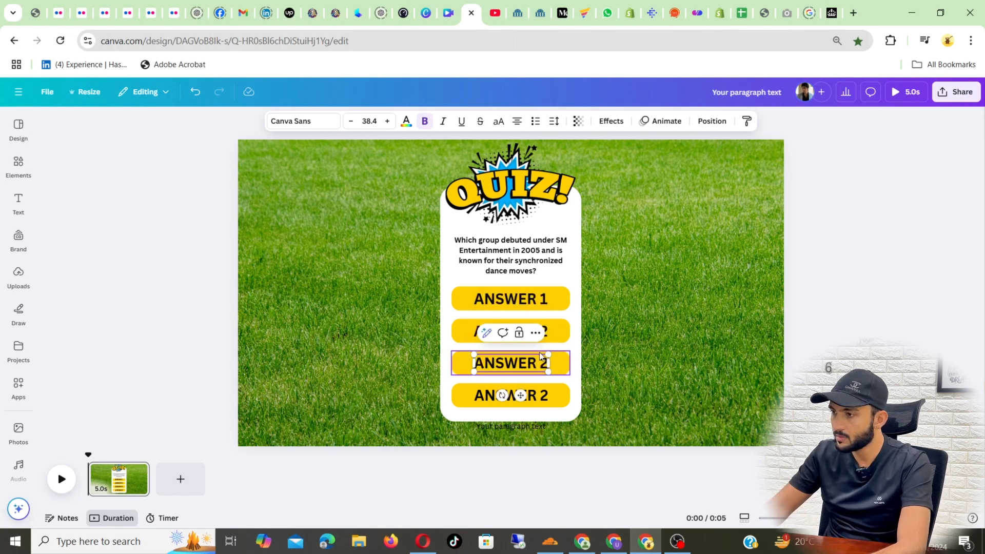
key("BackSpace")
type("3")
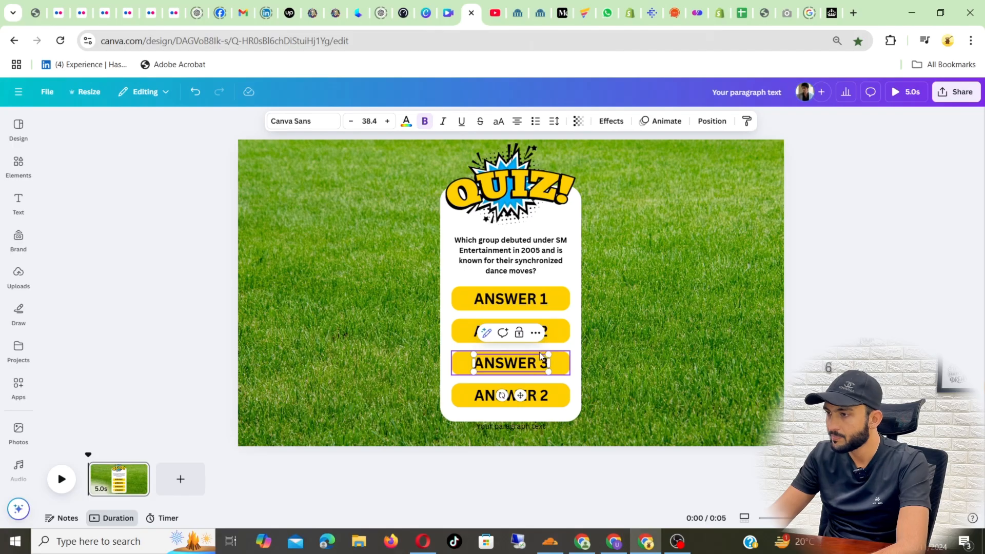
Change the label in the fourth answer box to "ANSWER 4".
left_click(538, 394)
left_click(539, 393)
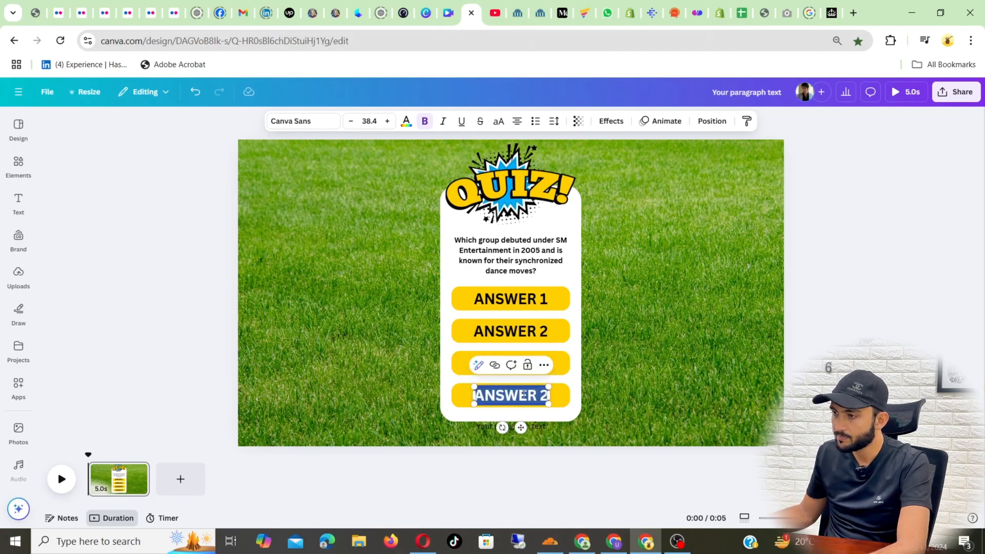
left_click(524, 394)
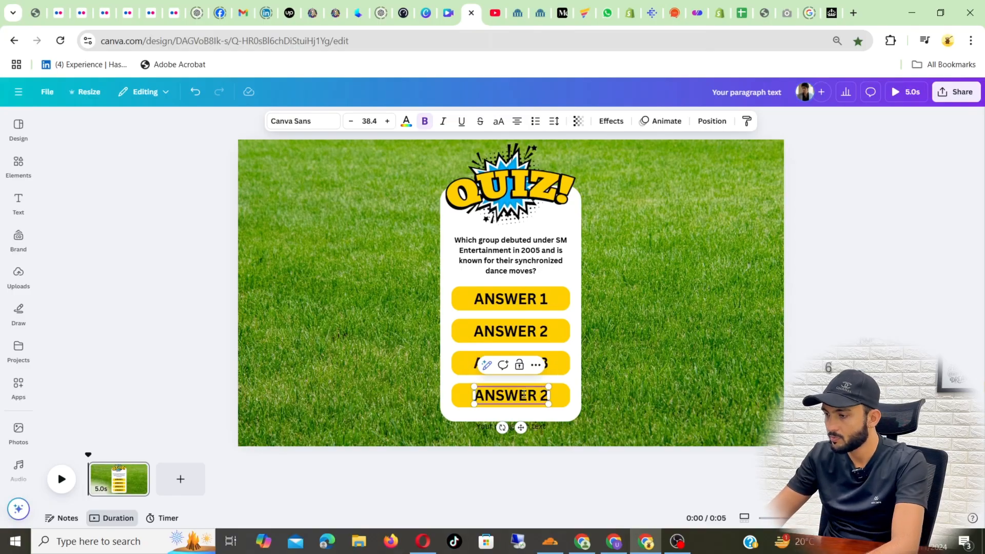
key("BackSpace")
key("Delete")
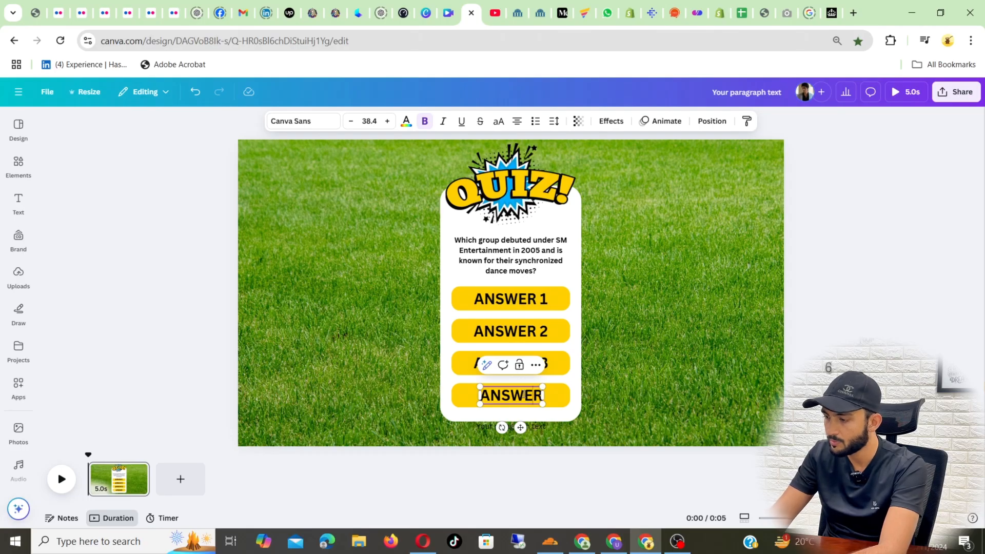
type("4")
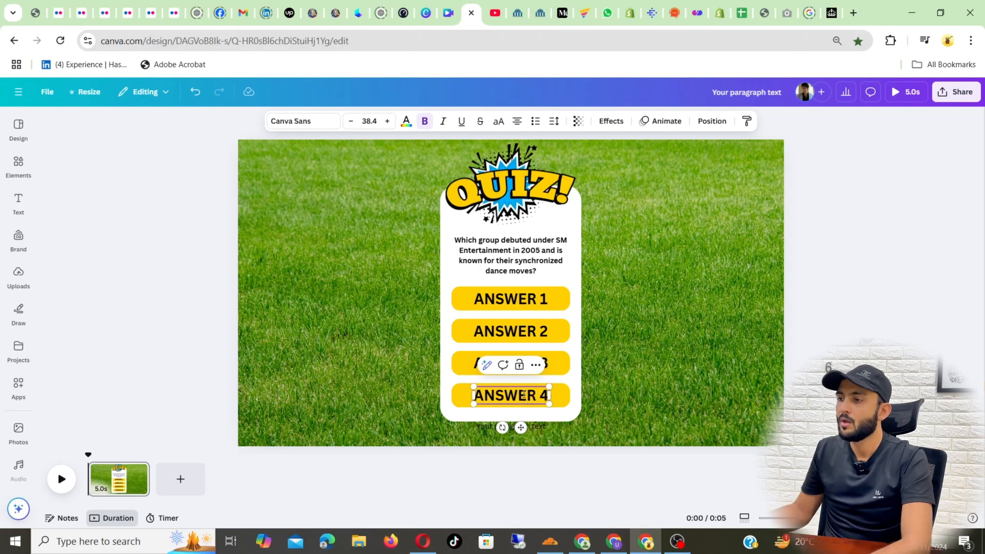
left_click(905, 281)
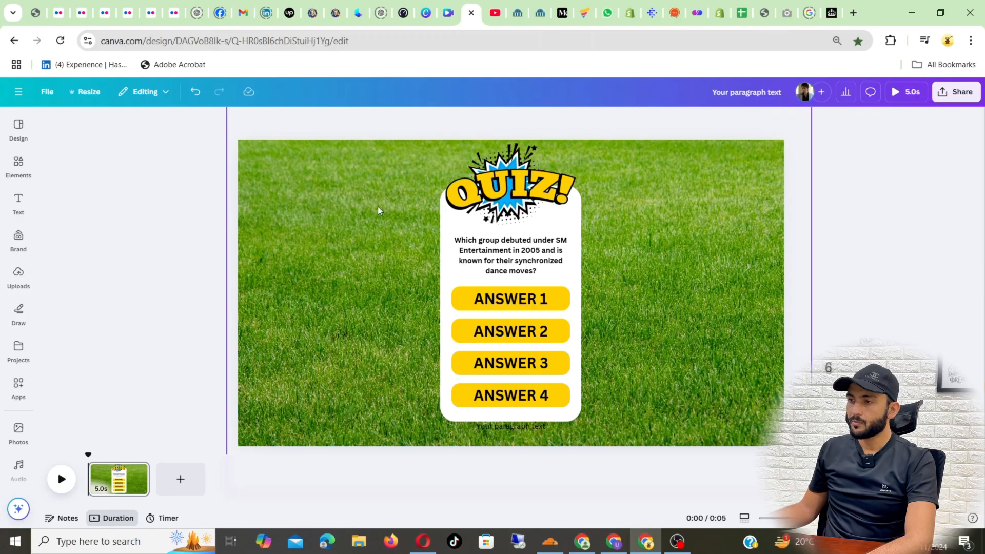
Set the question text to size 21.2 and change its font to Poppins.
left_click(508, 252)
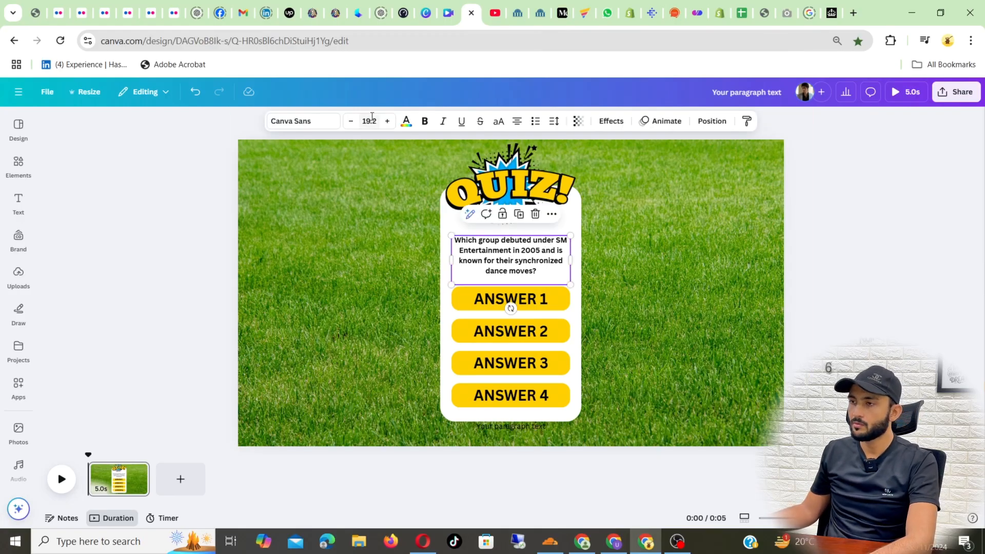
left_click(388, 121)
left_click(388, 121)
left_click(387, 121)
left_click(387, 121)
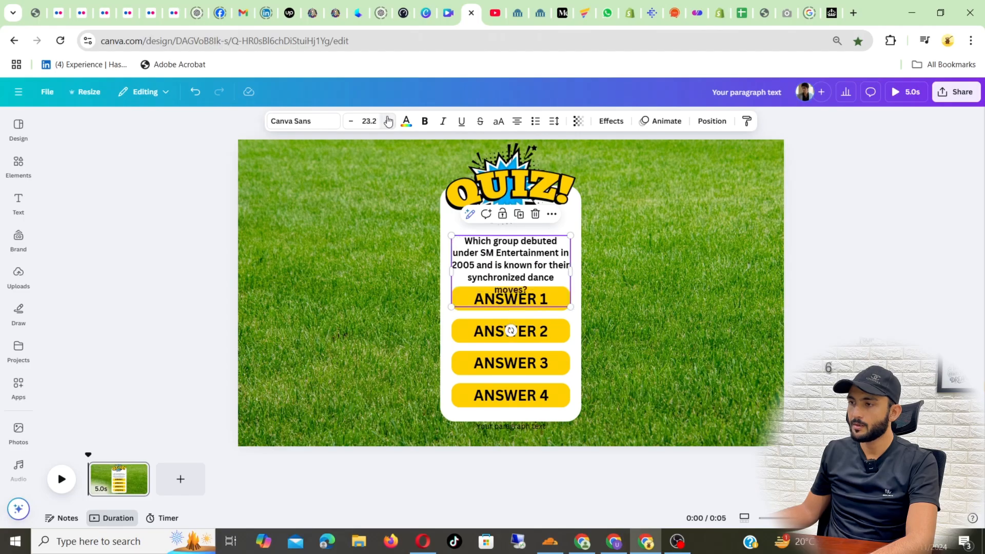
left_click(351, 121)
left_click(350, 121)
left_click(323, 122)
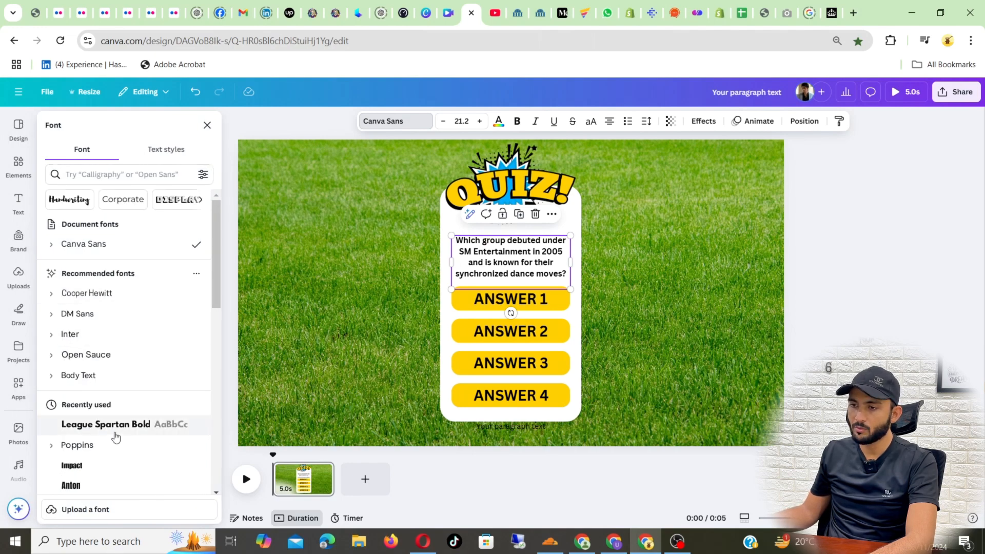
left_click(108, 445)
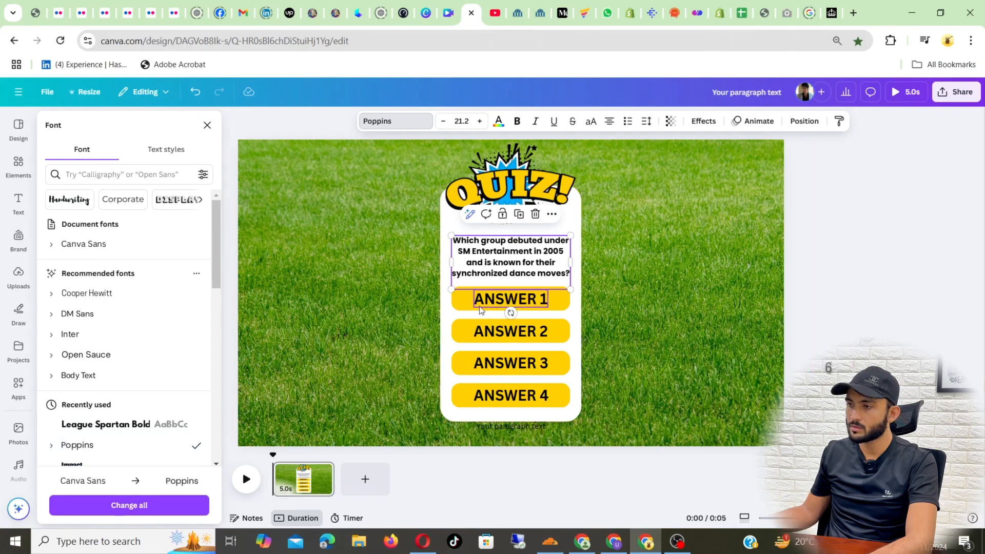
left_click(929, 315)
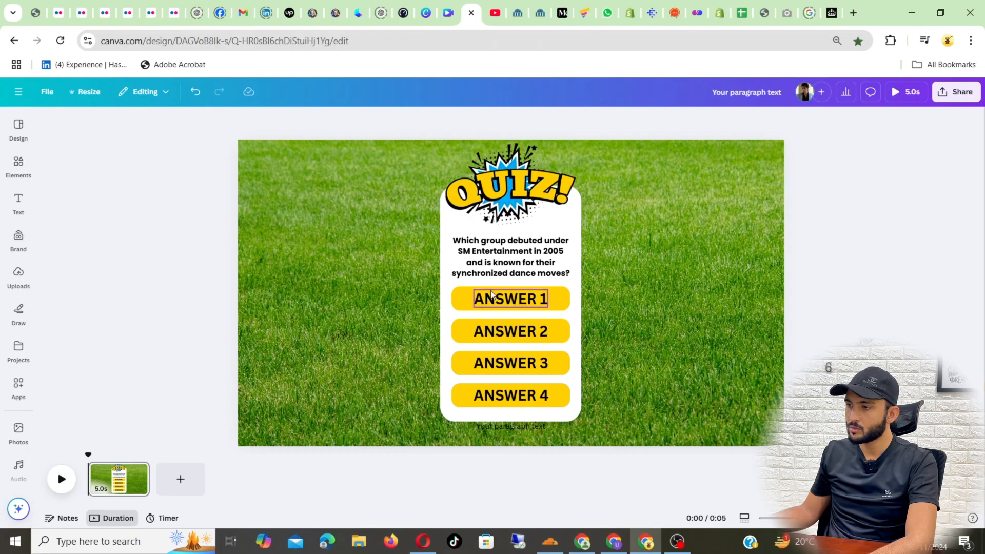
Select all four answer boxes with their labels and scale them down together, leaving more room below the question.
left_click(523, 307)
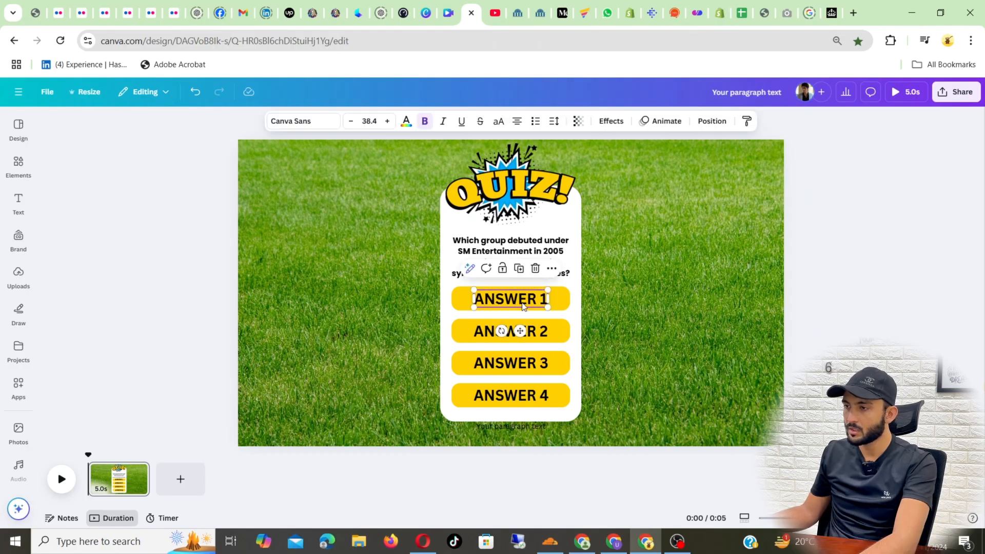
left_click(462, 300)
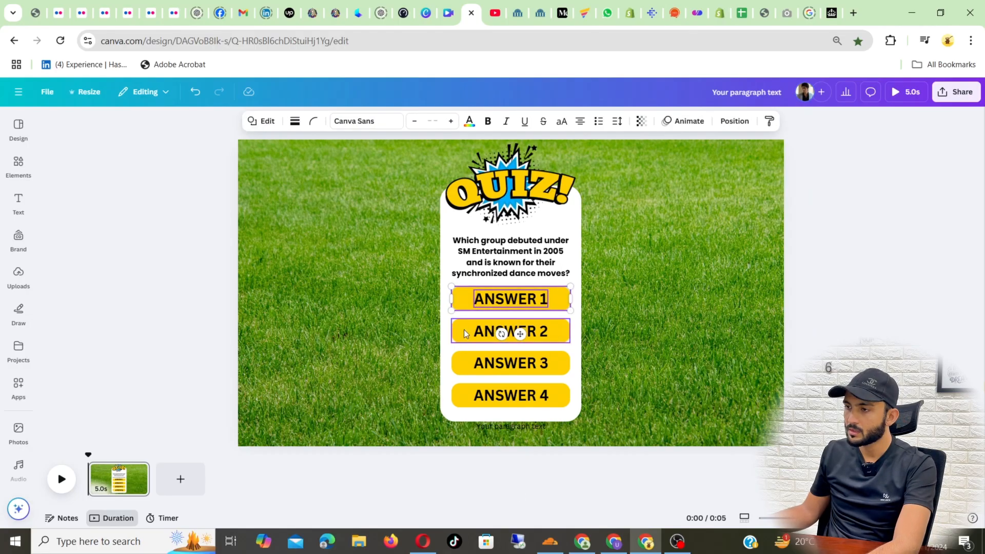
left_click(466, 333, "shift")
left_click(478, 368, "shift")
left_click(474, 391, "shift")
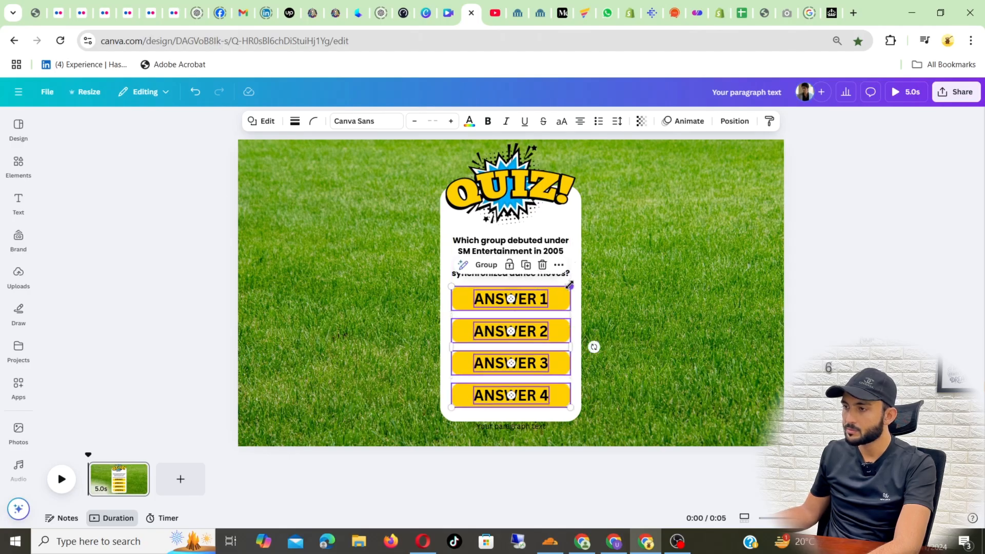
left_click_drag(567, 288, 547, 309)
Enlarge the question text to size 24.7 and centre it between the QUIZ title and the answer boxes.
left_click(530, 267)
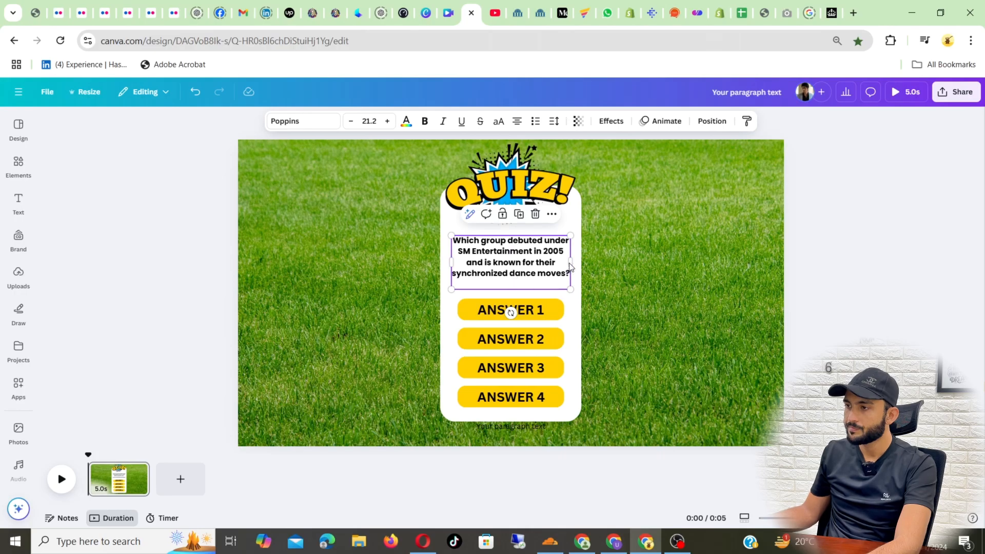
left_click_drag(571, 262, 574, 225)
left_click_drag(532, 263, 522, 267)
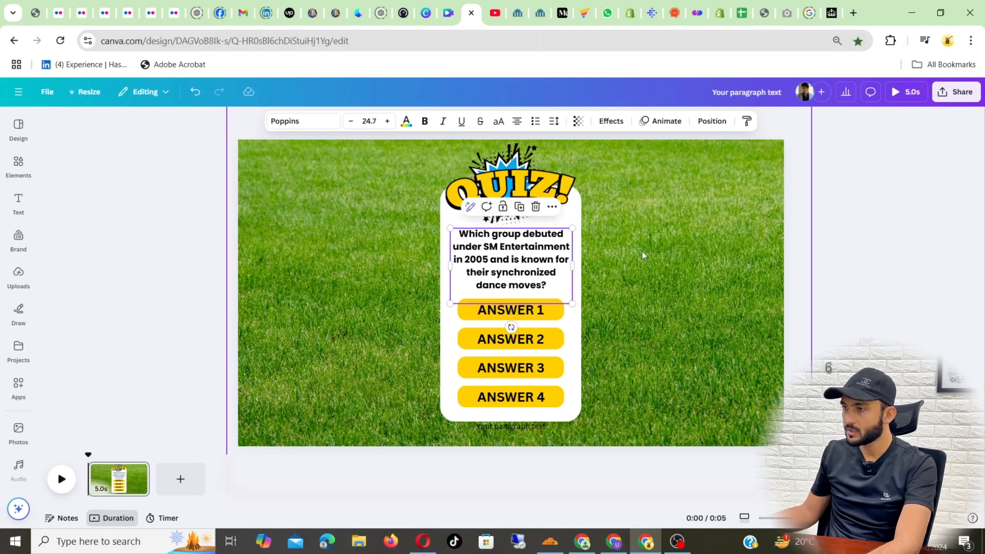
left_click(842, 218)
Shrink the QUIZ title graphic slightly and recentre it over the top edge of the white card.
left_click(564, 153)
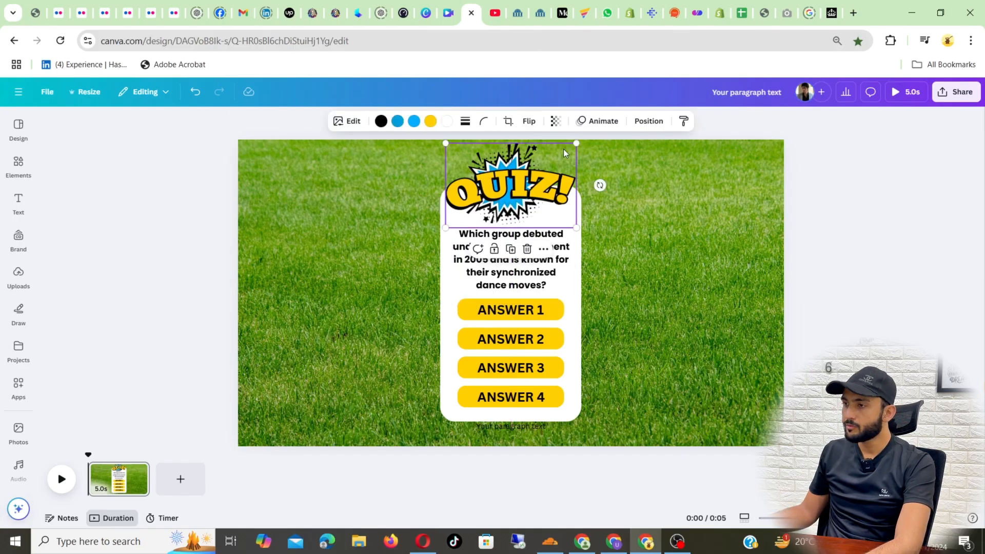
left_click_drag(576, 143, 559, 152)
left_click_drag(522, 193, 528, 189)
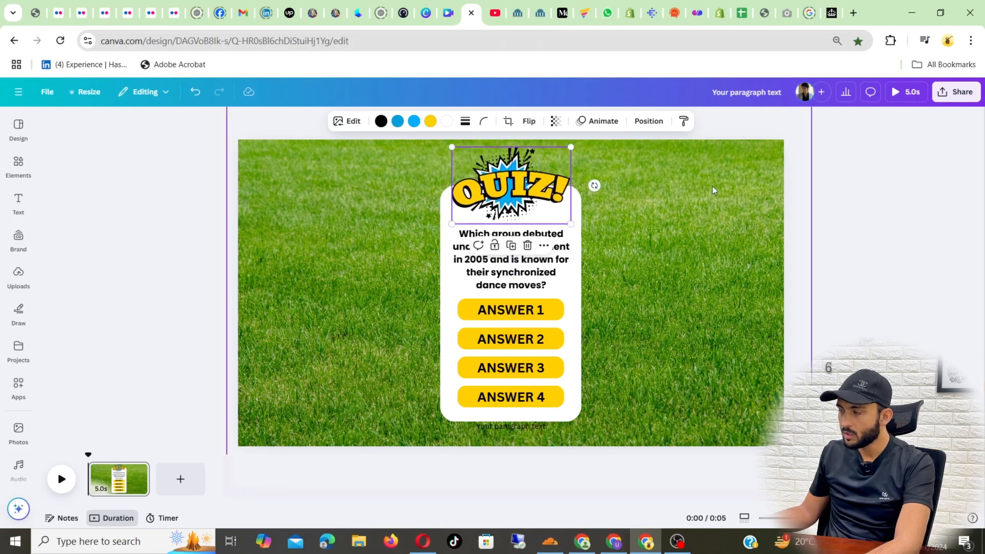
left_click(872, 193)
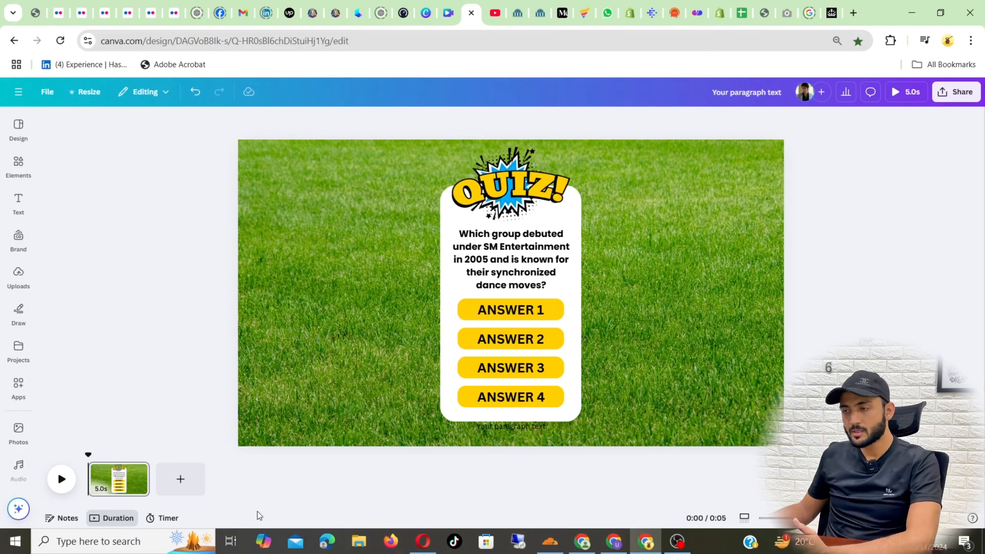
Add a blank page to the timeline and duplicate the first quiz page.
left_click(179, 483)
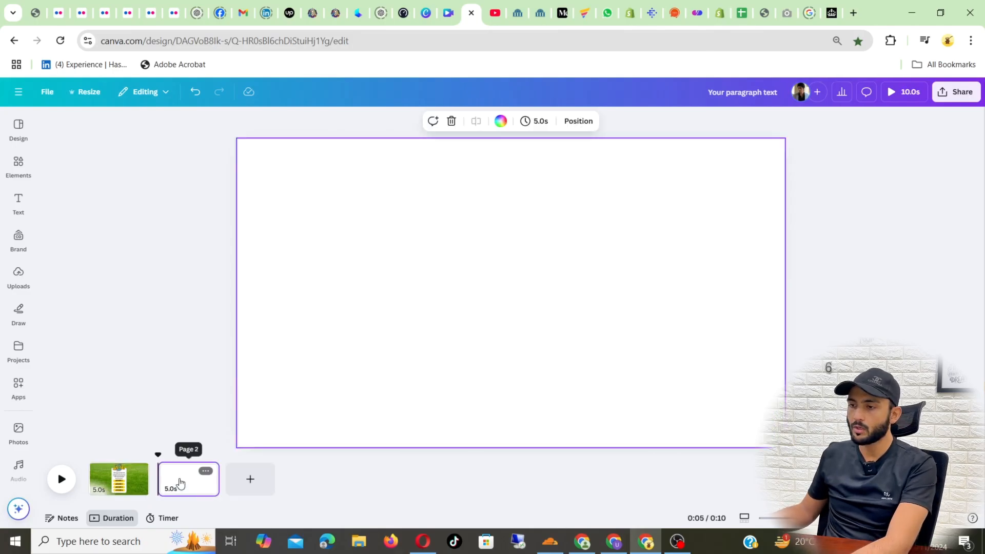
left_click(133, 480)
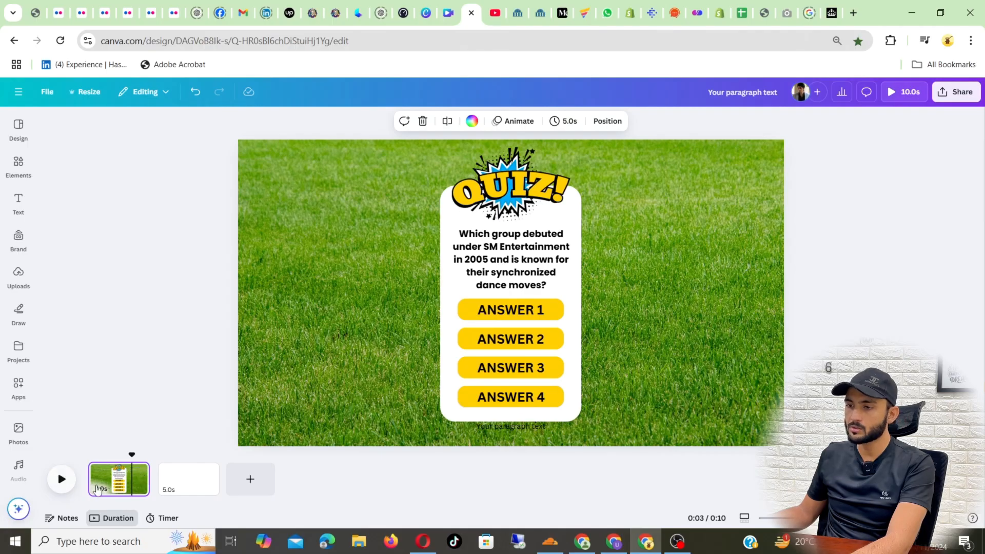
left_click(136, 470)
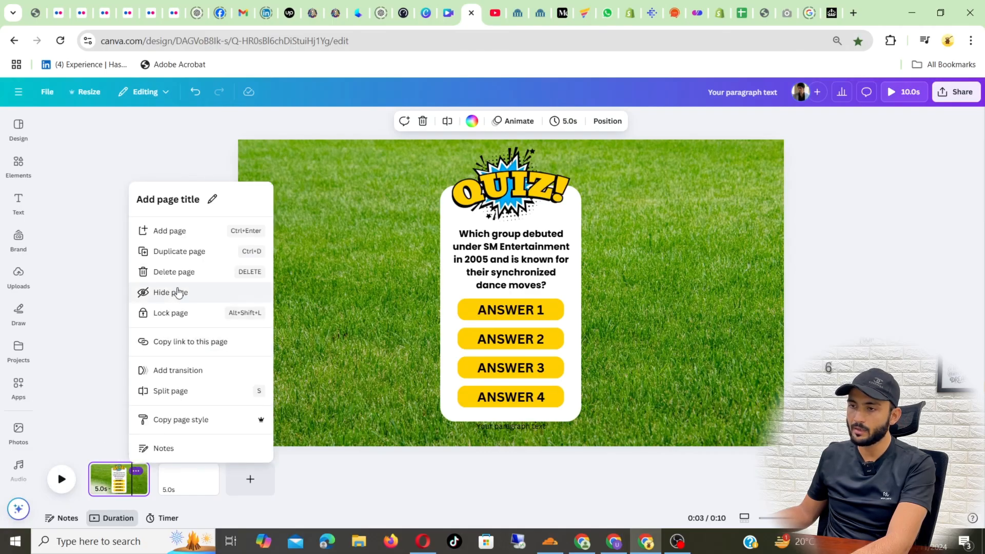
left_click(170, 251)
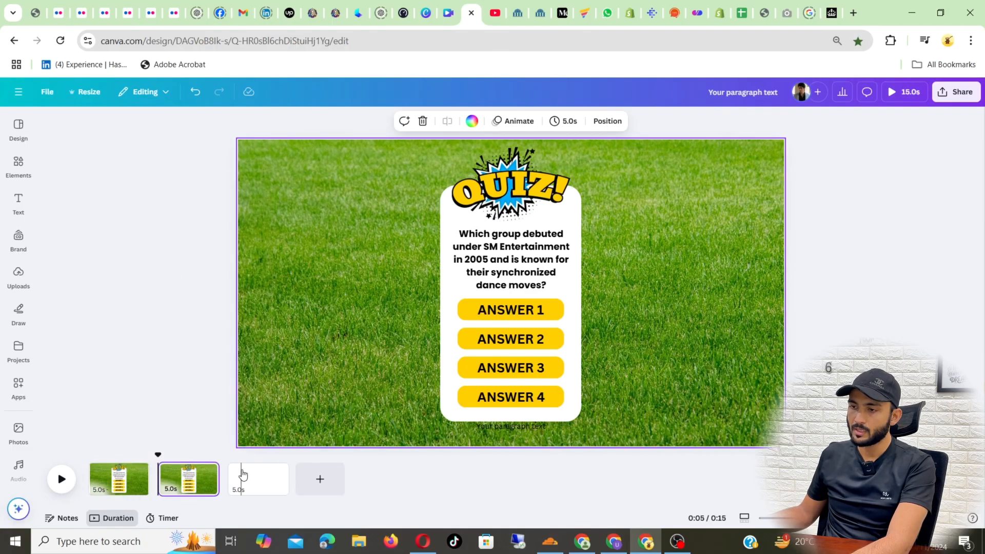
Delete the blank third page and open the duplicated quiz page with its question text selected.
left_click(273, 479)
left_click(278, 473)
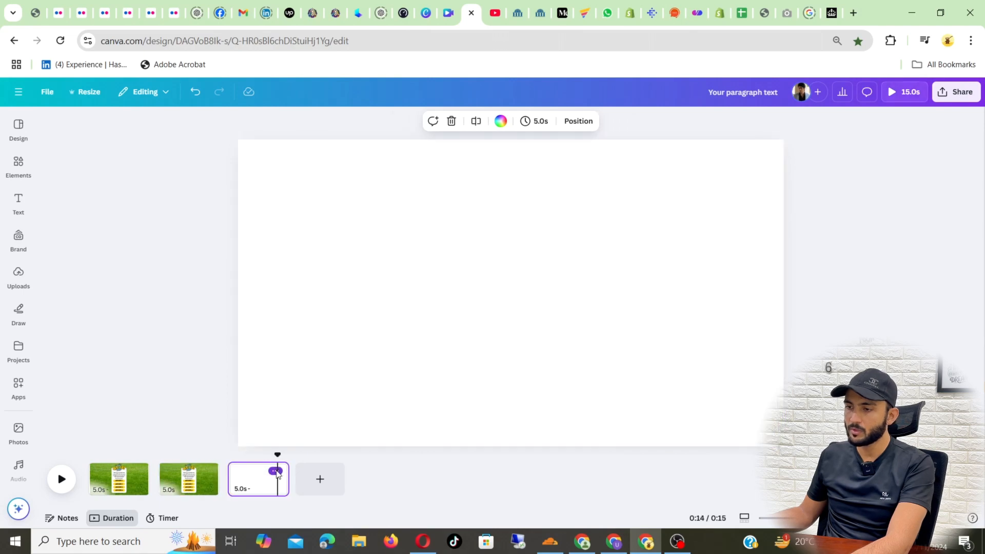
left_click(276, 471)
left_click(300, 291)
left_click(192, 490)
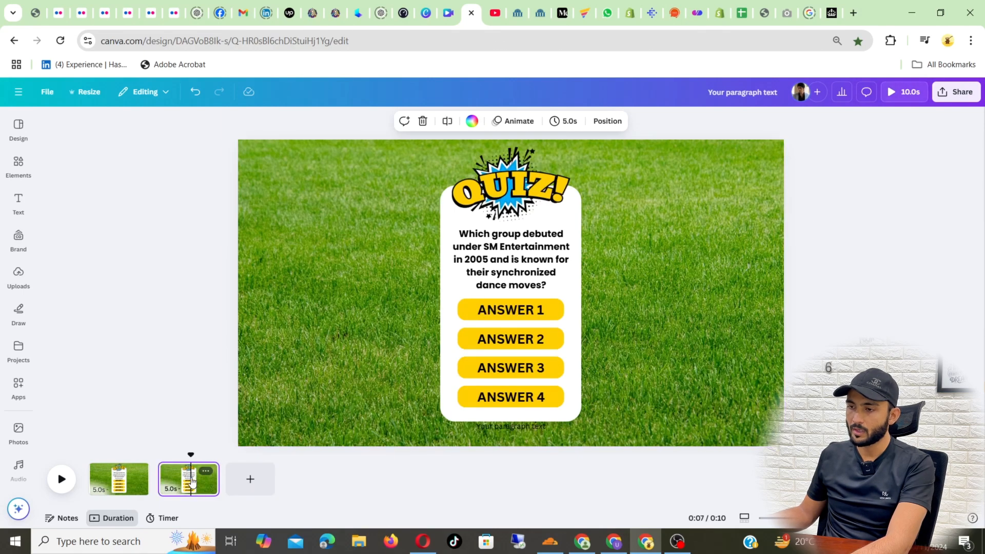
left_click(503, 265)
Examine the correct-answer layout on page 2 of the KPOP QUIZ design and return to the grass design.
left_click(426, 13)
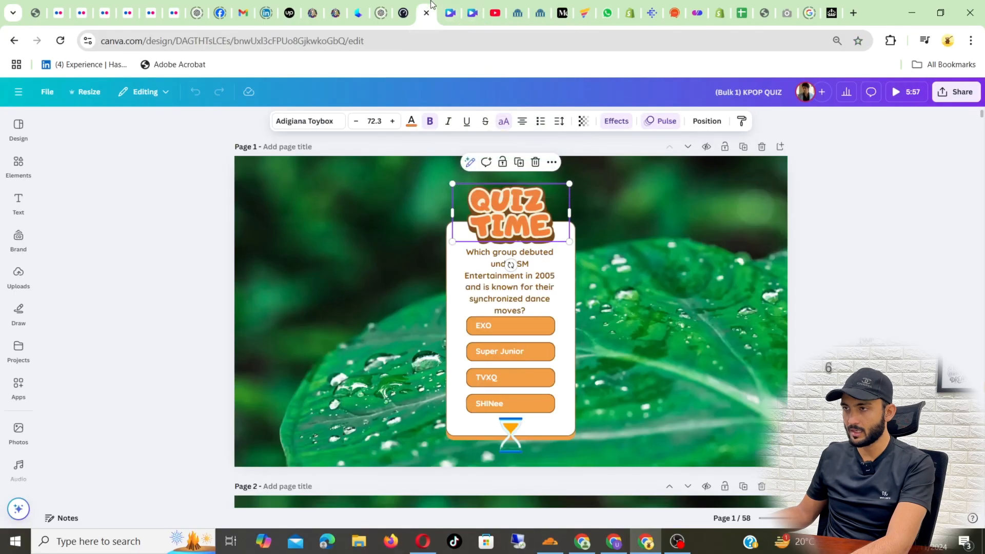
scroll(447, 279, "down", 5)
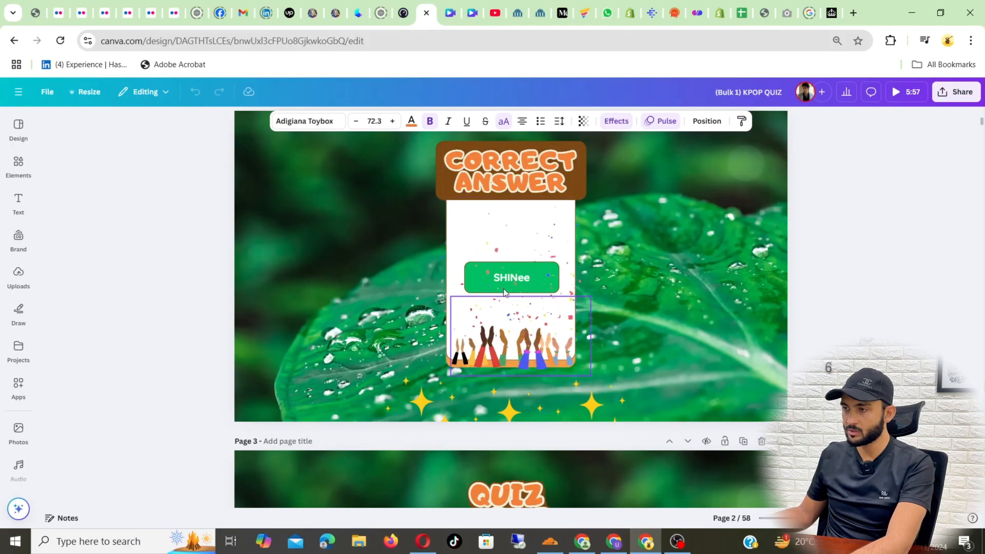
left_click(460, 4)
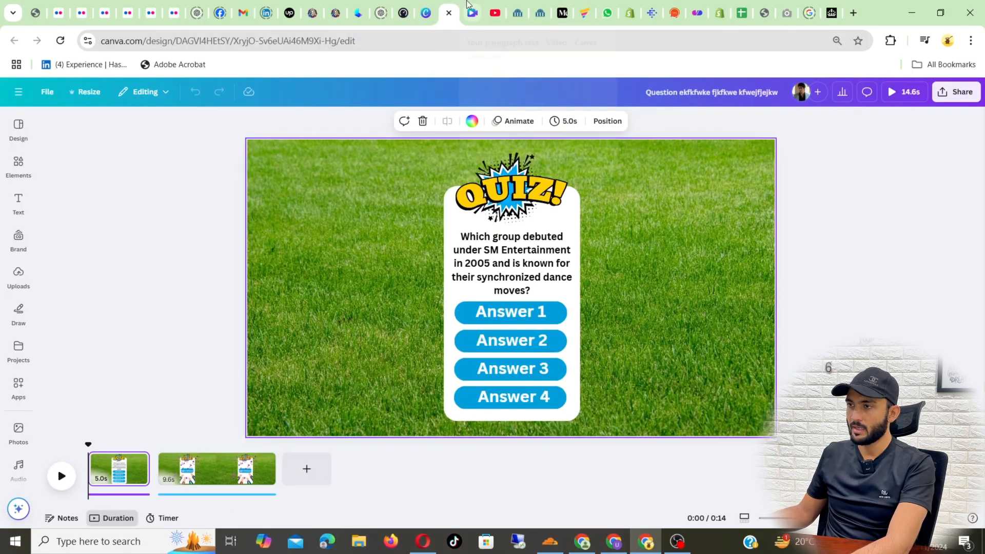
left_click(468, 5)
Remove the QUIZ title graphic from page 2 and replace the question text with "CORRECT ANSER".
left_click(501, 187)
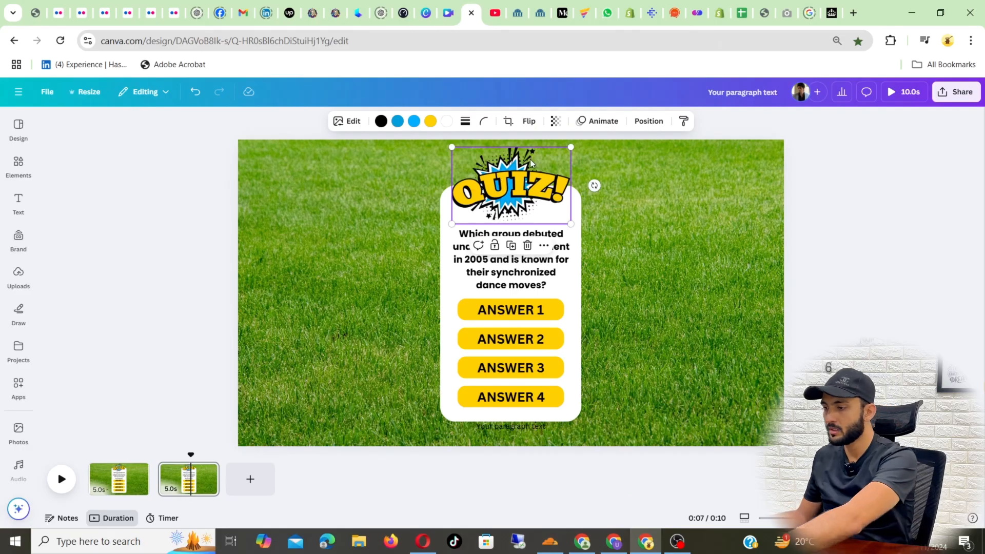
key("Delete")
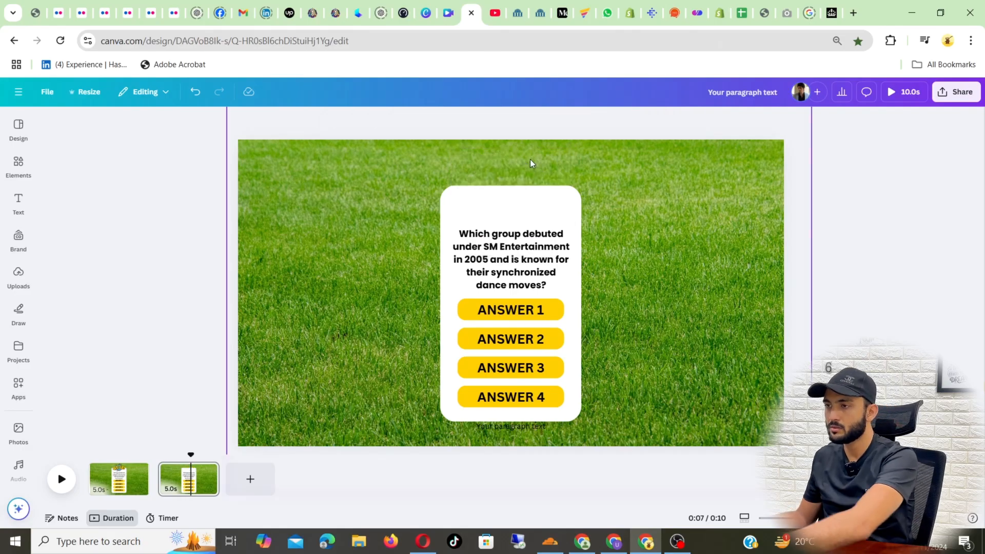
left_click(497, 251)
double_click(557, 278)
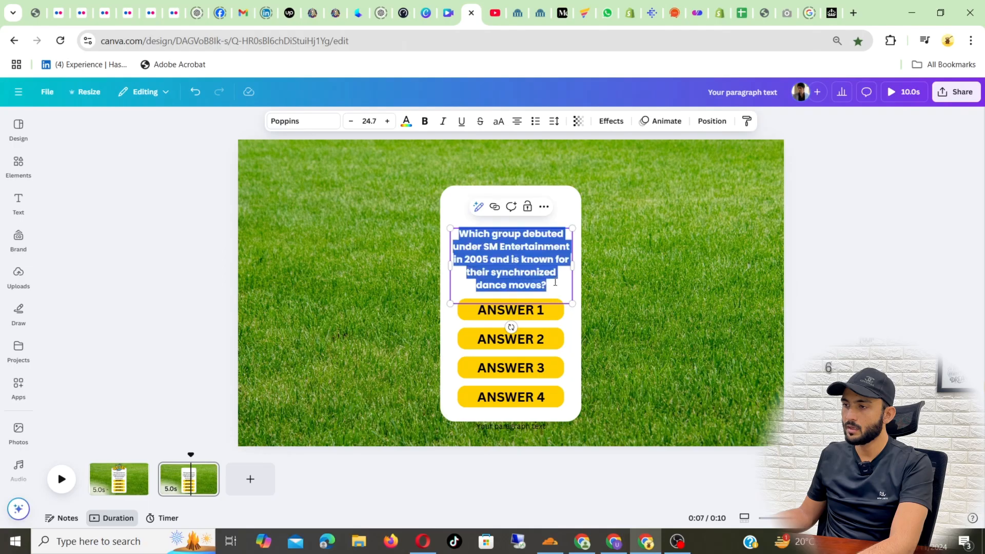
type("COR")
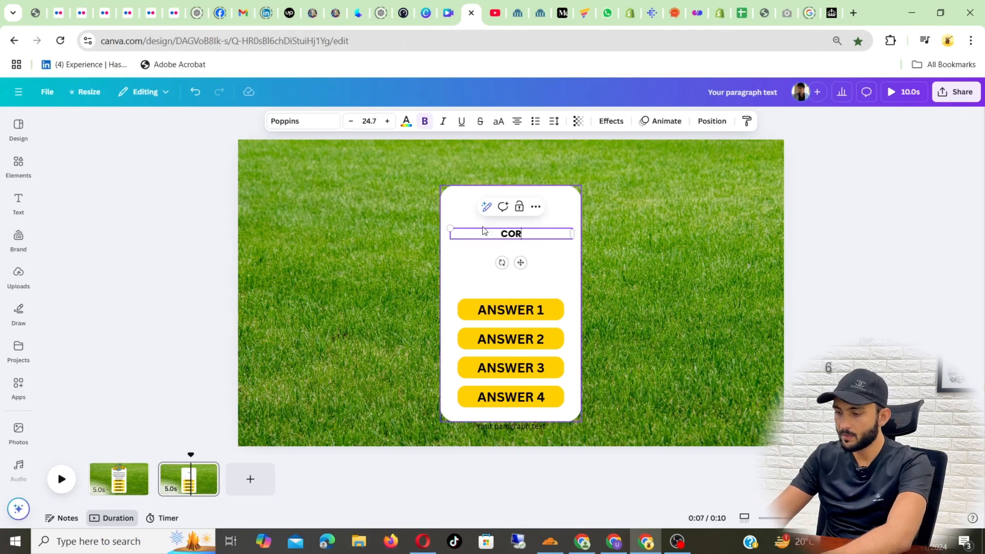
type("RECT ANSER")
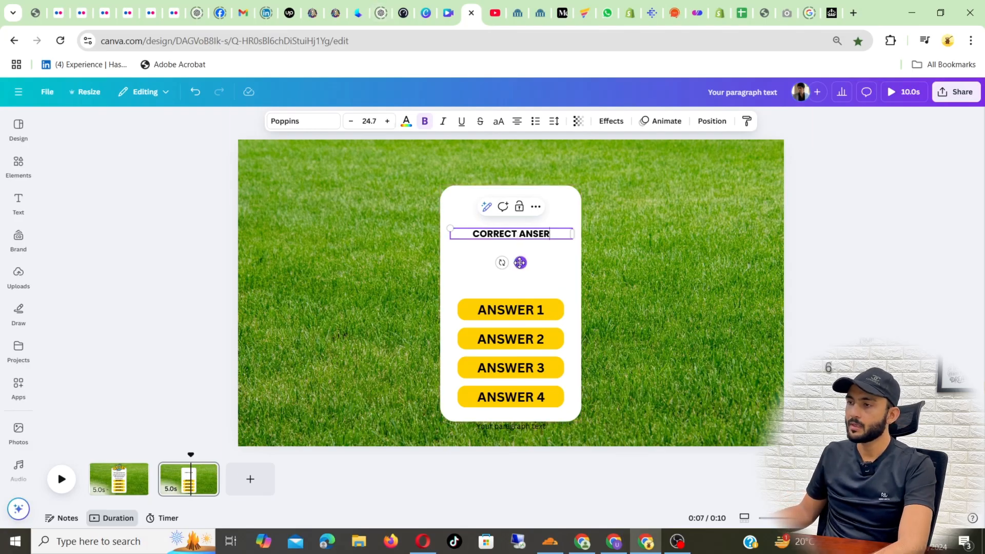
Set the page 2 "CORRECT ANSER" heading to League Spartan Bold at size 31.7.
left_click(302, 121)
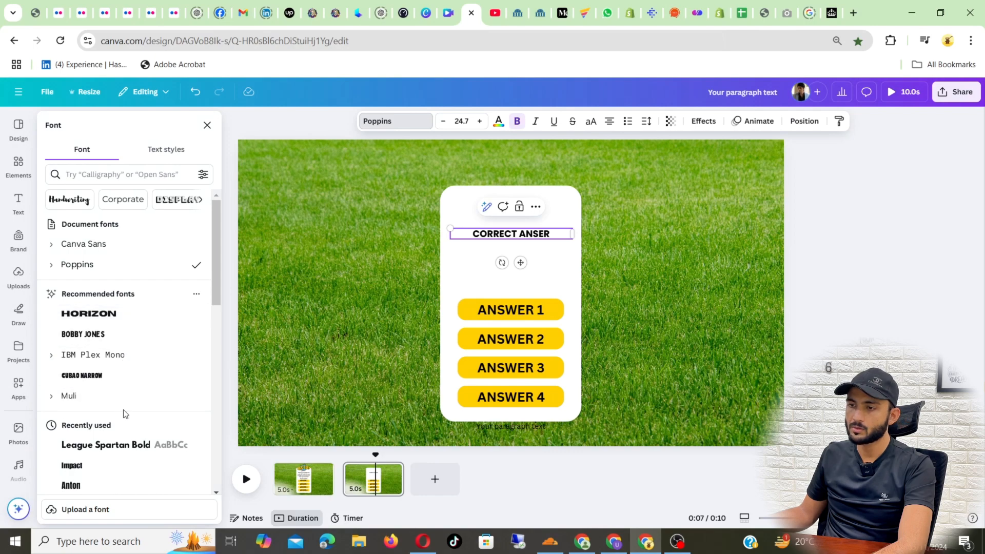
left_click(131, 450)
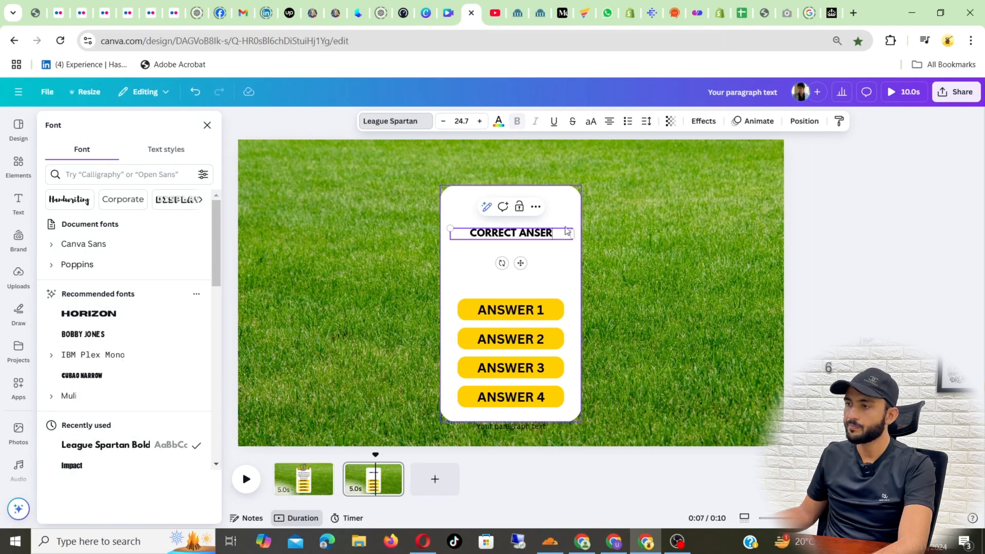
left_click(481, 121)
left_click(480, 121)
left_click(480, 121)
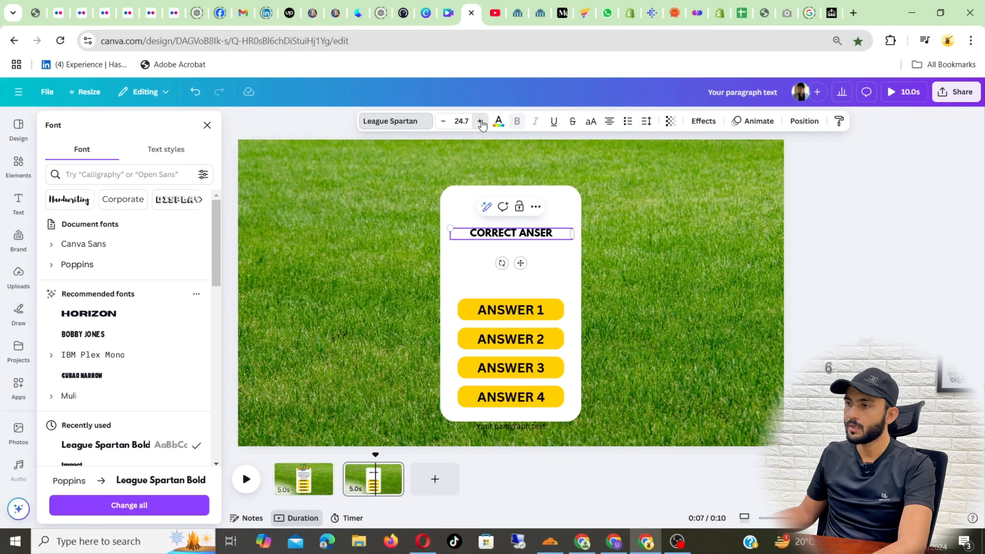
left_click(481, 121)
left_click(480, 121)
left_click(480, 122)
left_click(480, 121)
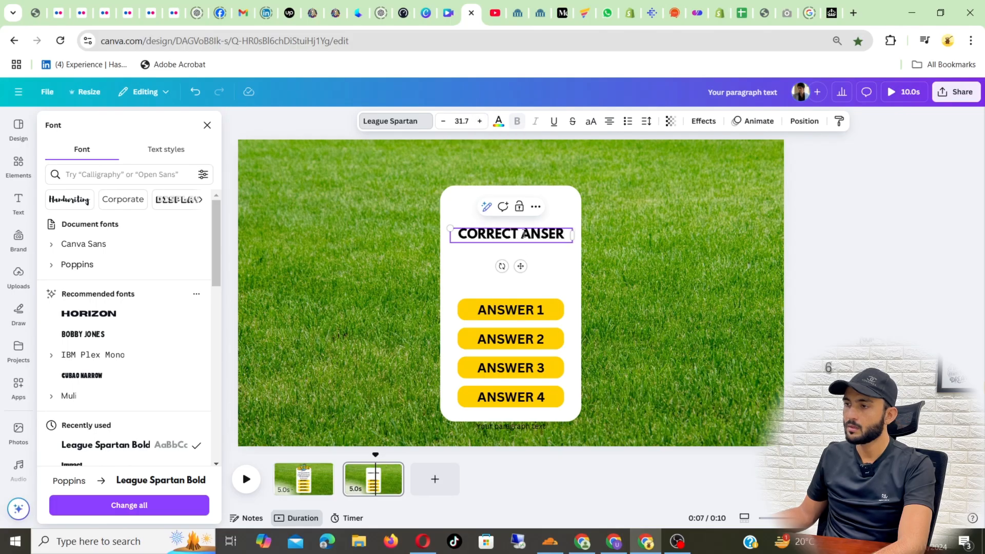
Correct the heading to "CORRECT ANSWER" split over two lines and enlarge its text box to font size 34.1.
left_click(522, 234)
key("Return")
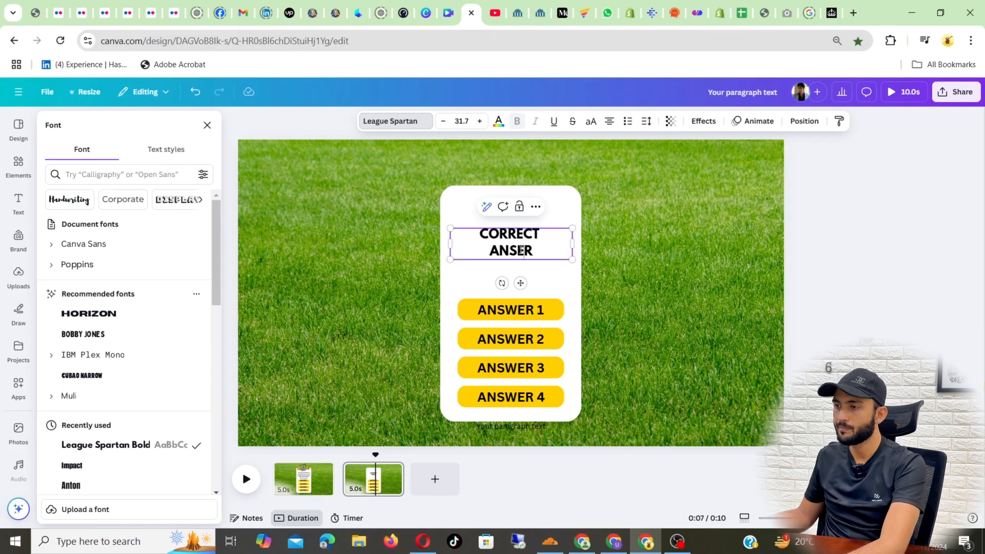
type("e")
key("BackSpace")
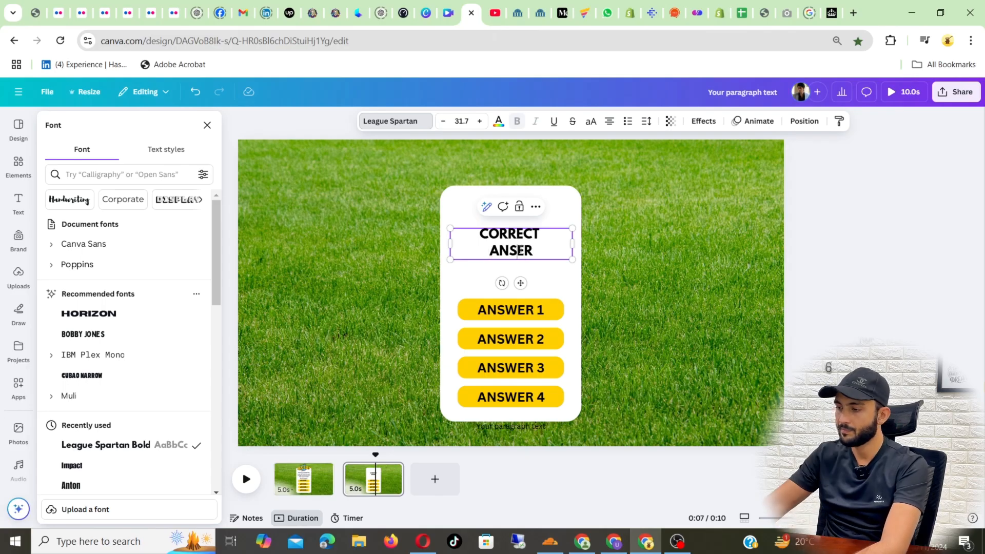
type("W")
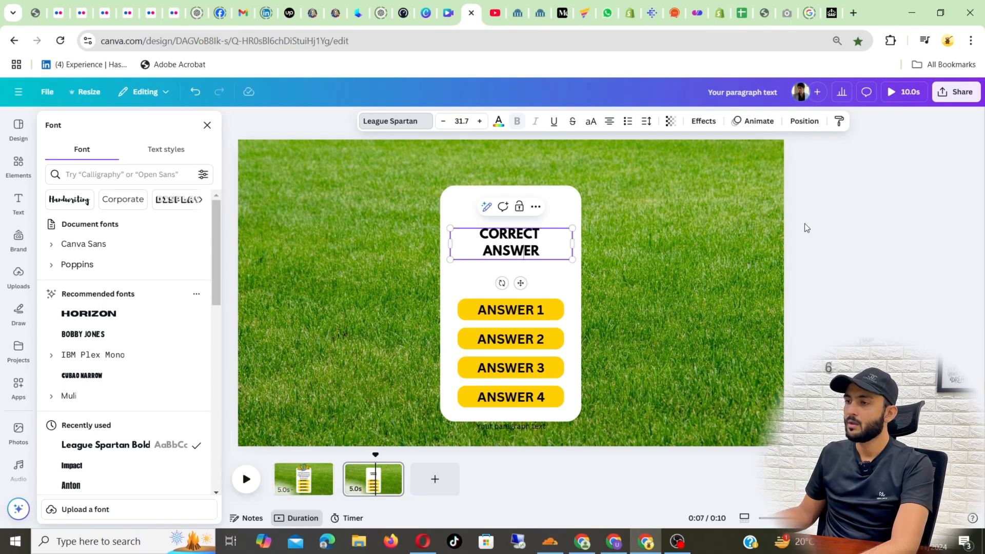
left_click_drag(572, 228, 582, 225)
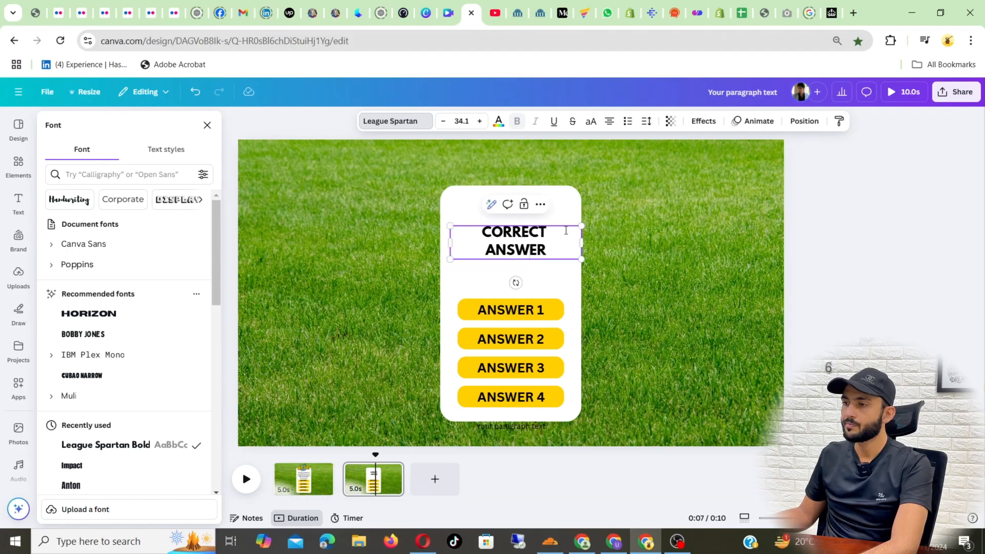
left_click(207, 125)
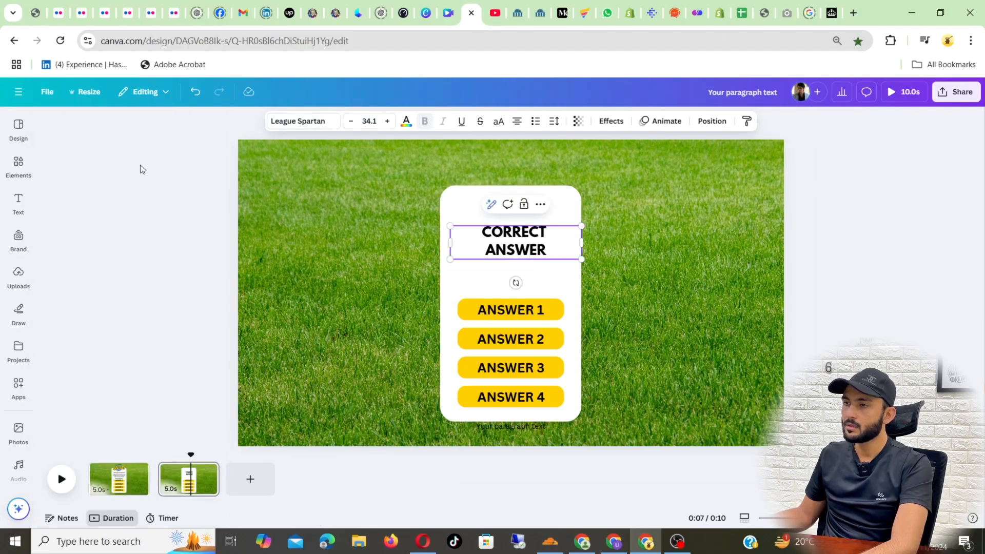
Search the elements library for "correct answer" and look through the matching graphics.
left_click(18, 164)
left_click(54, 125)
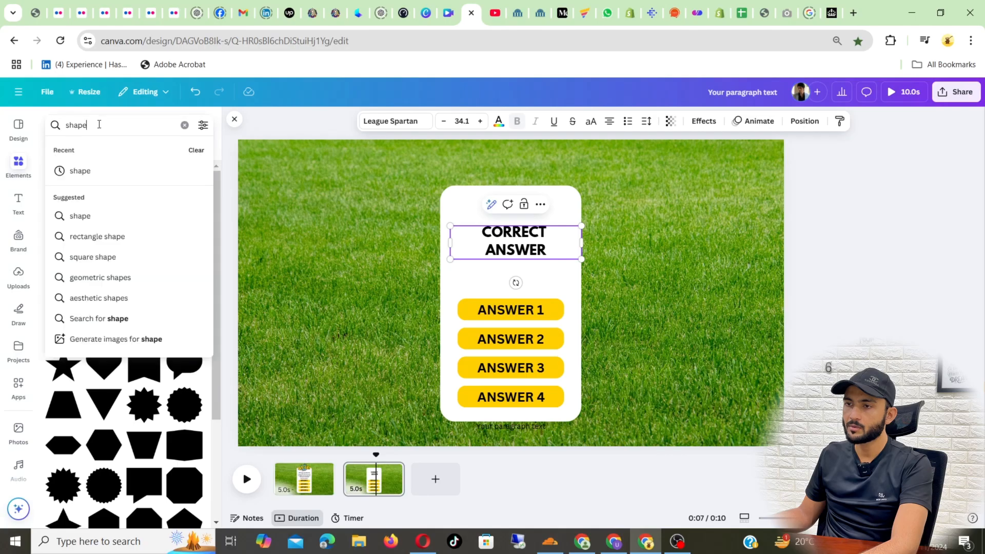
key("BackSpace")
type("correct answer")
key("Return")
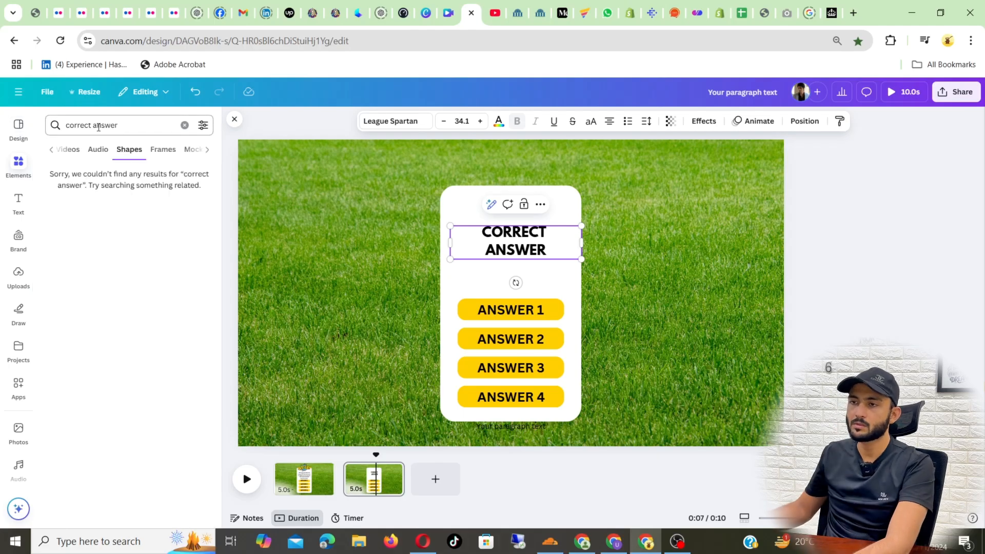
left_click(201, 150)
left_click(52, 150)
left_click(77, 152)
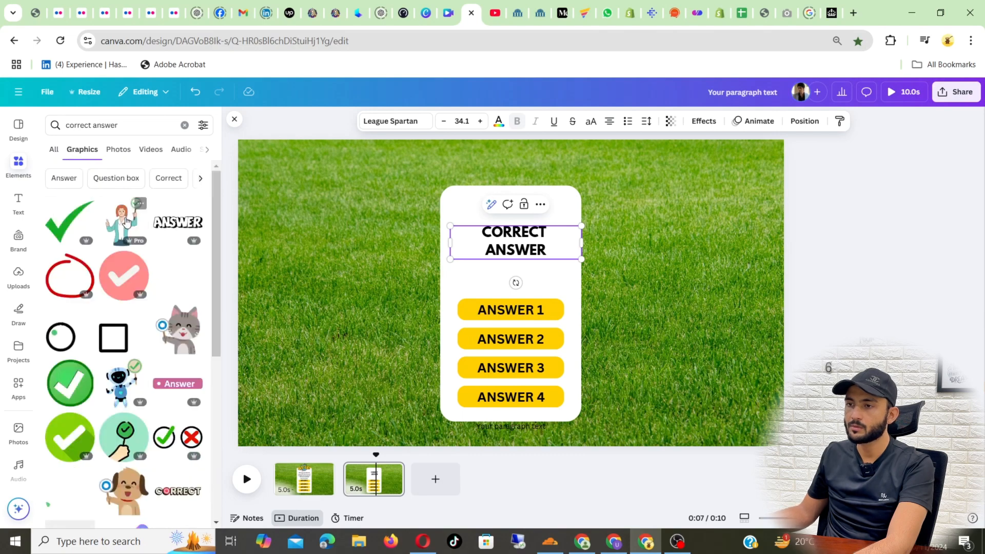
scroll(131, 241, "down", 3)
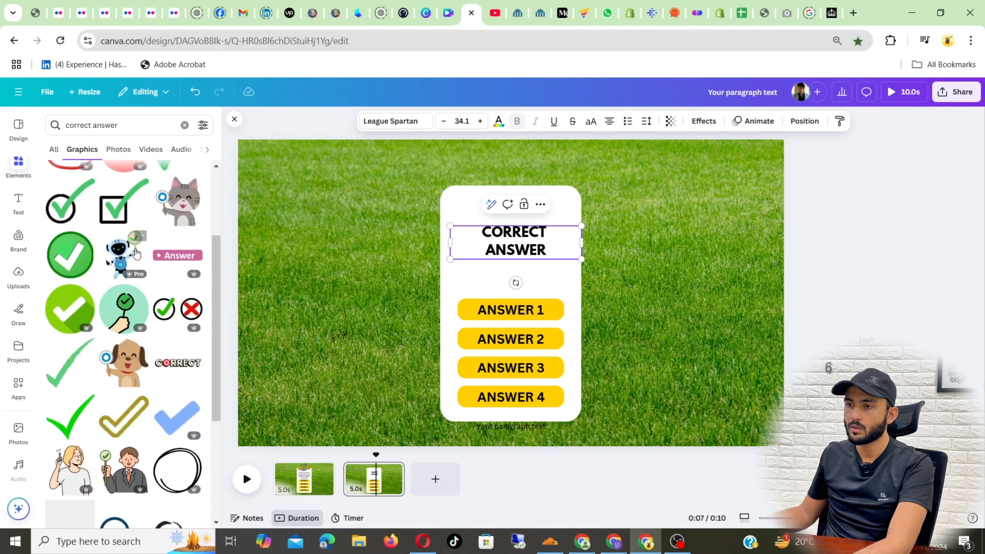
scroll(137, 252, "down", 4)
scroll(137, 252, "down", 8)
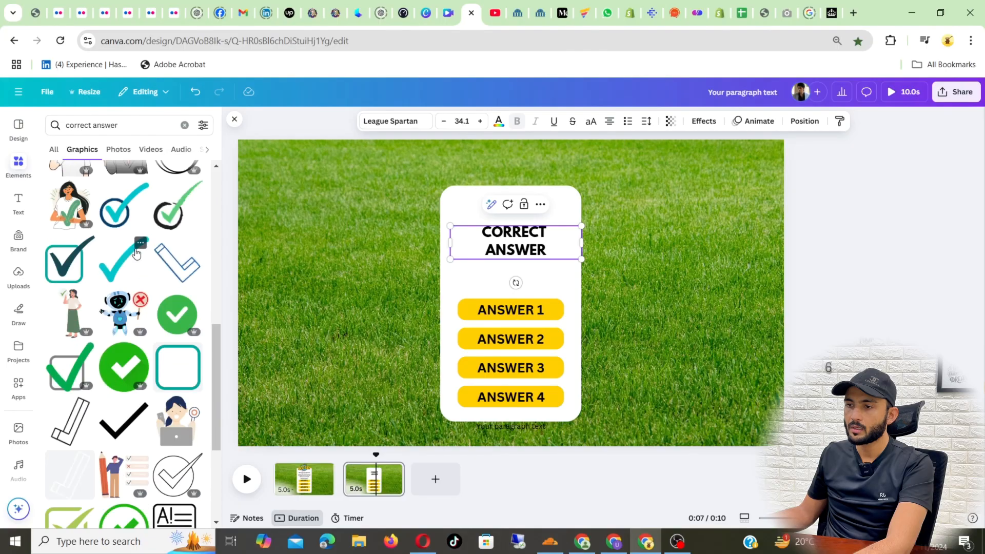
scroll(137, 252, "down", 10)
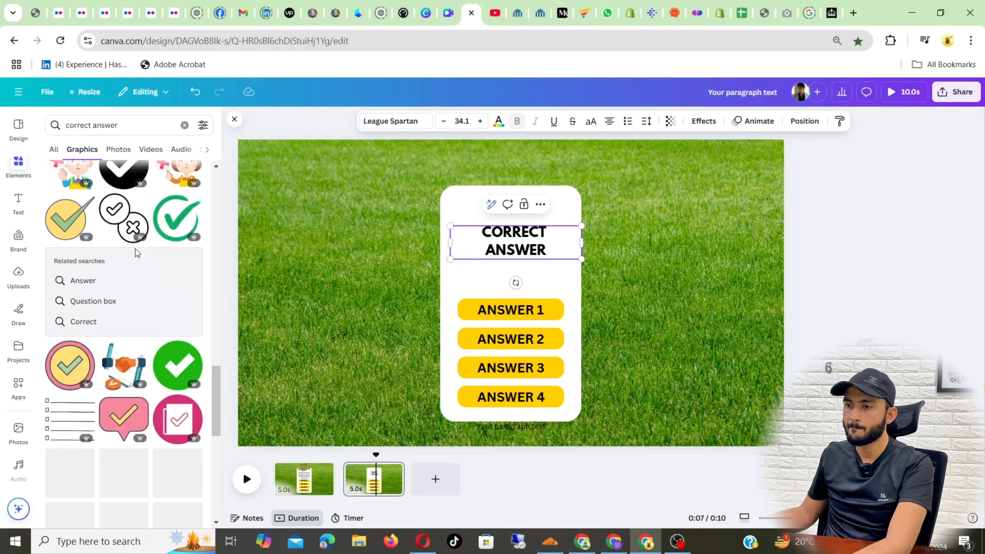
scroll(136, 253, "down", 3)
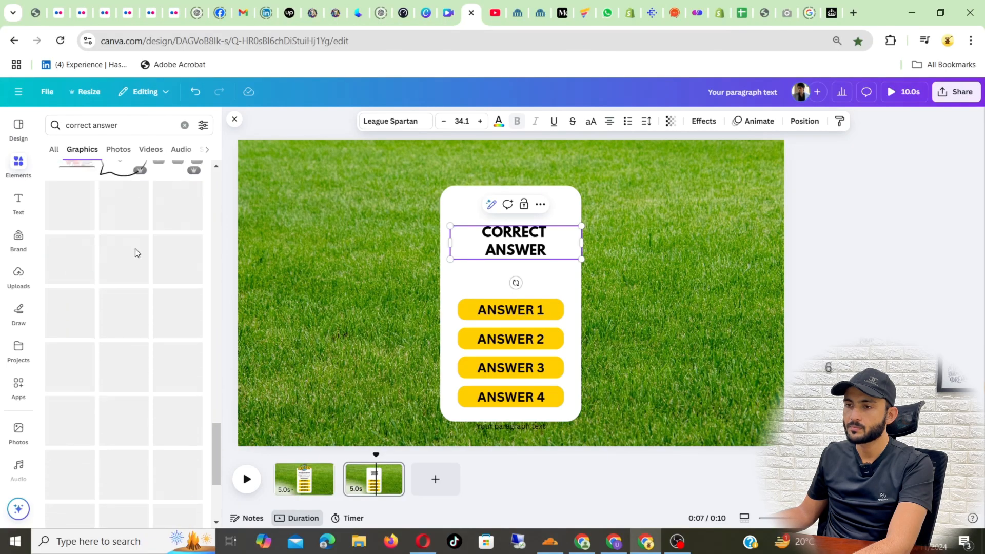
Check which font the CORRECT ANSWER title uses in the KPOP QUIZ design and return to the grass design.
left_click(426, 11)
left_click(517, 174)
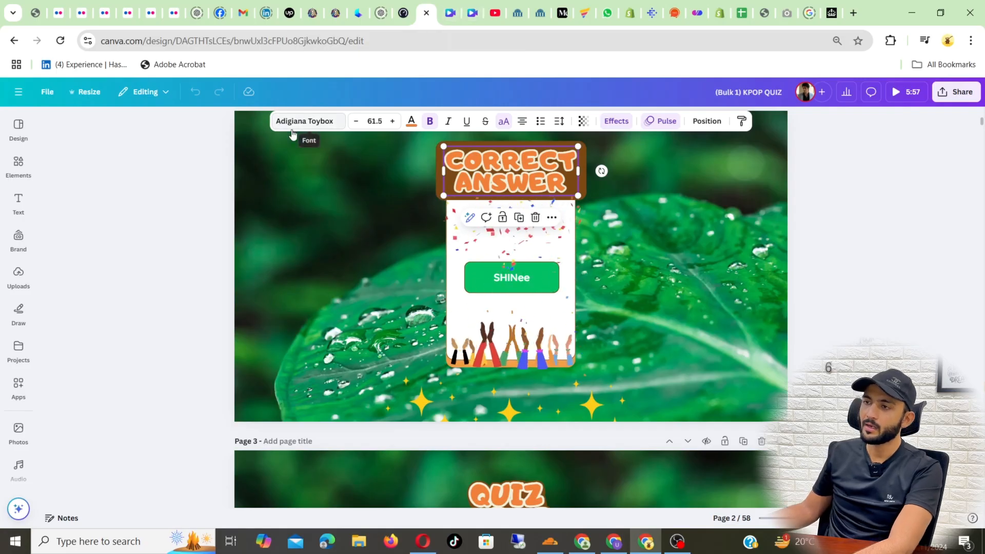
left_click(473, 12)
Find the Adigiana Toybox font and apply it to both lines of the CORRECT ANSWER heading.
left_click(417, 128)
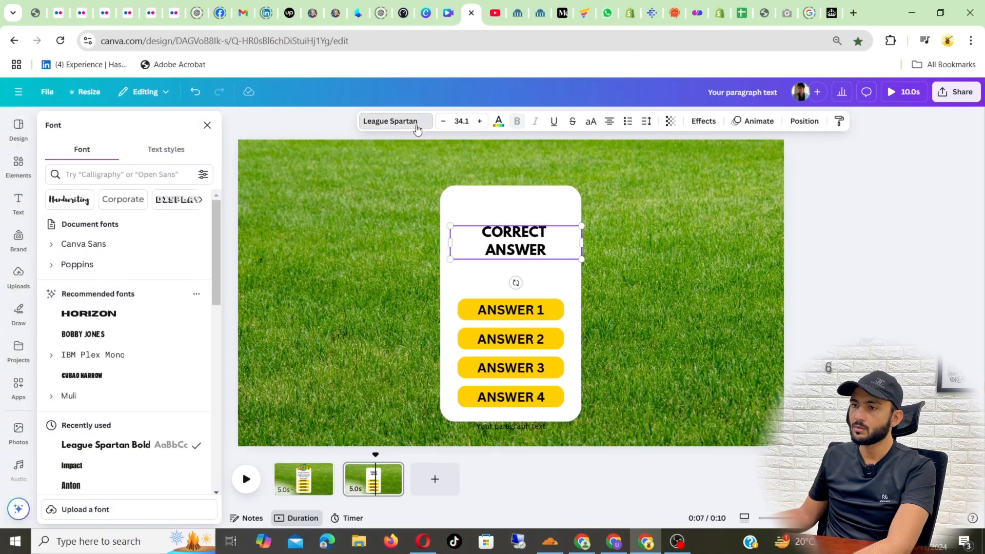
left_click(73, 176)
type("ac")
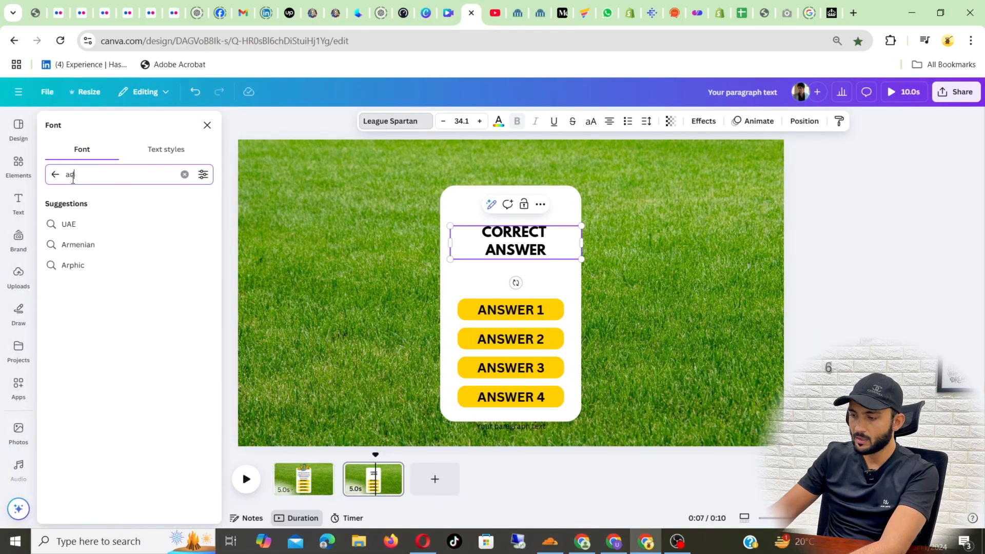
type("i")
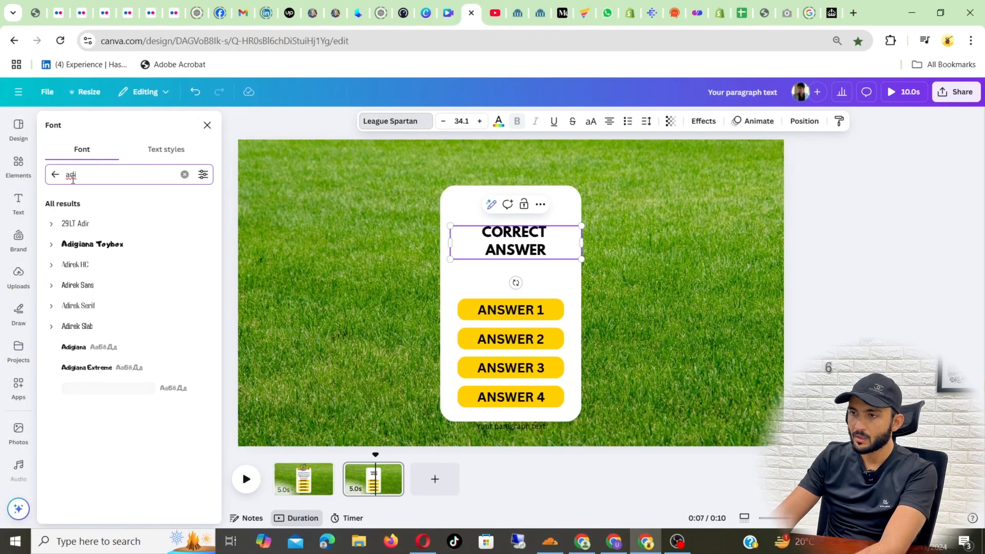
left_click(89, 246)
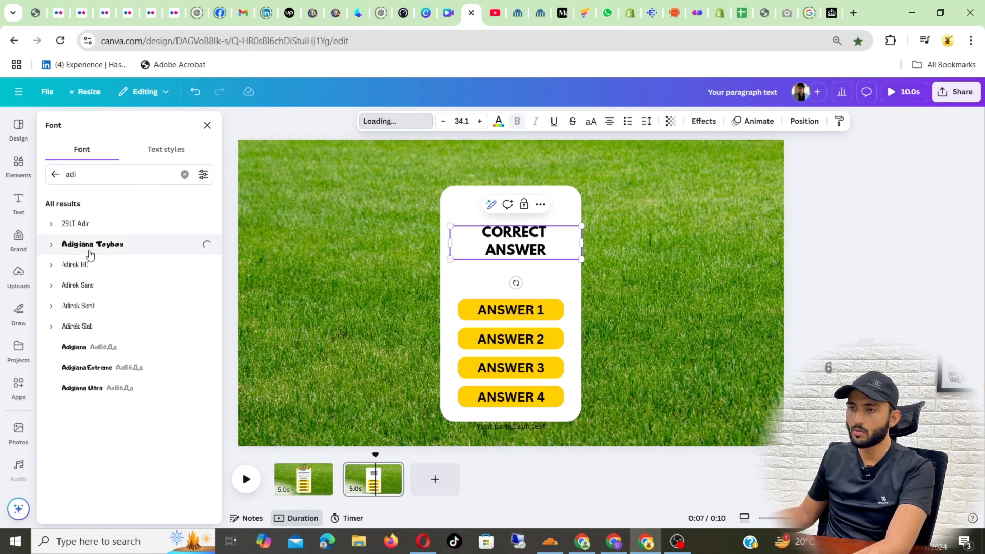
double_click(501, 230)
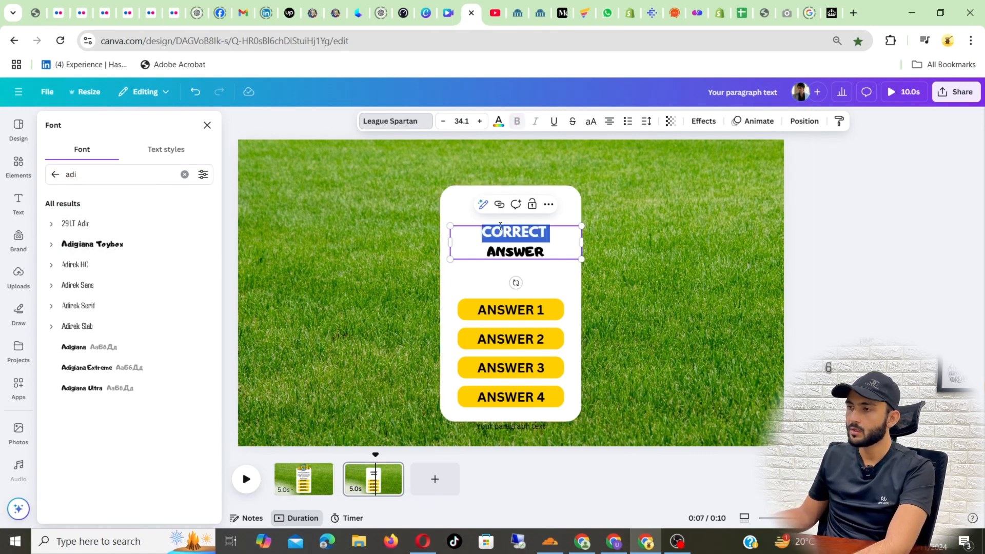
left_click(134, 247)
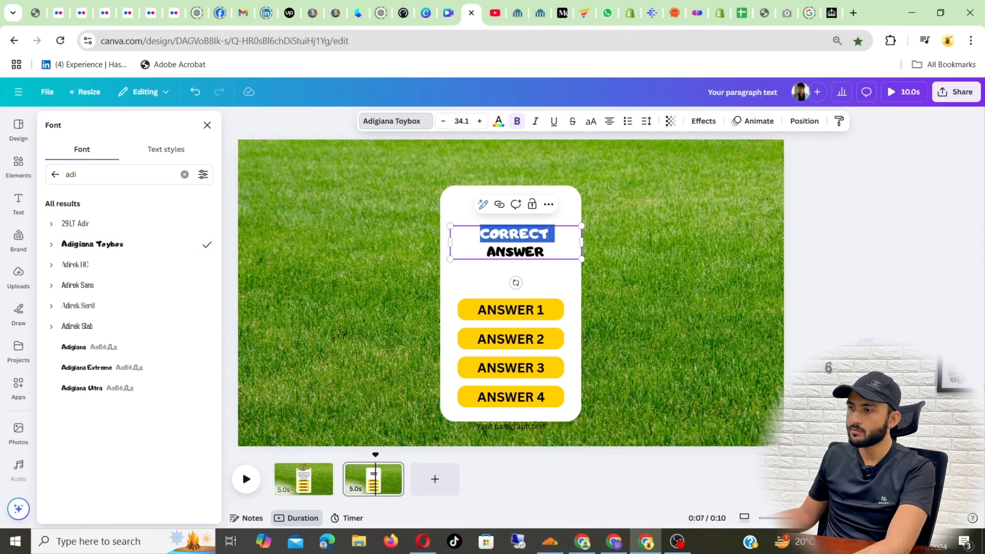
Change the text color of both lines of the CORRECT ANSWER heading to white.
left_click(498, 123)
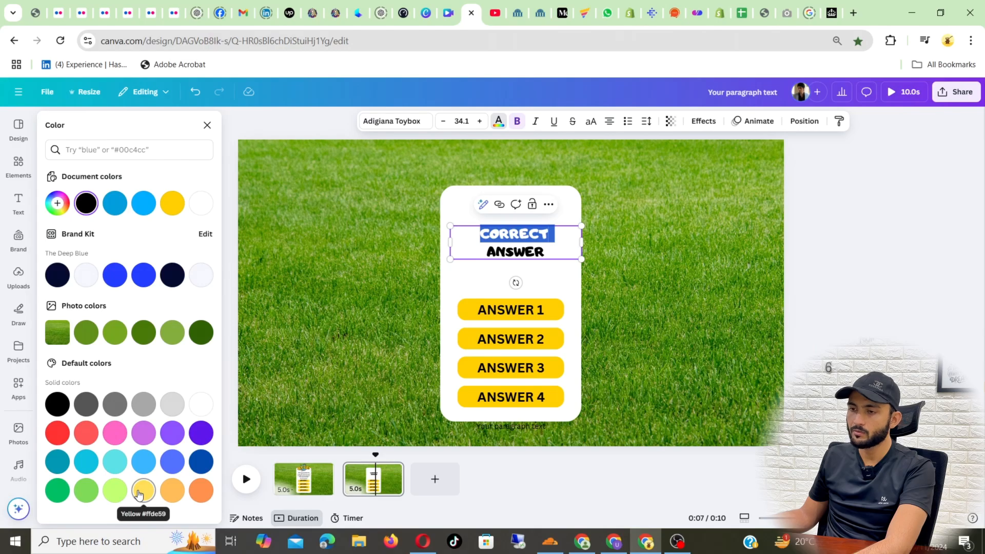
left_click(517, 240)
left_click_drag(545, 253, 466, 228)
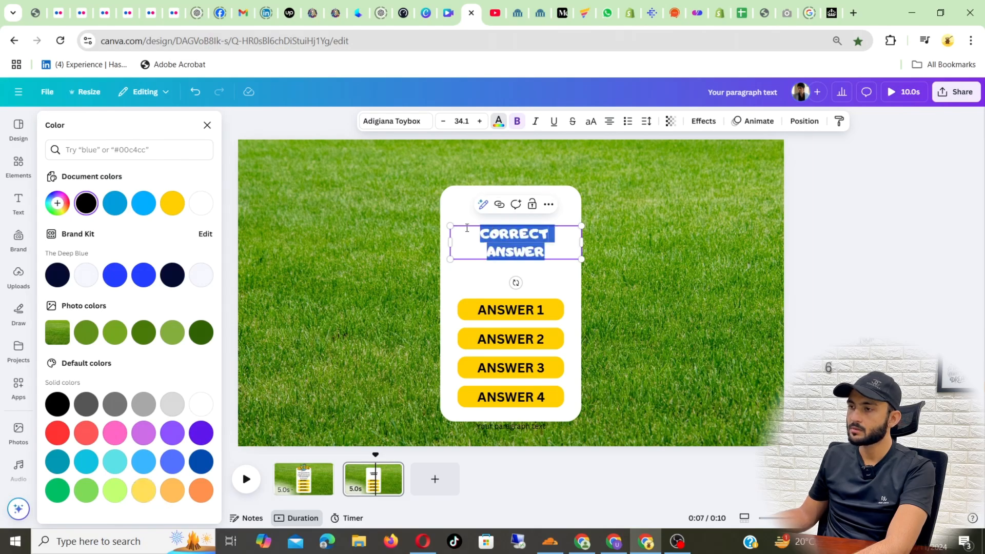
left_click(200, 403)
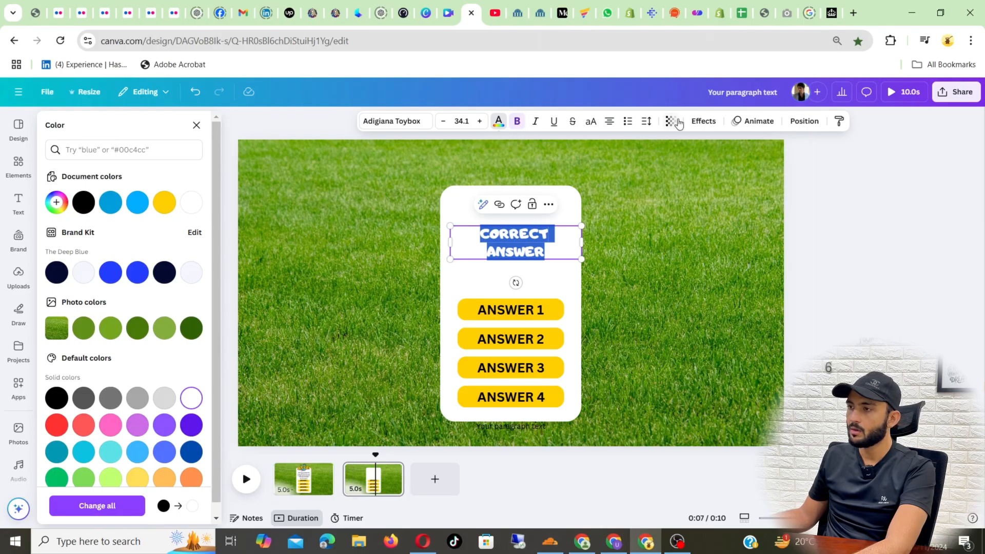
Apply the Outline effect to the CORRECT ANSWER heading with a thickness of 138.
left_click(703, 121)
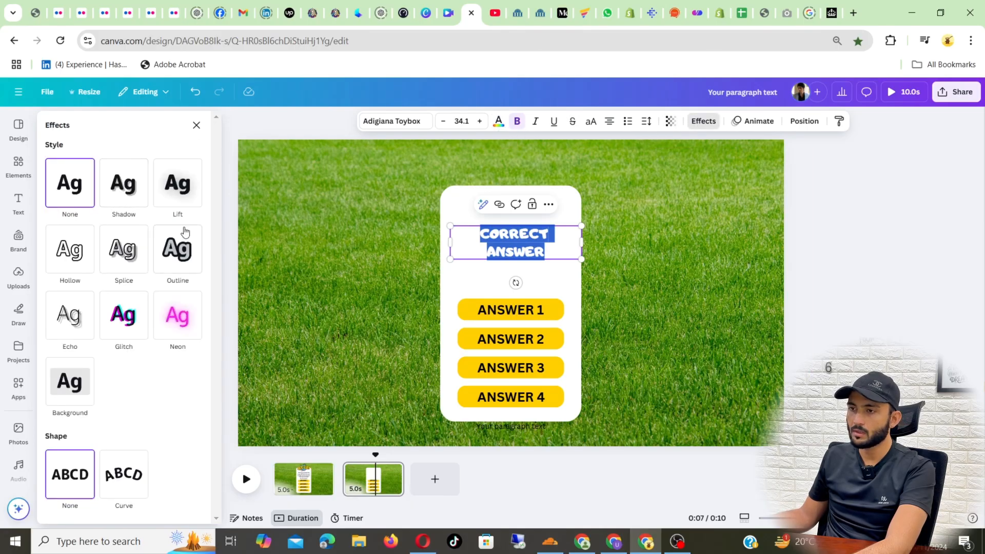
left_click(177, 250)
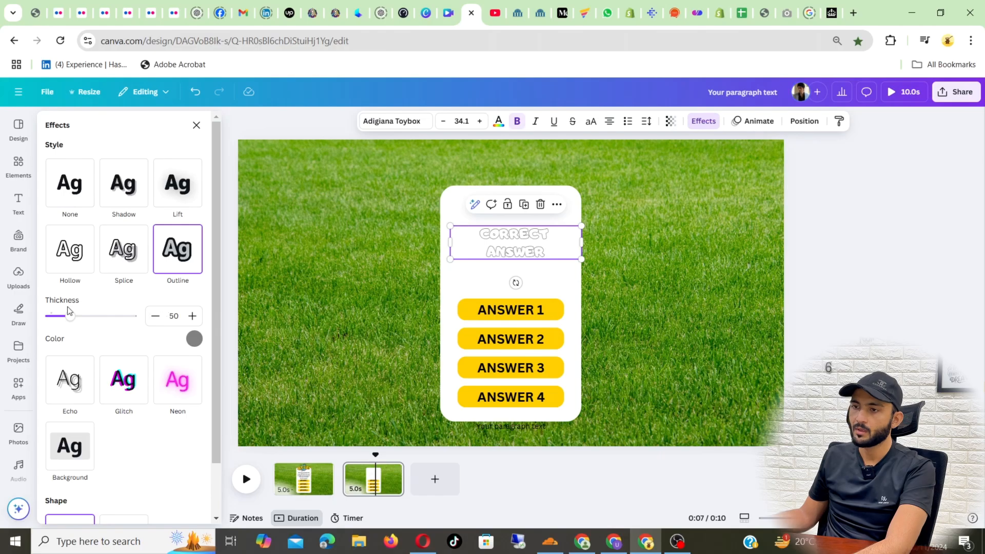
left_click_drag(75, 316, 108, 322)
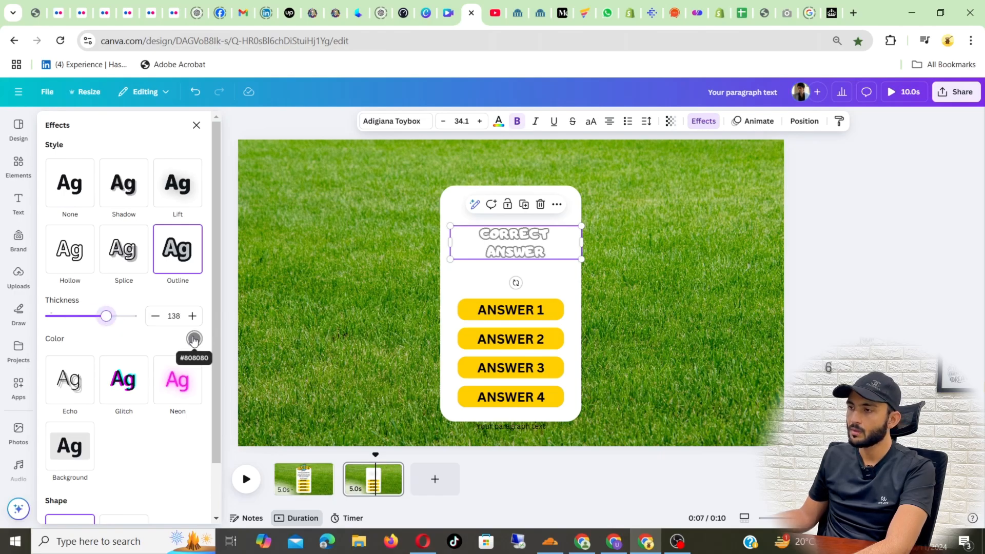
Enlarge the CORRECT ANSWER heading to about font size 64.3 and center it over the white card's upper edge.
left_click_drag(451, 224, 391, 174)
left_click_drag(504, 242, 534, 199)
left_click(934, 200)
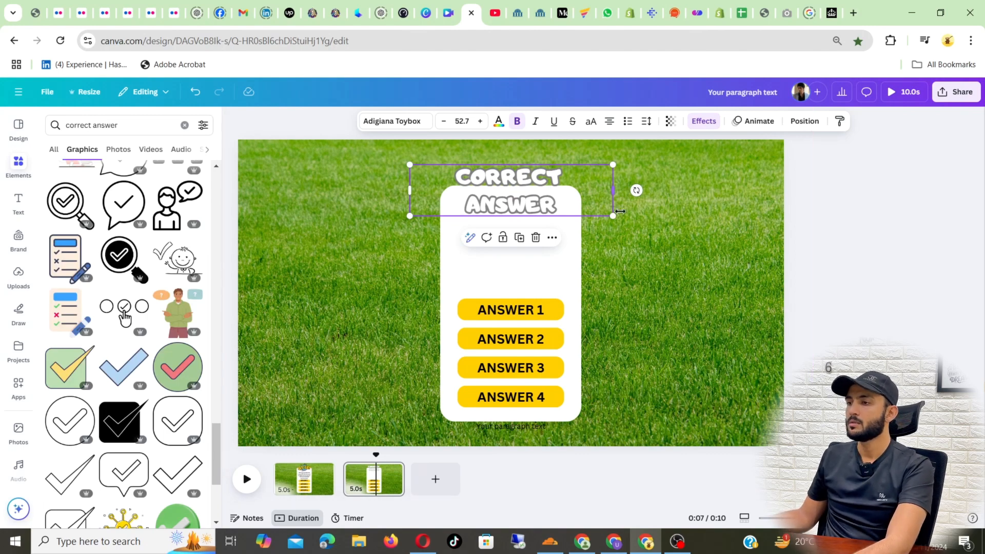
left_click_drag(614, 216, 653, 244)
left_click_drag(530, 199, 513, 192)
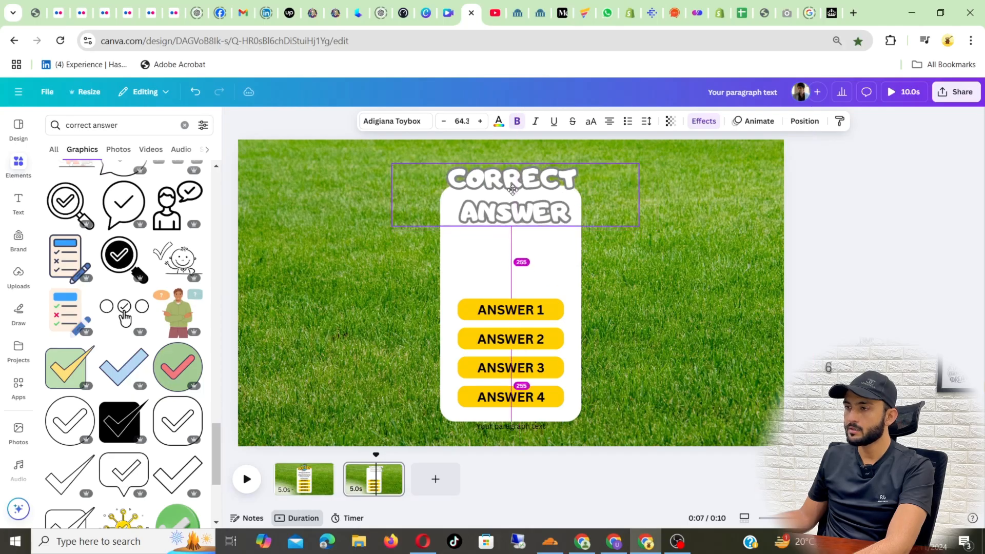
left_click(851, 195)
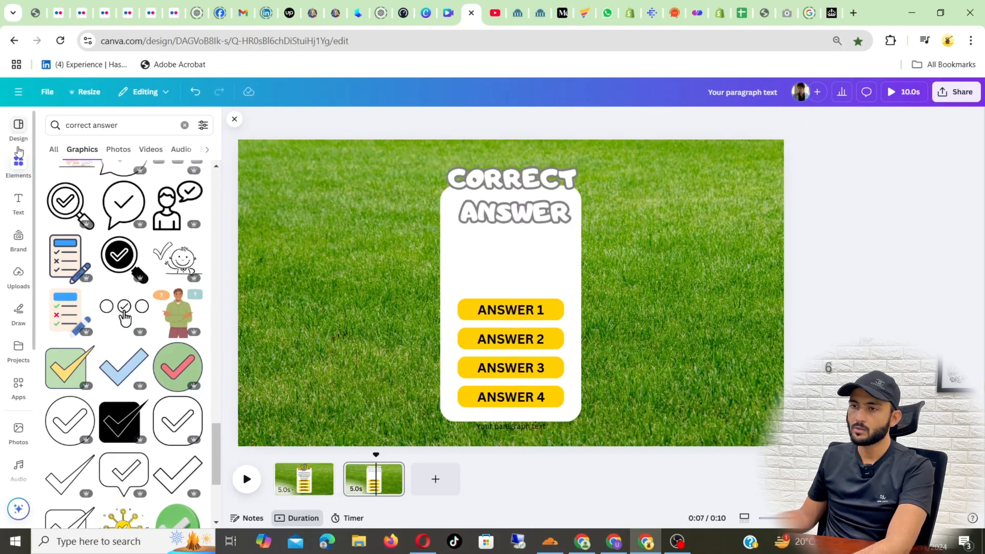
Search graphics for "shapes" and place the green rounded rectangle behind the CORRECT ANSWER heading.
left_click(156, 127)
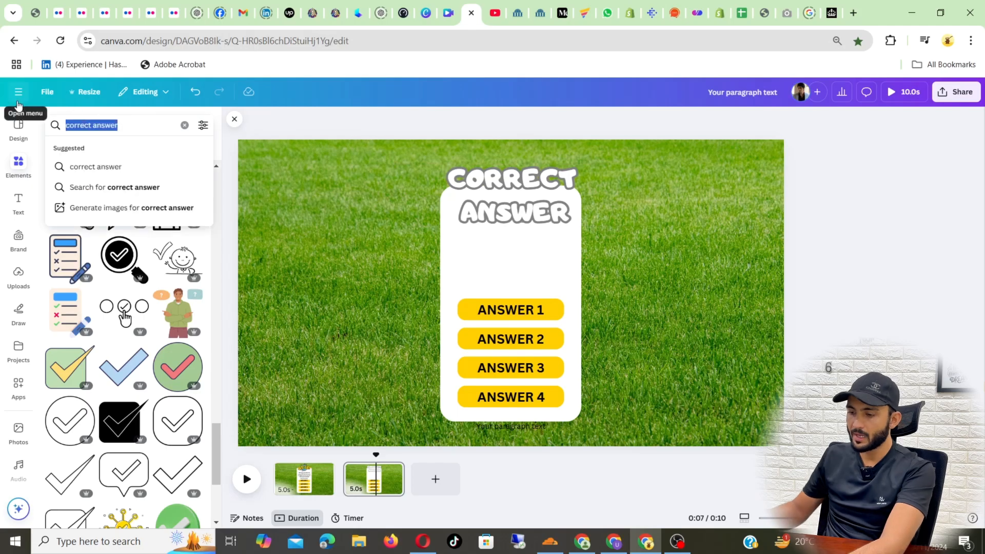
type("shapes")
key("Return")
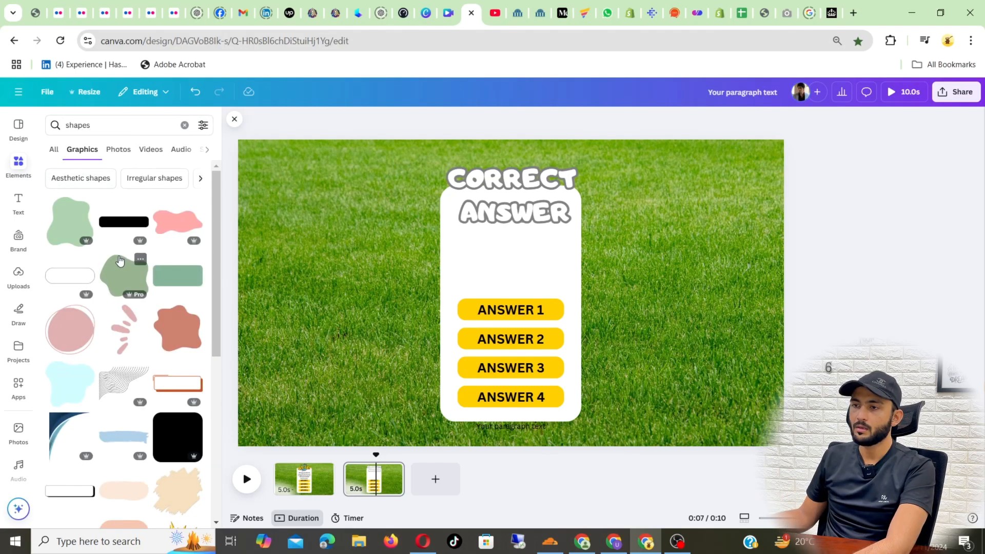
left_click(178, 274)
left_click_drag(576, 291, 571, 185)
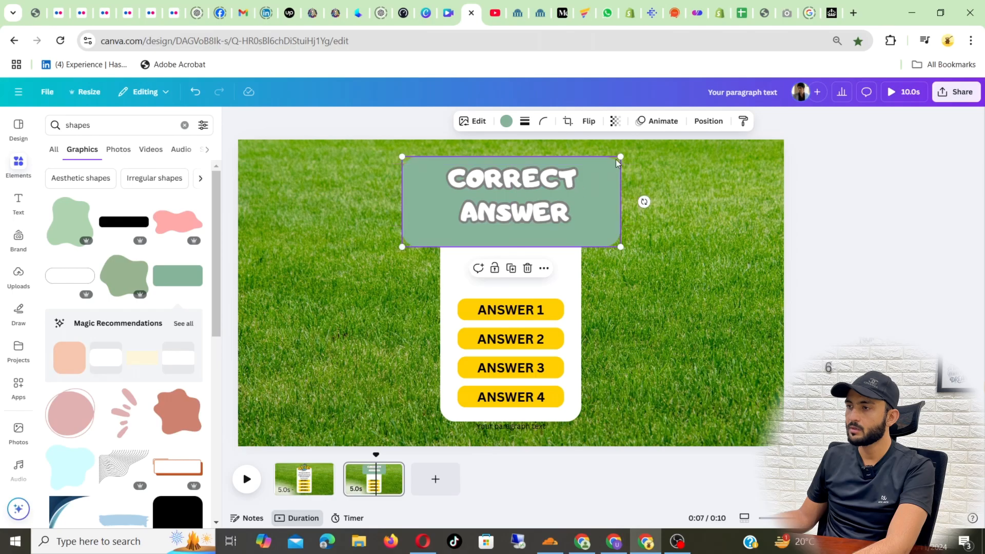
Shrink the rounded rectangle behind the CORRECT ANSWER heading slightly and try a custom brown fill, #944935, on it.
left_click_drag(615, 162, 594, 184)
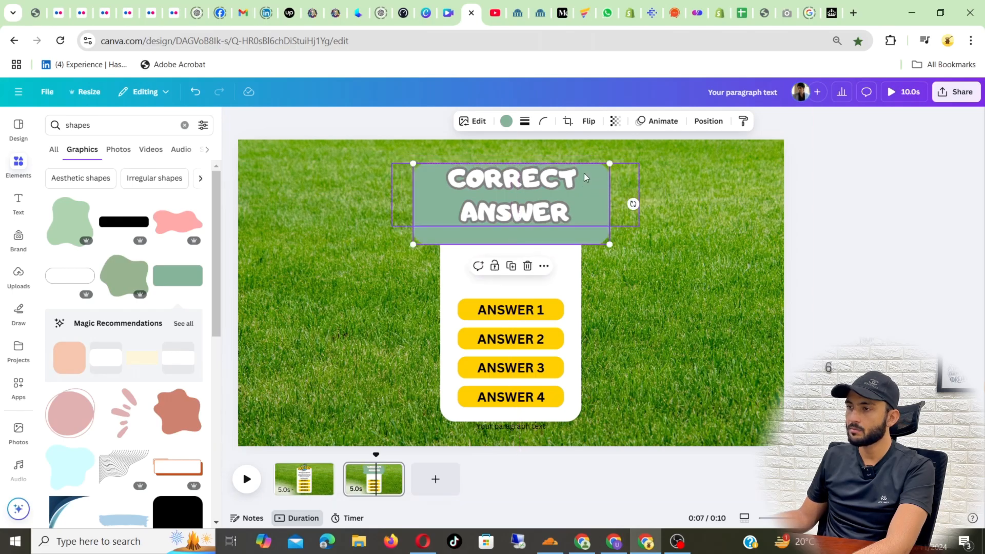
left_click(506, 122)
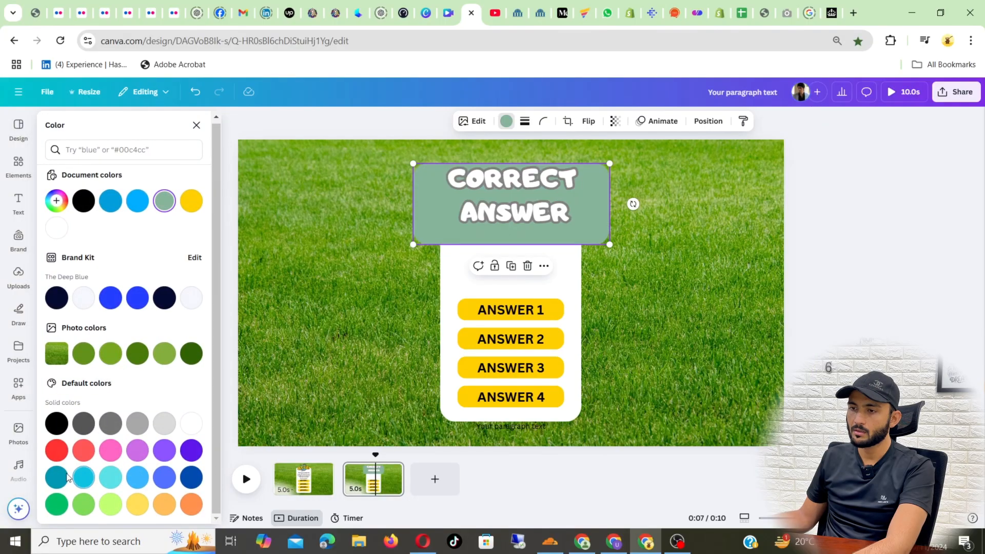
left_click(57, 200)
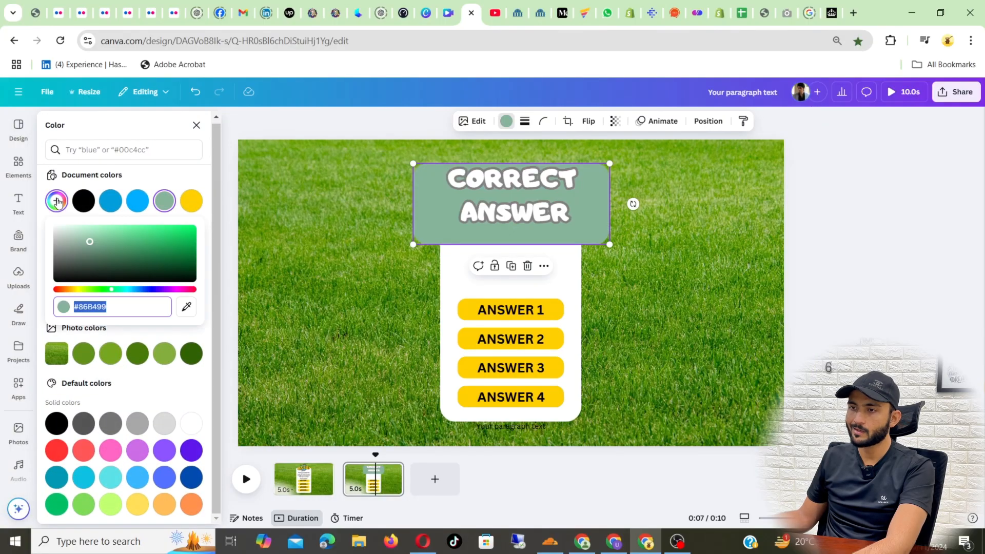
left_click(186, 291)
left_click_drag(65, 293, 61, 293)
mouse_move(156, 247)
left_mouse_down()
mouse_move(149, 262)
mouse_move(142, 254)
left_mouse_up()
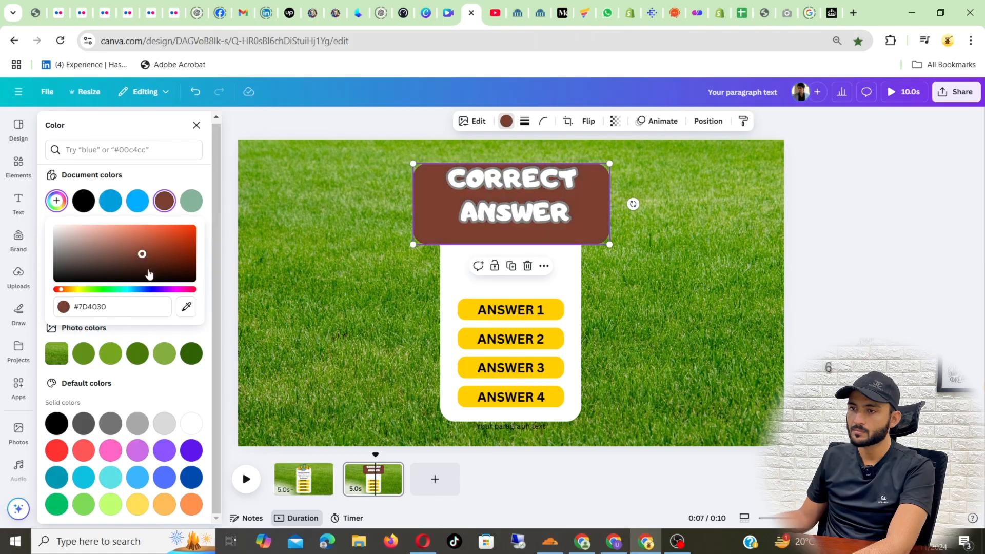
left_click_drag(152, 273, 140, 251)
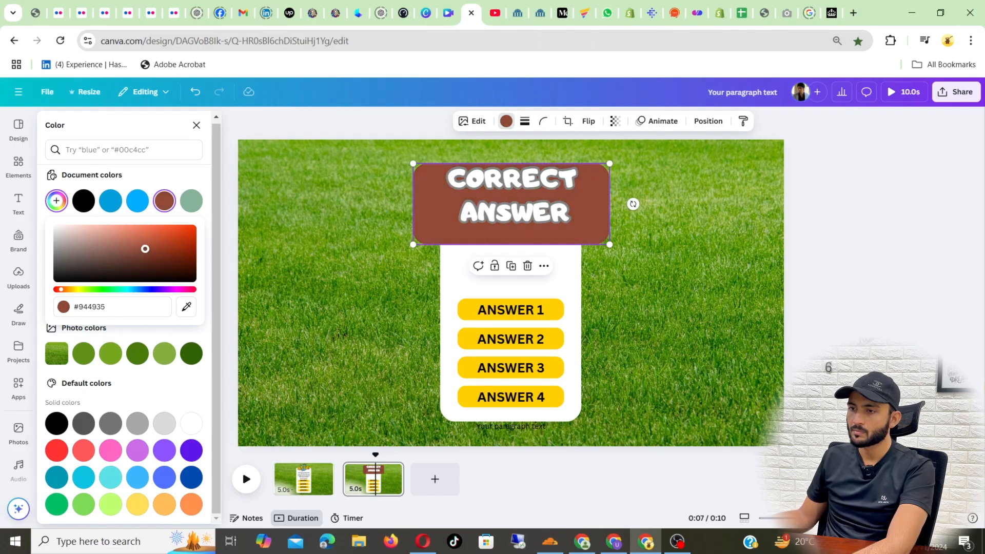
Try photo-based greens and an orange fill on the rounded rectangle, and shrink it closer around the CORRECT ANSWER heading.
left_click(136, 353)
left_click(111, 353)
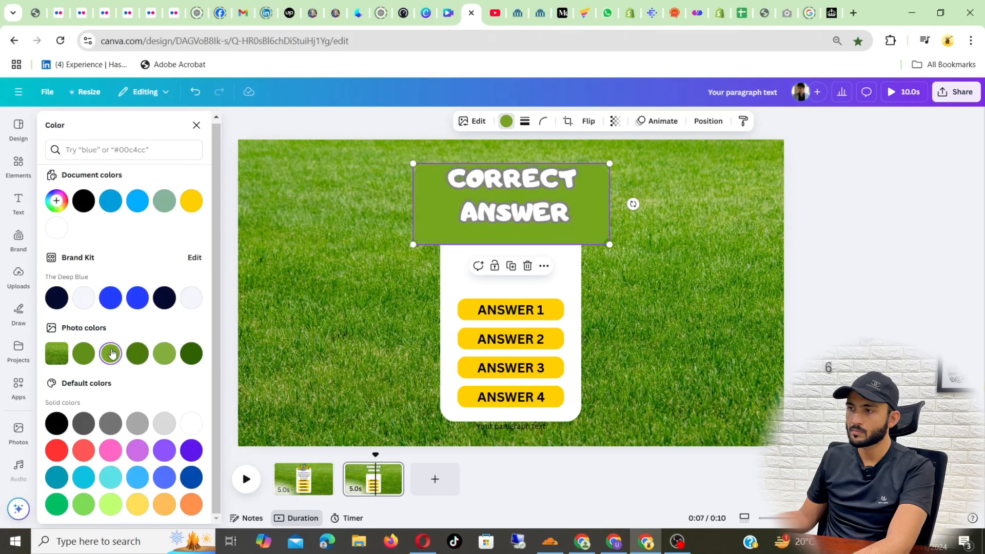
left_click(138, 353)
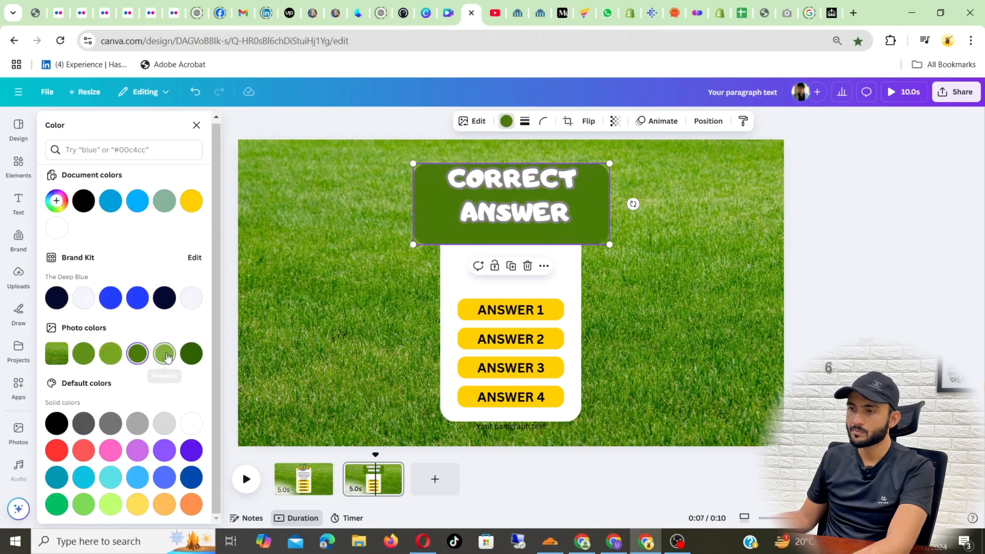
left_click(191, 505)
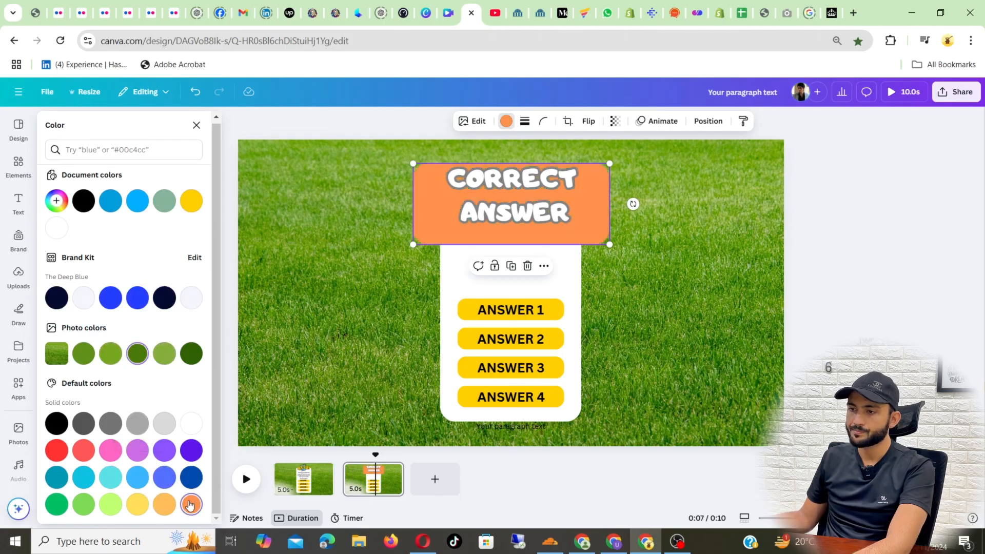
left_click_drag(610, 245, 587, 226)
mouse_move(444, 189)
left_mouse_down()
mouse_move(457, 197)
mouse_move(451, 185)
left_mouse_up()
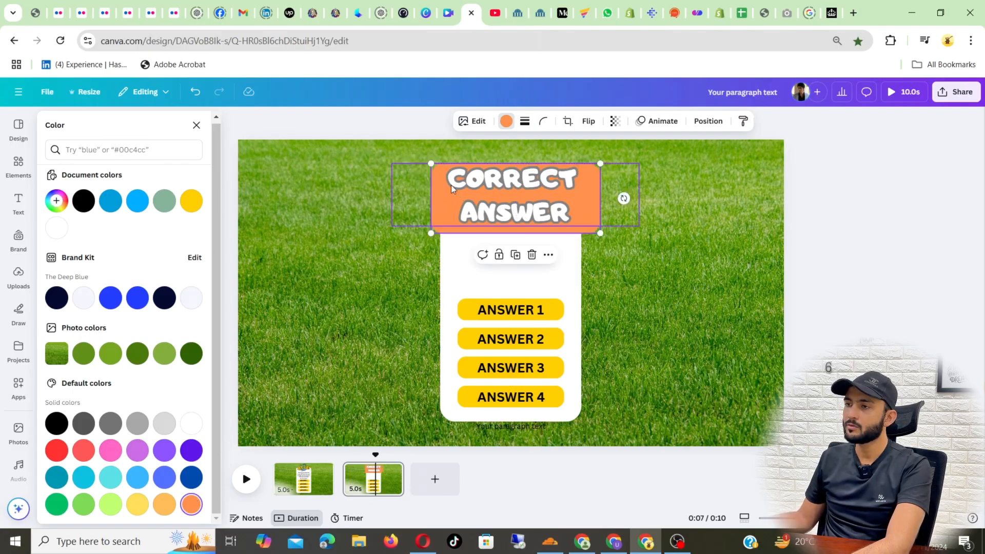
Check the CORRECT ANSWER banner in the KPOP QUIZ design and recolor the rounded rectangle behind the heading dark red, #A41212.
left_click(425, 8)
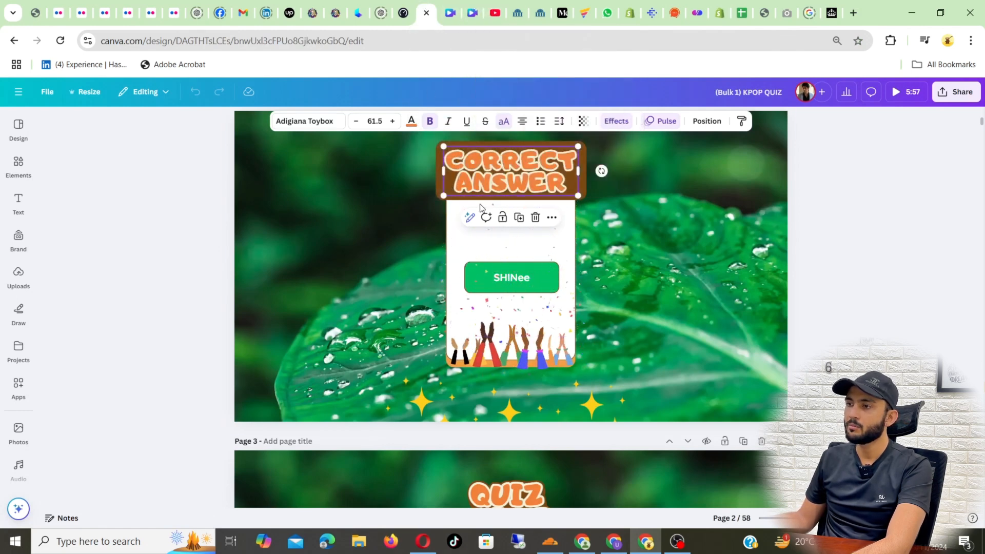
left_click(472, 12)
left_click(506, 121)
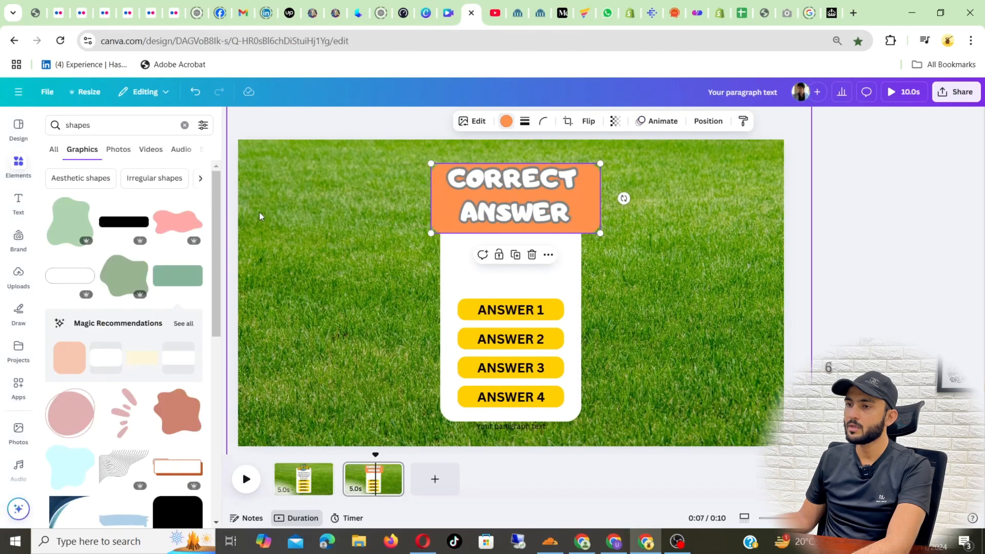
left_click(505, 122)
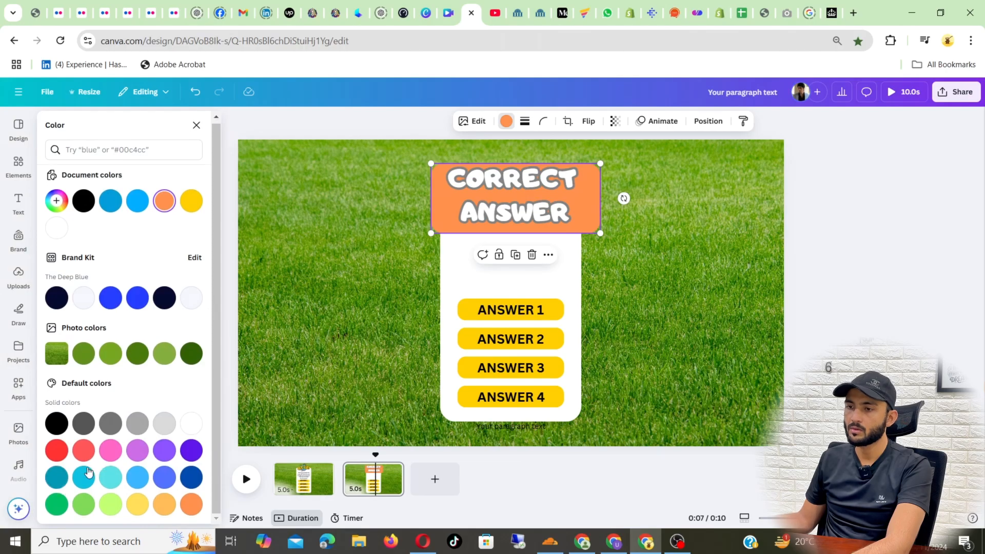
left_click(83, 450)
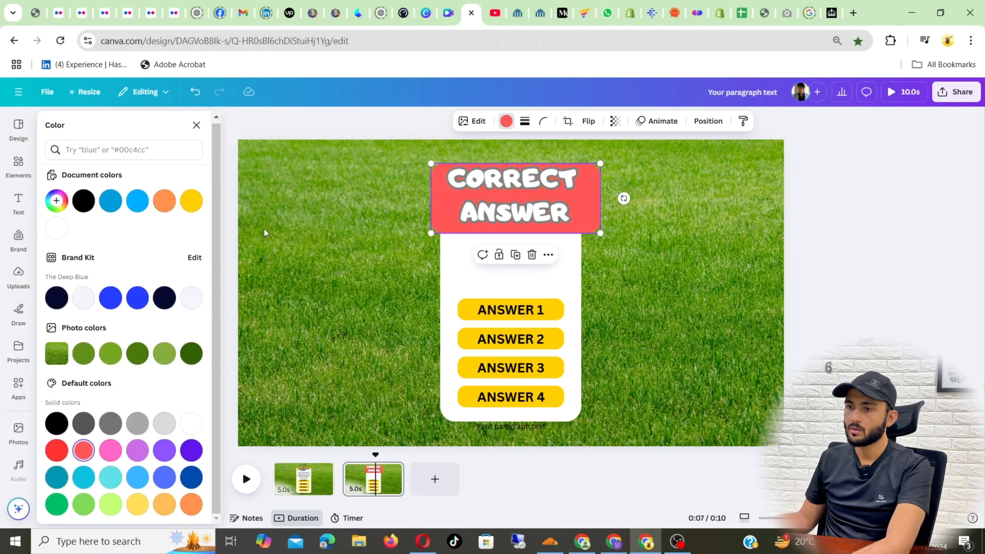
left_click(57, 200)
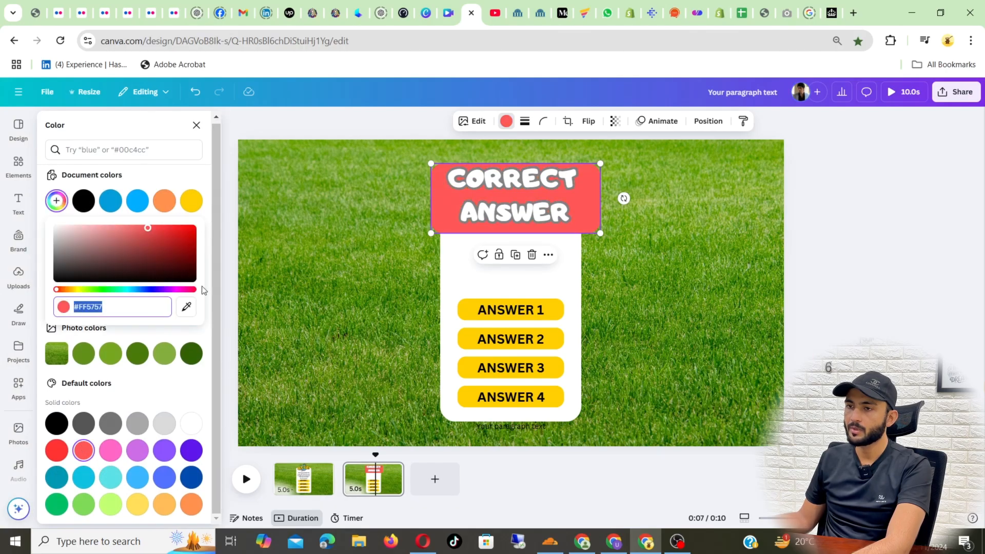
left_click_drag(182, 246, 190, 245)
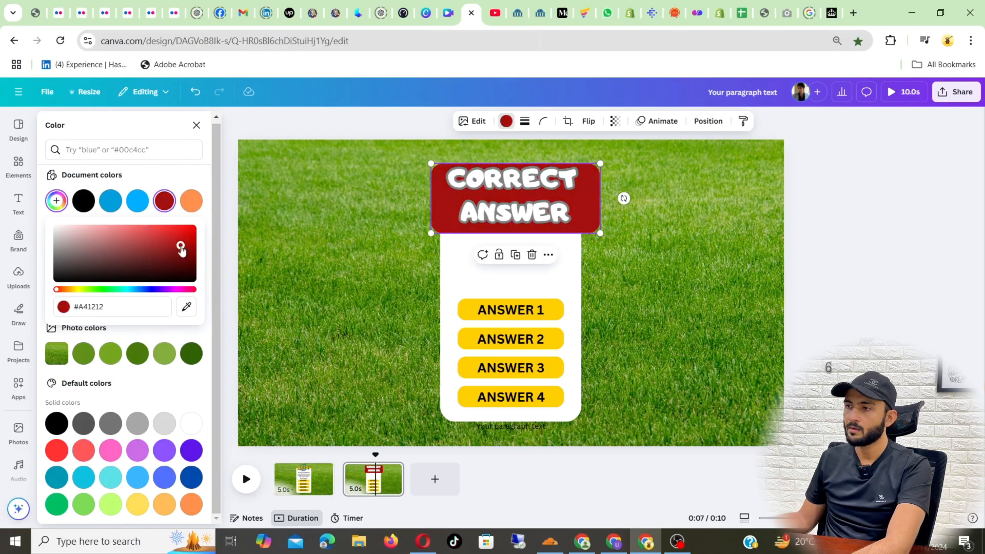
Change the text color of both lines of the CORRECT ANSWER heading to the yellow document color.
left_click(520, 185)
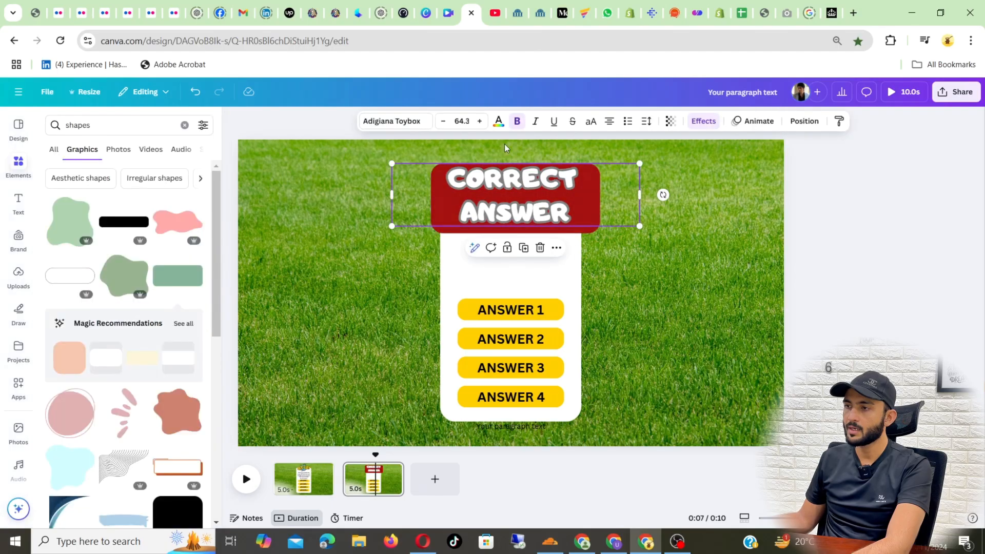
double_click(519, 184)
left_click(543, 220)
left_click_drag(574, 216, 450, 176)
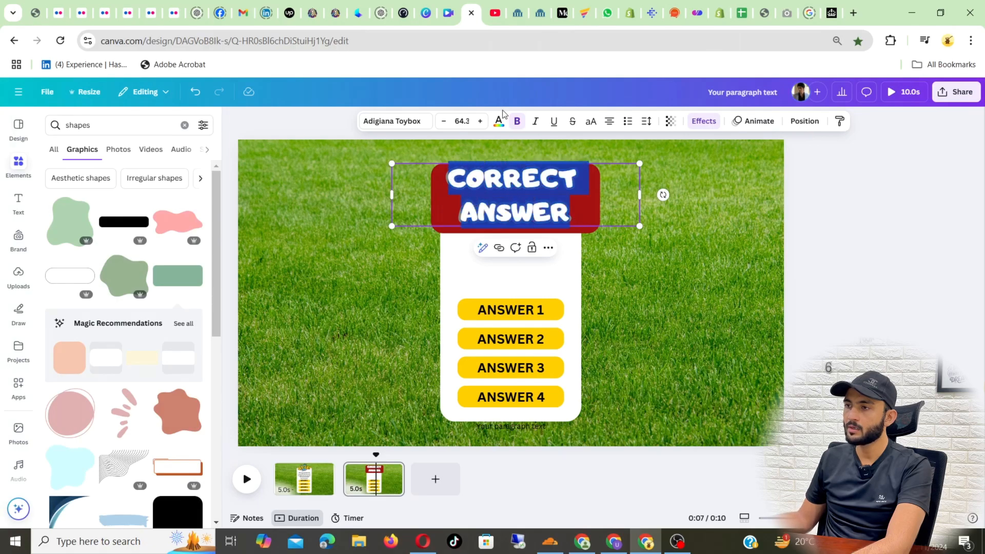
left_click(498, 121)
left_click(199, 204)
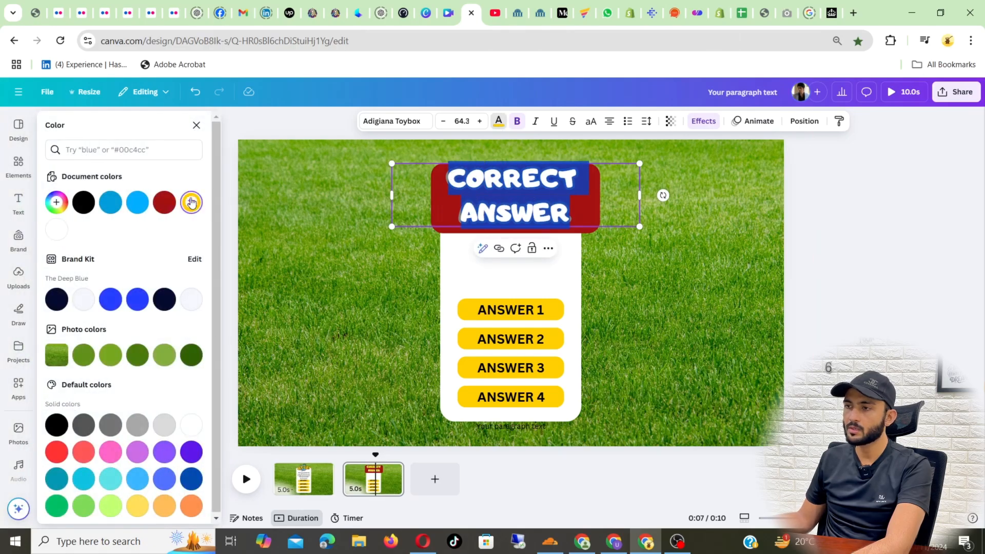
left_click(851, 205)
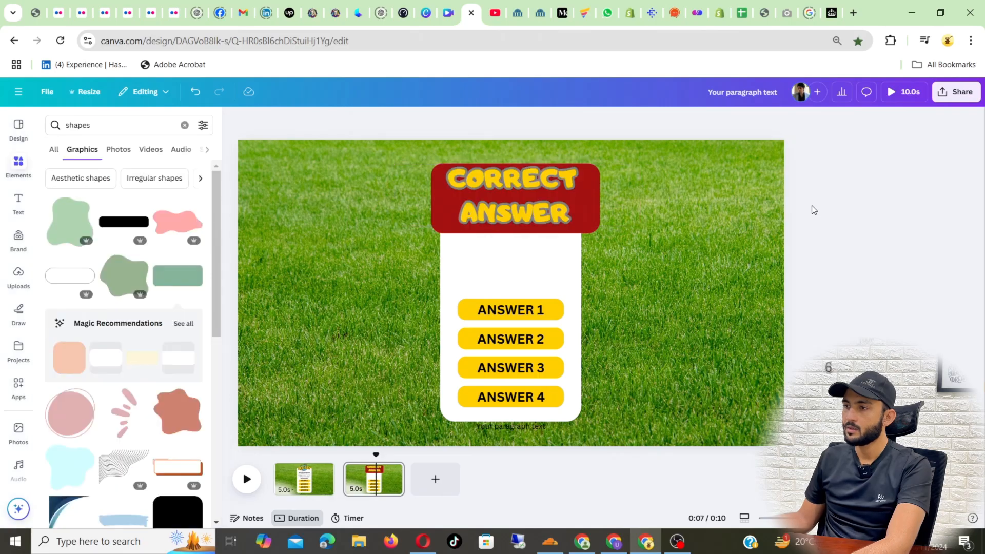
Tighten the line spacing of the CORRECT ANSWER heading and move it down onto the upper part of the white card.
left_click(417, 189)
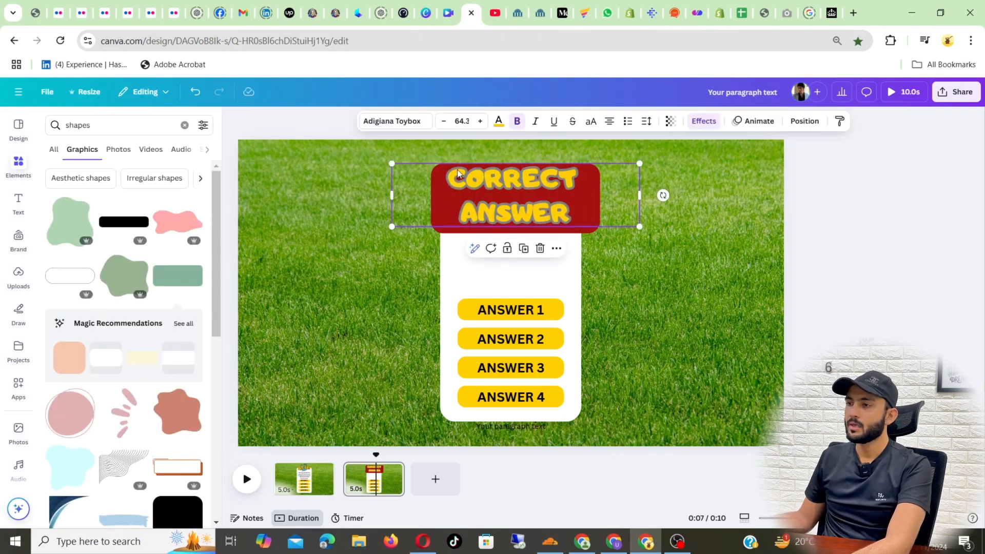
left_click(646, 122)
left_click_drag(628, 205, 615, 201)
left_click(815, 210)
left_click_drag(534, 188, 538, 228)
Resize the dark red rectangle slightly wider than the white card and center it behind the CORRECT ANSWER heading.
left_click(509, 167)
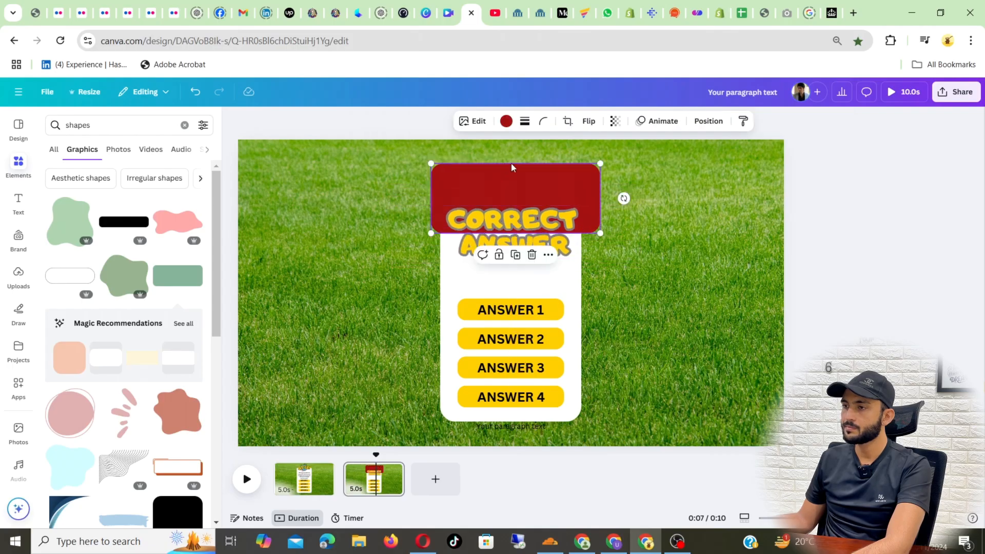
left_click_drag(600, 163, 588, 247)
left_click_drag(502, 195, 510, 217)
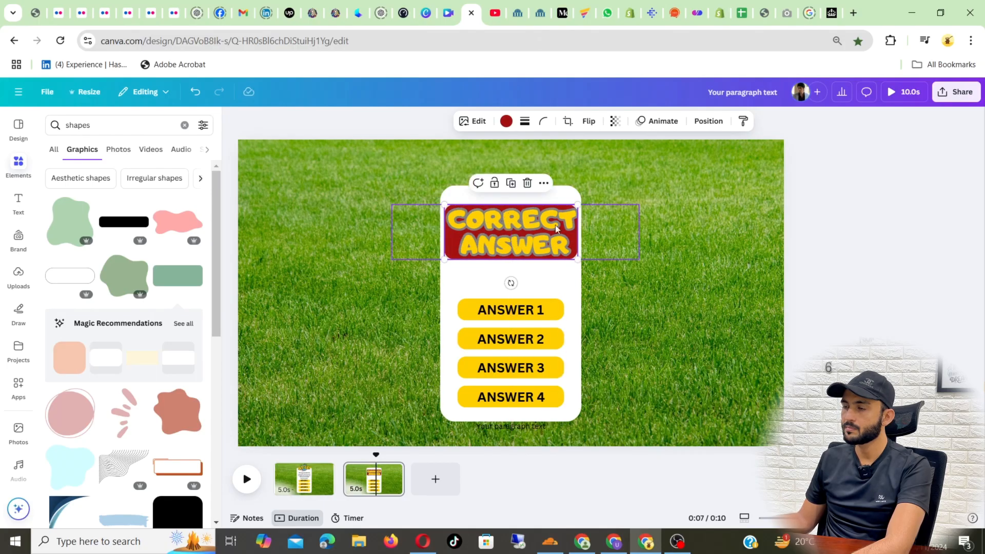
left_click_drag(575, 200, 590, 199)
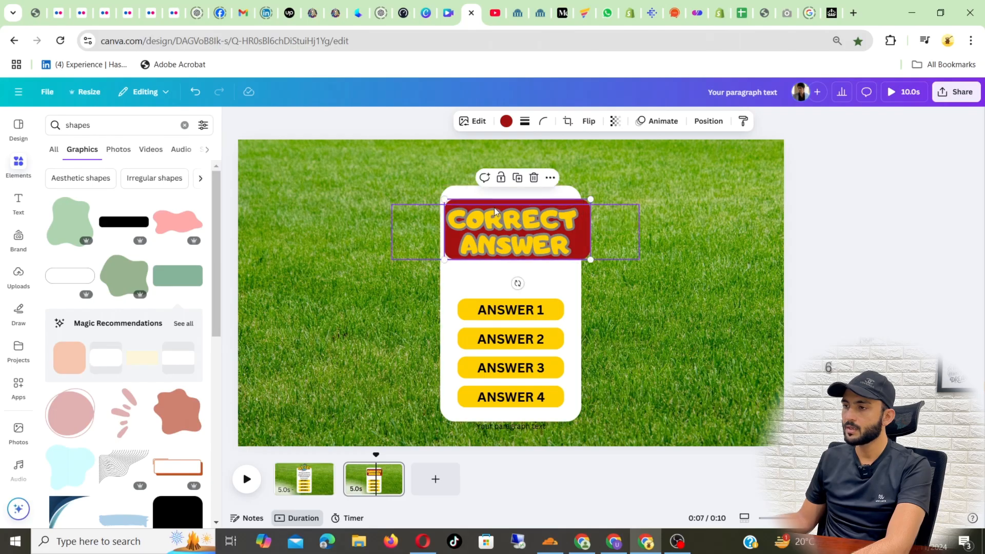
left_click_drag(443, 197, 429, 192)
left_click_drag(496, 200, 497, 206)
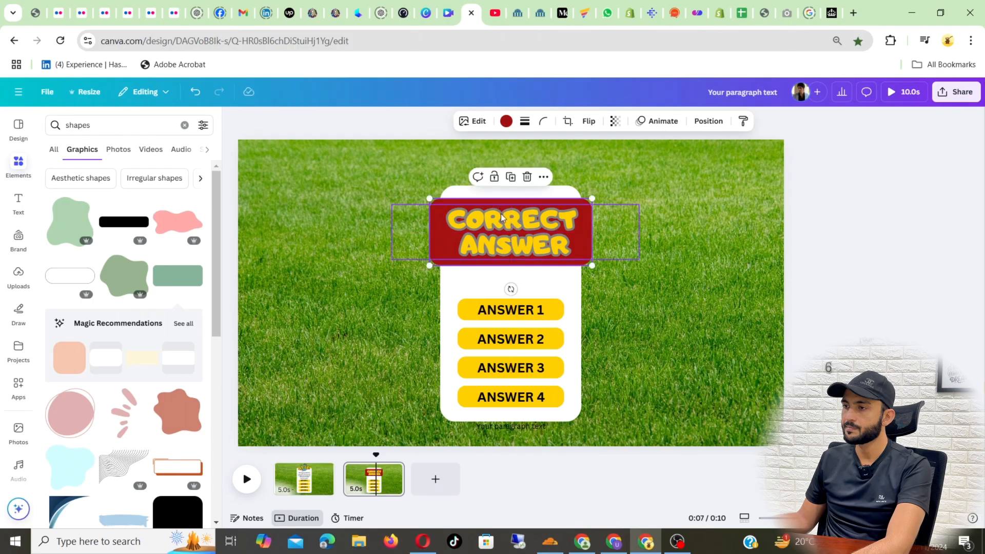
Set the outline effect color of the CORRECT ANSWER heading to the dark navy from the The Deep Blue brand palette.
left_click(500, 220)
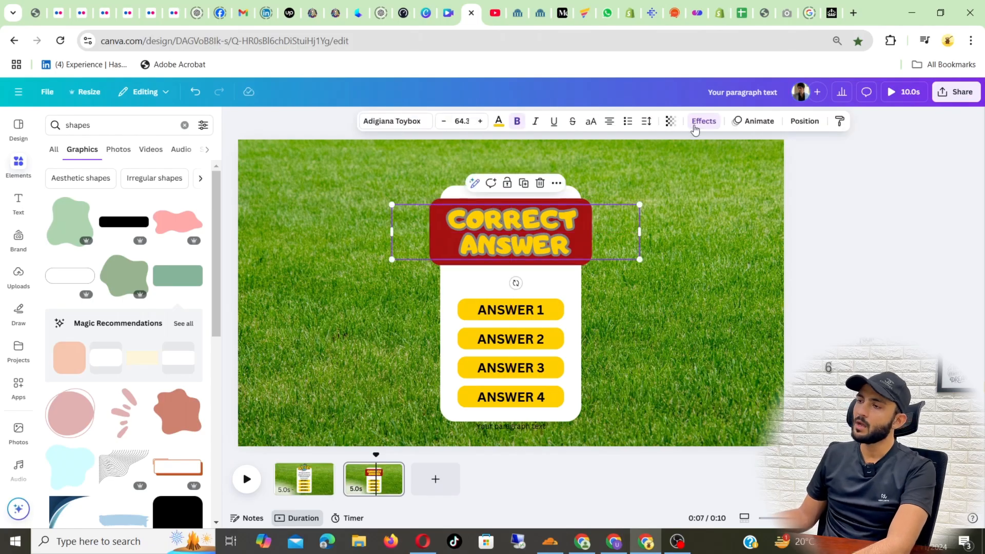
left_click(700, 121)
left_click(193, 339)
left_click(194, 339)
left_click(194, 339)
left_click(149, 255)
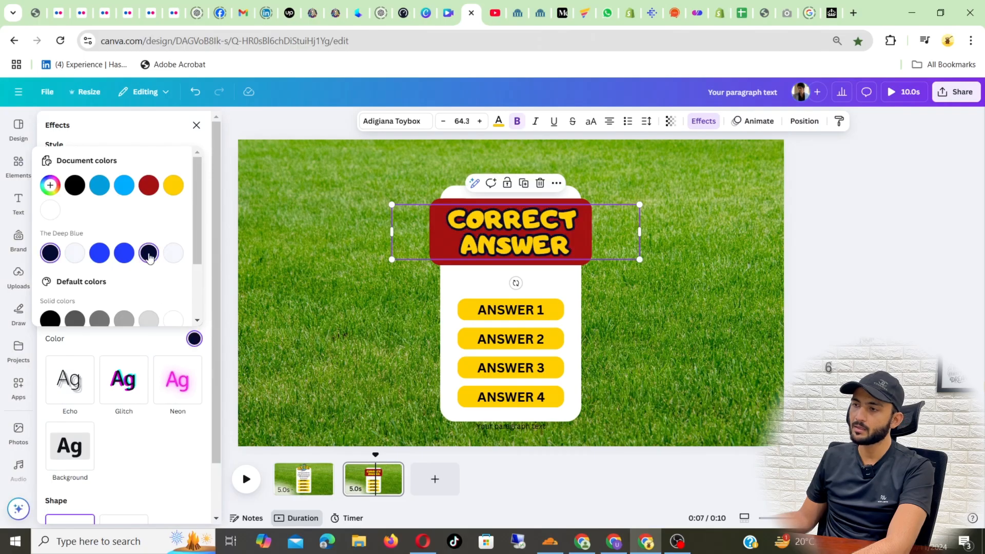
left_click(880, 220)
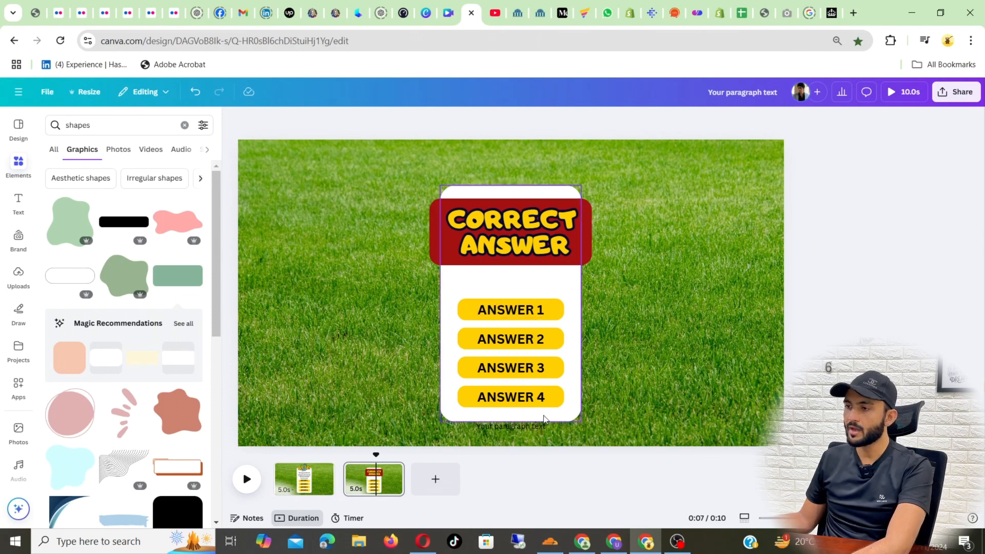
Delete the ANSWER 2, ANSWER 3 and ANSWER 4 texts together with their yellow boxes from the correct-answer page.
left_click(502, 346)
key("Delete")
left_click(503, 346)
key("Delete")
left_click(504, 373)
key("Delete")
left_click(466, 369)
key("Delete")
left_click(467, 389)
key("Delete")
left_click(466, 390)
key("Delete")
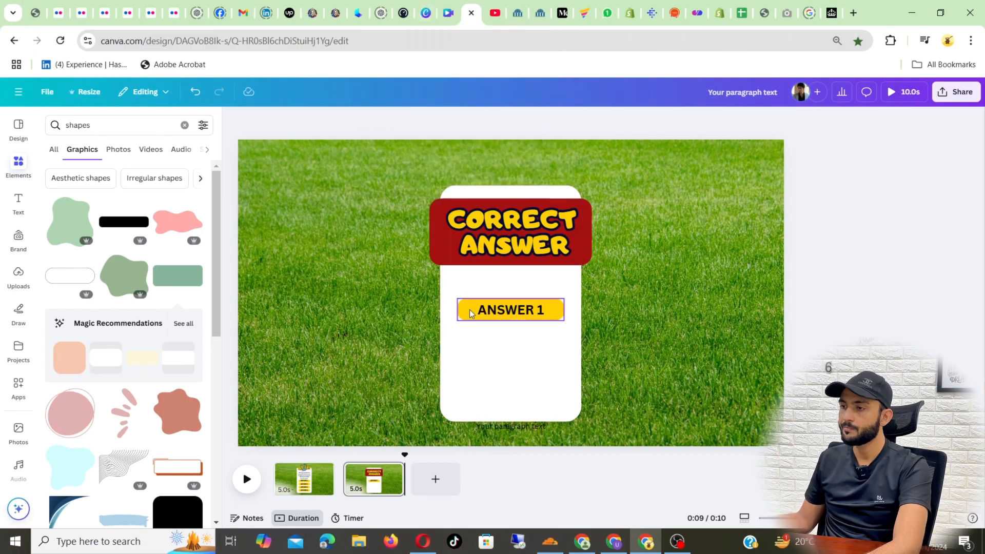
Stretch the yellow ANSWER 1 box downward to more than double its height and move its text toward the middle.
left_click(506, 314)
left_click_drag(514, 322, 512, 354)
left_click(509, 311)
mouse_move(509, 311)
left_mouse_down()
mouse_move(505, 336)
mouse_move(506, 328)
left_mouse_up()
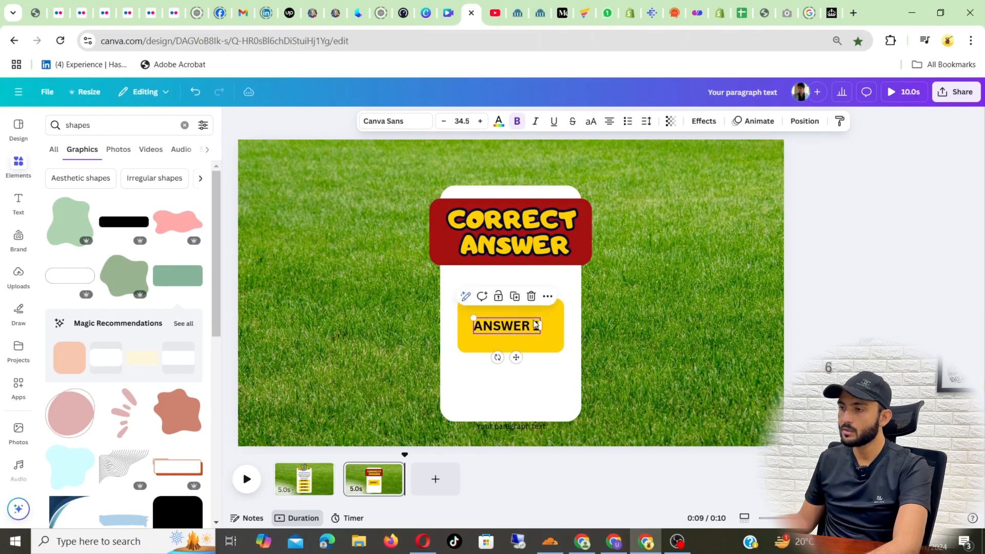
Change the ANSWER 1 text to the League Spartan font, enlarge it to about size 44.8 and center it horizontally in the yellow box.
left_click(414, 120)
type("adi")
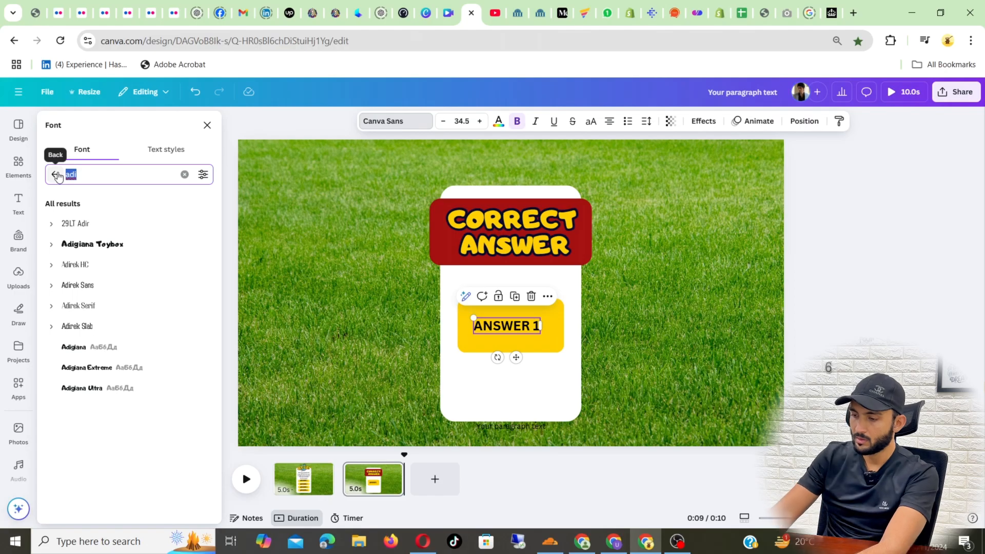
type("league")
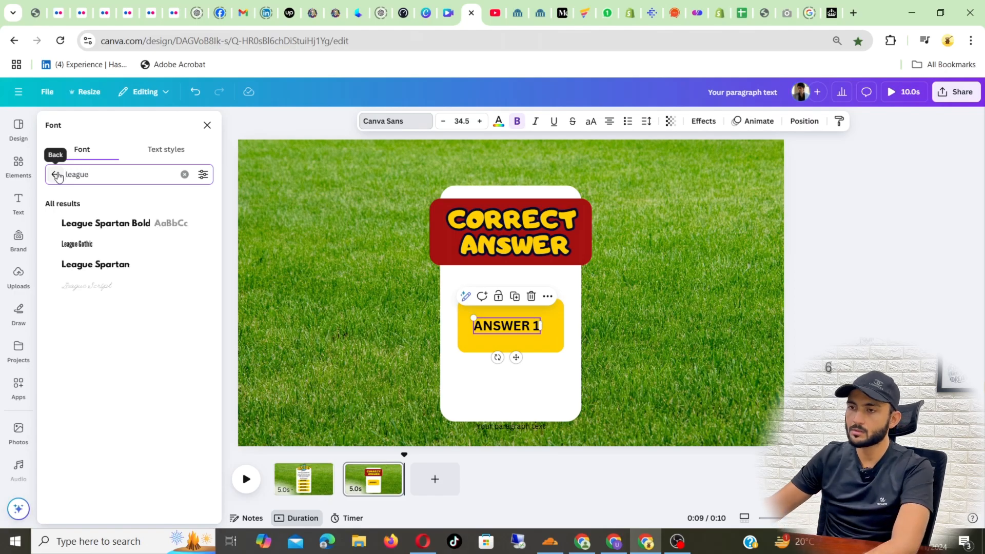
left_click(121, 265)
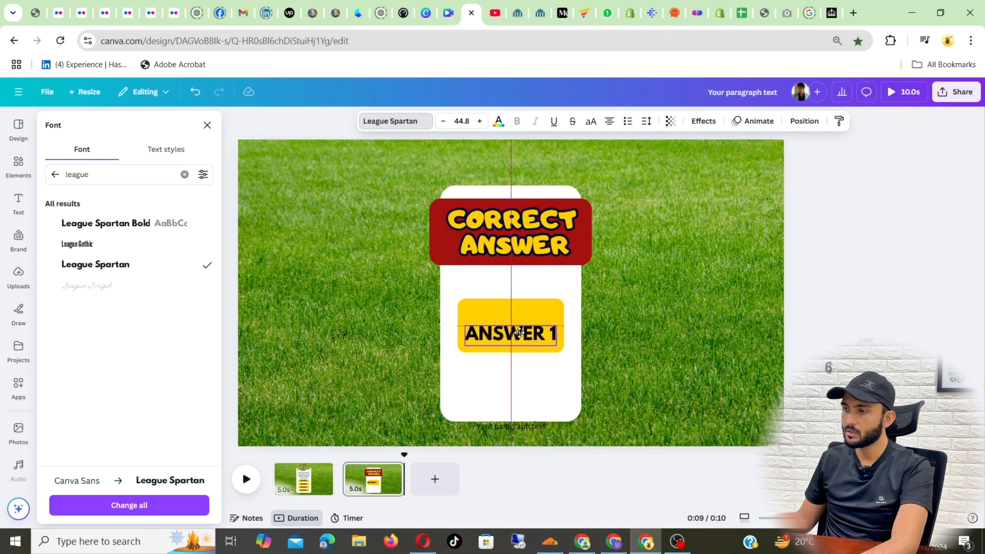
Switch to the KPOP QUIZ design and examine its correct-answer page as a reference.
left_click(427, 8)
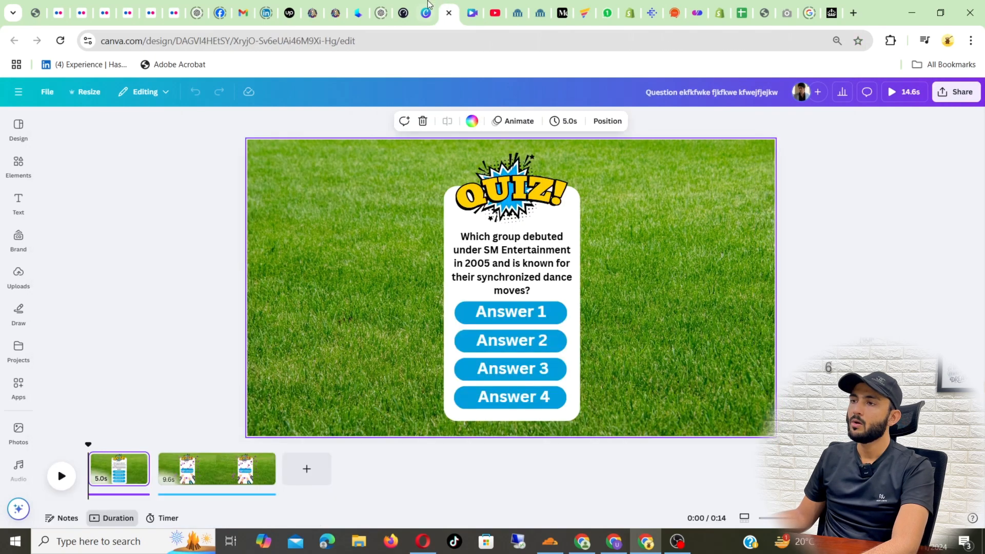
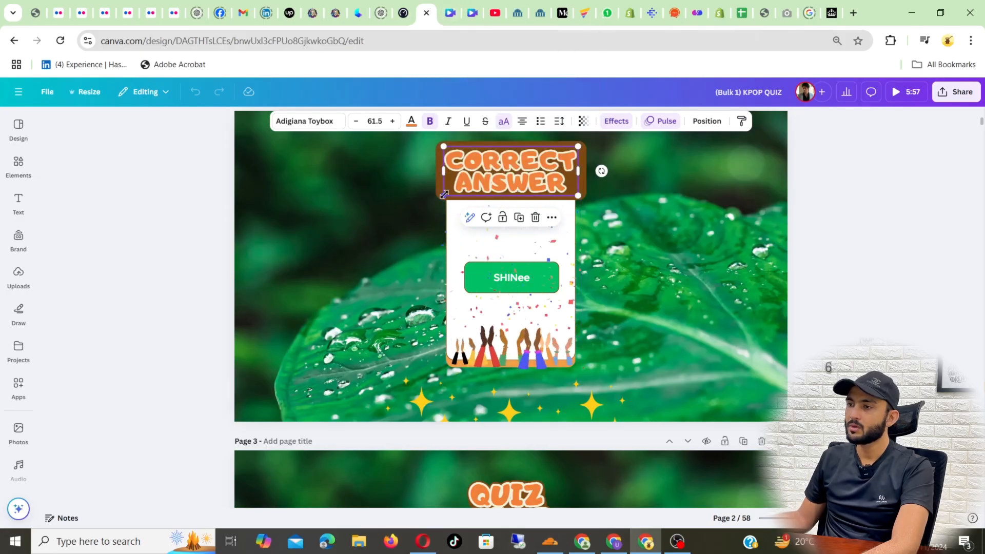
left_click(598, 164)
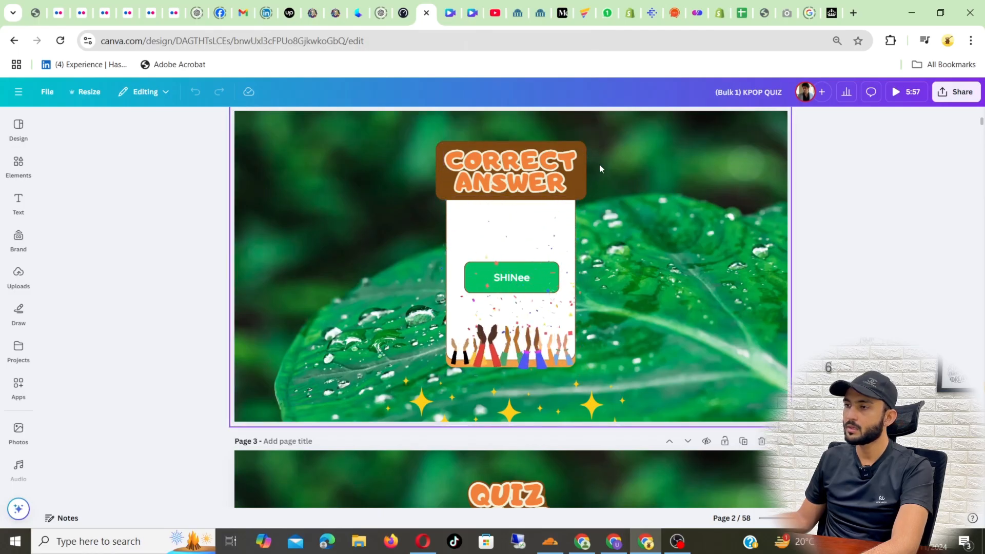
Copy the hex code #794713 from the fill of the brown CORRECT ANSWER banner in the KPOP QUIZ design.
left_click(587, 156)
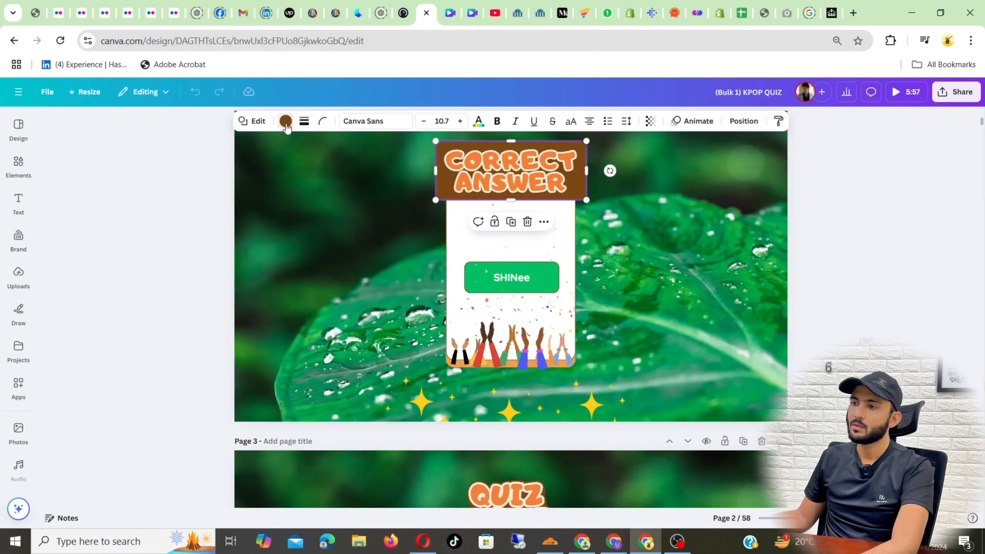
left_click(378, 121)
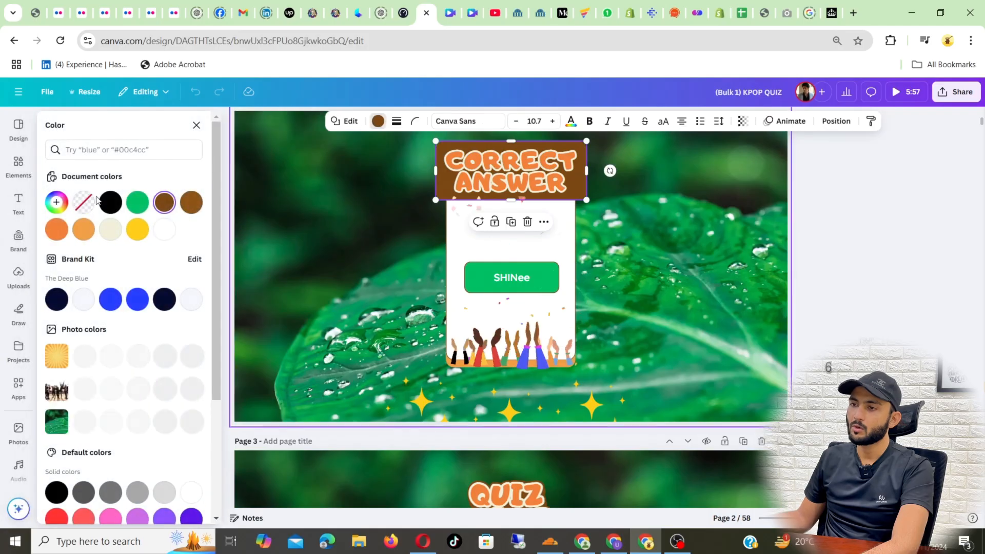
left_click(164, 203)
left_click(122, 334)
right_click(82, 333)
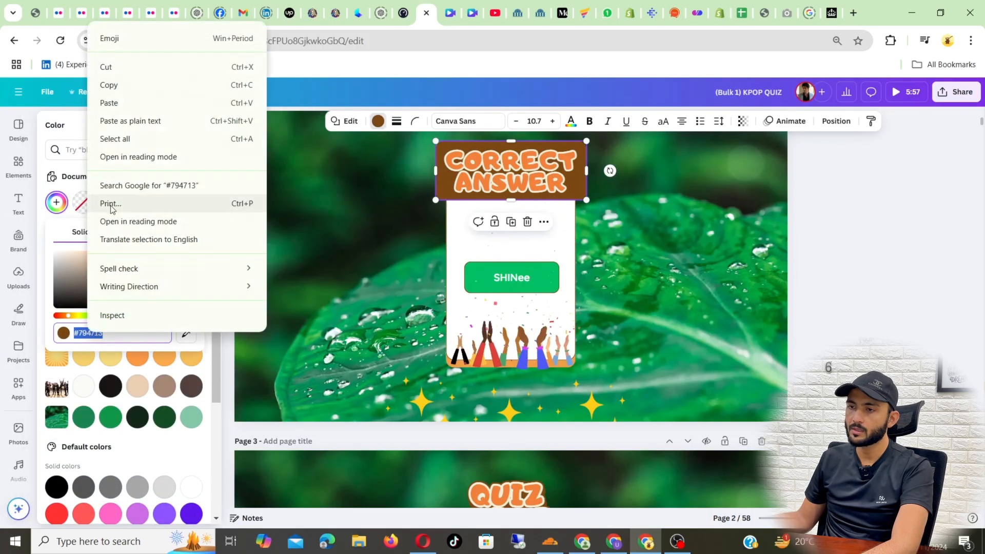
left_click(115, 85)
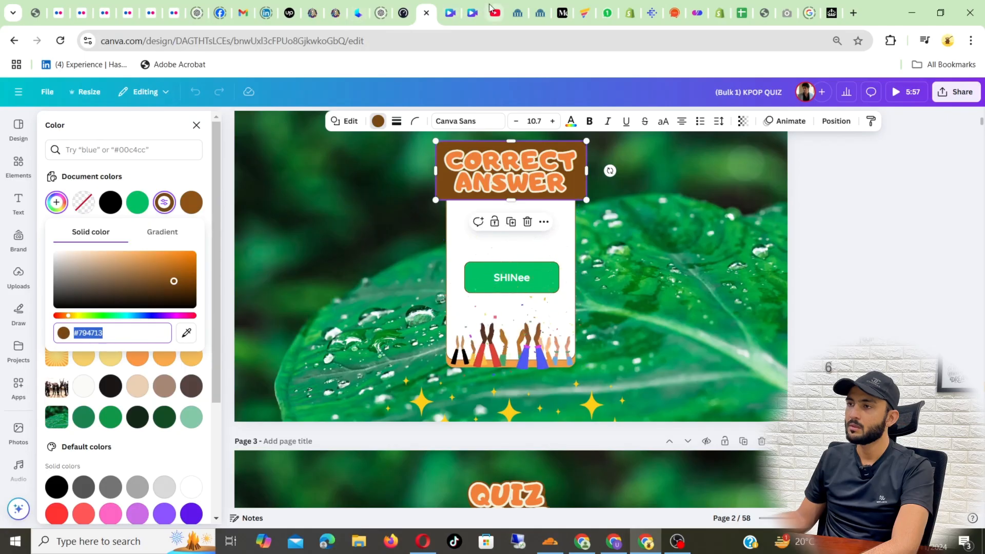
Return to the quiz template design and set the red banner behind CORRECT ANSWER to the color #794713.
left_click(495, 12)
left_click(467, 7)
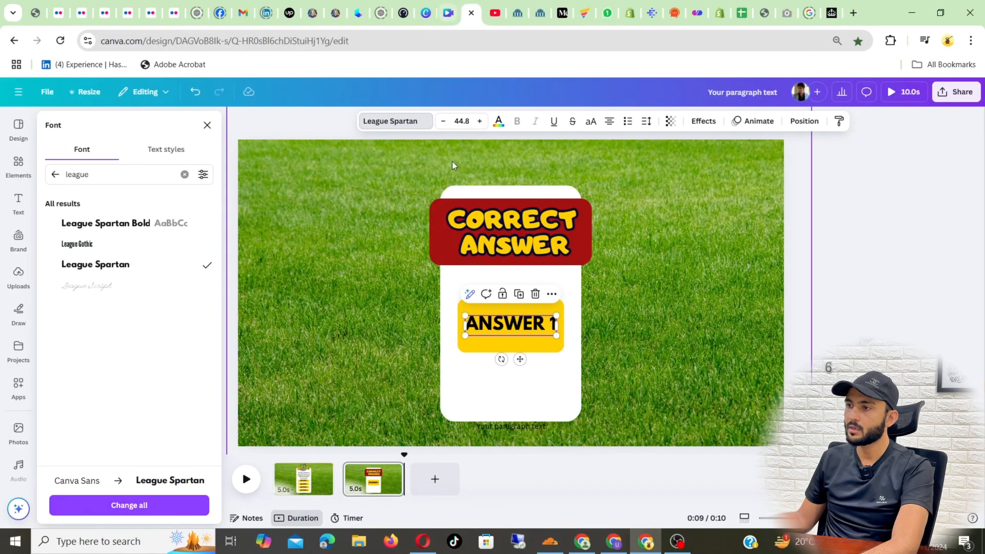
left_click(437, 202)
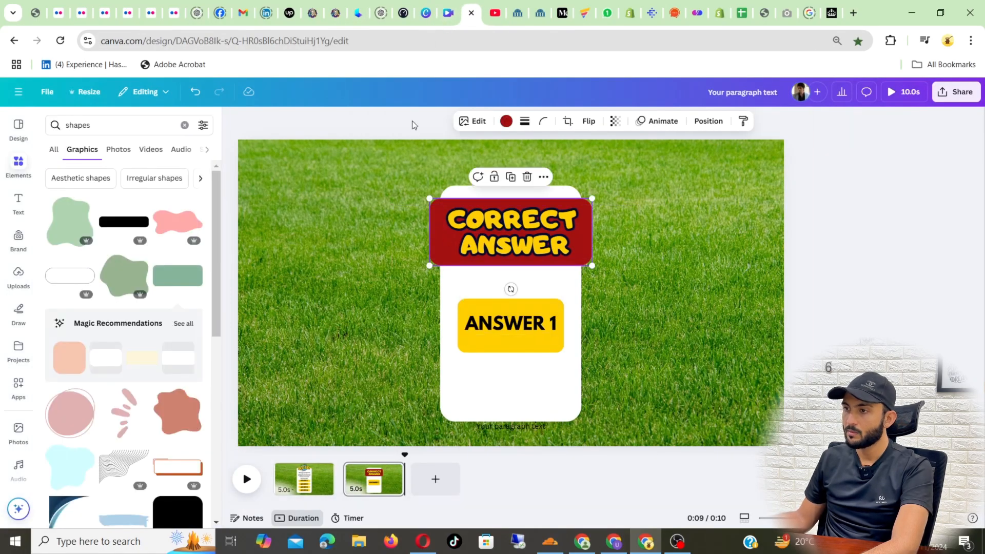
left_click(505, 121)
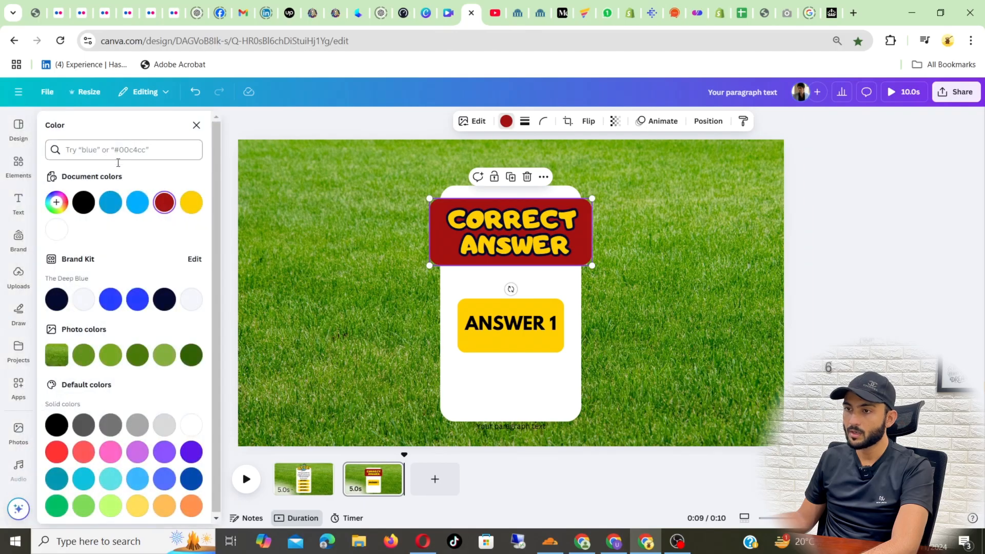
left_click(51, 202)
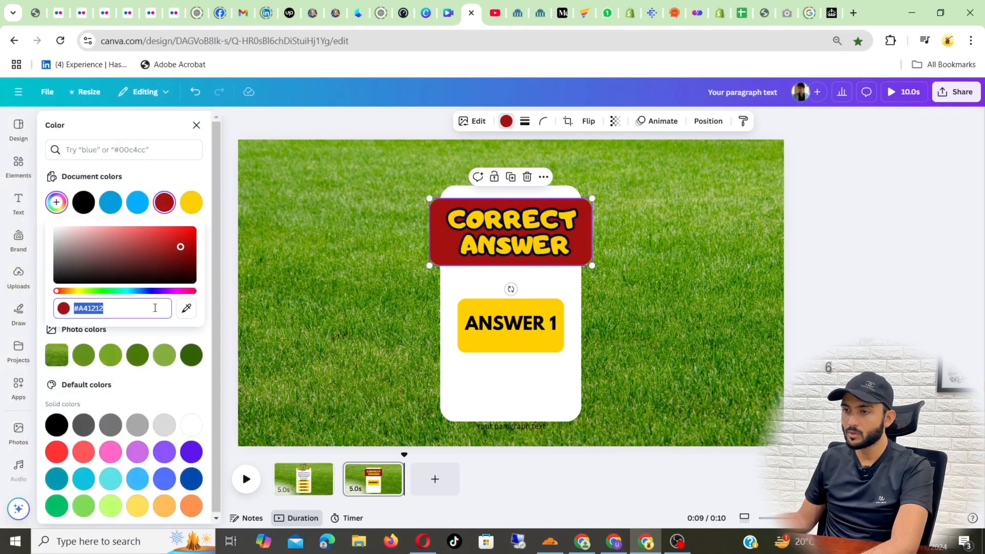
key("ctrl+v")
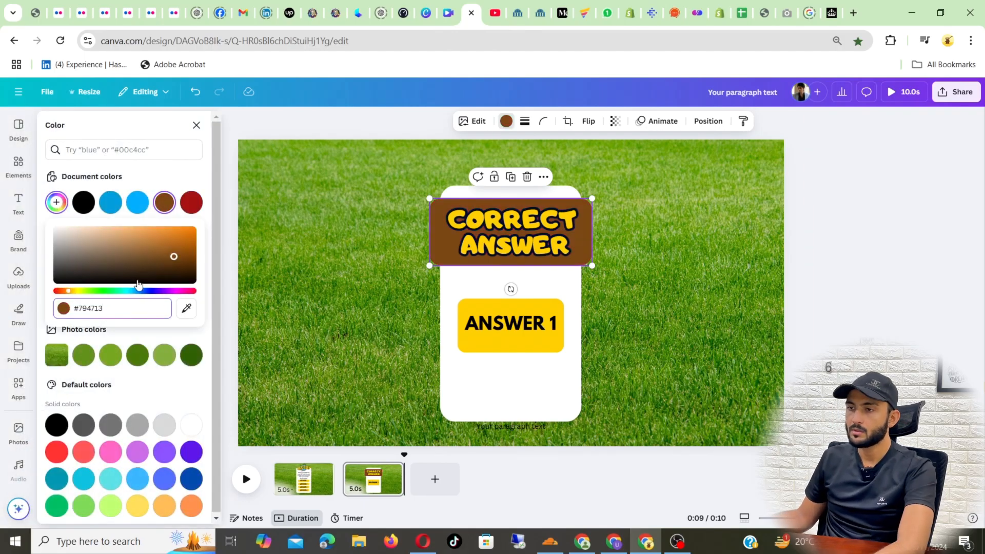
Recolor the CORRECT ANSWER heading text orange.
left_click(408, 244)
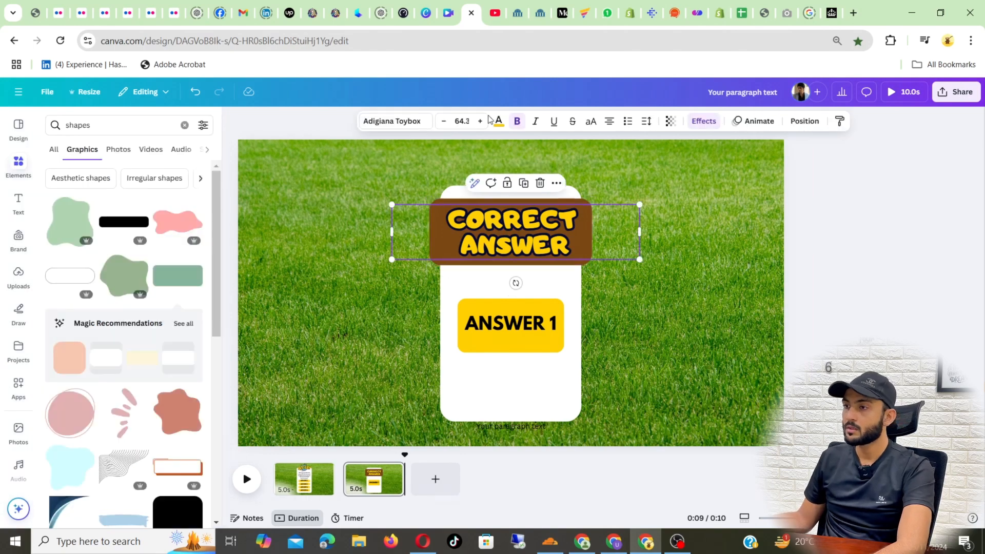
left_click(496, 125)
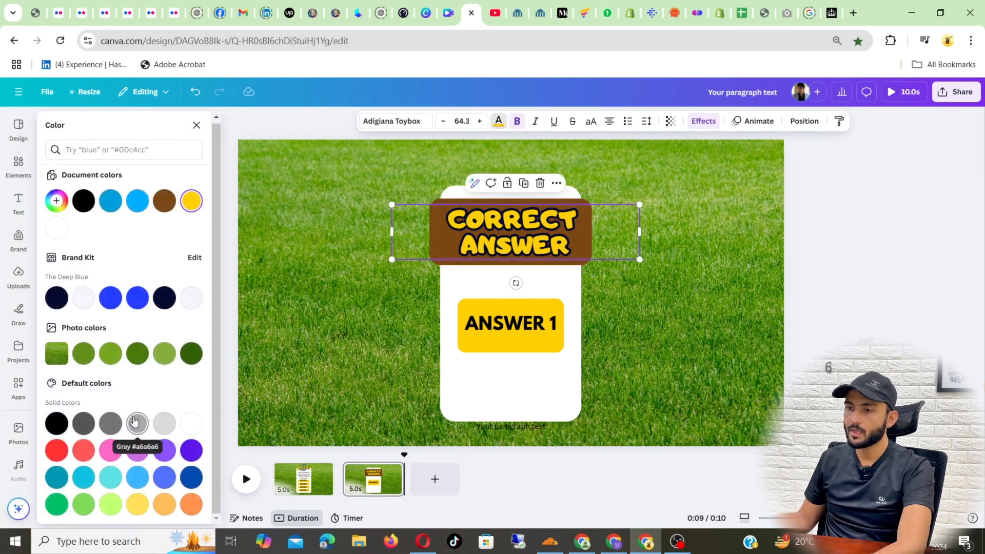
left_click(193, 506)
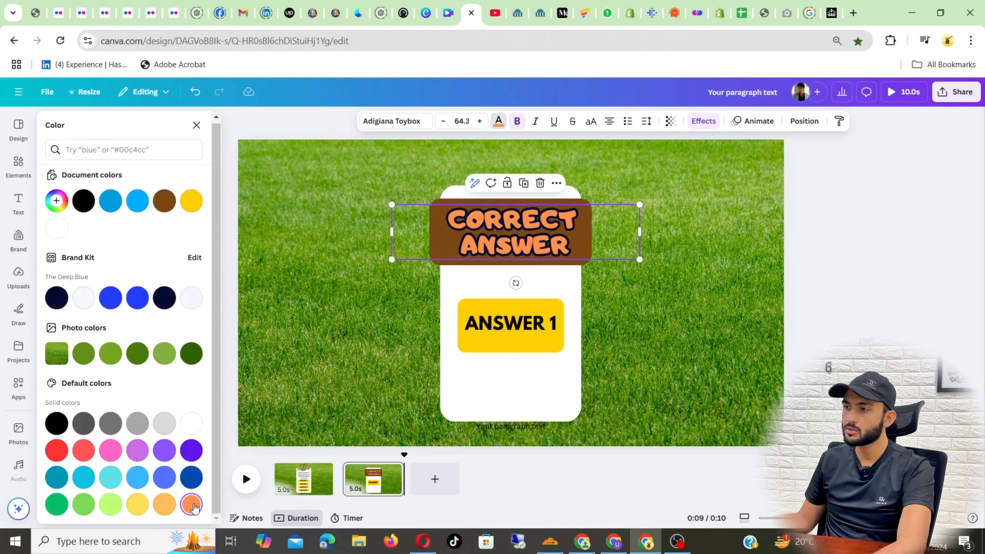
Compare with the KPOP QUIZ heading and give the CORRECT ANSWER text a white outline with a thickness of 96.
left_click(422, 7)
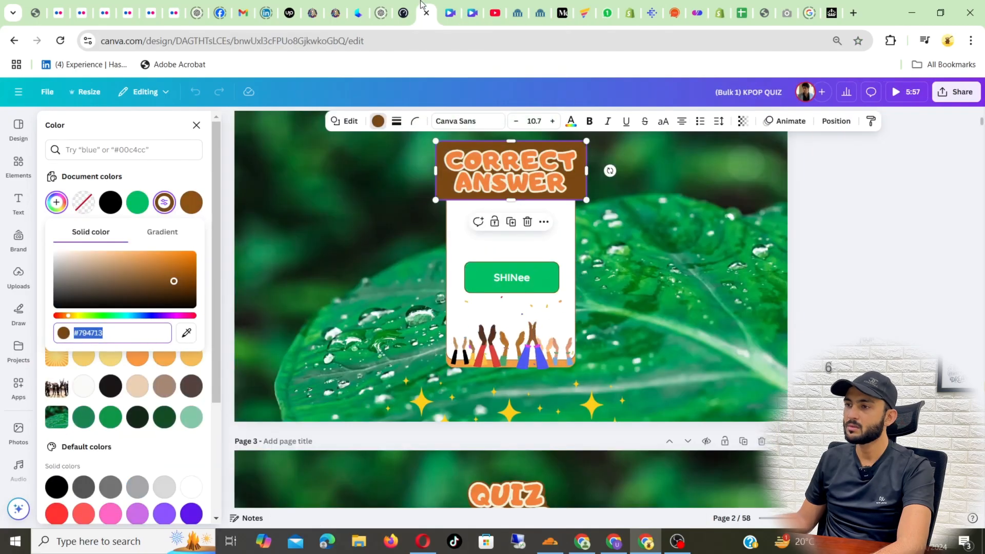
left_click(473, 11)
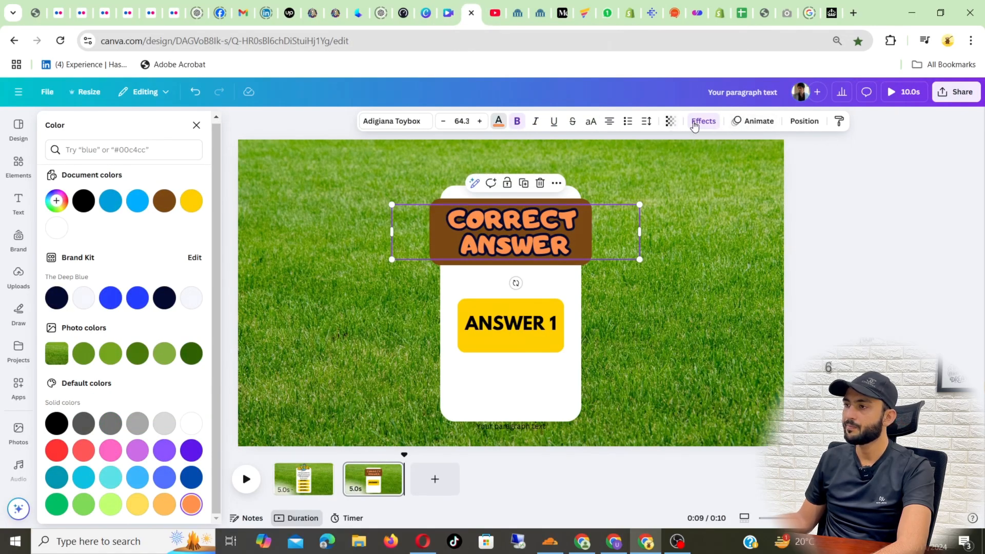
left_click(699, 121)
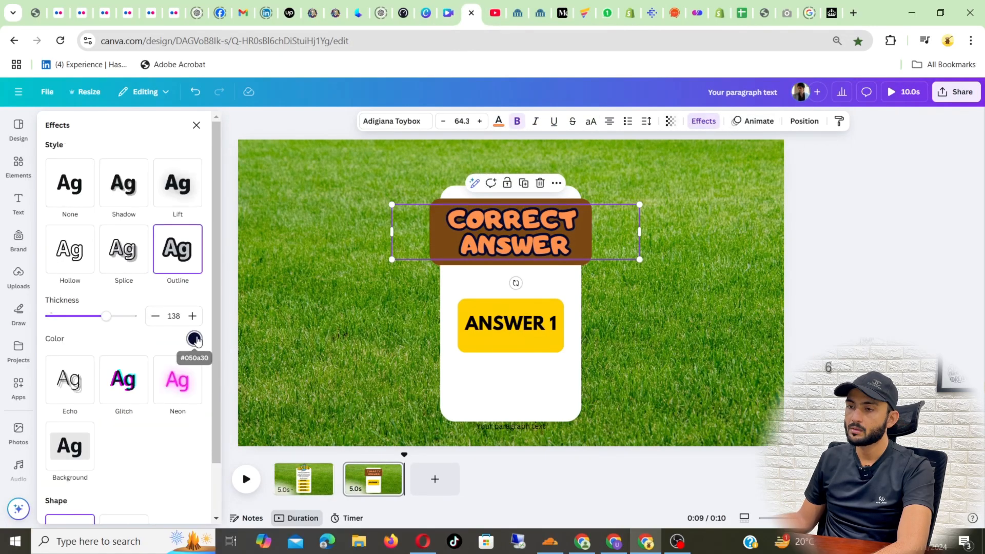
left_click(194, 338)
left_click(174, 319)
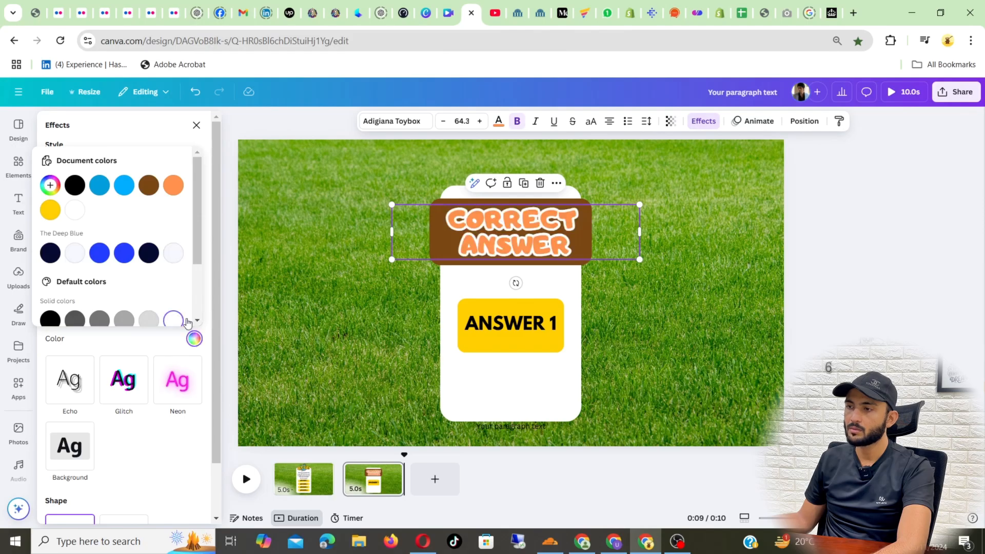
scroll(153, 288, "down", 2)
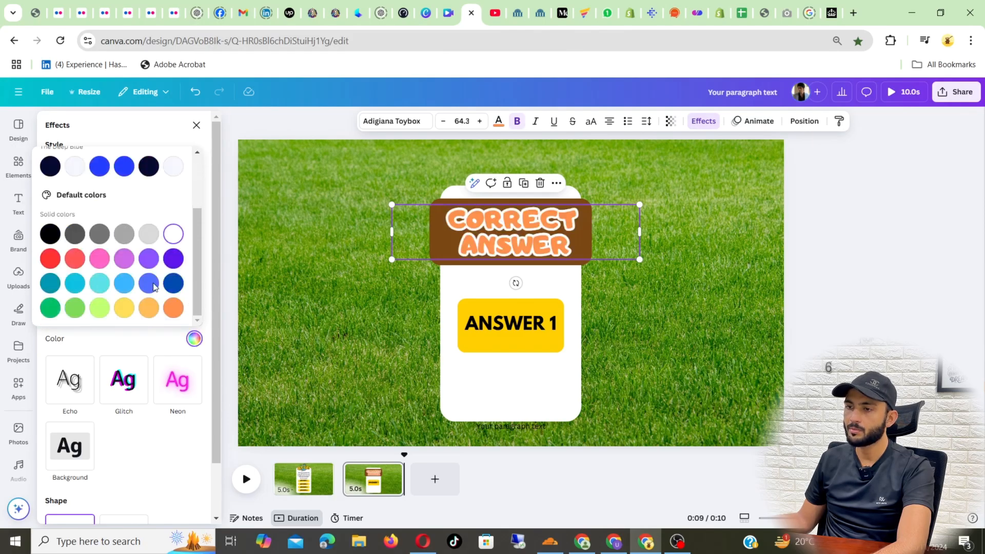
scroll(123, 264, "up", 2)
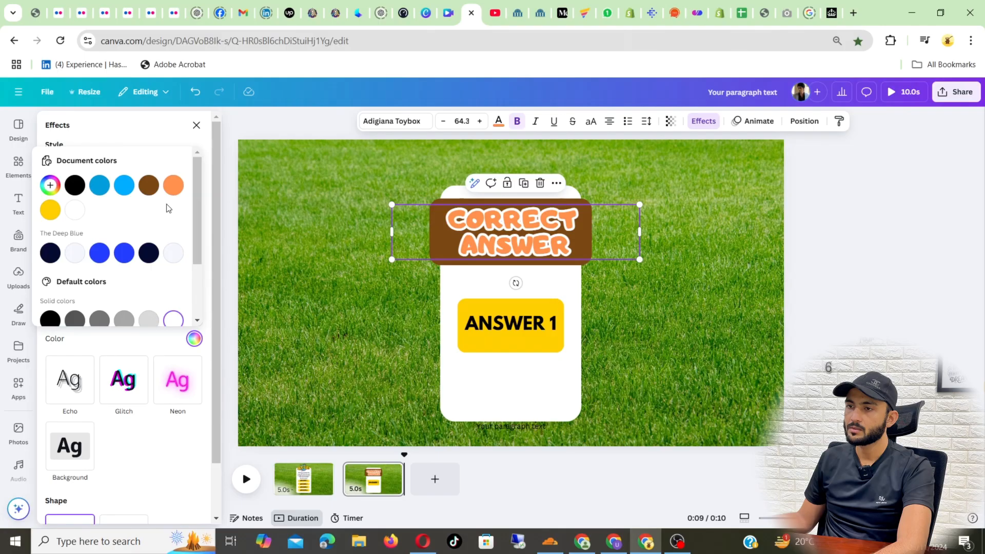
left_click(178, 470)
scroll(90, 277, "down", 2)
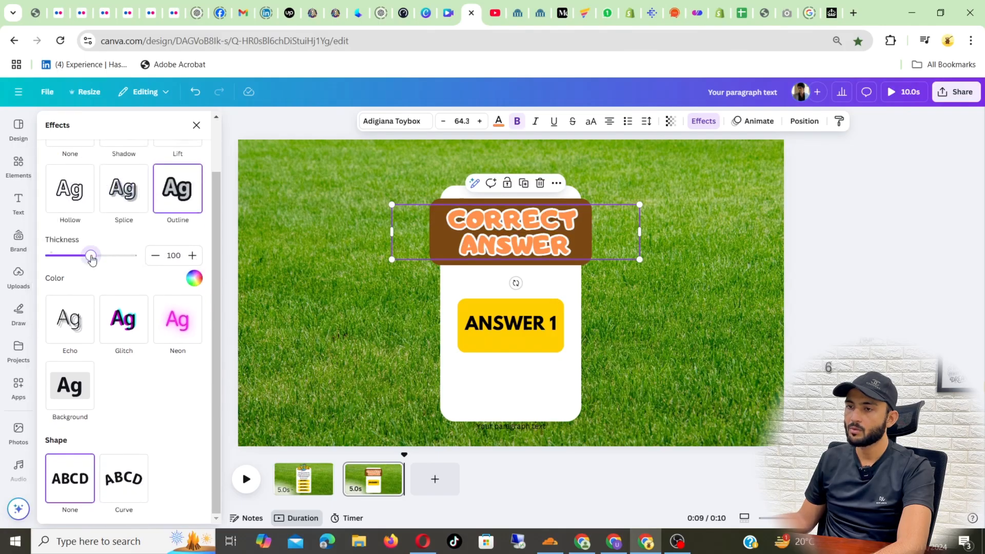
mouse_move(88, 258)
left_mouse_down()
mouse_move(79, 257)
mouse_move(93, 256)
left_mouse_up()
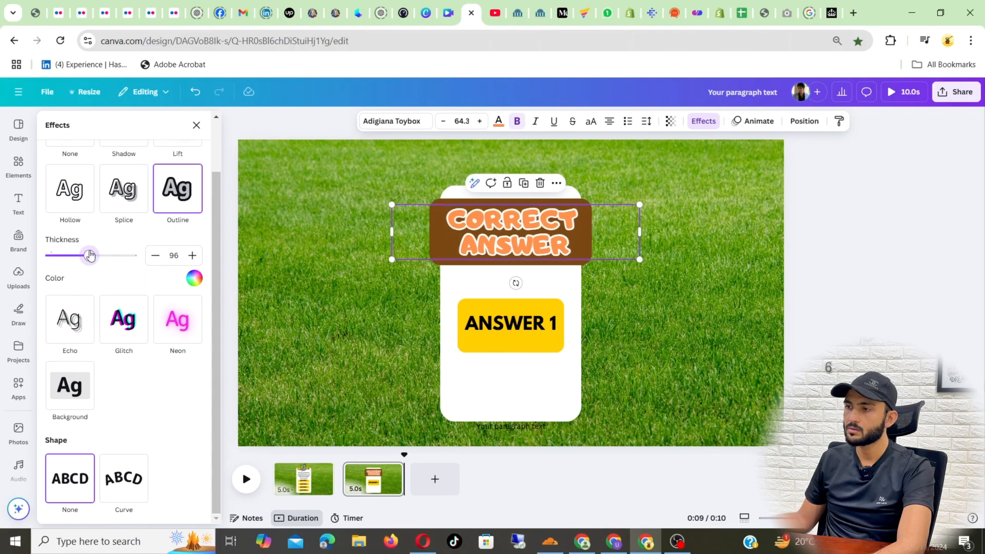
left_click(905, 219)
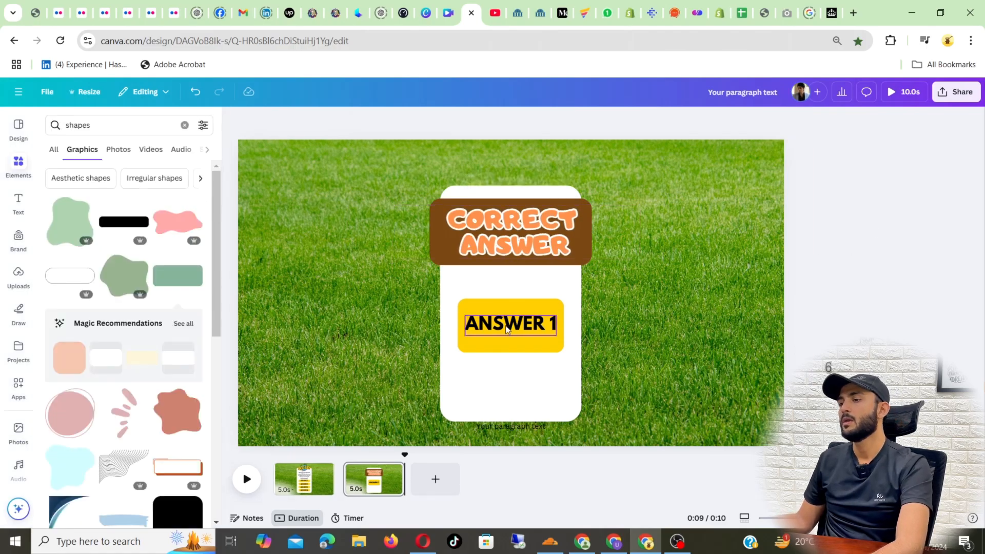
Recolor the yellow ANSWER 1 box with a light green from the grass photo's colors.
left_click(515, 339)
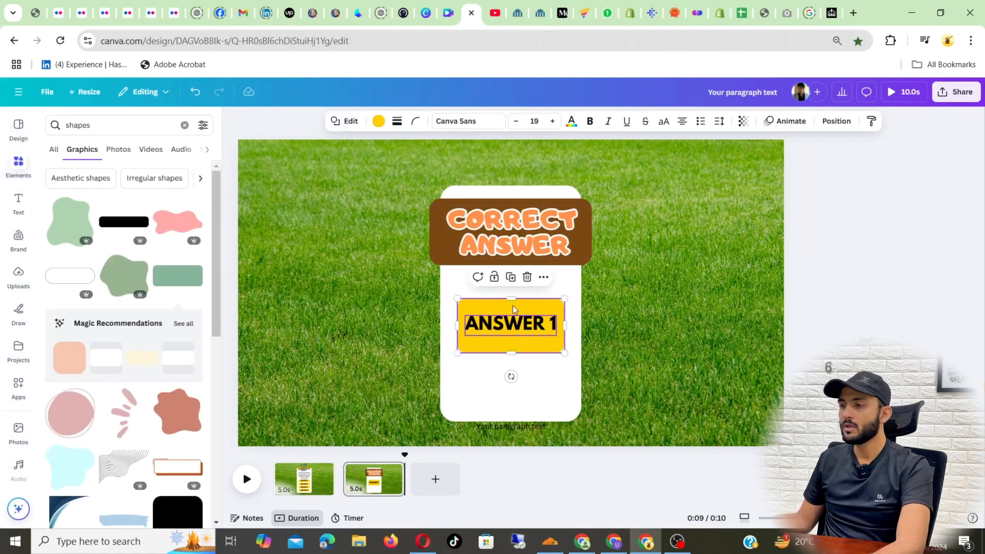
left_click(378, 121)
left_click(113, 356)
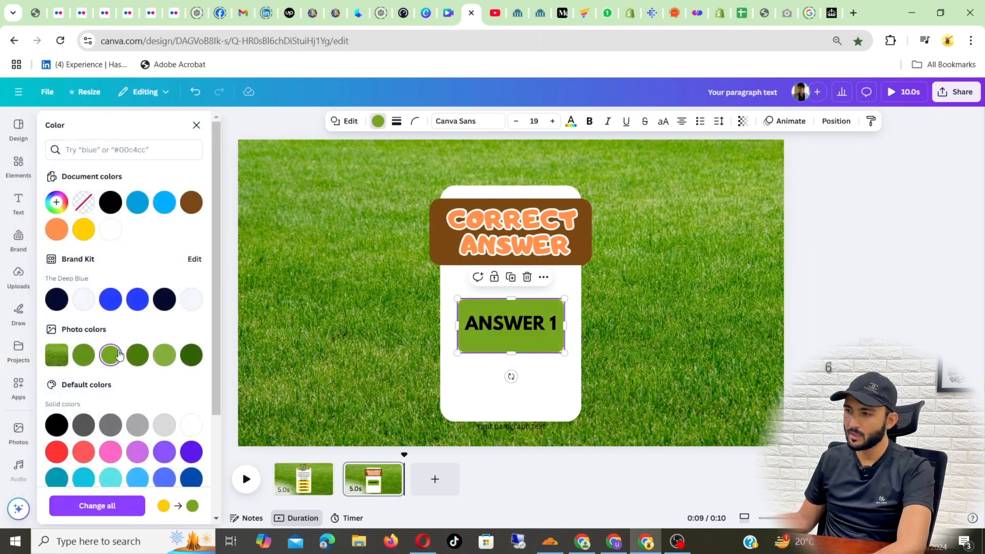
Change the ANSWER 1 text to the Impact font and enlarge it to about size 69.
left_click(495, 333)
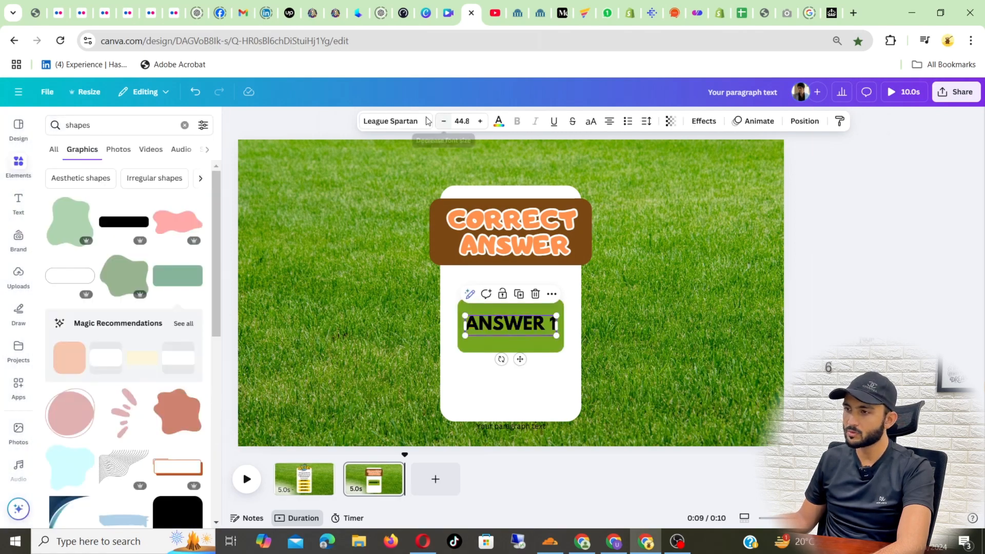
left_click(411, 121)
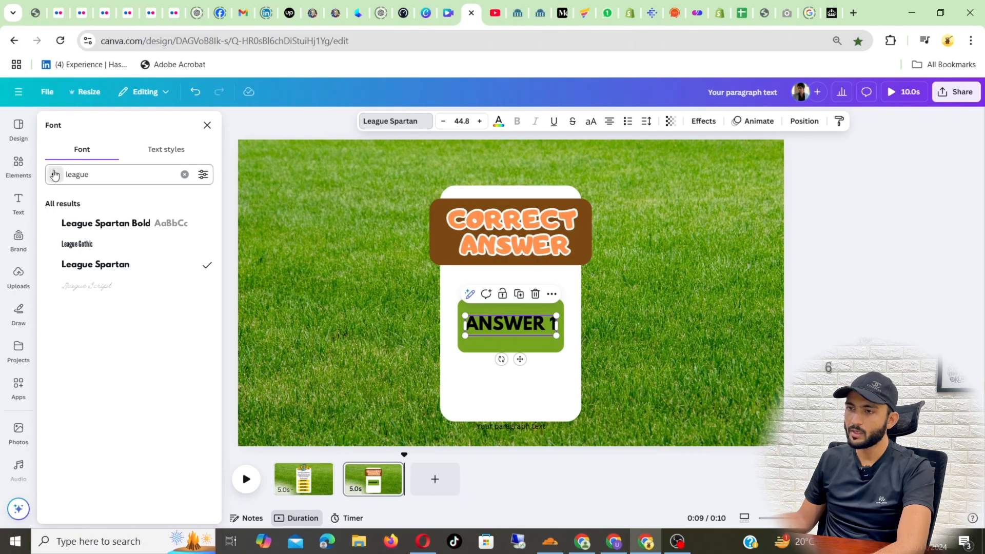
left_click(55, 174)
scroll(118, 338, "down", 5)
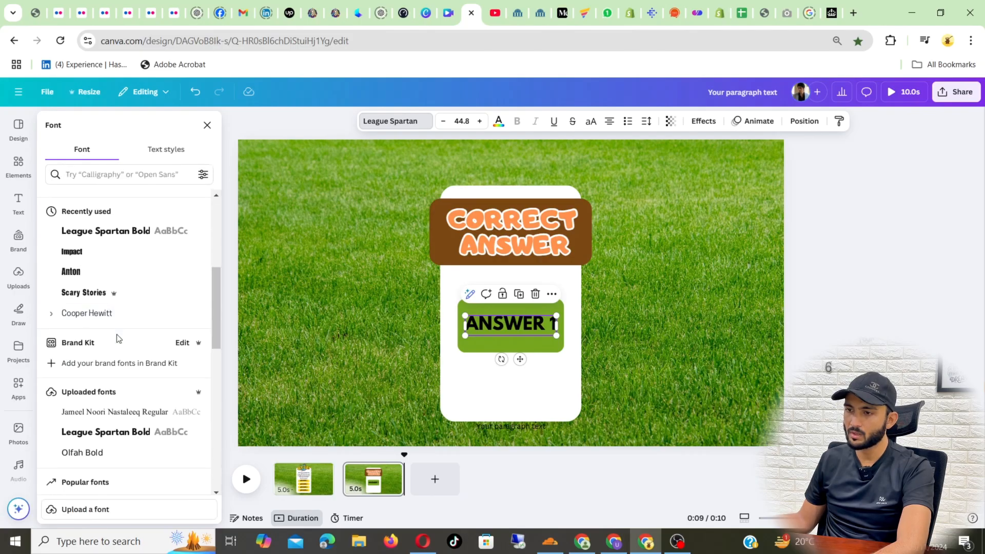
left_click(101, 250)
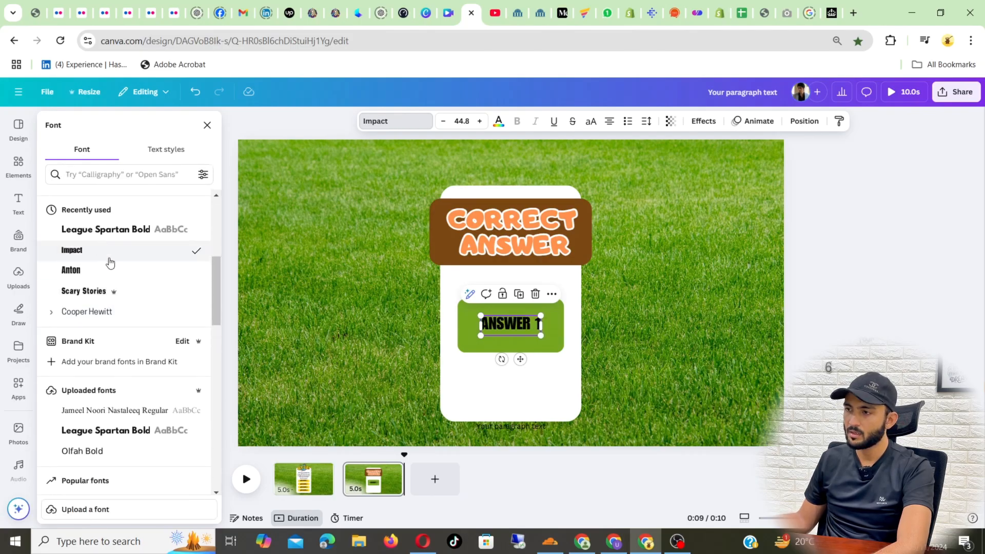
left_click_drag(539, 335, 501, 332)
Make the answer text white, shorten it to ANSWER and reposition it slightly in the green box.
left_click(498, 121)
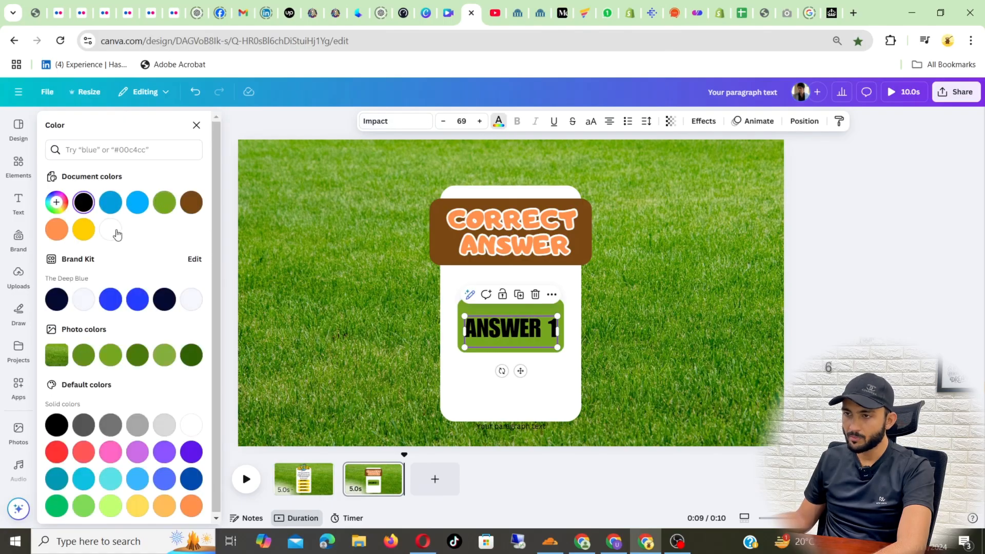
left_click(118, 233)
double_click(551, 329)
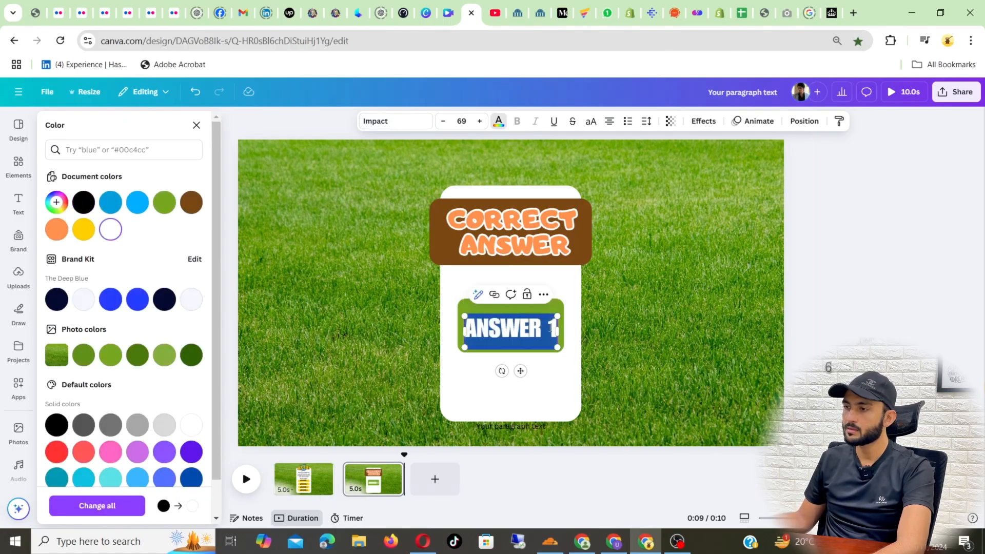
left_click(552, 328)
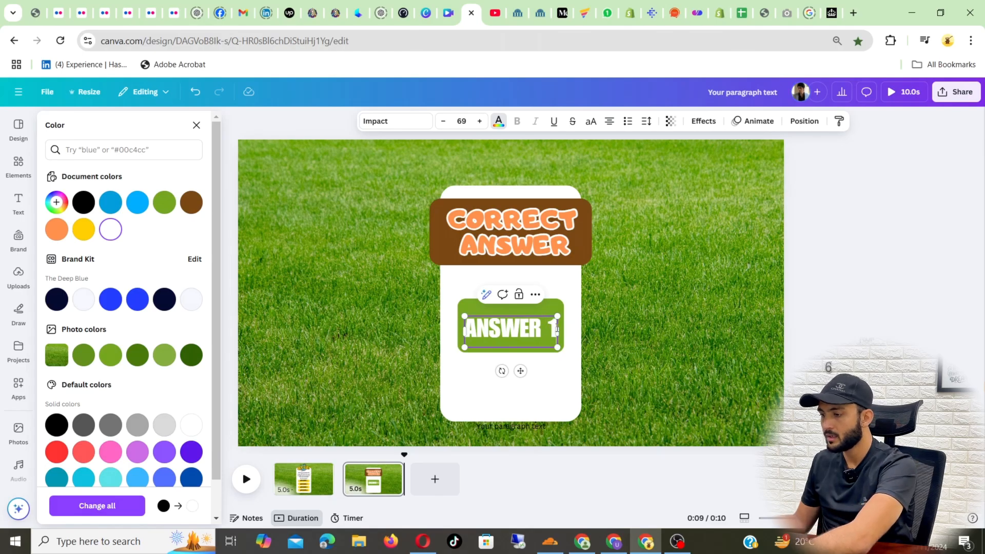
key("BackSpace")
left_click(864, 273)
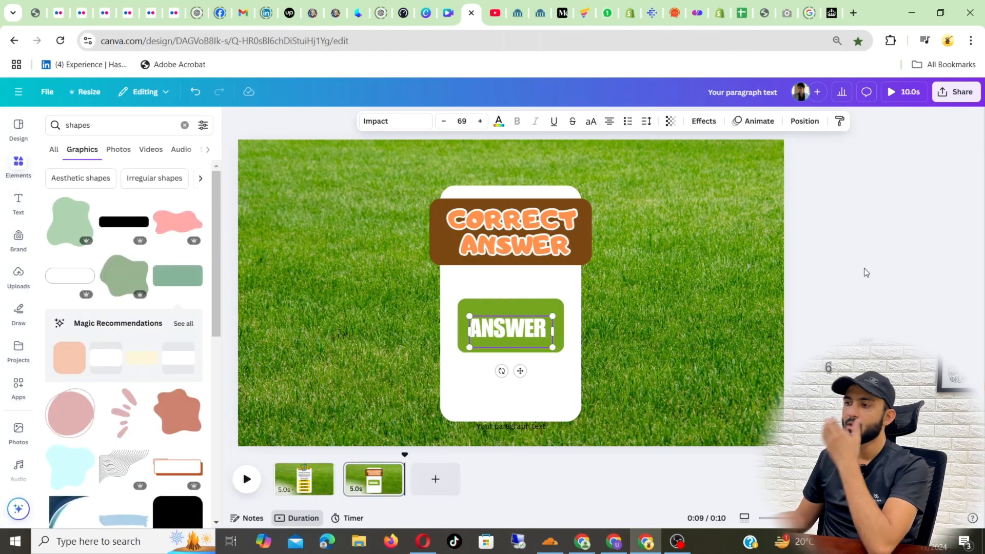
left_click_drag(518, 323, 510, 333)
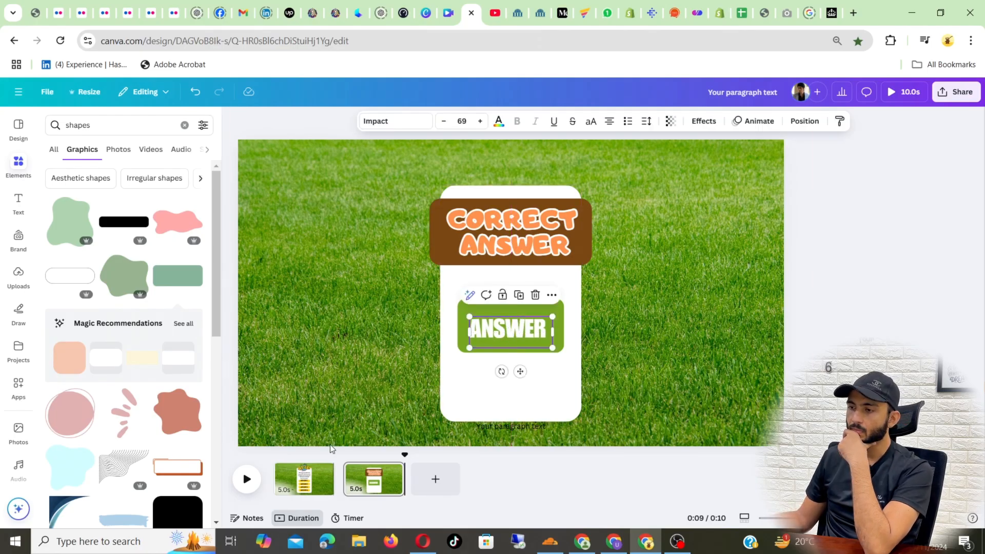
Check the text formatting of the SHINee answer in the KPOP QUIZ design and return to the quiz template.
left_click(425, 13)
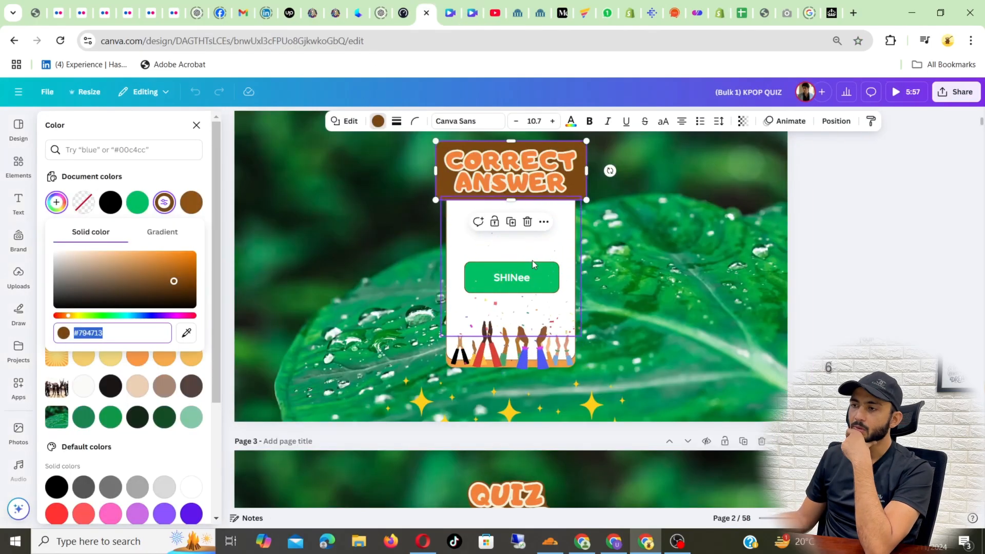
left_click(513, 283)
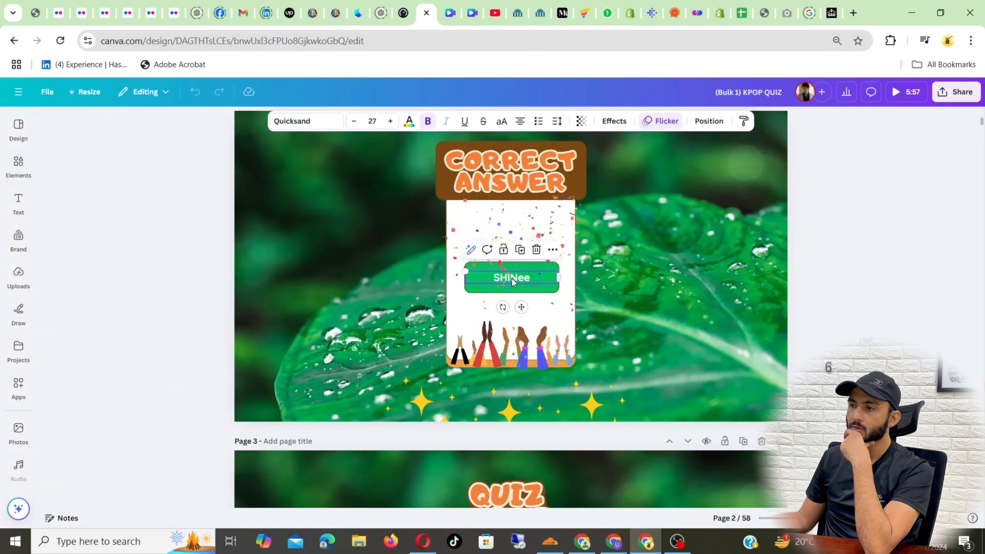
left_click(463, 6)
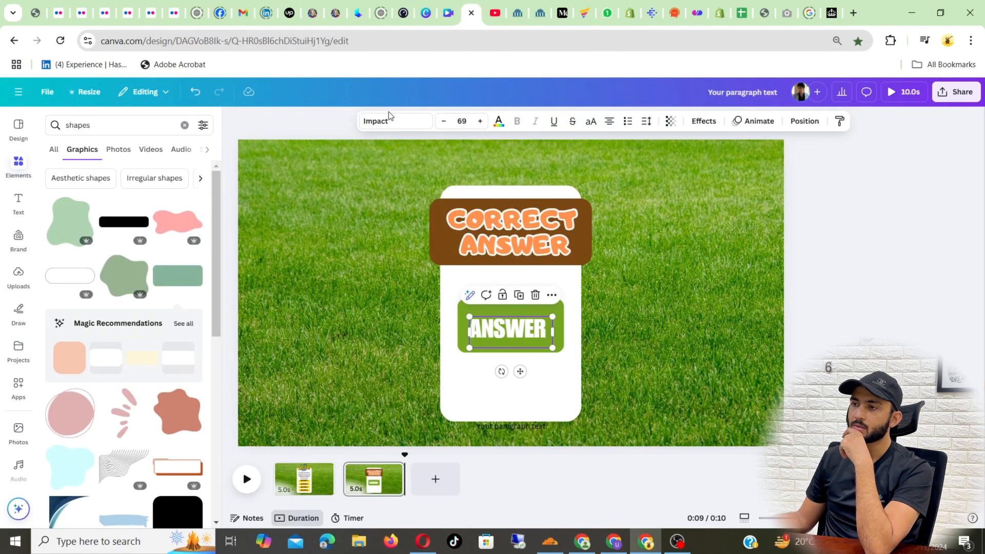
Change the ANSWER text in the green box to the Quicksand font.
left_click(389, 121)
left_click(104, 172)
type("quiv")
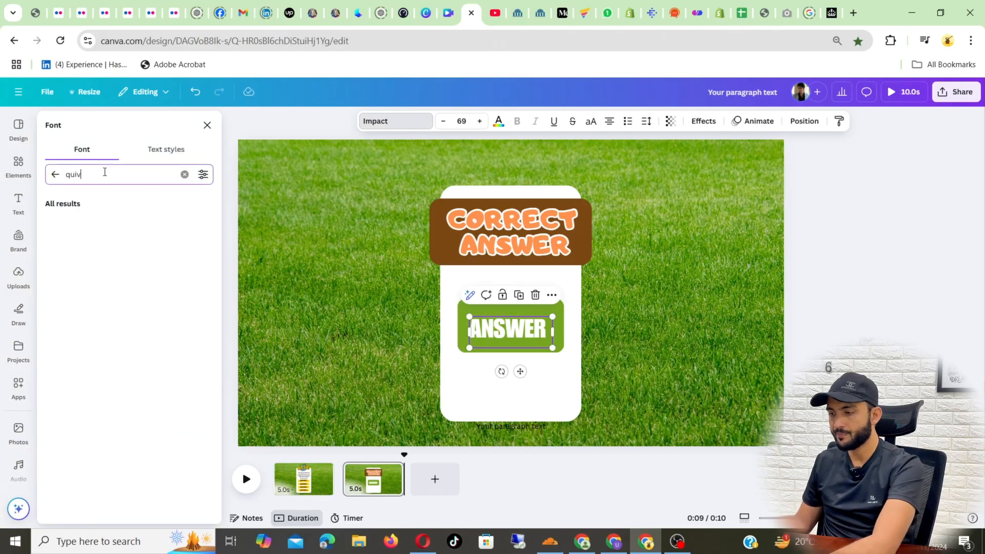
key("BackSpace")
type("ck")
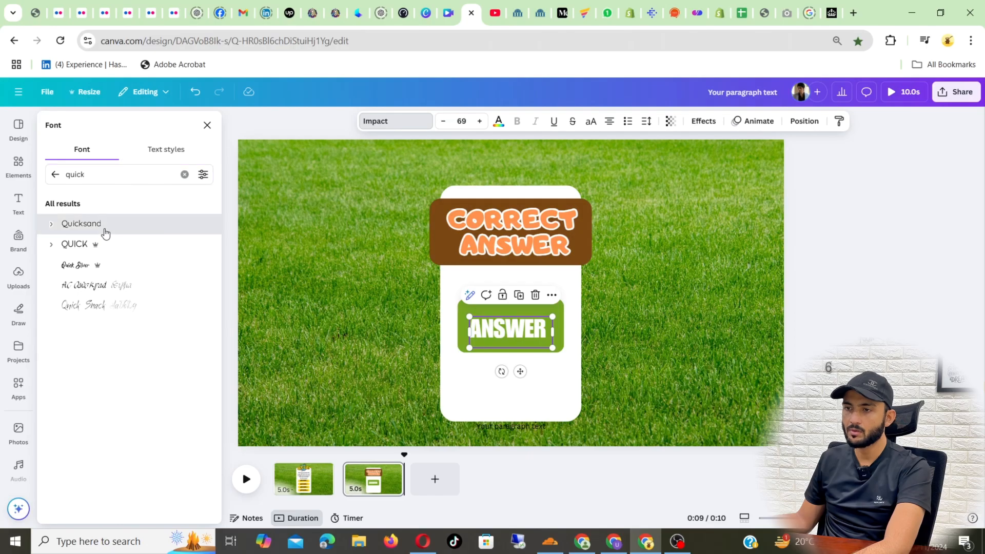
left_click(105, 230)
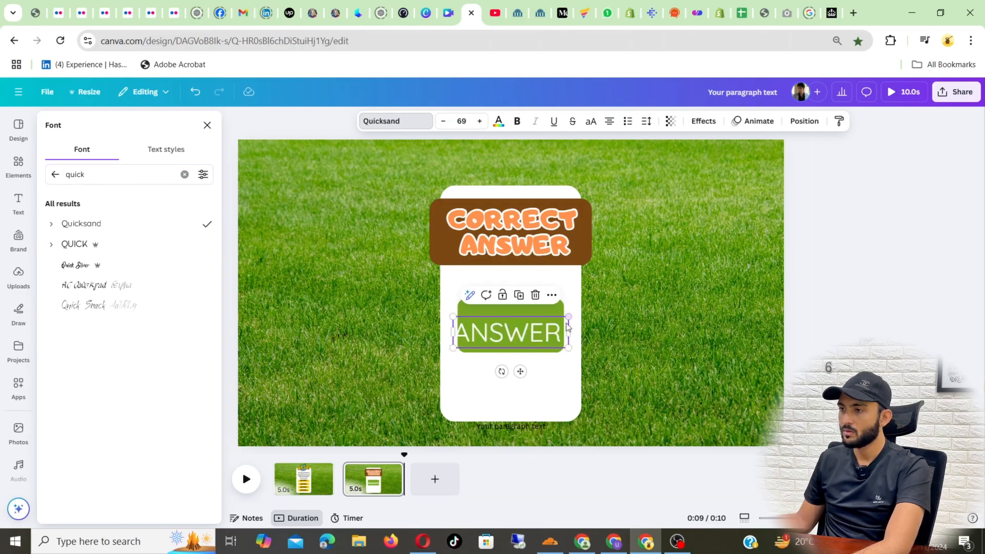
Widen the green box on both sides and lower its top edge so it surrounds the ANSWER text.
left_click(534, 316)
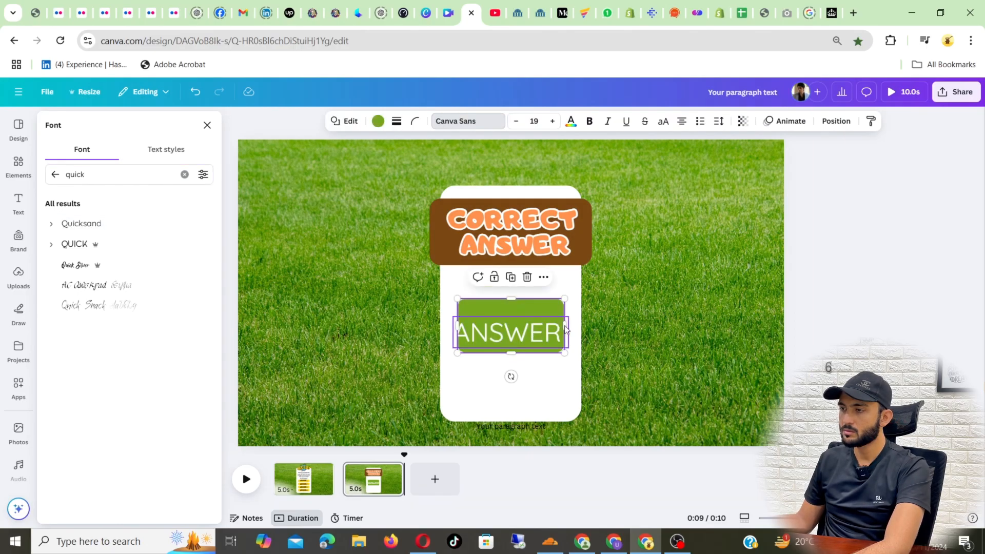
left_click_drag(574, 325, 578, 325)
left_click_drag(516, 301, 516, 307)
left_click_drag(459, 327, 504, 319)
left_click(534, 337)
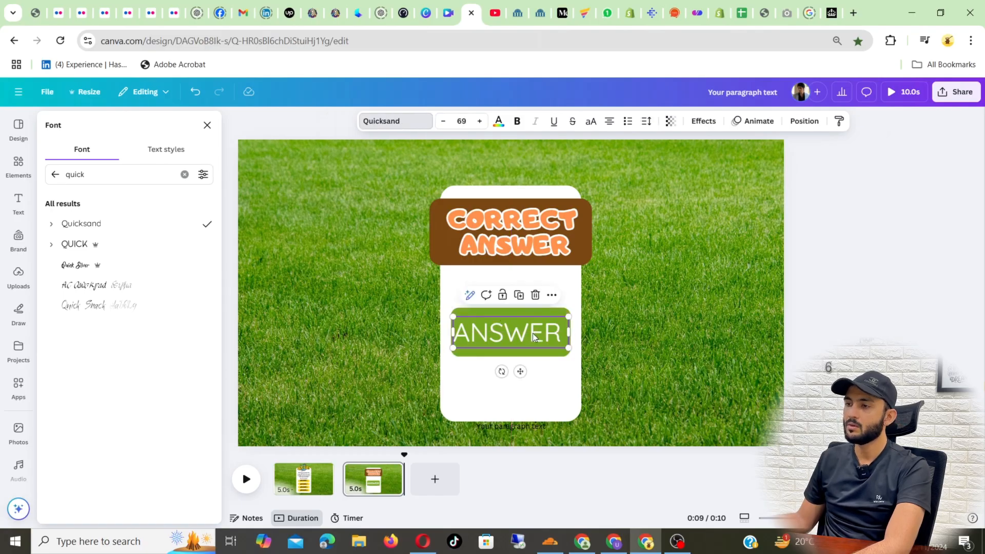
Compare with the SHINee answer in the KPOP QUIZ design and make the ANSWER text bold.
double_click(508, 333)
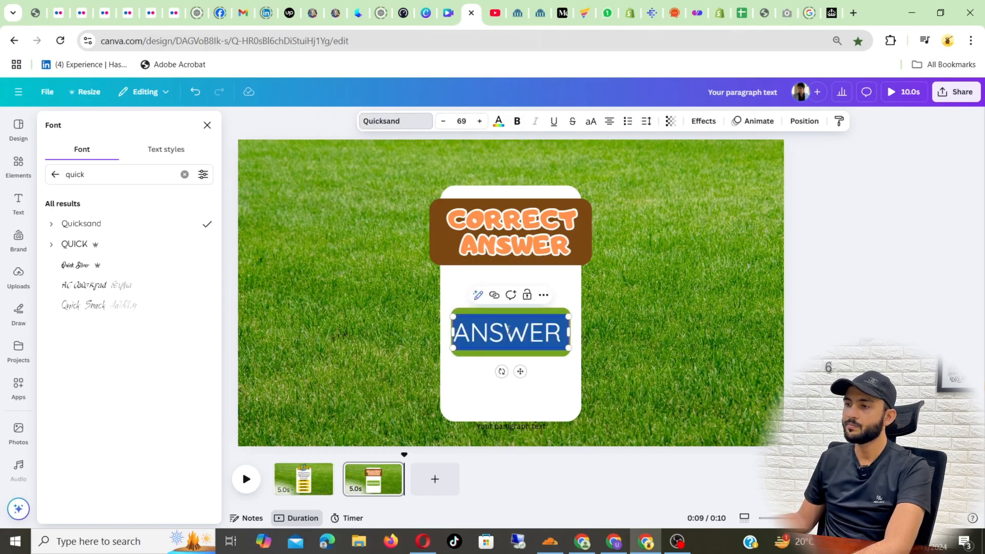
left_click(428, 5)
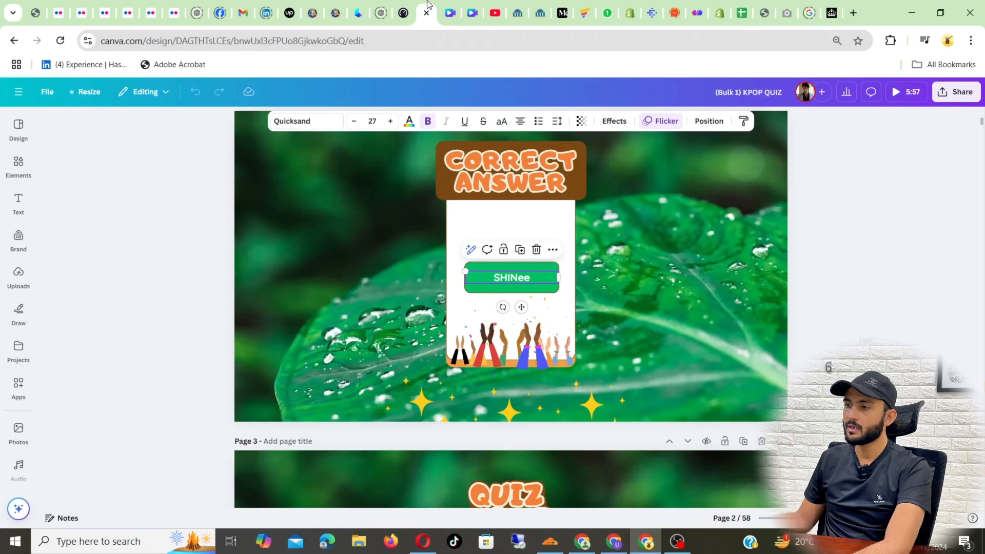
left_click(473, 5)
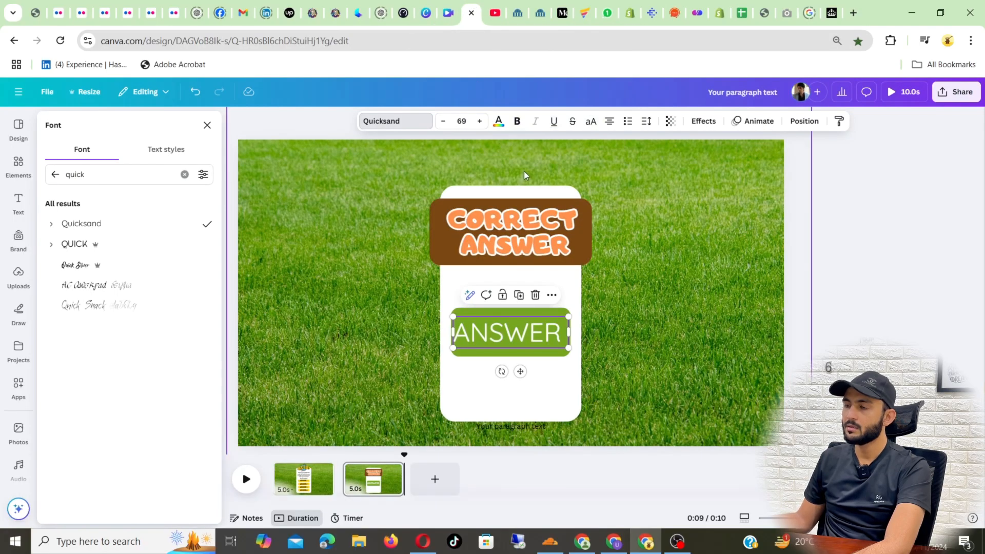
left_click(517, 121)
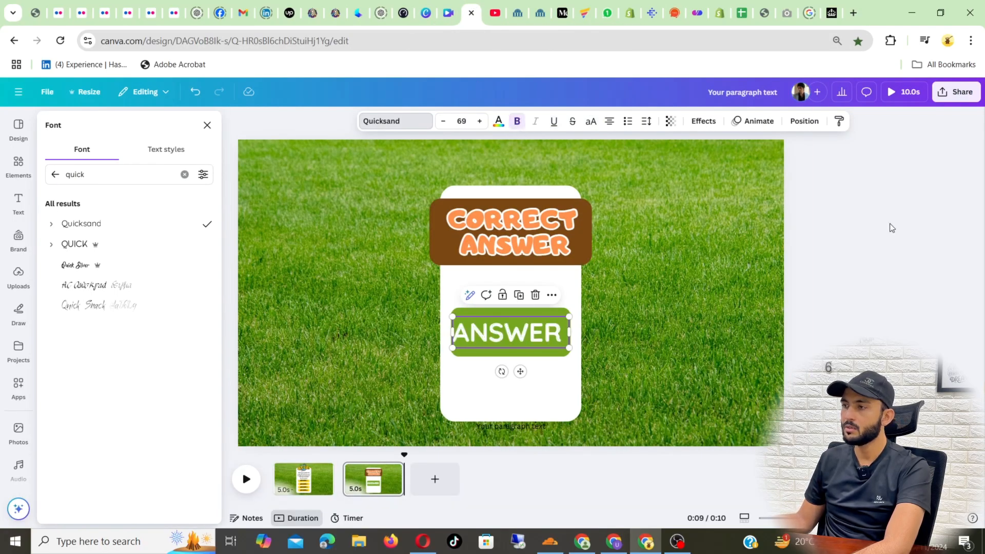
Stretch the green box almost to the white card's width, reduce its height and align the ANSWER text within it.
left_click(572, 338)
left_click_drag(569, 335, 576, 334)
left_click_drag(448, 326, 444, 327)
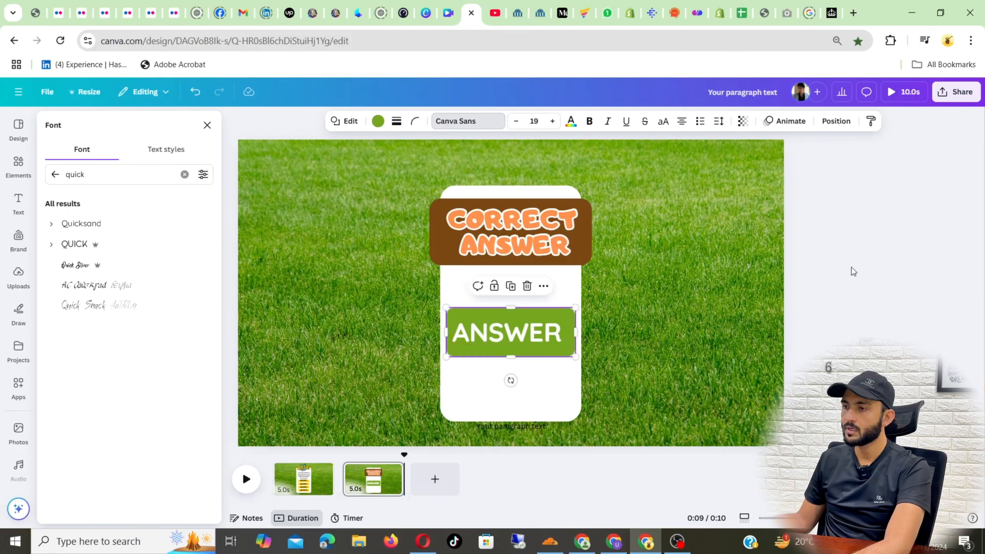
left_click(805, 273)
left_click(492, 311)
left_click_drag(509, 310, 504, 337)
left_click(871, 236)
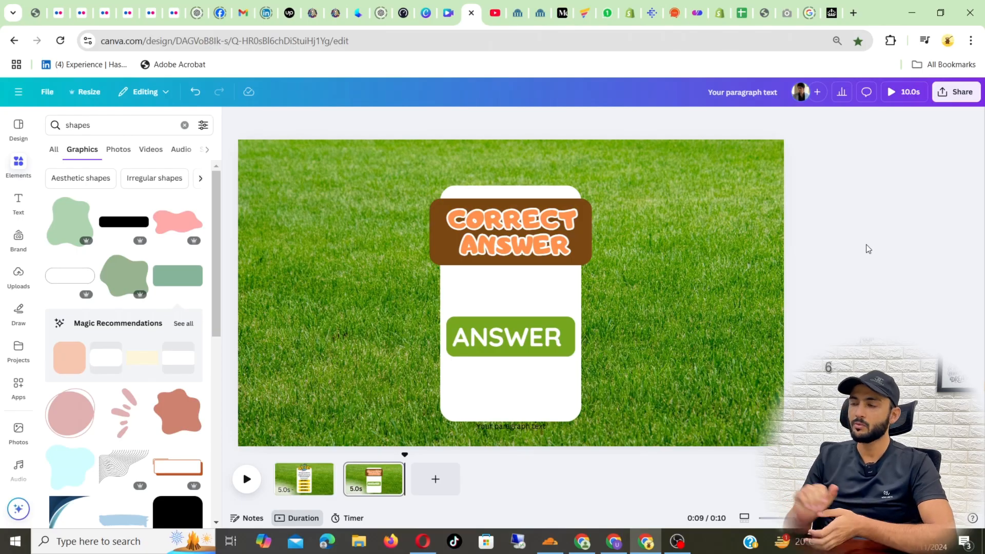
Examine the other quiz design and the decorations on the KPOP QUIZ correct-answer page, and return to the template.
left_click(456, 7)
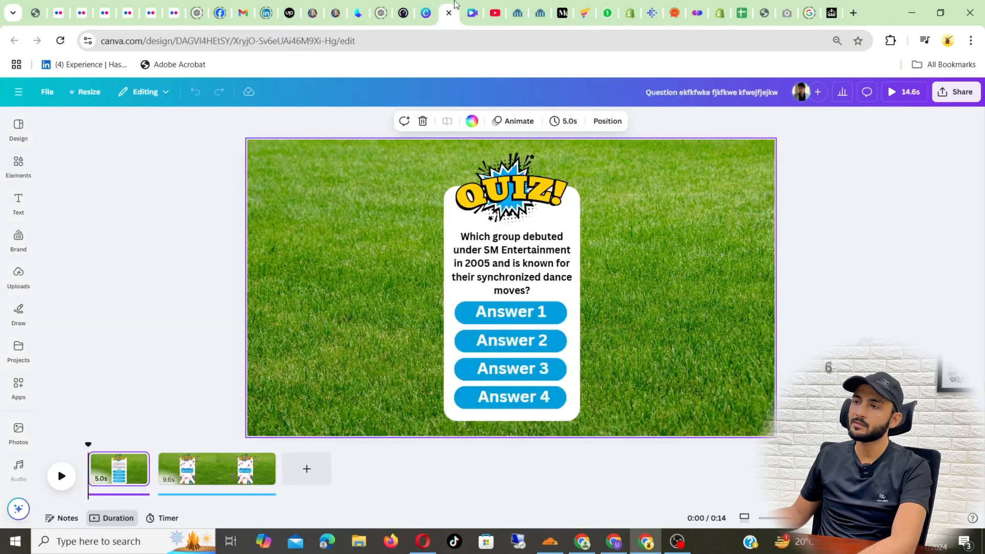
left_click(425, 10)
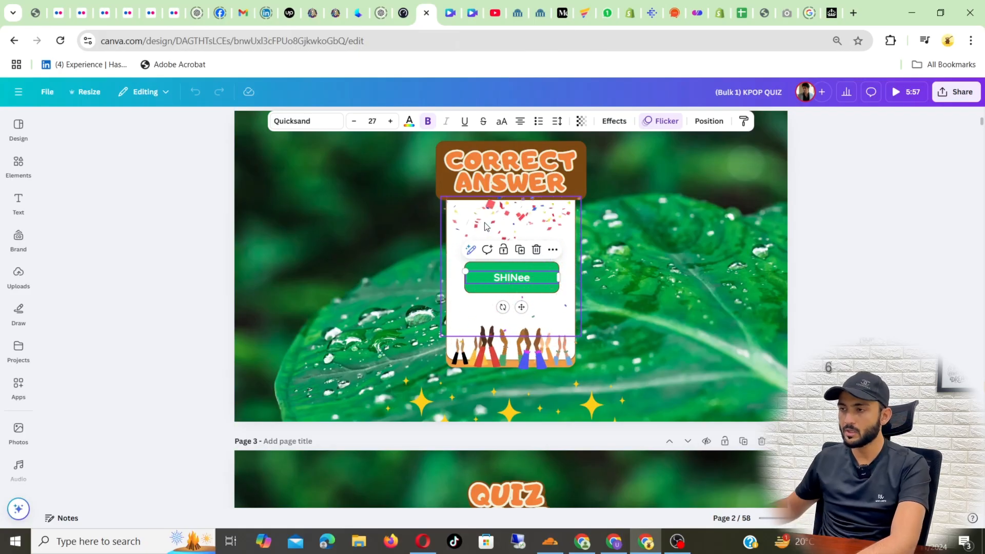
left_click(472, 12)
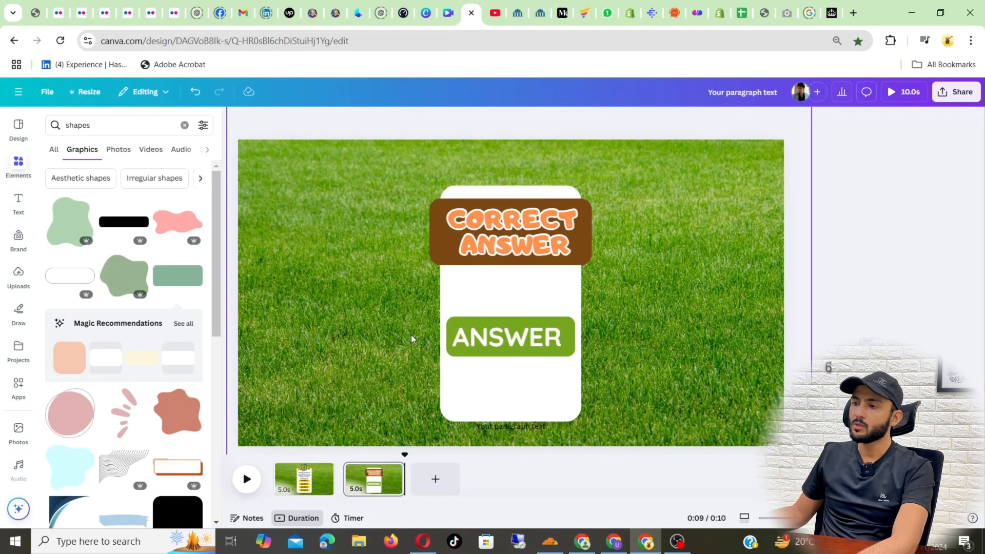
Search the graphics elements for clapping.
left_click(98, 123)
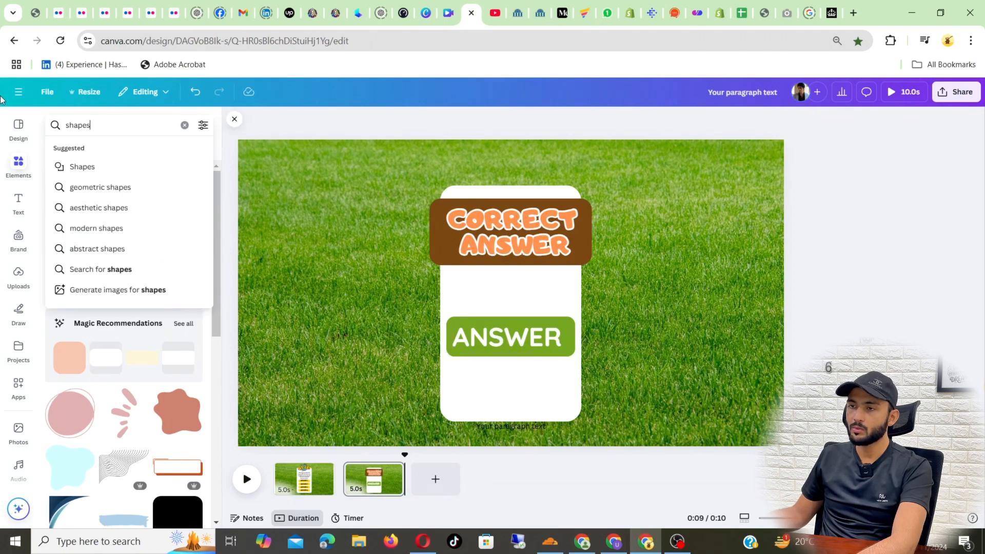
left_click_drag(146, 121, 54, 121)
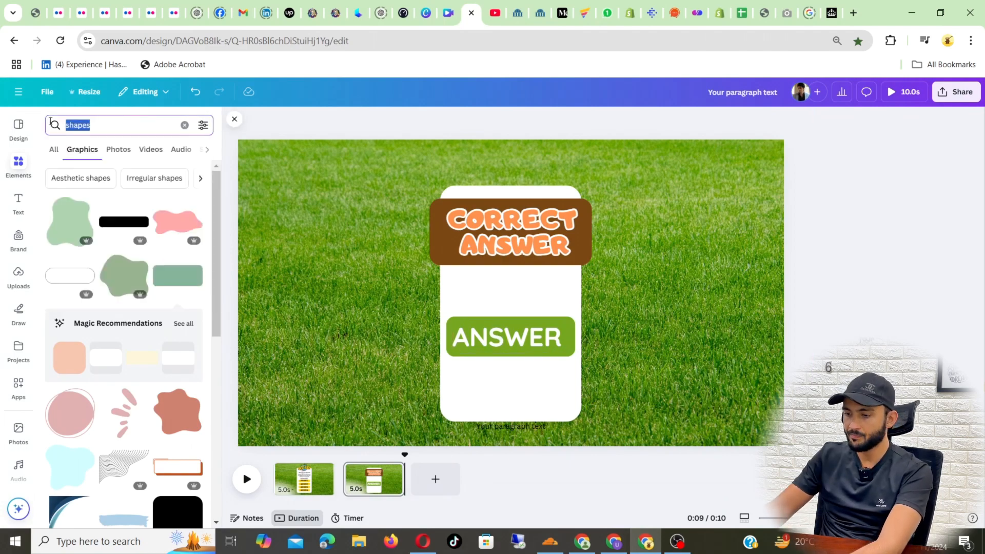
type("a")
key("BackSpace")
type("c")
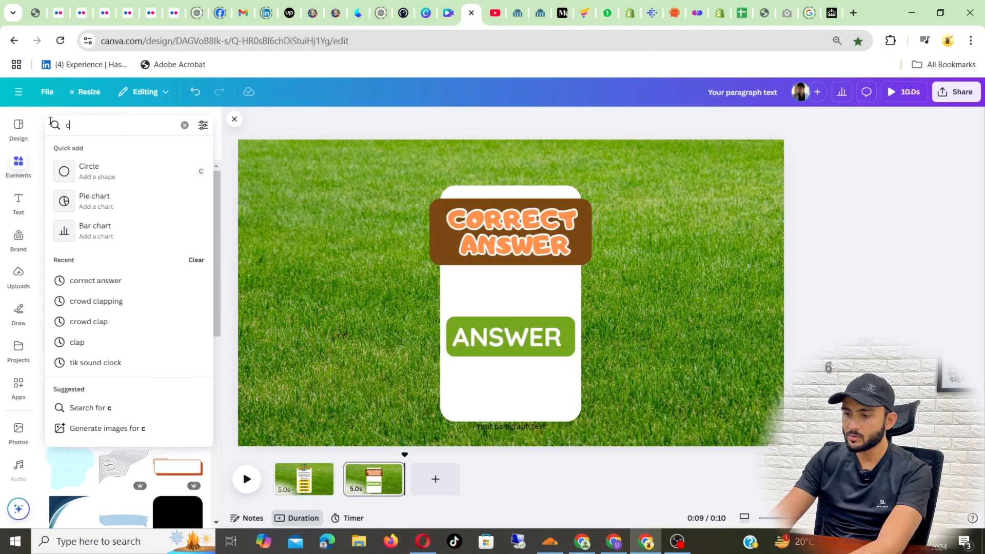
type("lapping")
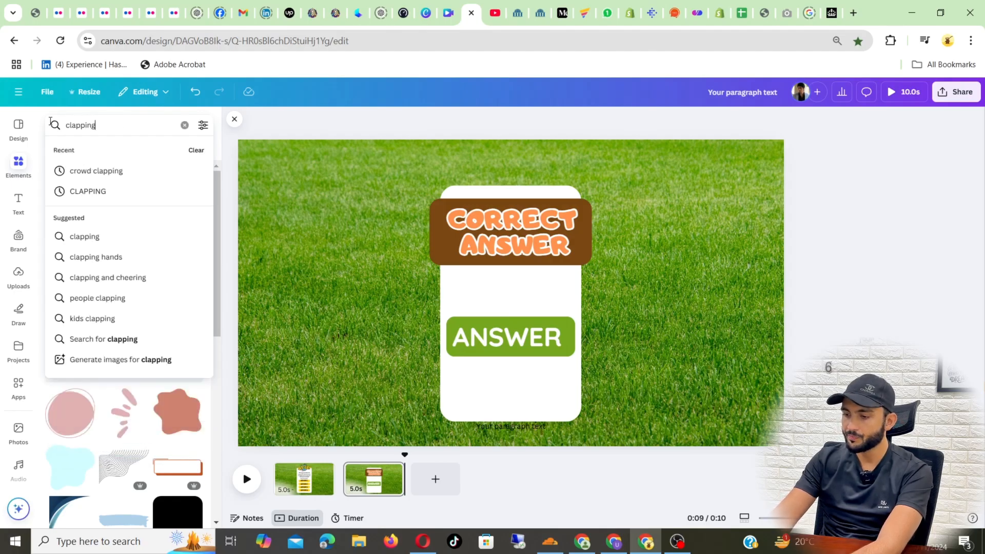
key("Return")
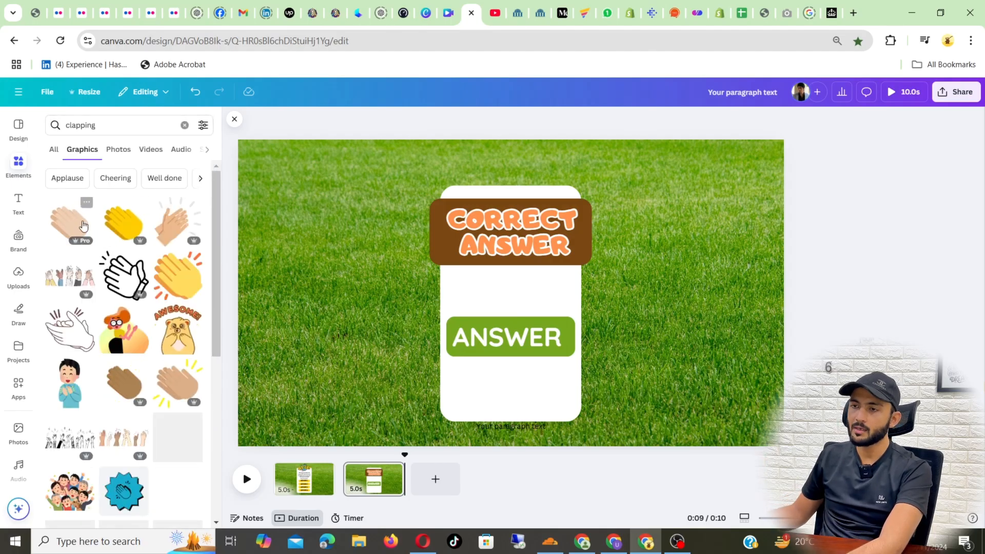
Add the graphic of raised clapping hands with confetti and scale it to the white card's width along its lower edge.
scroll(124, 296, "down", 3)
scroll(124, 296, "down", 6)
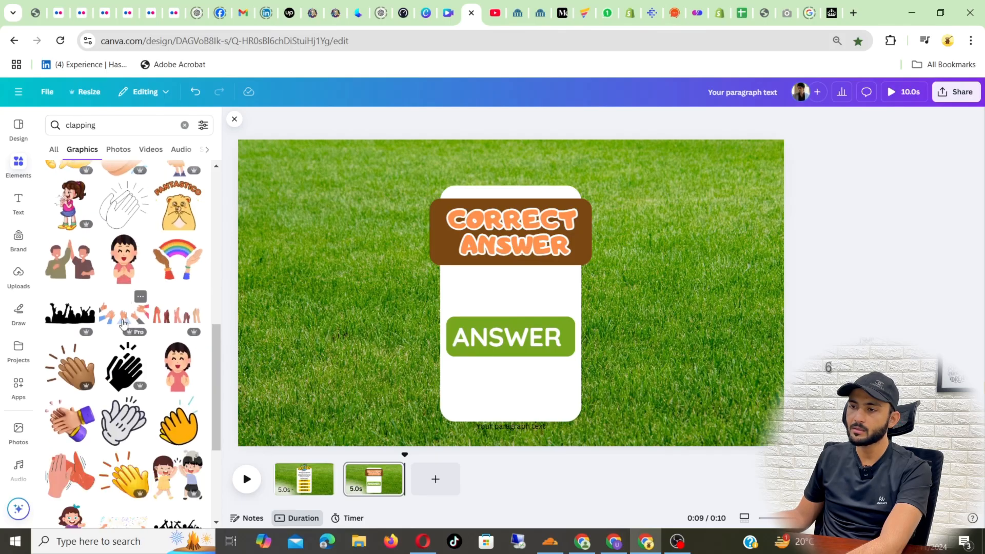
scroll(124, 323, "down", 10)
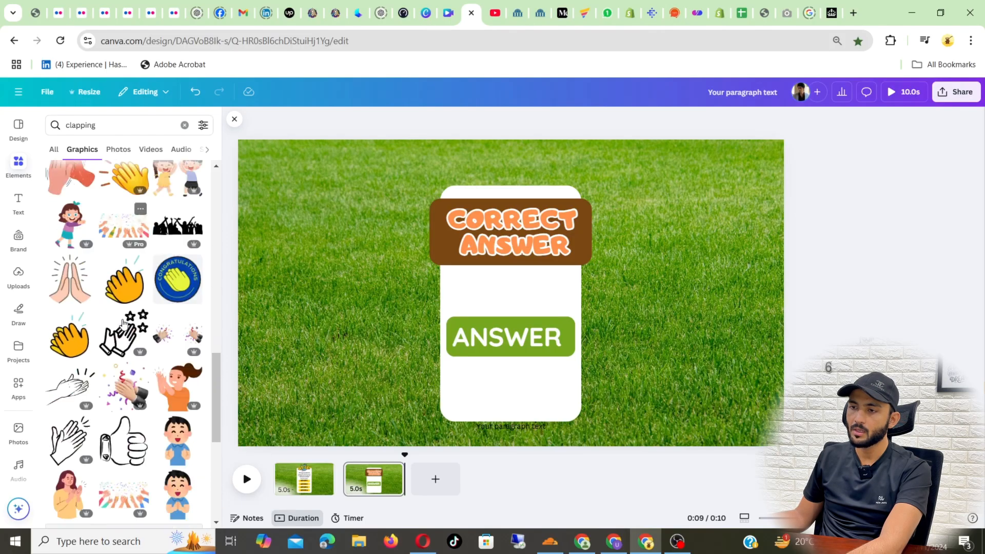
scroll(123, 323, "up", 3)
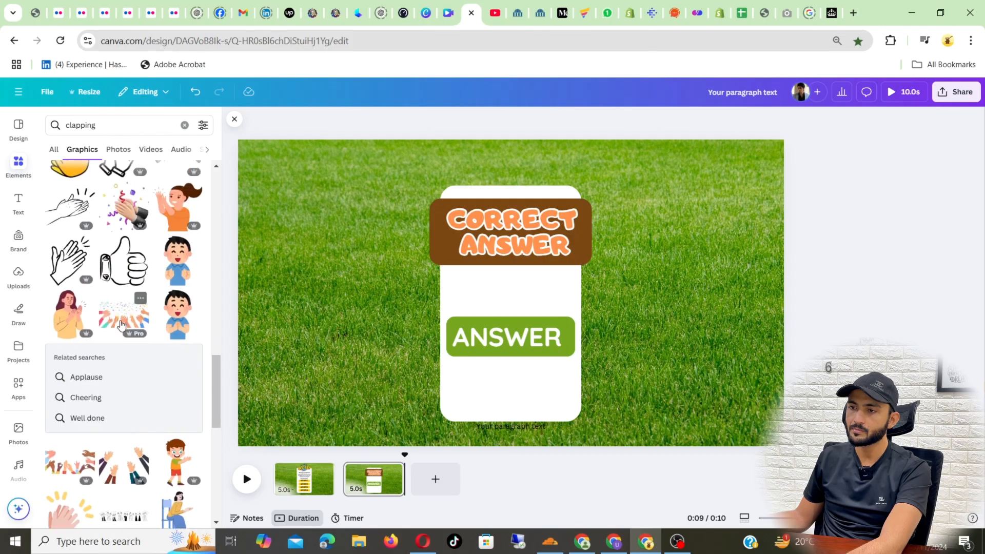
left_click(122, 324)
left_click_drag(562, 290, 568, 361)
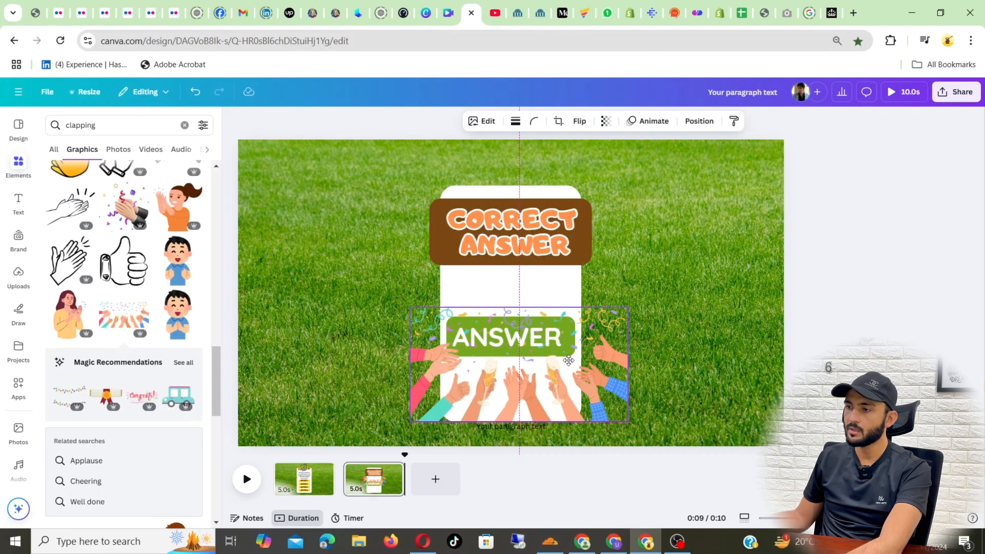
left_click_drag(628, 308, 552, 355)
left_click_drag(458, 392, 489, 390)
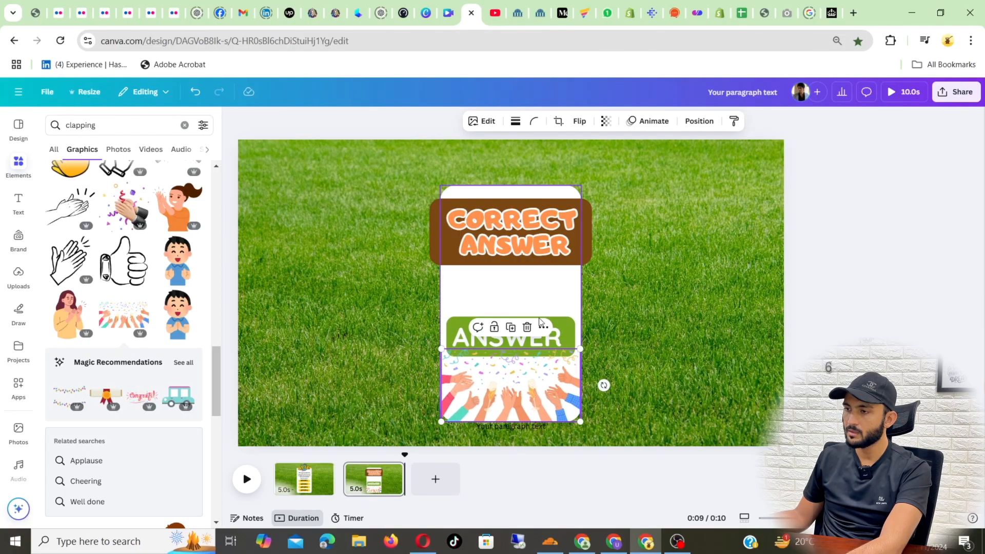
left_click(564, 319)
left_click(564, 311)
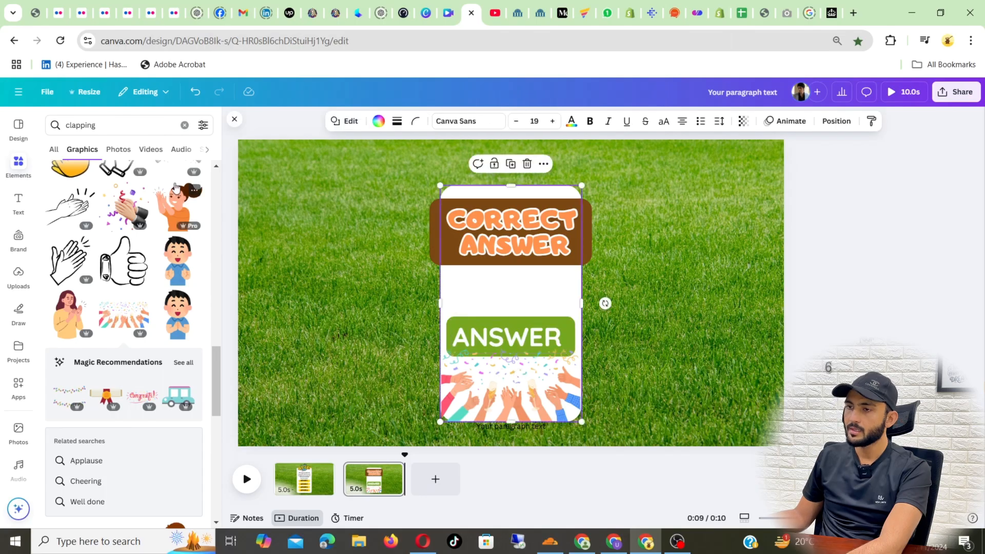
Repeat the clapping search and check its results in other element categories.
left_click(104, 128)
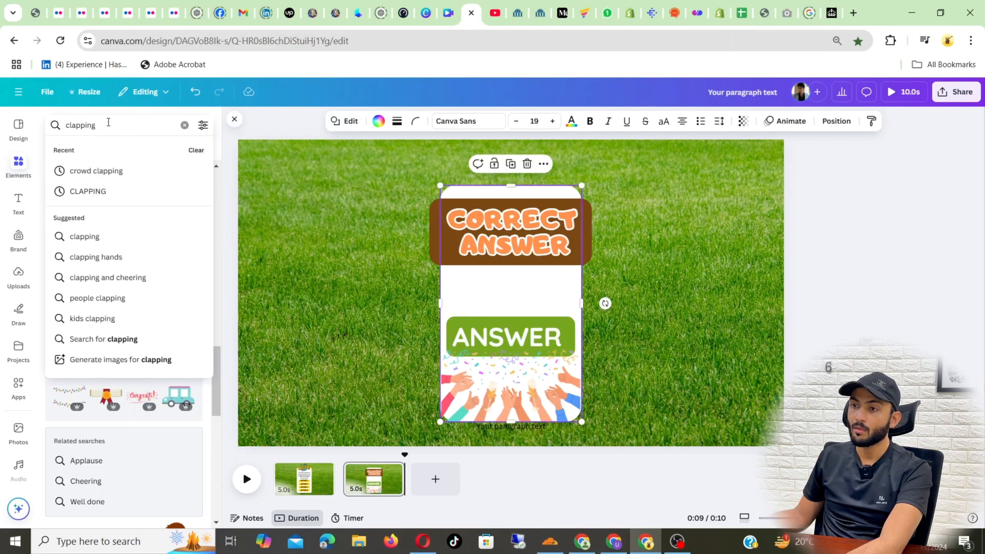
key("Return")
left_click(147, 150)
left_click(69, 149)
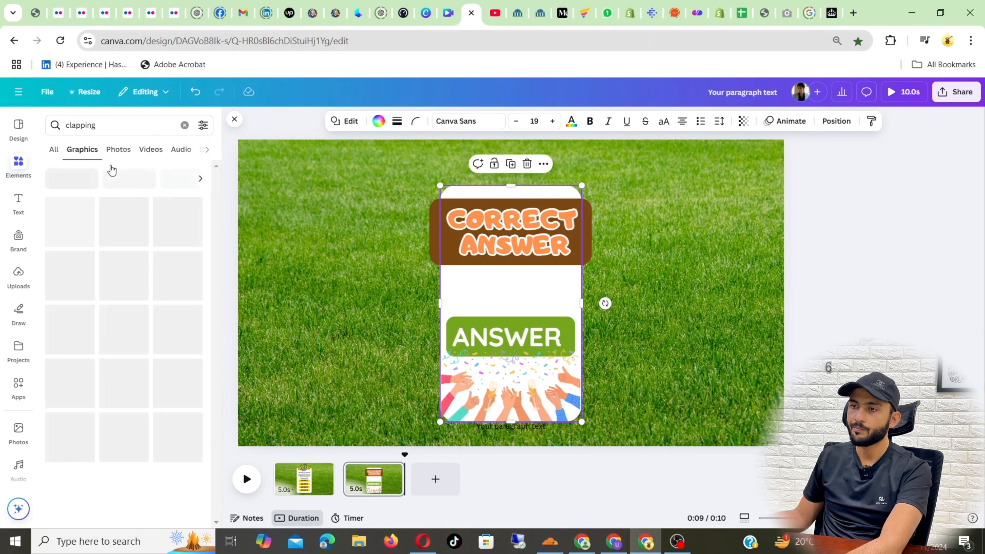
Replace the search term with popping and search the graphics elements.
left_click(114, 127)
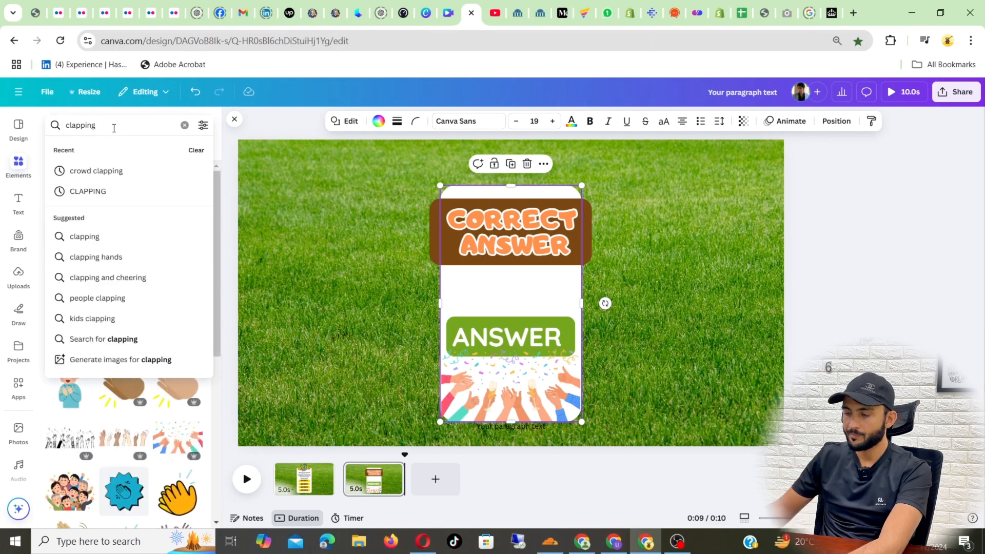
left_click(113, 129)
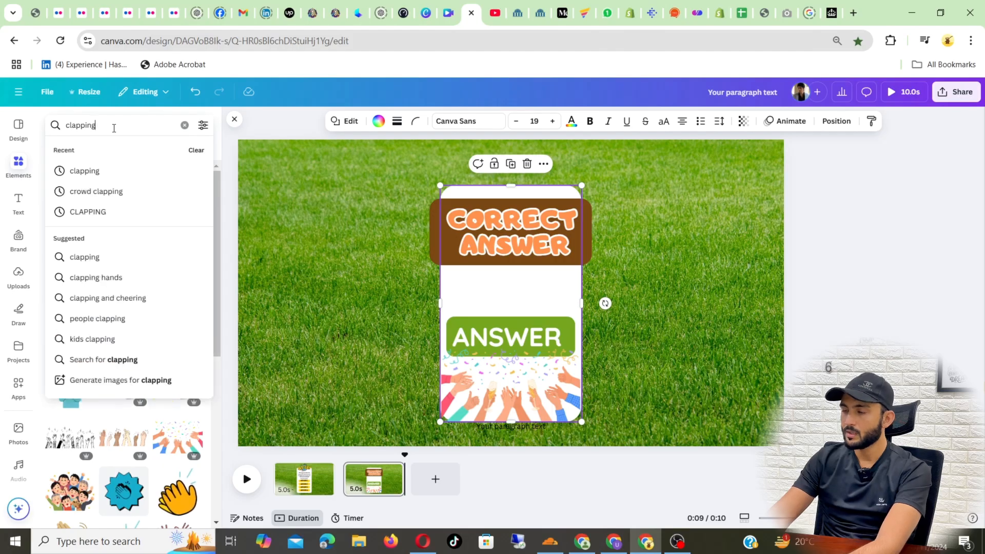
key("BackSpace")
key("BackSpace")
key("BackSpace")
key("BackSpace")
key("BackSpace")
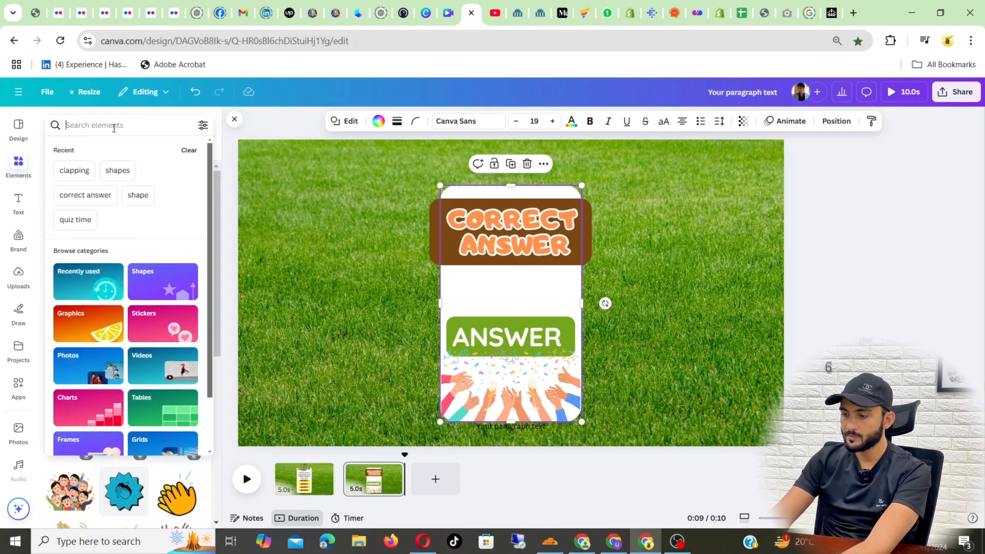
type("poppo")
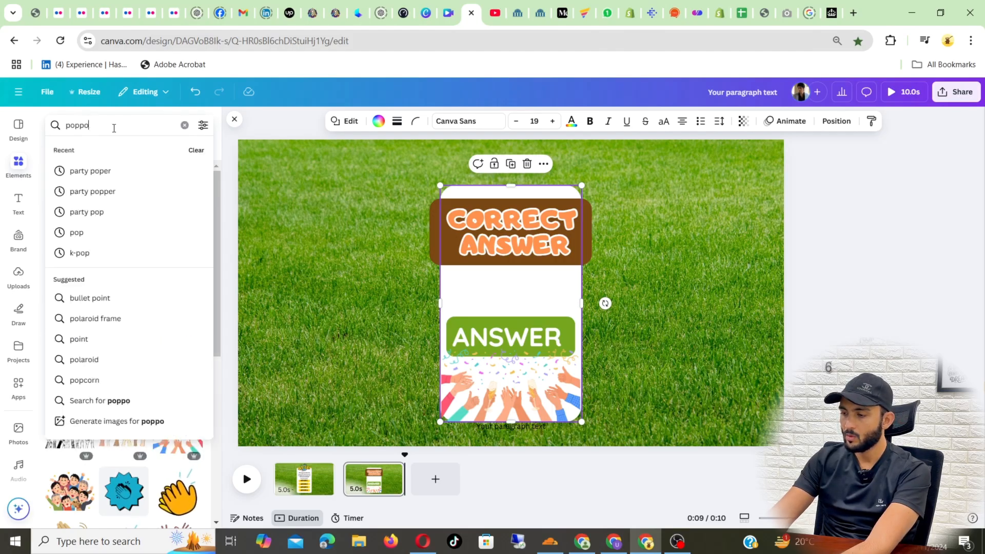
key("BackSpace")
type("ing")
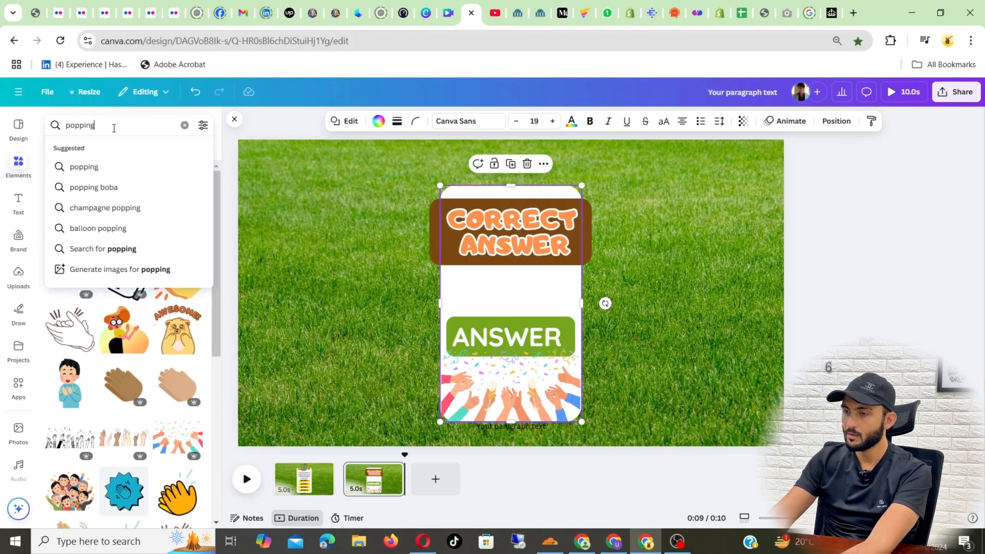
key("Return")
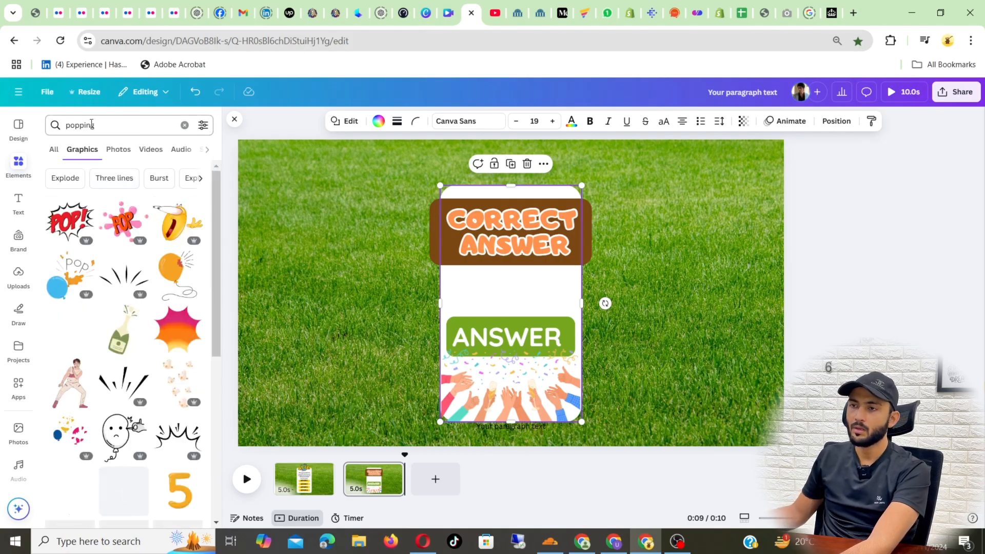
Search the graphics elements for party popper and add the animated multicoloured confetti graphic over the correct-answer card.
double_click(114, 126)
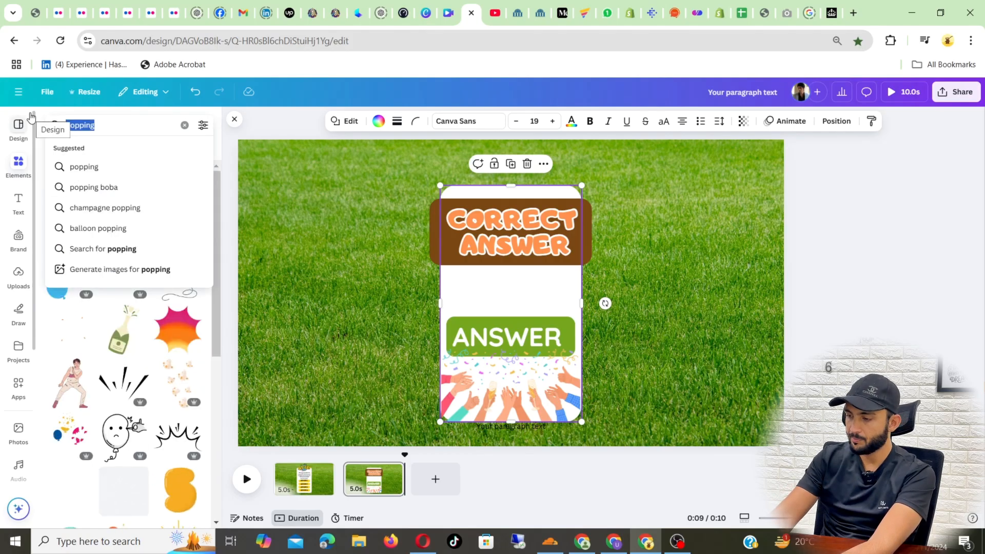
type("party pop")
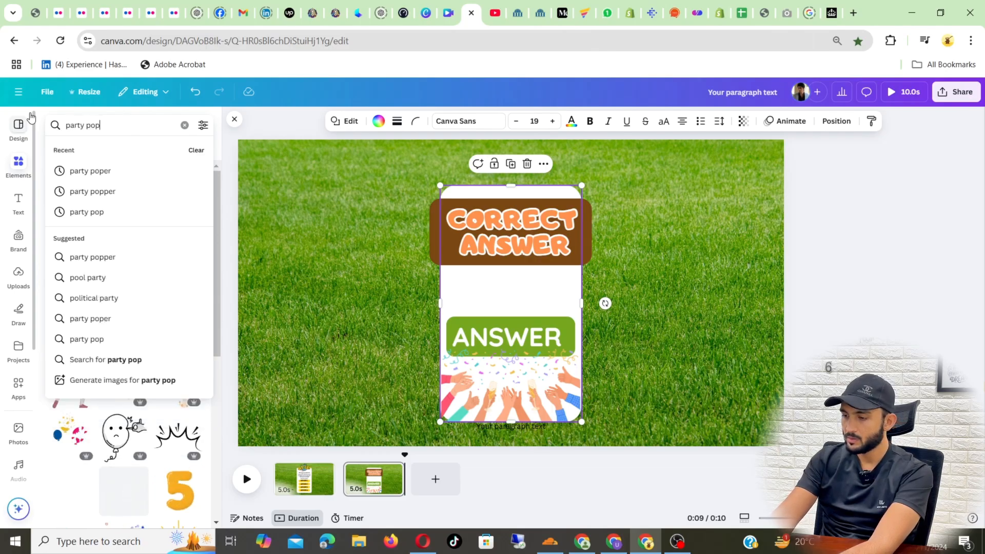
type("per")
key("Return")
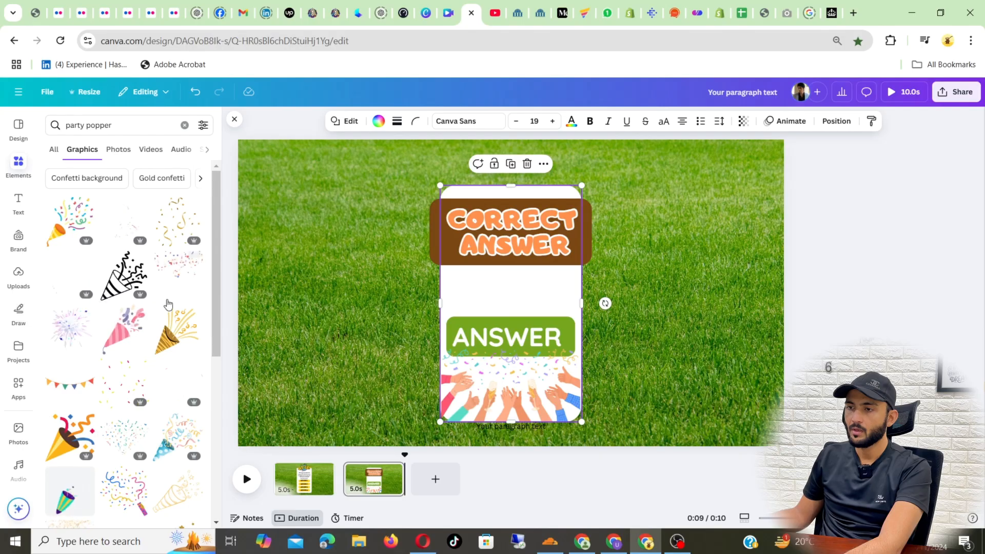
left_click(178, 279)
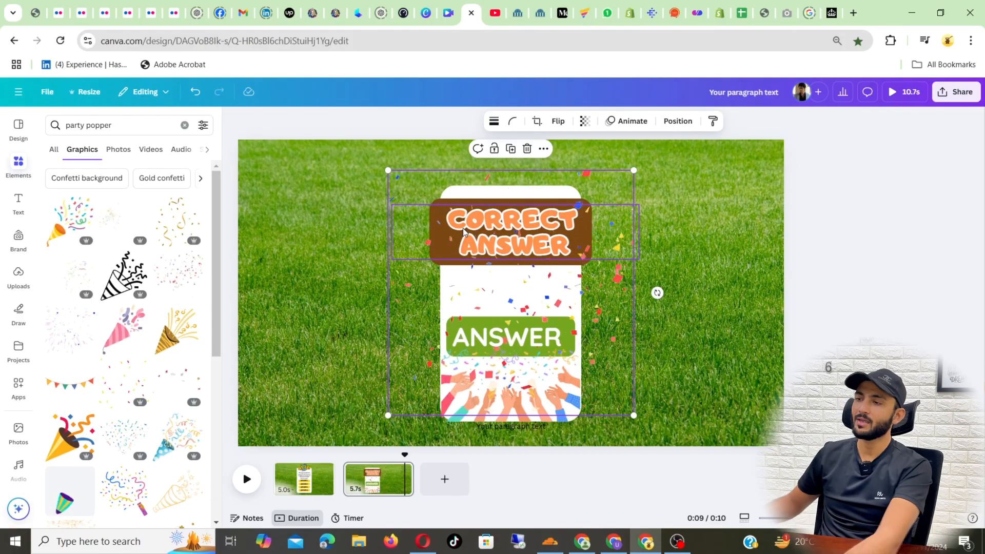
left_click(879, 175)
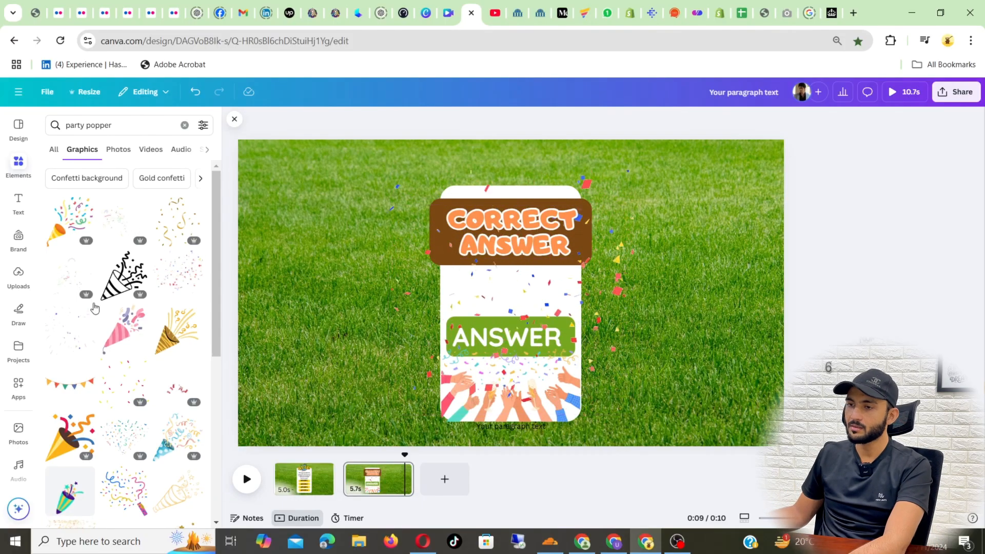
Search the graphics elements for clapping and cheering.
left_click(124, 131)
type("c")
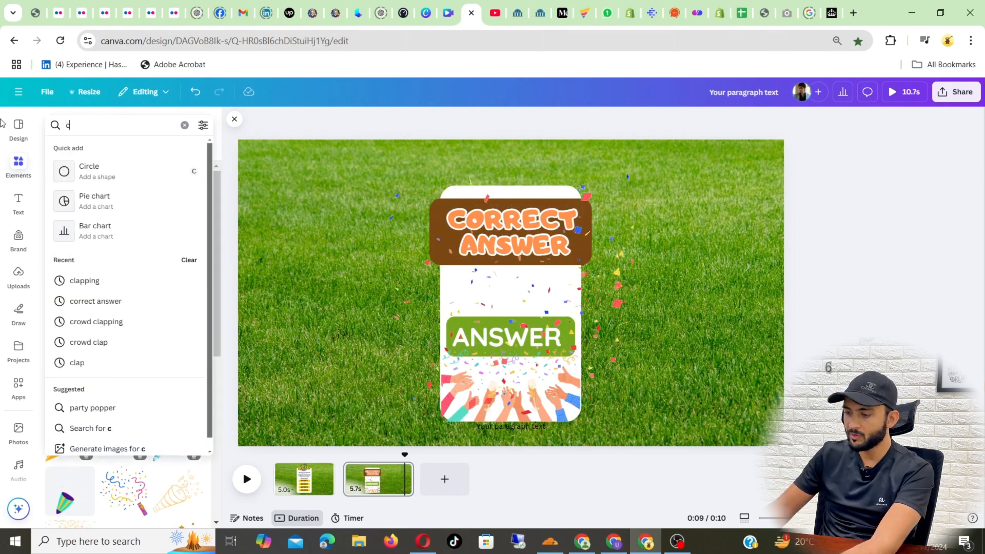
type("lapping ")
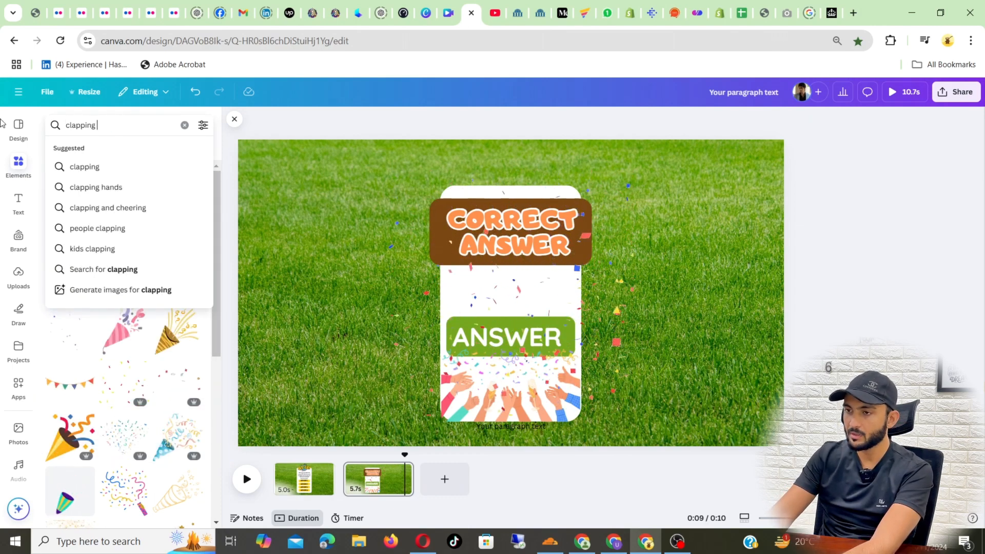
type("hands")
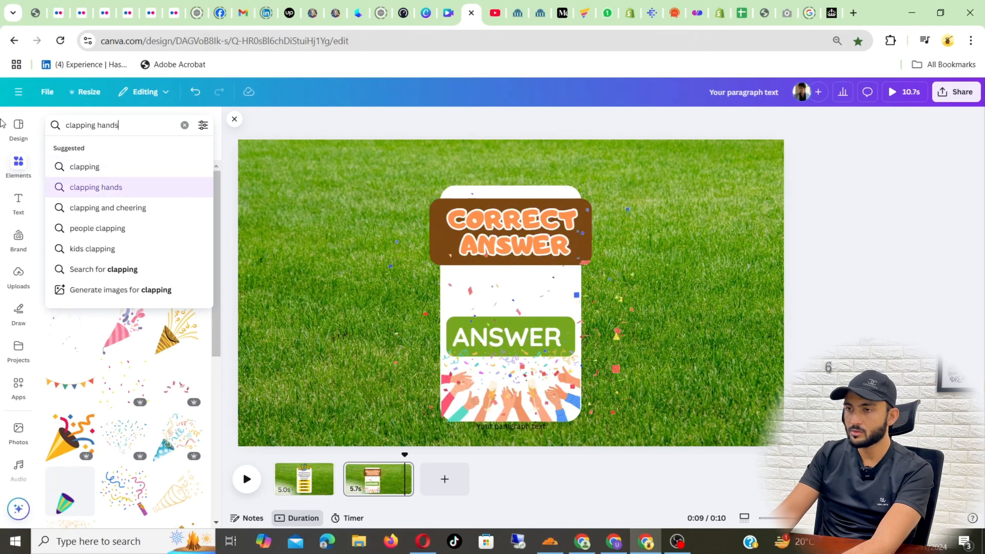
key("Down")
key("Down")
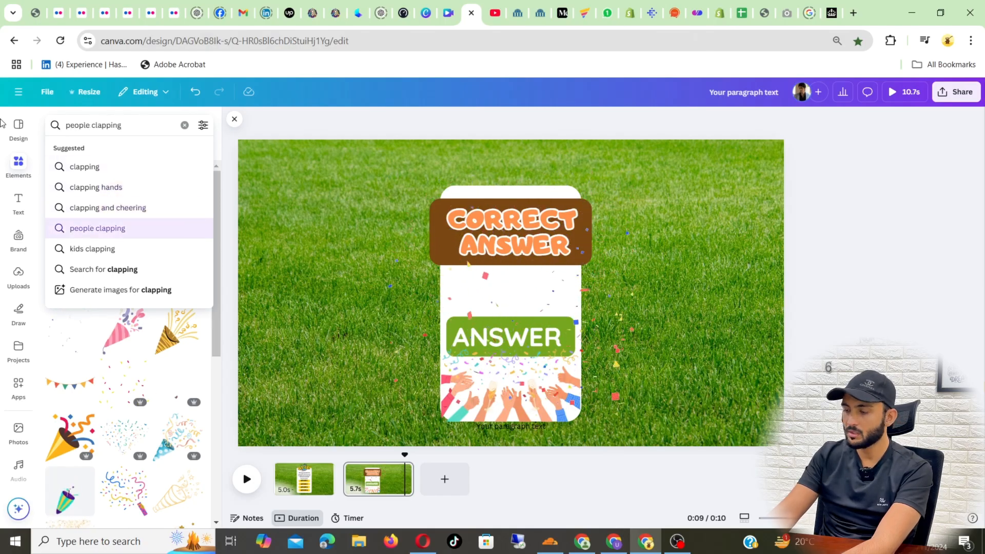
key("Up")
key("Return")
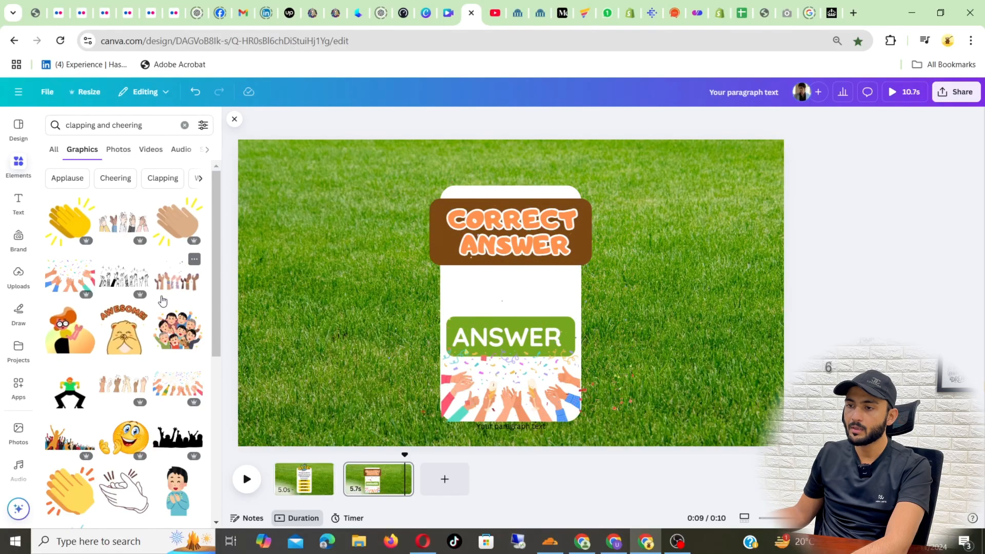
Look through the clapping and cheering results, try the graphic of raised hands with bracelets on the page, and remove it.
scroll(162, 308, "down", 6)
scroll(160, 325, "down", 10)
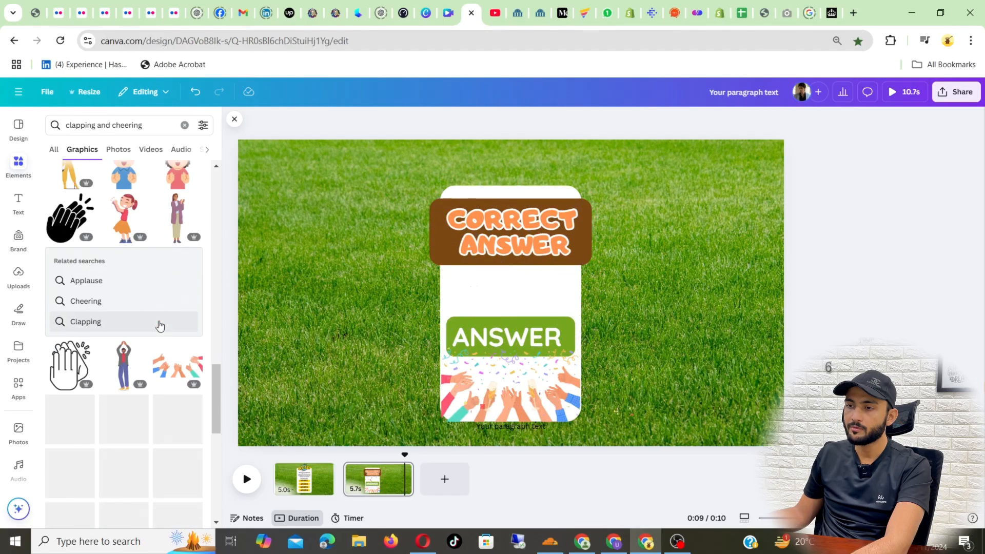
scroll(160, 325, "down", 10)
scroll(159, 323, "down", 10)
scroll(158, 325, "down", 10)
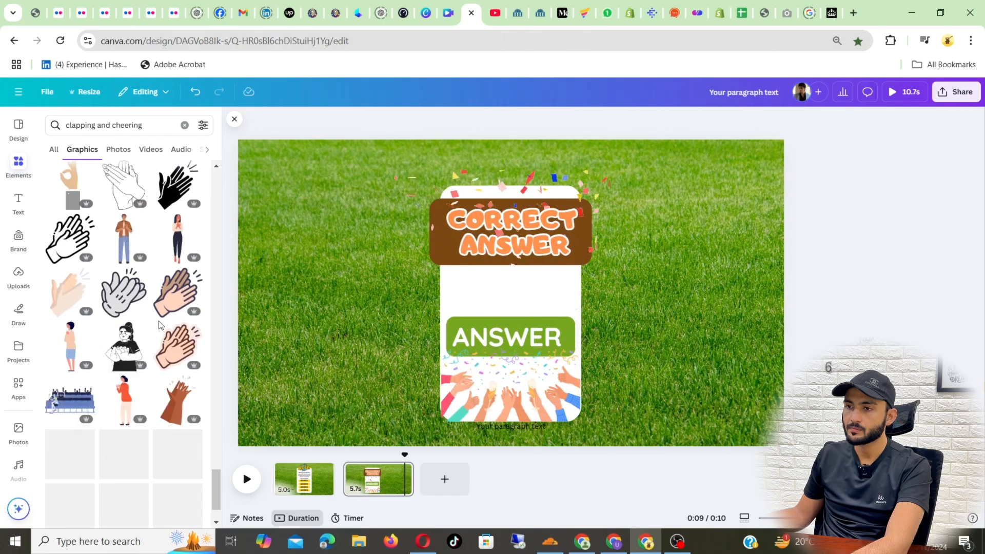
scroll(159, 326, "up", 20)
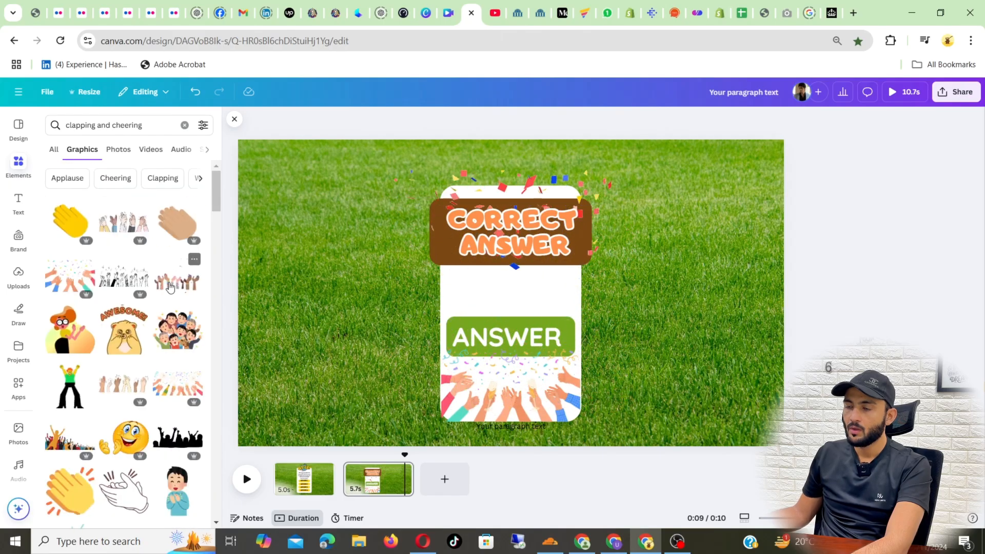
left_click(171, 287)
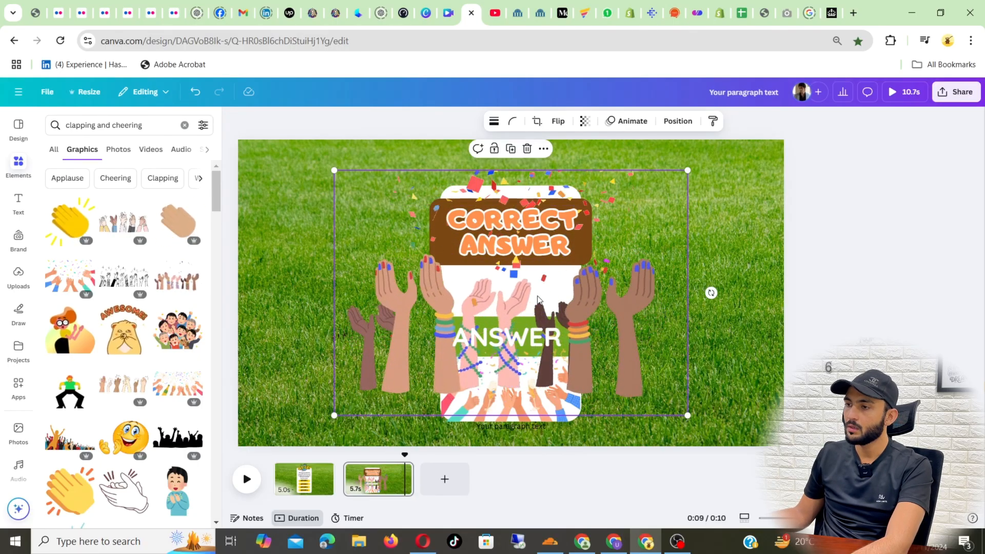
left_click(528, 149)
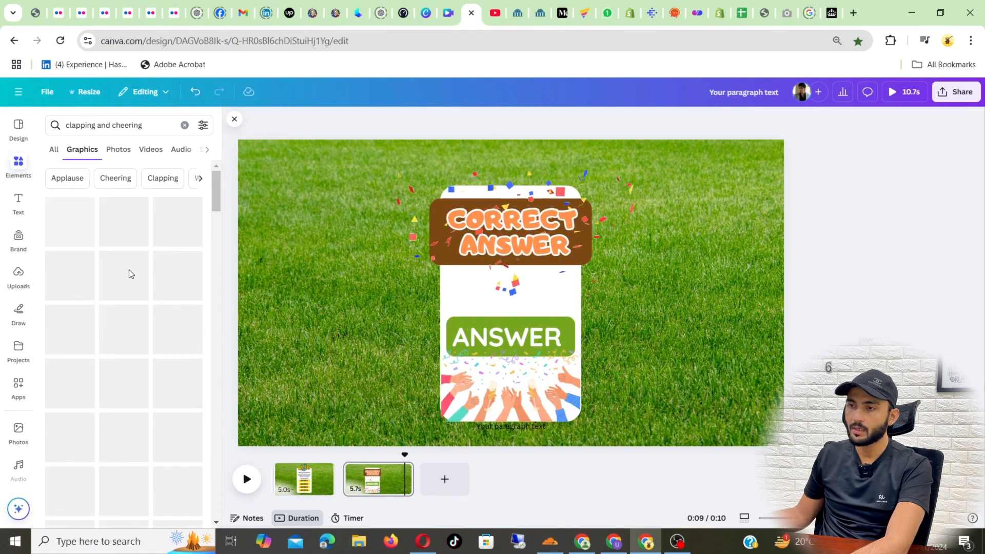
Search for clapping hands and add the graphic of raised arms in coloured sleeves, moving it clear of the card's lower part.
left_click_drag(97, 125, 152, 123)
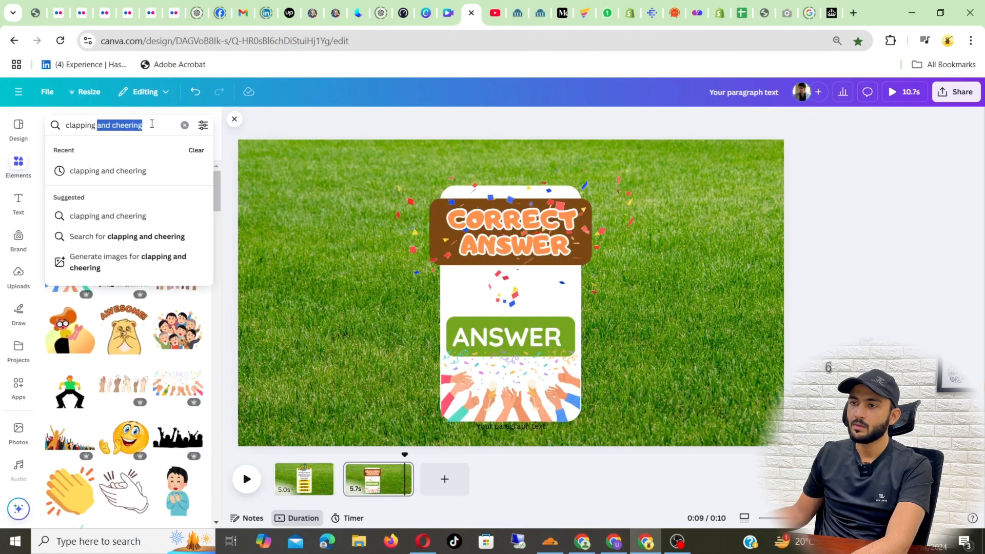
type("hands")
key("Return")
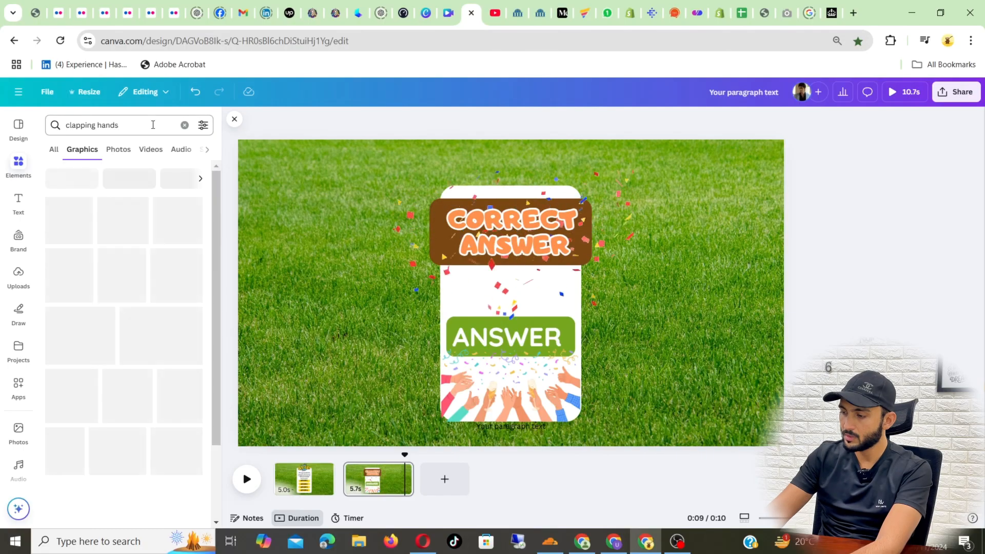
scroll(147, 355, "down", 5)
left_click(147, 356)
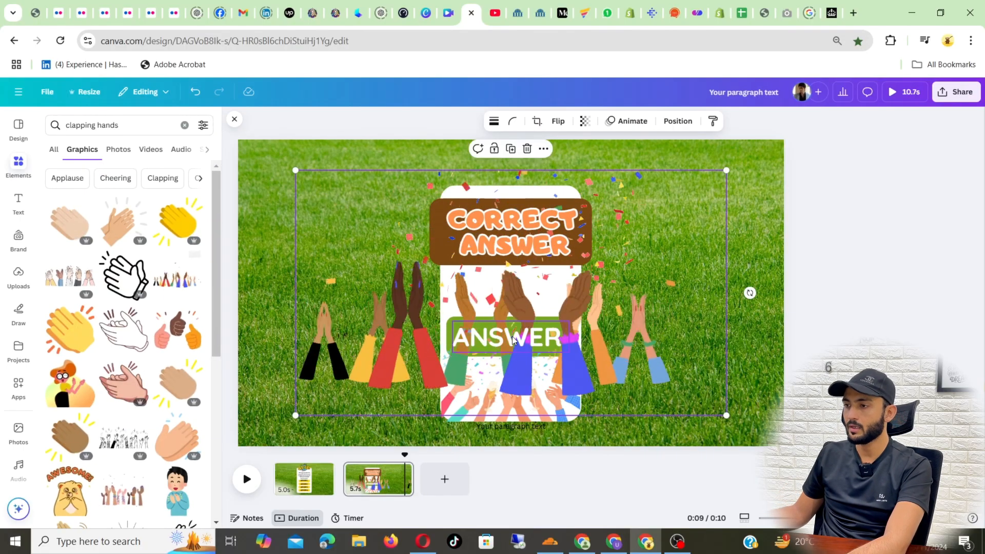
left_click_drag(430, 308, 728, 250)
left_click(559, 280)
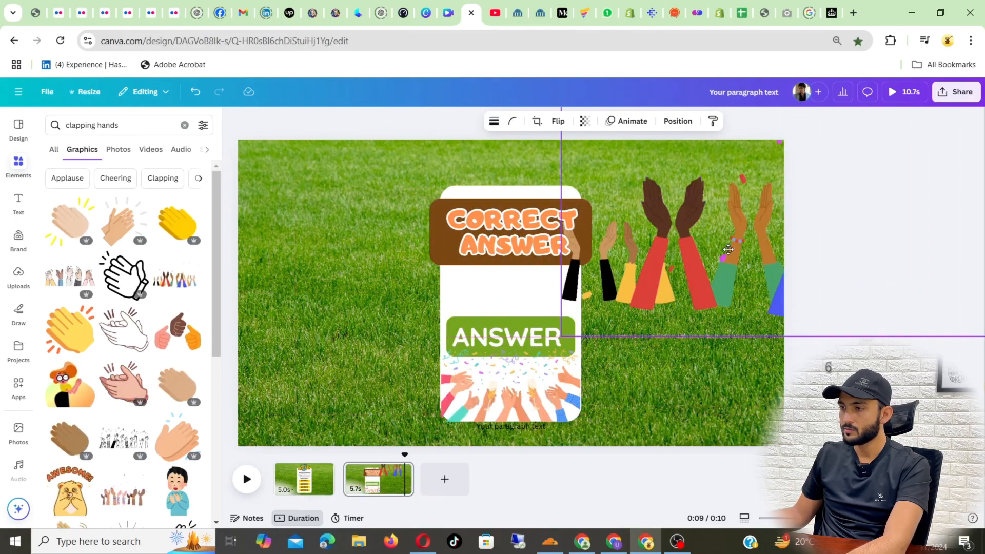
Delete the earlier graphic of raised clapping hands with confetti from the card's lower edge.
left_click(500, 400)
key("ctrl+z")
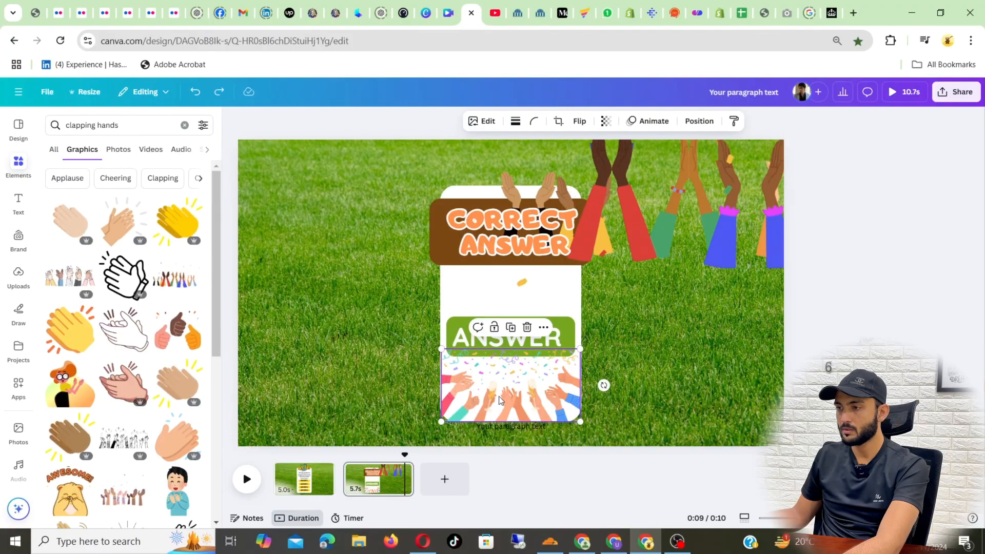
left_click_drag(500, 400, 495, 354)
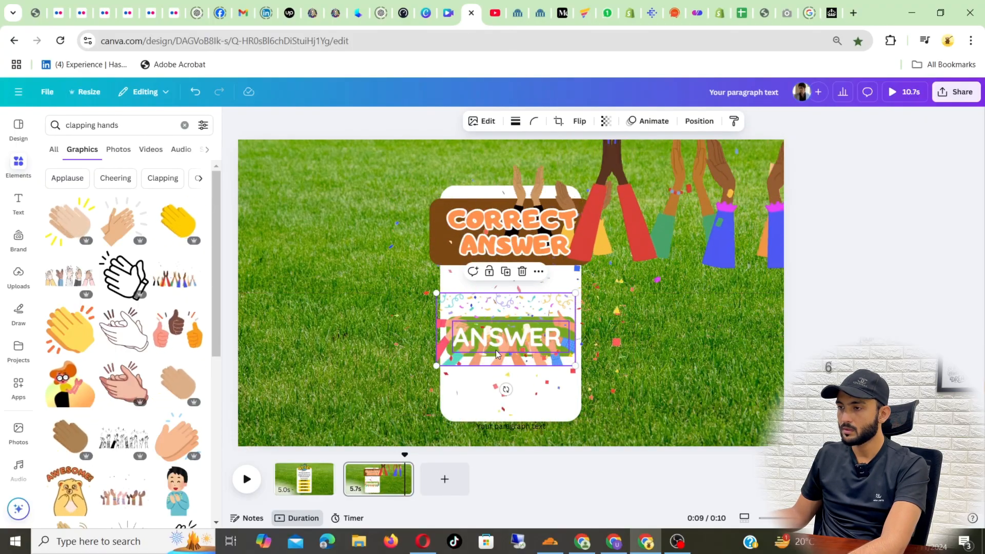
key("Delete")
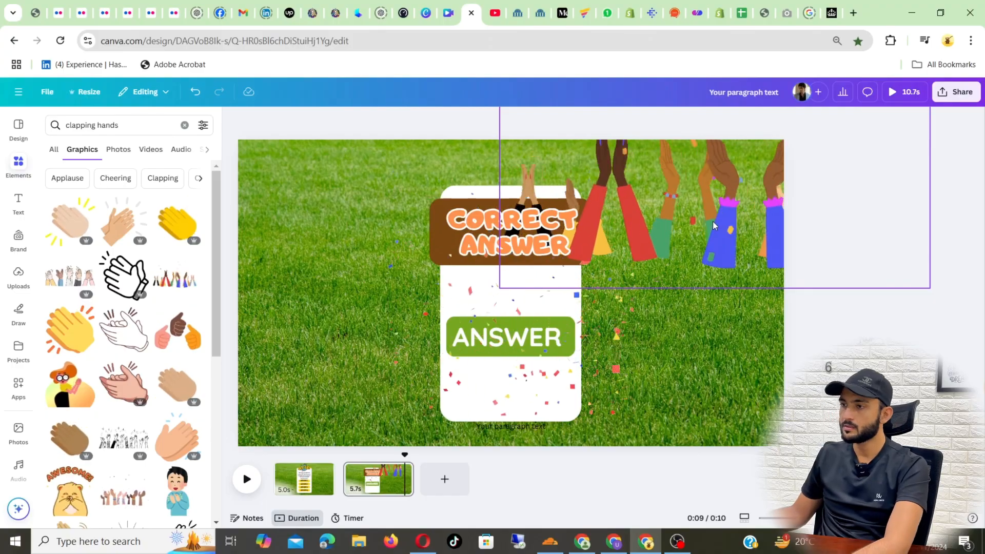
Scale the coloured-sleeve clapping hands down to roughly the white card's width and place them along its lower edge.
left_click_drag(717, 221, 566, 376)
left_click_drag(780, 195, 555, 326)
left_click_drag(450, 380, 506, 379)
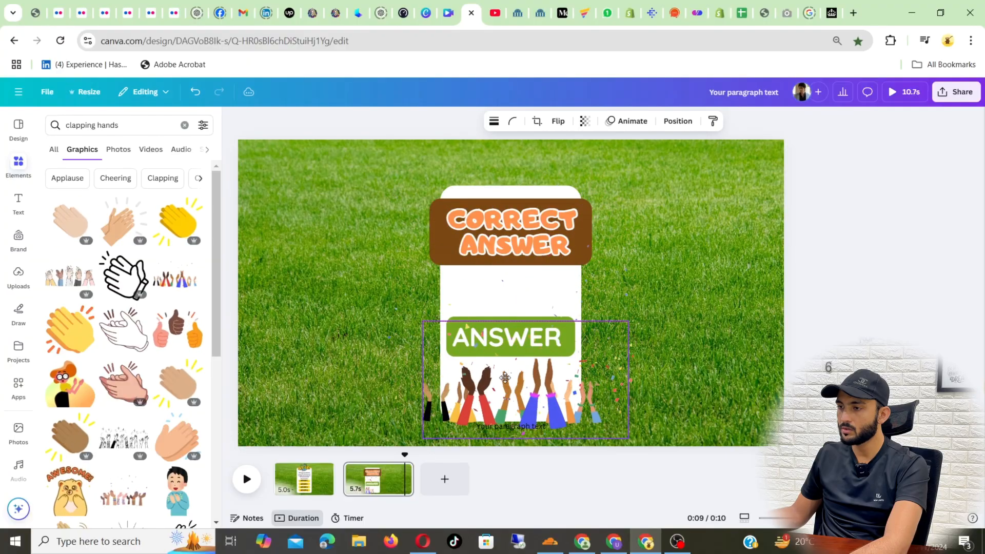
left_click_drag(621, 326, 586, 347)
left_click_drag(504, 401, 527, 378)
Clear the placeholder paragraph text at the card's lower edge and nudge the clapping hands graphic to centre it on the card.
left_click(499, 427)
double_click(500, 426)
key("BackSpace")
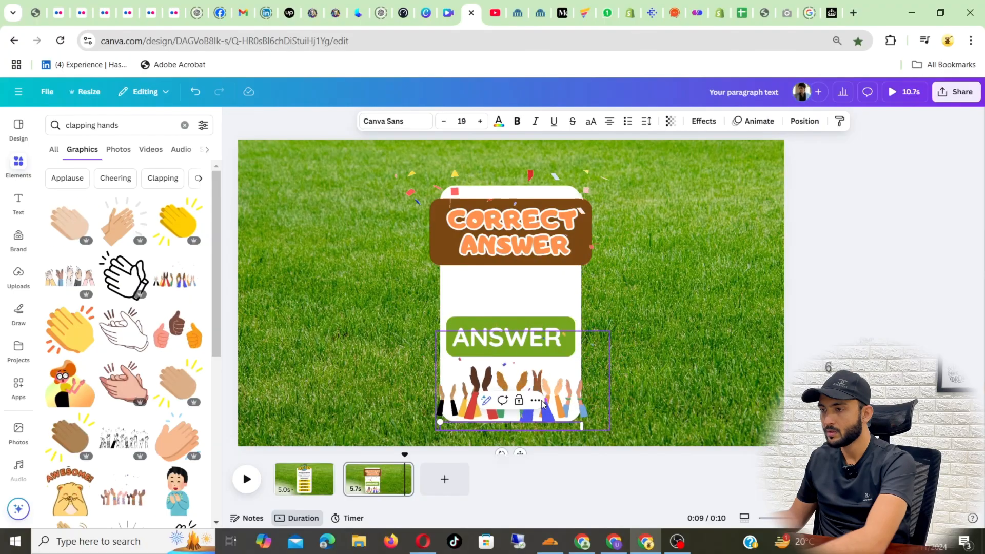
left_click(915, 268)
left_click_drag(531, 395, 525, 394)
left_click(910, 257)
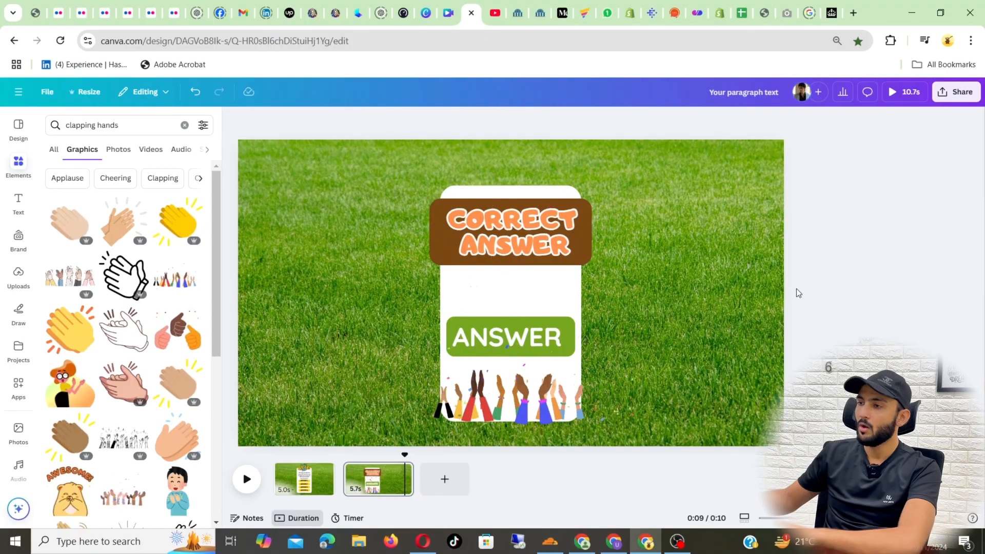
Switch to ChatGPT and draft a prompt for 30 intermediate multiple-choice trivia questions on "little known facts" as a downloadable CSV with correct answers in one column.
left_click(383, 7)
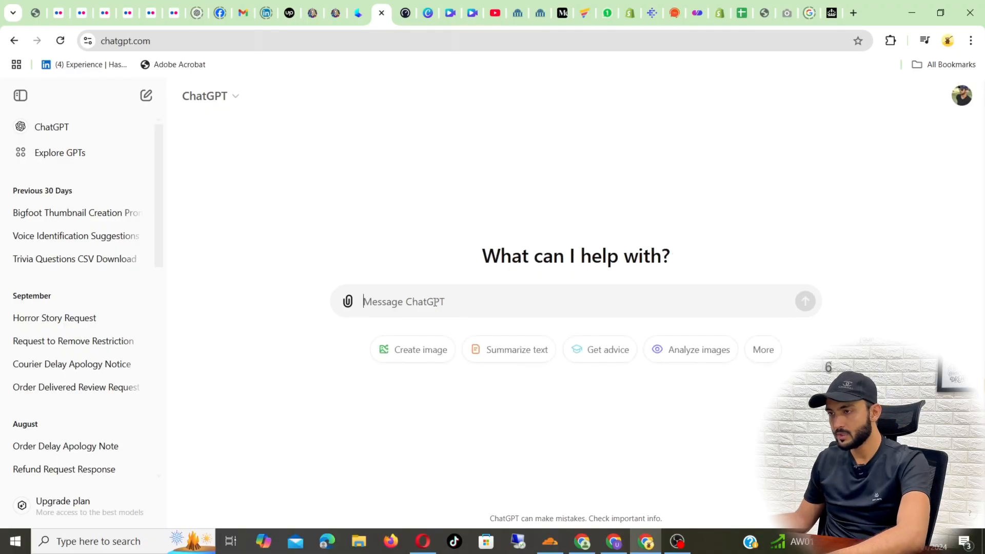
type("Please create a list of five multiple choice trivia questions based on the topic of \"little known facts\". Please only include questions that are at an intermediate level for this topic and indicate which answer is the correct answer. Please make your response a downloadable CSV file putting all the correct answers in the same column.")
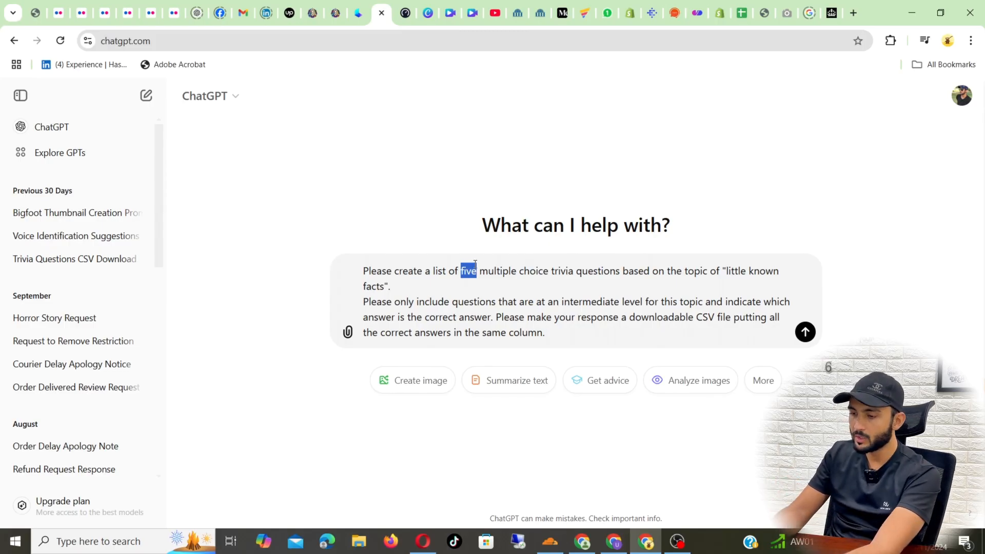
key("BackSpace")
type("30")
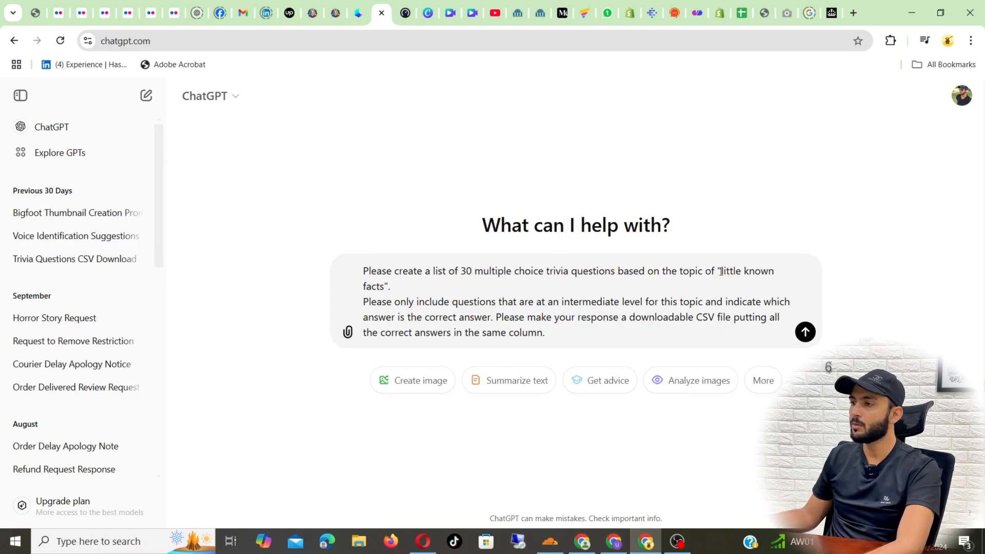
Replace the quoted topic in the trivia prompt with SCIENCE QUIZ.
left_click_drag(727, 275, 714, 282)
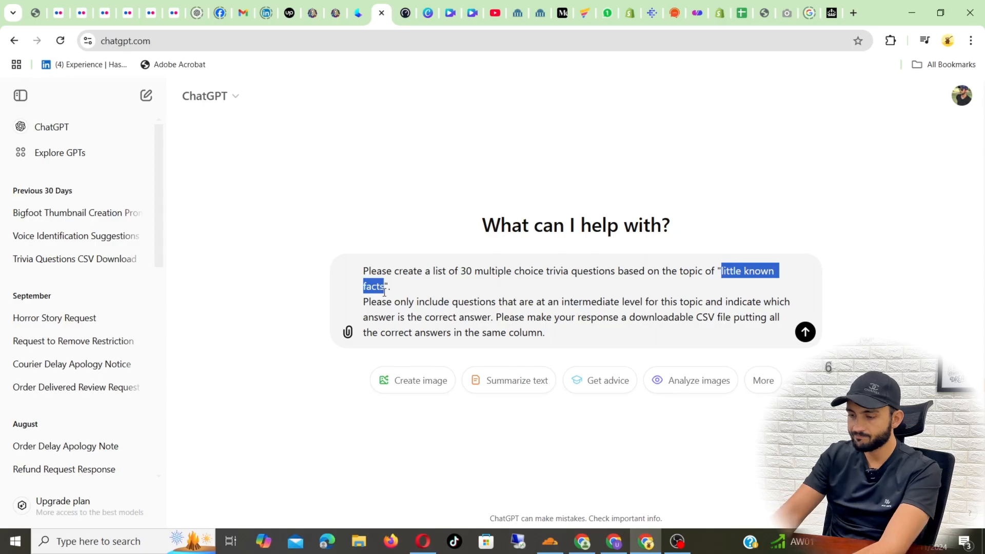
type("SPACE")
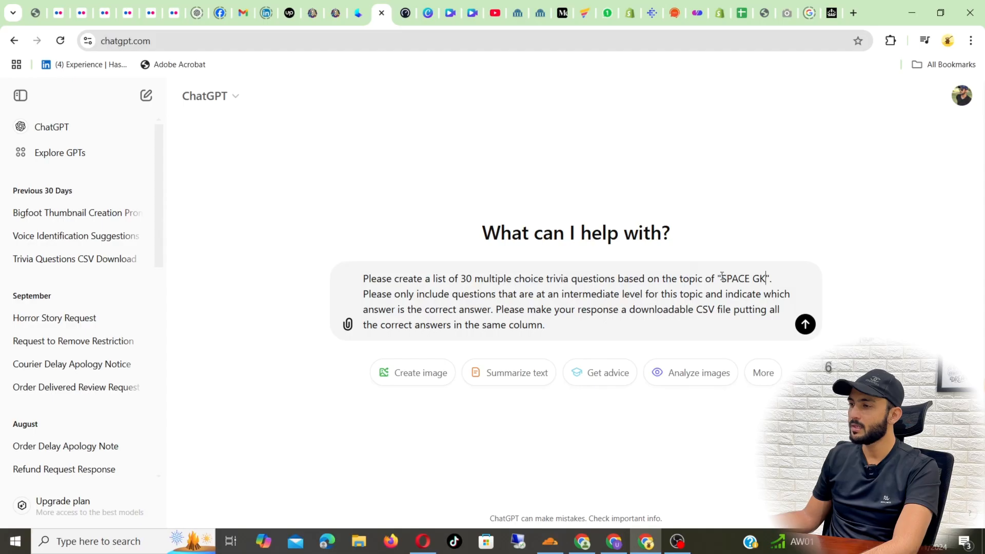
left_click_drag(722, 276, 766, 278)
type("SCIENCE")
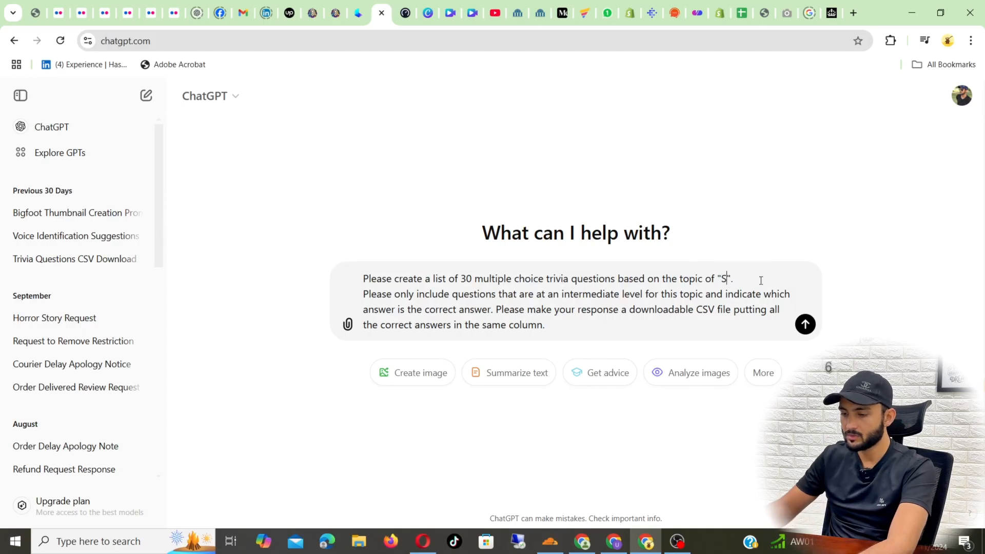
type(" QUIZ")
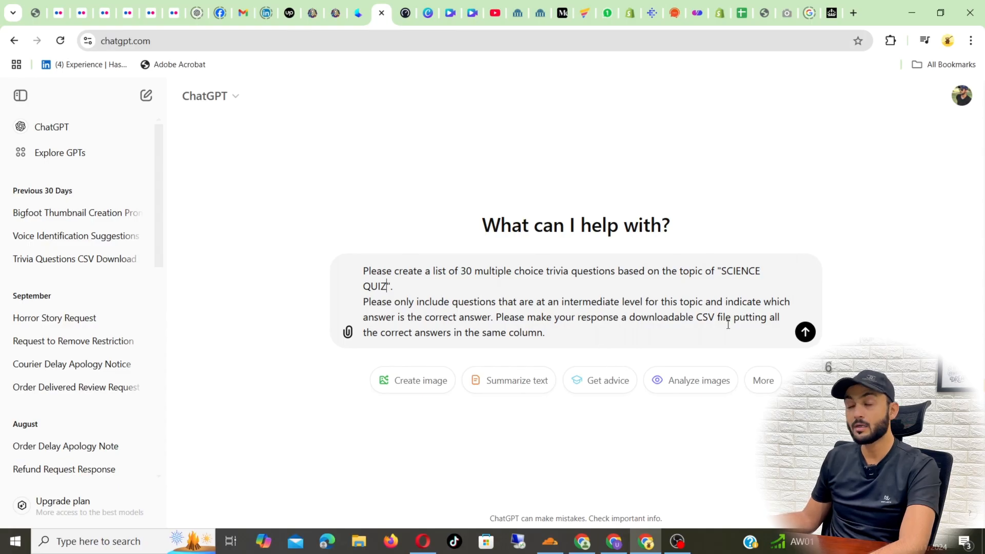
Send the trivia prompt, download the generated Science Quiz CSV file and open it in Excel.
left_click(805, 332)
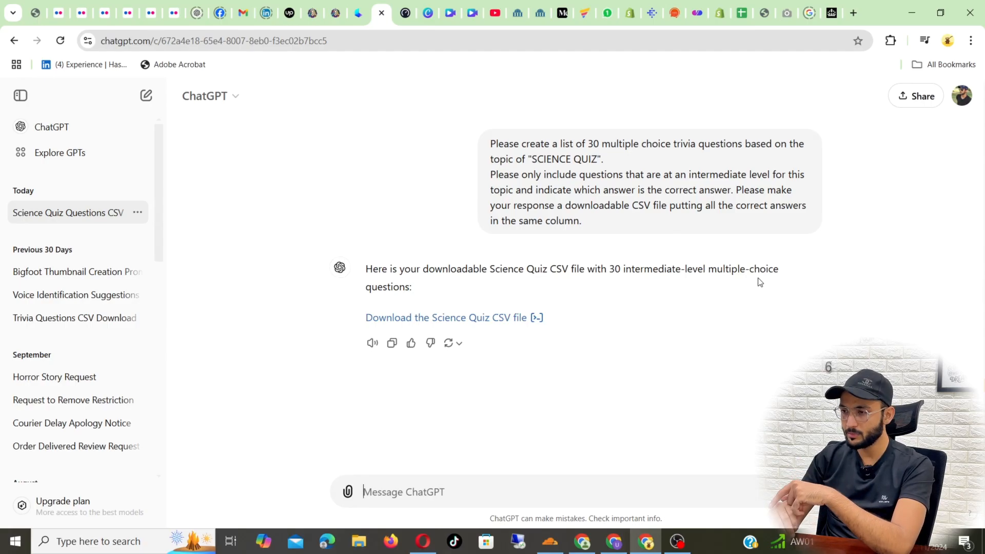
key("XF86MonBrightnessDown")
key("XF86MonBrightnessDown")
key("XF86MonBrightnessUp")
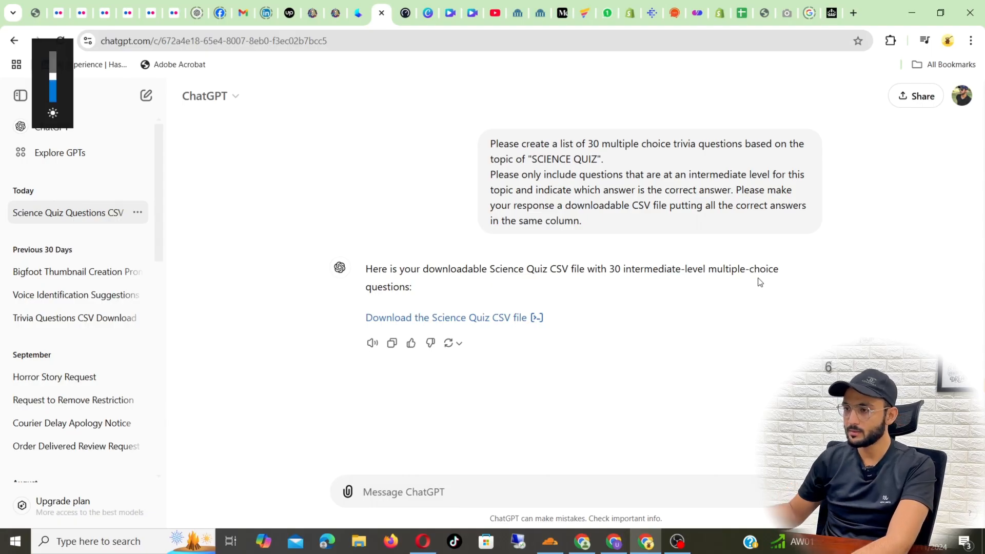
left_click(456, 323)
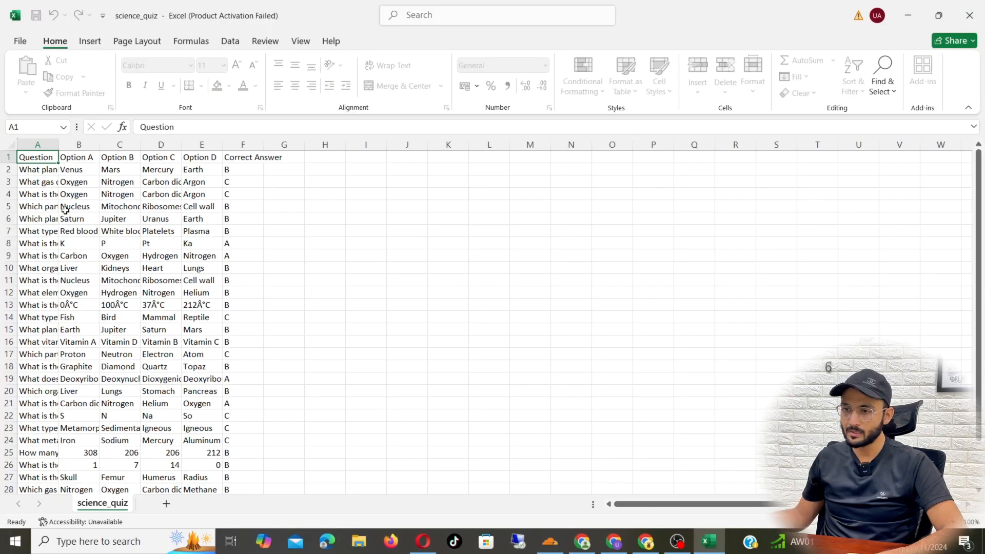
Look over the question column in the science_quiz spreadsheet down to its last row and close the file.
left_click(54, 144)
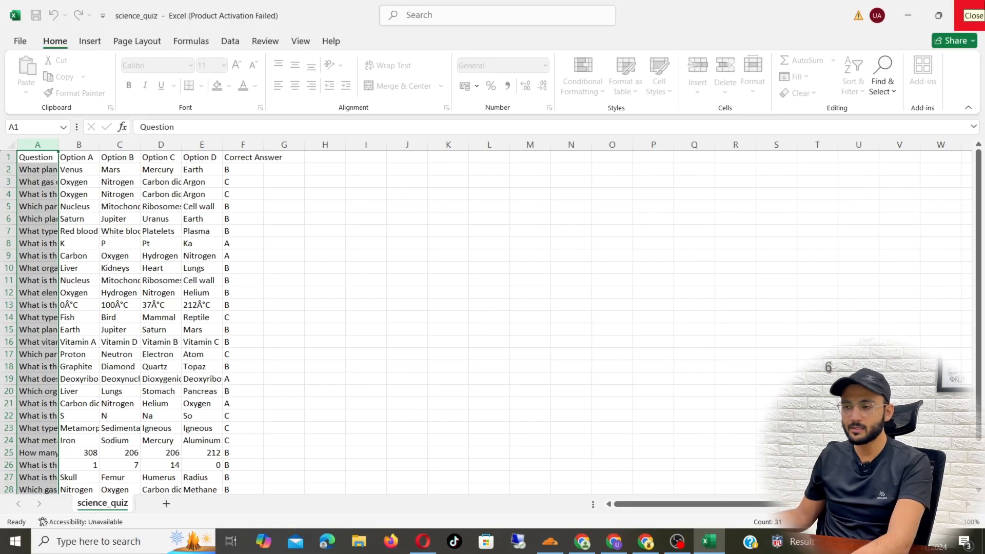
scroll(200, 282, "down", 8)
scroll(202, 293, "up", 8)
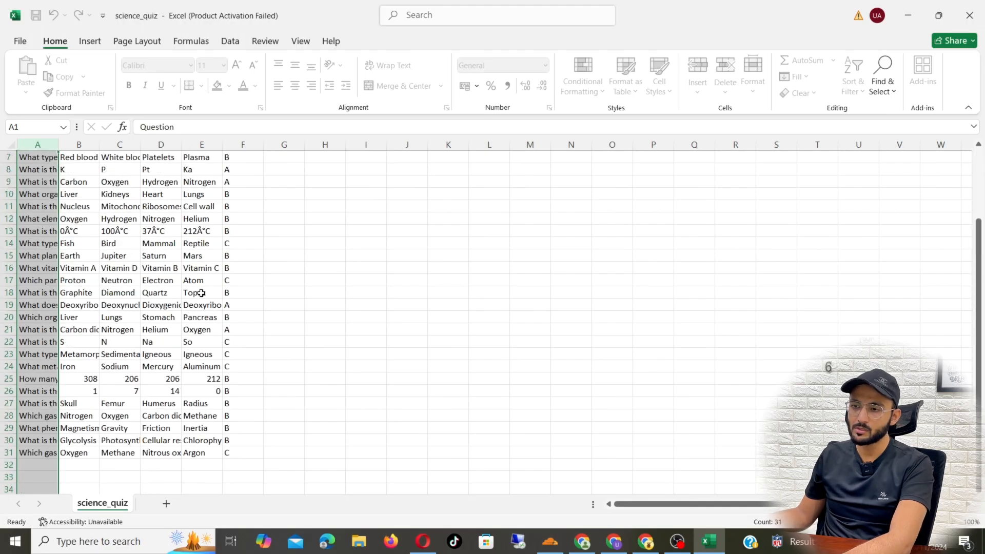
left_click(970, 15)
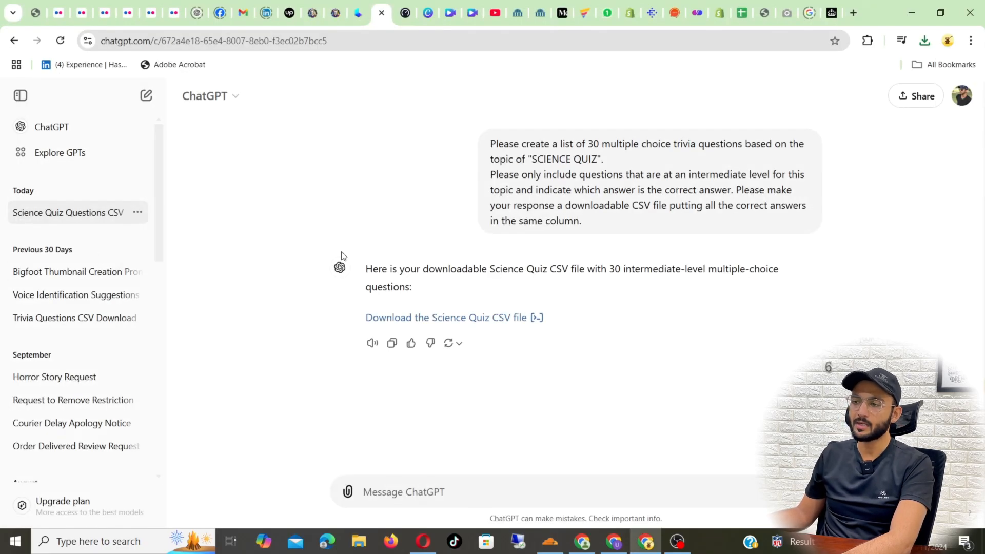
Switch to the quiz template in Canva and upload the science_quiz CSV file as Bulk create data.
left_click(429, 11)
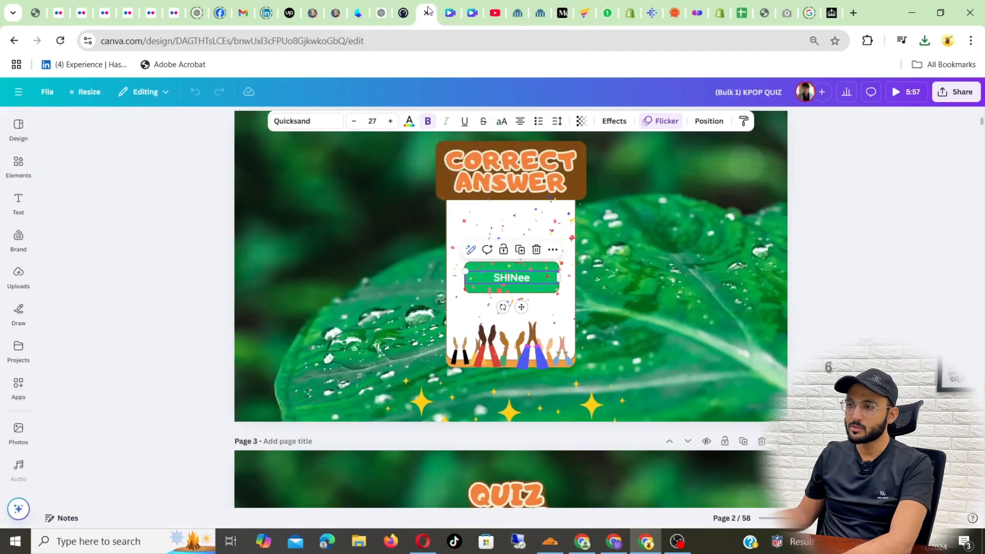
left_click(468, 7)
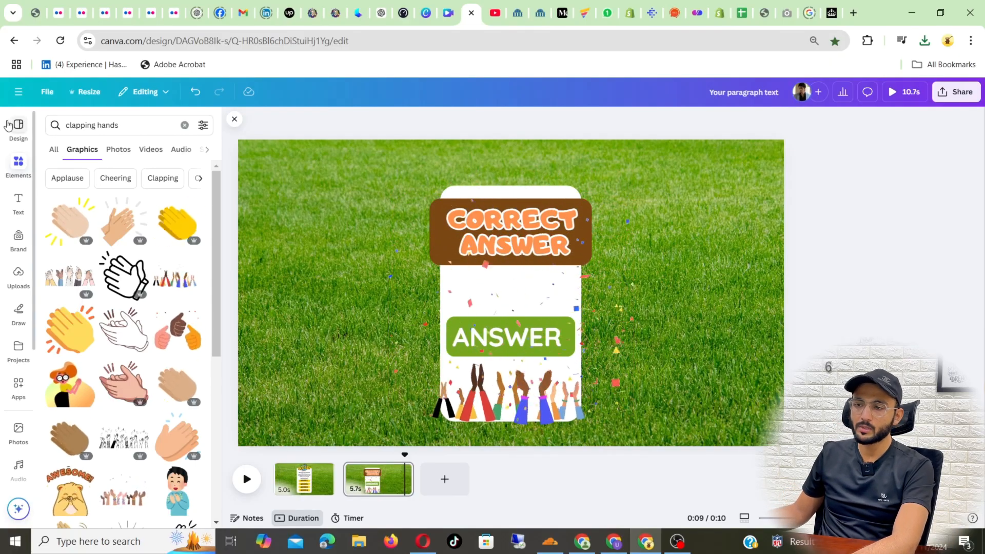
scroll(23, 248, "down", 4)
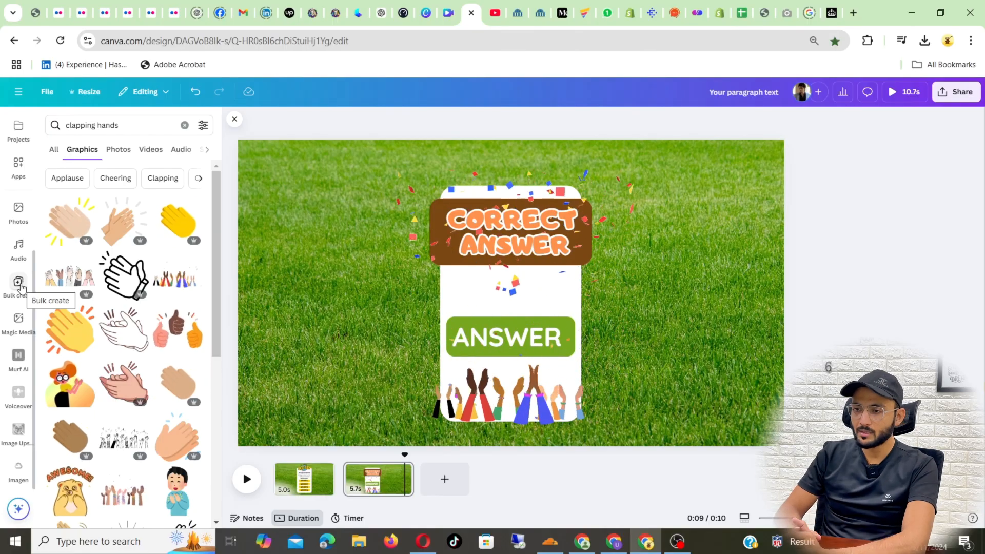
left_click(19, 286)
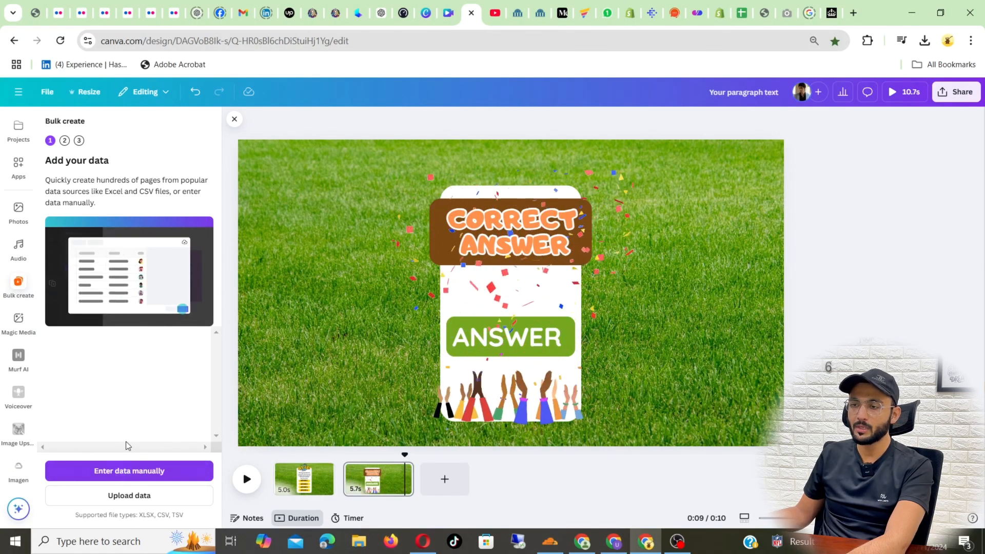
left_click(129, 495)
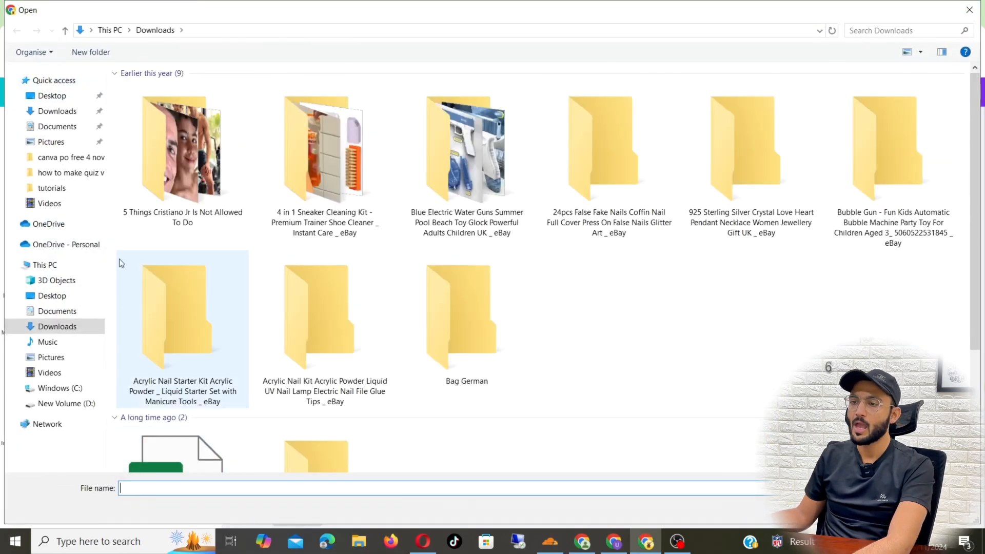
left_click(81, 115)
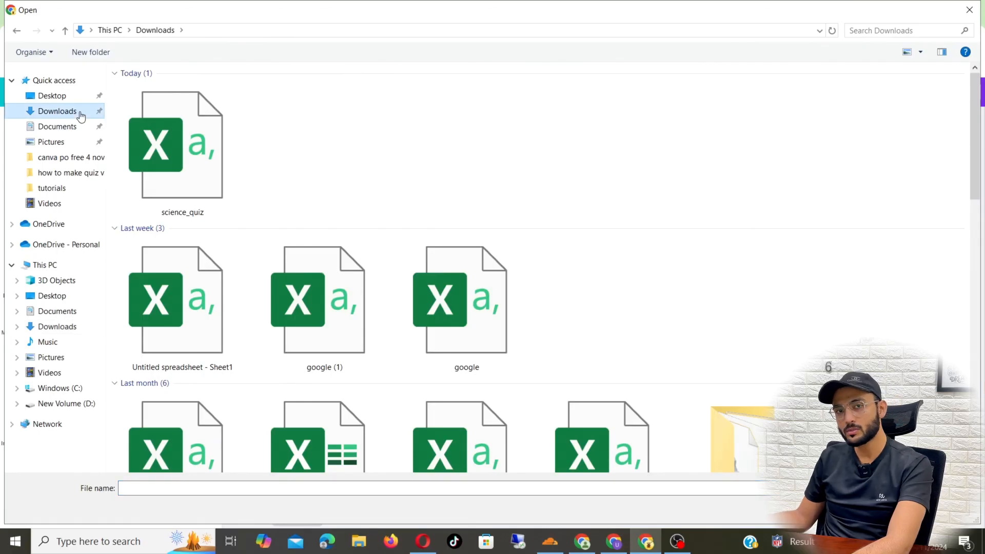
left_click(200, 139)
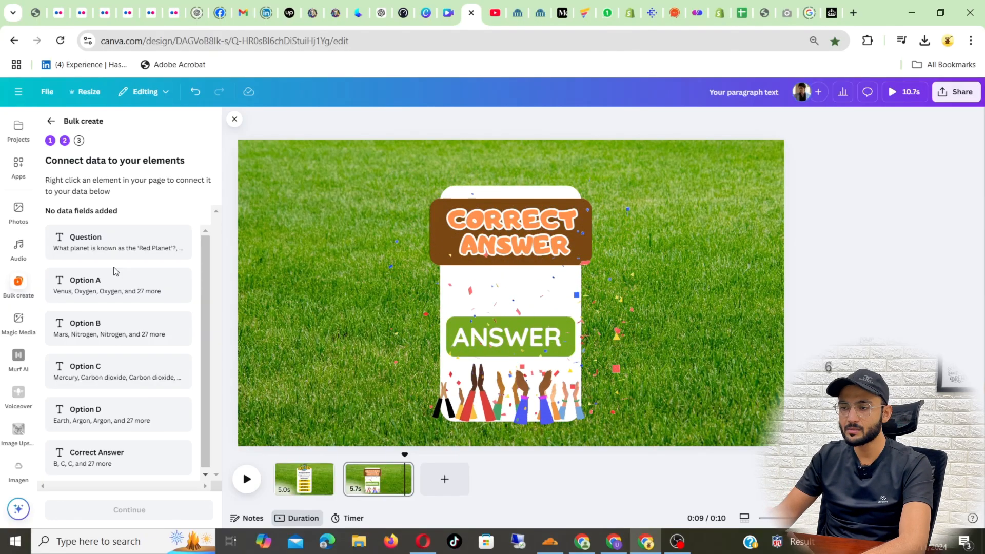
Connect the question text on the first page to the Question data field.
left_click(300, 478)
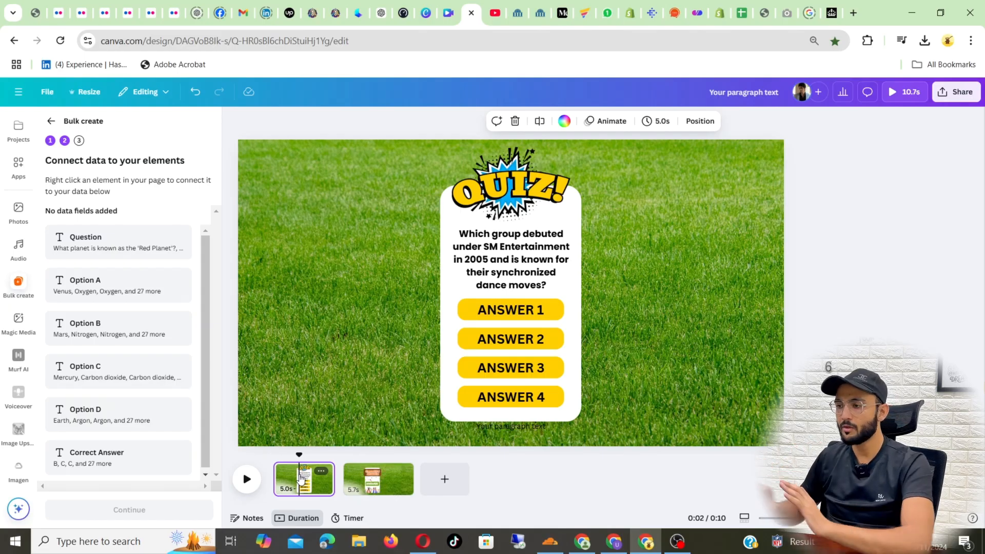
left_click(520, 245)
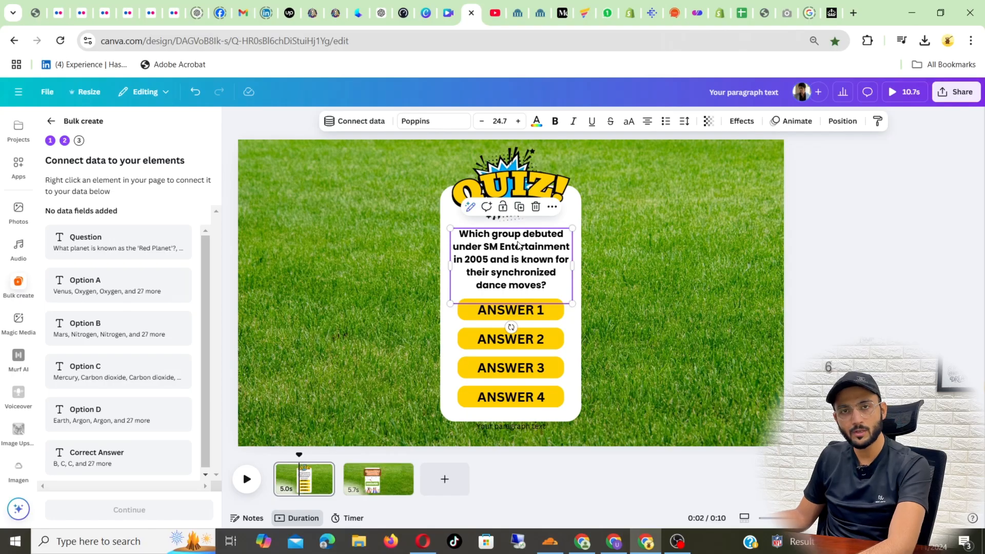
right_click(519, 245)
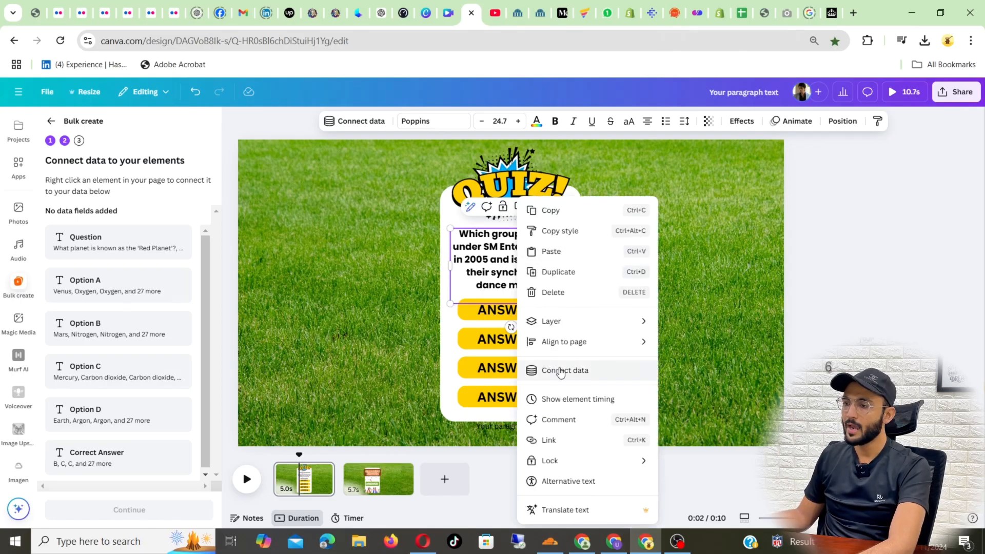
left_click(580, 377)
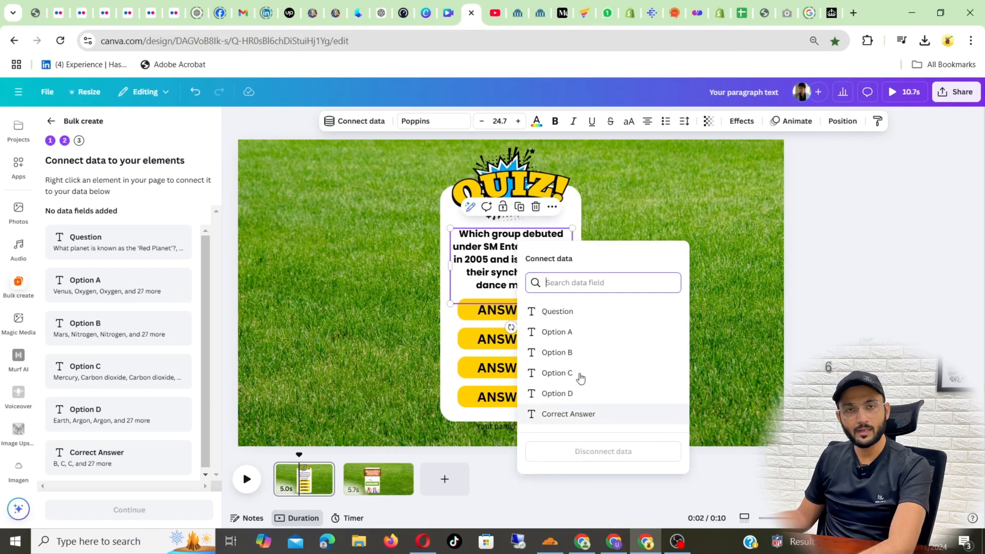
left_click(587, 318)
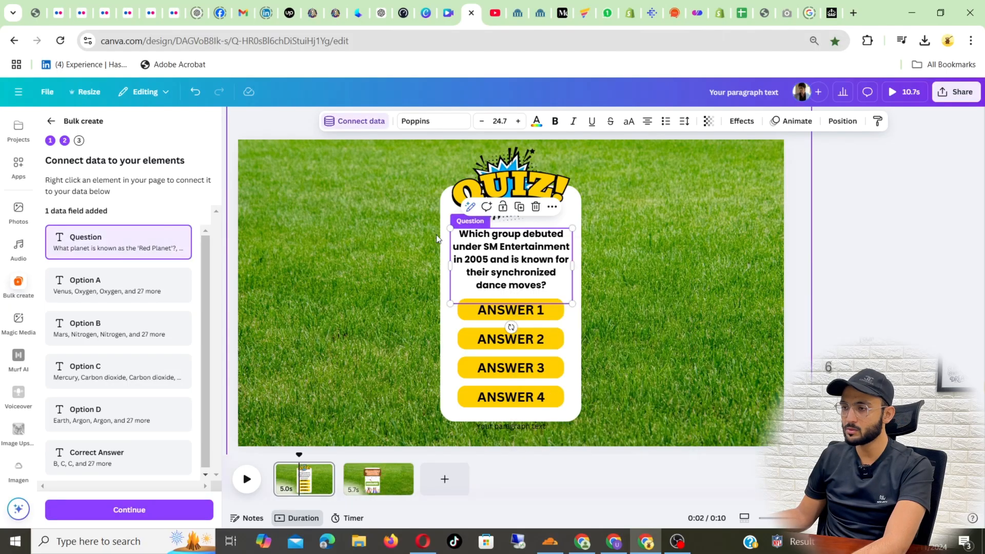
Connect the ANSWER 1 text to the Option A data field and the ANSWER 2 text to Option B.
left_click(507, 316)
right_click(507, 316)
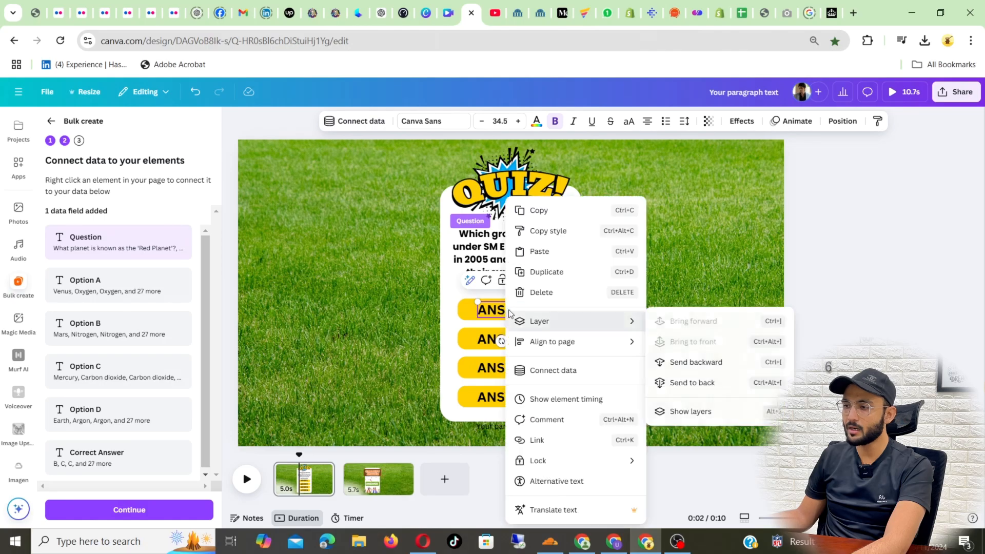
left_click(580, 371)
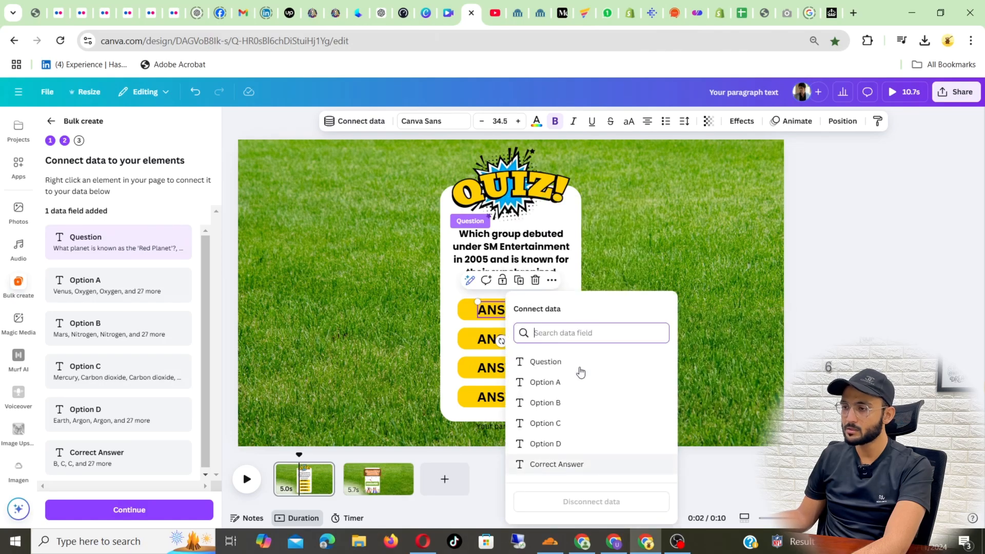
left_click(564, 393)
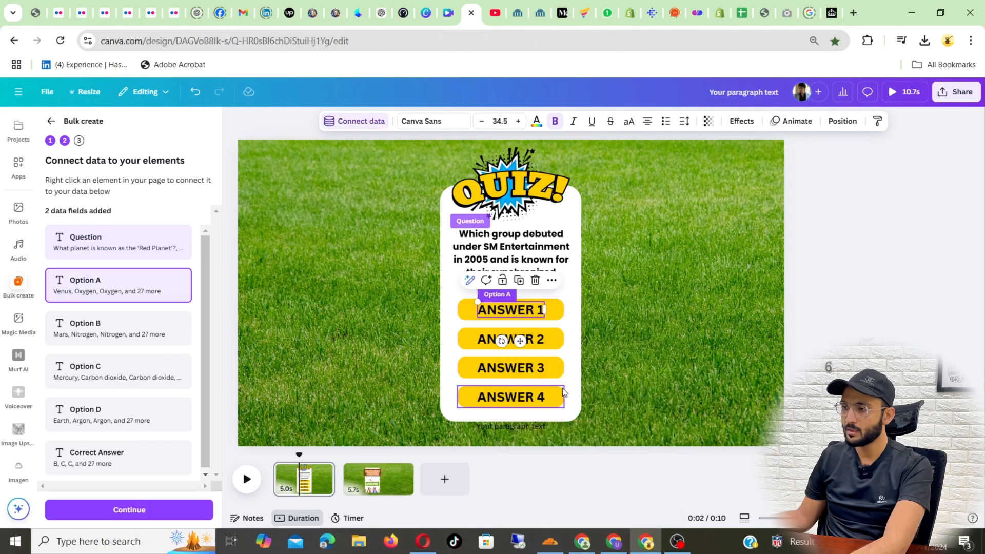
left_click(535, 343)
right_click(534, 368)
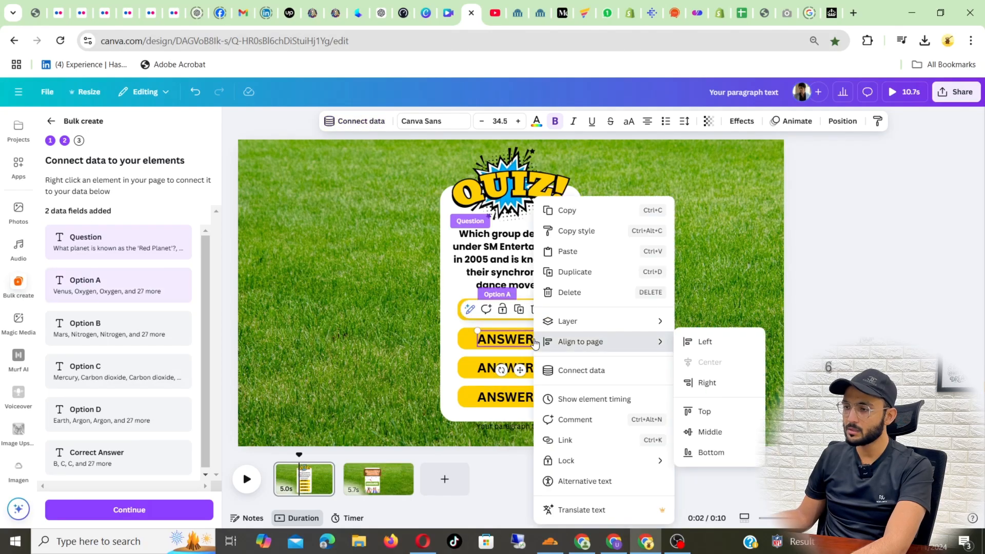
left_click(578, 376)
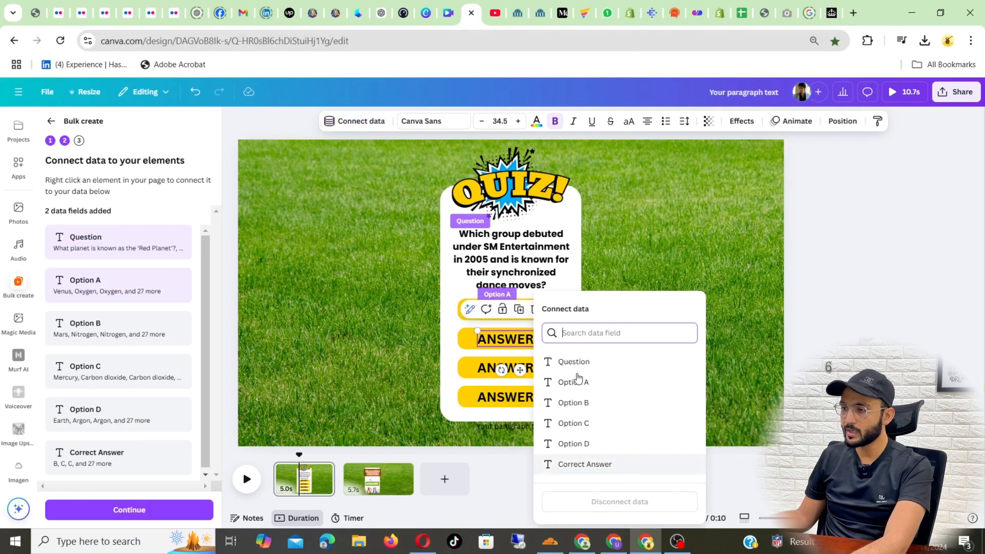
left_click(568, 402)
Connect the ANSWER 3 text to the Option C data field and the ANSWER 4 text to Option D.
left_click(533, 370)
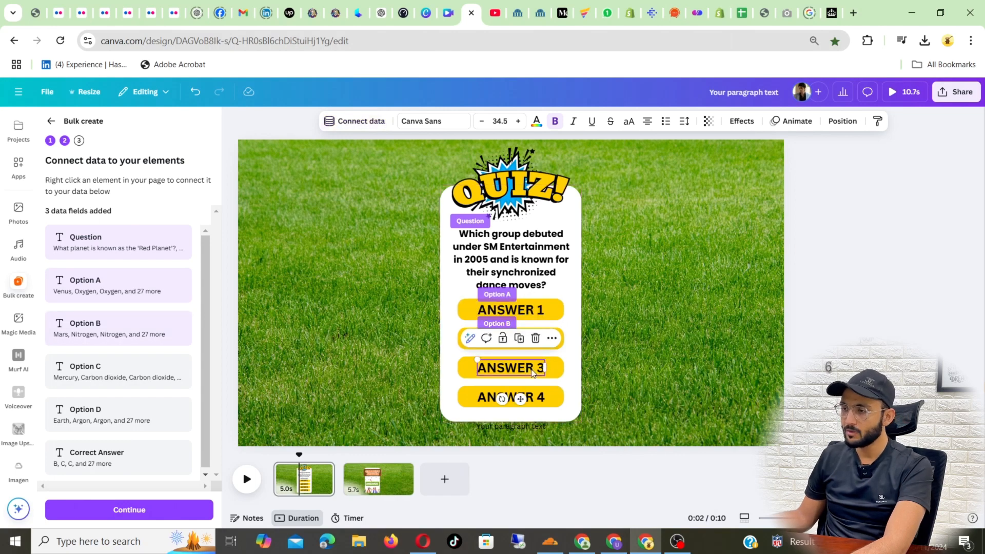
right_click(534, 373)
left_click(577, 371)
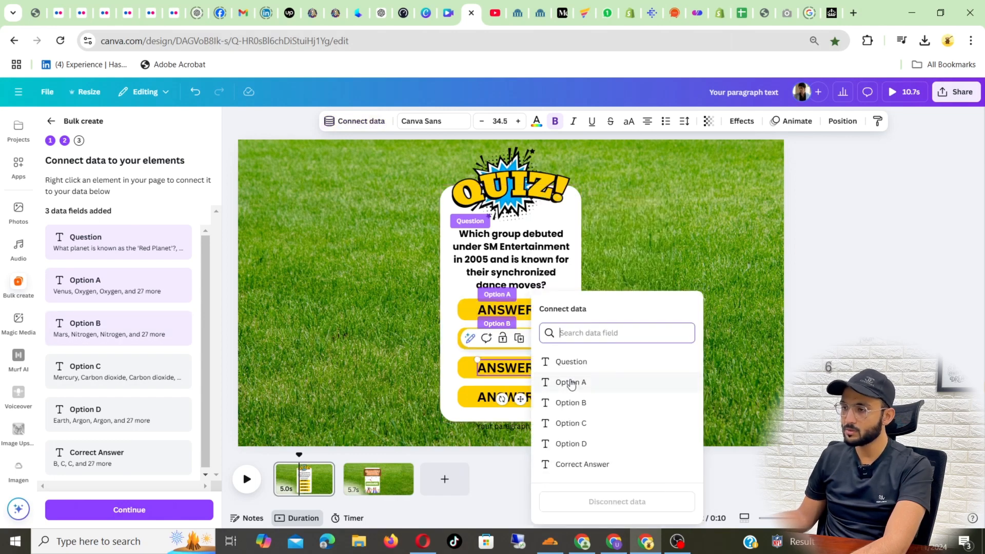
left_click(573, 424)
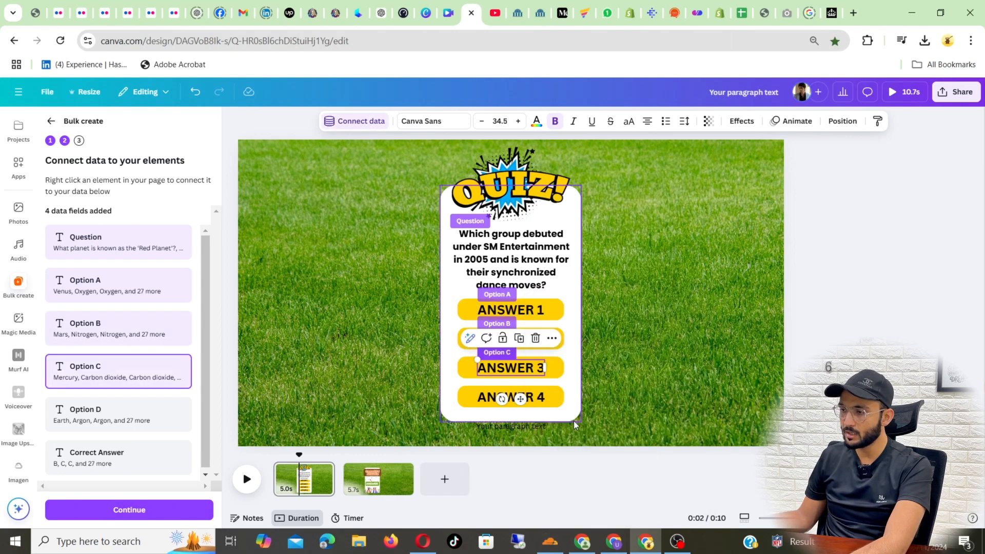
left_click(537, 401)
right_click(537, 401)
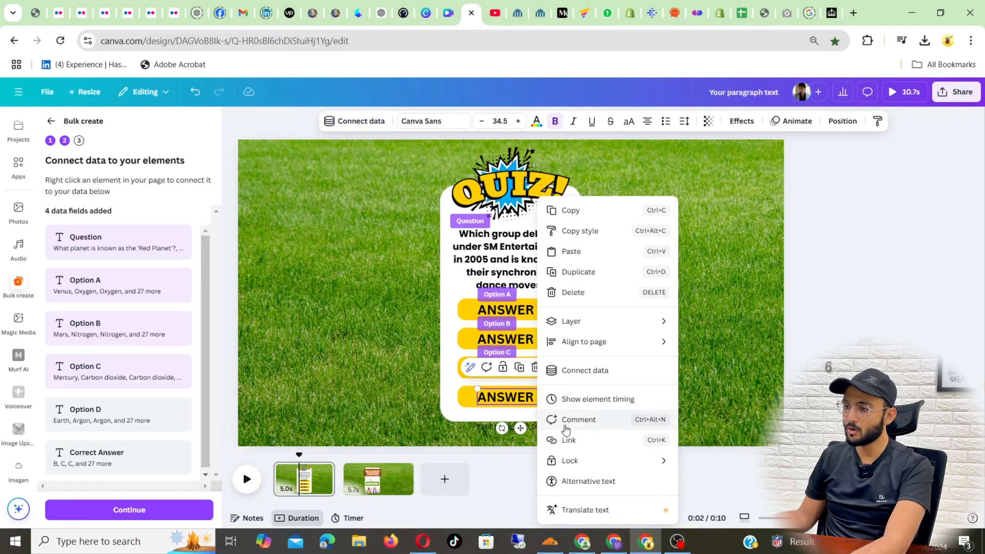
left_click(580, 370)
left_click(577, 444)
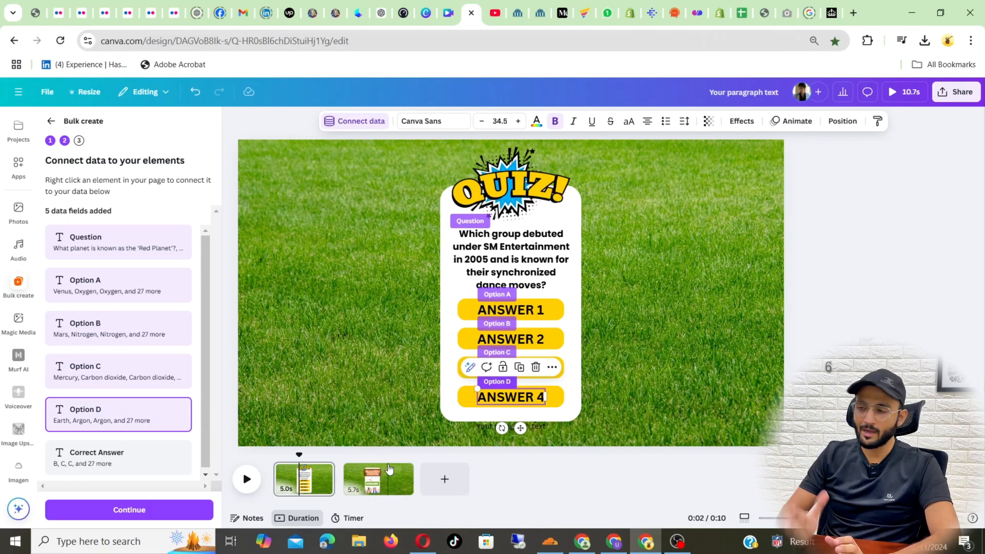
Connect the ANSWER text on the second page to the Correct Answer data field.
left_click(388, 485)
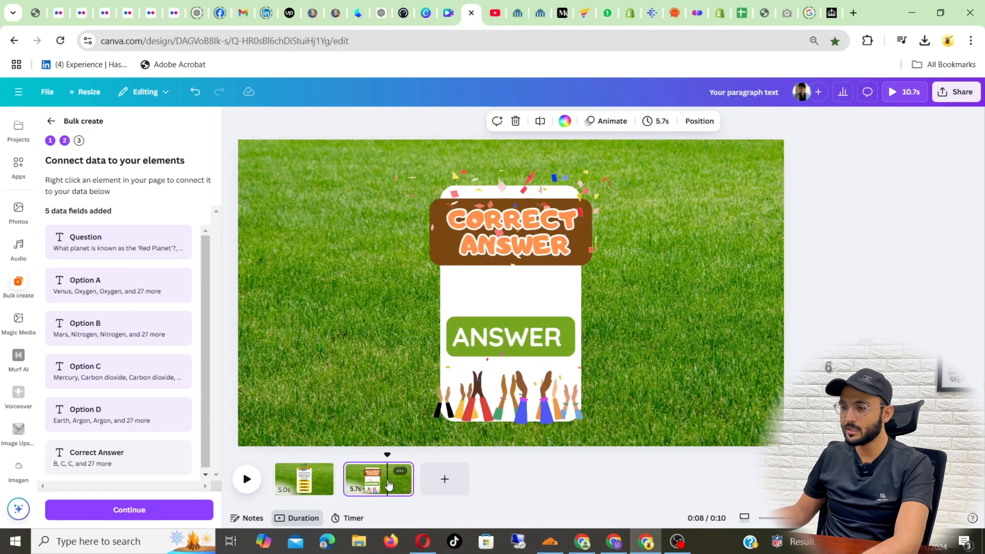
left_click(509, 338)
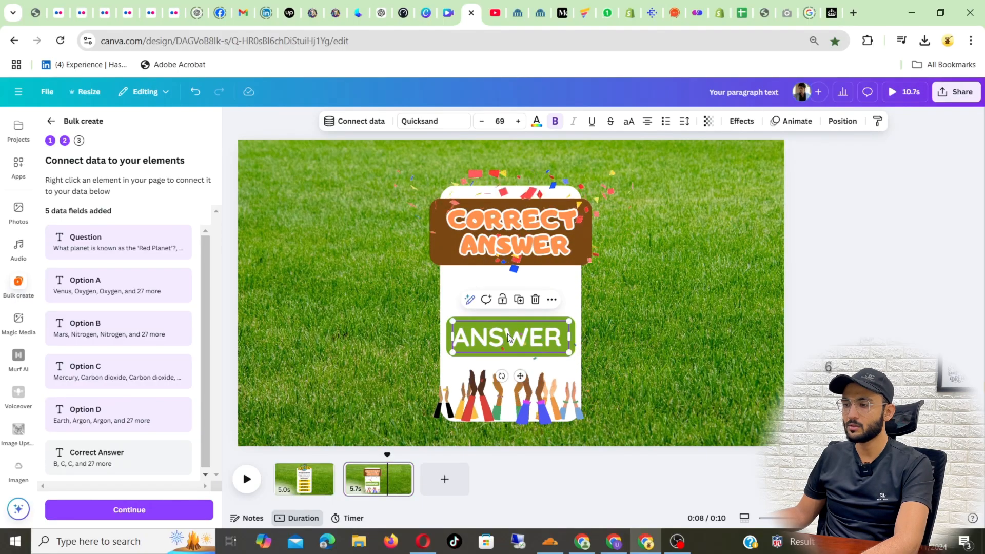
right_click(509, 338)
mouse_move(508, 338)
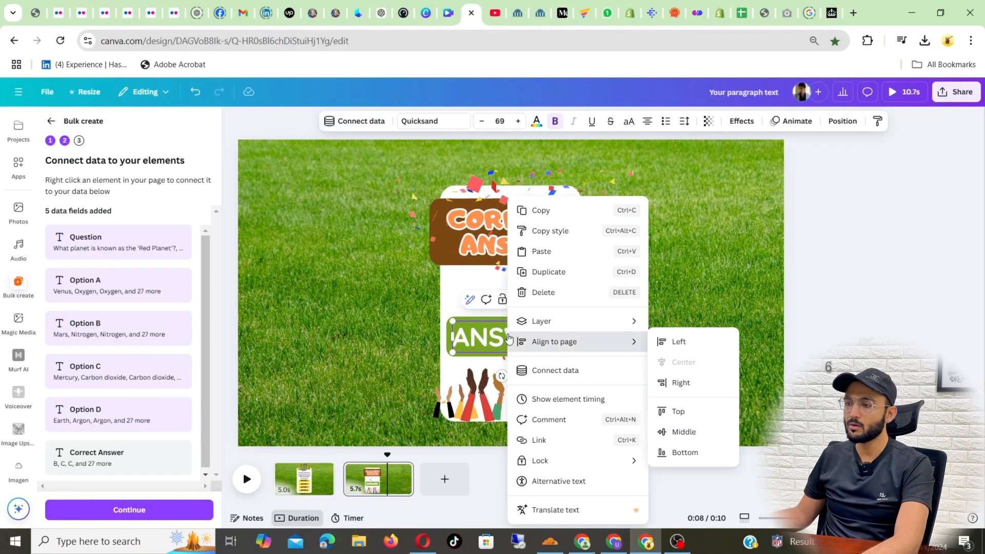
left_click(544, 370)
left_click(569, 468)
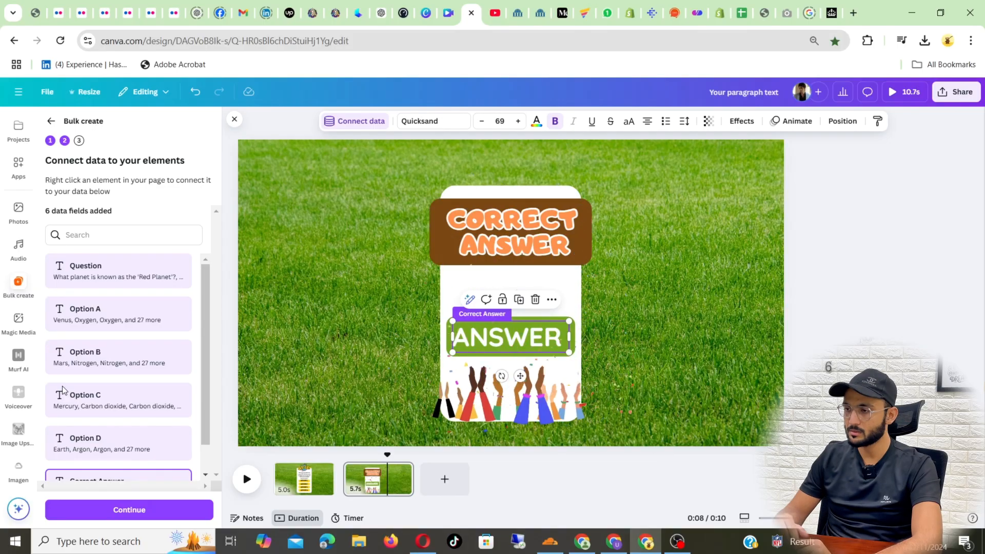
Generate the 30 designs with all question rows included and play a preview of the generated quiz video.
scroll(62, 391, "down", 1)
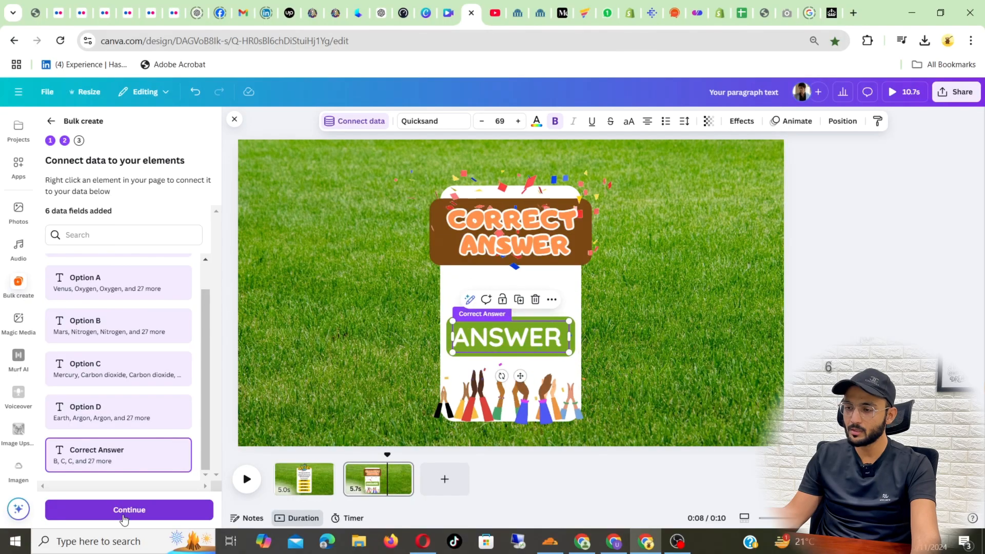
left_click(123, 520)
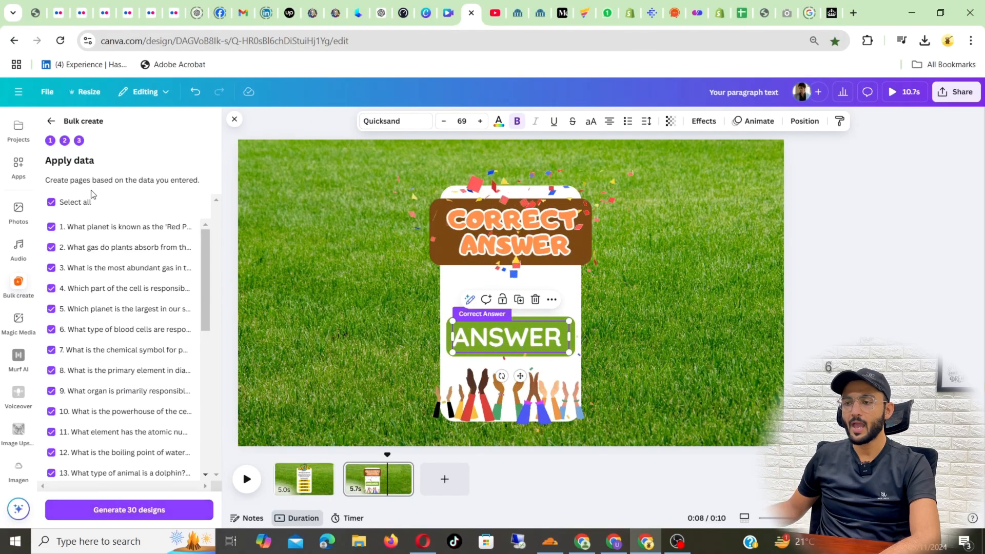
scroll(118, 349, "down", 7)
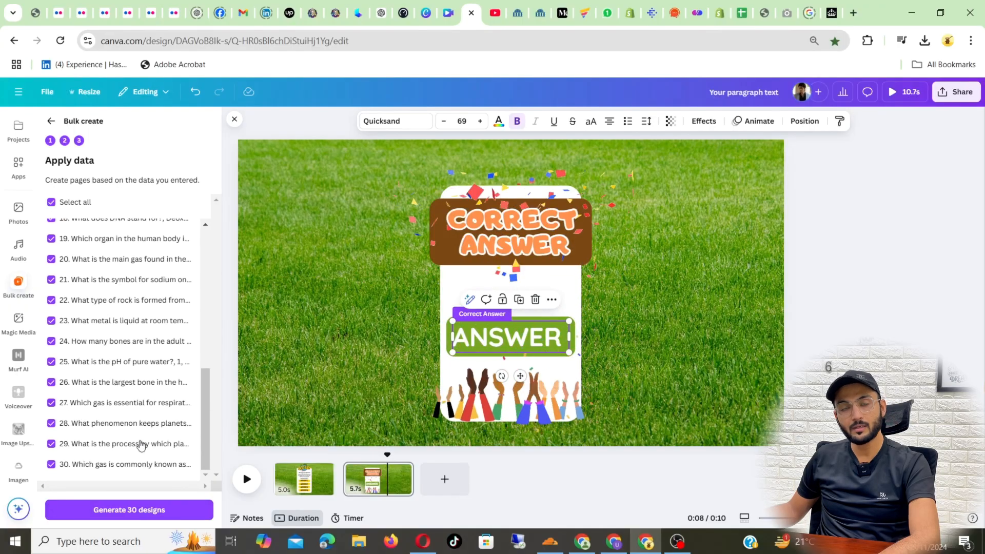
scroll(141, 449, "up", 7)
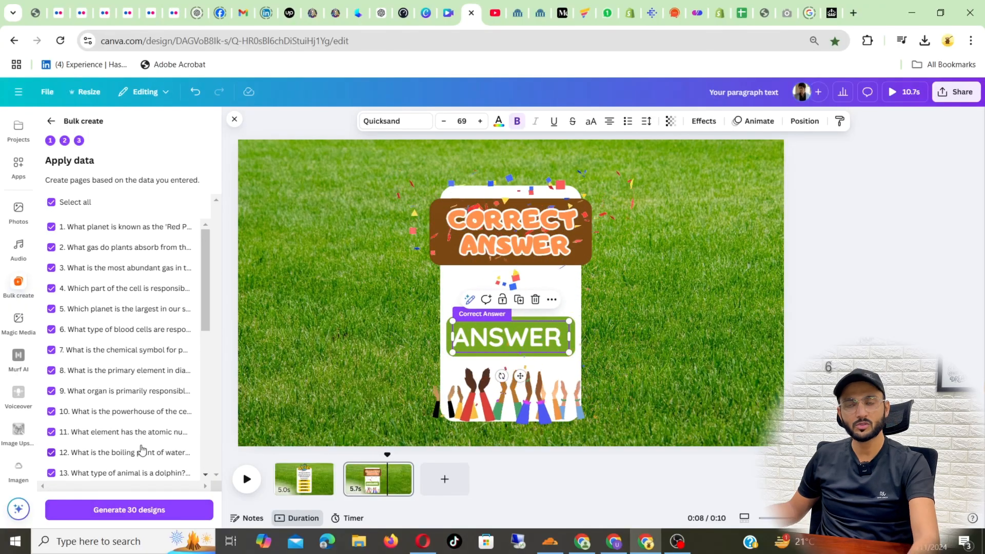
left_click(125, 511)
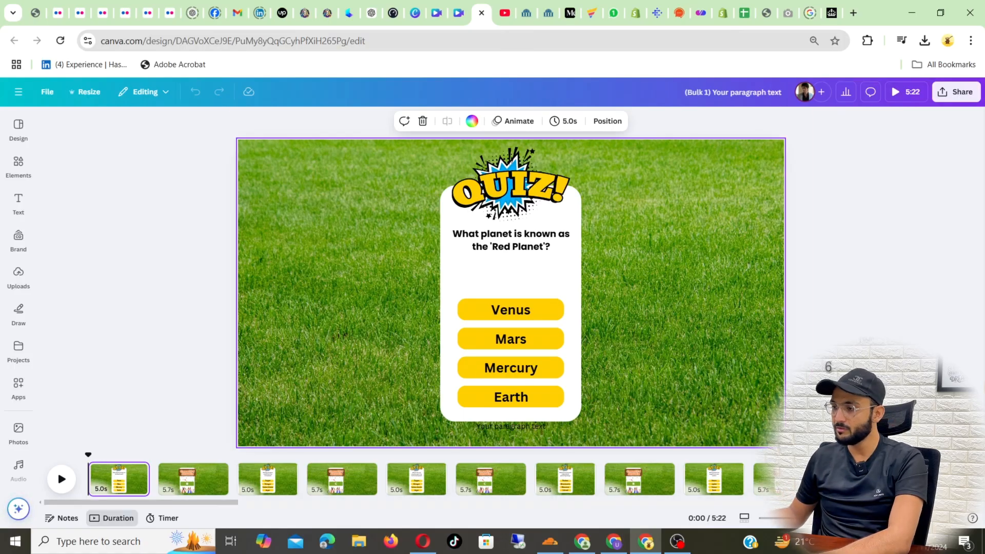
left_click(906, 92)
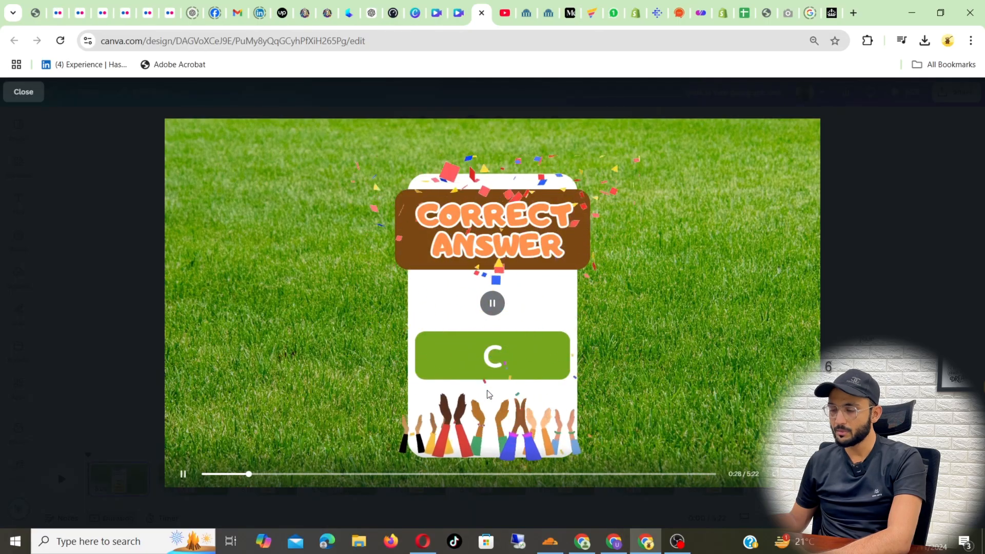
Check the generated quiz preview in full screen, exit full screen, and leave the playback paused.
left_click(183, 474)
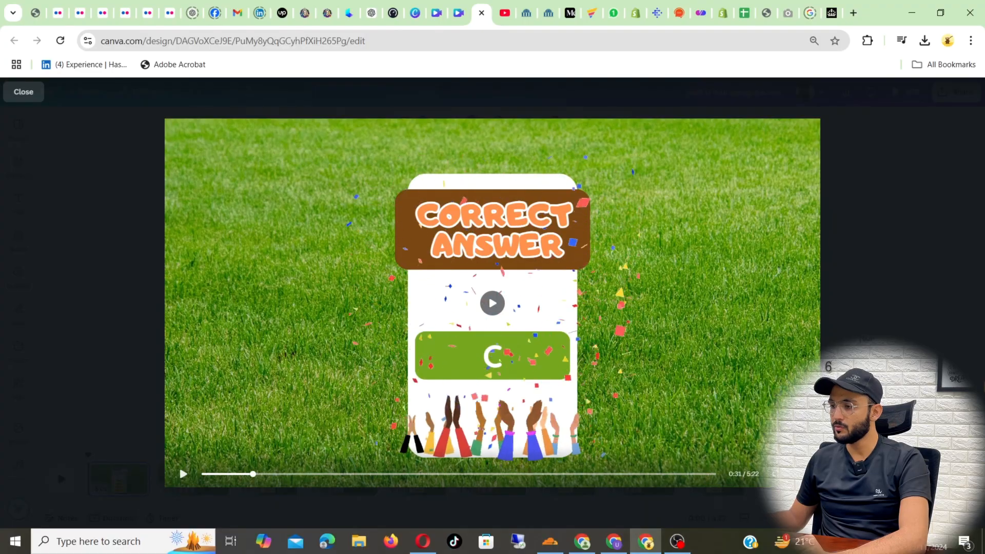
left_click(801, 474)
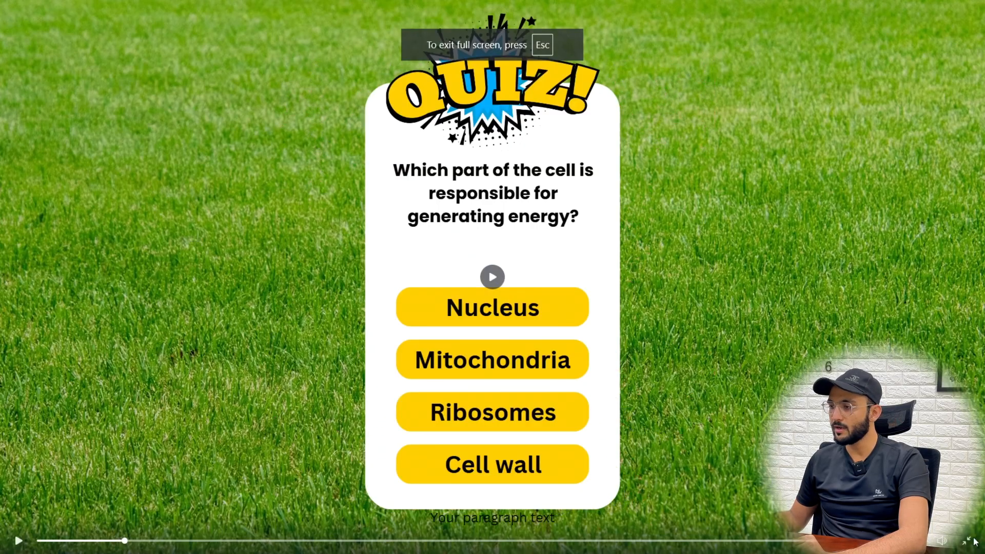
left_click(968, 540)
left_click(182, 473)
left_click(182, 473)
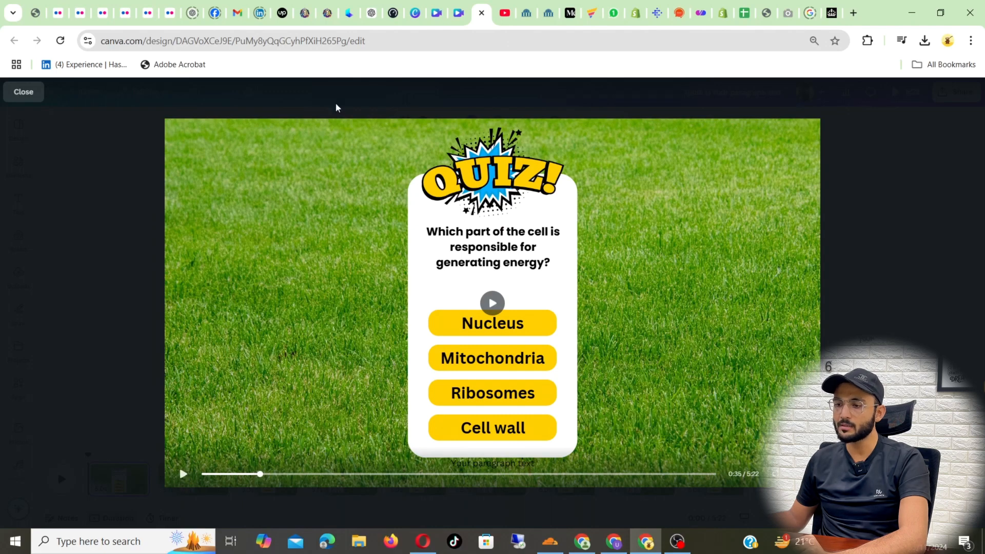
Switch to ChatGPT and send "i want you to add the right answer as answer , instead of writing the correct option name in the file".
left_click(459, 13)
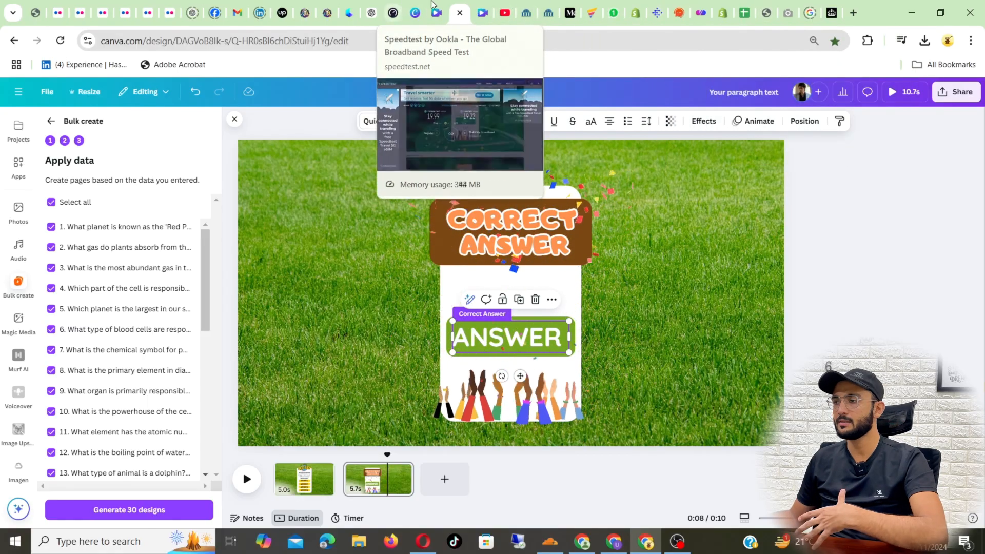
left_click(367, 5)
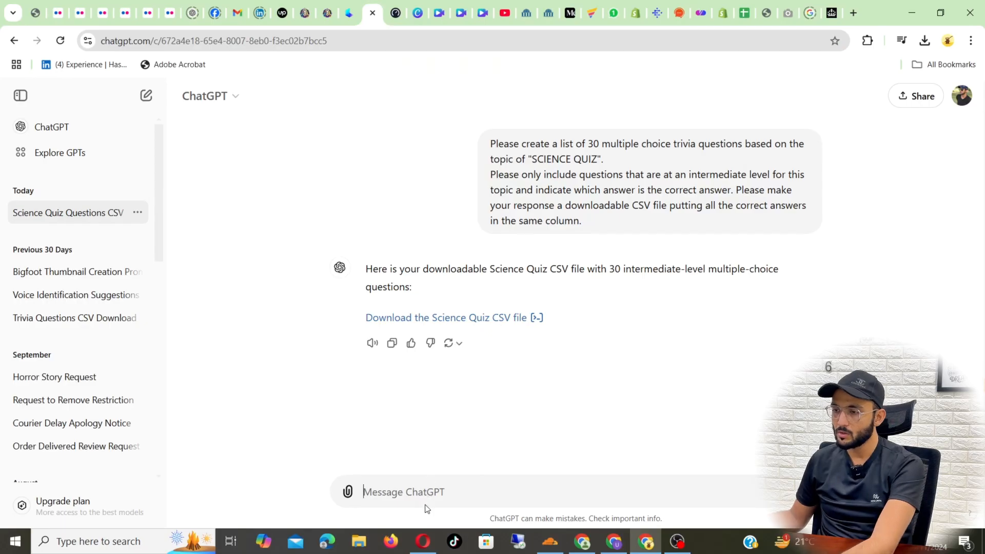
type("i")
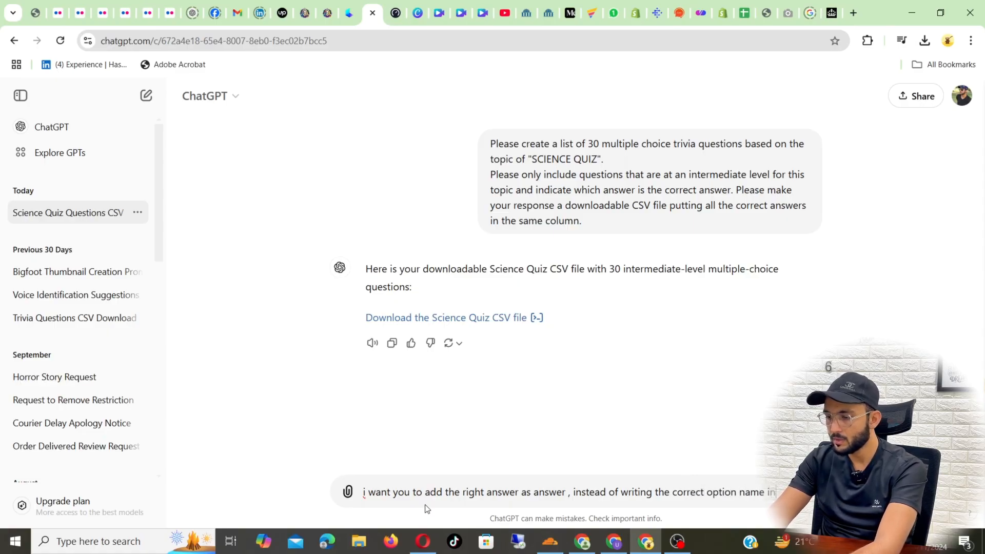
type("he fo")
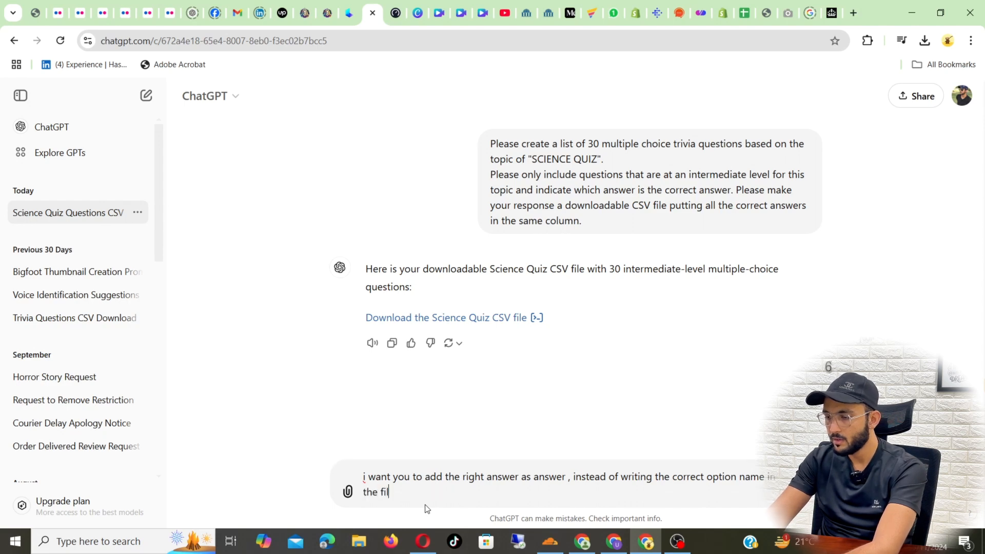
type("le")
key("Return")
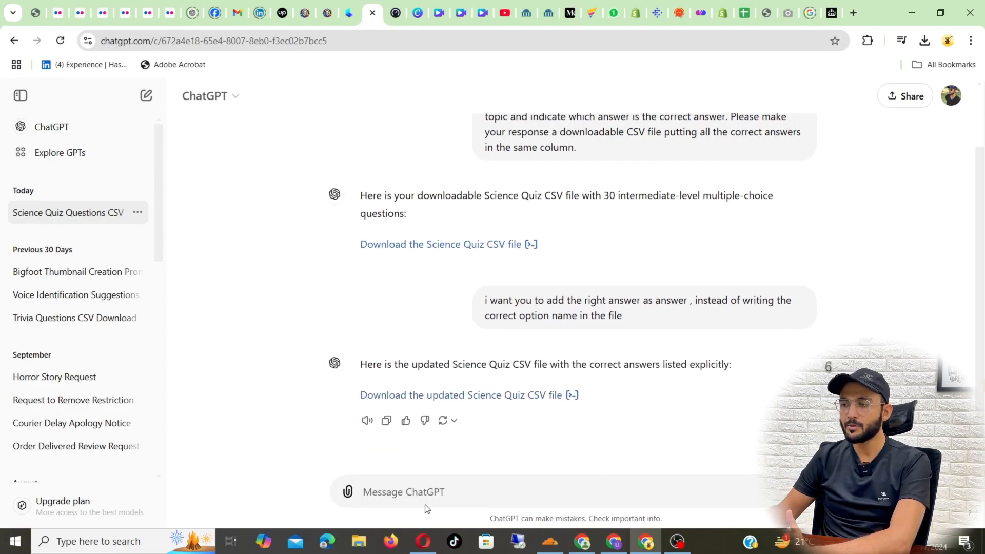
Download the updated Science Quiz CSV file and open it in Excel to check the Correct Answer column, closing it when done.
left_click(472, 395)
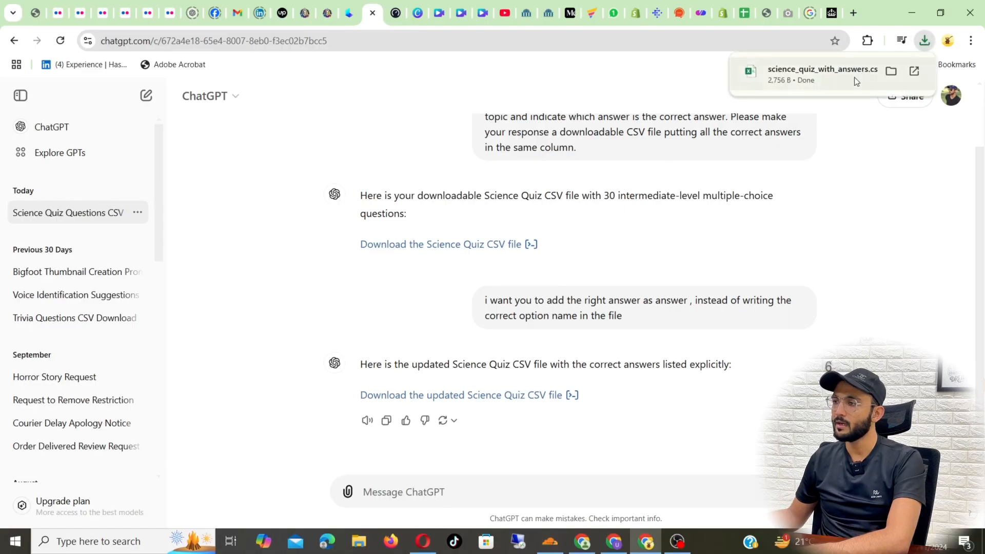
left_click(855, 77)
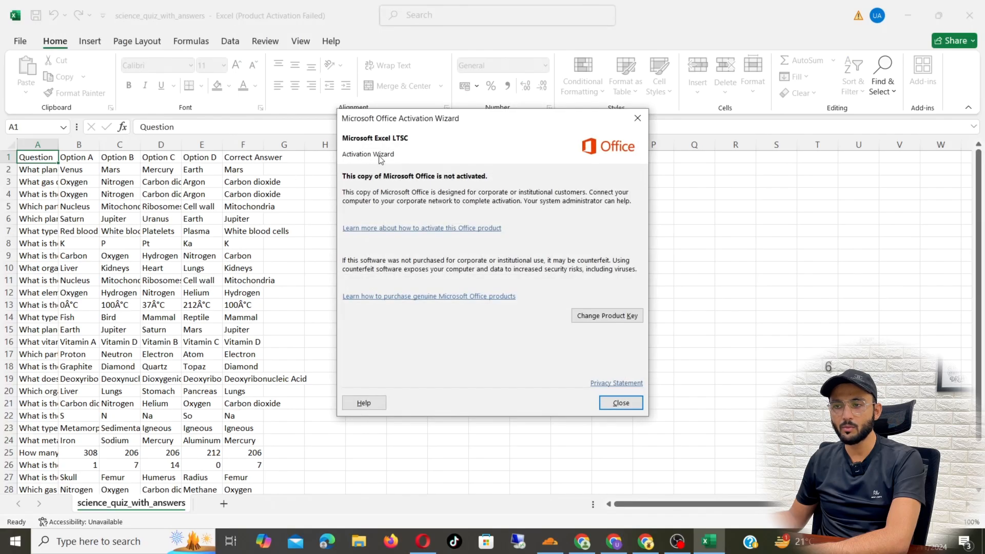
left_click(638, 118)
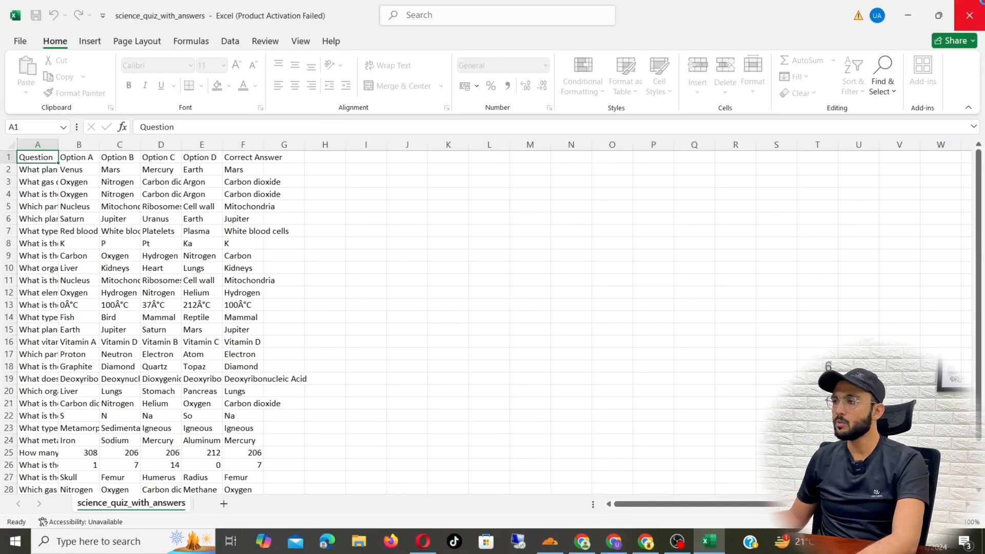
left_click(970, 15)
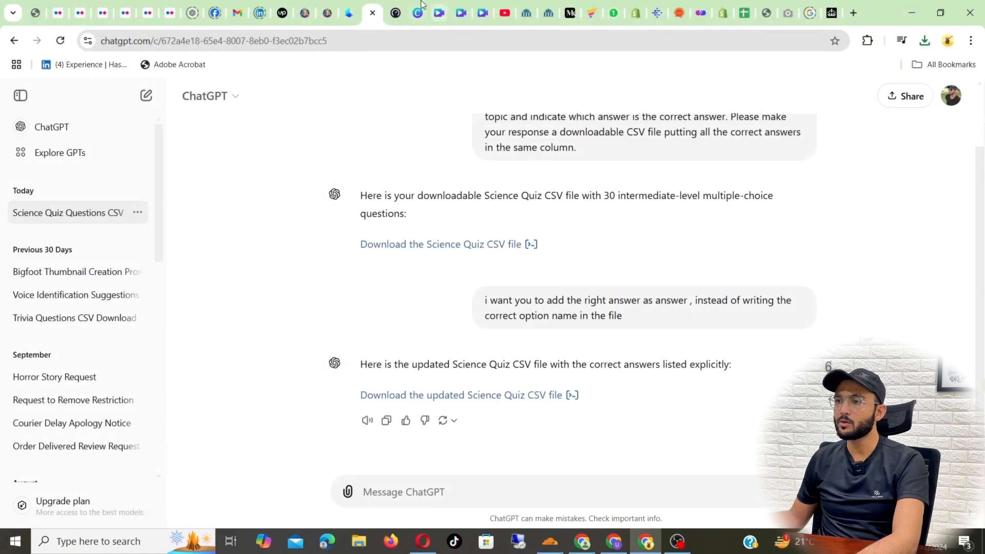
Return to Canva and close the generated quiz design, leaving the two-page template with its bulk-create data open.
left_click(421, 5)
left_click(463, 10)
left_click(480, 19)
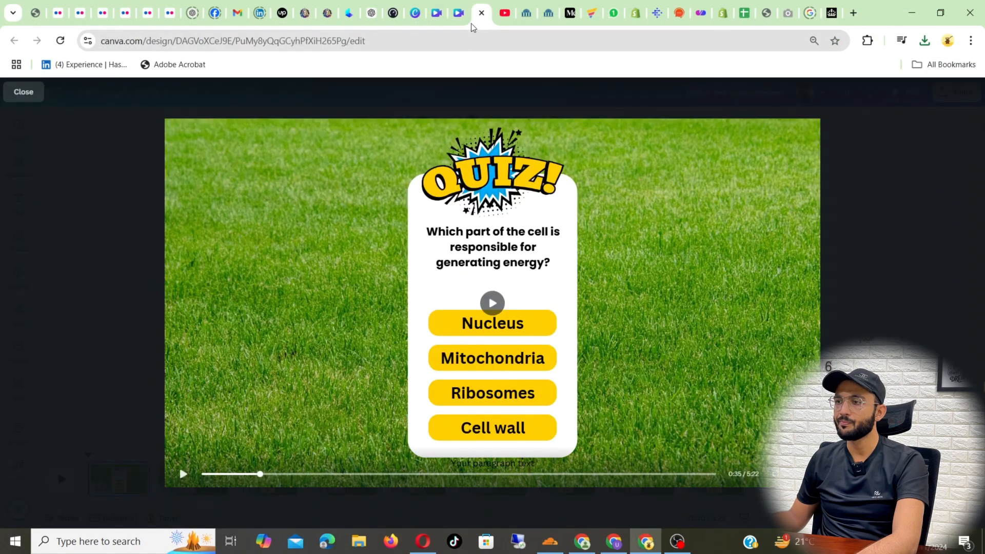
left_click(459, 13)
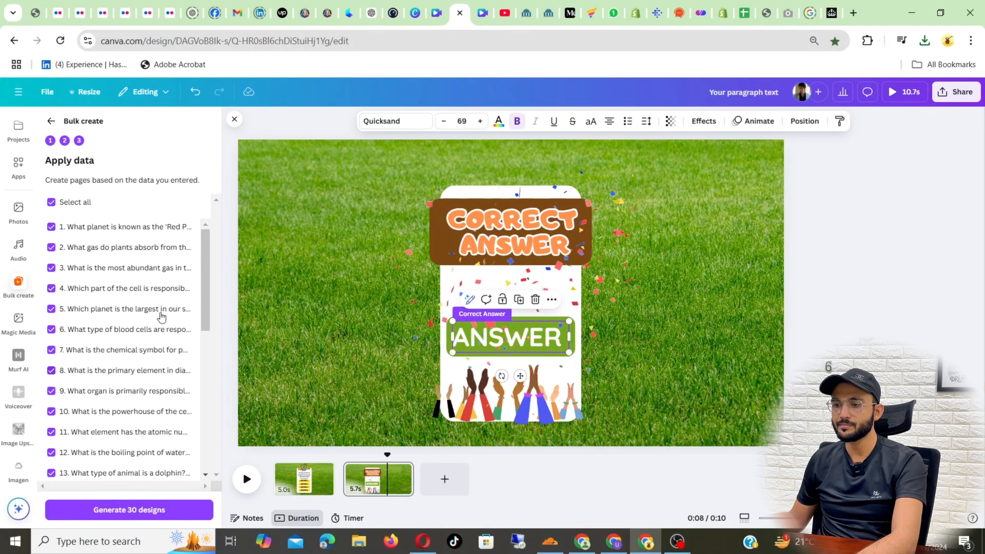
left_click(480, 6)
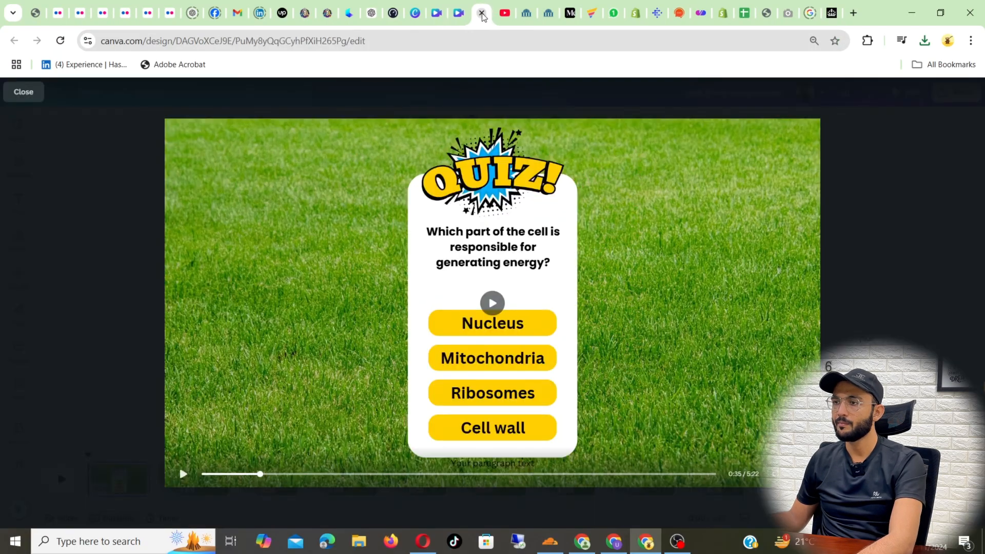
left_click(481, 13)
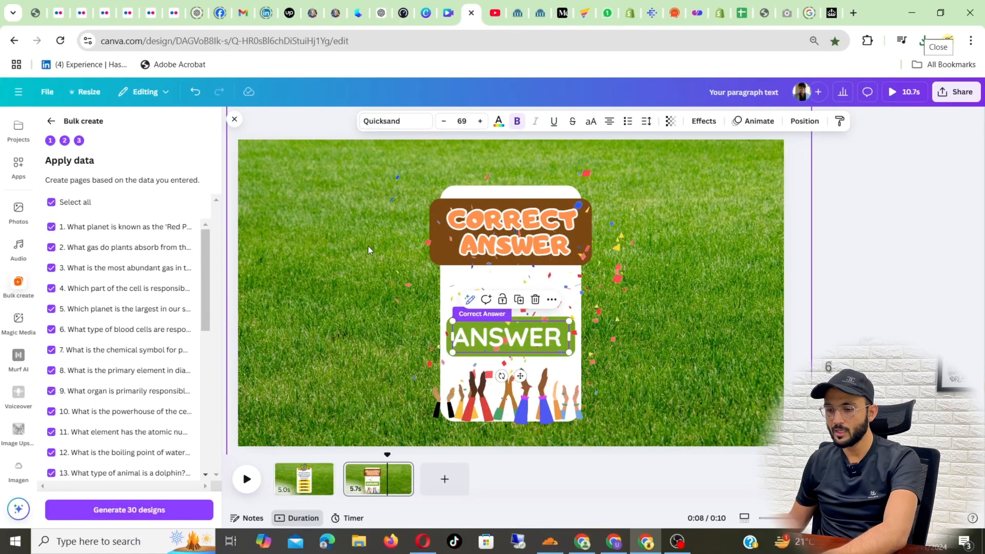
Review the data connections of the quiz template and generate 30 designs from all the question rows.
left_click(49, 122)
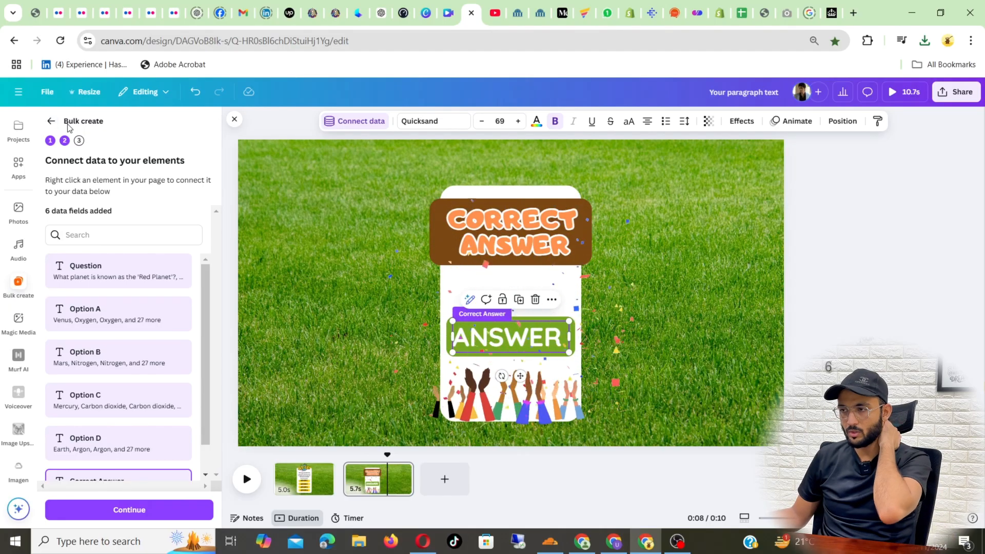
left_click(145, 518)
left_click(144, 511)
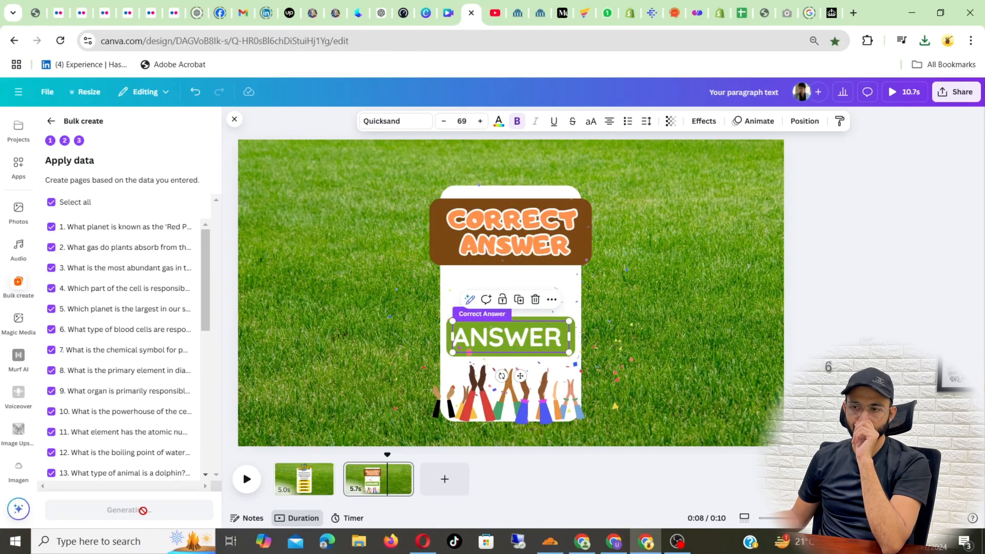
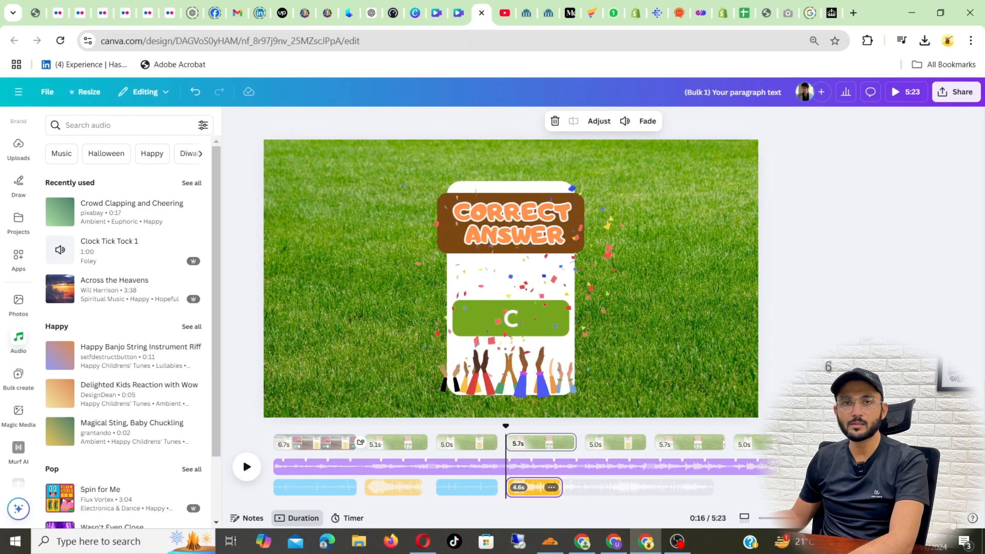
Play a preview of the bulk-created quiz video.
left_click(906, 92)
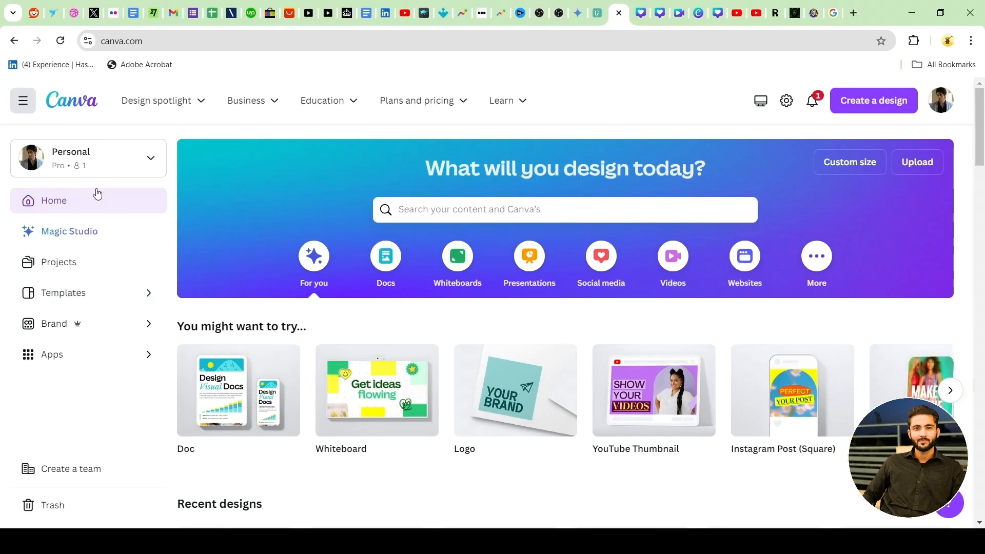
Open Magic Studio and examine its AI tools, including Magic Design, Magic Write, Magic Media, Magic Edit and the AI apps.
left_click(85, 244)
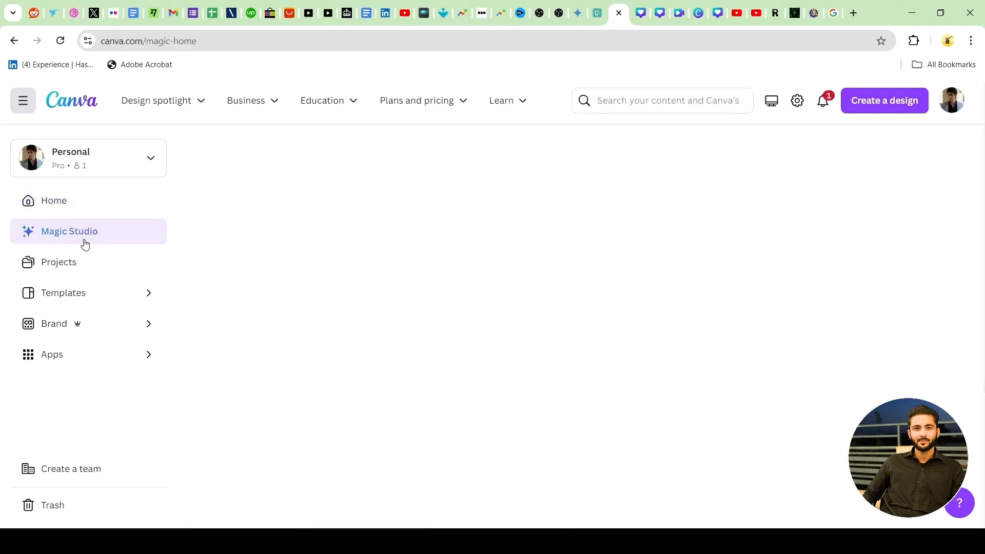
scroll(439, 244, "down", 6)
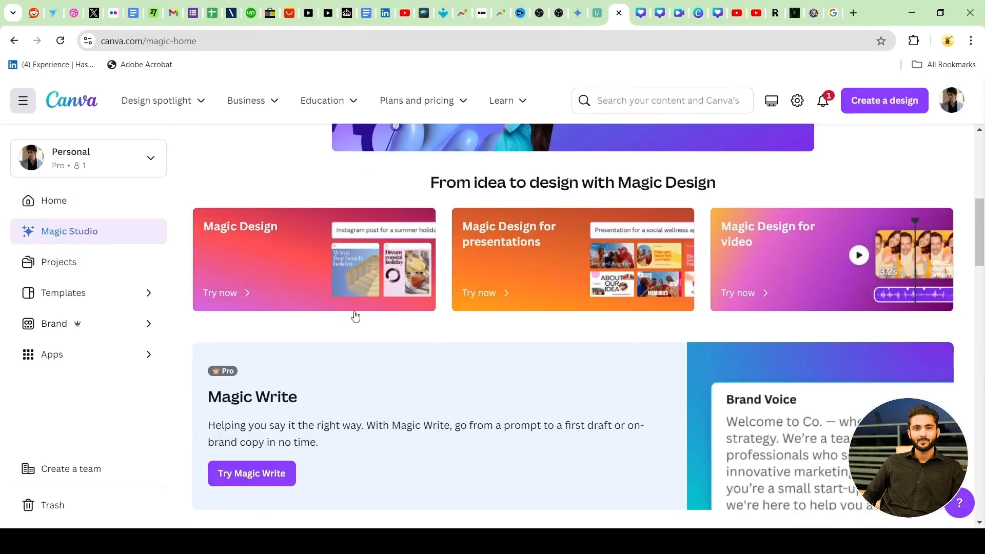
scroll(352, 314, "down", 5)
scroll(355, 315, "up", 8)
scroll(357, 315, "up", 5)
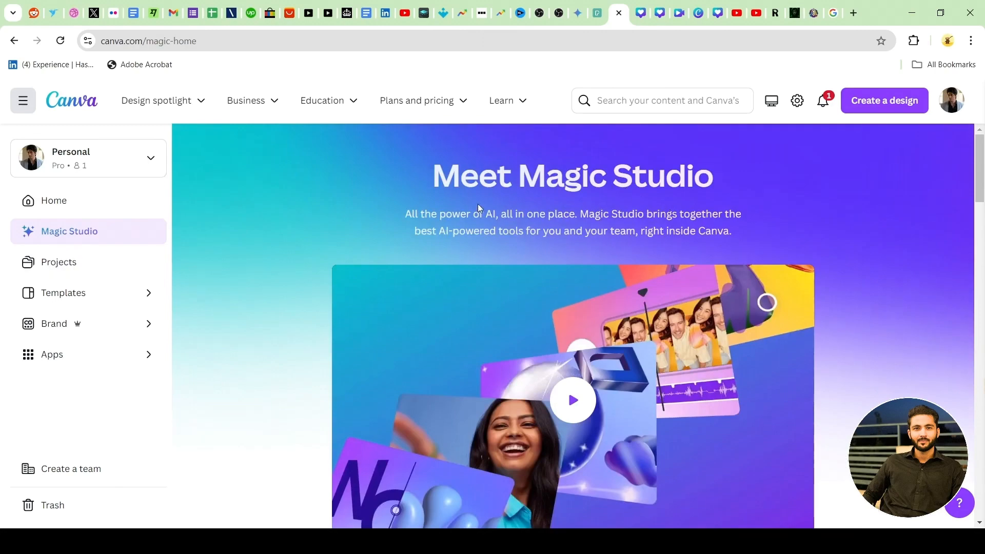
scroll(495, 205, "down", 6)
scroll(494, 205, "down", 5)
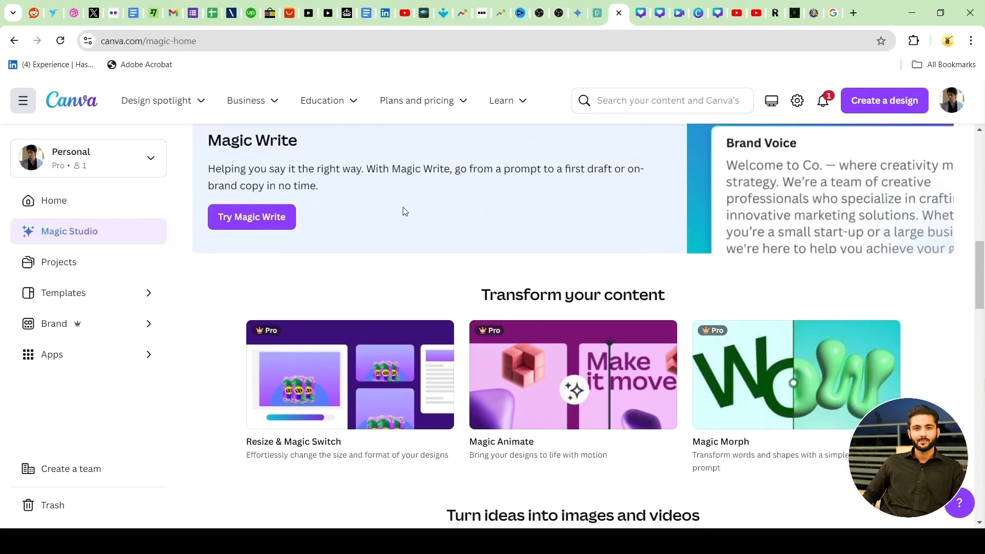
scroll(401, 205, "up", 2)
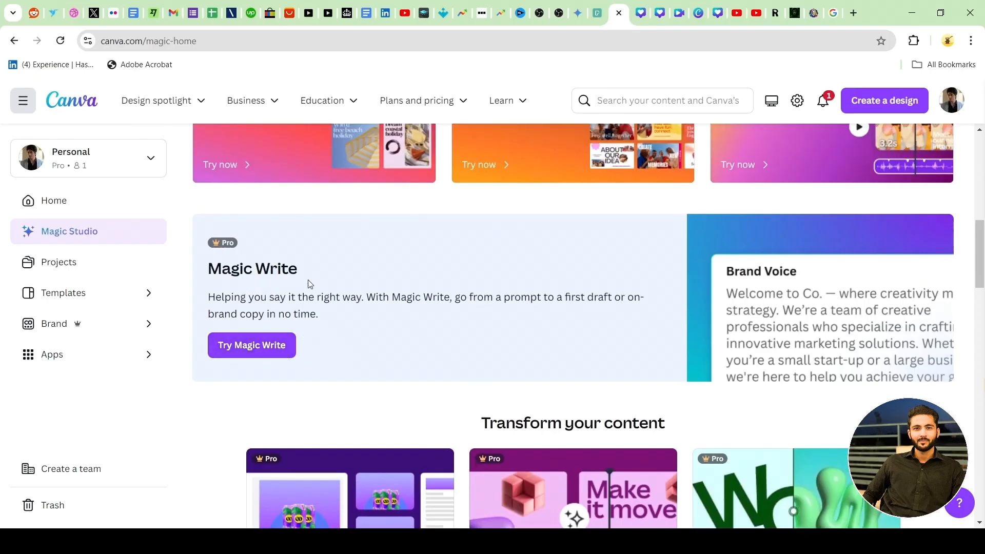
scroll(487, 287, "down", 5)
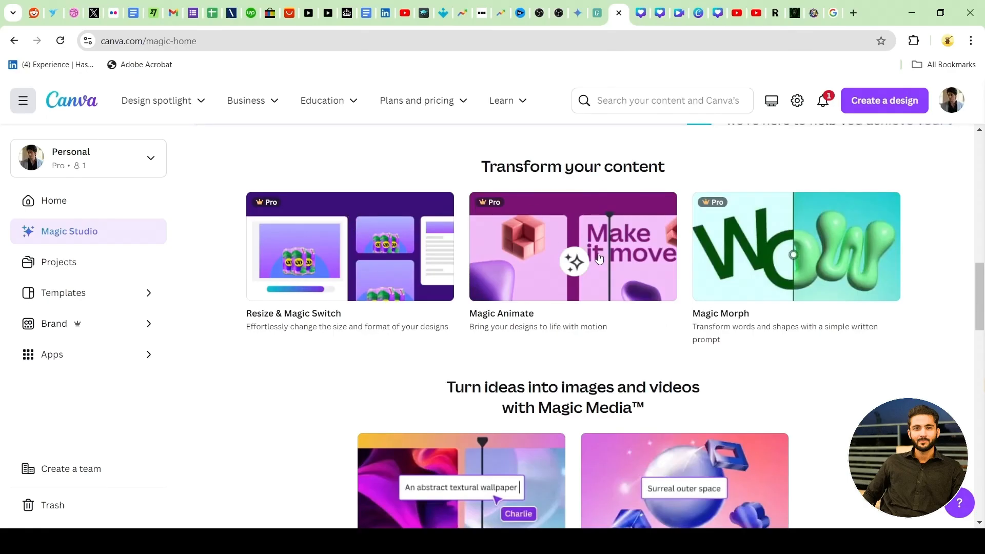
scroll(517, 344, "down", 2)
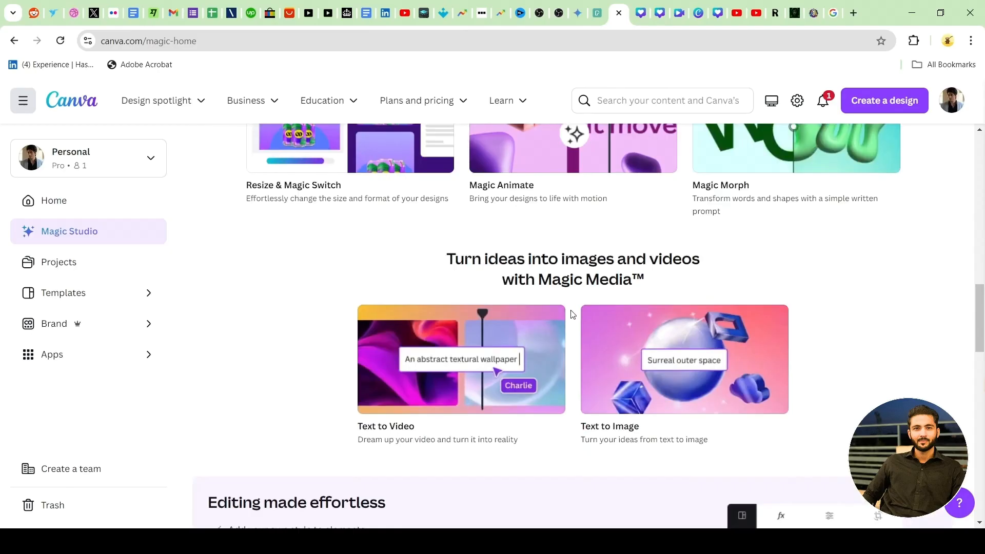
scroll(573, 314, "down", 2)
scroll(572, 314, "down", 4)
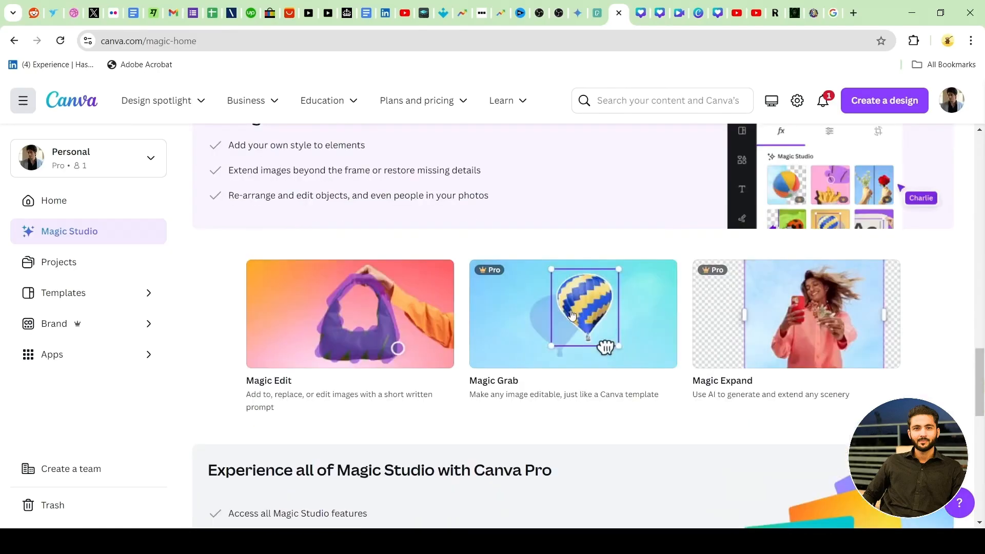
scroll(572, 314, "up", 2)
scroll(538, 297, "down", 2)
scroll(467, 323, "down", 8)
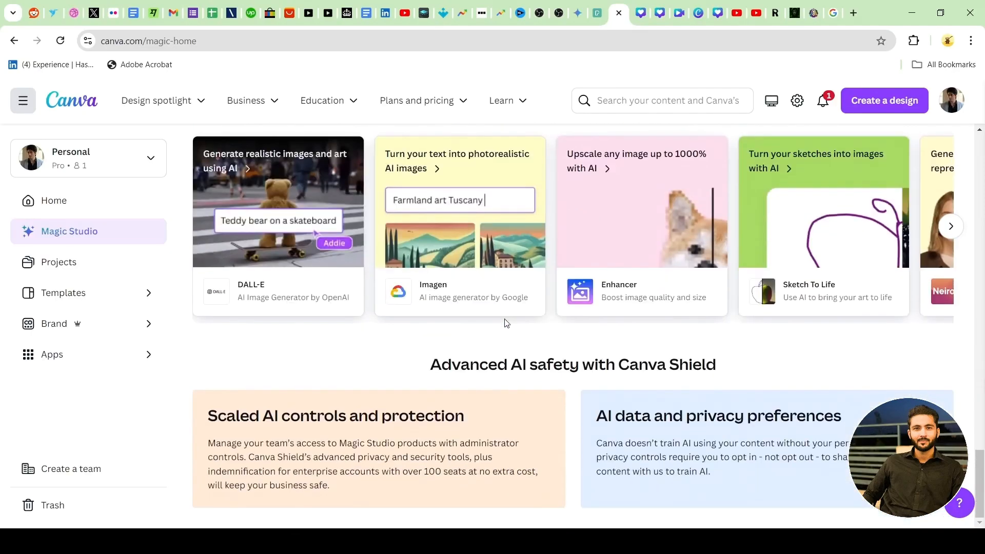
scroll(185, 257, "up", 8)
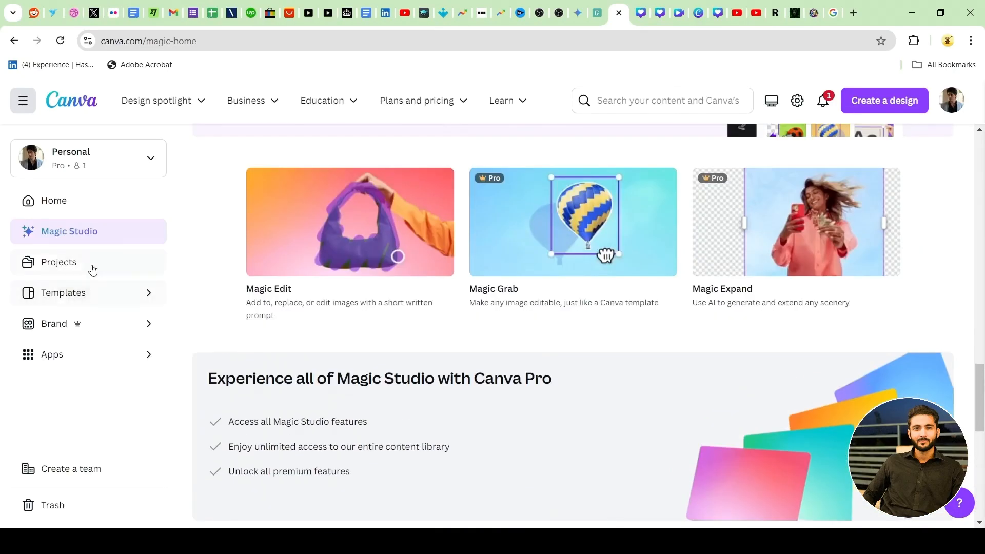
Open the Projects page and look through the saved designs and images.
left_click(77, 202)
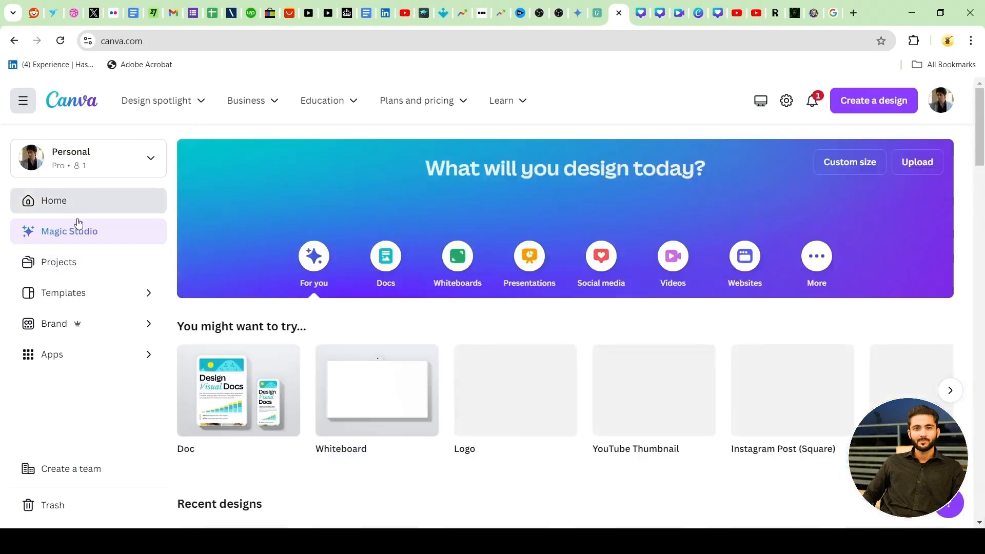
left_click(82, 263)
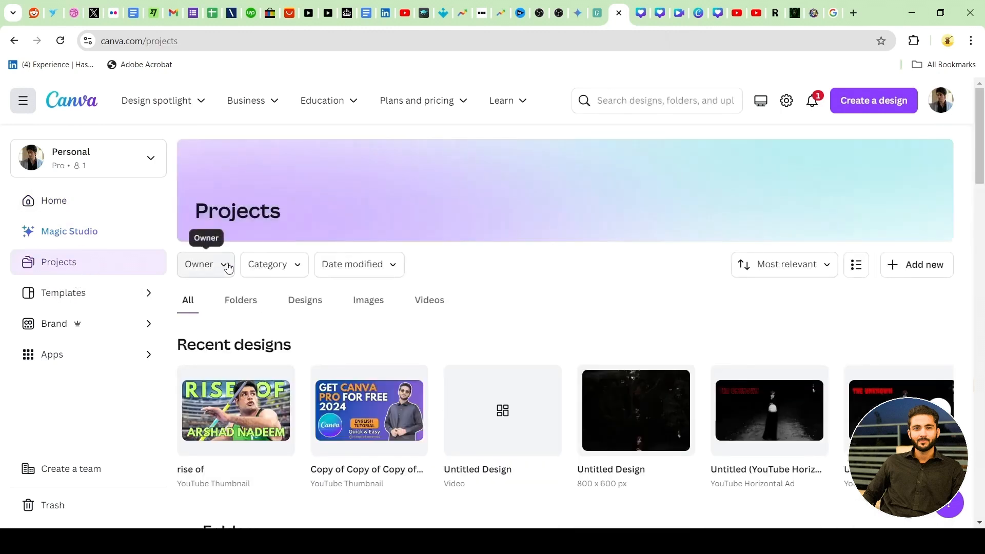
scroll(574, 311, "down", 5)
scroll(567, 305, "down", 5)
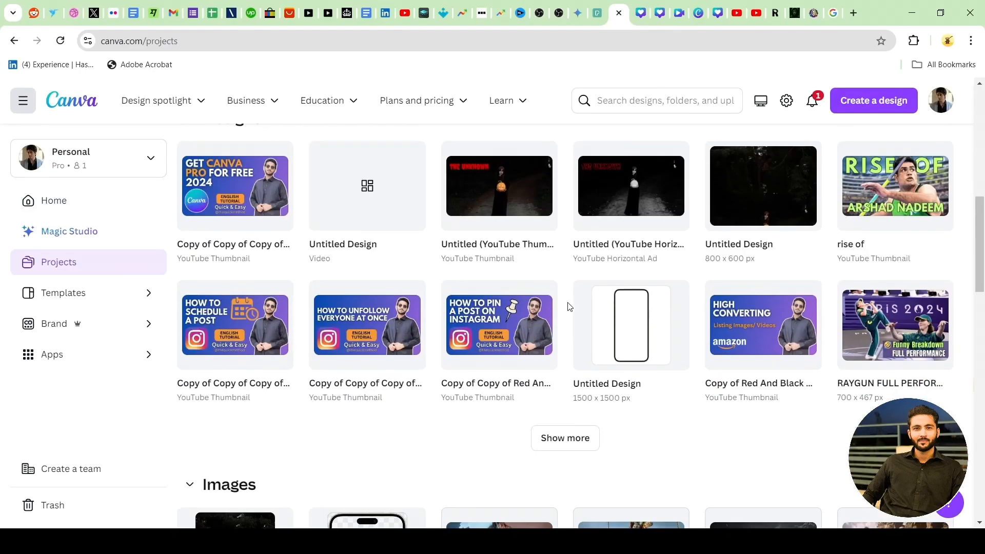
scroll(568, 307, "up", 5)
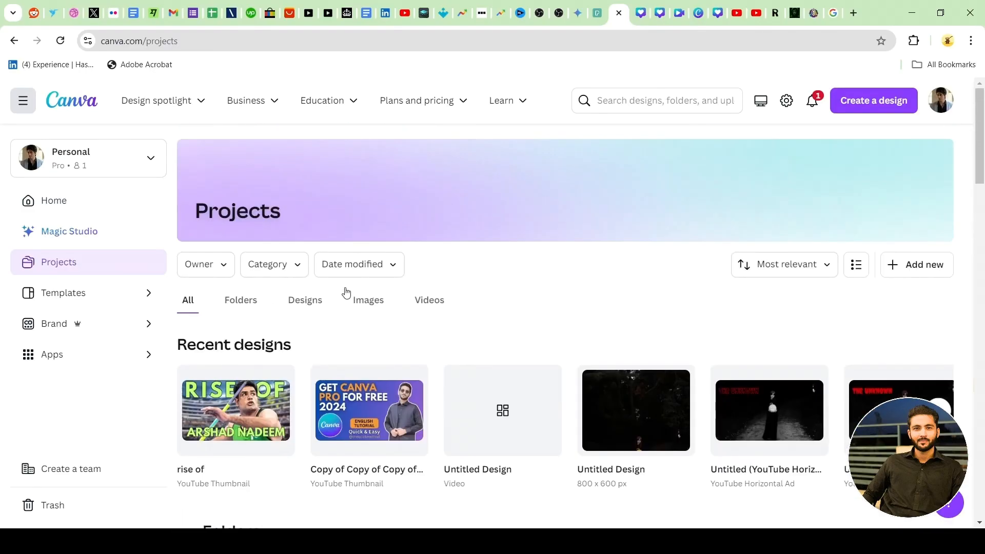
Open the Templates page and look through the recommended template categories and the video templates.
left_click(92, 303)
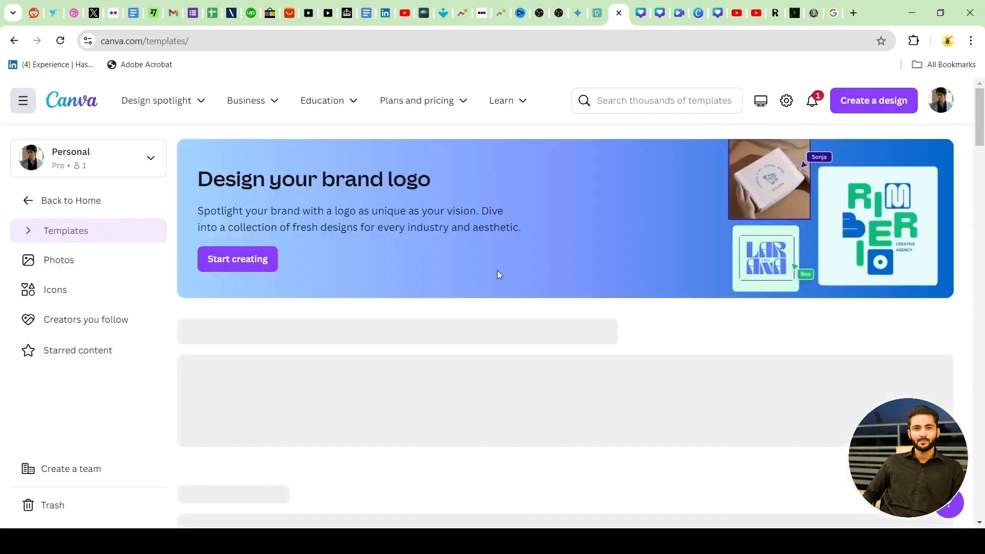
scroll(507, 274, "down", 10)
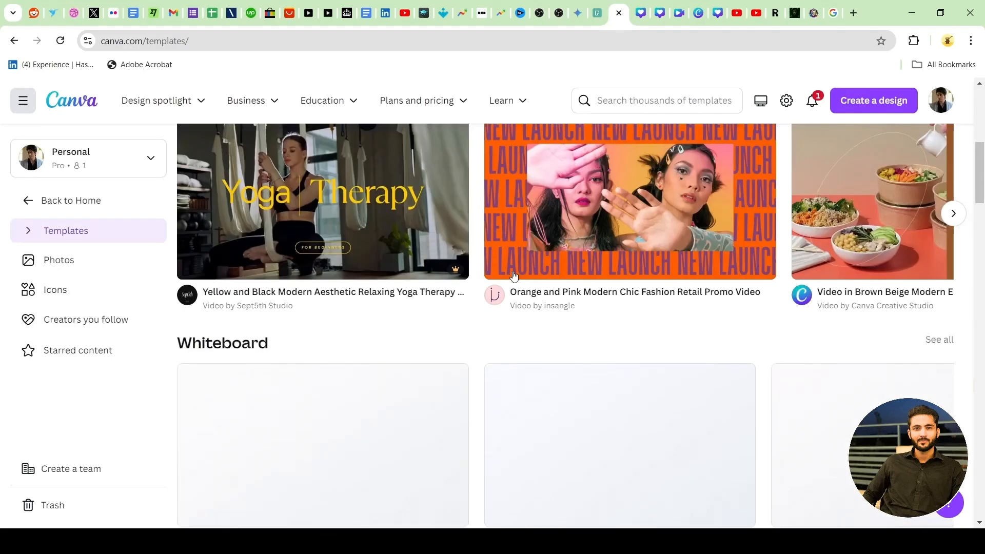
scroll(513, 276, "up", 10)
scroll(452, 370, "down", 2)
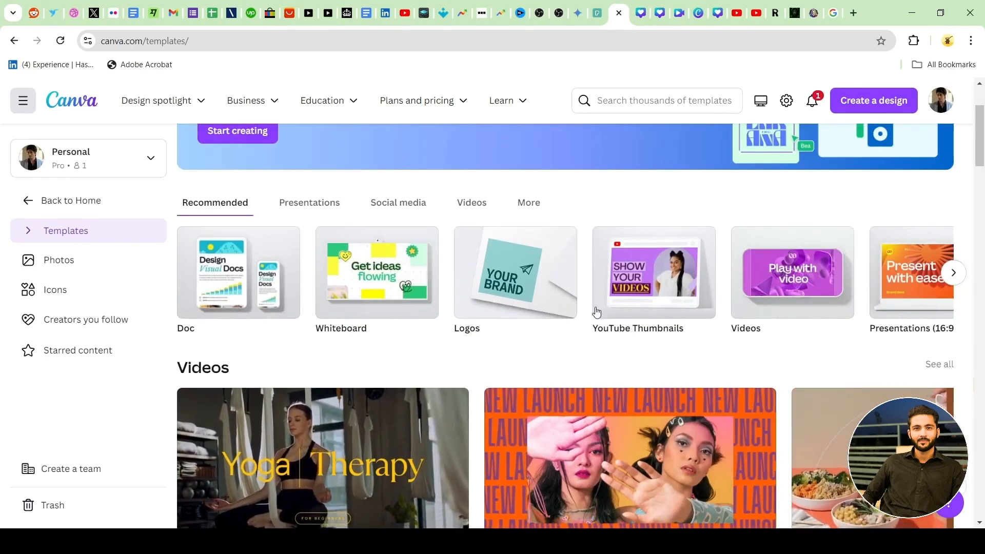
Open the Logos template category and browse the available logo designs.
left_click(522, 264)
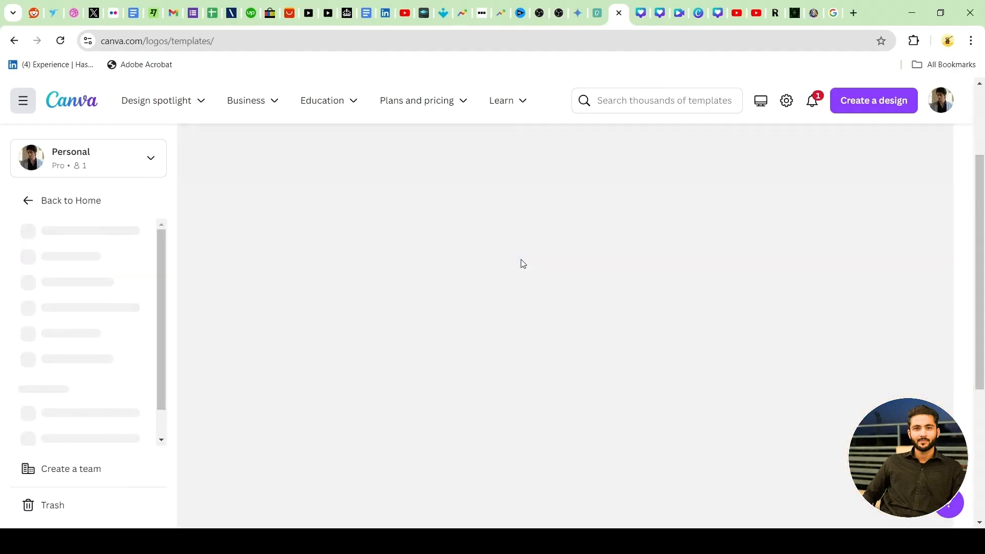
scroll(521, 261, "down", 5)
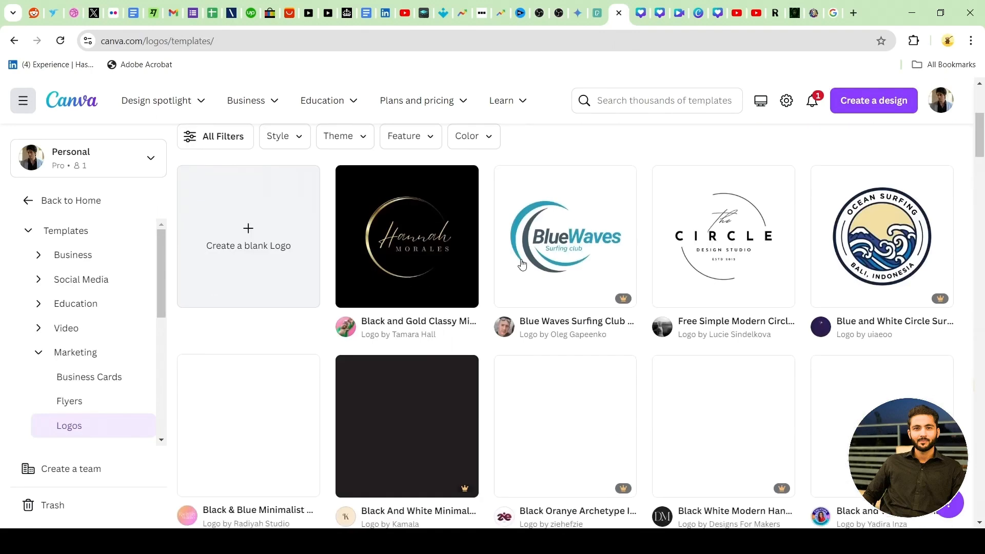
scroll(521, 261, "down", 4)
scroll(522, 264, "down", 15)
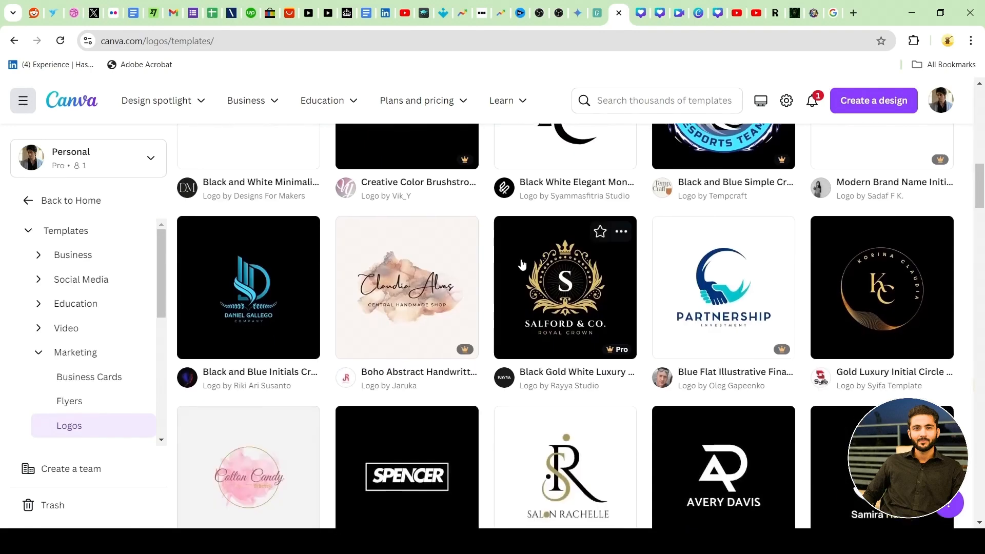
scroll(522, 264, "down", 5)
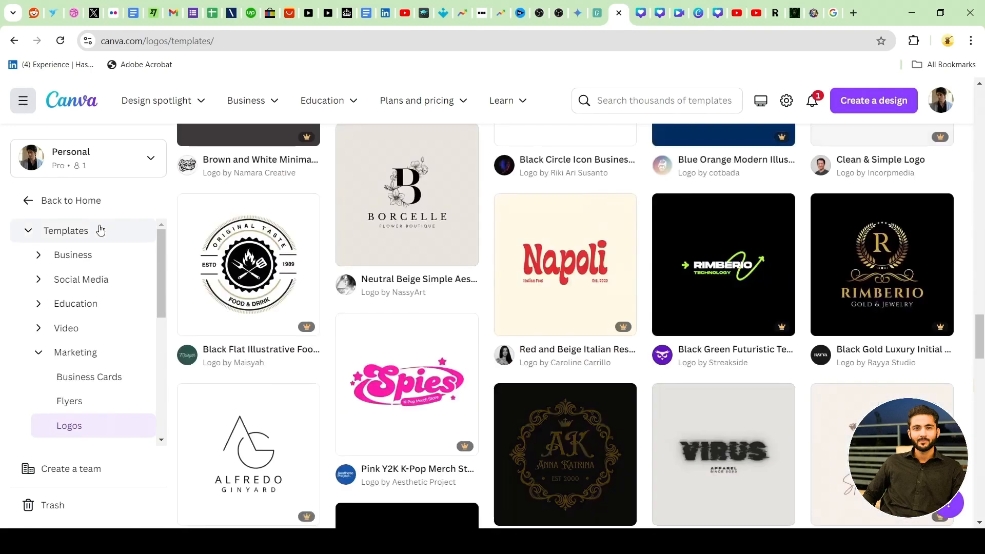
Return to the home page and create a blank 1920 × 1080 px video from the suggested design types.
left_click(48, 205)
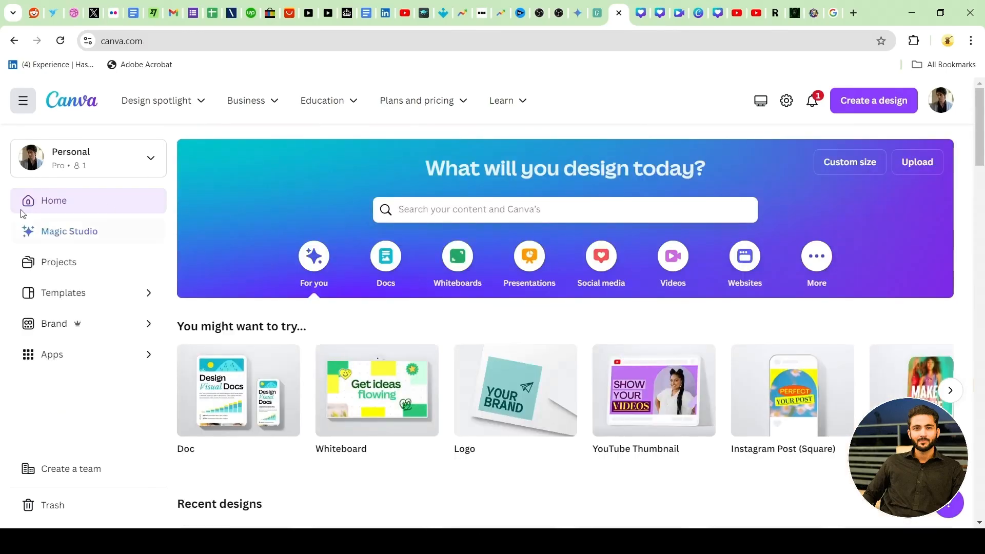
scroll(335, 244, "down", 3)
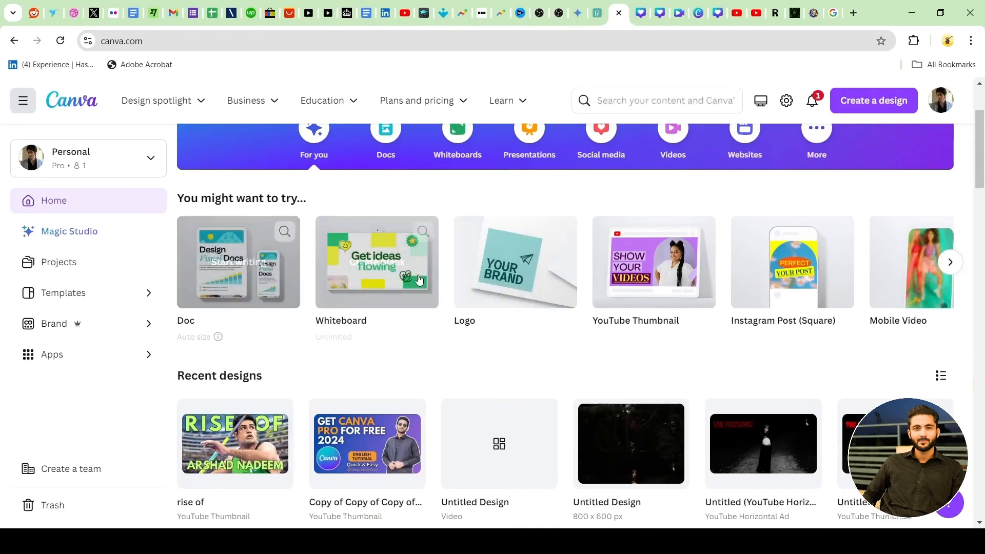
left_click(950, 263)
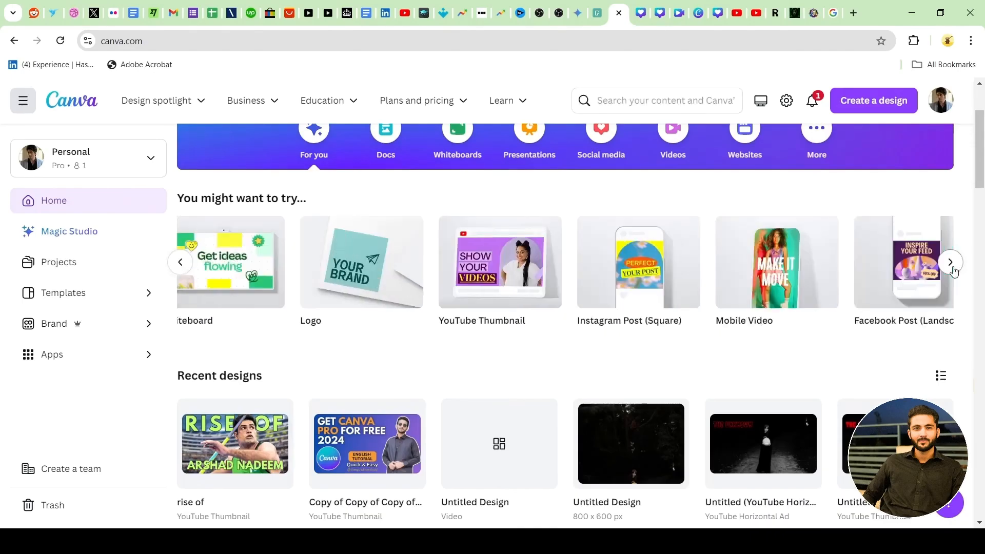
left_click(179, 267)
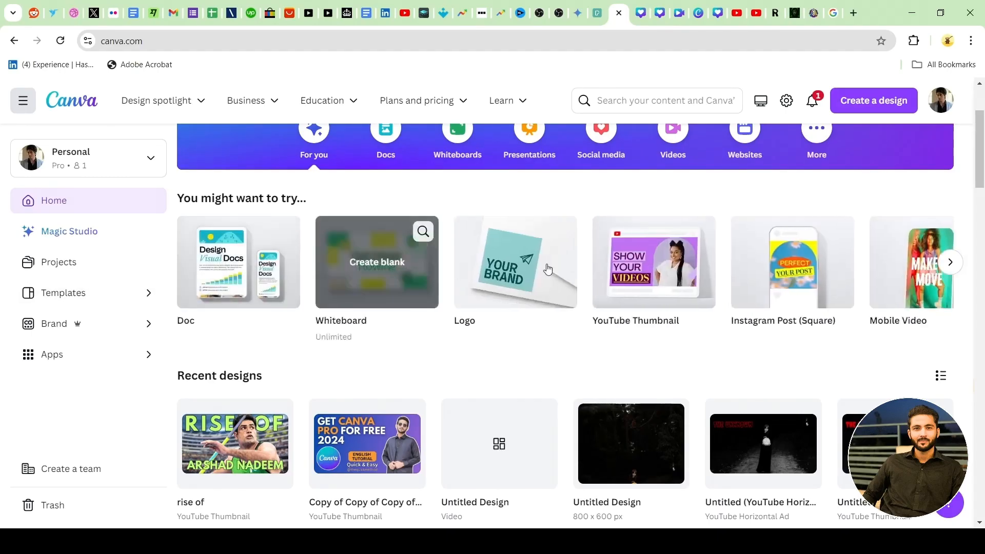
left_click(957, 267)
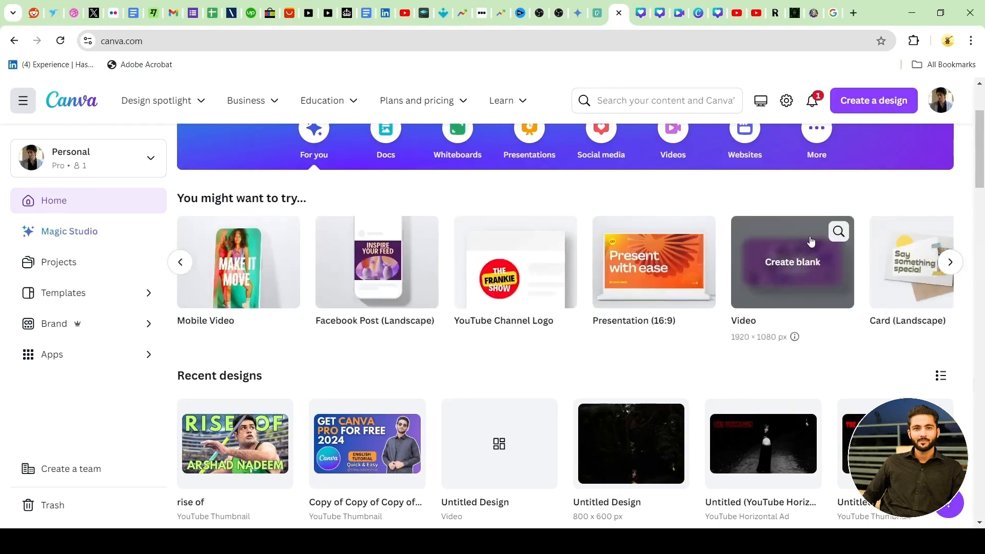
left_click(789, 269)
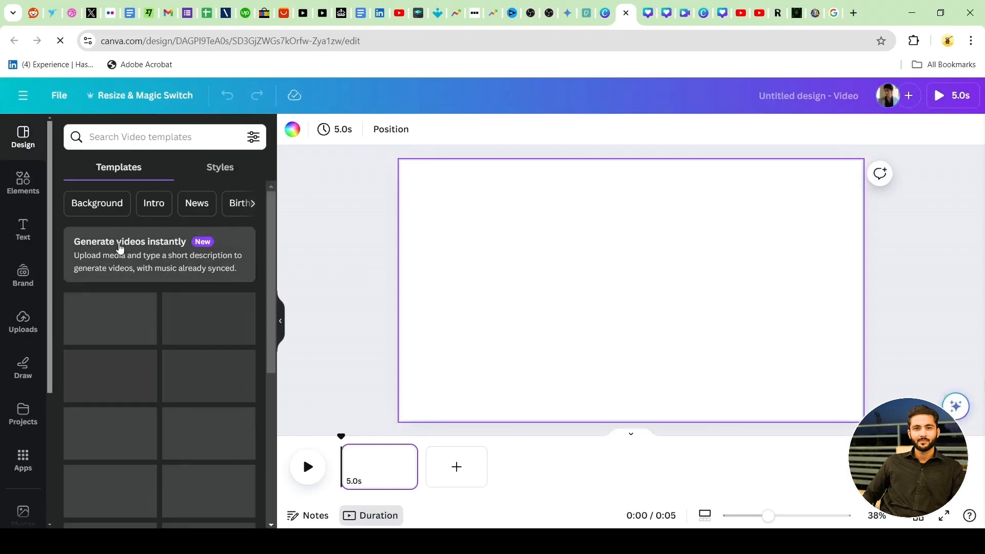
Examine the suggested video templates, the new design's file options and the list of recent designs.
scroll(118, 246, "down", 5)
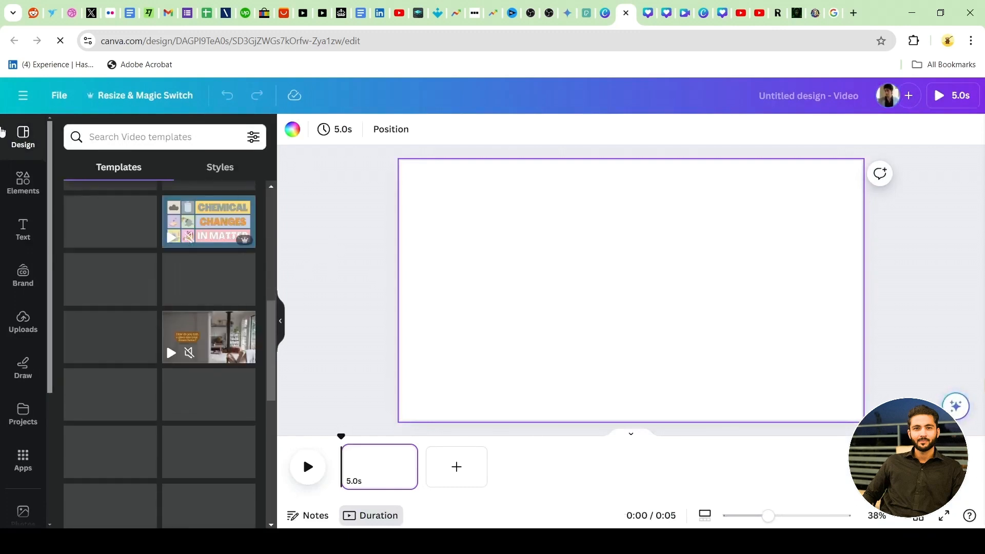
scroll(145, 294, "up", 5)
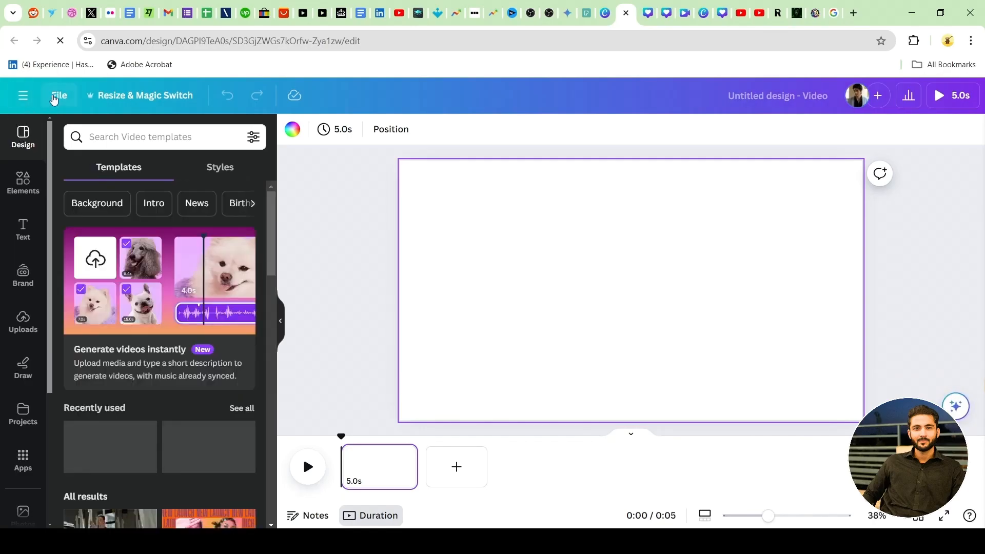
left_click(55, 97)
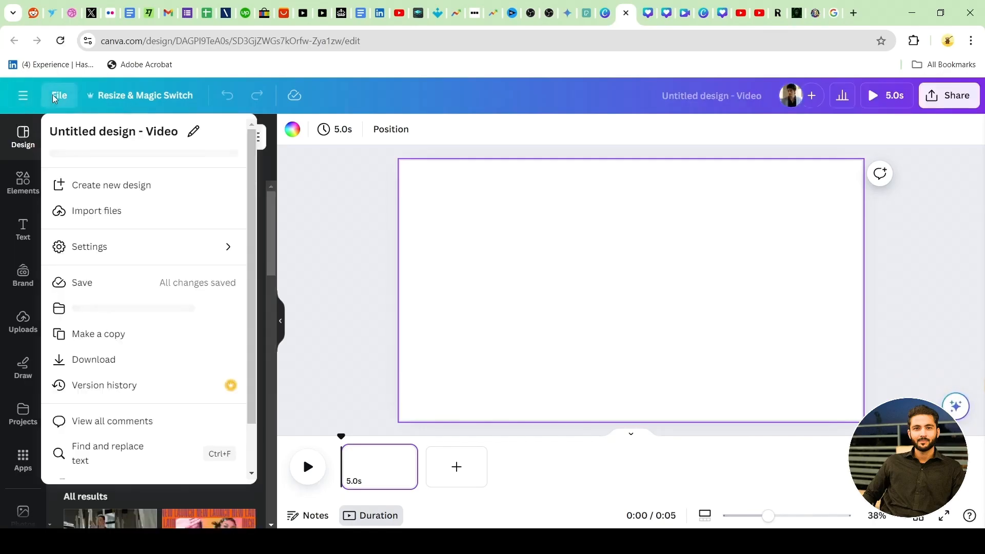
left_click(23, 95)
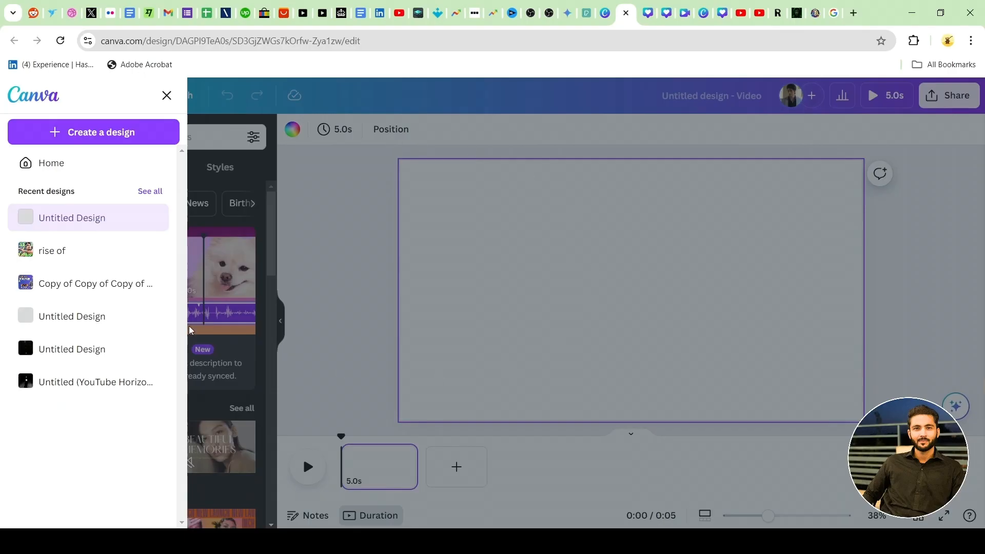
Leave the blank video design and return to the home page.
left_click(168, 105)
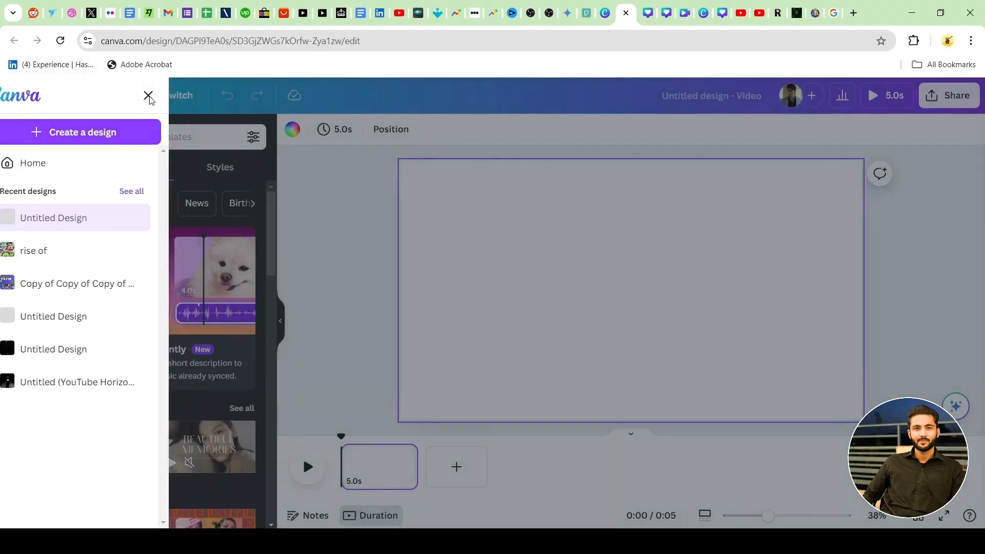
left_click(19, 98)
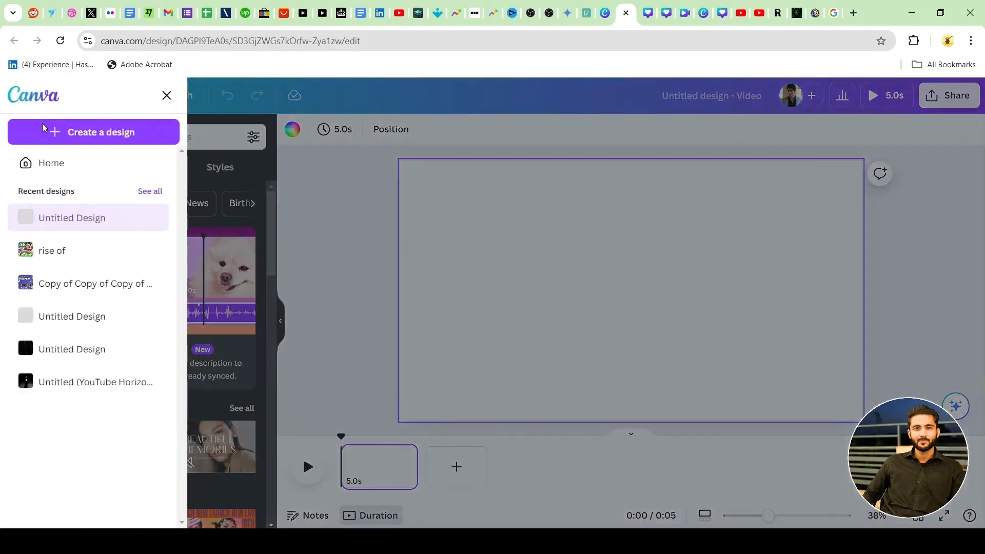
left_click(90, 164)
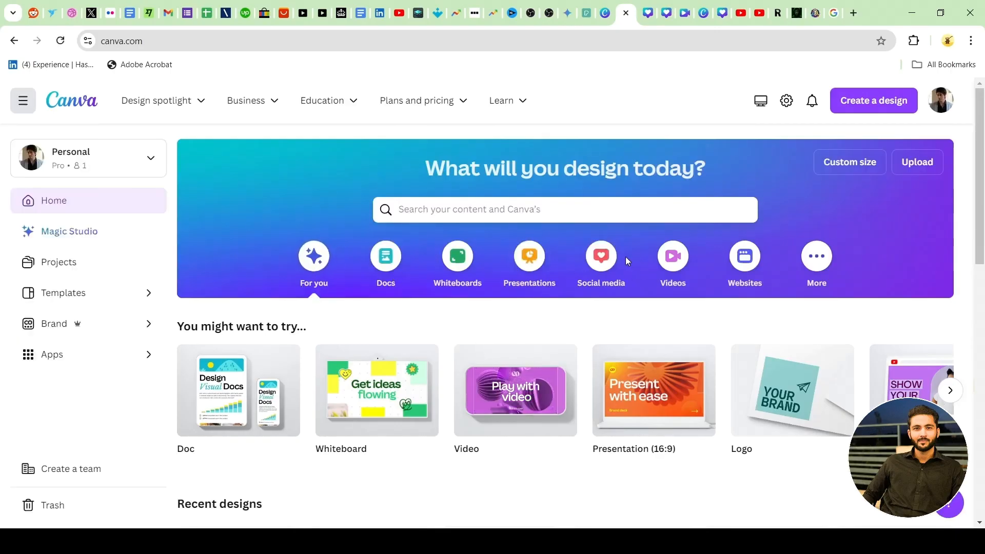
Enter "thumbnail" in the home page content search, review the suggested design types, and clear the search.
left_click(533, 218)
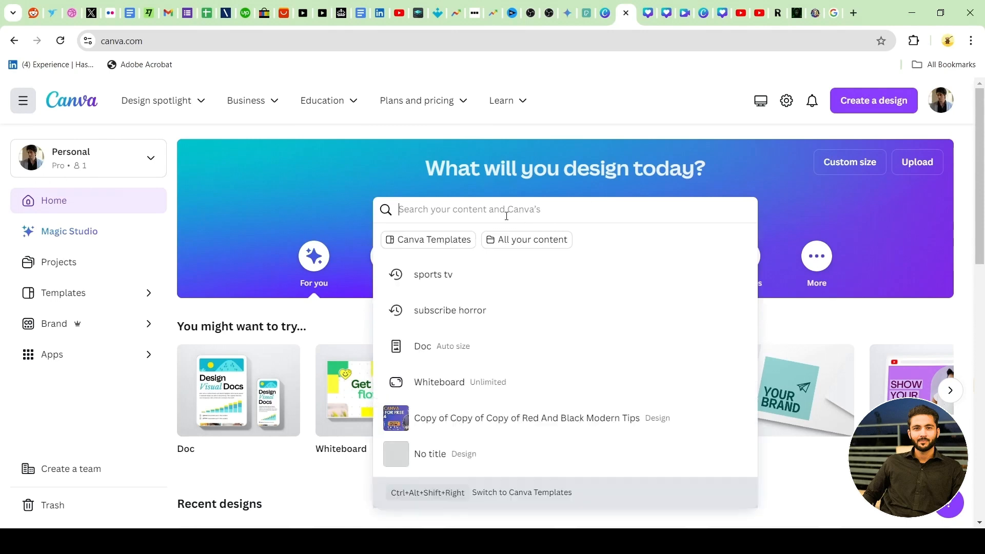
type("thum")
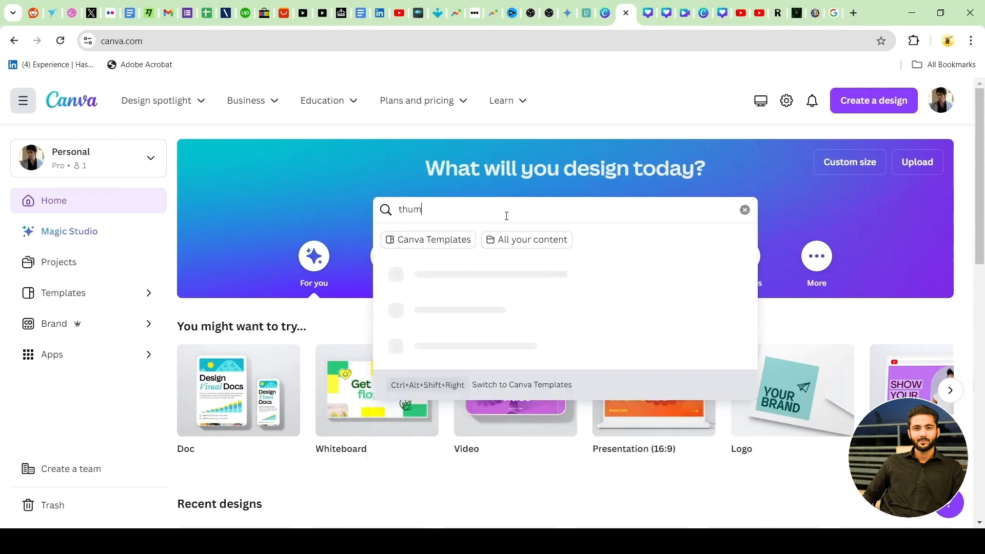
type("bna")
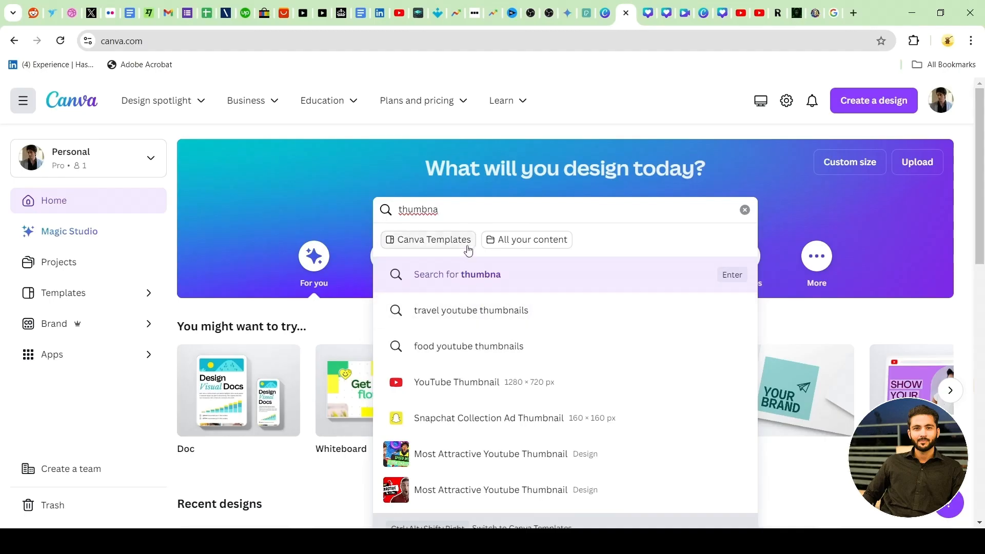
type("il")
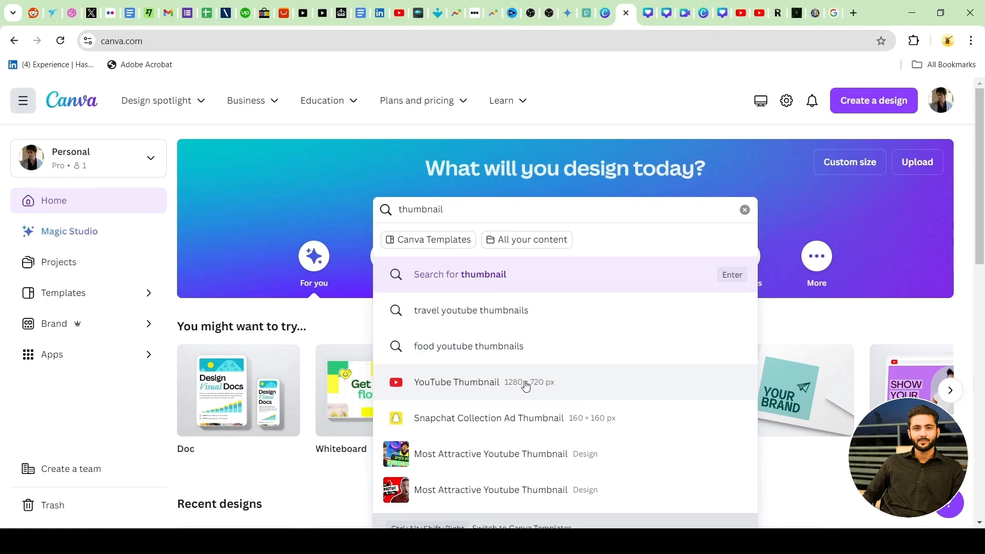
left_click(744, 211)
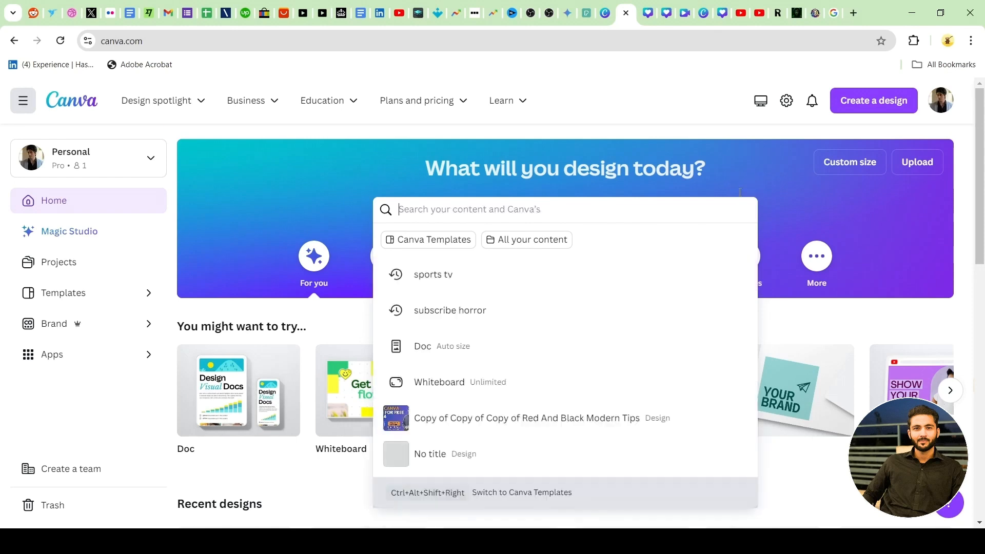
left_click(733, 177)
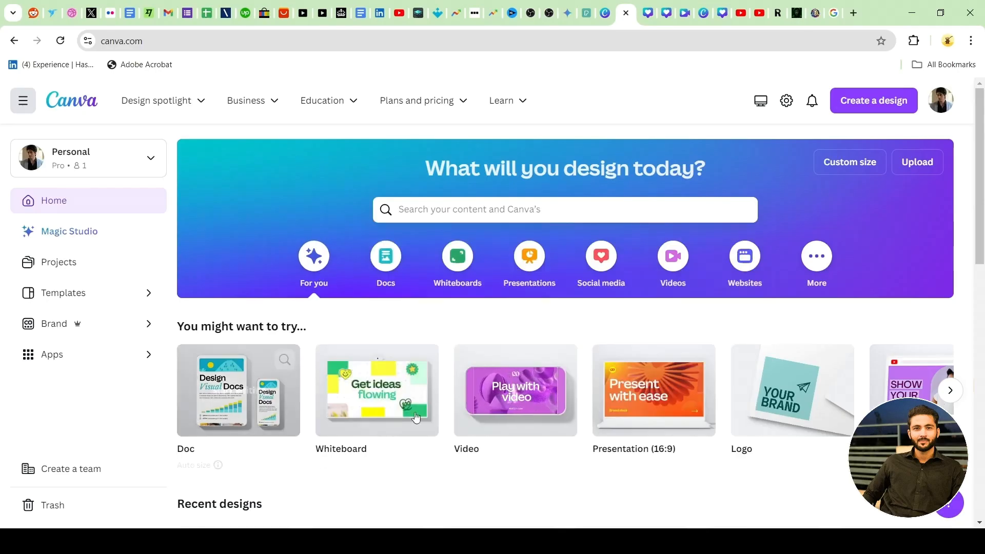
Look through the Docs design types and feature cards, and open the Whiteboards category.
left_click(382, 259)
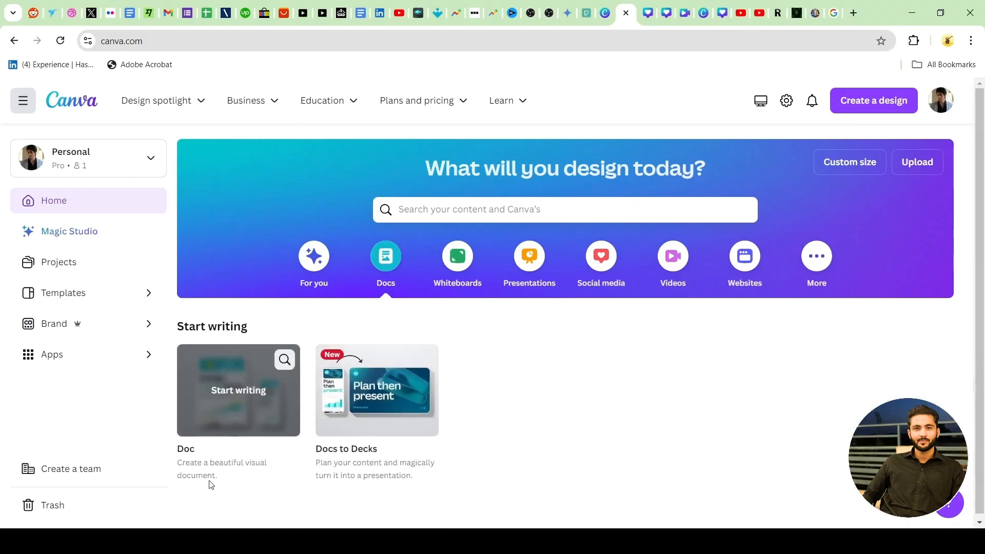
scroll(370, 459, "down", 2)
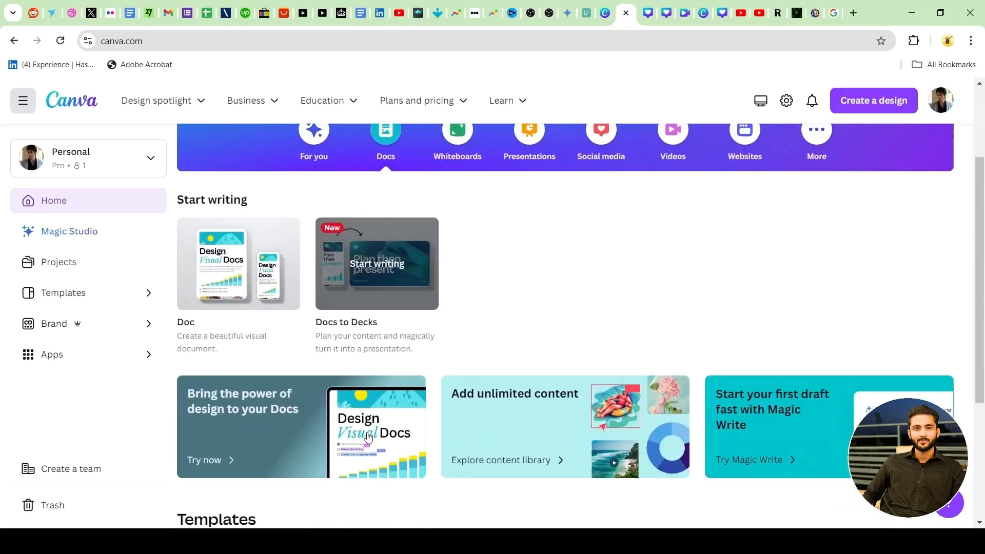
scroll(351, 384, "up", 2)
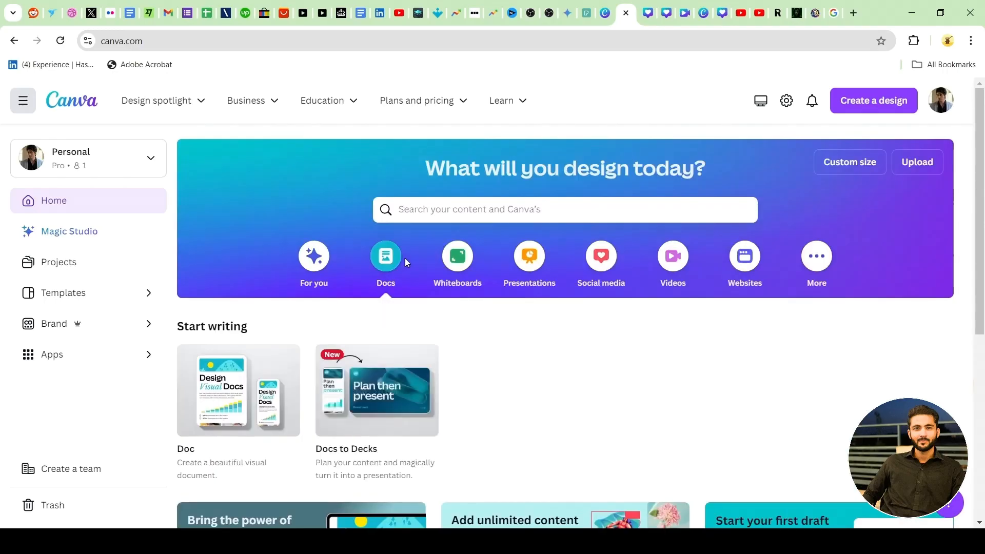
left_click(452, 259)
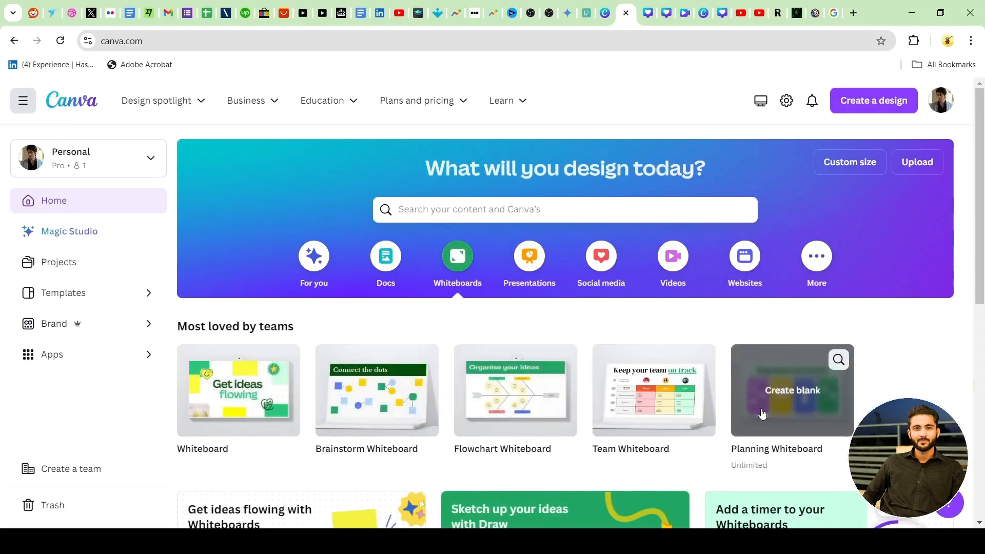
Open the Presentations category and examine its formats, feature cards and business presentation templates.
left_click(515, 267)
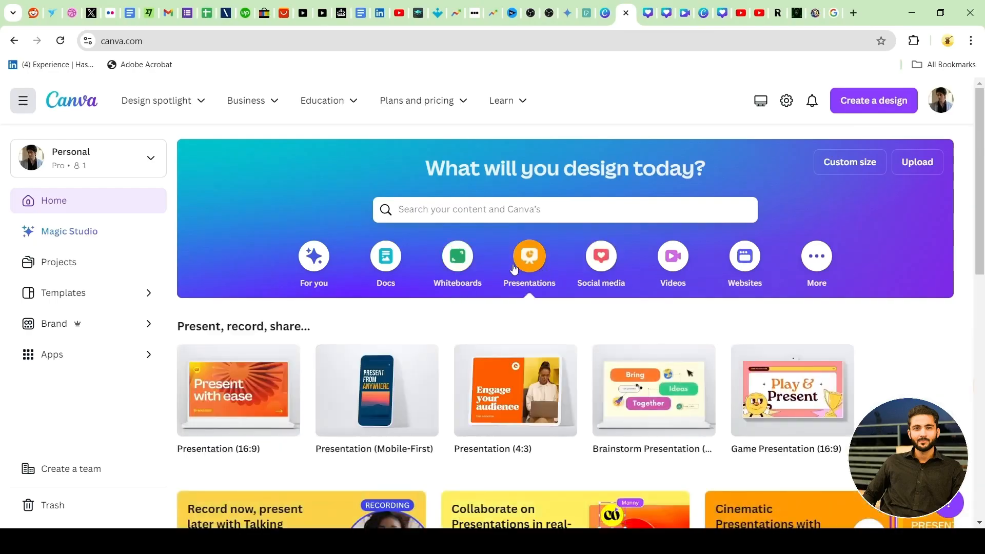
scroll(513, 268, "down", 5)
scroll(514, 268, "up", 5)
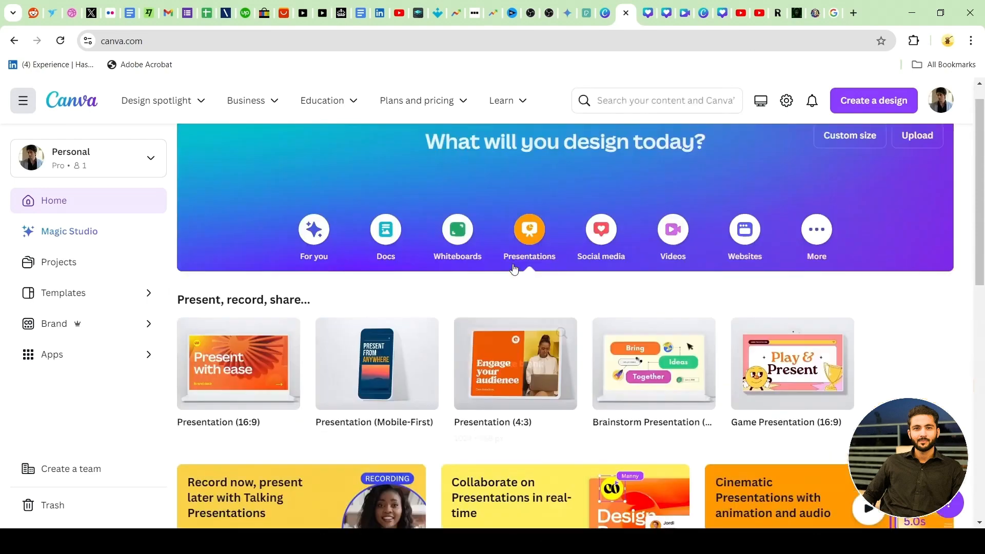
scroll(513, 267, "down", 5)
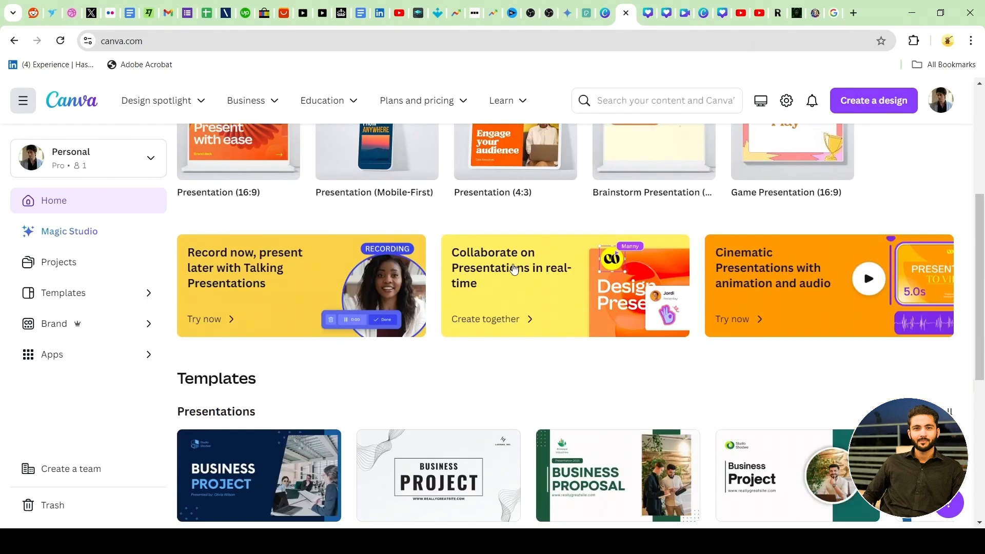
scroll(513, 267, "up", 5)
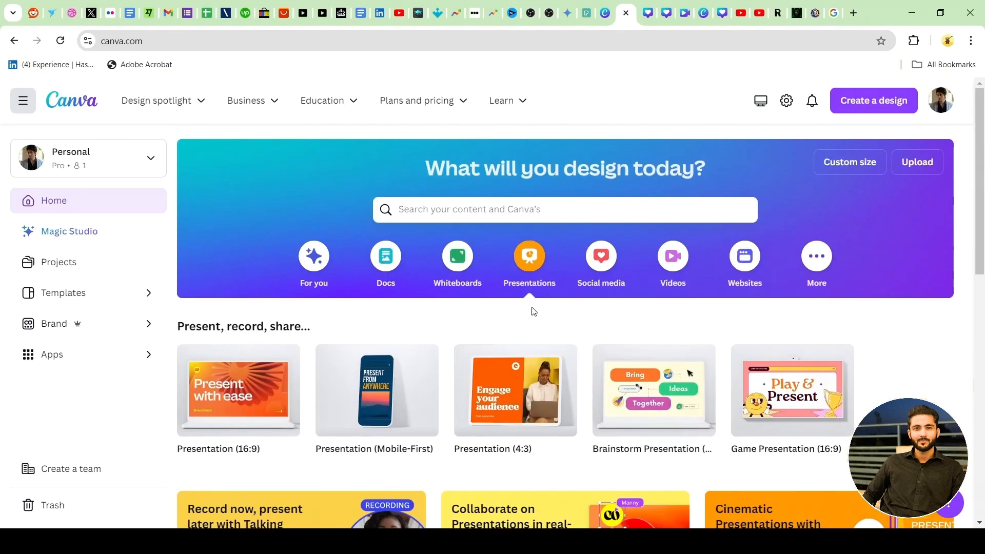
scroll(531, 312, "down", 3)
scroll(531, 311, "up", 3)
scroll(535, 365, "down", 5)
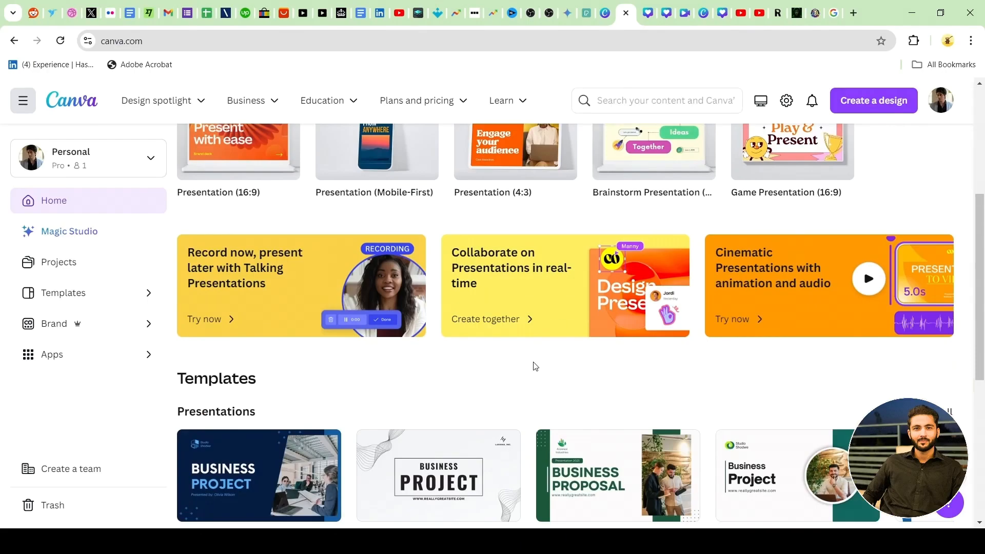
scroll(516, 360, "down", 5)
scroll(579, 345, "up", 10)
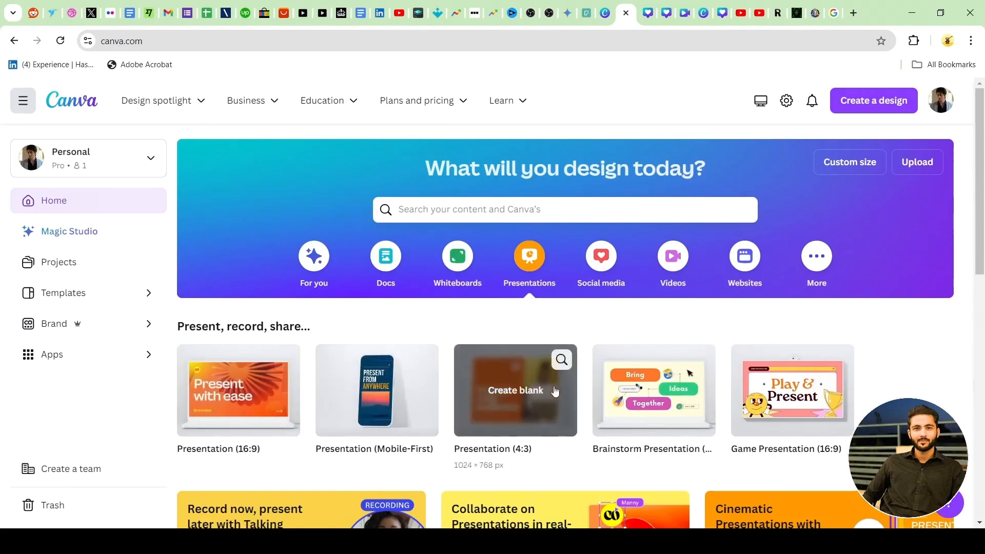
Open the Social media category and look through the popular post formats and the Instagram design types.
left_click(603, 265)
scroll(600, 264, "down", 3)
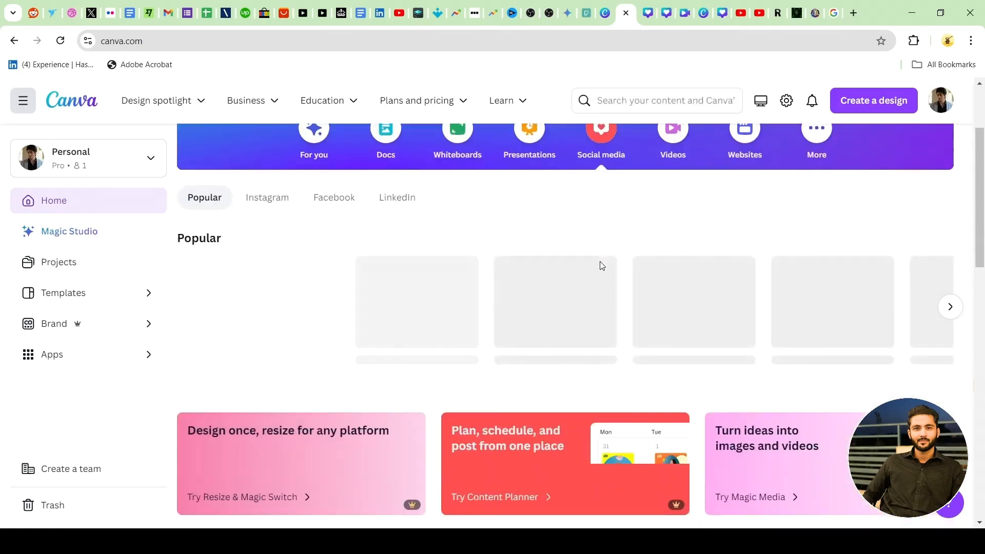
scroll(599, 266, "up", 3)
scroll(564, 287, "down", 3)
scroll(482, 270, "down", 3)
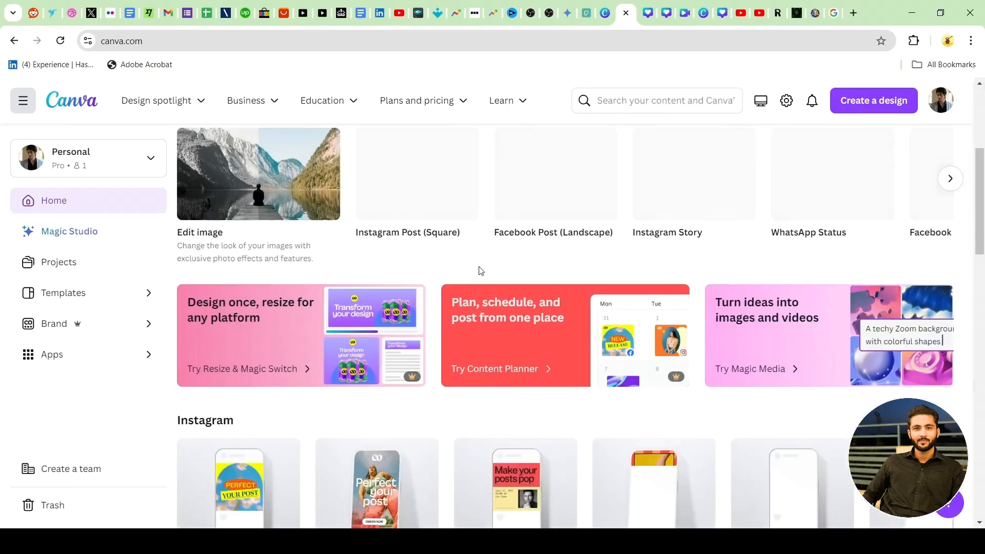
scroll(479, 273, "up", 3)
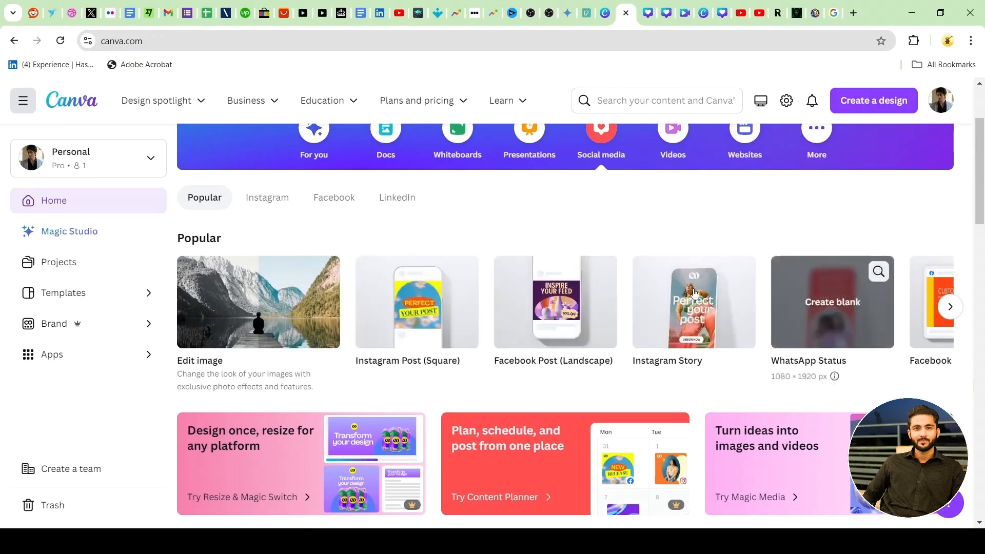
View the Facebook design formats, and browse the LinkedIn formats and templates.
left_click(343, 196)
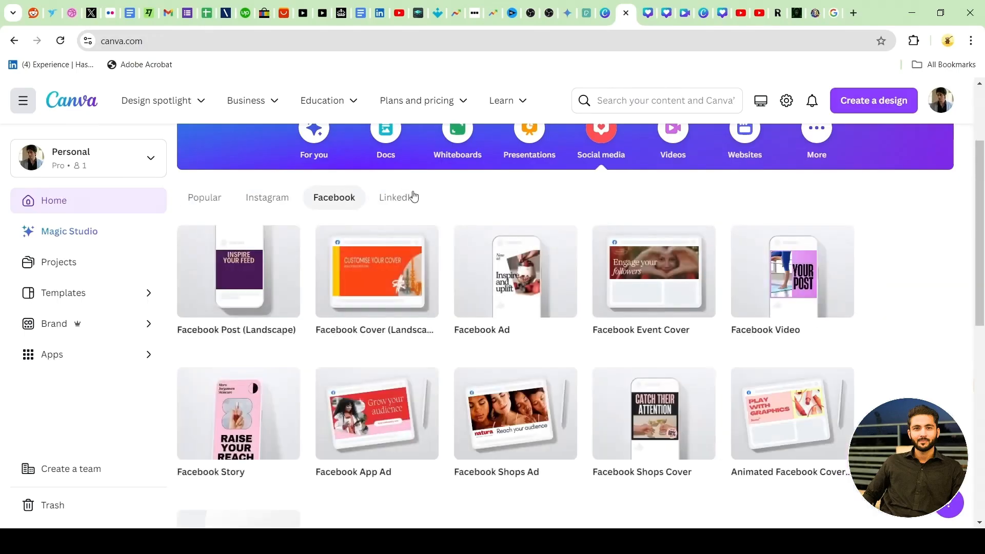
left_click(397, 197)
scroll(397, 197, "up", 3)
scroll(522, 362, "down", 5)
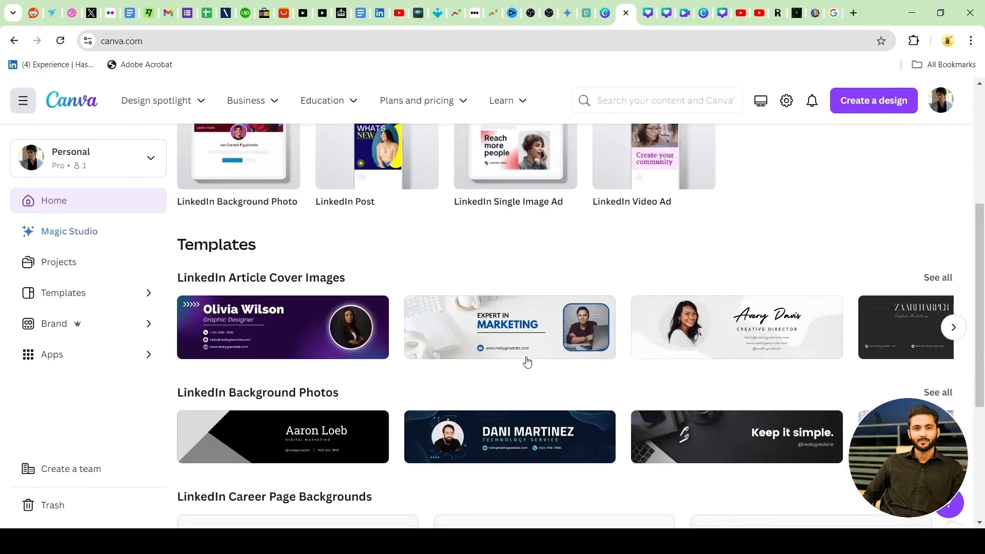
scroll(525, 359, "up", 5)
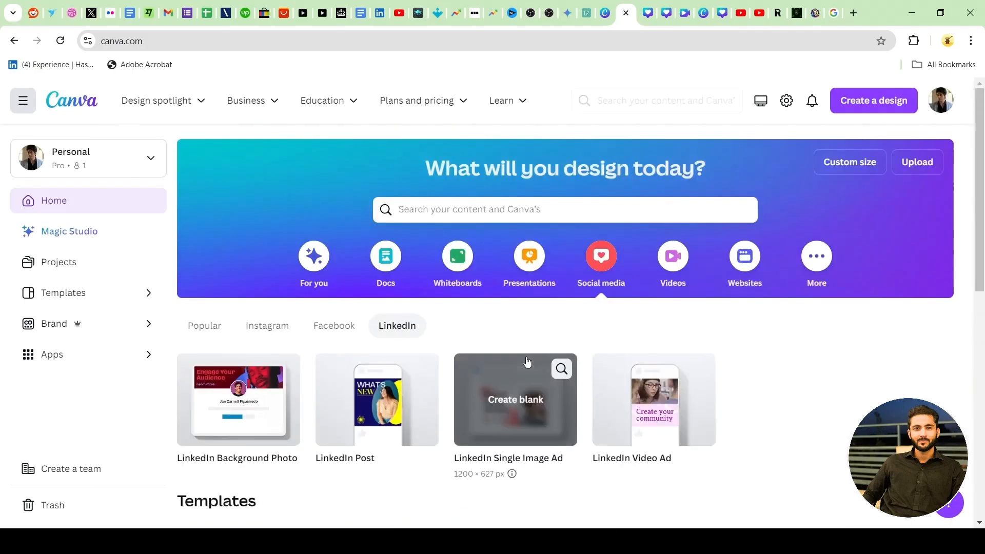
Open the Videos category and browse its video formats and templates.
left_click(673, 258)
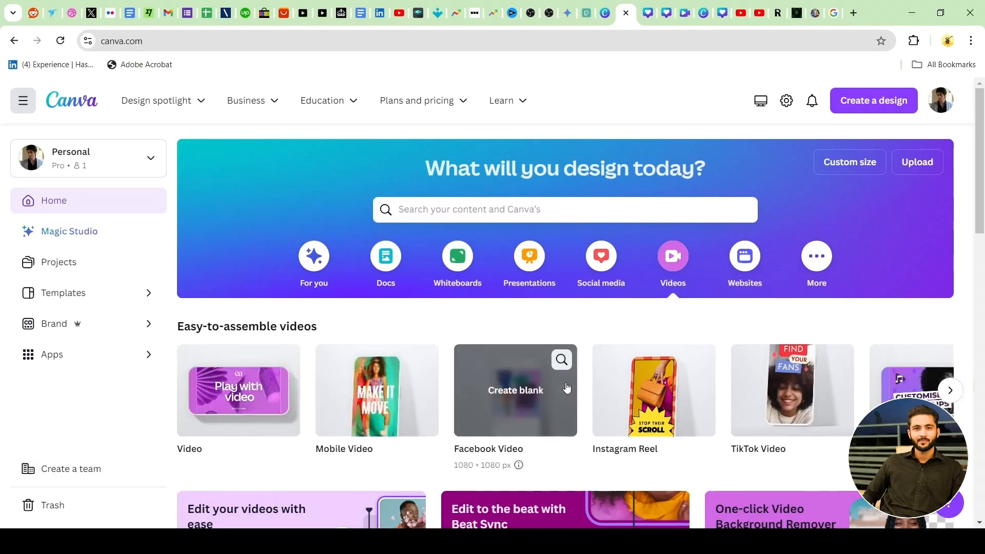
scroll(701, 380, "down", 5)
scroll(608, 367, "down", 3)
scroll(610, 369, "up", 8)
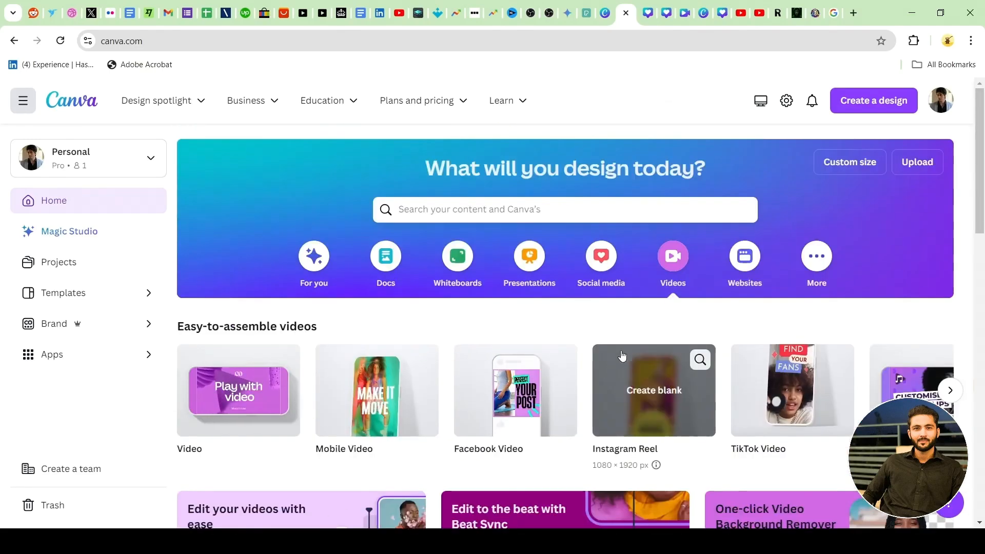
Open the Websites category and examine its website types, feature cards and website templates.
left_click(745, 258)
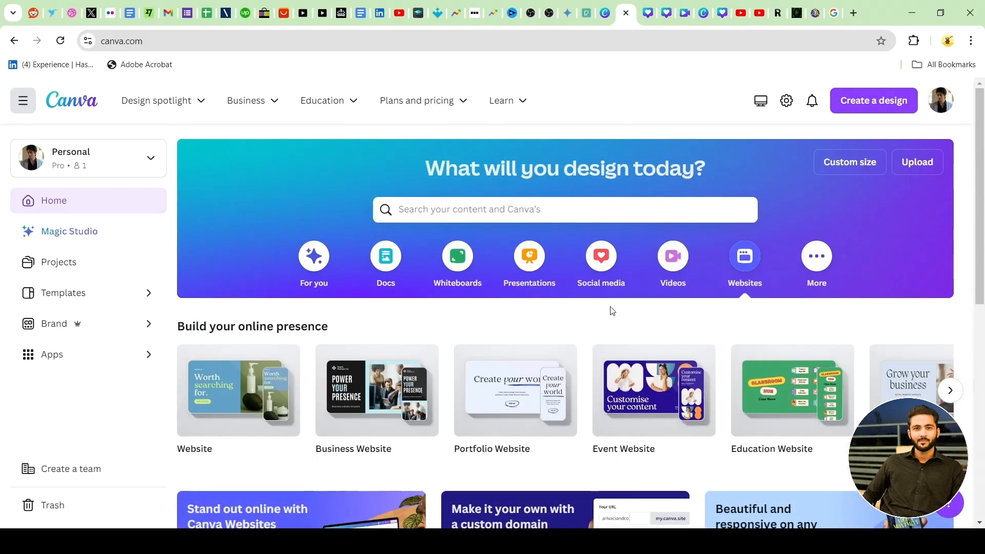
scroll(612, 310, "down", 2)
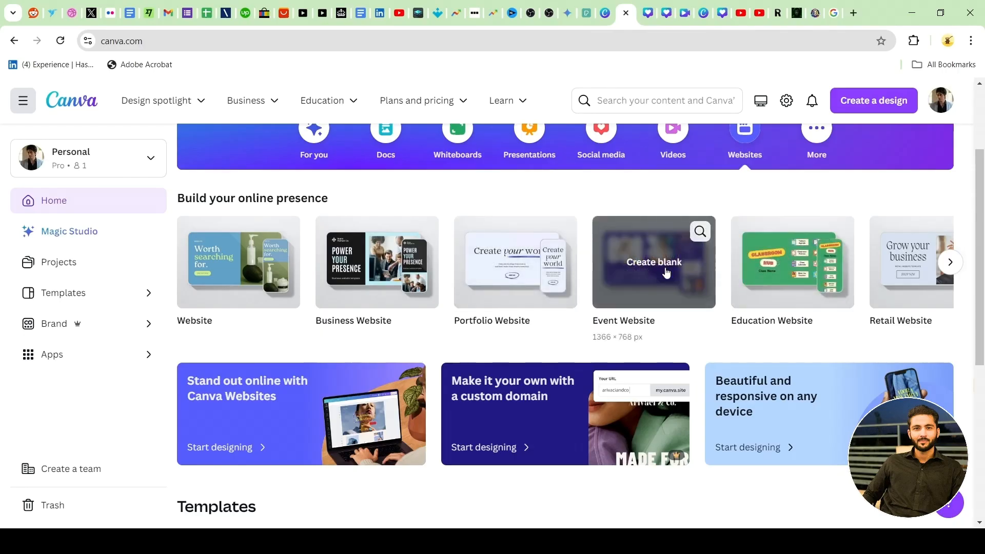
scroll(666, 272, "down", 5)
scroll(559, 280, "down", 1)
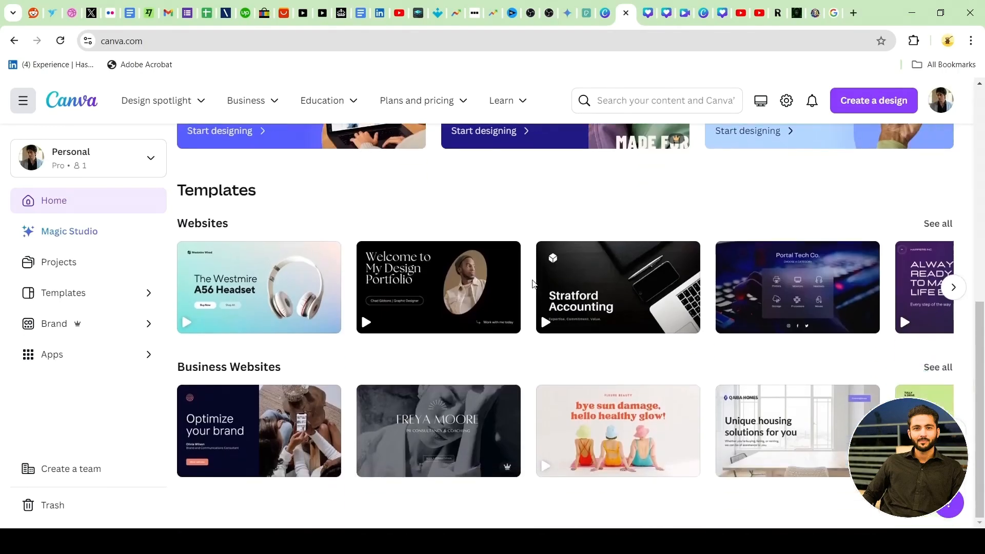
scroll(513, 365, "up", 6)
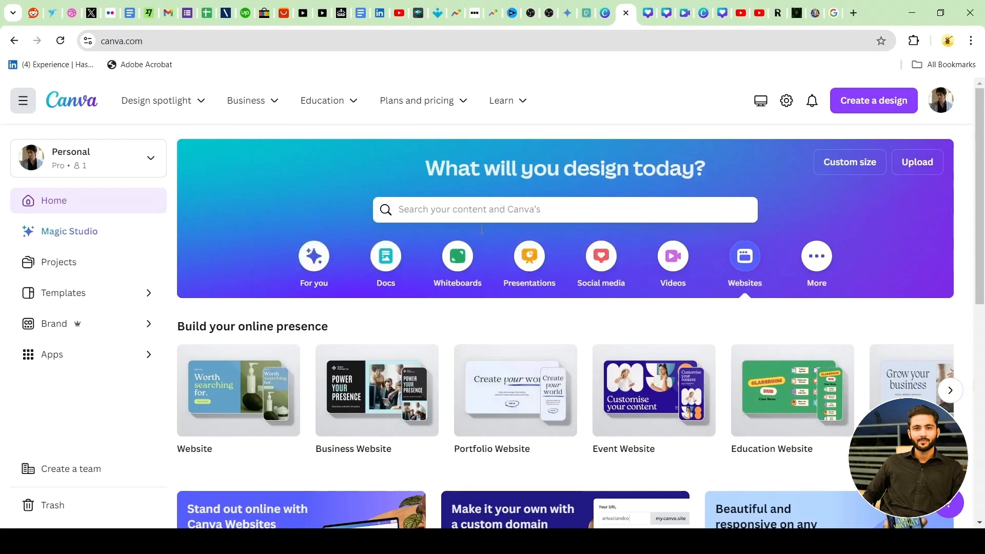
scroll(482, 229, "down", 4)
scroll(462, 231, "up", 4)
Return to the For you suggestions and look through the list of recent designs on the home page.
left_click(314, 256)
scroll(462, 283, "down", 2)
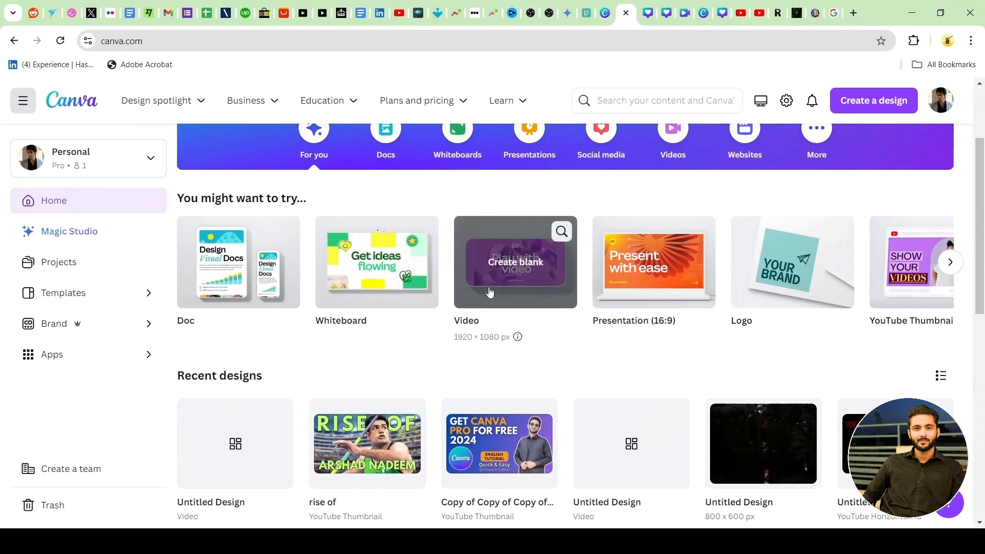
scroll(490, 292, "down", 5)
scroll(489, 290, "down", 2)
scroll(488, 291, "up", 7)
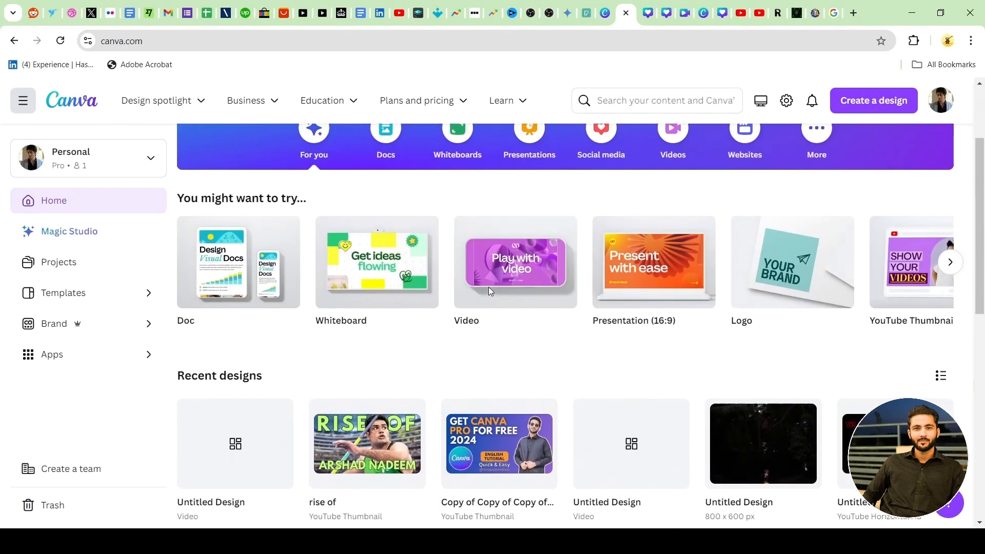
scroll(489, 288, "up", 2)
scroll(489, 289, "down", 6)
scroll(489, 288, "up", 4)
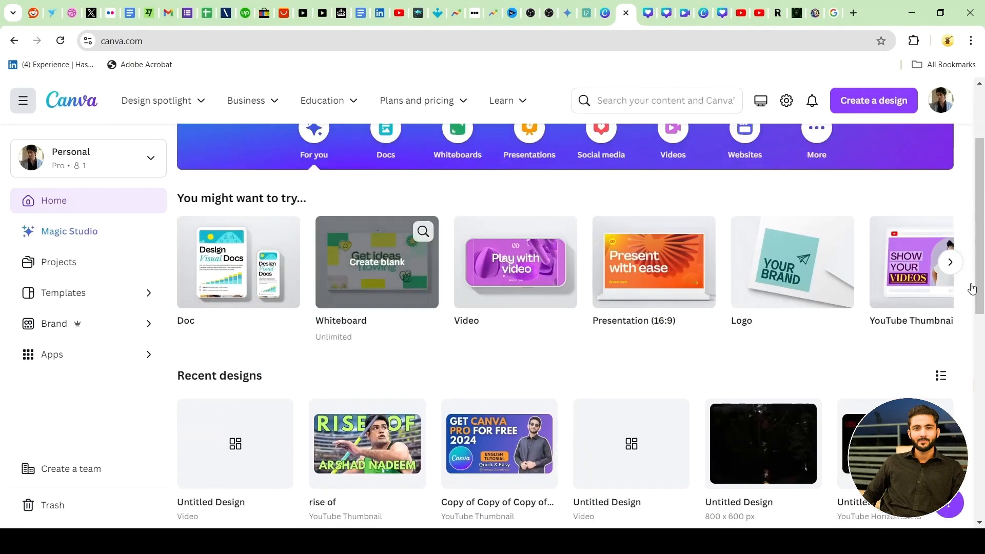
scroll(451, 313, "down", 2)
scroll(296, 314, "down", 2)
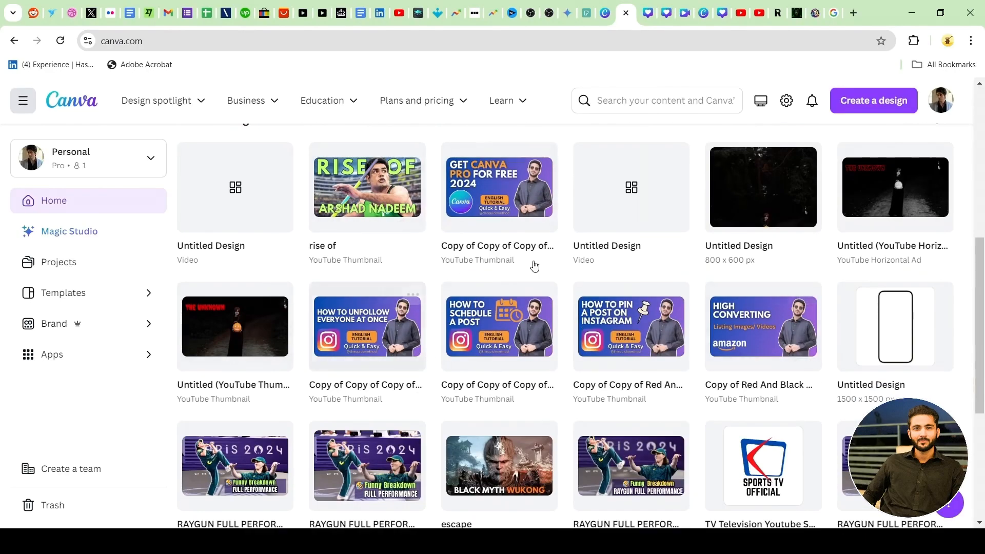
Browse the older recent designs on the home page down to the last ones, and return to the design search banner.
scroll(552, 295, "down", 4)
scroll(556, 301, "up", 4)
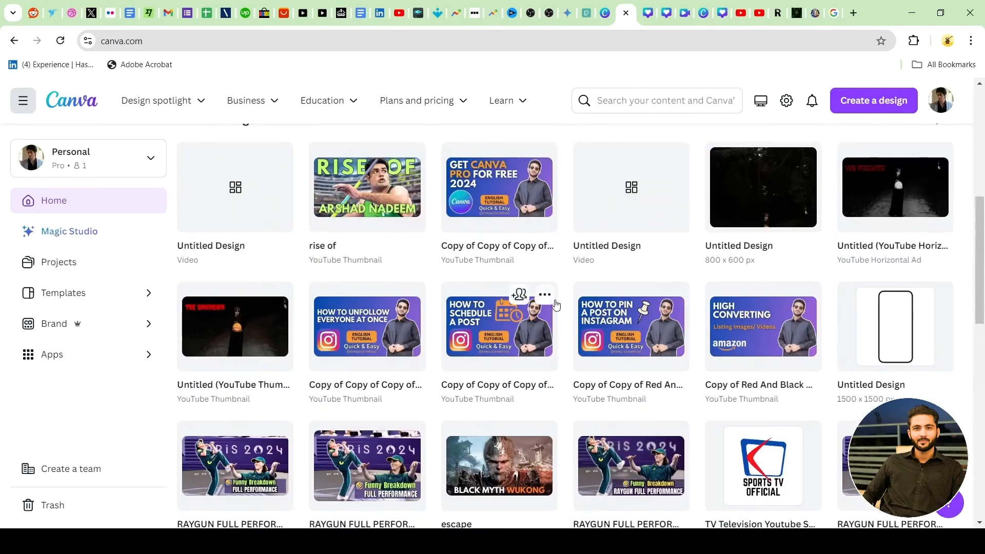
scroll(549, 298, "up", 4)
scroll(390, 295, "down", 4)
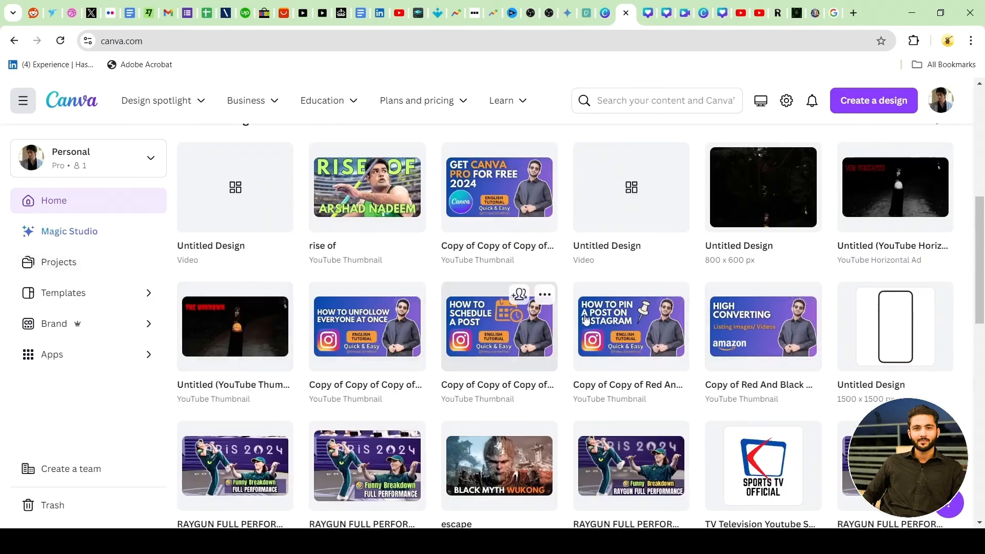
scroll(568, 323, "down", 4)
scroll(567, 321, "down", 10)
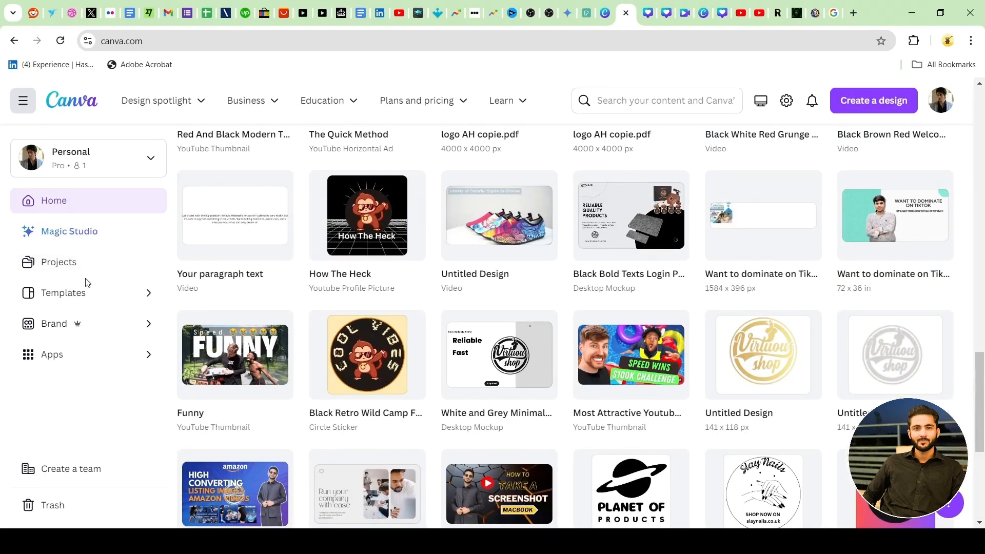
scroll(287, 308, "down", 3)
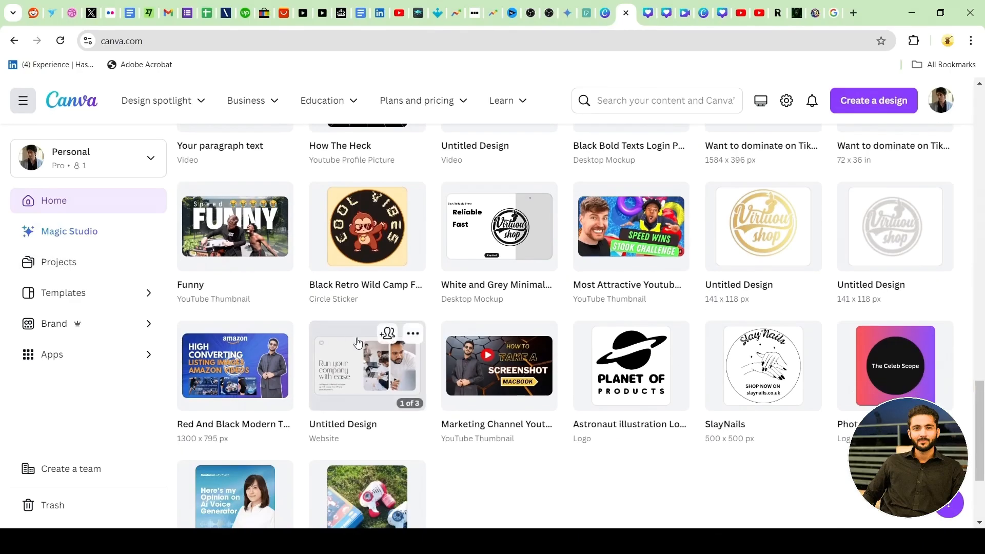
scroll(362, 354, "up", 15)
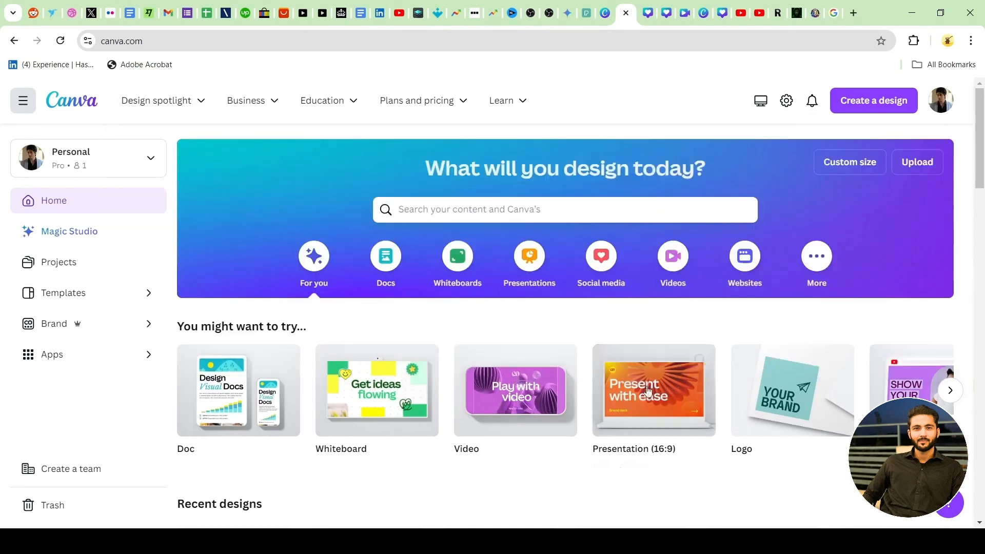
Look over the Design spotlight, Business, Education, Plans and pricing, and Learn options in the site navigation.
mouse_move(182, 106)
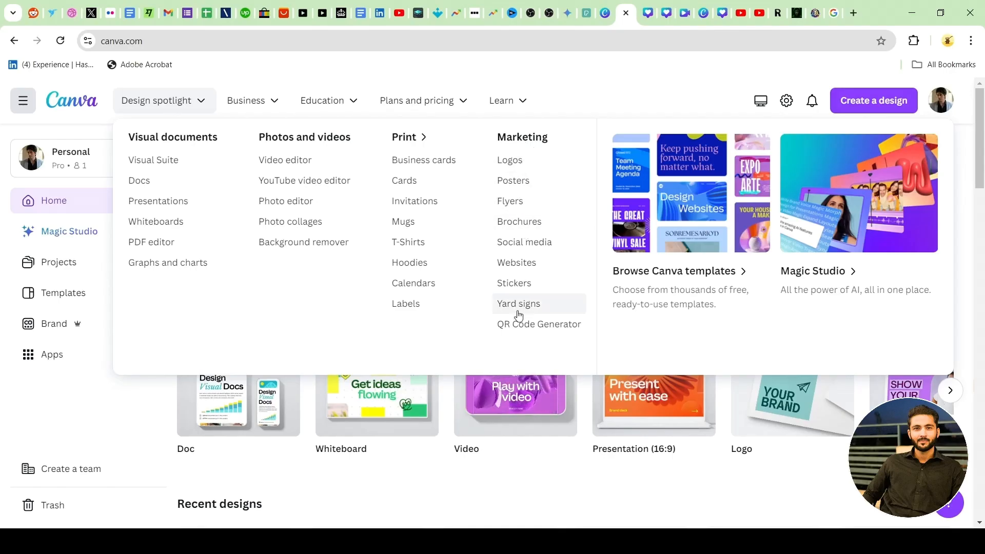
mouse_move(311, 109)
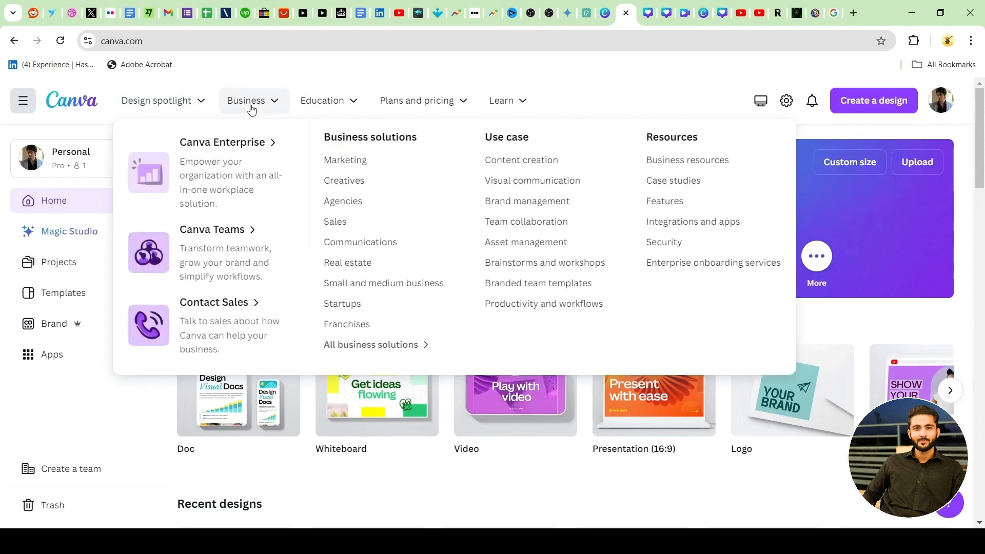
mouse_move(265, 106)
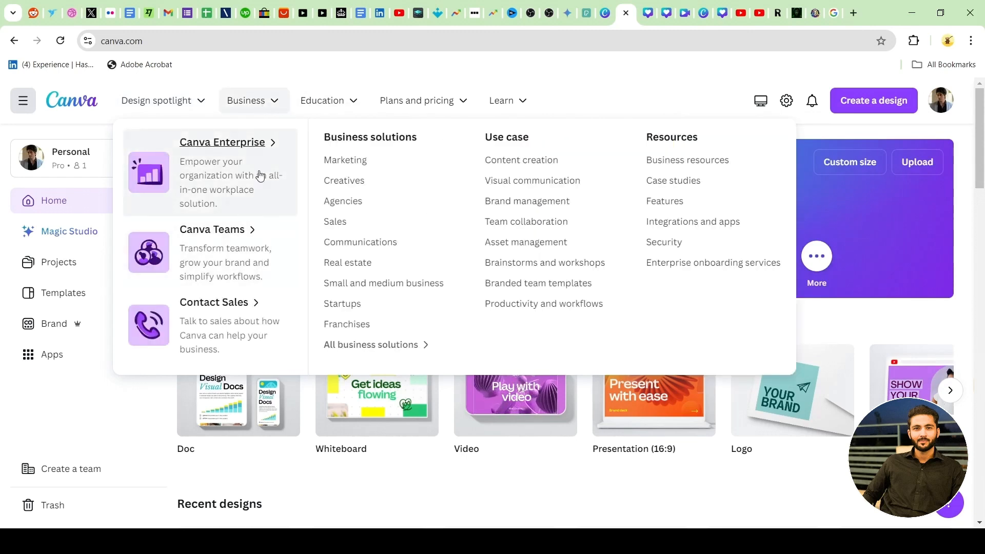
mouse_move(347, 98)
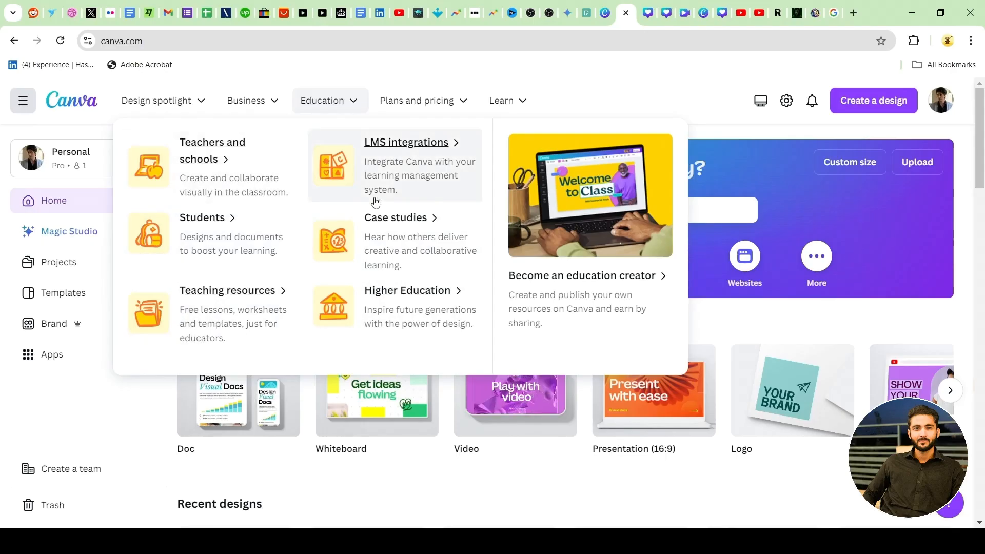
mouse_move(421, 89)
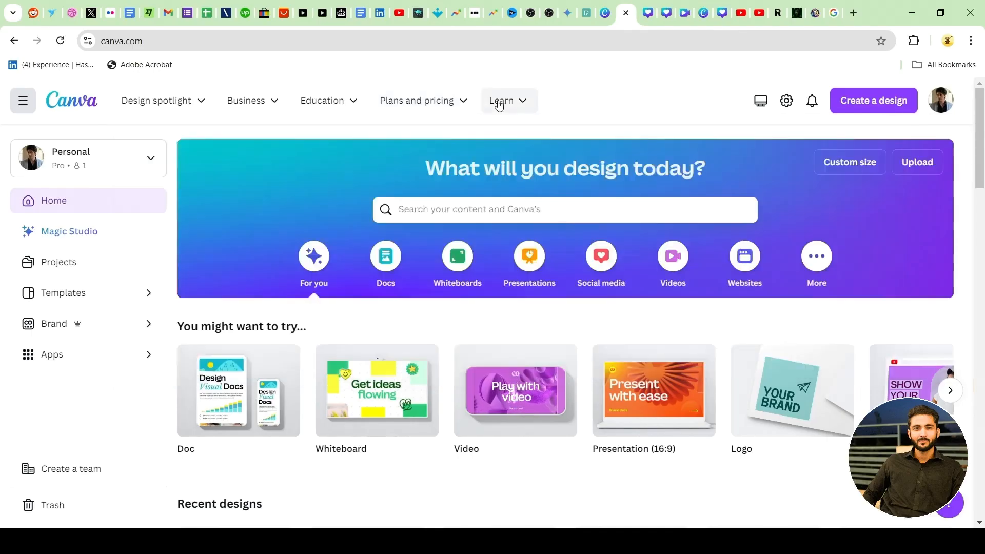
mouse_move(500, 105)
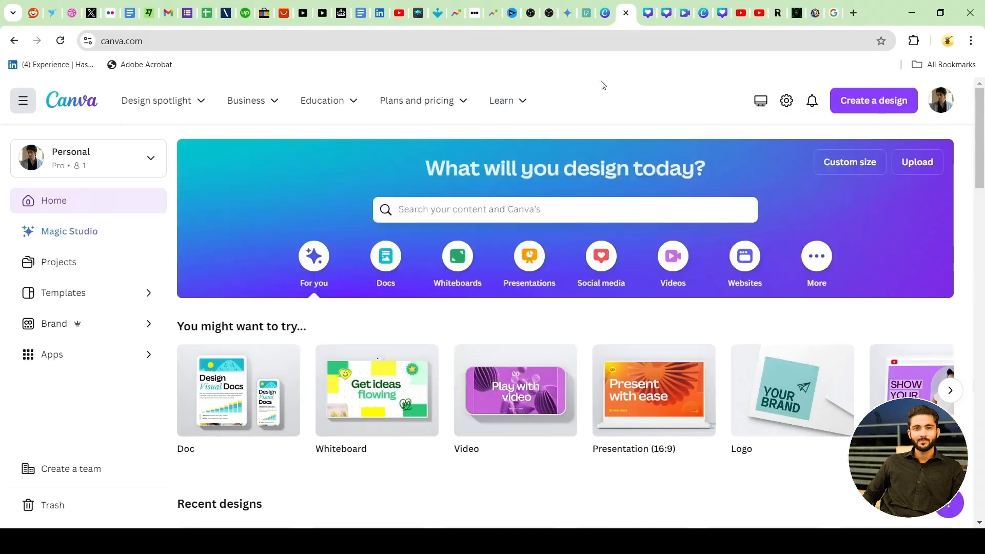
View the home page search suggestions, including recent searches and the template and content filters, and close them without searching.
left_click(497, 214)
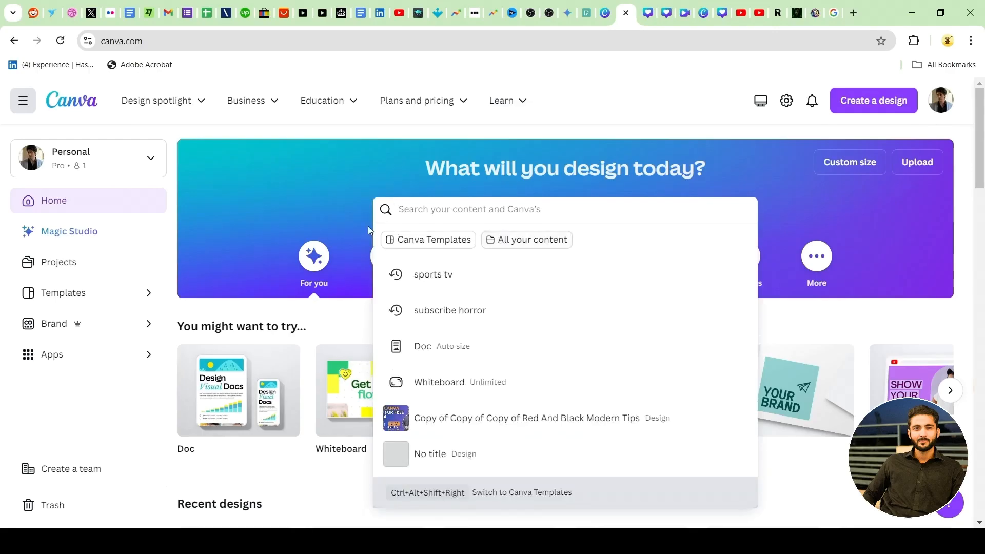
left_click(312, 477)
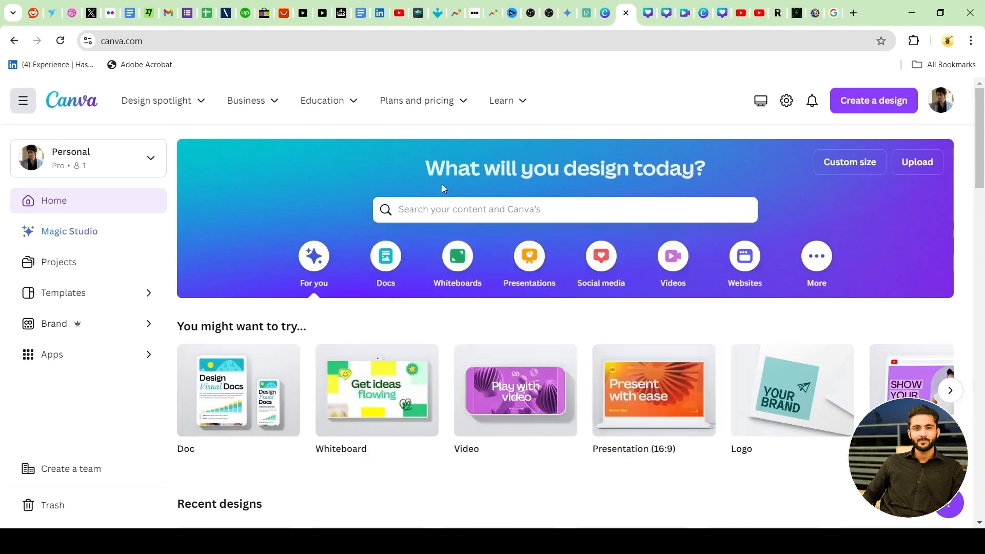
left_click(449, 204)
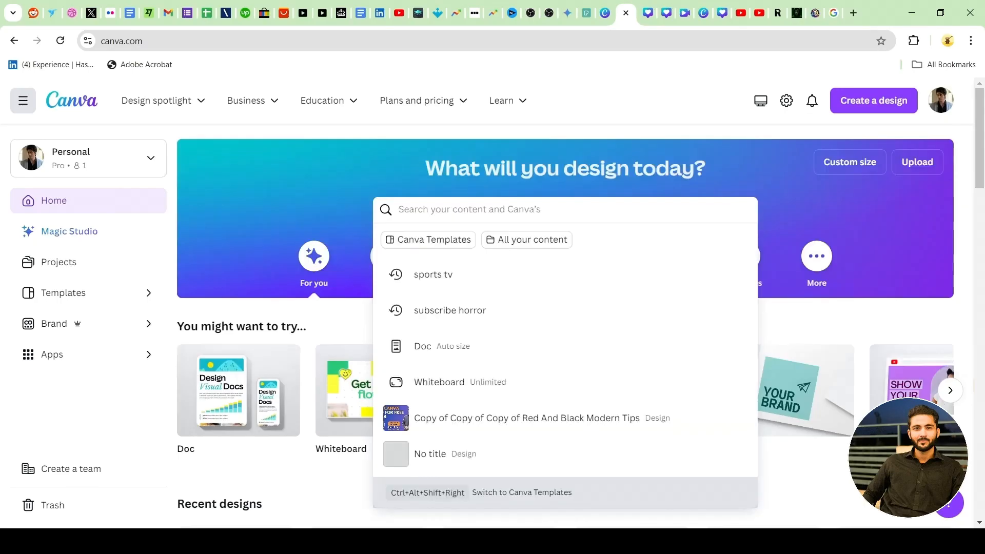
left_click(310, 480)
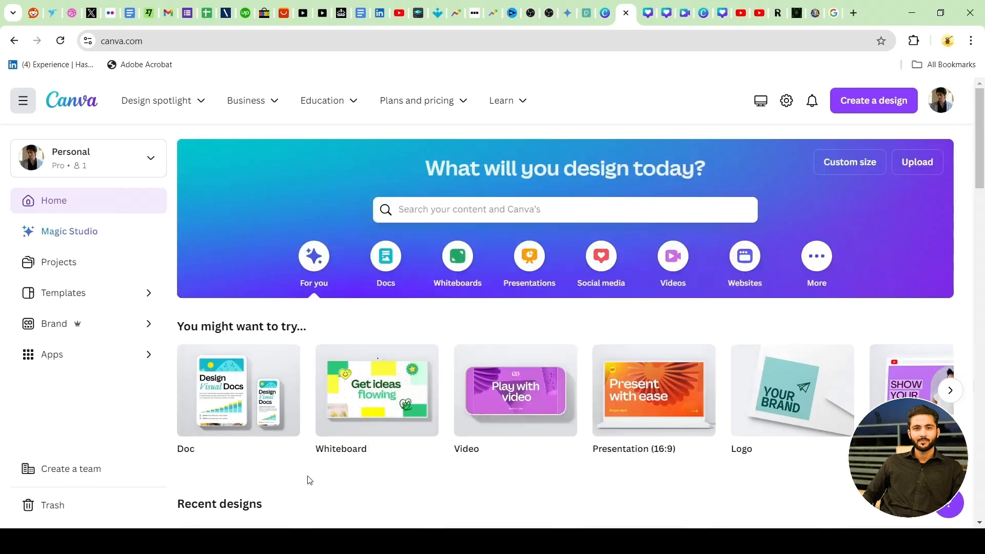
left_click(458, 210)
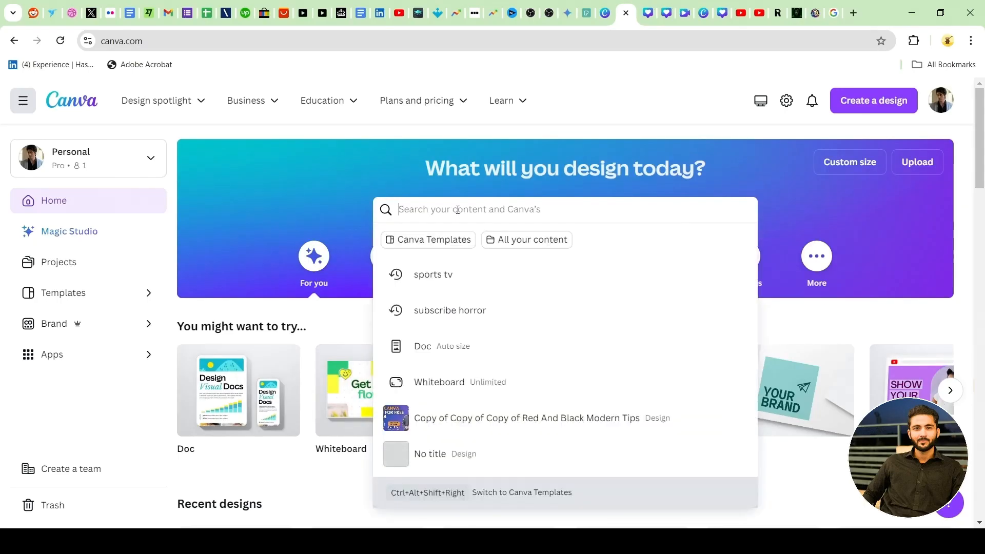
left_click(309, 493)
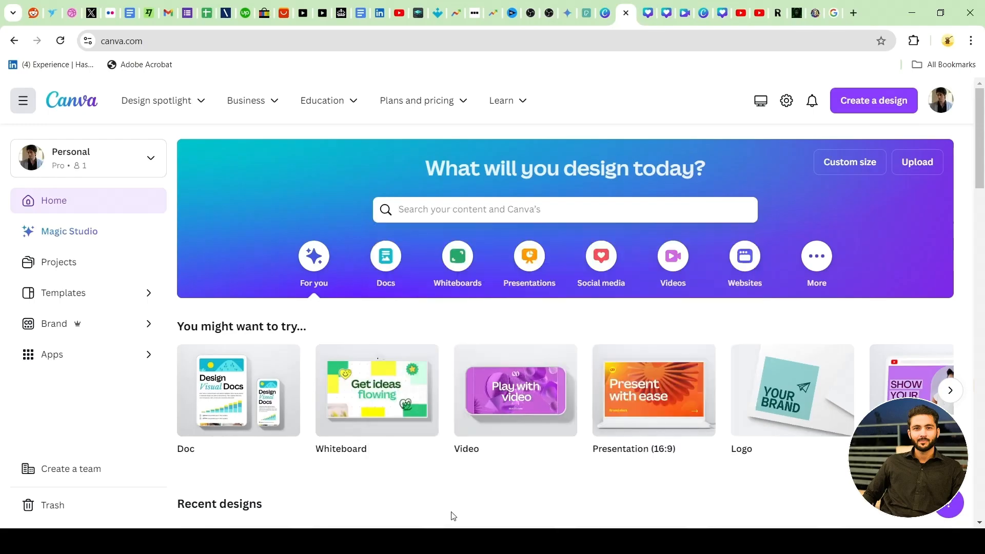
Create a blank YouTube Thumbnail design from the suggested formats, and return to the home page.
left_click(950, 390)
mouse_move(188, 449)
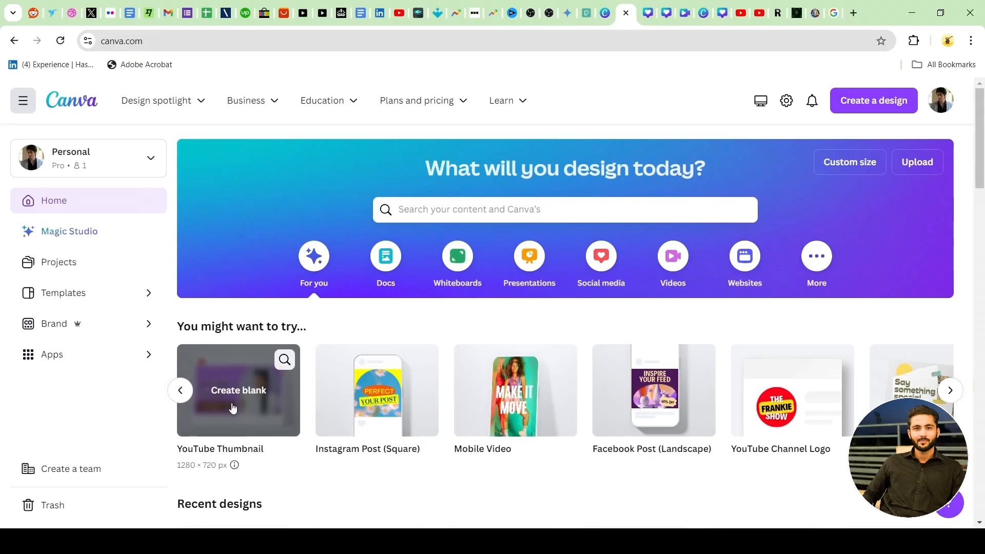
left_click(251, 393)
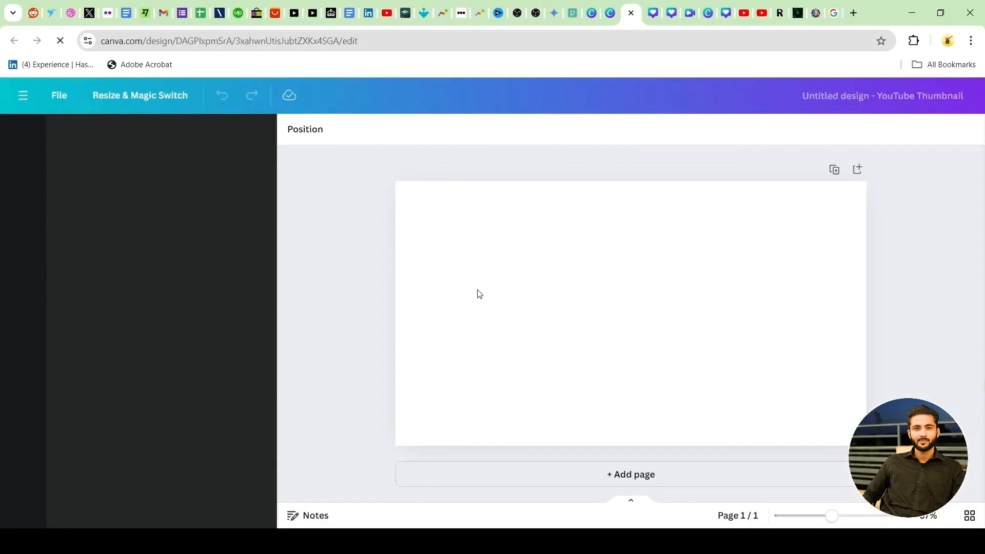
left_click(610, 13)
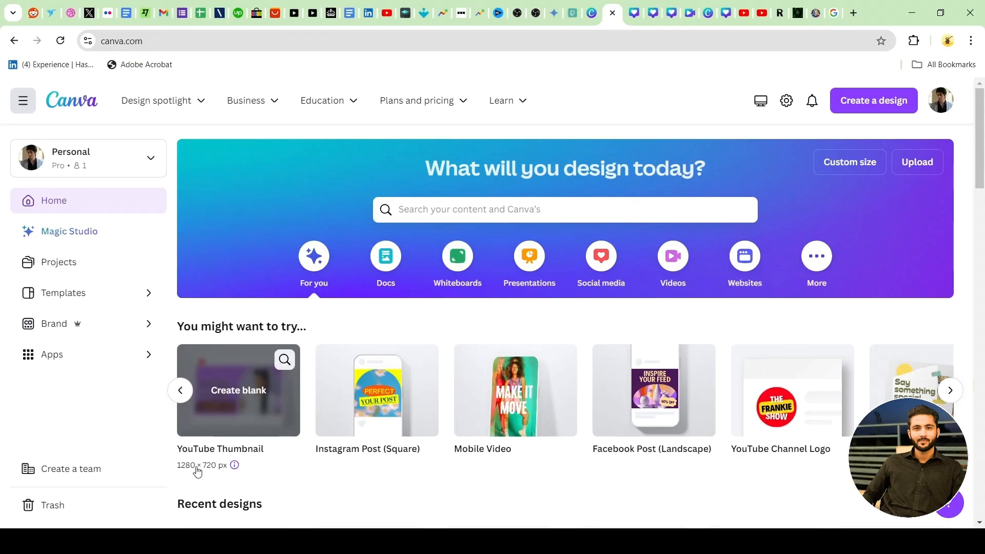
Set up a custom design size with a width of 3445 px and a height of 3423 px.
left_click(847, 169)
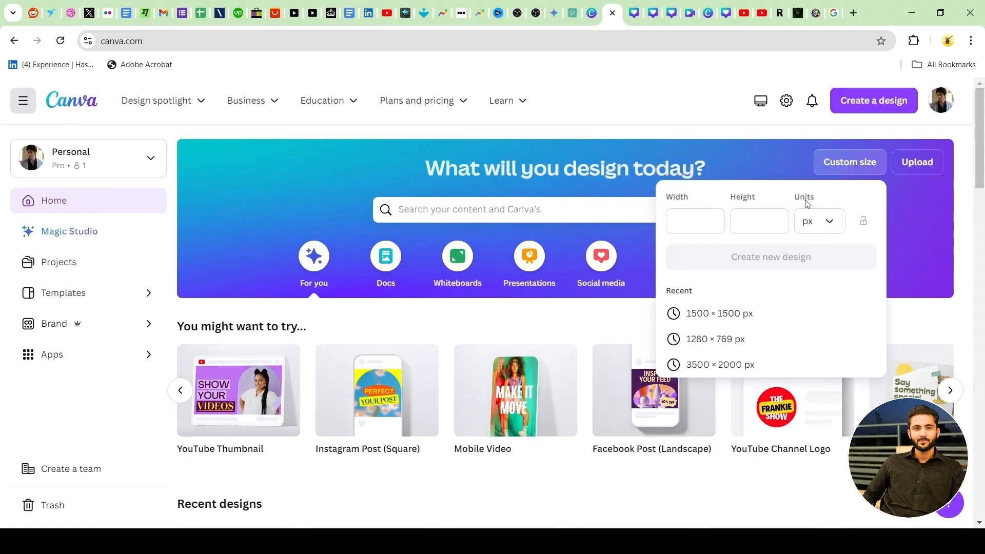
left_click(711, 222)
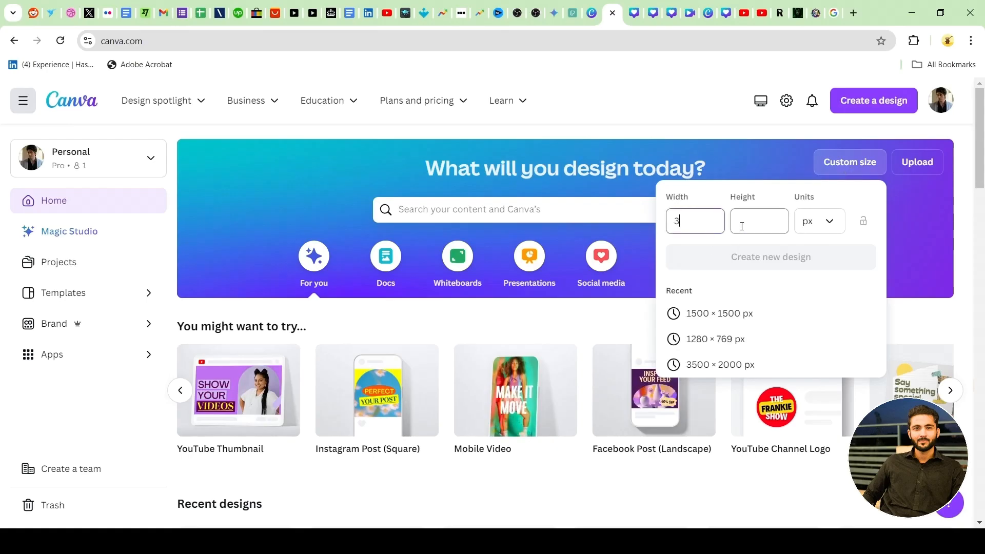
left_click(752, 216)
type("34")
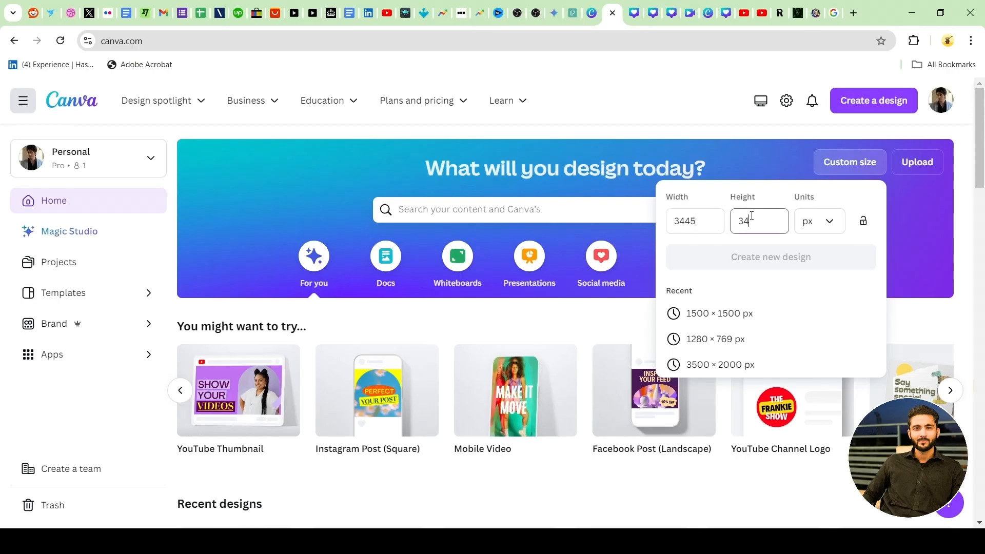
type("235235")
key("BackSpace")
key("BackSpace")
key("BackSpace")
key("BackSpace")
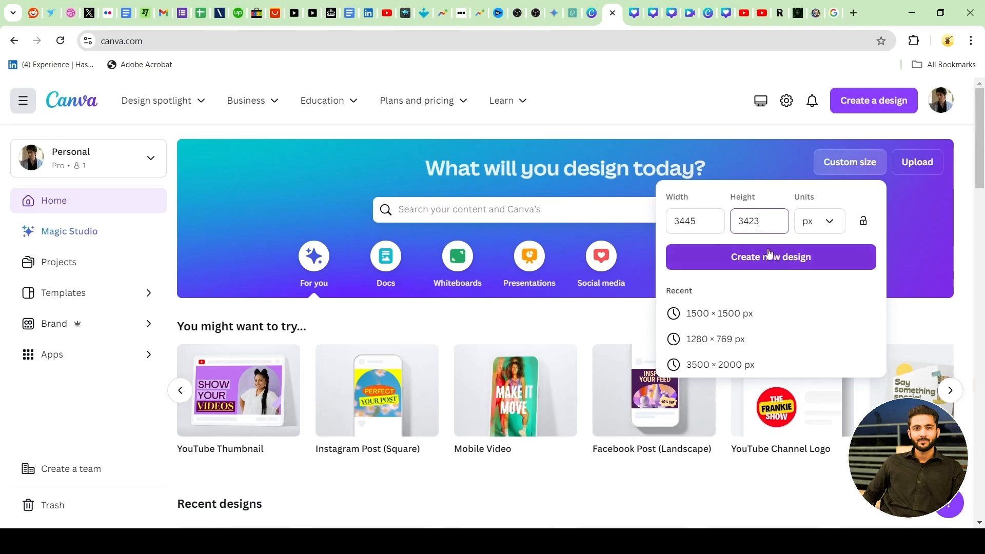
Check the available size units, create the custom-size design in pixels, and return to the home page.
left_click(829, 221)
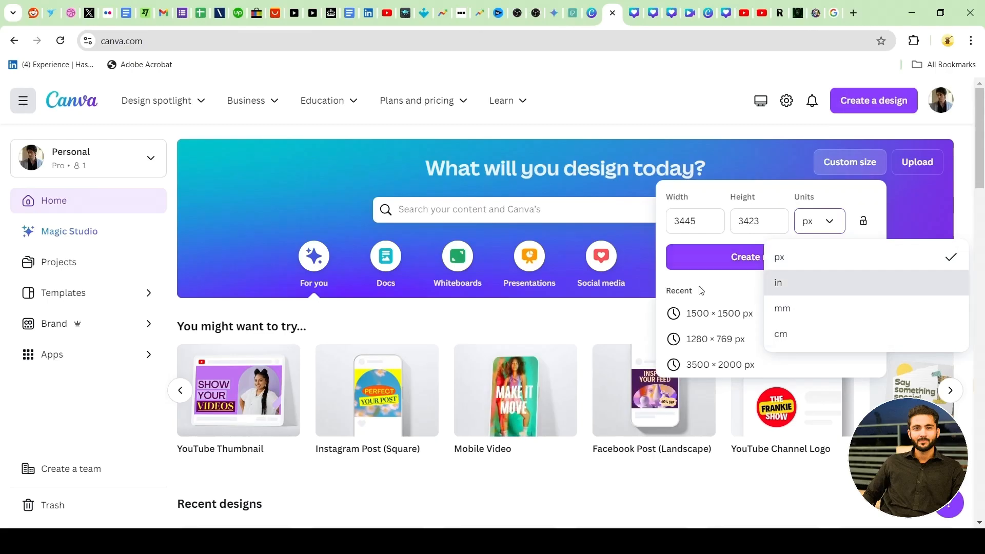
left_click(709, 222)
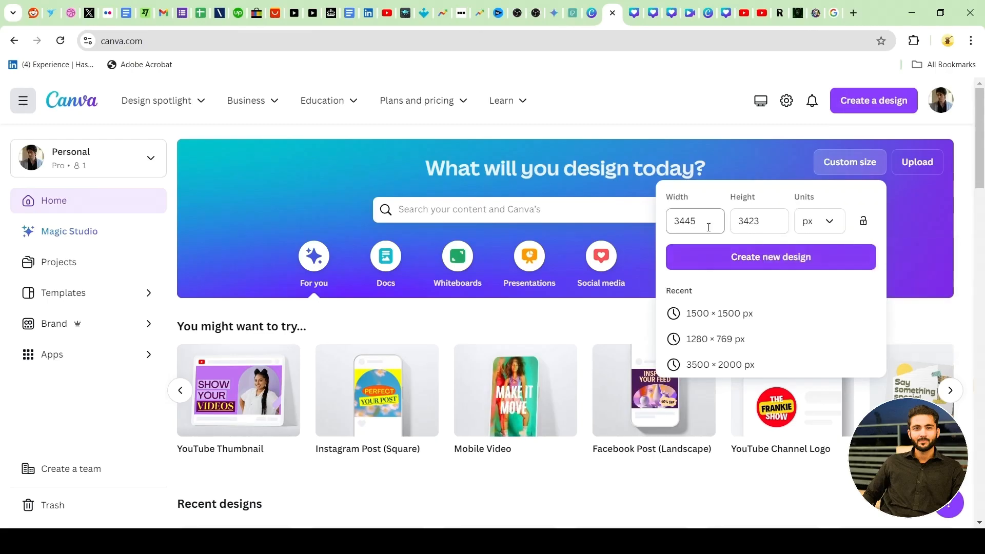
left_click(772, 260)
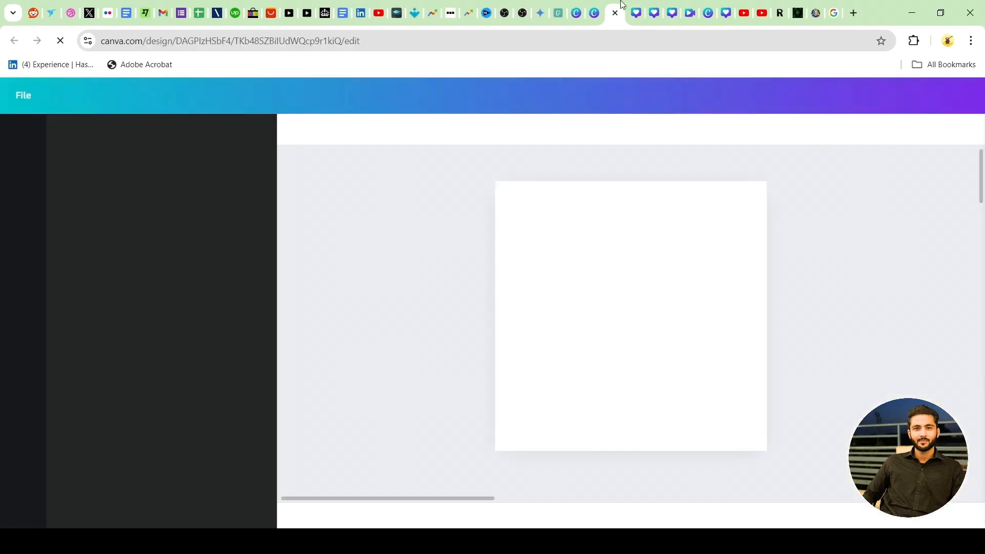
left_click(594, 2)
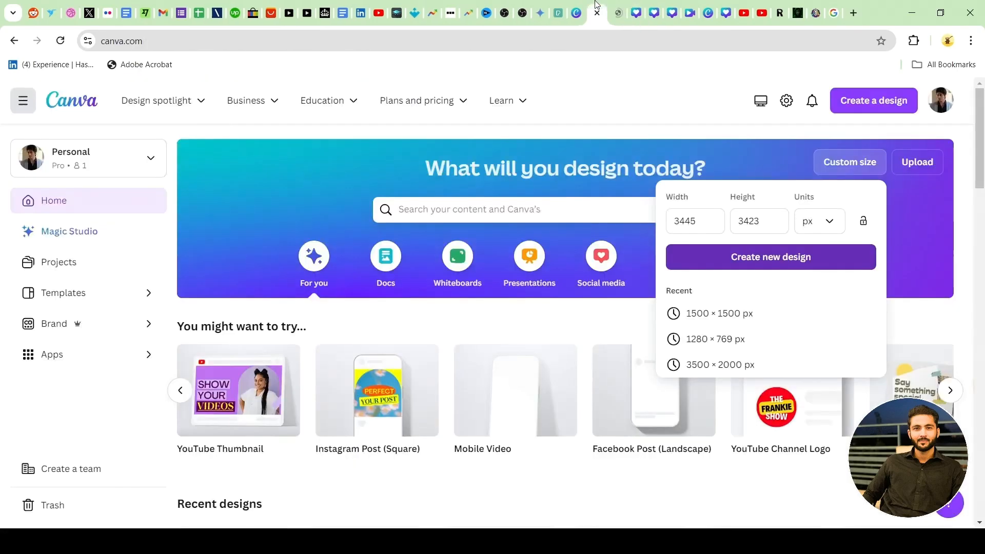
Switch to the blank YouTube Thumbnail design and browse its suggested thumbnail templates.
left_click(634, 6)
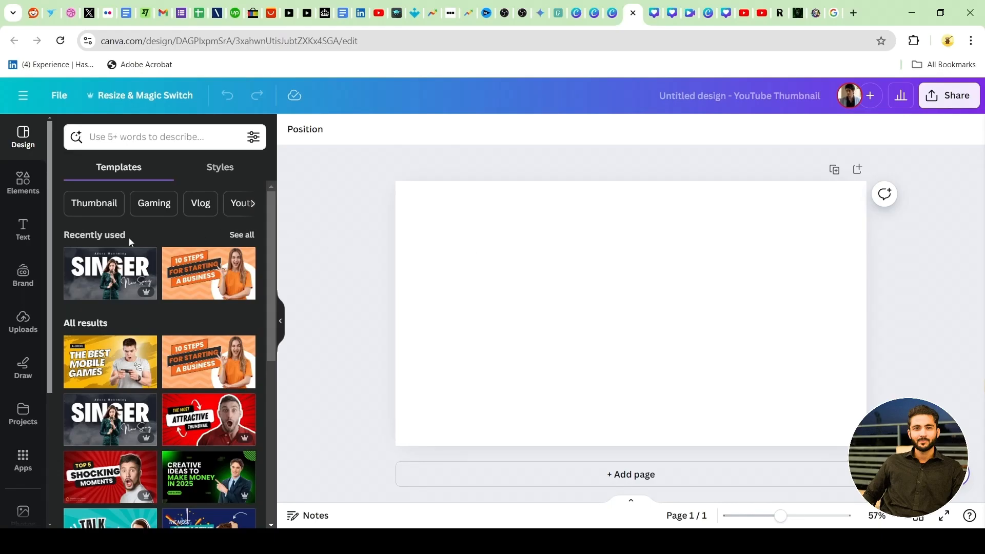
scroll(161, 264, "down", 3)
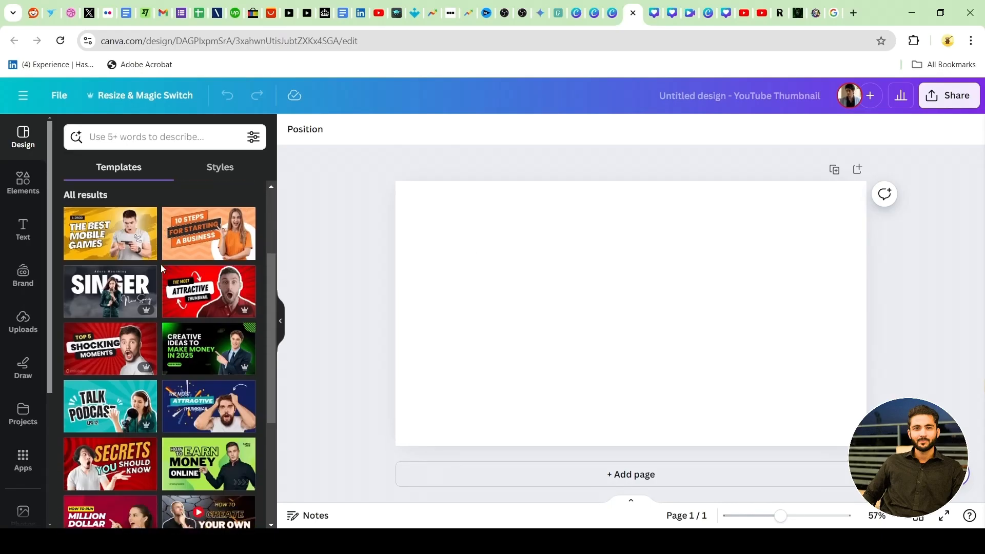
scroll(161, 264, "down", 2)
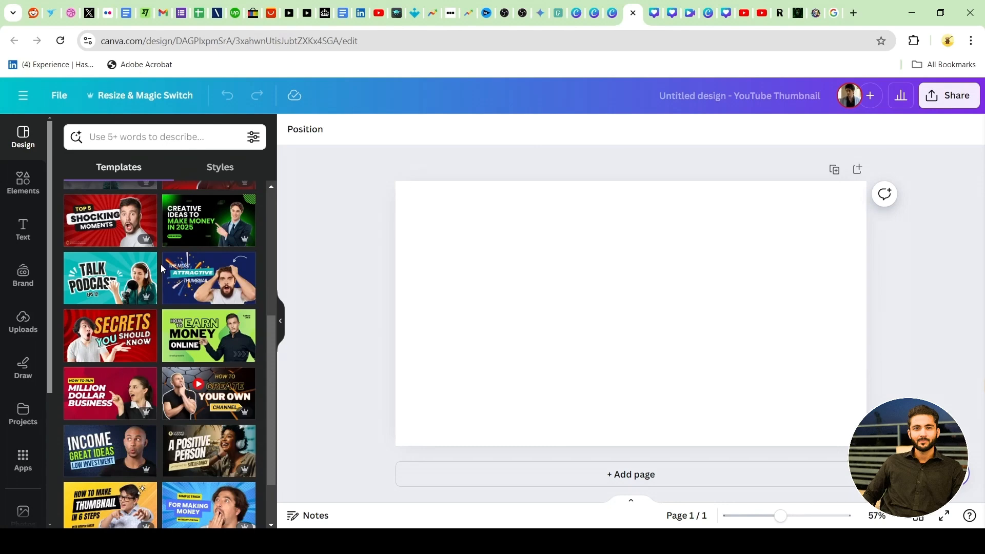
scroll(161, 263, "down", 1)
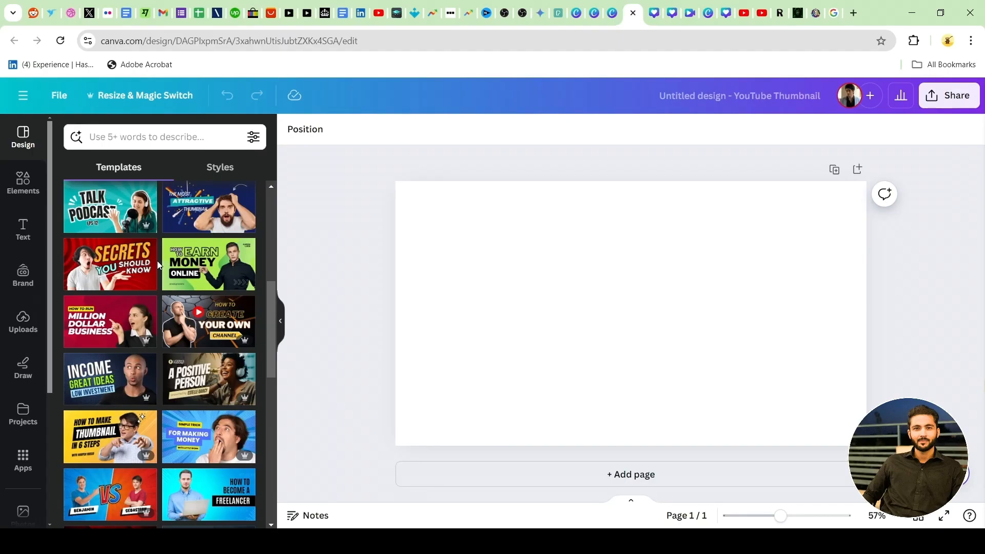
scroll(157, 261, "down", 2)
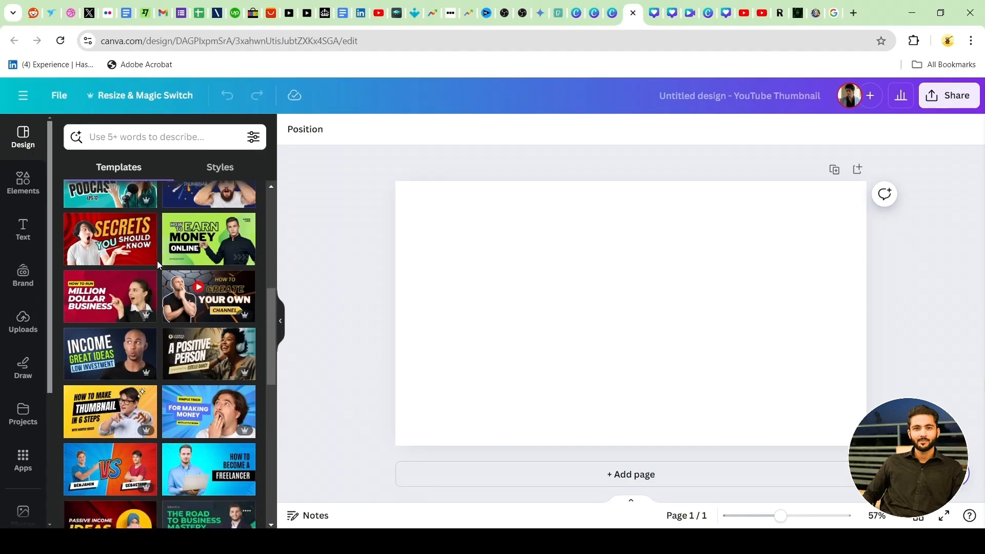
scroll(157, 264, "up", 2)
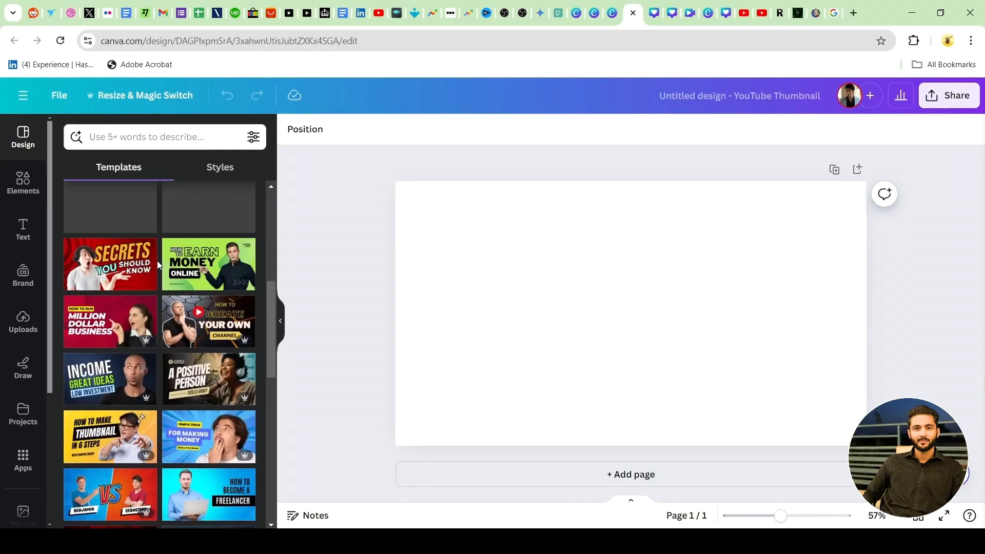
scroll(158, 265, "down", 2)
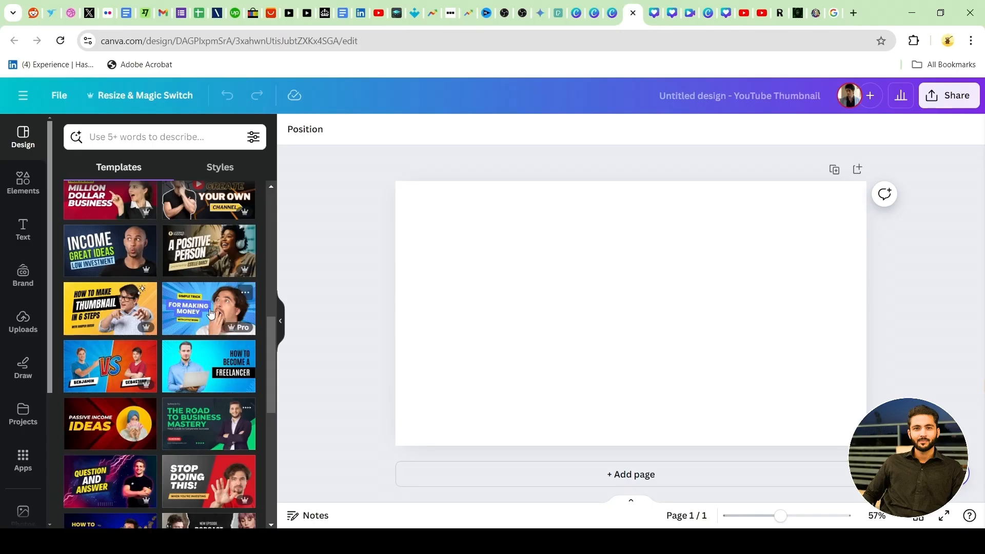
Apply the "Trick For Making Money" YouTube thumbnail template to the blank page, select the man's photo, and browse the similar templates.
left_click(211, 314)
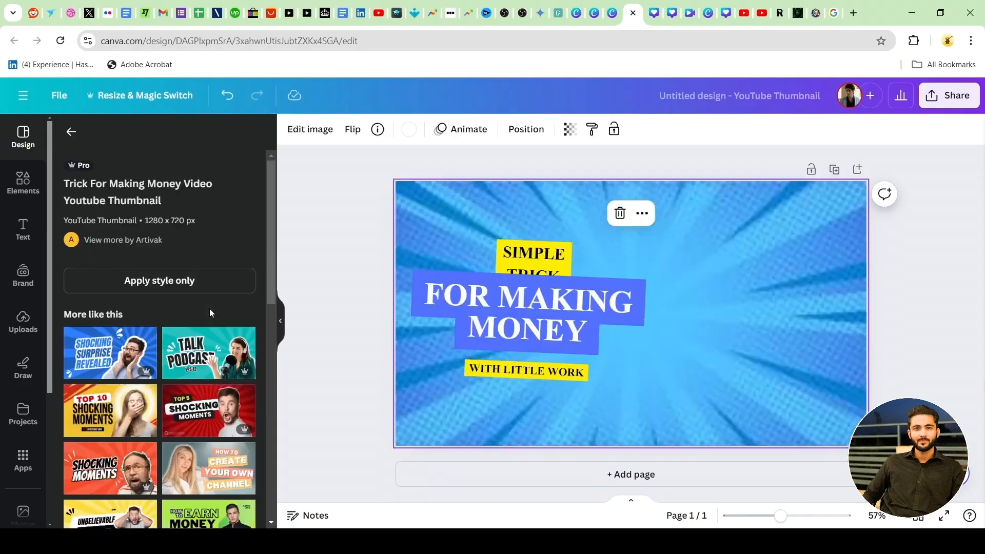
left_click(341, 226)
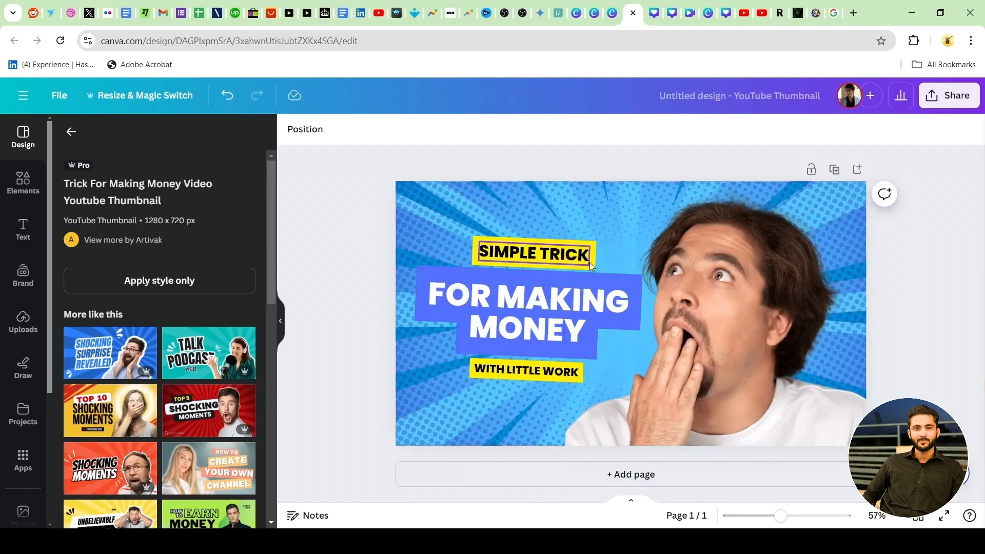
left_click(743, 290)
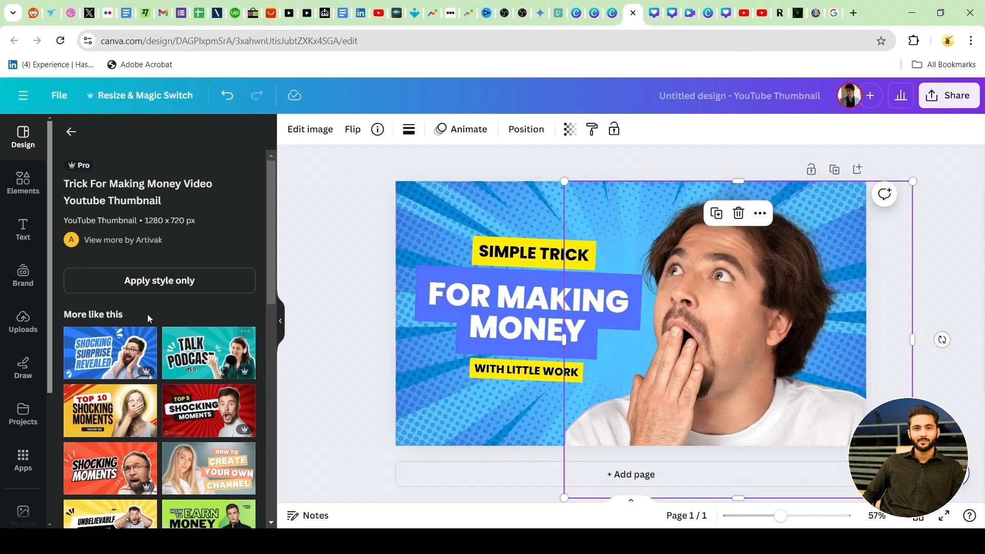
scroll(154, 323, "down", 3)
scroll(158, 329, "down", 10)
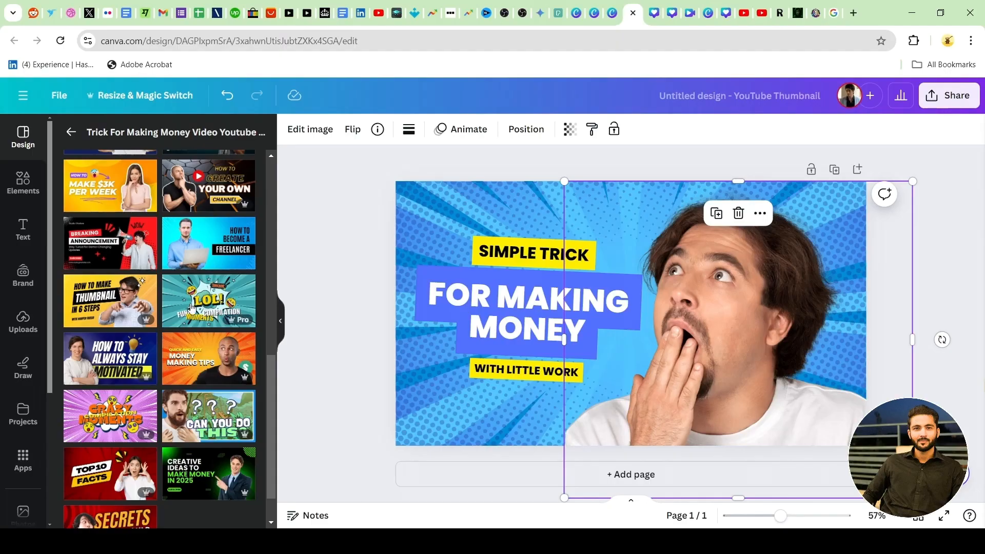
Move the man's photo toward the thumbnail's right edge, nudge the "SIMPLE TRICK" text slightly, and shift the photo back toward the text.
left_click_drag(692, 265, 775, 255)
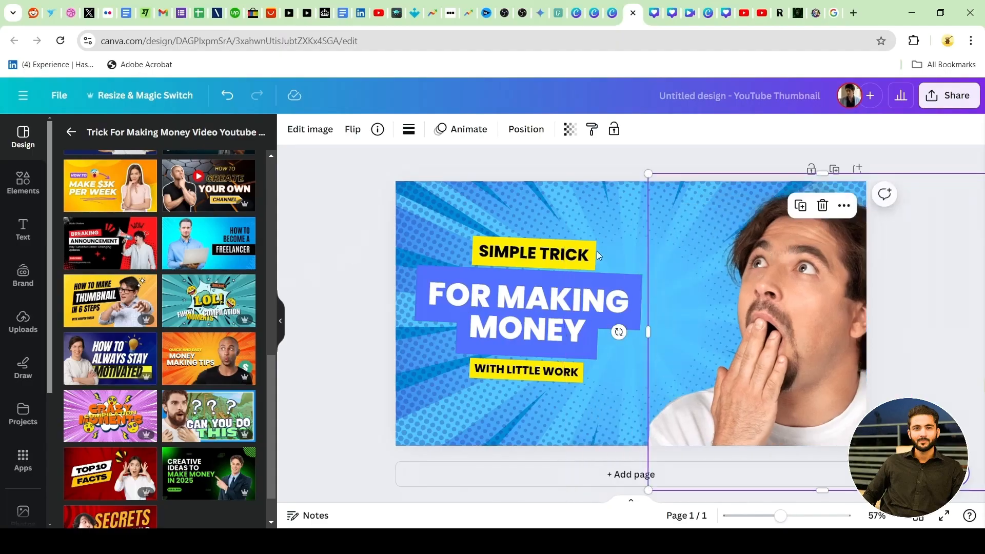
mouse_move(485, 251)
left_mouse_down()
mouse_move(503, 247)
mouse_move(484, 247)
left_mouse_up()
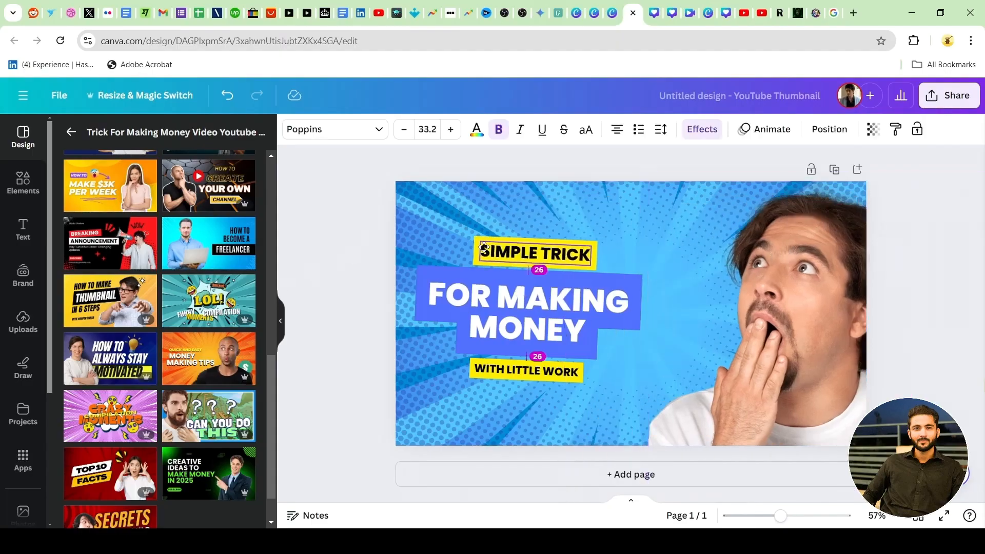
left_click(451, 279)
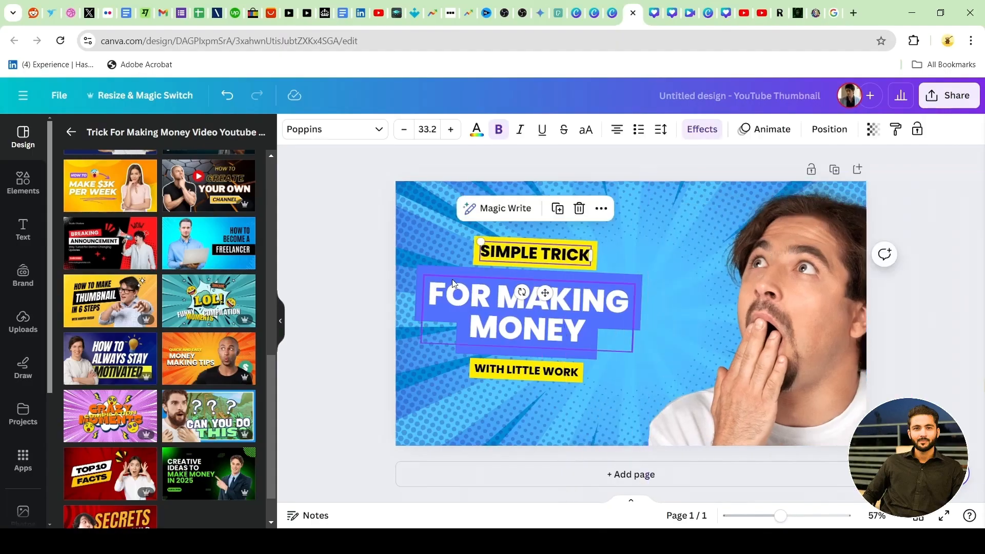
left_click(415, 216)
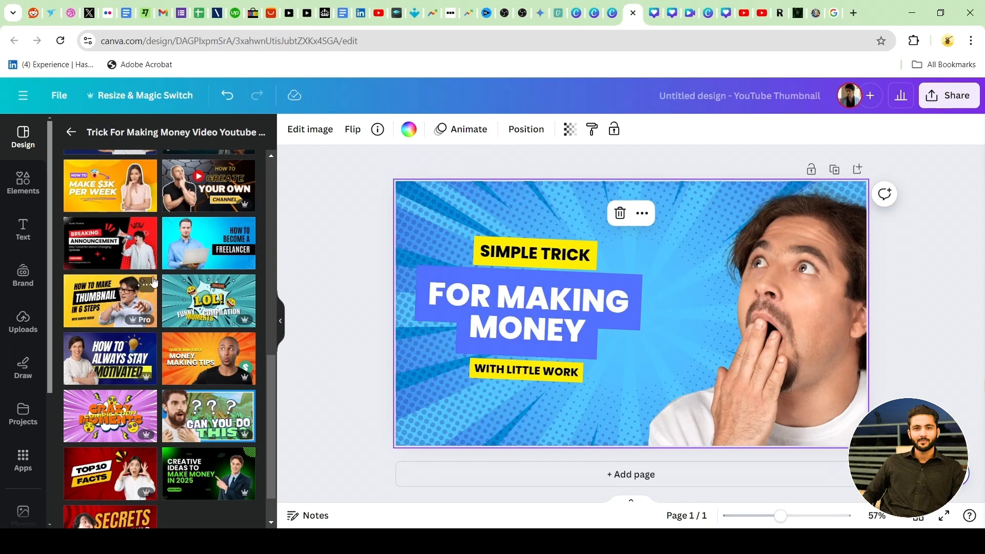
scroll(157, 285, "up", 5)
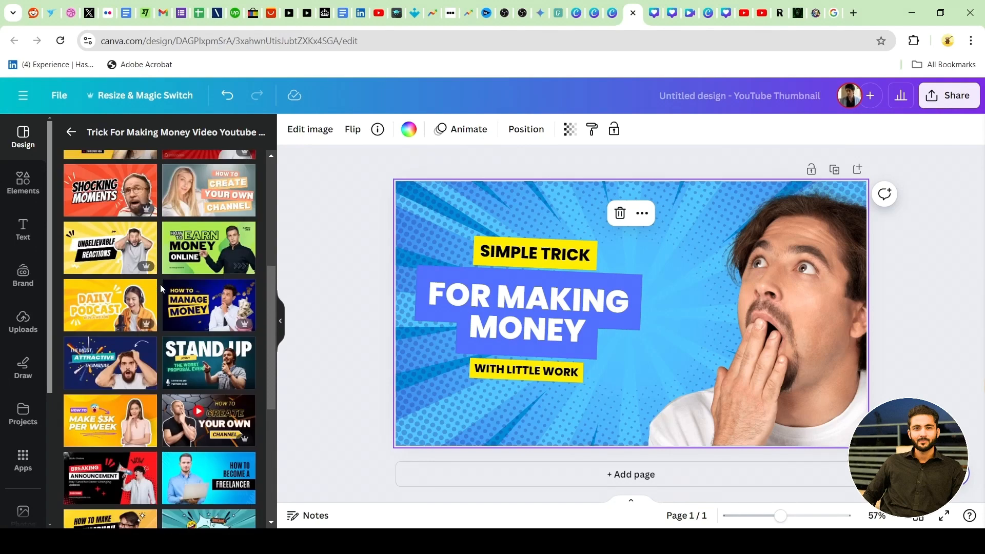
scroll(161, 289, "up", 5)
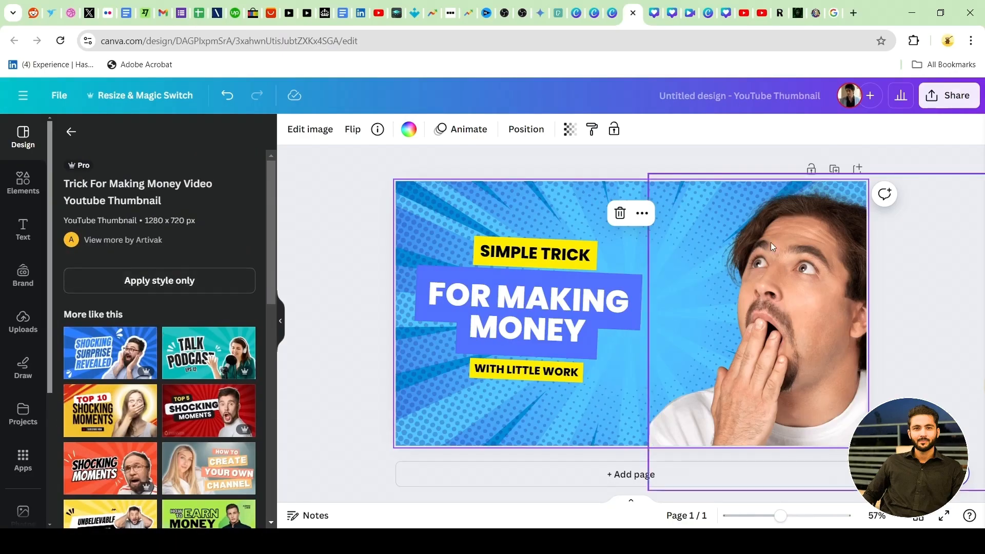
left_click_drag(770, 242, 699, 232)
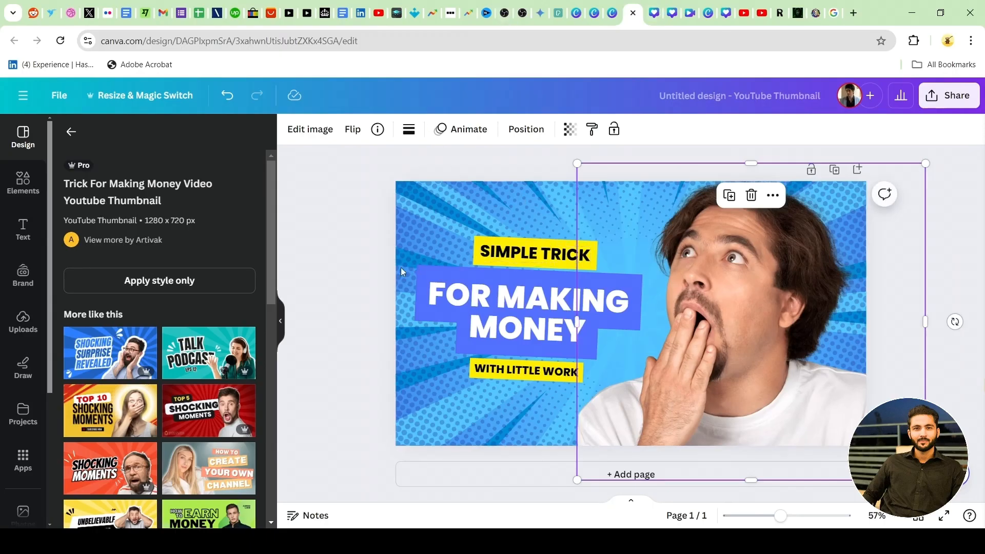
Glance at the open "rise of" thumbnail design, return to the money-making thumbnail, and delete the man's photo from it.
left_click(653, 13)
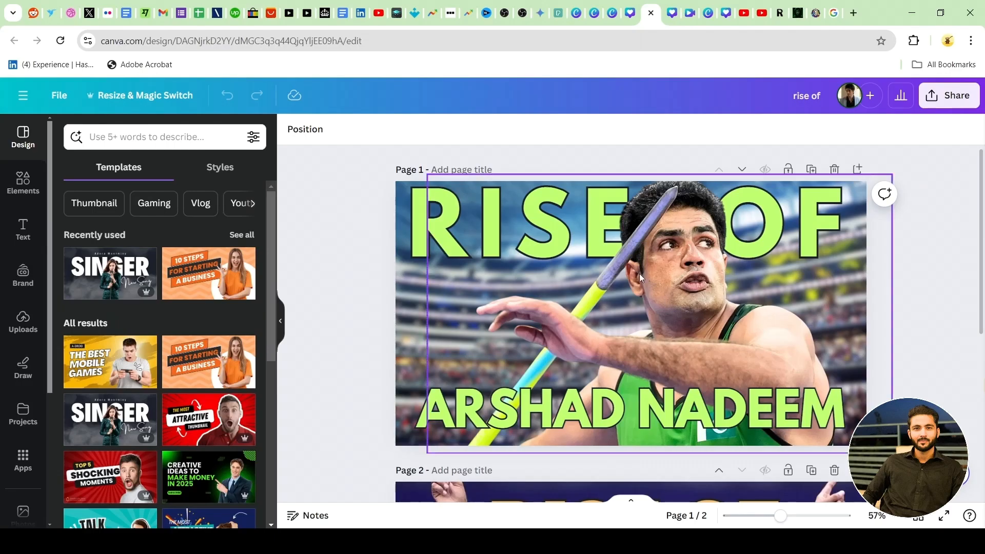
left_click(631, 14)
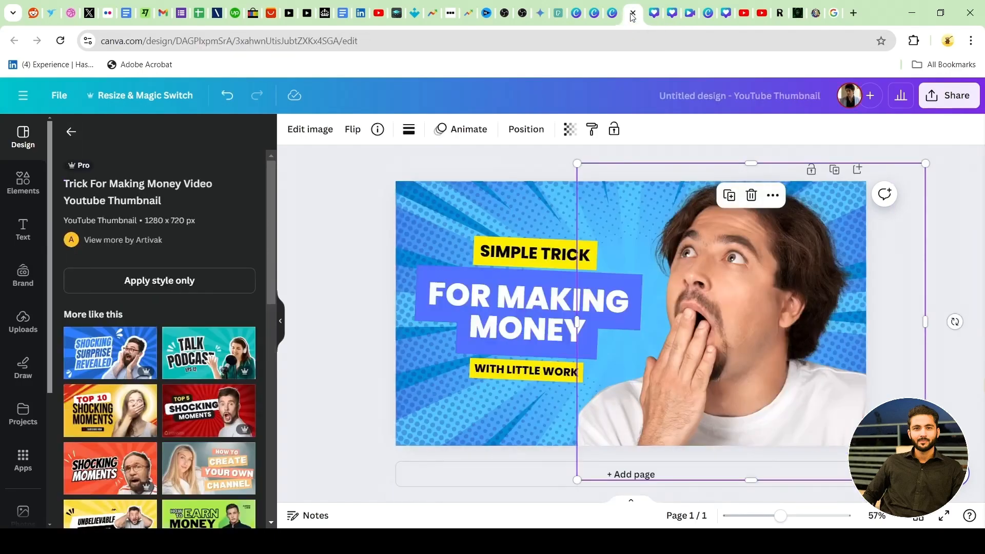
left_click(754, 197)
left_click(529, 169)
left_click(706, 253)
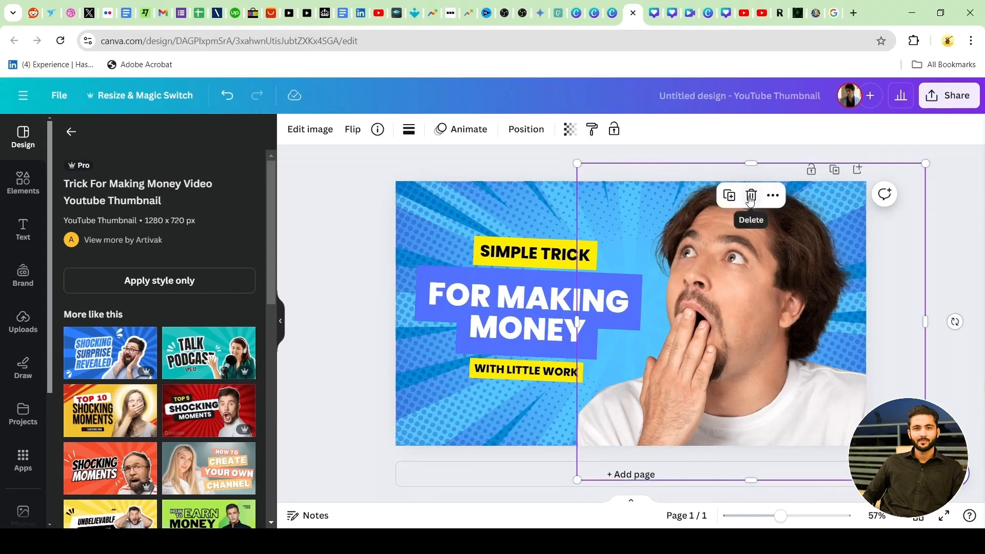
left_click(751, 196)
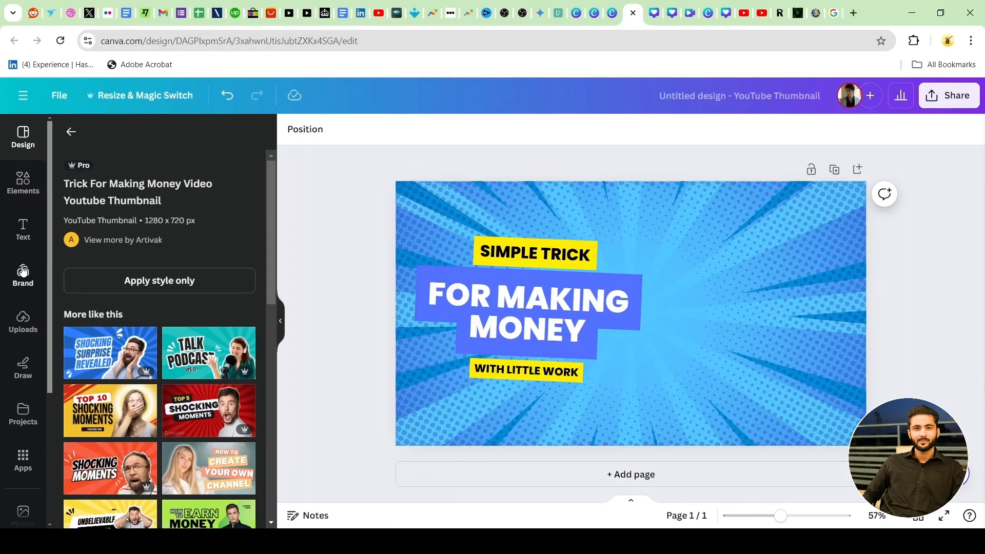
Add the uploaded photo of the javelin thrower in a green shirt and position it on the right side of the thumbnail.
left_click(22, 322)
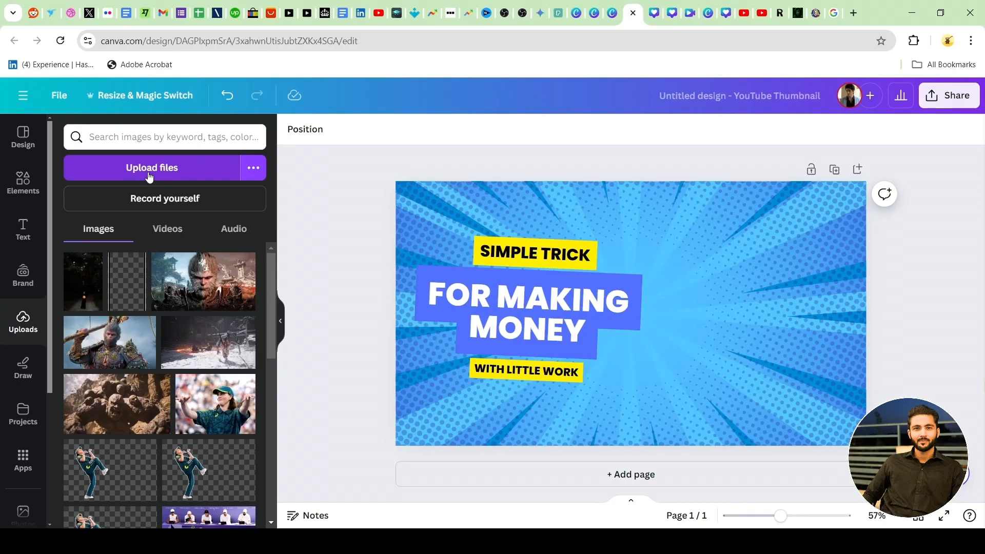
scroll(159, 305, "down", 10)
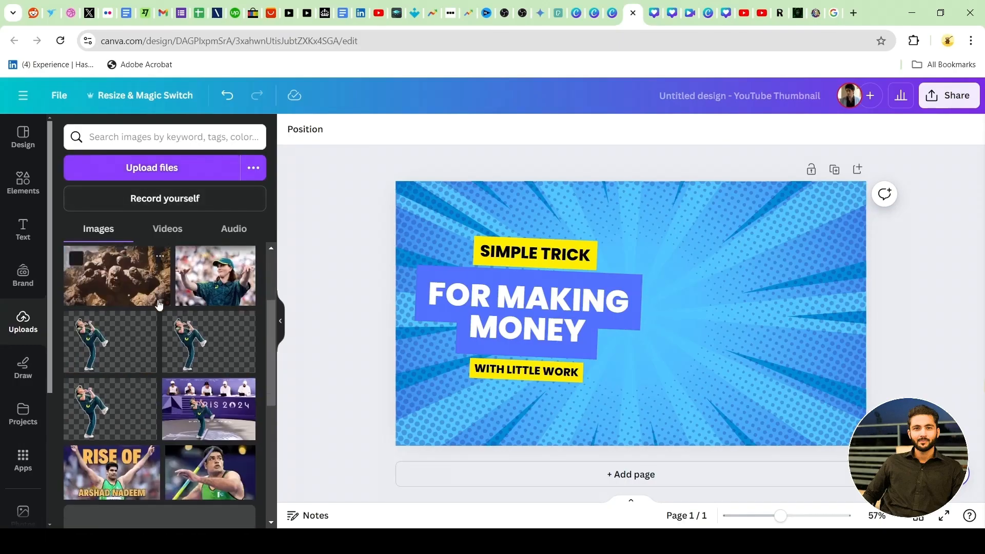
scroll(159, 306, "up", 3)
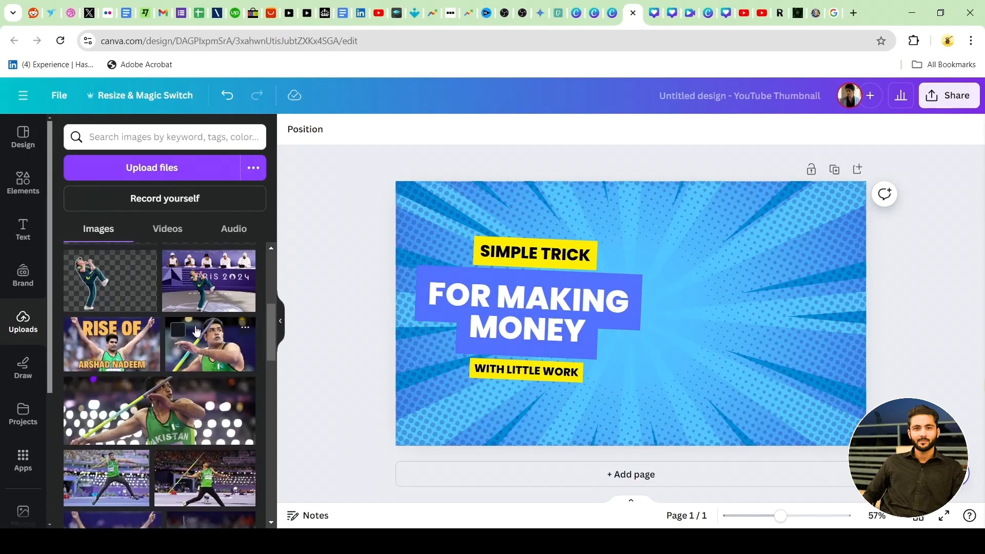
left_click(157, 176)
left_click(201, 339)
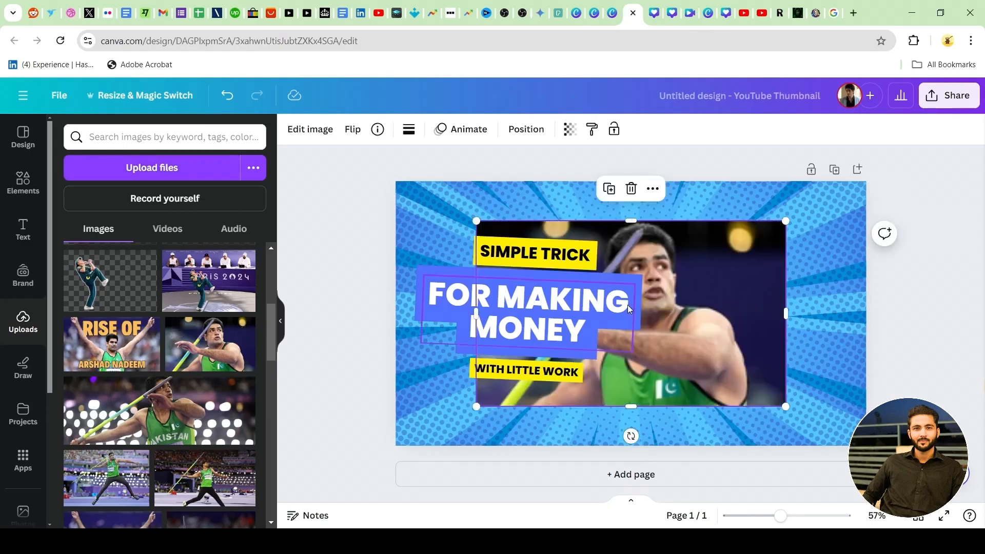
left_click_drag(672, 285, 731, 310)
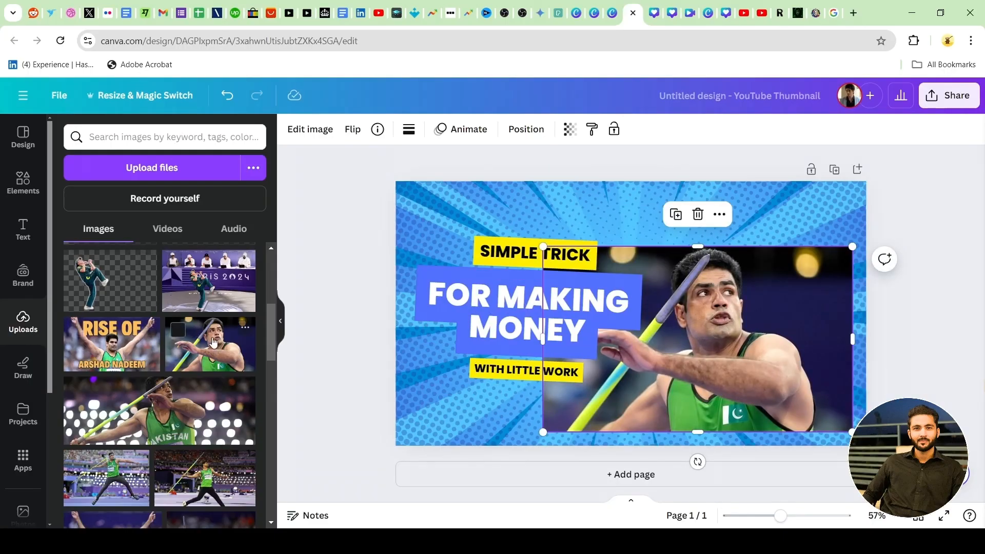
mouse_move(751, 300)
left_mouse_down()
mouse_move(747, 266)
mouse_move(765, 292)
mouse_move(755, 290)
left_mouse_up()
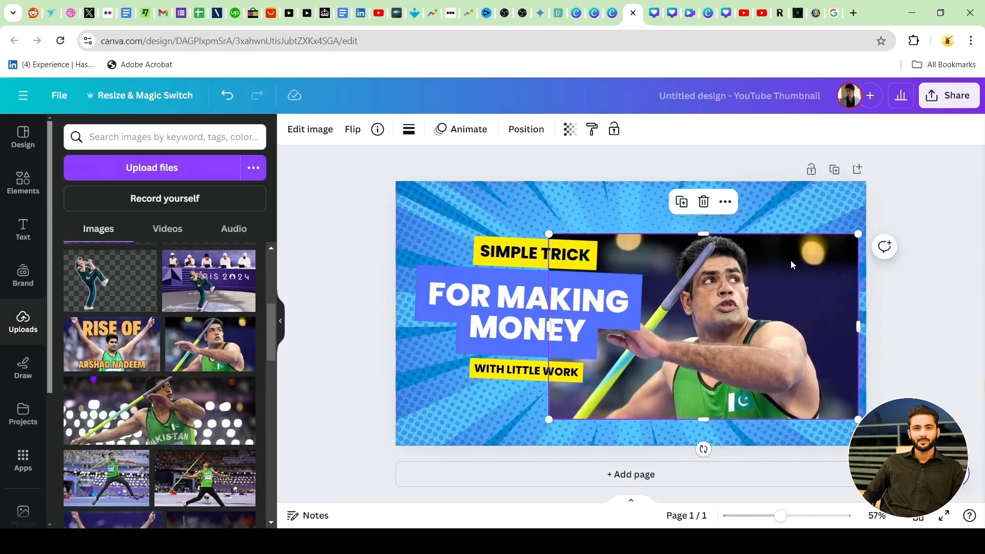
mouse_move(741, 282)
left_mouse_down()
mouse_move(747, 251)
mouse_move(727, 321)
mouse_move(740, 283)
left_mouse_up()
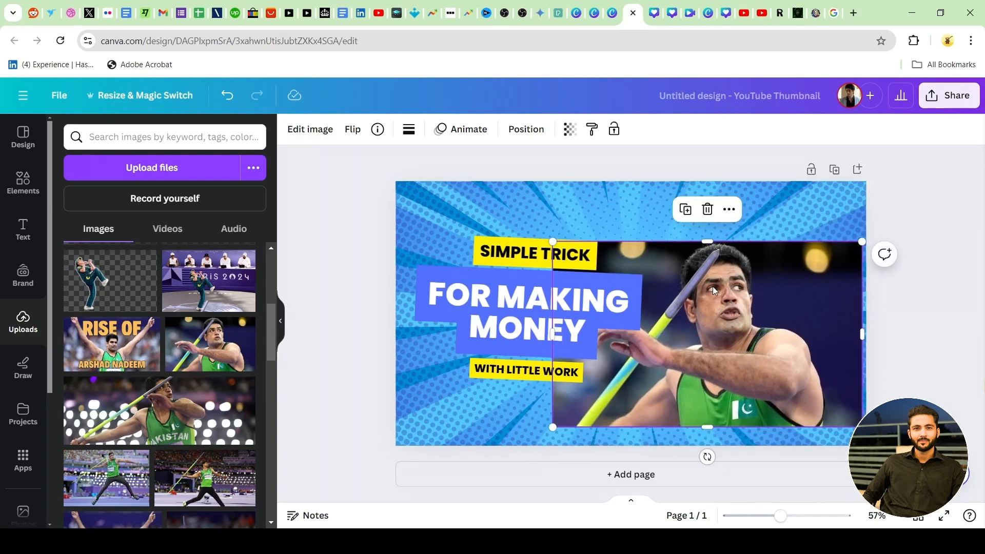
Remove the javelin thrower photo's background with BG Remover and move the cutout down to the thumbnail's bottom edge.
left_click(309, 135)
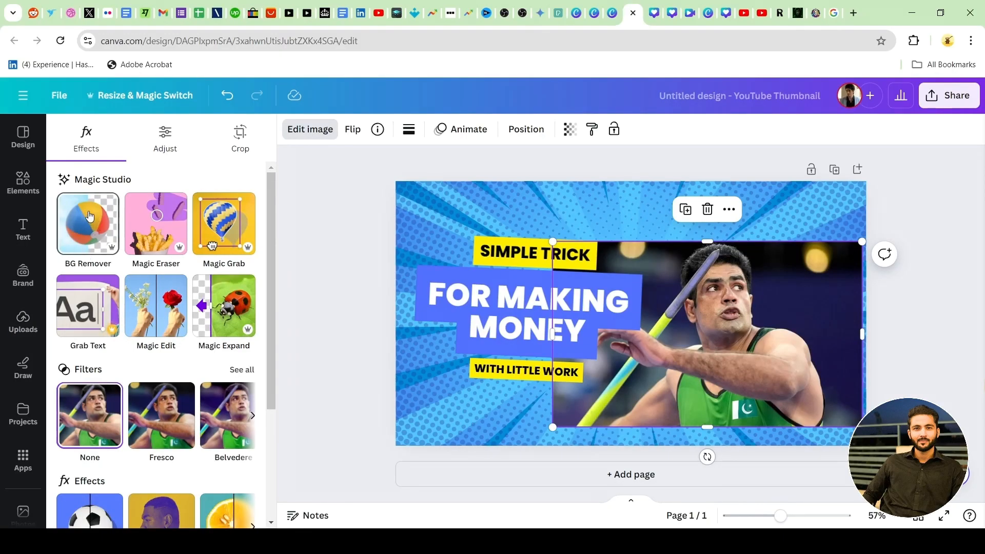
left_click(89, 215)
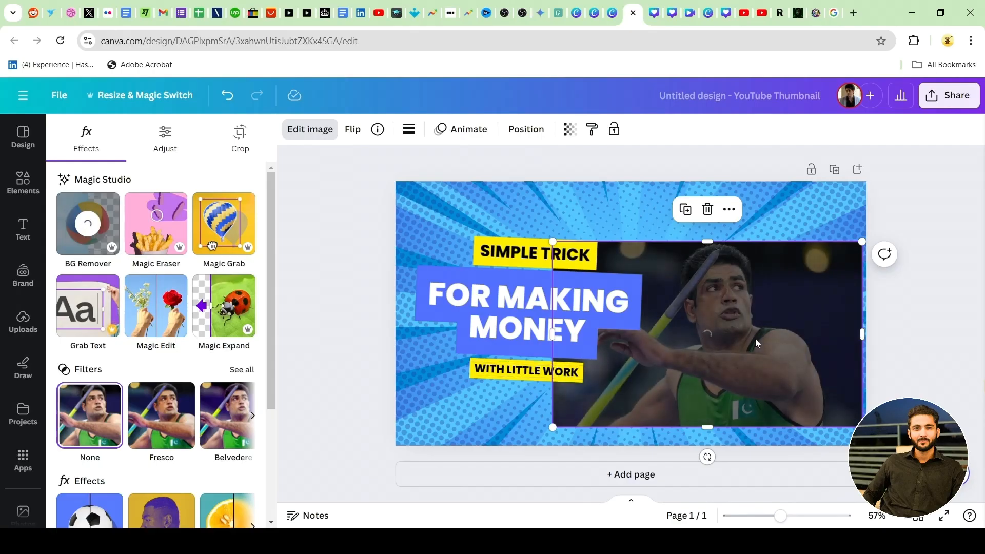
mouse_move(729, 318)
left_mouse_down()
mouse_move(729, 289)
mouse_move(735, 336)
left_mouse_up()
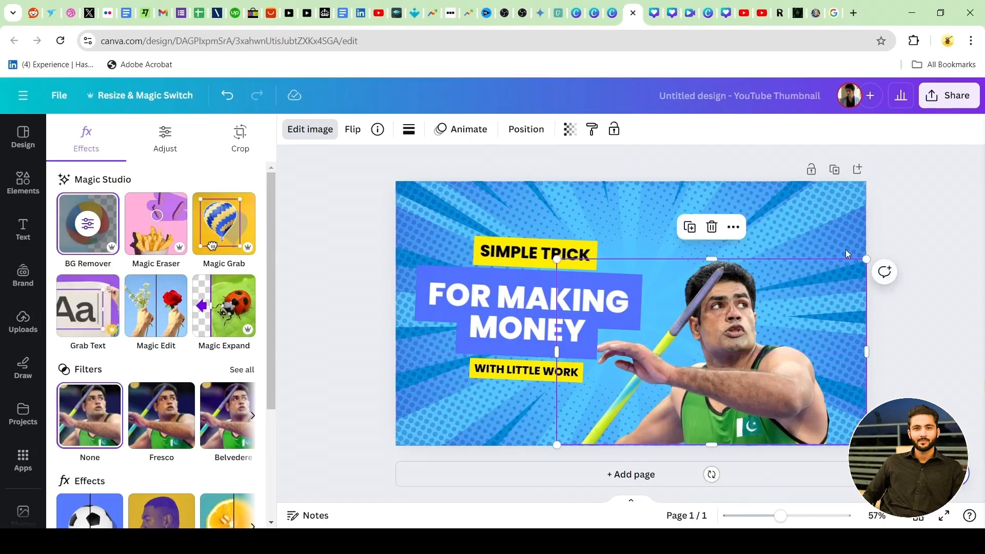
Enlarge the javelin thrower cutout and reposition it to fill the right half of the thumbnail, and deselect it.
left_click_drag(866, 256, 903, 204)
left_click_drag(734, 338, 712, 349)
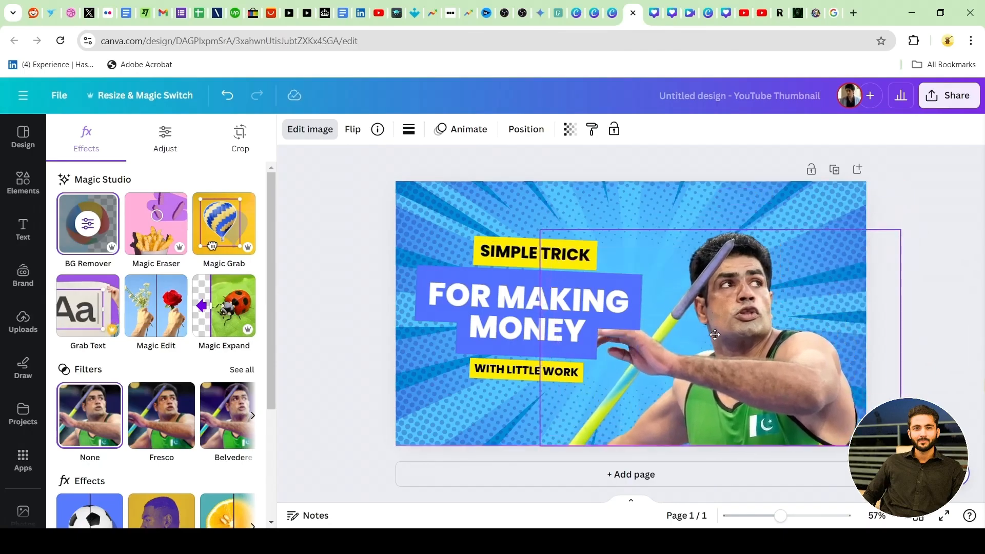
left_click_drag(898, 226, 945, 196)
left_click_drag(790, 276, 724, 299)
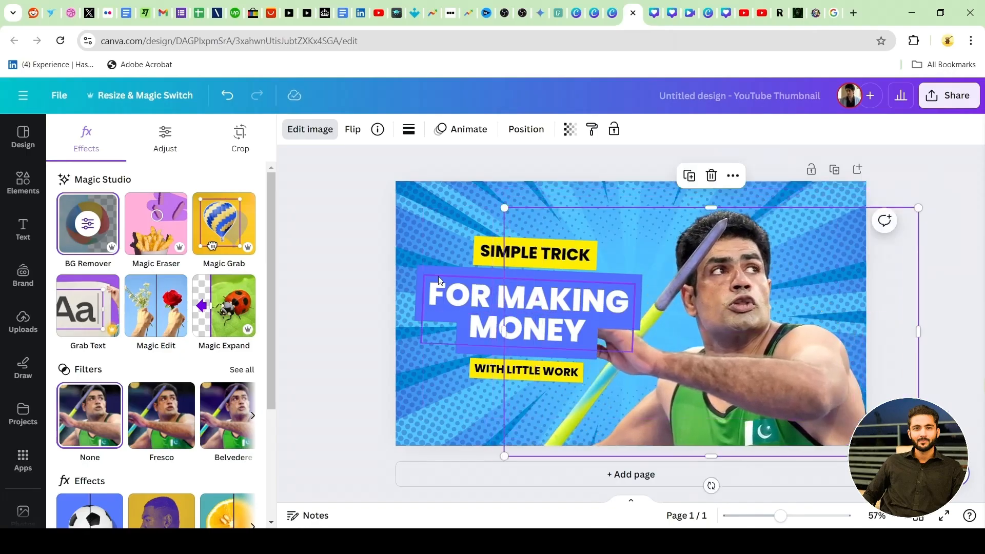
left_click(316, 223)
left_click(336, 210)
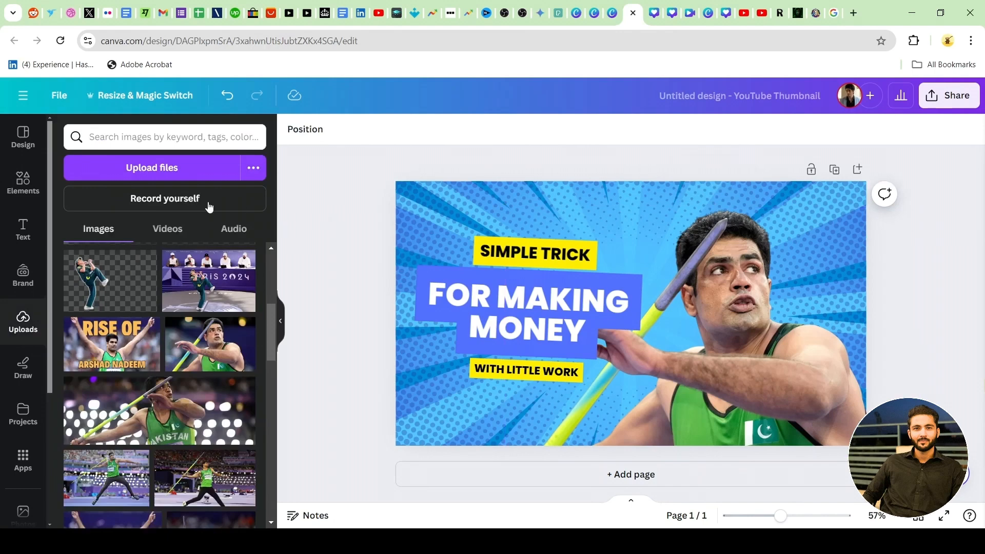
Search the elements library for "medal".
left_click(22, 182)
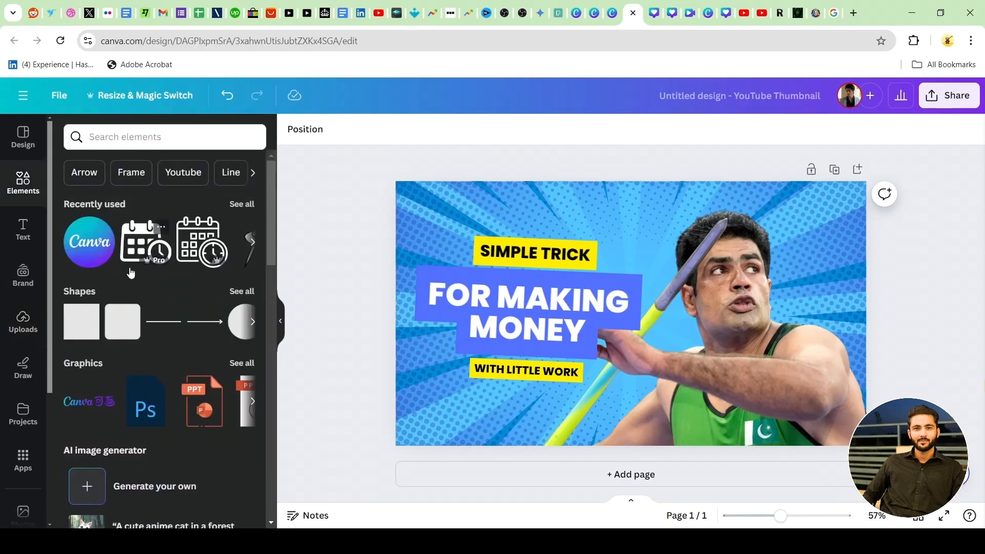
left_click(108, 129)
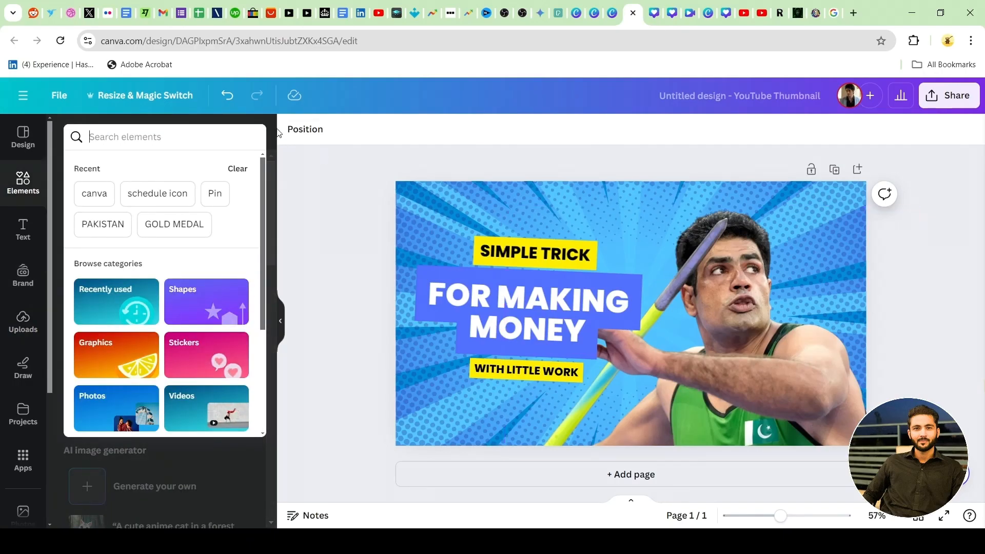
type("m")
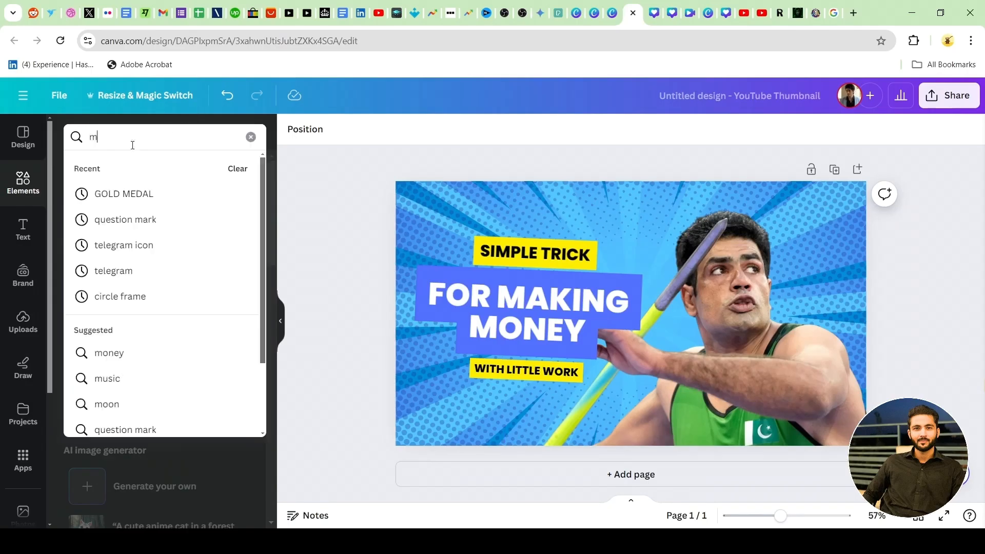
type("edal")
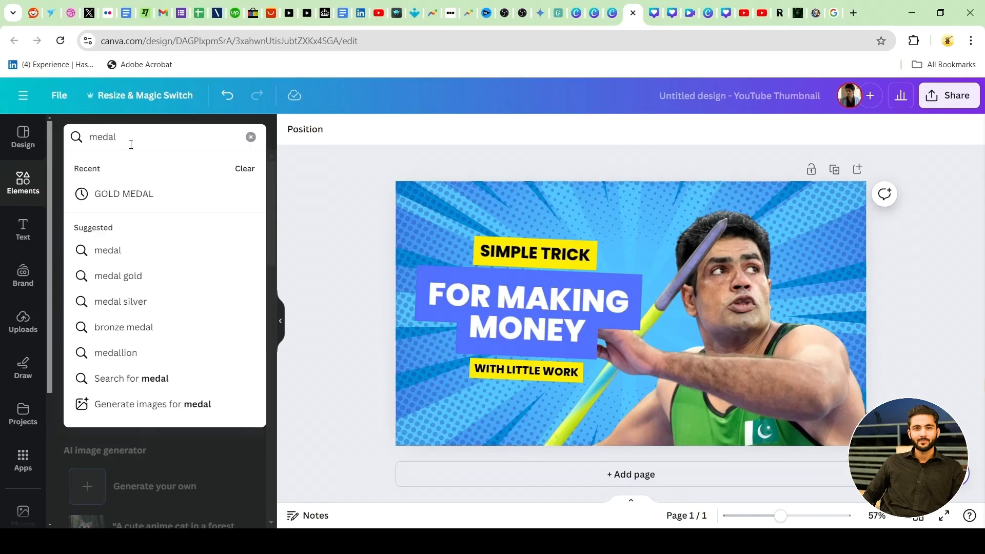
left_click(130, 251)
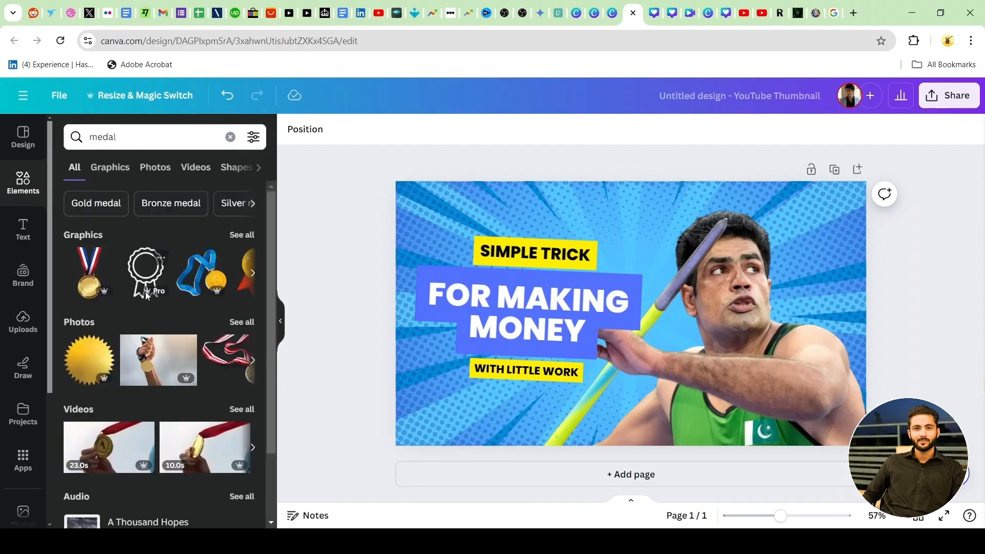
Add the gold medal graphic with the striped ribbon, place it at the thumbnail's left edge, and browse the other medal results.
left_click(89, 268)
left_click_drag(616, 223, 420, 180)
left_click(331, 185)
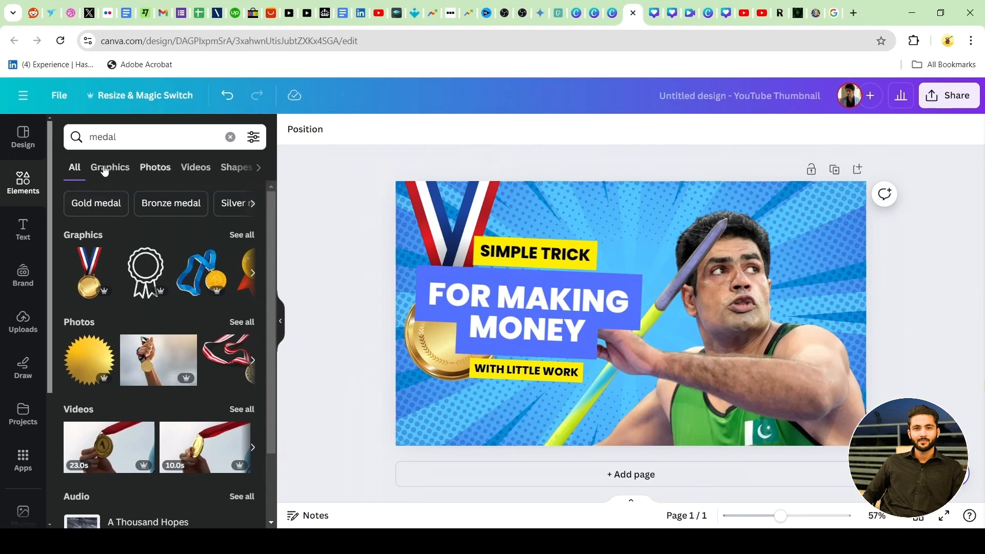
scroll(103, 288, "down", 2)
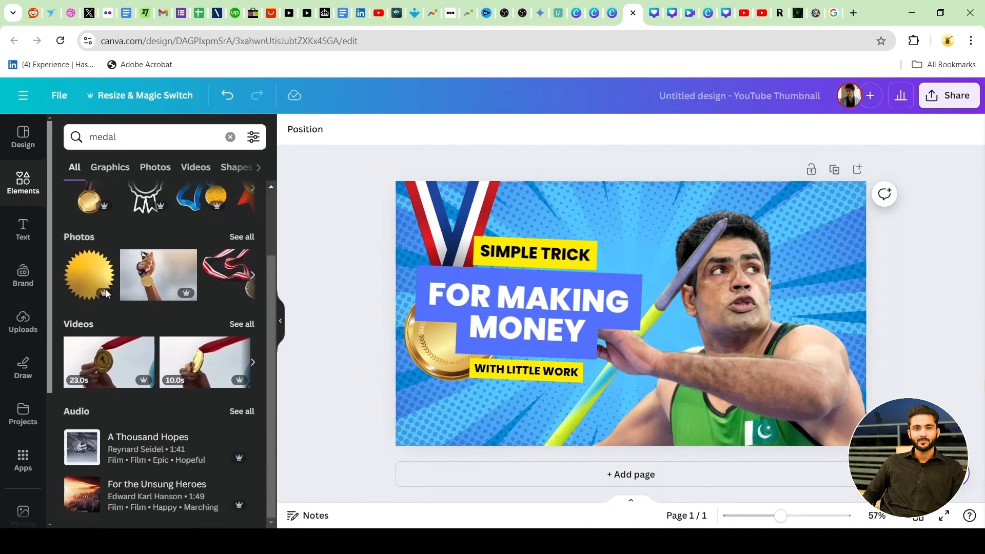
Browse the medal search results by category: graphics, photos, videos and shapes.
scroll(148, 295, "up", 2)
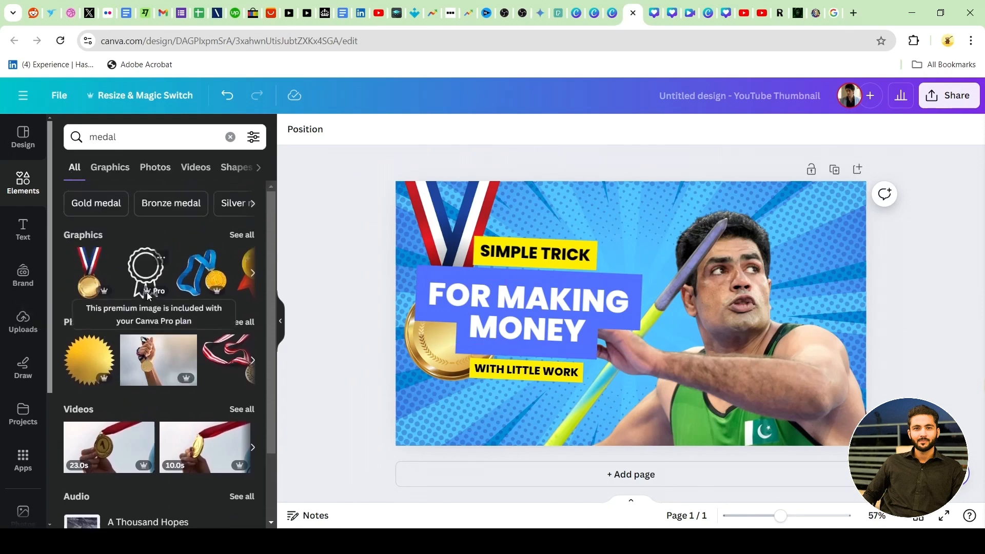
left_click(110, 168)
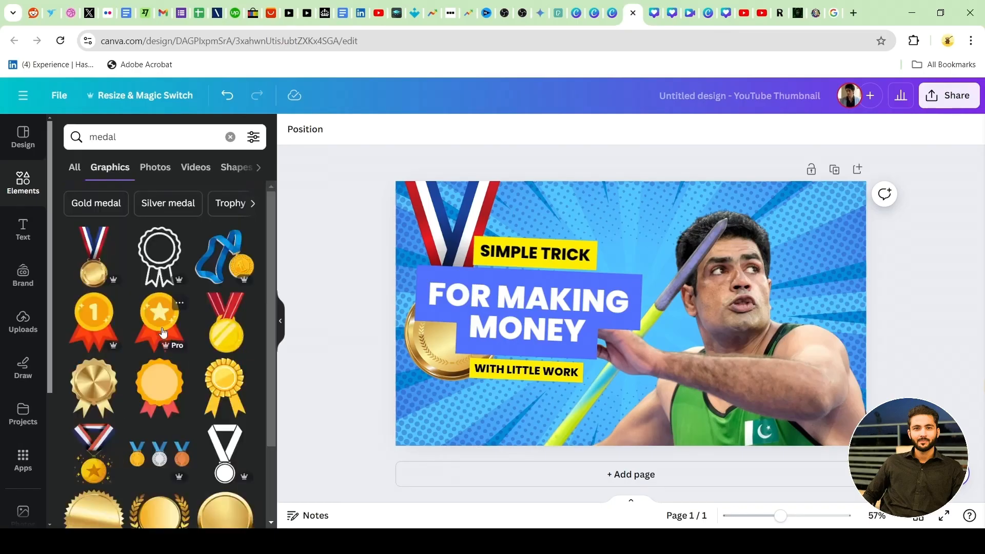
scroll(163, 333, "down", 2)
scroll(163, 333, "up", 2)
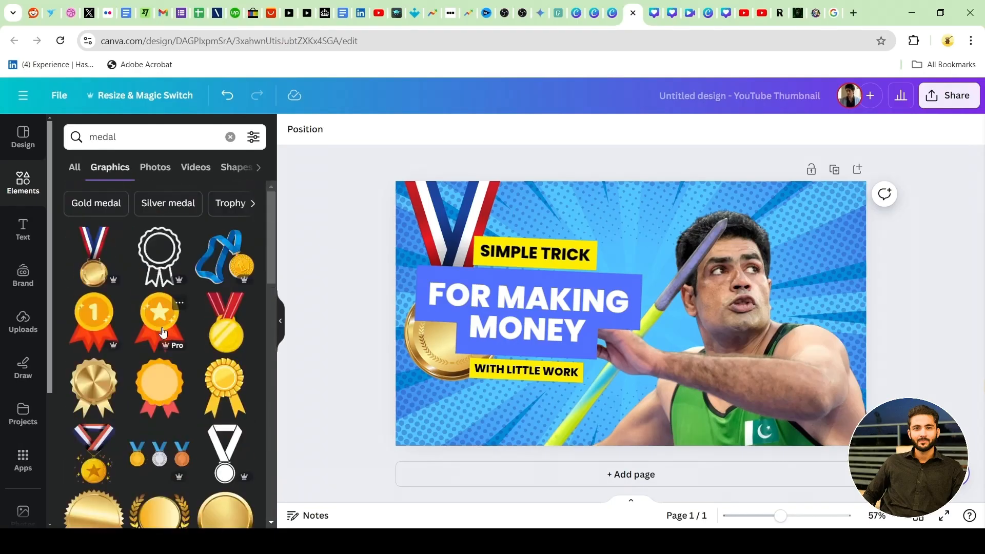
left_click(152, 168)
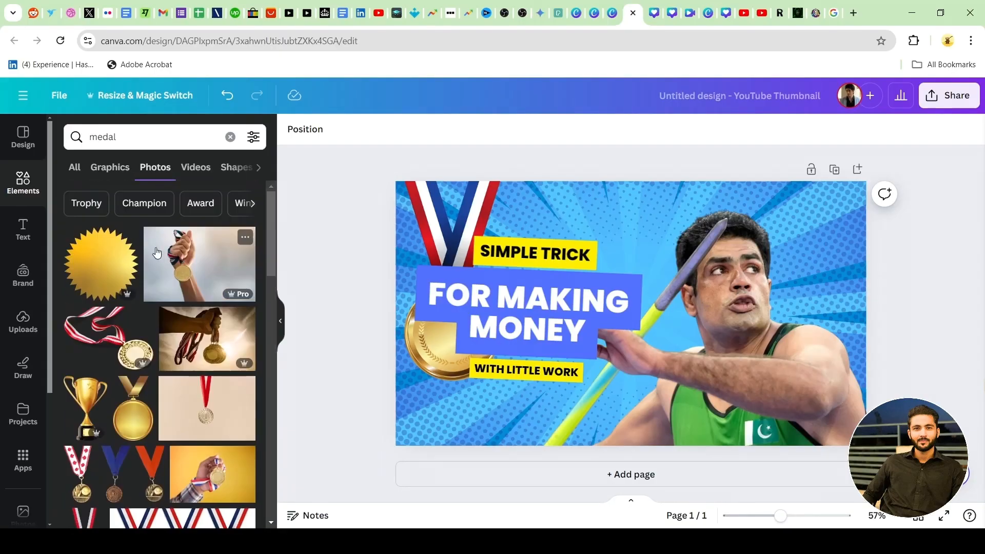
left_click(186, 172)
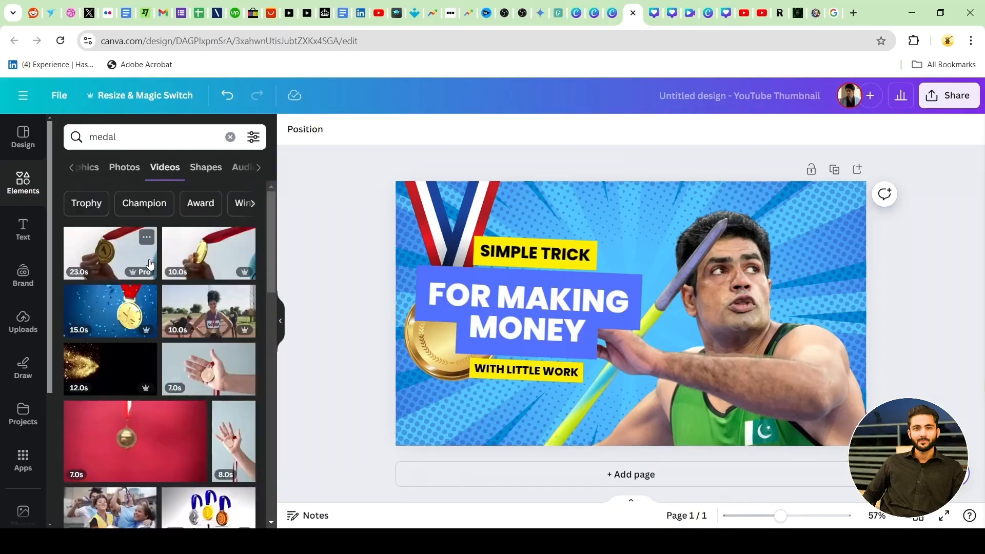
scroll(164, 302, "down", 10)
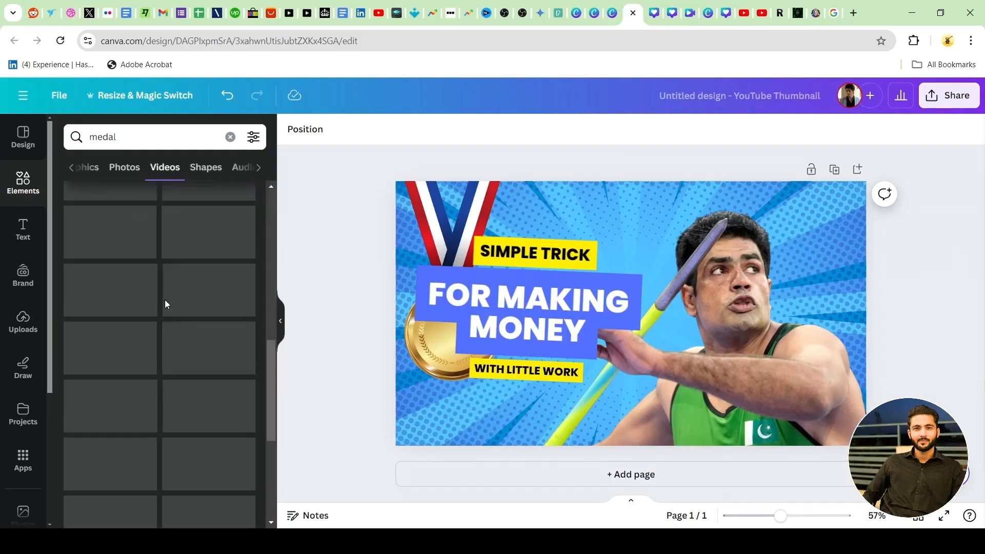
scroll(165, 303, "up", 10)
left_click(197, 175)
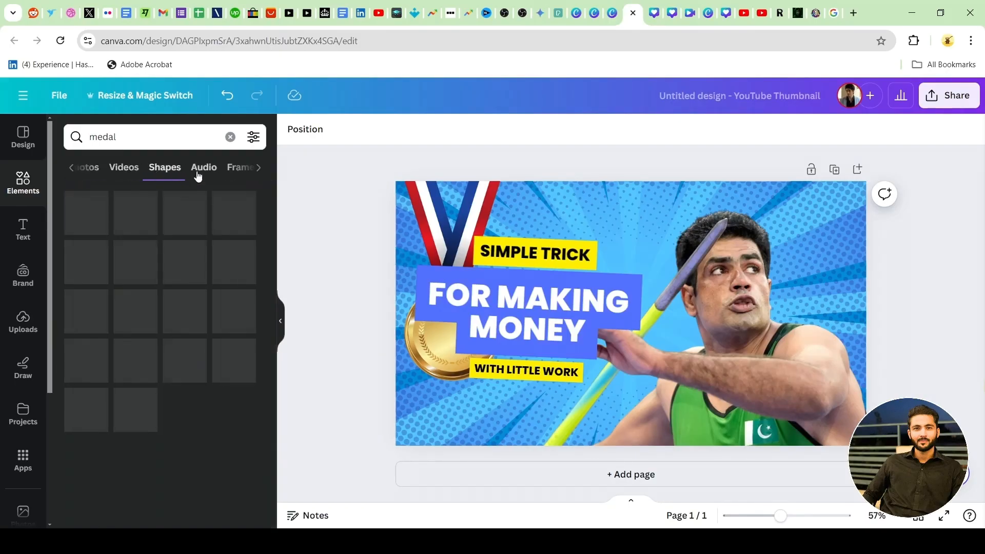
Search the shapes category of the elements library for "square".
left_click(126, 137)
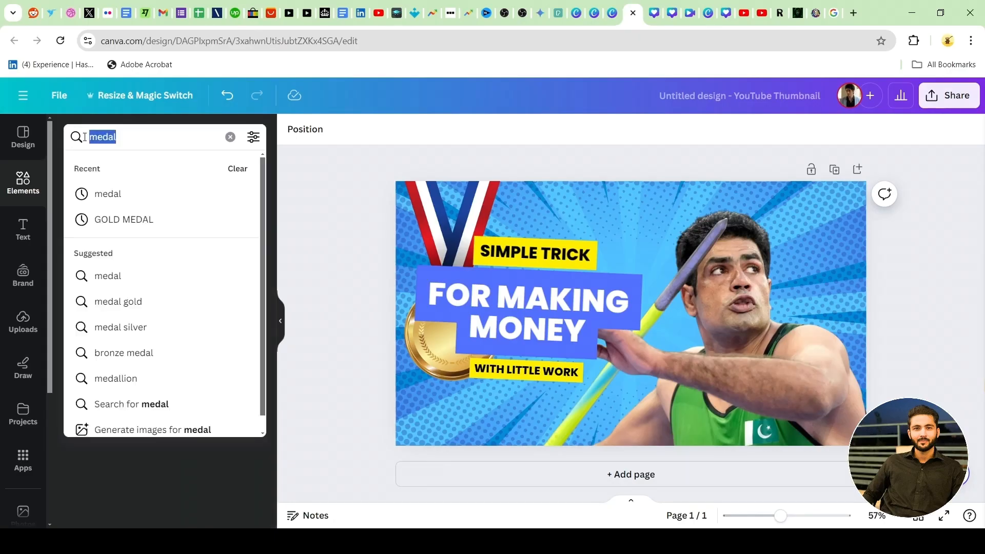
left_click(130, 462)
left_click(129, 142)
left_click_drag(129, 142, 71, 144)
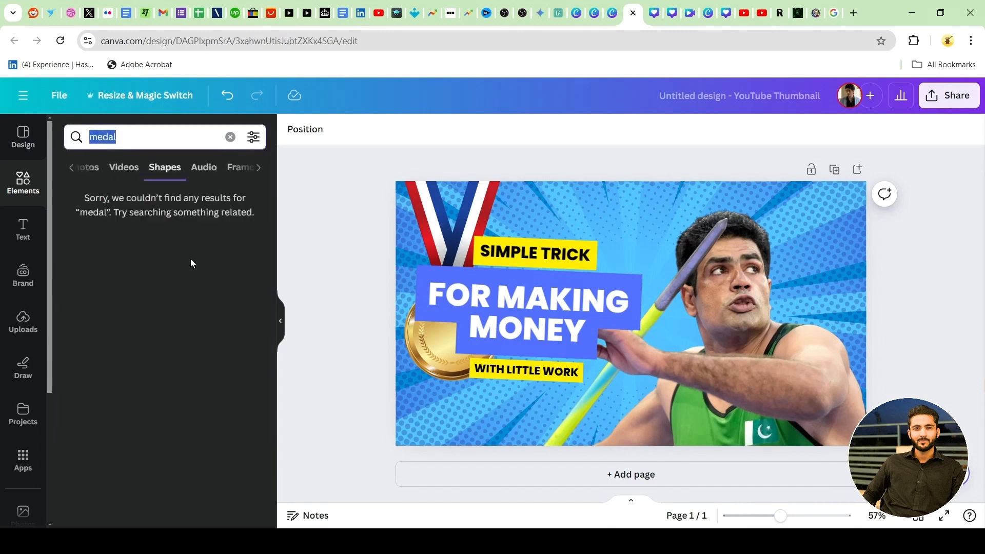
type("dw")
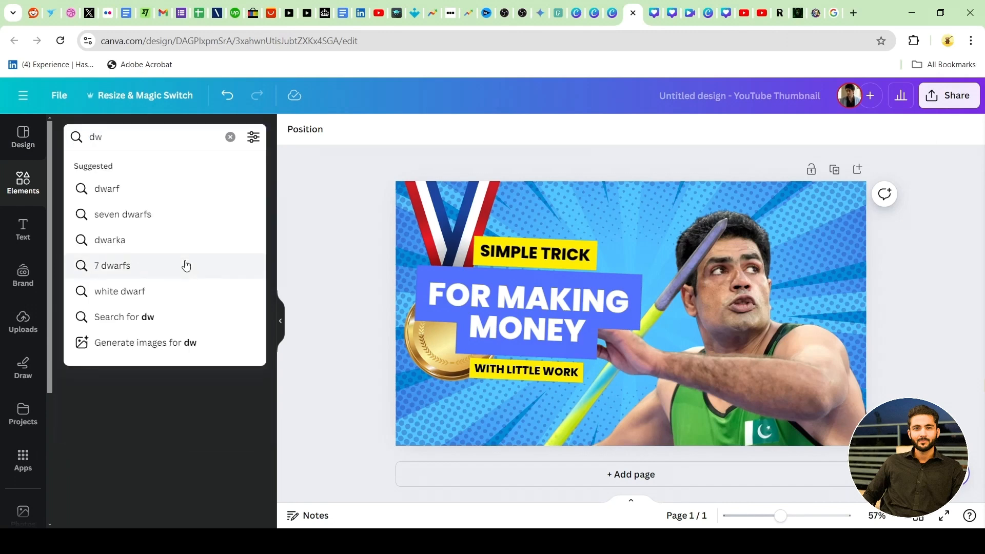
key("BackSpace")
type("qu")
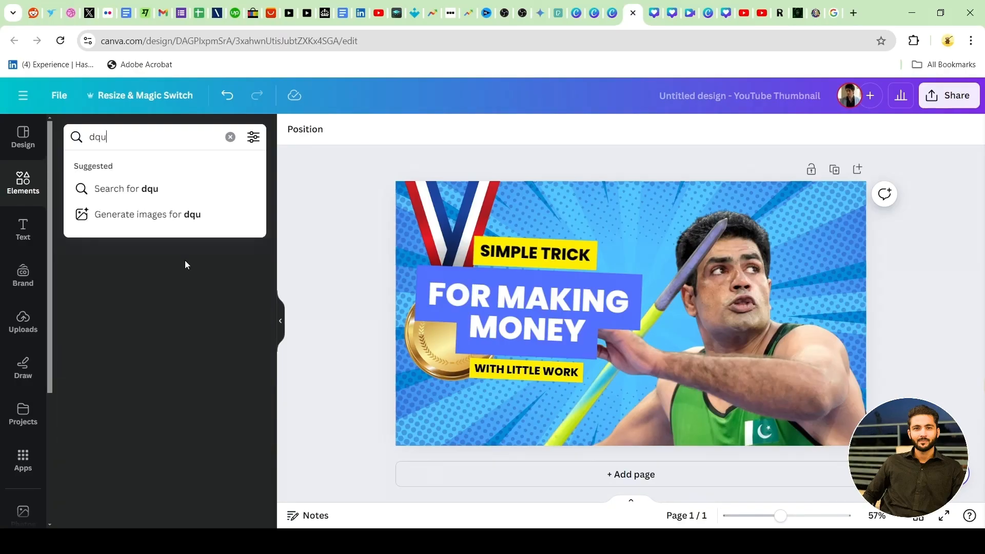
type("re")
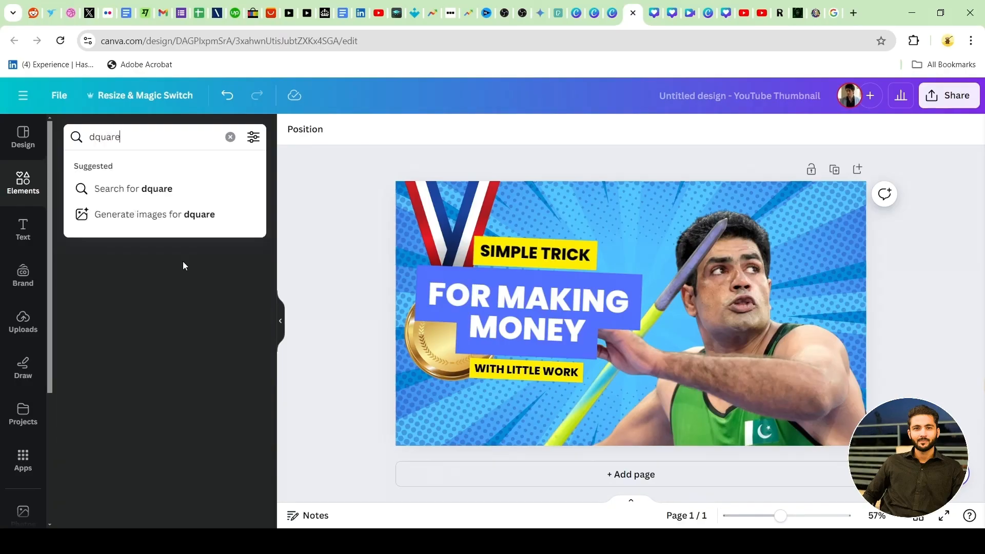
key("Return")
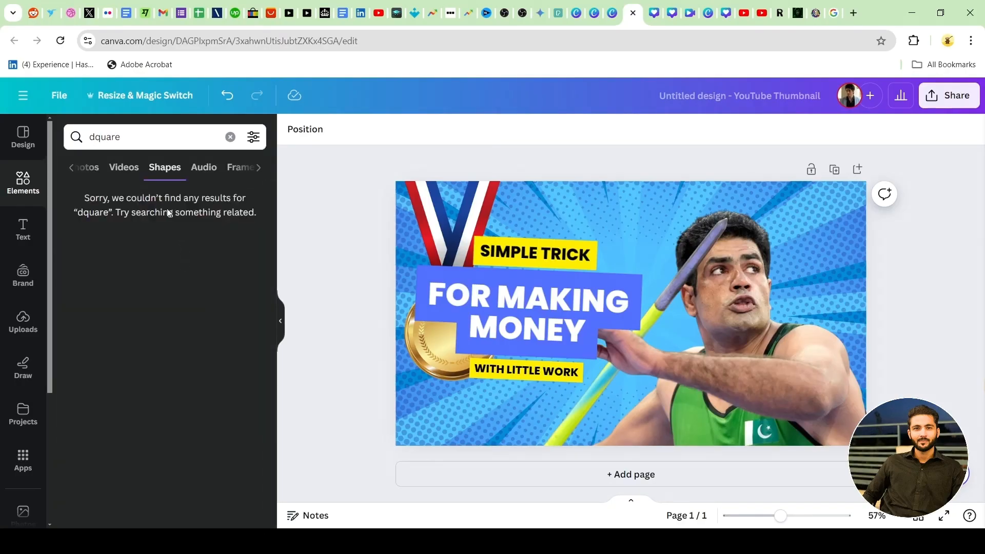
left_click_drag(101, 136, 94, 136)
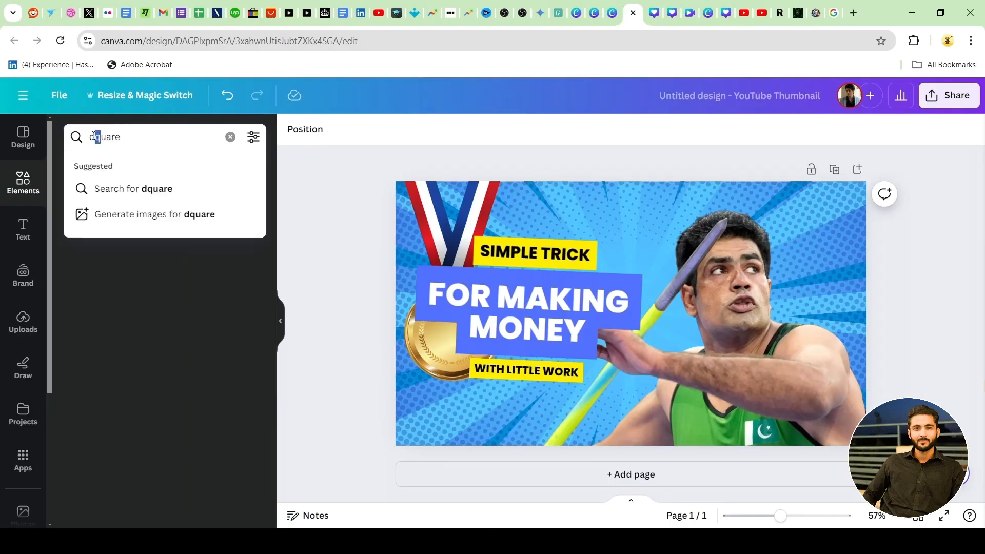
type("sq")
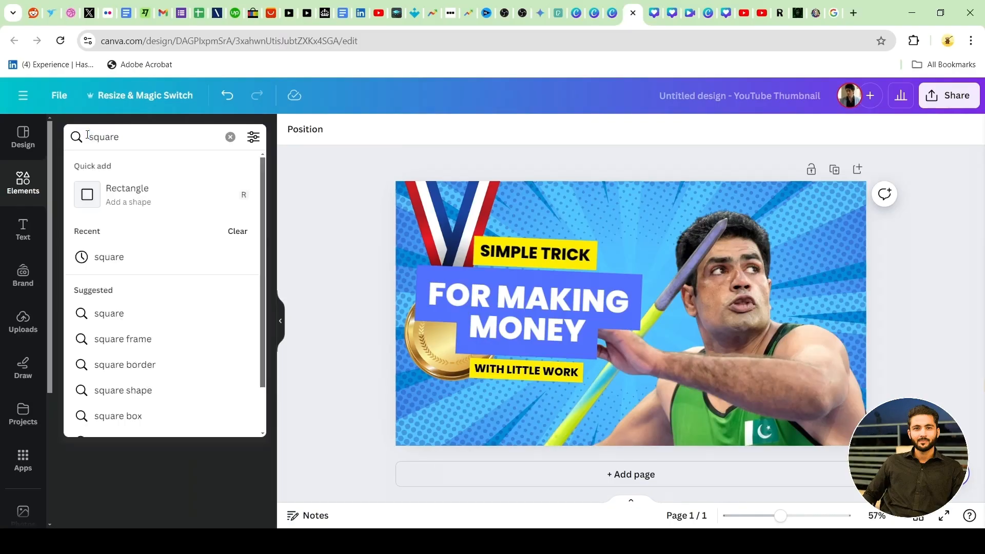
key("Return")
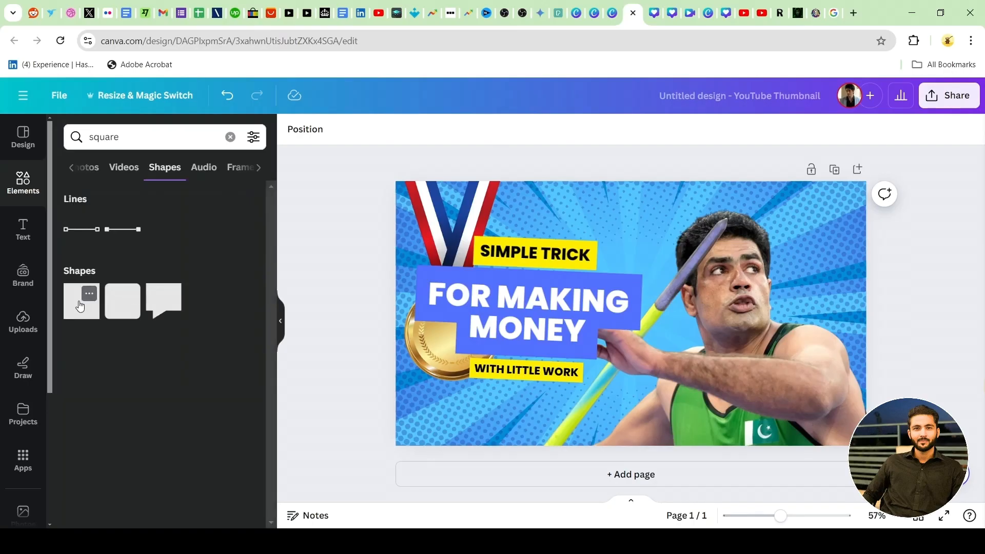
Add a plain square shape, place it over the athlete's head and resize it into a wide, flat bar.
left_click(79, 307)
left_click_drag(667, 305, 733, 223)
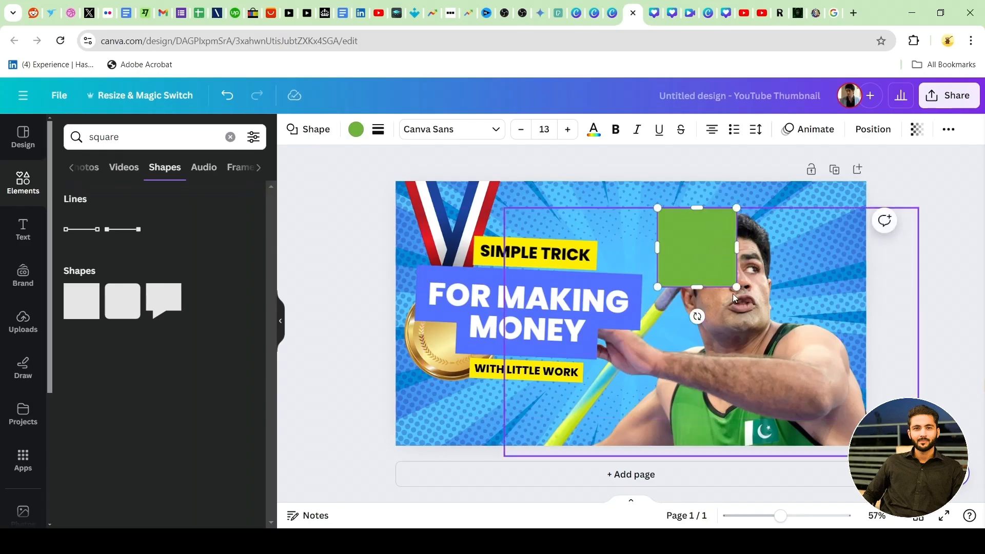
left_click_drag(736, 287, 800, 240)
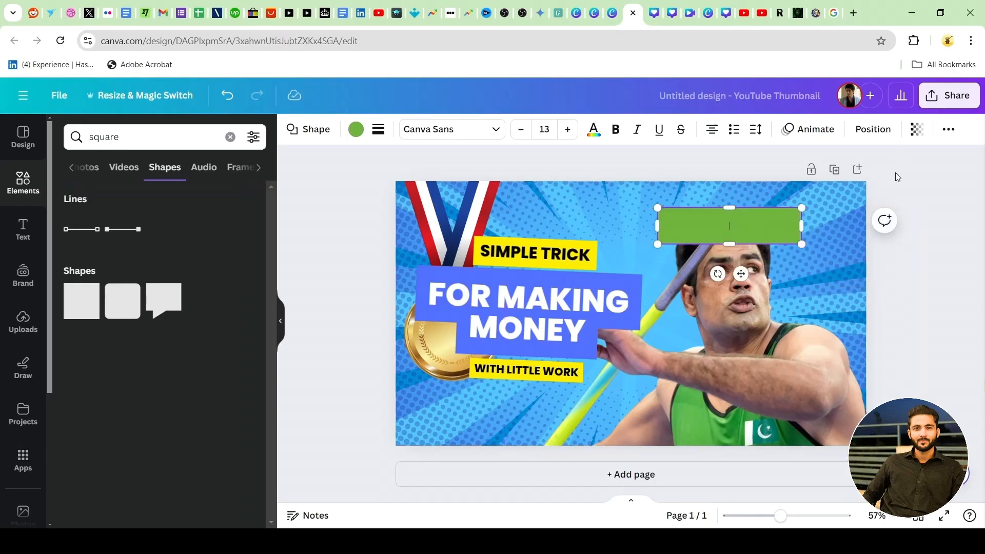
Place the green bar behind the SIMPLE TRICK label, tilt it to the label's slant, enlarge it beyond the label's edges, and deselect it.
left_click_drag(741, 221, 546, 252)
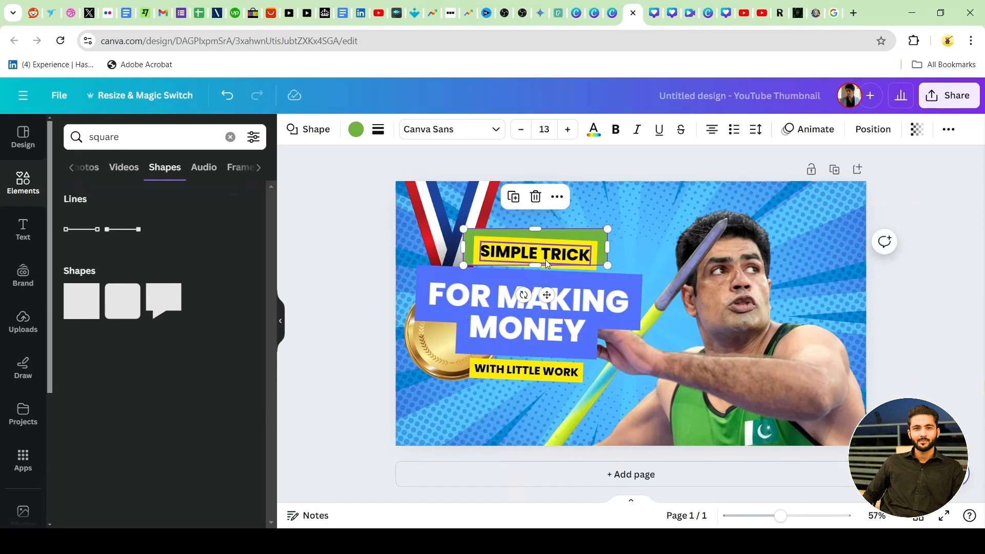
mouse_move(524, 295)
left_mouse_down()
mouse_move(503, 295)
mouse_move(539, 302)
mouse_move(493, 284)
mouse_move(531, 284)
mouse_move(513, 291)
mouse_move(531, 296)
left_mouse_up()
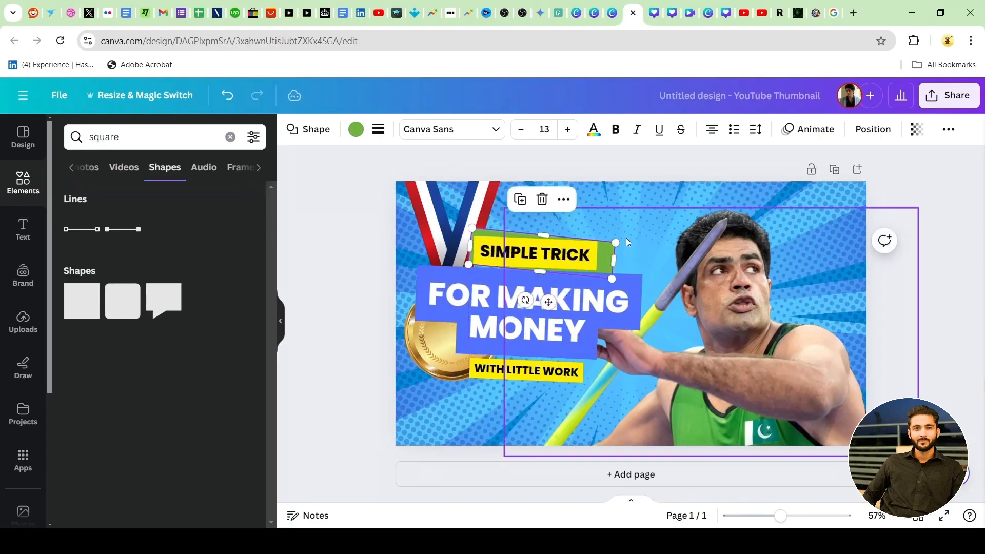
mouse_move(616, 241)
left_mouse_down()
mouse_move(639, 224)
mouse_move(631, 228)
left_mouse_up()
left_click_drag(471, 239, 465, 238)
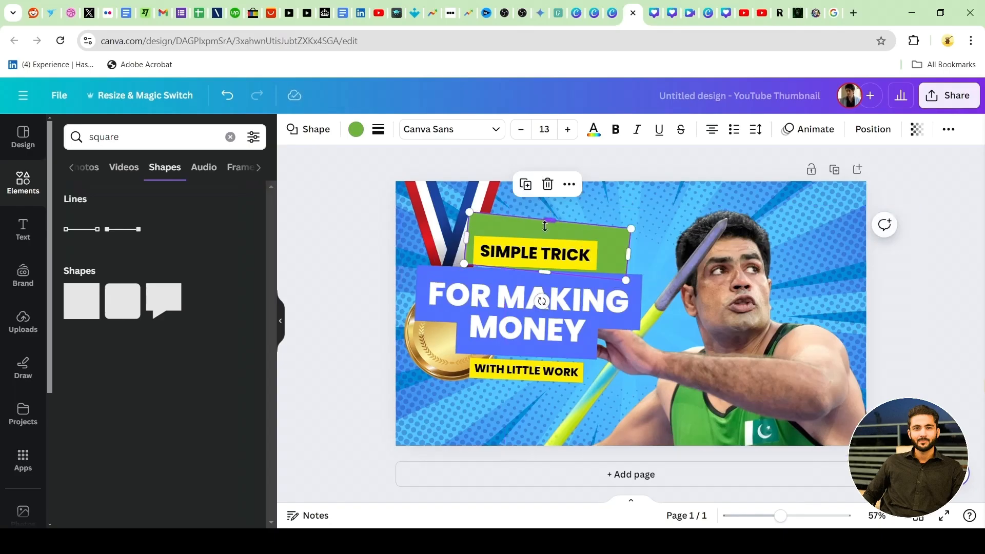
left_click_drag(544, 215, 546, 229)
left_click(318, 225)
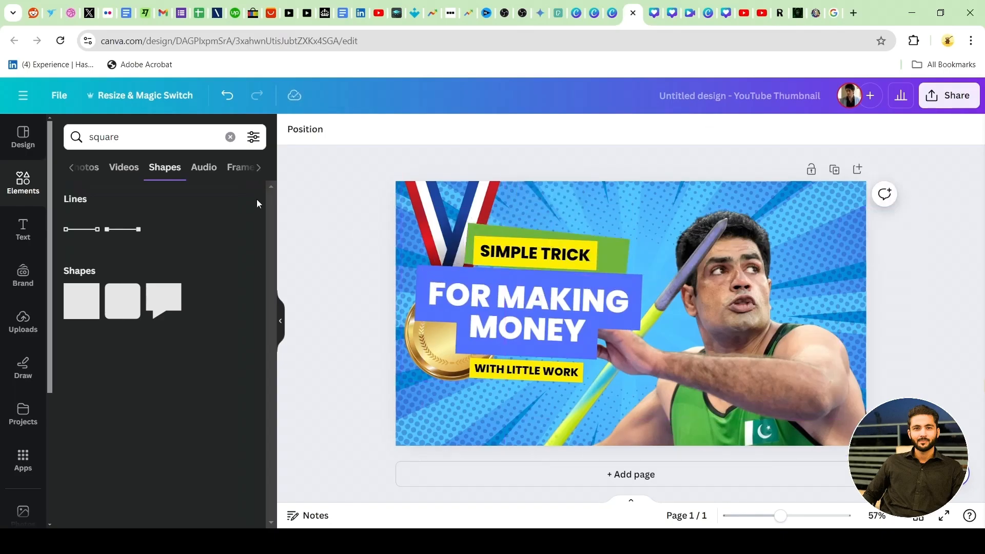
Move the gold medal slightly up and to the left behind the title labels, and deselect it.
left_click(451, 199)
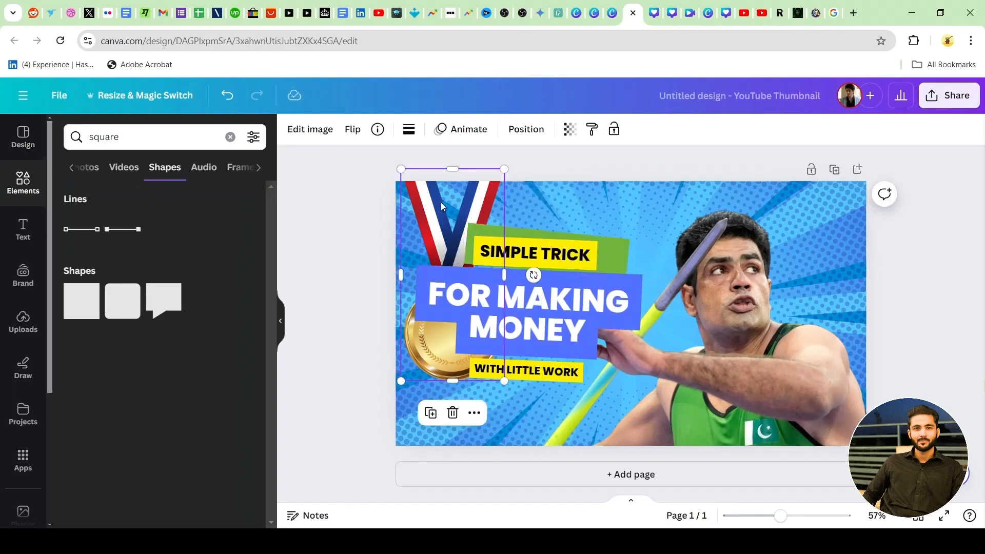
left_click_drag(451, 198, 435, 178)
left_click(339, 209)
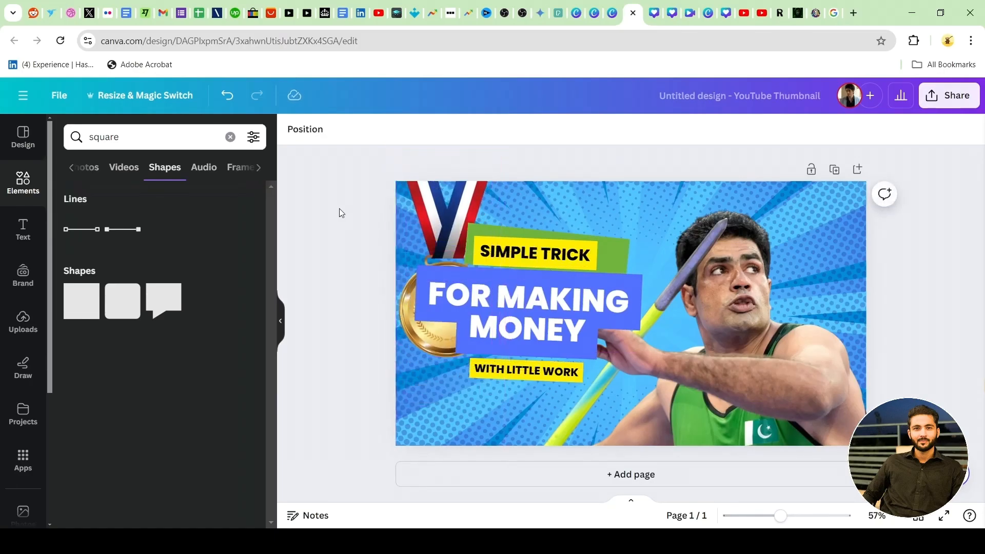
Shift the javelin thrower cutout slightly down and to the left on the thumbnail.
left_click(580, 183)
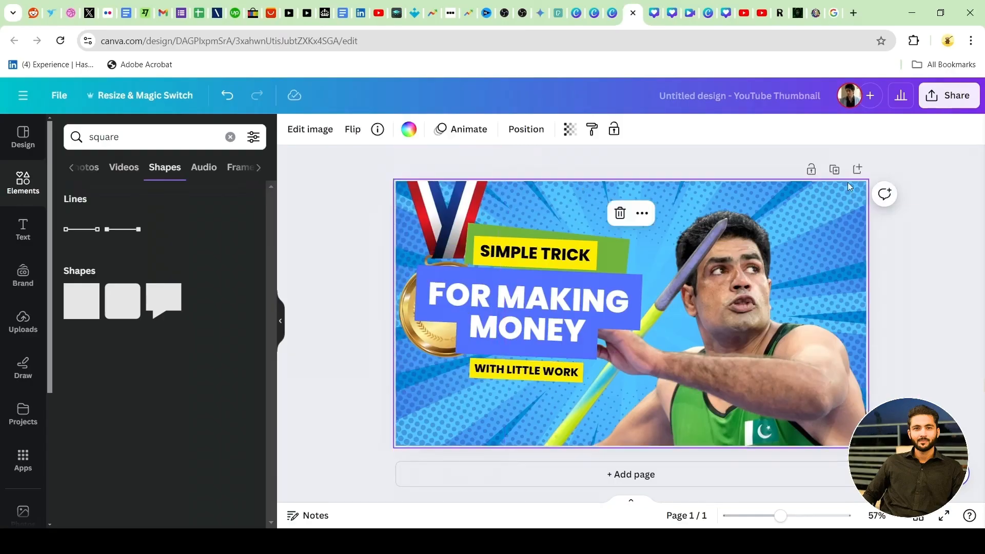
left_click(804, 303)
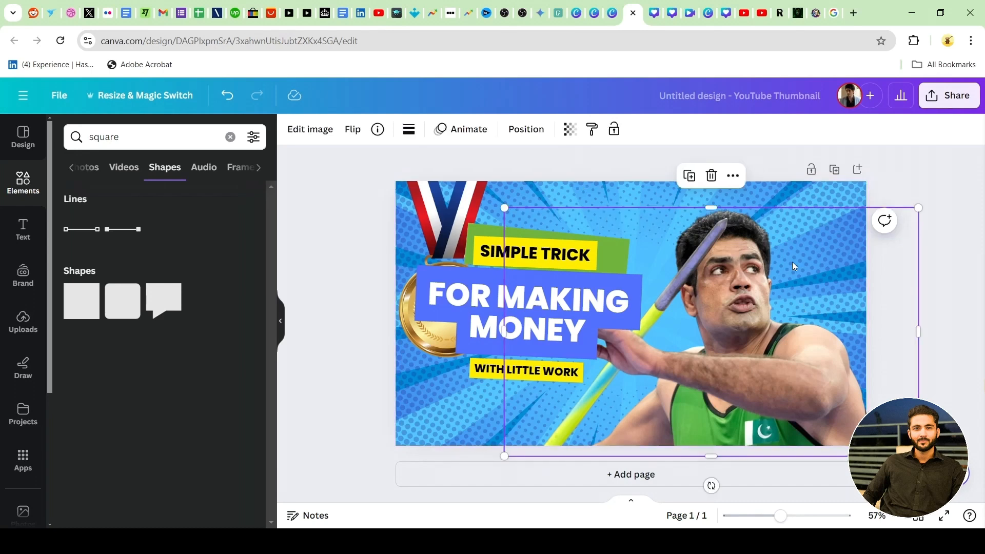
mouse_move(792, 262)
left_mouse_down()
mouse_move(771, 255)
mouse_move(780, 272)
left_mouse_up()
left_click(780, 201)
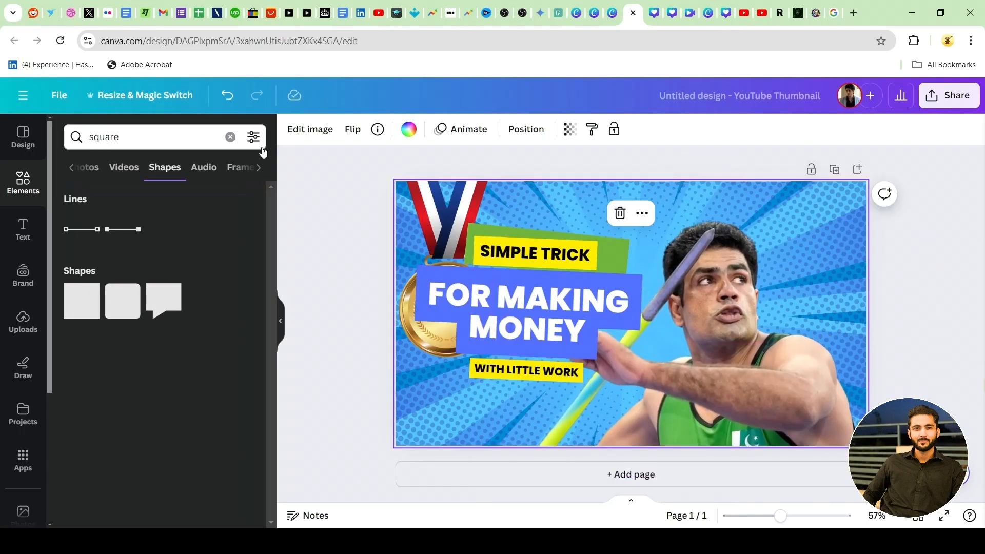
Browse the uploaded images for the original javelin thrower photo.
left_click(33, 323)
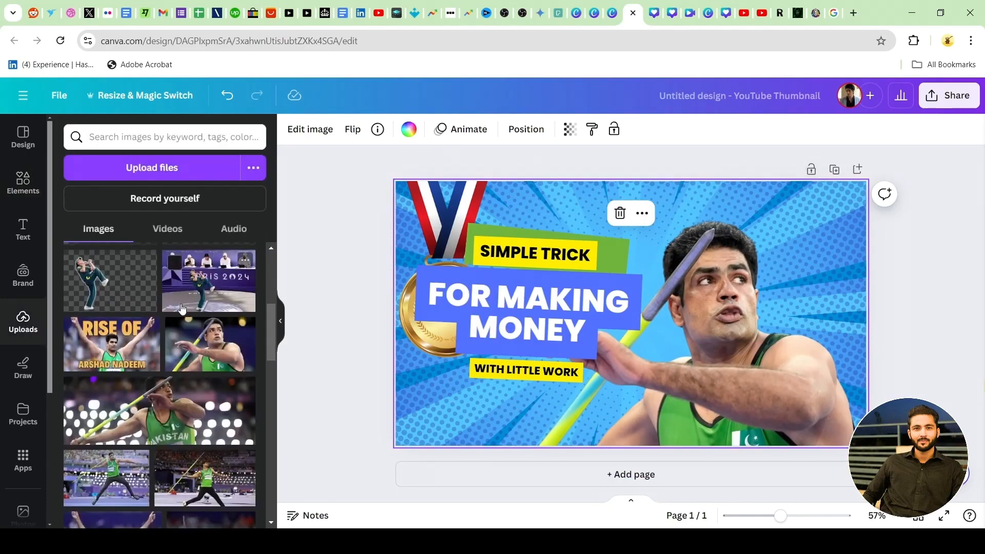
scroll(182, 309, "down", 4)
scroll(182, 310, "up", 4)
scroll(183, 310, "up", 4)
scroll(179, 310, "down", 5)
scroll(180, 309, "down", 3)
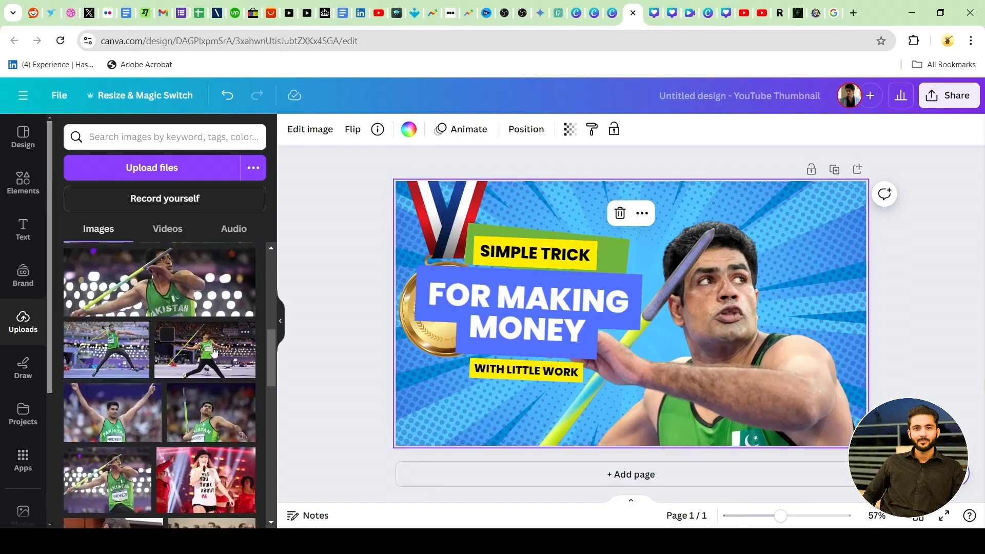
scroll(215, 352, "down", 3)
scroll(215, 352, "down", 3)
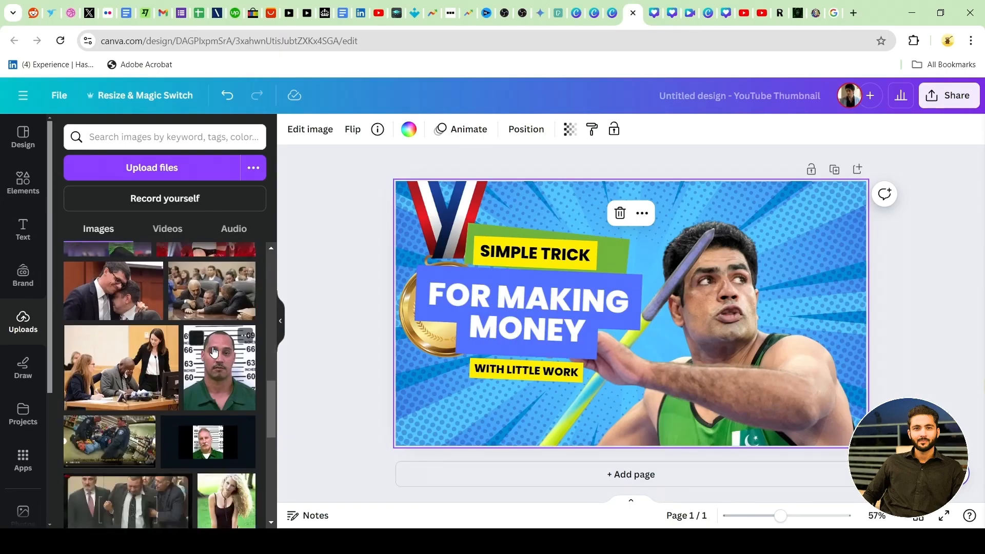
scroll(215, 352, "up", 6)
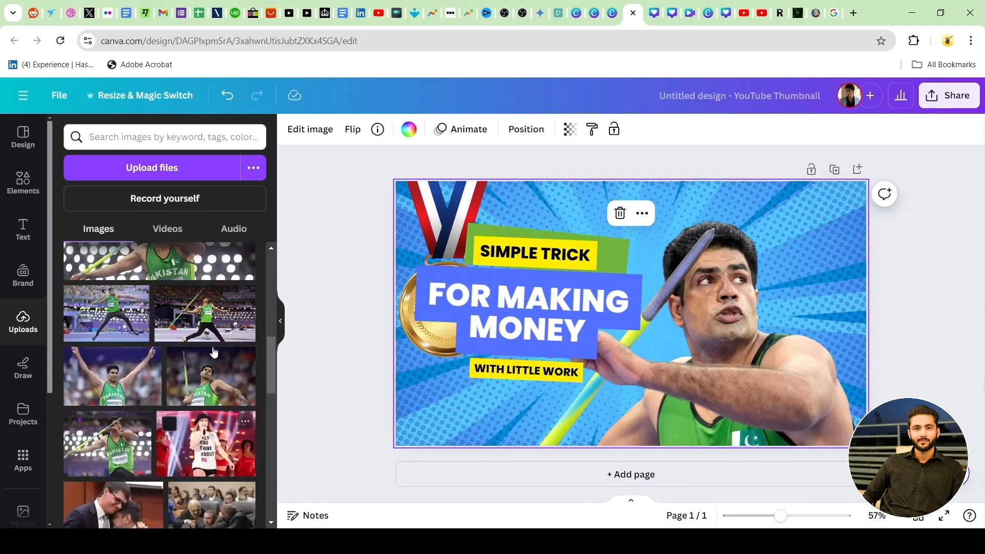
scroll(214, 352, "up", 3)
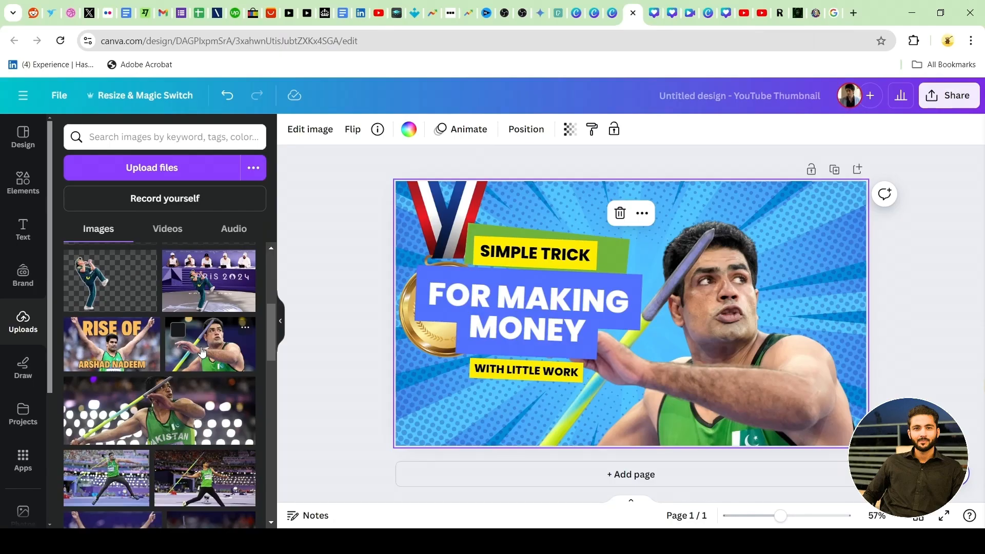
left_click(201, 352)
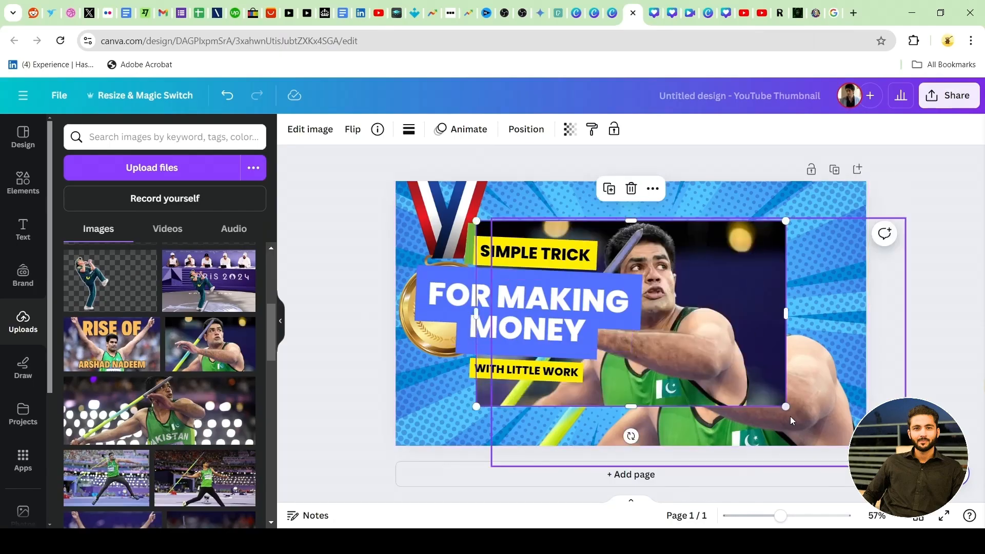
left_click_drag(774, 406, 813, 429)
left_click(650, 189)
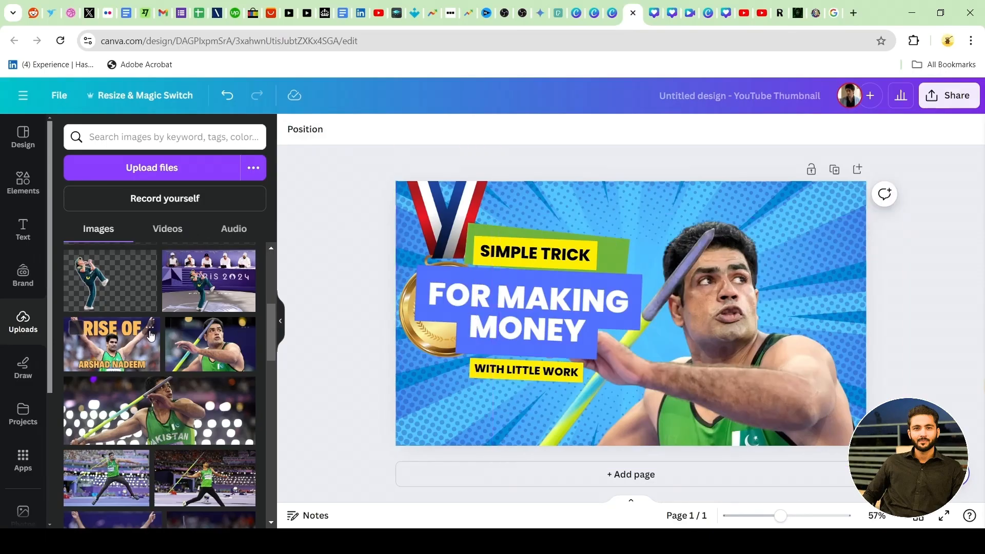
Look through the uploaded images back to the start of the list.
scroll(150, 335, "up", 4)
scroll(150, 335, "up", 2)
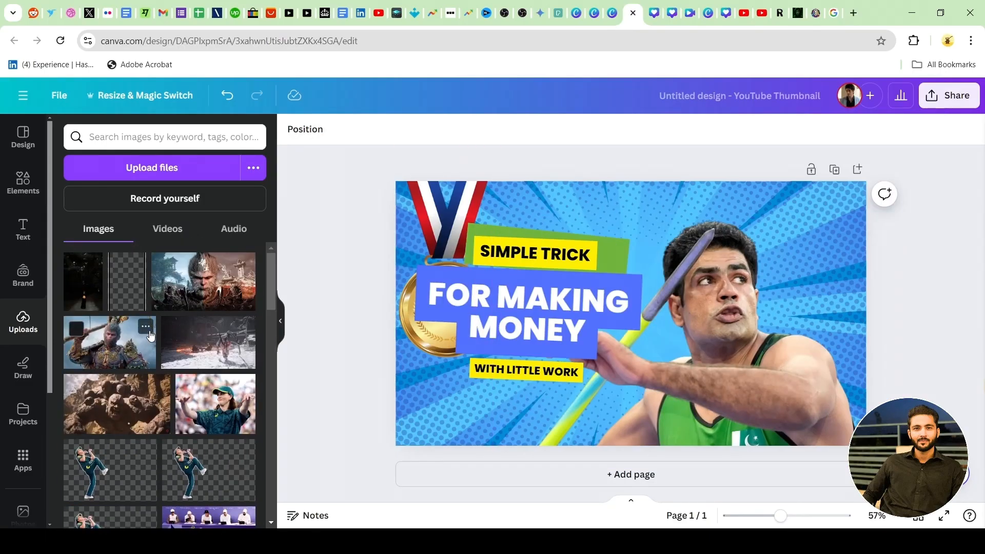
Scan further down the uploaded images and return to the beginning of the collection.
scroll(150, 336, "down", 10)
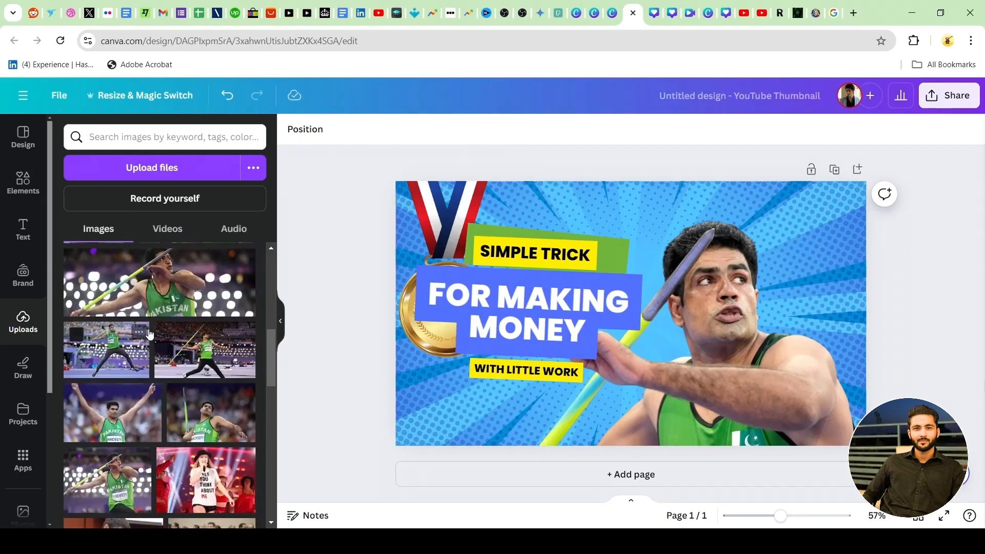
scroll(150, 335, "down", 10)
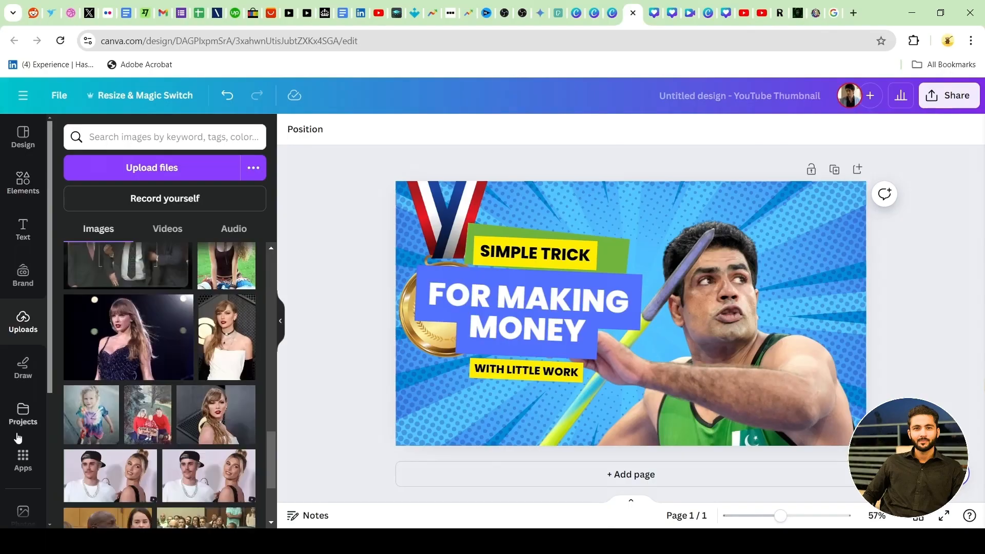
scroll(18, 380, "down", 3)
scroll(160, 342, "up", 1)
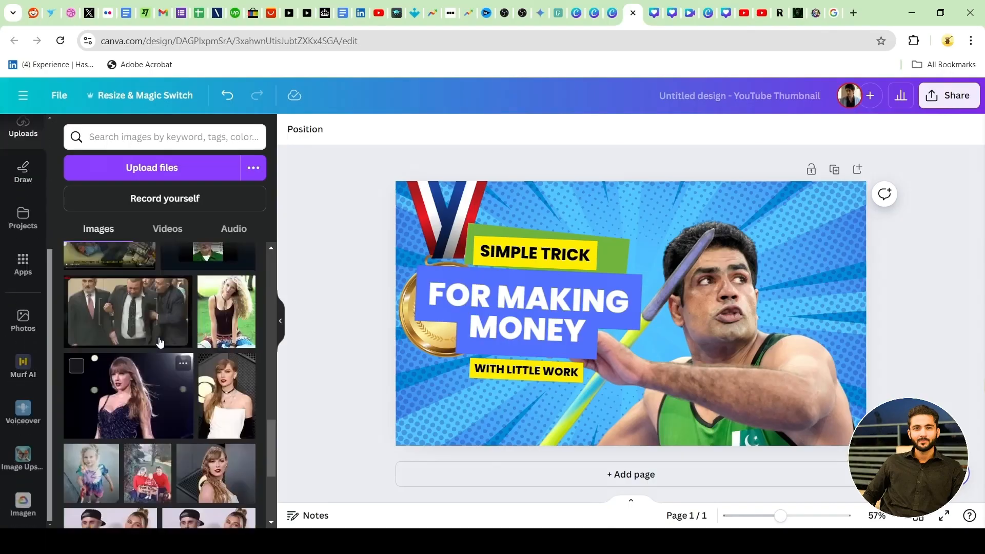
scroll(160, 343, "up", 15)
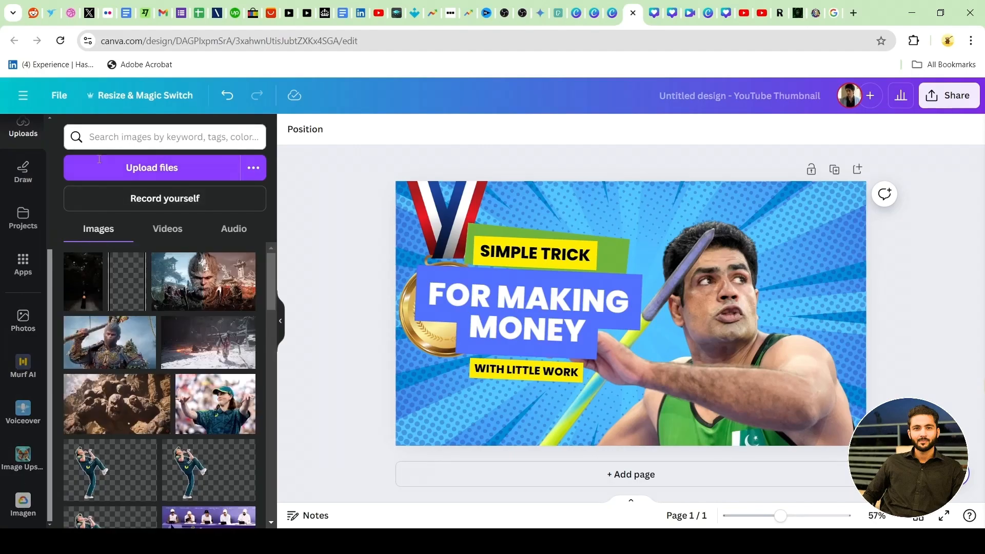
Browse the stock photo suggestions, check the background in the open "rise of" design, and return to the thumbnail.
left_click(21, 321)
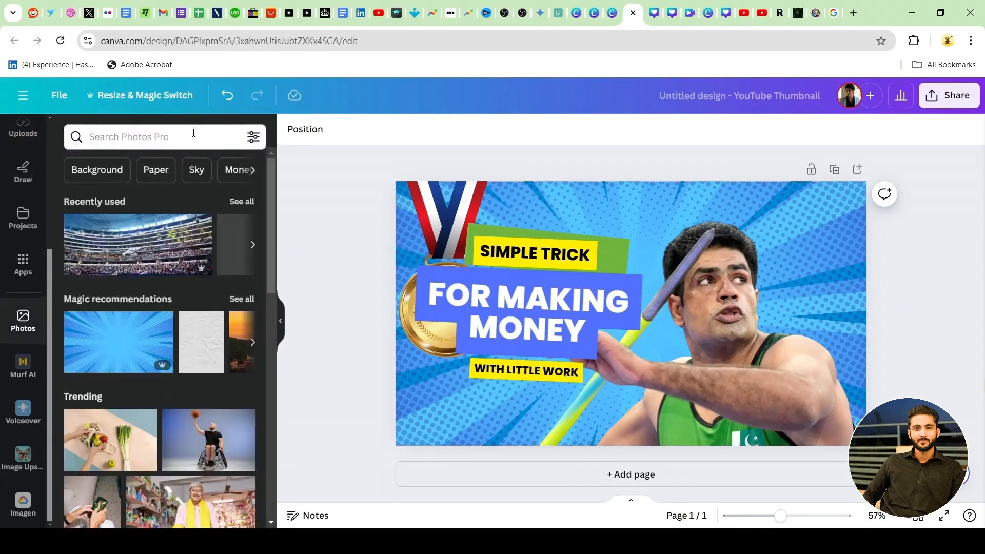
scroll(137, 297, "down", 6)
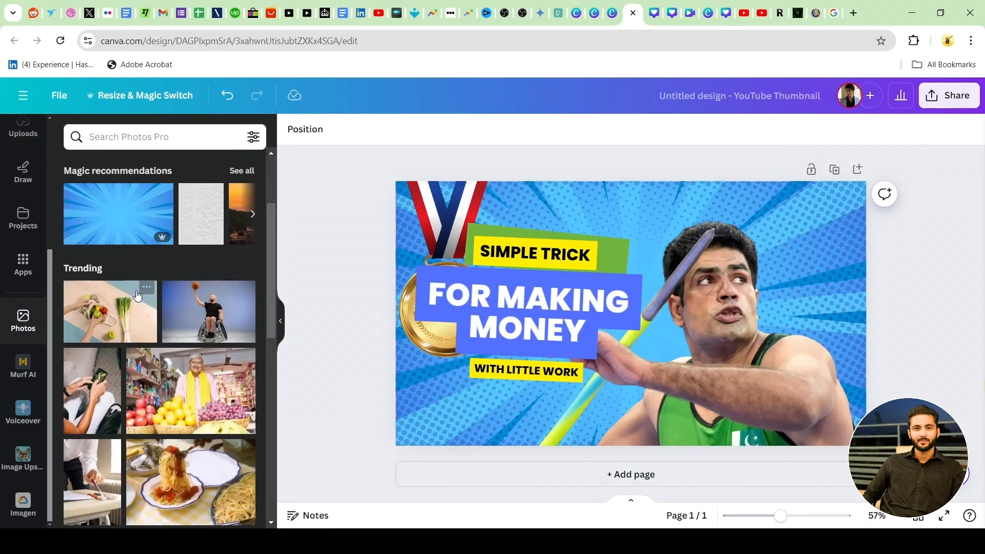
scroll(137, 301, "up", 6)
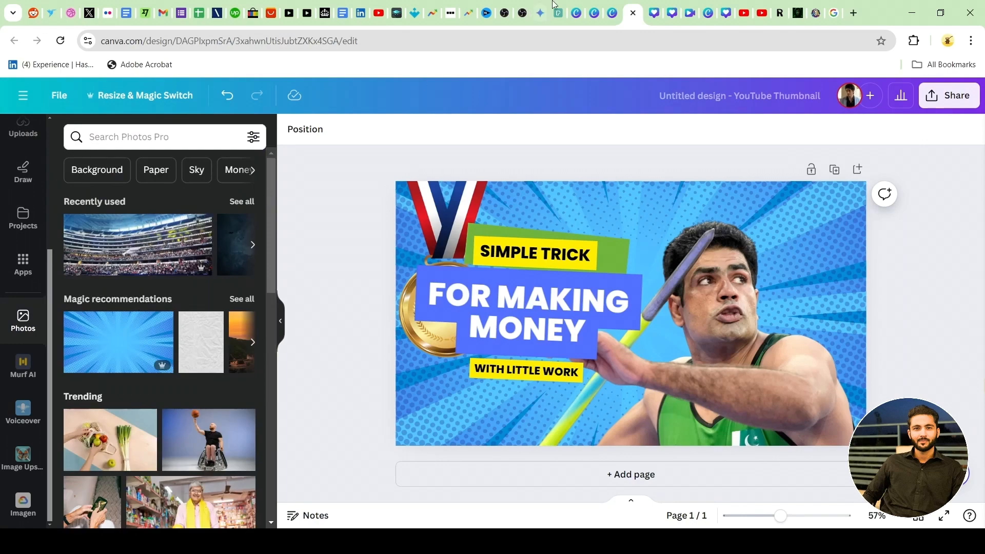
left_click(655, 6)
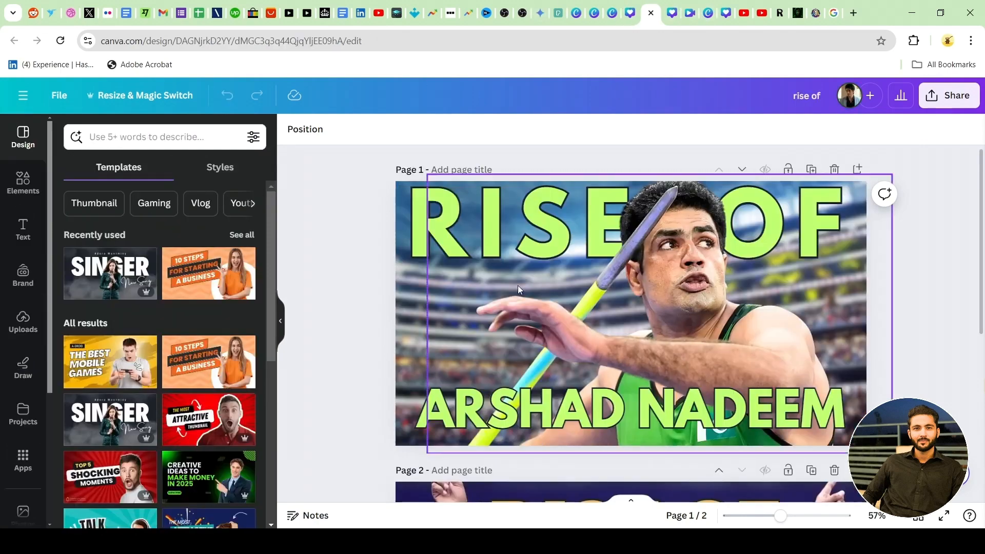
left_click(633, 14)
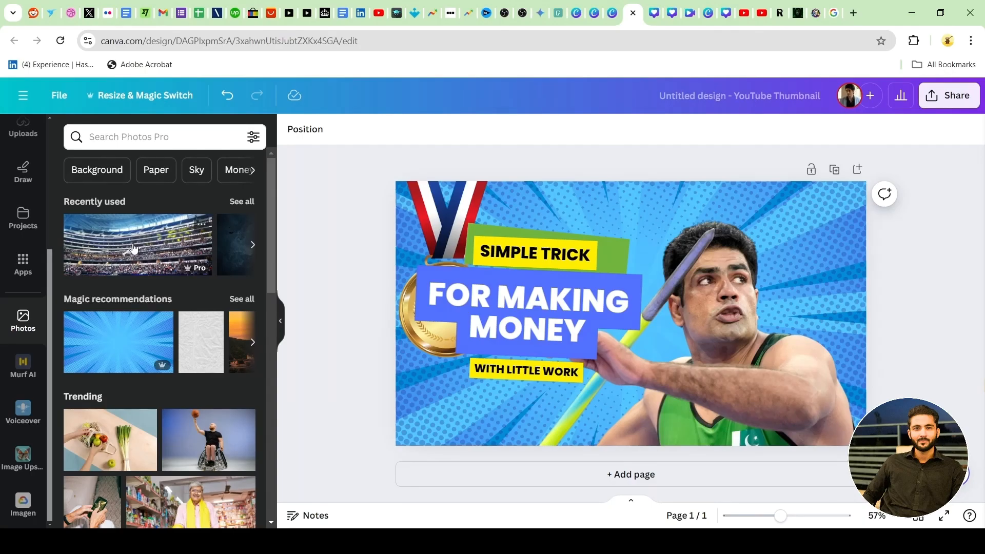
Search the stock photos for "crowd background" and add the wide stadium crowd photo to the thumbnail.
left_click(111, 135)
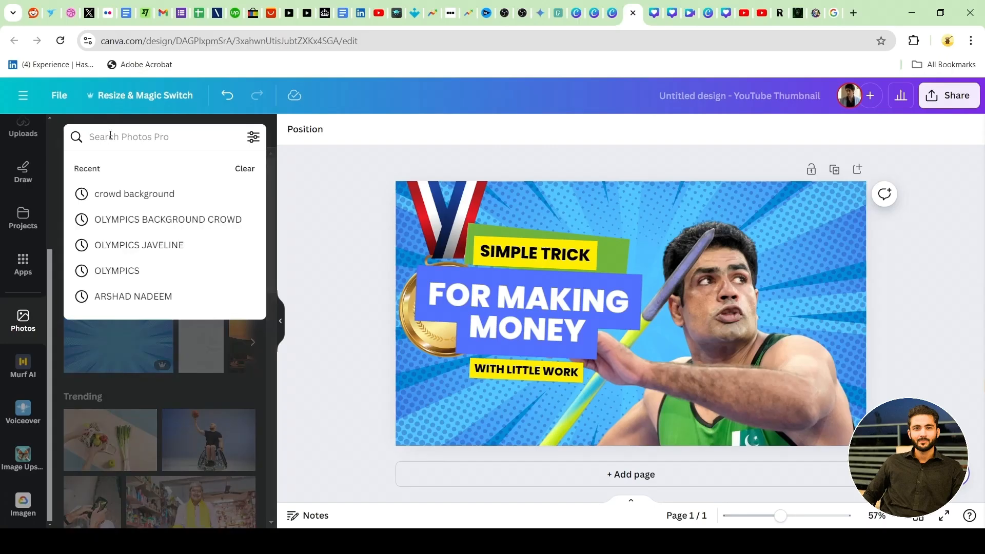
type("wgg")
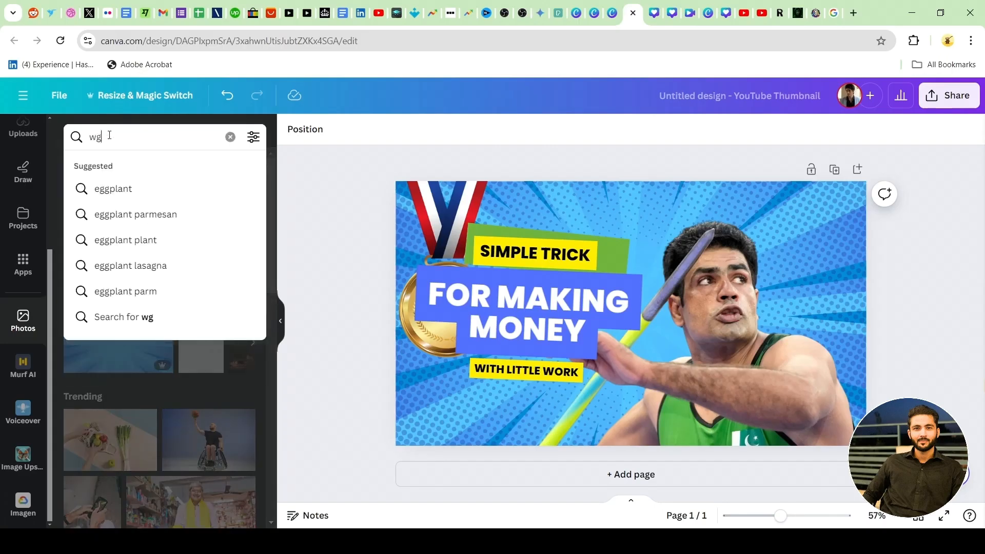
key("BackSpace")
key("BackSpace")
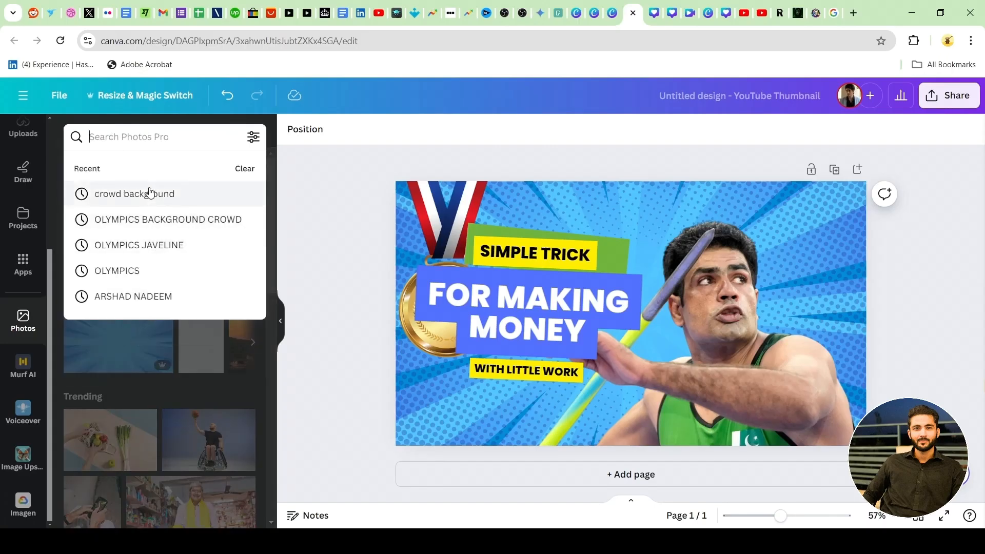
left_click(150, 192)
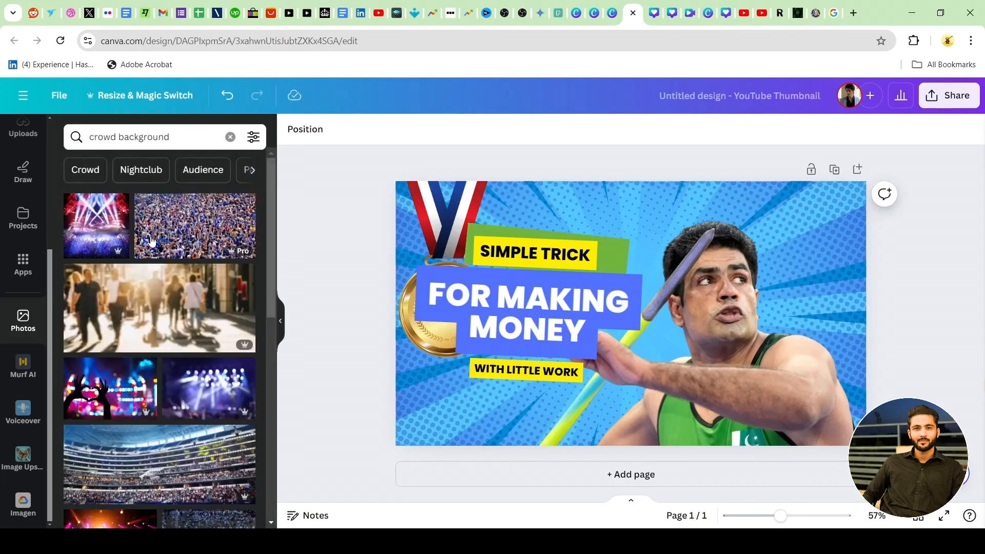
scroll(151, 307, "down", 3)
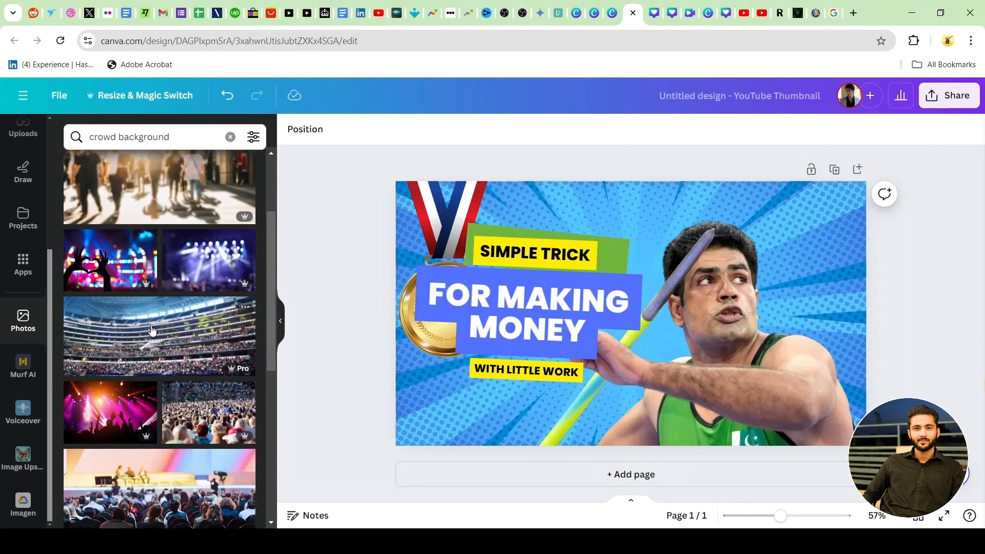
left_click(152, 315)
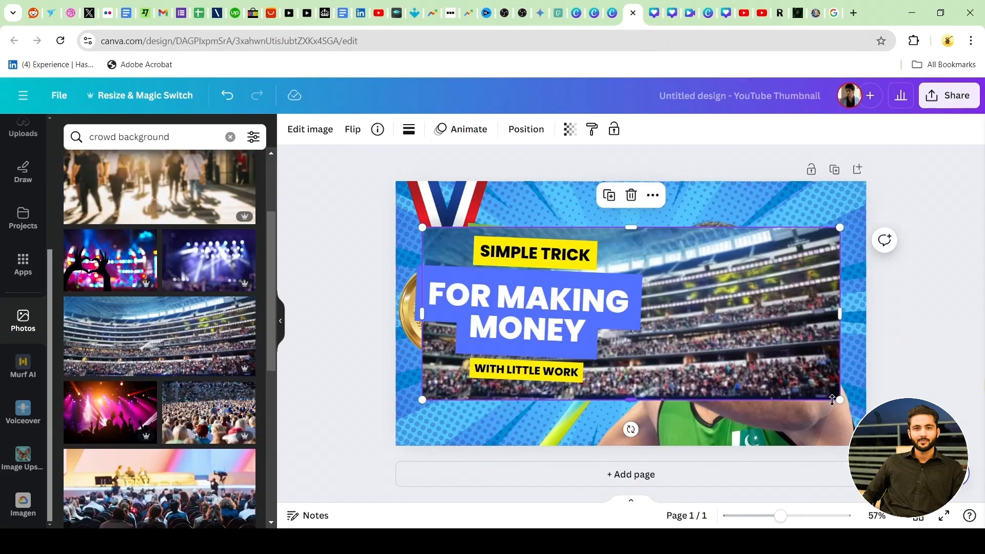
Enlarge the stadium crowd photo beyond the page edges so it covers the whole thumbnail, and add a blank second page.
left_click_drag(840, 399, 980, 457)
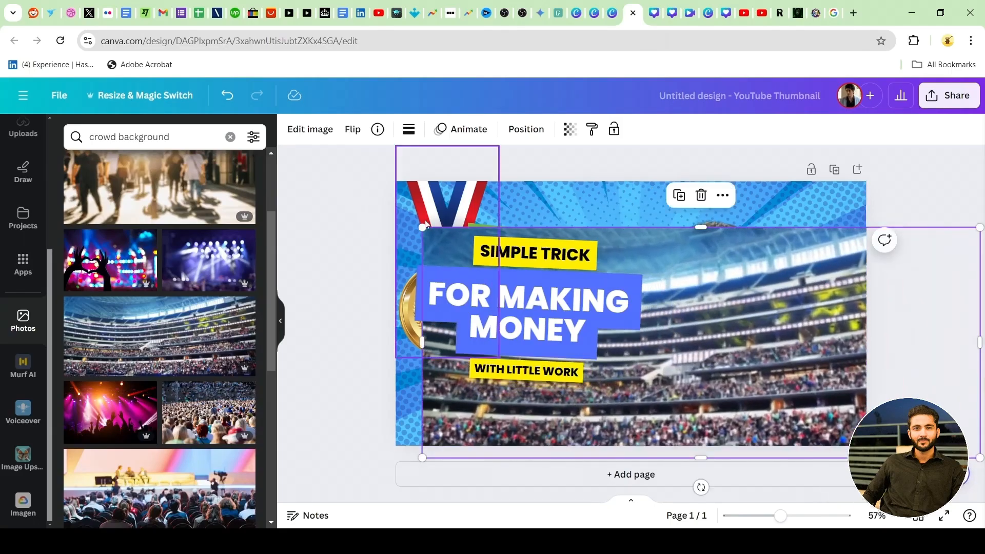
left_click_drag(422, 227, 321, 79)
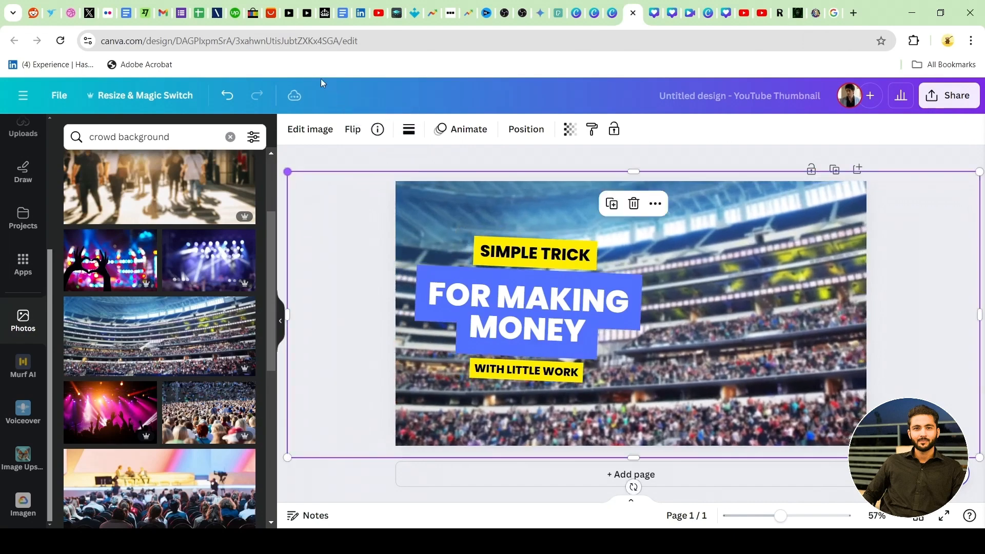
left_click(465, 472)
scroll(347, 336, "up", 5)
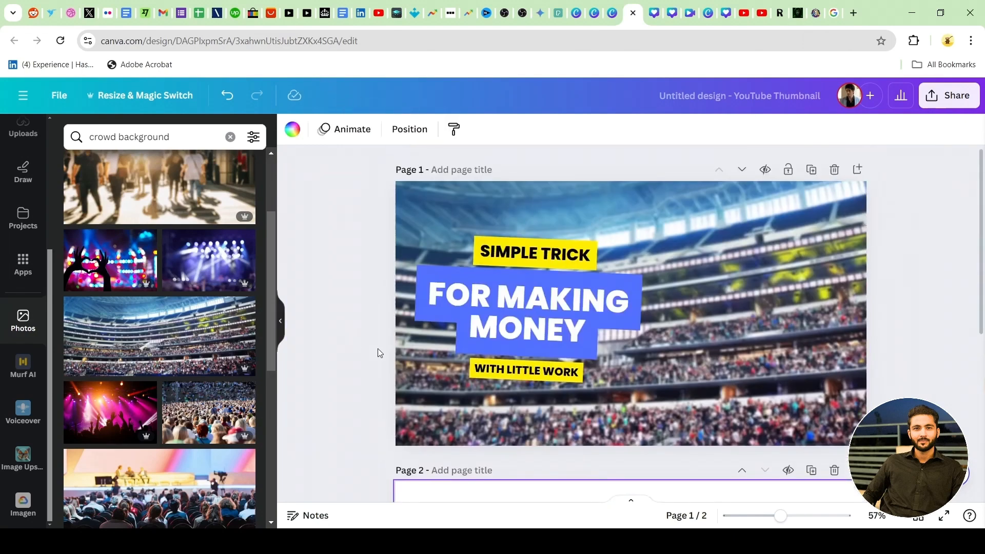
left_click(367, 344)
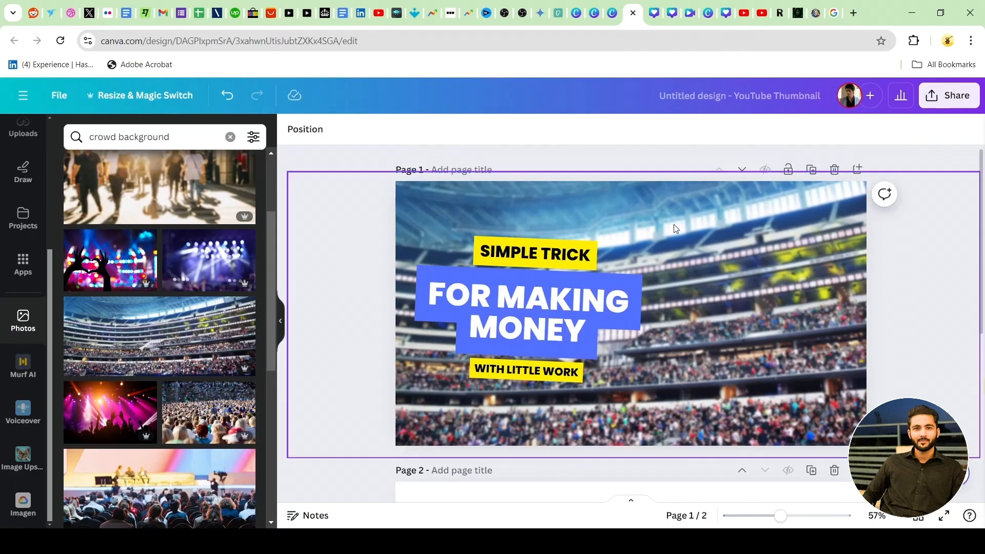
Send the stadium photo backward one layer at a time until it sits behind the green shape, medal and javelin thrower.
right_click(707, 242)
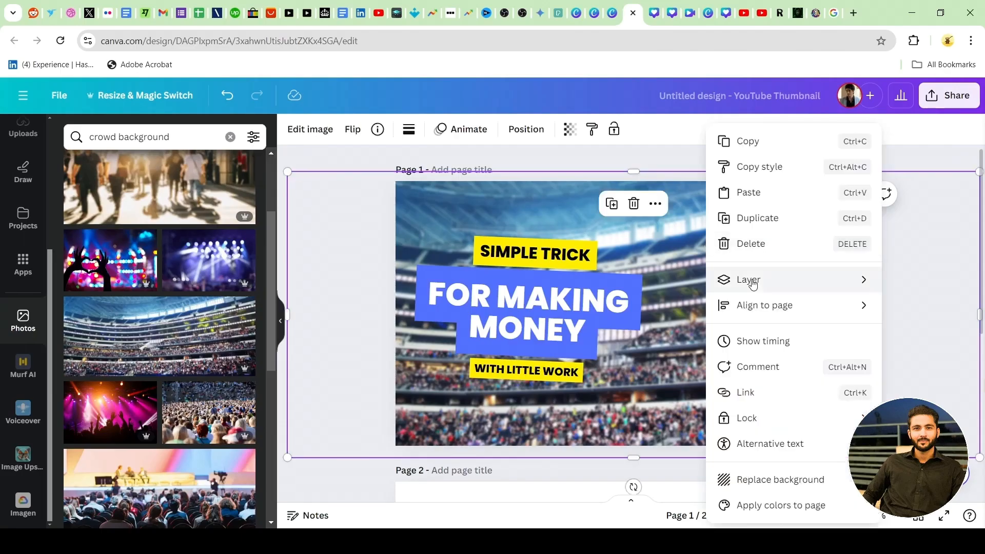
mouse_move(752, 283)
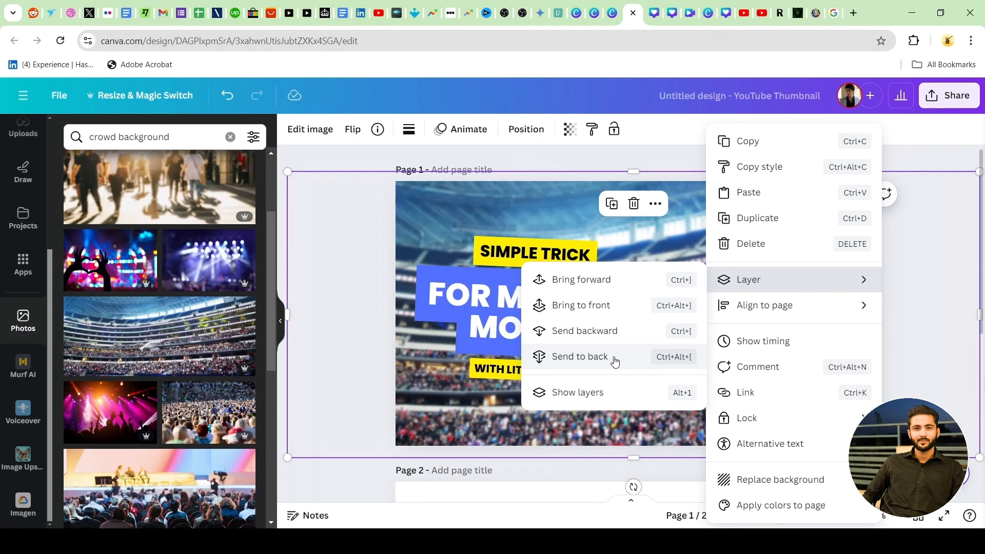
left_click(611, 330)
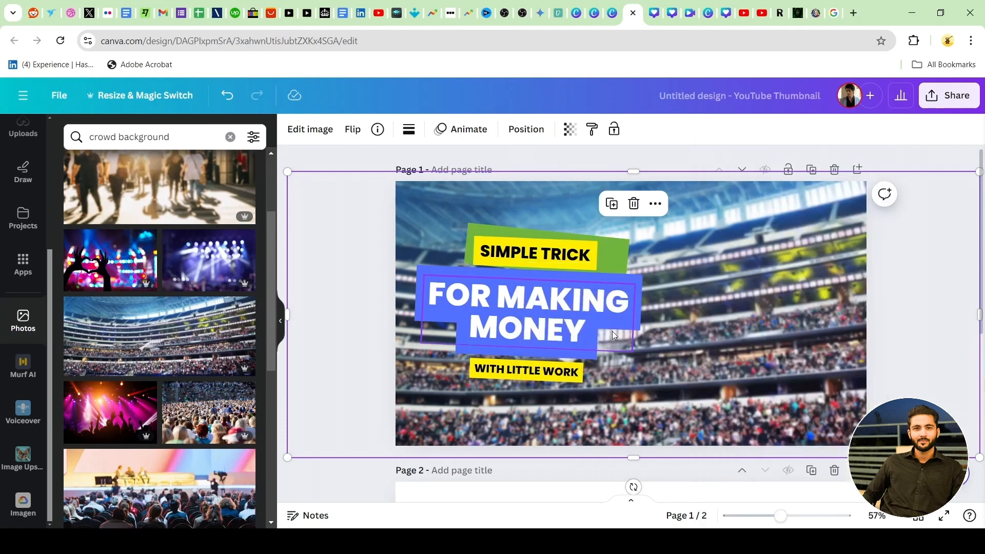
right_click(708, 250)
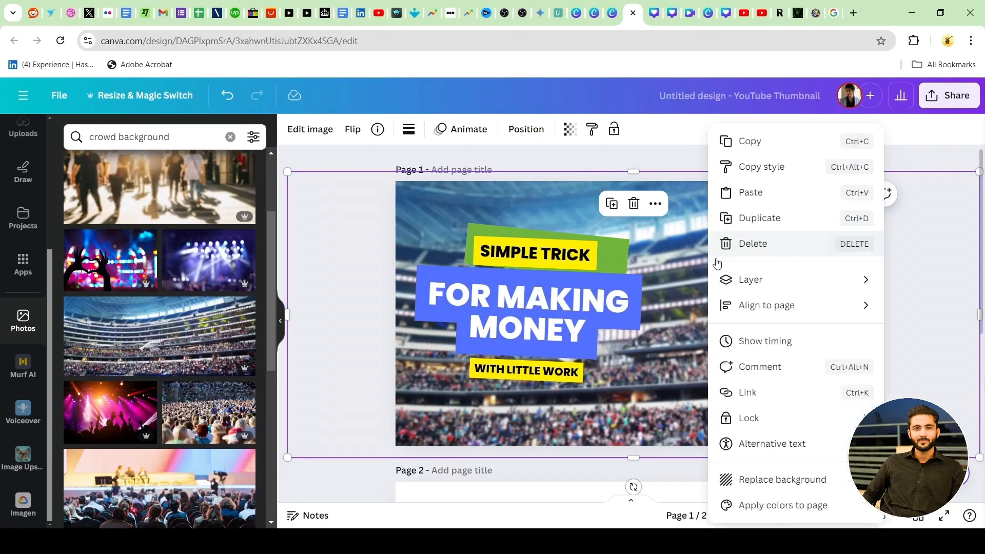
mouse_move(723, 279)
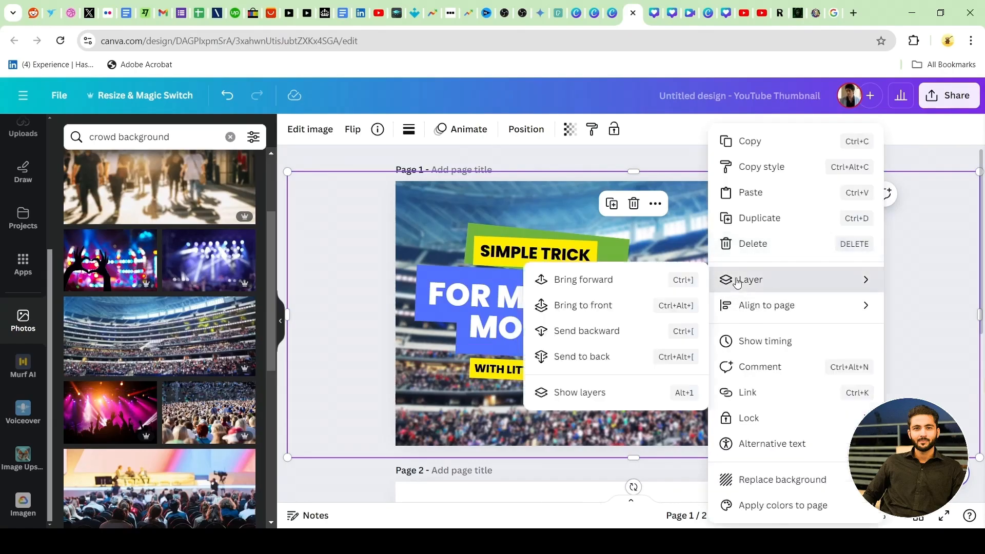
left_click(632, 332)
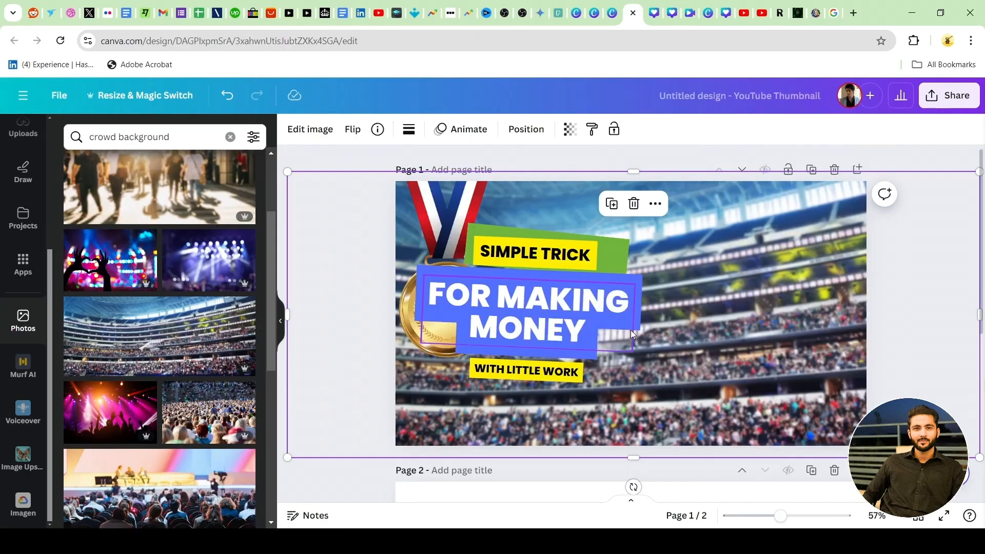
right_click(744, 263)
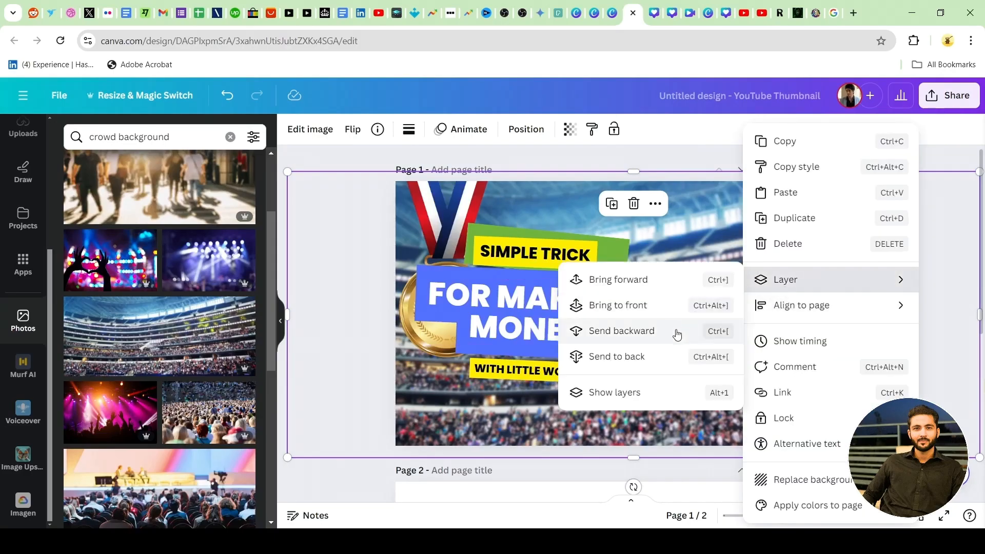
left_click(677, 333)
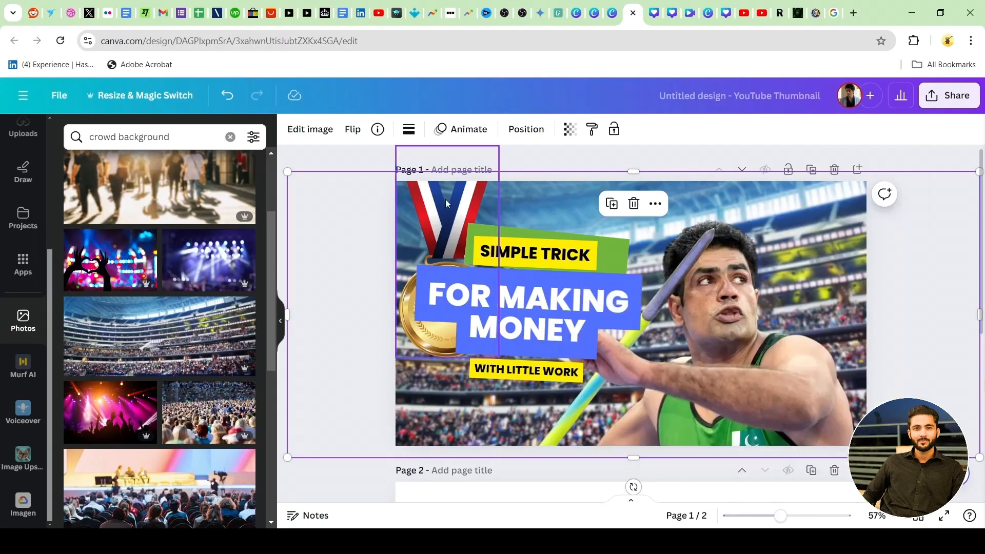
Review the layer order options for the stadium photo without changing them, and deselect it.
right_click(776, 204)
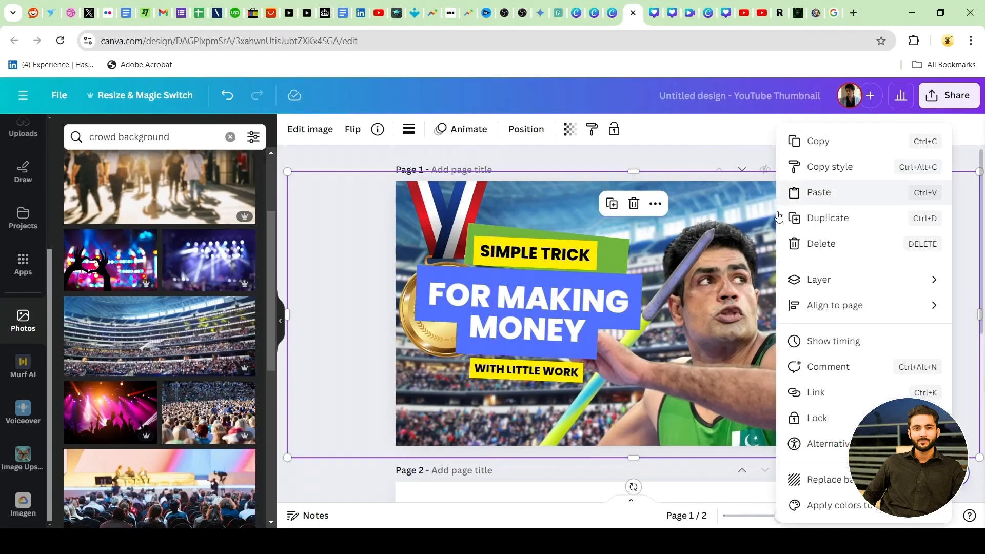
mouse_move(816, 286)
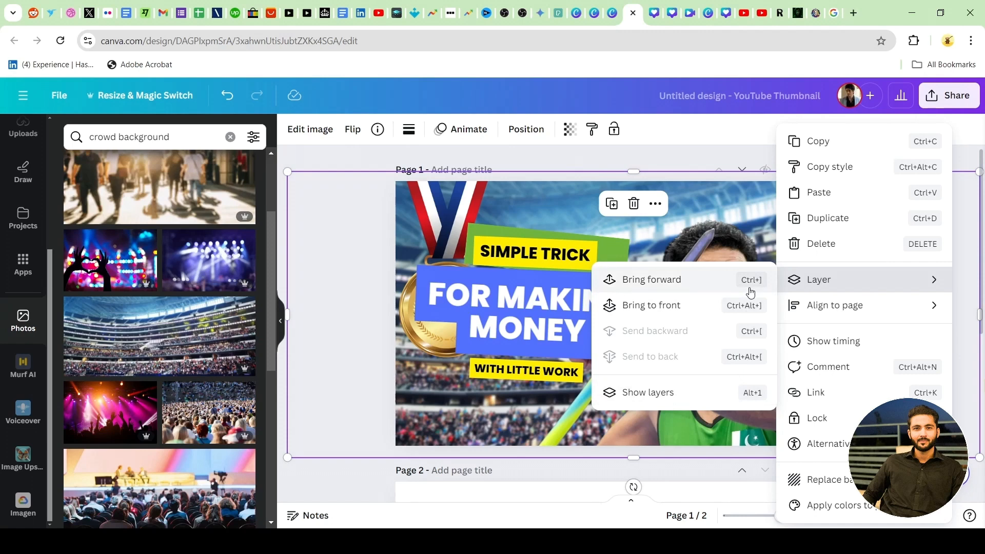
left_click(353, 211)
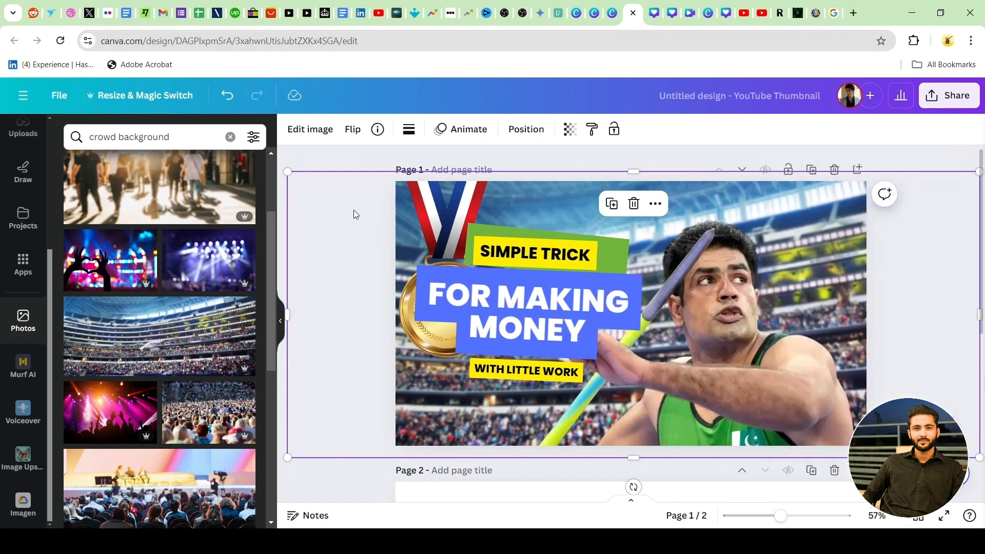
left_click(343, 157)
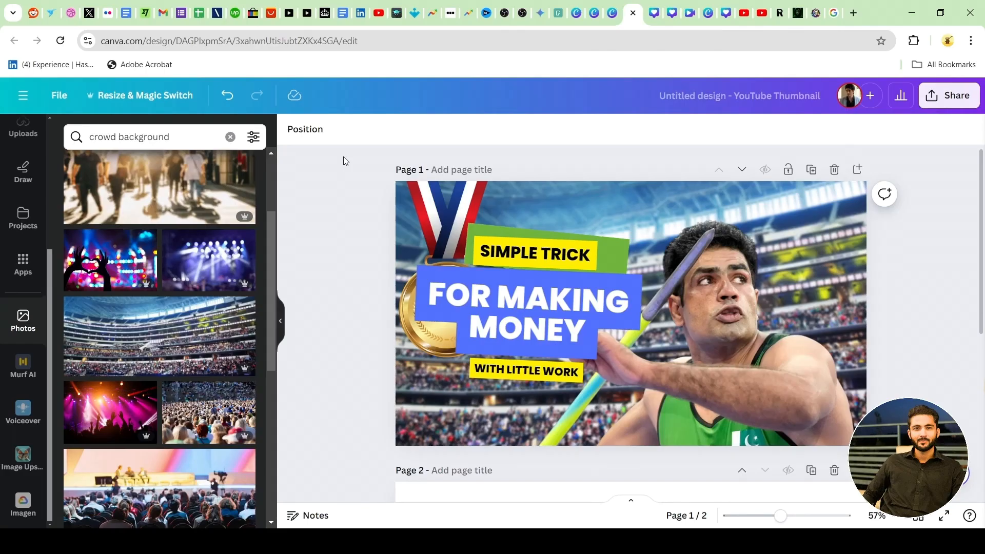
Bring the stadium photo forward layer by layer until it covers every other element on the thumbnail.
left_click(736, 193)
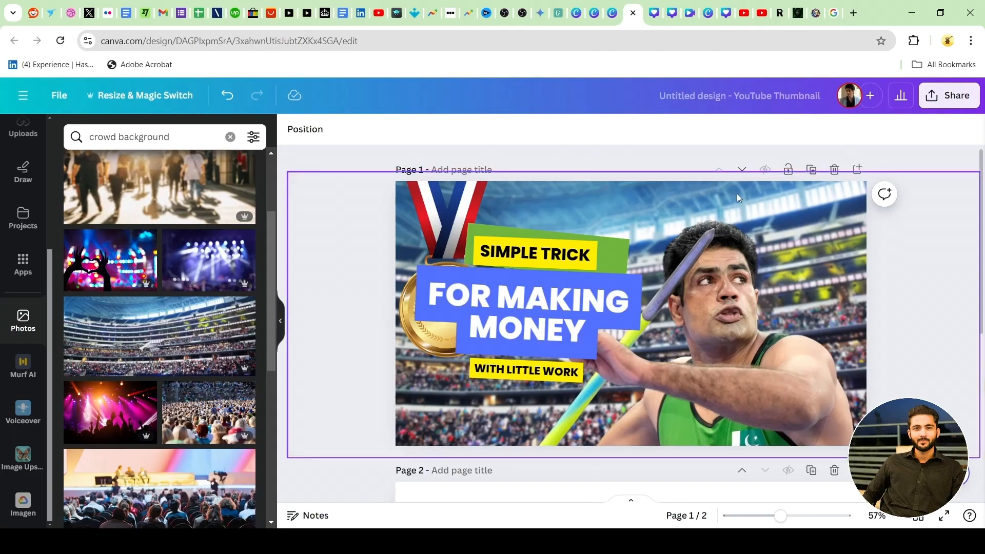
key("ctrl+]")
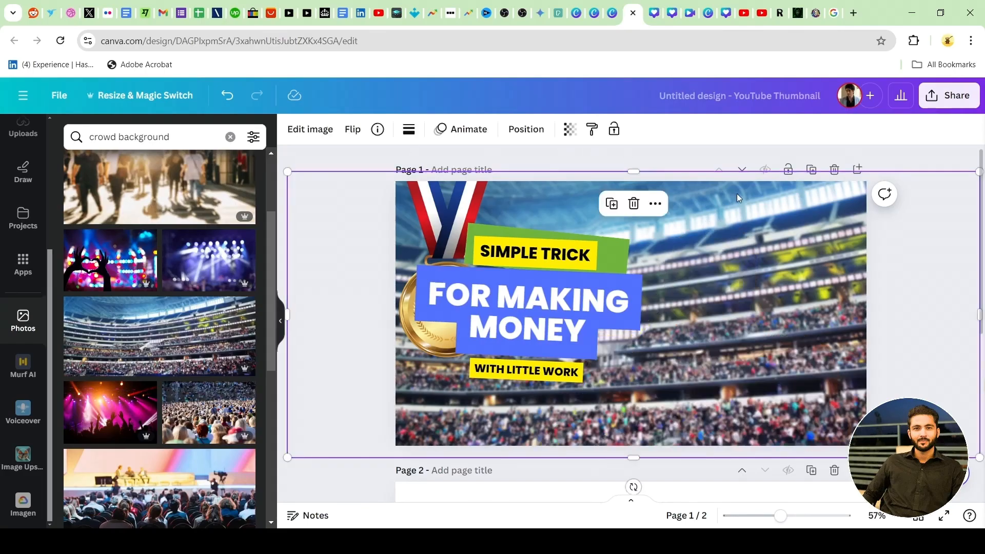
key("ctrl+]")
key("ctrl+]")
key("ctrl+]")
key("ctrl+]")
key("ctrl+]")
key("ctrl+]")
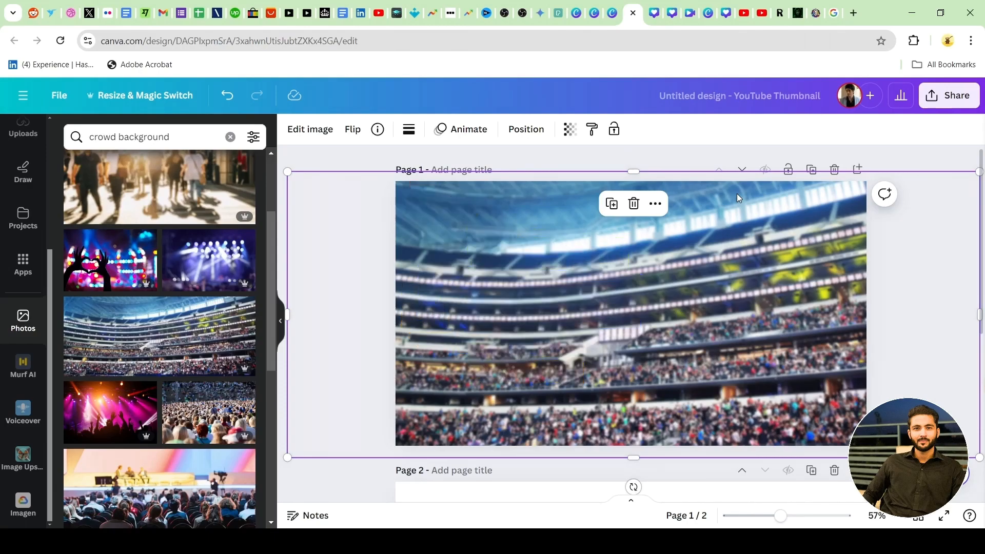
Send the stadium photo backward layer by layer until it sits behind every other thumbnail element, and deselect it.
key("ctrl+[")
key("ctrl+[")
key("ctrl+[")
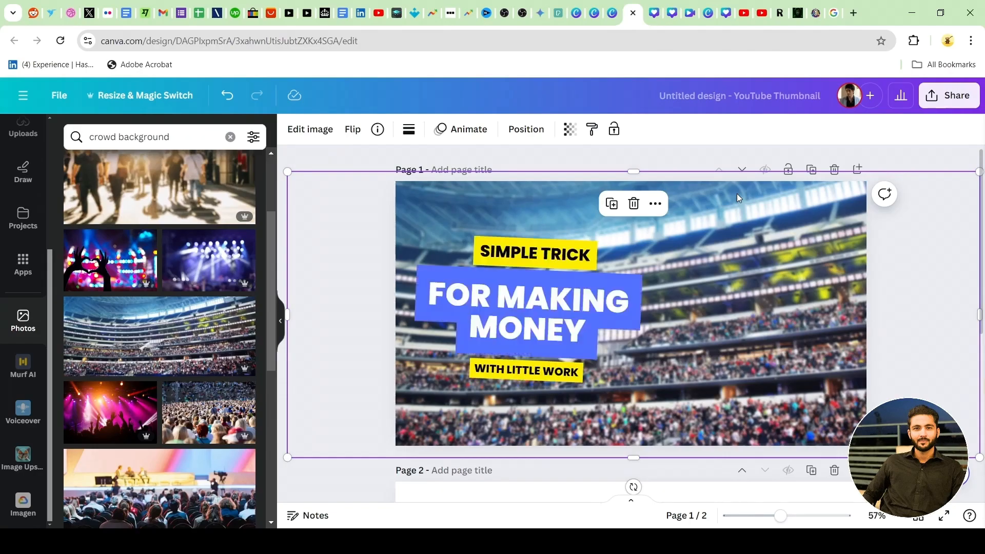
key("ctrl+[")
key("ctrl+[")
key("ctrl+[")
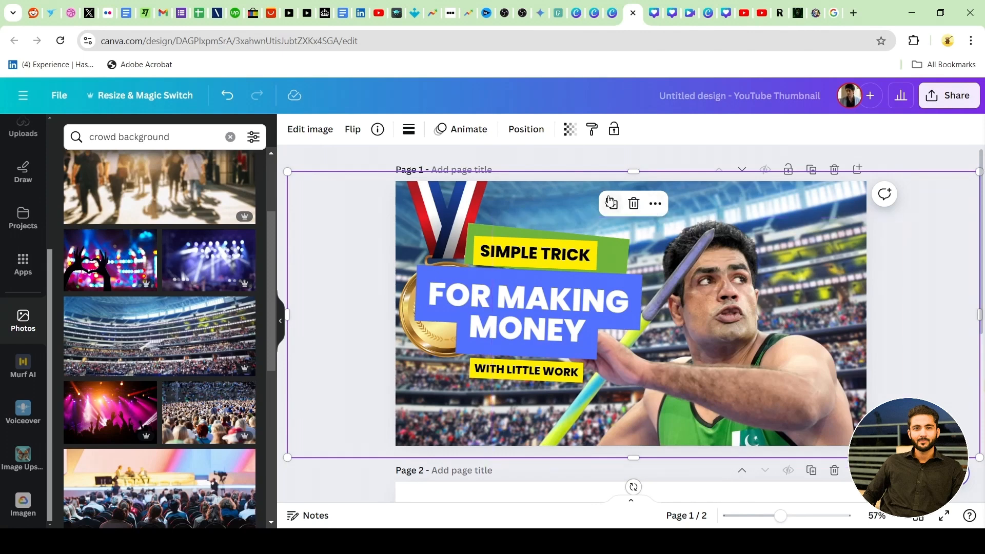
left_click(633, 155)
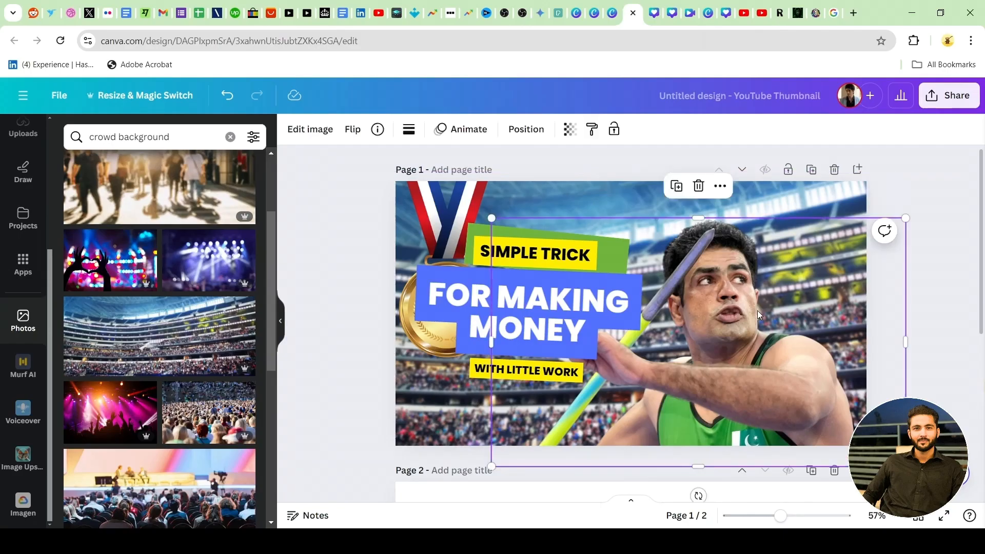
Shift the javelin thrower slightly up and to the right, and delete the "FOR MAKING MONEY" text.
left_click_drag(757, 310, 769, 300)
left_click(477, 290)
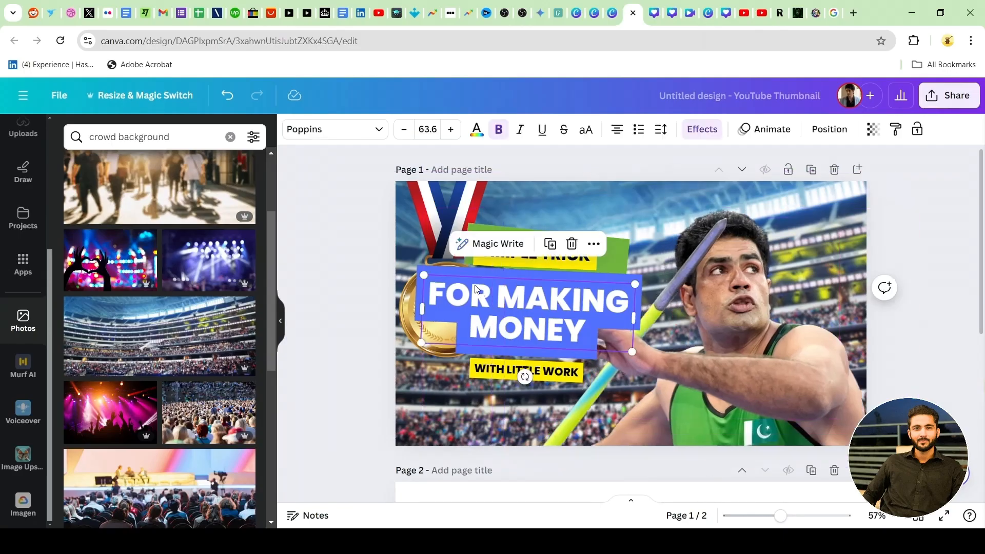
left_click_drag(475, 288, 454, 297)
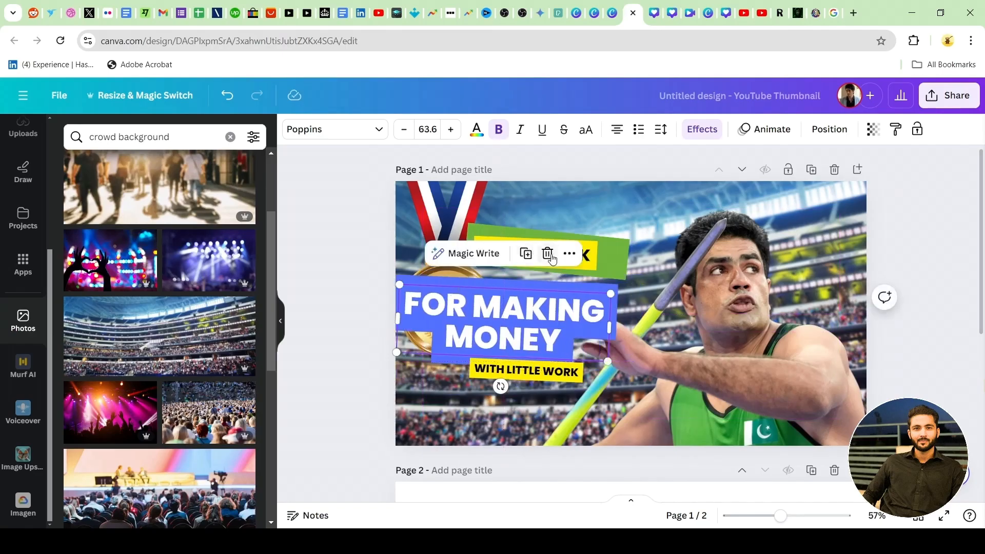
left_click(547, 254)
Check the finished sample thumbnail, and delete the green shape, "SIMPLE TRICK" text, medal and "WITH LITTLE WORK" text from this design.
left_click(652, 10)
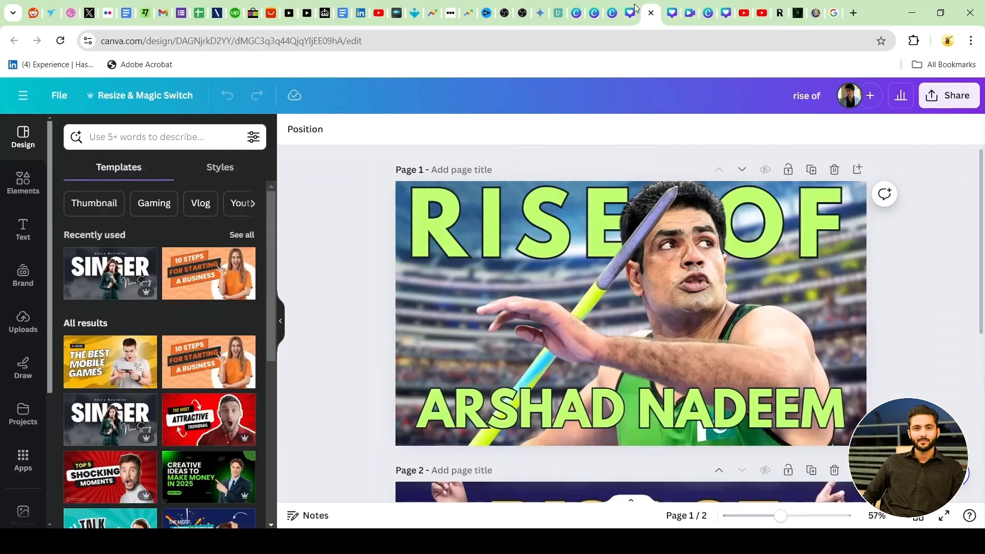
left_click(633, 9)
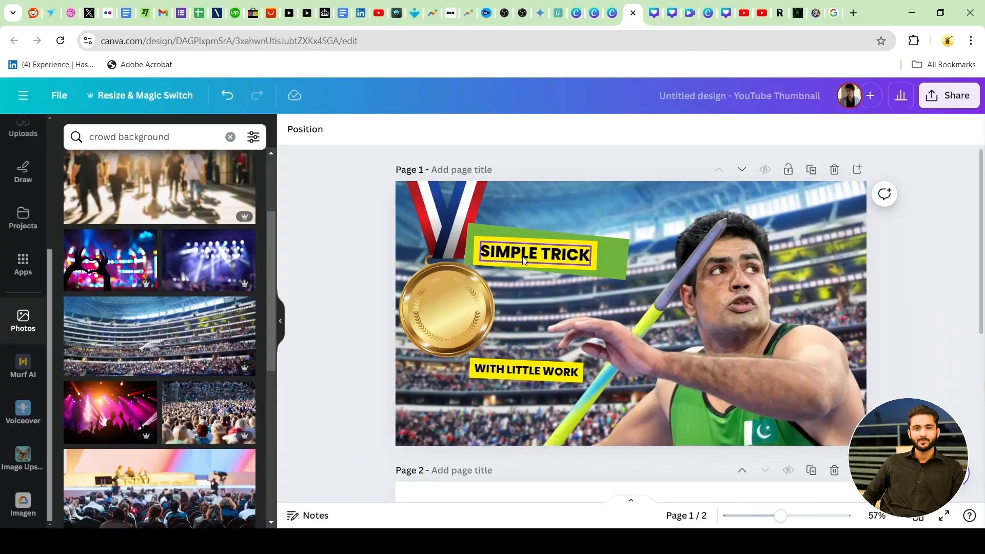
left_click(516, 237)
left_click(548, 196)
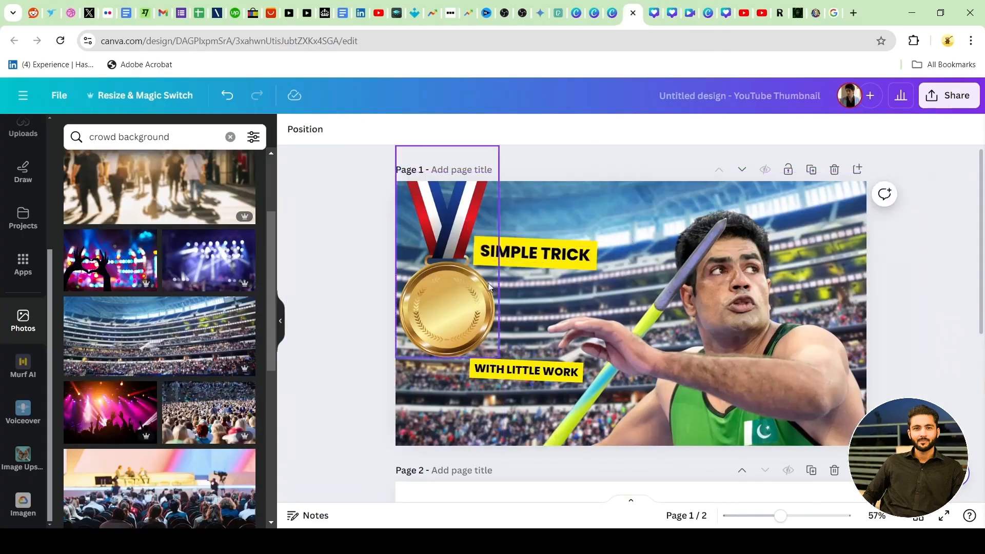
left_click(519, 248)
left_click(573, 207)
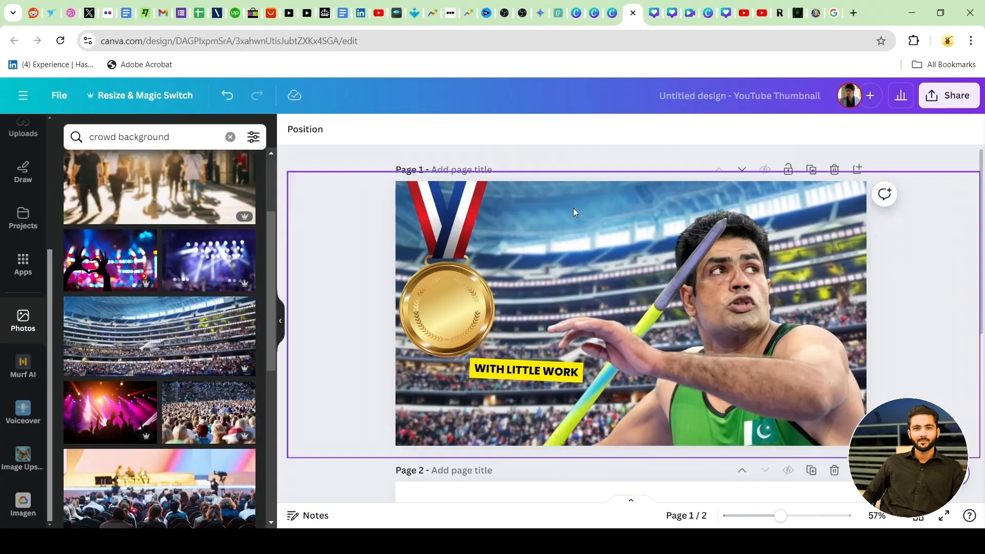
left_click(476, 266)
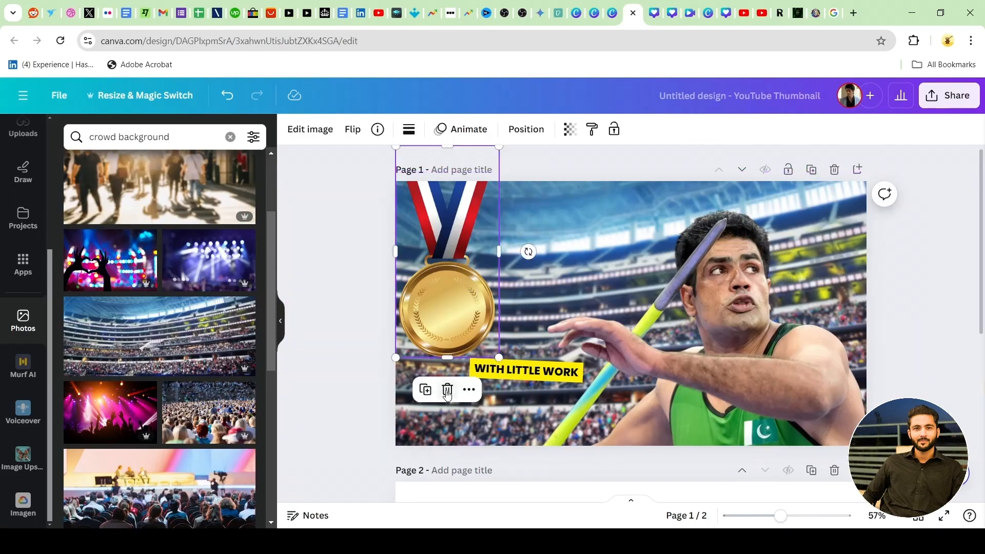
left_click(447, 391)
left_click(500, 371)
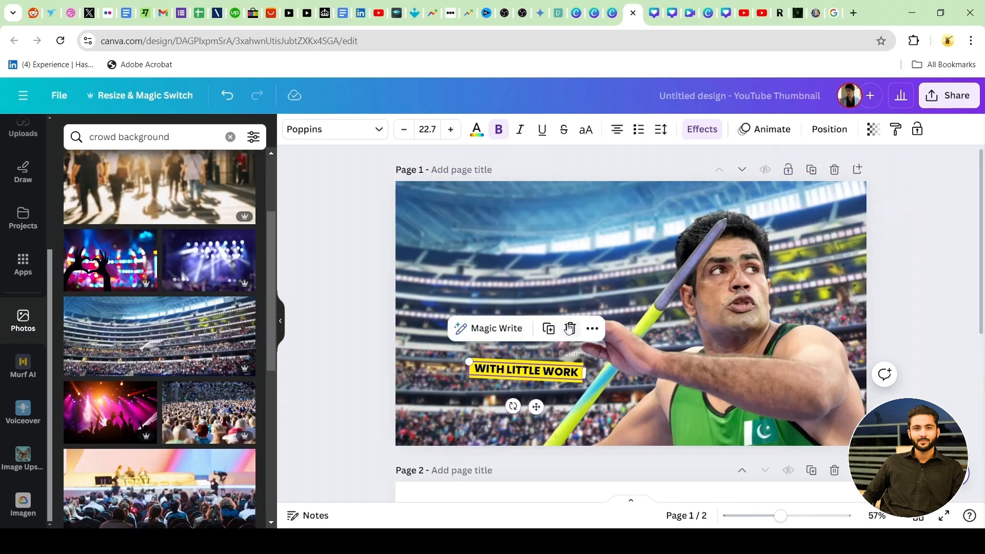
left_click(569, 328)
Add a heading to the thumbnail that reads "RISE OF".
scroll(2, 290, "up", 3)
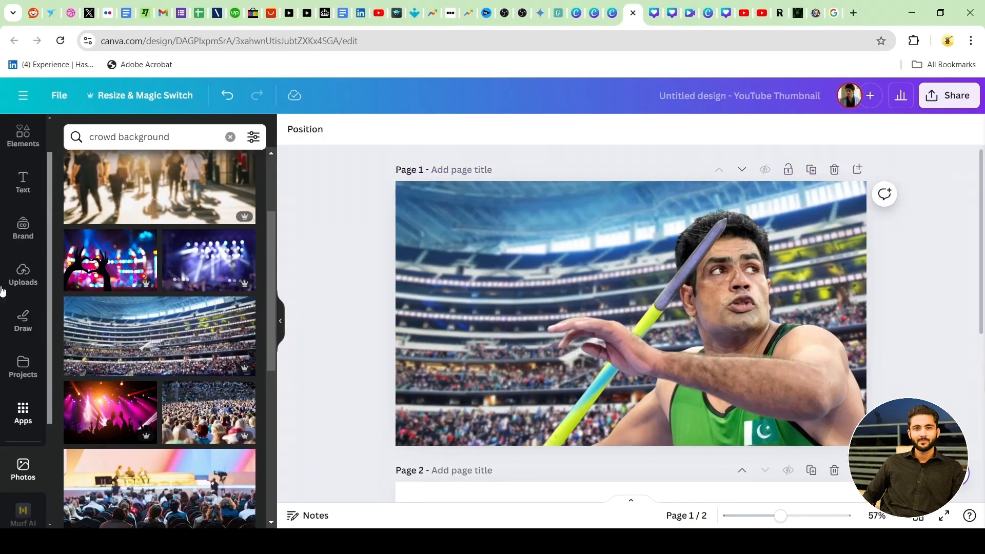
scroll(2, 290, "up", 1)
left_click(23, 228)
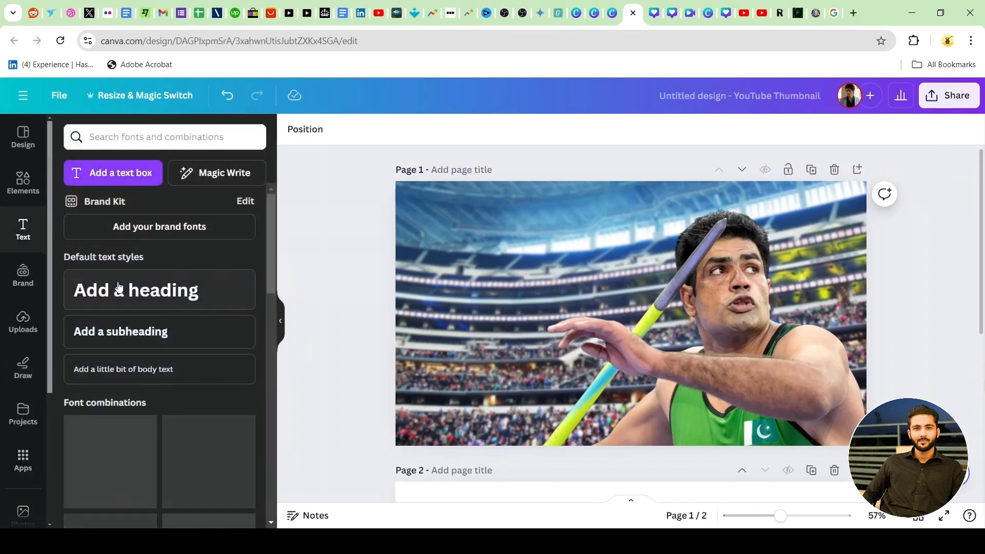
left_click(140, 289)
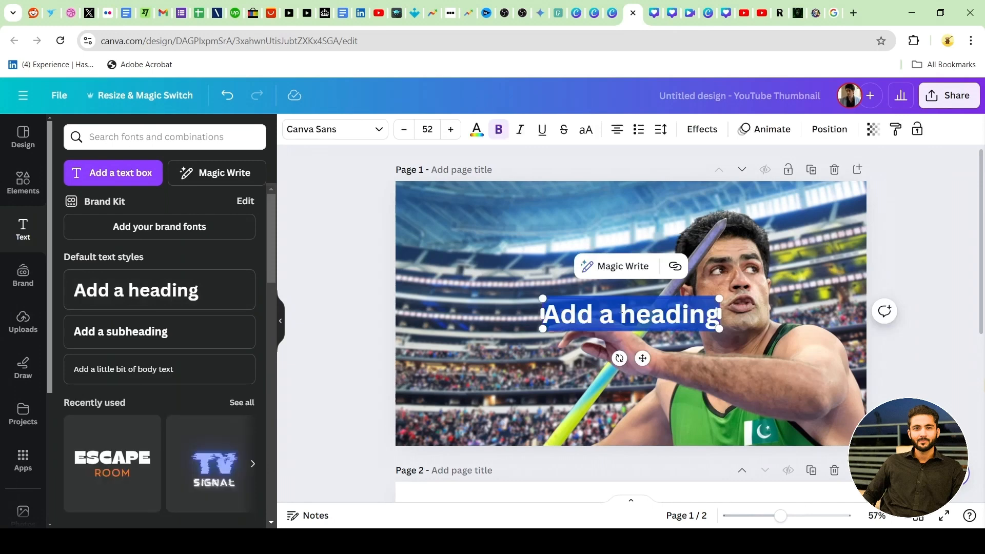
type("RISE")
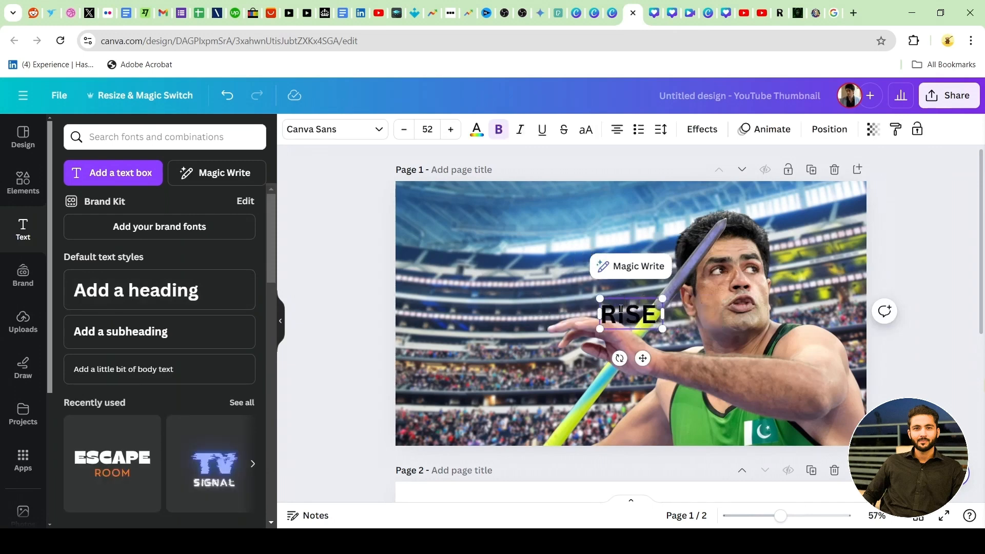
type(" OF")
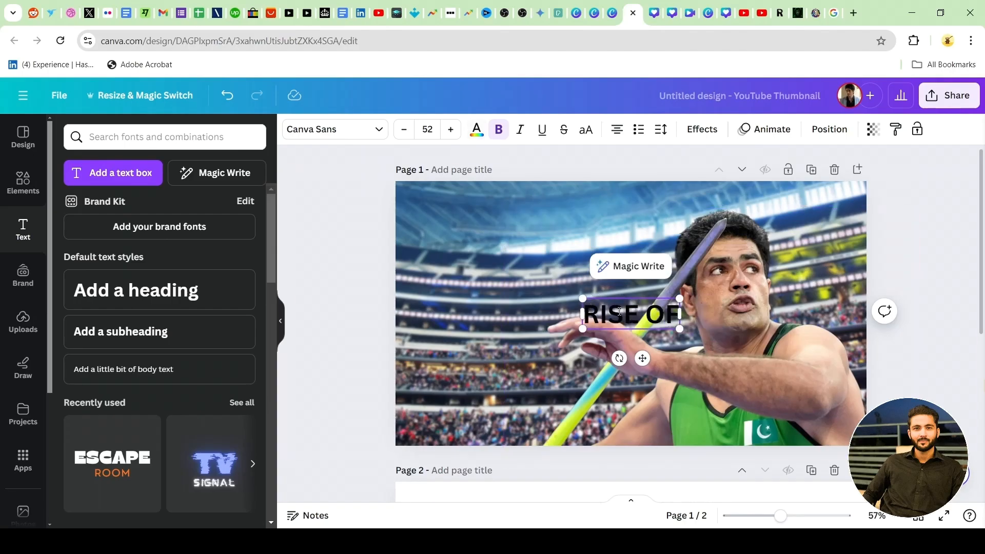
Color the "RISE OF" heading light lime green from the default solid colors.
left_click(476, 132)
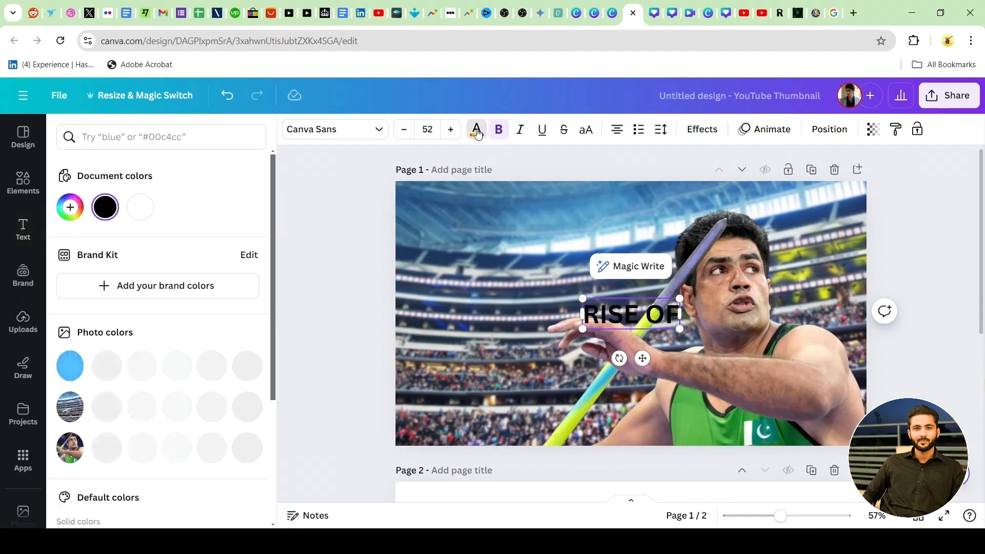
scroll(229, 343, "down", 3)
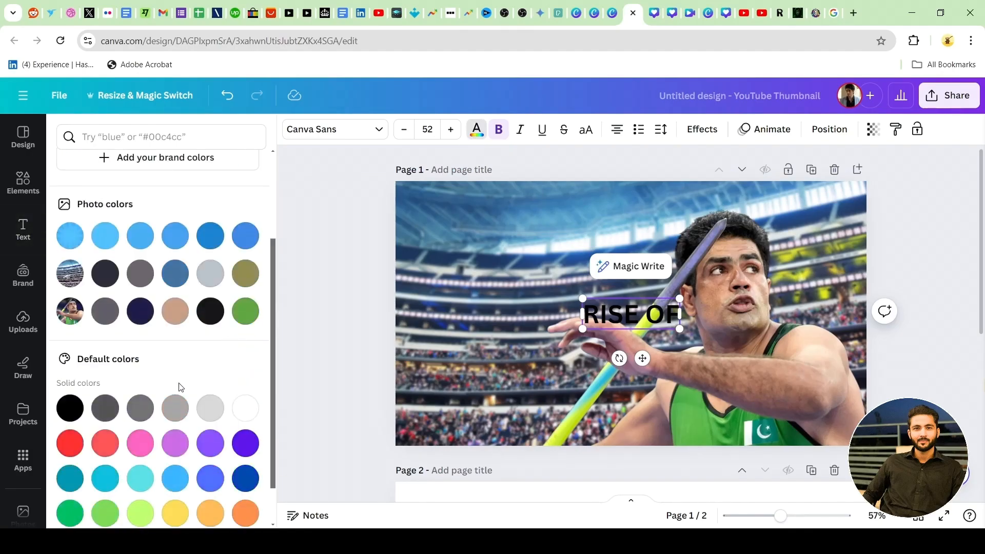
scroll(180, 387, "down", 1)
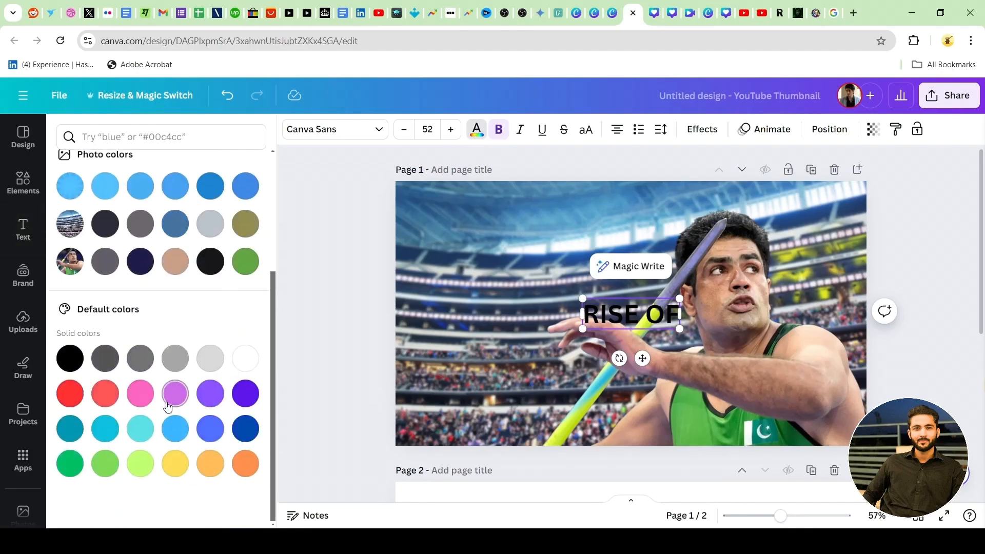
left_click(106, 465)
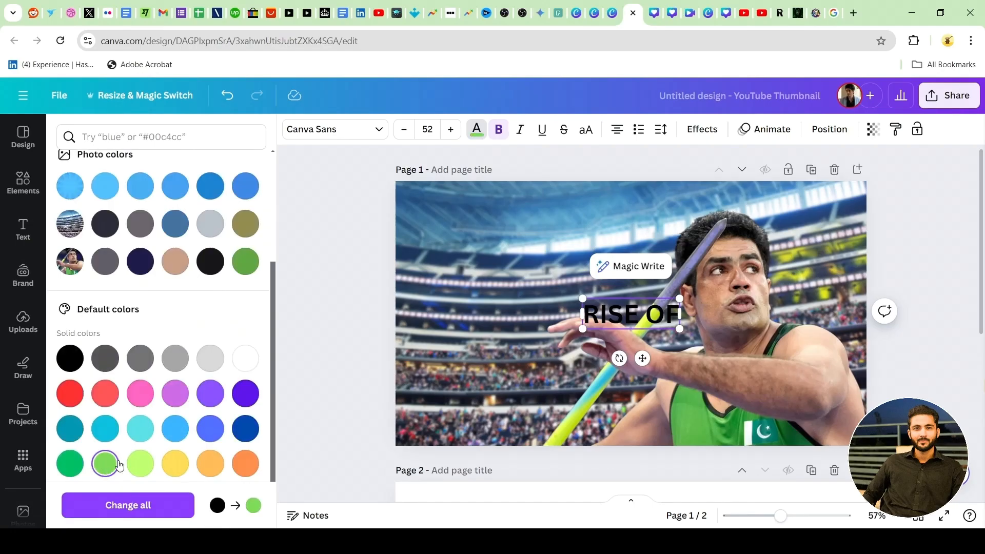
double_click(627, 317)
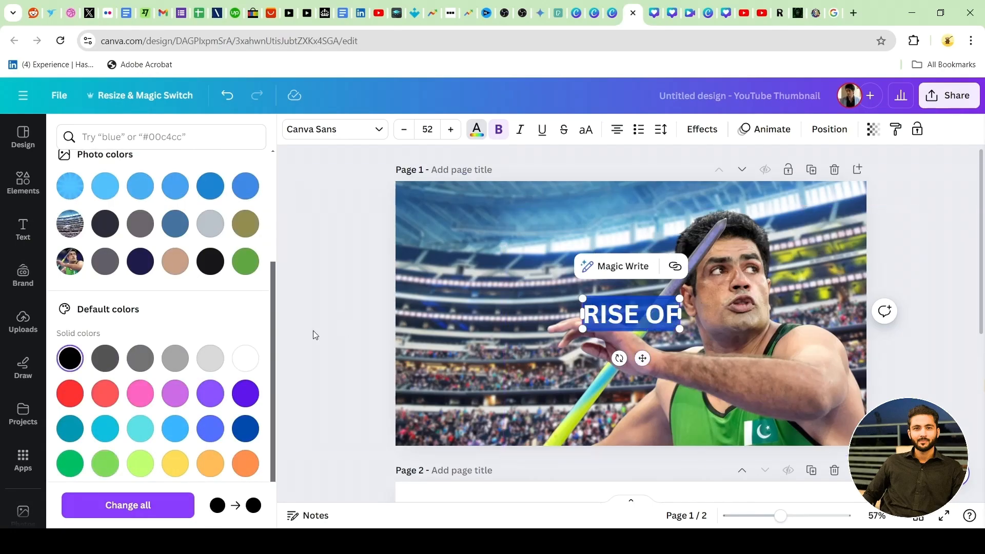
key("Escape")
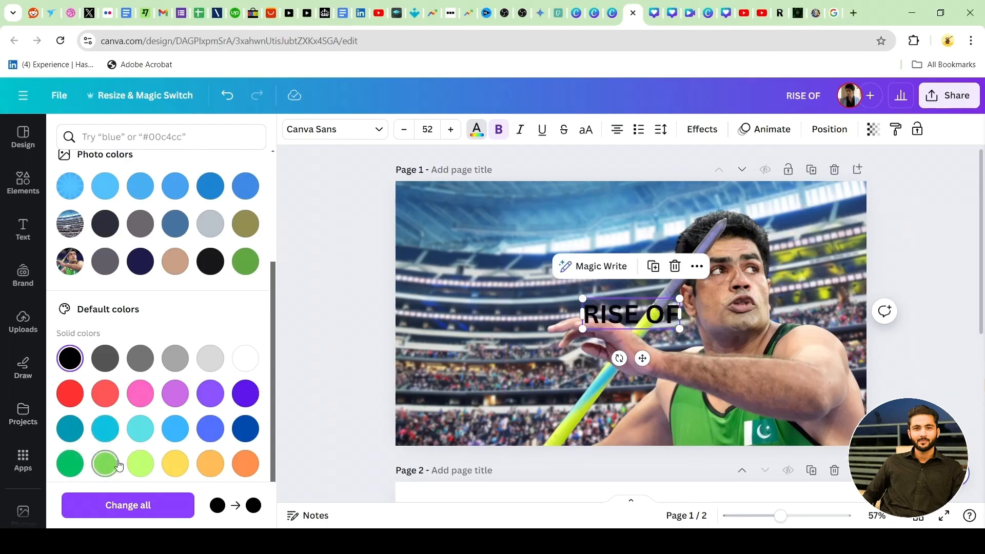
left_click(140, 463)
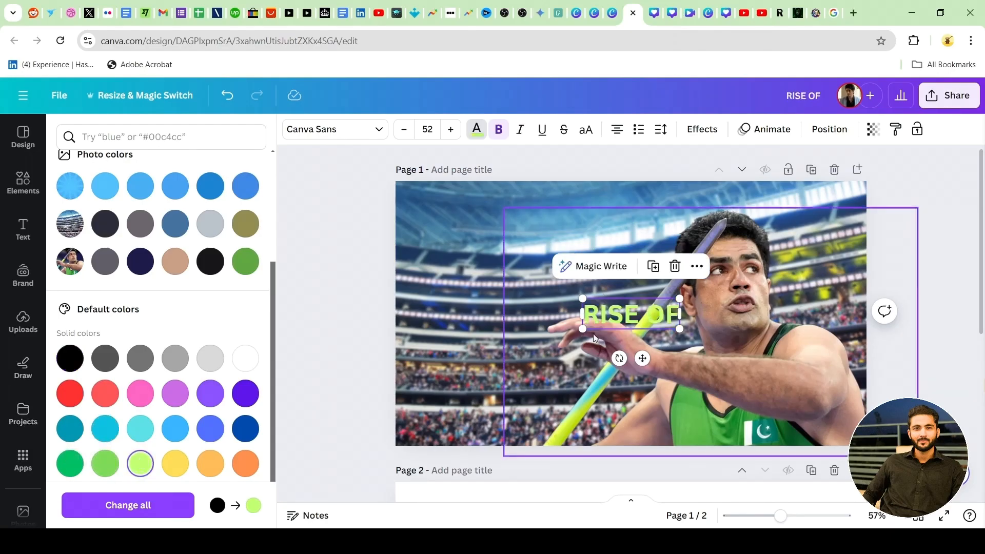
Enlarge the "RISE OF" heading to font size 197 and place it across the upper middle of the thumbnail.
left_click_drag(680, 328, 814, 370)
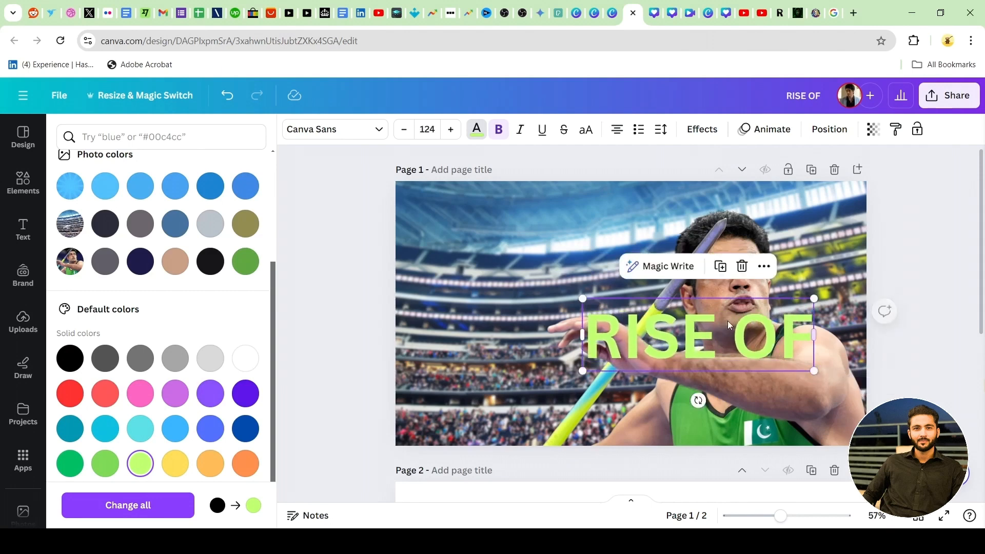
left_click_drag(589, 299, 461, 226)
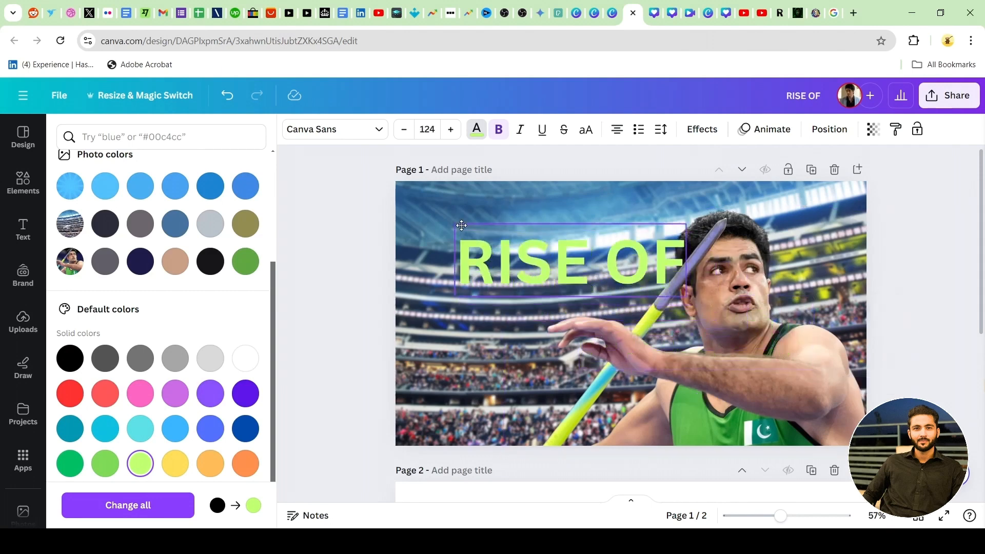
left_click_drag(686, 296, 838, 347)
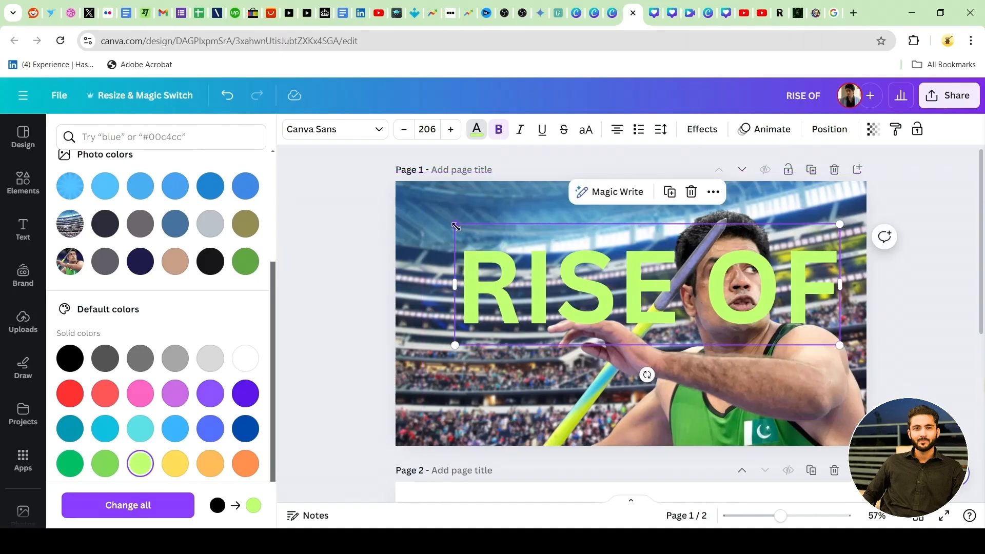
mouse_move(455, 225)
left_mouse_down()
mouse_move(404, 194)
mouse_move(496, 224)
mouse_move(447, 208)
mouse_move(473, 219)
left_mouse_up()
left_click(451, 129)
left_click(450, 129)
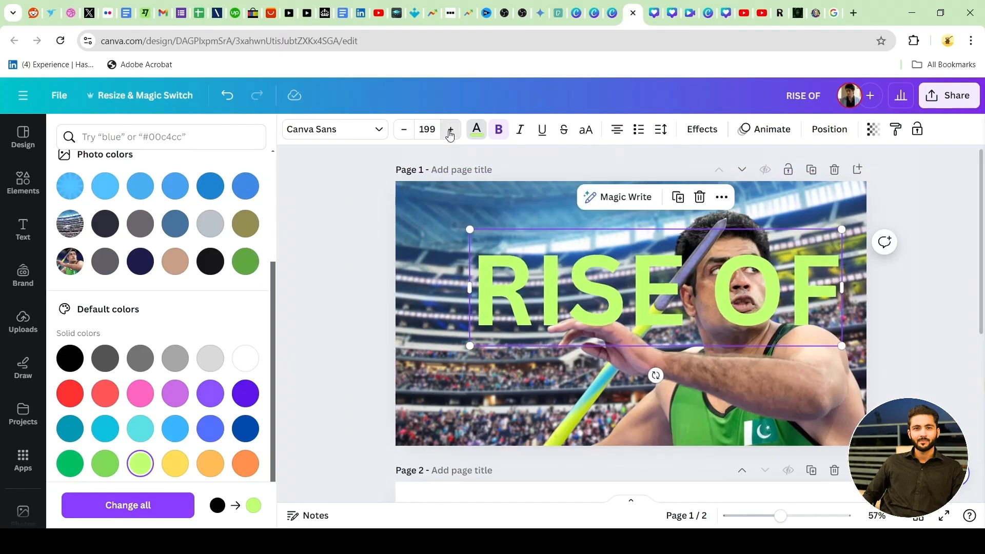
left_click(451, 129)
left_click(404, 130)
left_click(404, 130)
left_click(404, 130)
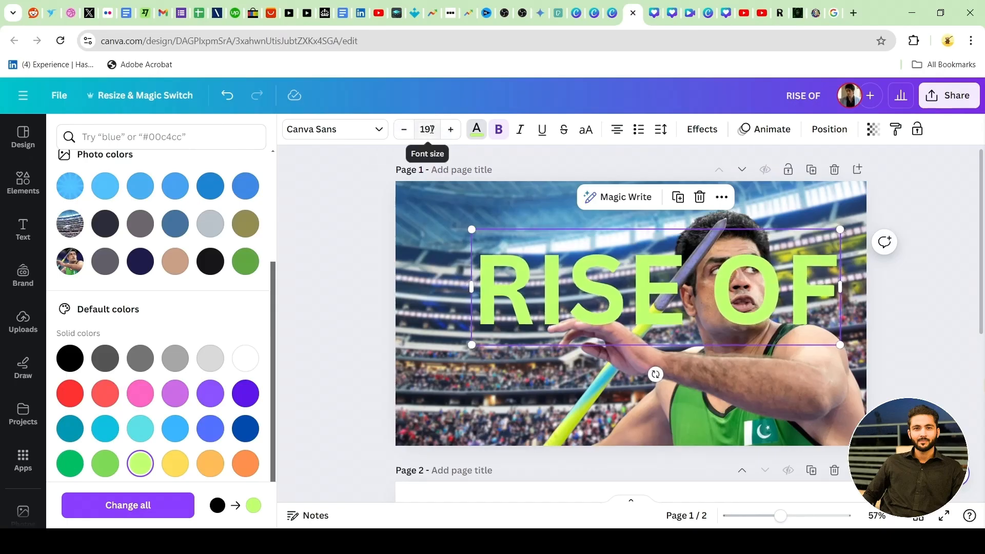
left_click(429, 129)
Change the "RISE OF" heading's font to League Spartan.
left_click(368, 130)
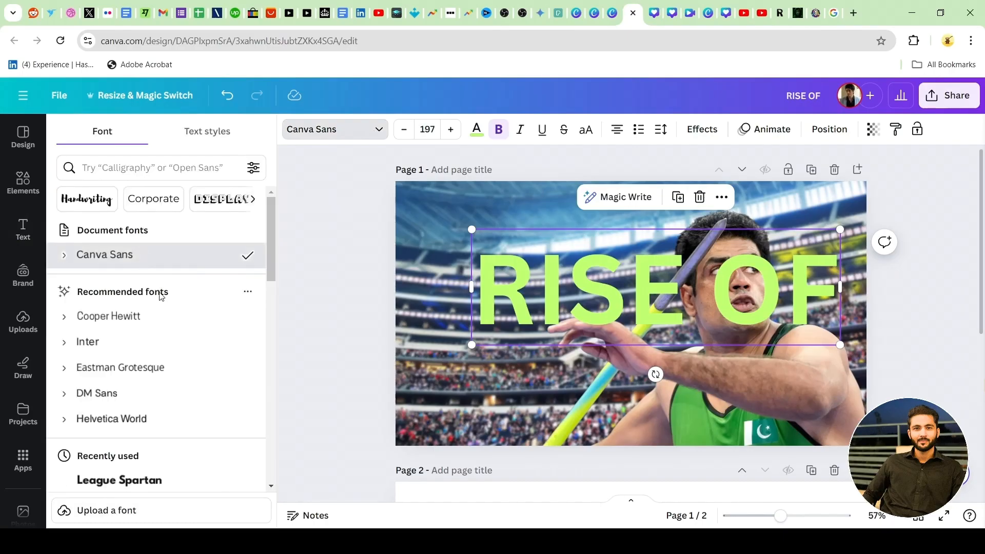
scroll(159, 297, "down", 5)
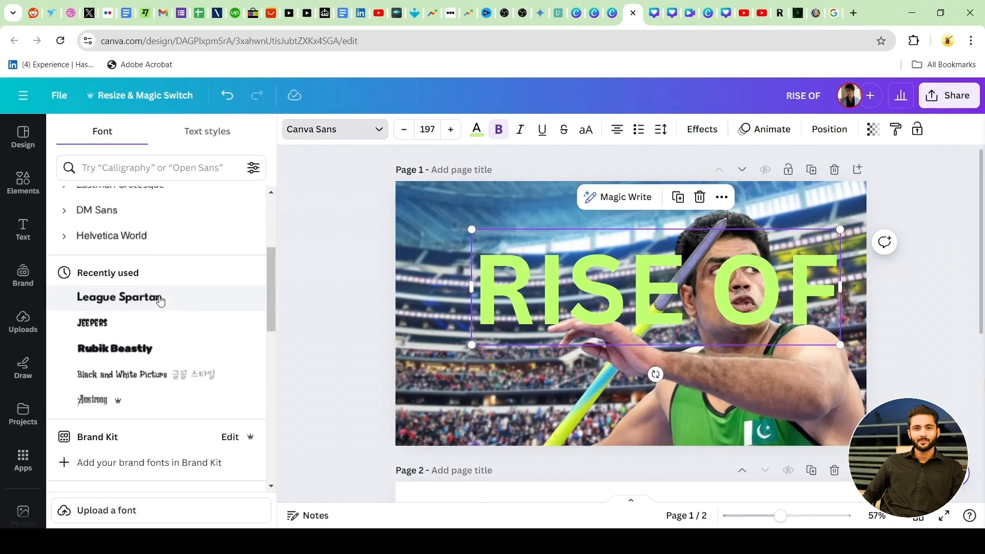
scroll(151, 285, "up", 5)
scroll(154, 319, "down", 3)
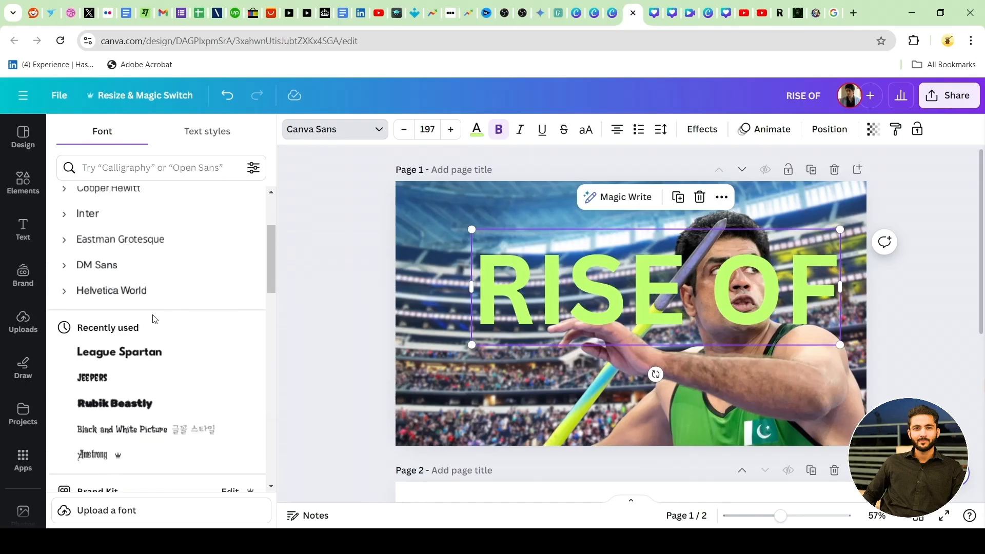
left_click(146, 353)
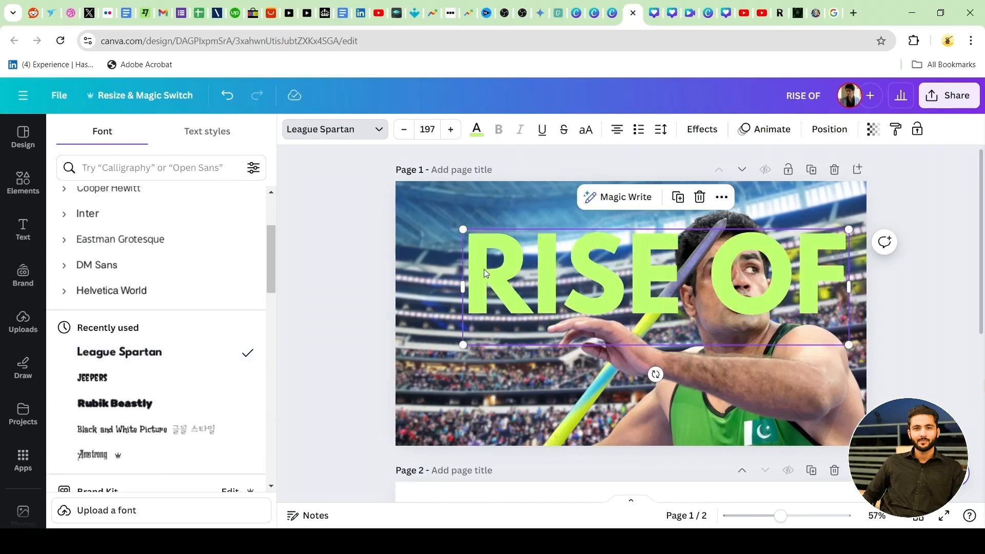
Move the "RISE OF" heading to the top of the thumbnail and enlarge it to about font size 222 to span the page width.
left_click_drag(486, 273, 445, 251)
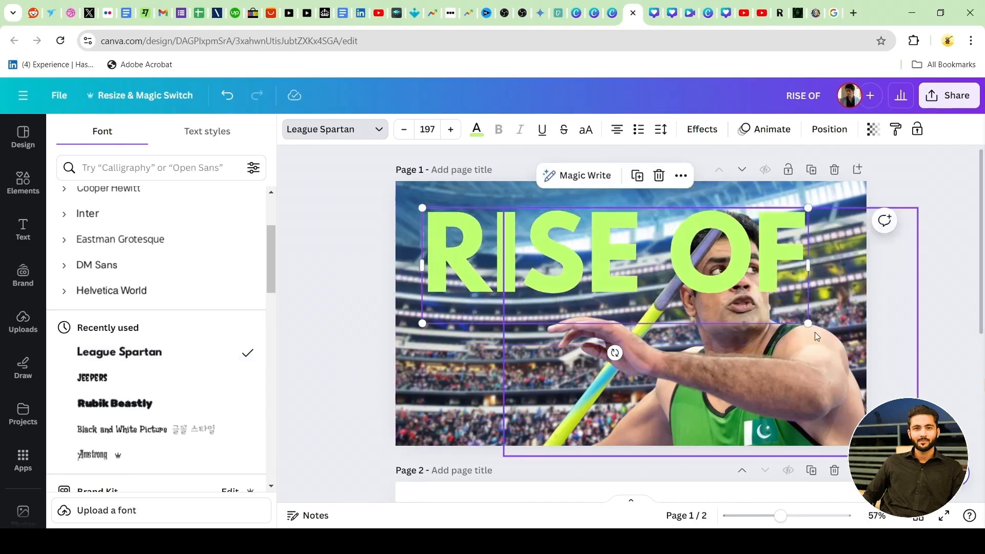
left_click_drag(804, 320, 866, 363)
left_click_drag(723, 264, 694, 250)
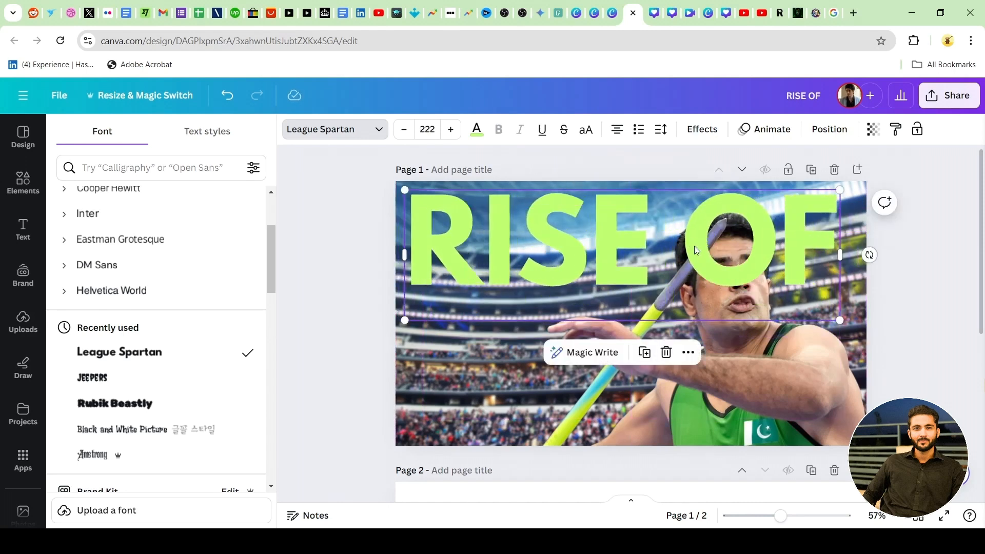
Send the "RISE OF" heading one layer backward so it sits behind the javelin thrower cutout.
right_click(694, 248)
mouse_move(709, 307)
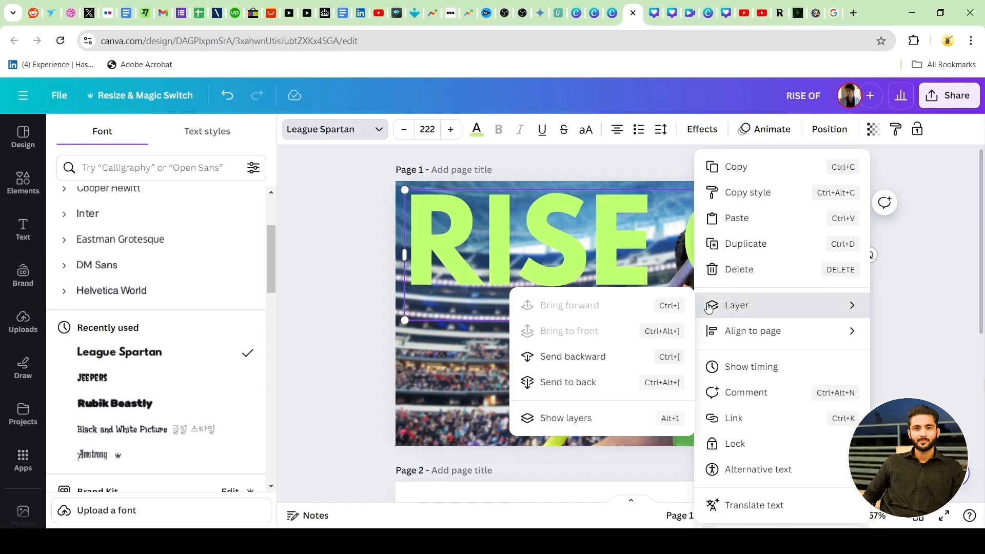
left_click(638, 357)
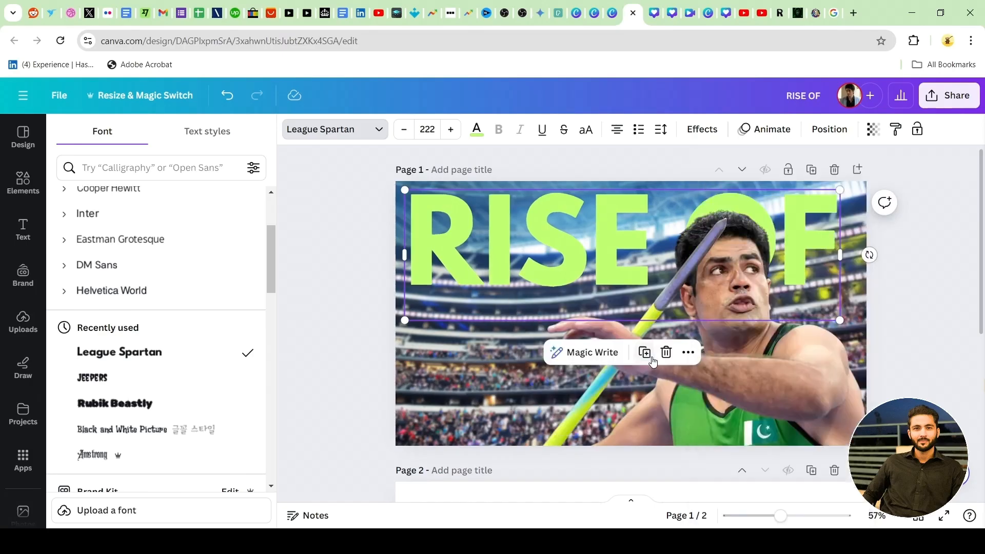
Move the "RISE OF" heading up against the page's top edge and enlarge it to about font size 229.
left_click(945, 211)
mouse_move(724, 282)
left_mouse_down()
mouse_move(706, 287)
mouse_move(725, 273)
left_mouse_up()
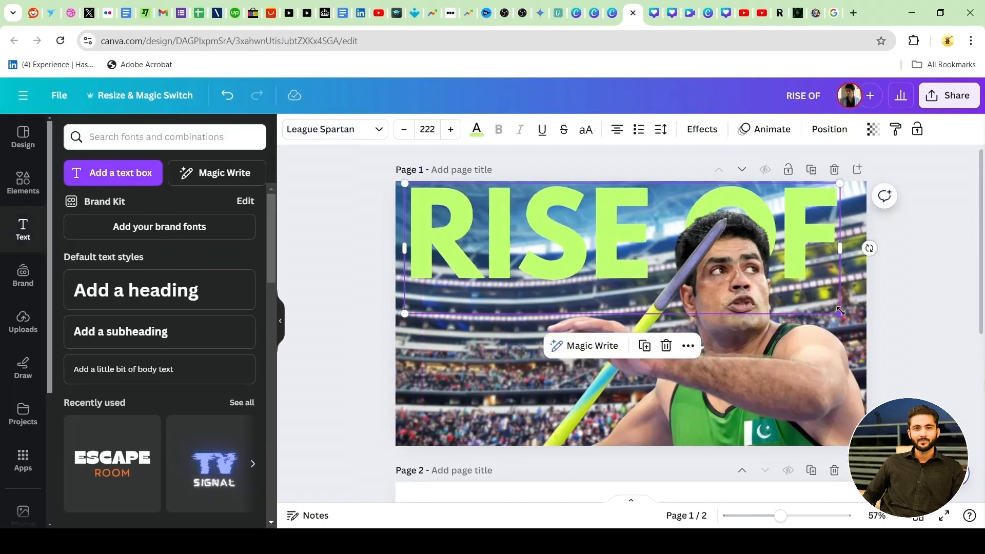
left_click_drag(840, 313, 853, 317)
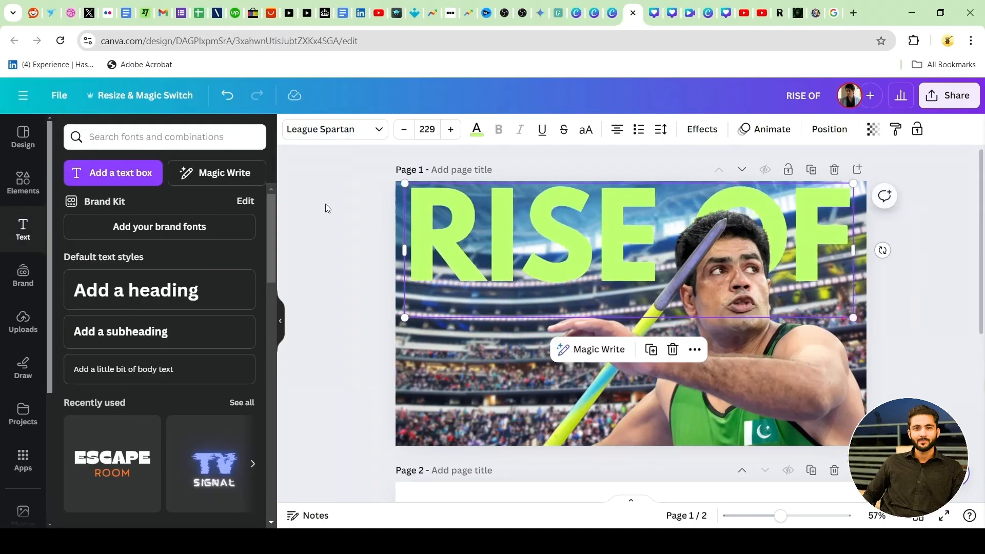
Shift the javelin thrower cutout slightly down and to the left so less of the "O" is covered.
left_click(722, 291)
left_click_drag(750, 312, 733, 326)
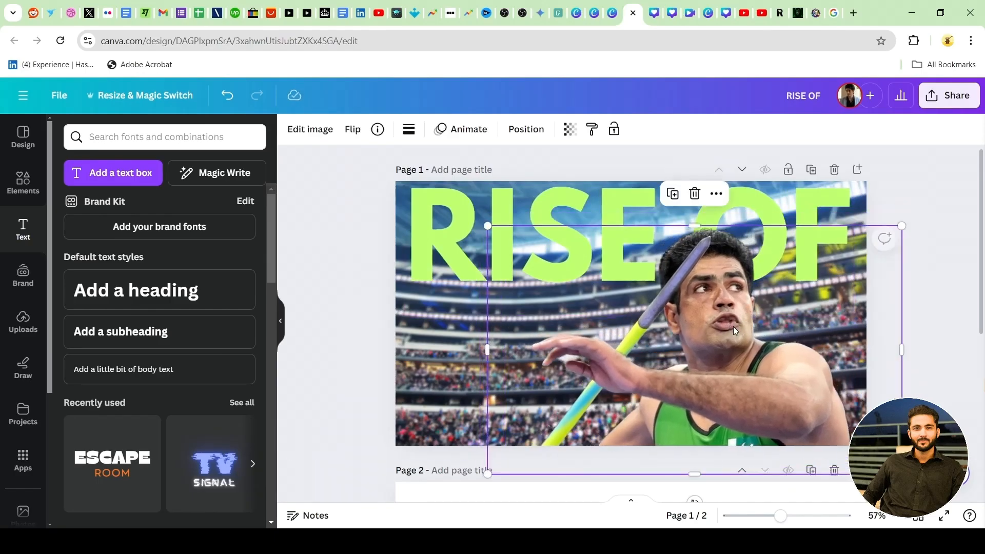
left_click(328, 287)
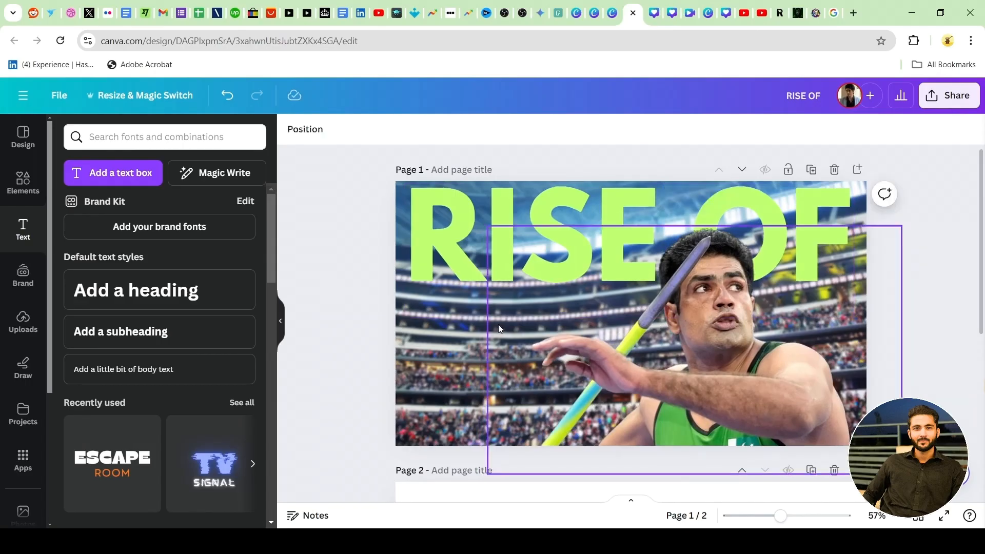
Duplicate the "RISE OF" heading, place the copy on the lower part of the thumbnail and change its text to "ARSHAD NADEEM".
left_click(472, 247)
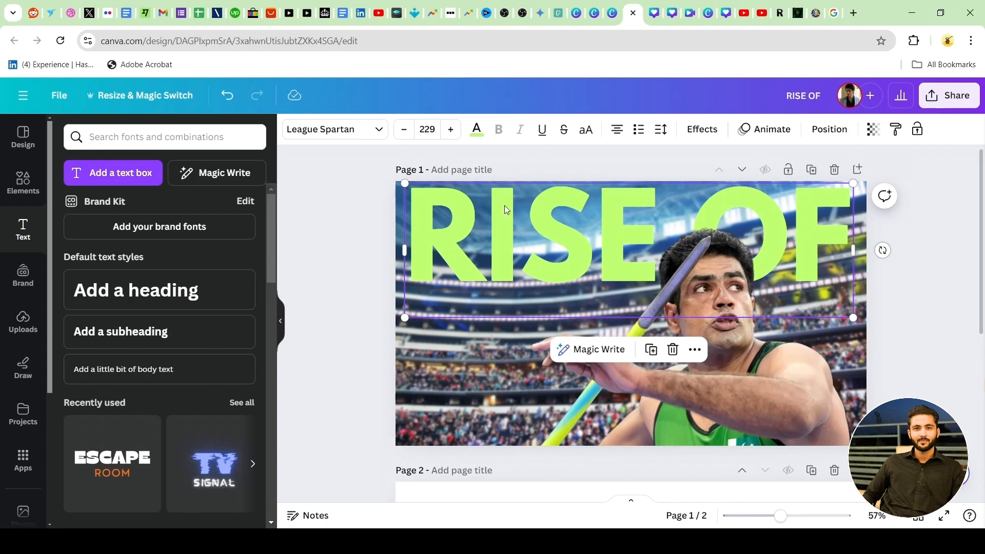
key("ctrl+d")
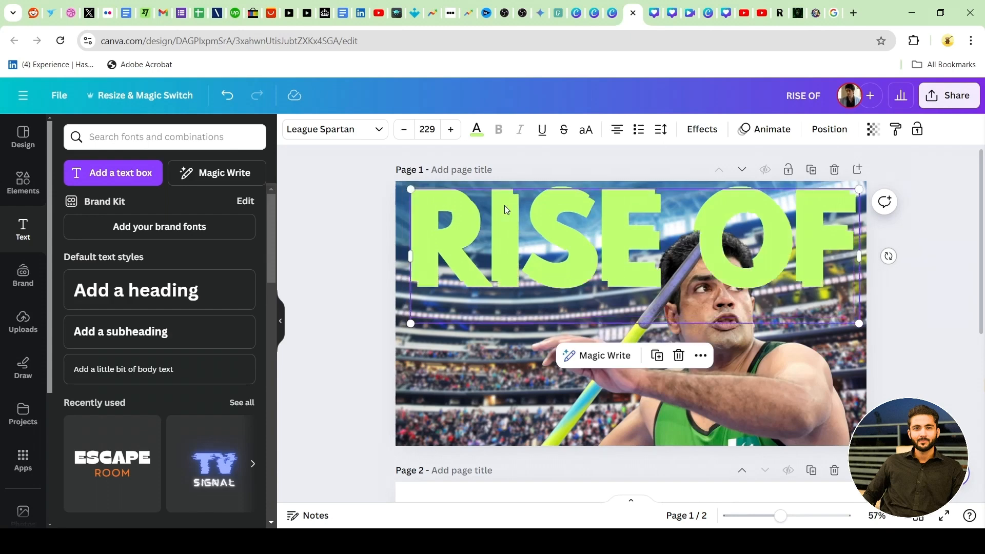
left_click_drag(505, 211, 497, 353)
double_click(498, 353)
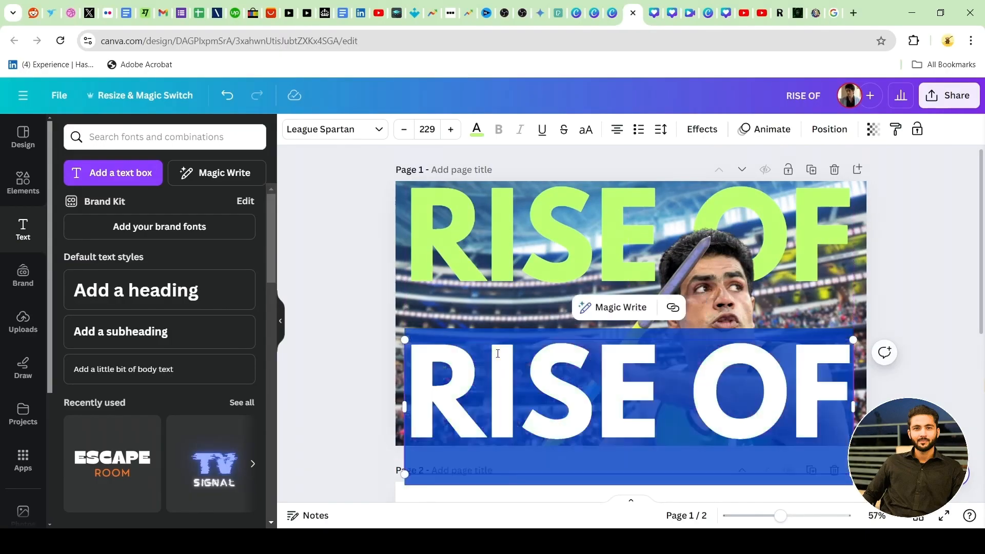
type("AS")
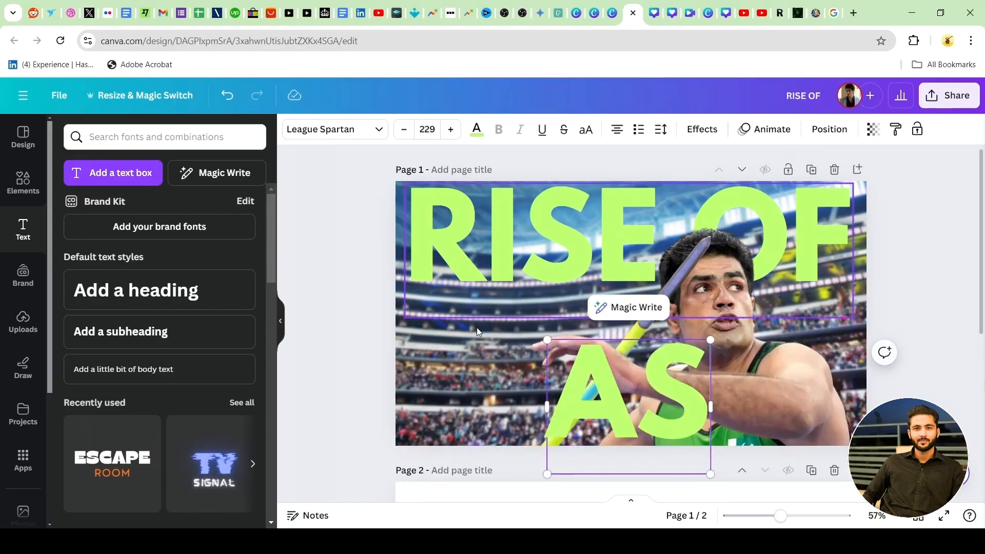
key("BackSpace")
type("RSHA")
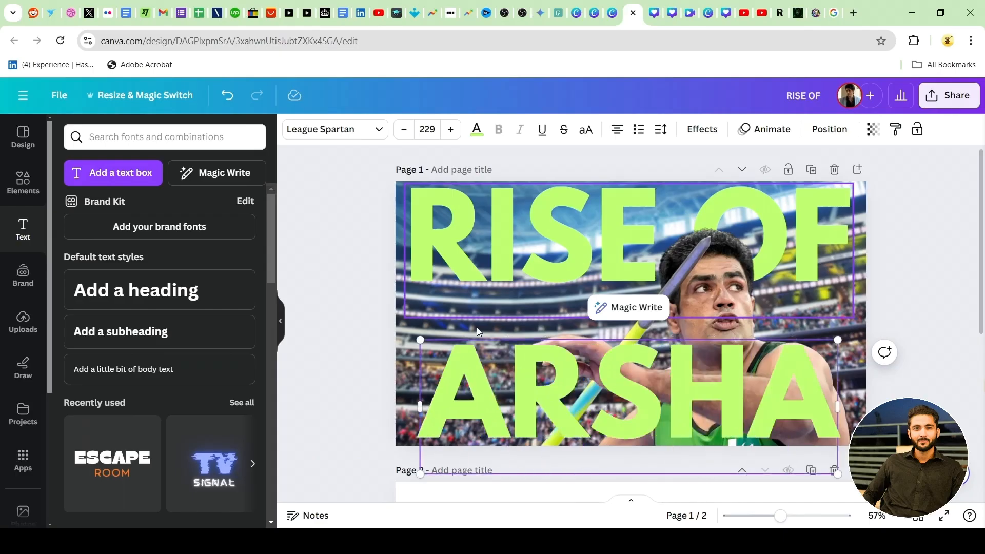
type("D NADEEM")
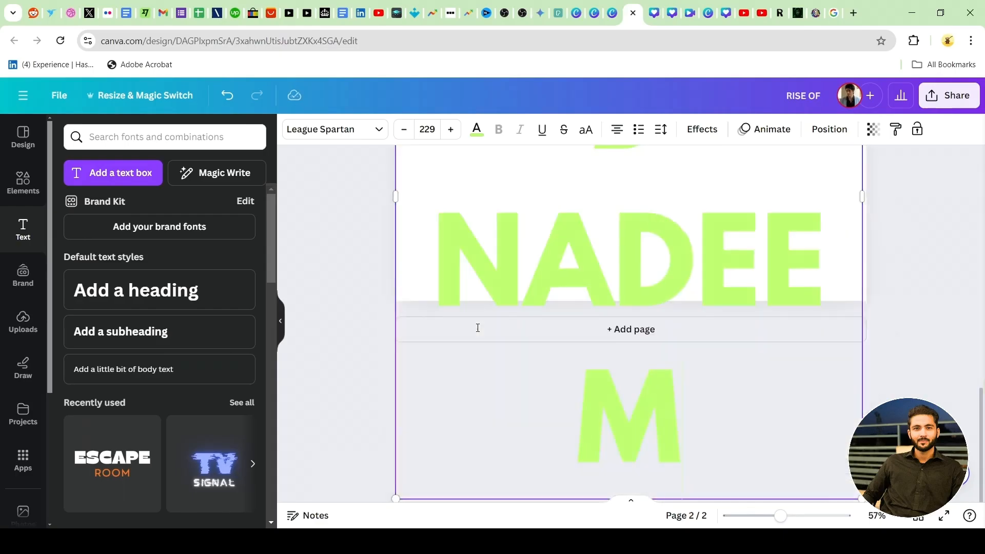
Reduce the "ARSHAD NADEEM" text to font size 105.
scroll(411, 360, "up", 5)
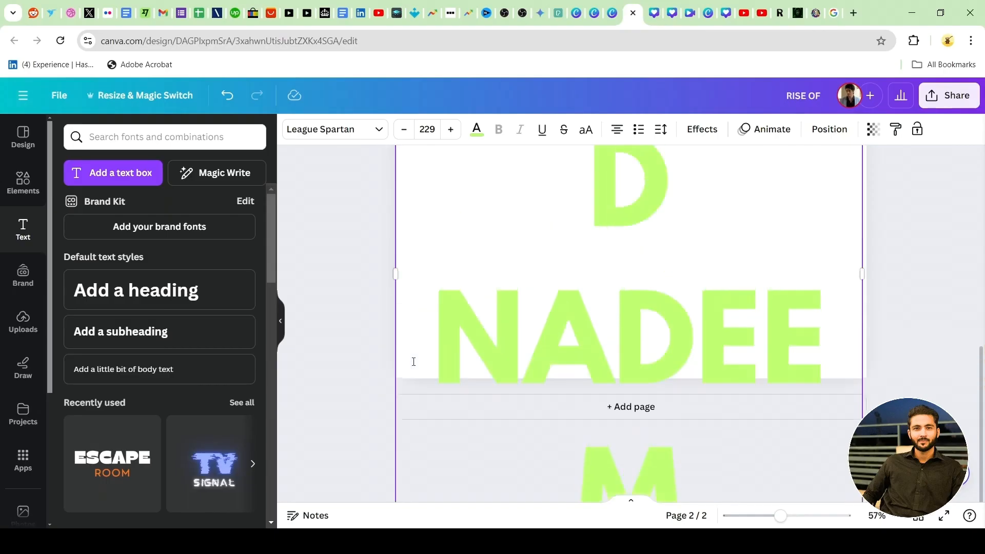
left_click(409, 129)
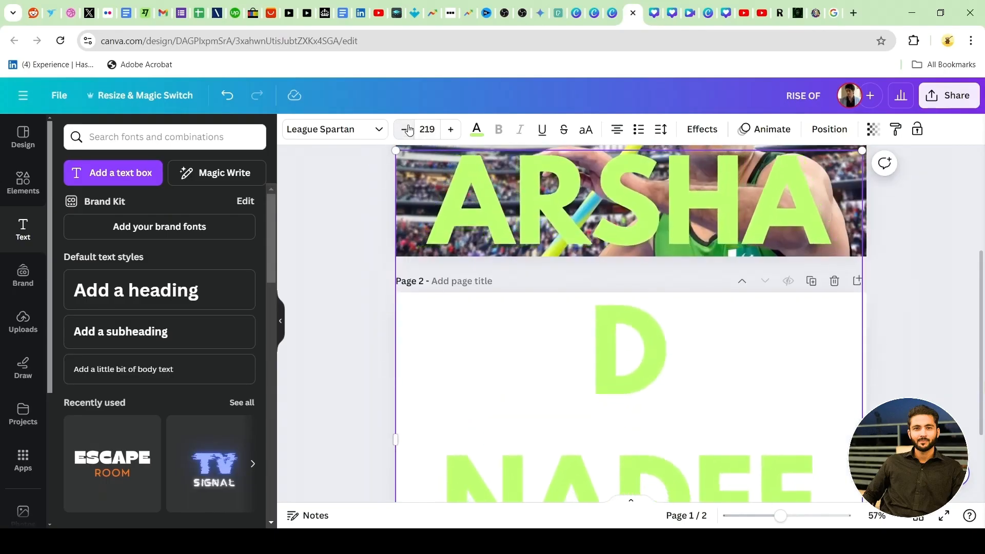
left_click(409, 129)
left_click(409, 129)
left_click(409, 129)
left_click(409, 129)
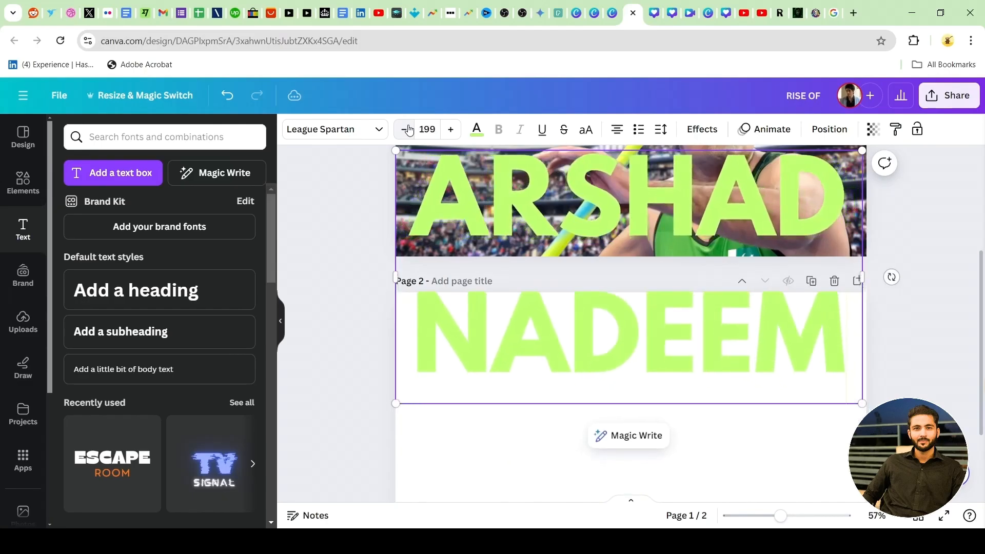
left_click(409, 130)
left_click(409, 129)
left_click(406, 130)
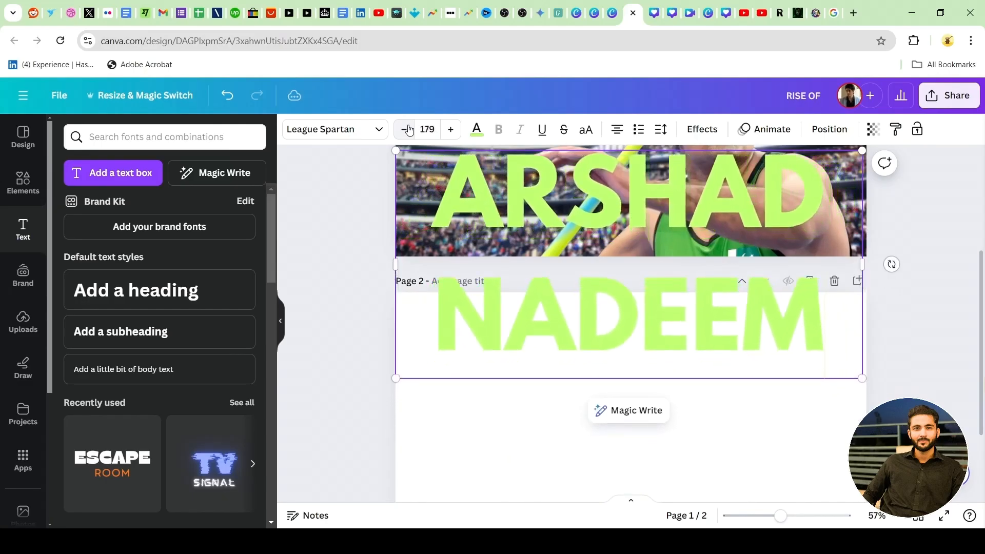
left_click(406, 129)
left_click(405, 129)
left_click(406, 130)
left_click(406, 130)
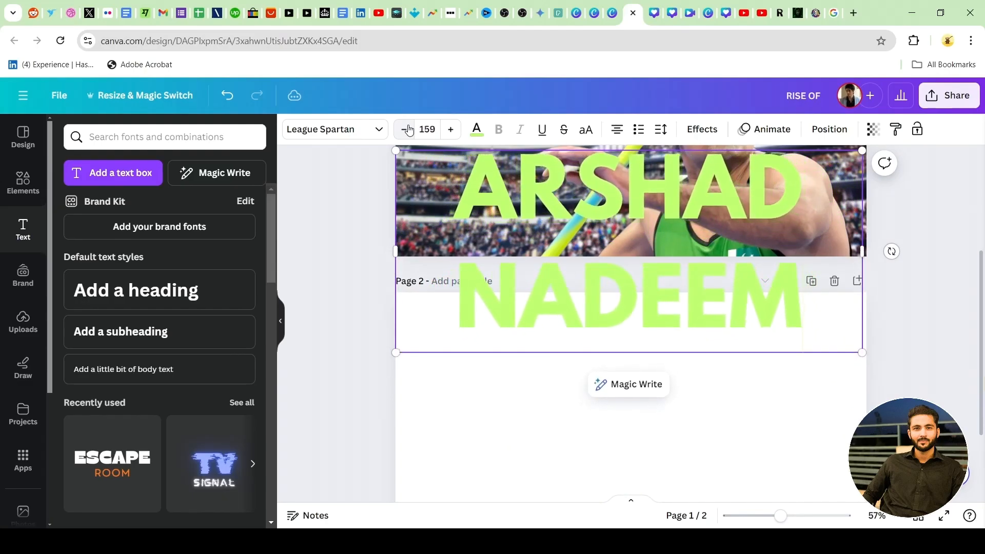
left_click(405, 129)
left_click(406, 129)
left_click(406, 129)
left_click(407, 129)
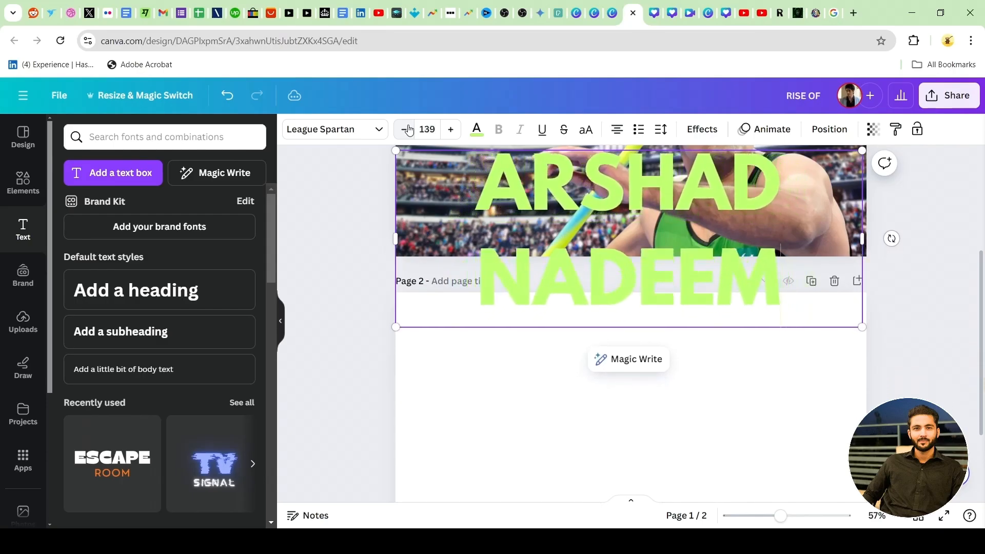
left_click(406, 129)
left_click(406, 130)
left_click(406, 129)
left_click(407, 129)
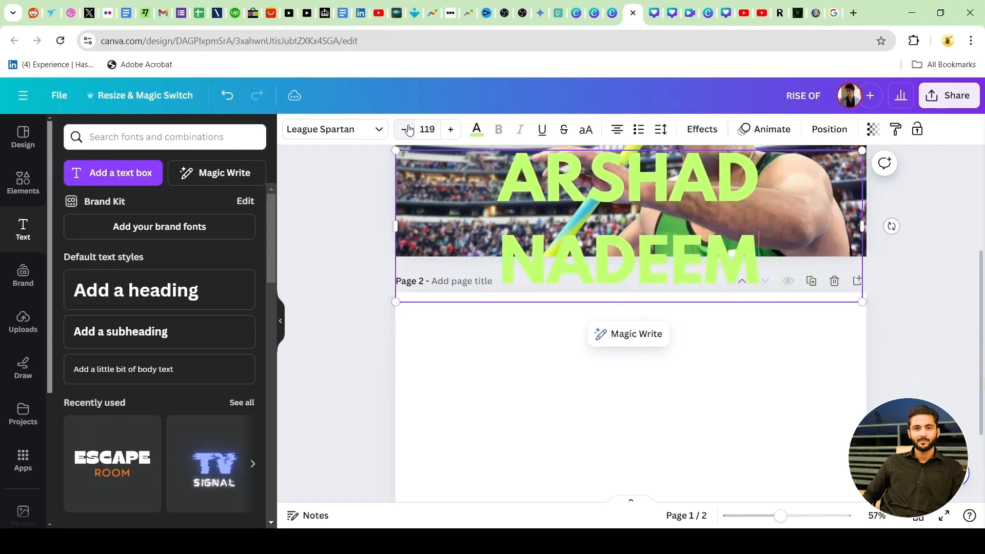
left_click(407, 129)
left_click(406, 129)
left_click(406, 130)
scroll(576, 356, "up", 4)
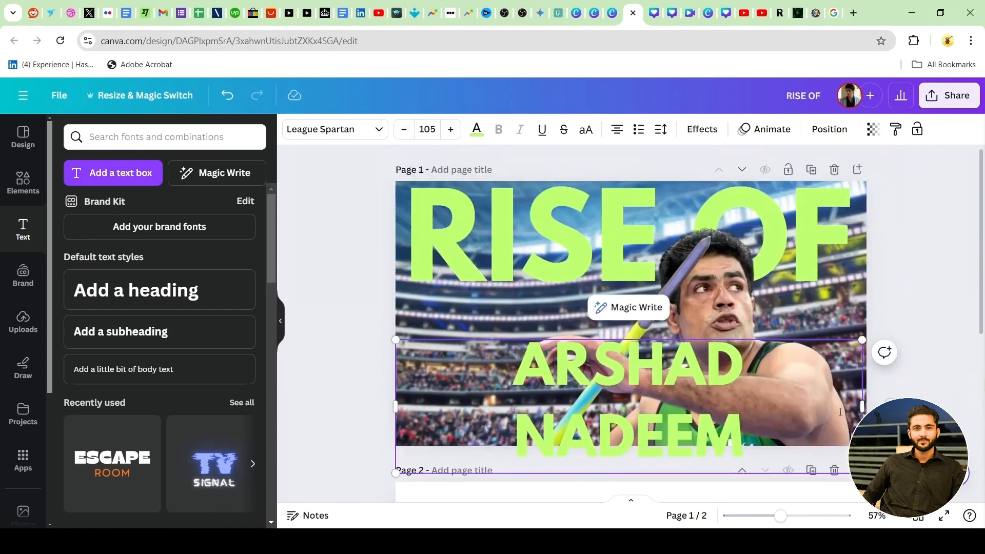
Fit "ARSHAD NADEEM" on one line by widening its box and reducing it to size 94.1, and place it along the thumbnail's lower edge.
left_click_drag(862, 407, 907, 385)
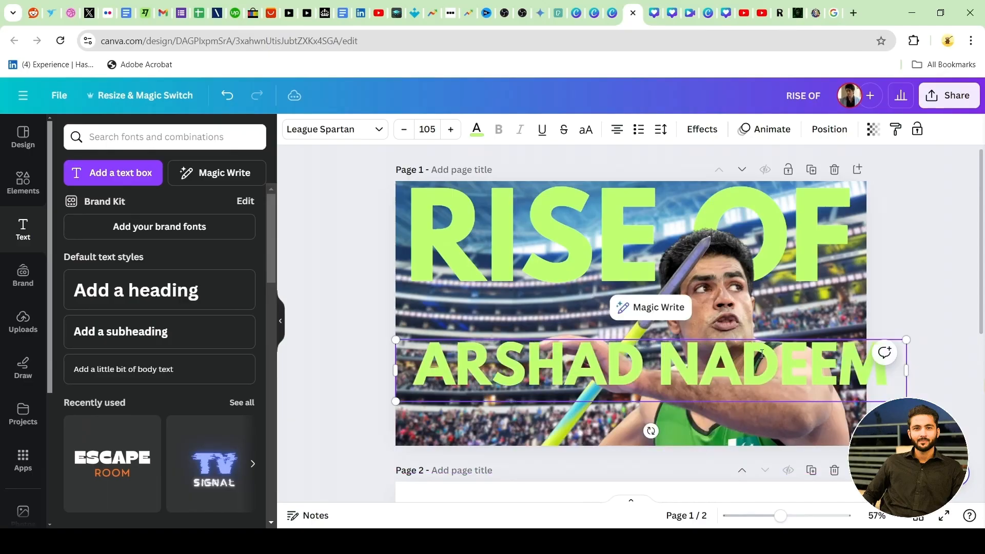
left_click(404, 129)
left_click(404, 129)
left_click(403, 129)
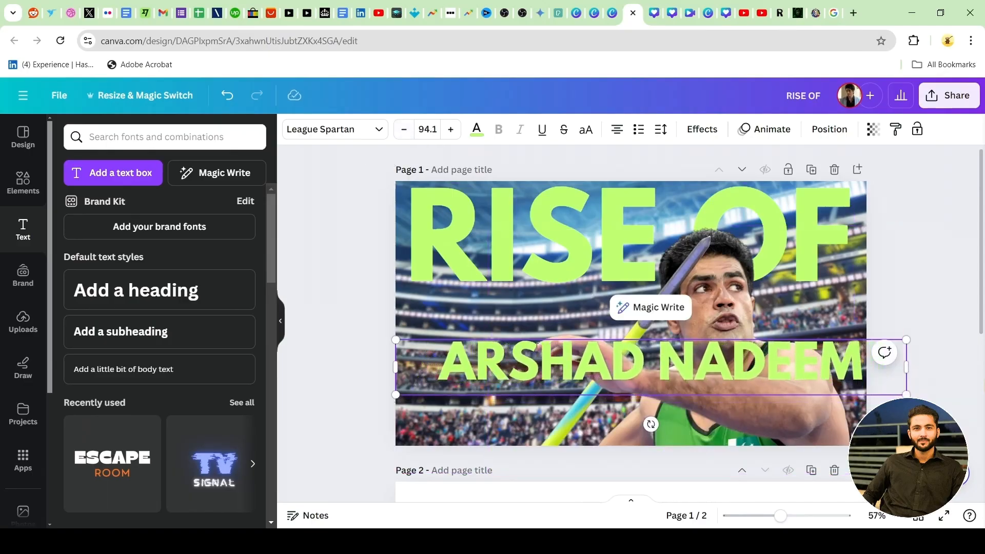
left_click_drag(598, 381, 576, 425)
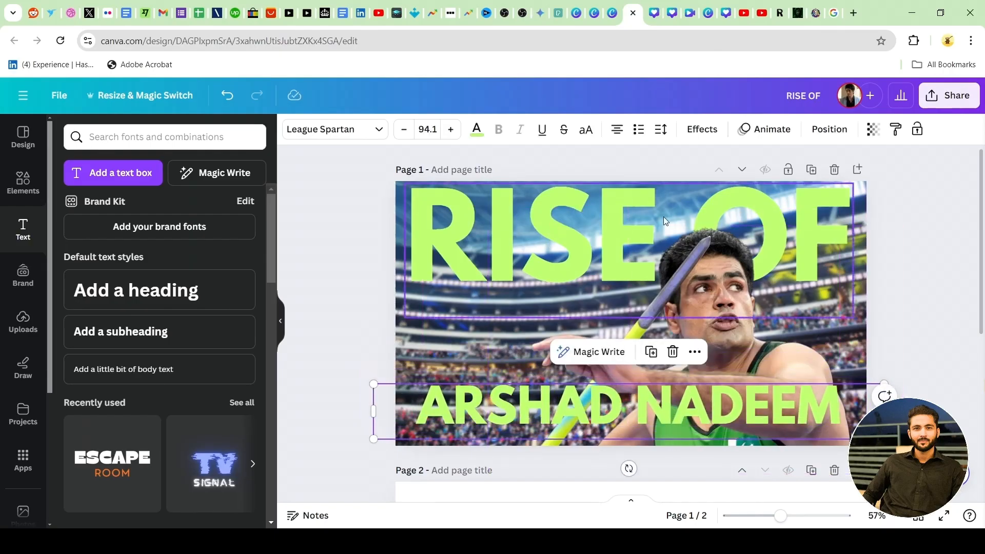
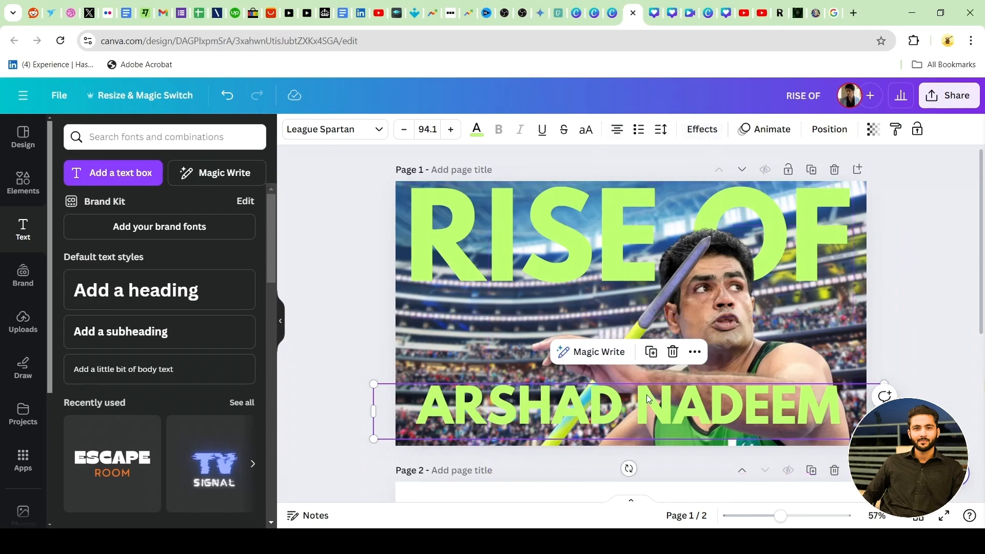
Try a Shadow effect in black on the "ARSHAD NADEEM" text.
left_click(701, 132)
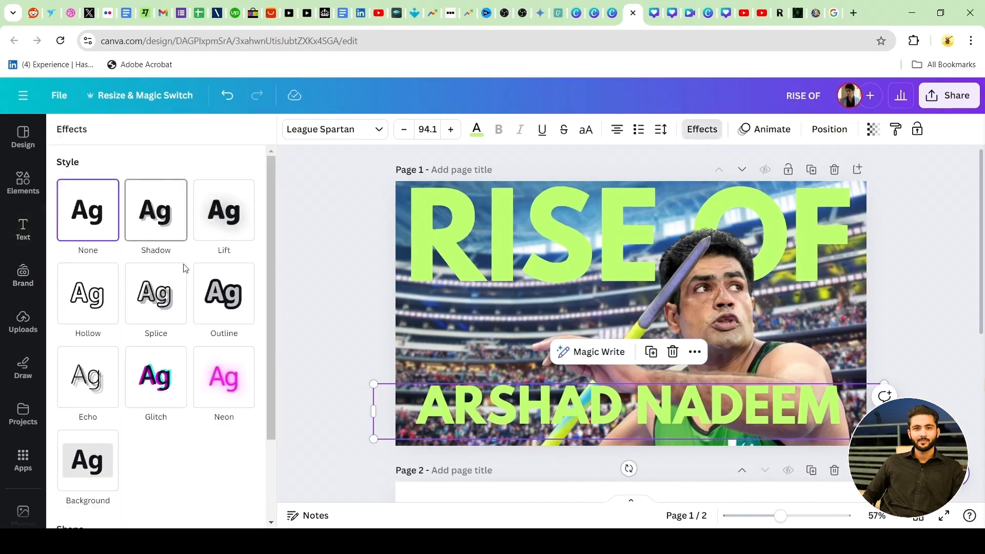
left_click(152, 217)
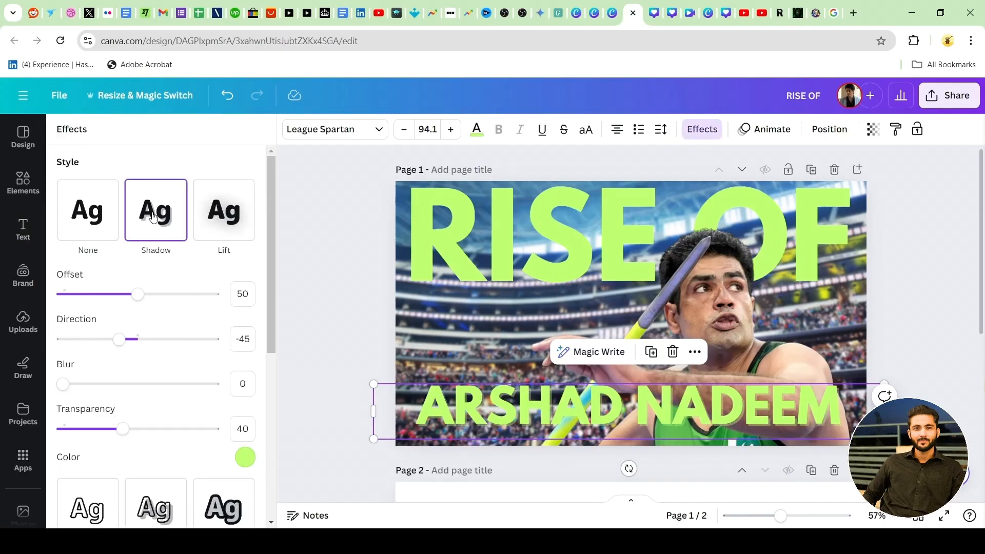
left_click(246, 457)
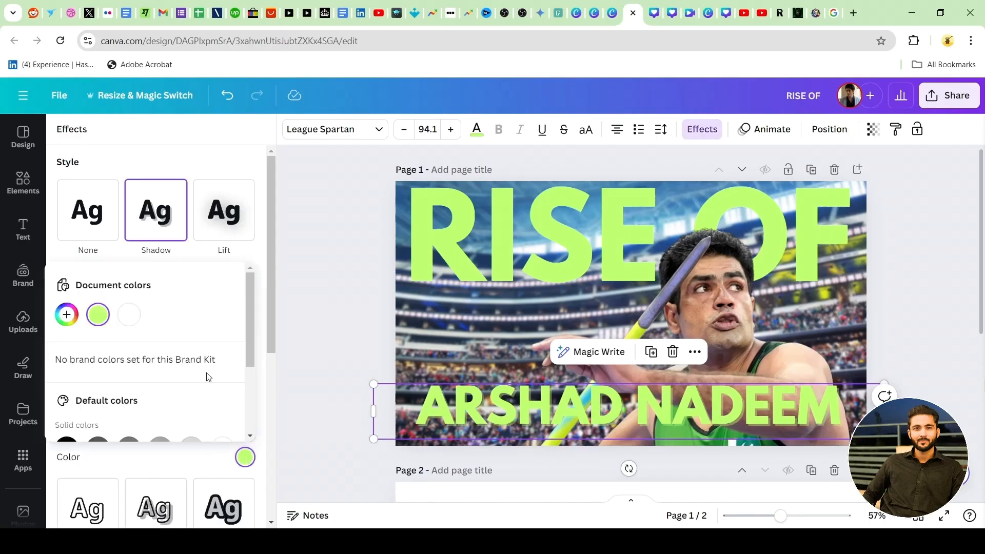
scroll(105, 383, "down", 3)
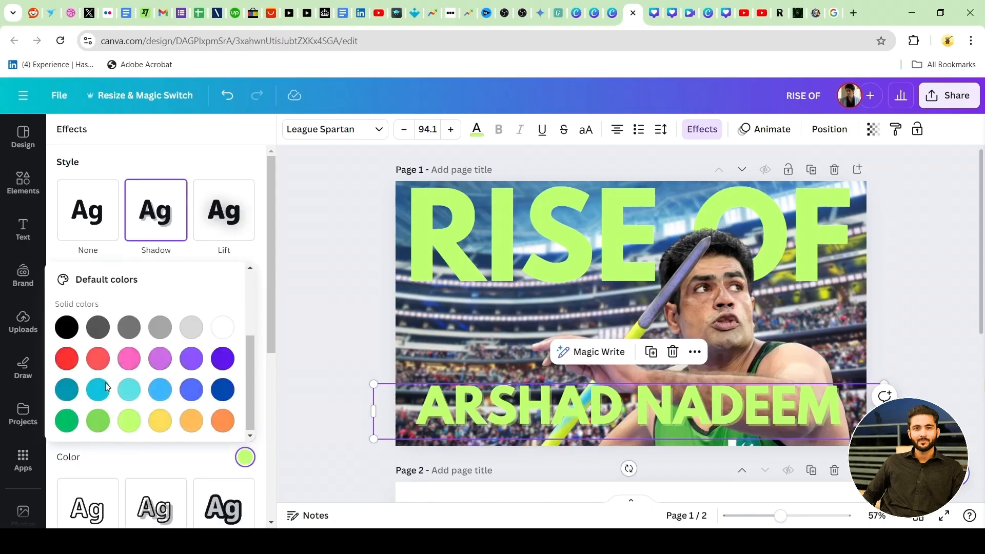
left_click(67, 327)
left_click(316, 349)
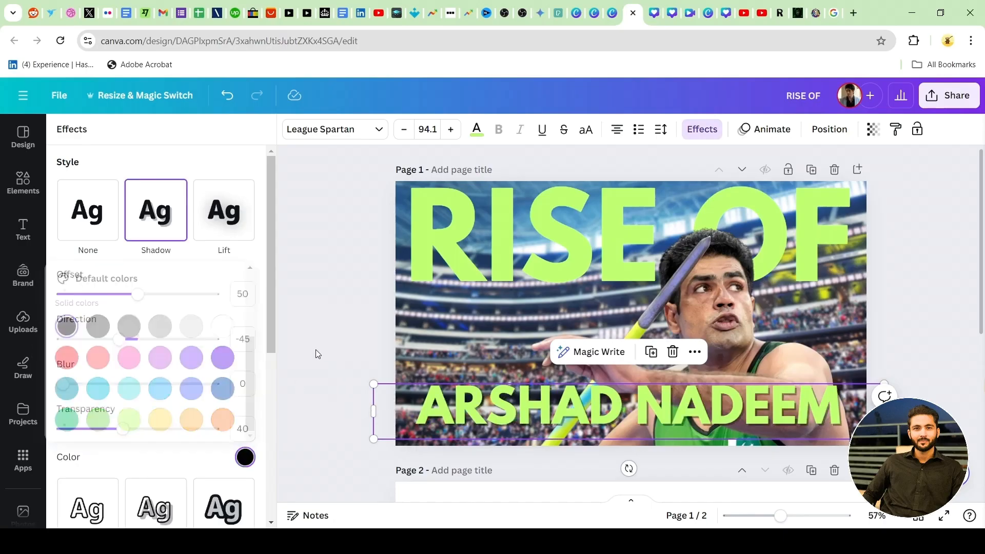
left_click(503, 402)
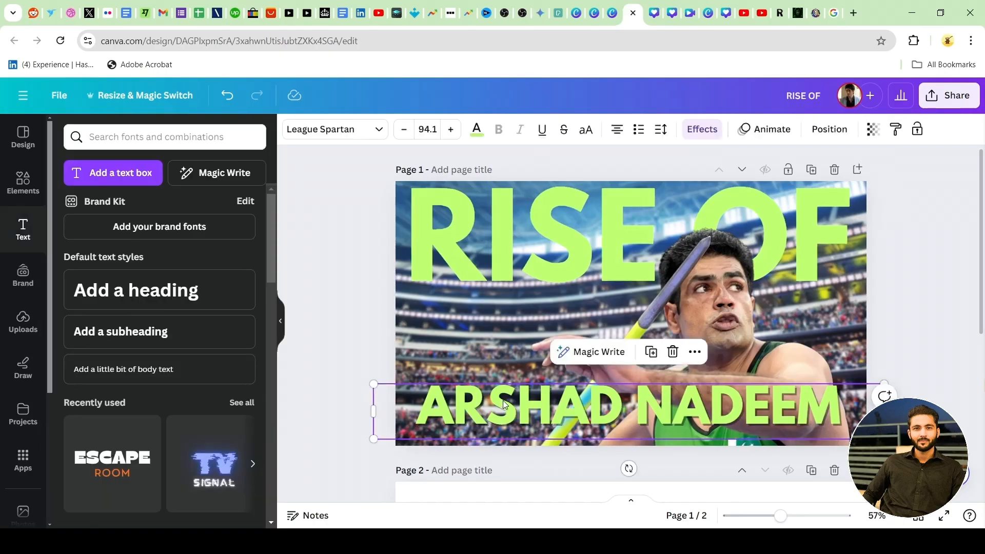
Replace the Shadow effect on the "ARSHAD NADEEM" text with an Outline effect in black.
left_click(708, 129)
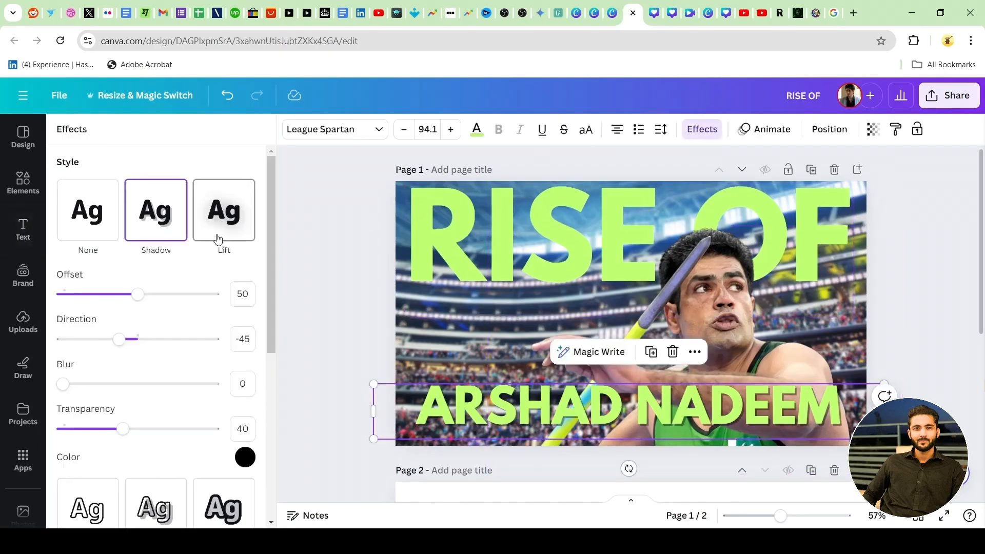
scroll(219, 261, "down", 6)
scroll(216, 266, "up", 5)
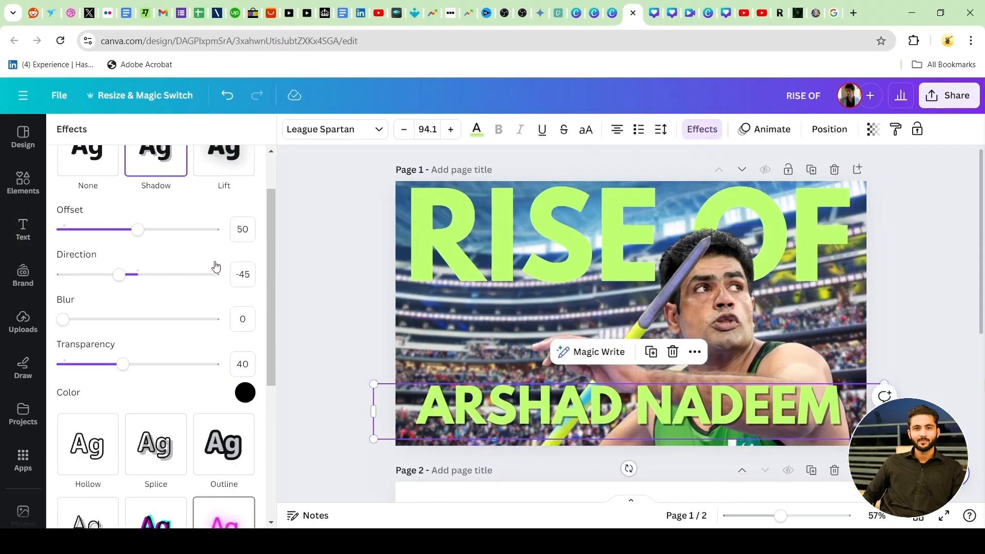
scroll(215, 266, "down", 5)
scroll(98, 333, "up", 3)
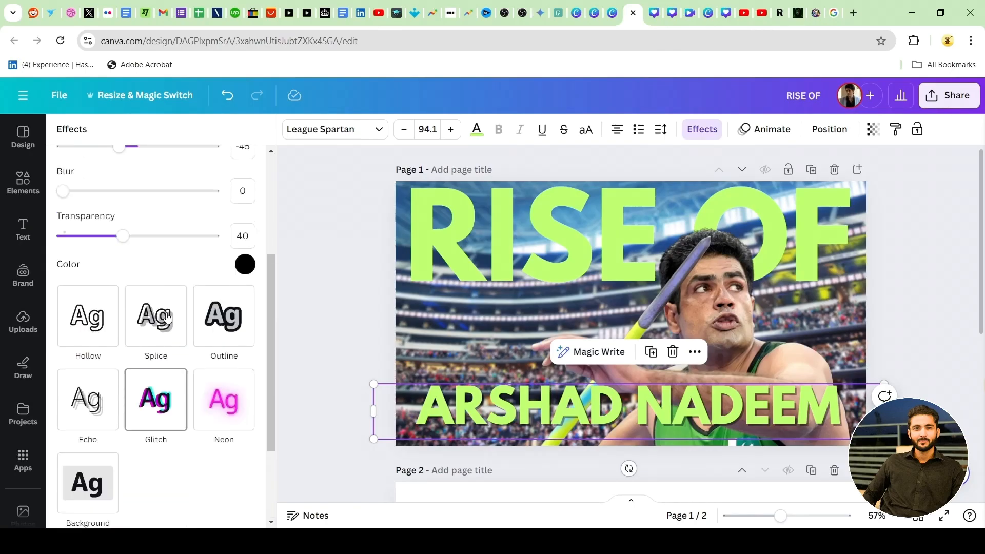
left_click(219, 331)
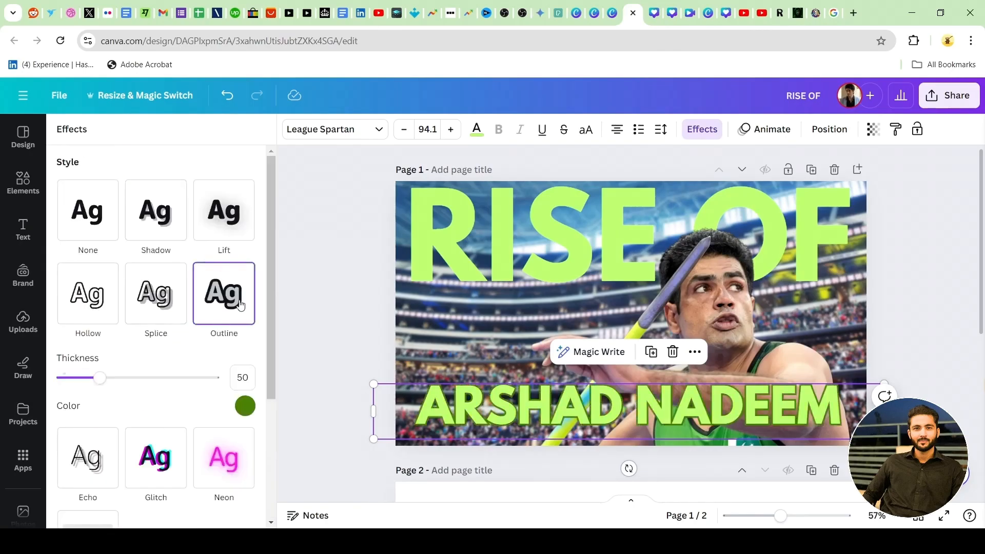
left_click(245, 405)
scroll(108, 344, "down", 2)
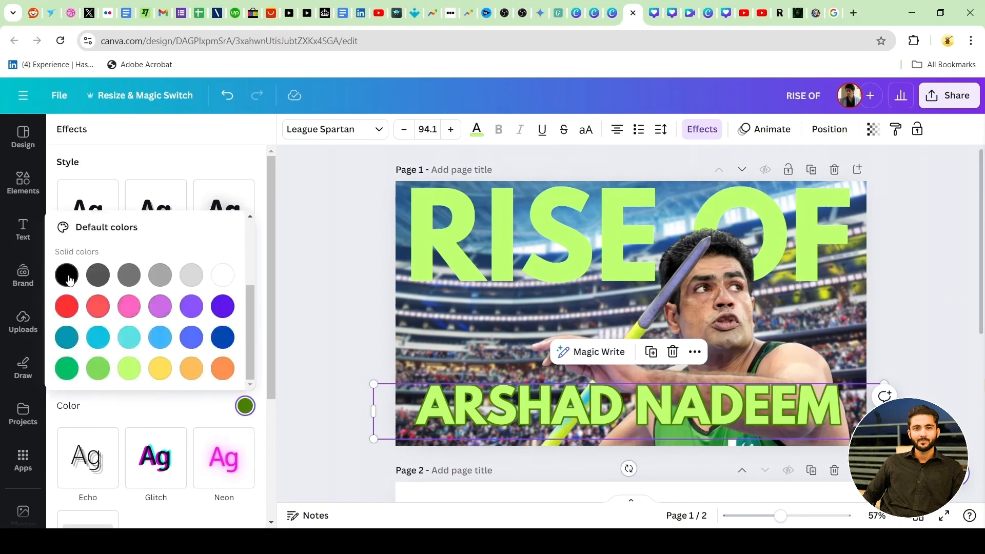
left_click(70, 280)
left_click(141, 156)
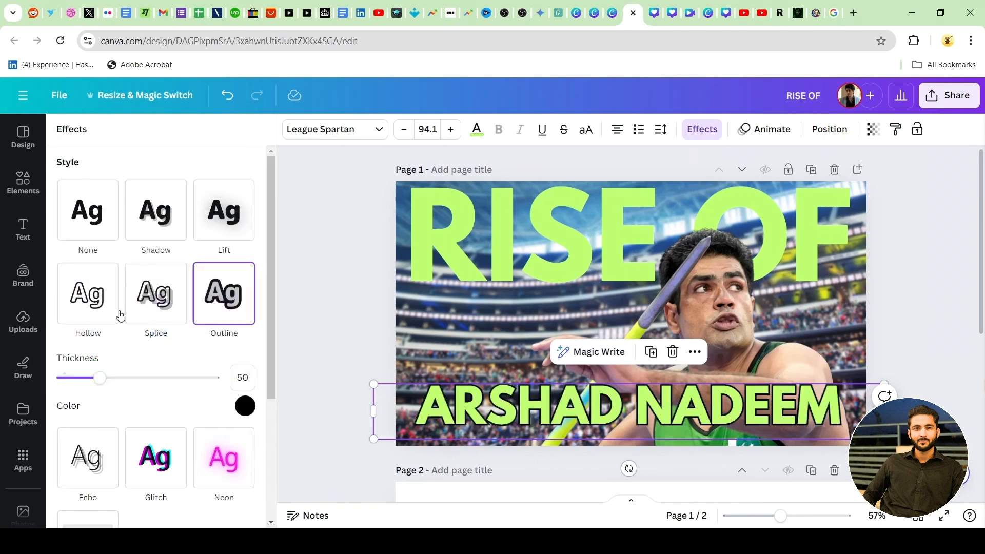
Increase the outline thickness of the "ARSHAD NADEEM" text to 117.
left_click_drag(101, 379, 159, 377)
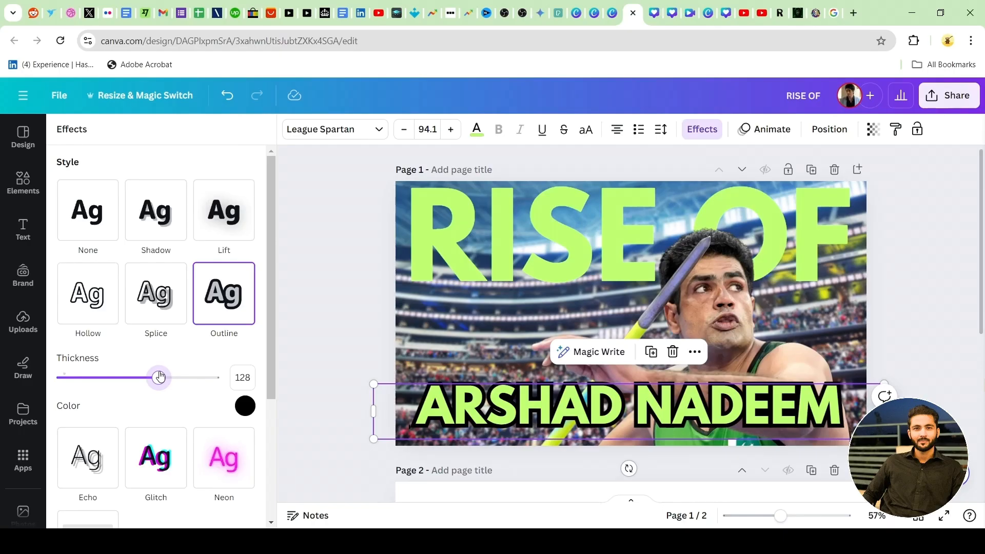
left_click_drag(159, 377, 152, 377)
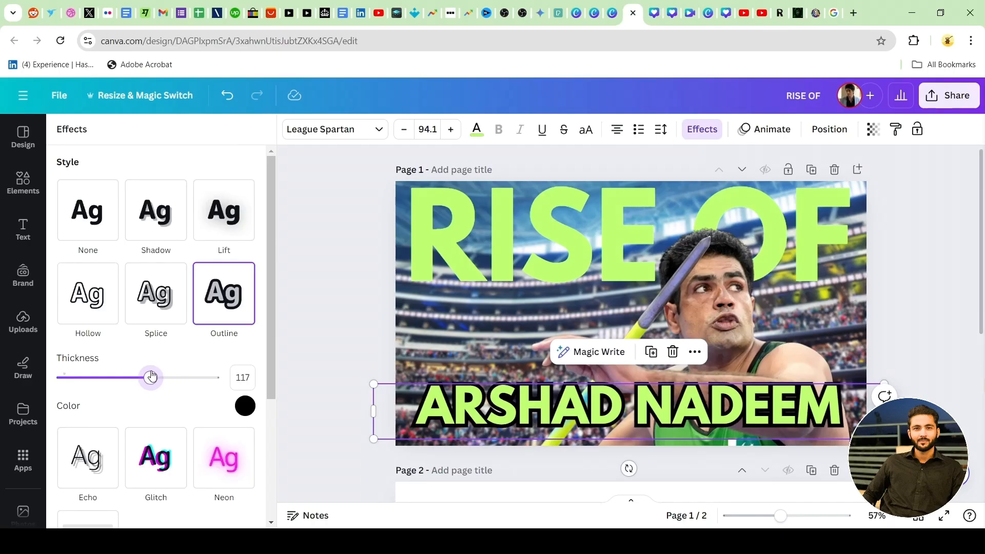
left_click(343, 289)
Apply a black Outline effect with thickness 20 to the "RISE OF" heading.
left_click(459, 235)
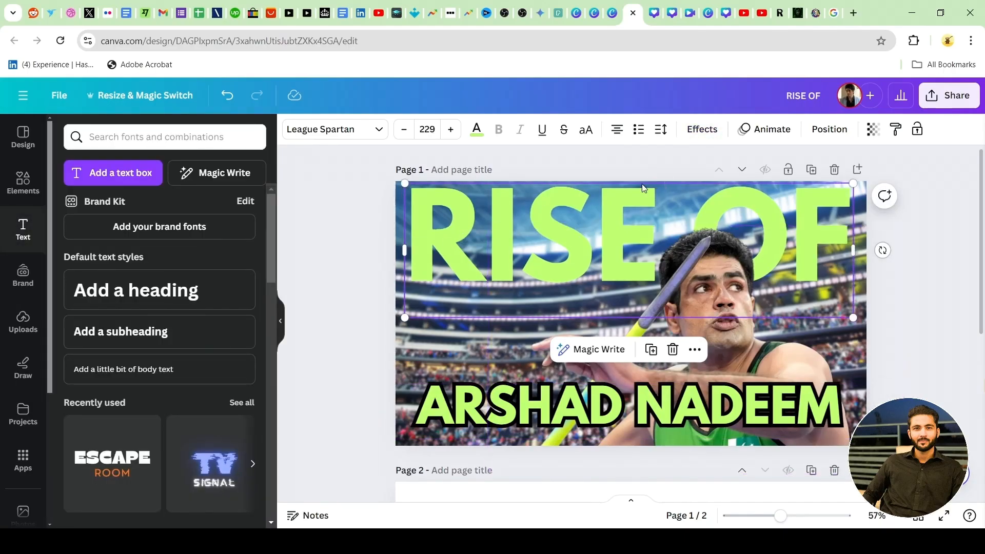
left_click(702, 129)
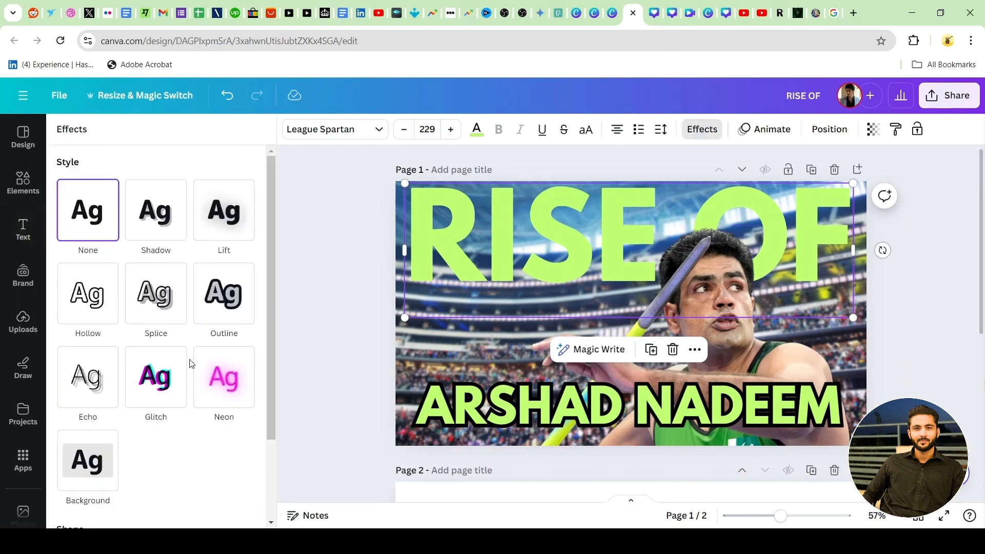
left_click(242, 291)
left_click(245, 406)
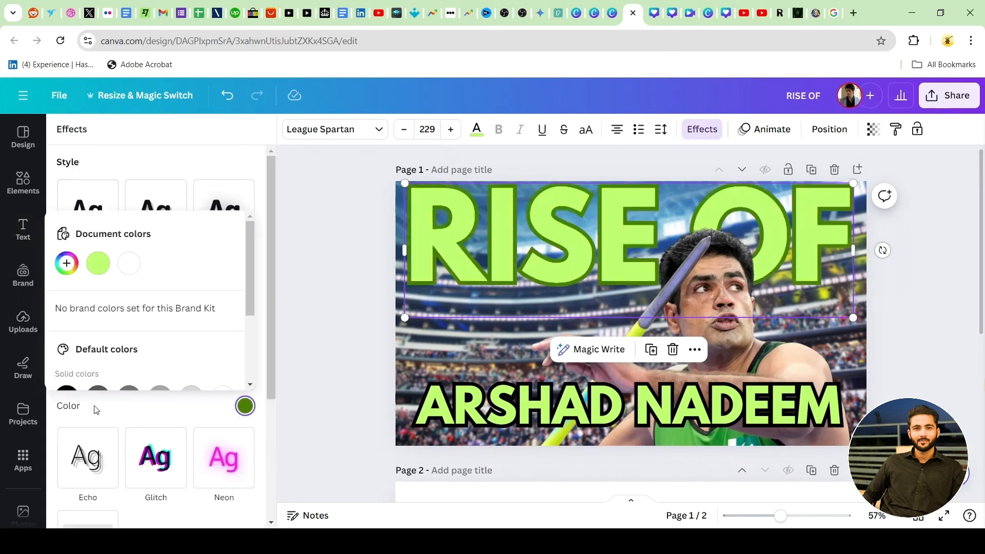
left_click(67, 391)
left_click(123, 414)
mouse_move(91, 377)
left_mouse_down()
mouse_move(135, 379)
mouse_move(77, 379)
left_mouse_up()
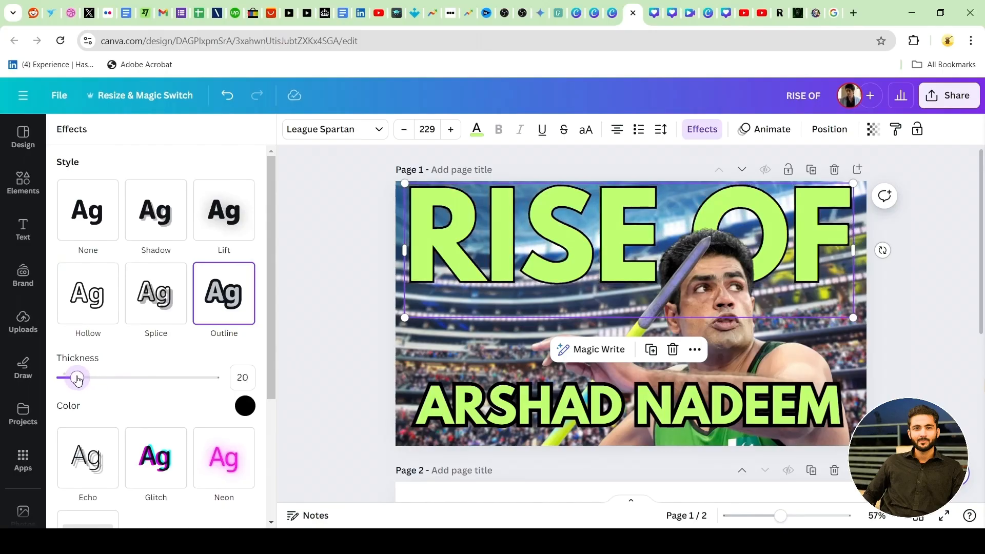
Set the outline thickness of the "ARSHAD NADEEM" text to 52 and deselect it.
left_click(423, 424)
mouse_move(118, 379)
left_mouse_down()
mouse_move(130, 378)
mouse_move(103, 381)
left_mouse_up()
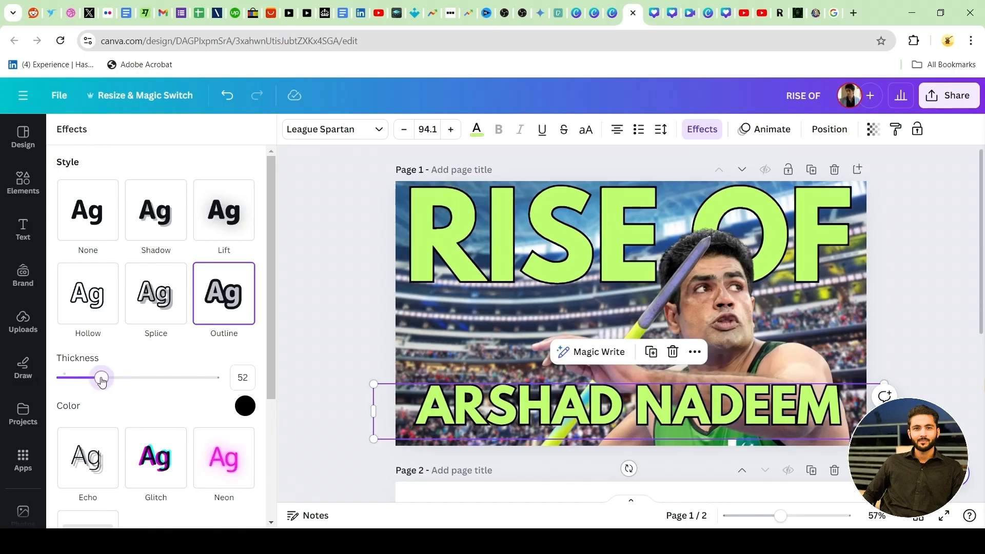
left_click(309, 269)
left_click(310, 269)
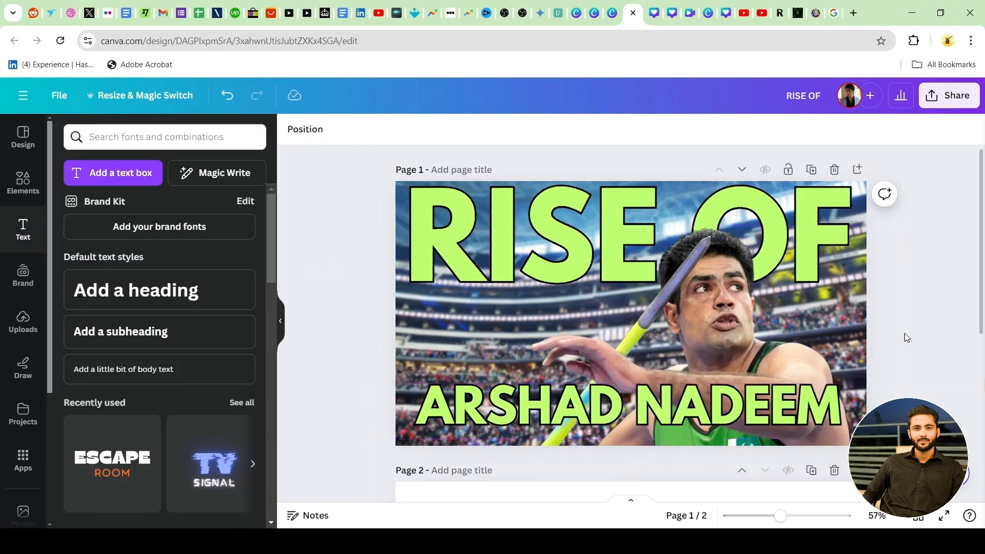
left_click(719, 304)
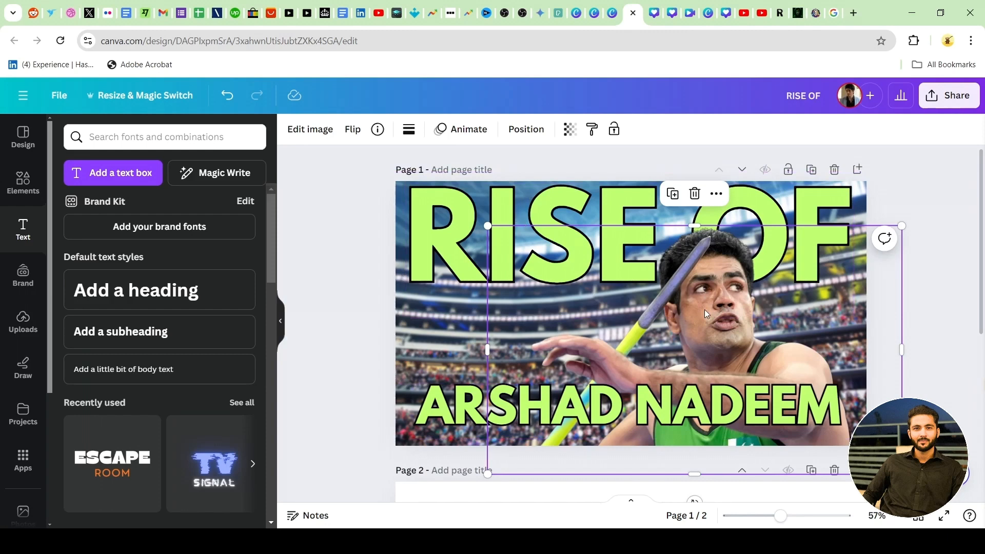
left_click(320, 132)
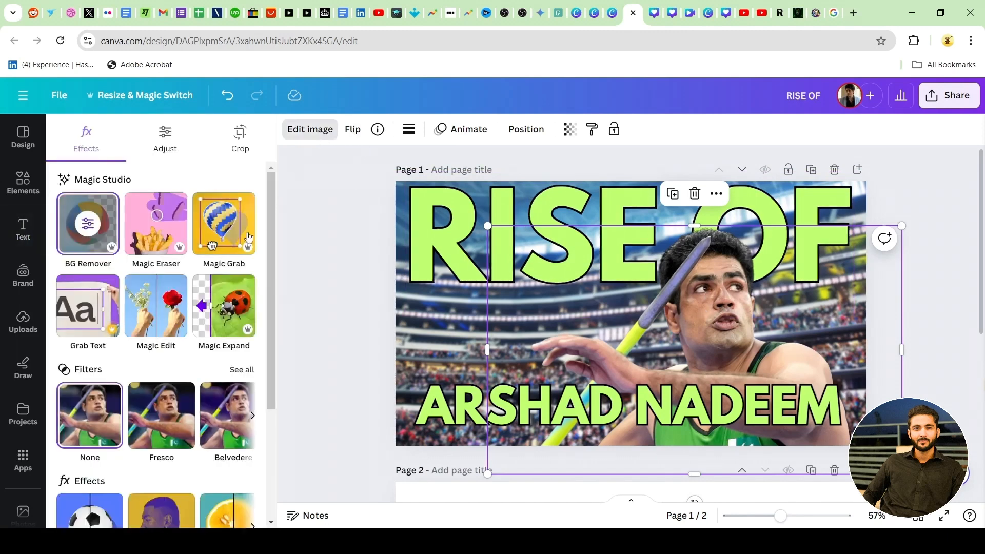
left_click(173, 138)
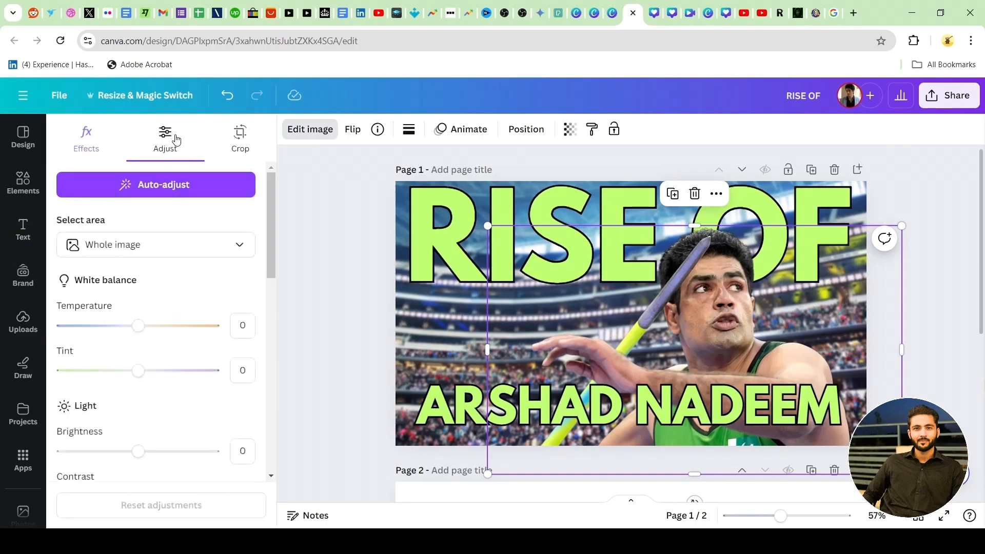
left_click(338, 200)
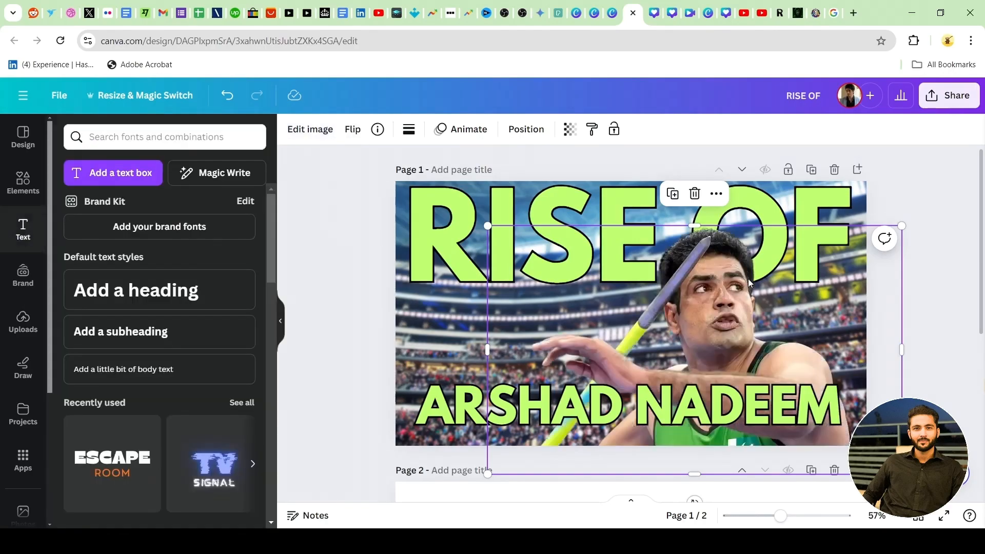
Adjust the javelin thrower cutout's light by setting Brightness to 28 and Contrast to about 16.
left_click(303, 132)
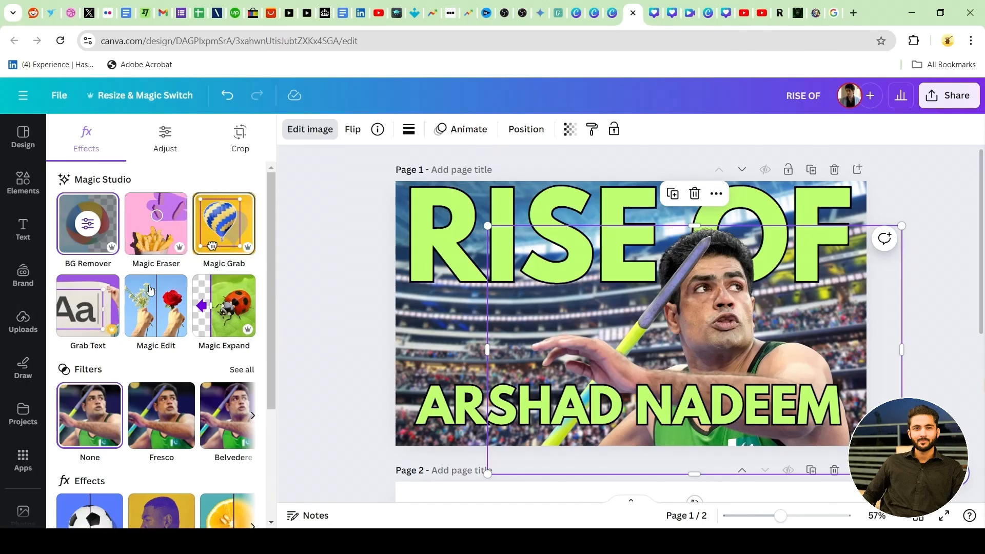
scroll(189, 344, "down", 3)
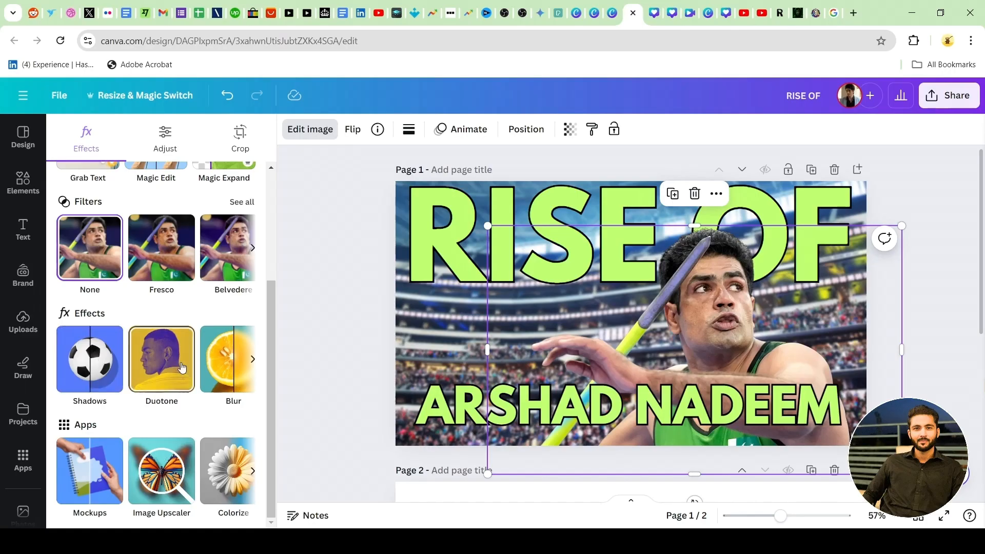
scroll(170, 343, "up", 3)
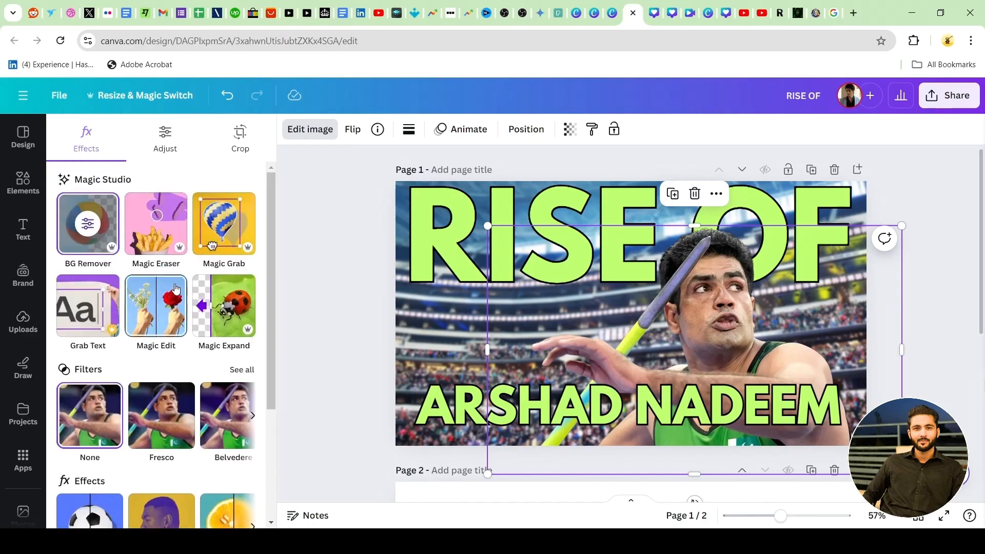
left_click(170, 138)
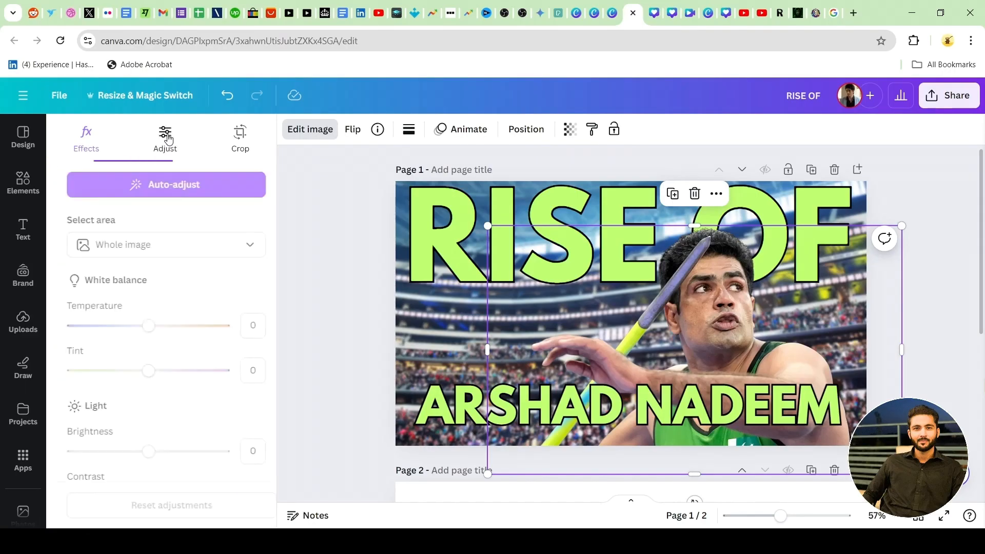
scroll(149, 327, "down", 5)
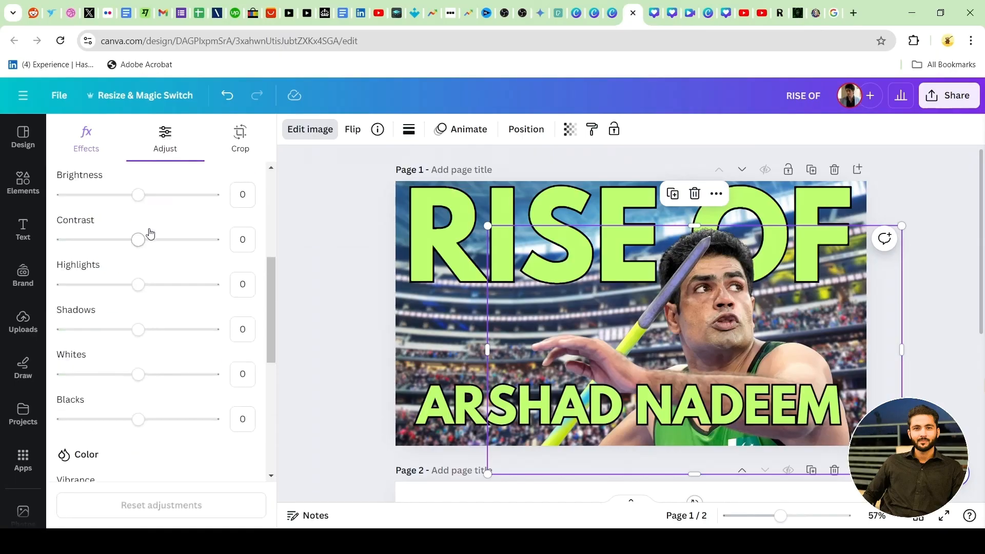
left_click(164, 195)
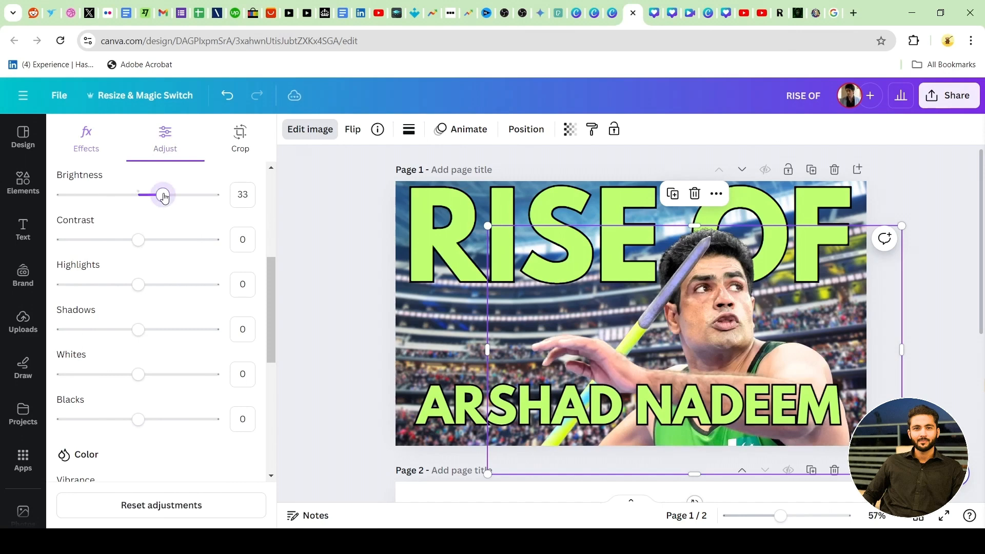
left_click(175, 196)
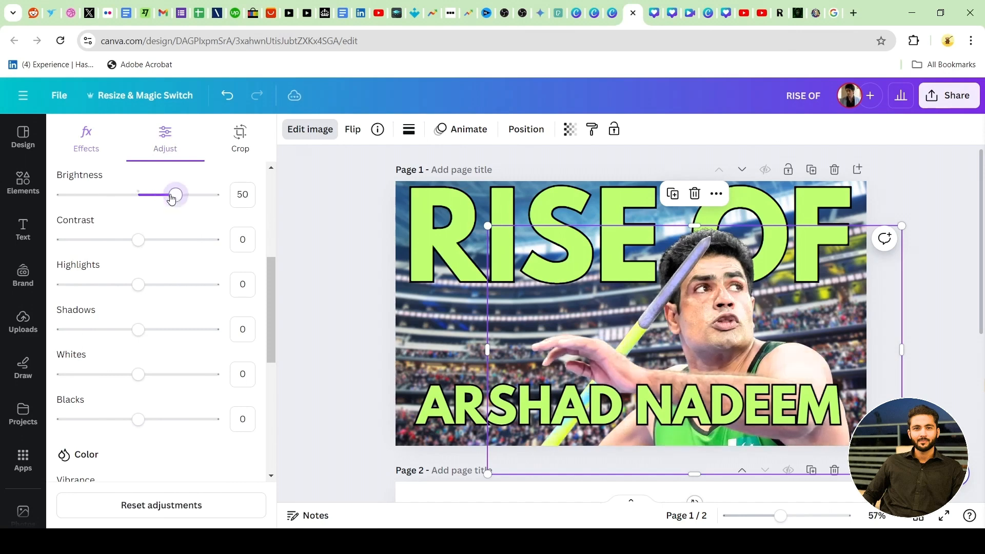
left_click_drag(172, 198, 161, 199)
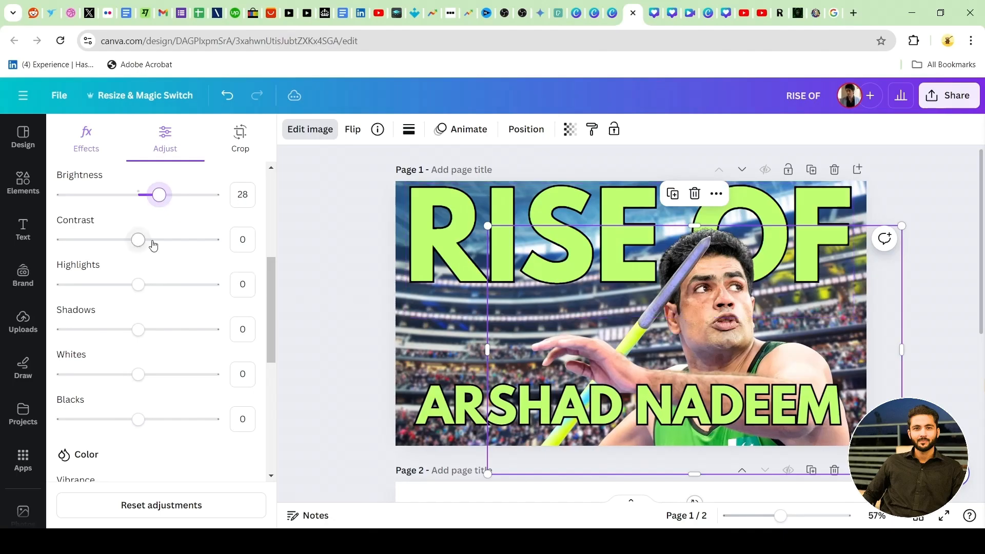
left_click(152, 245)
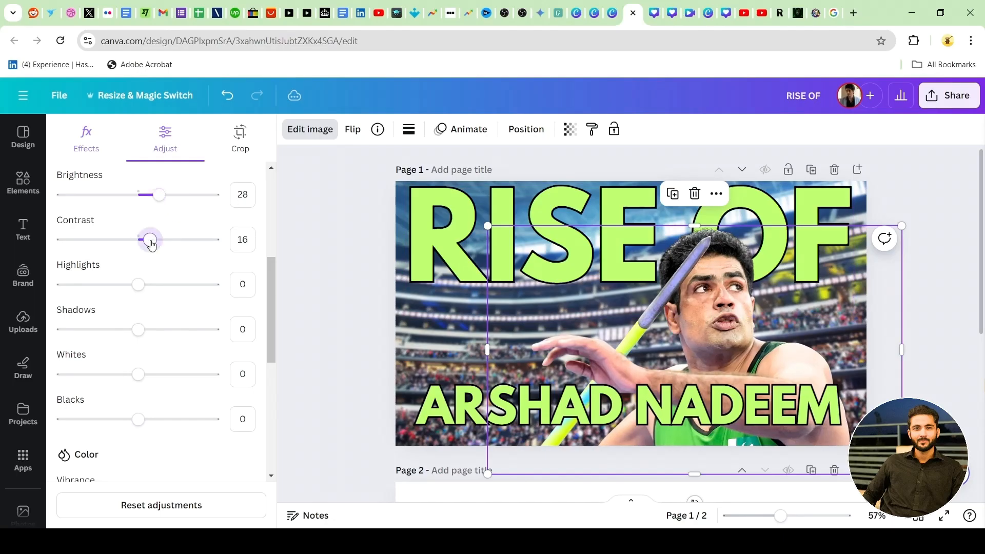
left_click_drag(152, 244, 153, 245)
Set the javelin thrower cutout's Saturation to 3 and Sharpness to 29.
scroll(166, 326, "down", 5)
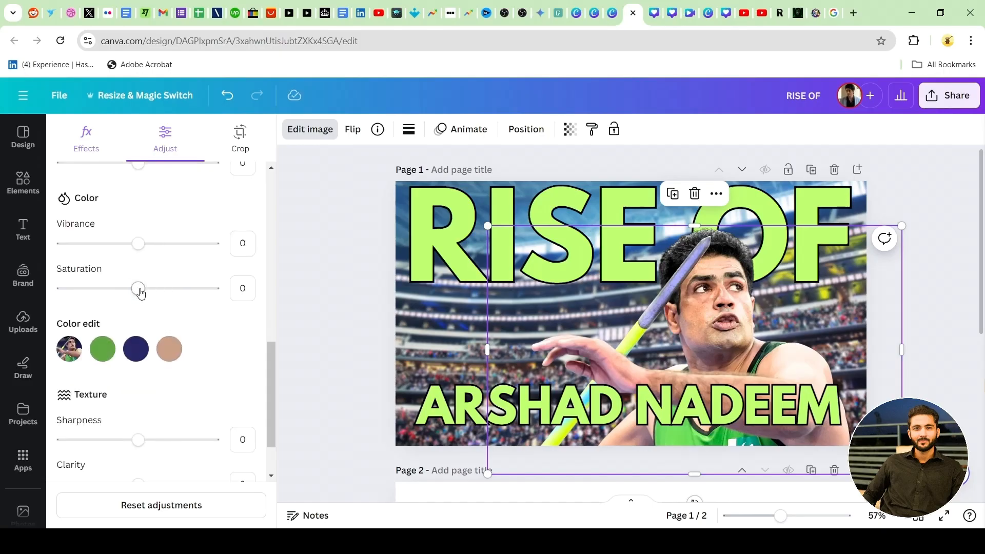
mouse_move(138, 288)
left_mouse_down()
mouse_move(169, 292)
mouse_move(142, 291)
left_mouse_up()
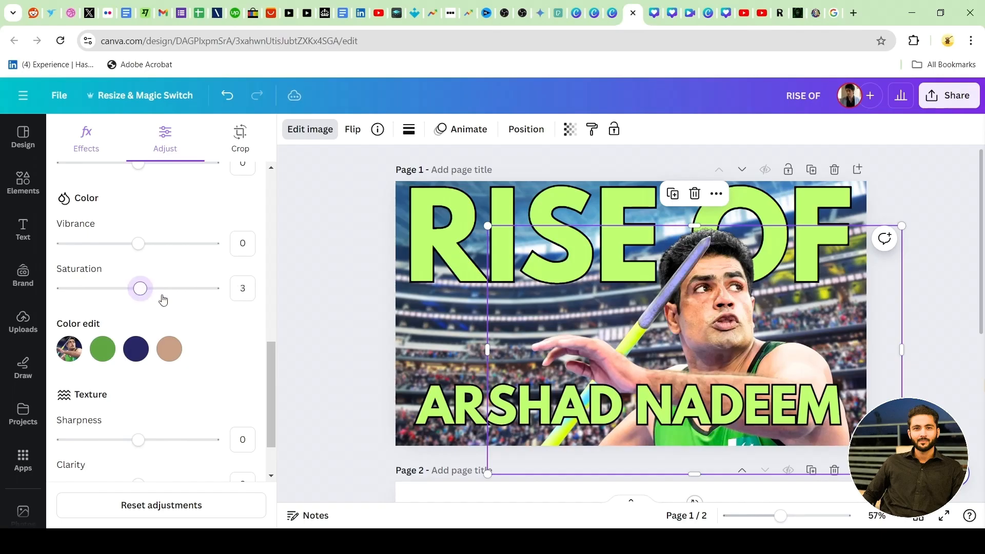
scroll(198, 328, "down", 2)
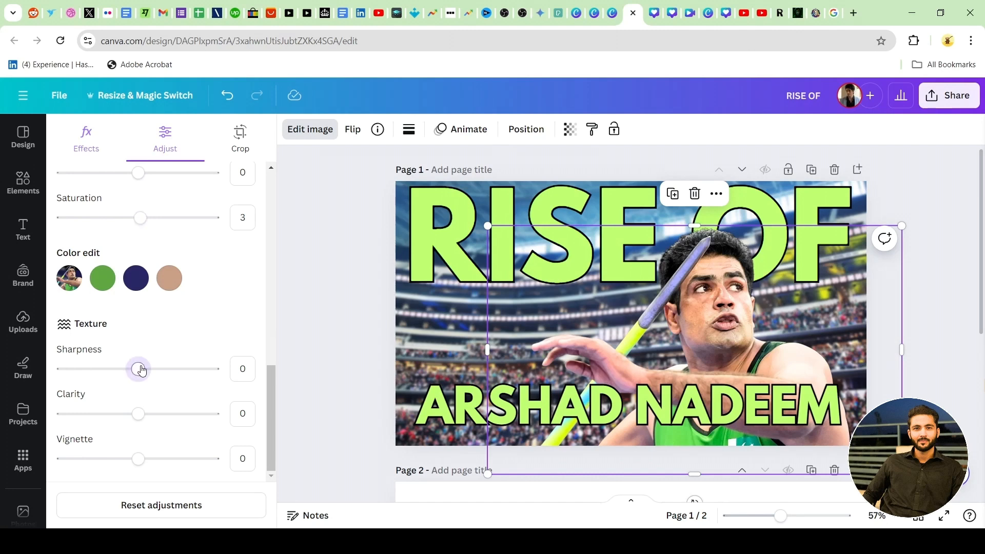
left_click_drag(140, 370, 160, 370)
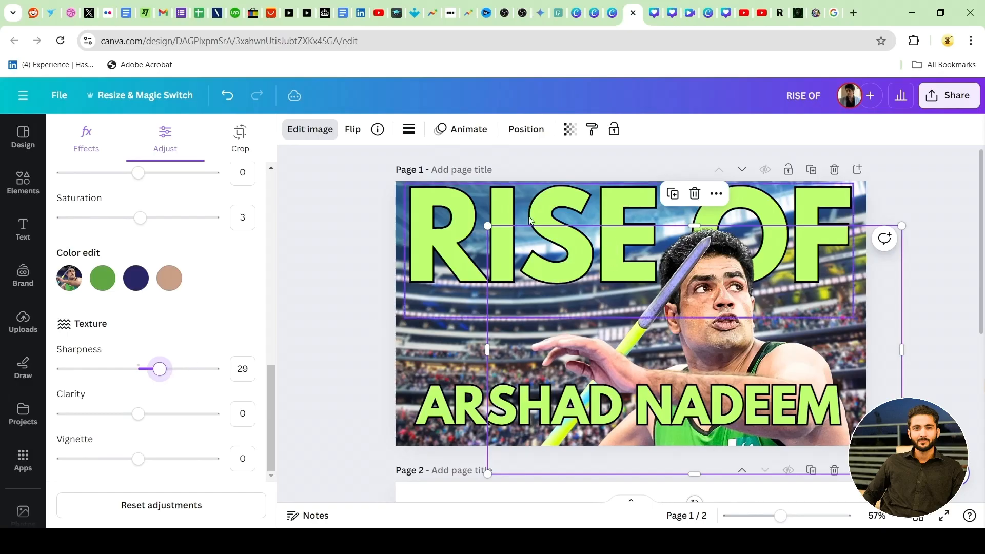
Enlarge the javelin thrower cutout slightly, nudge it a little to the right and deselect it.
left_click_drag(487, 226, 480, 221)
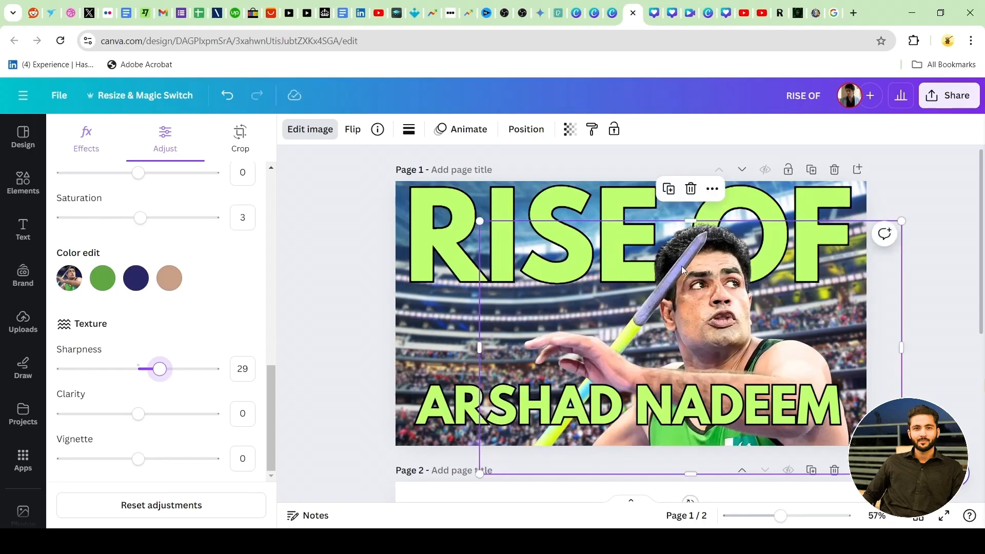
left_click_drag(681, 265, 684, 266)
left_click(315, 221)
left_click(315, 221)
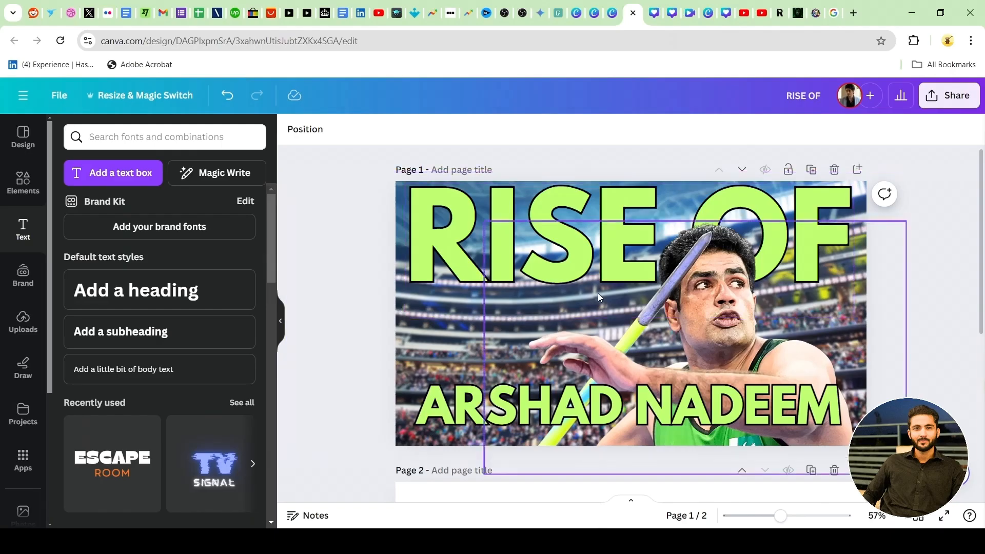
Brush blur over the left half of the stadium background image, using brush size 100 and intensity 50.
left_click(406, 344)
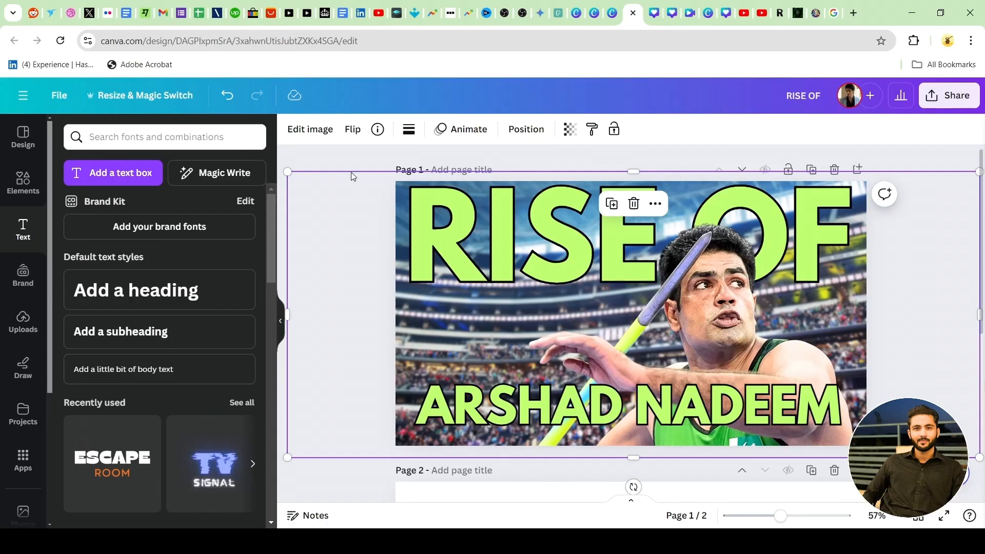
left_click(310, 131)
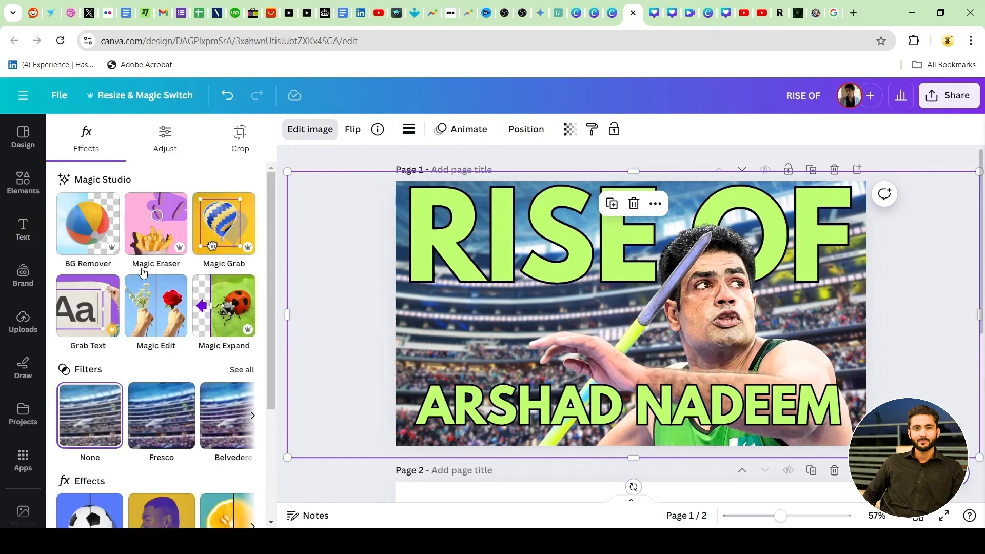
scroll(143, 272, "down", 3)
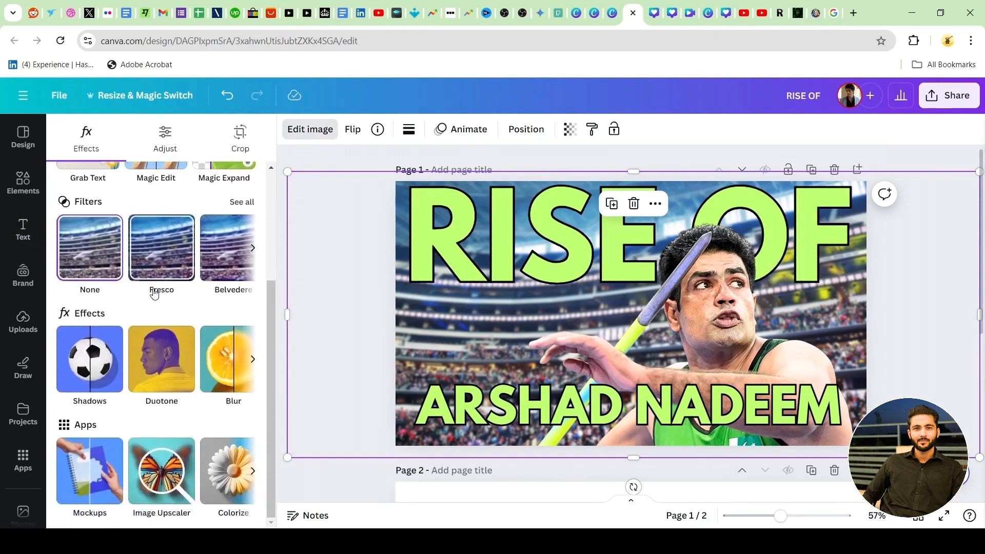
left_click(252, 359)
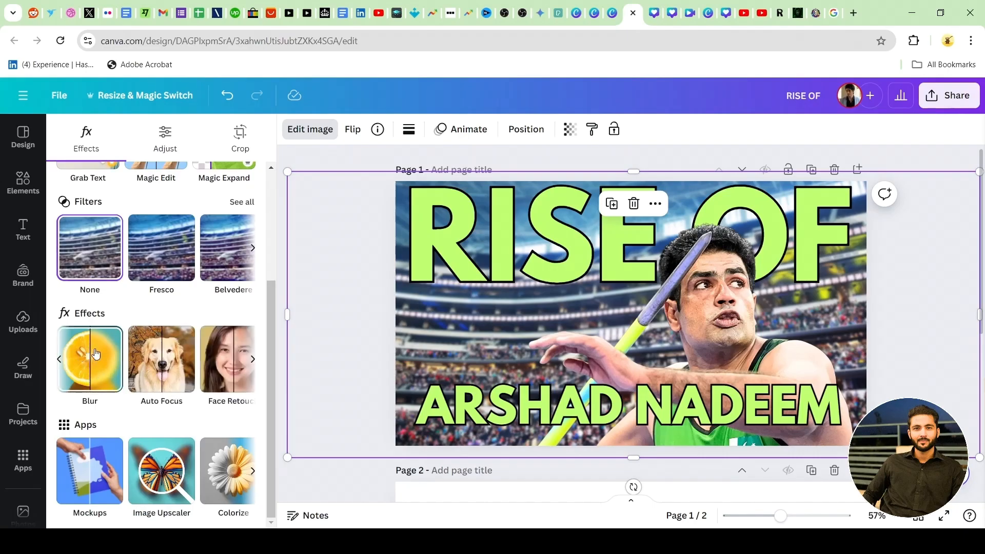
left_click(88, 355)
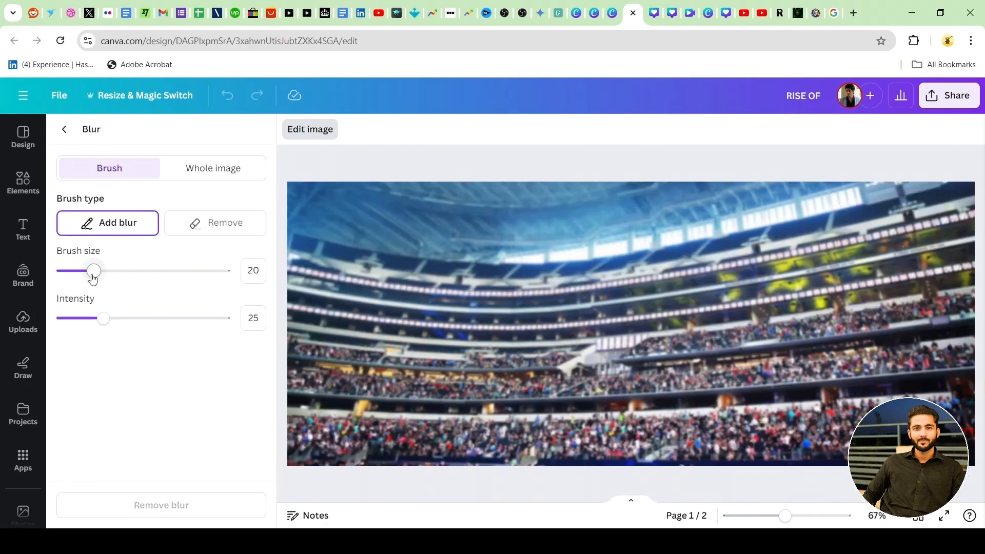
left_click_drag(95, 282, 226, 279)
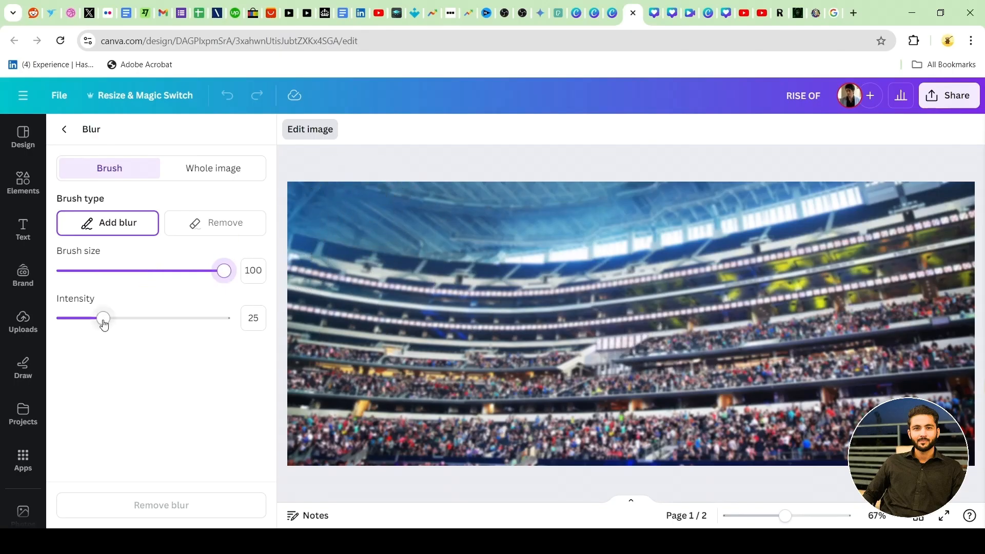
left_click_drag(103, 323, 145, 319)
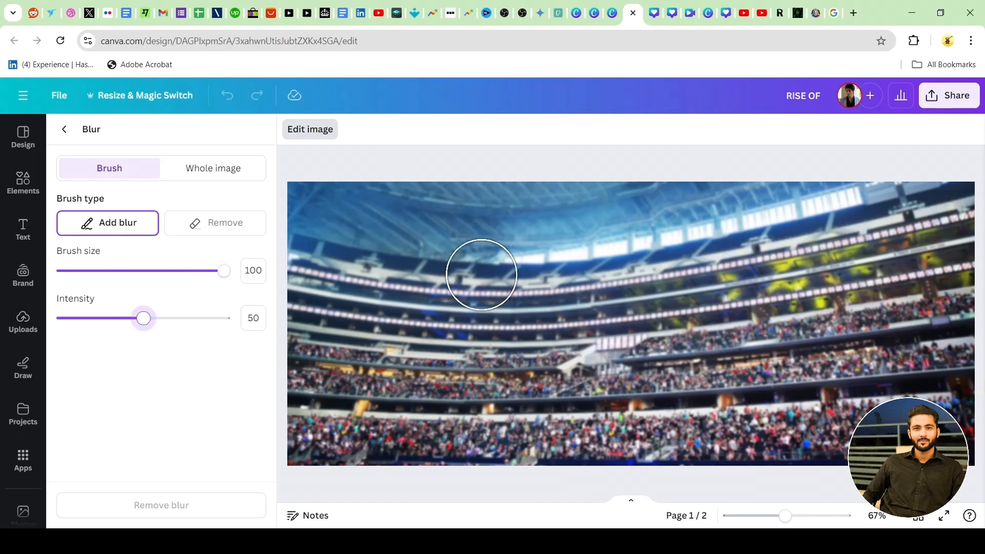
mouse_move(314, 198)
left_mouse_down()
mouse_move(303, 457)
mouse_move(336, 409)
mouse_move(314, 153)
mouse_move(303, 460)
mouse_move(387, 241)
mouse_move(565, 334)
mouse_move(457, 429)
mouse_move(564, 279)
mouse_move(592, 341)
mouse_move(600, 431)
mouse_move(342, 462)
mouse_move(477, 154)
mouse_move(411, 356)
mouse_move(559, 385)
mouse_move(615, 413)
mouse_move(600, 486)
left_mouse_up()
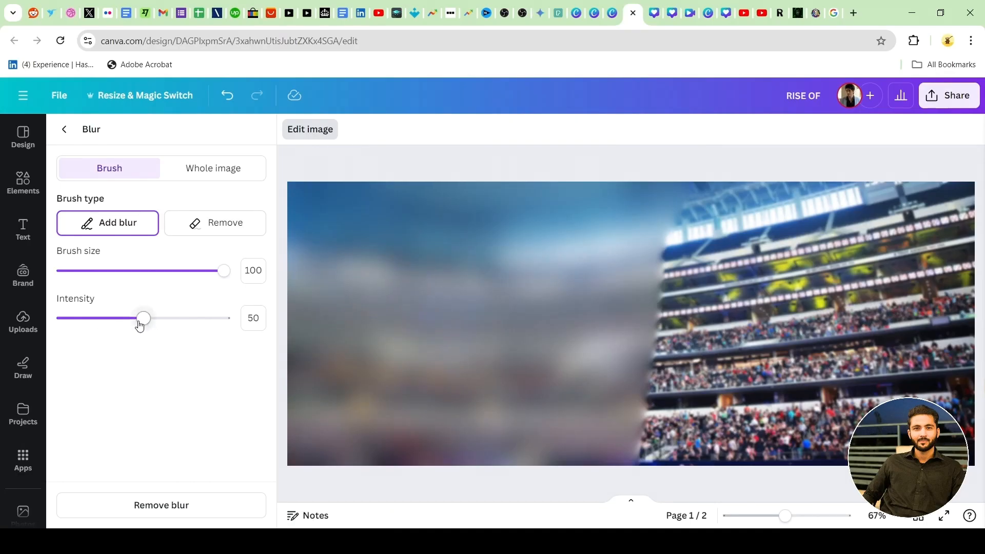
mouse_move(139, 325)
left_mouse_down()
mouse_move(158, 323)
mouse_move(145, 325)
left_mouse_up()
left_click(65, 129)
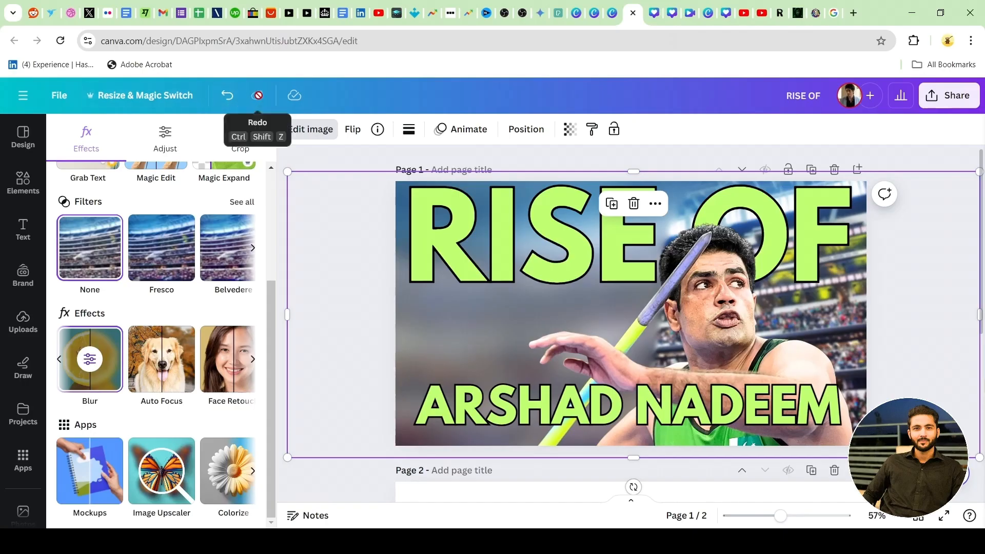
Undo the blur on the stadium background image and deselect it.
left_click(228, 97)
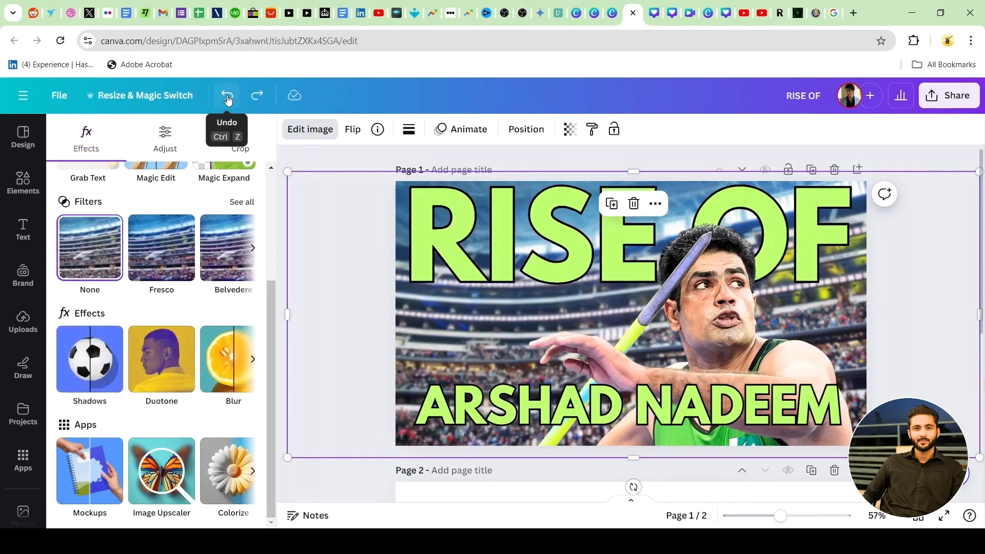
left_click(340, 161)
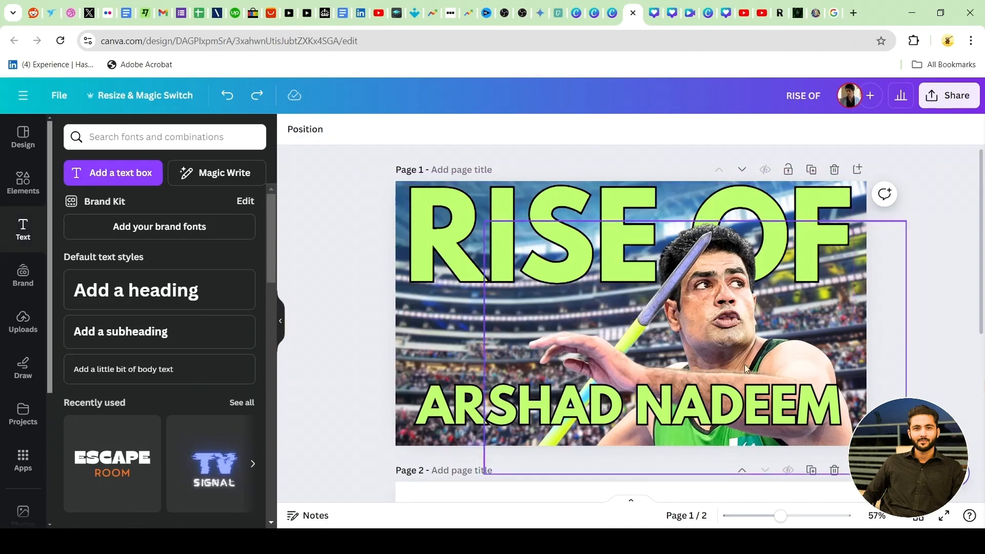
scroll(688, 303, "down", 1)
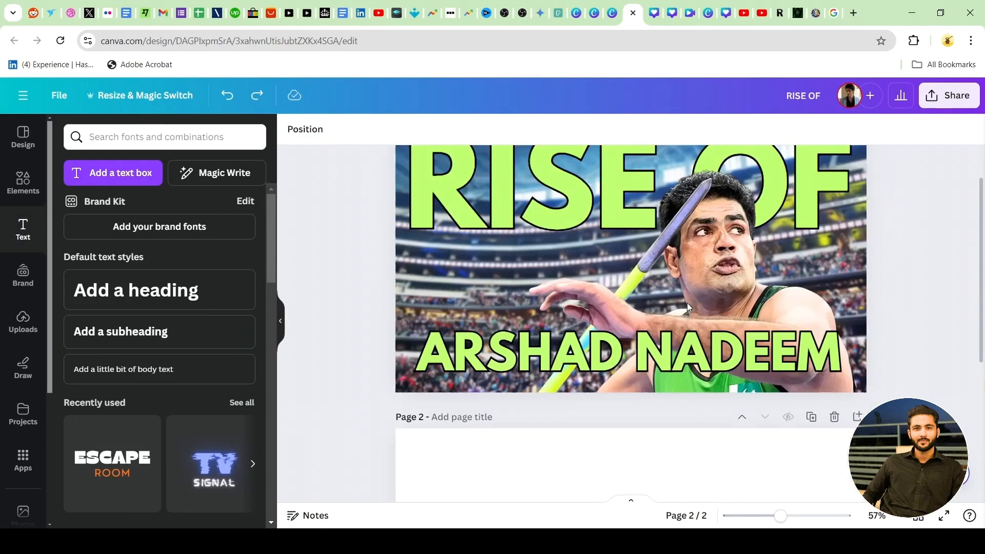
scroll(687, 303, "up", 1)
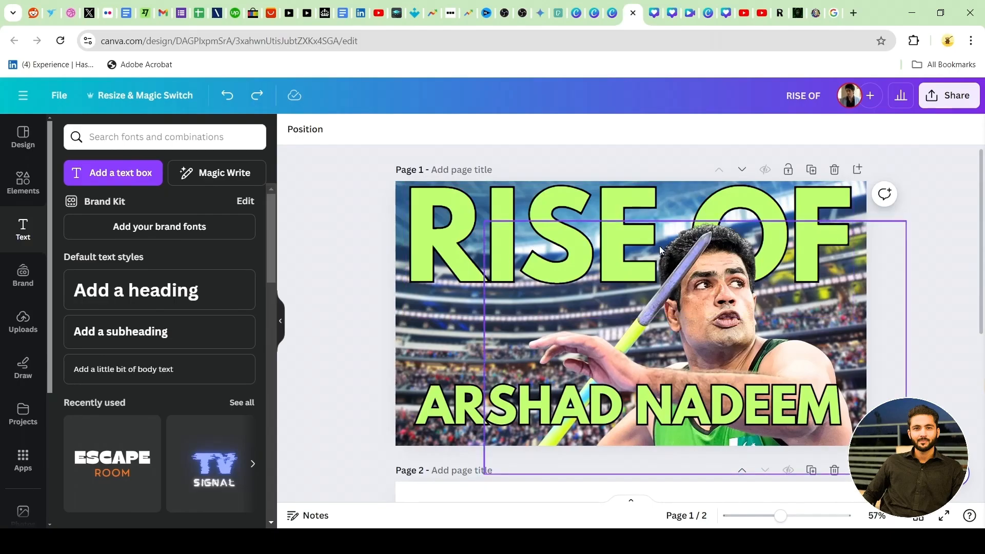
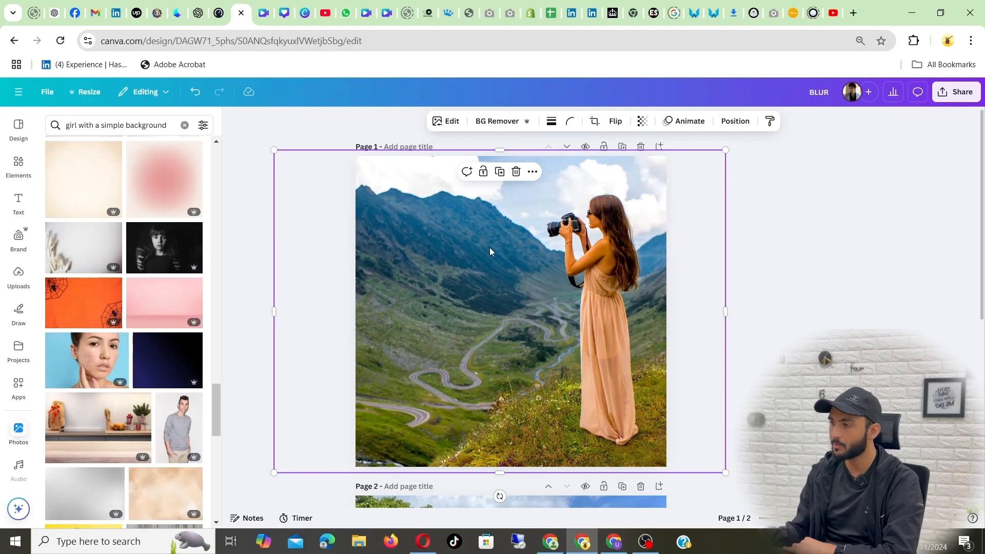
Nudge the mountain photo on page 1 slightly left and shift the park photo on page 2 slightly right.
left_click_drag(531, 239, 509, 218)
scroll(535, 254, "down", 6)
left_click(520, 218)
scroll(509, 218, "up", 3)
scroll(510, 217, "up", 4)
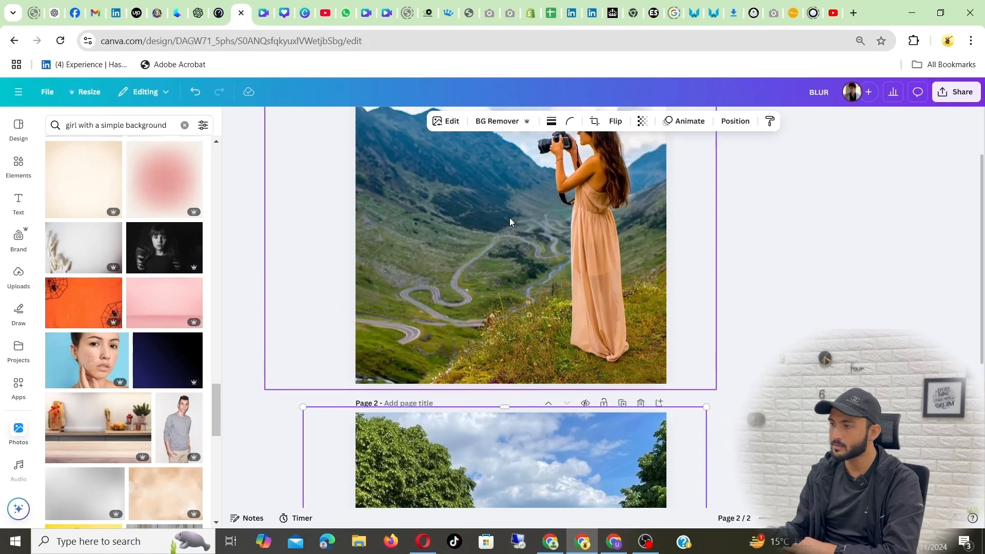
scroll(509, 217, "down", 6)
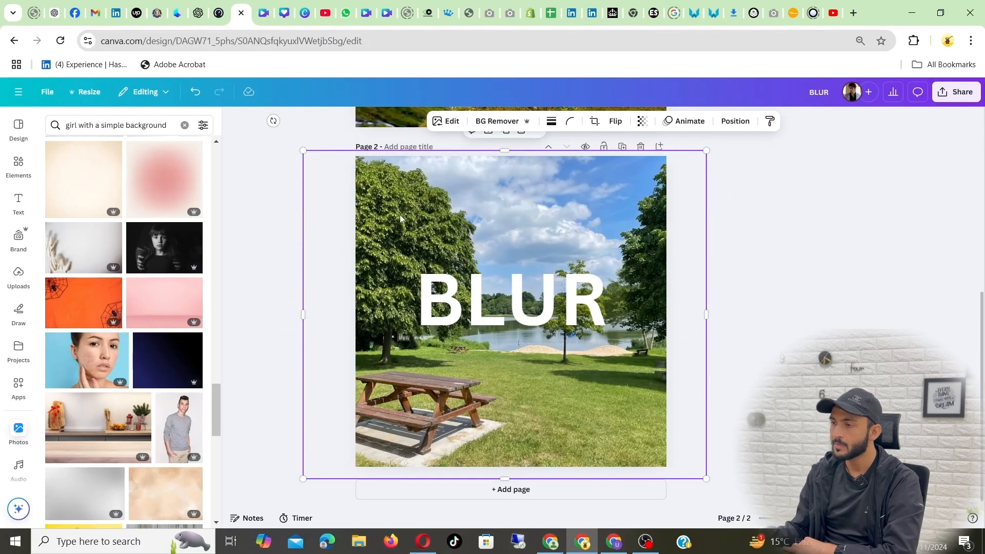
left_click(288, 224)
left_click_drag(477, 297, 482, 302)
left_click_drag(483, 209, 496, 199)
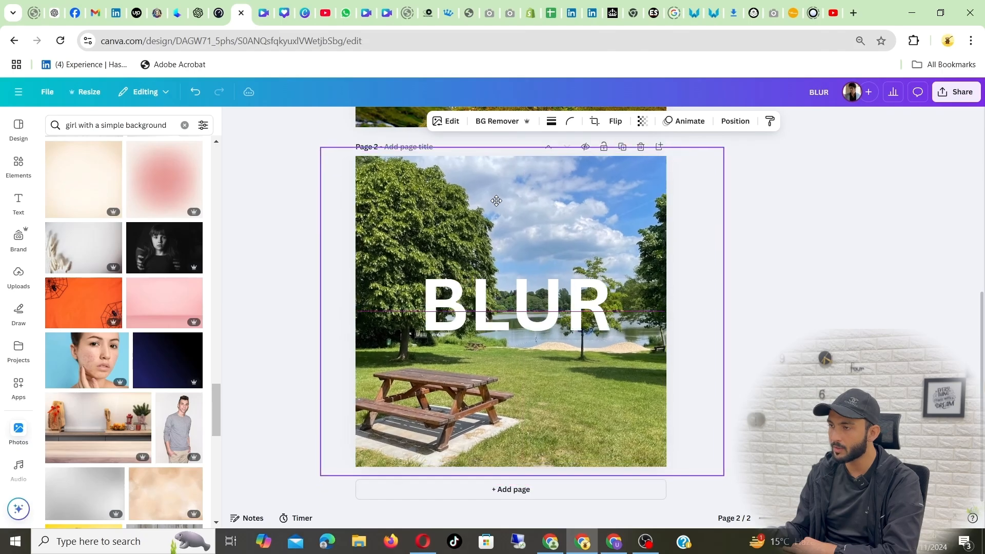
Try the brush blur on the picnic table in the park photo with brush size 55 and intensity 30.
left_click(444, 121)
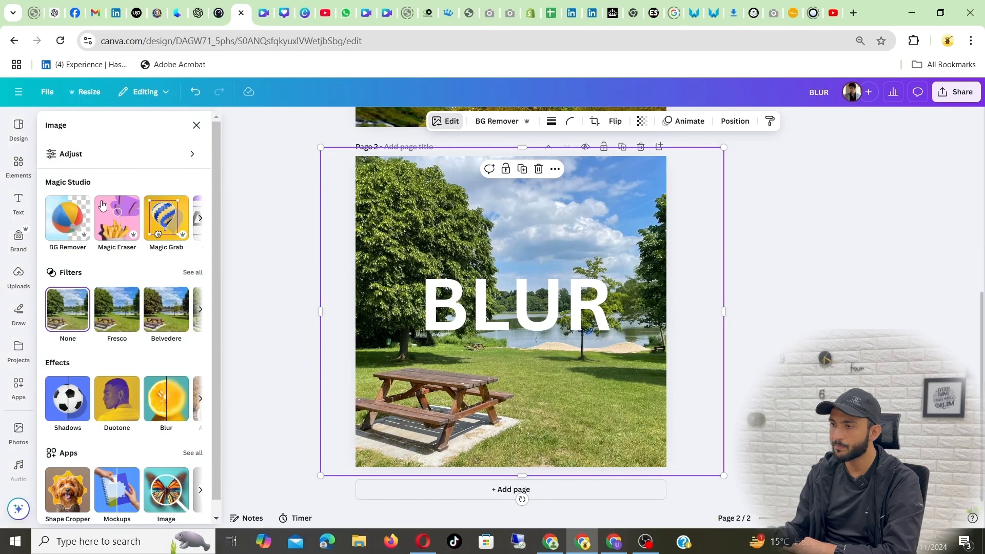
scroll(102, 334, "down", 1)
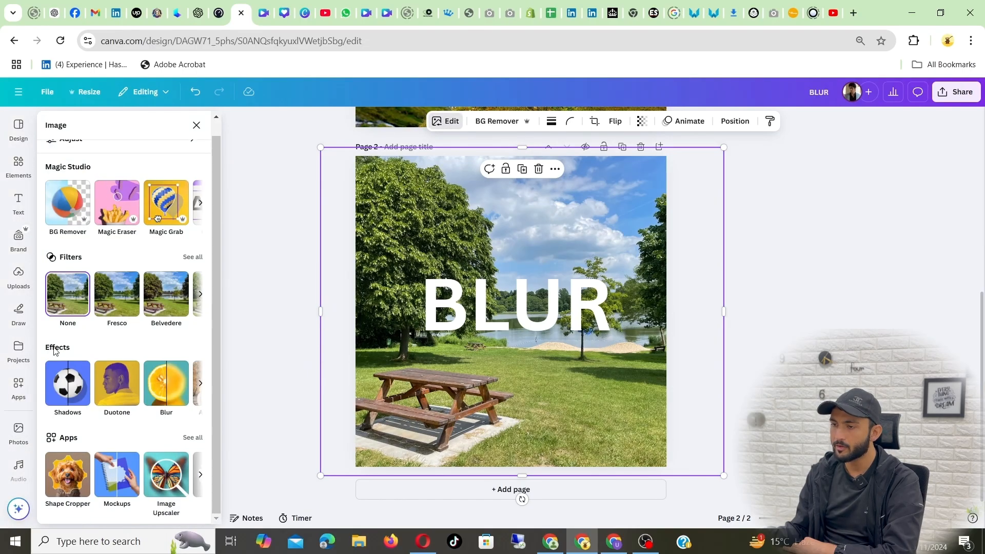
left_click(165, 380)
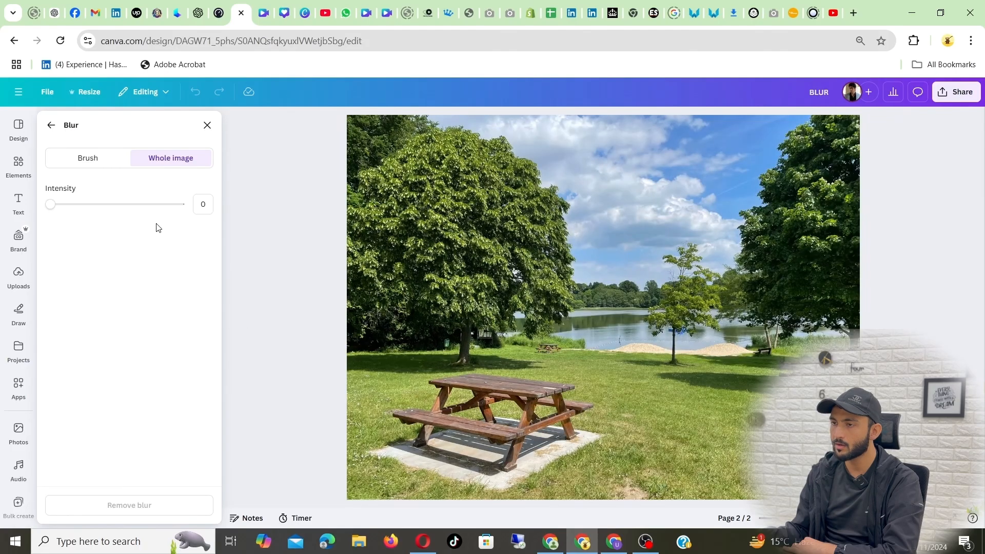
left_click(104, 170)
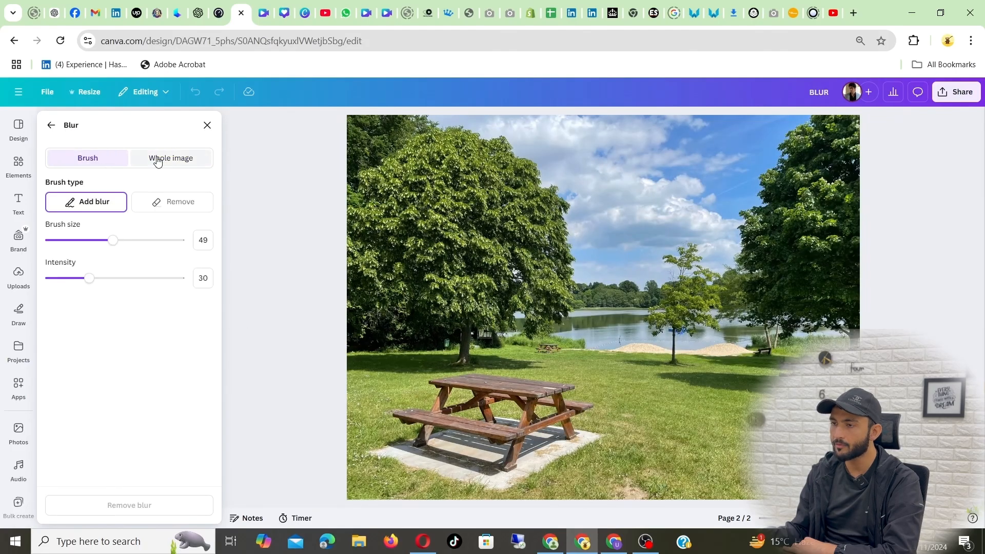
left_click_drag(115, 243, 128, 246)
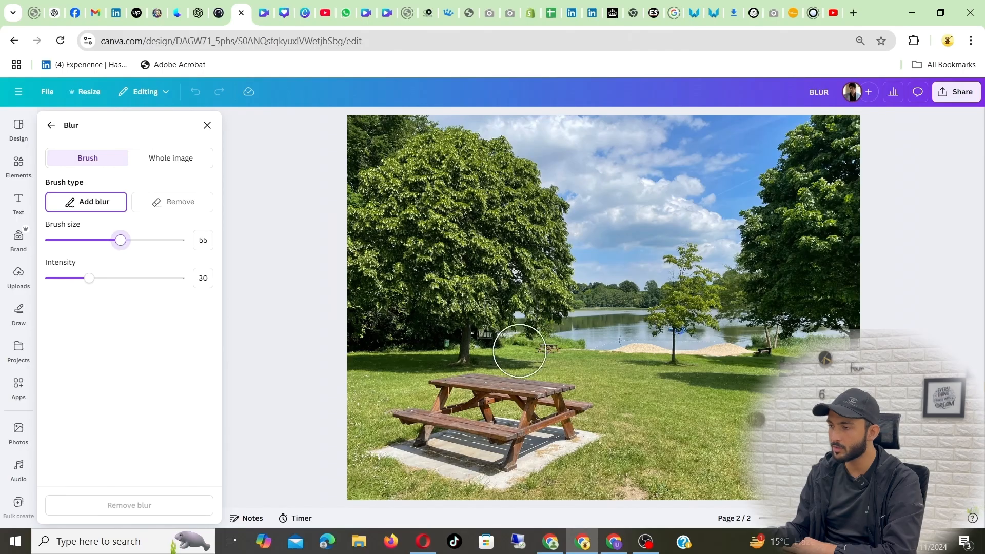
mouse_move(456, 406)
left_mouse_down()
mouse_move(533, 416)
mouse_move(467, 419)
mouse_move(549, 444)
mouse_move(556, 418)
mouse_move(409, 409)
mouse_move(486, 435)
left_mouse_up()
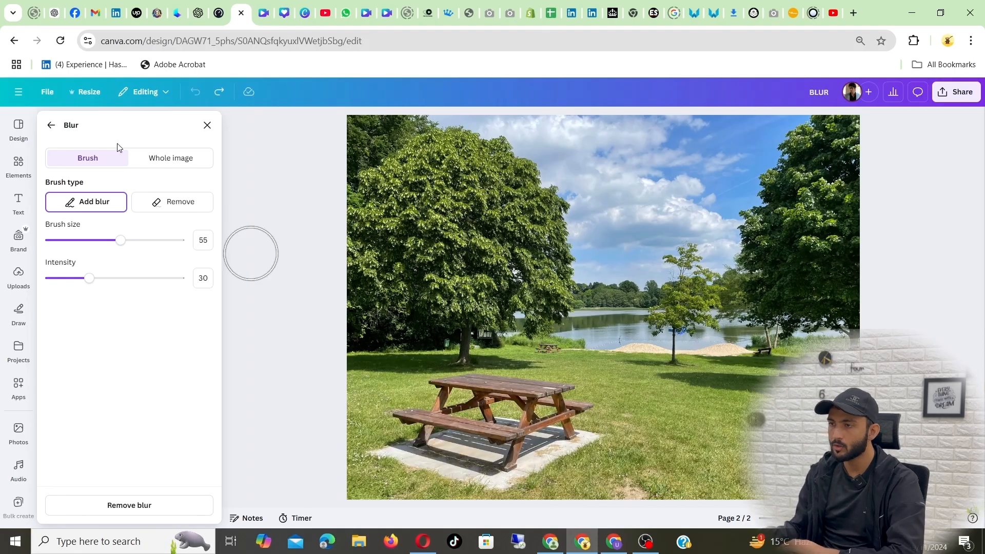
Try the whole-image blur on the park photo, reset its intensity to 0 and leave the Blur effect.
left_click(176, 161)
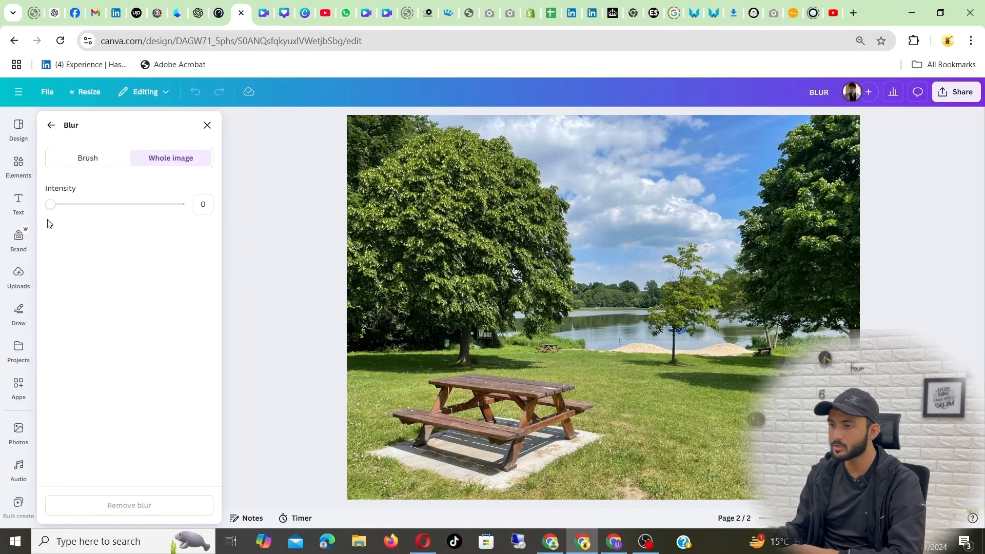
left_click_drag(77, 211, 143, 212)
left_click(45, 205)
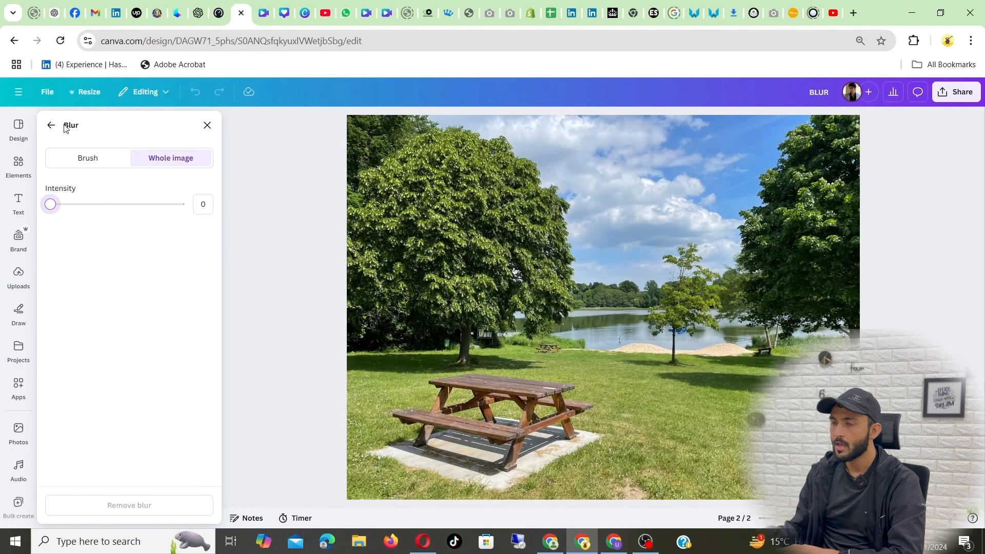
left_click(207, 126)
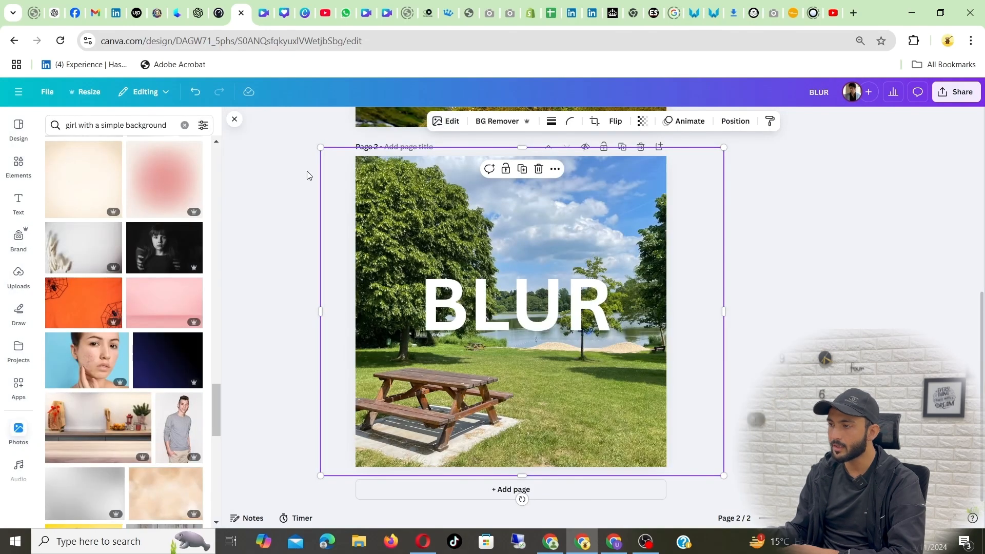
Shift the mountain photo on page 1 slightly to the right.
scroll(447, 266, "up", 5)
left_click(611, 239)
mouse_move(504, 245)
left_mouse_down()
mouse_move(548, 244)
mouse_move(517, 244)
left_mouse_up()
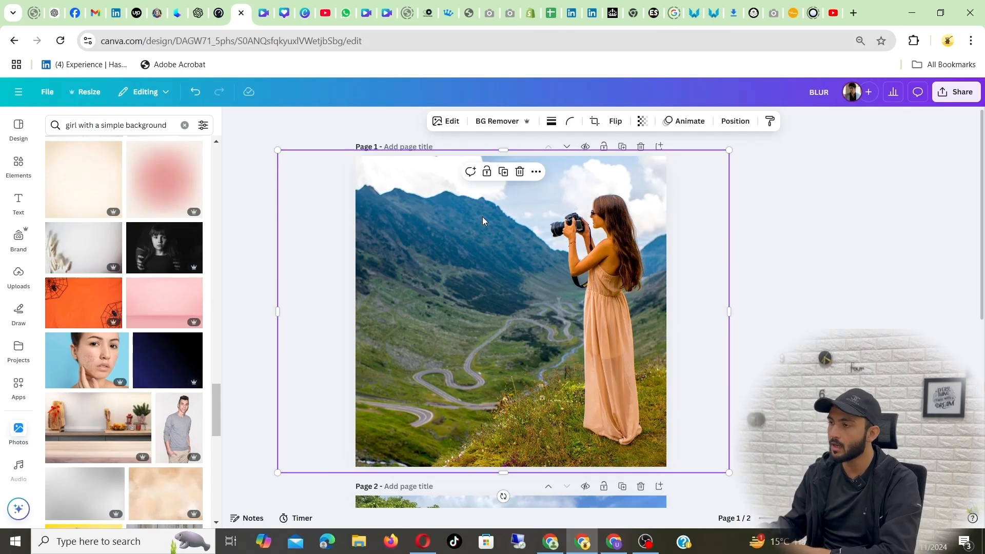
Separate the woman from the mountain photo on page 1 with Magic Grab and move her slightly left.
left_click(447, 124)
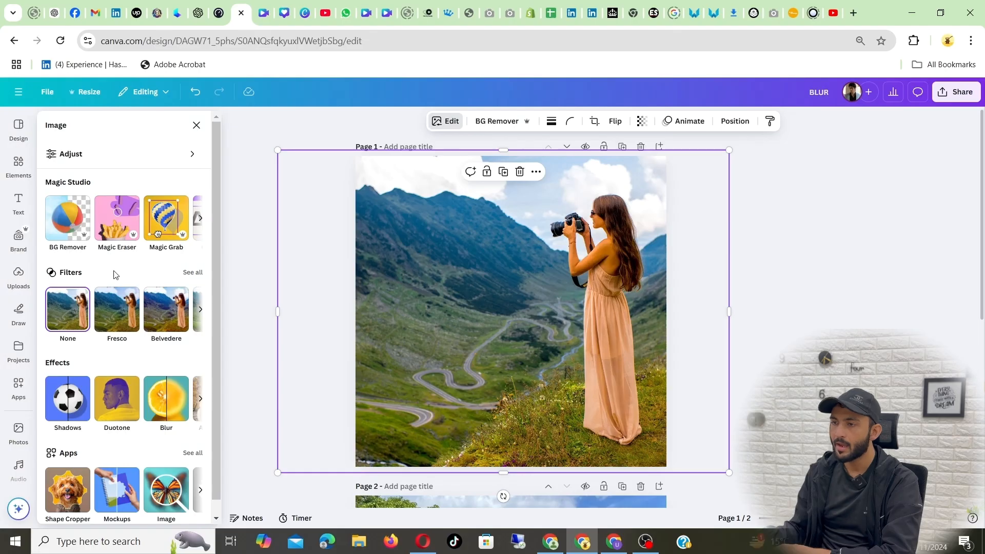
left_click(166, 218)
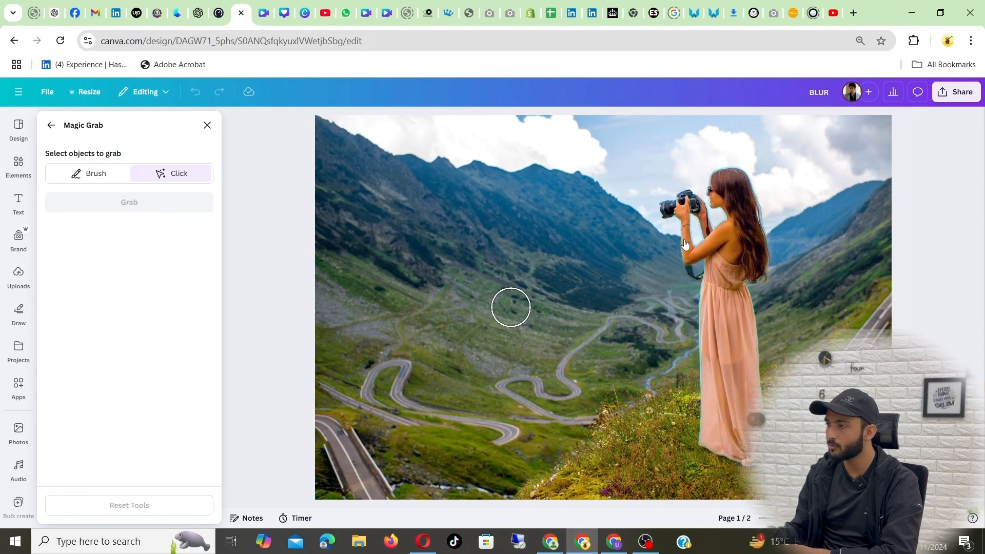
left_click(725, 301)
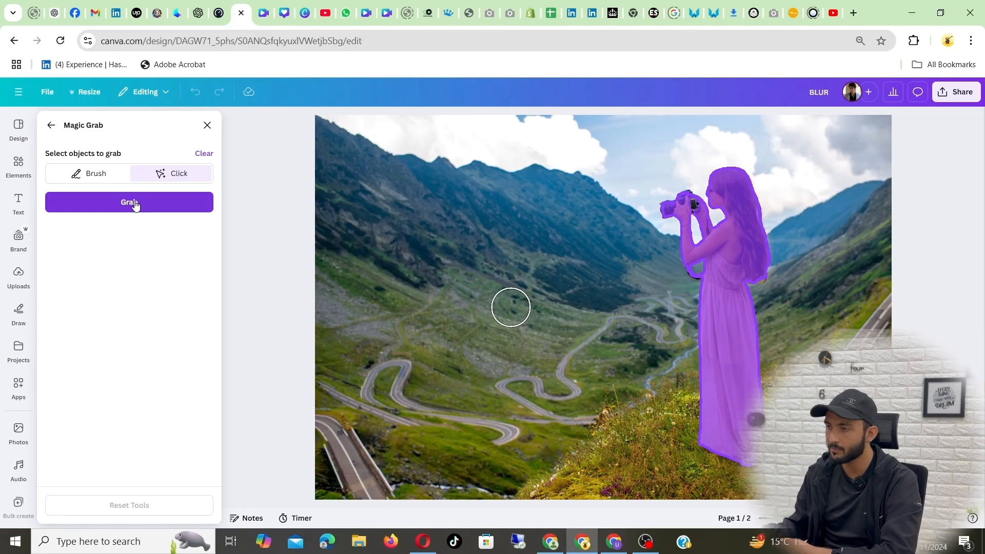
left_click(135, 204)
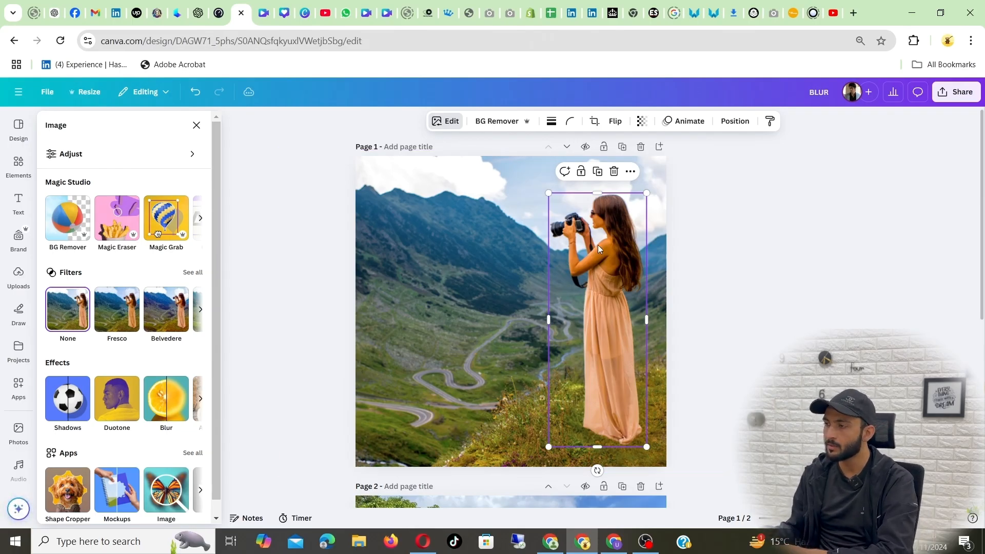
mouse_move(610, 254)
left_mouse_down()
mouse_move(582, 257)
mouse_move(596, 258)
left_mouse_up()
mouse_move(425, 224)
left_mouse_down()
mouse_move(426, 215)
mouse_move(429, 227)
left_mouse_up()
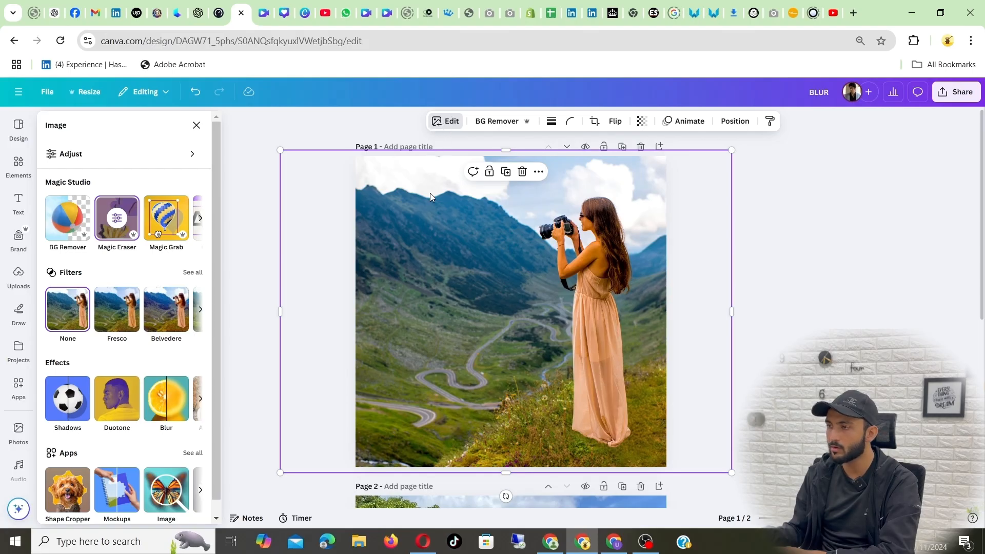
Blur the whole mountain background on page 1 at an intensity of 59 and leave the Blur effect.
left_click(449, 123)
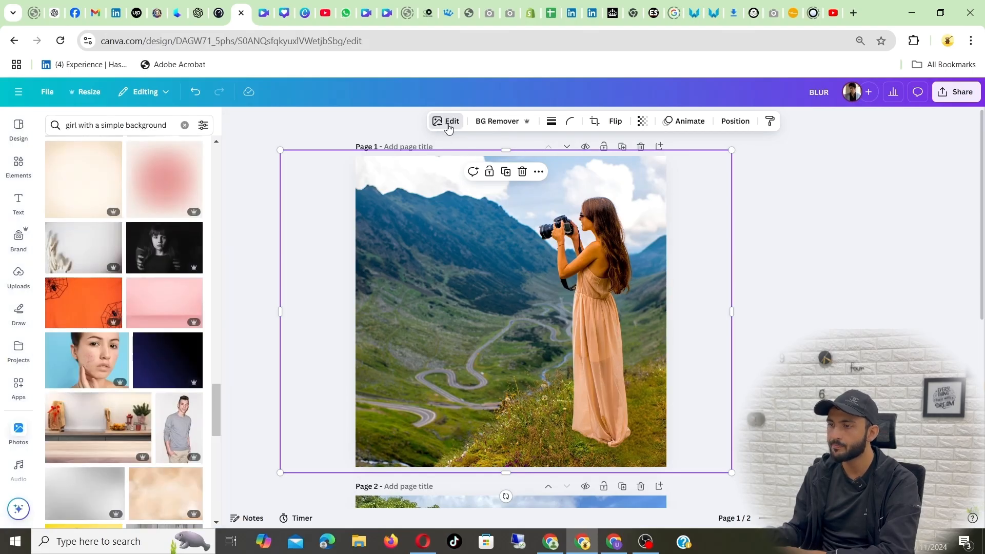
left_click(449, 125)
scroll(113, 369, "down", 1)
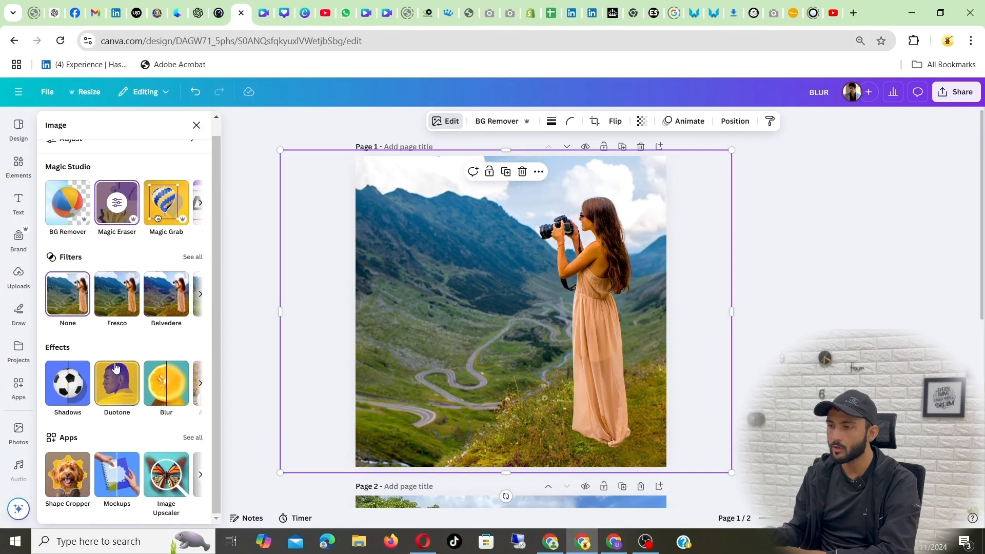
left_click(167, 387)
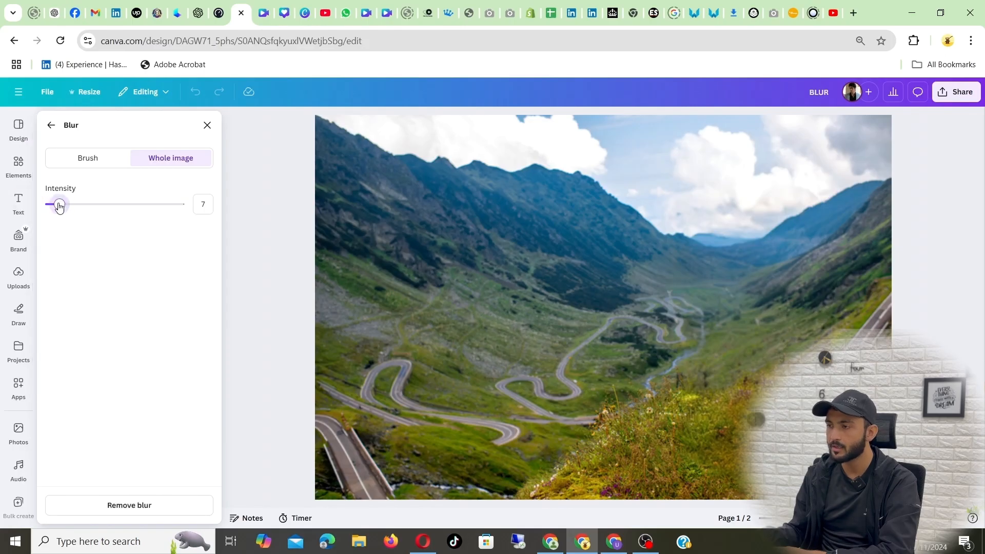
left_click_drag(72, 206, 128, 207)
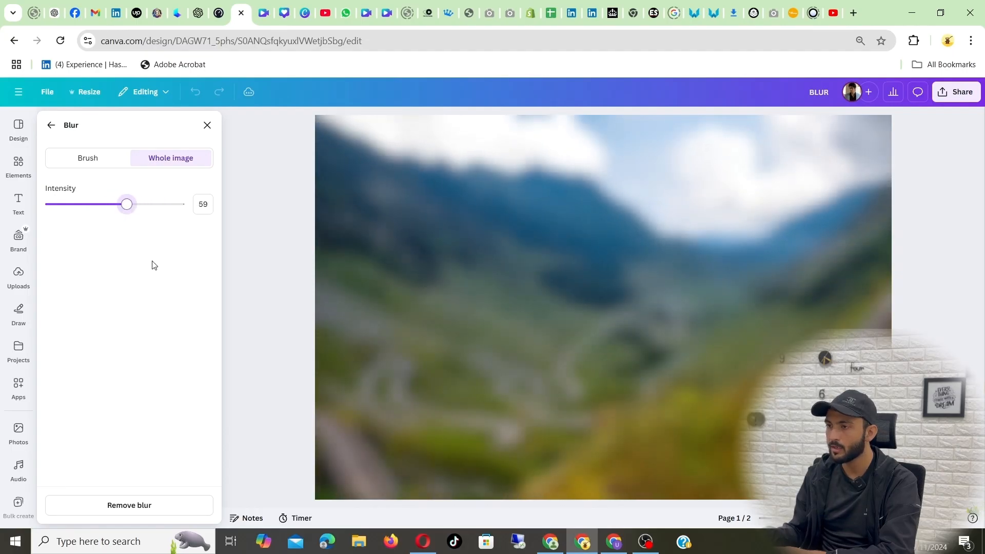
left_click(51, 125)
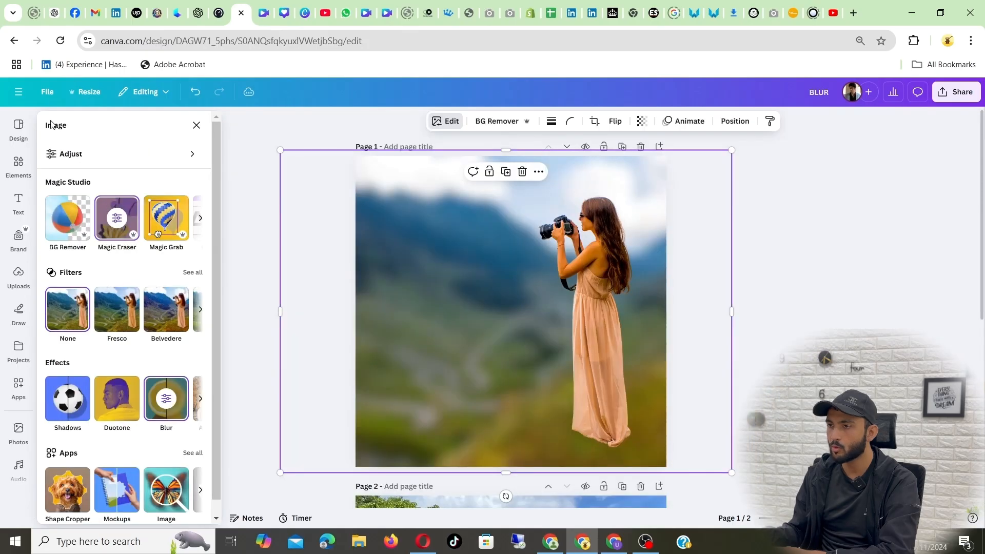
left_click(247, 179)
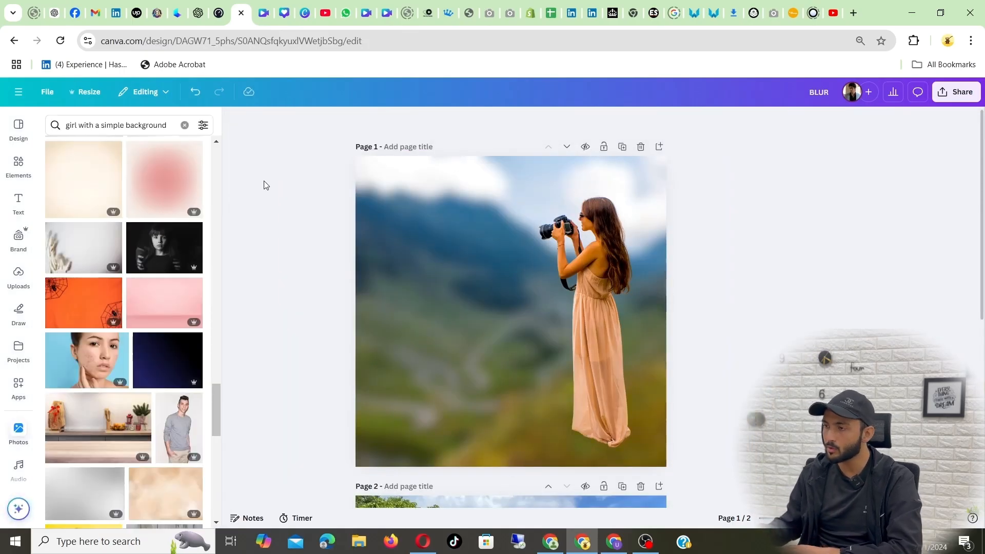
Shift the blurred mountain background slightly to the right and move the cut-out woman slightly to the left on page 1.
mouse_move(470, 229)
left_mouse_down()
mouse_move(479, 229)
mouse_move(471, 229)
left_mouse_up()
left_click(576, 240)
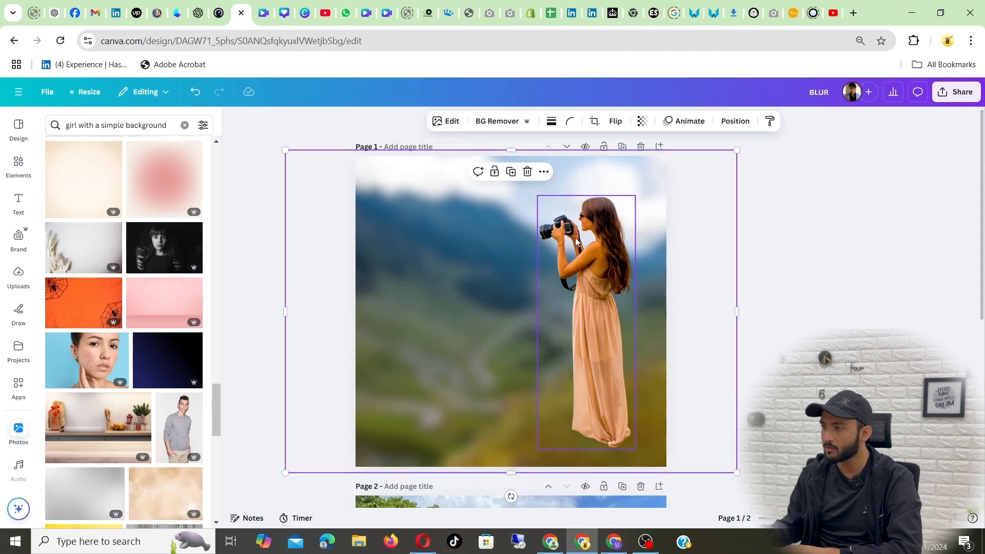
left_click_drag(575, 240, 562, 242)
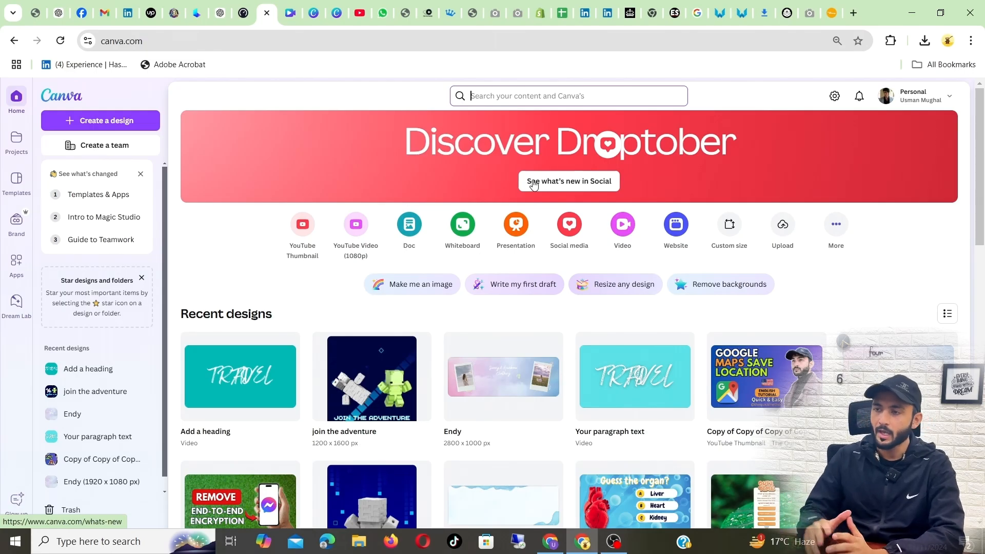
Create a new blank Video (1080p) design from the Canva home page.
left_click(464, 96)
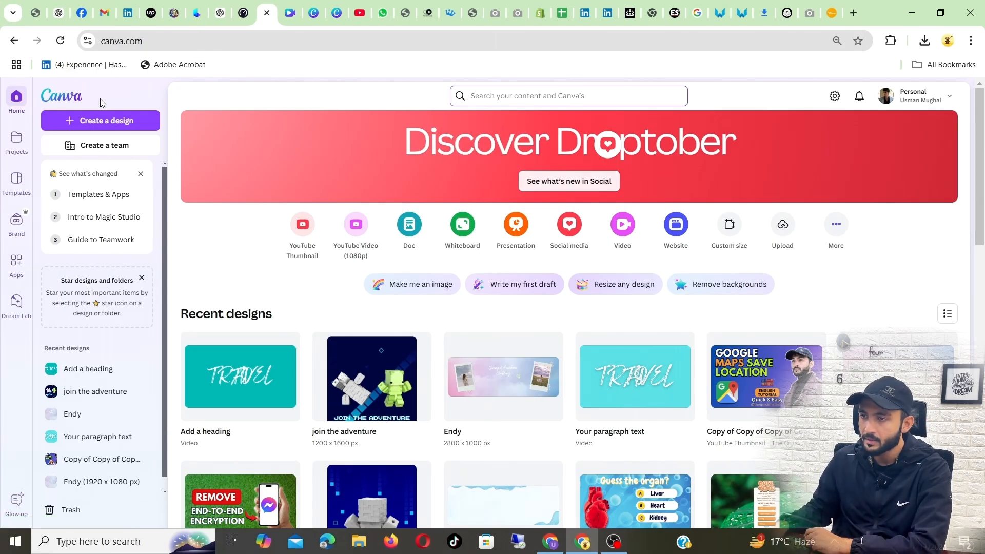
left_click(105, 124)
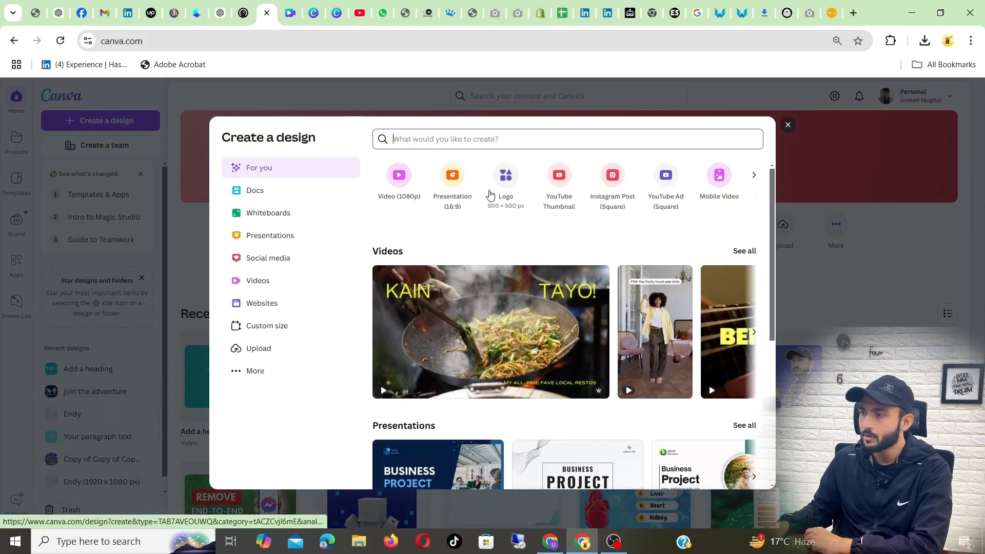
left_click(400, 178)
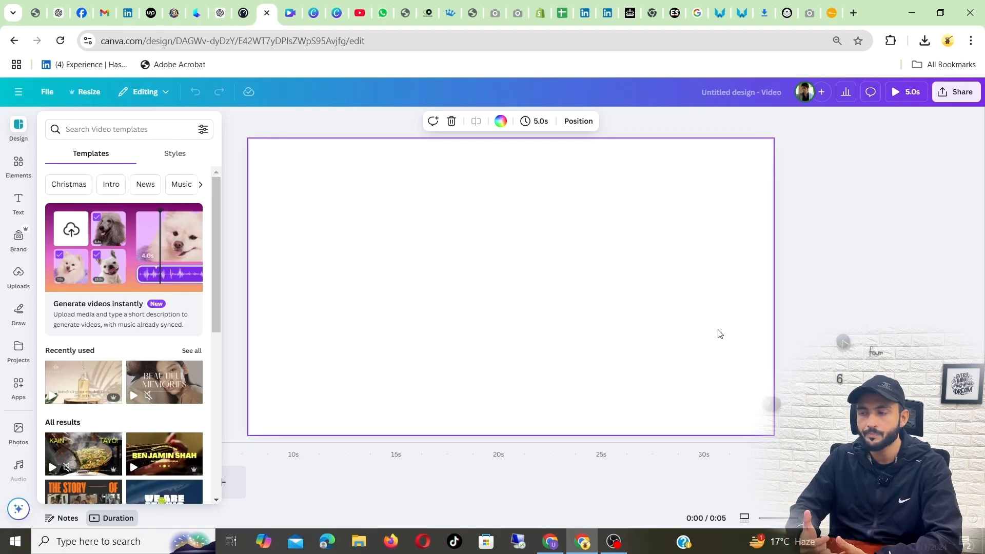
Search the photo library for "beach sand drone shoot".
left_click(17, 430)
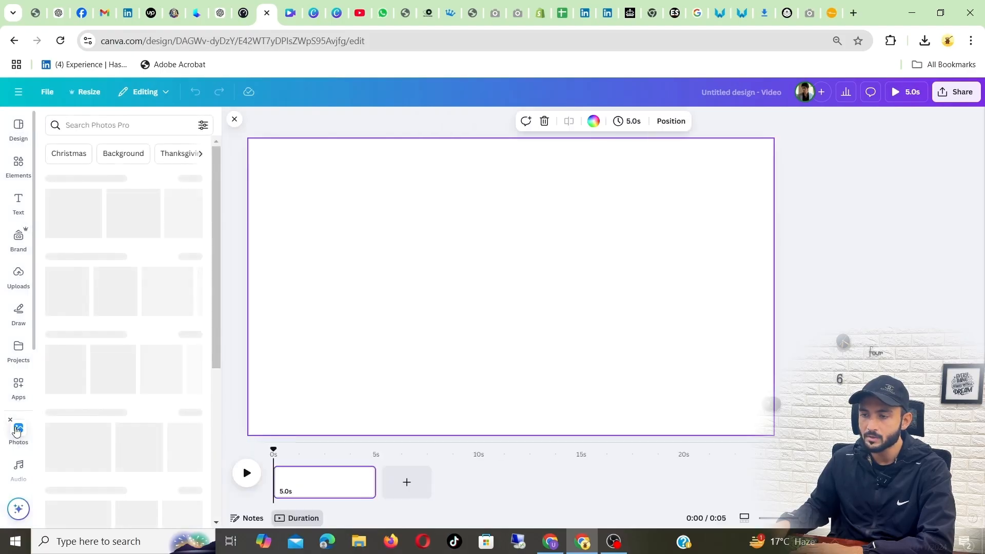
left_click(92, 128)
type("bea")
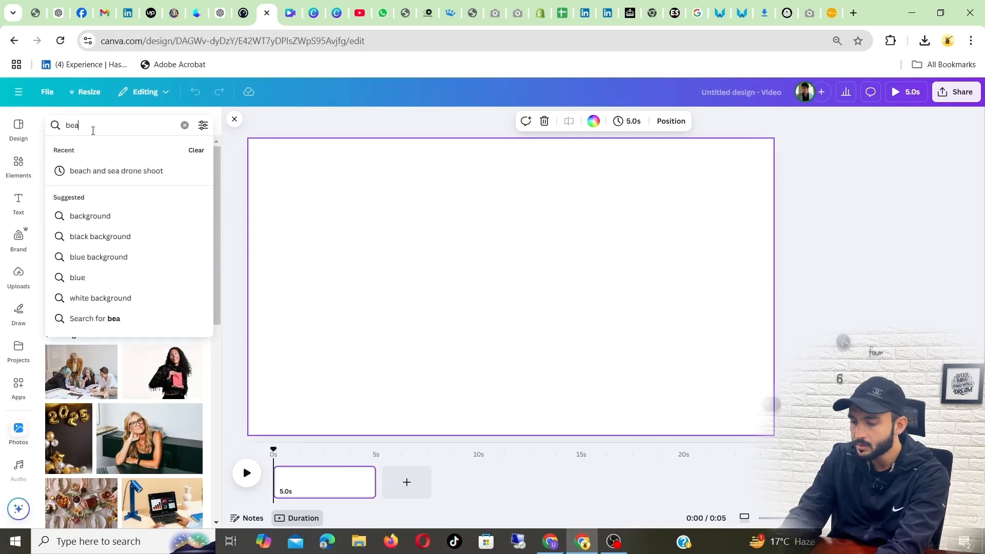
type("ch s")
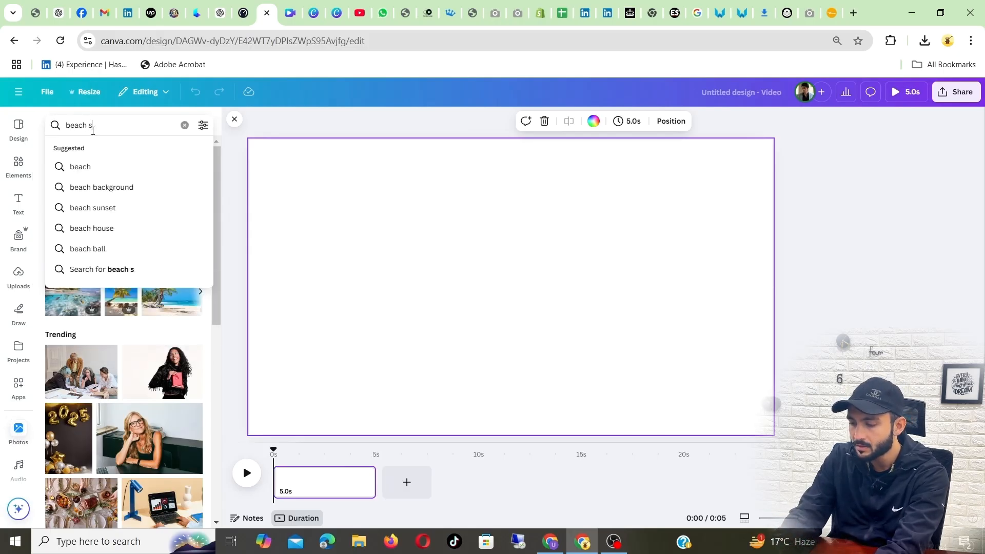
type("and dro")
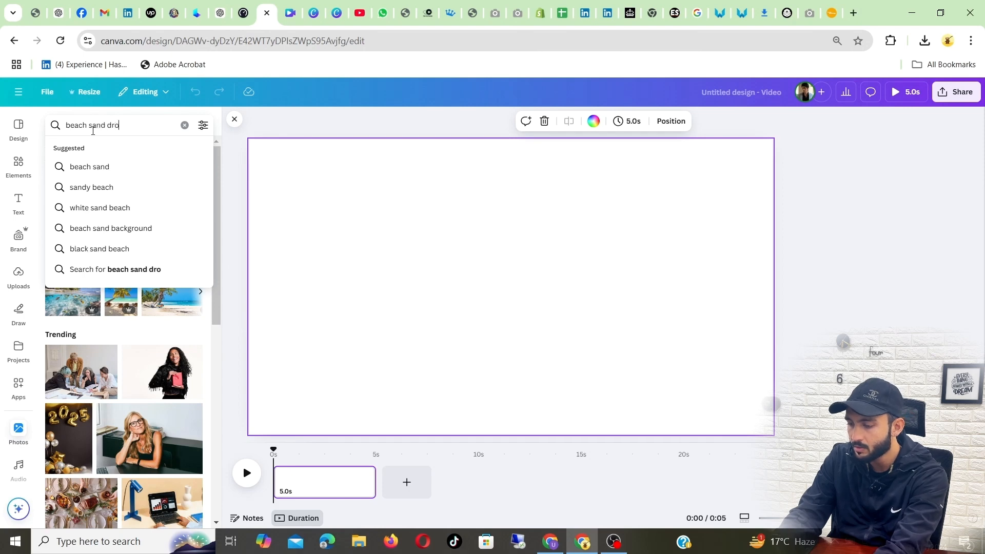
type("ne shoot")
key("Return")
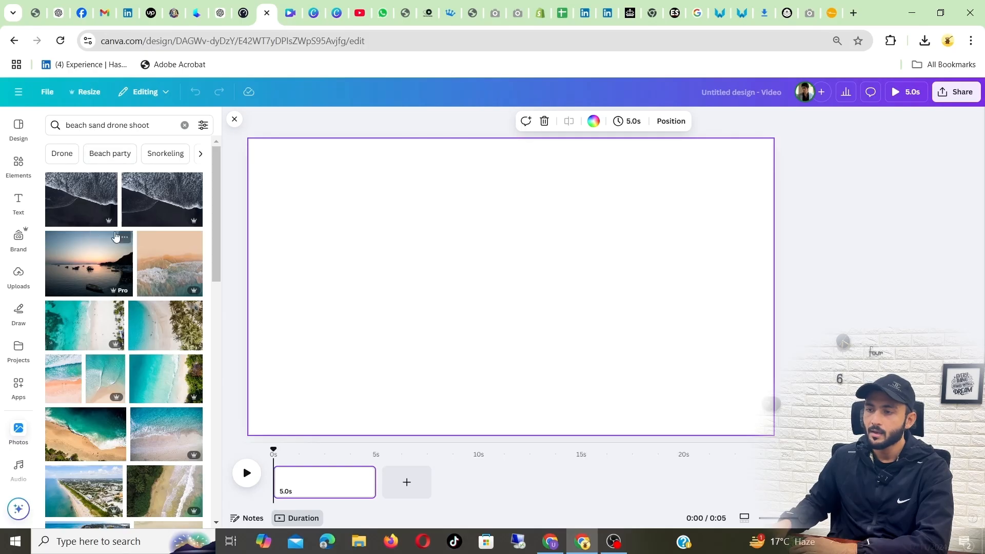
Add three different aerial beach photos from the search results to the blank video page.
scroll(121, 249, "down", 3)
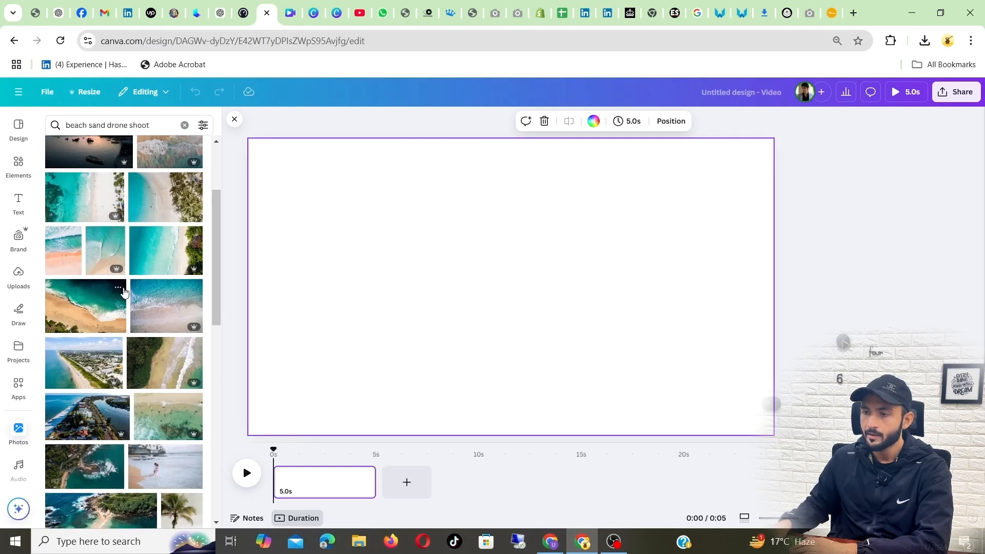
left_click(88, 199)
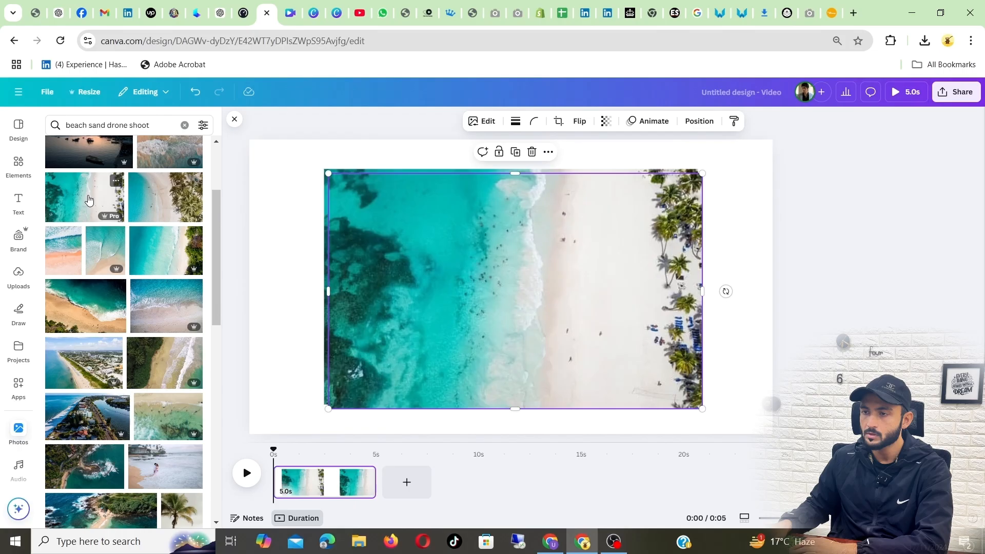
left_click(173, 197)
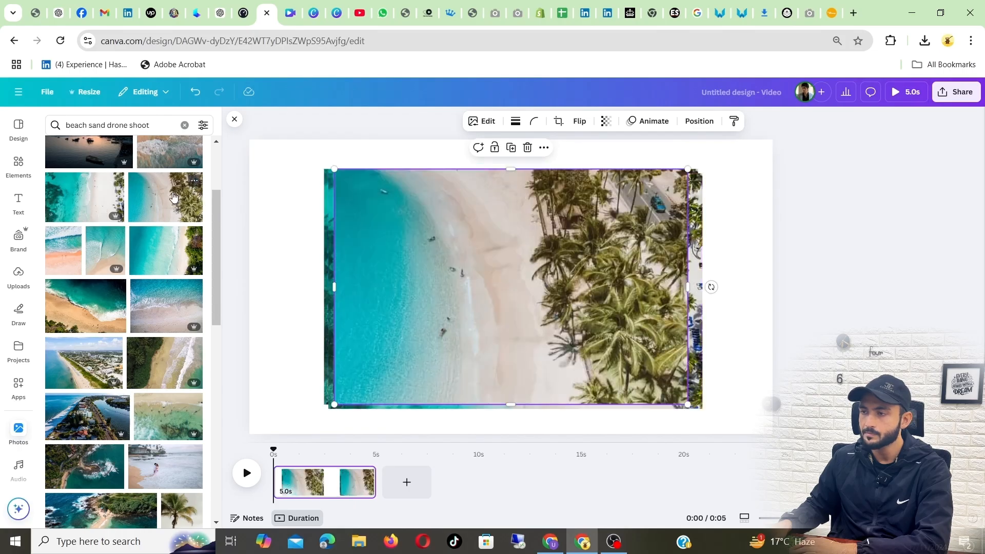
left_click(160, 250)
Spread the stacked beach photos apart and delete the palm-grove and green-treeline photos, keeping the one with dark reef in turquoise water.
left_click_drag(547, 255, 283, 257)
left_click_drag(518, 267, 622, 272)
left_click(532, 156)
left_click_drag(322, 251, 467, 200)
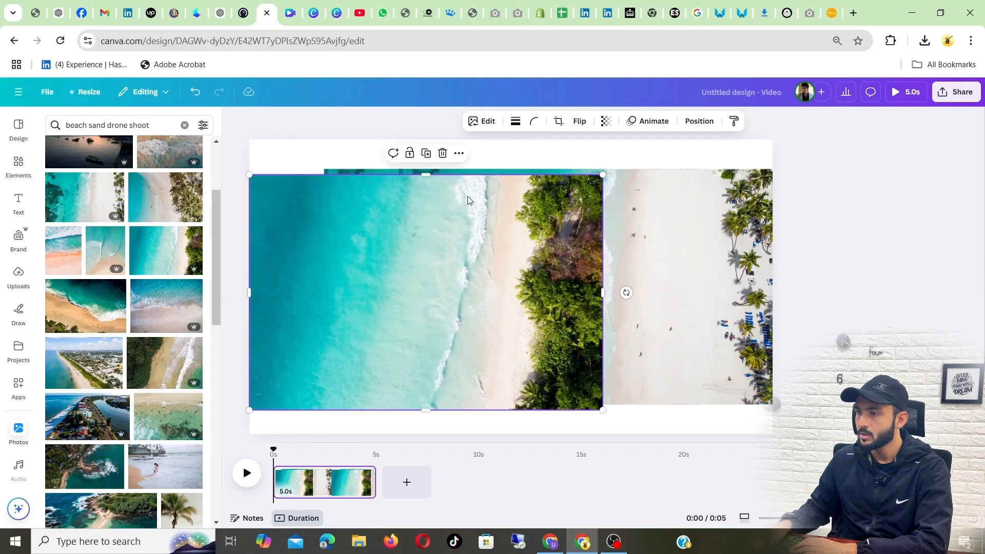
left_click(442, 159)
left_click(518, 245)
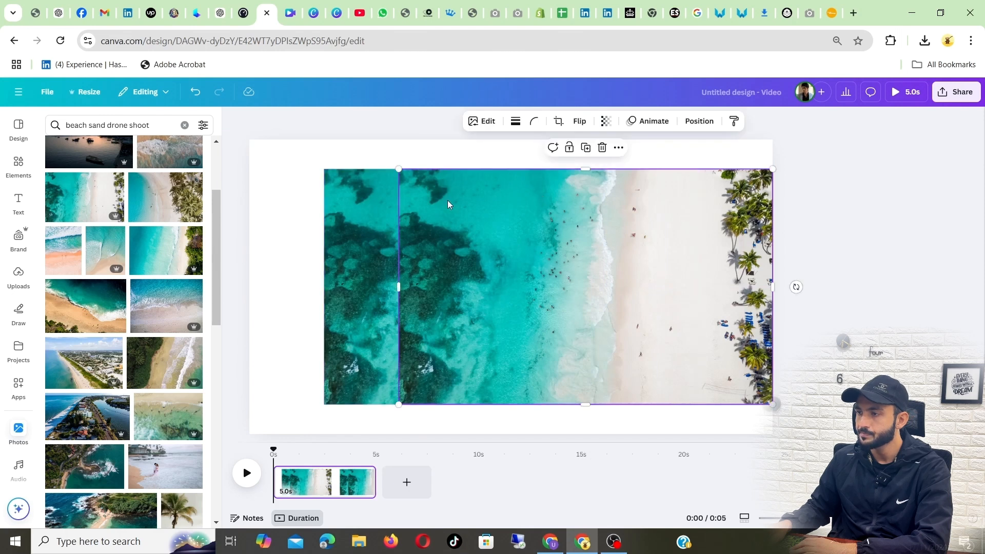
Delete the duplicate beach photo and enlarge the remaining one until it covers the whole page.
left_click(370, 249)
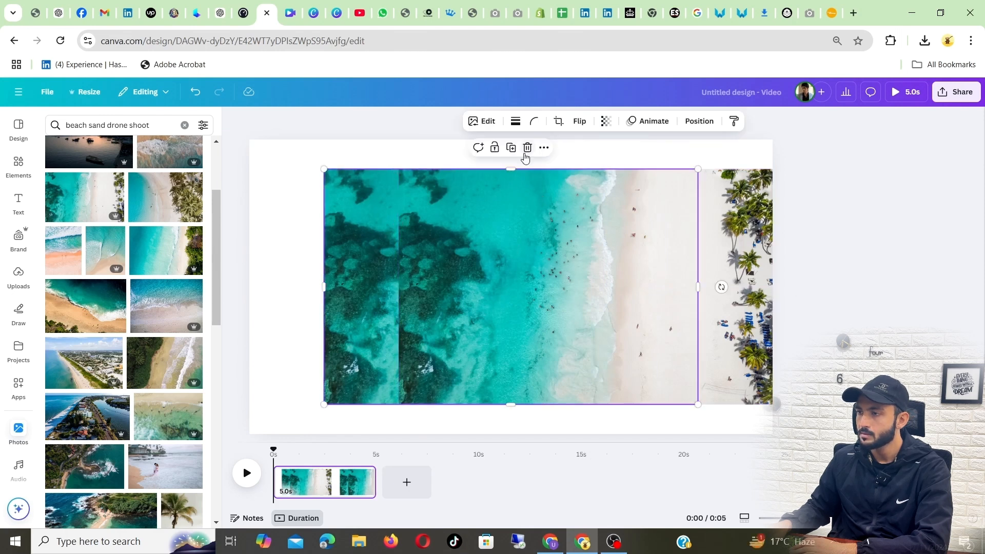
left_click(525, 148)
left_click(495, 242)
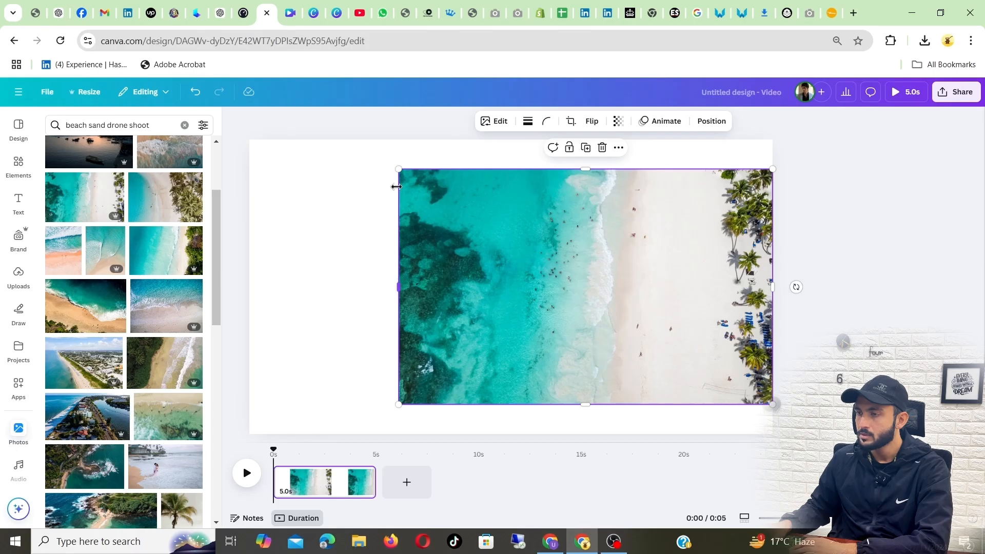
left_click_drag(399, 168, 332, 165)
left_click_drag(355, 402, 212, 425)
left_click_drag(377, 354, 379, 333)
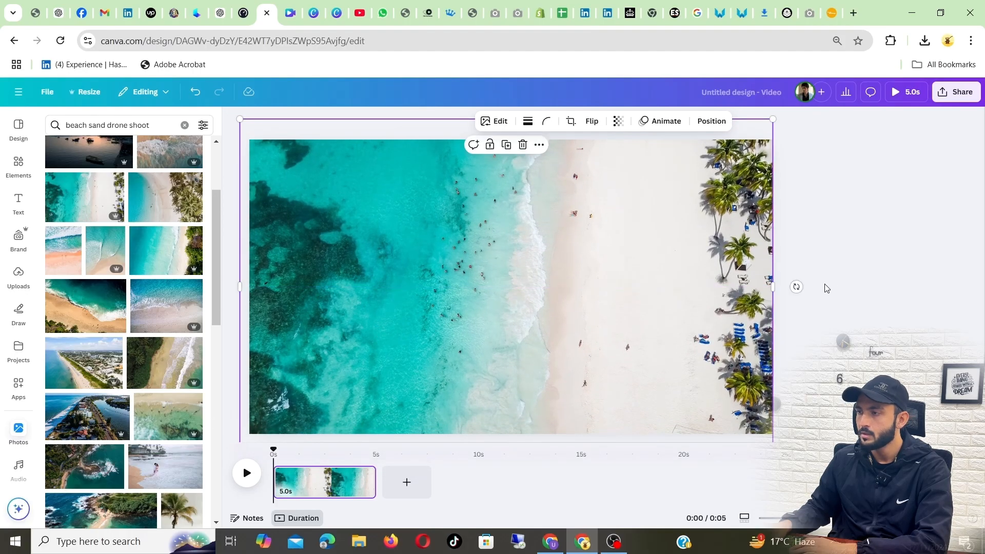
left_click(828, 238)
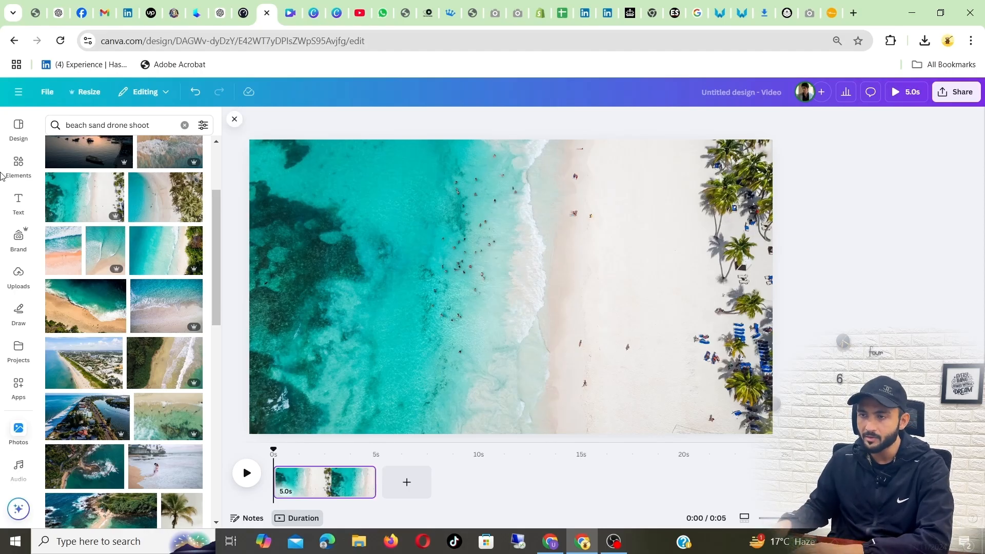
Add a heading reading "sydney" and enlarge it to a font size of about 242.
left_click(18, 202)
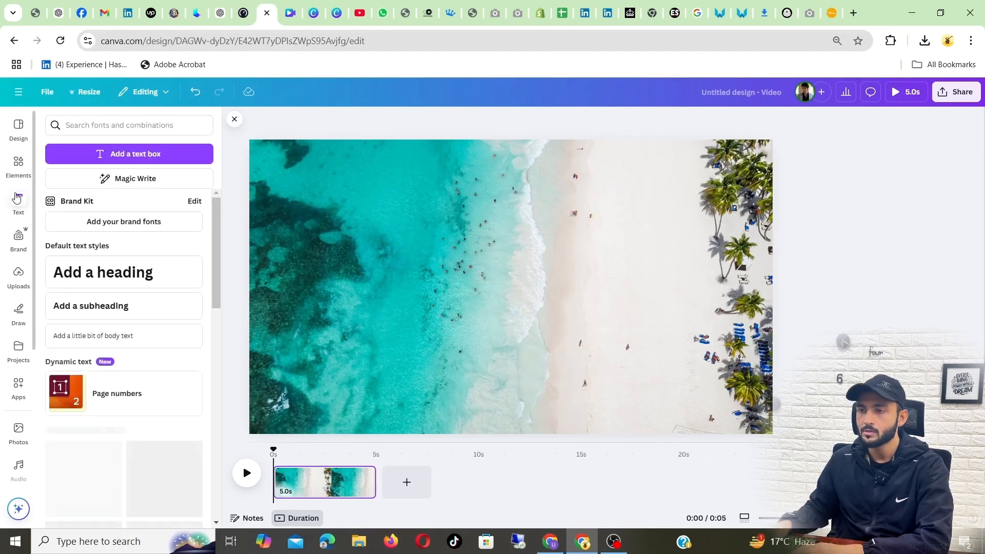
left_click(117, 276)
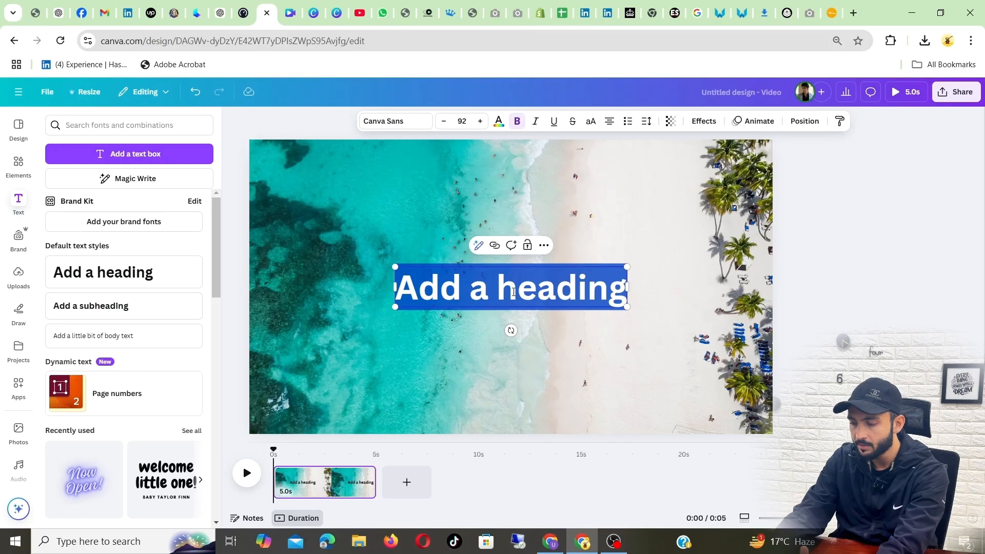
type("sydney")
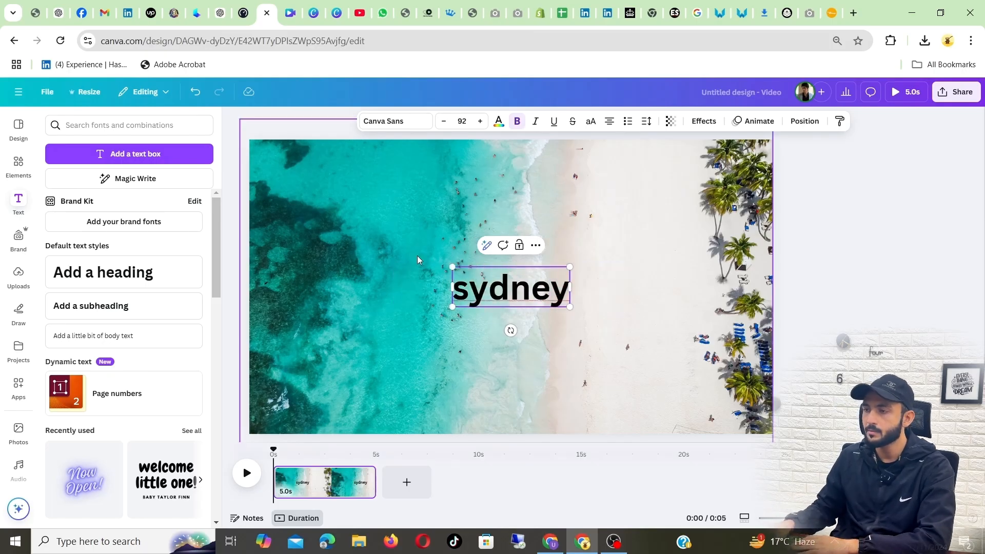
left_click_drag(452, 266, 331, 225)
left_click_drag(568, 308, 639, 330)
Convert the heading text to uppercase and center it on the page.
double_click(546, 283)
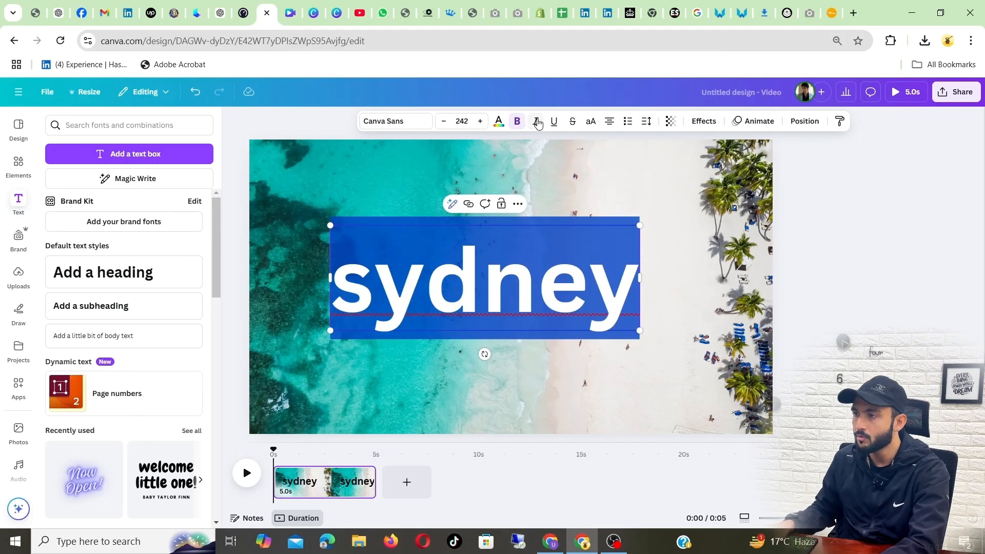
left_click(592, 122)
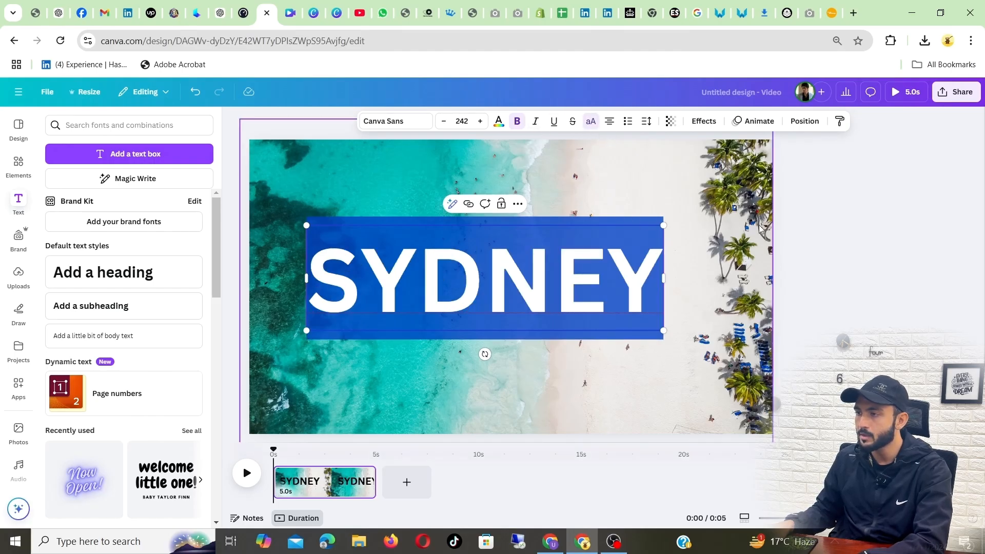
left_click(824, 227)
left_click_drag(475, 288, 505, 294)
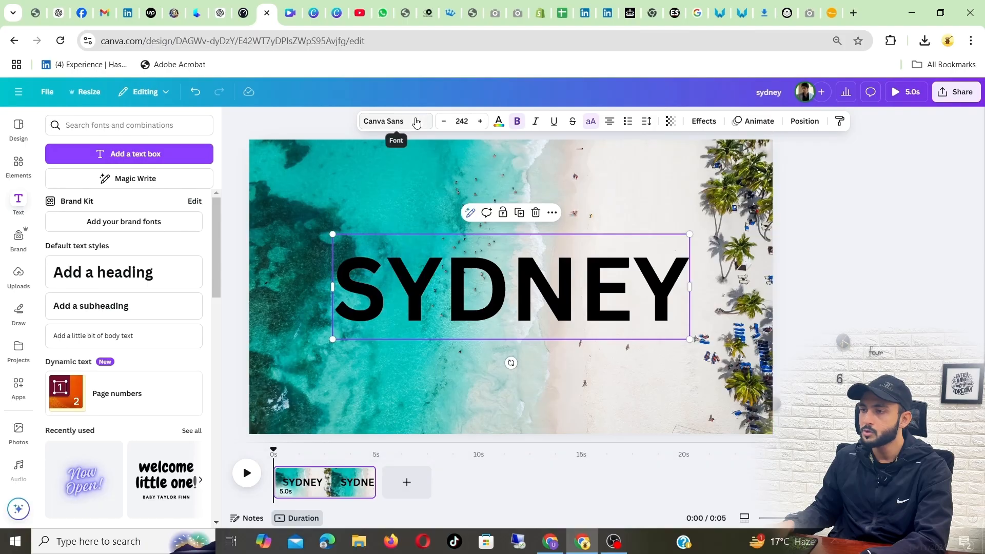
Recolor the SYDNEY heading with the last off-white color of the brand kit.
left_click(497, 125)
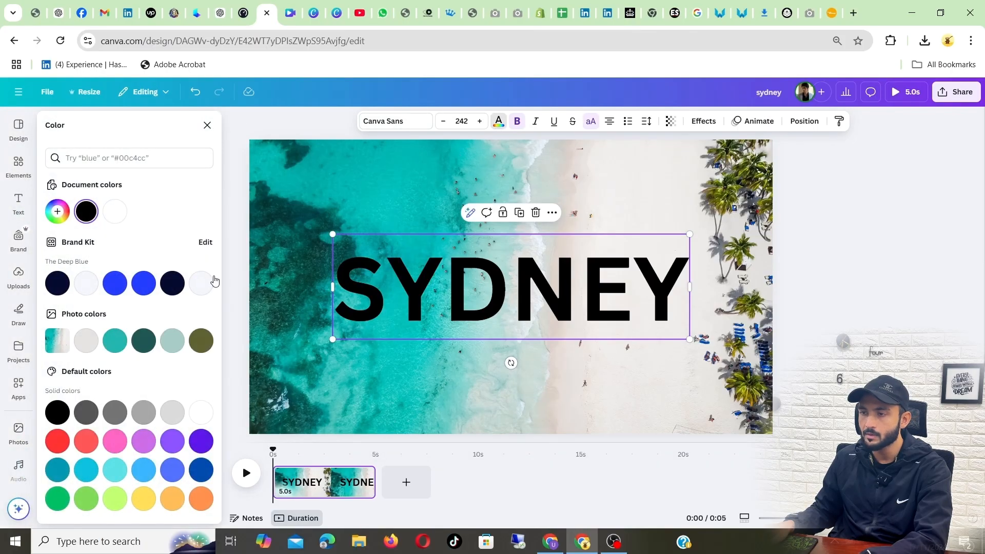
left_click(201, 286)
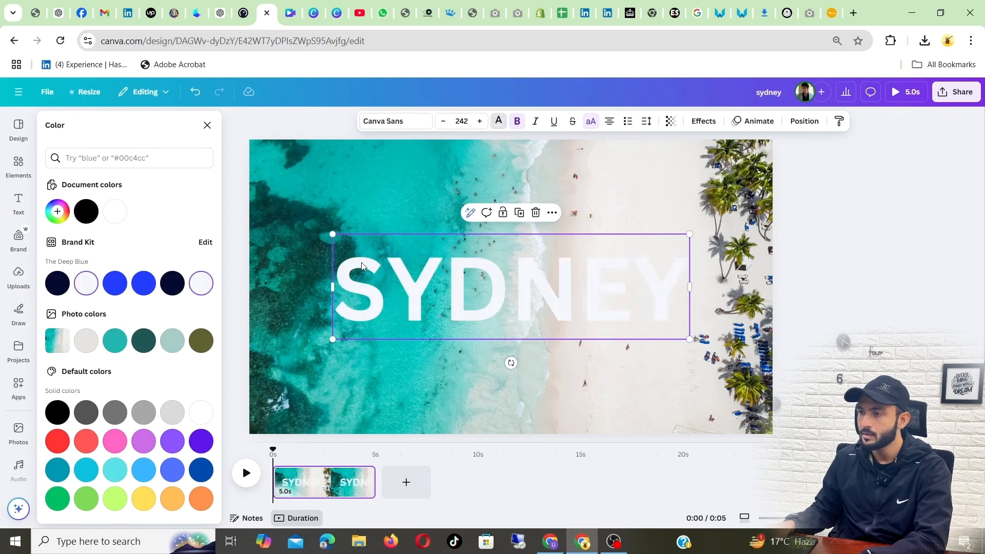
left_click(837, 237)
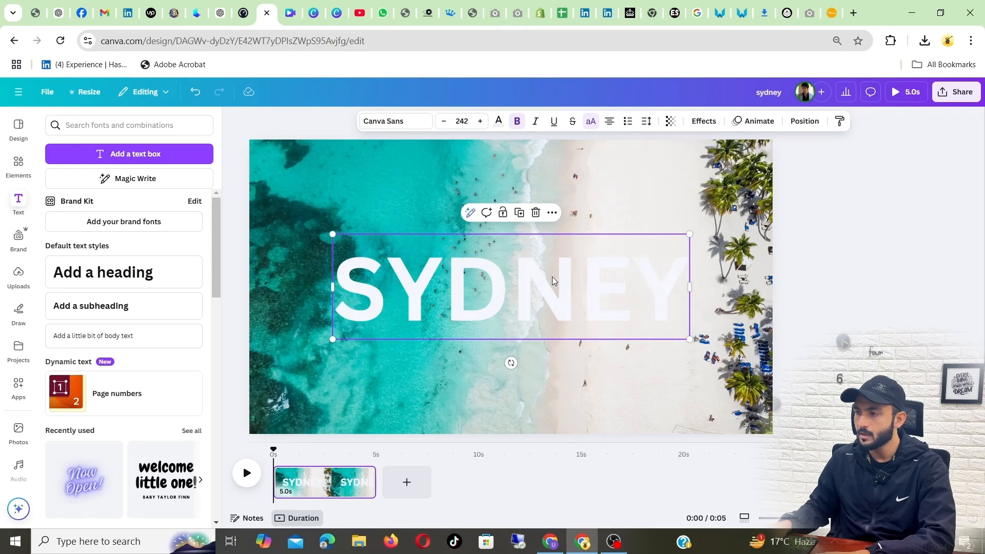
Apply the Lift effect to the SYDNEY heading with an intensity of 74.
left_click(704, 122)
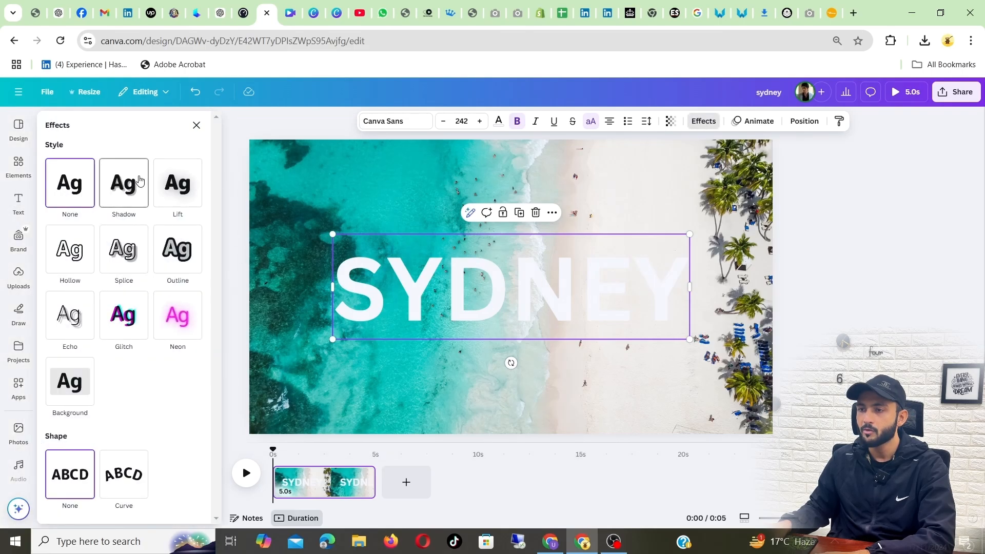
left_click(179, 188)
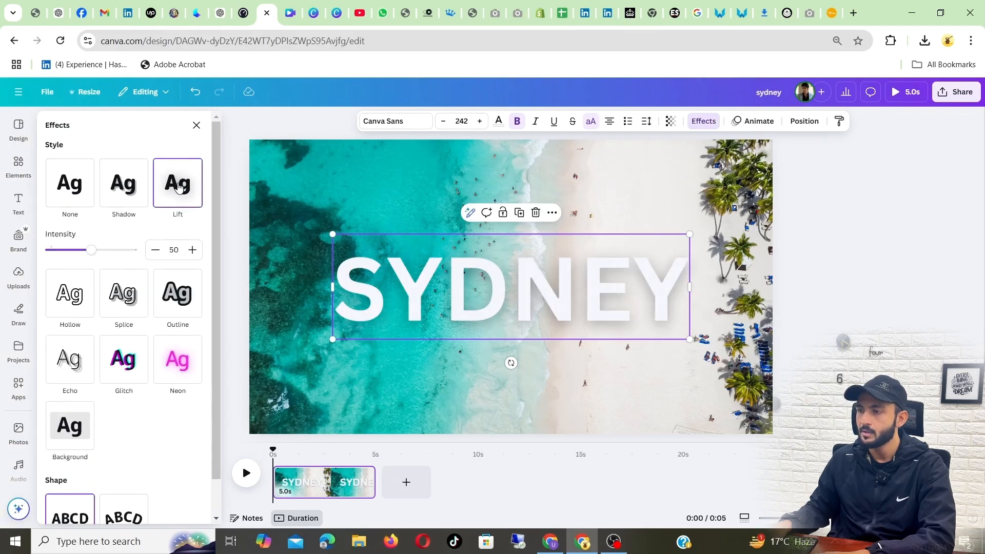
left_click_drag(92, 251, 112, 256)
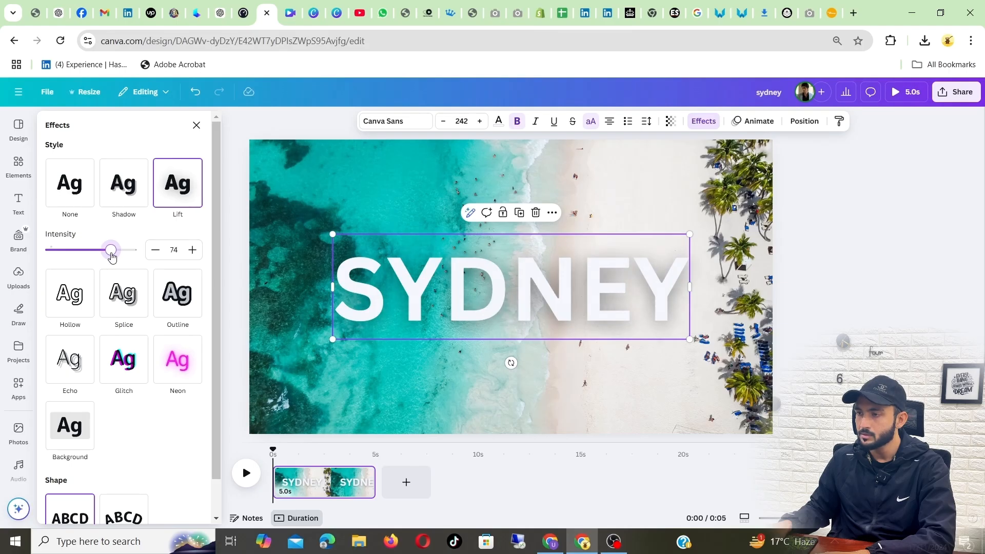
left_click(828, 246)
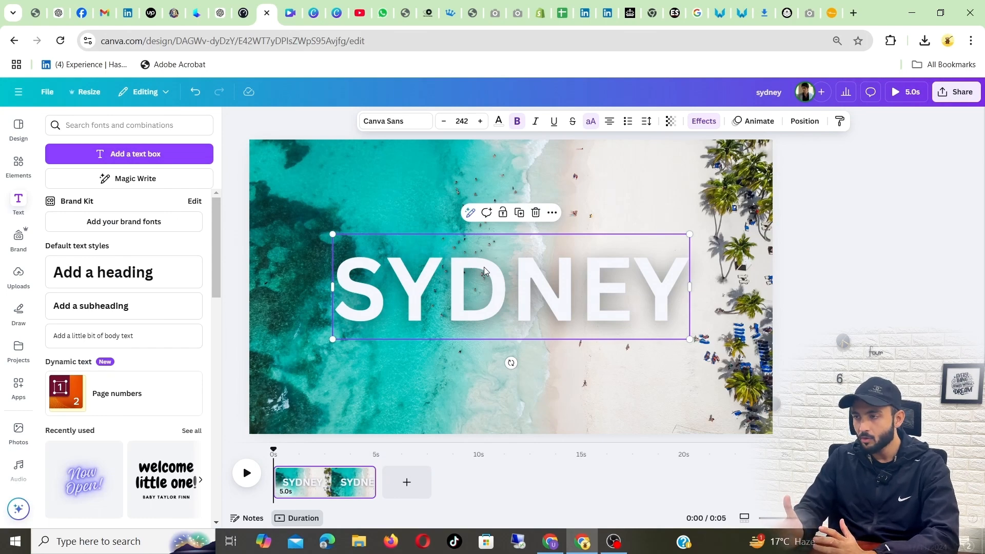
Search the fonts for "IMPACT" and apply Impact to the SYDNEY heading.
left_click(408, 126)
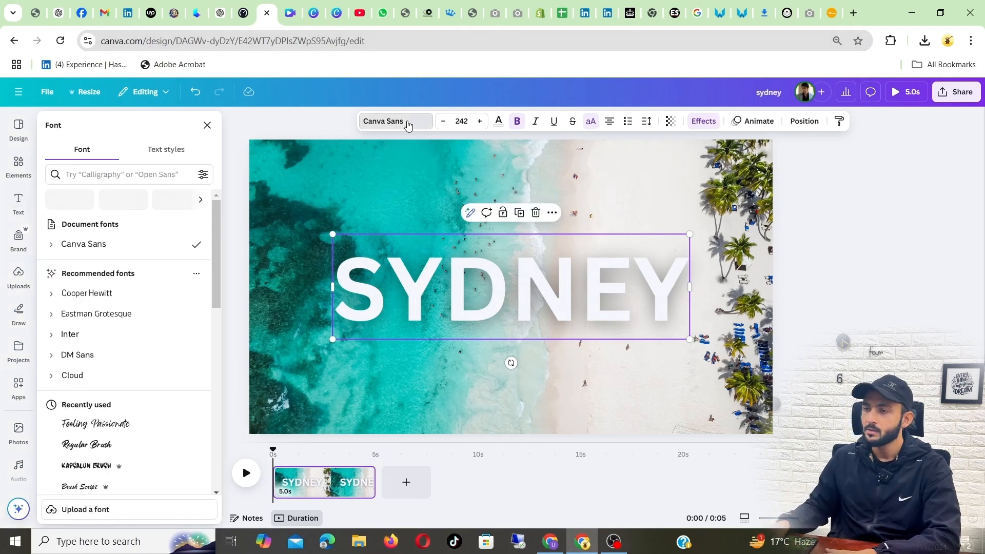
left_click(82, 180)
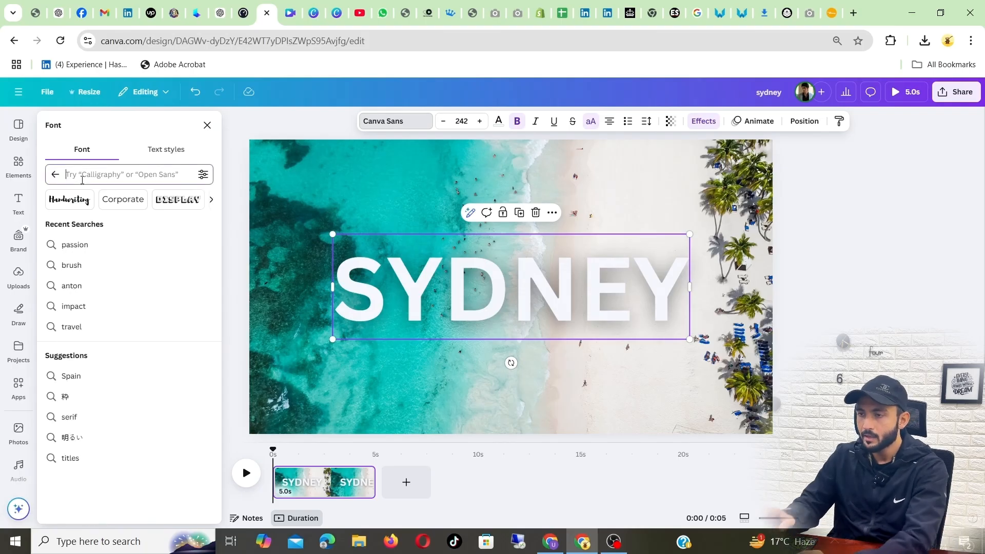
type("IMPACT")
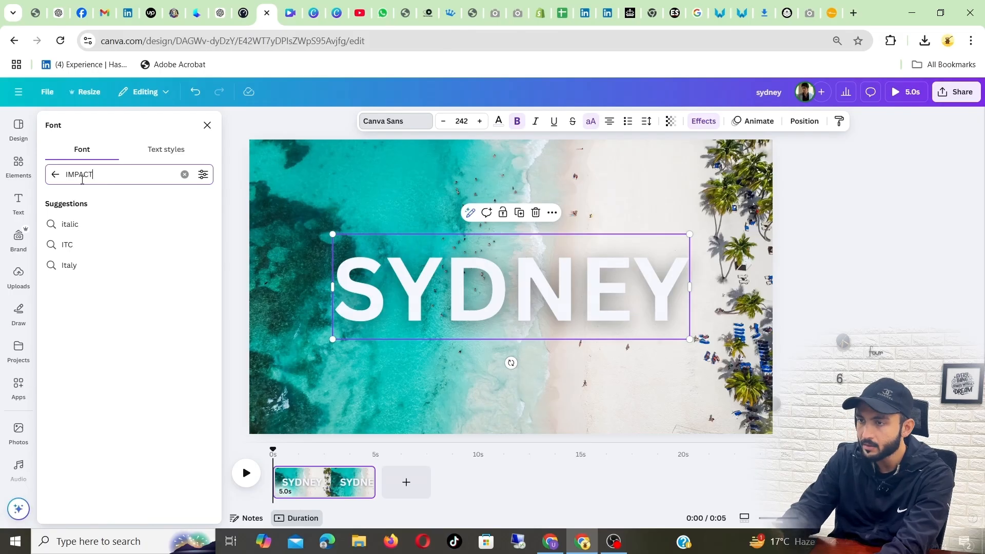
key("Return")
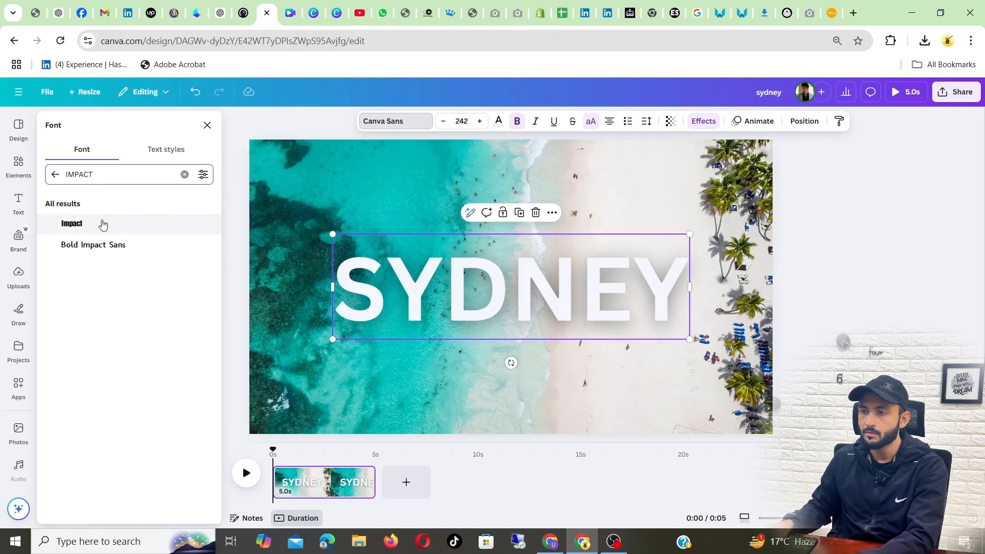
left_click(102, 224)
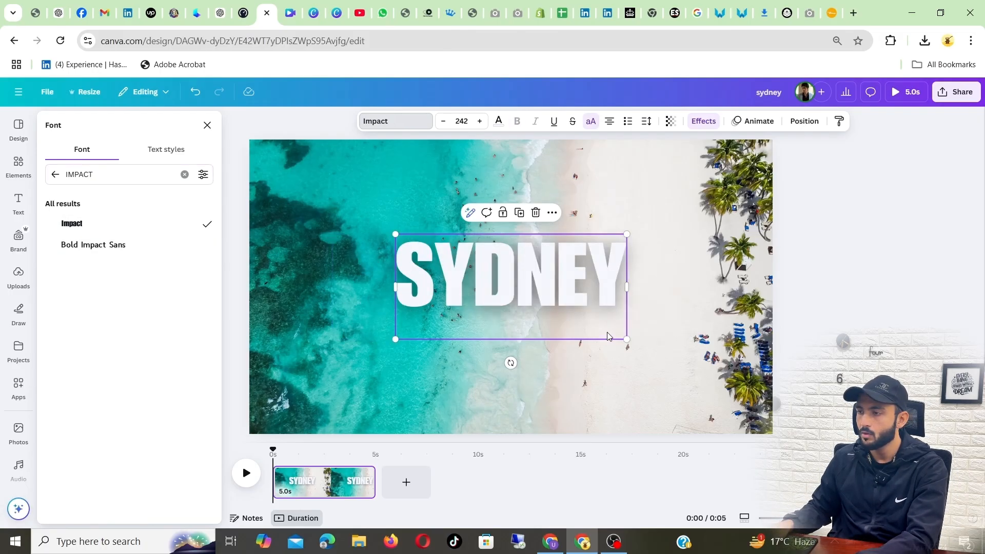
Enlarge the SYDNEY heading to a font size of about 370 and reposition it near the middle of the photo.
left_click_drag(627, 339, 708, 383)
left_click_drag(396, 234, 348, 218)
mouse_move(435, 270)
left_mouse_down()
mouse_move(420, 268)
mouse_move(421, 280)
left_mouse_up()
Set the SYDNEY heading's font to Anton and move it up slightly to center it horizontally.
left_click_drag(121, 174, 39, 177)
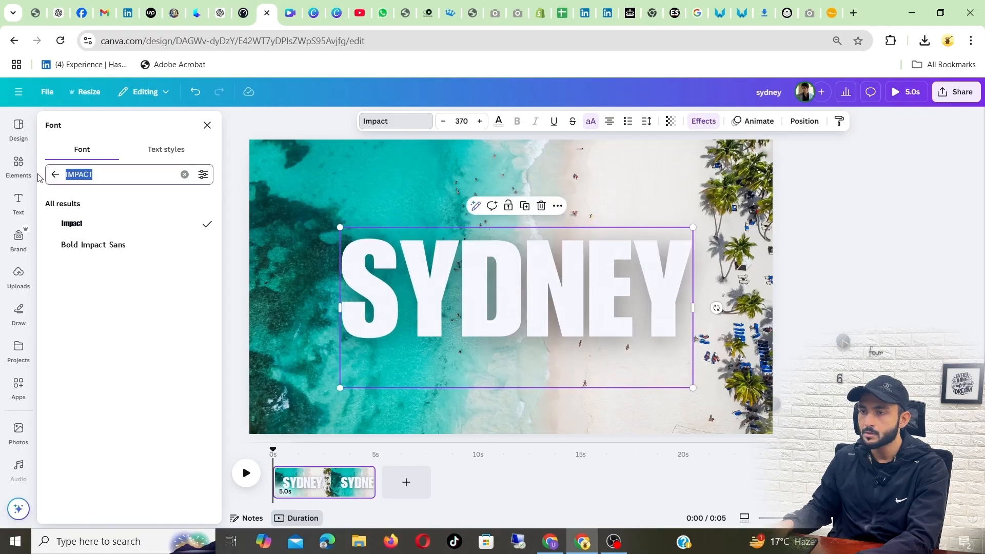
type("ANTON")
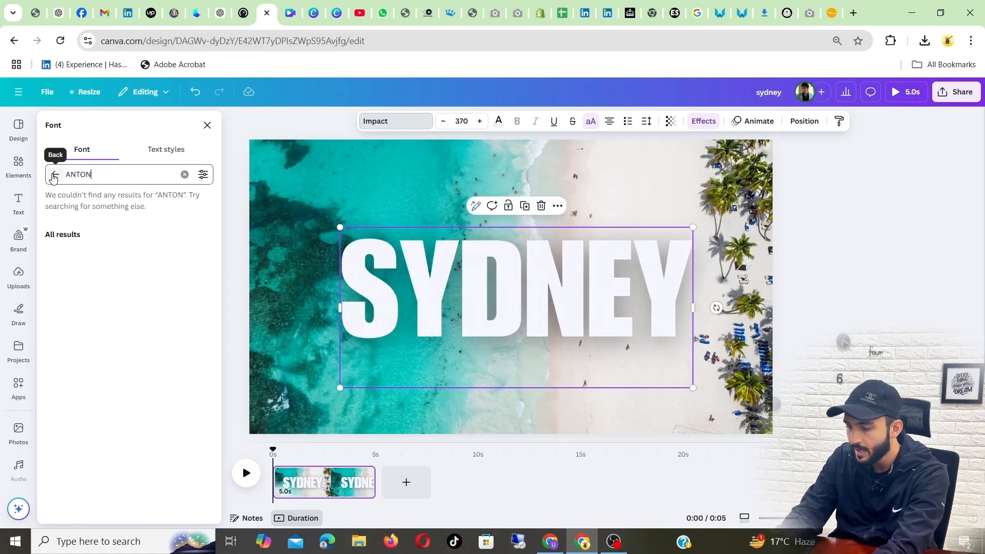
left_click(118, 232)
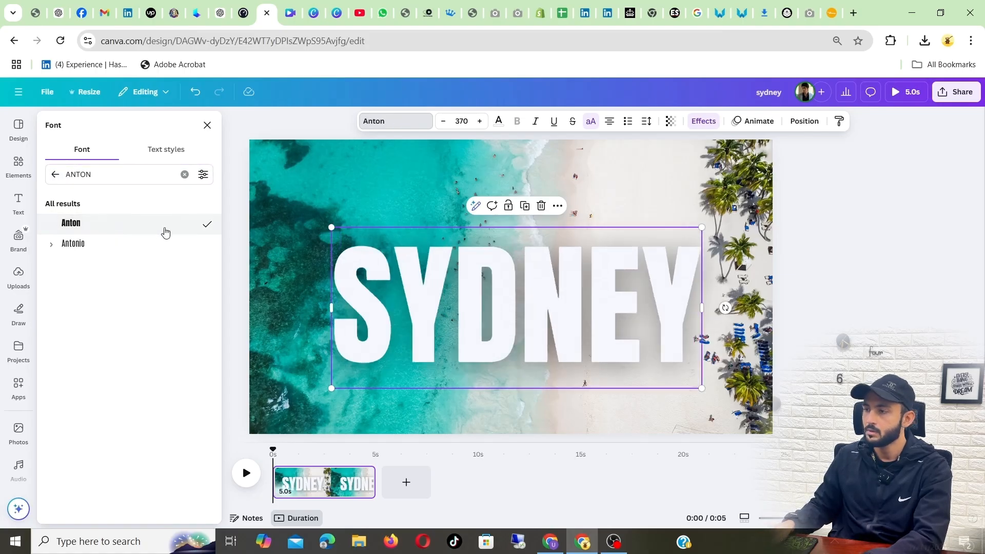
left_click_drag(506, 286, 503, 273)
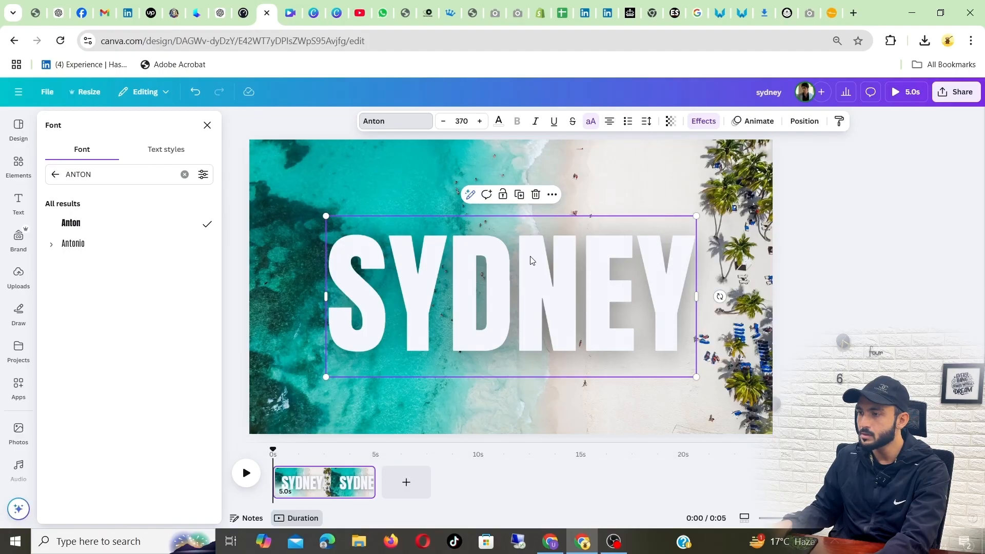
Set the heading's letter spacing to 89 and shift the heading slightly to the left.
left_click(645, 125)
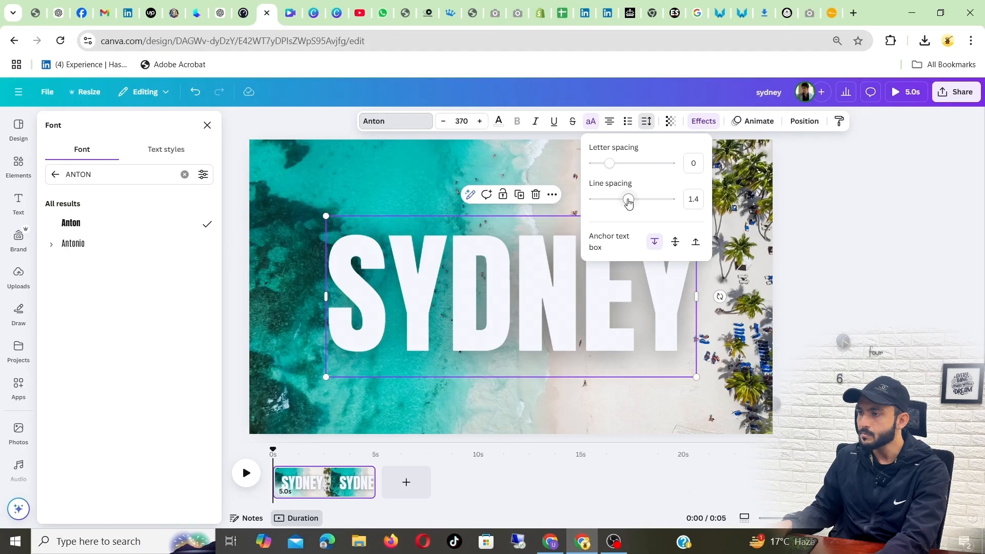
left_click_drag(609, 167, 617, 170)
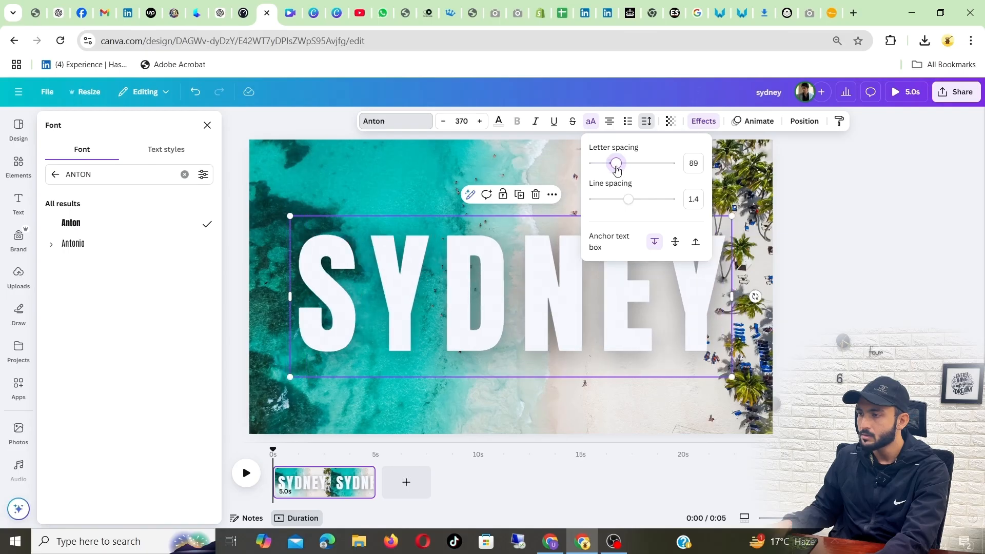
left_click(947, 210)
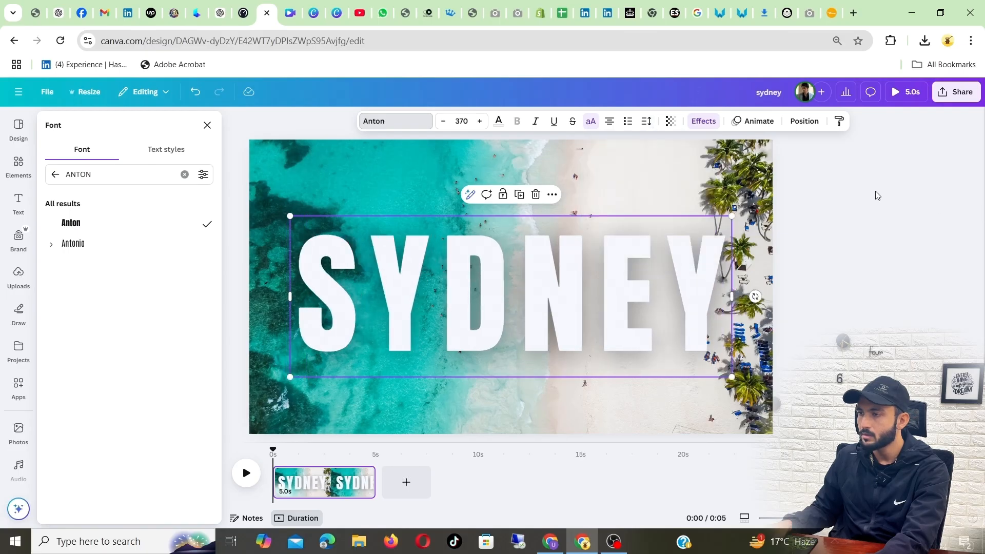
left_click(796, 210)
left_click(798, 232)
left_click(708, 249)
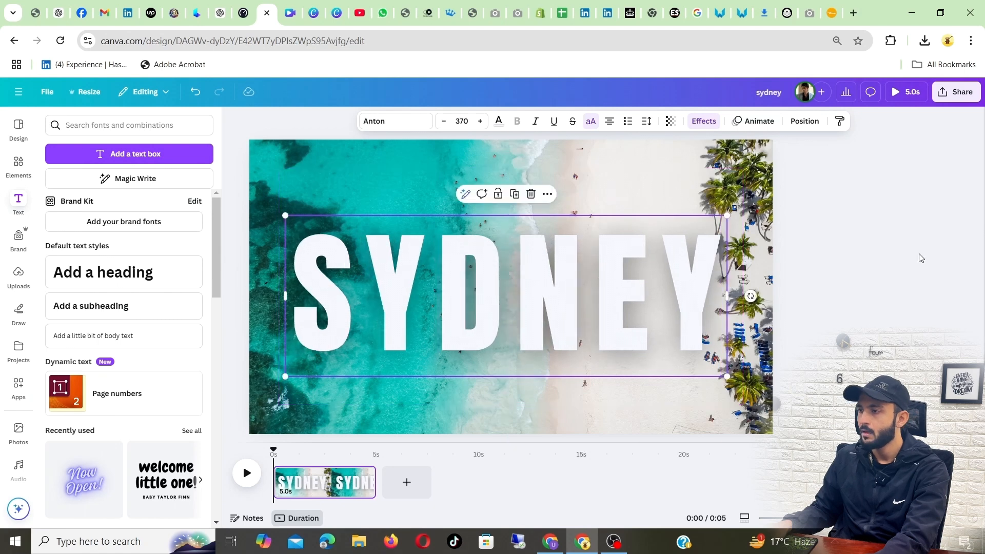
left_click(934, 257)
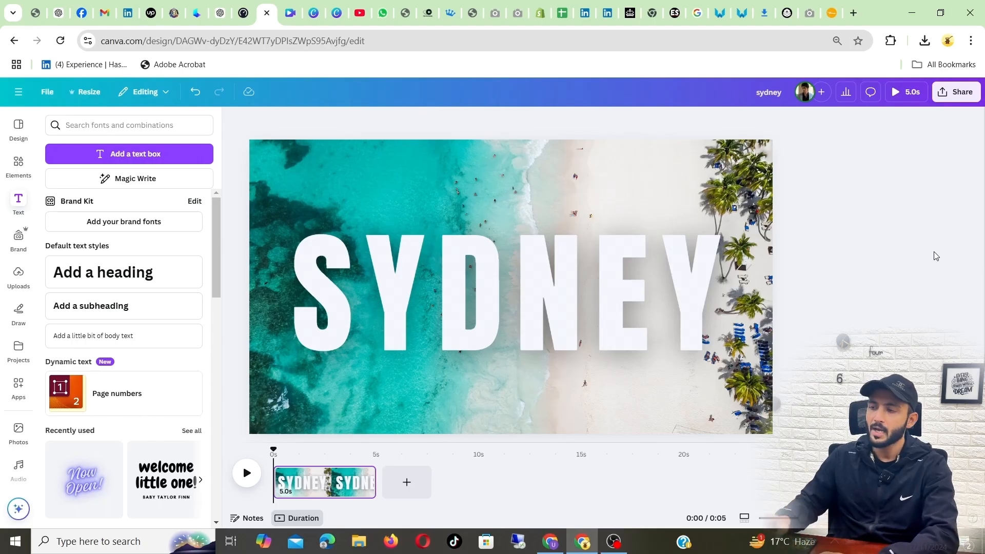
Download the design as a PNG at 1,920 × 1,080 px.
left_click(962, 93)
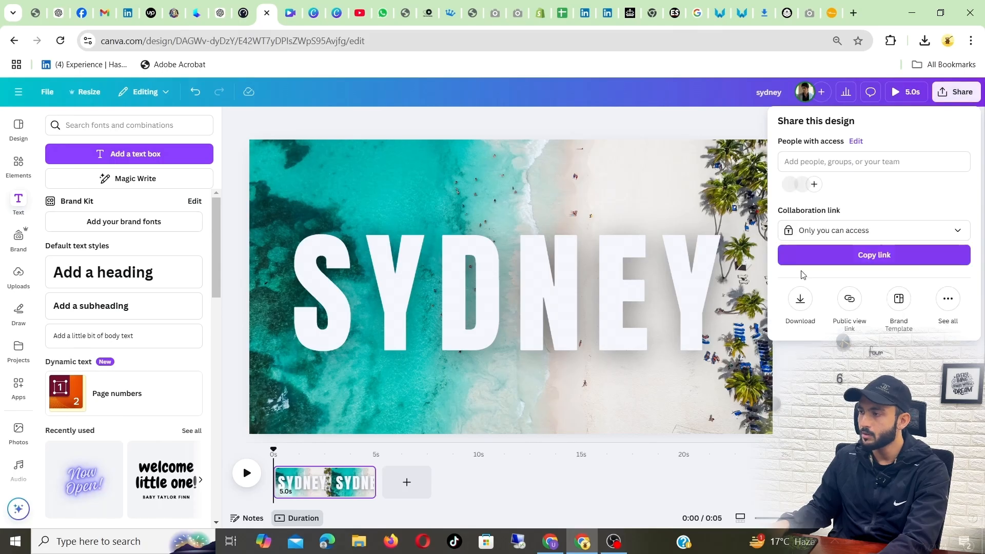
left_click(801, 304)
left_click(953, 168)
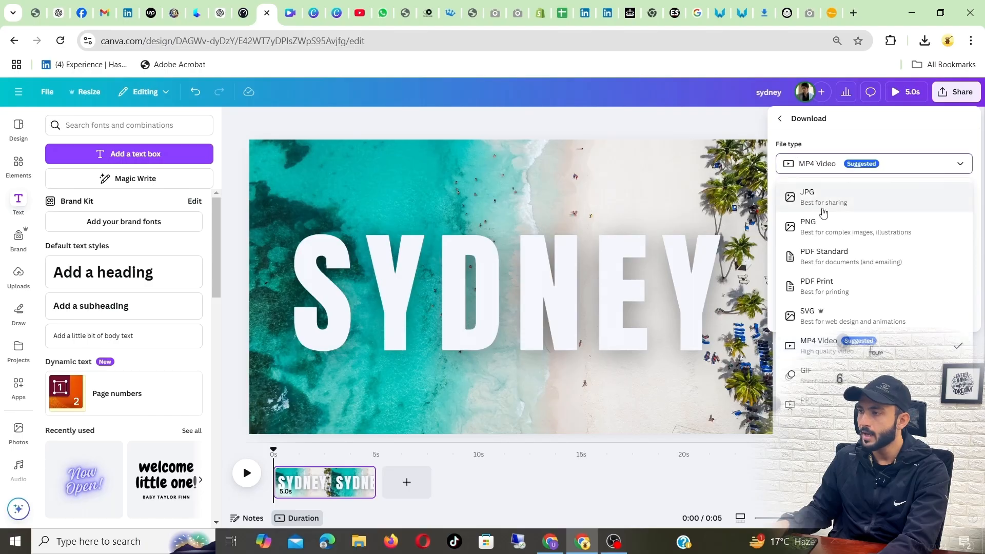
left_click(844, 226)
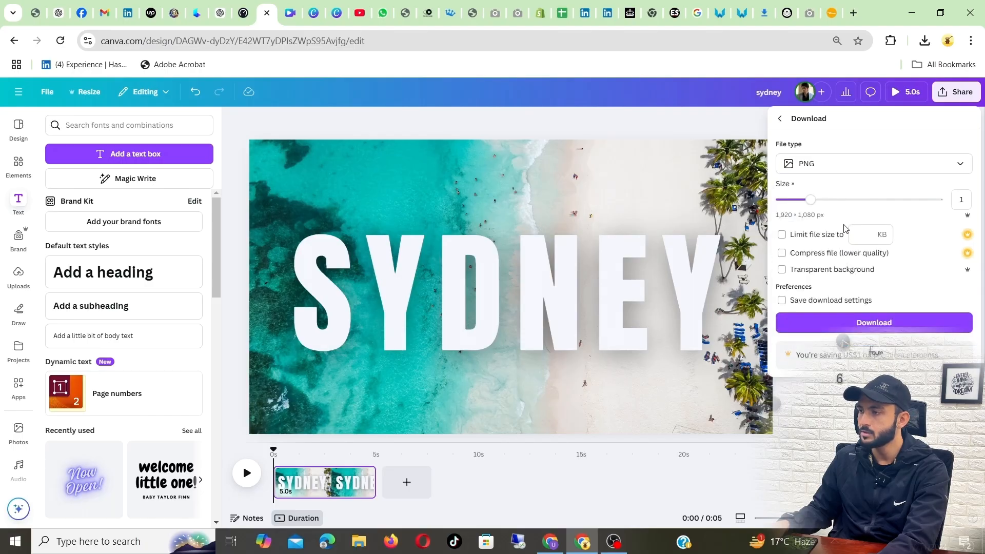
left_click(878, 327)
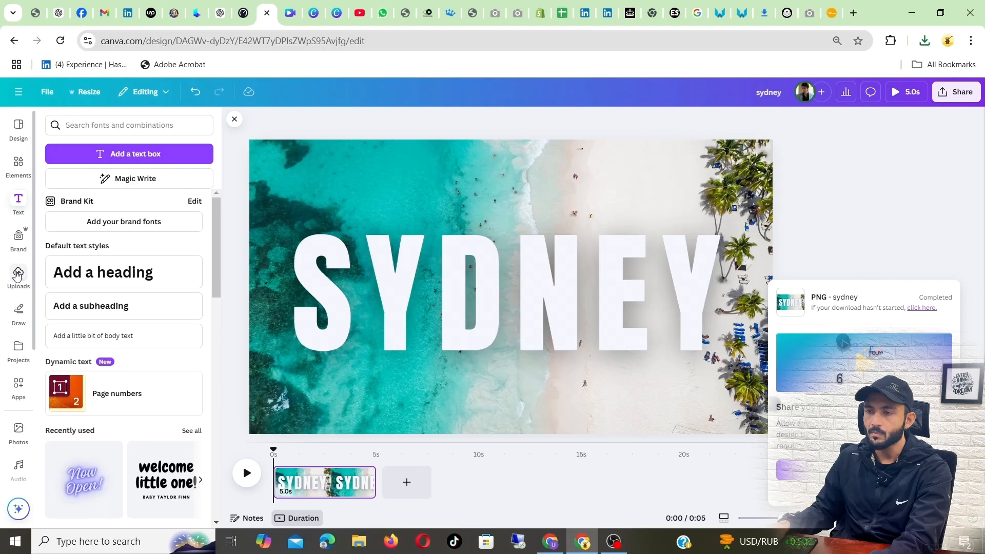
Upload the sydney image from the Downloads folder.
left_click(18, 275)
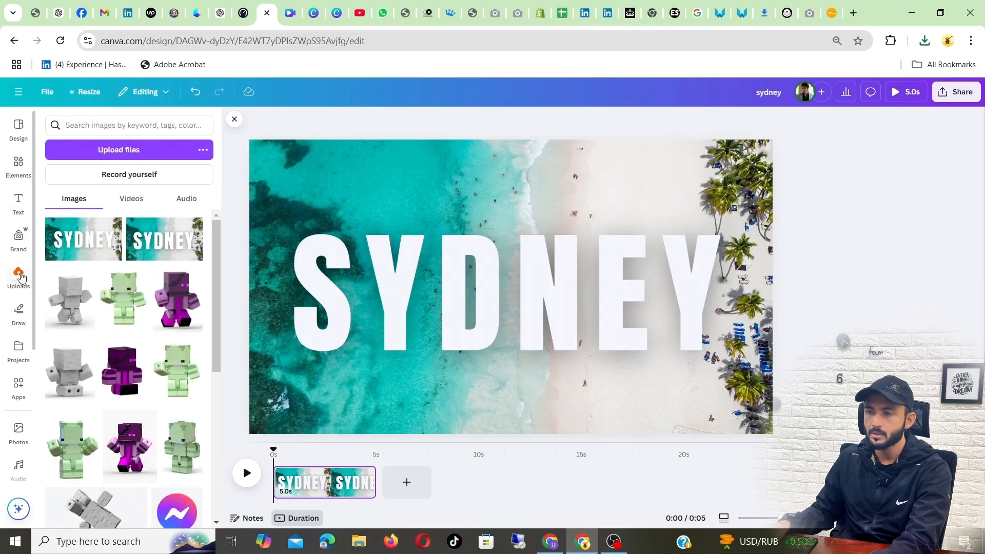
left_click(127, 149)
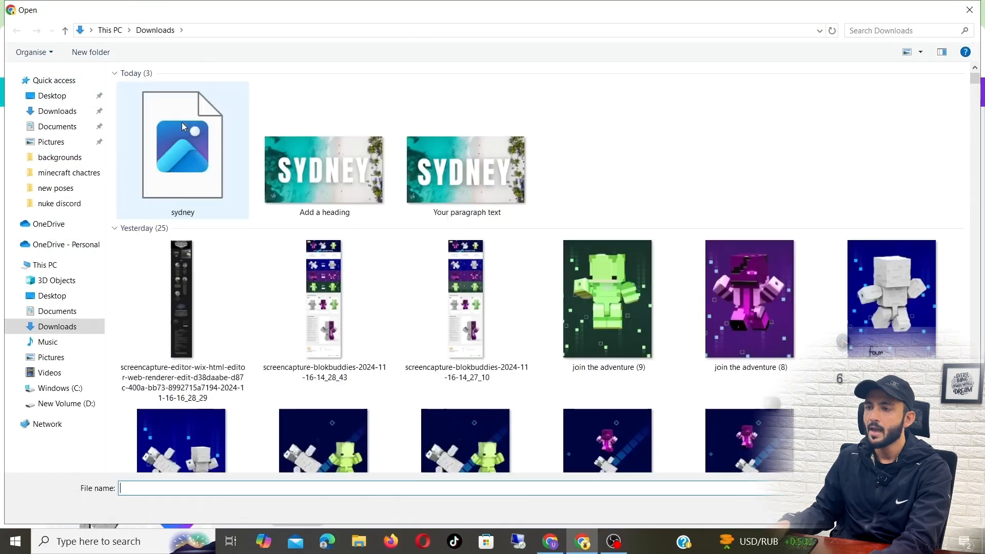
left_click(171, 186)
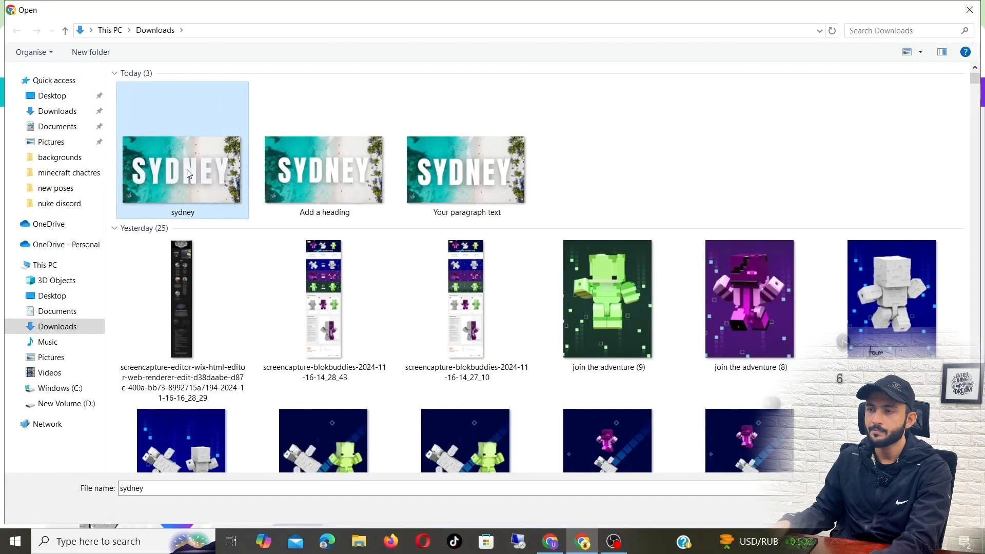
key("Return")
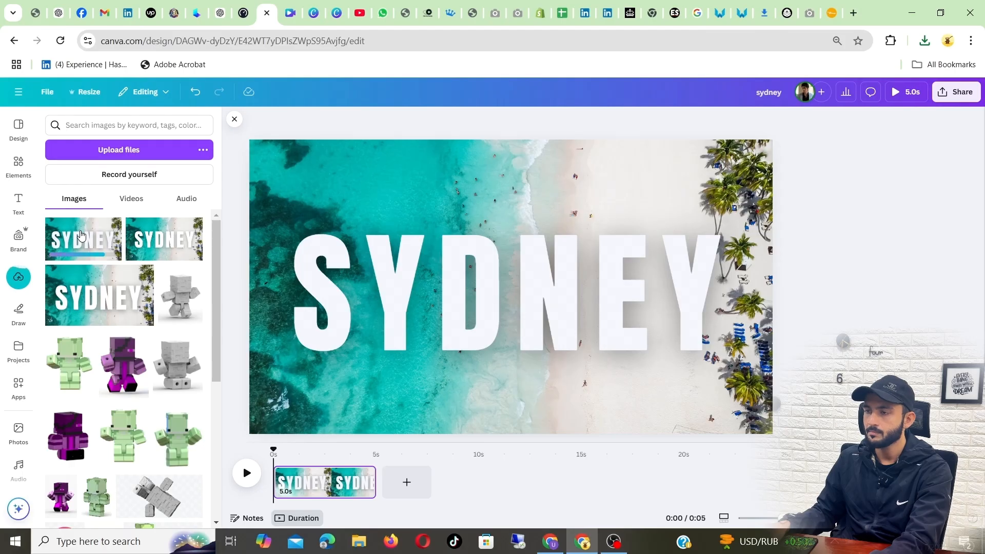
Delete the SYDNEY heading and the beach background photo from the page.
left_click(457, 267)
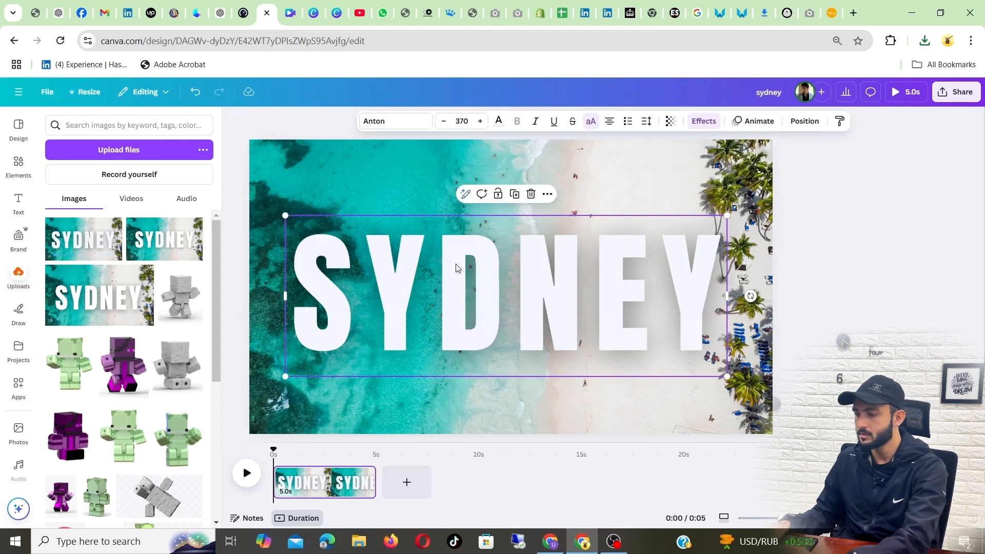
key("Delete")
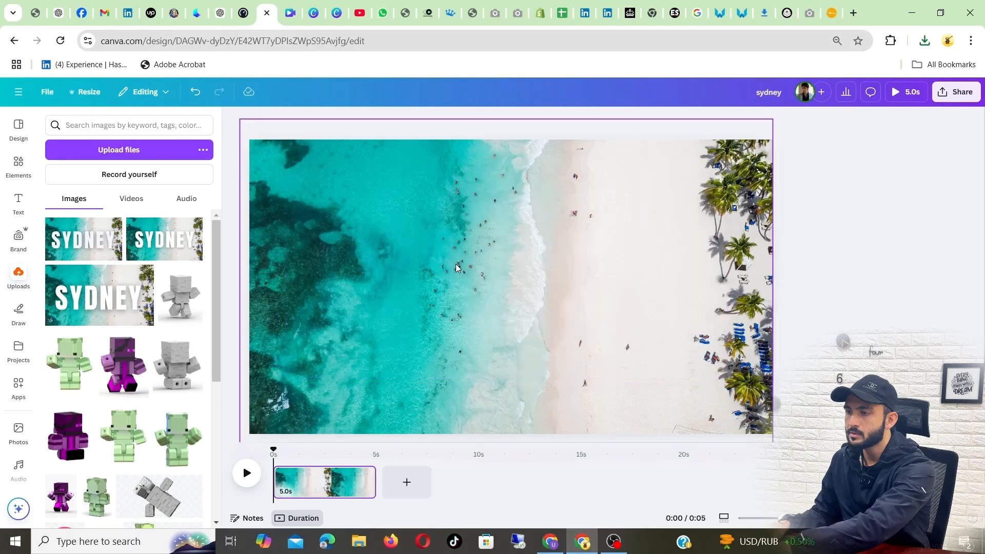
left_click(457, 267)
key("Delete")
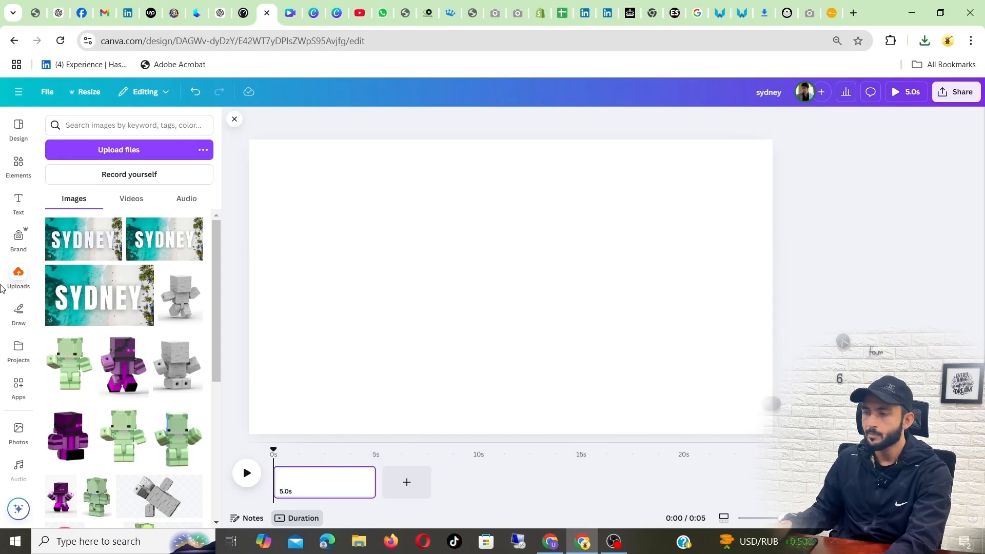
Place the newly uploaded sydney image on the blank page and enlarge it to fill the whole page.
left_click(78, 239)
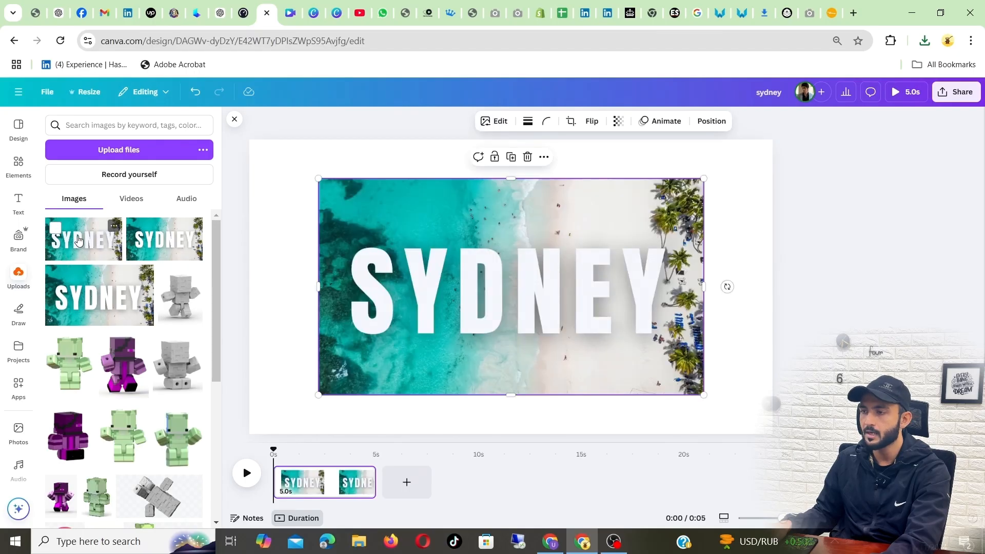
left_click_drag(706, 397, 774, 435)
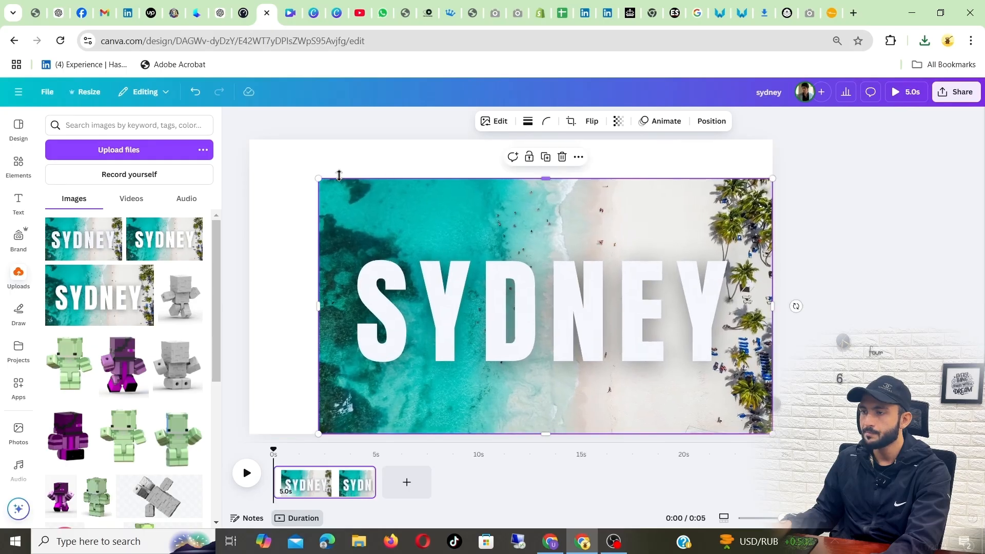
left_click_drag(316, 180, 237, 155)
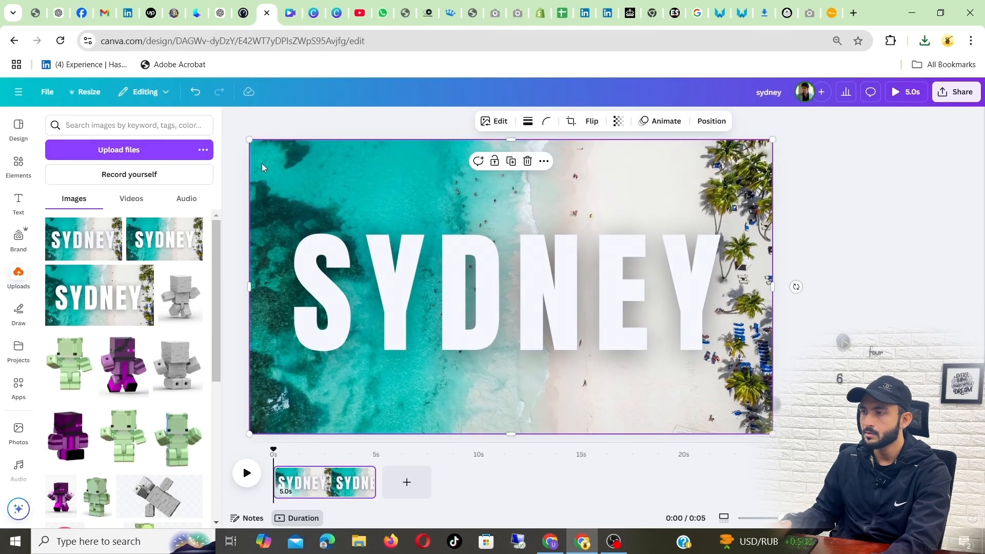
left_click(816, 176)
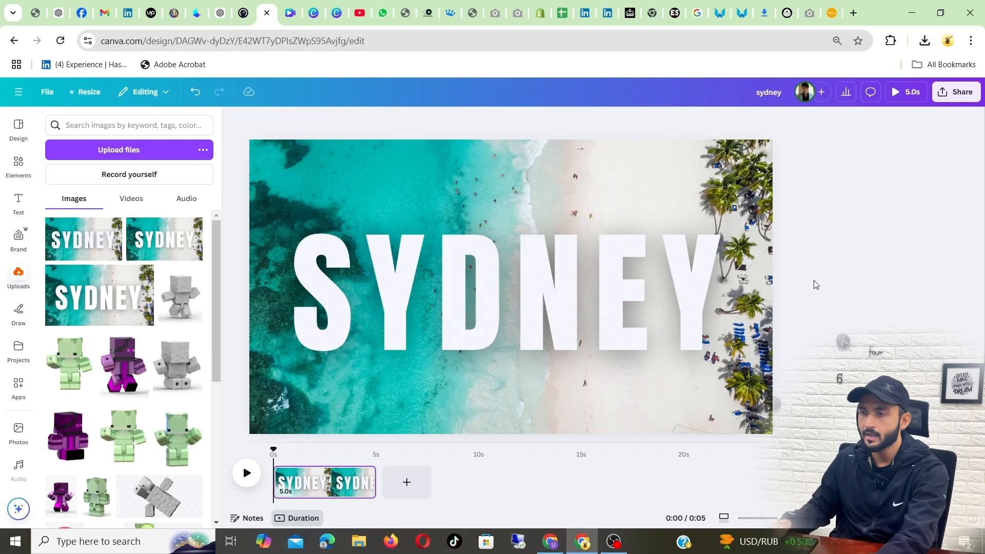
Search the elements for PLANE and browse the graphics results.
left_click(17, 165)
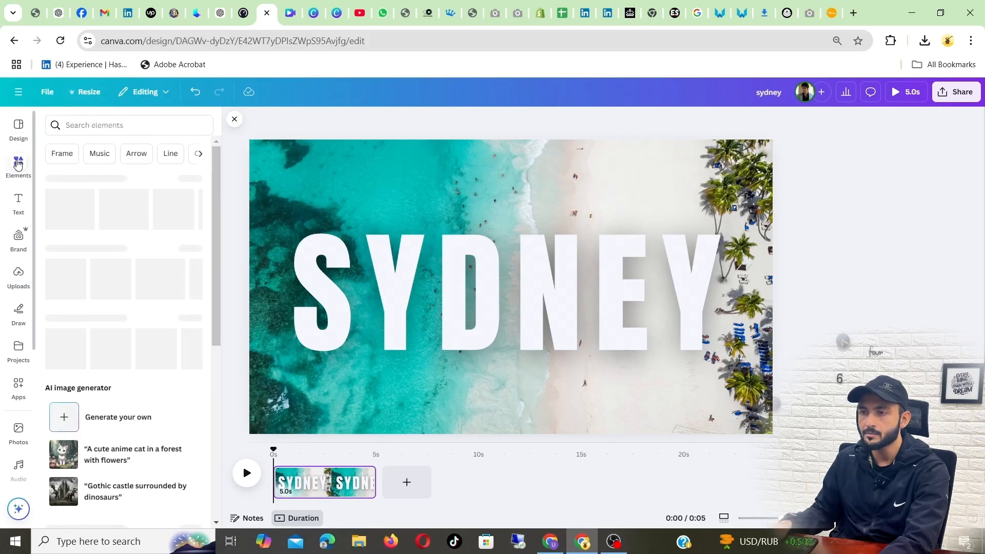
left_click(137, 126)
type("PLANE")
key("Return")
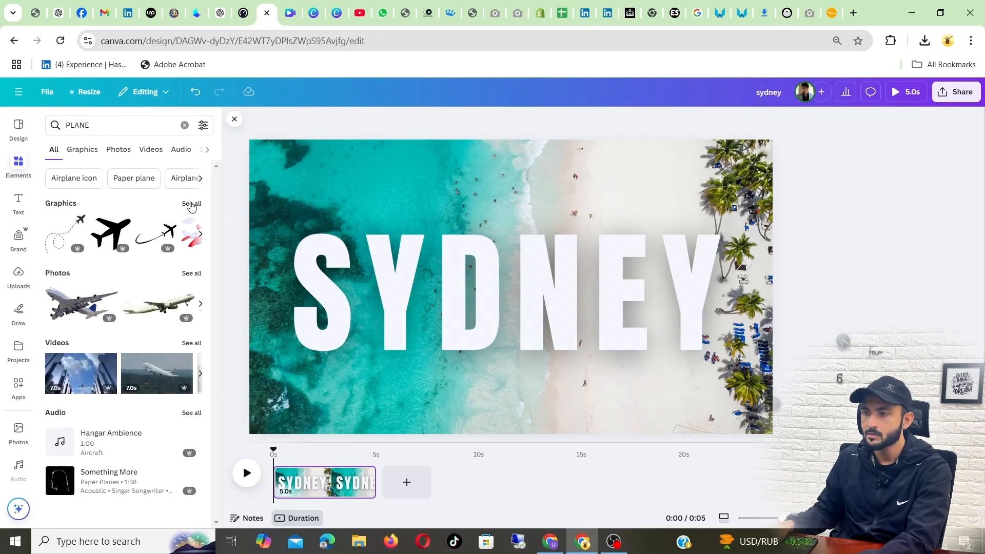
left_click(198, 204)
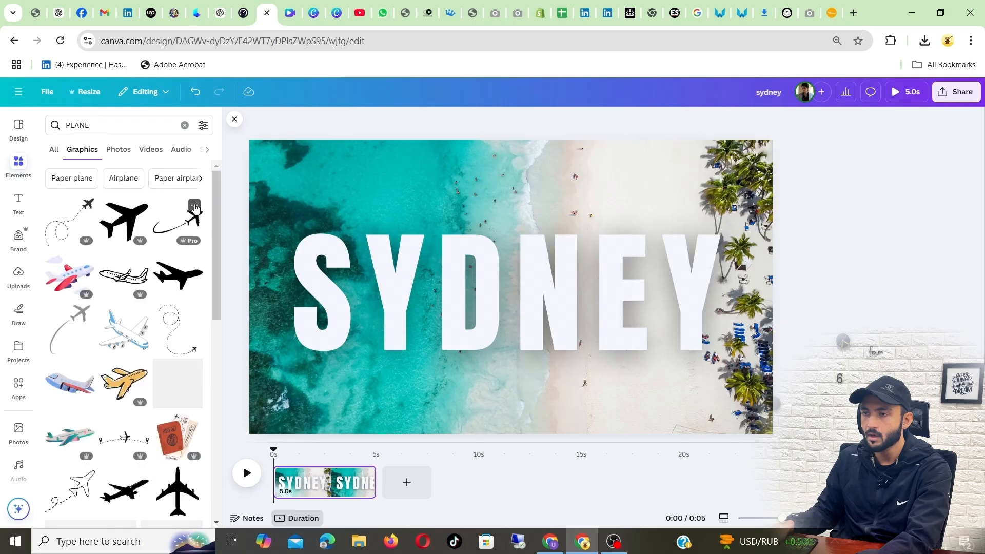
scroll(138, 311, "down", 10)
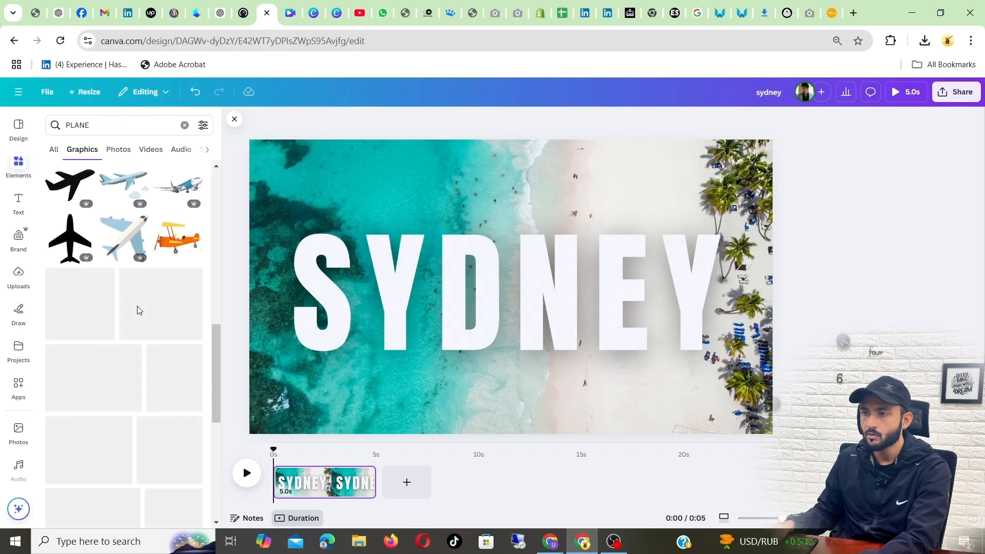
scroll(129, 308, "up", 10)
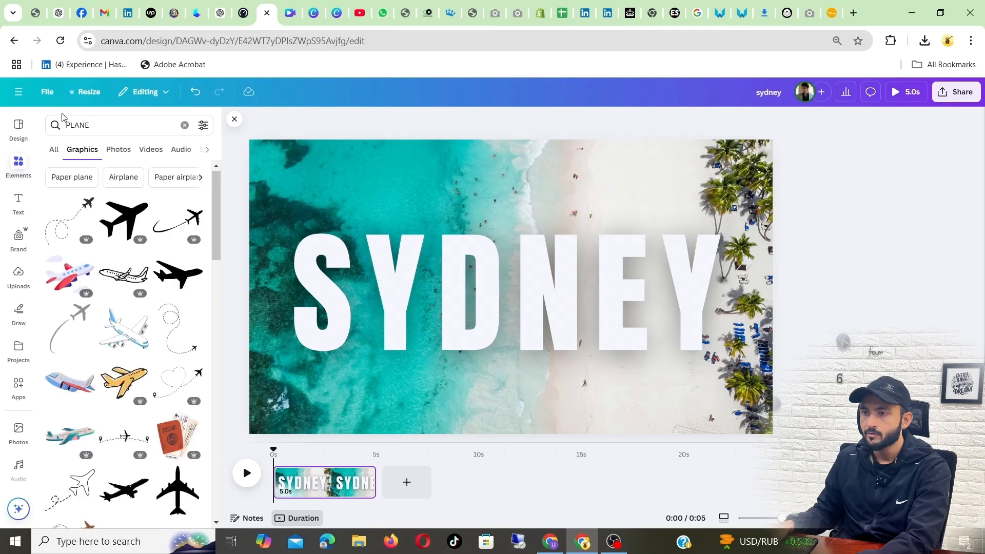
Search the graphics for REAL PLANE and add the beige and the blue top-view airplanes to the page.
left_click(69, 126)
type("REAL")
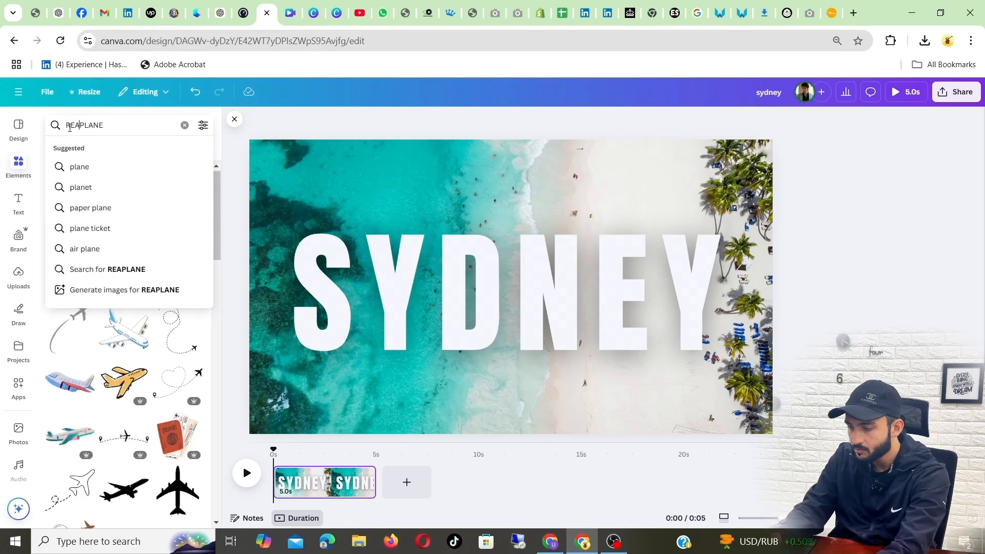
key("Return")
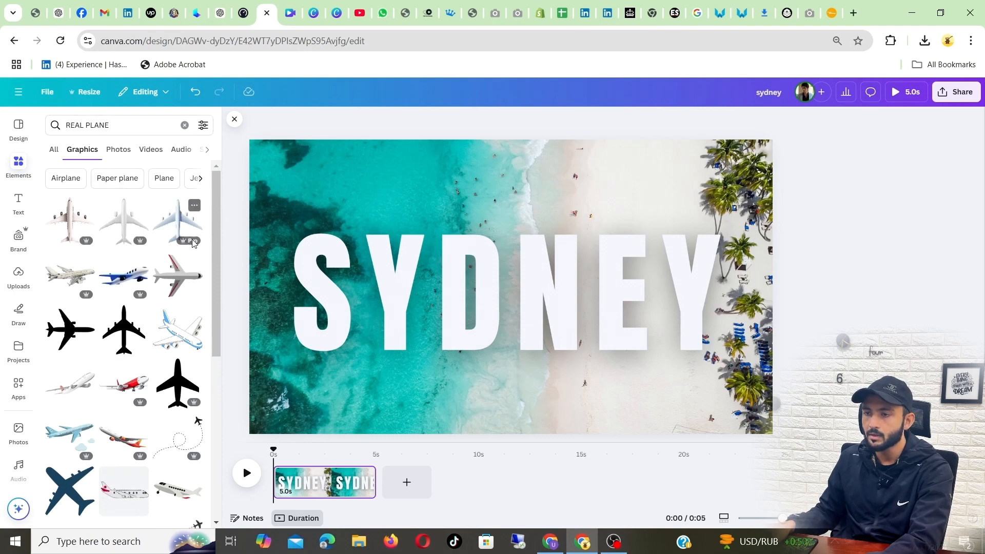
left_click(73, 214)
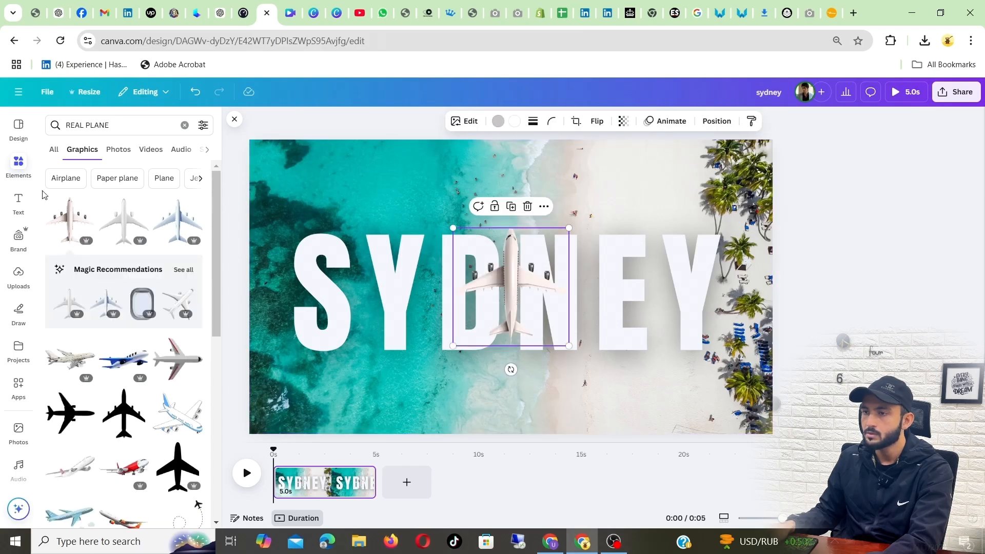
left_click(152, 214)
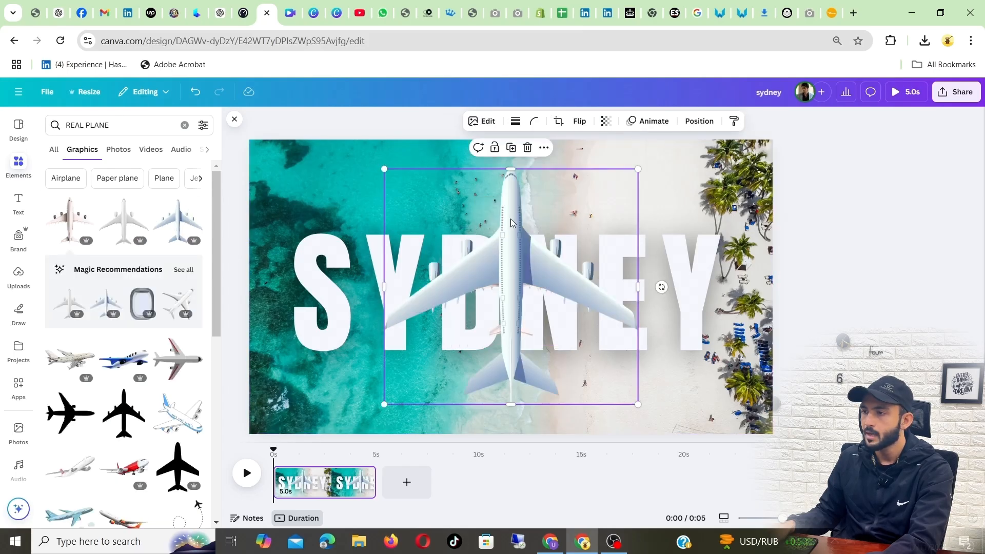
Move the blue airplane over the heading's first letters, then enlarge the beige airplane and shift it up beside it.
left_click_drag(512, 237, 358, 238)
left_click(502, 252)
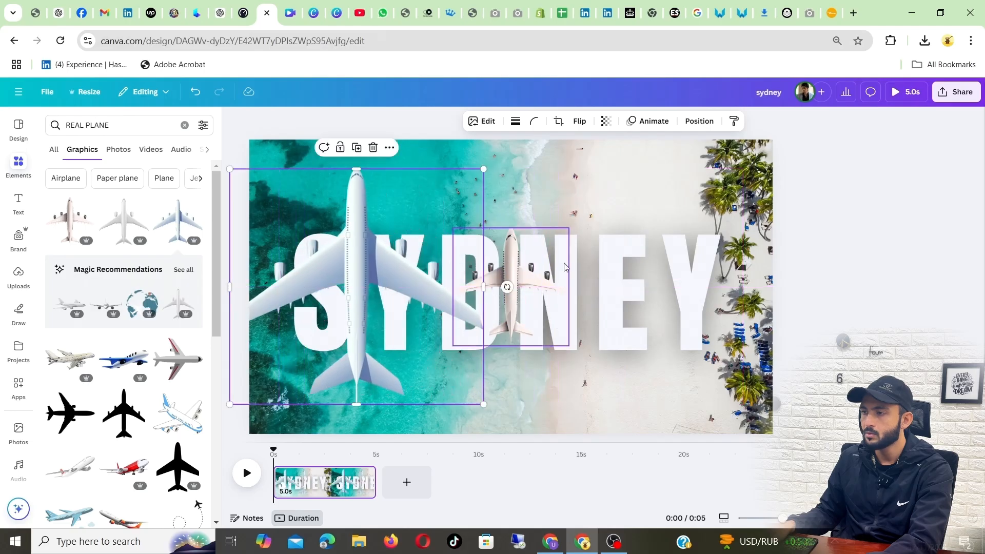
left_click_drag(569, 346, 645, 422)
left_click_drag(565, 266, 567, 224)
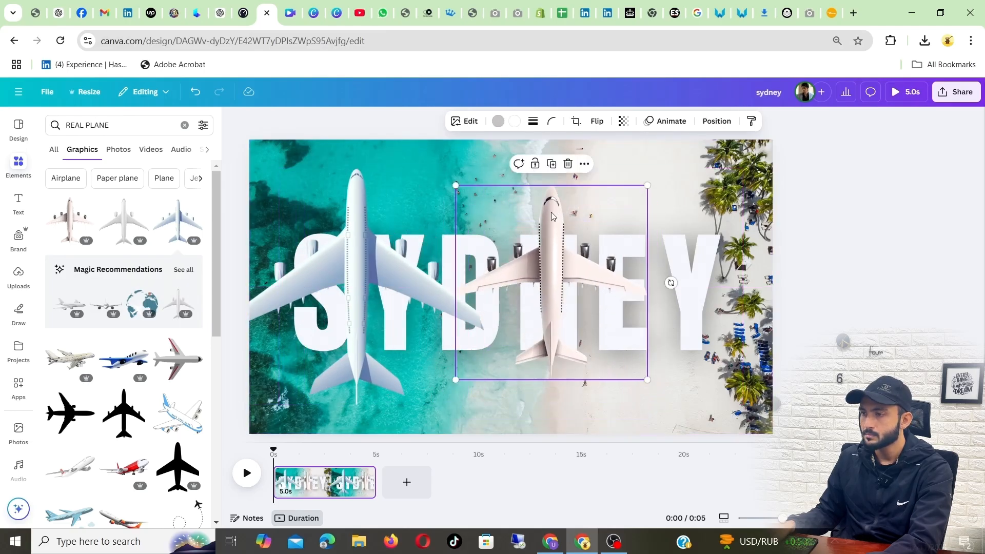
left_click(117, 215)
left_click_drag(511, 246, 540, 270)
left_click(562, 161)
Enlarge the beige airplane further, move it over the heading's last letters, and delete the blue airplane.
left_click(580, 275)
left_click_drag(645, 377, 696, 427)
left_click_drag(565, 298, 612, 292)
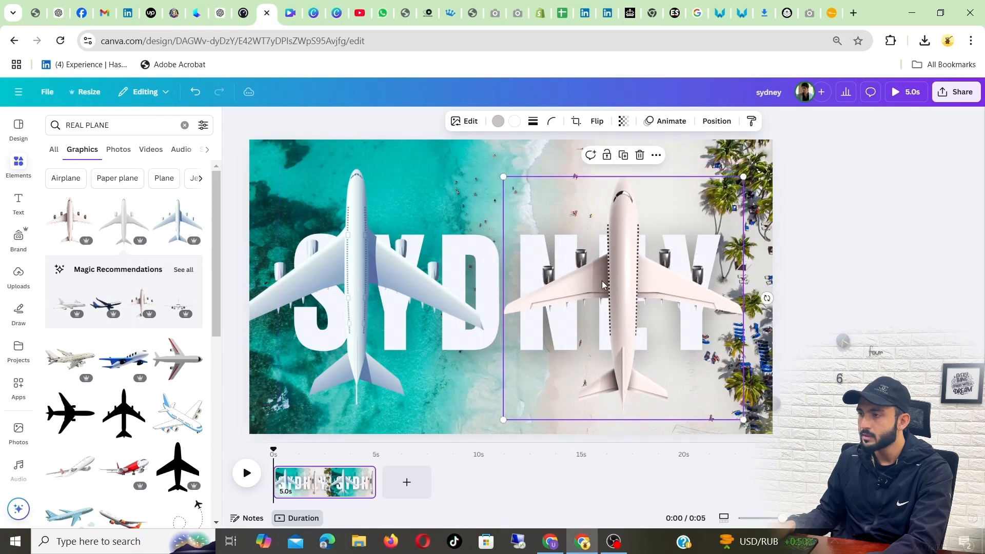
left_click(349, 259)
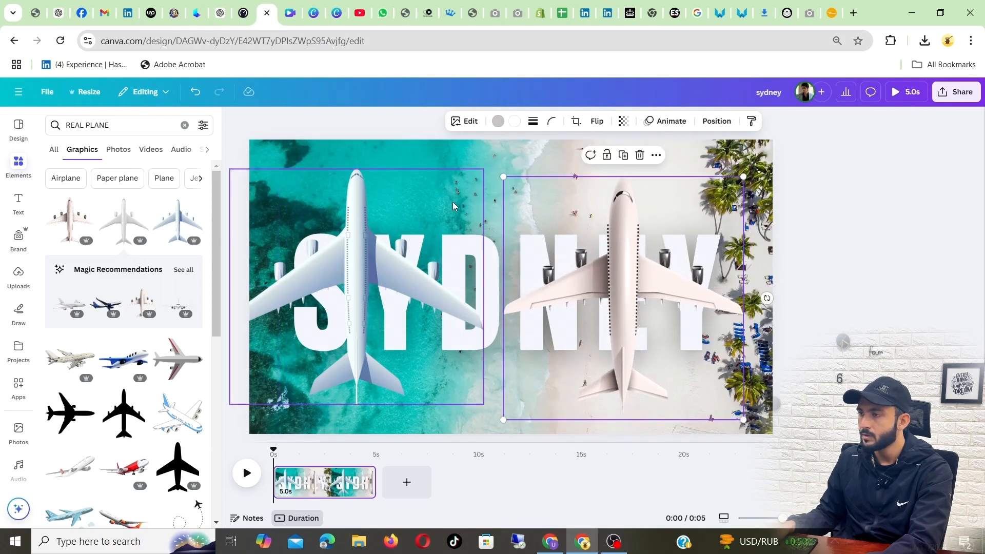
left_click(372, 148)
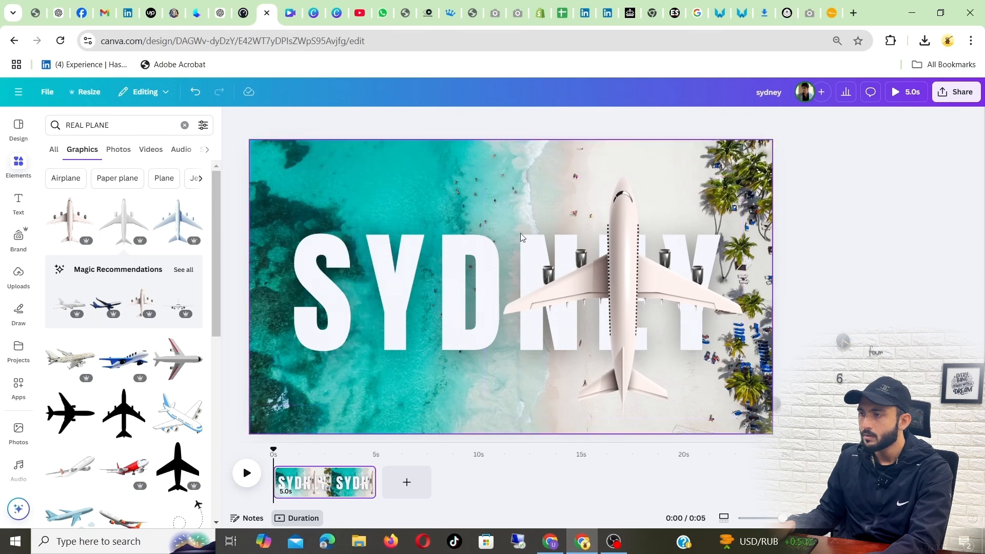
Move the beige airplane to the middle of the page, over the centre of the SYDNEY lettering.
left_click(593, 269)
left_click_drag(628, 333, 486, 340)
left_click_drag(437, 234, 467, 231)
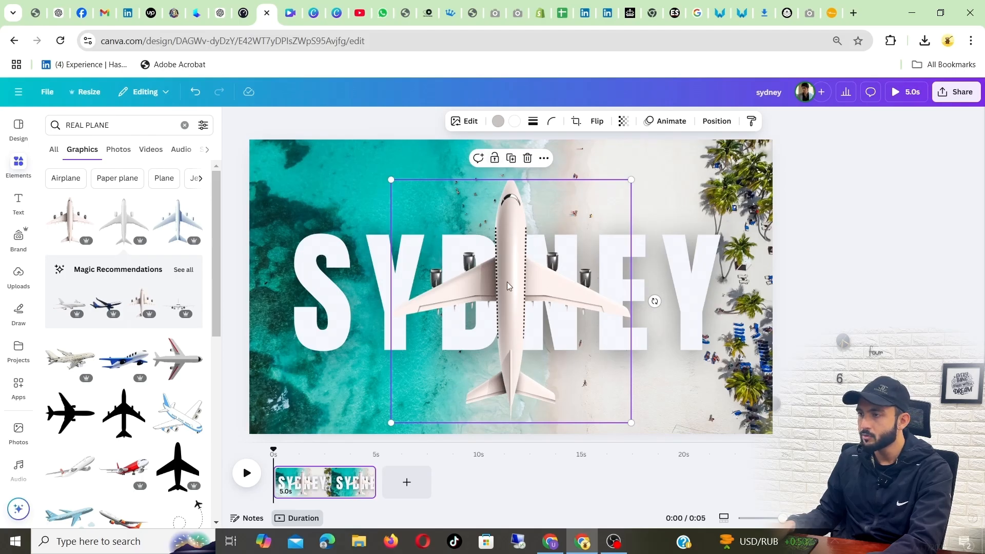
left_click_drag(507, 281, 517, 269)
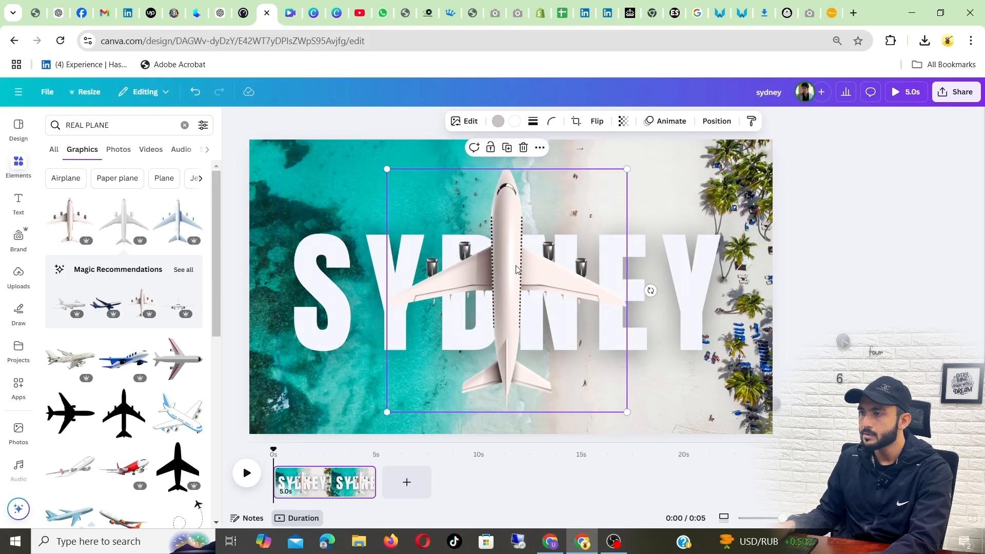
Rotate the airplane 90° clockwise so its nose points right, and shift it slightly left over the lettering.
left_click_drag(650, 290, 506, 369)
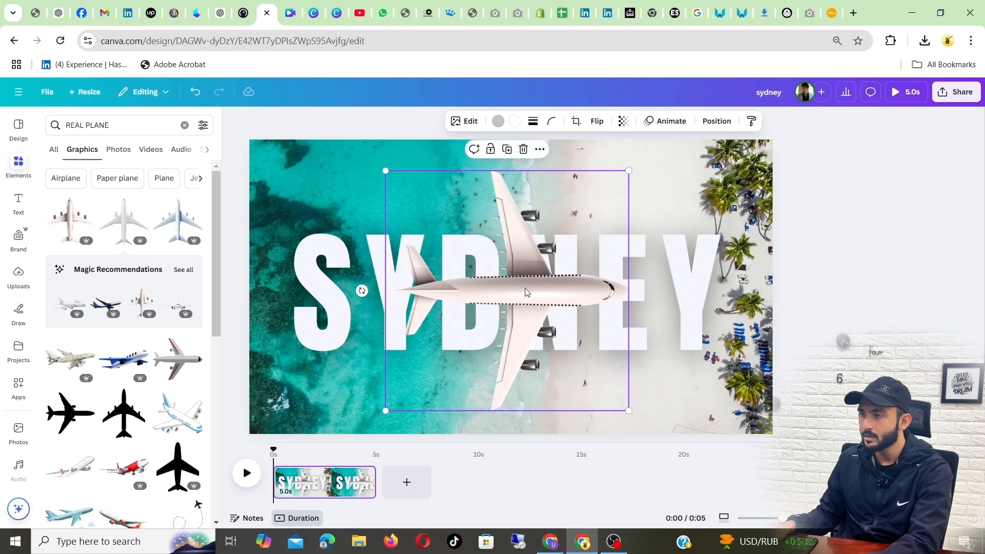
left_click_drag(362, 291, 360, 289)
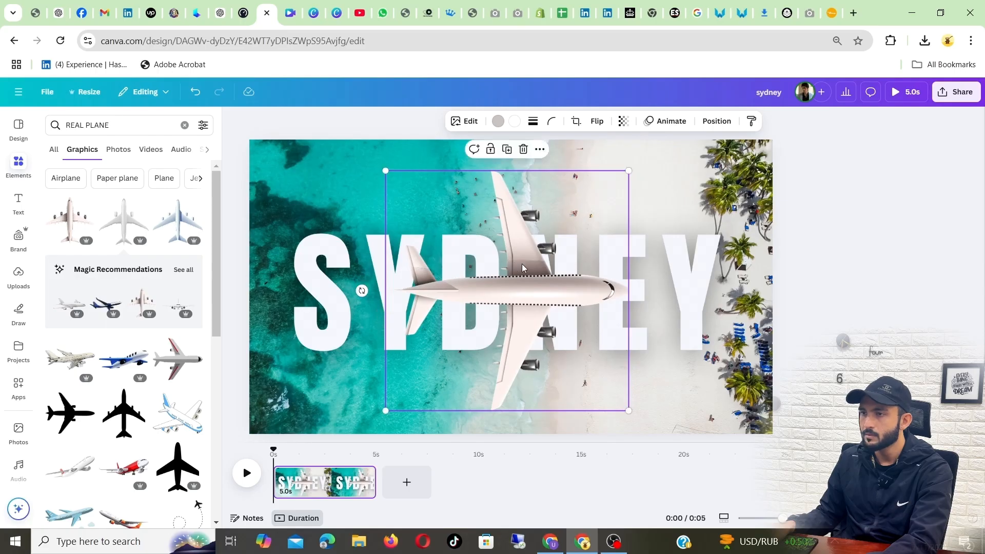
left_click_drag(558, 283, 537, 279)
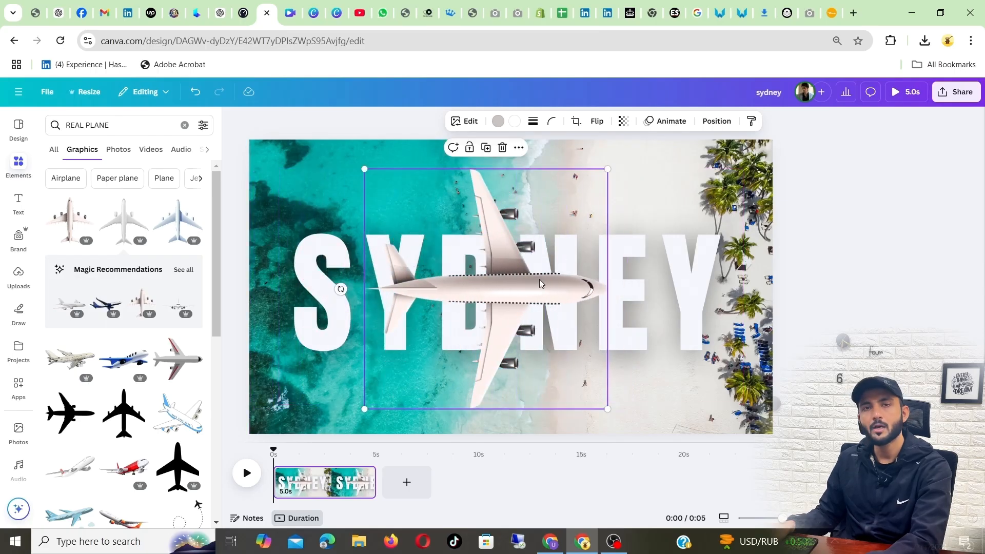
left_click(812, 230)
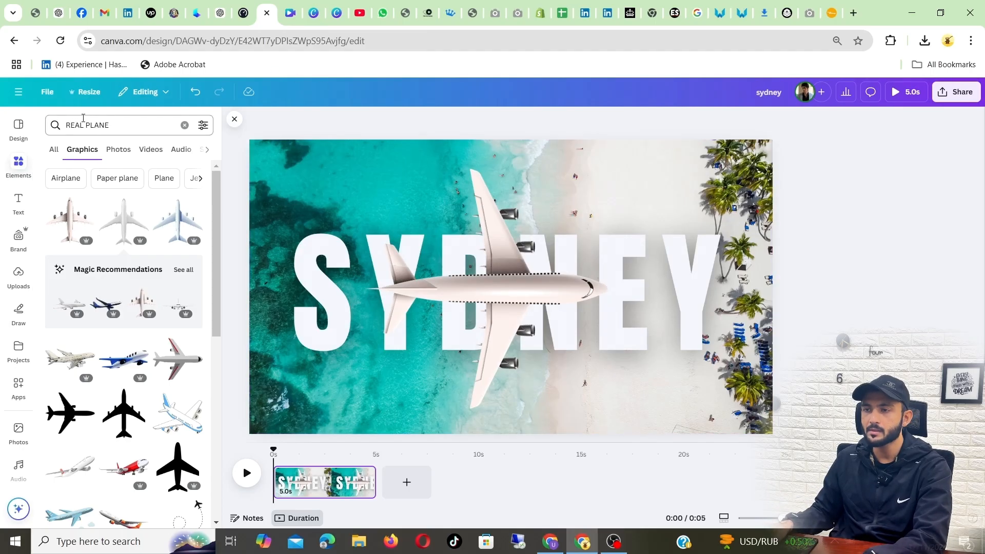
Replace the element search with SQUARE and add a rectangle shape to the page.
left_click(130, 126)
left_click(185, 126)
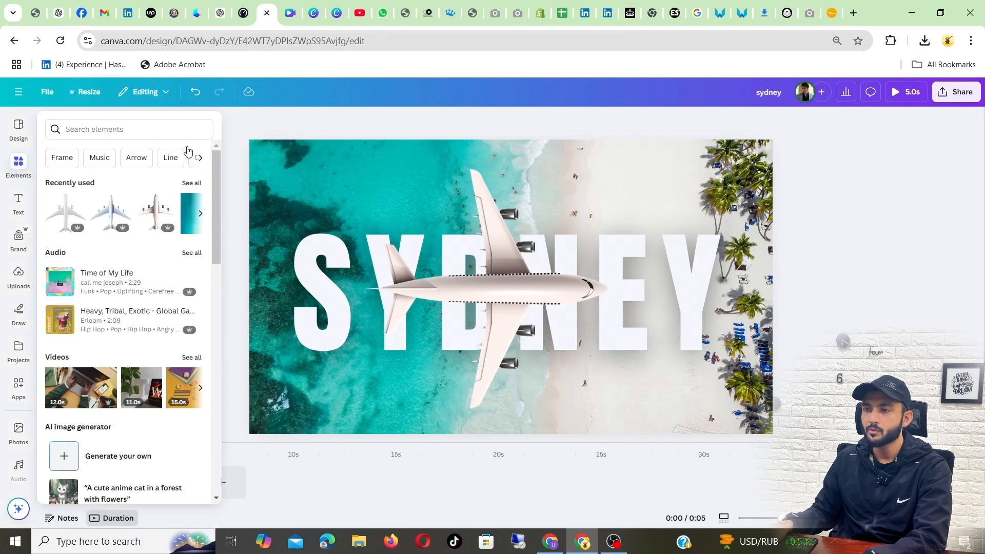
left_click(144, 132)
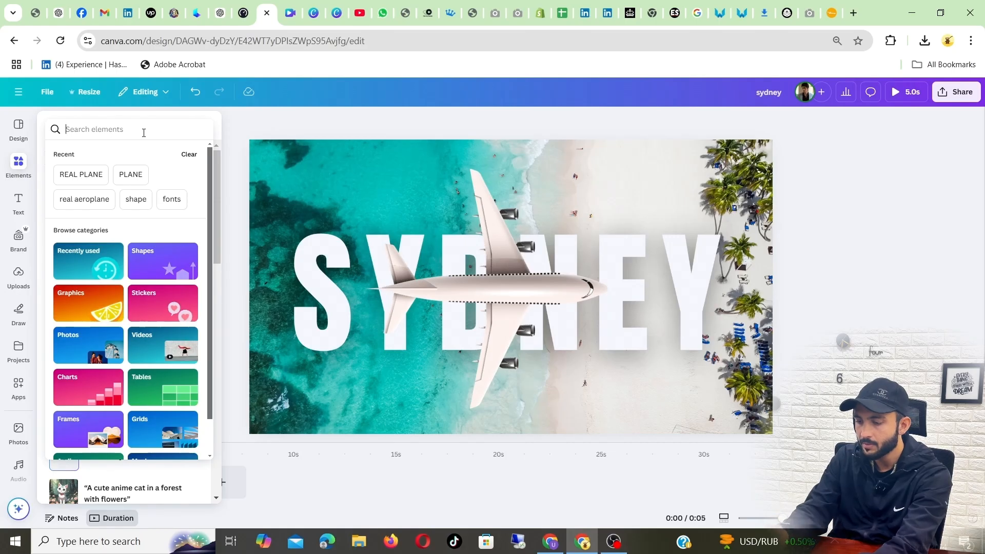
type("sQUARE")
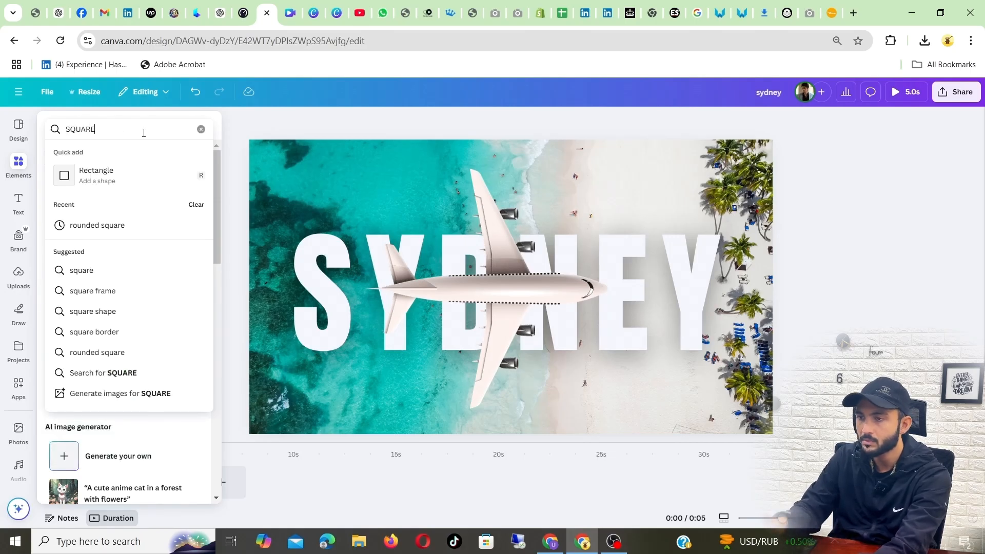
left_click(101, 181)
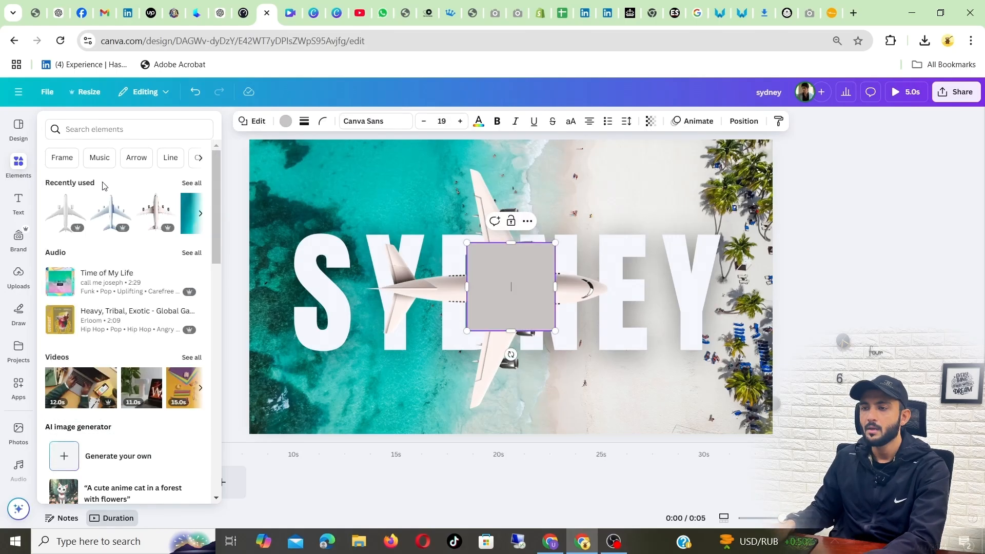
Stretch the grey rectangle into a tall panel nearly the page's height and place it over the letters N and E.
left_click_drag(532, 270, 614, 154)
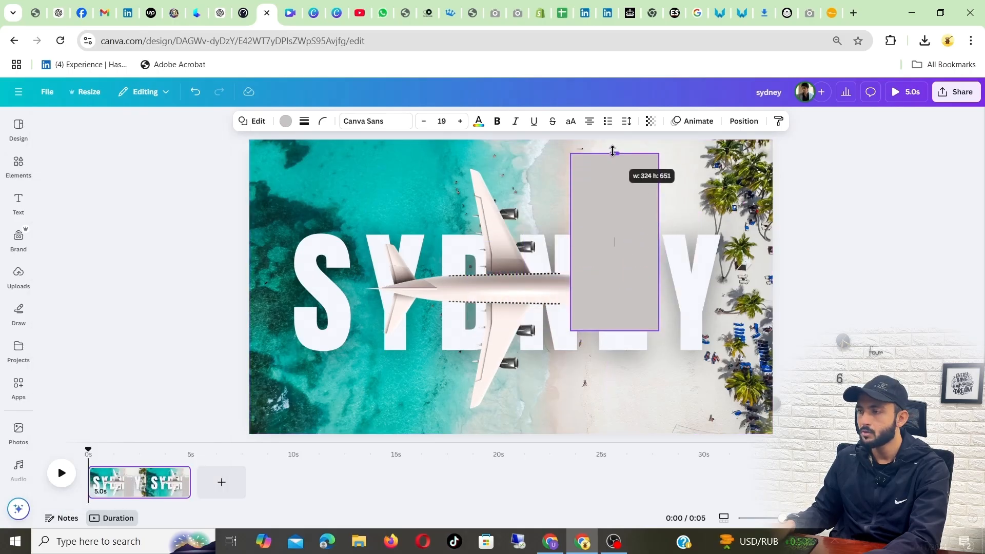
left_click_drag(615, 331, 614, 394)
left_click_drag(659, 266, 715, 274)
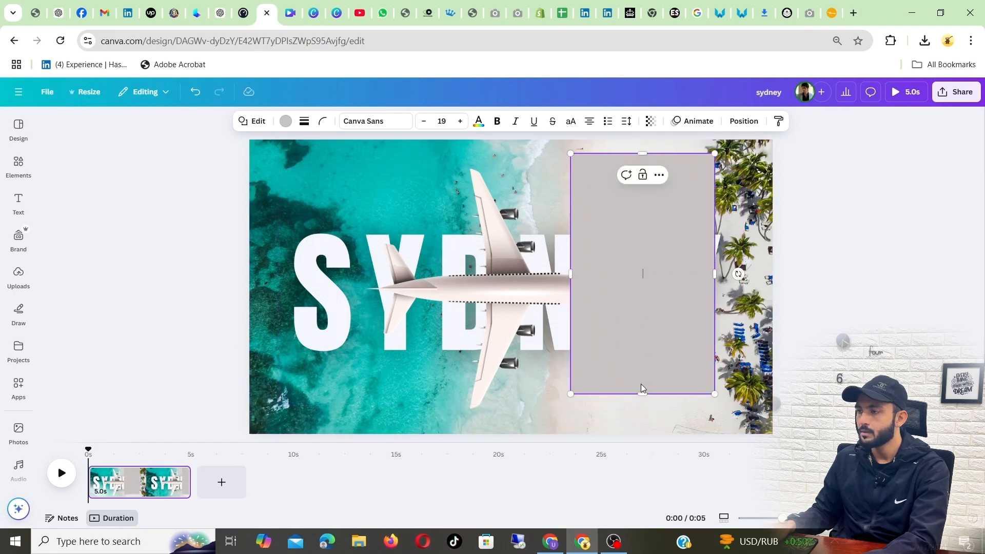
left_click_drag(641, 395, 642, 416)
left_click_drag(626, 323, 570, 320)
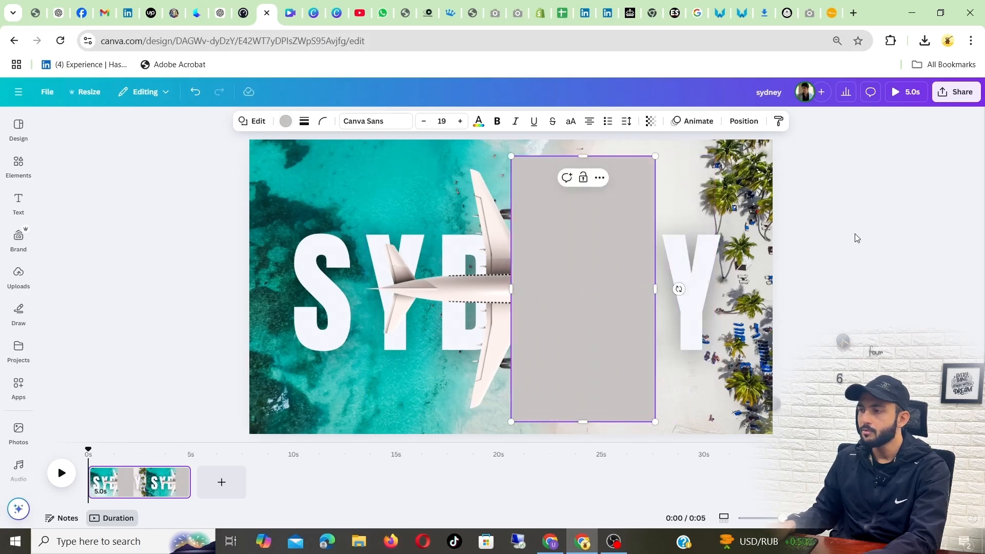
Try solid yellow, orange, blue and turquoise fills on the rectangle.
left_click(539, 226)
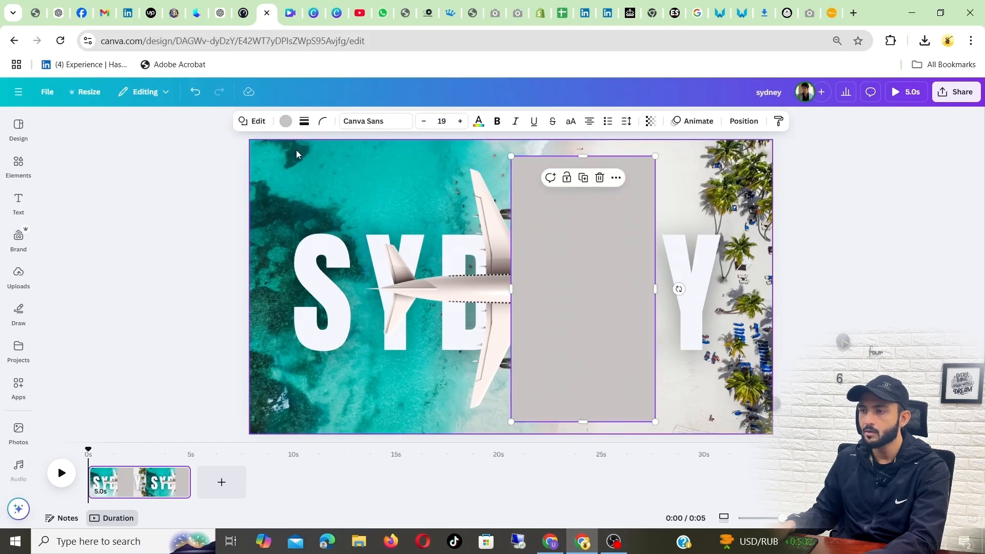
left_click(285, 121)
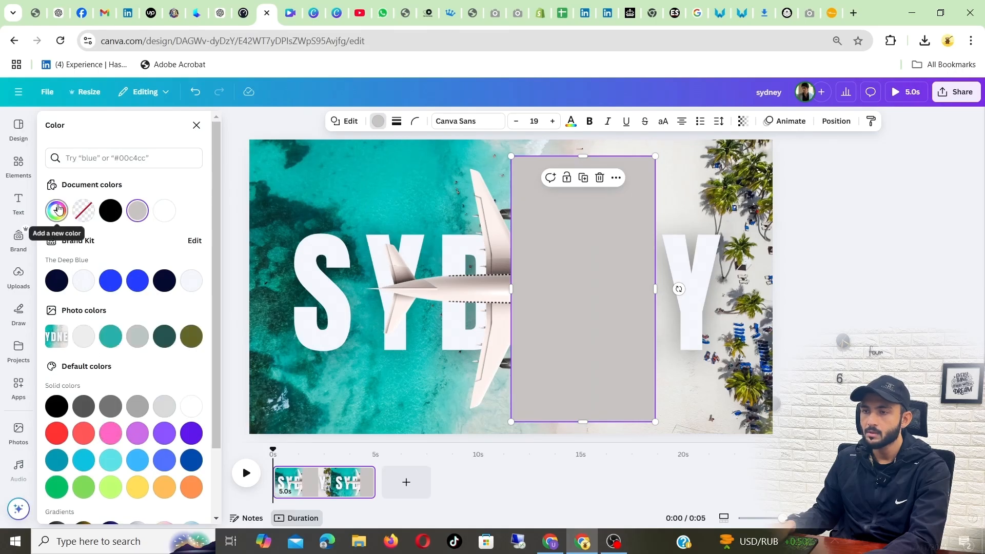
left_click(57, 211)
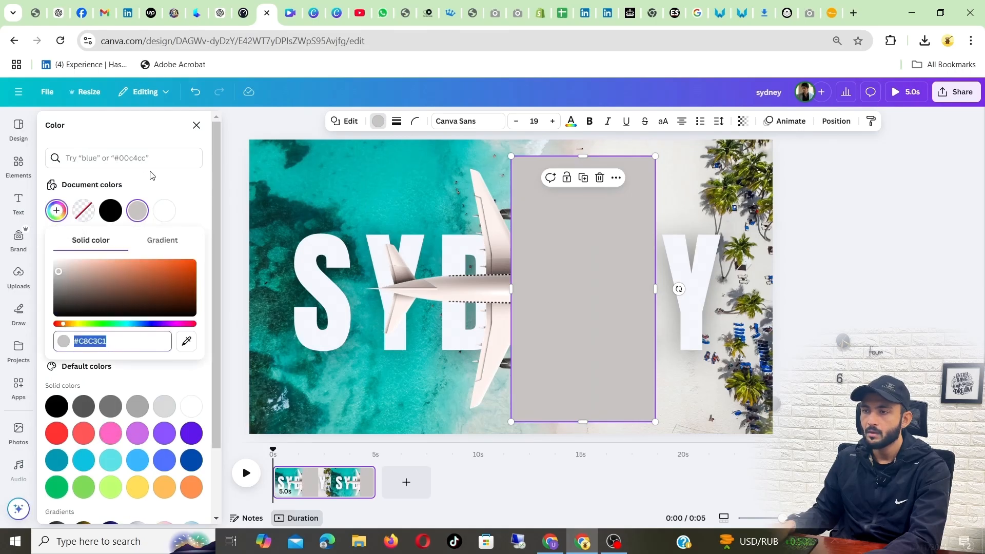
left_click(185, 181)
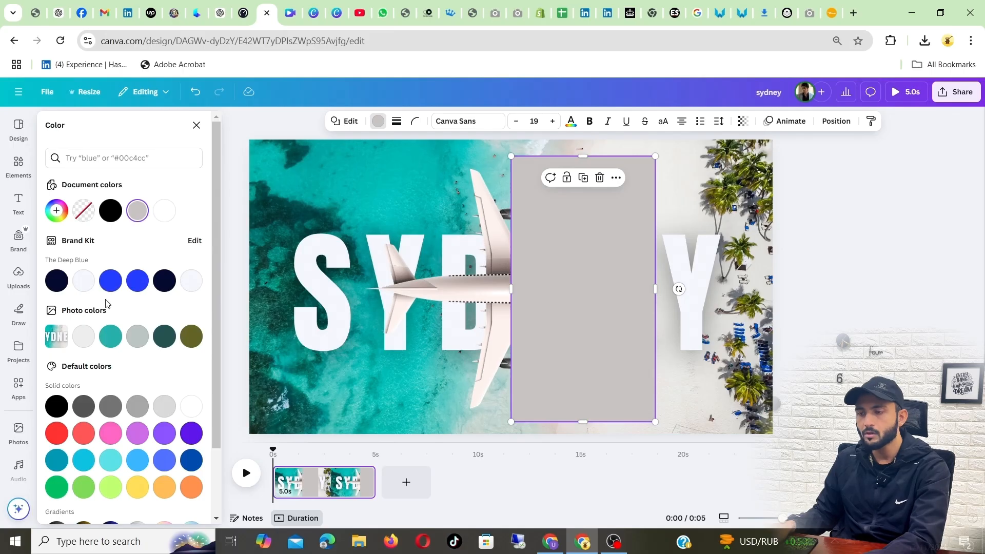
scroll(106, 303, "down", 2)
left_click(143, 408)
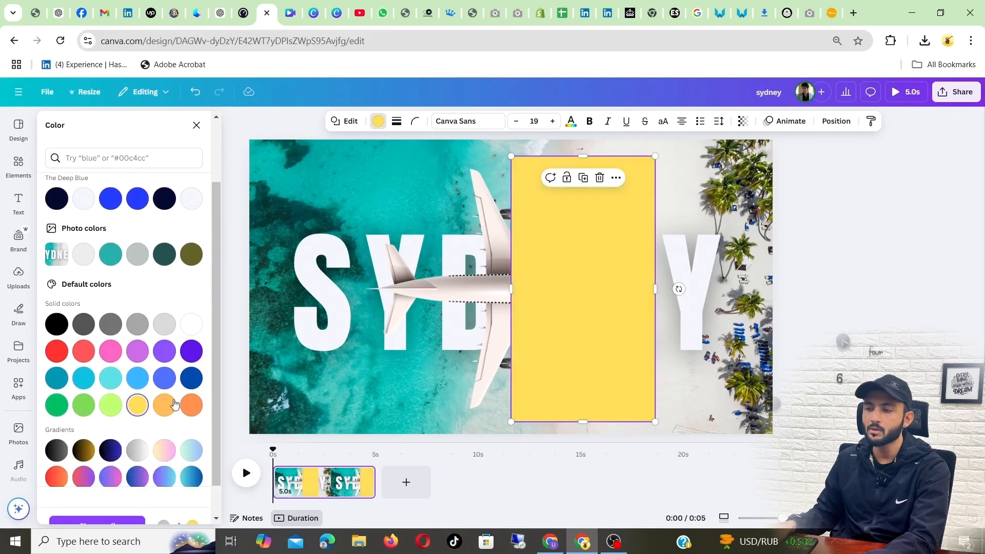
left_click(190, 405)
left_click(163, 377)
left_click(111, 377)
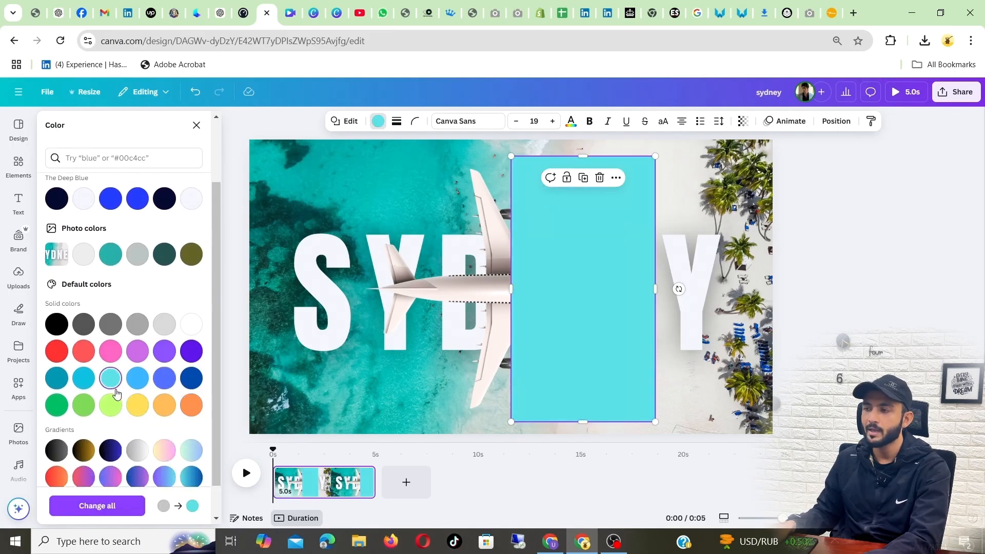
Try blue-to-cyan, grey-to-white and blue-to-pink gradient fills on the rectangle.
scroll(160, 464, "down", 1)
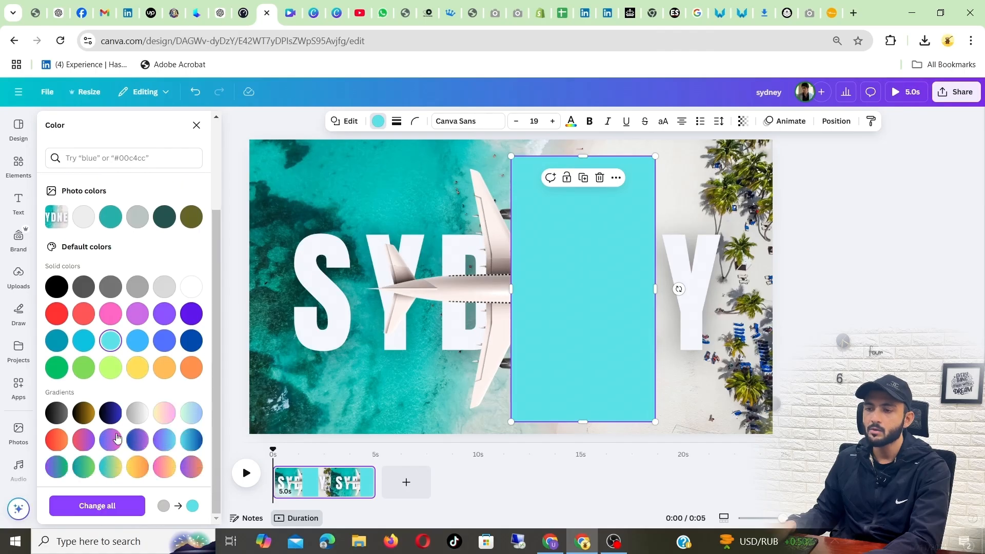
left_click(113, 441)
left_click(167, 442)
left_click(138, 415)
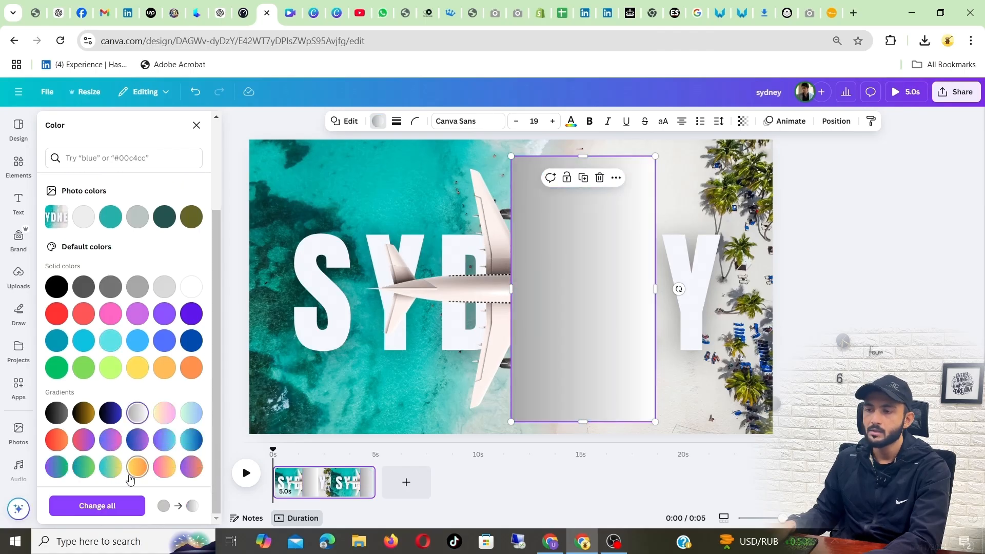
left_click(114, 442)
Fill the rectangle with the solid teal #00B9B5 sampled from the sea in the photo.
scroll(127, 343, "up", 2)
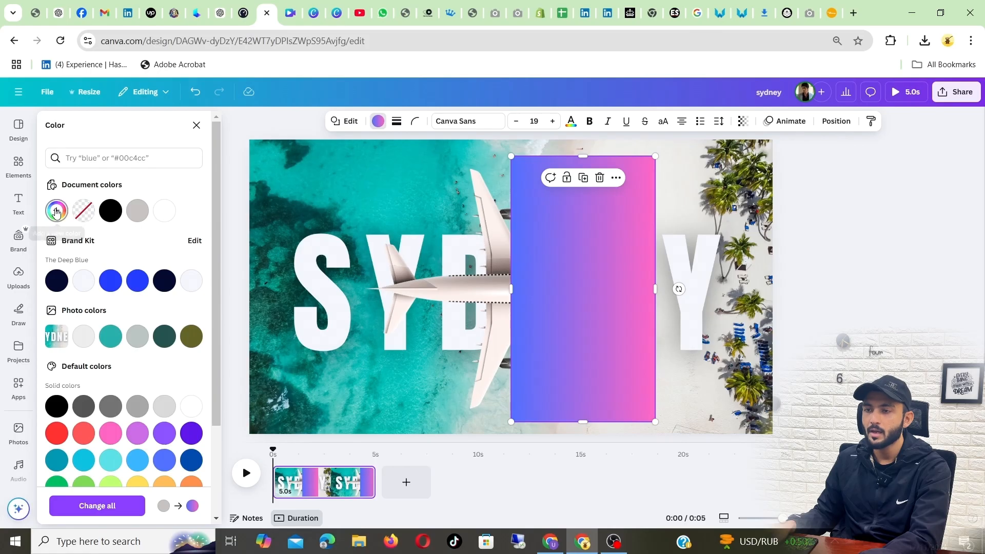
left_click(56, 210)
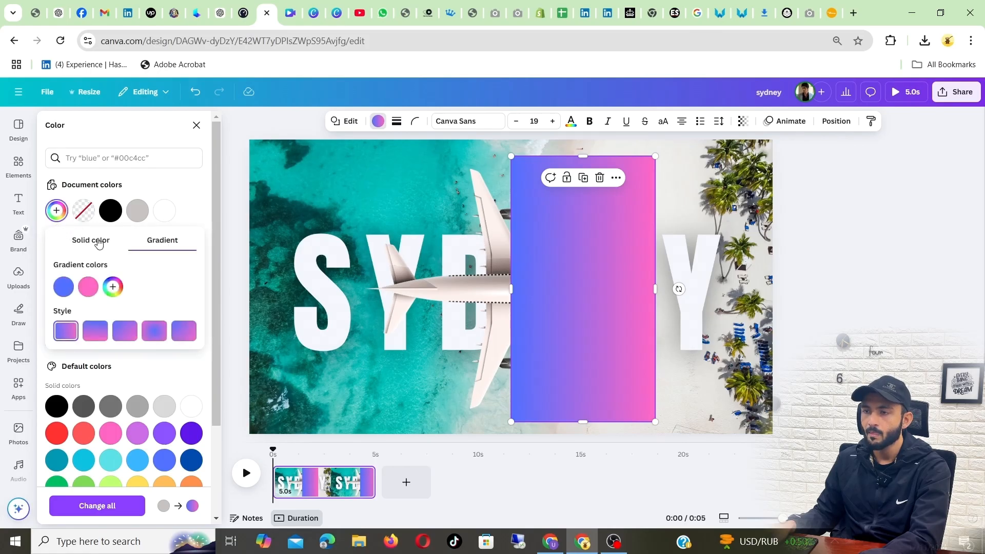
left_click(99, 246)
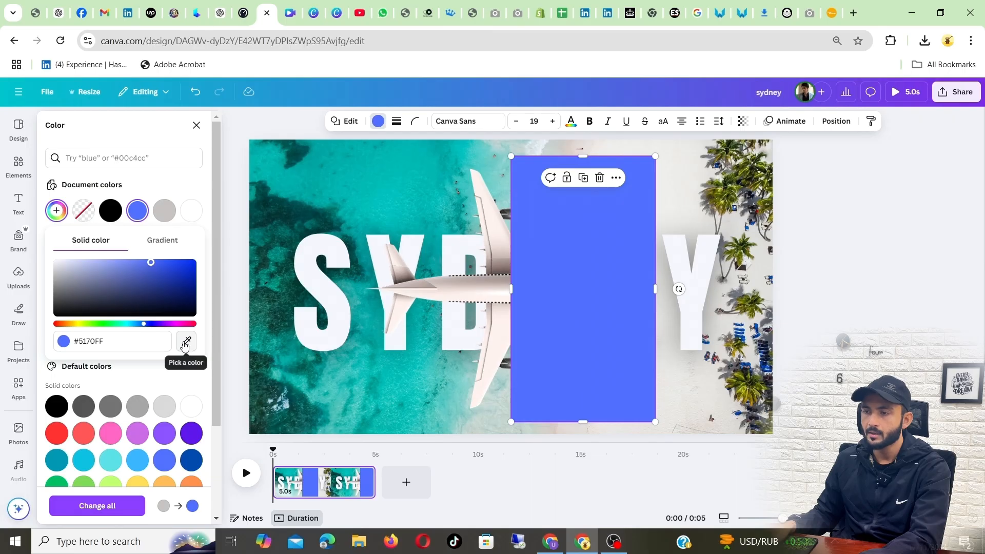
left_click(186, 343)
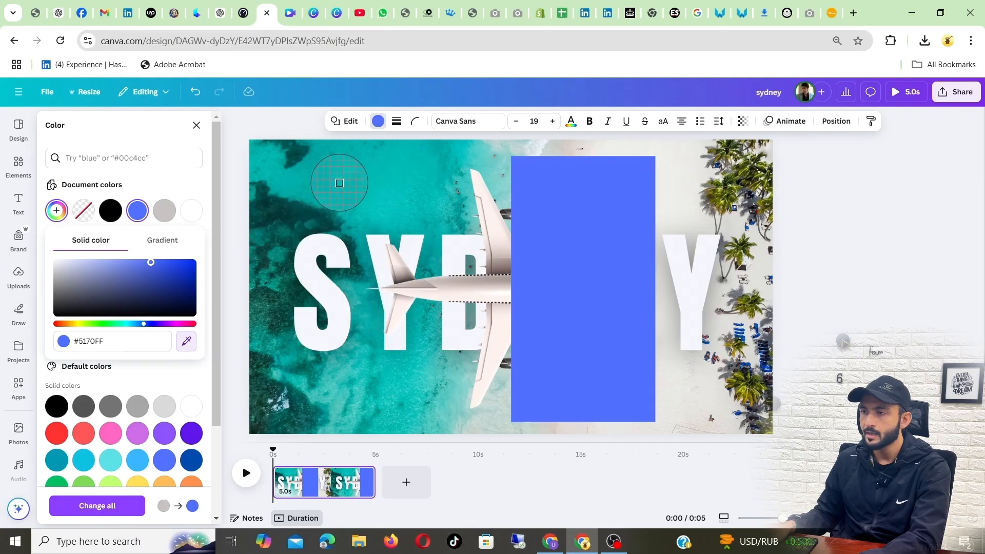
left_click(339, 183)
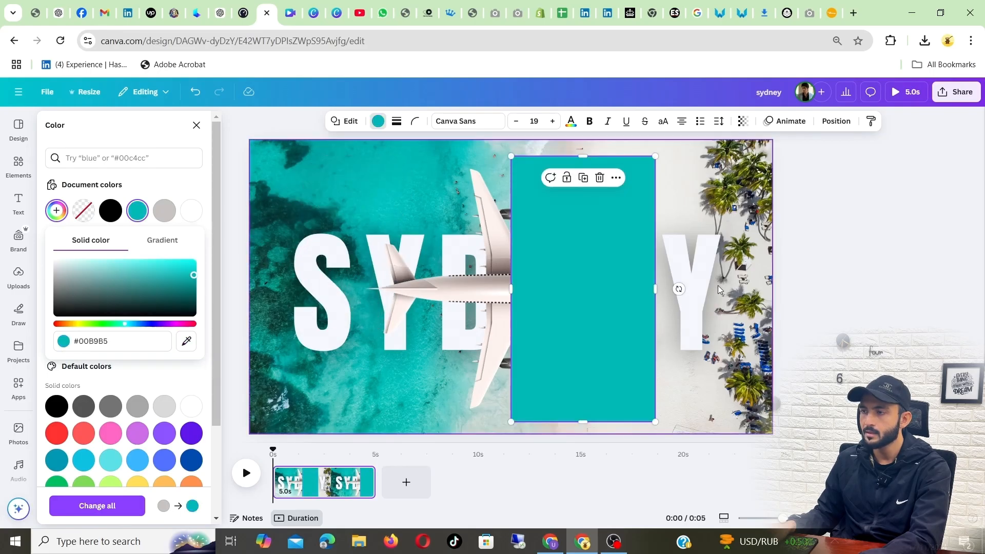
Extend the teal rectangle beyond the page's edges so it covers the half from the airplane's wings to the palm trees.
left_click_drag(655, 289, 772, 289)
left_click_drag(644, 419, 641, 440)
left_click_drag(641, 155, 642, 132)
left_click_drag(590, 236, 576, 229)
left_click_drag(763, 286, 795, 284)
mouse_move(640, 270)
left_mouse_down()
mouse_move(659, 270)
mouse_move(650, 272)
left_mouse_up()
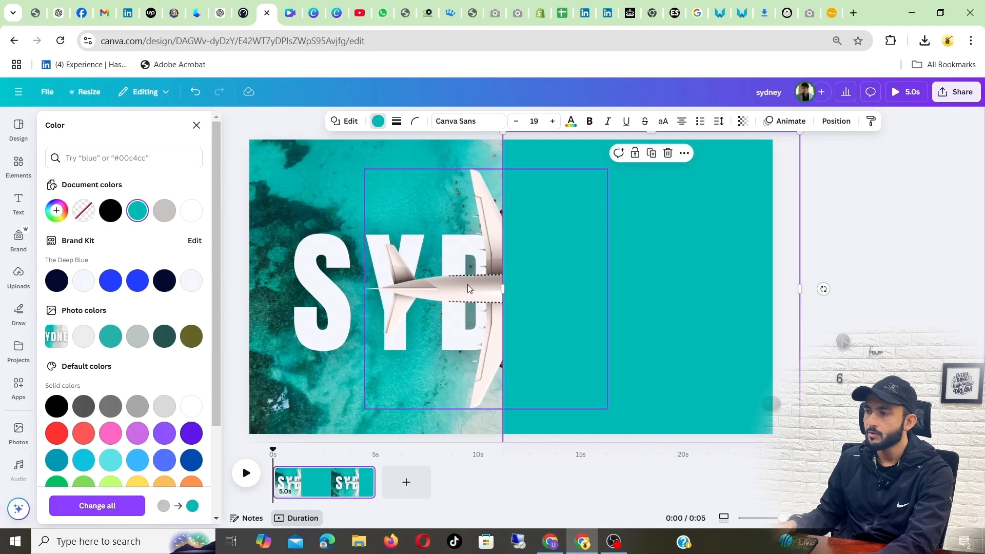
Bring the airplane forward so it sits above the teal rectangle.
left_click(444, 299)
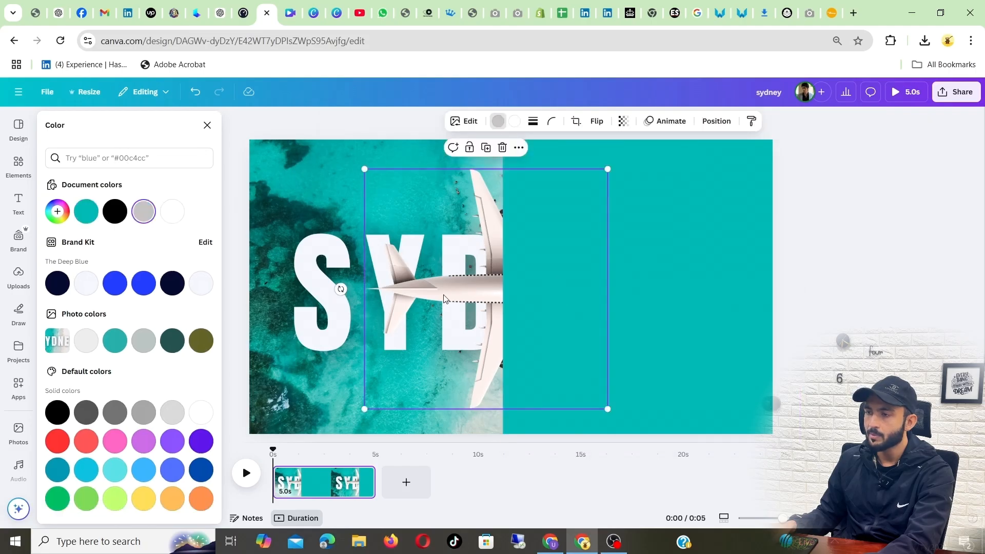
right_click(478, 297)
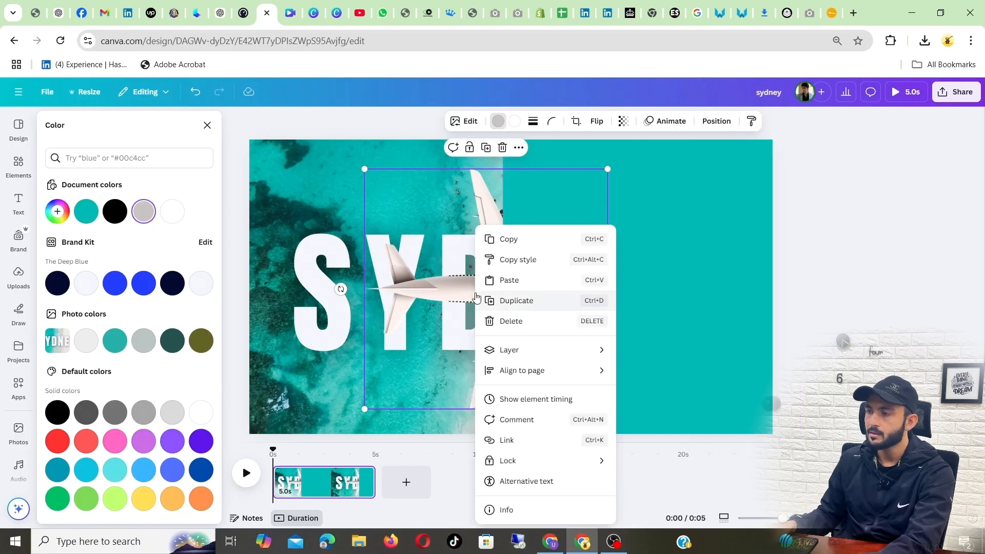
mouse_move(546, 361)
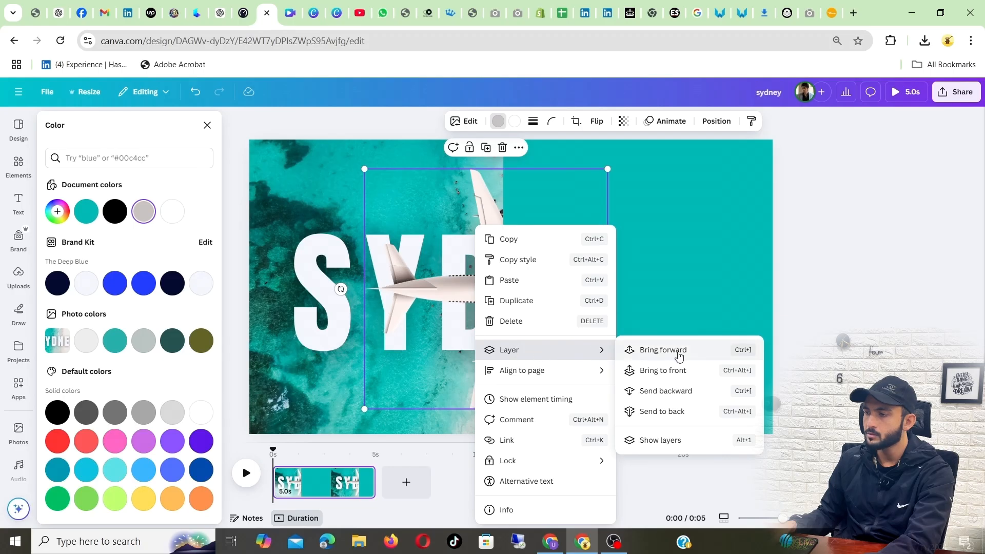
left_click(679, 354)
mouse_move(475, 285)
left_mouse_down()
mouse_move(484, 284)
mouse_move(474, 286)
left_mouse_up()
Duplicate the teal rectangle and shrink the copy to a small panel.
left_click(701, 217)
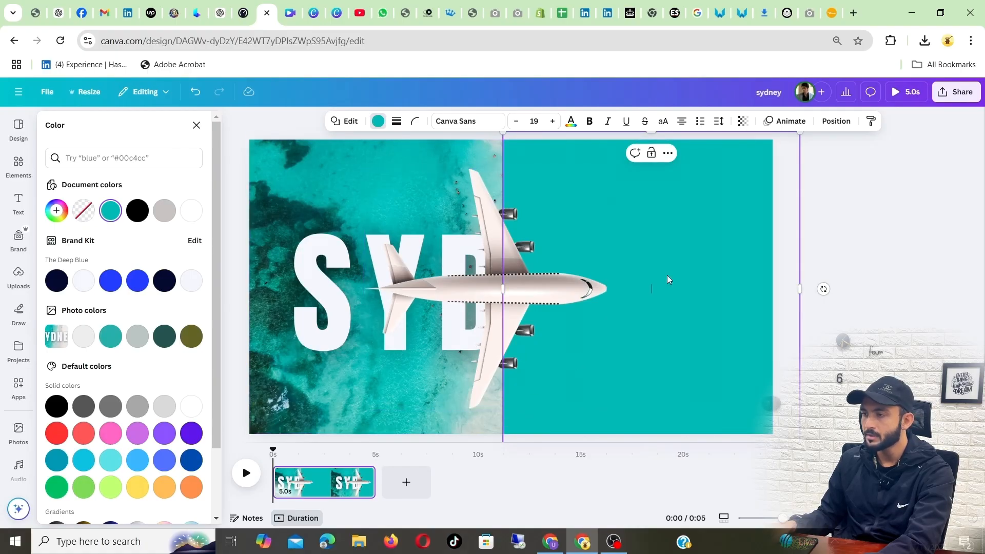
right_click(674, 249)
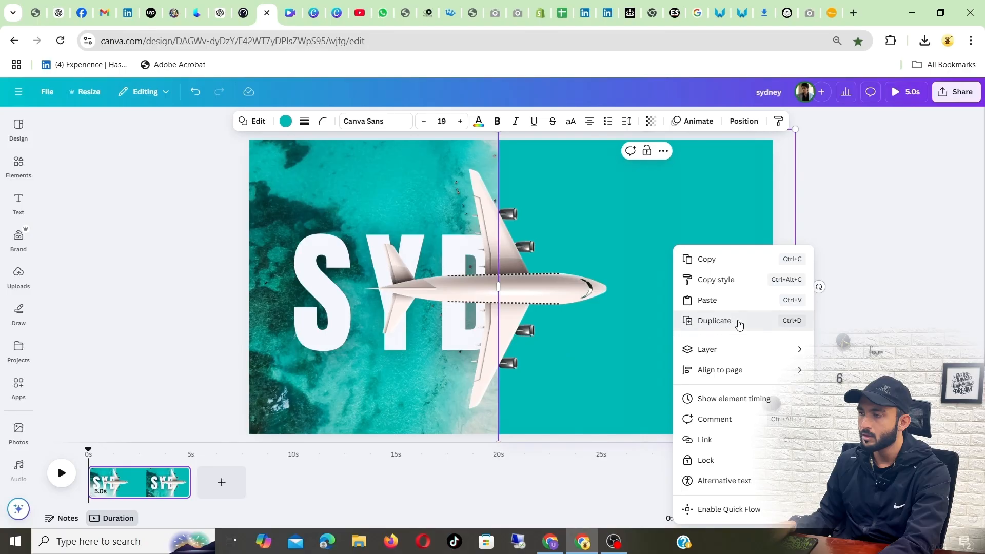
left_click(714, 321)
left_click_drag(718, 243, 657, 279)
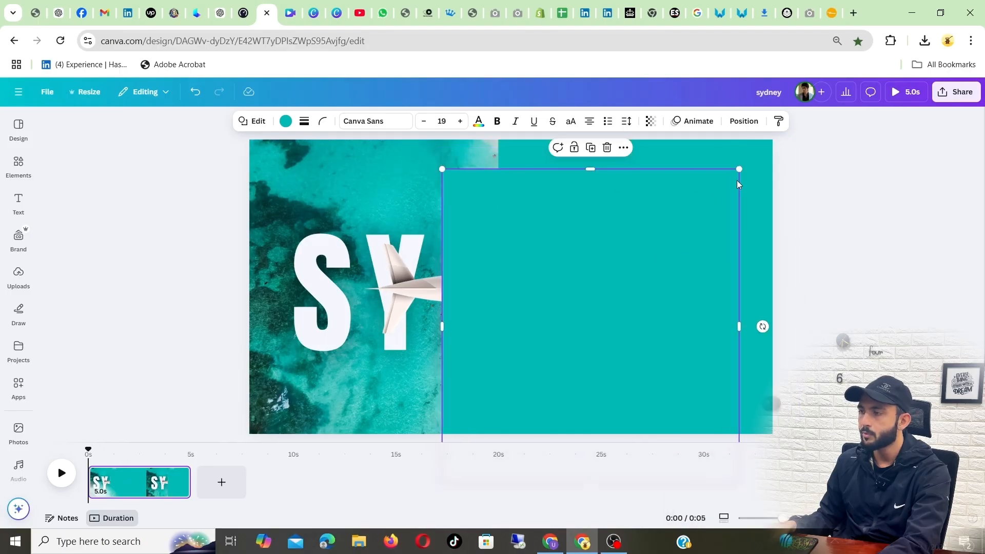
left_click_drag(736, 168, 532, 337)
Tilt the small teal panel and align its long side with the front edge of the airplane's upper wing.
left_click_drag(496, 385, 535, 273)
left_click_drag(513, 368, 538, 362)
left_click_drag(514, 264, 567, 174)
scroll(513, 212, "up", 5)
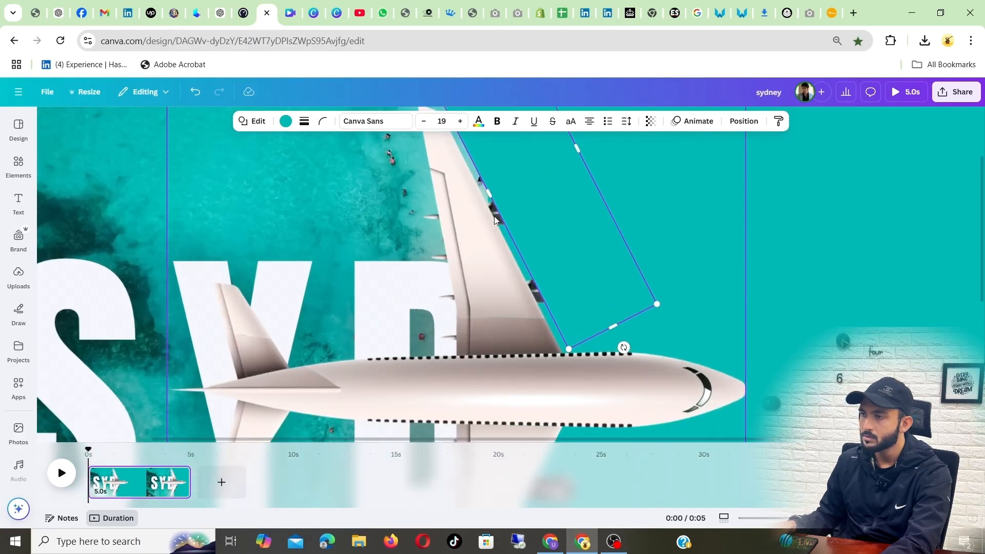
left_click_drag(544, 219, 491, 215)
scroll(503, 236, "up", 3)
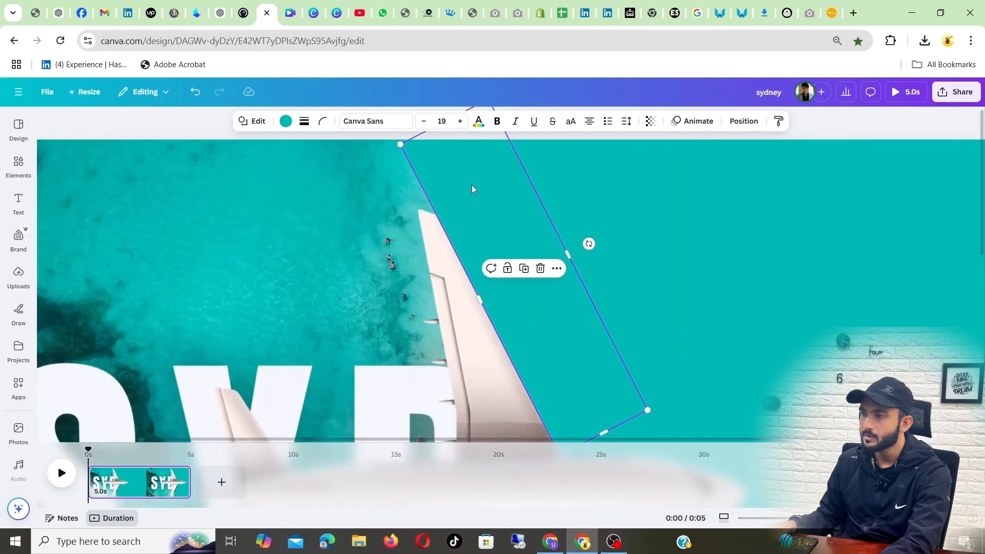
scroll(472, 187, "down", 1)
scroll(570, 236, "down", 1)
scroll(596, 255, "up", 1)
left_click_drag(511, 188, 514, 185)
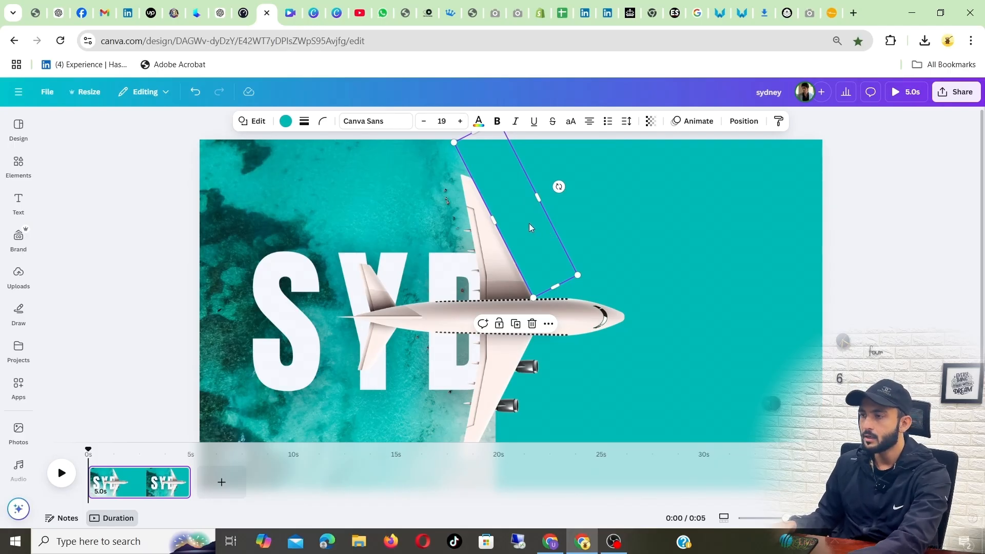
Duplicate the tilted panel, rotate the copy to the mirrored angle, and align it with the lower wing's front edge.
key("ctrl+d")
left_click_drag(585, 333, 584, 333)
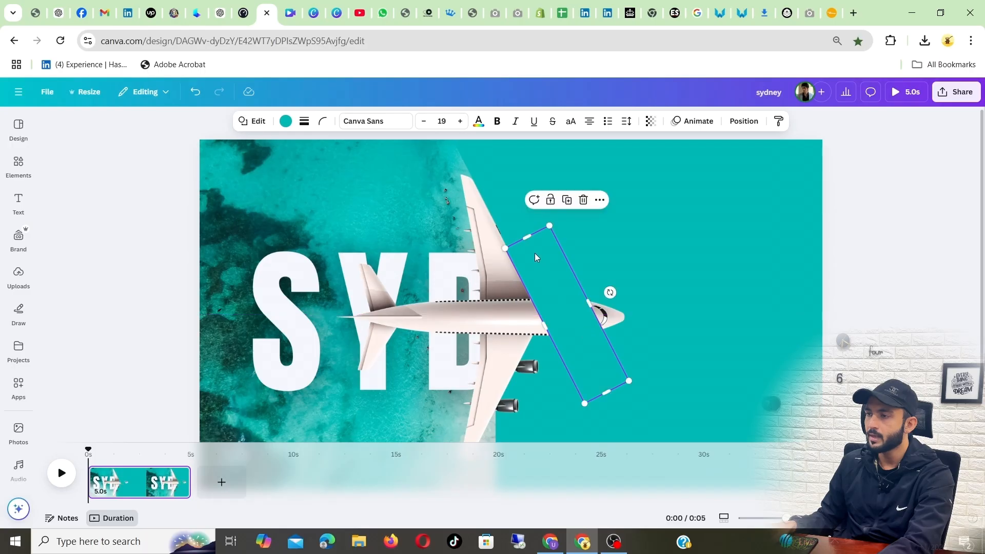
left_click_drag(610, 293, 585, 325)
left_click_drag(573, 287, 547, 345)
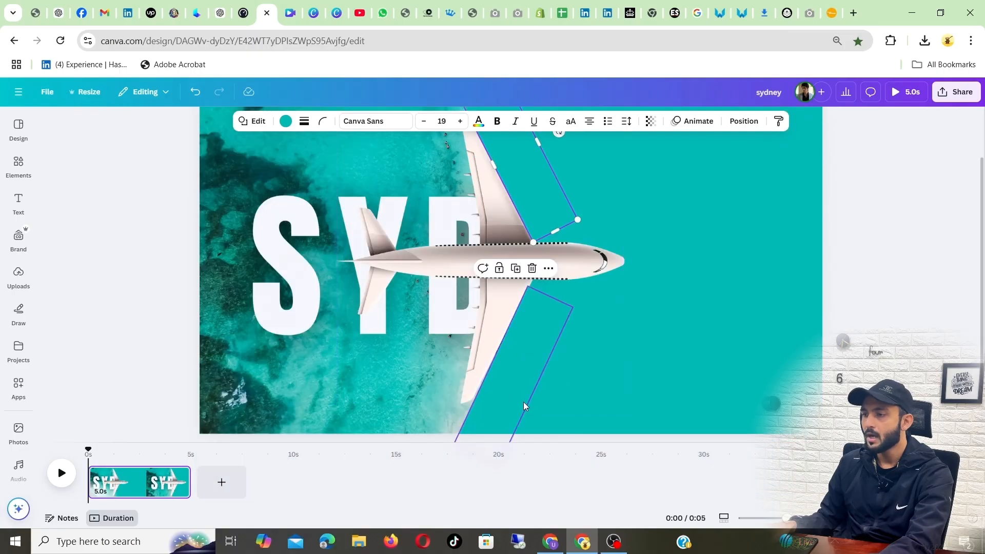
Bring the airplane in front of the large teal rectangle and both tilted panels, and clear the selection.
left_click(513, 369)
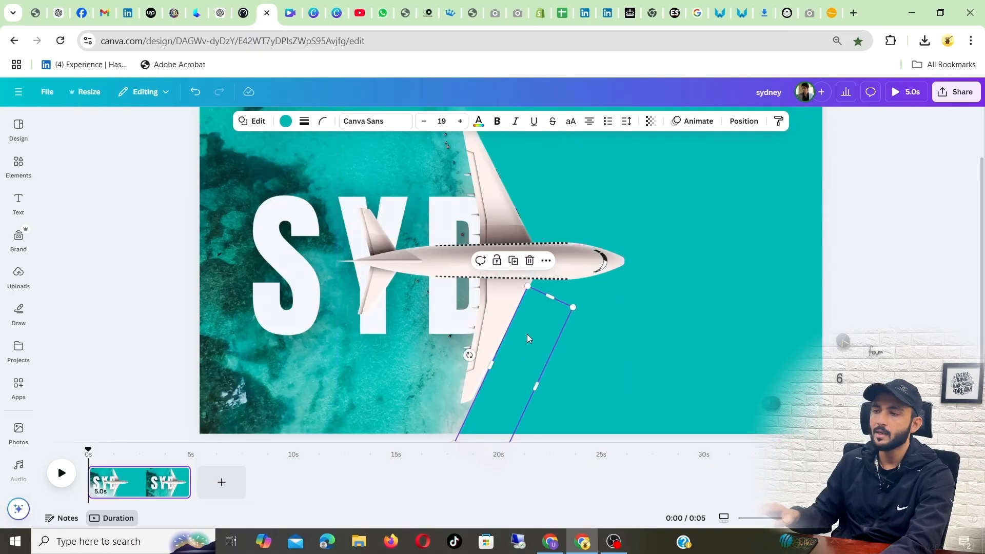
left_click(492, 293)
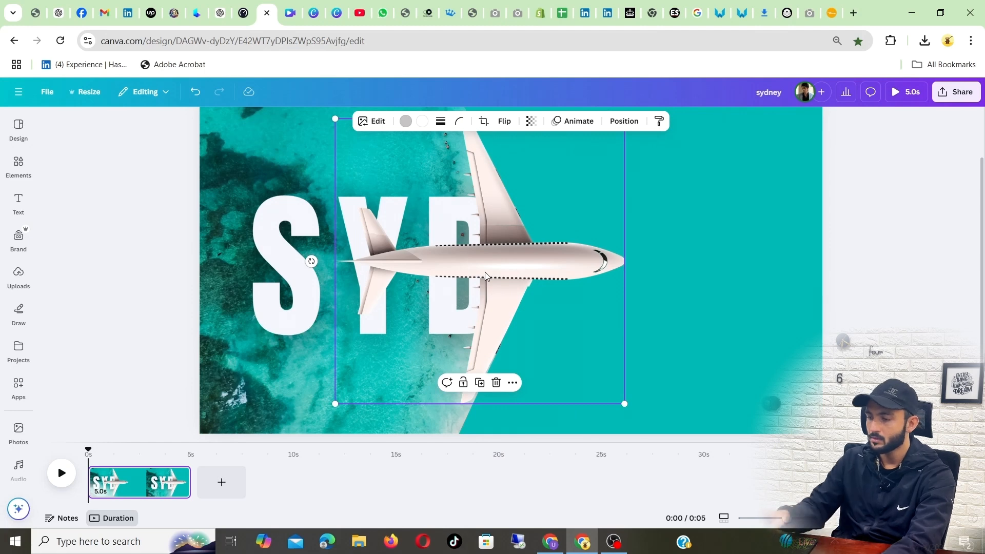
key("ctrl+bracketleft")
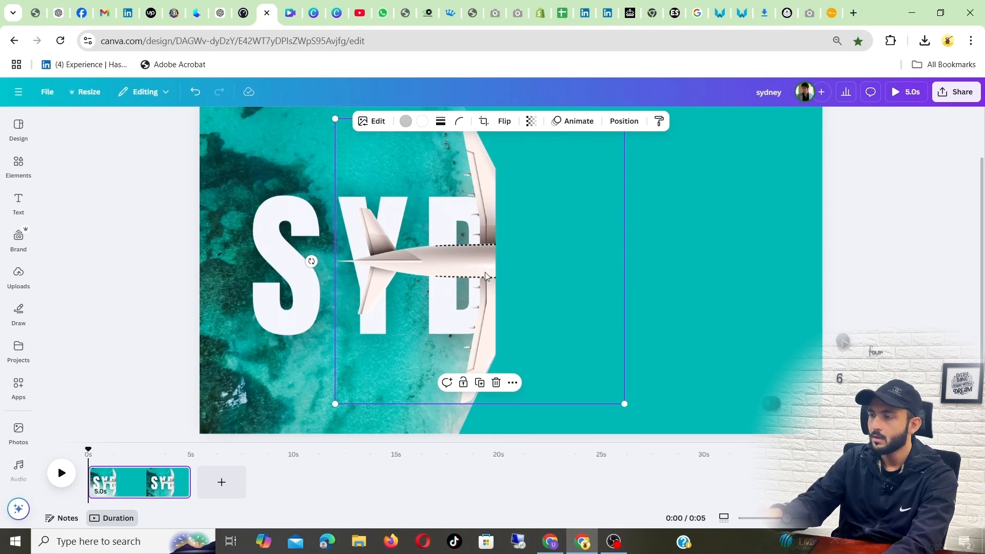
key("ctrl+bracketright")
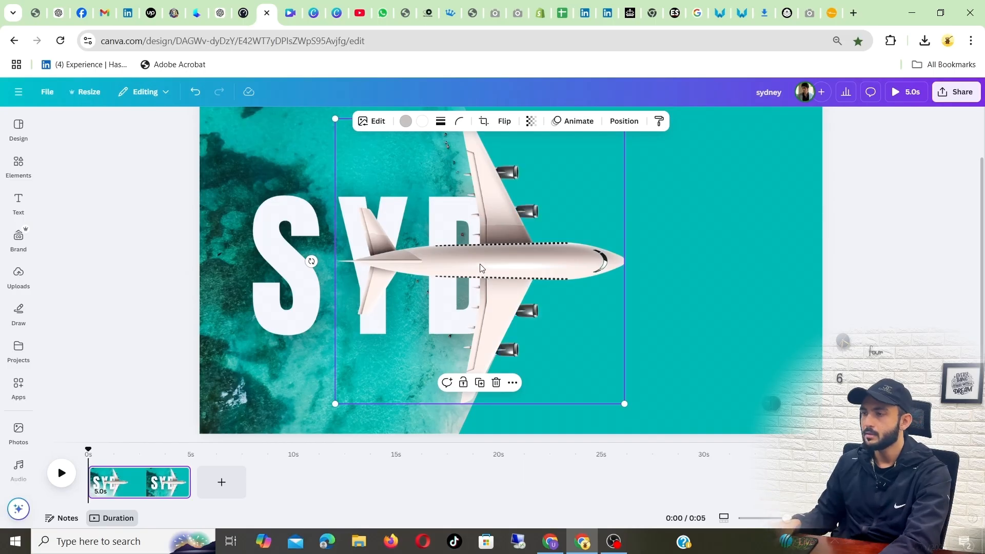
right_click(515, 260)
mouse_move(573, 350)
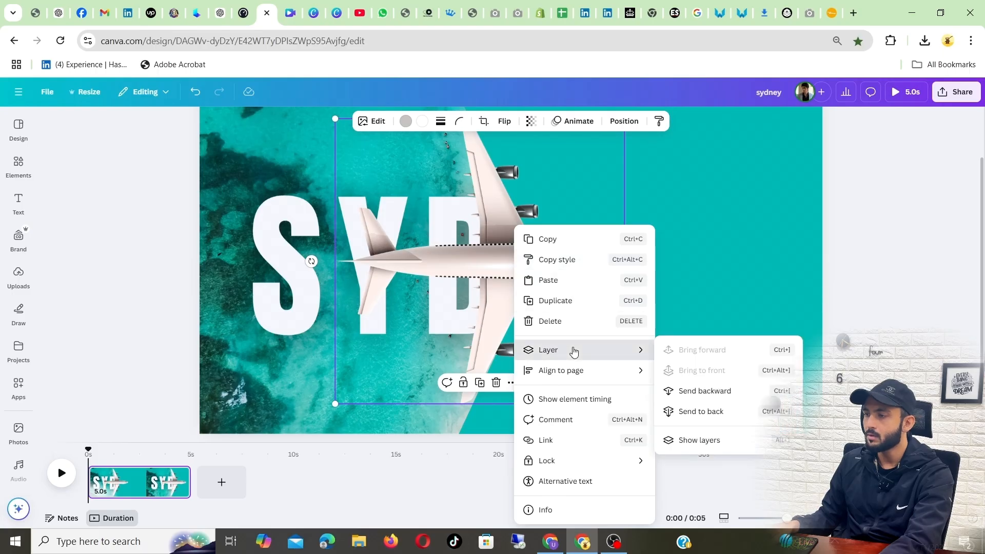
left_click(858, 255)
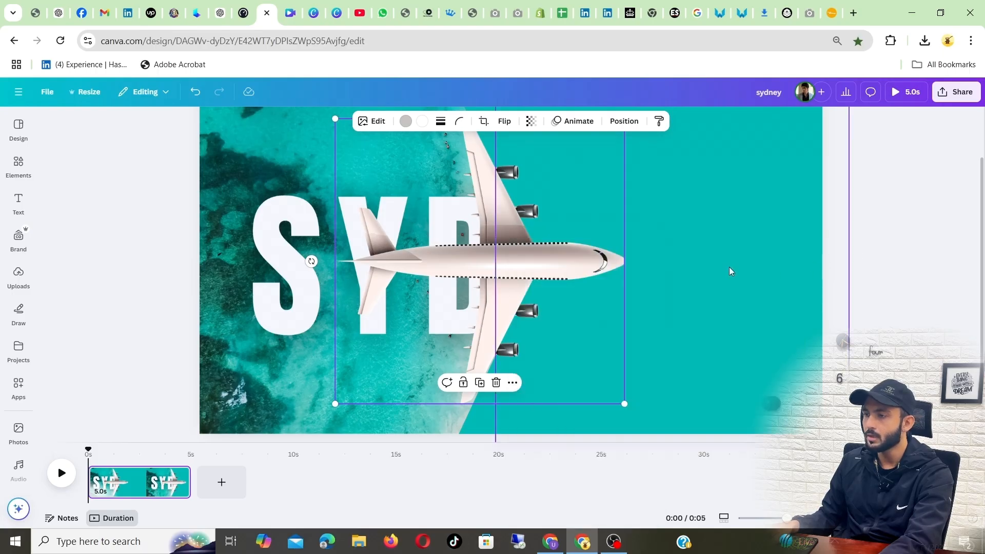
left_click(902, 215)
scroll(509, 217, "up", 2)
scroll(509, 217, "down", 2)
scroll(508, 218, "up", 2)
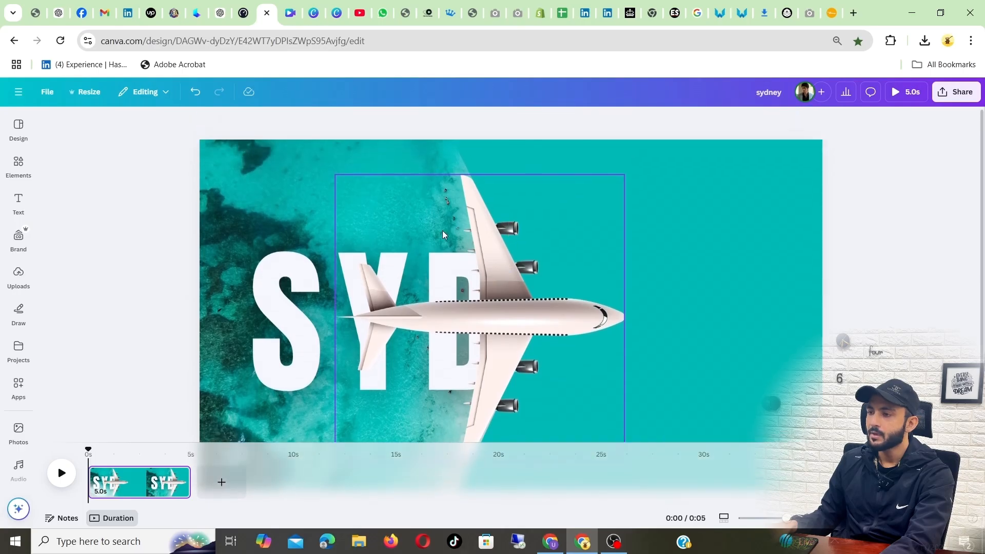
Group the airplane, the large teal rectangle and both tilted teal panels.
scroll(444, 235, "down", 2)
scroll(482, 205, "up", 2)
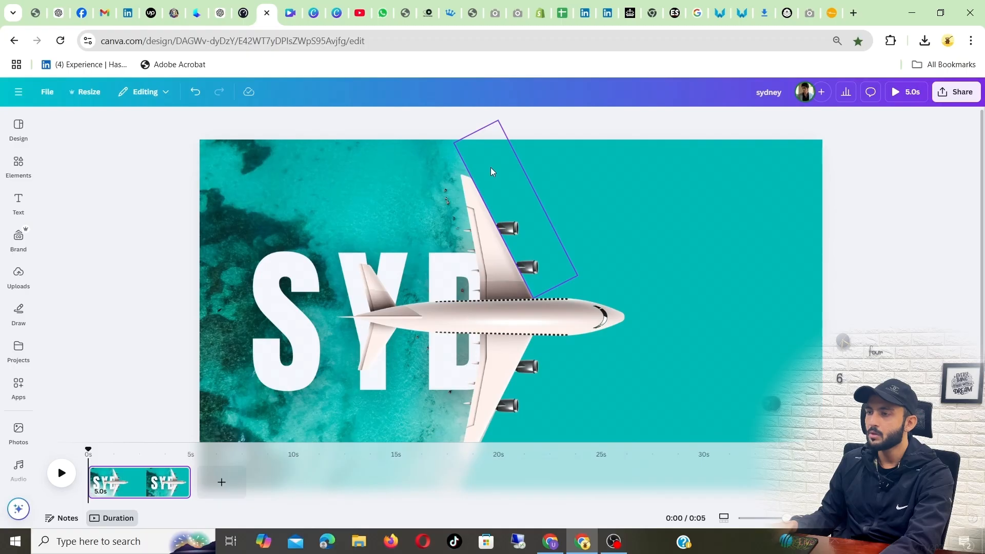
left_click(491, 172)
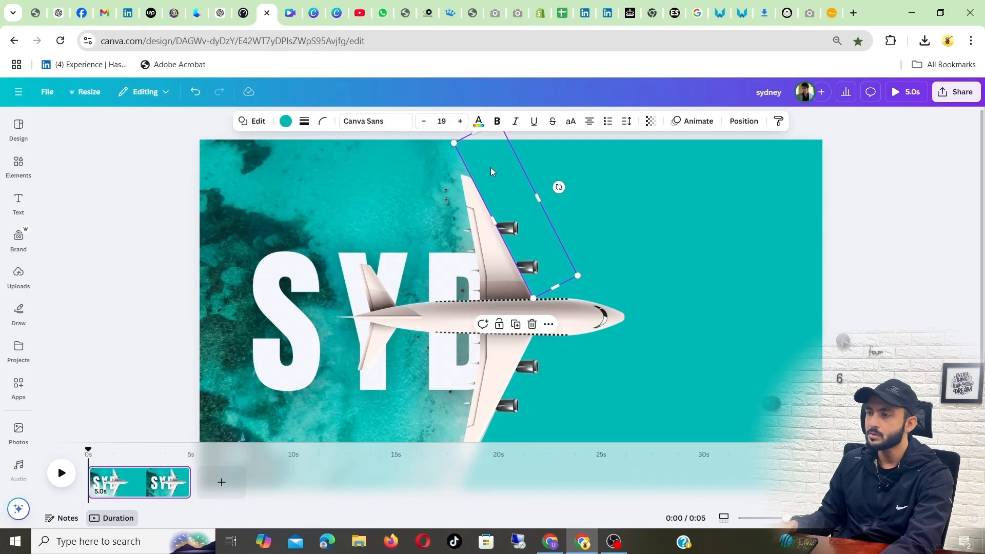
left_click(643, 198)
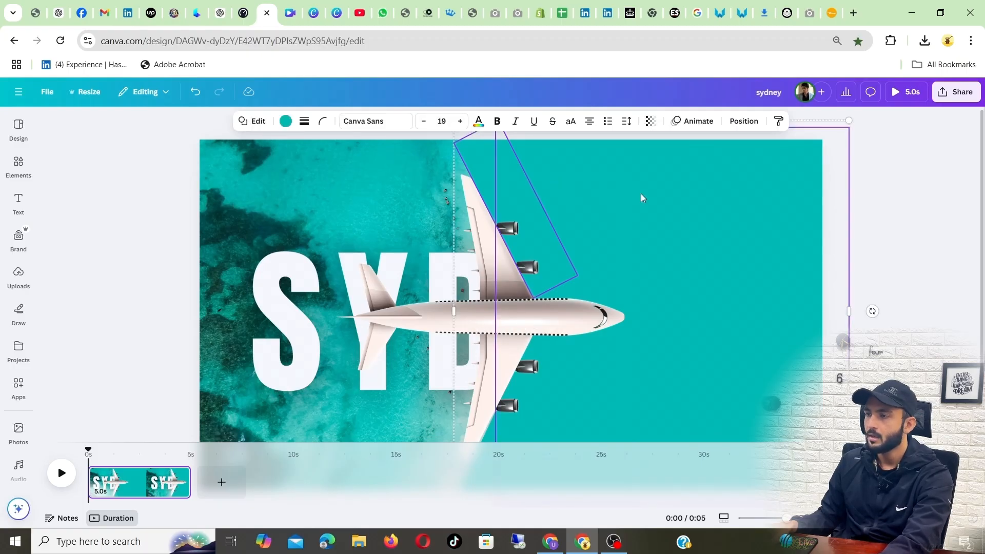
scroll(643, 198, "down", 1)
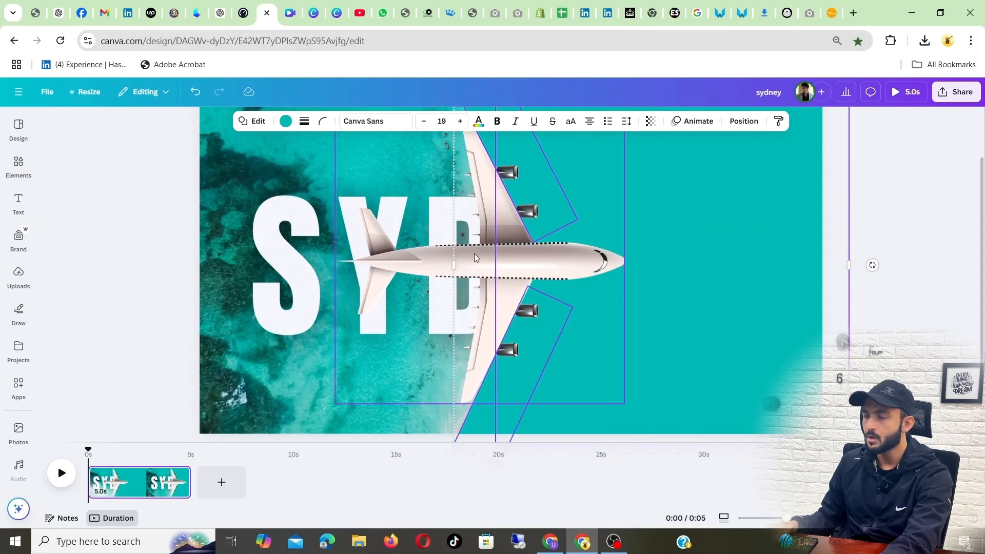
left_click(953, 358)
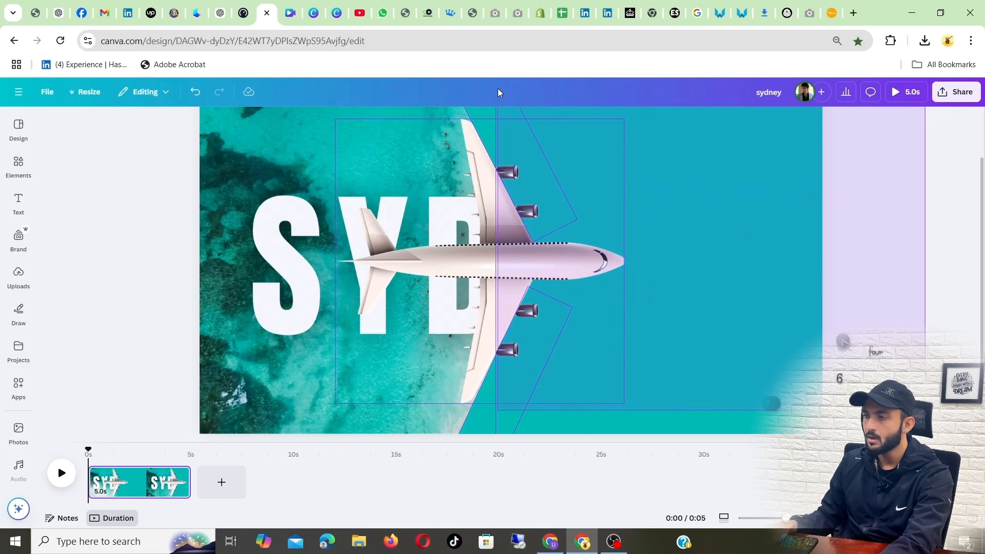
key("ctrl+a")
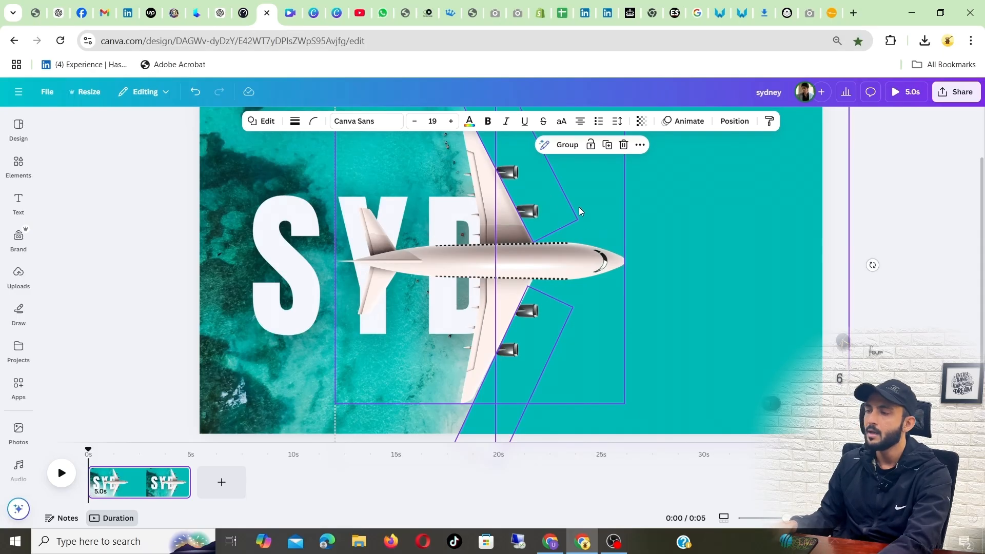
right_click(592, 201)
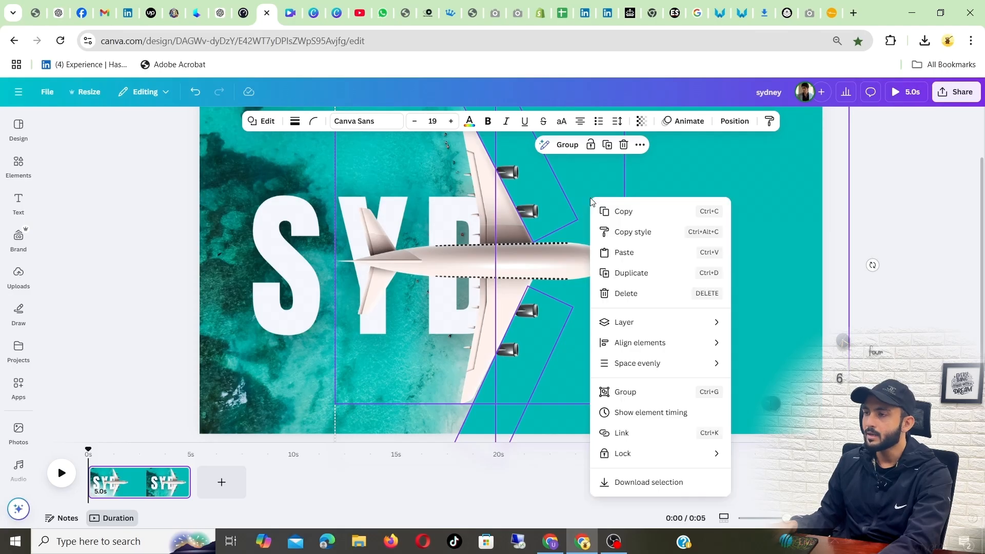
left_click(567, 146)
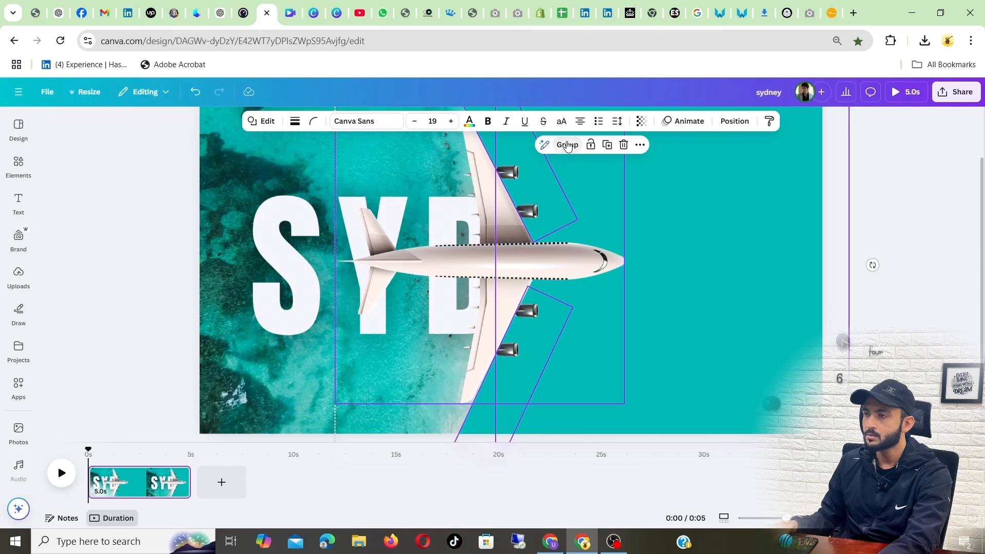
left_click(566, 146)
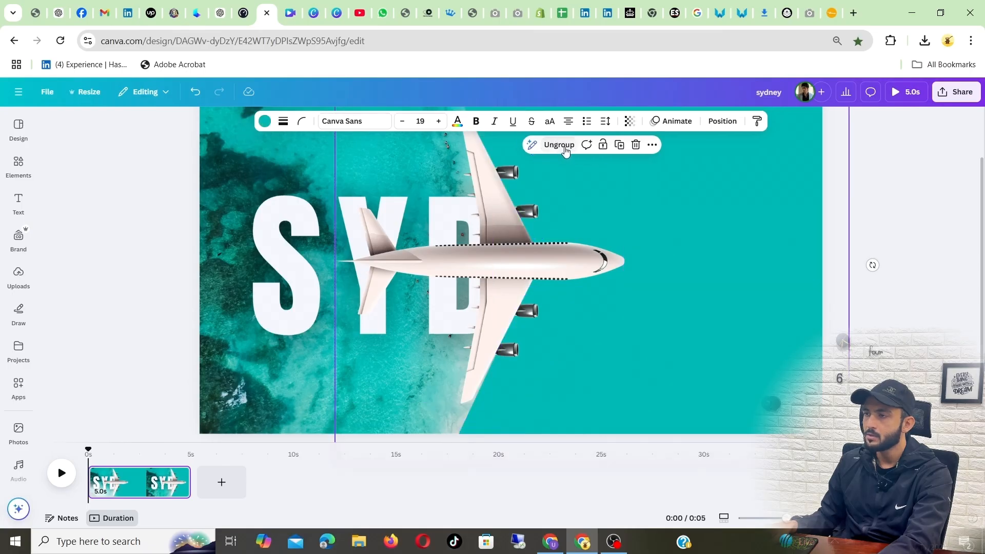
Slide the grouped airplane and teal shapes left across the photo until the tail overlaps the S of SYDNEY.
left_click(894, 220)
left_click_drag(562, 257, 503, 256)
scroll(492, 252, "up", 1)
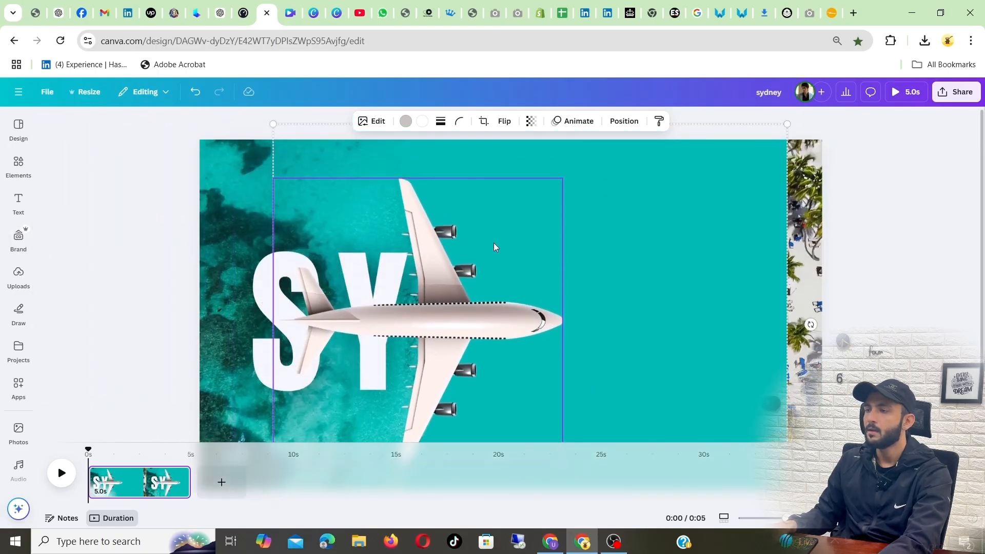
scroll(495, 247, "down", 1)
left_click_drag(496, 247, 456, 250)
left_click(855, 231)
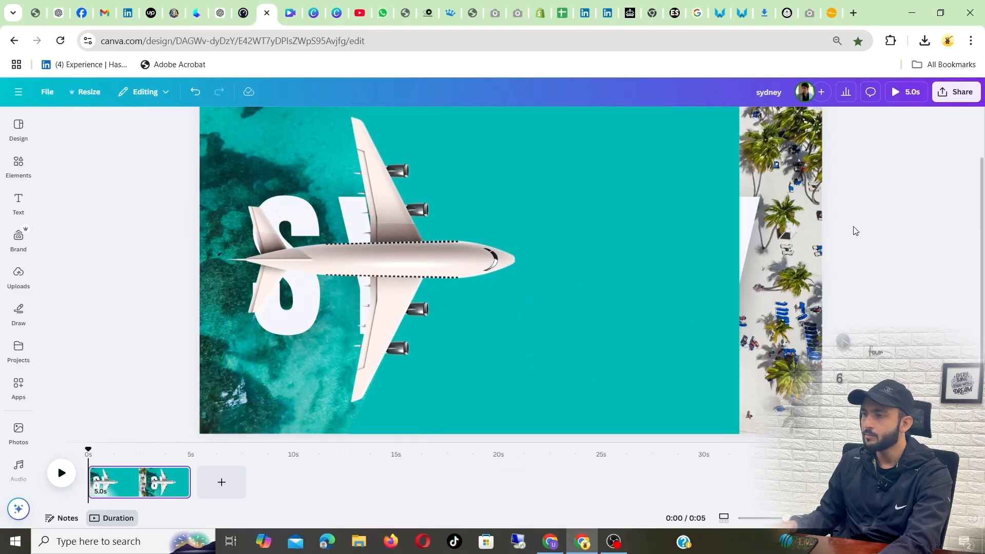
Ungroup the airplane and teal shapes, and stretch the large teal rectangle well past the page's right edge.
left_click(496, 243)
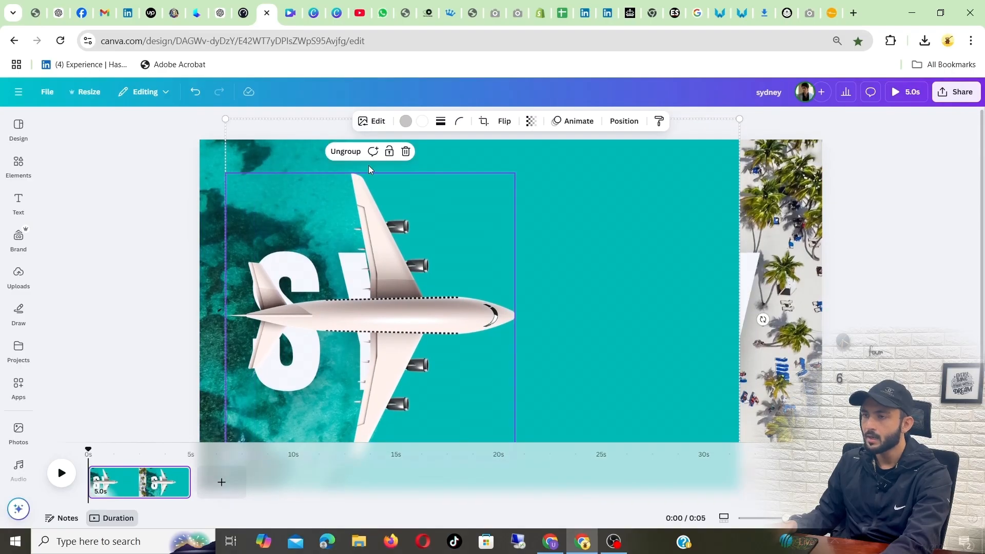
left_click(347, 153)
left_click_drag(650, 246, 976, 253)
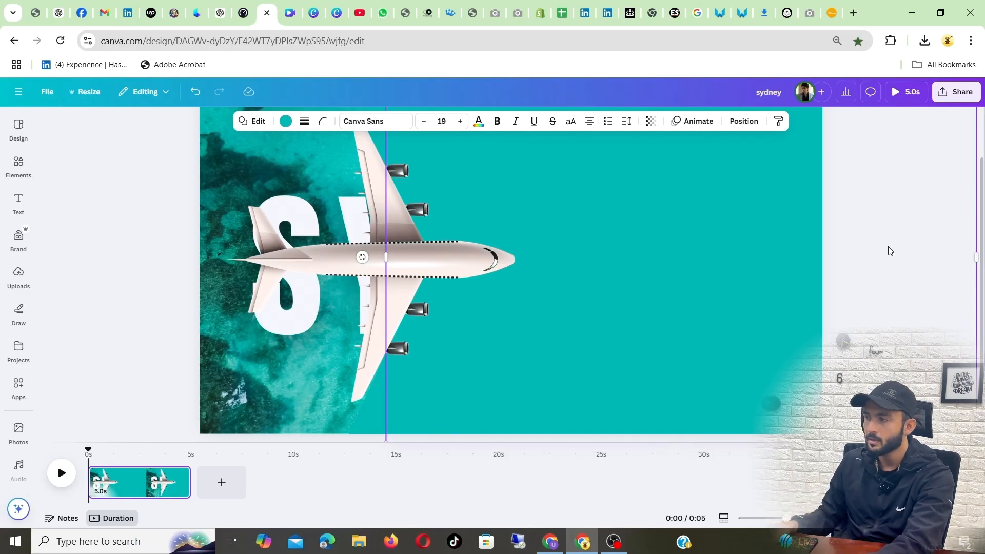
scroll(789, 282, "down", 3)
scroll(789, 281, "up", 1)
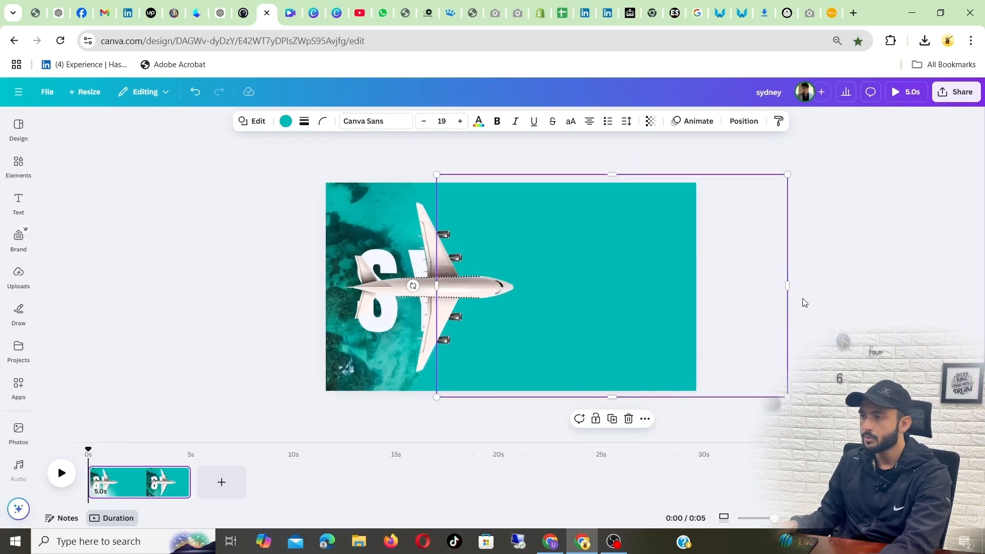
left_click_drag(788, 287, 854, 286)
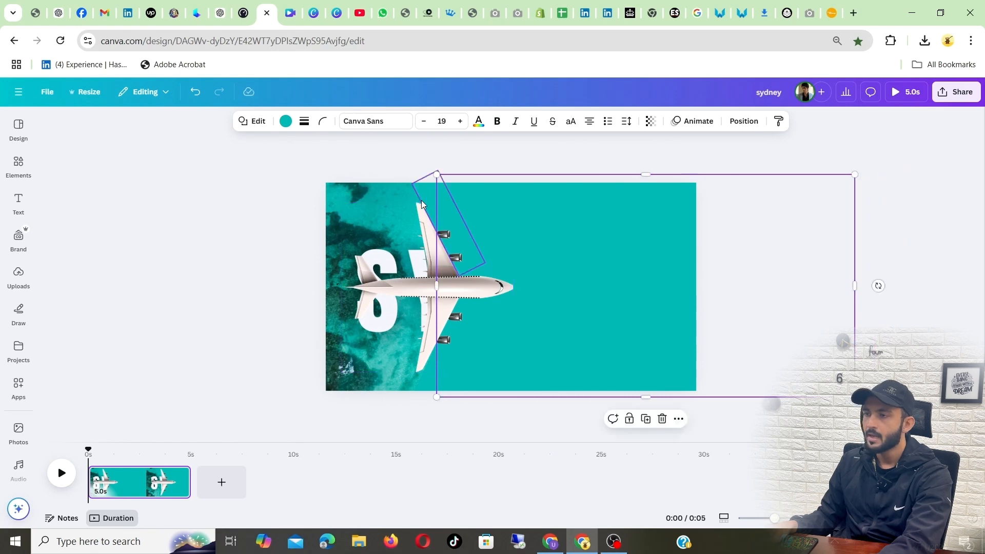
Group the airplane, teal rectangle and both panels again, and move the group left until plain teal covers the whole page.
left_click(439, 299, "shift")
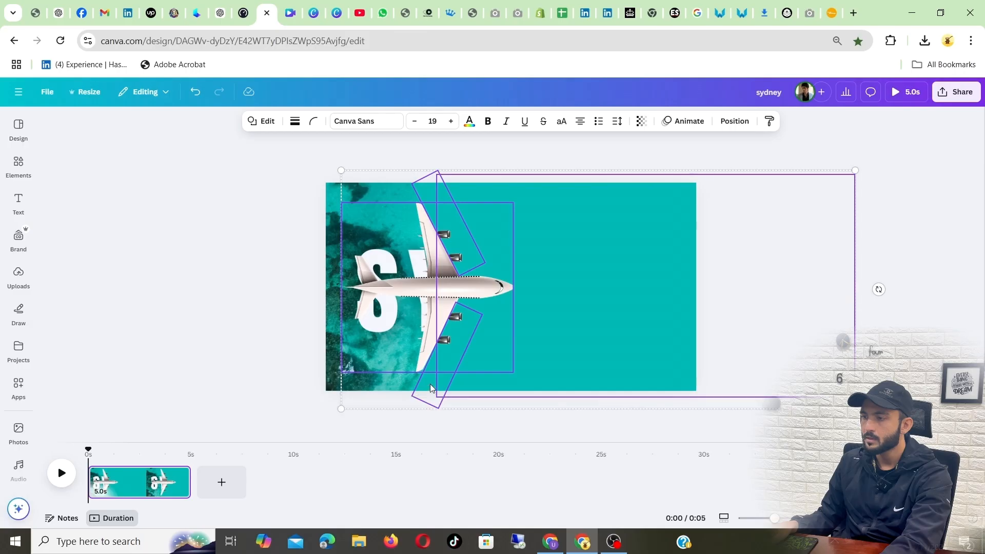
right_click(476, 249)
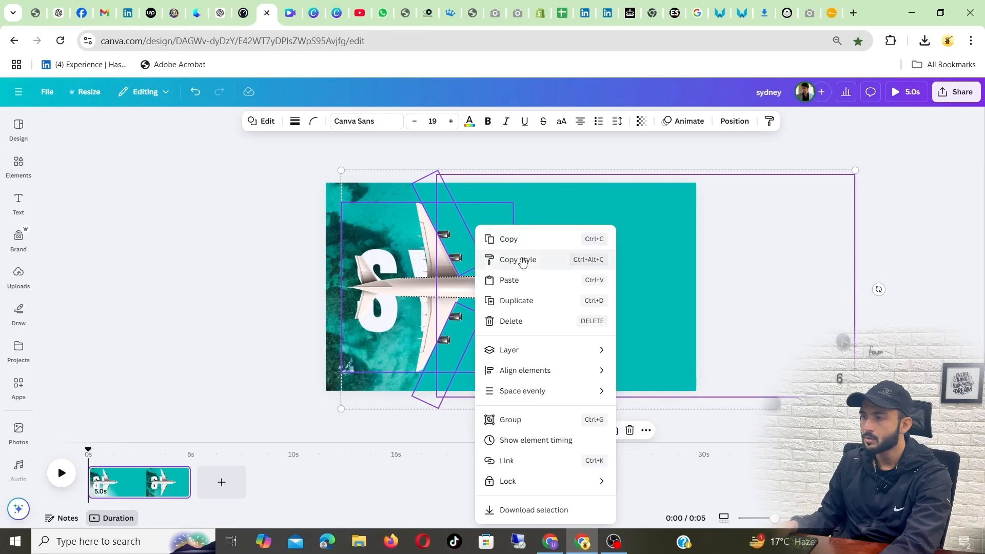
left_click(527, 422)
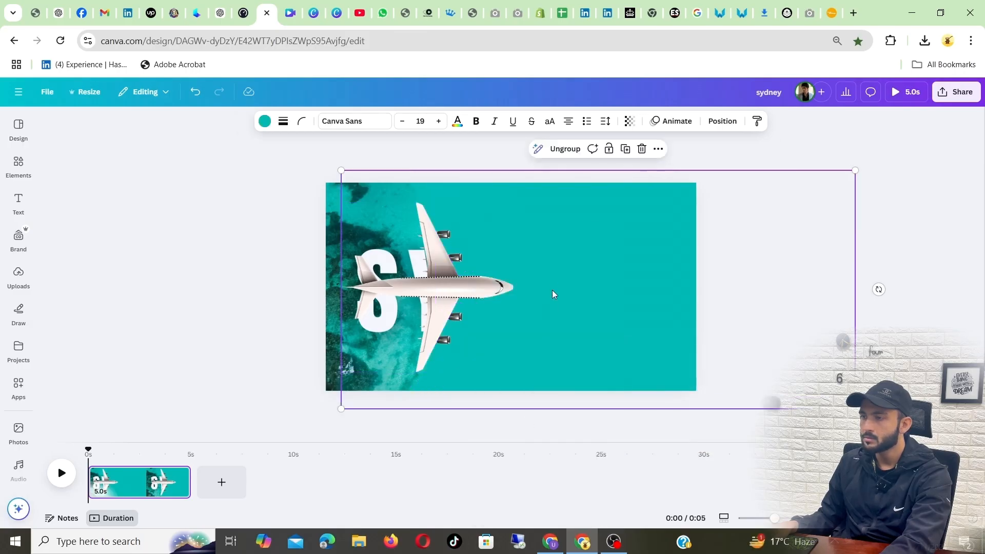
left_click_drag(555, 286, 390, 283)
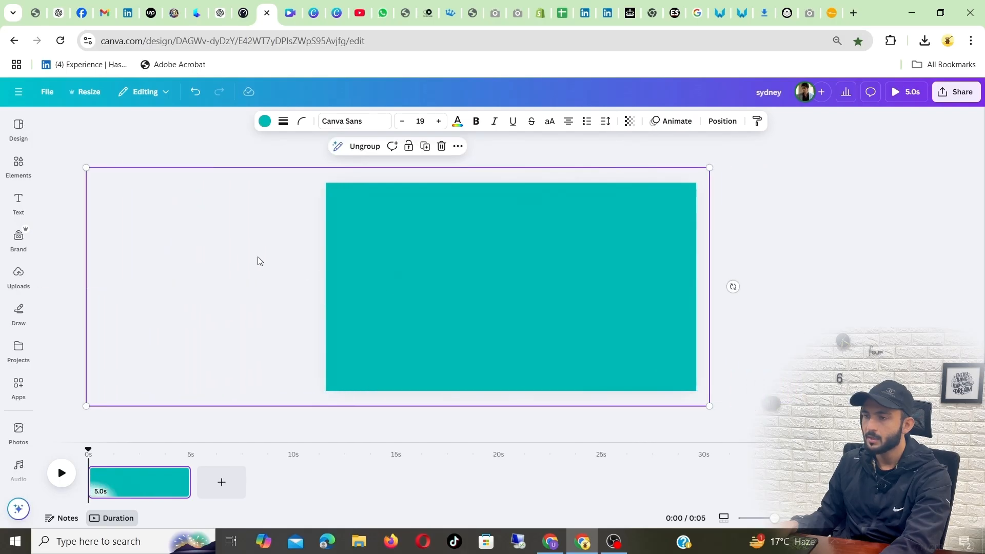
left_click(773, 239)
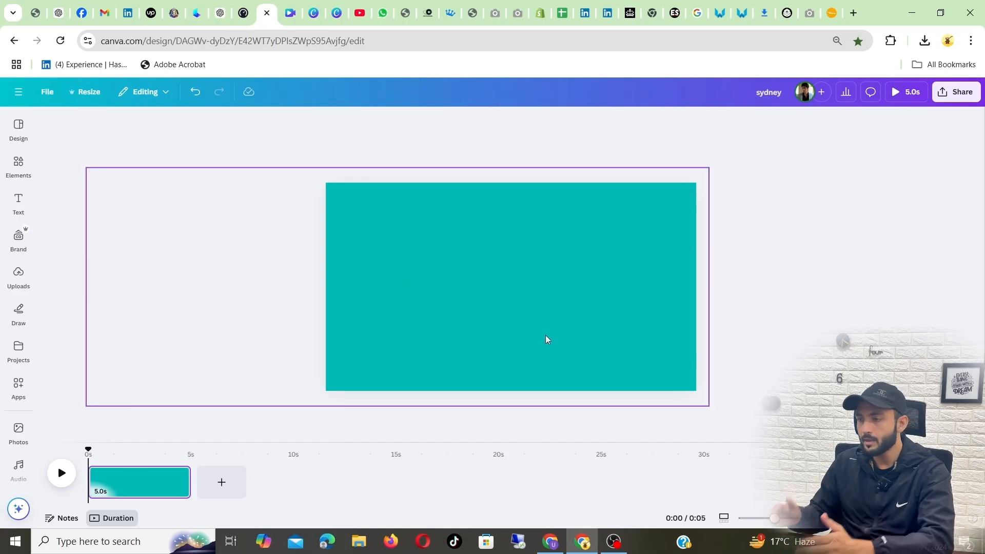
Duplicate the teal-covered page and return to the start of the first page.
mouse_move(174, 474)
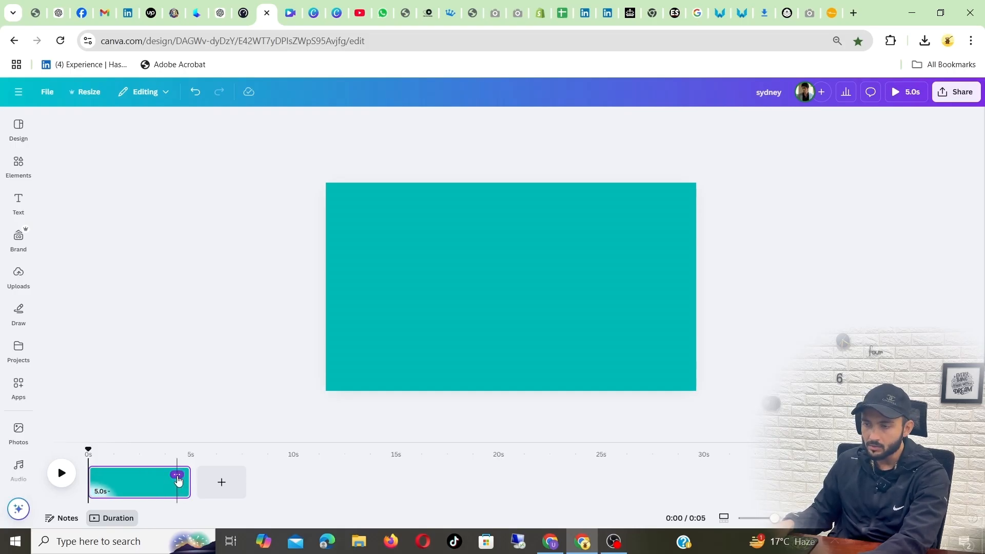
left_click(177, 475)
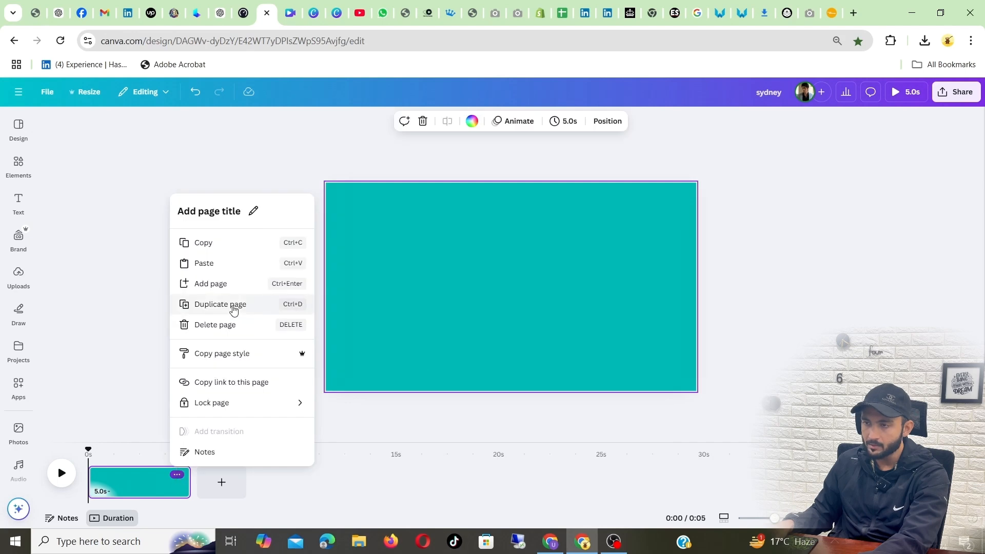
left_click(234, 306)
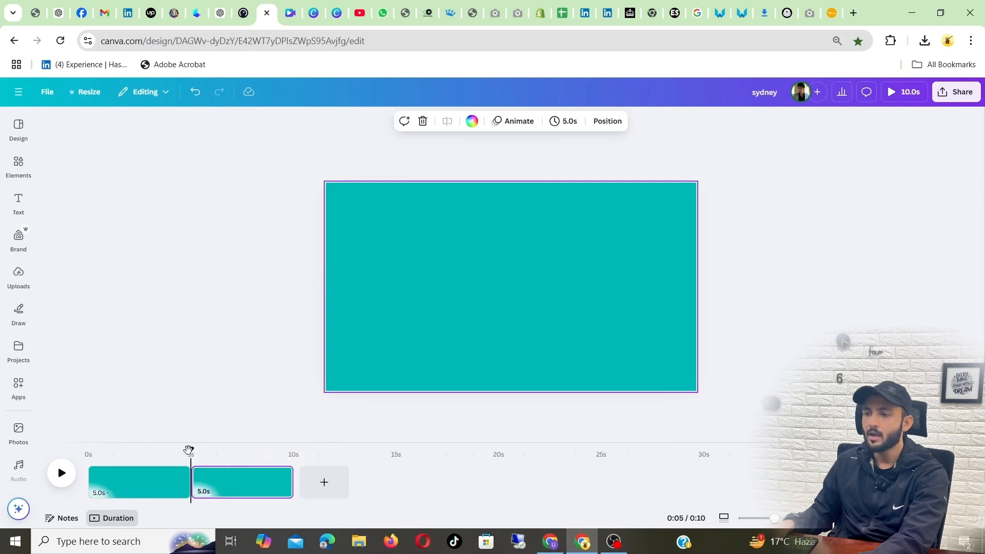
left_click_drag(189, 450, 70, 430)
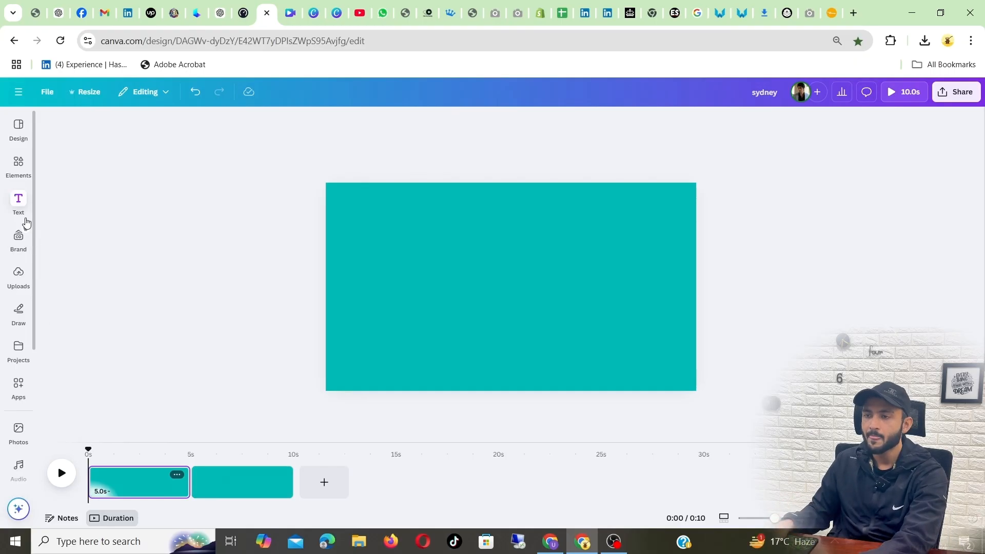
Add a heading reading "TRAVEL" to the first page.
left_click(20, 206)
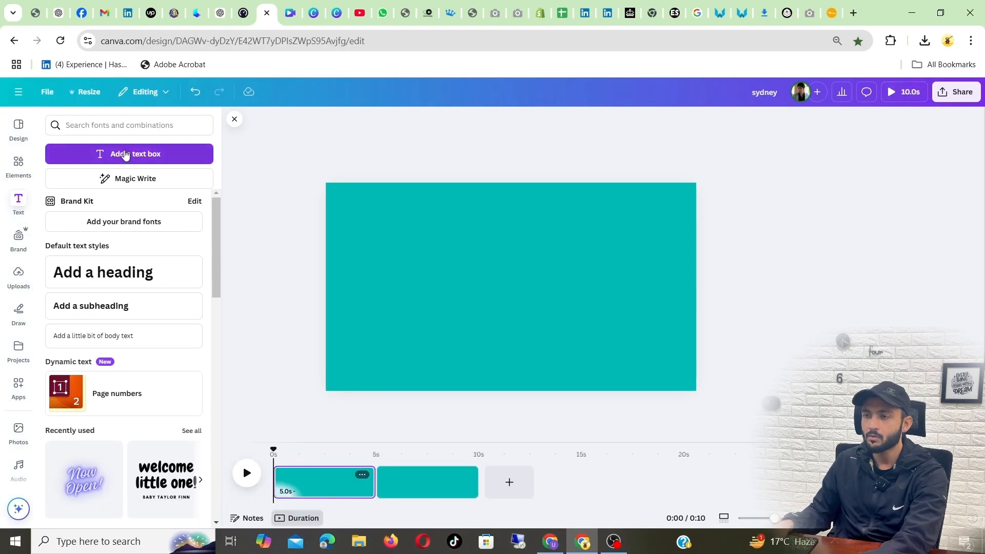
left_click(125, 155)
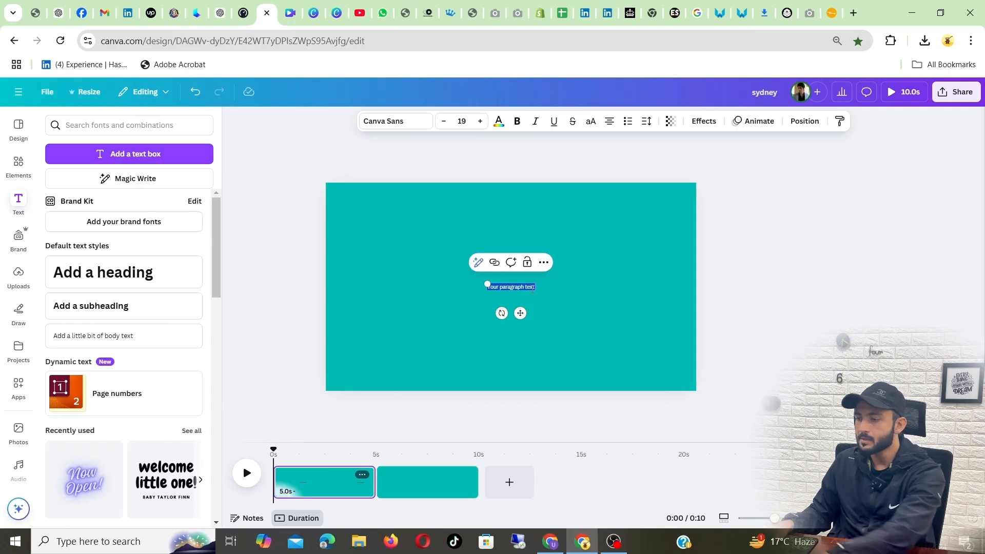
key("BackSpace")
left_click(129, 274)
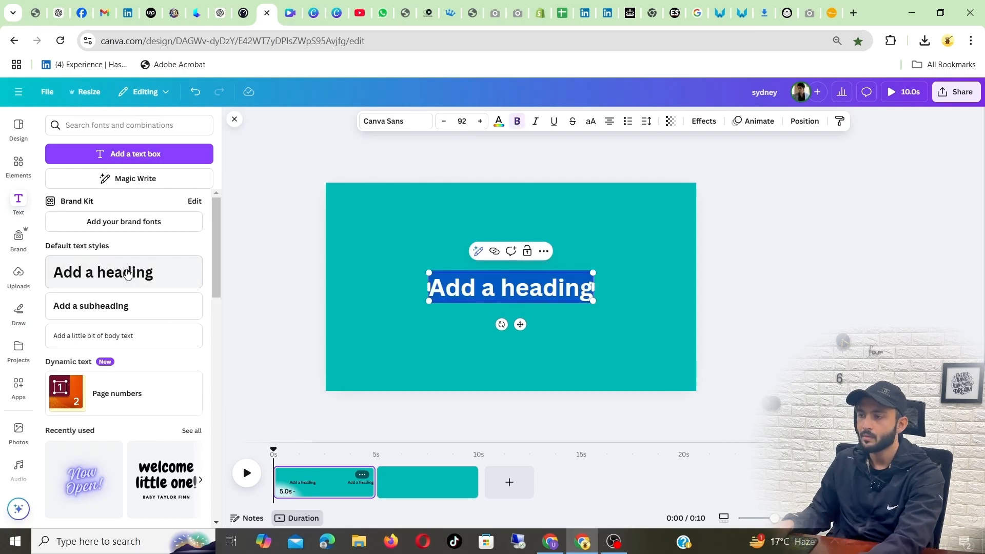
triple_click(481, 294)
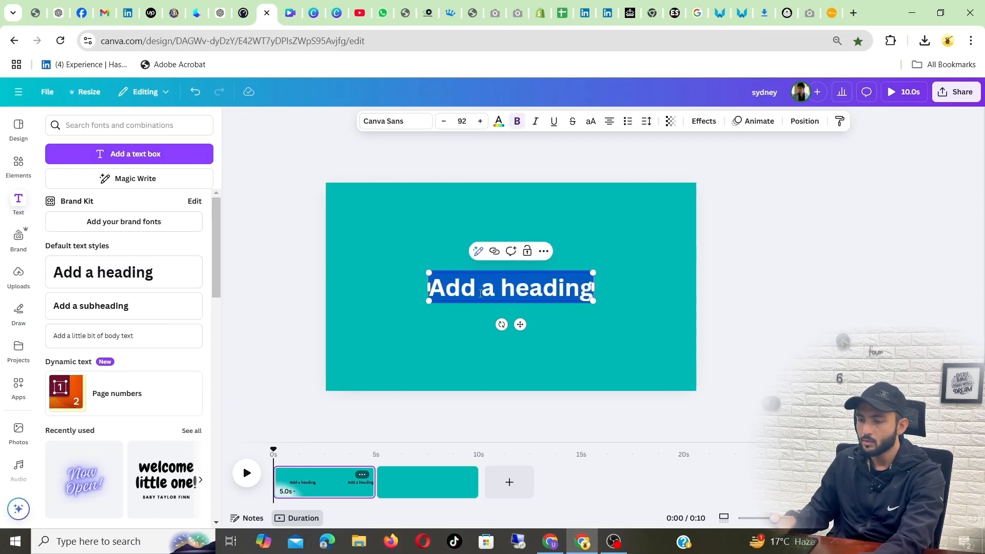
type("TRAVEL")
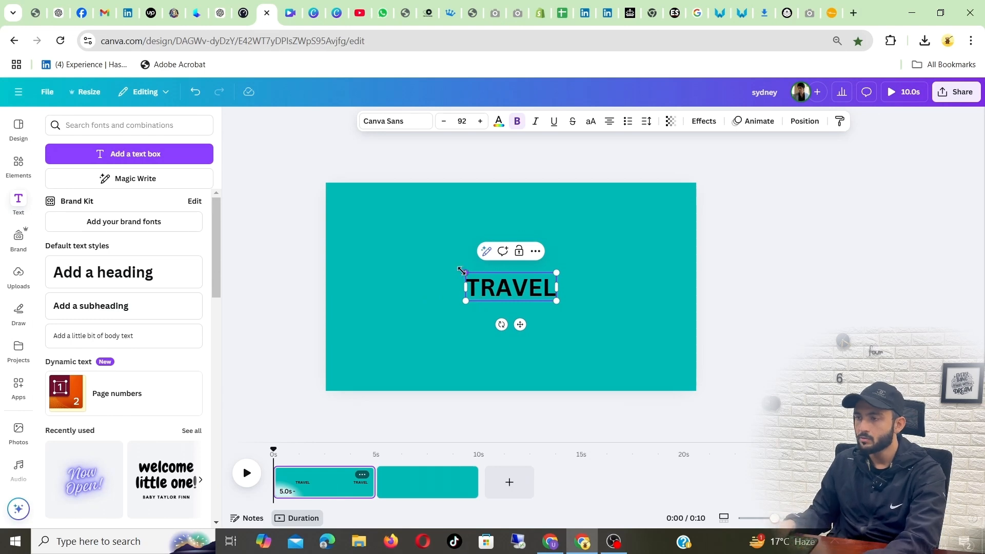
Enlarge the TRAVEL heading to font size 226 and centre it on the page.
left_click_drag(461, 270, 364, 241)
left_click_drag(556, 301, 587, 311)
left_click(708, 276)
left_click_drag(503, 266, 534, 272)
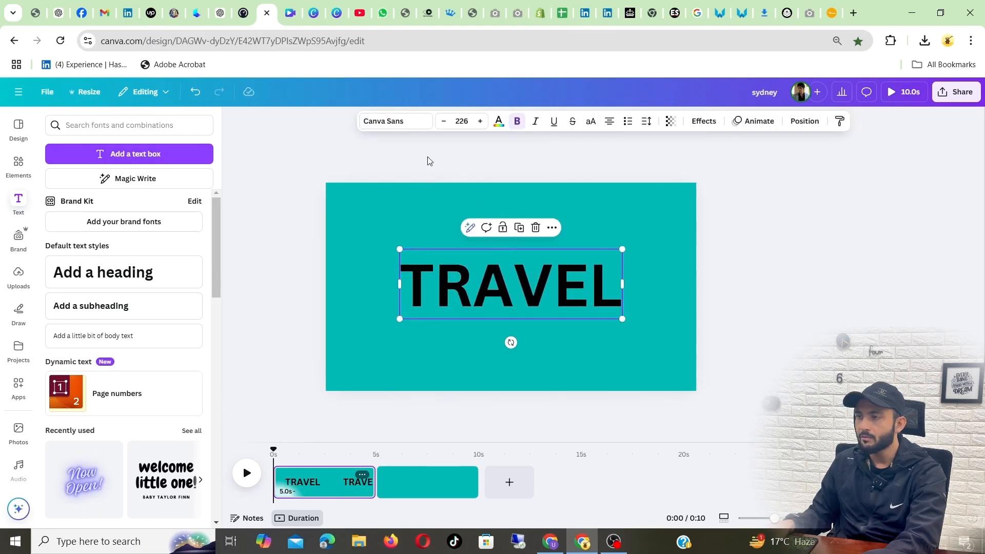
Search the fonts for "brush" and apply Brusher to the TRAVEL heading.
left_click(387, 123)
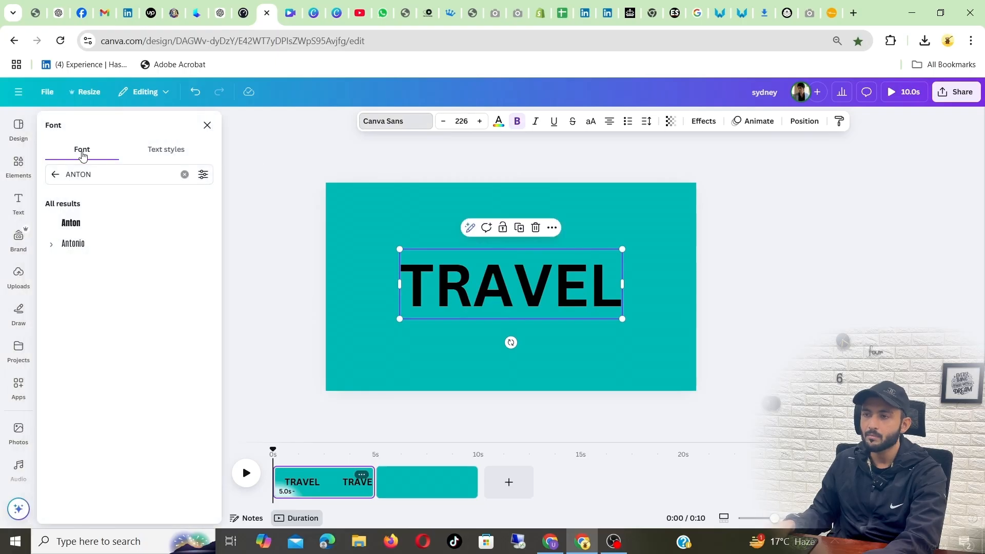
left_click(55, 174)
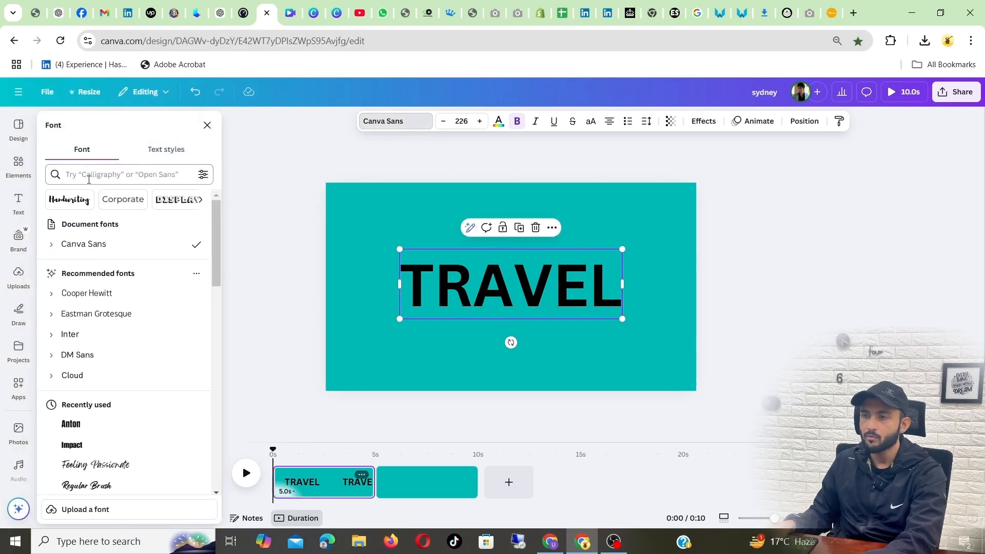
left_click(89, 177)
type("brushy")
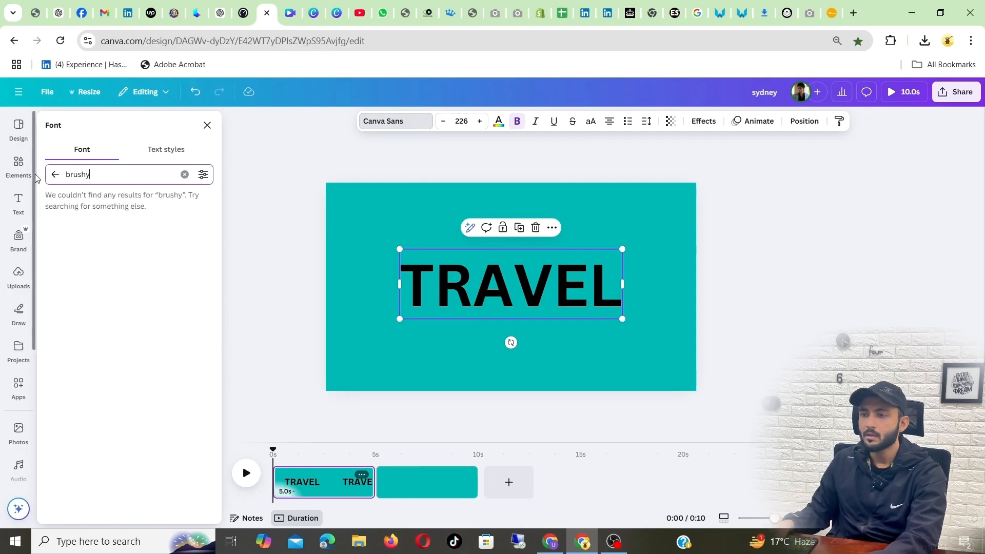
key("BackSpace")
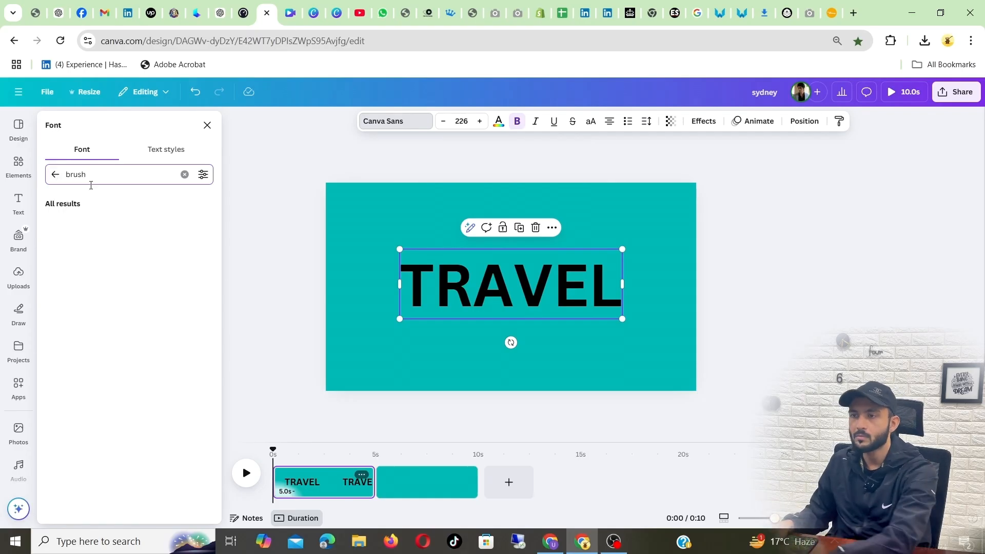
left_click(113, 236)
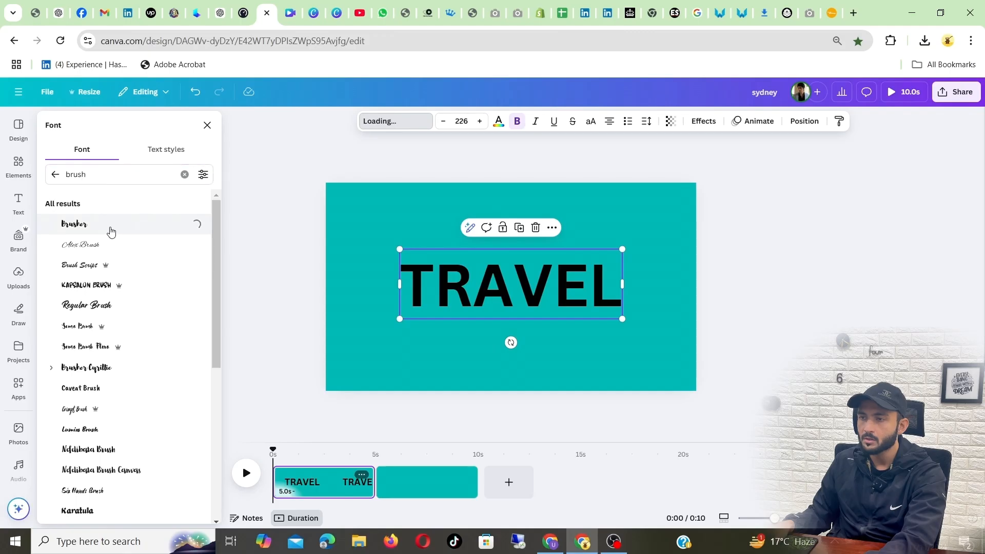
Try the Alex Brush, Regular Brush and Nefelibata Brush fonts on the TRAVEL heading.
left_click(113, 248)
left_click(119, 287)
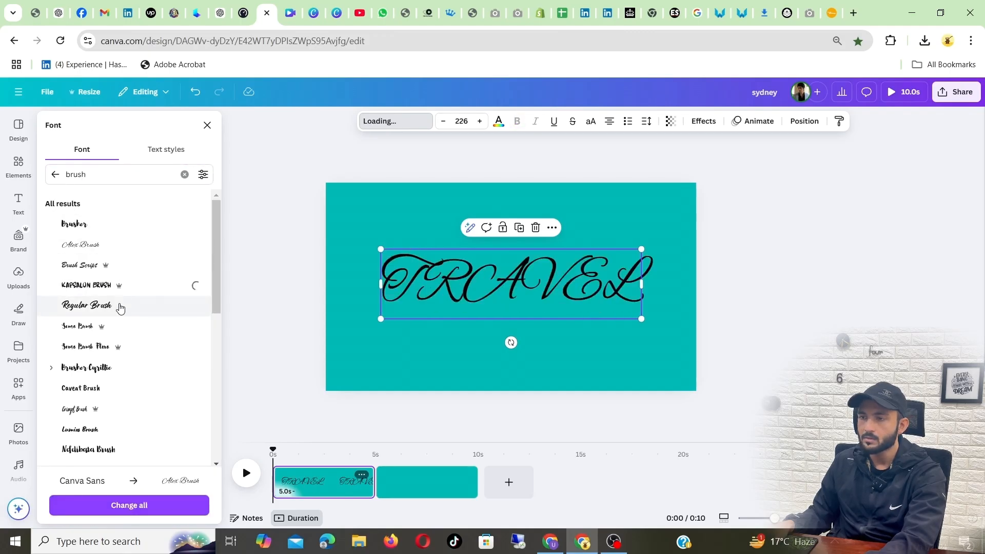
left_click(119, 306)
scroll(121, 312, "down", 3)
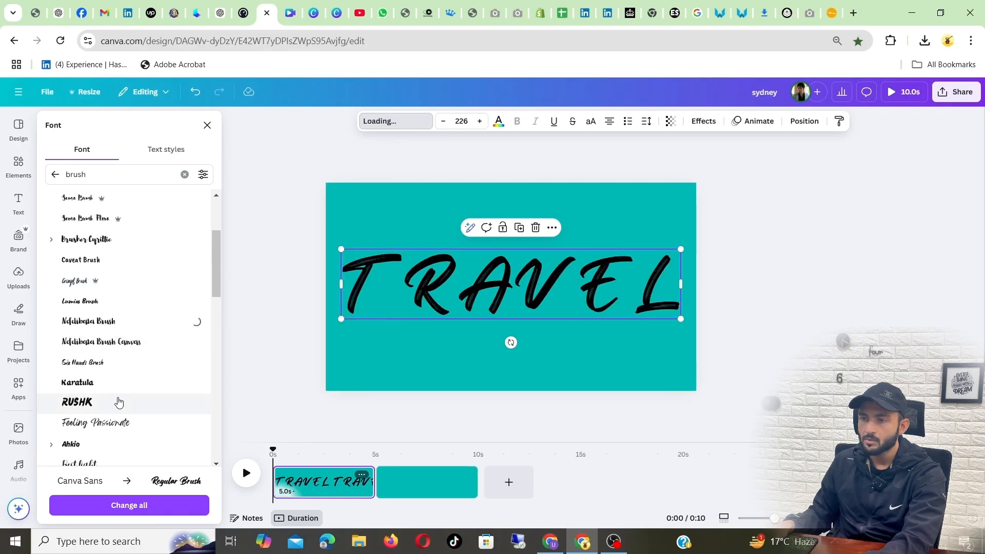
scroll(118, 359, "down", 5)
scroll(119, 356, "up", 5)
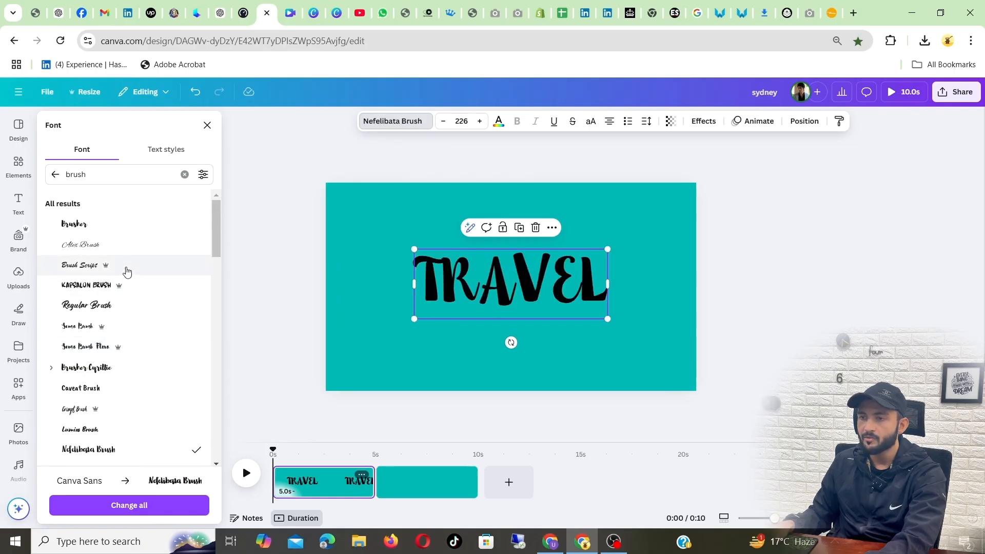
Search the fonts for "passion" and apply Feeling Passionate to the TRAVEL heading.
left_click(96, 180)
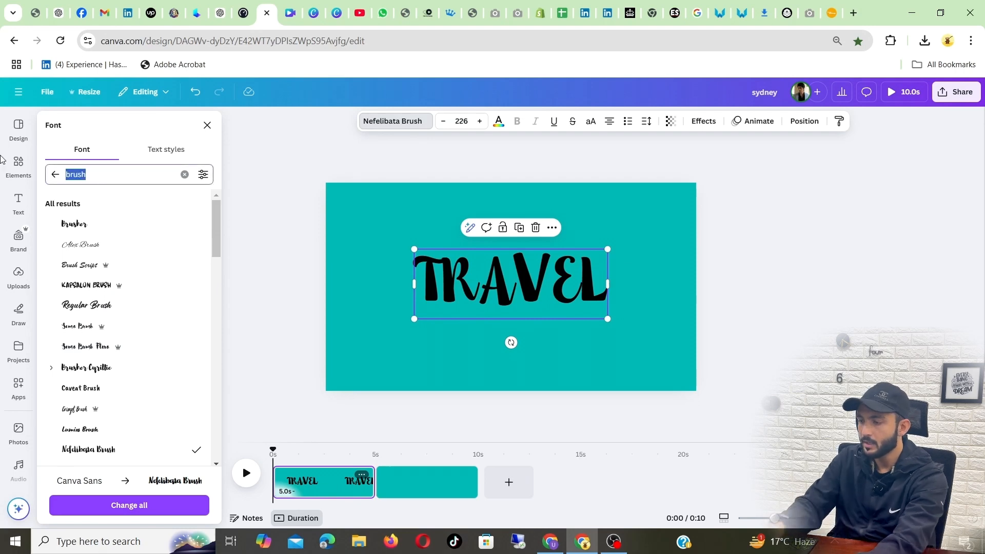
type("passion")
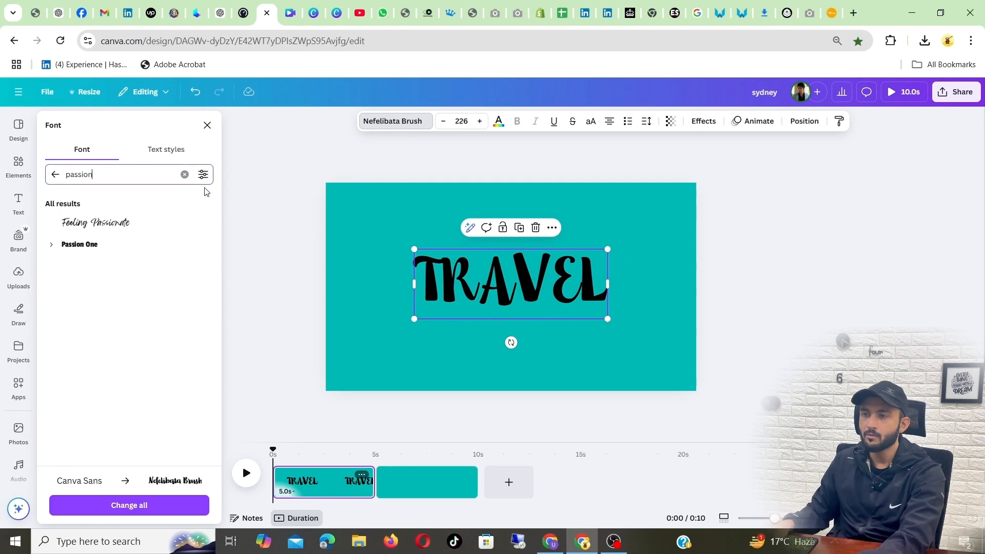
left_click(121, 219)
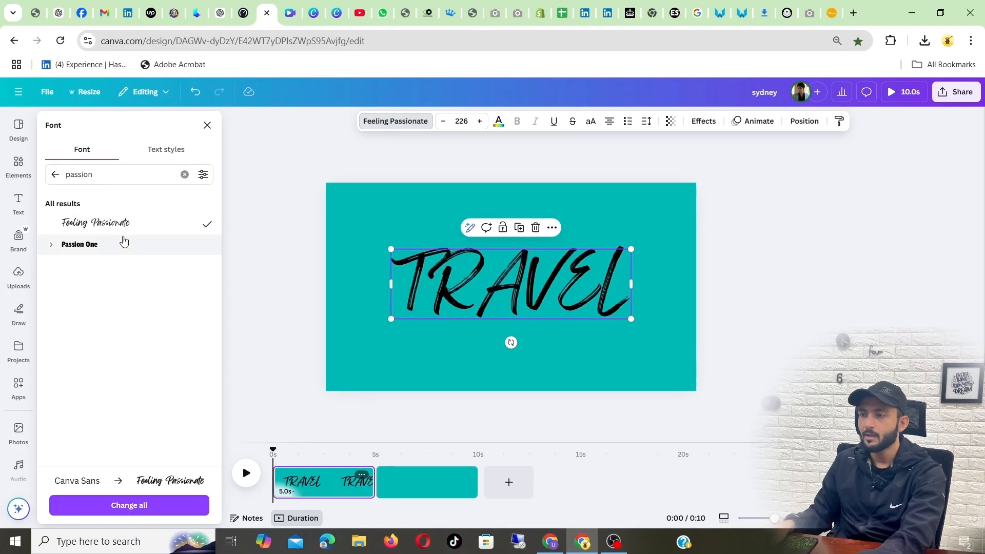
Enlarge the TRAVEL heading to font size 250, keeping it centred, and colour it white.
left_click_drag(387, 247, 364, 241)
left_click_drag(471, 277, 483, 289)
left_click_drag(547, 289, 547, 284)
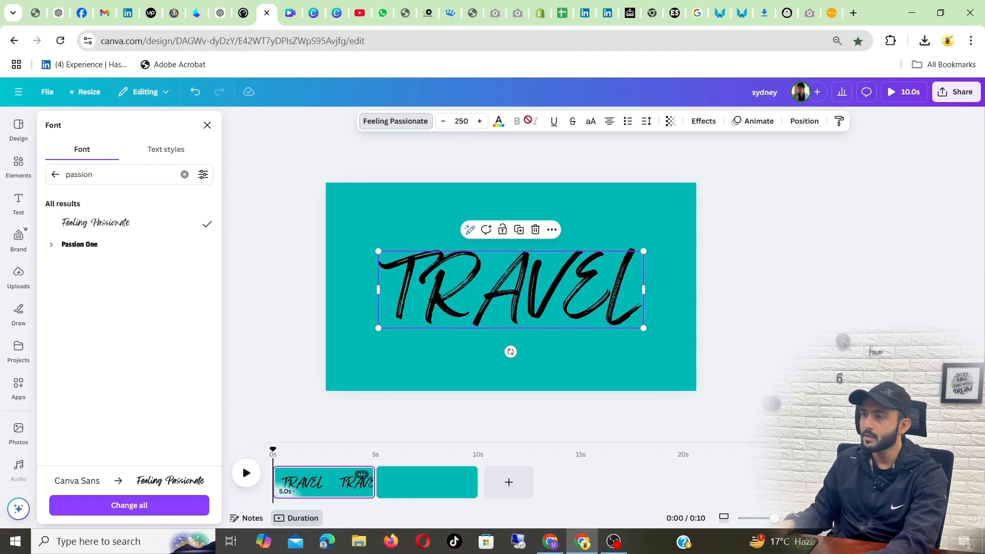
left_click(498, 121)
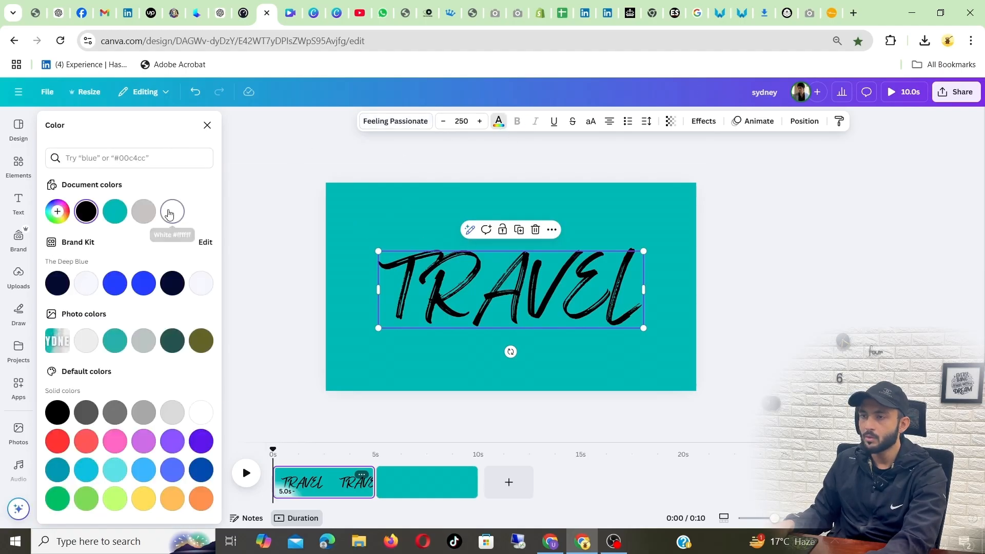
left_click(173, 211)
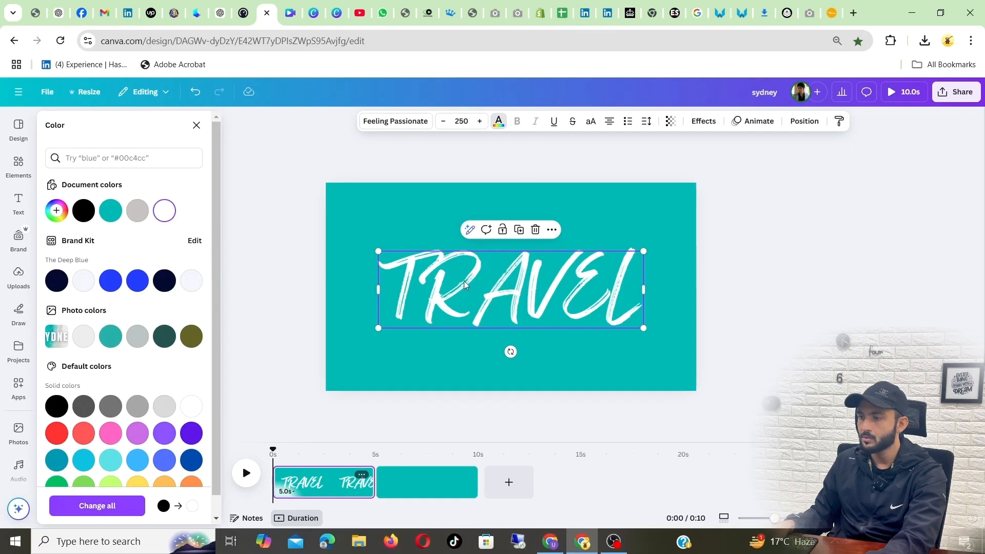
Show the TRAVEL heading's element timing, shorten it to just under the first 2 seconds of the page, and preview it.
right_click(514, 297)
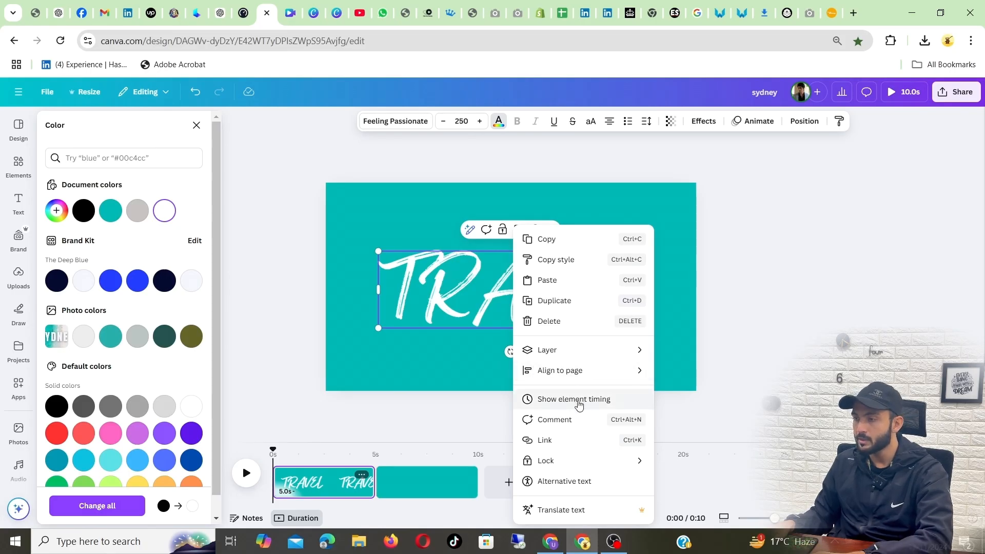
left_click(573, 401)
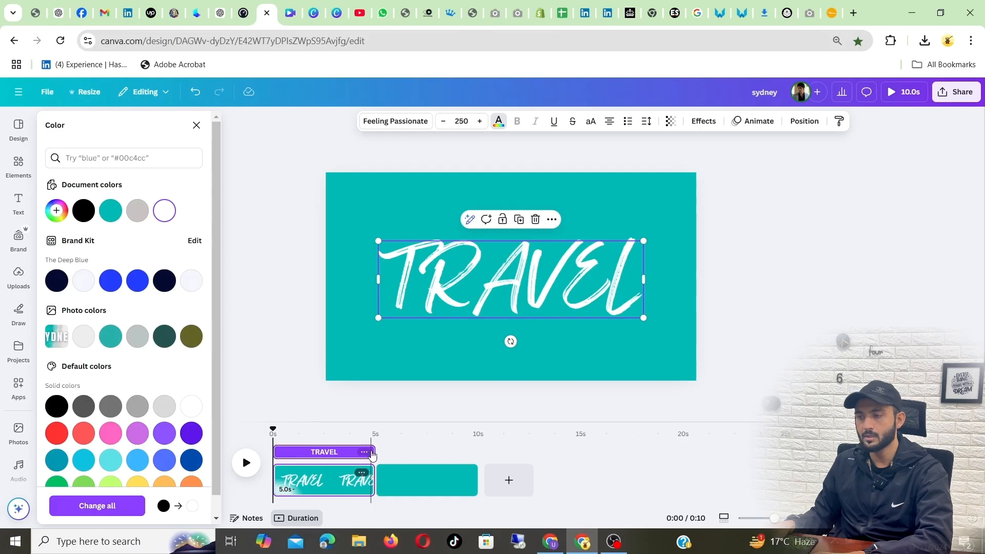
left_click_drag(372, 453, 309, 451)
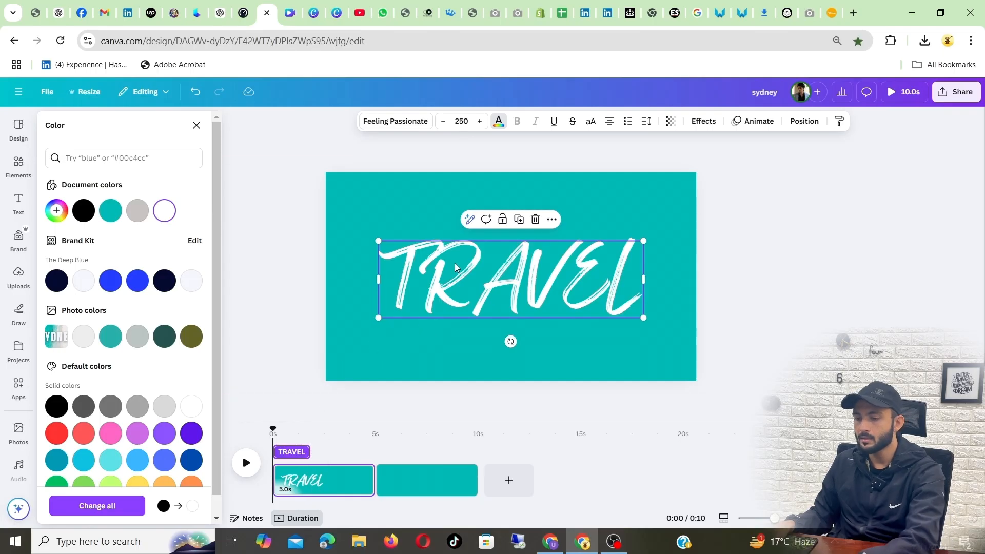
key("space")
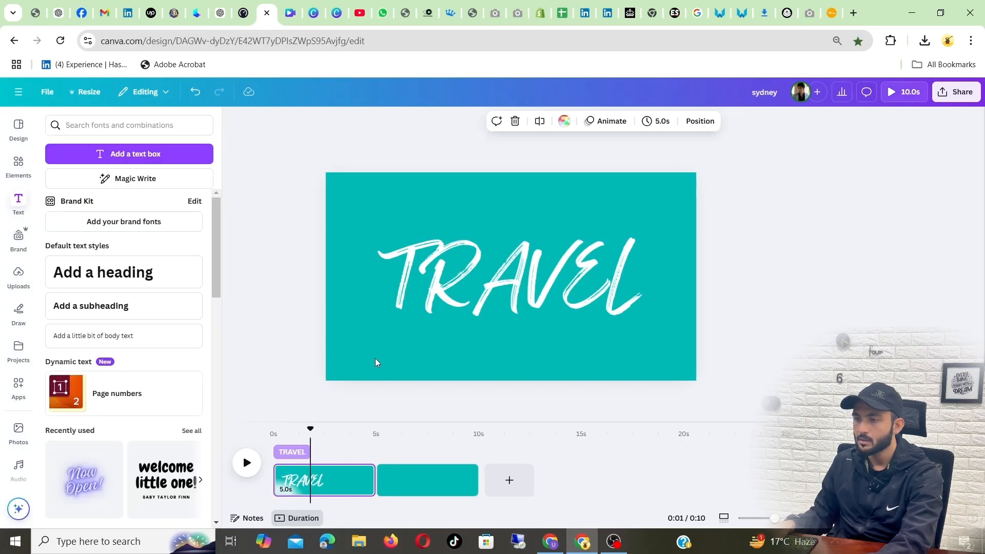
Duplicate the TRAVEL heading and shift one copy's timing to start where the other ends.
left_click(291, 455)
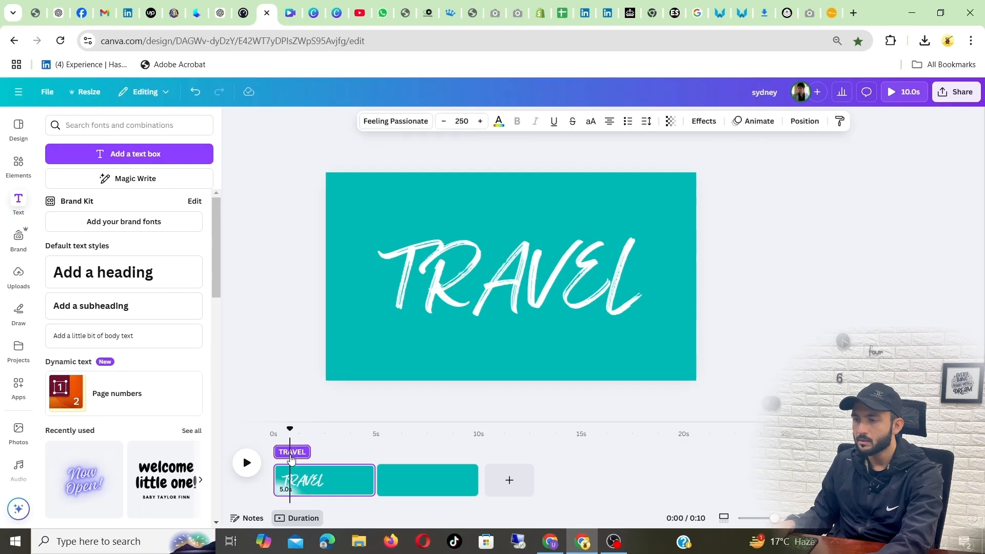
left_click(463, 280)
key("ctrl+d")
double_click(463, 279)
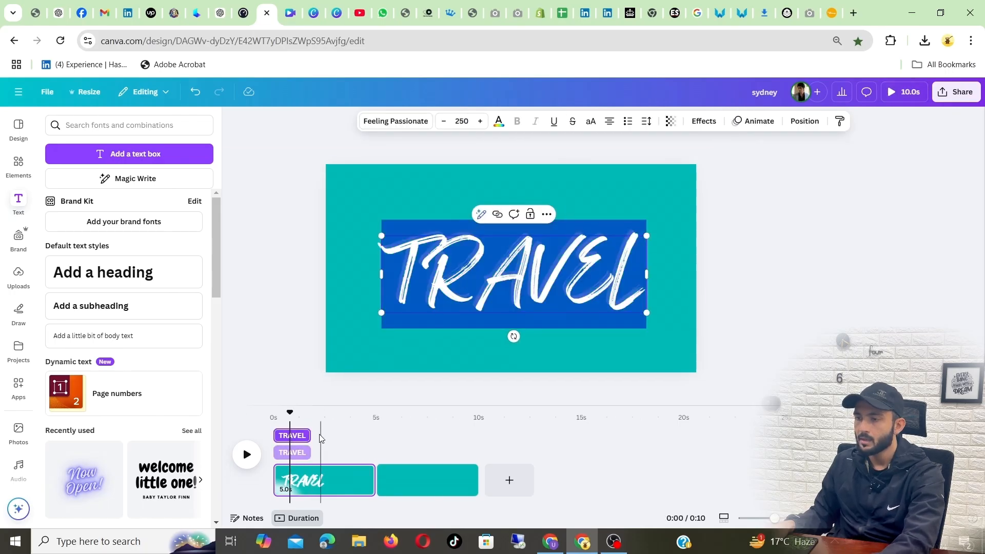
left_click(294, 453)
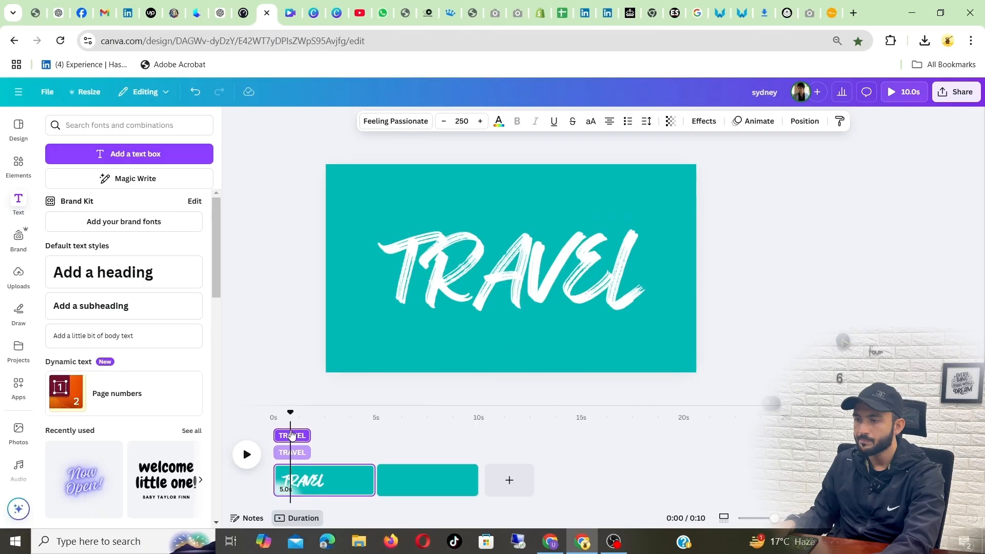
left_click(294, 437)
left_click_drag(296, 440, 326, 437)
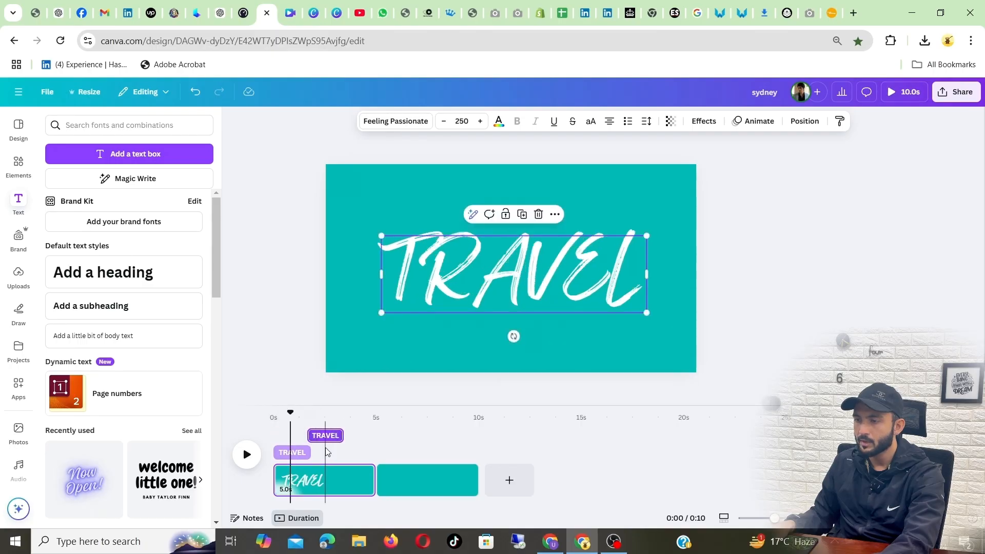
Replace the text of the TRAVEL heading that plays first with "TO".
left_click(502, 275)
double_click(502, 275)
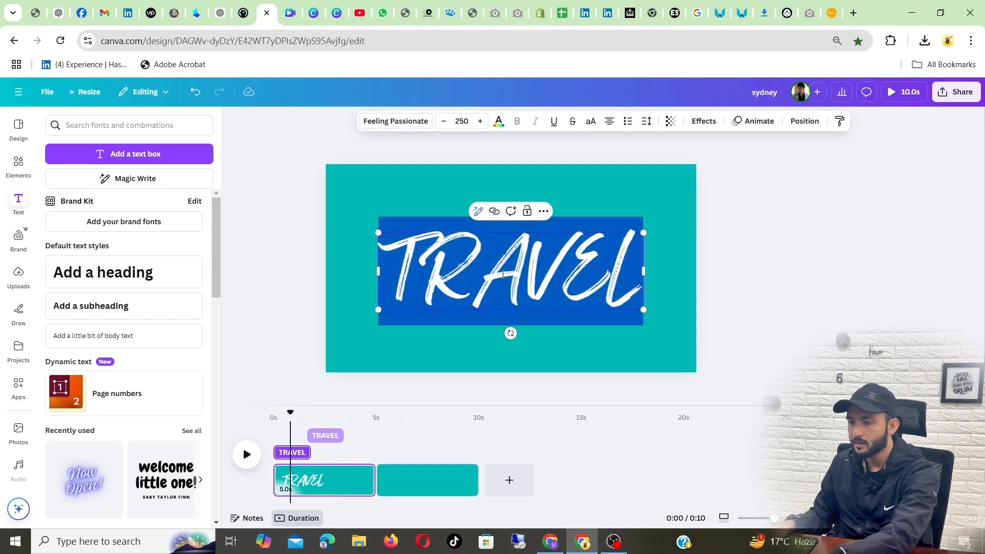
type("to")
key("BackSpace")
key("BackSpace")
type("TO")
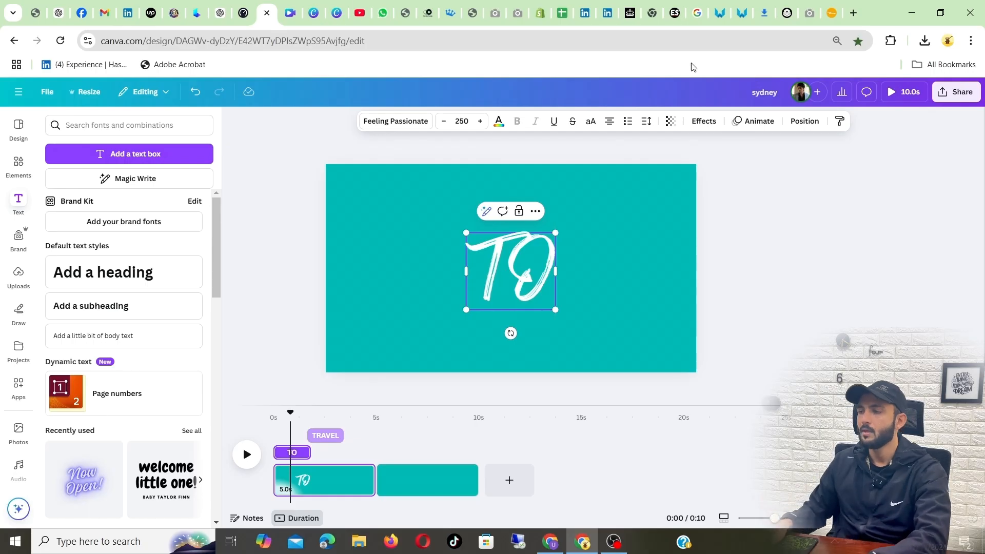
left_click(804, 275)
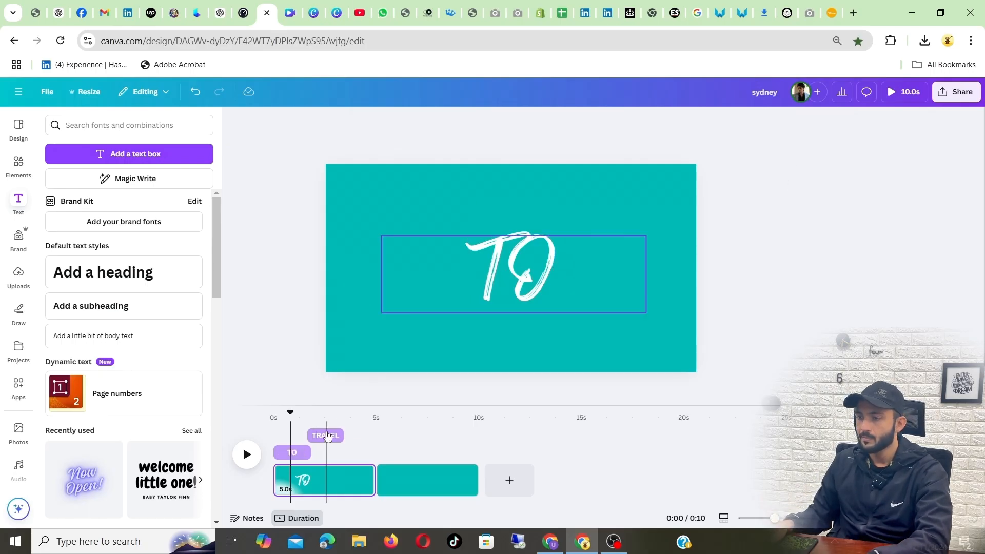
Reorder the element timings so TRAVEL plays from 0 seconds and TO follows, and preview the sequence.
mouse_move(293, 456)
left_mouse_down()
mouse_move(325, 452)
mouse_move(325, 439)
mouse_move(285, 454)
left_mouse_up()
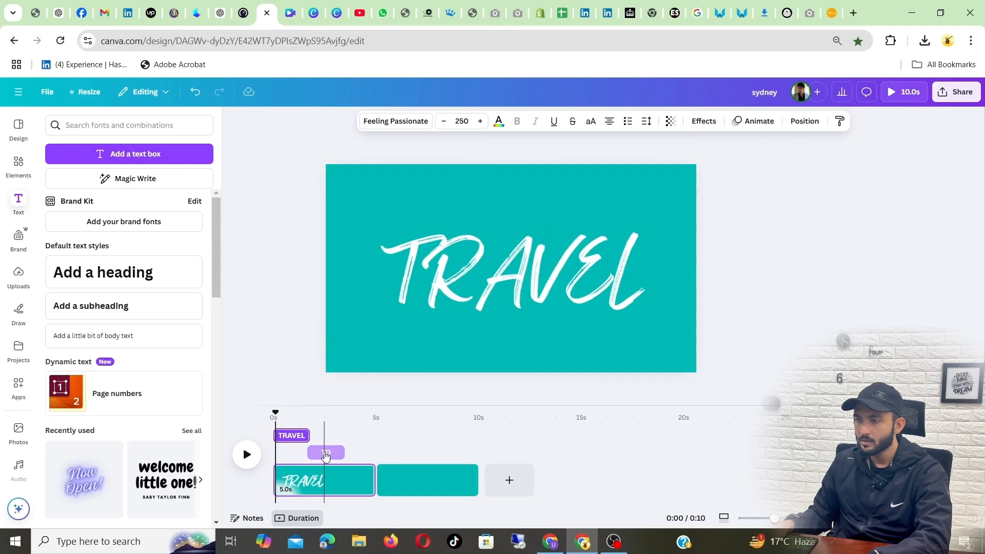
left_click(309, 428)
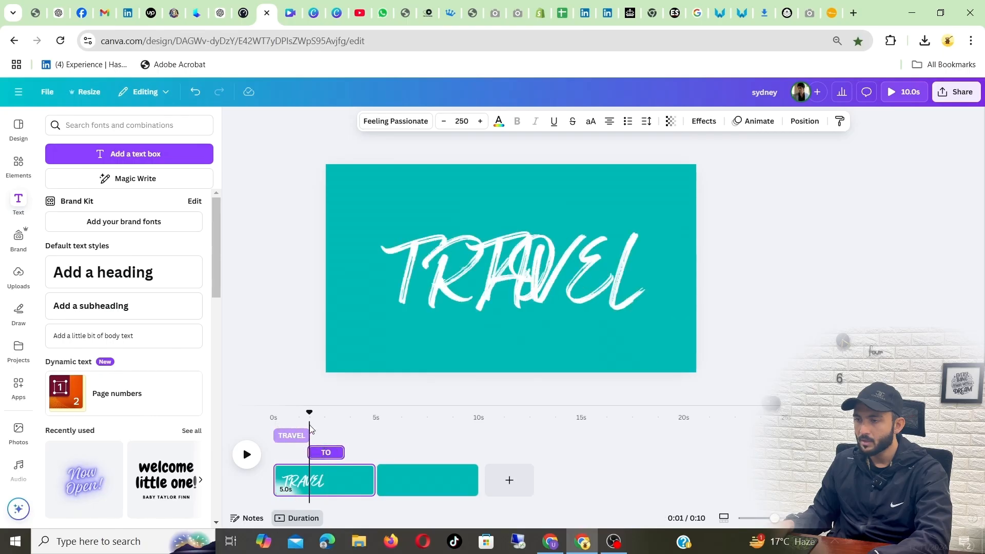
left_click_drag(309, 414, 274, 414)
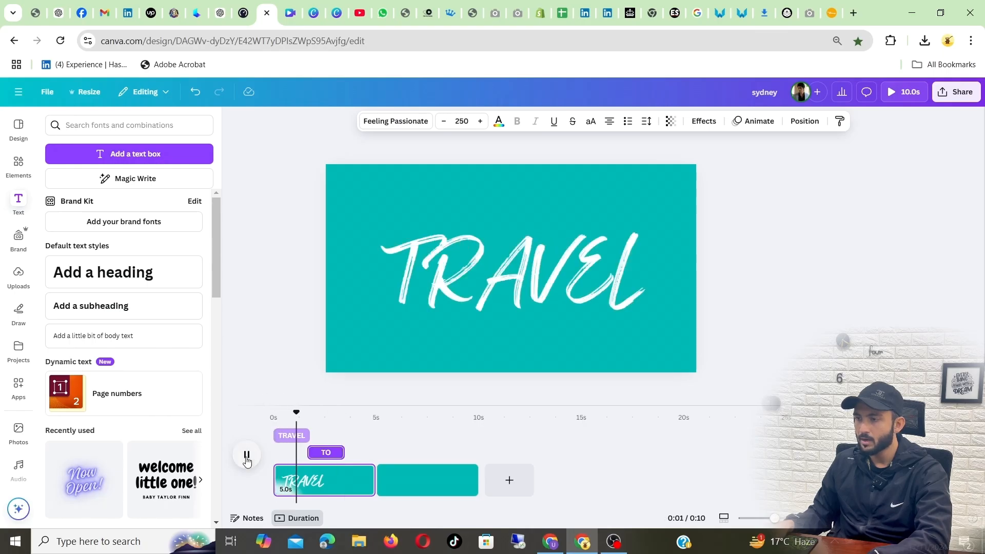
left_click(246, 456)
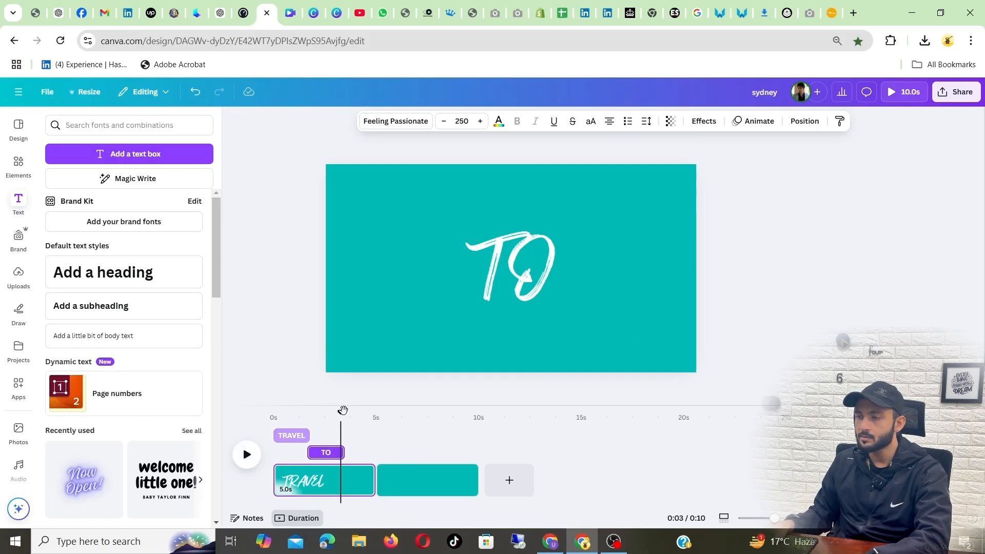
left_click_drag(341, 411, 273, 412)
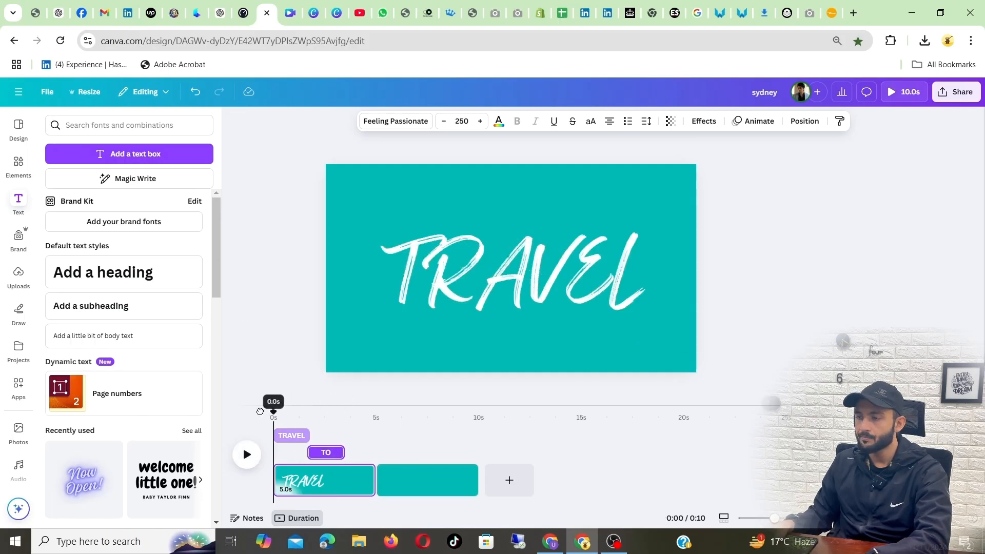
Move the TO timing slightly later so it begins exactly where TRAVEL ends, without overlap.
left_click(291, 435)
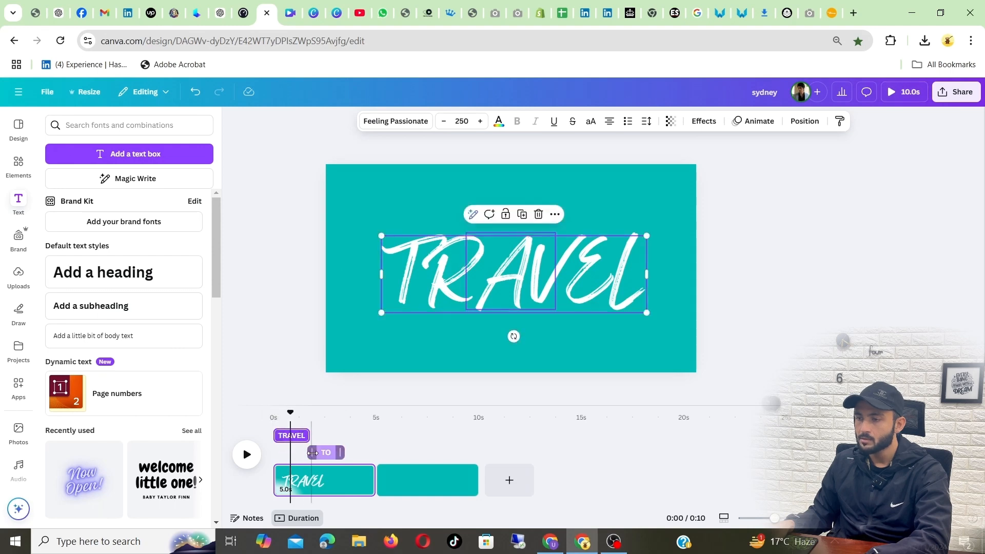
left_click_drag(321, 453, 326, 452)
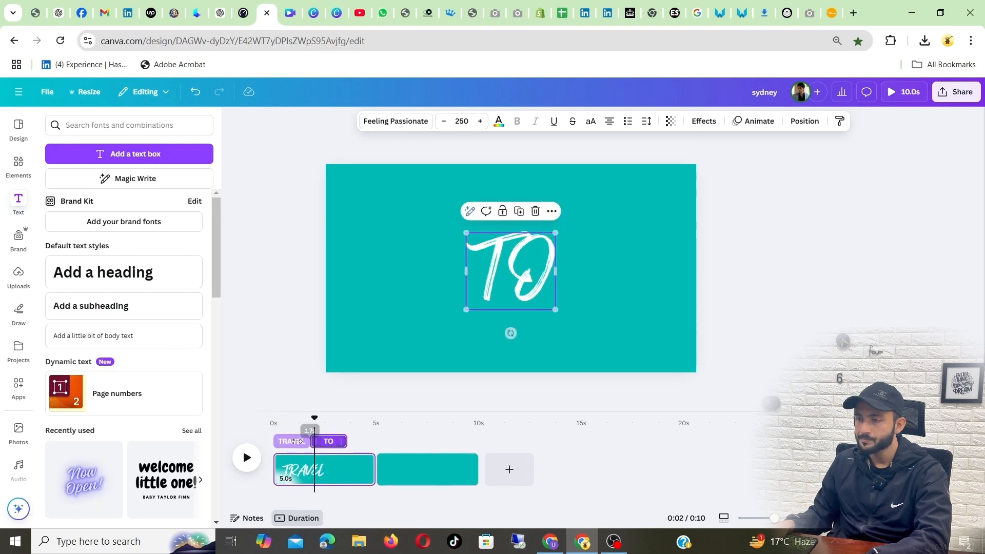
left_click(290, 452)
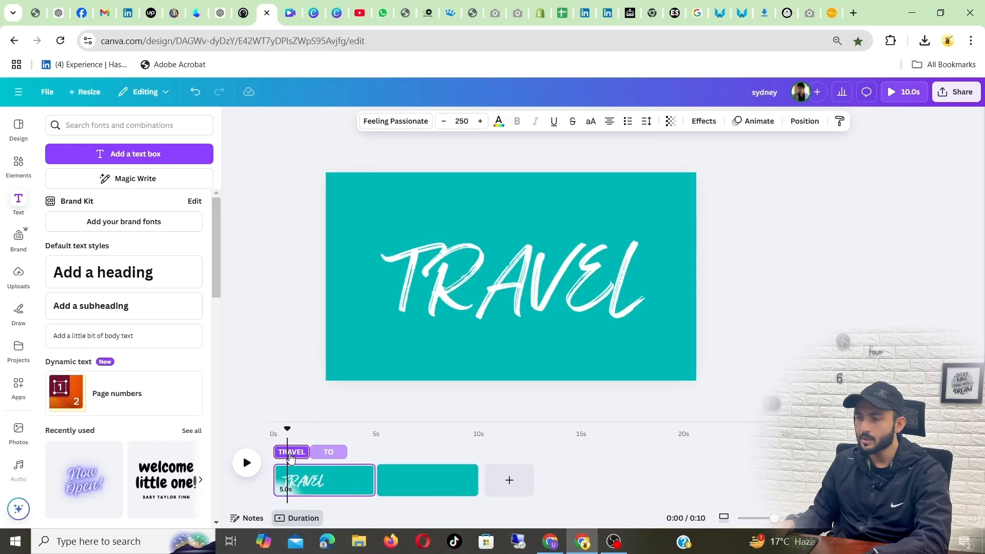
Apply the Spread text animation to the TRAVEL heading.
left_click(299, 481)
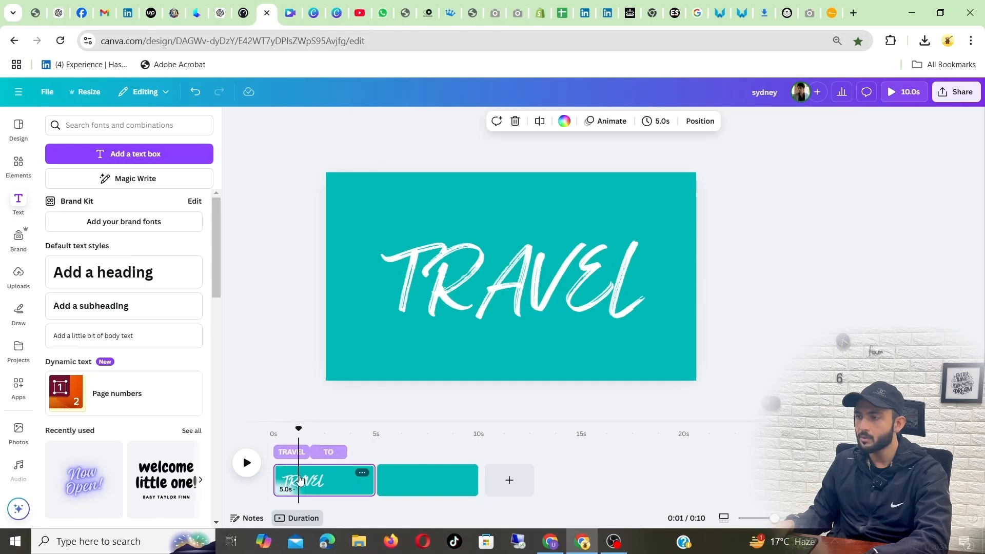
left_click(472, 281)
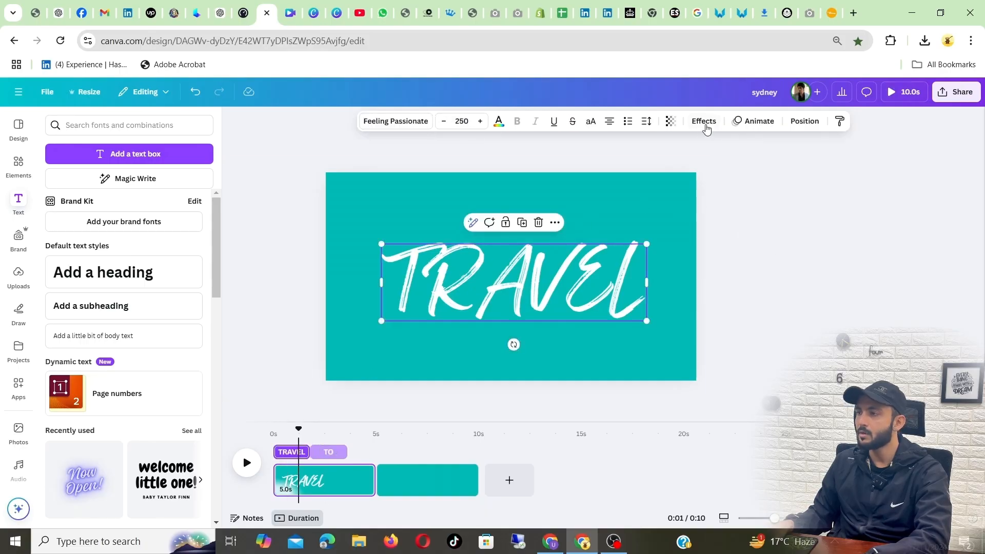
left_click(756, 121)
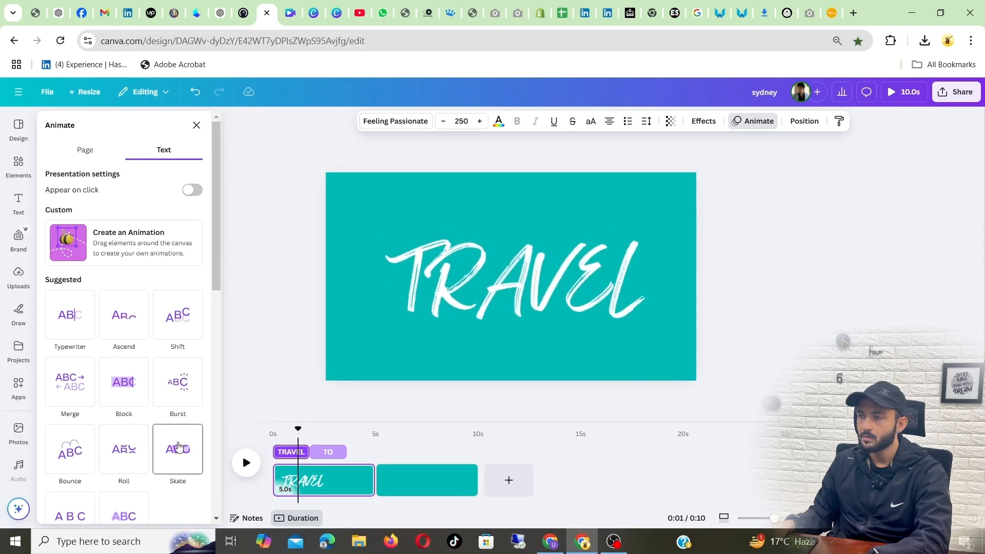
scroll(178, 446, "down", 3)
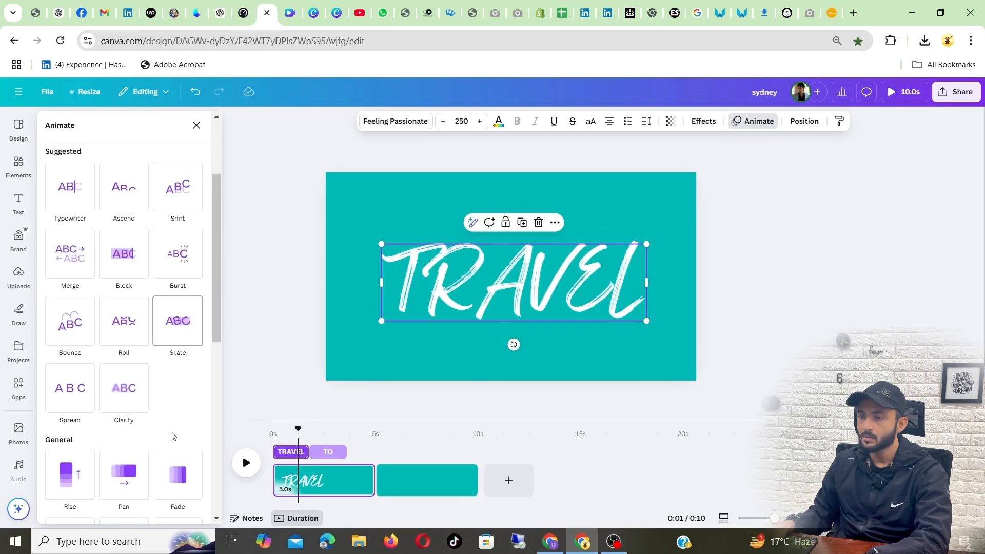
left_click(79, 396)
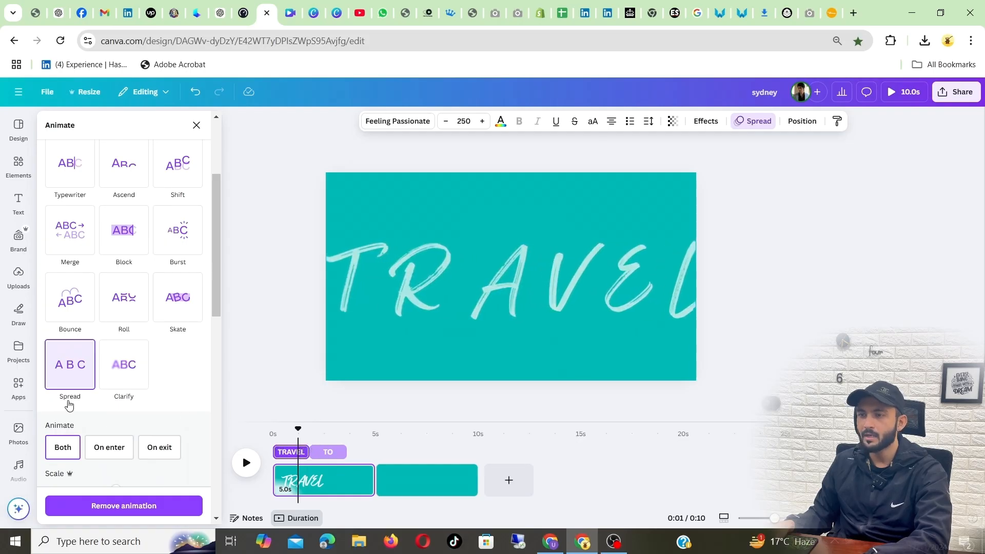
Apply the Spread text animation to the TO heading and preview the sequence from the start.
left_click(333, 452)
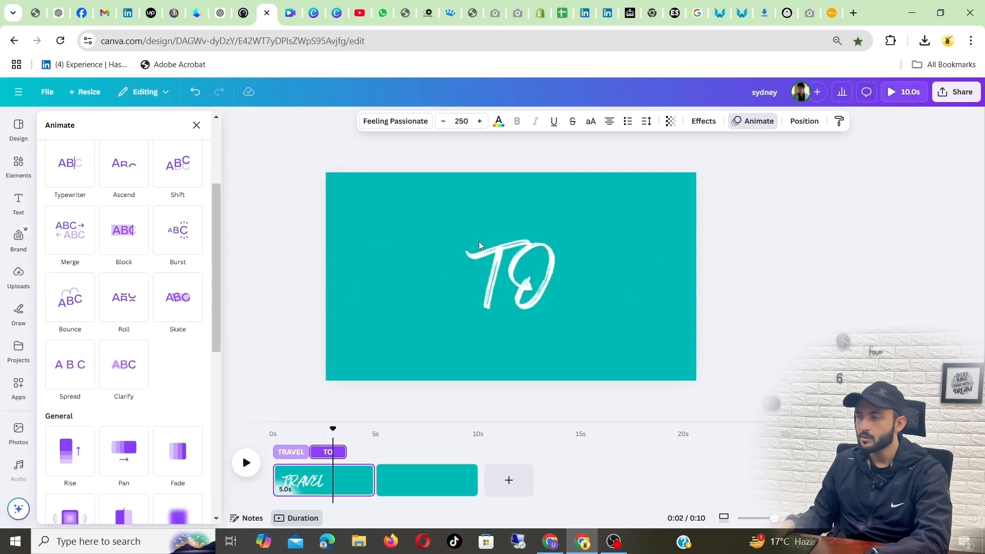
left_click(524, 270)
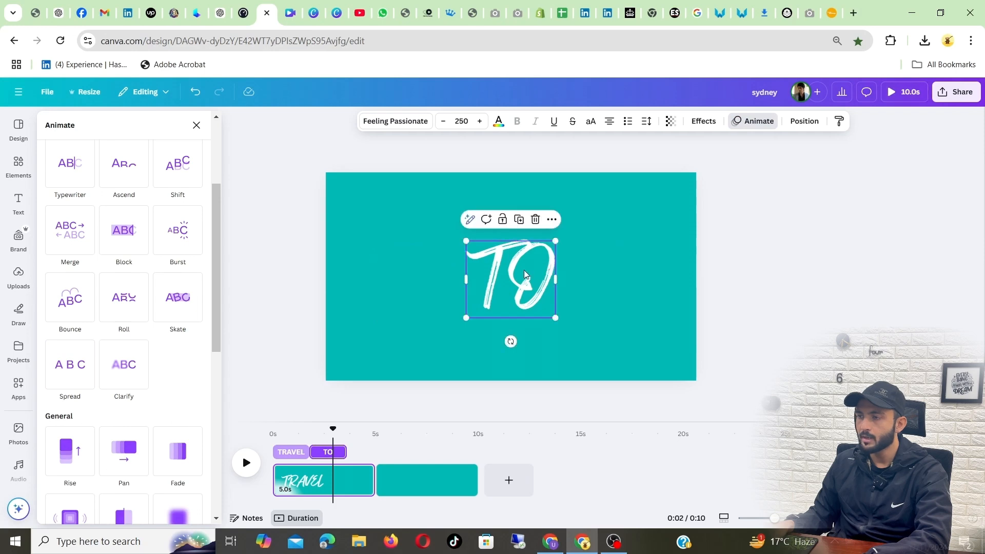
left_click(77, 377)
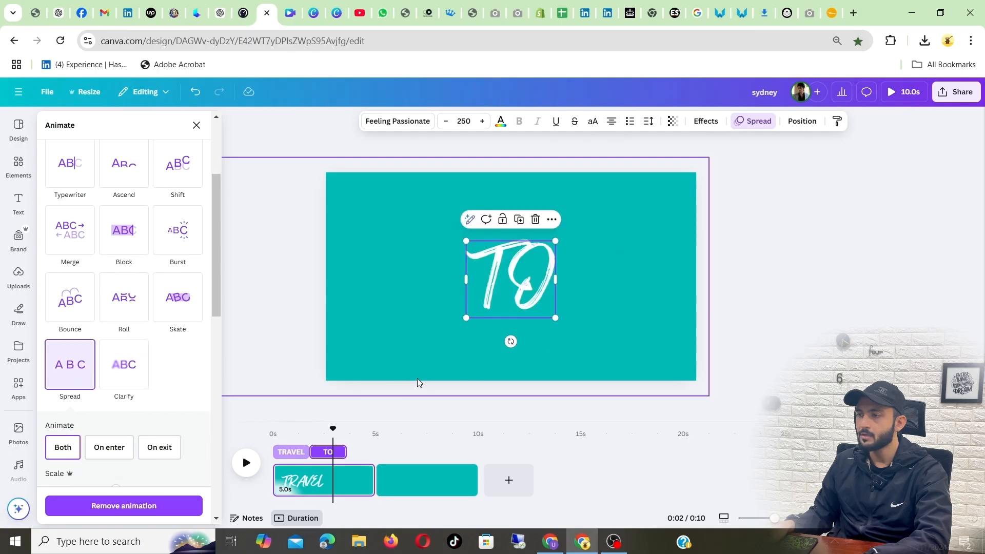
left_click_drag(333, 433, 274, 433)
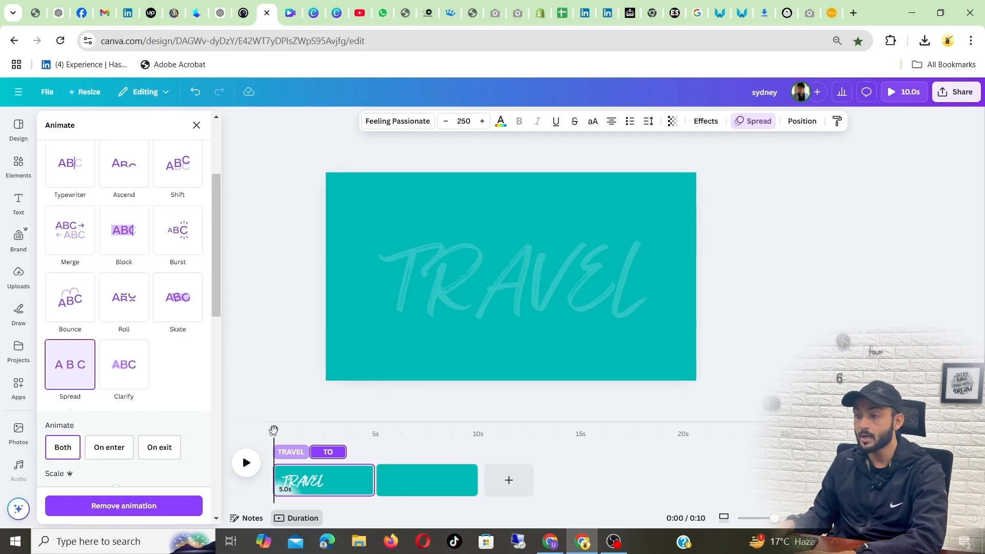
mouse_move(273, 430)
left_mouse_down()
mouse_move(359, 430)
mouse_move(268, 442)
left_mouse_up()
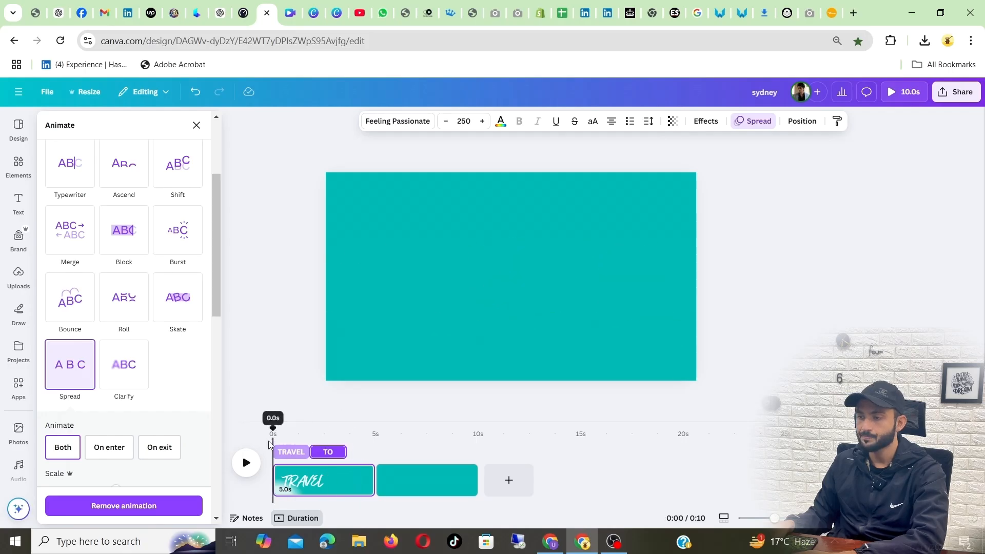
left_click(247, 464)
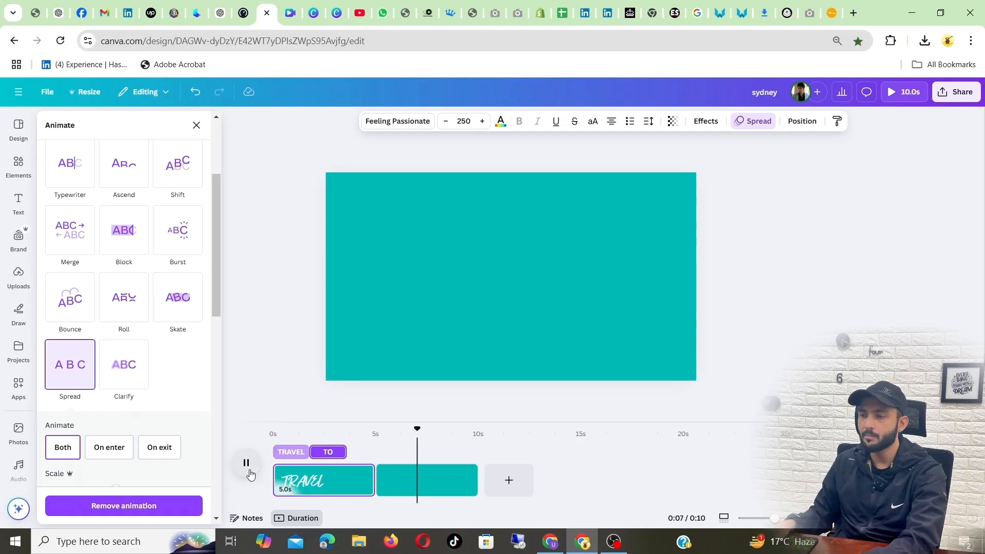
left_click(247, 463)
Add a Match & Move transition between page 1 and page 2.
left_click_drag(418, 428, 363, 436)
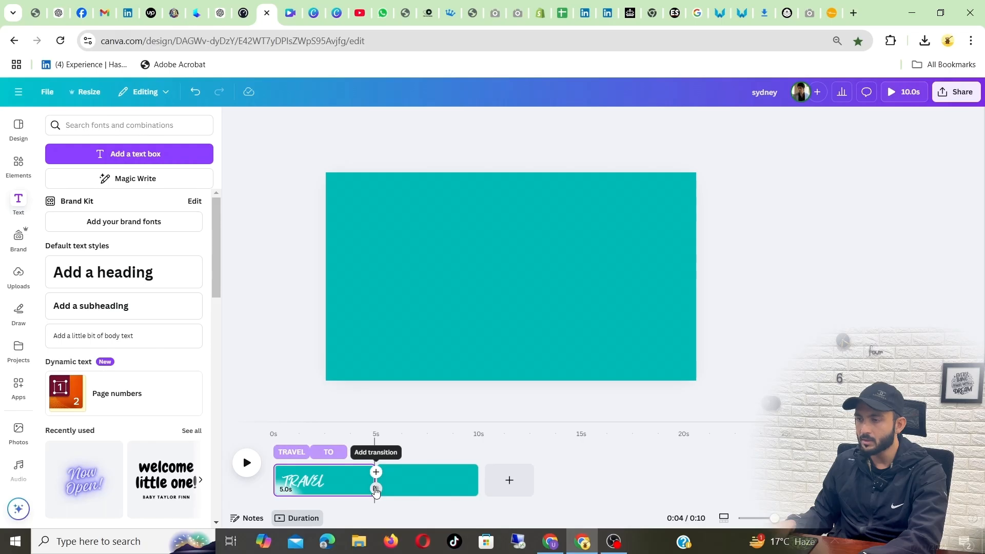
left_click(376, 488)
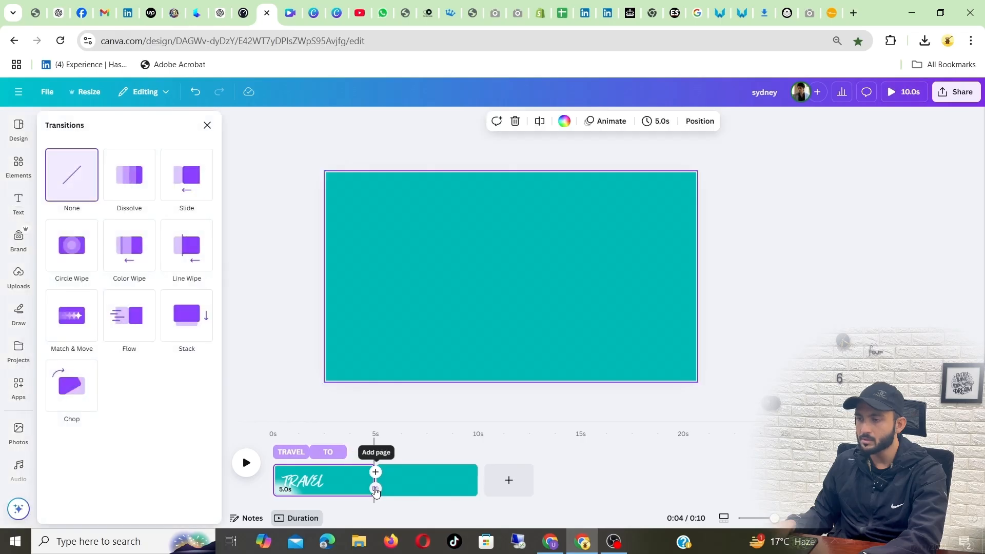
left_click(70, 319)
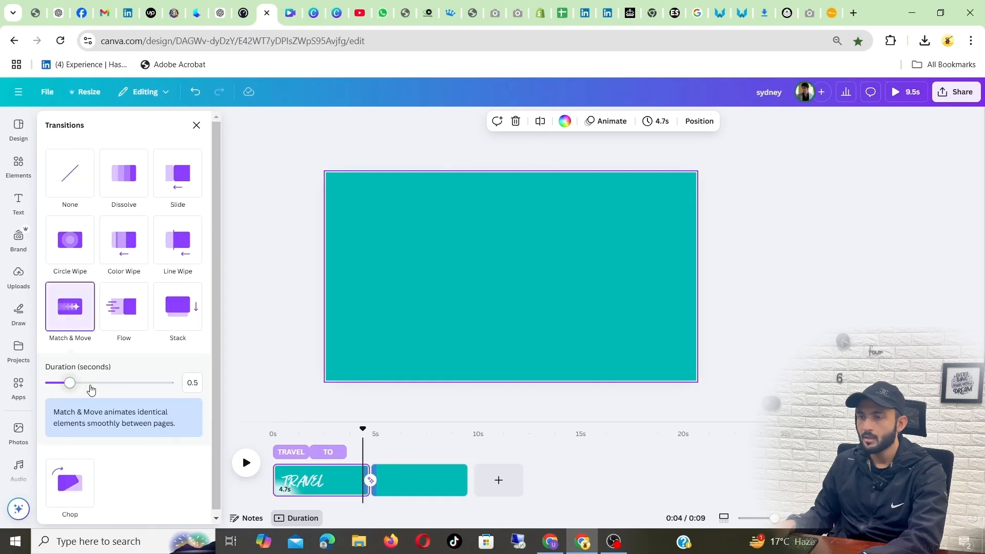
Move the airplane and teal shape group on page 2 past the beach photo's right edge and preview the animation from the start.
left_click(426, 484)
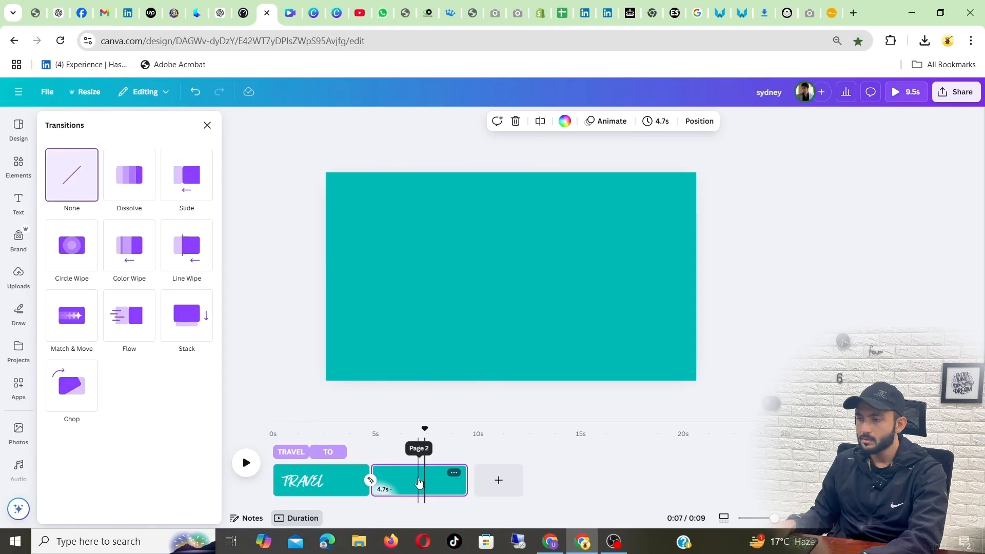
key("t")
left_click_drag(410, 283, 845, 272)
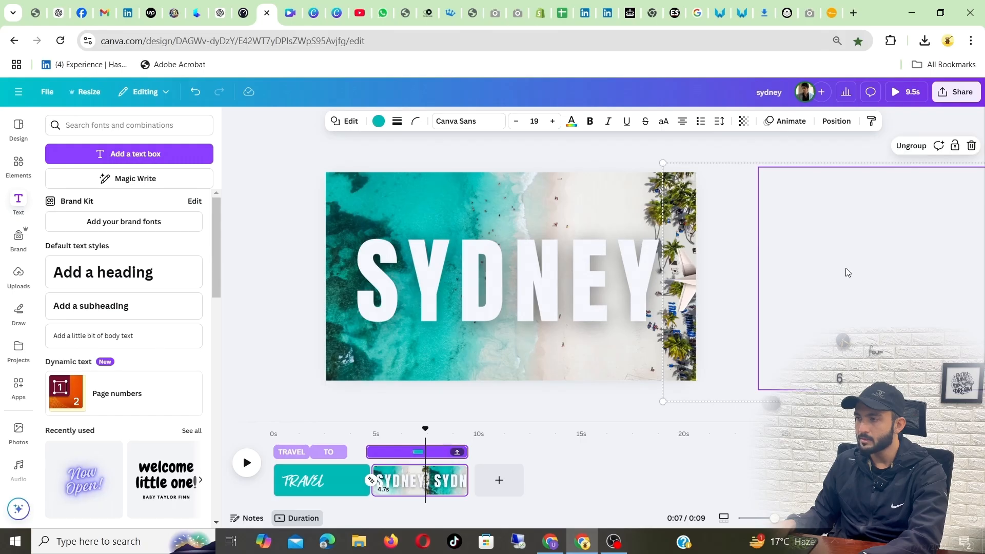
left_click(302, 282)
left_click_drag(425, 430, 273, 429)
left_click(247, 464)
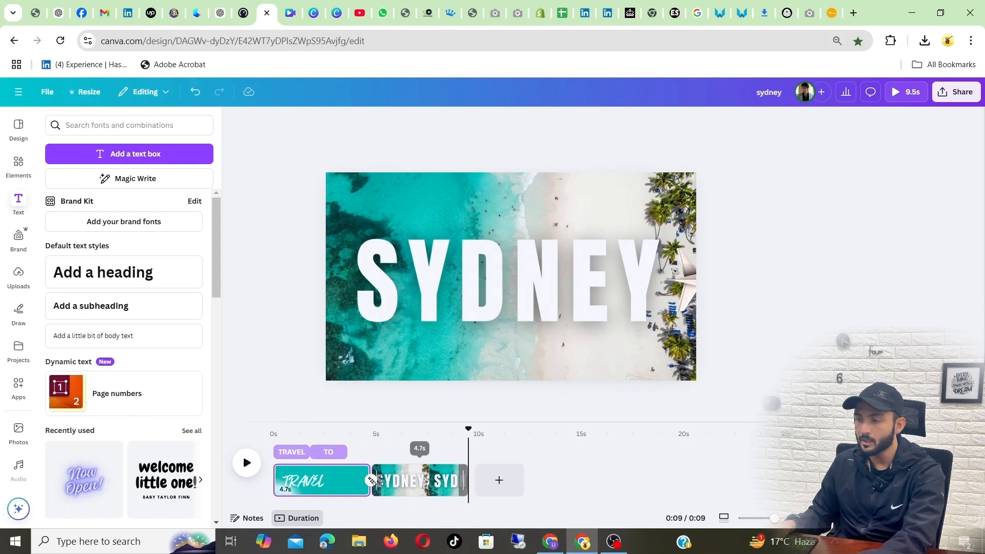
Set the Match & Move transition duration to 2.5 seconds and preview the result.
left_click(371, 483)
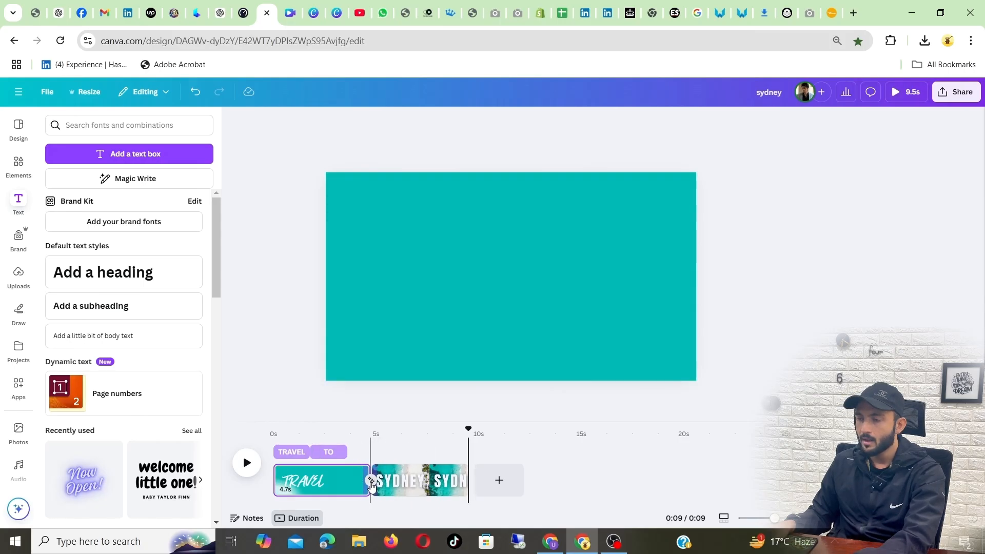
left_click(371, 482)
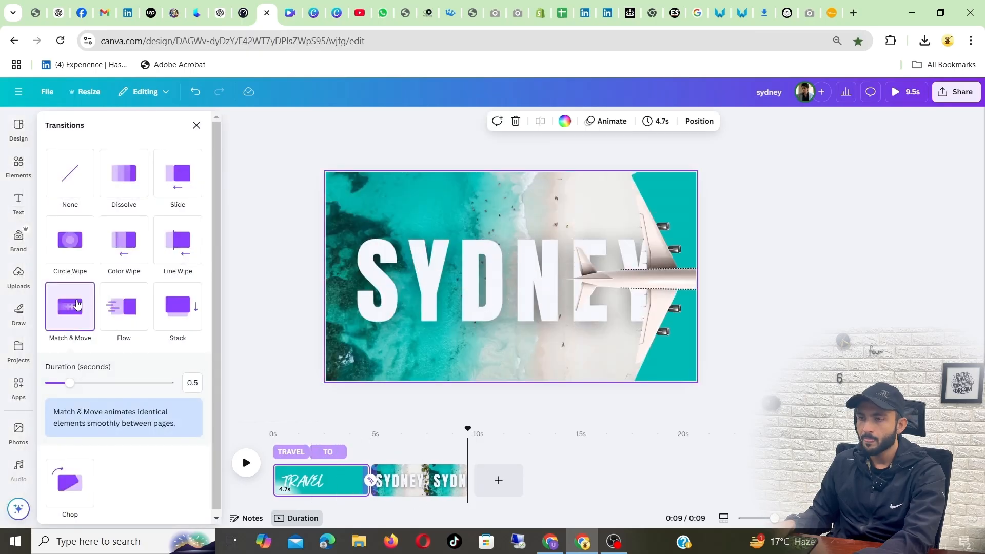
left_click_drag(73, 385, 180, 386)
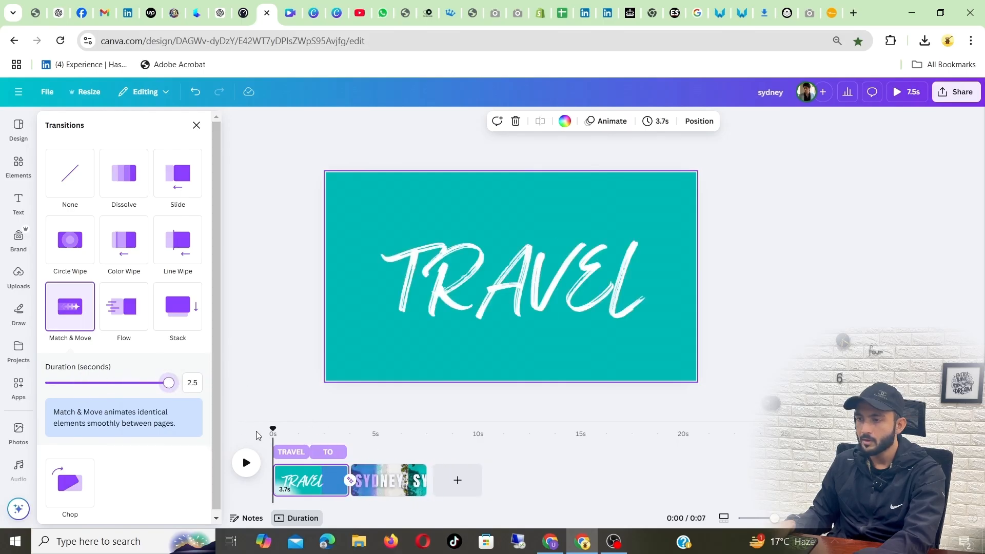
left_click(247, 464)
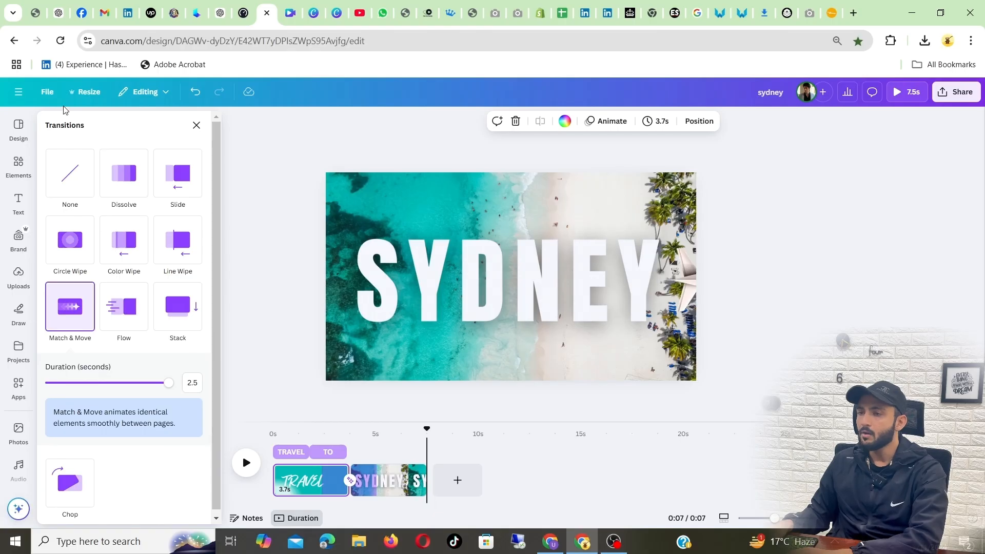
left_click(196, 125)
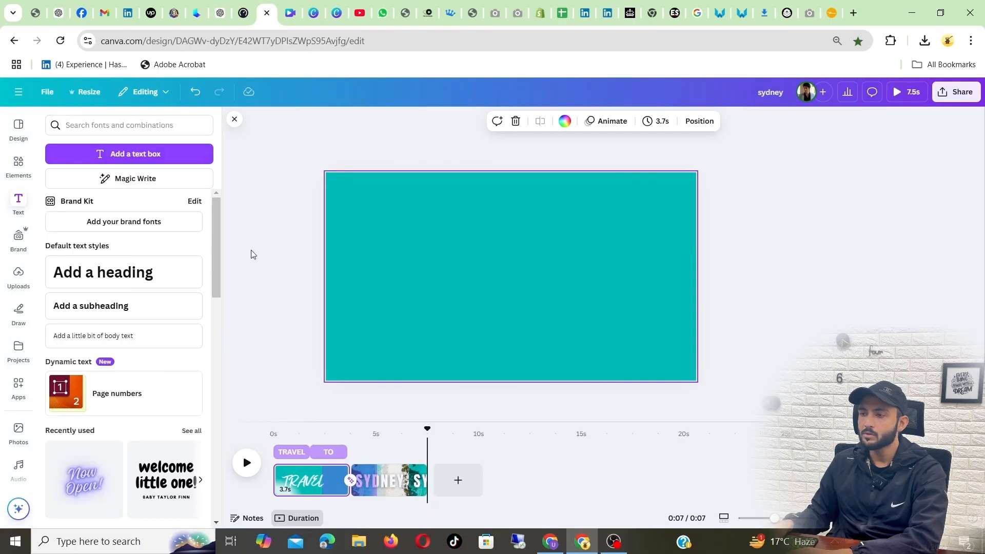
left_click_drag(427, 430, 274, 430)
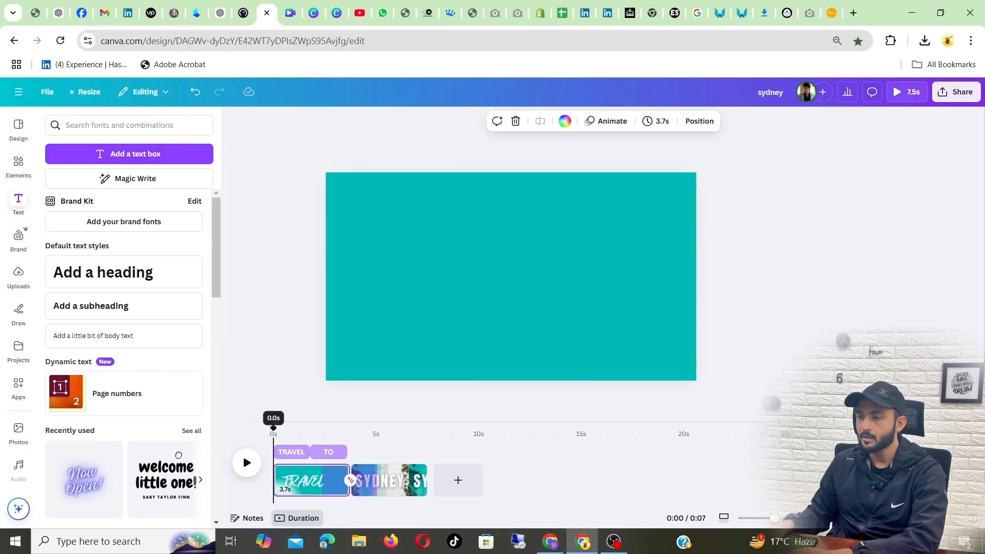
left_click(96, 121)
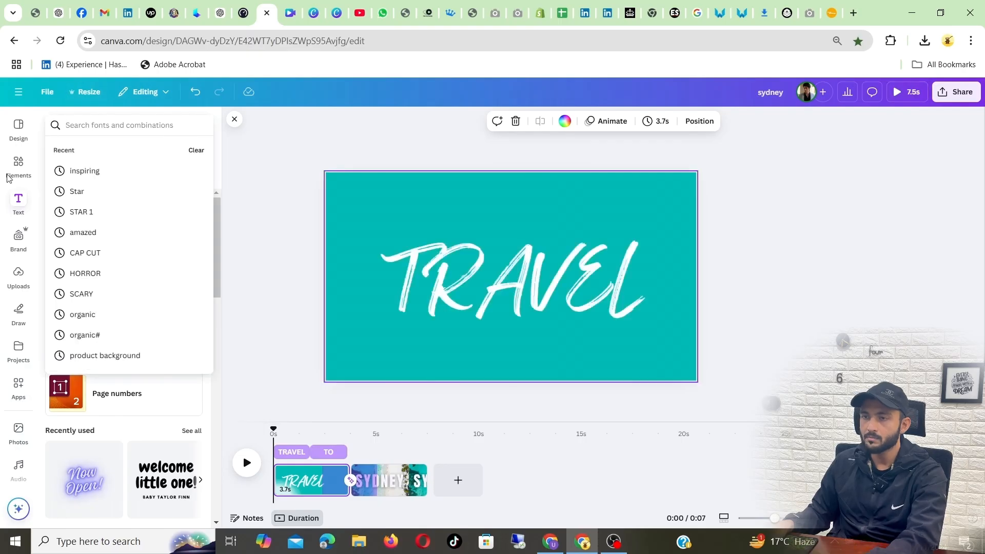
left_click(21, 168)
left_click(98, 124)
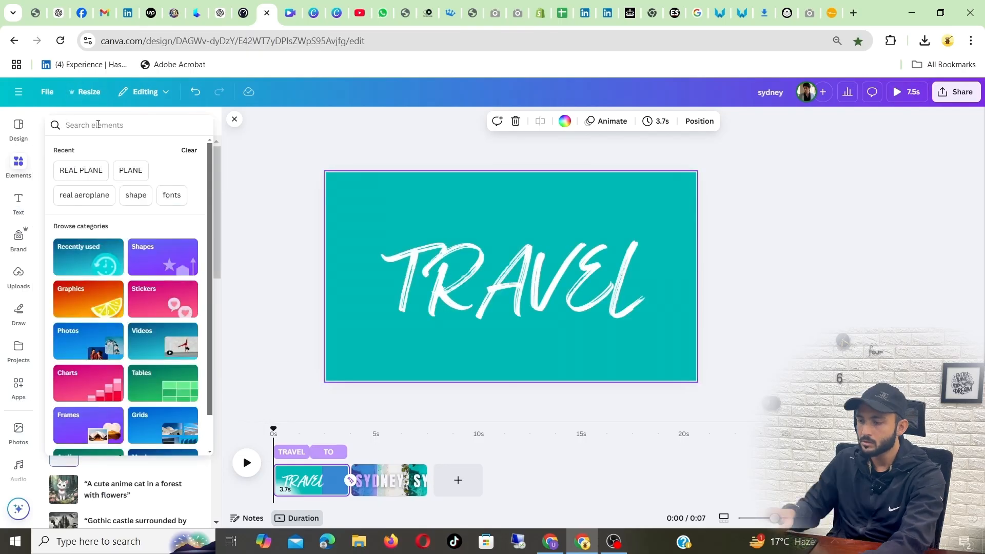
type("music")
key("Return")
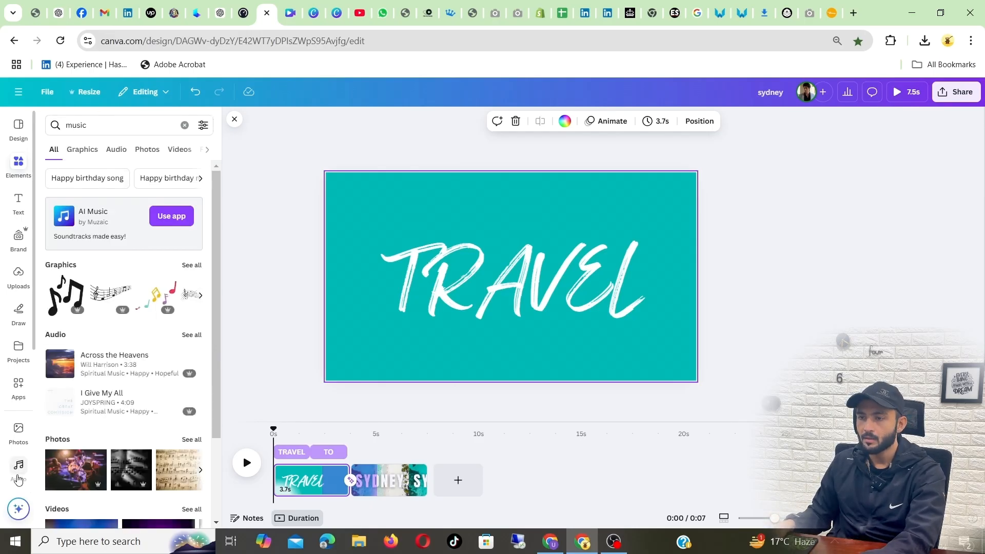
Search the audio library for "music", listen to Across the Heavens and add it as the soundtrack.
left_click(19, 468)
left_click(100, 127)
type("music")
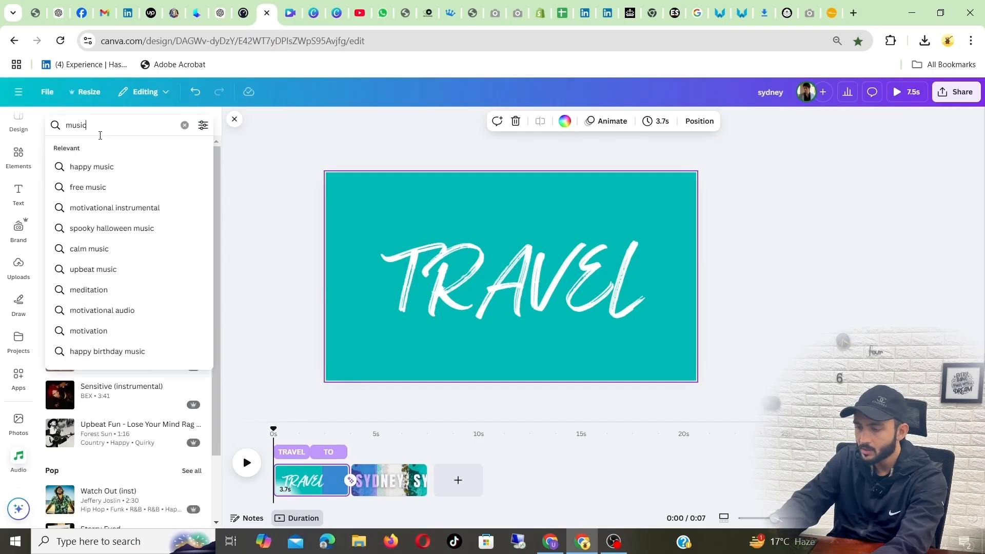
key("Return")
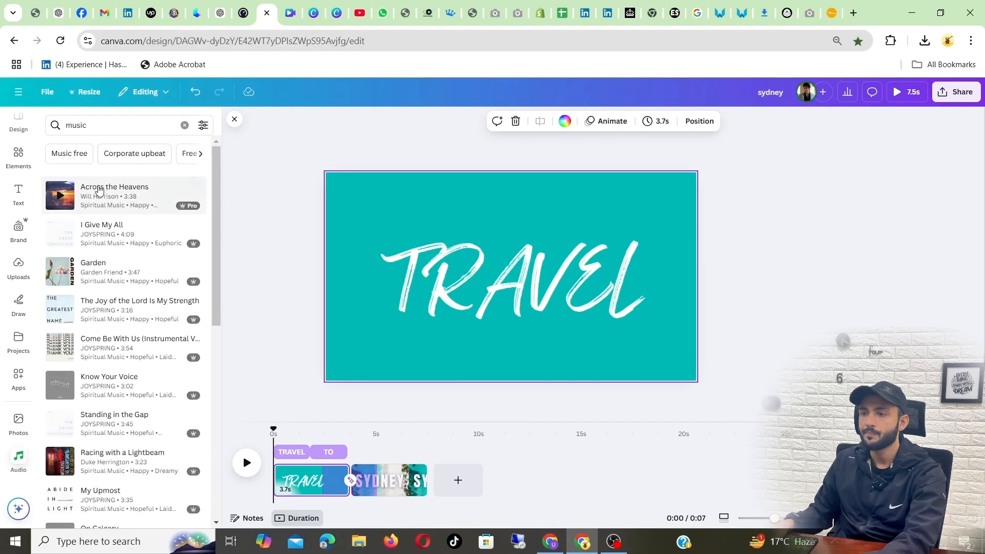
left_click(60, 197)
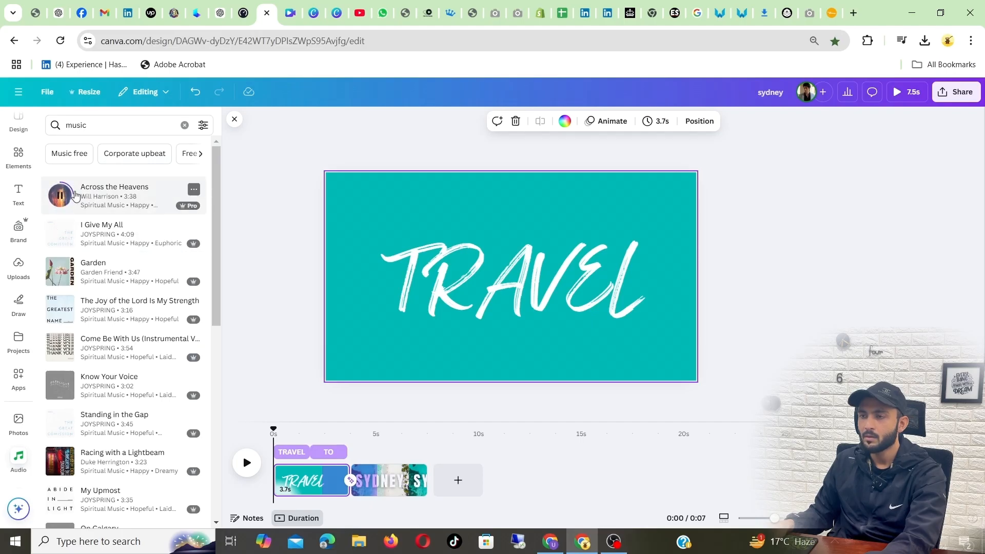
left_click(146, 196)
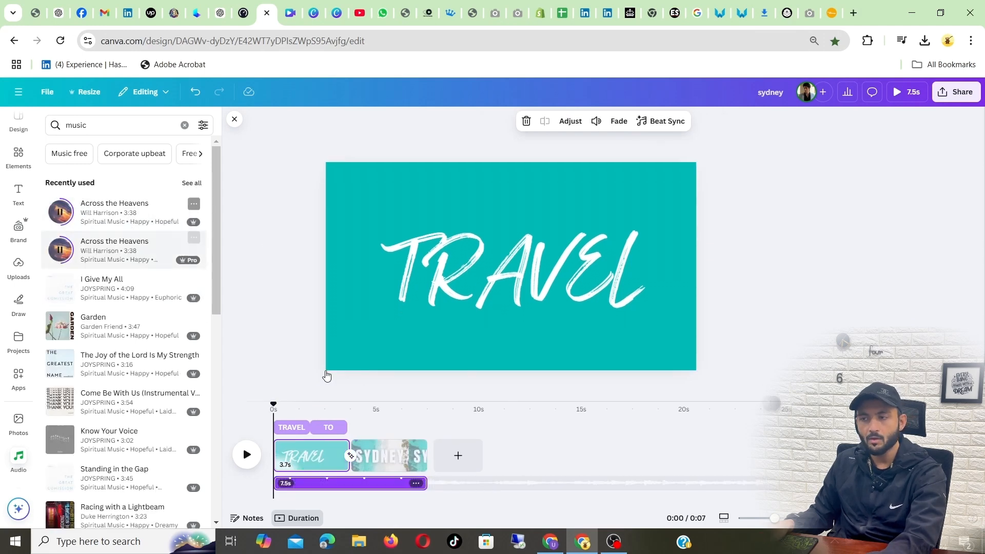
left_click(53, 217)
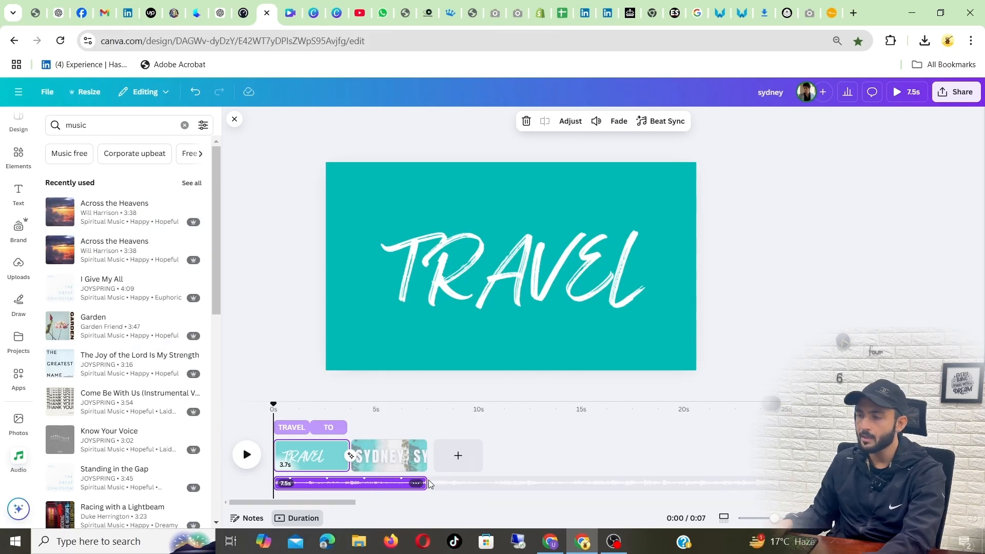
Lower the volume of the Across the Heavens track and return the playhead to the start.
mouse_move(424, 481)
left_mouse_down()
mouse_move(441, 481)
mouse_move(396, 485)
mouse_move(429, 485)
left_mouse_up()
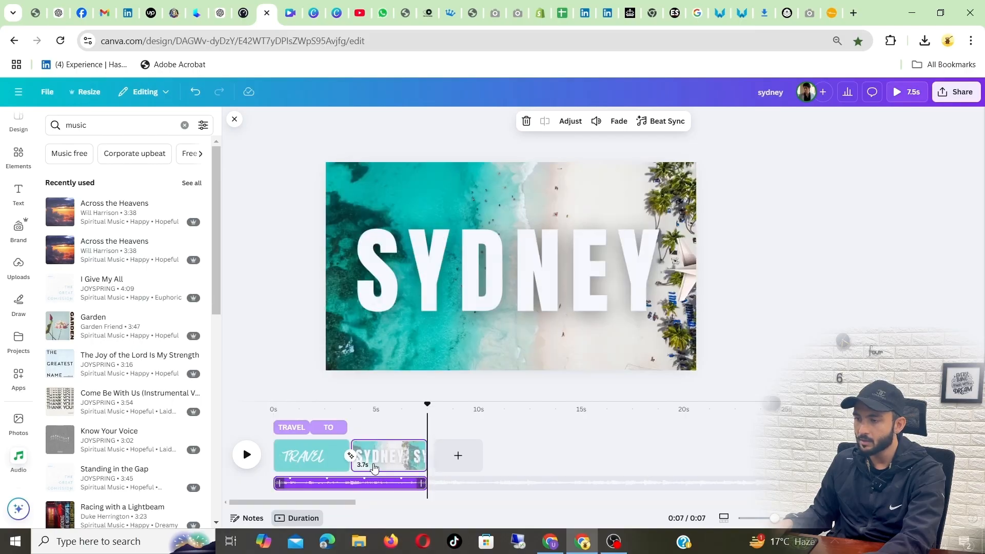
left_click(273, 410)
left_click_drag(273, 410, 313, 485)
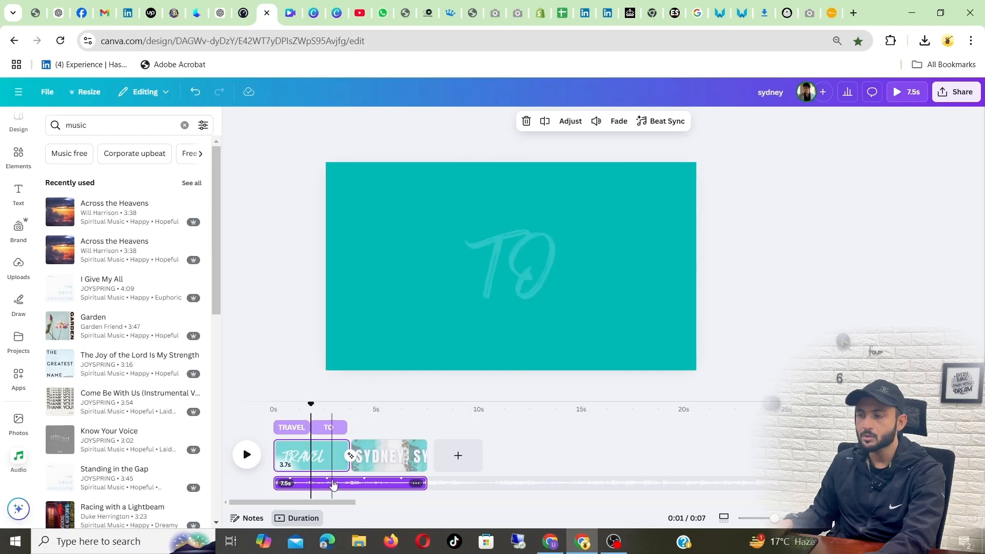
right_click(332, 482)
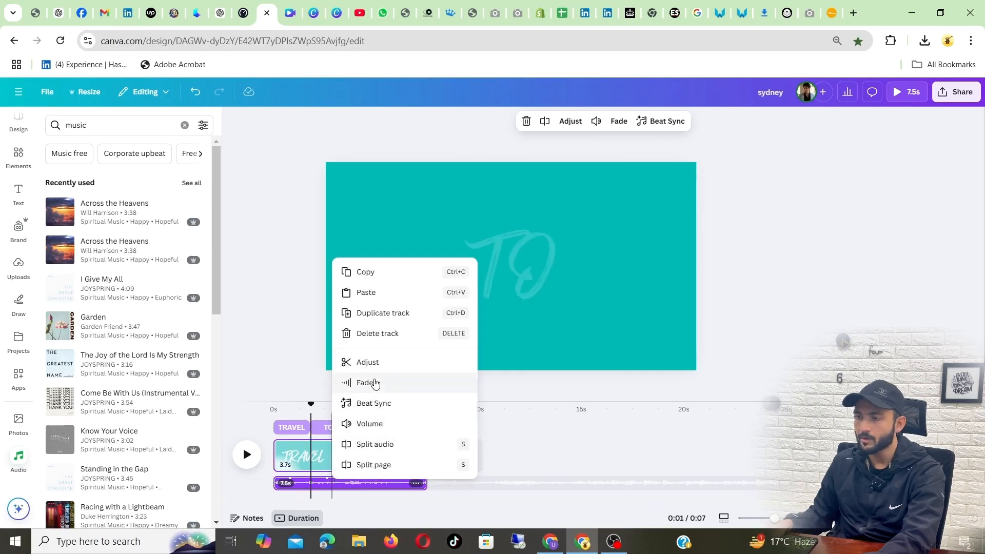
left_click(370, 423)
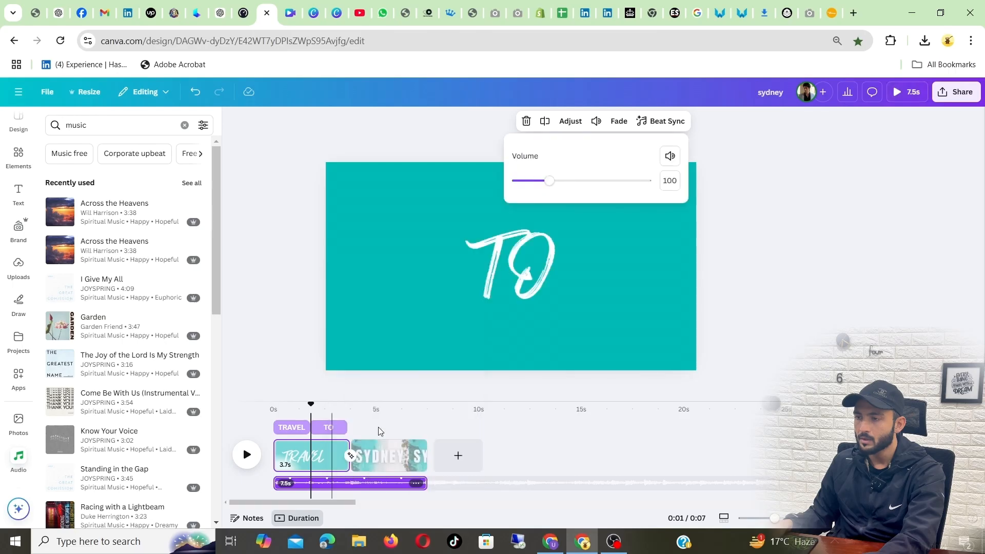
left_click_drag(548, 182, 534, 190)
left_click_drag(310, 405, 251, 414)
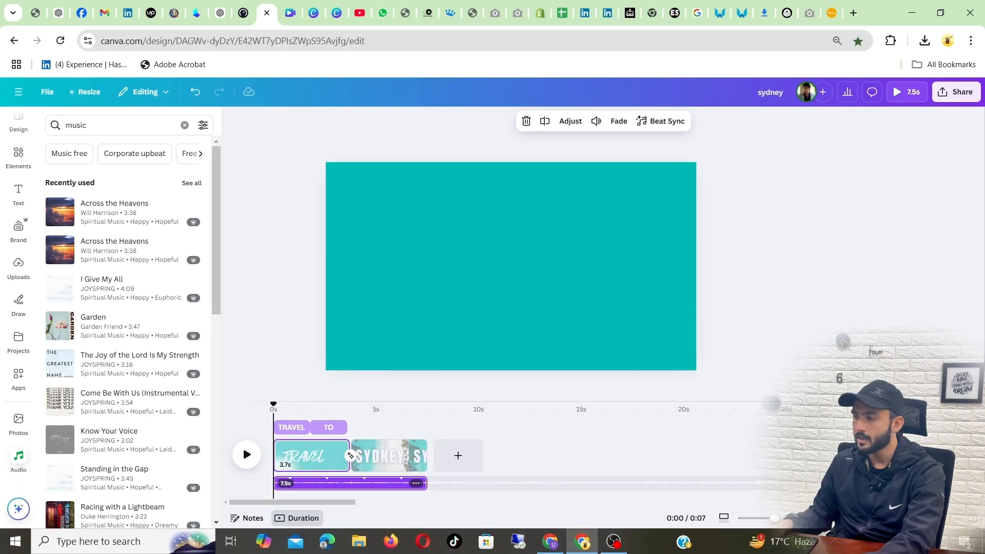
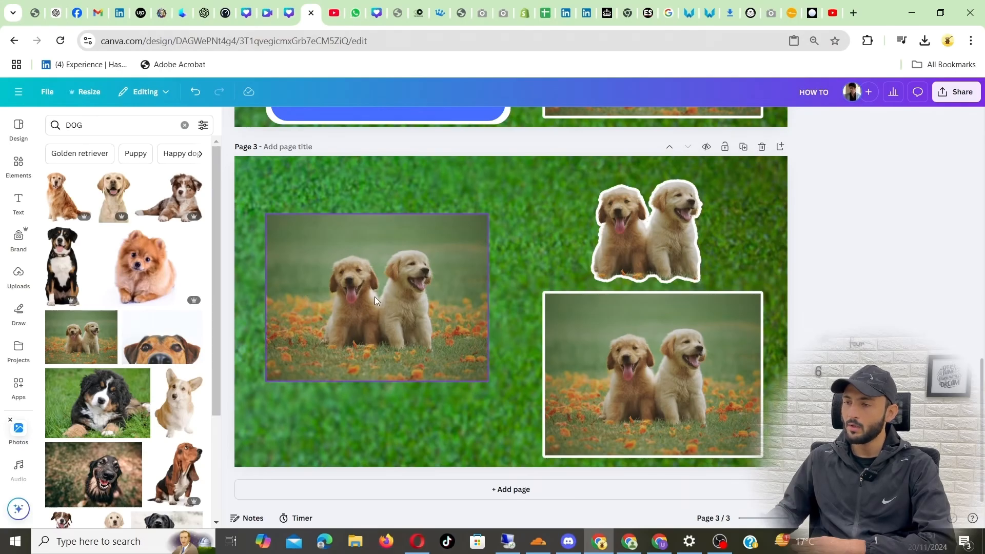
Shift the plain and the white-bordered rectangular dog photos slightly up and left on page 3 of the HOW TO design.
mouse_move(395, 287)
left_mouse_down()
mouse_move(394, 265)
mouse_move(389, 281)
left_mouse_up()
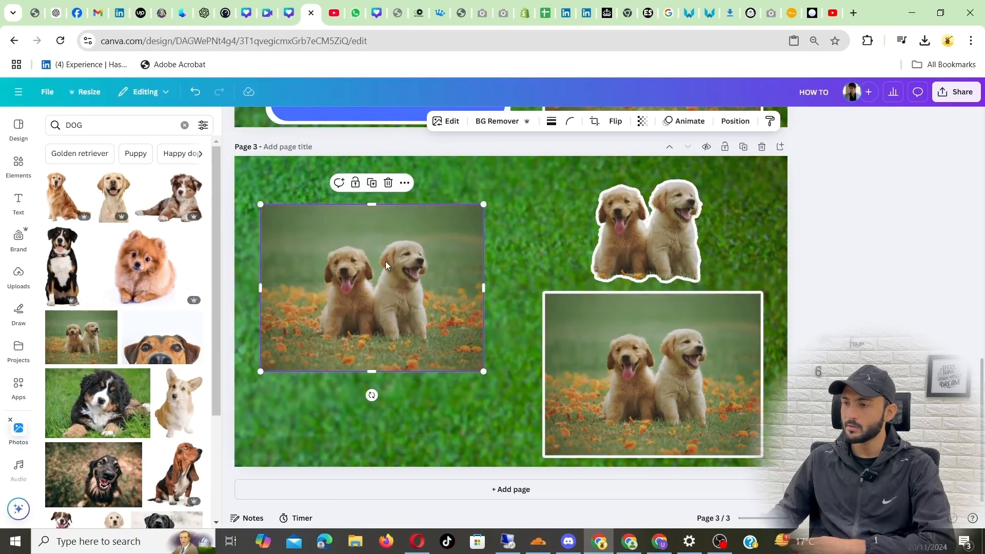
left_click(671, 352)
mouse_move(670, 351)
left_mouse_down()
mouse_move(627, 358)
mouse_move(664, 348)
left_mouse_up()
left_click(388, 271)
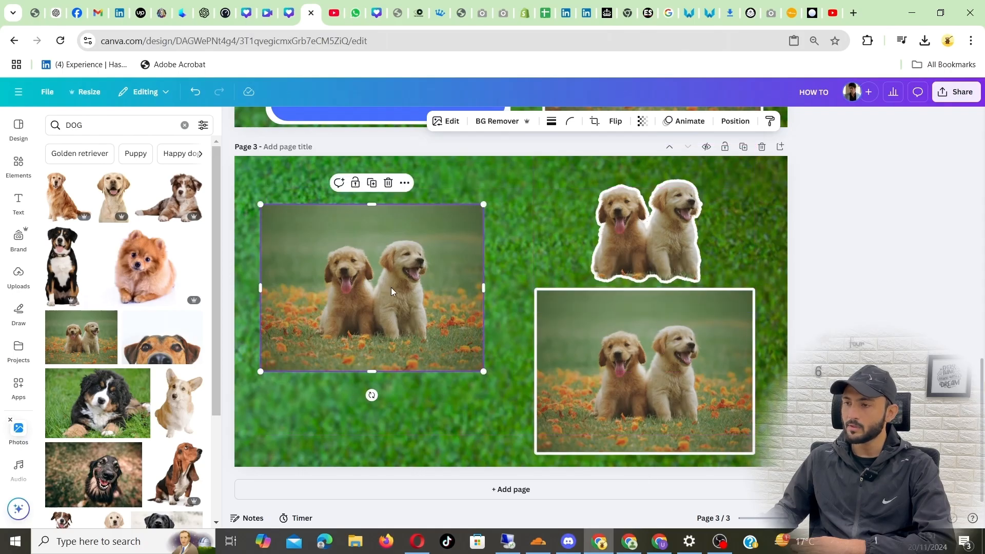
left_click_drag(392, 292, 389, 291)
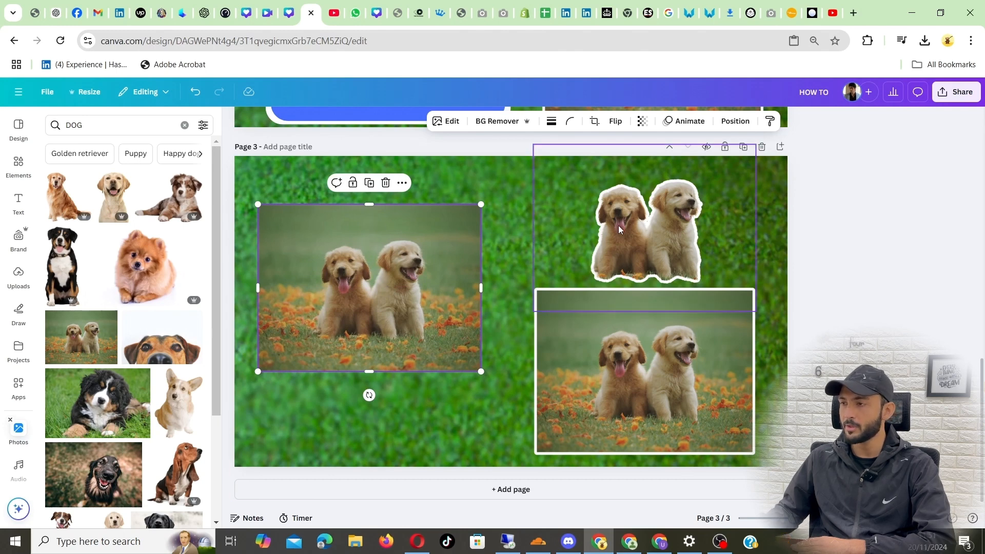
Shift the cut-out dogs slightly left and the plain dog photo slightly up on page 3.
mouse_move(663, 224)
left_mouse_down()
mouse_move(648, 224)
mouse_move(660, 225)
left_mouse_up()
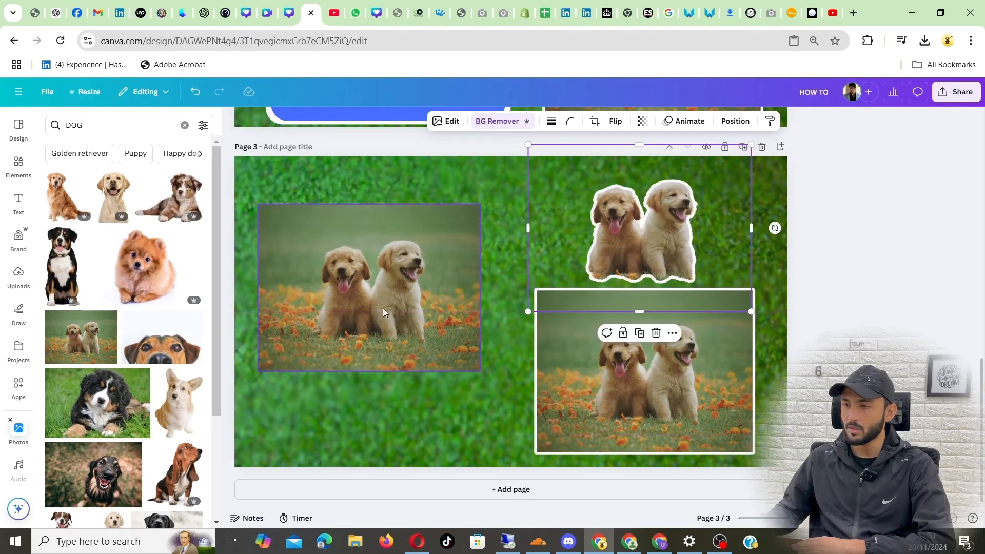
left_click_drag(382, 309, 378, 295)
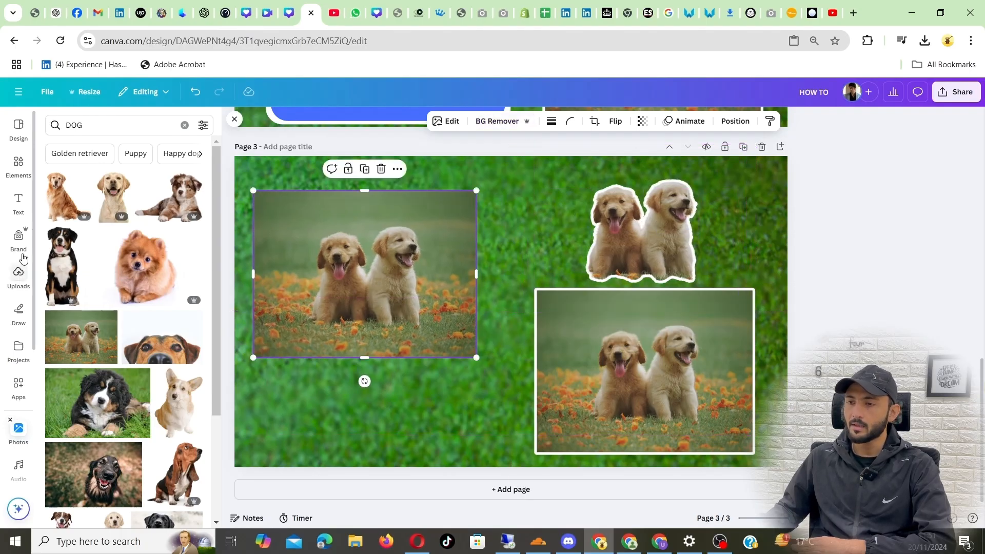
Add a rounded square shape, place it below the plain dog photo, and delete it.
left_click(18, 164)
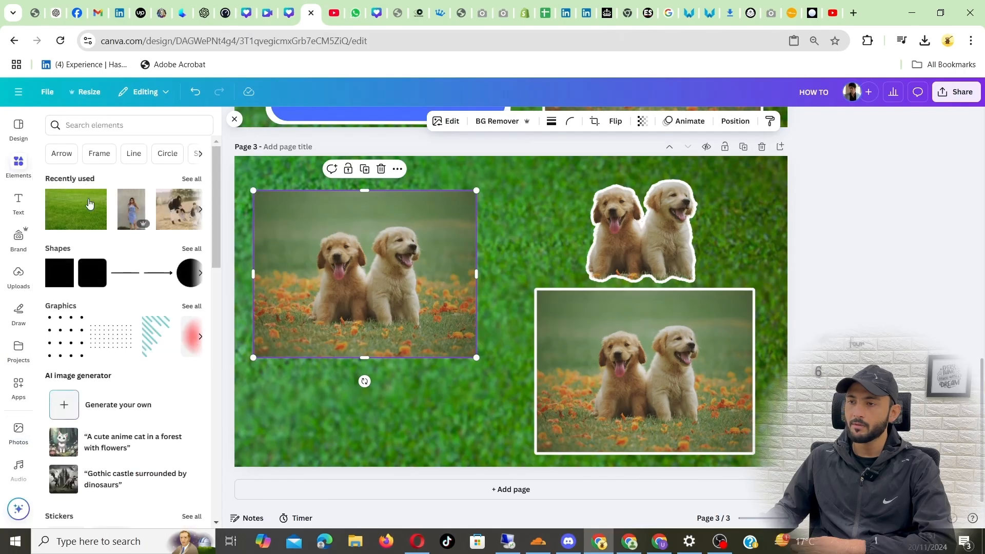
left_click(89, 272)
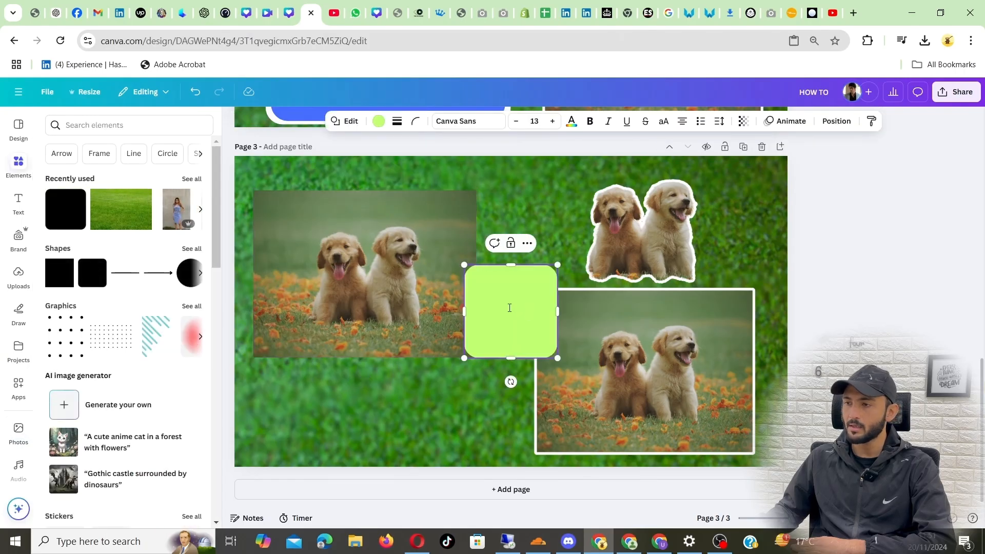
left_click_drag(514, 306, 413, 401)
left_click(883, 257)
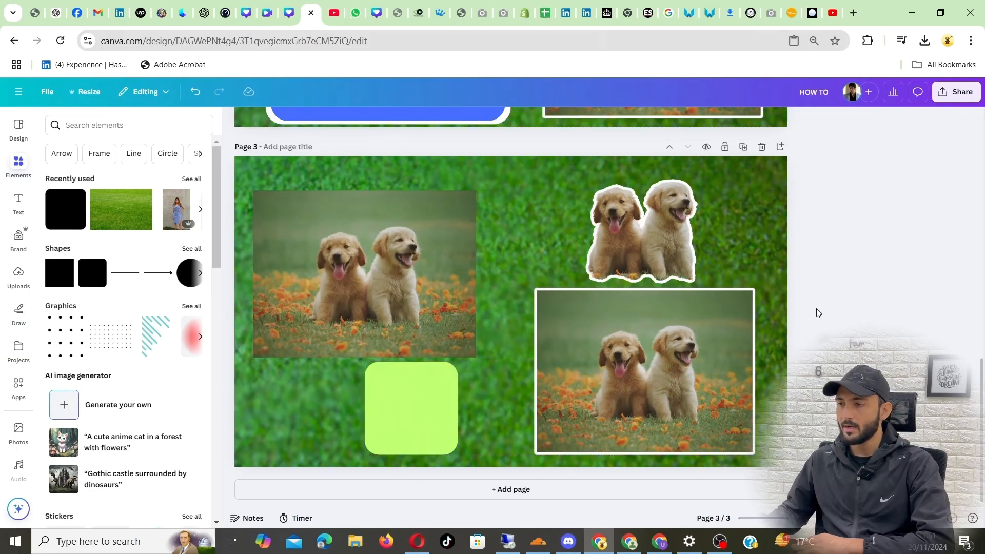
left_click(430, 396)
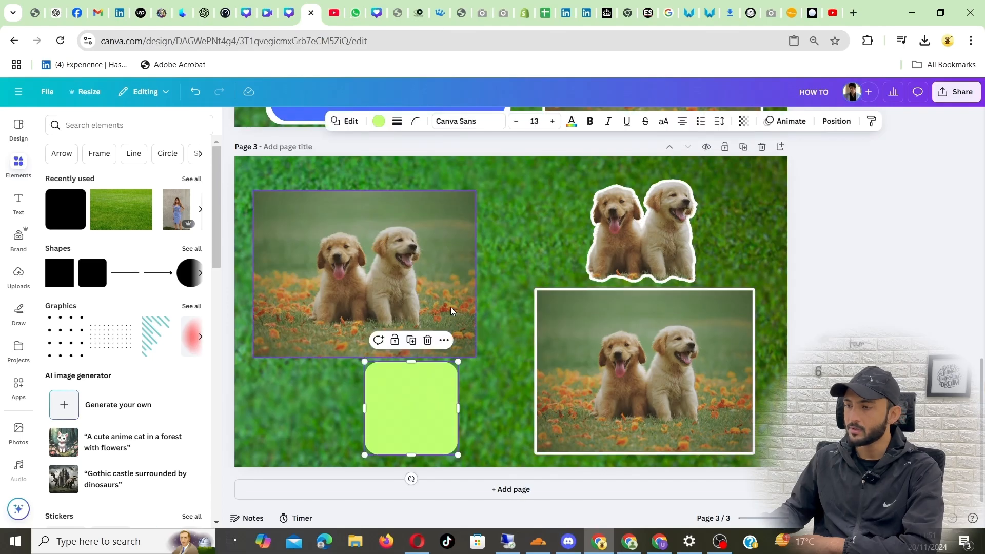
left_click(430, 340)
Move the plain dog photo slightly down and apply the Outline shadow effect to it.
left_click_drag(318, 256, 331, 292)
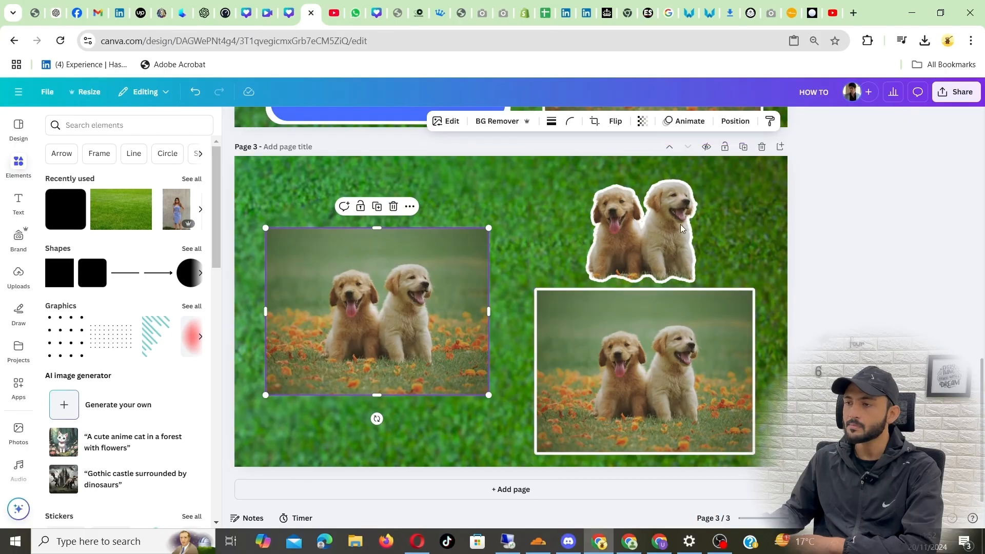
left_click(922, 225)
left_click(315, 268)
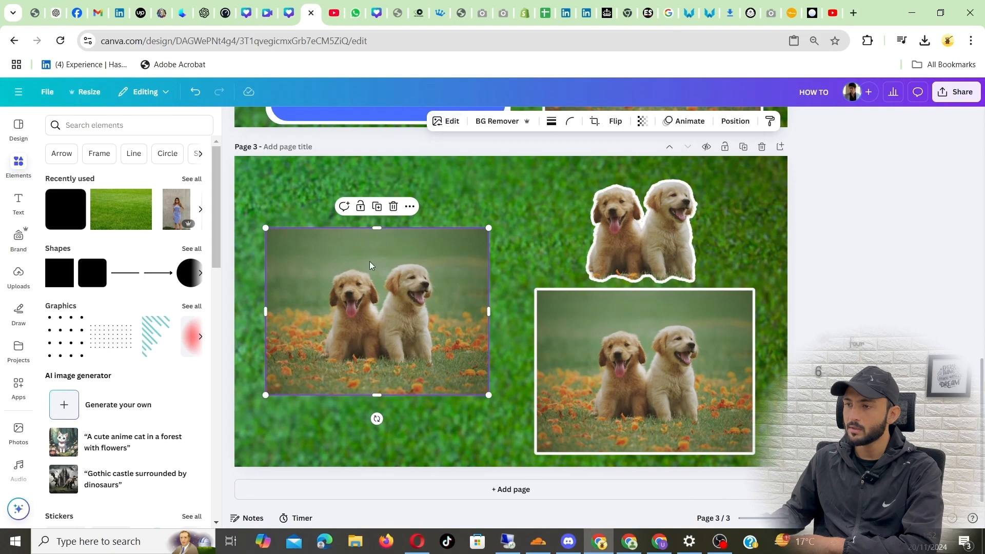
left_click(445, 123)
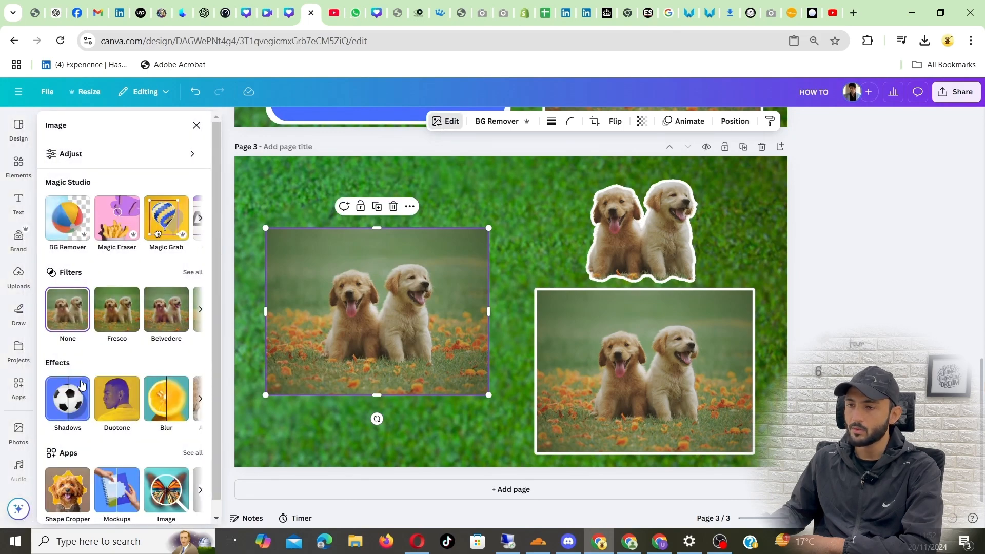
left_click(70, 396)
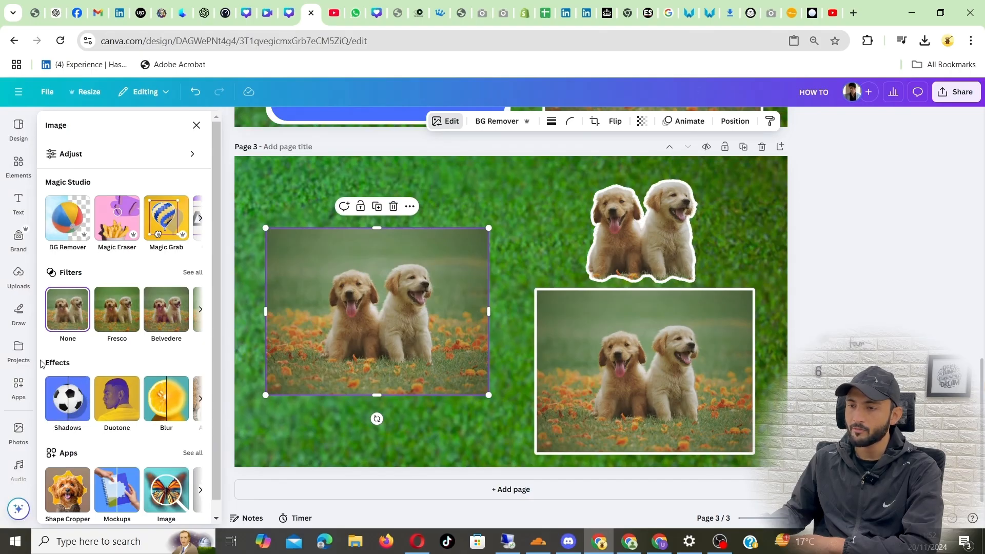
left_click(65, 400)
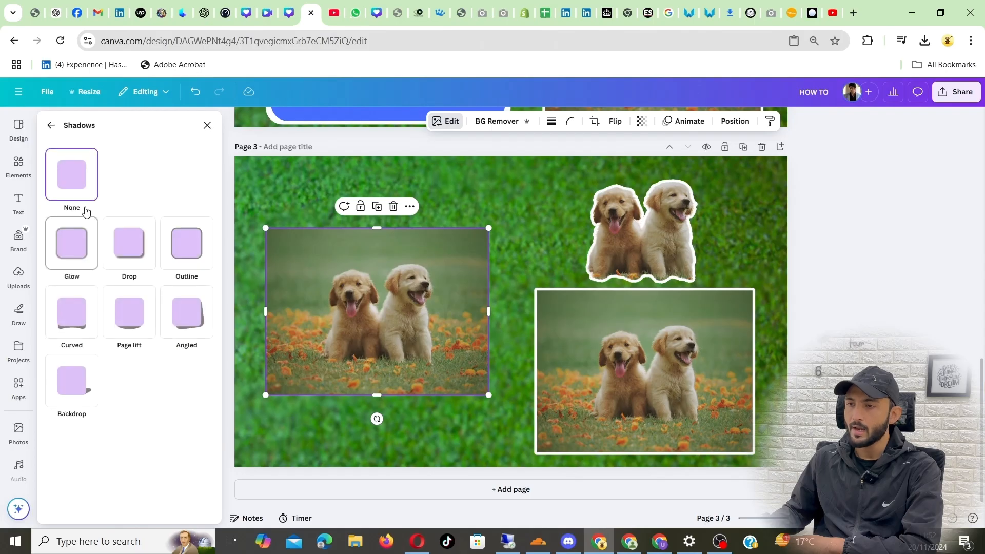
left_click(183, 248)
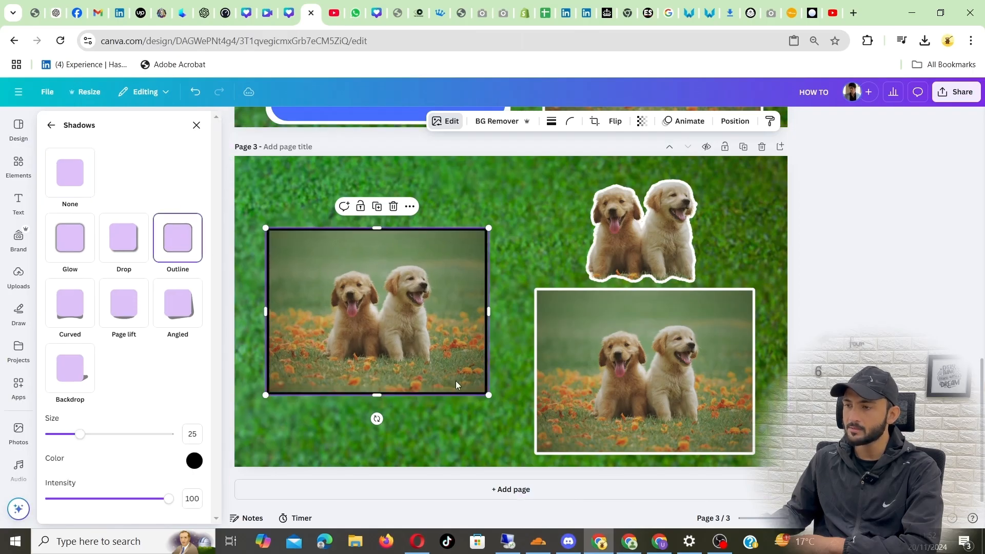
Set the dog photo's outline colour to white (#FFFFFF) and its size to 55.
left_click(194, 460)
left_click(198, 400)
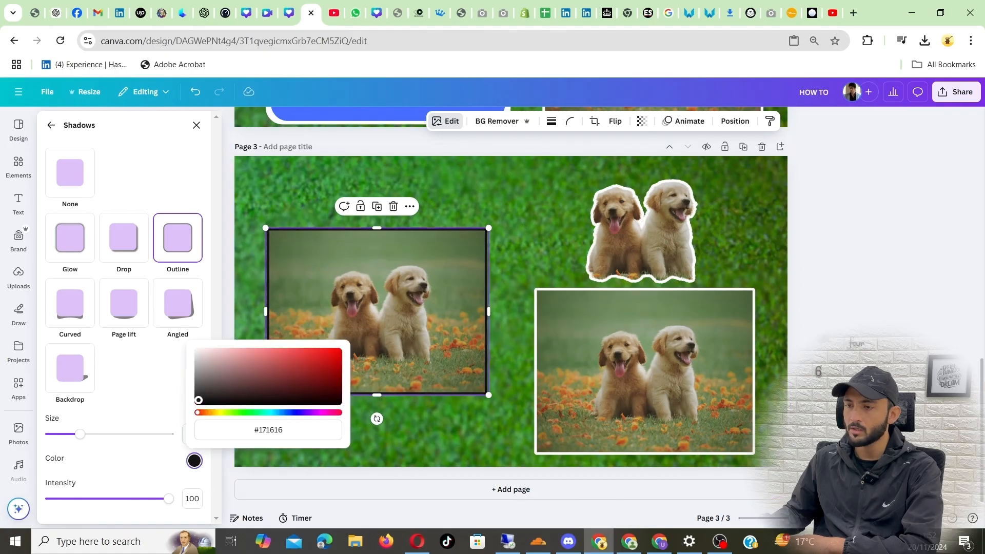
left_click_drag(199, 400, 195, 347)
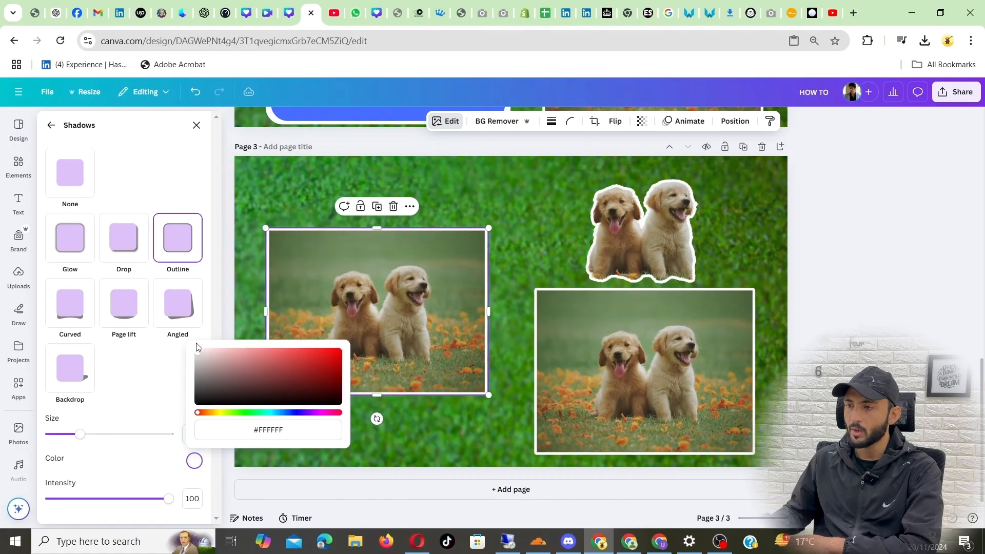
left_click(133, 404)
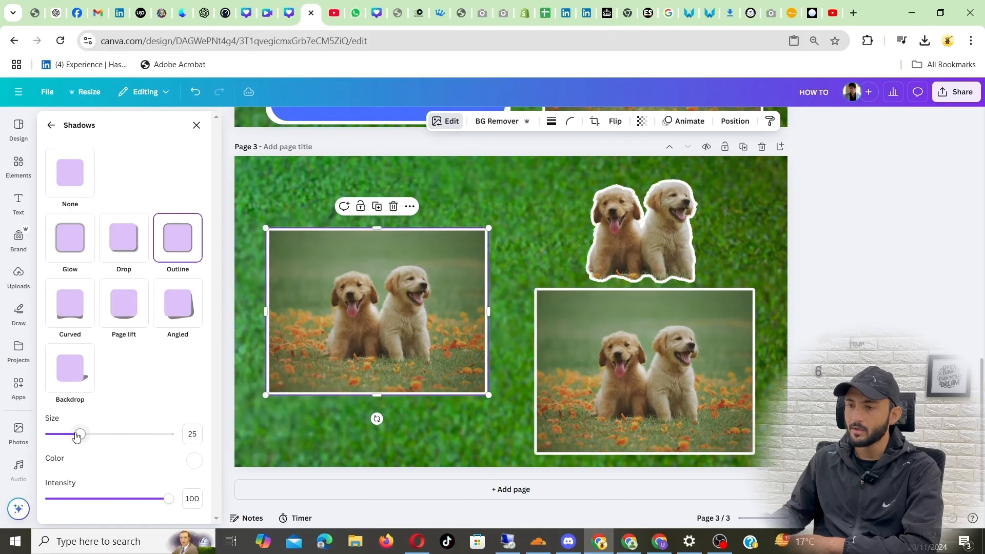
left_click_drag(79, 434, 116, 432)
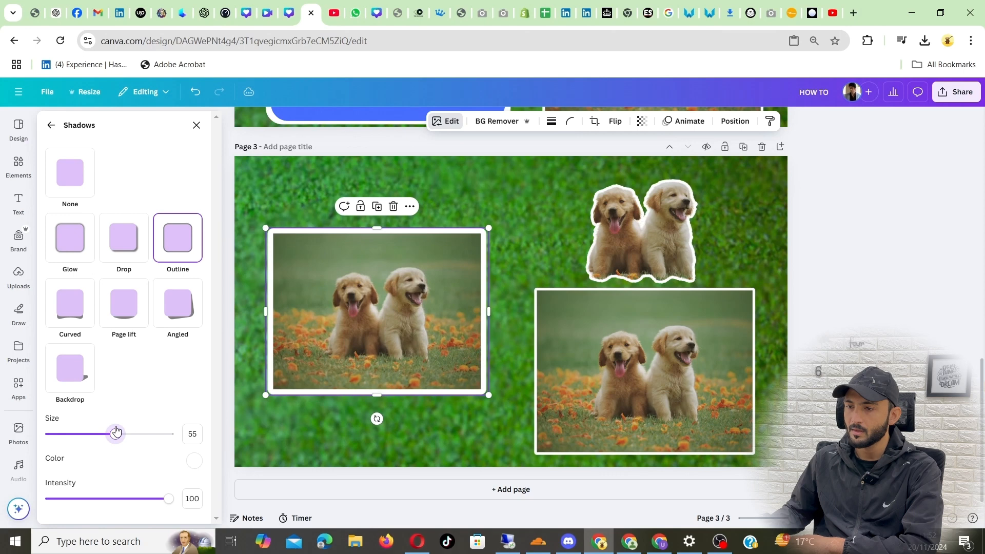
mouse_move(169, 498)
left_mouse_down()
mouse_move(94, 498)
mouse_move(183, 496)
left_mouse_up()
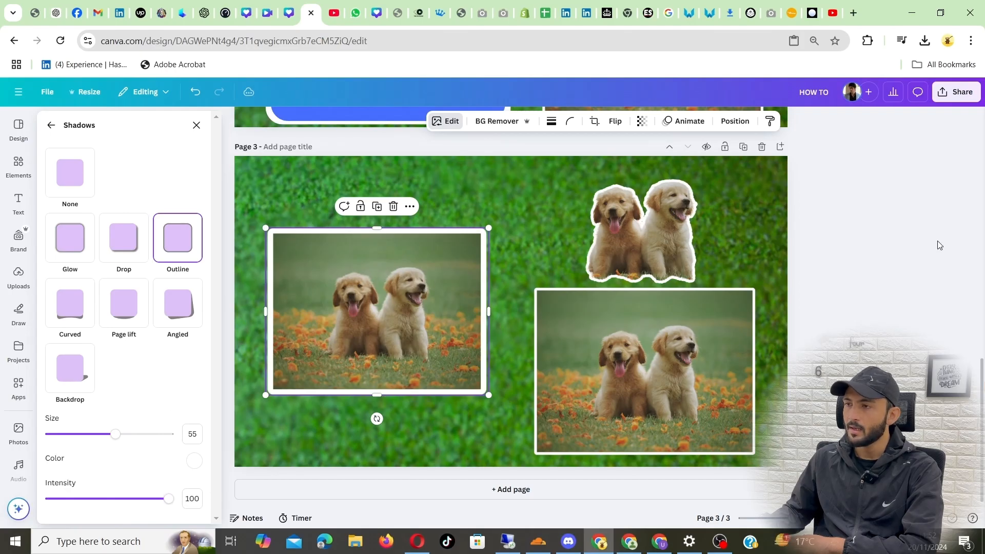
Try corner rounding on the newly outlined dog photo and leave it at 0.
left_click(368, 291)
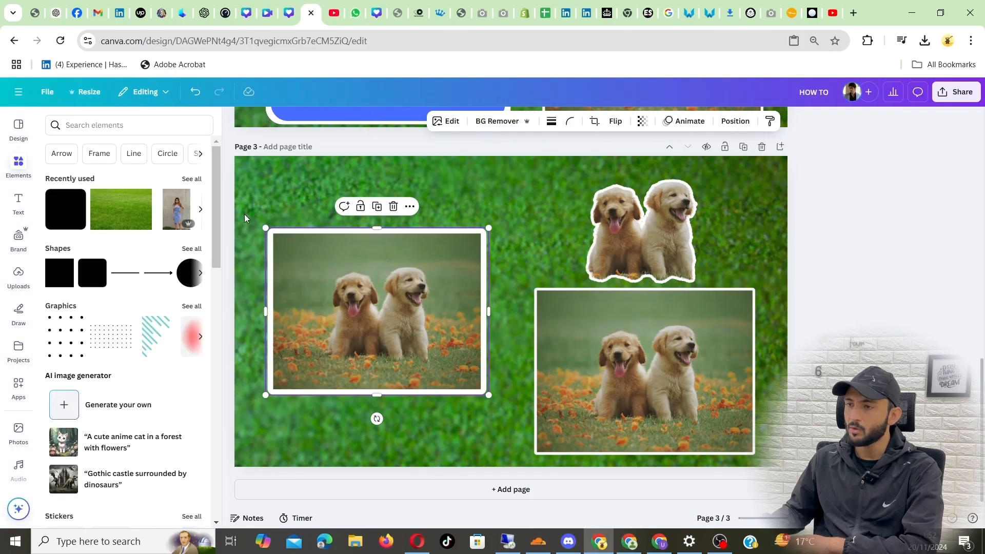
left_click(570, 121)
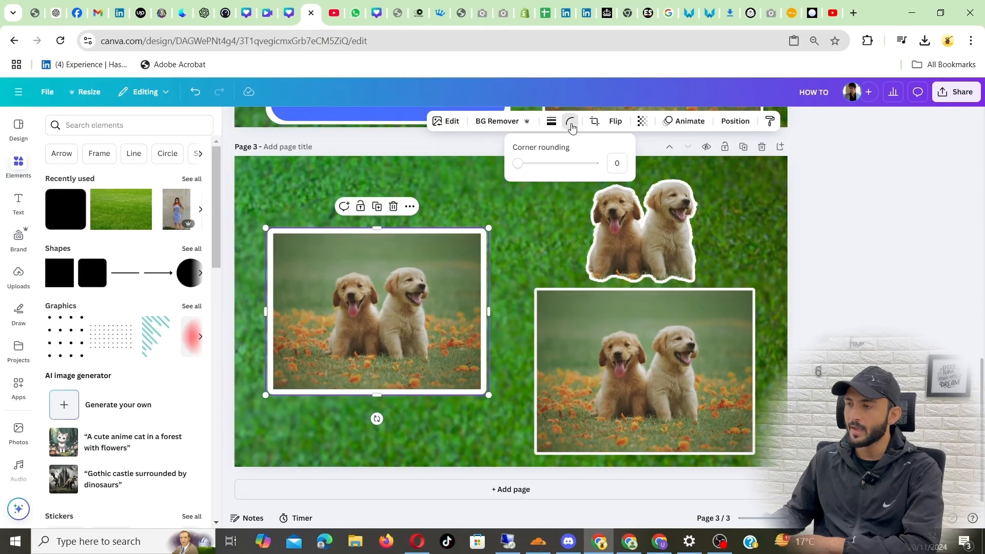
mouse_move(517, 171)
left_mouse_down()
mouse_move(588, 177)
mouse_move(517, 171)
left_mouse_up()
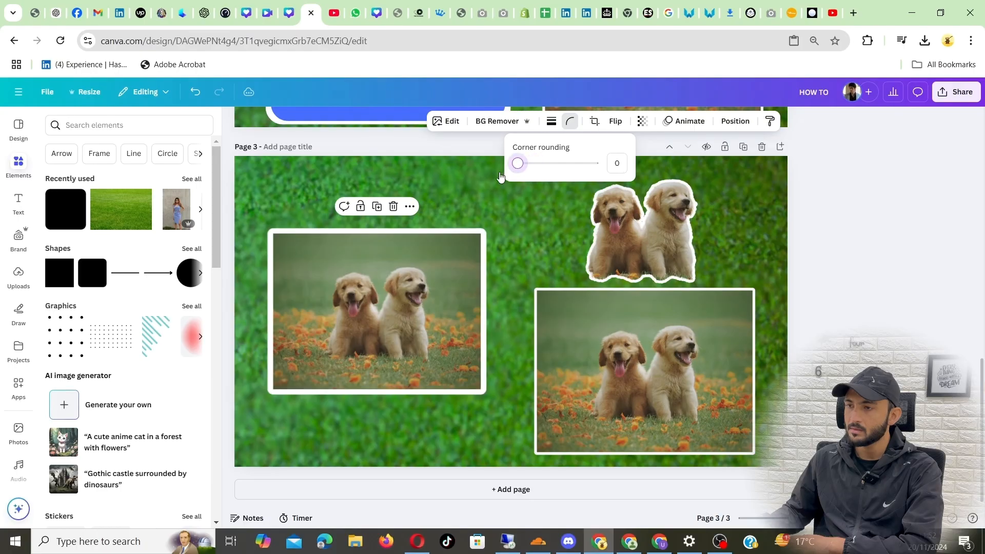
left_click(887, 201)
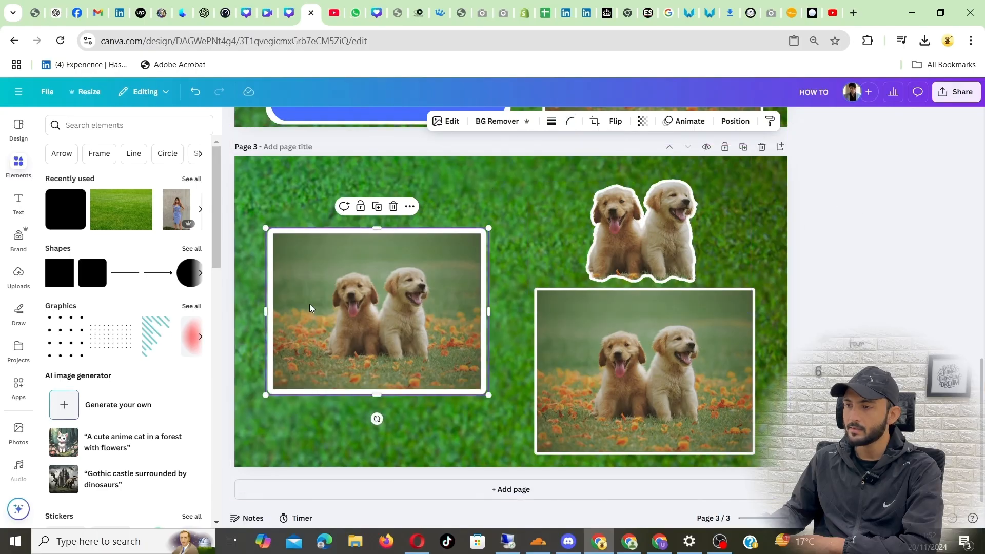
Move the newly outlined photo up and nudge the cut-out dogs slightly up and left.
left_click_drag(310, 308, 305, 267)
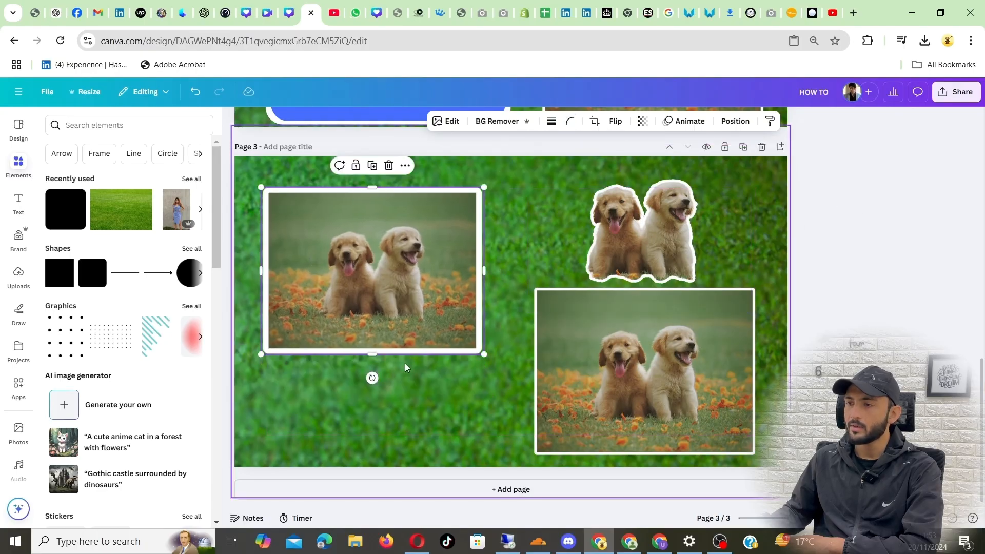
left_click(629, 237)
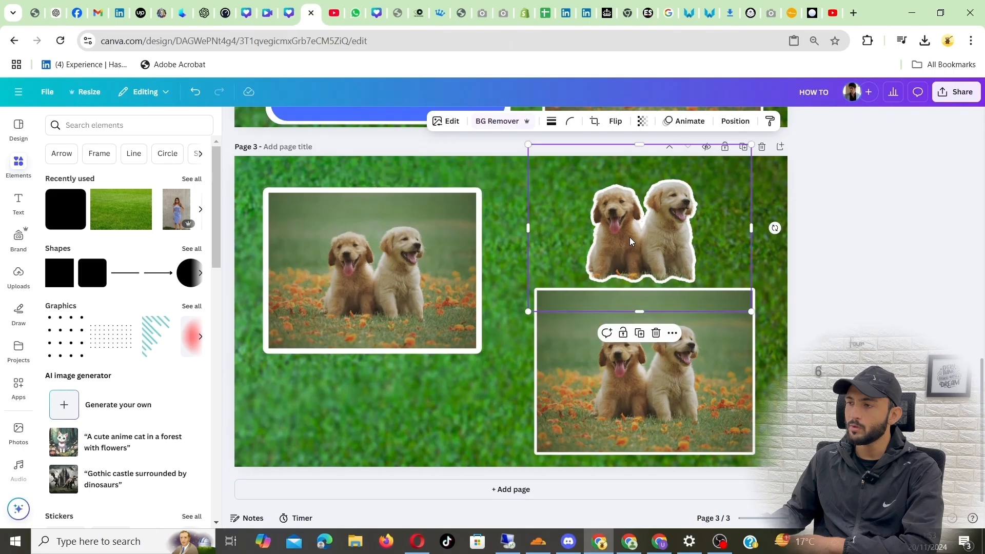
mouse_move(661, 211)
left_mouse_down()
mouse_move(650, 201)
mouse_move(657, 208)
left_mouse_up()
left_click(344, 255)
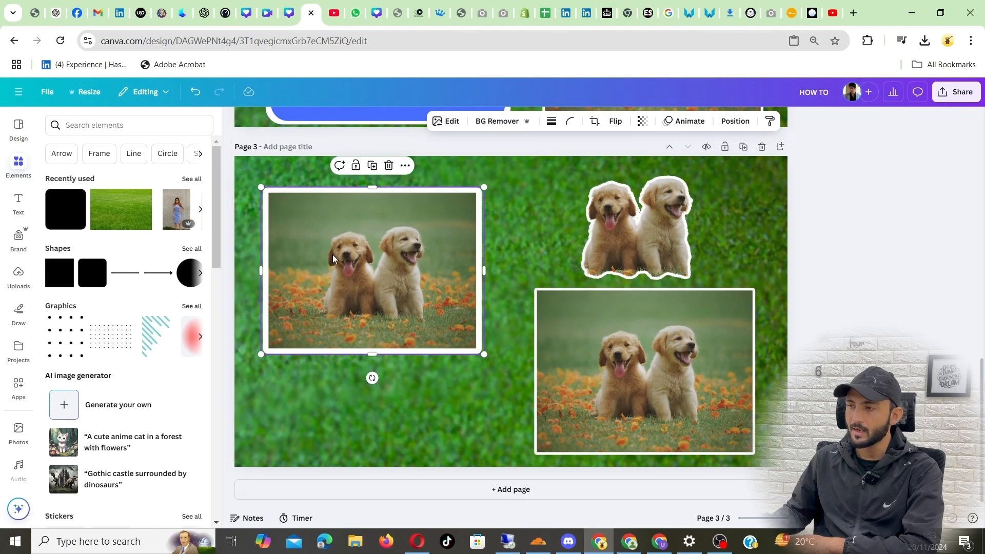
Undo the recent moves and the outline on the dog photo, and reposition the plain photo slightly lower.
key("ctrl+z")
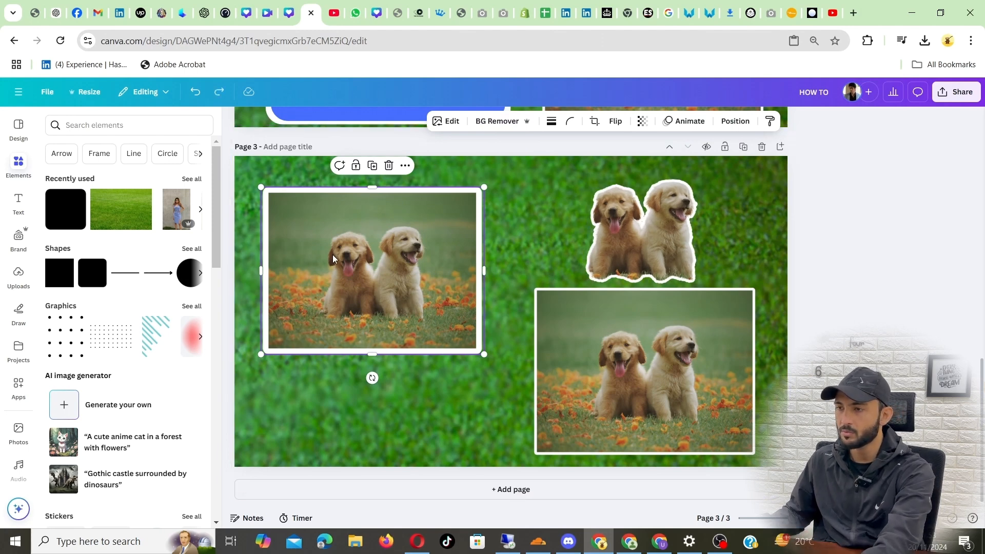
key("ctrl+z")
left_click_drag(333, 258, 417, 312)
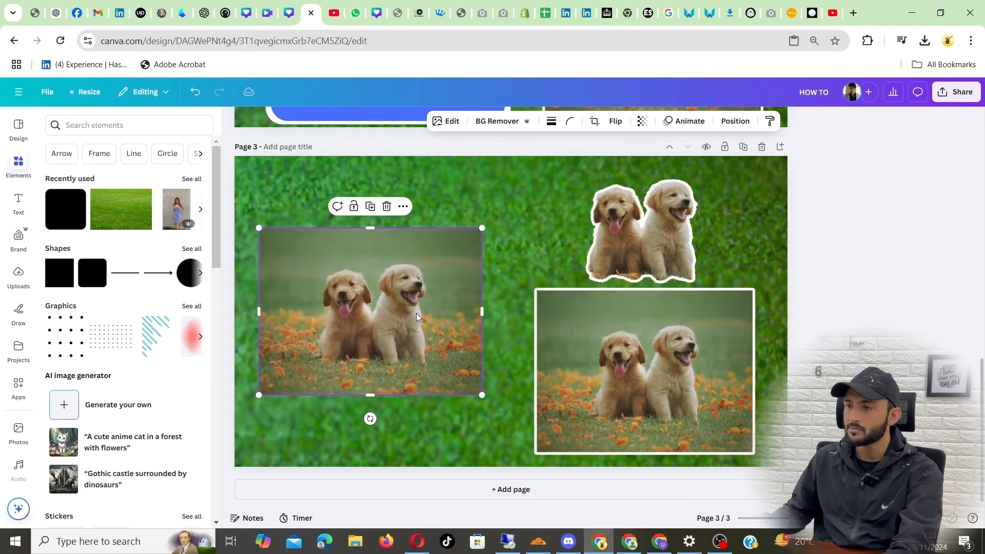
left_click(904, 235)
Remove the background from the plain dog photo and nudge the cut-out slightly up.
left_click(385, 302)
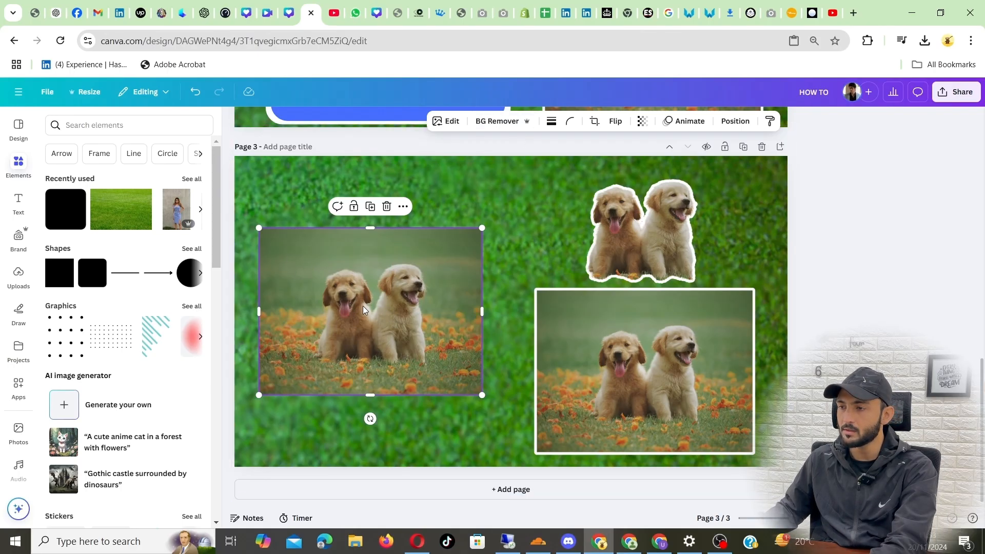
left_click(499, 121)
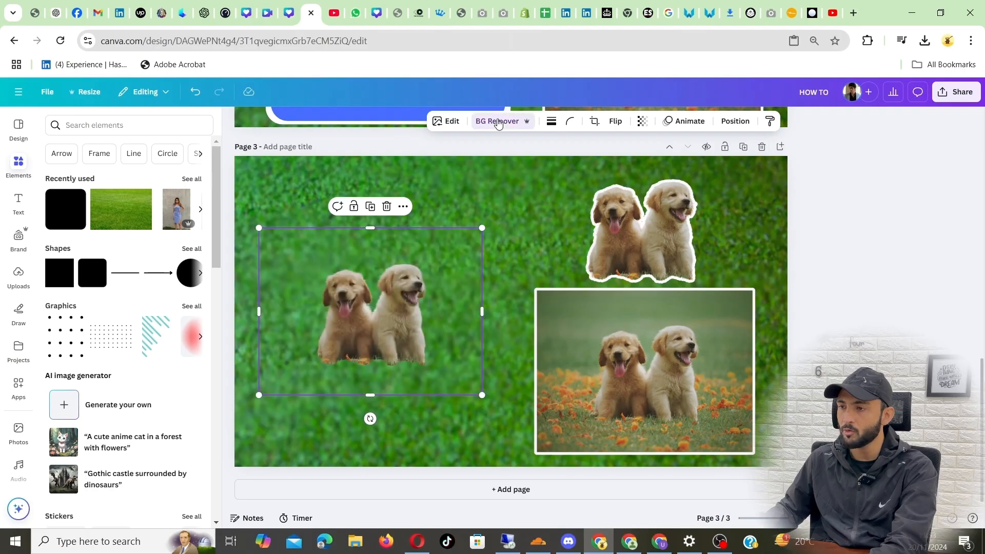
left_click_drag(349, 337, 348, 334)
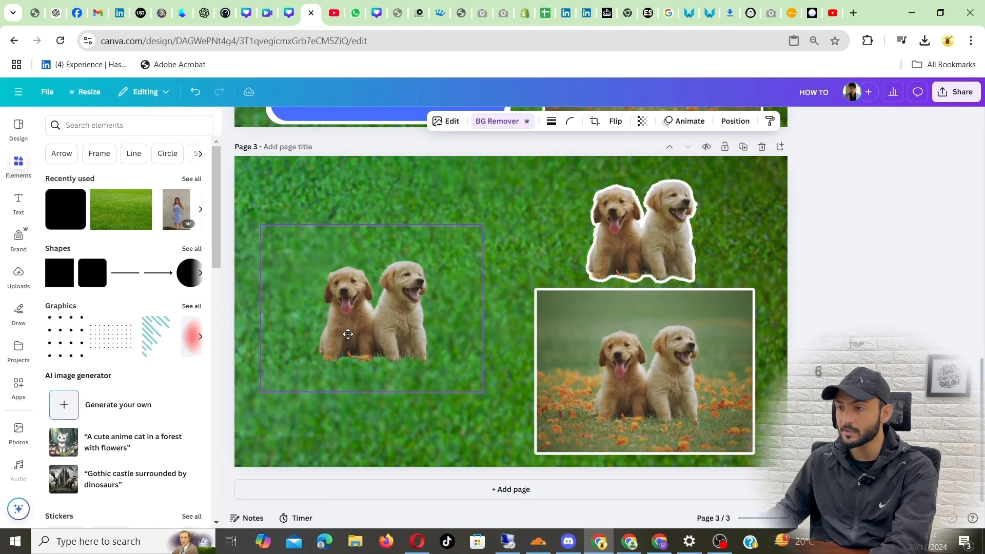
Apply an Outline shadow effect to the new dog cut-out in white with size 27.
left_click(446, 121)
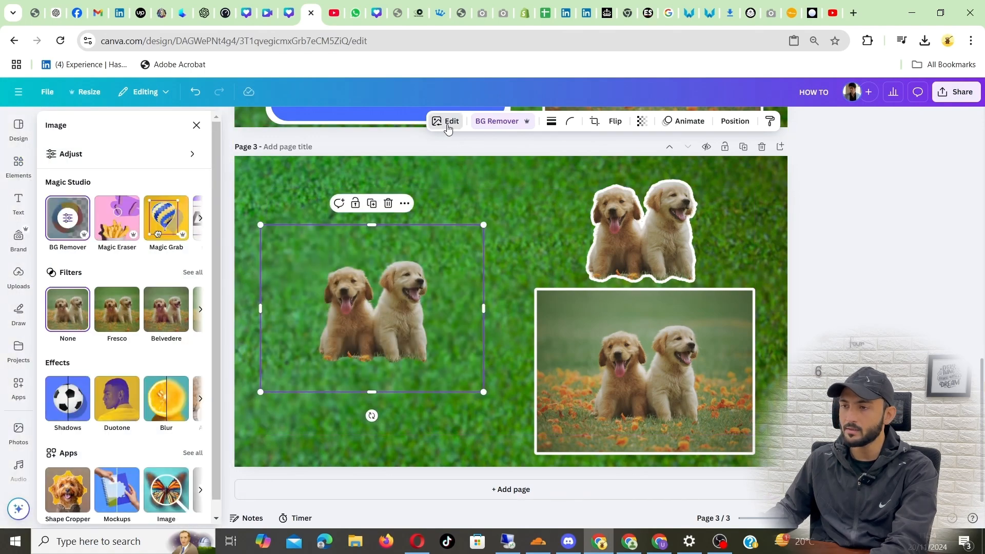
left_click(72, 404)
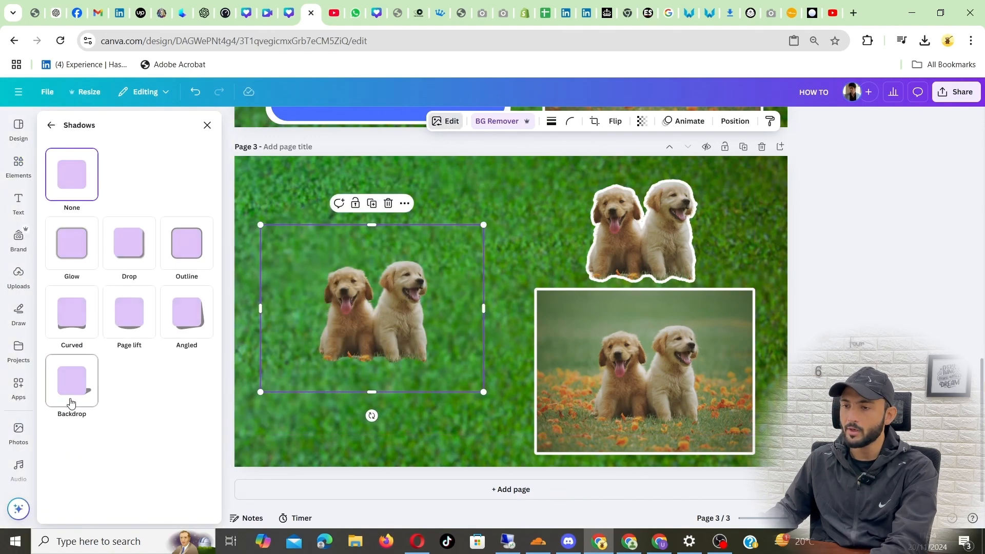
left_click(176, 252)
left_click(194, 460)
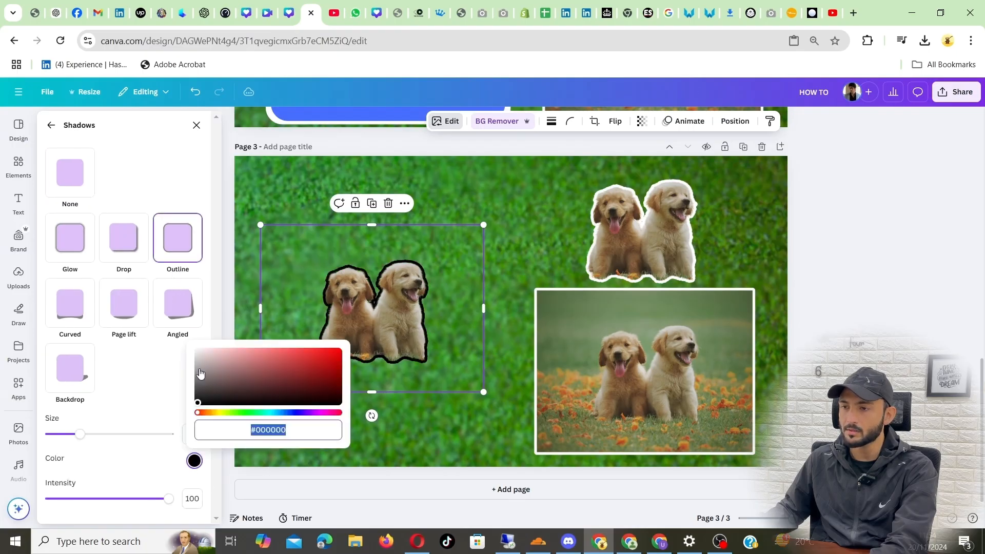
left_click(198, 351)
mouse_move(80, 434)
left_mouse_down()
mouse_move(110, 435)
mouse_move(82, 435)
left_mouse_up()
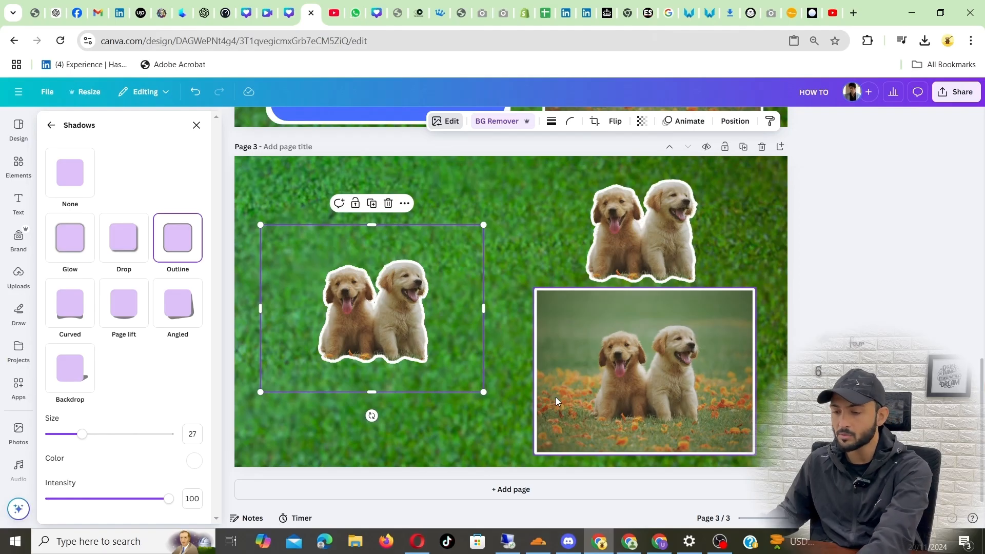
Undo the outline, background removal and repositioning of the new dog cut-out to restore the plain photo.
key("ctrl+z")
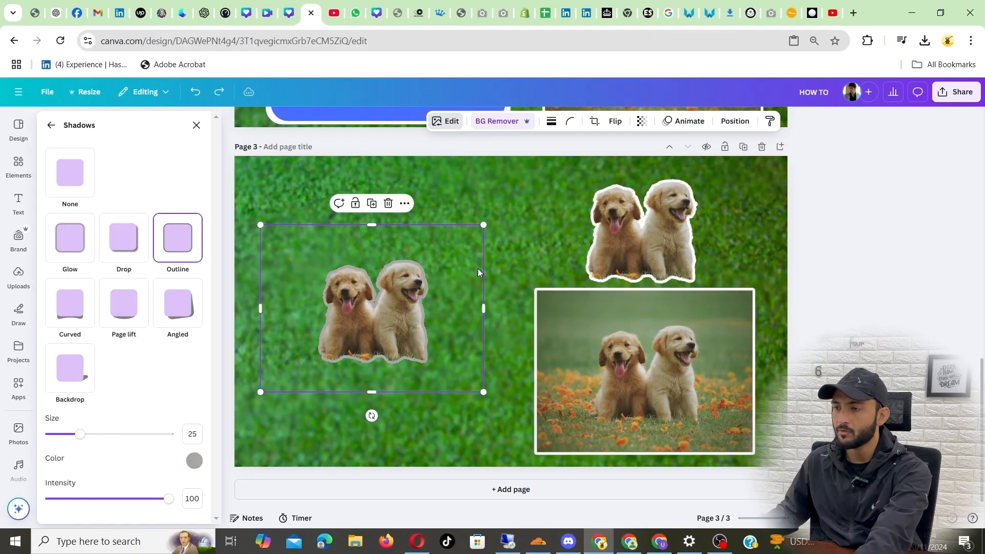
key("ctrl+z")
key("ctrl+z")
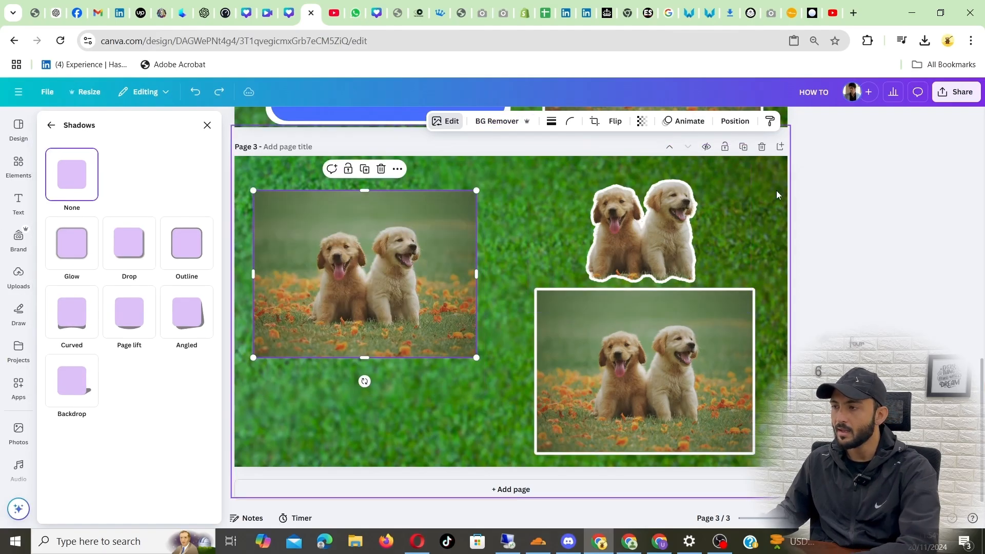
Use Magic Grab to separate both puppies from the background of the plain dog photo on page 3.
left_click(380, 256)
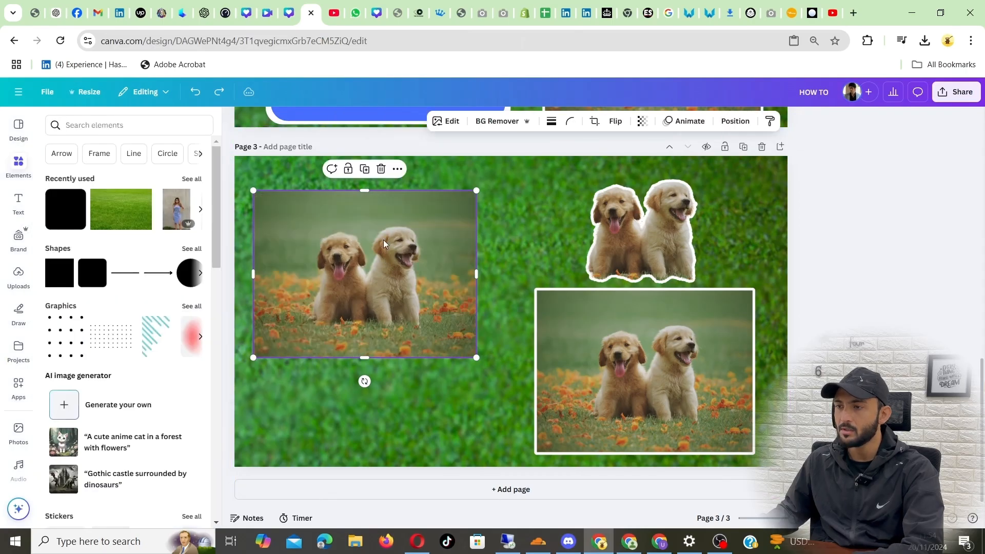
left_click(854, 176)
left_click(350, 229)
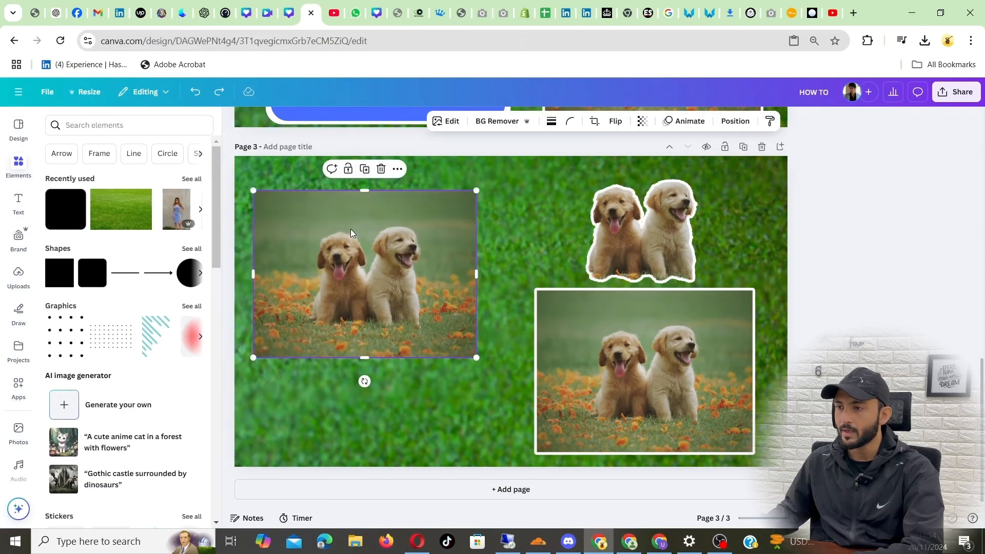
left_click(446, 121)
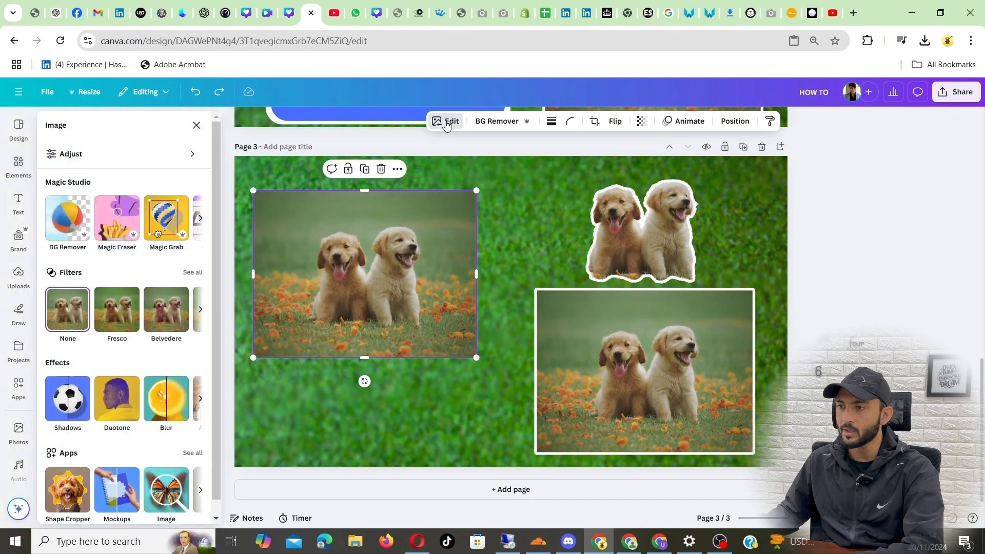
left_click(164, 221)
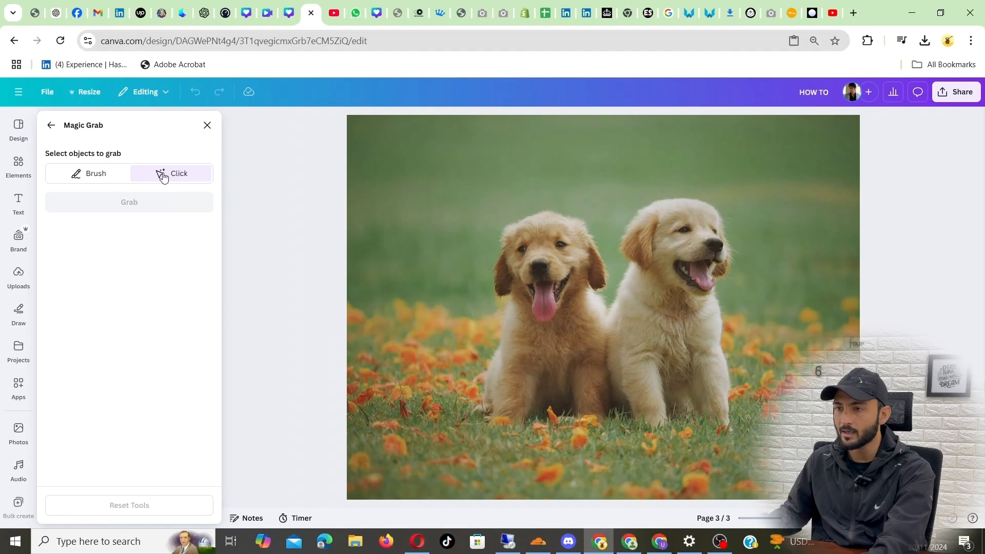
left_click(540, 286)
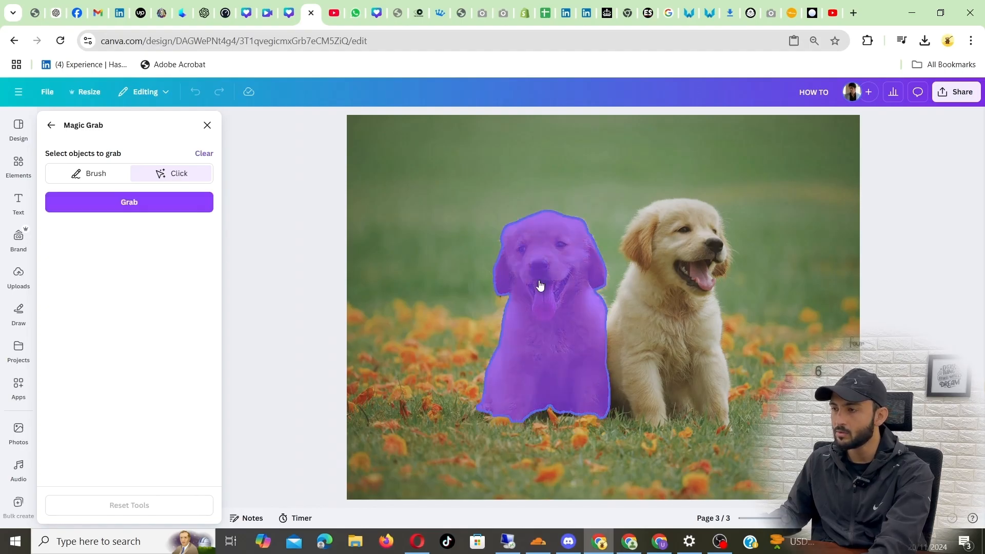
left_click(672, 281)
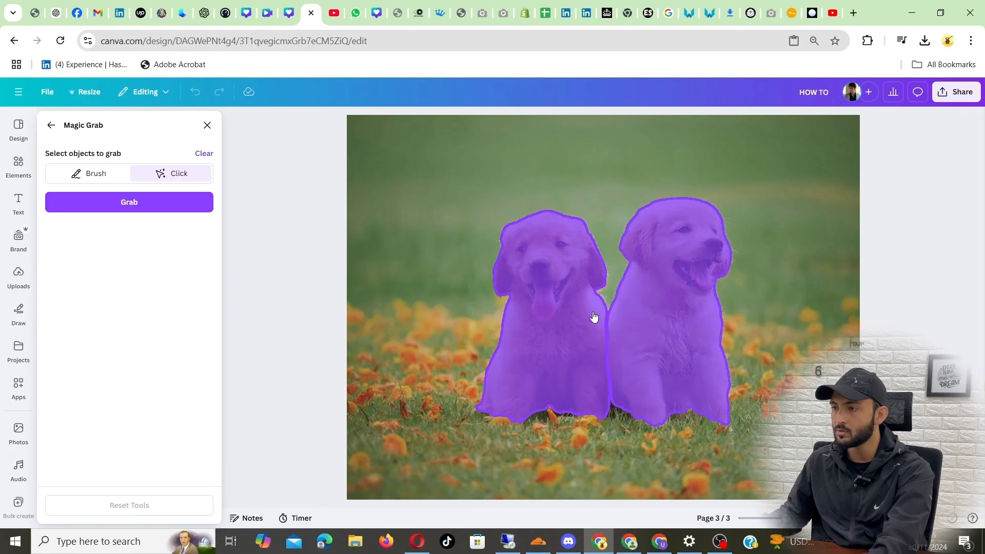
left_click(126, 202)
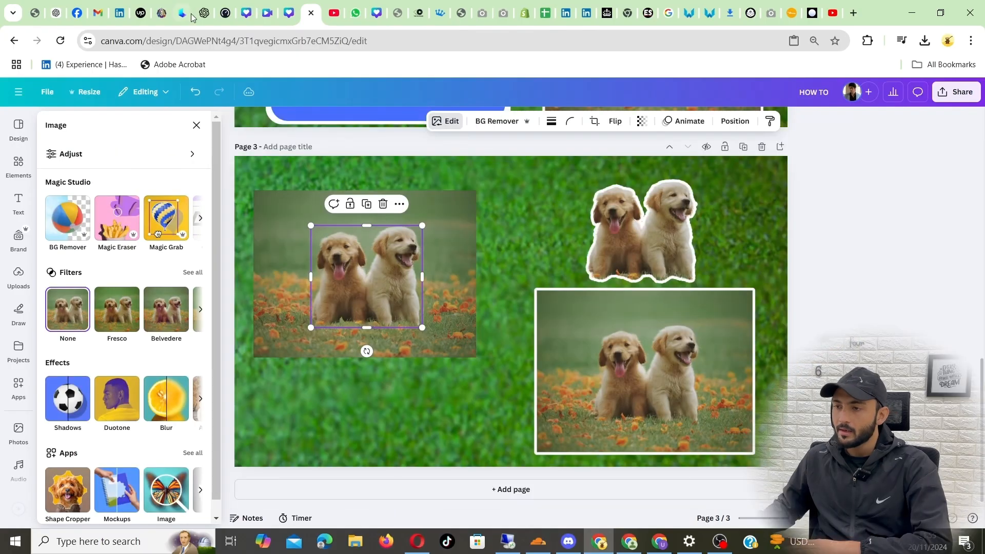
Reposition the grabbed puppies and the photo background independently, keeping the puppies placed over the photo.
left_click_drag(386, 261, 386, 260)
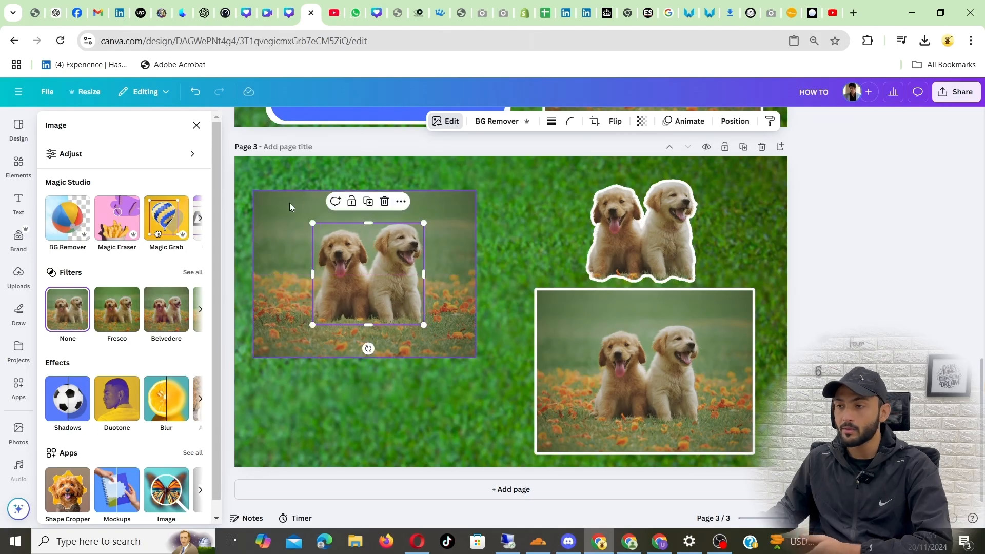
left_click_drag(294, 202, 283, 202)
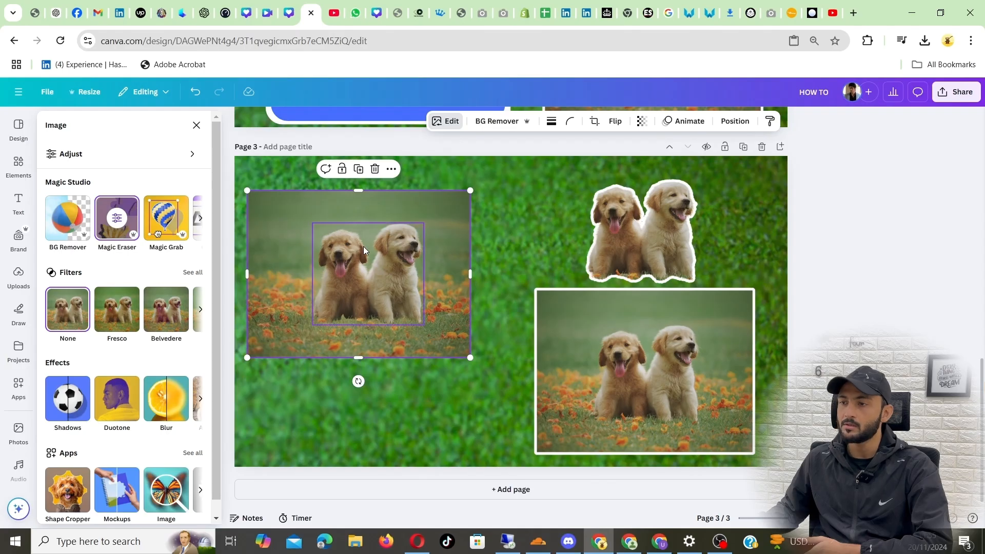
left_click_drag(364, 252, 363, 276)
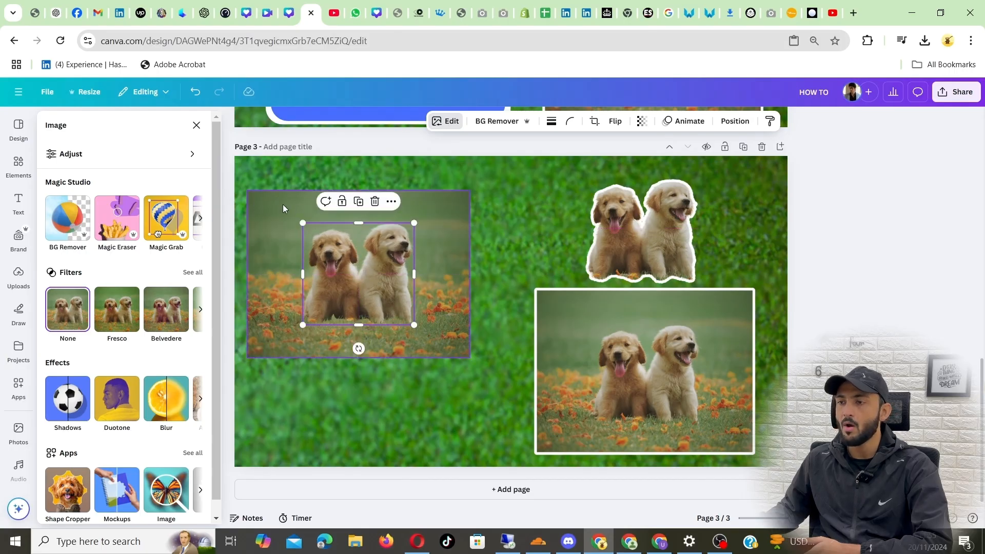
mouse_move(283, 204)
left_mouse_down()
mouse_move(271, 204)
mouse_move(282, 208)
left_mouse_up()
left_click(361, 260)
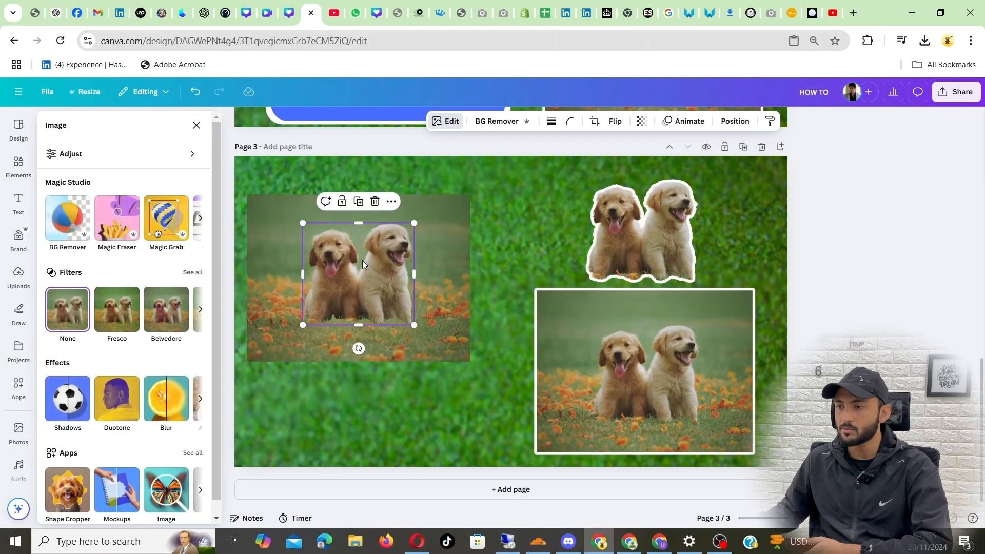
Apply an Outline shadow effect to the grabbed puppies in white with size 22.
left_click(444, 121)
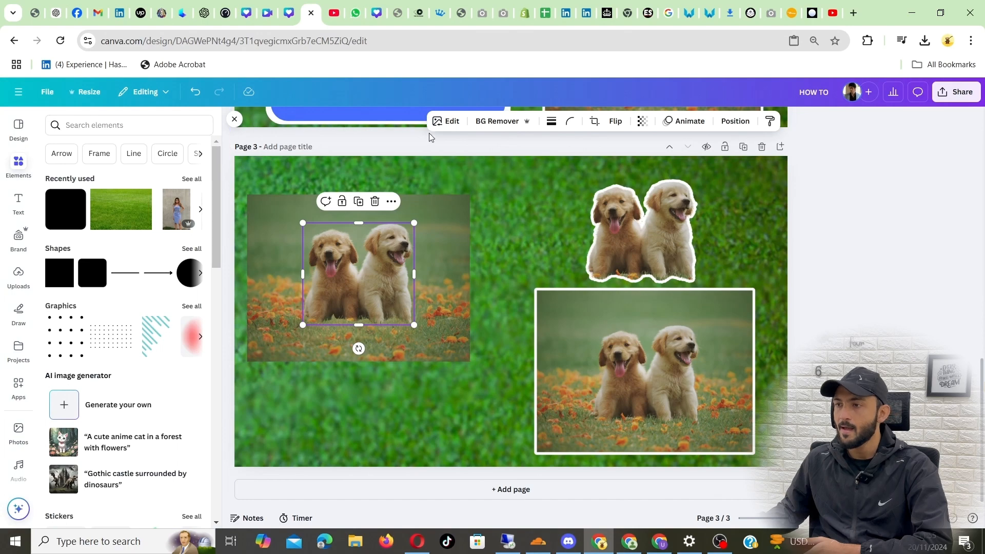
left_click(449, 122)
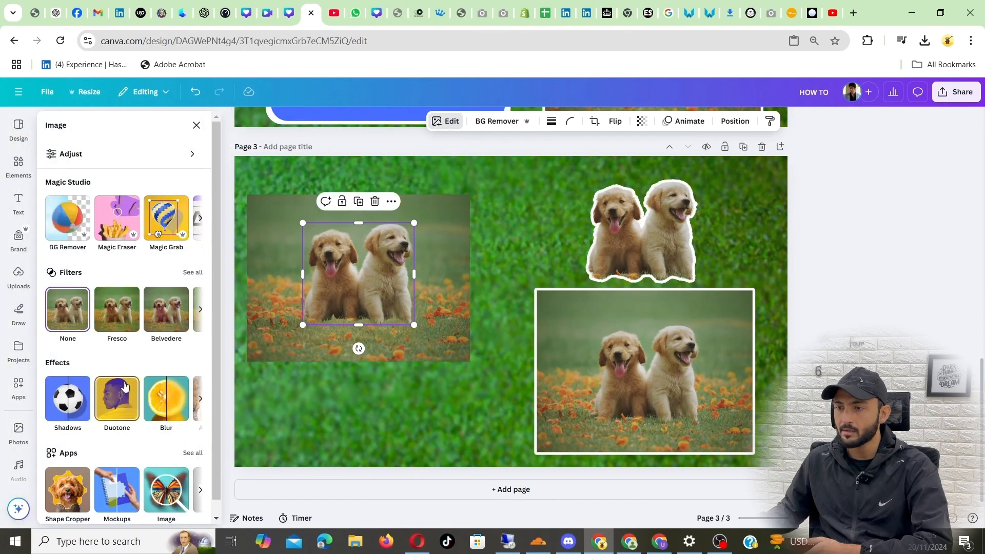
left_click(63, 405)
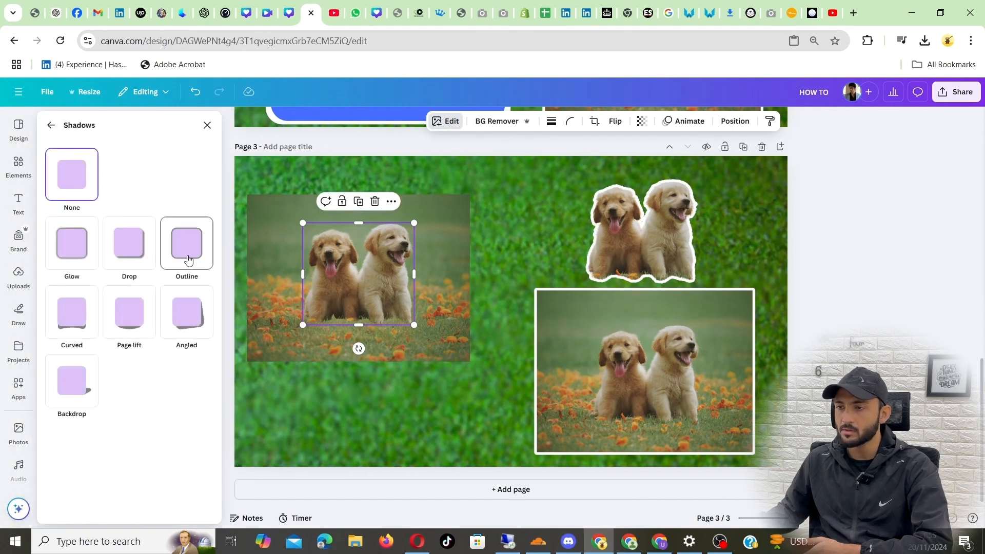
left_click(185, 240)
left_click(193, 460)
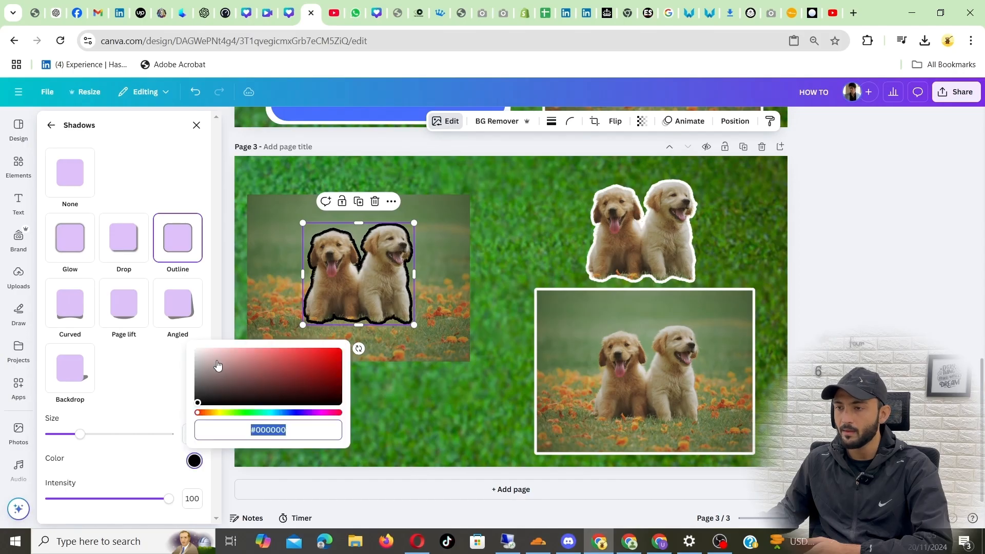
left_click_drag(217, 365, 170, 334)
left_click_drag(82, 437, 77, 437)
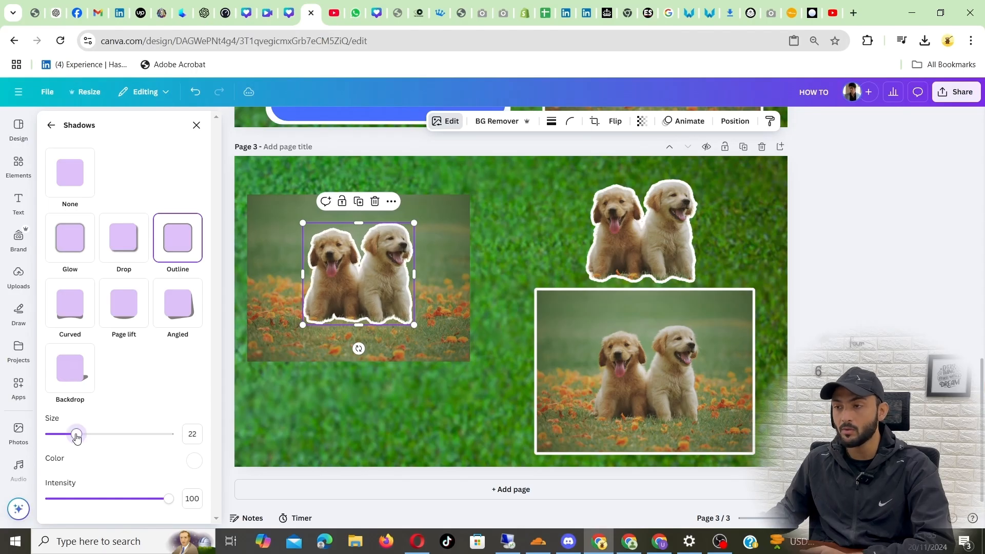
left_click(922, 222)
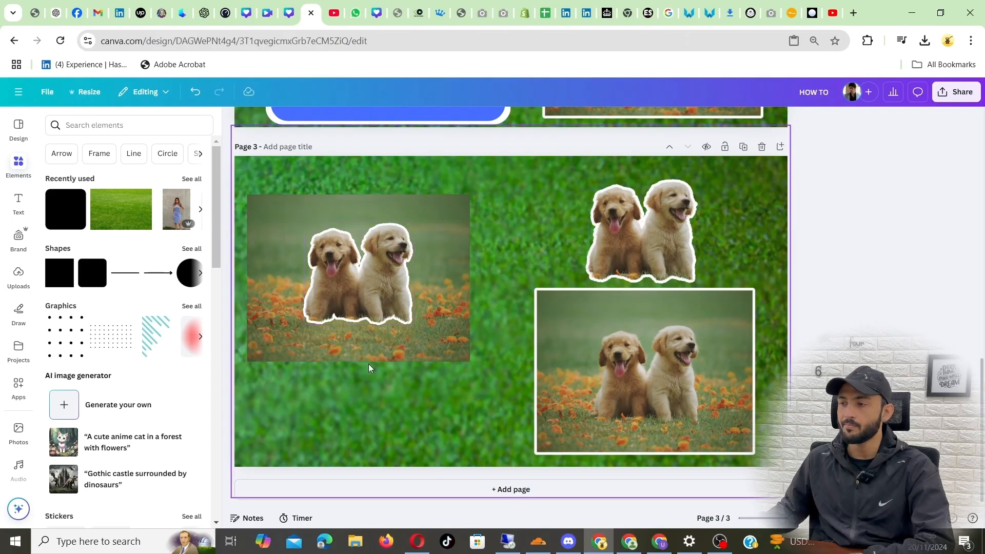
Add the recently used rounded square to page 3 and move it below the photo with the grabbed puppies.
left_click(18, 167)
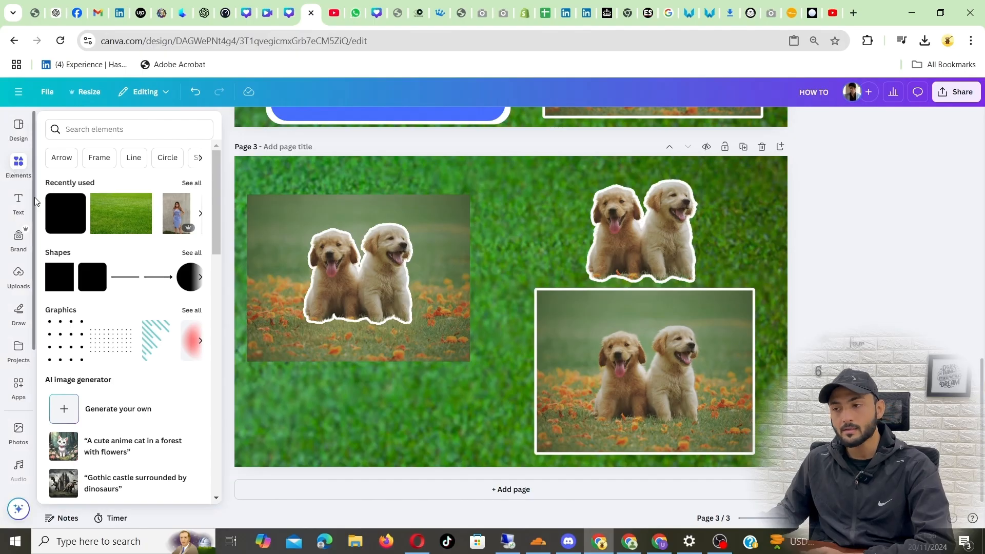
left_click(64, 211)
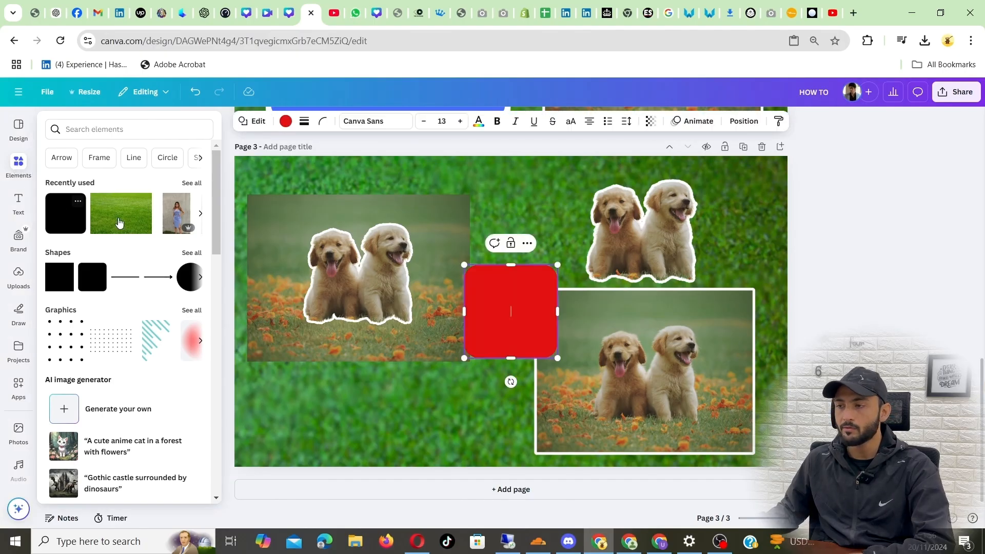
scroll(891, 221, "up", 3)
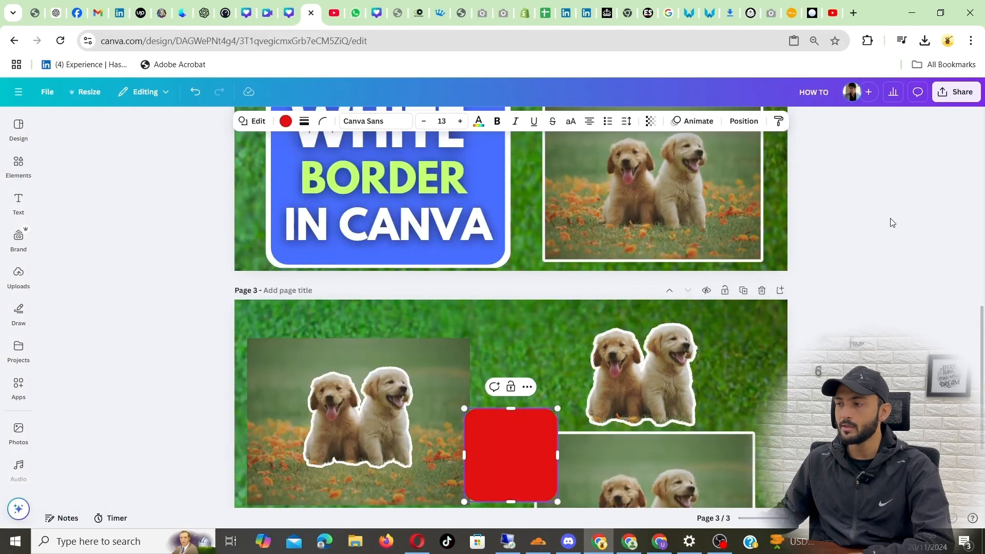
left_click(891, 223)
scroll(891, 218, "down", 3)
left_click(411, 318)
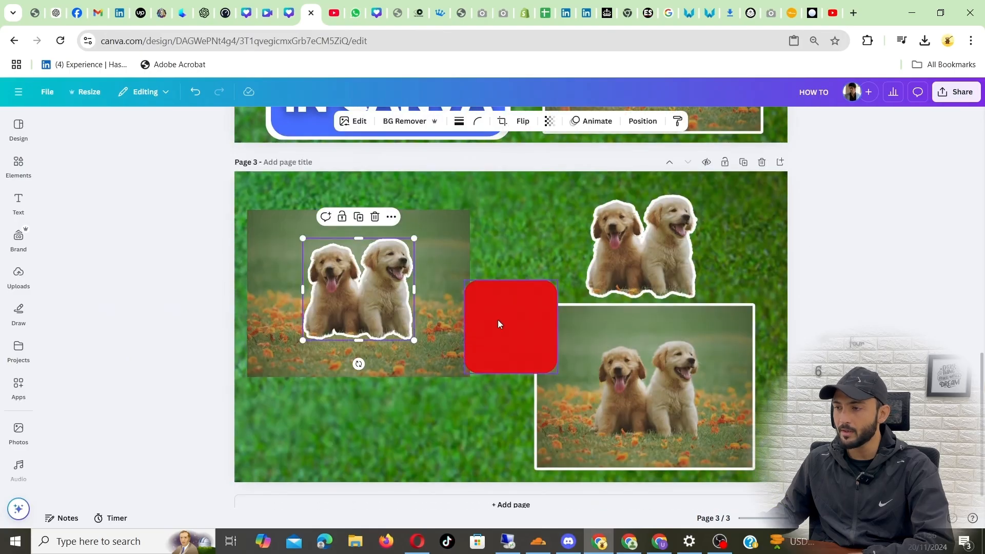
left_click(500, 323)
left_click_drag(499, 323, 422, 419)
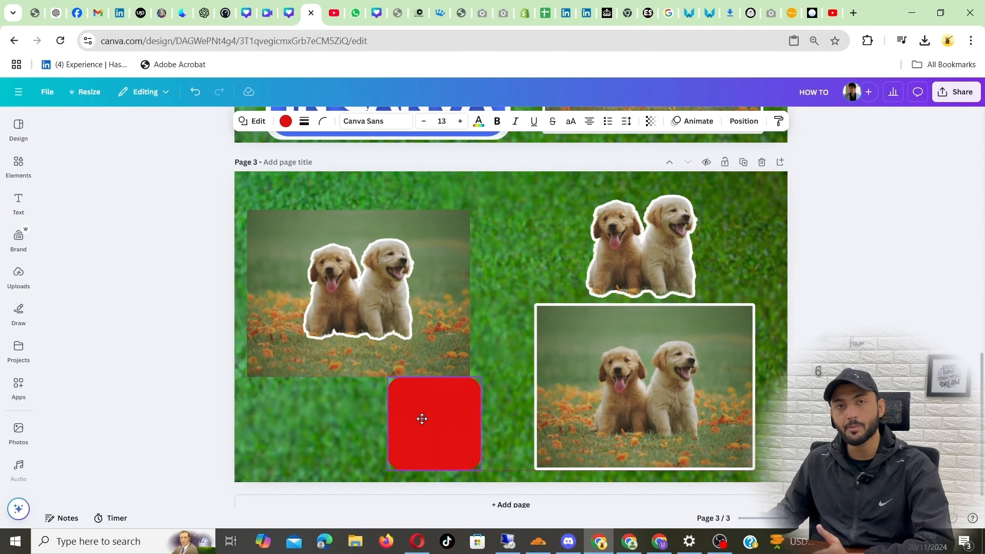
left_click_drag(422, 418, 422, 422)
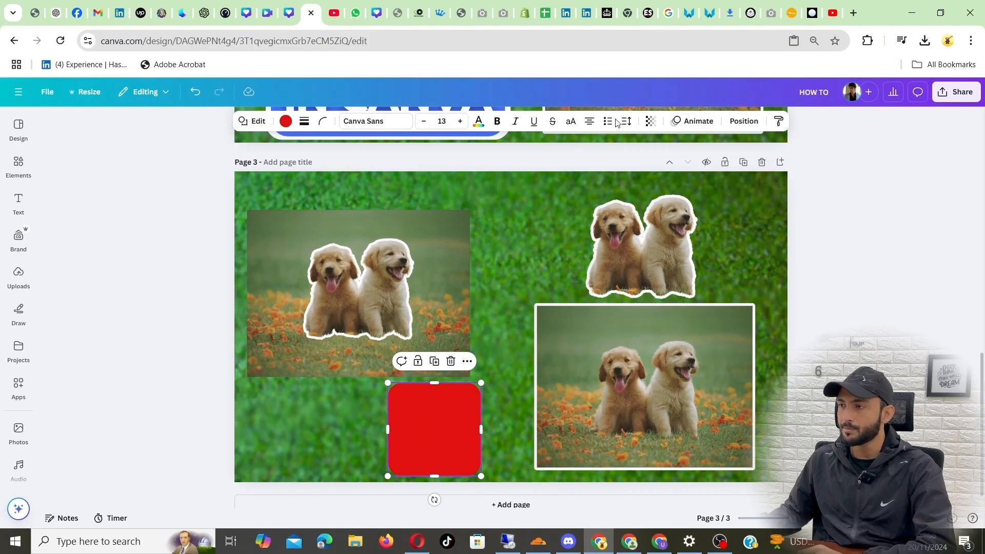
left_click(254, 122)
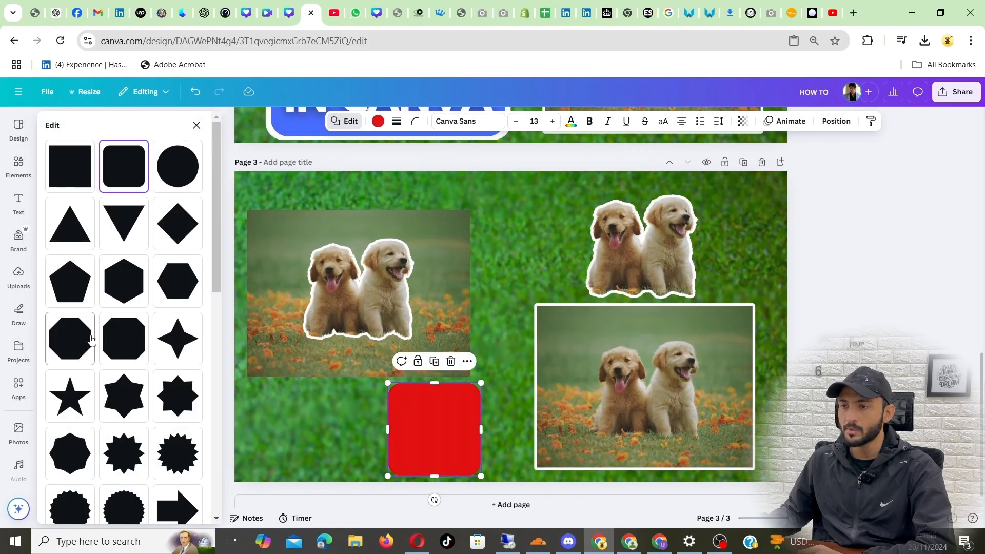
scroll(97, 359, "down", 3)
scroll(104, 347, "up", 3)
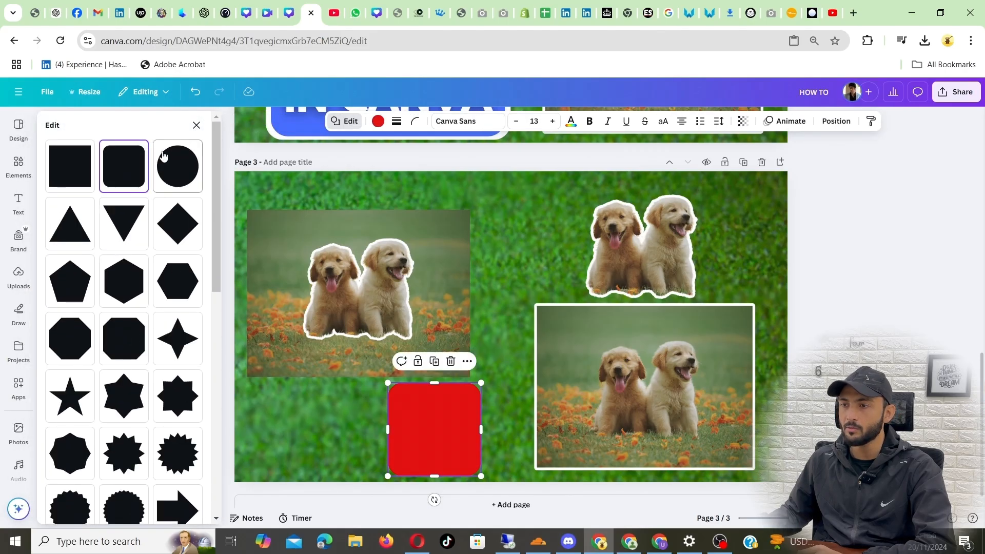
left_click(196, 126)
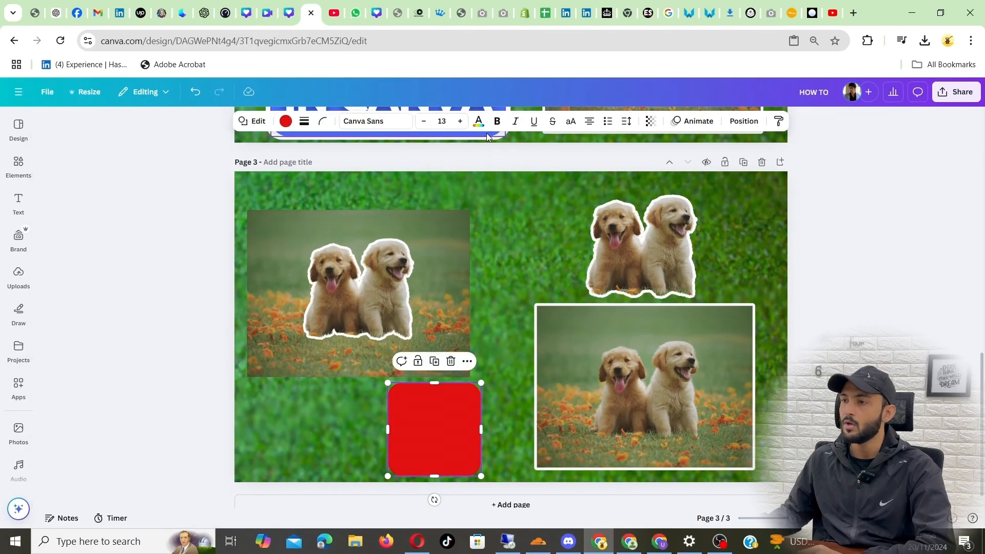
Give the red rounded square a solid white border with weight 6.
left_click(303, 126)
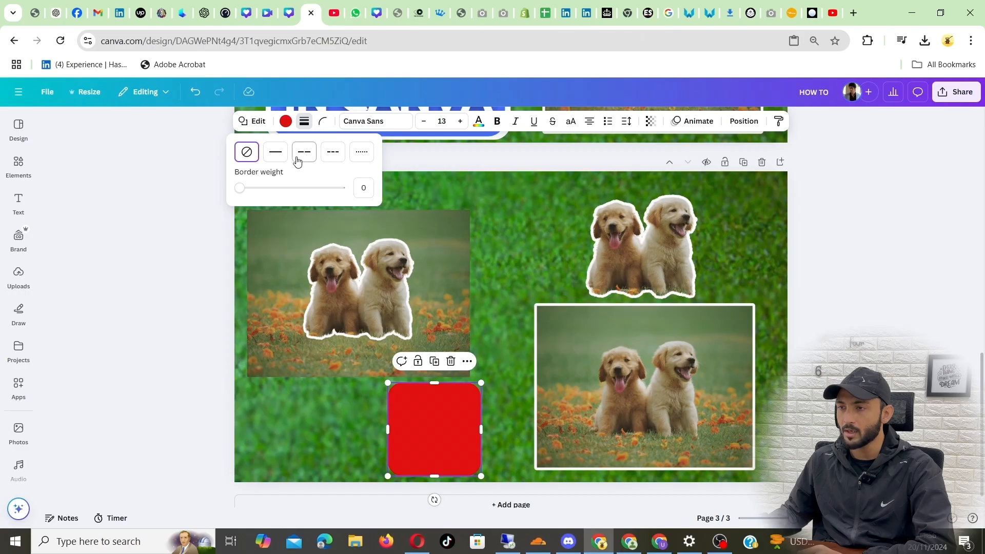
left_click(273, 156)
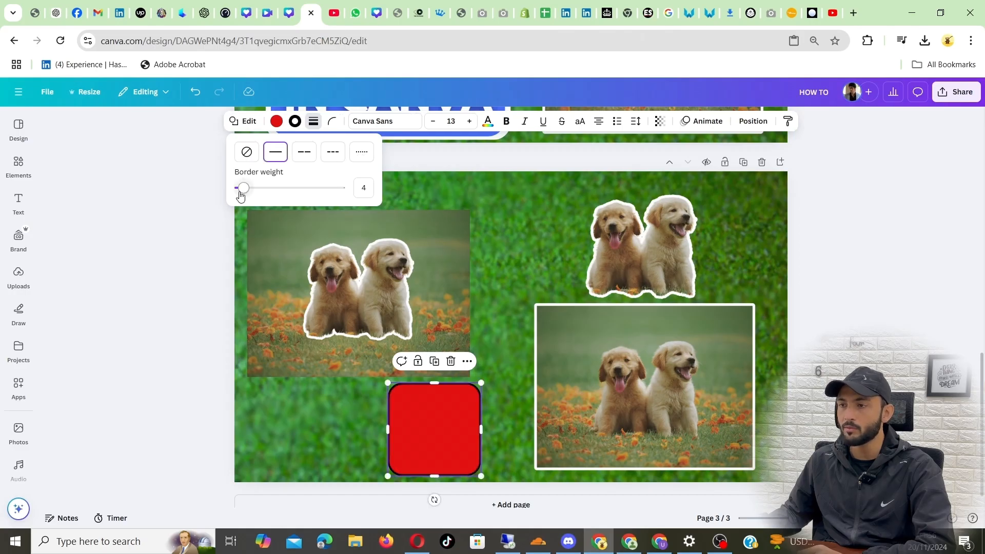
left_click_drag(243, 191, 245, 191)
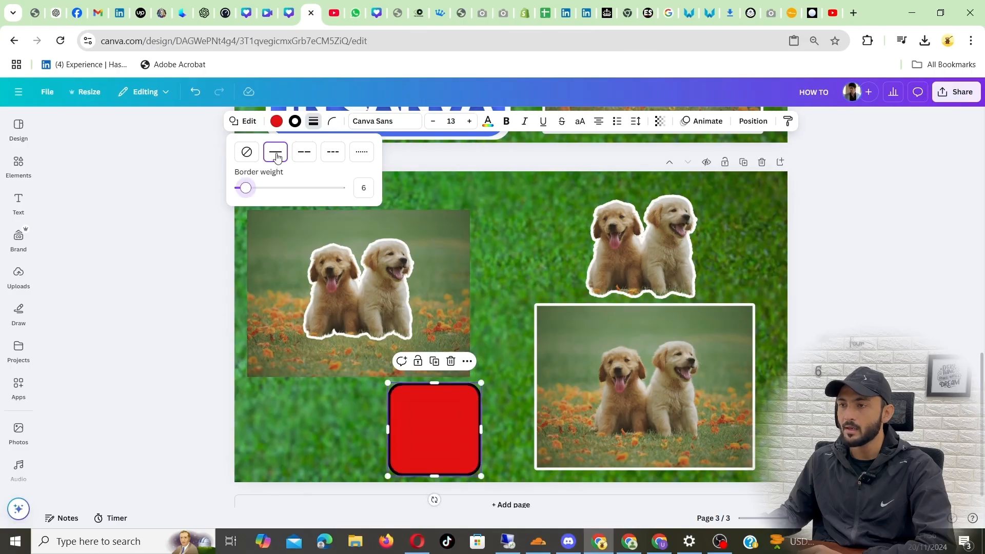
left_click(295, 122)
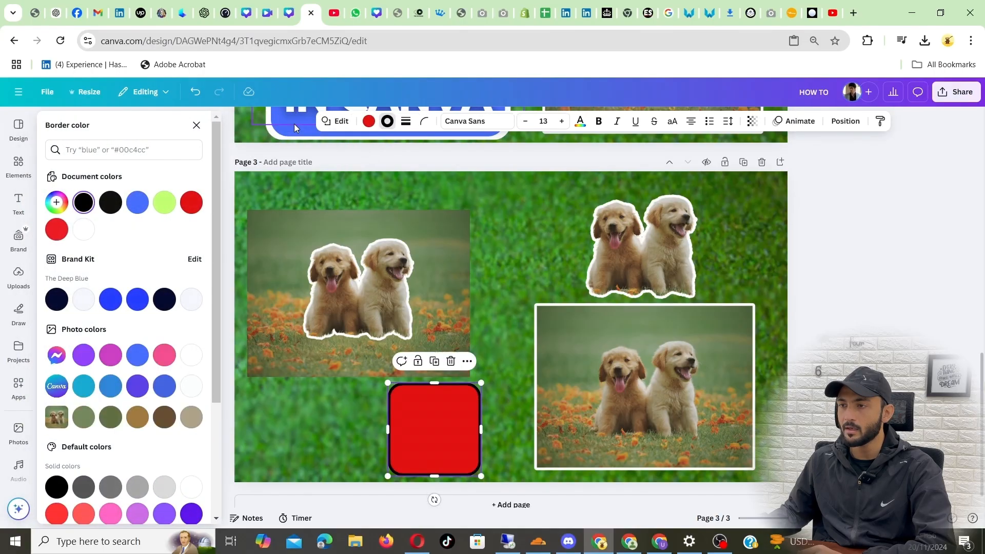
left_click(84, 231)
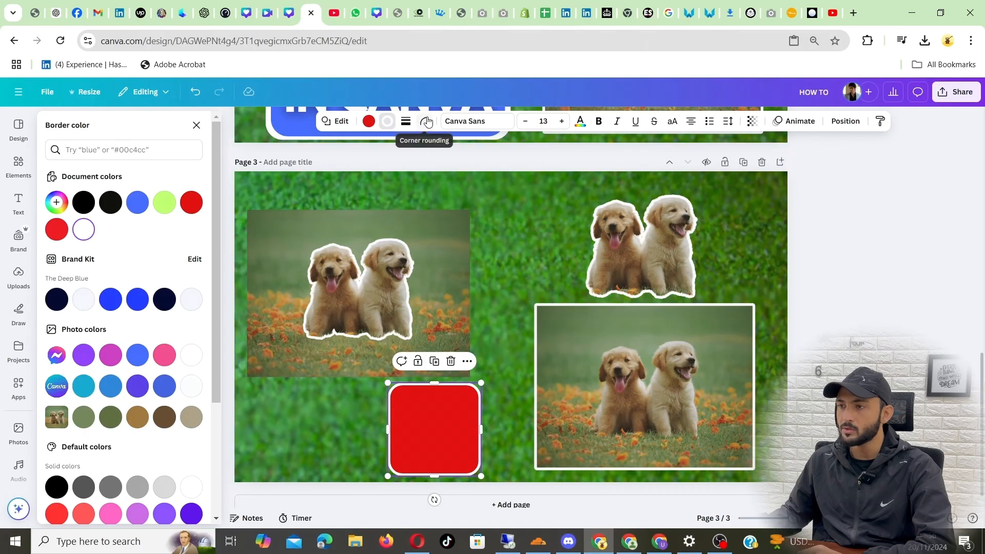
left_click(406, 122)
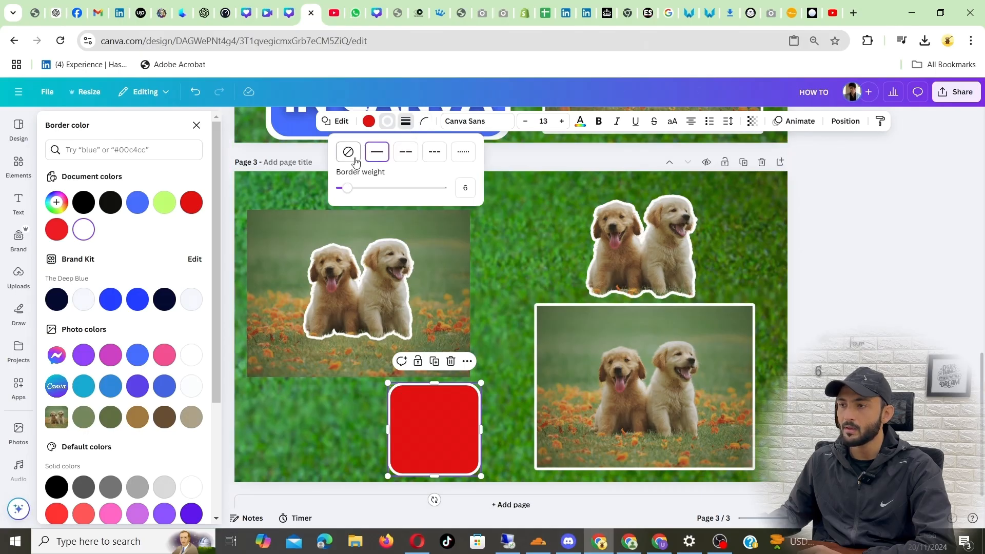
mouse_move(349, 195)
left_mouse_down()
mouse_move(361, 191)
mouse_move(349, 192)
left_mouse_up()
scroll(967, 213, "up", 3)
left_click(949, 217)
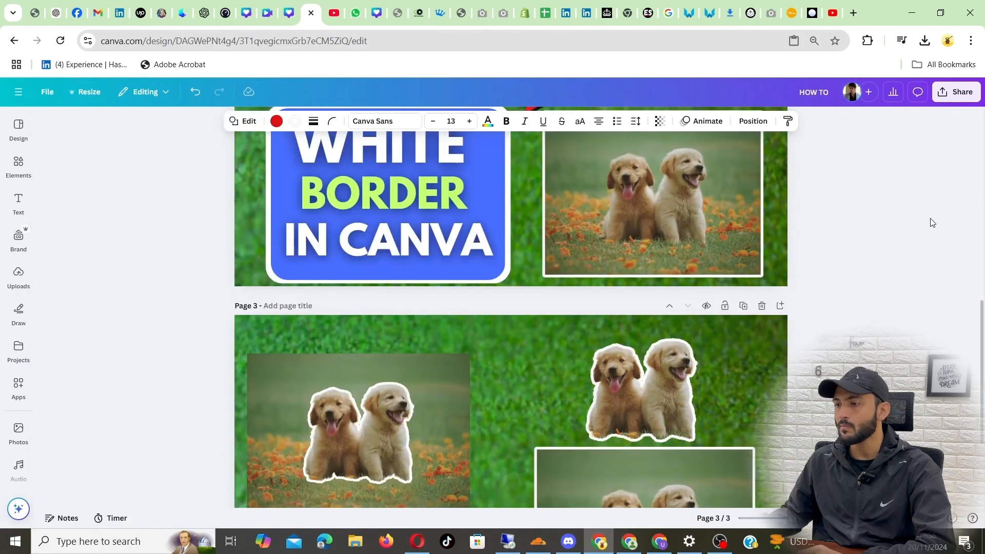
scroll(878, 249, "down", 3)
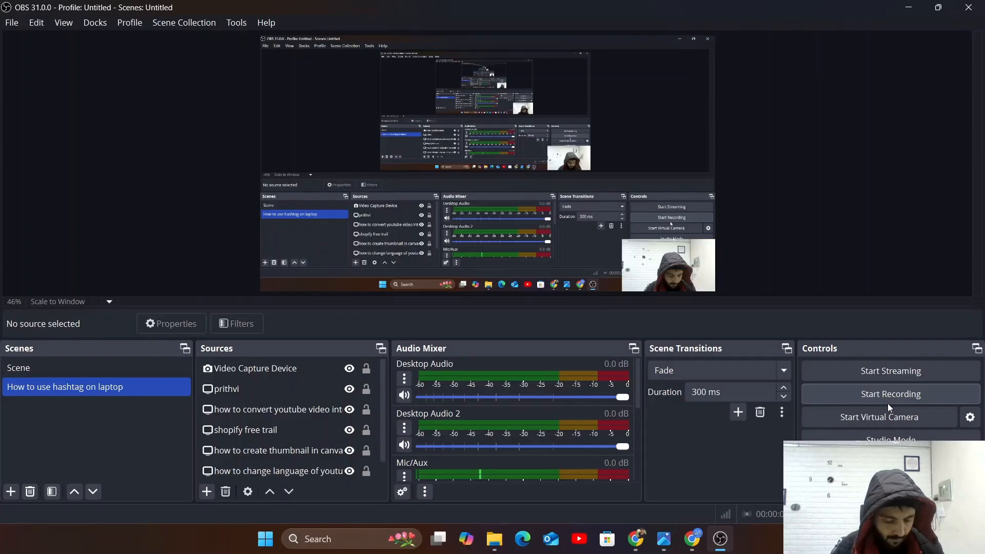
Start a screen recording in OBS.
left_click(887, 403)
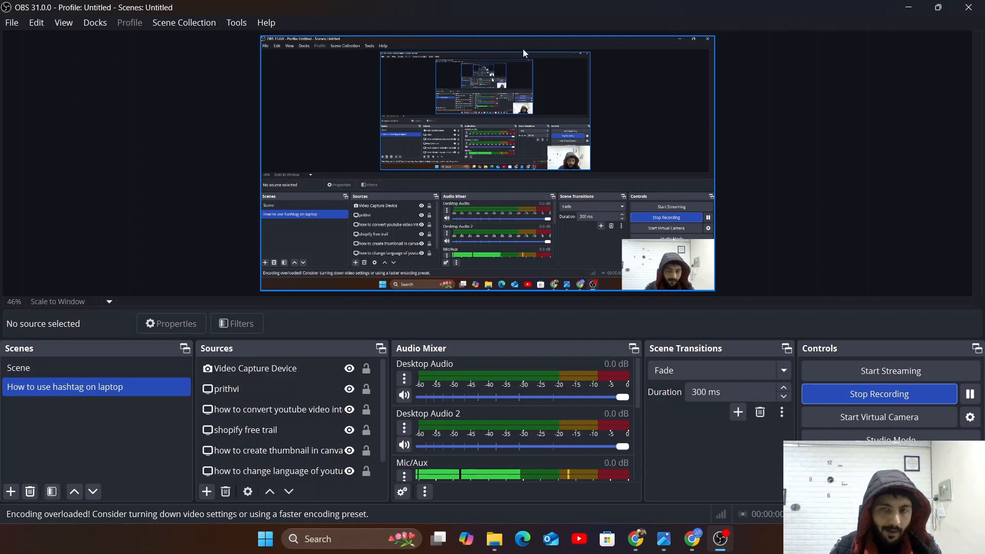
Switch from OBS to the open Canva design in Chrome and go back to the Canva home page.
left_click(910, 7)
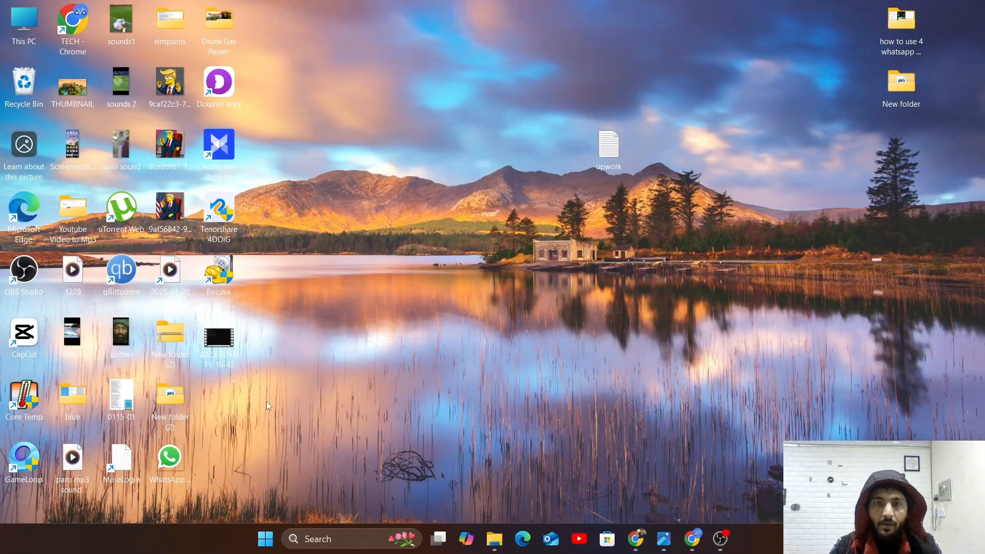
left_click(636, 539)
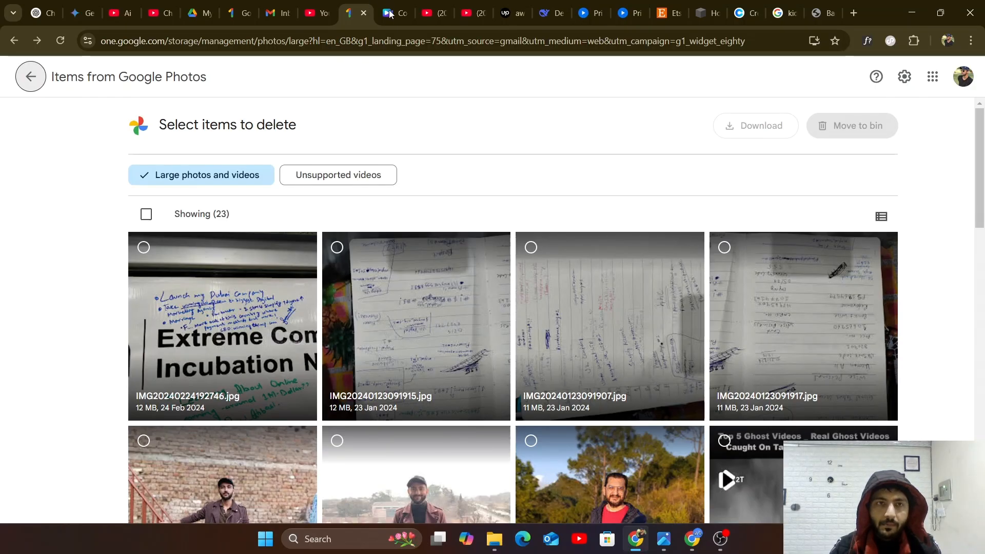
left_click(390, 13)
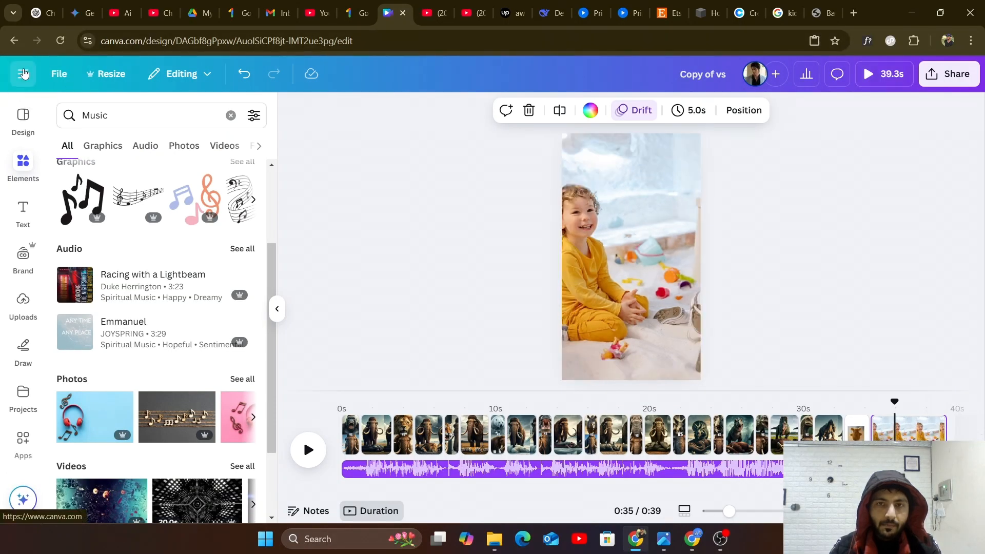
left_click(24, 73)
left_click(21, 79)
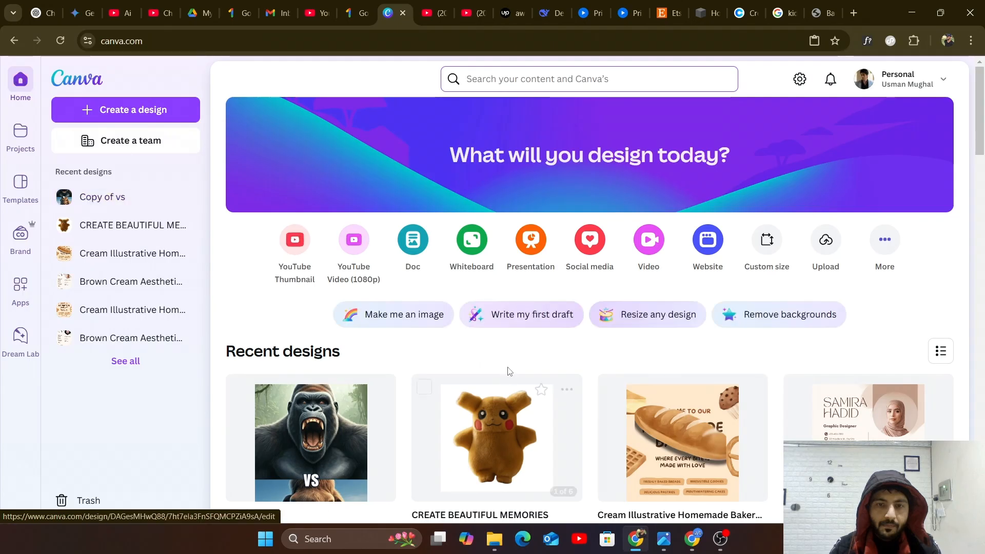
Search Canva for "website design".
scroll(507, 373, "down", 5)
scroll(509, 372, "down", 10)
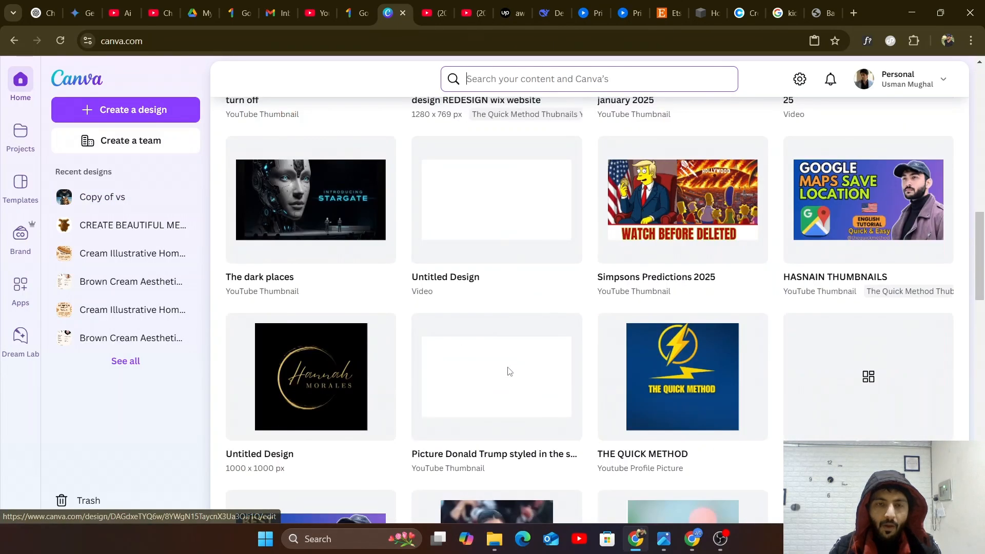
scroll(507, 371, "up", 15)
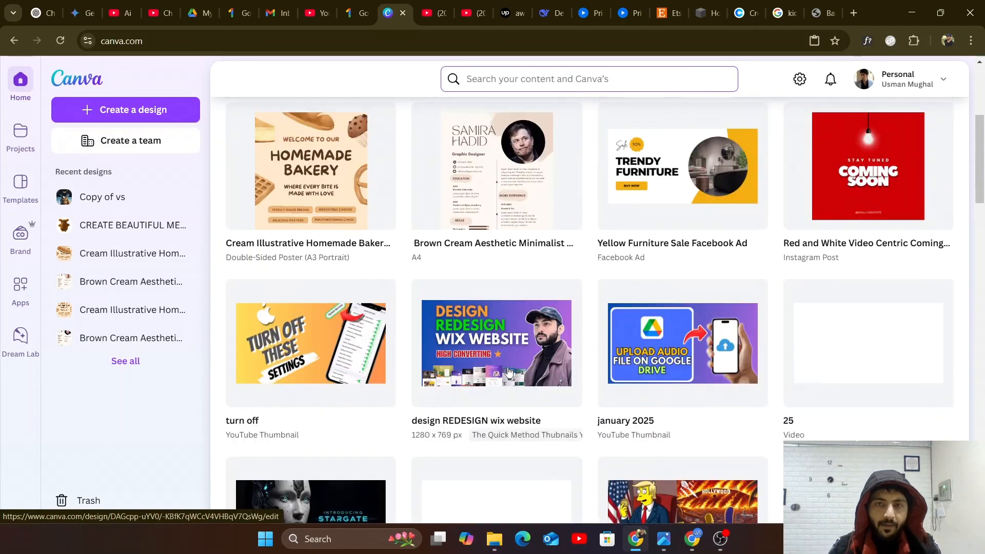
left_click(500, 77)
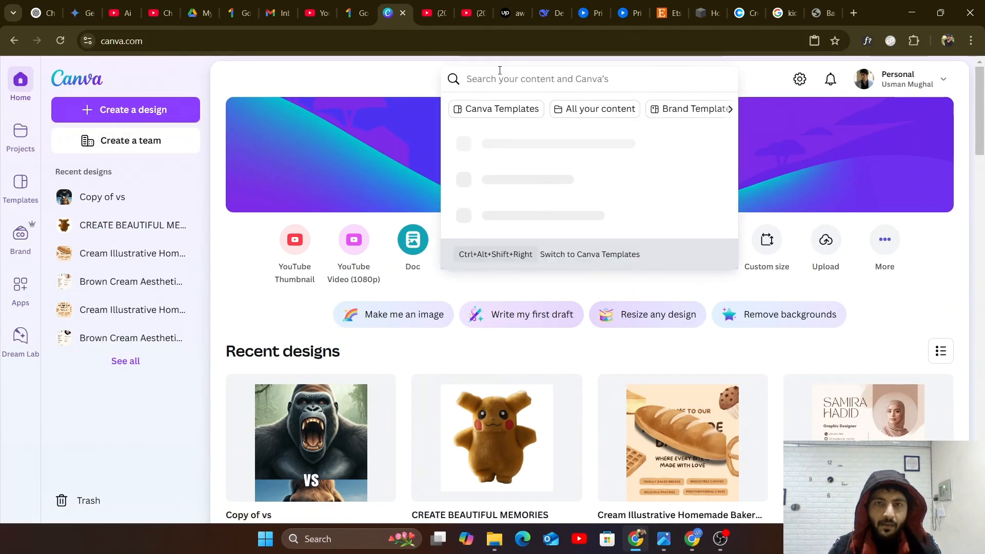
type("WE")
type("BSITE")
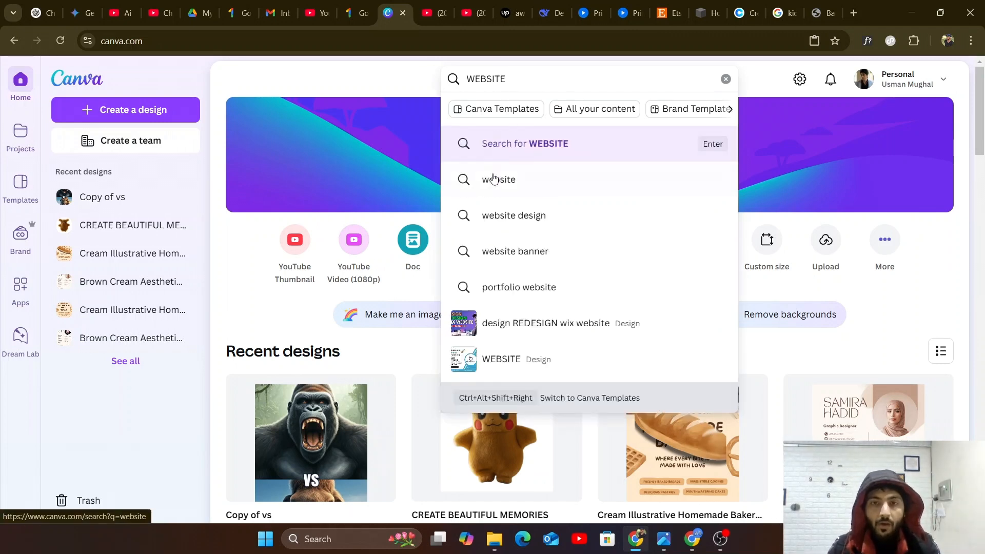
left_click(493, 215)
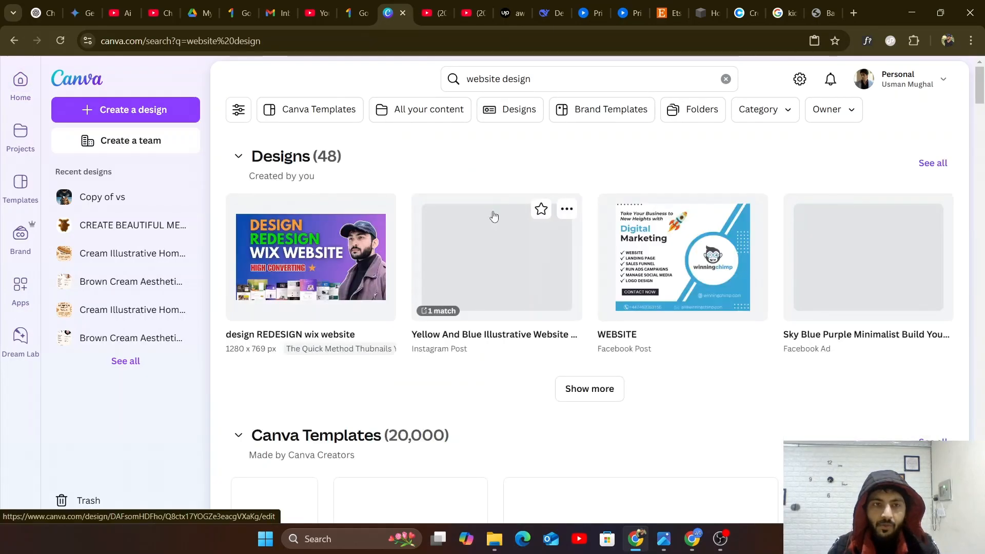
Open the Modern Desktop Travel Website User Interface Prototype template from the search results for customizing.
scroll(494, 215, "down", 3)
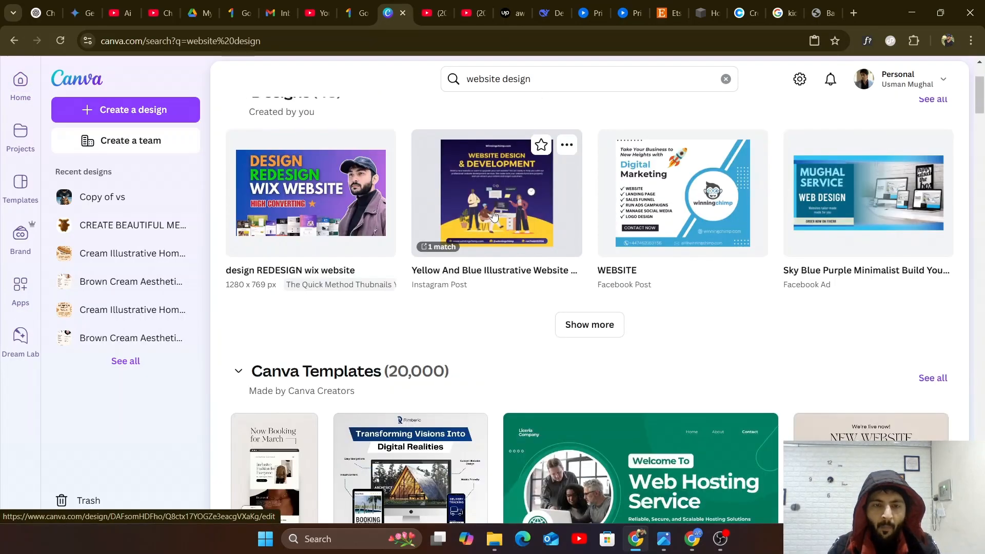
scroll(493, 215, "down", 4)
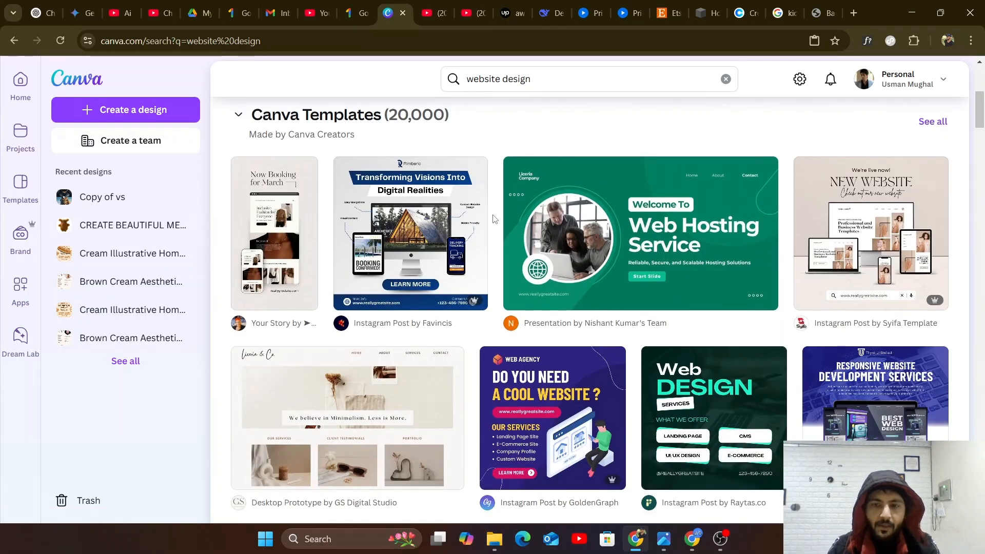
scroll(493, 220, "down", 2)
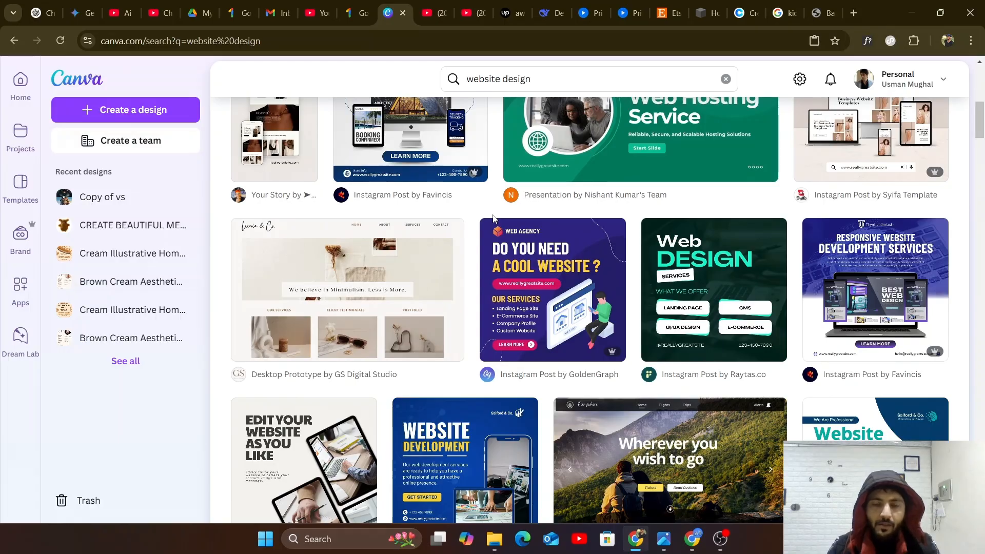
scroll(493, 218, "down", 3)
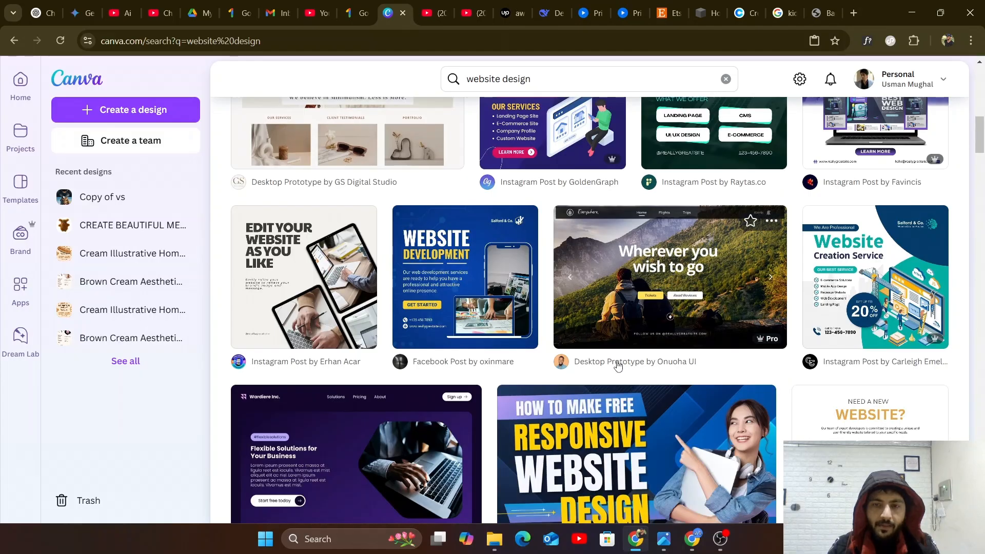
left_click(571, 277)
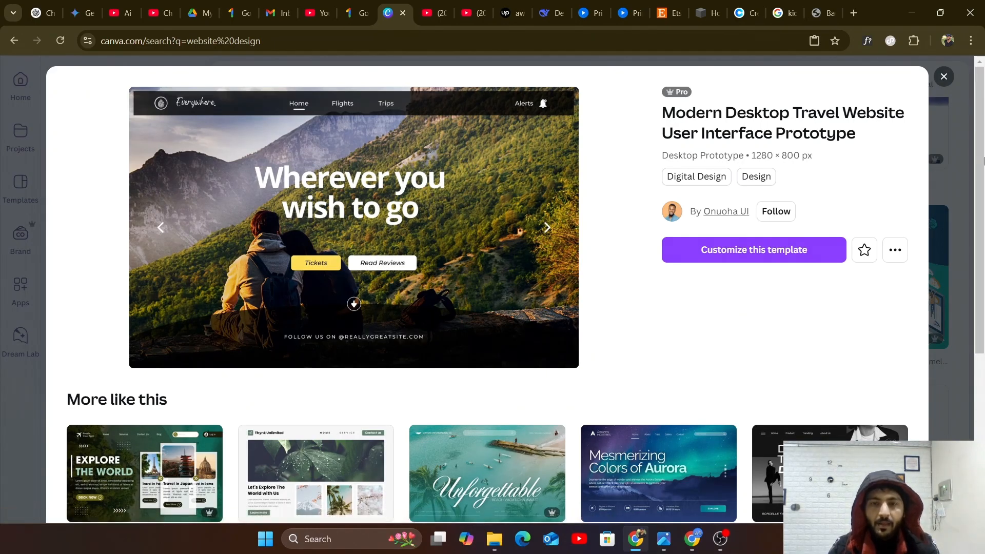
left_click(754, 250)
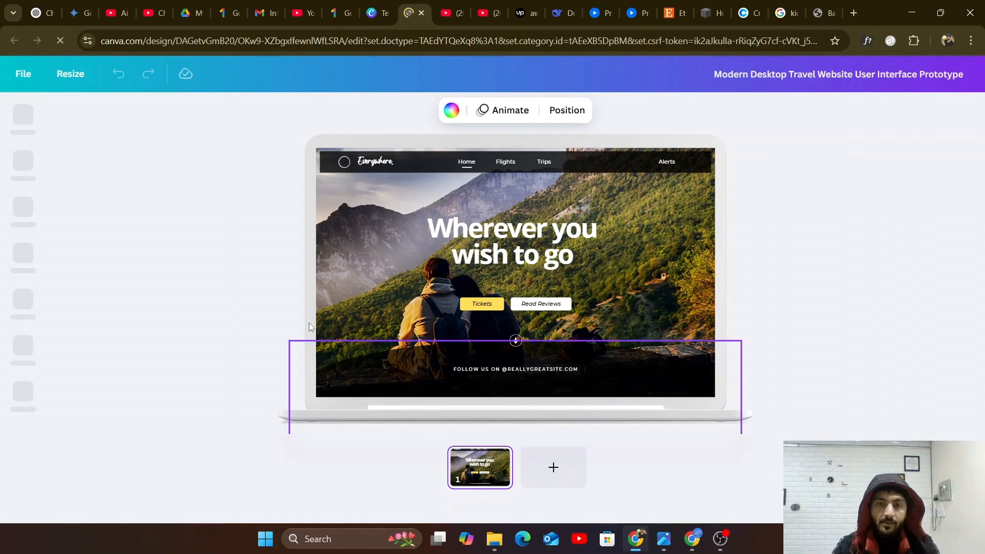
Return to the Canva home page and create a new blank Website design.
left_click(371, 214)
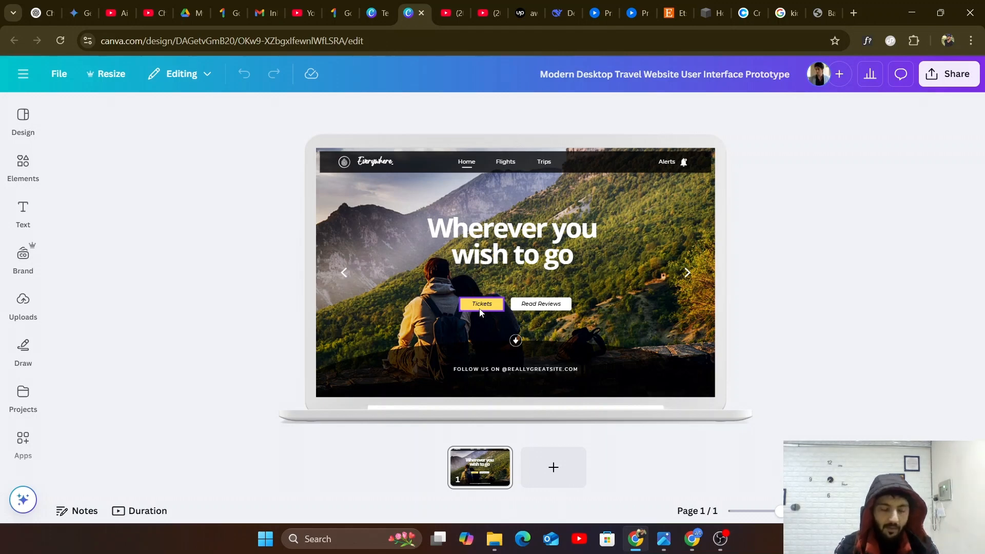
left_click(24, 75)
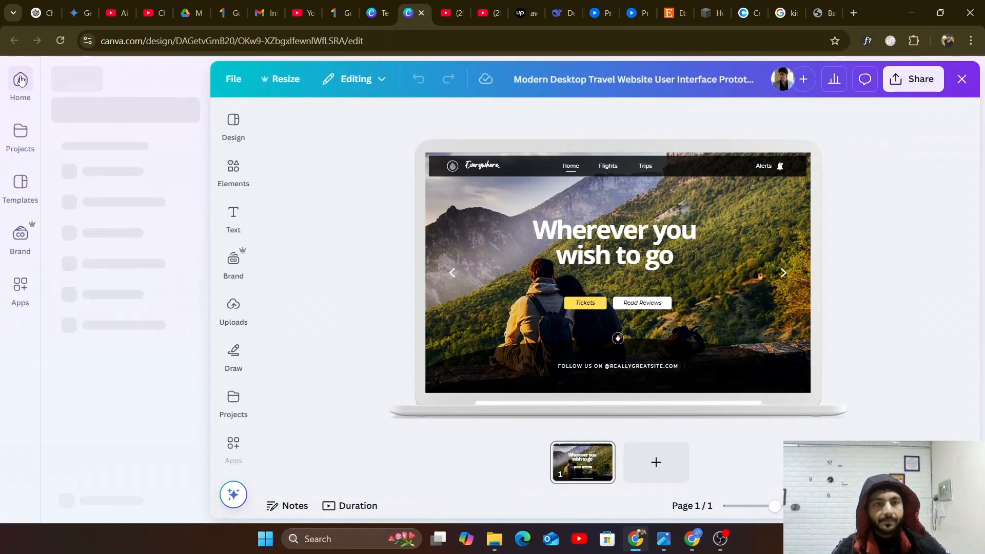
left_click(21, 138)
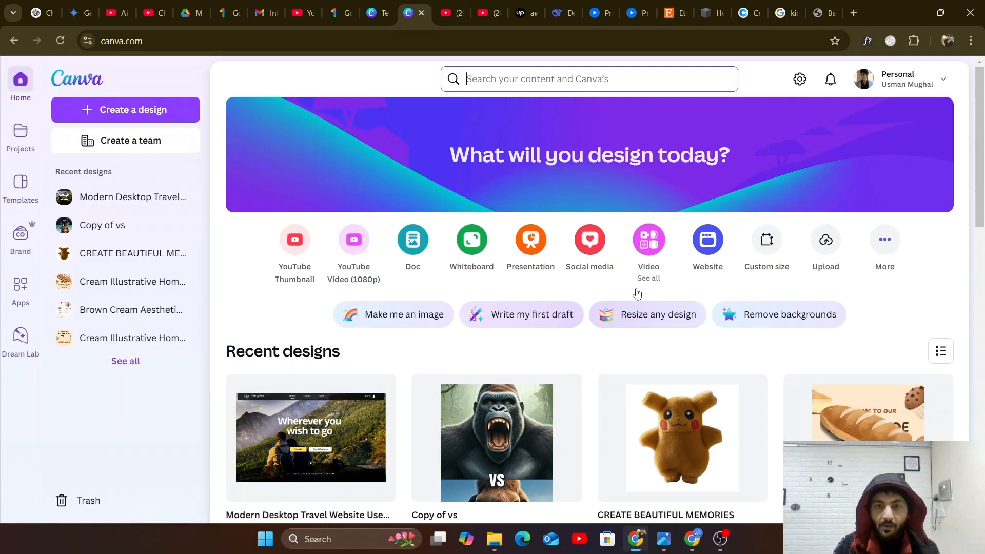
left_click(707, 242)
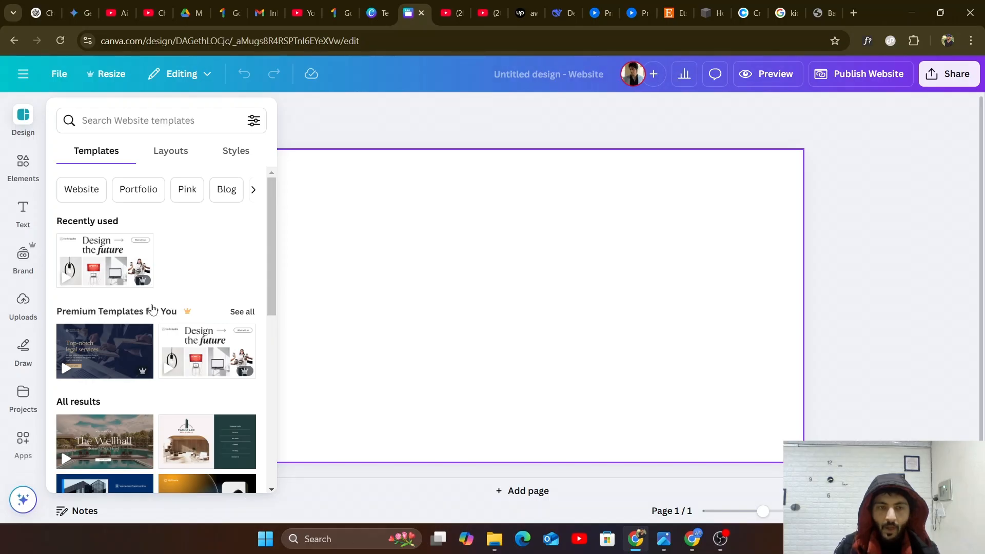
Apply the first page of the Real Estate Website in Light Brown Black Cream Neo Classical Style template to the blank page.
scroll(150, 312, "down", 4)
scroll(151, 314, "down", 4)
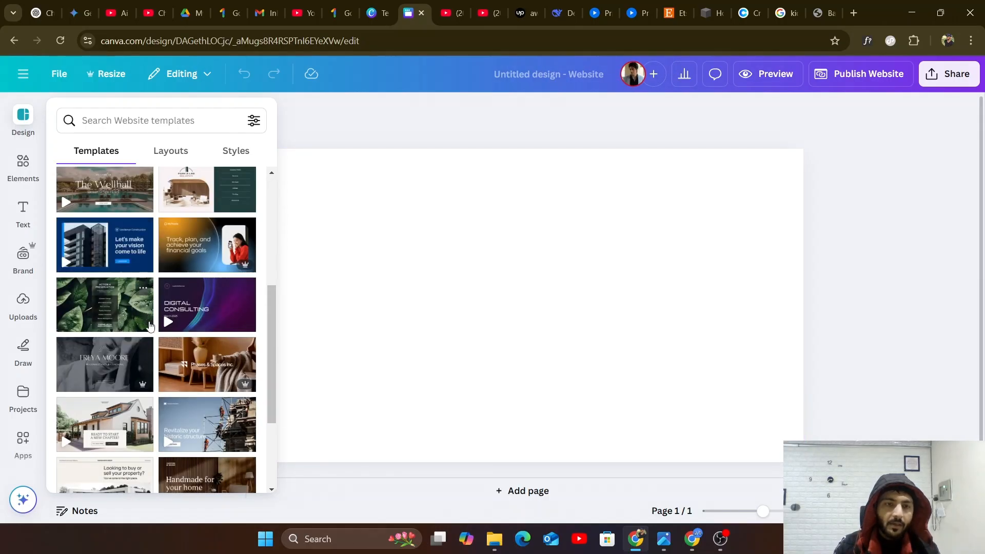
scroll(152, 329, "down", 1)
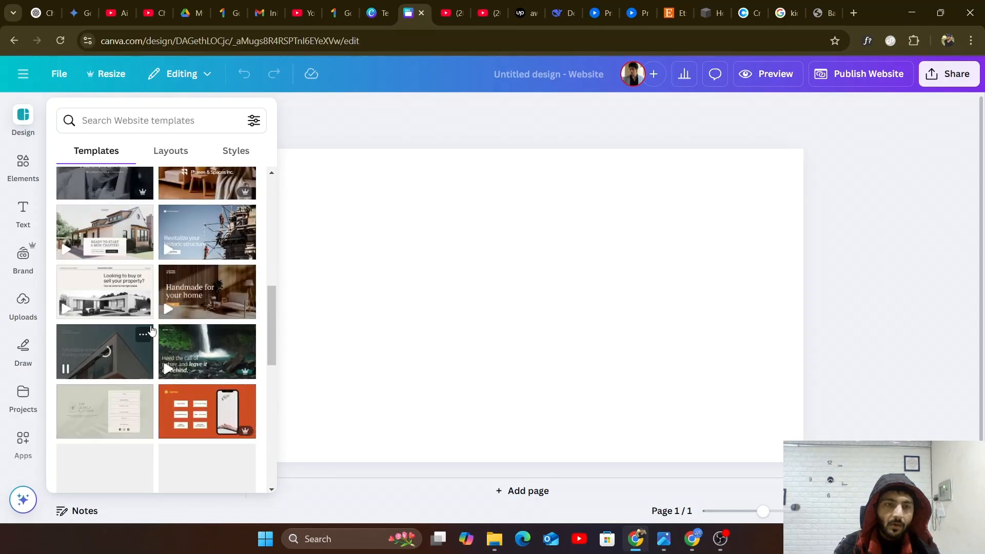
left_click(116, 233)
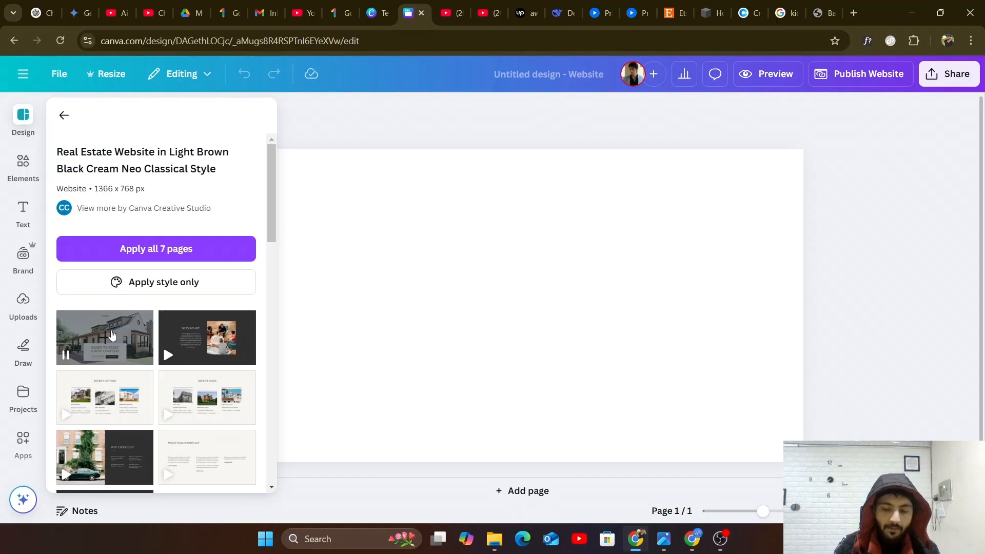
left_click(112, 335)
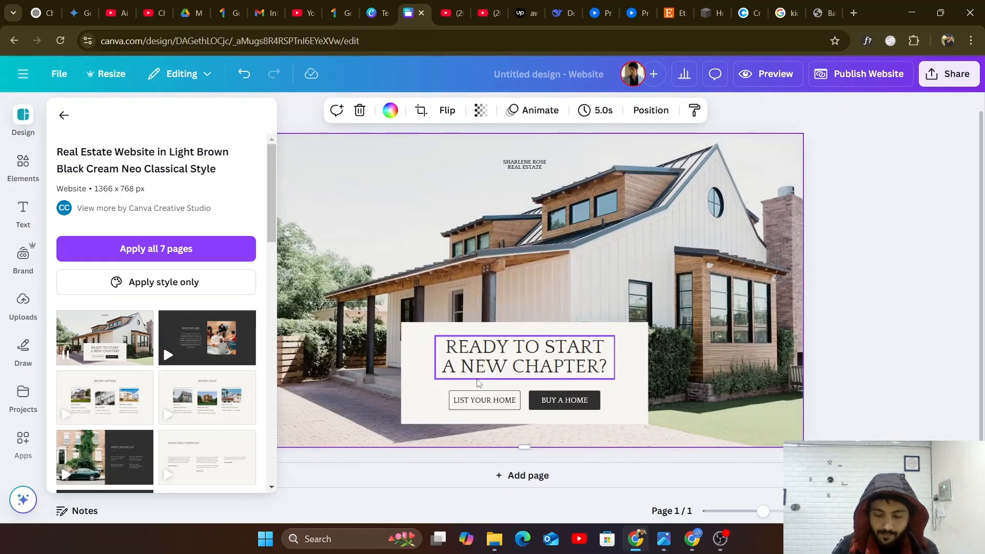
Delete the house photo and the white panel behind the heading, and undo the deletion.
key("Delete")
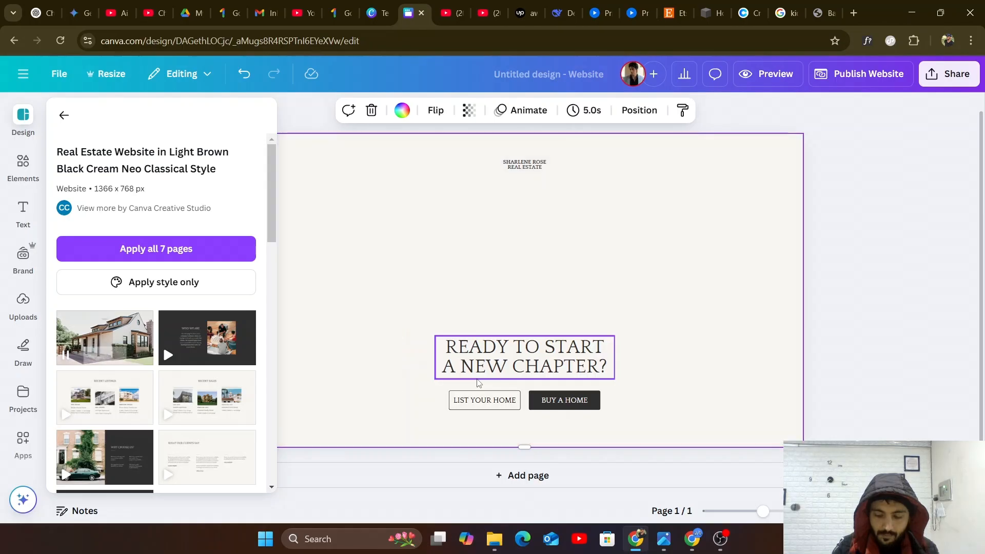
key("ctrl+z")
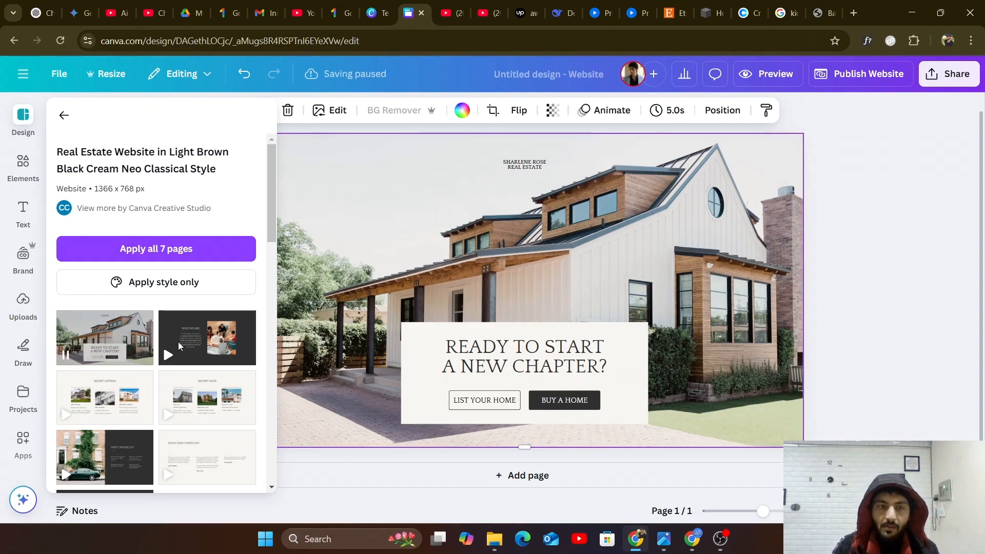
Look through the real estate template's remaining pages and the similar templates, and close the template list.
scroll(180, 346, "down", 2)
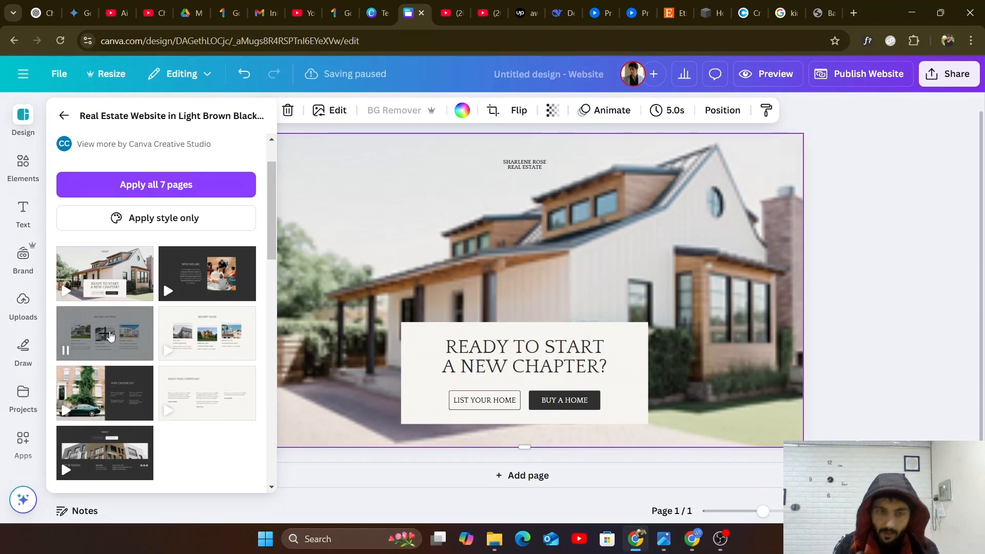
scroll(109, 335, "down", 2)
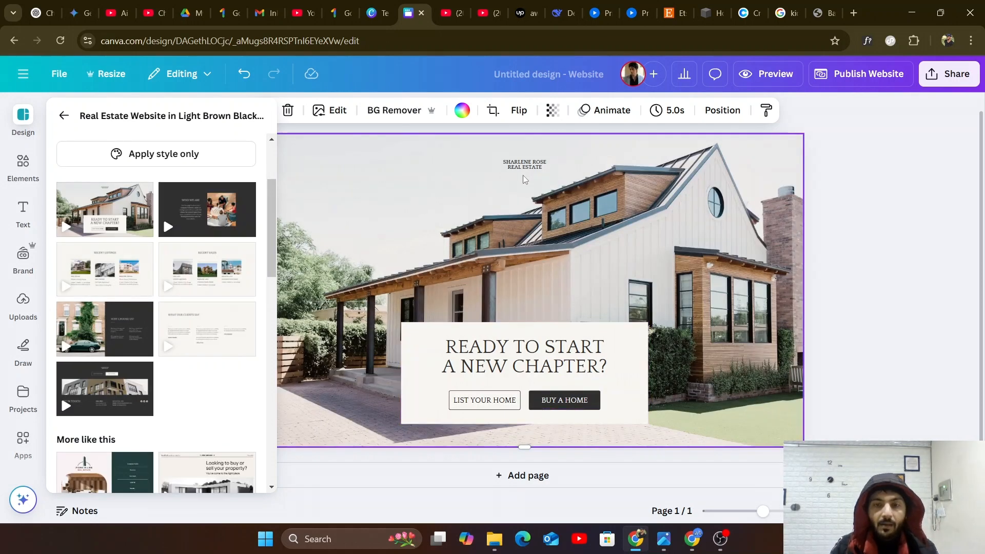
scroll(488, 195, "up", 1)
scroll(486, 208, "down", 1)
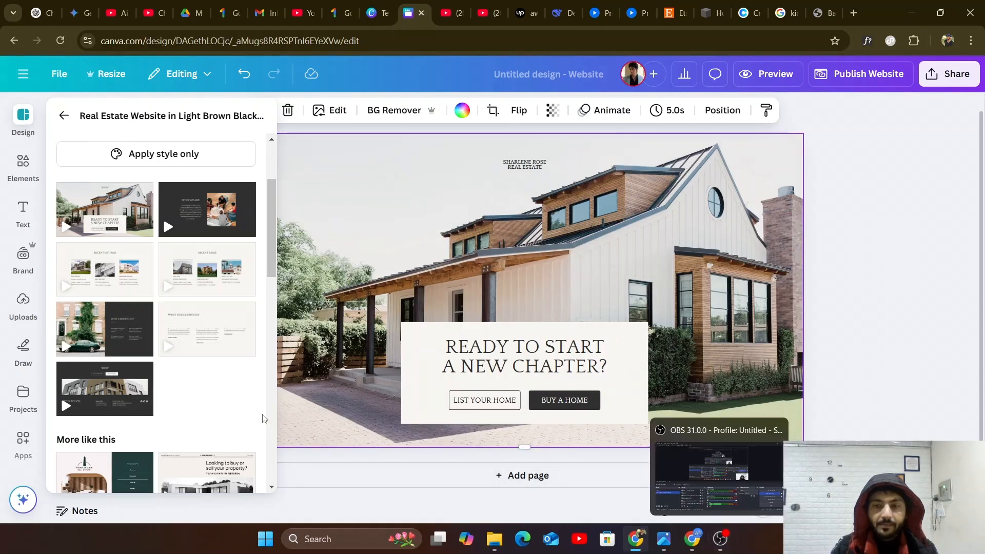
left_click_drag(274, 190, 276, 250)
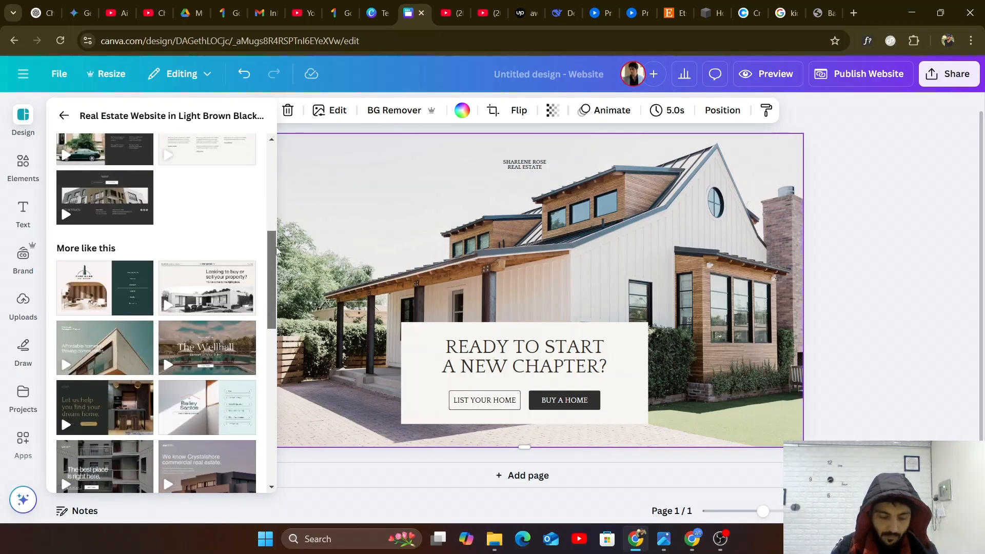
left_click(916, 190)
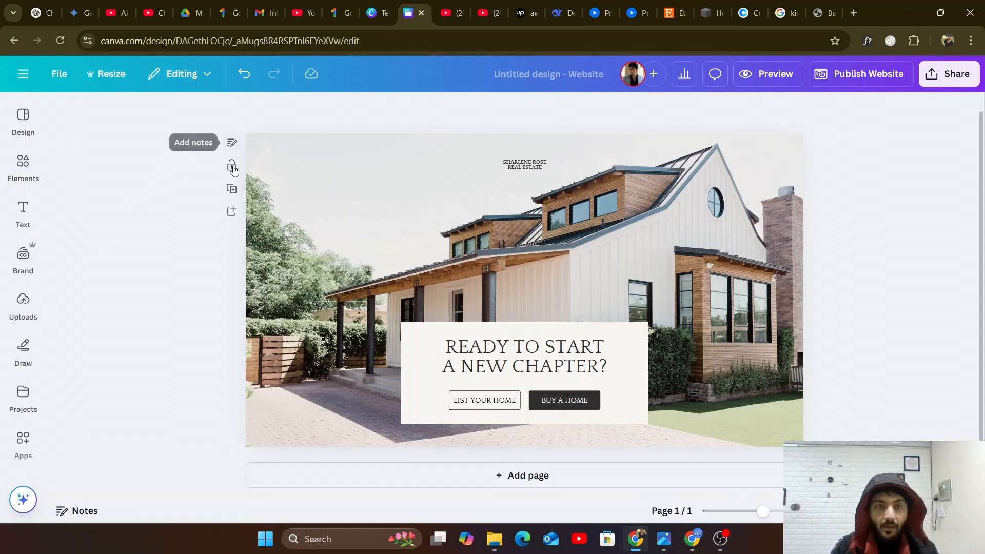
Extend the upper edge of the white panel behind the "Ready to start a new chapter?" heading slightly upward and deselect it.
left_click(500, 406)
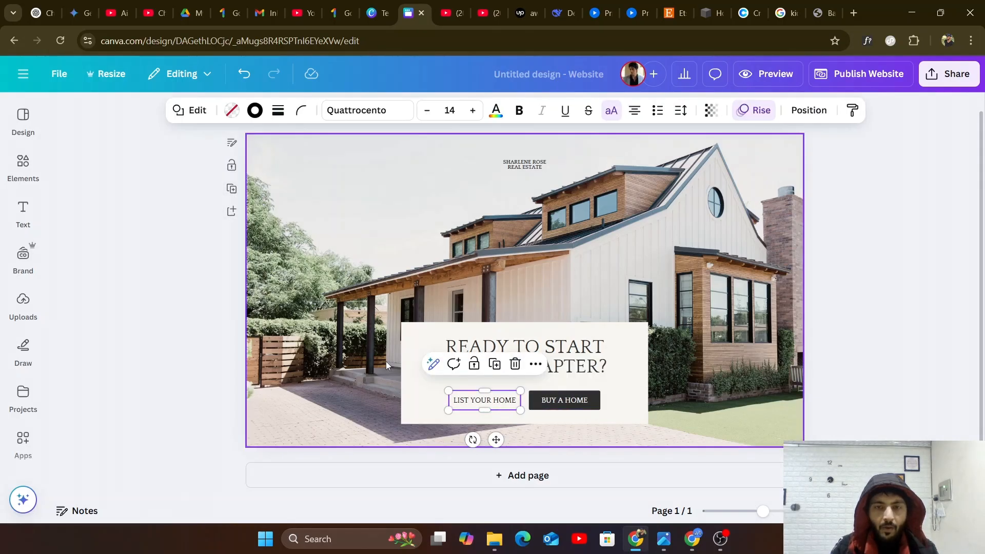
left_click(413, 351)
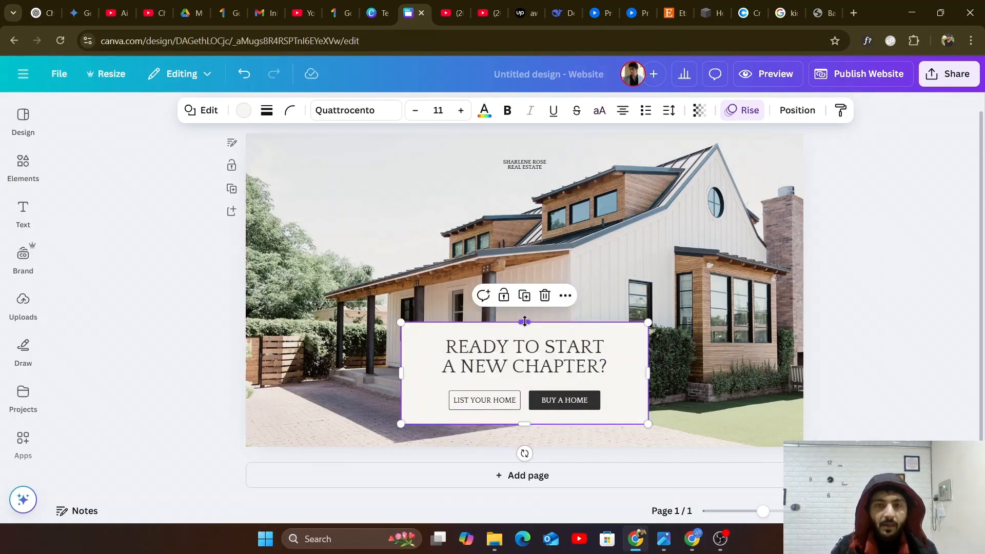
left_click_drag(527, 267, 535, 332)
left_click(426, 229)
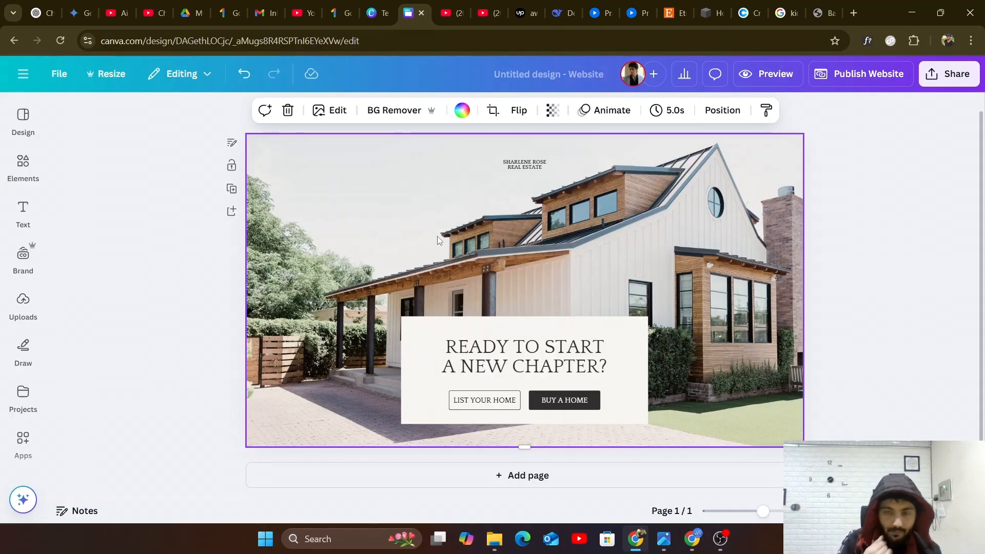
left_click(208, 228)
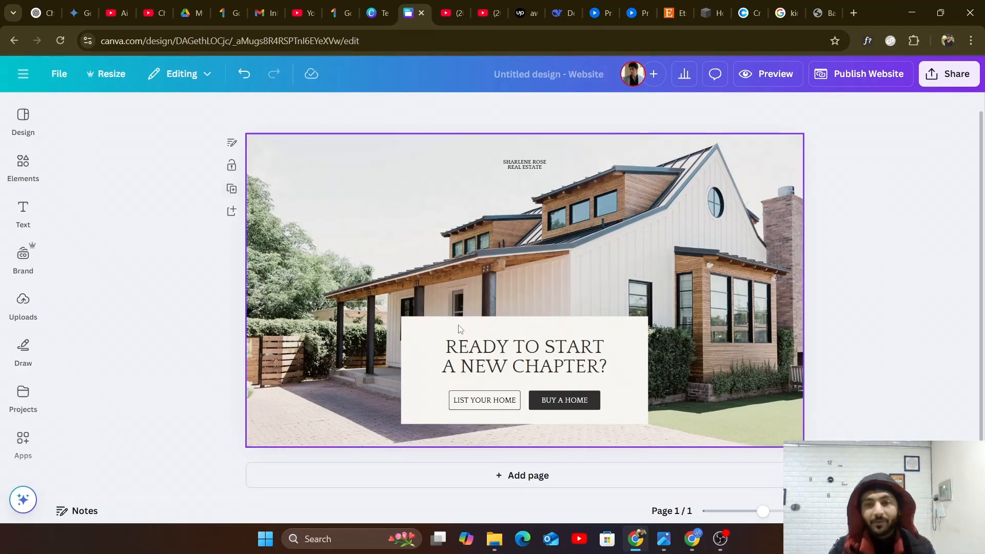
scroll(568, 290, "up", 1)
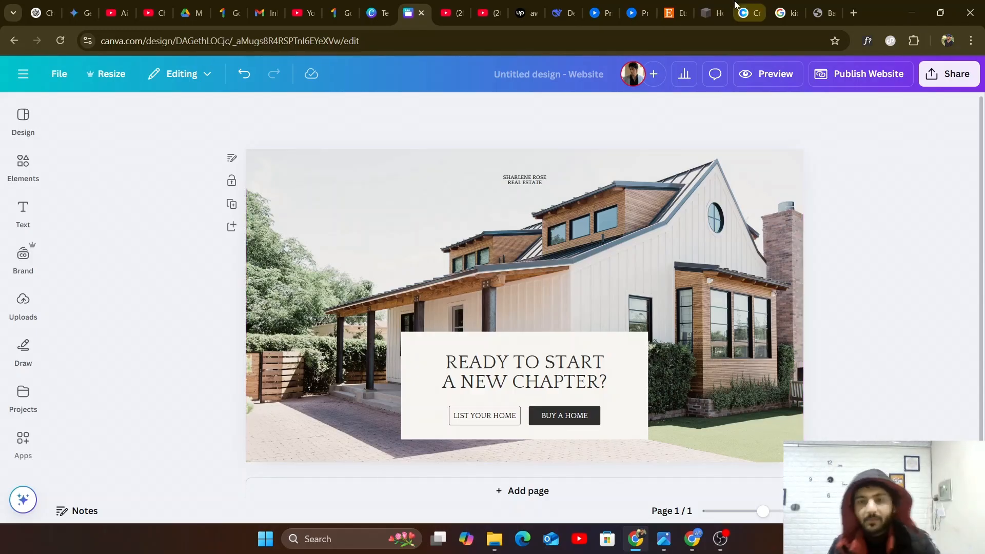
Add two blank pages below the real estate page of the website and look over the pages.
mouse_move(735, 5)
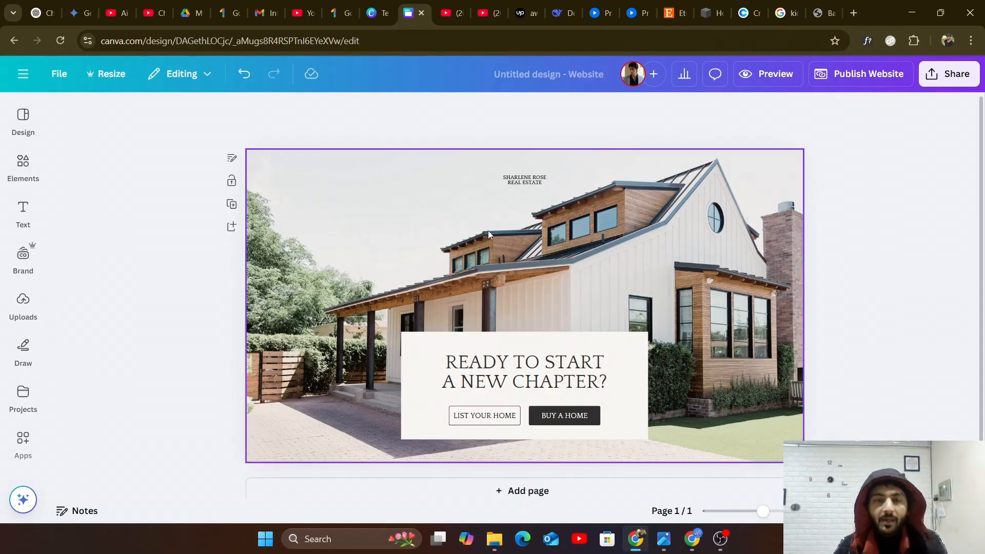
scroll(524, 359, "down", 1)
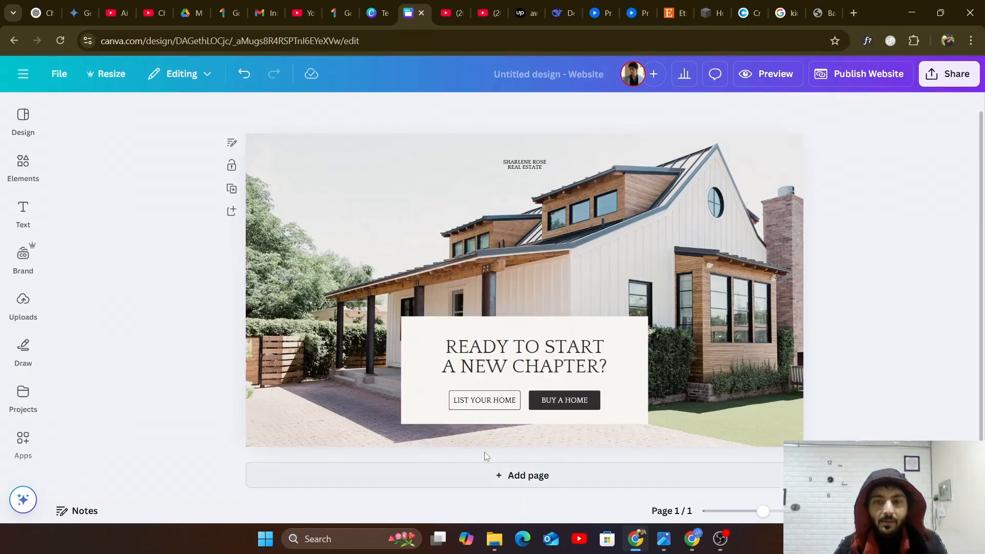
left_click(513, 480)
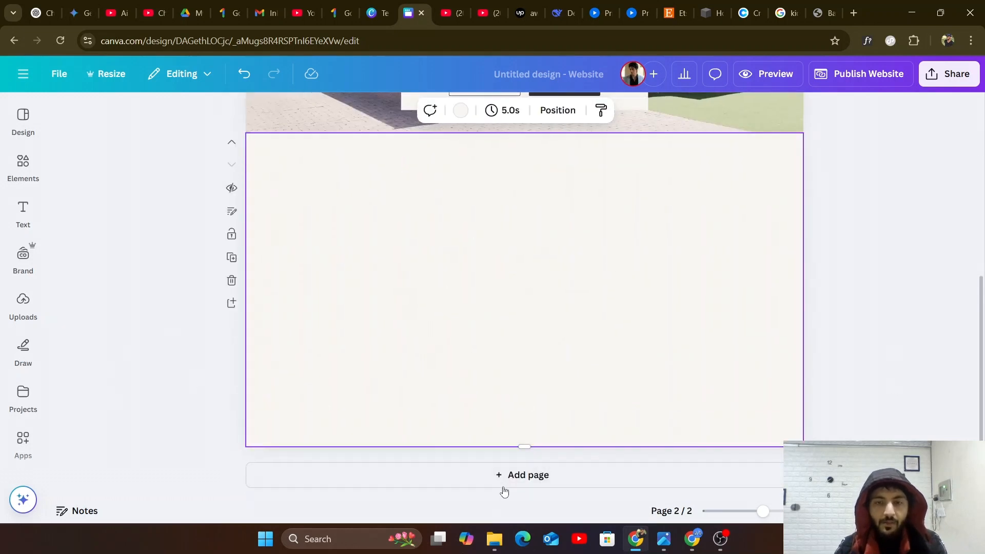
left_click(504, 488)
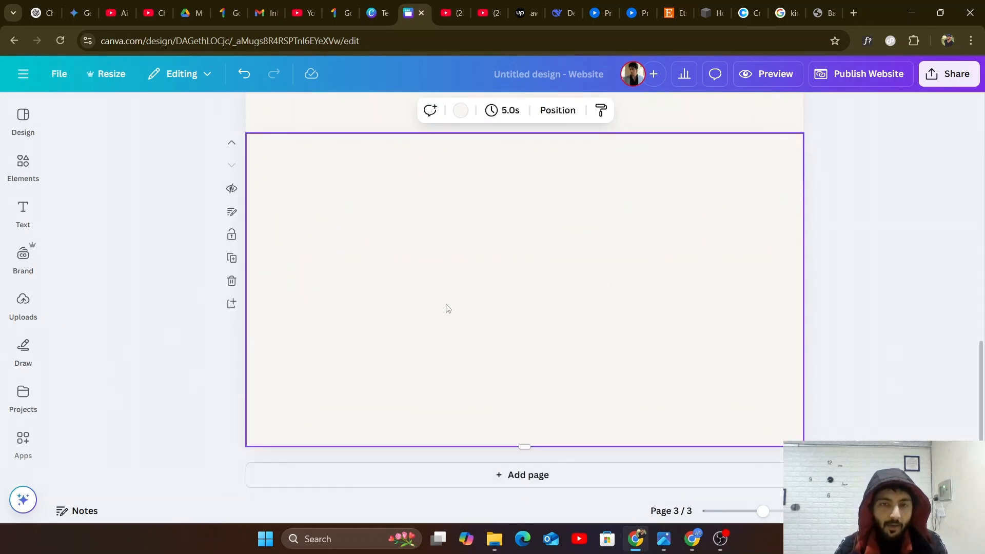
scroll(539, 317, "up", 10)
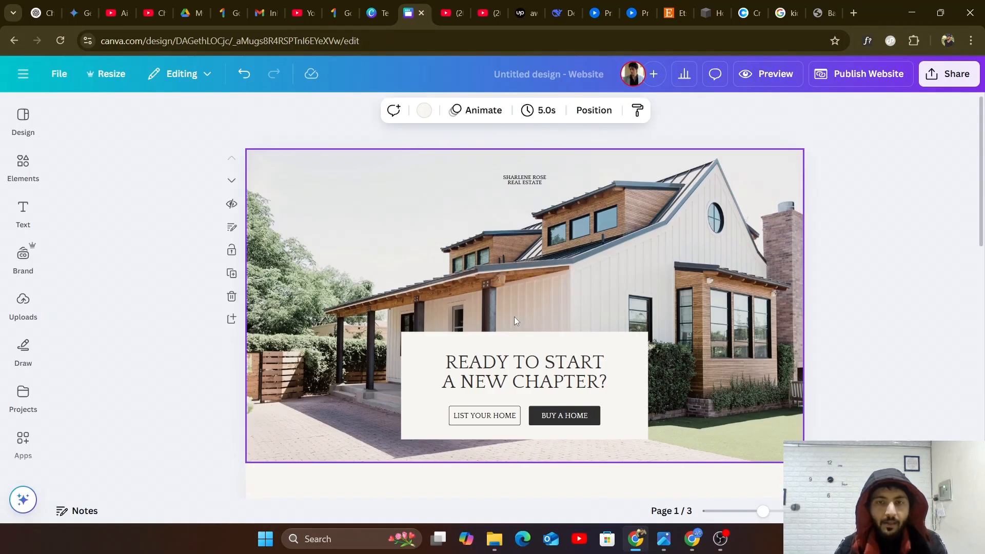
scroll(514, 316, "down", 10)
scroll(510, 322, "up", 10)
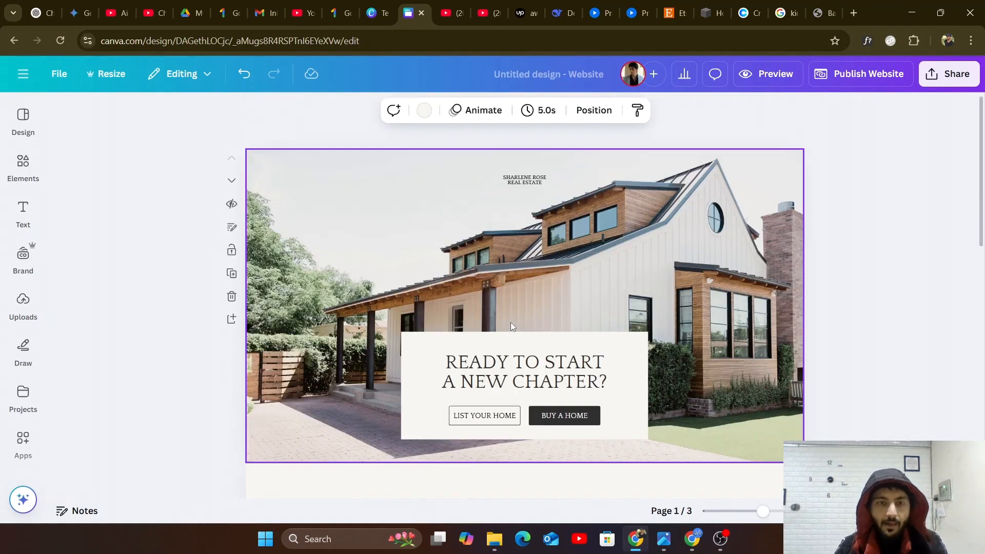
scroll(510, 323, "down", 5)
scroll(509, 325, "up", 5)
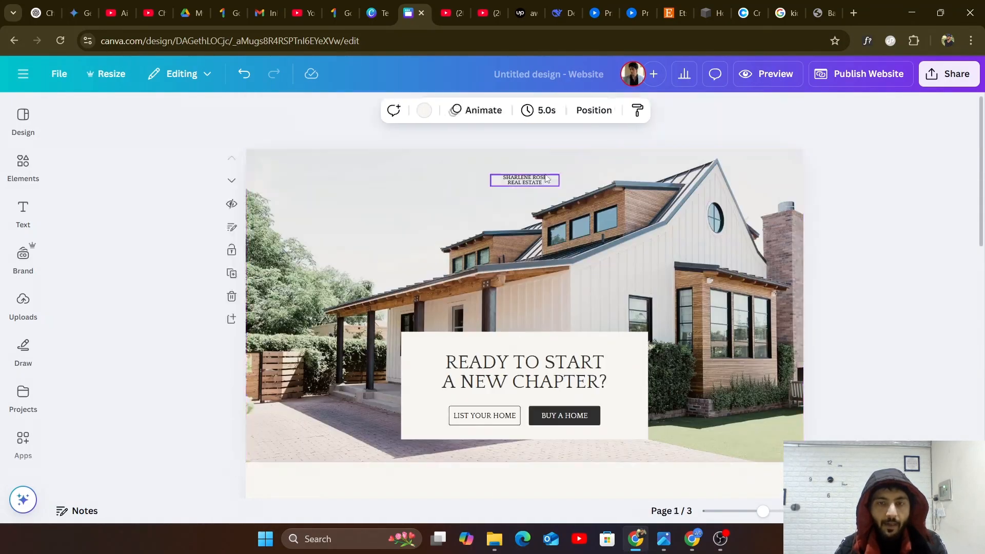
left_click(519, 178)
left_click(518, 176)
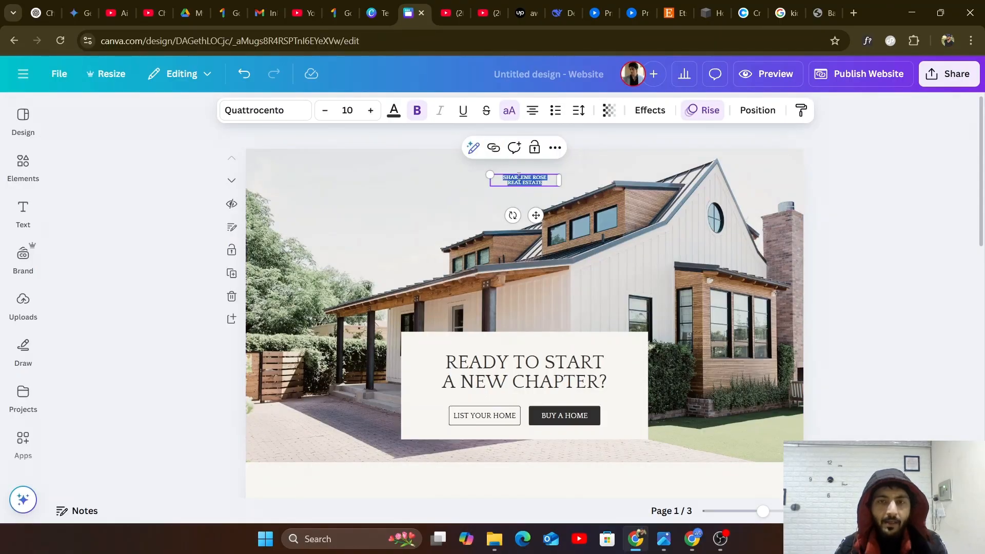
left_click(407, 202)
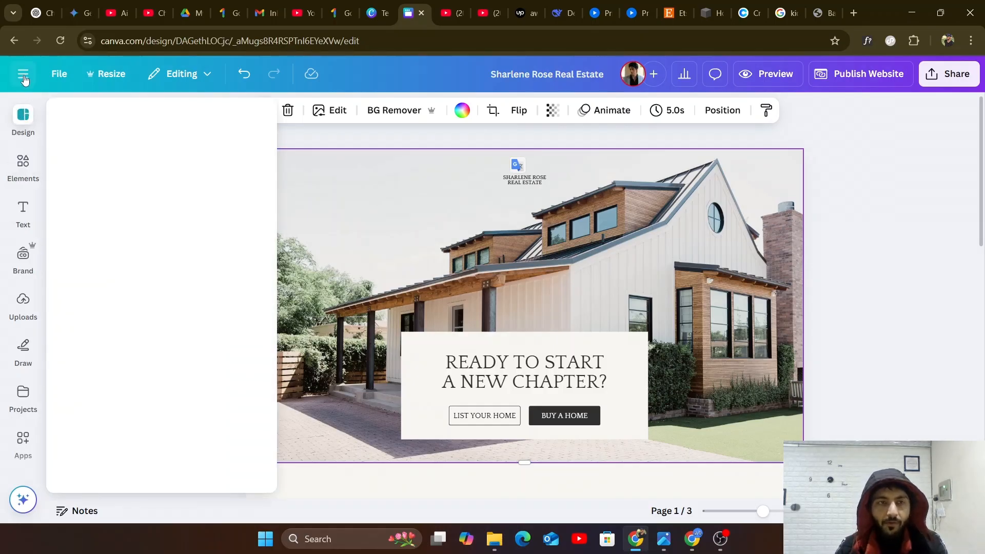
Return to the home page and create a new Presentation design.
left_click(23, 75)
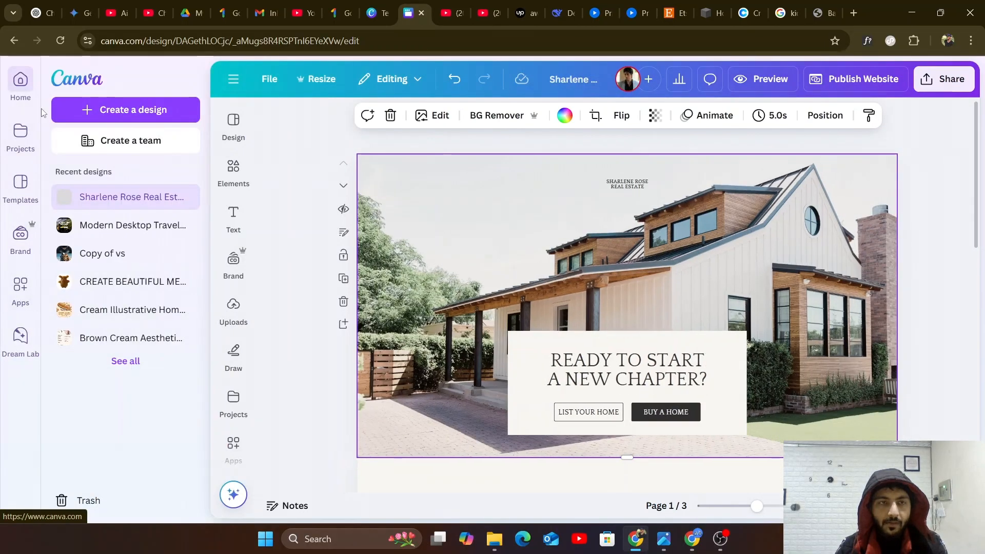
left_click(21, 83)
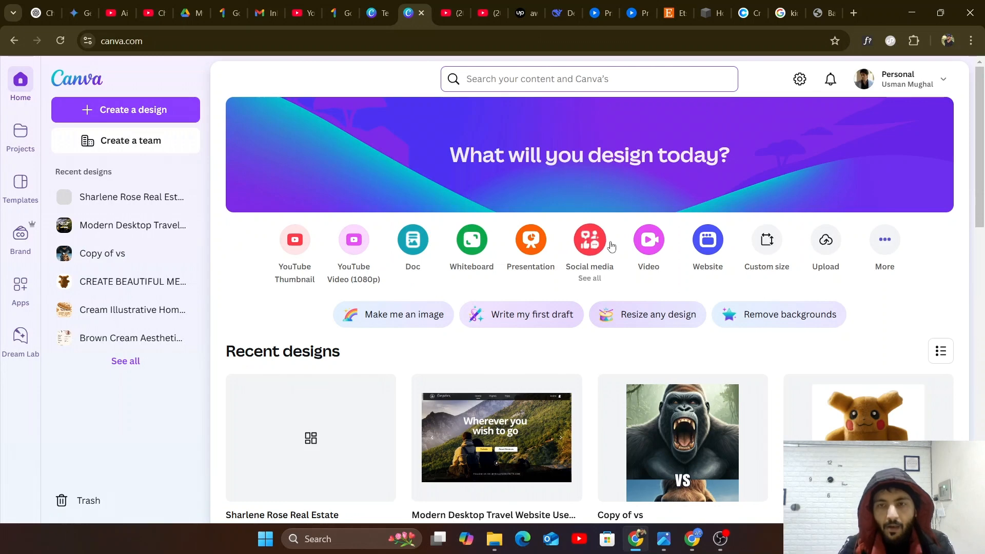
left_click(531, 243)
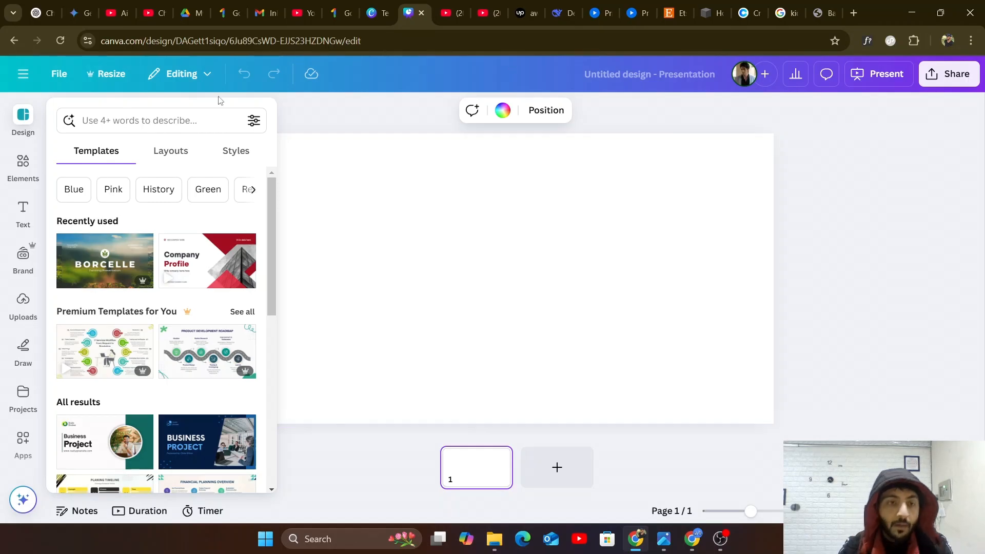
Apply the "Business Project" cover of the White and Green Simple Professional Business Project Presentation template to the blank first slide.
scroll(124, 291, "down", 3)
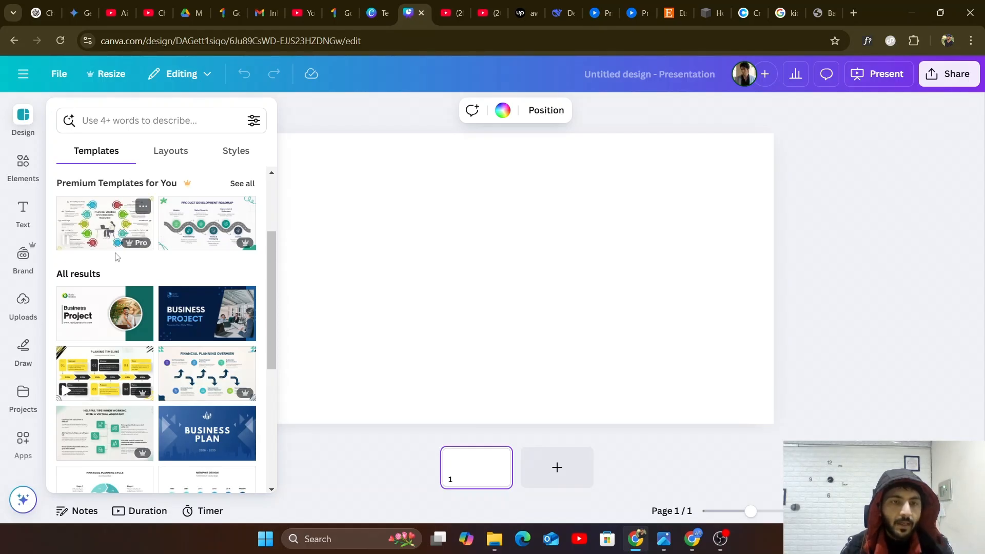
left_click(111, 324)
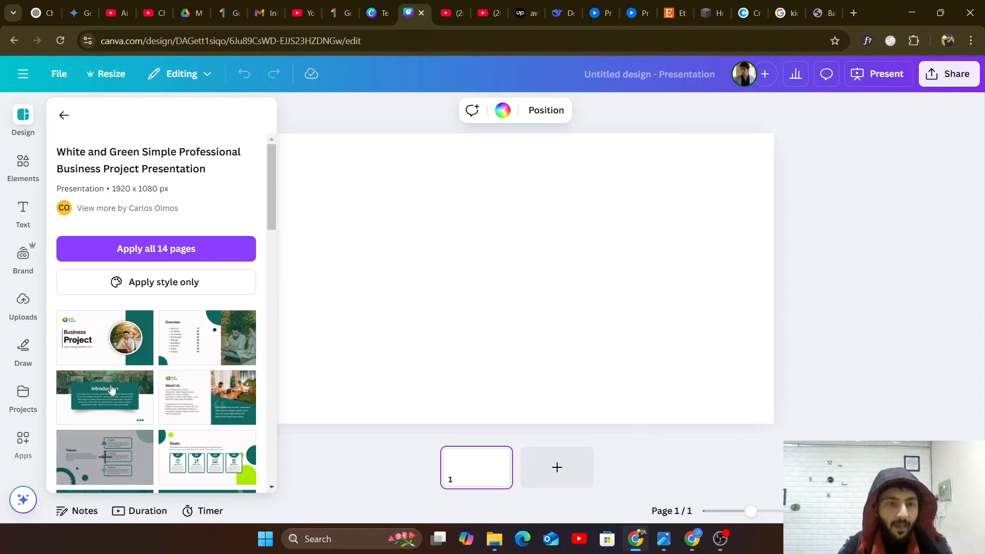
left_click(116, 342)
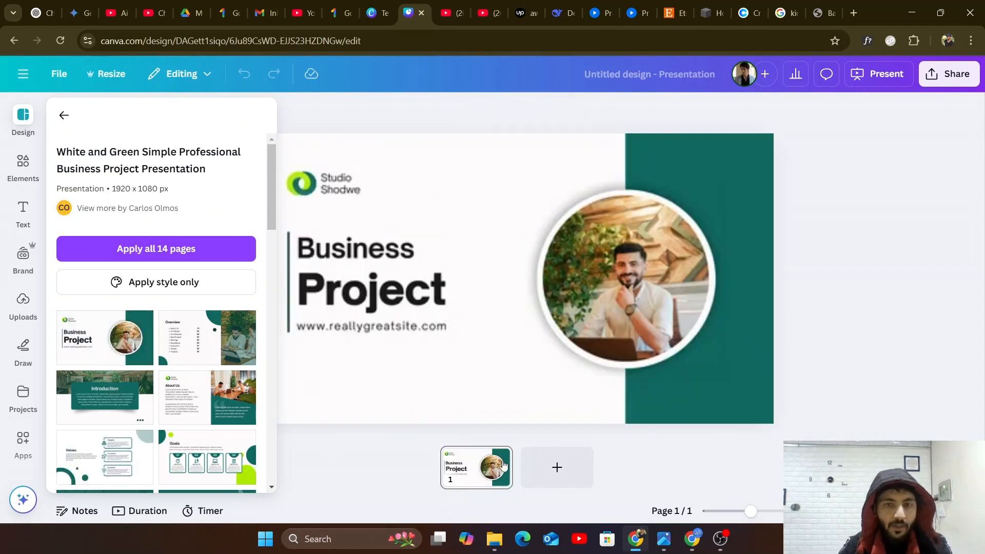
Add a second slide with the template's Overview page and a third slide with its Introduction page.
left_click(210, 351)
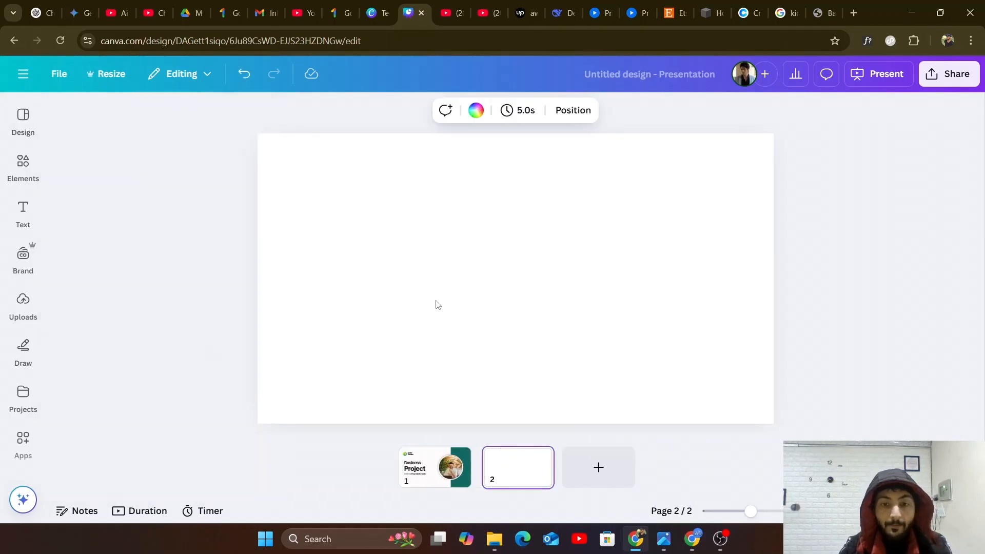
left_click(23, 119)
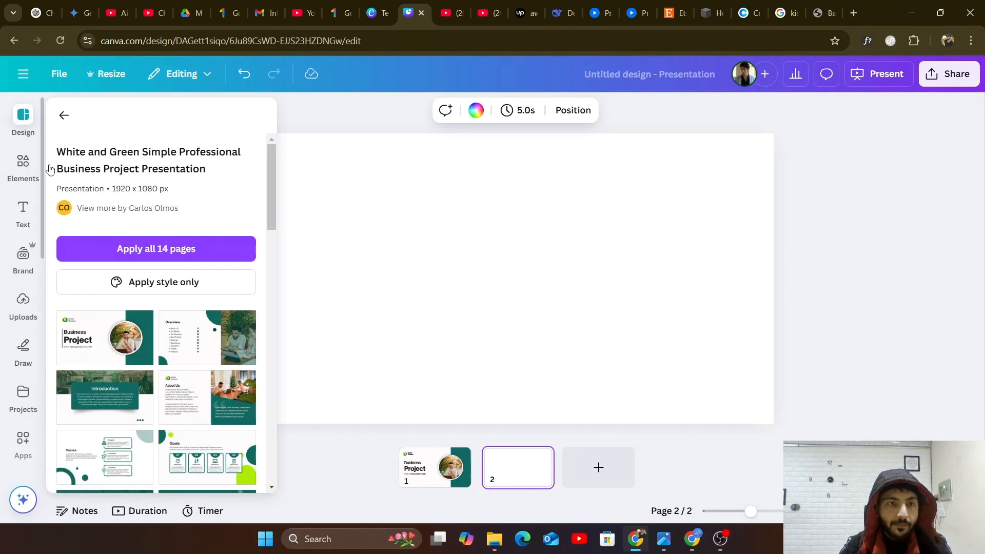
left_click(198, 337)
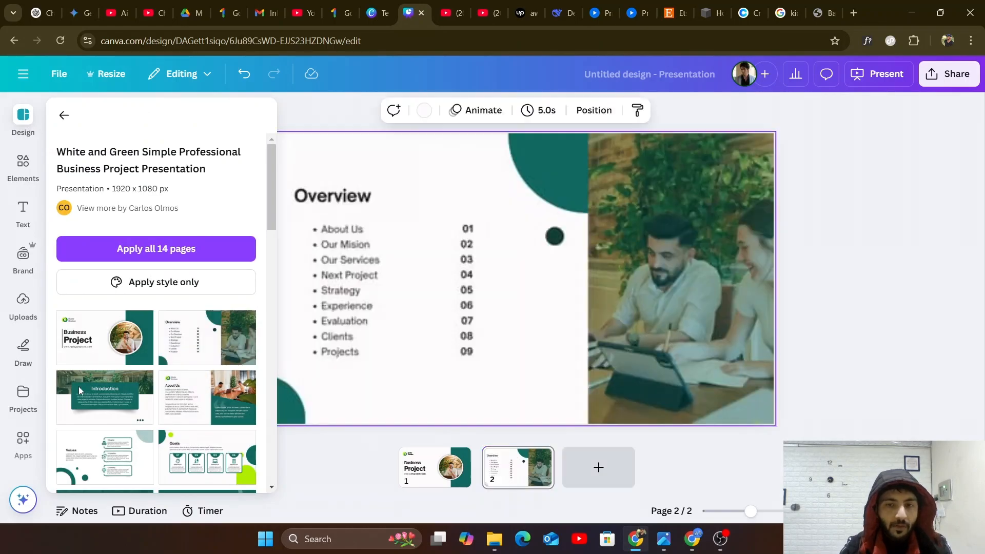
mouse_move(27, 173)
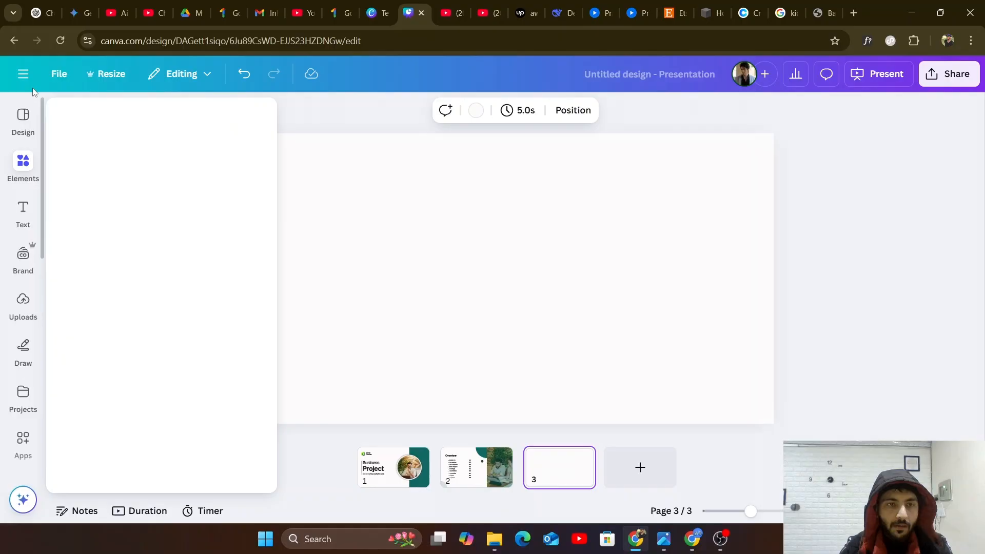
left_click(25, 122)
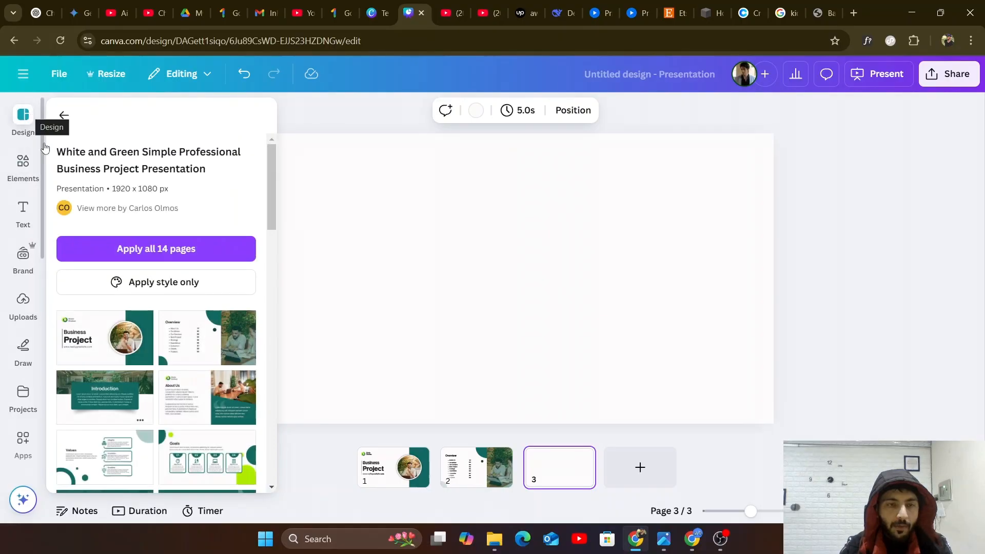
left_click(105, 396)
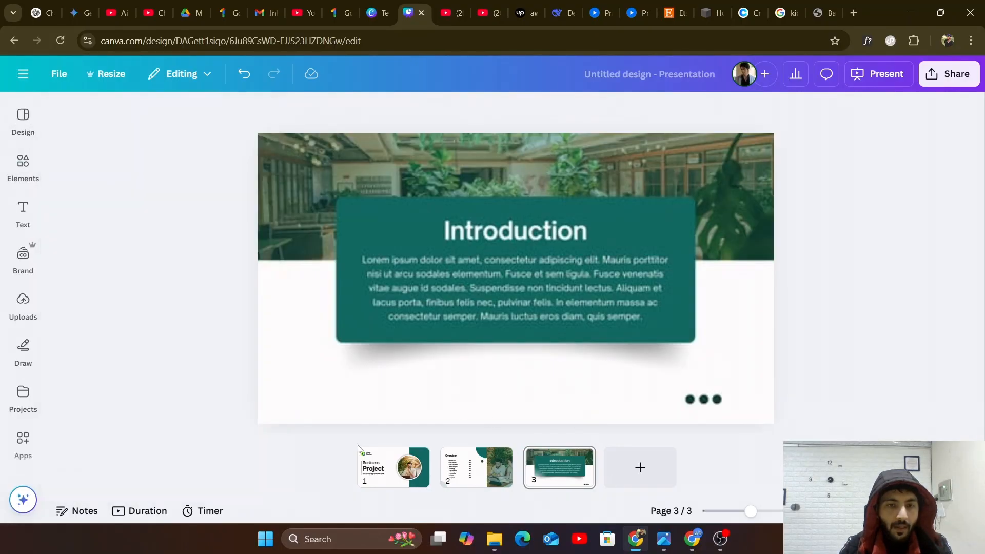
Add a fourth slide with the template's Values page and a fifth slide with its Goals page.
left_click(645, 472)
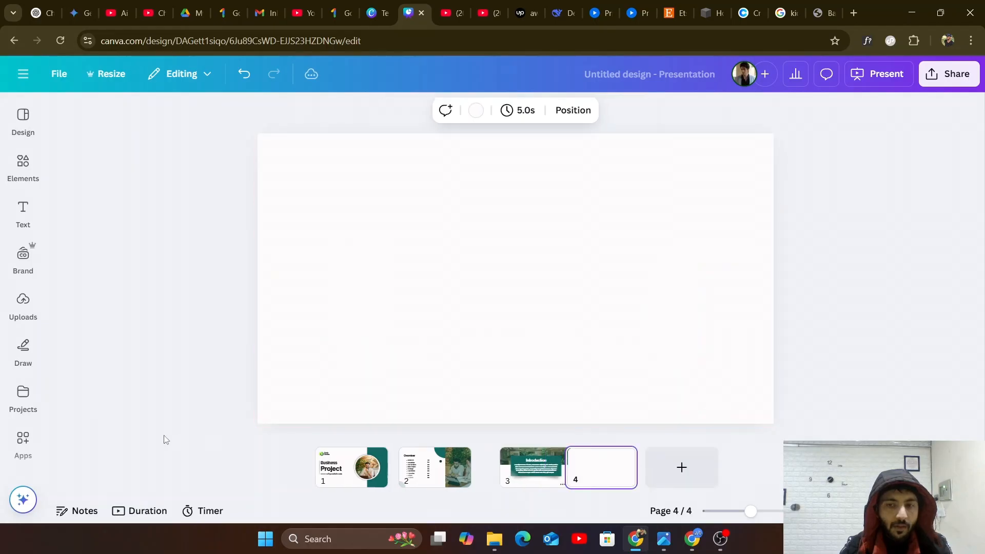
left_click(28, 112)
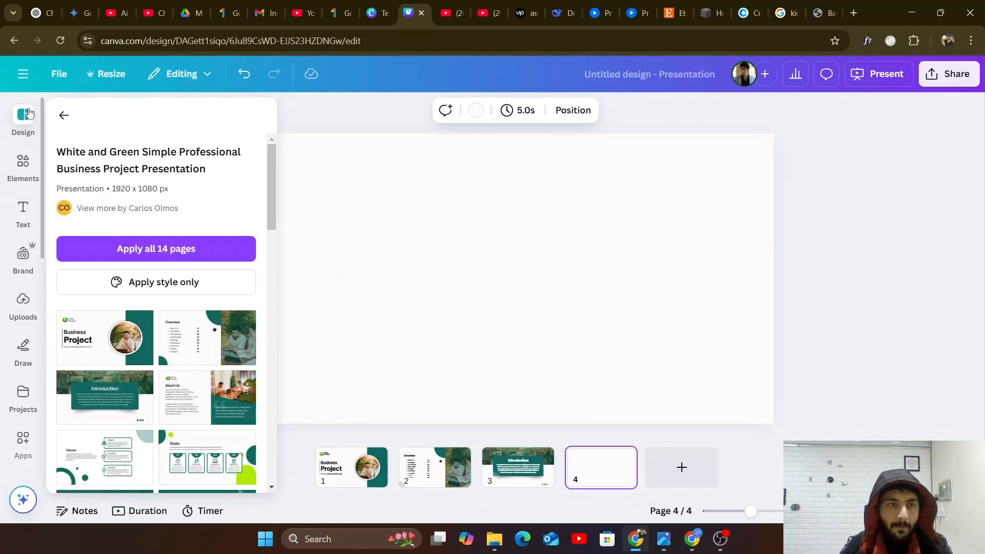
left_click(104, 467)
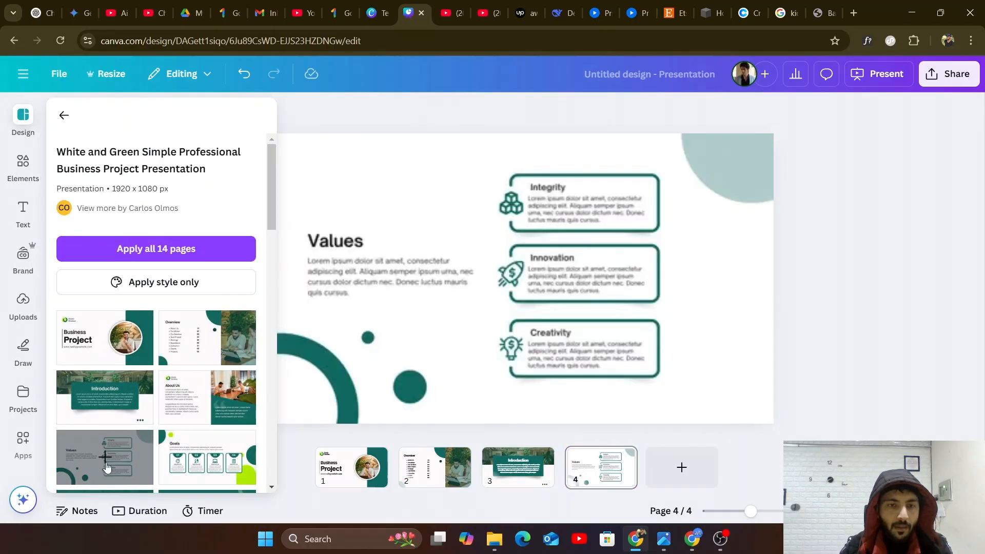
left_click(681, 467)
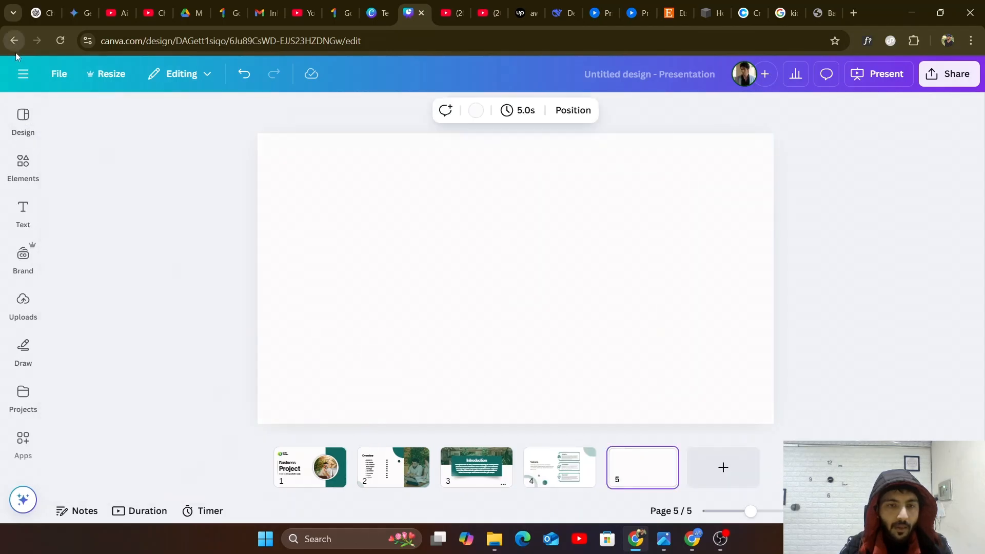
left_click(33, 122)
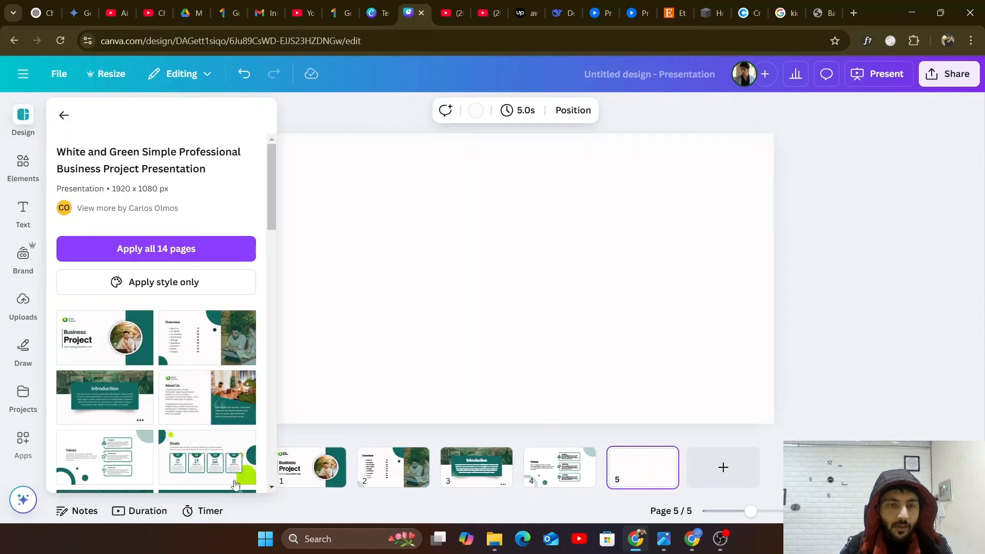
left_click(219, 461)
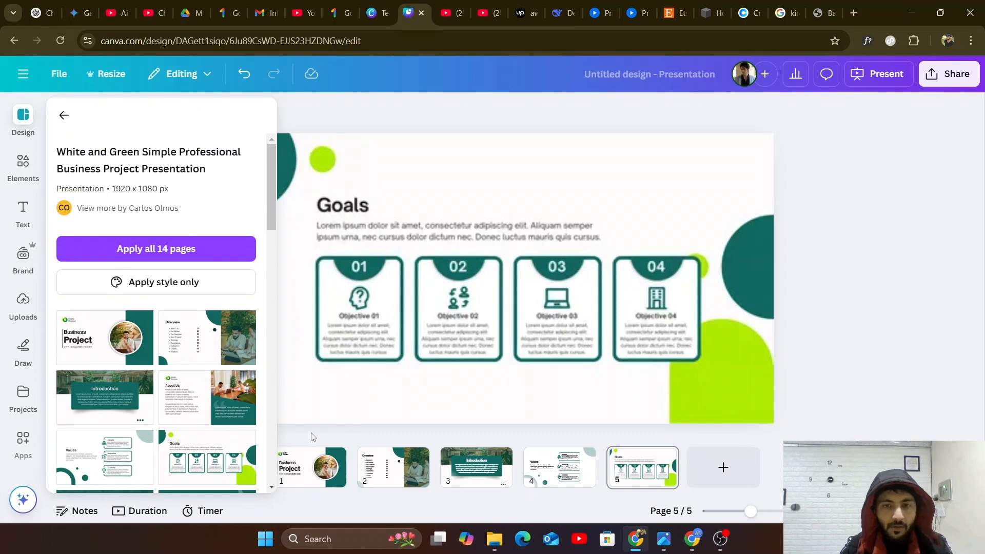
Present the deck full screen from the first slide and advance through to the Values slide.
left_click(290, 473)
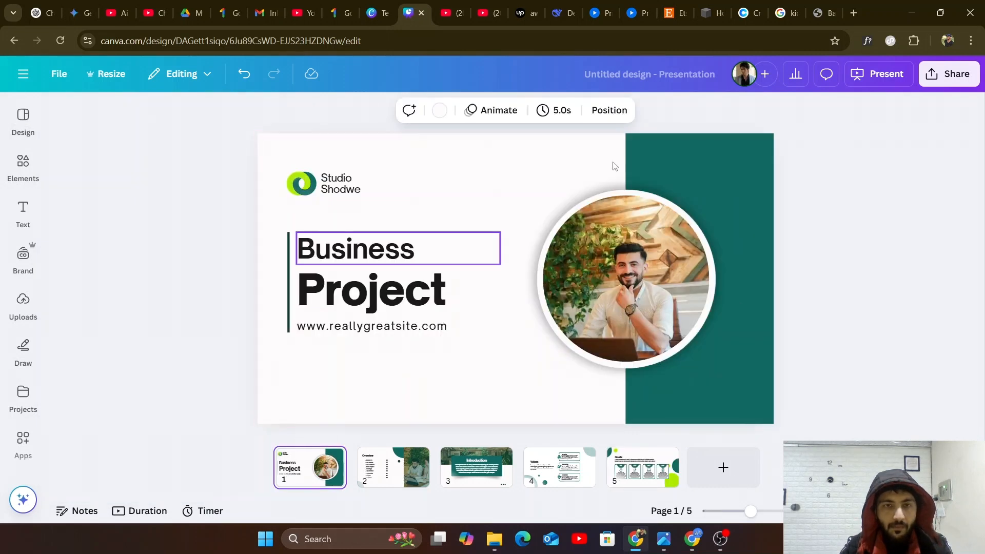
left_click(936, 511)
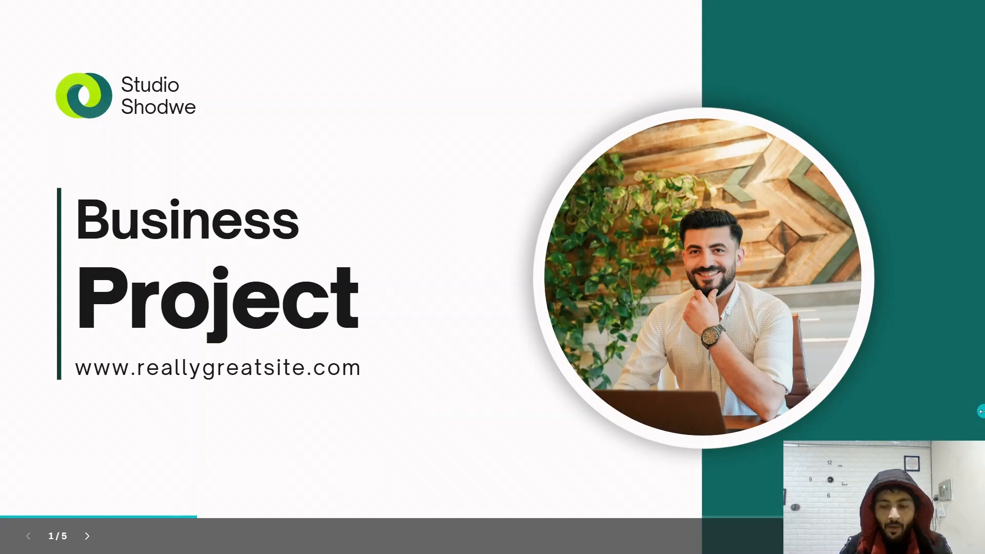
key("Right")
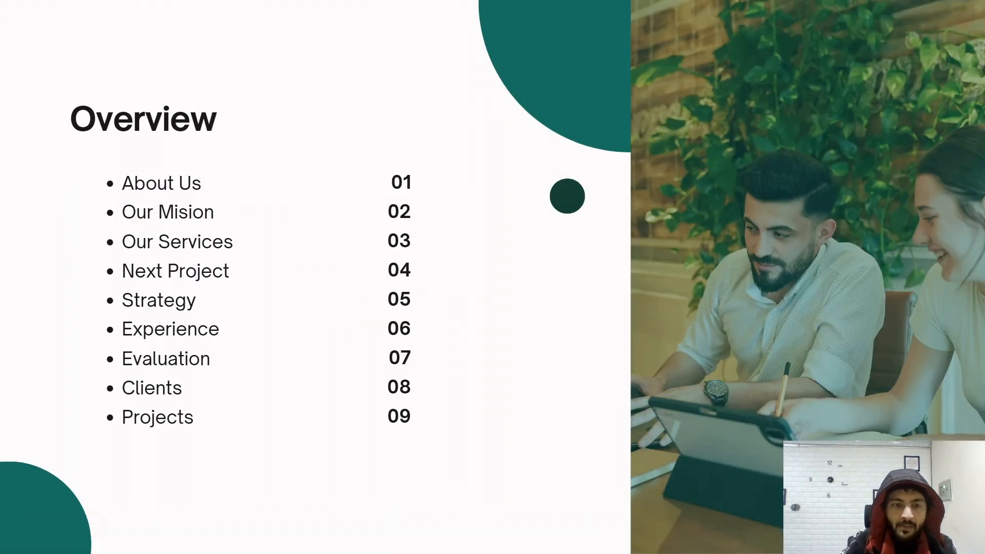
key("Right")
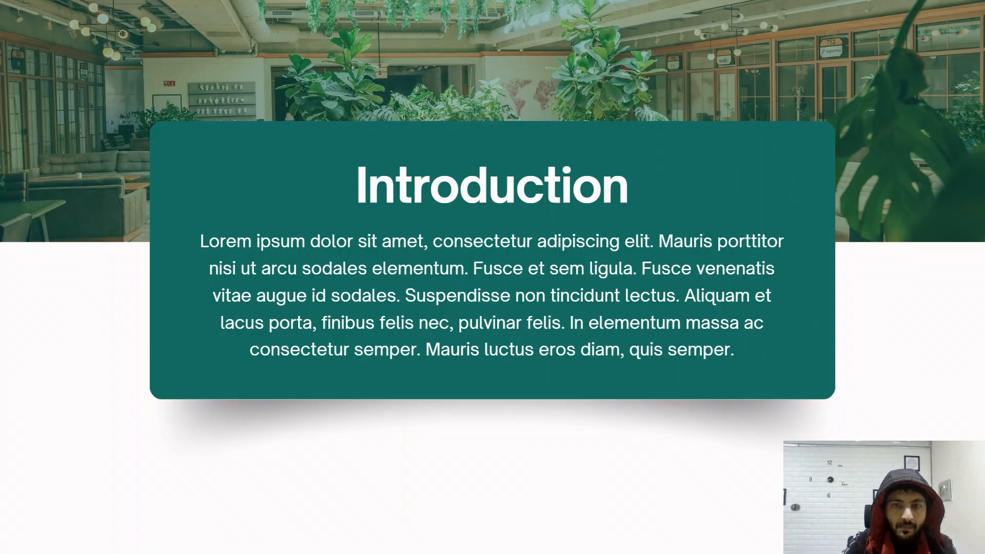
key("Right")
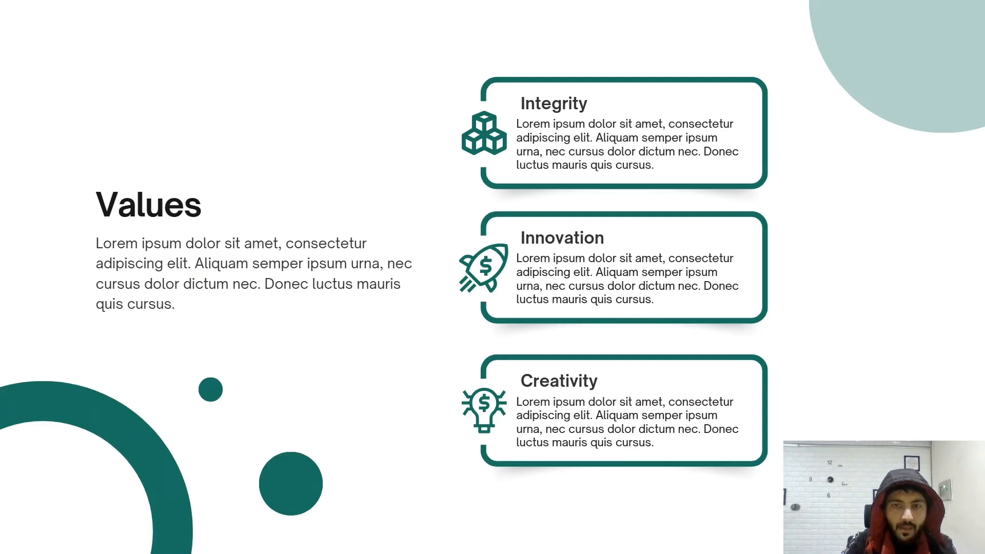
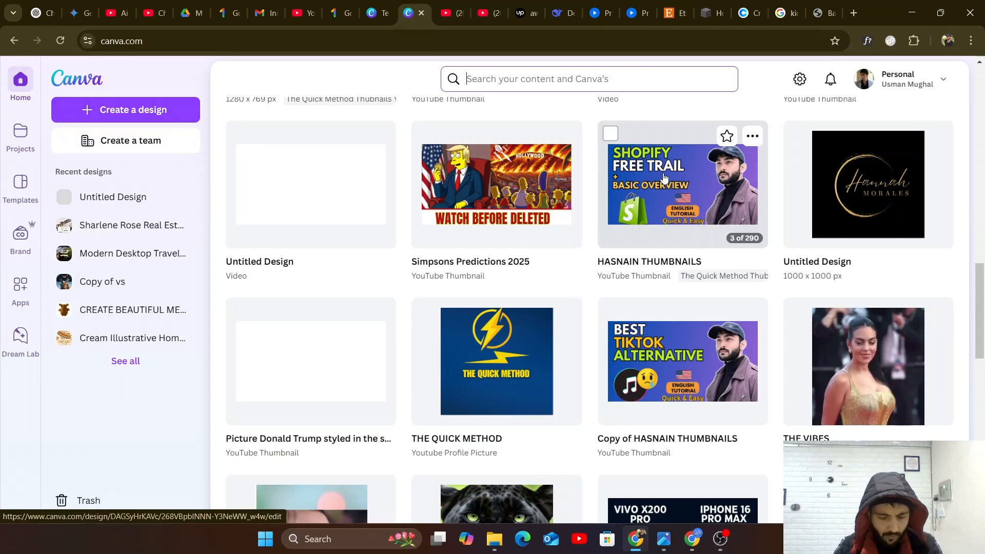
Look through the recent designs on the home page.
scroll(498, 302, "up", 3)
scroll(498, 302, "up", 4)
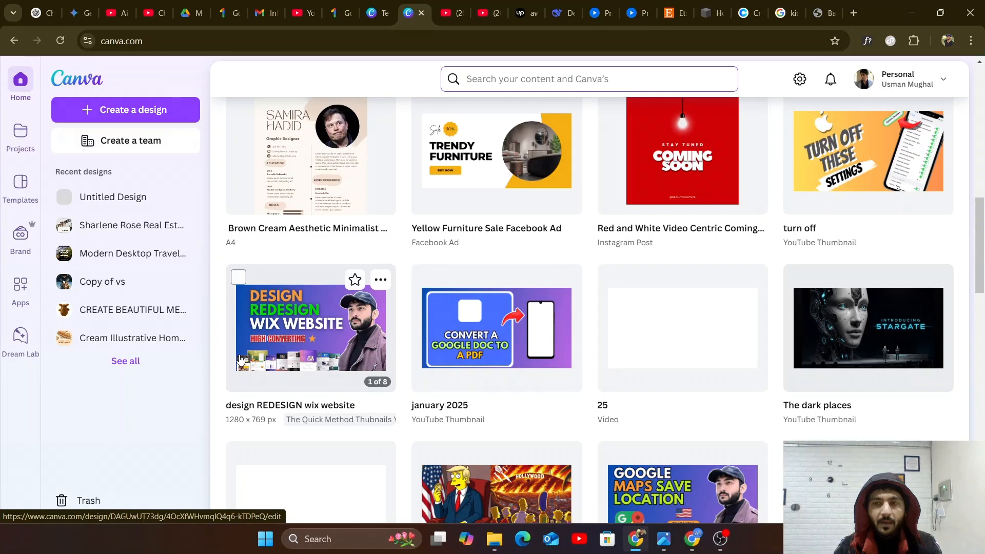
scroll(859, 367, "down", 6)
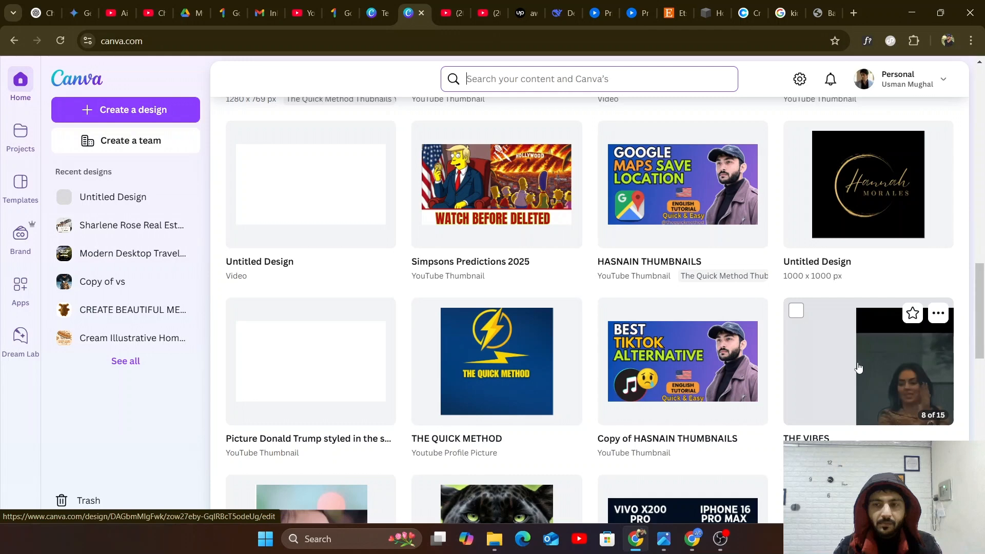
Open THE VIBES mobile video design and preview its opening clips and the clip at about 18 seconds on the timeline.
left_click(858, 367)
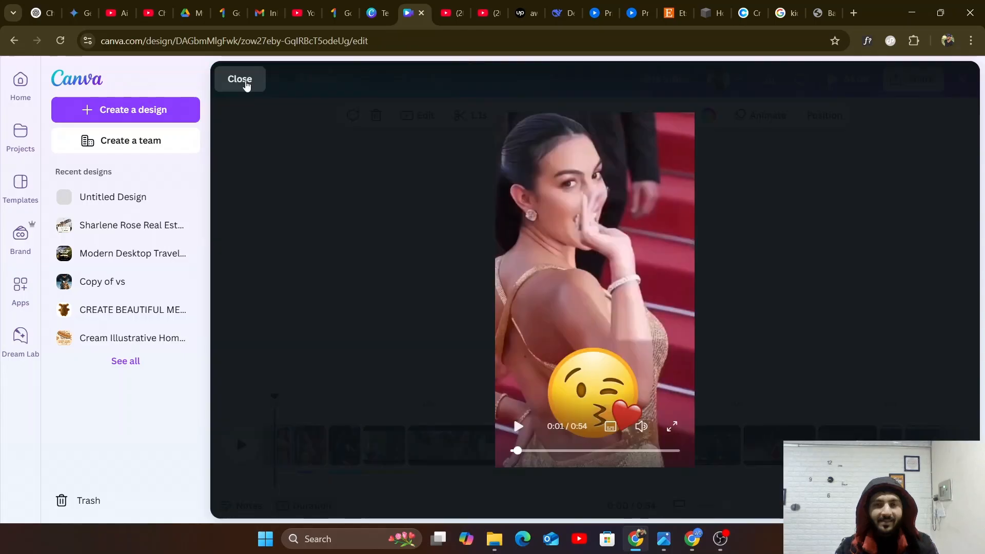
left_click(246, 82)
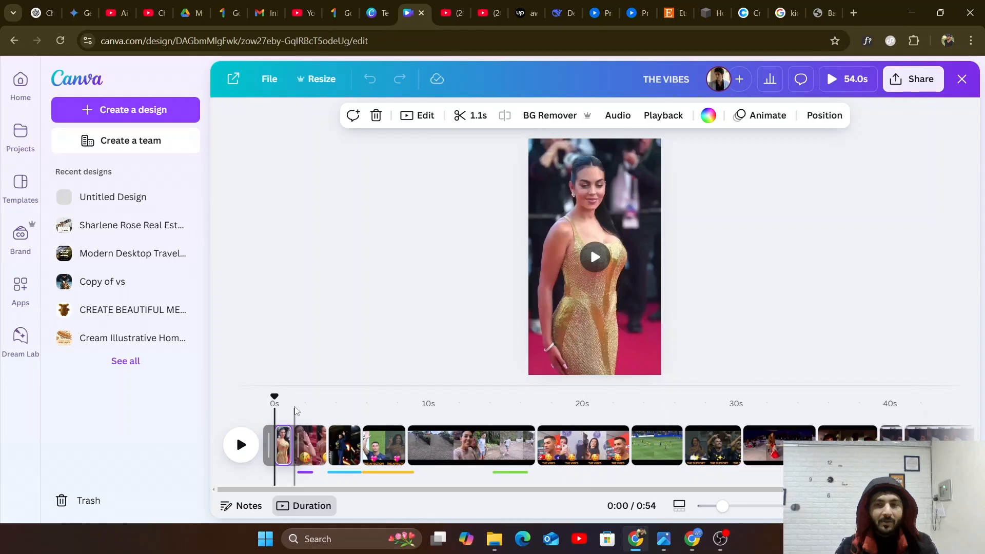
key("space")
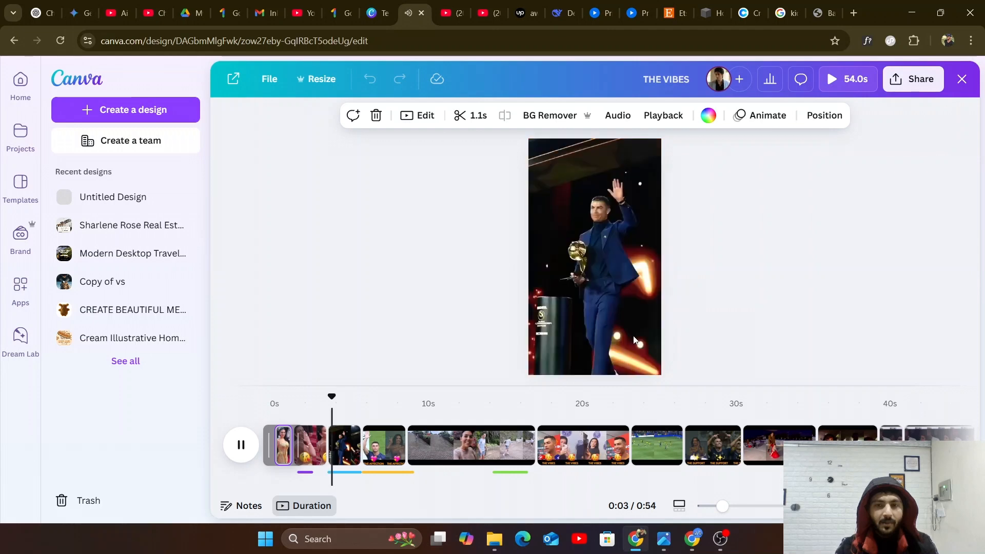
left_click(241, 447)
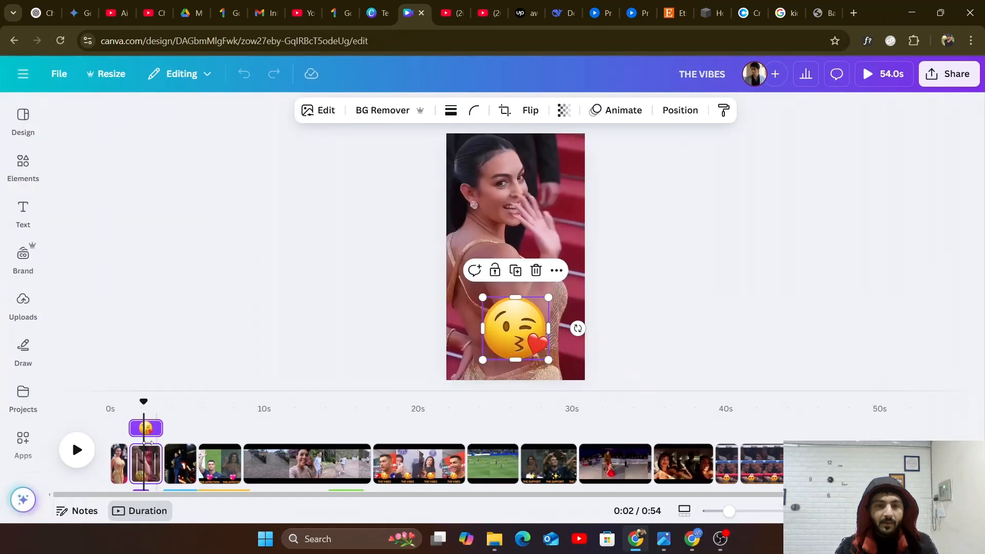
scroll(149, 452, "down", 1)
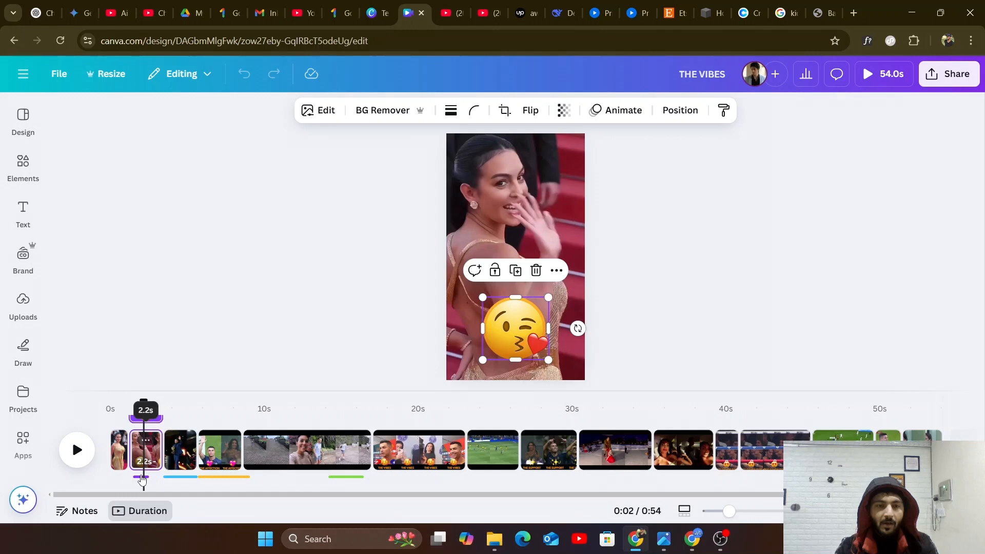
left_click(390, 449)
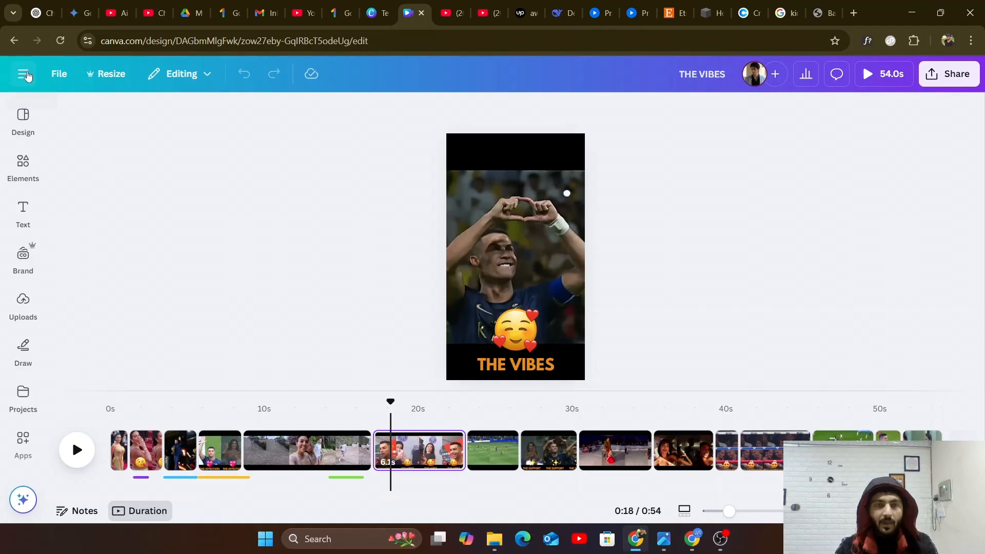
Return to the home page from the video design and browse down through the older recent designs.
left_click(24, 74)
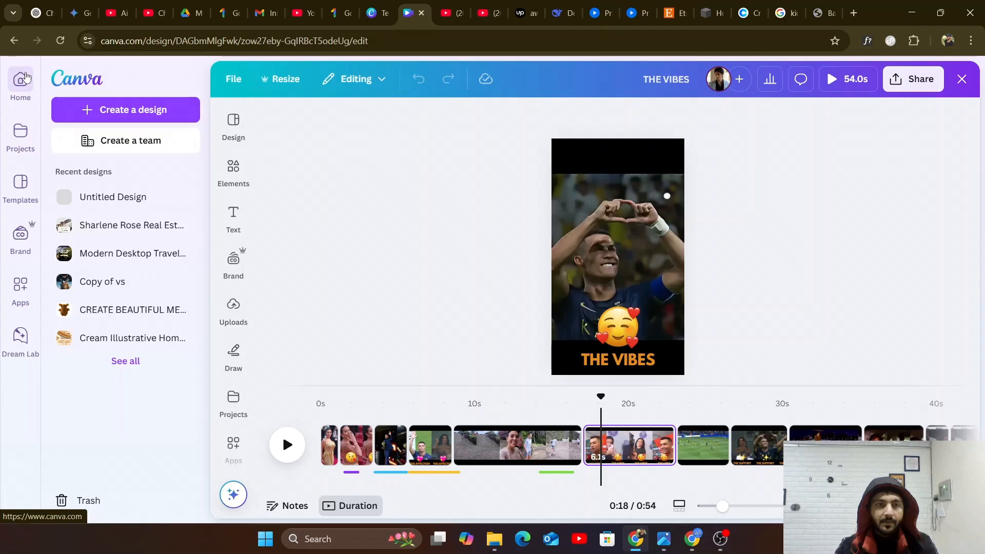
left_click(25, 78)
scroll(585, 264, "down", 4)
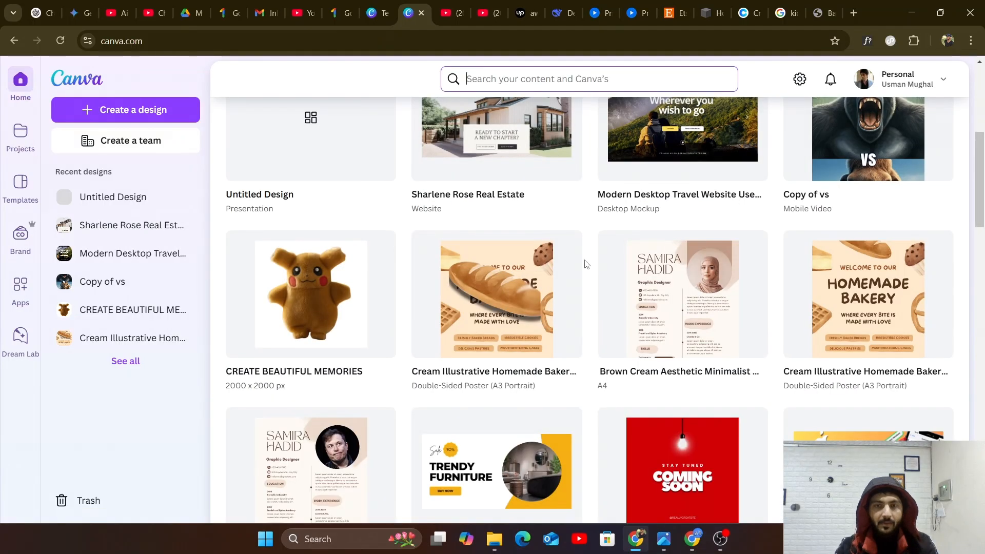
scroll(586, 264, "down", 5)
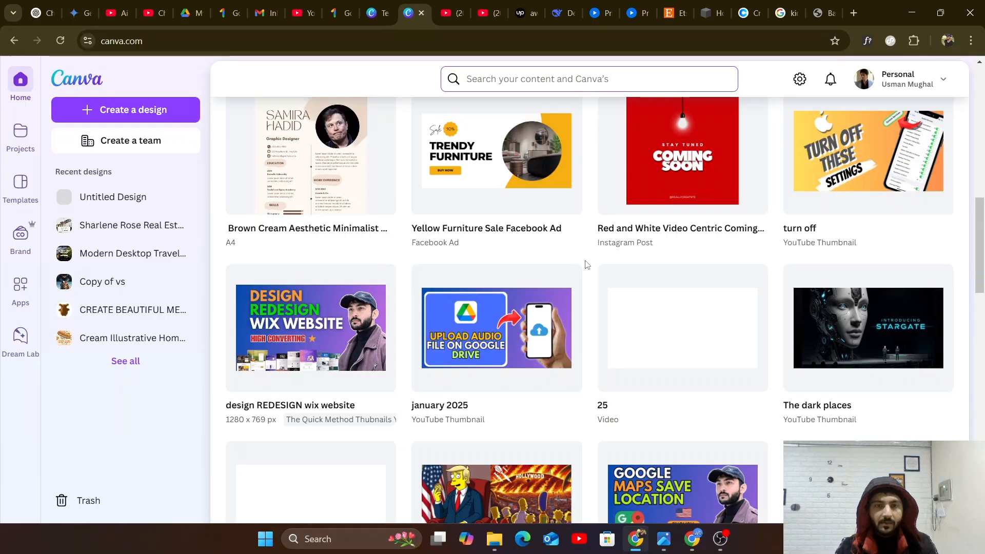
scroll(588, 264, "down", 10)
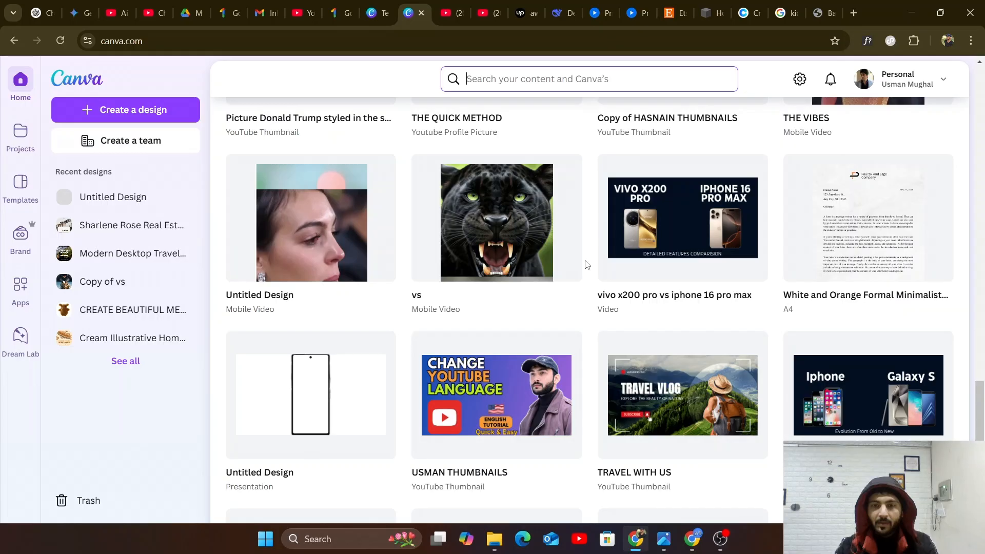
scroll(587, 264, "down", 5)
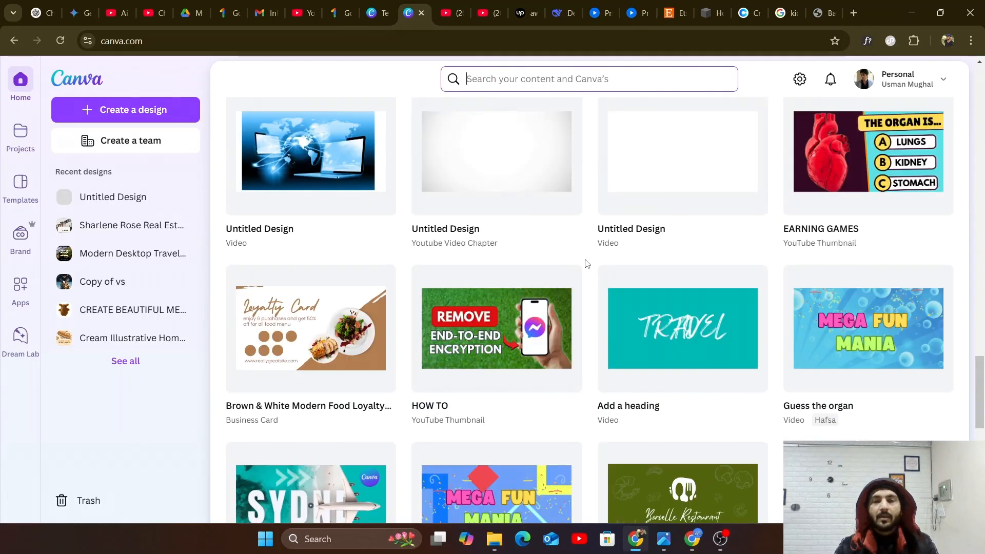